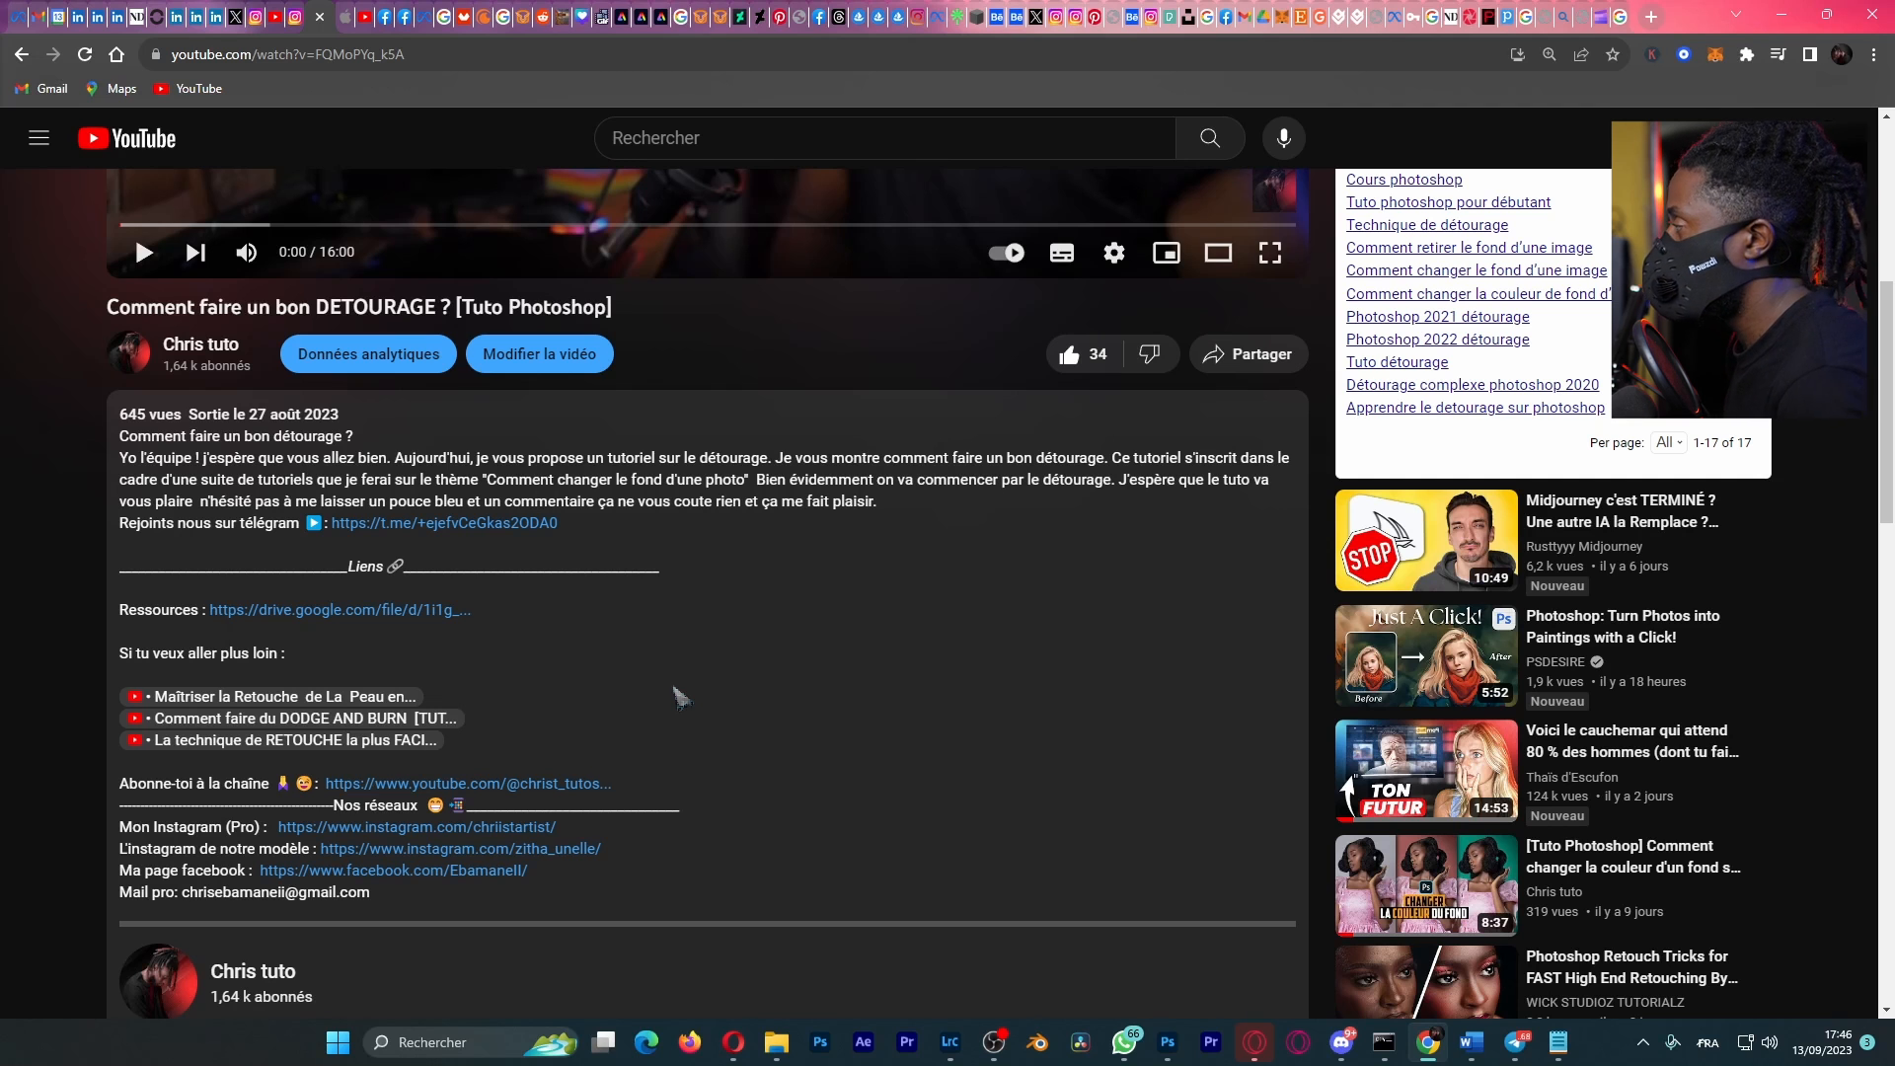
Step: Switch from the browser to Lightroom Classic and browse the portraits in the 2023-08-15 folder up to _DSC3115.ARW
left_click(1781, 14)
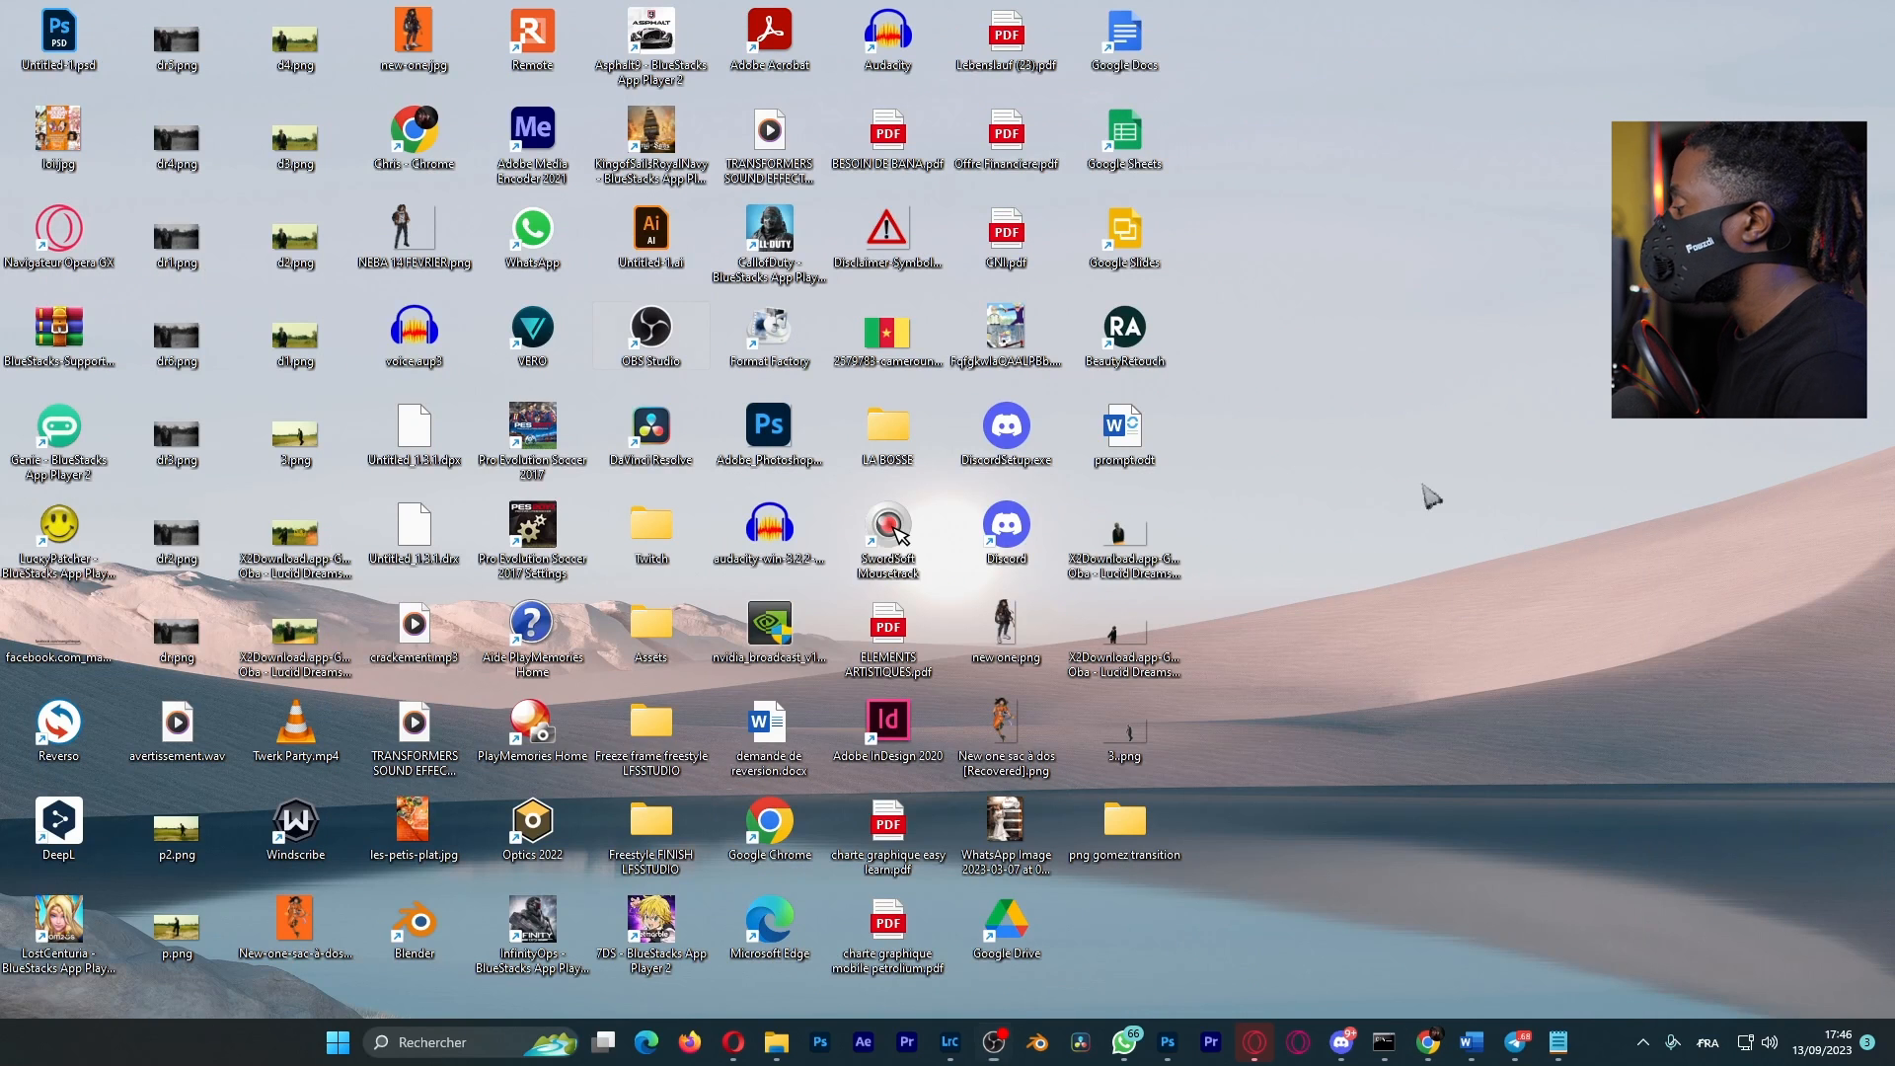
left_click(947, 1046)
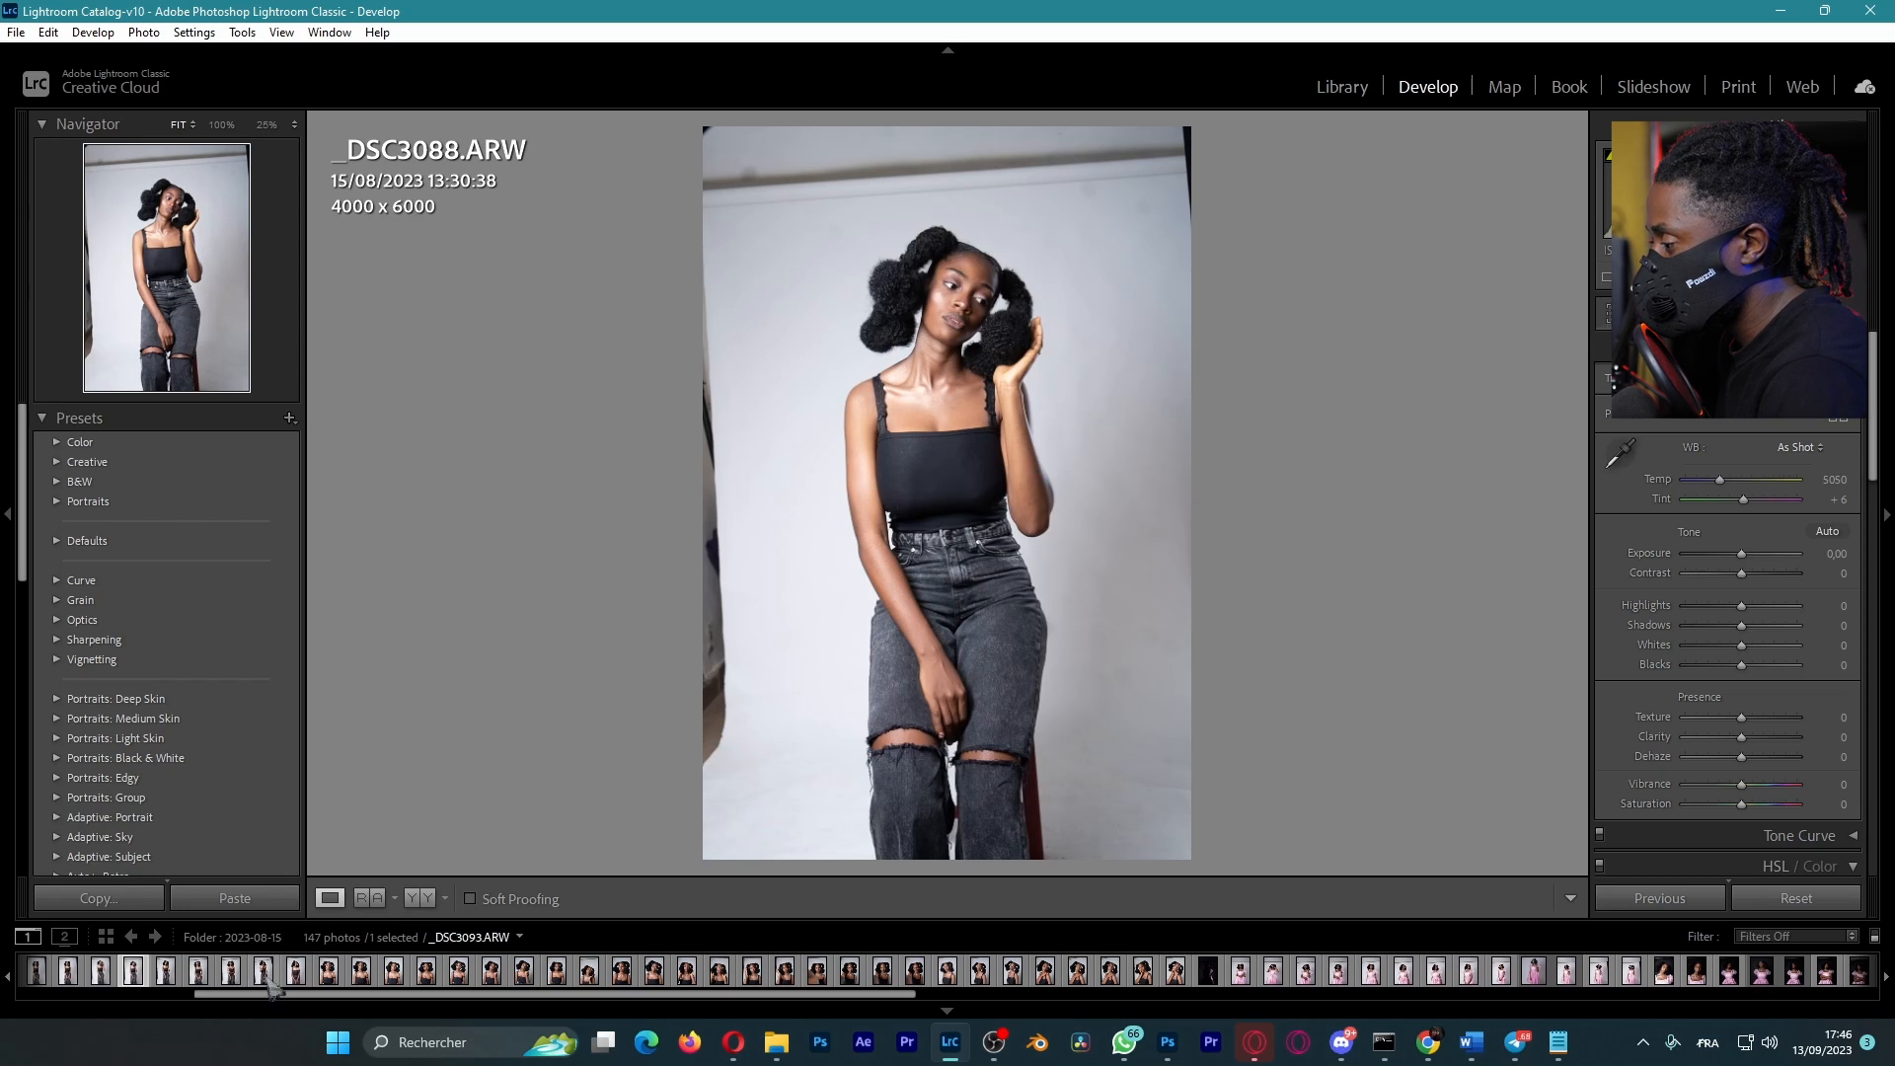
key("Right")
key("Right")
key("Right")
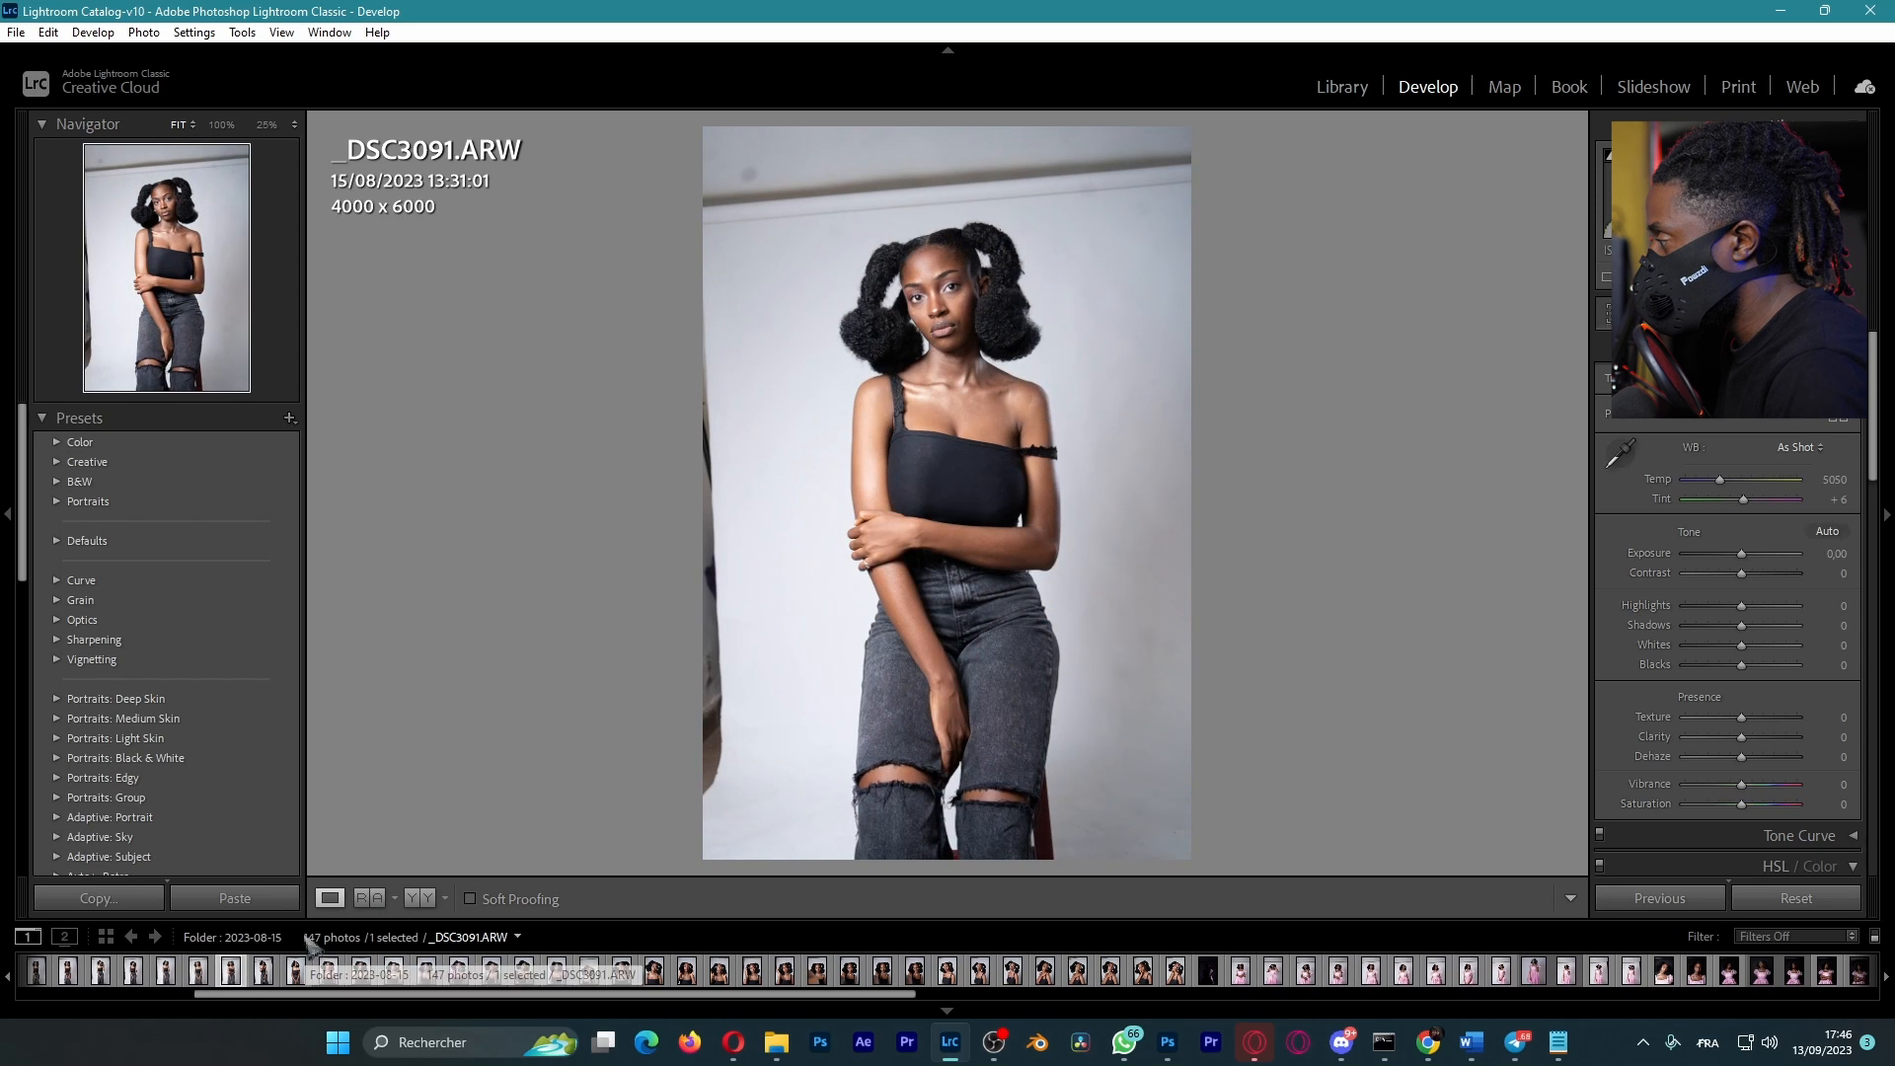
key("Right")
key("Right")
key("Right")
key("Right")
key("Right")
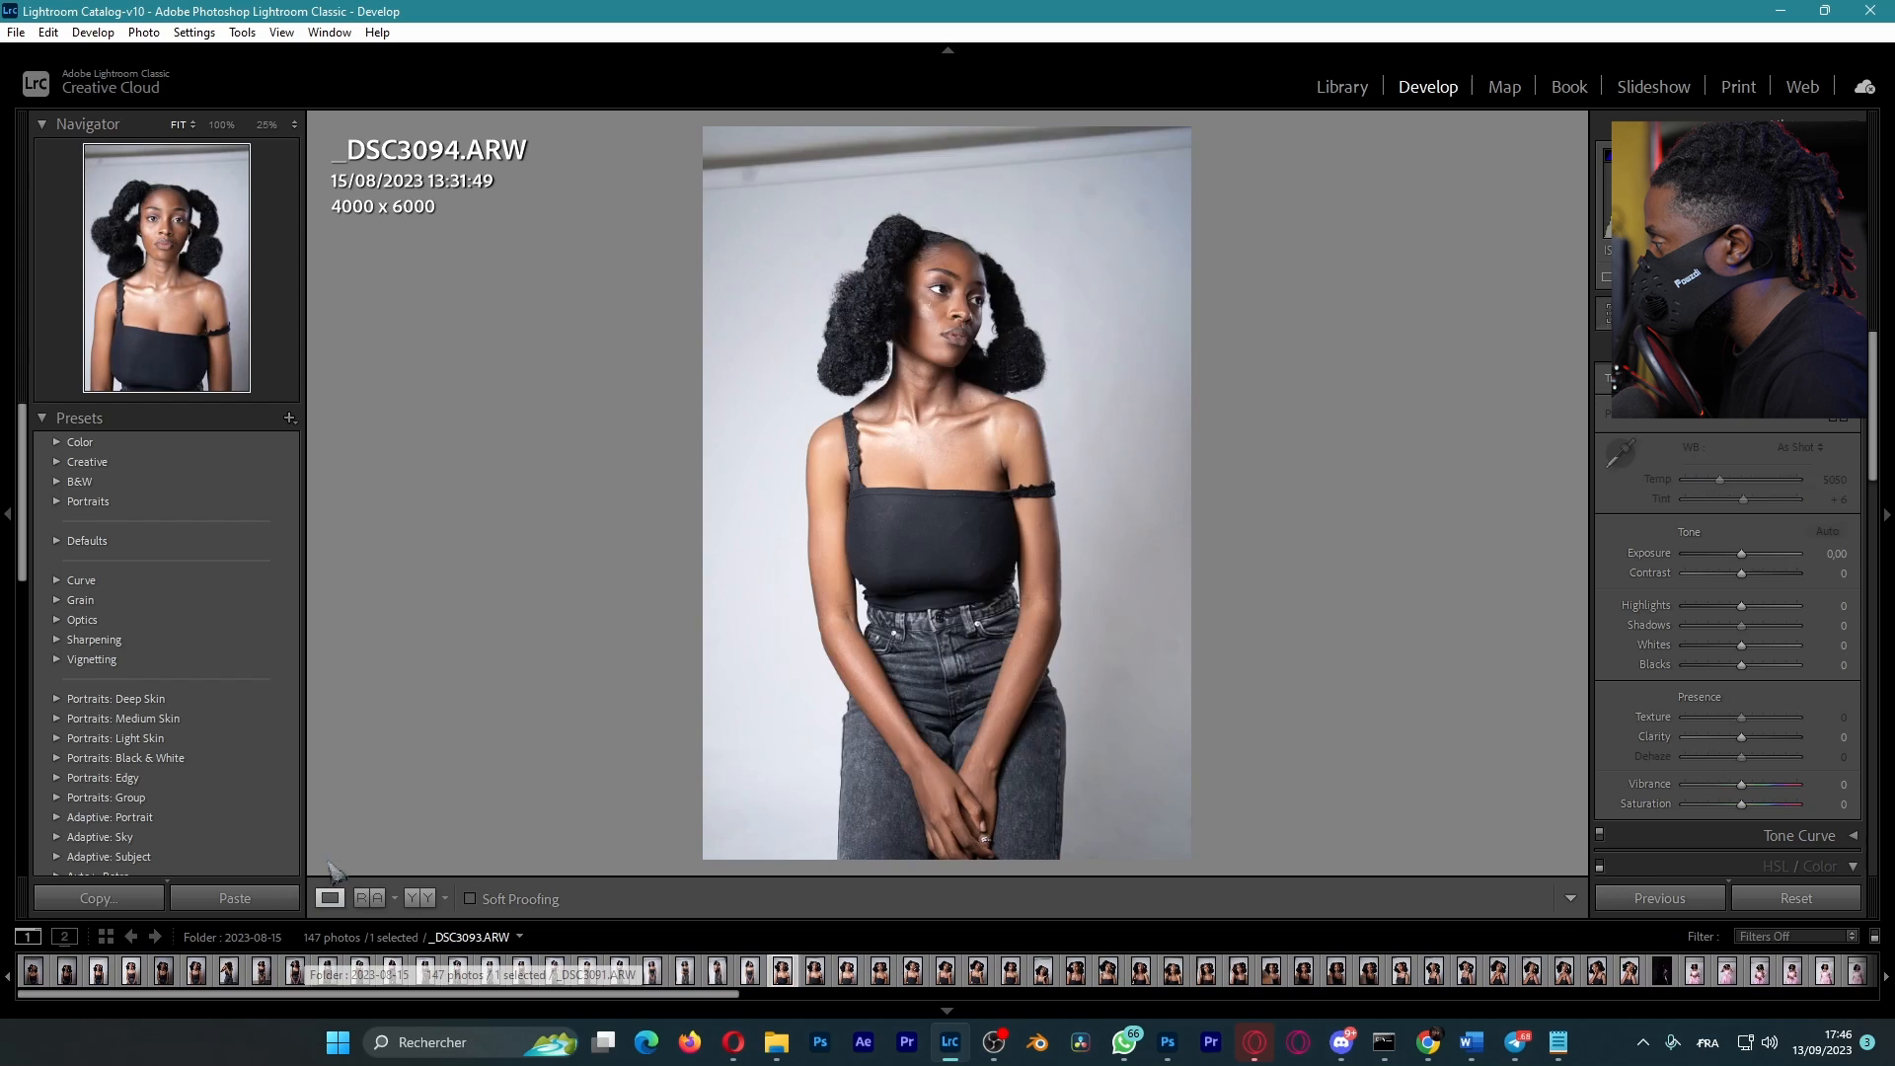
key("Right")
key("Right")
key("Right")
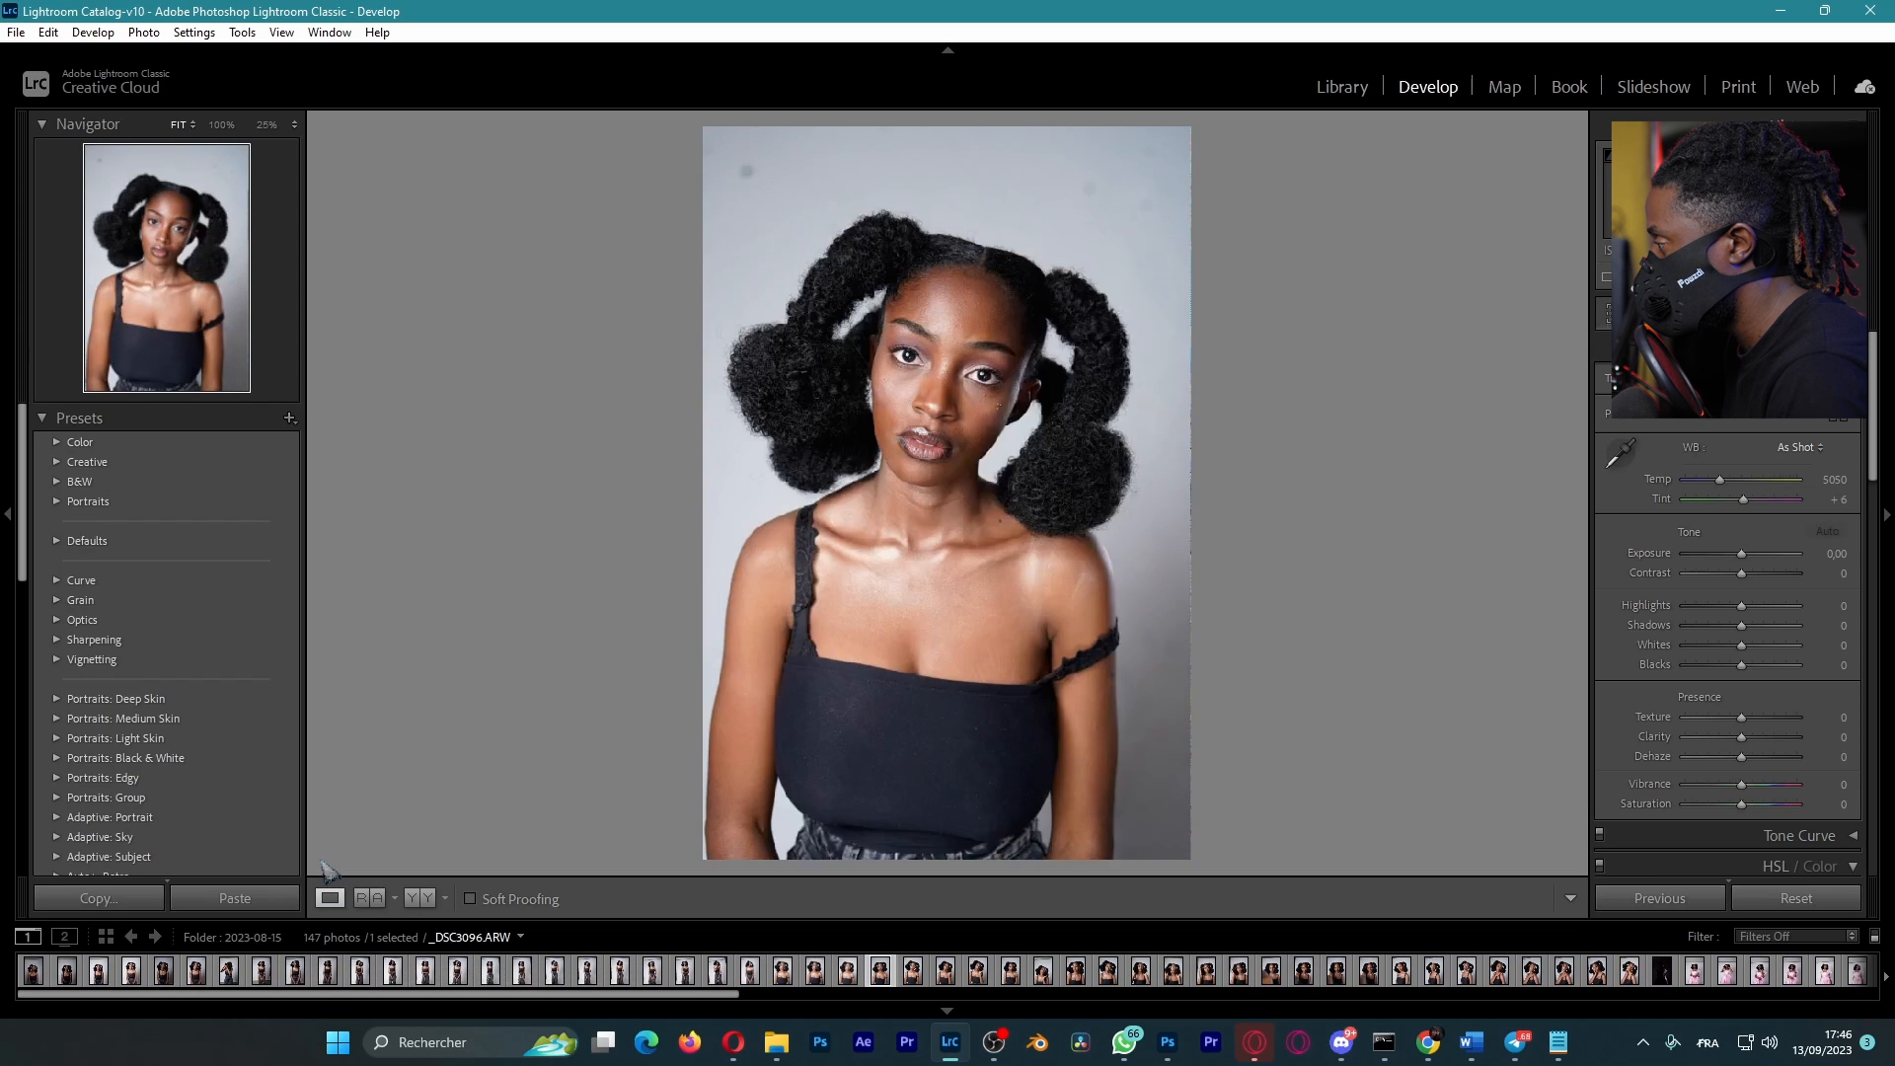
key("Right")
key("Right")
key("Right")
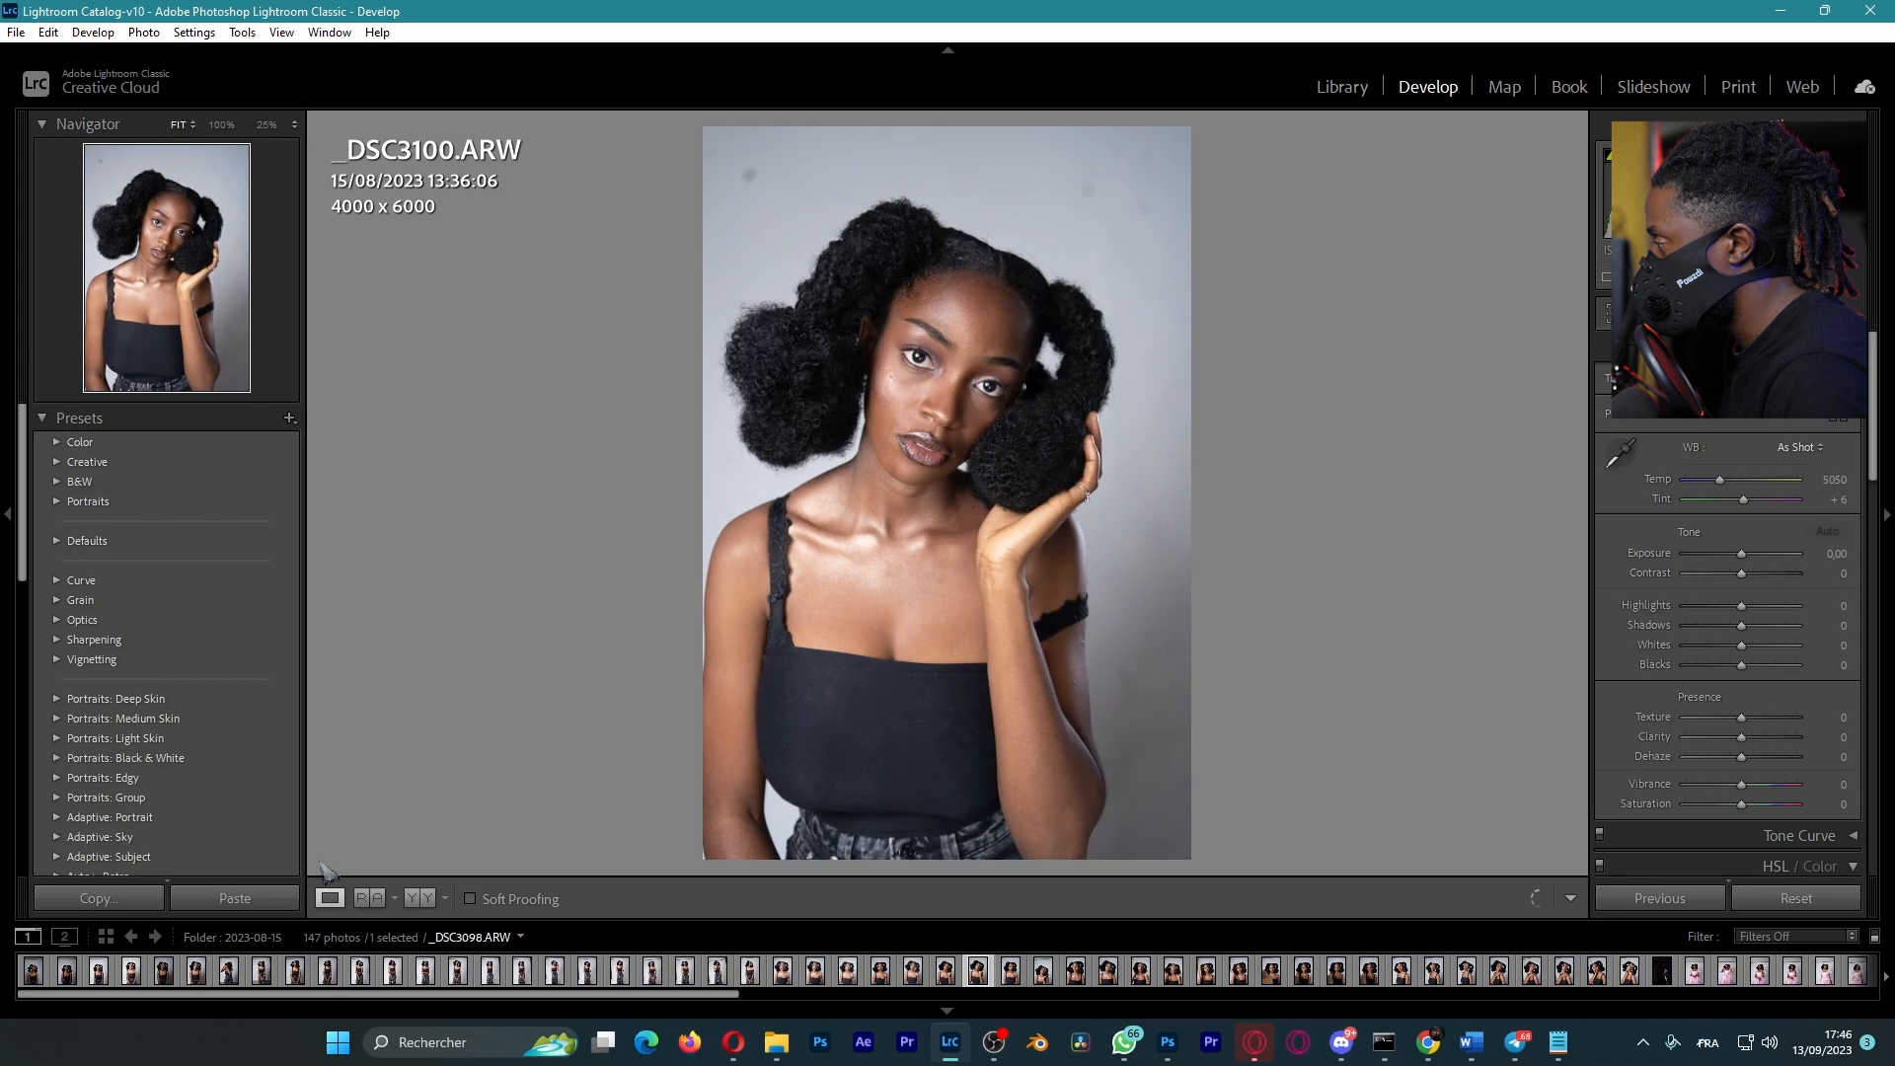
key("Right")
key("Right")
key("Right")
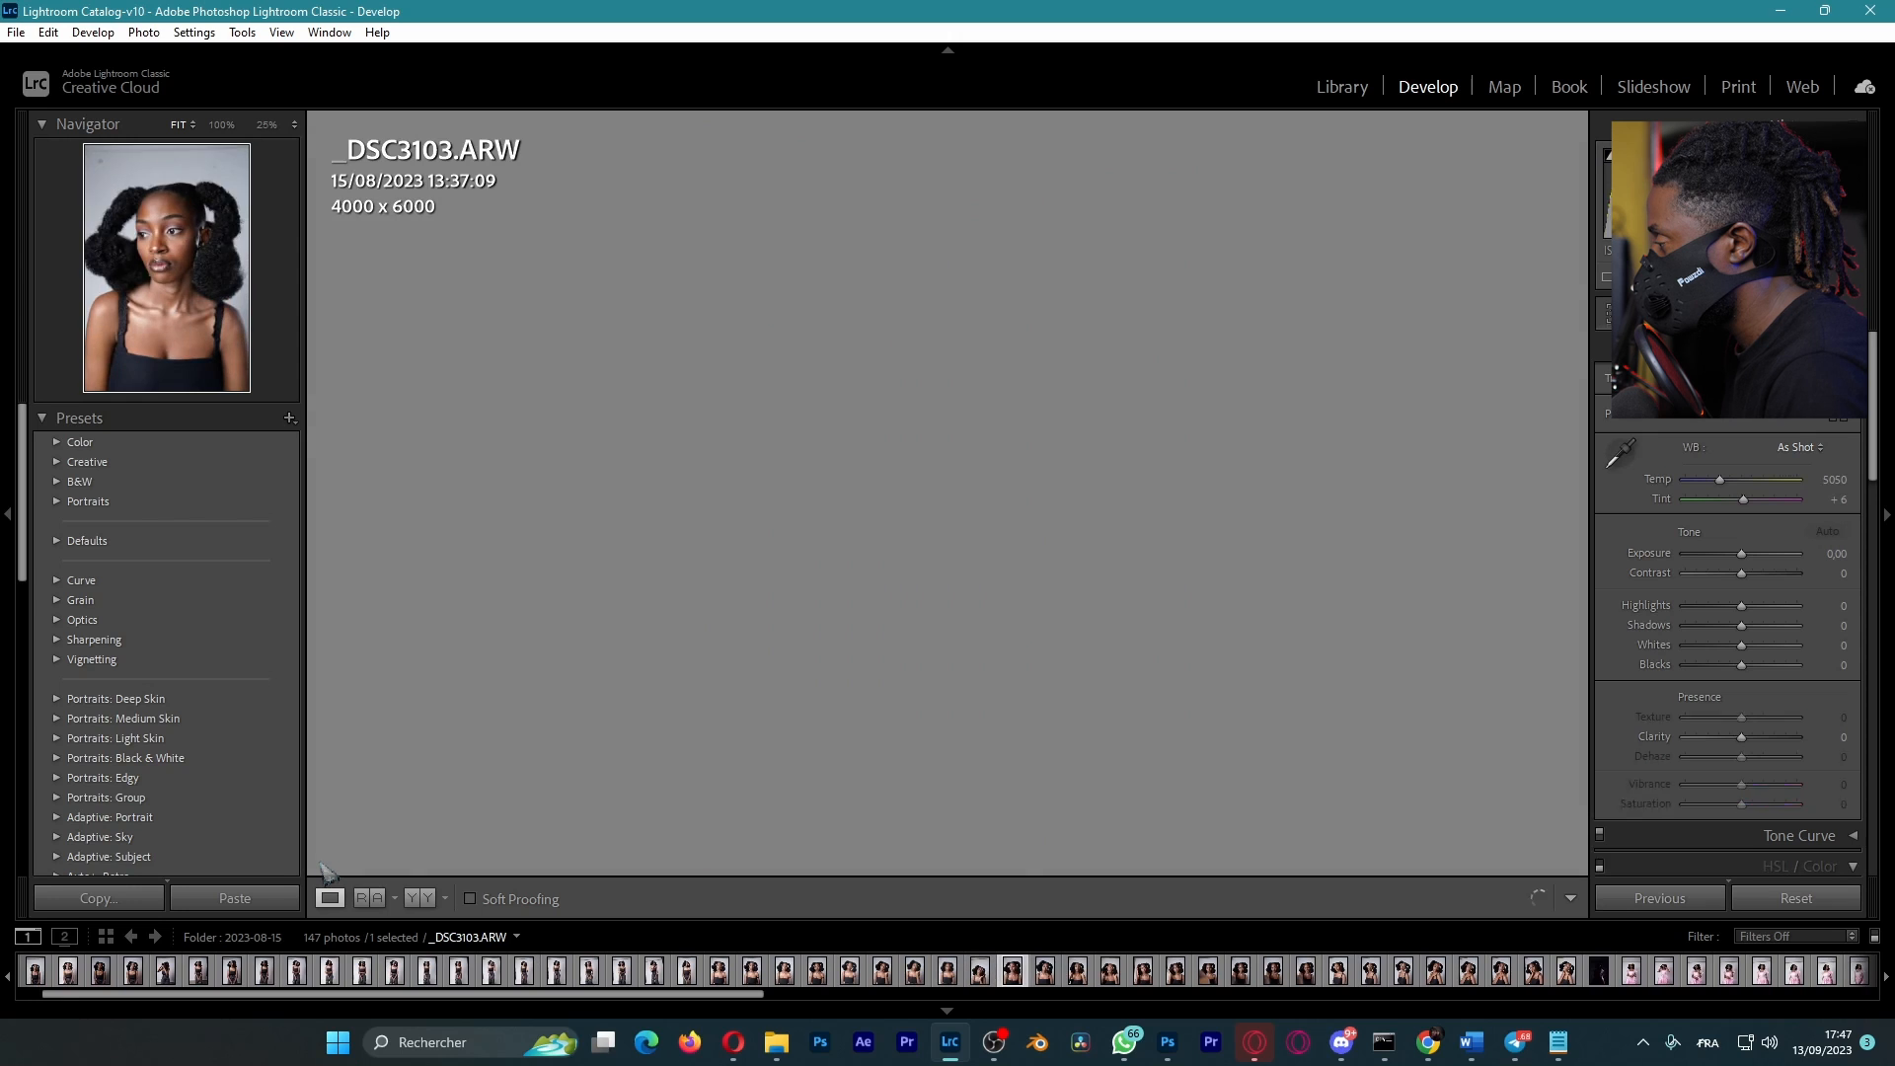
key("Right")
key("Right")
key("Right")
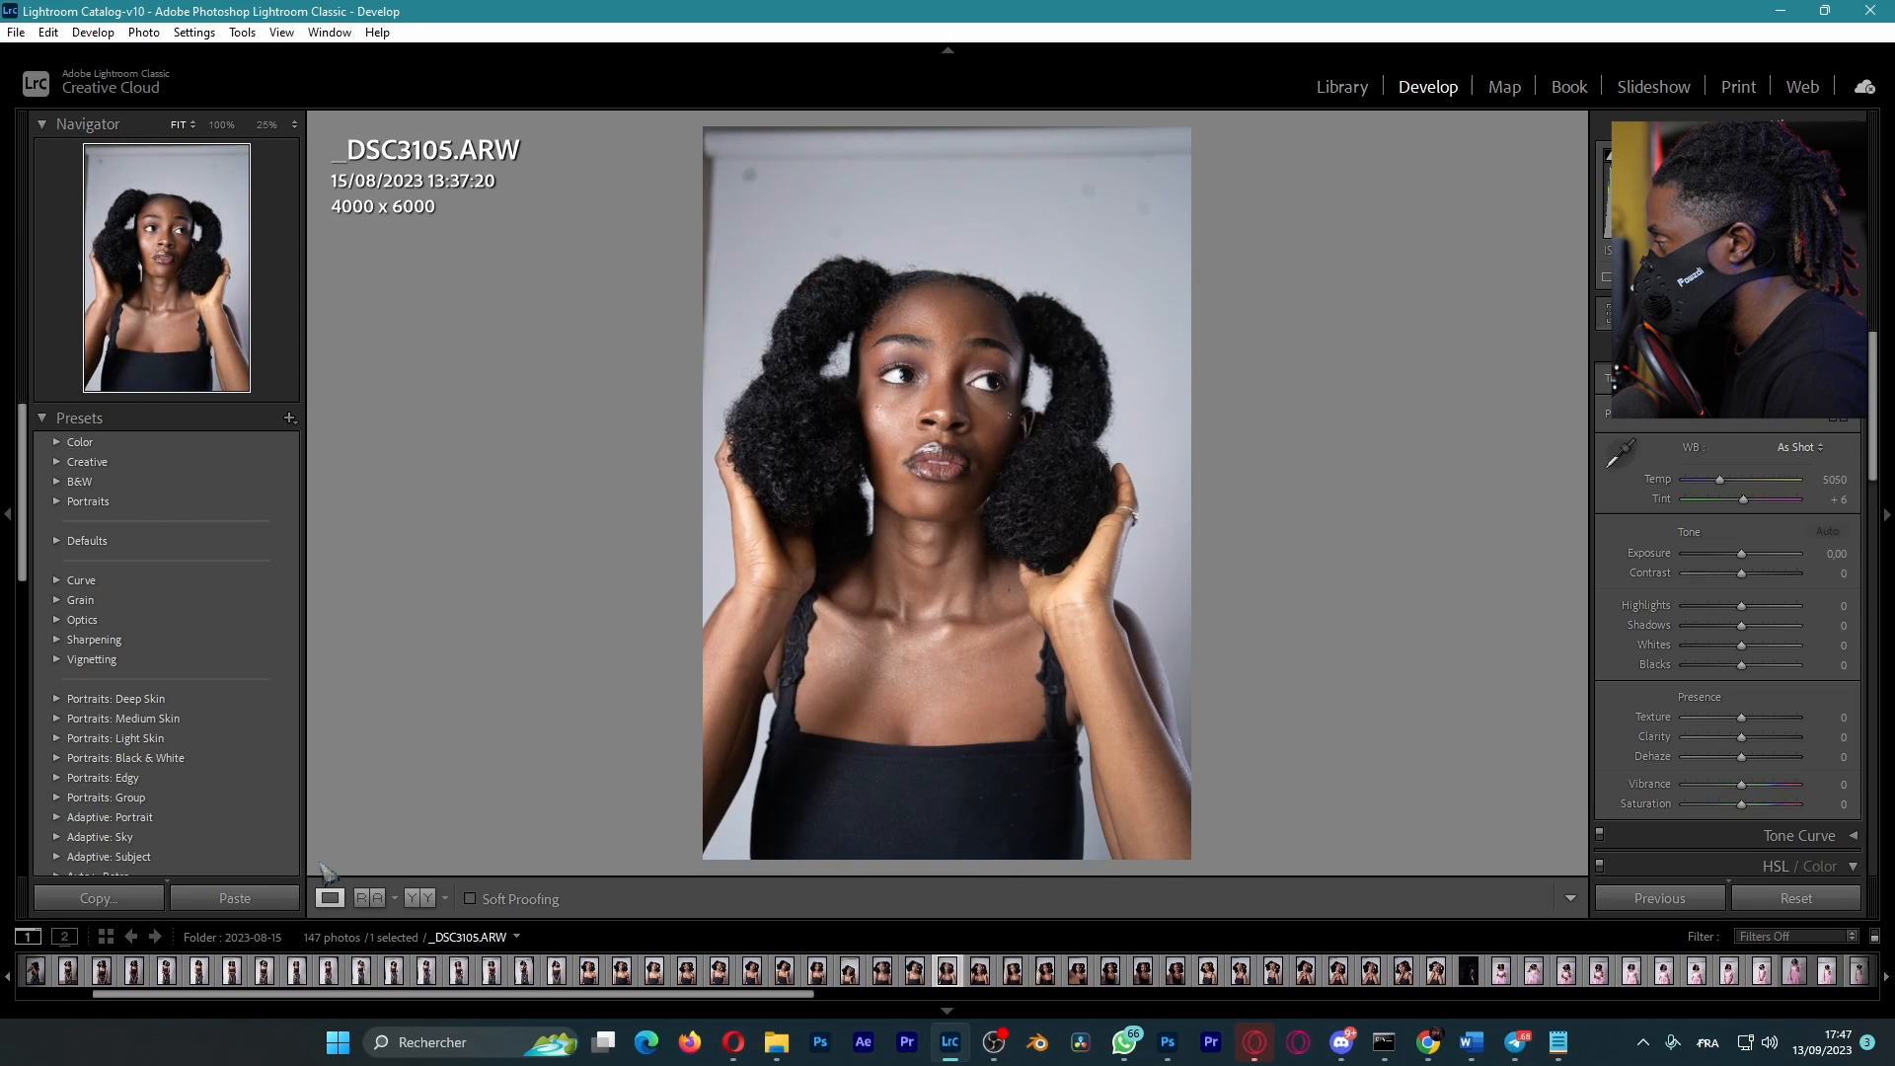
key("Right")
key("Right")
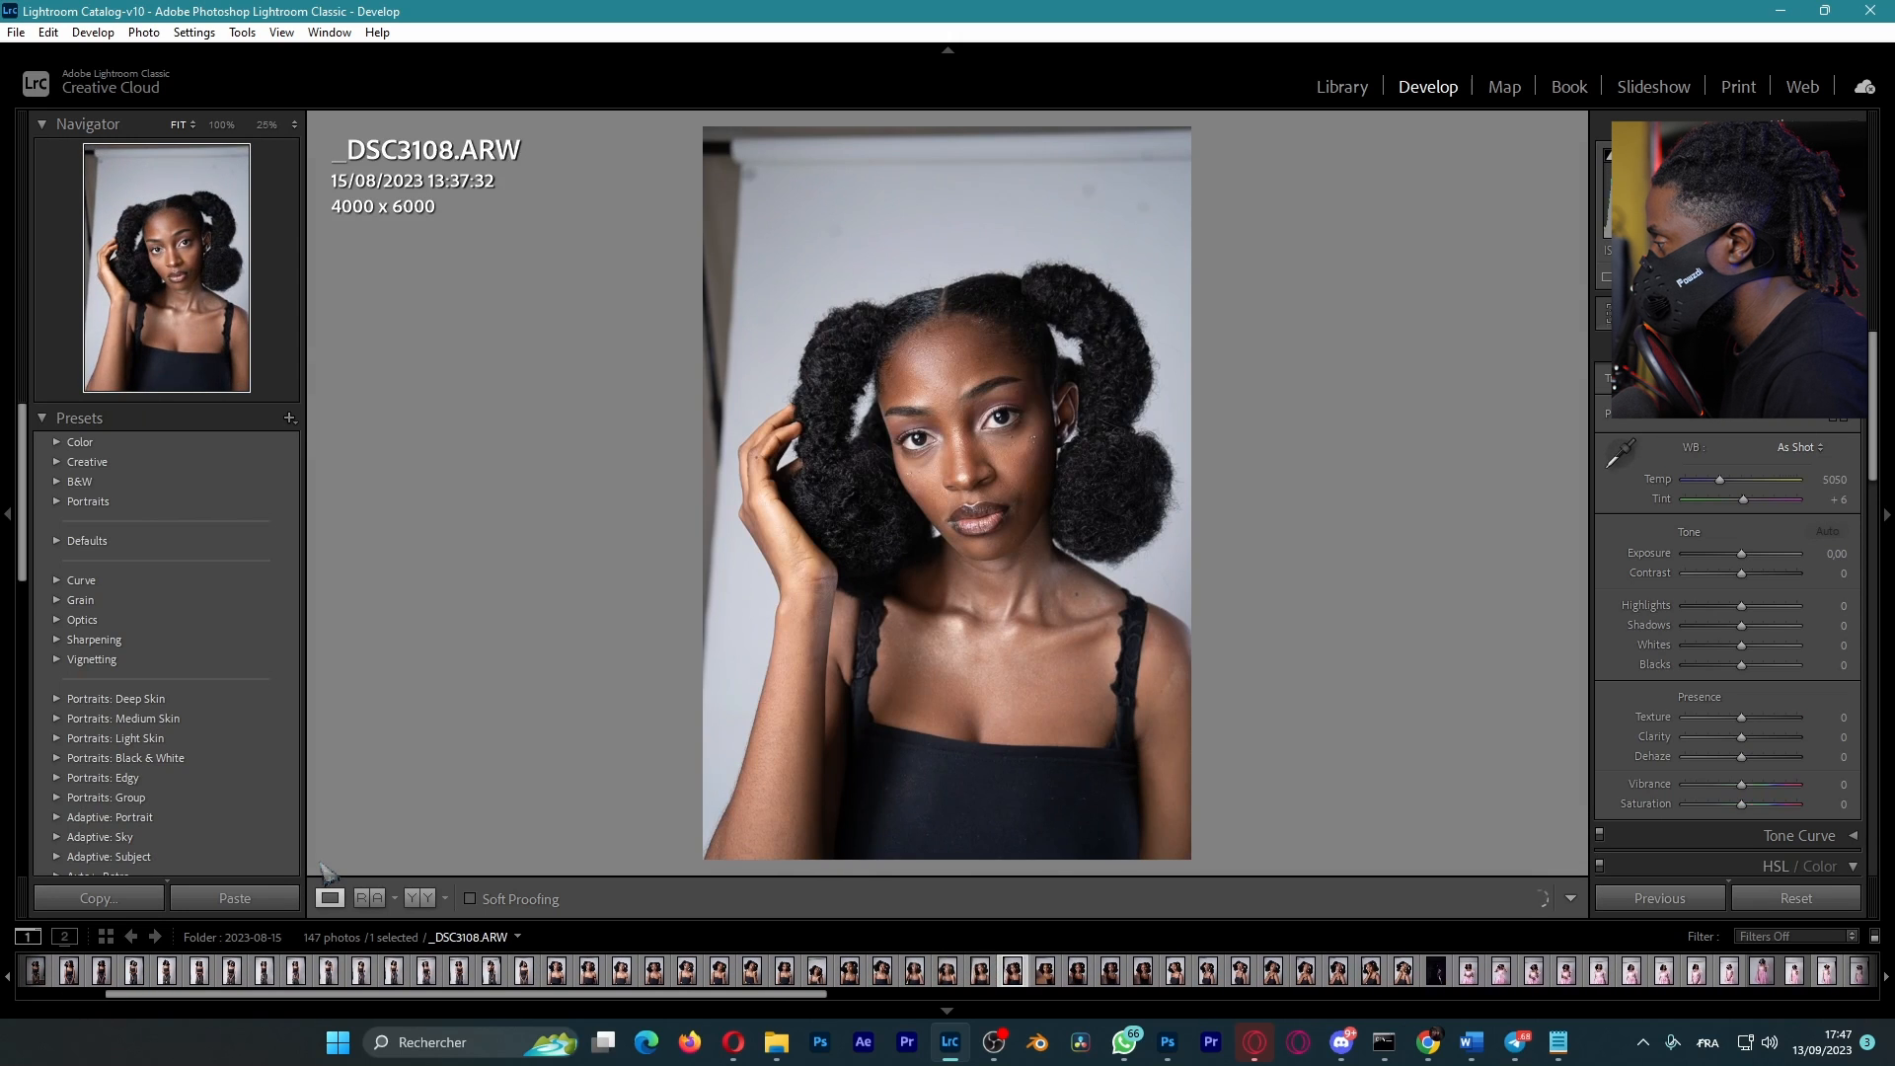
key("Right")
key("Right")
key("Right")
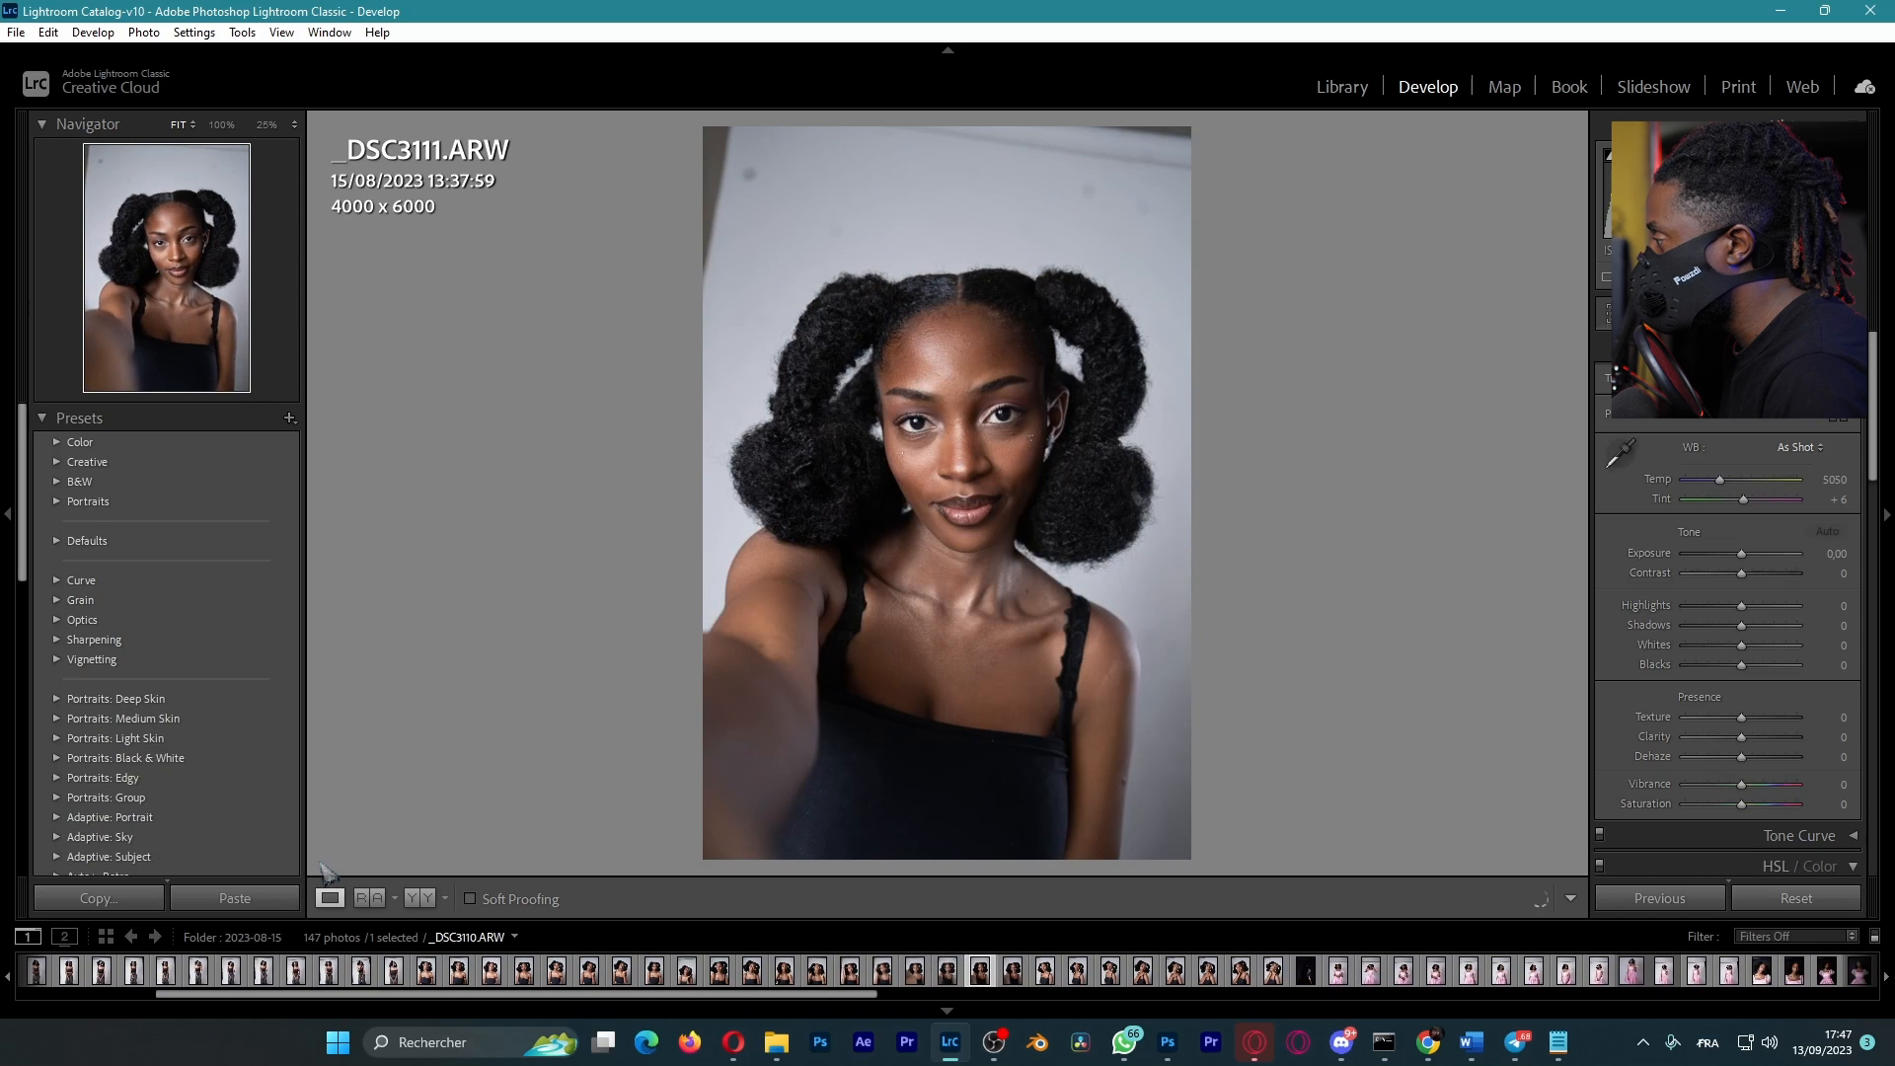
key("Right")
key("Right")
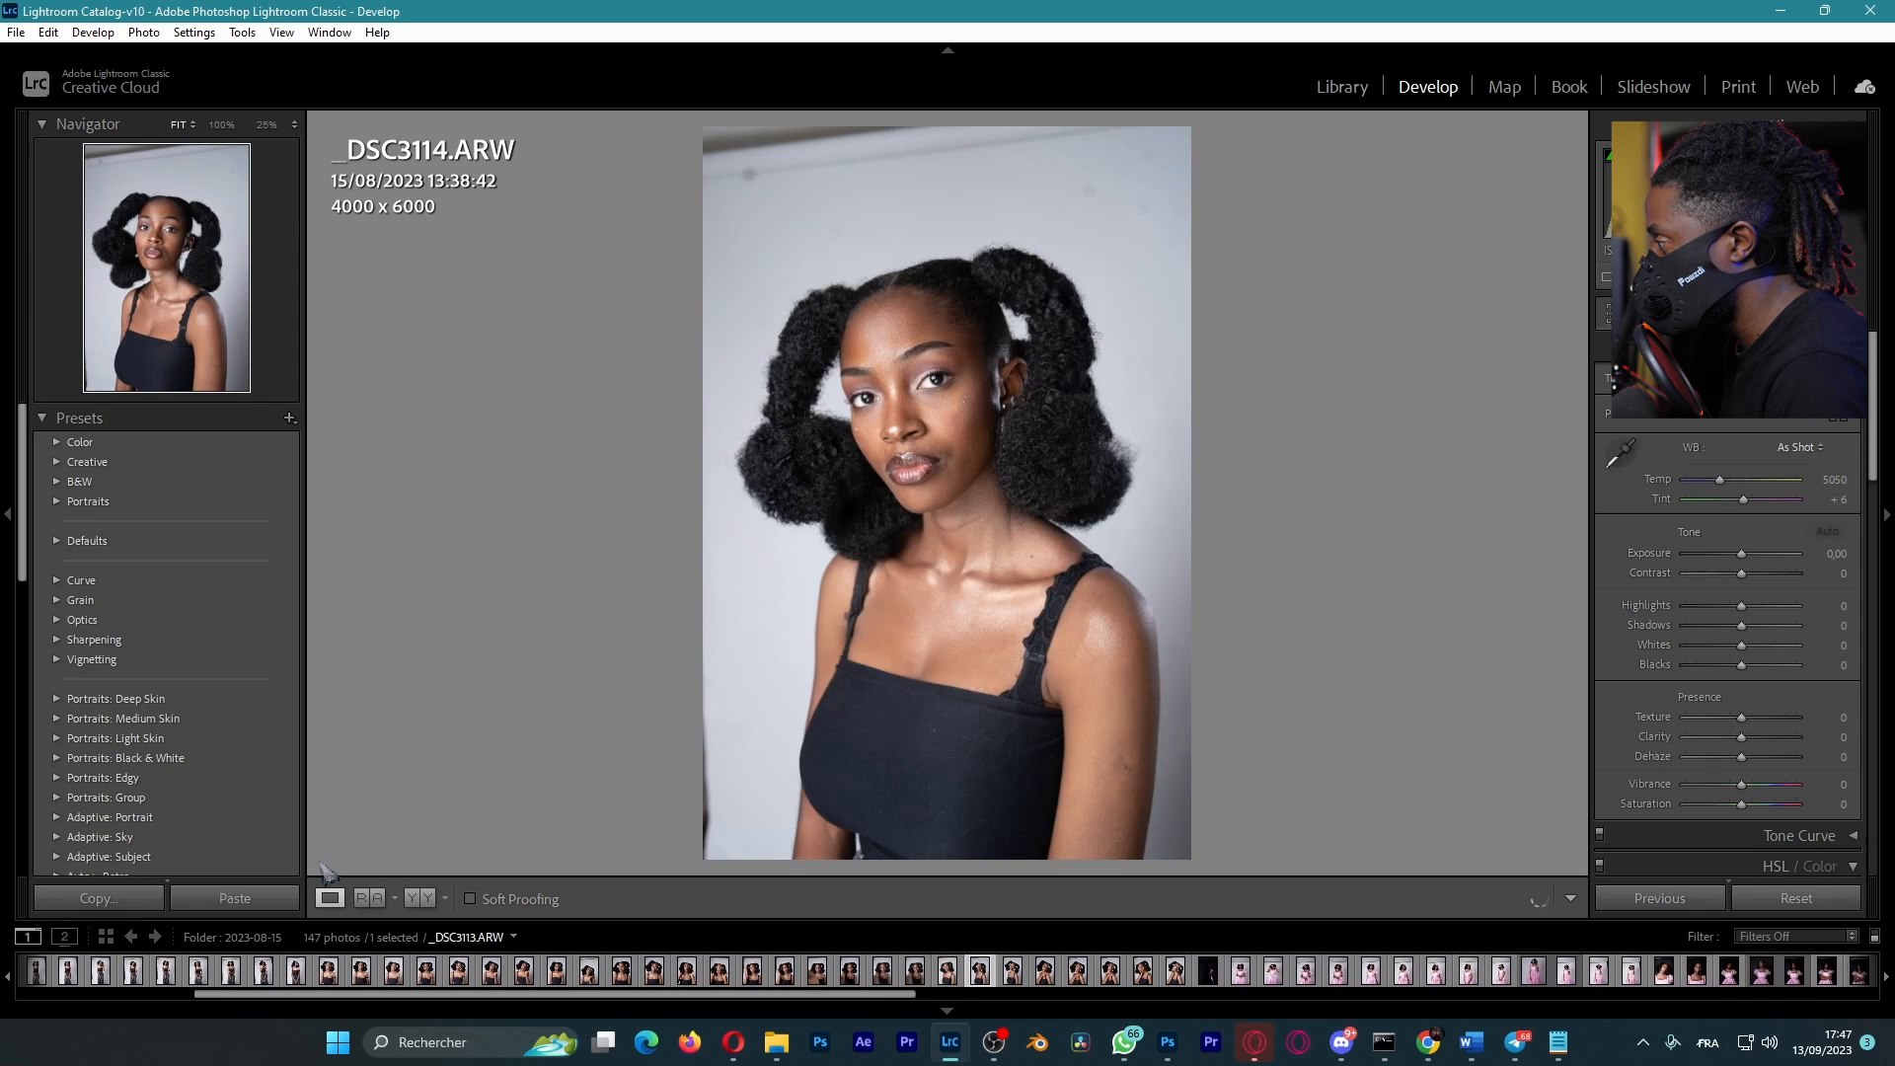
key("Right")
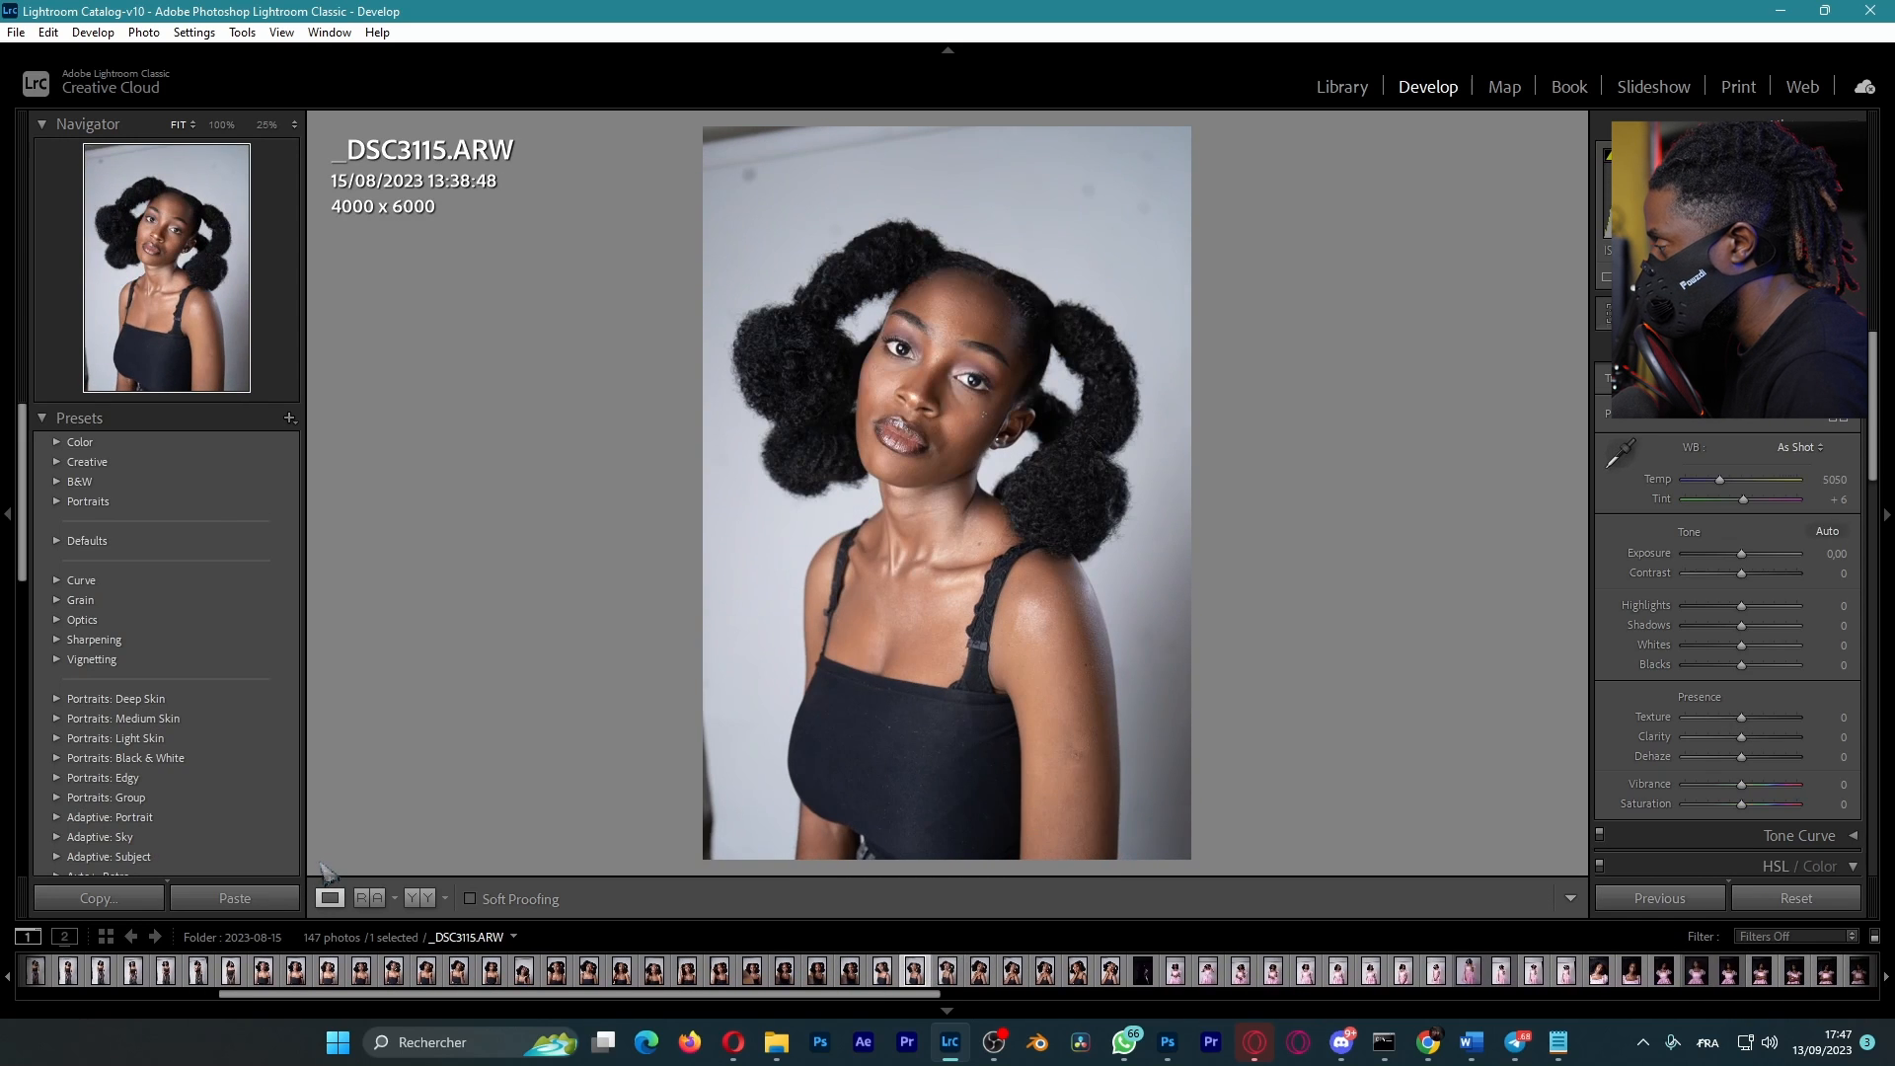
Step: Compare _DSC3113.ARW with the neighbouring similar shot and keep _DSC3113.ARW selected
key("Left")
key("Left")
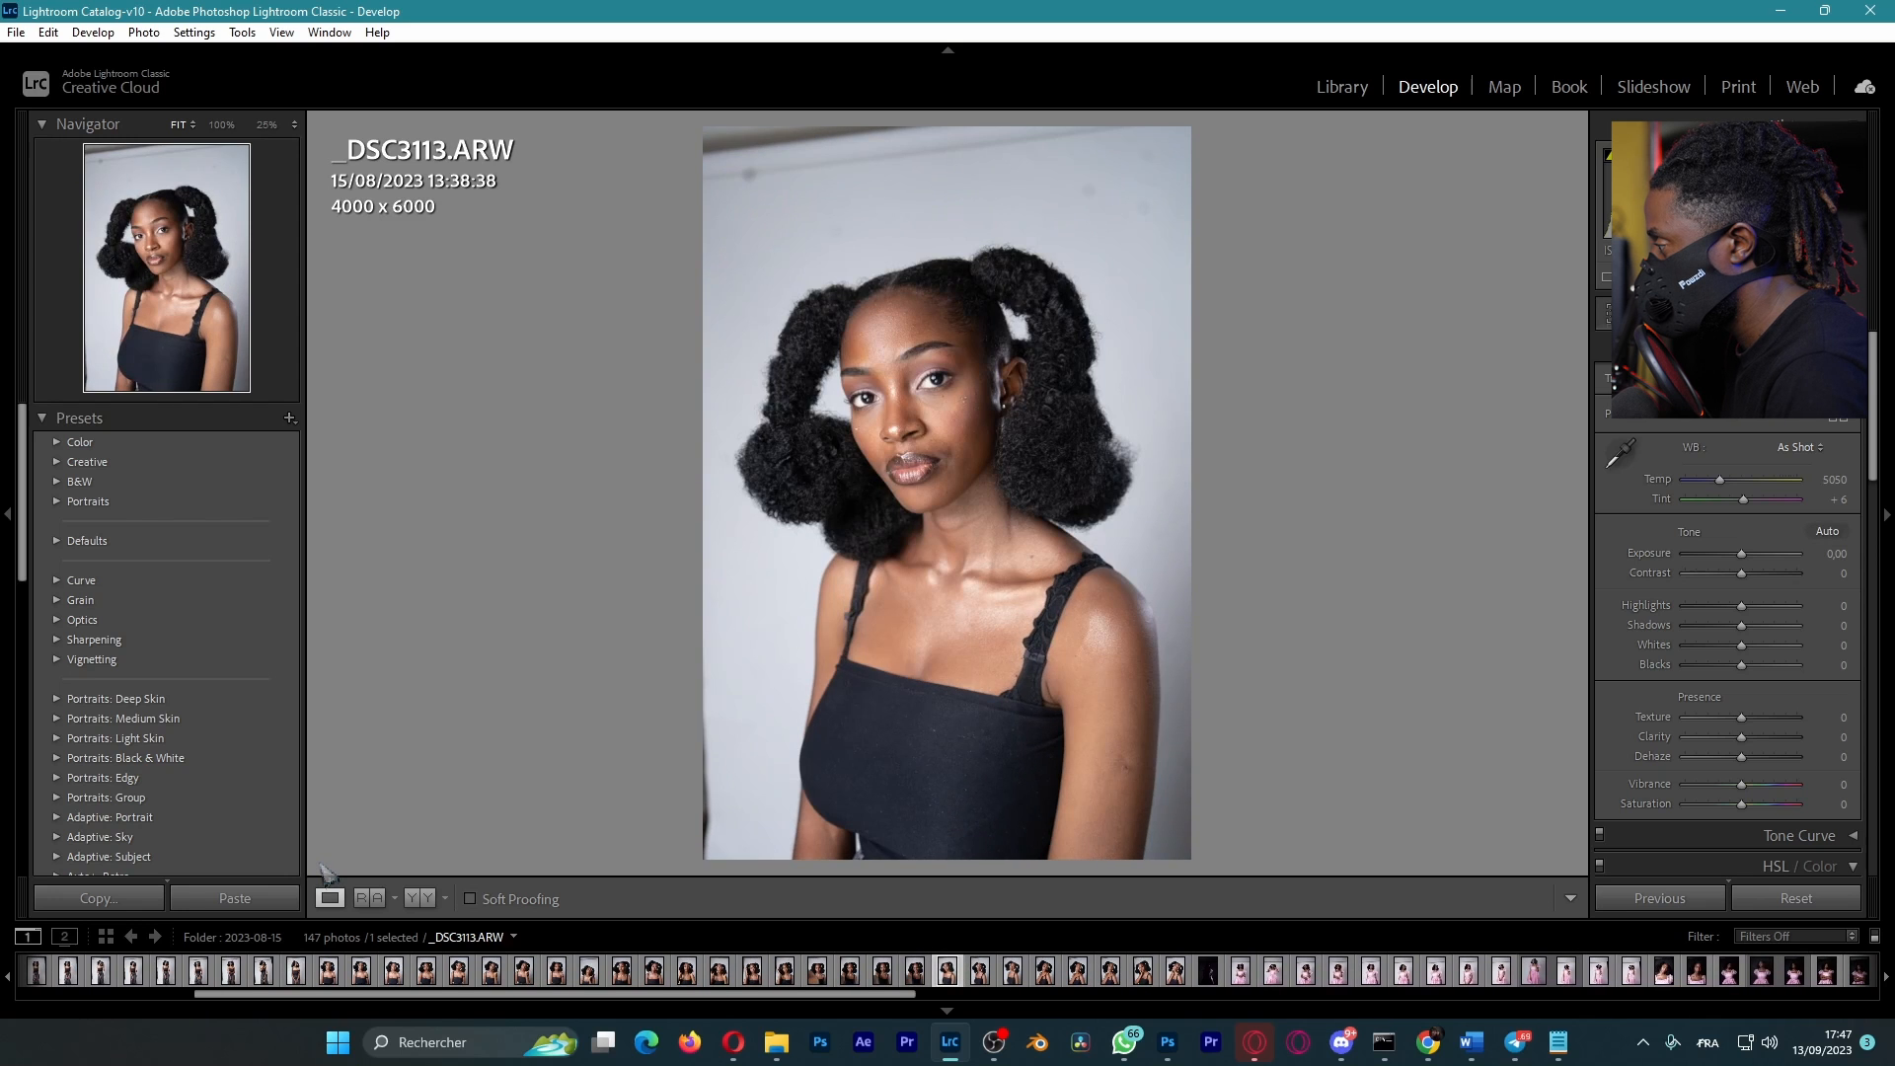
key("Right")
key("Left")
key("Right")
key("Left")
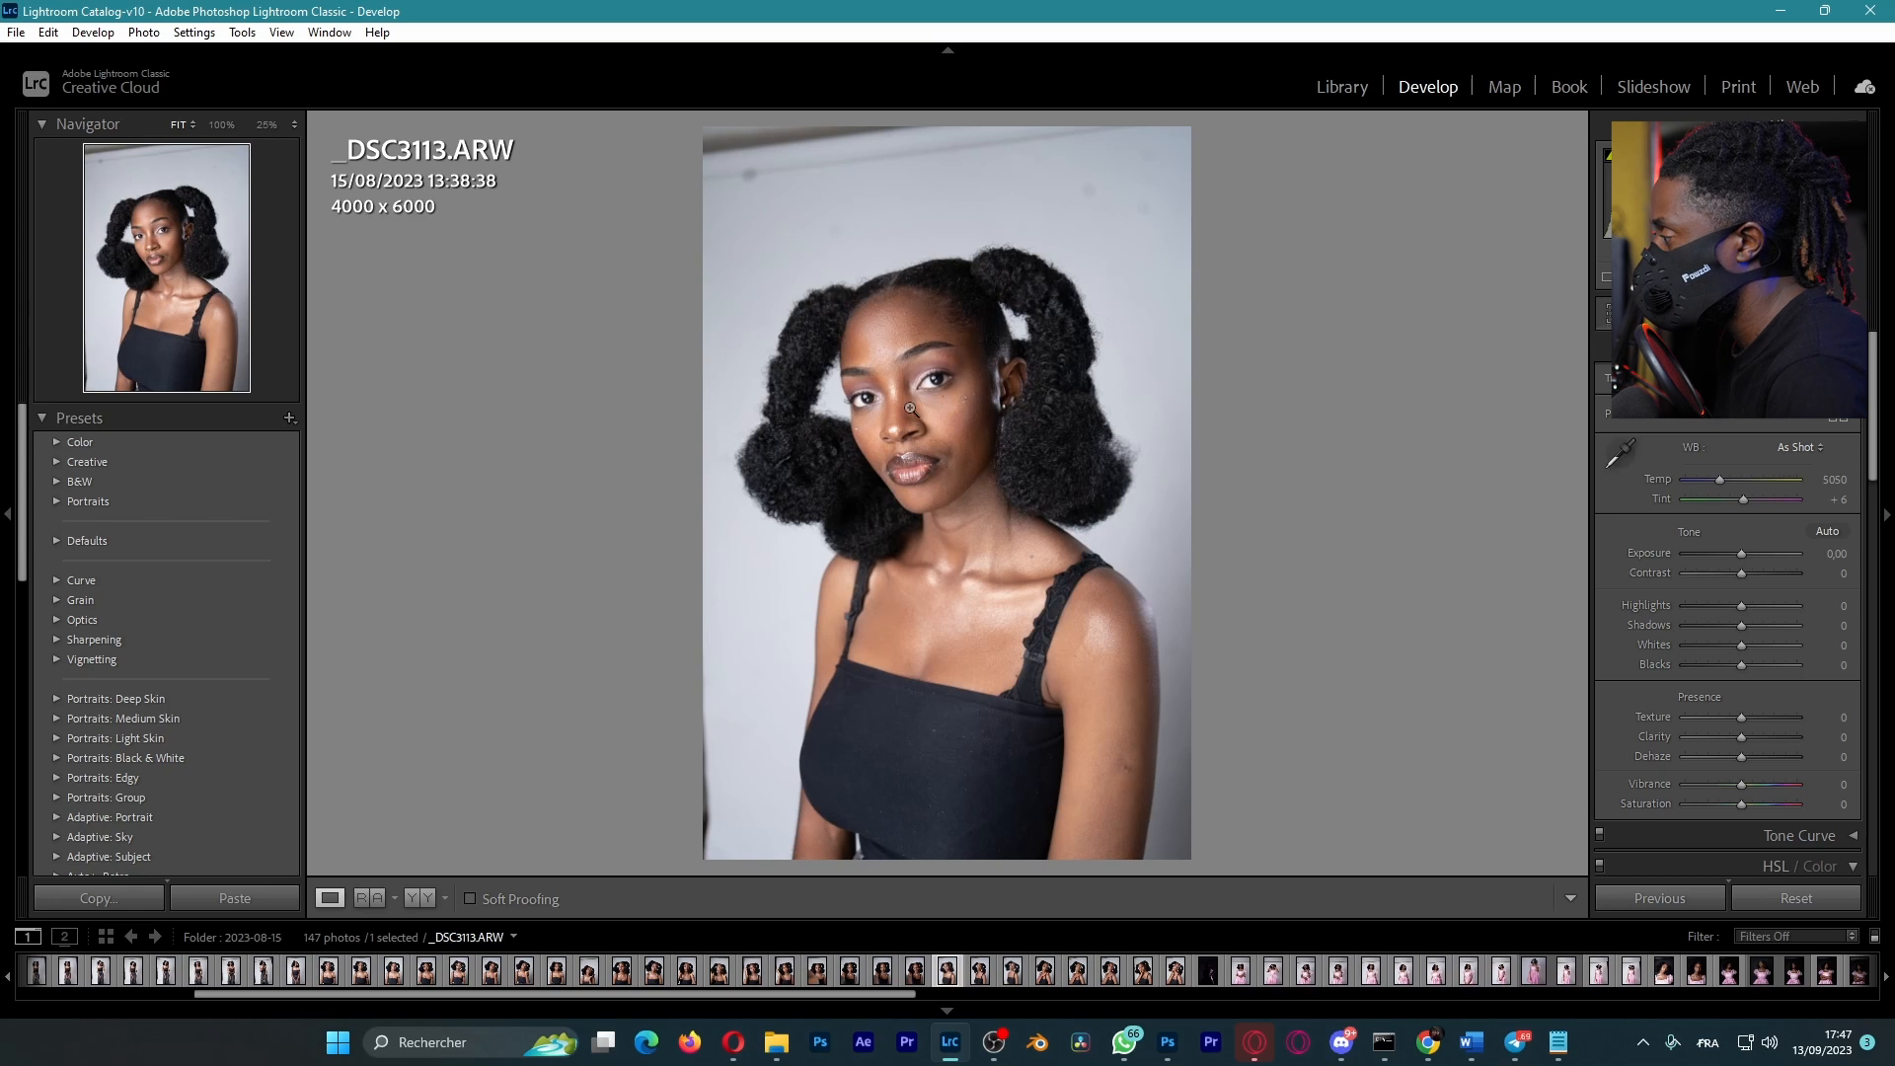
Step: Open _DSC3113.ARW as a smart object in Photoshop, with Lightroom minimized and the Photoshop window maximized
right_click(930, 381)
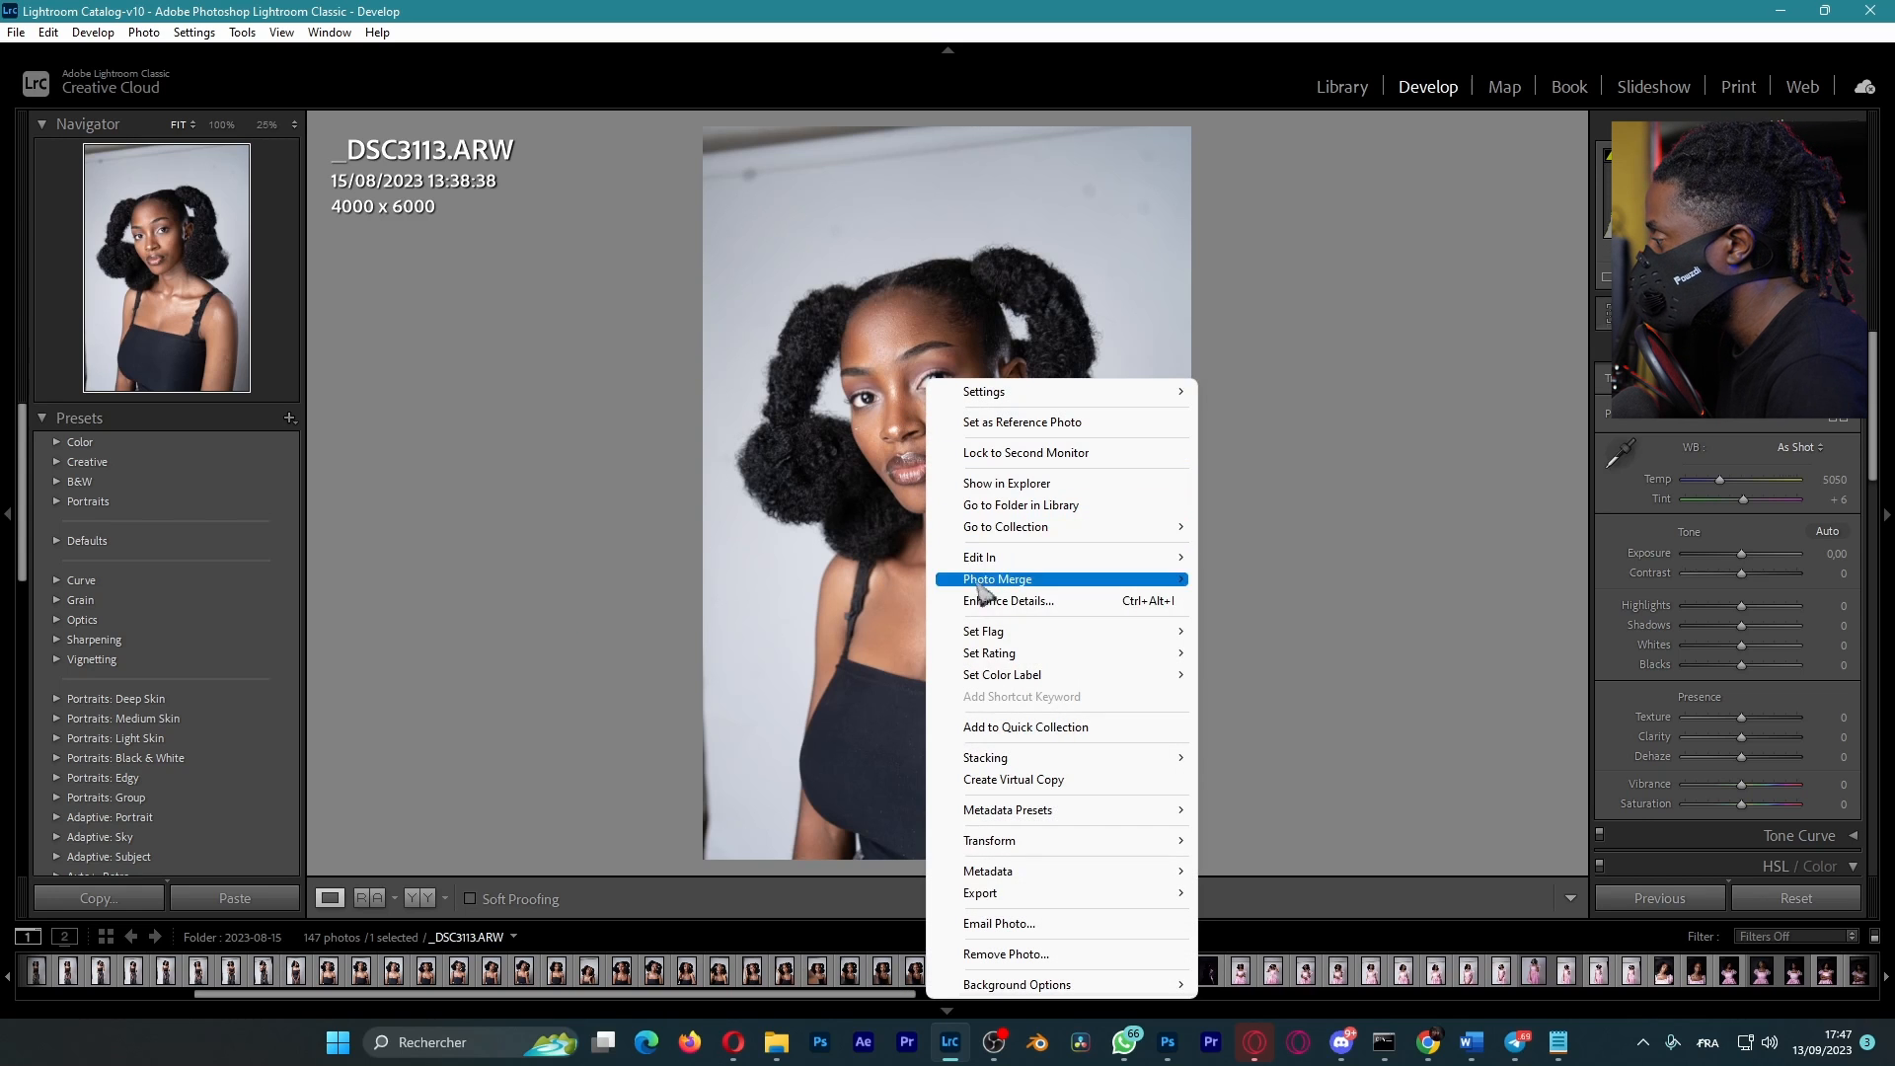
mouse_move(1014, 559)
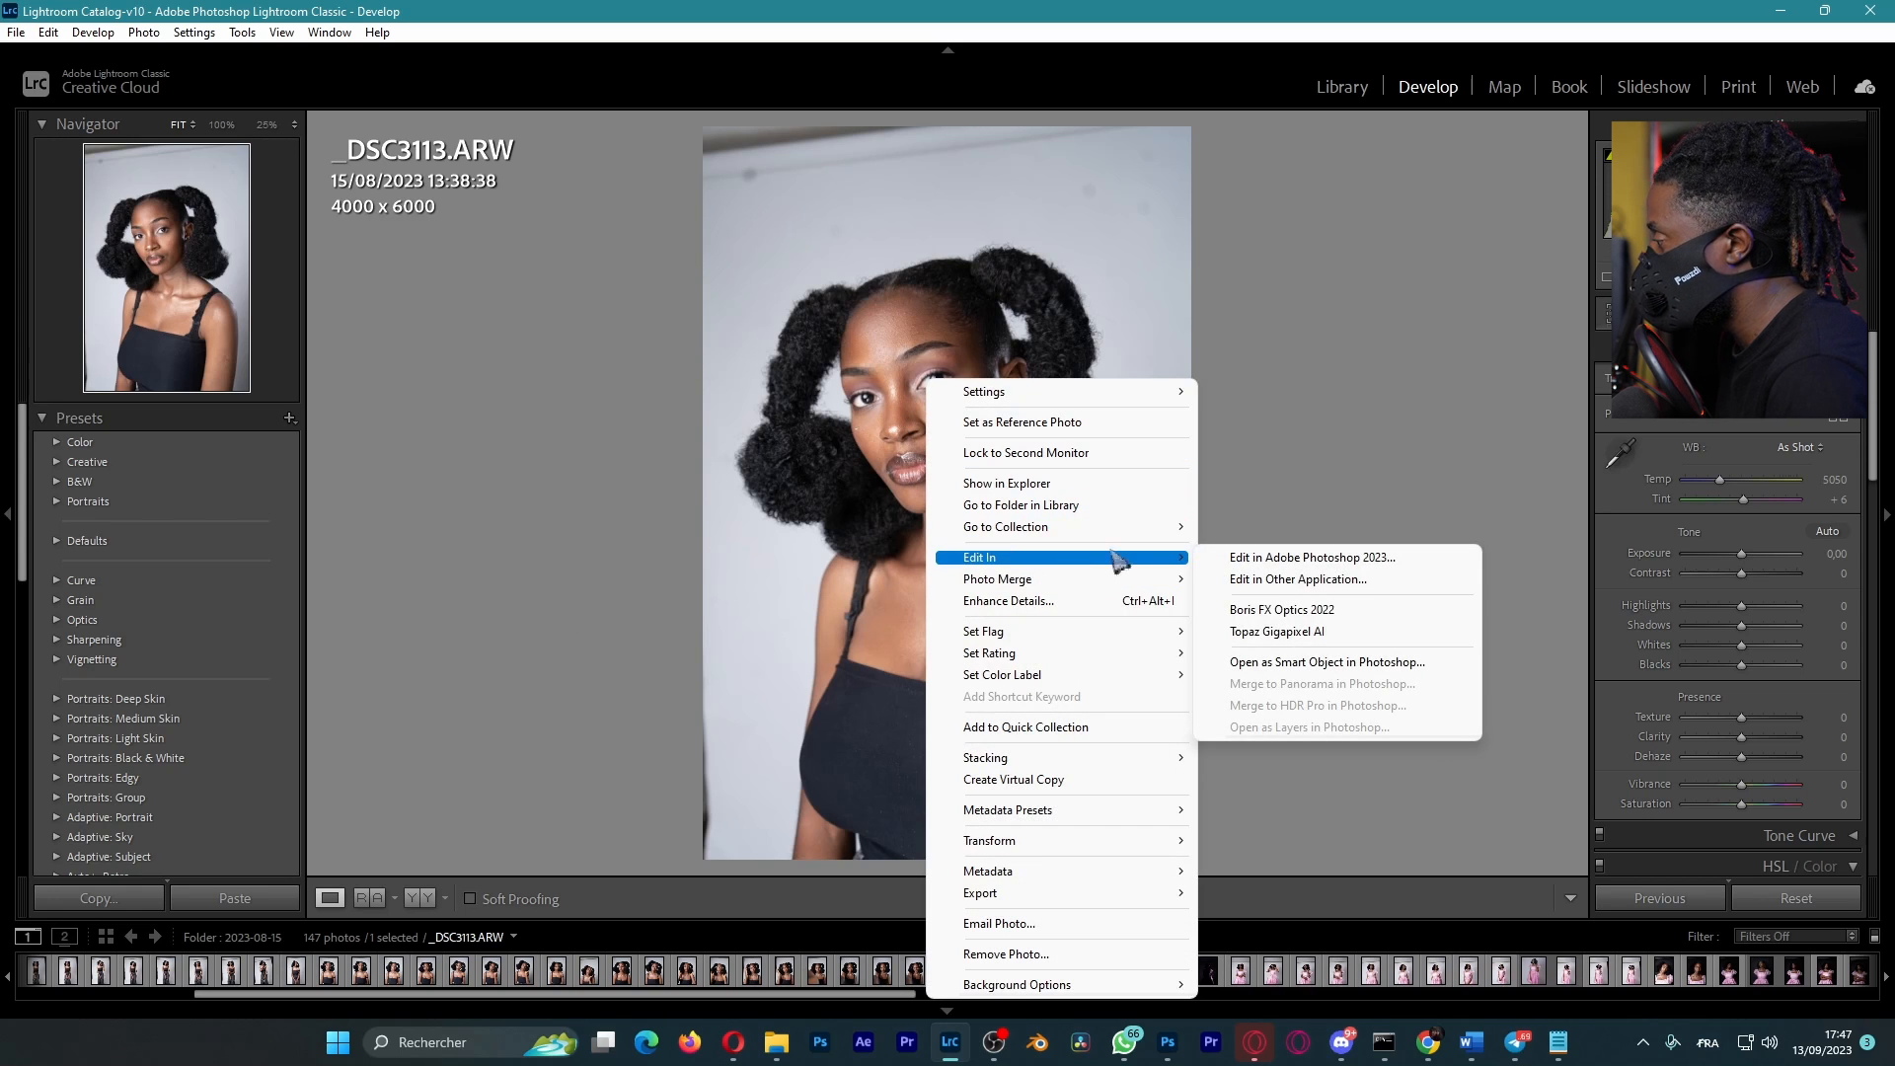
left_click(1345, 662)
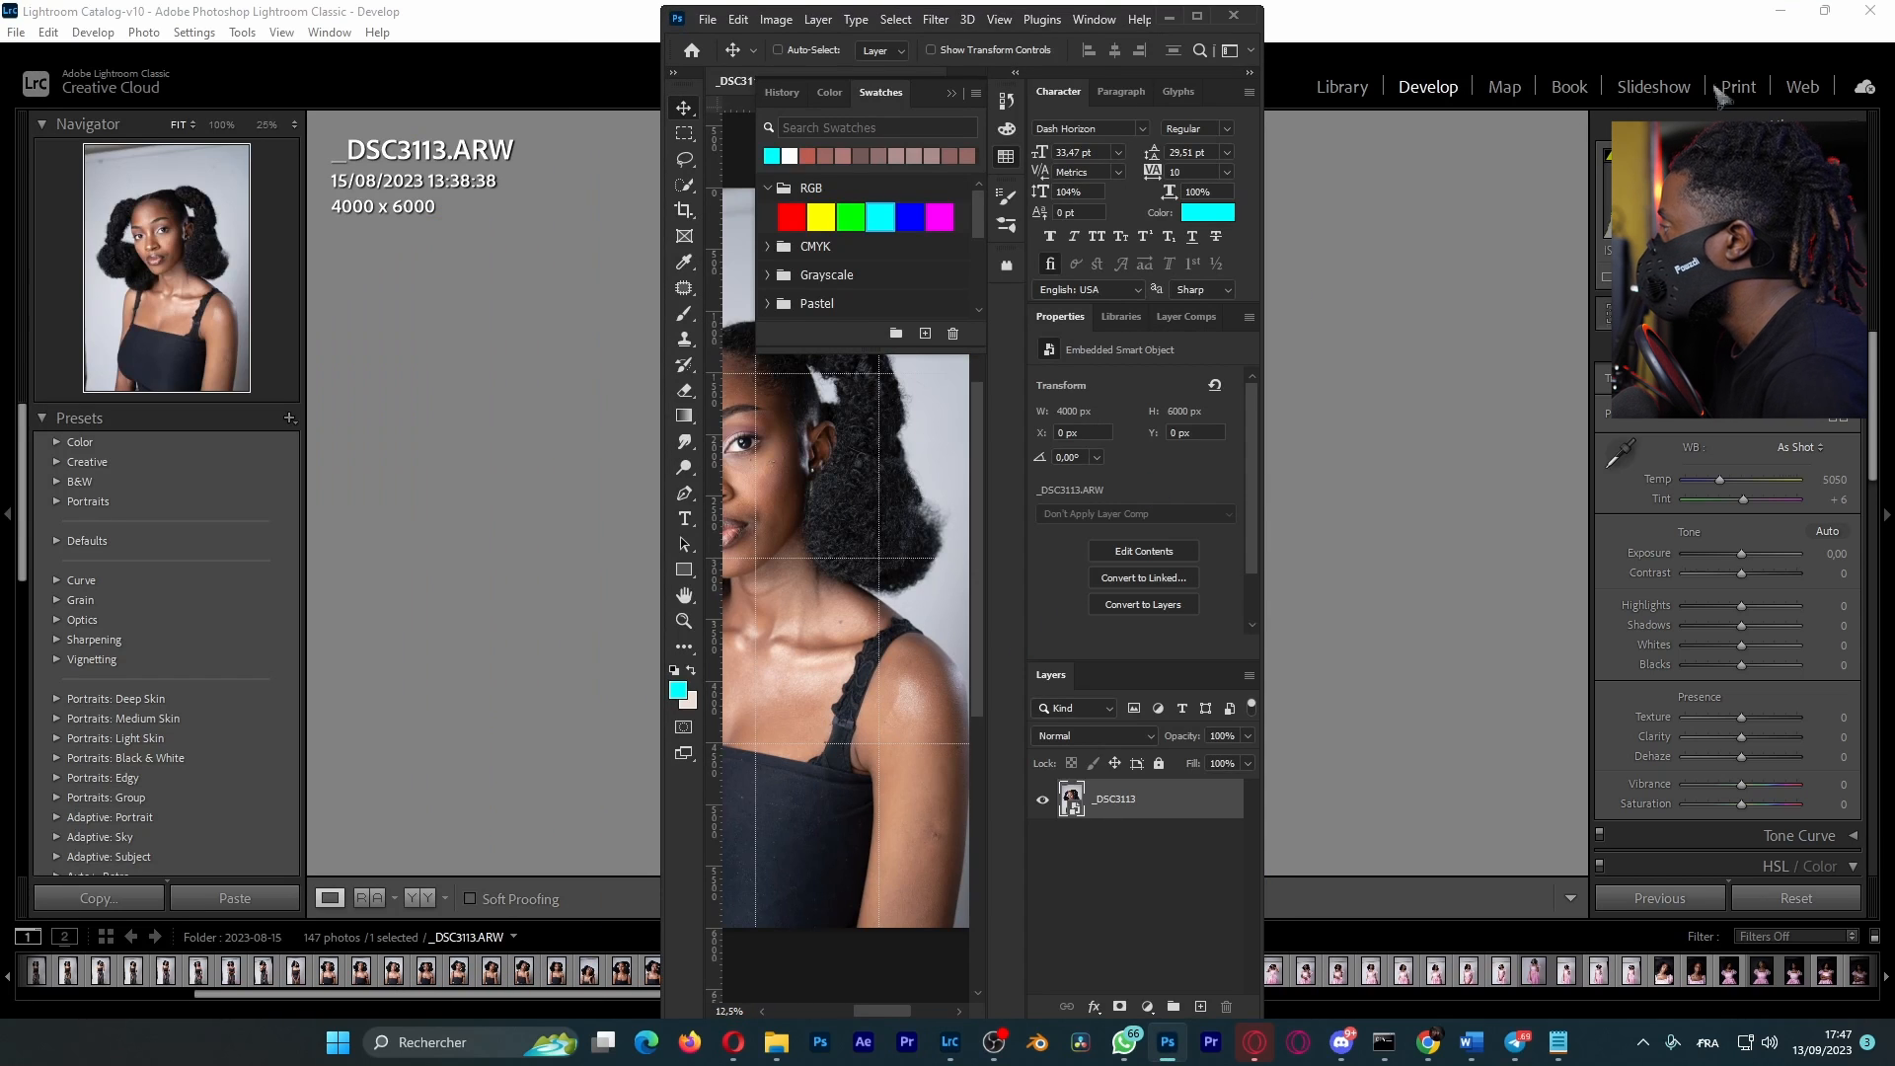
left_click(1780, 11)
left_click(1197, 15)
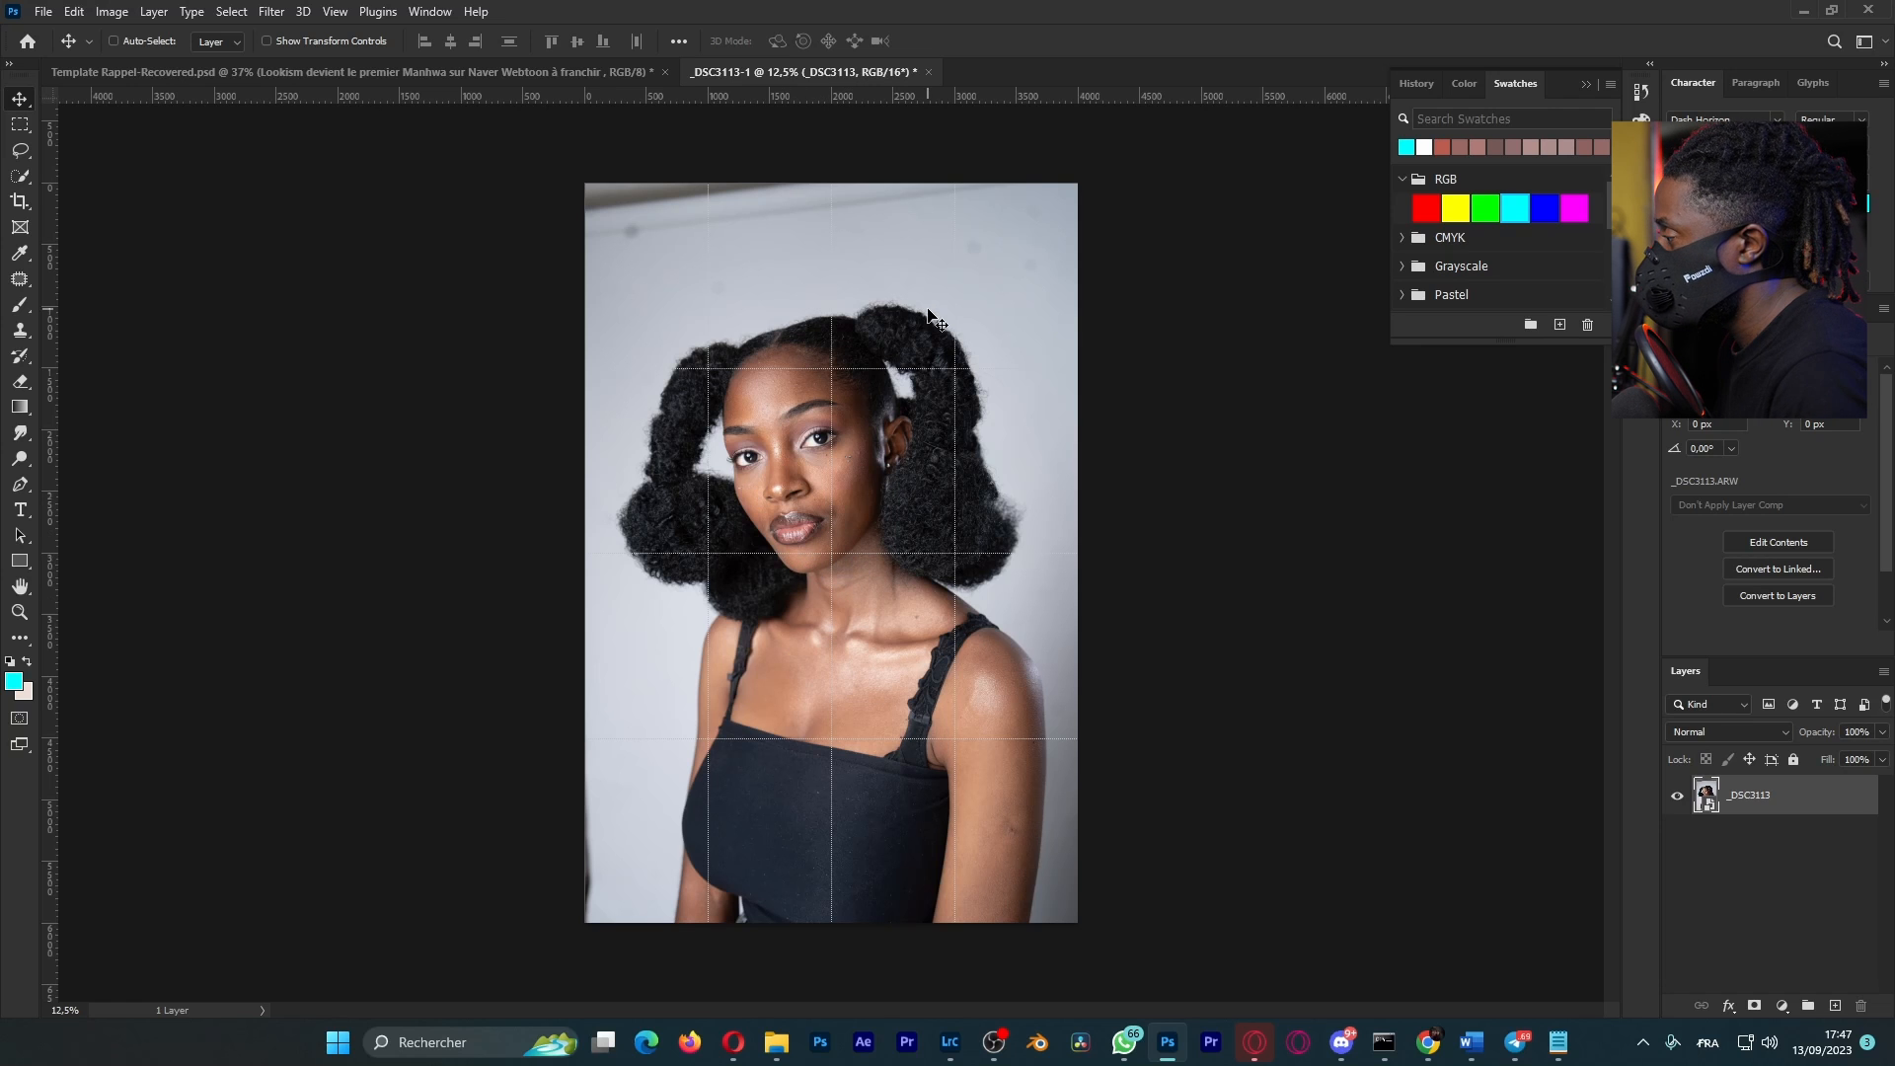
Step: Fit the portrait to the window and hide the guide lines over it
key("ctrl+minus")
key("ctrl+0")
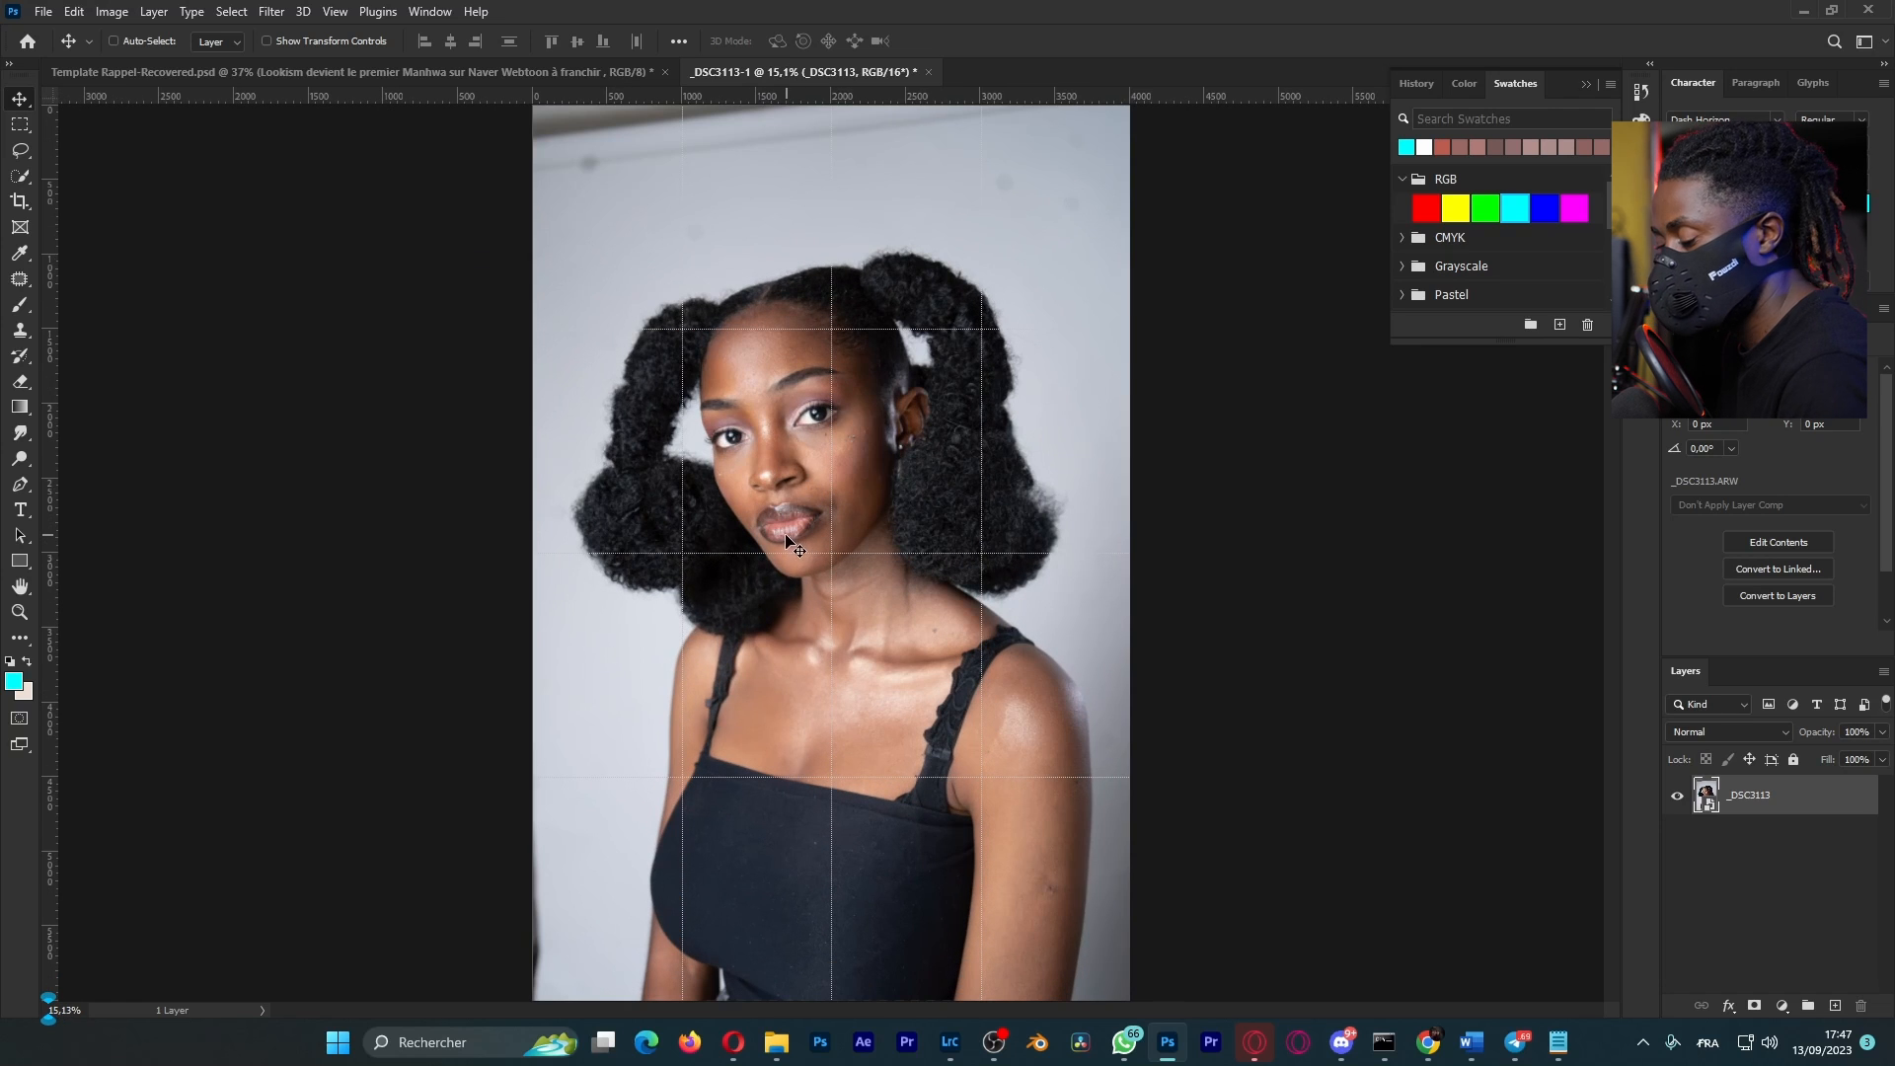
key("ctrl+'")
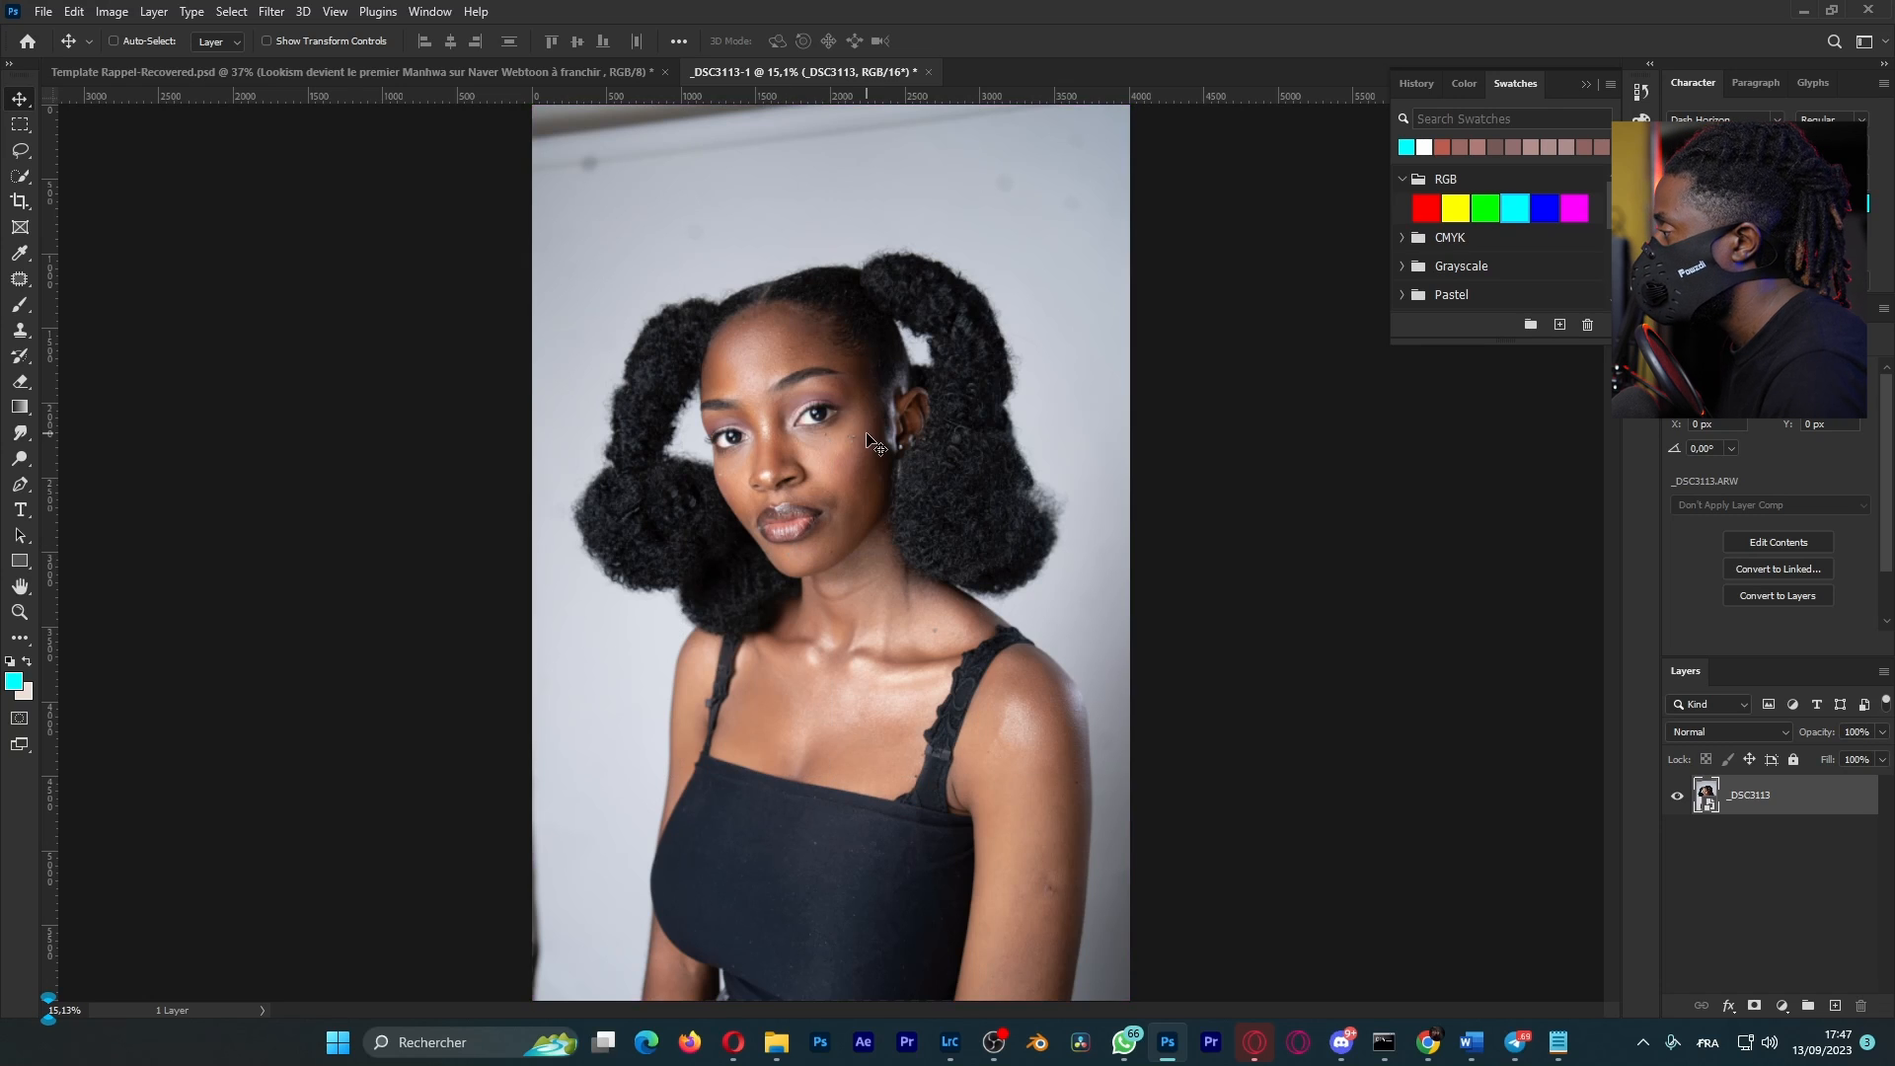
scroll(841, 510, "down", 5)
scroll(841, 509, "up", 3)
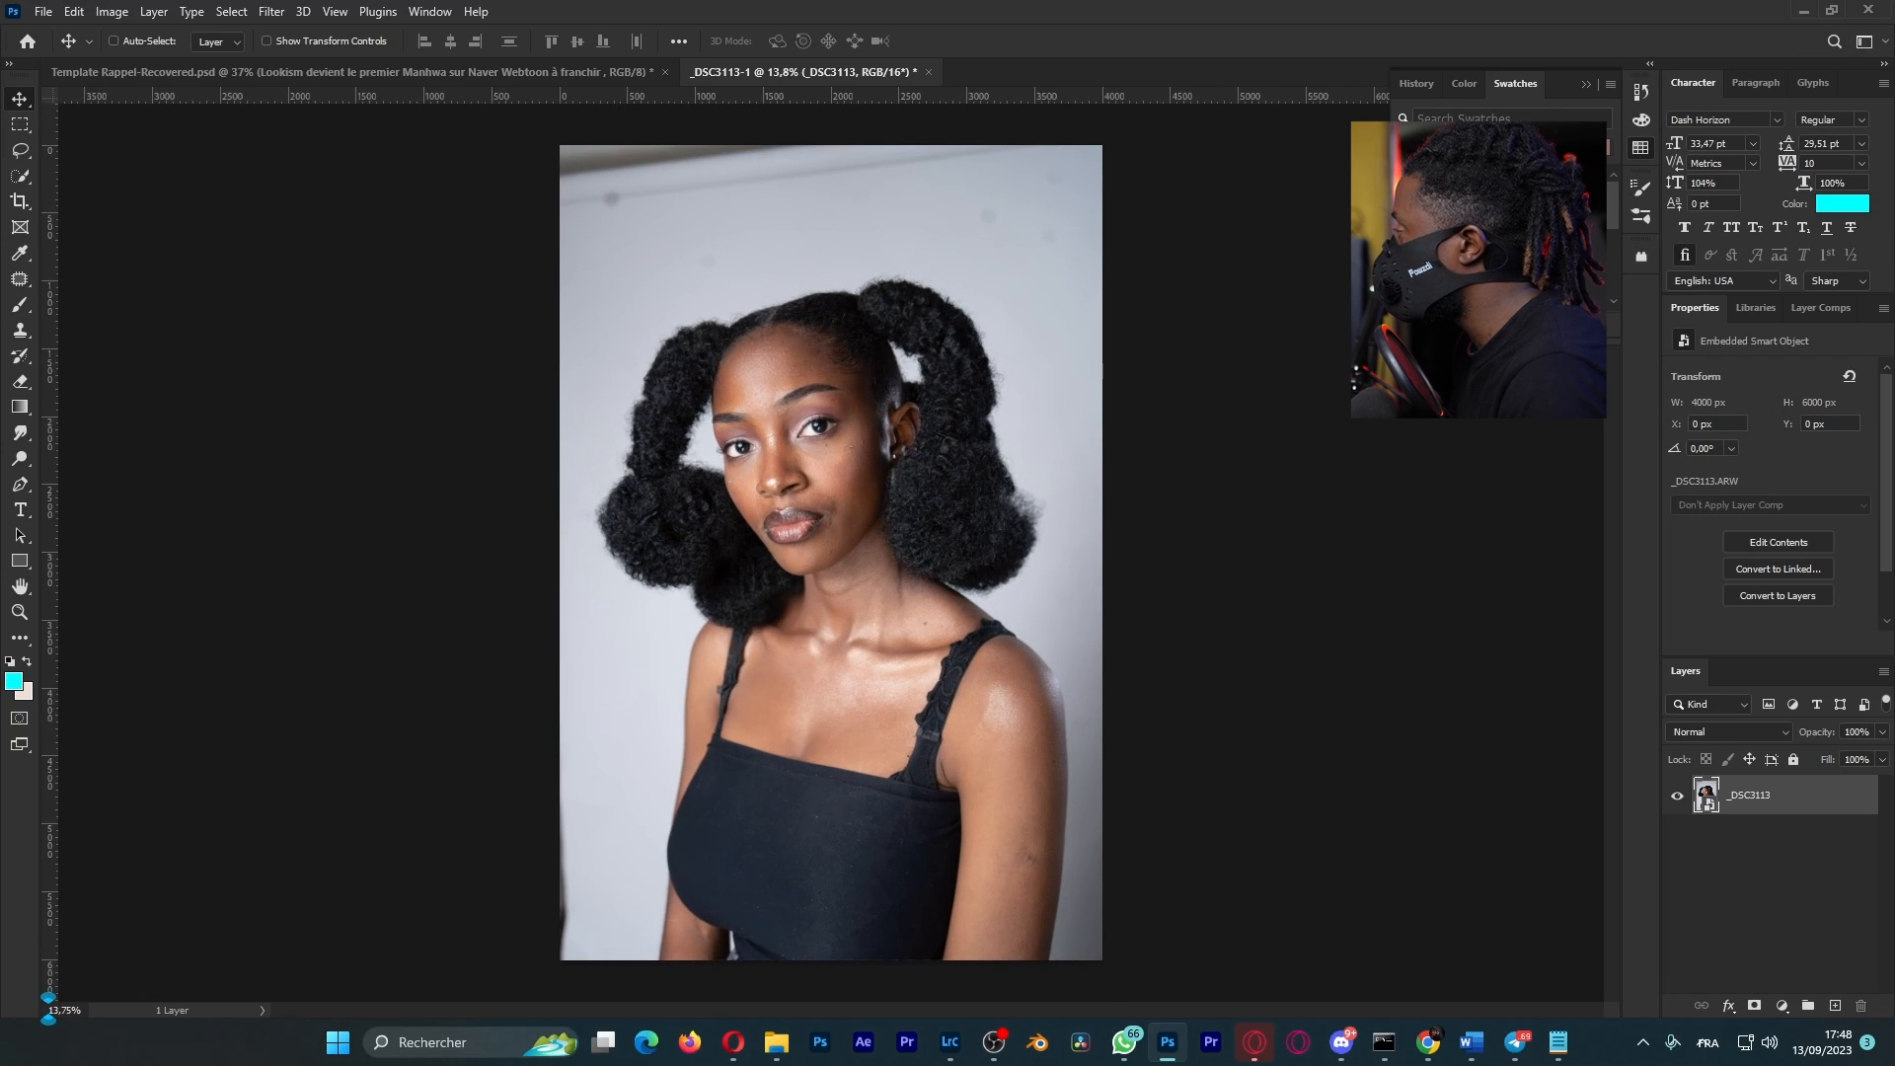
Step: Collapse the Swatches panel and switch to the Retouche Photo workspace
left_click(1586, 84)
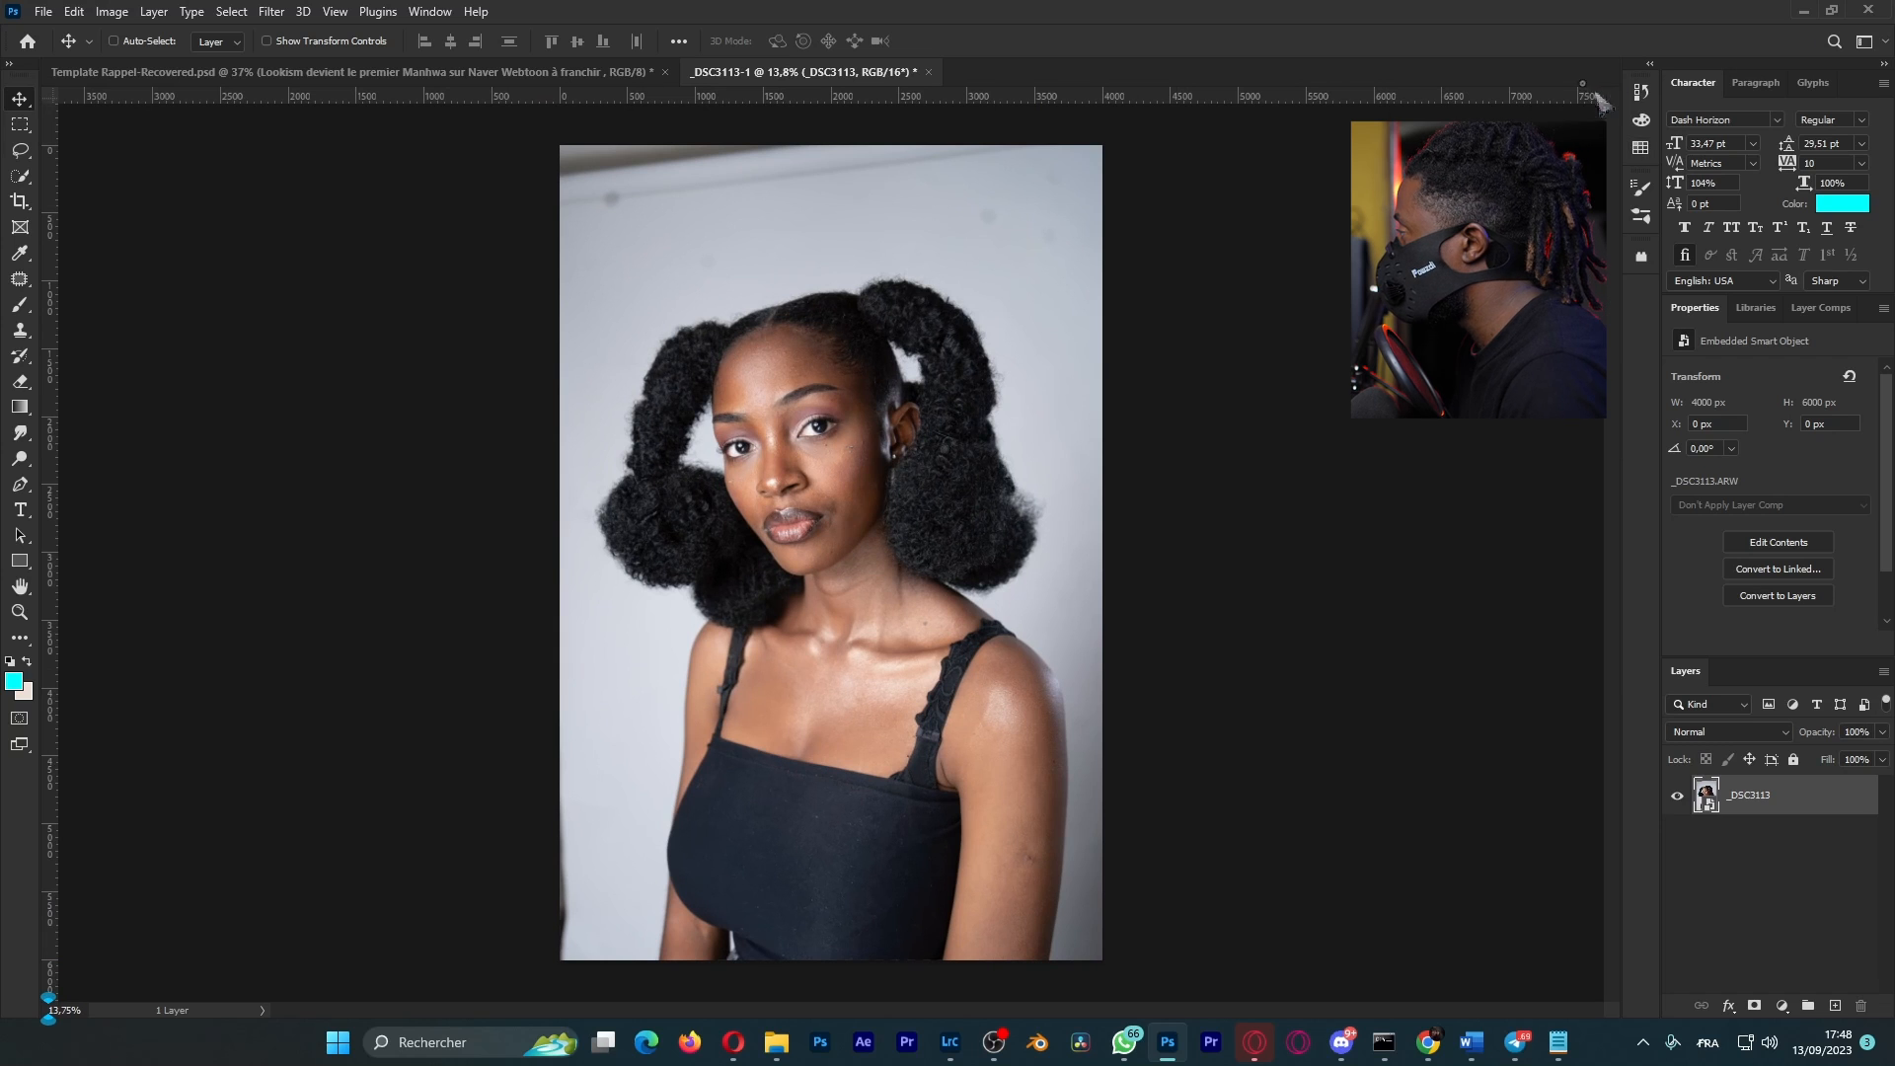
left_click(1885, 44)
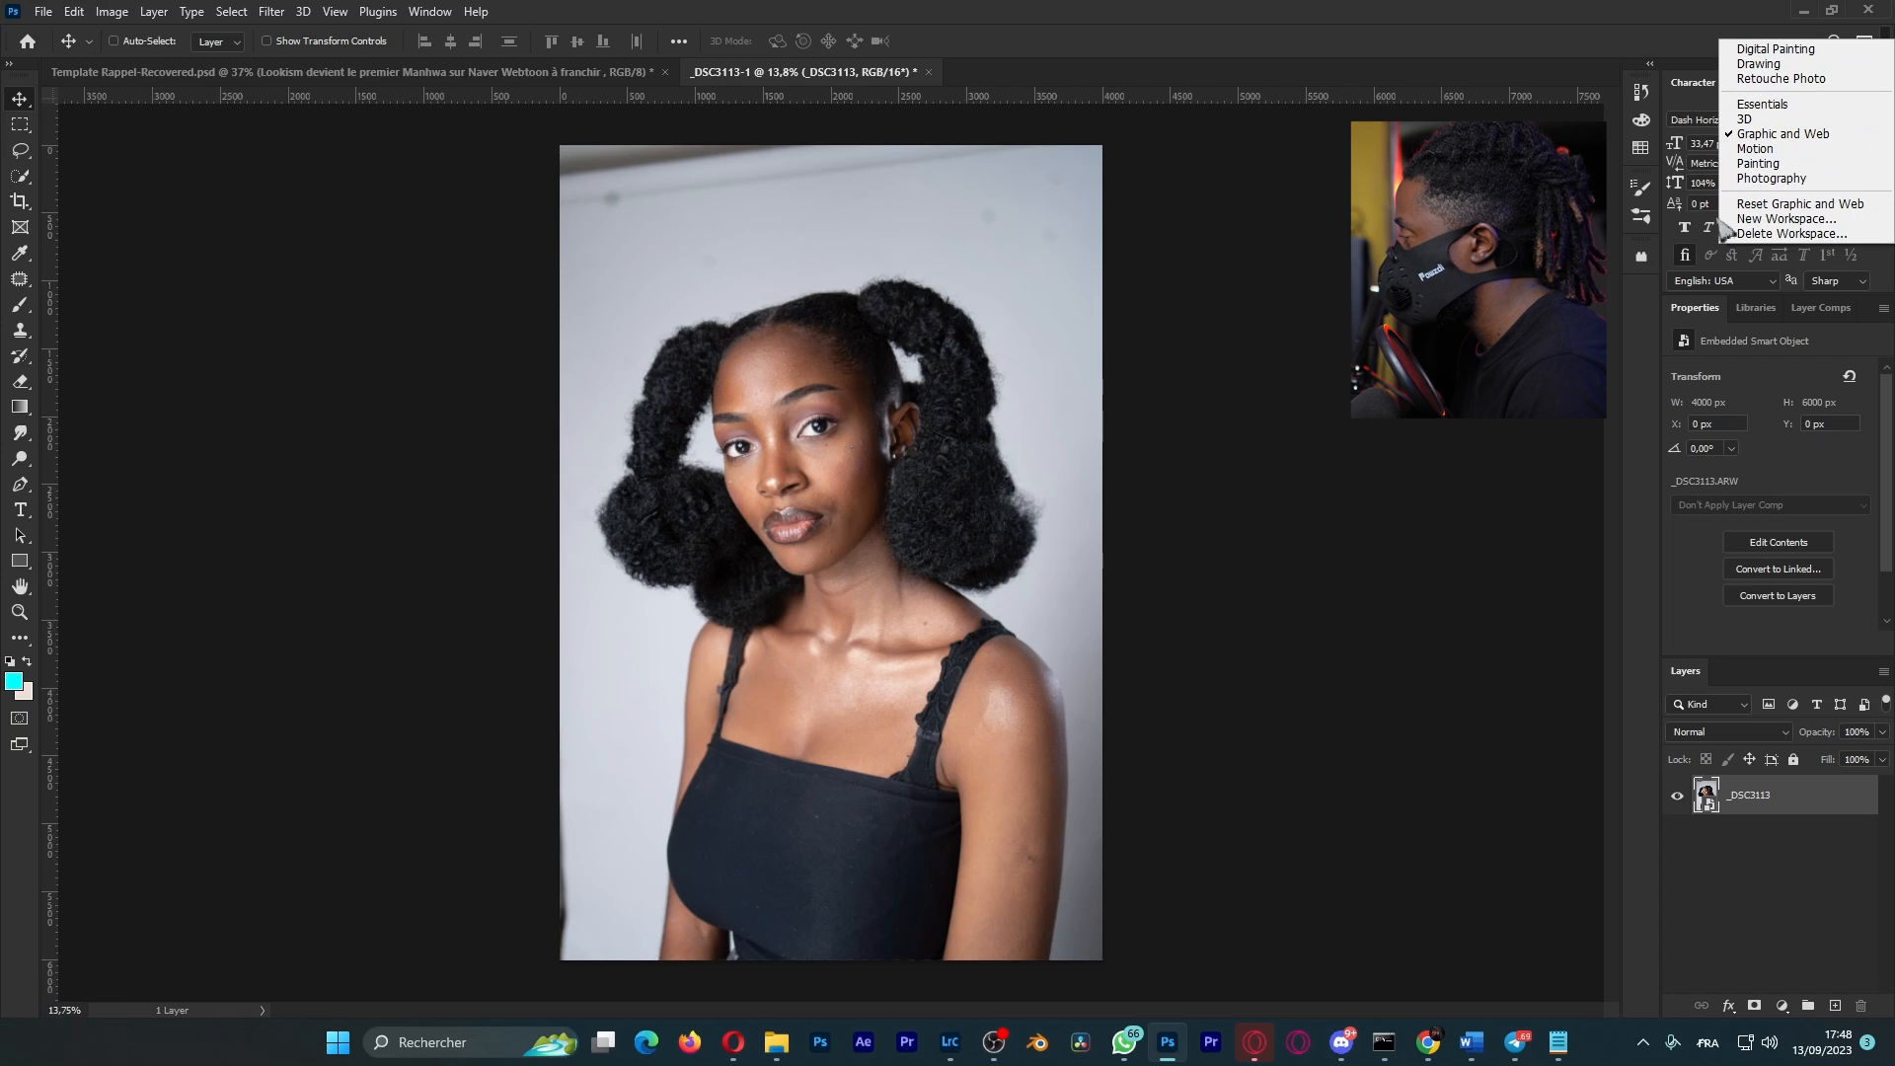
left_click(1781, 78)
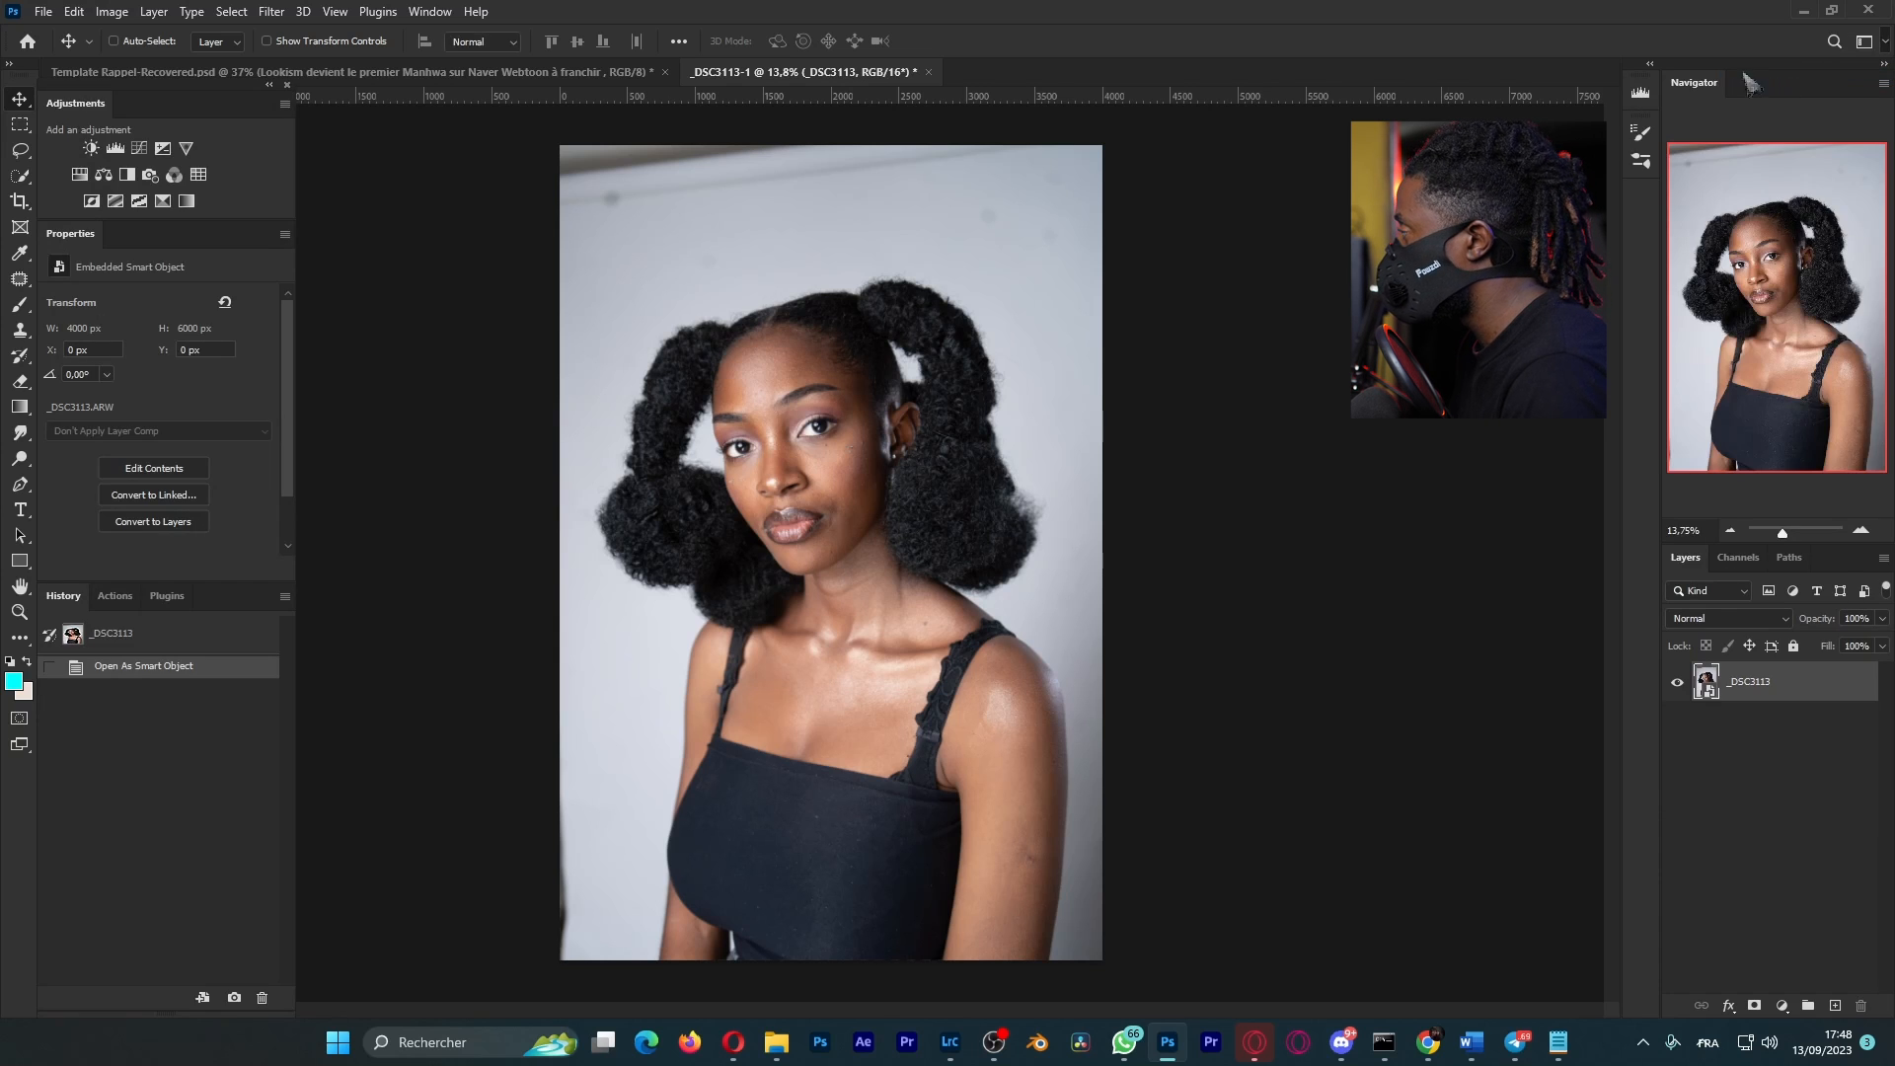
Step: Duplicate the _DSC3113 layer and open the Camera Raw Filter on the copy
scroll(809, 488, "down", 3)
scroll(809, 488, "up", 2)
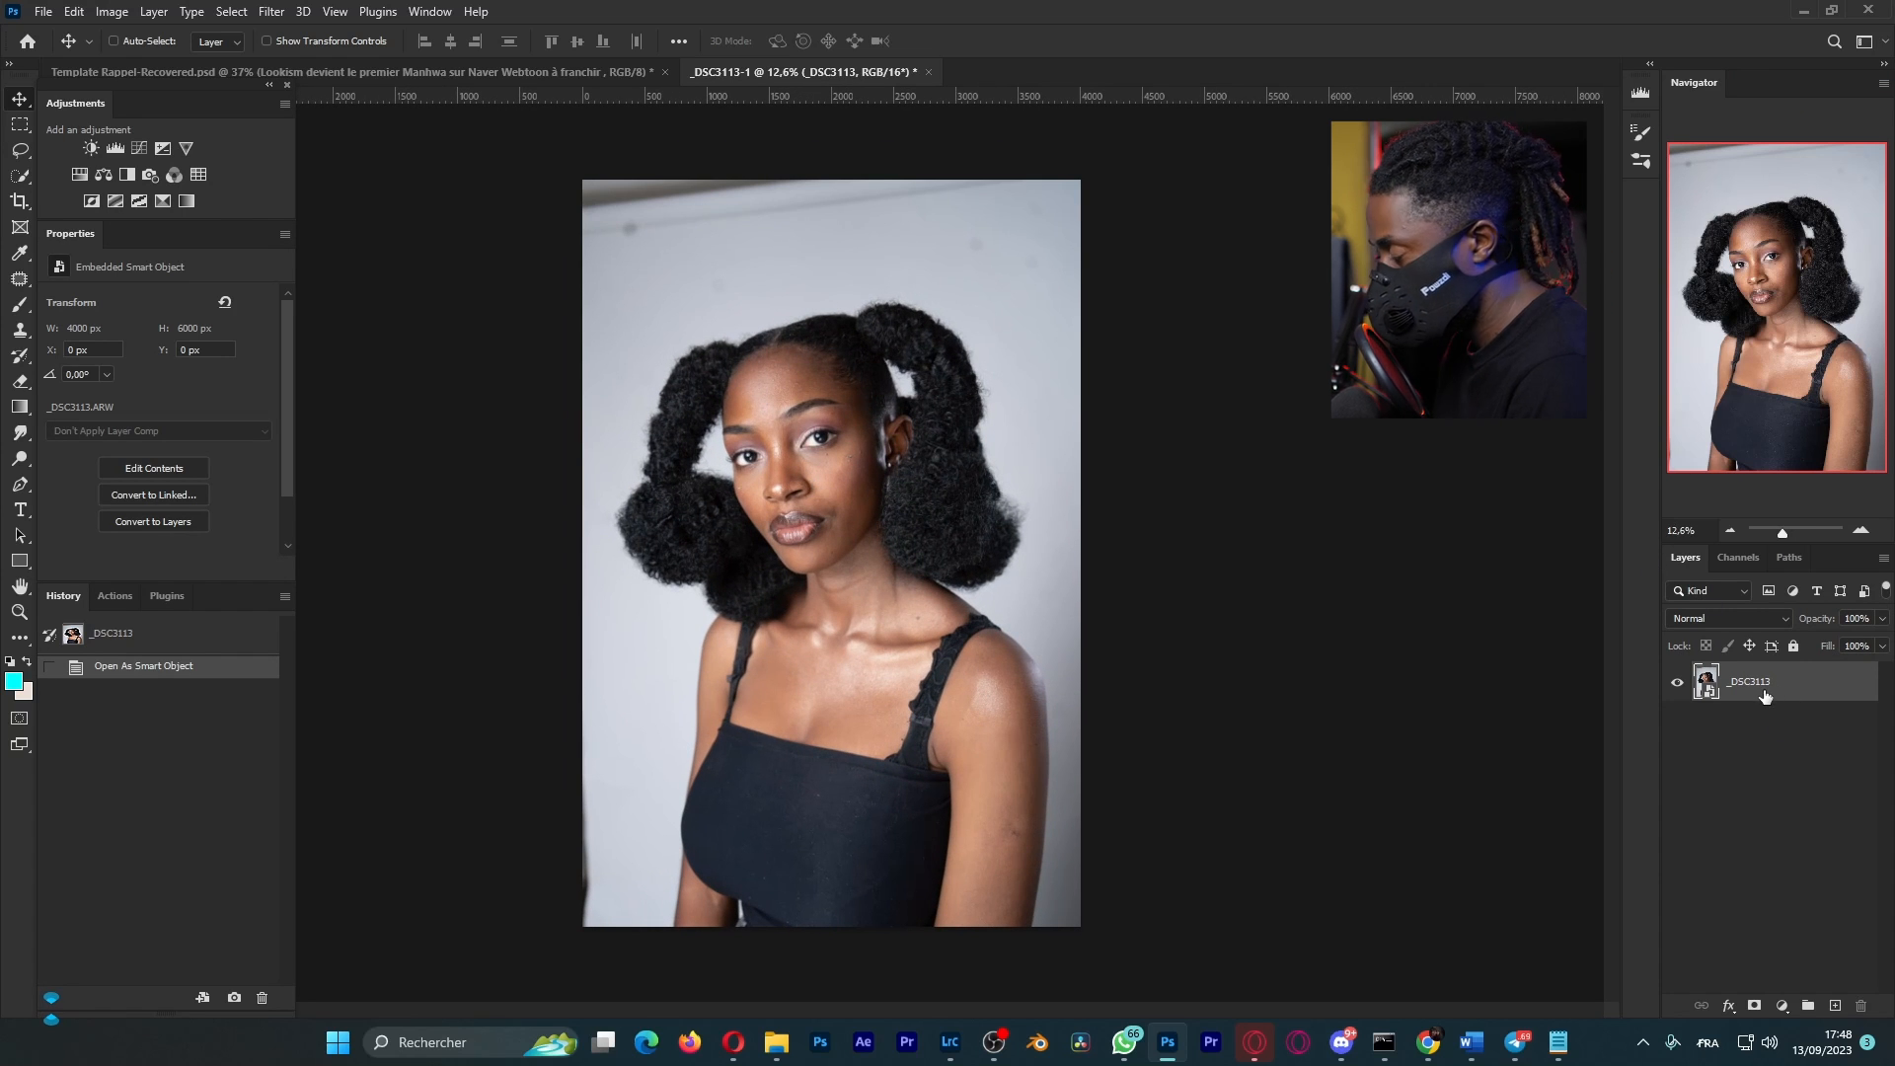
key("ctrl+j")
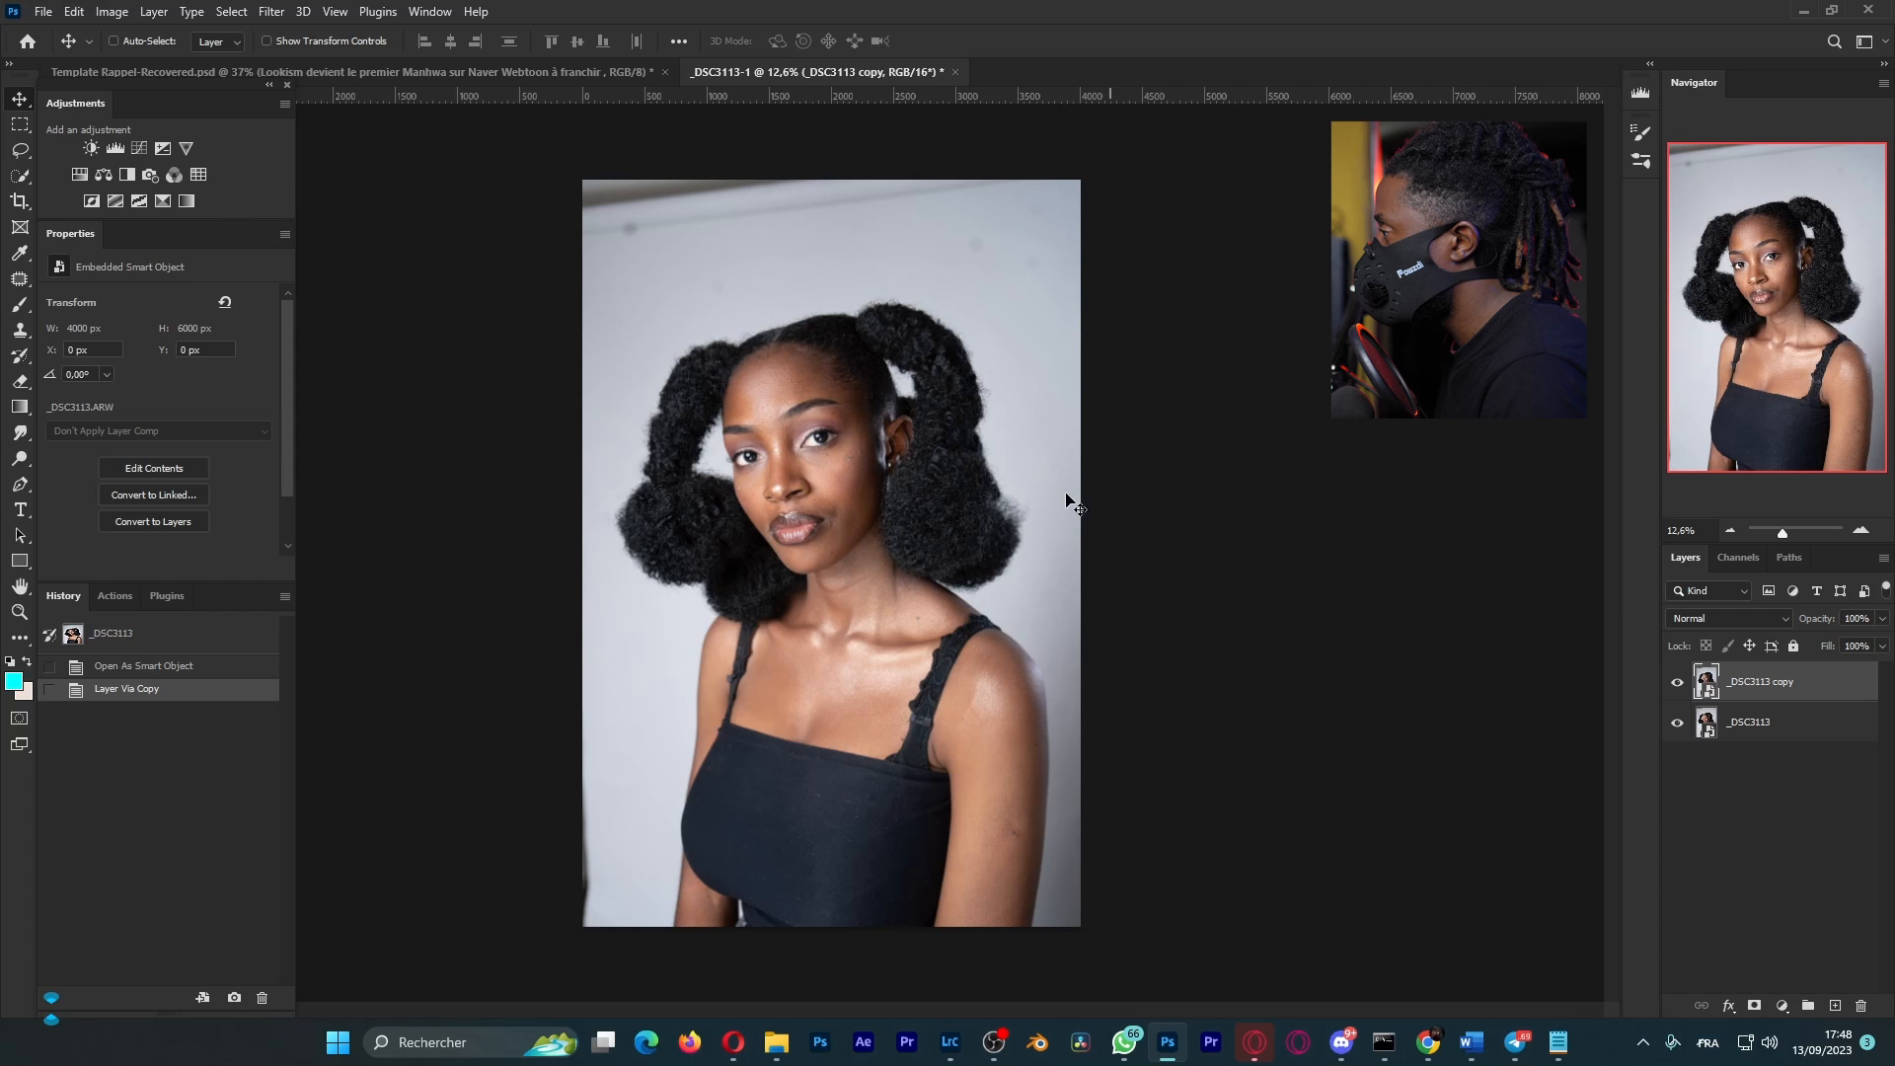
left_click(272, 12)
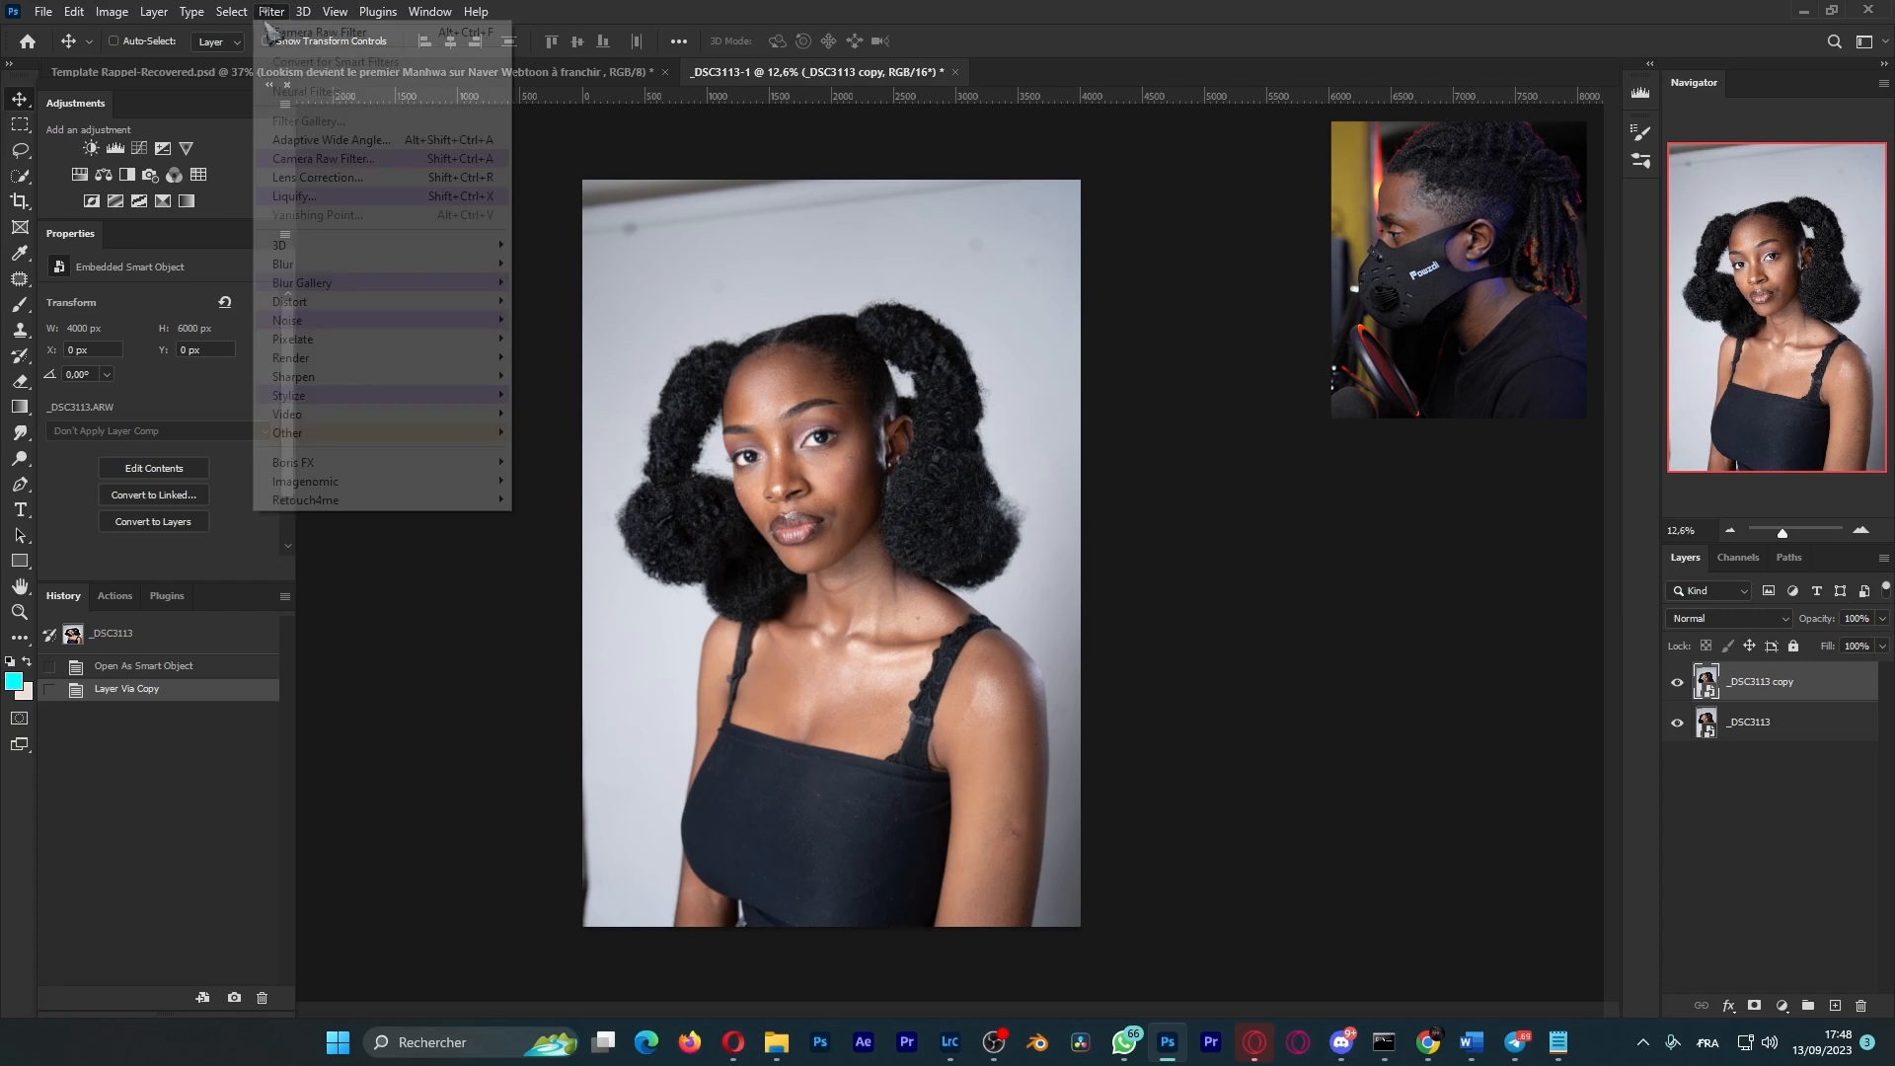
left_click(357, 166)
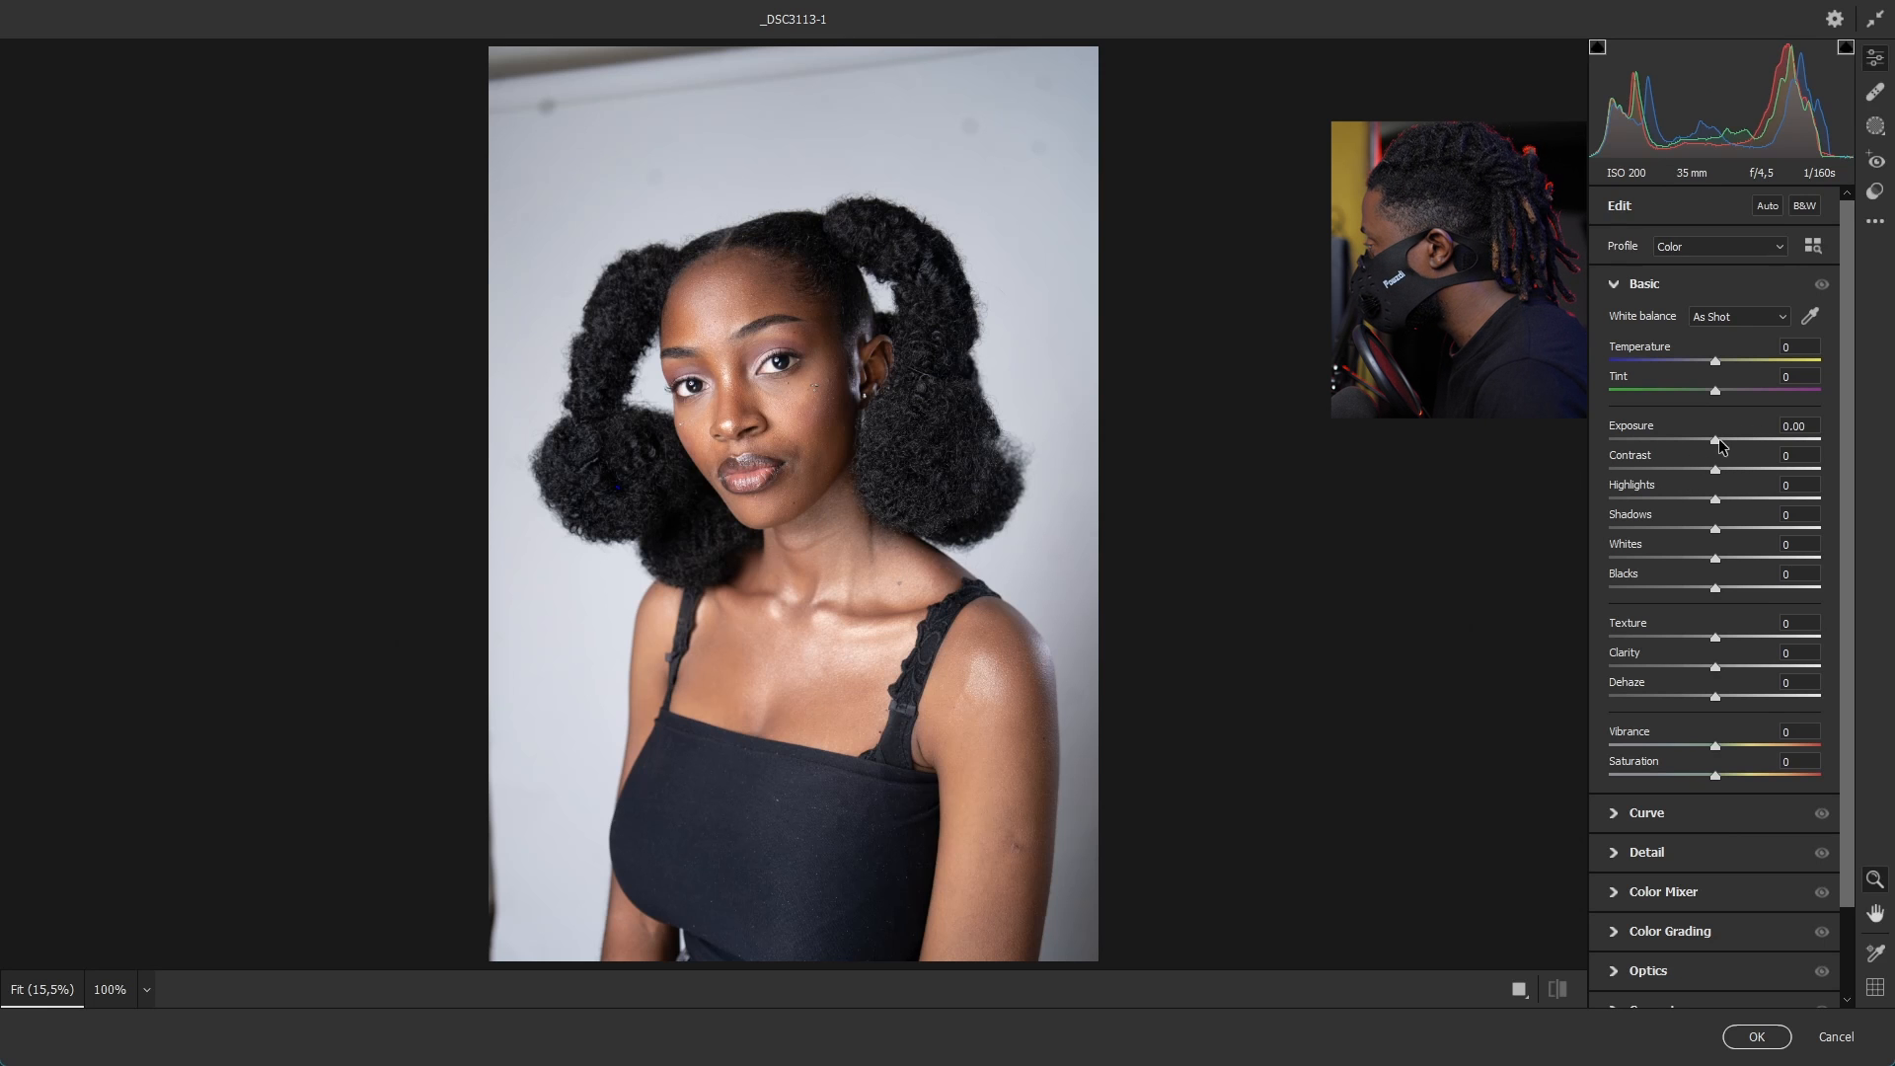
Step: Set Exposure to -0.10, Contrast to +6, Highlights to -24, Shadows to +24 and Whites to -26 in Camera Raw
left_click_drag(1715, 441, 1689, 503)
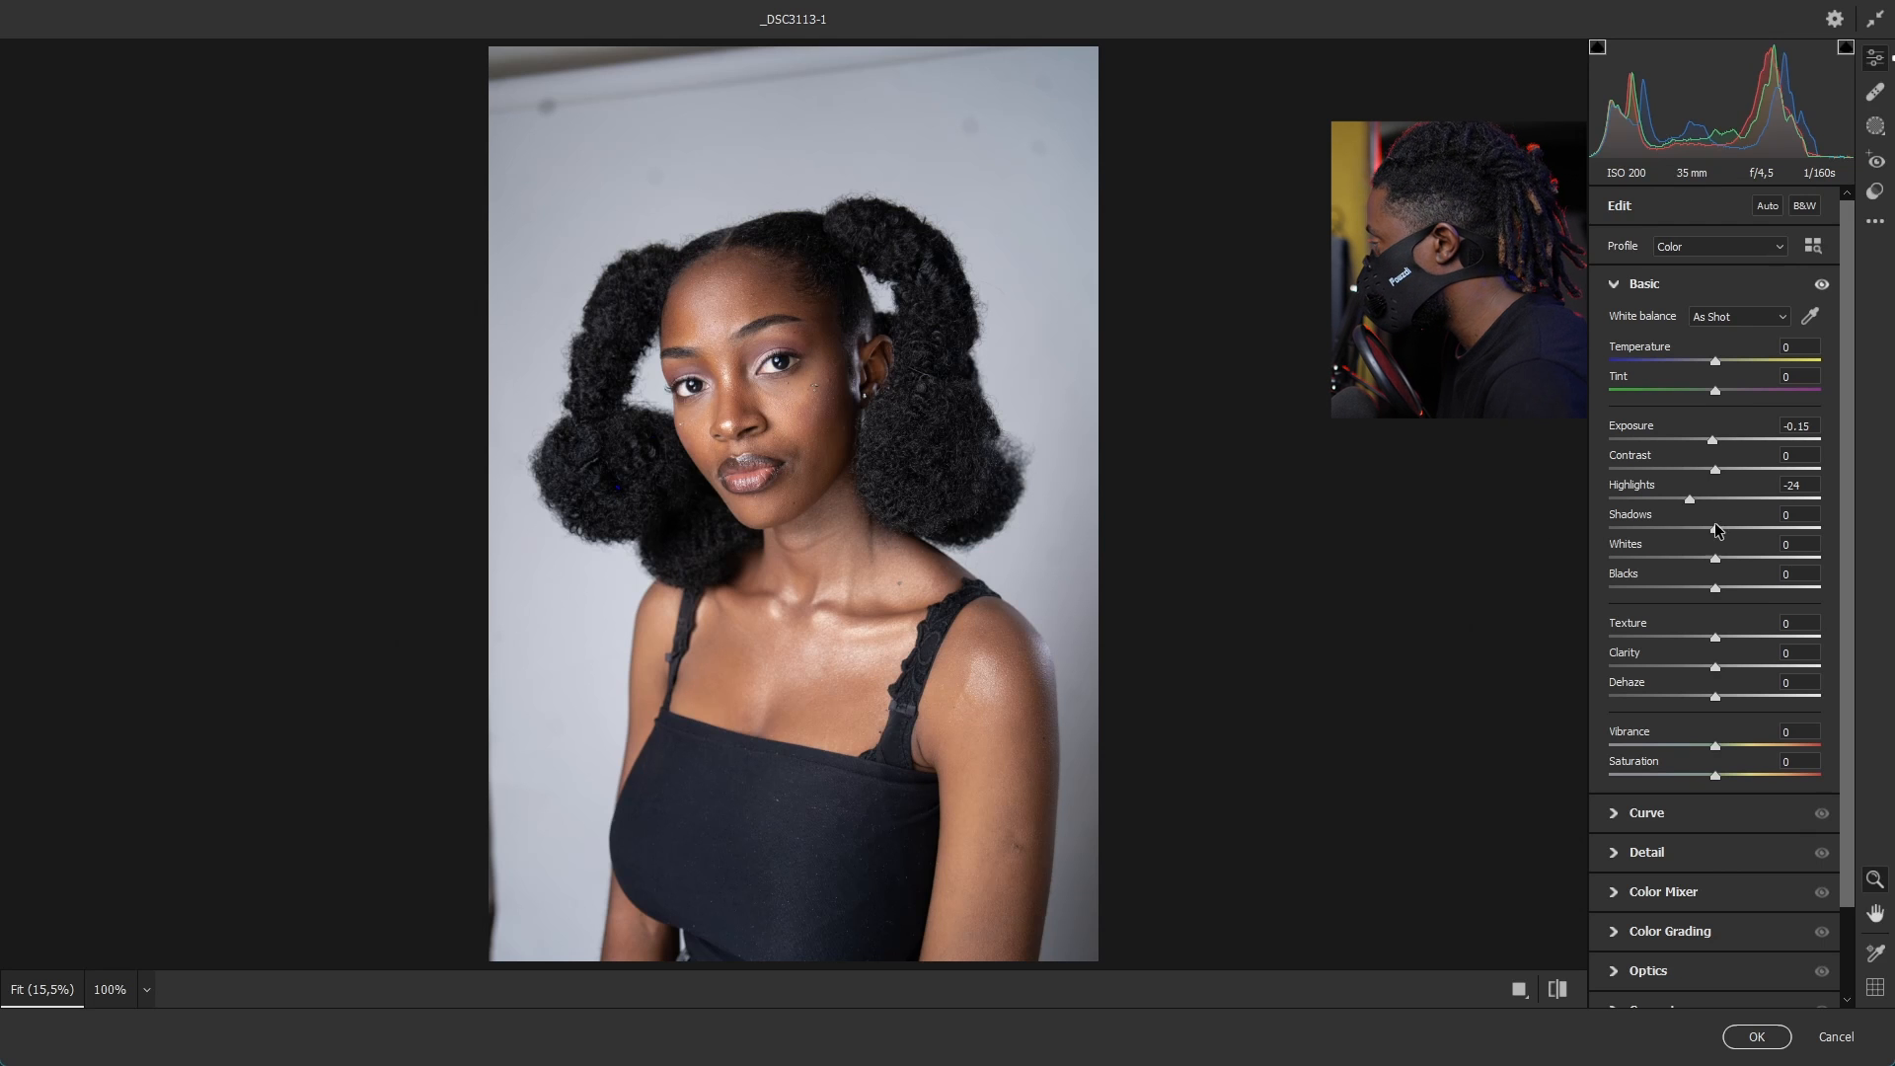
left_click_drag(1716, 530, 1687, 559)
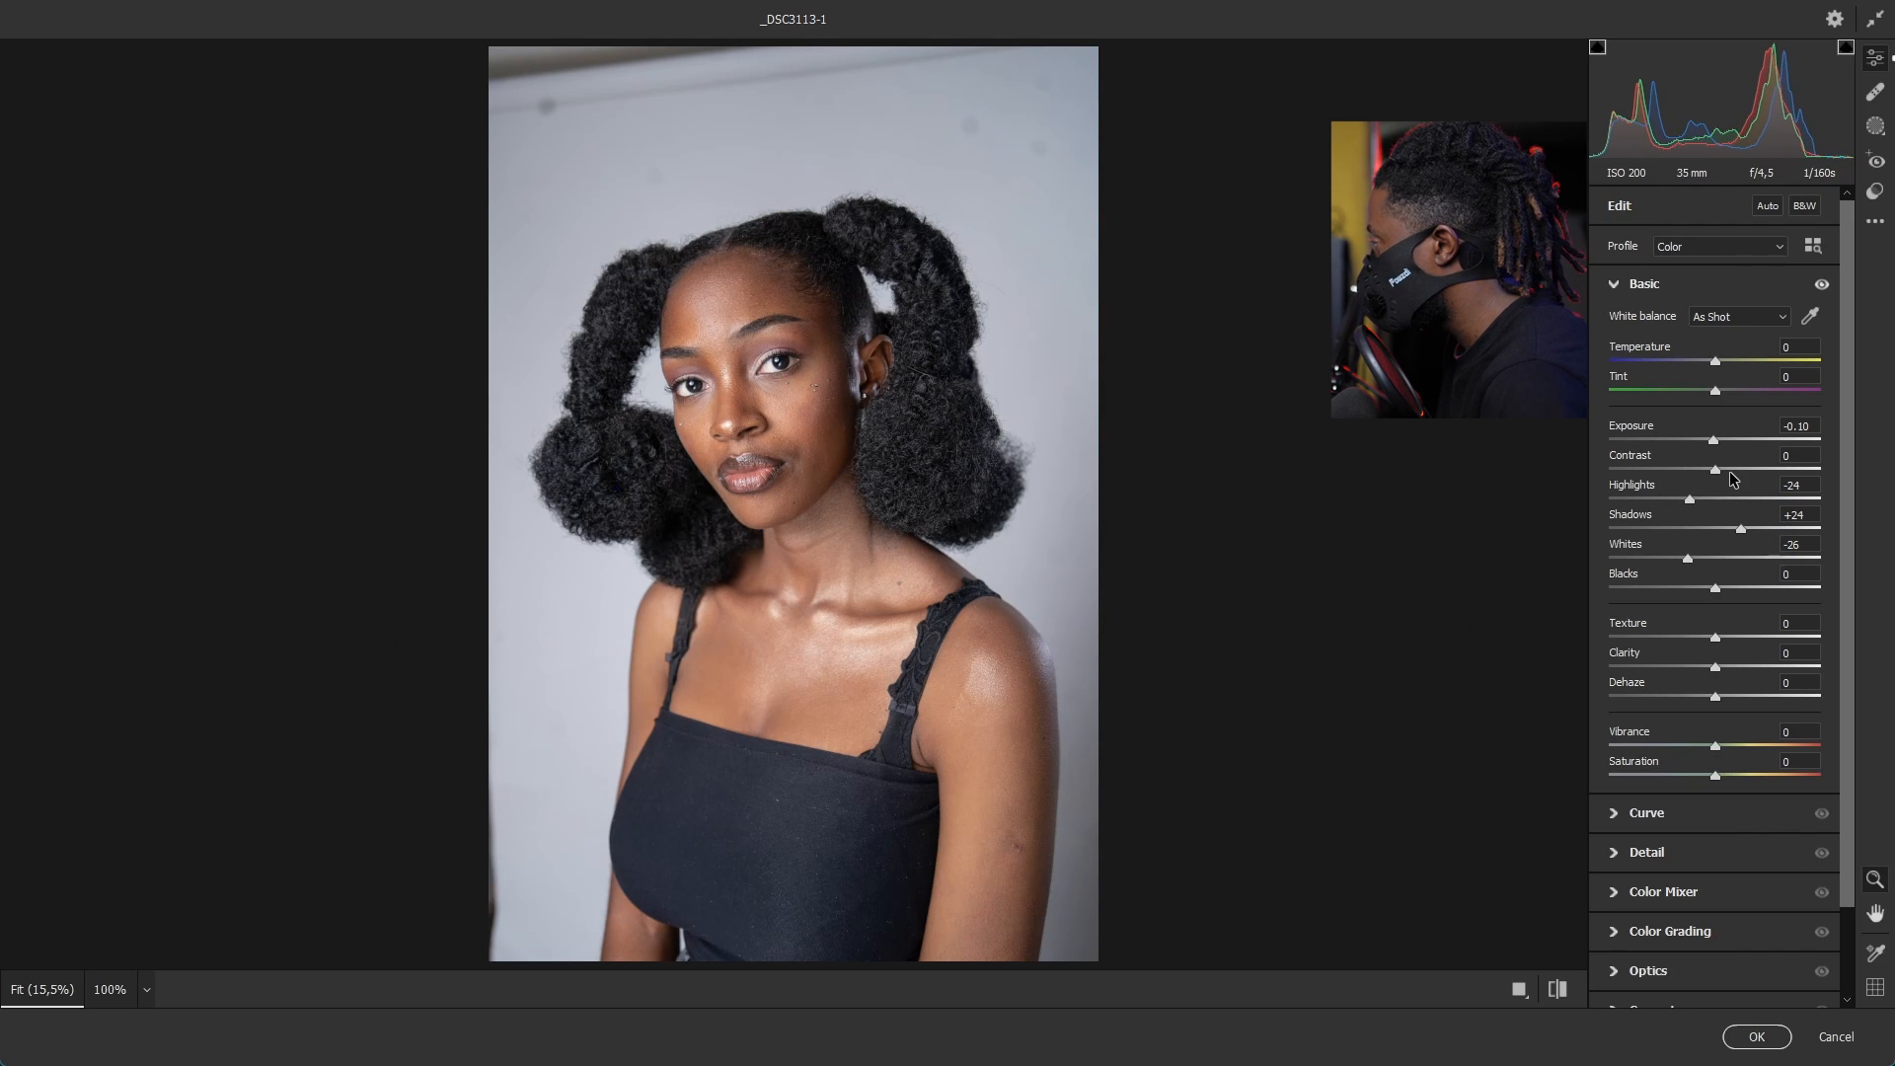
left_click_drag(1717, 470, 1723, 469)
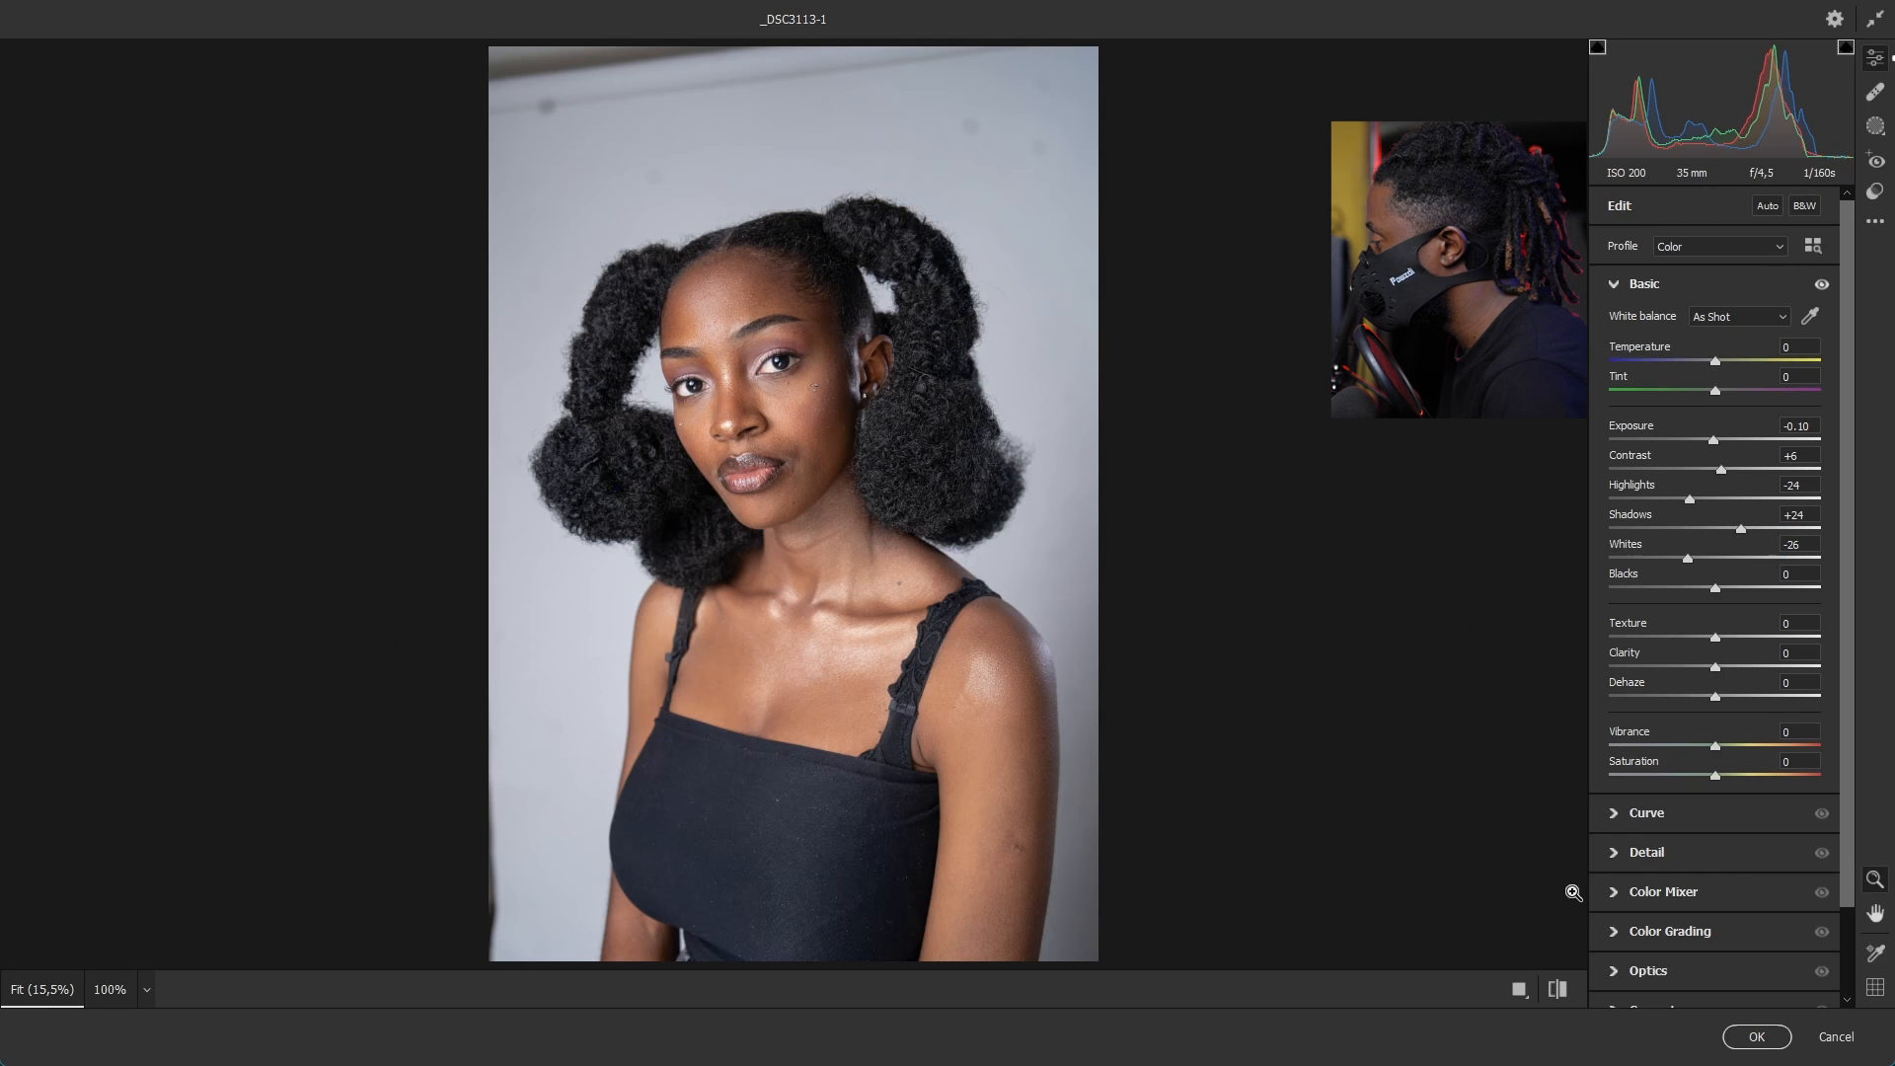
Step: Compare the portrait before and after the Camera Raw adjustments and apply the filter to the copy
left_click(1559, 990)
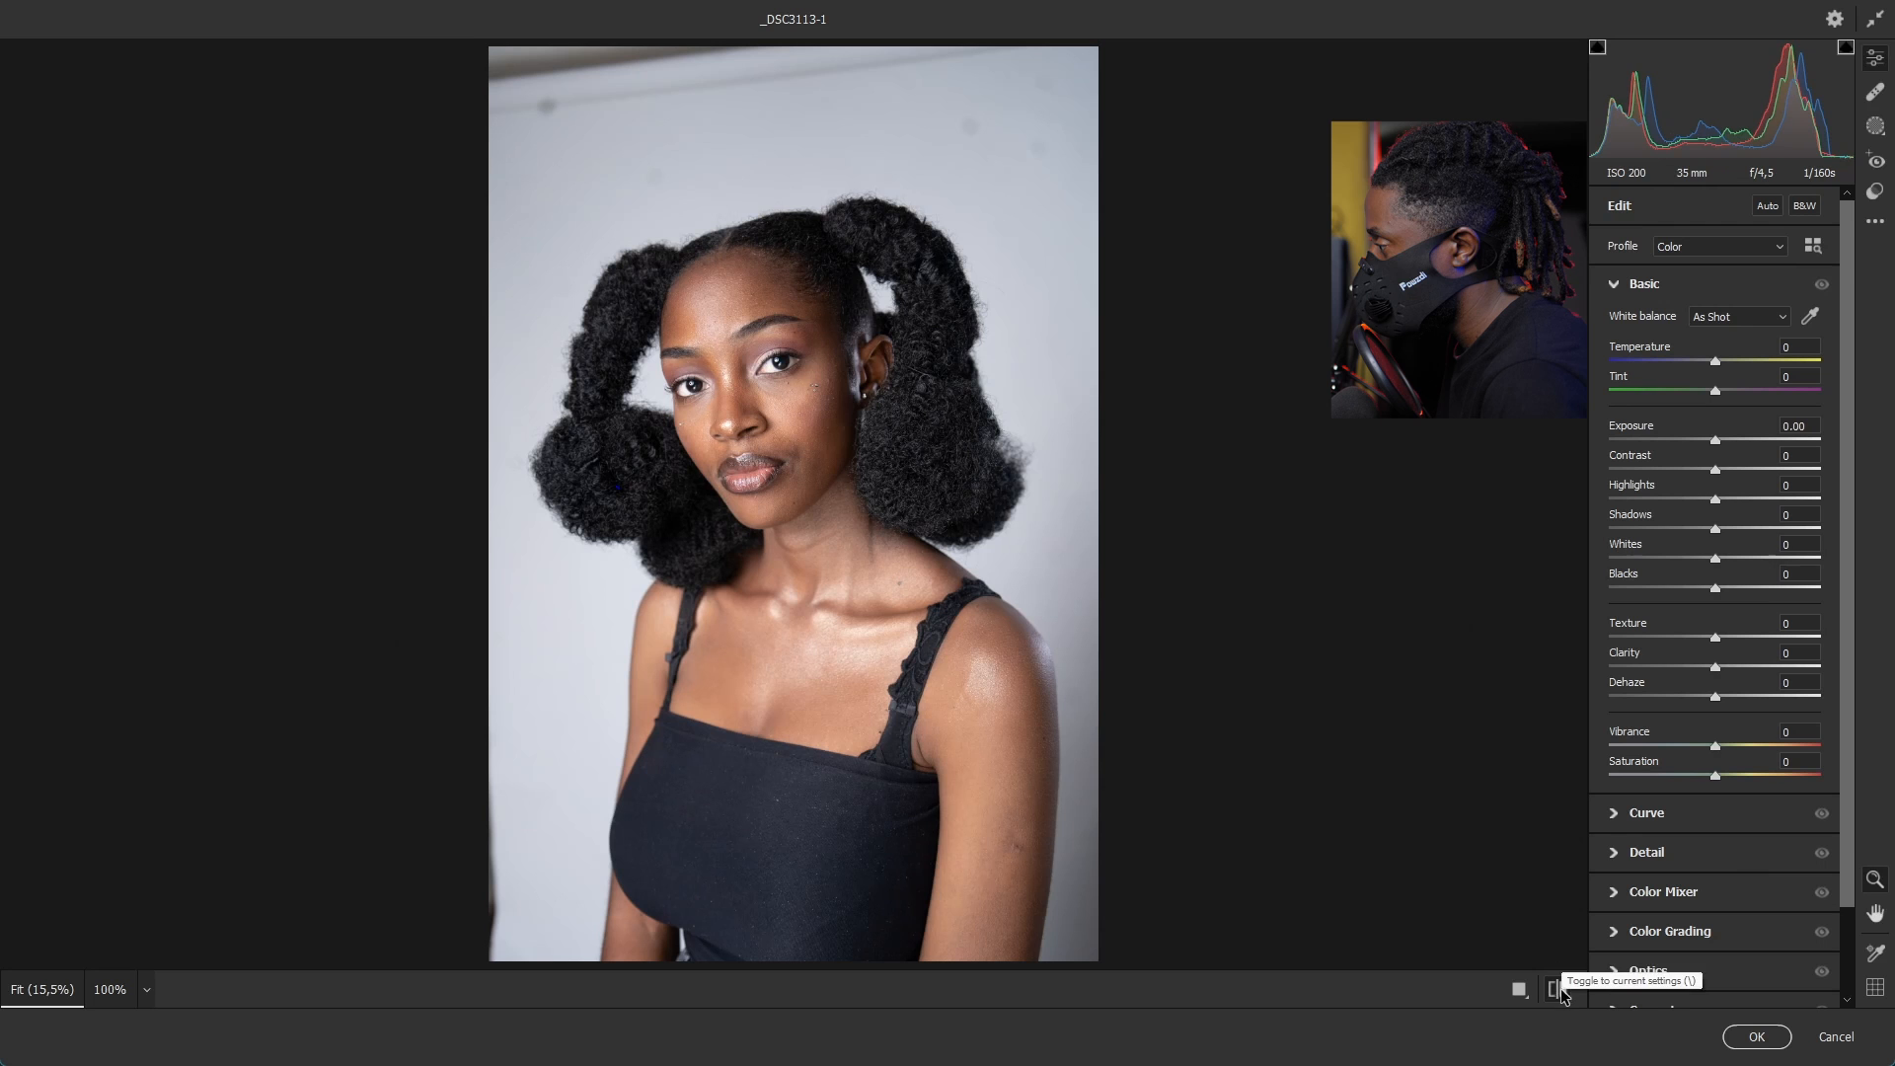
left_click(1559, 990)
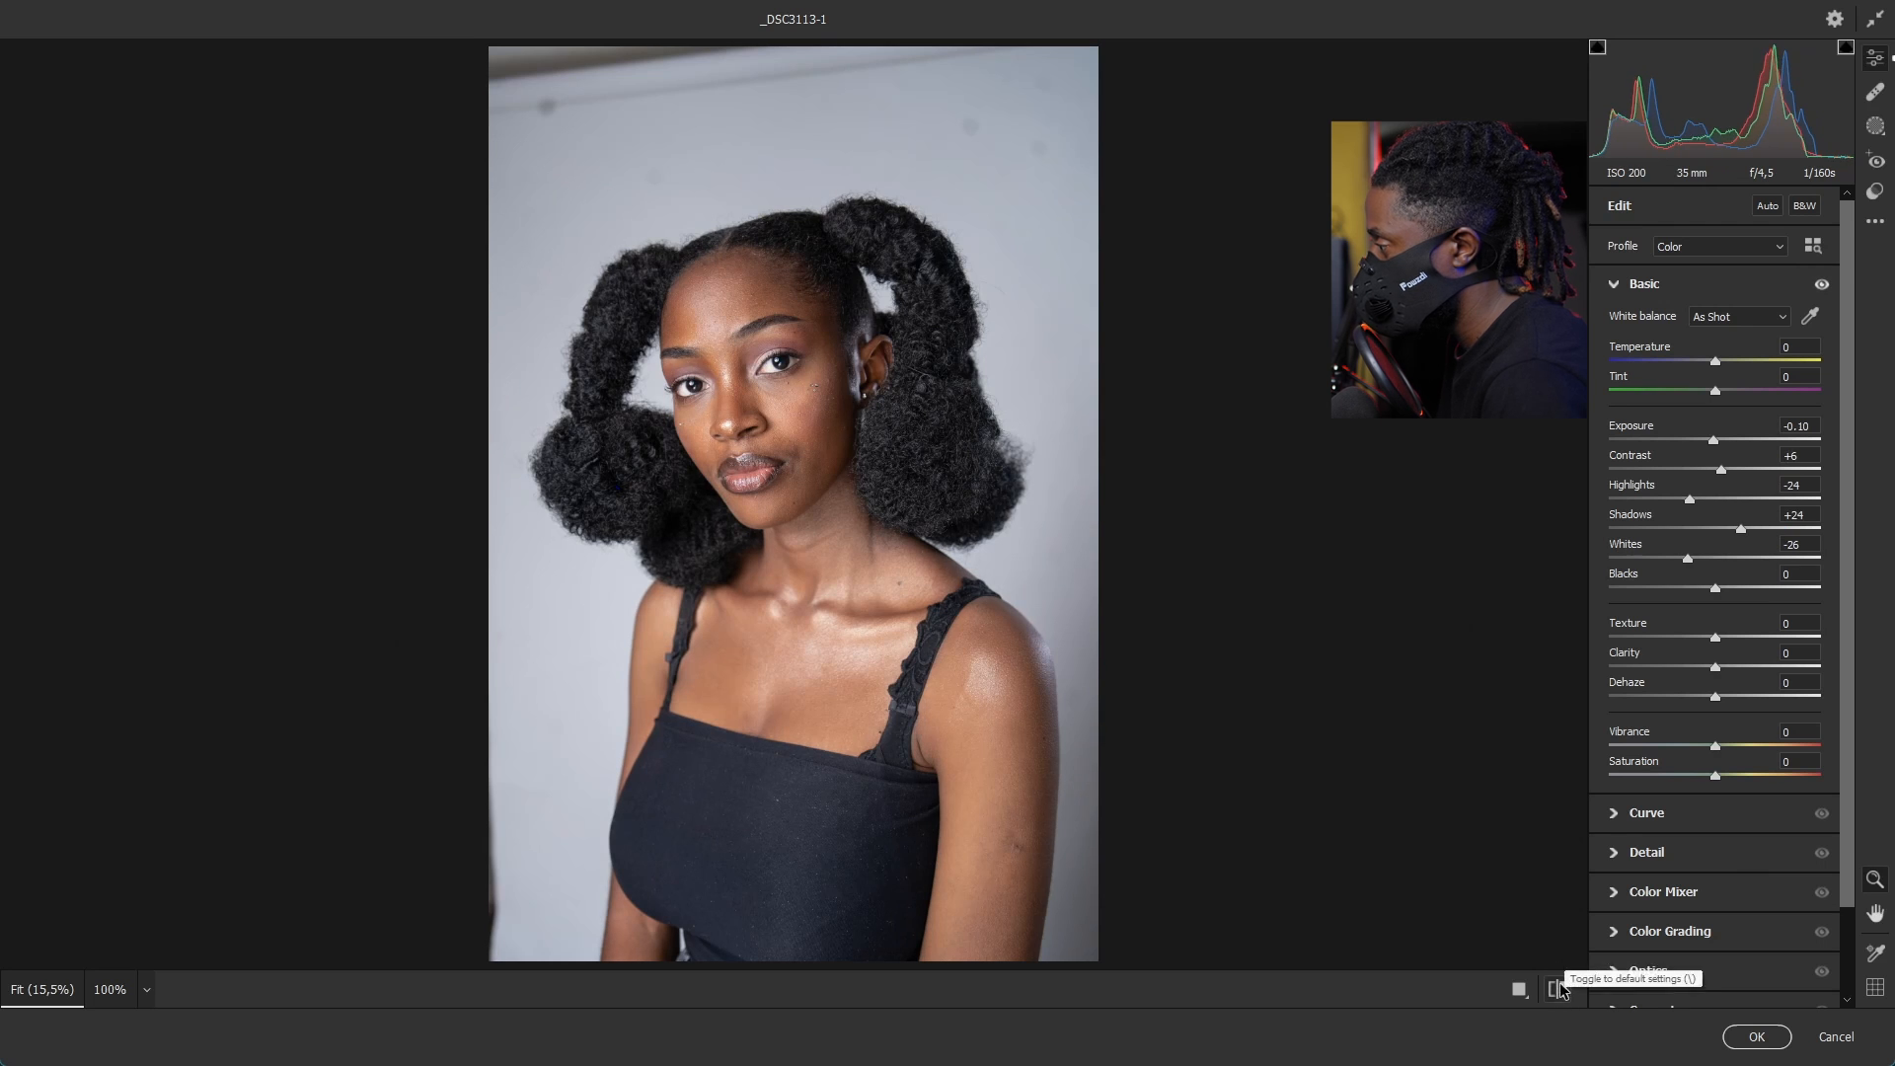
left_click(1757, 1036)
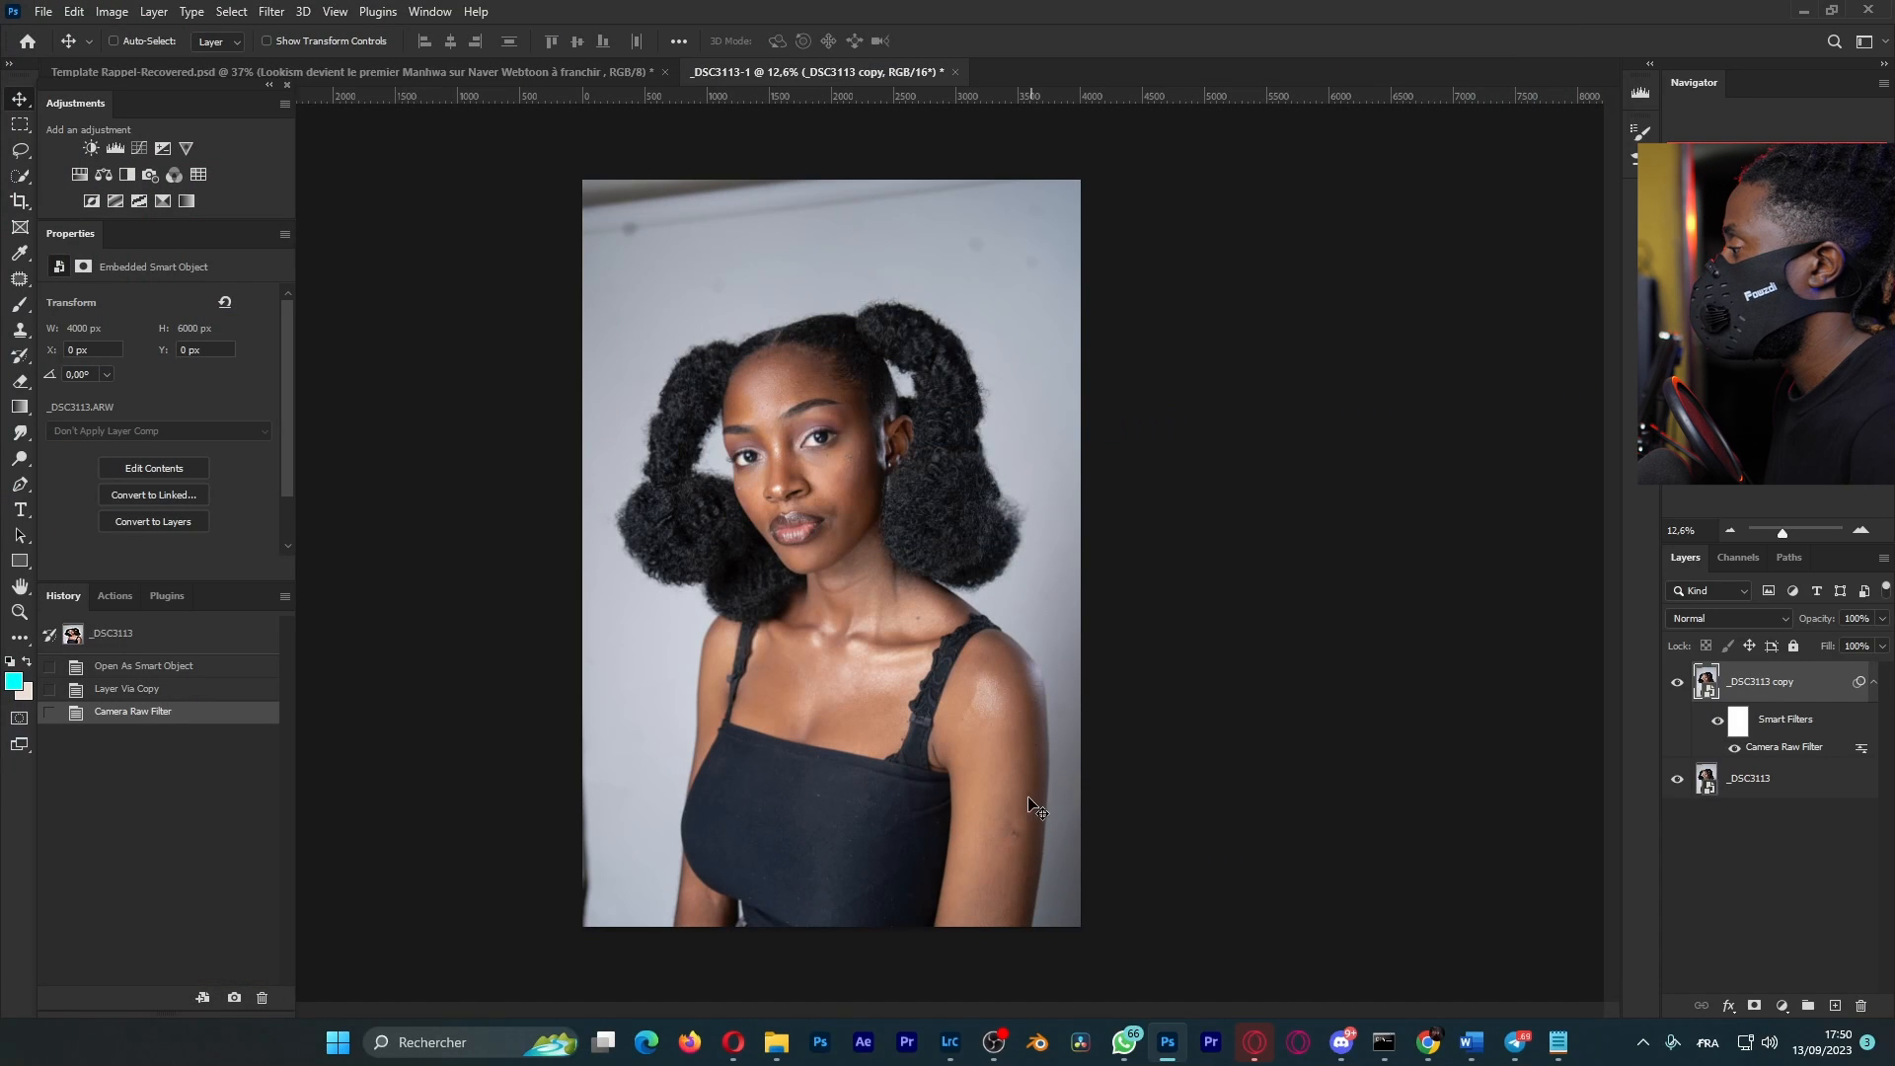
scroll(922, 508, "down", 2)
scroll(921, 508, "up", 1)
scroll(921, 507, "up", 1)
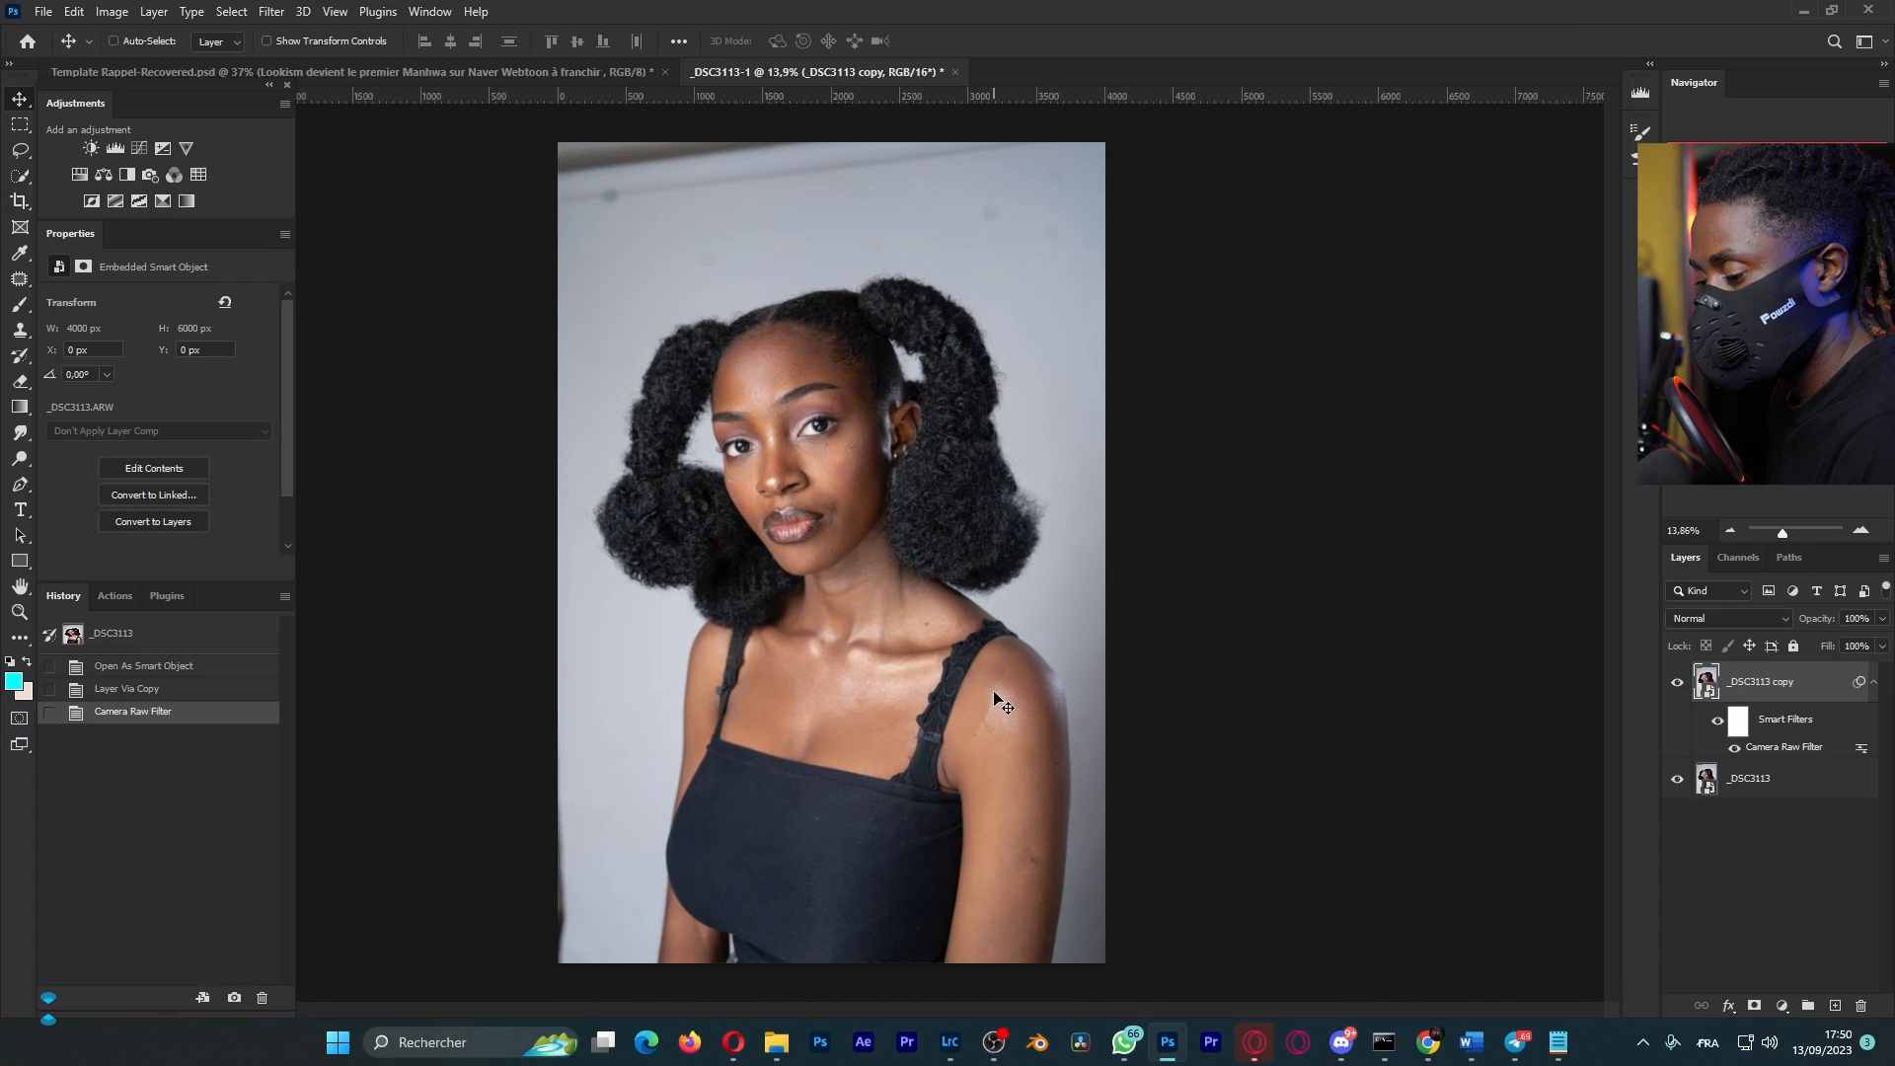
Step: Switch to full-screen view with the menu bar and examine the portrait's overall framing
key("f")
scroll(964, 567, "down", 2)
scroll(964, 567, "up", 2)
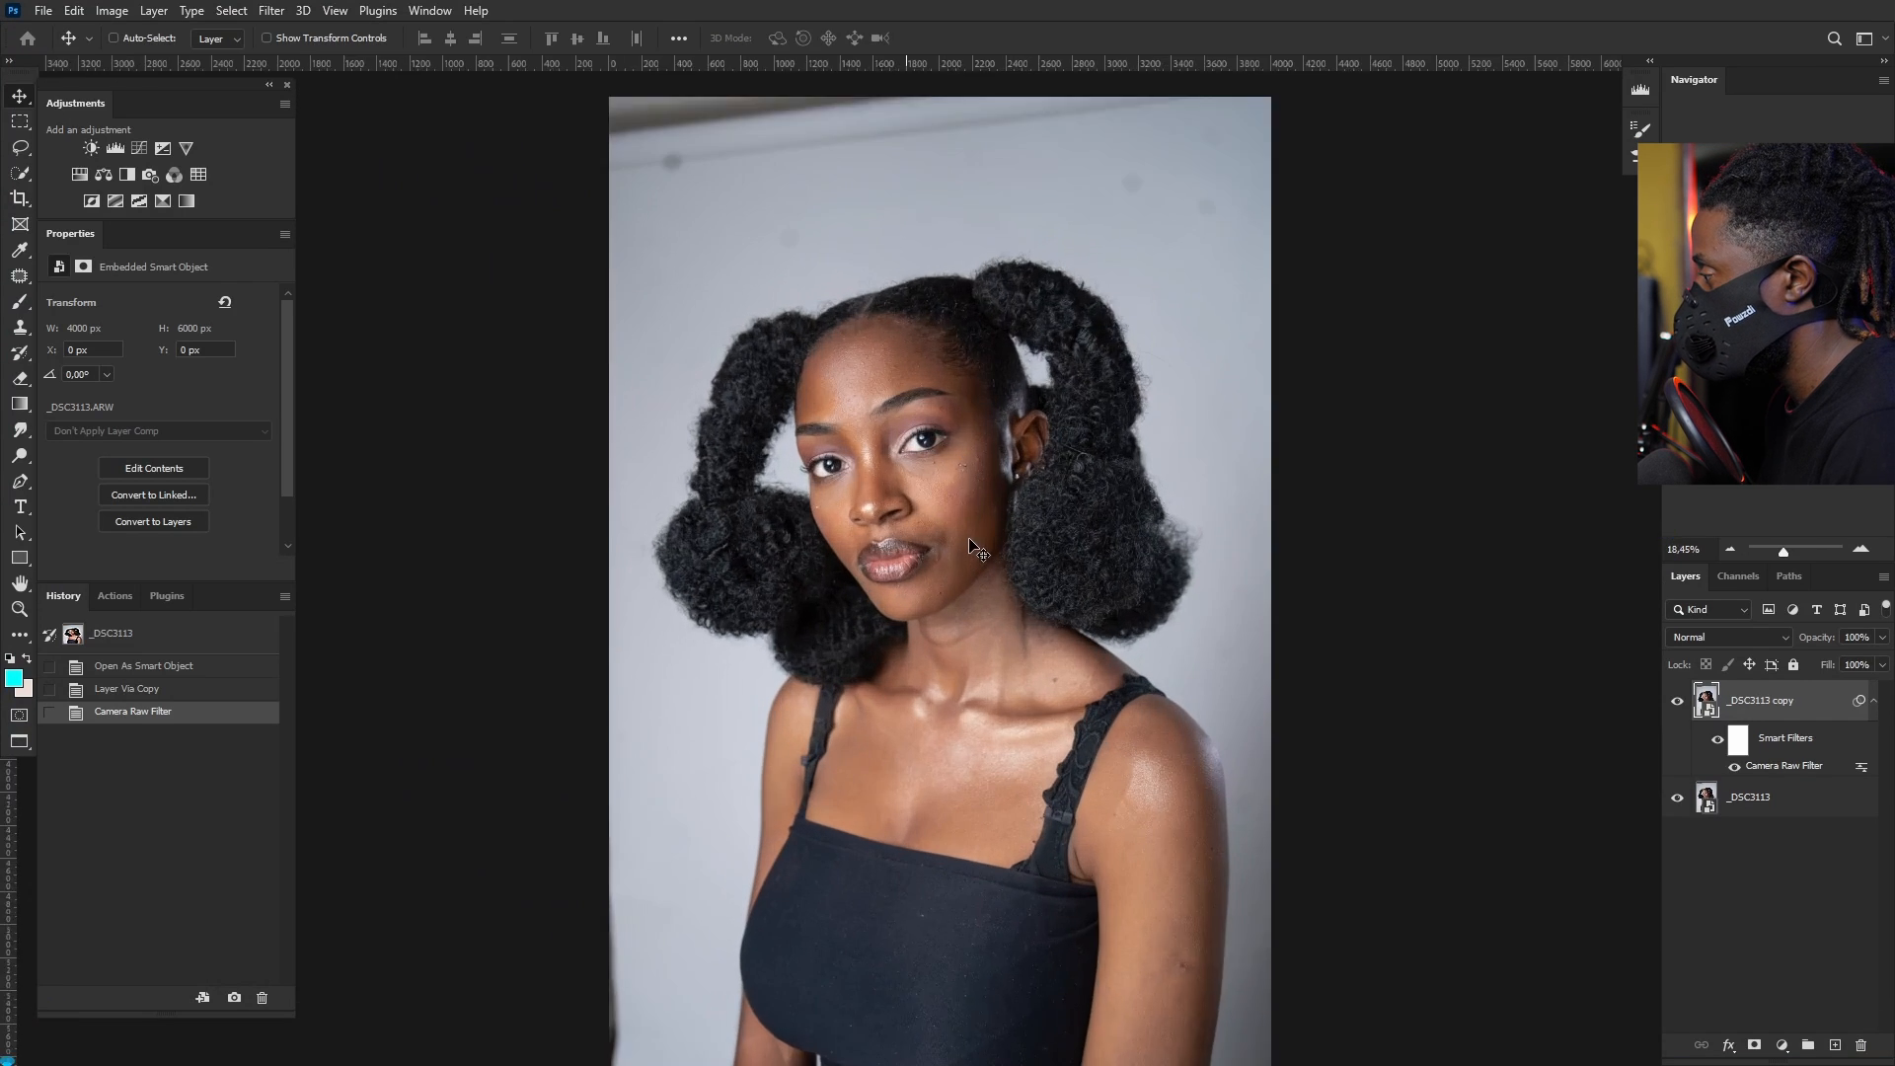
scroll(948, 543, "down", 1)
scroll(933, 523, "up", 1)
scroll(918, 503, "down", 1)
scroll(928, 507, "up", 1)
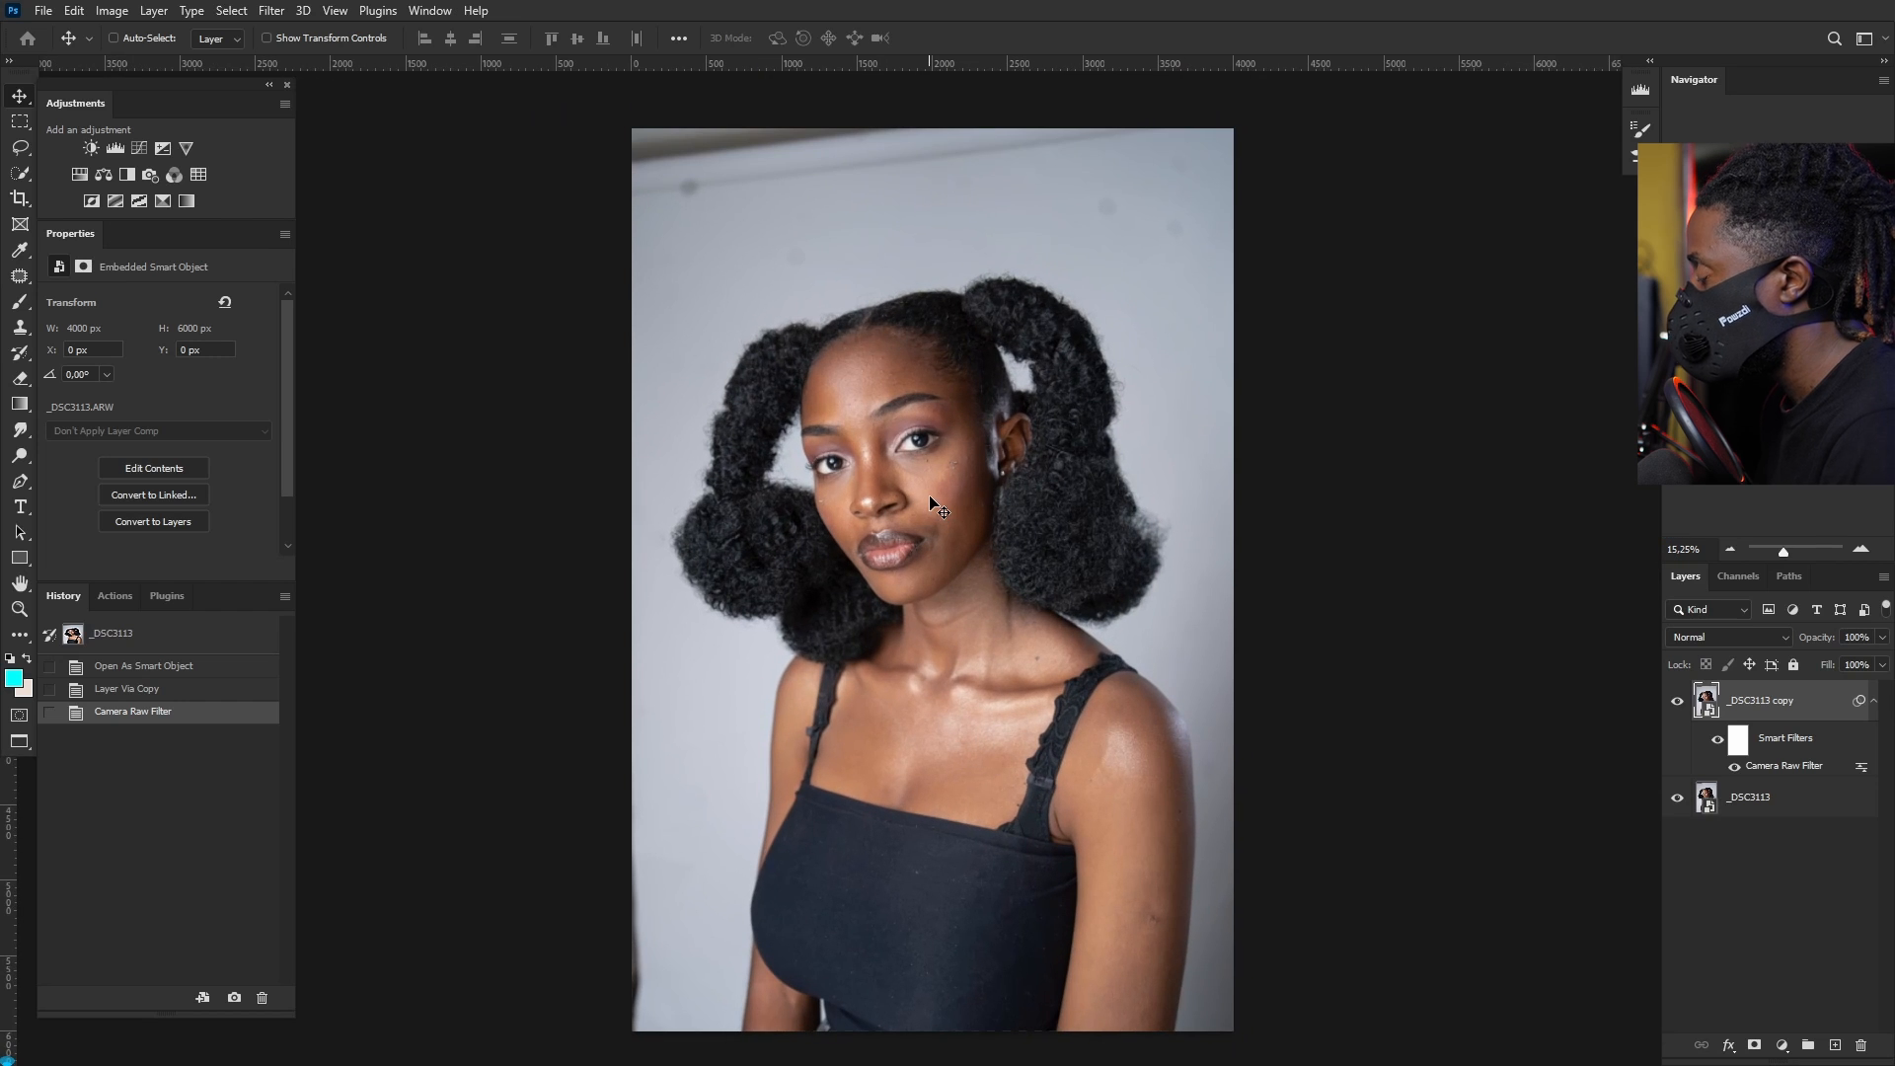
scroll(935, 513, "down", 1)
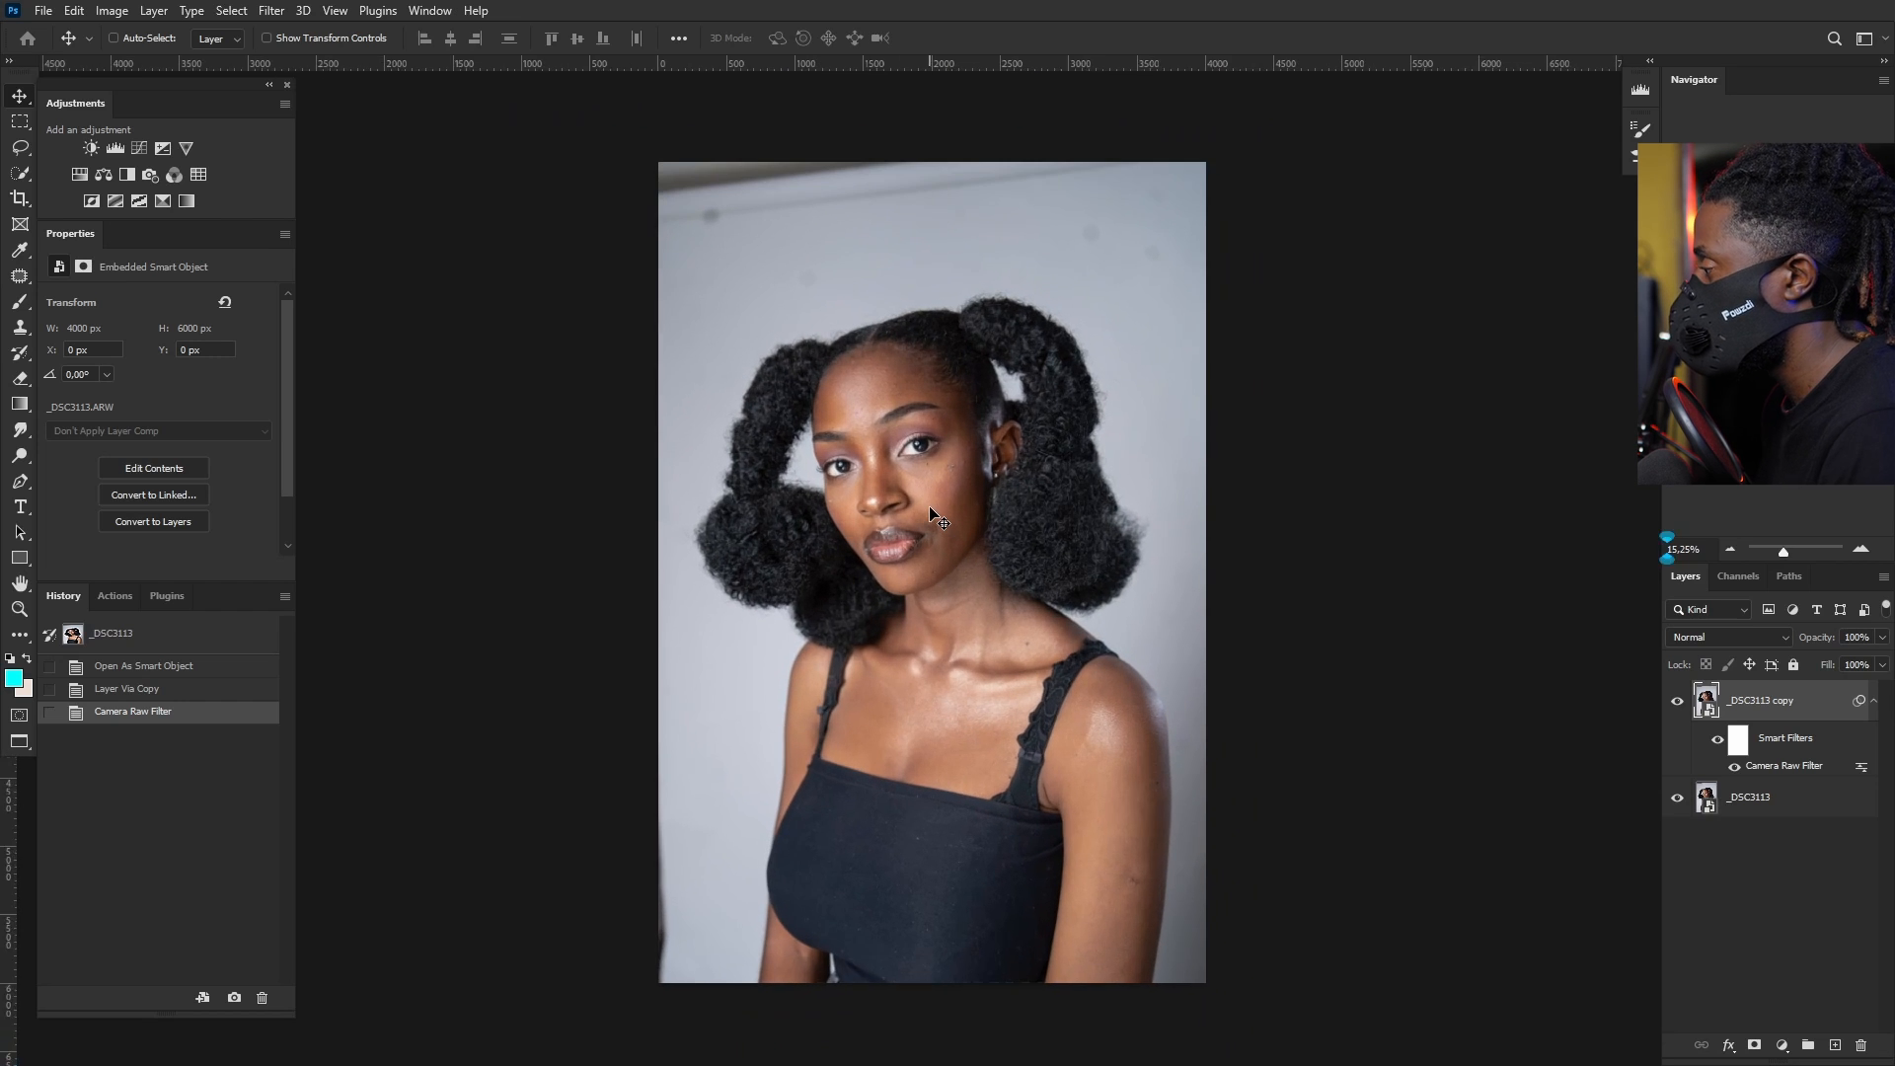
scroll(936, 513, "up", 1)
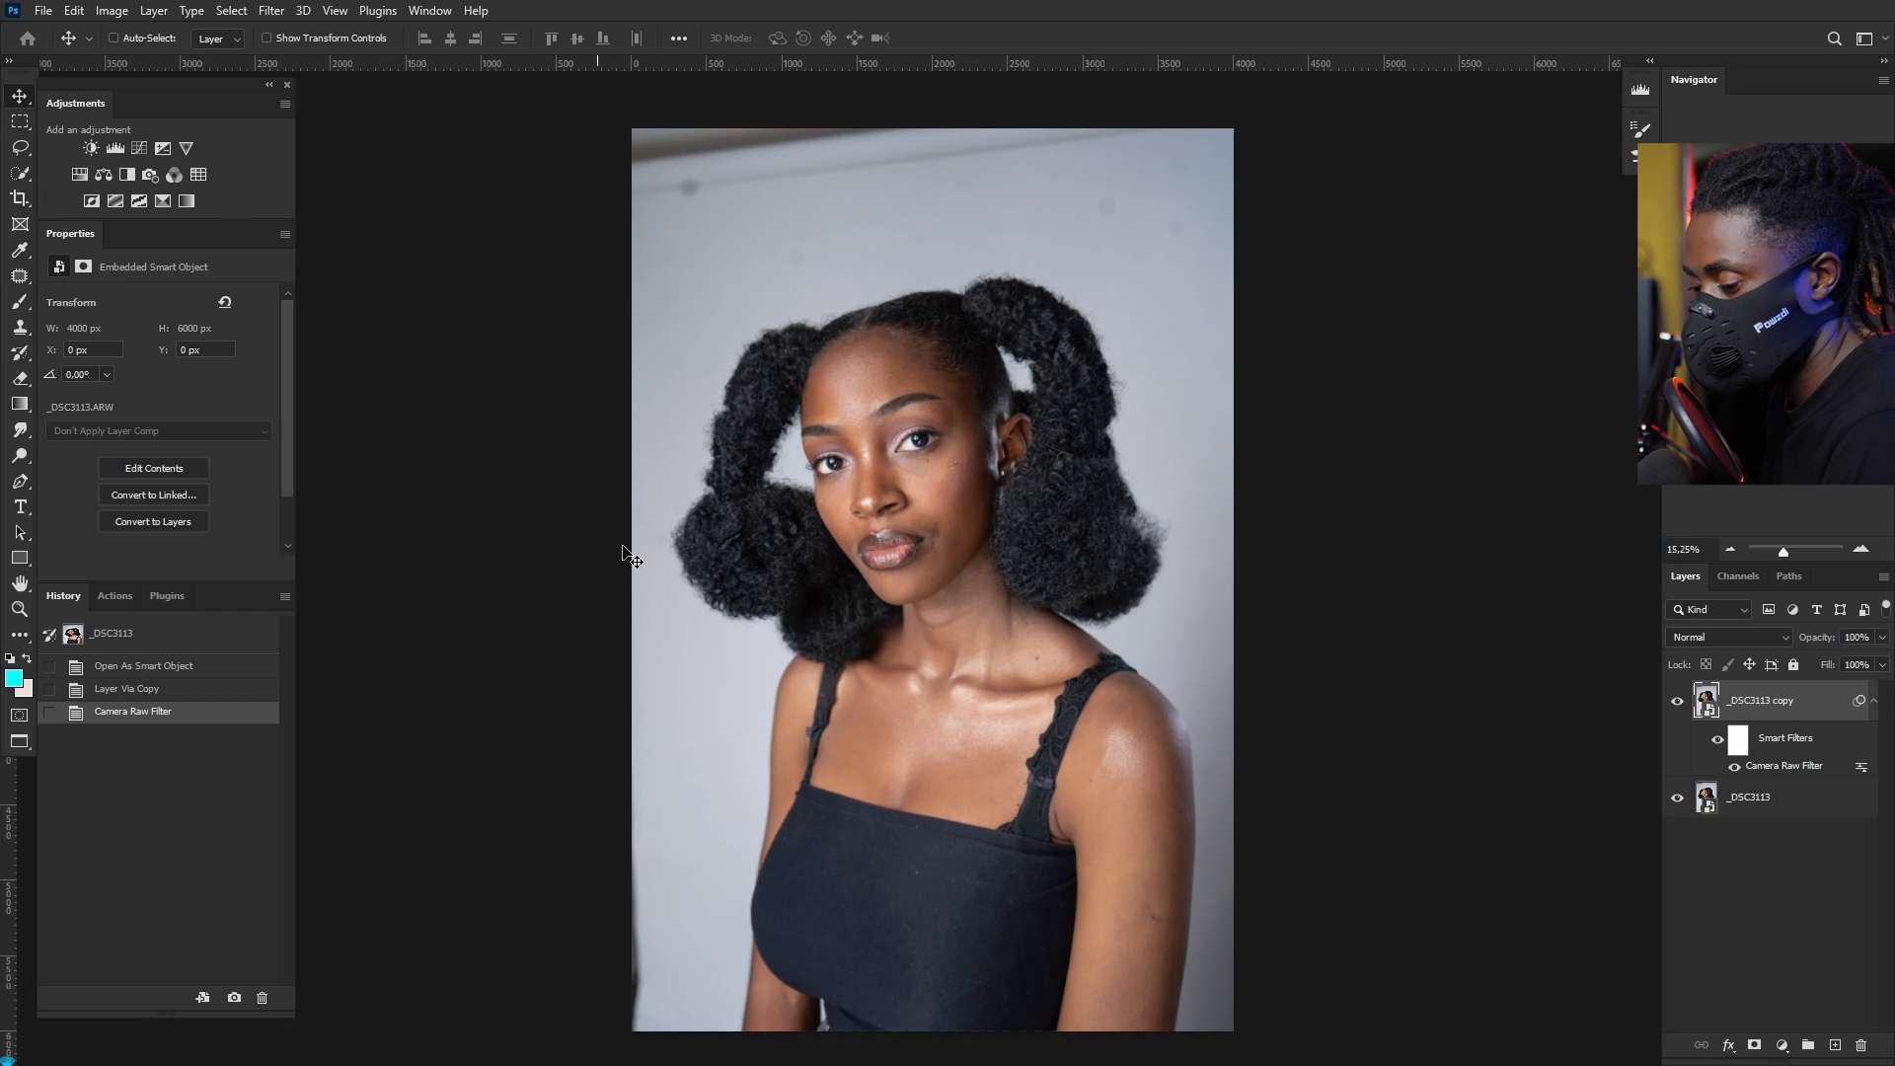
Step: Crop the portrait to a 4:5 (8:10) ratio, trimming the upper backdrop, keeping the lower edge and extending the canvas past both sides
key("c")
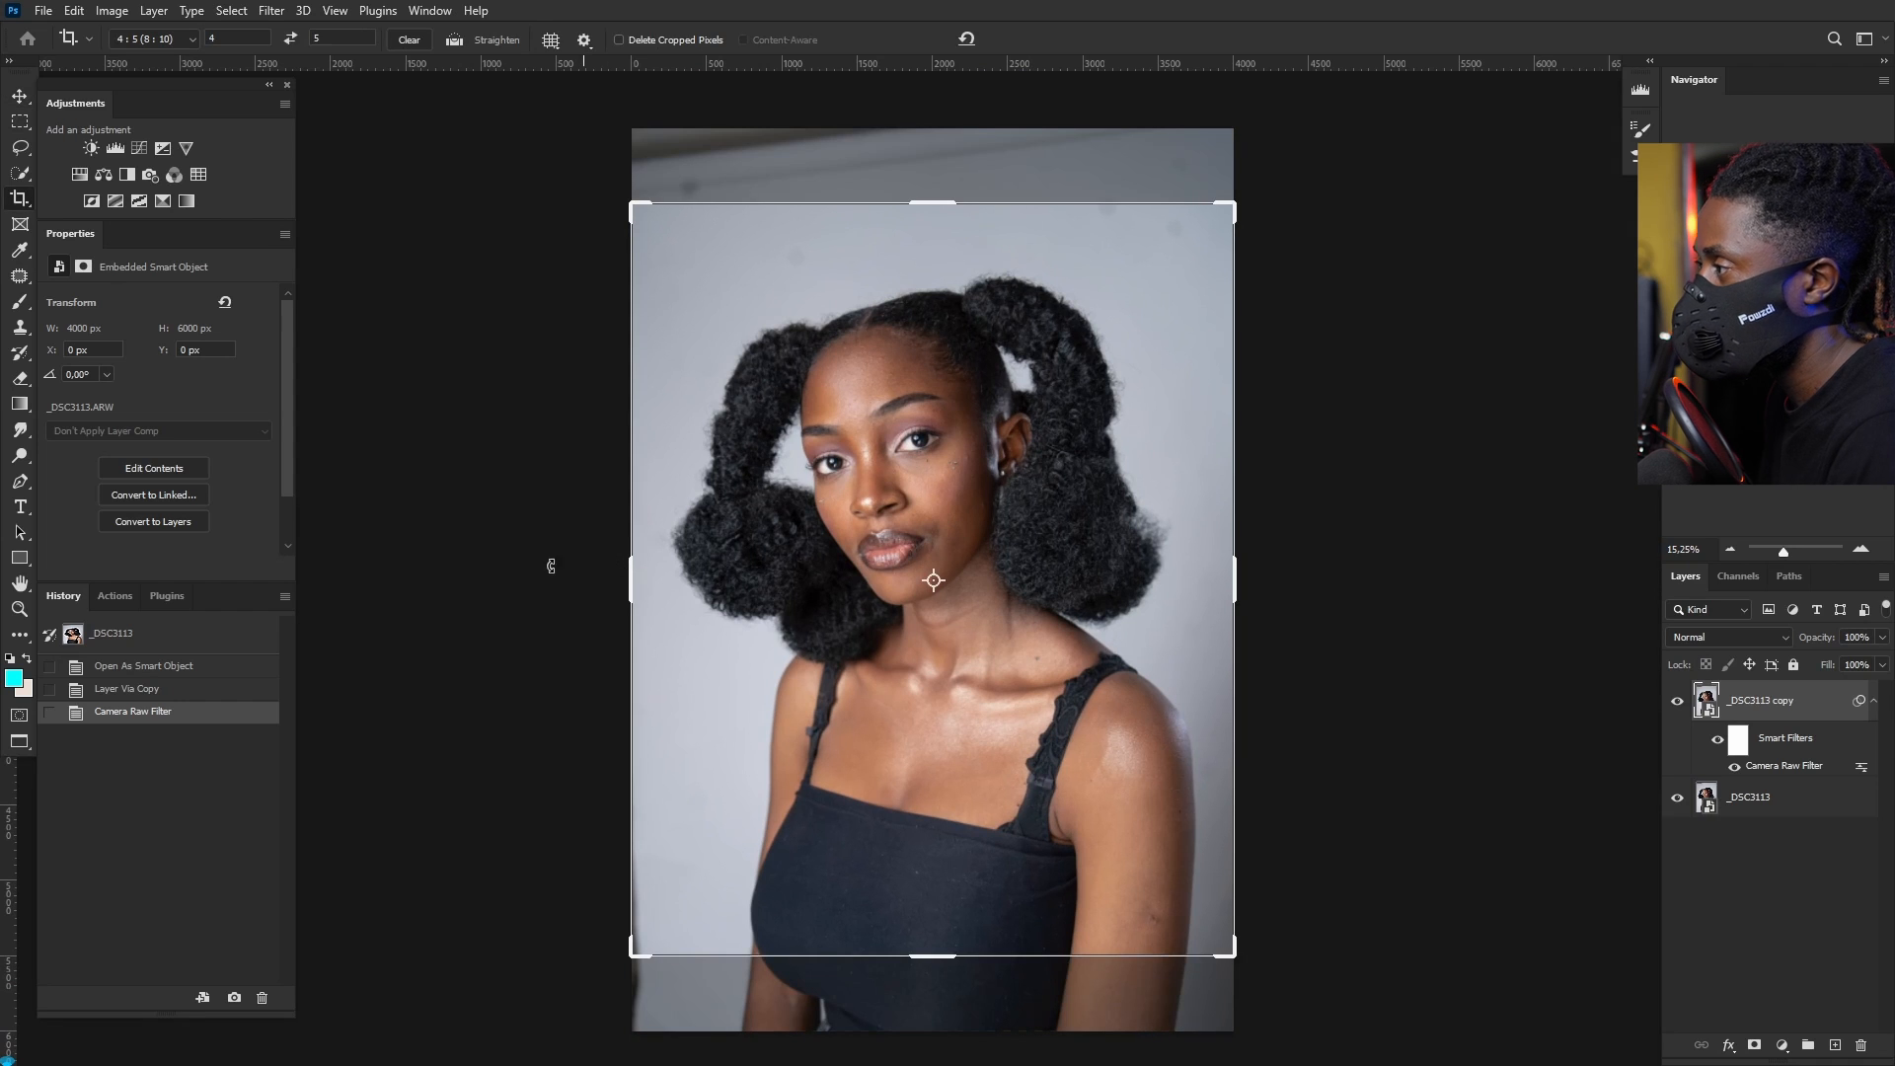
right_click(20, 199)
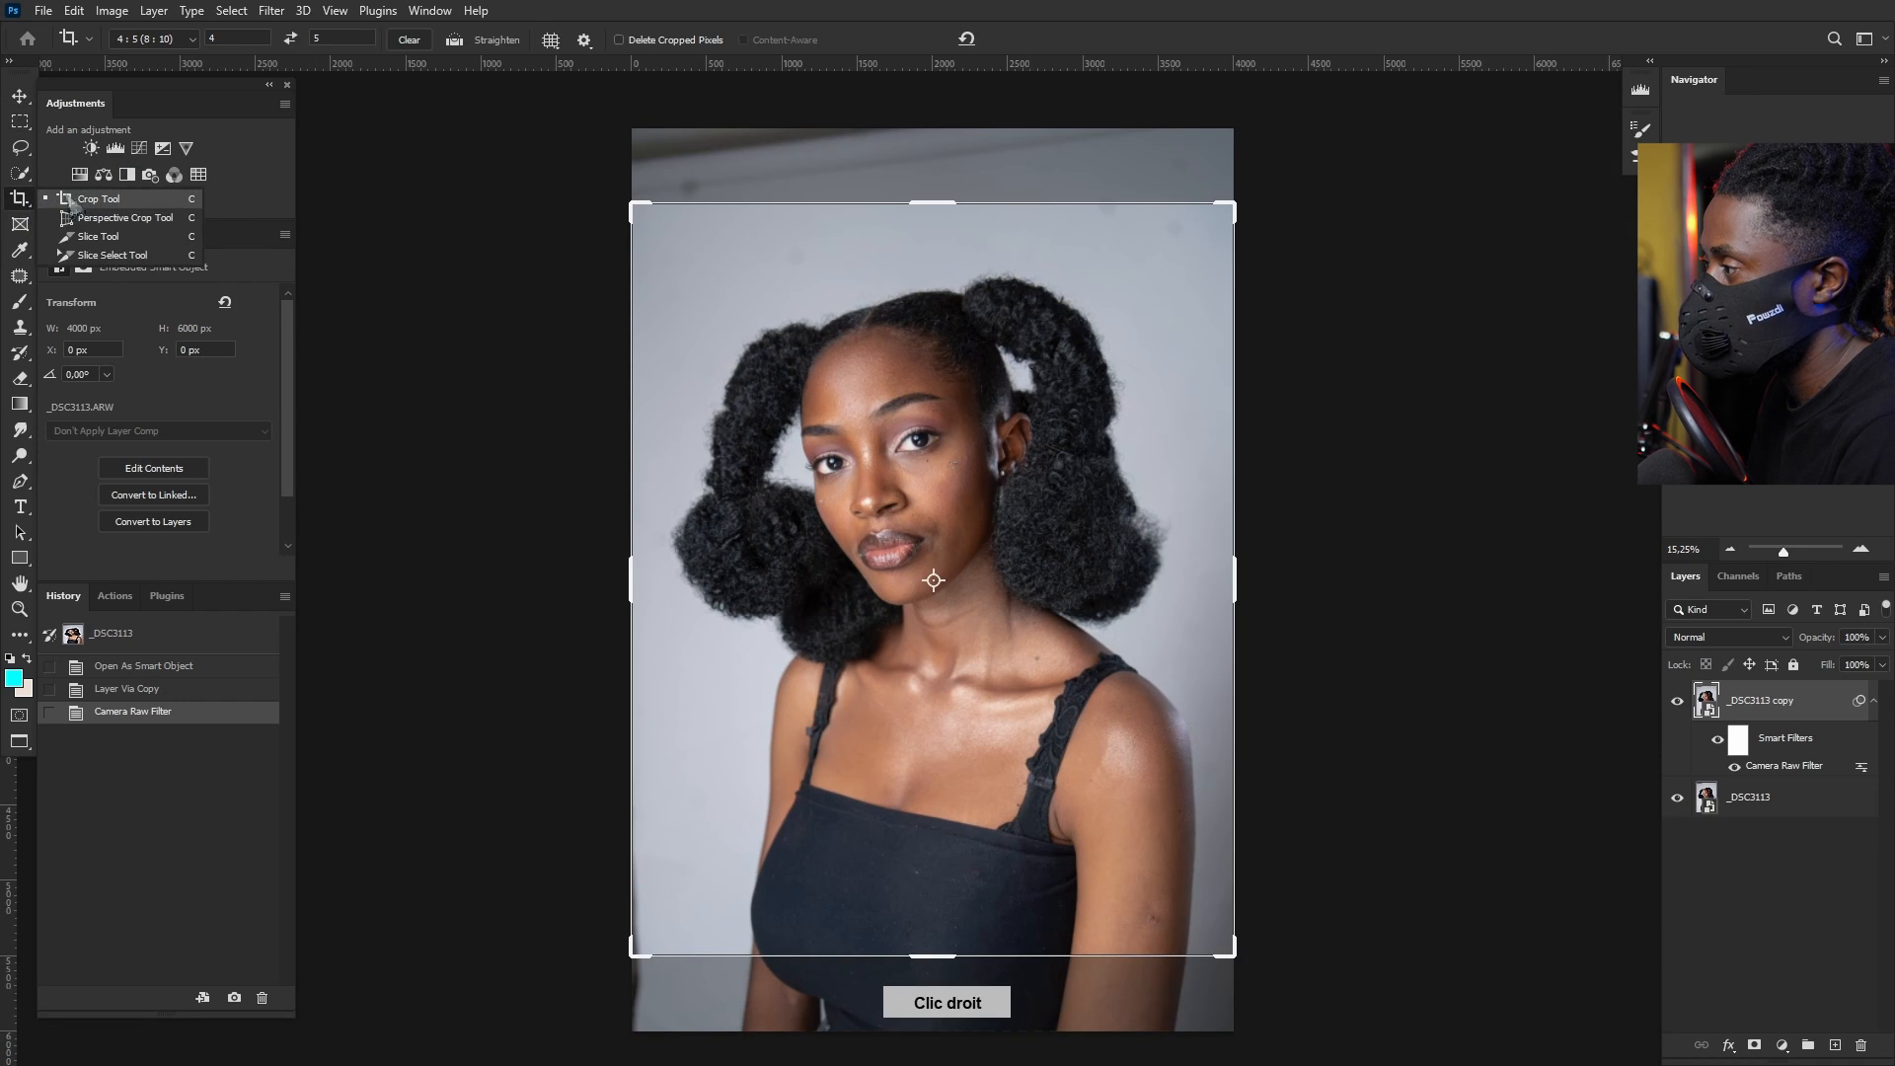
left_click(72, 202)
left_click(186, 40)
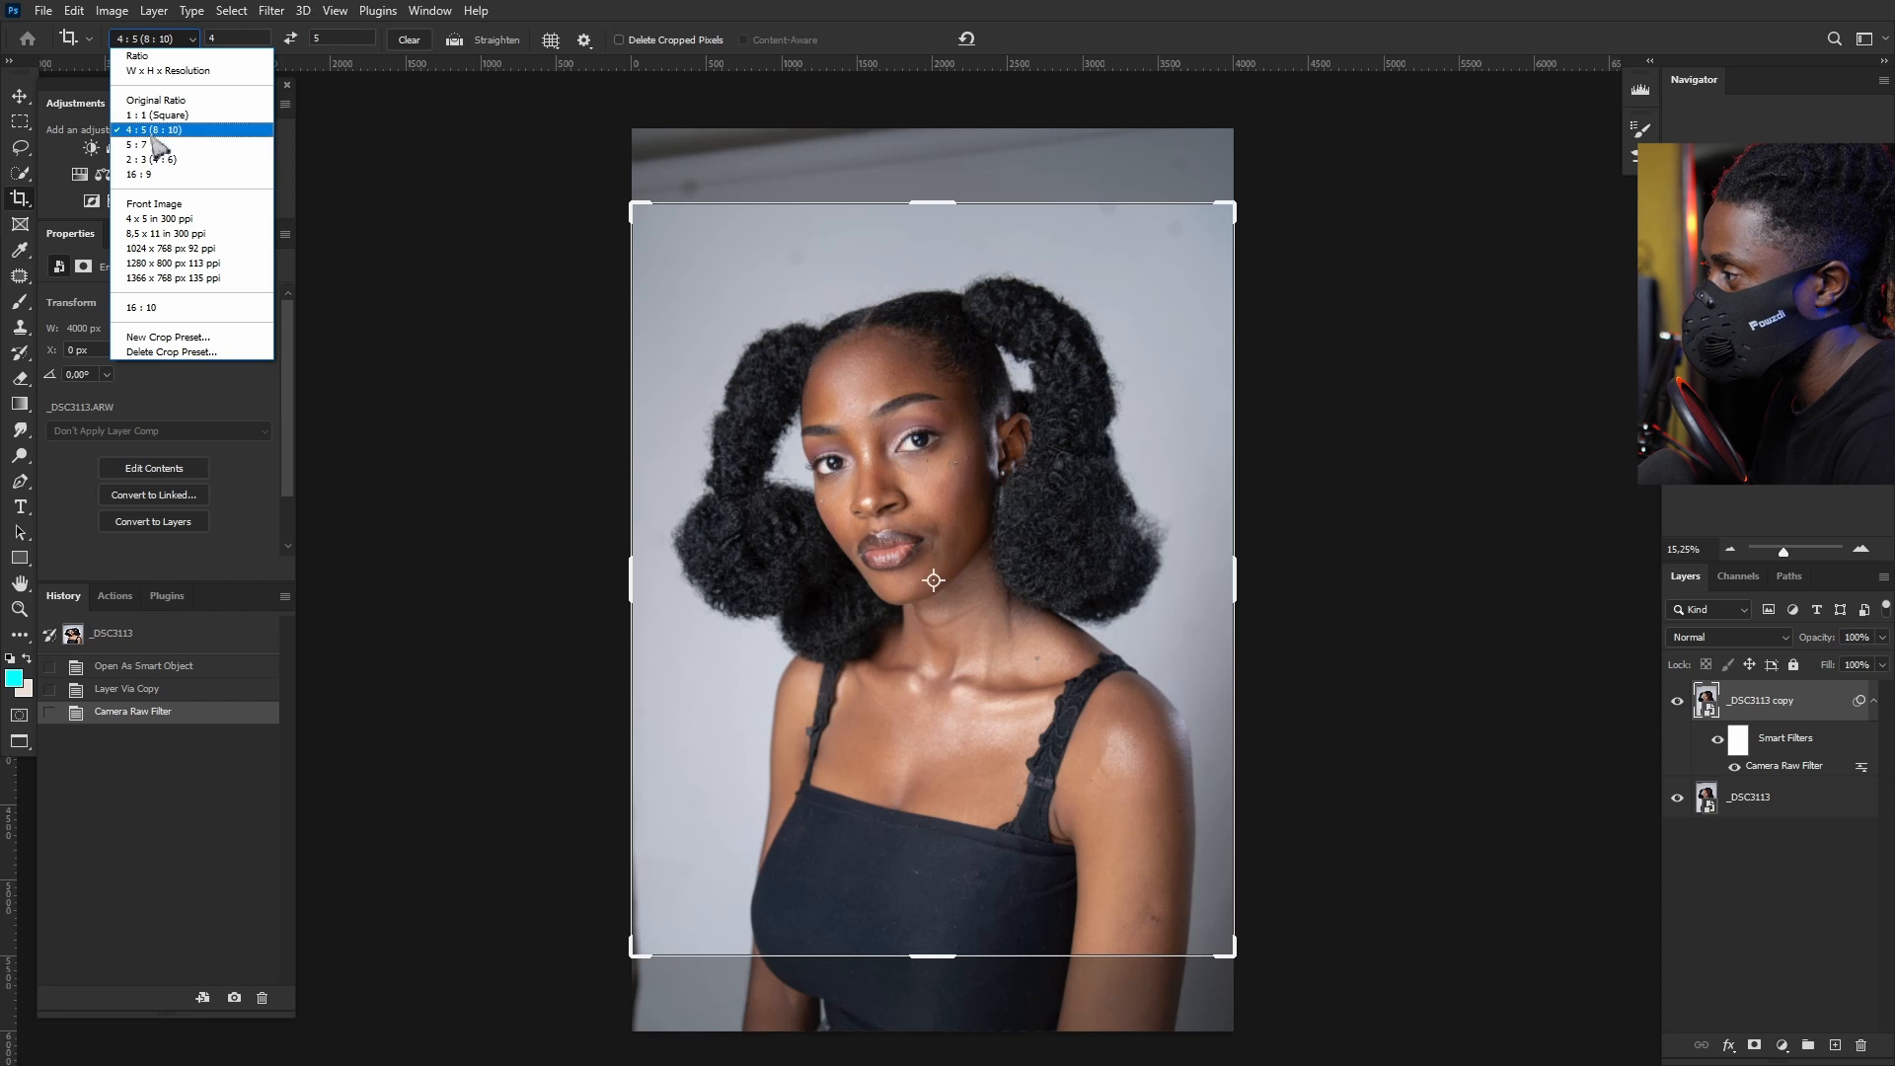
left_click(158, 131)
scroll(998, 578, "down", 2)
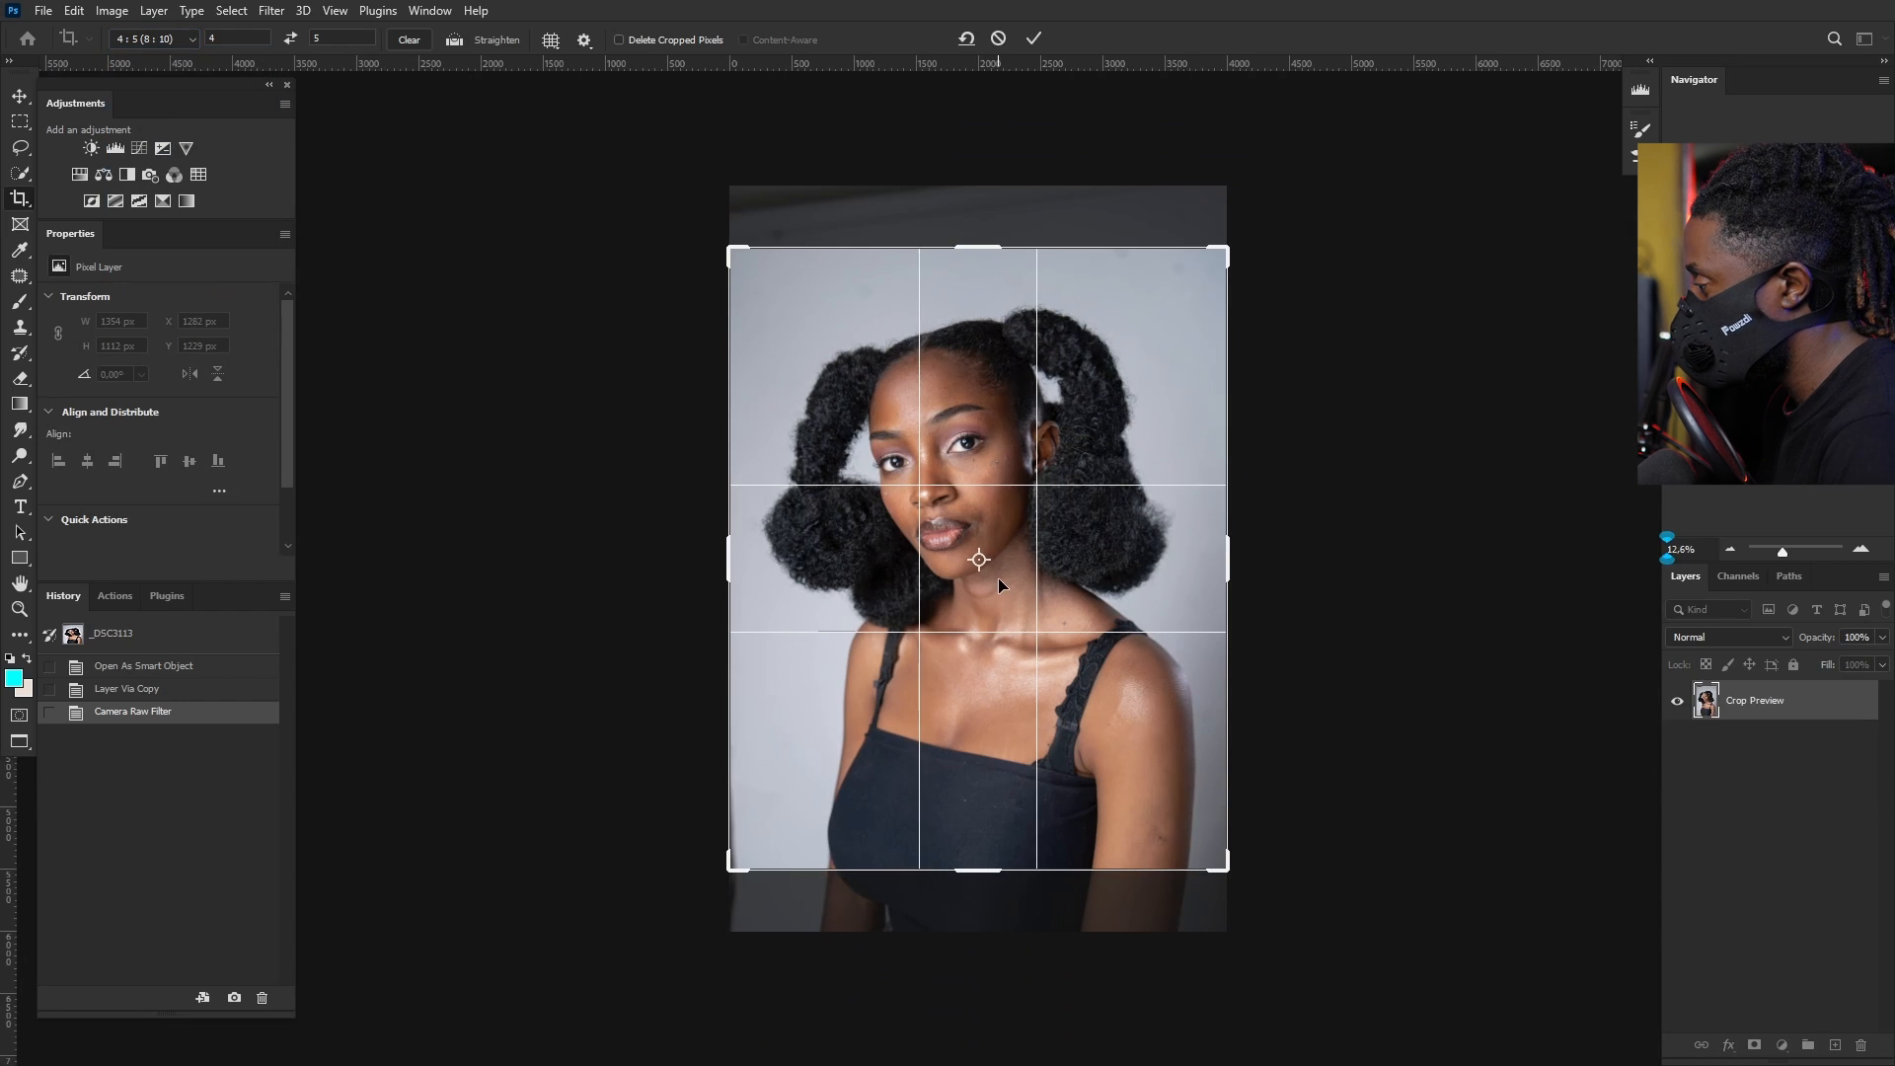
left_click_drag(999, 577, 1003, 520)
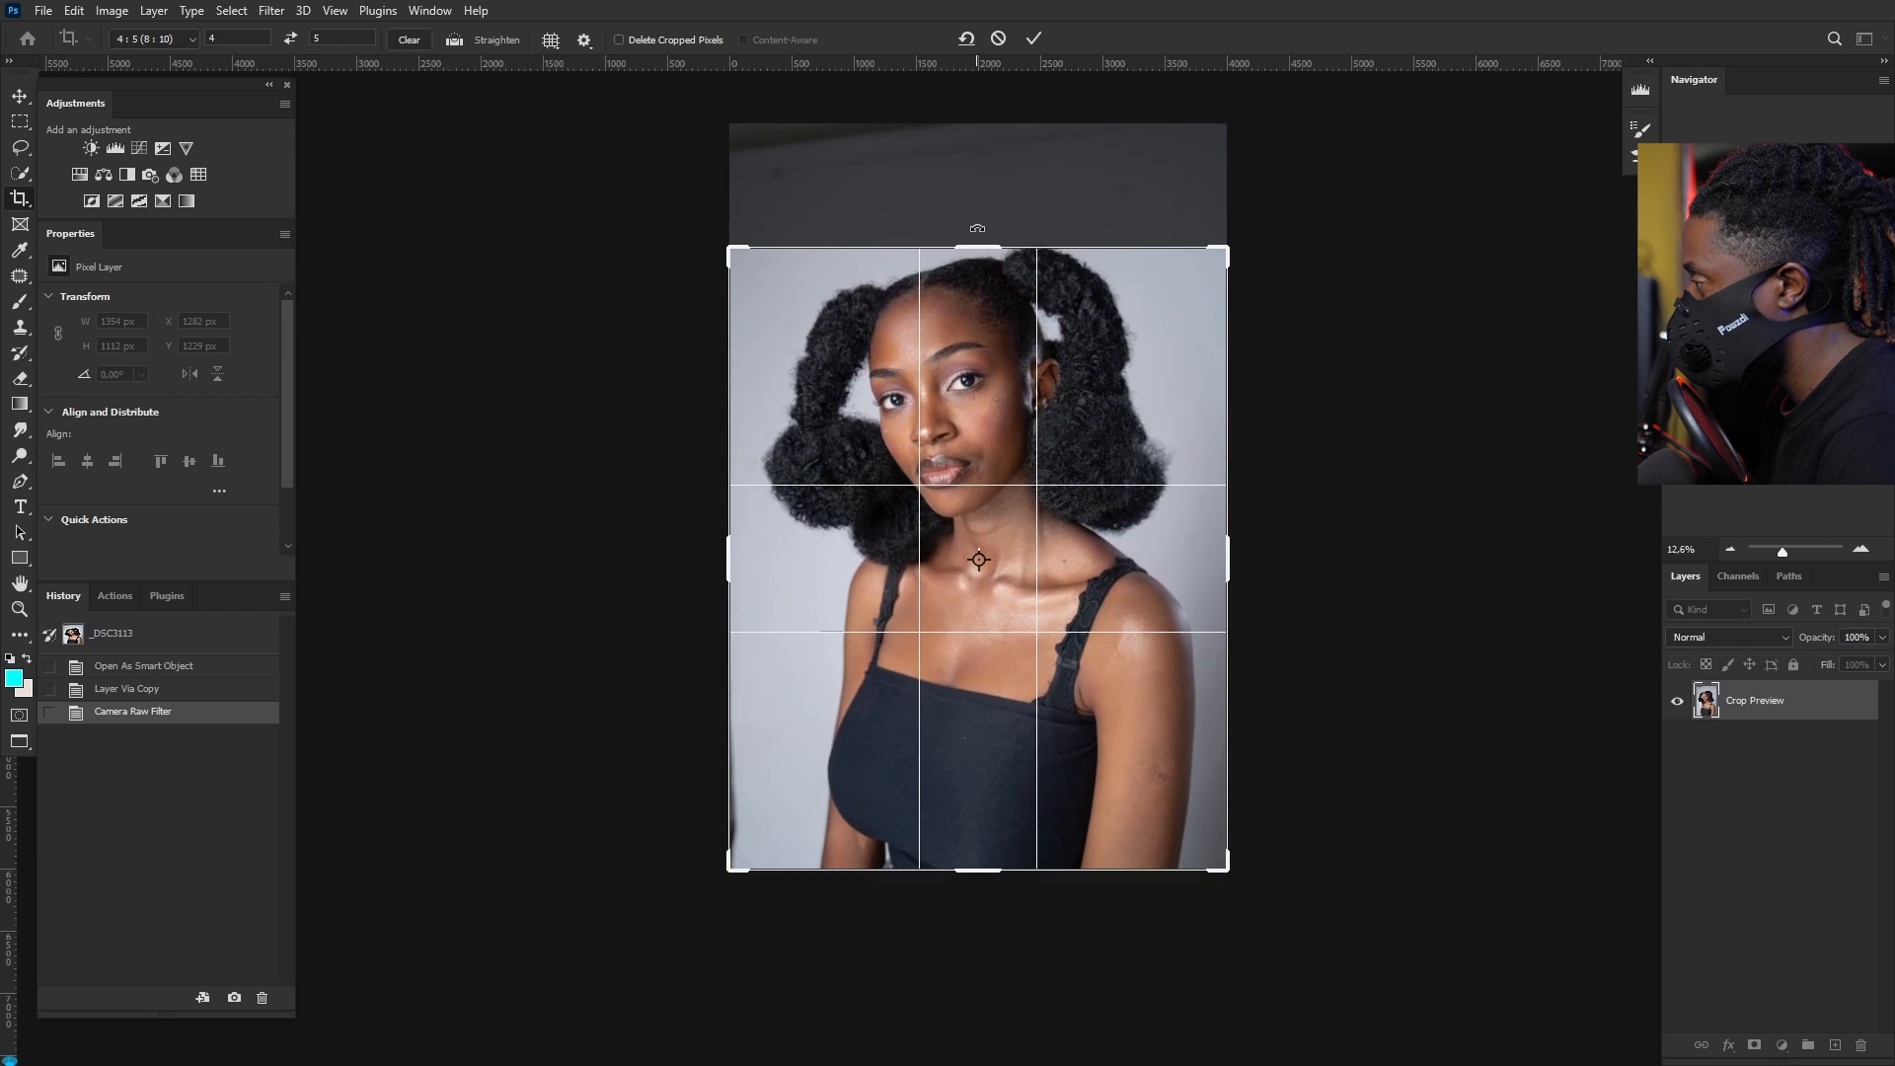
left_click_drag(972, 243, 966, 214)
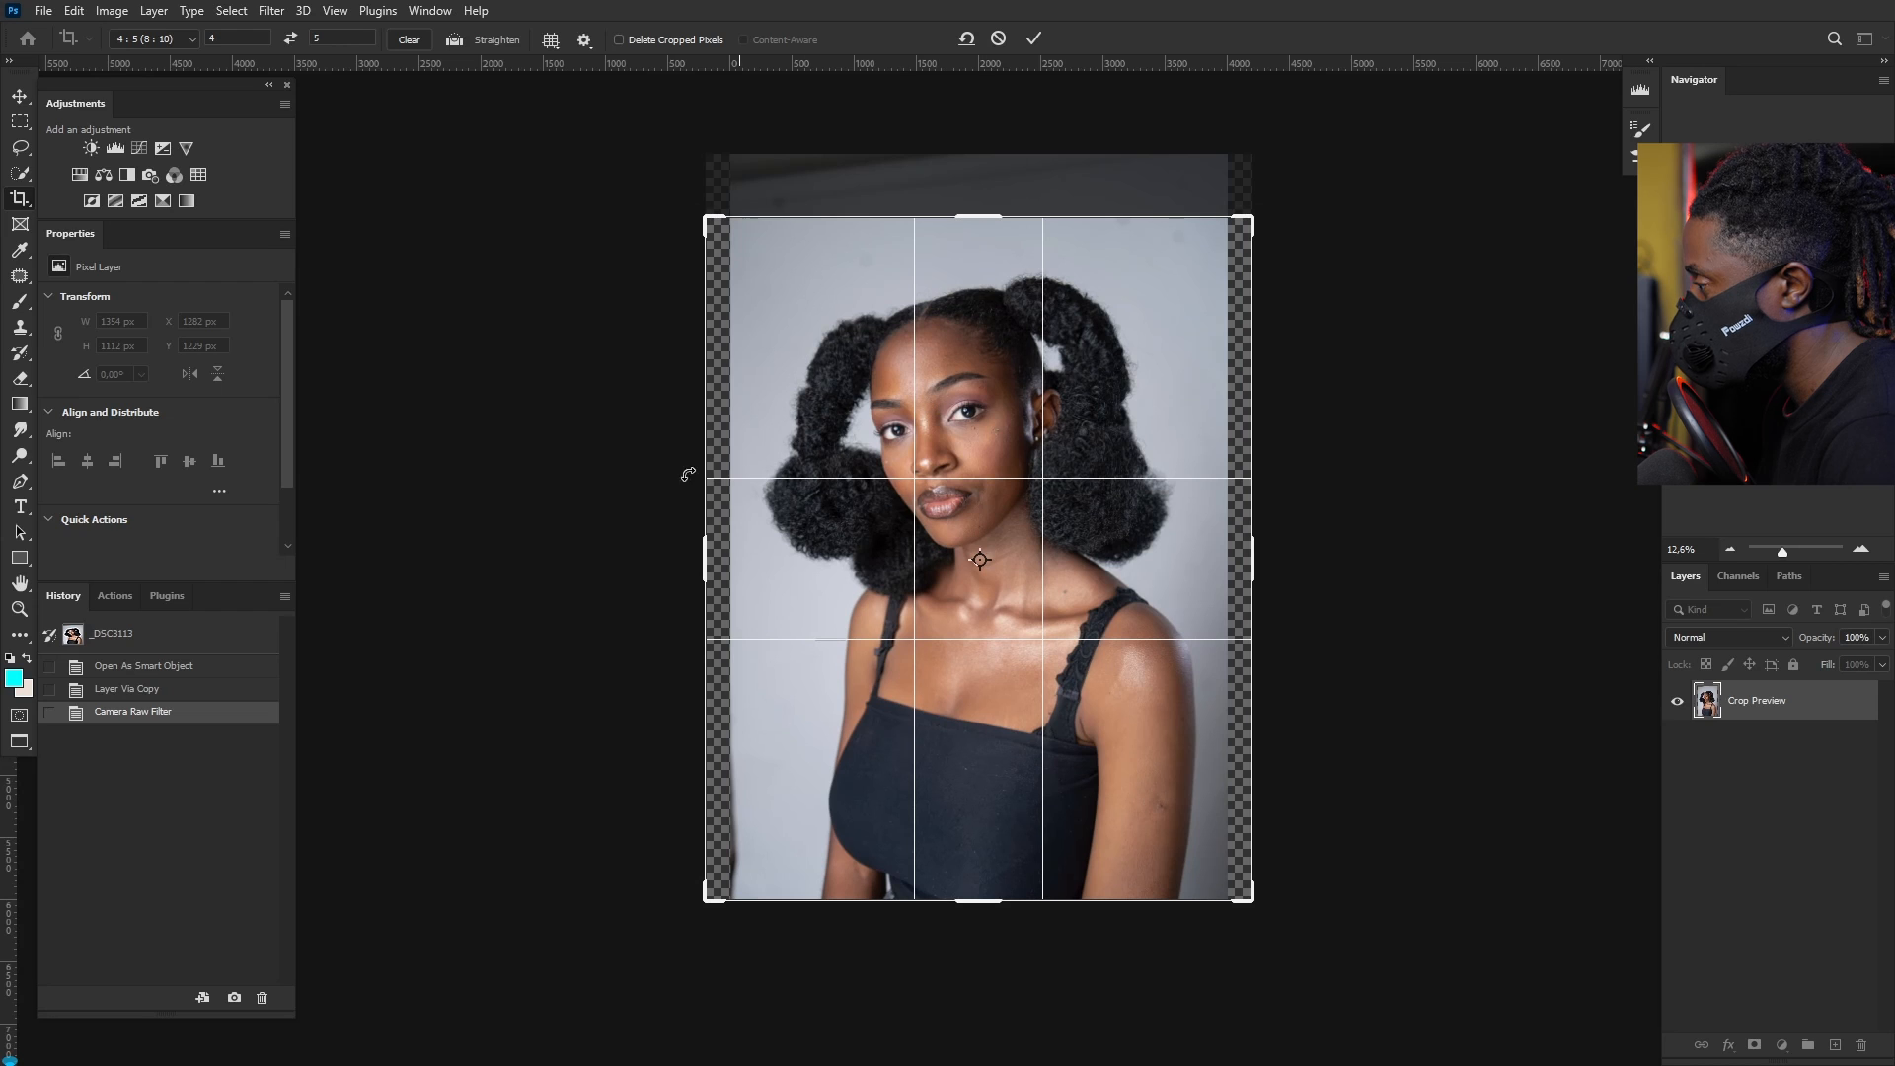
left_click(1034, 37)
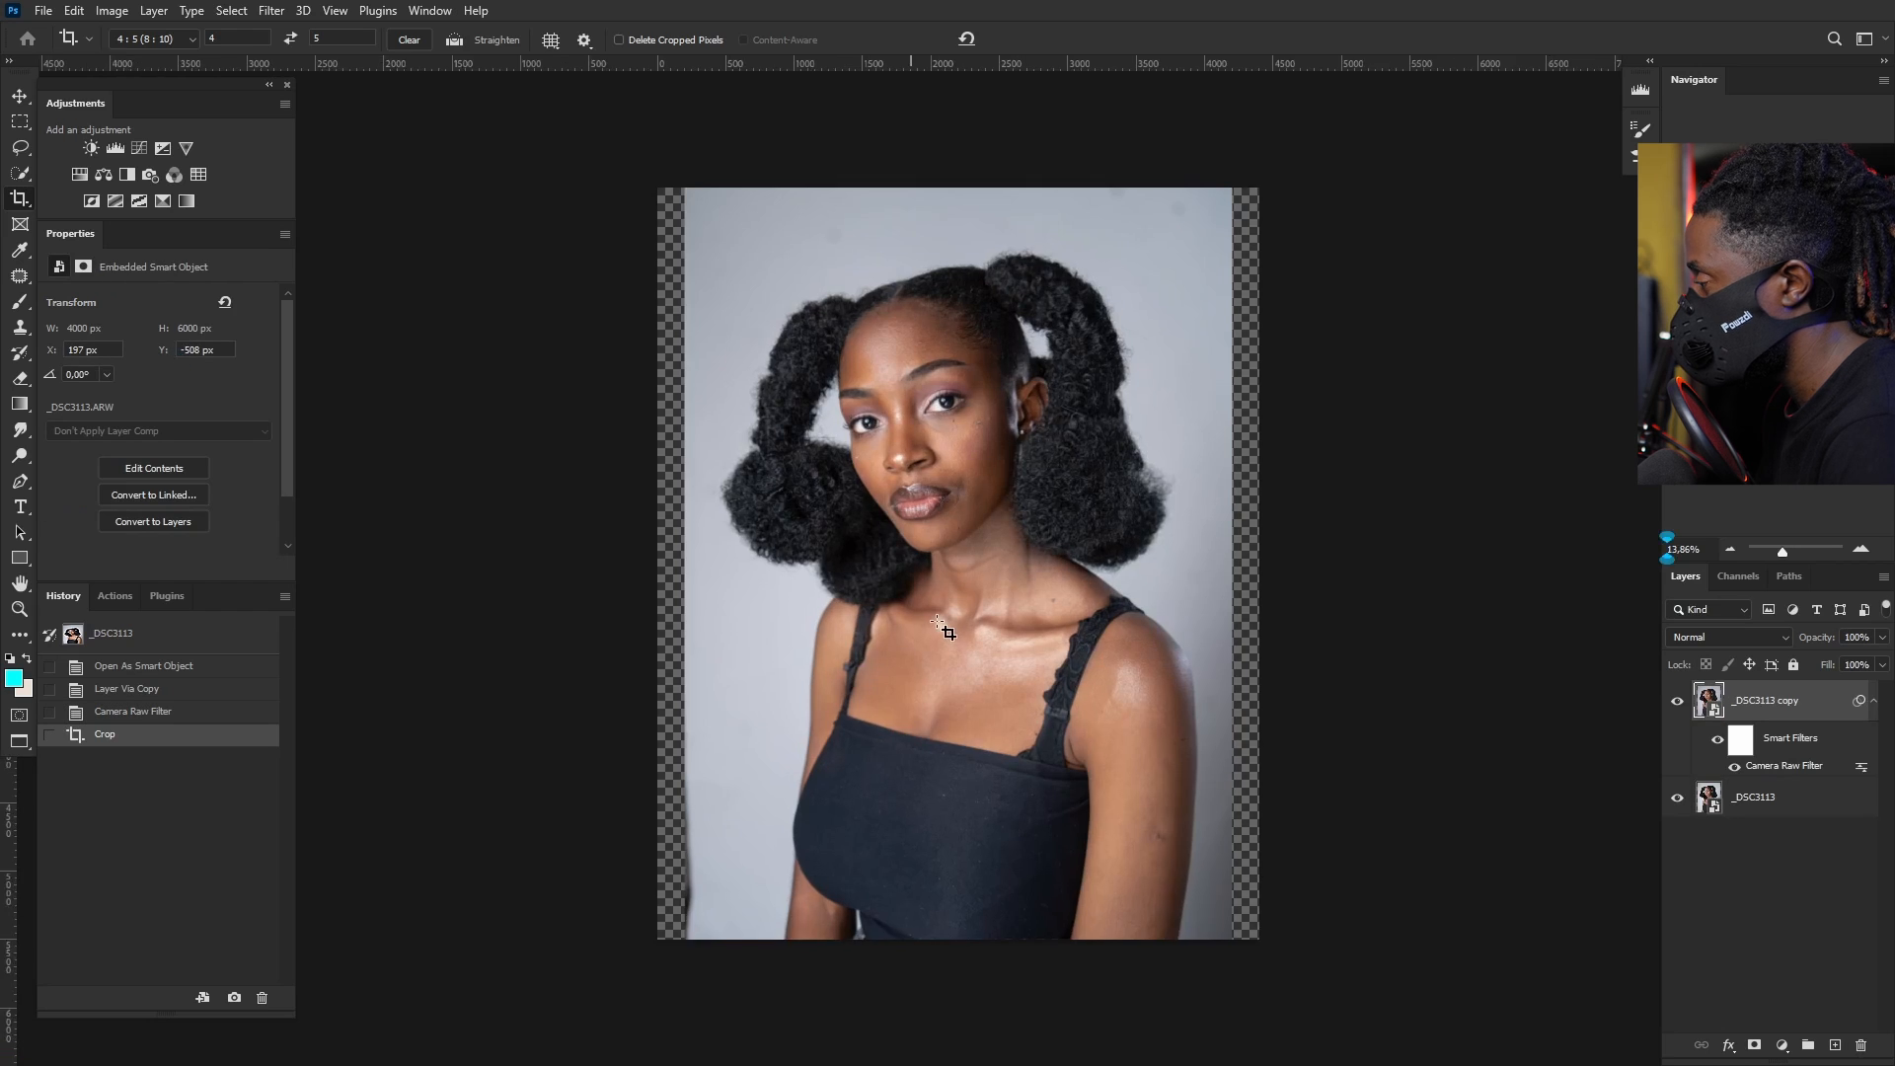
key("v")
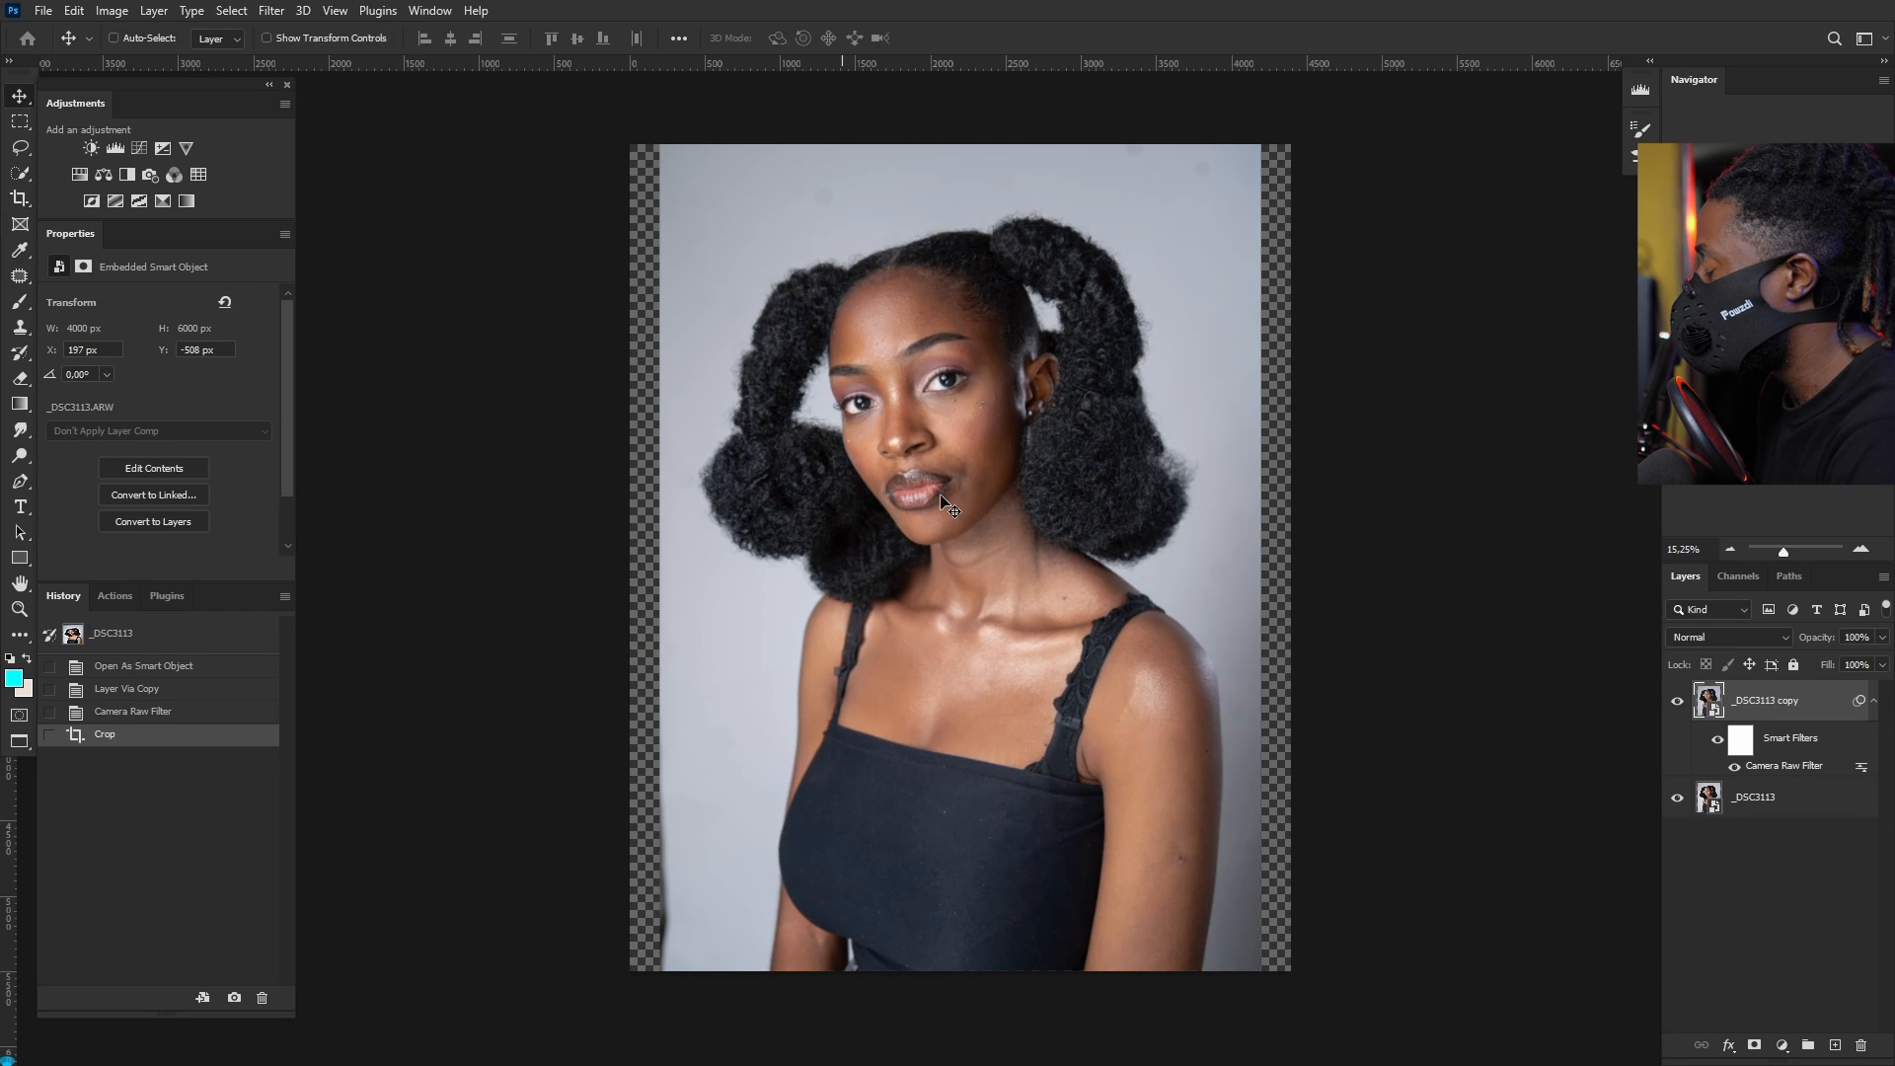
Step: Rasterize the _DSC3113 copy layer and select full-height strips over both transparent side margins, overlapping the backdrop, the left strip about 404 px wide
right_click(1809, 704)
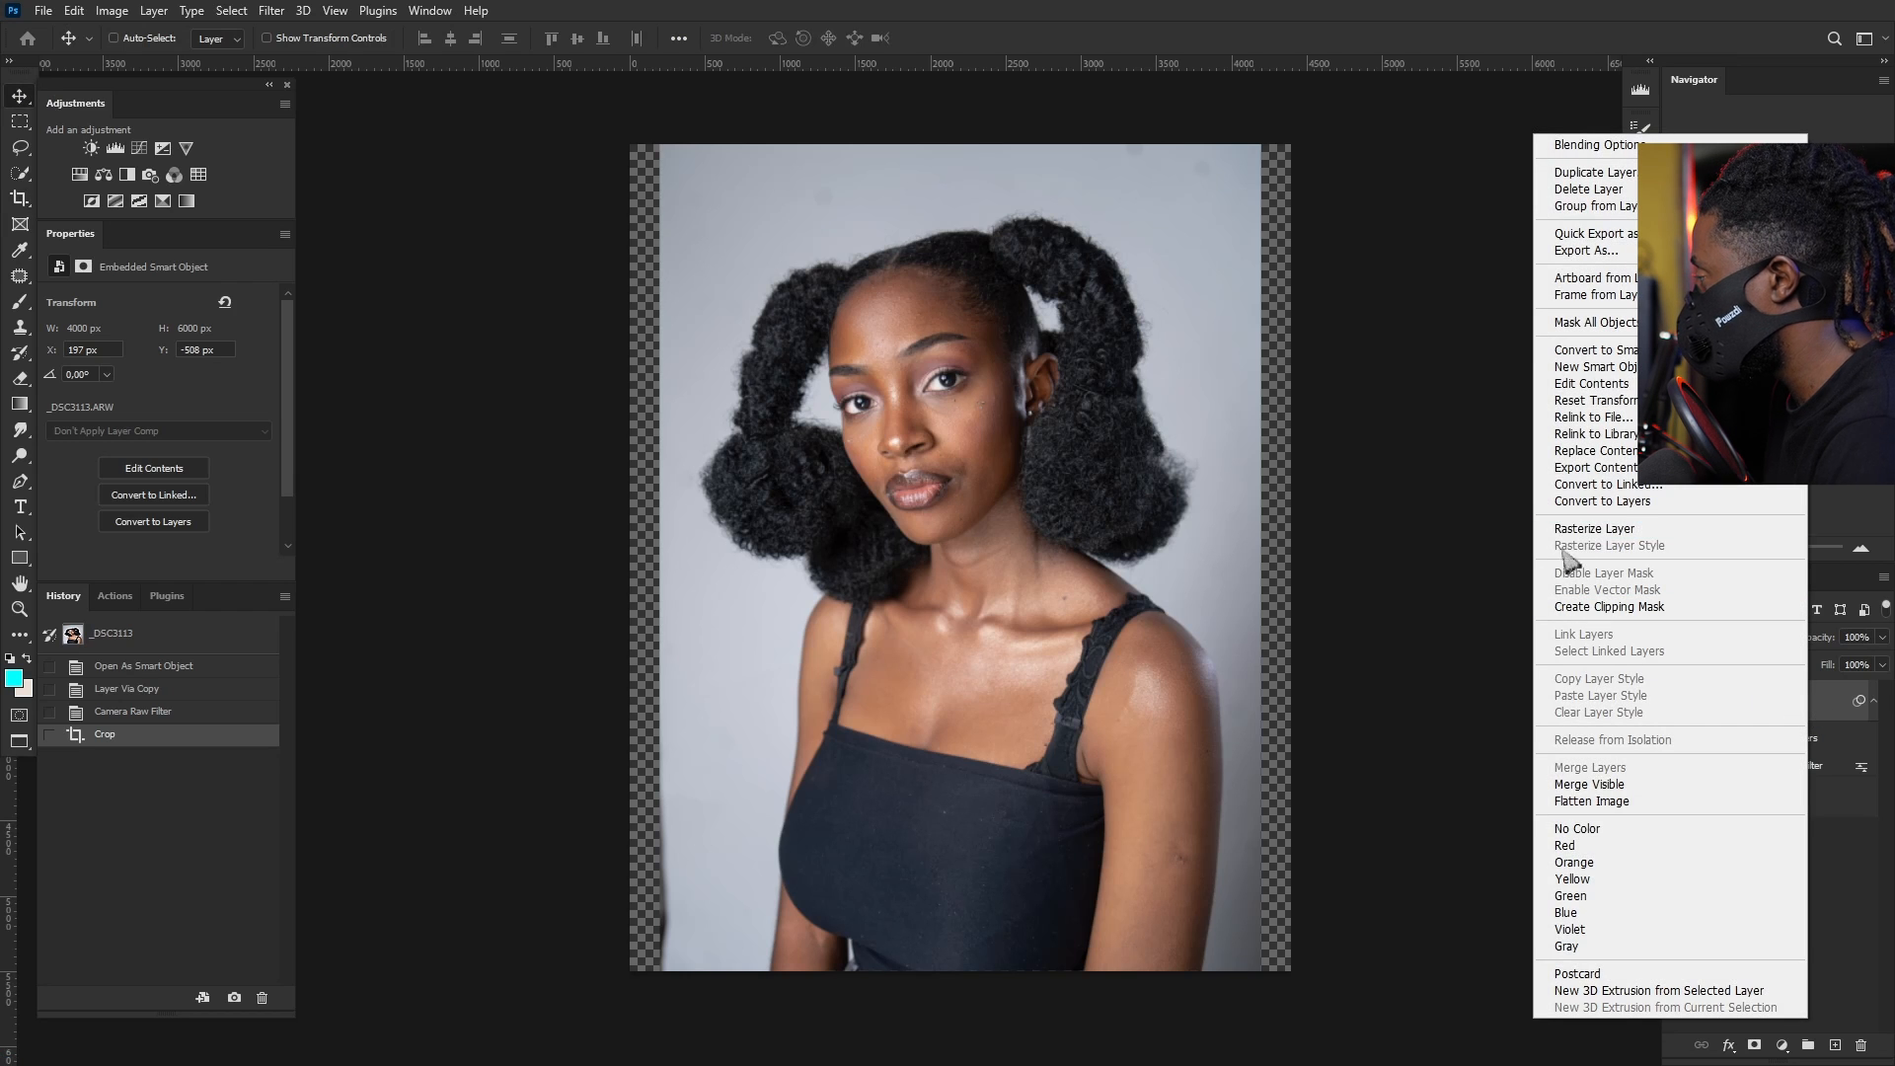
left_click(1569, 529)
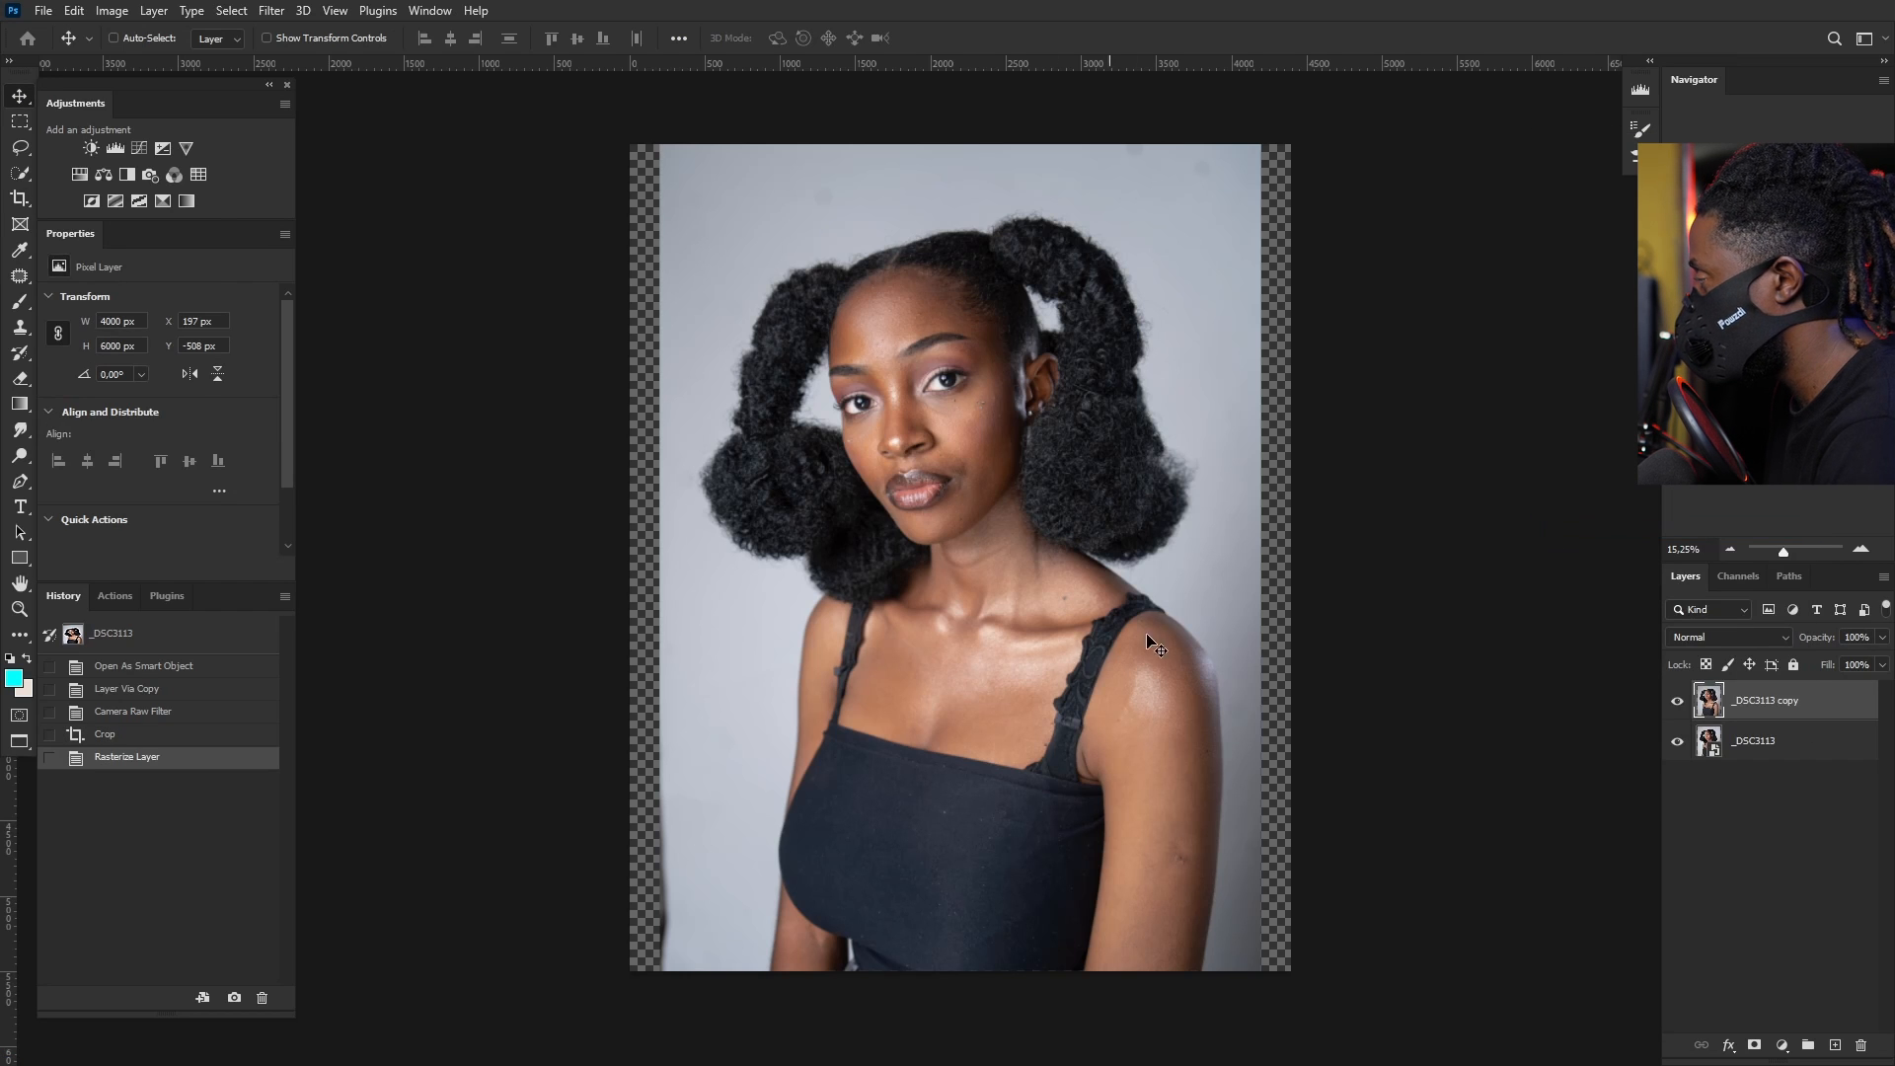
left_click(24, 126)
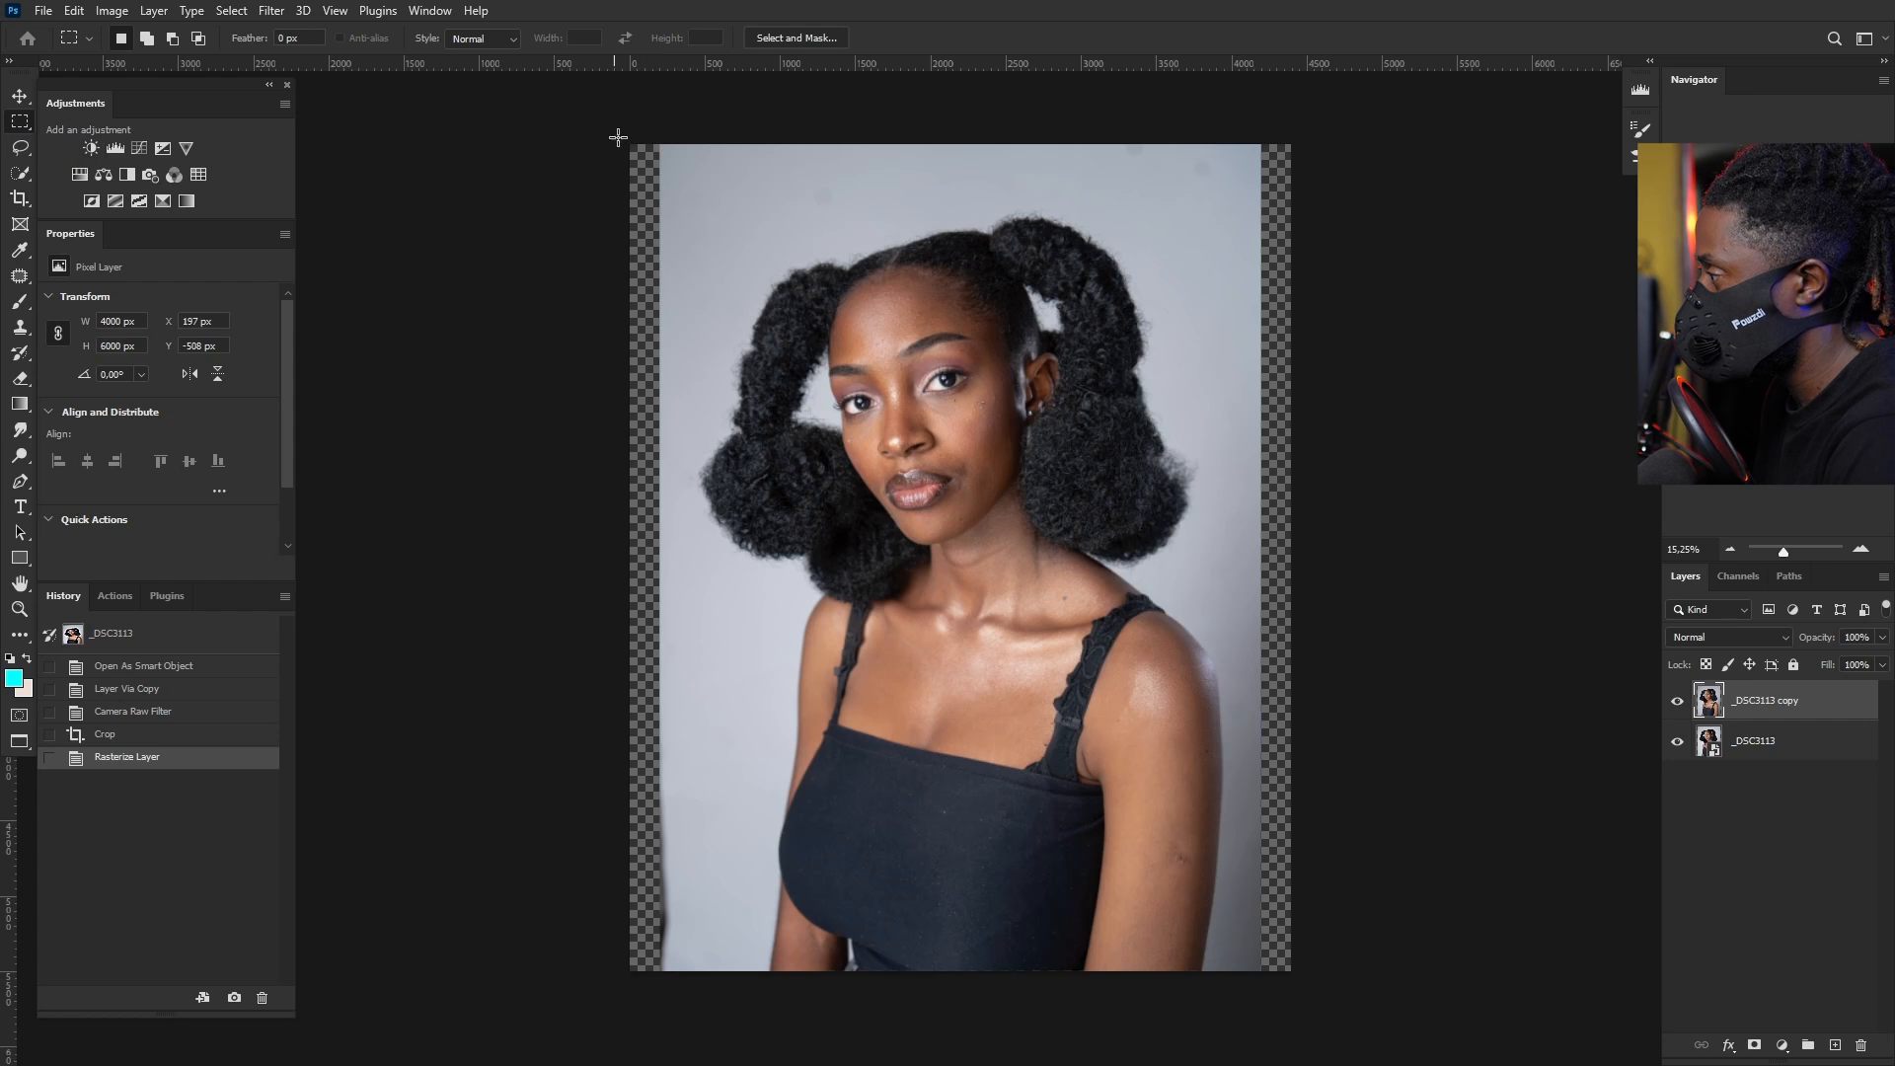
left_click_drag(630, 145, 688, 974)
left_click(147, 39)
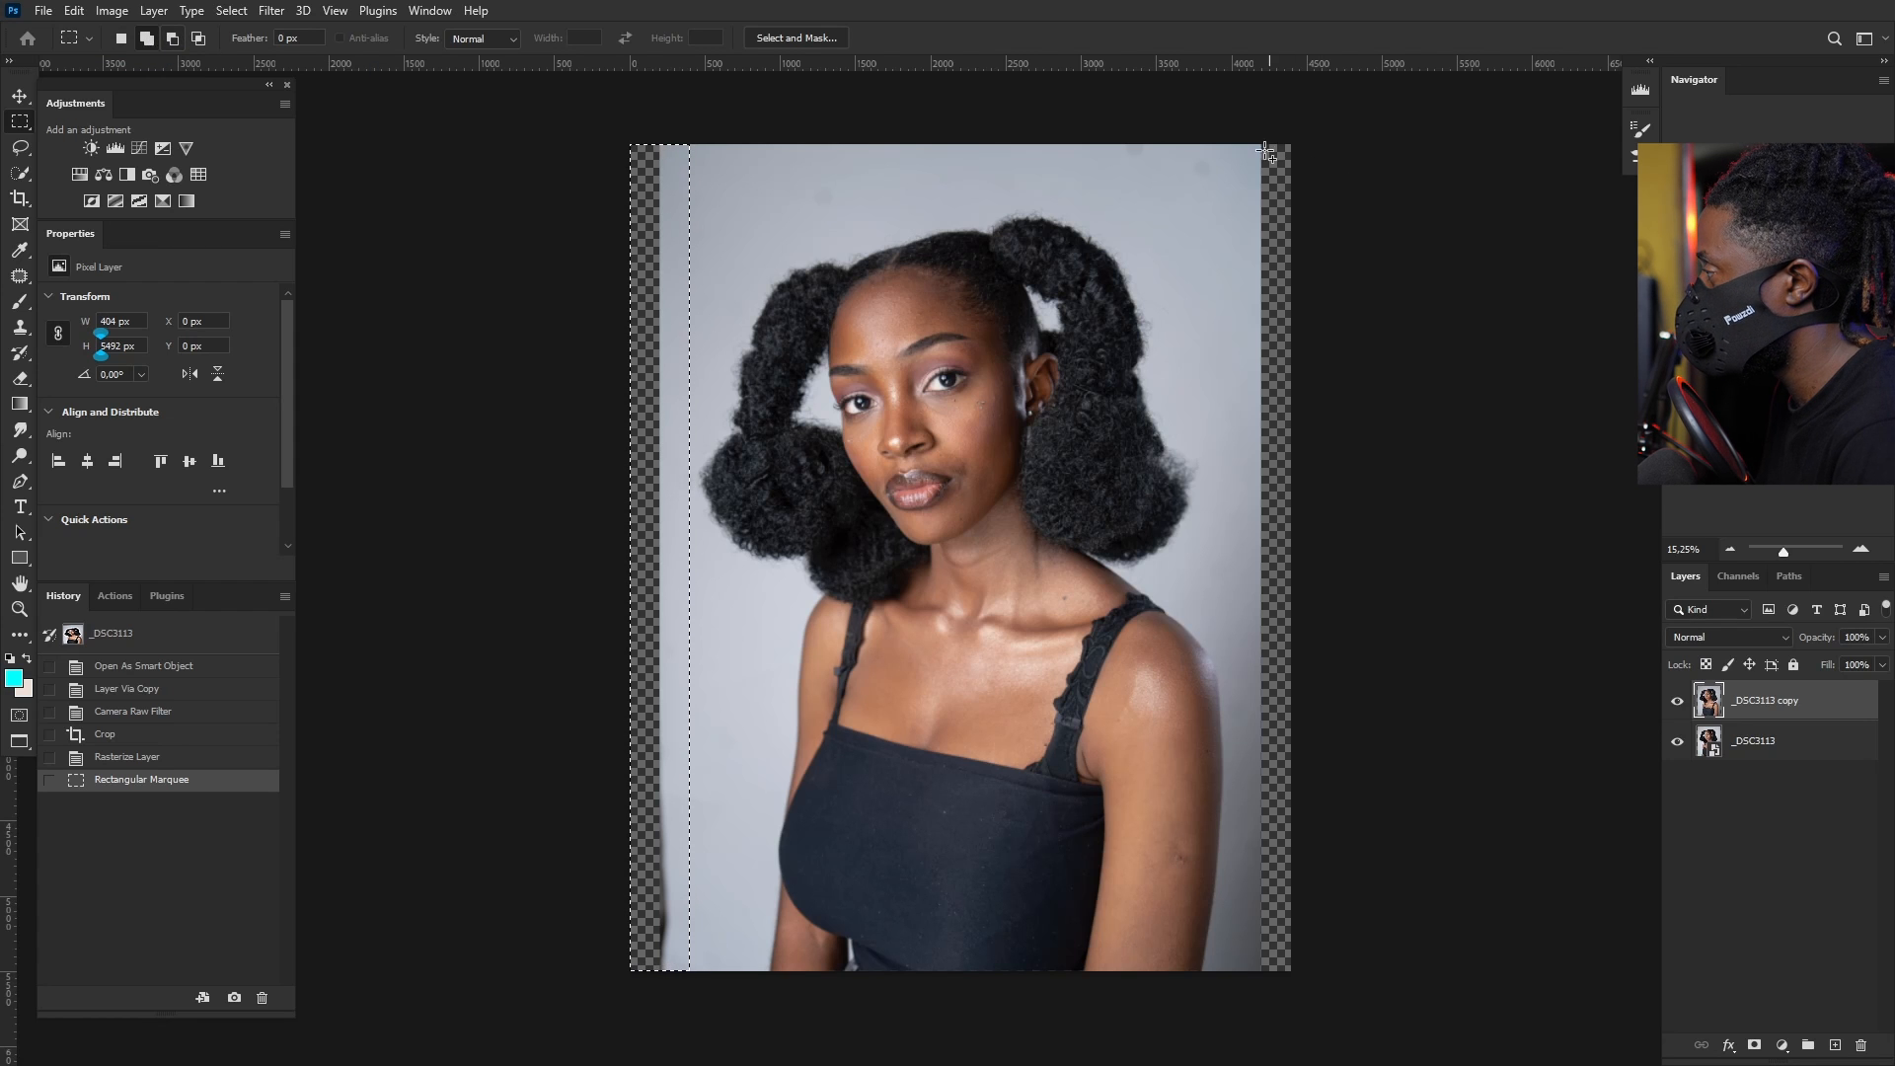
left_click_drag(1250, 146, 1330, 948)
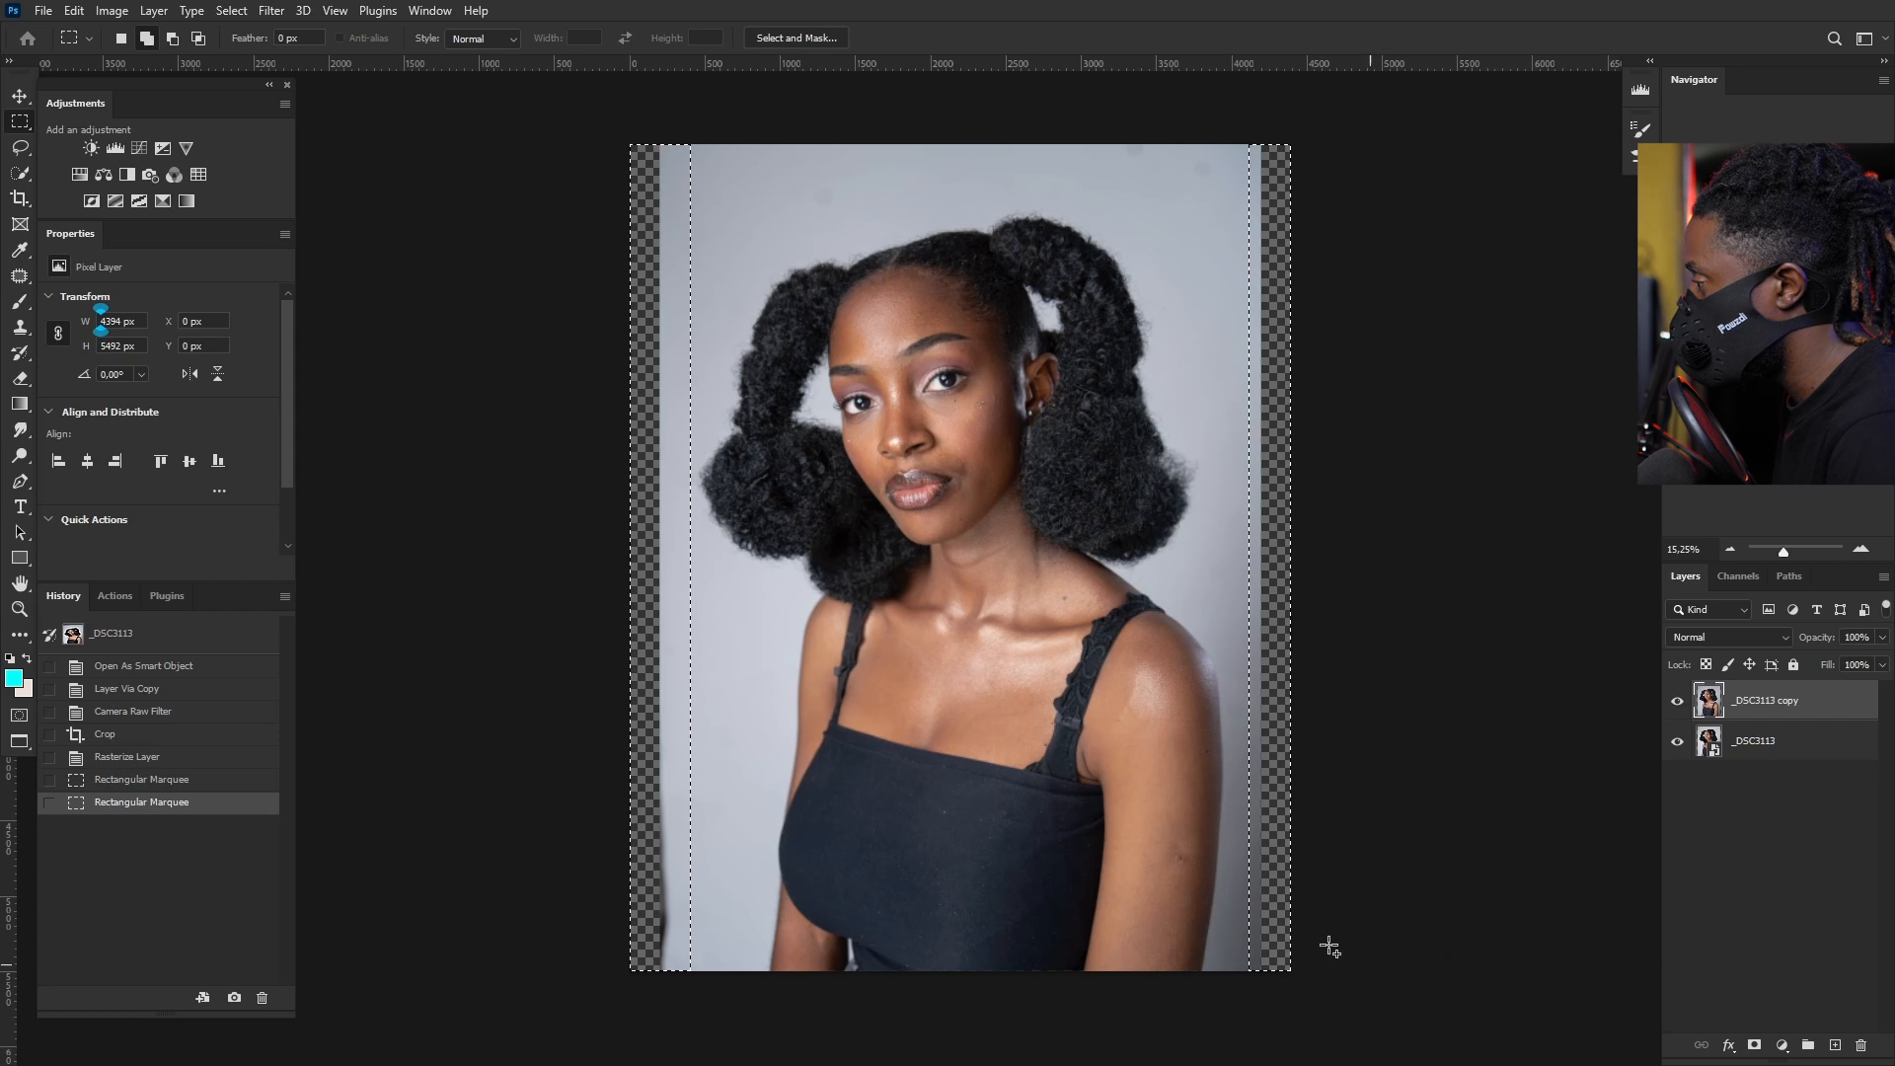
Step: Fill the selected side margins with Content-Aware Fill, deselect and return to the Move tool
right_click(639, 387)
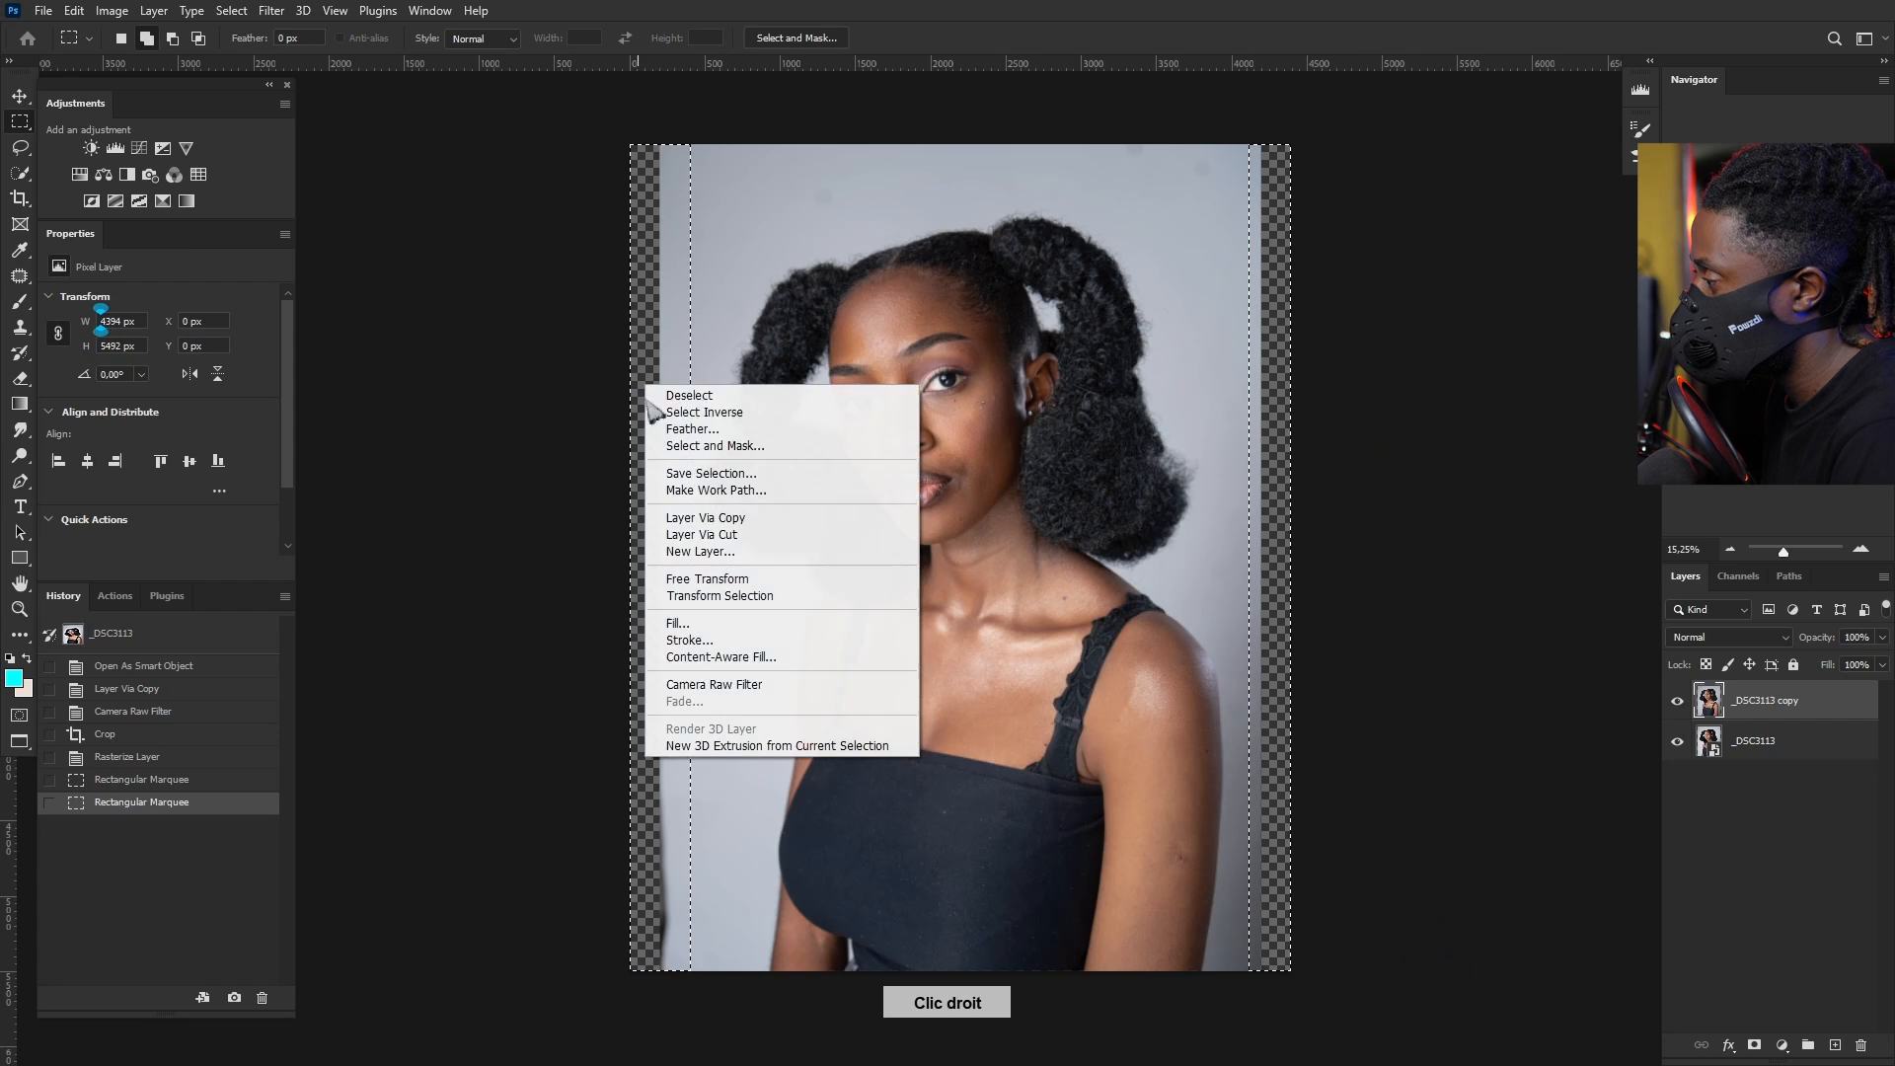
left_click(723, 657)
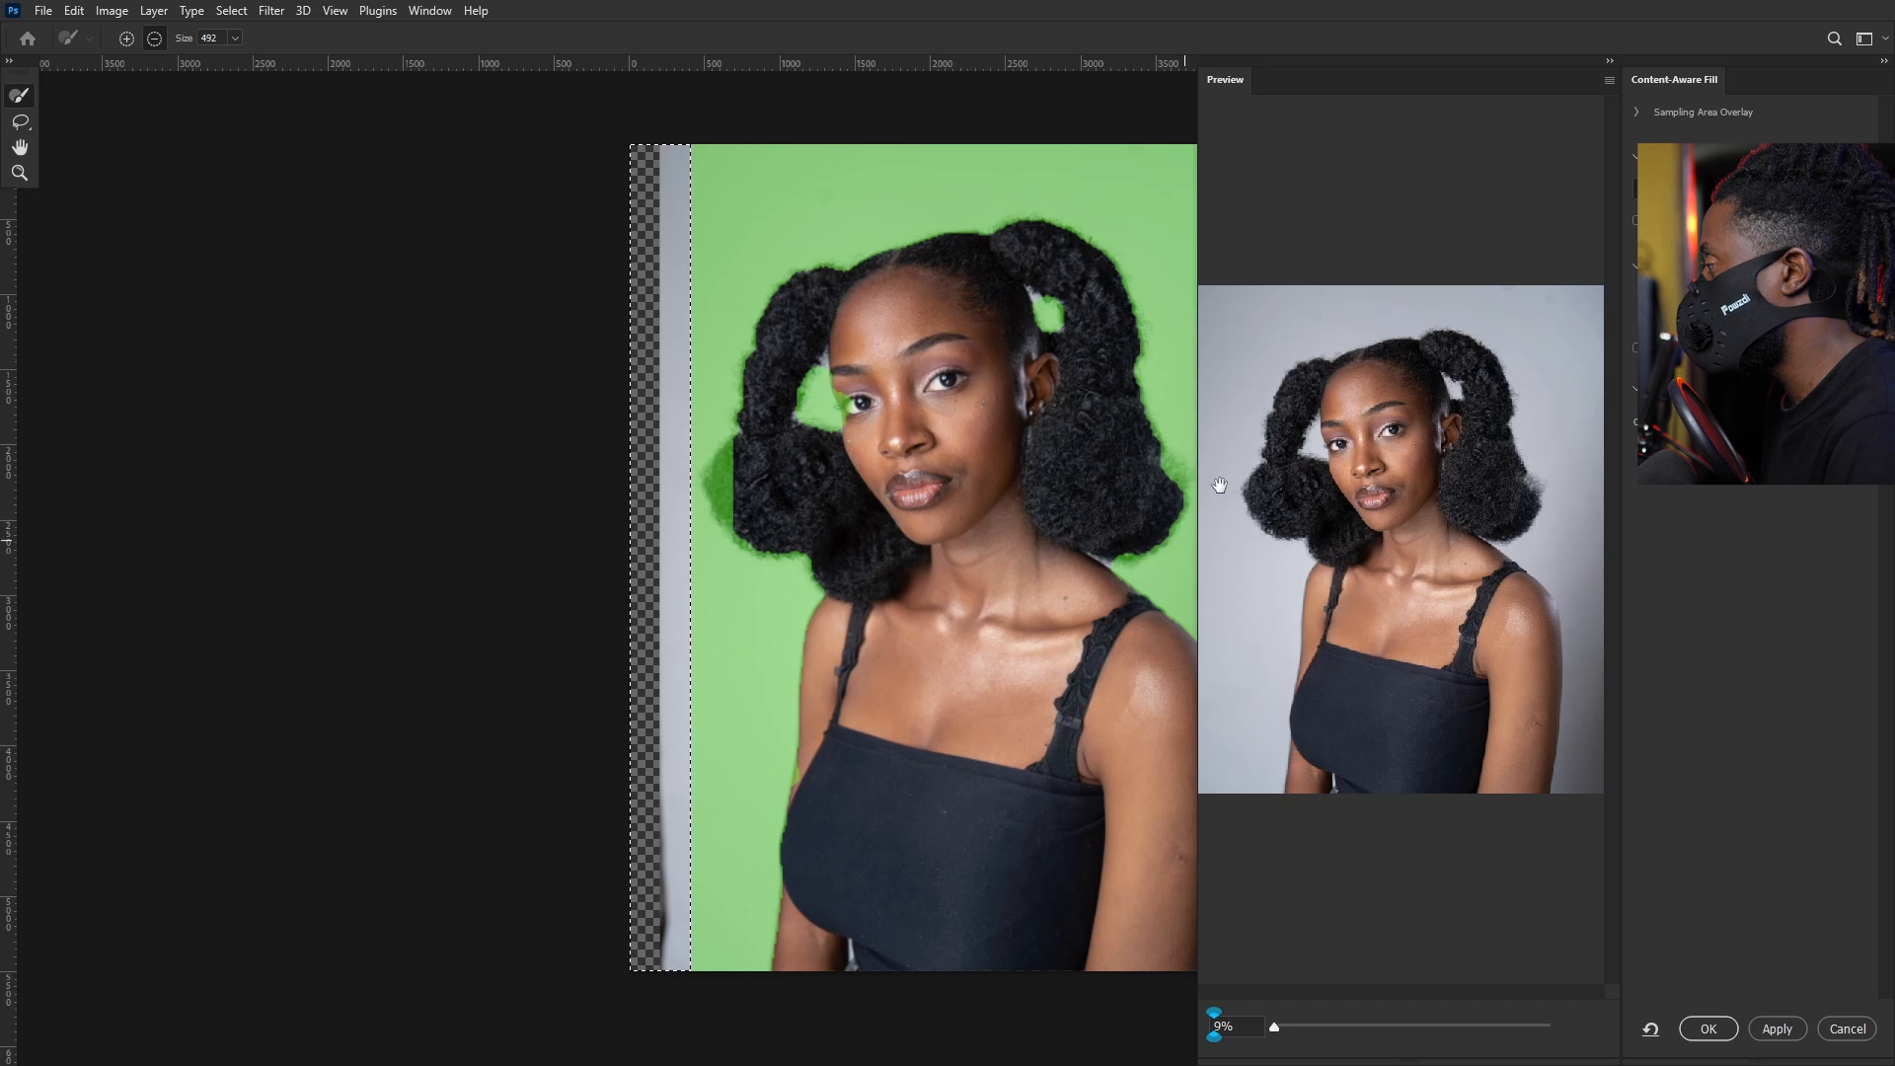
left_click(1709, 1028)
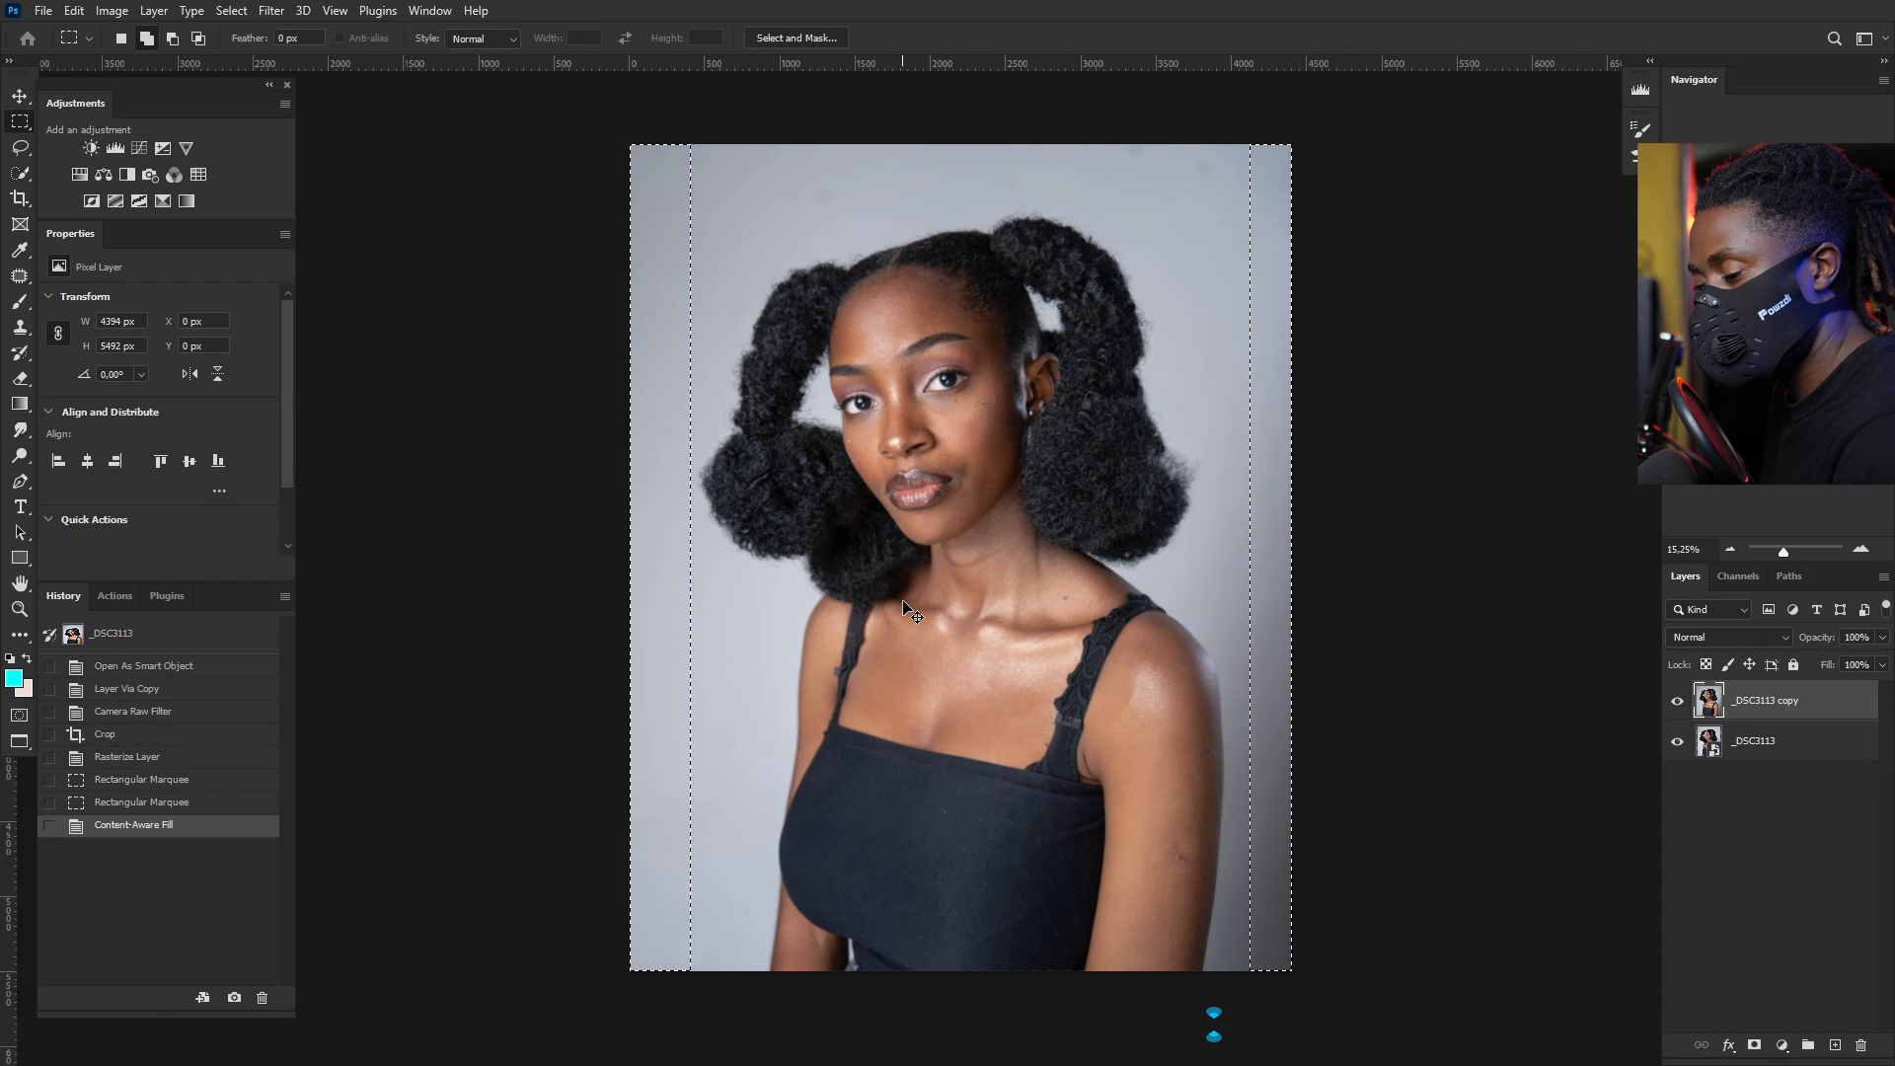
key("ctrl+d")
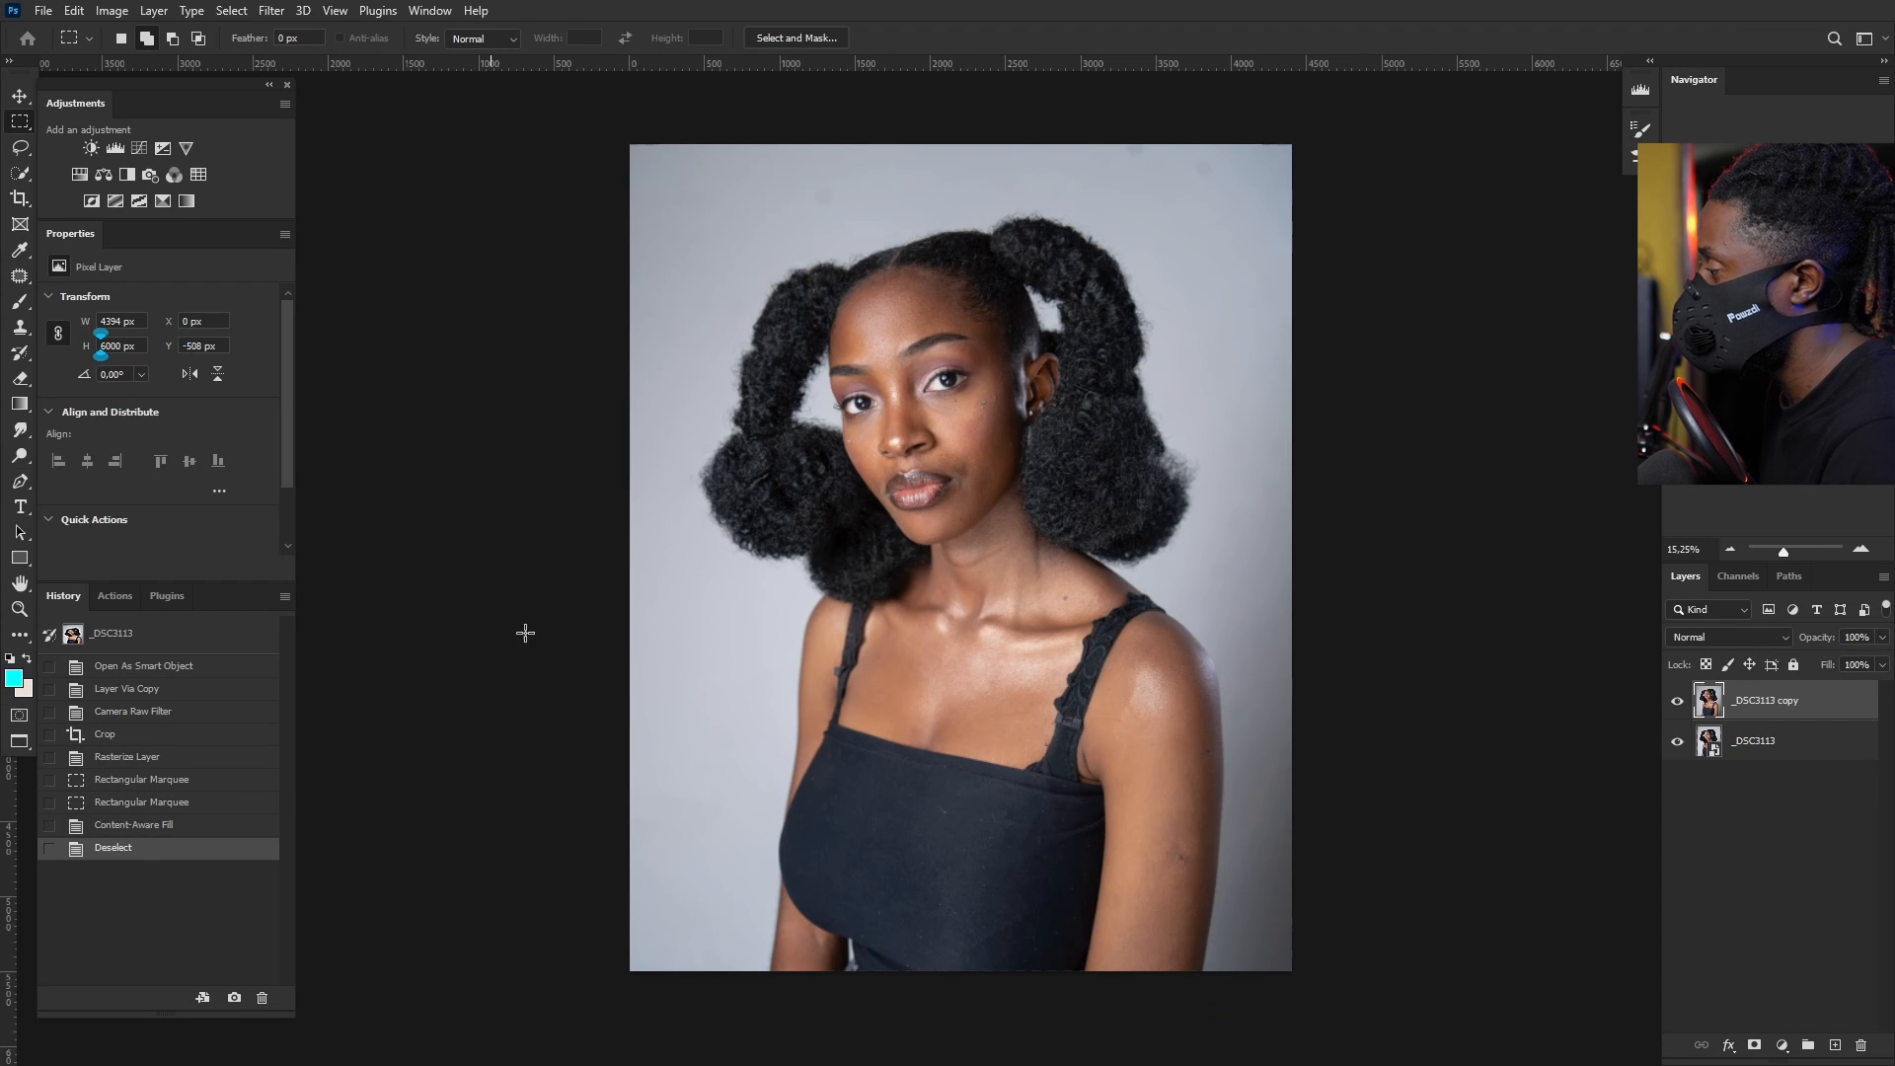
left_click(19, 96)
Step: Examine the face, hair, neck and shoulders up close for skin blemishes and other areas needing retouching
scroll(1016, 563, "down", 1)
scroll(1003, 434, "up", 5)
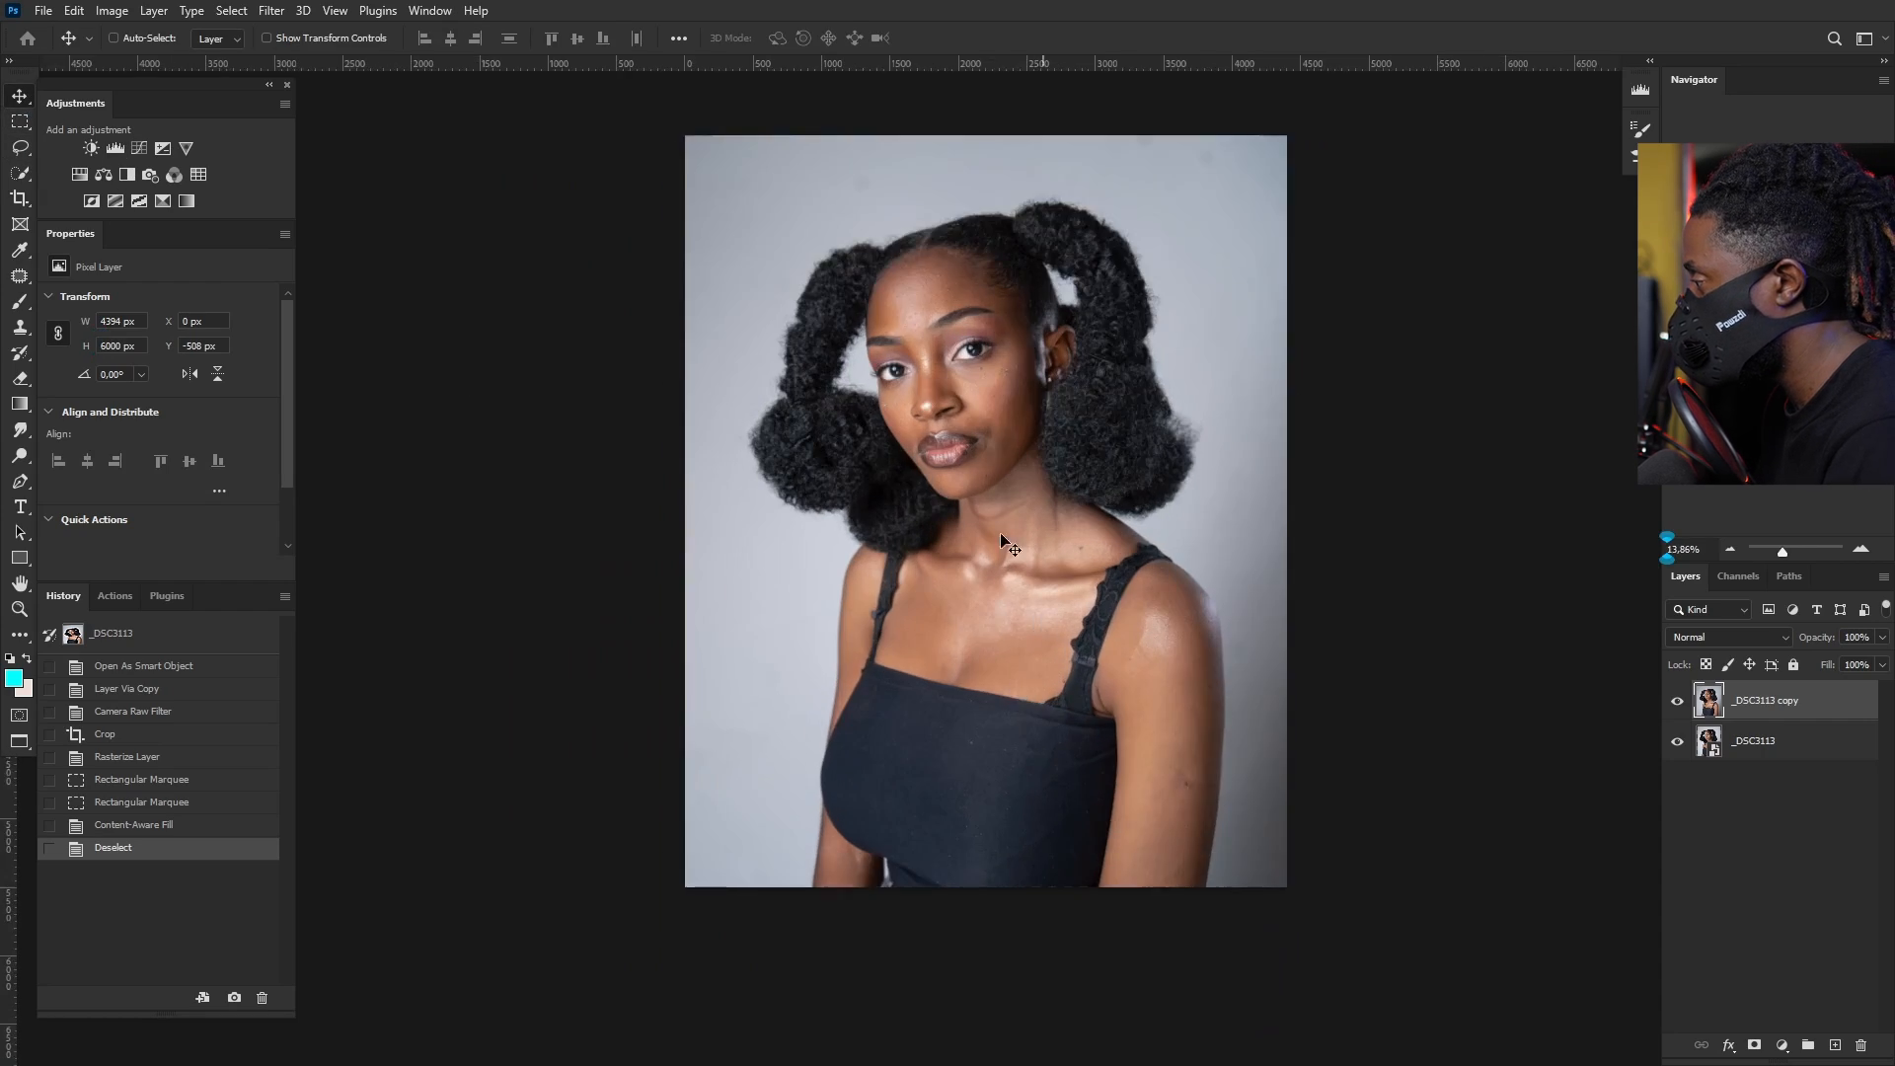
scroll(1001, 403, "down", 3)
scroll(1244, 259, "up", 4)
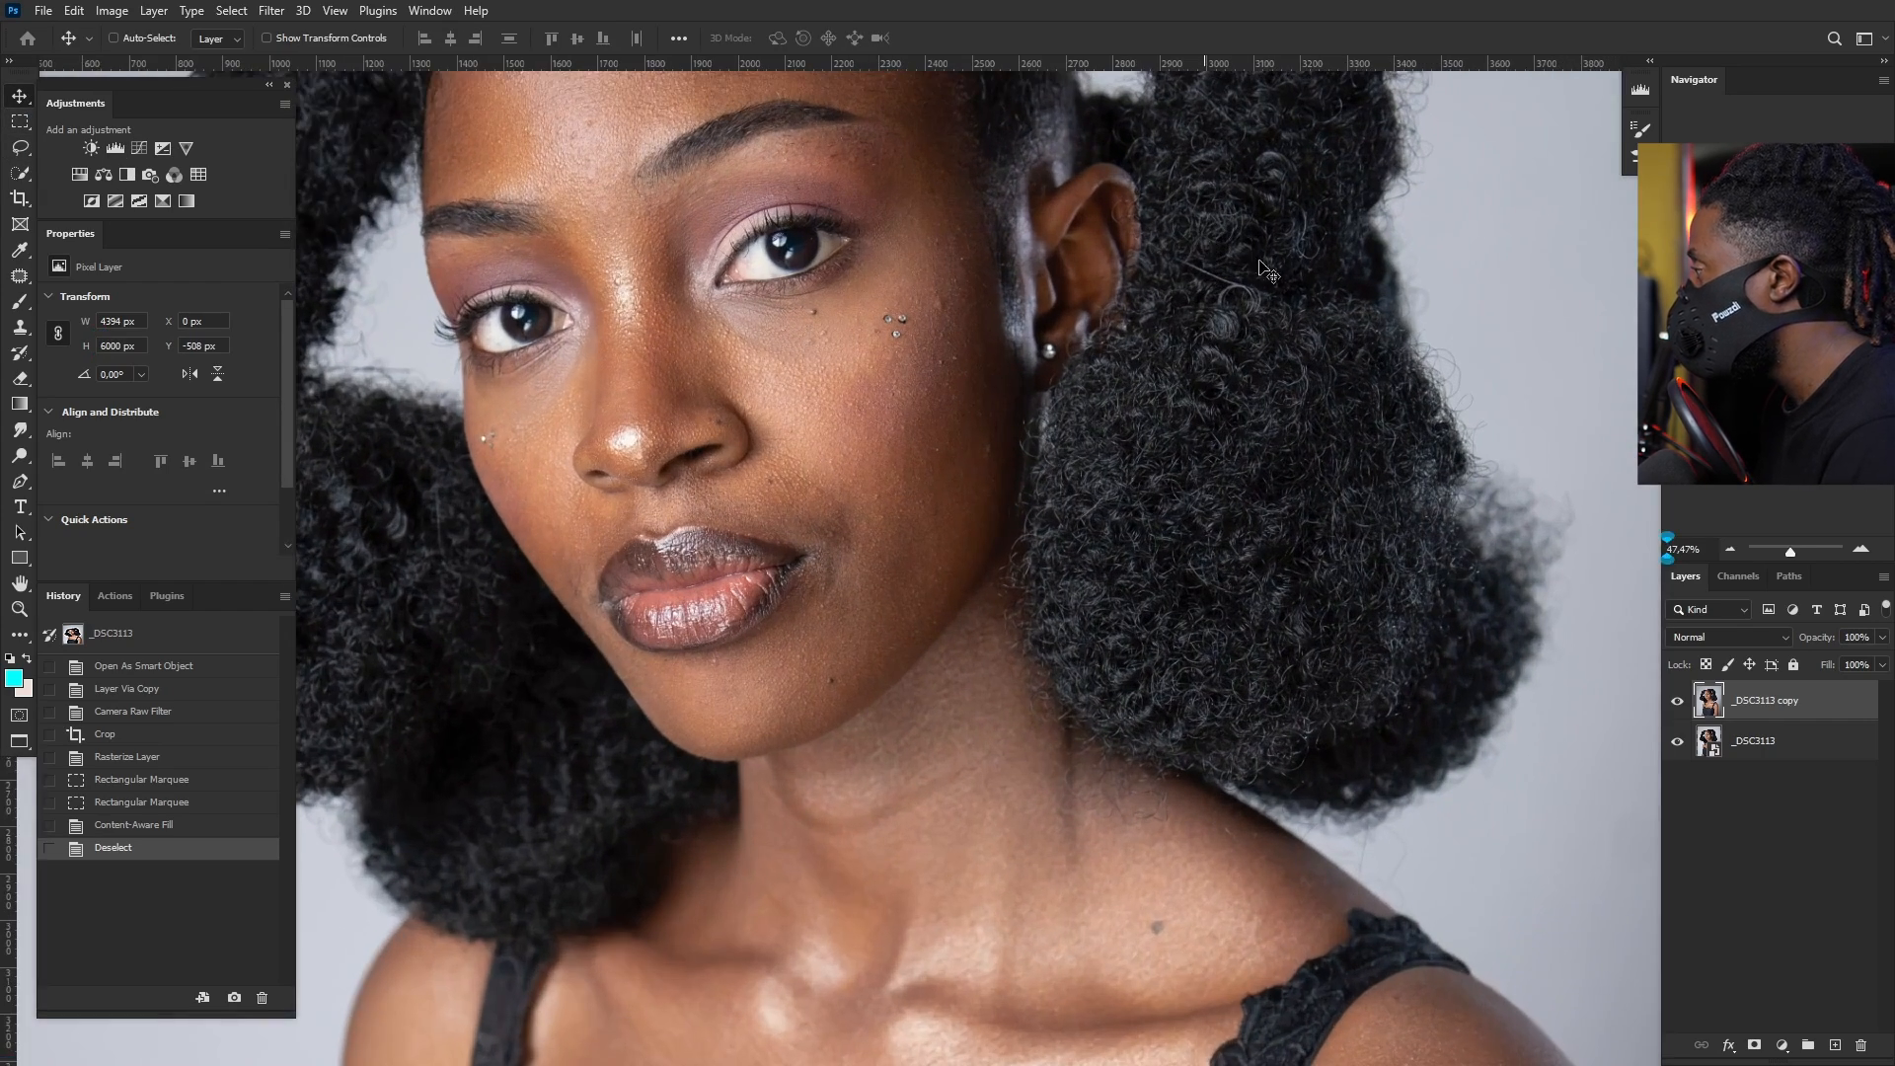
left_click_drag(1270, 278, 990, 606)
scroll(868, 380, "down", 4)
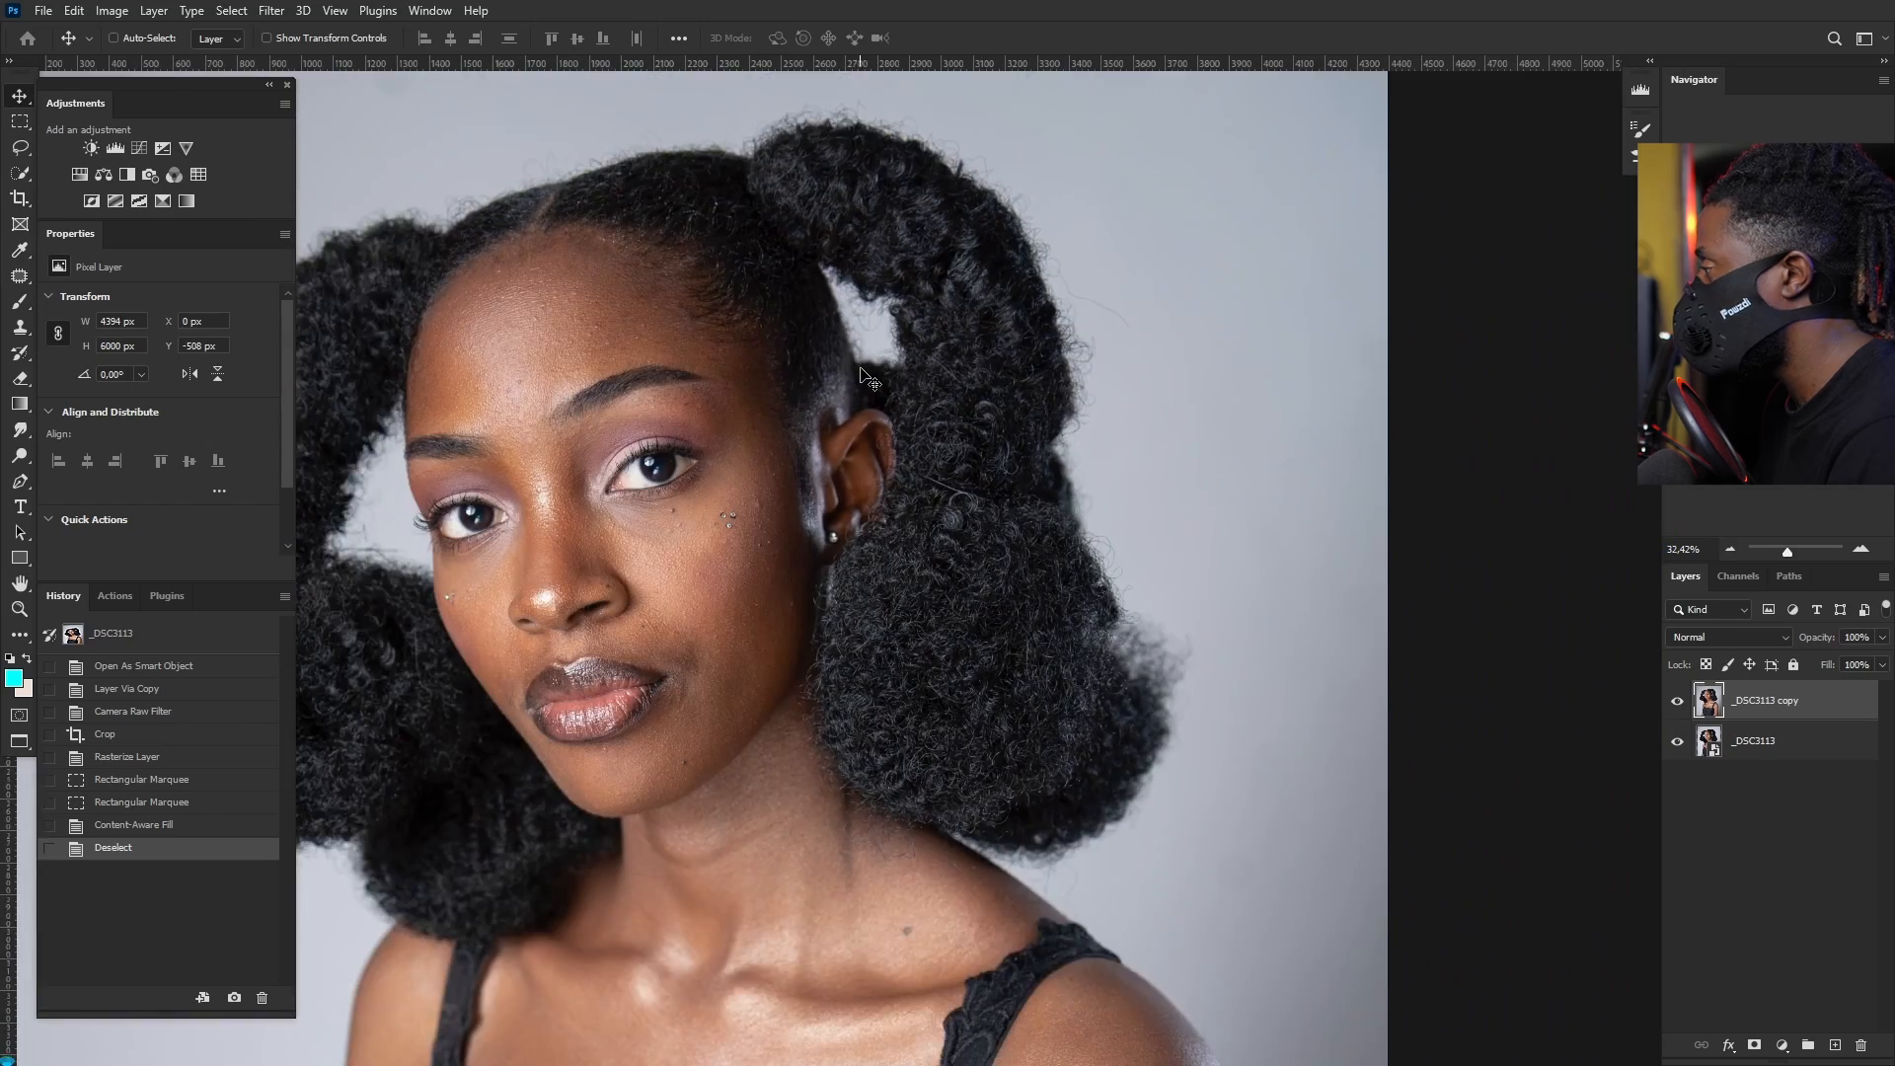
scroll(868, 379, "up", 2)
left_click_drag(822, 379, 1213, 409)
scroll(1185, 424, "down", 2)
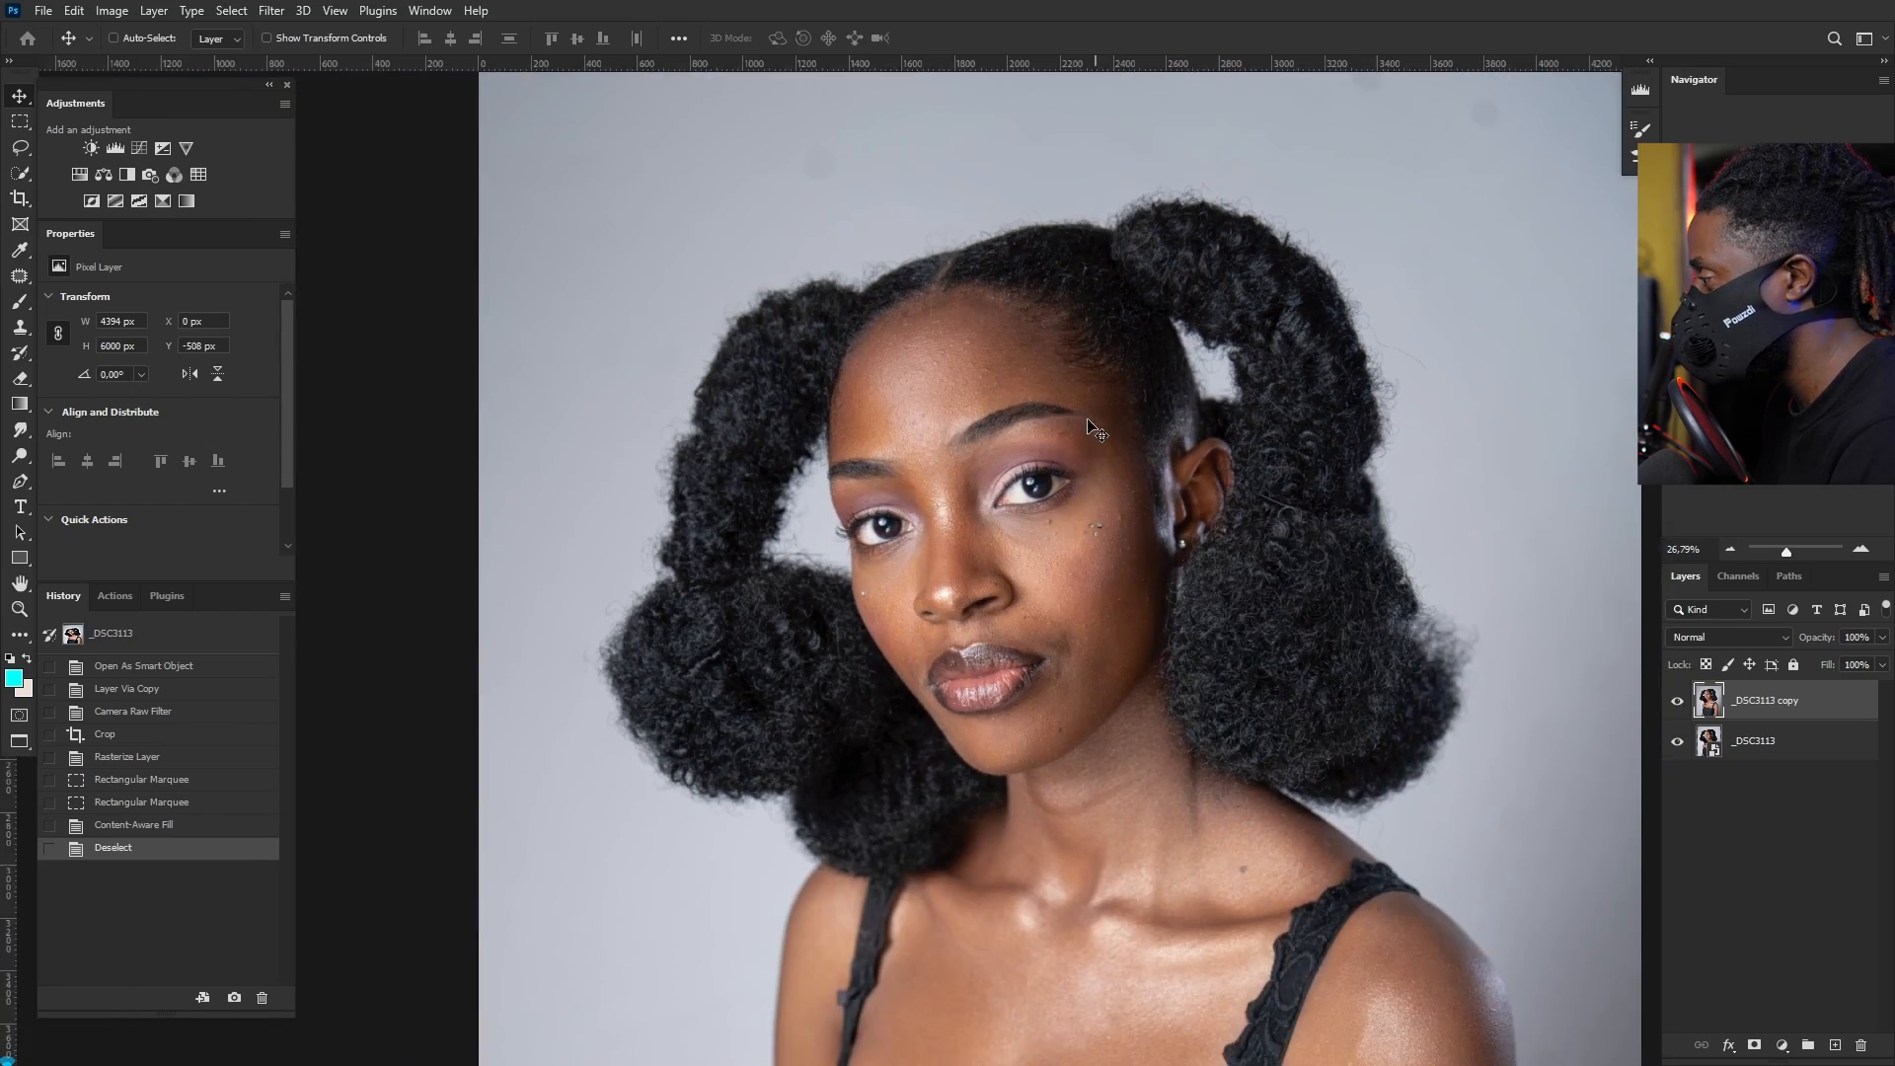
scroll(1095, 429, "up", 1)
scroll(1043, 613, "up", 2)
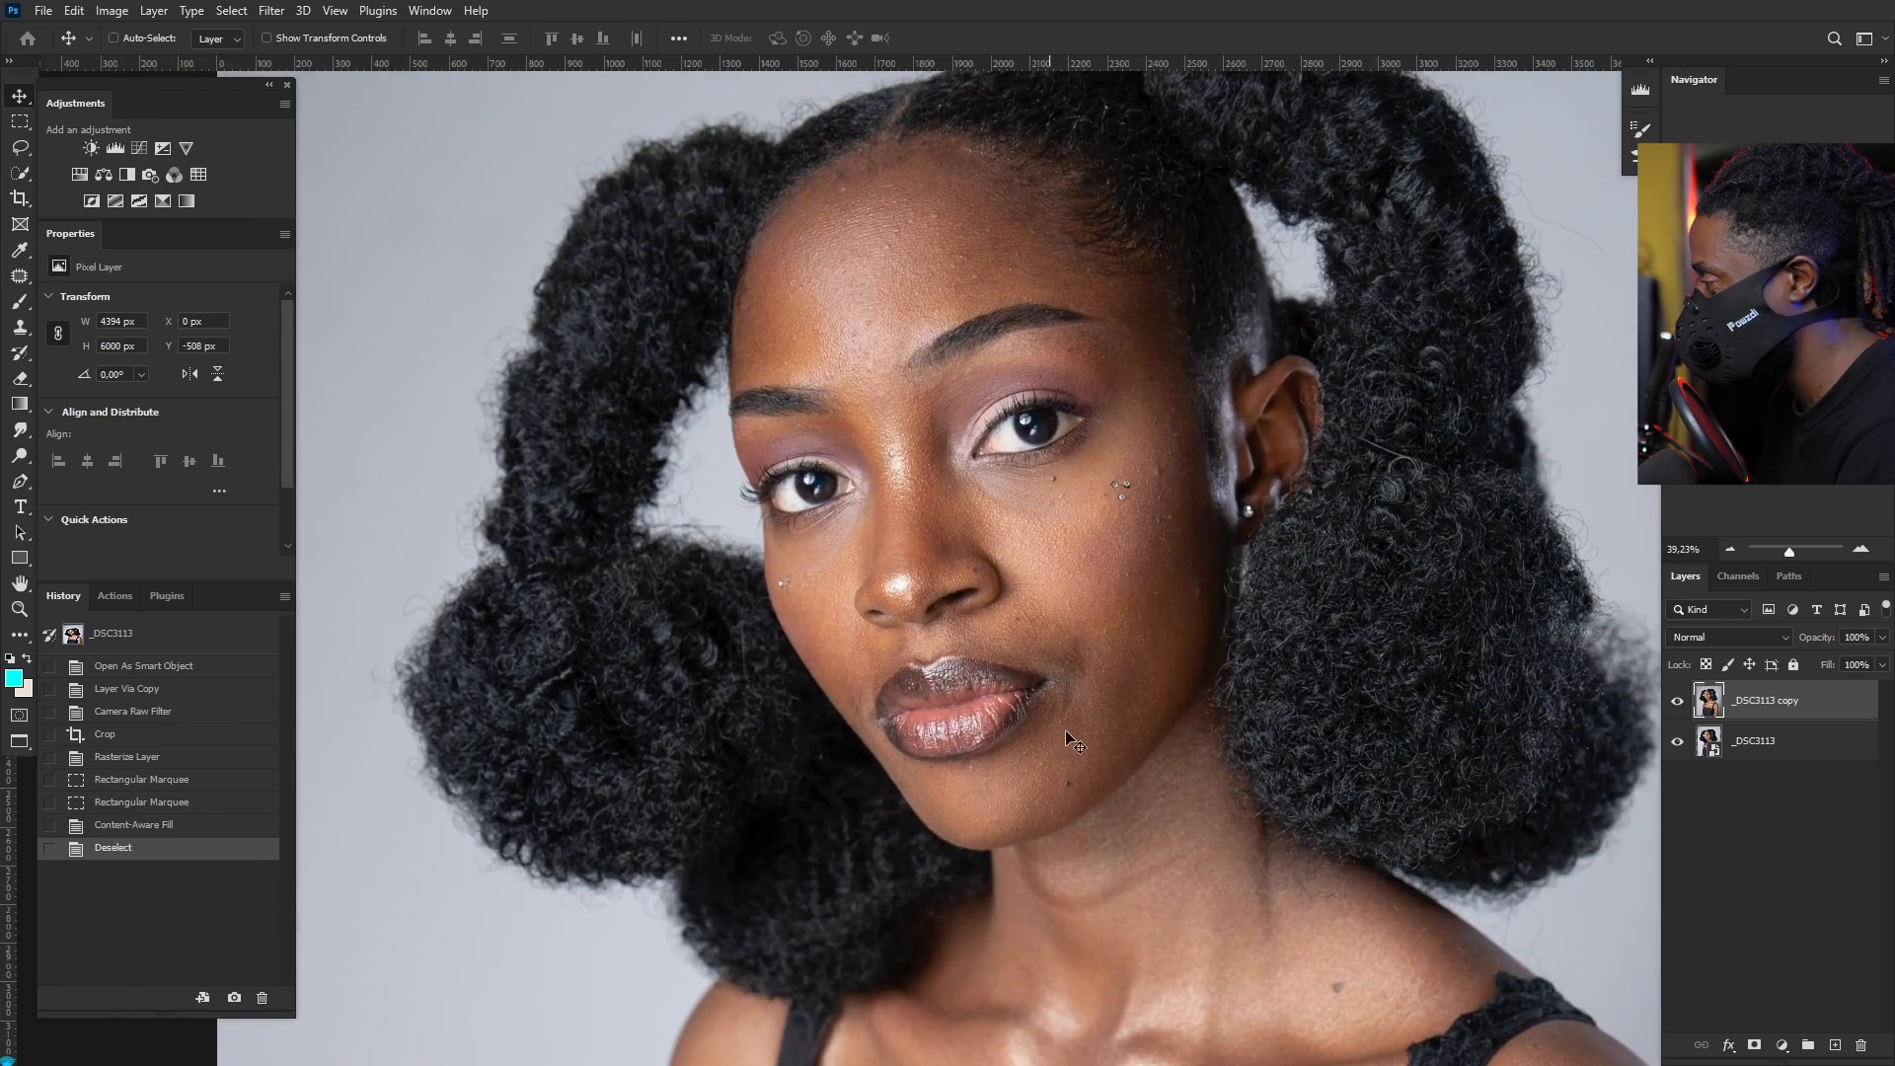
left_click_drag(1055, 728, 841, 400)
scroll(843, 419, "down", 3)
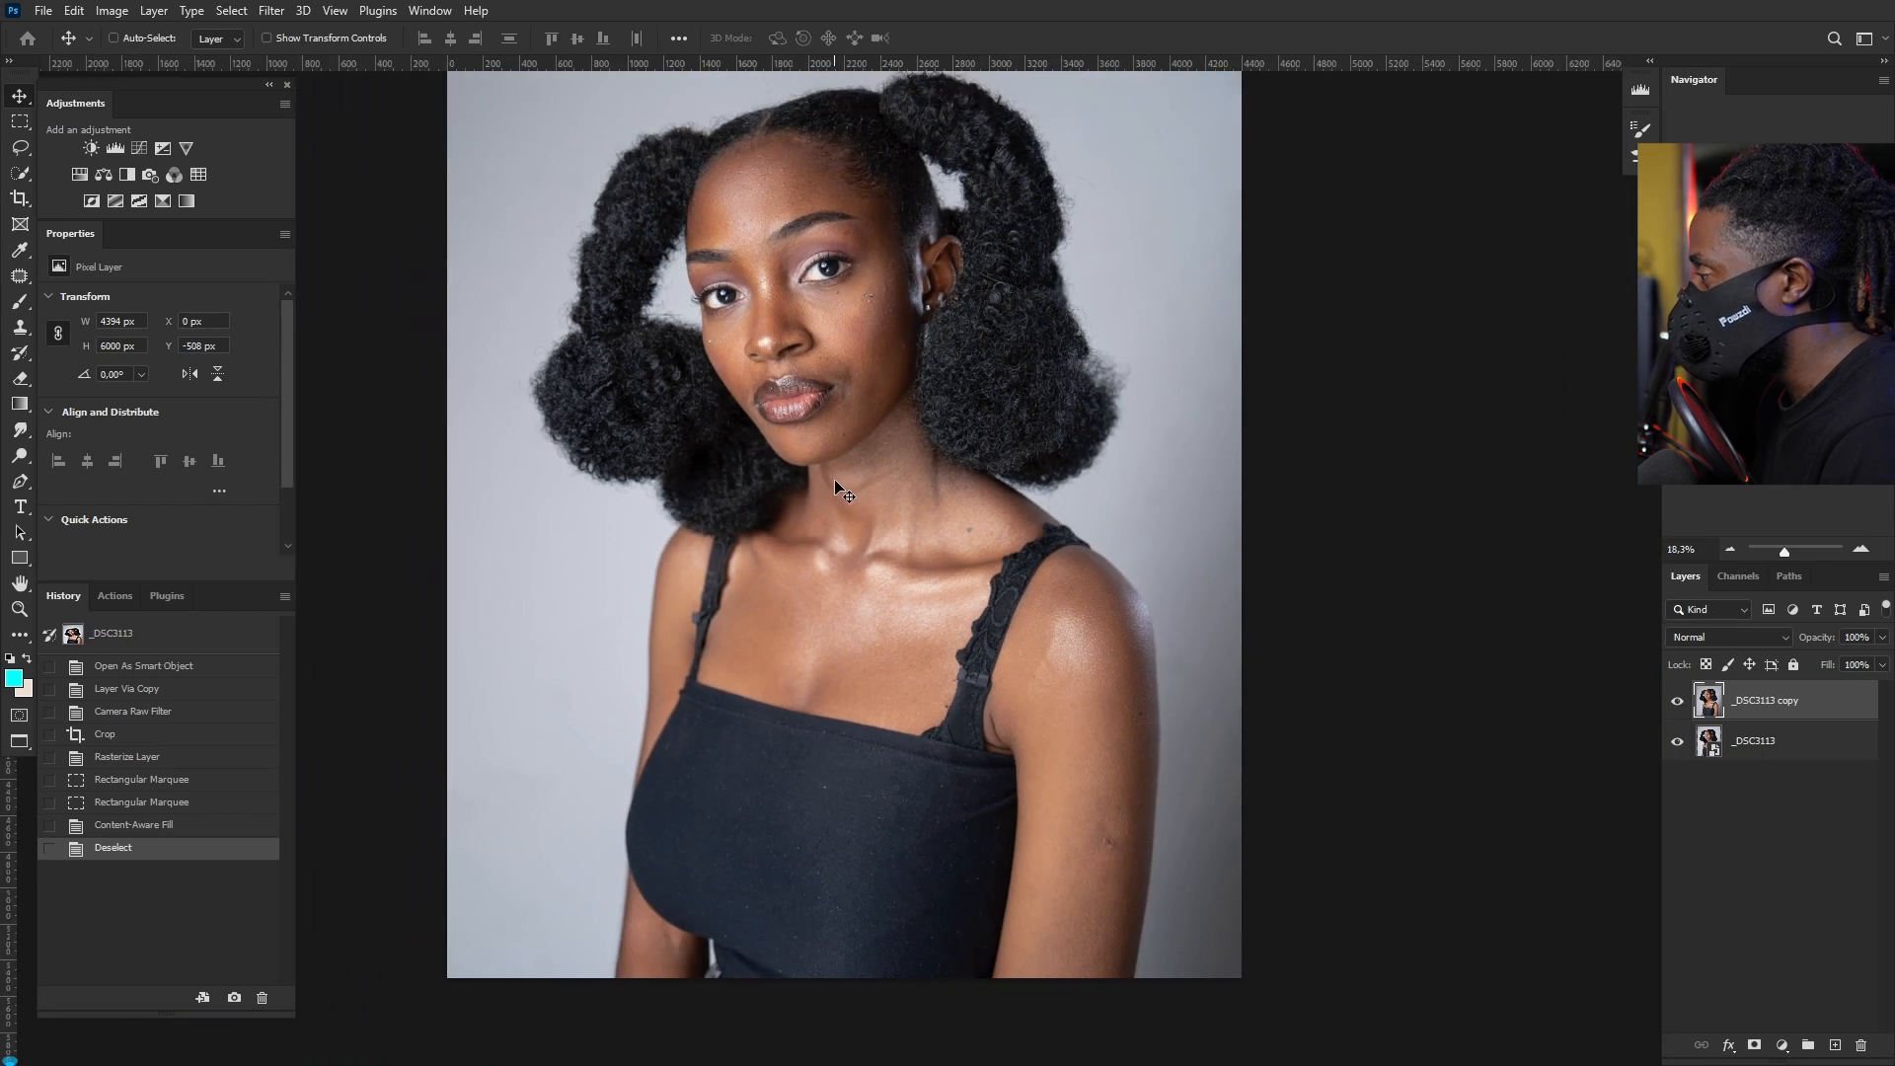
scroll(846, 424, "up", 3)
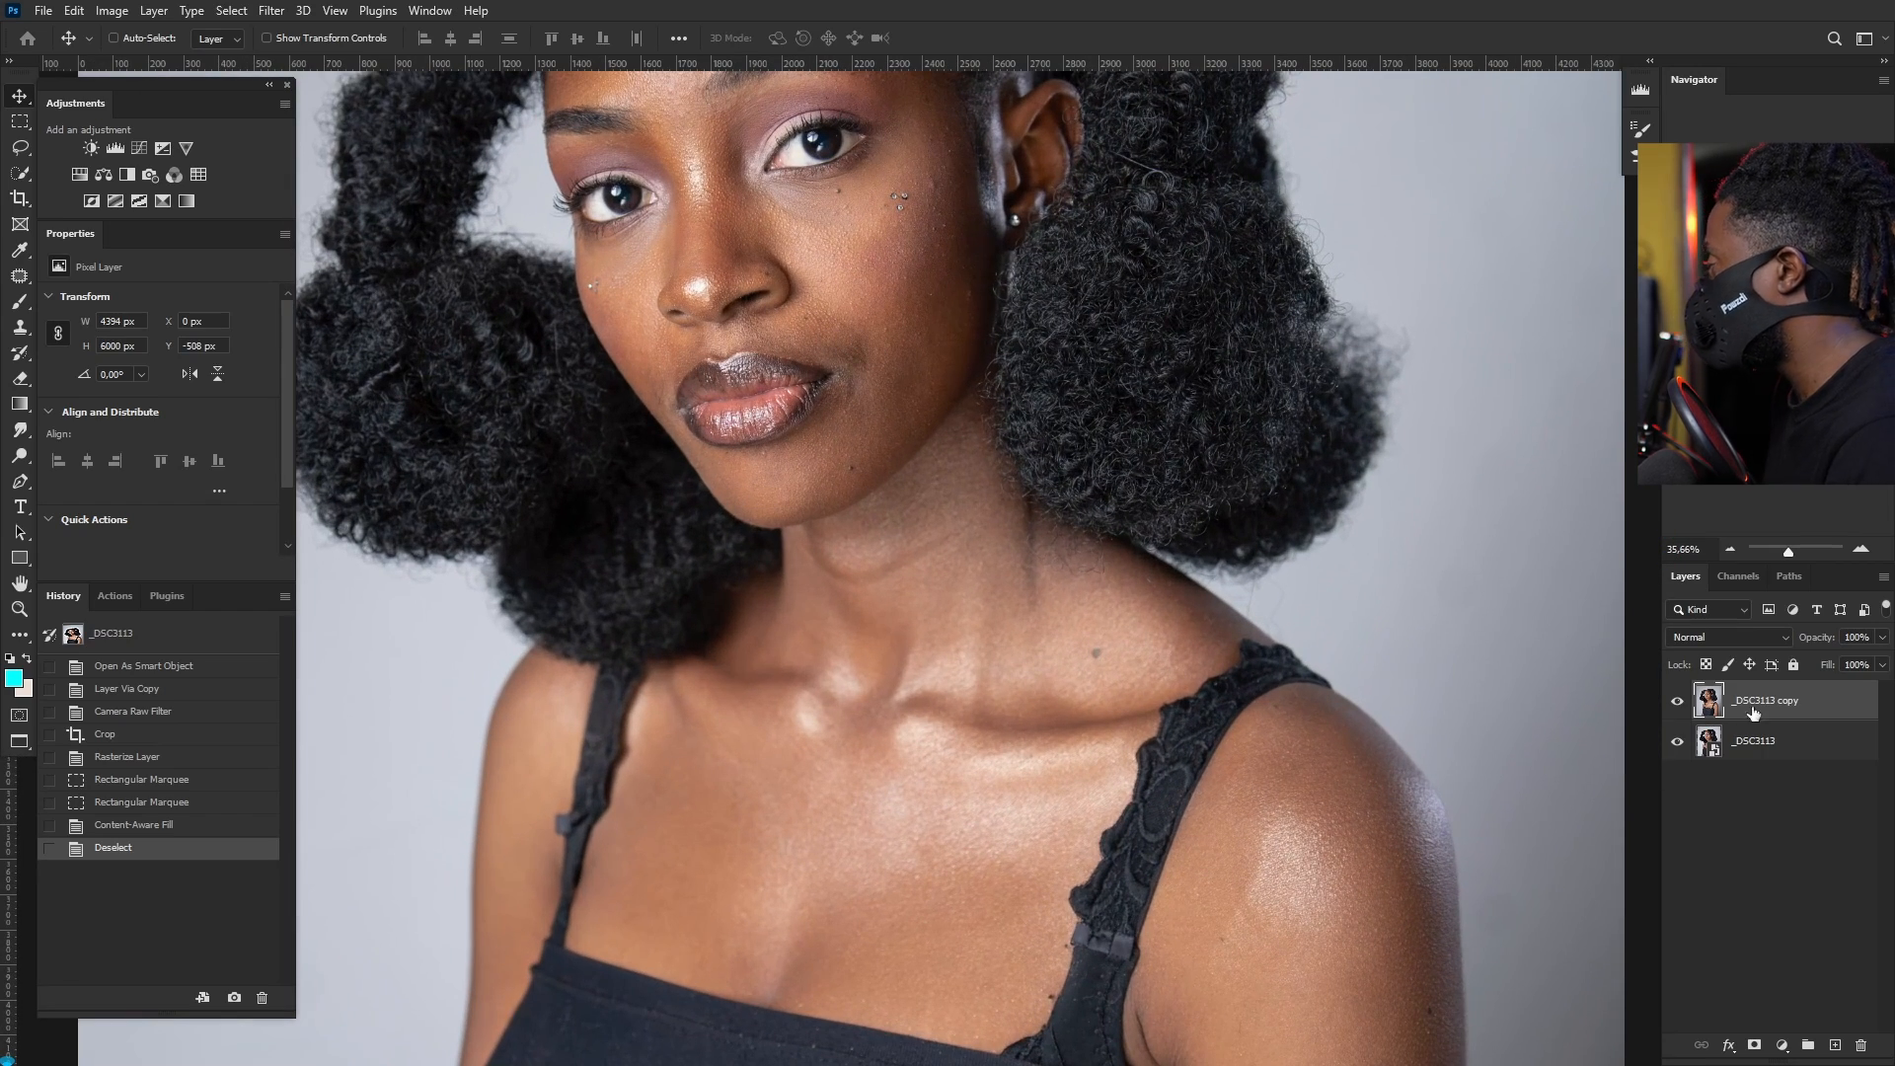
scroll(1501, 690, "down", 3)
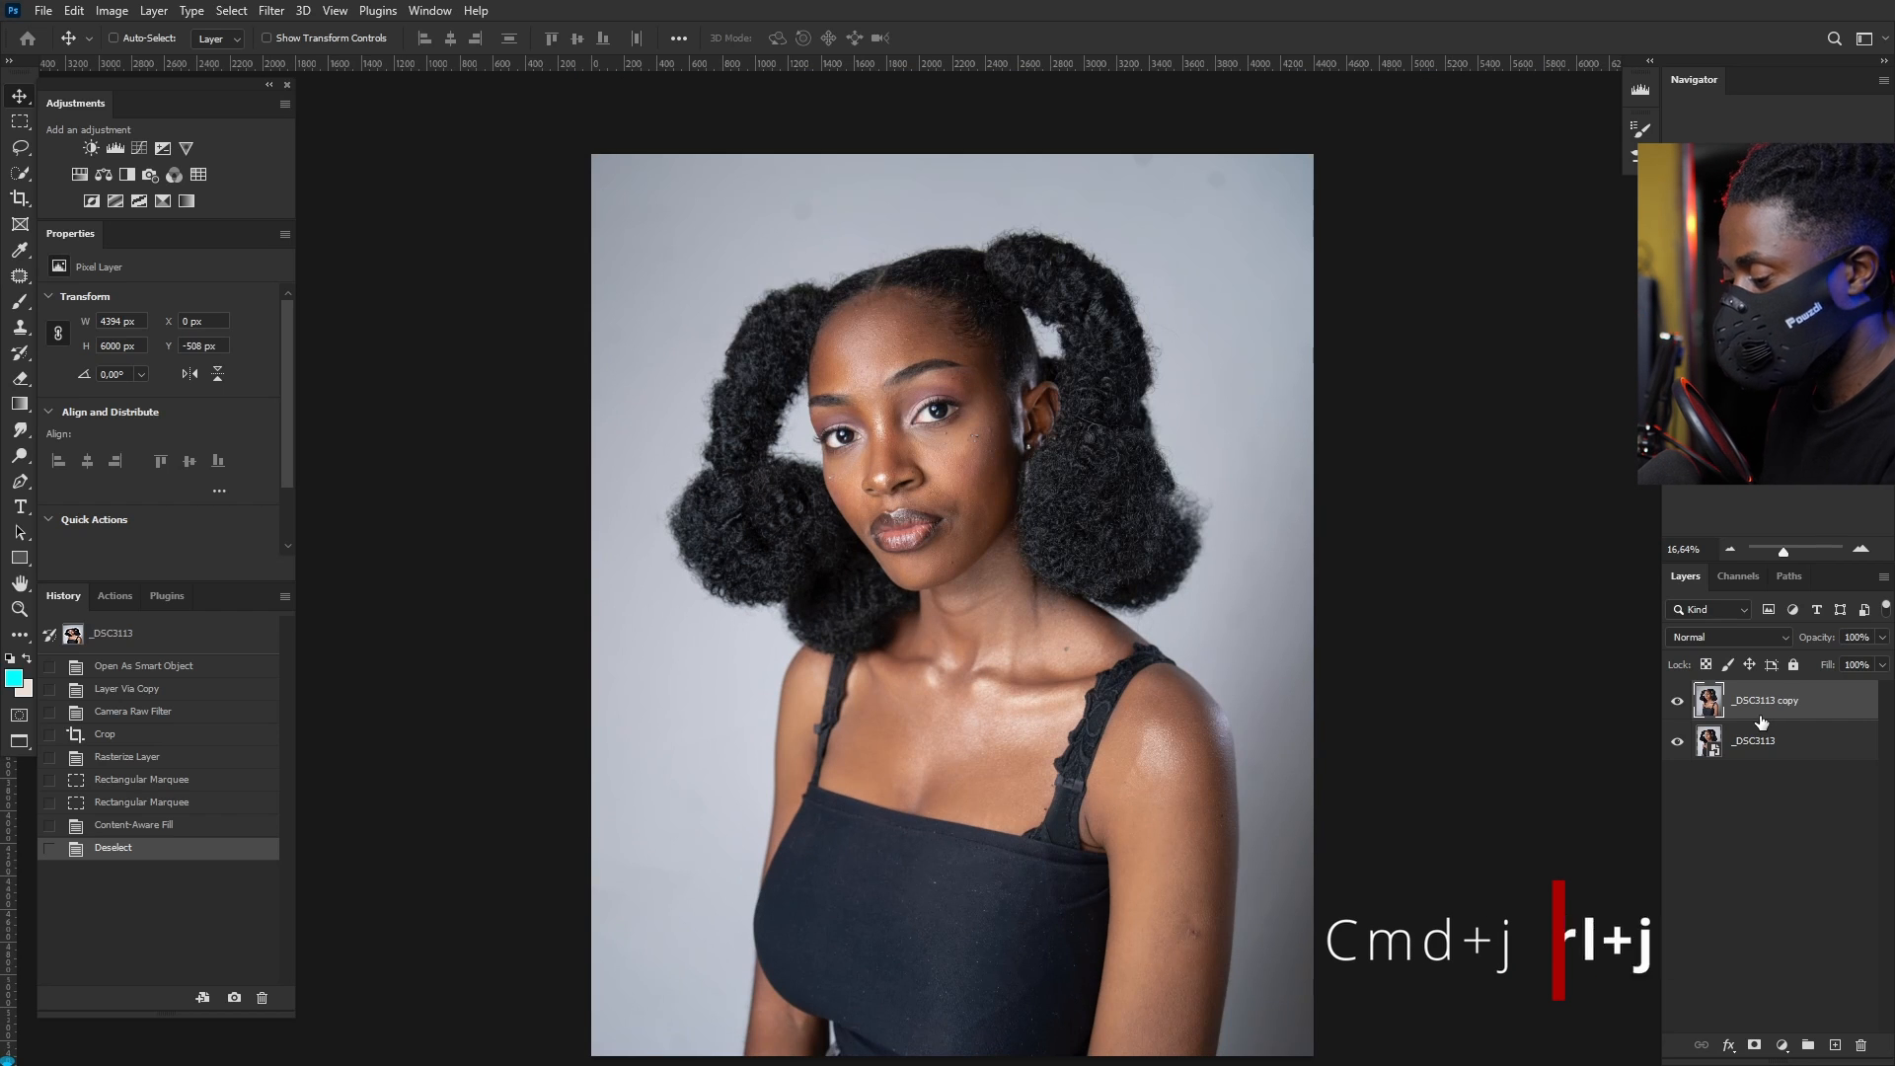
Step: Duplicate the _DSC3113 copy layer, rename the lower of the two copies C and the upper one T
key("ctrl+j")
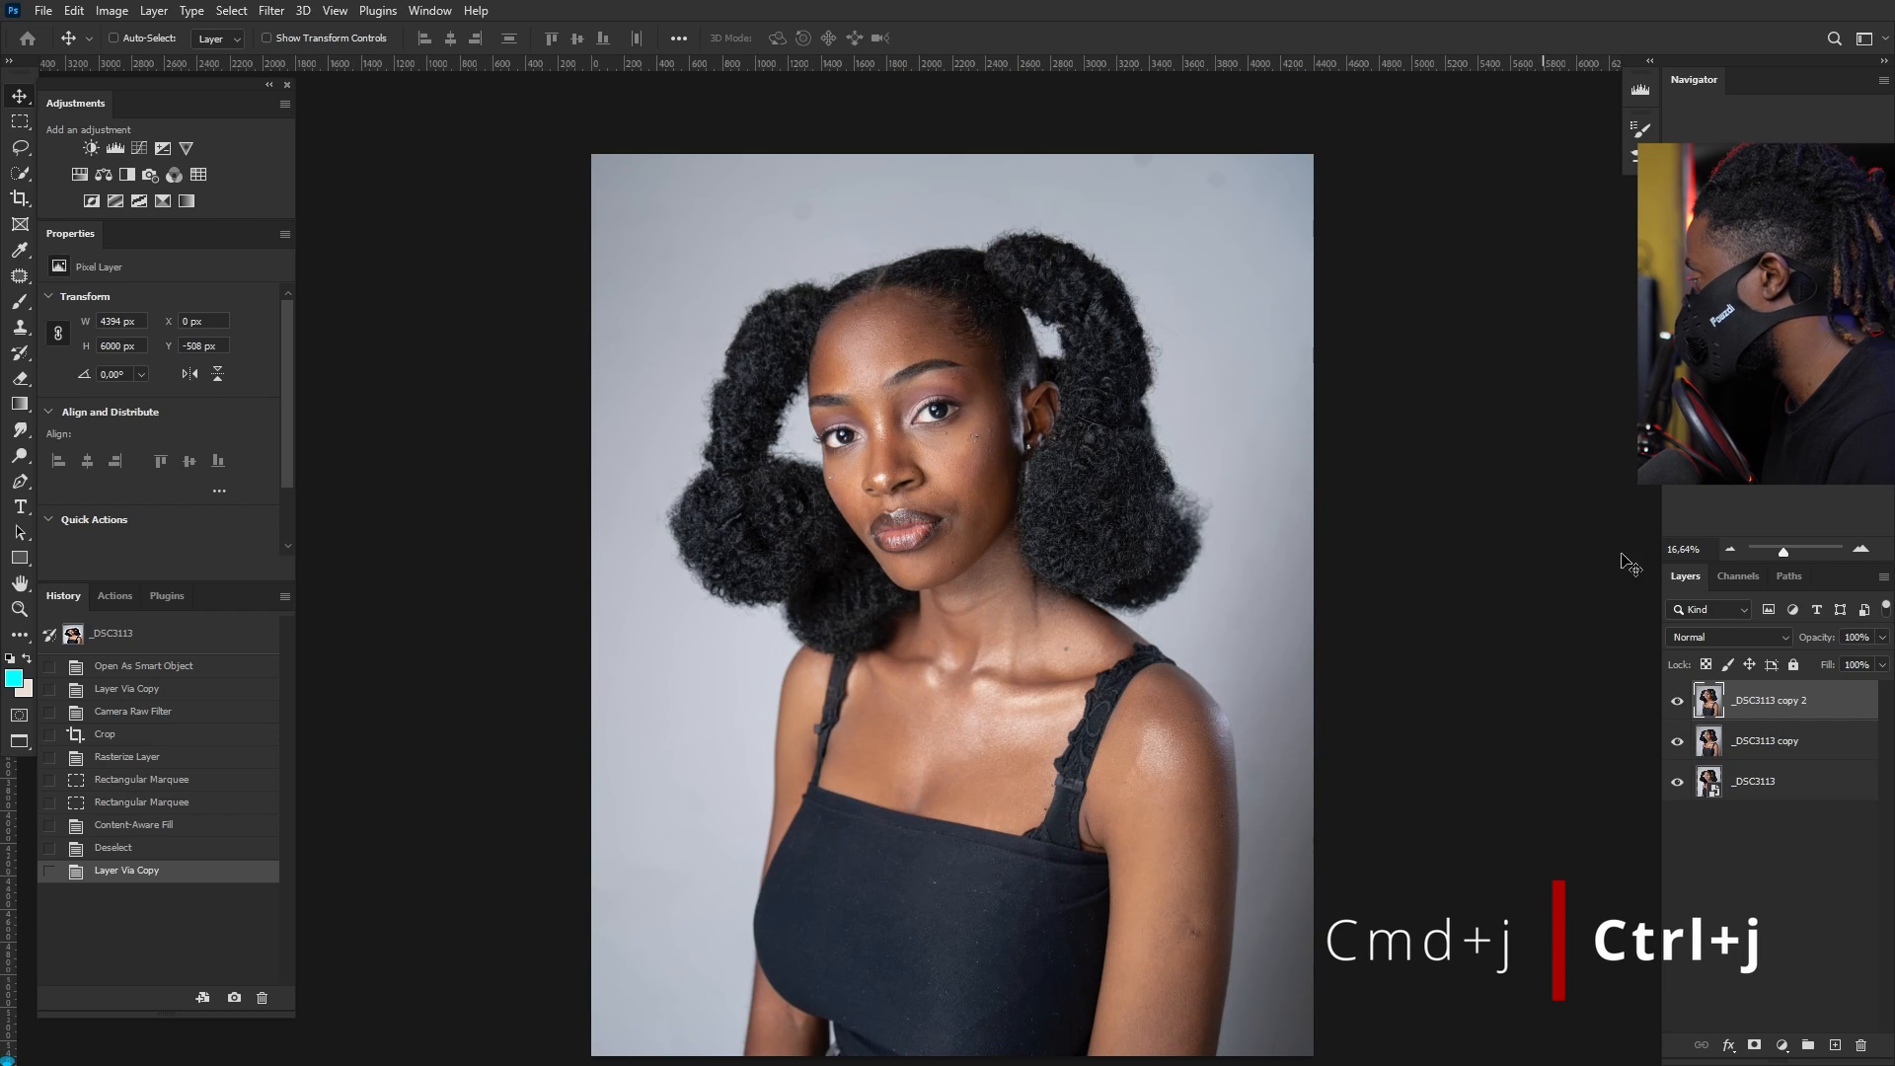
left_click(1767, 740)
double_click(1766, 740)
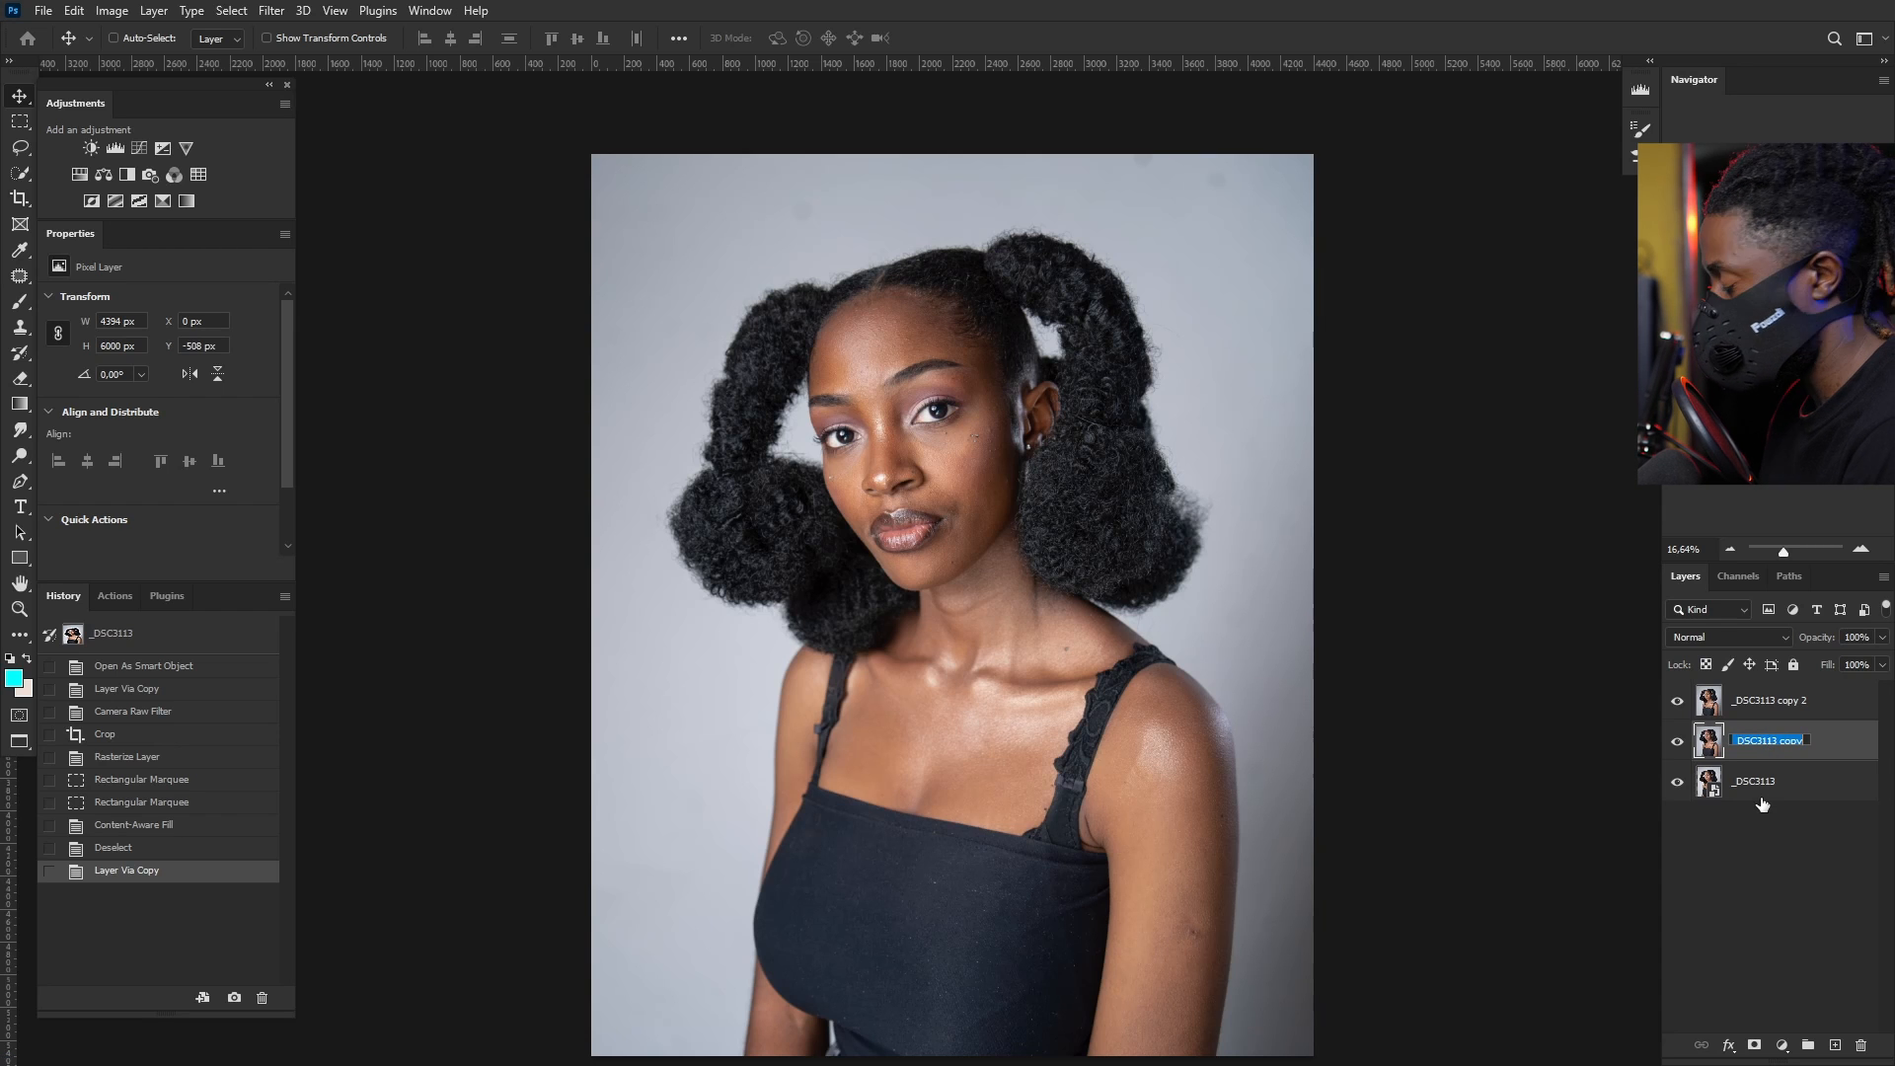
type("C")
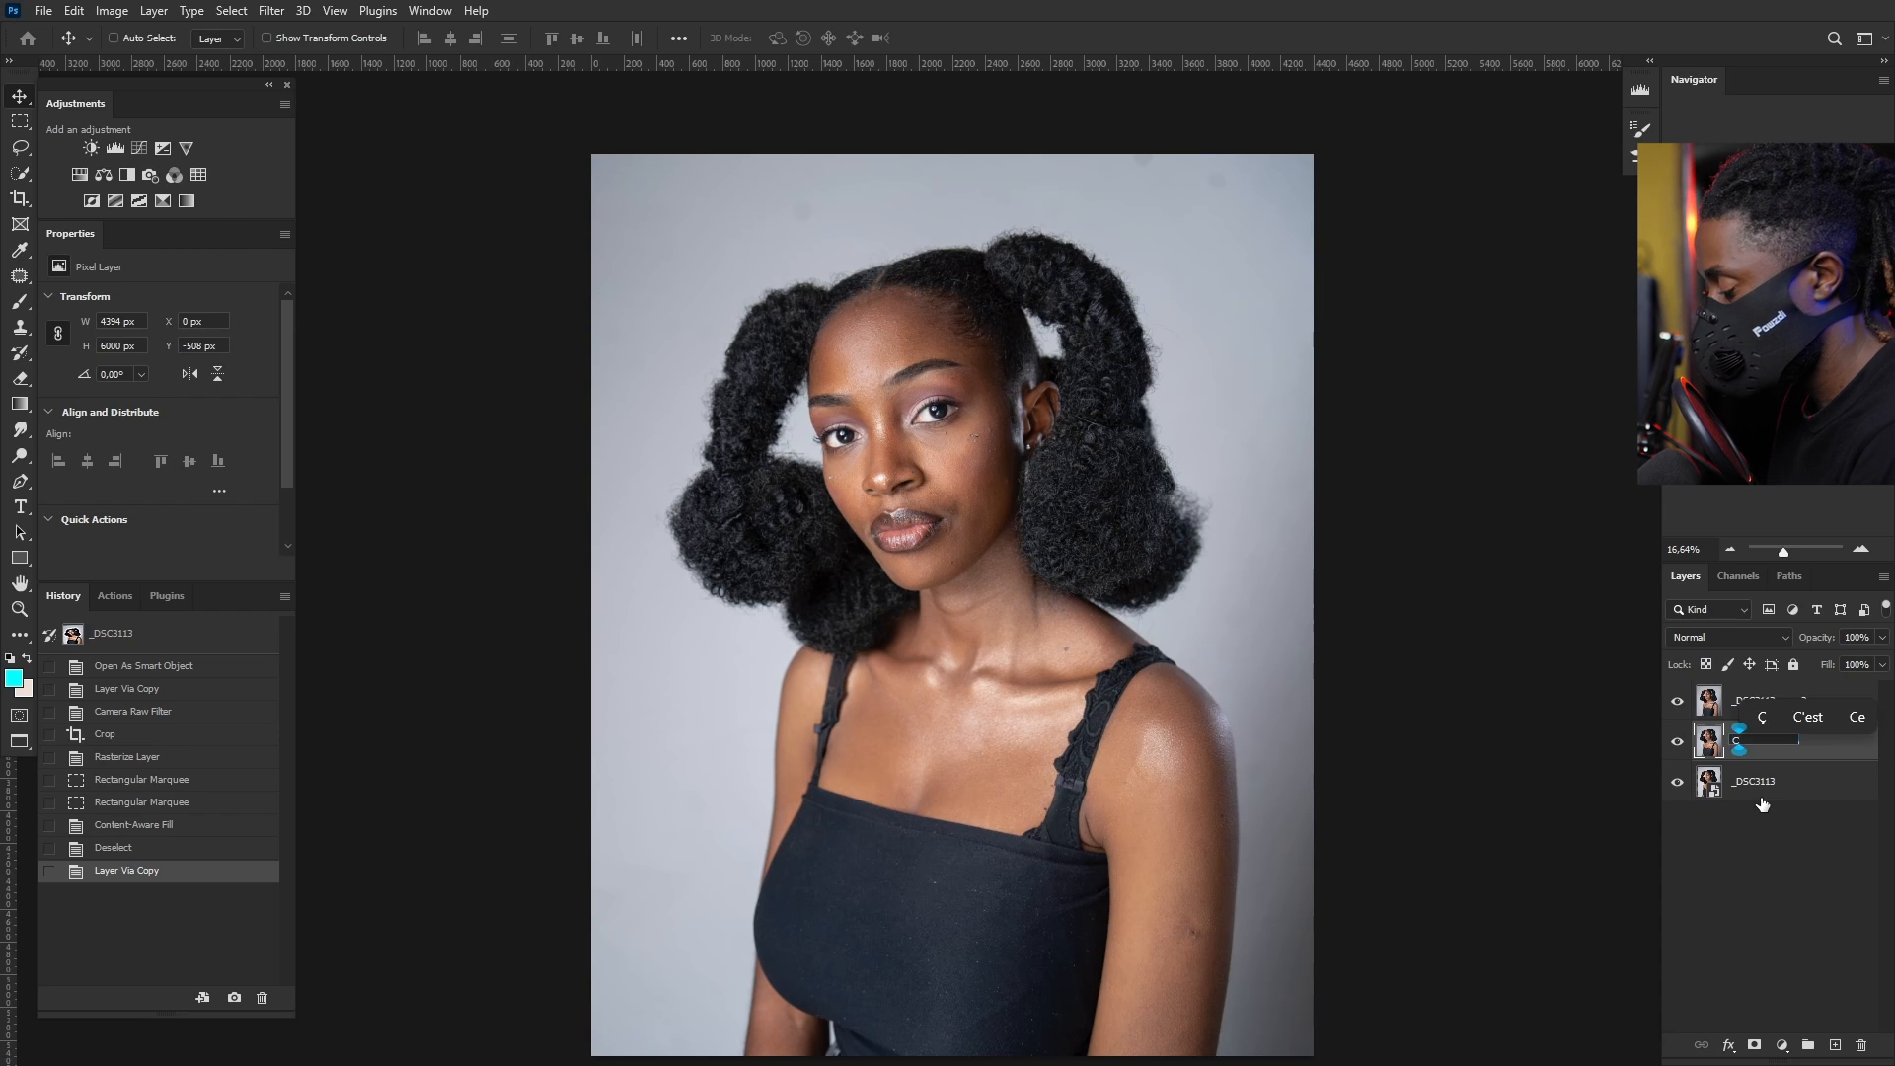
key("Return")
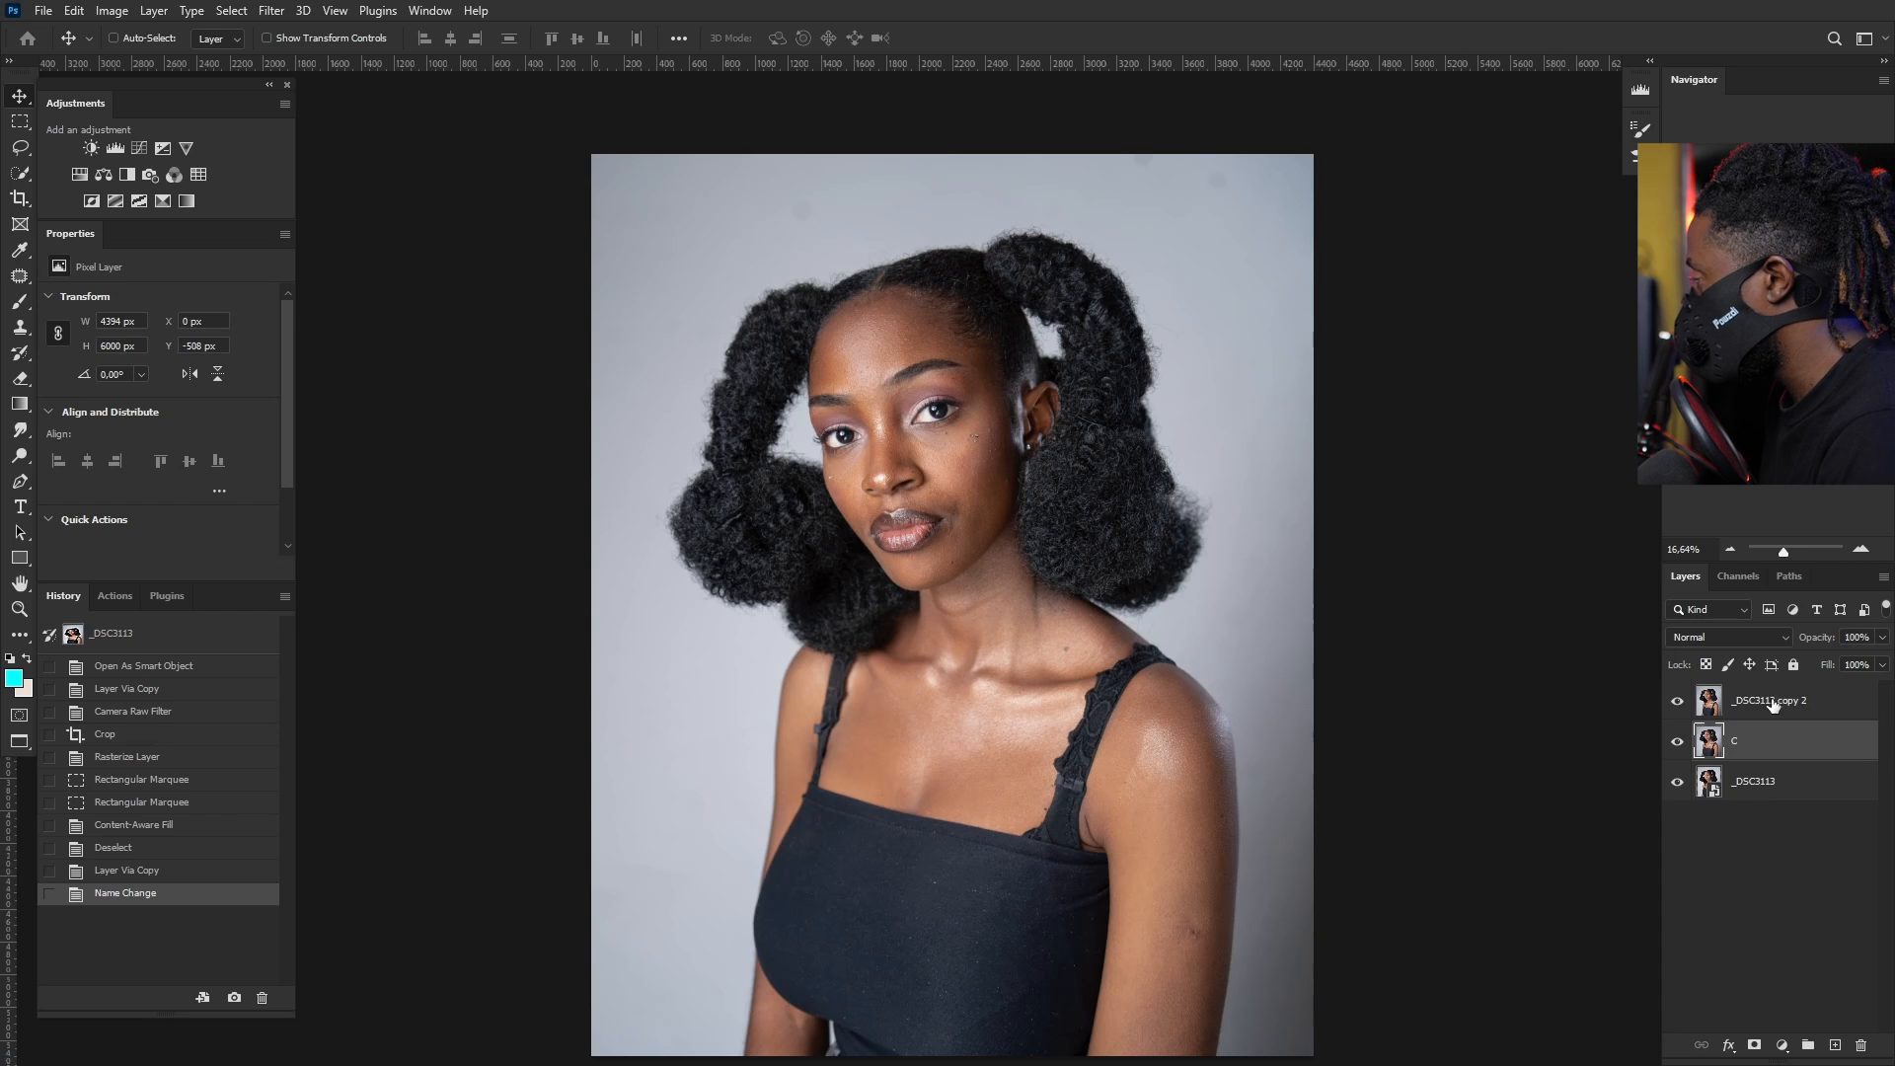
double_click(1766, 702)
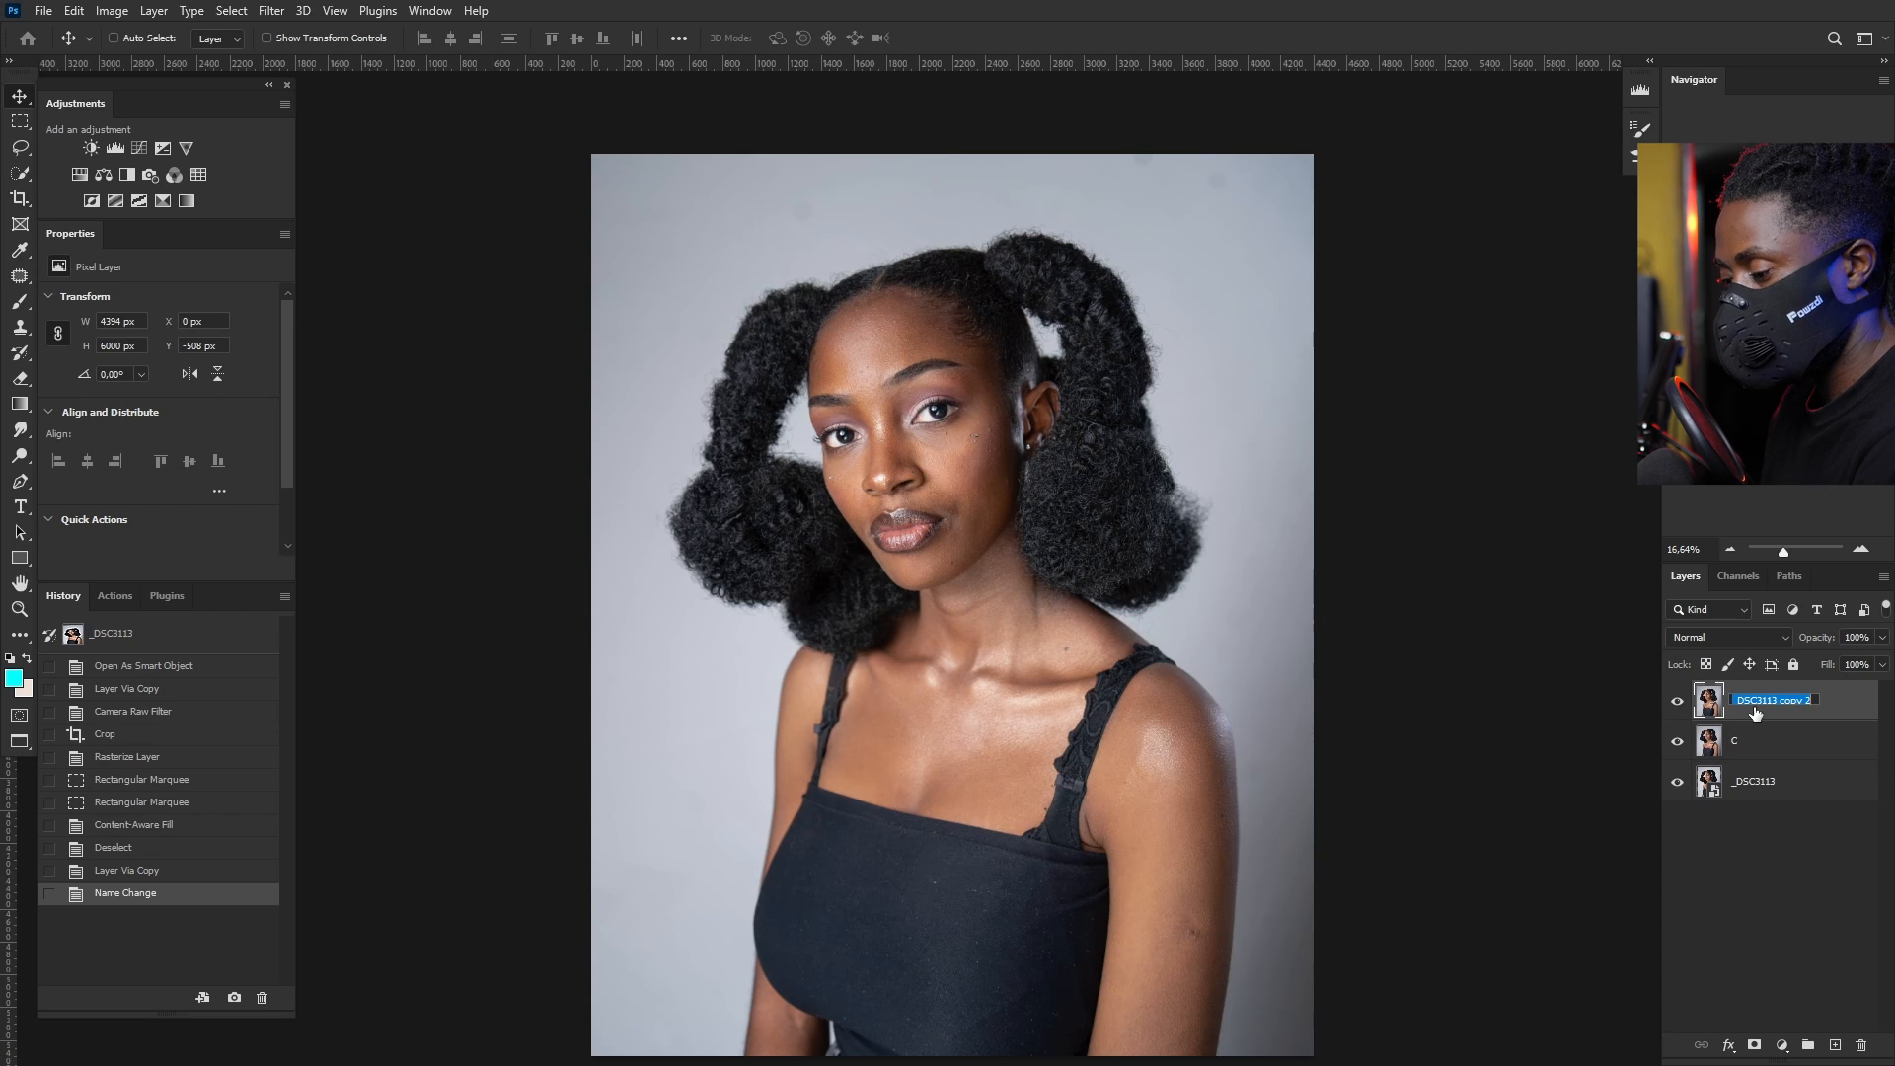
type("T")
key("Return")
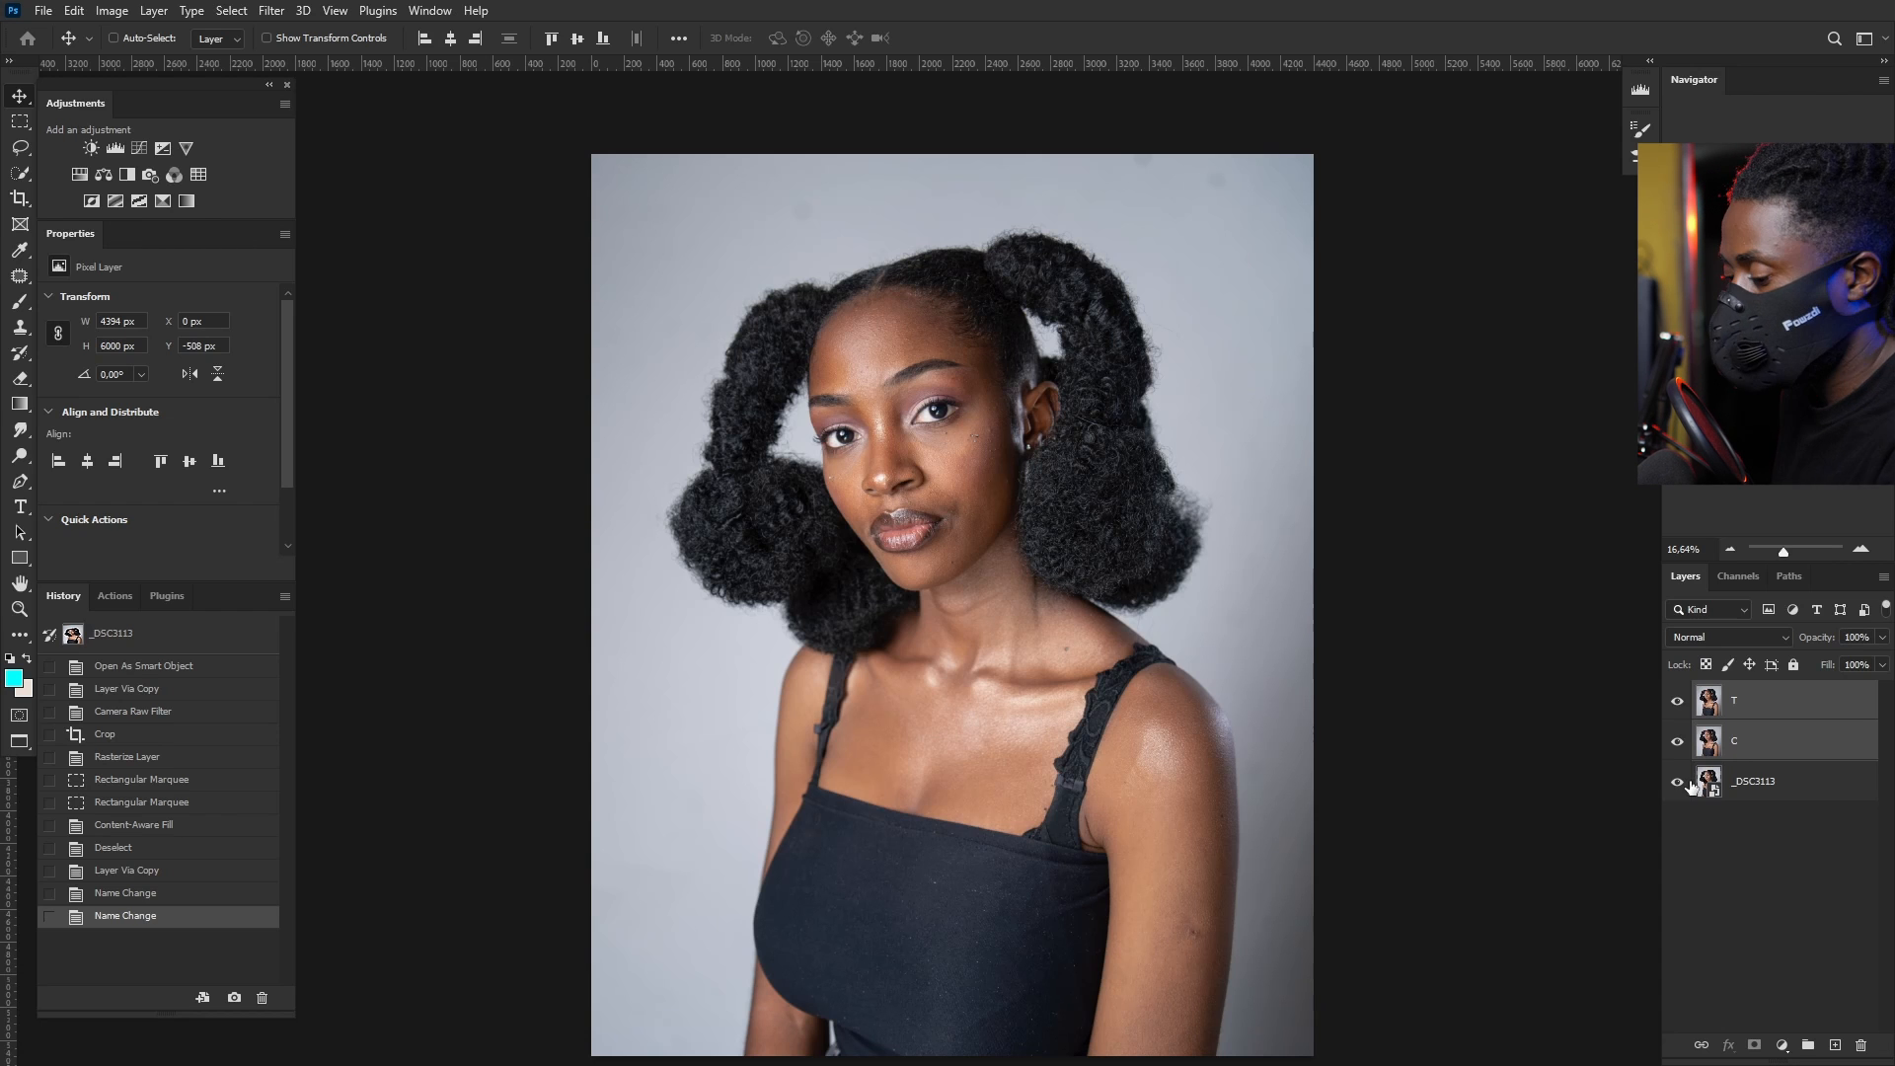
Step: Group the selected T and C layers, rename the group FS and give it a red color label
key("ctrl+g")
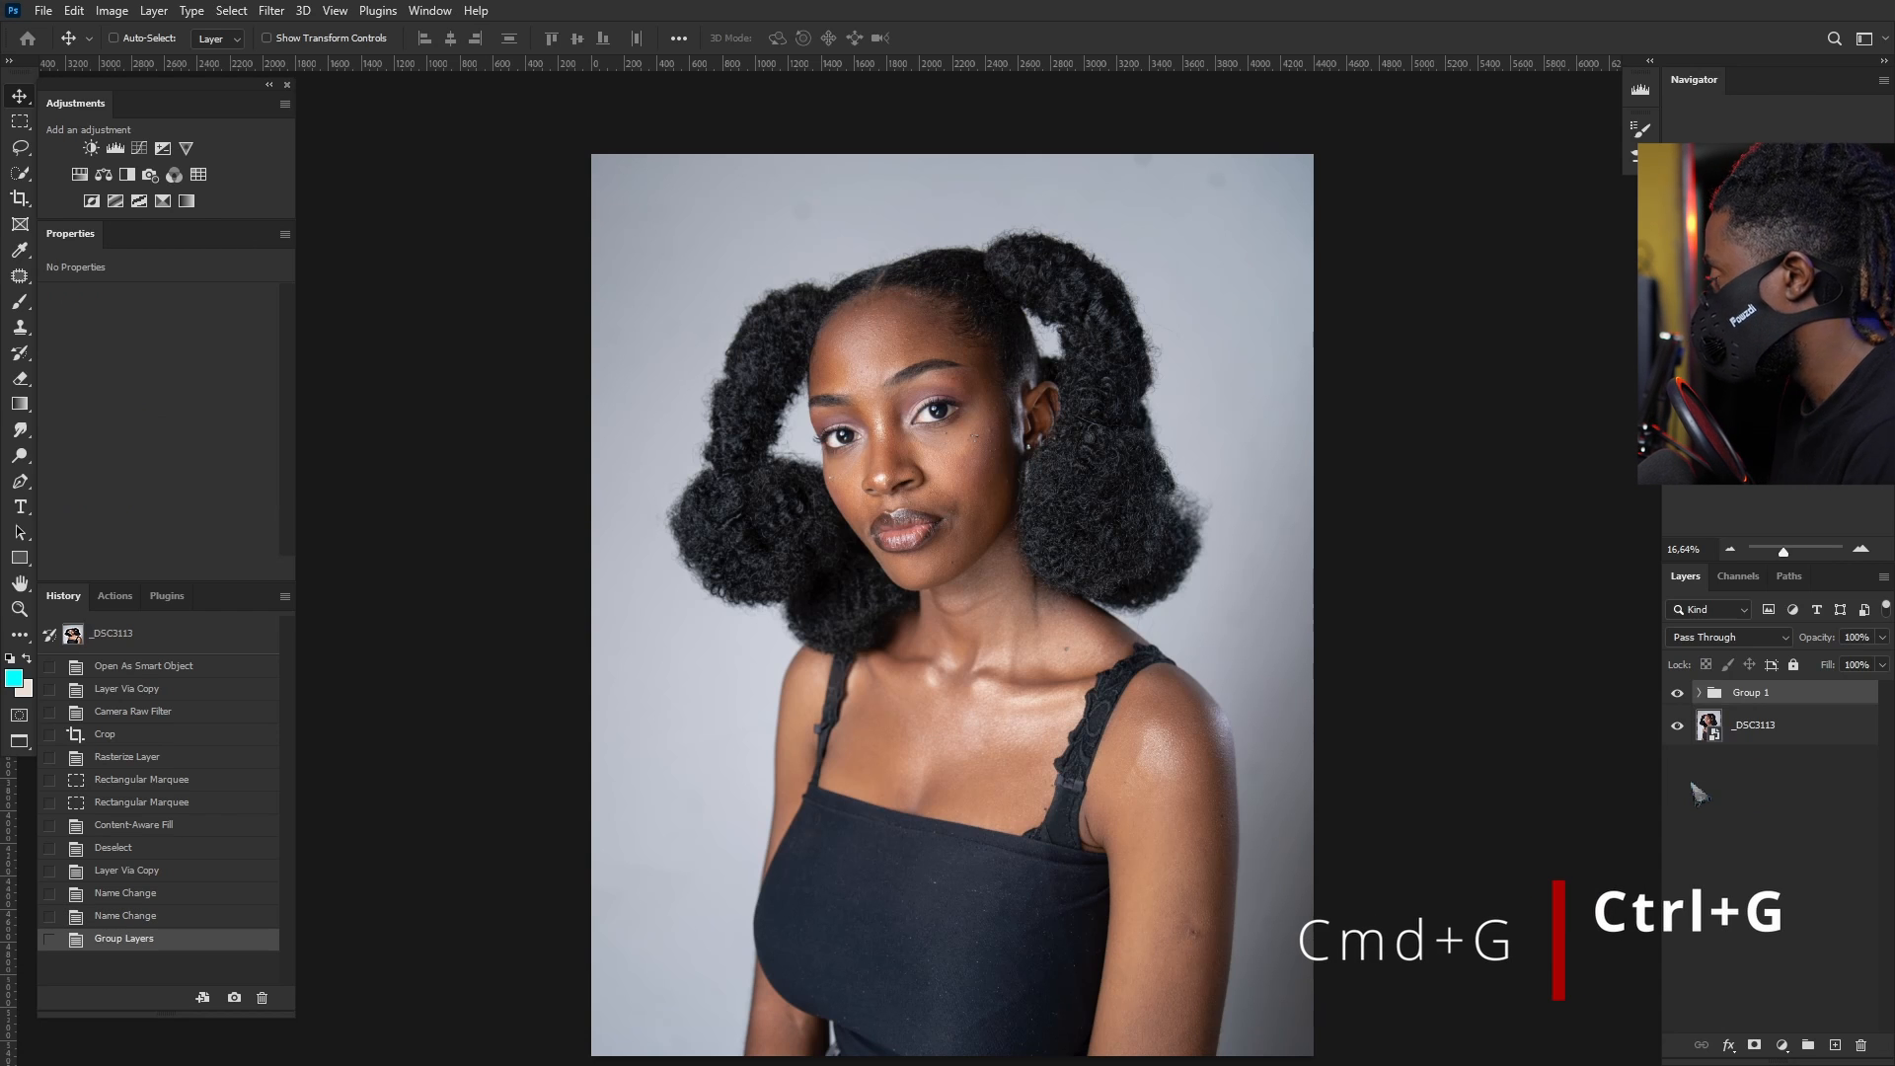
double_click(1749, 693)
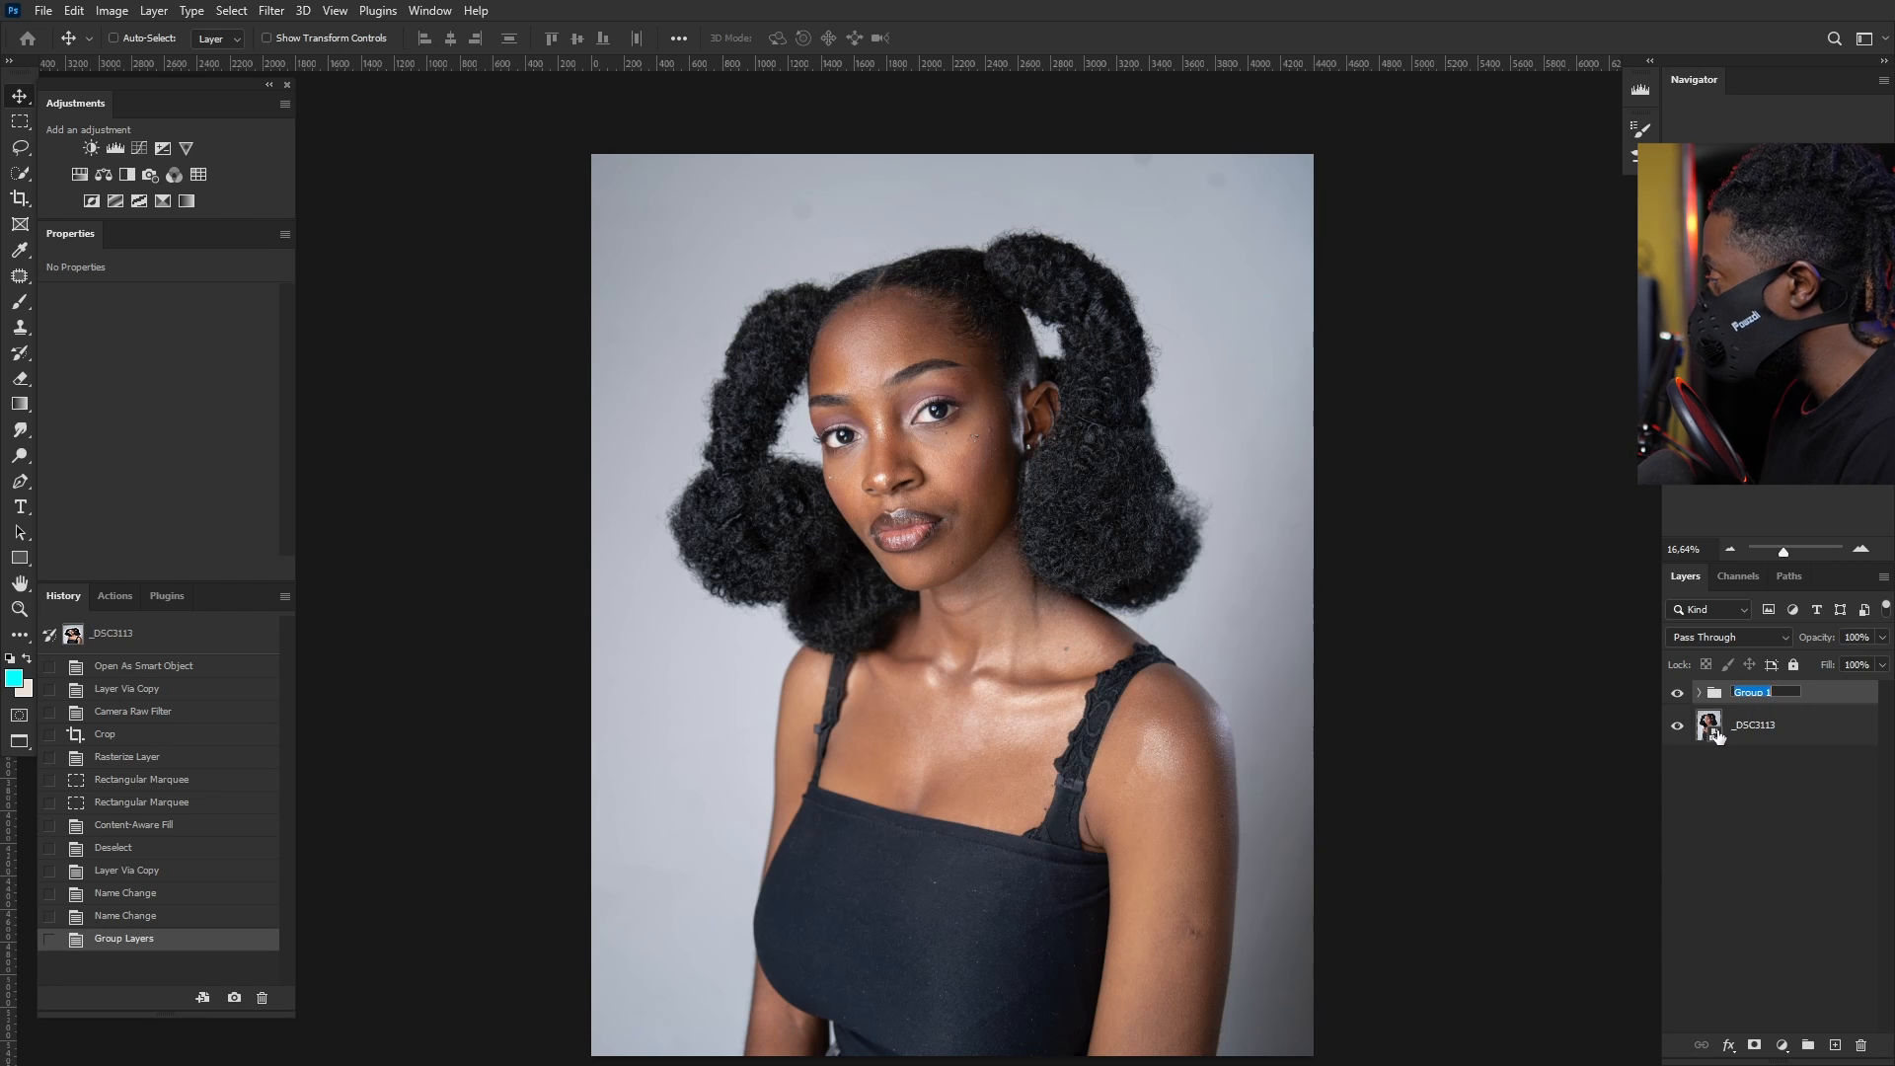
type("FS")
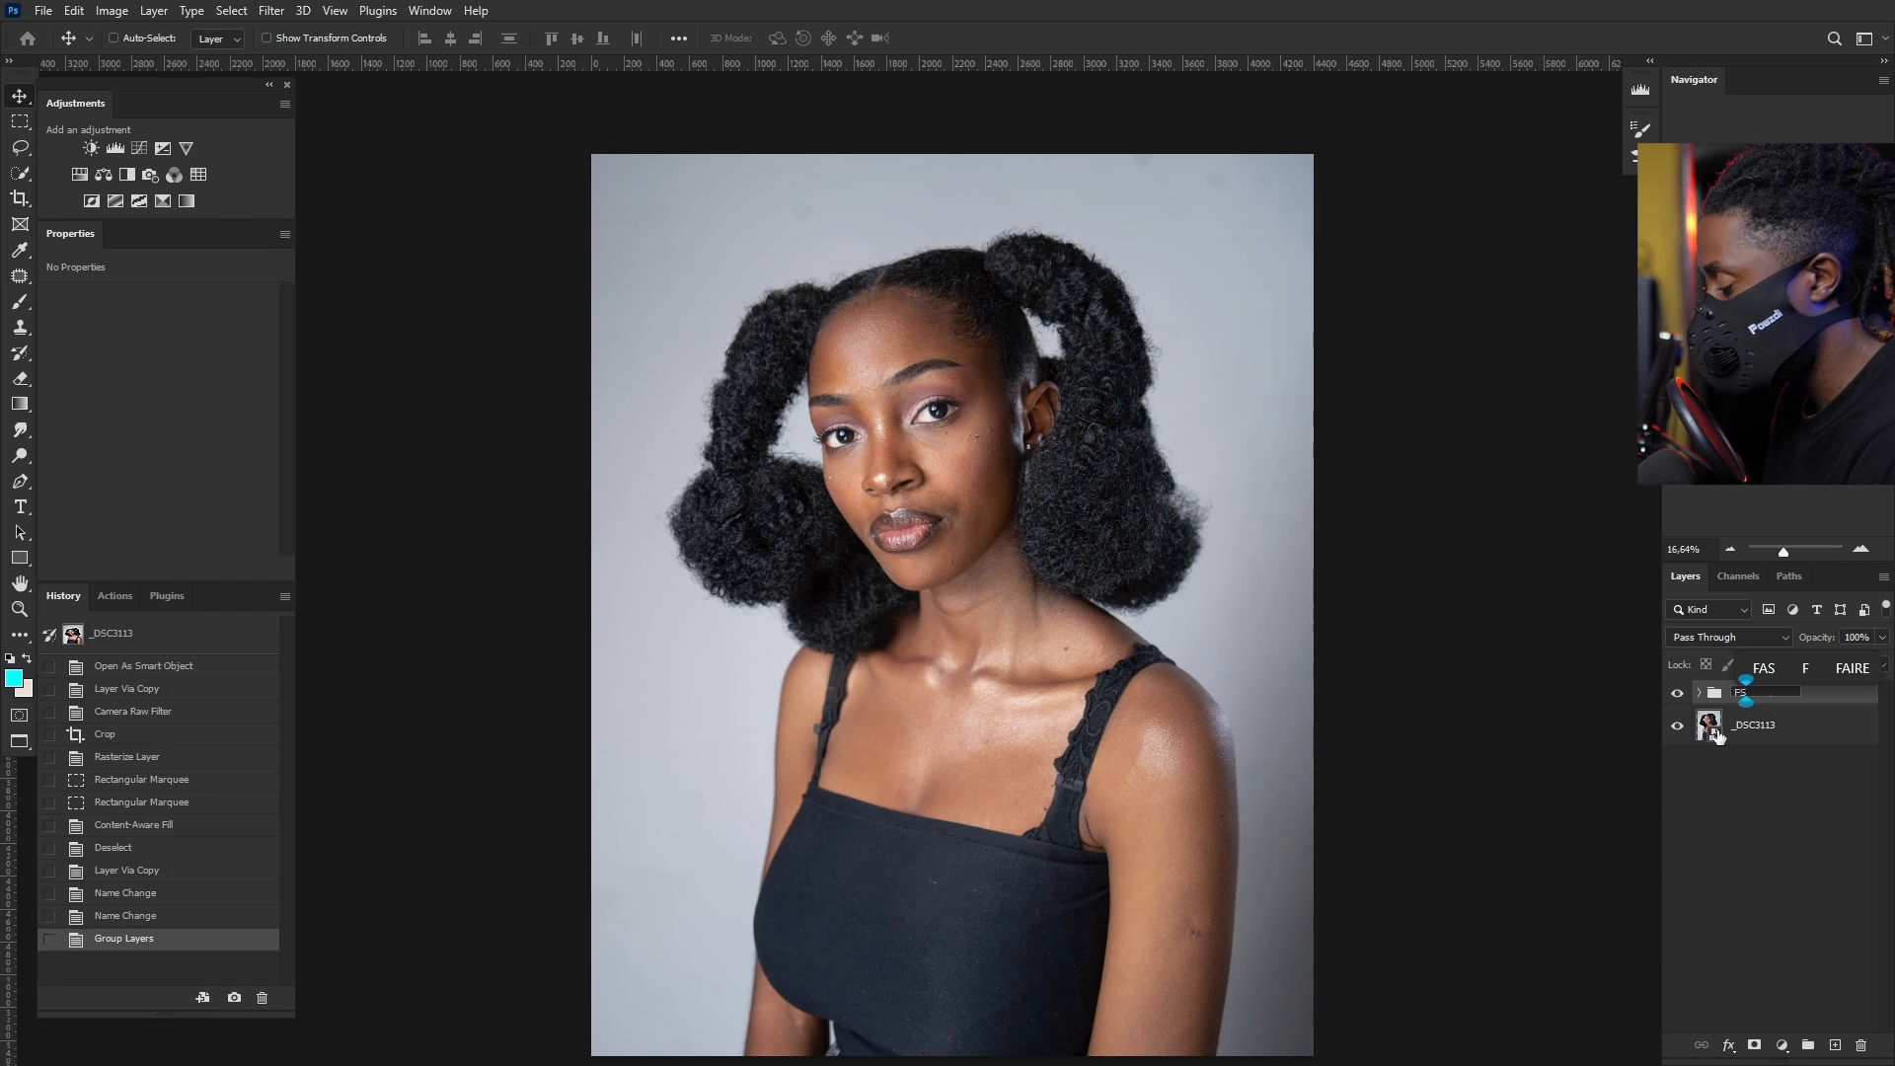
key("Return")
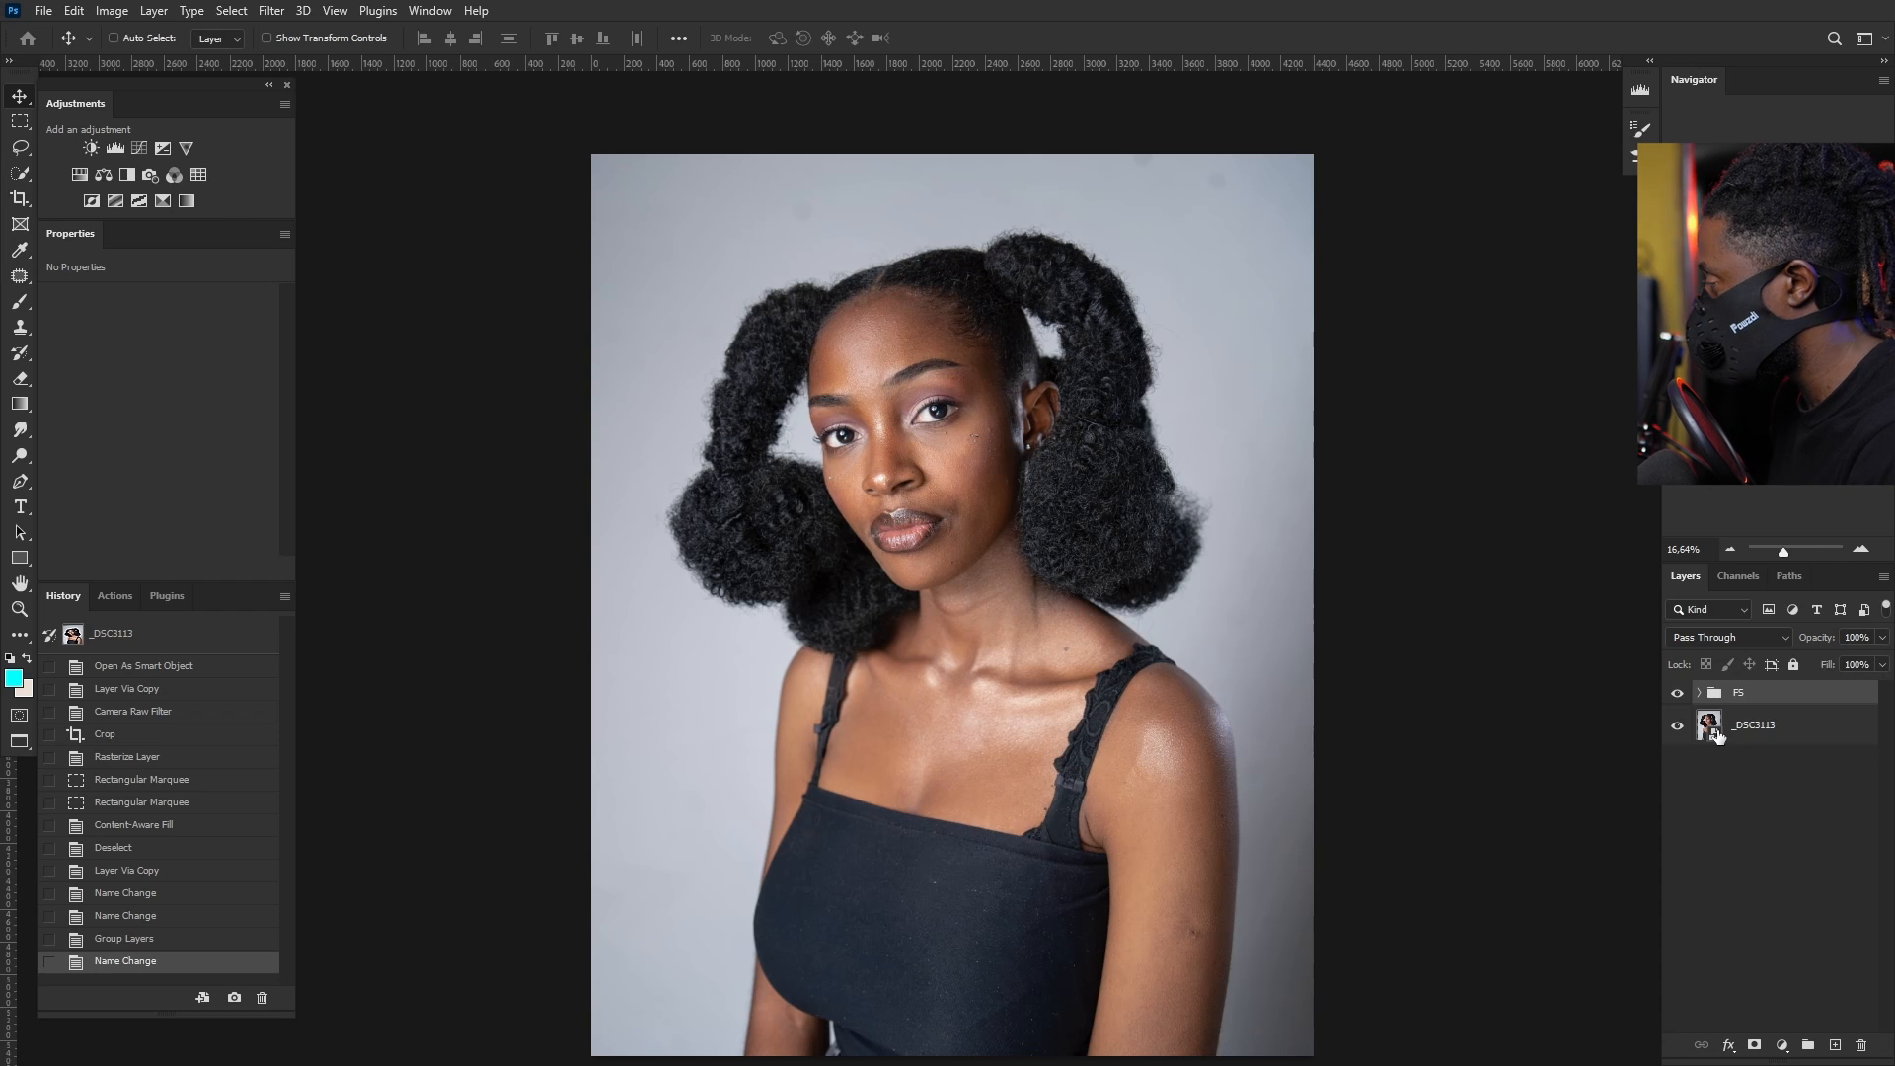
right_click(1677, 697)
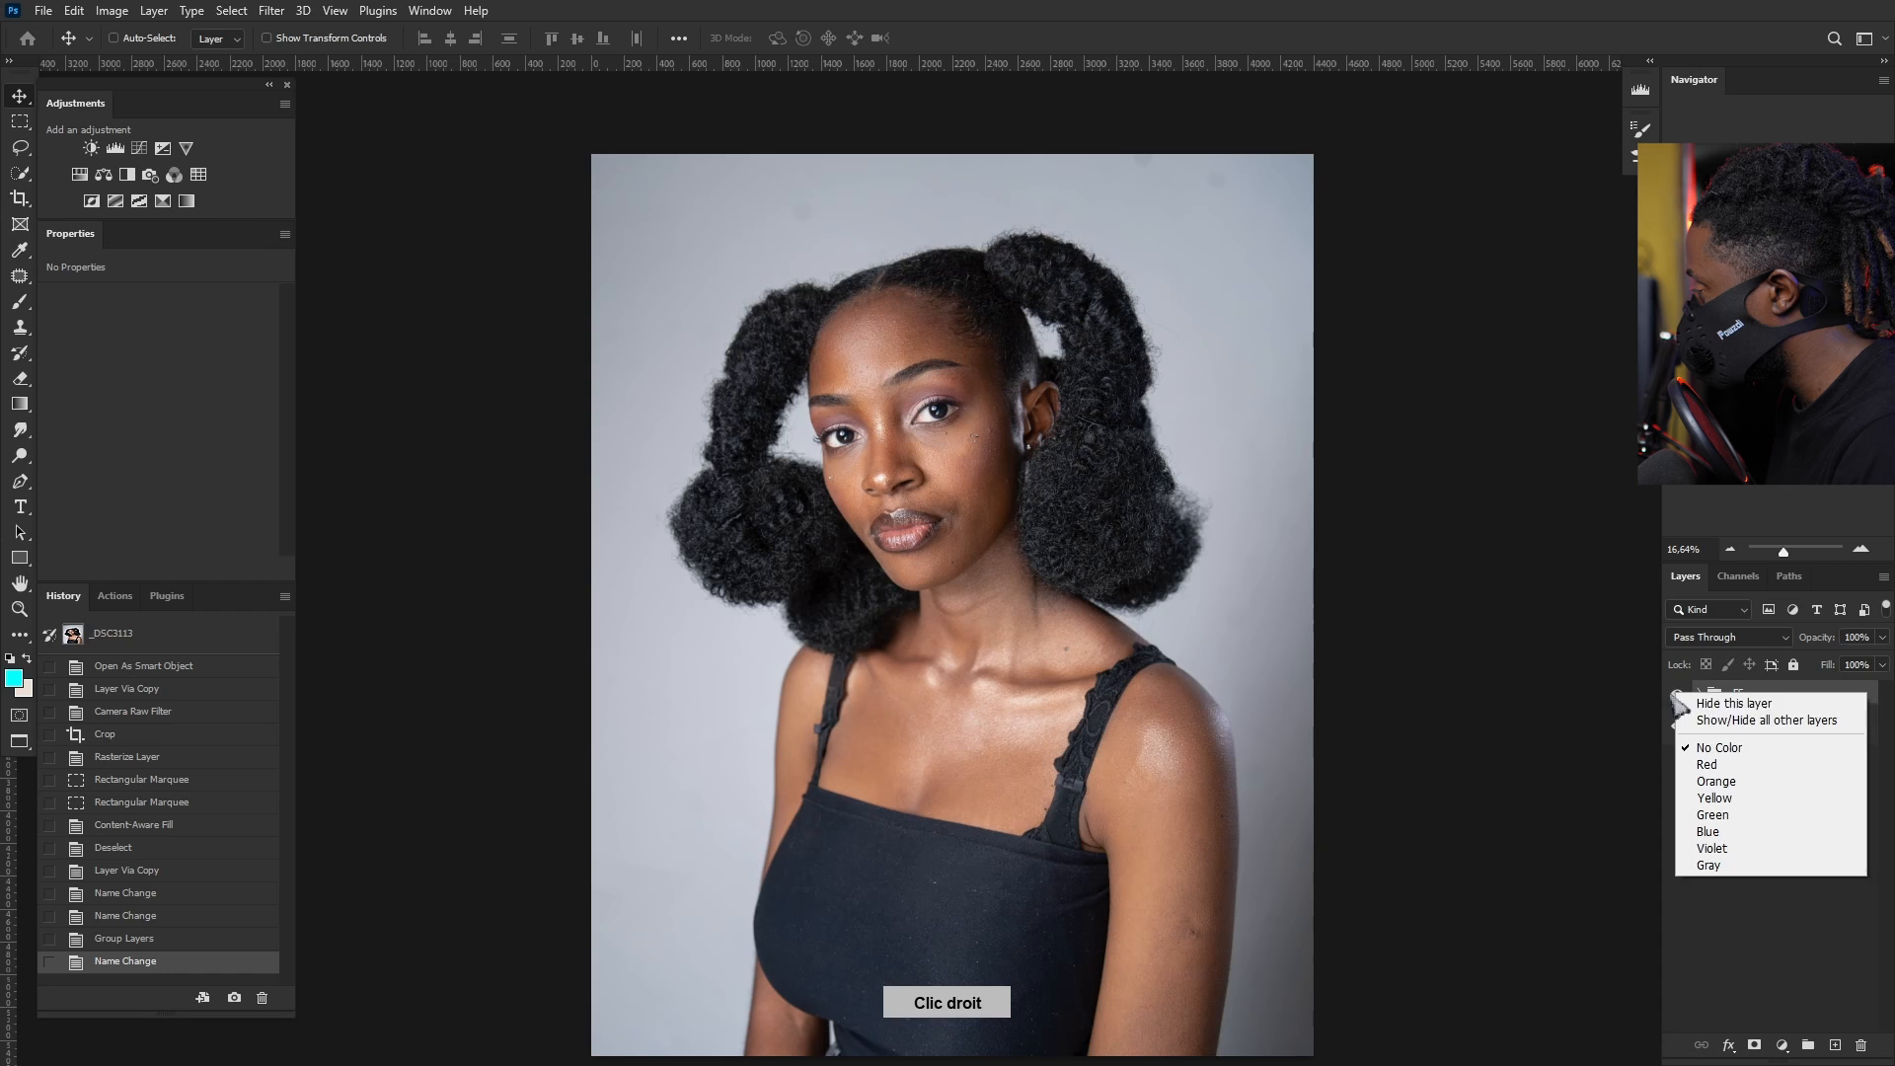
left_click(1709, 766)
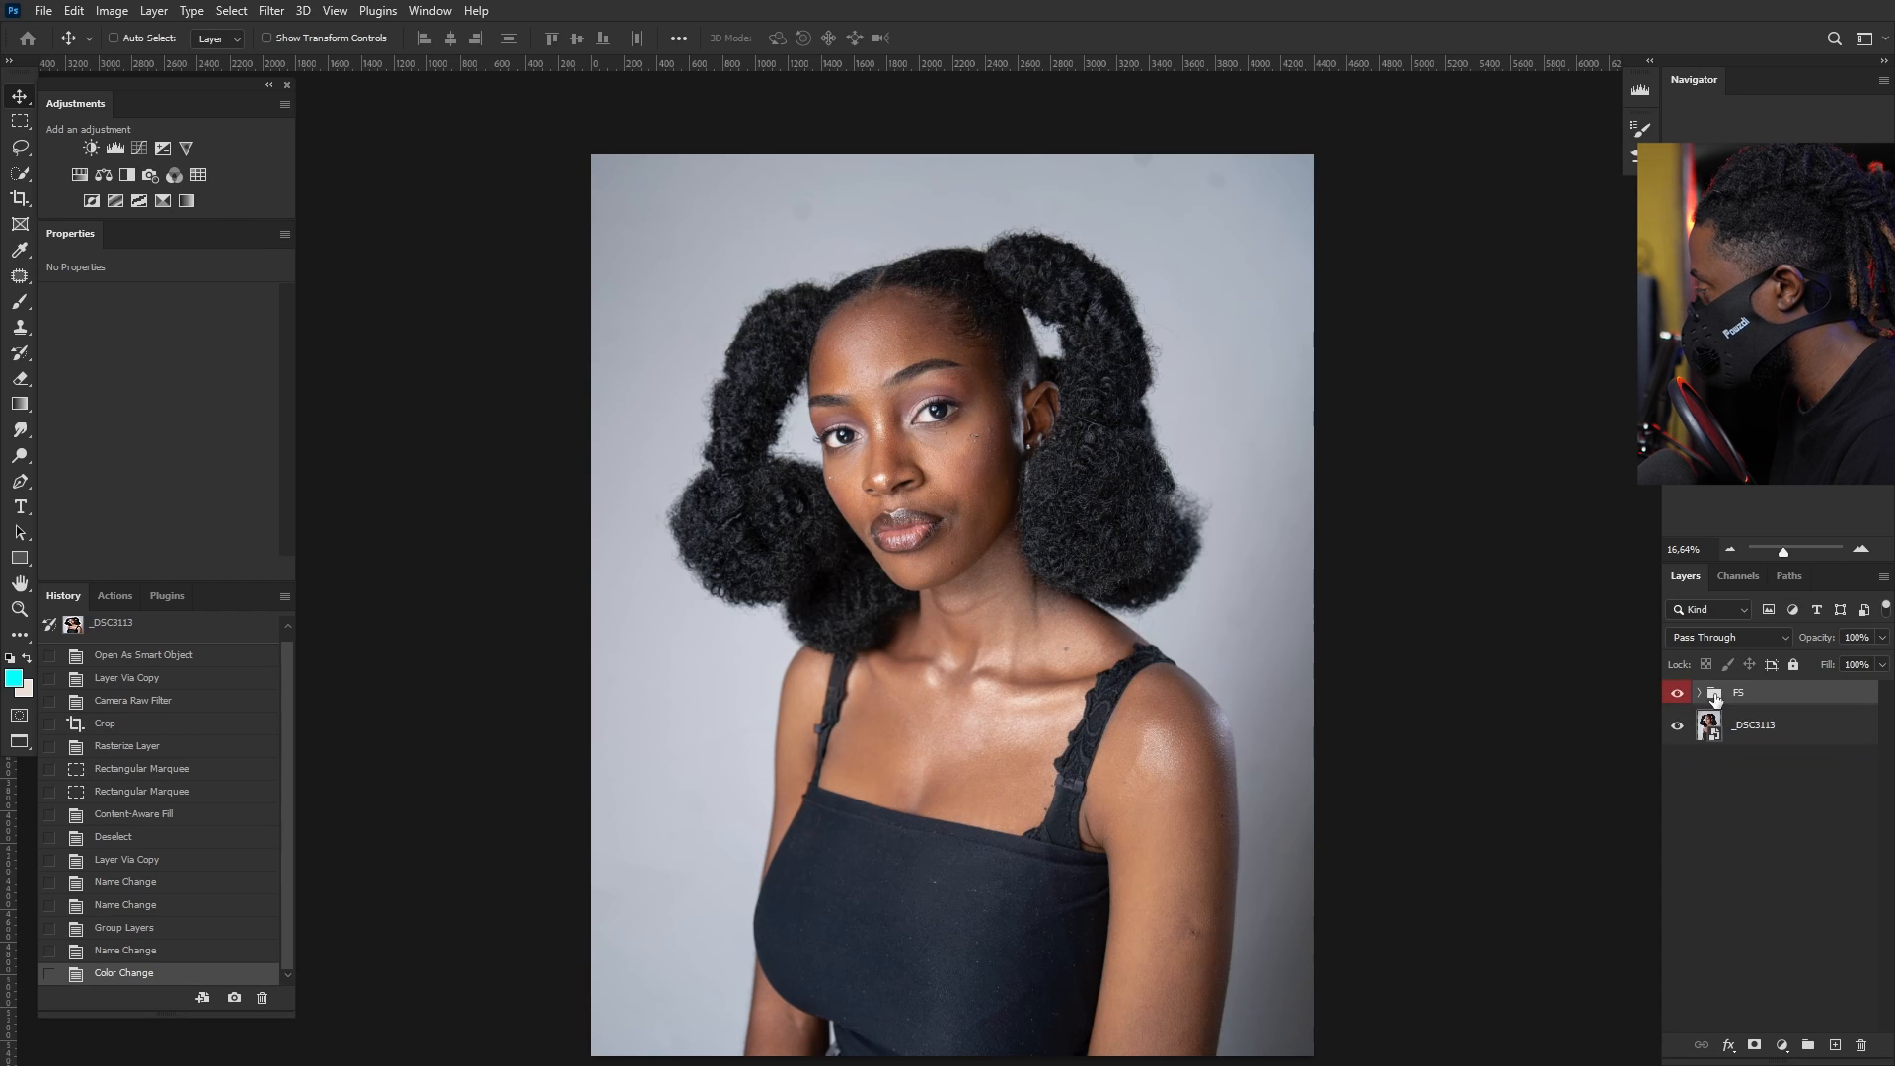
Step: Expand the FS group, select layer C and hide layer T
left_click(1700, 694)
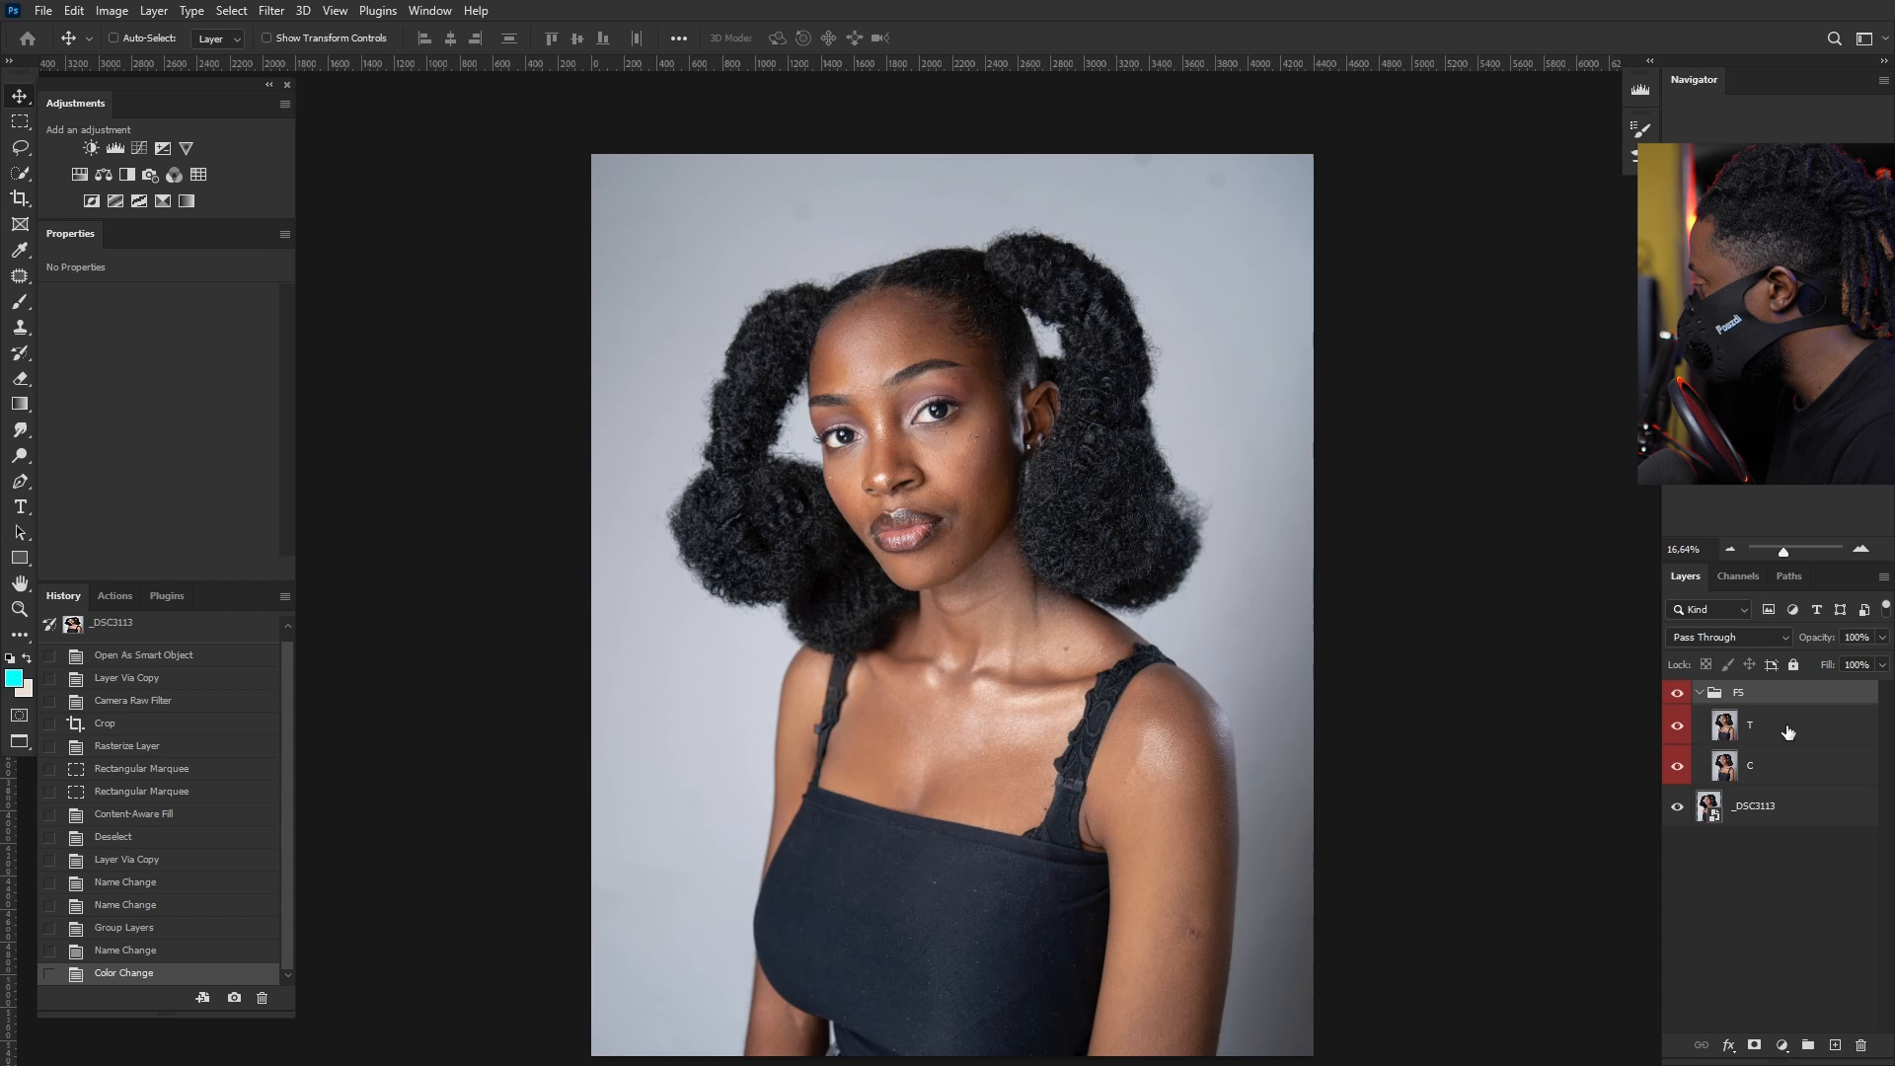
left_click(1766, 740)
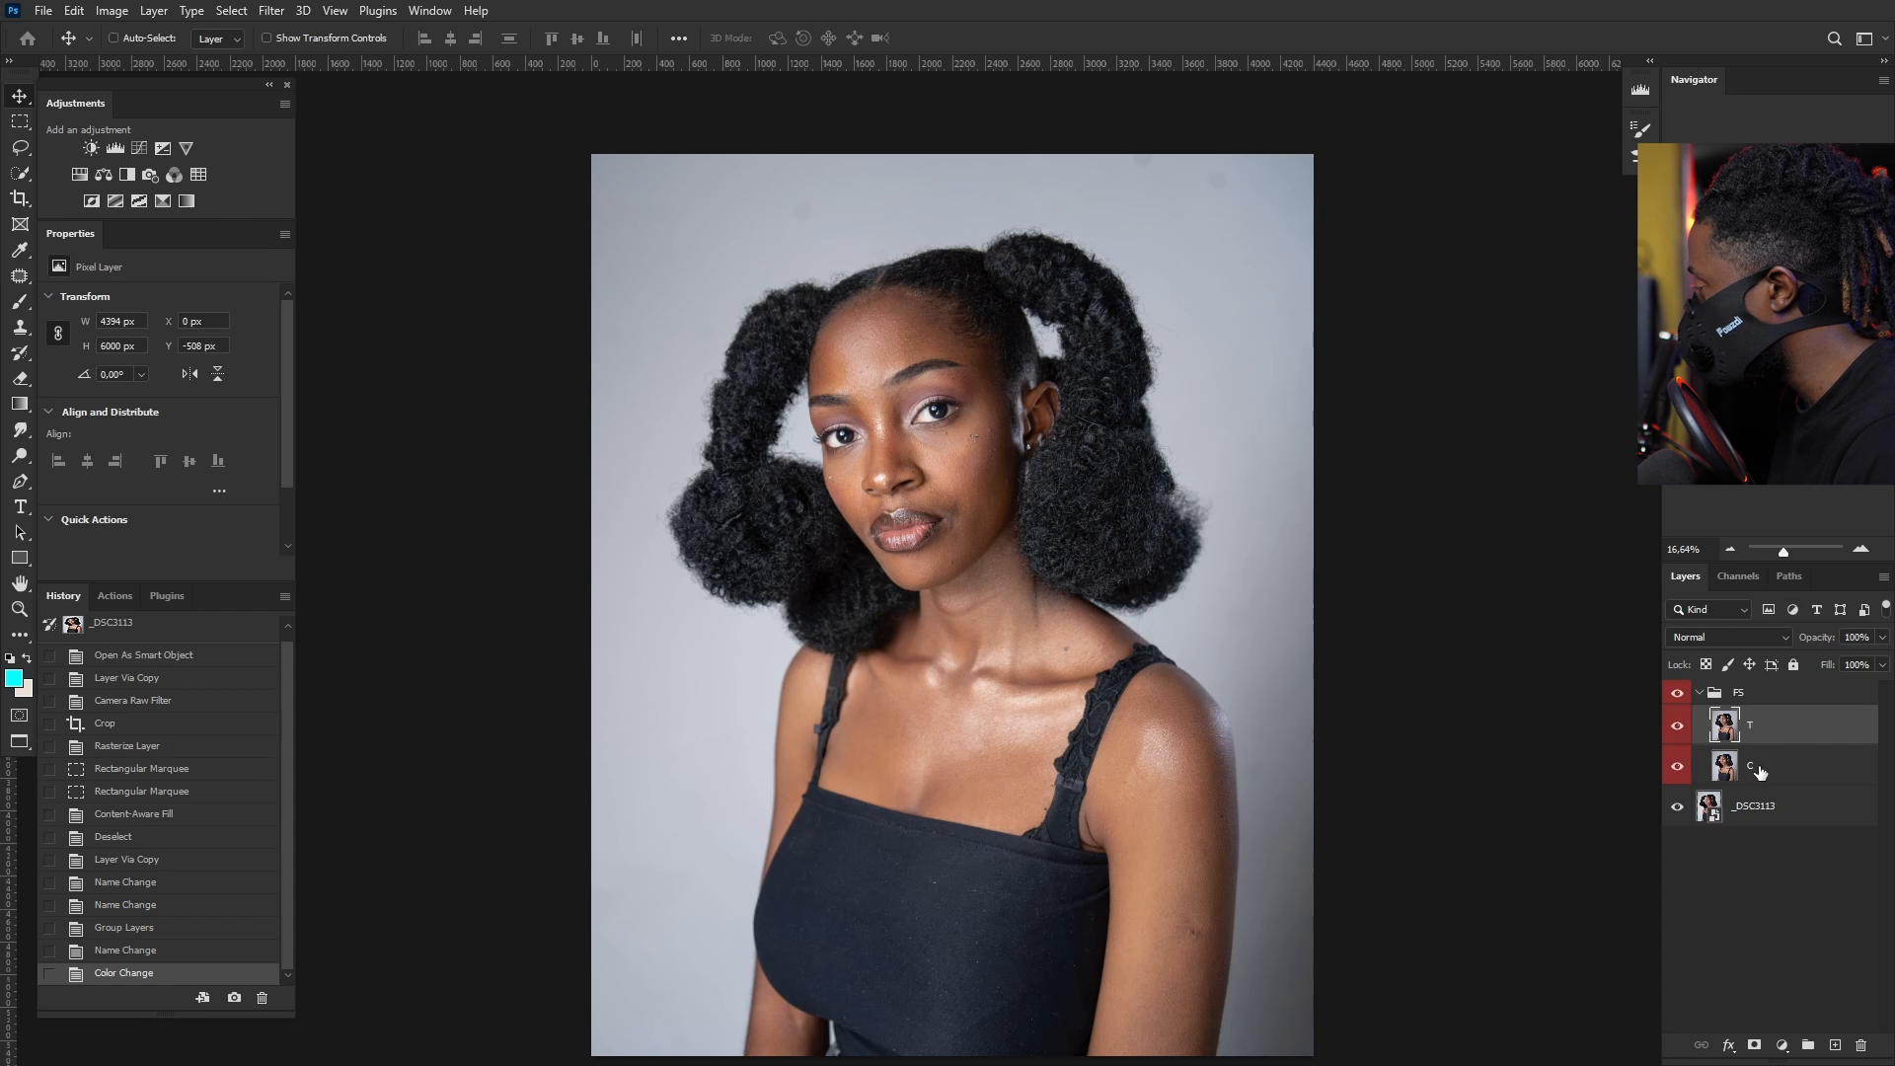
left_click(1756, 768)
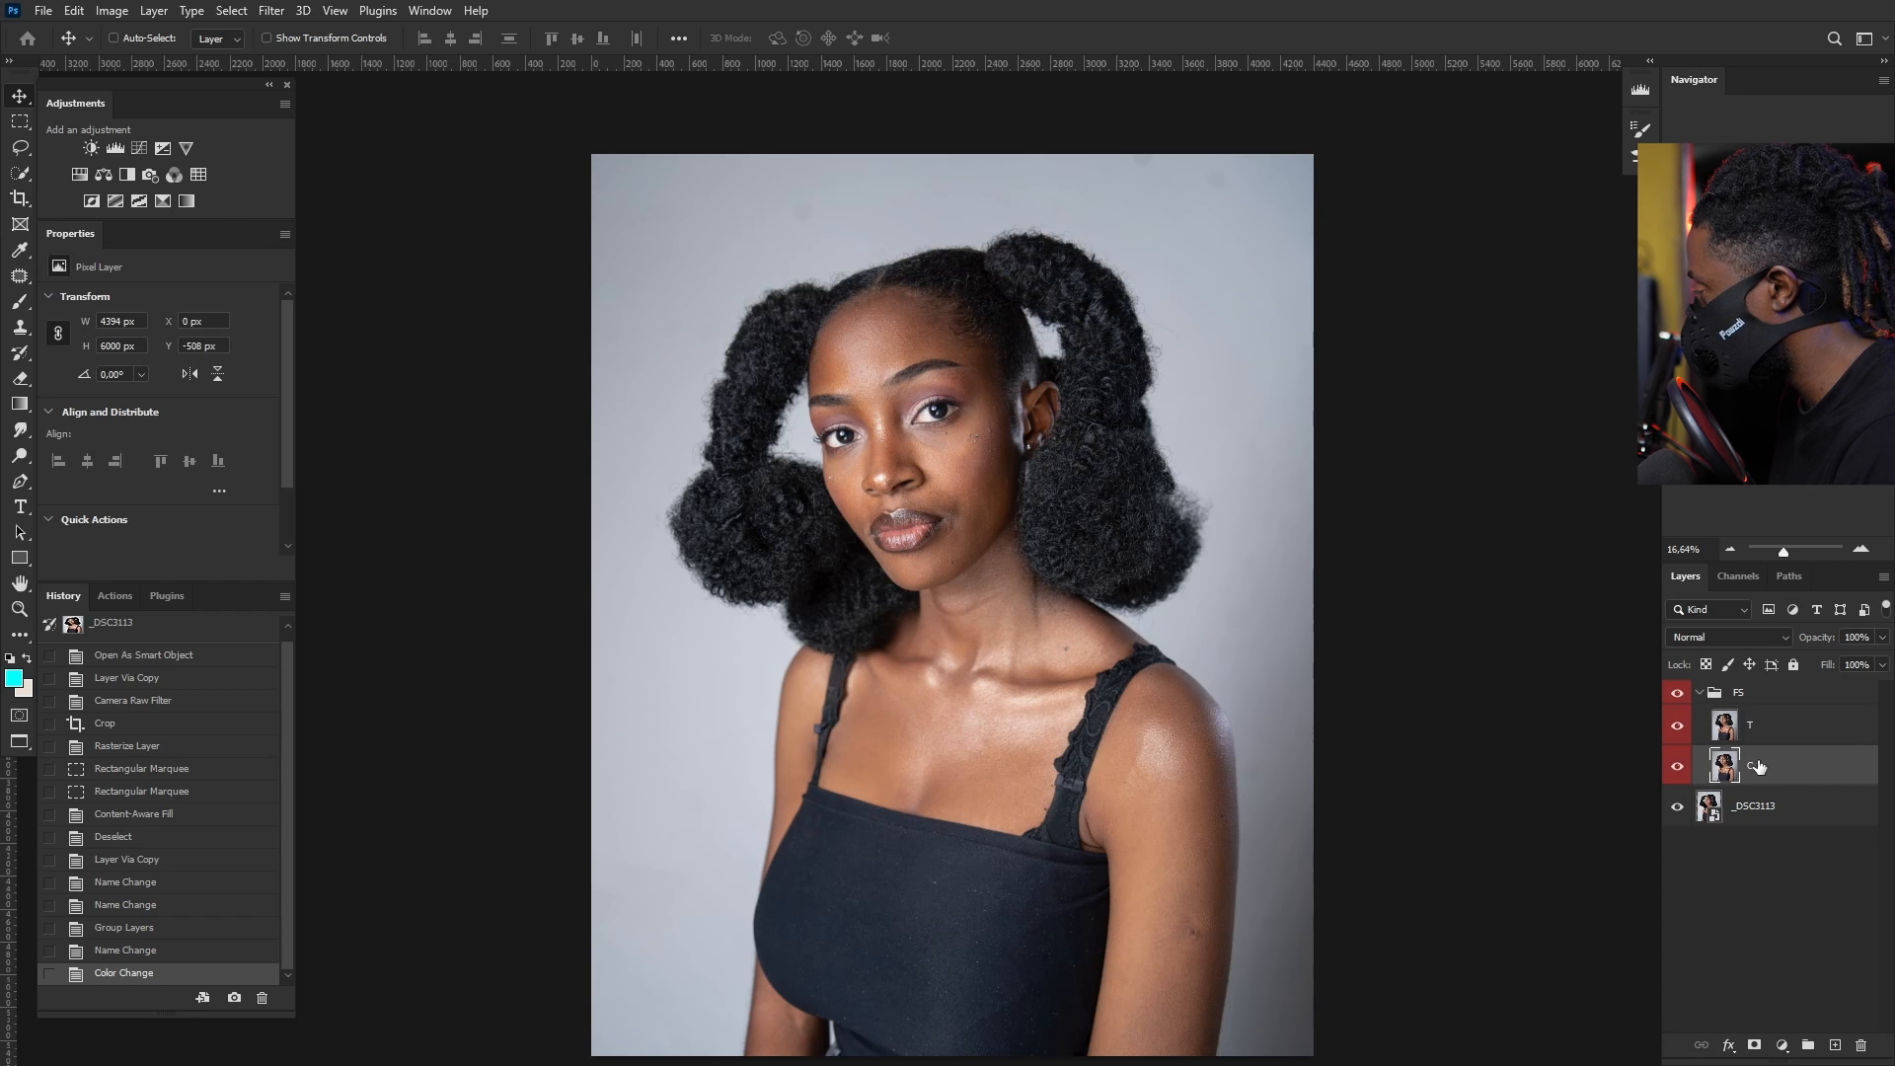
left_click(1676, 728)
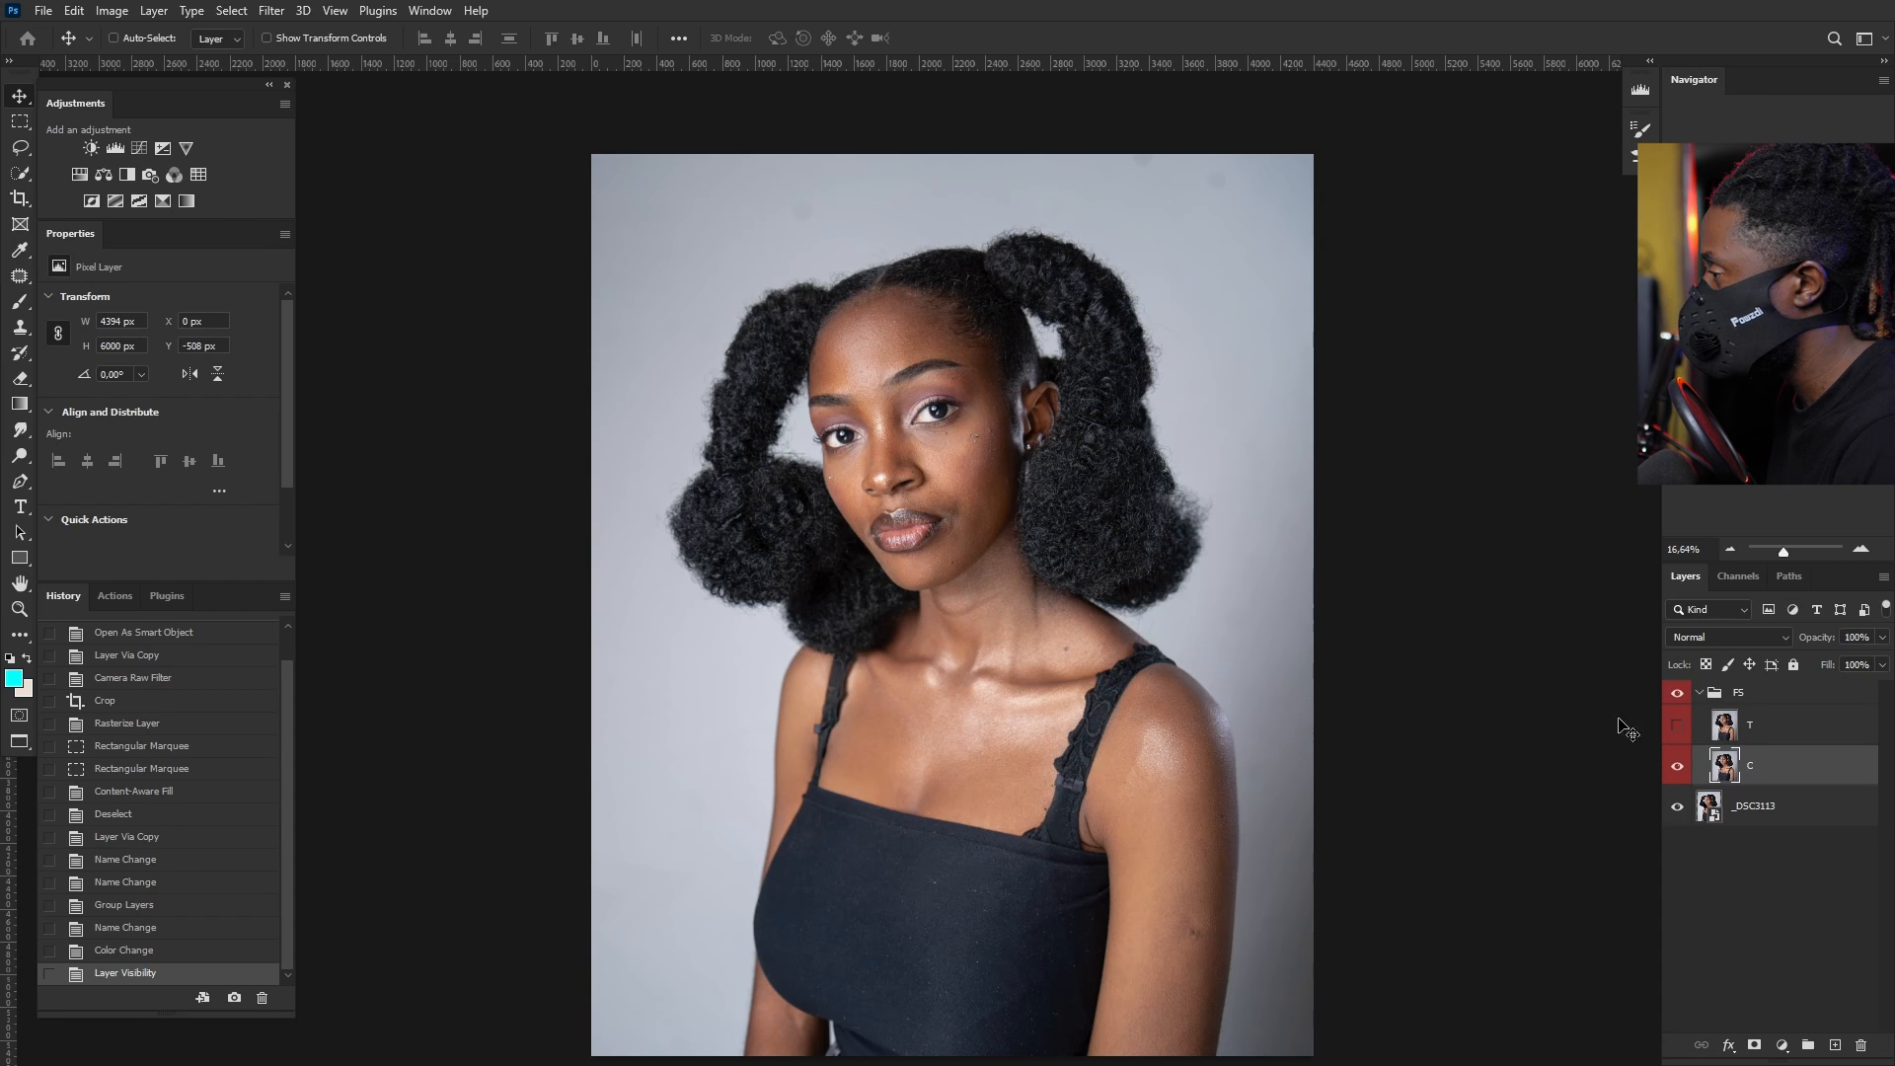
left_click(271, 11)
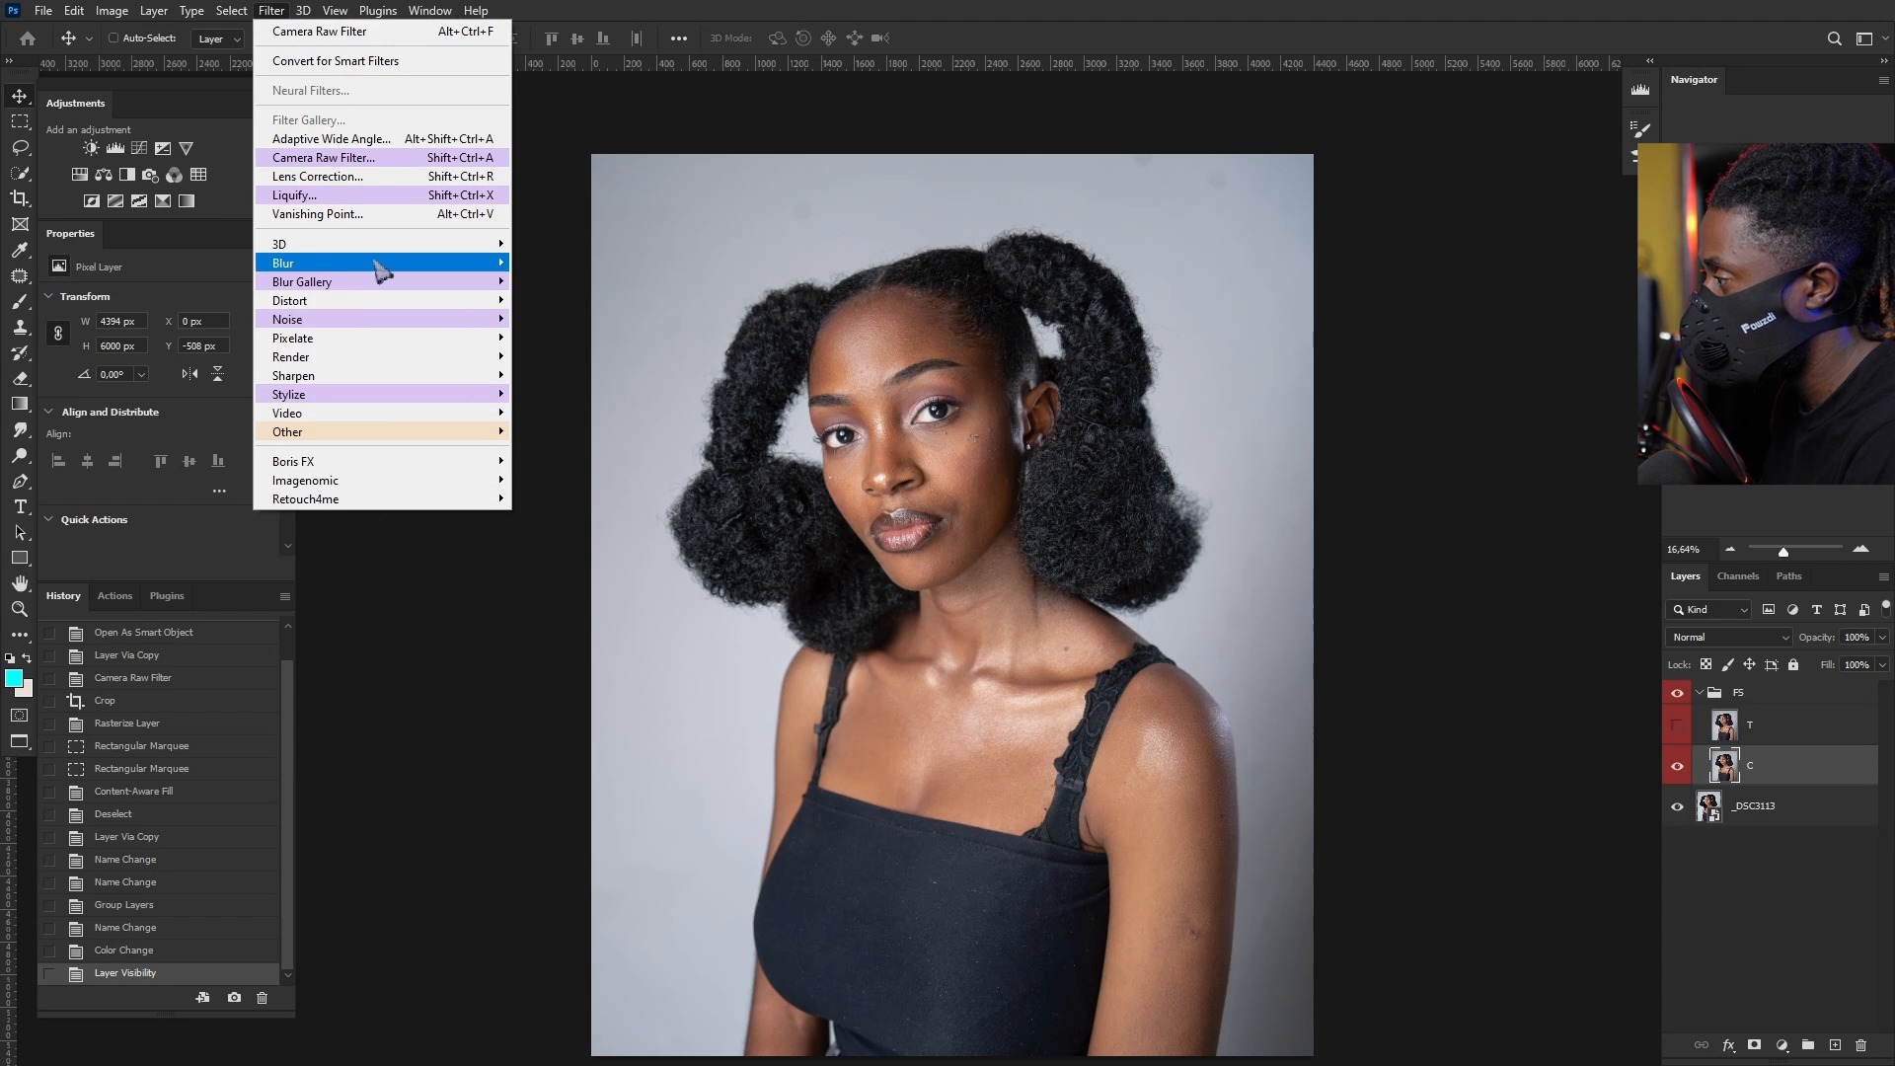
mouse_move(390, 267)
left_click(570, 338)
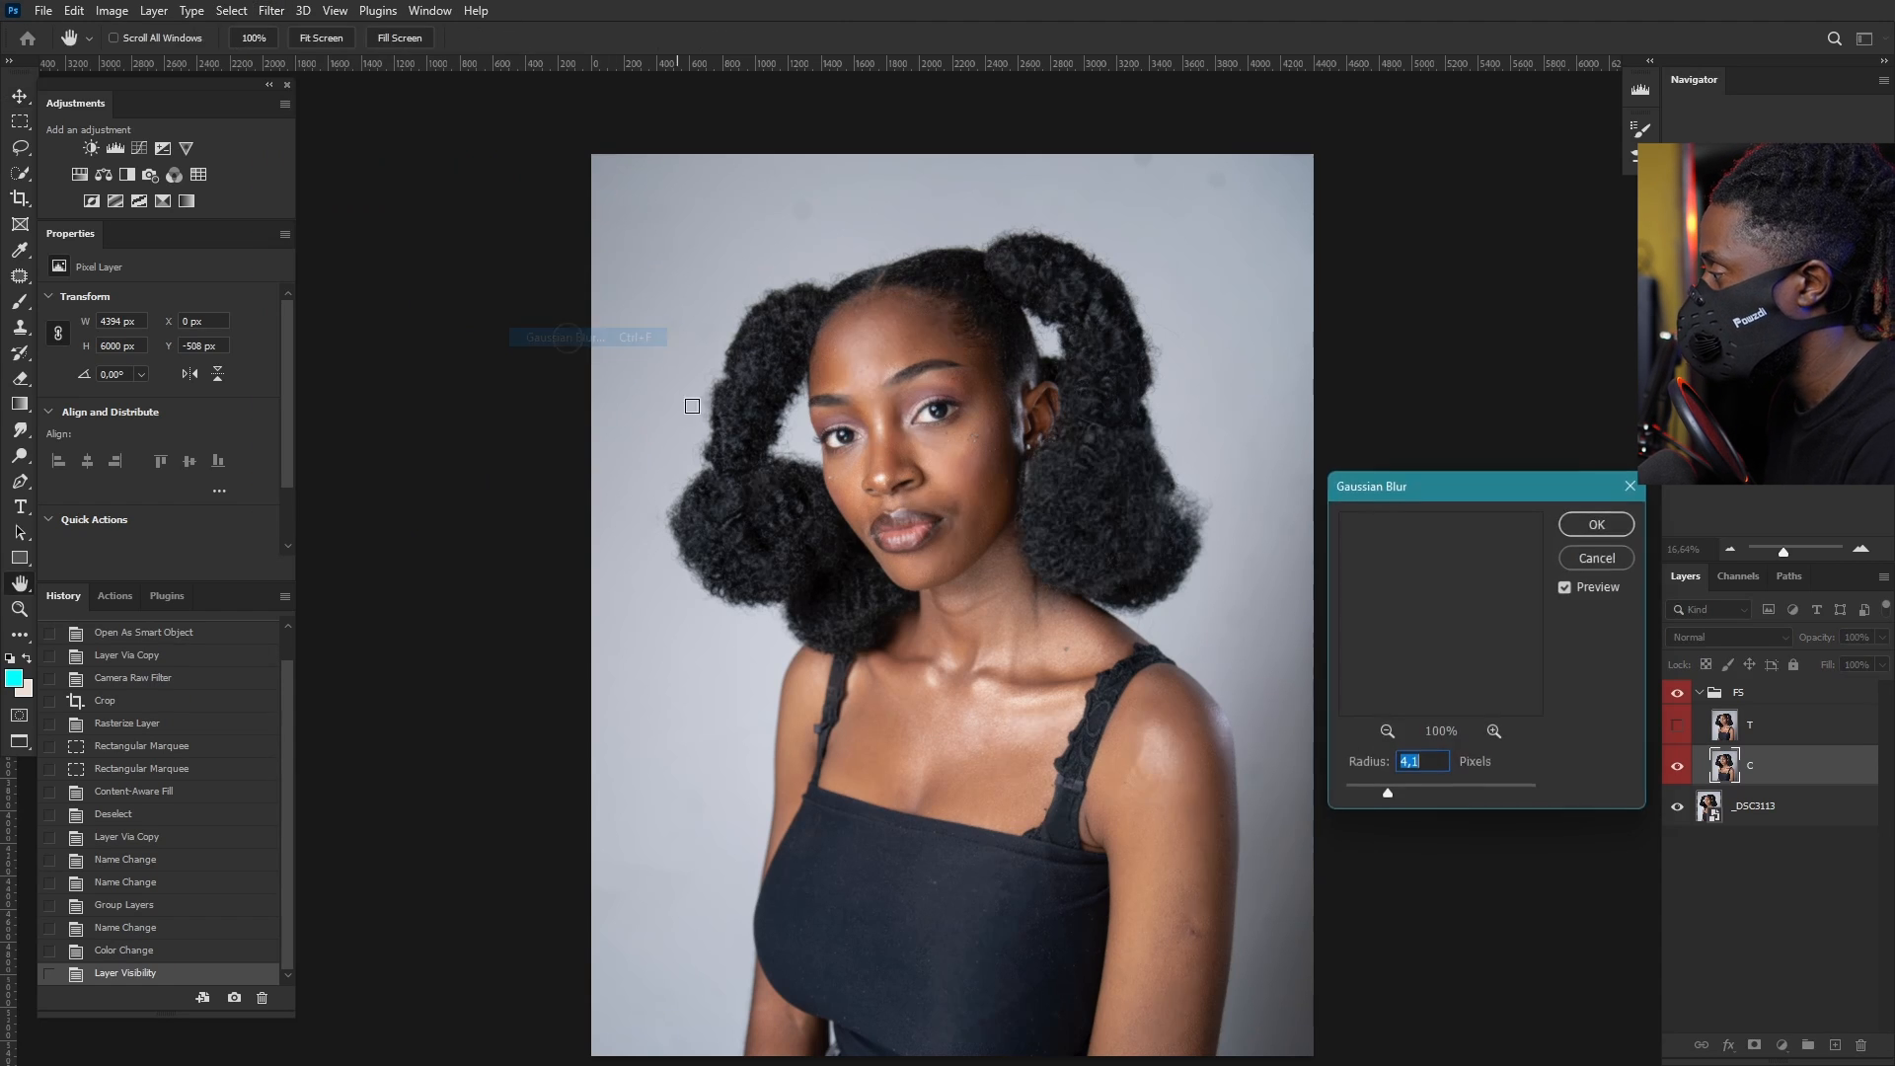
left_click(1631, 485)
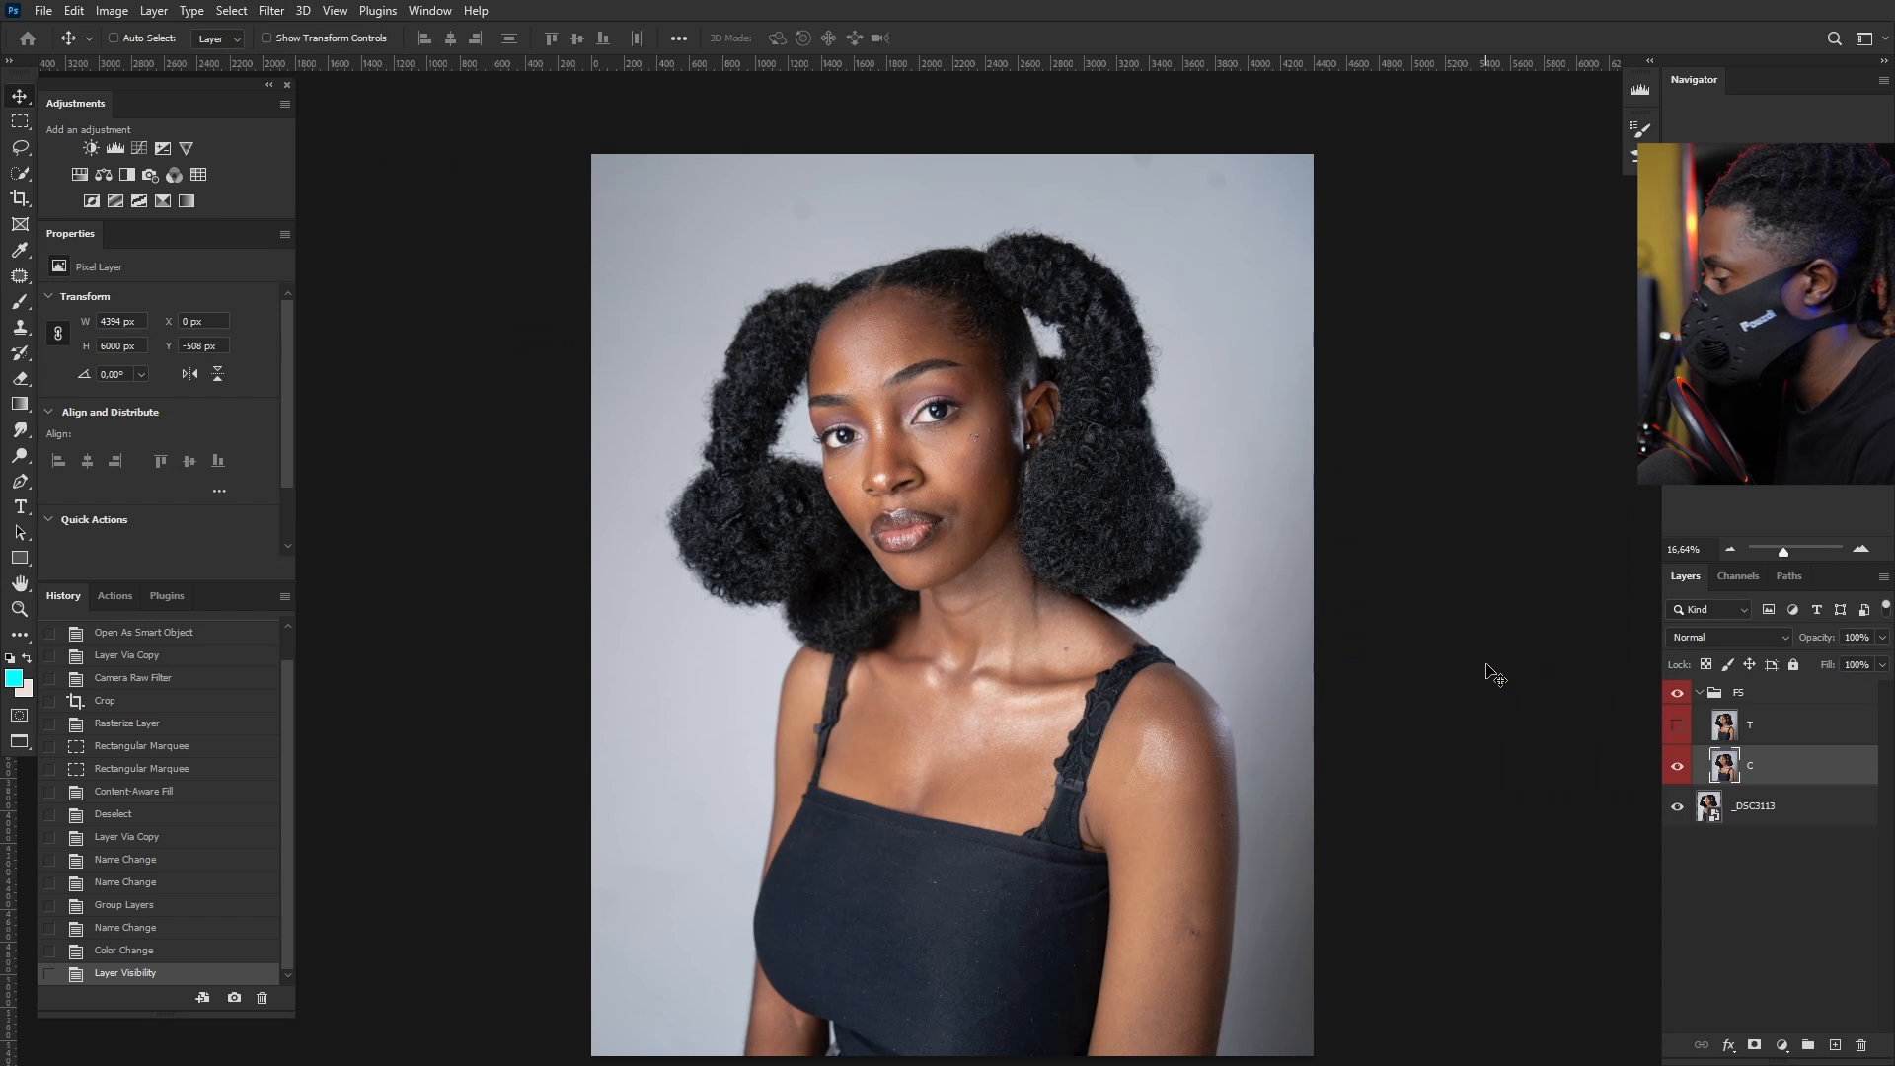
Step: Apply a Gaussian Blur with a radius of 8.6 pixels to layer C
key("ctrl+alt+f")
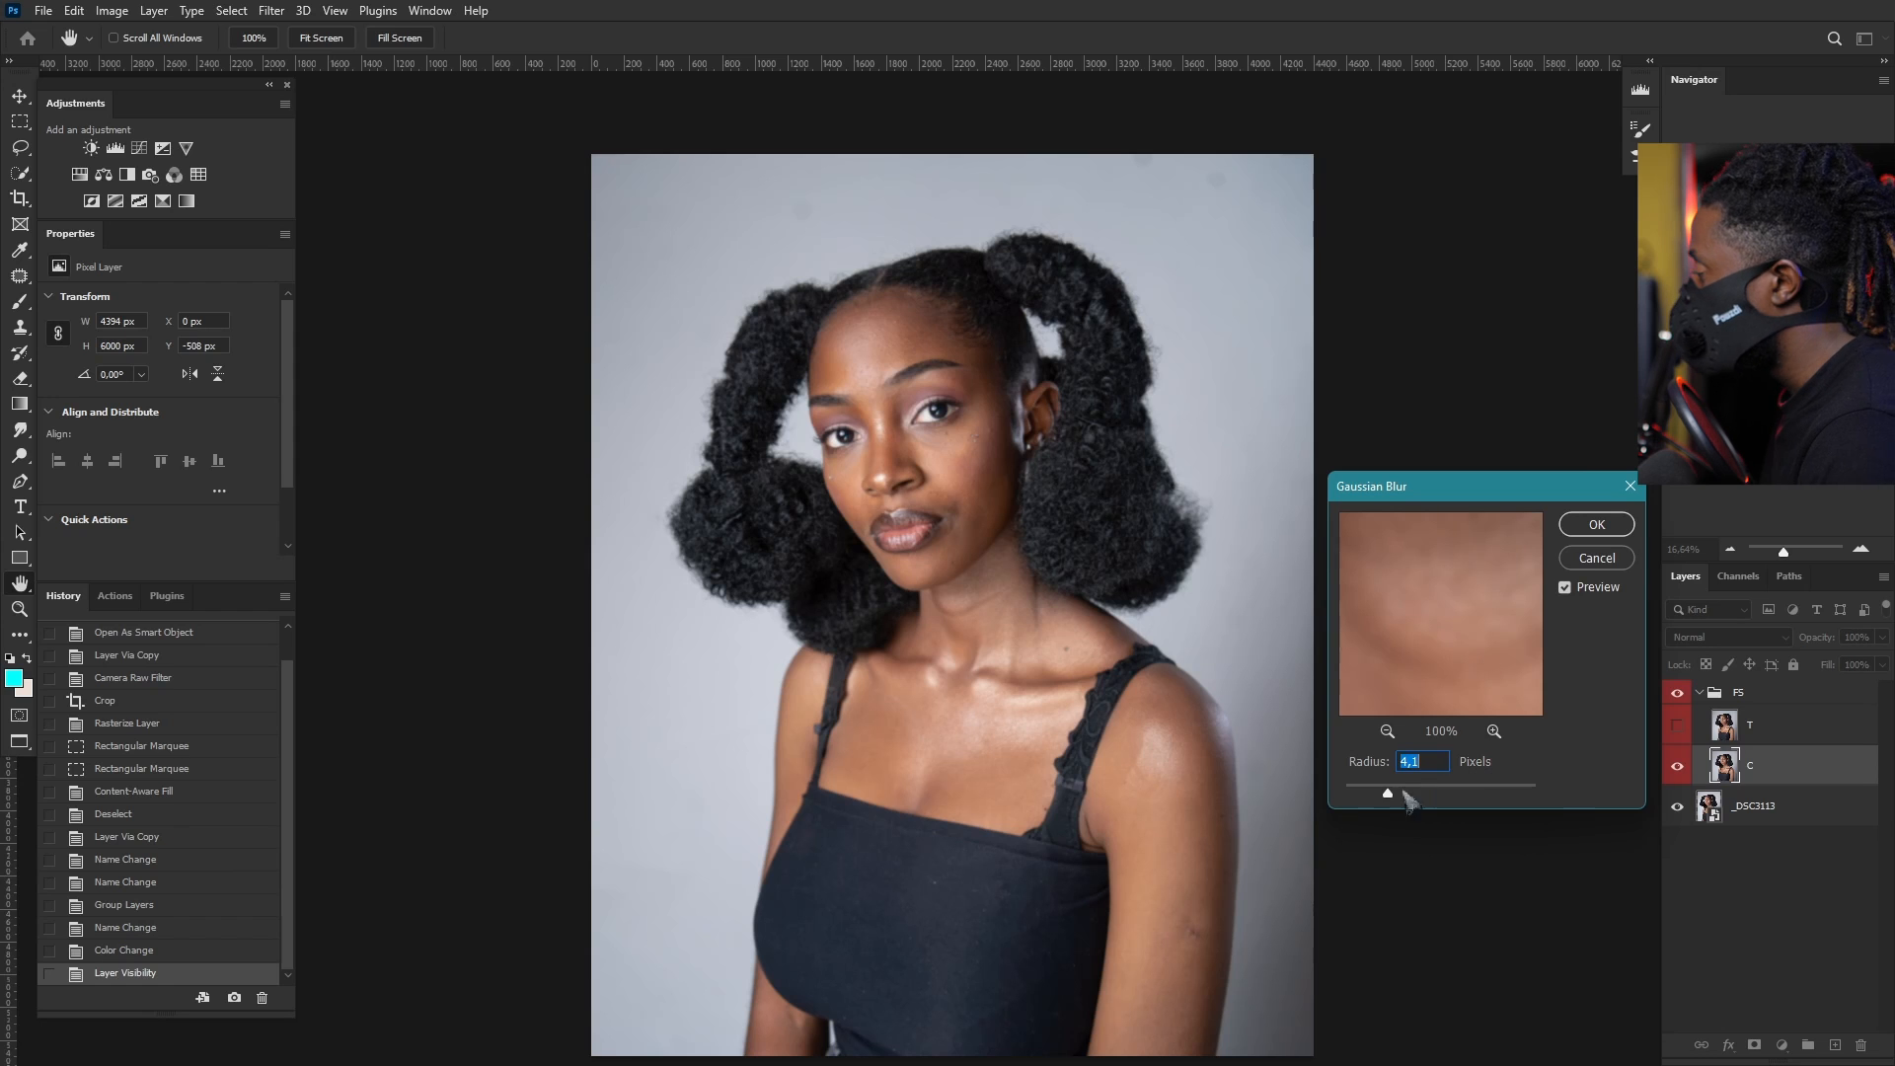
left_click_drag(1388, 794, 1301, 815)
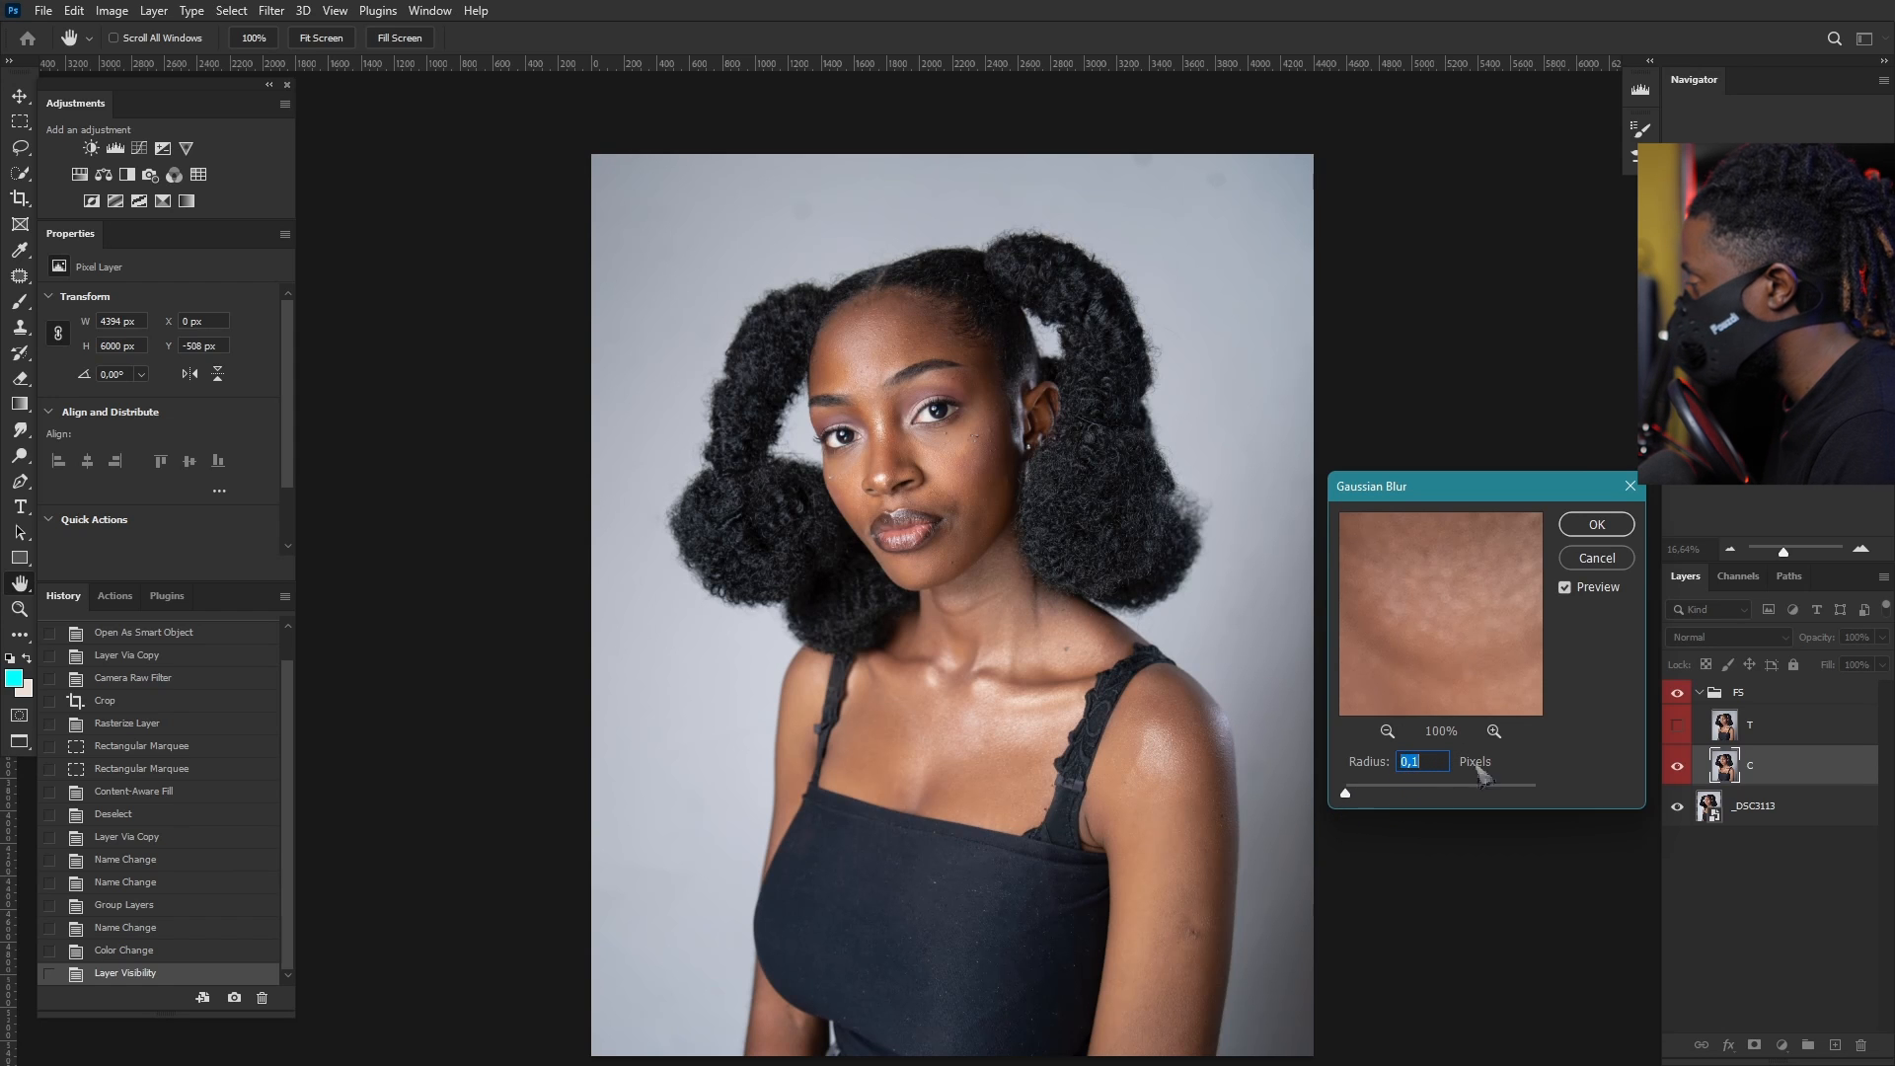
mouse_move(1346, 800)
left_mouse_down()
mouse_move(1423, 802)
mouse_move(1345, 787)
left_mouse_up()
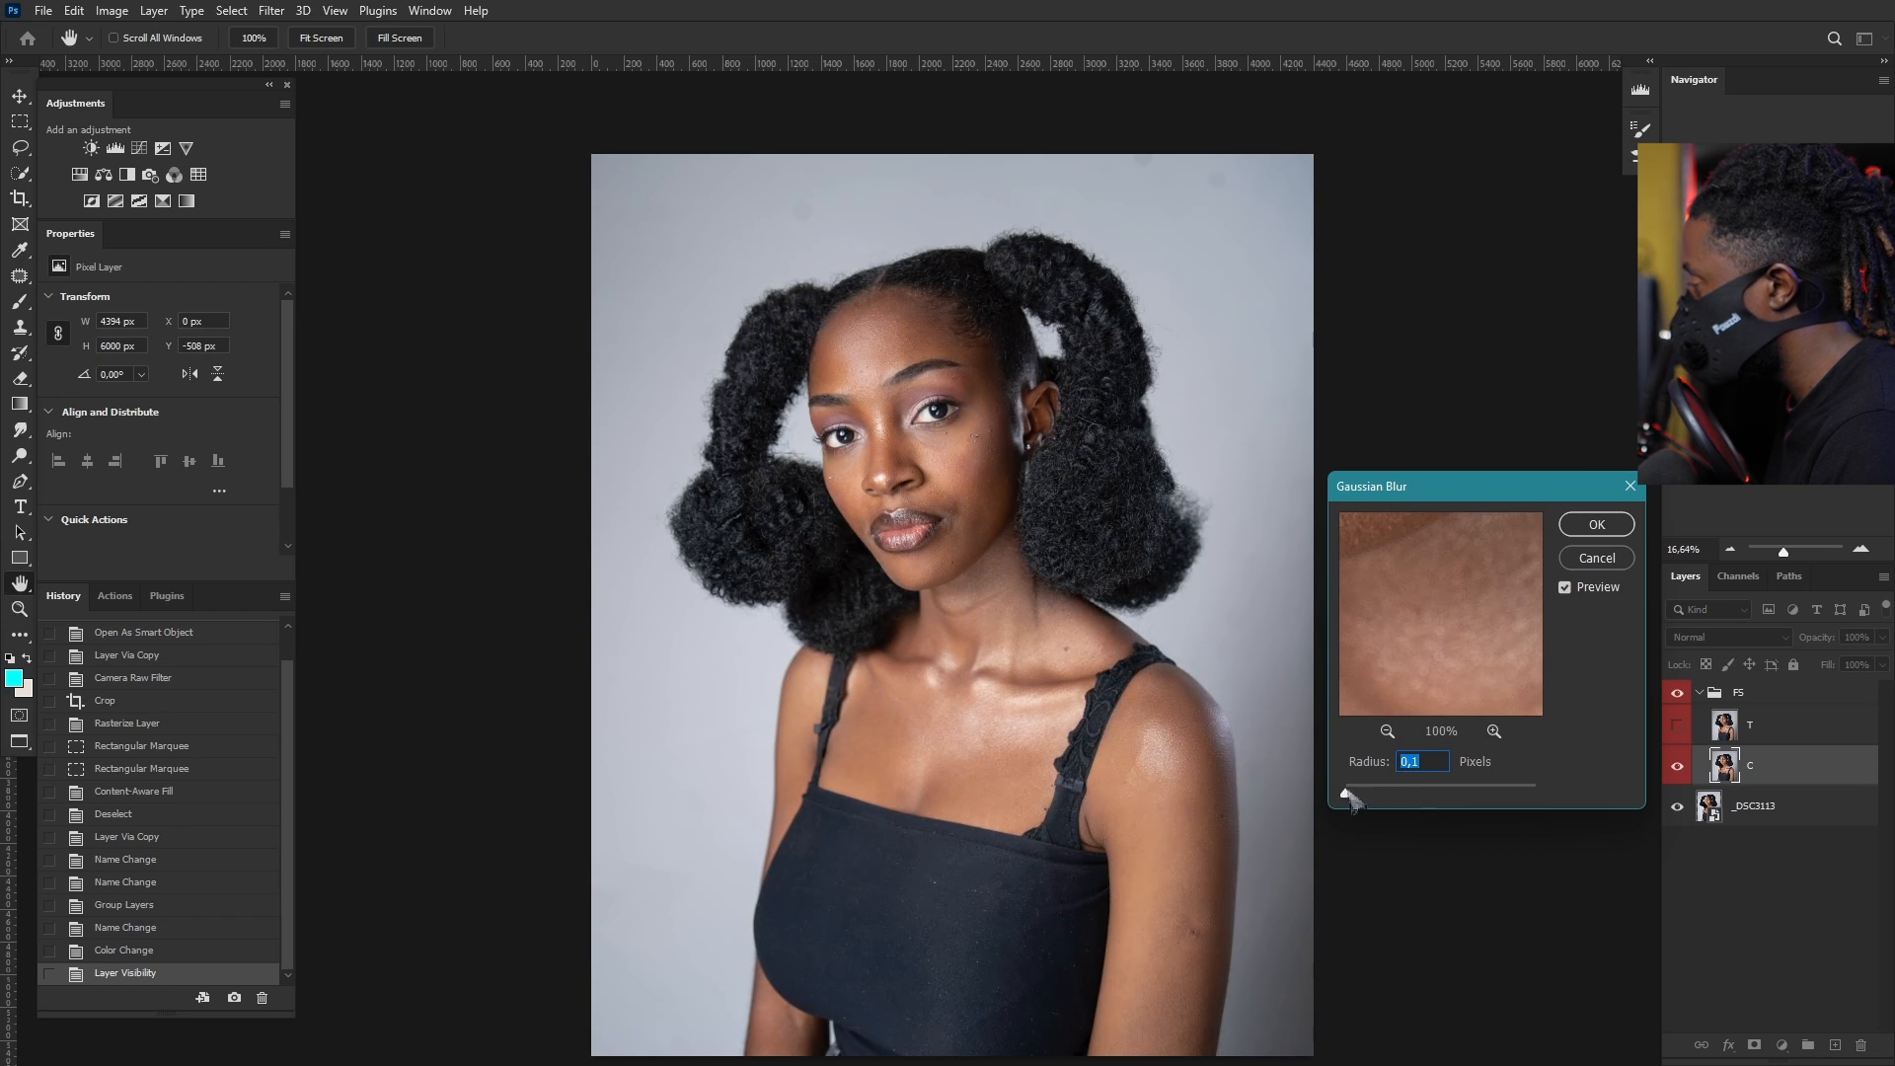
mouse_move(1432, 607)
left_mouse_down()
mouse_move(1425, 541)
mouse_move(1442, 613)
mouse_move(1446, 593)
mouse_move(1418, 622)
left_mouse_up()
left_click_drag(1345, 792, 1402, 796)
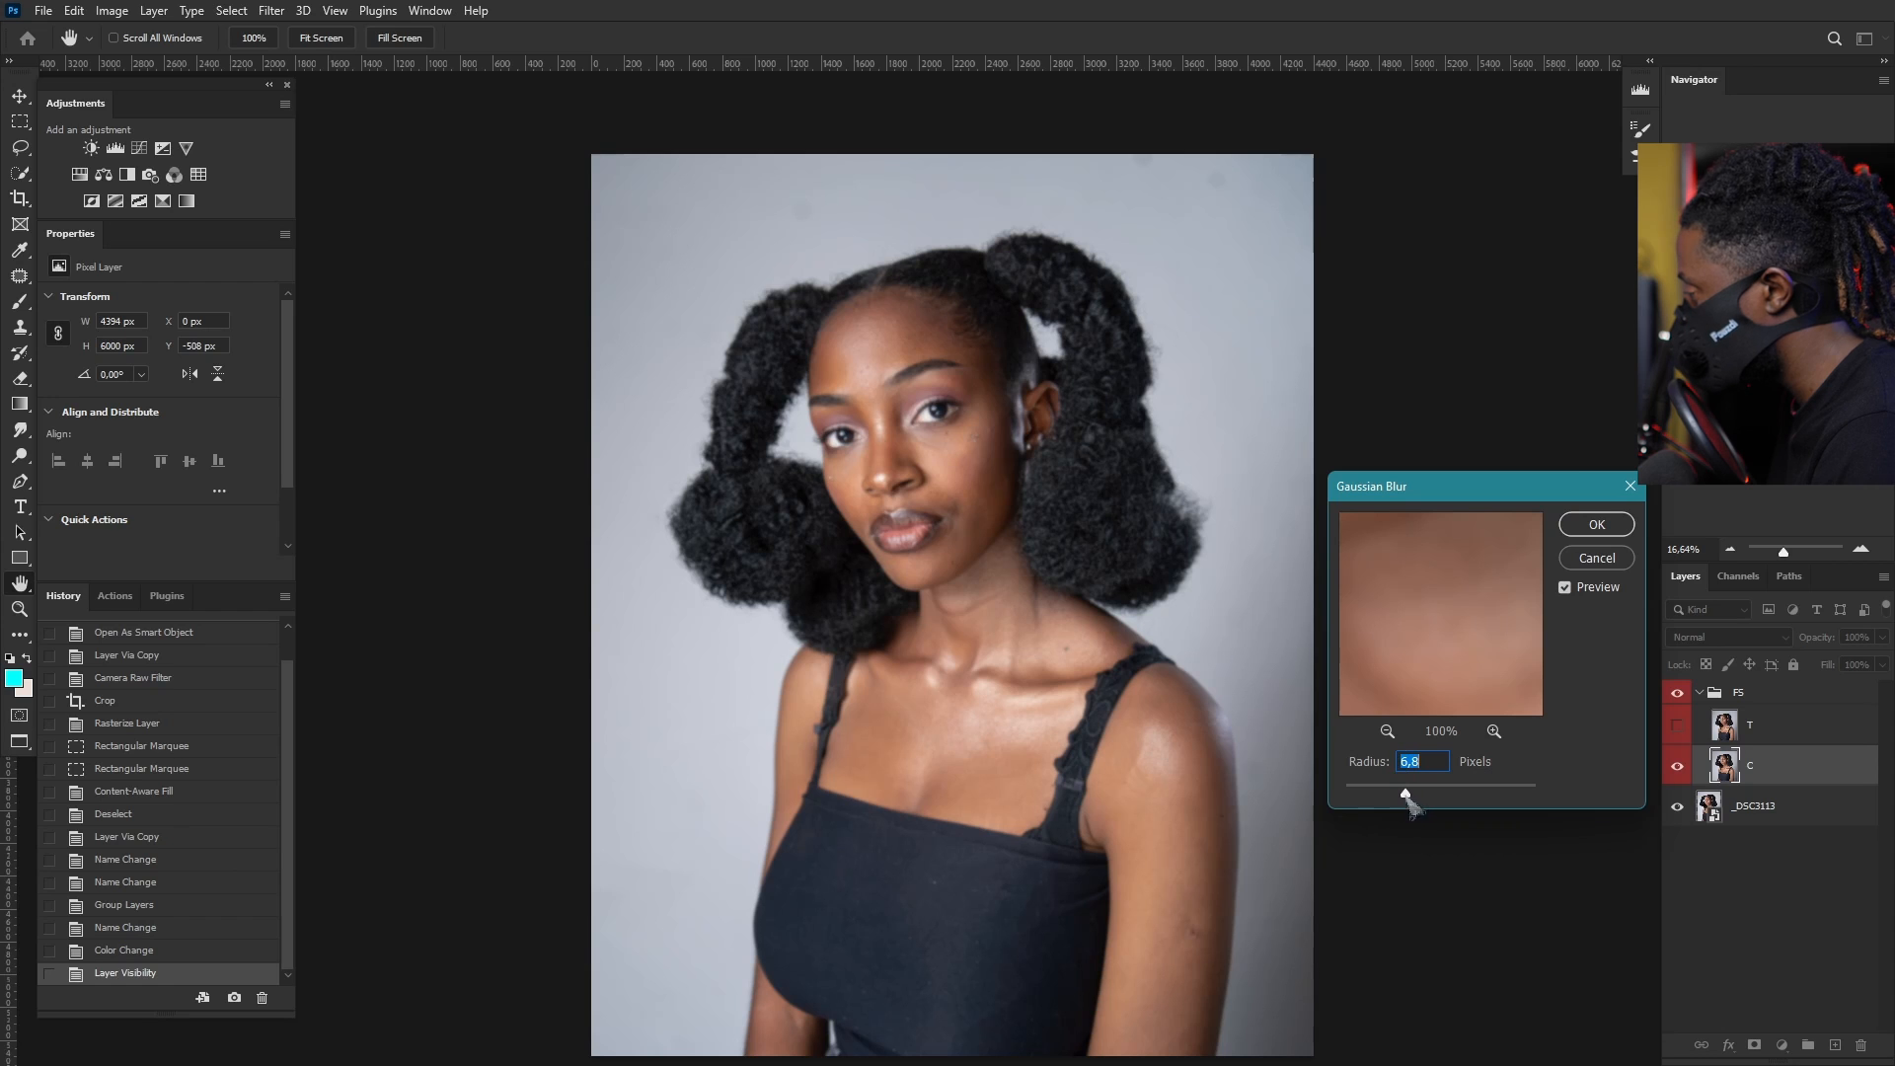
left_click_drag(1406, 795, 1414, 799)
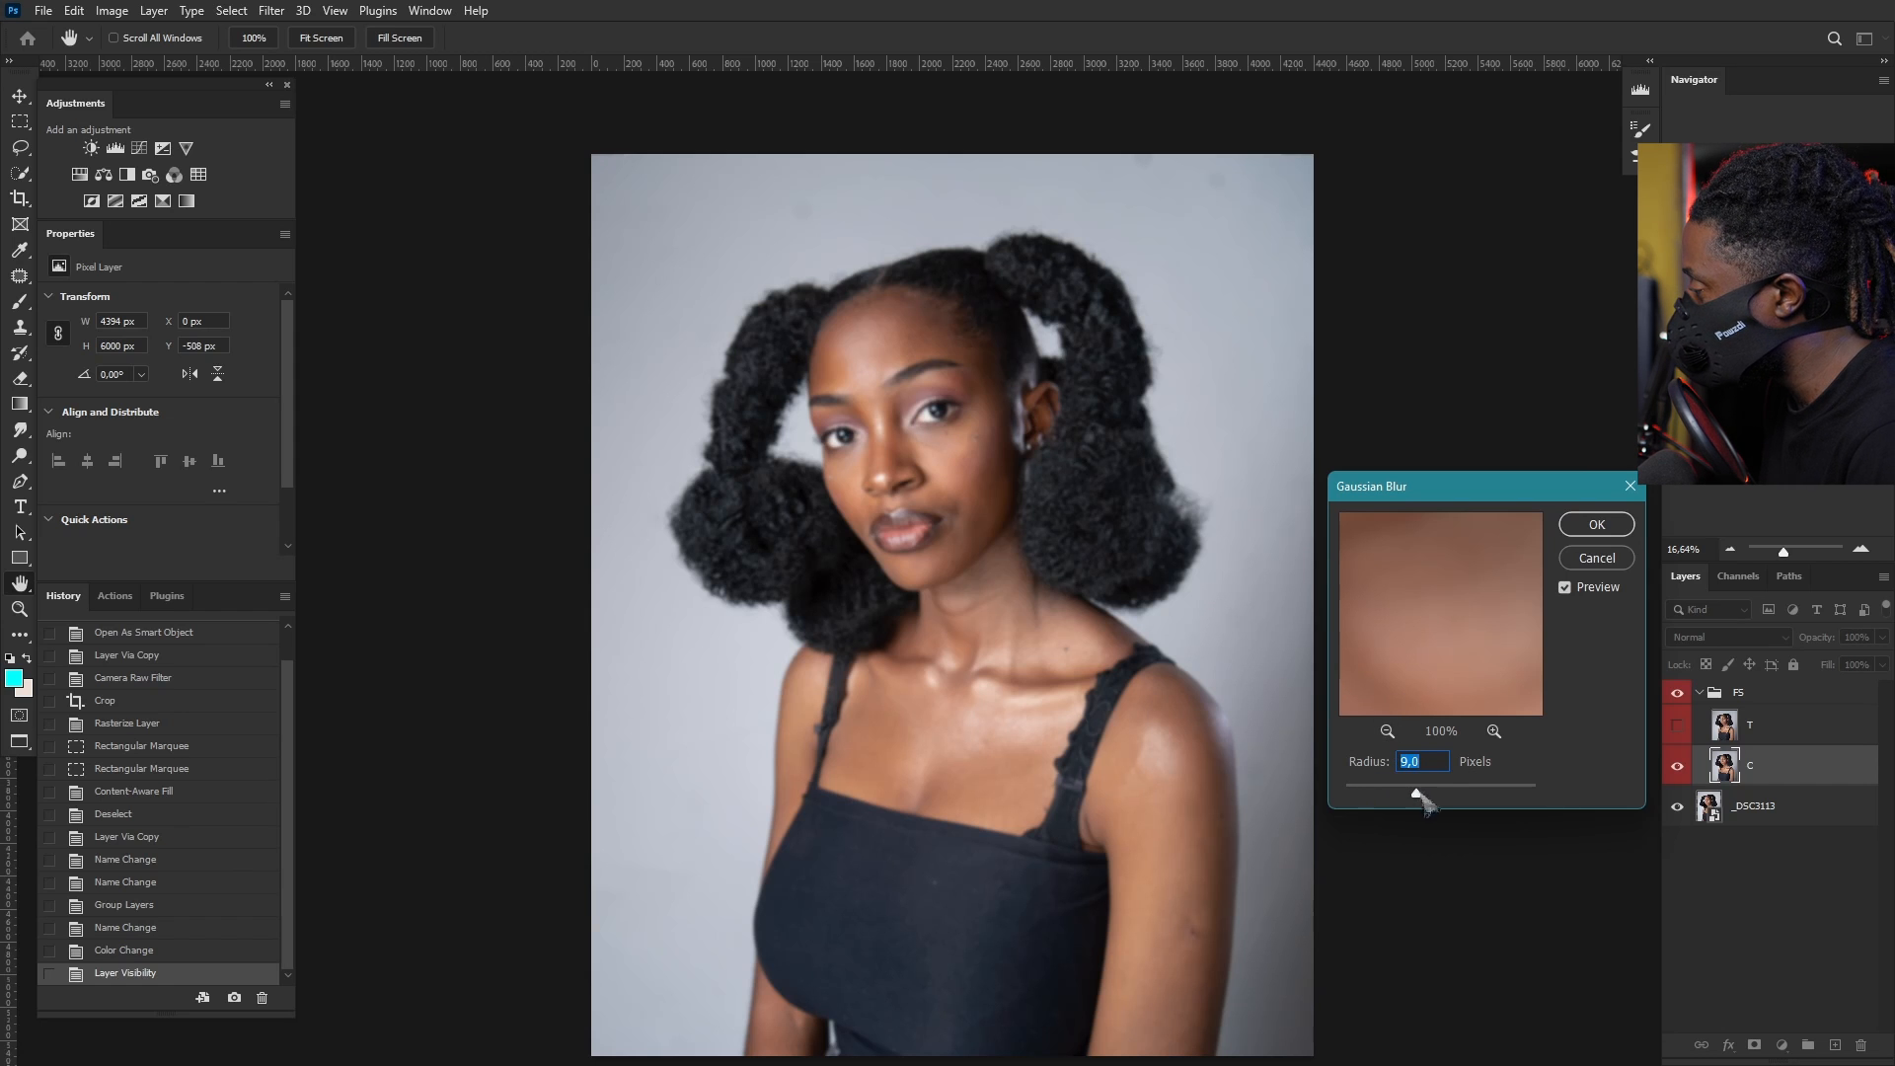
mouse_move(1417, 793)
left_mouse_down()
mouse_move(1347, 795)
mouse_move(1415, 796)
left_mouse_up()
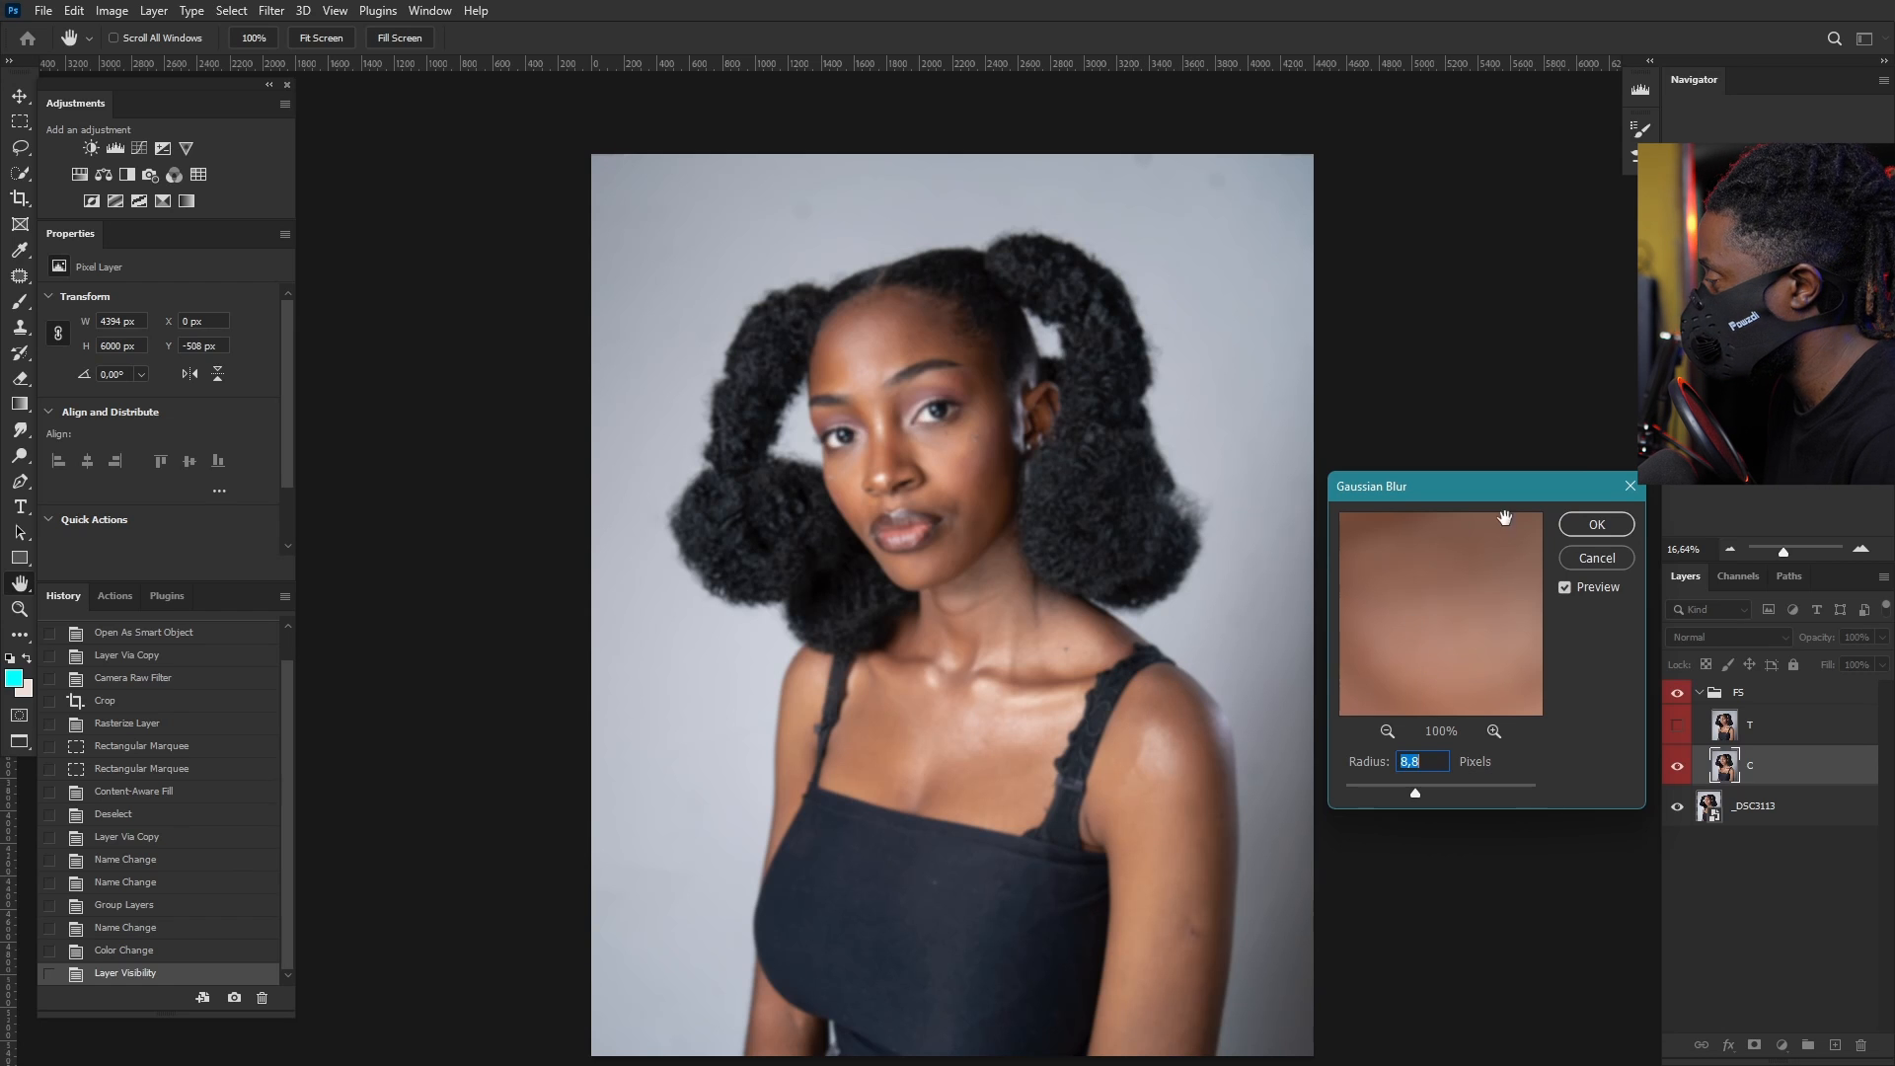
left_click(1595, 525)
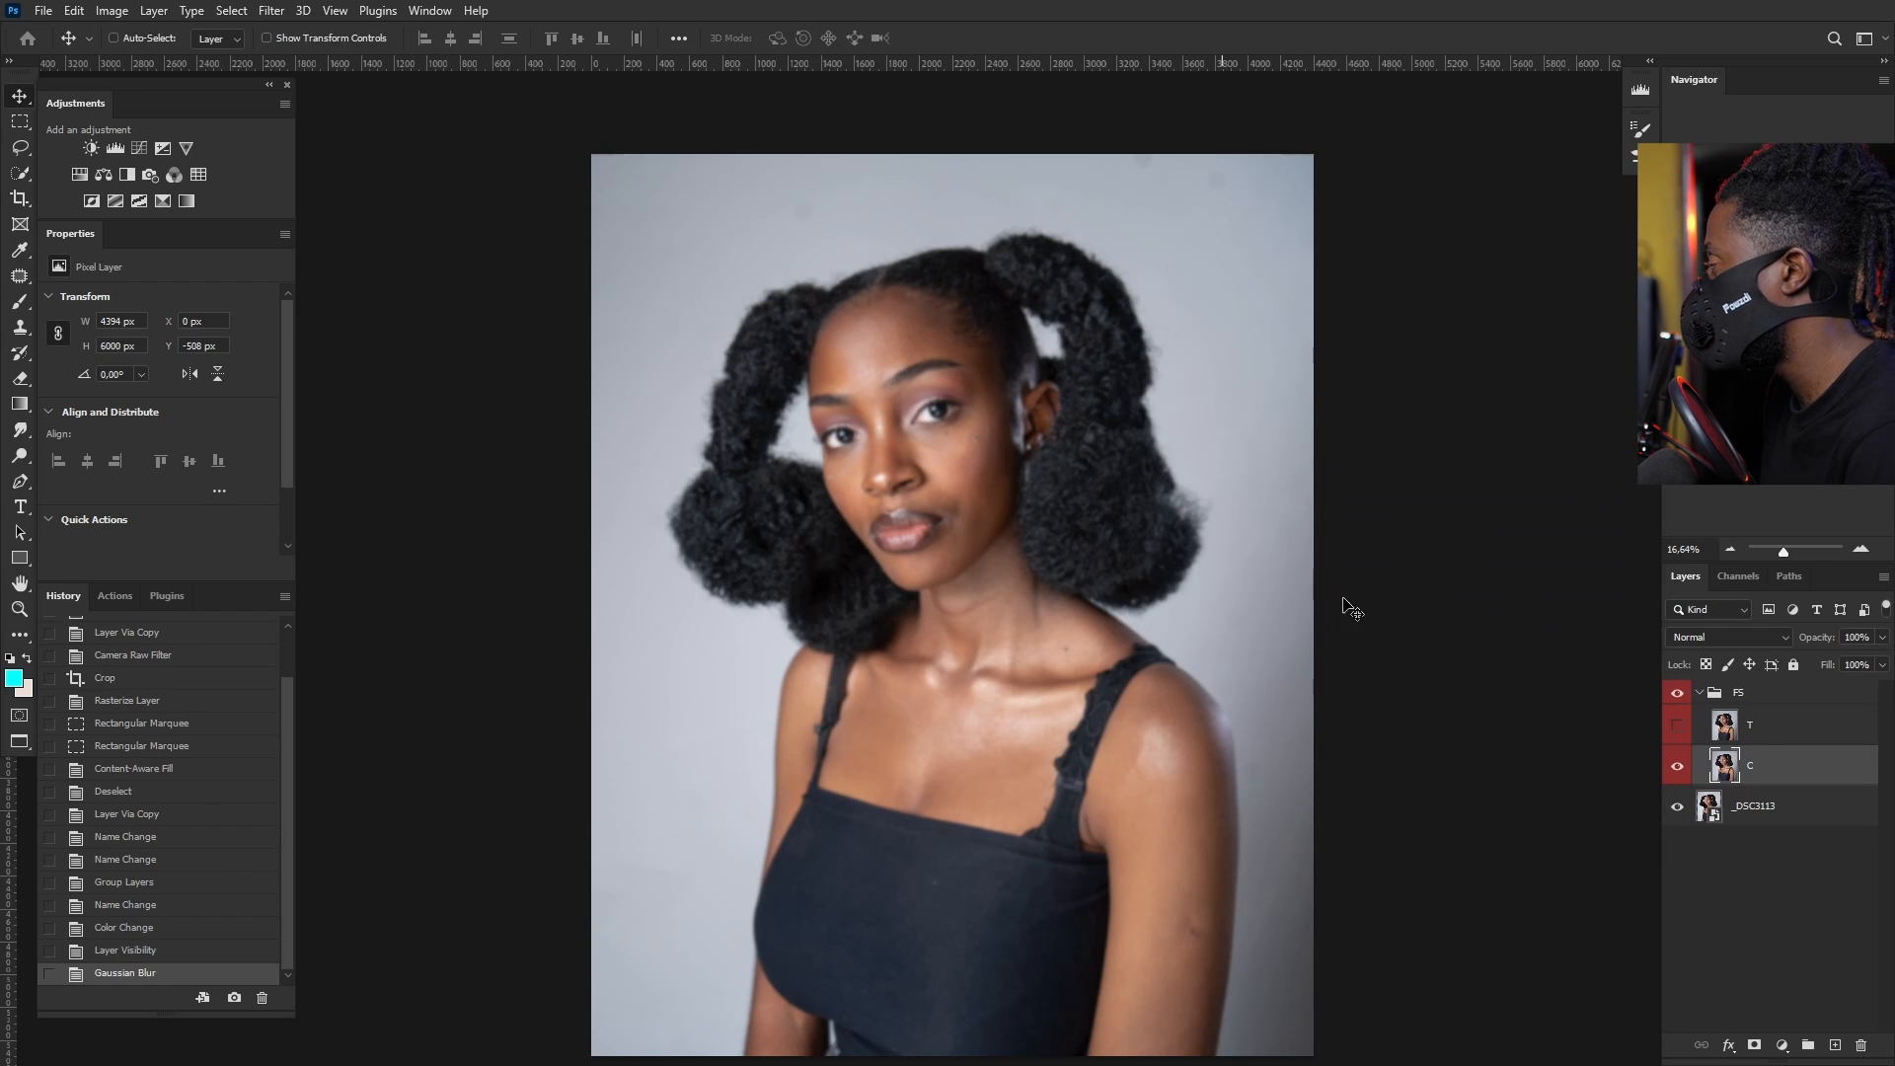
Step: Select layer T and make it visible again
left_click(1782, 734)
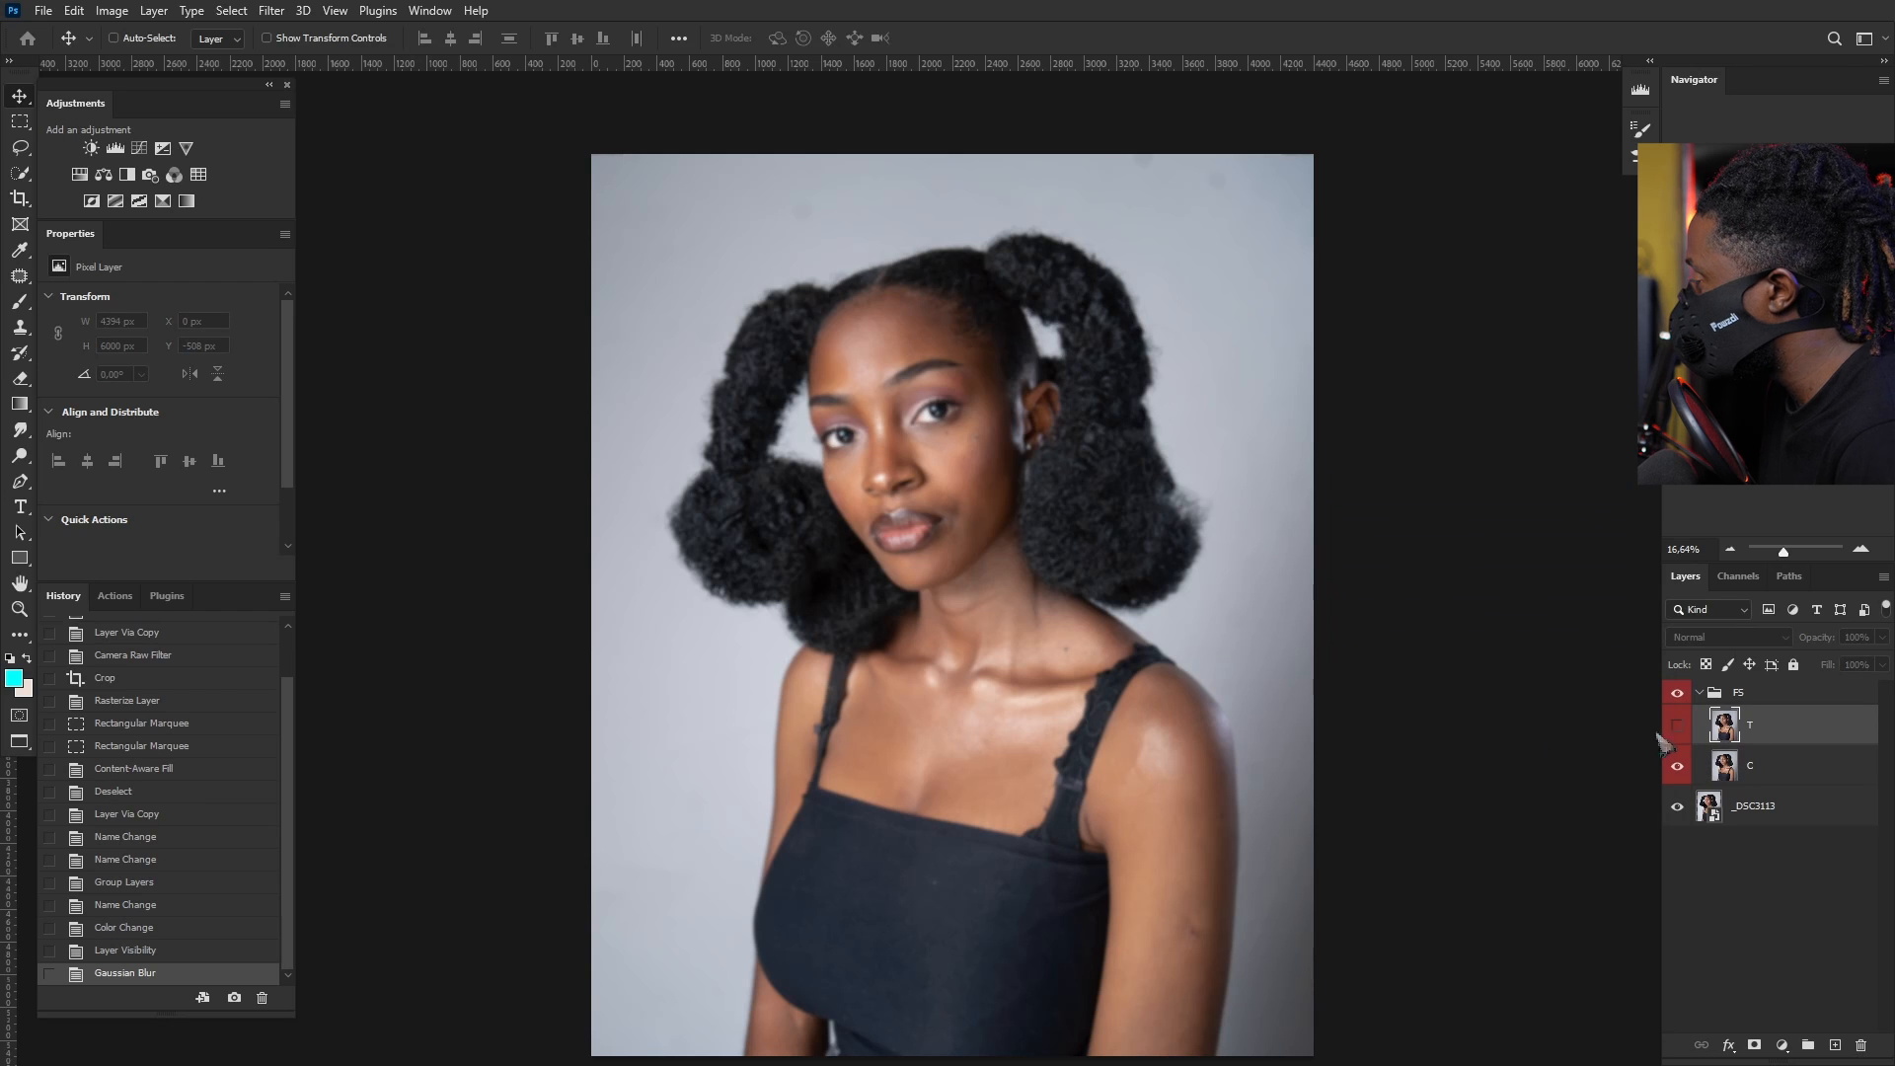
left_click(1678, 731)
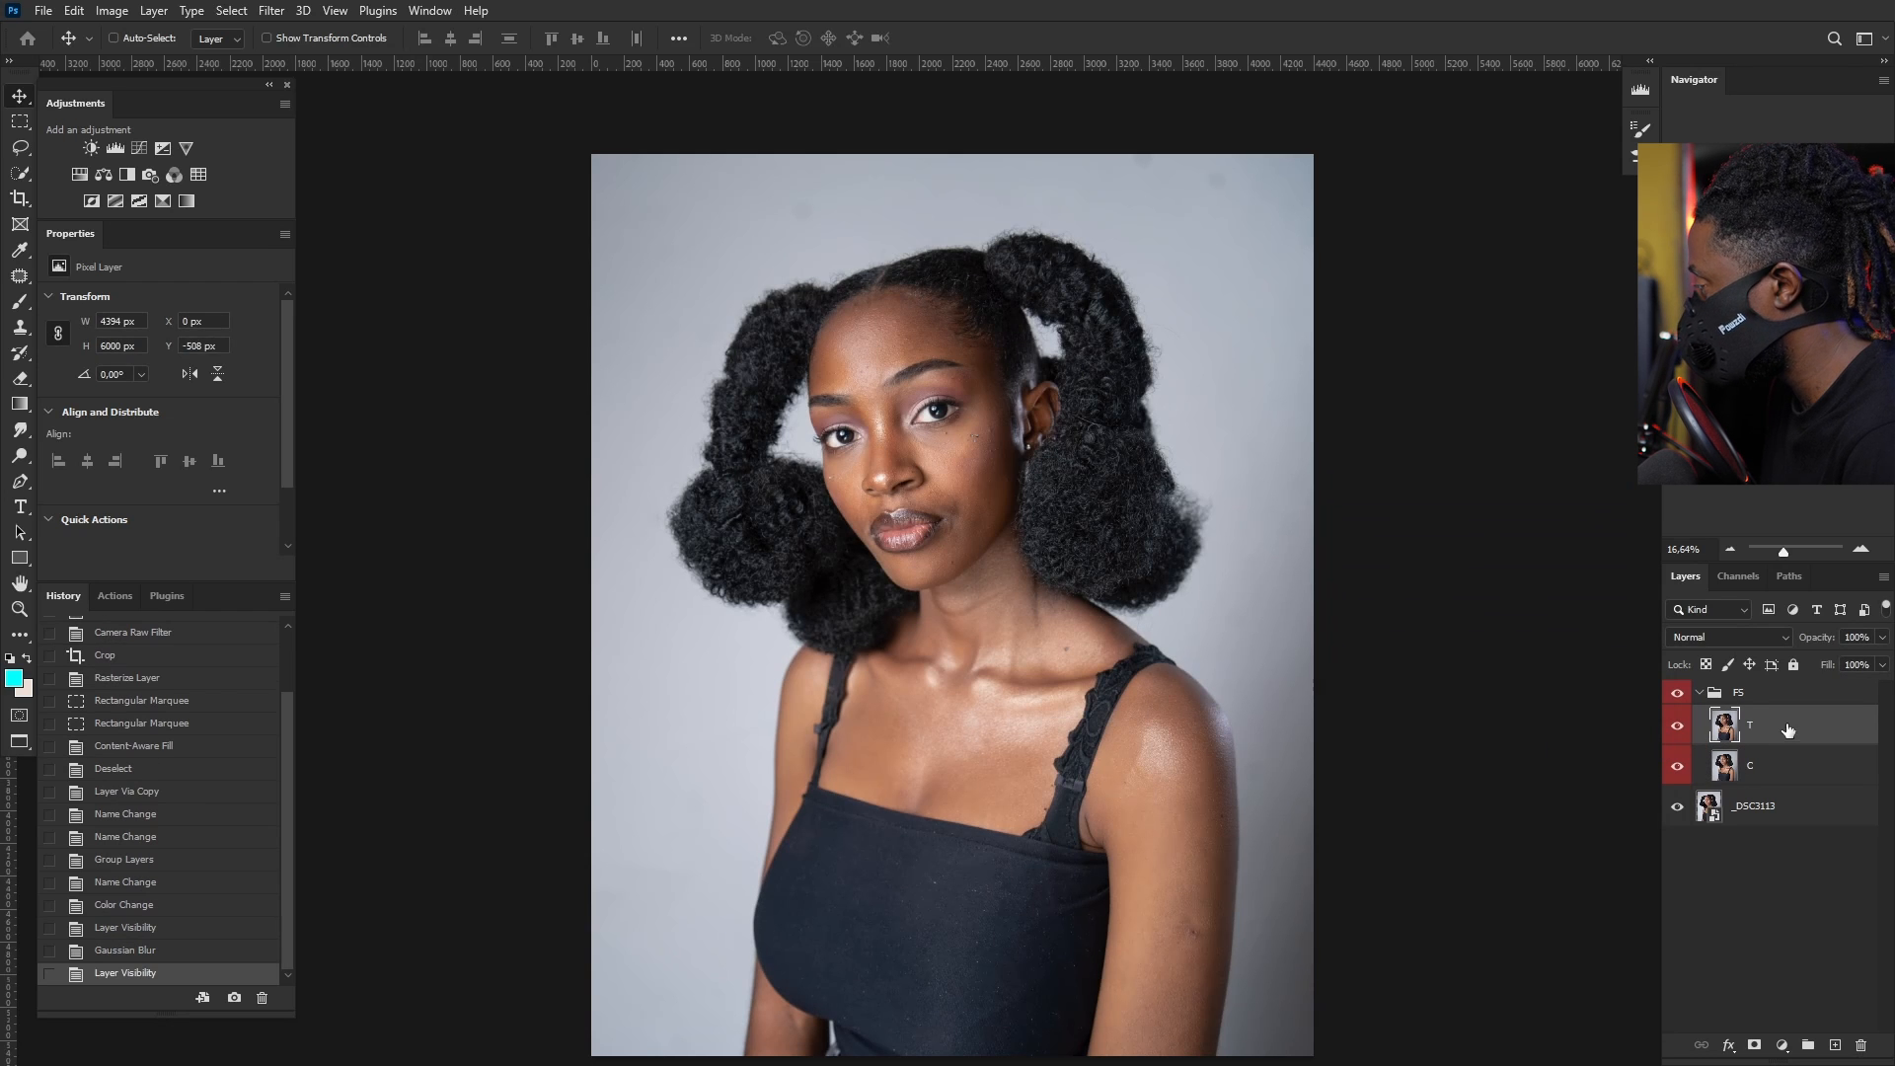
left_click(111, 11)
left_click(179, 302)
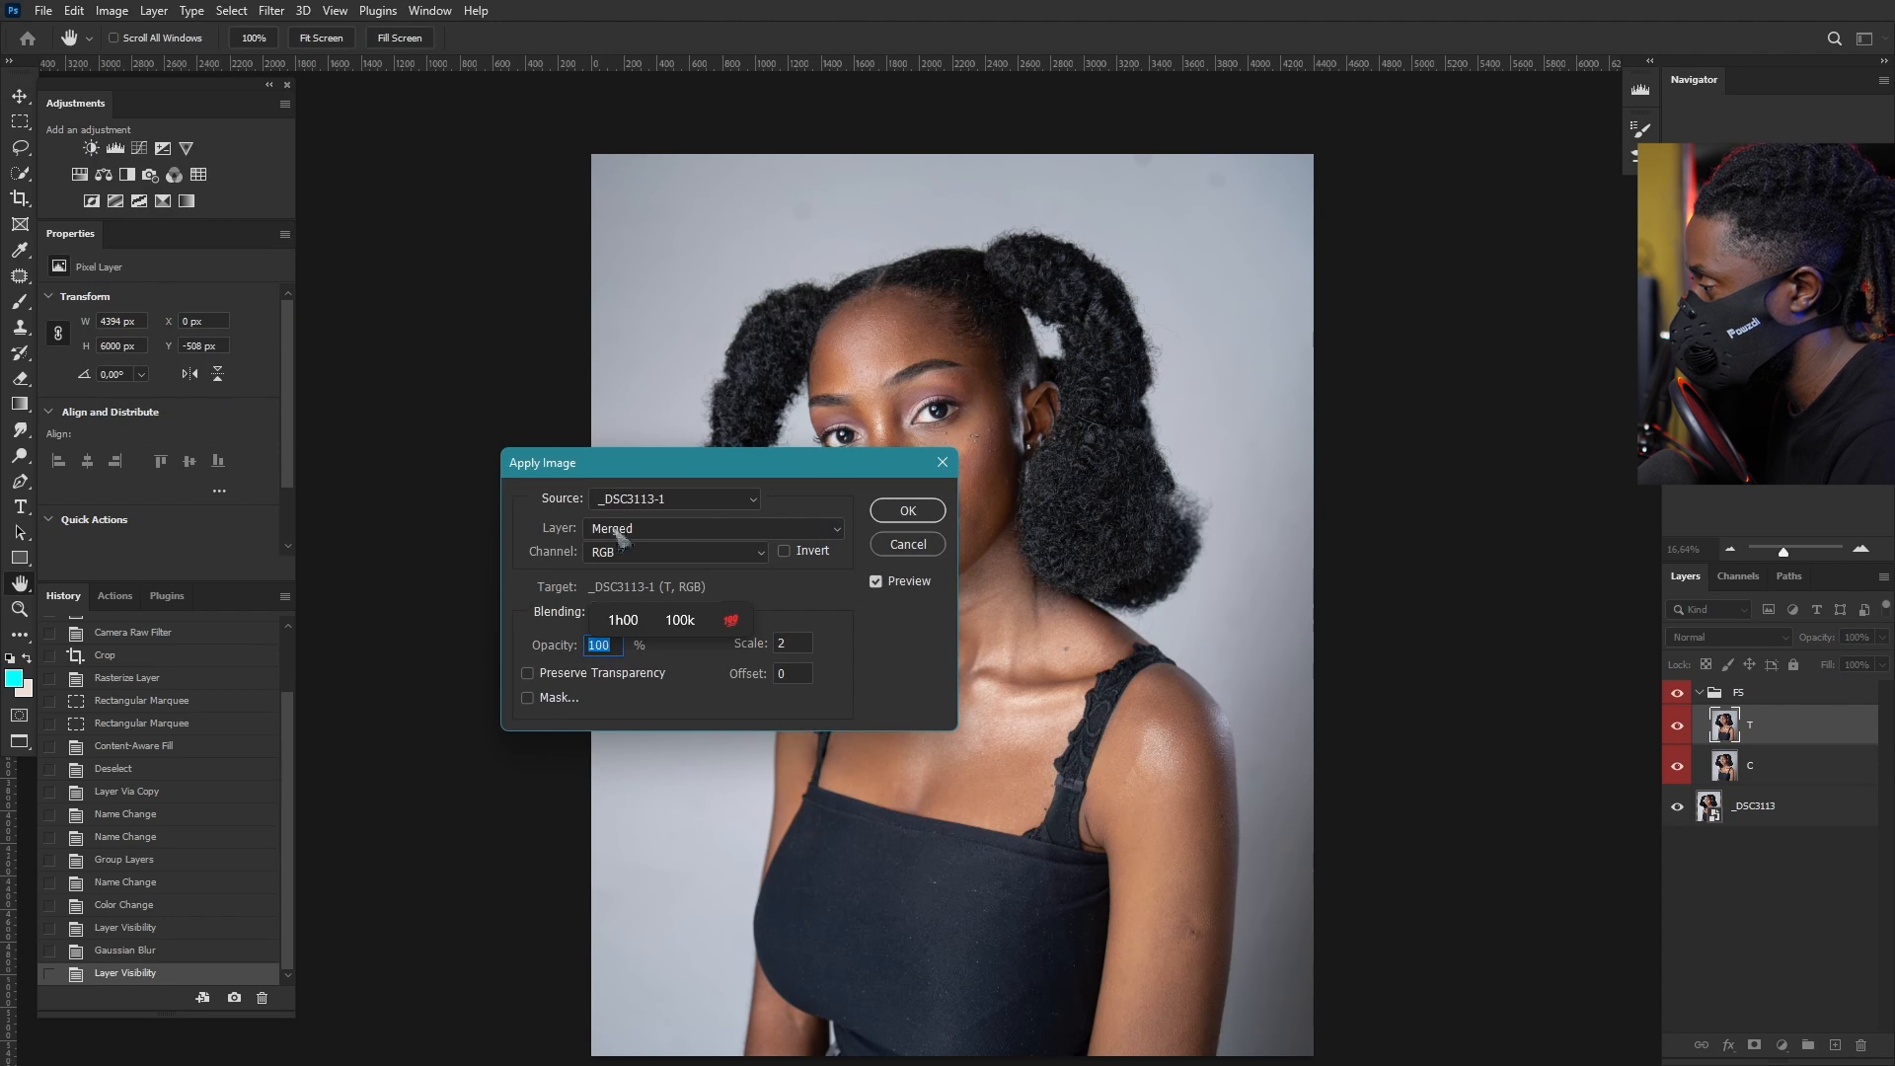
left_click(837, 530)
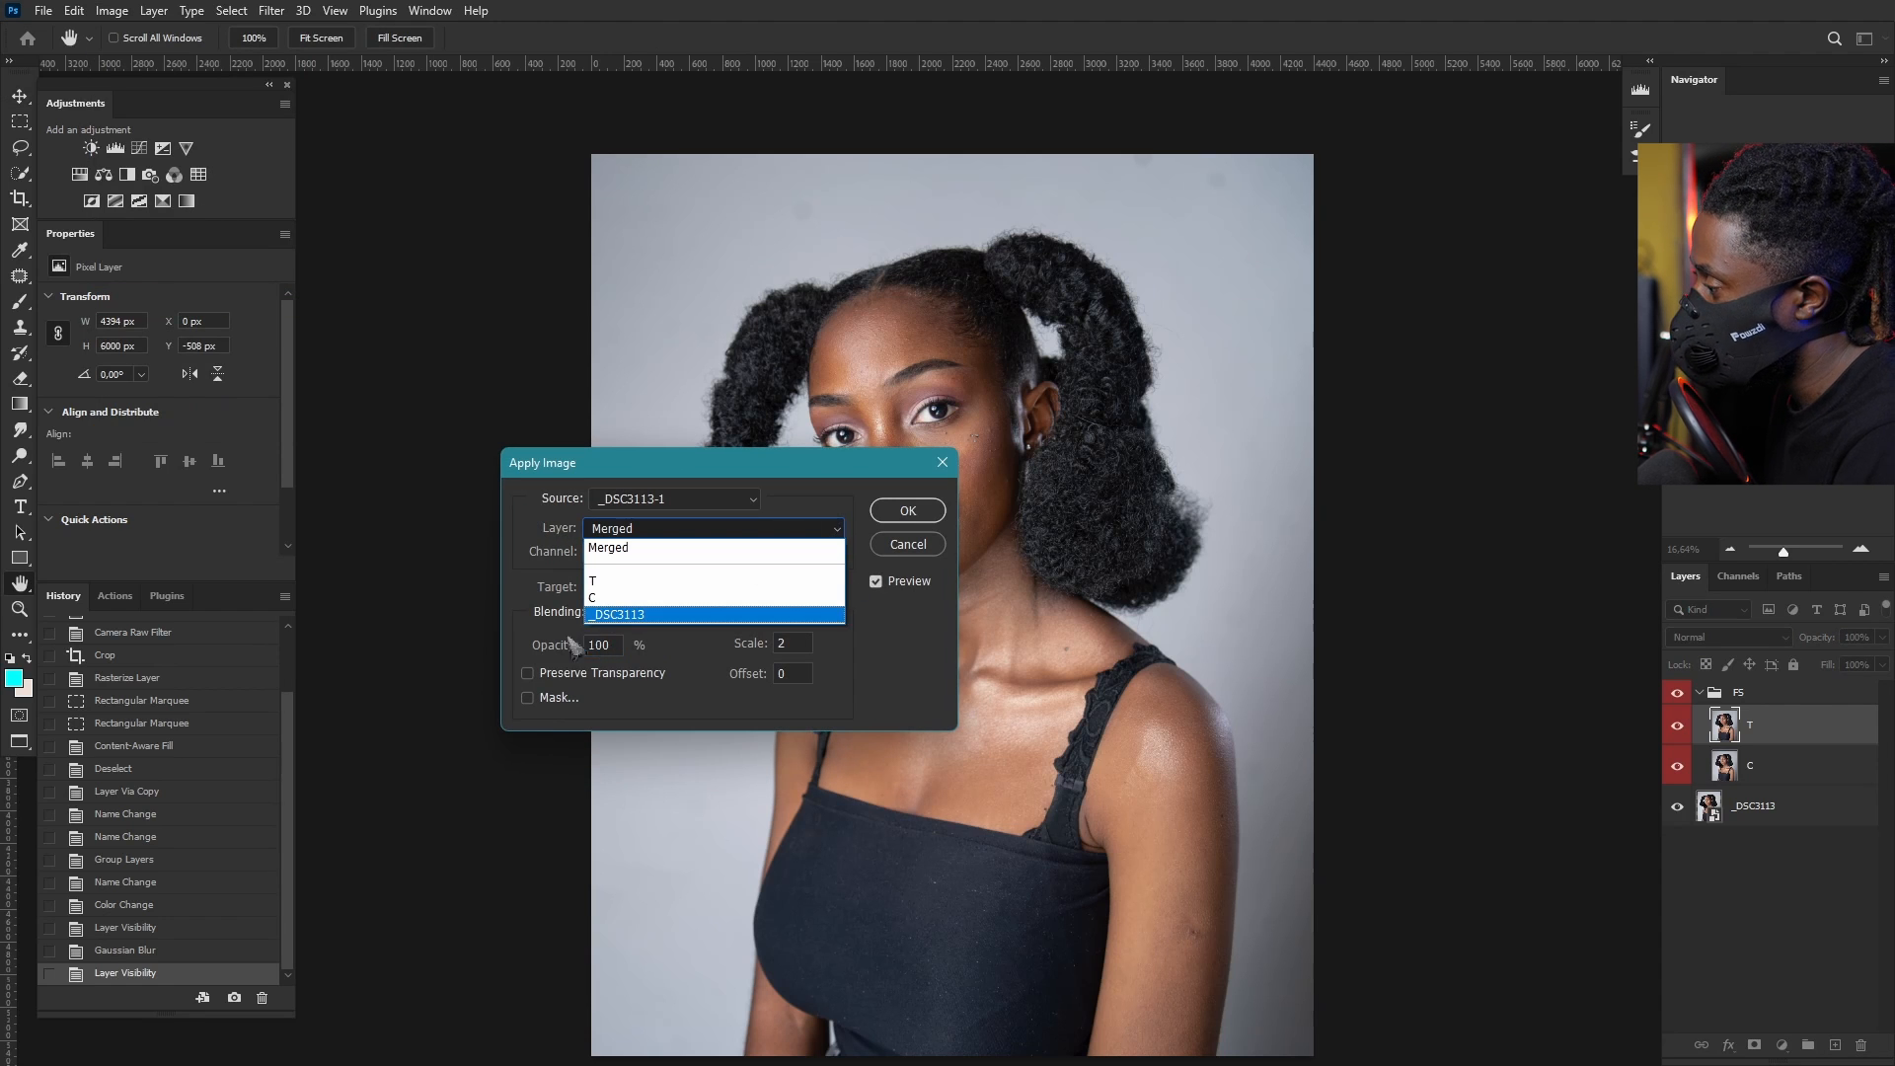
left_click(610, 599)
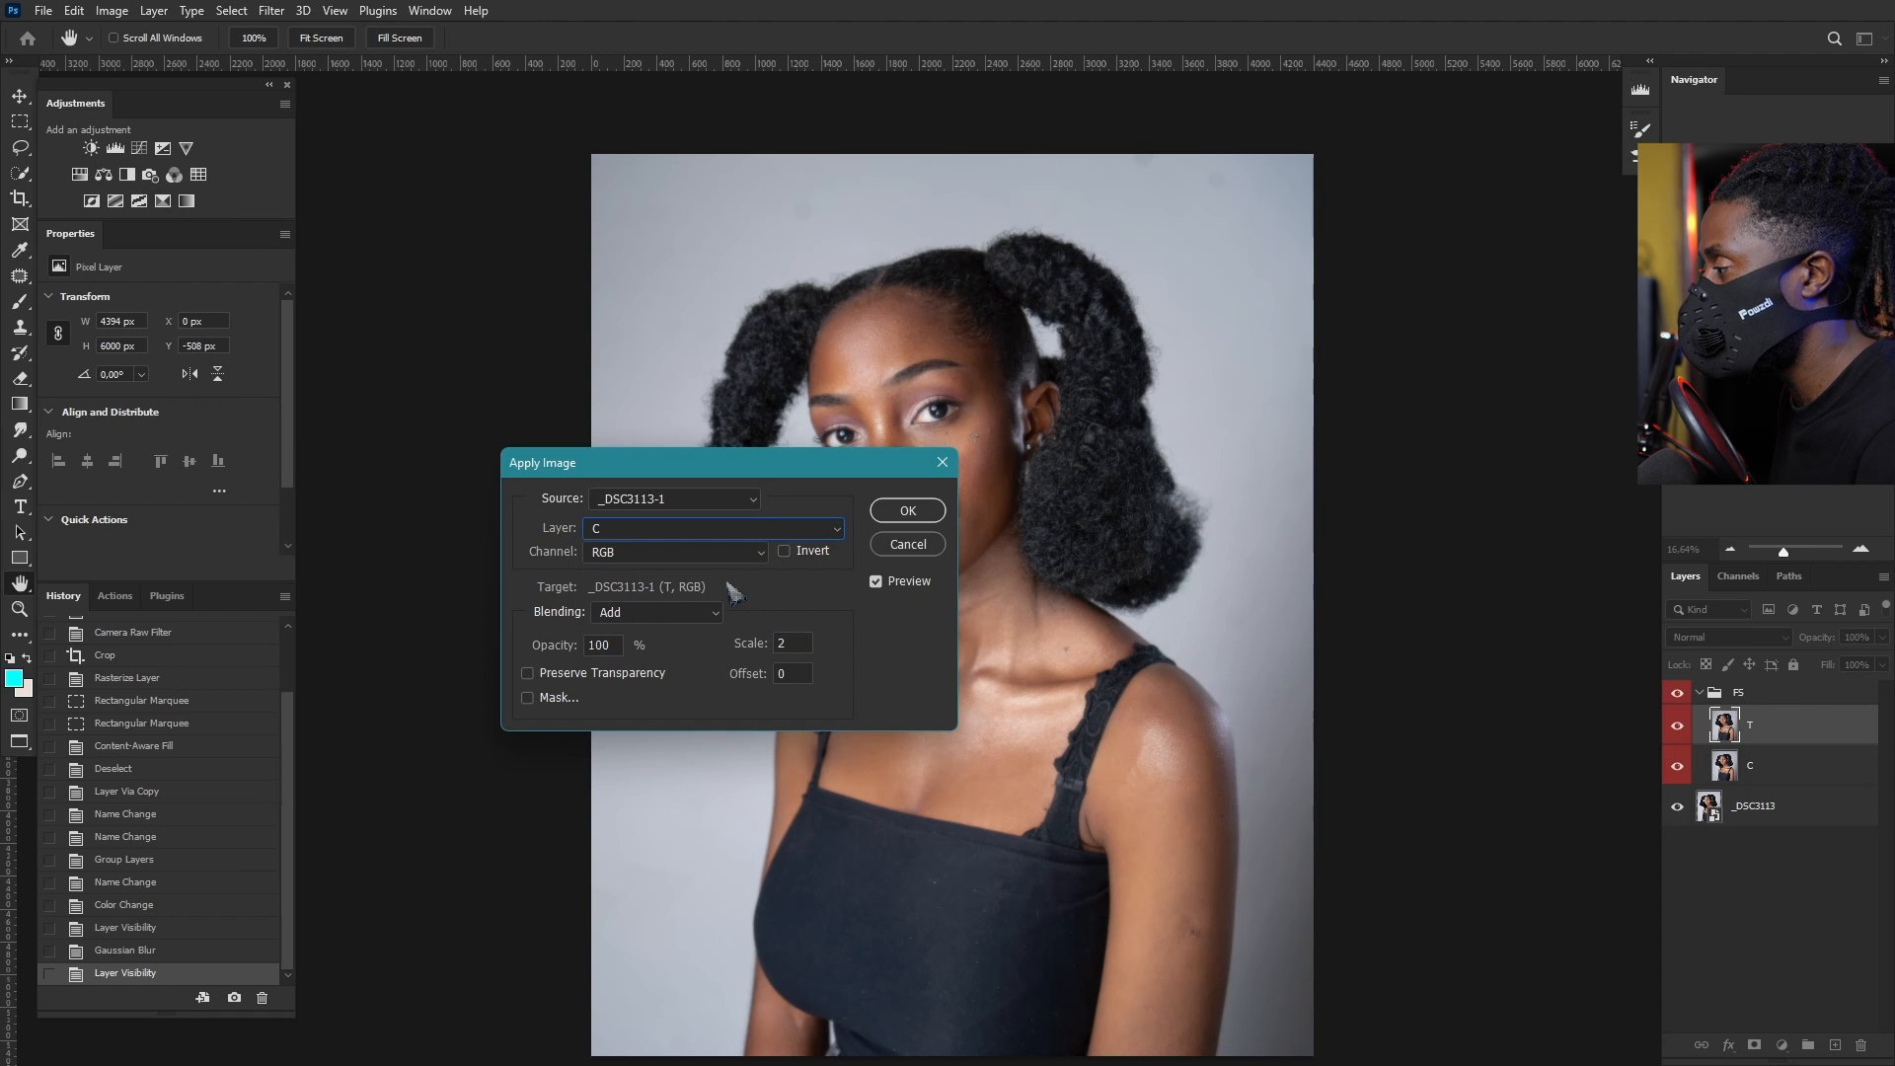
left_click(834, 530)
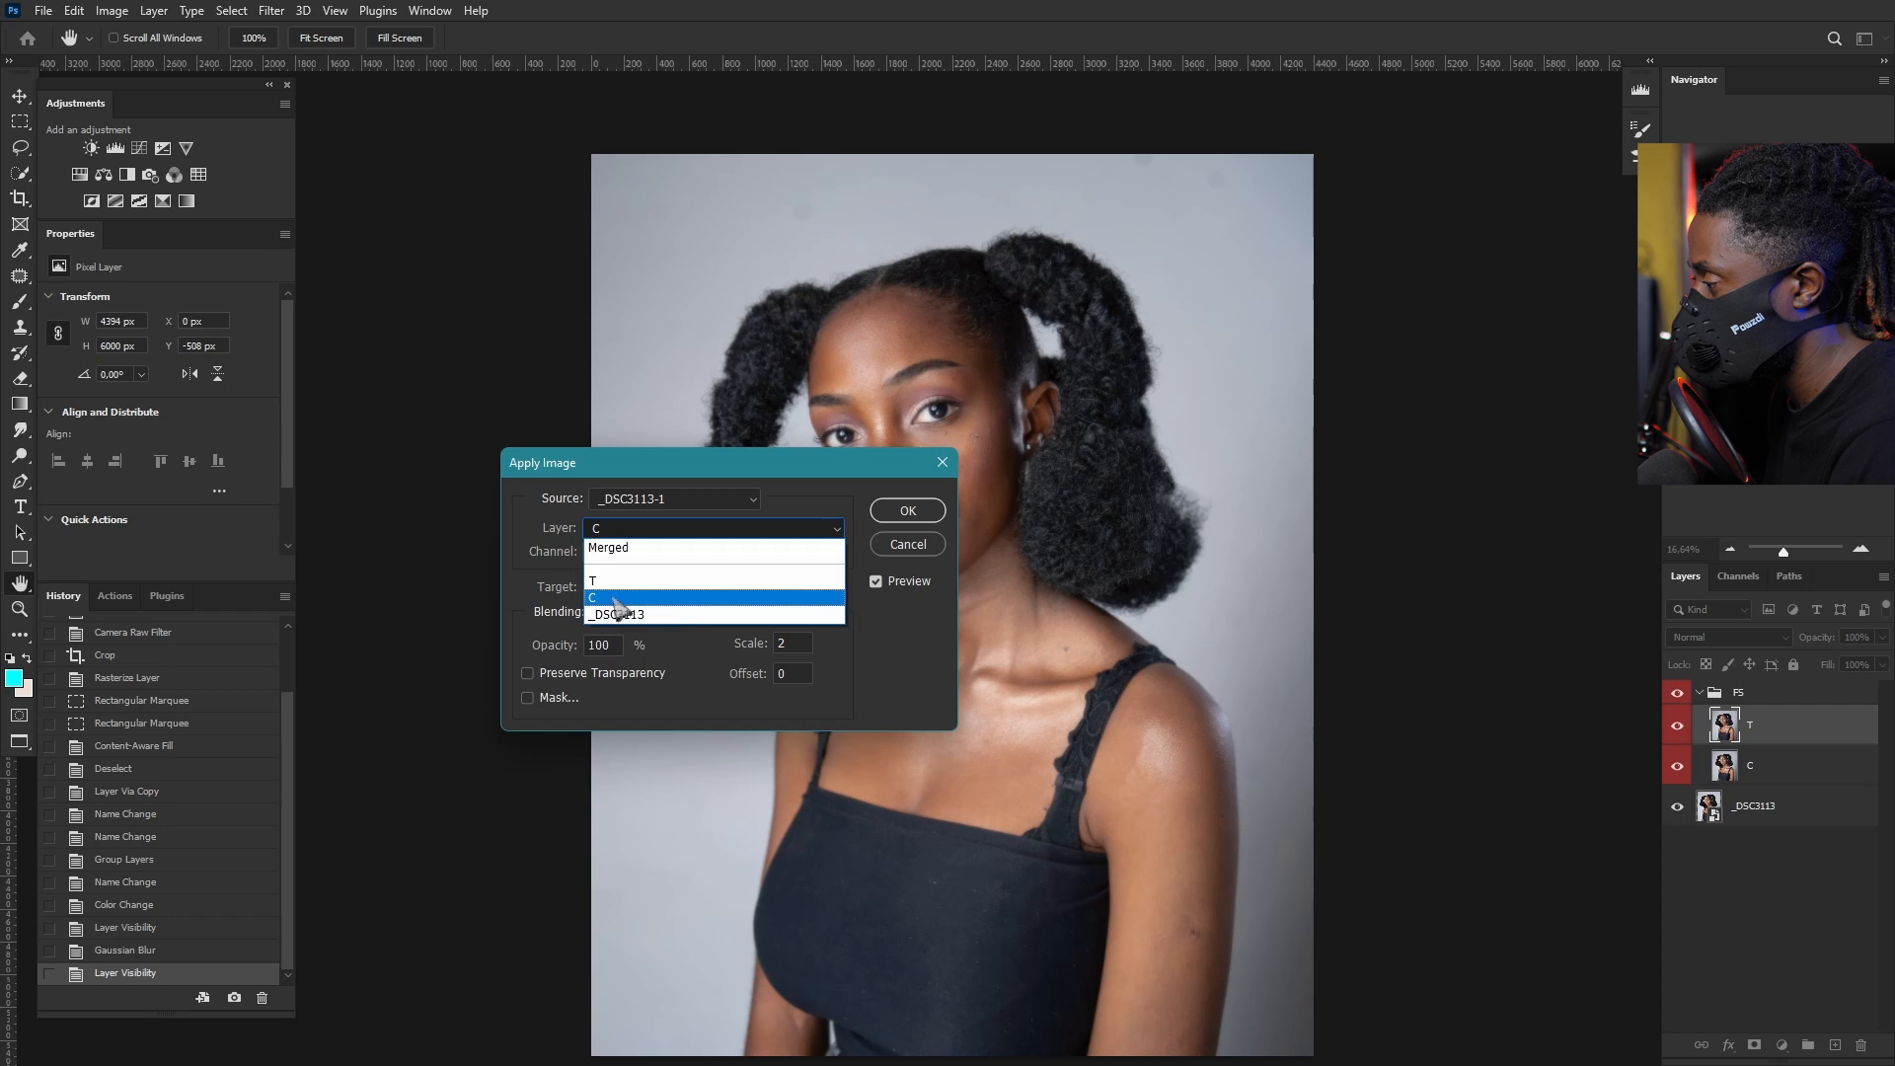
left_click(614, 601)
left_click(712, 614)
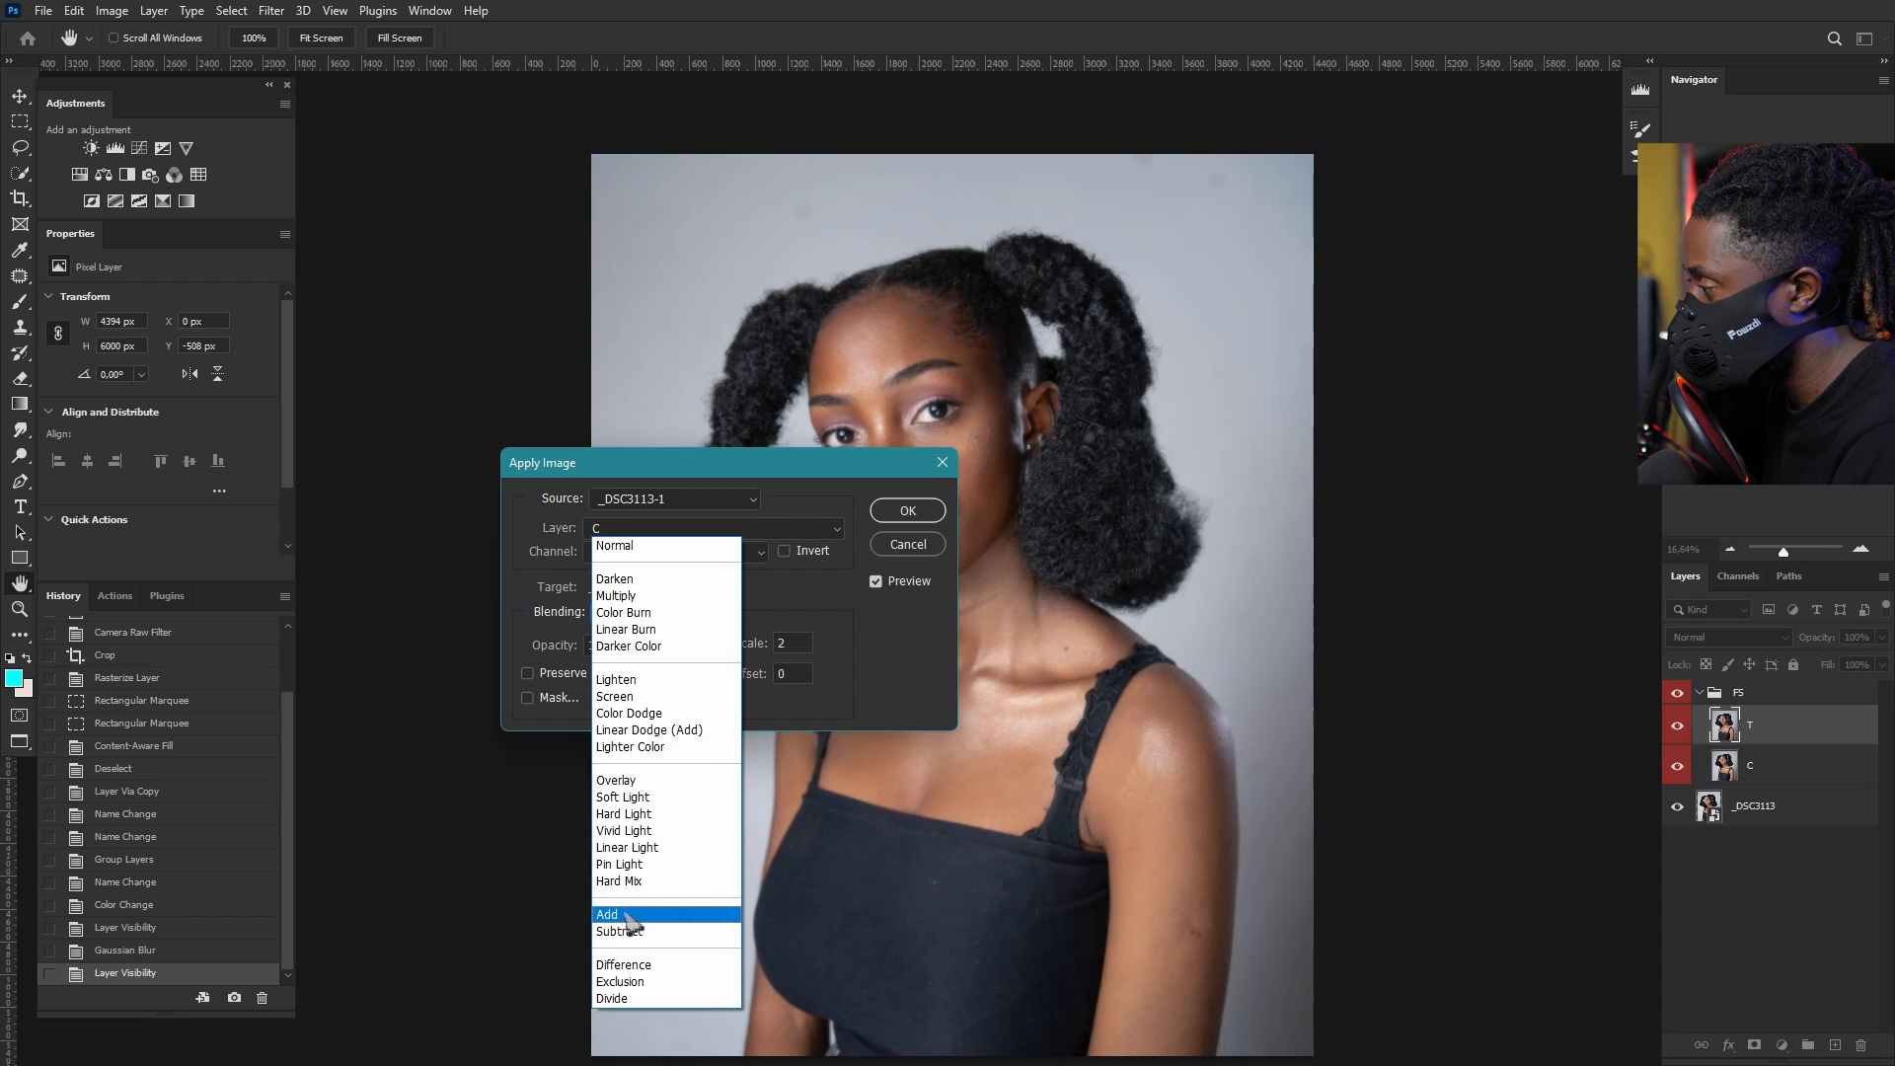
left_click(627, 917)
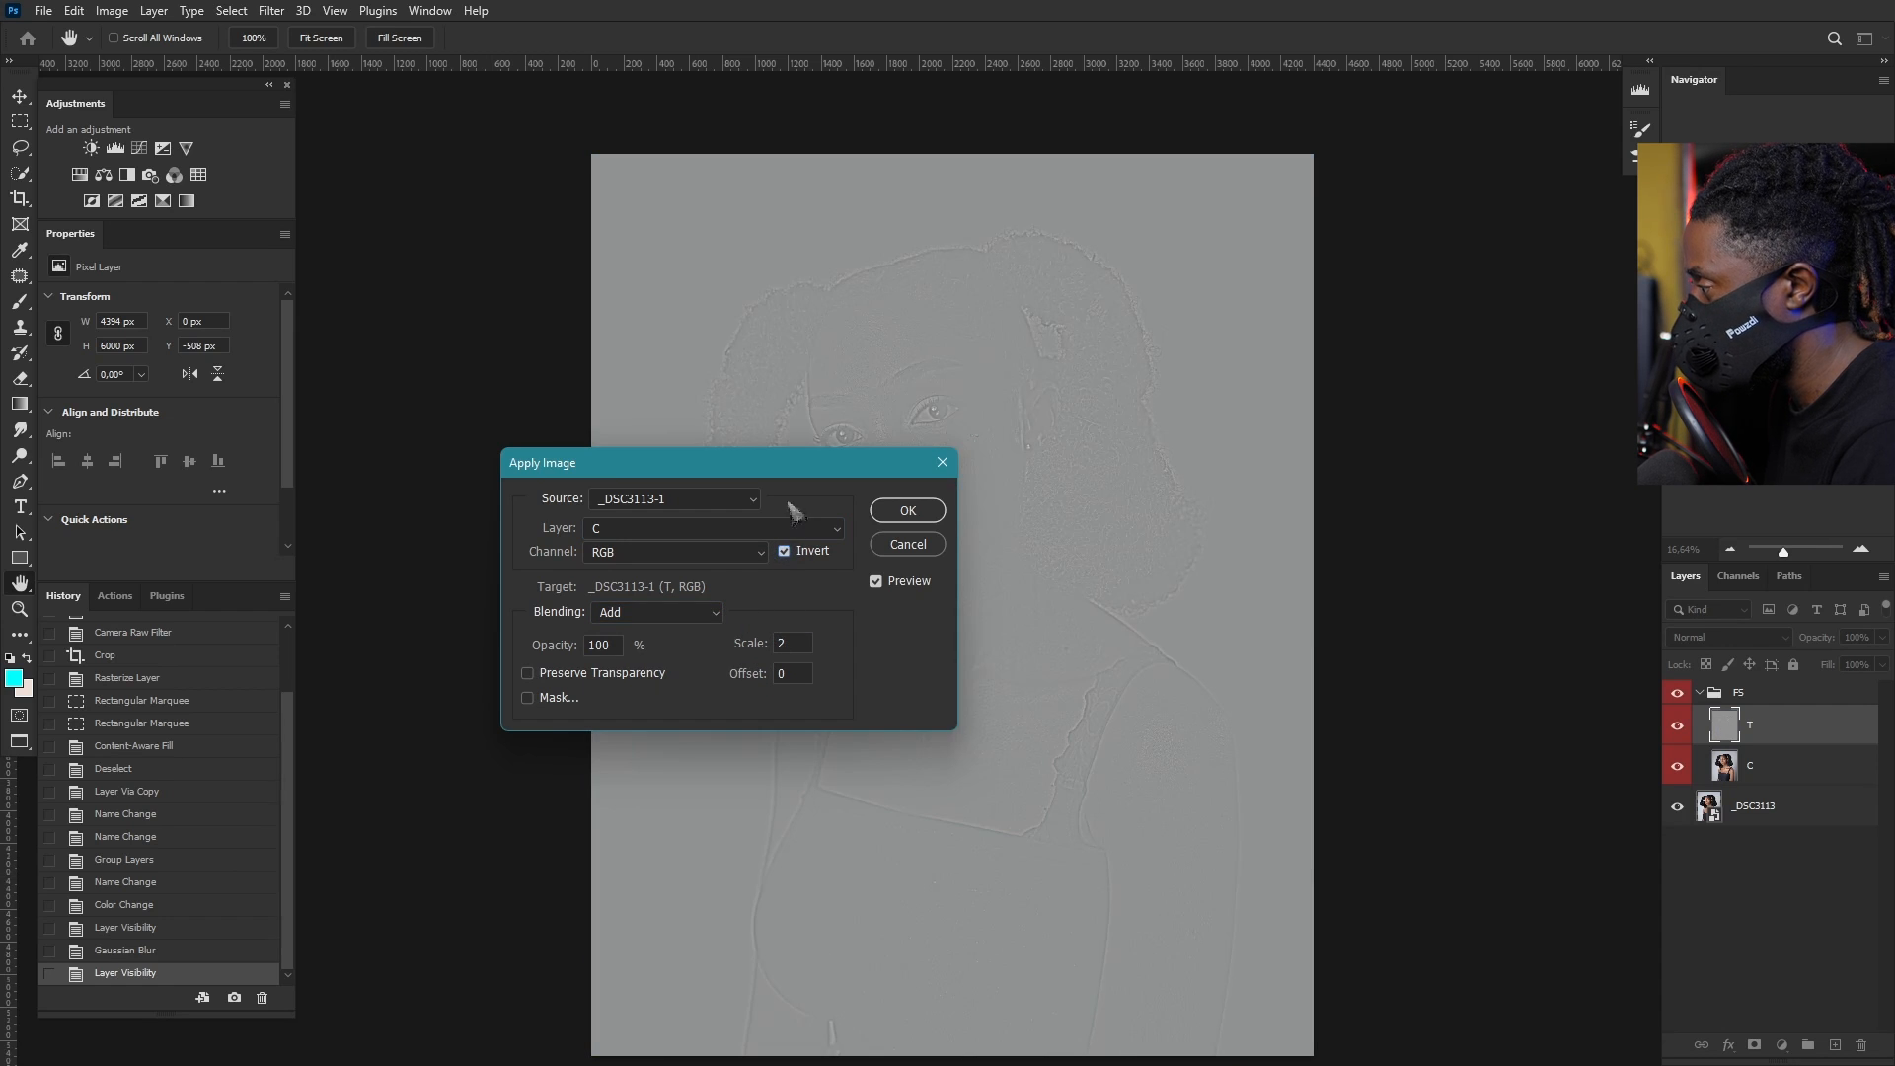
left_click_drag(796, 468, 1342, 587)
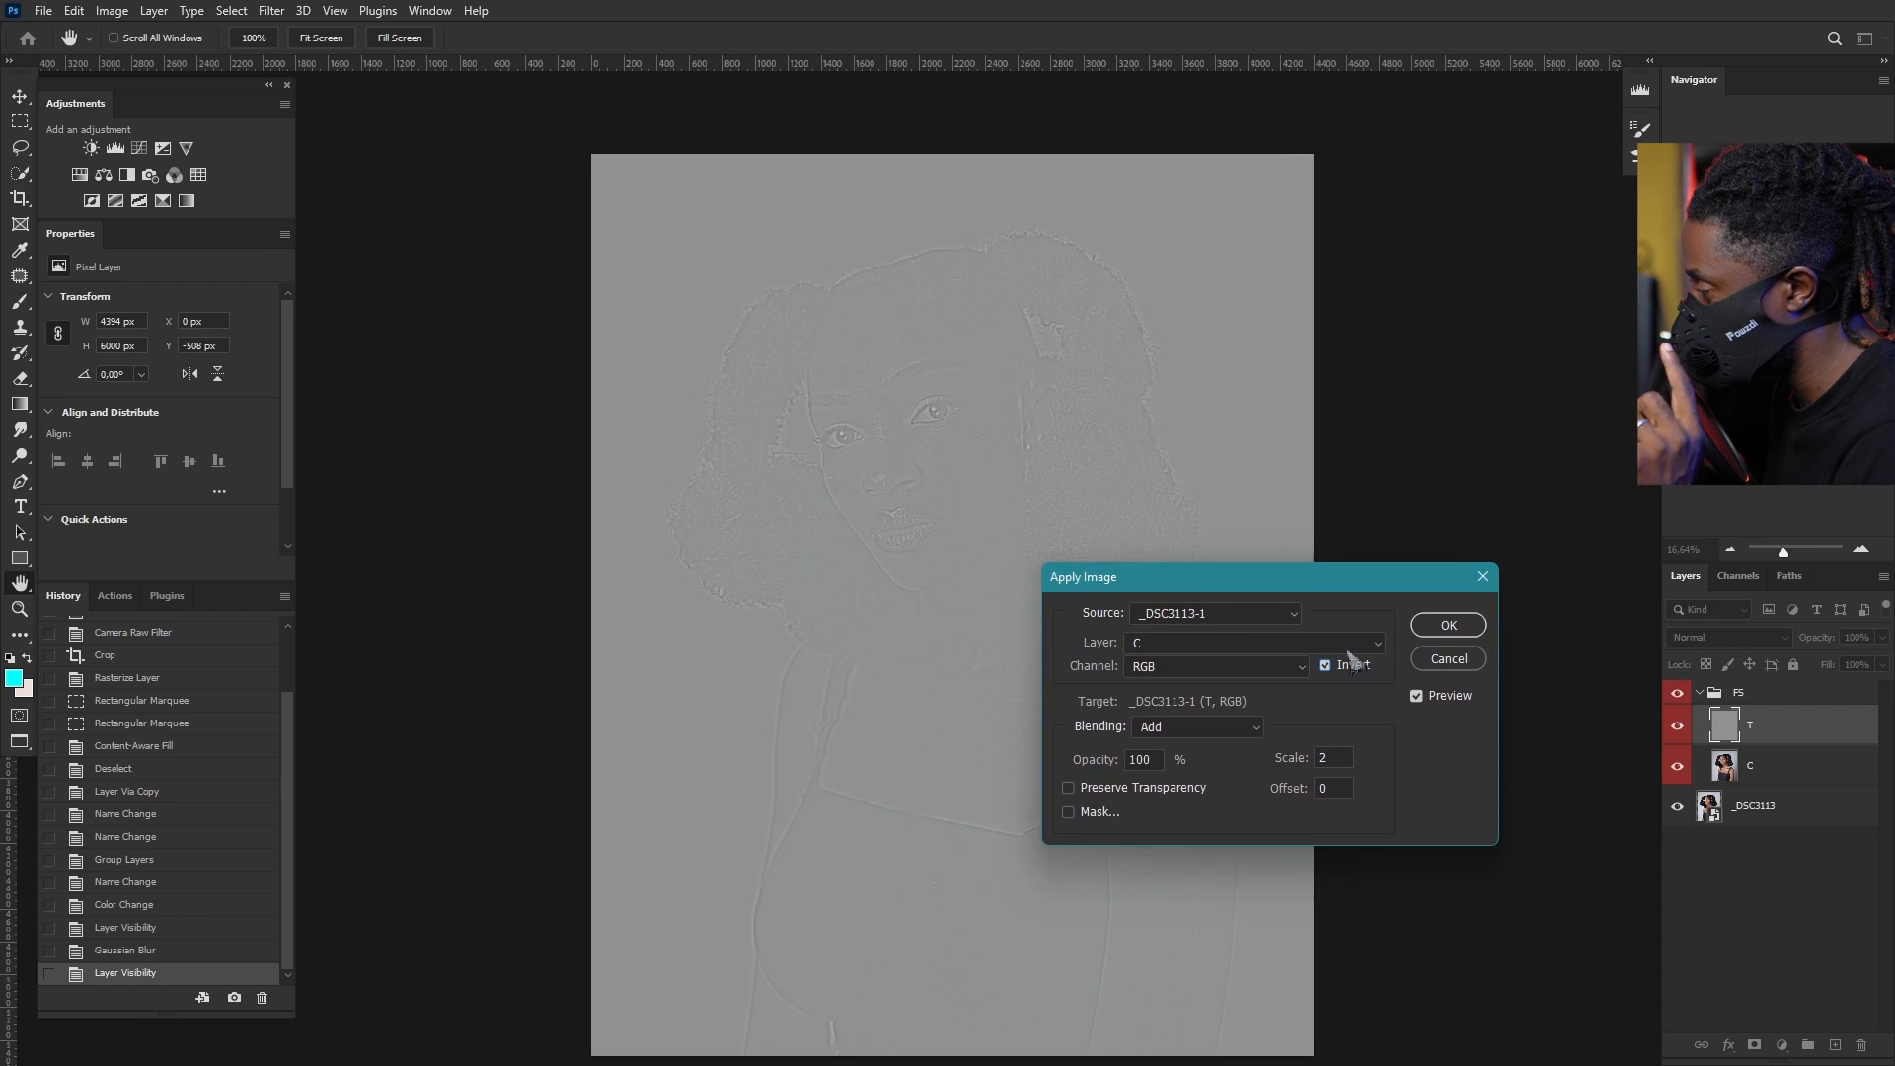
key("Escape")
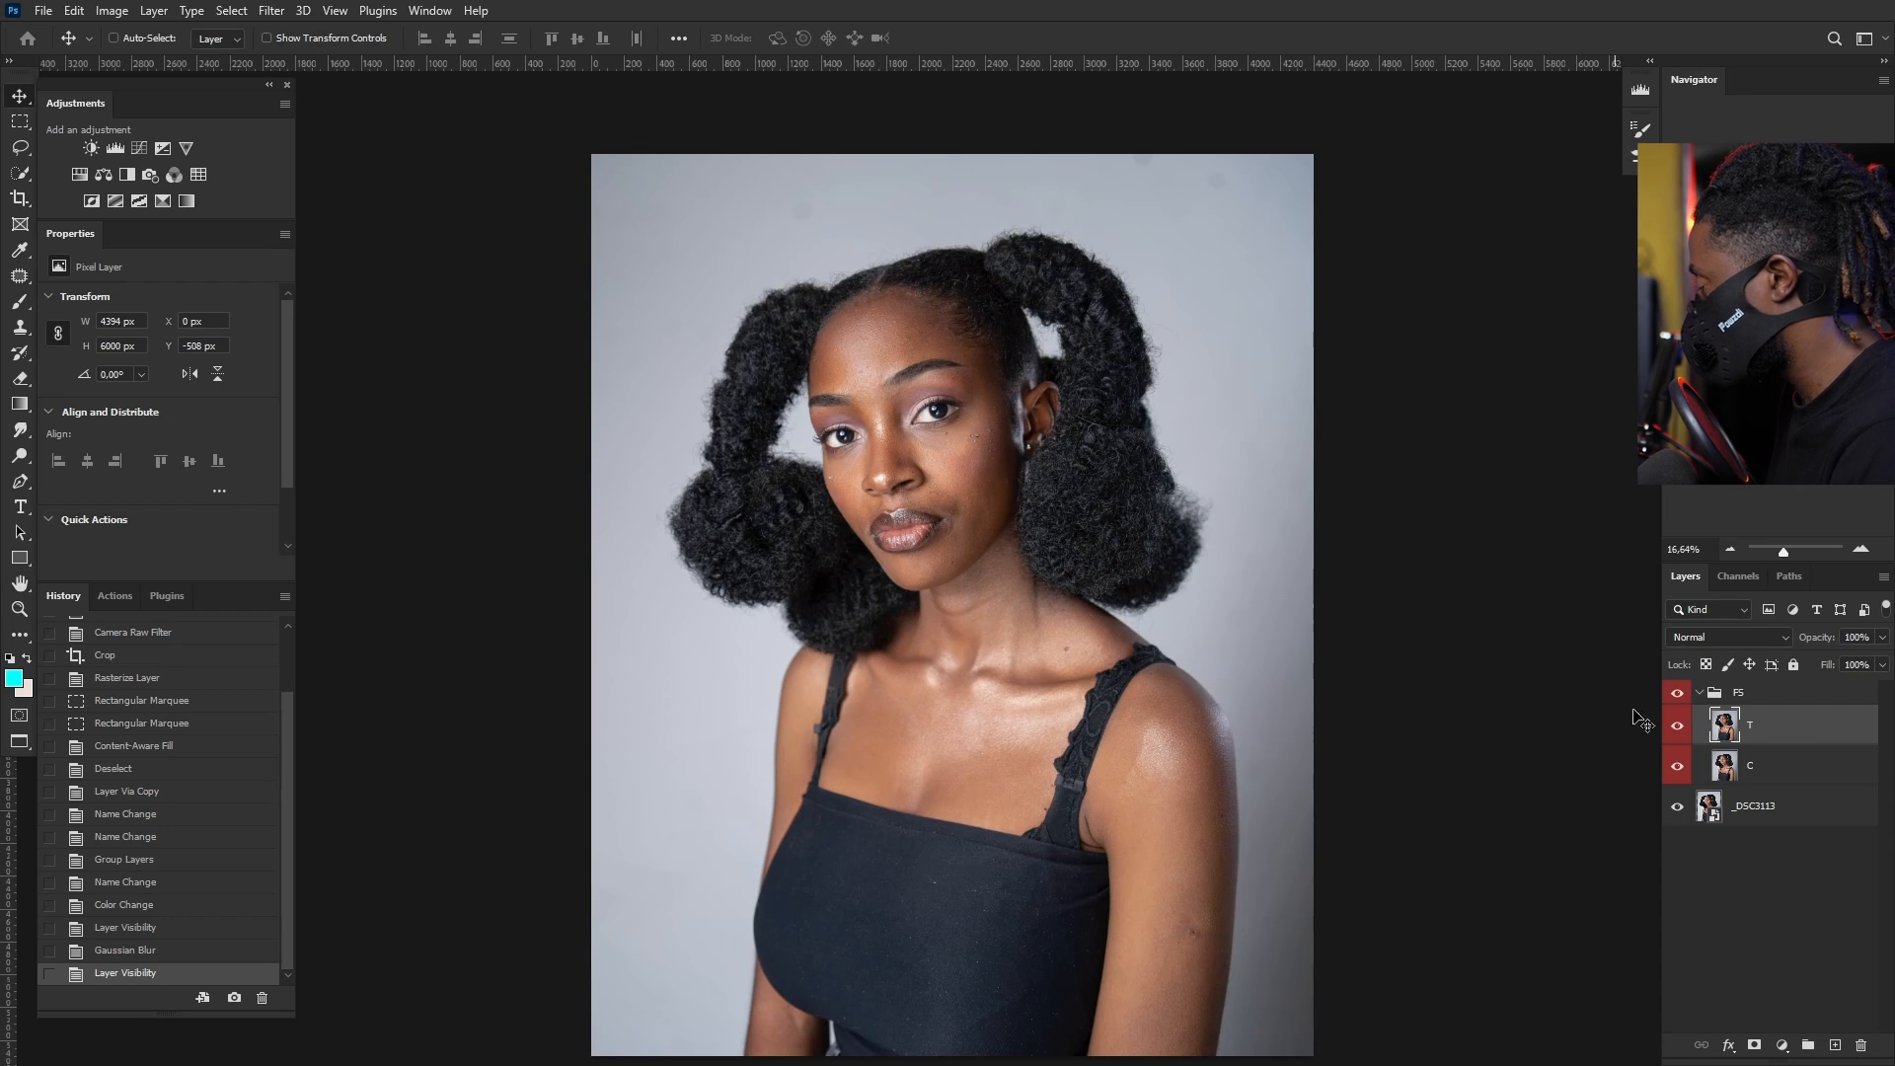
Step: Run Apply Image on layer T using inverted layer C, Add blending, scale 2 and offset 0, and set the layer's blend mode to Linear Light
left_click(112, 11)
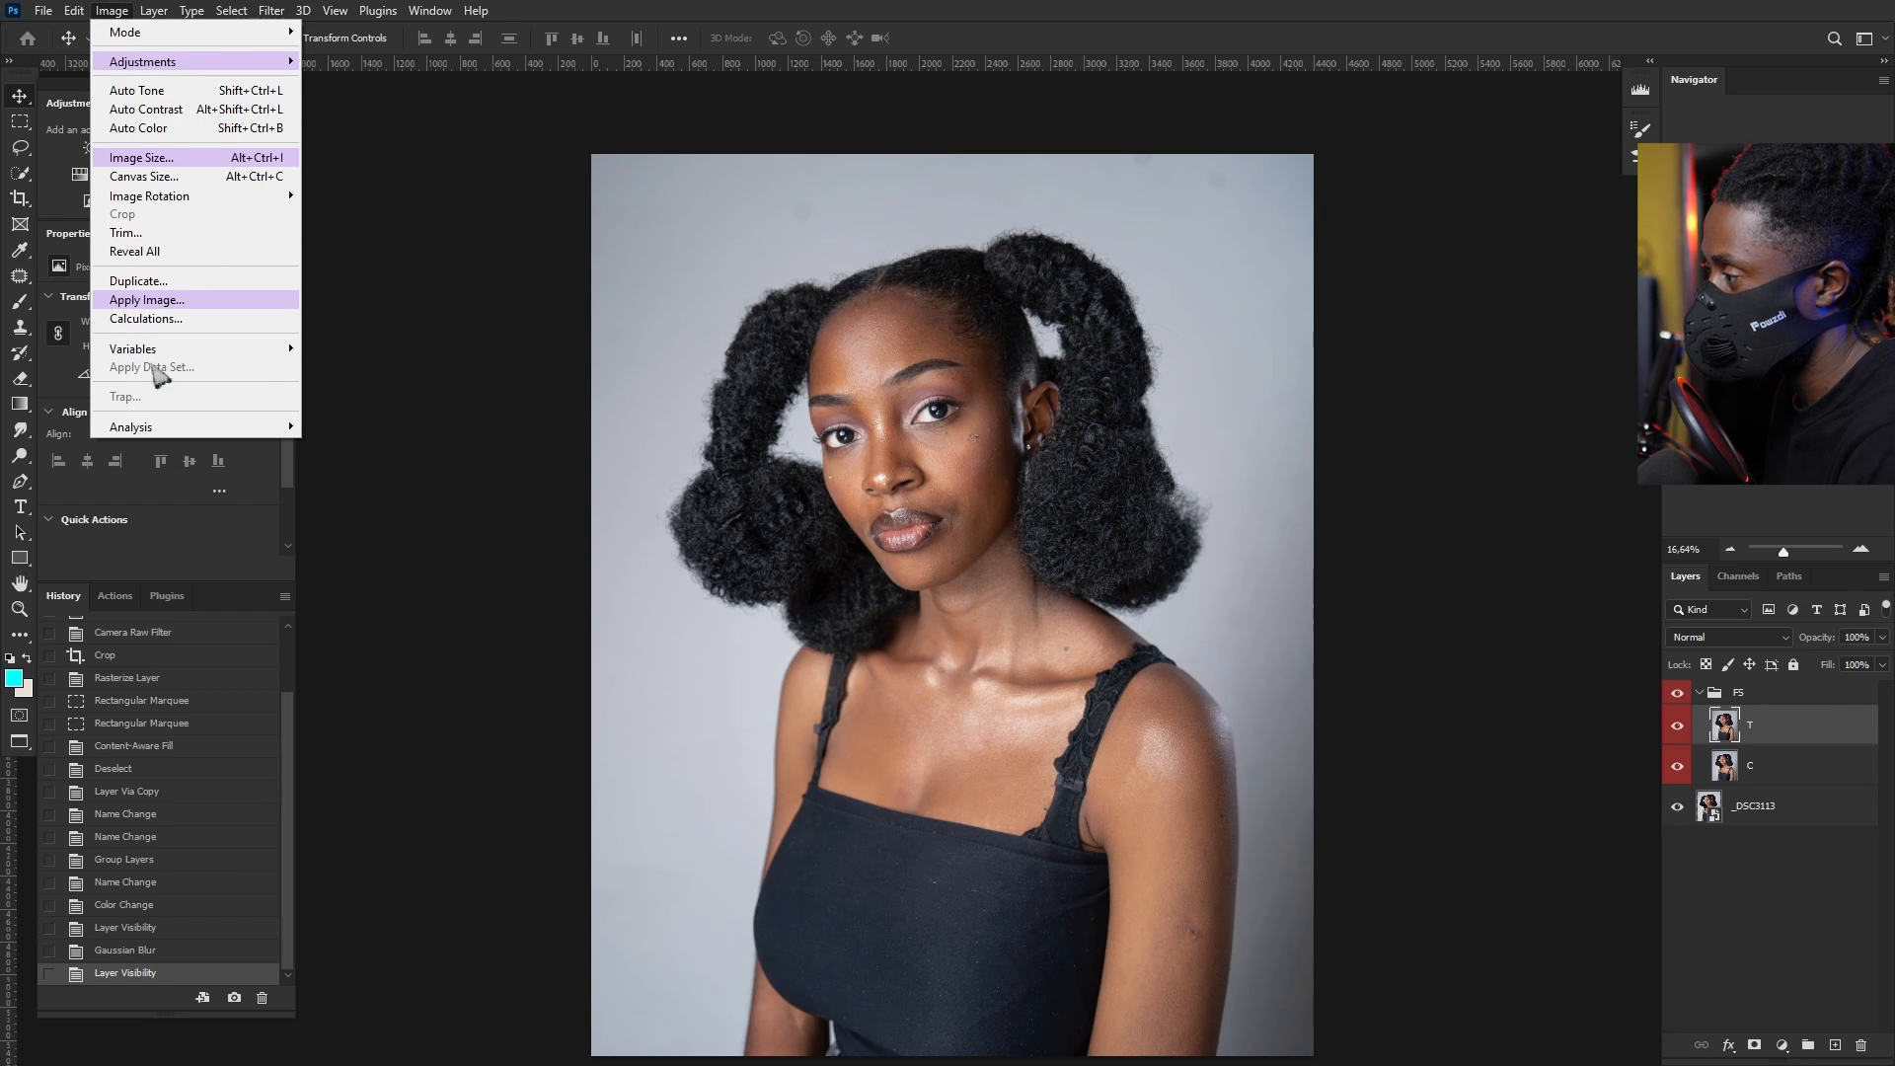
left_click(147, 299)
left_click_drag(1172, 579, 825, 459)
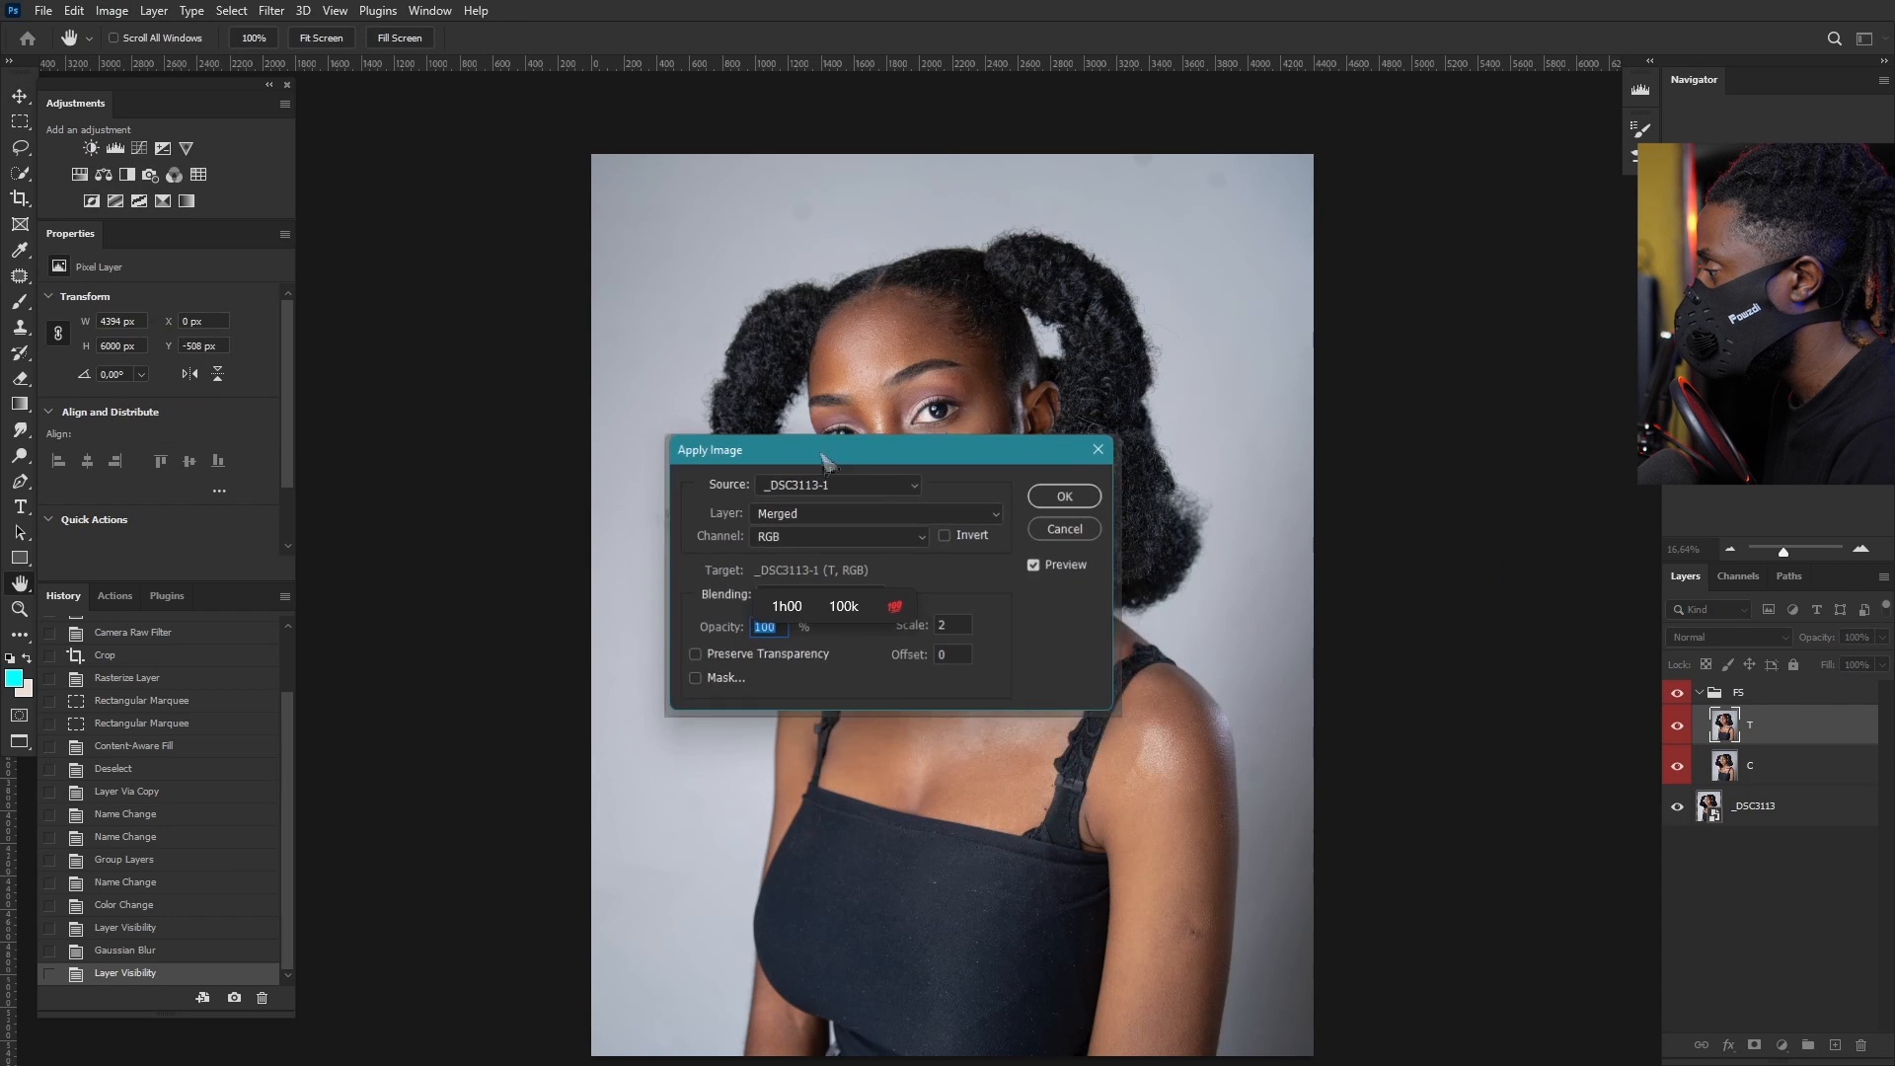
left_click(997, 514)
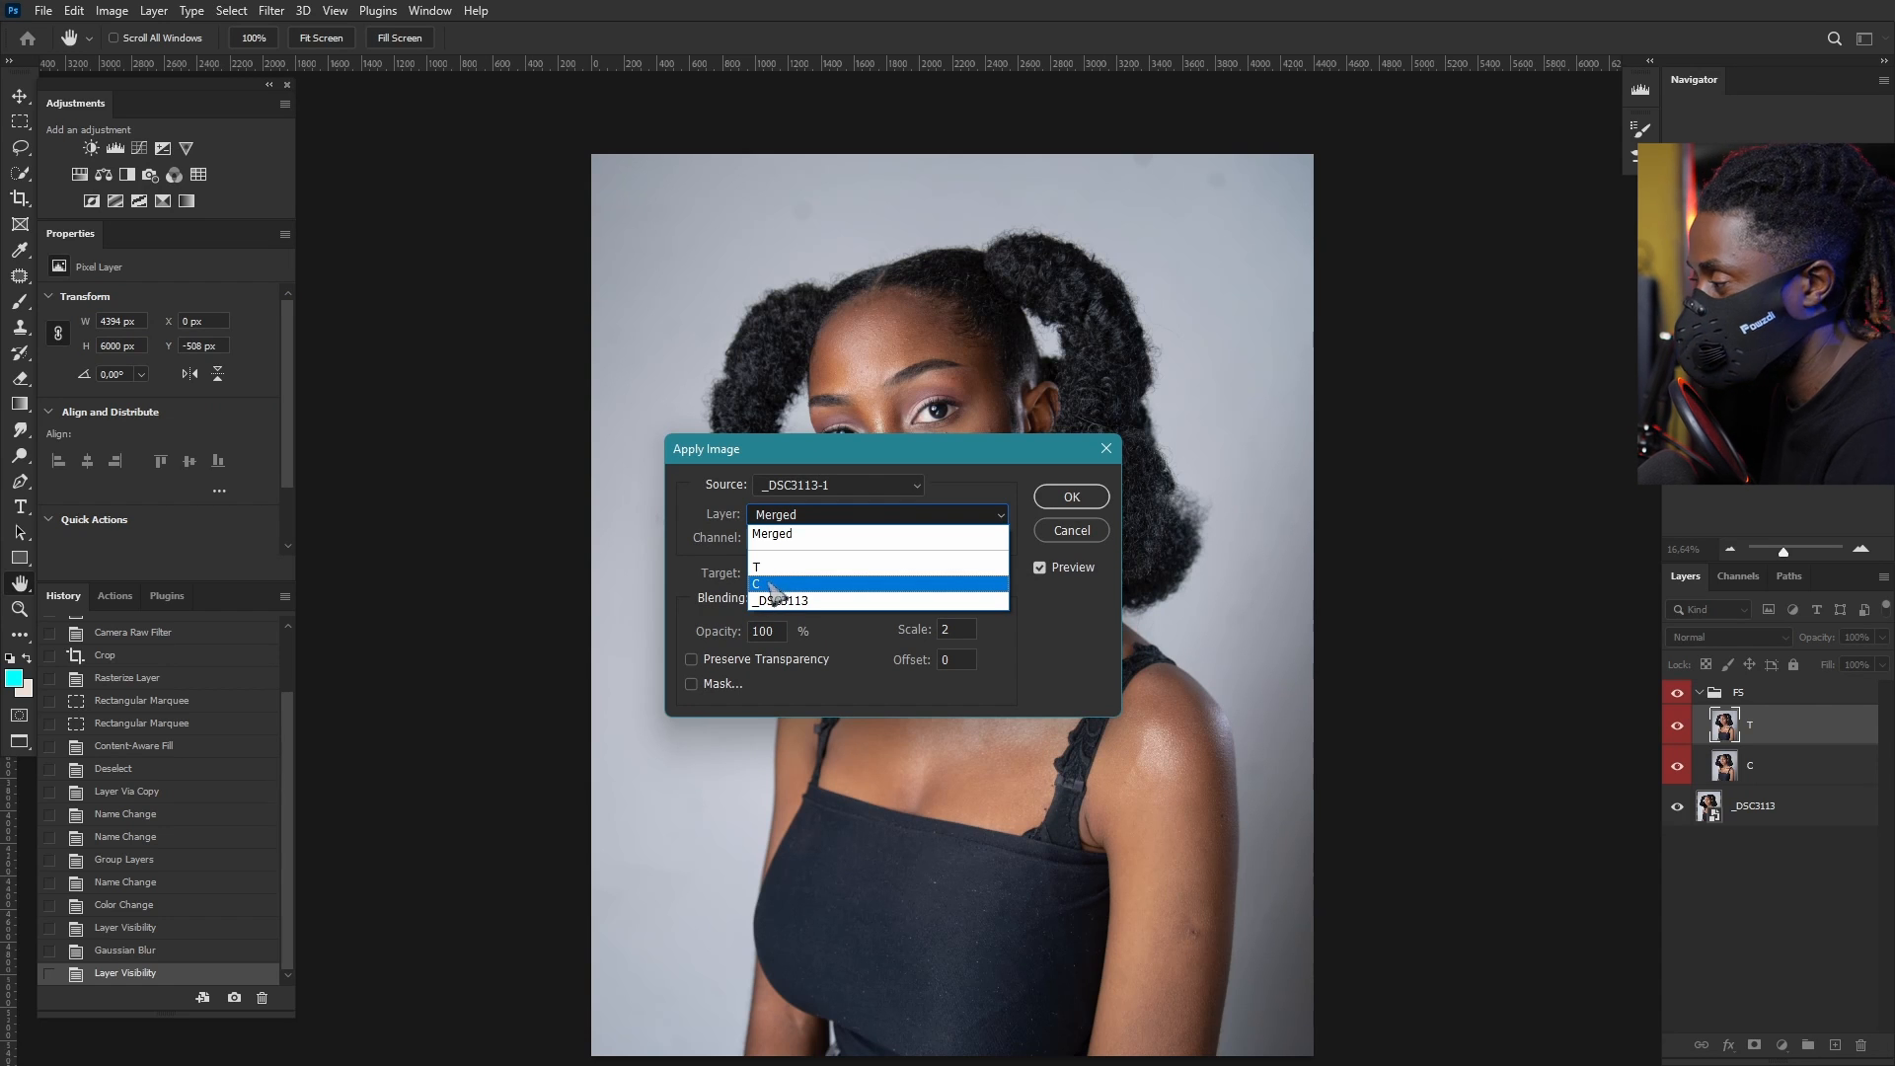
left_click(774, 585)
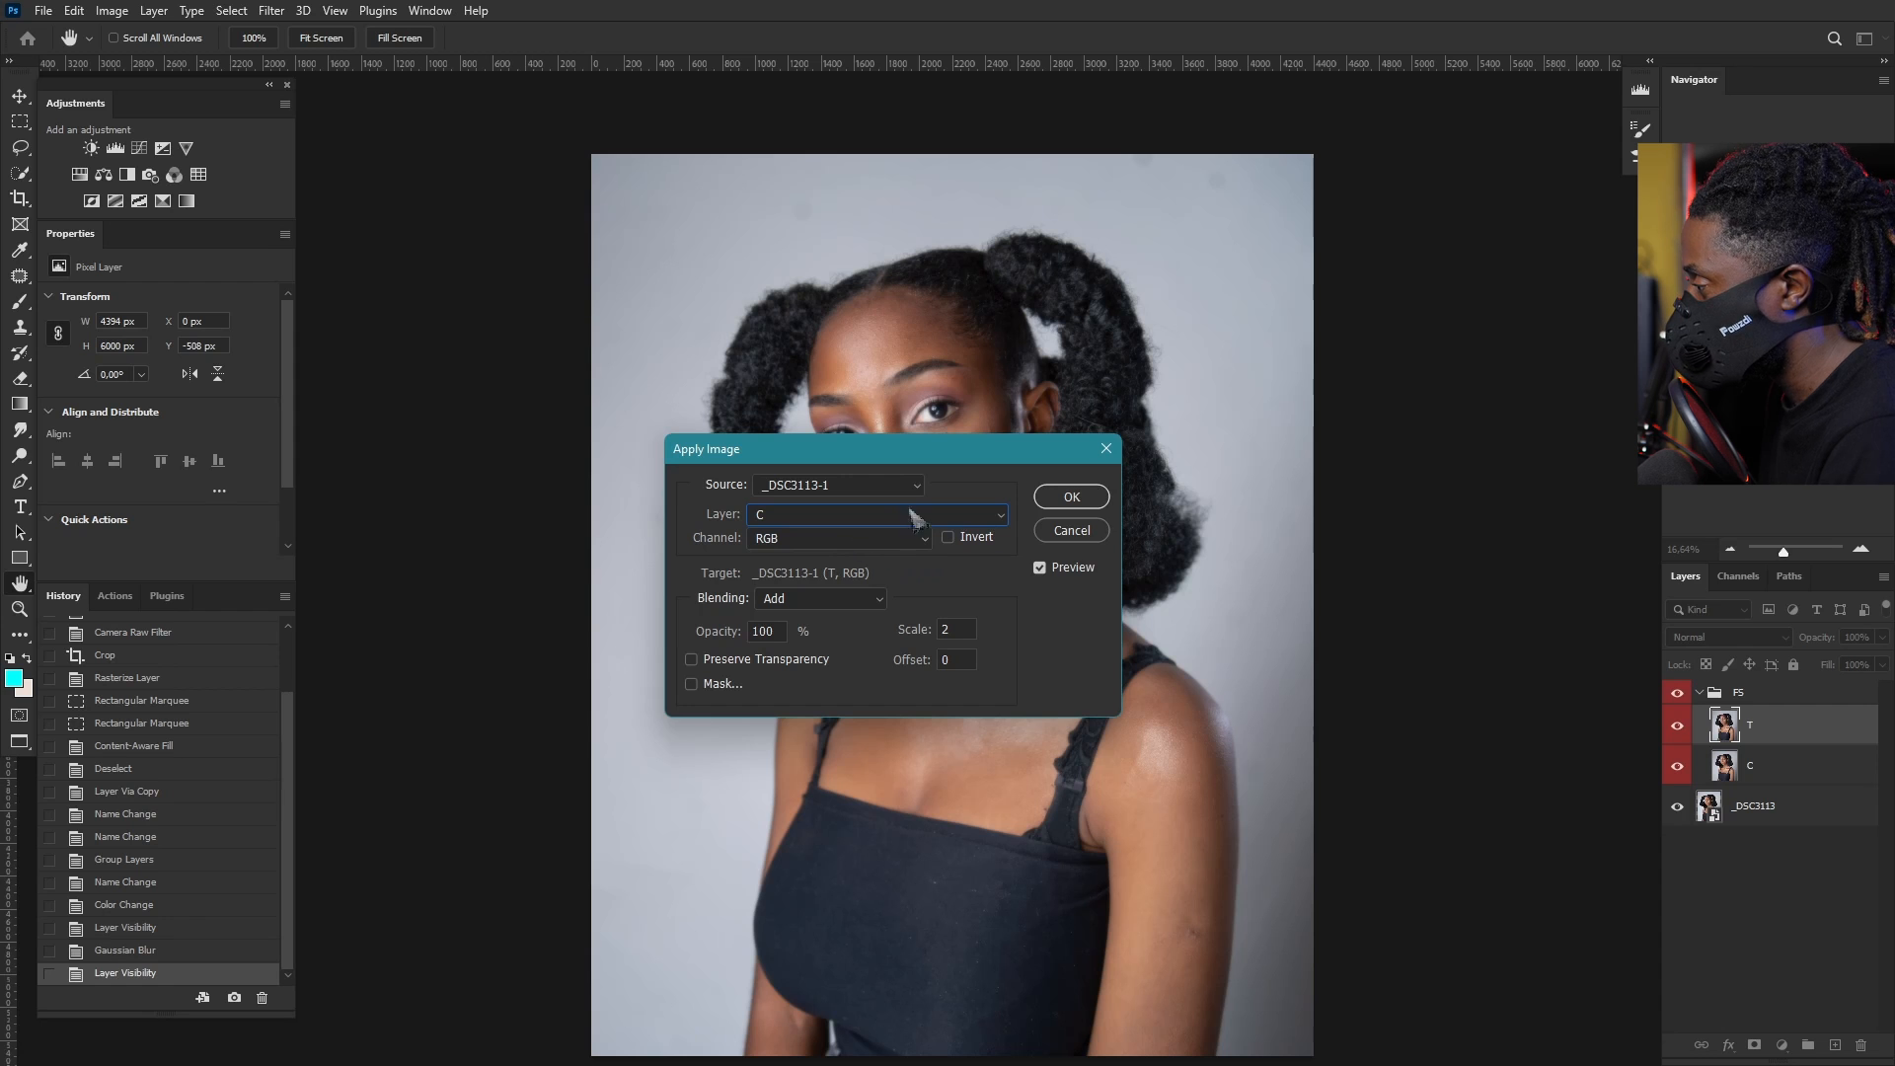
left_click(834, 600)
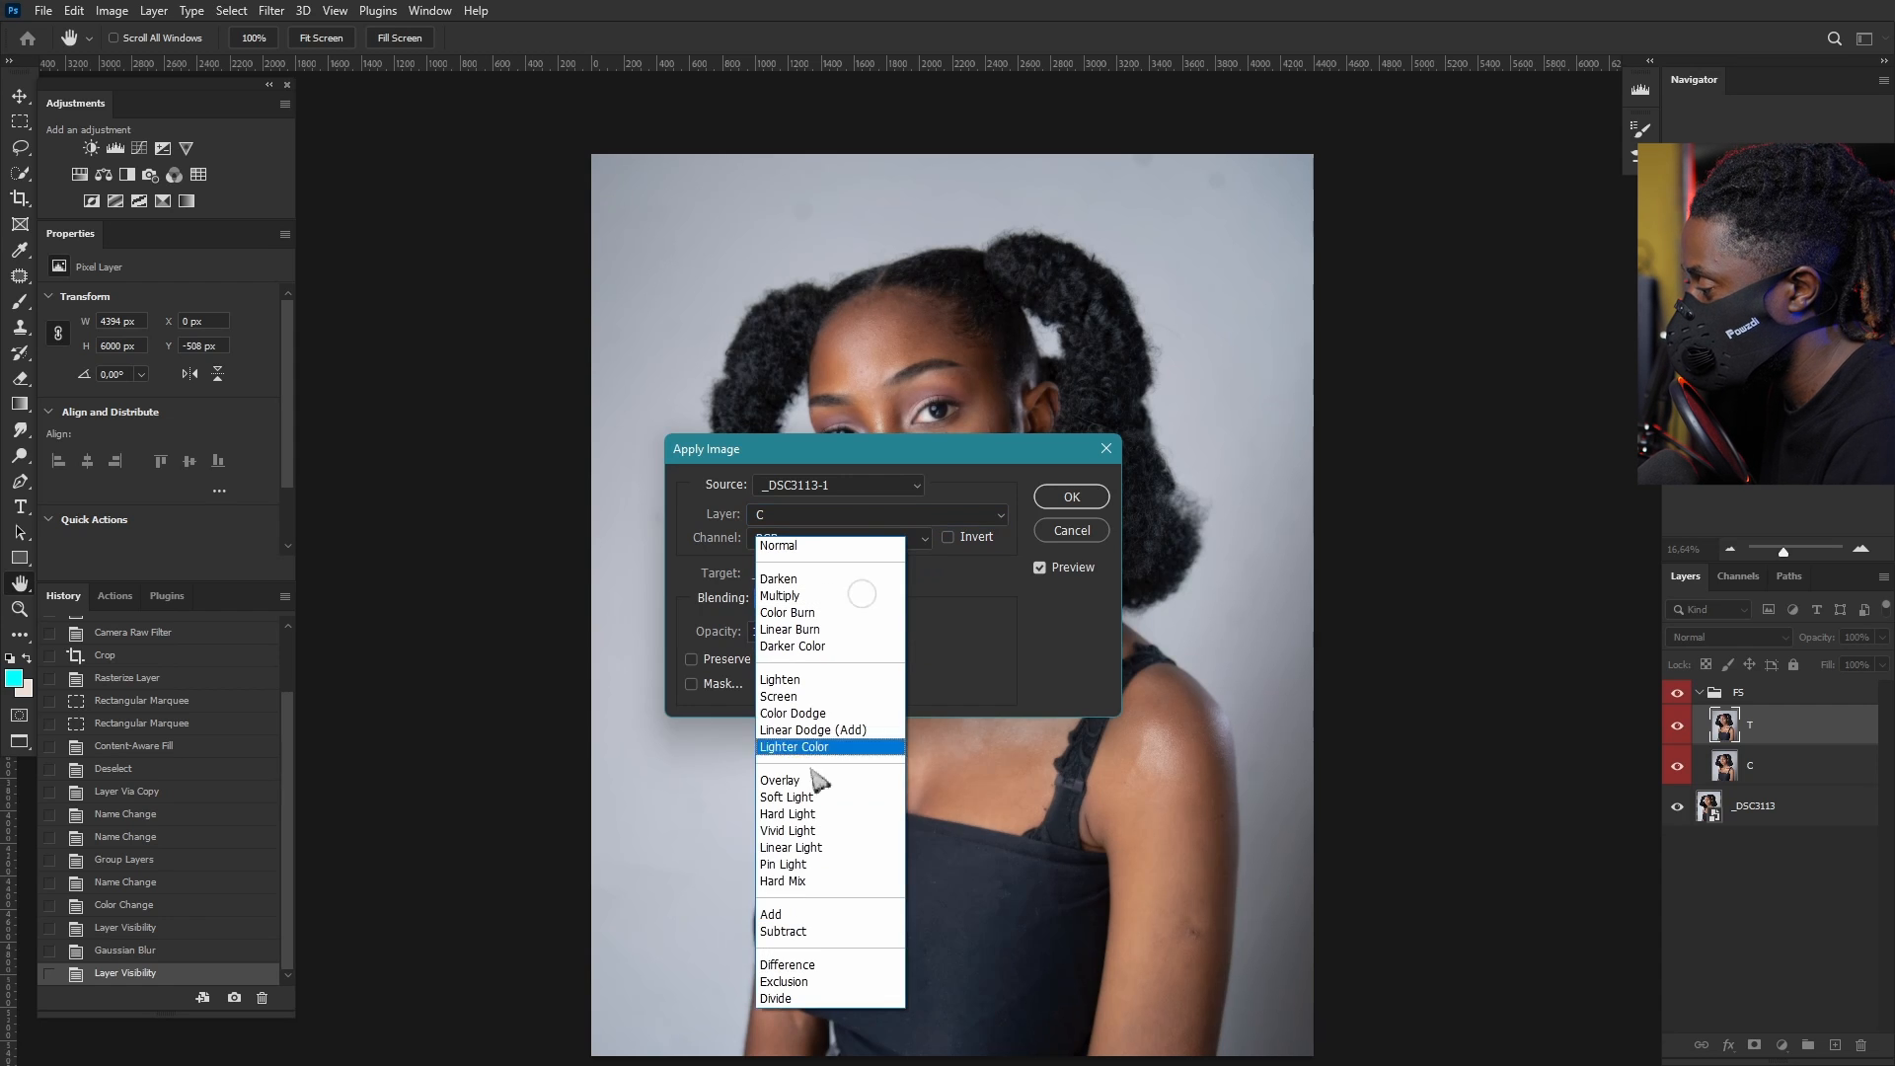
left_click(779, 907)
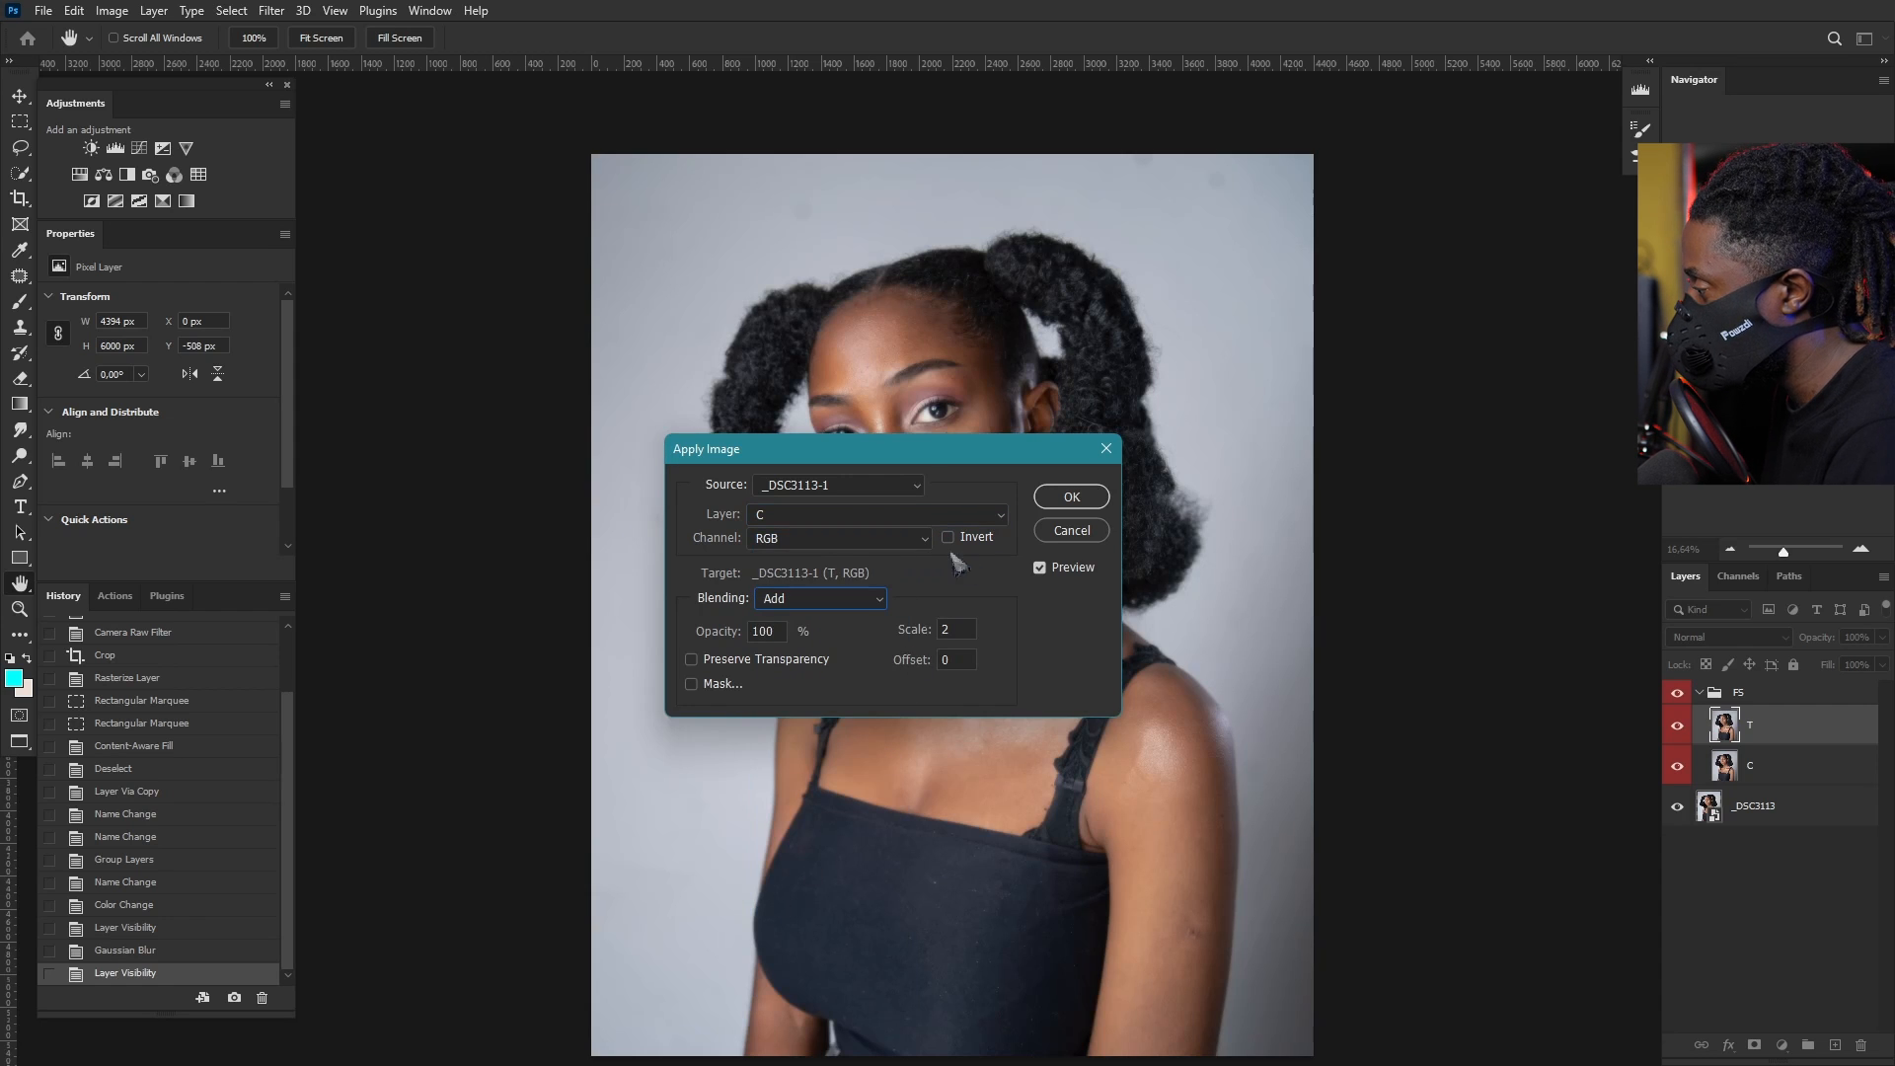
left_click(948, 538)
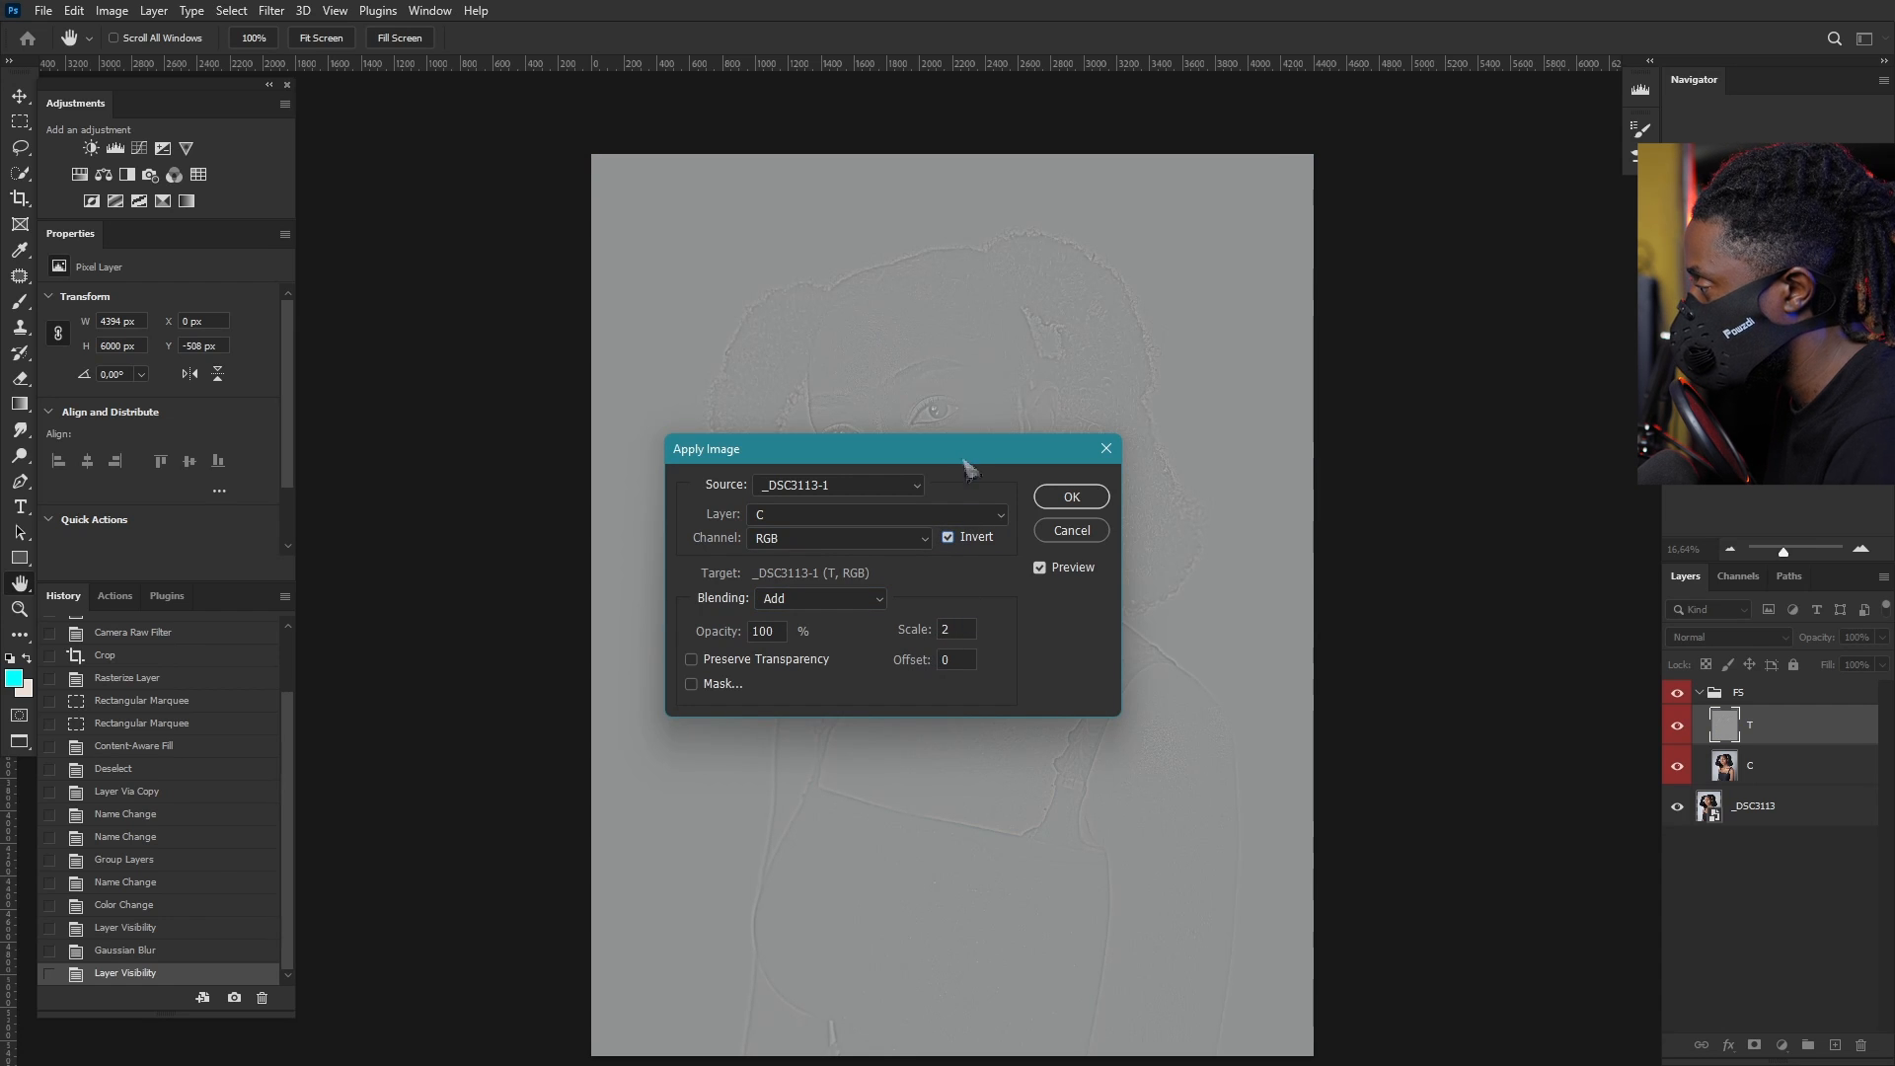
left_click_drag(964, 465, 1150, 484)
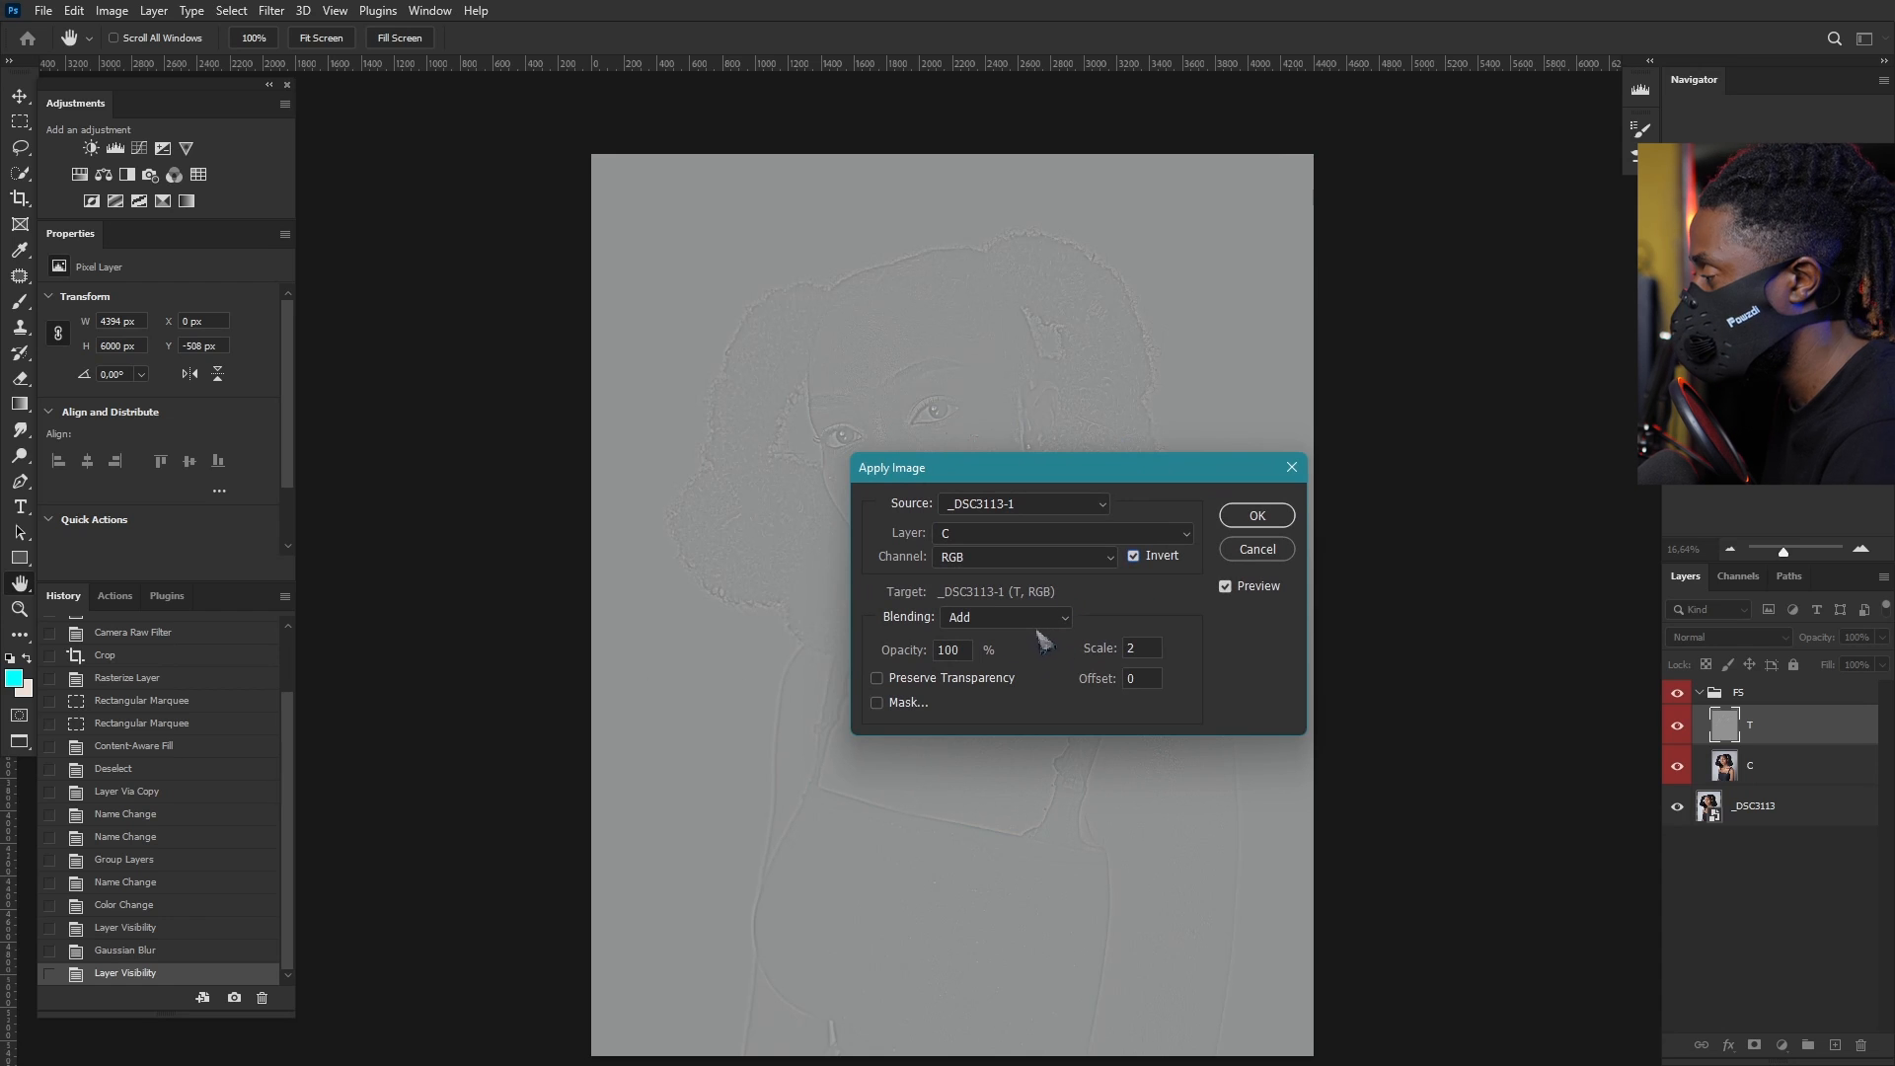
left_click(1271, 519)
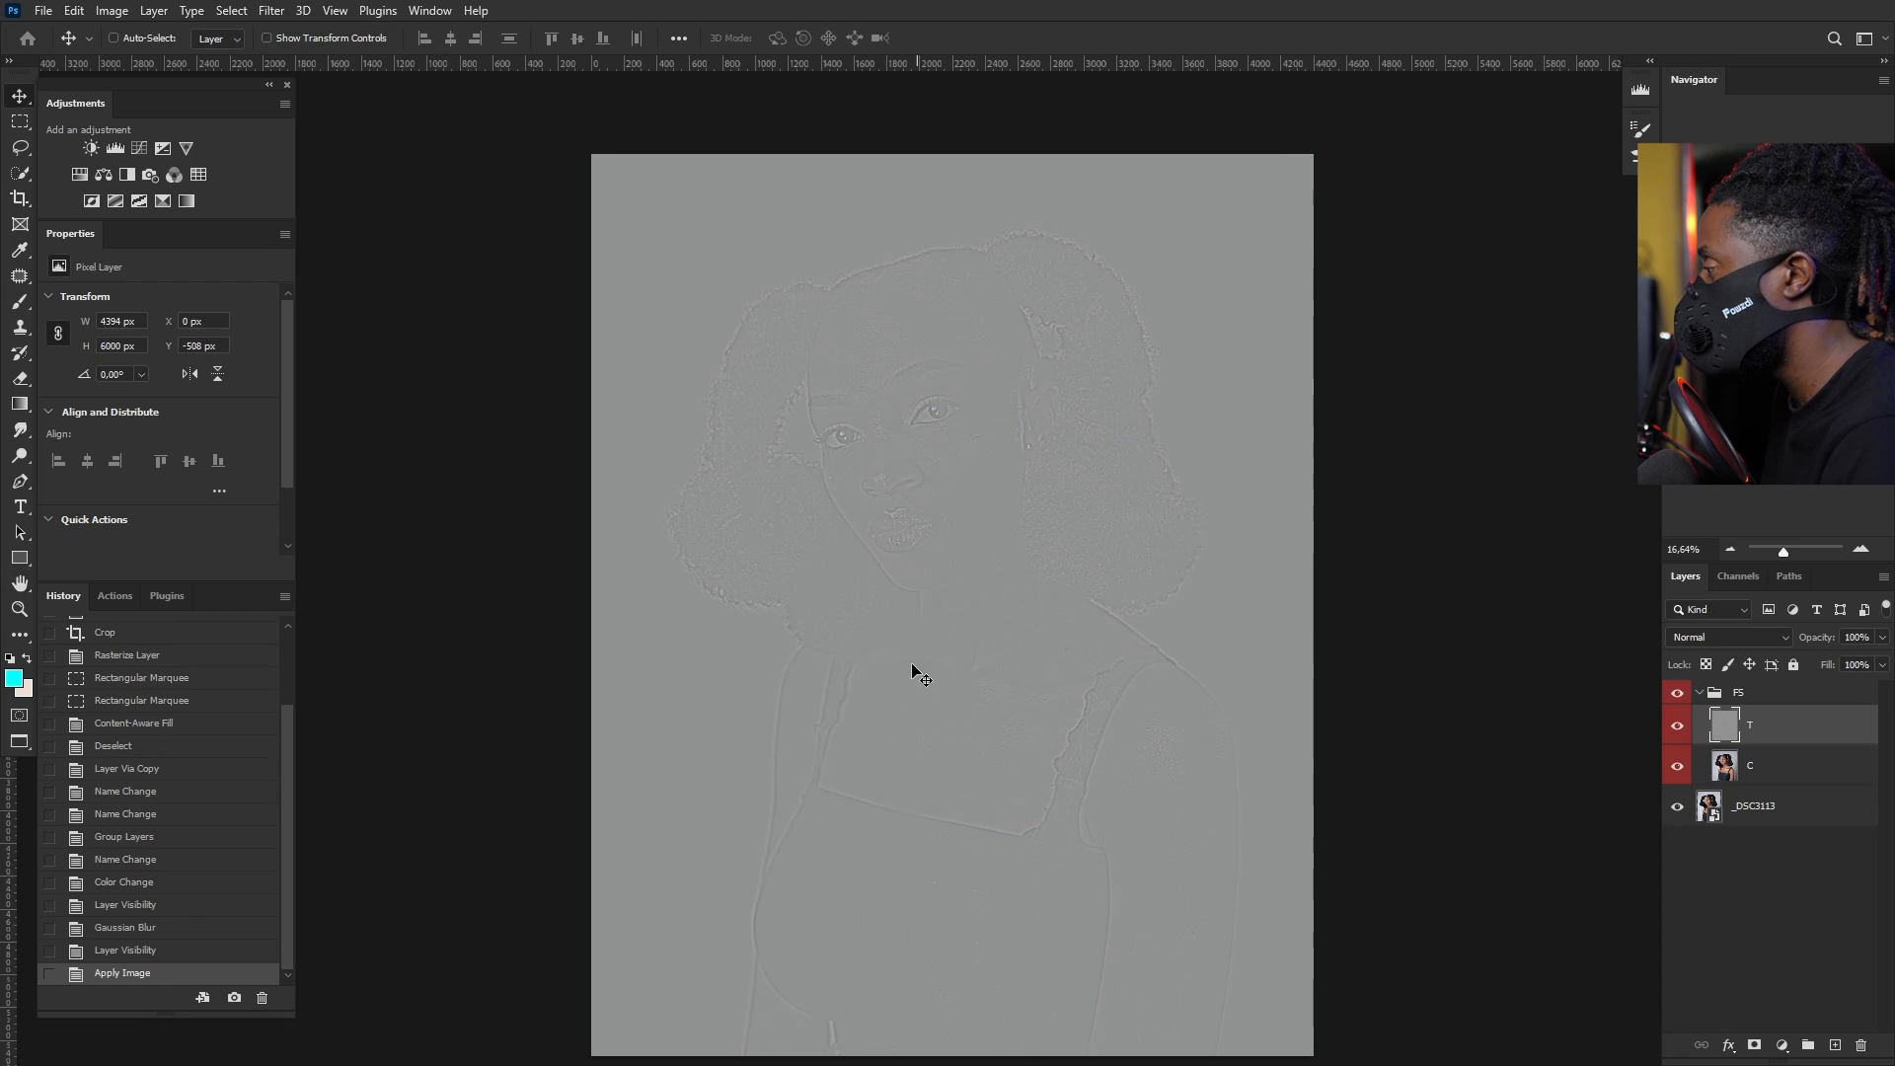
left_click(1786, 643)
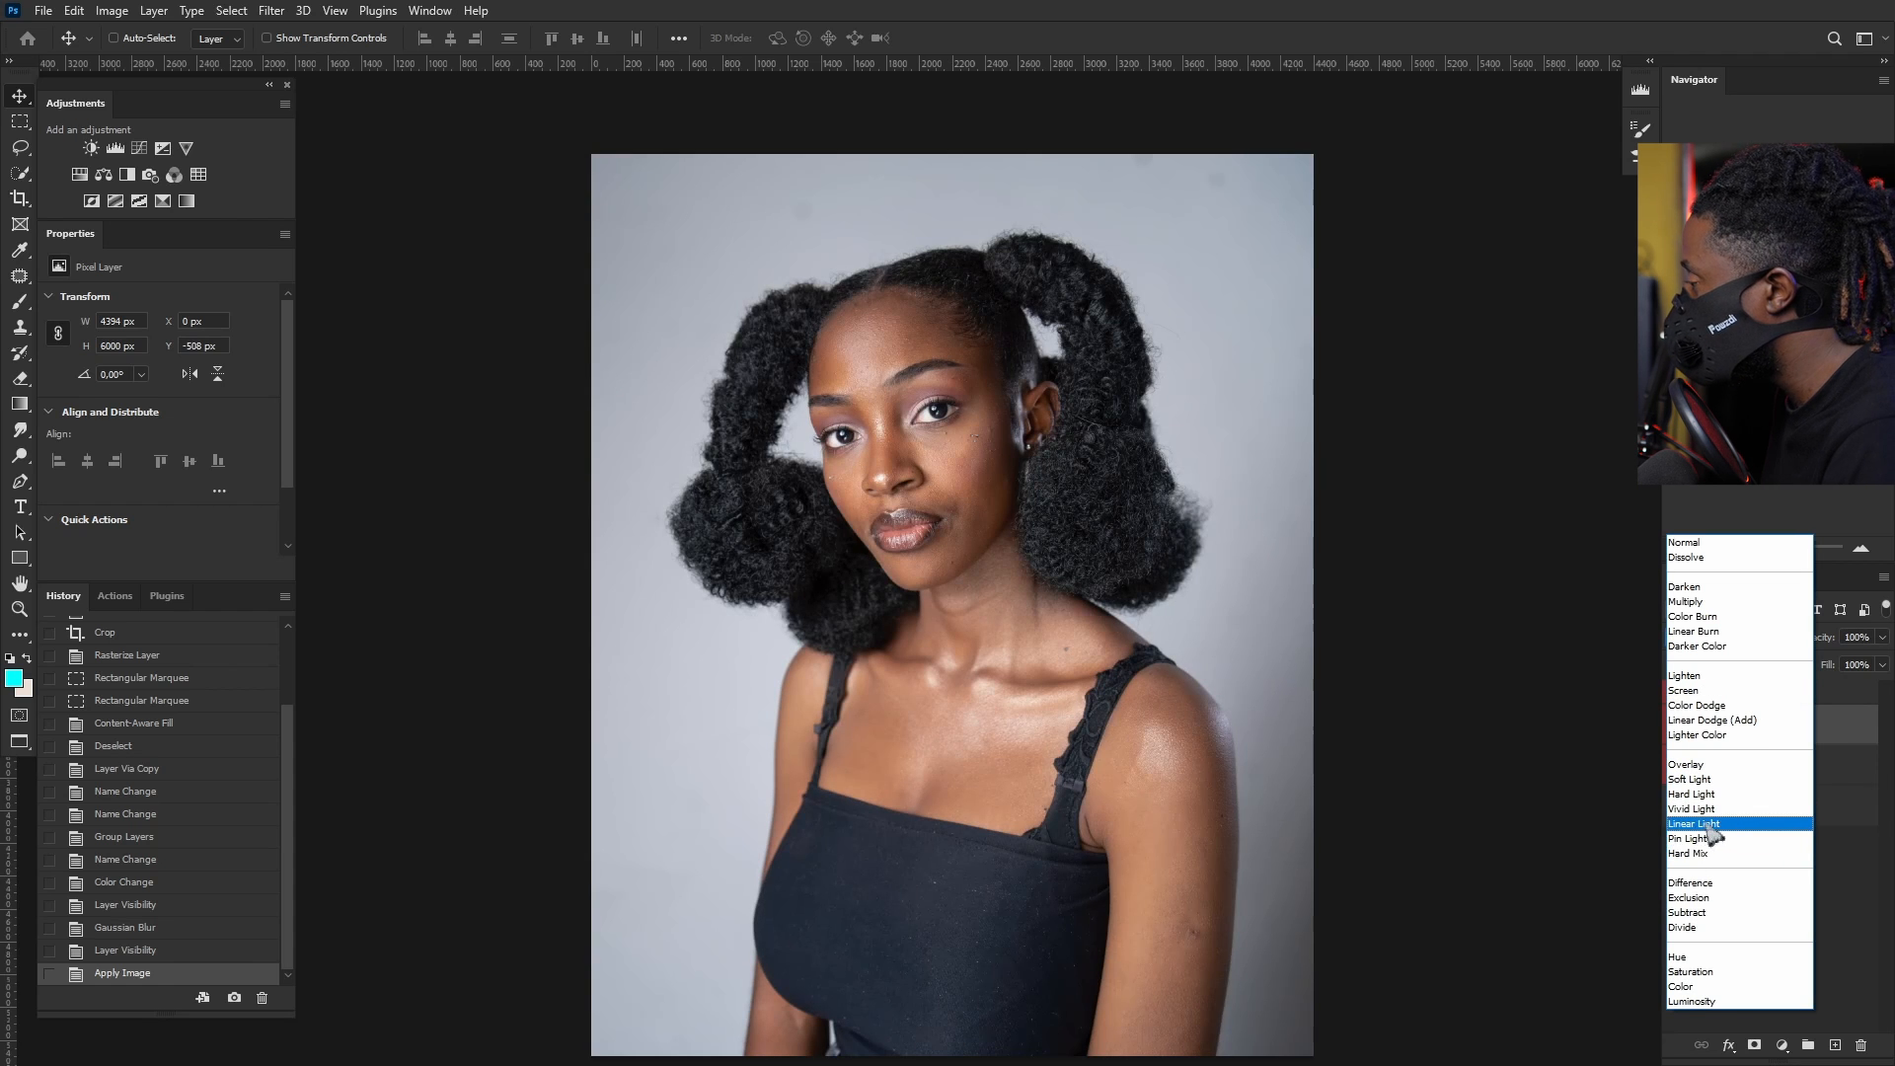
left_click(1693, 823)
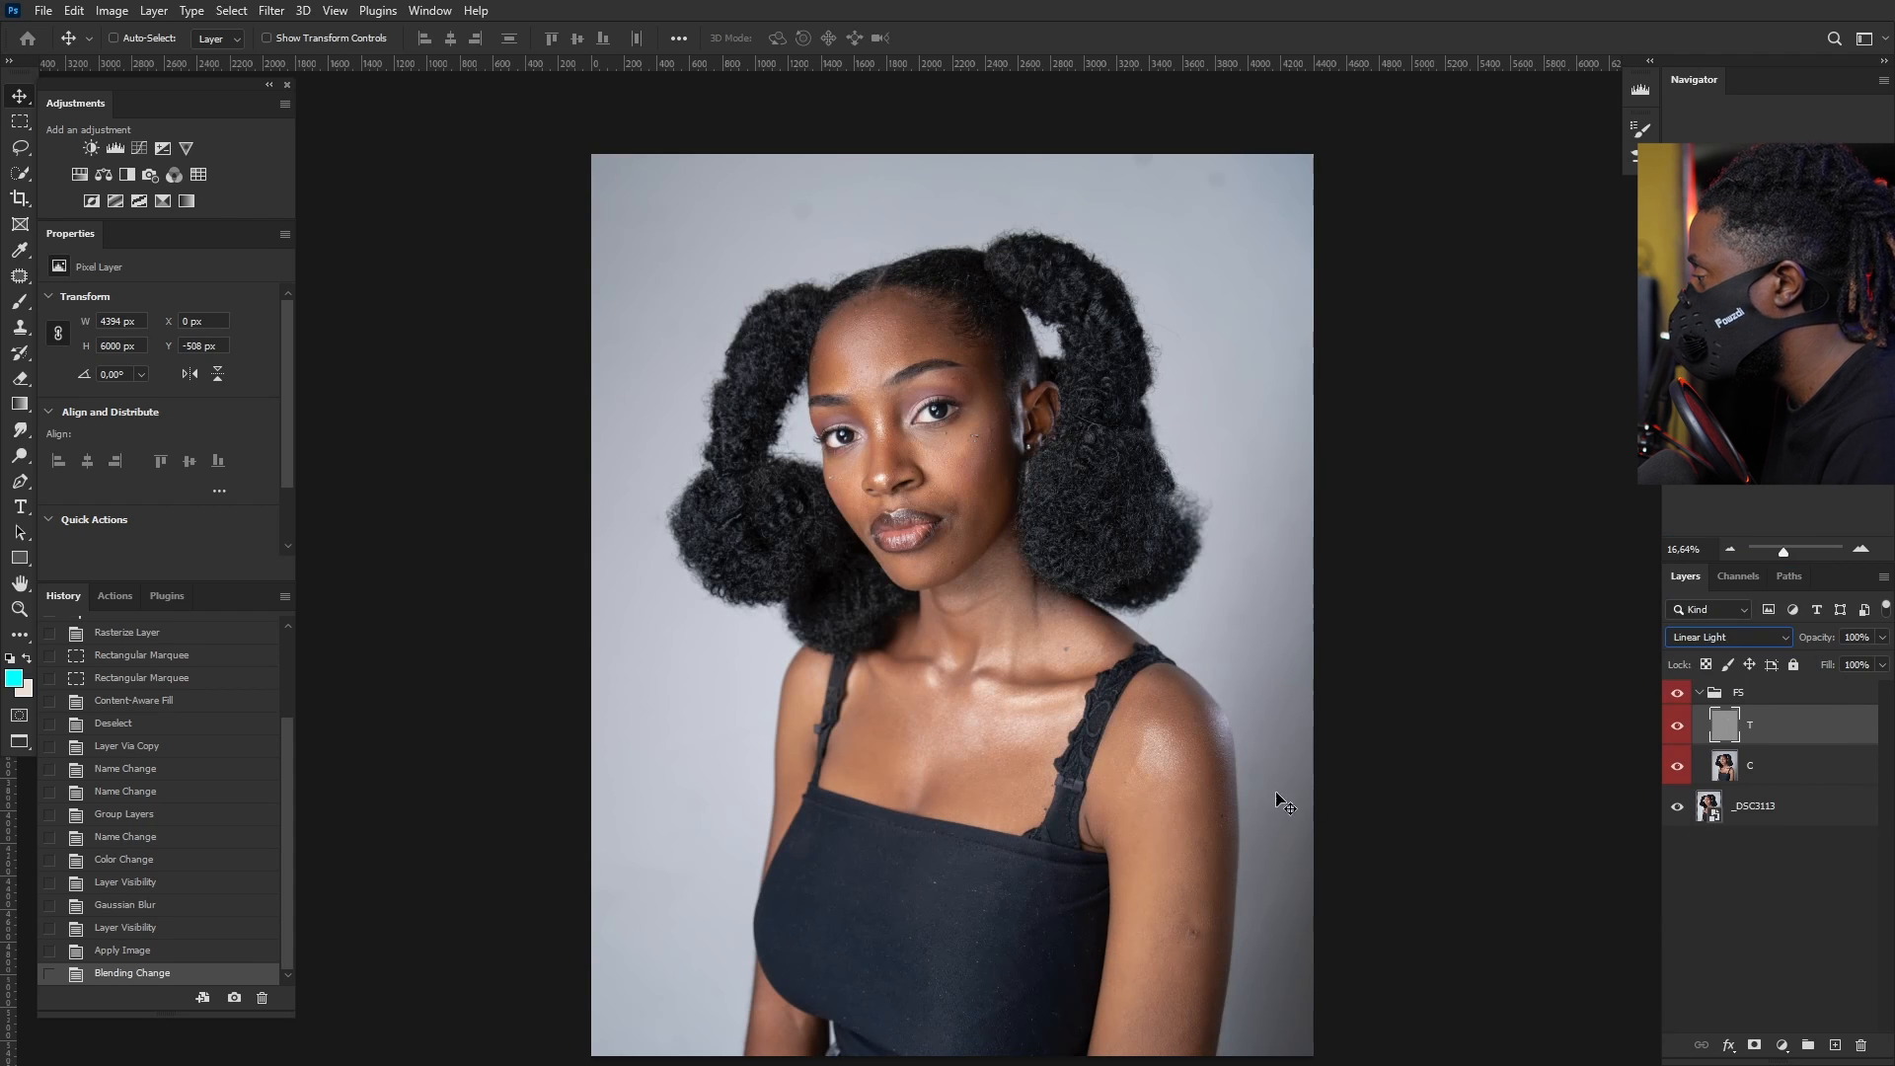
Step: Collapse the FS group and compare the portrait with the group hidden and shown several times, leaving it visible
left_click(1699, 691)
left_click(1676, 692)
left_click(1677, 695)
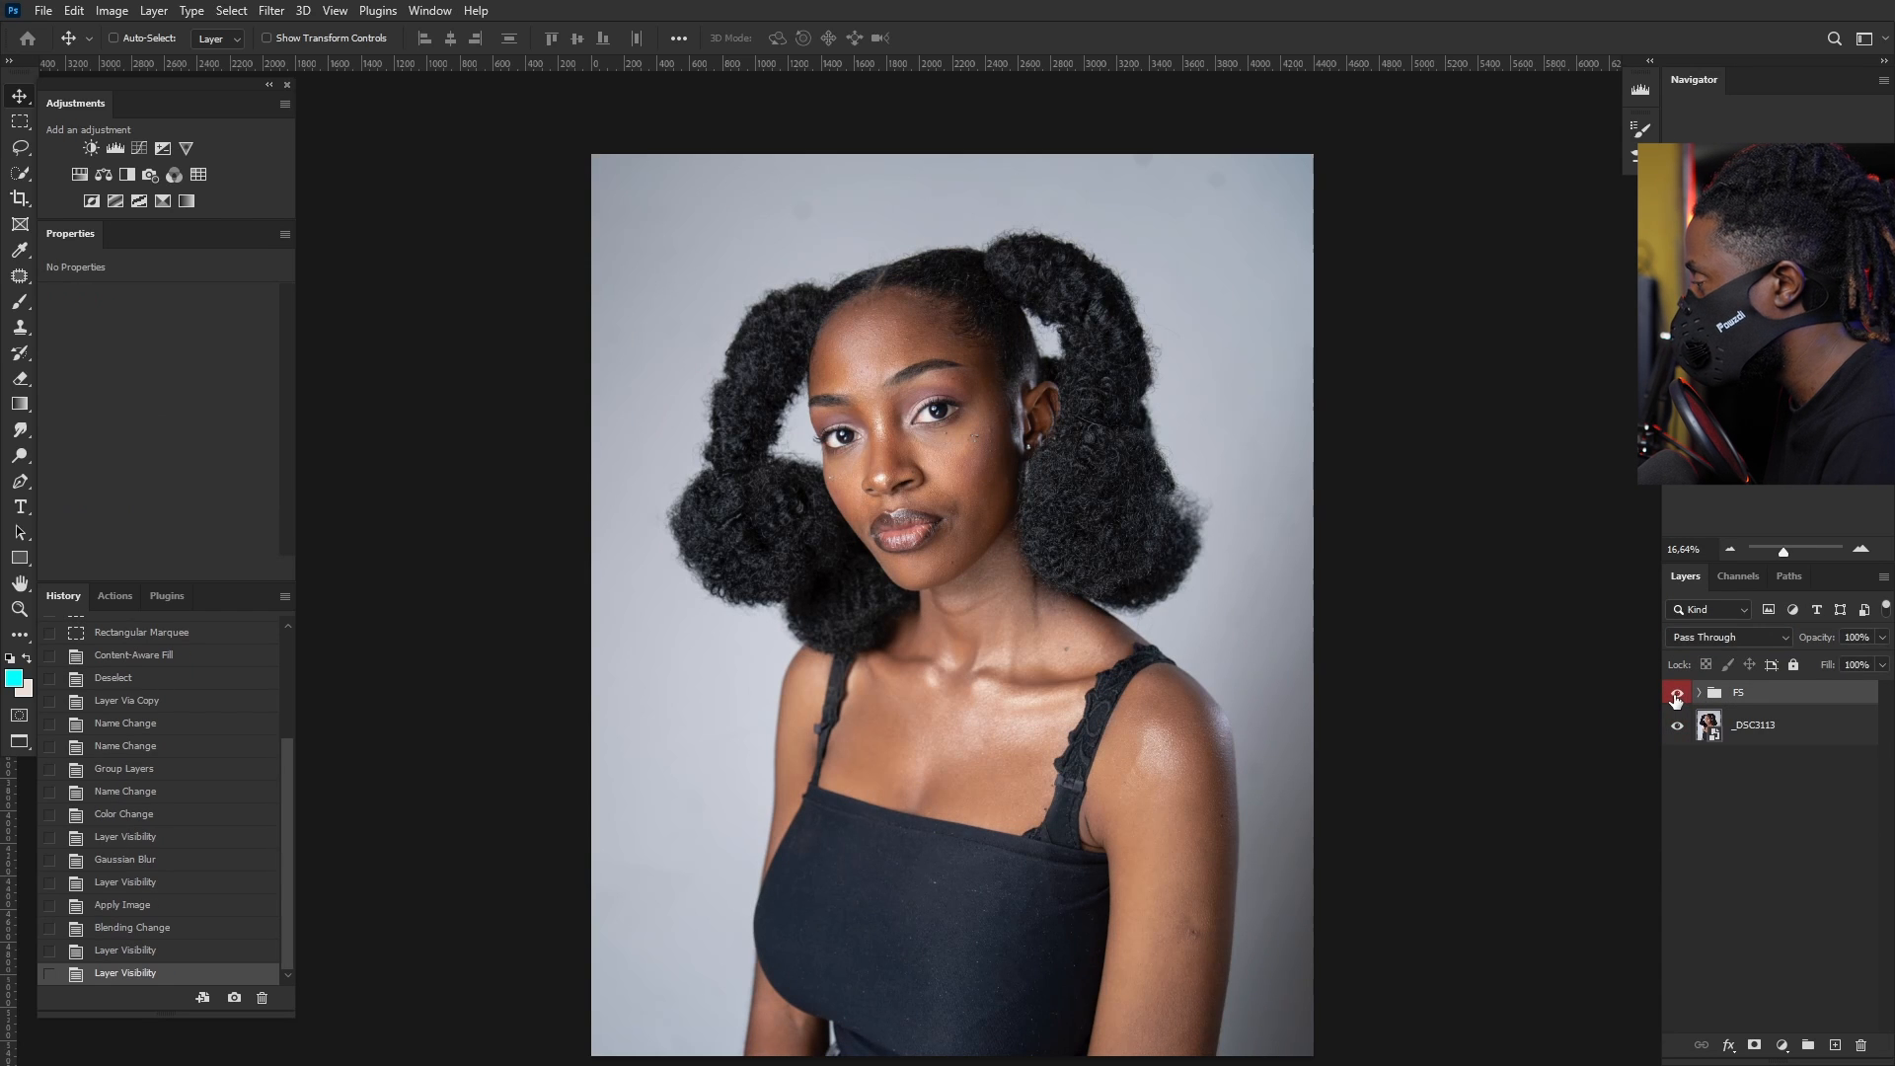
left_click(1676, 695)
left_click(1676, 694)
left_click(1675, 695)
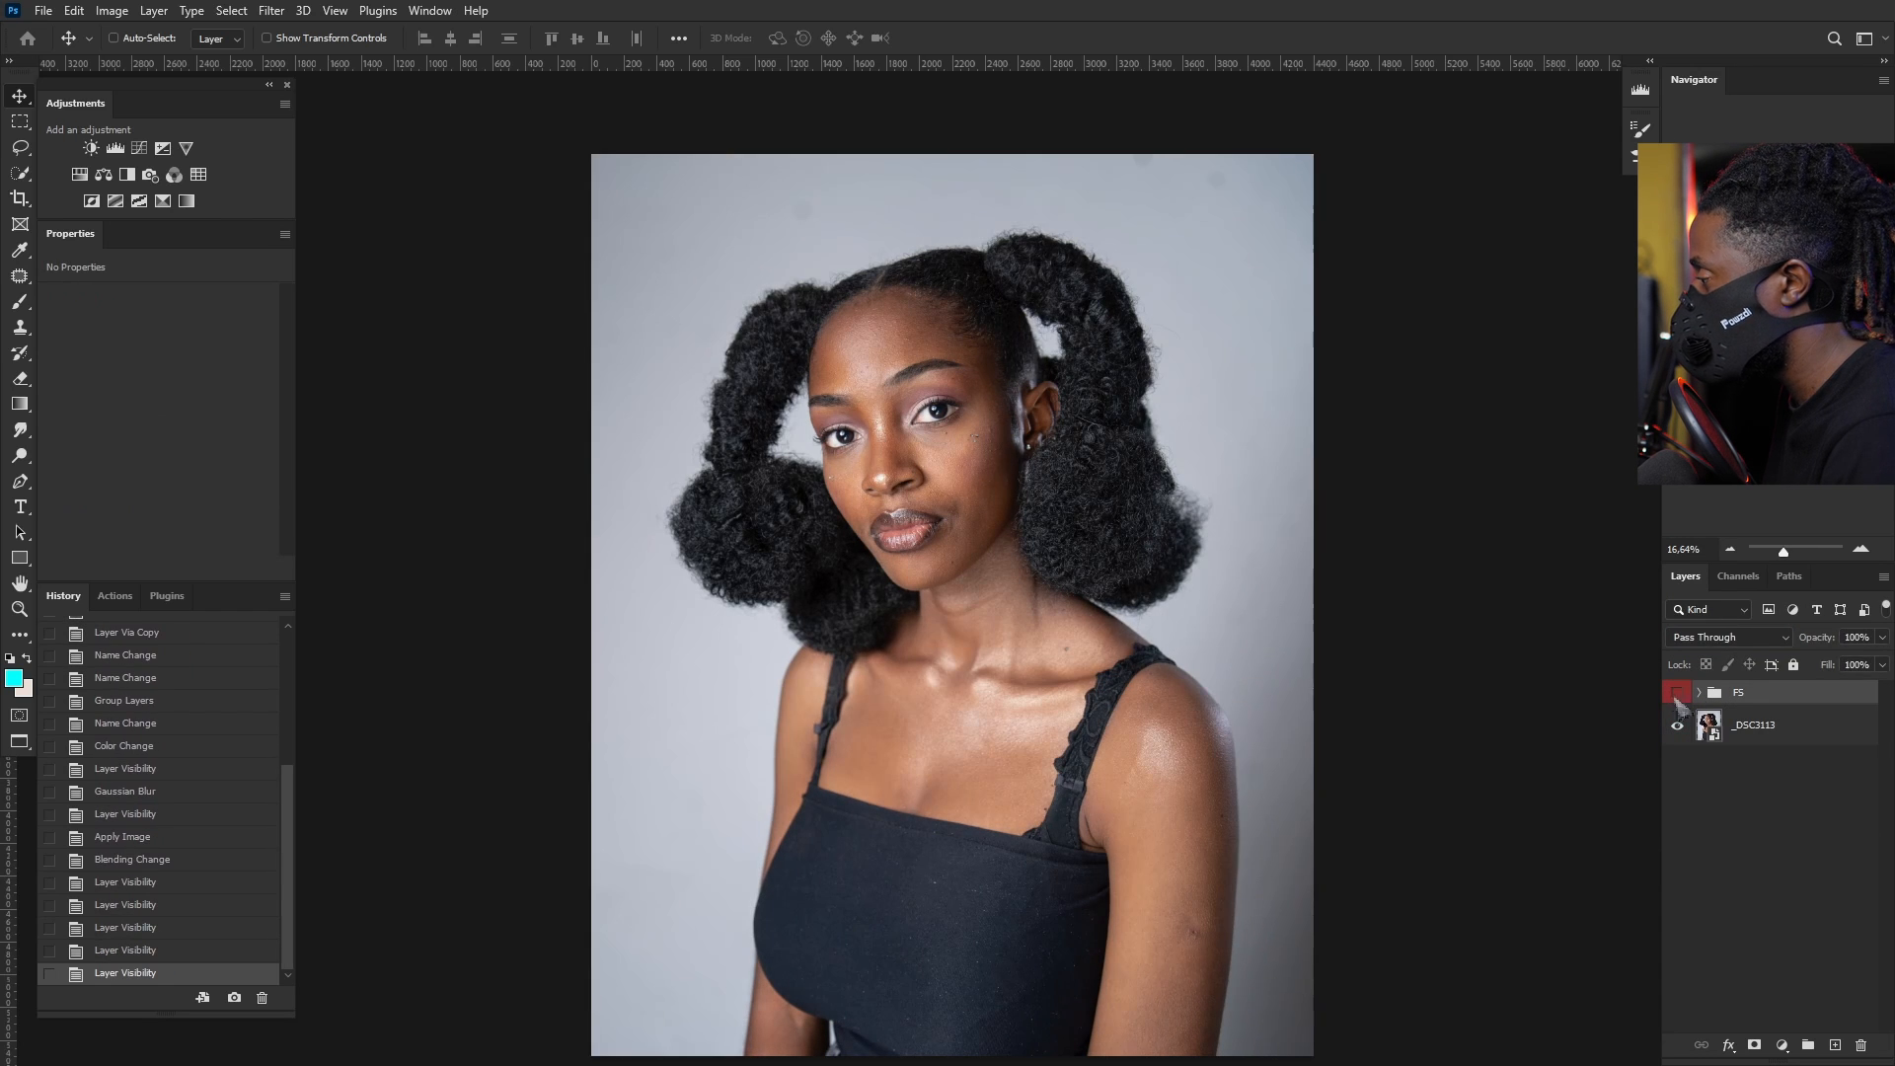
left_click(1673, 696)
left_click(1677, 695)
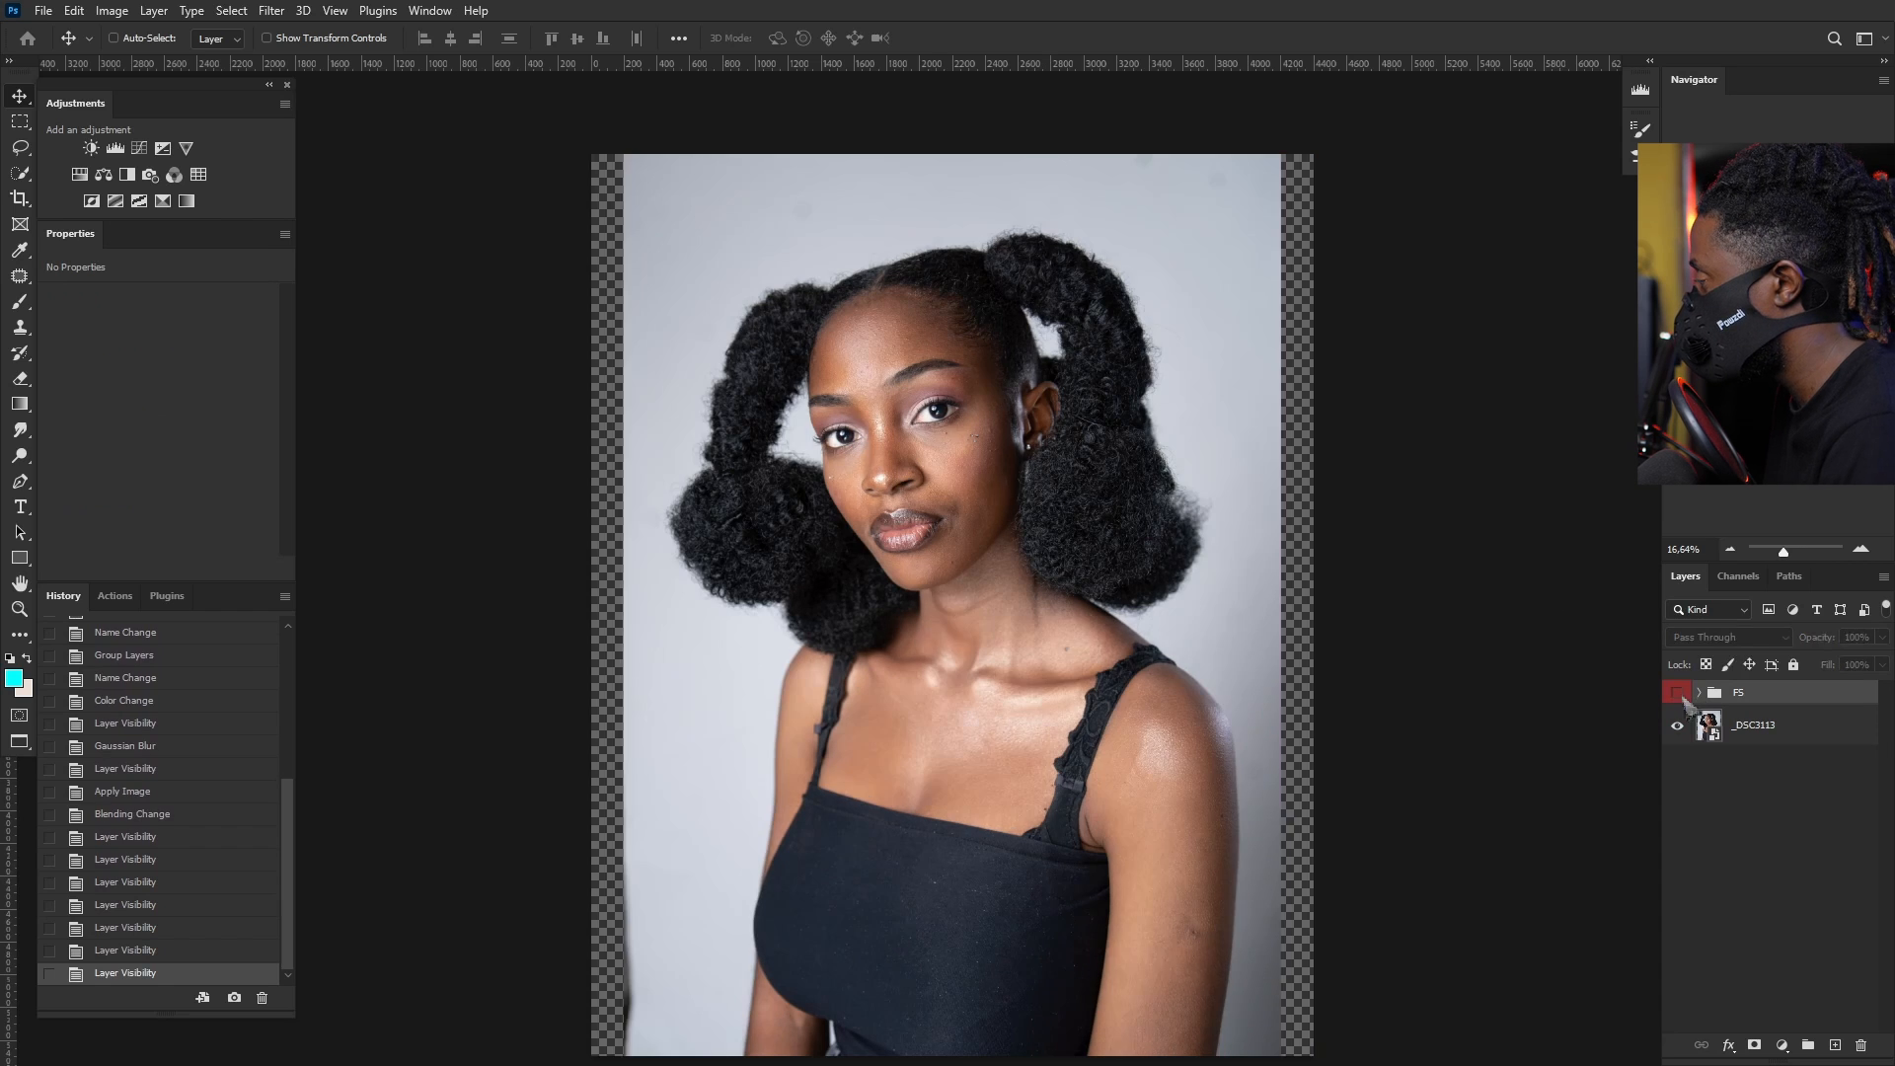
left_click(1677, 694)
Step: Expand the FS group, select layer C, and inspect the face up close with layer T hidden and with layer C hidden, leaving both visible
left_click(1698, 692)
left_click(1742, 765)
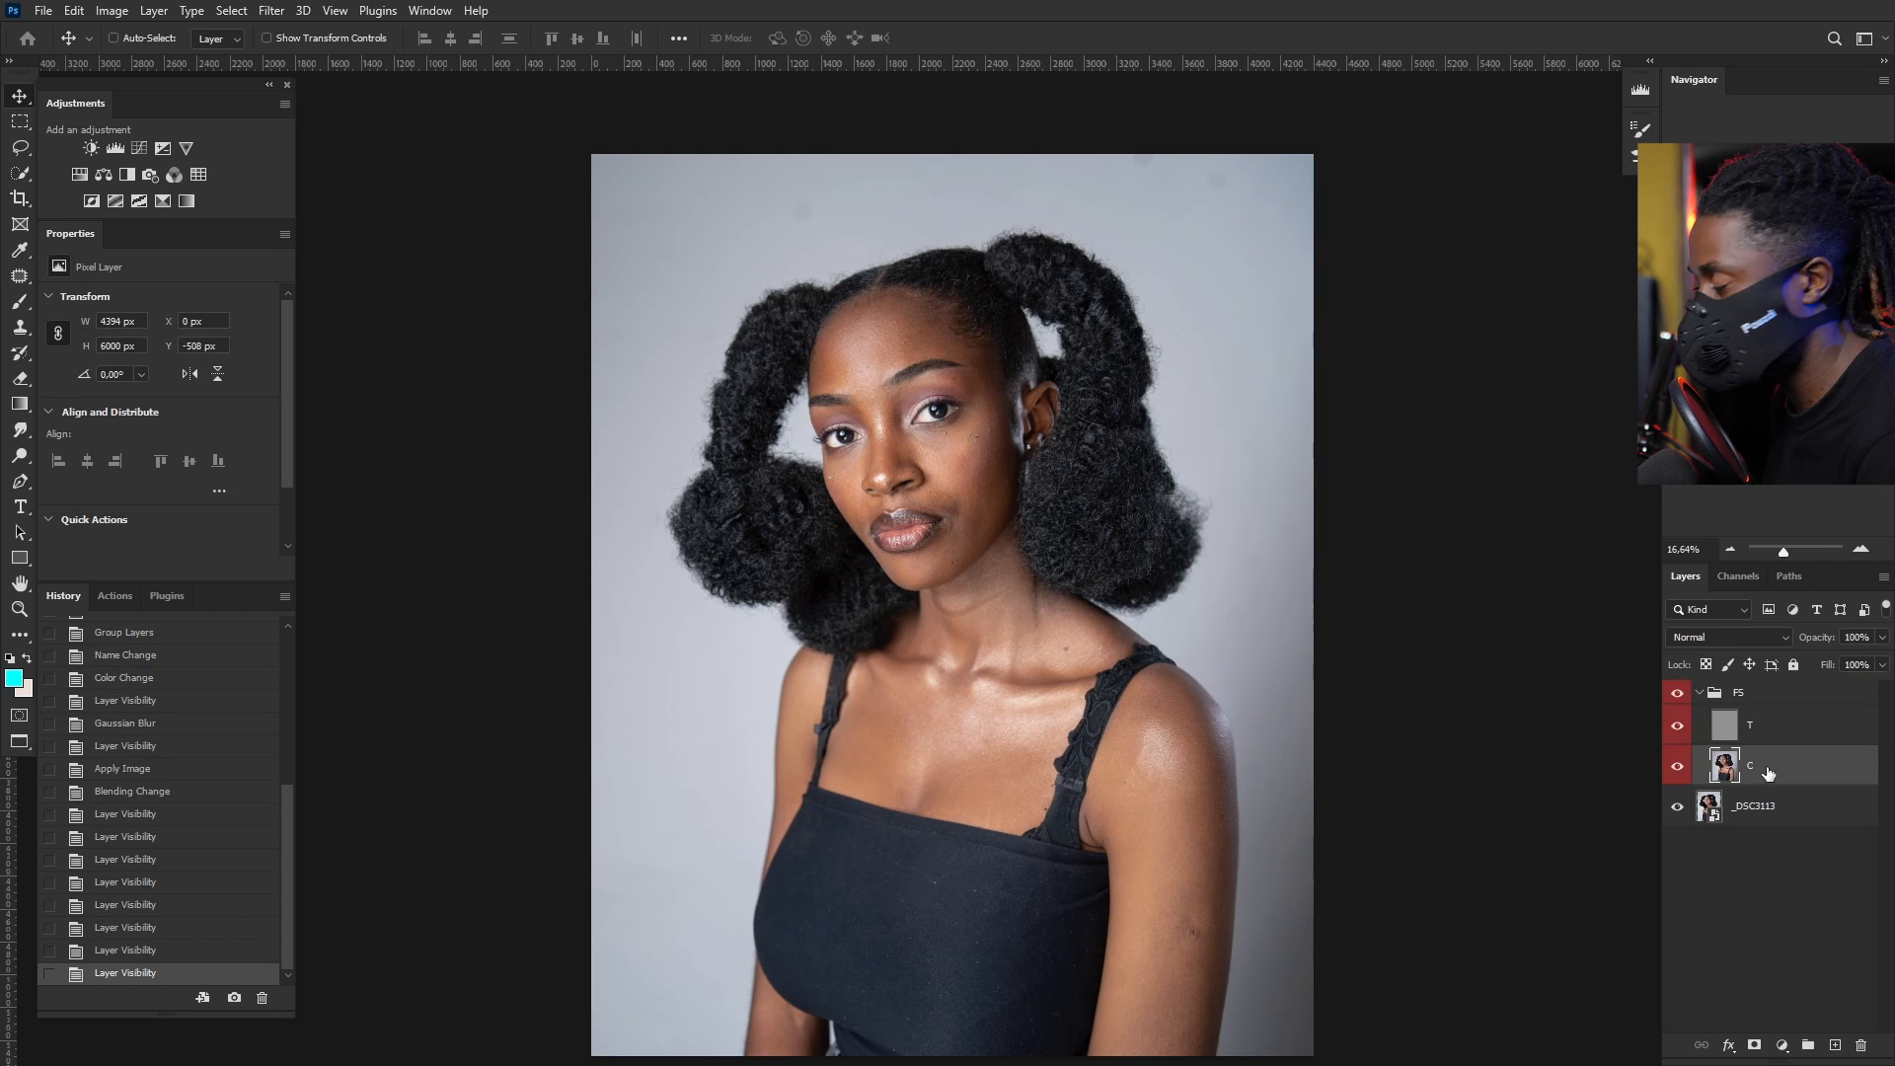
left_click(1677, 727)
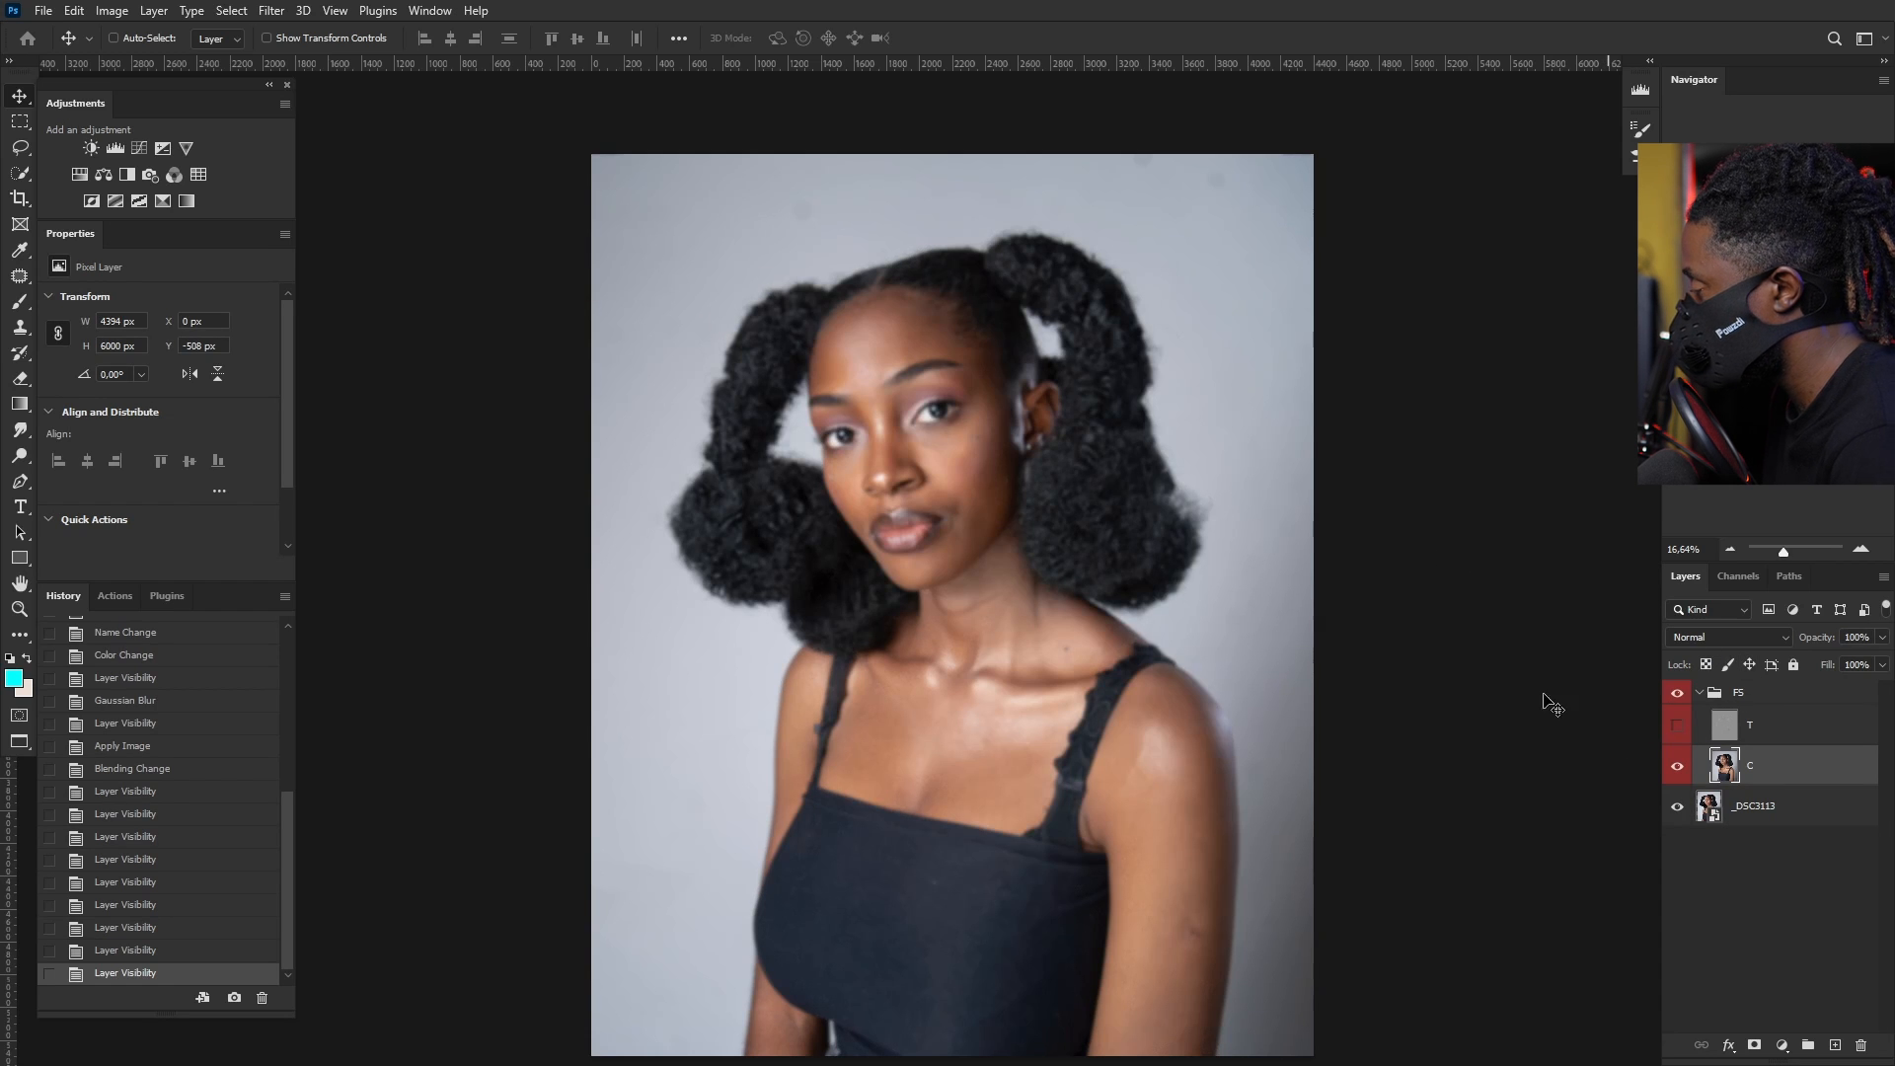
scroll(973, 462, "up", 1)
scroll(973, 464, "up", 9)
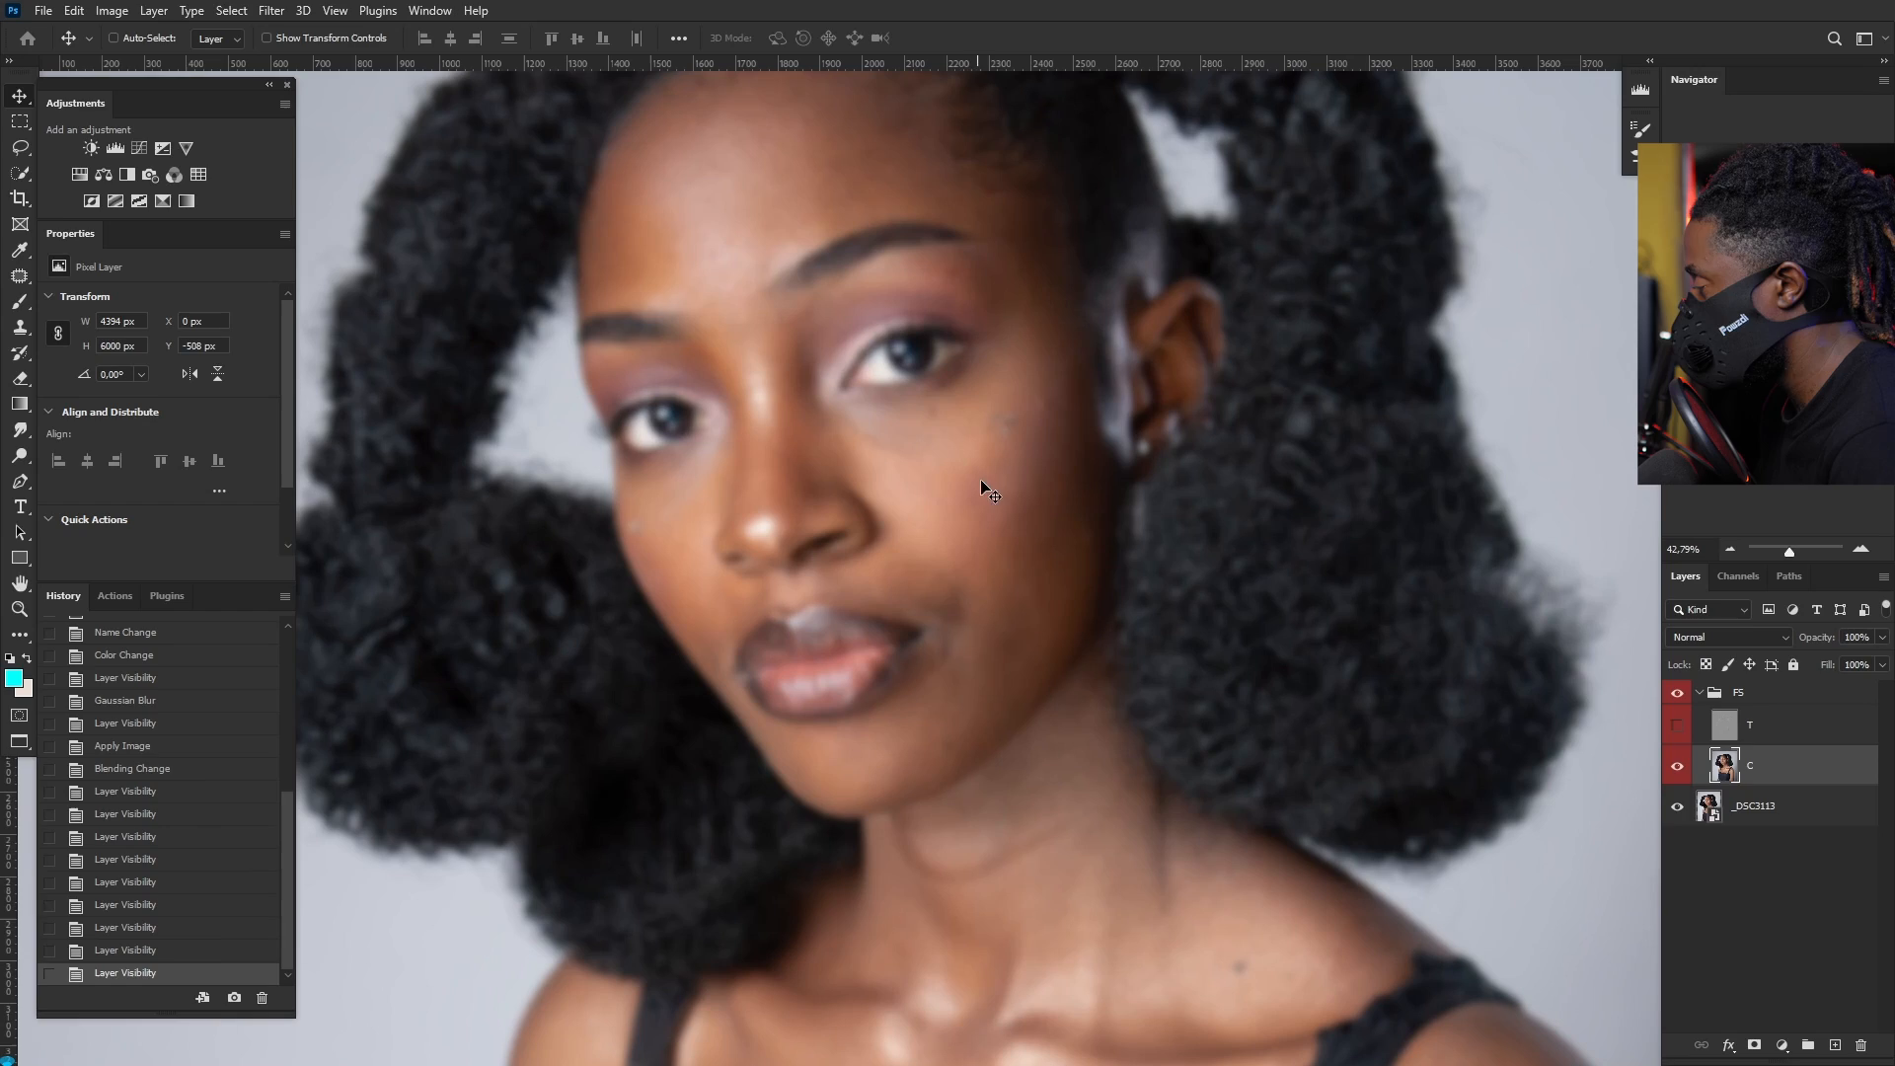
left_click(1678, 728)
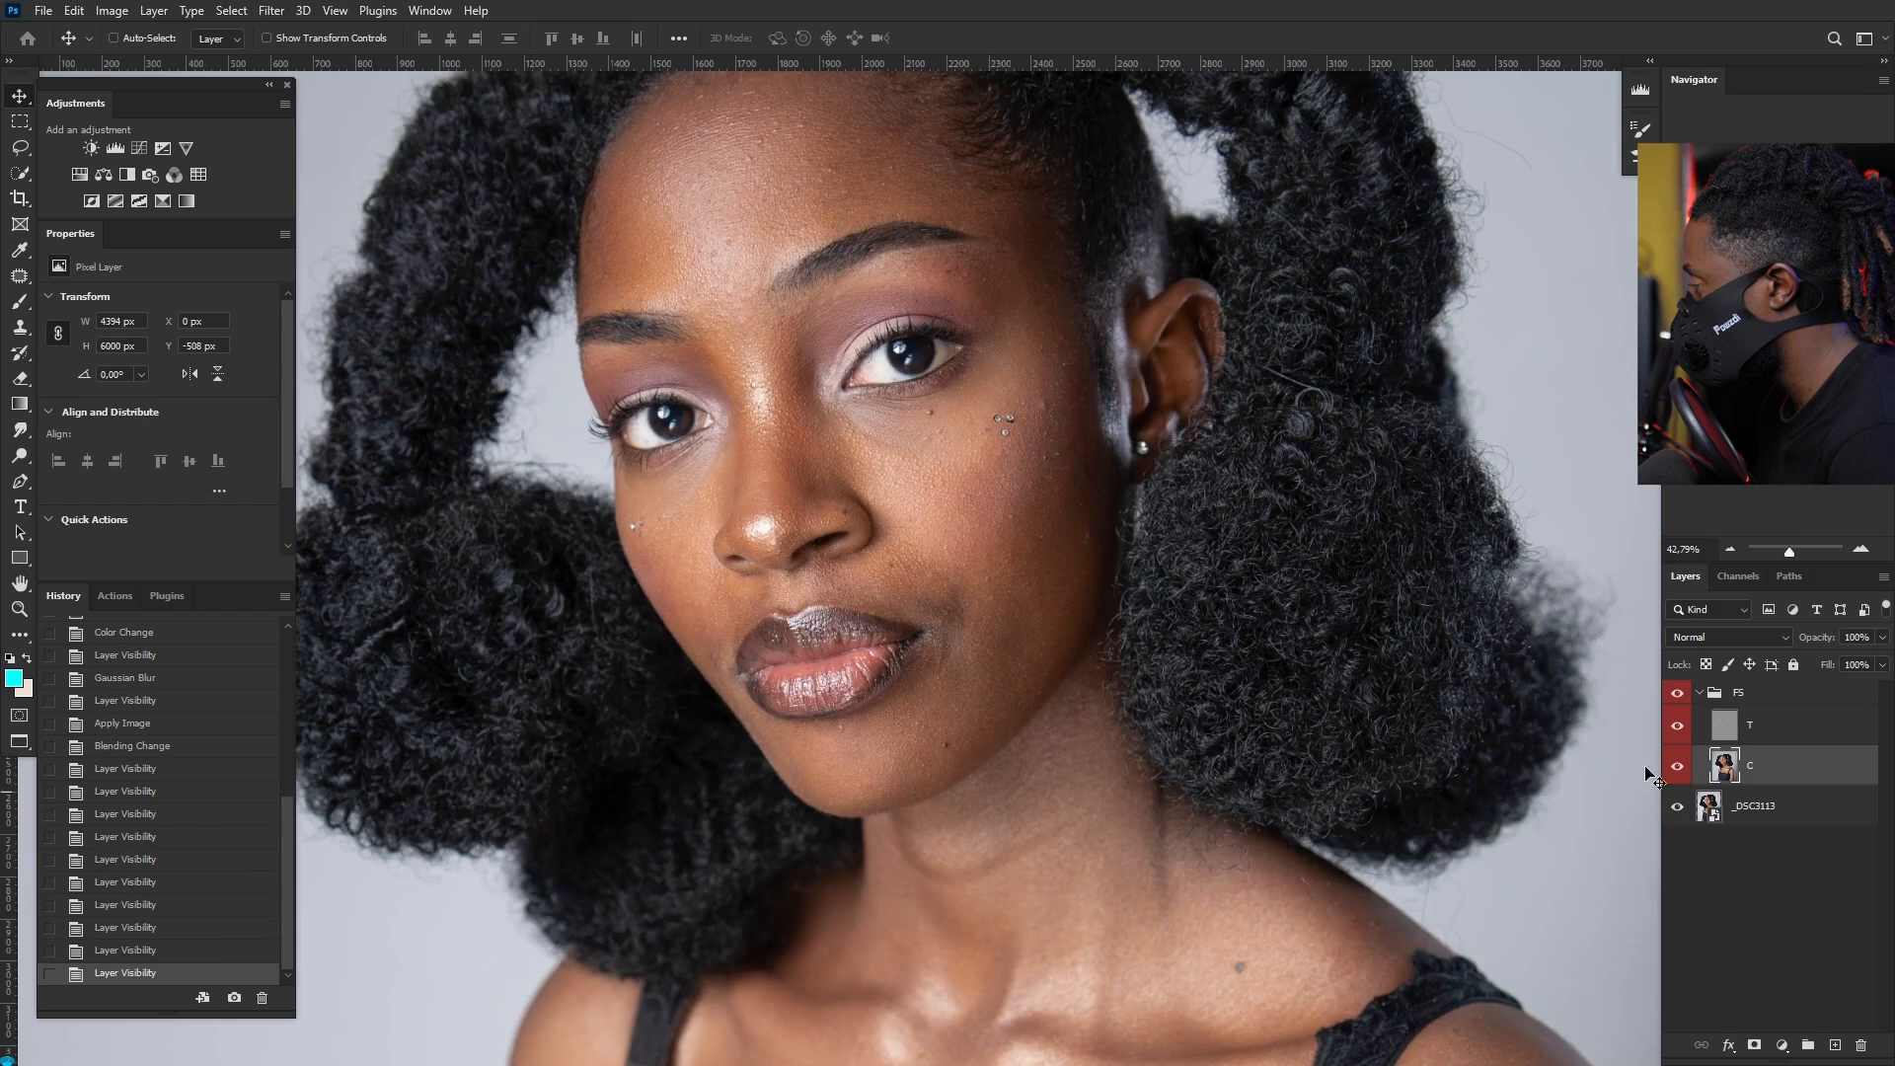
left_click(1678, 767)
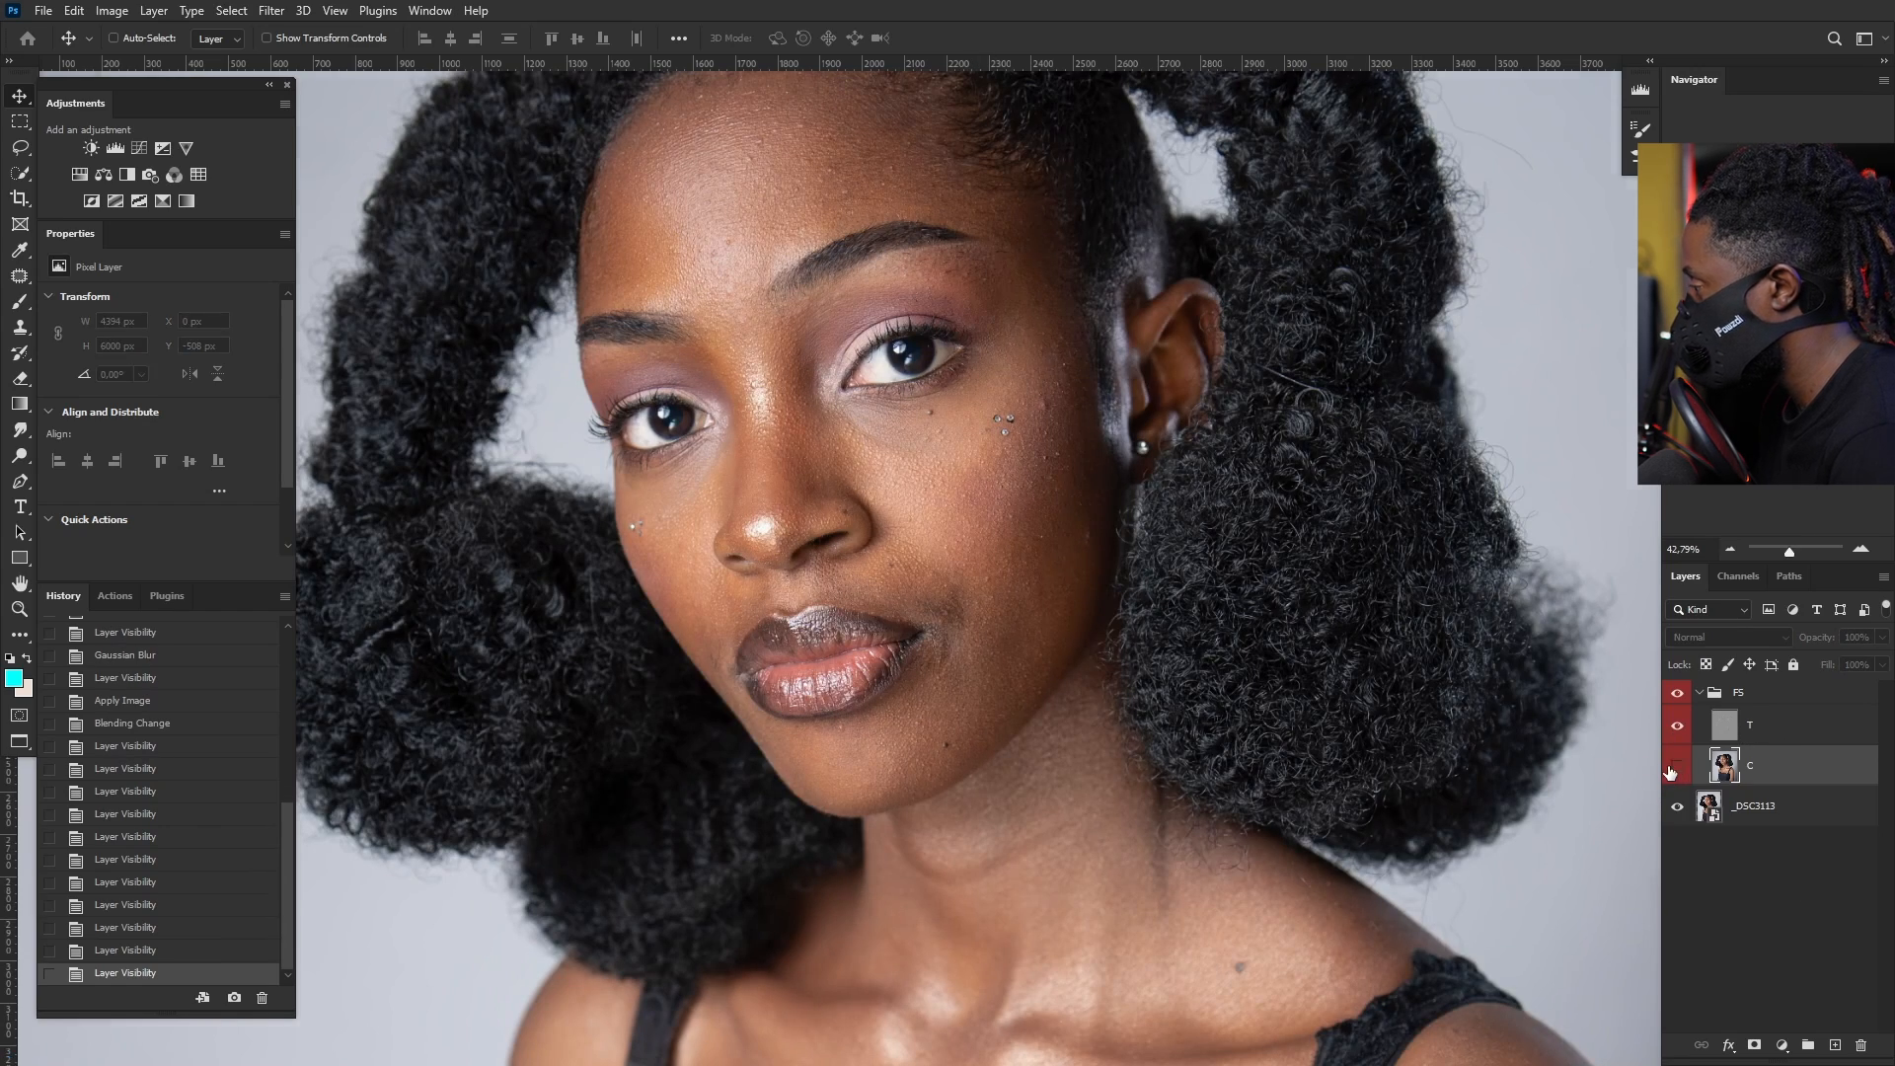
scroll(798, 328, "up", 7)
scroll(879, 424, "up", 2)
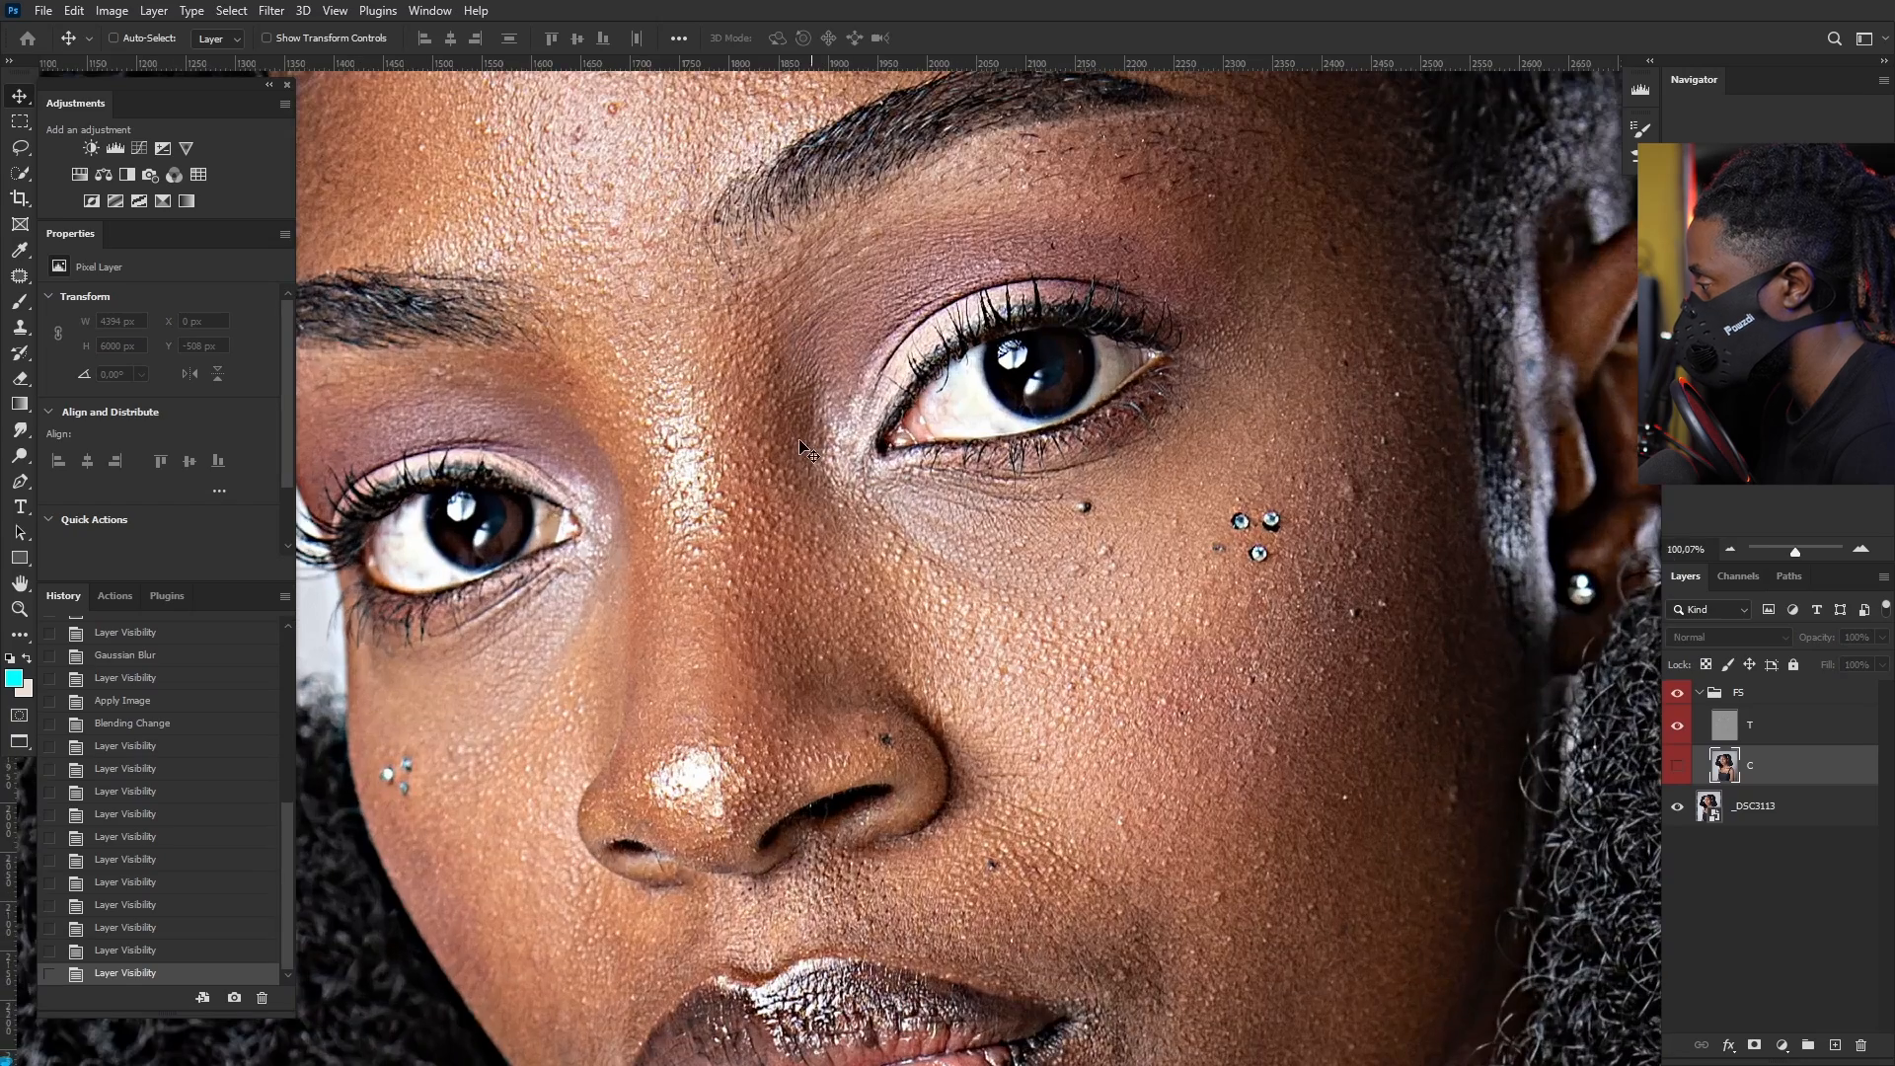
scroll(797, 451, "down", 12)
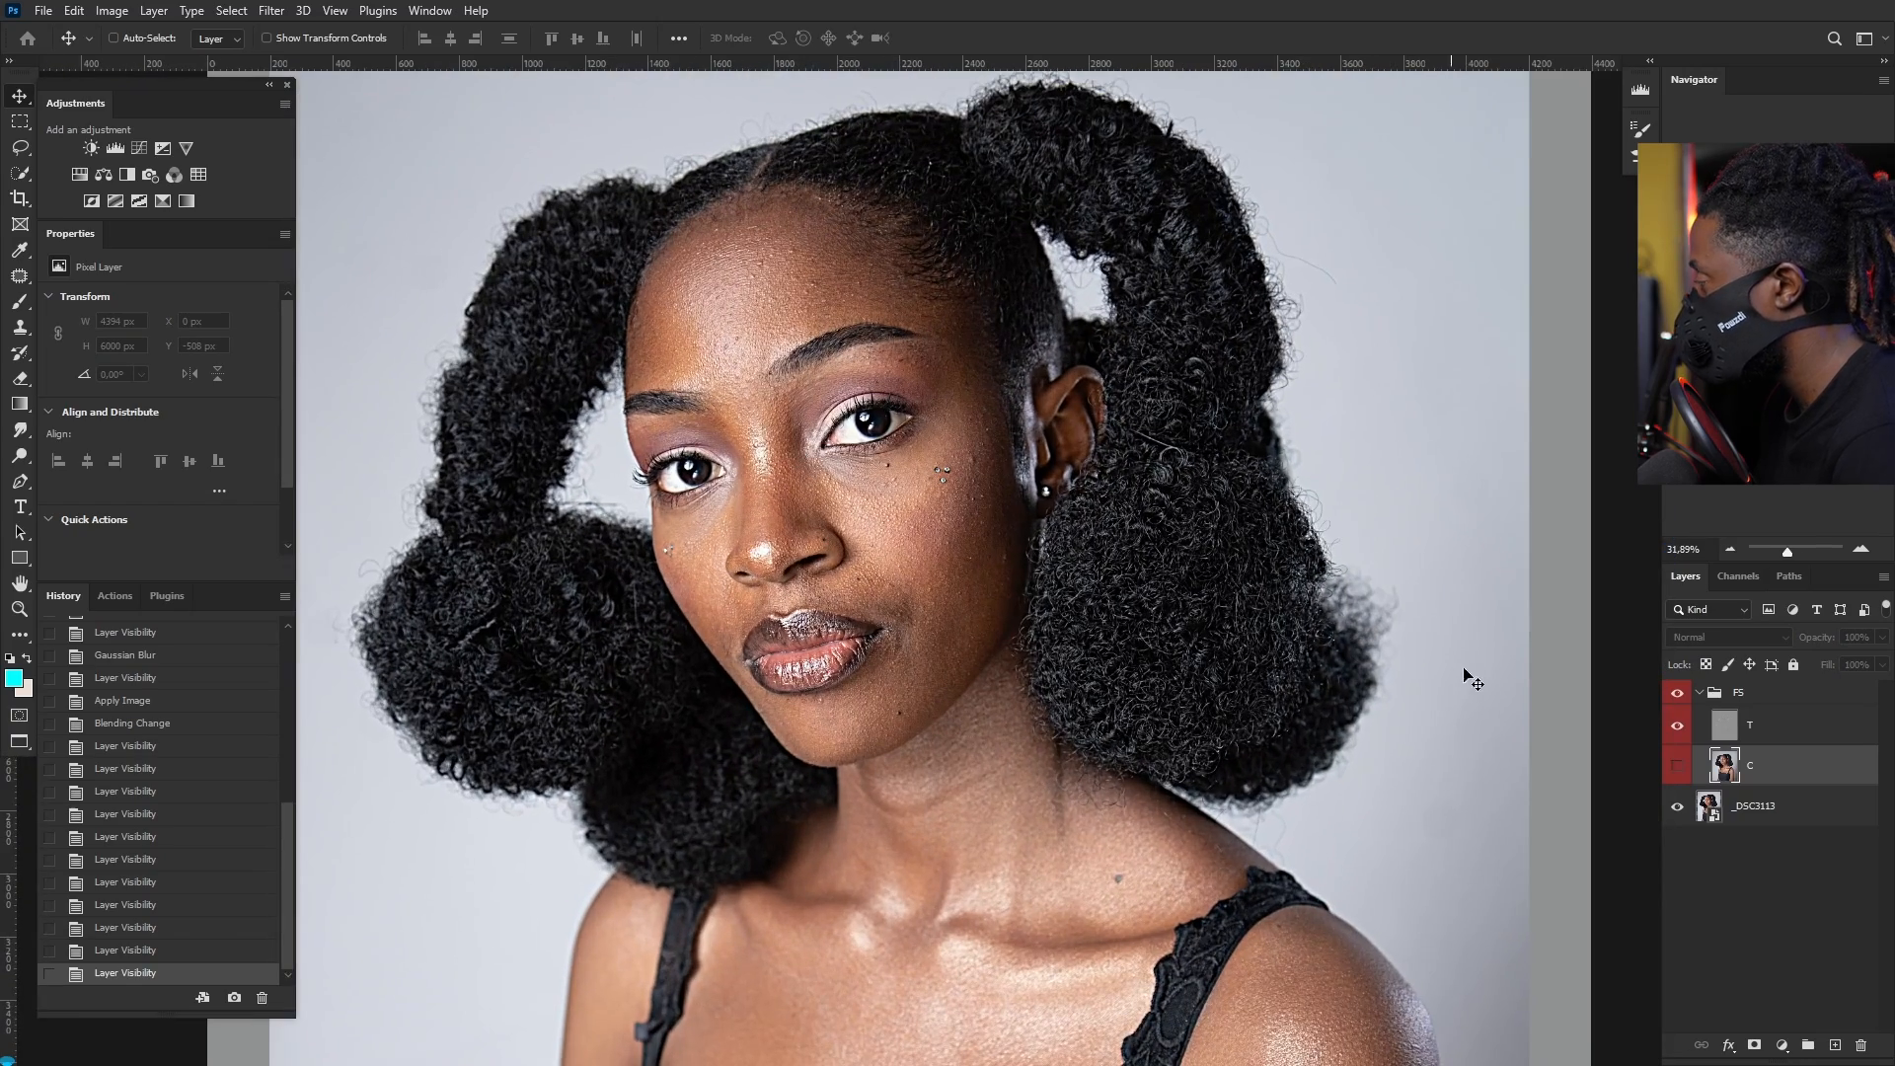
left_click(1678, 767)
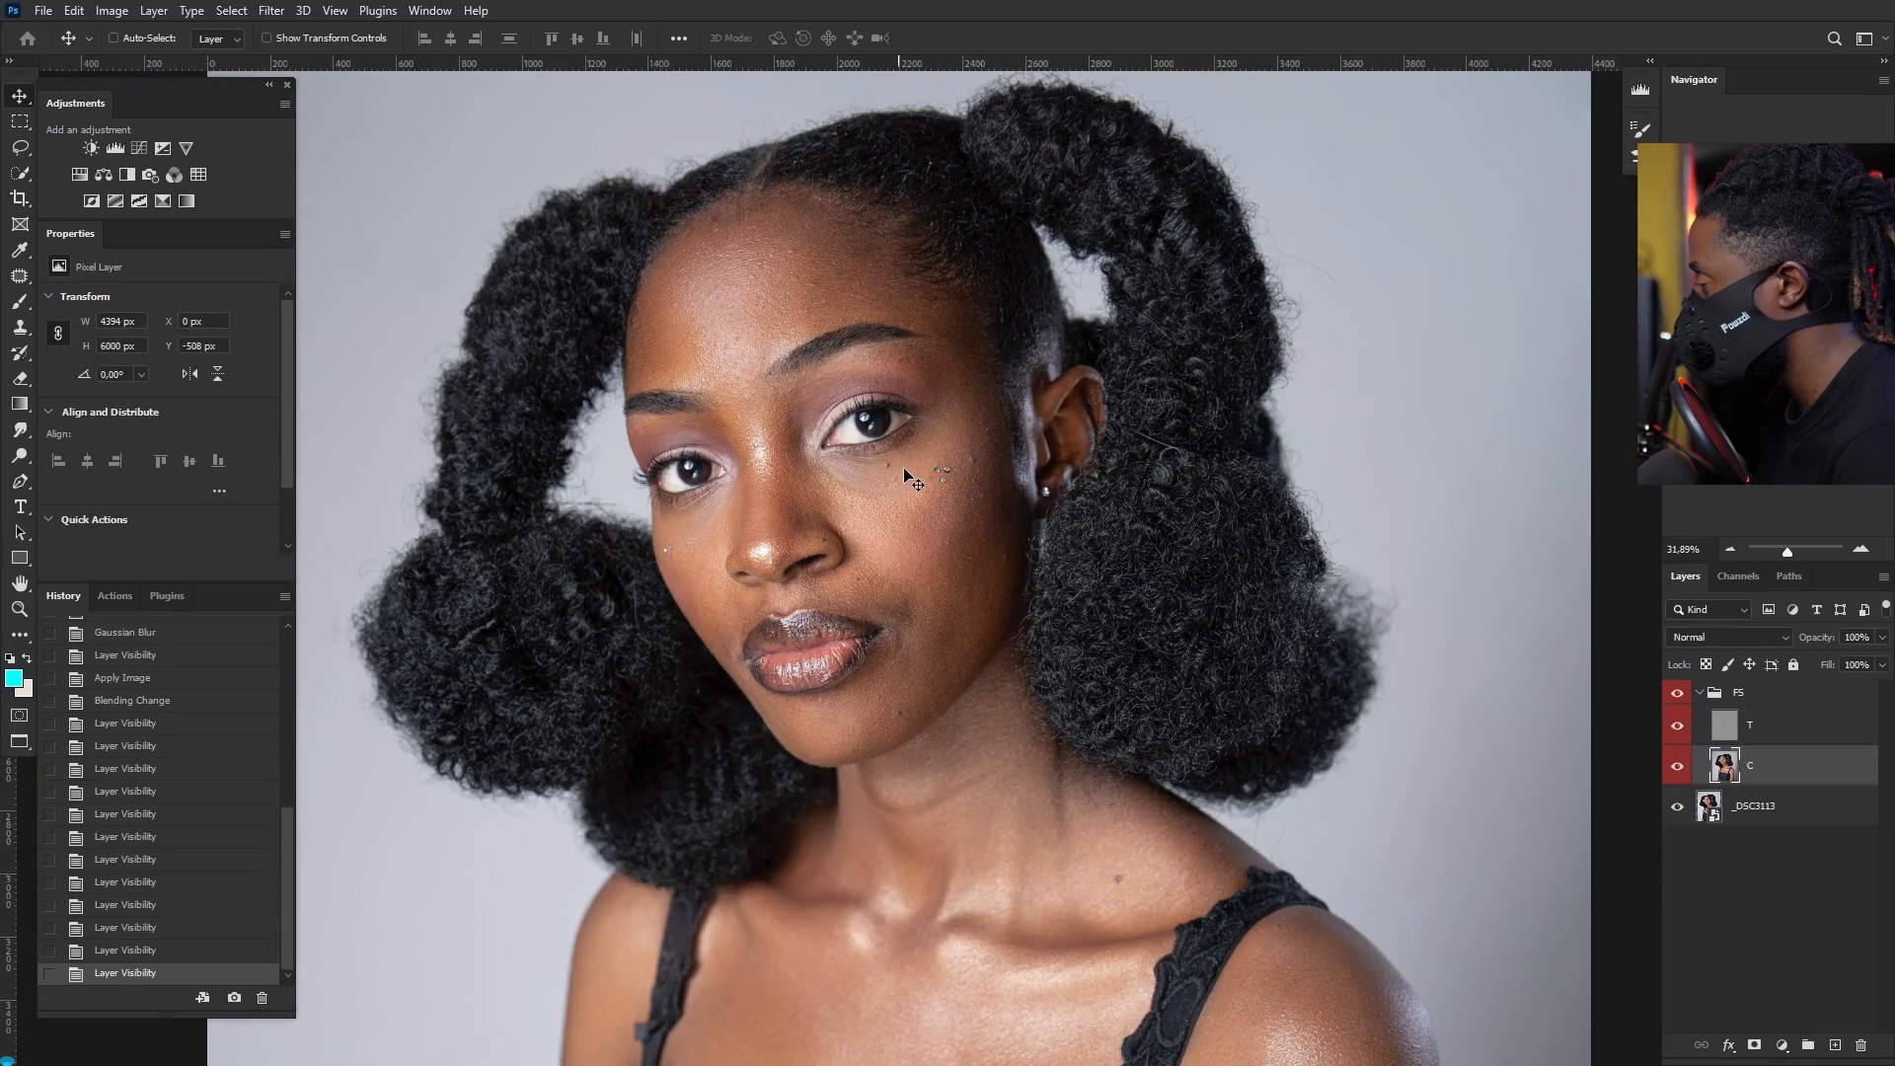
Step: Duplicate layer C and apply a Gaussian Blur with a radius of 8.8 pixels to the copy
scroll(922, 474, "down", 5)
scroll(922, 612, "down", 1)
scroll(818, 444, "up", 2)
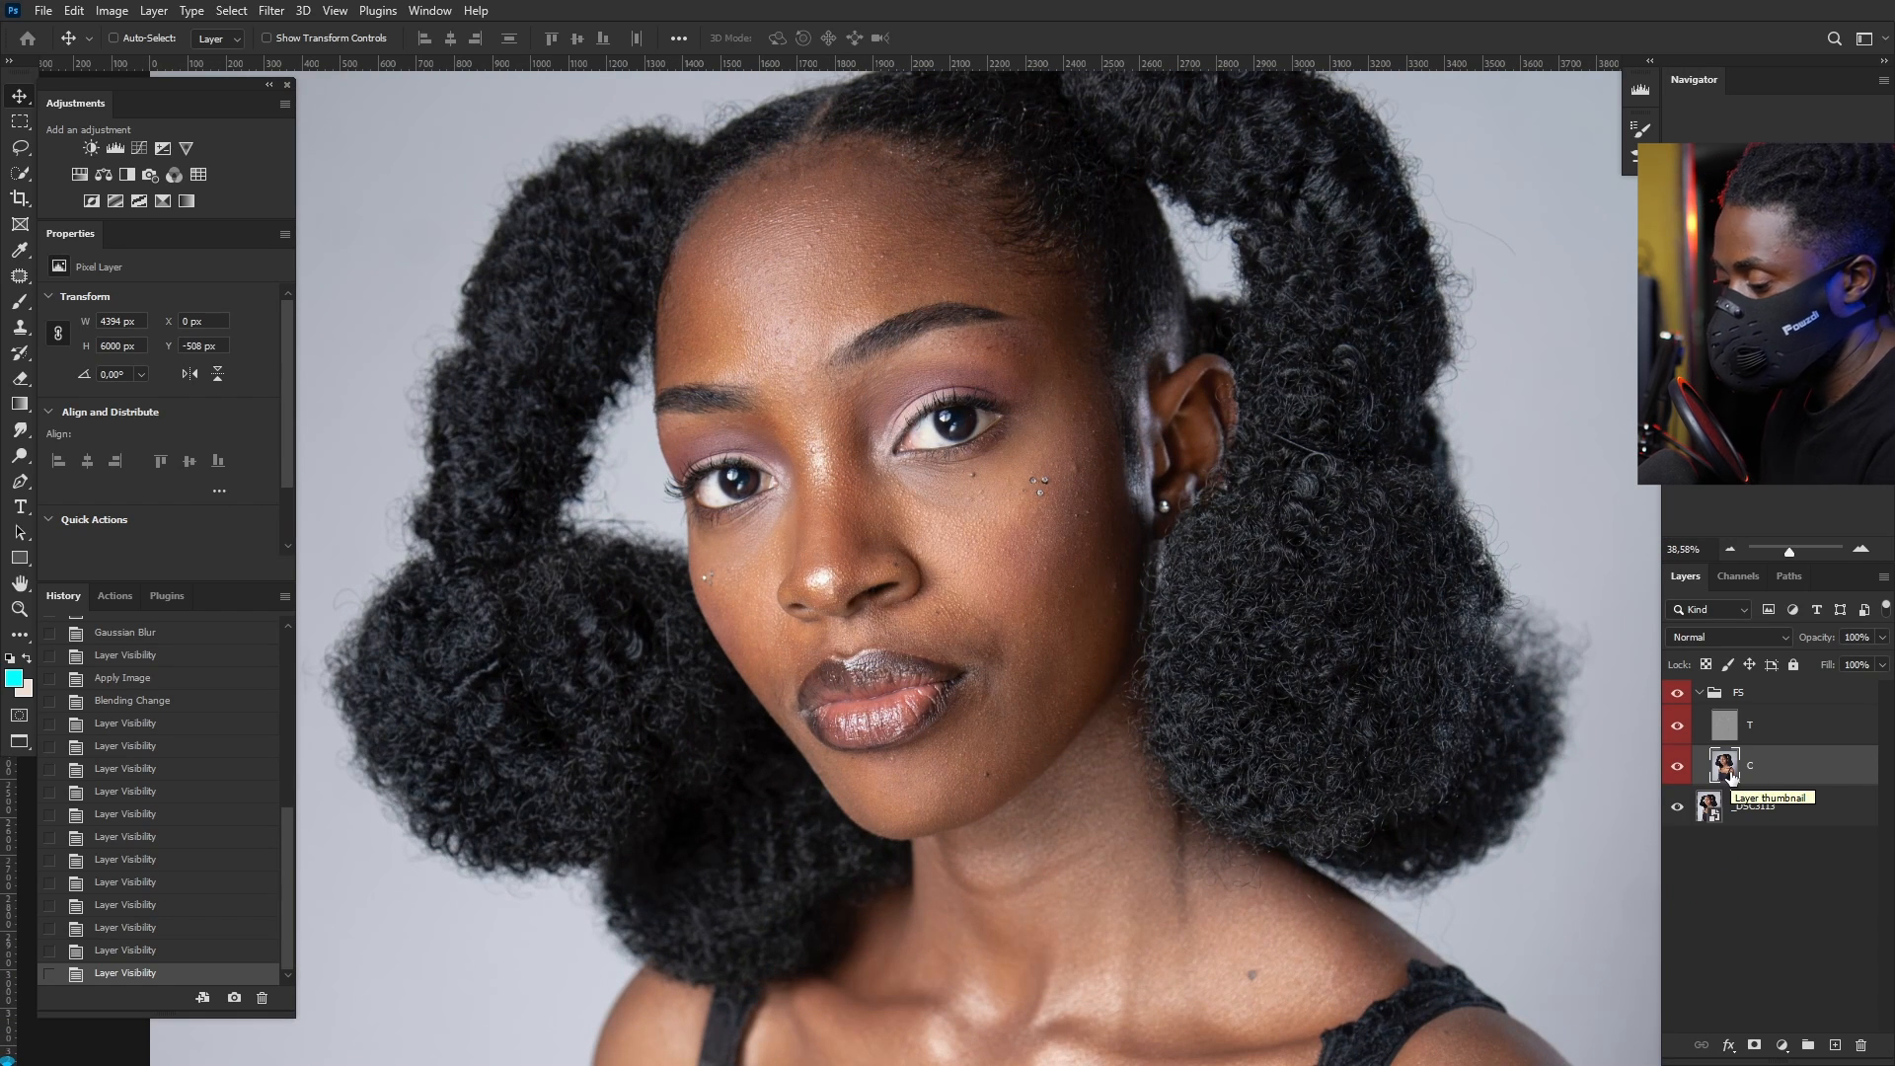
key("ctrl+j")
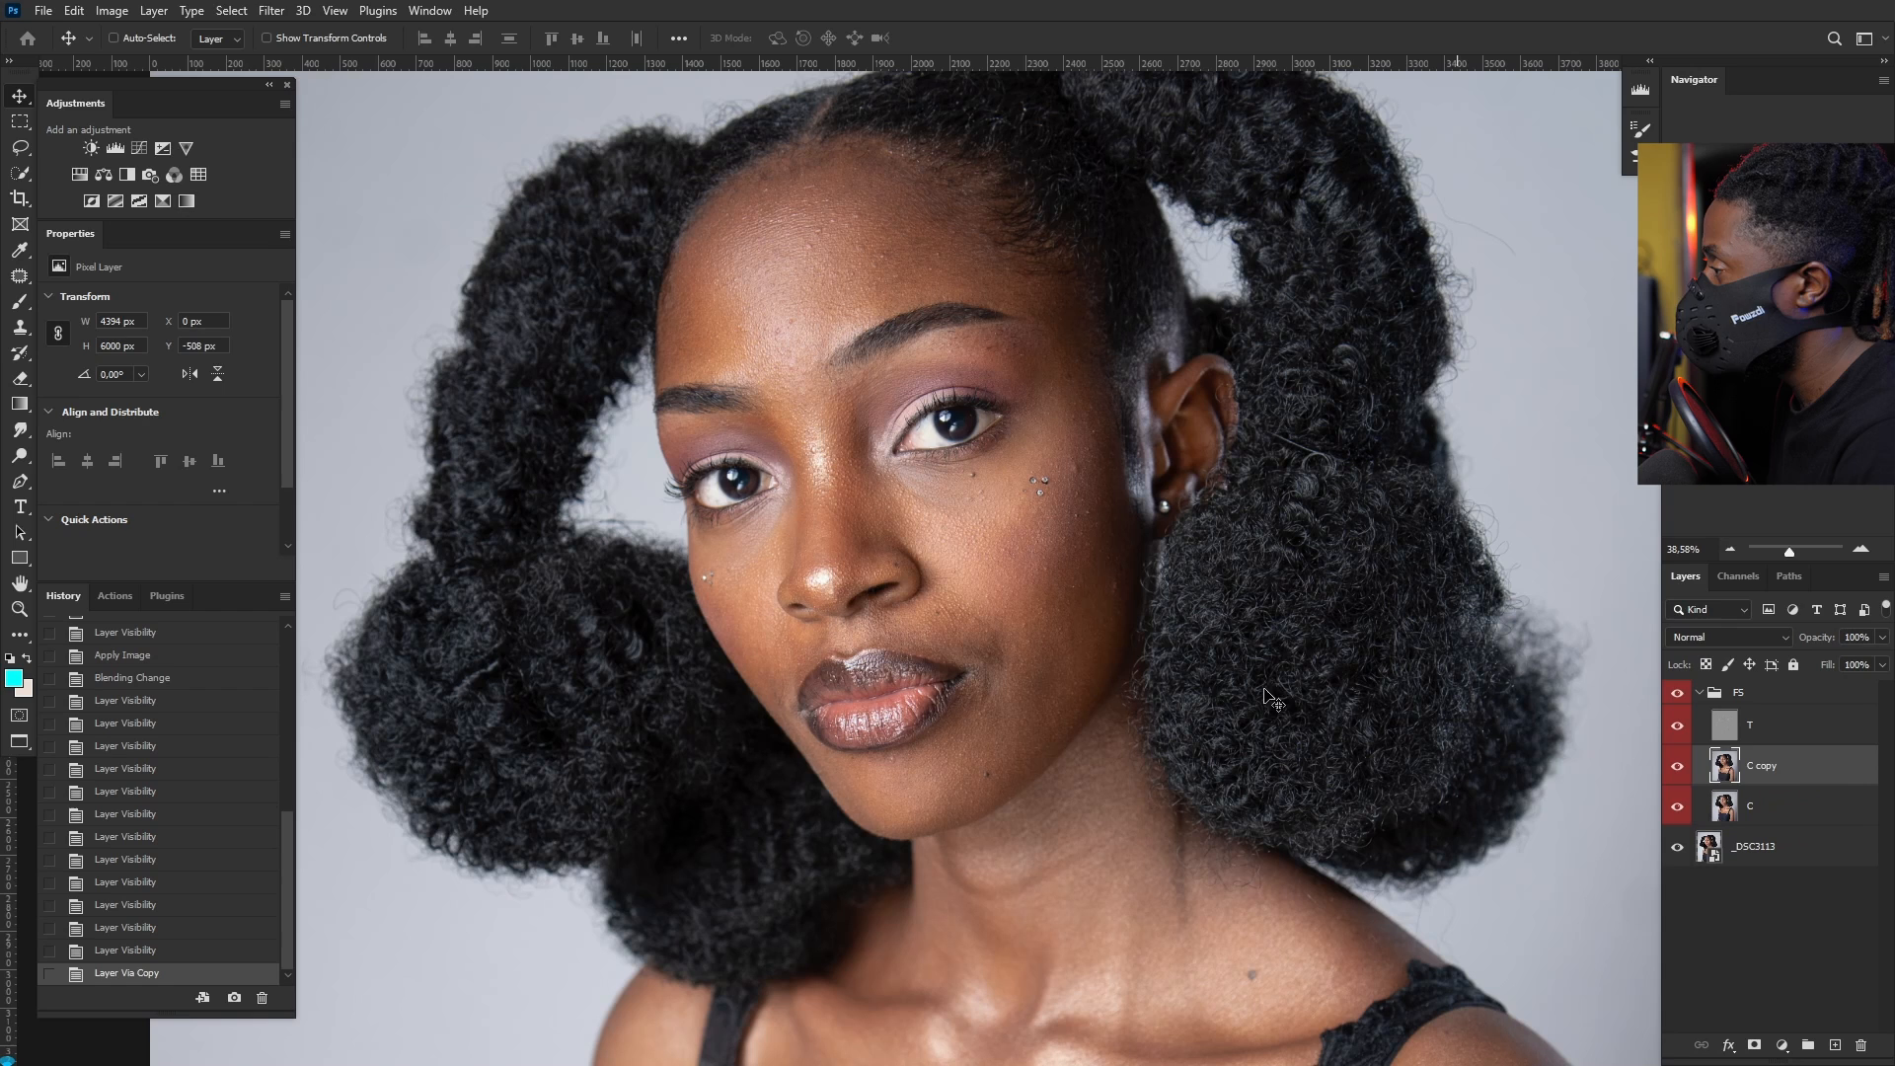
left_click(272, 10)
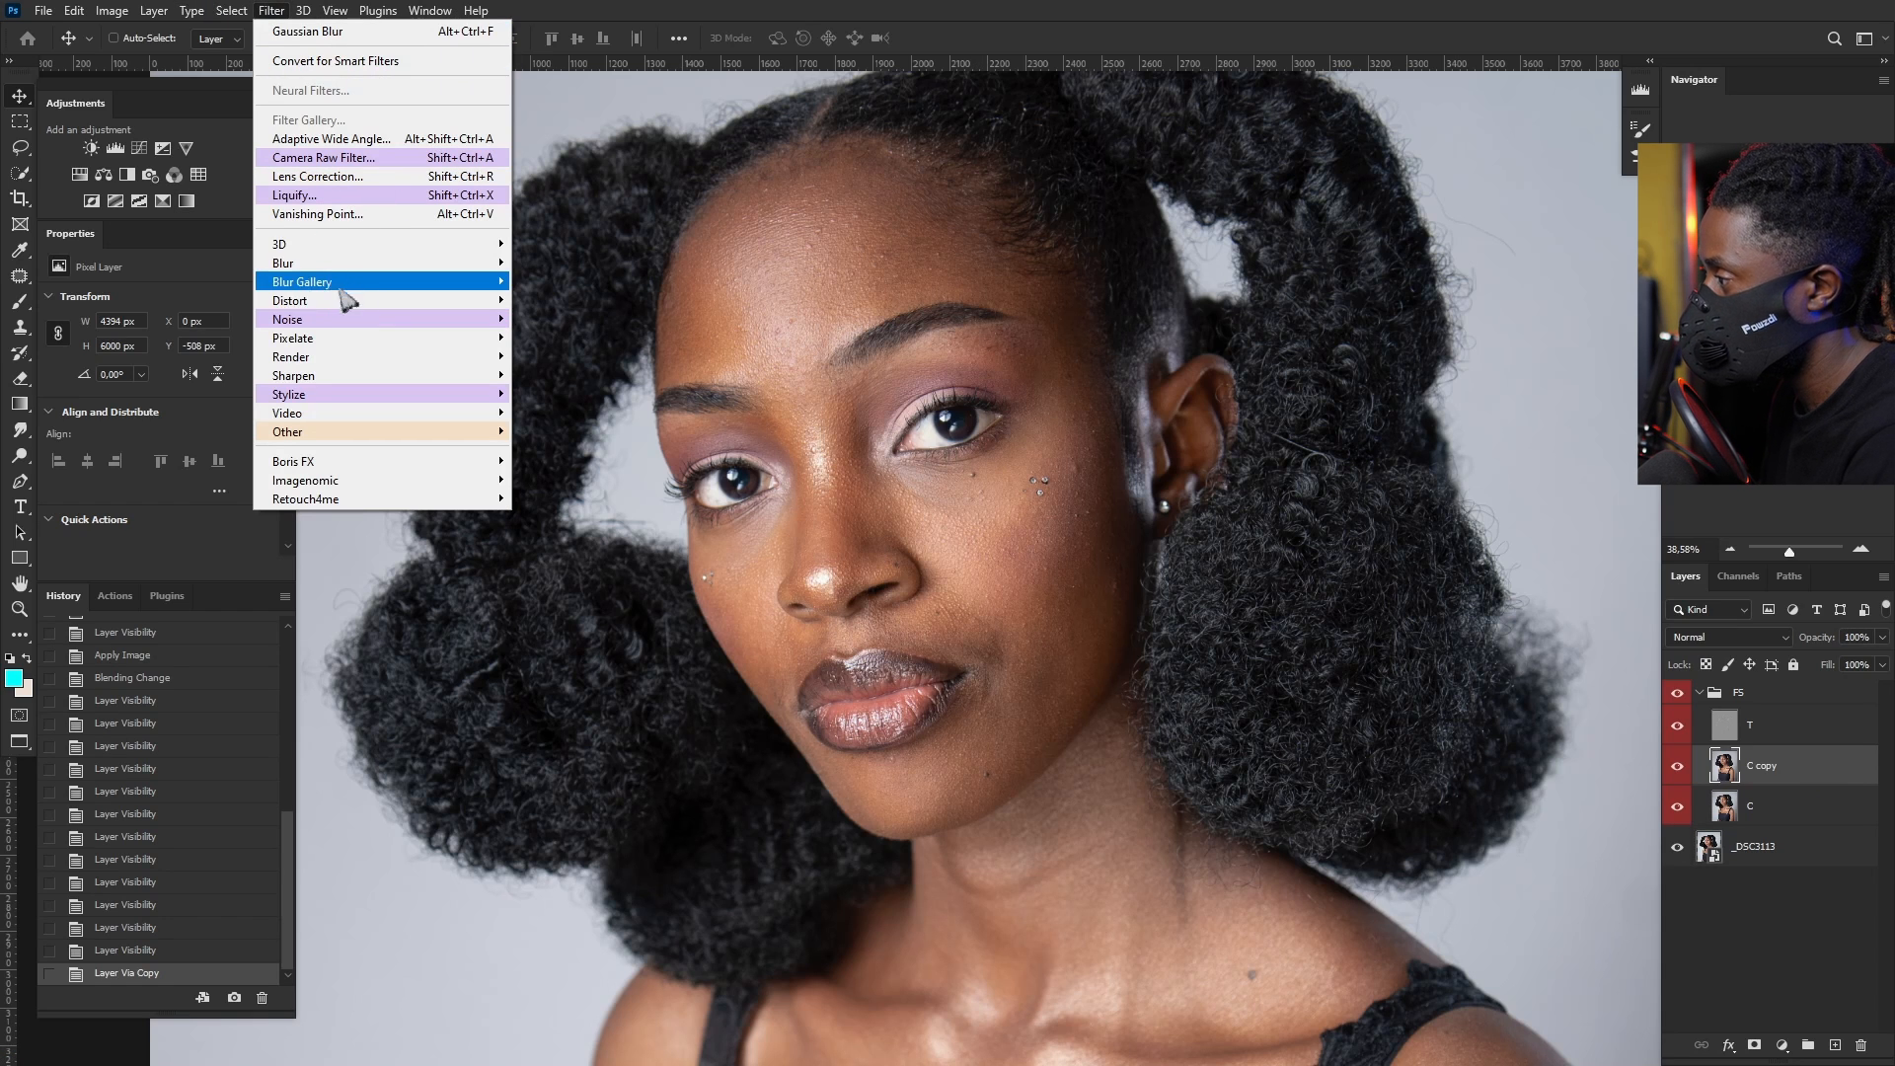
mouse_move(355, 288)
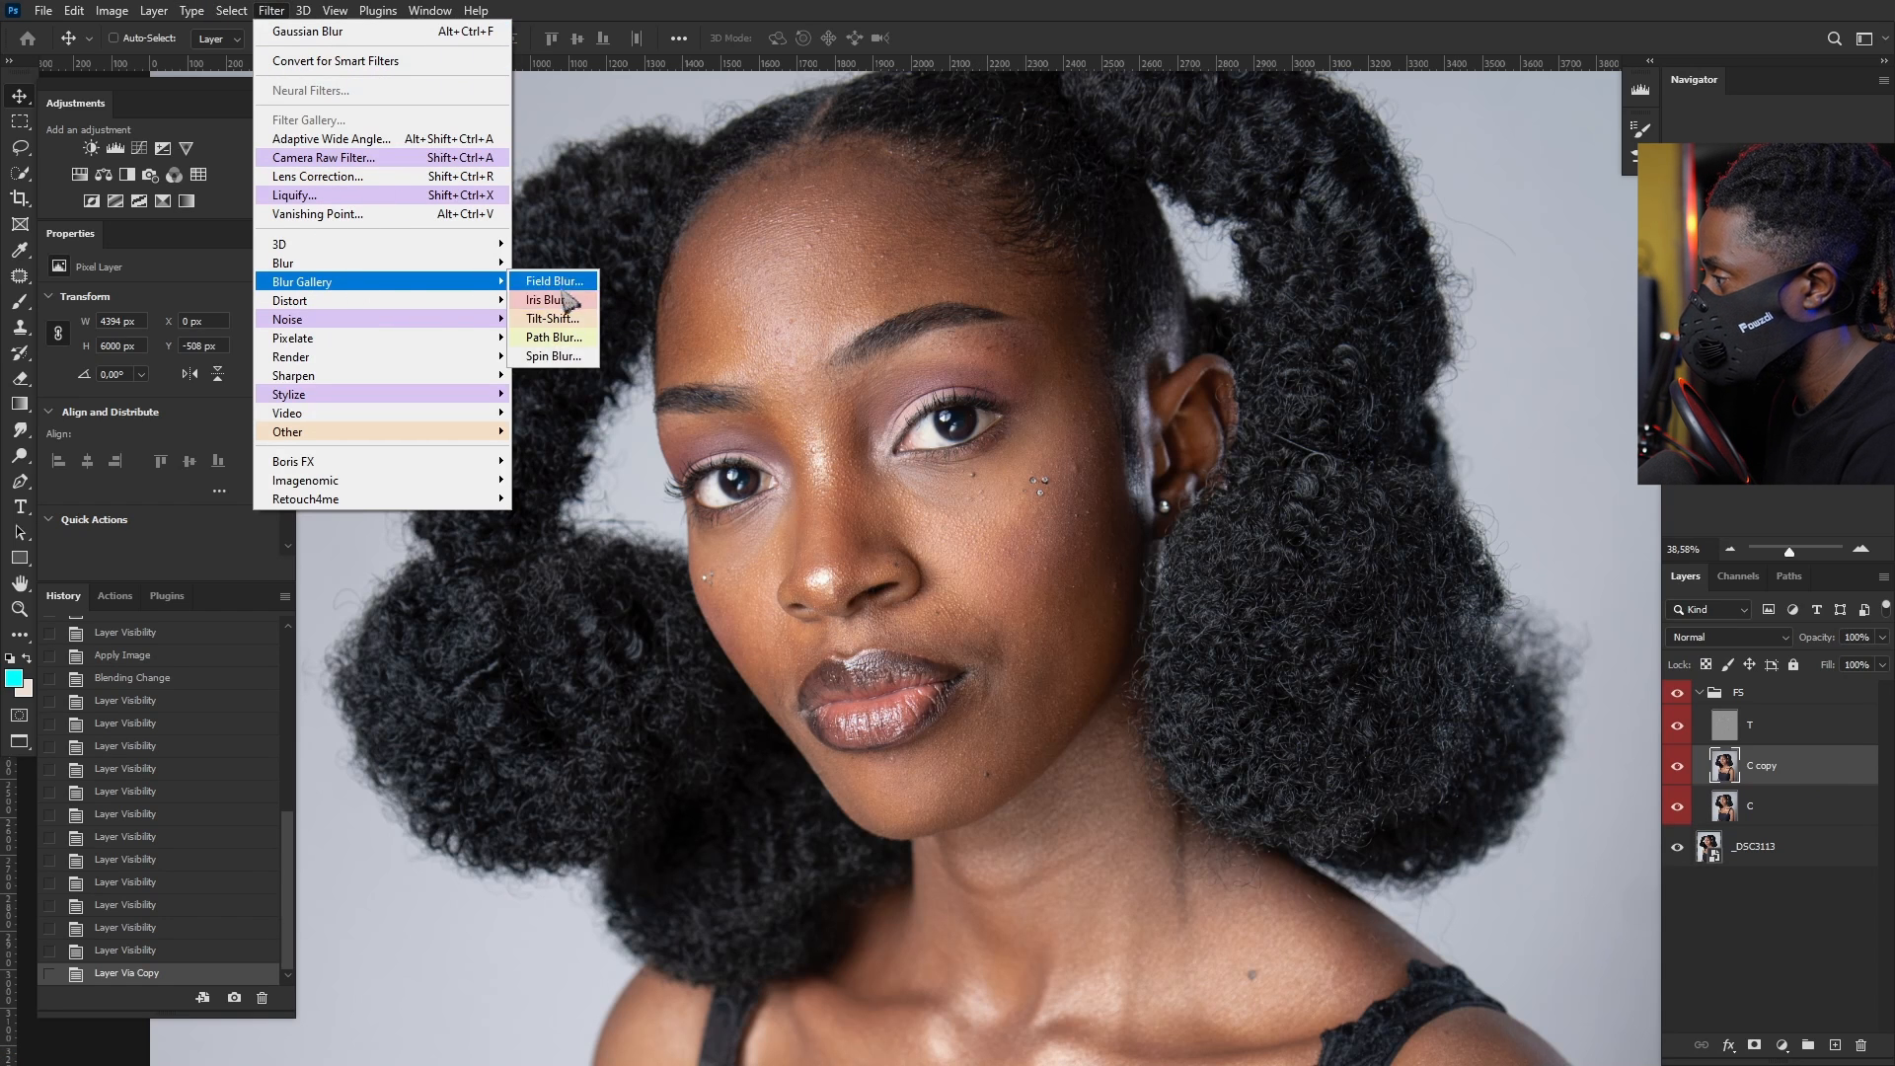
mouse_move(430, 270)
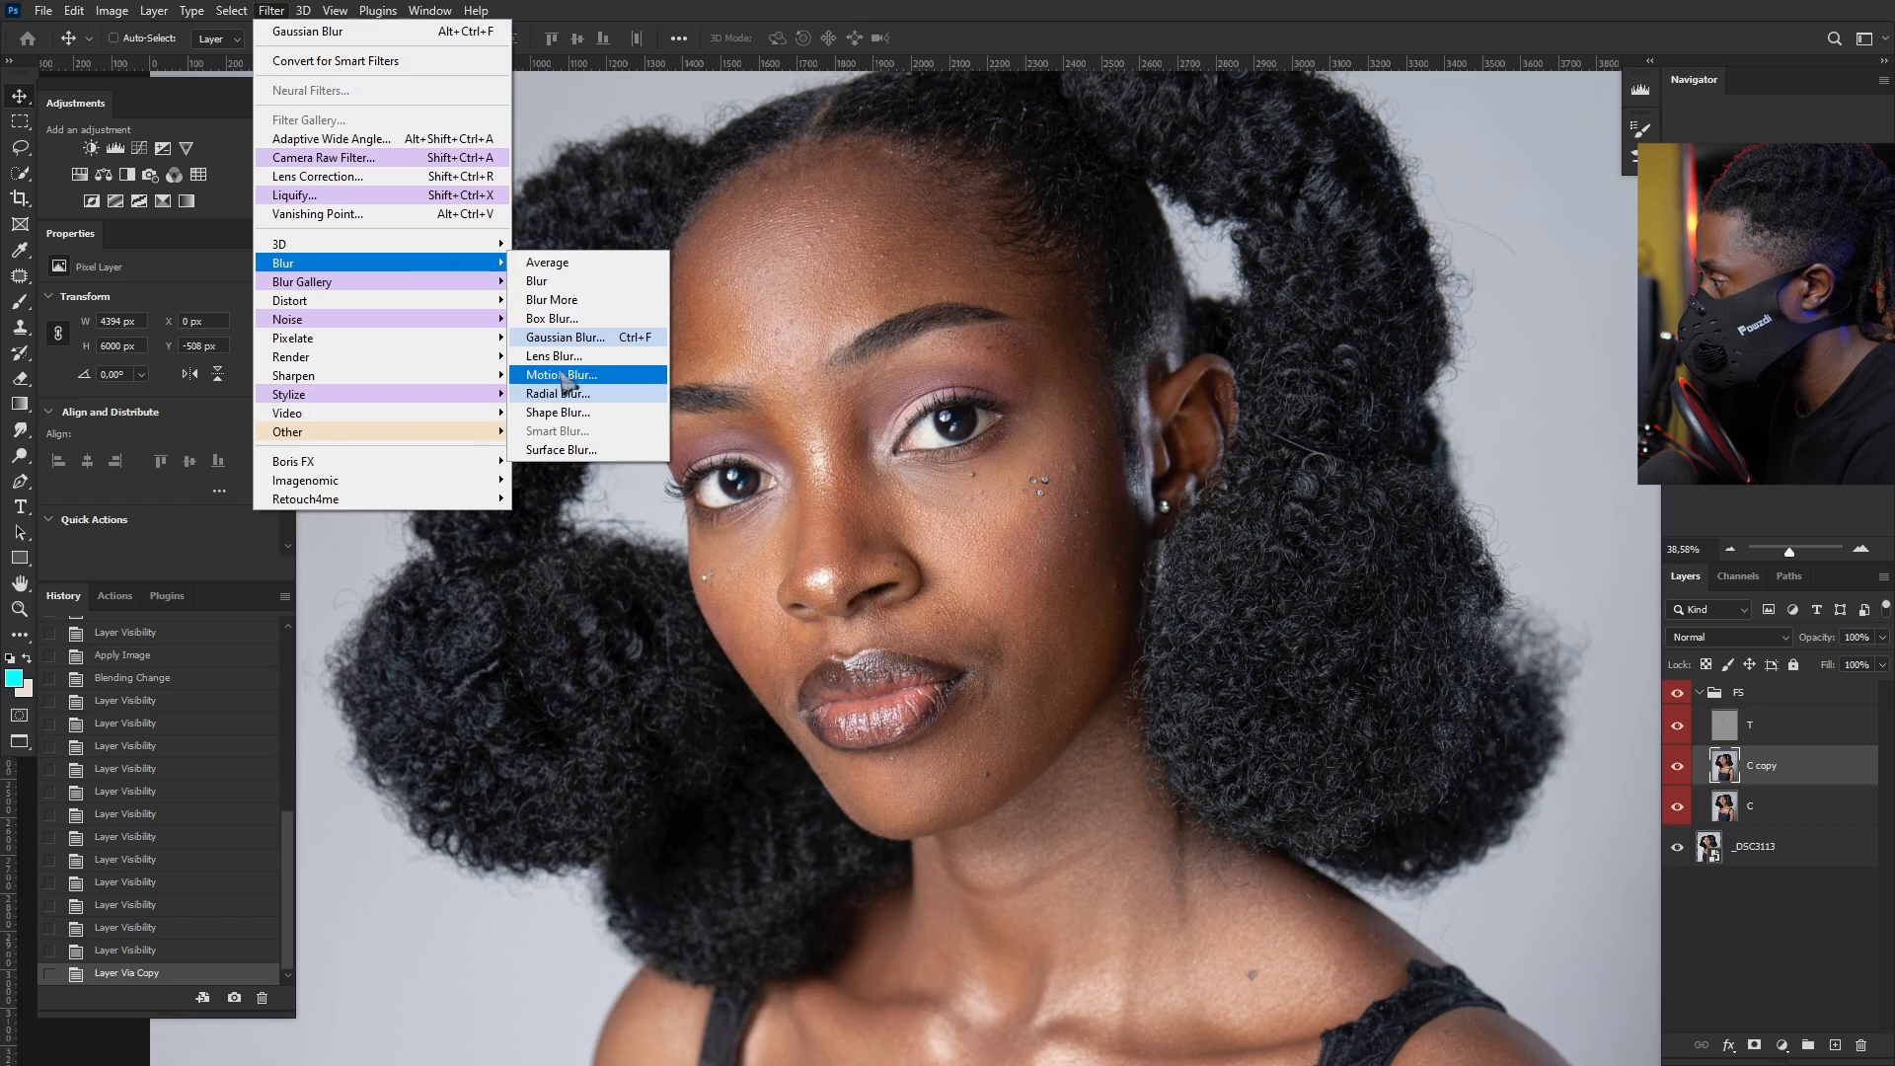
left_click(578, 339)
left_click_drag(1409, 488, 1291, 474)
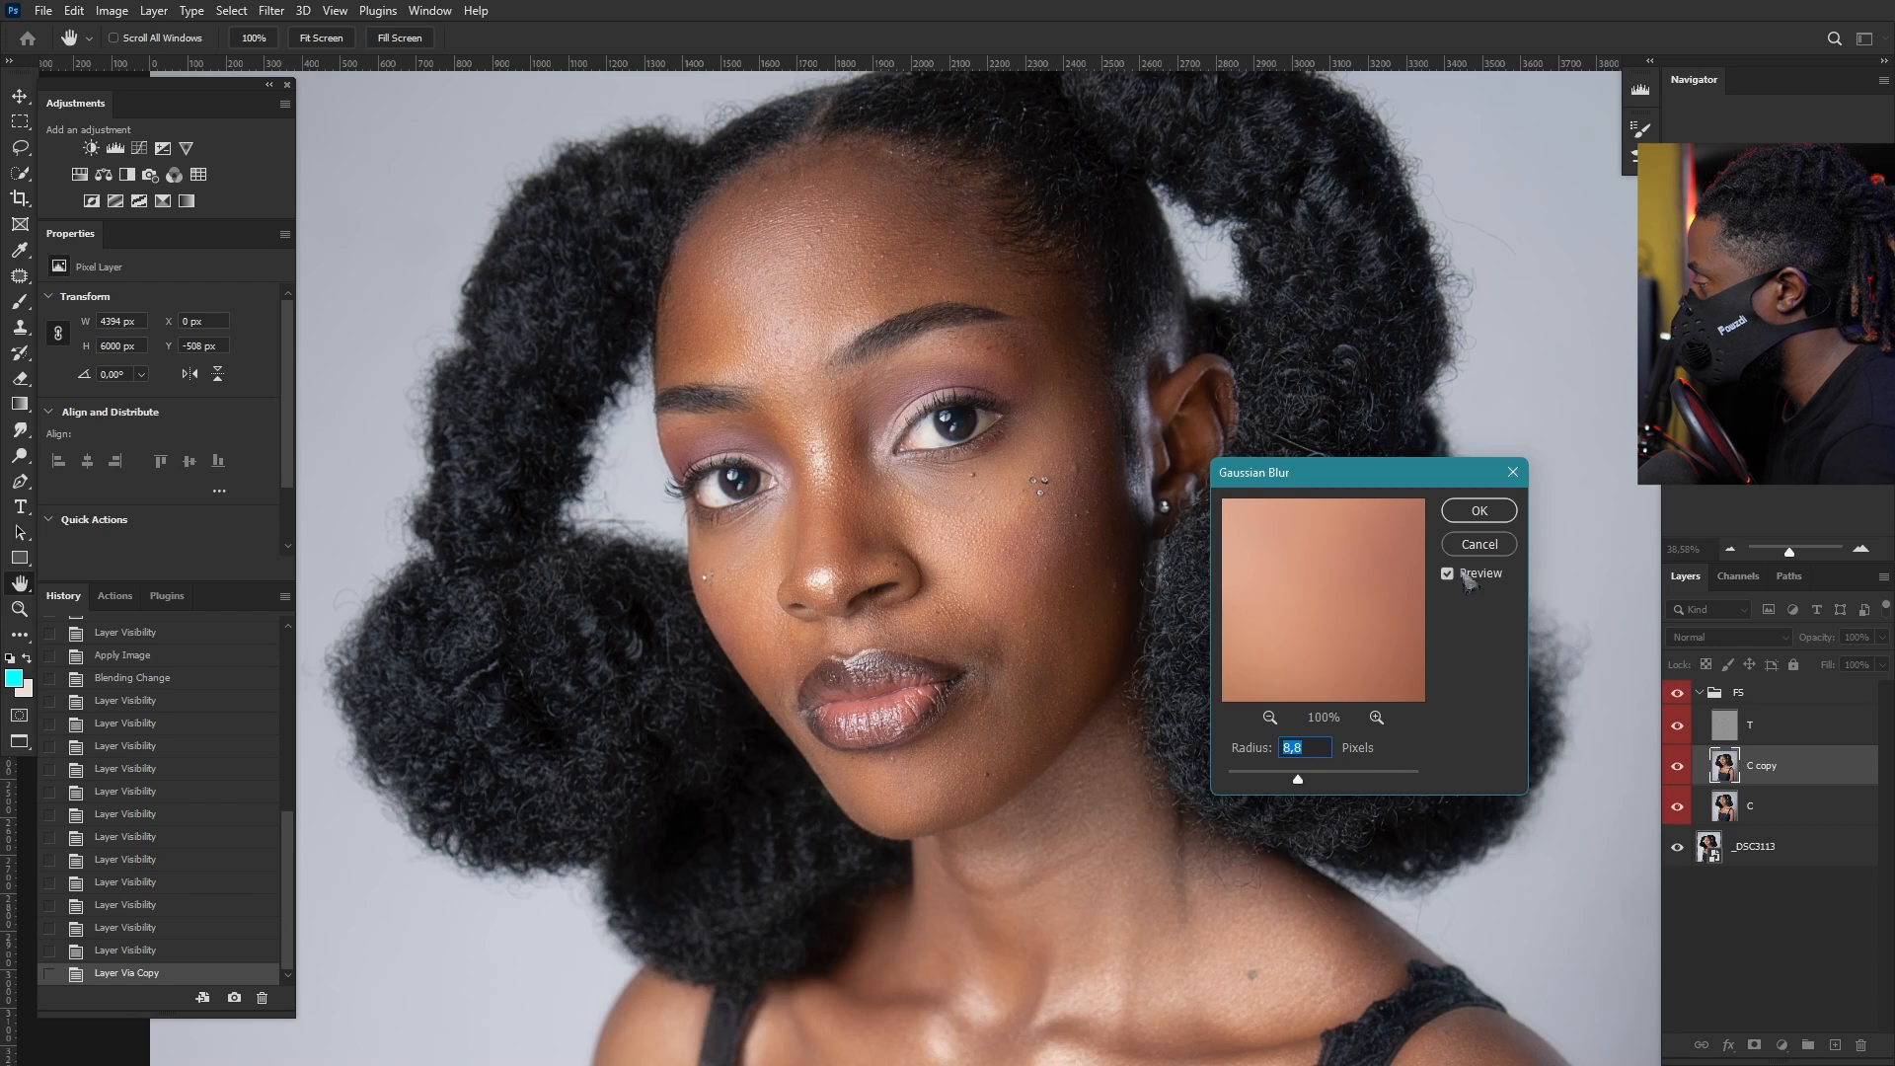
left_click(1480, 512)
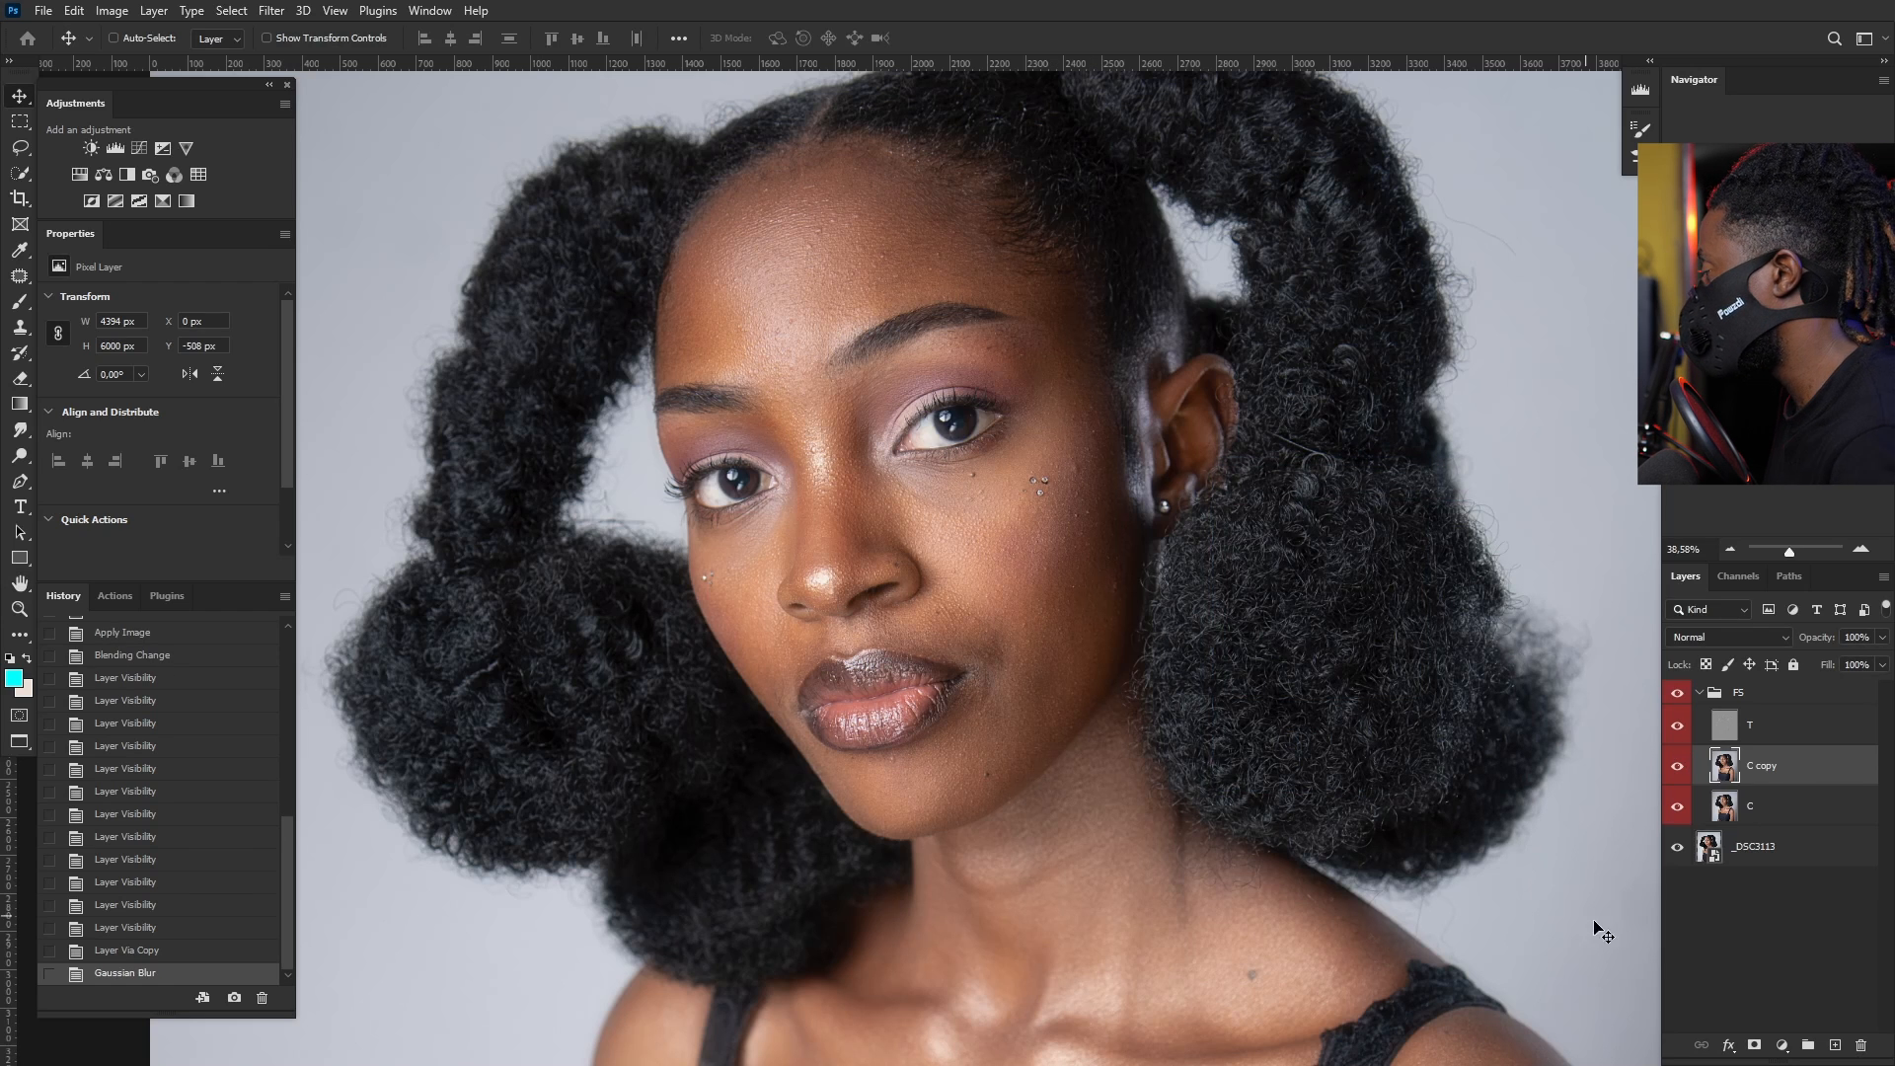
Step: Add a black layer mask to the blurred C copy and ready the Brush tool with white as the foreground colour
left_click(1756, 1049, "alt")
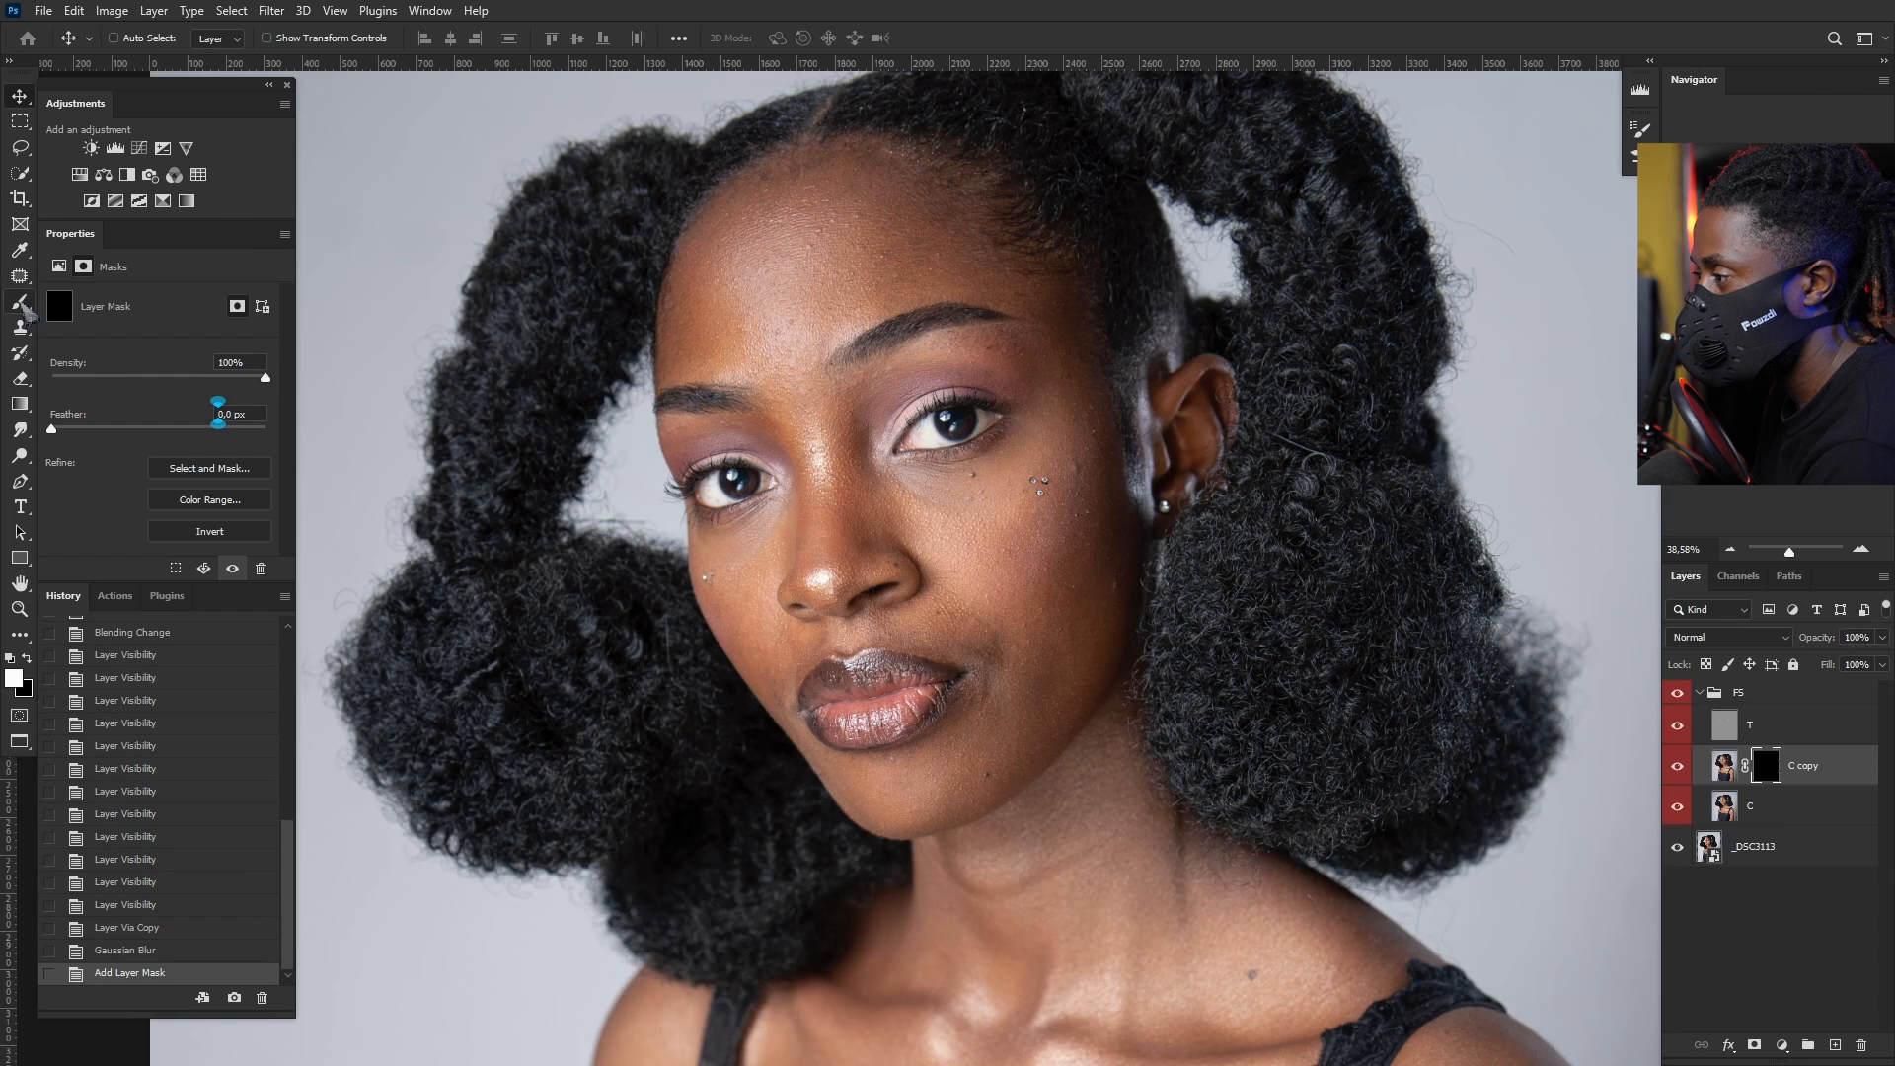
left_click(20, 302)
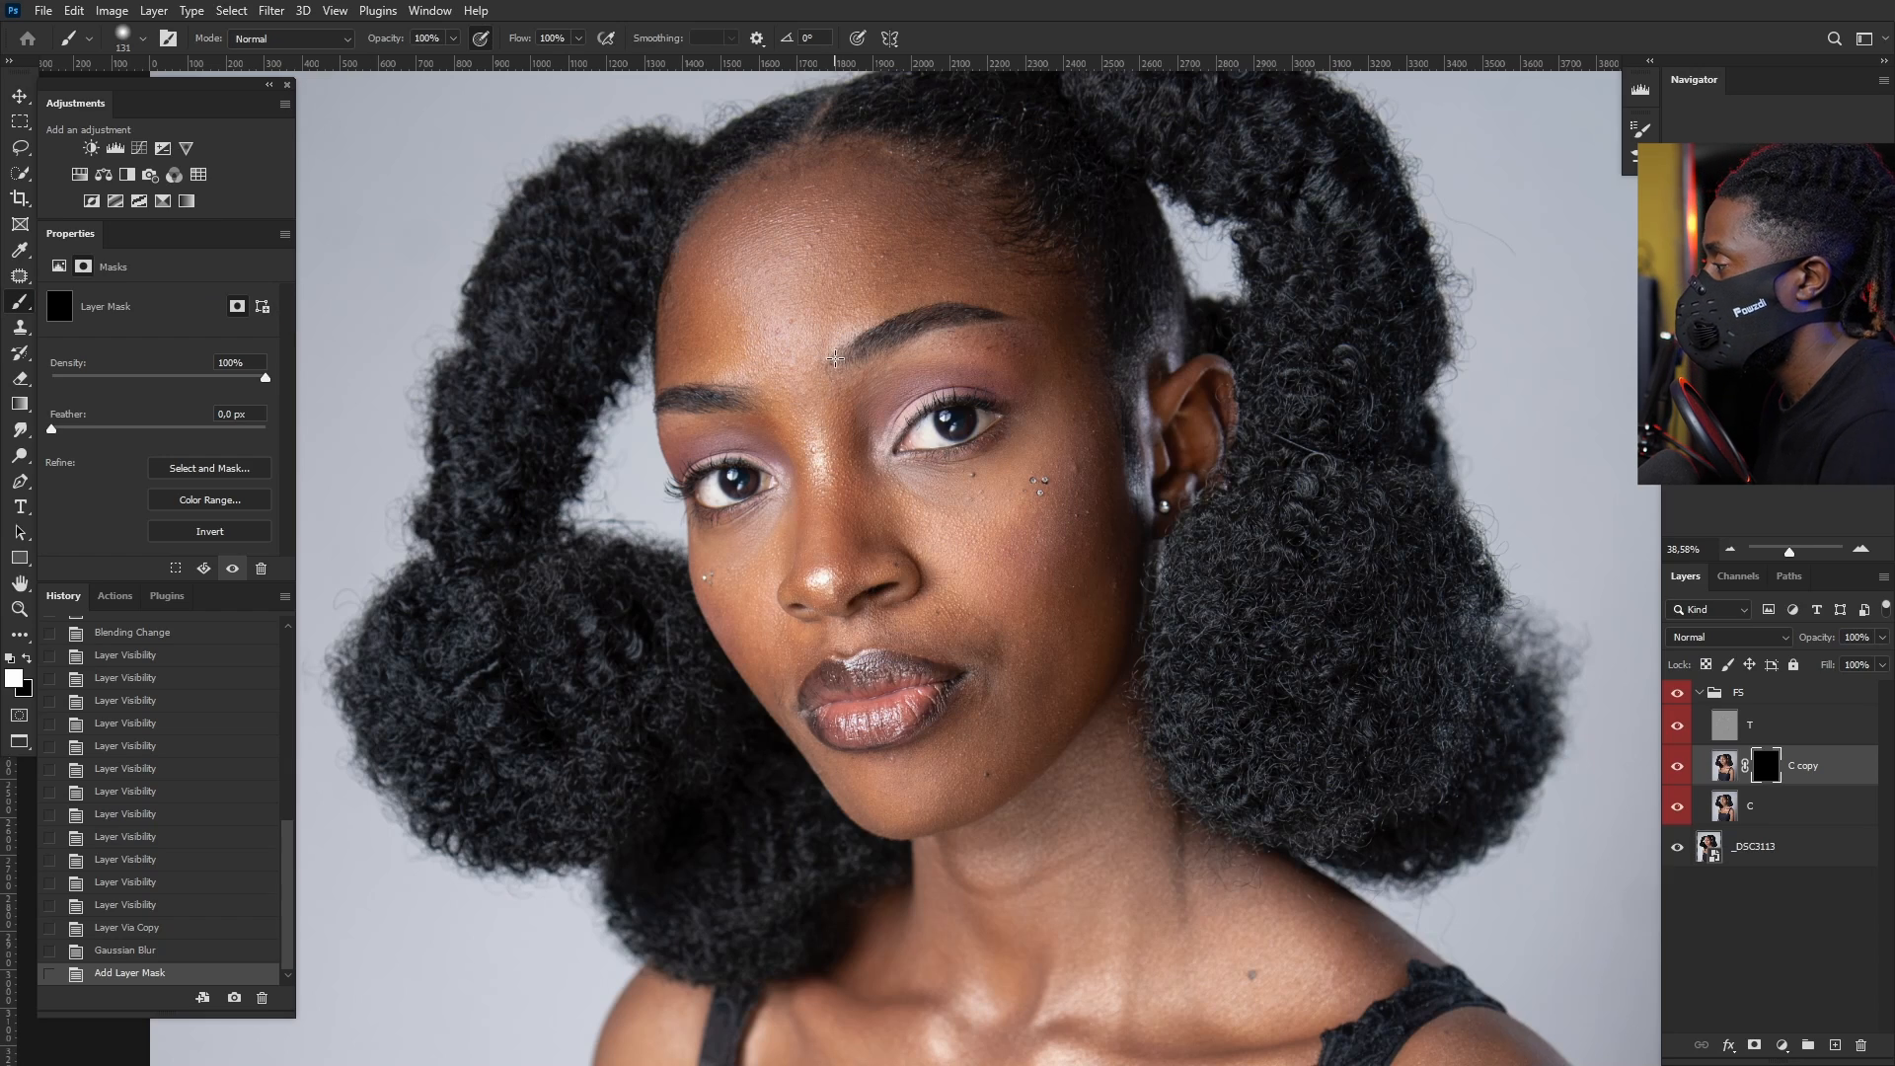
scroll(835, 358, "down", 8)
scroll(814, 359, "up", 11)
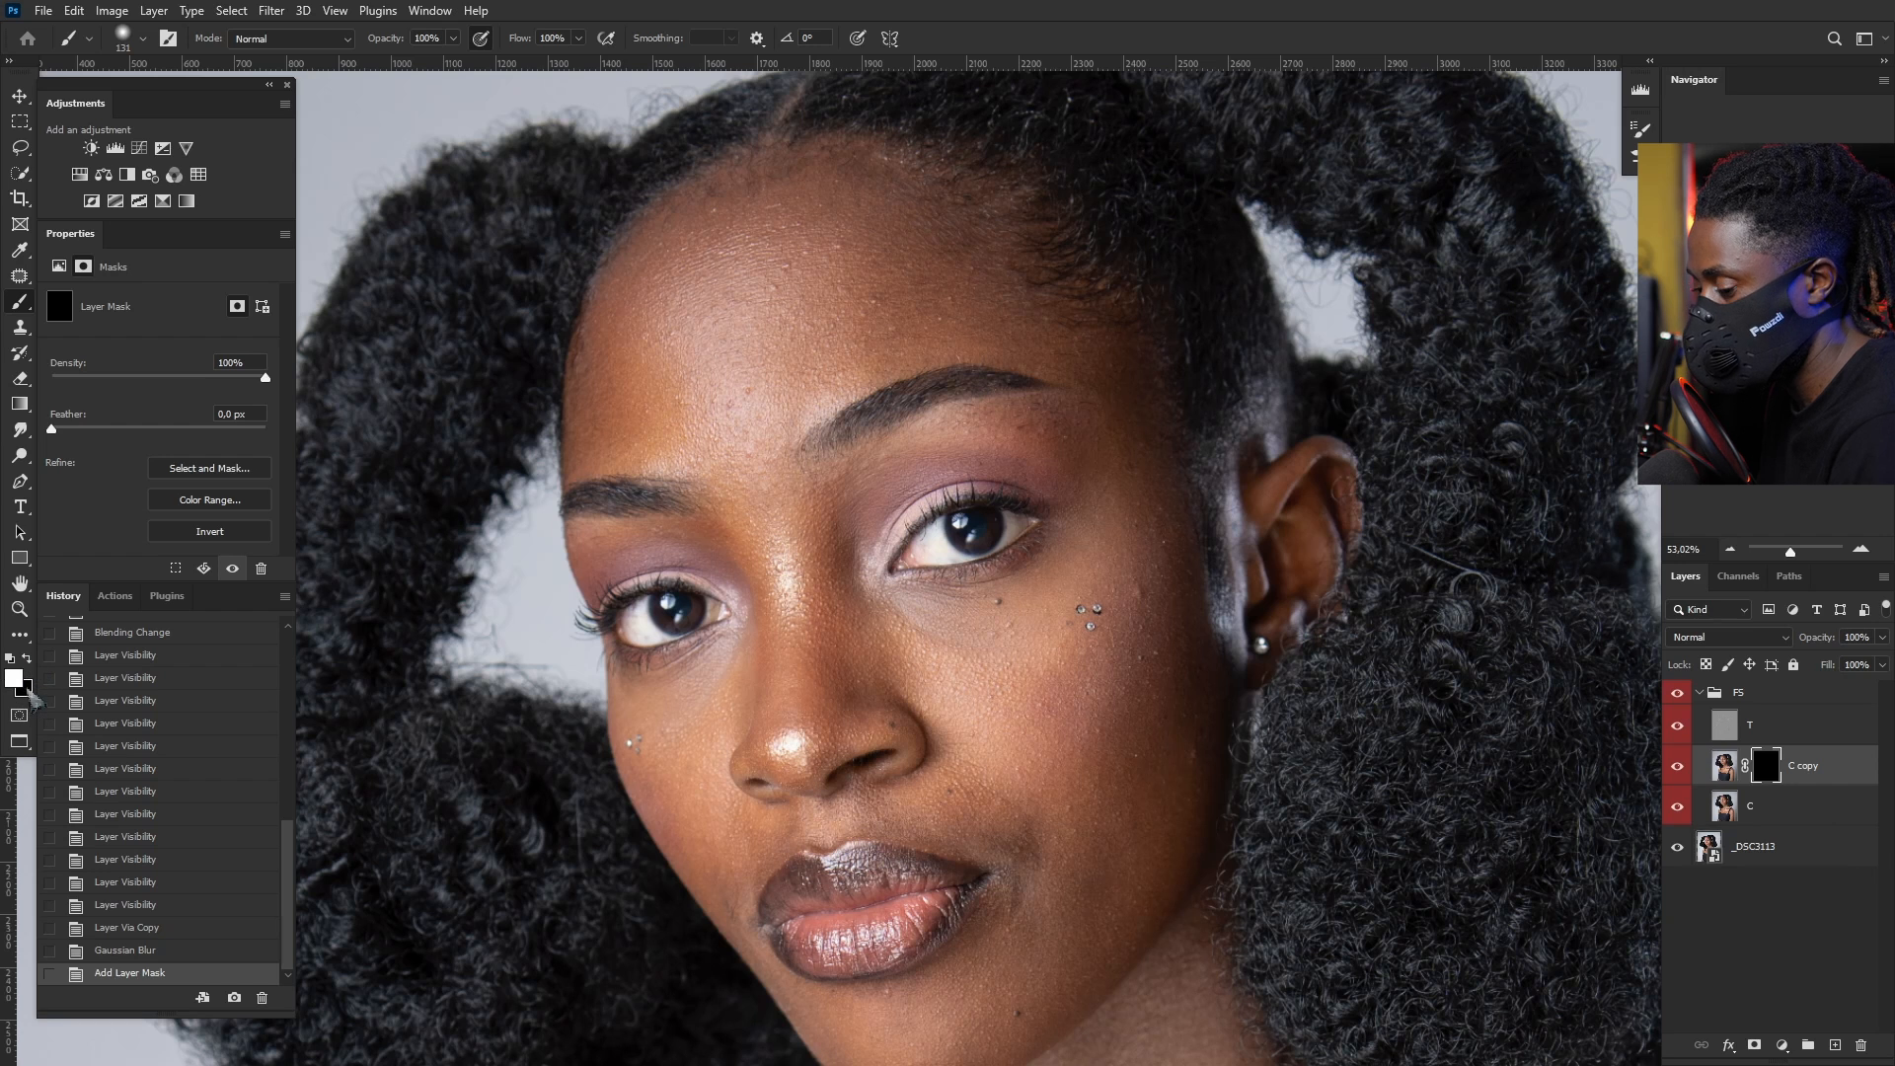
key("x")
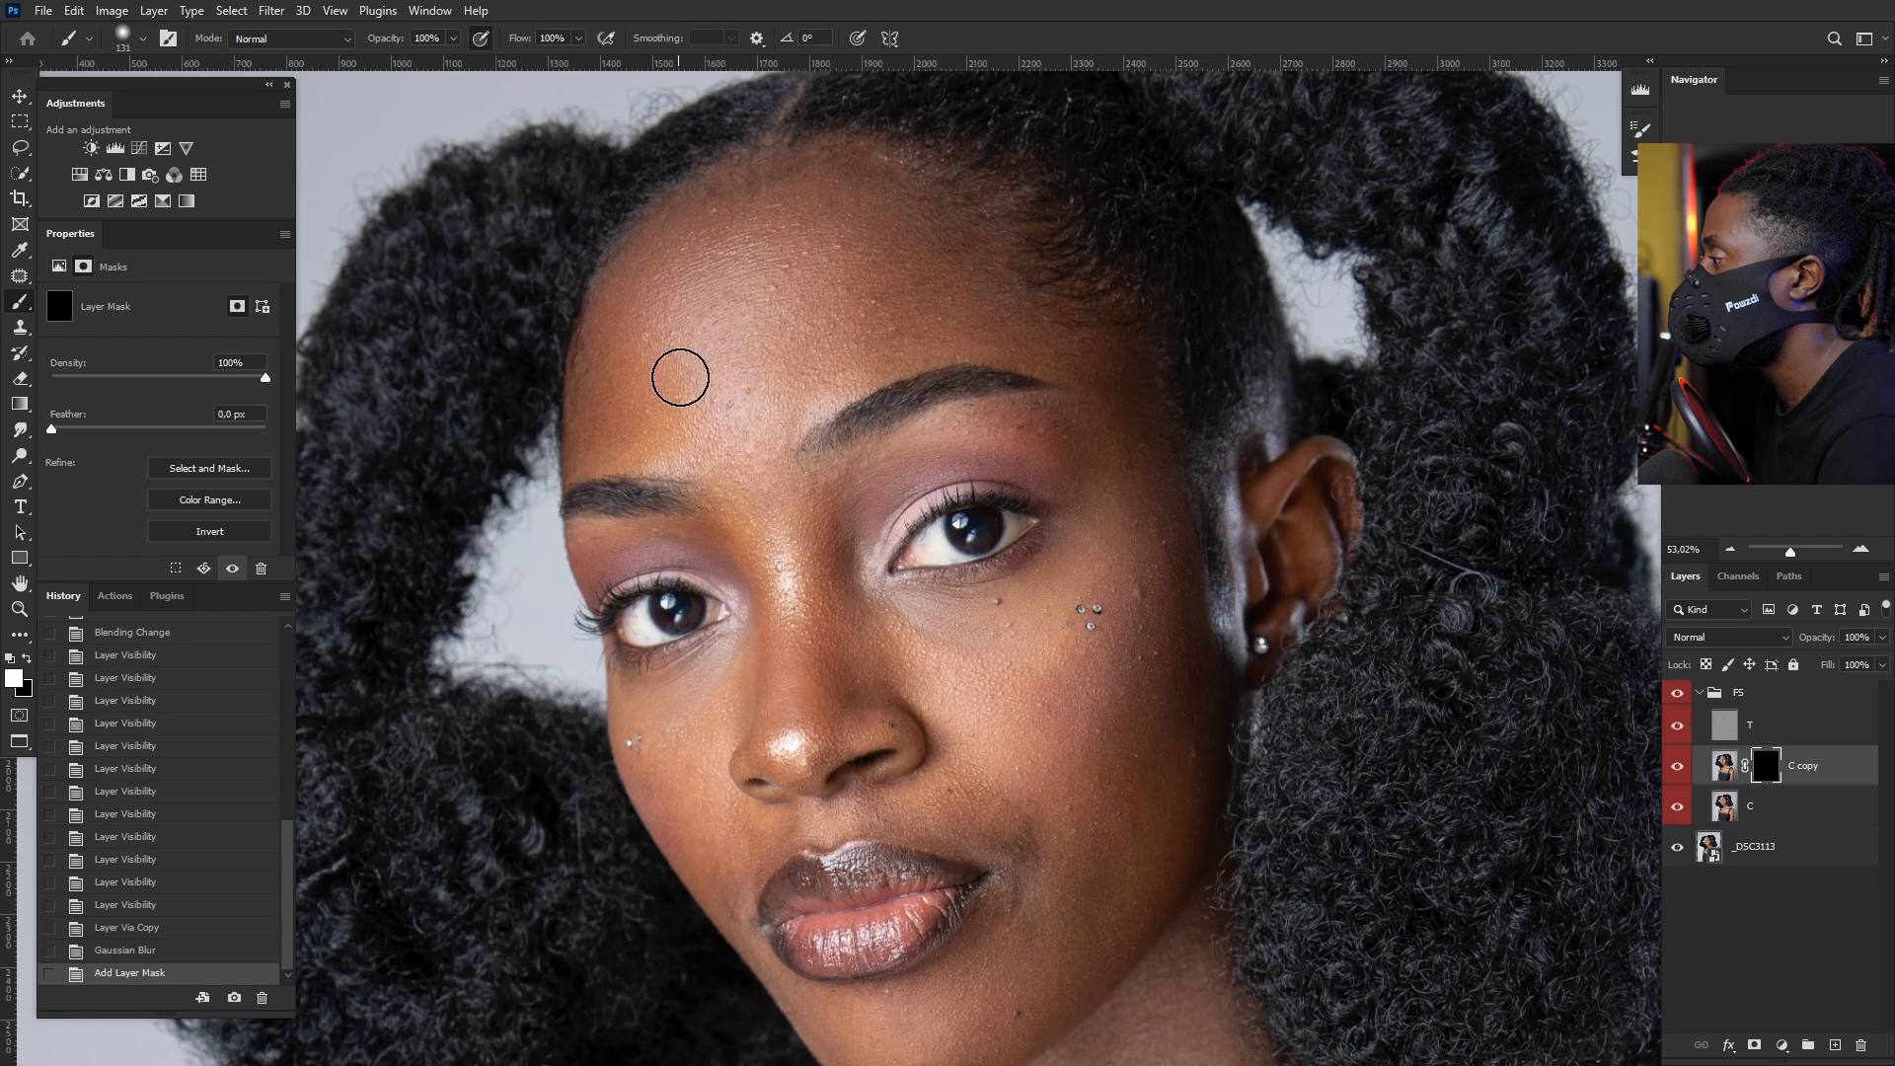
Step: Paint white on the C copy mask over the centre of the forehead down to between the eyebrows, resizing the brush to fit
right_click(784, 311, "alt")
right_click(799, 312, "alt")
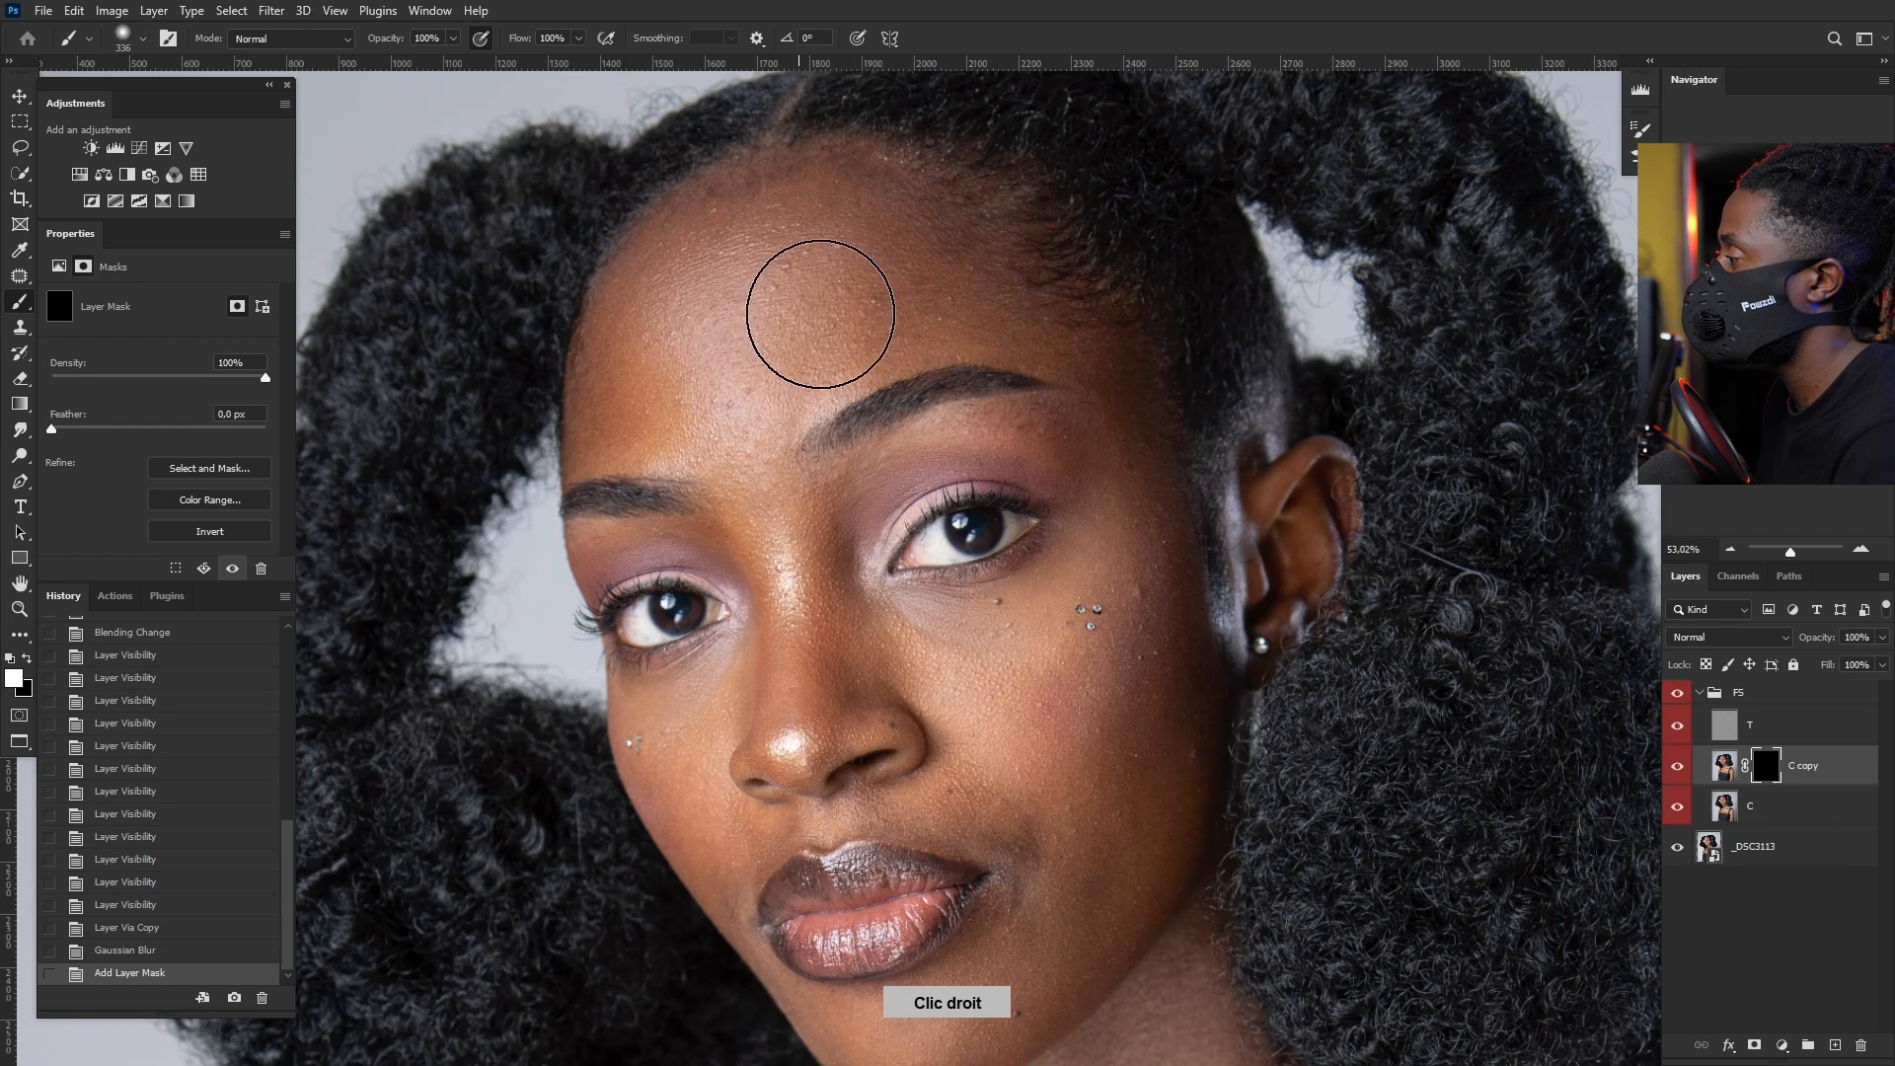
left_click(783, 292)
right_click(782, 296, "alt")
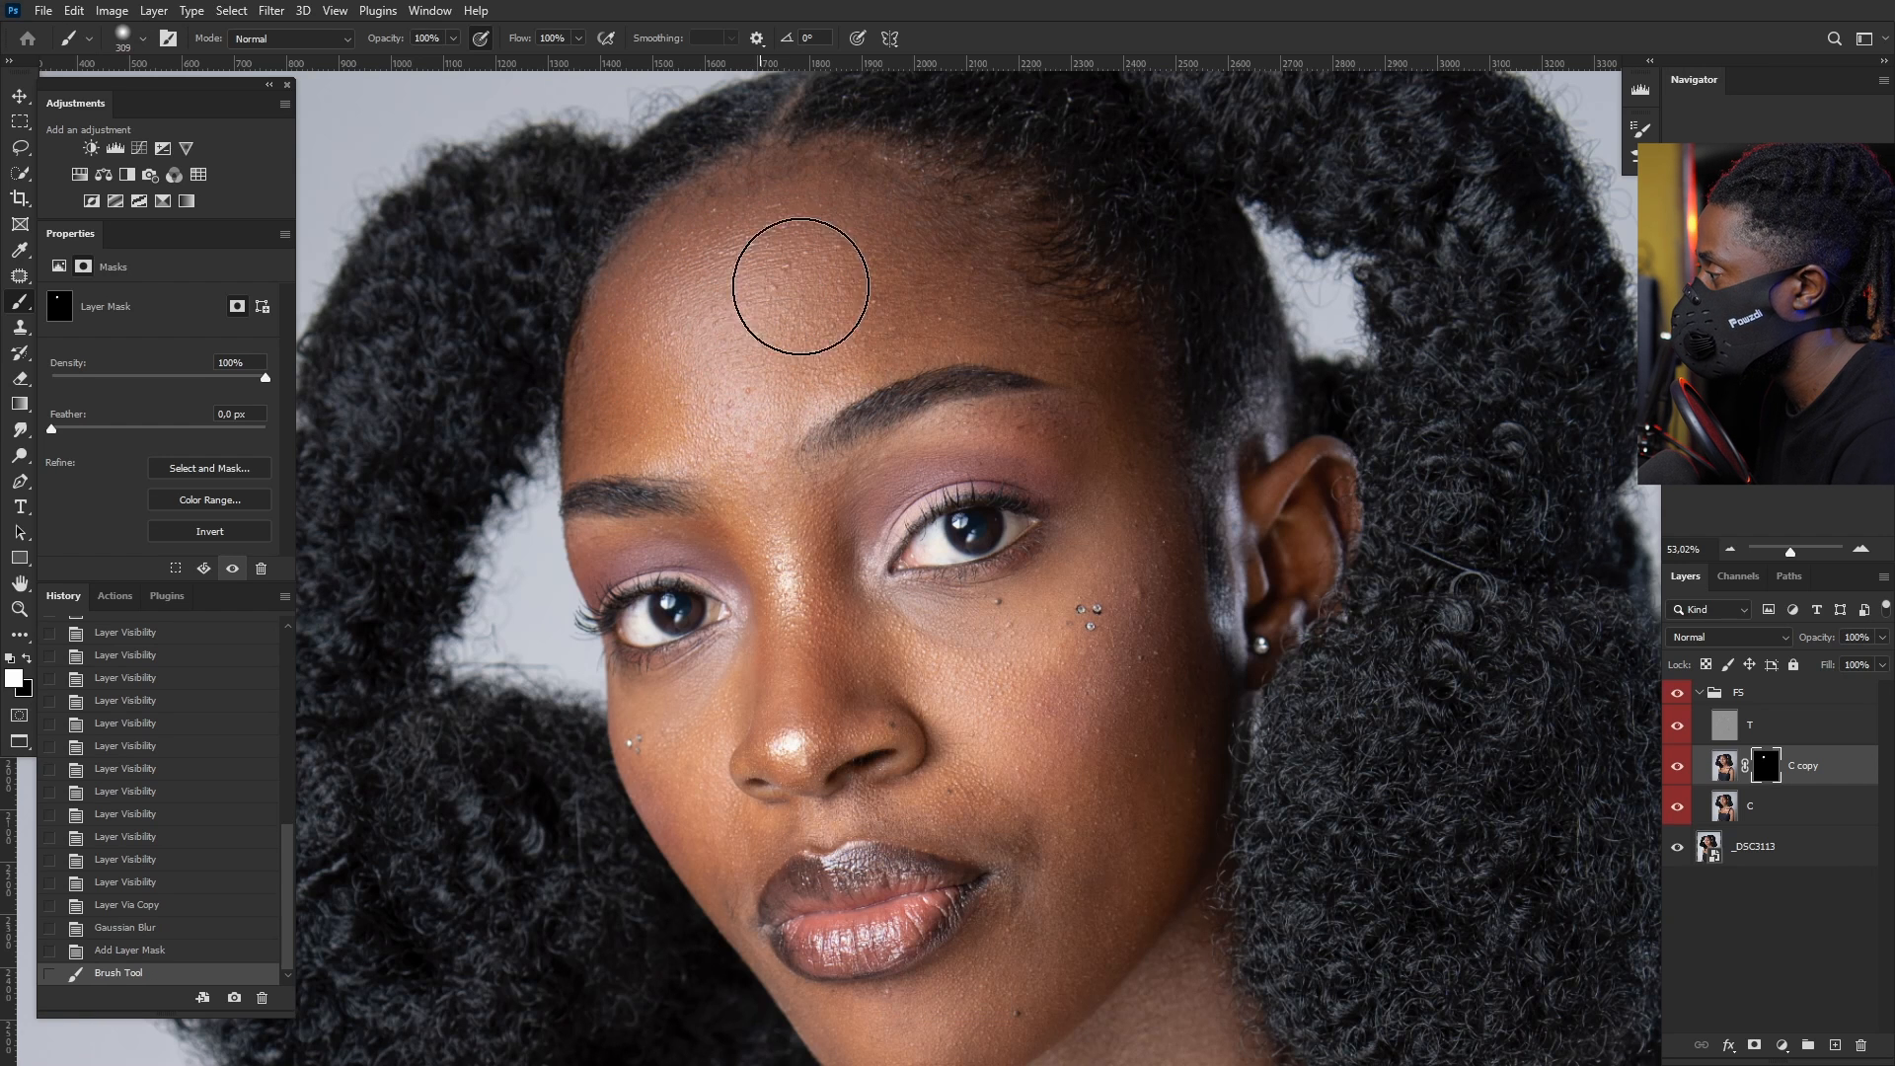
left_click(829, 274)
right_click(834, 294, "alt")
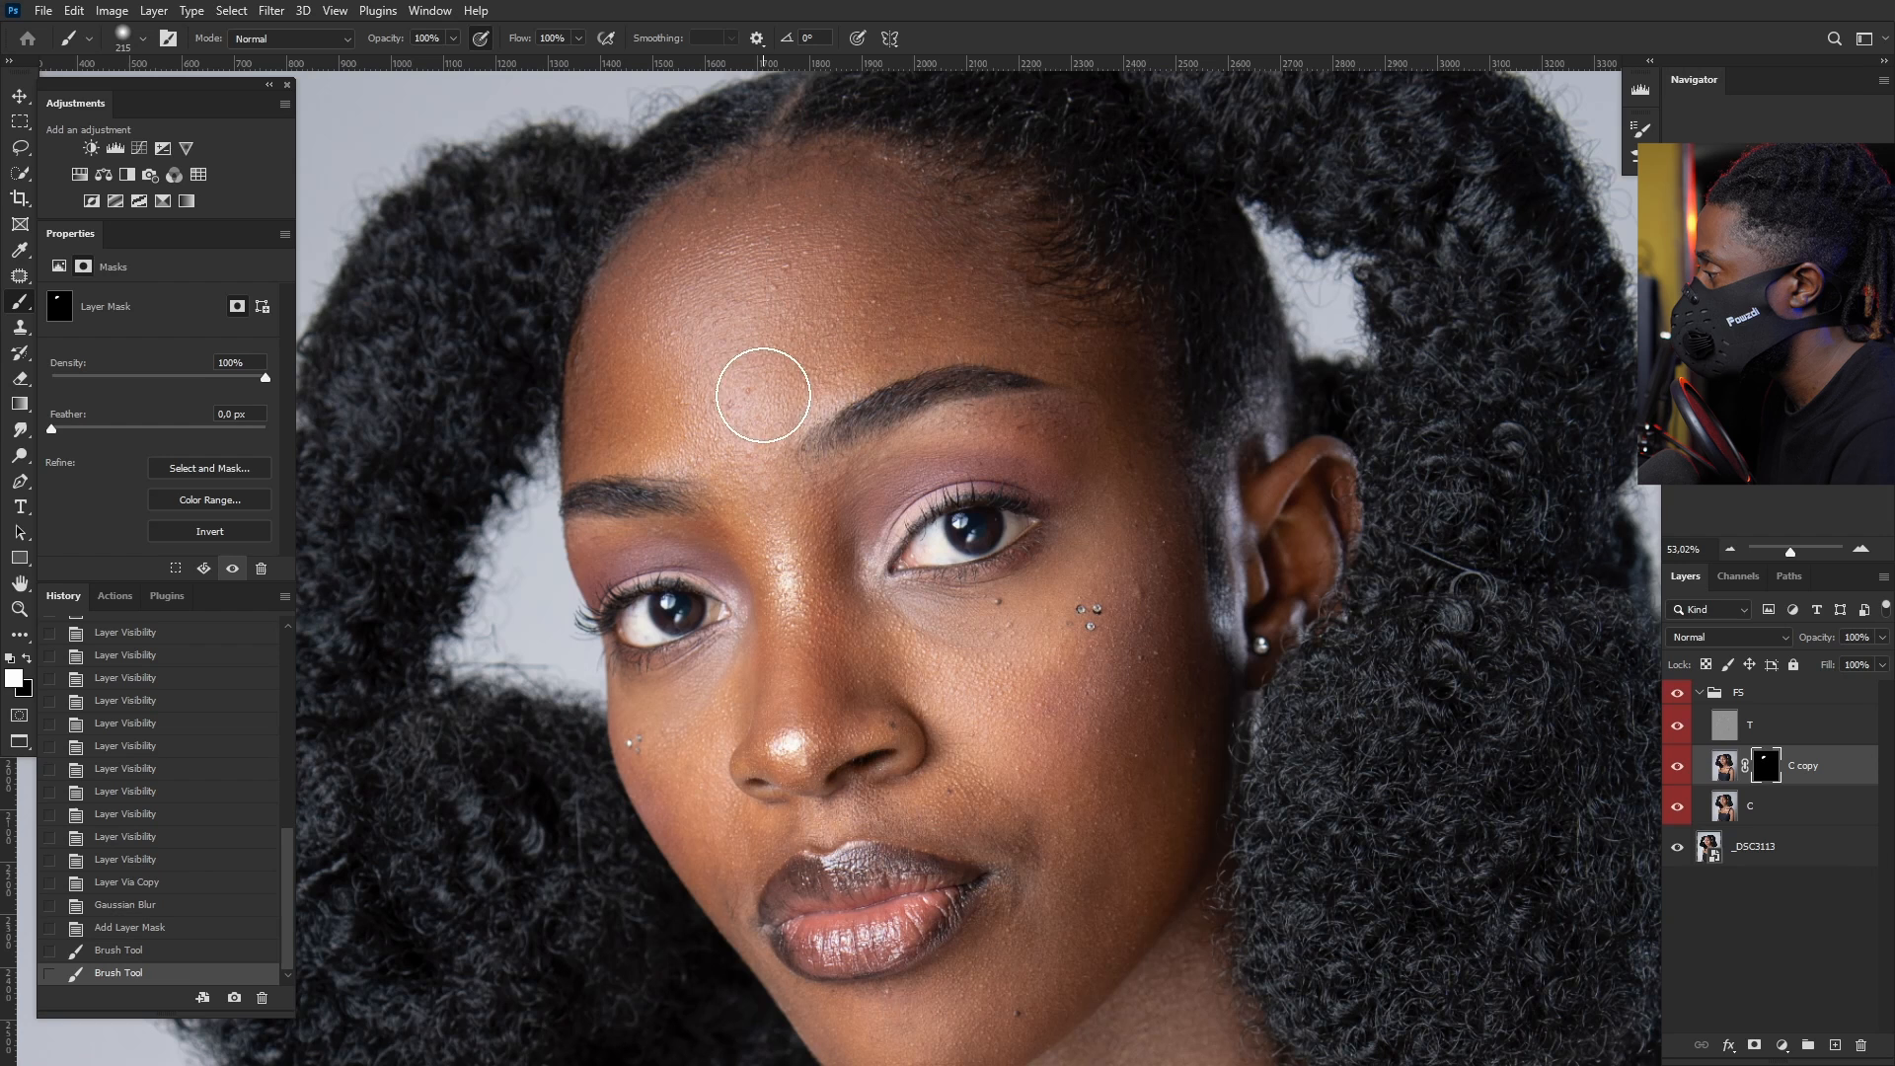
mouse_move(878, 287)
left_mouse_down()
mouse_move(711, 254)
mouse_move(633, 342)
mouse_move(628, 384)
mouse_move(671, 411)
mouse_move(751, 400)
mouse_move(771, 449)
left_mouse_up()
right_click(772, 449, "alt")
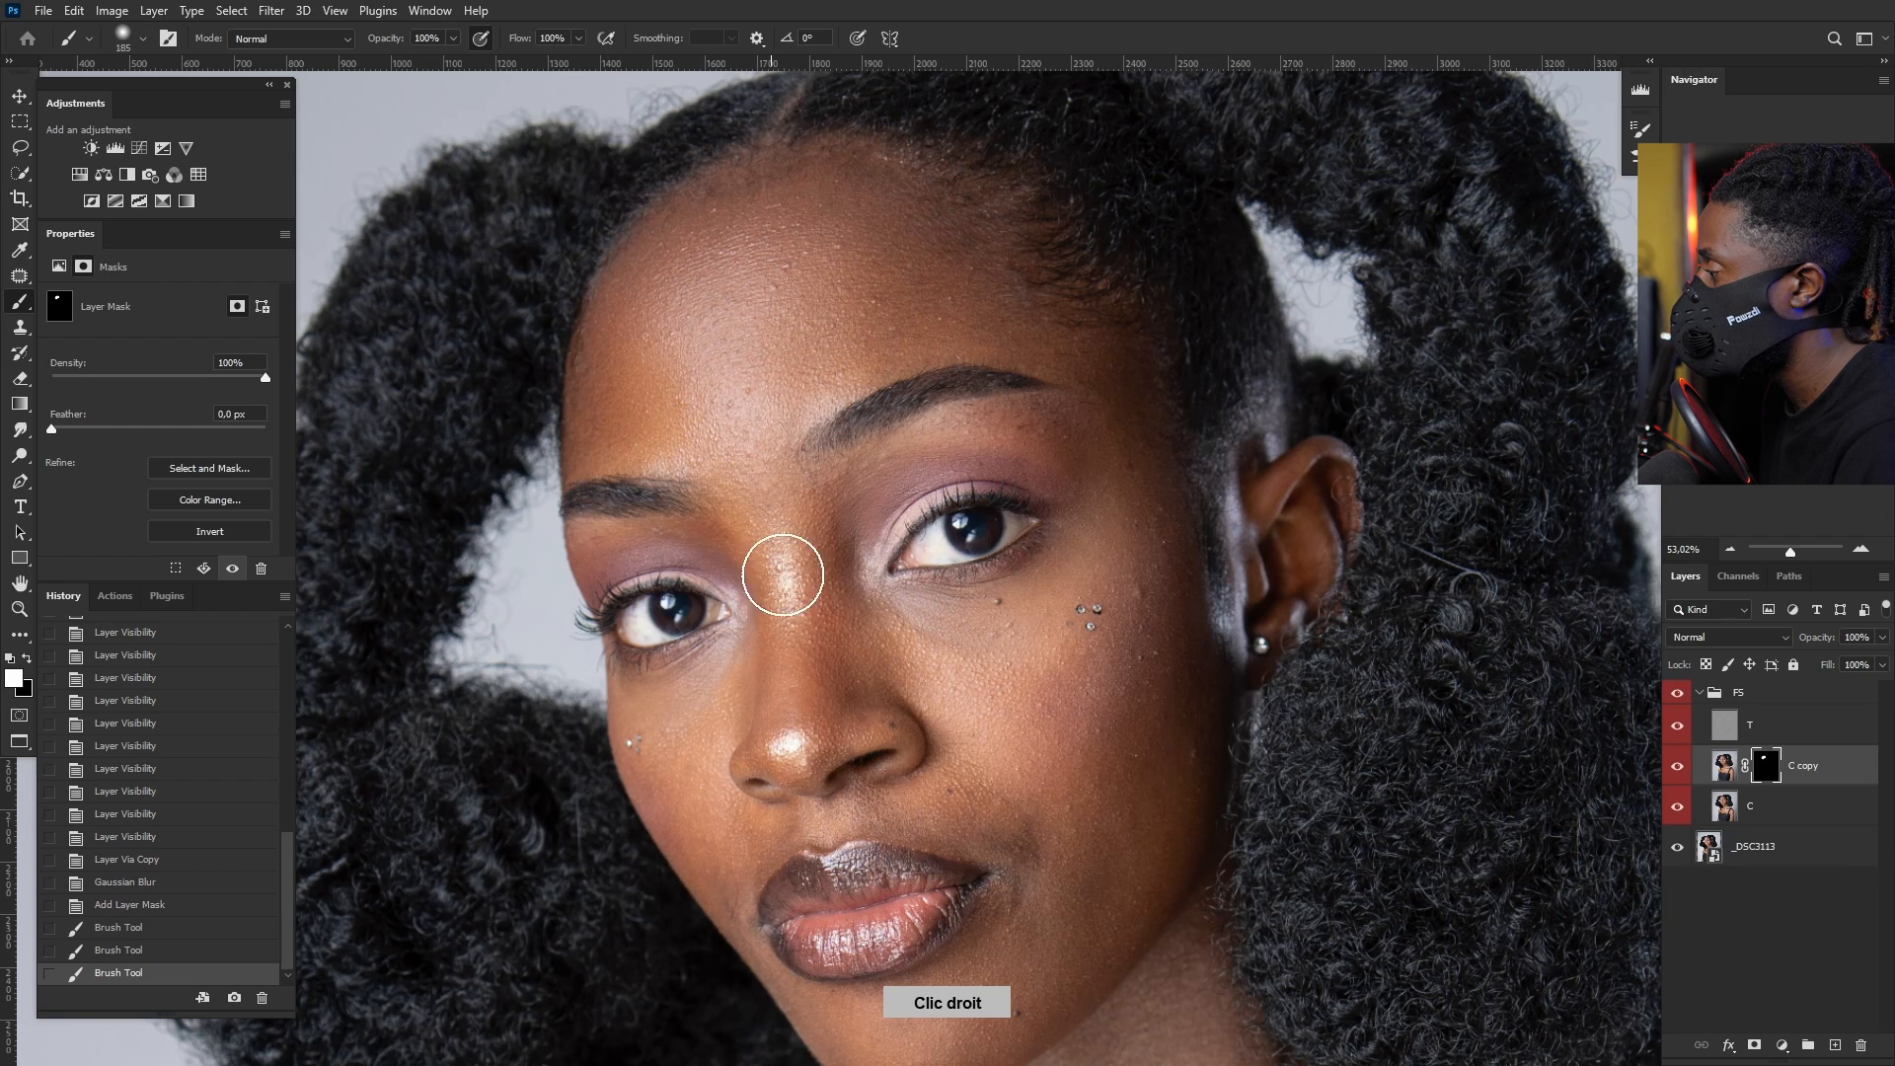
Step: Paint the mask over the nose bridge, the upper eyelid beneath the raised brow, and the forehead above it, adjusting the brush size
left_click(827, 576)
right_click(846, 507, "alt")
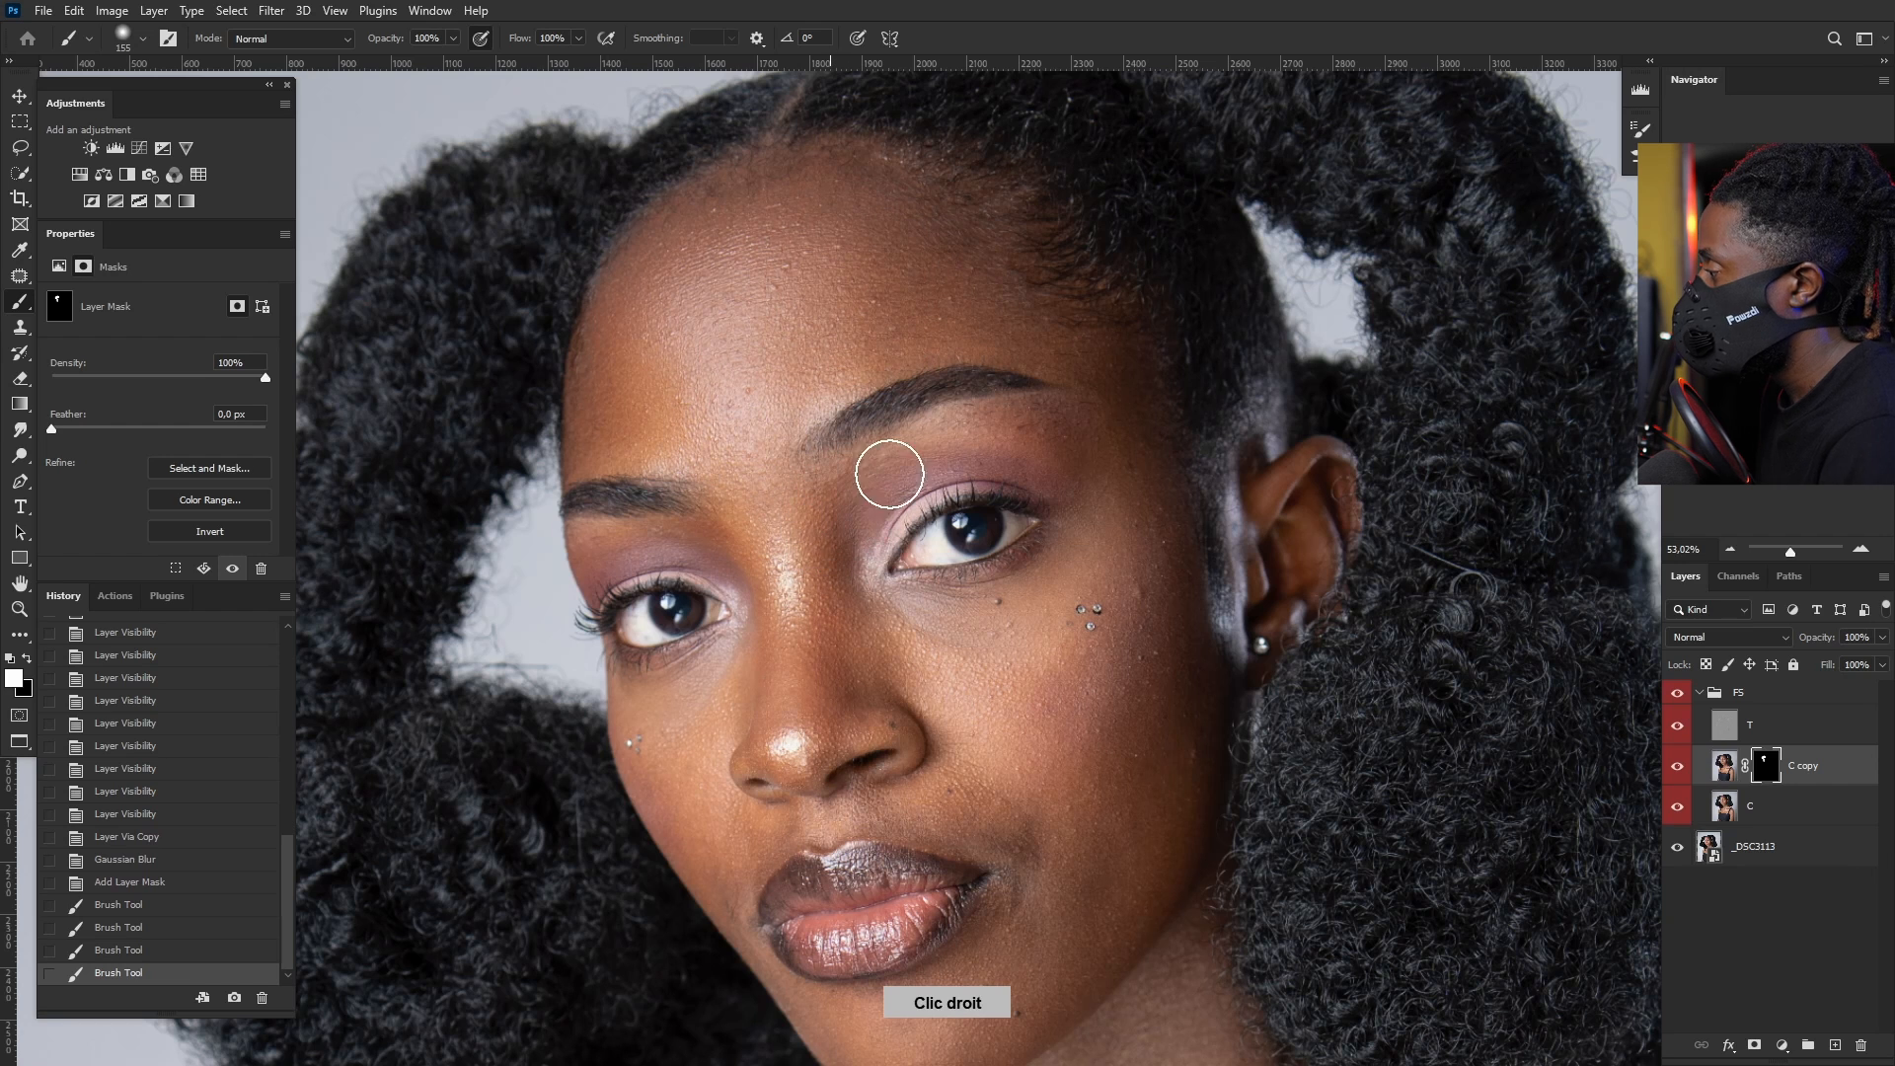
mouse_move(927, 456)
left_mouse_down()
mouse_move(871, 518)
mouse_move(973, 448)
mouse_move(1089, 452)
mouse_move(1074, 406)
left_mouse_up()
left_click(986, 305)
right_click(967, 286, "alt")
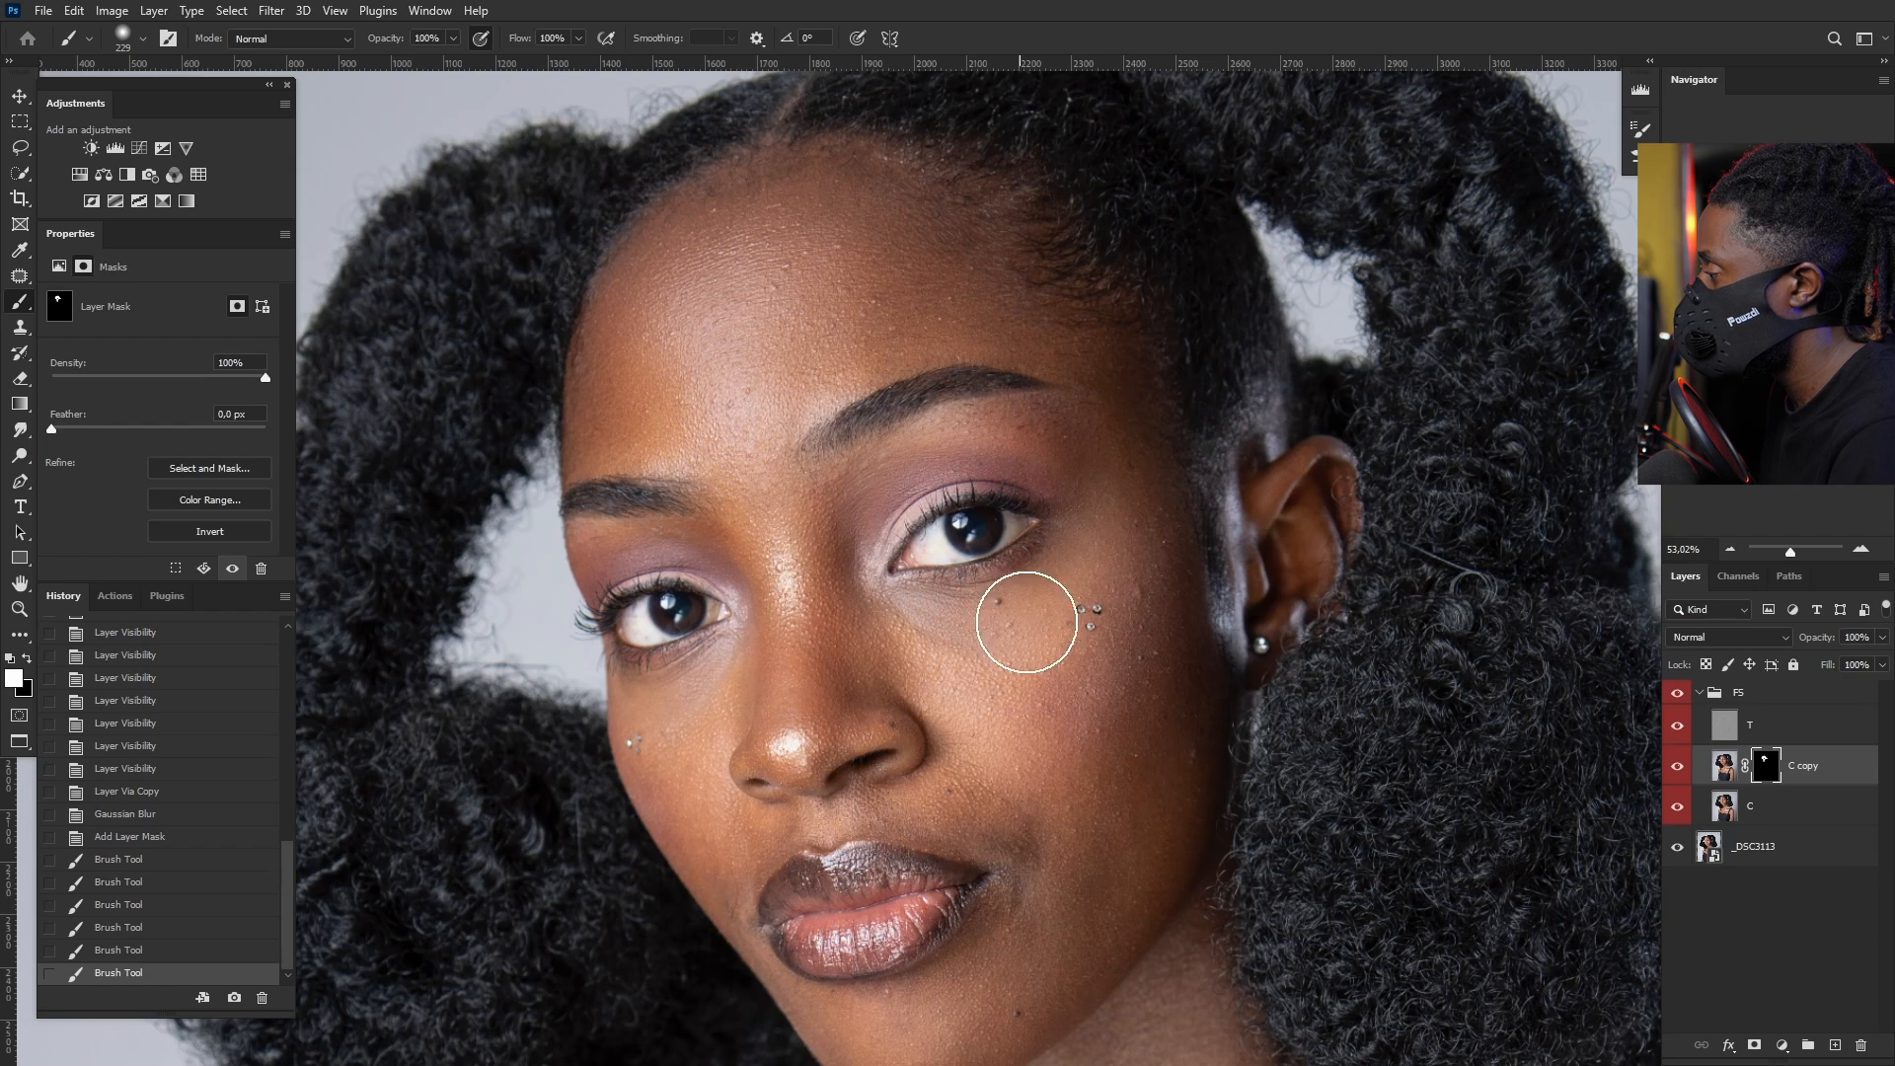
Step: Paint the mask over the nose, both cheeks and the skin beside the mouth, using a 116 px brush for the tight lip area
left_click_drag(829, 652, 790, 735)
right_click(719, 528, "alt")
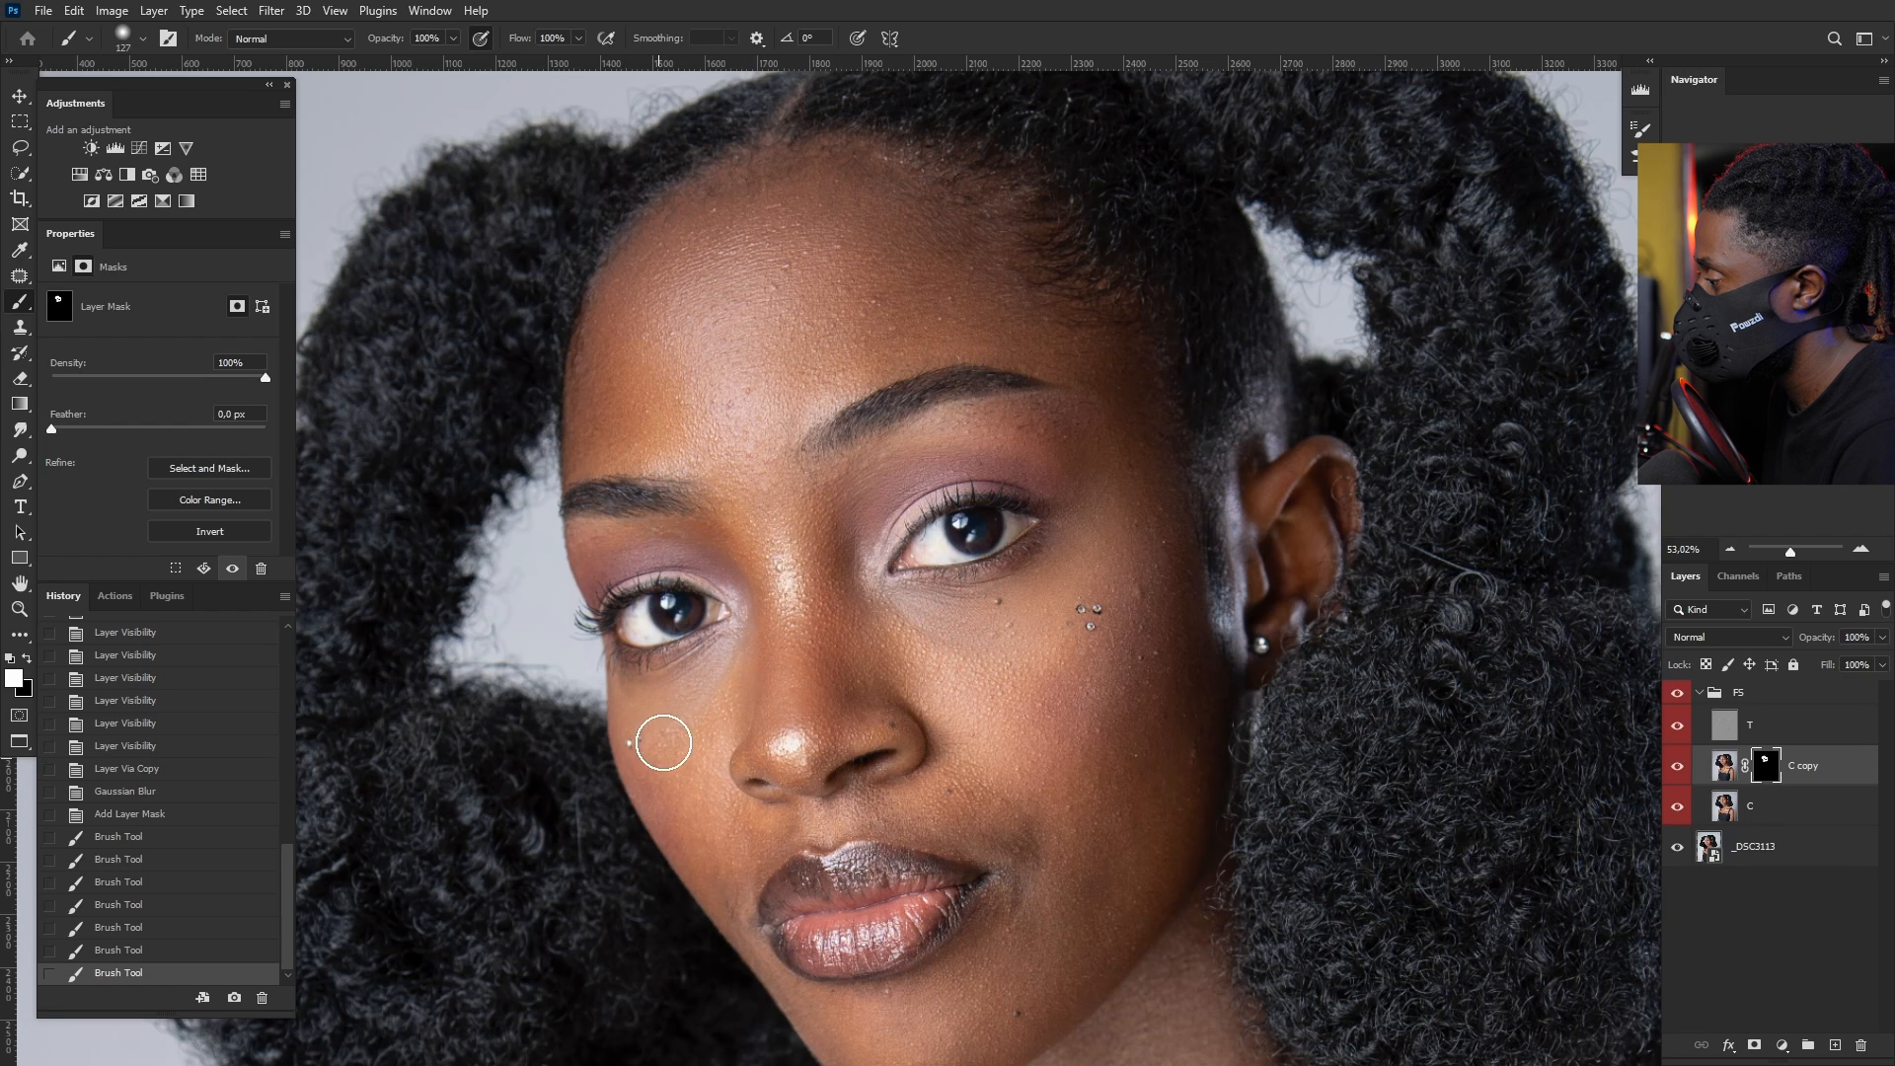
right_click(761, 846, "alt")
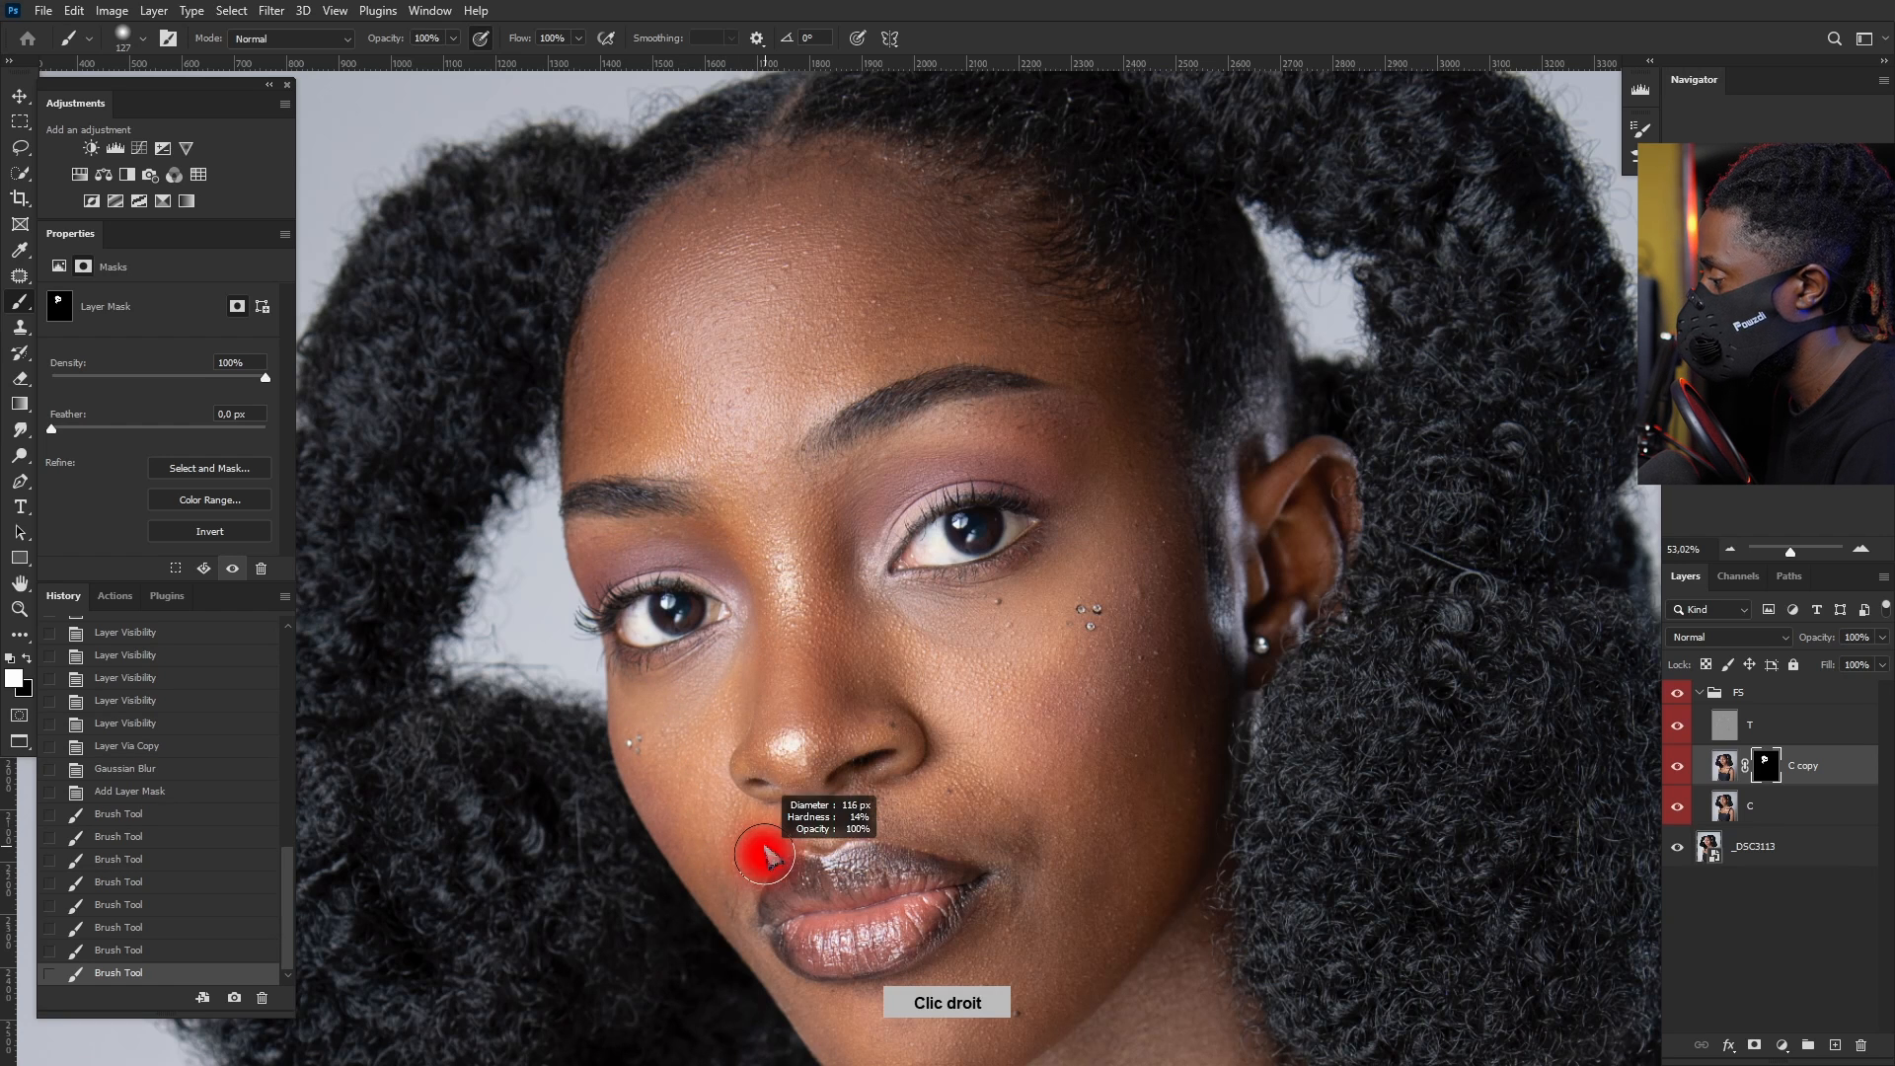
left_click_drag(753, 833, 742, 878)
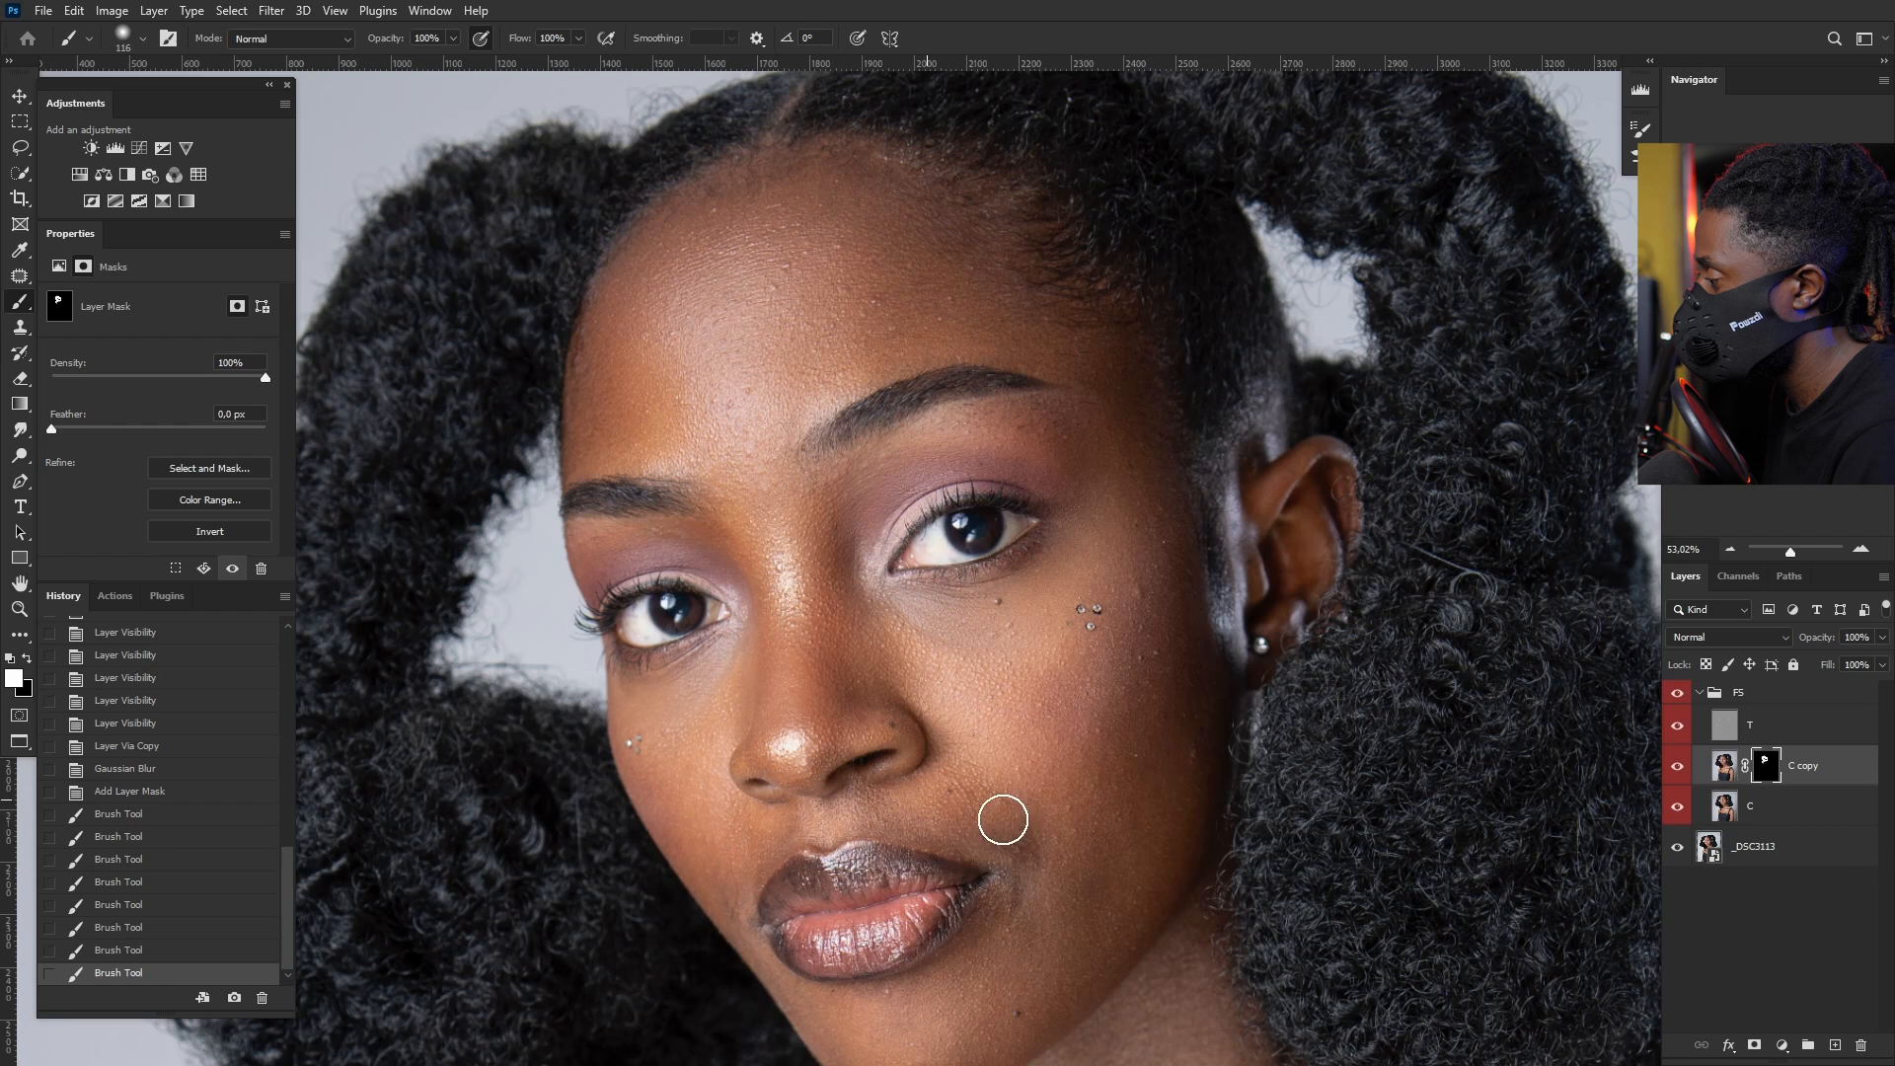
left_click_drag(926, 698, 939, 731)
right_click(1053, 725, "alt")
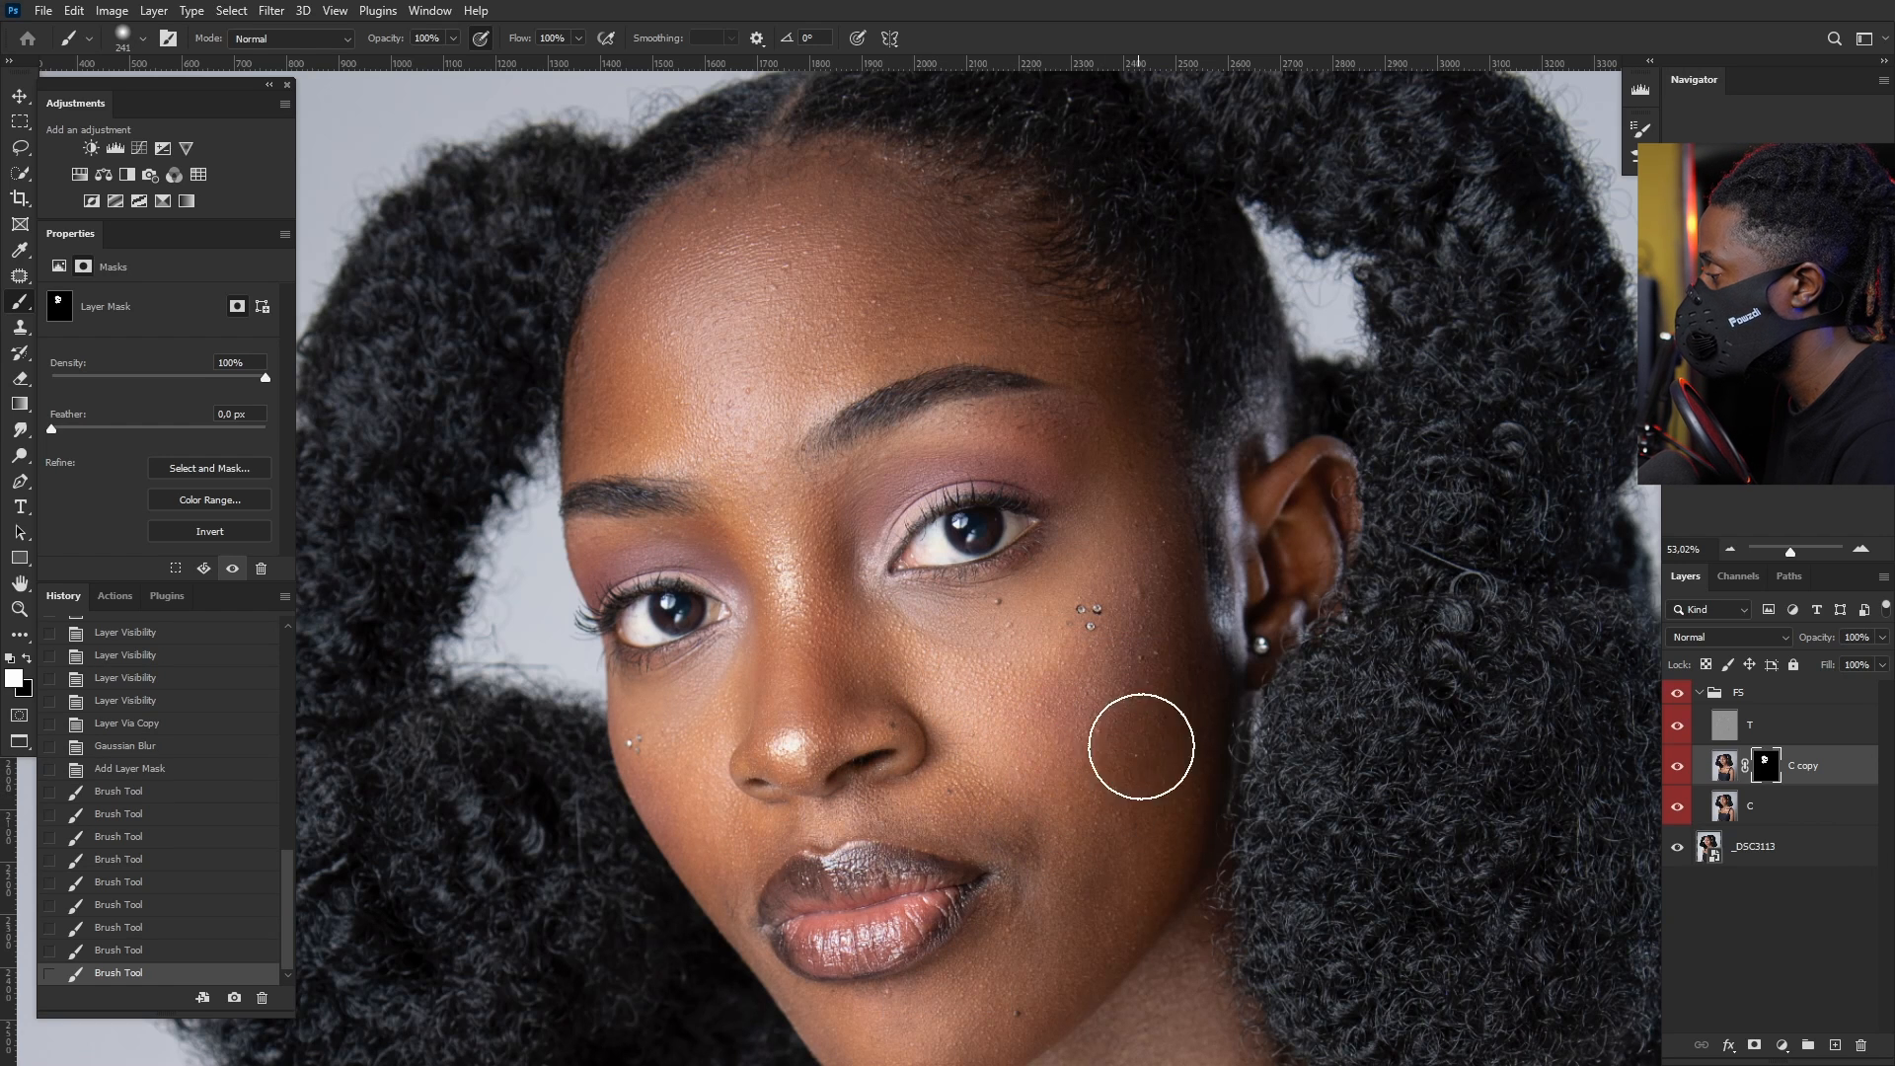
left_click(1125, 820)
Step: Paint the mask along the jaw and over the chin below the lips with progressively smaller brushes
scroll(1125, 820, "down", 5)
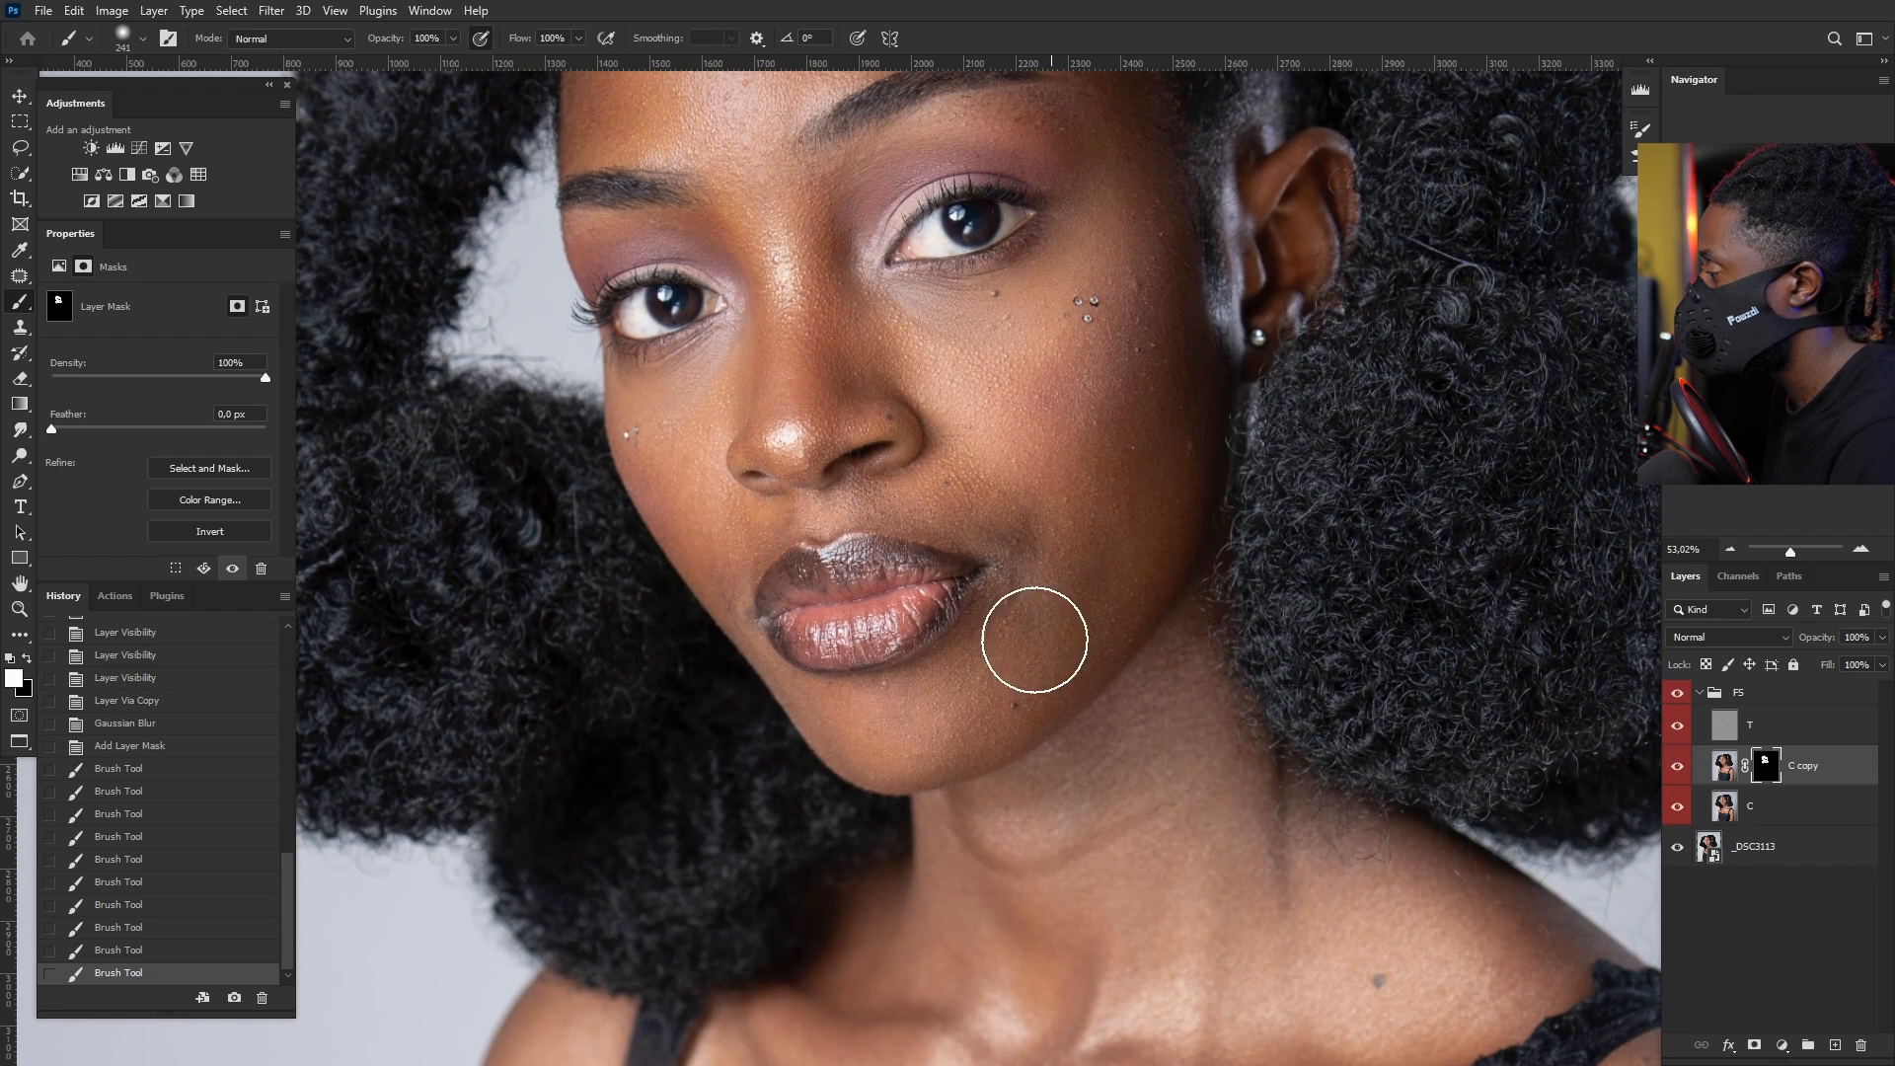
left_click_drag(1032, 638, 969, 700)
right_click(974, 661, "alt")
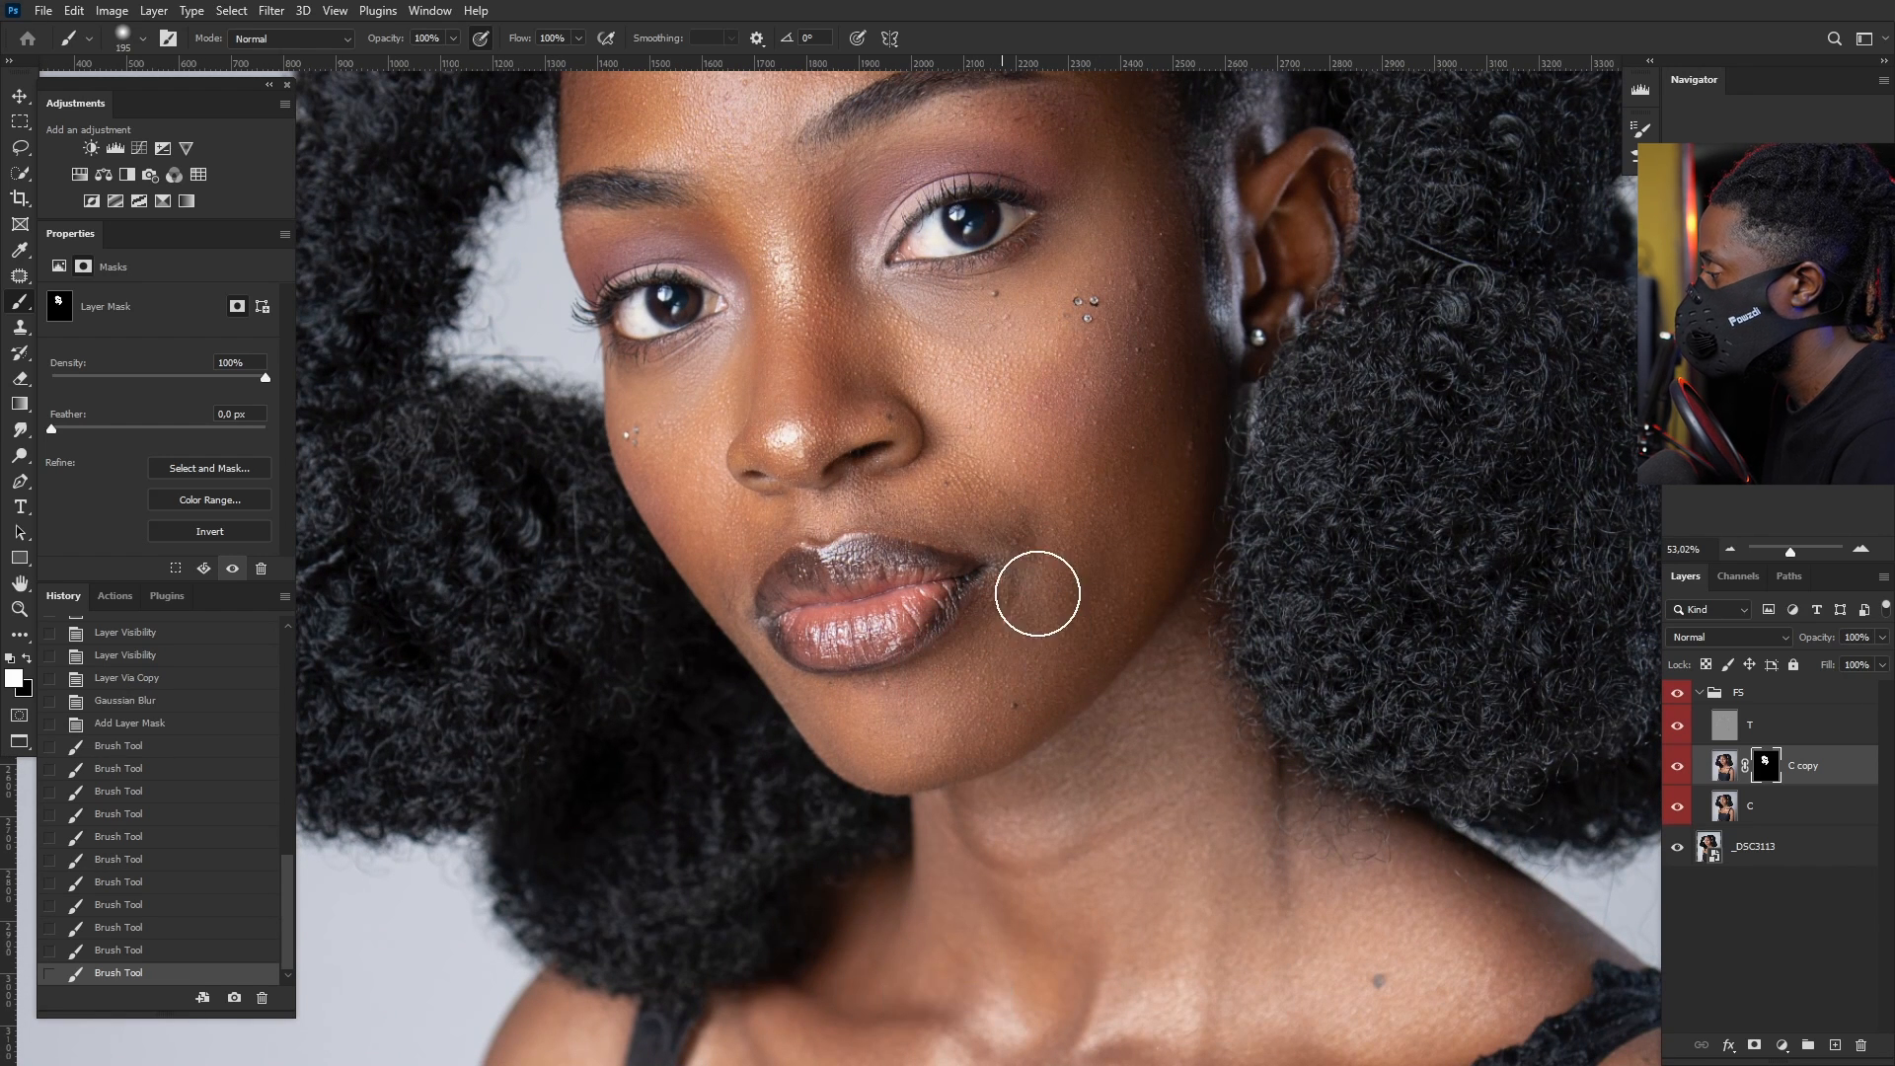
right_click(905, 729, "alt")
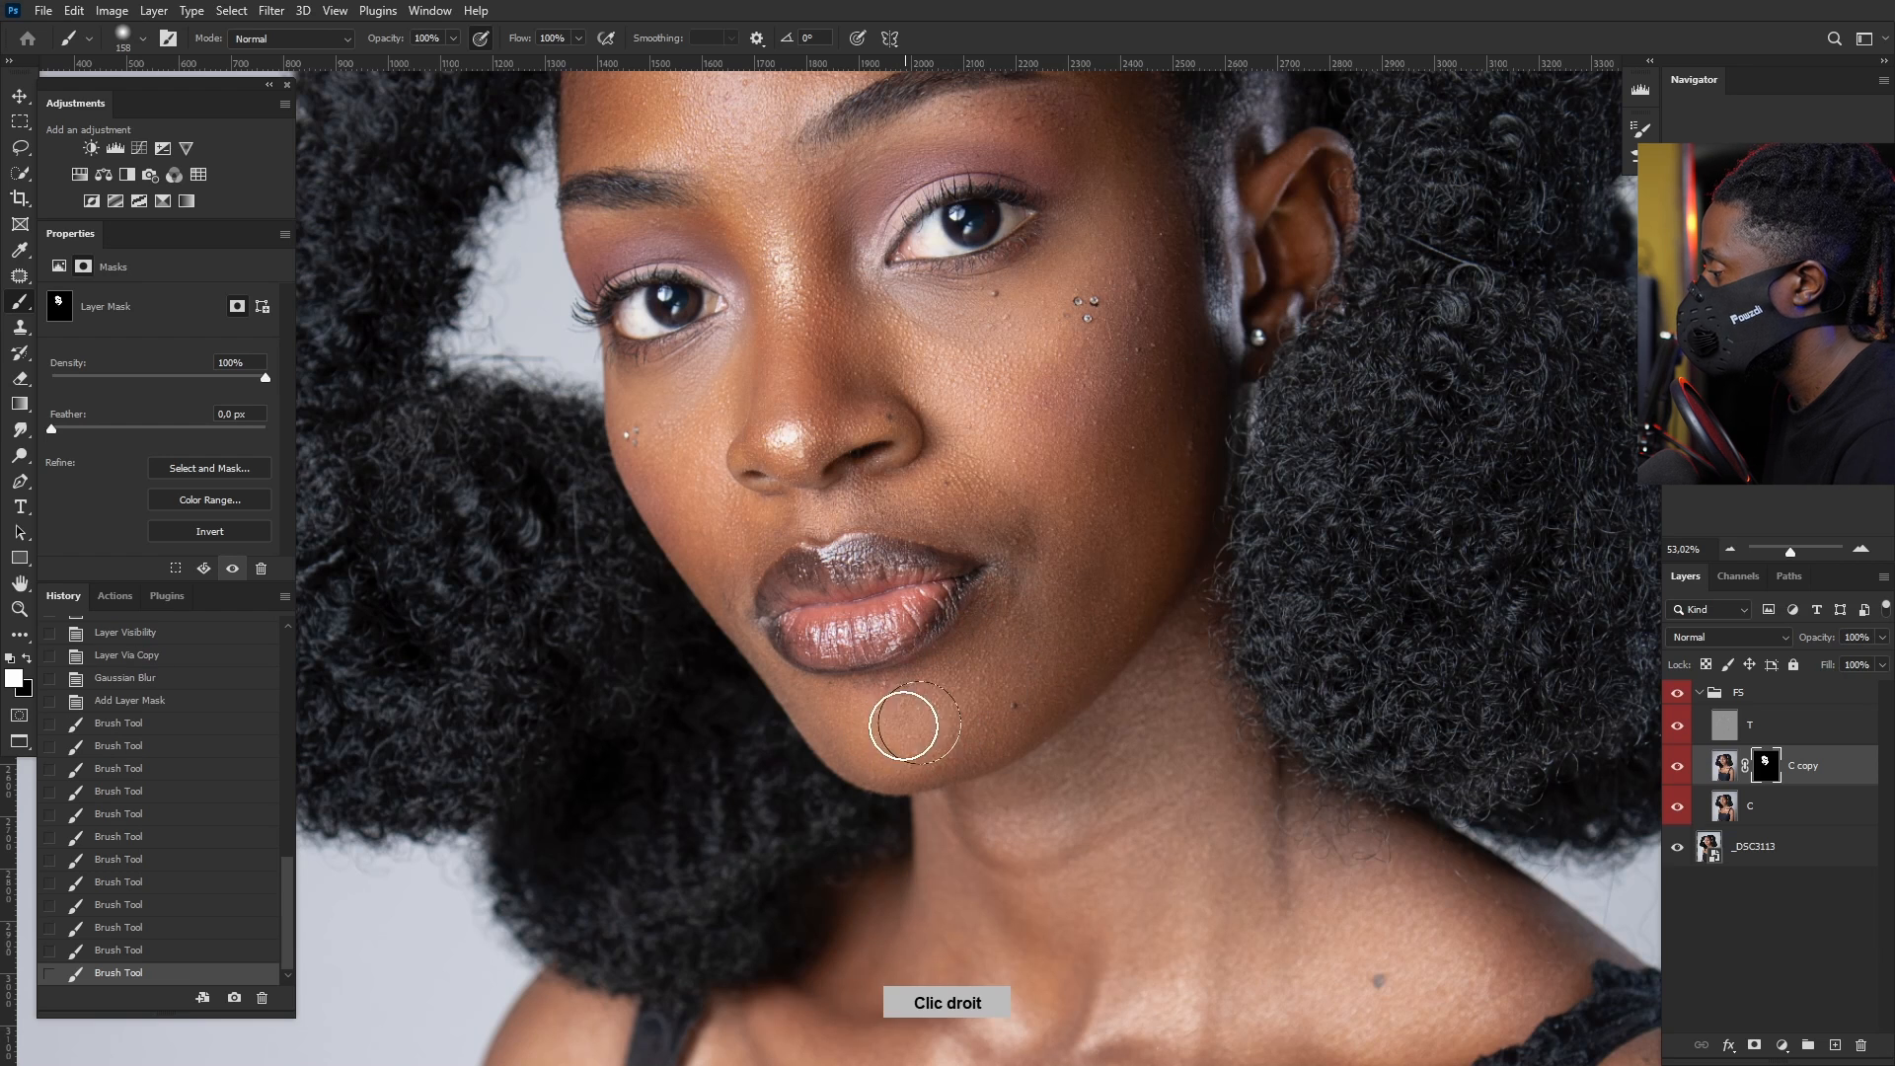
mouse_move(845, 719)
left_mouse_down()
mouse_move(898, 750)
mouse_move(951, 744)
mouse_move(868, 697)
left_mouse_up()
right_click(869, 696, "alt")
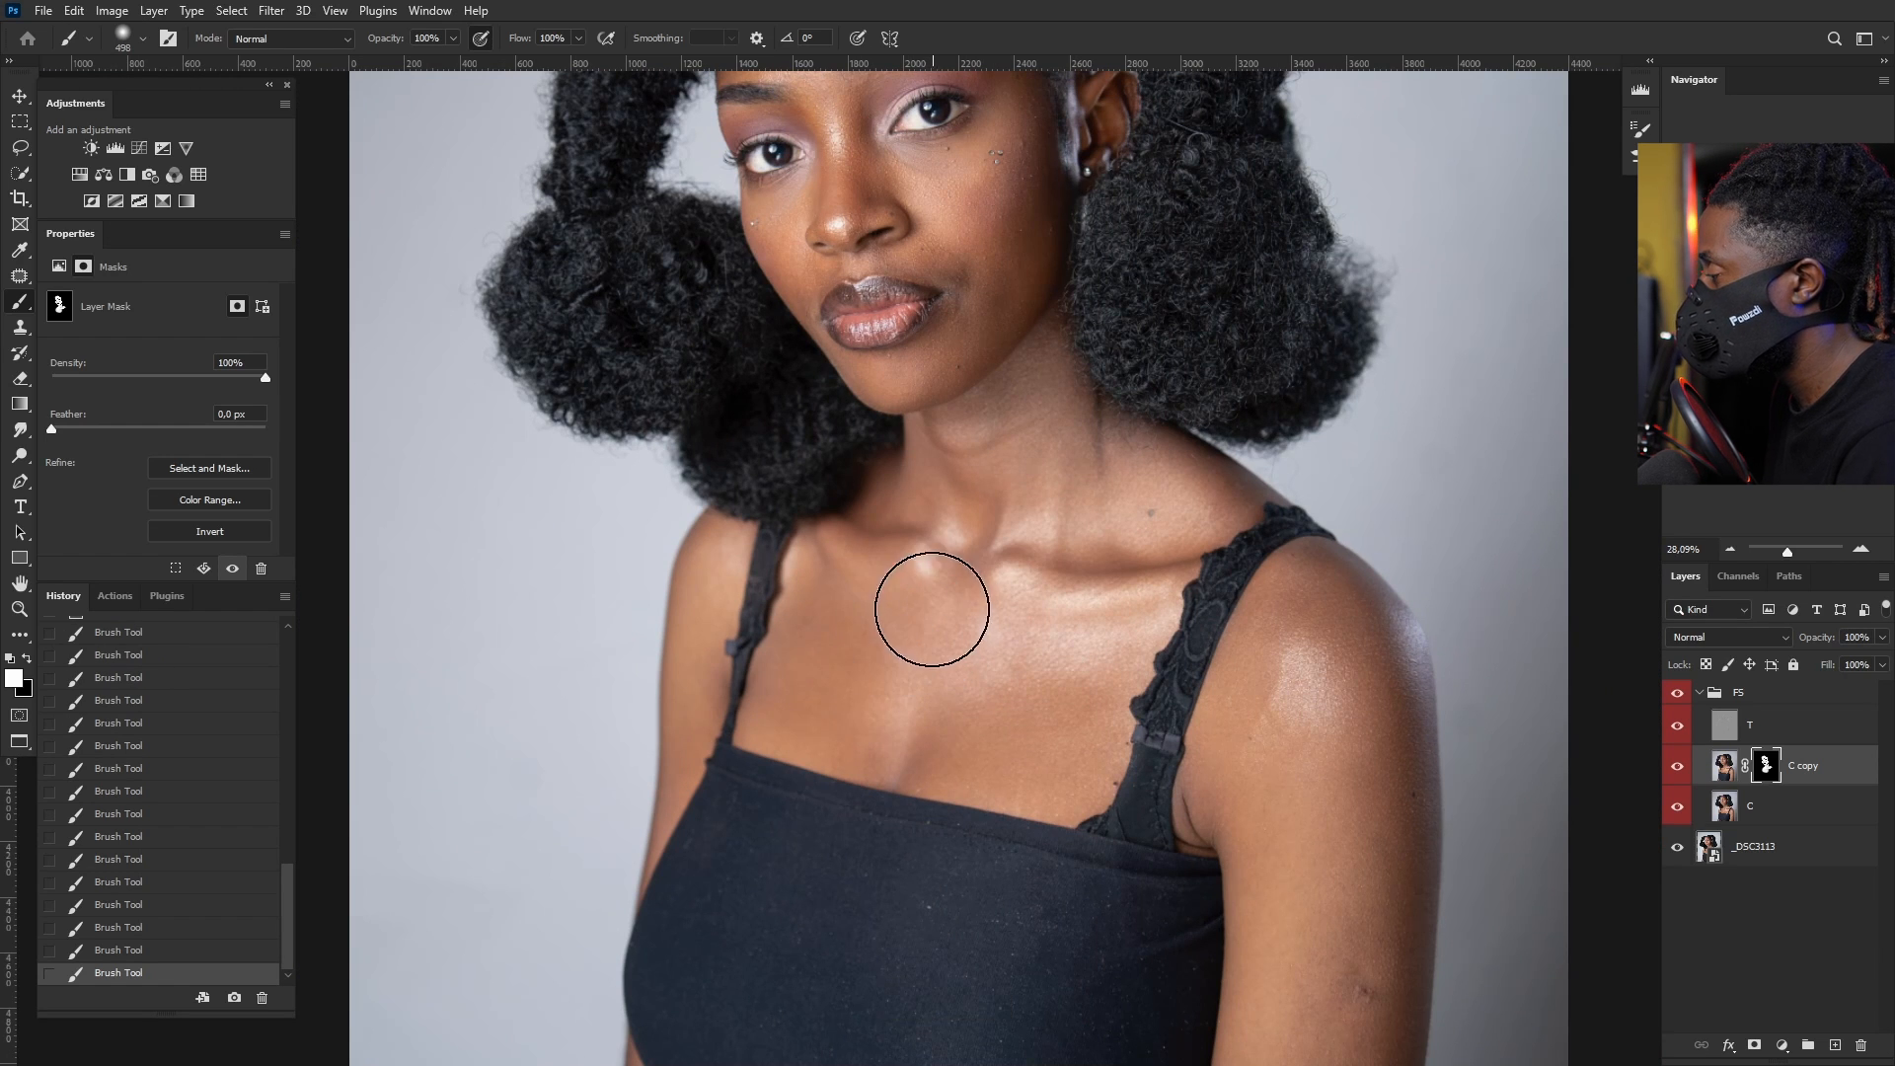
Step: Paint the mask over the chest, neck and collarbone skin with a large brush, avoiding the straps and top
right_click(926, 604, "alt")
mouse_move(942, 616)
left_mouse_down()
mouse_move(1019, 578)
mouse_move(903, 592)
mouse_move(1016, 583)
left_mouse_up()
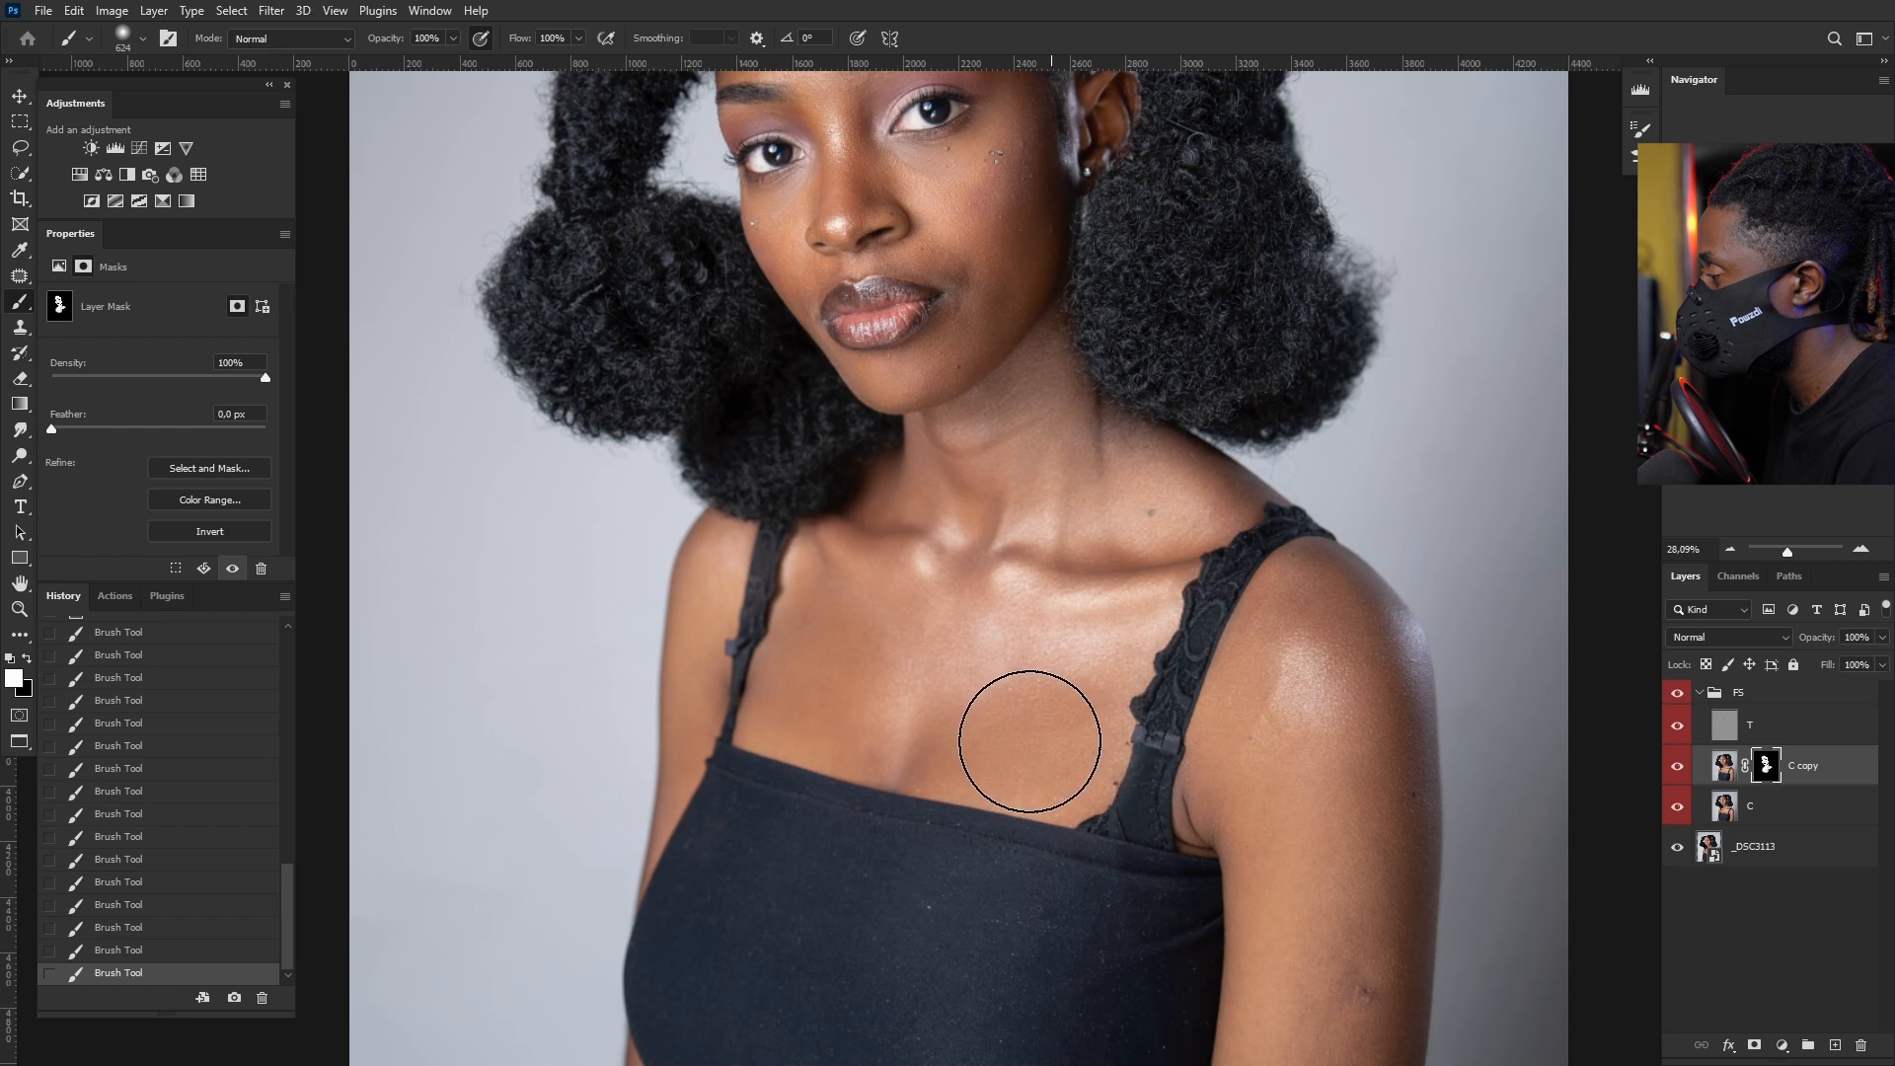
left_click_drag(1040, 721, 1059, 744)
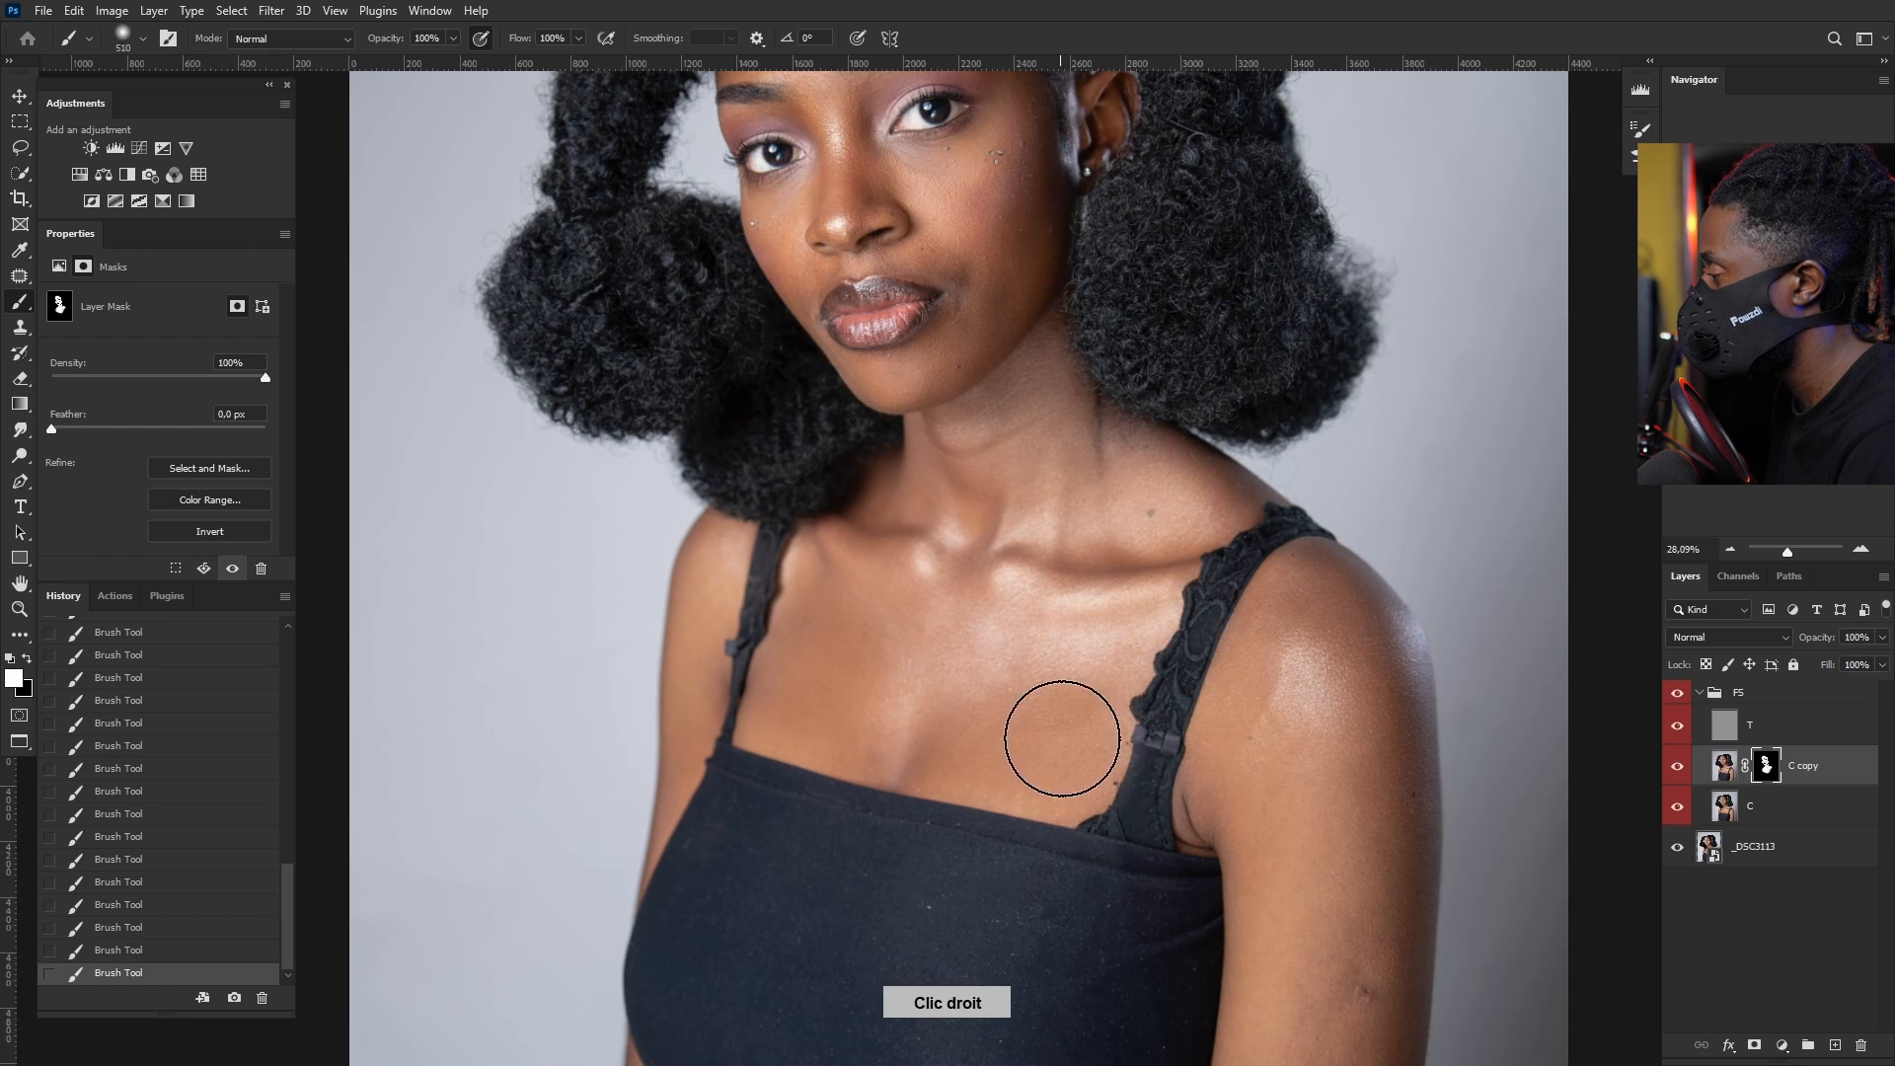
left_click_drag(1030, 644, 923, 469)
left_click_drag(1200, 539, 1235, 502)
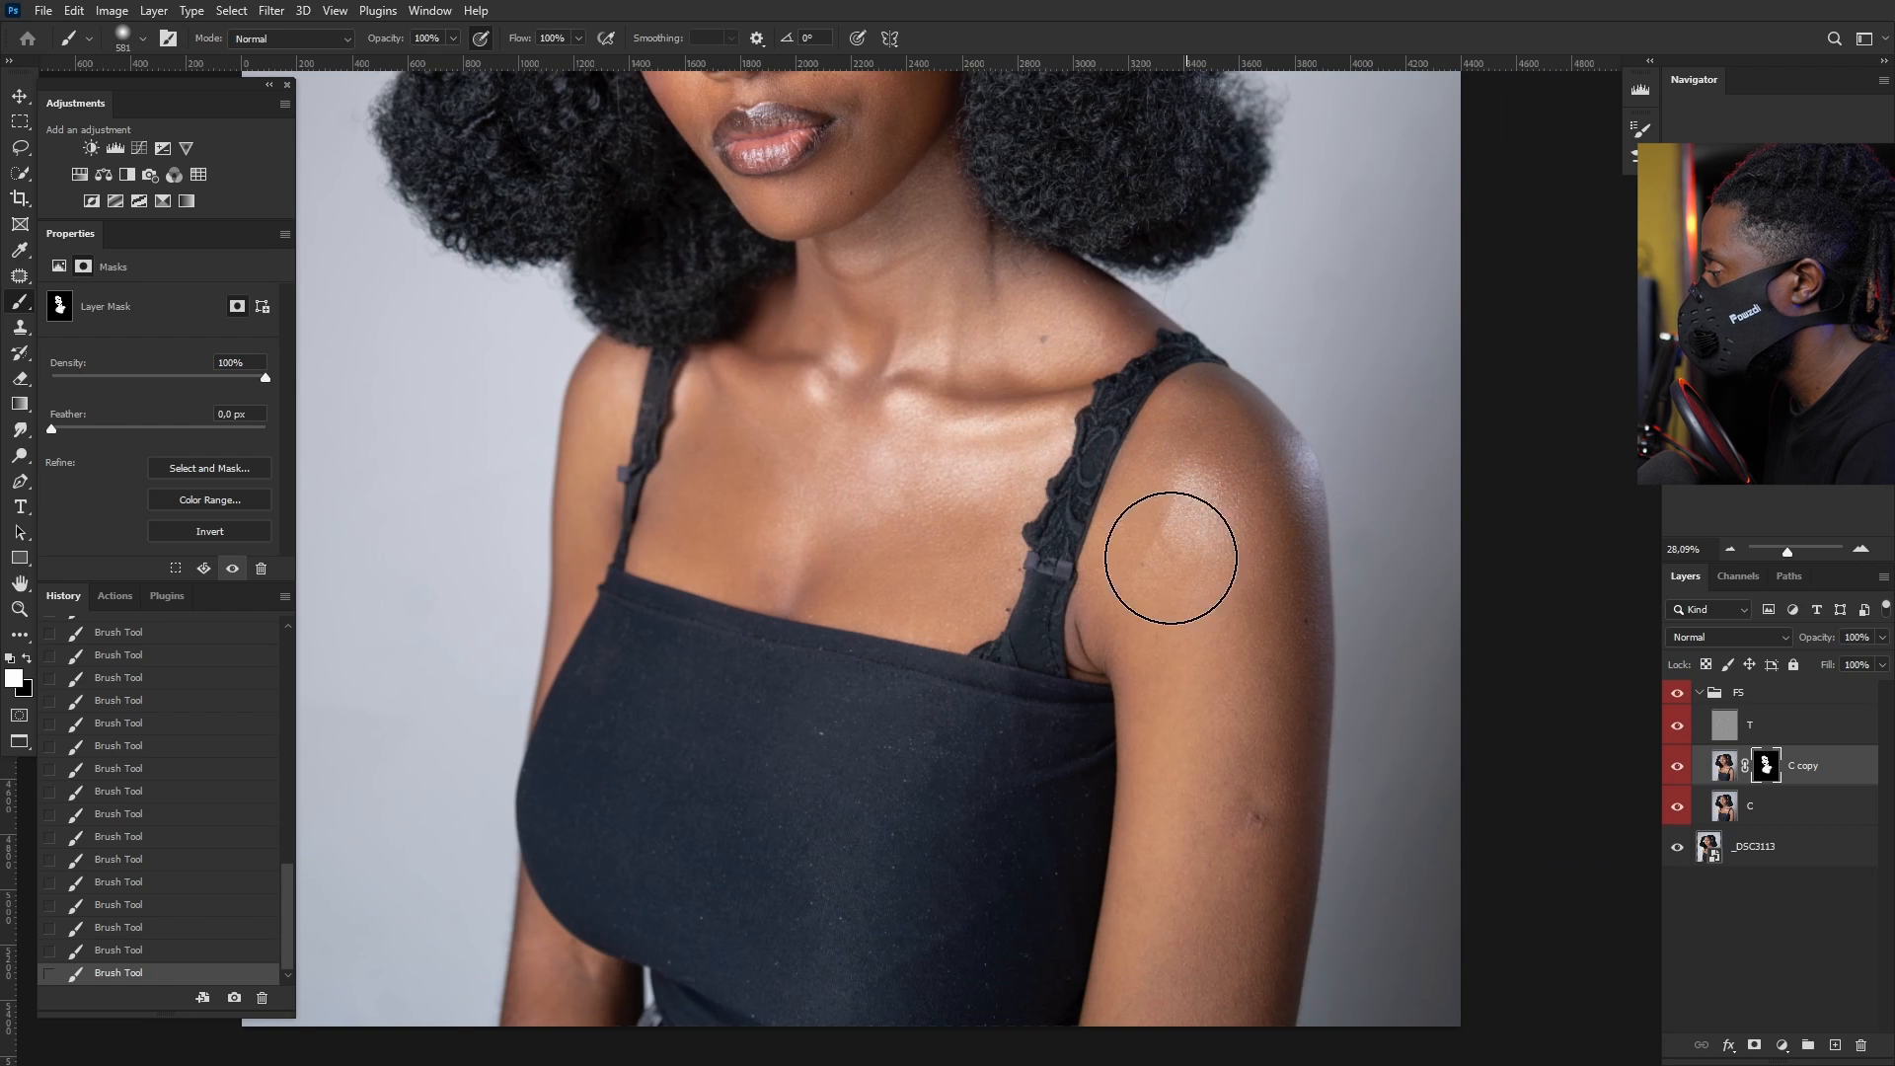
Step: Paint the mask over both shoulders and arms down to the image's lower edge, sizing the brush to each arm
left_click_drag(1234, 693, 1216, 706)
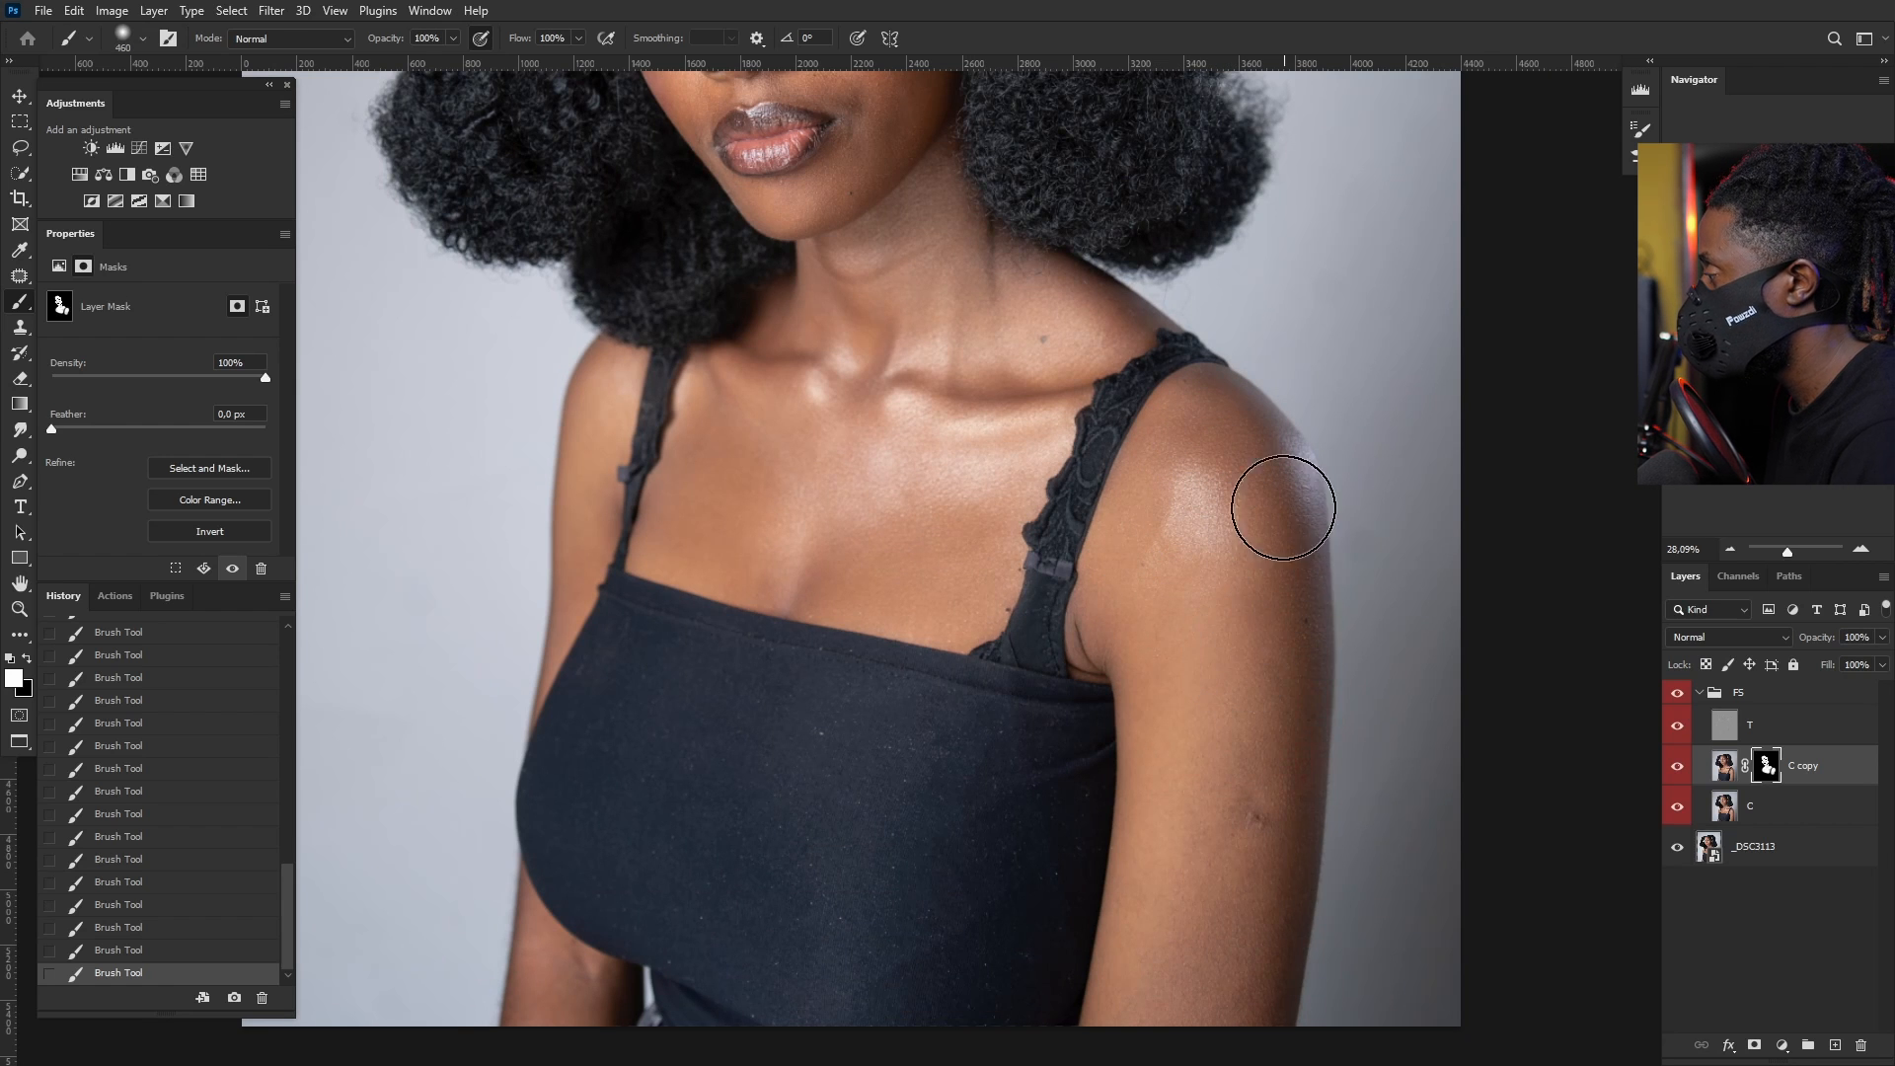
mouse_move(1236, 848)
left_mouse_down()
mouse_move(1186, 884)
mouse_move(1252, 905)
mouse_move(1244, 1026)
mouse_move(1277, 793)
mouse_move(1164, 985)
mouse_move(1188, 684)
mouse_move(1162, 620)
mouse_move(1165, 1050)
left_mouse_up()
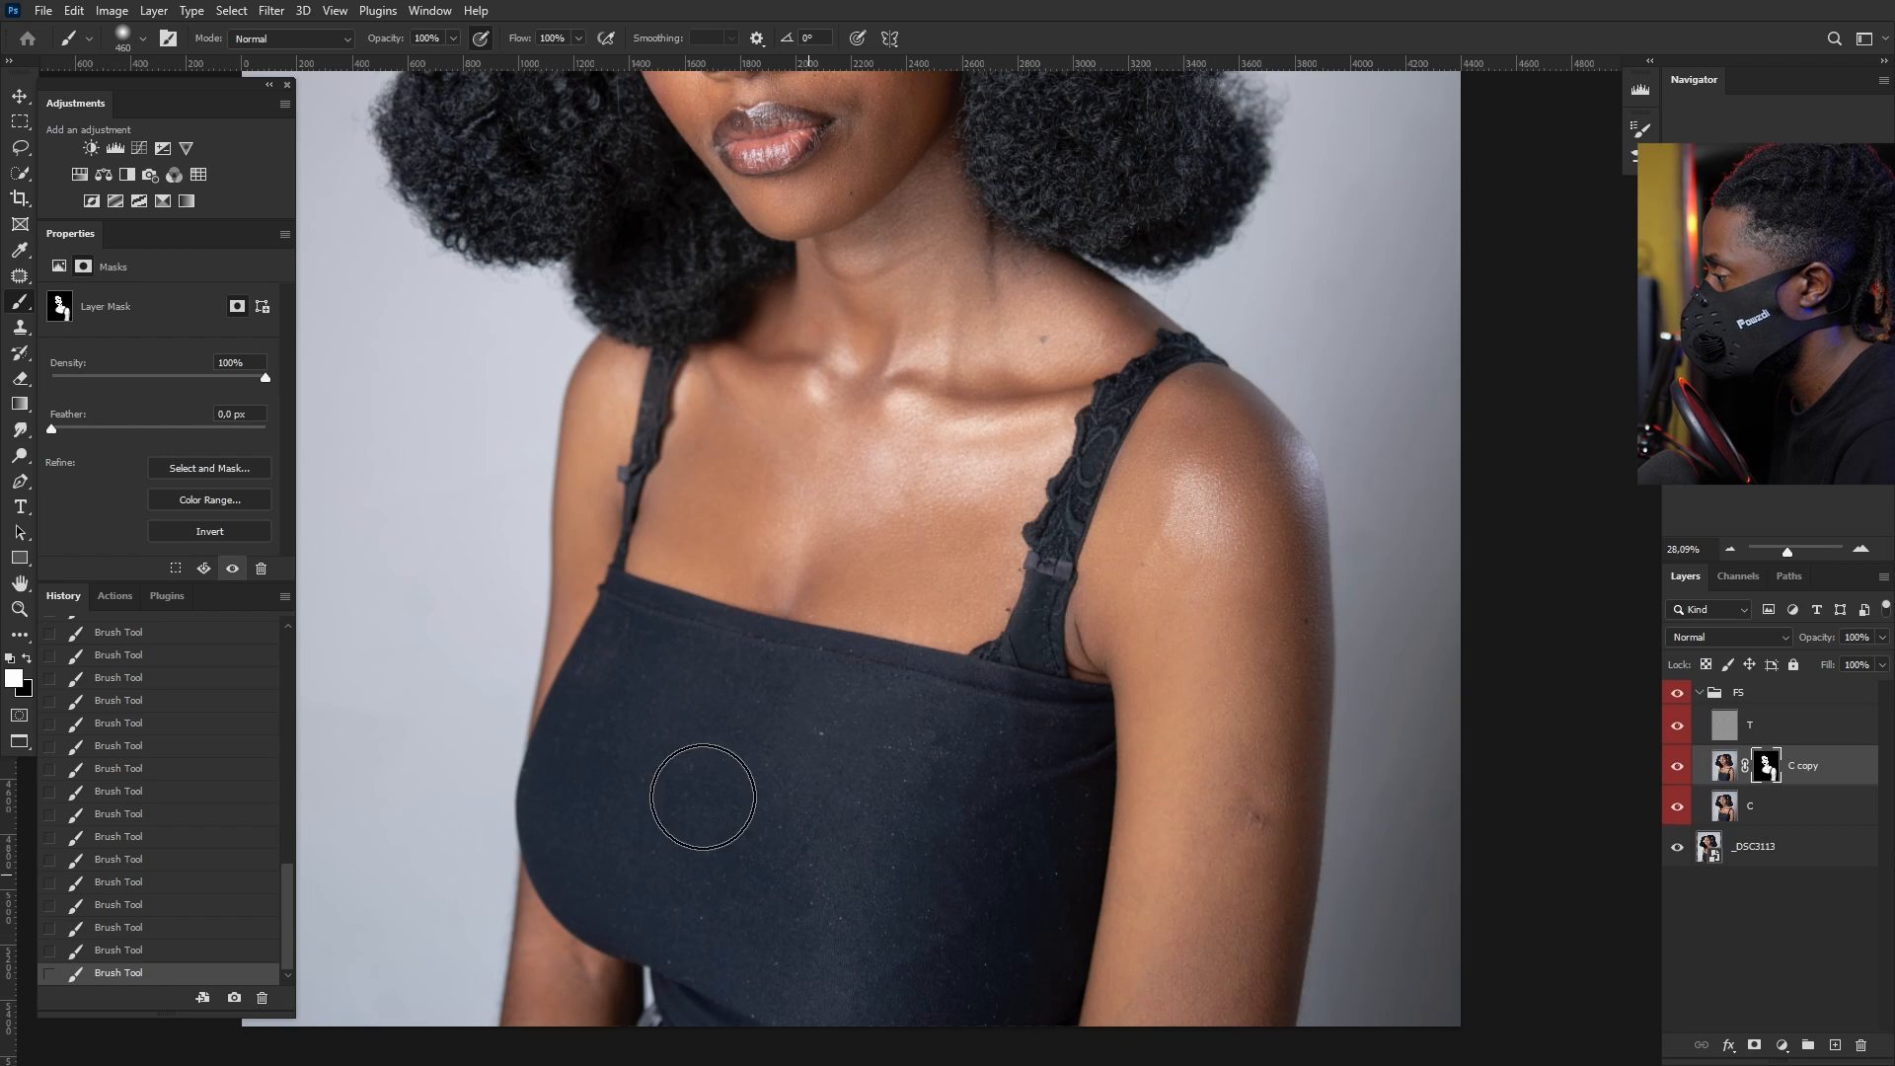
left_click_drag(601, 435, 558, 444)
mouse_move(615, 376)
left_mouse_down()
mouse_move(549, 642)
mouse_move(697, 588)
left_mouse_up()
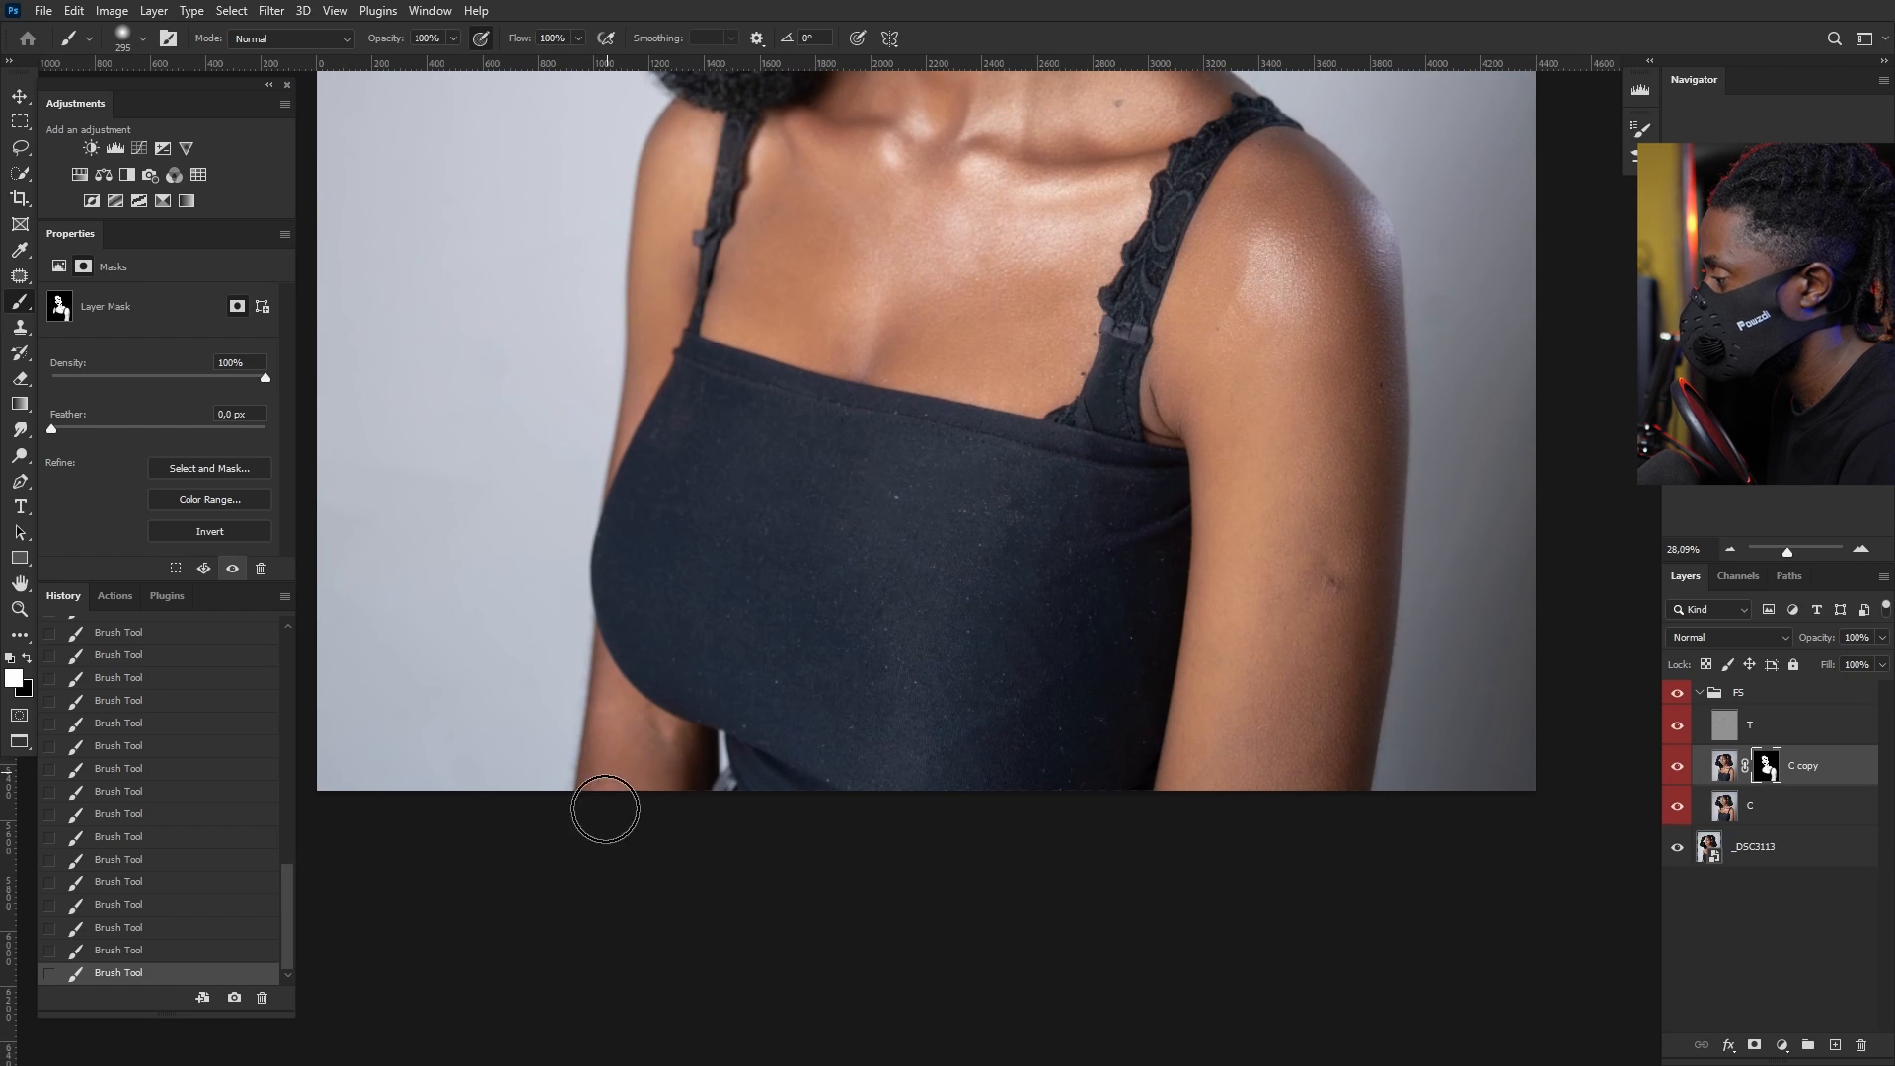
Step: Merge the masked C copy layer with layer C
scroll(710, 868, "down", 5)
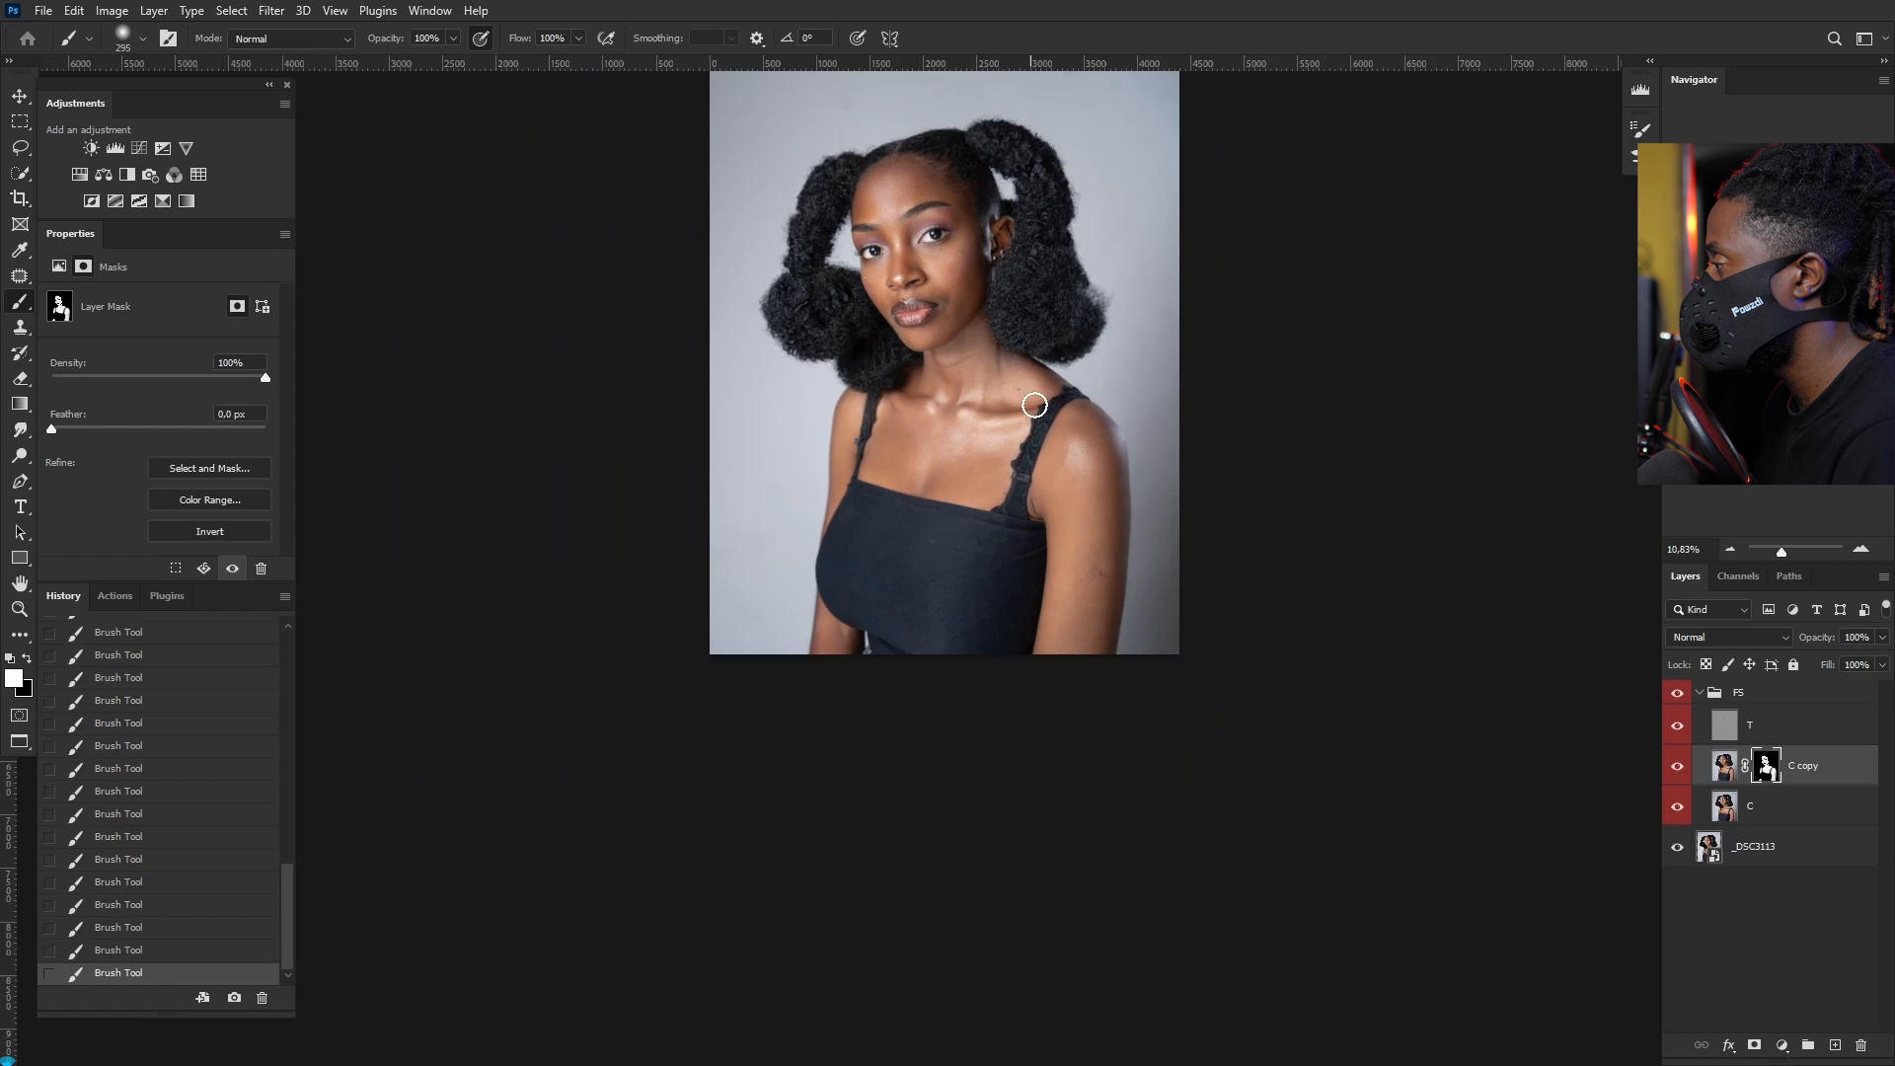
scroll(1032, 375, "up", 3)
scroll(909, 340, "up", 3)
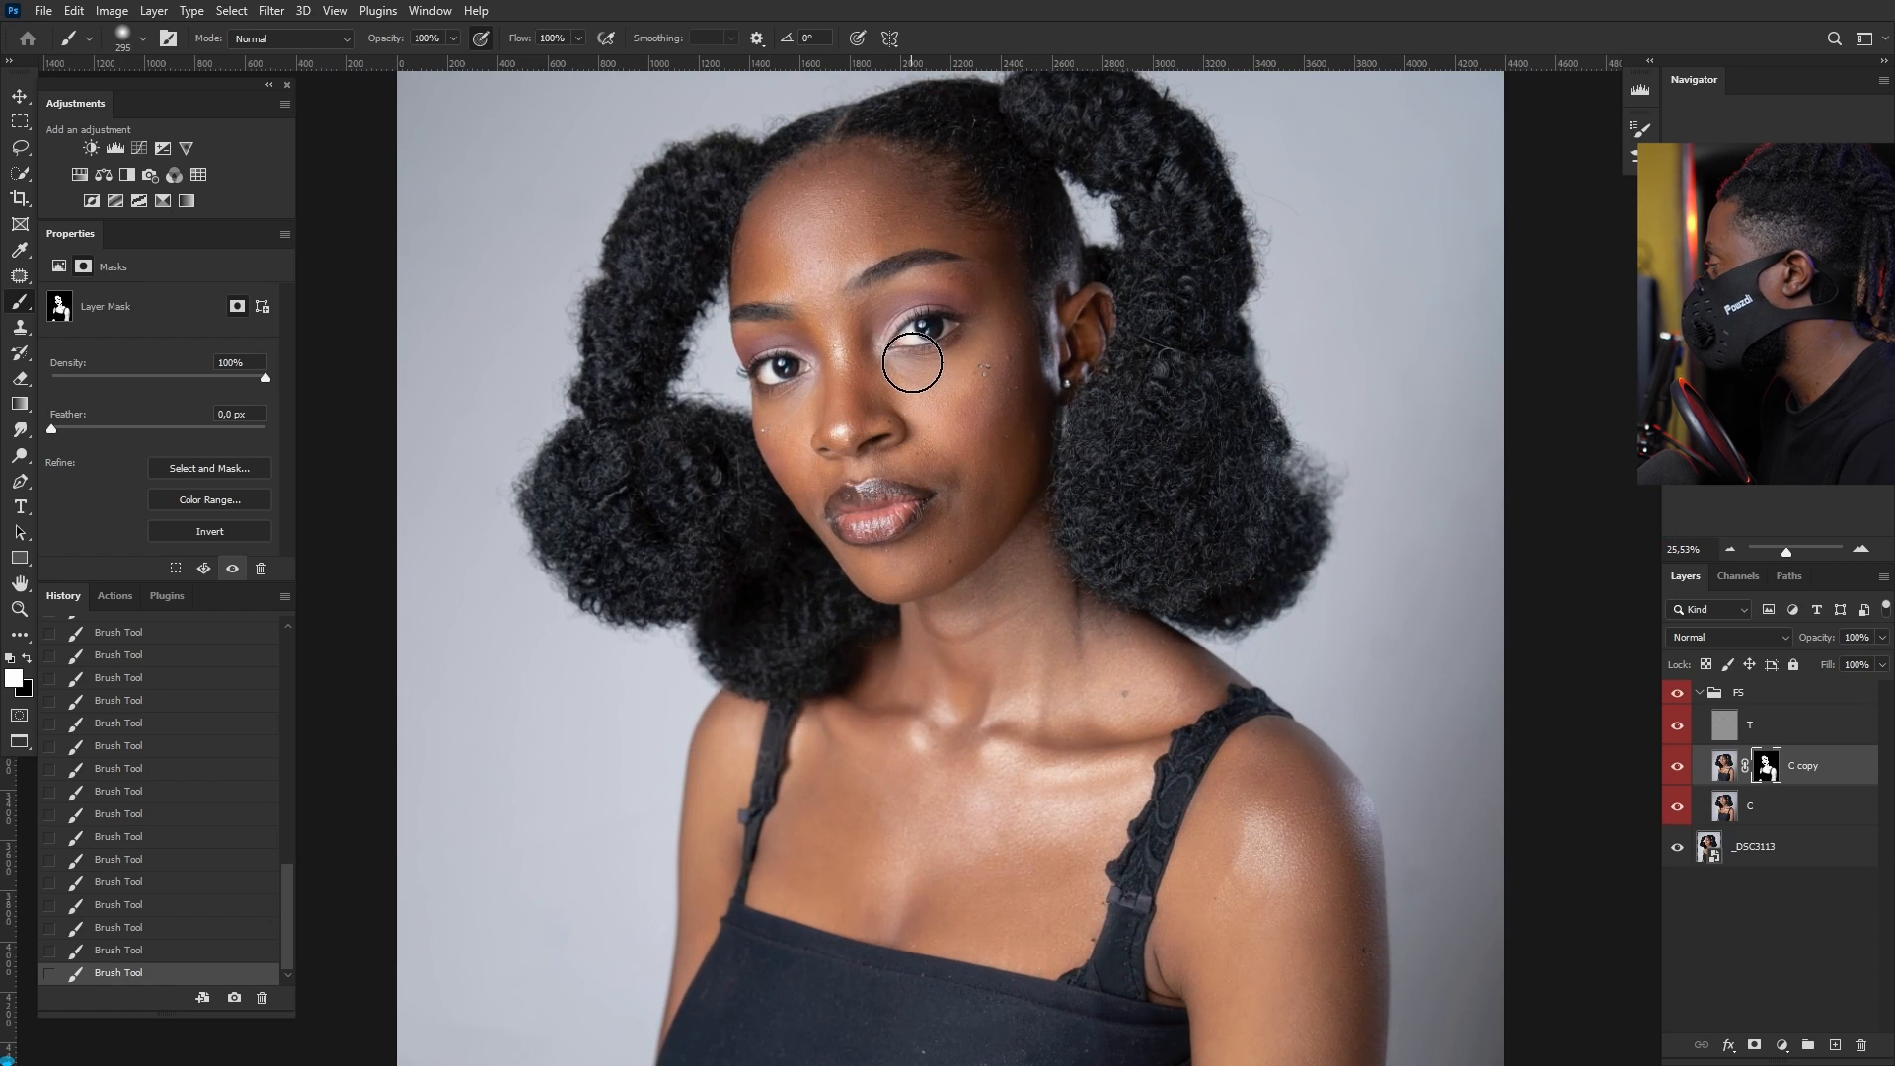
left_click(1771, 808)
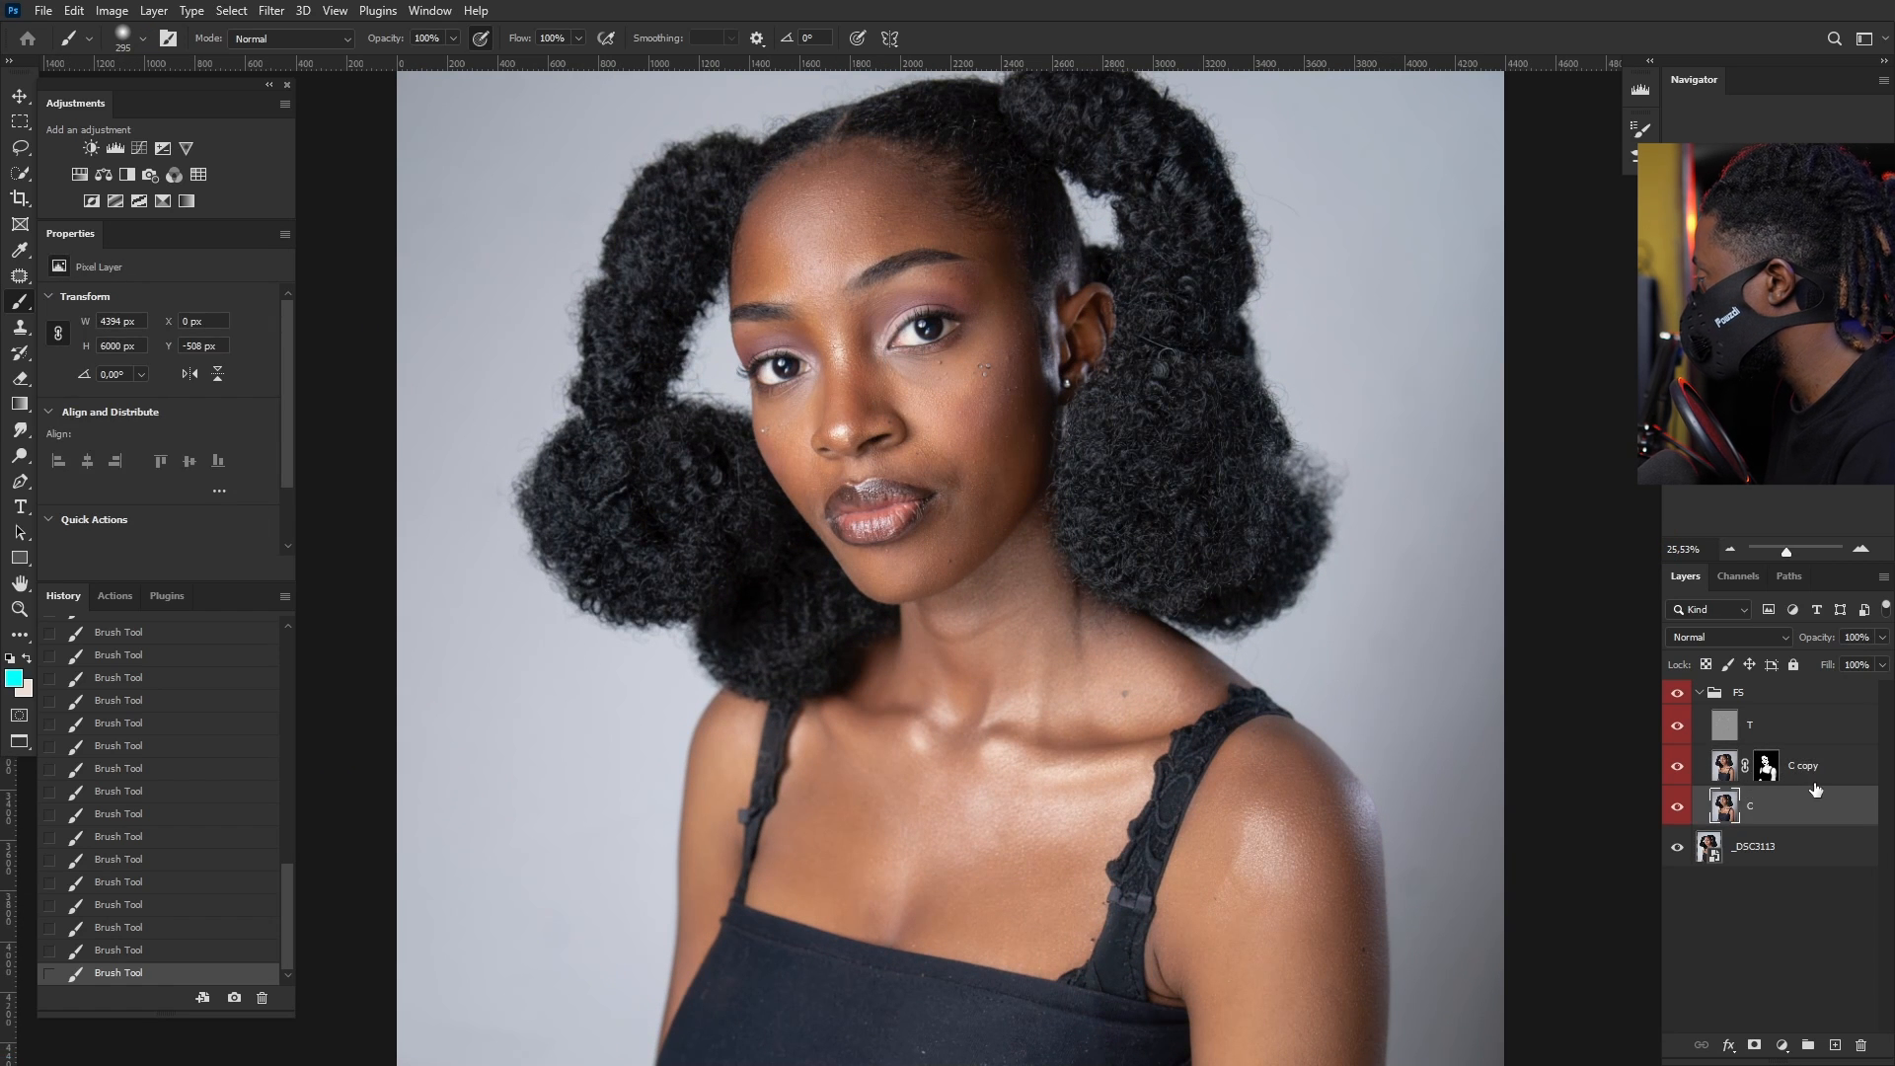
left_click(1815, 779)
left_click(1723, 812)
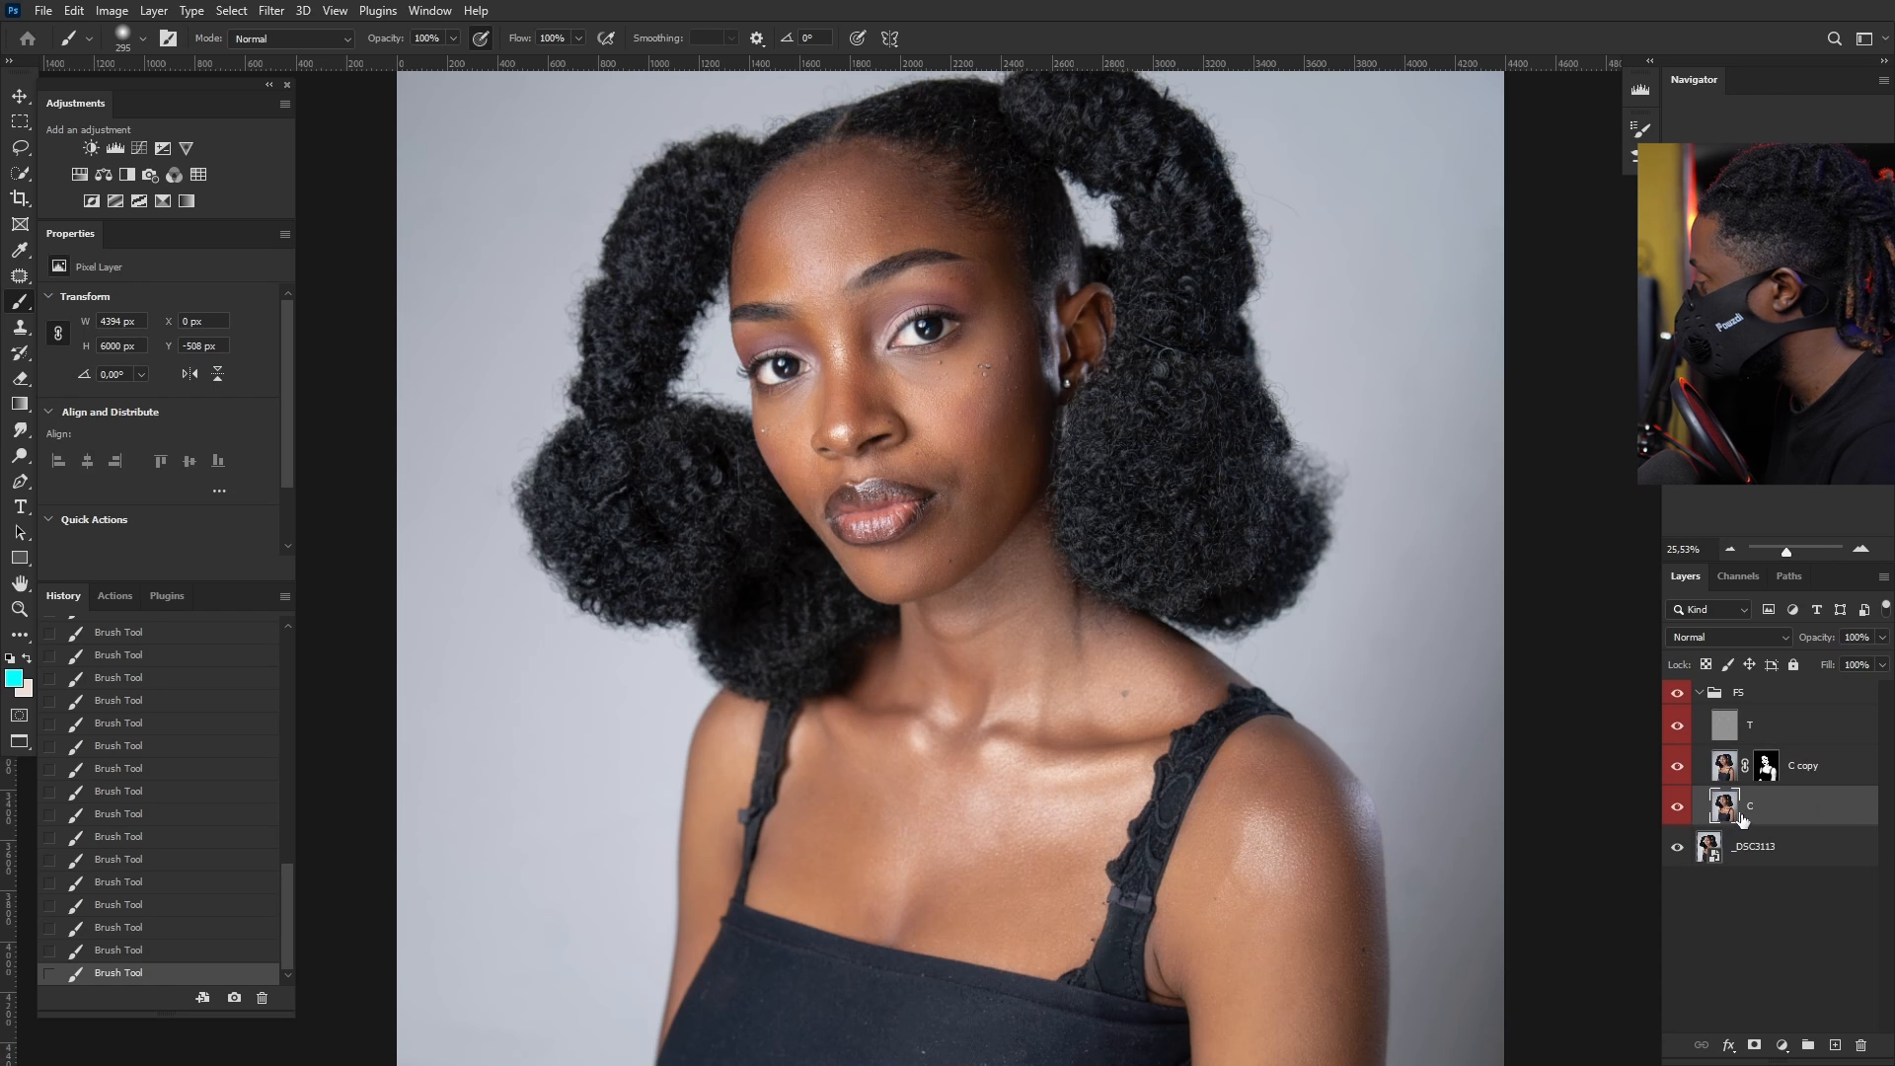
left_click(1810, 771, "shift")
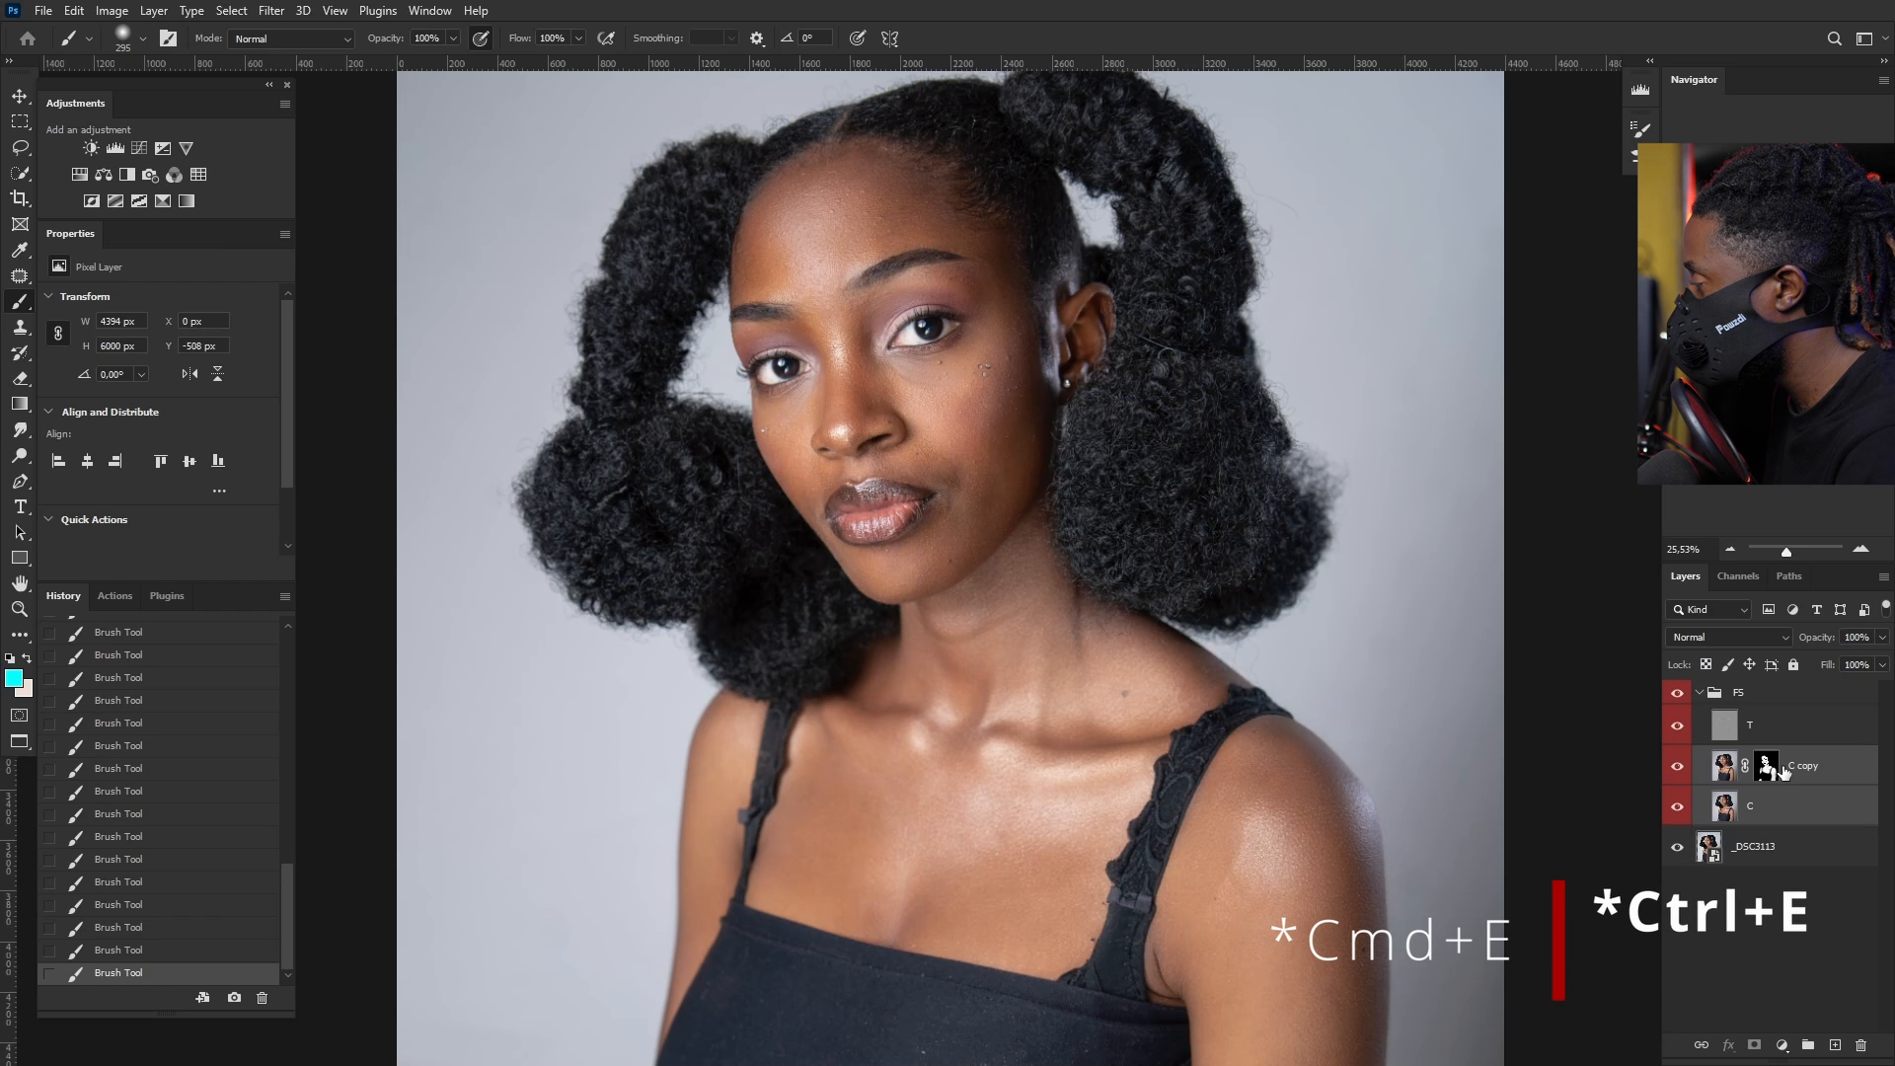
key("ctrl+e")
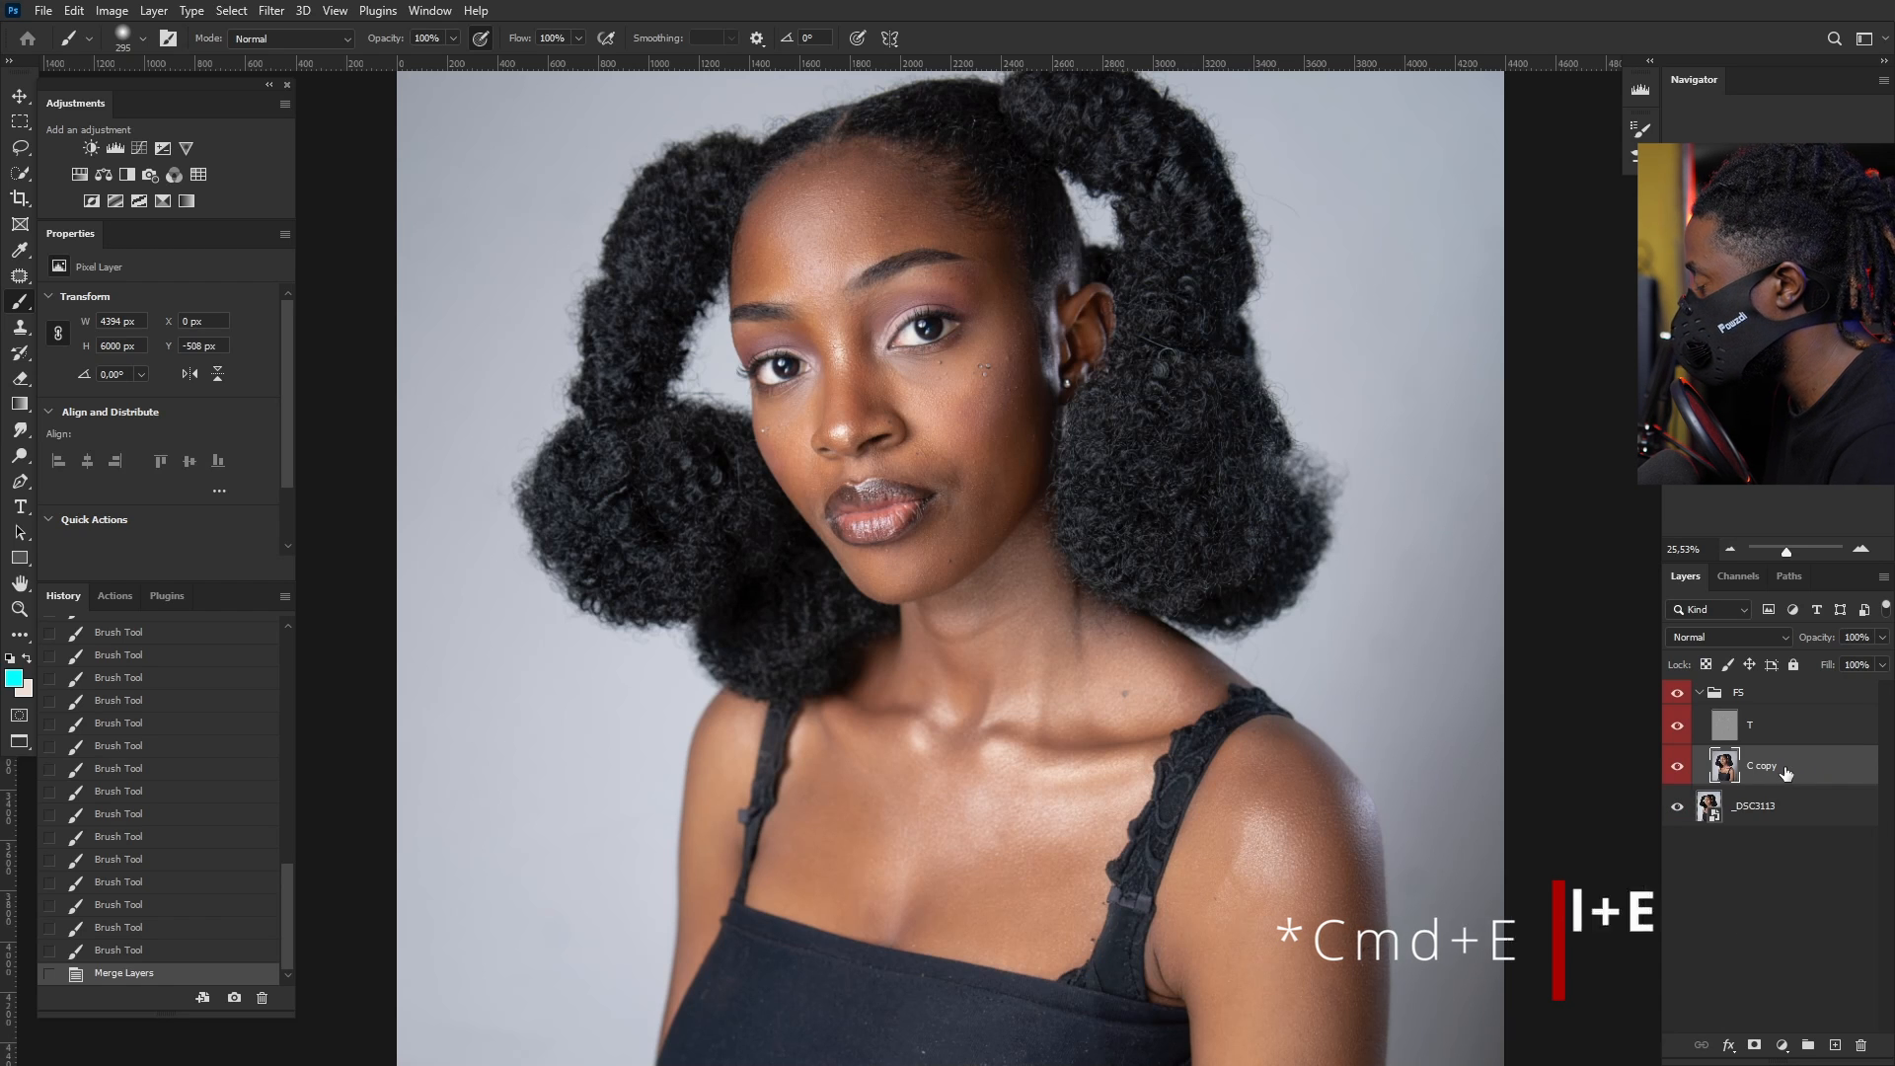
Step: Duplicate the merged C copy layer inside the FS group
scroll(1560, 577, "down", 2)
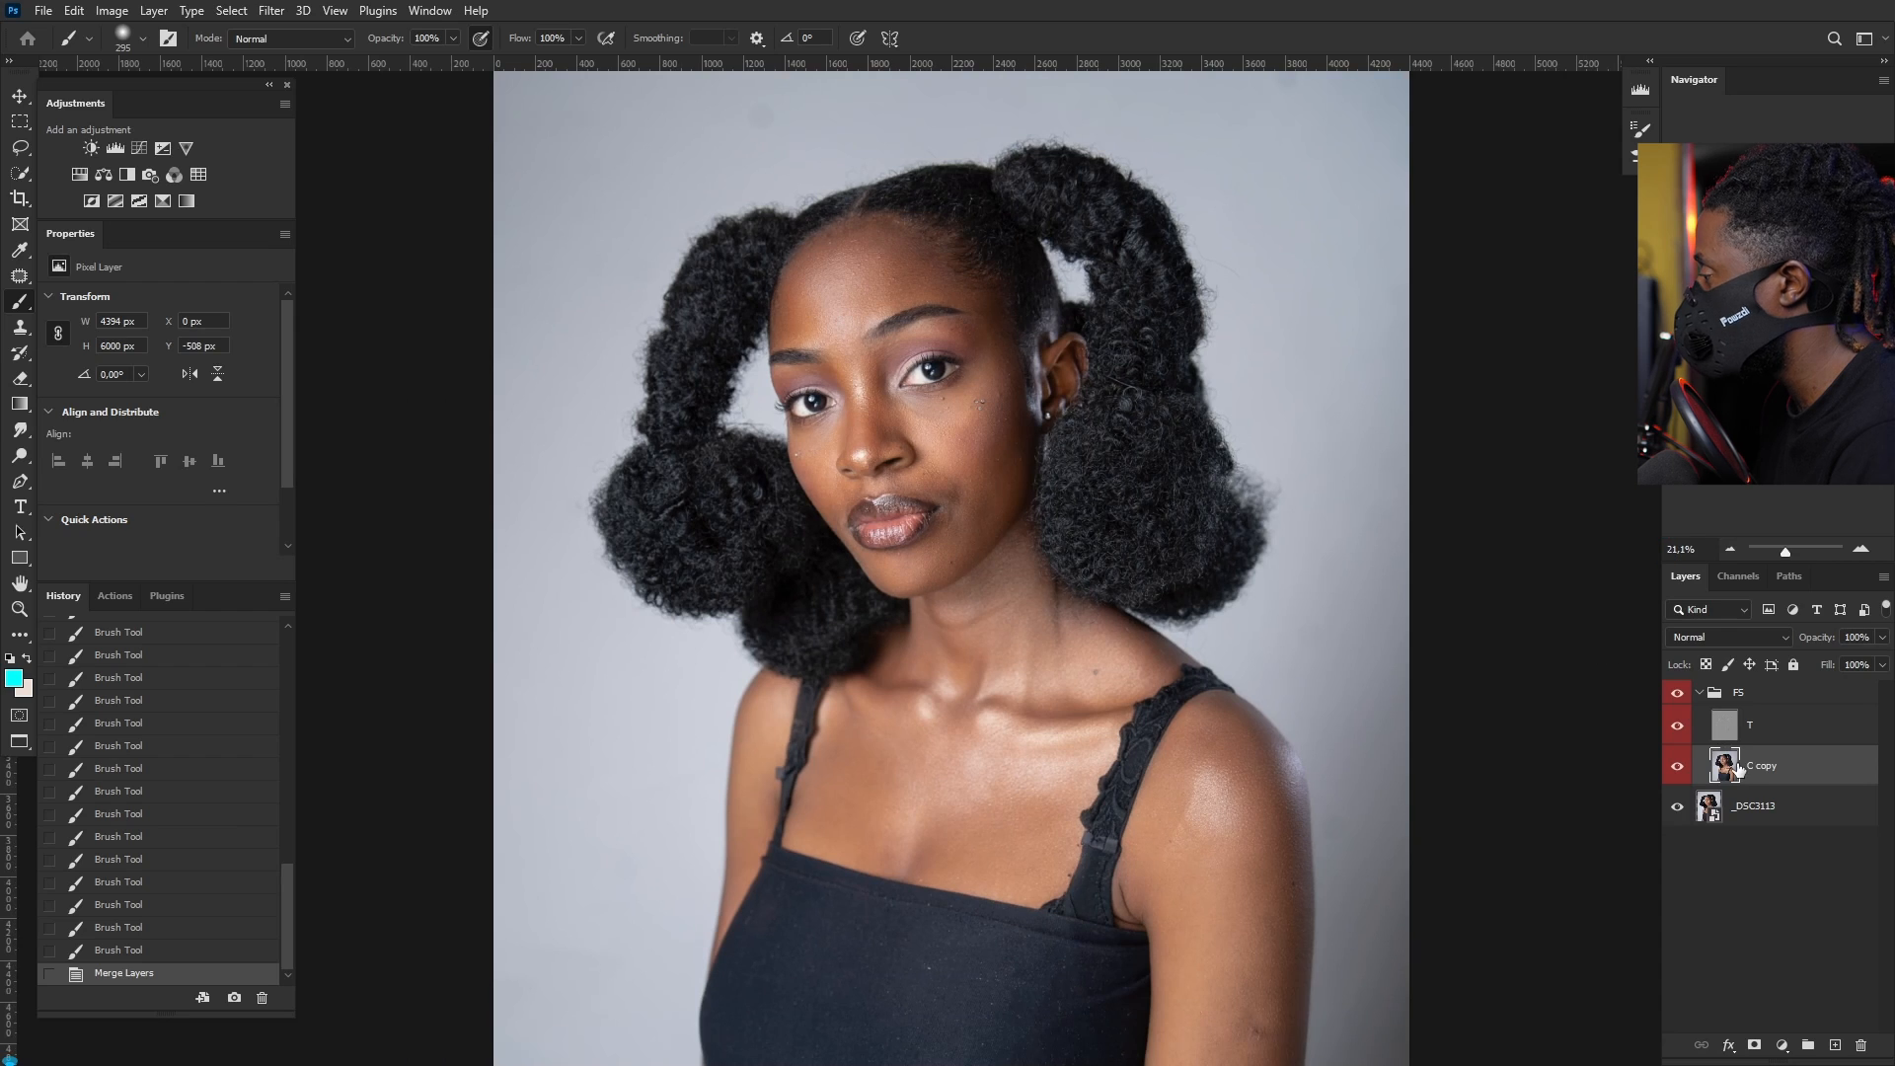
scroll(926, 393, "up", 1)
scroll(846, 401, "up", 2)
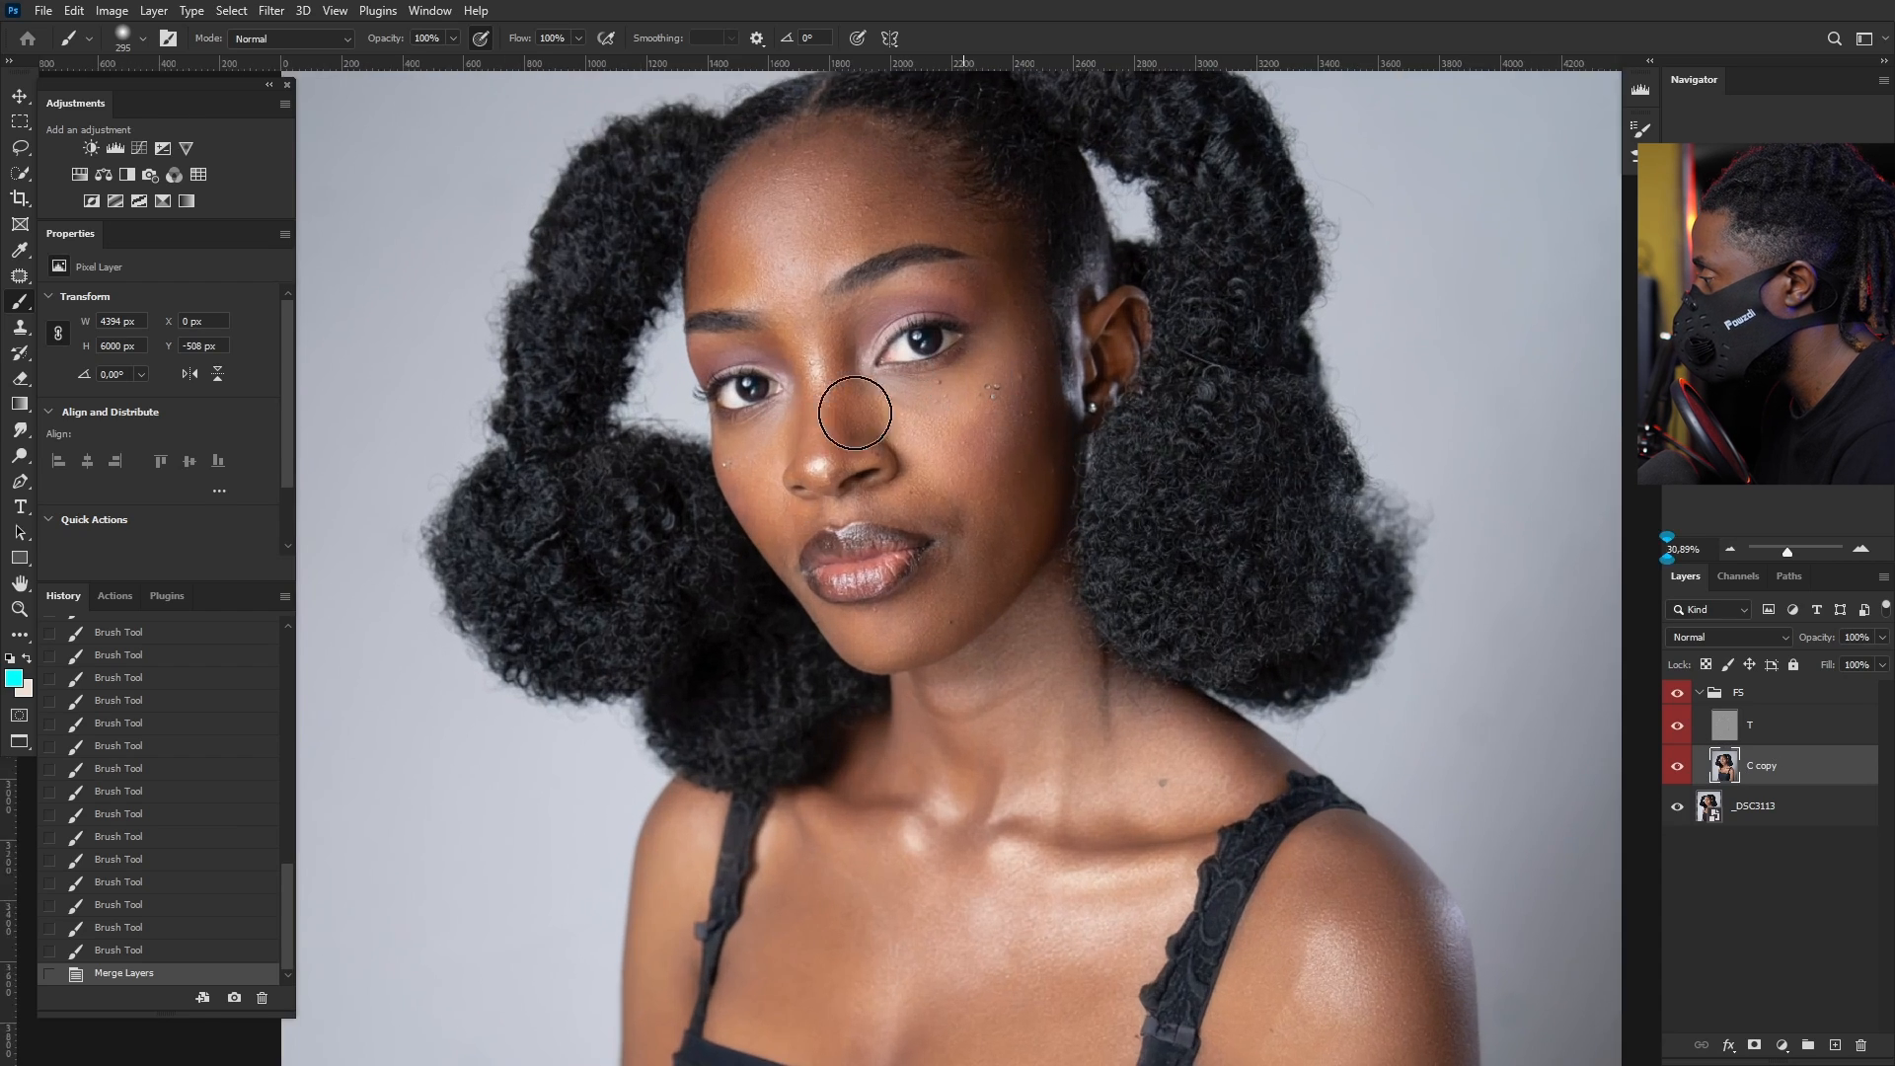
scroll(867, 550, "up", 1)
scroll(870, 562, "down", 1)
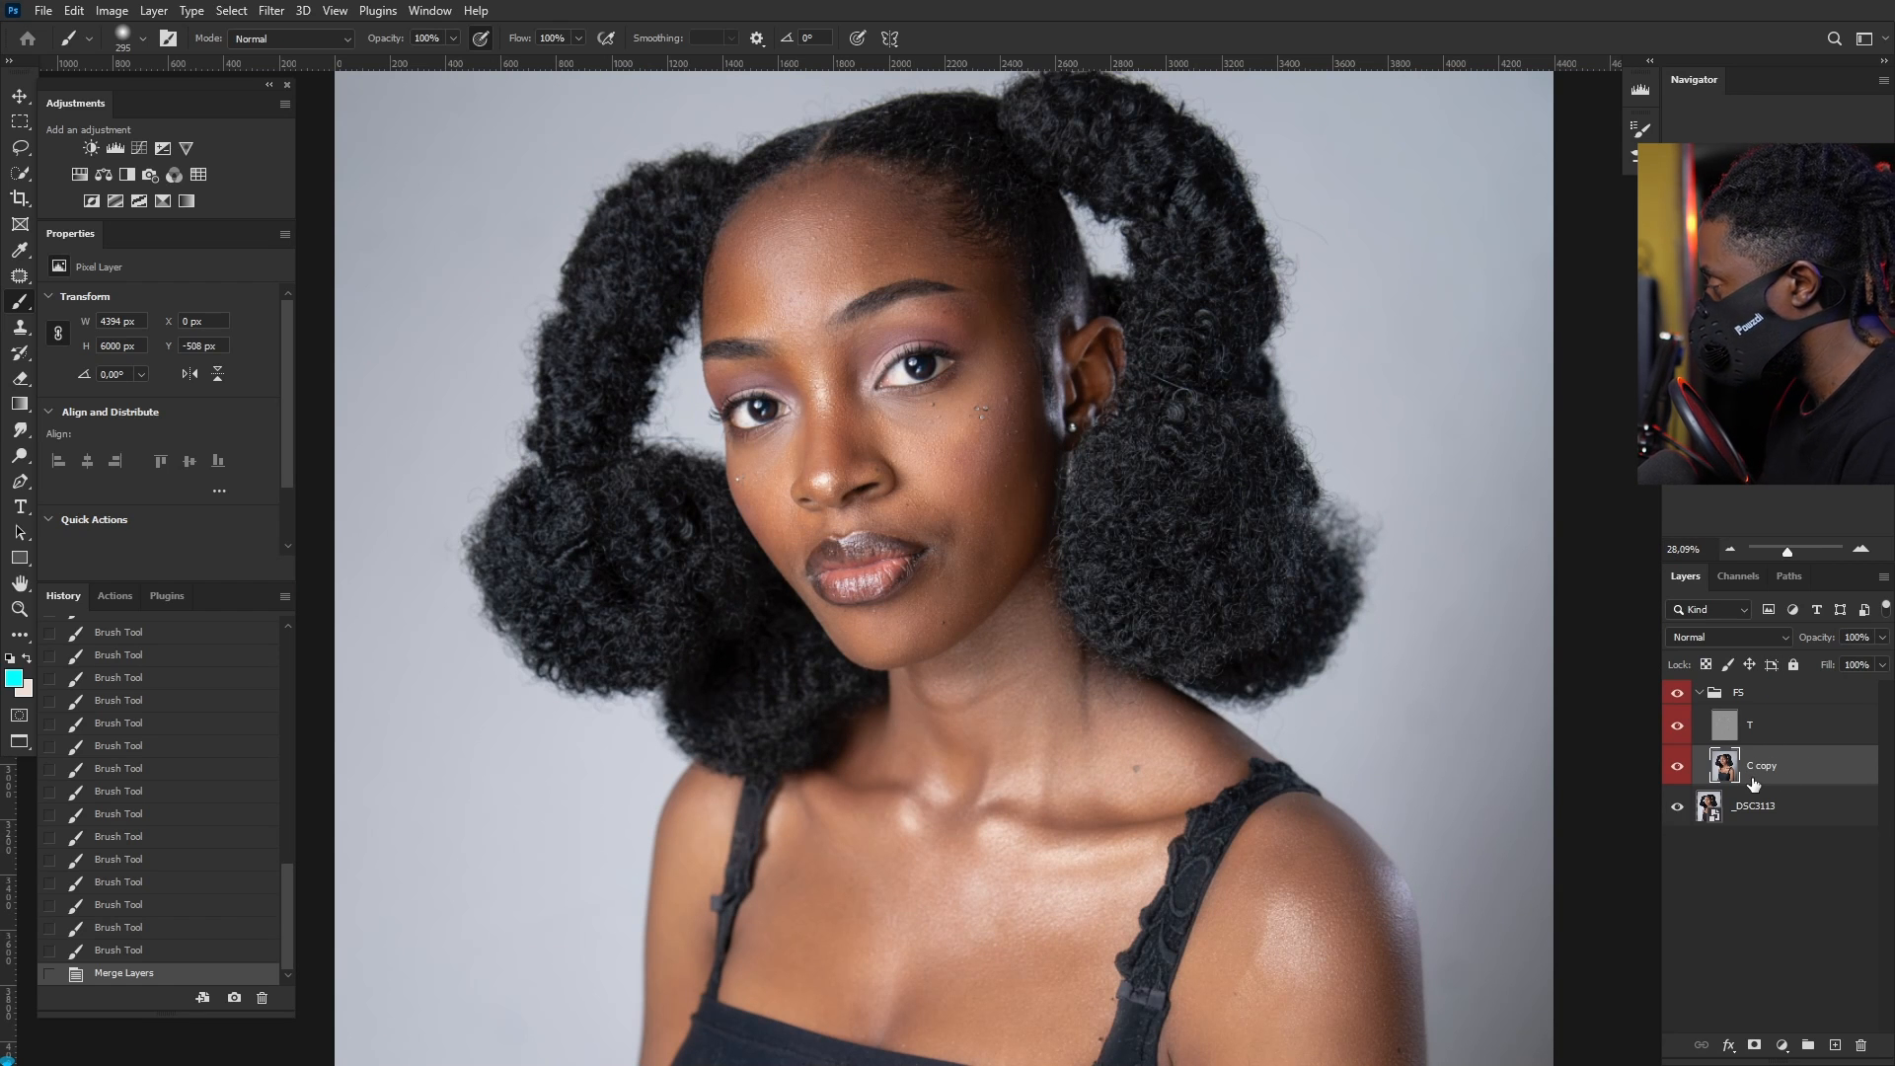
key("ctrl+j")
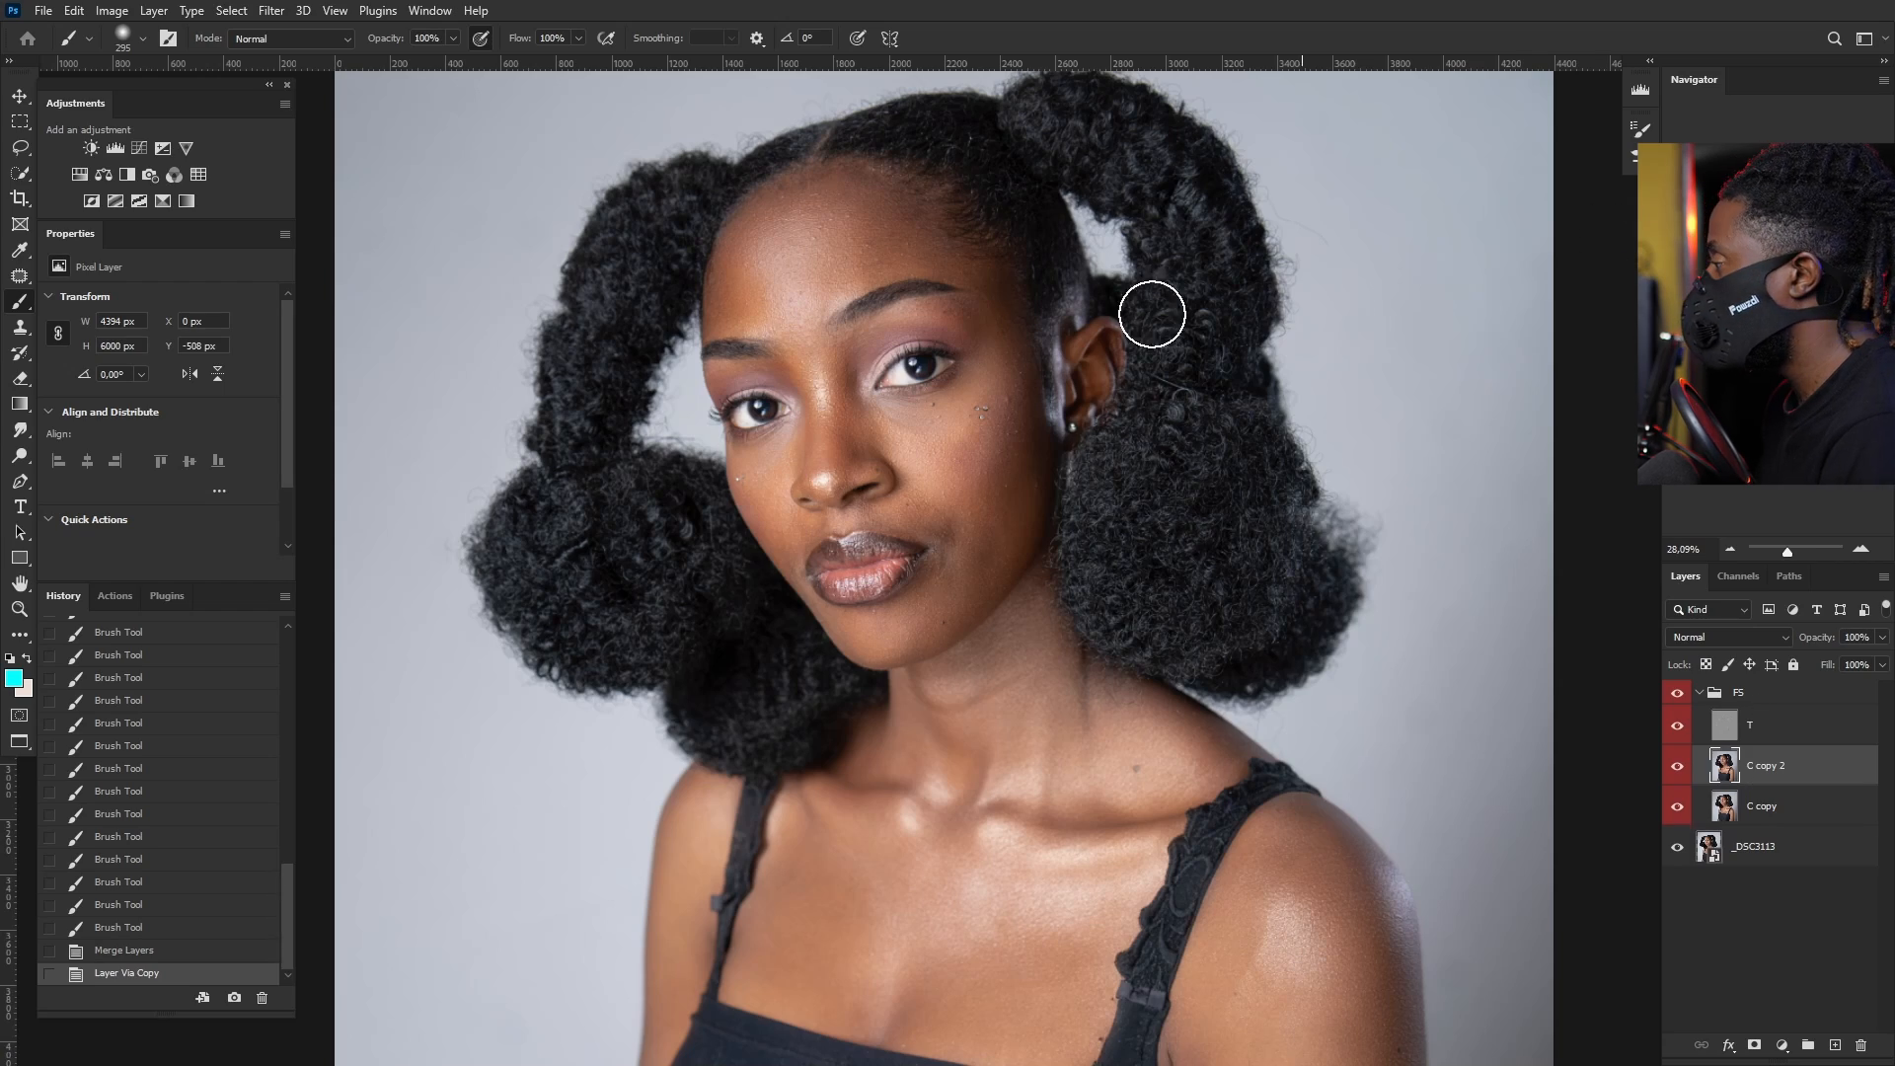
scroll(1016, 380, "down", 3)
scroll(965, 472, "up", 5)
scroll(985, 337, "up", 2)
scroll(985, 336, "up", 3)
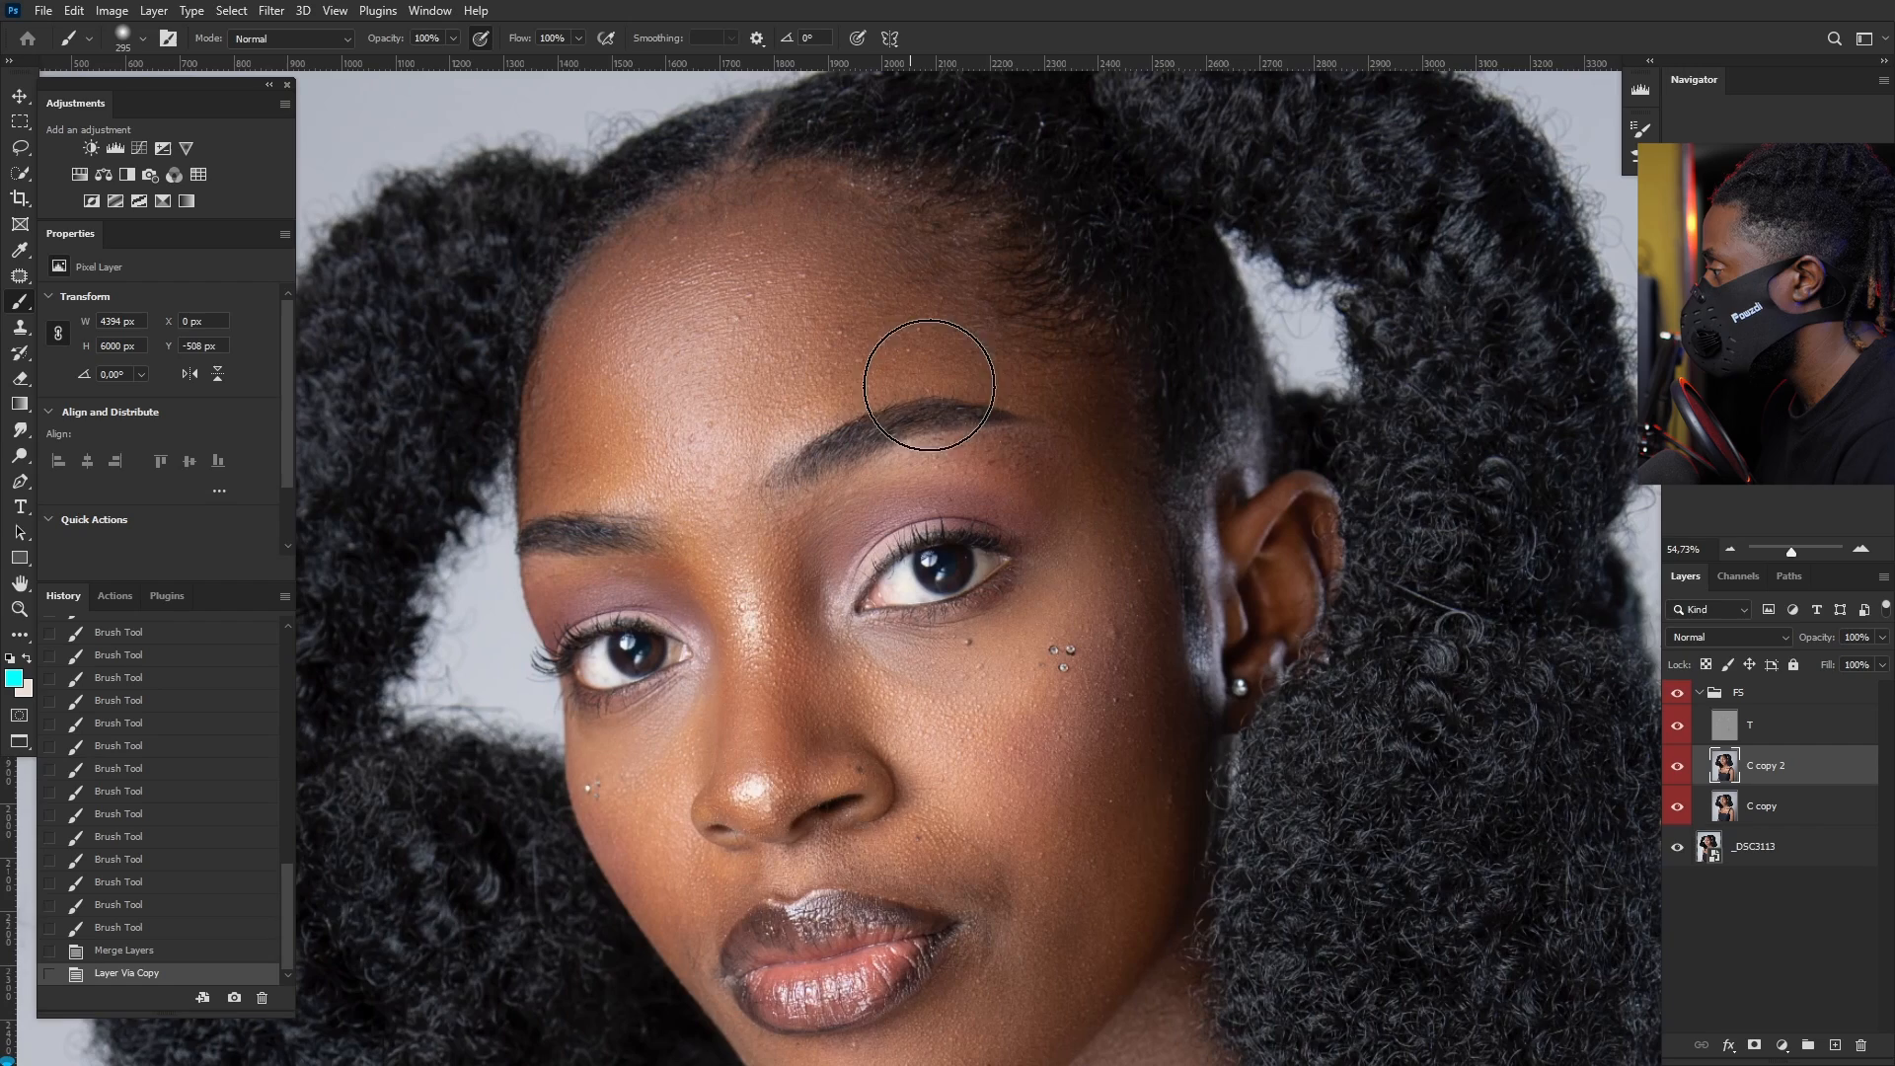
scroll(990, 855, "down", 2)
scroll(990, 855, "up", 2)
scroll(1027, 789, "down", 2)
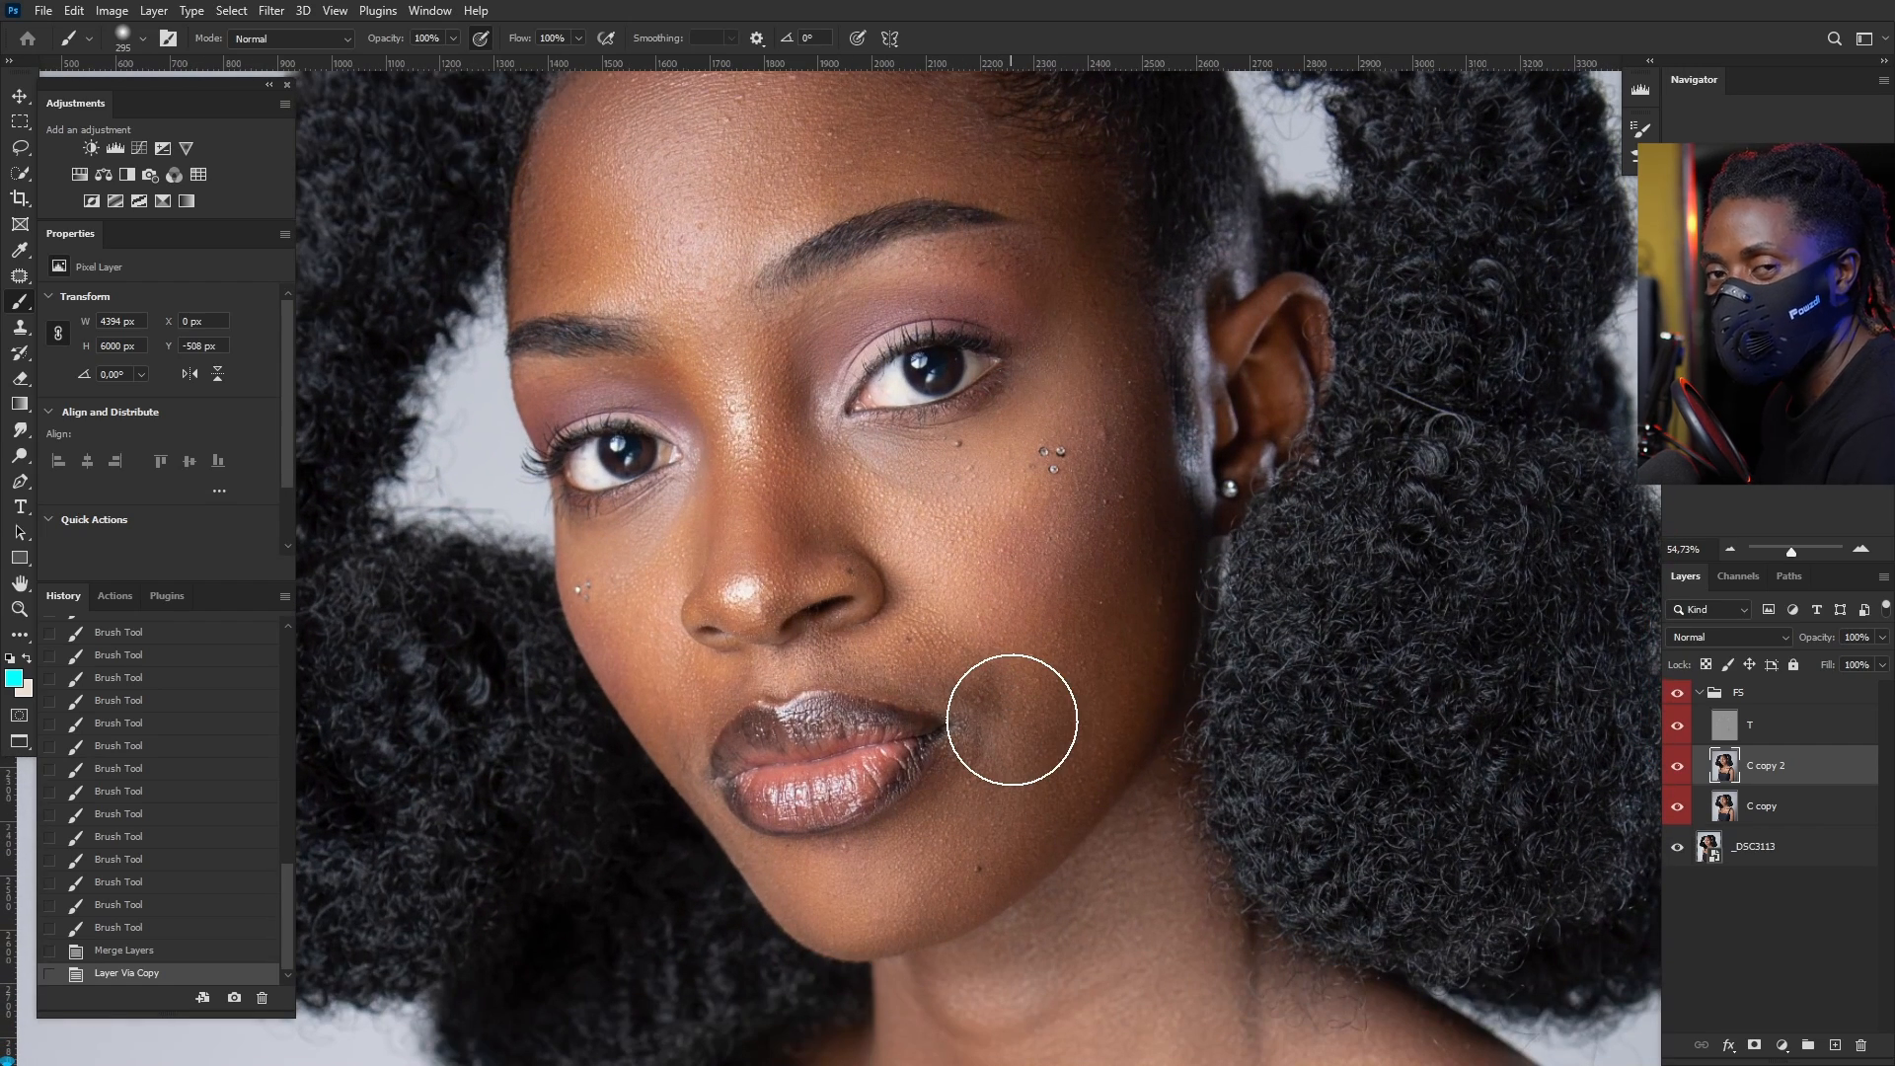
scroll(1012, 719, "down", 1)
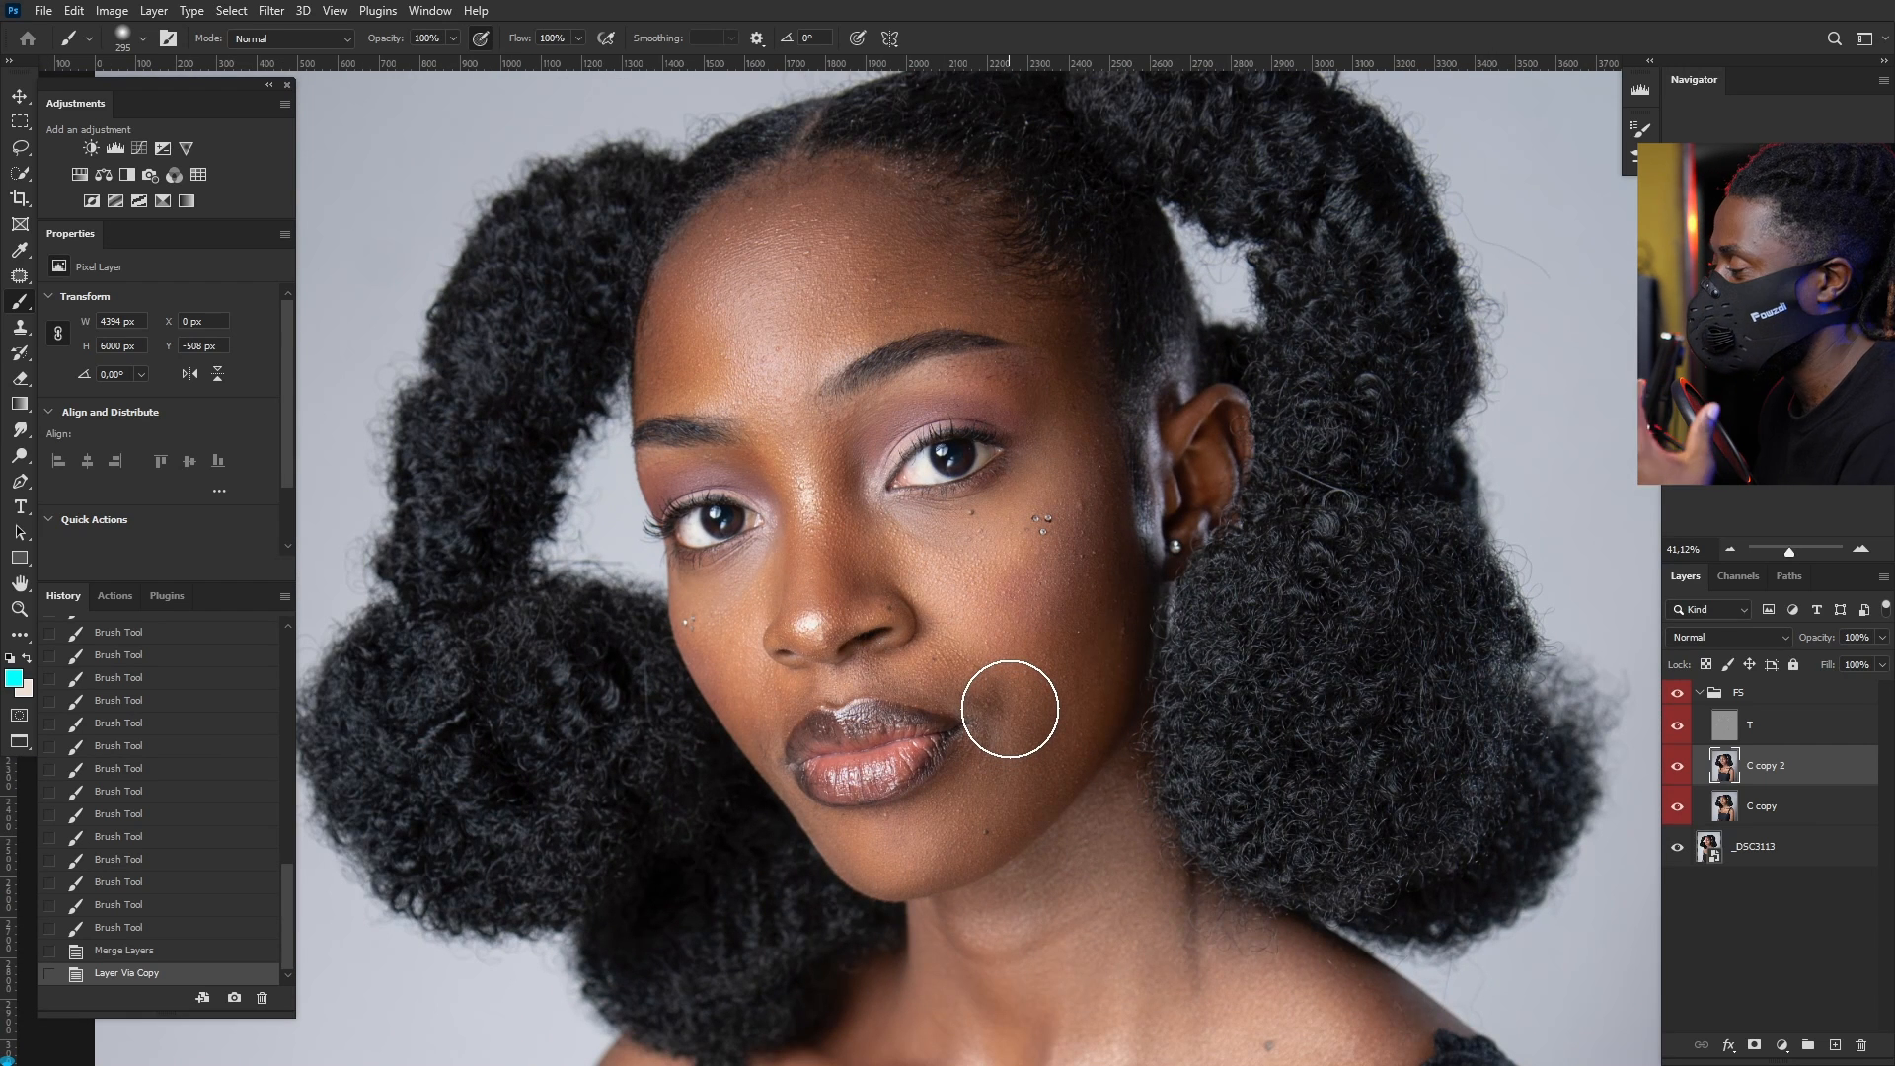
scroll(1010, 709, "up", 1)
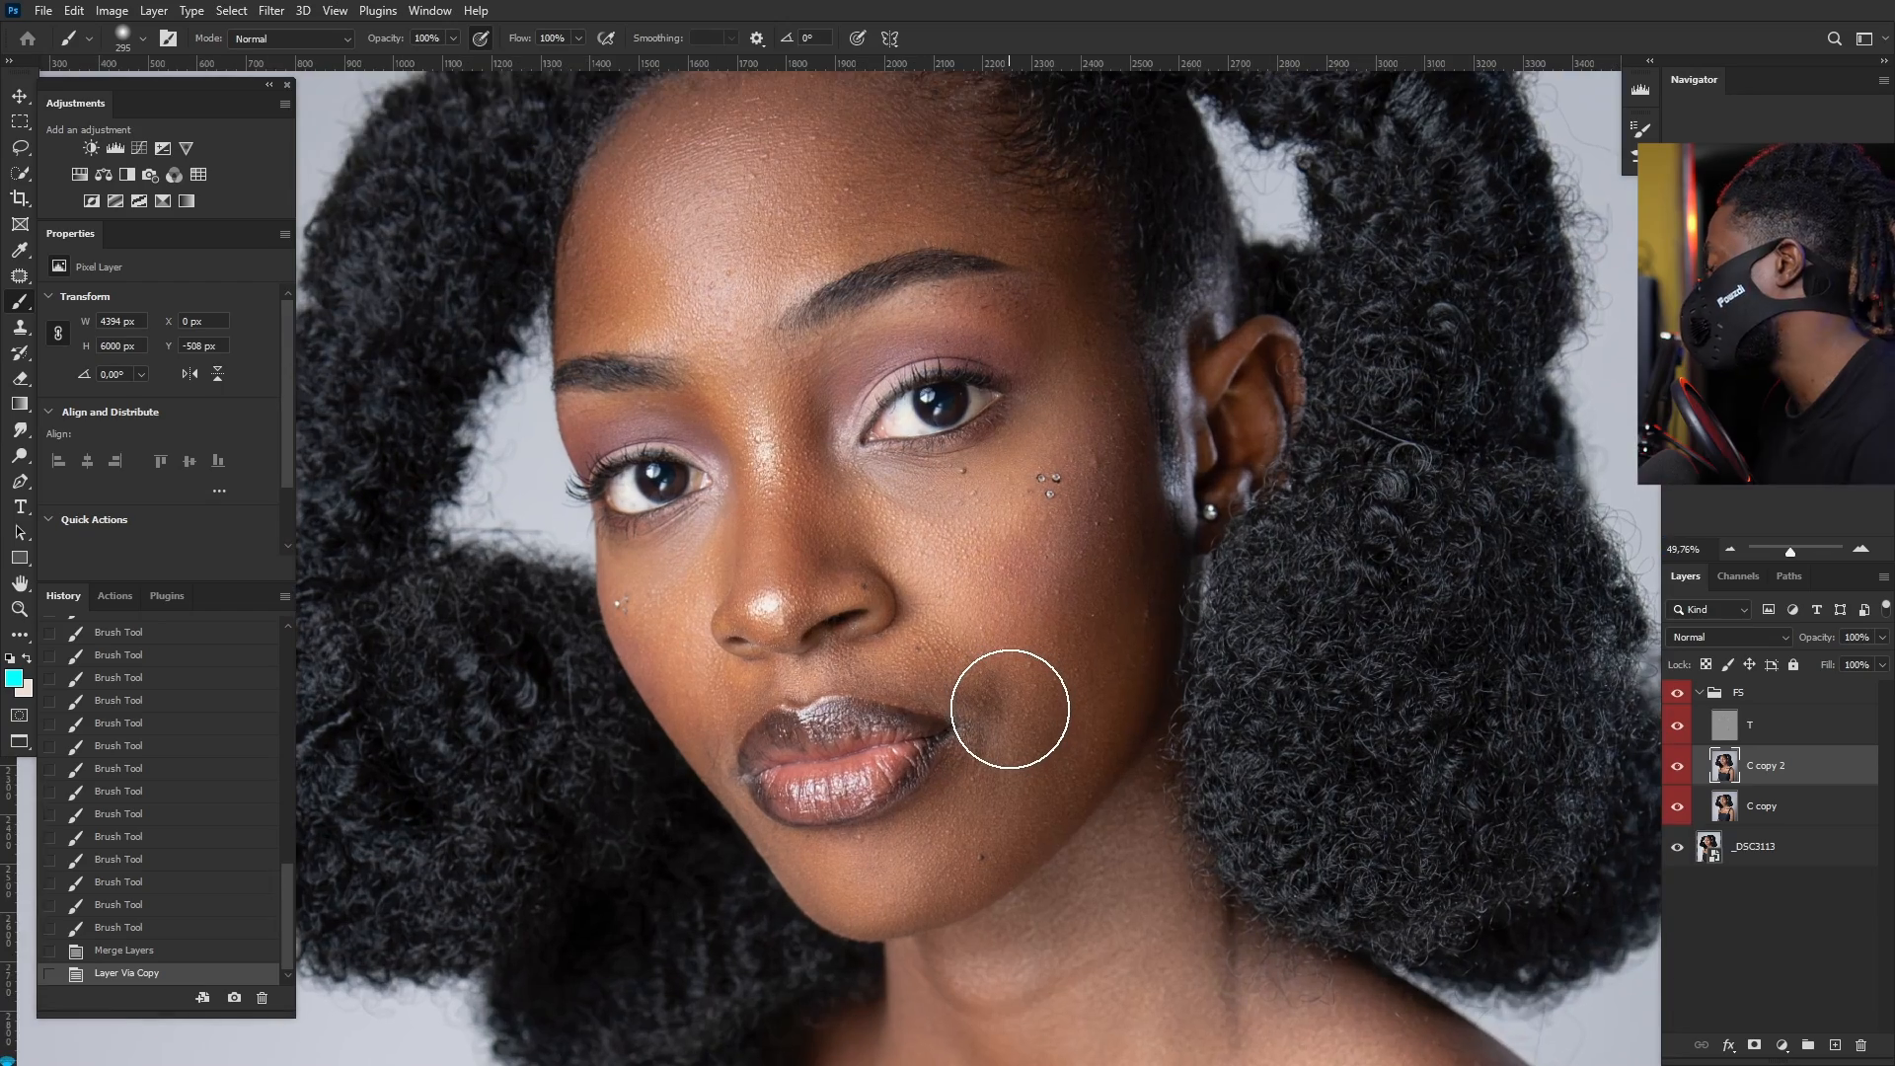
scroll(1009, 709, "down", 2)
scroll(1017, 721, "up", 1)
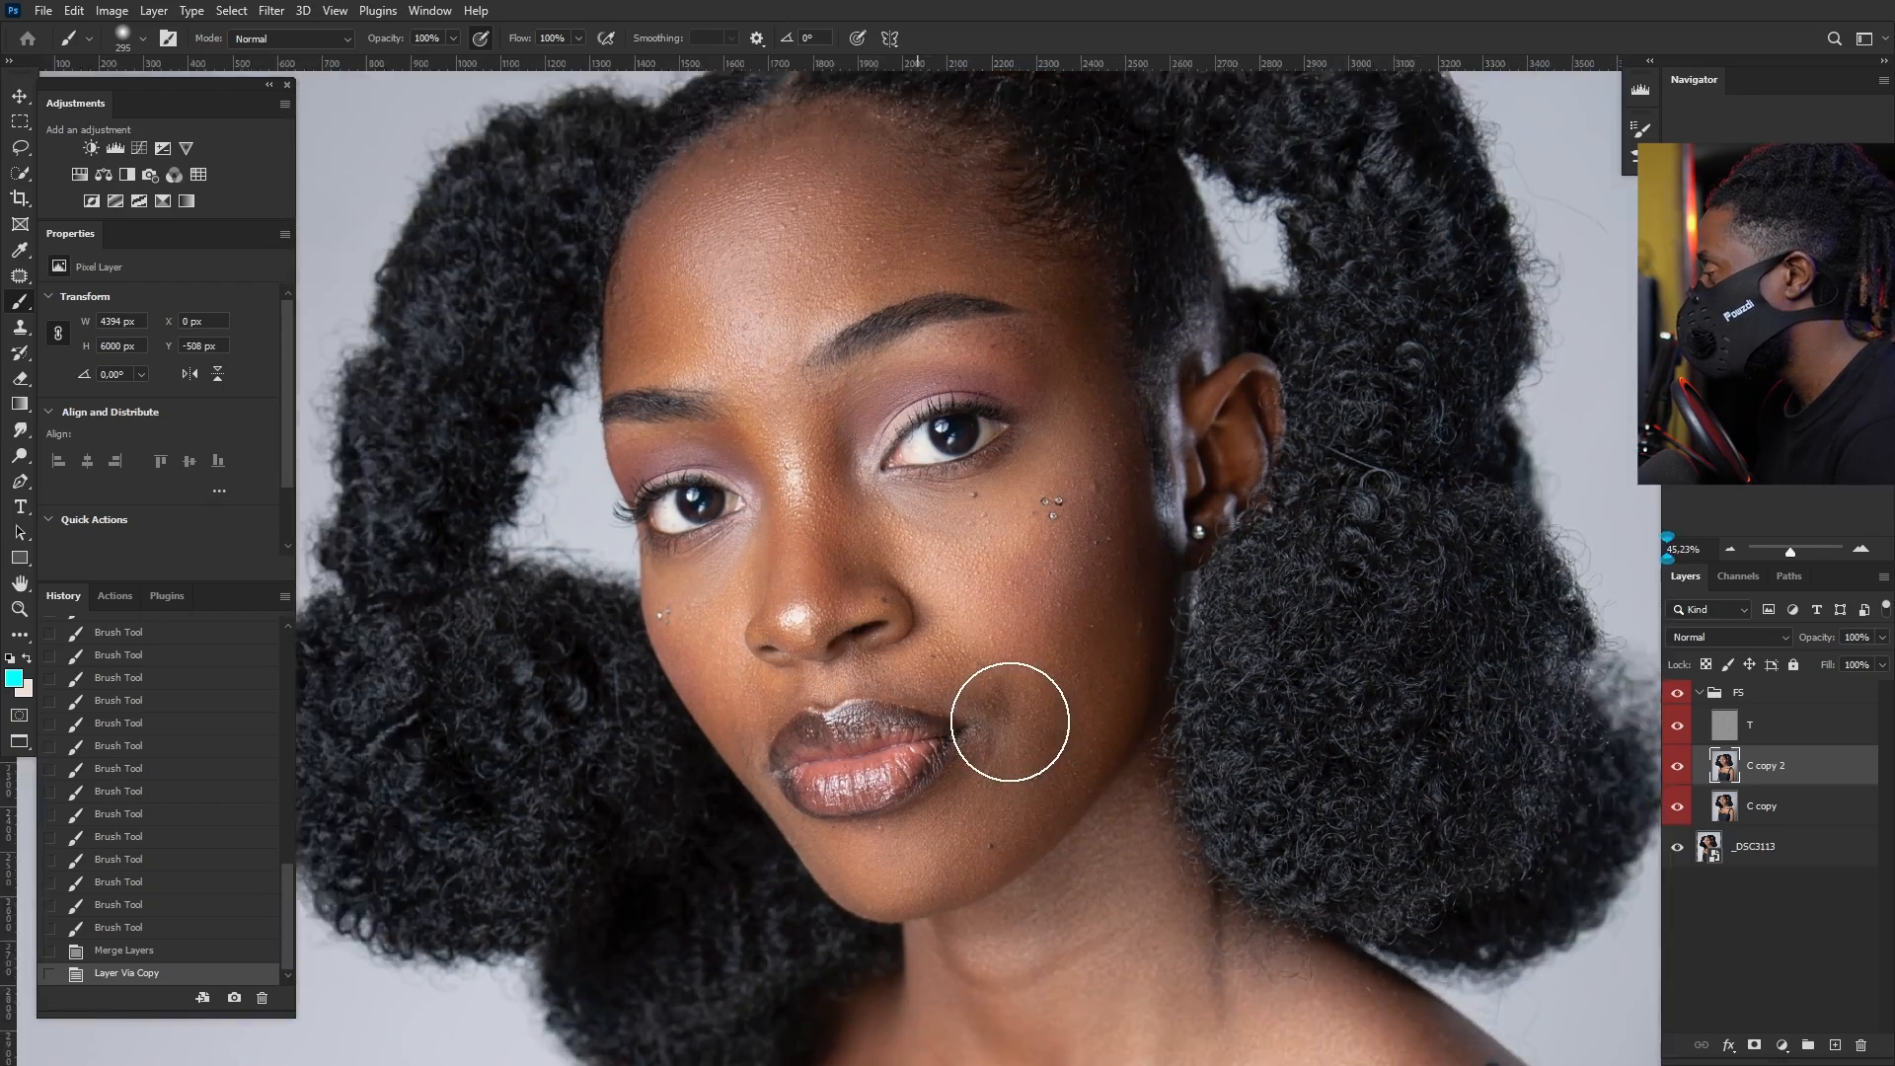
scroll(1010, 720, "up", 1)
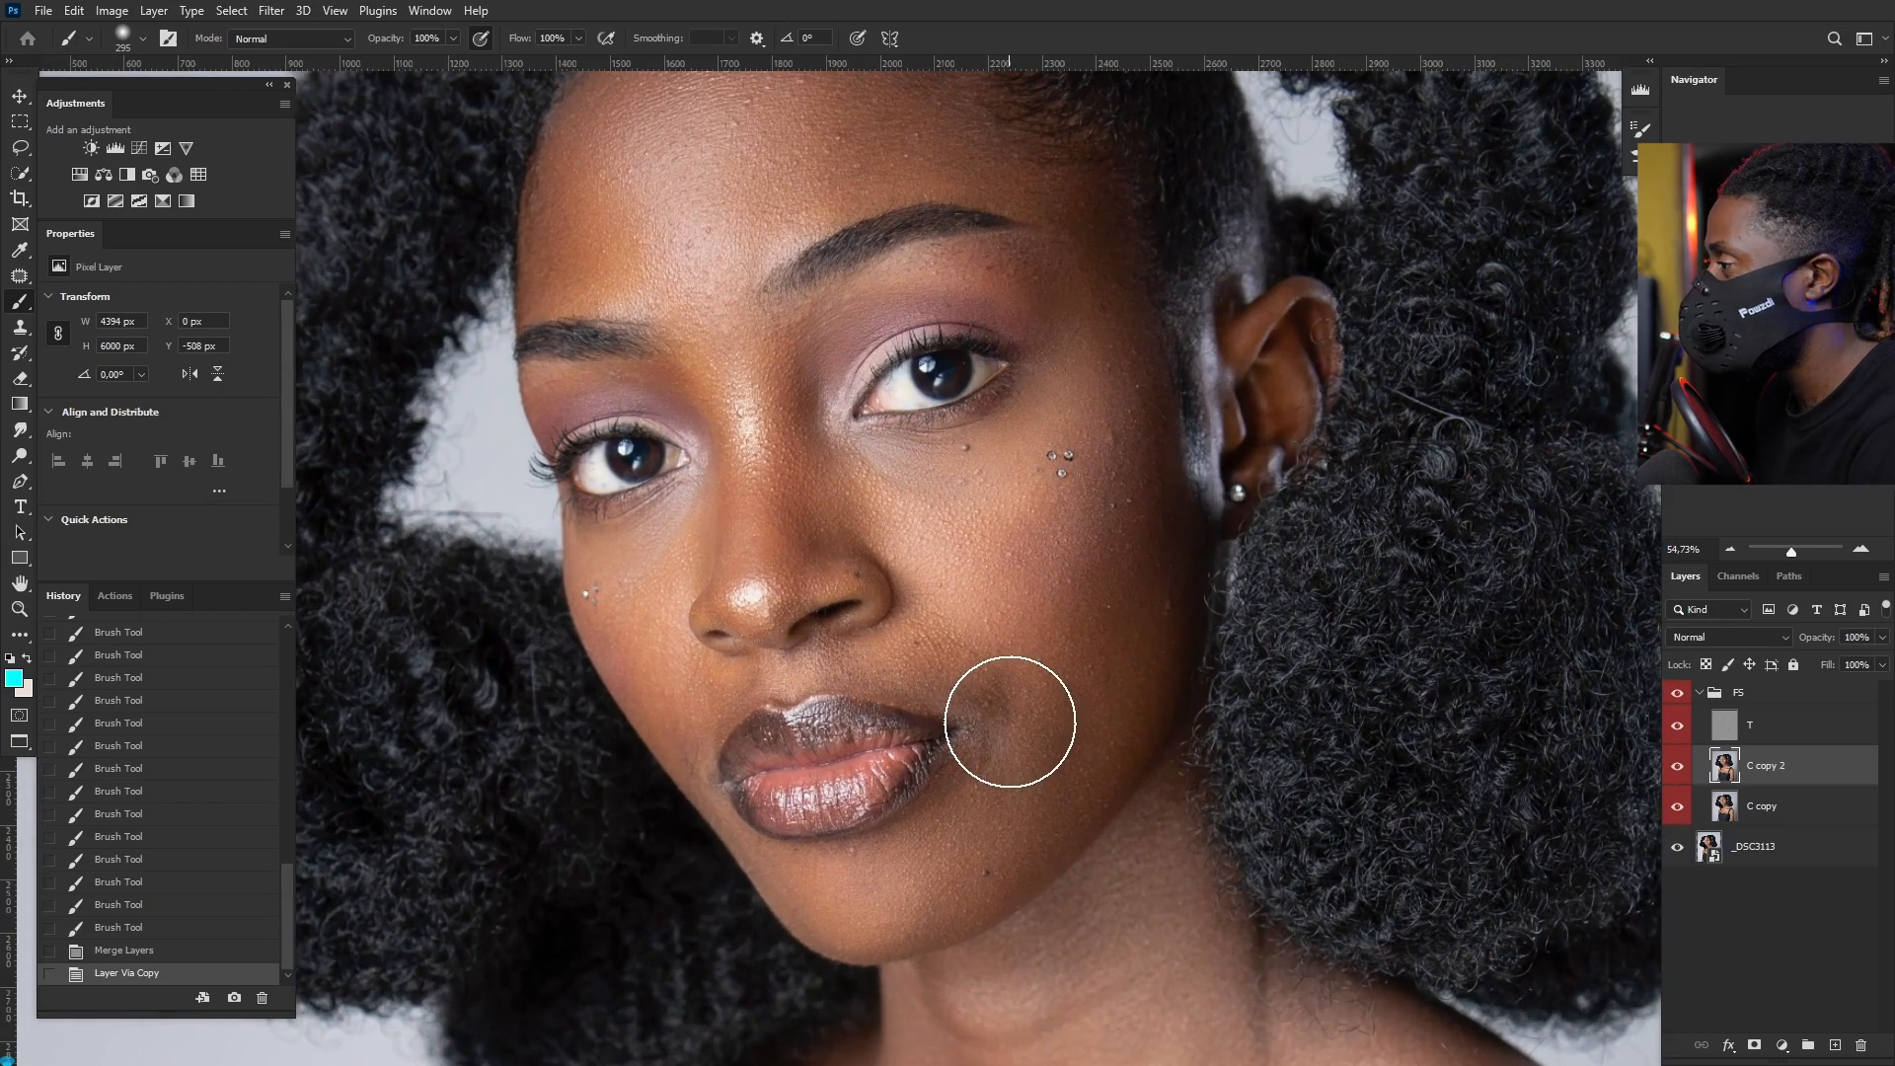
Step: Activate the Patch Tool and hide texture layer T, leaving blurred layer C copy 2 selected for work on the forehead
left_click(19, 276)
right_click(20, 276)
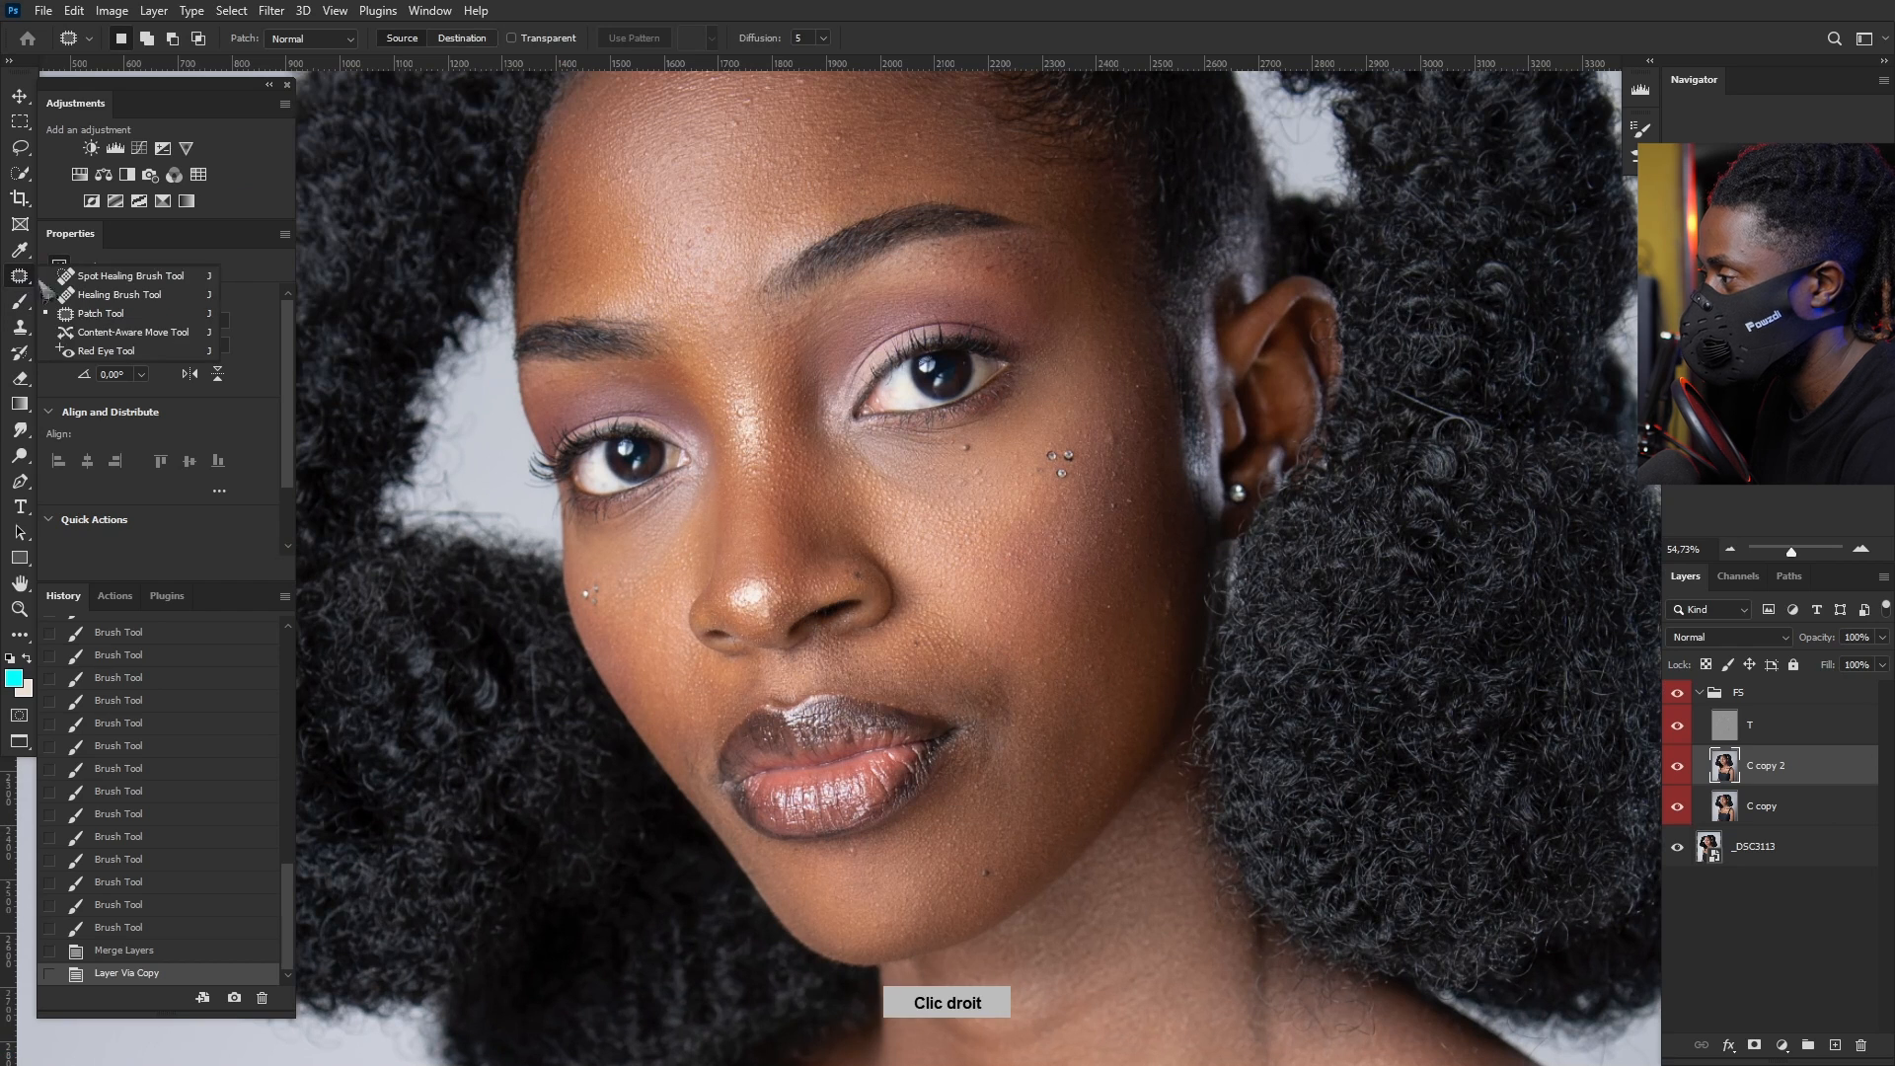
left_click(89, 314)
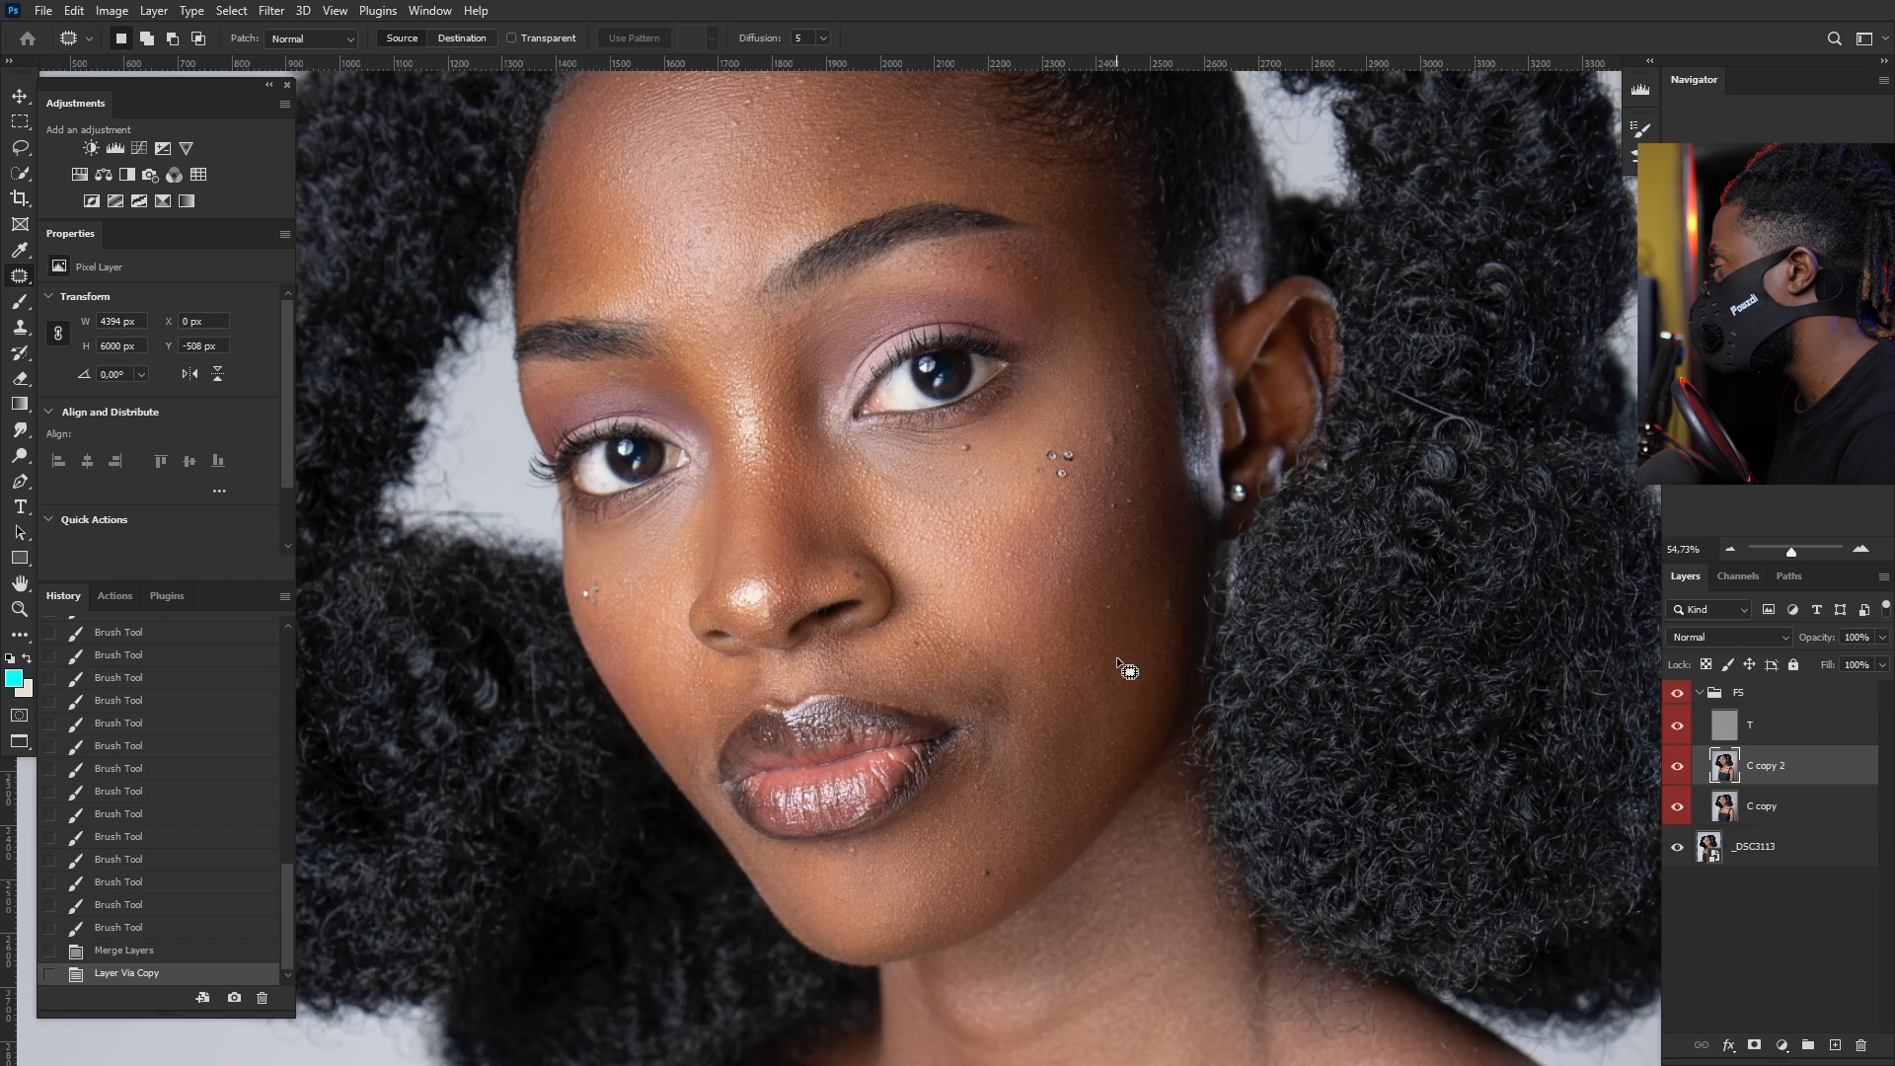
left_click(1676, 728)
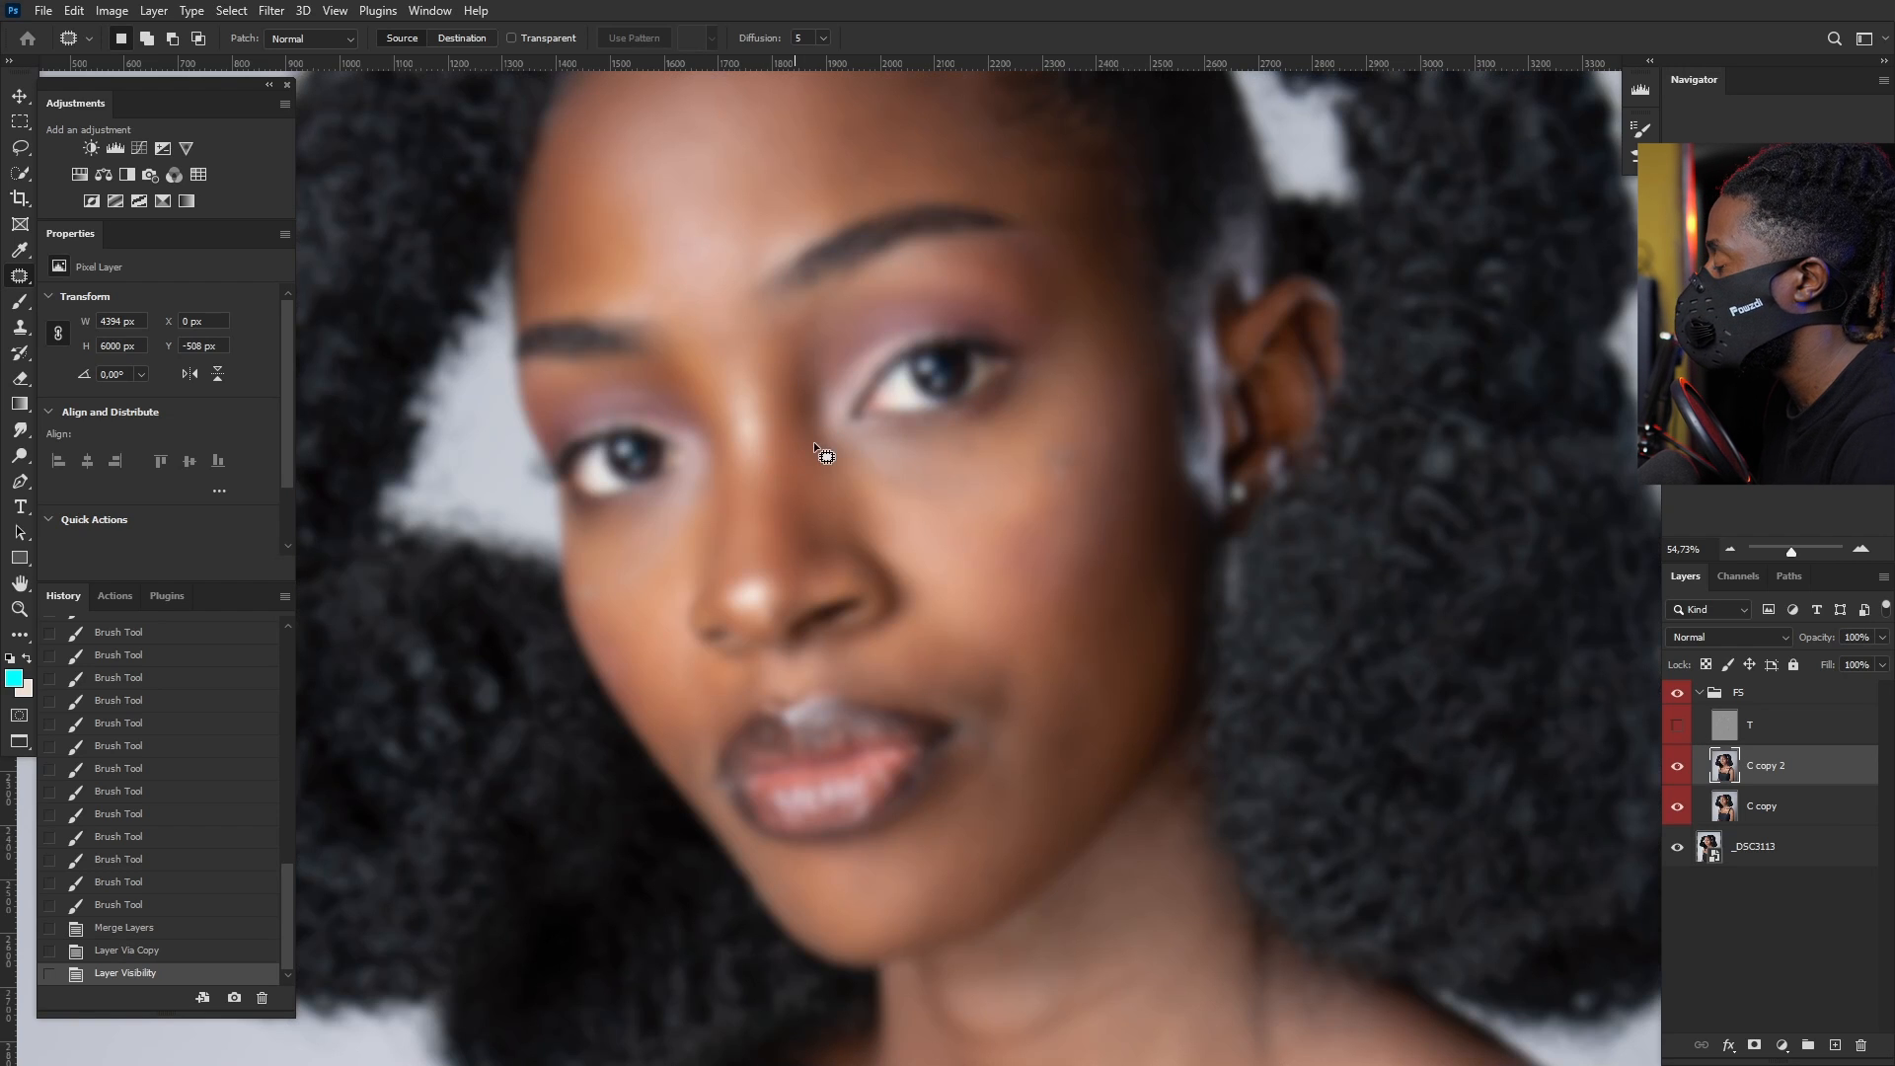
scroll(778, 448, "down", 6)
scroll(785, 193, "up", 4)
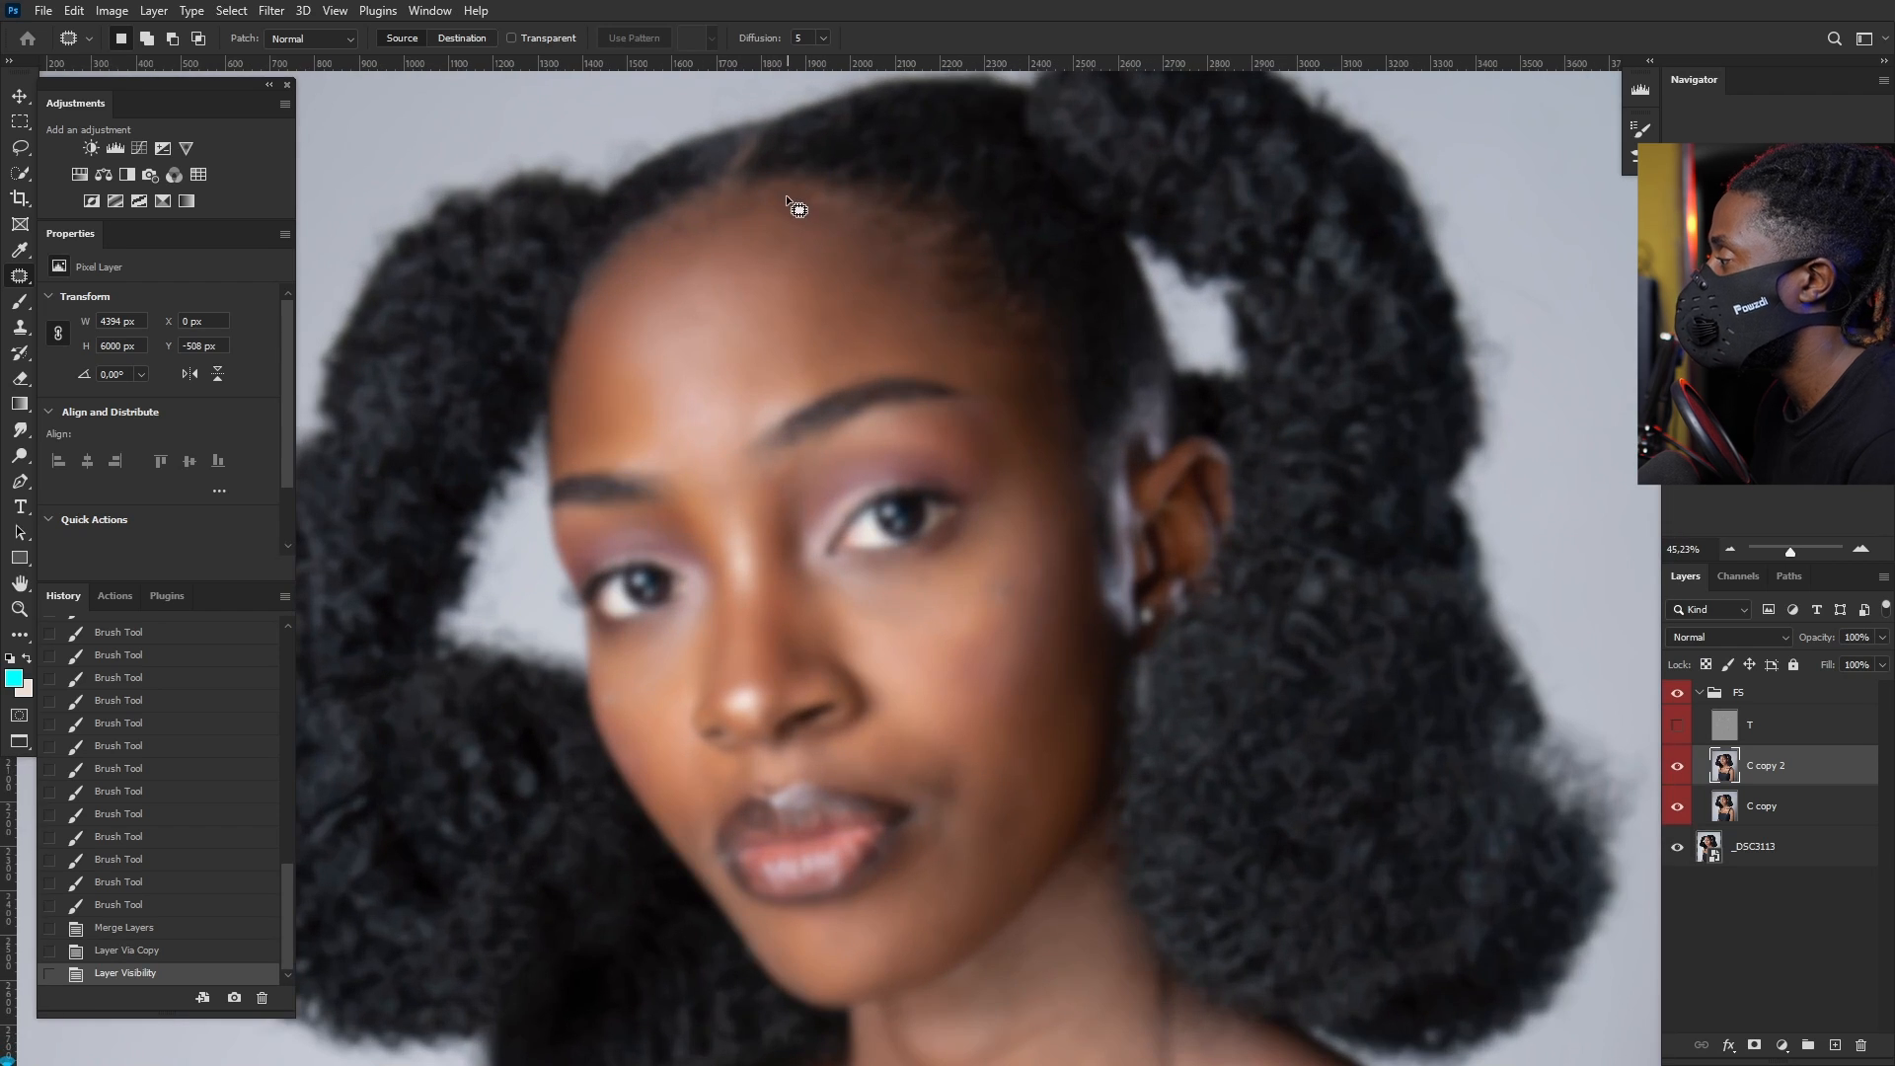
scroll(790, 286, "up", 2)
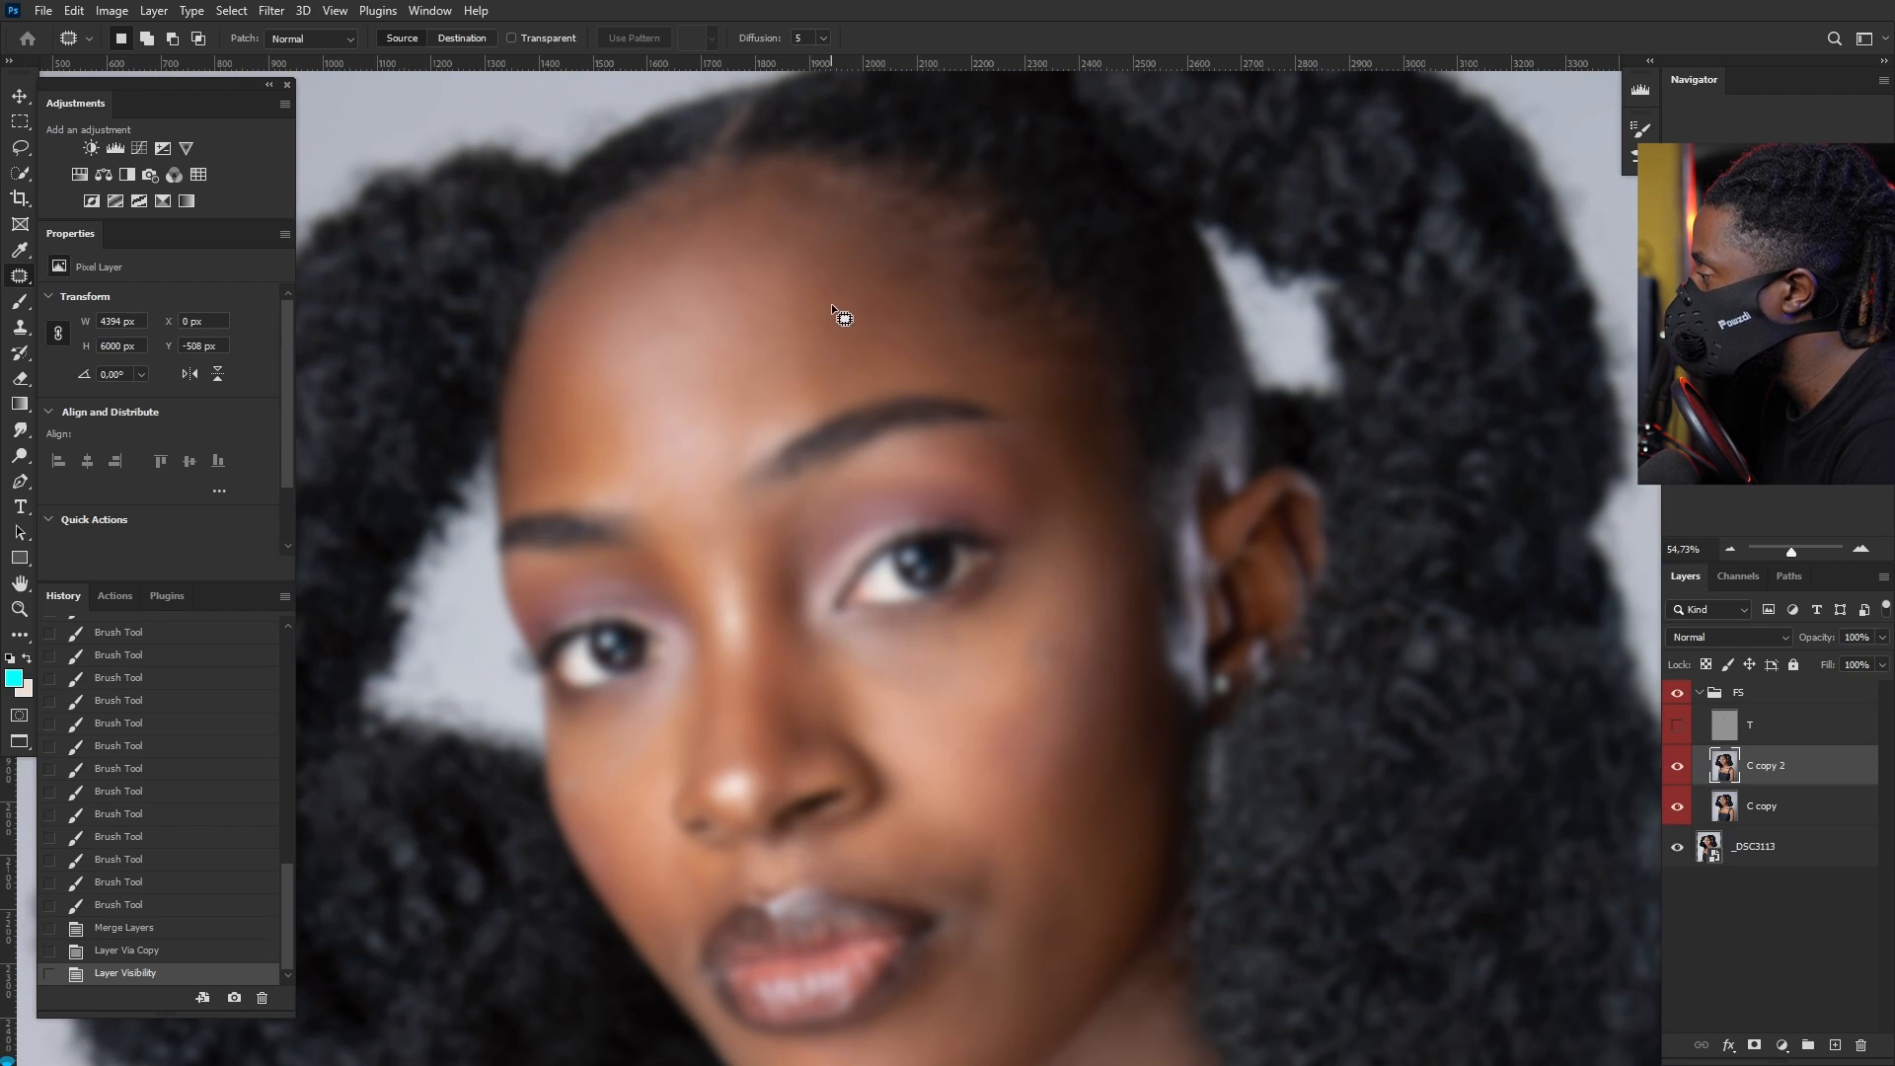
Step: Patch two small uneven areas in the middle of the forehead with neighbouring skin on layer C copy 2, clearing each selection
left_click_drag(862, 316, 761, 283)
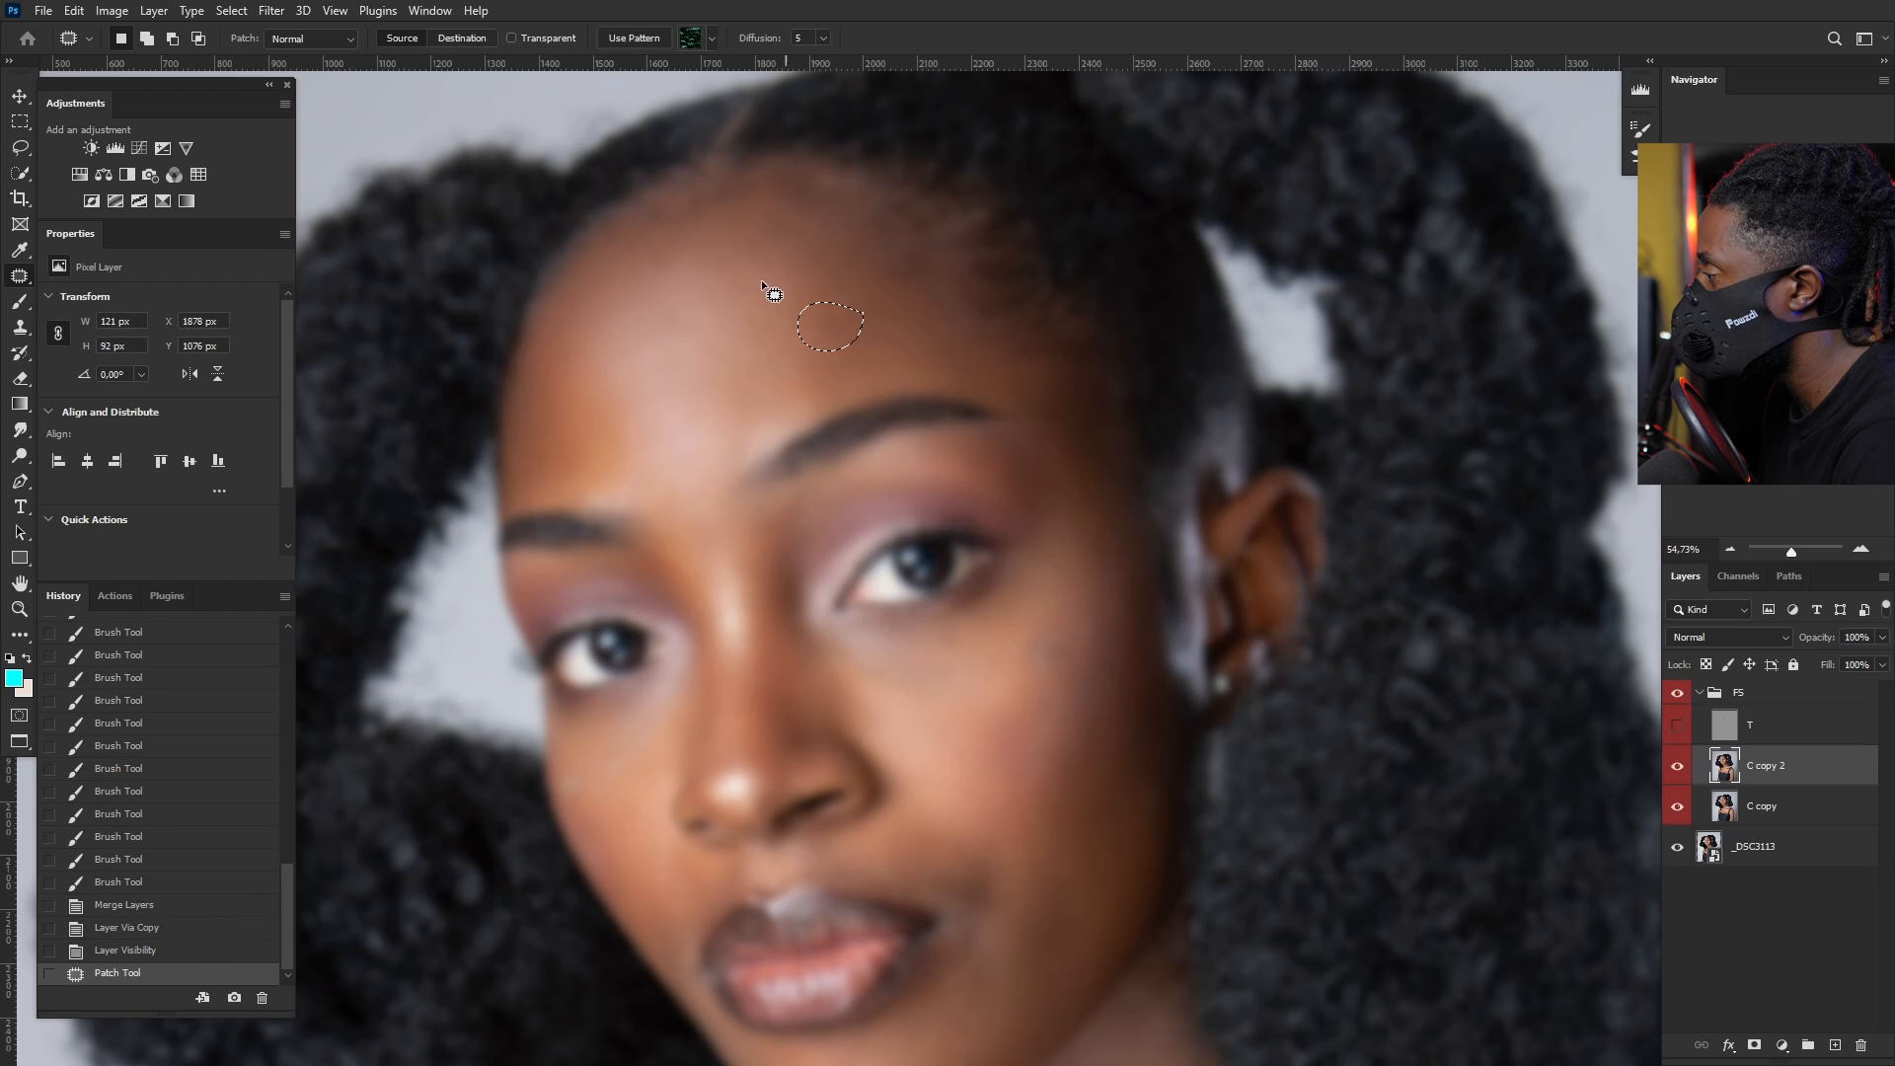
key("ctrl+d")
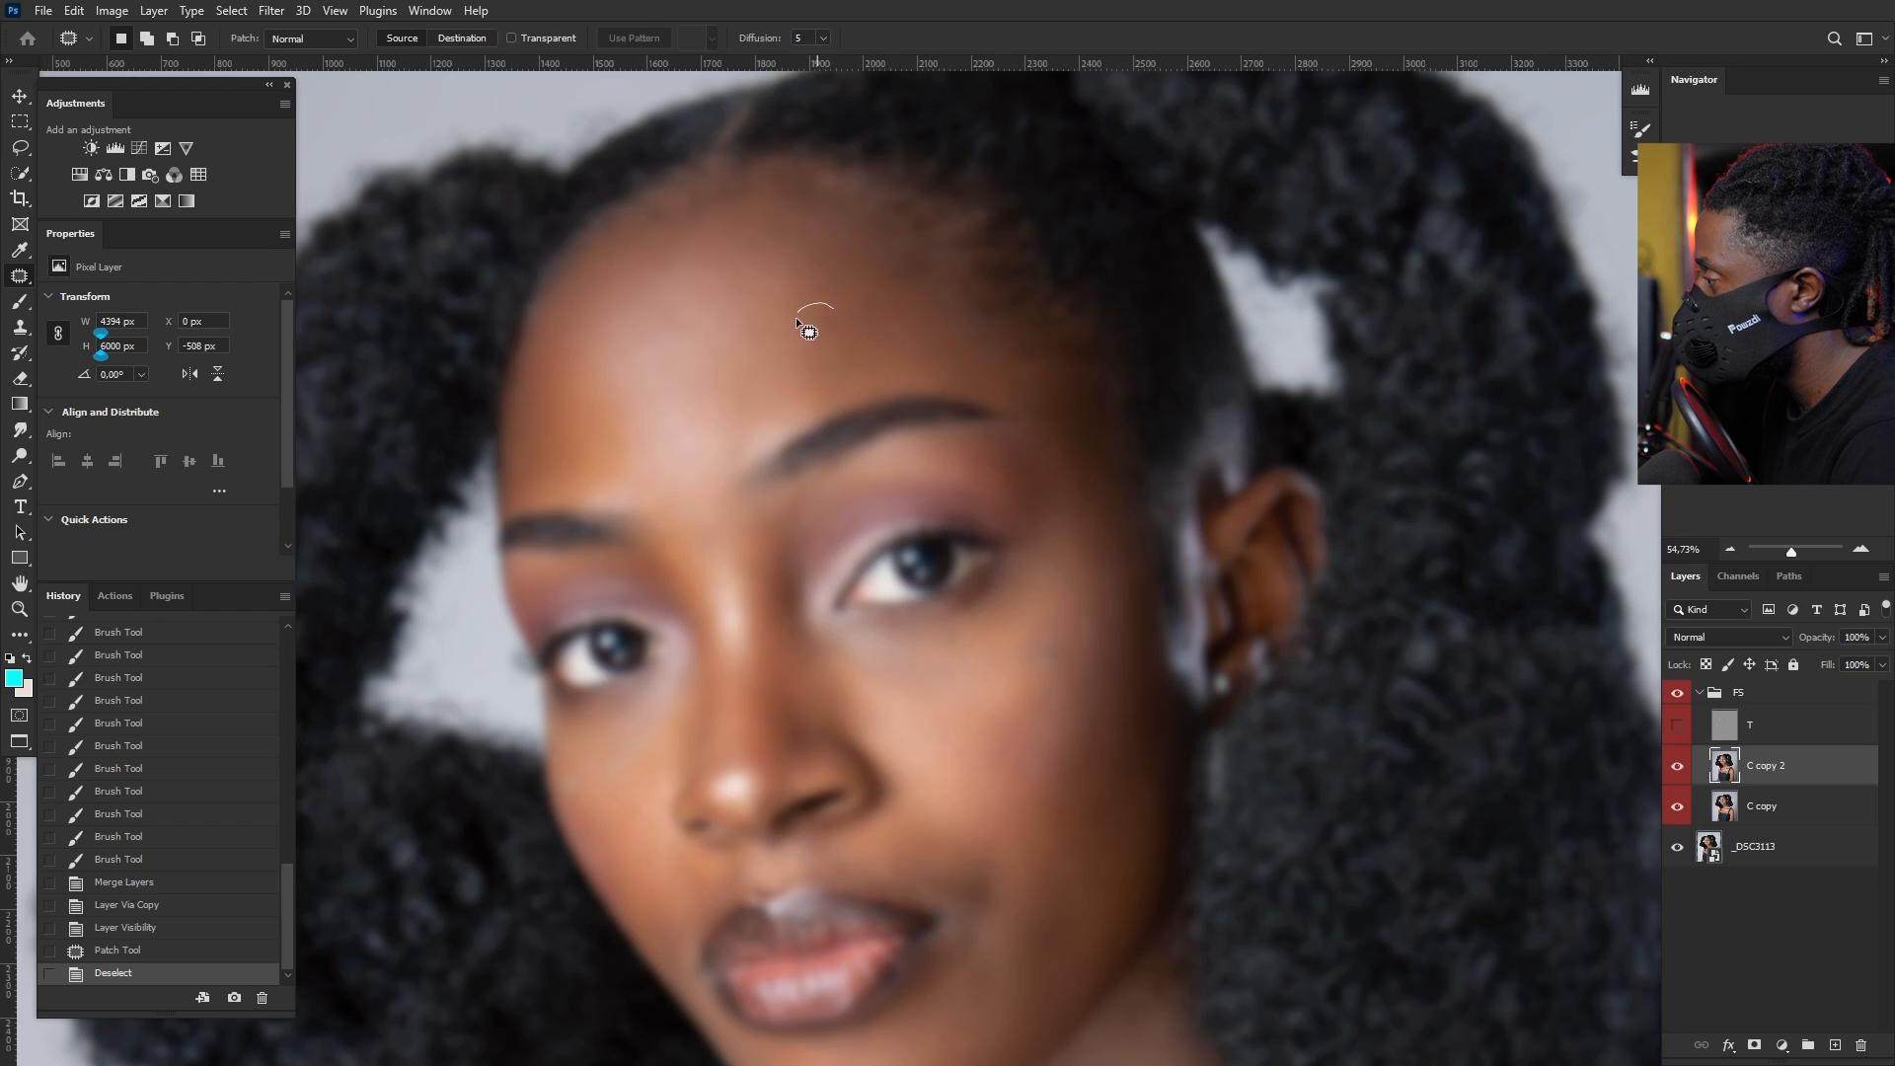
mouse_move(825, 299)
left_mouse_down()
mouse_move(807, 338)
mouse_move(763, 314)
left_mouse_up()
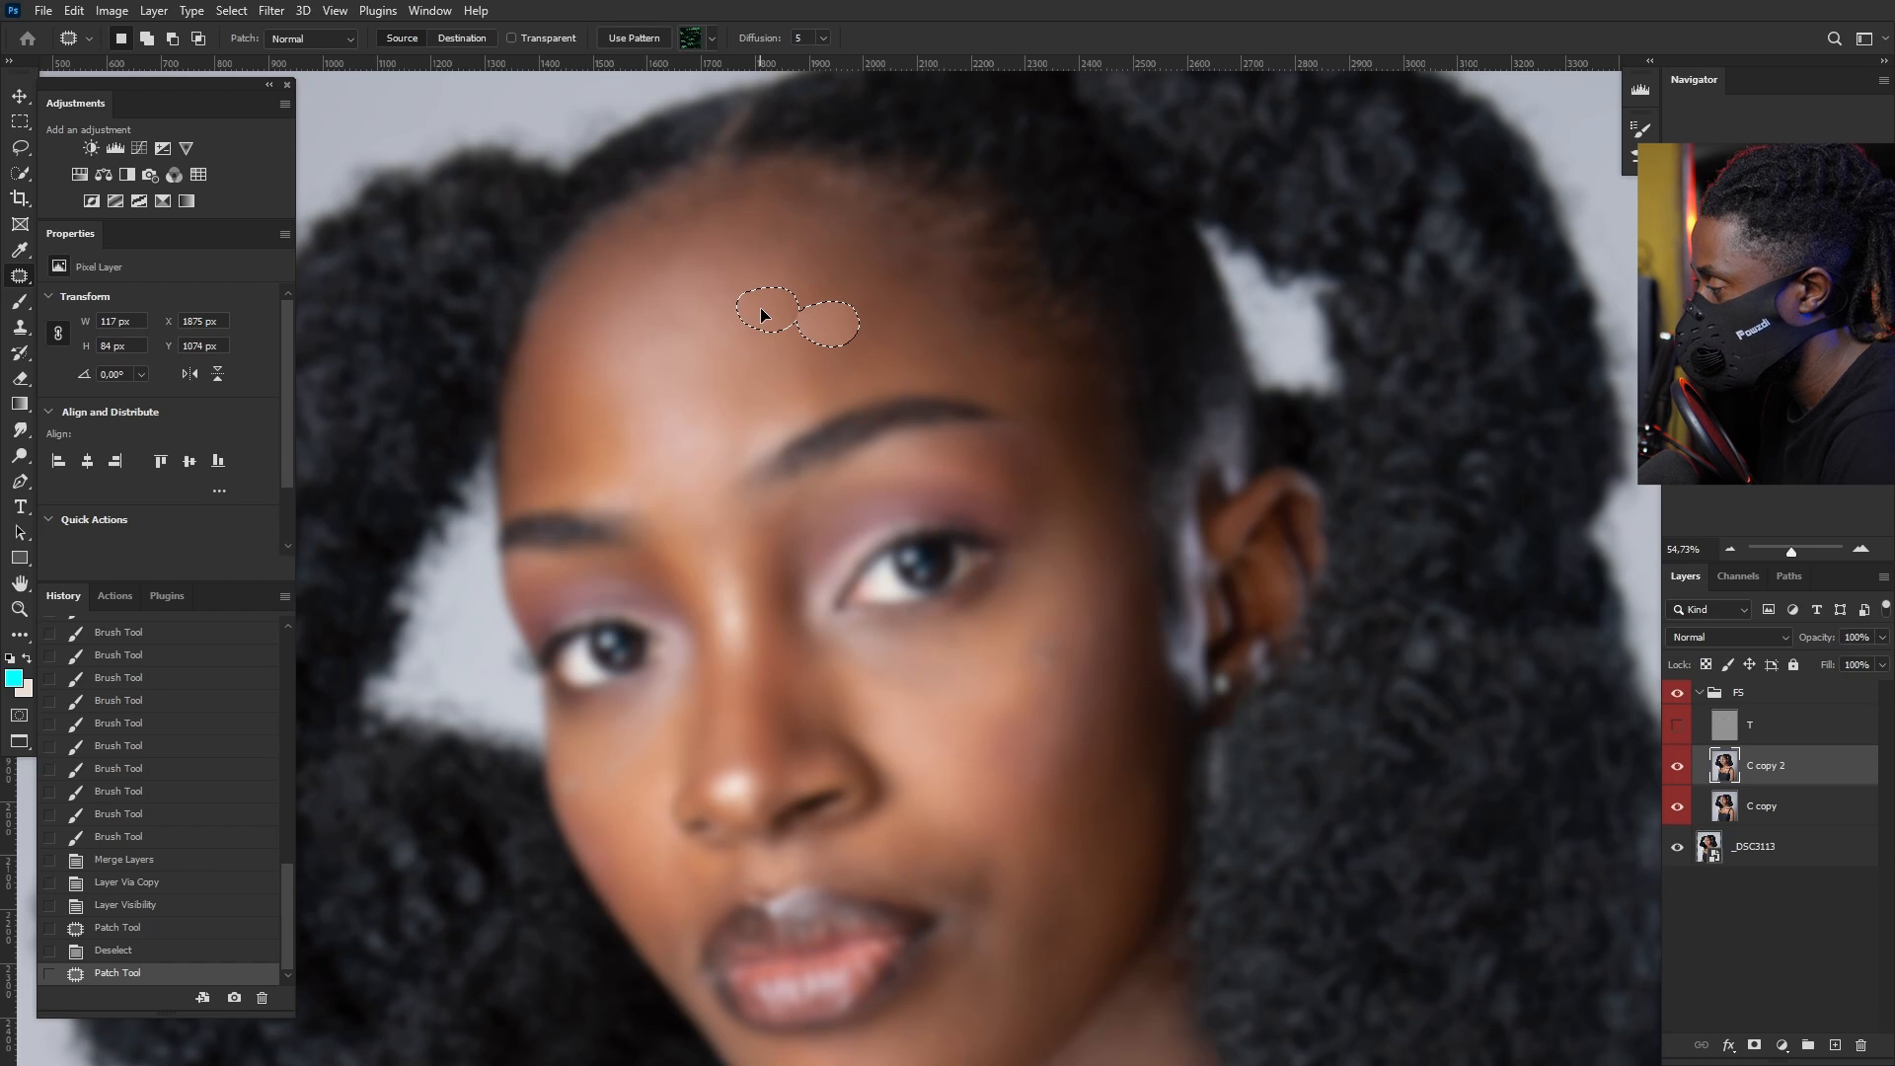
key("ctrl+d")
mouse_move(780, 346)
left_mouse_down()
mouse_move(838, 351)
mouse_move(778, 347)
mouse_move(755, 313)
mouse_move(827, 357)
left_mouse_up()
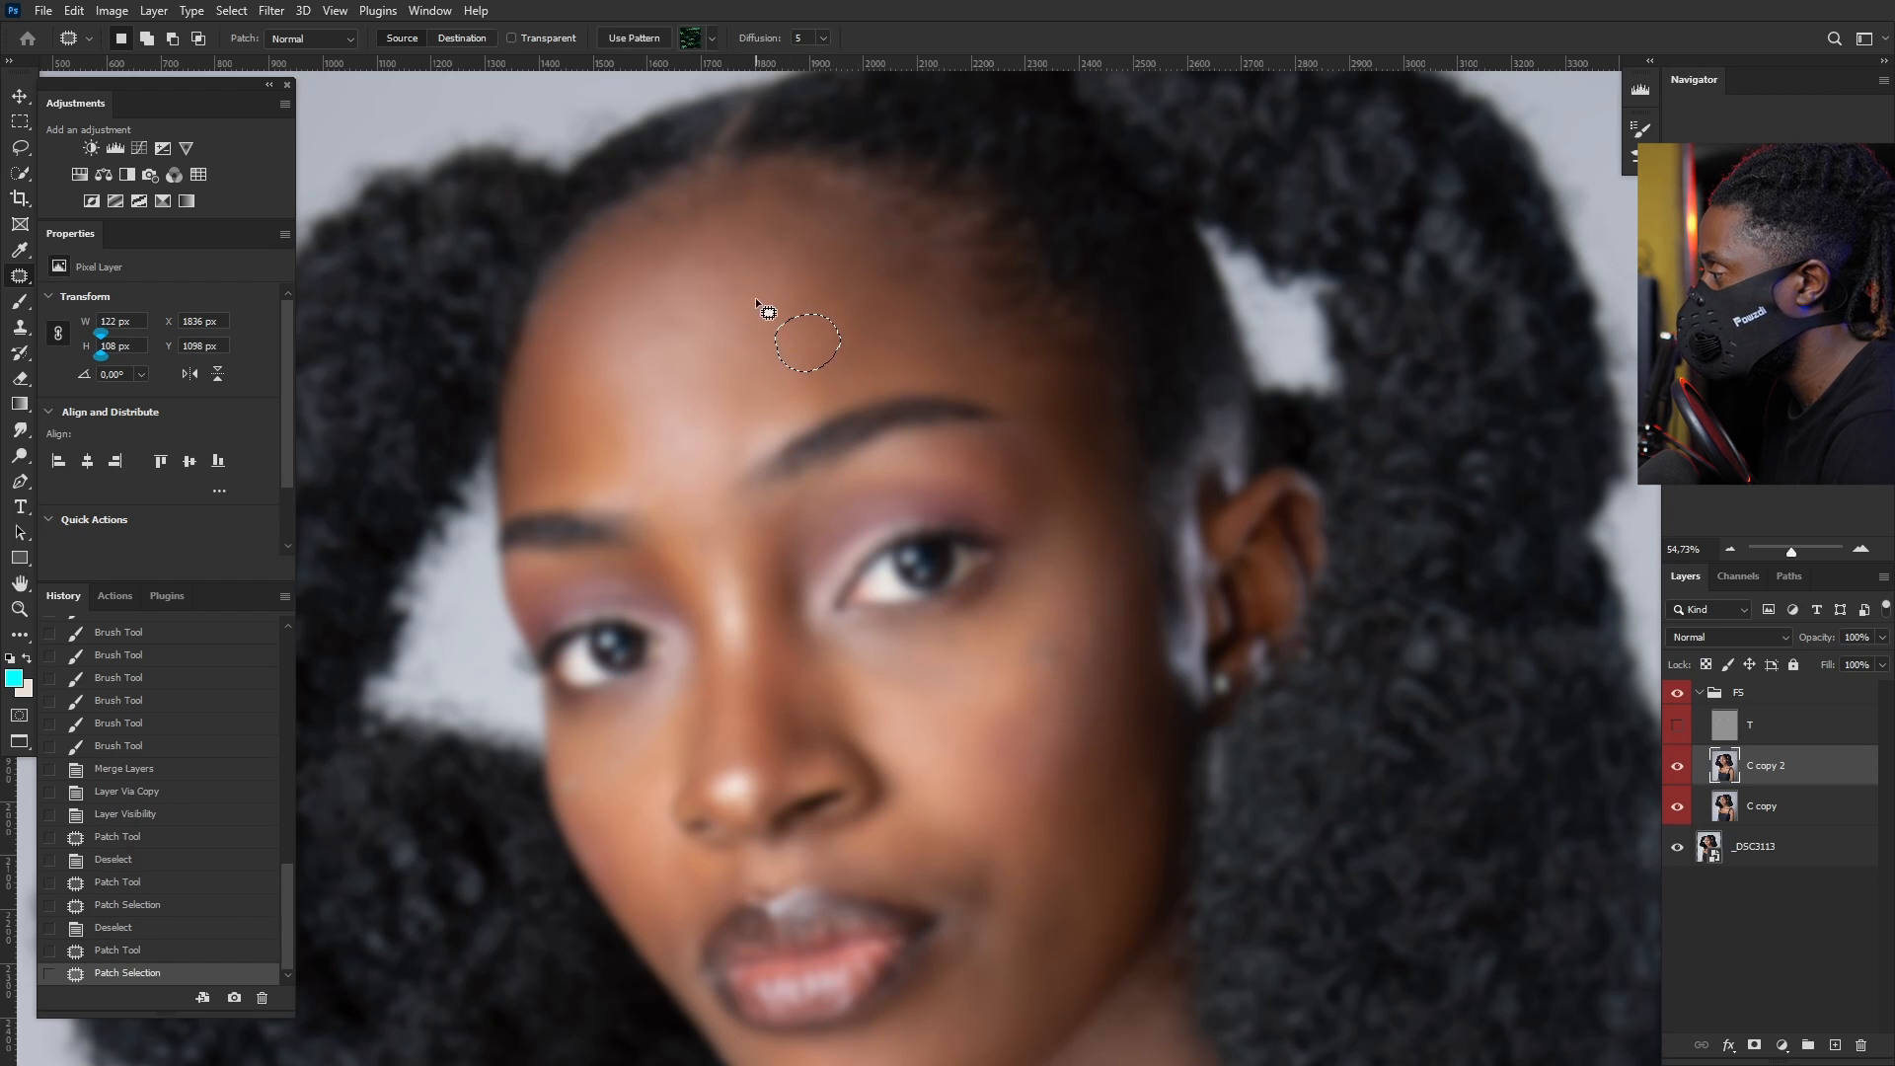
key("ctrl+d")
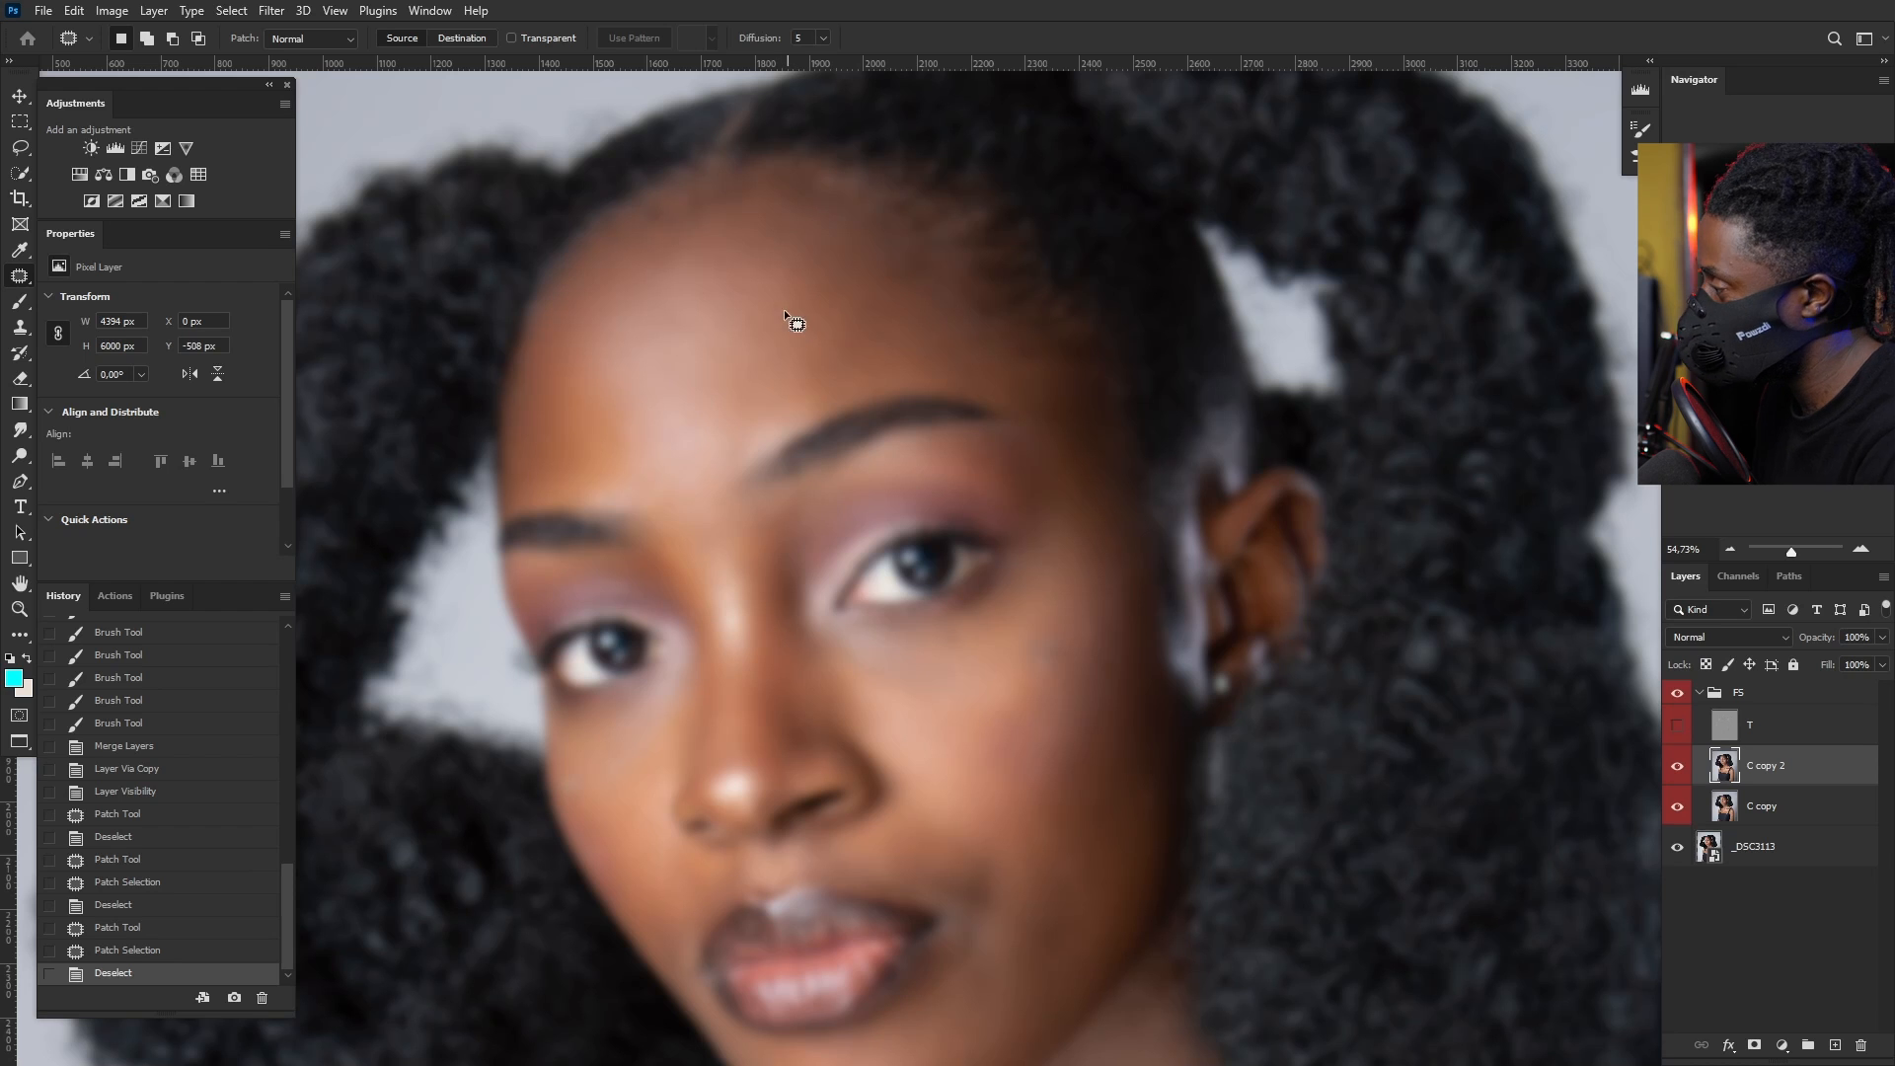
Step: Patch several more small tonal transitions across the central and upper forehead, replacing each with skin right beside it
mouse_move(797, 277)
left_mouse_down()
mouse_move(747, 314)
mouse_move(747, 342)
mouse_move(825, 337)
mouse_move(795, 296)
left_mouse_up()
key("ctrl+d")
key("ctrl+d")
mouse_move(800, 311)
left_mouse_down()
mouse_move(769, 266)
mouse_move(790, 242)
mouse_move(741, 241)
mouse_move(825, 292)
mouse_move(770, 293)
left_mouse_up()
key("ctrl+d")
left_click_drag(785, 296, 741, 305)
key("ctrl+d")
mouse_move(735, 237)
left_mouse_down()
mouse_move(762, 272)
mouse_move(793, 233)
mouse_move(743, 249)
mouse_move(838, 308)
mouse_move(811, 257)
mouse_move(780, 311)
mouse_move(832, 306)
mouse_move(823, 254)
mouse_move(772, 251)
left_mouse_up()
key("ctrl+d")
key("ctrl+d")
mouse_move(793, 259)
left_mouse_down()
mouse_move(787, 302)
mouse_move(809, 306)
left_mouse_up()
key("ctrl+d")
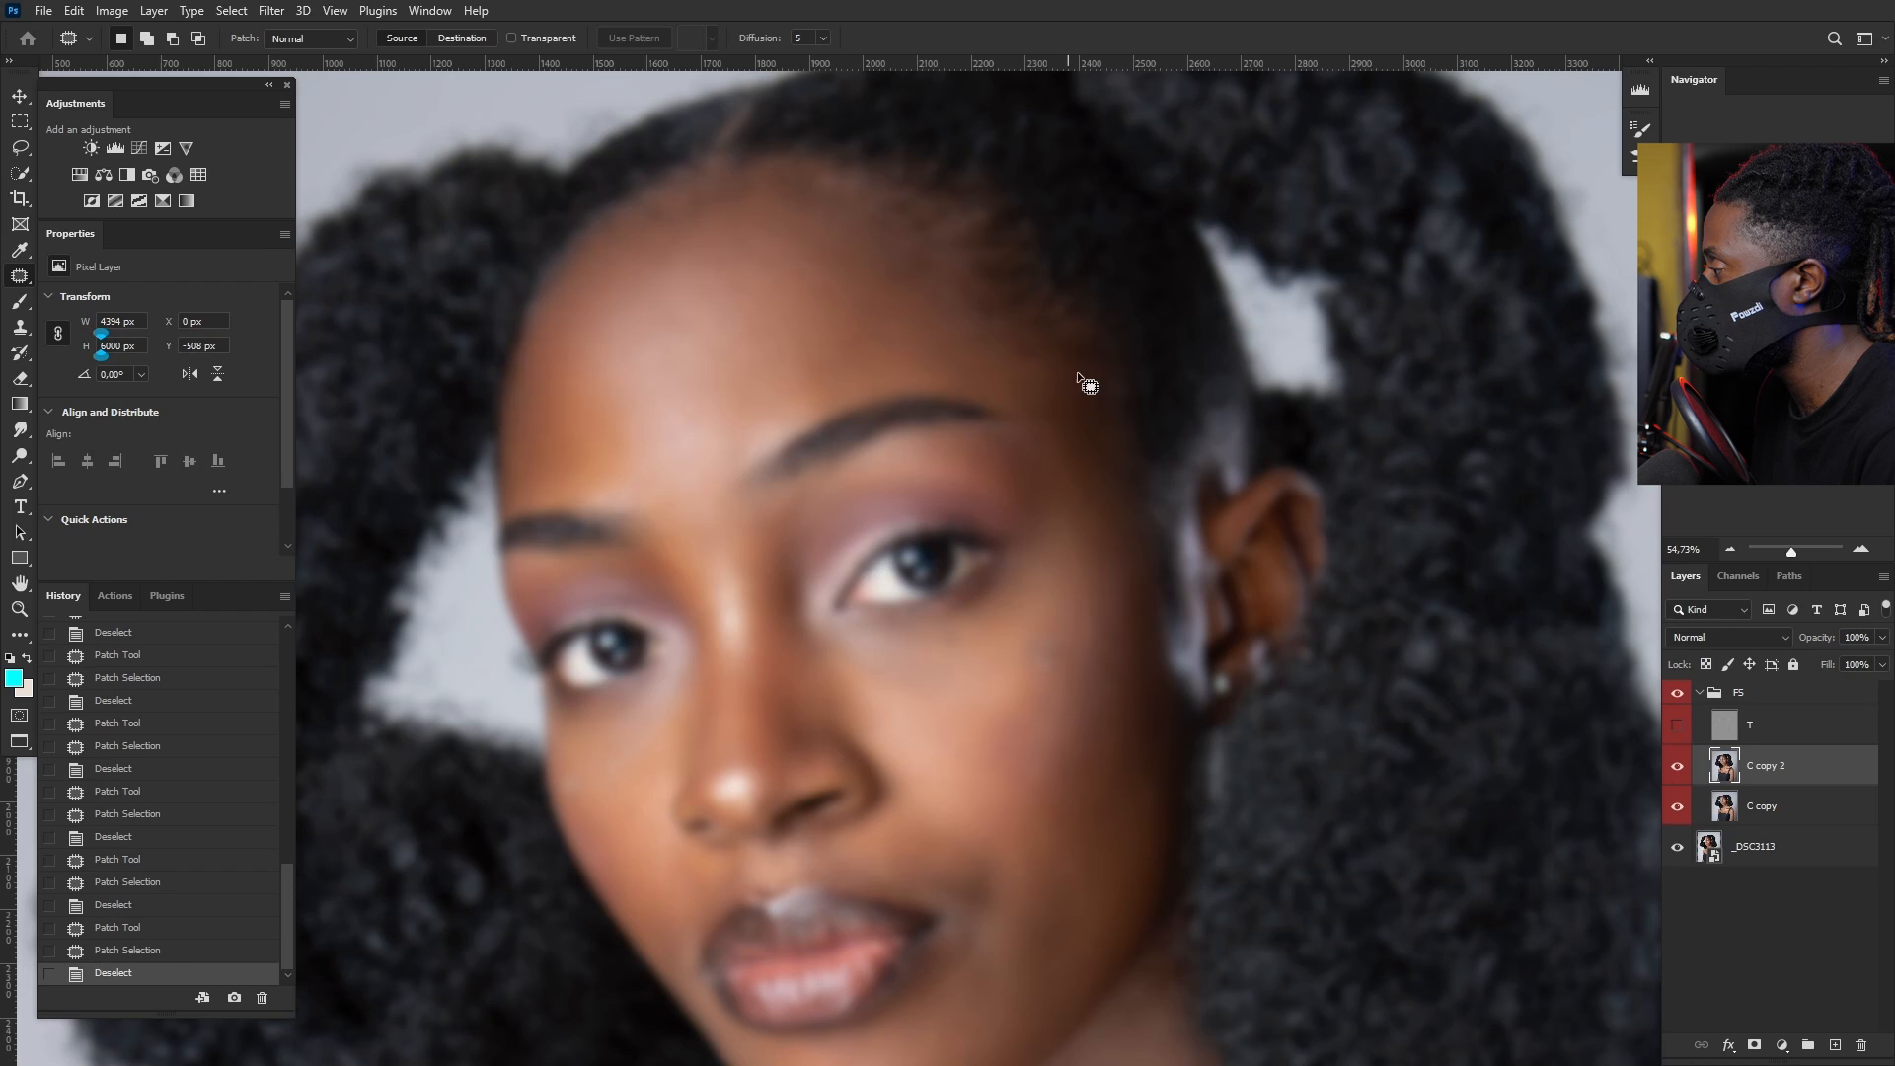
Step: Try to patch the dark temple beside the eyebrow's outer end with lighter skin from the forehead
mouse_move(1088, 385)
left_mouse_down()
mouse_move(1112, 423)
mouse_move(1080, 372)
mouse_move(1050, 399)
mouse_move(845, 367)
mouse_move(682, 377)
left_mouse_up()
key("ctrl+d")
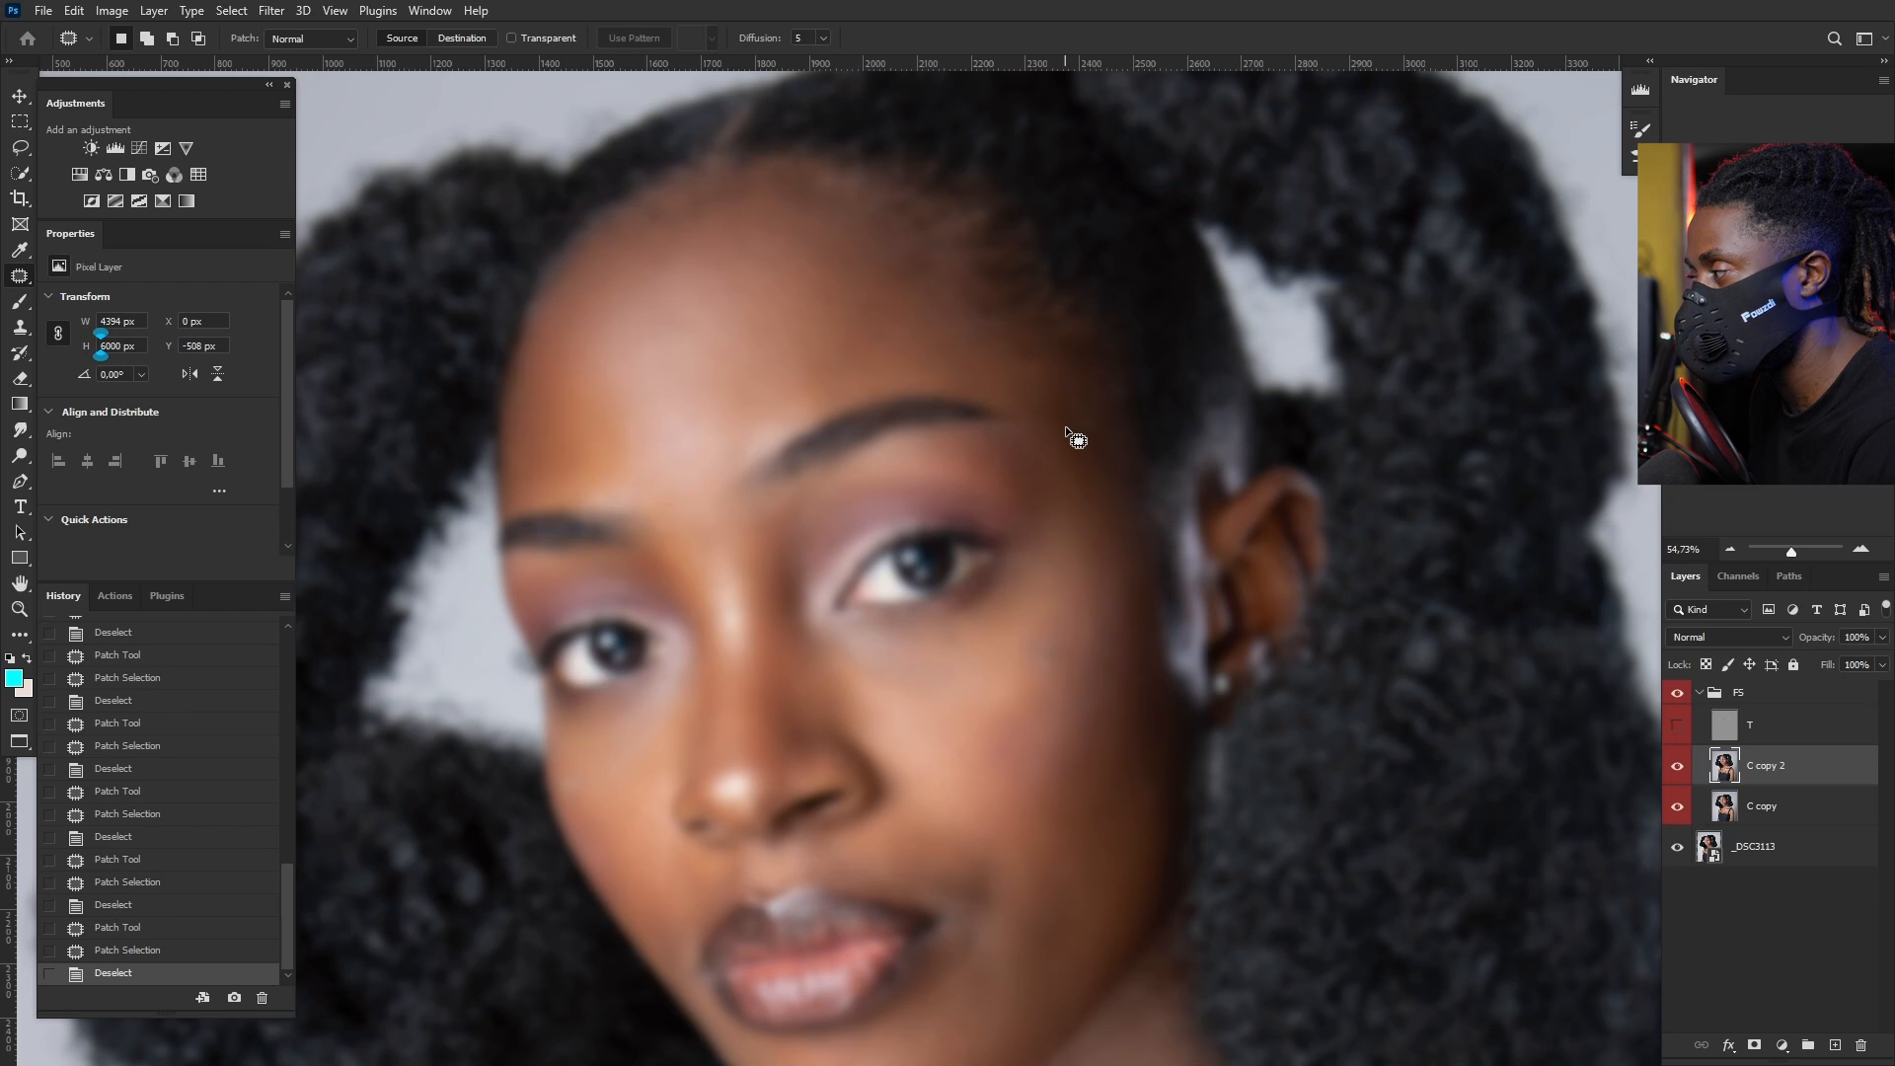
key("ctrl+z")
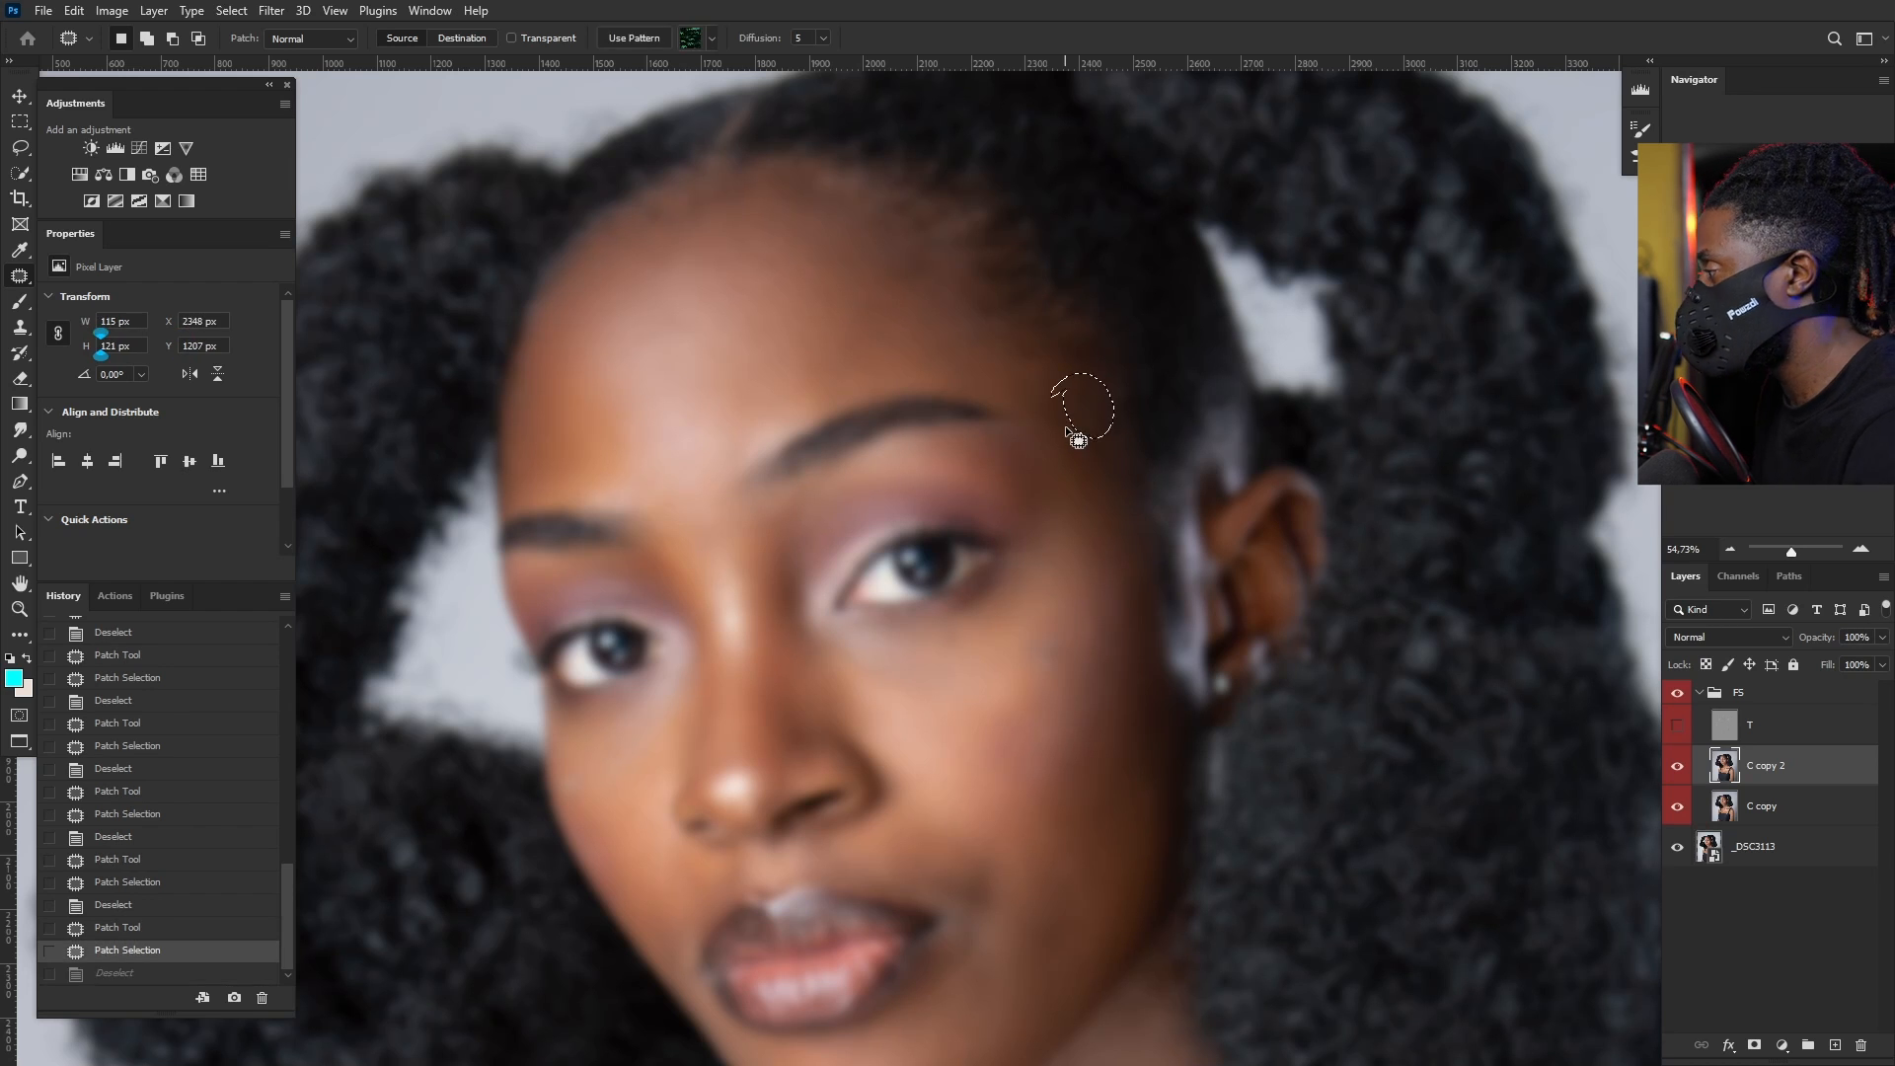
key("ctrl+z")
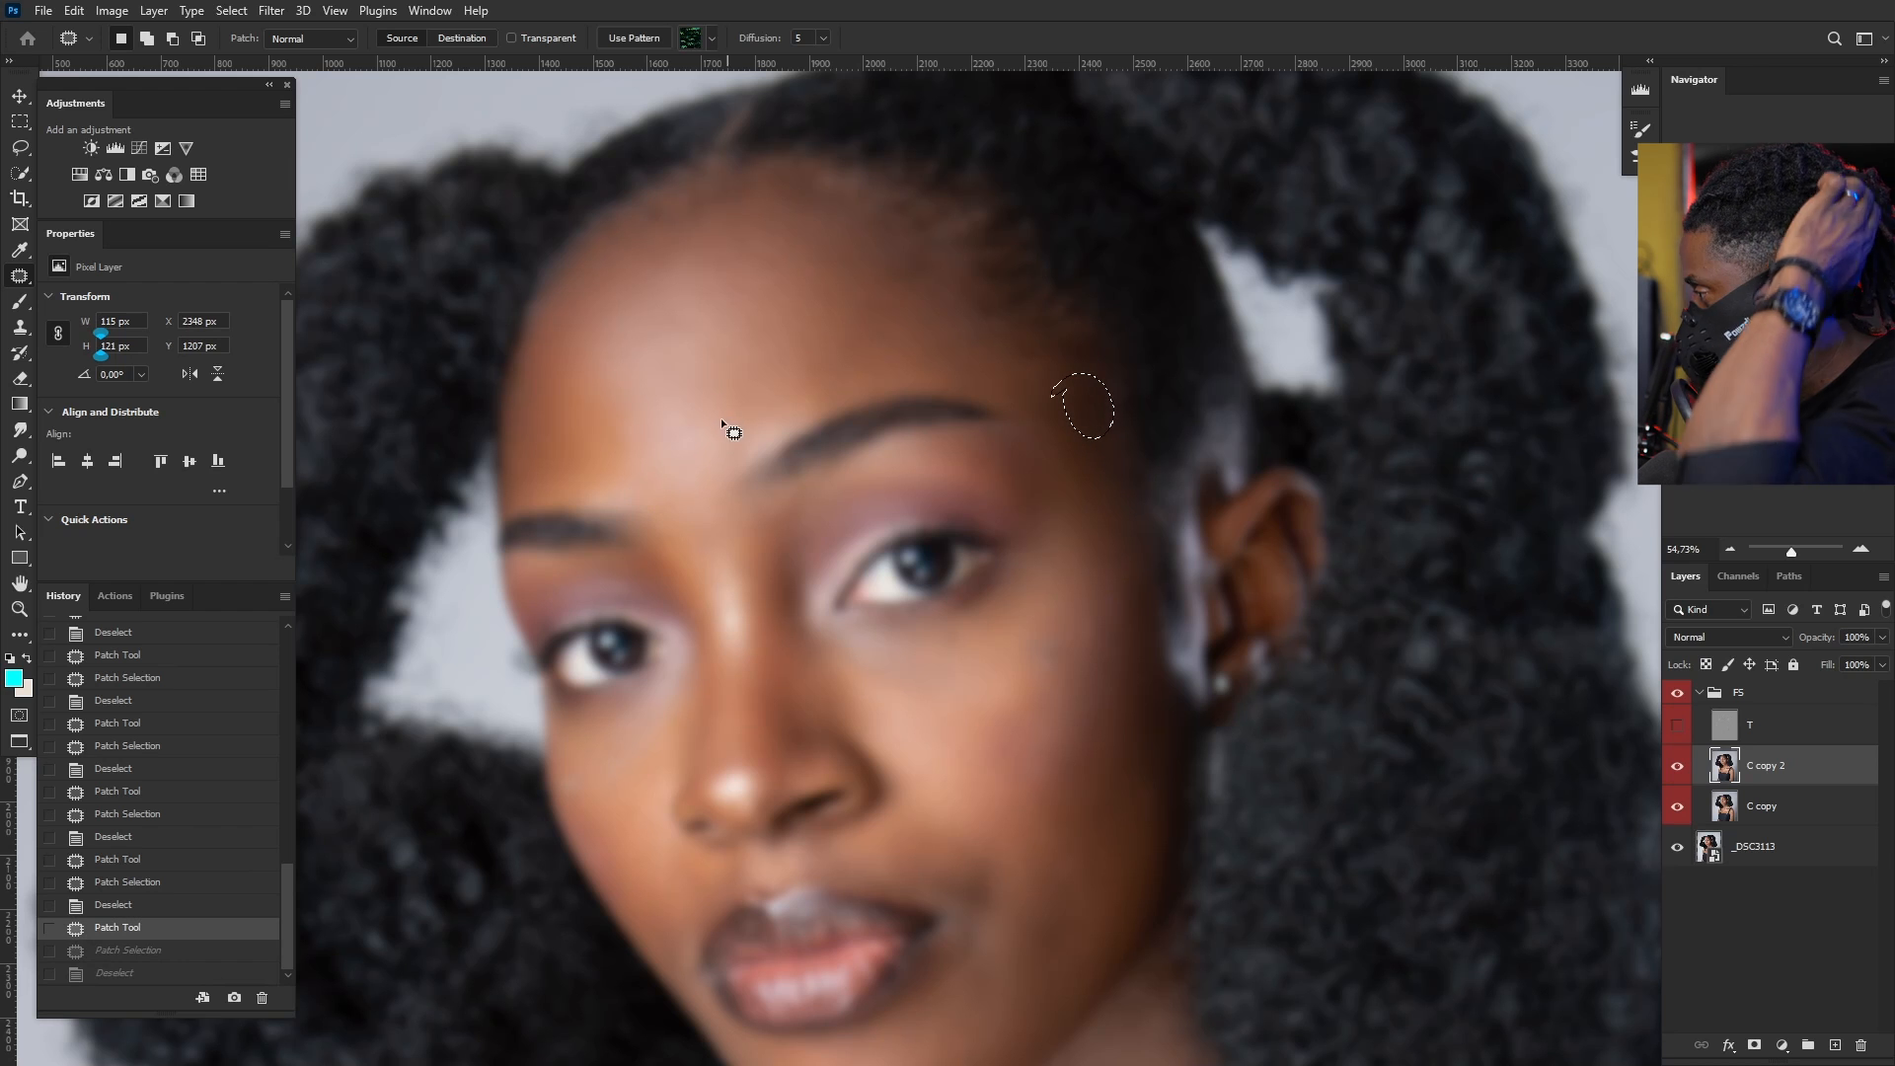
key("ctrl+d")
Step: Patch the uneven tones in the upper centre of the forehead with small nearby samples, working from the hairline downwards
left_click_drag(760, 281, 766, 286)
left_click_drag(766, 286, 772, 264)
left_click_drag(771, 227, 794, 223)
key("ctrl+d")
mouse_move(785, 242)
left_mouse_down()
mouse_move(801, 267)
mouse_move(806, 240)
mouse_move(804, 316)
mouse_move(773, 267)
mouse_move(802, 268)
left_mouse_up()
key("ctrl+d")
mouse_move(819, 275)
left_mouse_down()
mouse_move(844, 282)
mouse_move(819, 296)
mouse_move(886, 269)
mouse_move(841, 339)
mouse_move(854, 313)
left_mouse_up()
key("ctrl+d")
key("ctrl+d")
left_click_drag(855, 308, 828, 284)
key("ctrl+d")
Step: Patch the skin just above the eyebrow on the image's right side with forehead skin sampled slightly higher
left_click_drag(824, 380, 829, 360)
key("ctrl+d")
mouse_move(827, 355)
left_mouse_down()
mouse_move(848, 309)
mouse_move(809, 312)
mouse_move(869, 314)
left_mouse_up()
key("ctrl+d")
mouse_move(854, 330)
left_mouse_down()
mouse_move(855, 269)
mouse_move(869, 279)
left_mouse_up()
left_click_drag(872, 287, 808, 315)
key("ctrl+d")
Step: Patch the tonal transitions on the image's left side of the forehead, from the hairline to above the eyebrow
mouse_move(703, 253)
left_mouse_down()
mouse_move(730, 282)
mouse_move(697, 254)
mouse_move(648, 316)
mouse_move(664, 297)
left_mouse_up()
key("ctrl+d")
left_click_drag(671, 318, 689, 286)
mouse_move(575, 420)
left_mouse_down()
mouse_move(565, 392)
mouse_move(575, 416)
left_mouse_up()
key("ctrl+d")
mouse_move(568, 402)
left_mouse_down()
mouse_move(580, 306)
mouse_move(762, 322)
mouse_move(708, 310)
mouse_move(721, 298)
mouse_move(685, 254)
left_mouse_up()
left_click_drag(685, 276, 705, 321)
left_click_drag(719, 345, 730, 314)
Step: Patch the small patches of uneven skin between the forehead's centre and the inner end of the image-right eyebrow
left_click_drag(797, 343, 788, 337)
mouse_move(792, 335)
left_mouse_down()
mouse_move(773, 308)
mouse_move(839, 357)
left_mouse_up()
key("ctrl+d")
mouse_move(839, 358)
left_mouse_down()
mouse_move(807, 331)
mouse_move(844, 387)
left_mouse_up()
key("ctrl+d")
mouse_move(834, 364)
left_mouse_down()
mouse_move(806, 314)
mouse_move(838, 312)
left_mouse_up()
key("ctrl+d")
Step: Even out the highlight transition on the image-right half of the forehead by patching small areas with adjoining skin
mouse_move(854, 318)
left_mouse_down()
mouse_move(860, 274)
mouse_move(818, 266)
left_mouse_up()
left_click_drag(831, 265, 804, 242)
mouse_move(861, 280)
left_mouse_down()
mouse_move(873, 291)
mouse_move(851, 263)
mouse_move(861, 314)
mouse_move(821, 370)
mouse_move(730, 388)
mouse_move(770, 324)
mouse_move(820, 347)
left_mouse_up()
key("ctrl+d")
key("ctrl+d")
key("ctrl+d")
mouse_move(825, 354)
left_mouse_down()
mouse_move(816, 321)
mouse_move(884, 329)
mouse_move(866, 289)
left_mouse_up()
key("ctrl+d")
mouse_move(882, 296)
left_mouse_down()
mouse_move(832, 294)
mouse_move(851, 237)
left_mouse_up()
left_click_drag(854, 261, 809, 263)
Step: Patch the forehead skin above the arch and outer half of the image-right eyebrow, blending it towards the temple
left_click(898, 348)
mouse_move(898, 348)
left_mouse_down()
mouse_move(931, 318)
mouse_move(900, 322)
left_mouse_up()
left_click_drag(911, 334, 851, 343)
left_click_drag(867, 353, 849, 292)
key("ctrl+d")
left_click_drag(869, 292, 872, 320)
left_click_drag(873, 321, 882, 295)
left_click_drag(898, 291, 893, 325)
left_click_drag(874, 314, 932, 351)
left_click_drag(953, 360, 882, 335)
key("ctrl+d")
Step: Patch the uneven skin along the smile line and beside the mouth corner on the image's right cheek
scroll(981, 563, "down", 3)
scroll(977, 561, "down", 1, "alt")
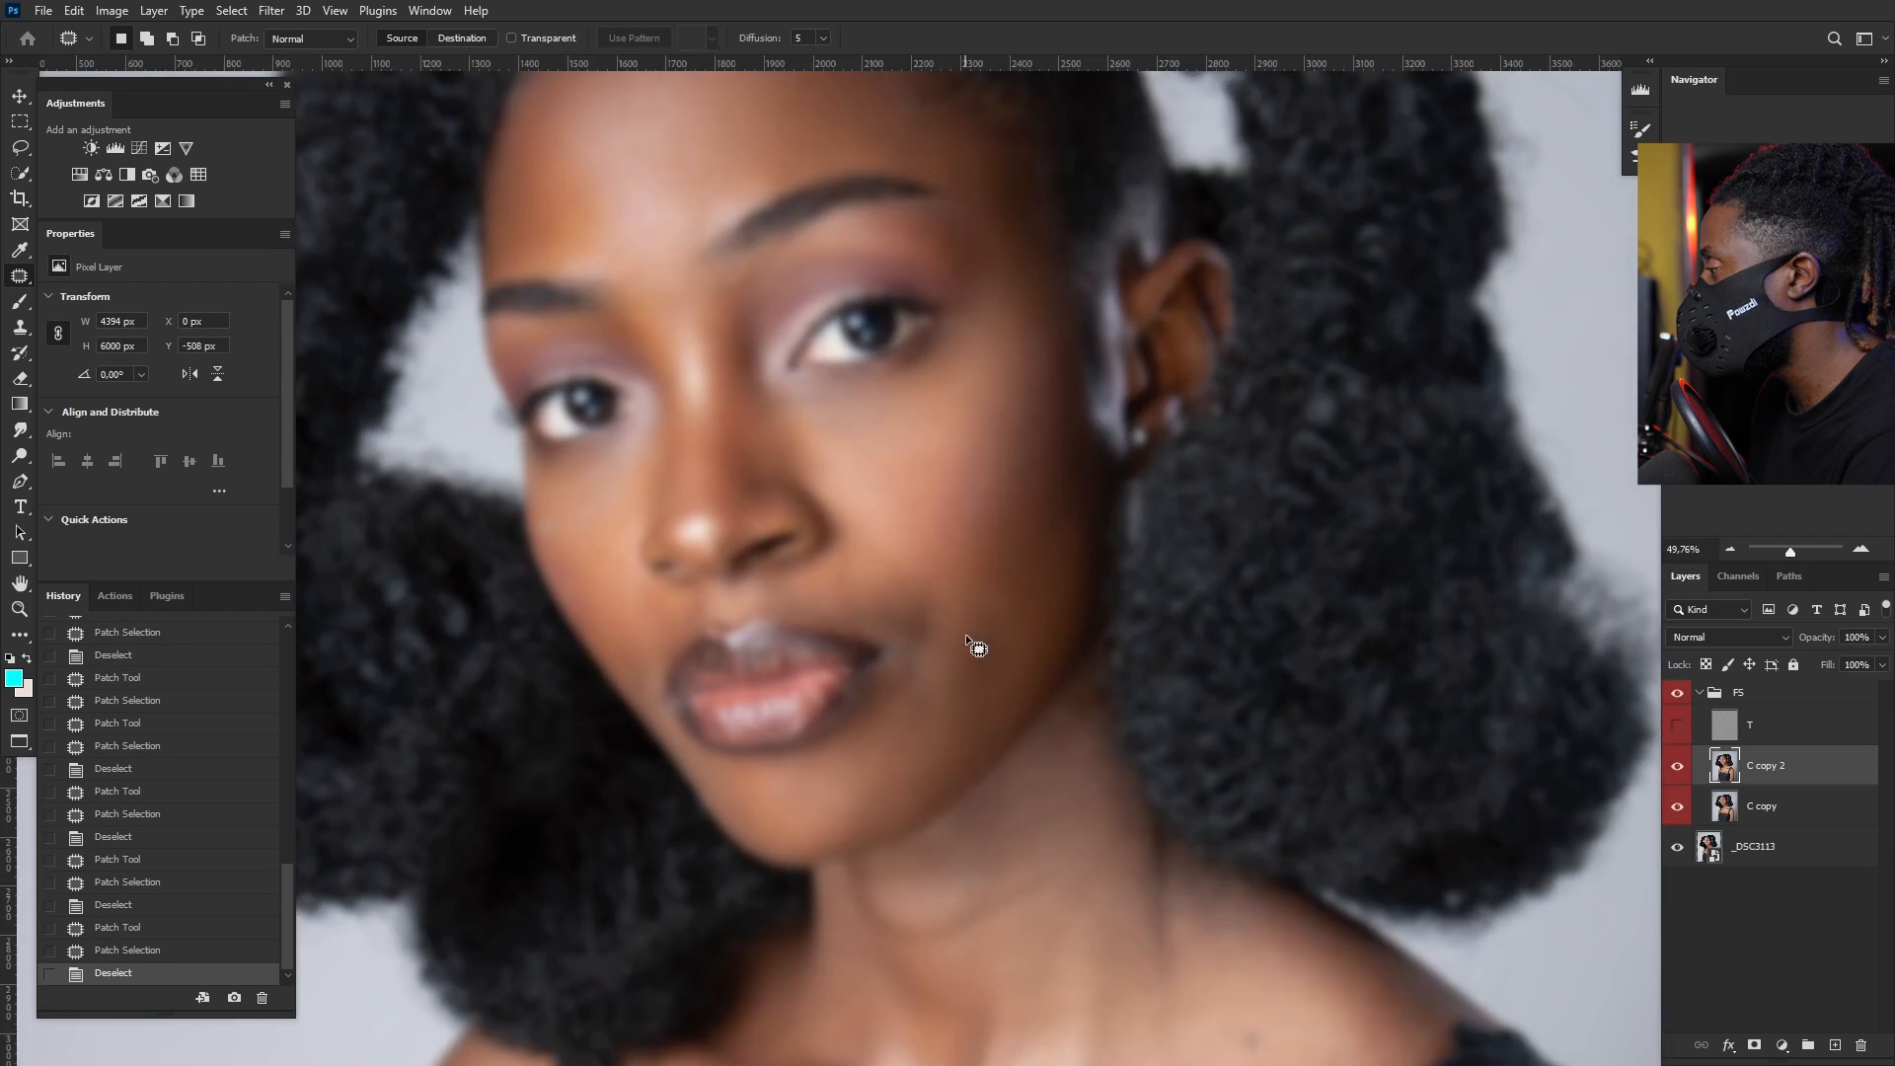
scroll(965, 643, "up", 4, "alt")
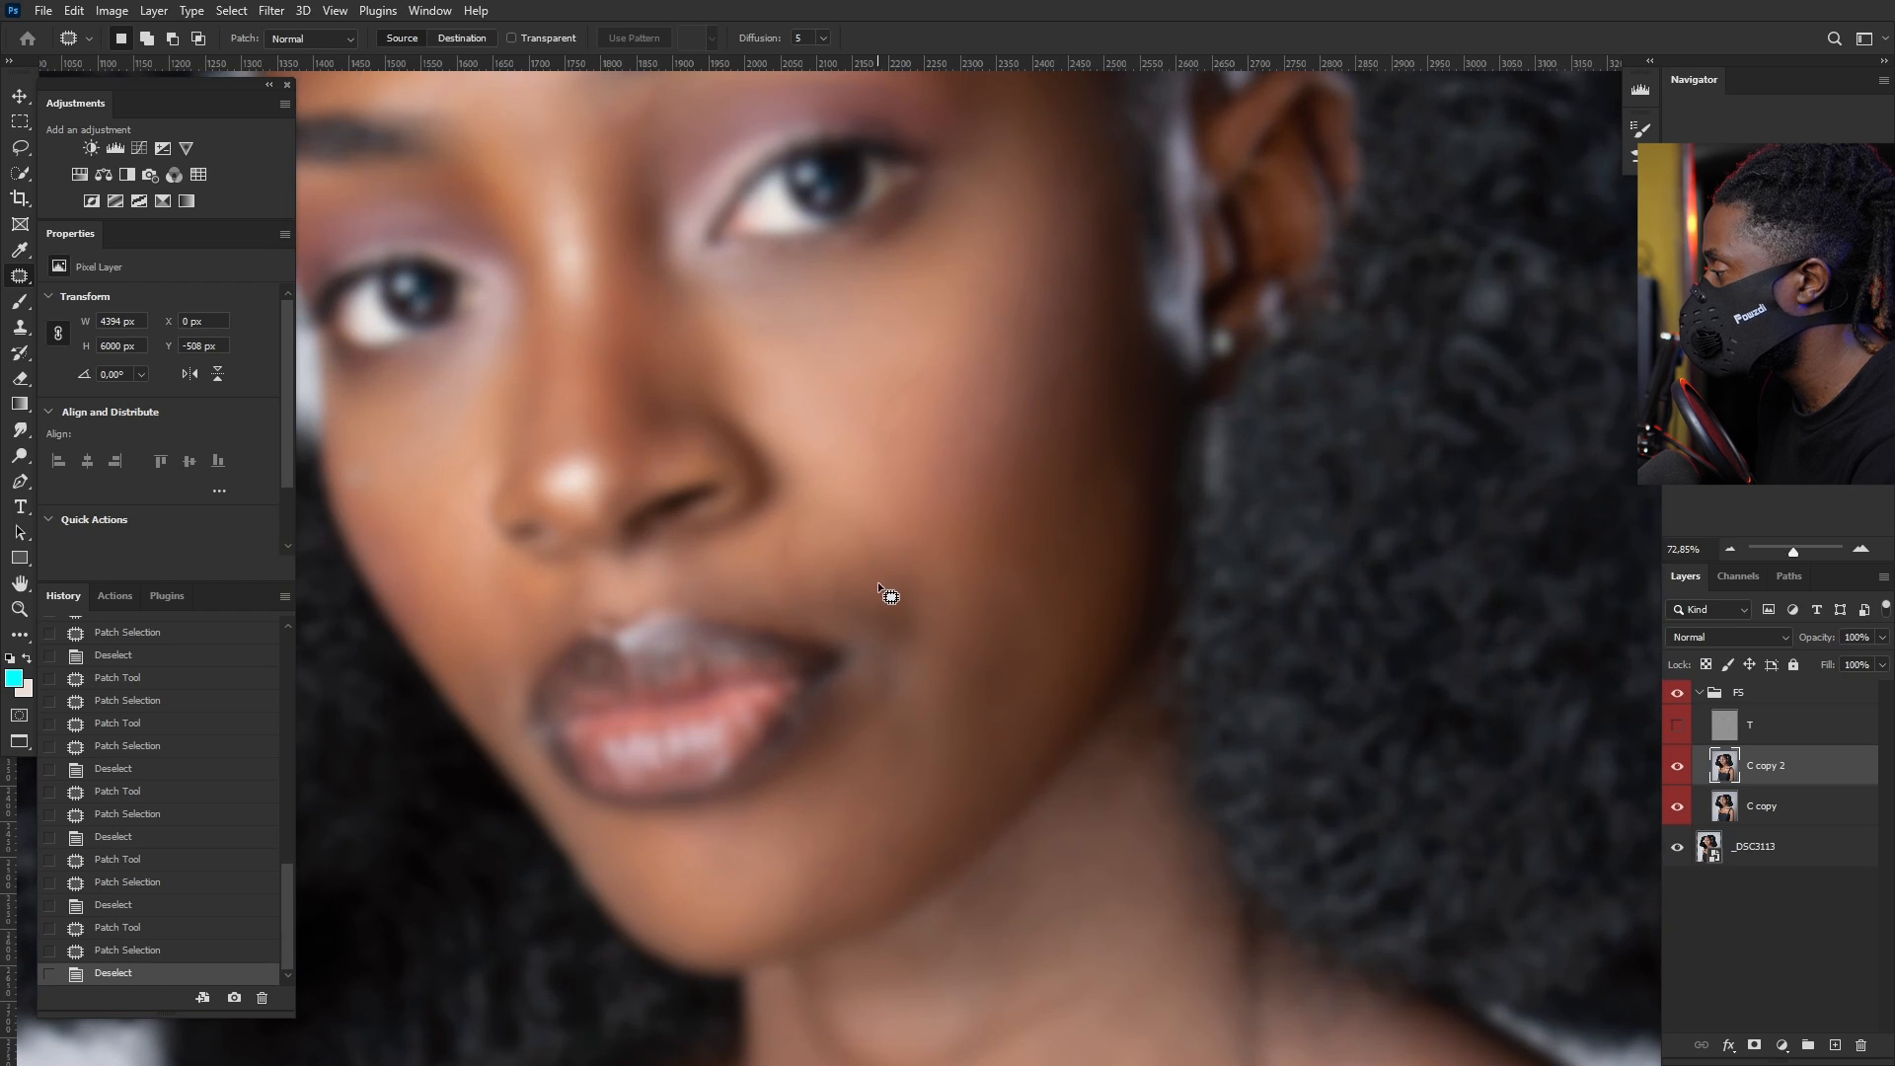
mouse_move(817, 569)
left_mouse_down()
mouse_move(830, 614)
mouse_move(906, 547)
left_mouse_up()
key("ctrl+d")
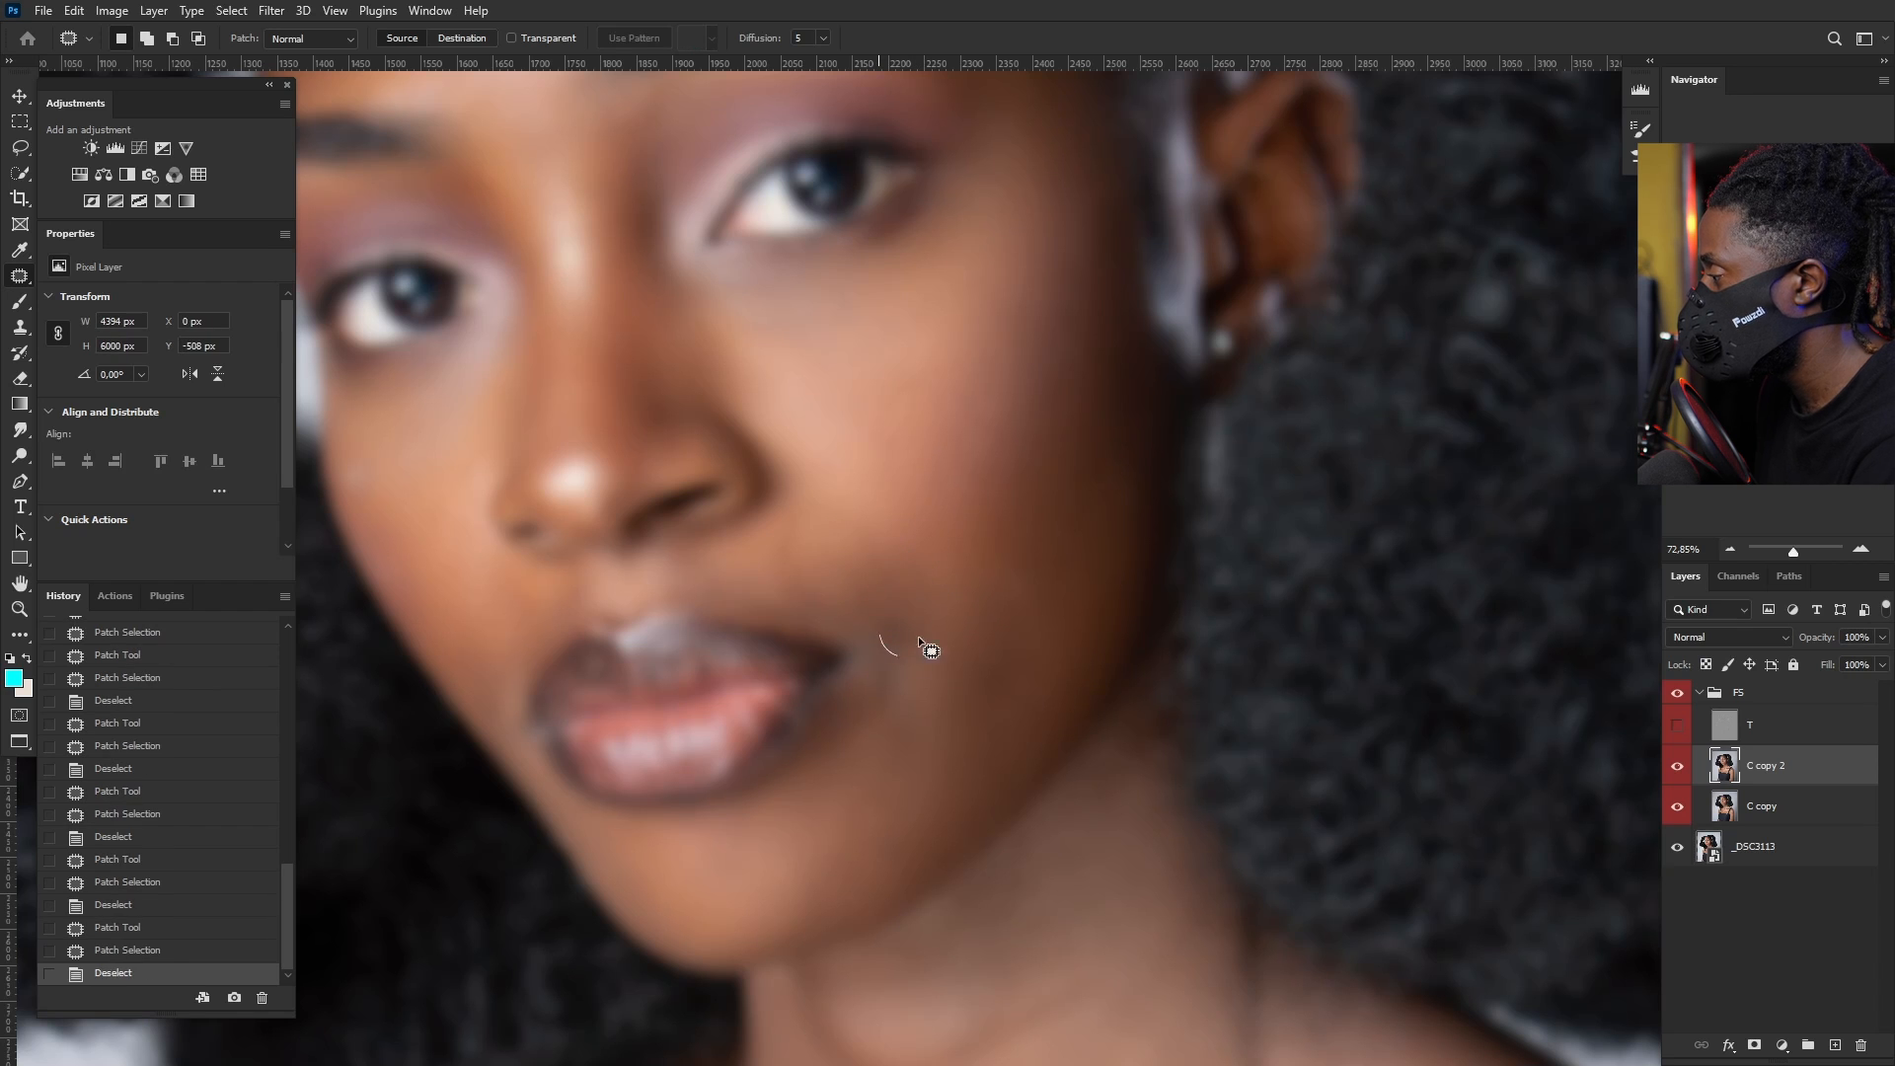
mouse_move(918, 637)
left_mouse_down()
mouse_move(893, 599)
mouse_move(863, 602)
left_mouse_up()
key("ctrl+d")
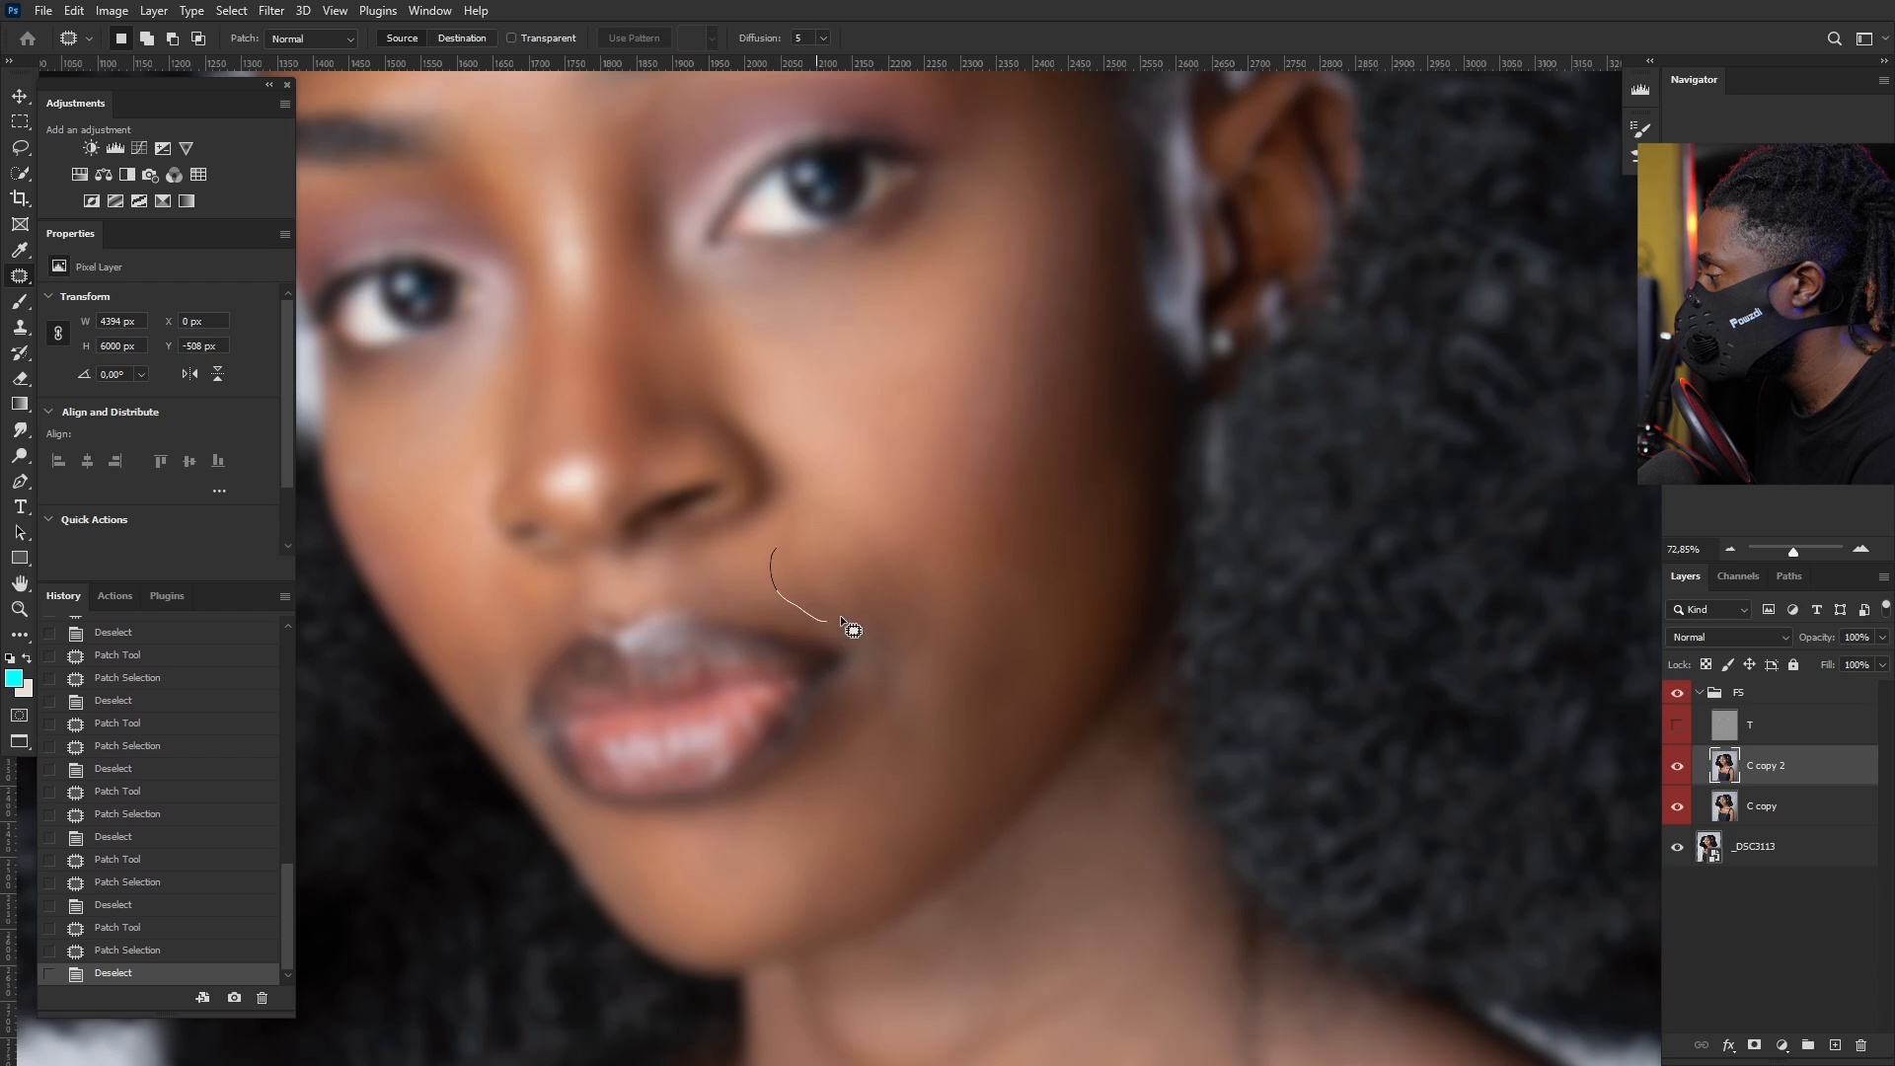
Step: Patch the cheek between the nostril and the mouth corner with smoother skin sampled slightly higher on the cheek
mouse_move(809, 541)
left_mouse_down()
mouse_move(829, 523)
mouse_move(829, 549)
left_mouse_up()
key("ctrl+d")
key("ctrl+d")
mouse_move(837, 555)
left_mouse_down()
mouse_move(874, 544)
mouse_move(869, 503)
left_mouse_up()
key("ctrl+d")
mouse_move(861, 494)
left_mouse_down()
mouse_move(902, 503)
mouse_move(870, 493)
left_mouse_up()
left_click_drag(884, 505, 885, 464)
key("ctrl+d")
Step: Patch the light and dark blotches immediately outside the mouth corner with adjacent cheek skin
mouse_move(908, 642)
left_mouse_down()
mouse_move(940, 651)
mouse_move(912, 637)
left_mouse_up()
mouse_move(926, 650)
left_mouse_down()
mouse_move(932, 557)
mouse_move(884, 588)
left_mouse_up()
key("ctrl+d")
key("ctrl+d")
left_click_drag(893, 604, 896, 676)
key("ctrl+d")
Step: Blend the lower cheek outward from the mouth corner by patching small areas with skin right beside them
mouse_move(912, 640)
left_mouse_down()
mouse_move(894, 592)
mouse_move(949, 598)
left_mouse_up()
left_click(919, 655)
mouse_move(945, 641)
left_mouse_down()
mouse_move(948, 598)
mouse_move(1033, 606)
mouse_move(982, 619)
left_mouse_up()
mouse_move(998, 632)
left_mouse_down()
mouse_move(956, 596)
mouse_move(1004, 630)
mouse_move(967, 644)
left_mouse_up()
key("ctrl+d")
key("ctrl+d")
mouse_move(992, 659)
left_mouse_down()
mouse_move(971, 631)
mouse_move(945, 655)
left_mouse_up()
key("ctrl+d")
mouse_move(947, 675)
left_mouse_down()
mouse_move(916, 665)
mouse_move(930, 646)
mouse_move(879, 646)
left_mouse_up()
key("ctrl+d")
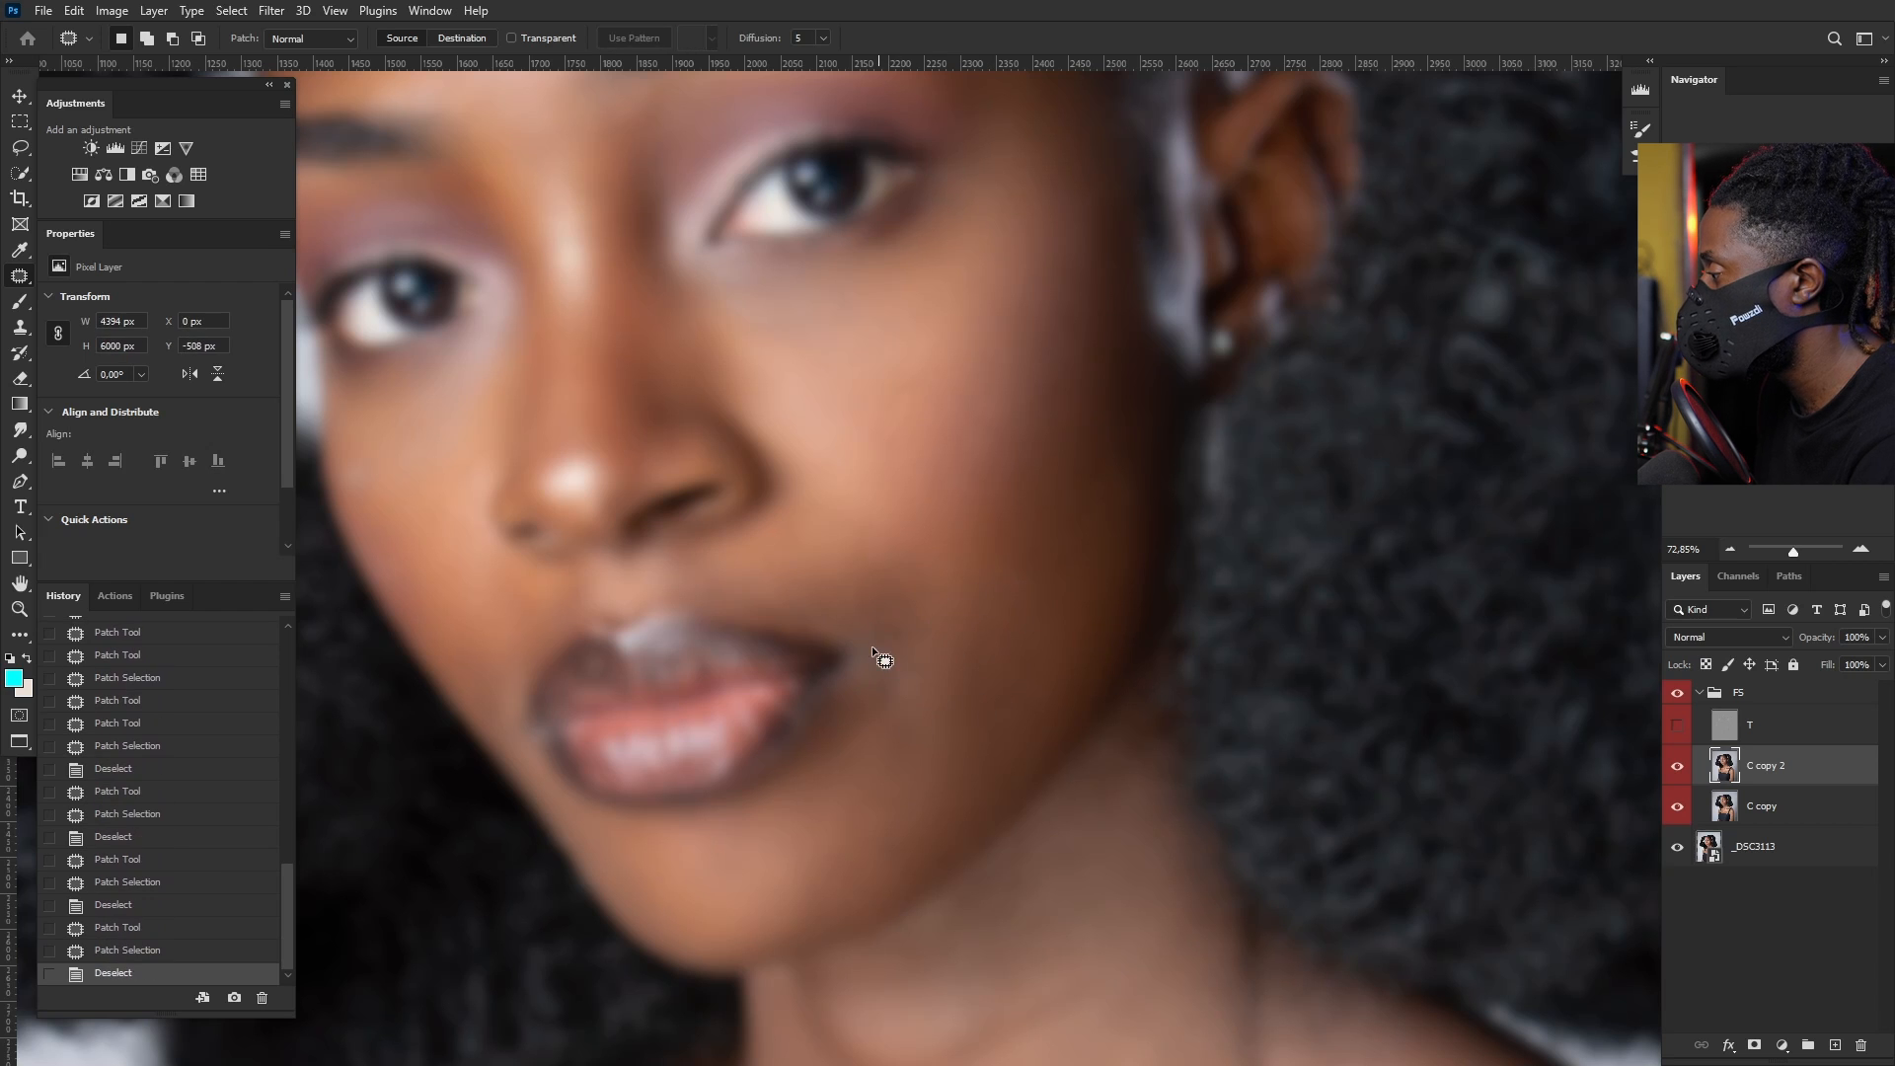
key("ctrl+d")
Step: Patch two uneven areas in the middle of the image-right cheek with neighbouring skin
left_click_drag(972, 515, 960, 473)
left_click_drag(972, 509, 951, 443)
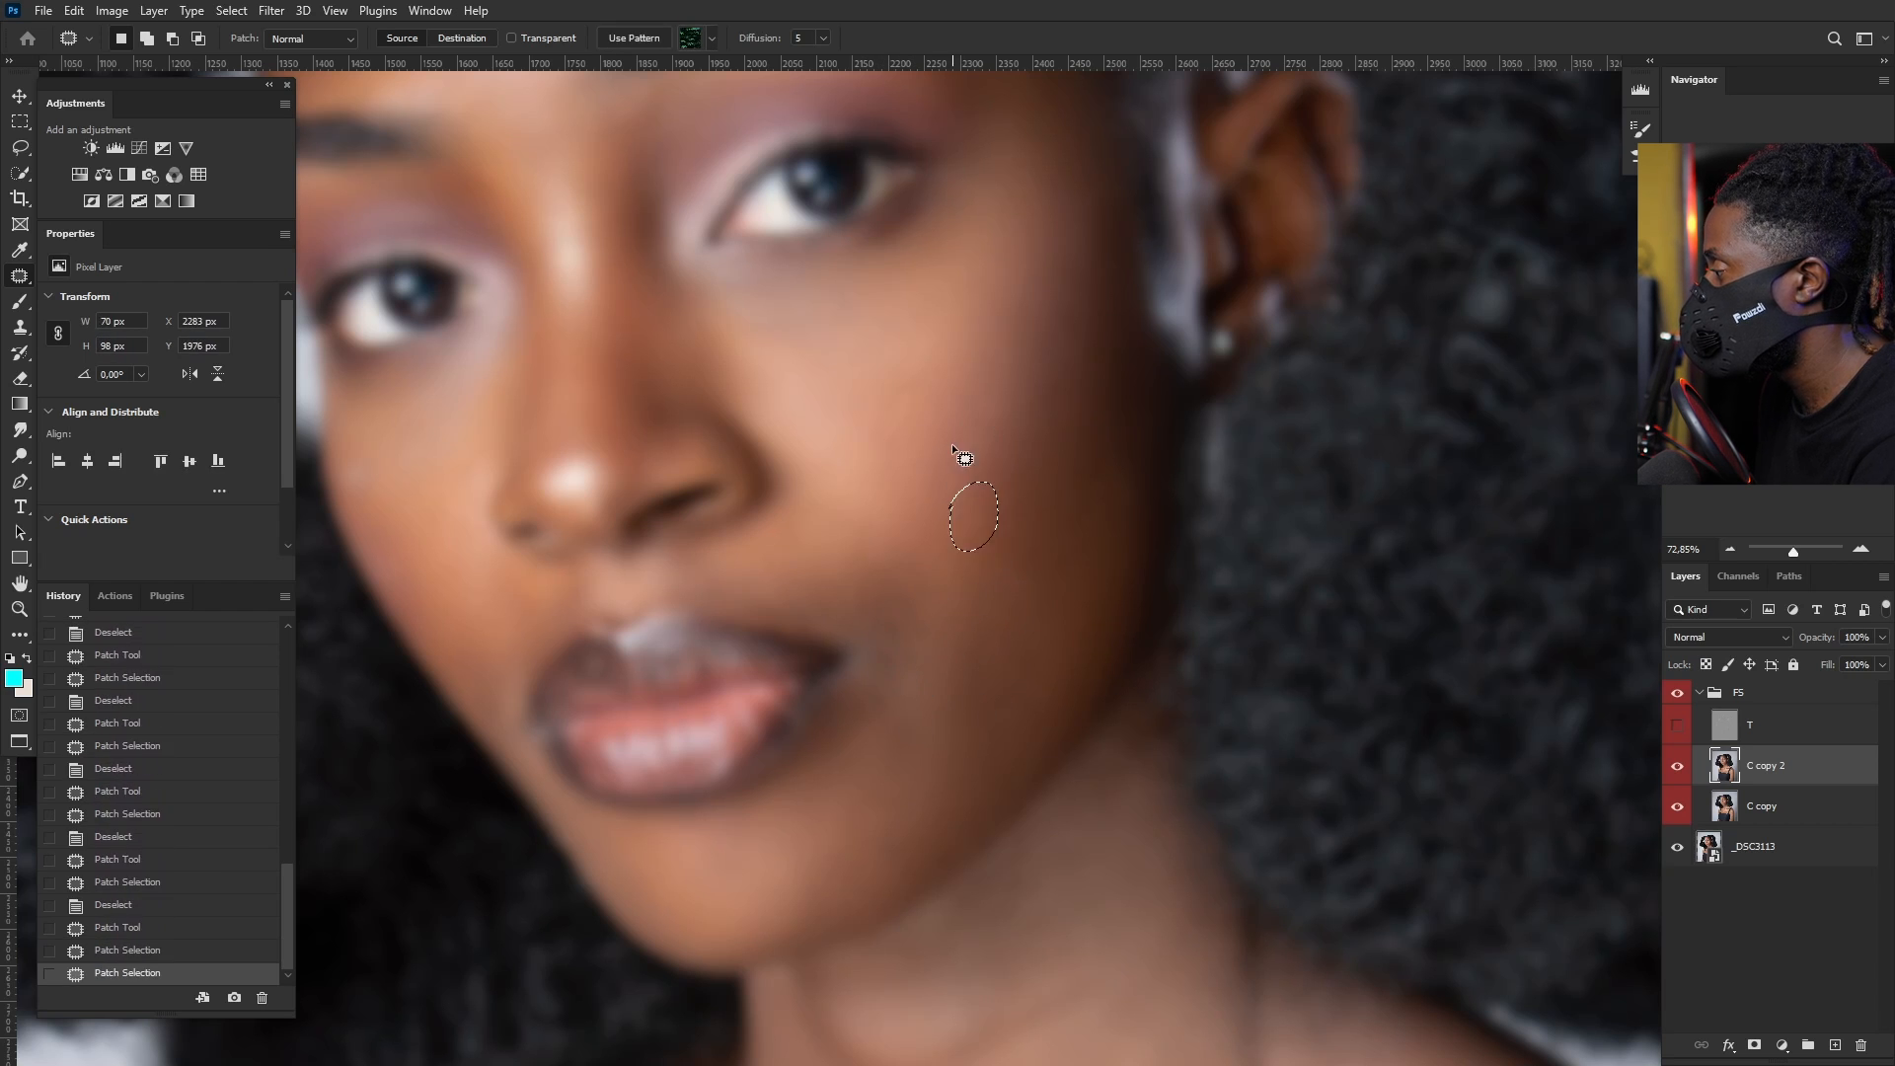
key("ctrl+d")
mouse_move(1007, 563)
left_mouse_down()
mouse_move(1062, 572)
mouse_move(1012, 560)
left_mouse_up()
left_click_drag(1031, 587, 1007, 628)
key("ctrl+d")
Step: Patch the tonal transitions along the lower cheek and jaw, then on the outer cheek below the ear
mouse_move(940, 695)
left_mouse_down()
mouse_move(980, 633)
mouse_move(942, 690)
left_mouse_up()
mouse_move(975, 680)
left_mouse_down()
mouse_move(998, 606)
mouse_move(990, 651)
left_mouse_up()
mouse_move(986, 706)
left_mouse_down()
mouse_move(1024, 639)
mouse_move(990, 699)
left_mouse_up()
key("ctrl+d")
left_click_drag(1011, 686, 1050, 563)
left_click_drag(1021, 645, 1024, 649)
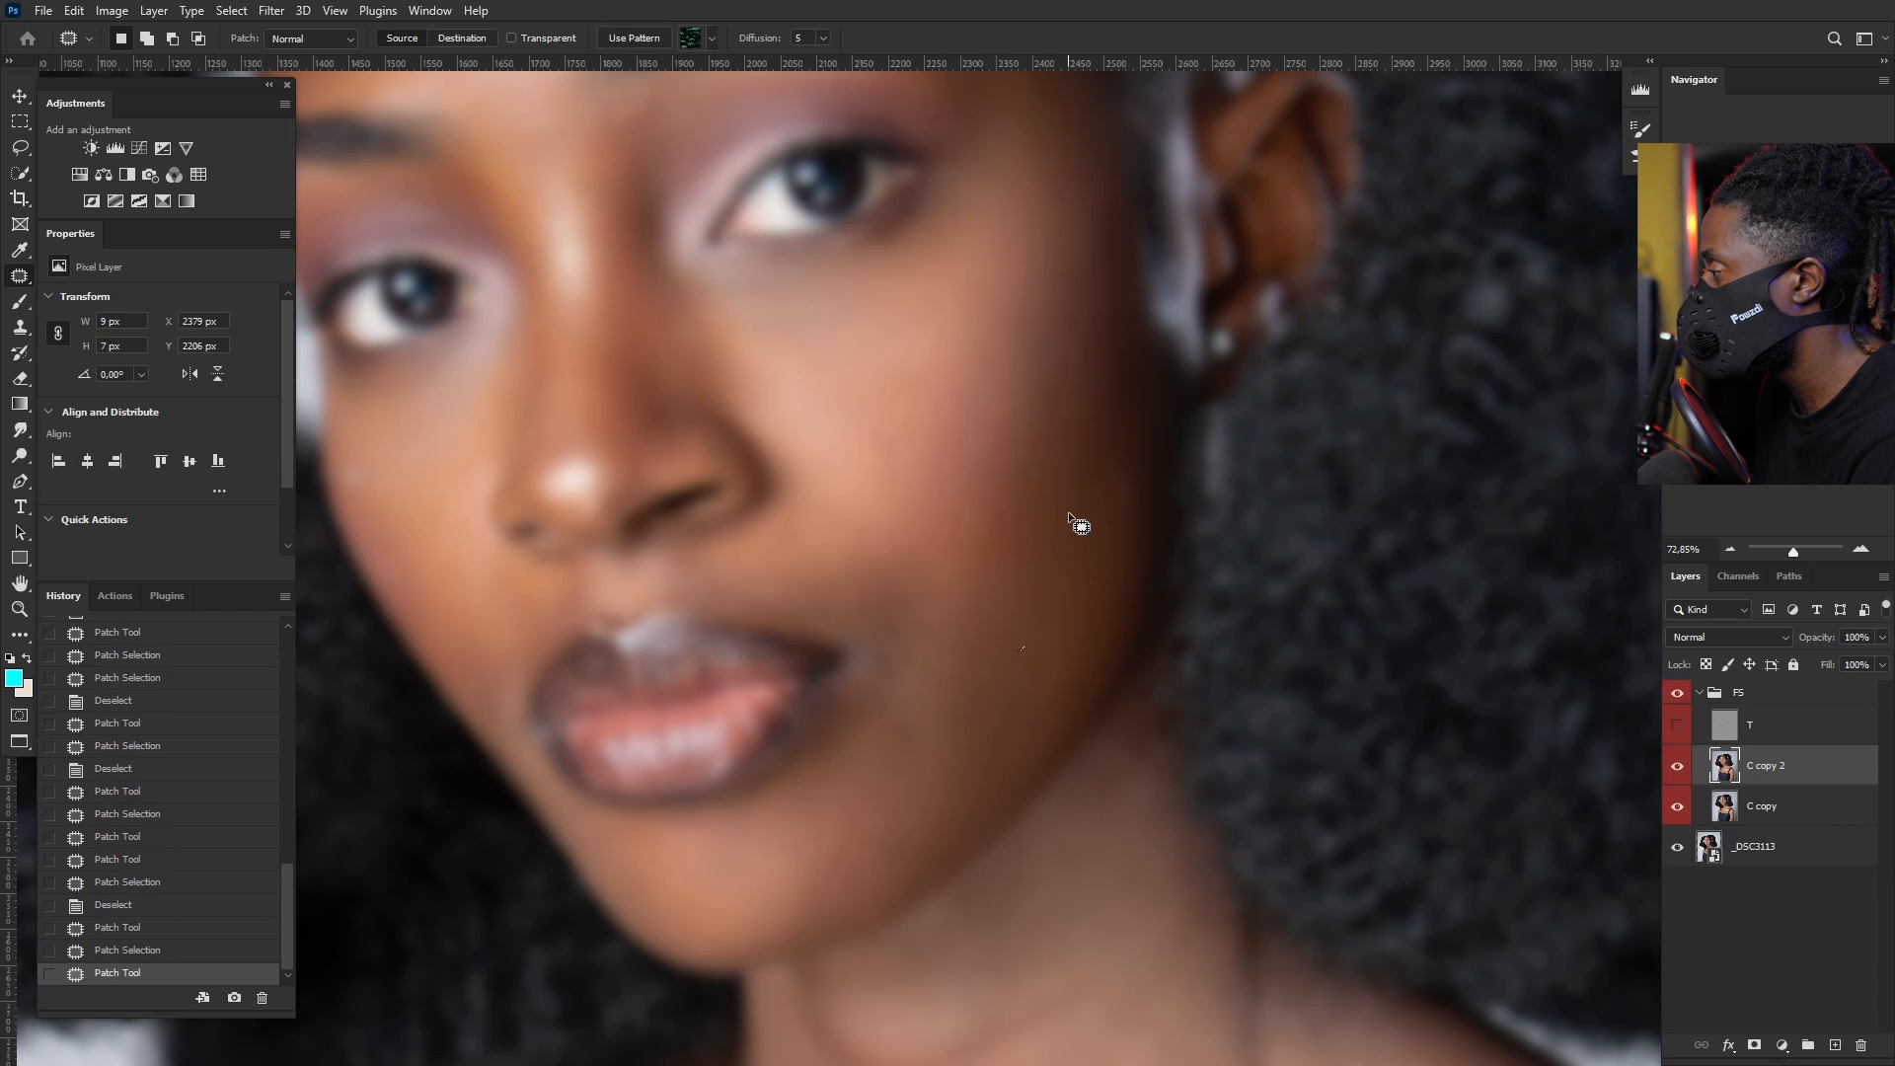
left_click_drag(1071, 493, 1076, 468)
left_click_drag(1079, 491, 1054, 572)
key("ctrl+d")
Step: Patch a small uneven area on the chin below the mouth corner and clear the selection
scroll(997, 562, "down", 3)
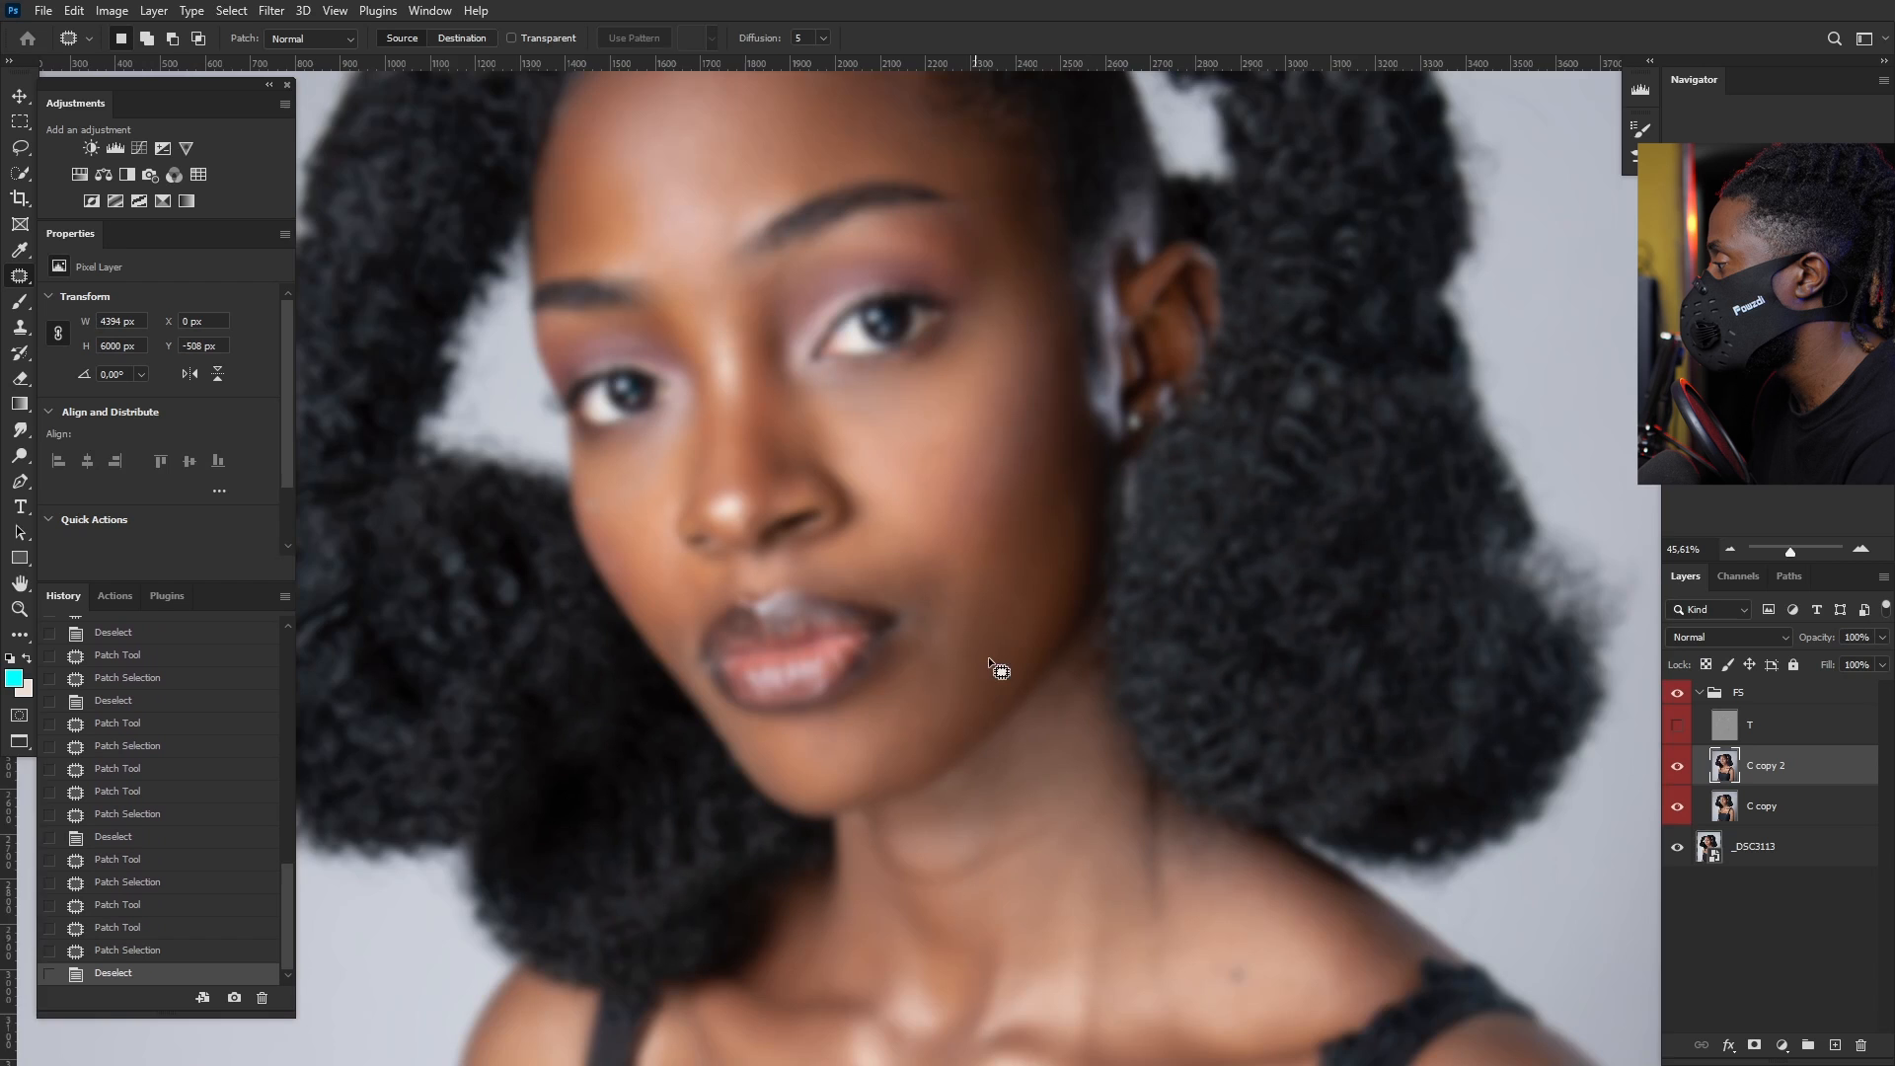
scroll(995, 681, "up", 1)
scroll(1012, 711, "up", 1)
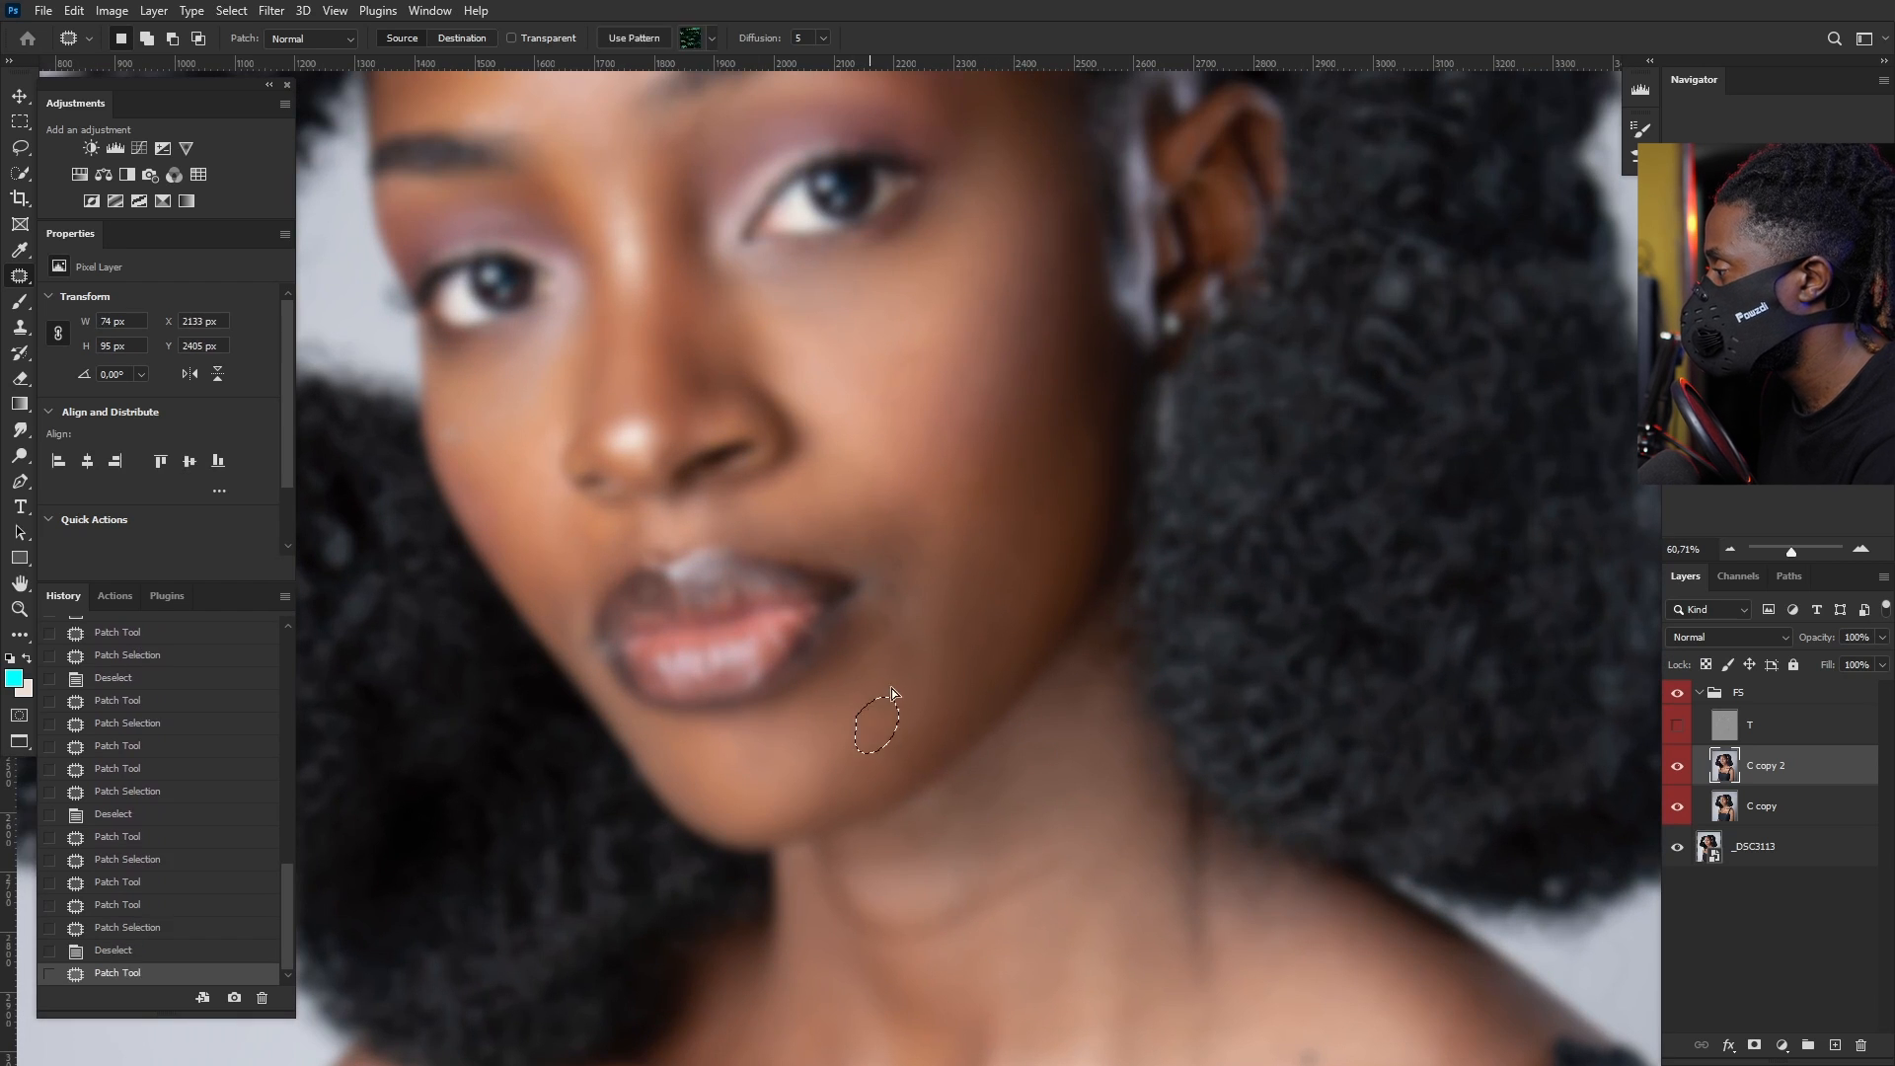
scroll(972, 553, "down", 4)
scroll(977, 614, "up", 1)
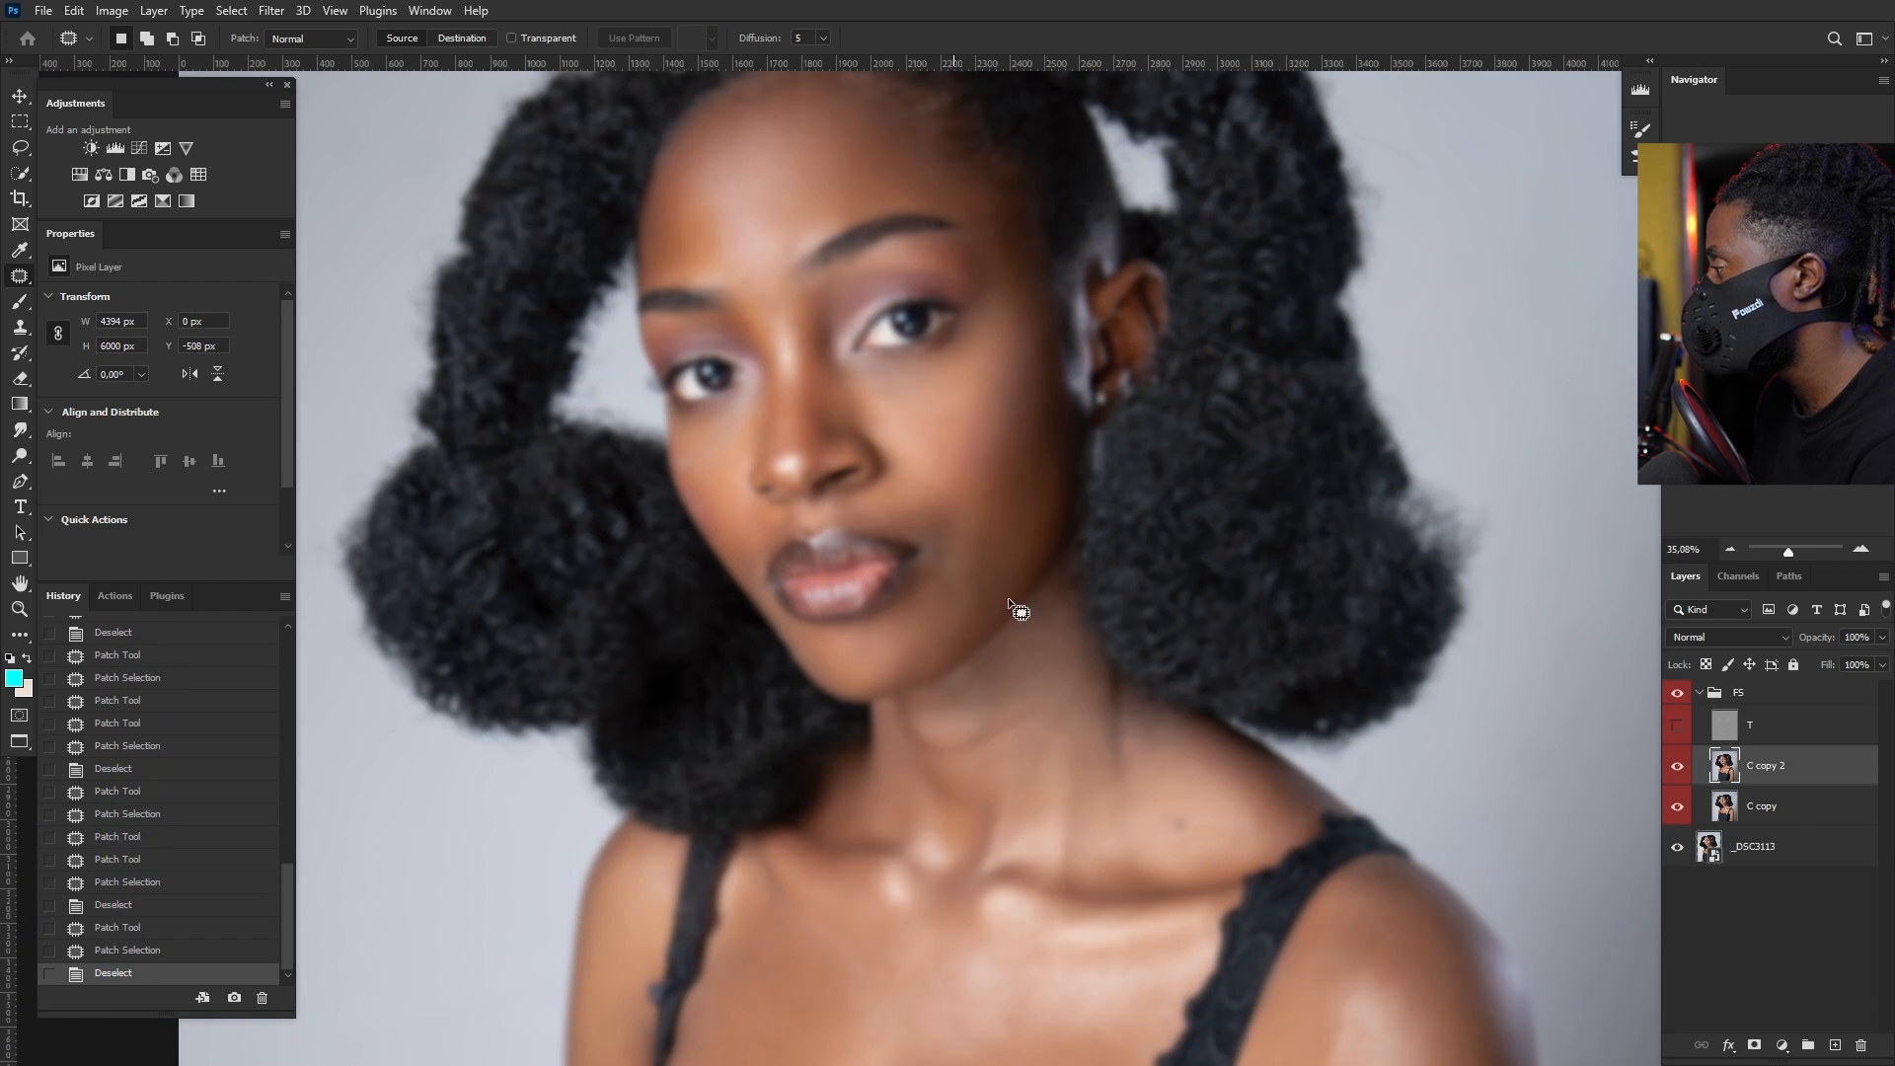
Step: Show texture layer T and compare the face with layer C copy 2 switched off and on several times
left_click(1679, 735)
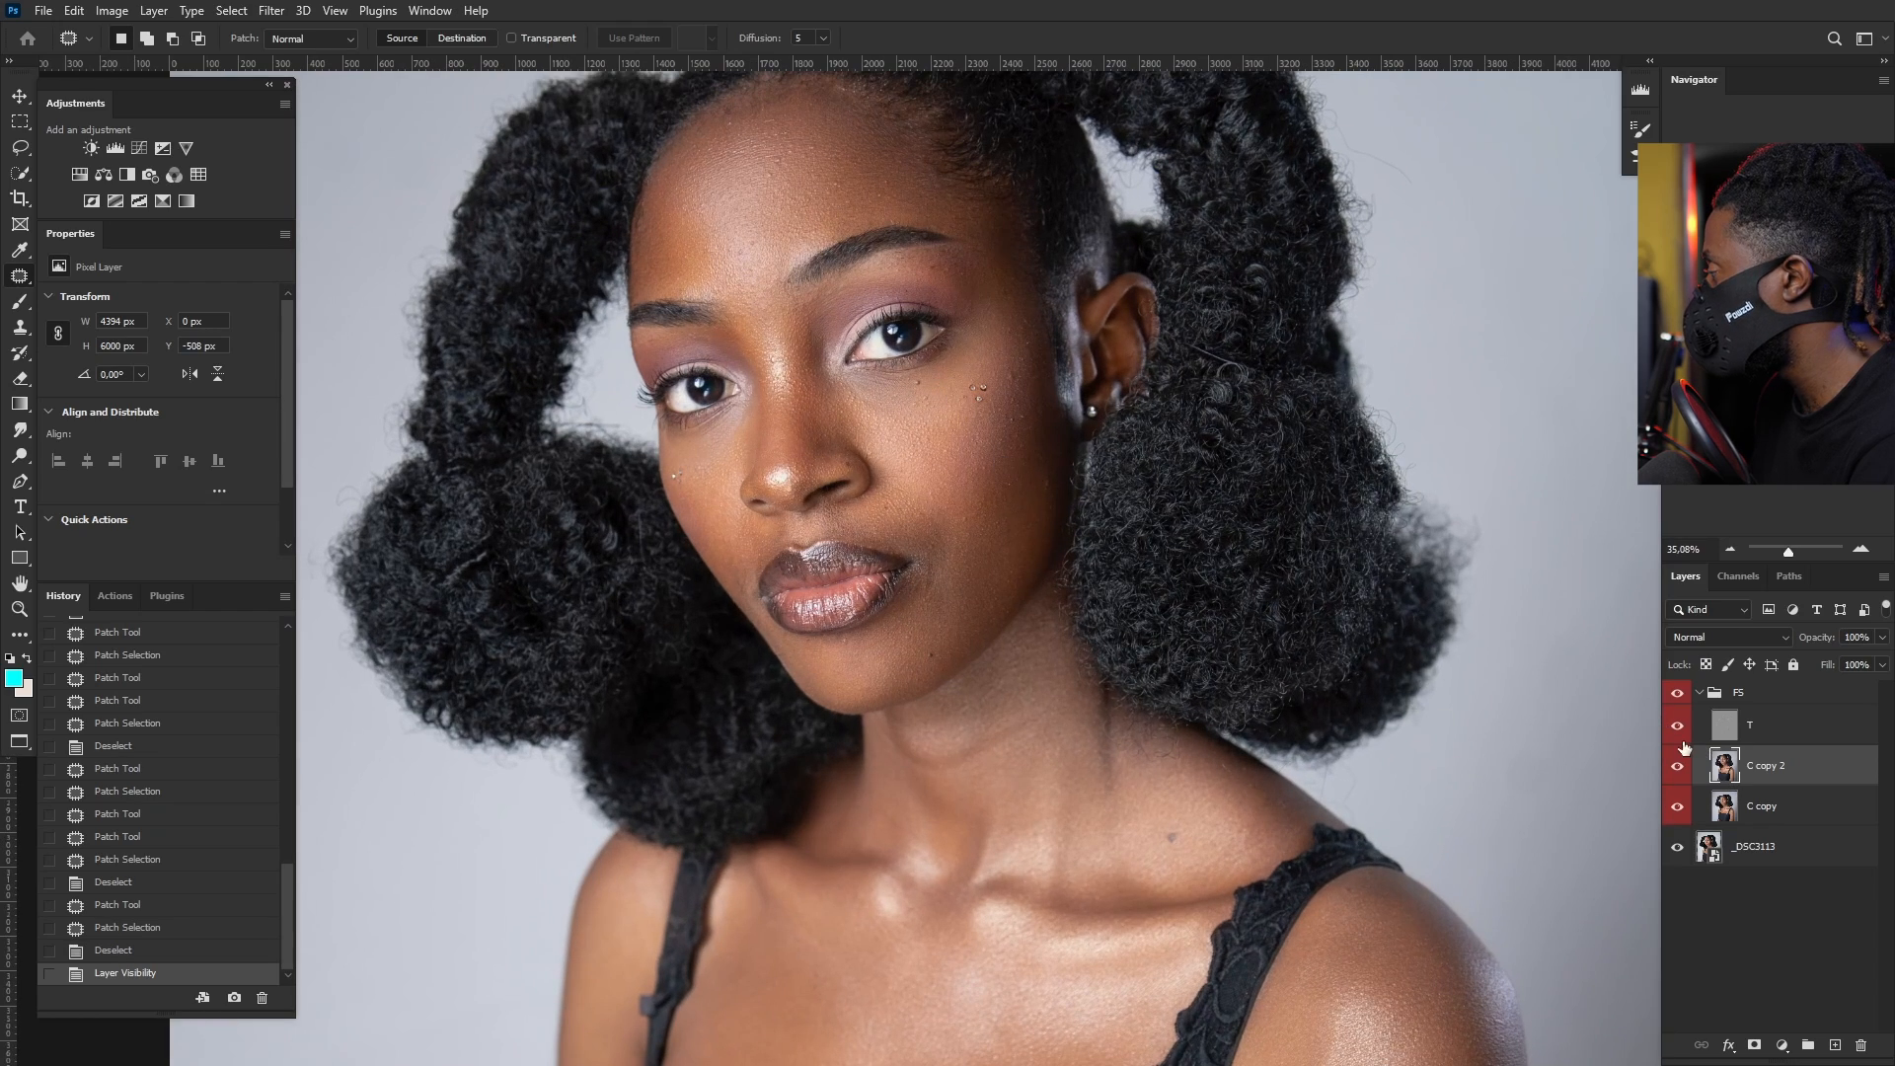
left_click(1678, 767)
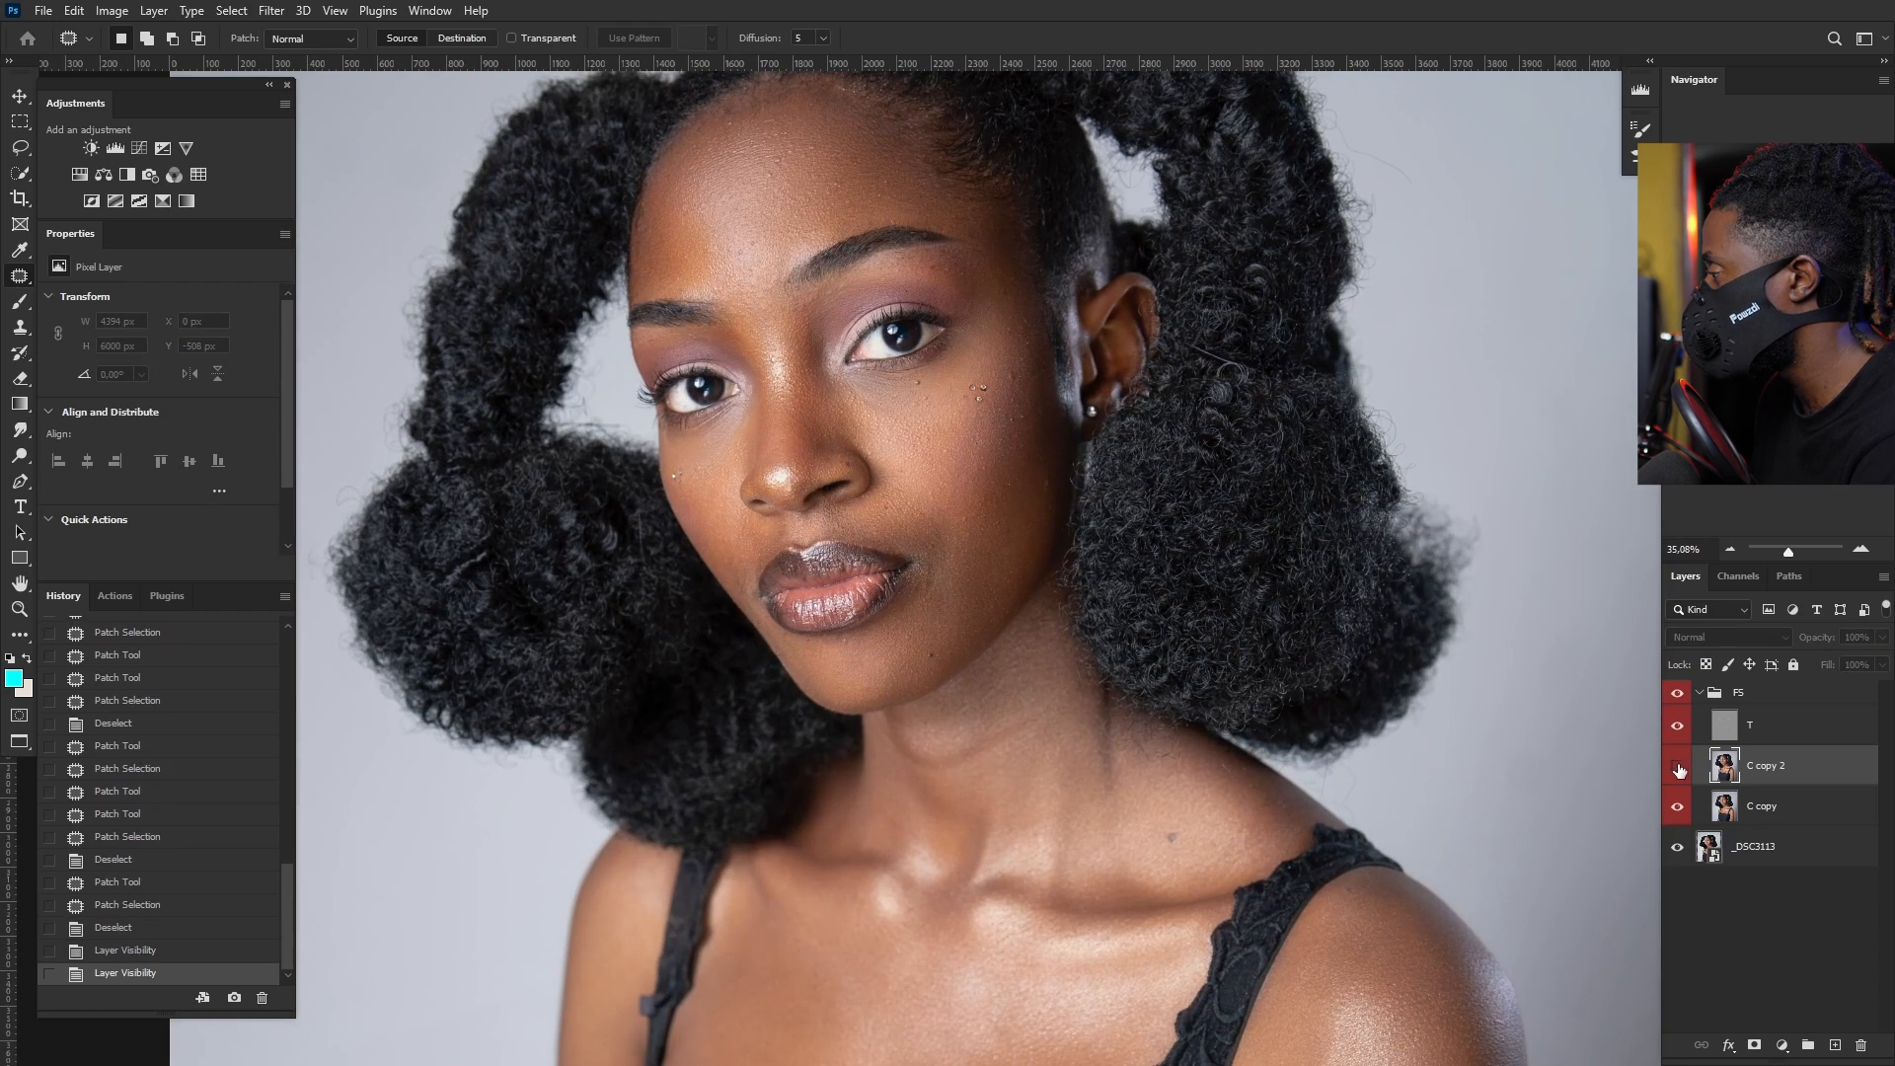
left_click(1678, 768)
scroll(839, 276, "up", 1)
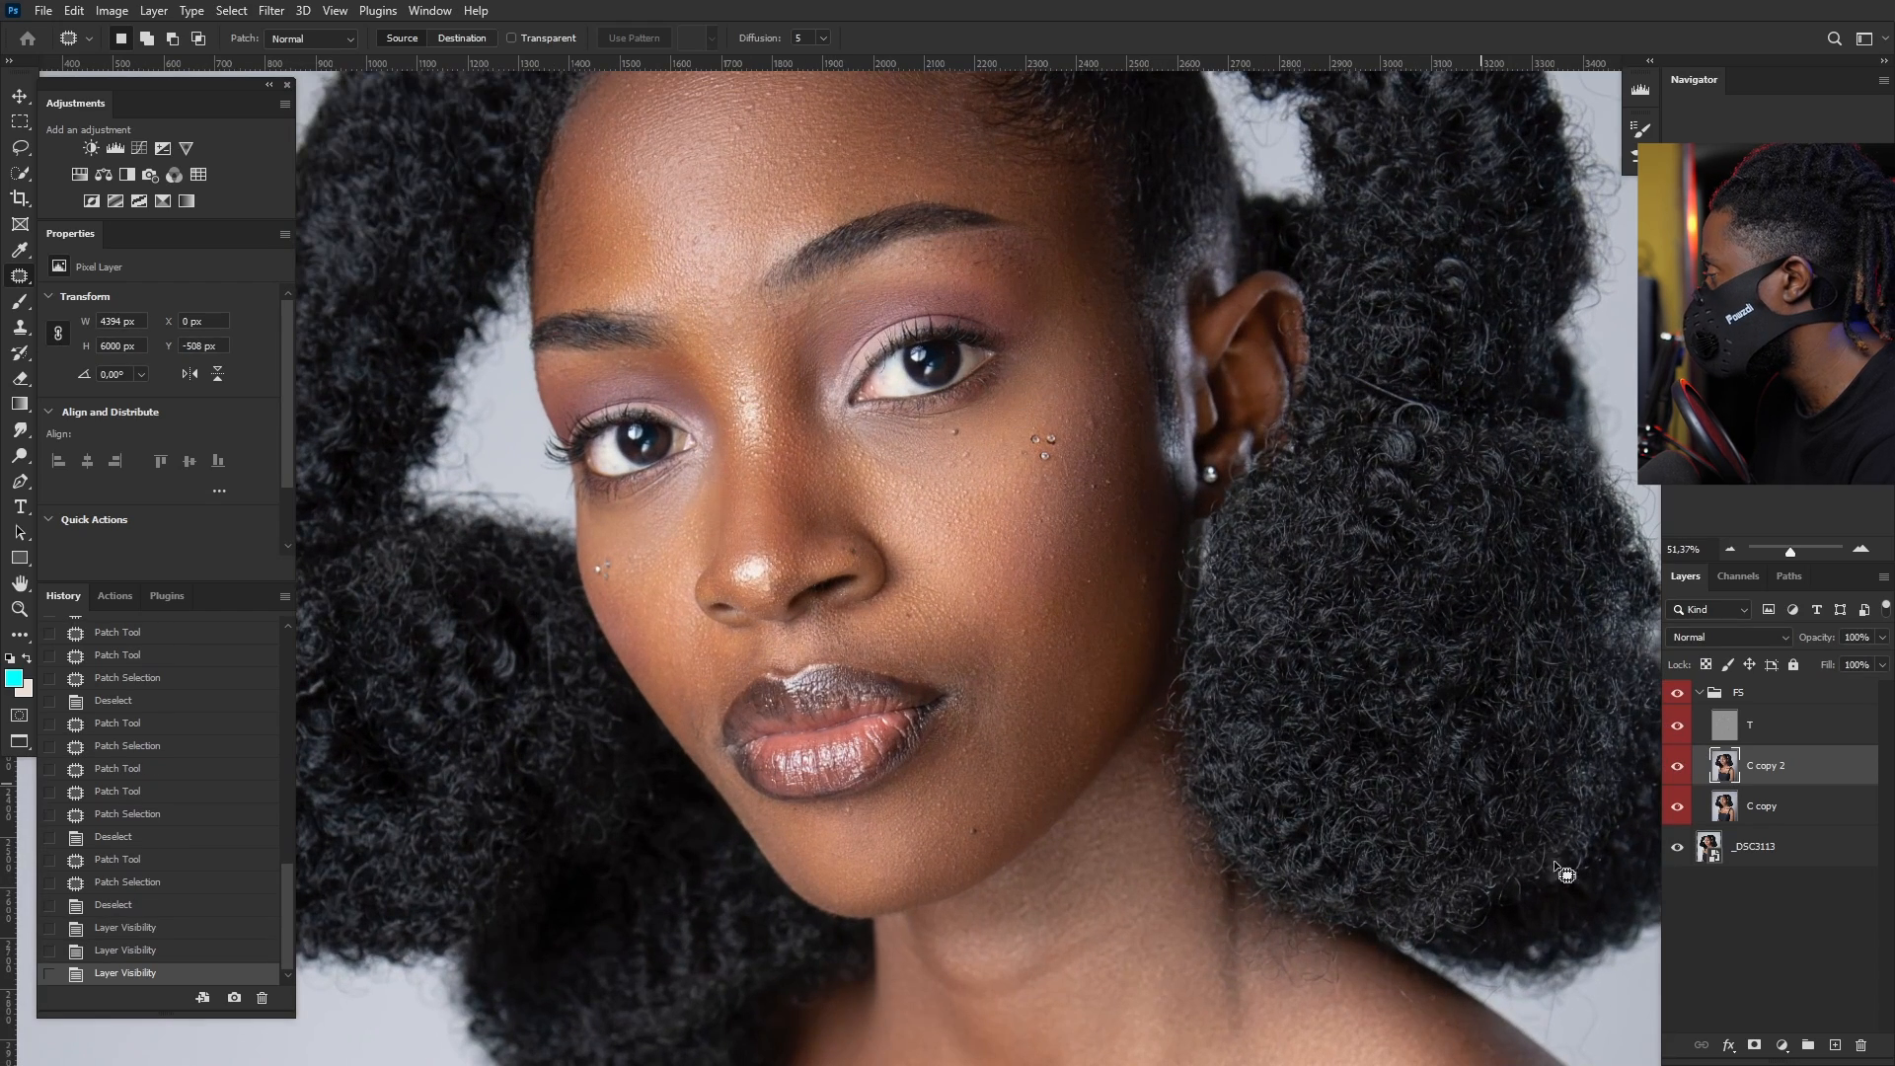
left_click(1677, 770)
left_click(1677, 767)
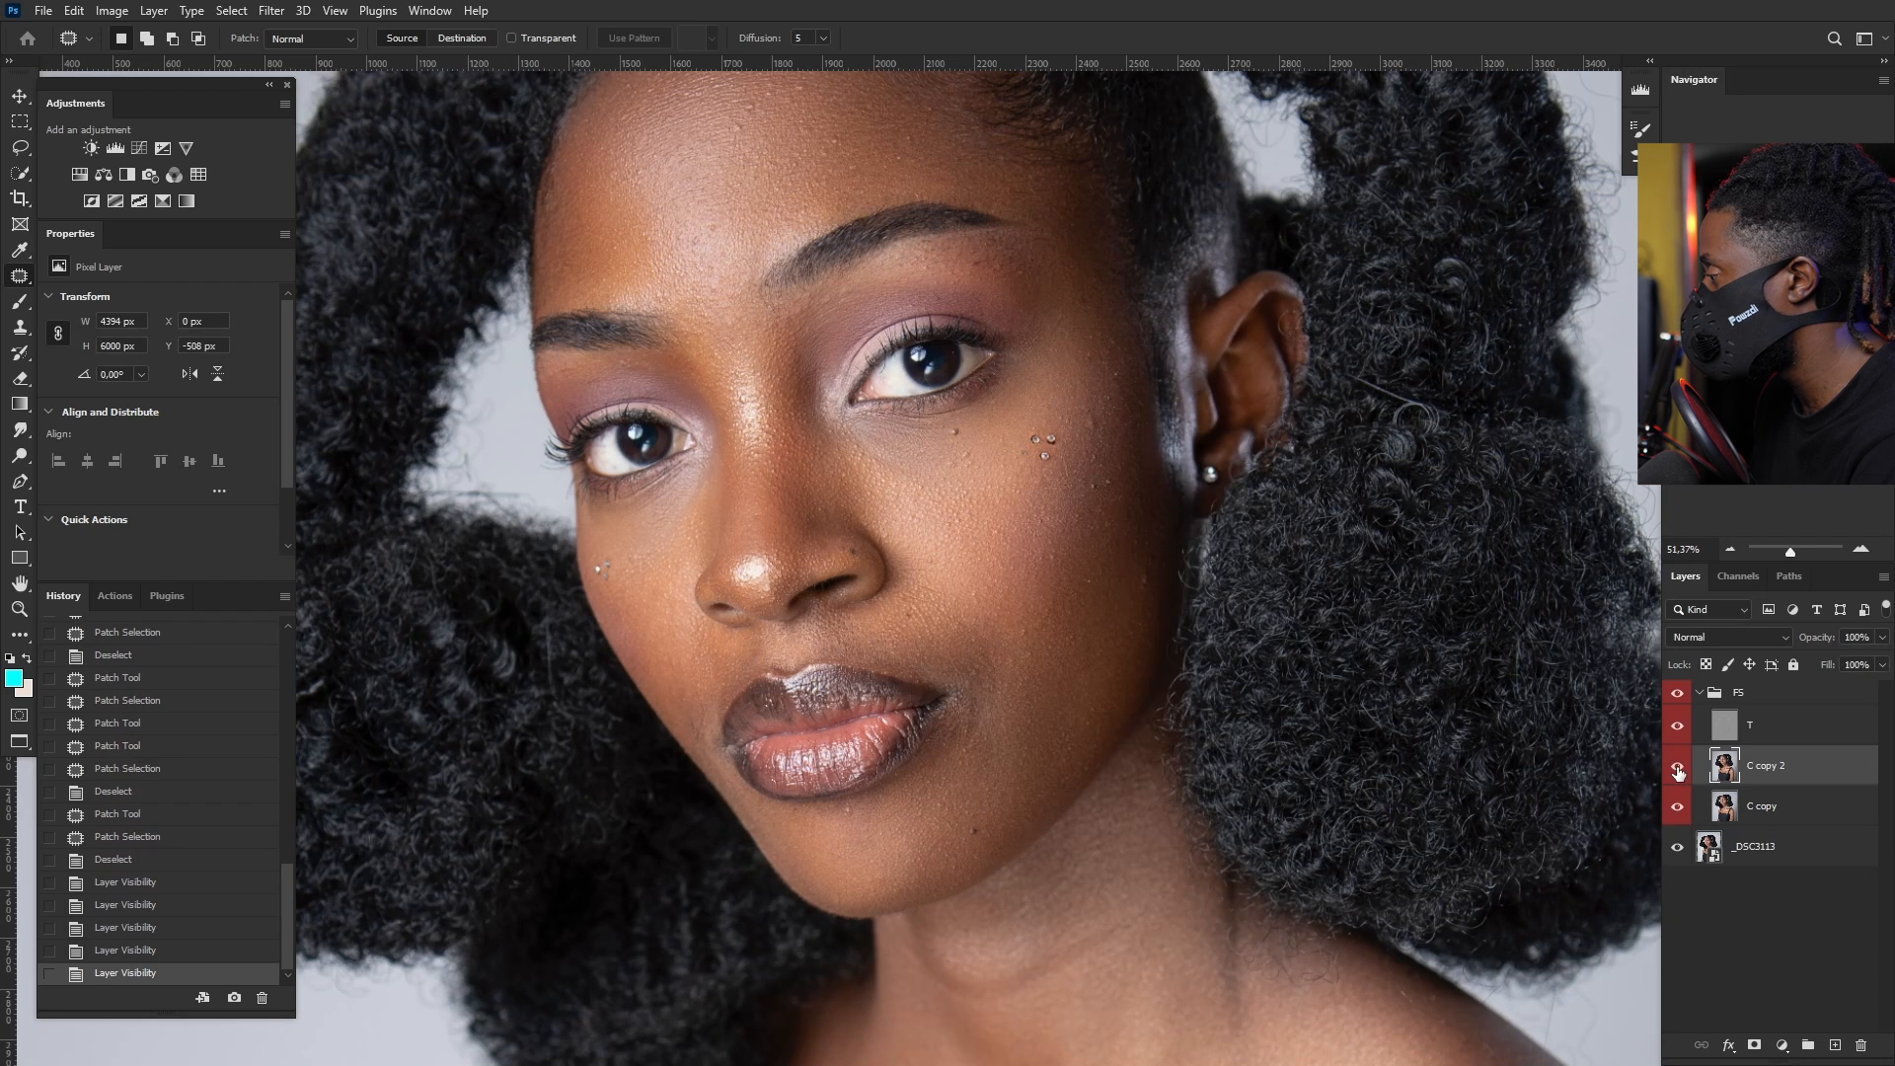
left_click(1678, 767)
left_click(1678, 768)
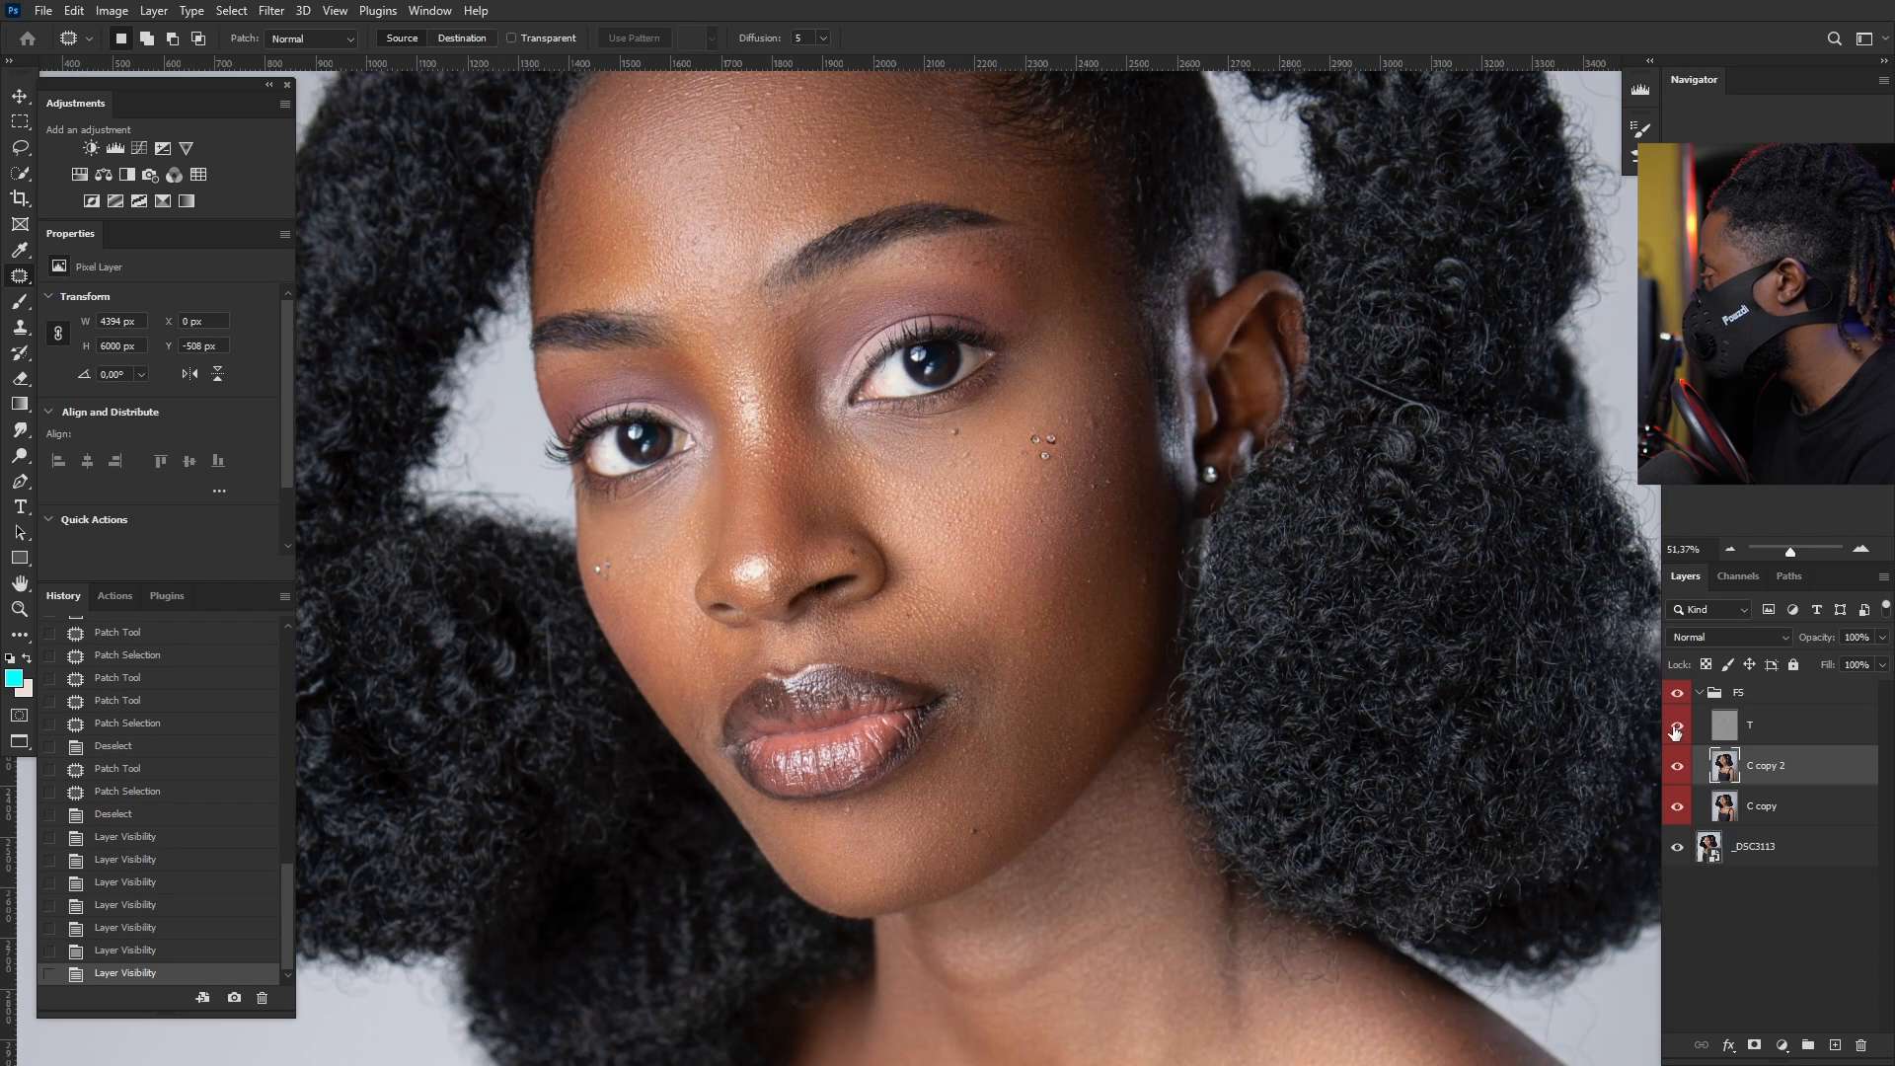
Step: Hide texture layer T and patch the uneven tones on the lower and middle image-right cheek with neighbouring skin
left_click(1676, 727)
scroll(1122, 706, "up", 1)
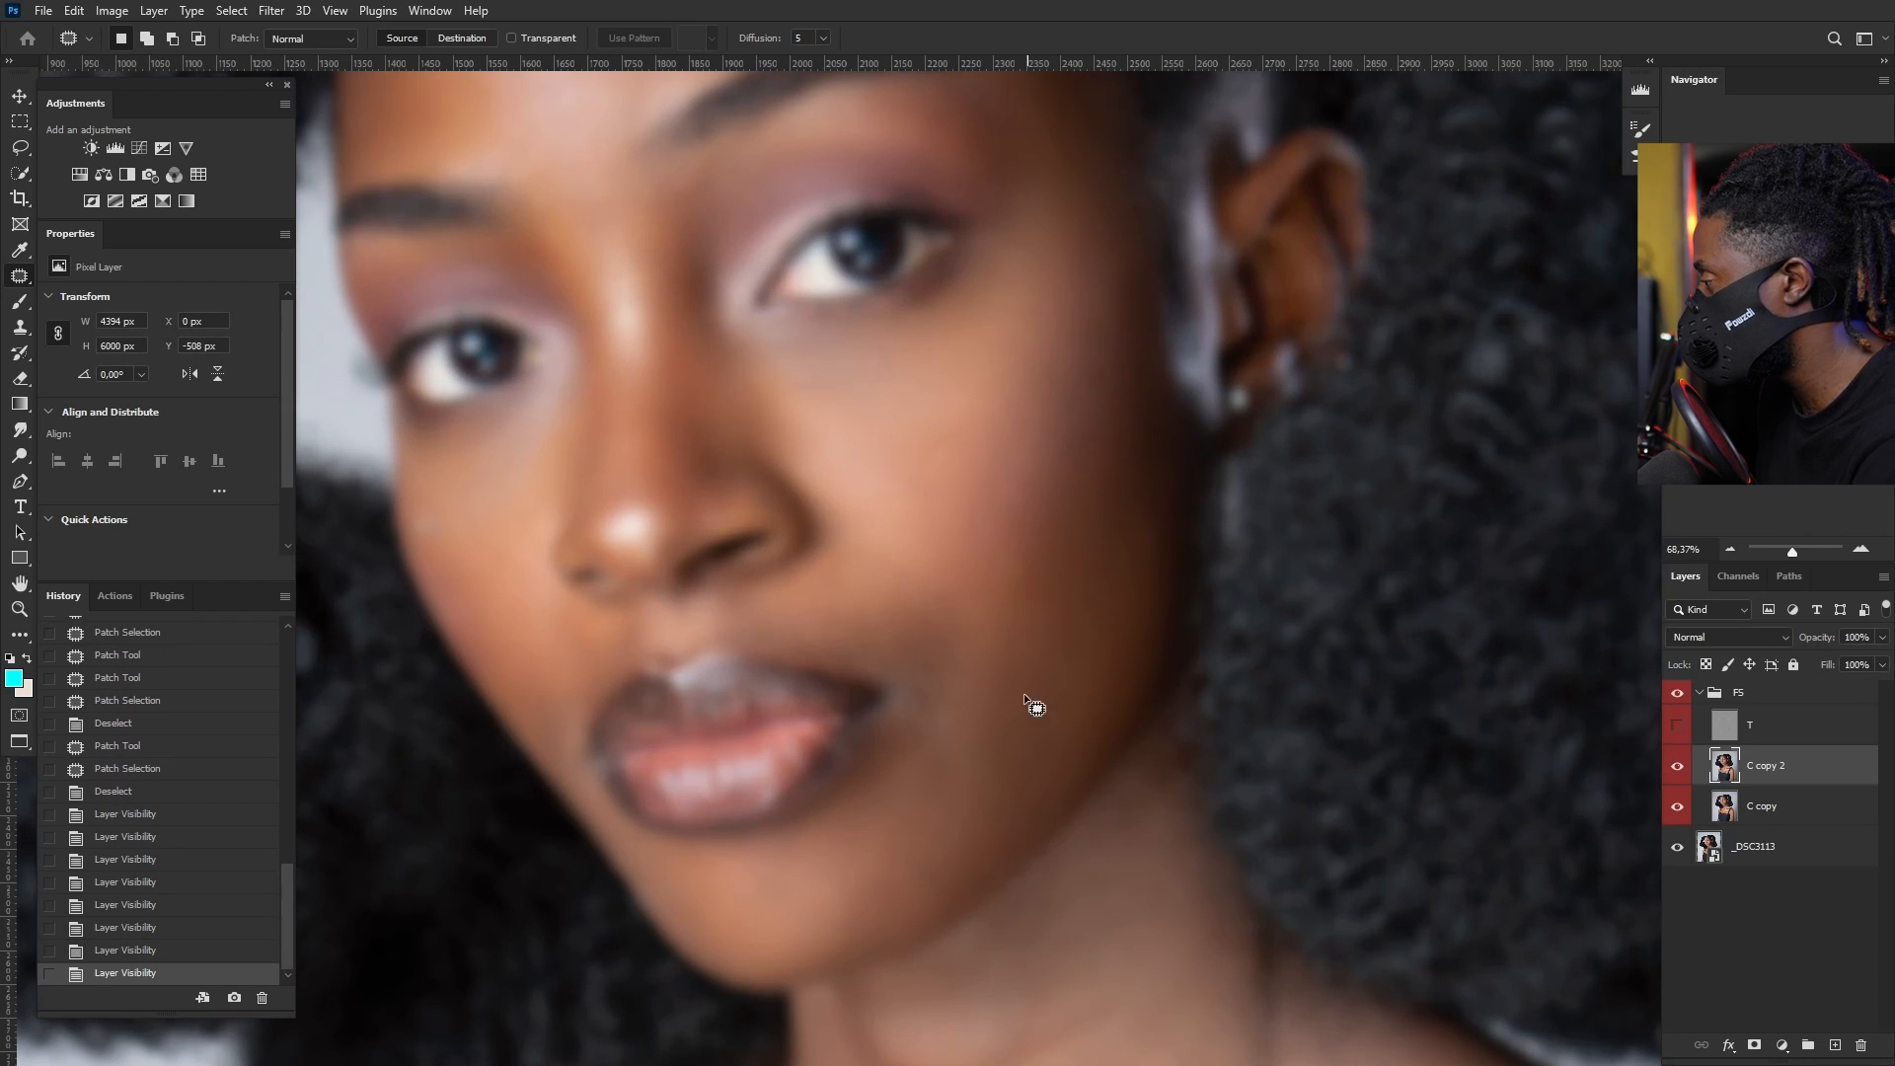
mouse_move(1025, 696)
left_mouse_down()
mouse_move(1032, 755)
mouse_move(1070, 691)
left_mouse_up()
left_click_drag(1041, 720, 1076, 671)
mouse_move(1060, 643)
left_mouse_down()
mouse_move(1090, 649)
mouse_move(1061, 647)
left_mouse_up()
left_click_drag(1071, 659, 1069, 690)
mouse_move(1066, 602)
left_mouse_down()
mouse_move(1083, 579)
mouse_move(1068, 600)
left_mouse_up()
mouse_move(1086, 600)
left_mouse_down()
mouse_move(1099, 613)
mouse_move(1096, 553)
mouse_move(1091, 572)
left_mouse_up()
left_click(1099, 613)
left_click_drag(1103, 564, 1096, 598)
left_click_drag(1094, 606, 1094, 607)
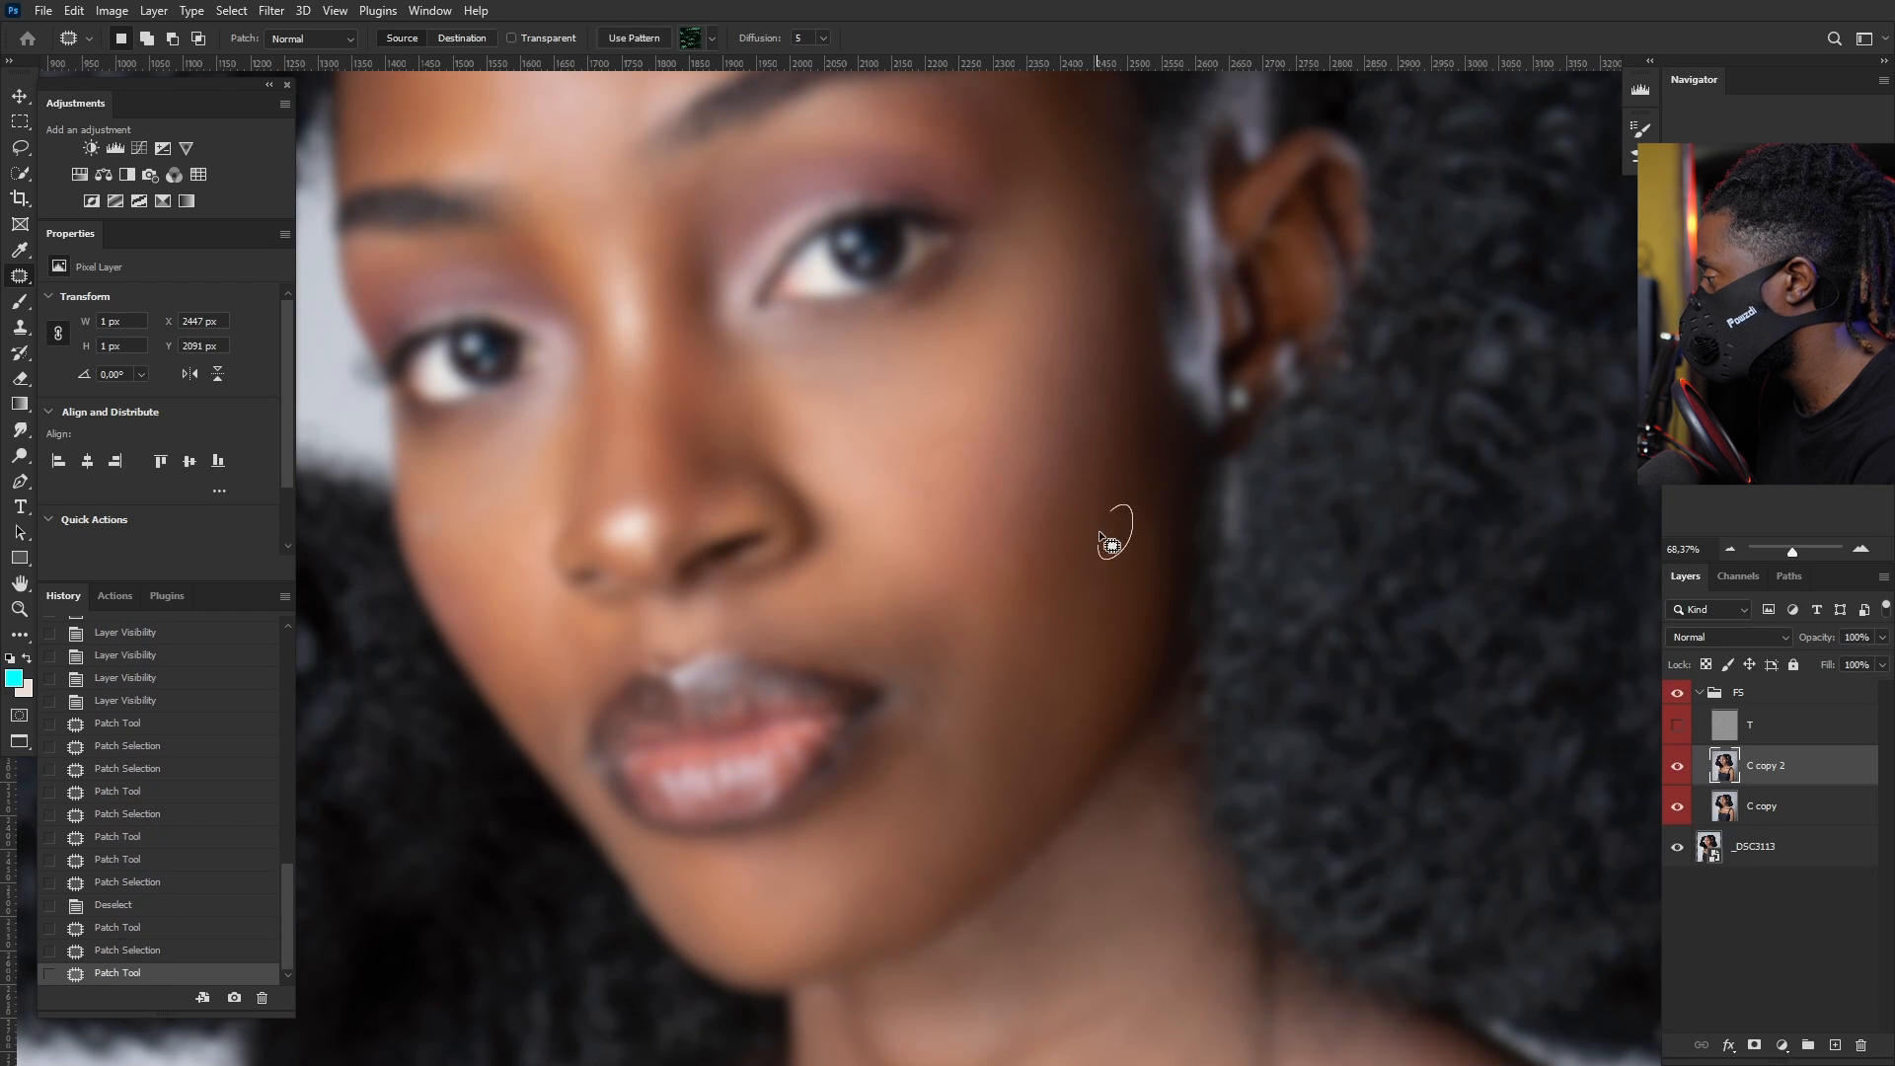
Step: Patch the tonal transitions on the outer image-right cheek and inward toward the area beside the mouth
left_click_drag(1098, 531, 1109, 511)
left_click(1095, 530)
left_click_drag(1112, 533, 1085, 583)
left_click(1076, 592)
mouse_move(1044, 622)
left_mouse_down()
mouse_move(1076, 624)
mouse_move(1048, 621)
left_mouse_up()
left_click_drag(1048, 632, 1070, 568)
mouse_move(1019, 618)
left_mouse_down()
mouse_move(991, 649)
mouse_move(1017, 617)
left_mouse_up()
left_click_drag(1015, 642, 1029, 602)
Step: Patch the uneven patches between the jaw and the image-right mouth corner with adjacent smoother skin
left_click(1004, 718)
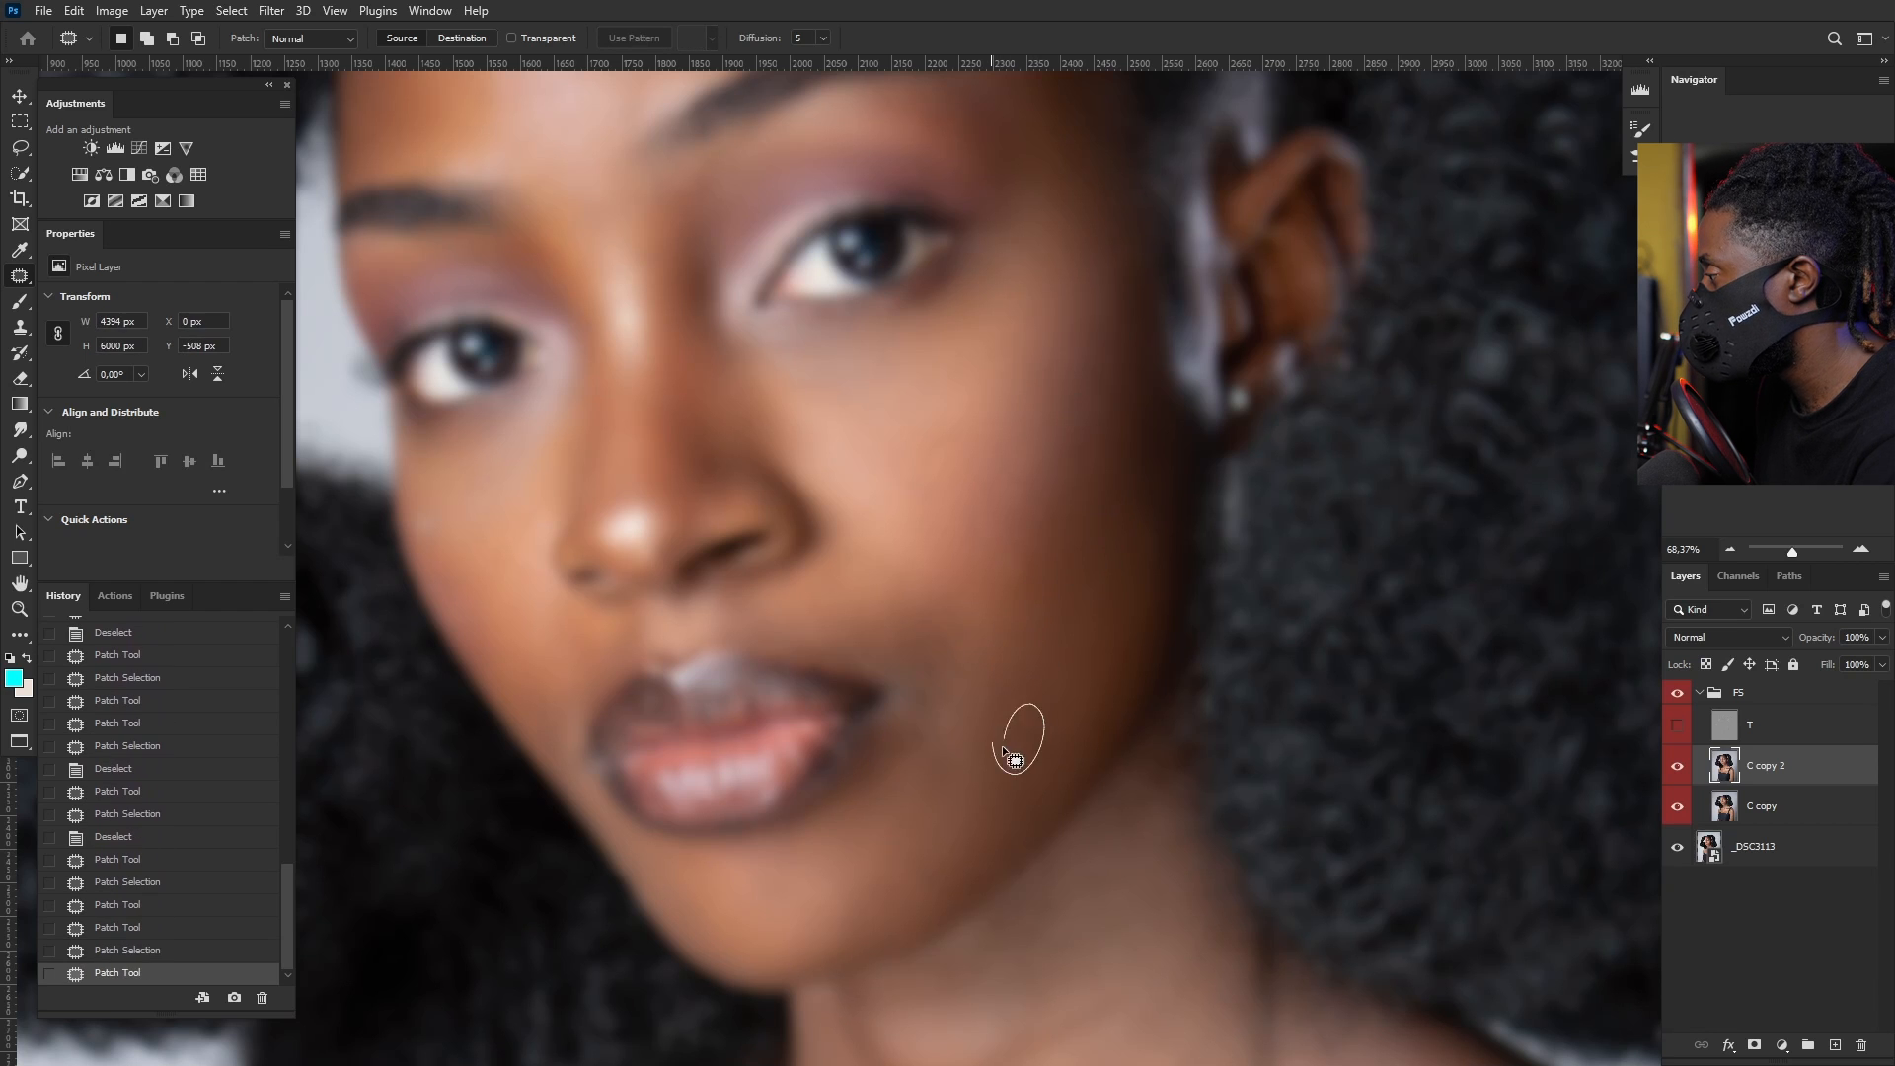
left_click_drag(1003, 748, 995, 745)
left_click(991, 726)
mouse_move(1014, 741)
left_mouse_down()
mouse_move(1012, 693)
mouse_move(977, 740)
left_mouse_up()
left_click(952, 775)
left_click_drag(928, 801, 945, 746)
mouse_move(948, 742)
left_mouse_down()
mouse_move(968, 697)
mouse_move(904, 741)
left_mouse_up()
left_click(911, 761)
left_click(937, 767)
mouse_move(916, 740)
left_mouse_down()
mouse_move(937, 720)
mouse_move(962, 732)
mouse_move(937, 748)
mouse_move(935, 727)
left_mouse_up()
left_click(904, 756)
Step: Blend the lower image-right cheek upward toward the outer cheek with further patches and clear the selection
mouse_move(935, 729)
left_mouse_down()
mouse_move(953, 697)
mouse_move(950, 719)
mouse_move(965, 713)
left_mouse_up()
left_click(1005, 679)
mouse_move(969, 705)
left_mouse_down()
mouse_move(995, 683)
mouse_move(1054, 728)
left_mouse_up()
mouse_move(1048, 705)
left_mouse_down()
mouse_move(1093, 596)
mouse_move(1063, 614)
left_mouse_up()
left_click(1107, 567)
mouse_move(1077, 618)
left_mouse_down()
mouse_move(1102, 559)
mouse_move(1093, 589)
mouse_move(1087, 514)
mouse_move(1090, 642)
left_mouse_up()
left_click(1091, 643)
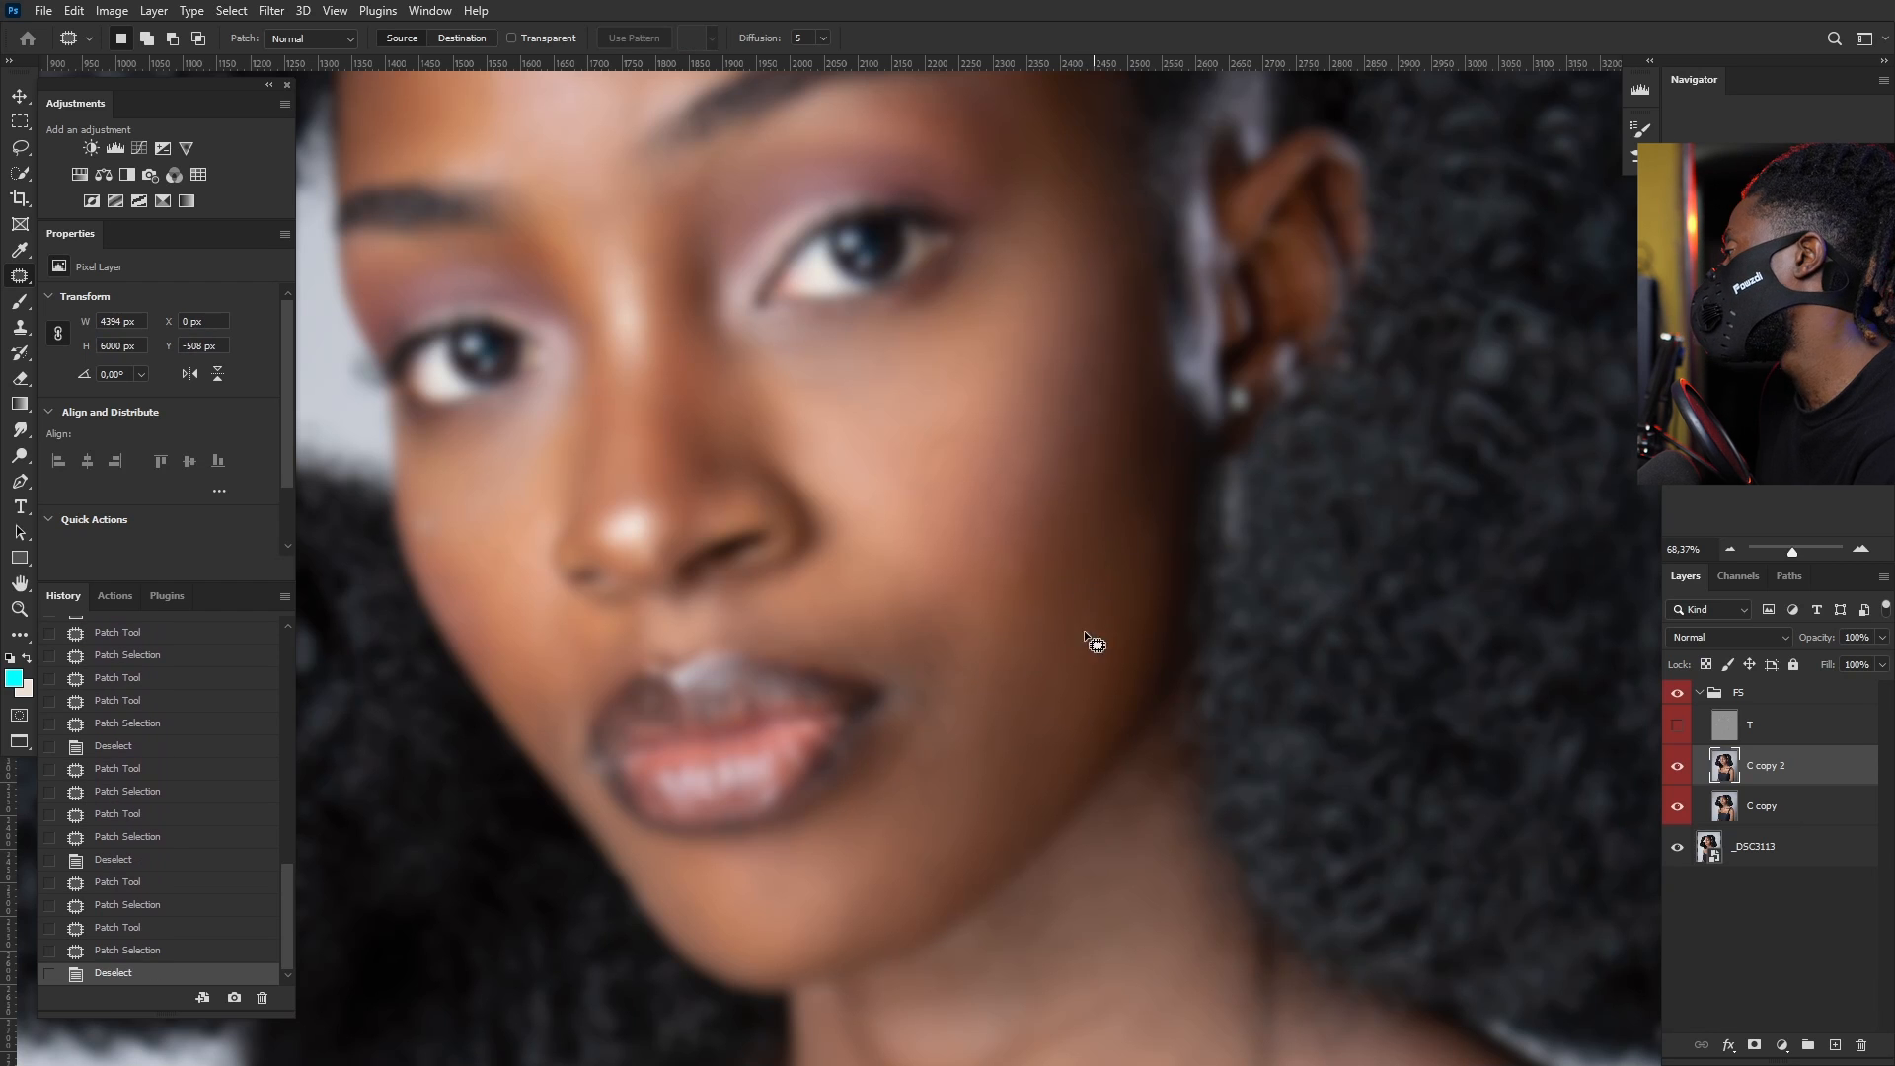
Step: Patch the tonal edges across the middle and outer part of the image-right cheek
scroll(1091, 642, "down", 3)
left_click_drag(1082, 483, 1100, 517)
left_click(1131, 394)
mouse_move(1103, 485)
left_mouse_down()
mouse_move(1131, 393)
mouse_move(1116, 463)
mouse_move(1139, 410)
mouse_move(1046, 537)
mouse_move(946, 528)
left_mouse_up()
left_click(1114, 474)
left_click(975, 584)
mouse_move(955, 533)
left_mouse_down()
mouse_move(953, 568)
mouse_move(972, 504)
left_mouse_up()
mouse_move(982, 449)
left_mouse_down()
mouse_move(1014, 435)
mouse_move(987, 446)
left_mouse_up()
left_click_drag(997, 459, 1018, 434)
left_click(993, 455)
Step: Patch the remaining small uneven areas on the inner image-right cheek with neighbouring skin
left_click_drag(956, 496, 959, 484)
left_click(933, 554)
mouse_move(970, 493)
left_mouse_down()
mouse_move(931, 599)
mouse_move(959, 533)
left_mouse_up()
mouse_move(972, 463)
left_mouse_down()
mouse_move(957, 517)
mouse_move(949, 464)
left_mouse_up()
left_click_drag(953, 478, 967, 521)
mouse_move(999, 426)
left_mouse_down()
mouse_move(1021, 419)
mouse_move(1001, 423)
left_mouse_up()
left_click_drag(1006, 439, 1020, 393)
mouse_move(1011, 485)
left_mouse_down()
mouse_move(952, 550)
mouse_move(1028, 613)
mouse_move(976, 537)
left_mouse_up()
Step: Patch uneven tones on the image-left side of the face, from below the eye down the cheek
left_click_drag(606, 454, 558, 457)
key("ctrl+d")
mouse_move(565, 474)
left_mouse_down()
mouse_move(604, 485)
mouse_move(646, 465)
left_mouse_up()
key("ctrl+d")
mouse_move(655, 464)
left_mouse_down()
mouse_move(667, 476)
mouse_move(647, 450)
left_mouse_up()
left_click_drag(663, 533, 651, 536)
mouse_move(661, 554)
left_mouse_down()
mouse_move(611, 548)
mouse_move(646, 563)
left_mouse_up()
left_click_drag(648, 570, 658, 556)
left_click_drag(664, 556, 669, 578)
mouse_move(673, 588)
left_mouse_down()
mouse_move(655, 542)
mouse_move(671, 619)
mouse_move(659, 592)
left_mouse_up()
mouse_move(663, 607)
left_mouse_down()
mouse_move(659, 563)
mouse_move(707, 590)
left_mouse_up()
Step: Patch small uneven areas on the lower image-left cheek toward the upper lip and clear the selection
key("ctrl+d")
left_click_drag(719, 594, 683, 605)
key("ctrl+d")
left_click_drag(681, 617, 663, 602)
mouse_move(667, 594)
left_mouse_down()
mouse_move(669, 654)
mouse_move(669, 592)
mouse_move(728, 604)
left_mouse_up()
key("ctrl+d")
mouse_move(720, 606)
left_mouse_down()
mouse_move(677, 558)
mouse_move(679, 590)
mouse_move(750, 632)
left_mouse_up()
key("ctrl+d")
key("ctrl+d")
Step: Patch the shadowed crease on the front of the neck below the chin with nearby neck skin
scroll(796, 675, "down", 5)
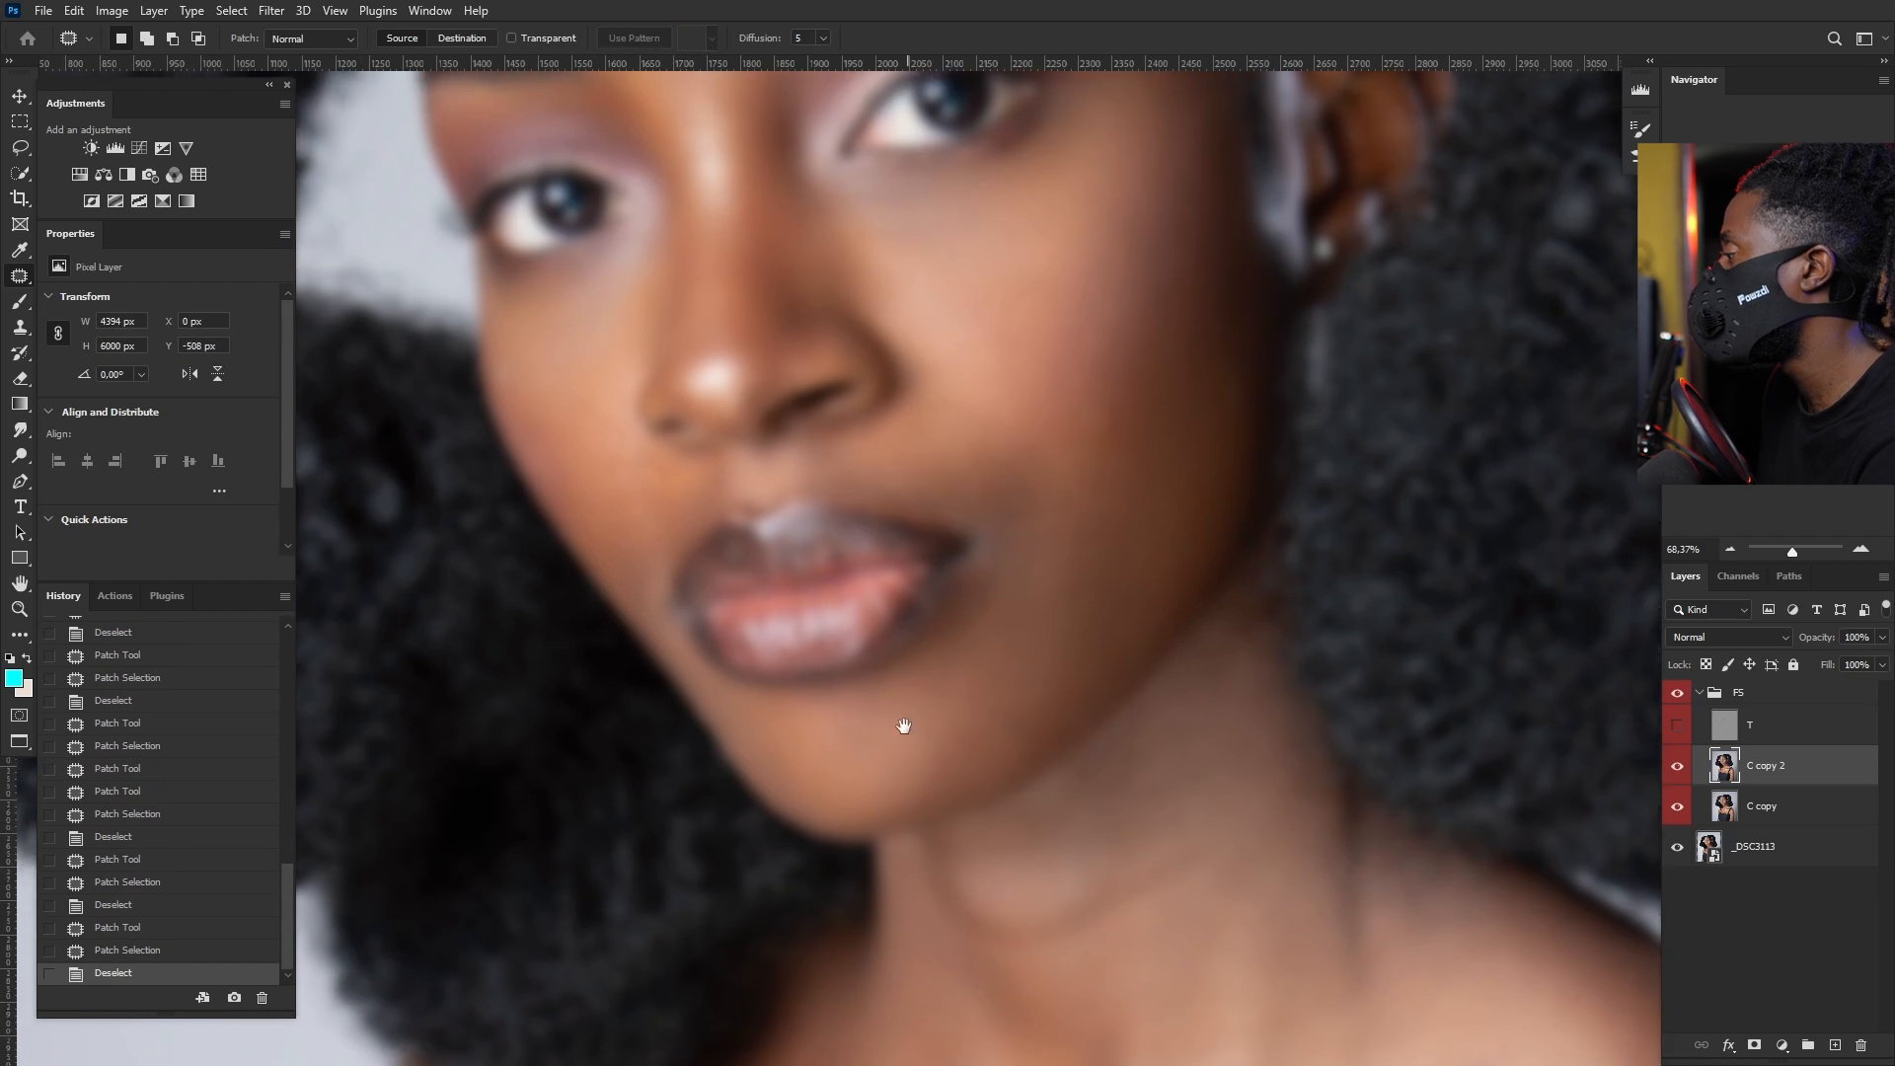
scroll(1071, 763, "up", 3)
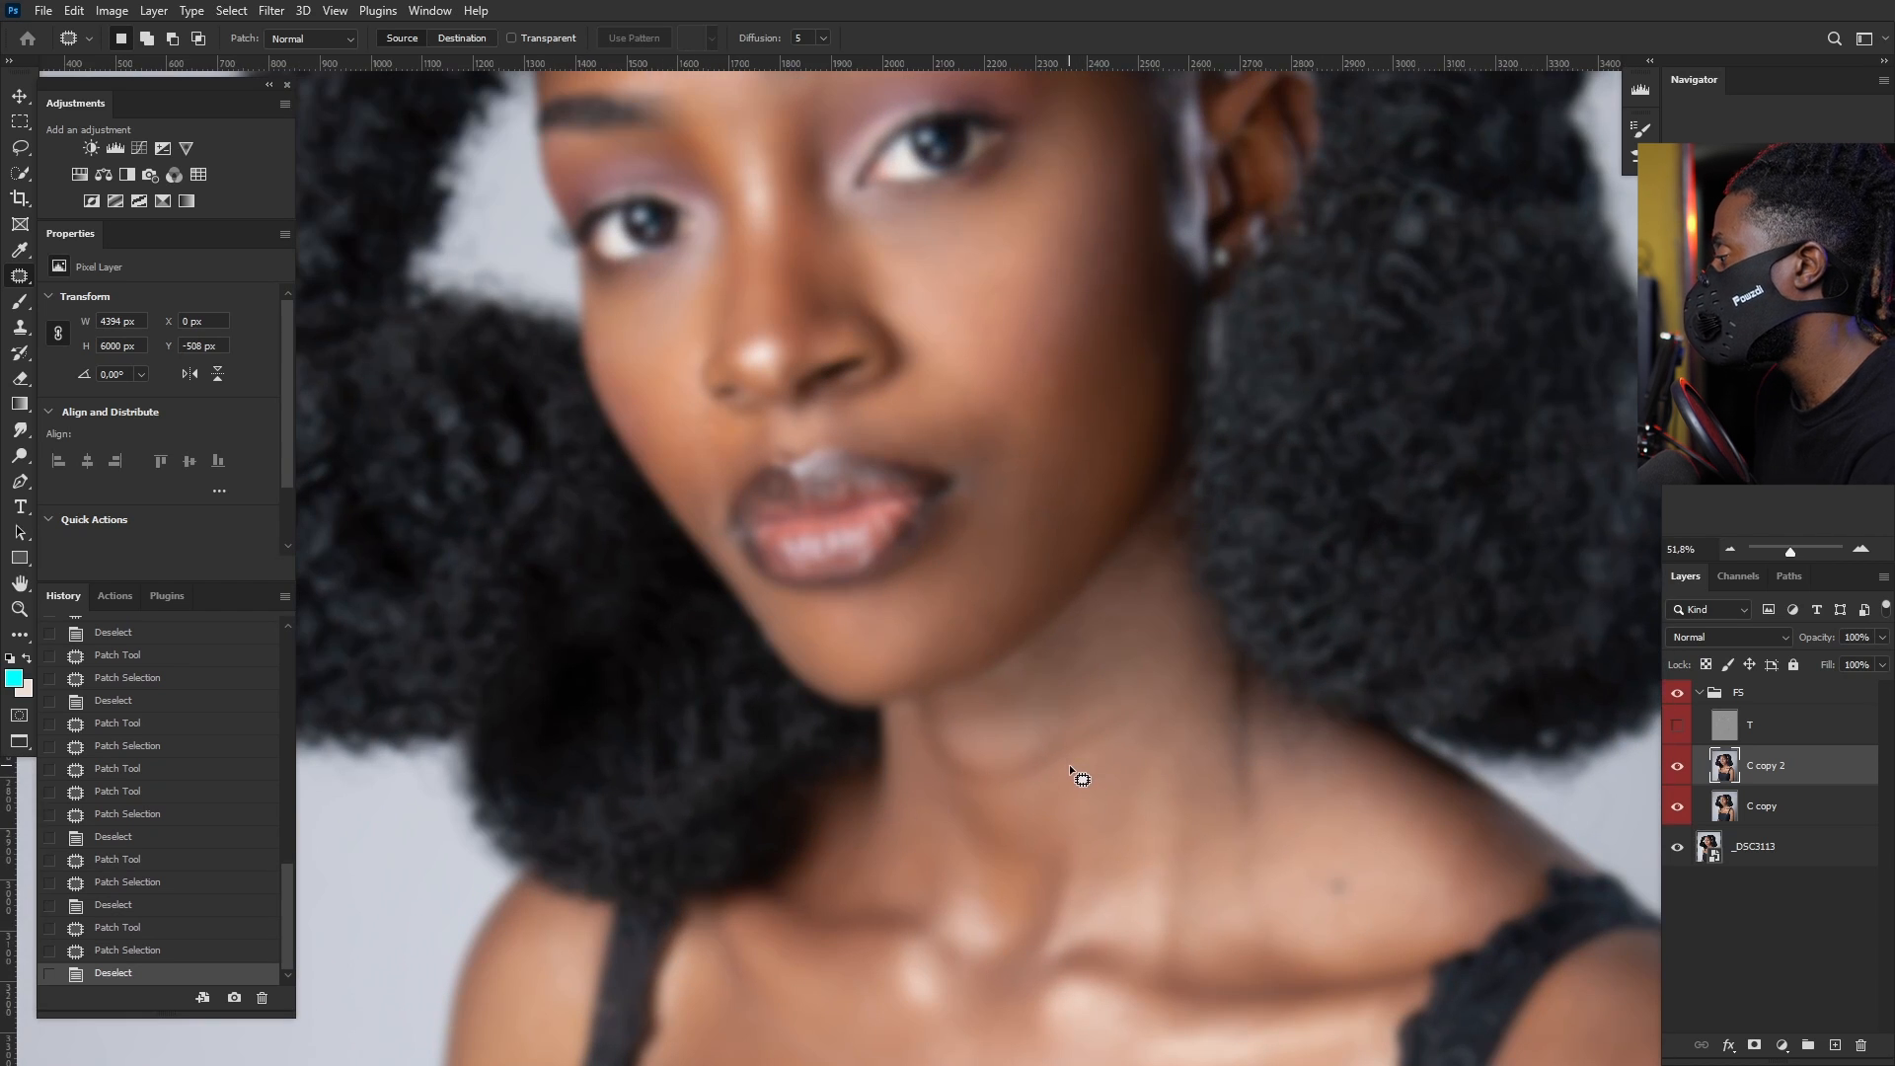
left_click_drag(1042, 652, 812, 384)
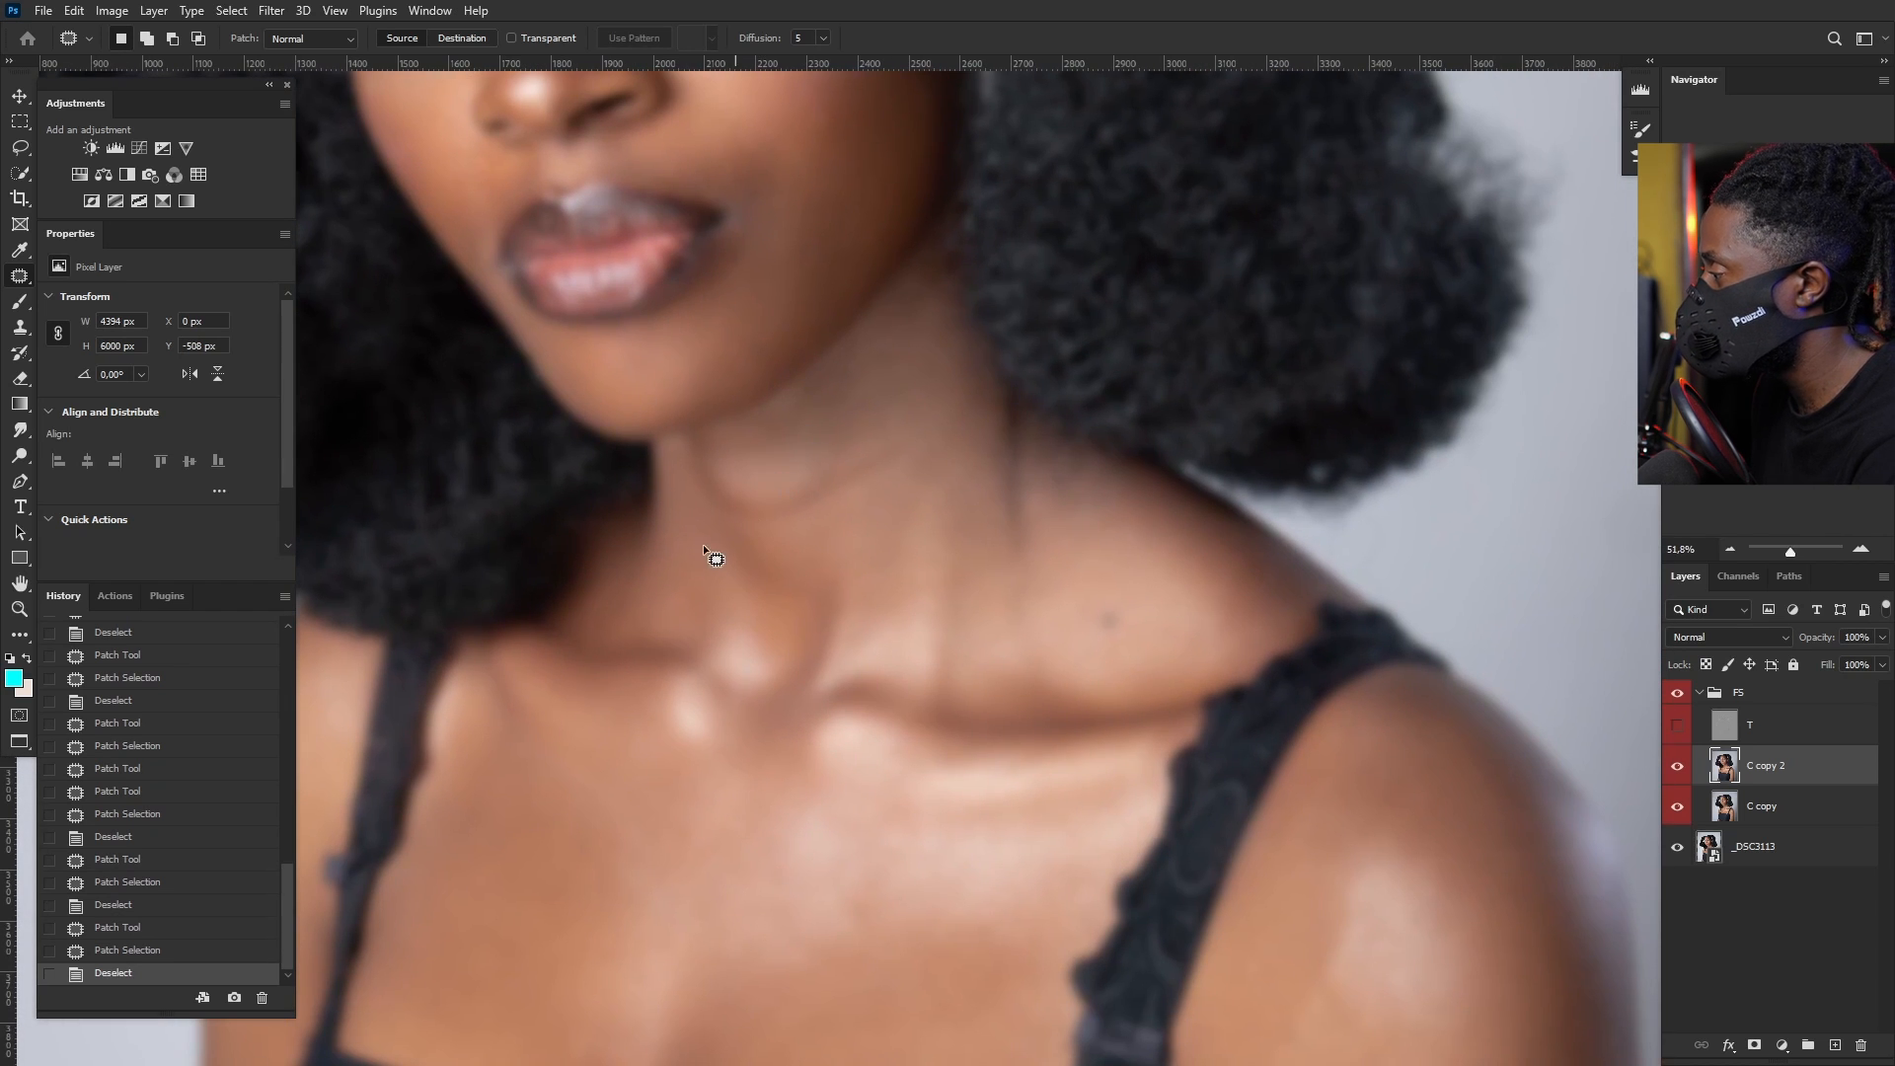
mouse_move(729, 479)
left_mouse_down()
mouse_move(731, 518)
mouse_move(790, 516)
mouse_move(740, 483)
mouse_move(820, 452)
mouse_move(817, 434)
left_mouse_up()
key("ctrl+d")
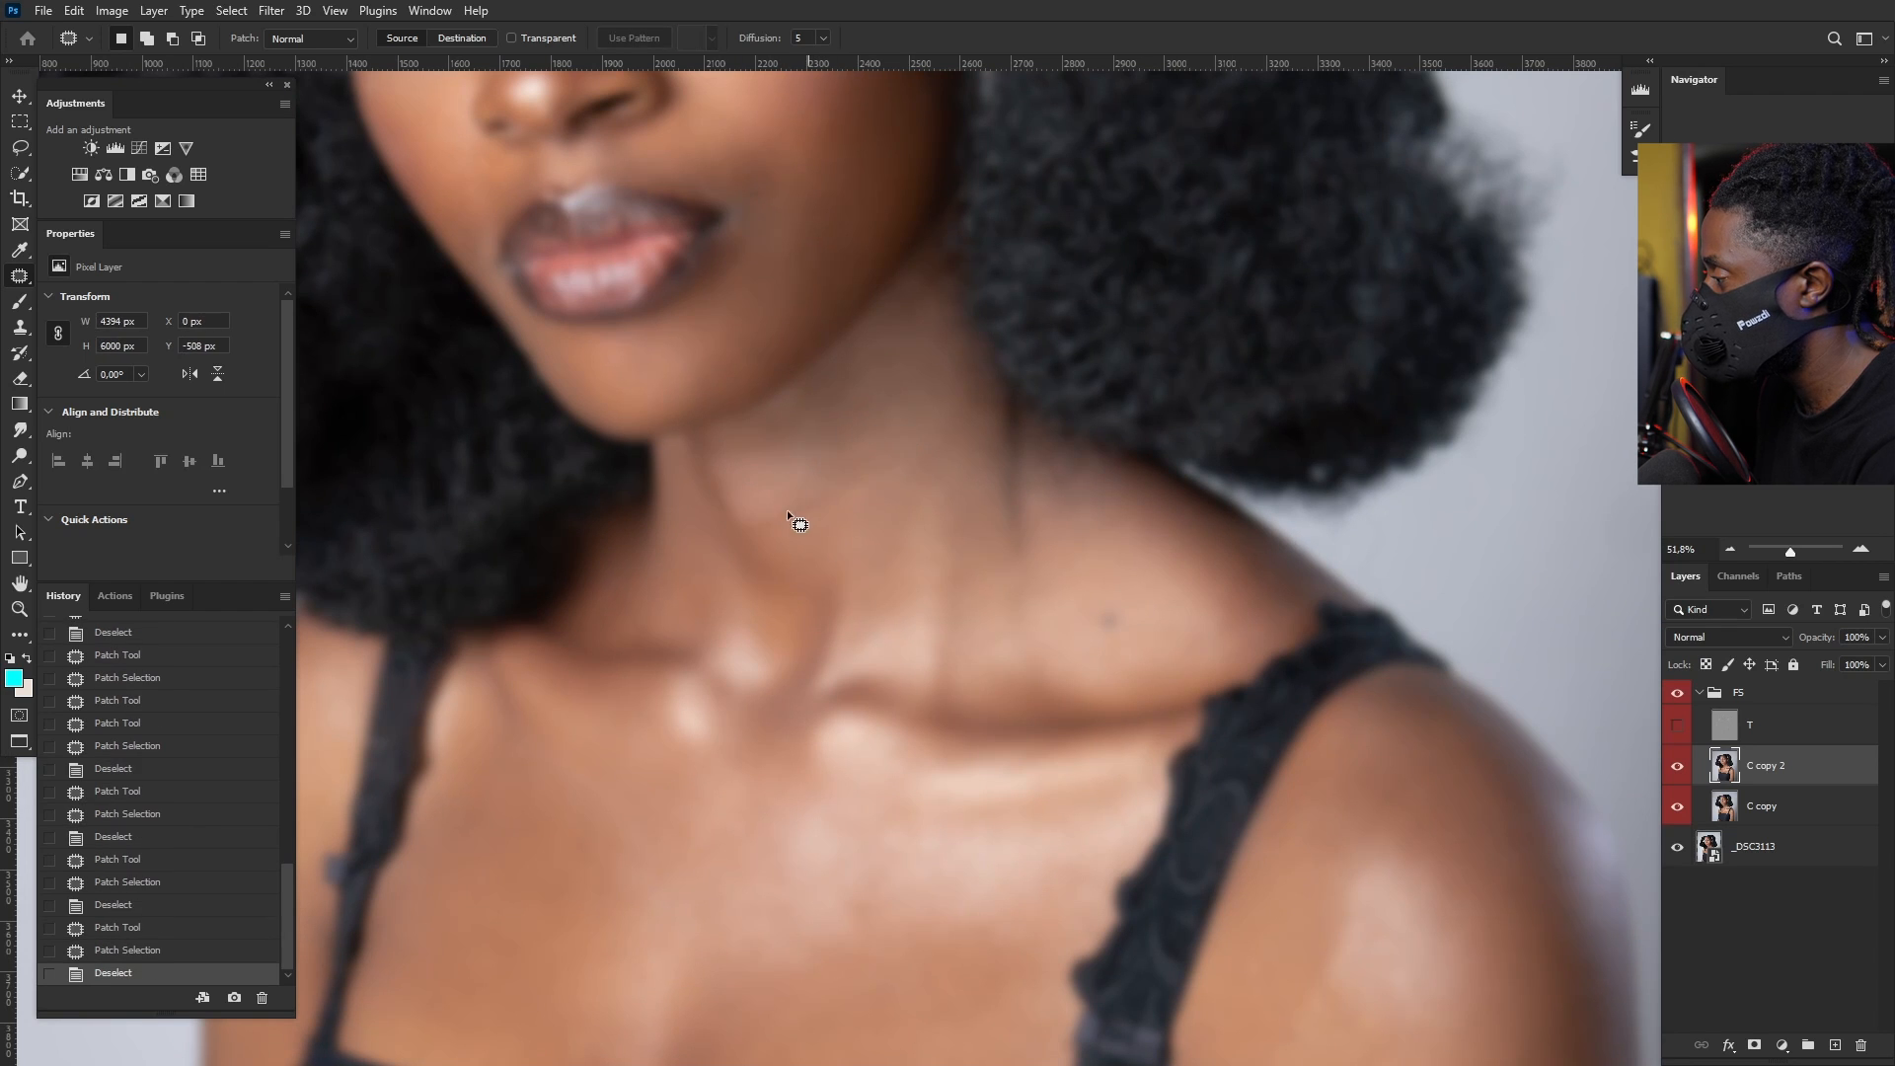
mouse_move(753, 533)
left_mouse_down()
mouse_move(868, 470)
mouse_move(854, 451)
left_mouse_up()
key("ctrl+d")
key("ctrl+d")
Step: Patch the dark tones on the neck just below the image-right jawline and clear the selection
mouse_move(856, 469)
left_mouse_down()
mouse_move(893, 428)
mouse_move(861, 389)
left_mouse_up()
left_click_drag(870, 393, 911, 357)
mouse_move(854, 426)
left_mouse_down()
mouse_move(819, 454)
mouse_move(847, 424)
left_mouse_up()
mouse_move(840, 442)
left_mouse_down()
mouse_move(869, 412)
mouse_move(801, 464)
mouse_move(825, 529)
mouse_move(846, 537)
mouse_move(876, 469)
left_mouse_up()
key("ctrl+d")
key("ctrl+d")
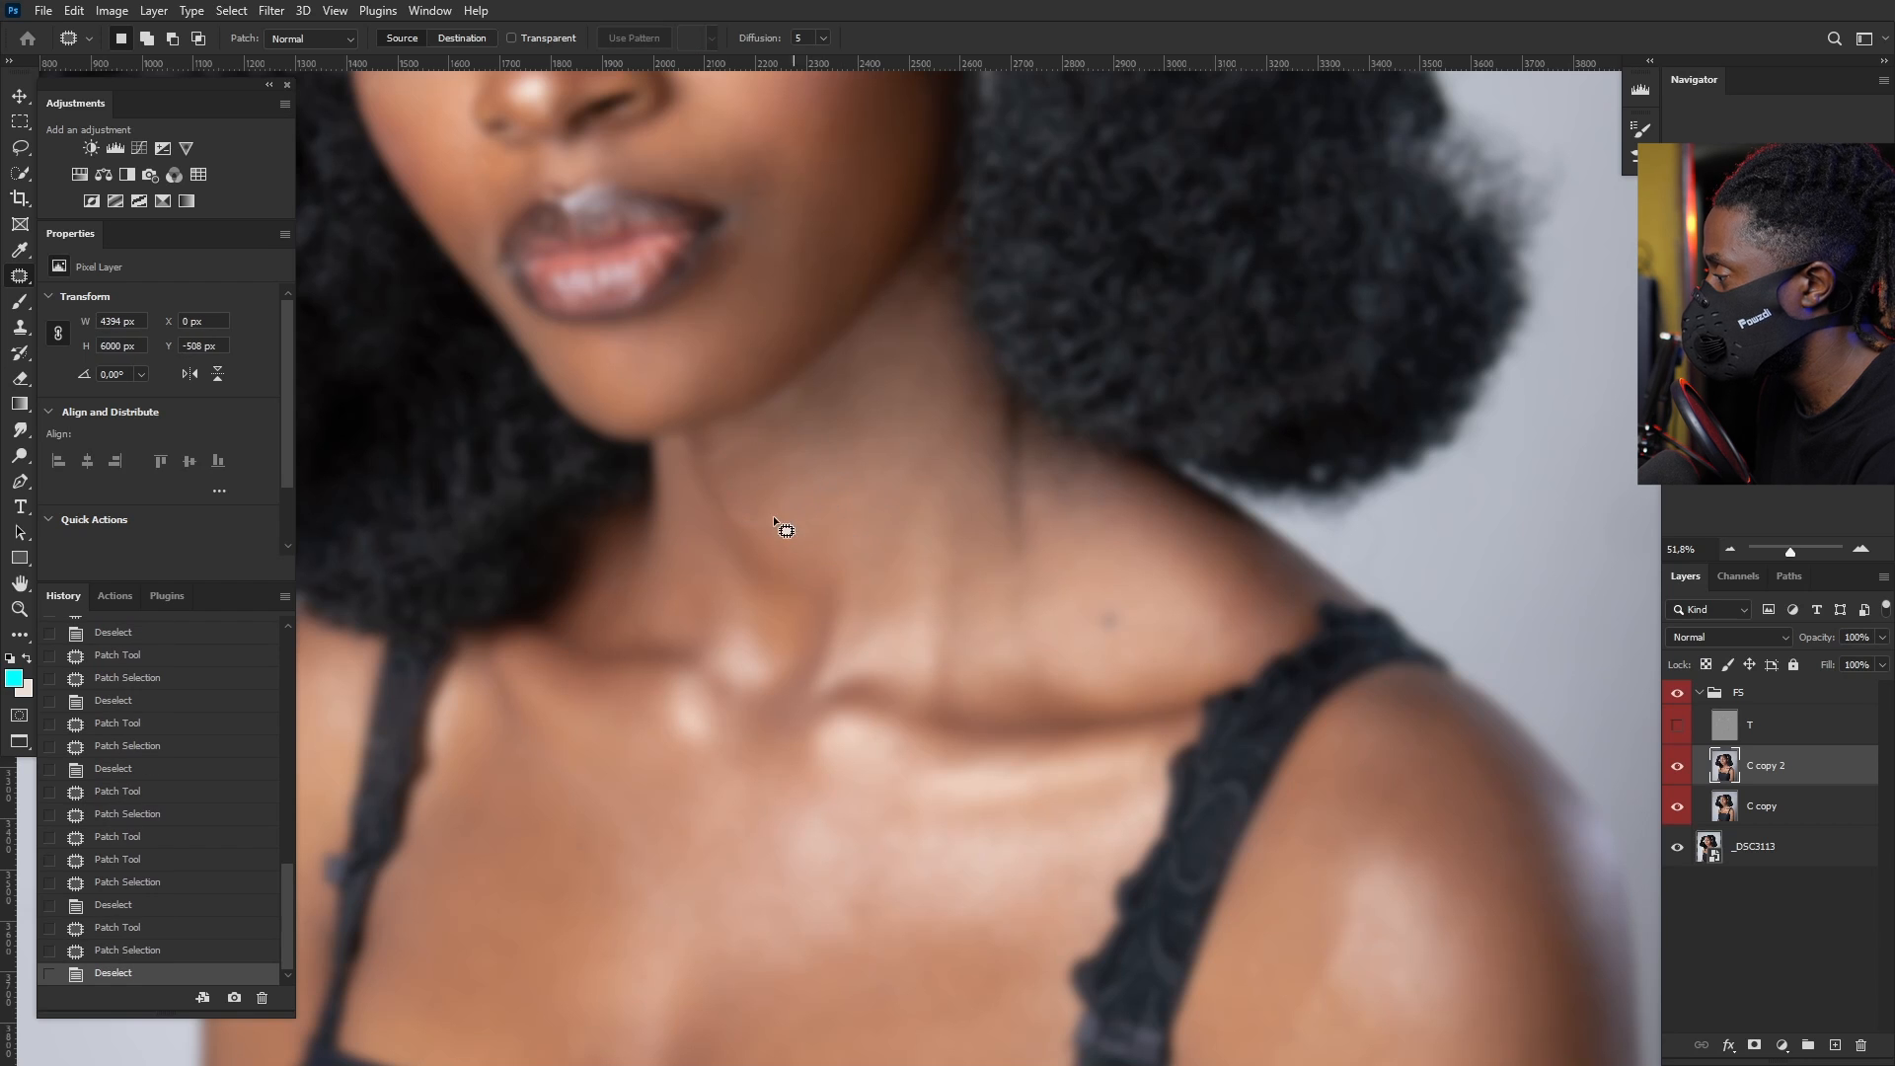
Step: Smooth the rest of the neck crease and the shadow under the chin with small patches
left_click_drag(726, 512, 755, 499)
mouse_move(765, 508)
left_mouse_down()
mouse_move(825, 521)
mouse_move(789, 465)
left_mouse_up()
key("ctrl+d")
left_click_drag(801, 474, 846, 457)
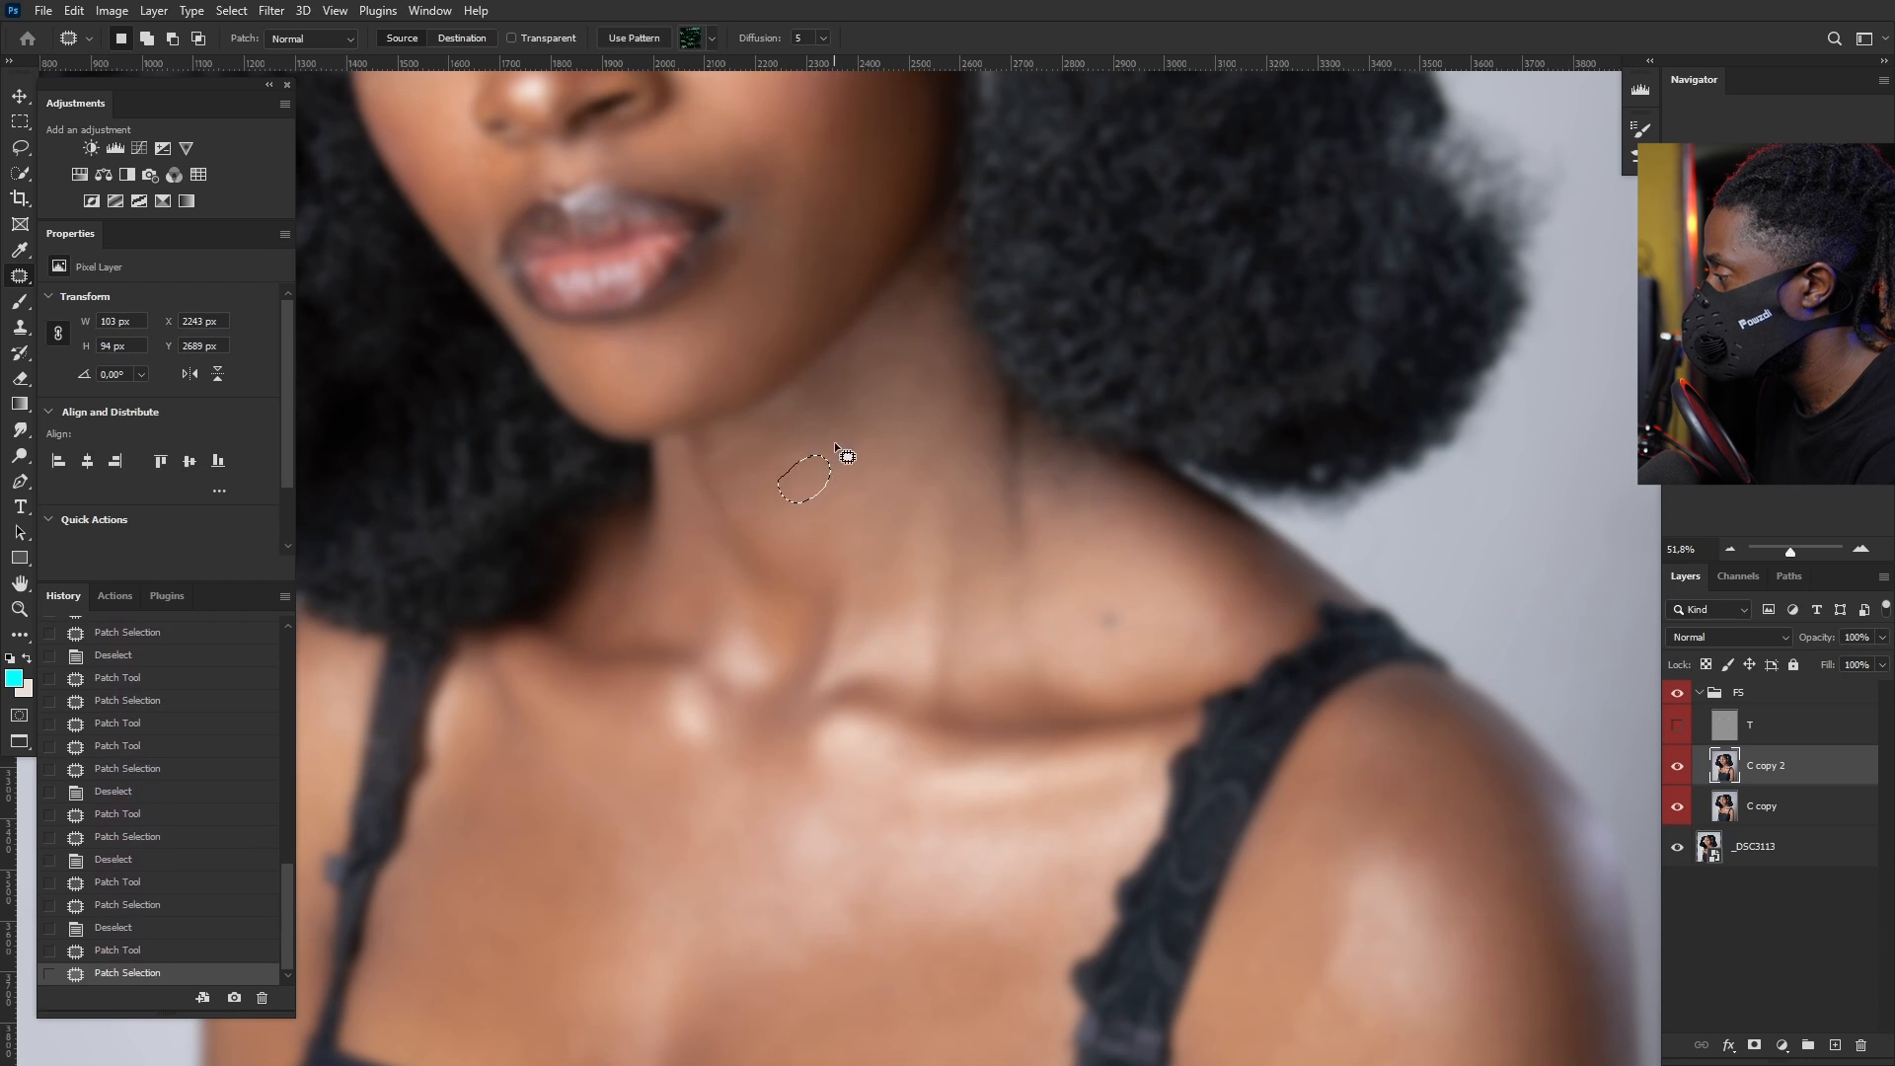
key("ctrl+d")
left_click_drag(712, 460, 791, 438)
key("ctrl+d")
mouse_move(790, 399)
left_mouse_down()
mouse_move(823, 412)
mouse_move(801, 402)
left_mouse_up()
mouse_move(801, 414)
left_mouse_down()
mouse_move(813, 448)
mouse_move(865, 379)
mouse_move(817, 391)
mouse_move(1123, 543)
mouse_move(1053, 566)
mouse_move(889, 486)
left_mouse_up()
key("ctrl+d")
Step: Switch texture layer T on and off to check the neck retouching, and clear the selection
left_click(1677, 727)
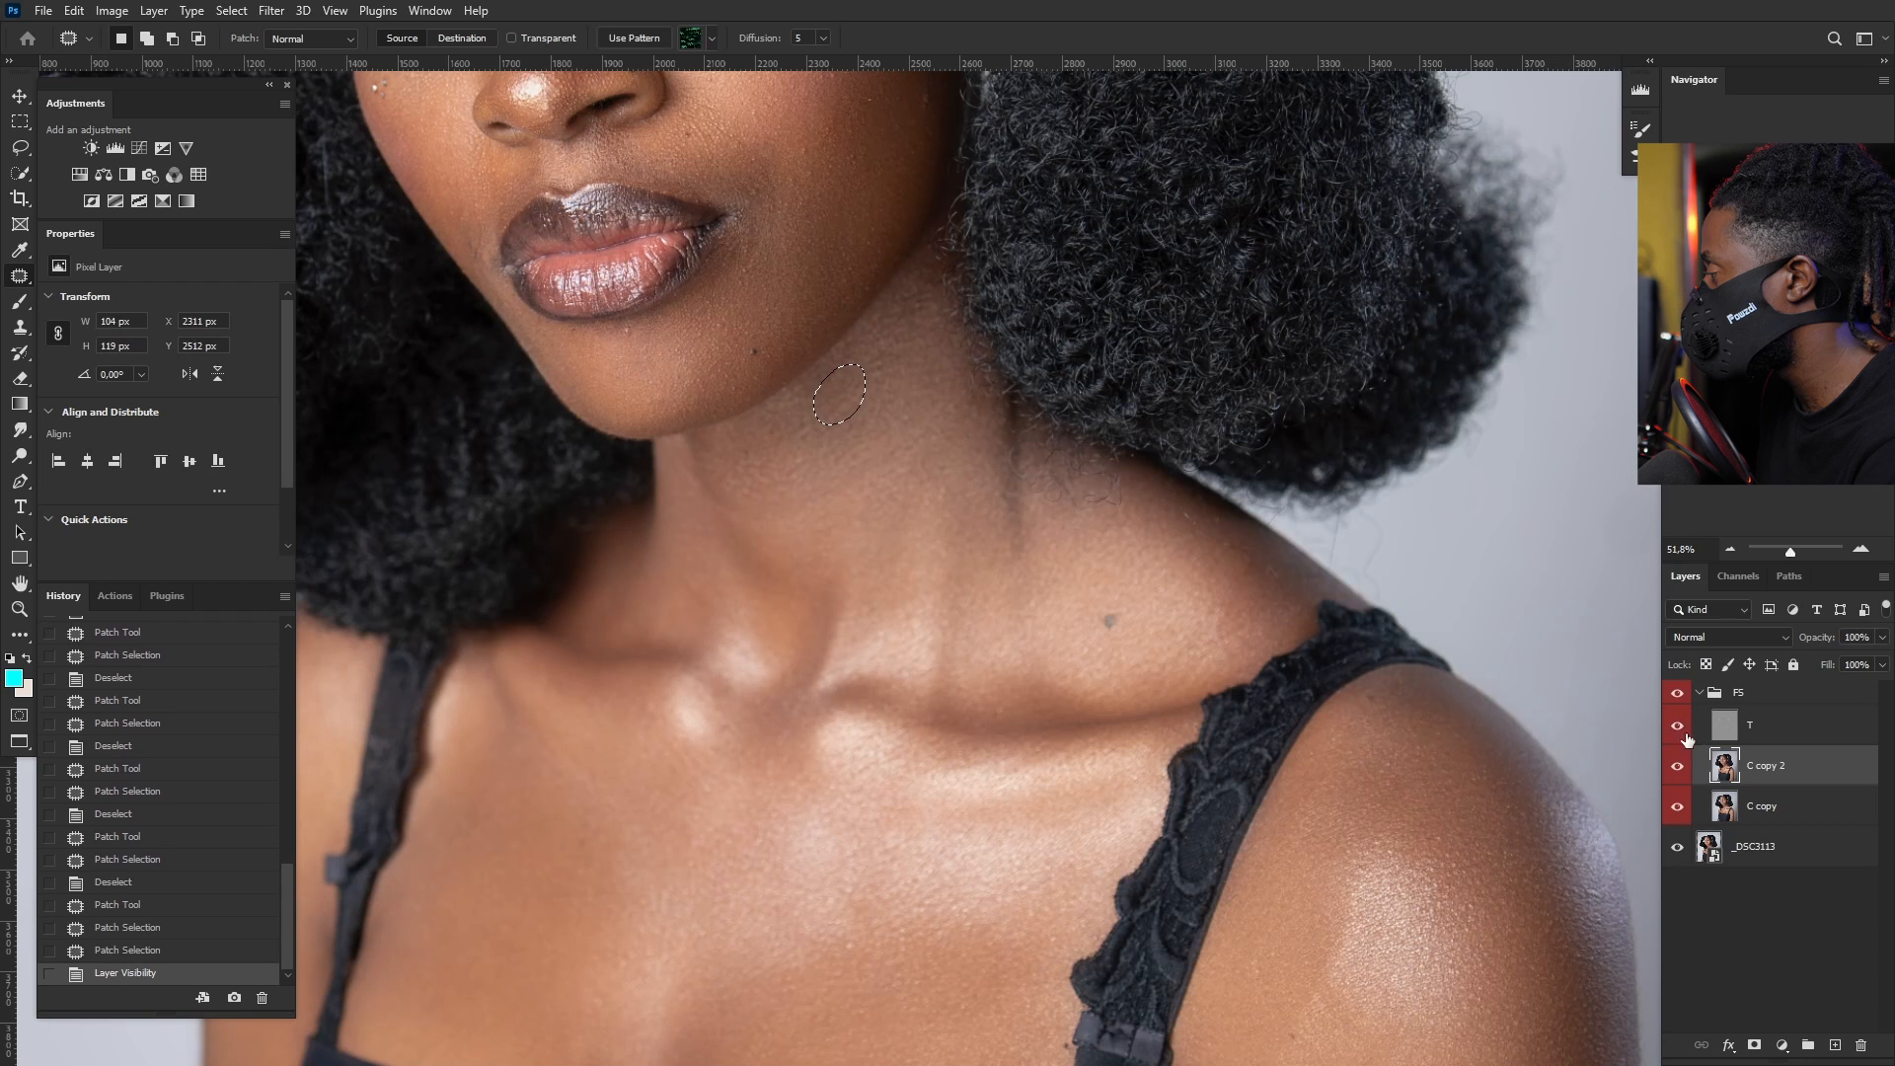
left_click(1680, 731)
left_click(1681, 730)
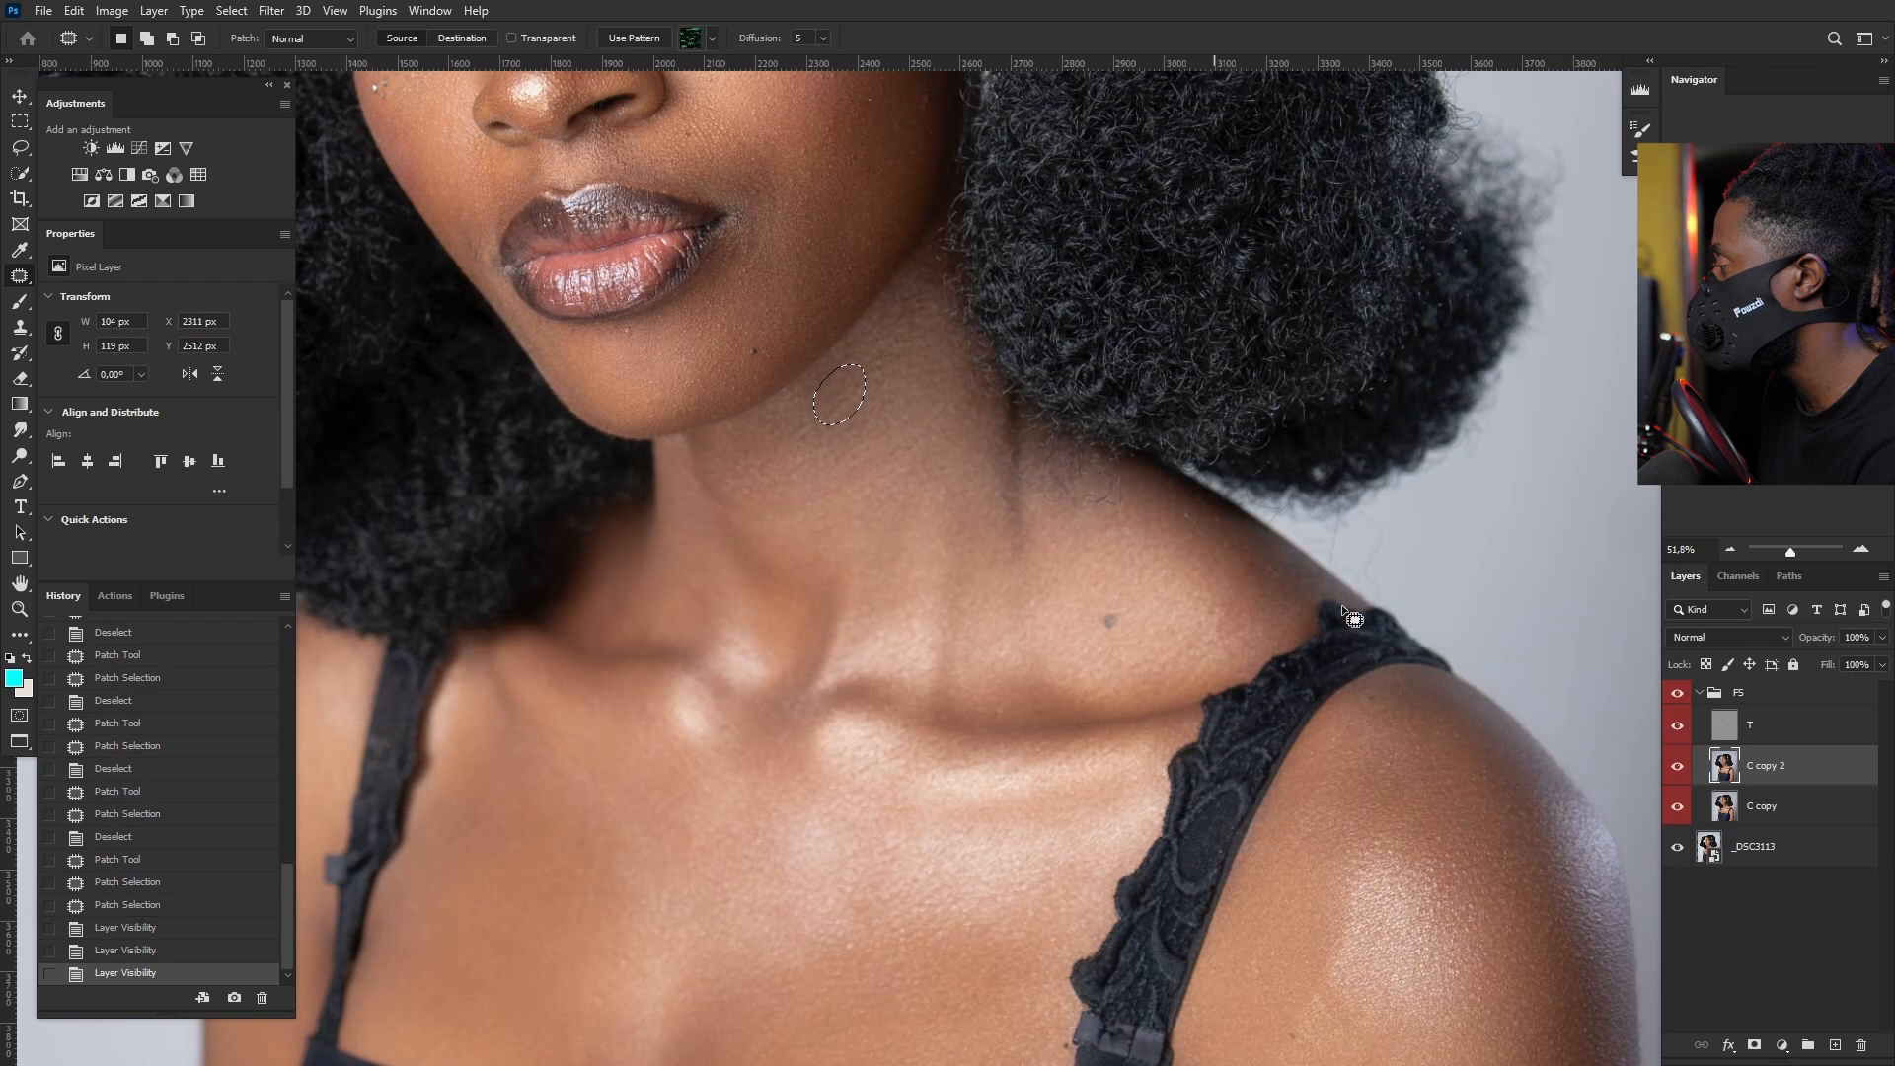
key("ctrl+d")
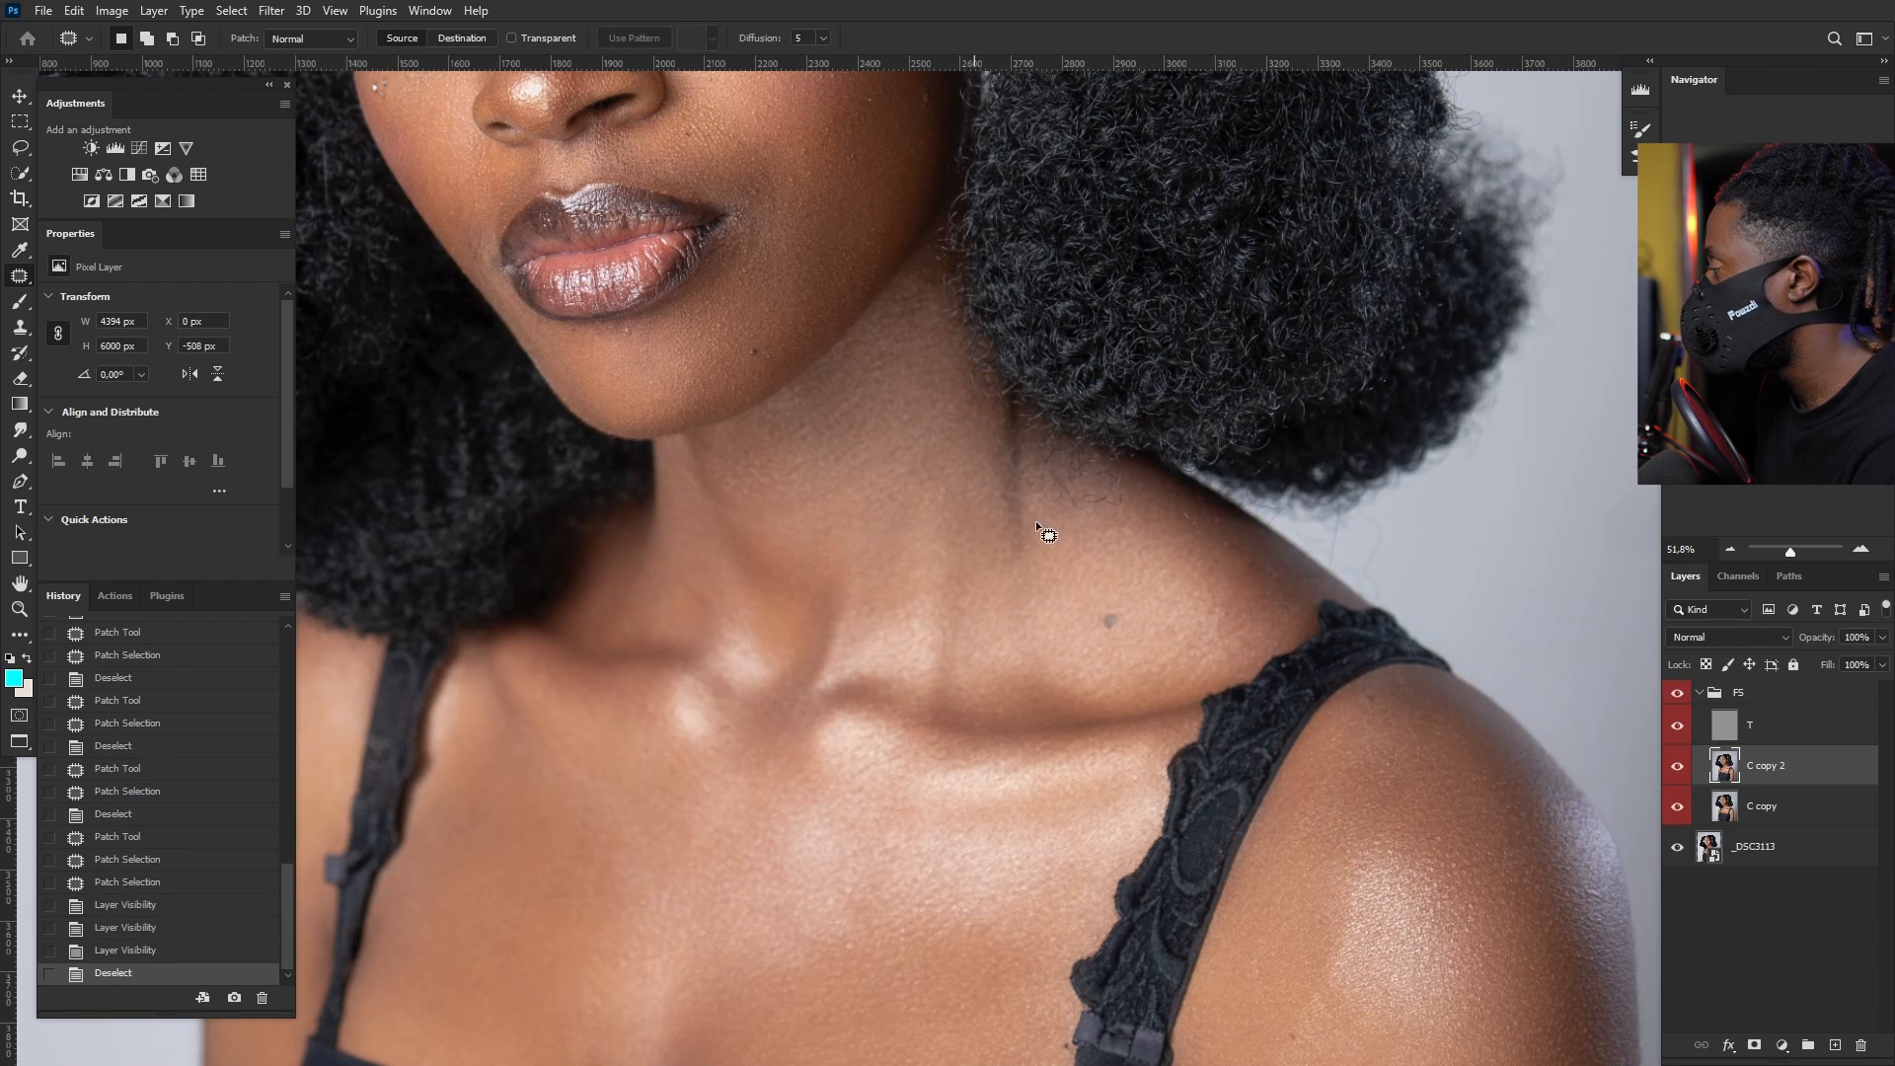
Step: Hide texture layer T and patch the uneven tones in the middle of the neck and at the throat
left_click(1676, 726)
left_click_drag(880, 428, 870, 469)
key("ctrl+d")
mouse_move(882, 458)
left_mouse_down()
mouse_move(869, 529)
mouse_move(872, 482)
mouse_move(886, 590)
mouse_move(890, 472)
left_mouse_up()
key("ctrl+d")
left_click_drag(893, 471, 859, 501)
left_click_drag(708, 571, 754, 624)
Step: Patch the dark spot above the image-right collarbone with clean skin from higher up
left_click_drag(1085, 625, 1098, 604)
key("ctrl+d")
mouse_move(1104, 622)
left_mouse_down()
mouse_move(1095, 544)
mouse_move(1058, 498)
left_mouse_up()
Step: Patch the shadowed skin below the image-right hair bun and the uneven area just above the collarbone
mouse_move(1064, 495)
left_mouse_down()
mouse_move(1087, 541)
mouse_move(1054, 493)
left_mouse_up()
key("ctrl+d")
left_click_drag(1061, 493, 1079, 550)
key("ctrl+d")
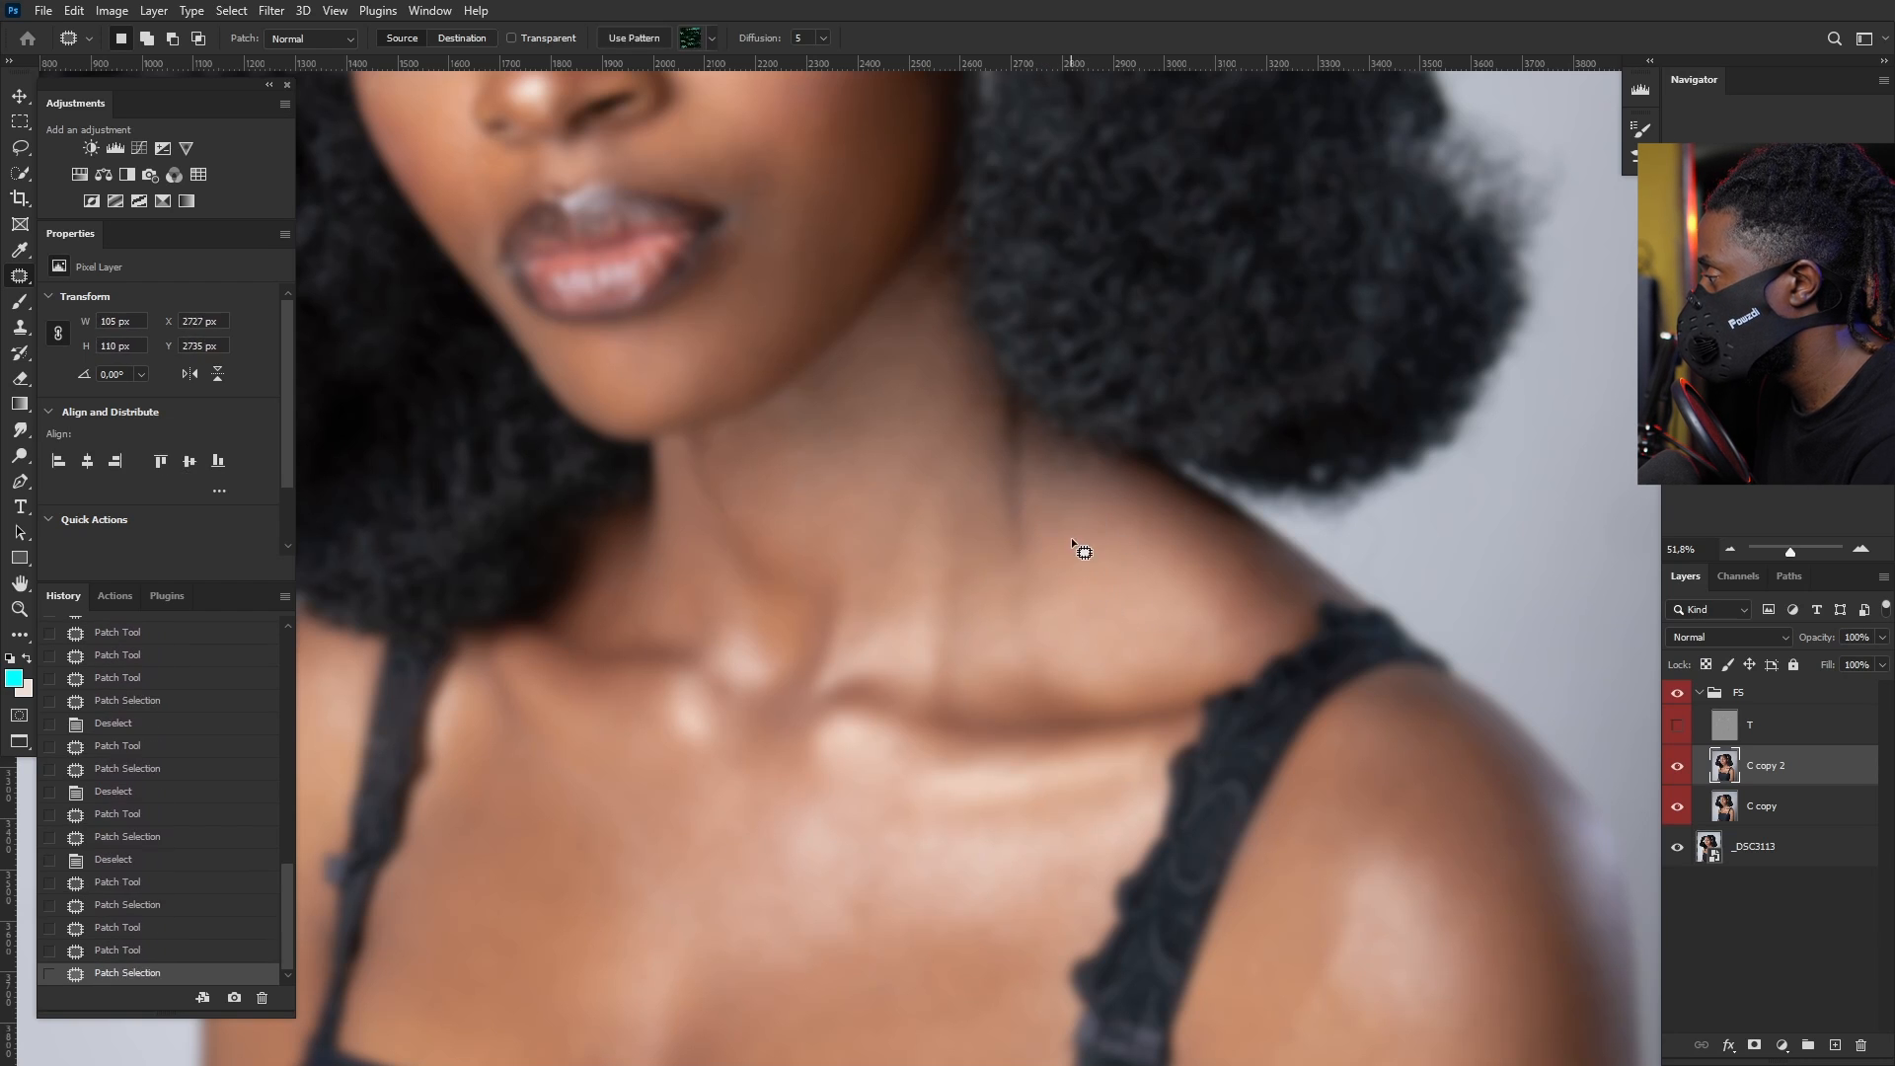
key("ctrl+d")
left_click_drag(1058, 485, 1067, 553)
key("ctrl+d")
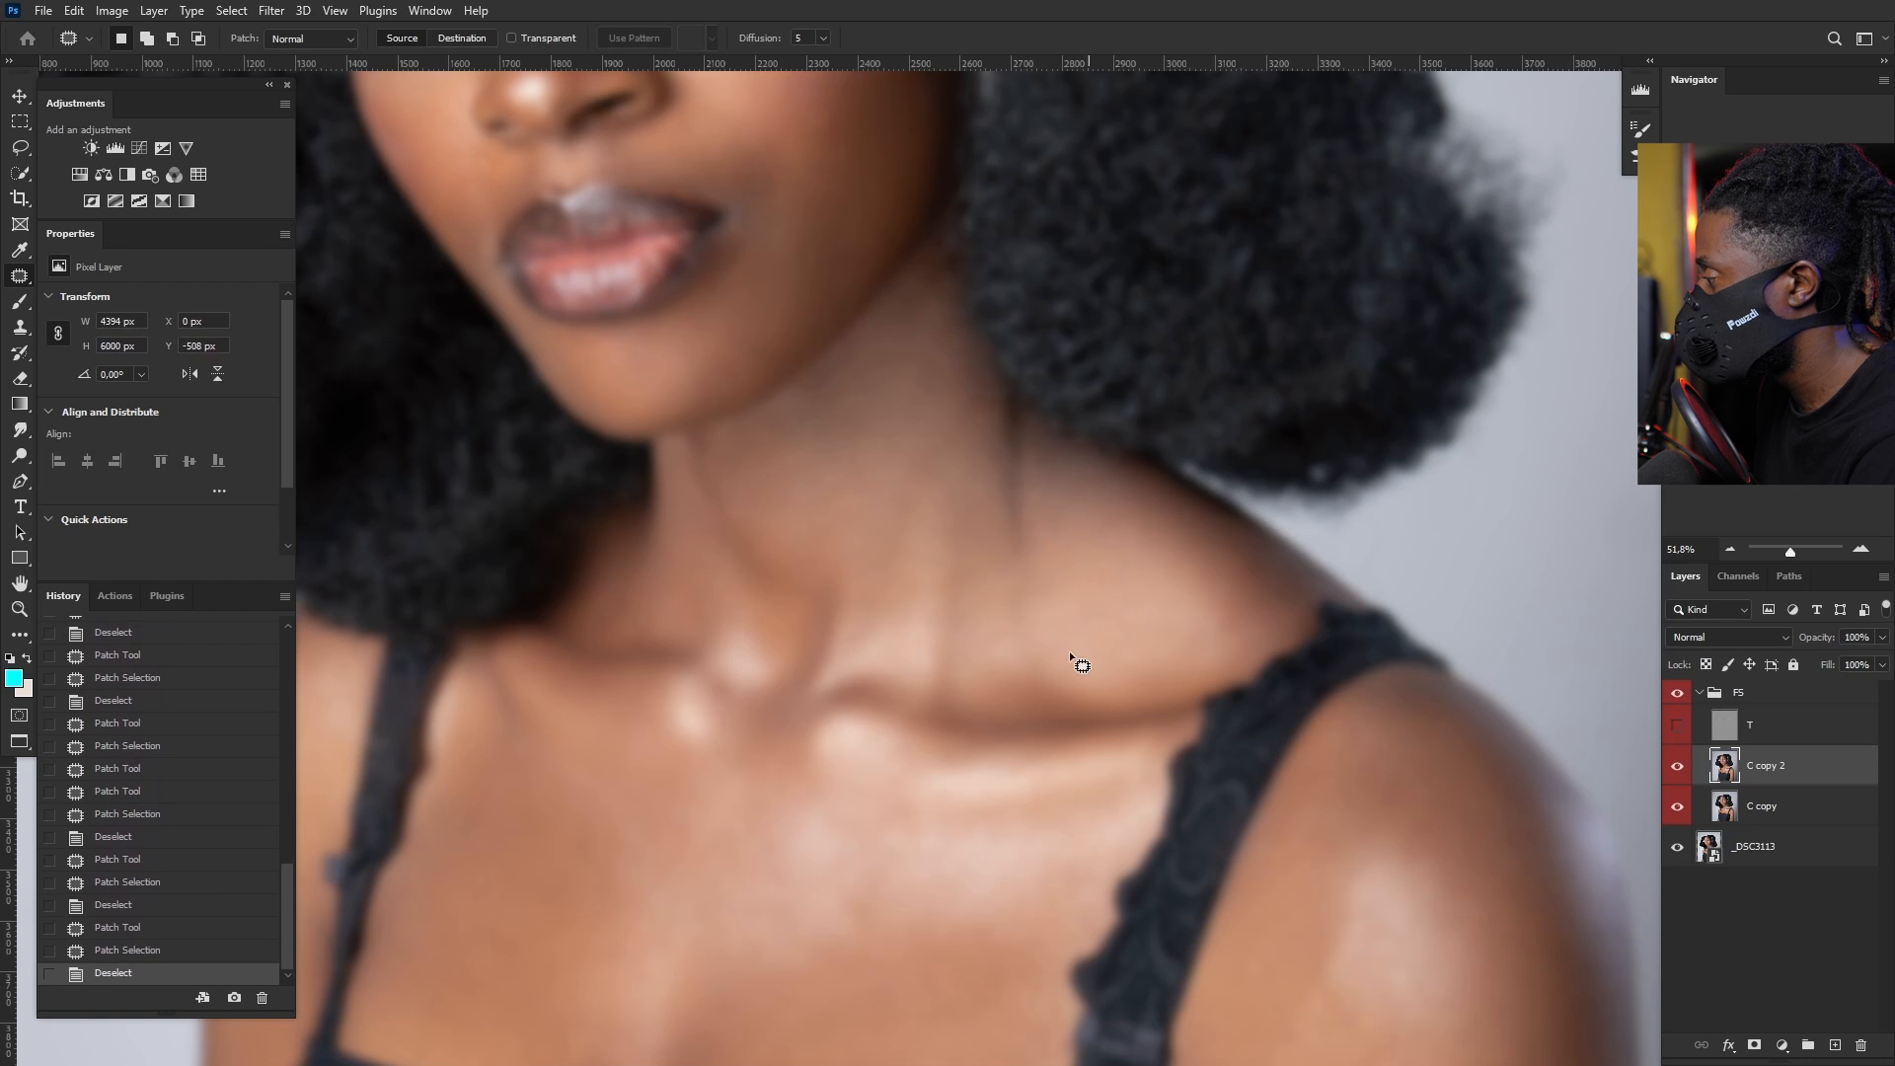
left_click_drag(1069, 649, 1140, 541)
key("ctrl+d")
Step: Patch the dark mark on the outer half of the image-right upper arm with cleaner skin nearby
scroll(703, 438, "down", 3)
scroll(703, 435, "down", 5)
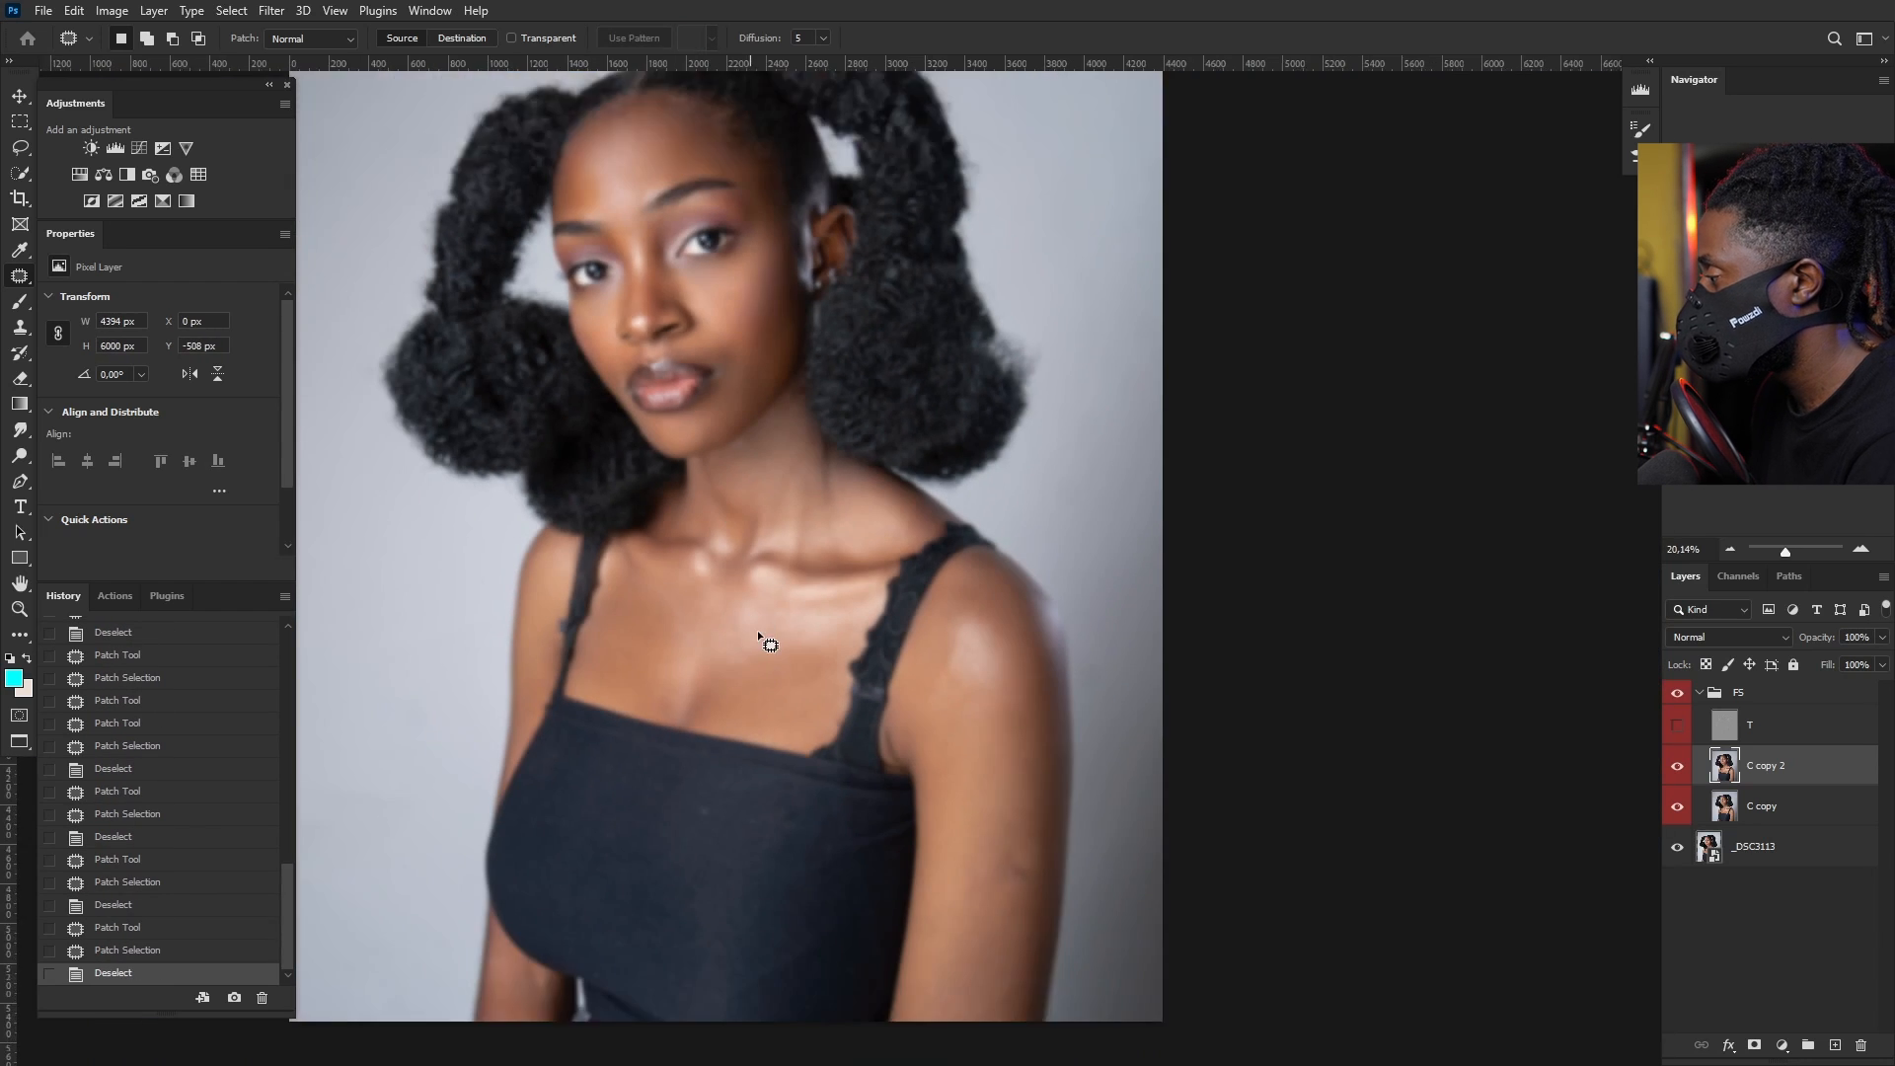
scroll(766, 639, "up", 3)
scroll(820, 661, "down", 3)
scroll(926, 804, "up", 2)
left_click_drag(977, 809, 955, 698)
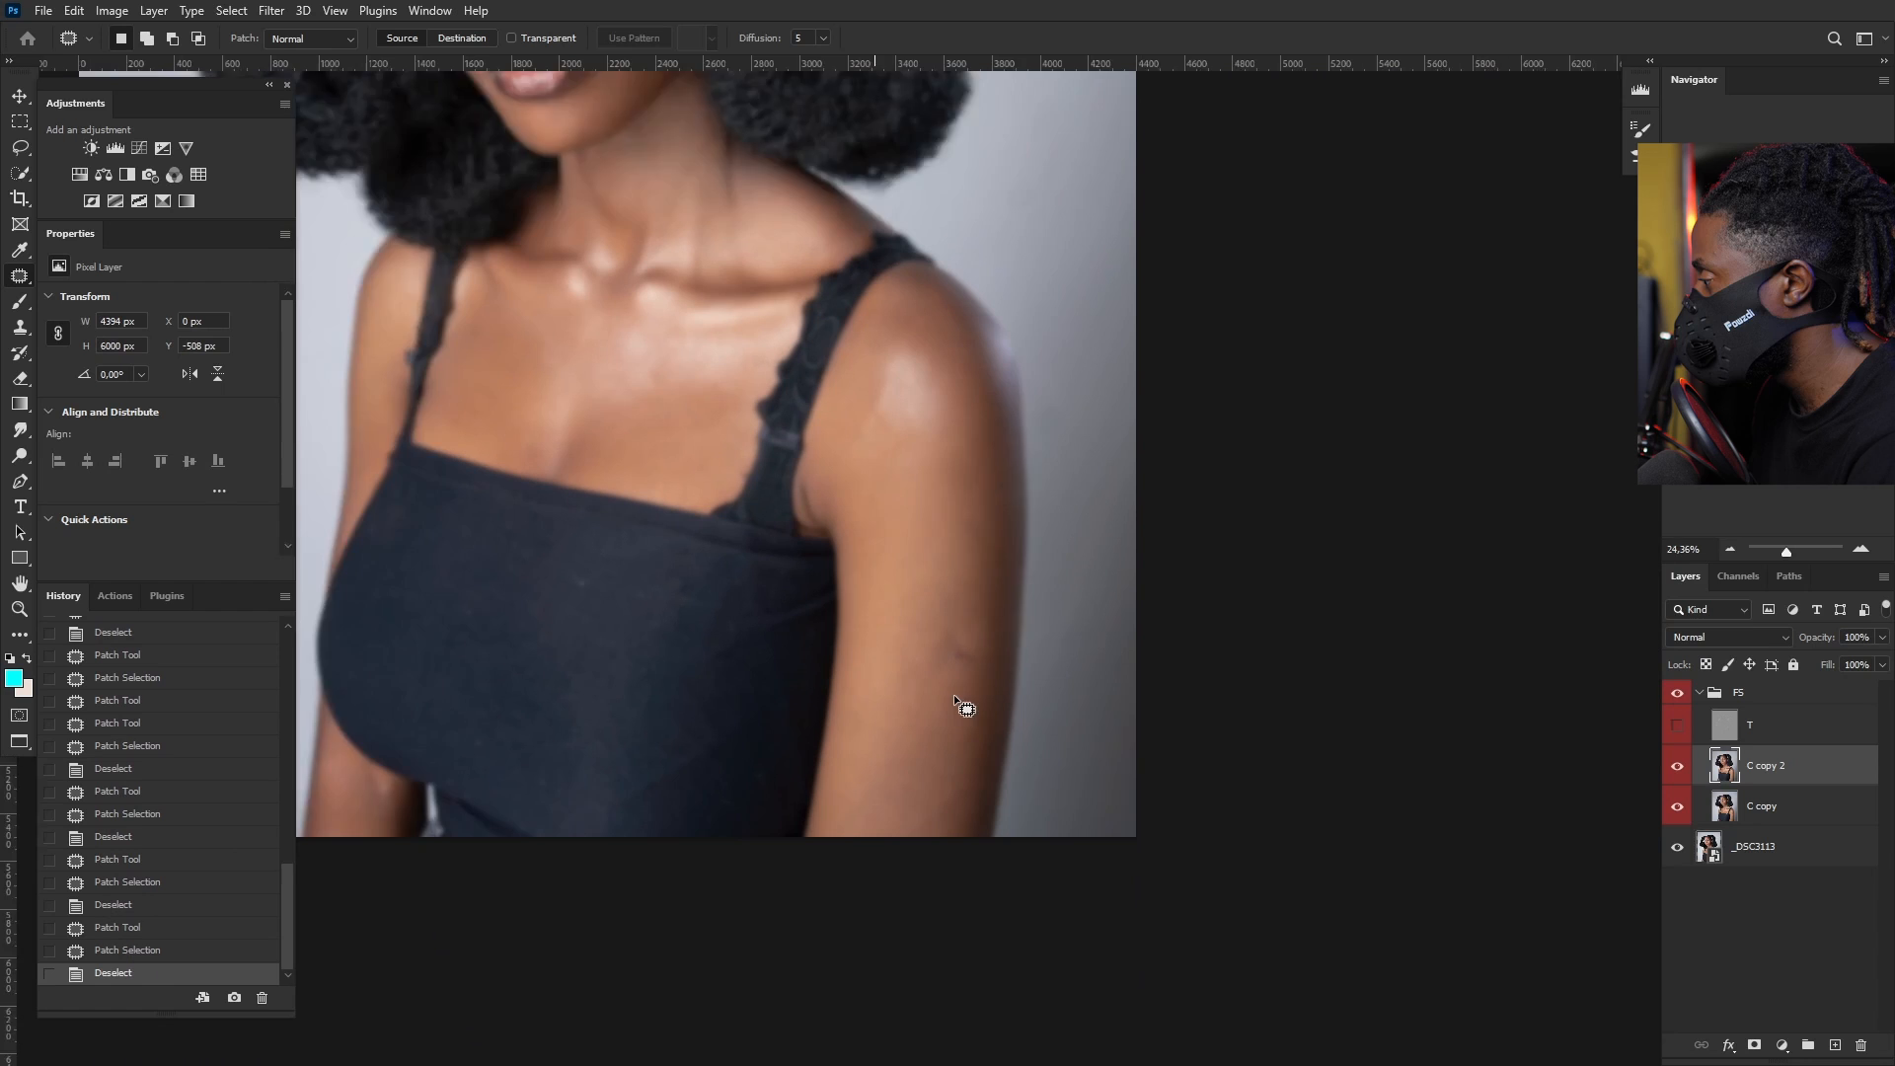
scroll(933, 699, "up", 2)
mouse_move(963, 592)
left_mouse_down()
mouse_move(922, 650)
mouse_move(896, 643)
mouse_move(909, 650)
left_mouse_up()
key("ctrl+d")
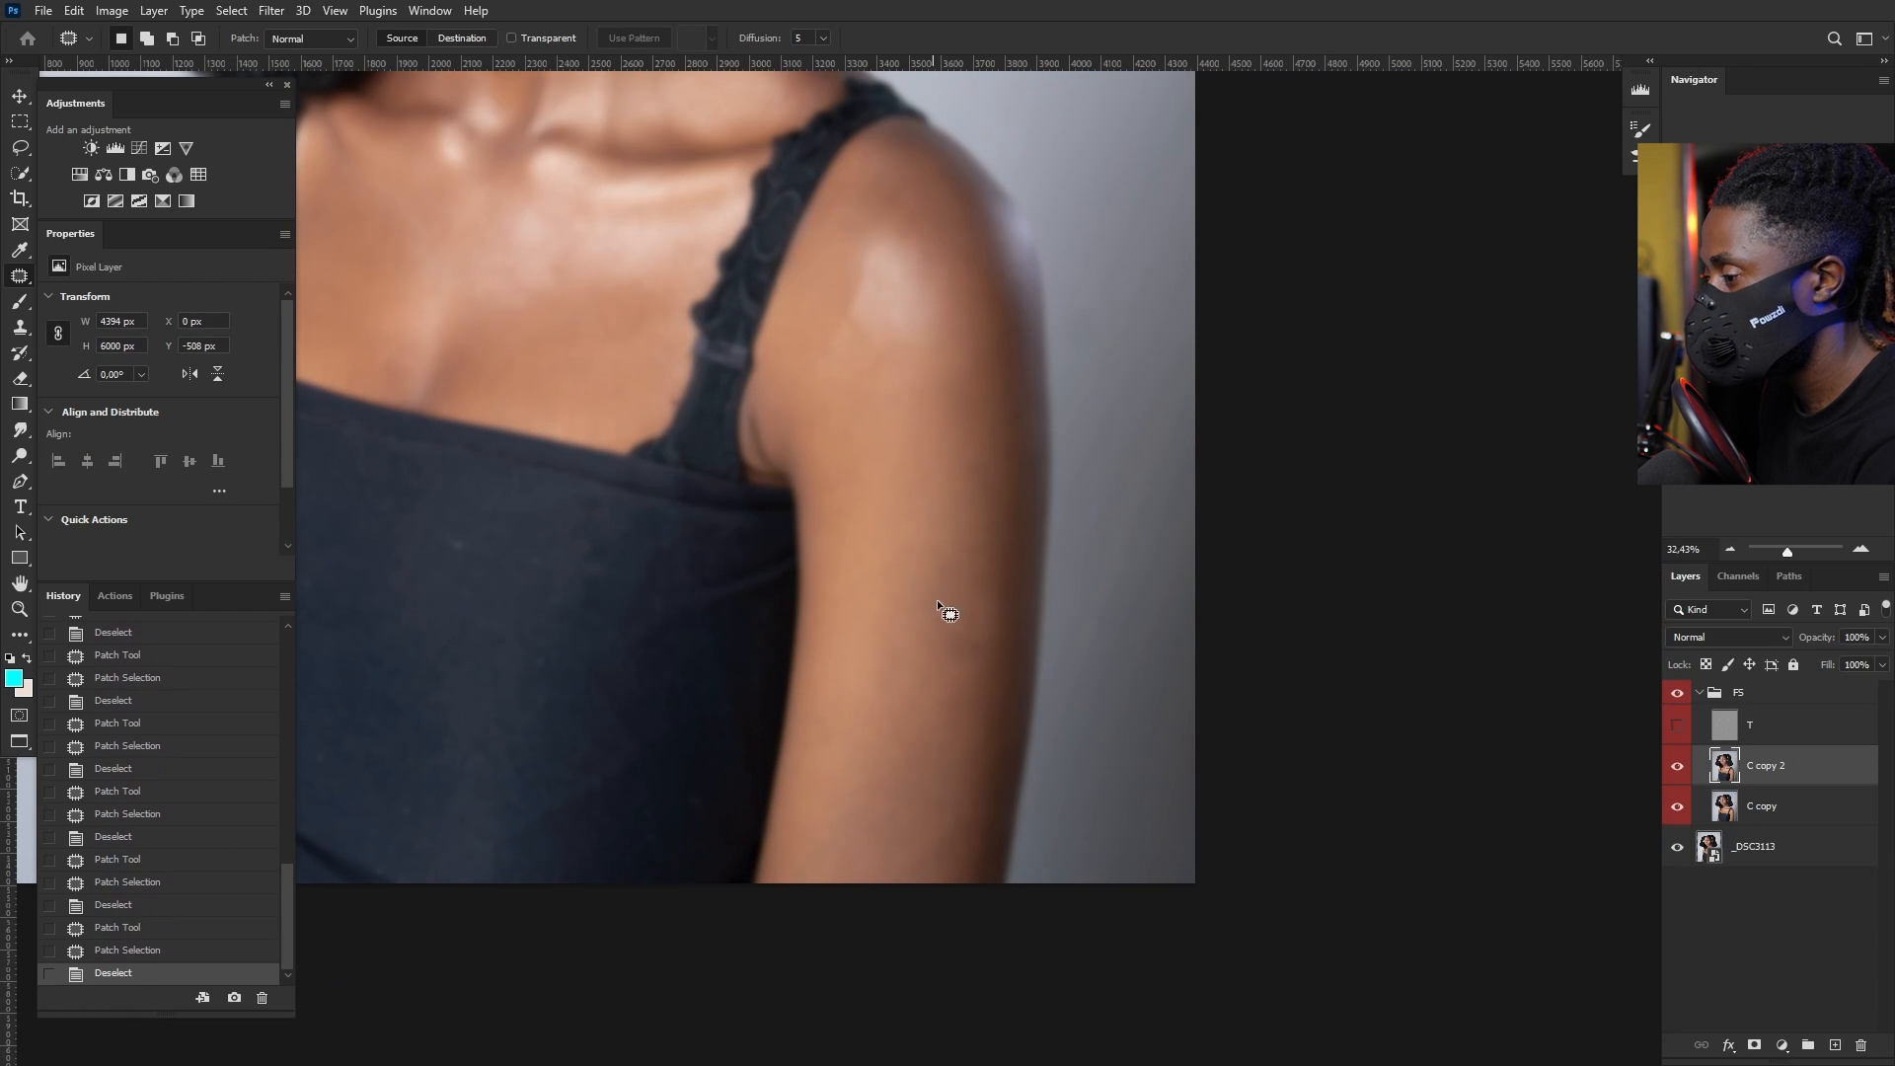
Step: Patch the remaining uneven tones in the middle of the image-right arm and along its inner edge beside the top
left_click_drag(928, 507, 933, 511)
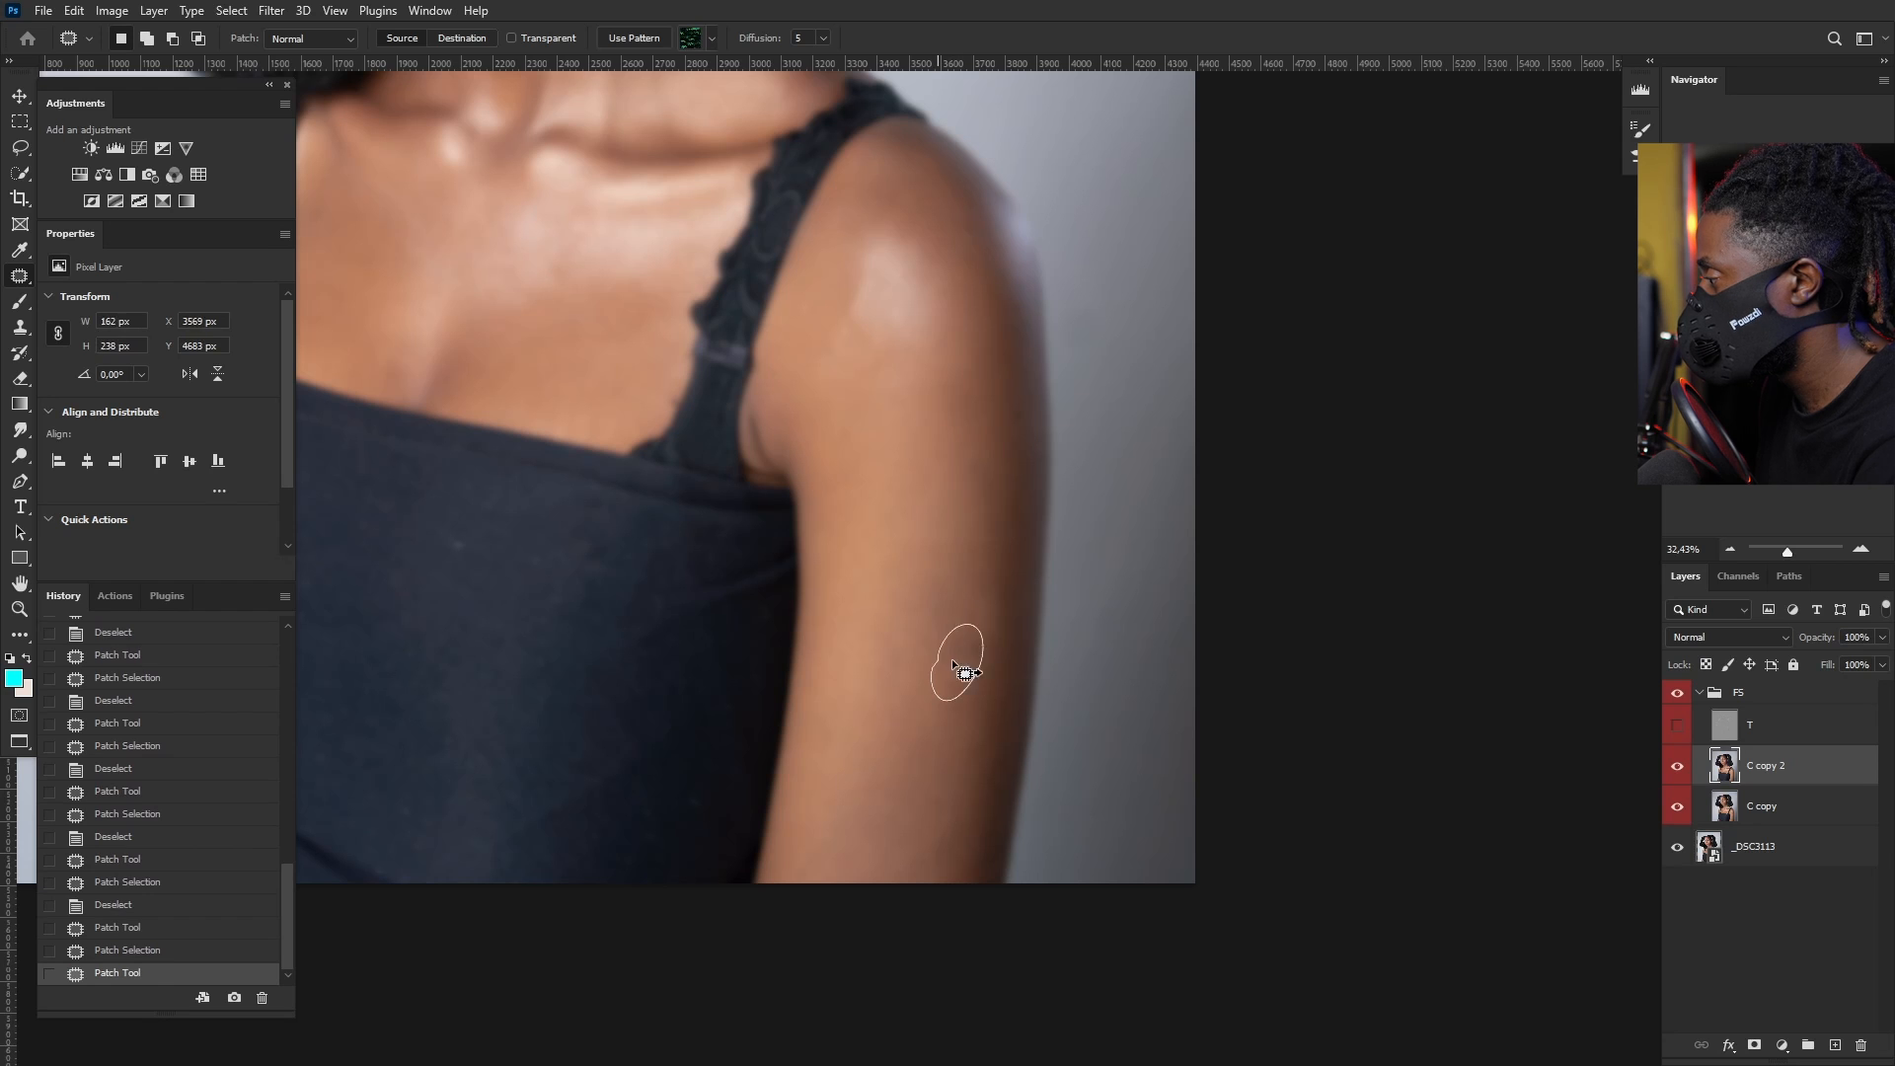
left_click_drag(953, 664, 918, 641)
left_click_drag(913, 597, 915, 653)
key("ctrl+d")
left_click_drag(903, 672, 817, 742)
left_click_drag(829, 745, 898, 531)
key("ctrl+d")
Step: Patch the uneven skin around the image-right shoulder highlight and between it and the lace strap
left_click_drag(909, 351, 918, 331)
left_click_drag(920, 326, 922, 308)
left_click_drag(926, 296, 920, 350)
key("ctrl+d")
mouse_move(879, 377)
left_mouse_down()
mouse_move(874, 336)
mouse_move(850, 348)
left_mouse_up()
mouse_move(864, 359)
left_mouse_down()
mouse_move(867, 402)
mouse_move(813, 330)
mouse_move(829, 333)
left_mouse_up()
key("ctrl+d")
Step: Patch the uneven tones on the image-right arm just below the shoulder, from the armpit side across to the outer edge
left_click_drag(827, 348, 848, 406)
left_click_drag(853, 410, 859, 414)
left_click_drag(955, 459, 959, 456)
left_click_drag(977, 468, 987, 521)
left_click_drag(977, 527, 927, 604)
key("ctrl+d")
Step: Patch the blotchy areas on the image-right arm from its middle down to the lower inner side
mouse_move(943, 619)
left_mouse_down()
mouse_move(925, 702)
mouse_move(937, 675)
left_mouse_up()
key("ctrl+d")
left_click_drag(938, 694, 857, 730)
key("ctrl+d")
mouse_move(827, 811)
left_mouse_down()
mouse_move(868, 833)
mouse_move(825, 789)
left_mouse_up()
mouse_move(851, 814)
left_mouse_down()
mouse_move(867, 728)
mouse_move(945, 786)
mouse_move(953, 766)
left_mouse_up()
key("ctrl+d")
key("ctrl+d")
Step: Patch the last uneven spots on the image-right arm near the lower edge of the photo
left_click_drag(945, 789, 938, 740)
left_click_drag(939, 739, 939, 750)
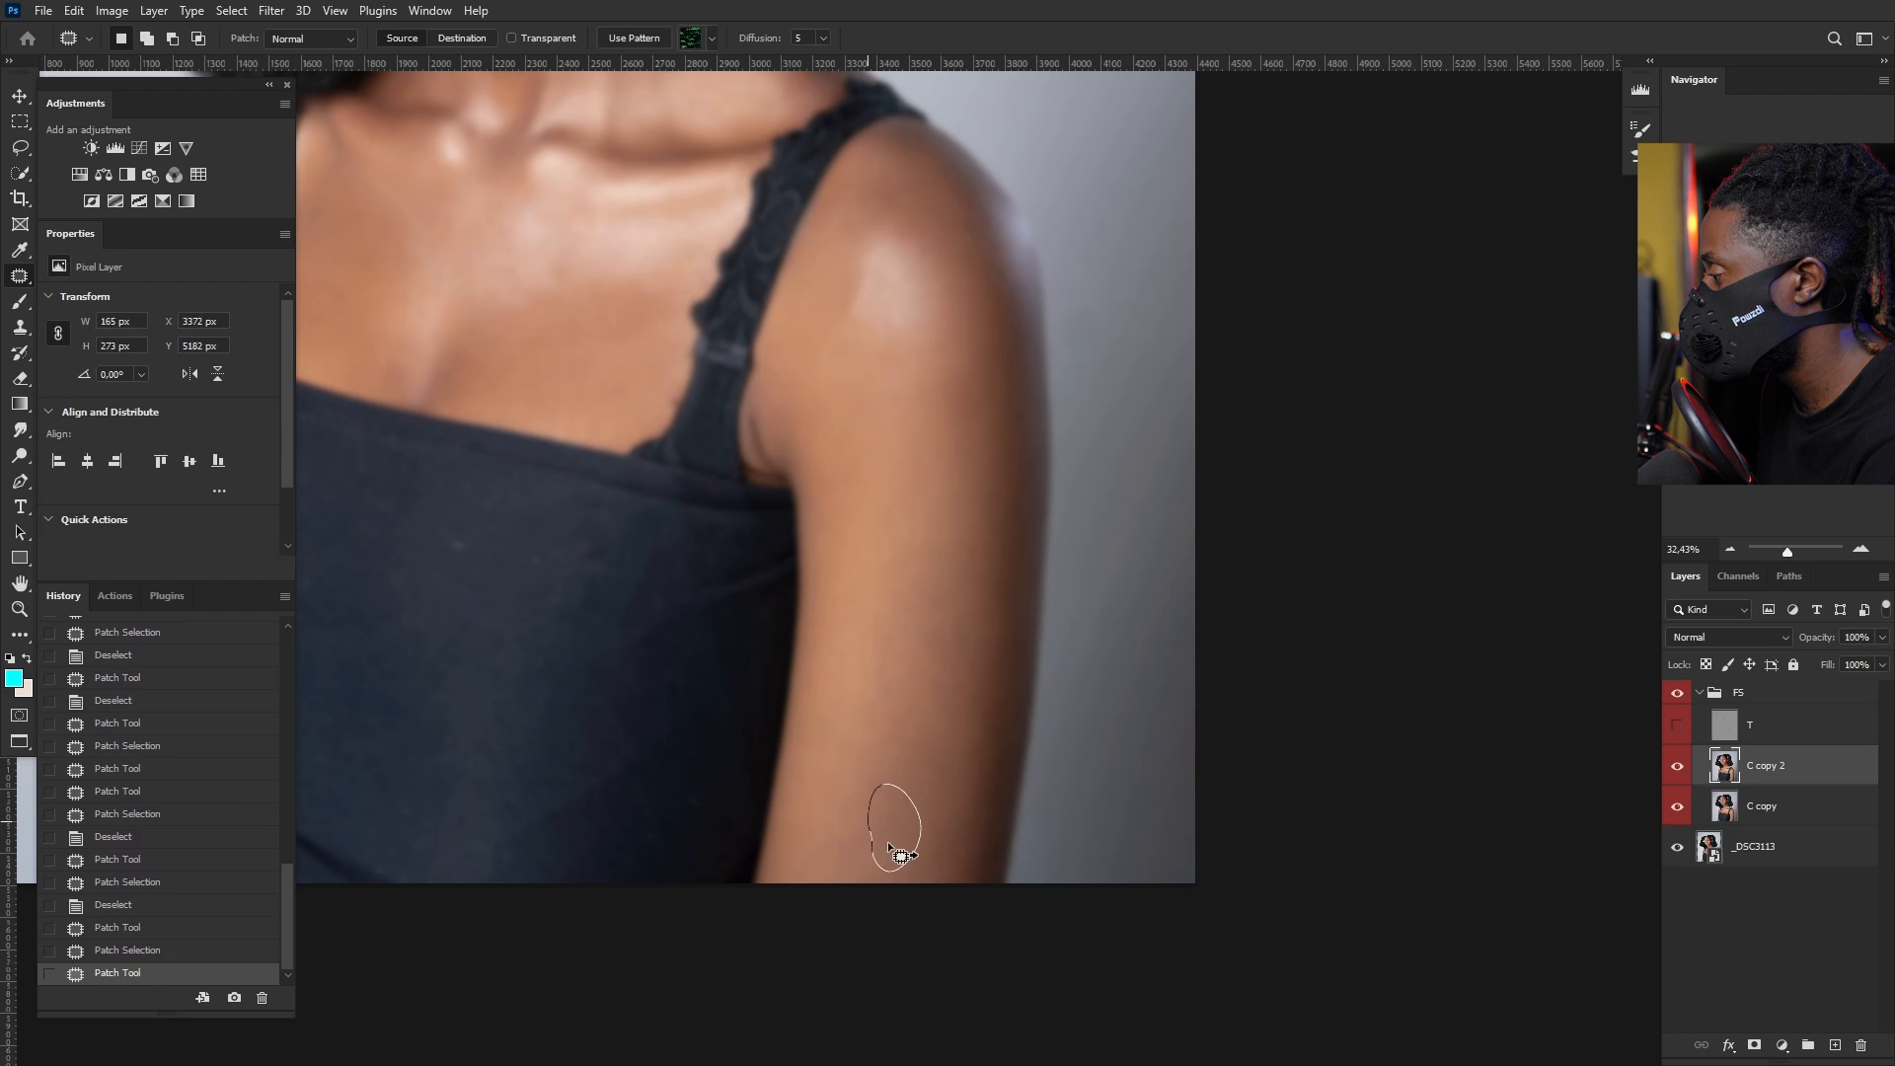
left_click_drag(888, 846, 918, 819)
left_click_drag(923, 825, 937, 735)
left_click_drag(937, 729, 933, 738)
Step: Patch the uneven skin tones on the image-left arm where it emerges below the black top
scroll(963, 681, "down", 2)
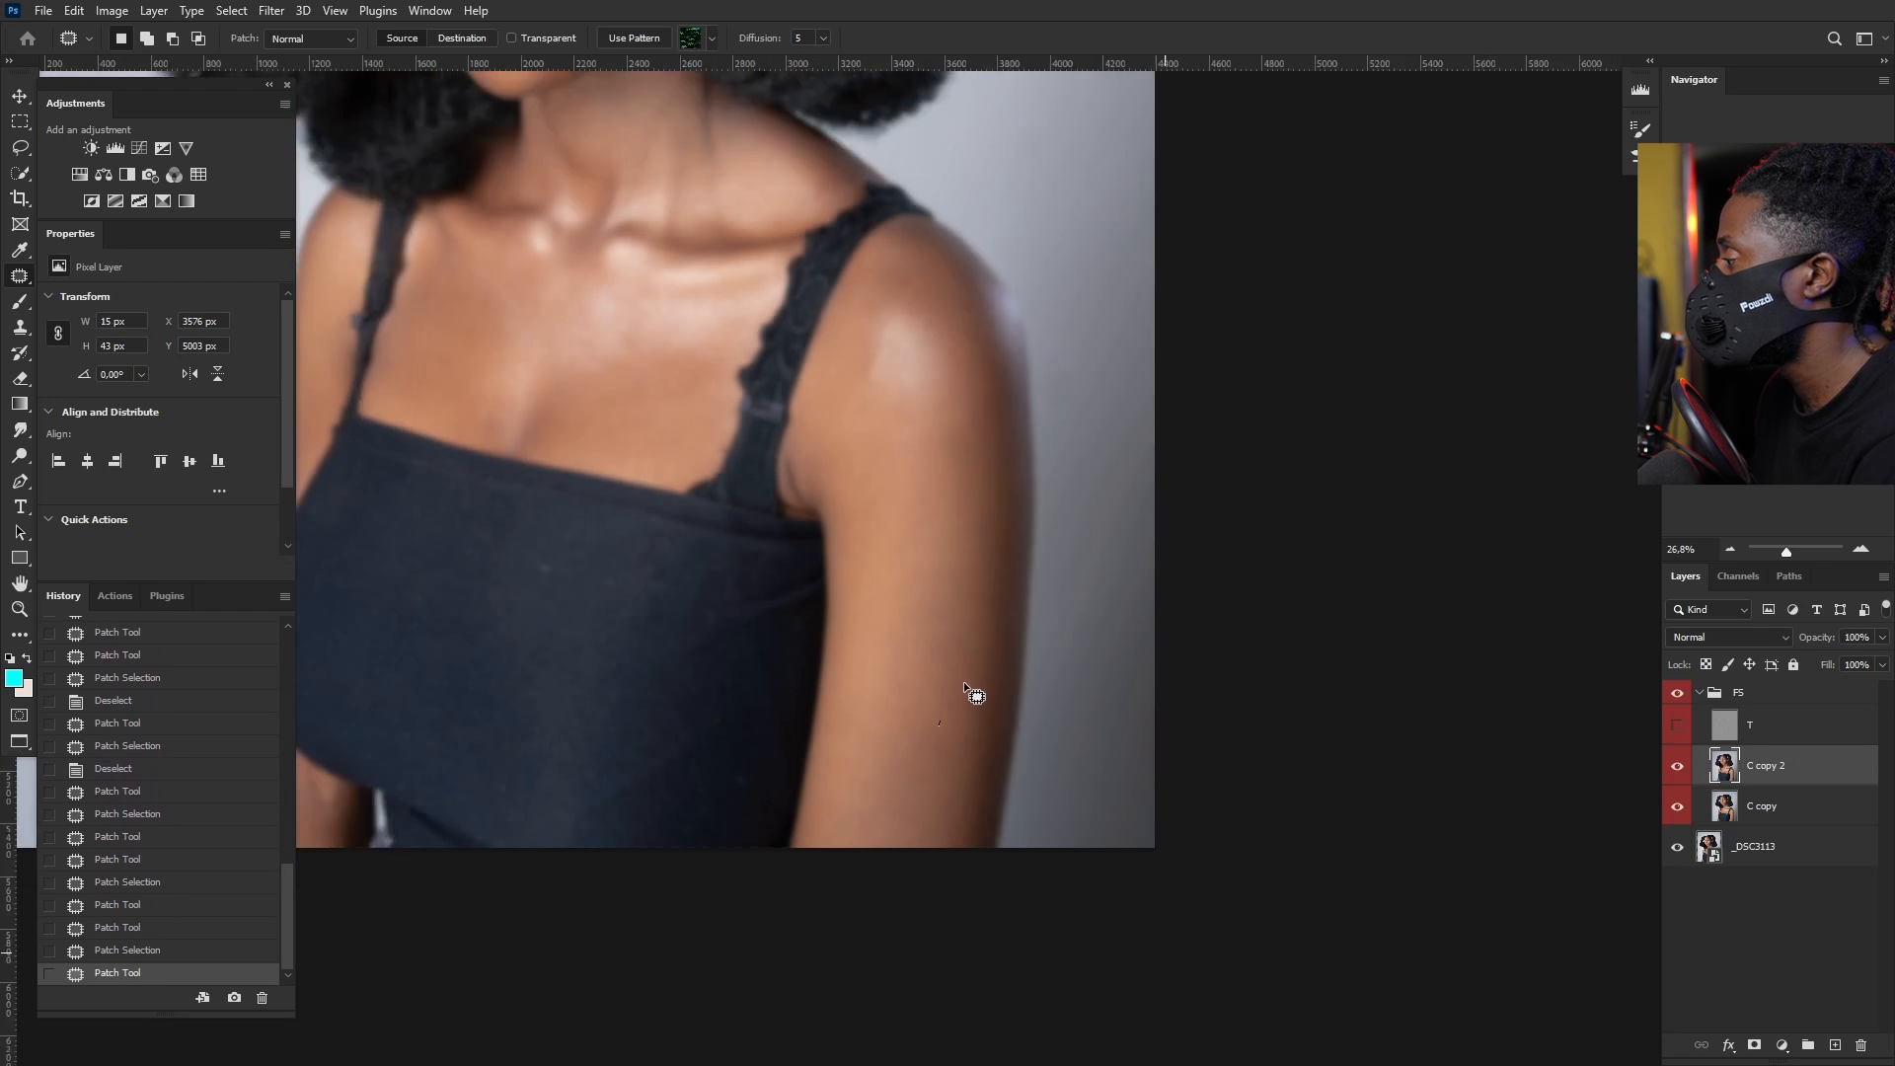
scroll(764, 607, "down", 3)
scroll(573, 713, "up", 4)
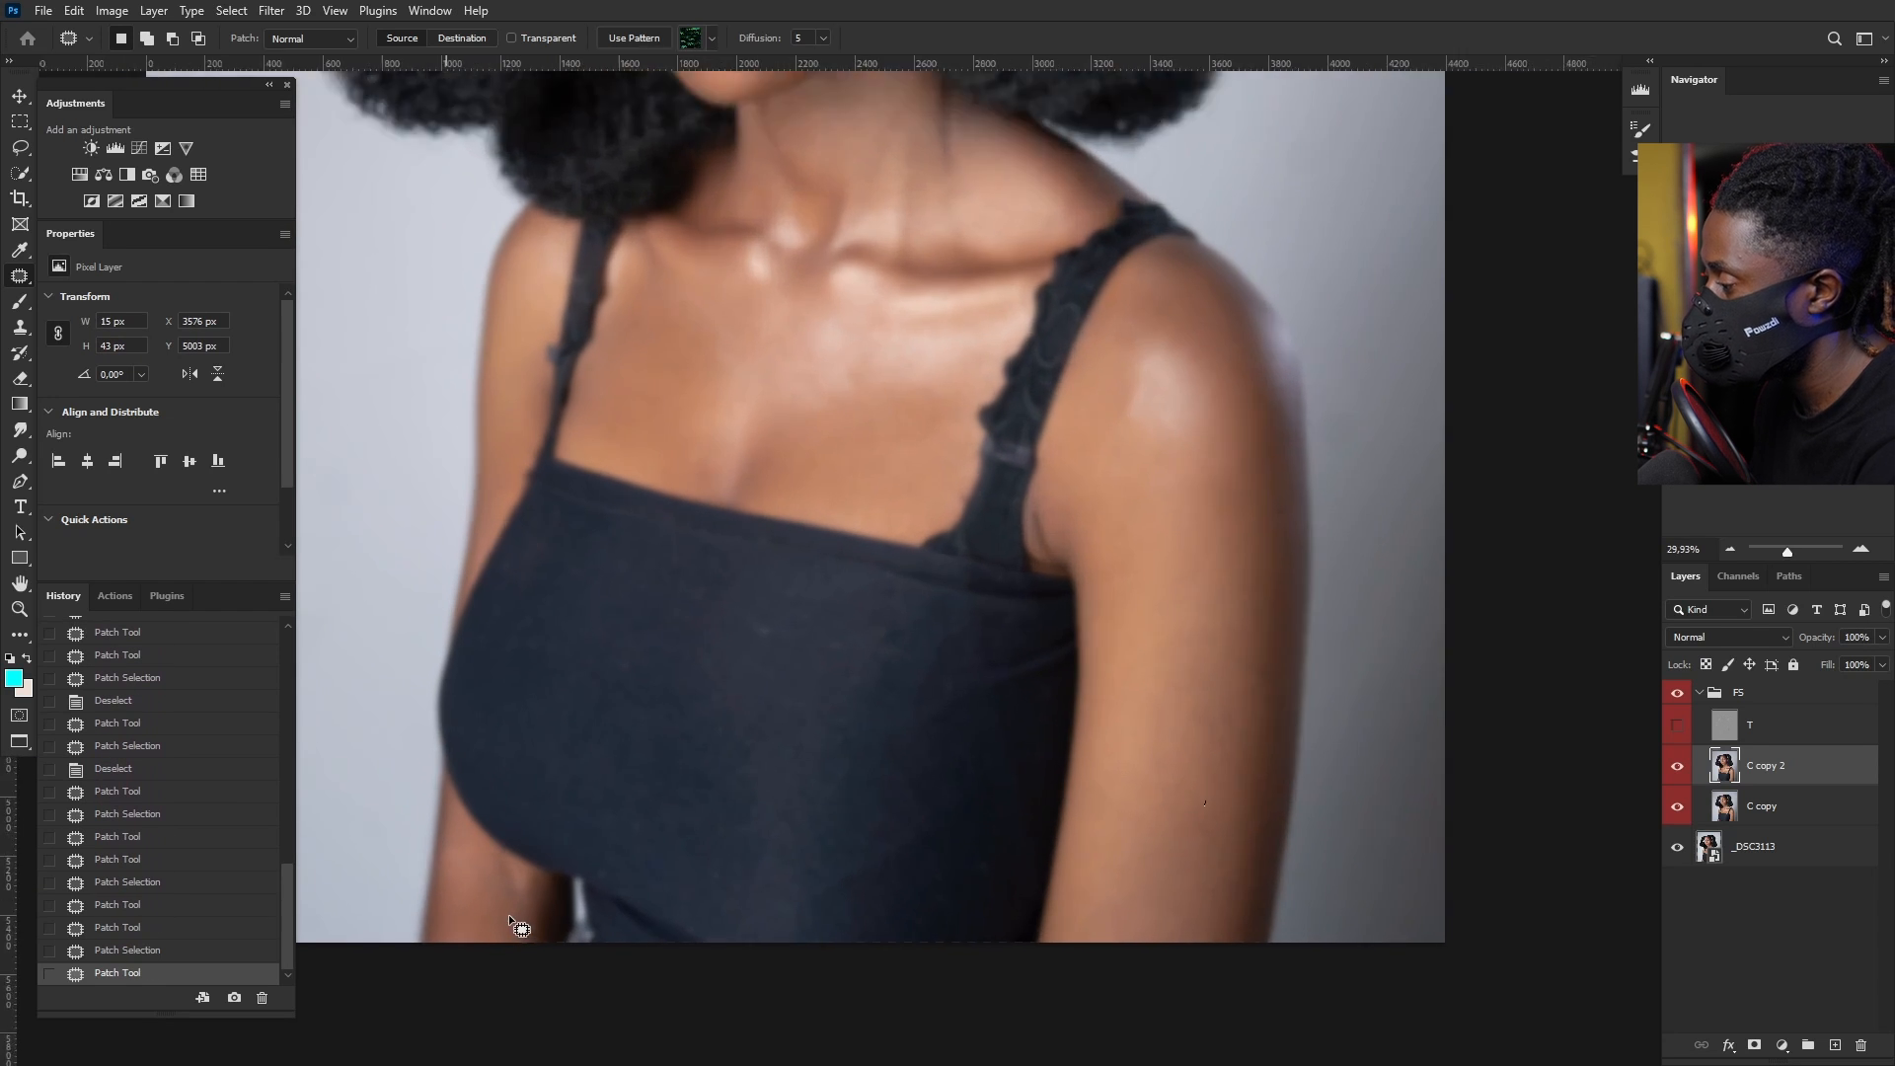
scroll(508, 914, "up", 2)
scroll(592, 623, "up", 2)
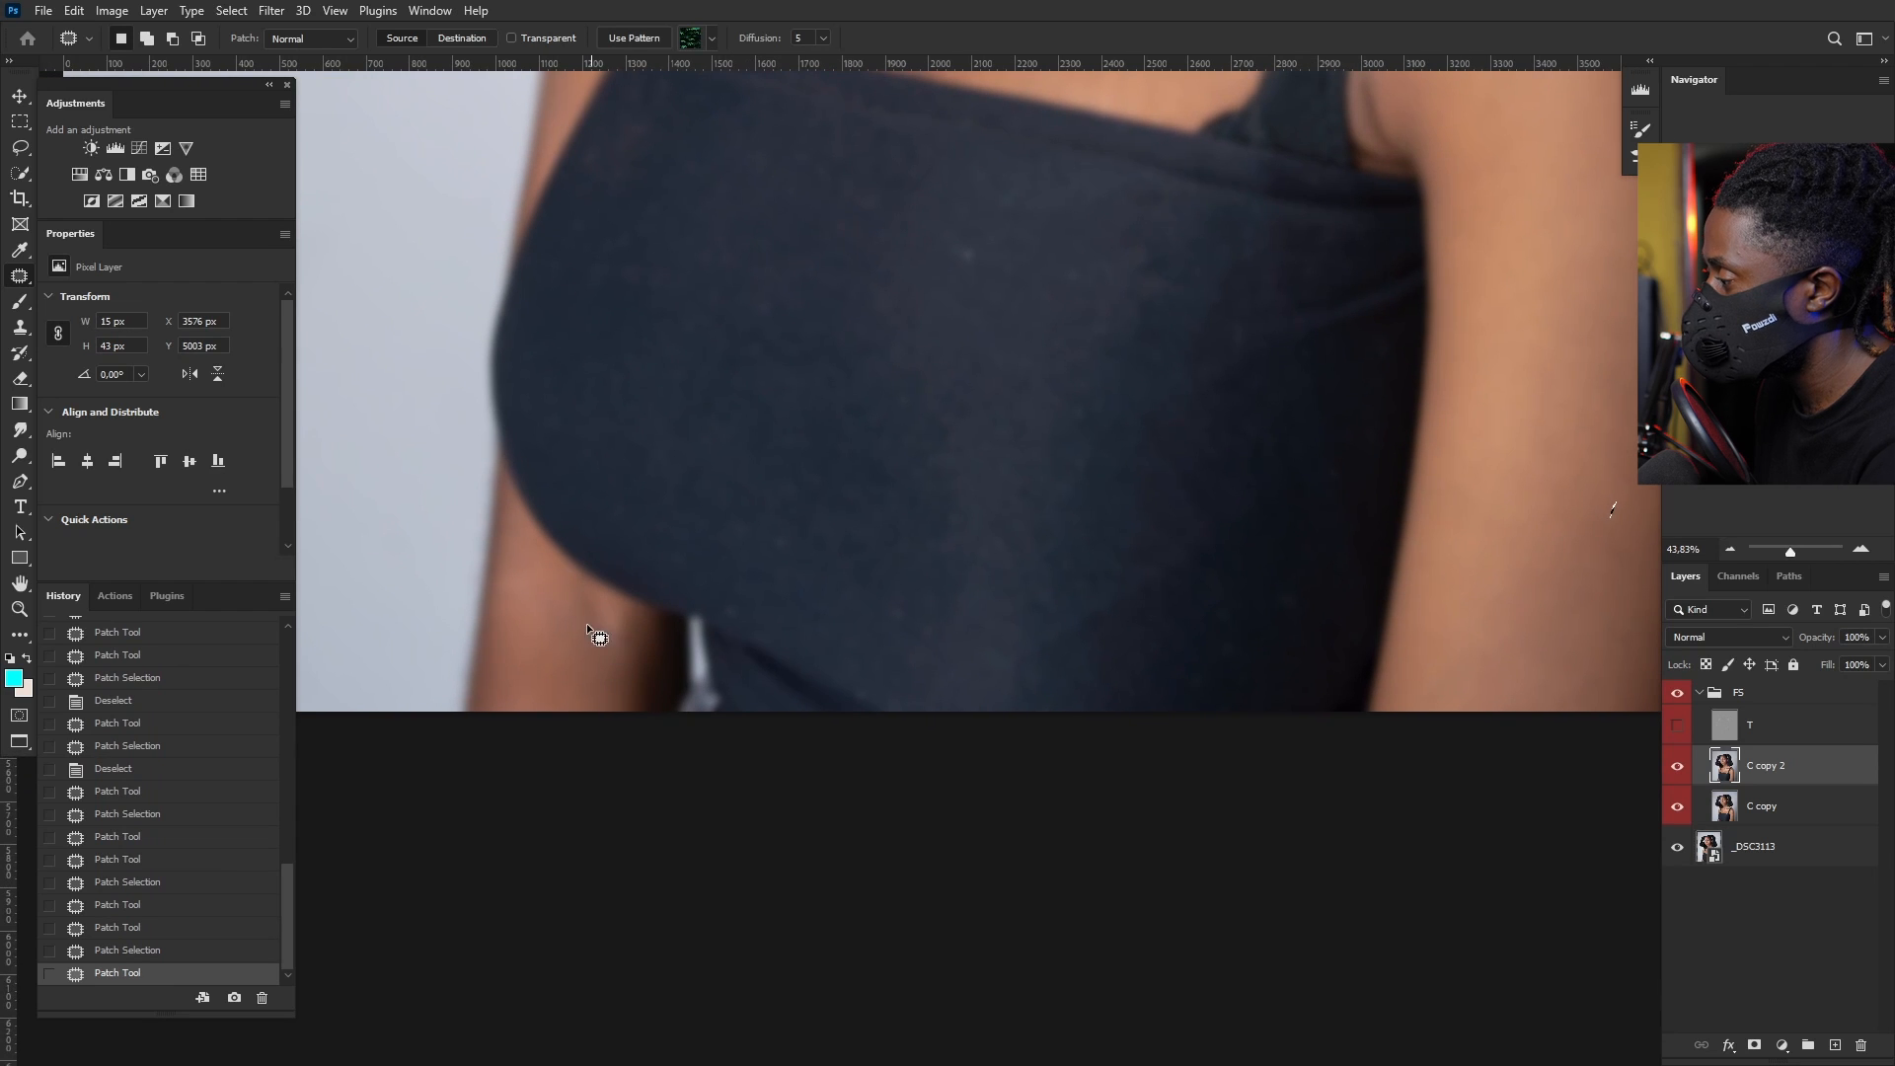
left_click(629, 626)
mouse_move(571, 625)
left_mouse_down()
mouse_move(626, 665)
mouse_move(604, 652)
left_mouse_up()
key("ctrl+d")
left_click_drag(598, 602, 598, 602)
mouse_move(588, 627)
left_mouse_down()
mouse_move(571, 644)
mouse_move(592, 654)
left_mouse_up()
key("ctrl+d")
left_click_drag(590, 648, 572, 553)
key("ctrl+d")
Step: Patch the light specks on the upper front of the black top with clean fabric beside them
scroll(829, 469, "up", 3)
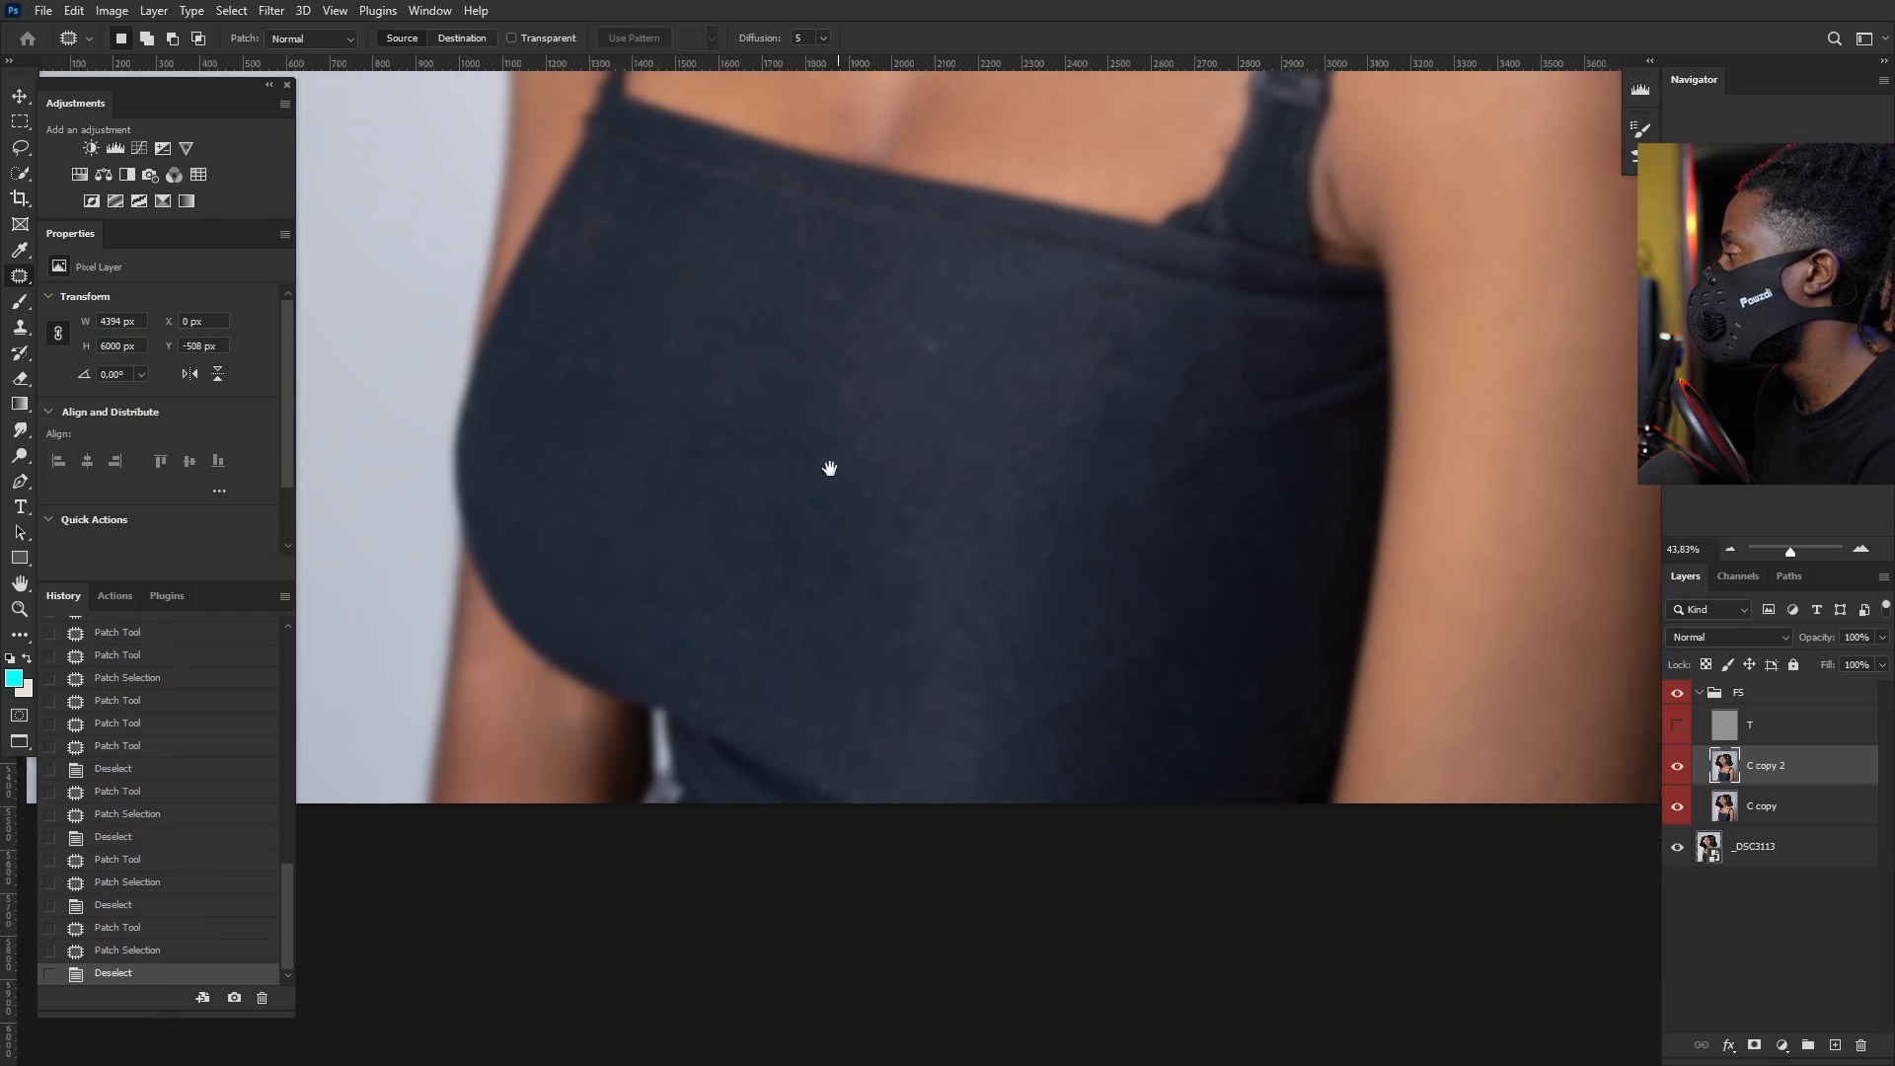
mouse_move(880, 394)
left_mouse_down()
mouse_move(1063, 425)
mouse_move(1004, 392)
left_mouse_up()
key("ctrl+d")
mouse_move(1019, 398)
left_mouse_down()
mouse_move(1020, 351)
mouse_move(1115, 387)
mouse_move(1064, 373)
left_mouse_up()
key("ctrl+d")
left_click_drag(1078, 399, 1003, 387)
key("ctrl+d")
Step: Patch the uneven fabric tones down the centre of the black top
mouse_move(1072, 450)
left_mouse_down()
mouse_move(1030, 445)
mouse_move(1070, 448)
left_mouse_up()
left_click(1016, 517)
mouse_move(1046, 444)
left_mouse_down()
mouse_move(1018, 508)
mouse_move(1027, 592)
left_mouse_up()
left_click(1022, 631)
left_click_drag(1026, 592, 1020, 505)
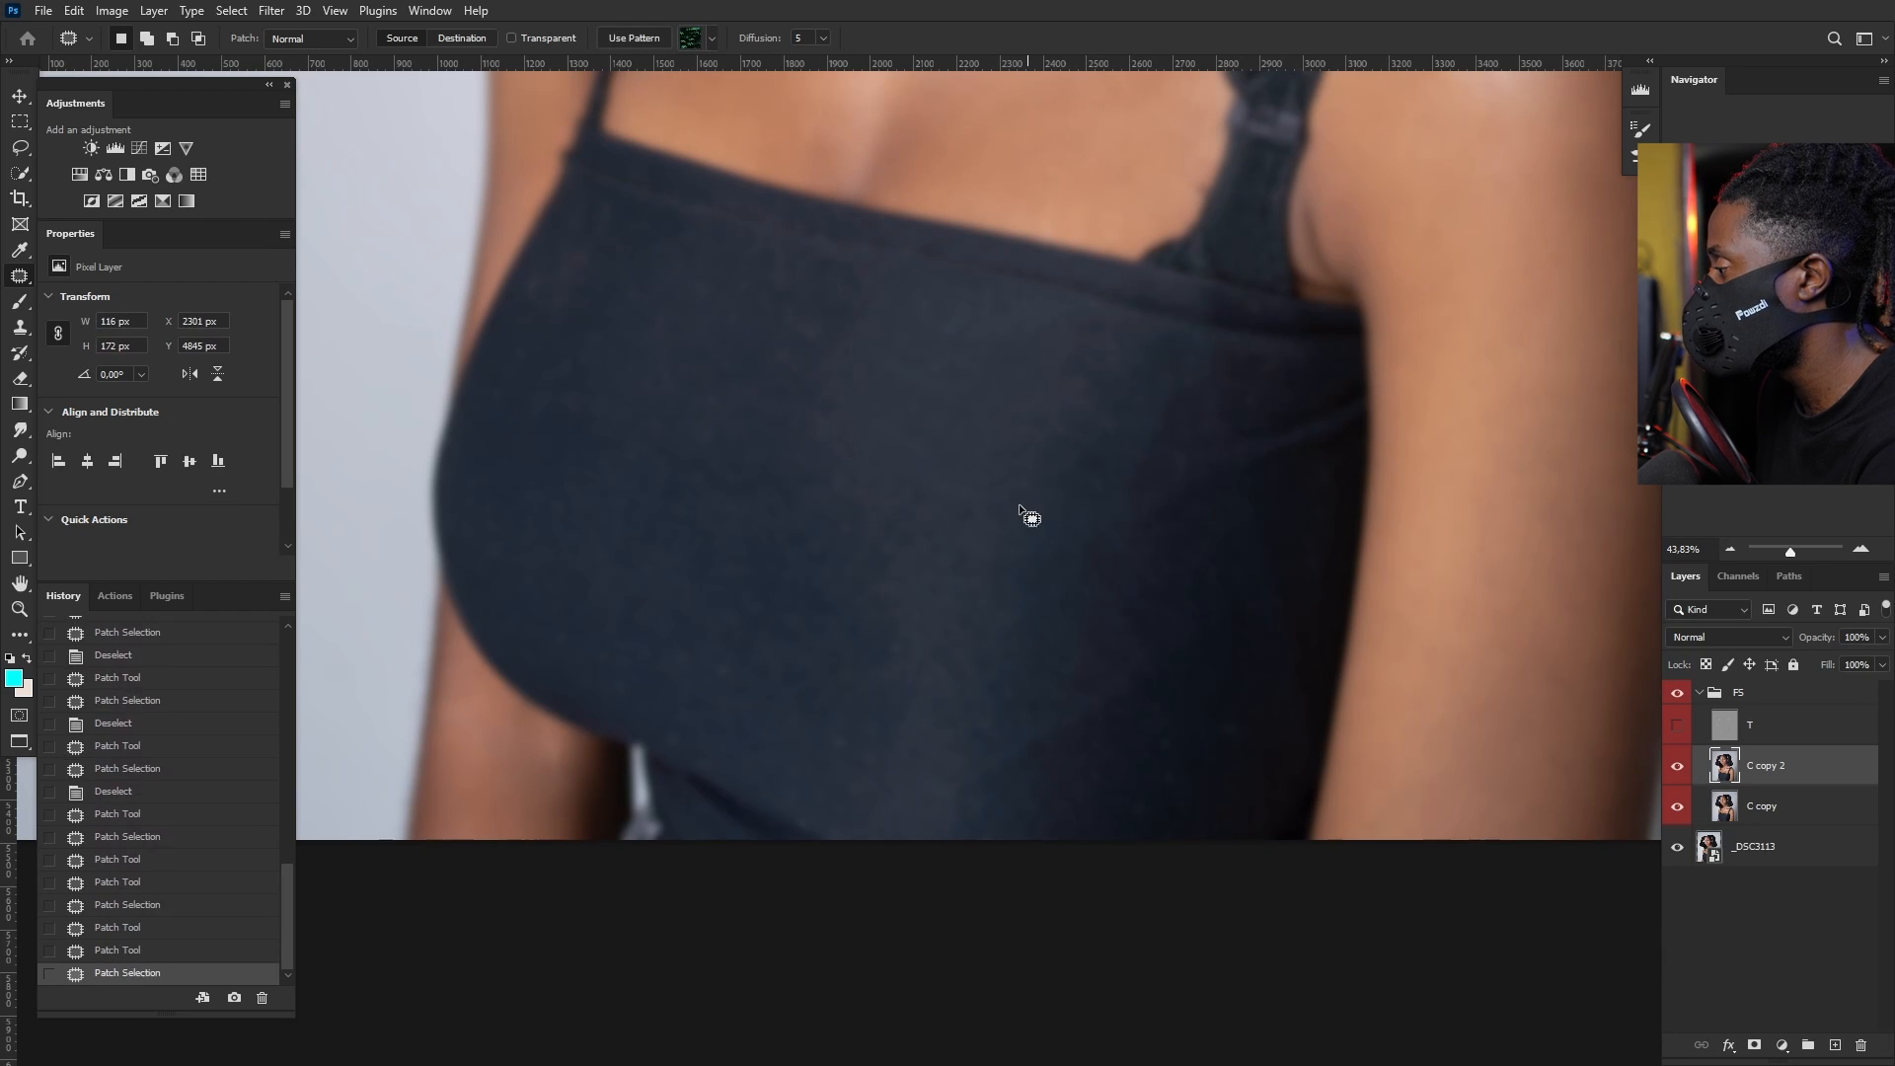
key("ctrl+d")
Step: Patch the blotches on the lower image-left part of the black top and its lower image-right part
mouse_move(740, 647)
left_mouse_down()
mouse_move(732, 695)
mouse_move(719, 657)
left_mouse_up()
mouse_move(730, 672)
left_mouse_down()
mouse_move(738, 619)
mouse_move(688, 626)
left_mouse_up()
left_click_drag(695, 651, 716, 593)
left_click(1068, 689)
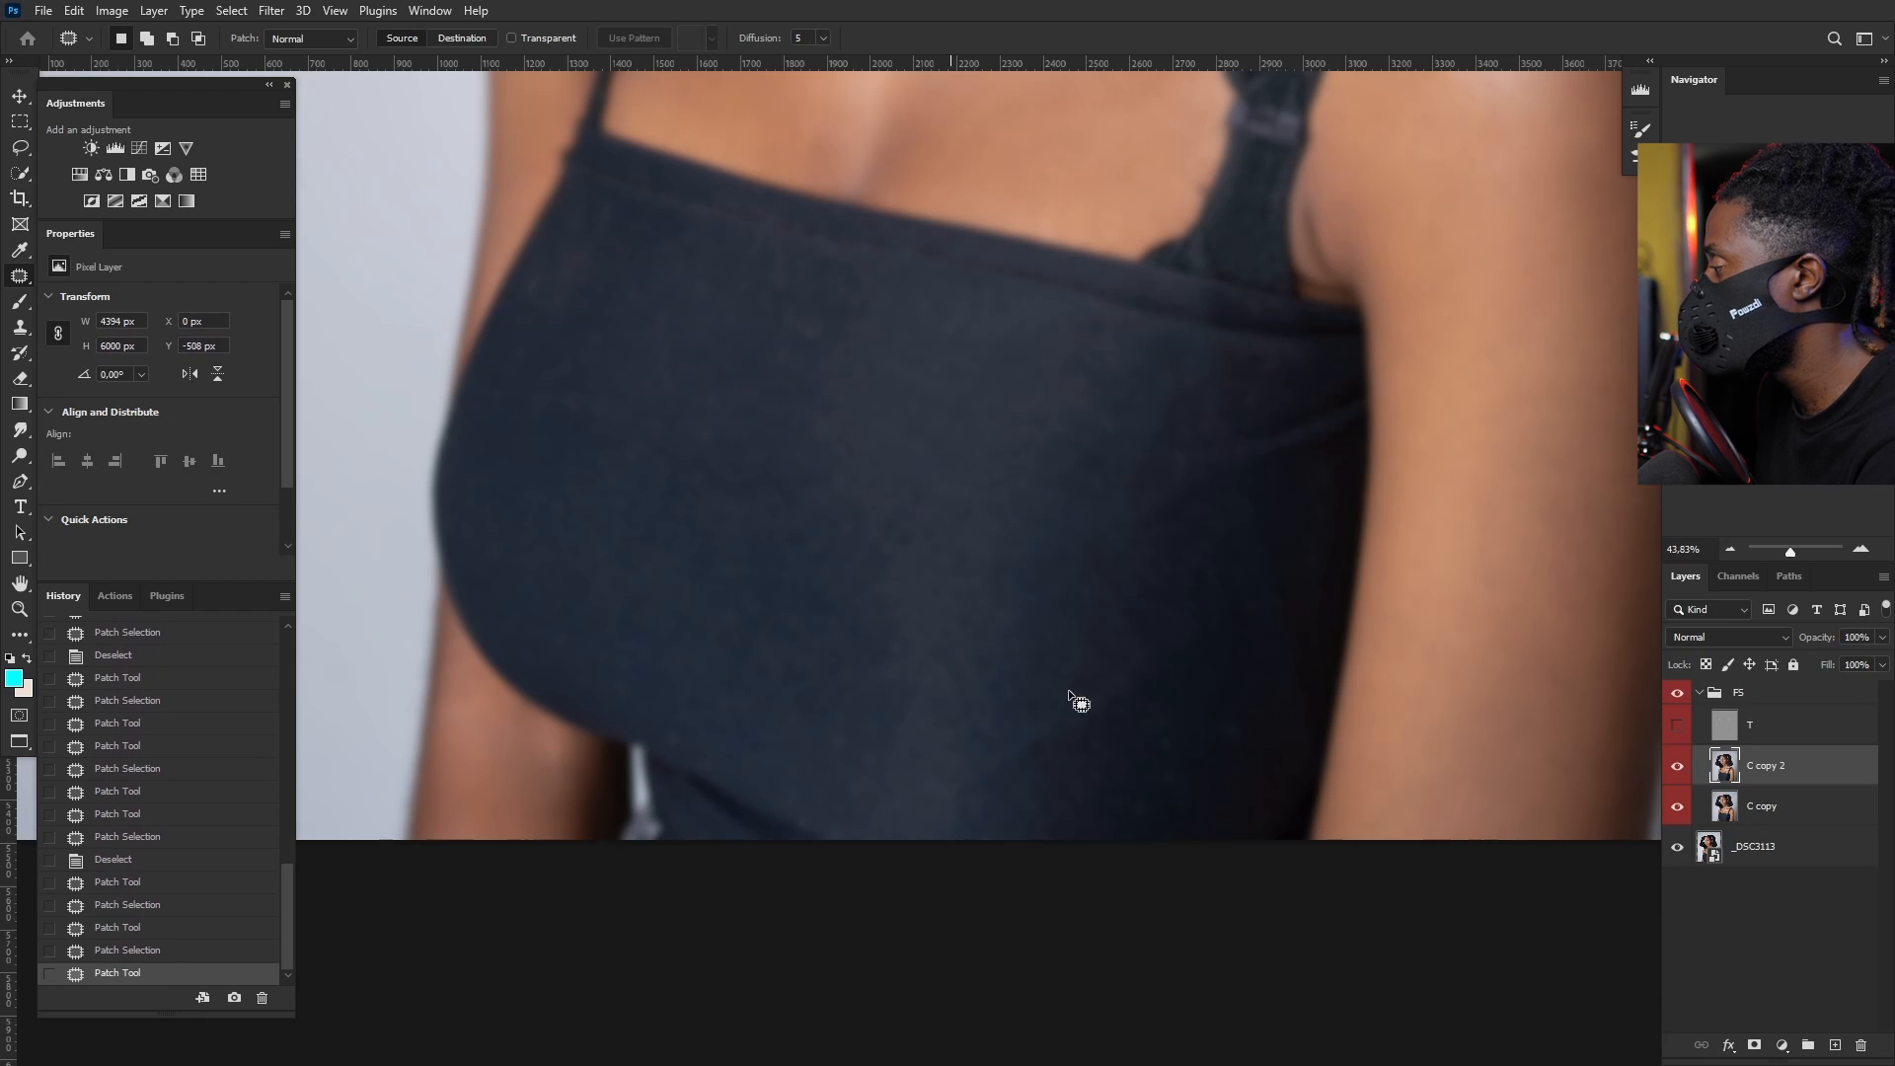
mouse_move(1227, 726)
left_mouse_down()
mouse_move(1247, 748)
mouse_move(1225, 720)
left_mouse_up()
left_click_drag(1233, 735, 1211, 766)
key("ctrl+d")
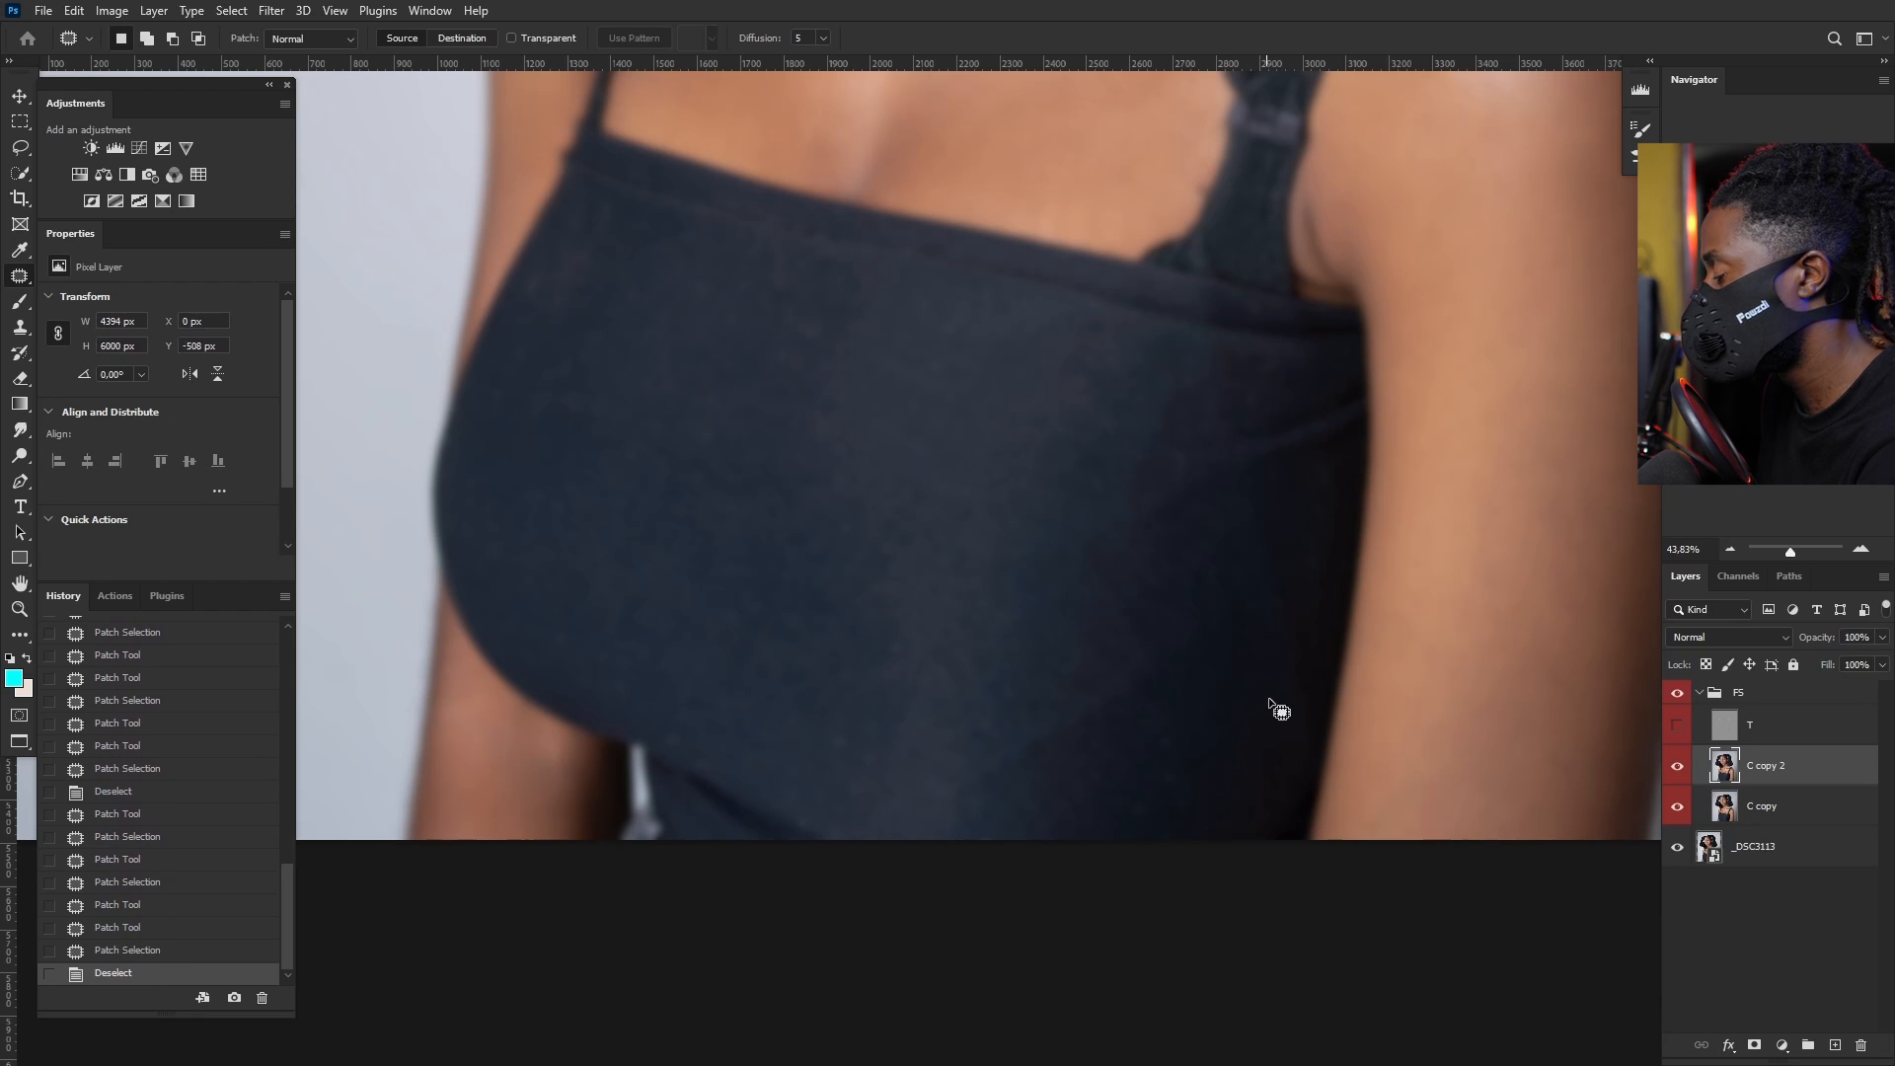
Step: Patch the uneven fabric on the image-right side of the black top, next to the arm and just inward of it
left_click_drag(1269, 629, 1258, 598)
left_click_drag(1265, 613, 1256, 663)
key("ctrl+d")
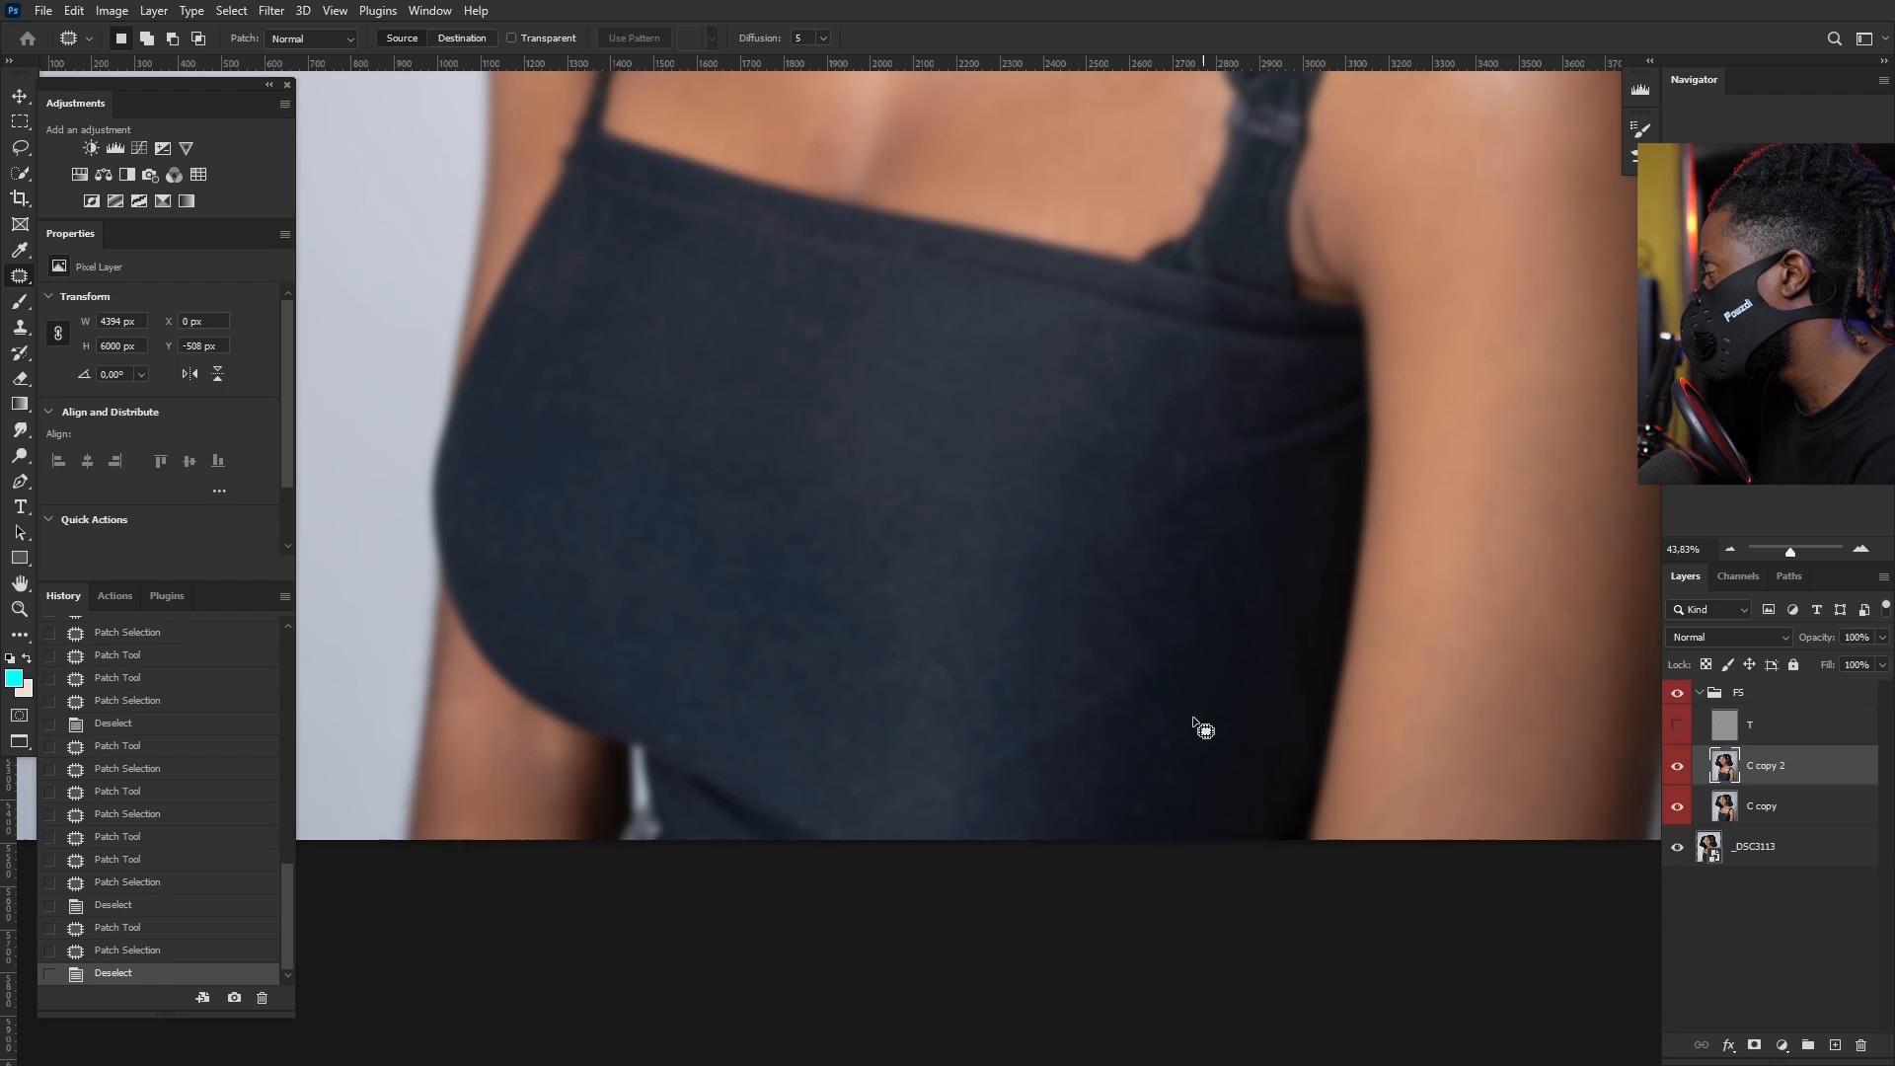
mouse_move(1156, 736)
left_mouse_down()
mouse_move(1186, 723)
mouse_move(1163, 728)
left_mouse_up()
left_click_drag(1176, 742, 1197, 696)
key("ctrl+d")
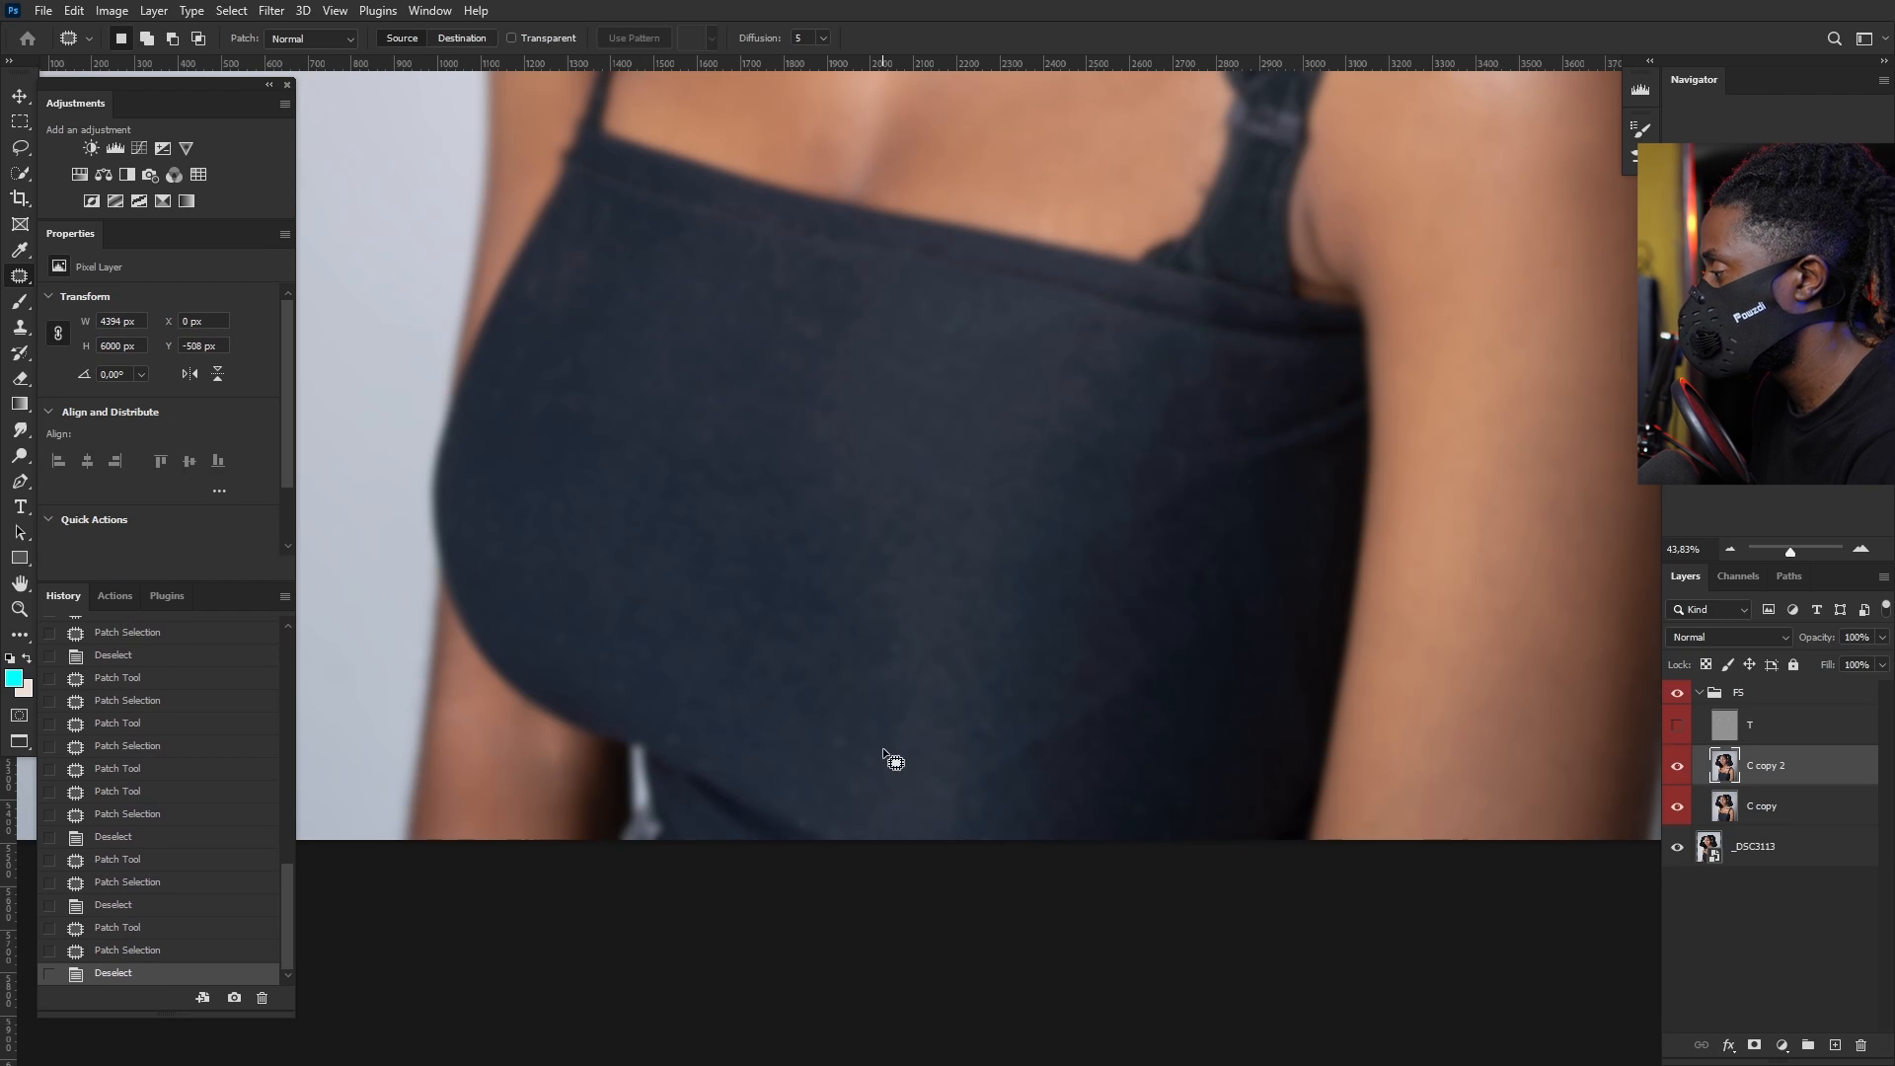
Step: Patch the uneven fabric along the lower front of the black top, from the image-left hem towards the centre
mouse_move(853, 724)
left_mouse_down()
mouse_move(851, 664)
mouse_move(829, 697)
mouse_move(959, 648)
left_mouse_up()
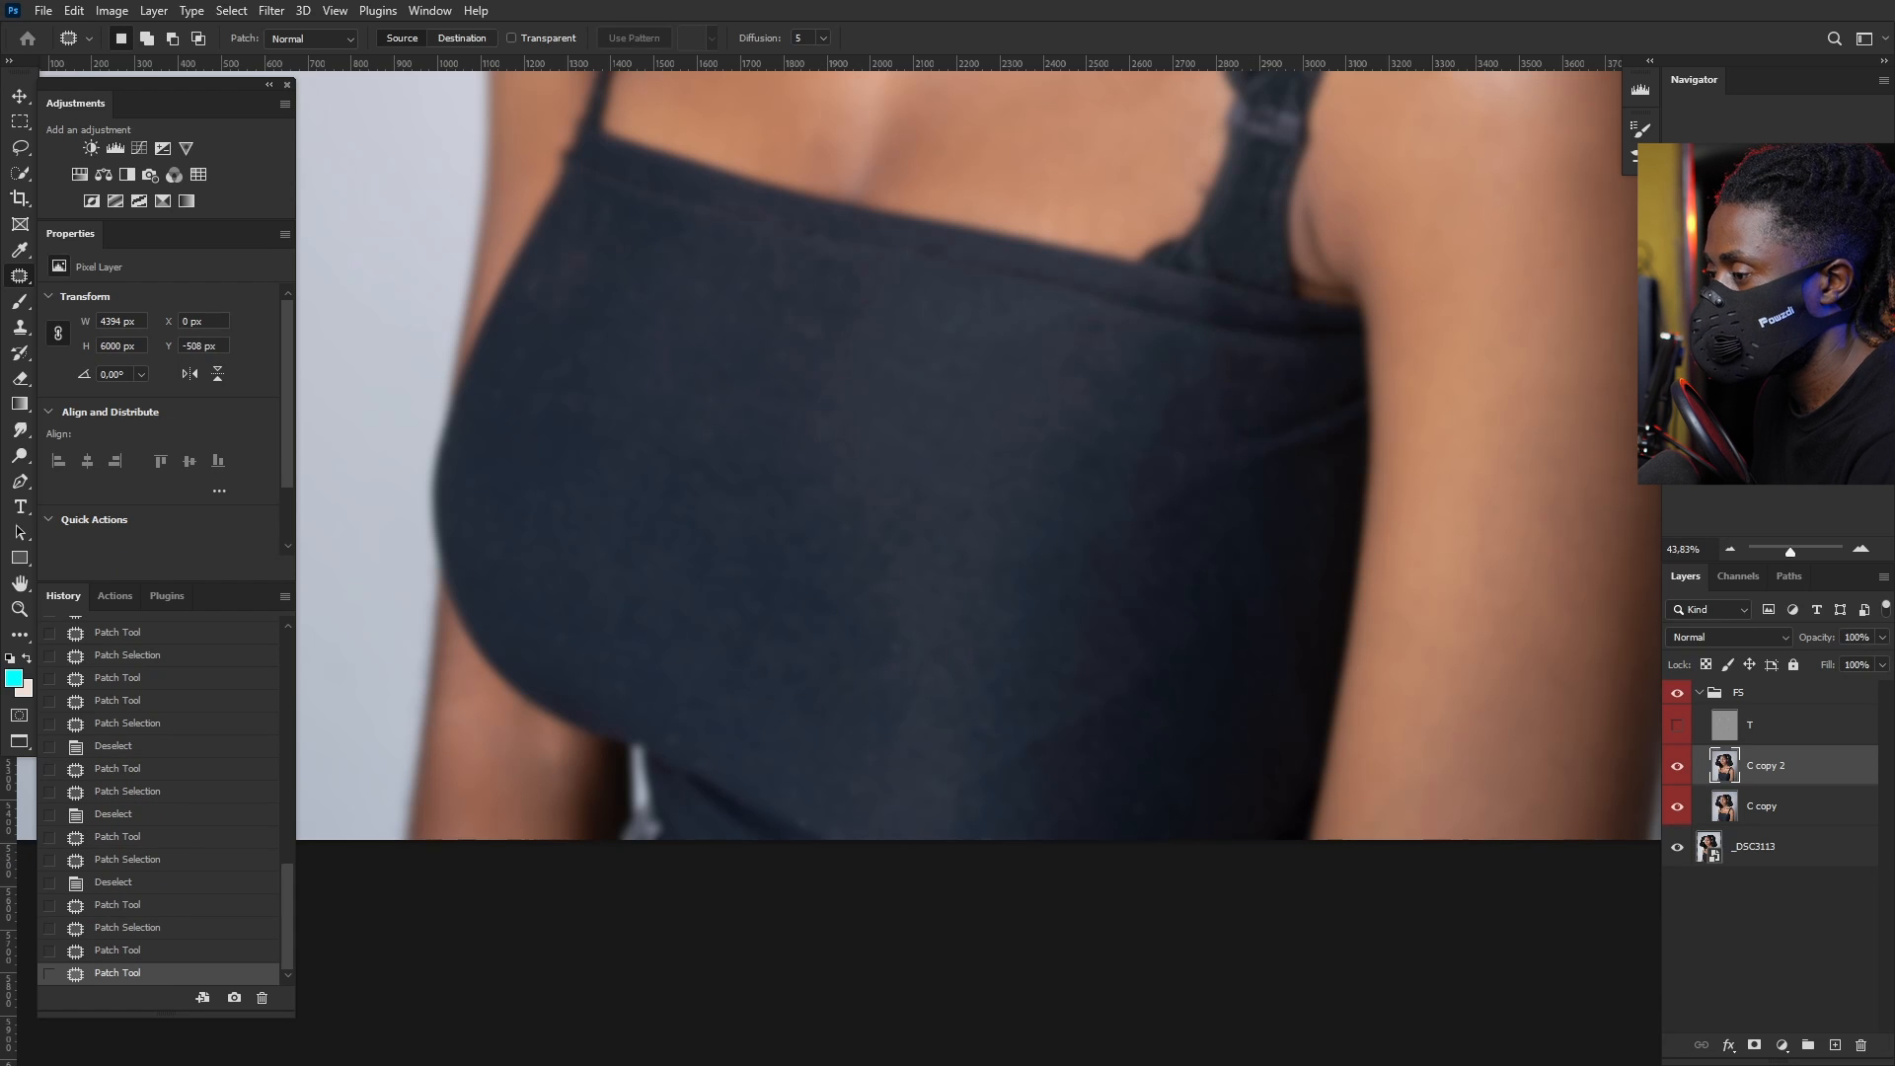
left_click_drag(663, 703, 681, 712)
key("ctrl+d")
mouse_move(681, 712)
left_mouse_down()
mouse_move(677, 728)
mouse_move(789, 696)
left_mouse_up()
left_click_drag(790, 696, 845, 673)
key("ctrl+d")
Step: Show texture layer T and examine the retouched face, neck and arms with the texture restored
scroll(973, 666, "down", 6)
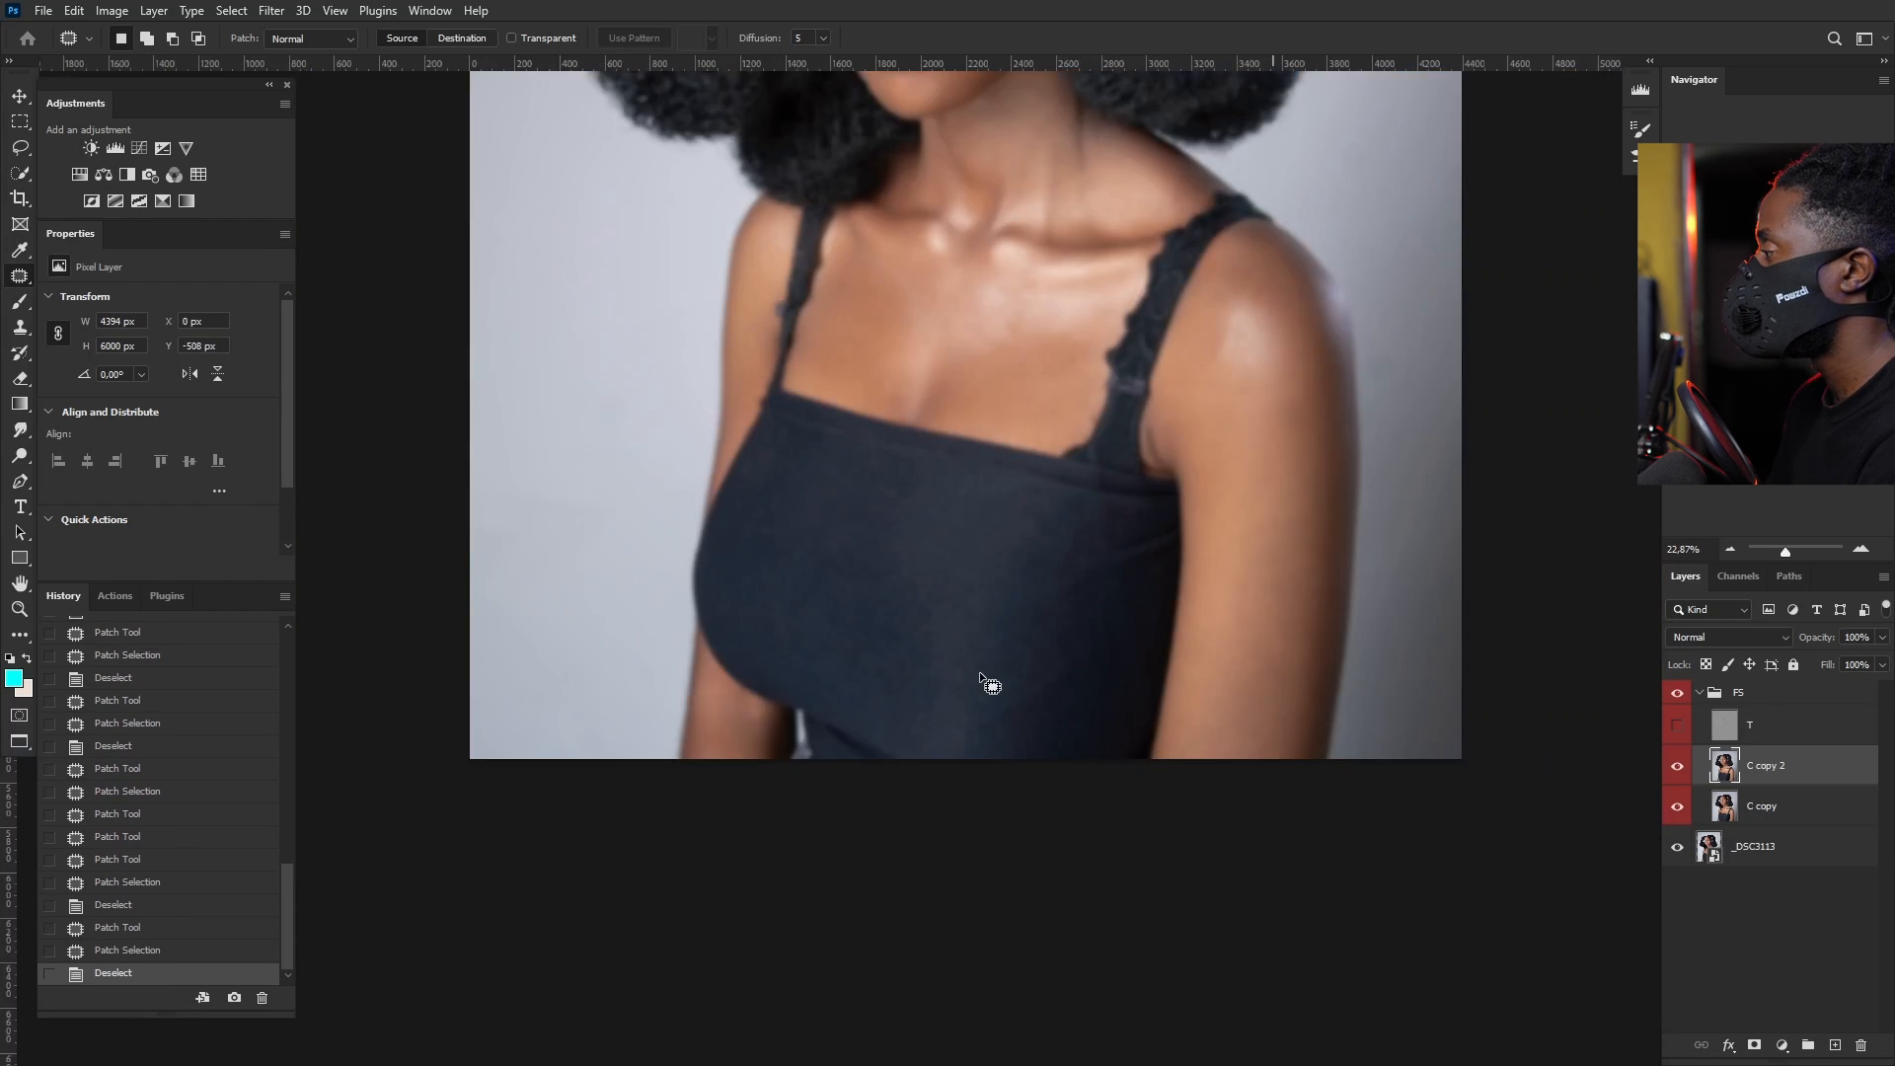
scroll(983, 675, "down", 5)
scroll(1018, 316, "up", 4)
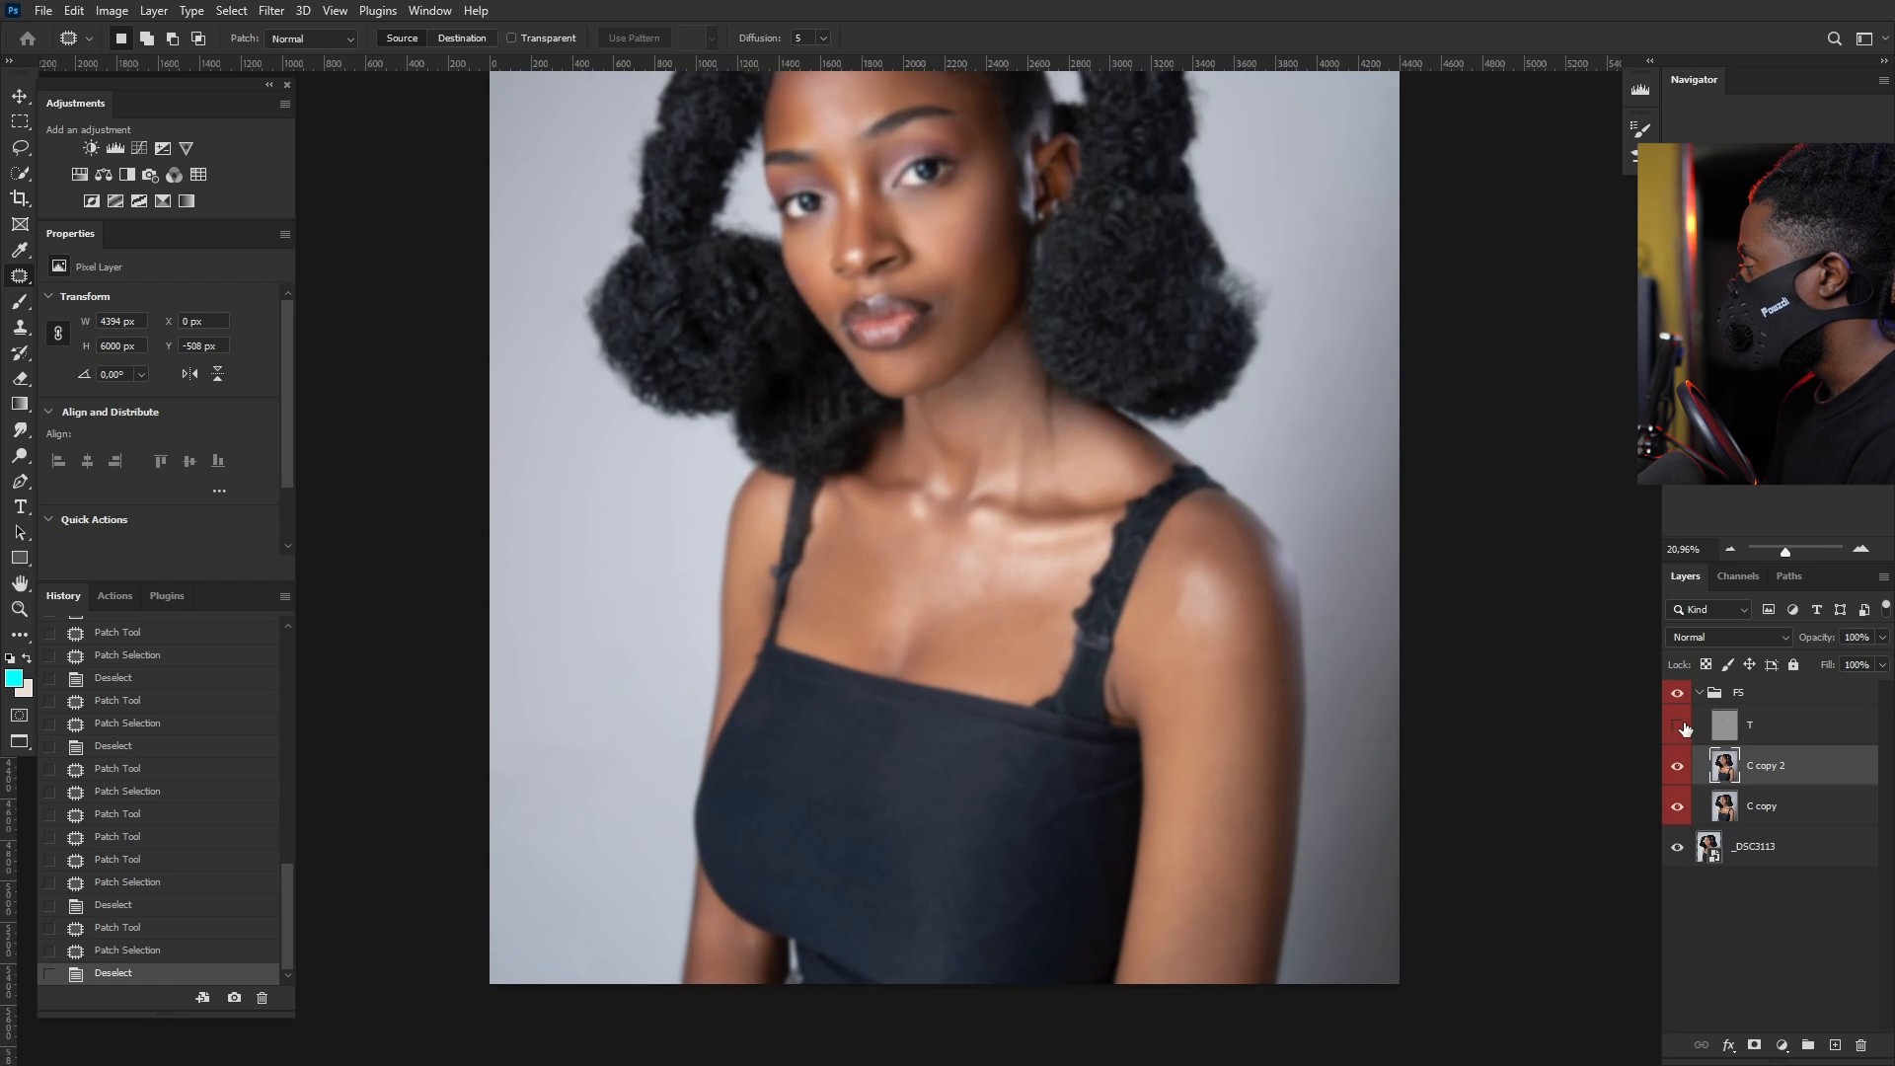
left_click(1678, 731)
scroll(991, 276, "down", 3)
scroll(957, 317, "up", 4)
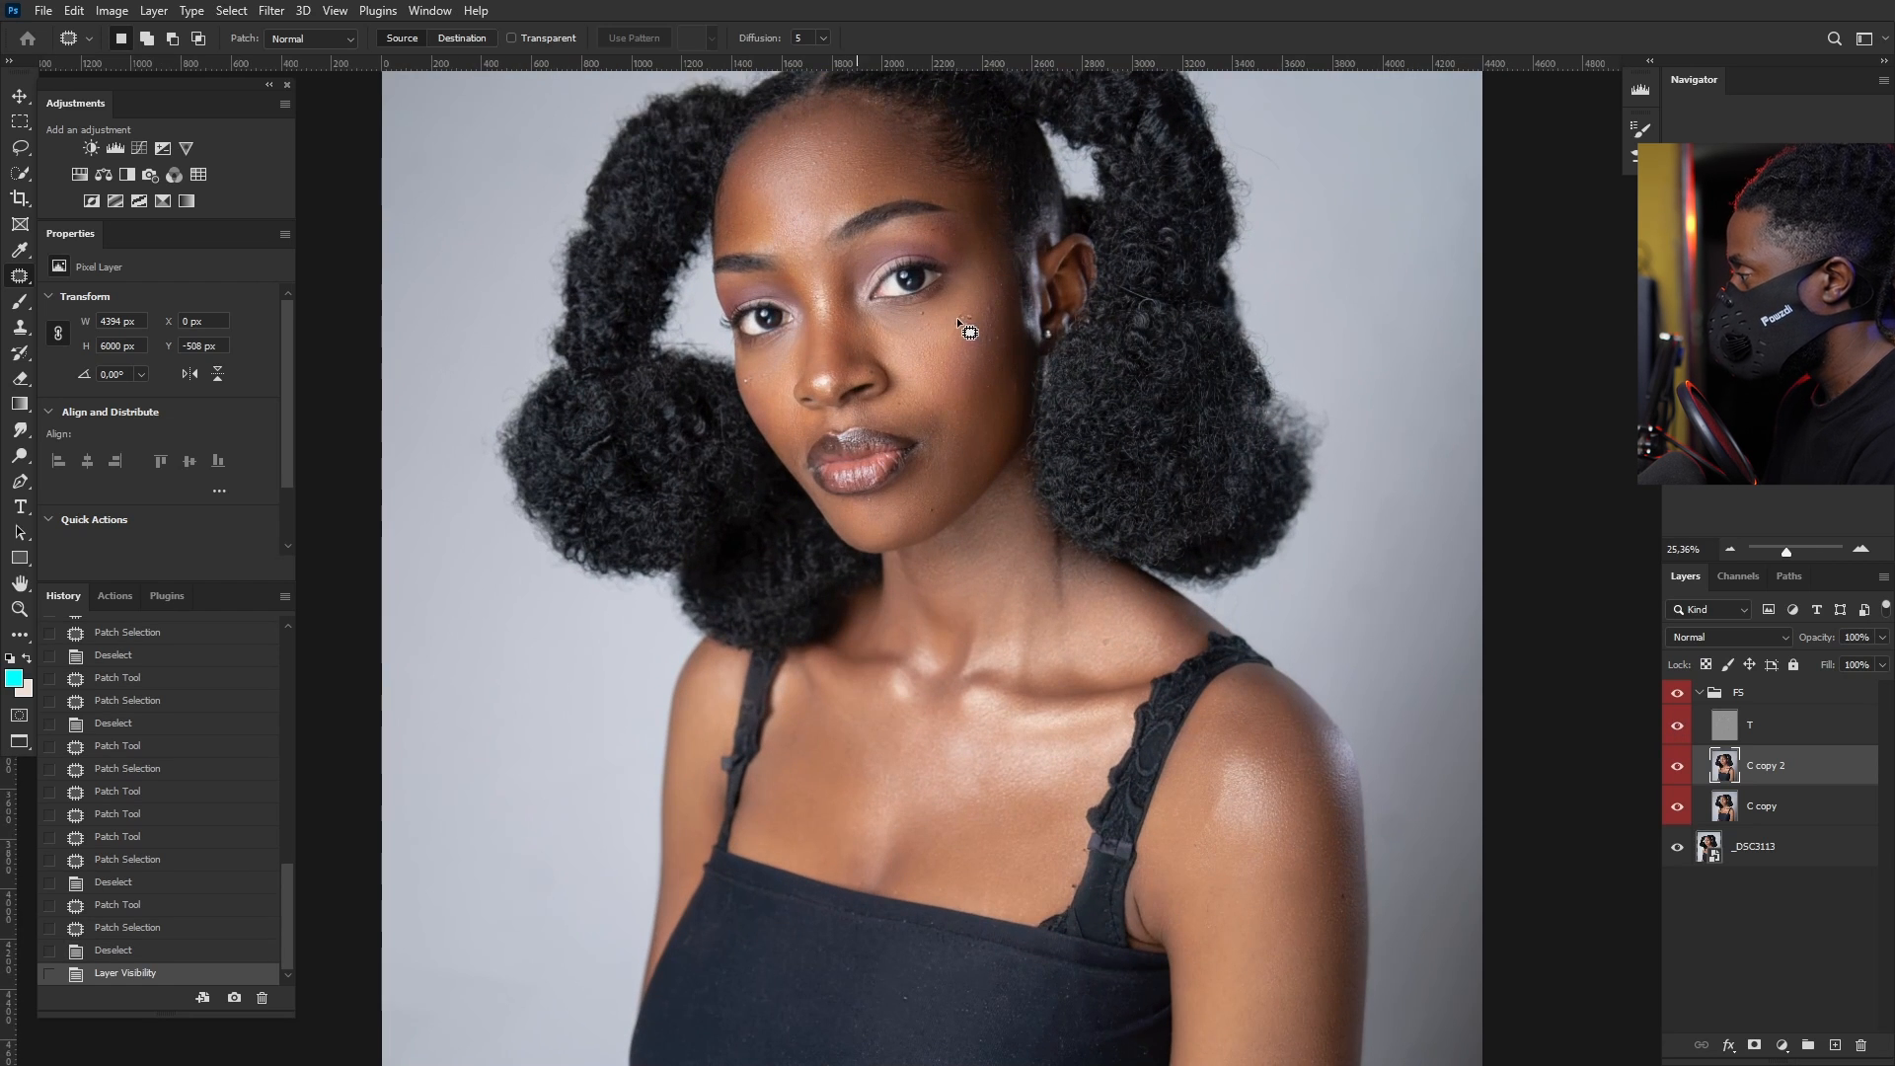
scroll(932, 326, "down", 3)
scroll(890, 260, "up", 4)
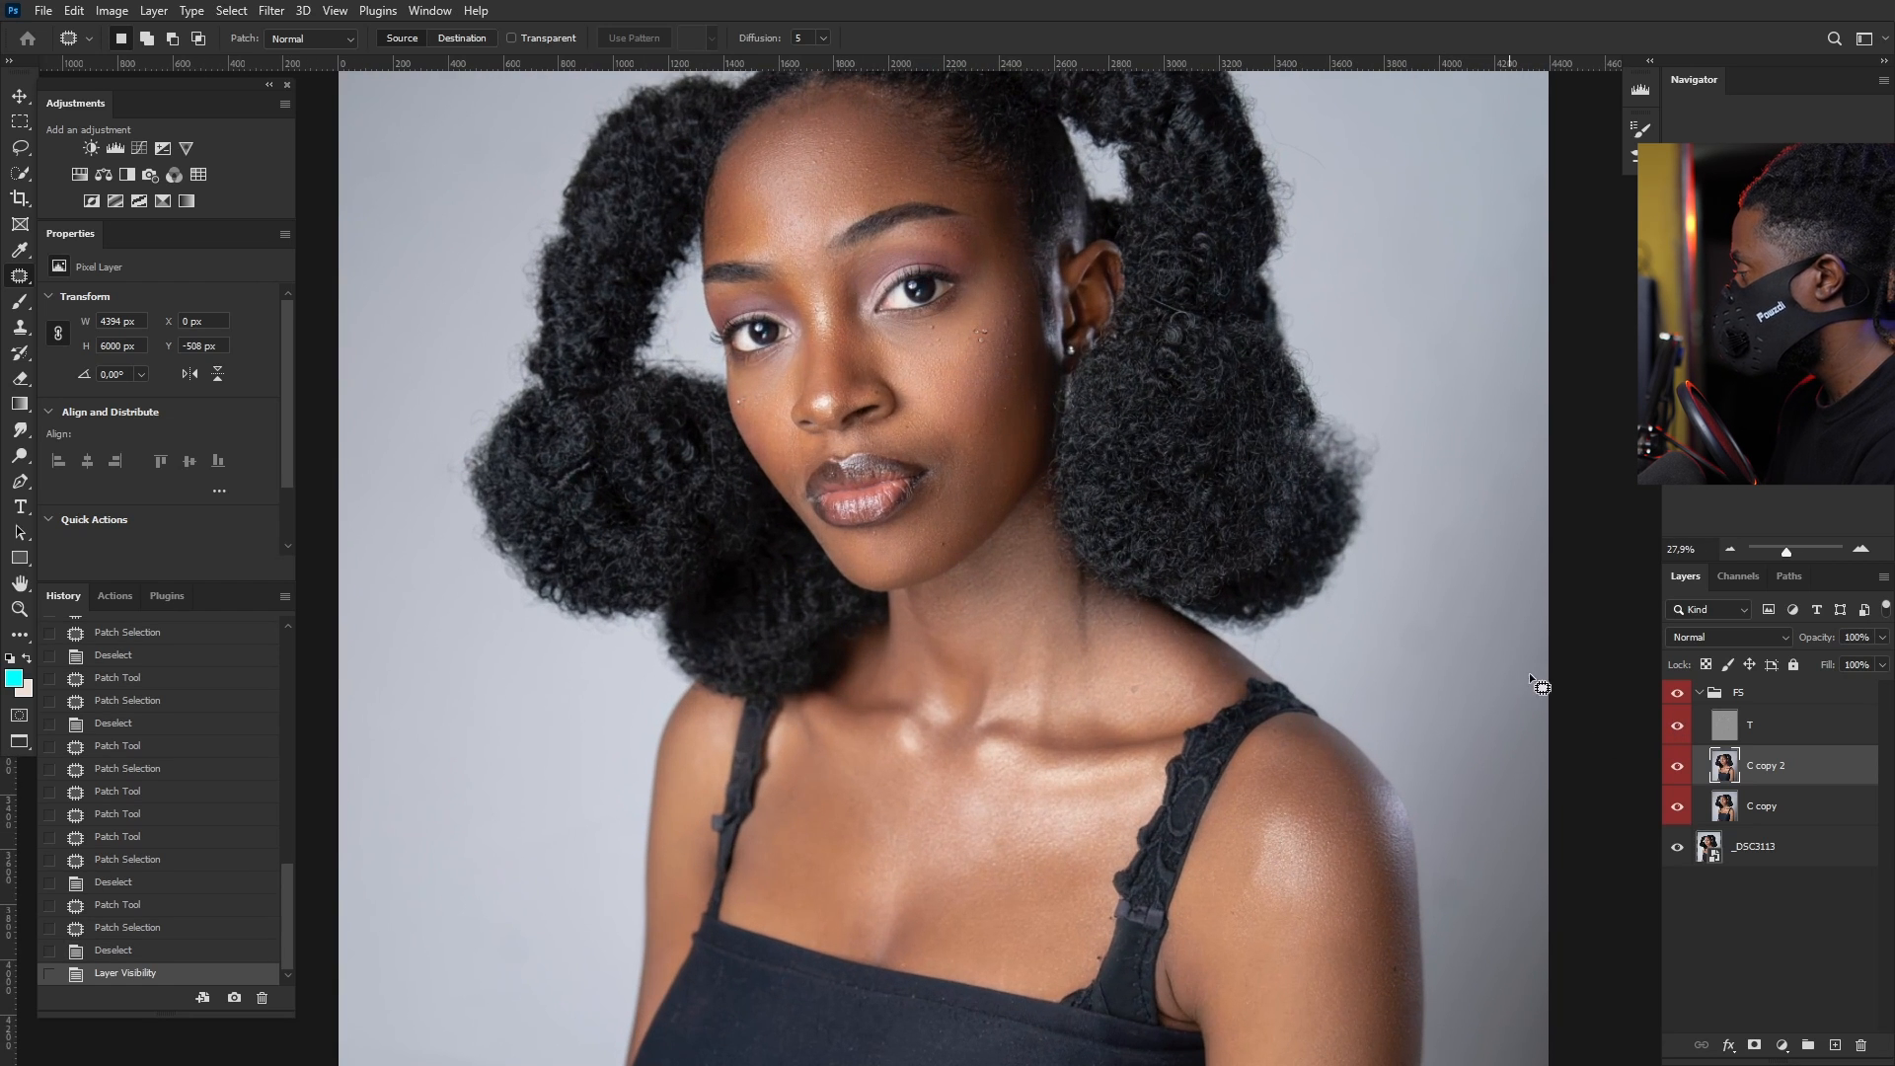
Step: Switch layer C copy 2 off and on to compare the portrait before and after the patching
left_click(1677, 770)
left_click(1677, 769)
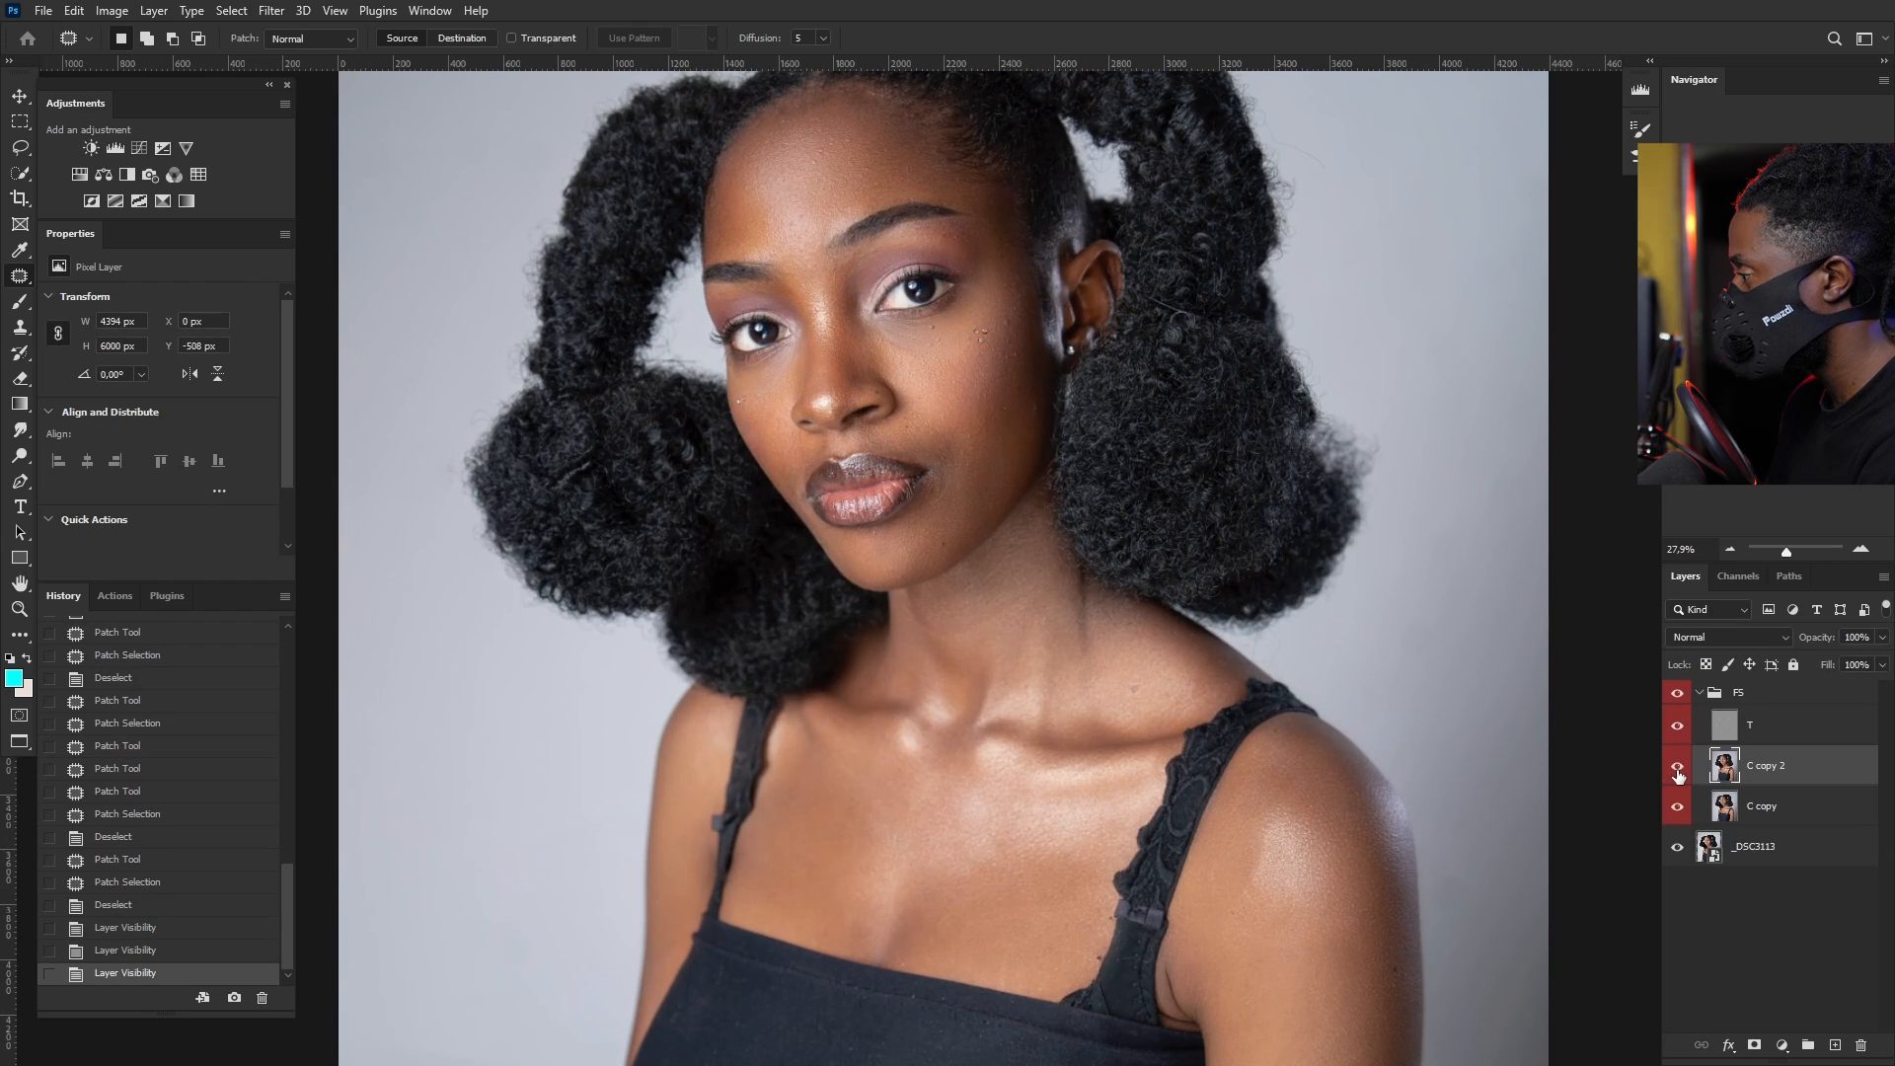
left_click(1678, 770)
left_click(1678, 769)
scroll(886, 329, "down", 2)
scroll(938, 351, "up", 5)
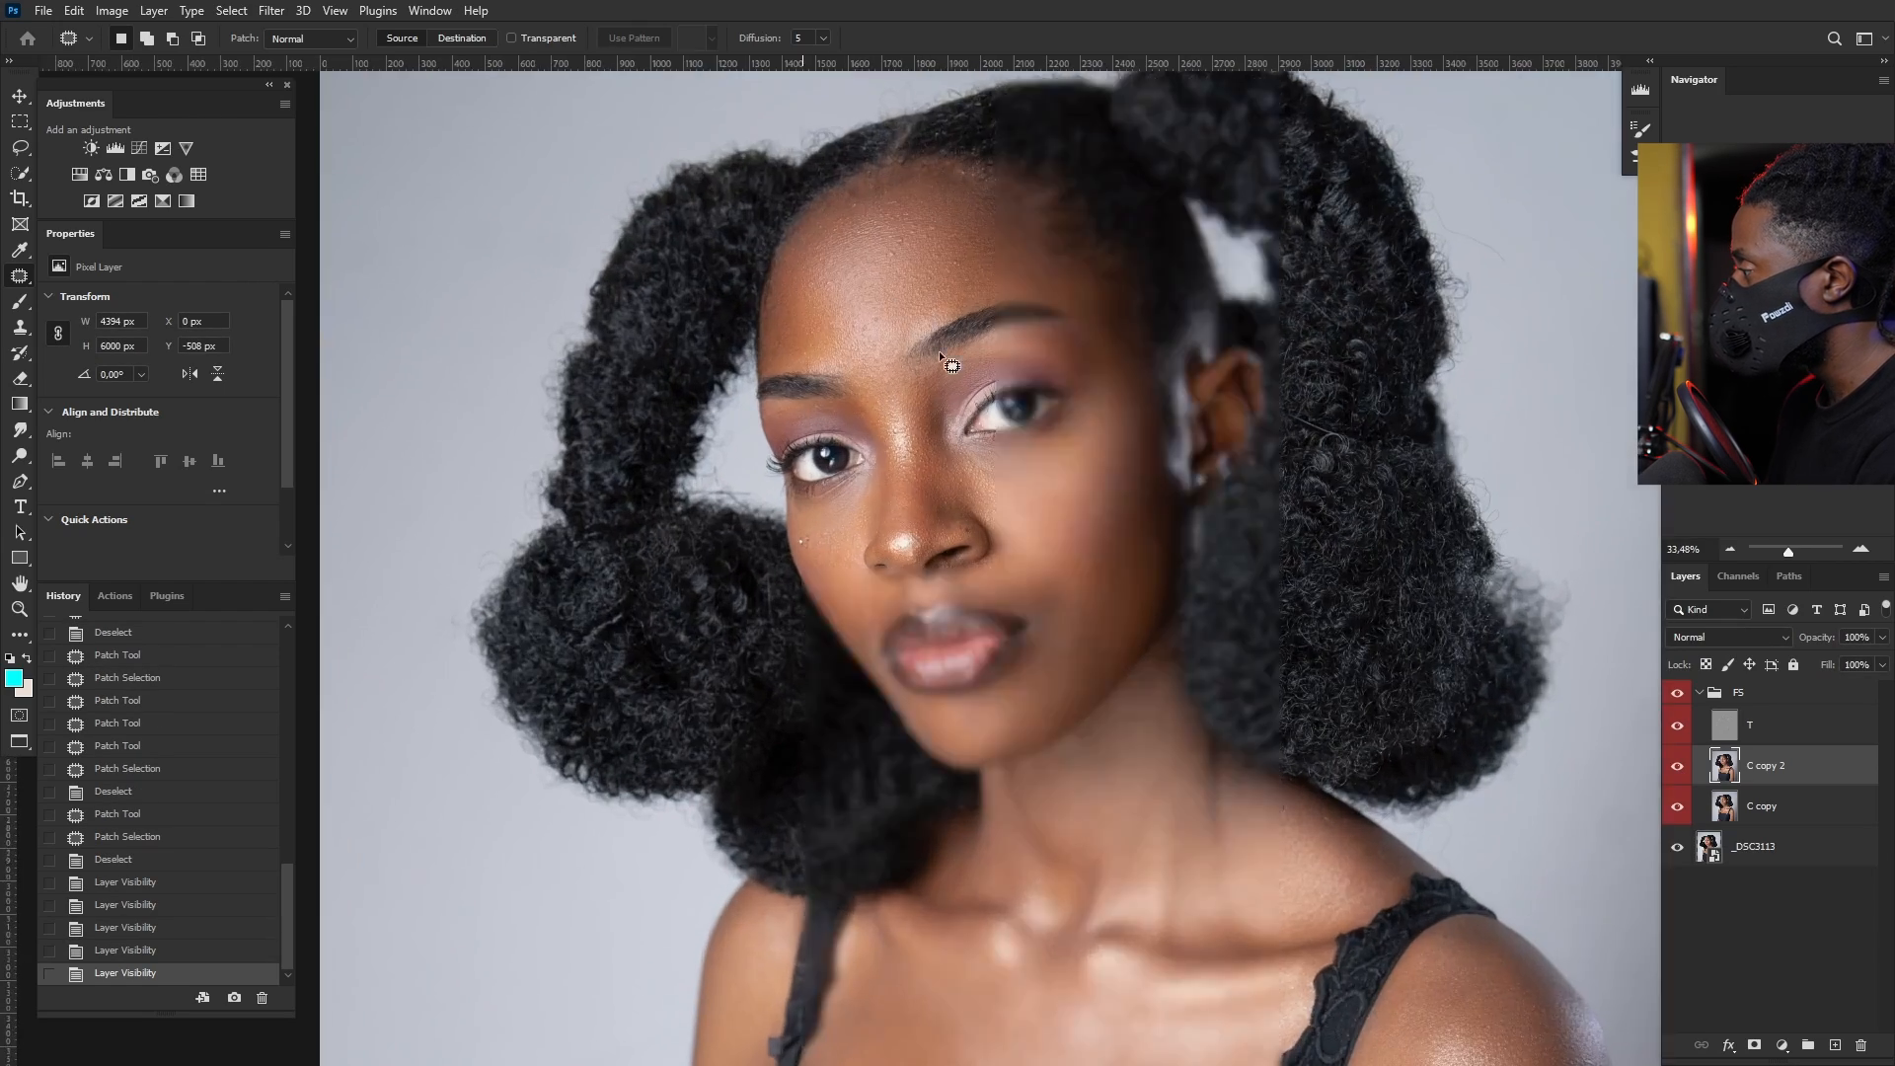
scroll(1071, 369, "down", 3)
scroll(1028, 428, "up", 1)
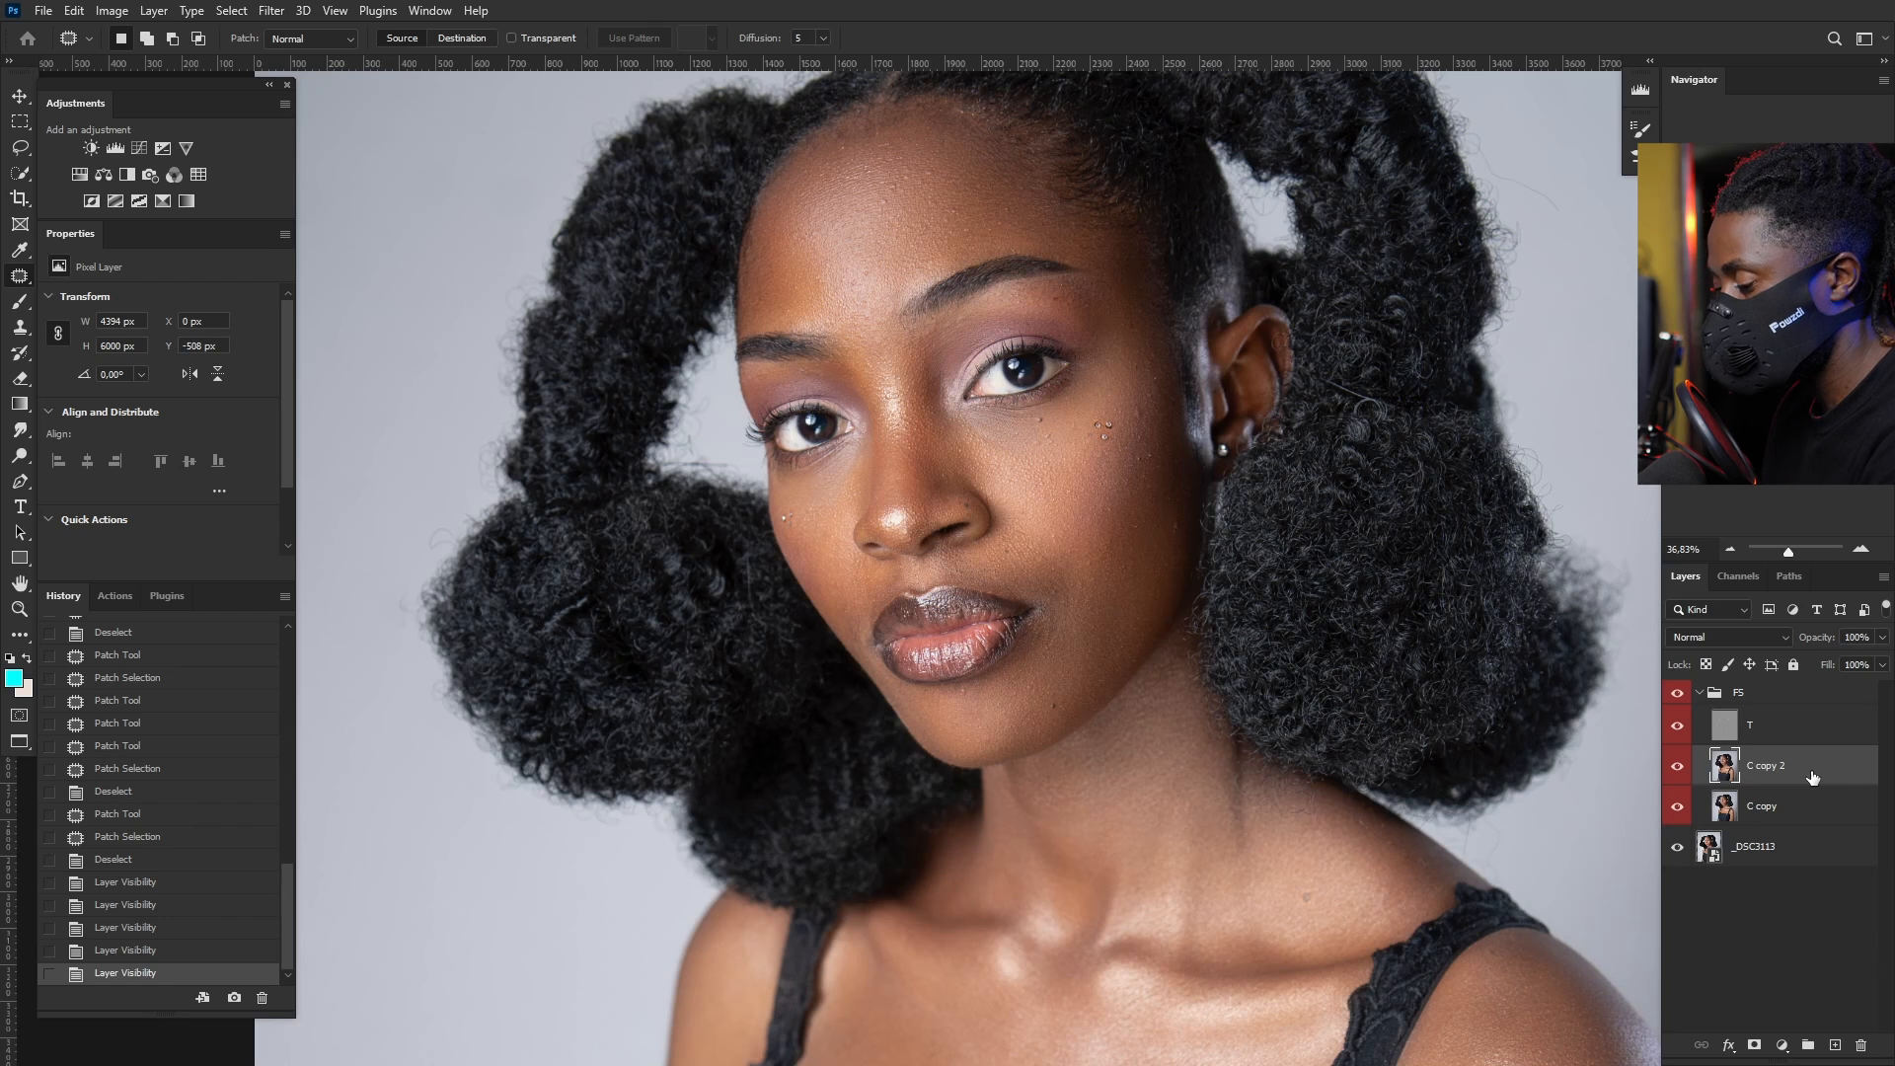
Step: Duplicate layer C copy 2 and rename the duplicate as Blind
key("ctrl+j")
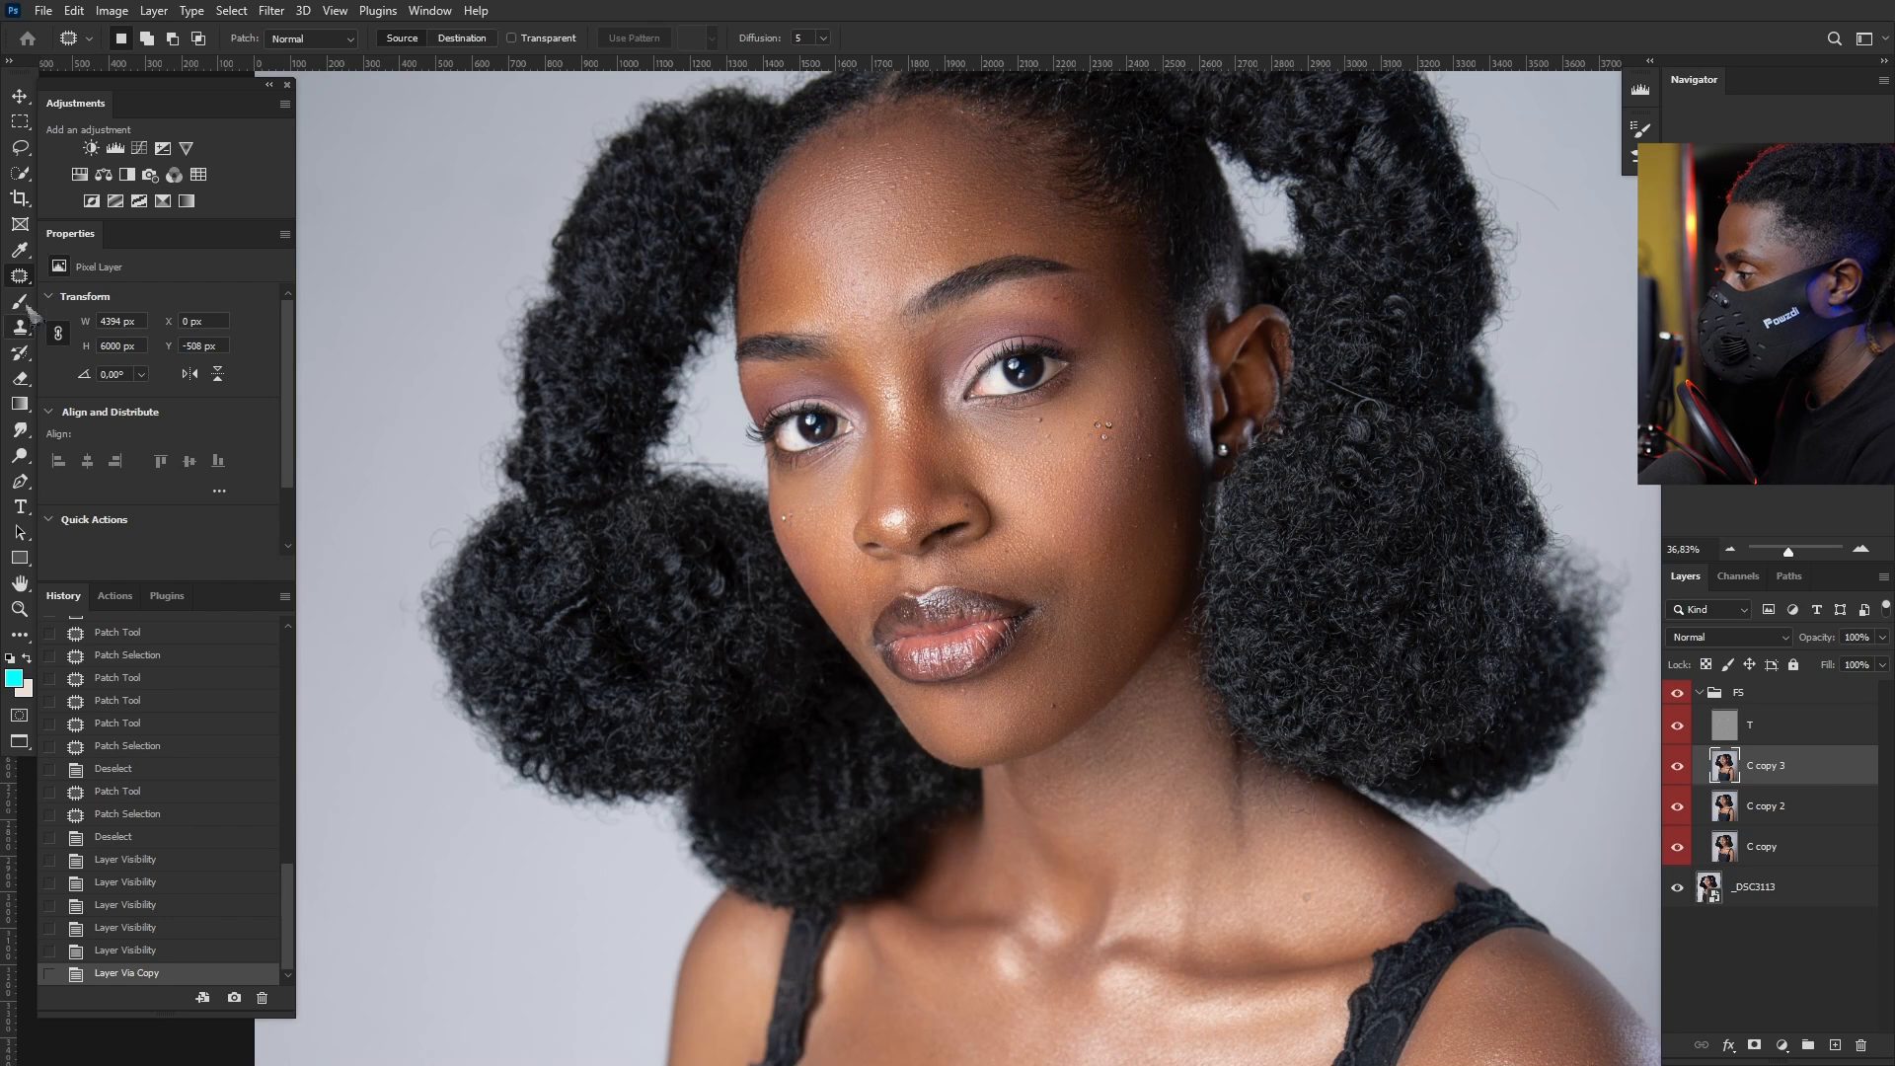
double_click(1765, 768)
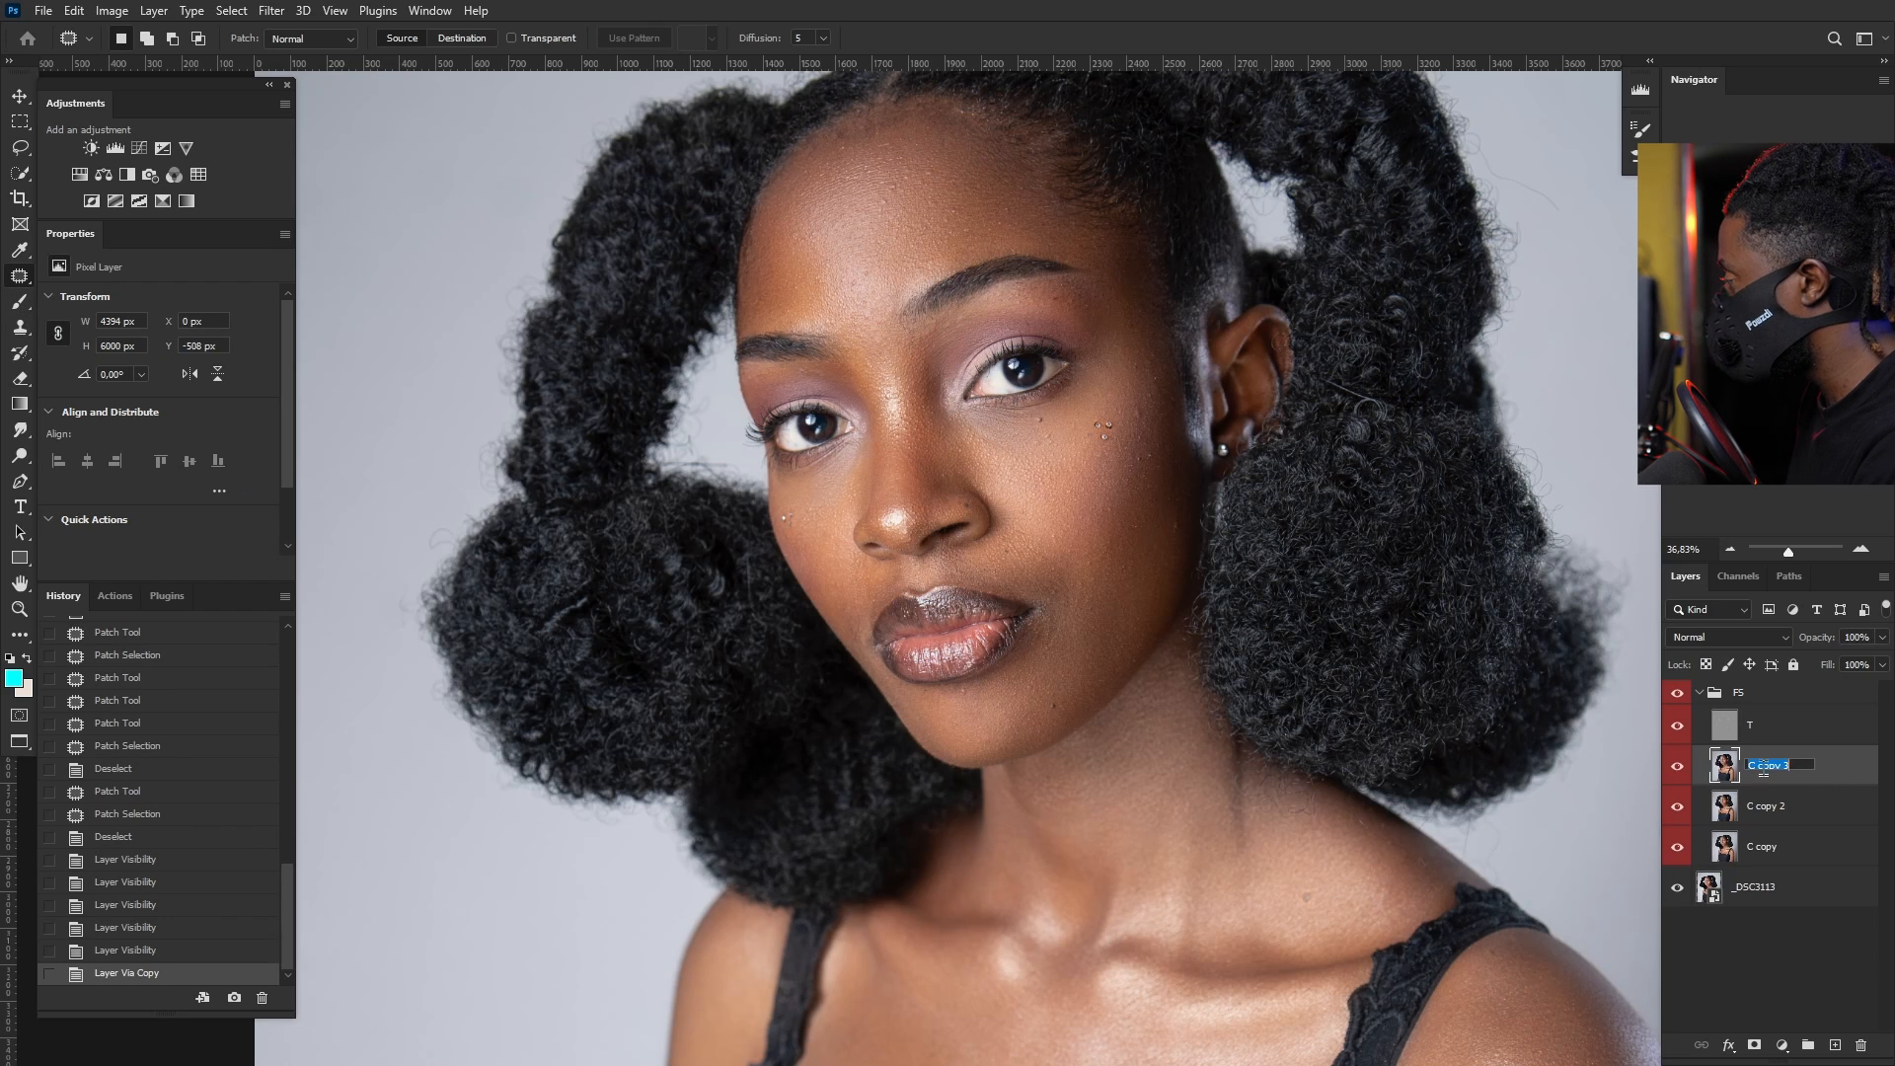
type("Bl")
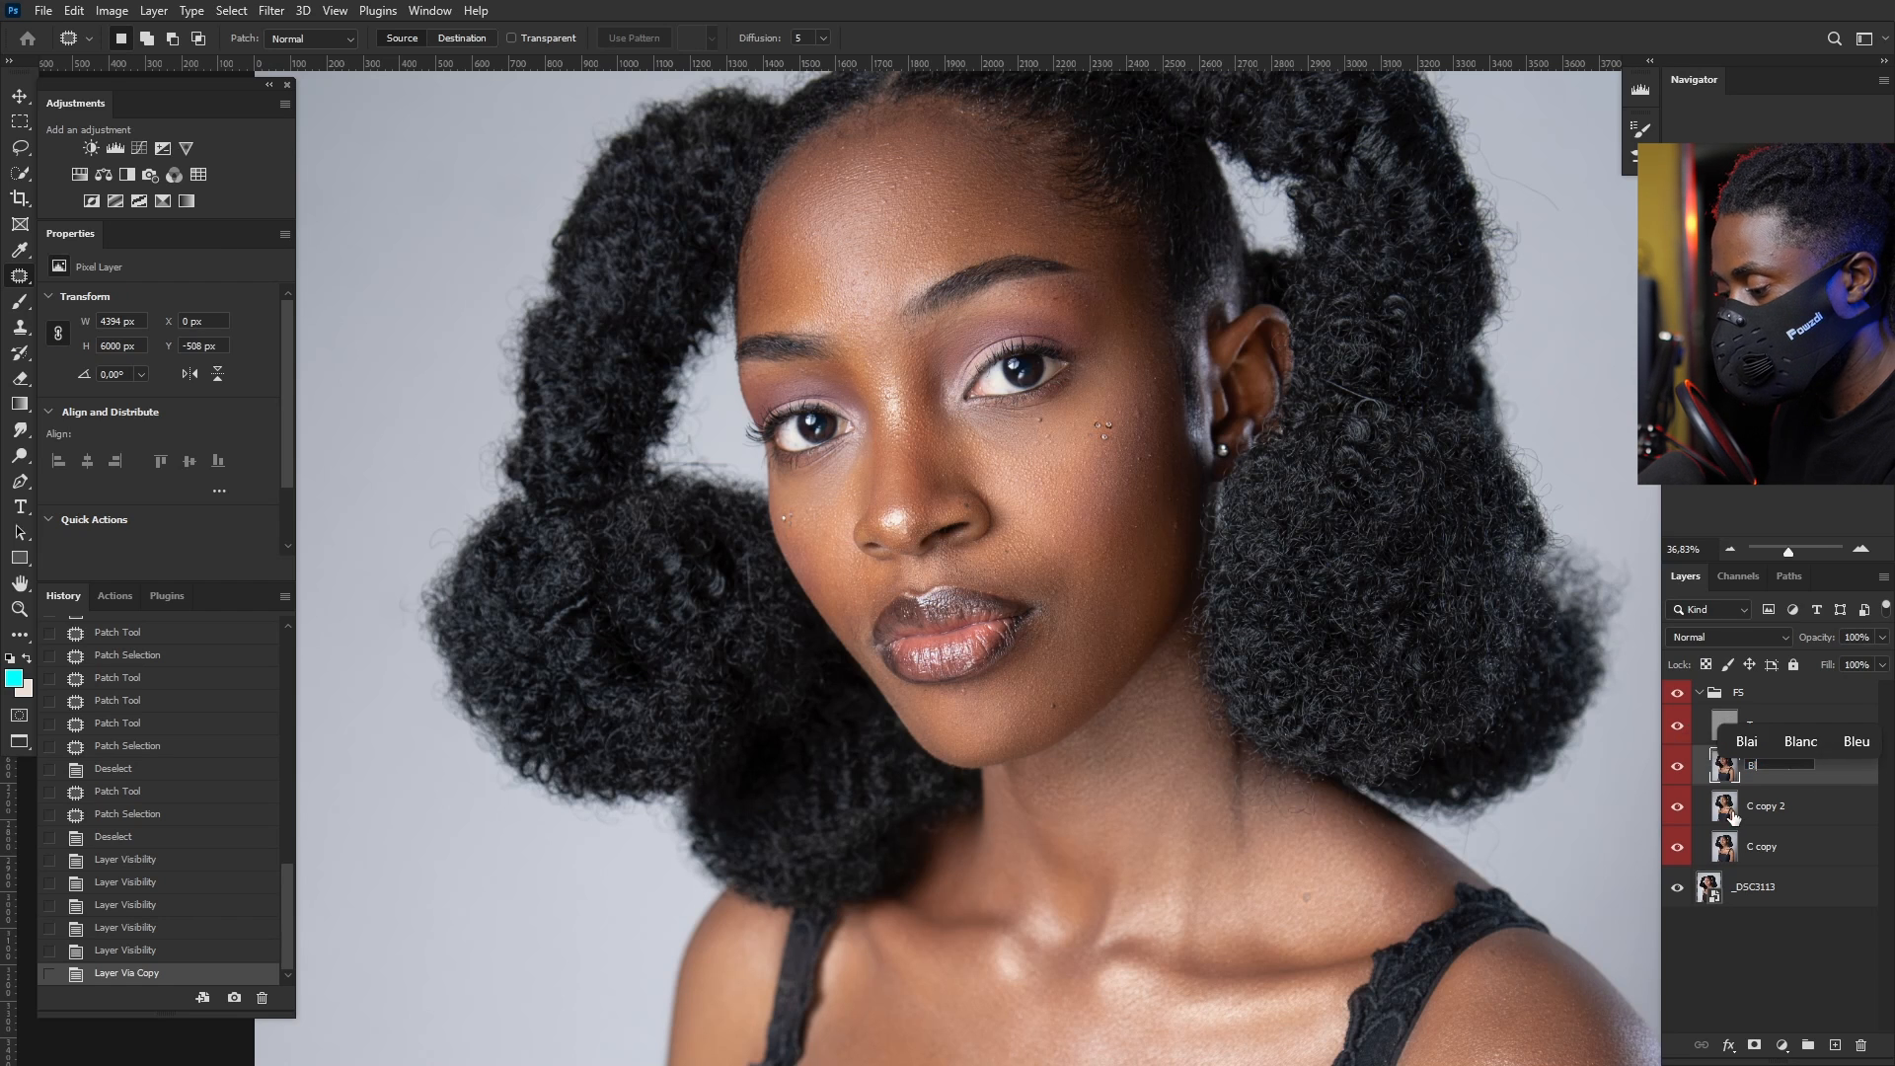
type("ind")
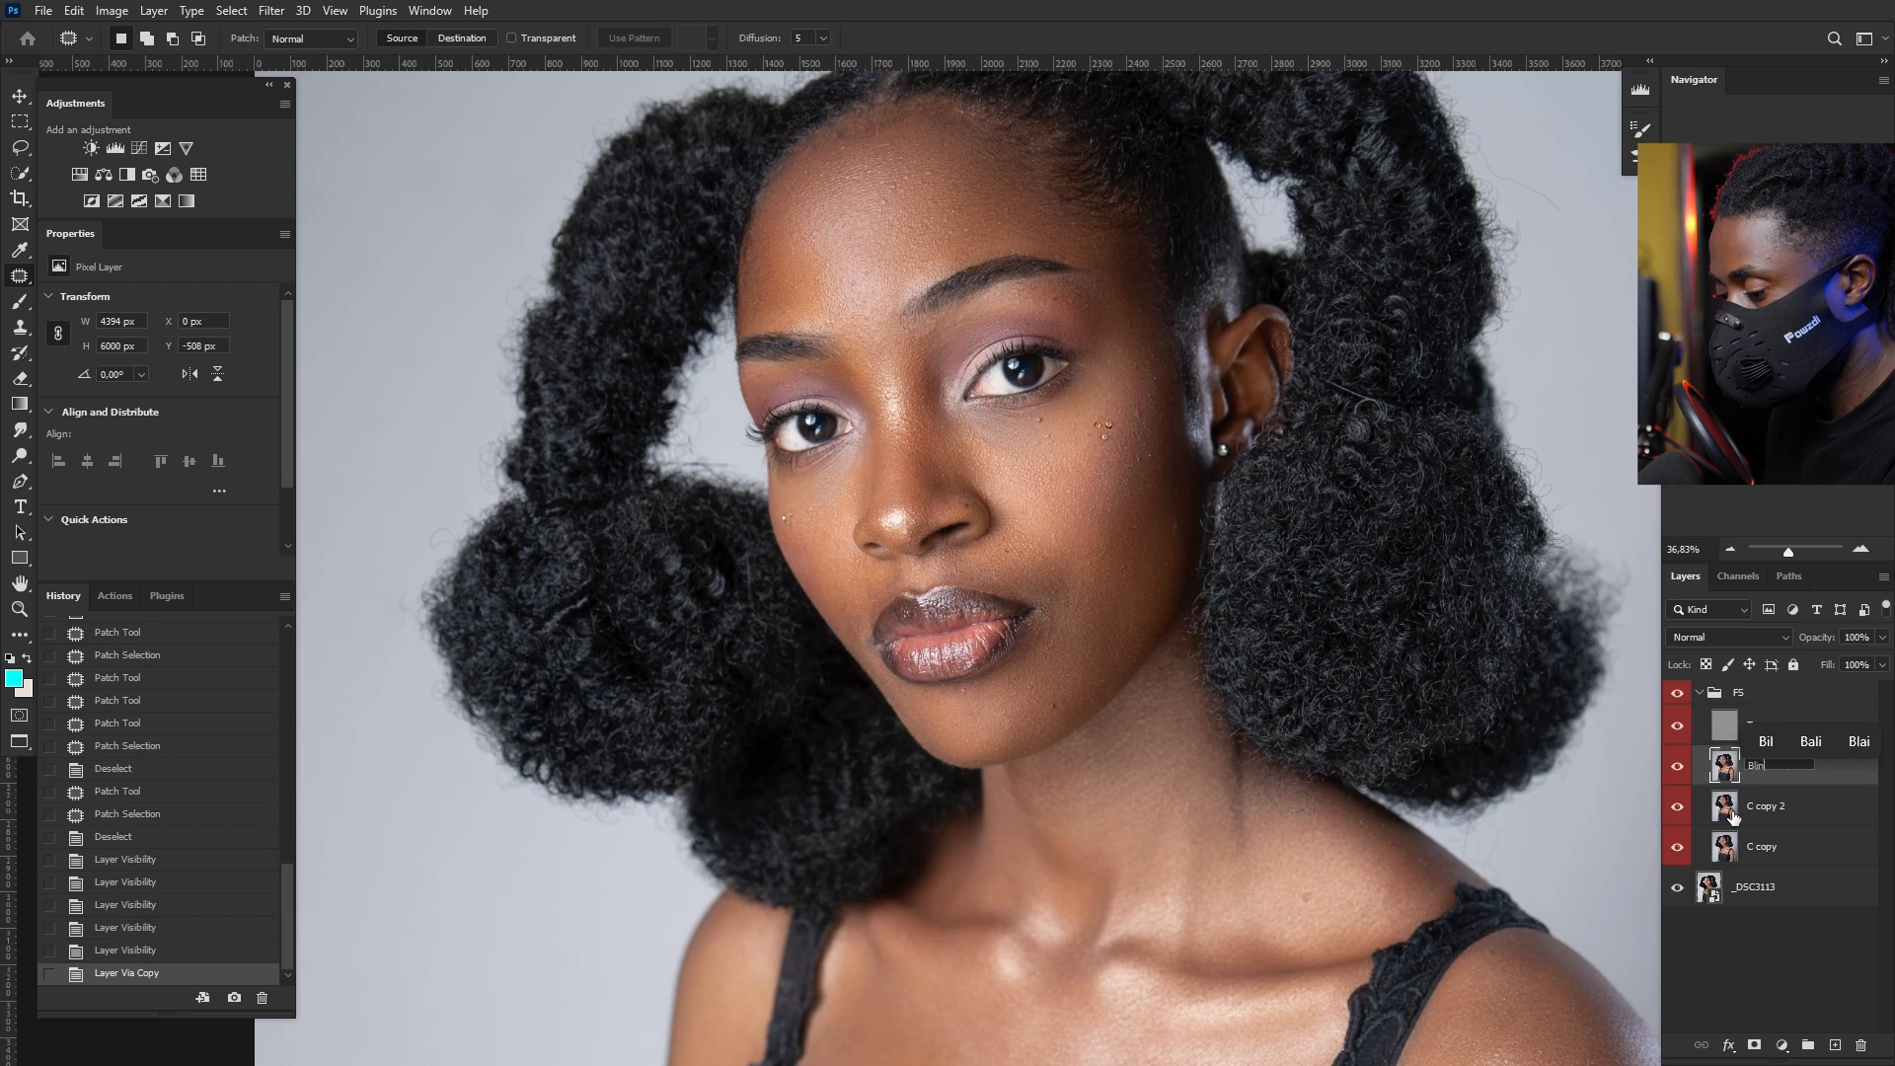
key("Return")
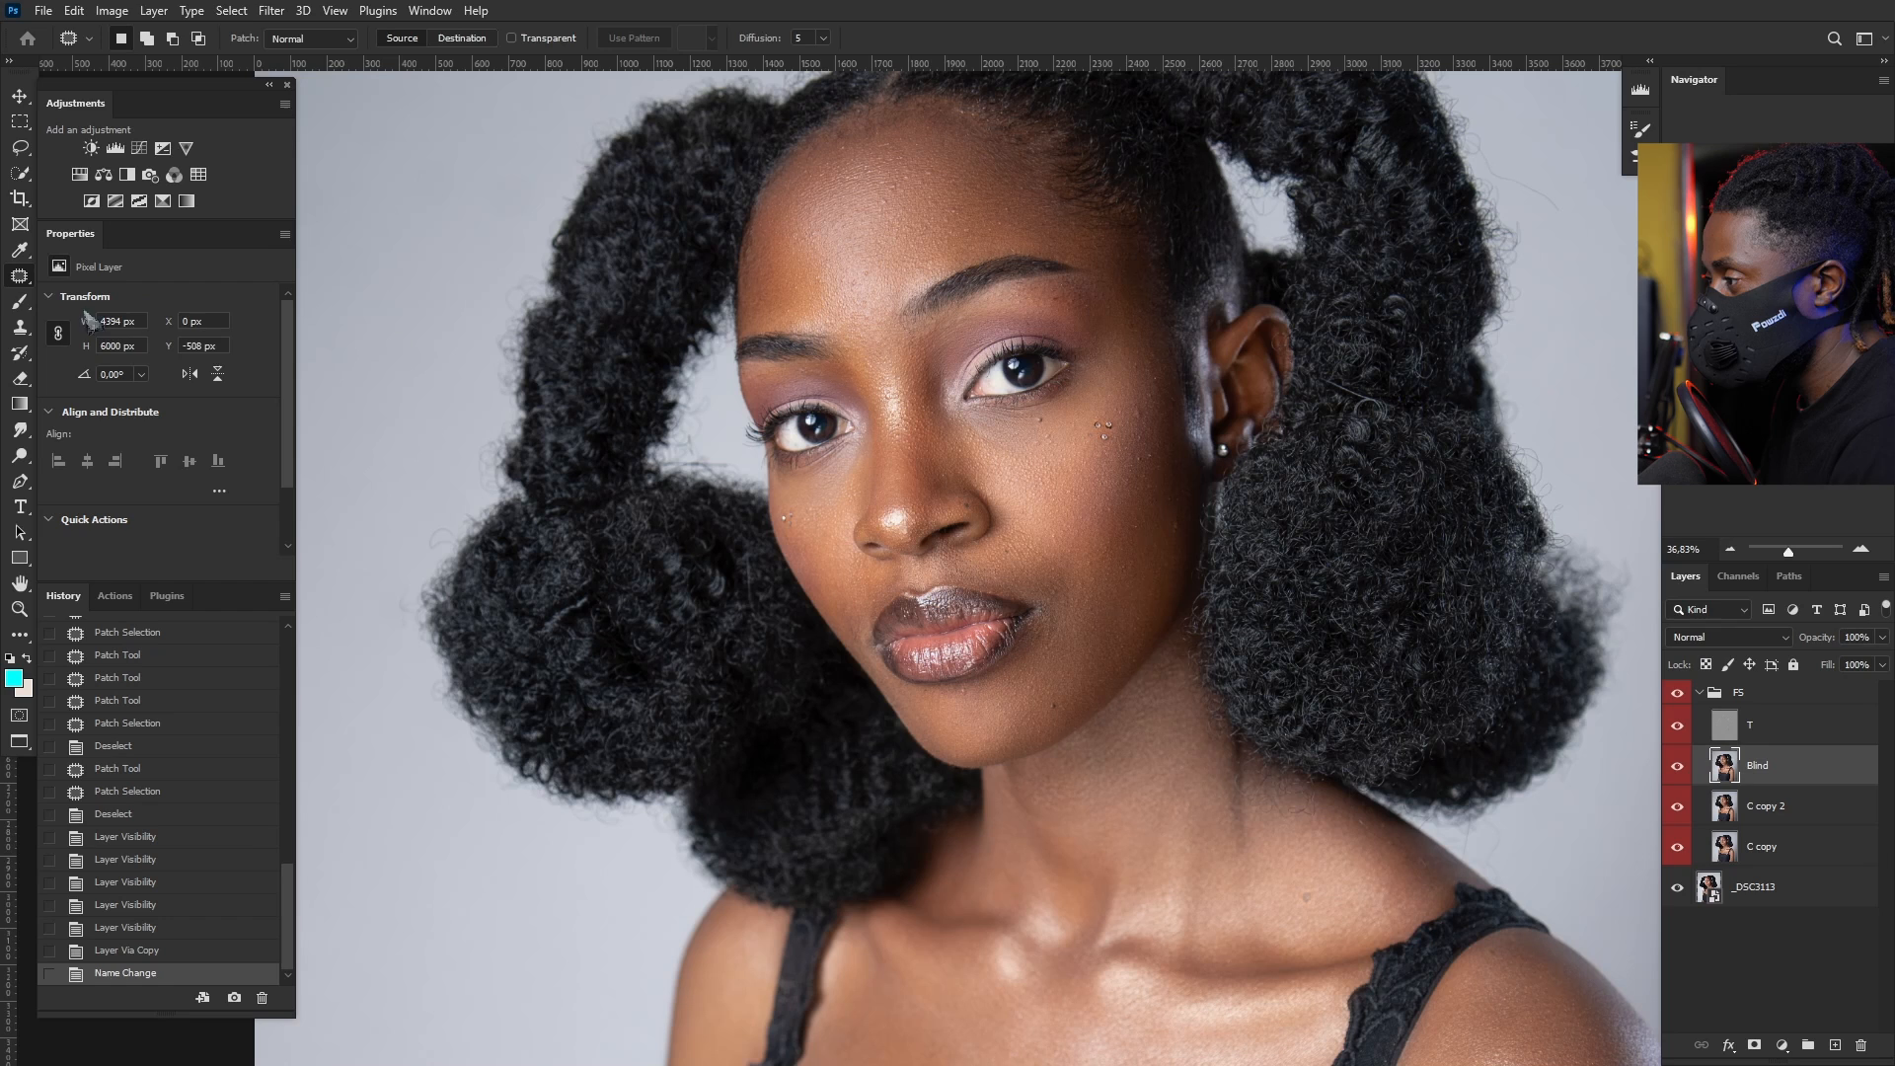
Step: Switch to the Mixer Brush Tool and hide texture layer T to work on the blurred forehead
right_click(26, 311)
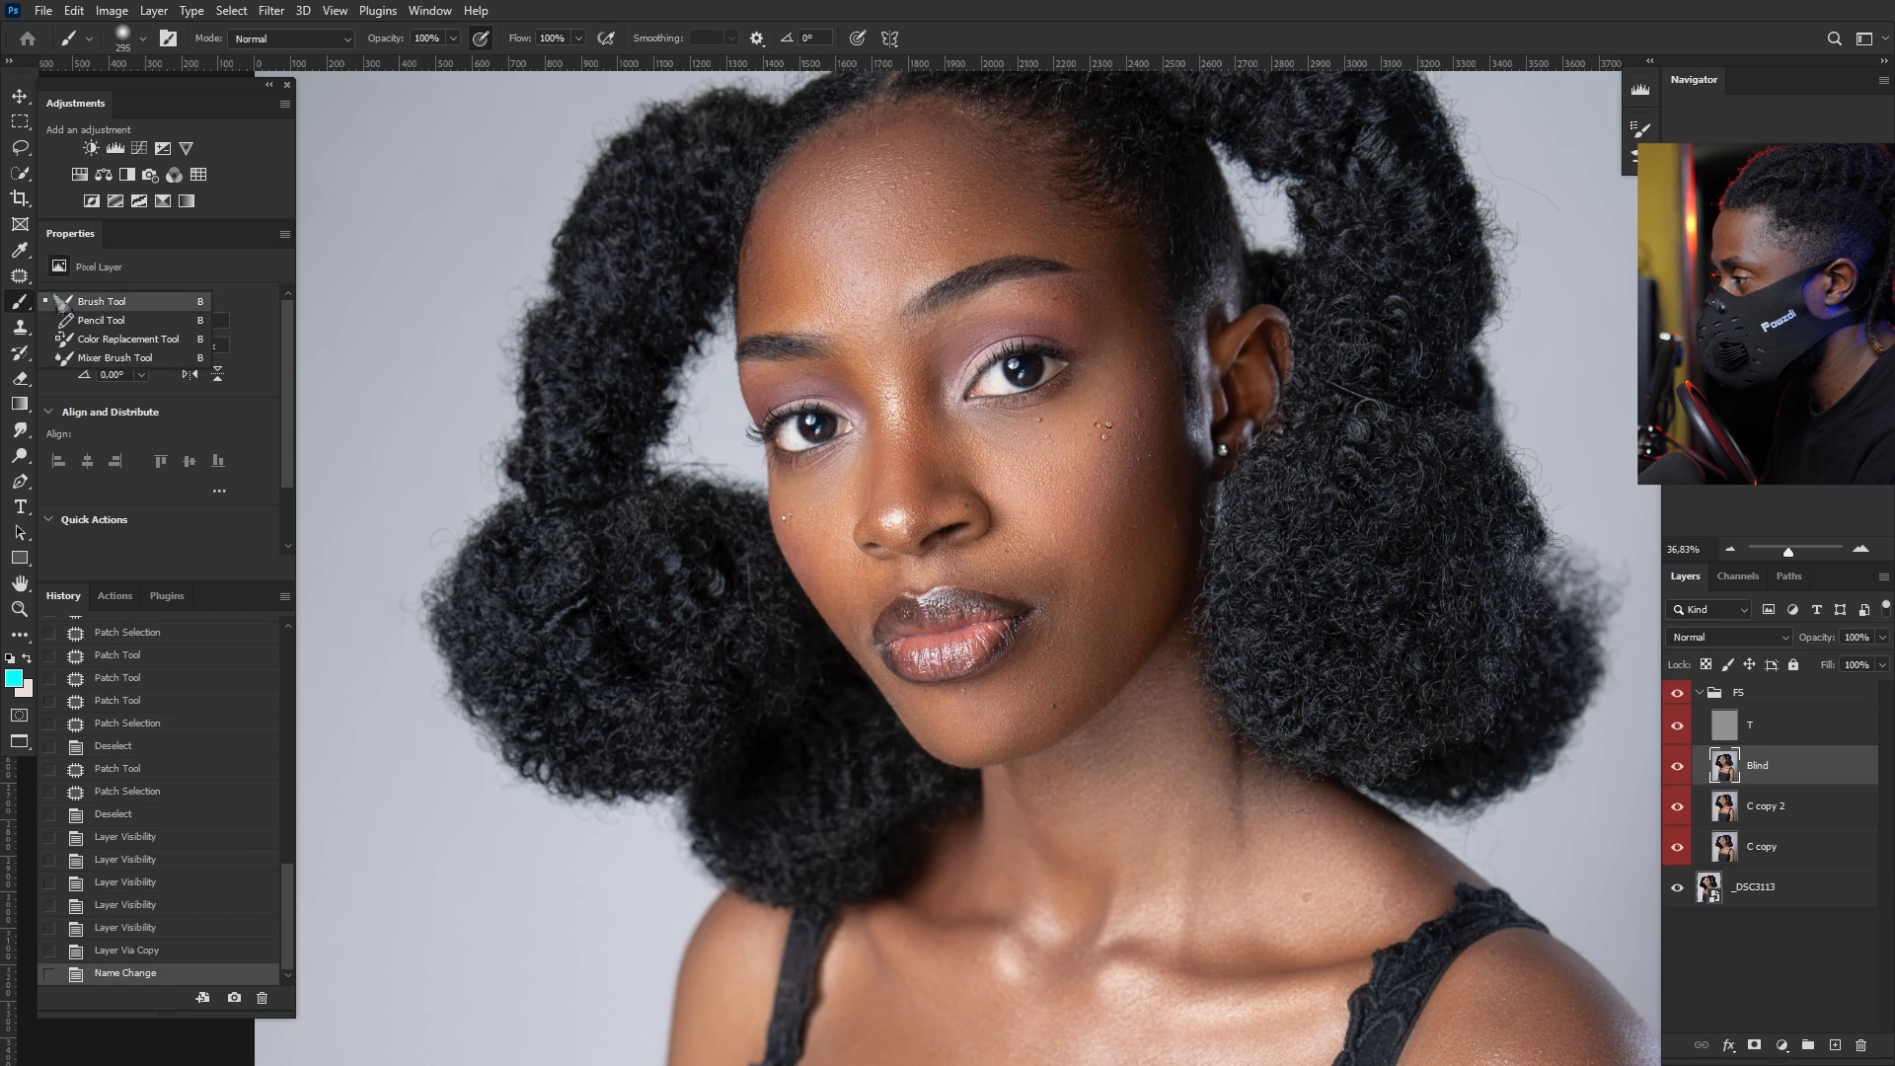
left_click(100, 357)
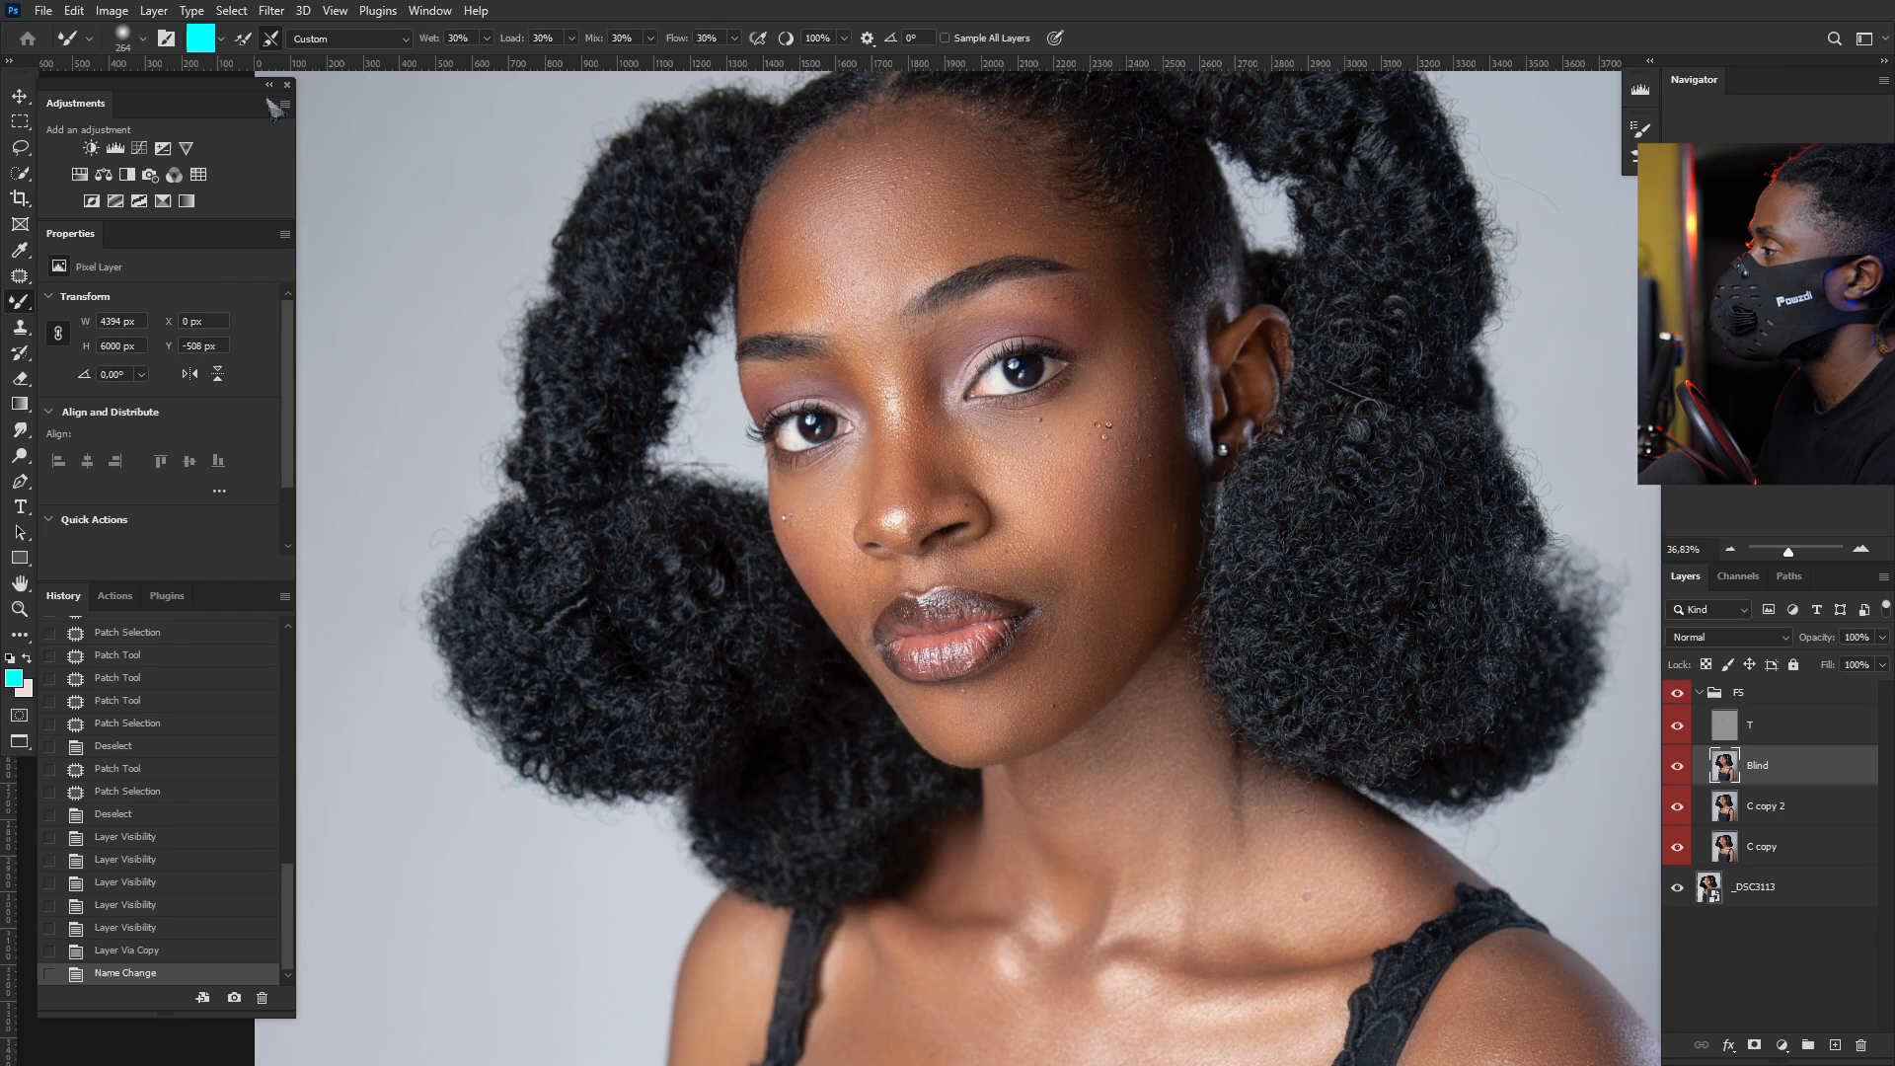
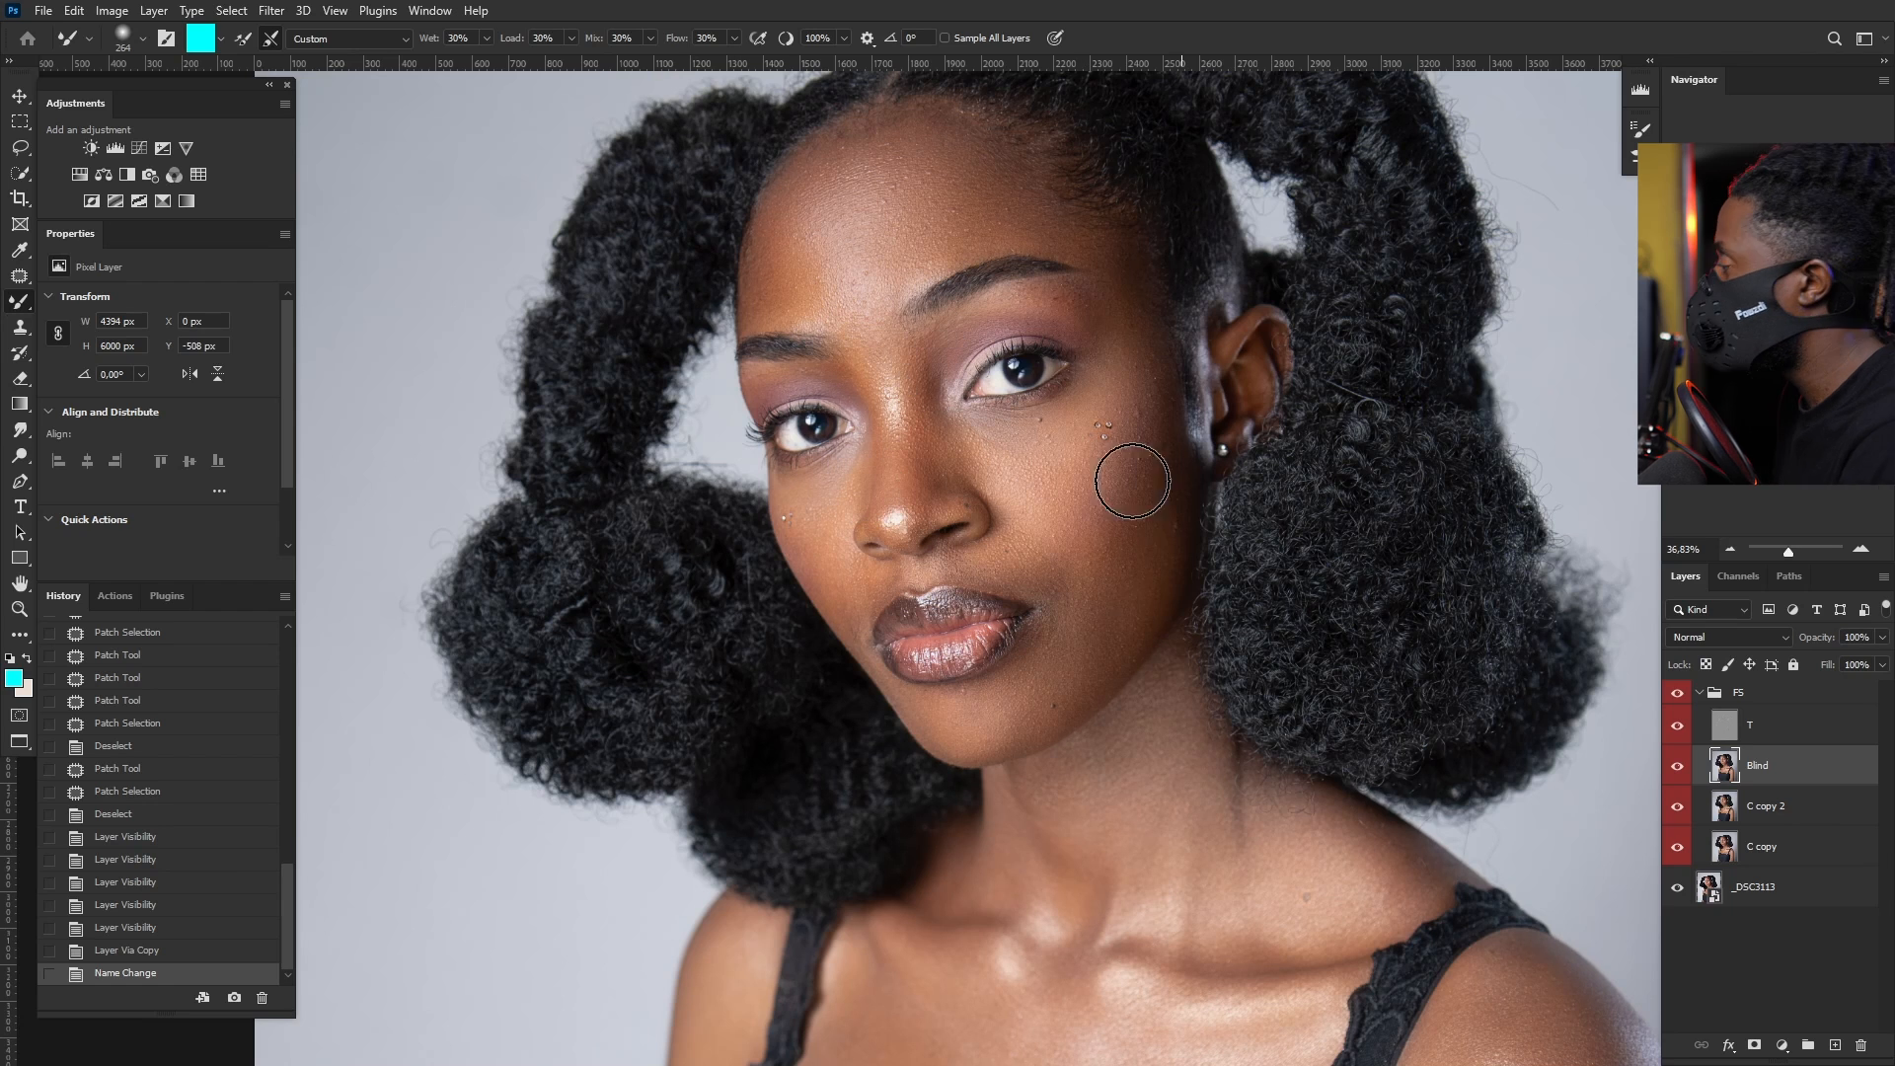
left_click(1678, 731)
left_click_drag(937, 283, 899, 379)
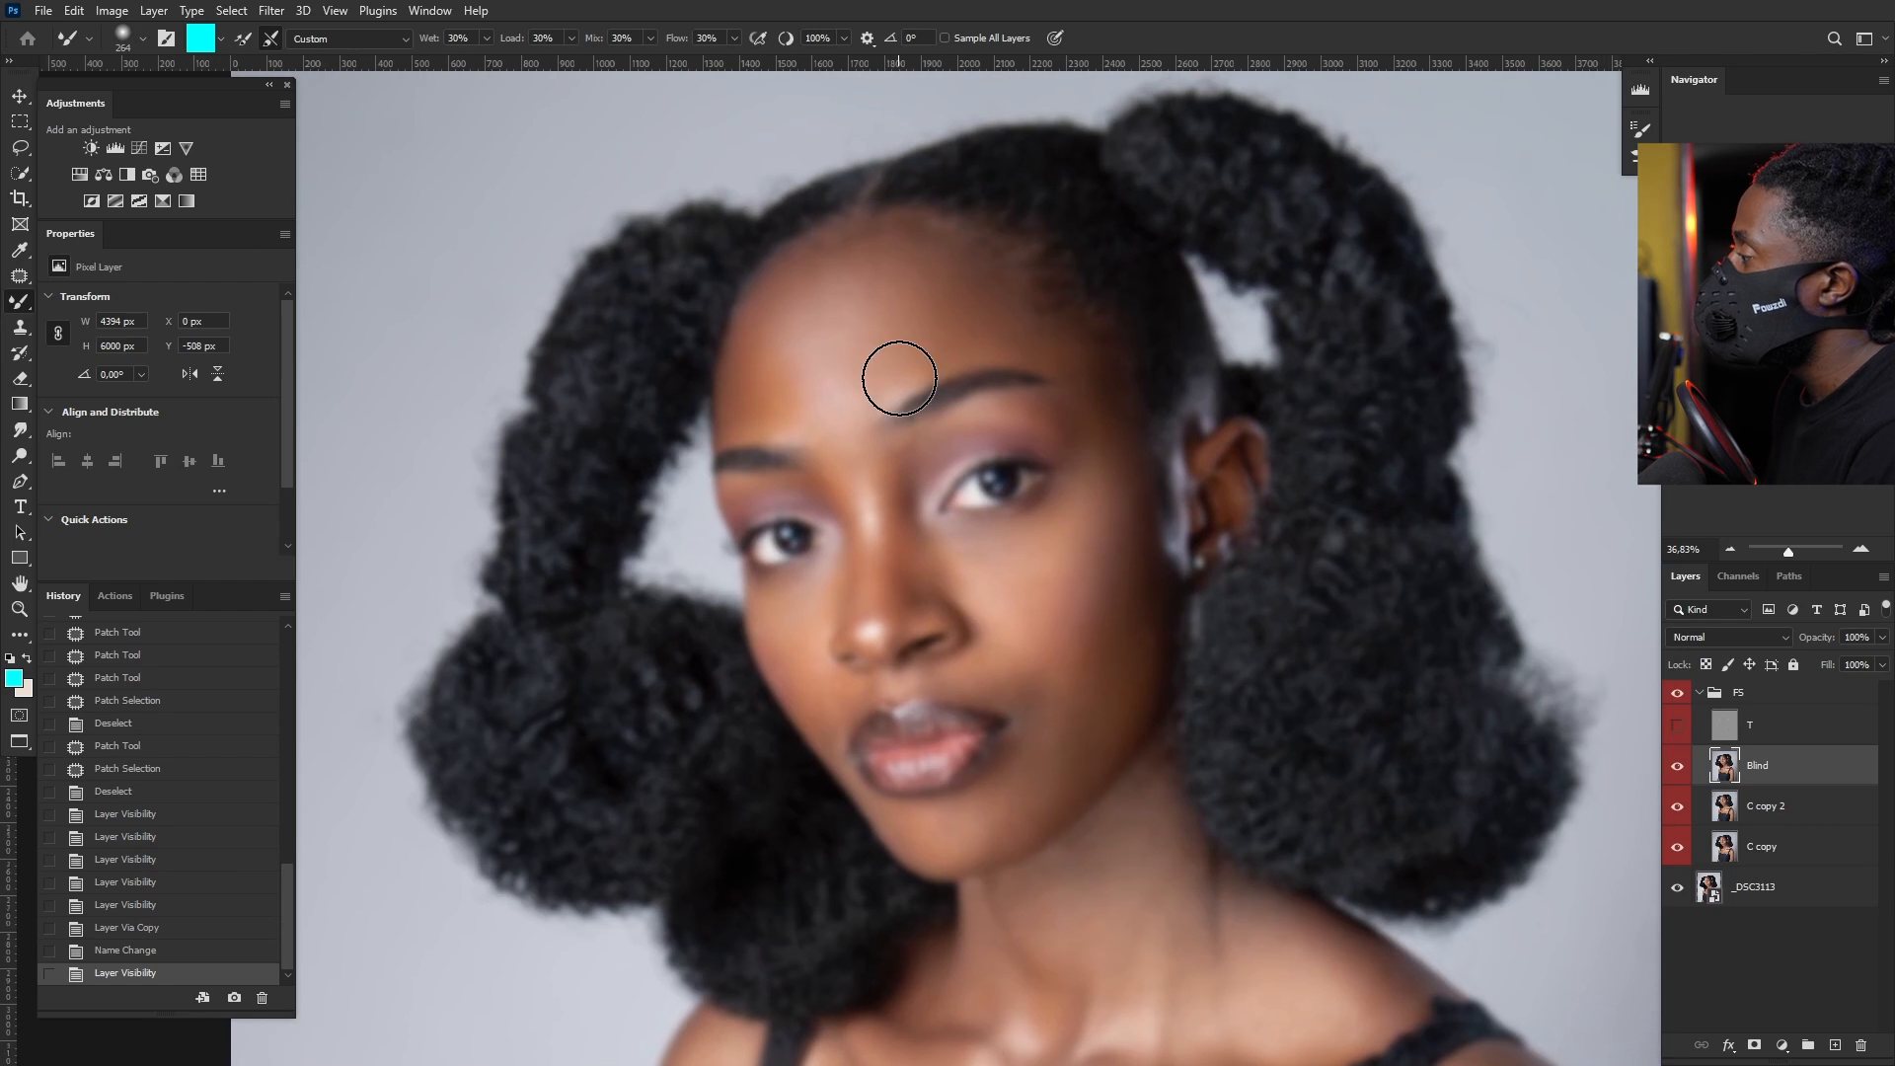
scroll(868, 383, "up", 2)
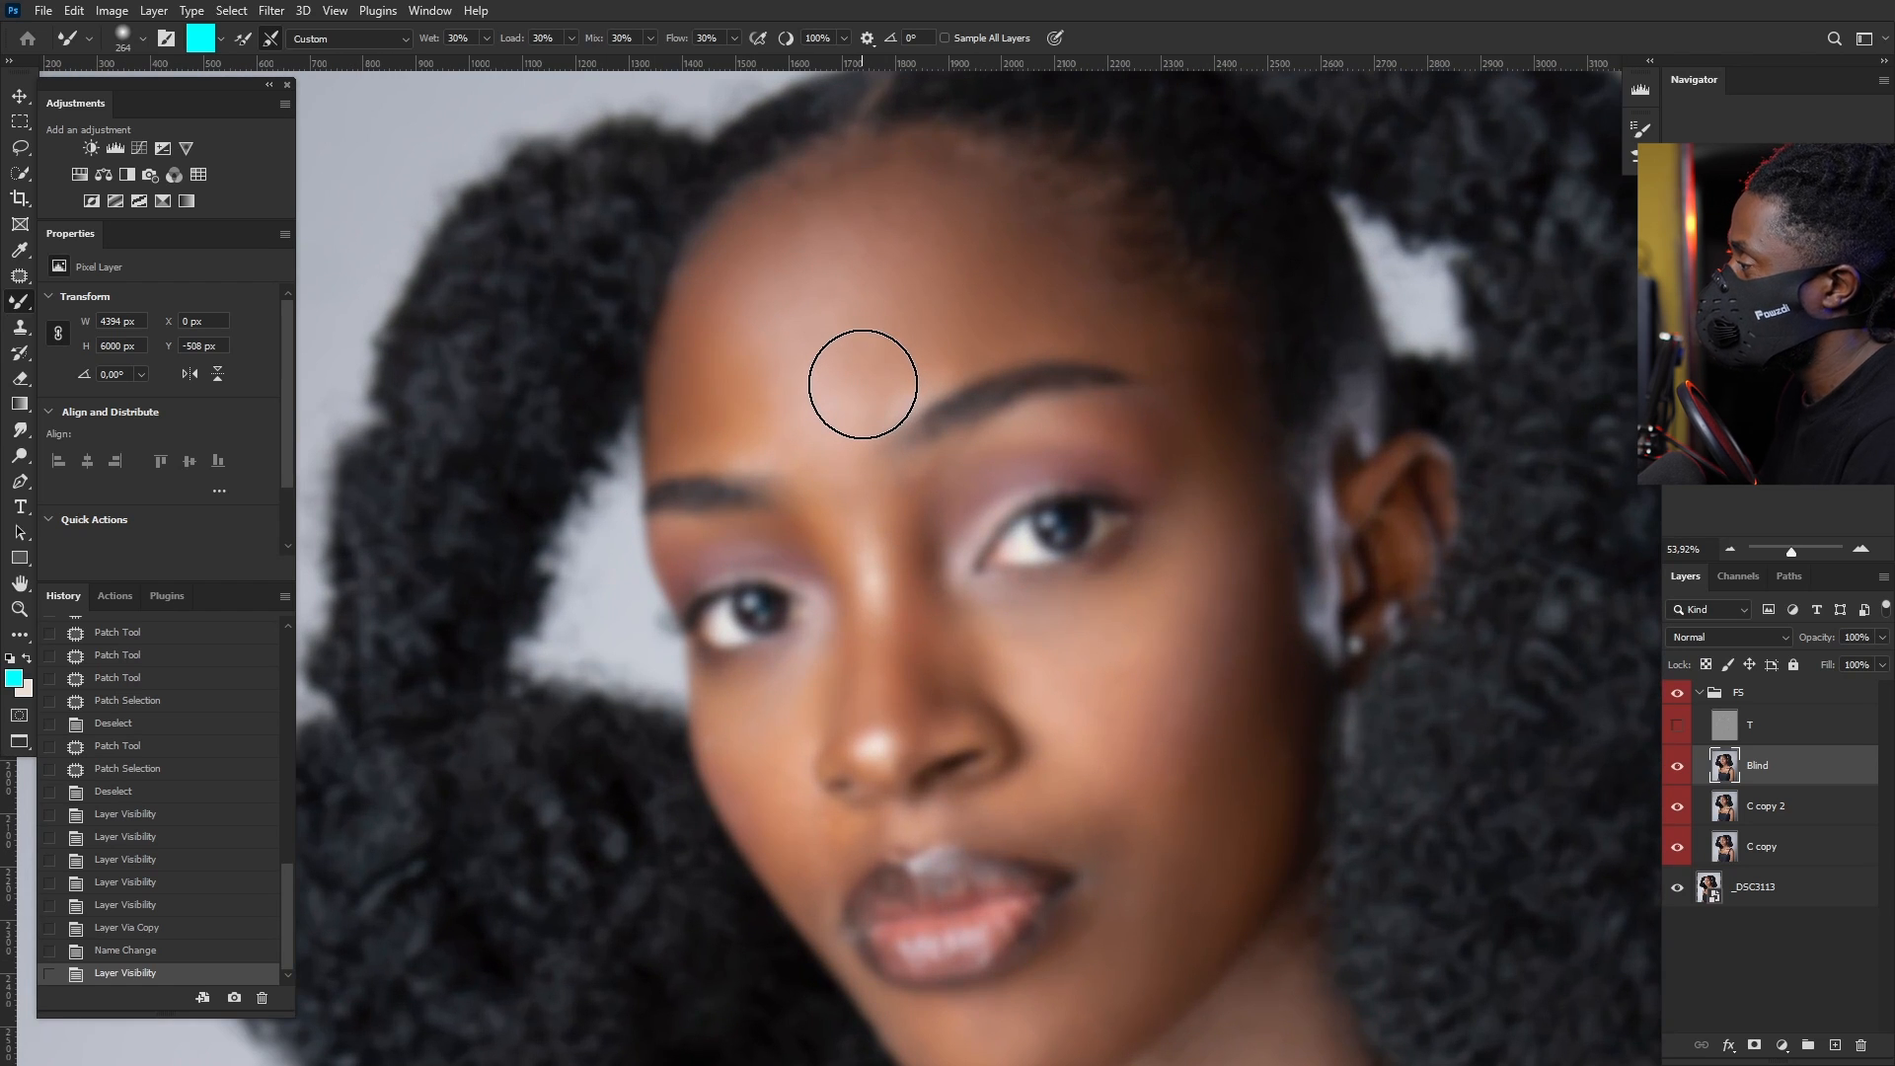
left_click_drag(836, 494, 775, 602)
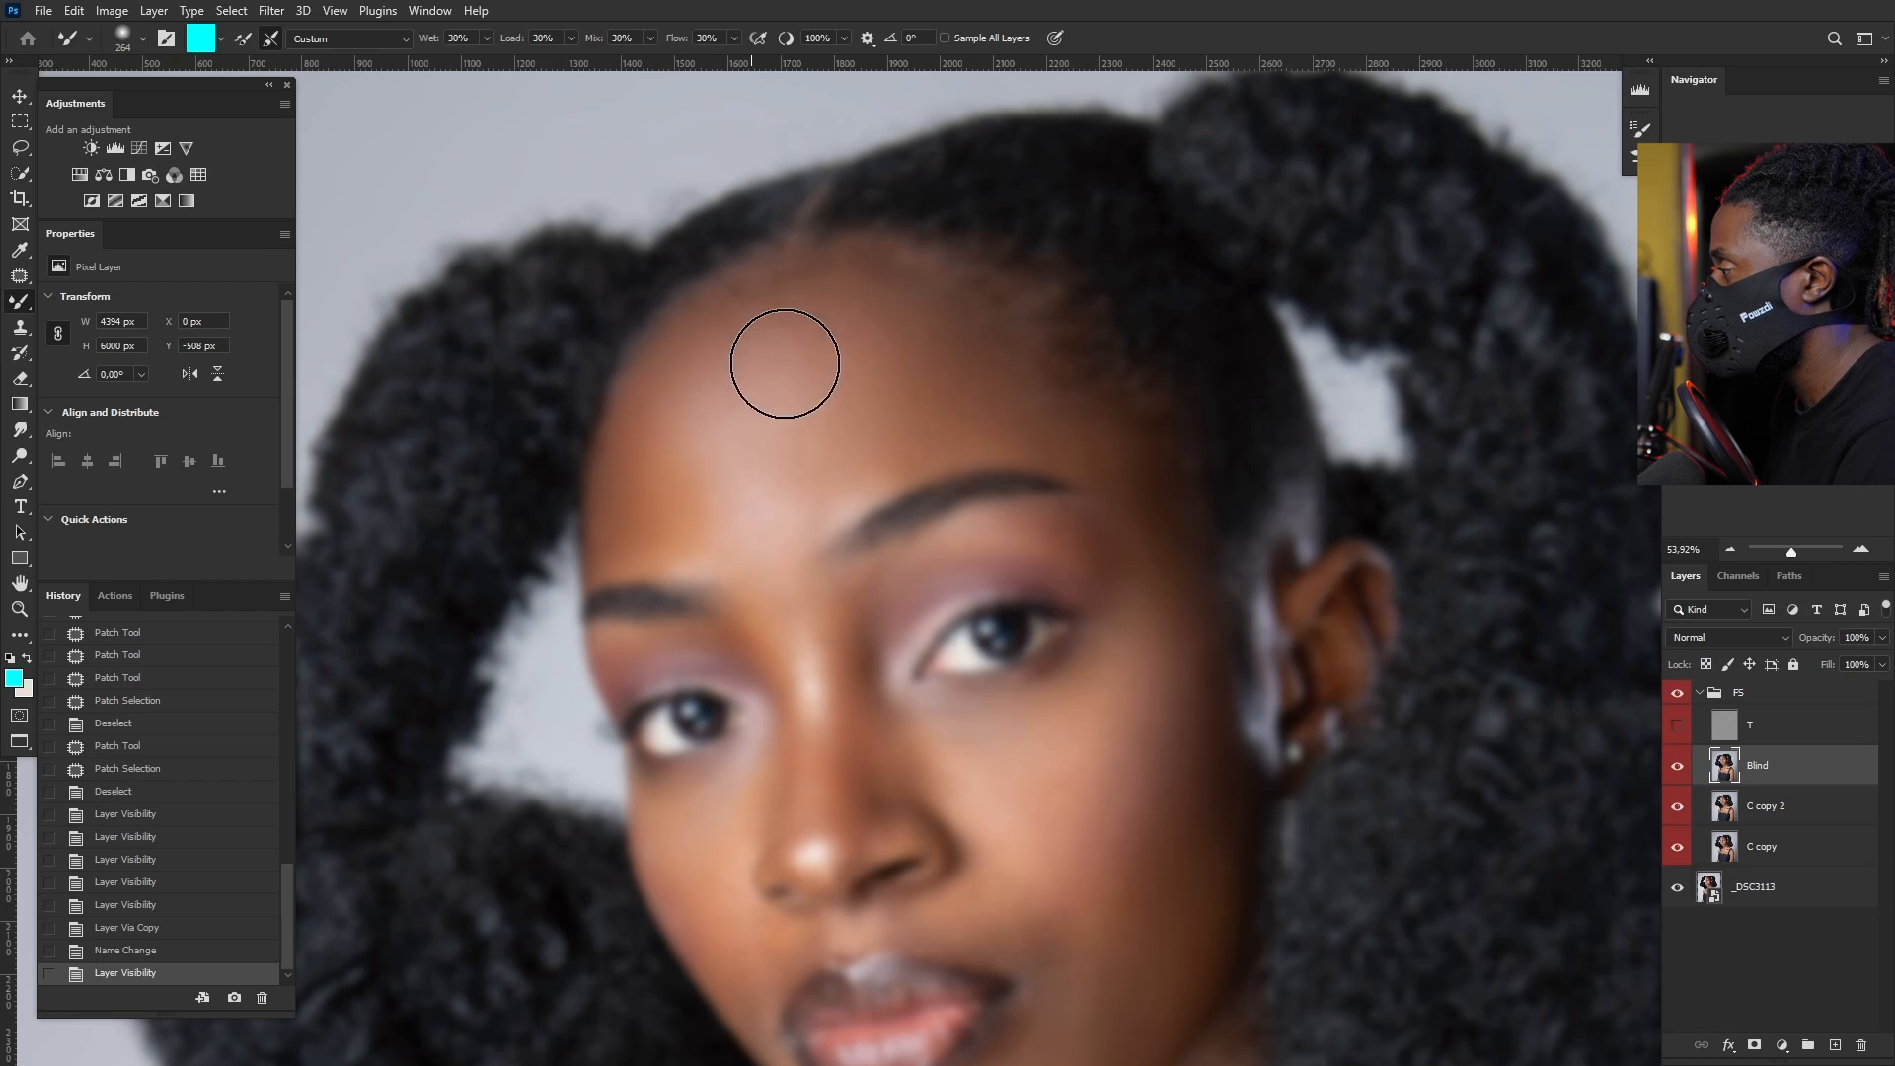
Step: Blend the forehead's light and dark skin transitions on layer Blind with the Mixer Brush, reducing the brush size stepwise from 231 to 158 px
left_click_drag(816, 423, 793, 424)
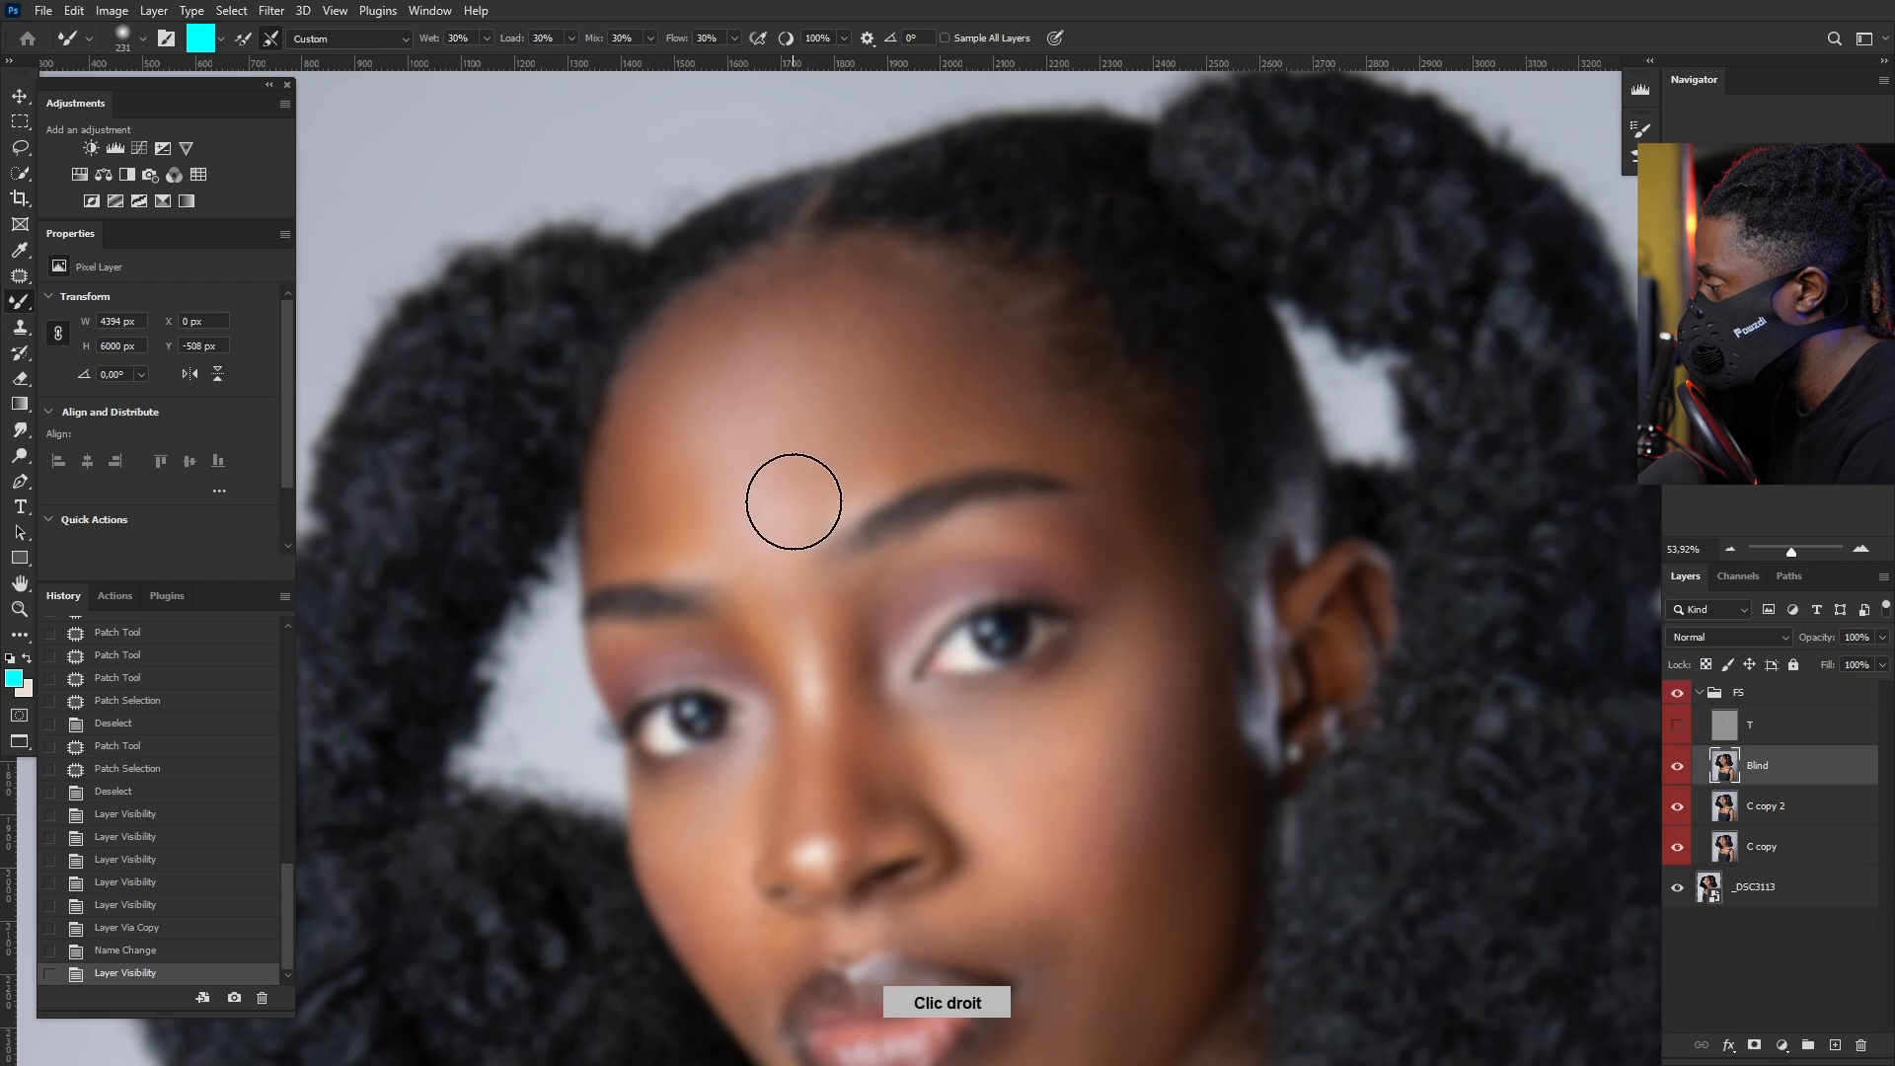
mouse_move(804, 501)
left_mouse_down()
mouse_move(862, 448)
mouse_move(855, 423)
left_mouse_up()
mouse_move(854, 414)
left_mouse_down()
mouse_move(850, 374)
mouse_move(876, 367)
mouse_move(916, 412)
mouse_move(969, 413)
mouse_move(846, 305)
mouse_move(919, 324)
mouse_move(1011, 410)
mouse_move(966, 407)
mouse_move(997, 383)
left_mouse_up()
mouse_move(897, 250)
left_mouse_down()
mouse_move(918, 298)
mouse_move(906, 333)
left_mouse_up()
mouse_move(890, 334)
left_mouse_down("alt")
mouse_move(915, 335)
mouse_move(842, 300)
mouse_move(965, 339)
mouse_move(934, 353)
left_mouse_up("alt")
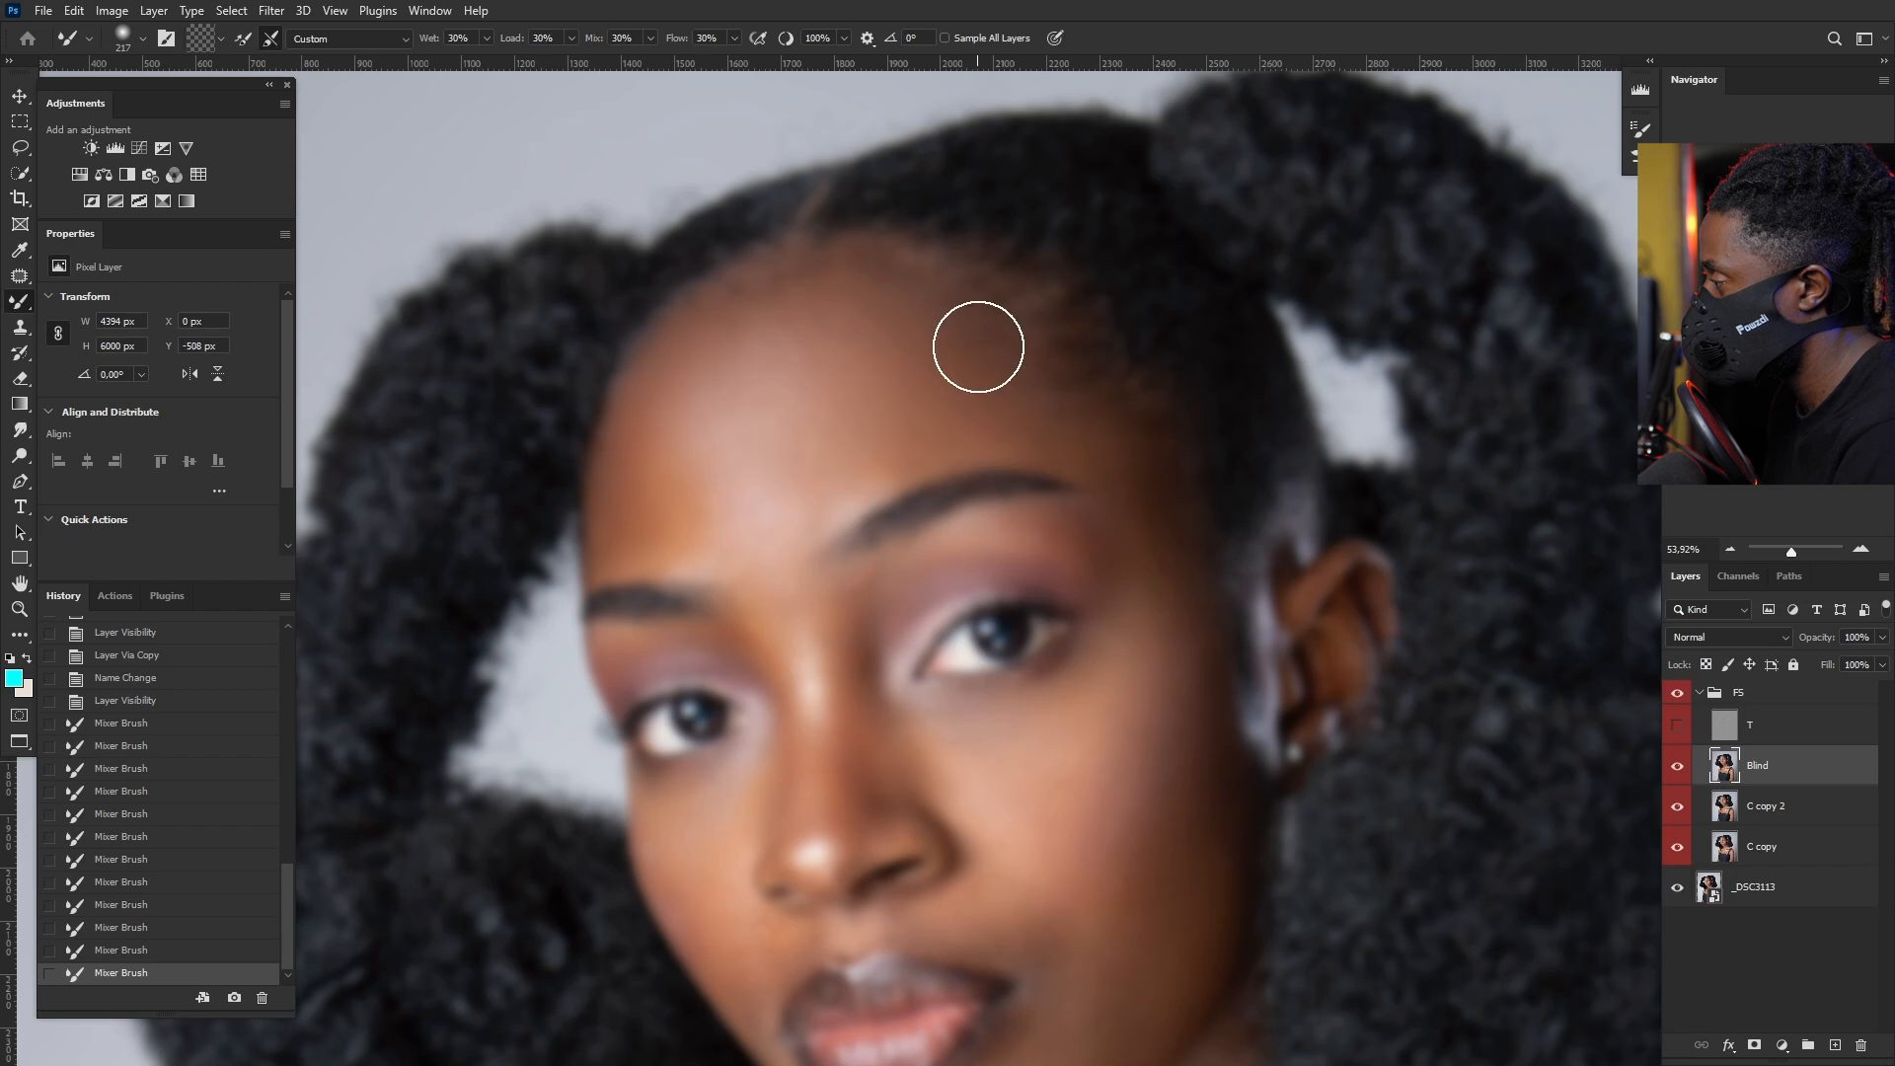
mouse_move(982, 341)
left_mouse_down()
mouse_move(842, 296)
mouse_move(775, 302)
mouse_move(806, 321)
mouse_move(869, 461)
mouse_move(815, 423)
left_mouse_up()
right_click(802, 318, "alt")
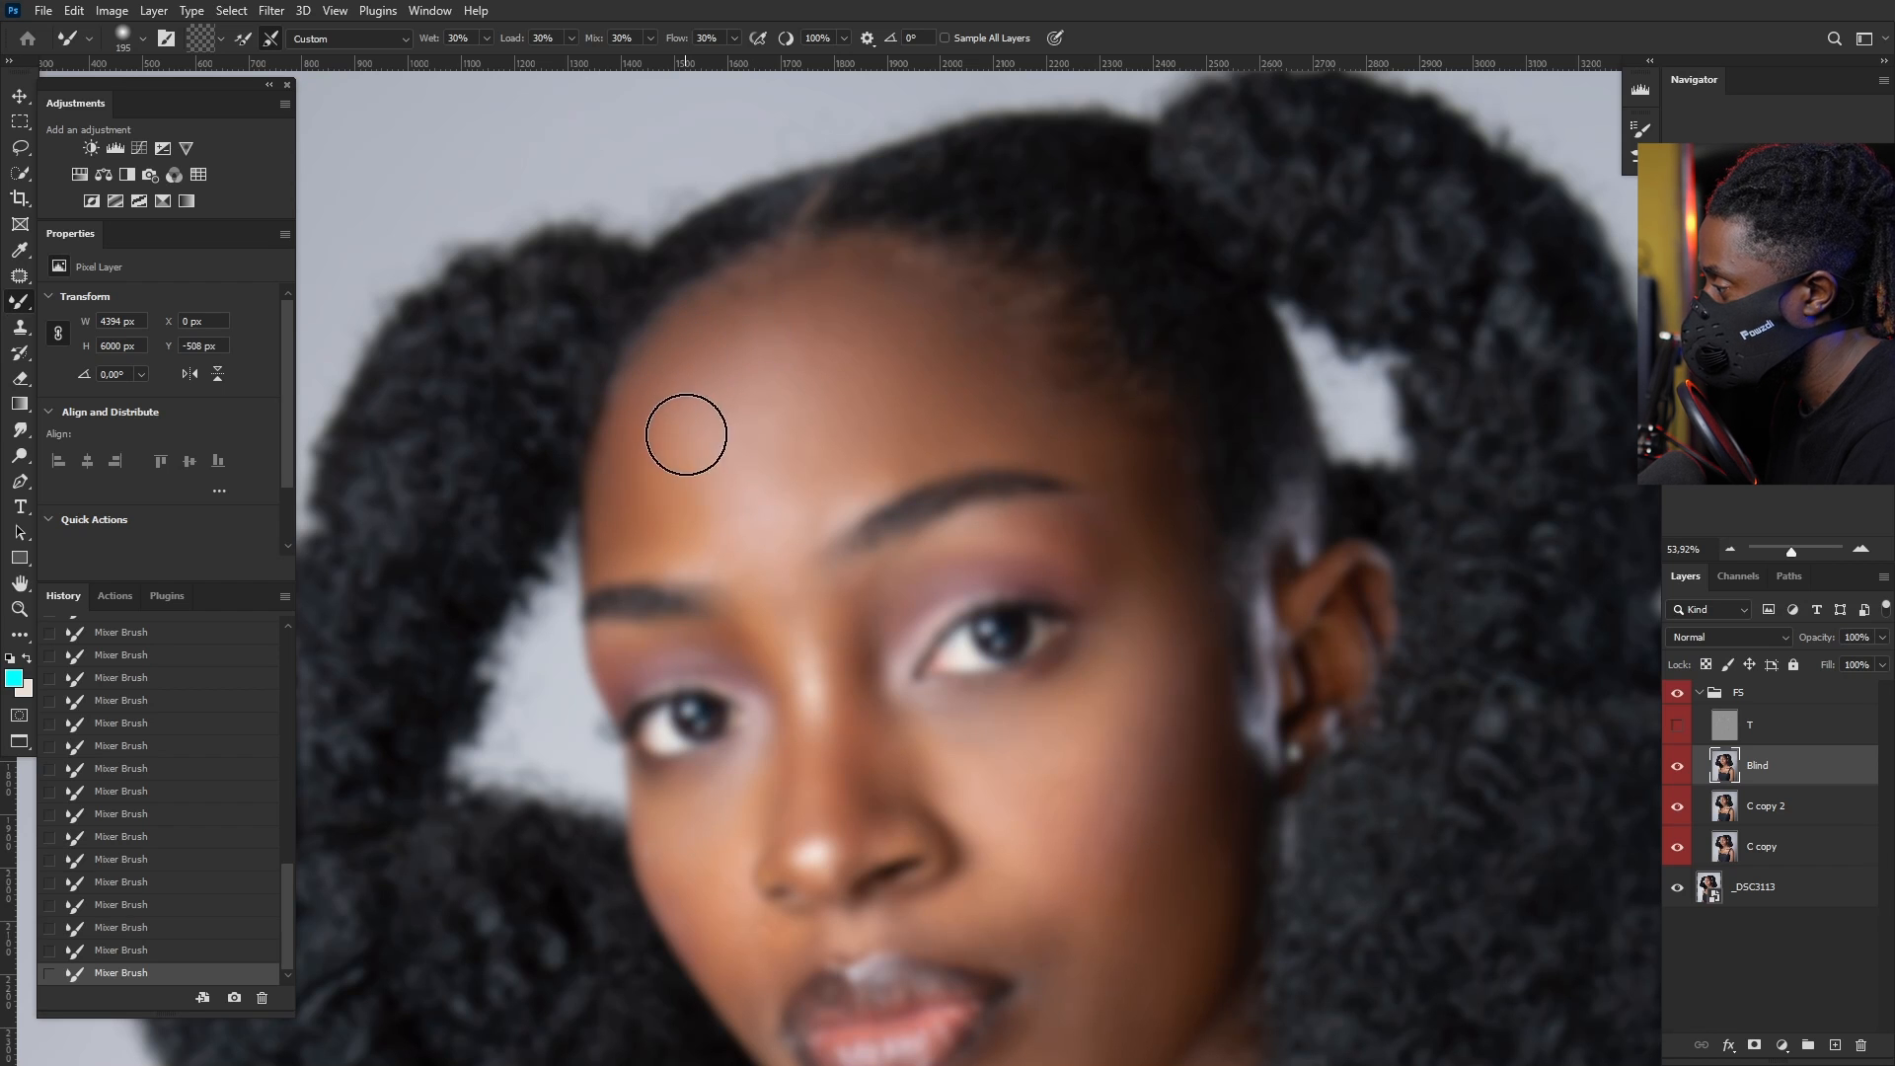
mouse_move(697, 491)
left_mouse_down()
mouse_move(685, 478)
mouse_move(655, 499)
left_mouse_up()
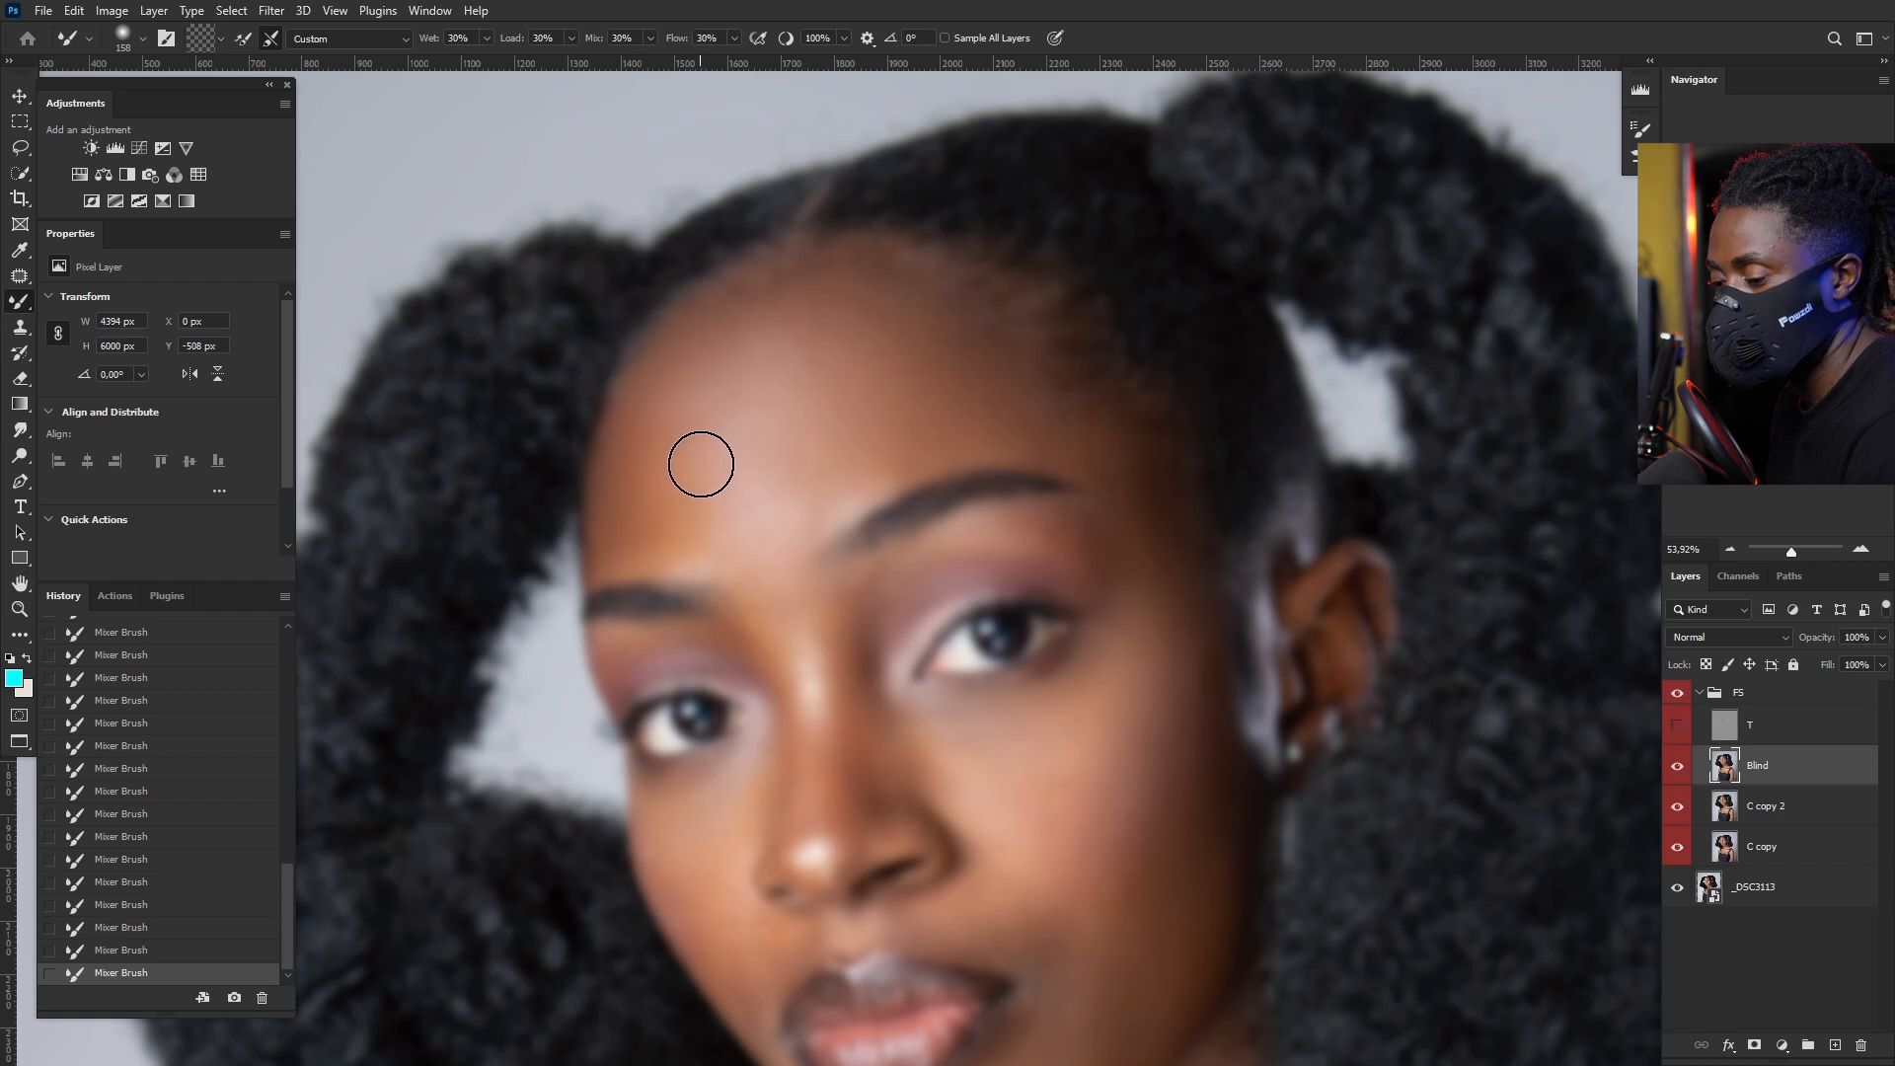
Step: Undo and redo the last two Mixer Brush strokes to compare the forehead with and without them
key("ctrl+z")
key("ctrl+z")
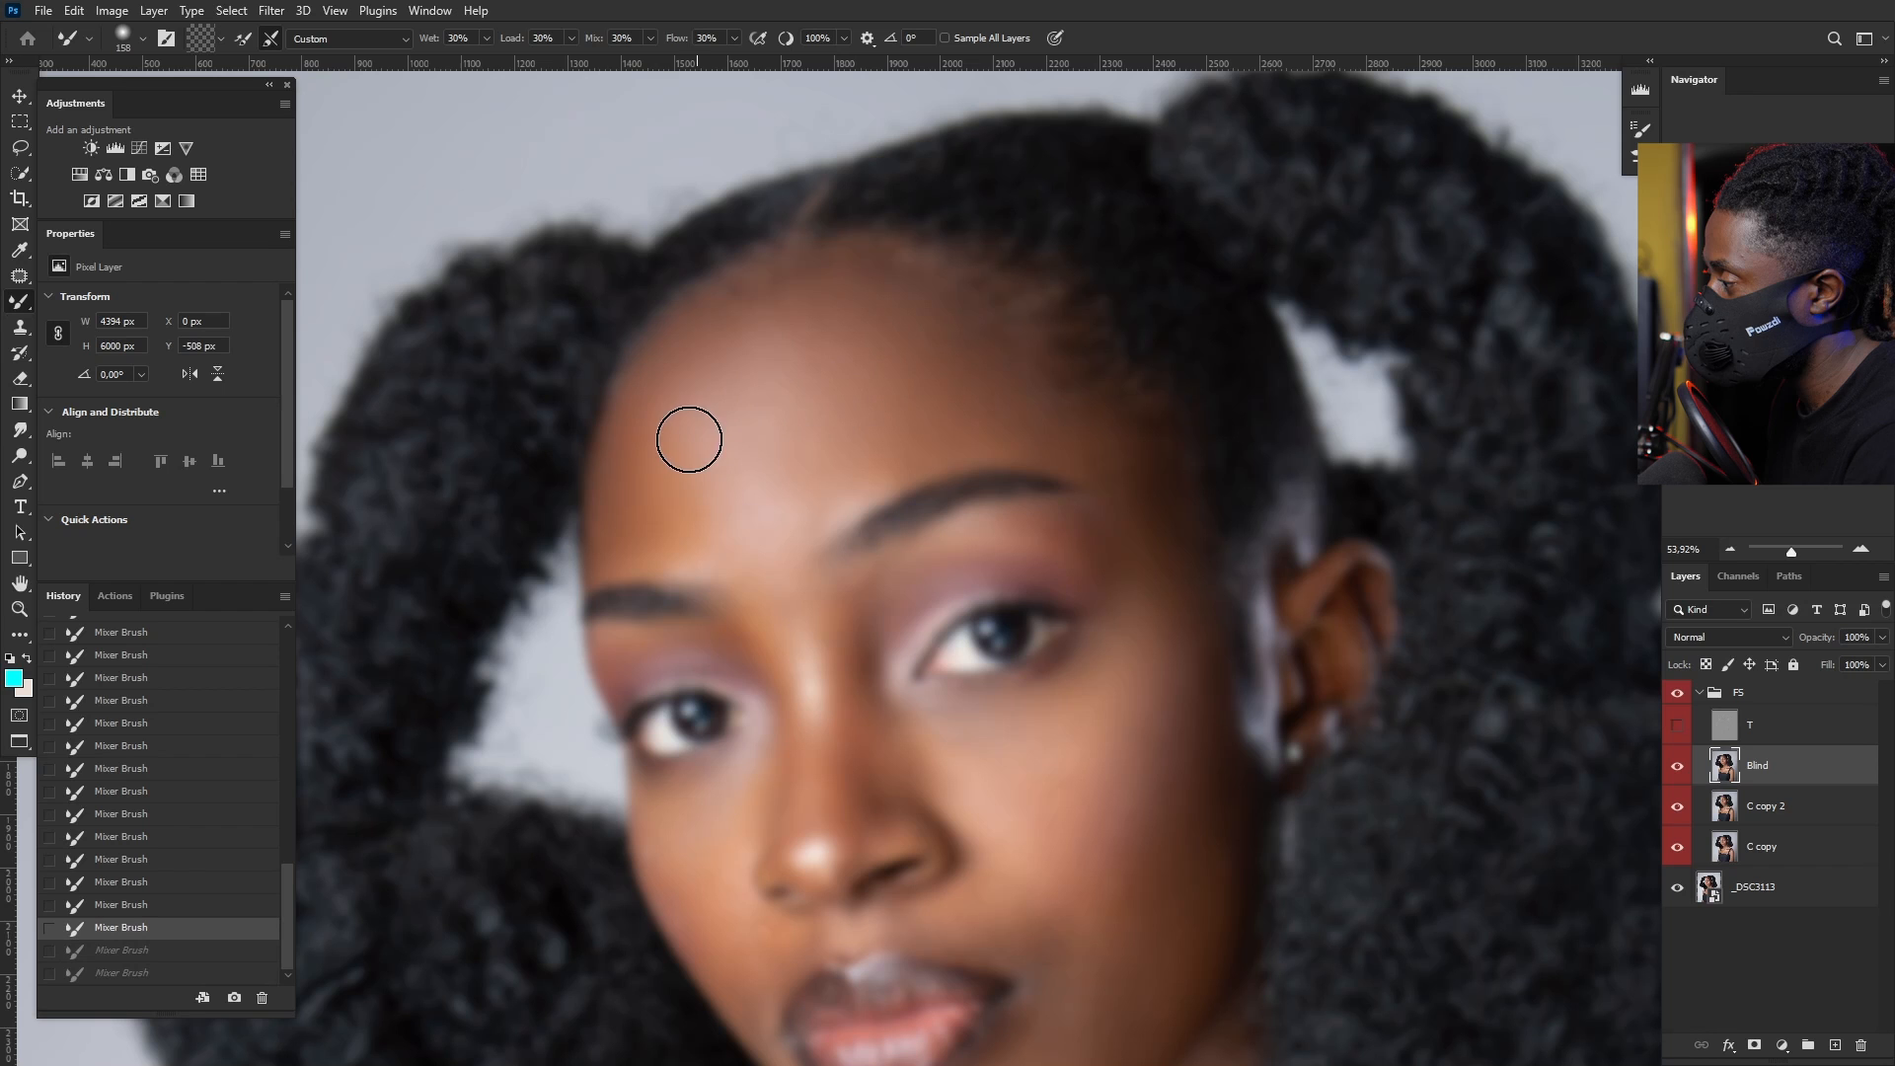
key("ctrl+shift+z")
key("ctrl+shift+z")
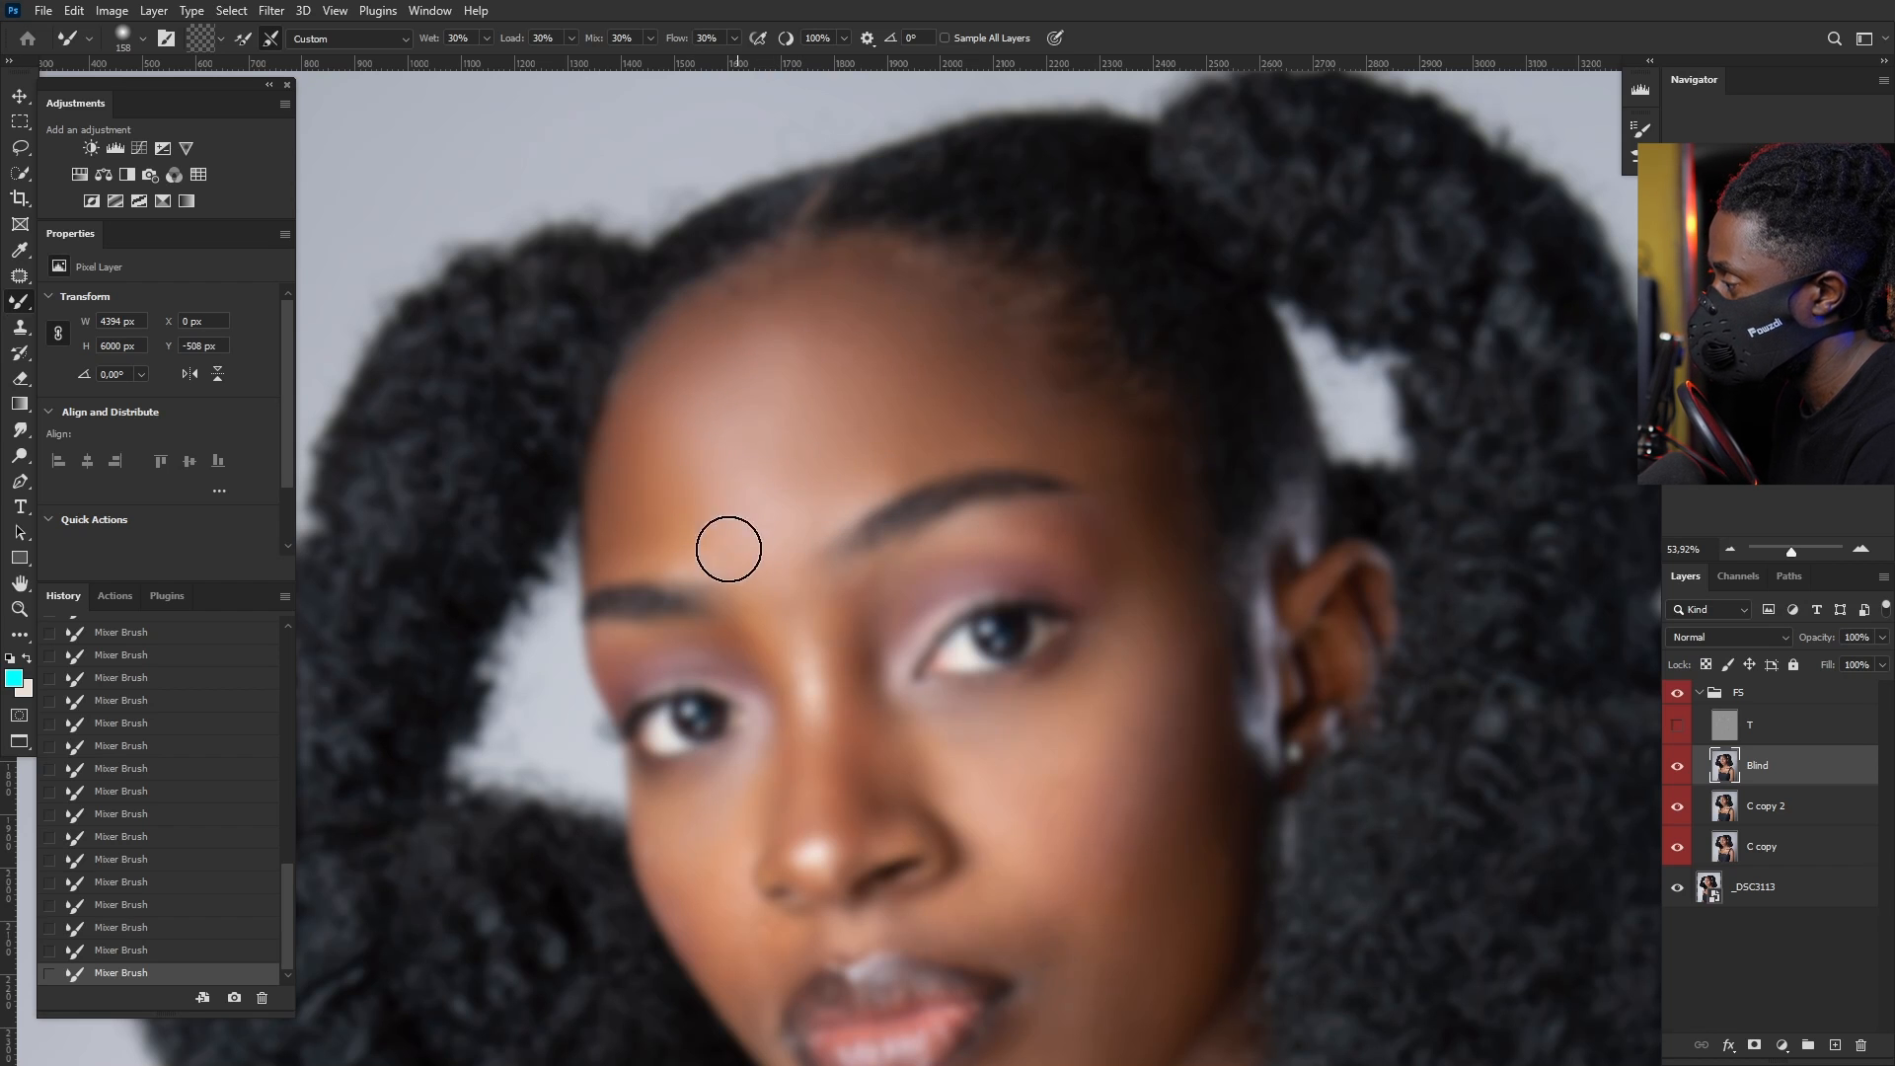
Step: Switch layer Blind off and on to compare the forehead before and after the blending
left_click(1678, 767)
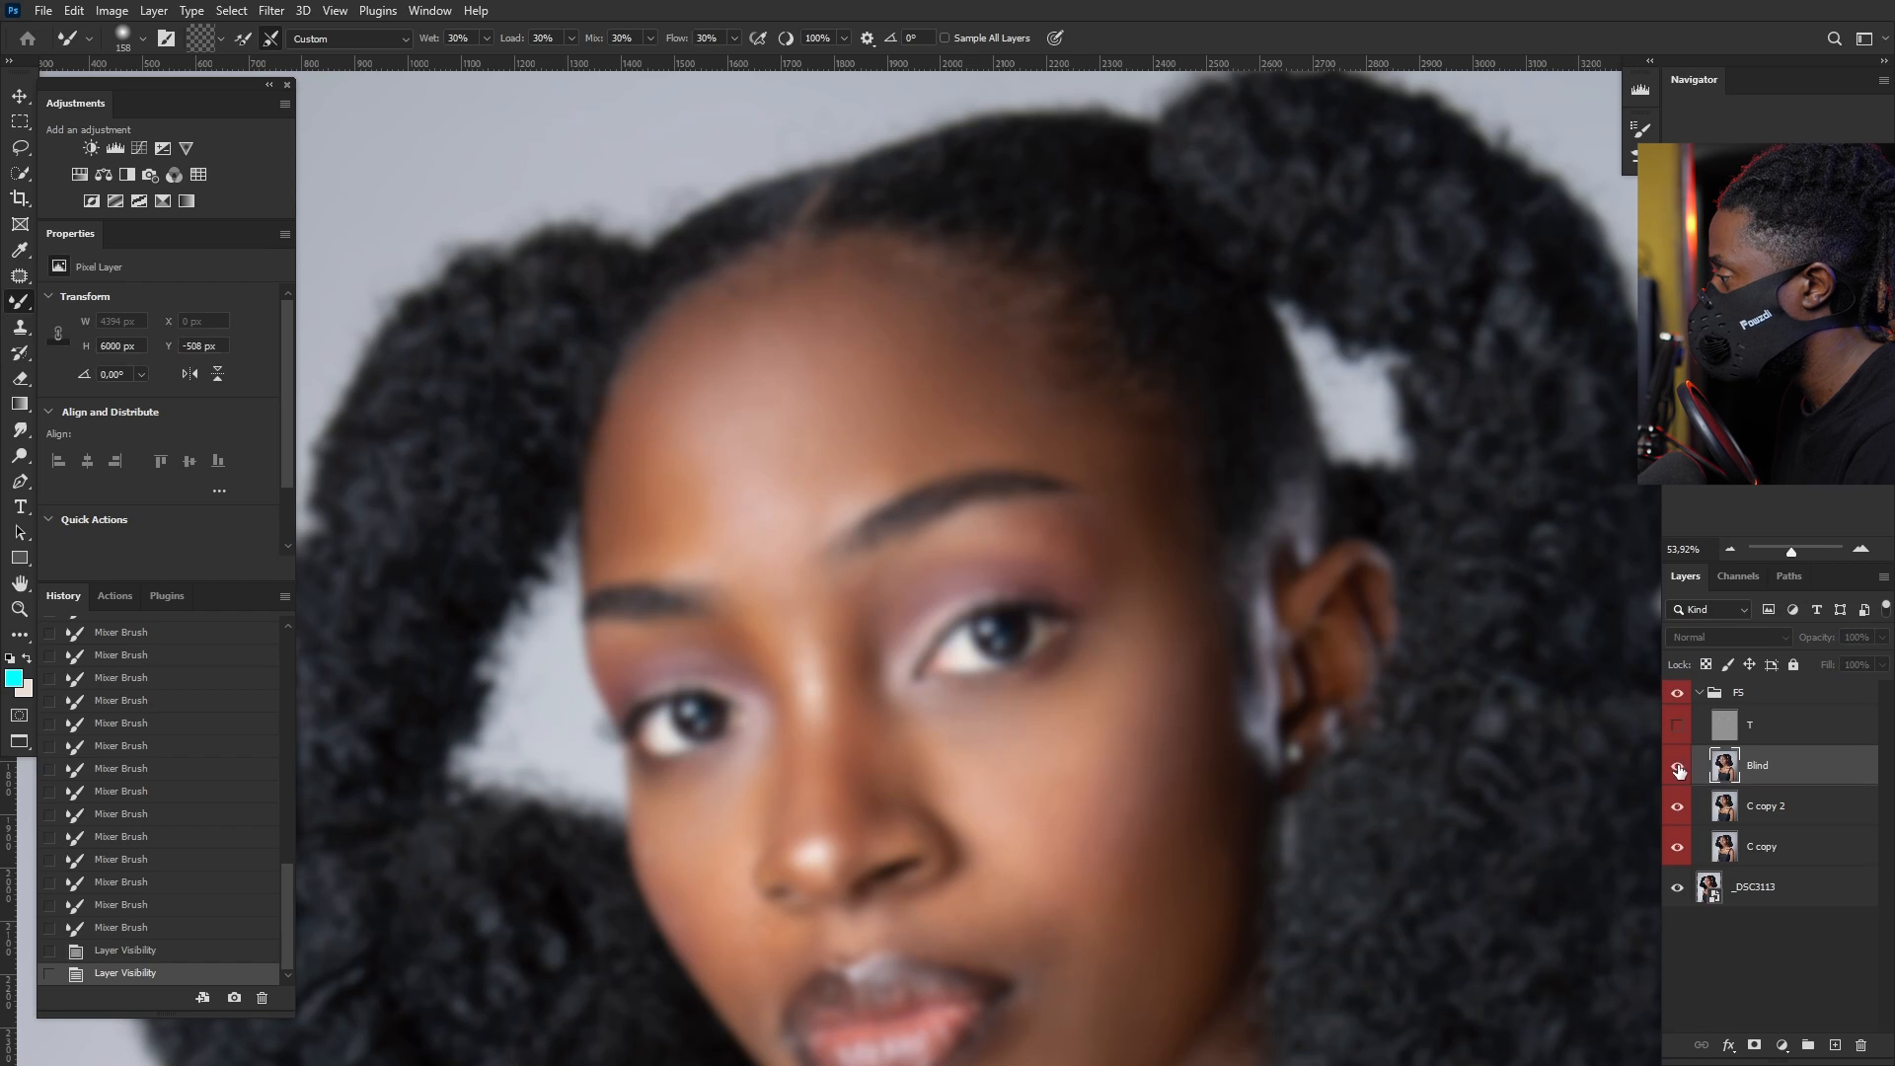
left_click(1678, 768)
left_click(1676, 768)
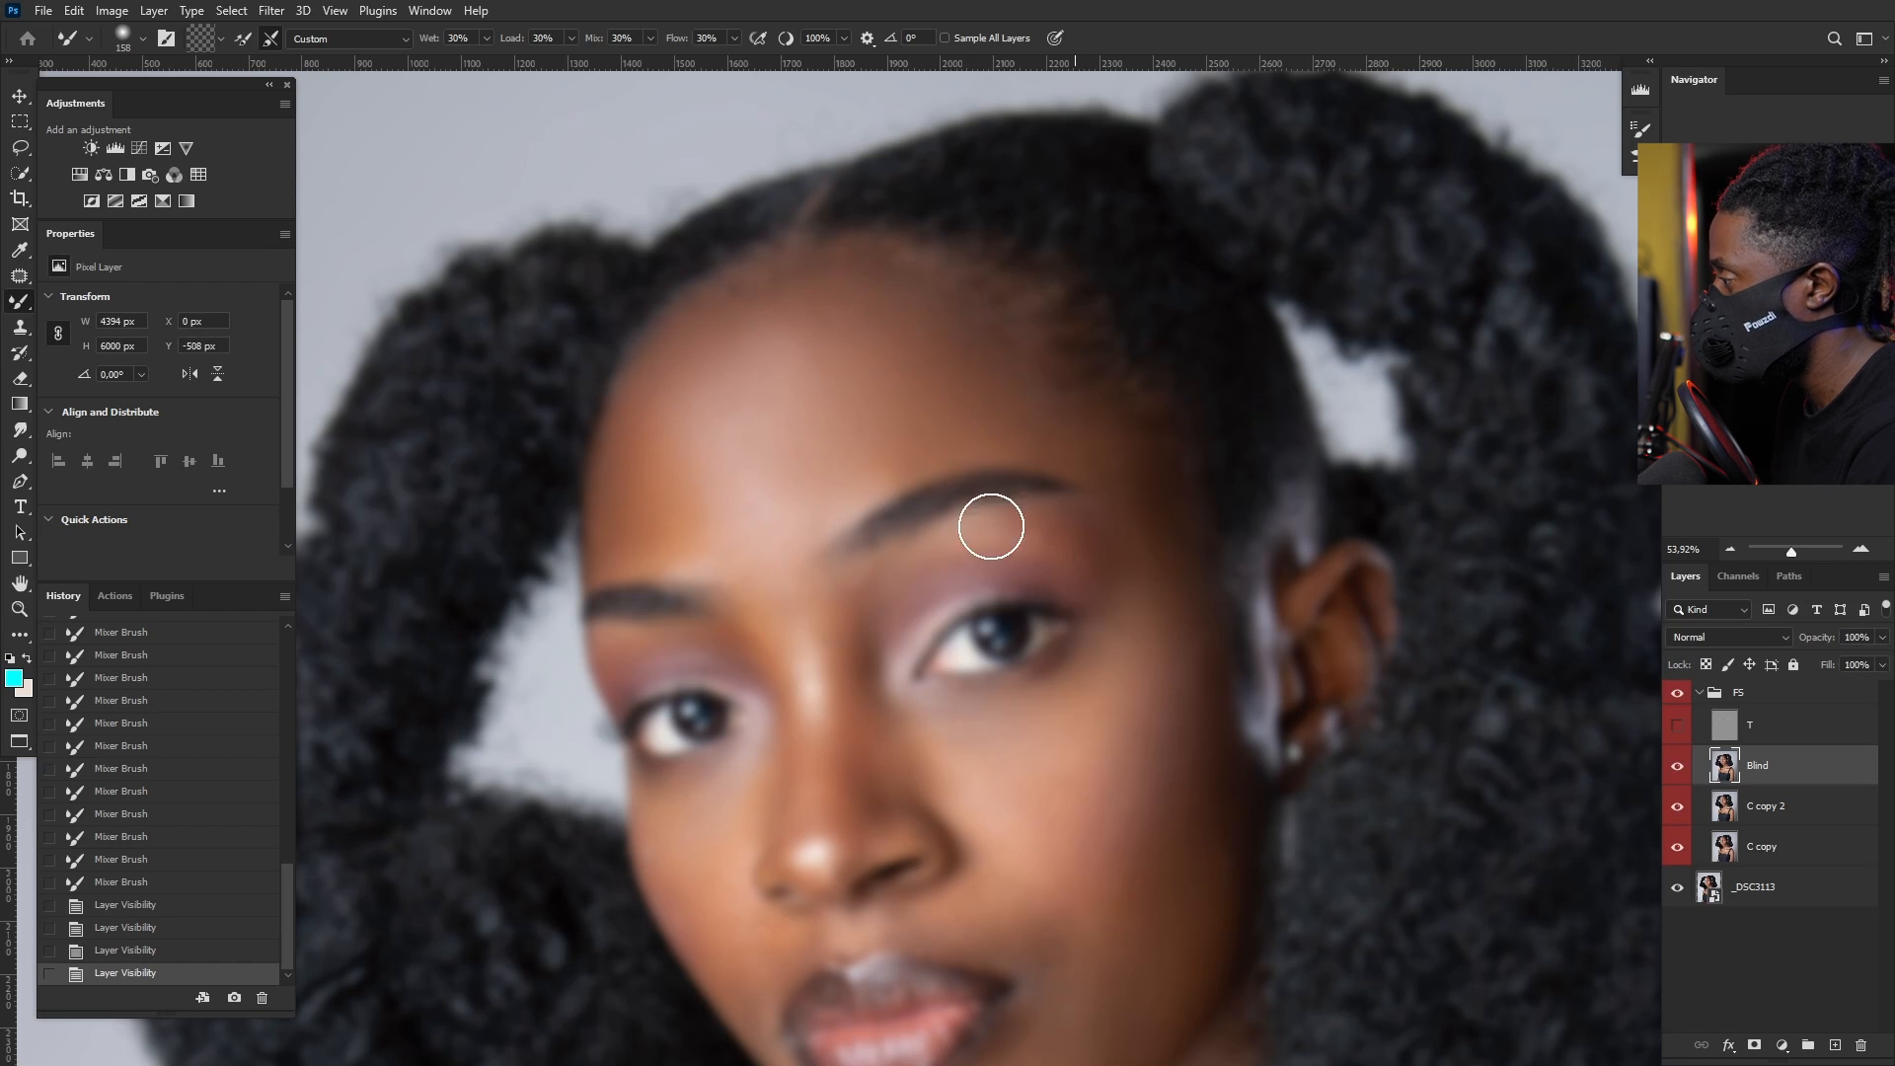
Step: Blend the skin above the outer eyebrow, between the brows, around the eyelid and along the nose, reducing the Mixer Brush to 120 and 114 px
left_click_drag(991, 432, 1095, 449)
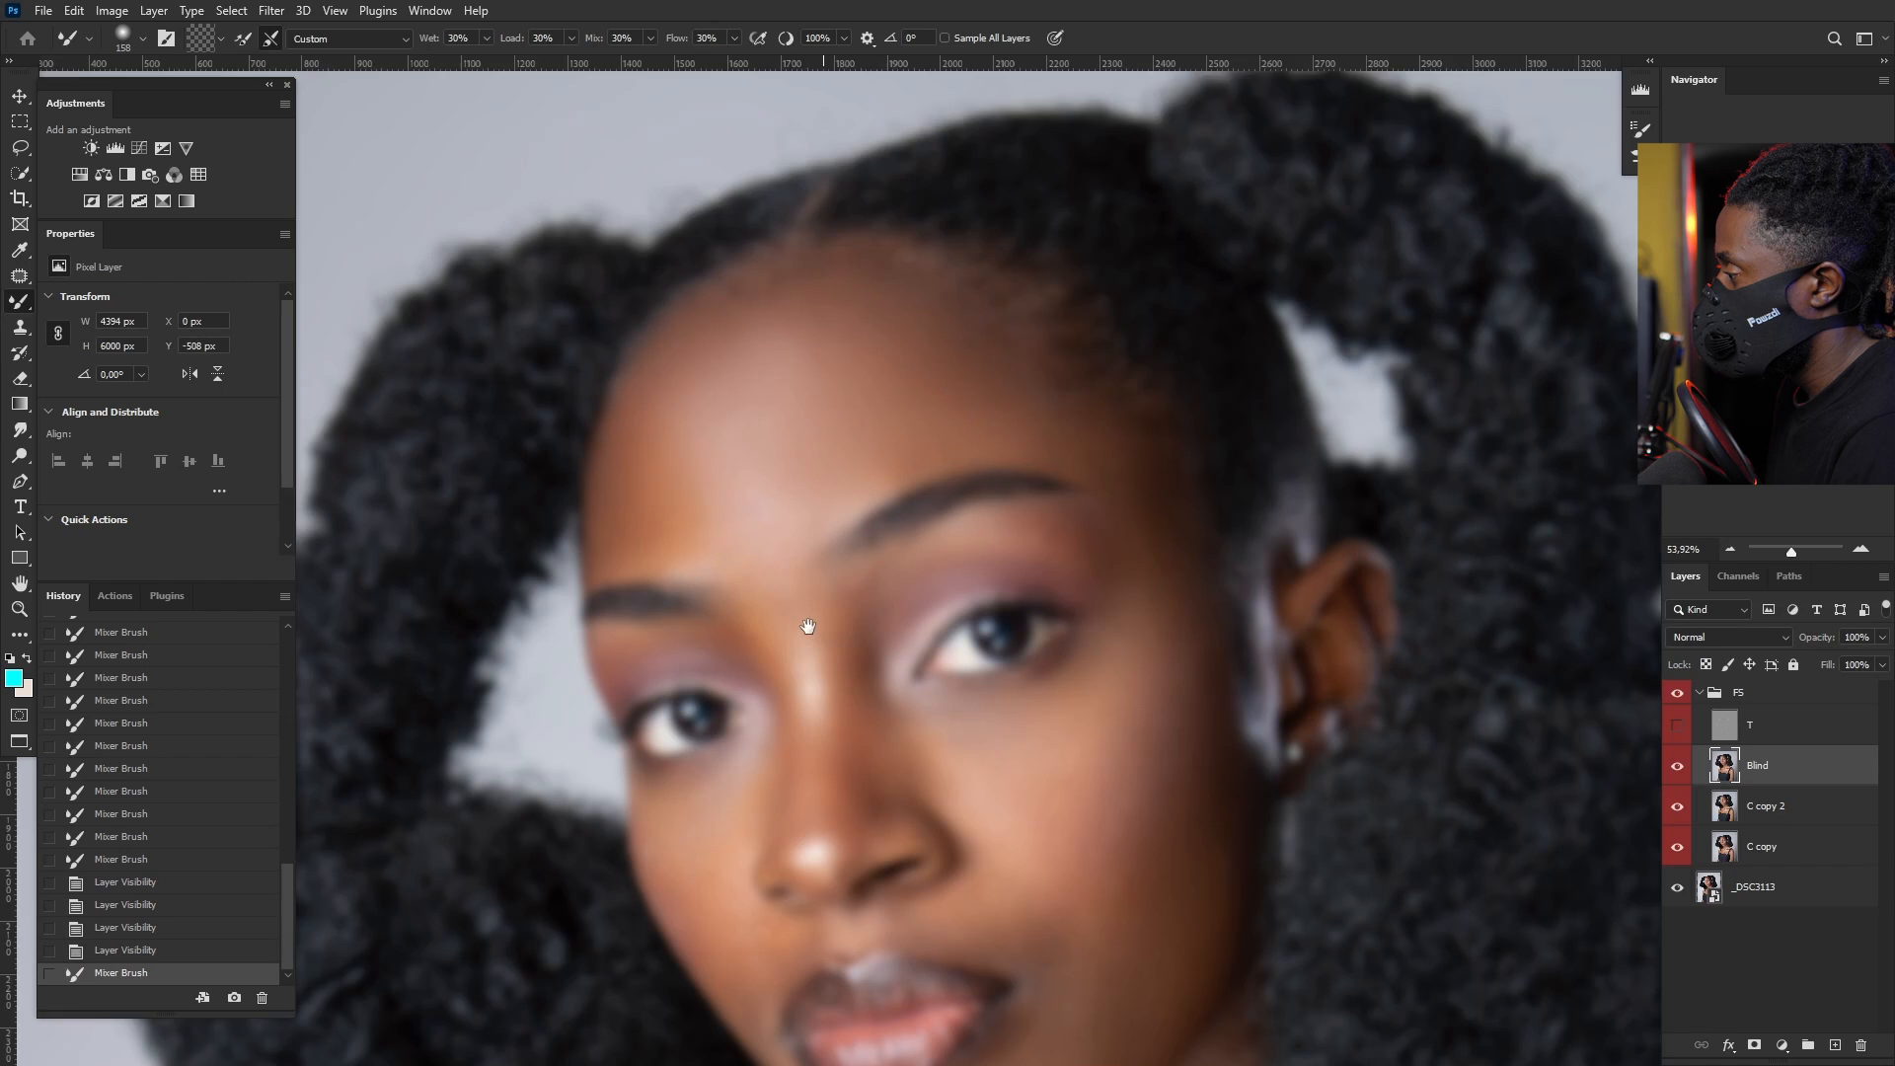
mouse_move(809, 626)
left_mouse_down()
mouse_move(776, 402)
mouse_move(761, 442)
mouse_move(786, 398)
mouse_move(776, 489)
mouse_move(809, 381)
mouse_move(780, 521)
left_mouse_up()
right_click(777, 401, "alt")
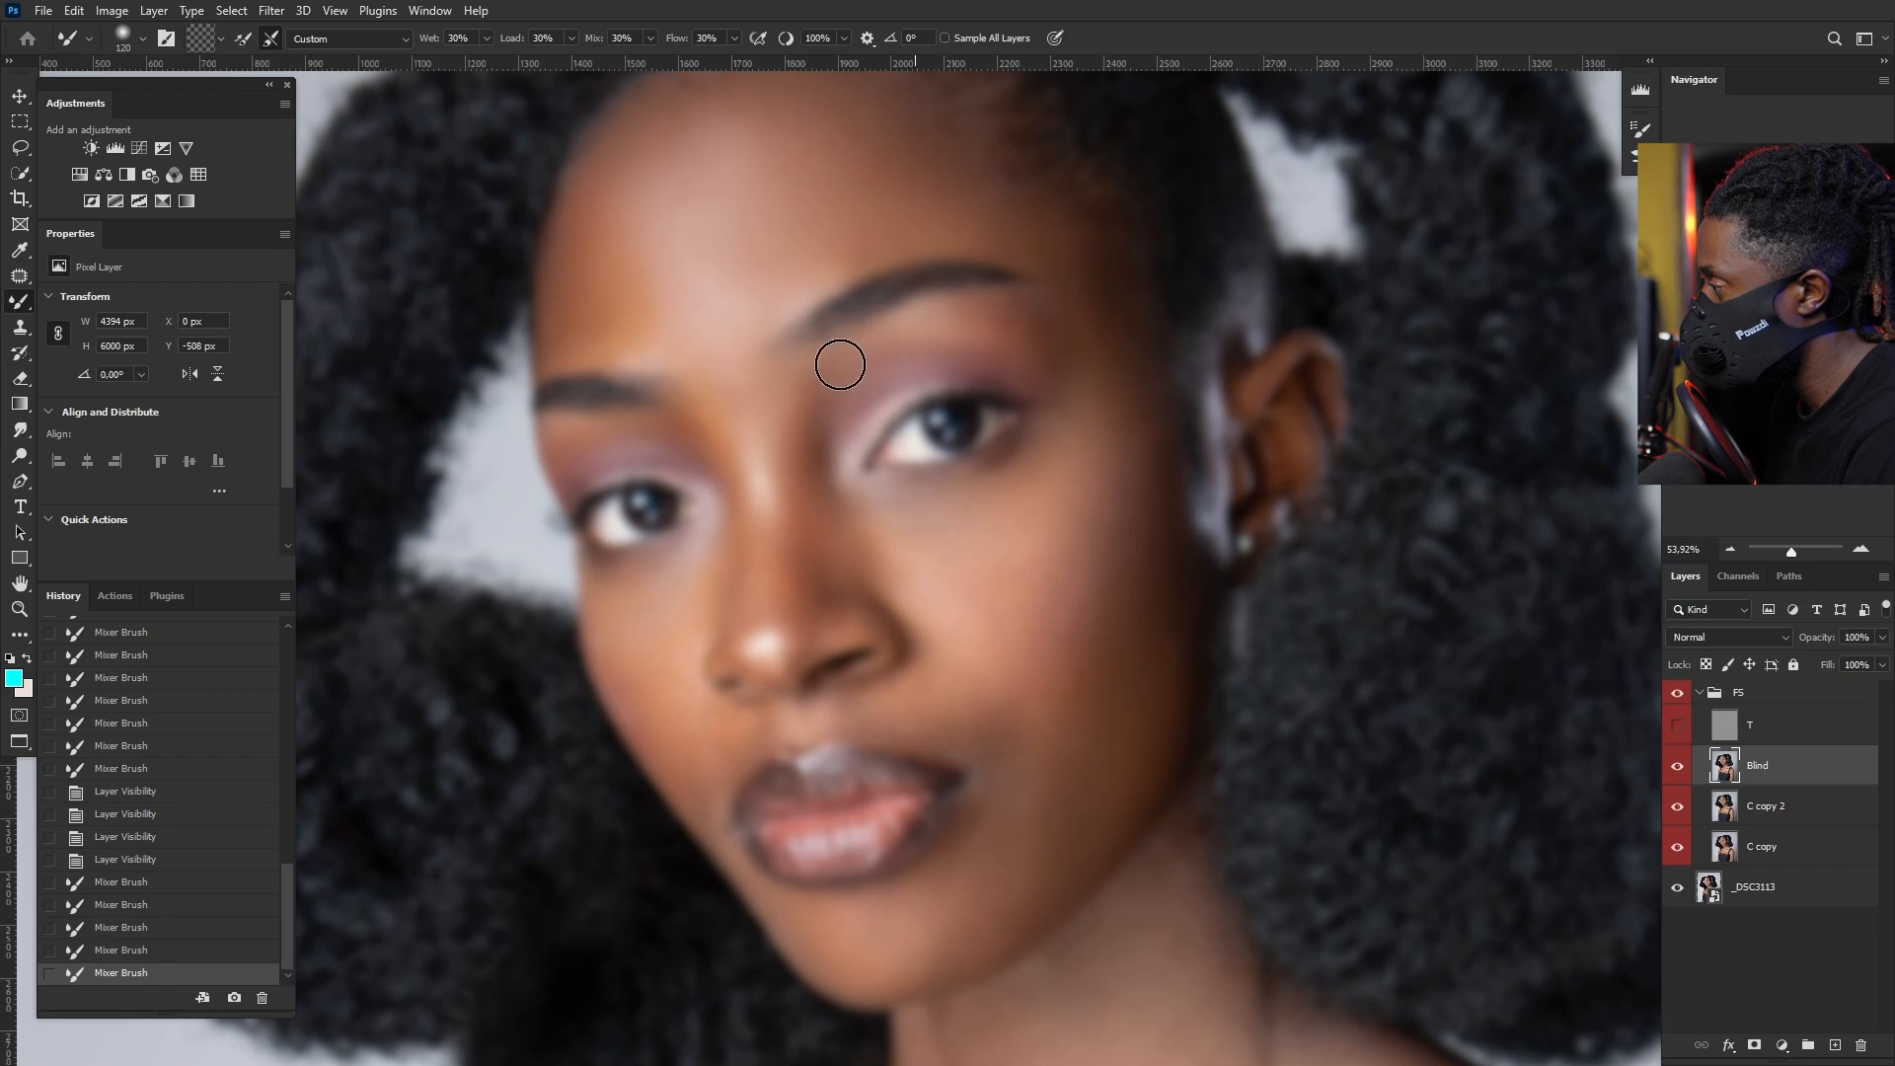
left_click_drag(811, 432, 801, 480)
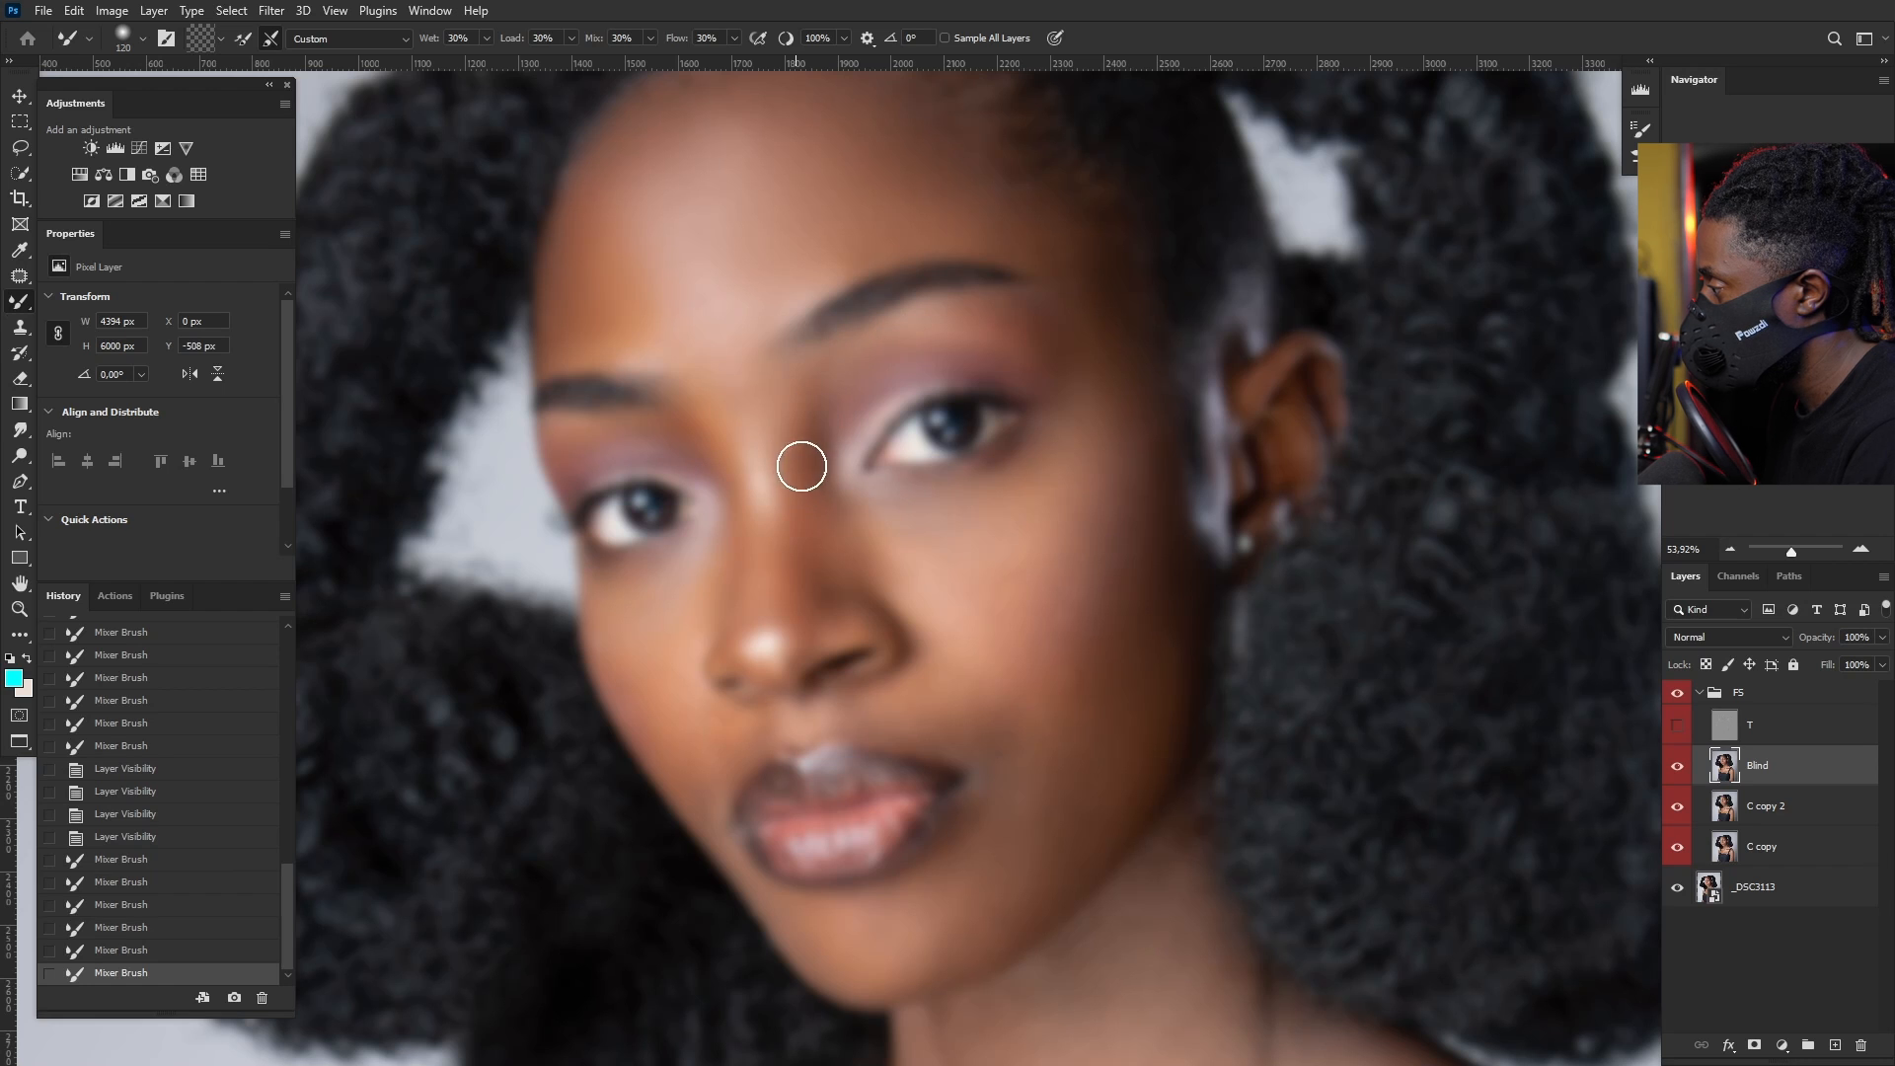
mouse_move(823, 385)
left_mouse_down()
mouse_move(834, 463)
mouse_move(919, 354)
mouse_move(975, 324)
mouse_move(1032, 335)
mouse_move(1062, 369)
left_mouse_up()
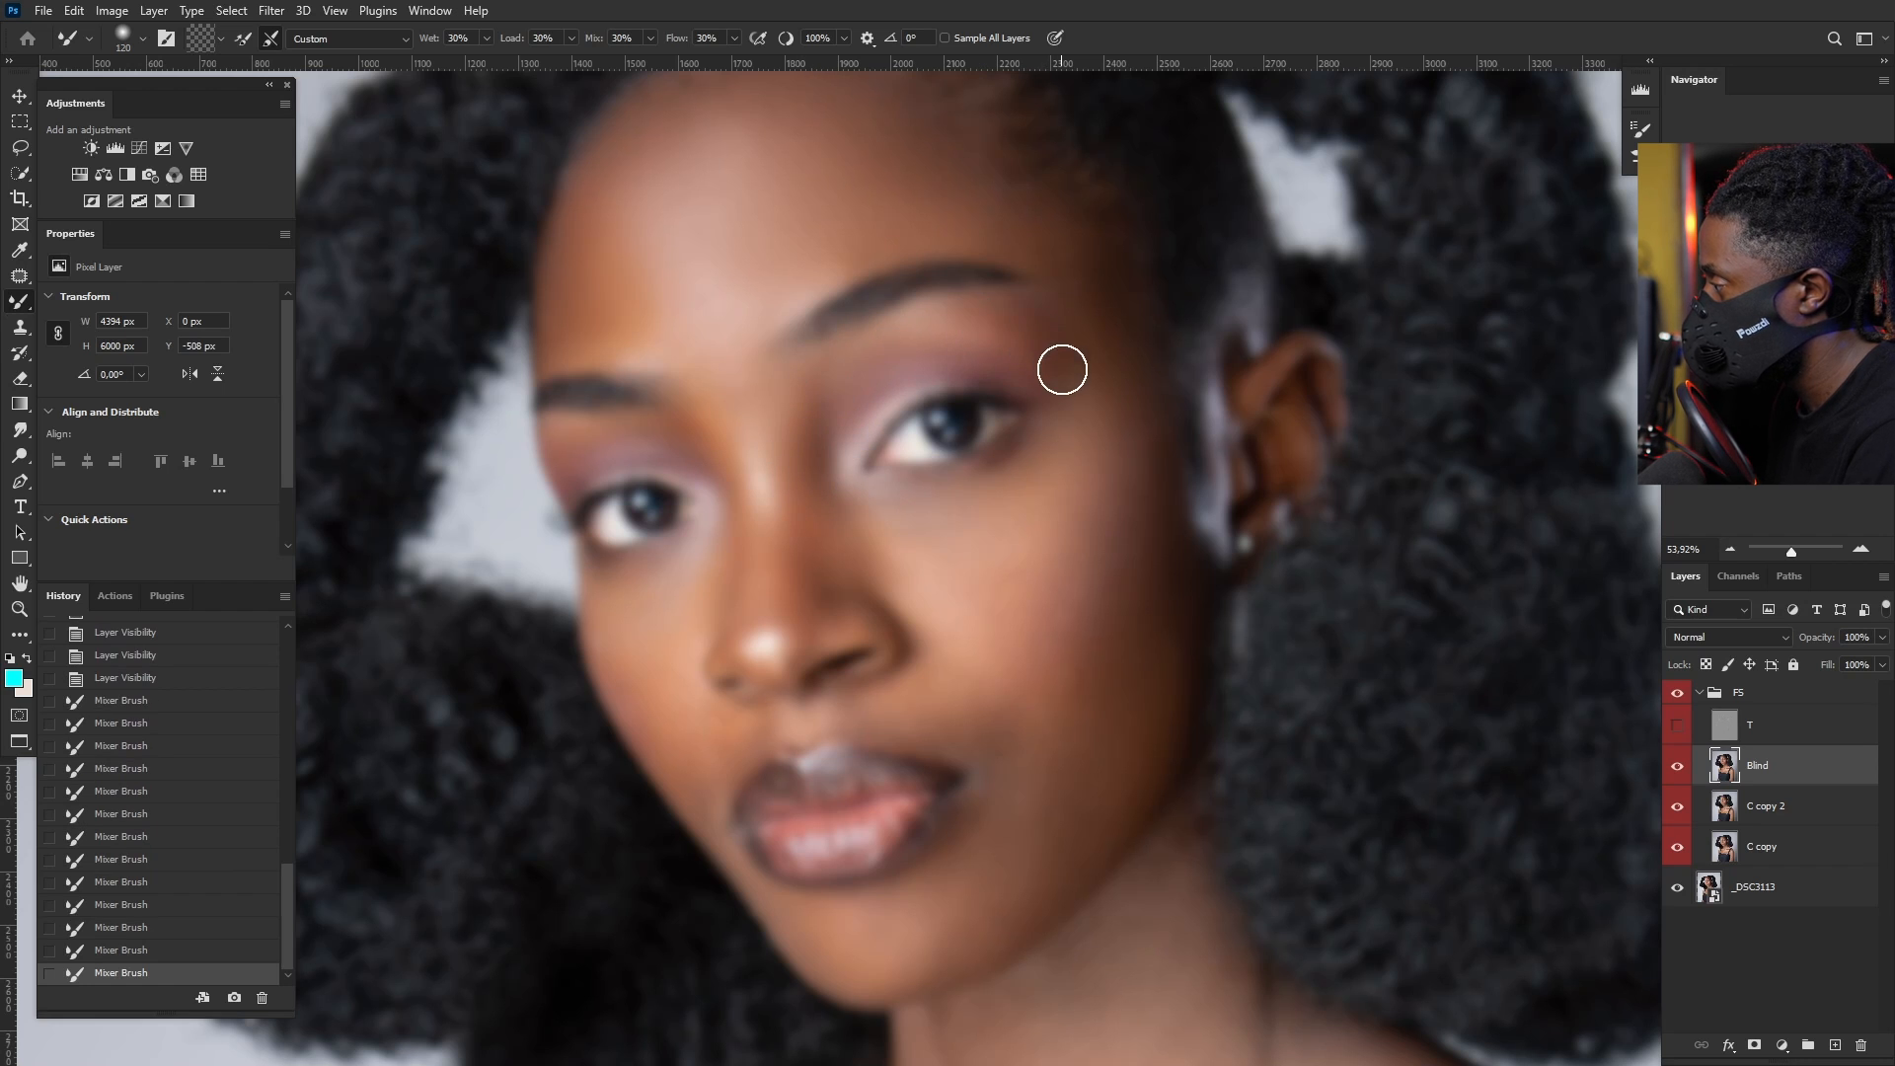
left_click_drag(752, 502, 805, 559)
right_click(768, 518, "alt")
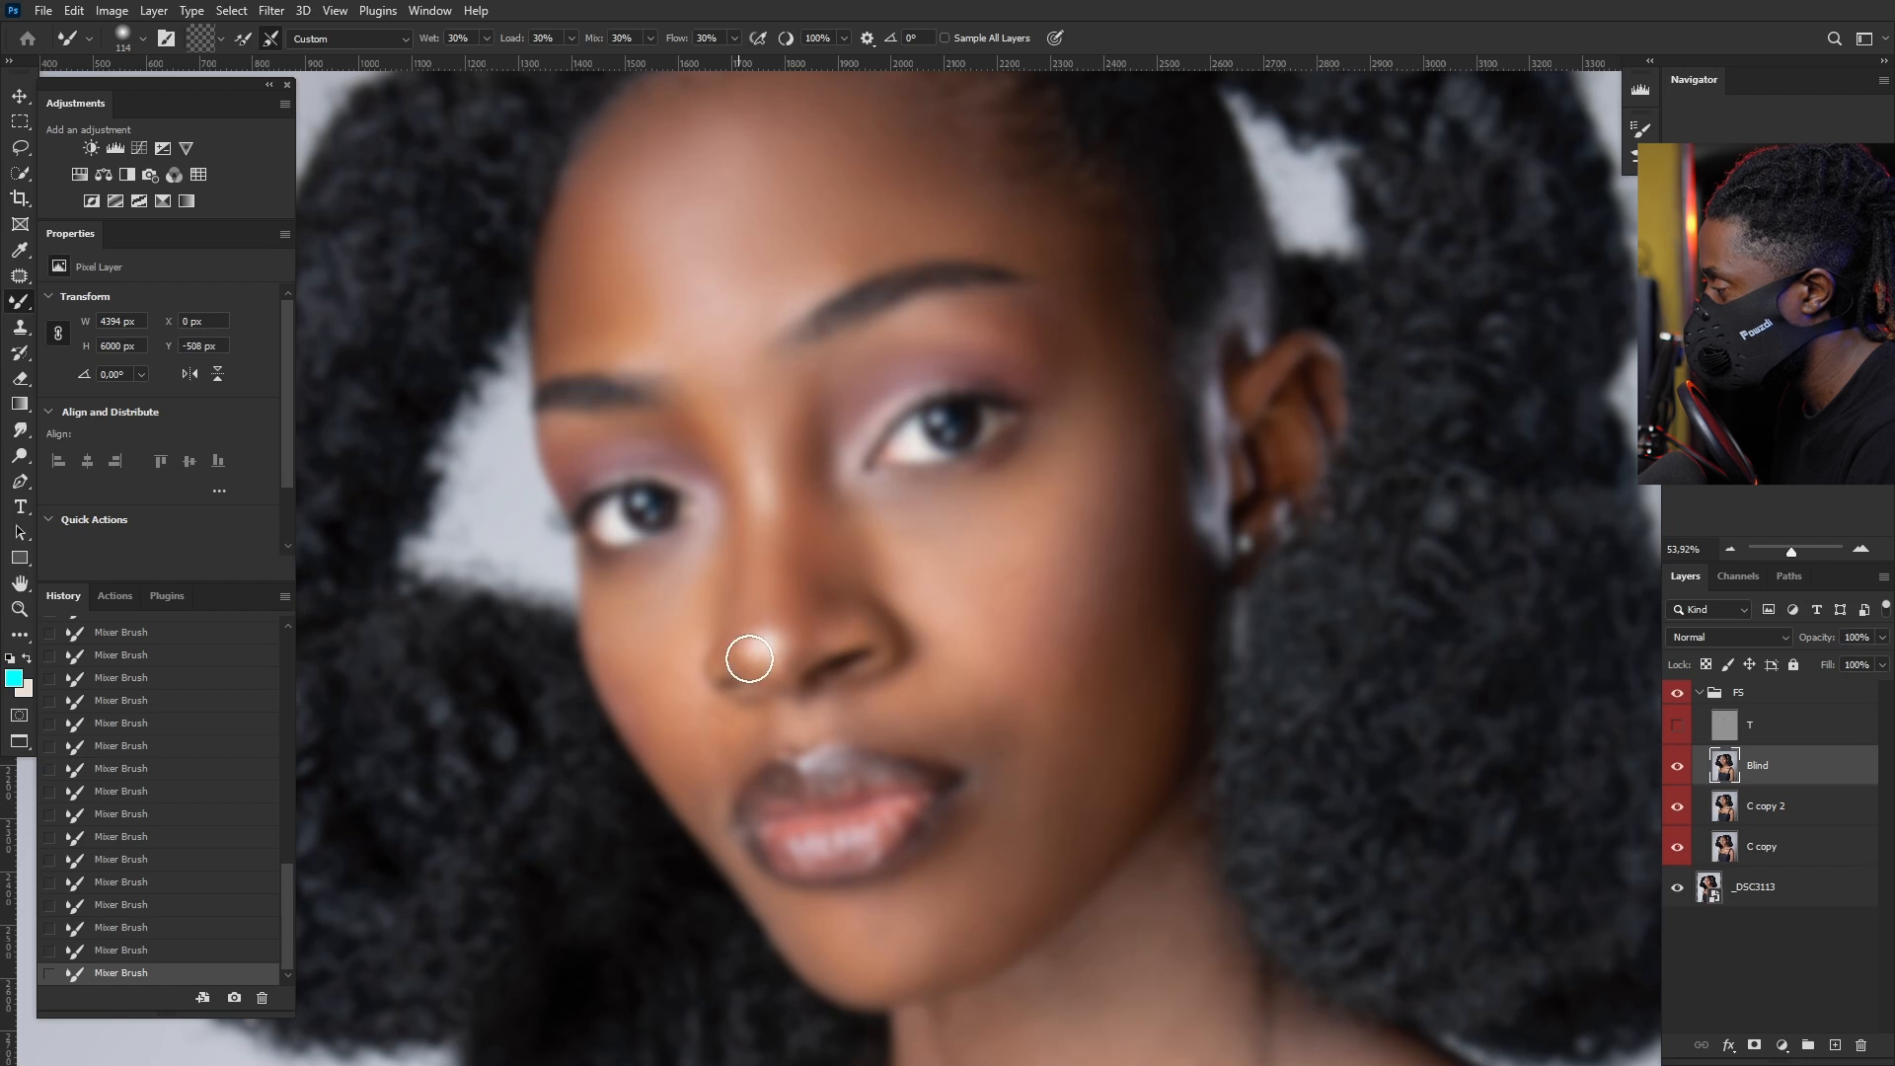
Step: Smooth the tones on the cheek, around the mouth and along the jaw with the Mixer Brush, using sizes such as 157, 143 and 184 px
right_click(942, 533, "alt")
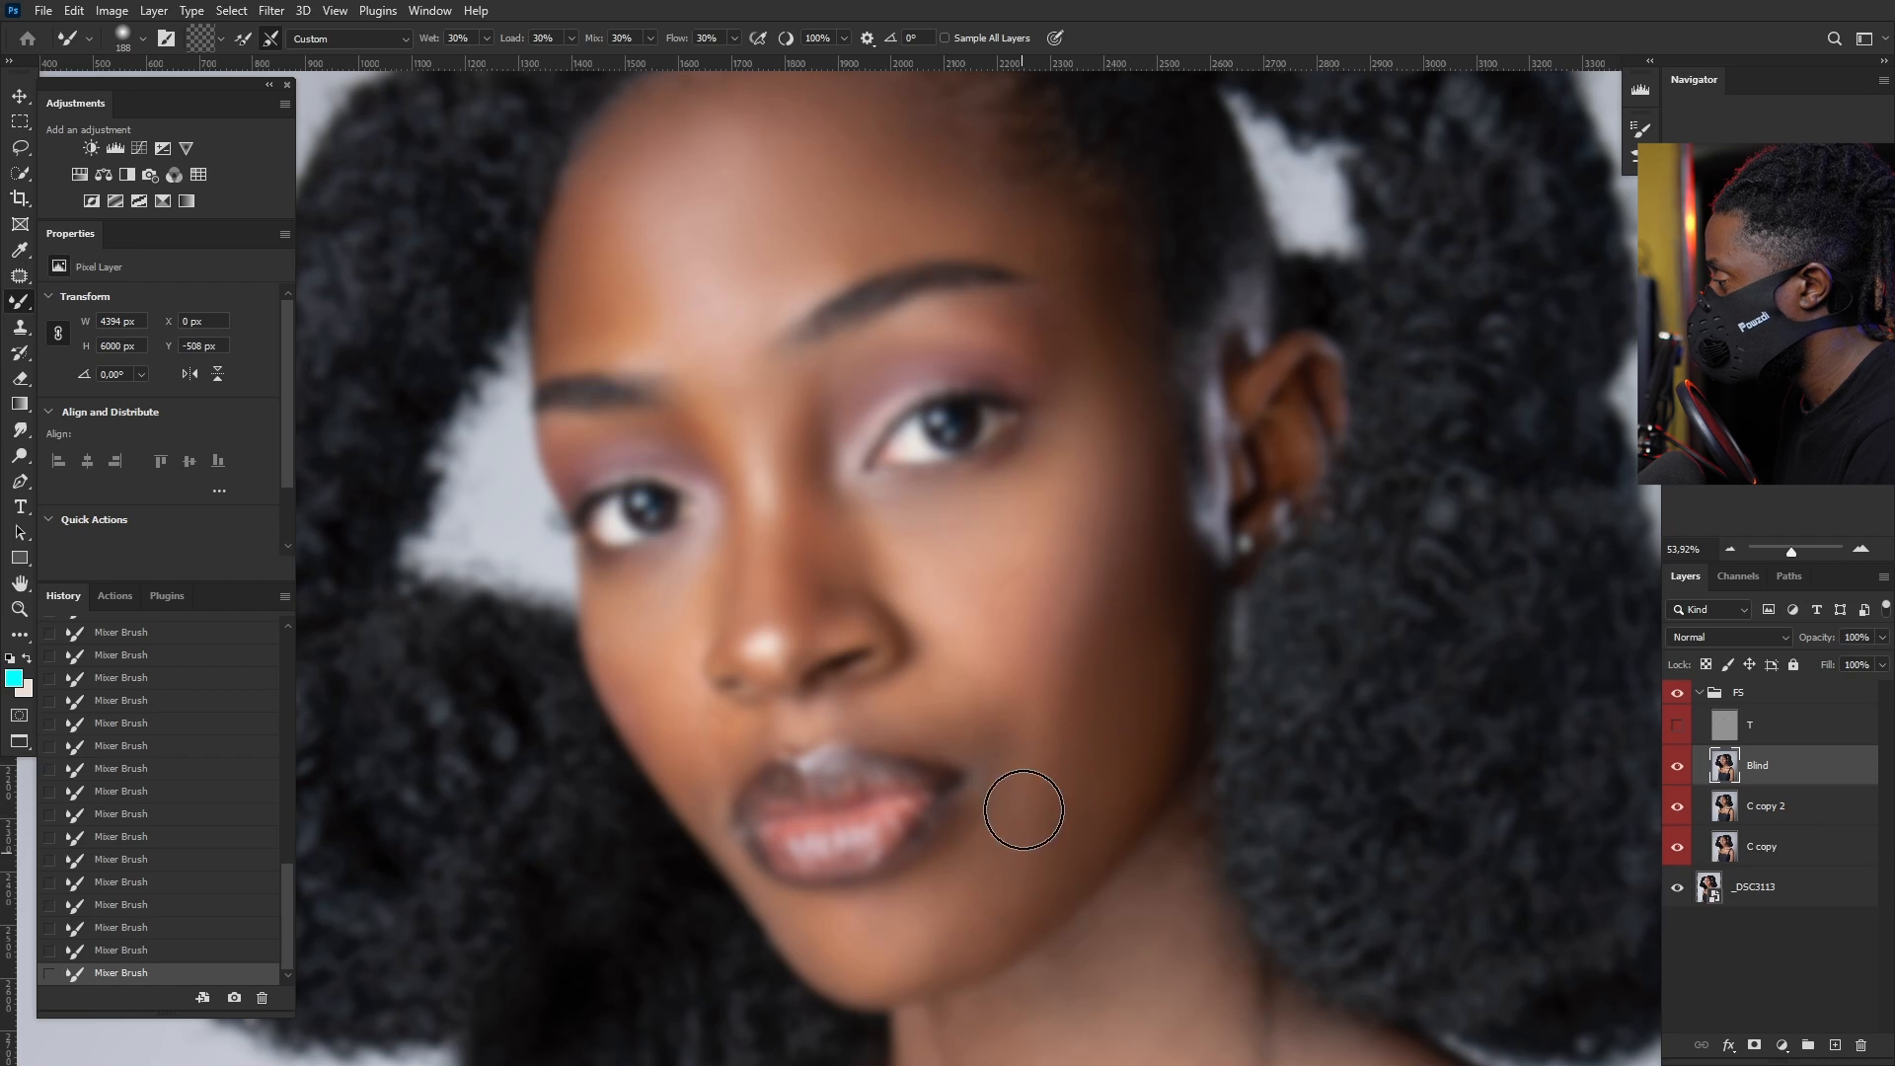
right_click(1003, 667, "alt")
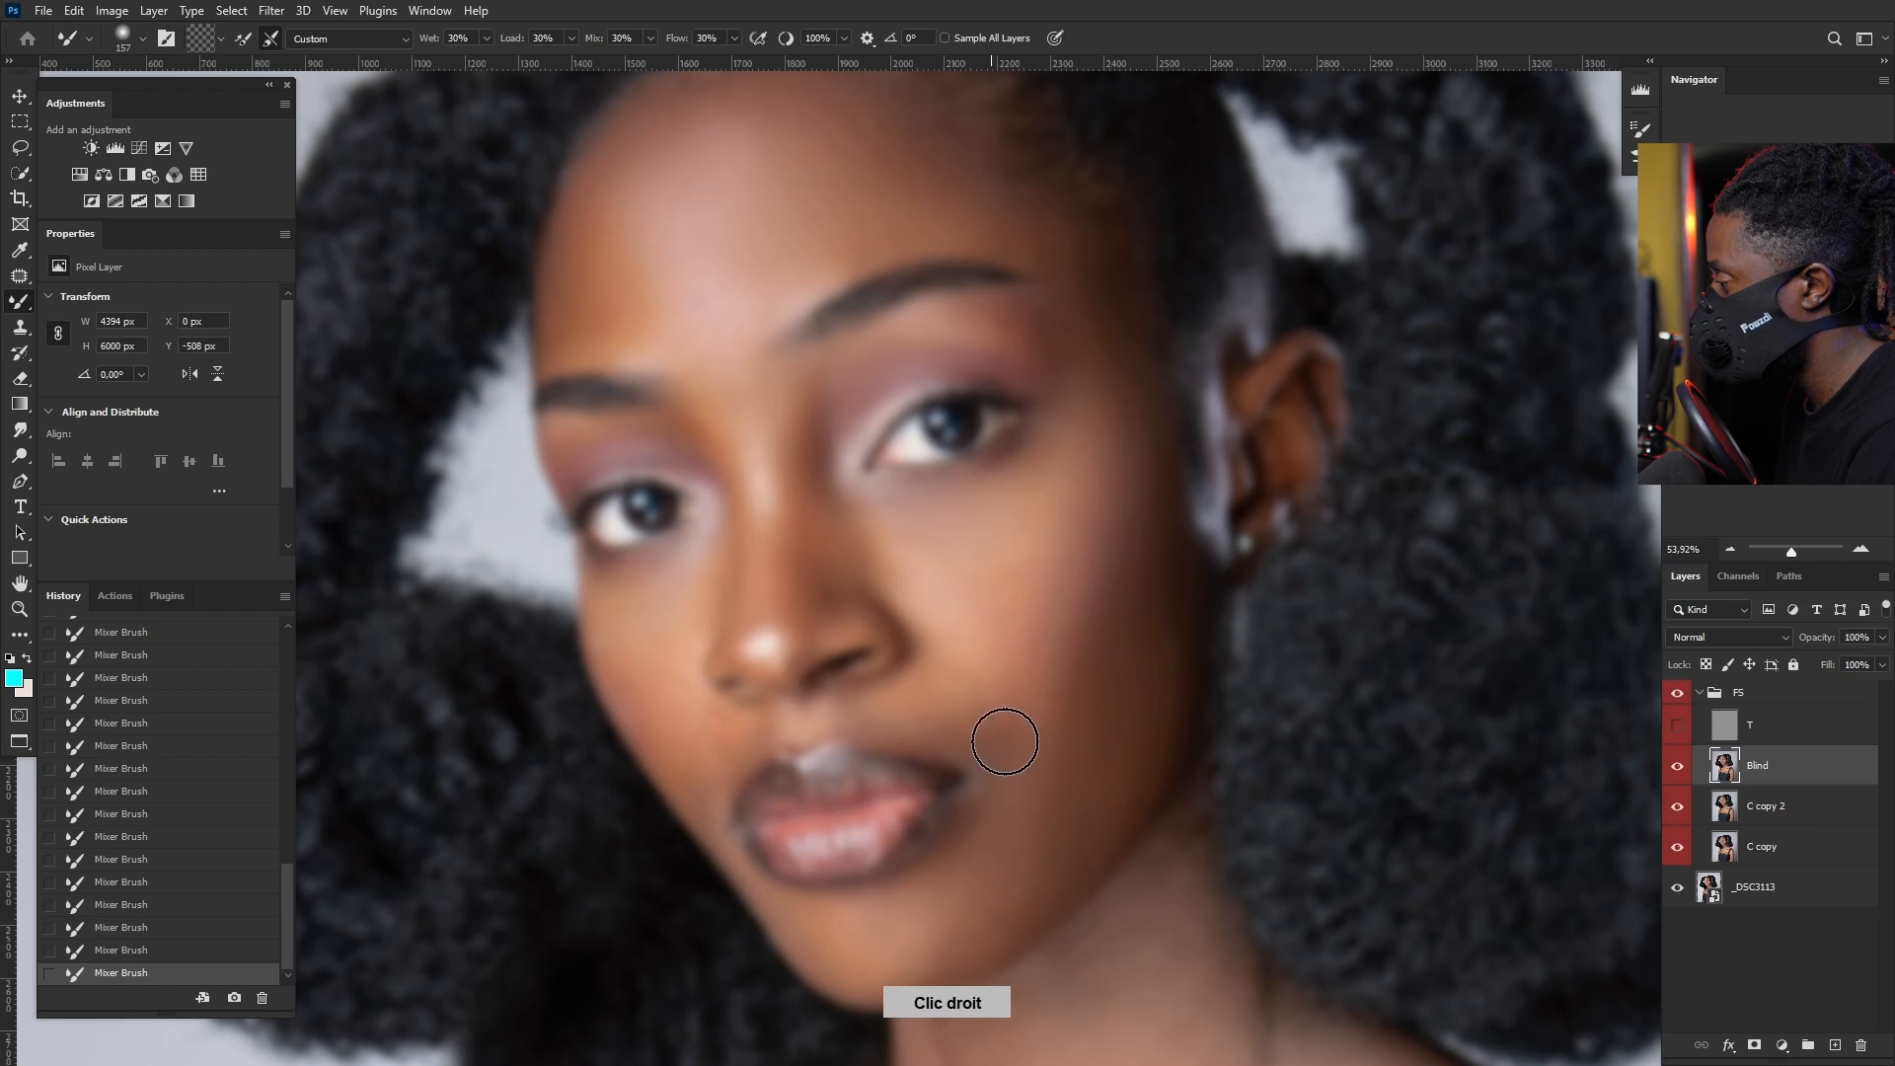
right_click(759, 647, "alt")
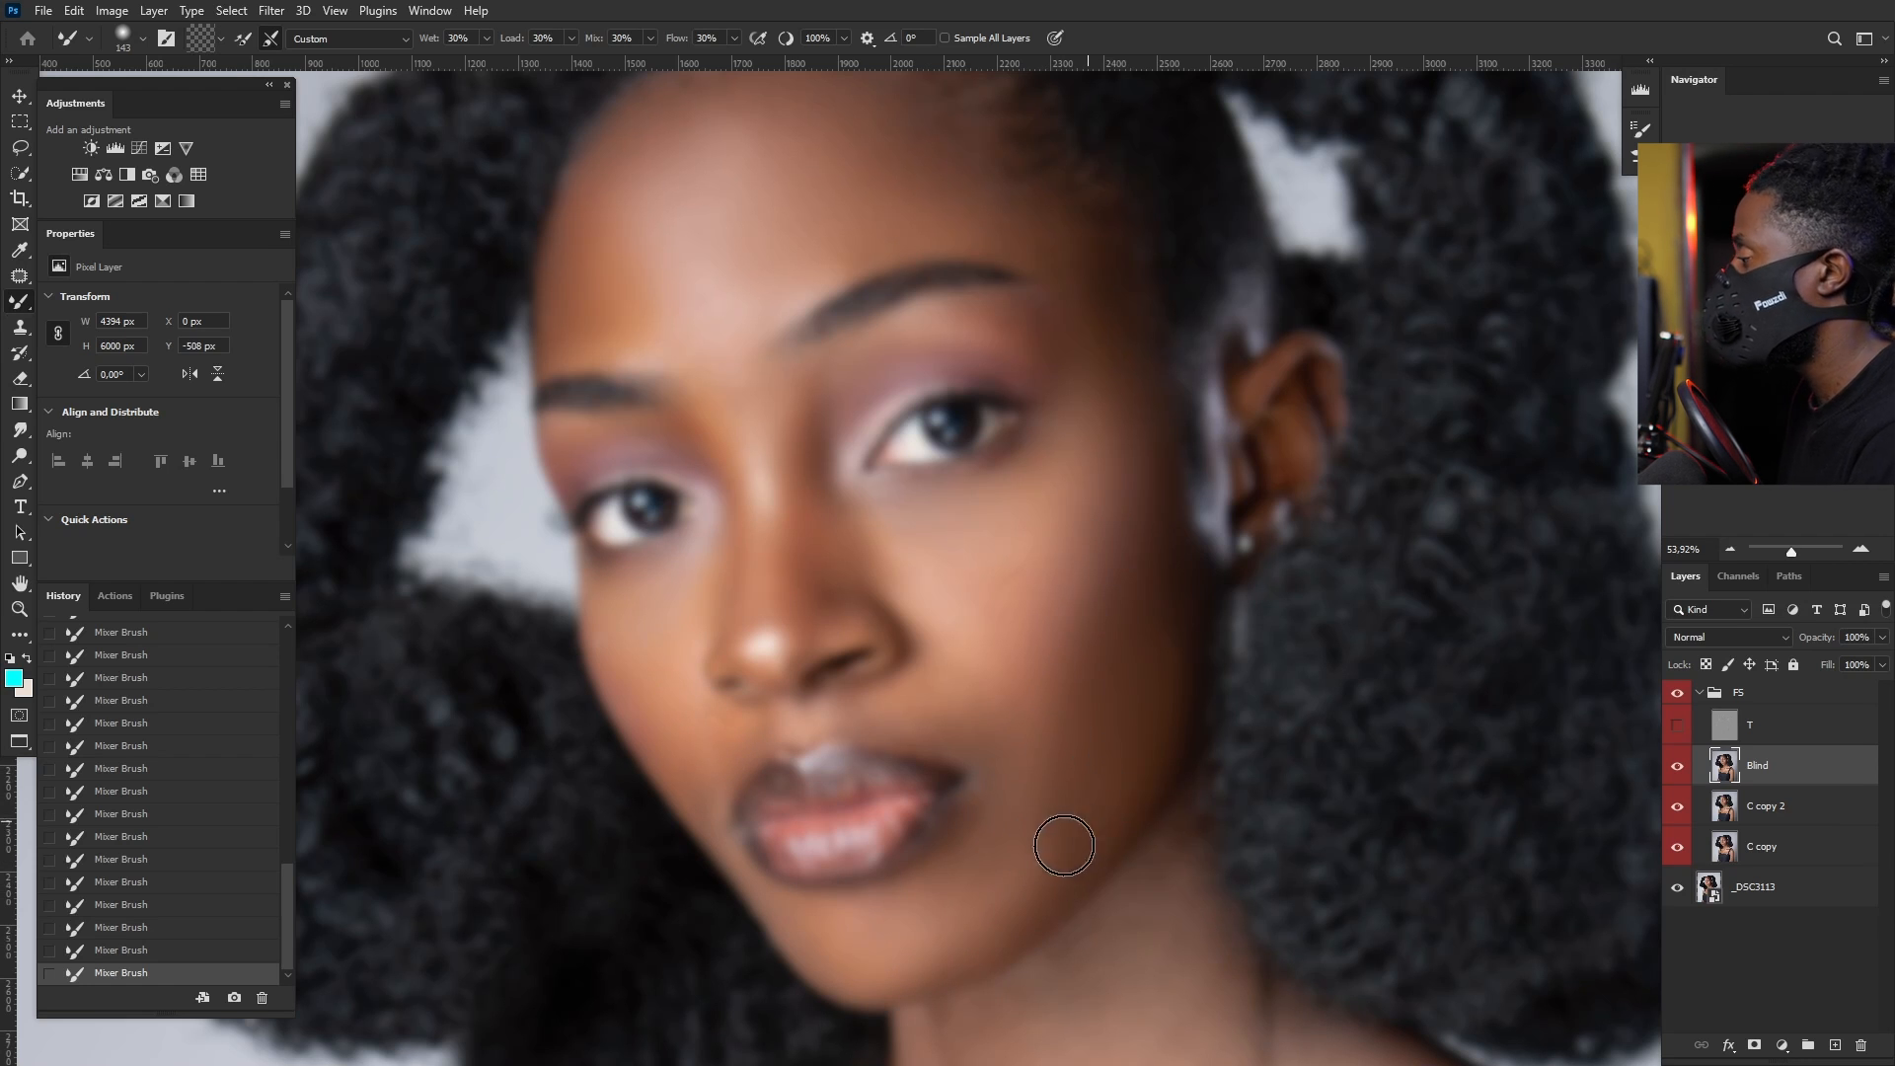
mouse_move(1120, 757)
left_mouse_down()
mouse_move(1079, 465)
mouse_move(1070, 513)
left_mouse_up()
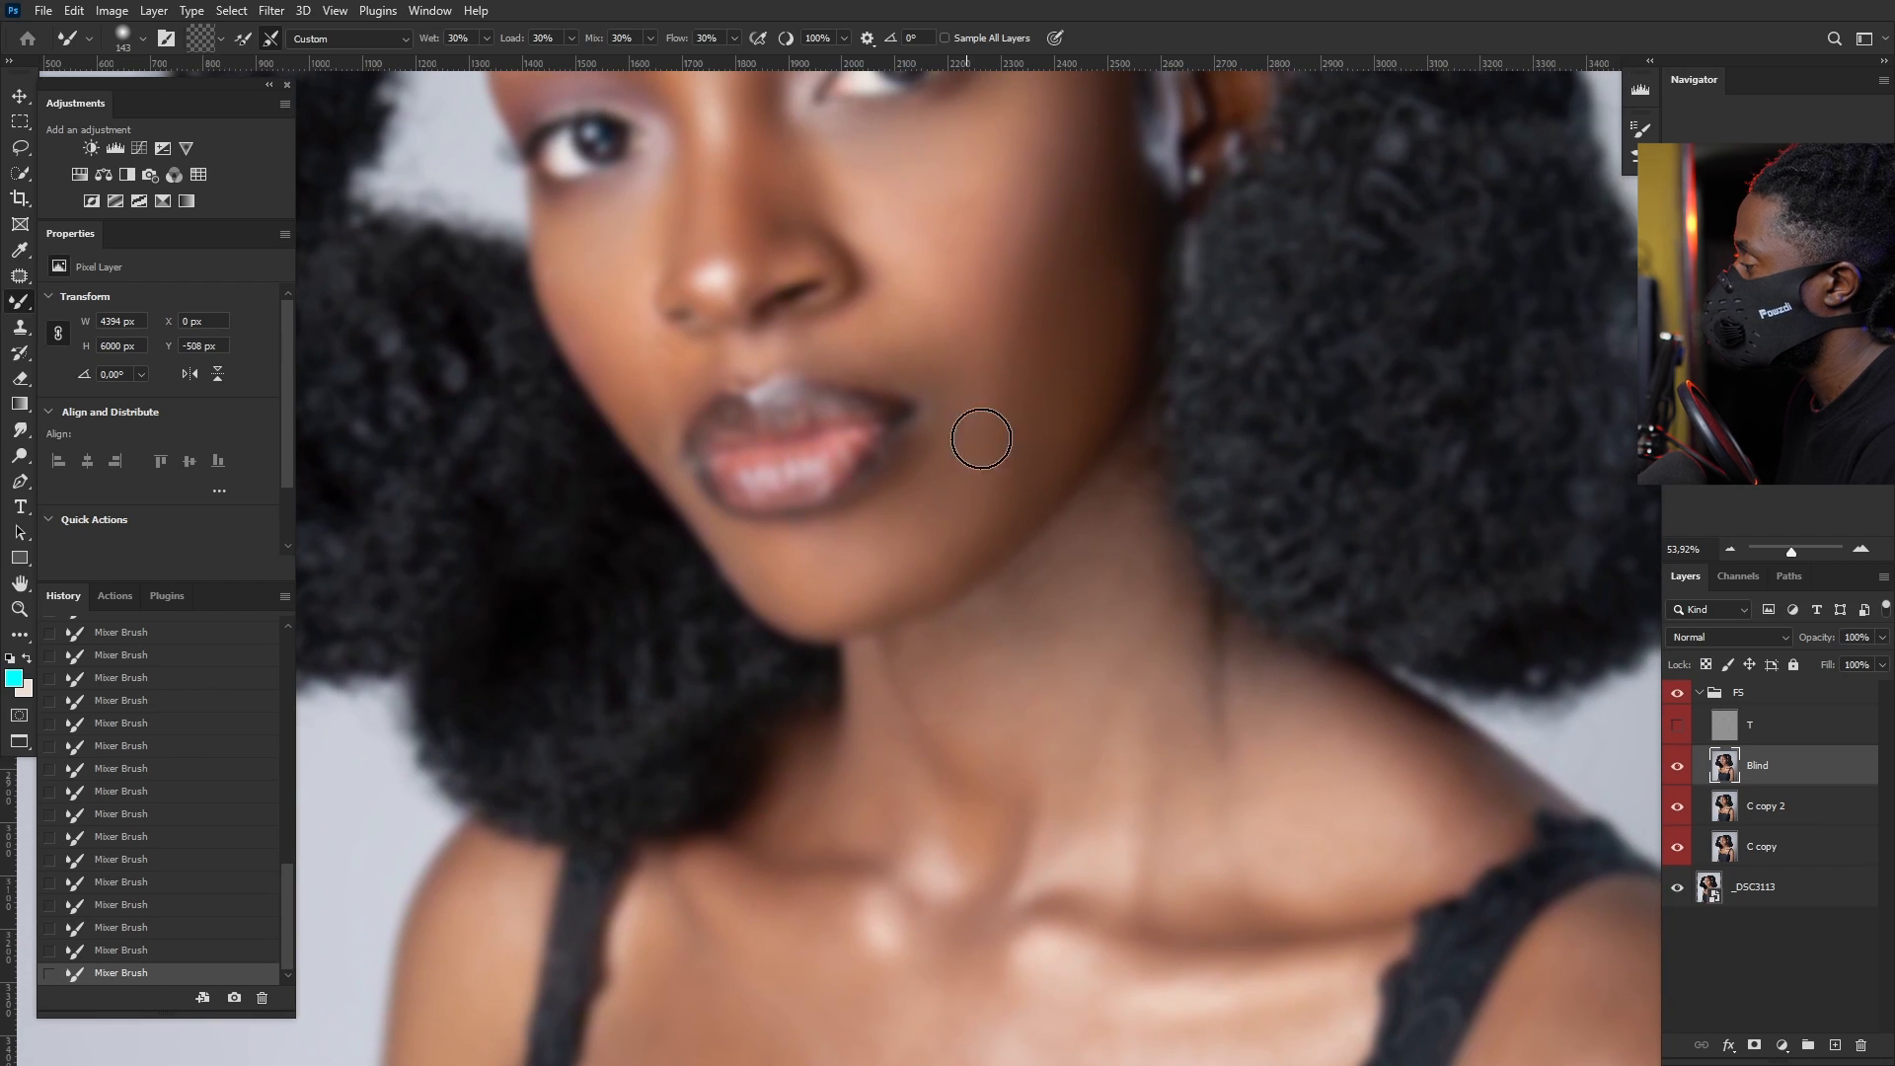
right_click(1006, 322, "alt")
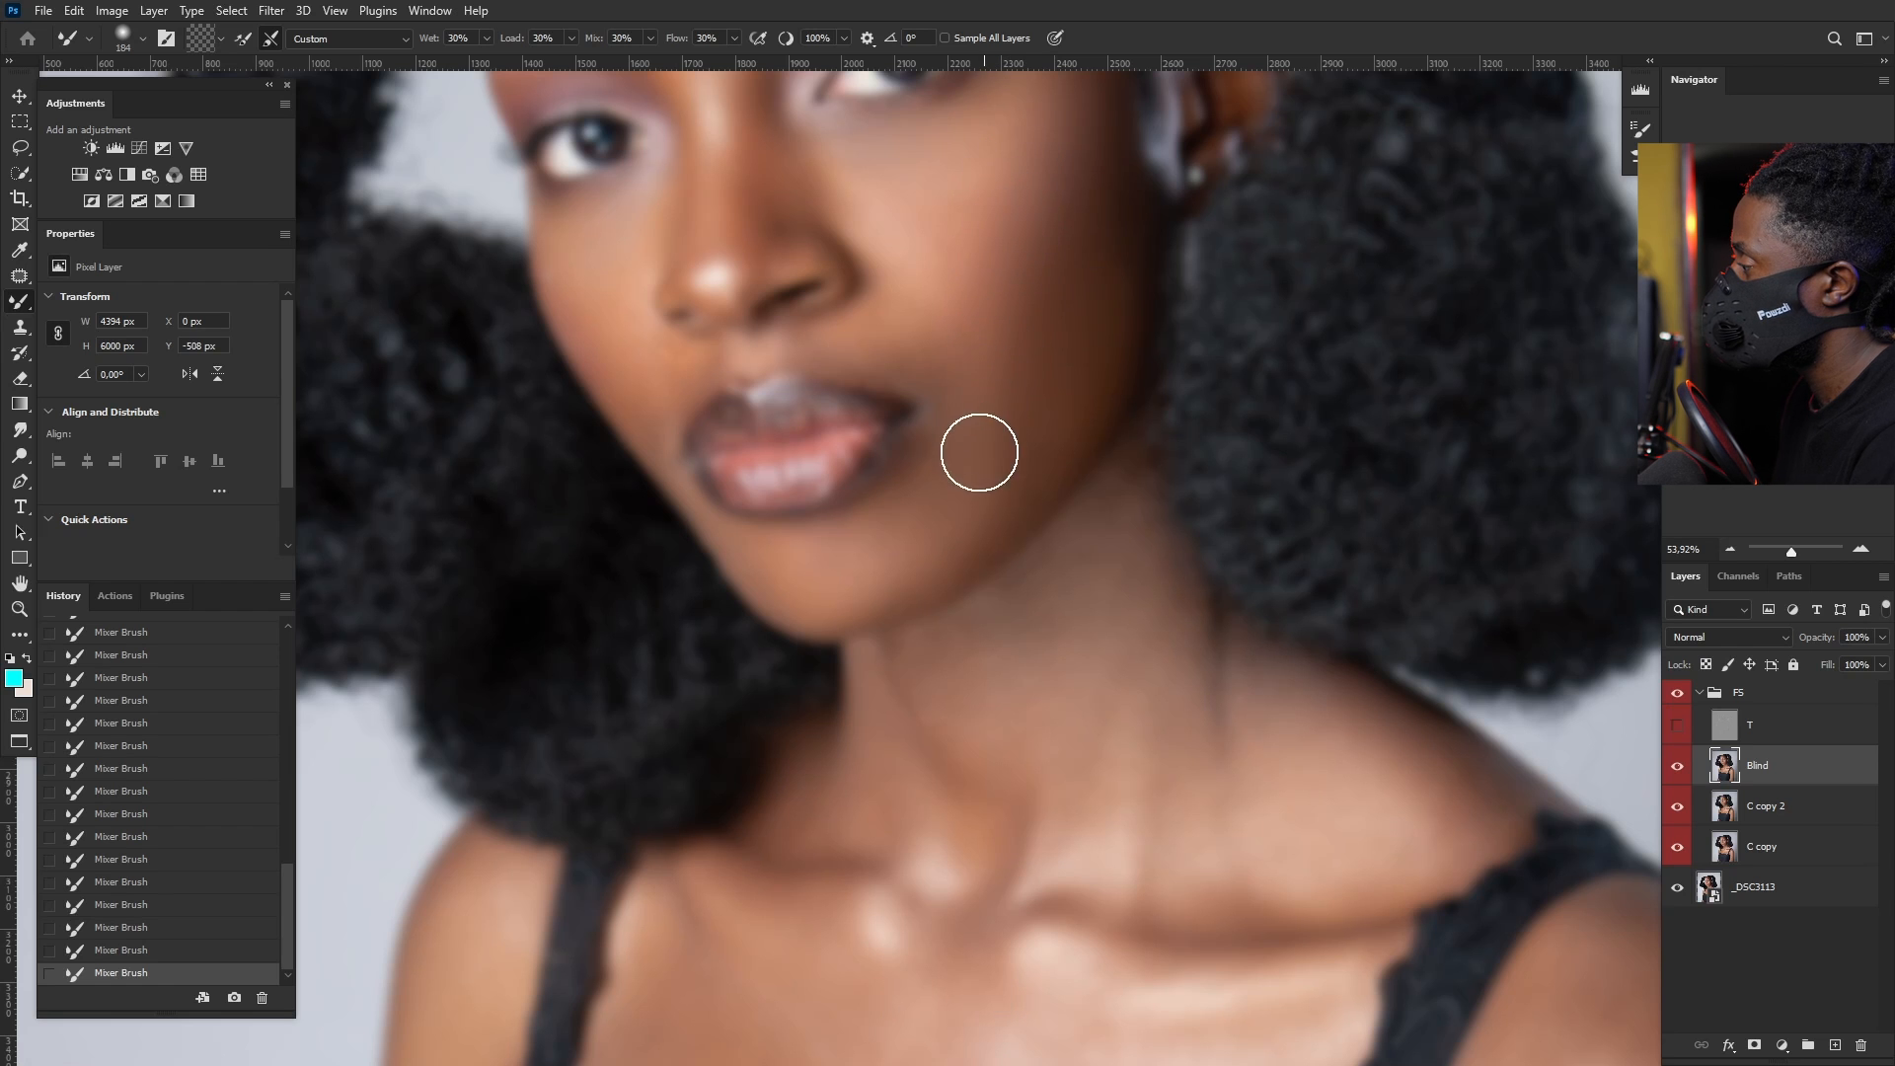
mouse_move(977, 448)
left_mouse_down()
mouse_move(952, 537)
mouse_move(1028, 377)
left_mouse_up()
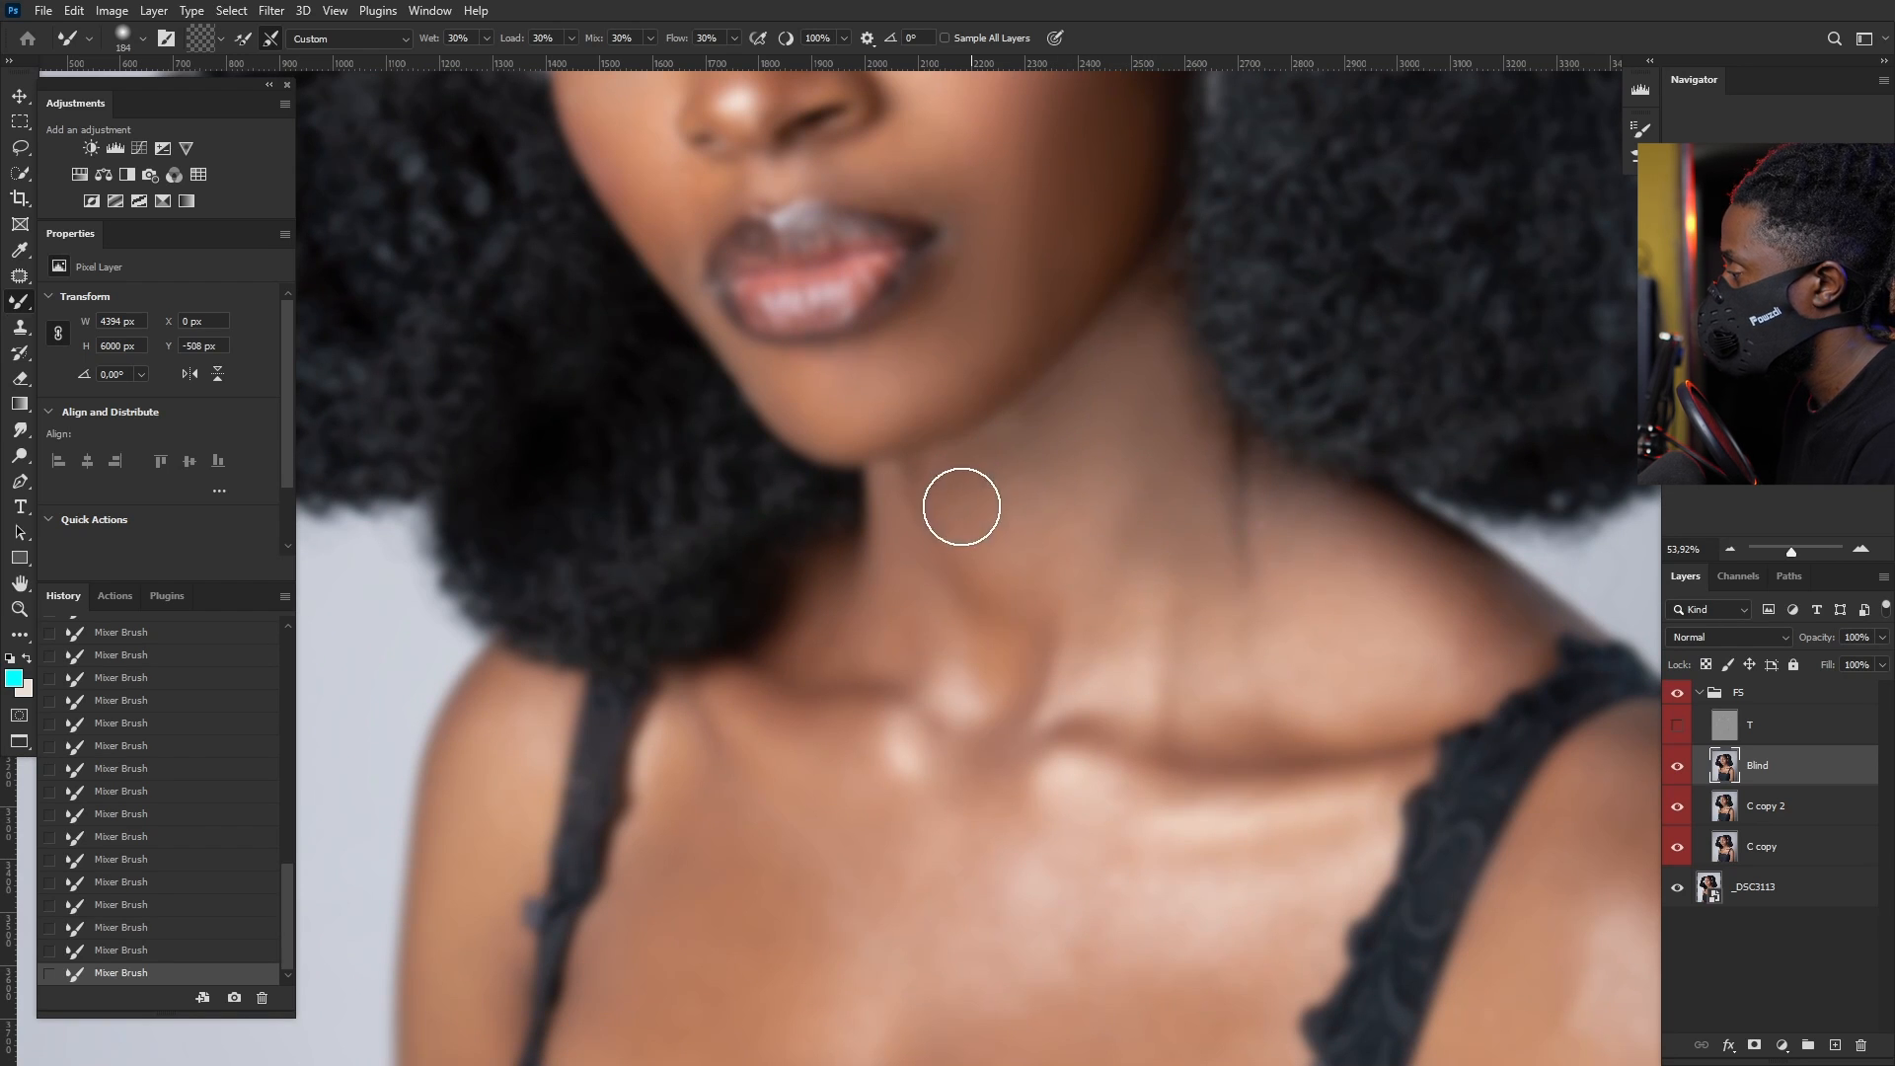
Step: Blend the shadows and highlights on the neck and above the collarbone with the Mixer Brush at 177, 236 and 203 px
right_click(947, 549, "alt")
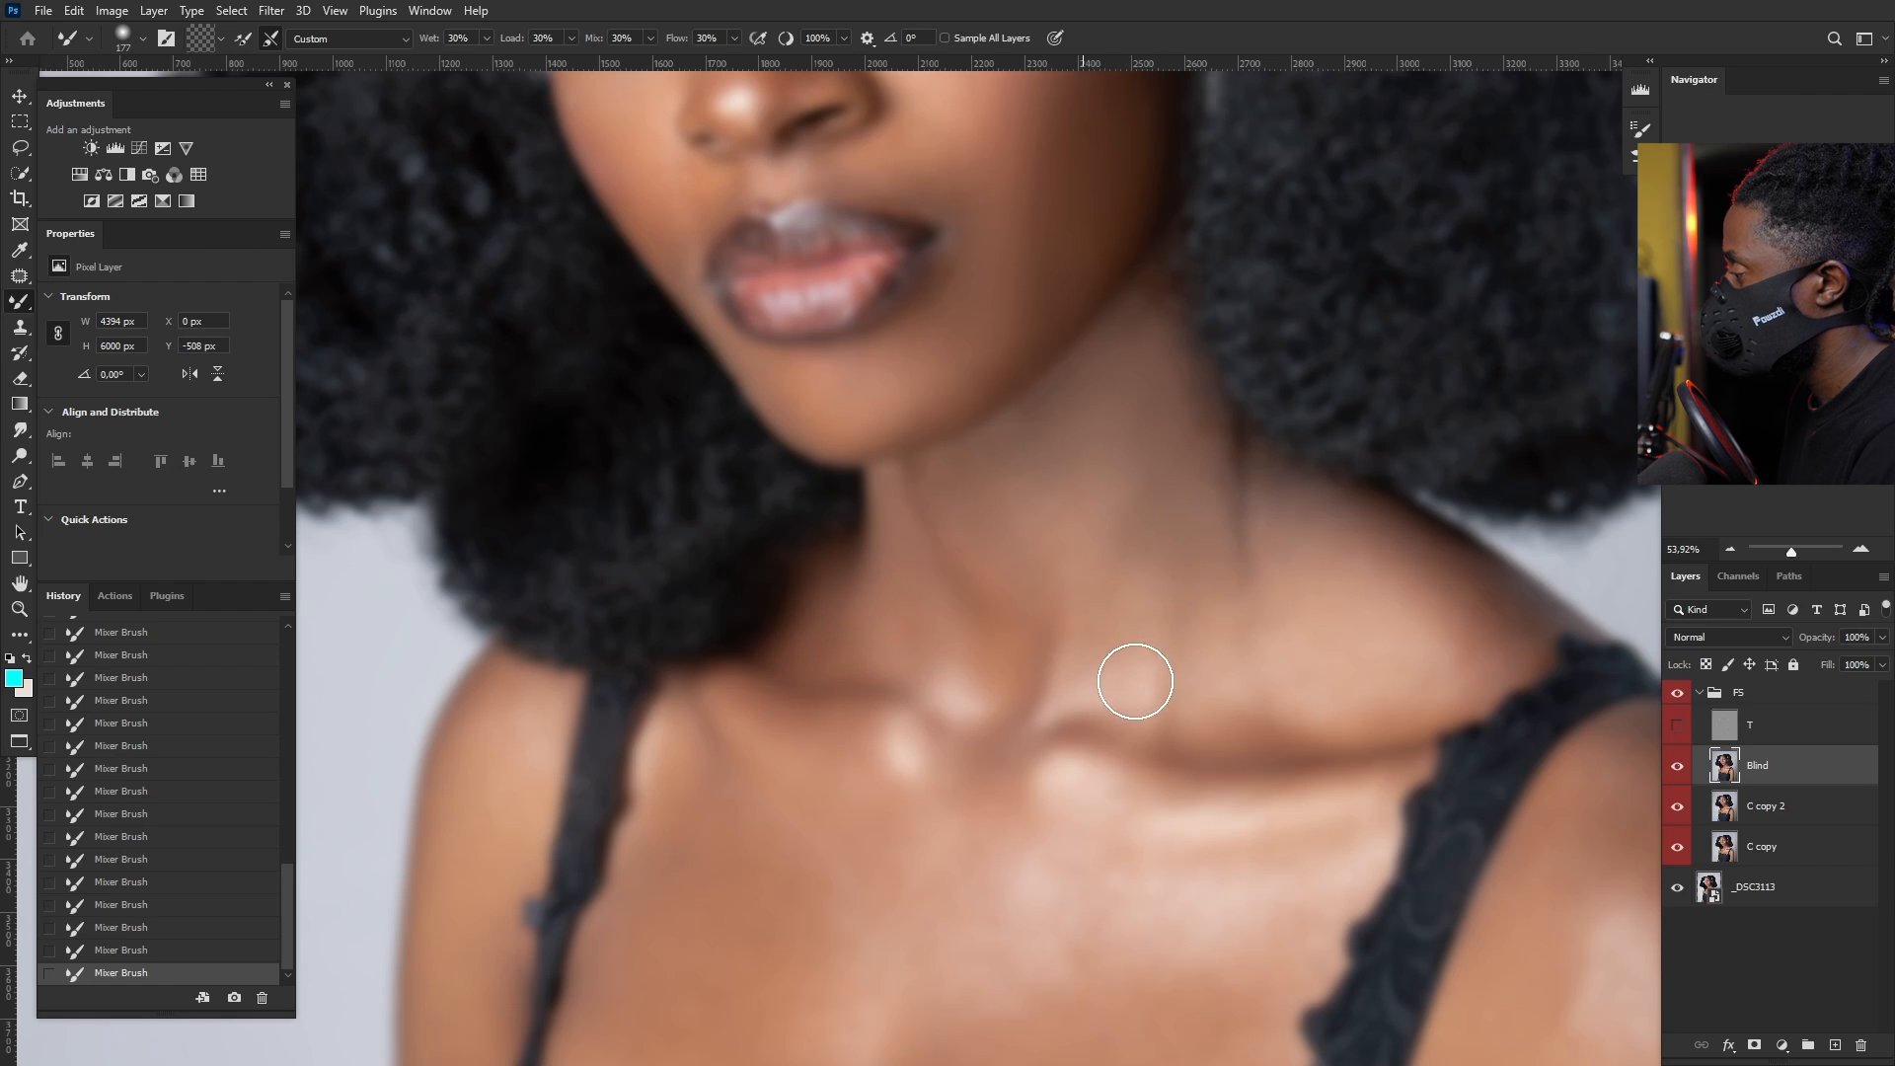
mouse_move(1122, 530)
left_mouse_down()
mouse_move(1200, 567)
mouse_move(1205, 668)
mouse_move(1251, 644)
mouse_move(1272, 503)
left_mouse_up()
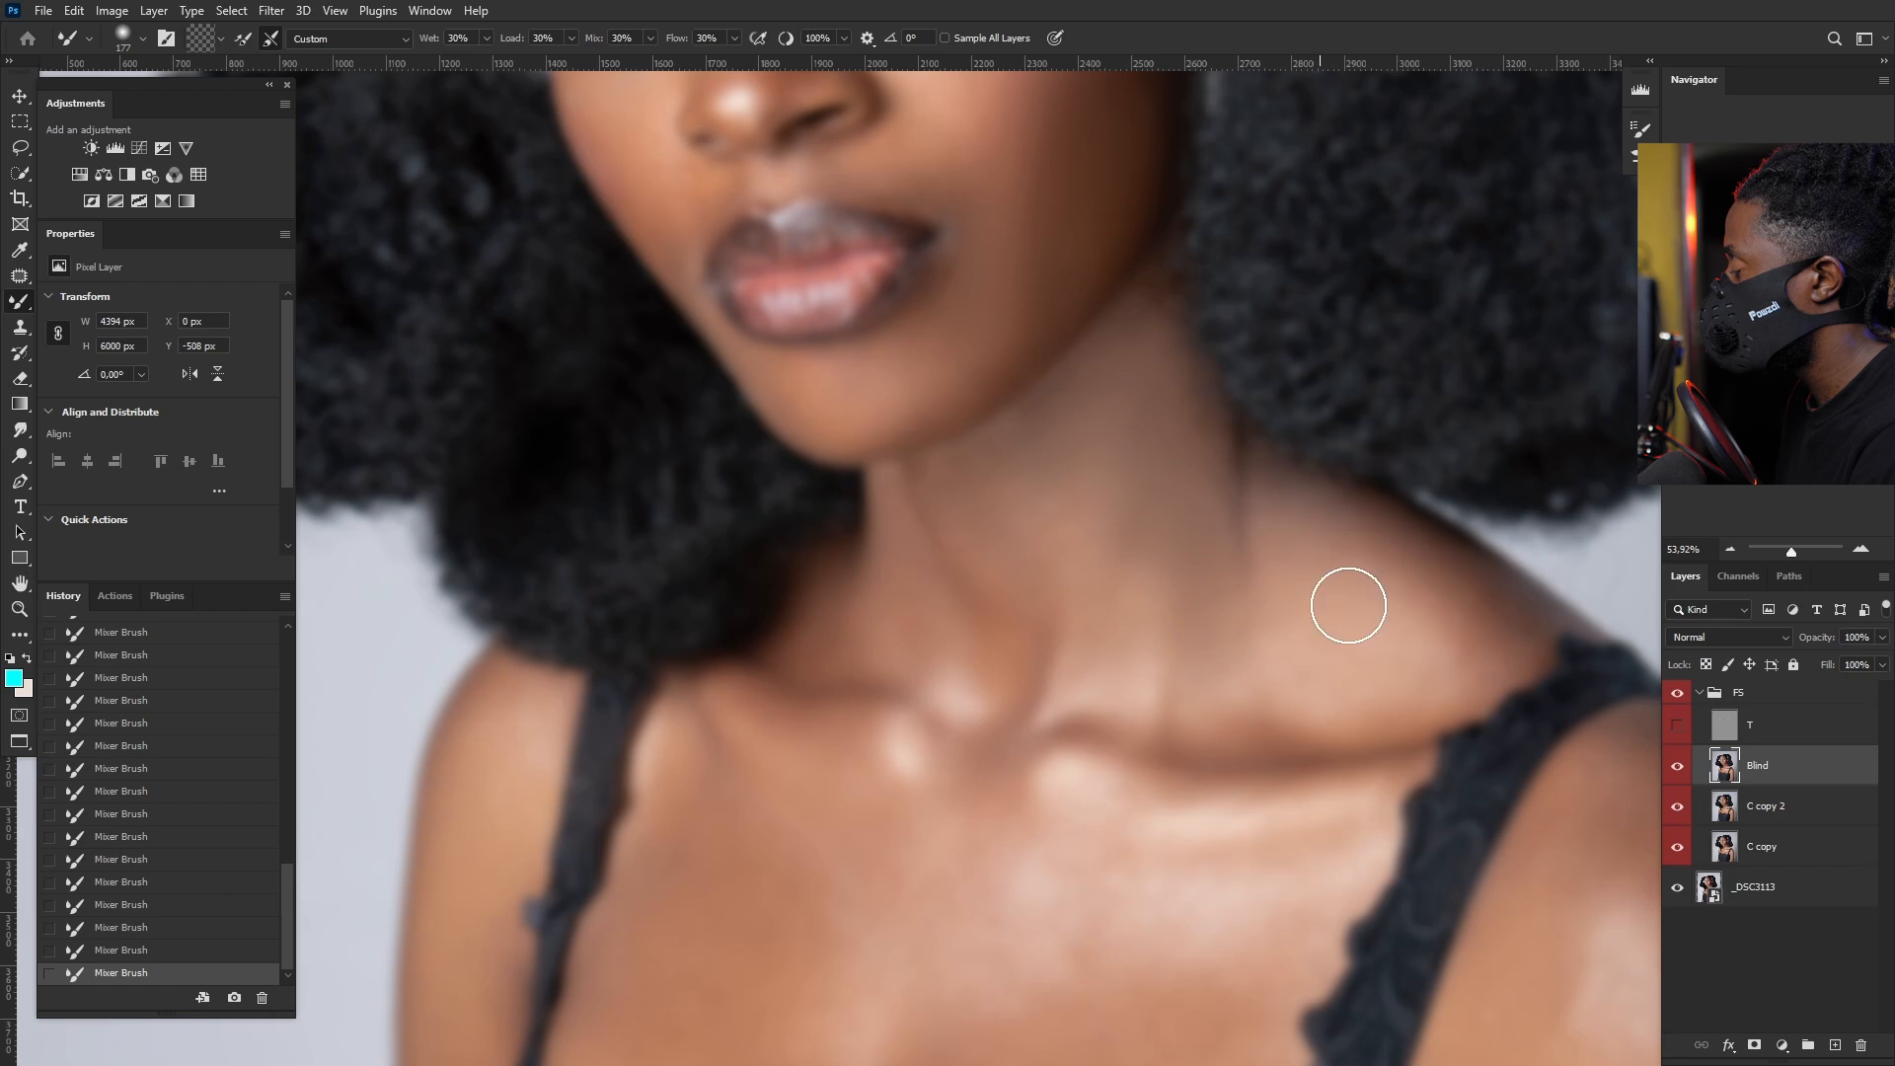
right_click(1333, 578, "alt")
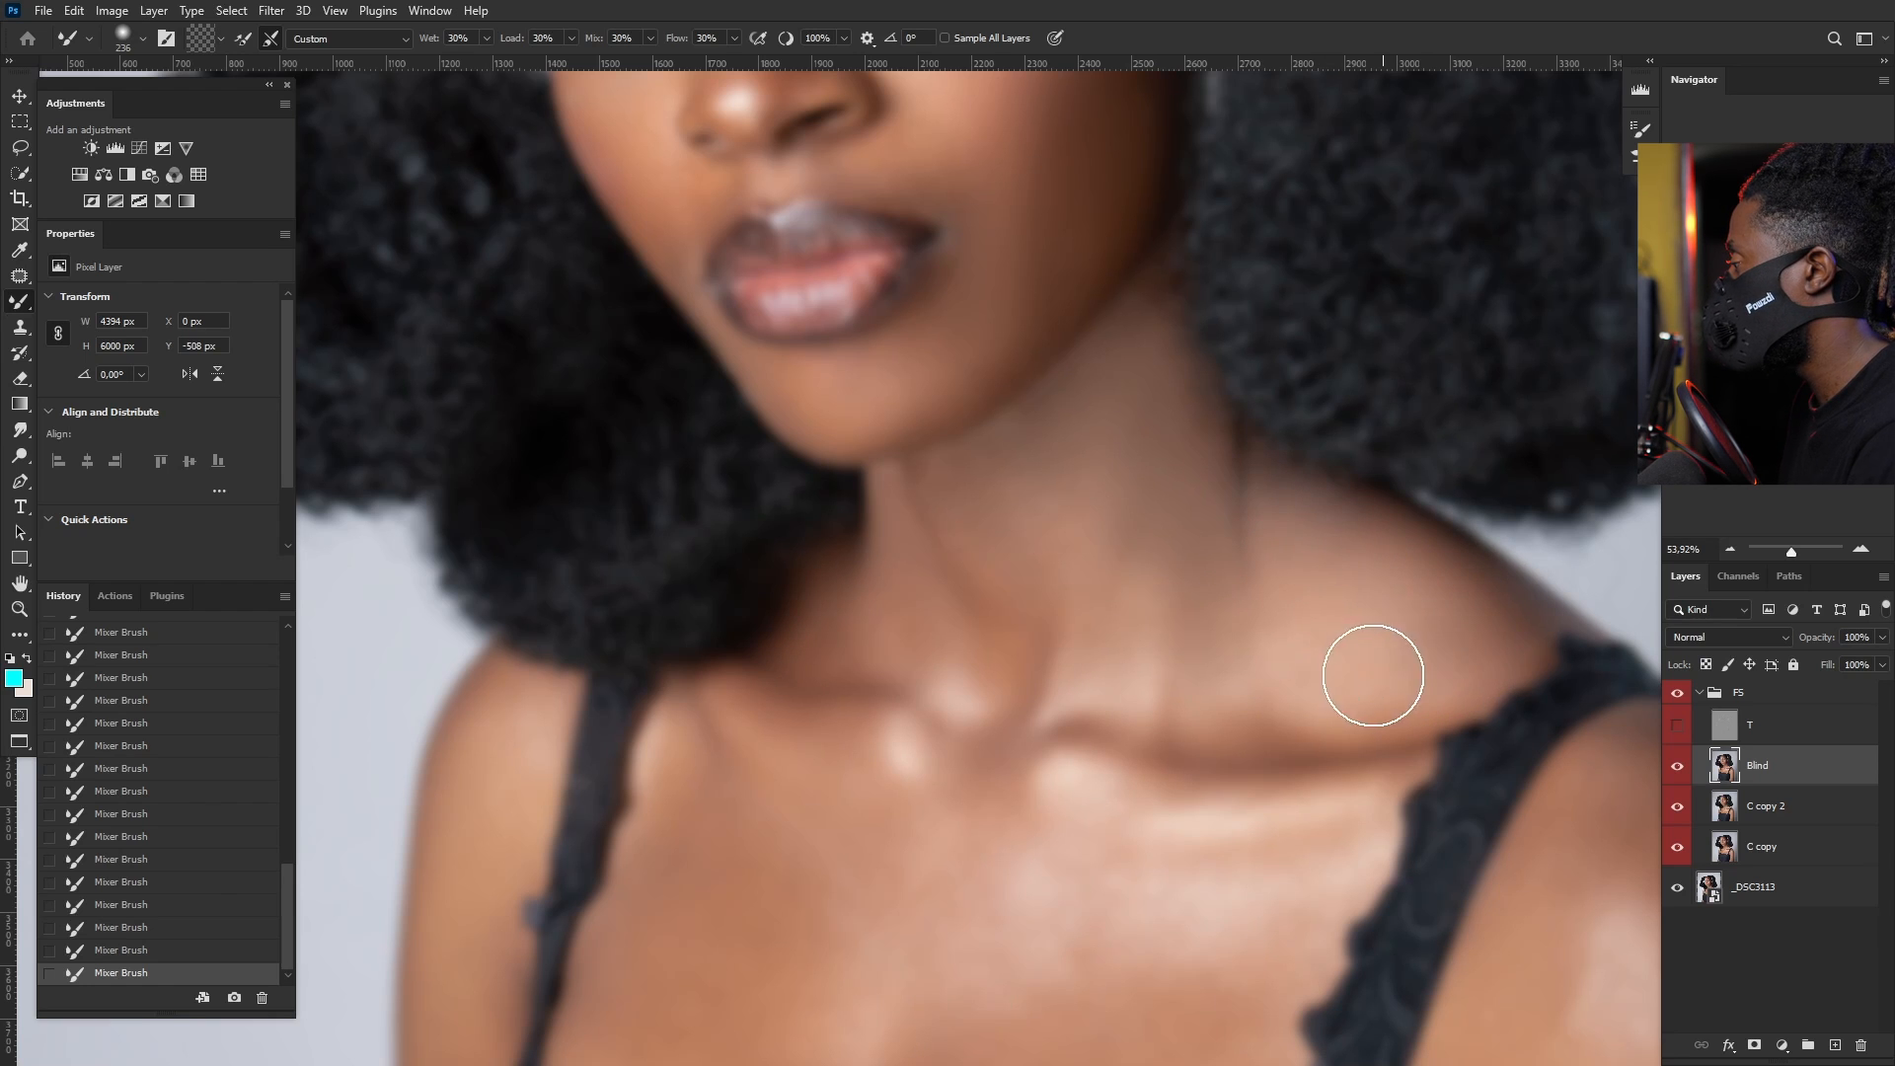
right_click(1341, 635, "alt")
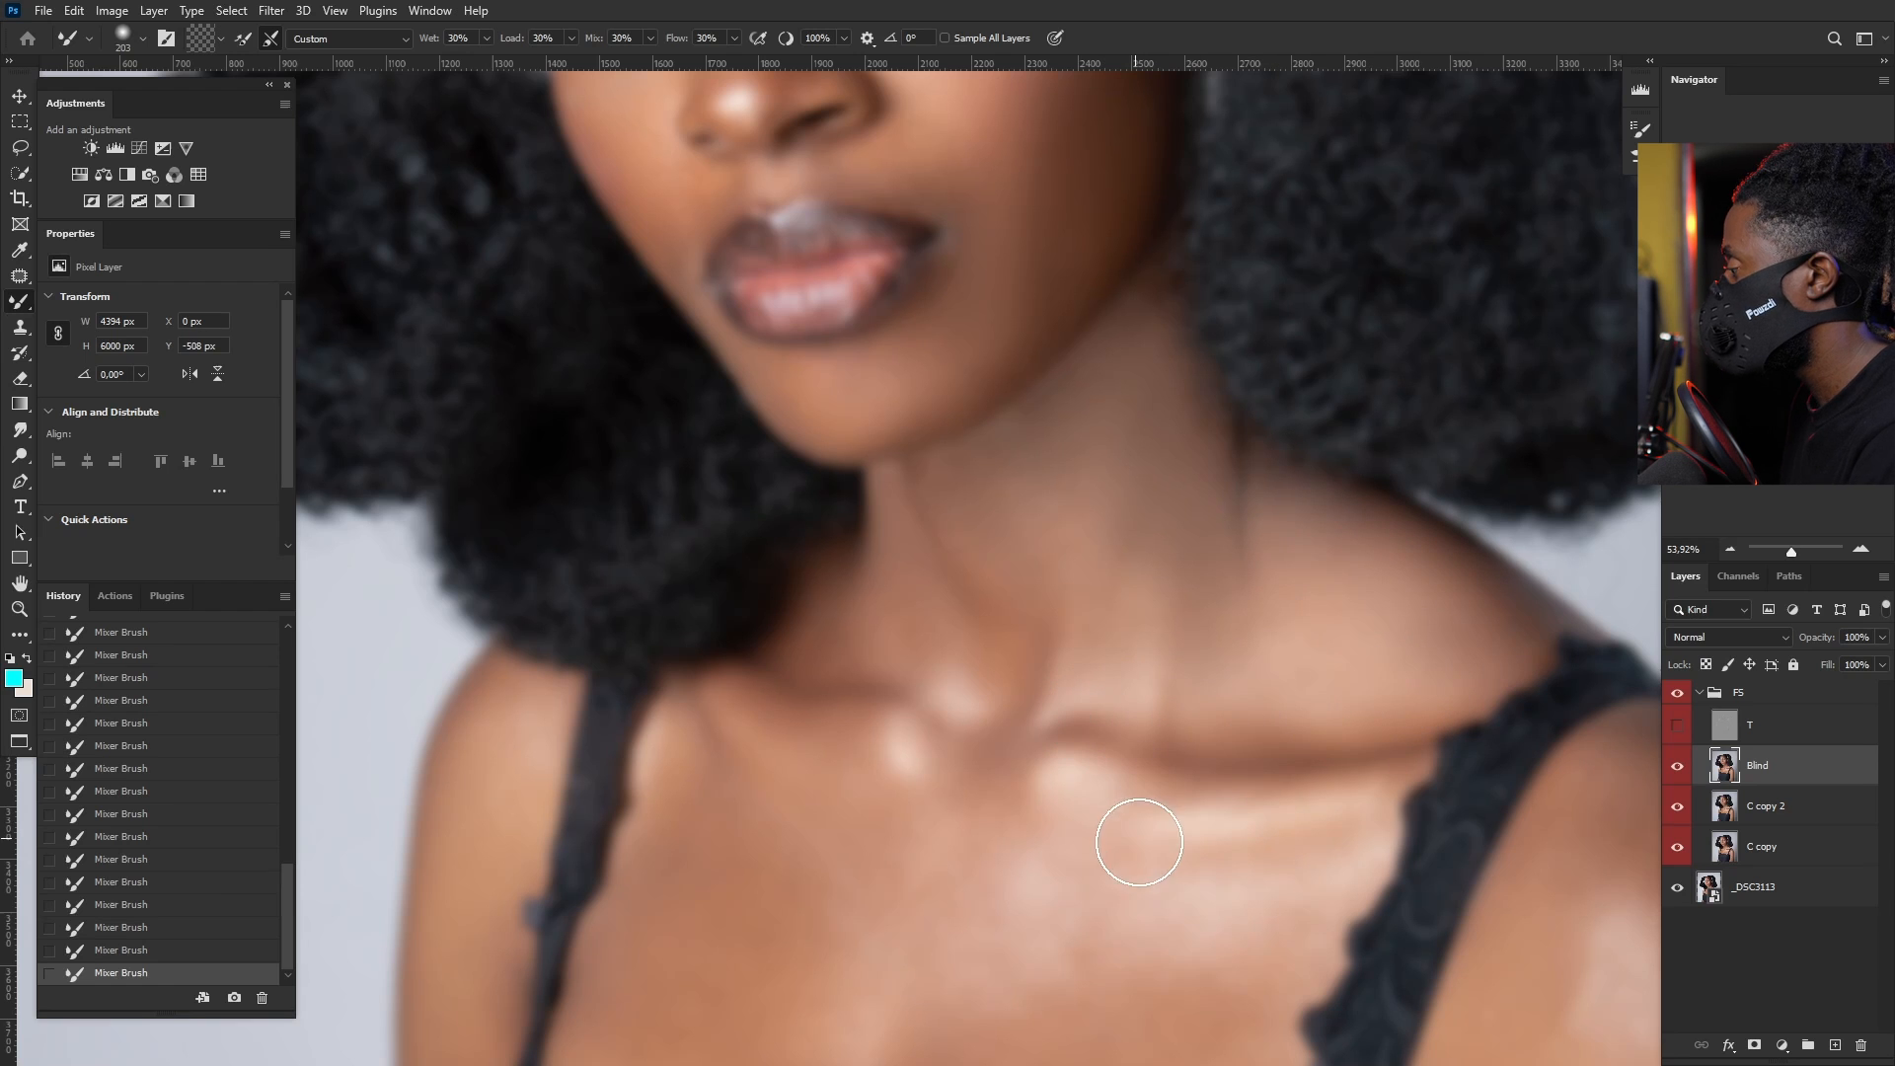
Step: Smooth the chest highlights and shadows between the collarbones and the top's neckline, enlarging the Mixer Brush to 323 and 370 px
key("space")
left_click_drag(1197, 790, 1073, 490)
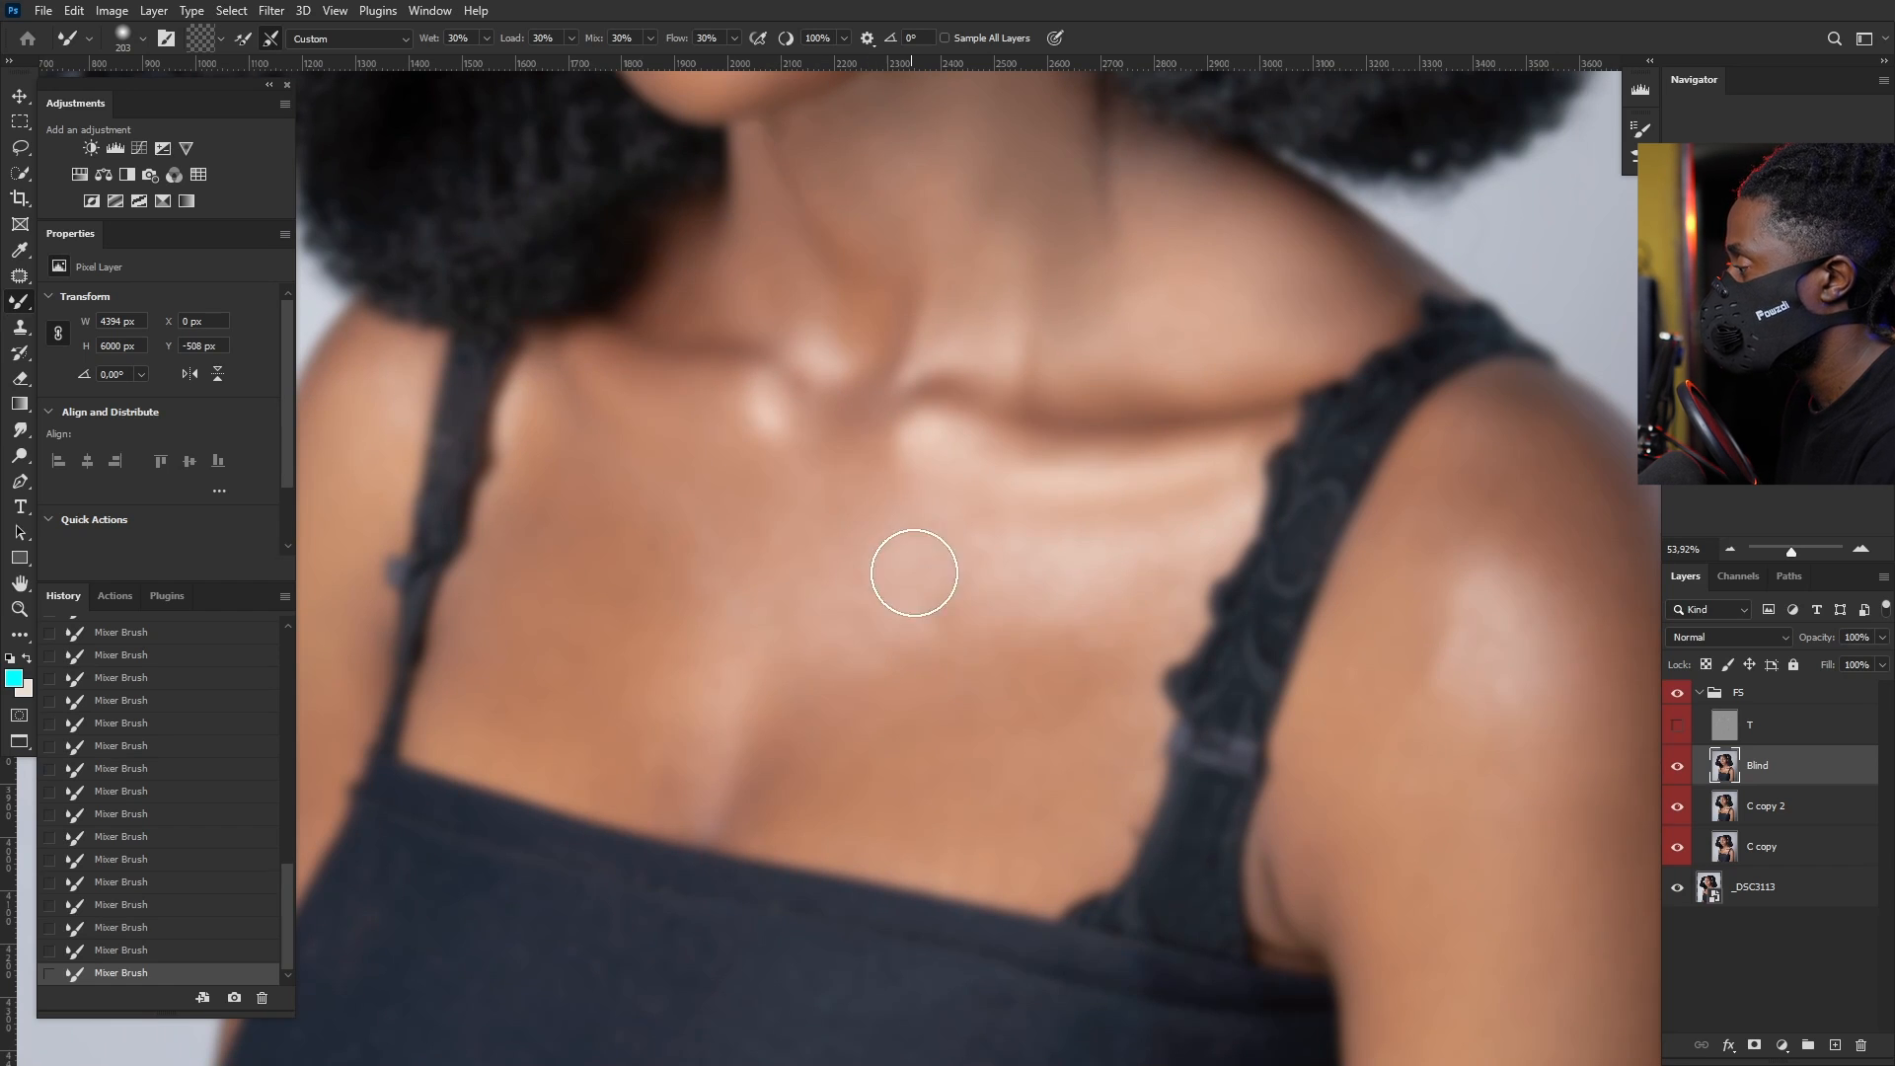
right_click(960, 569, "alt")
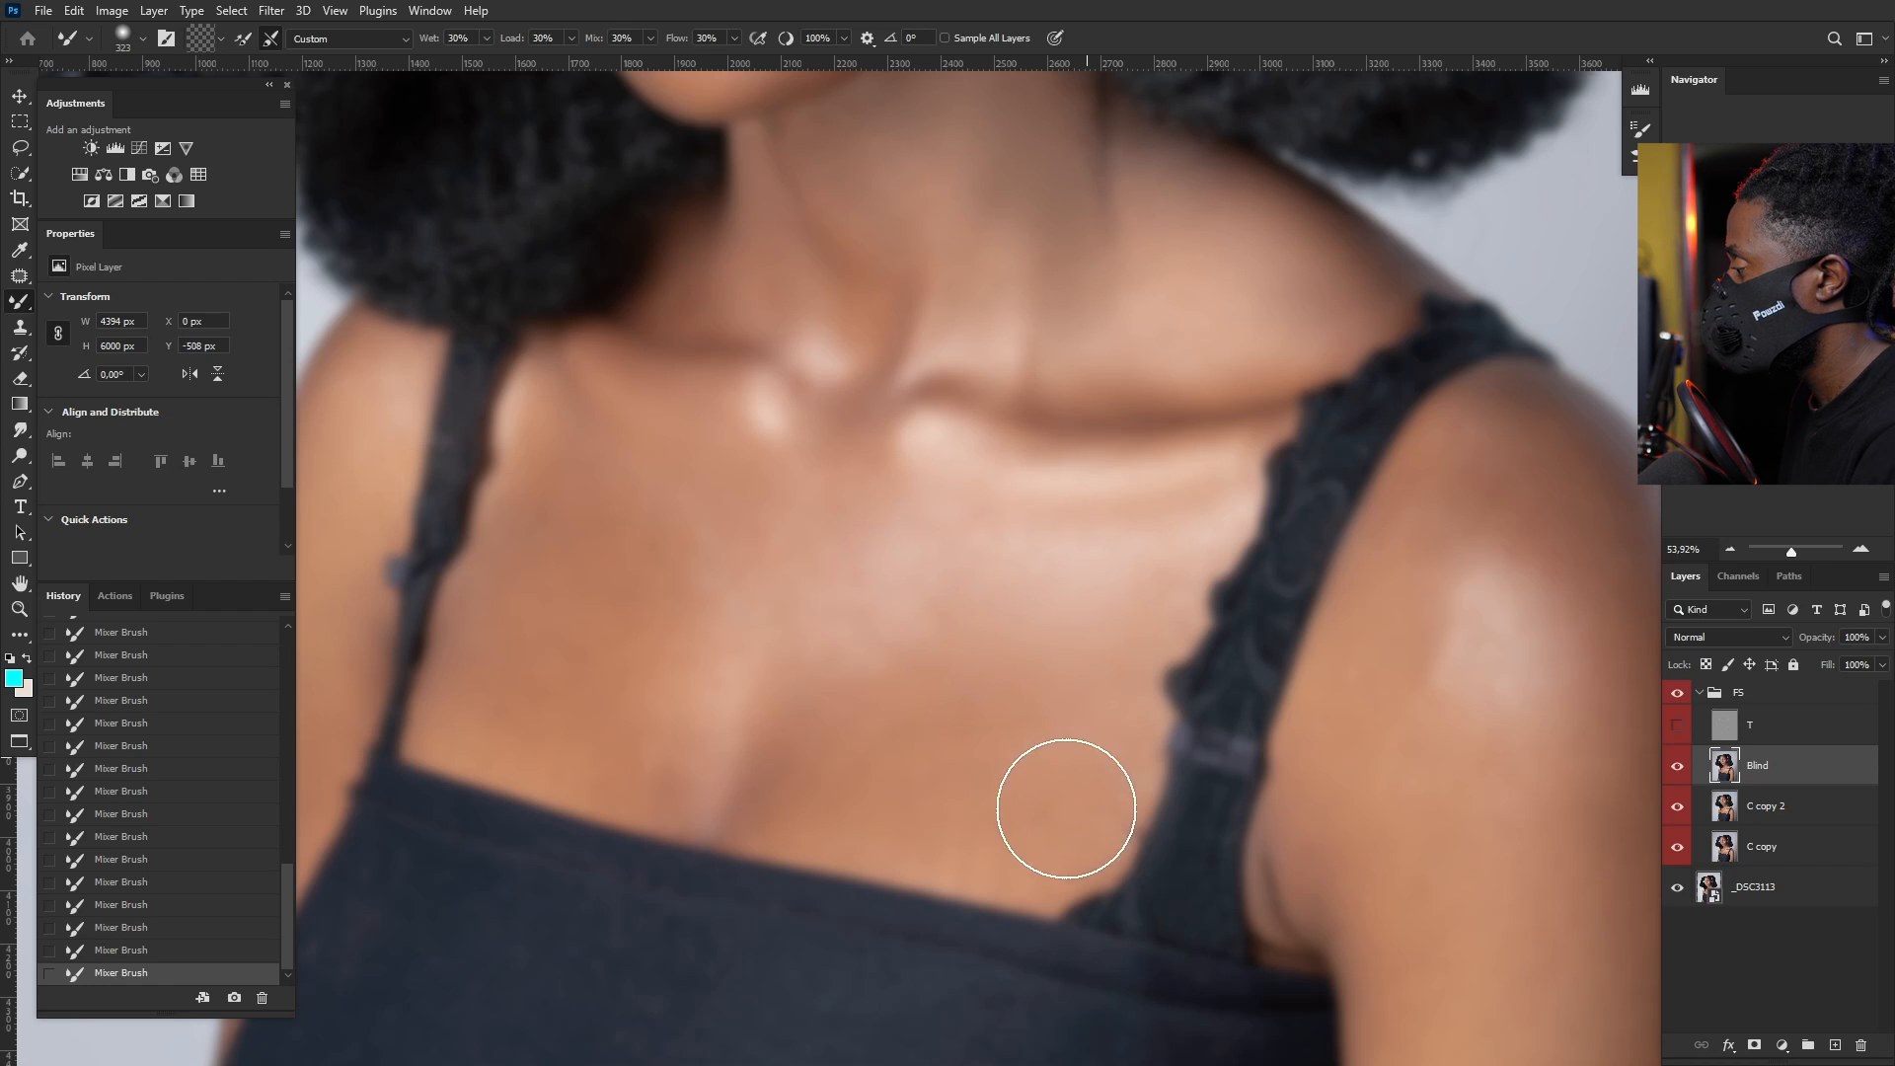
right_click(855, 693, "alt")
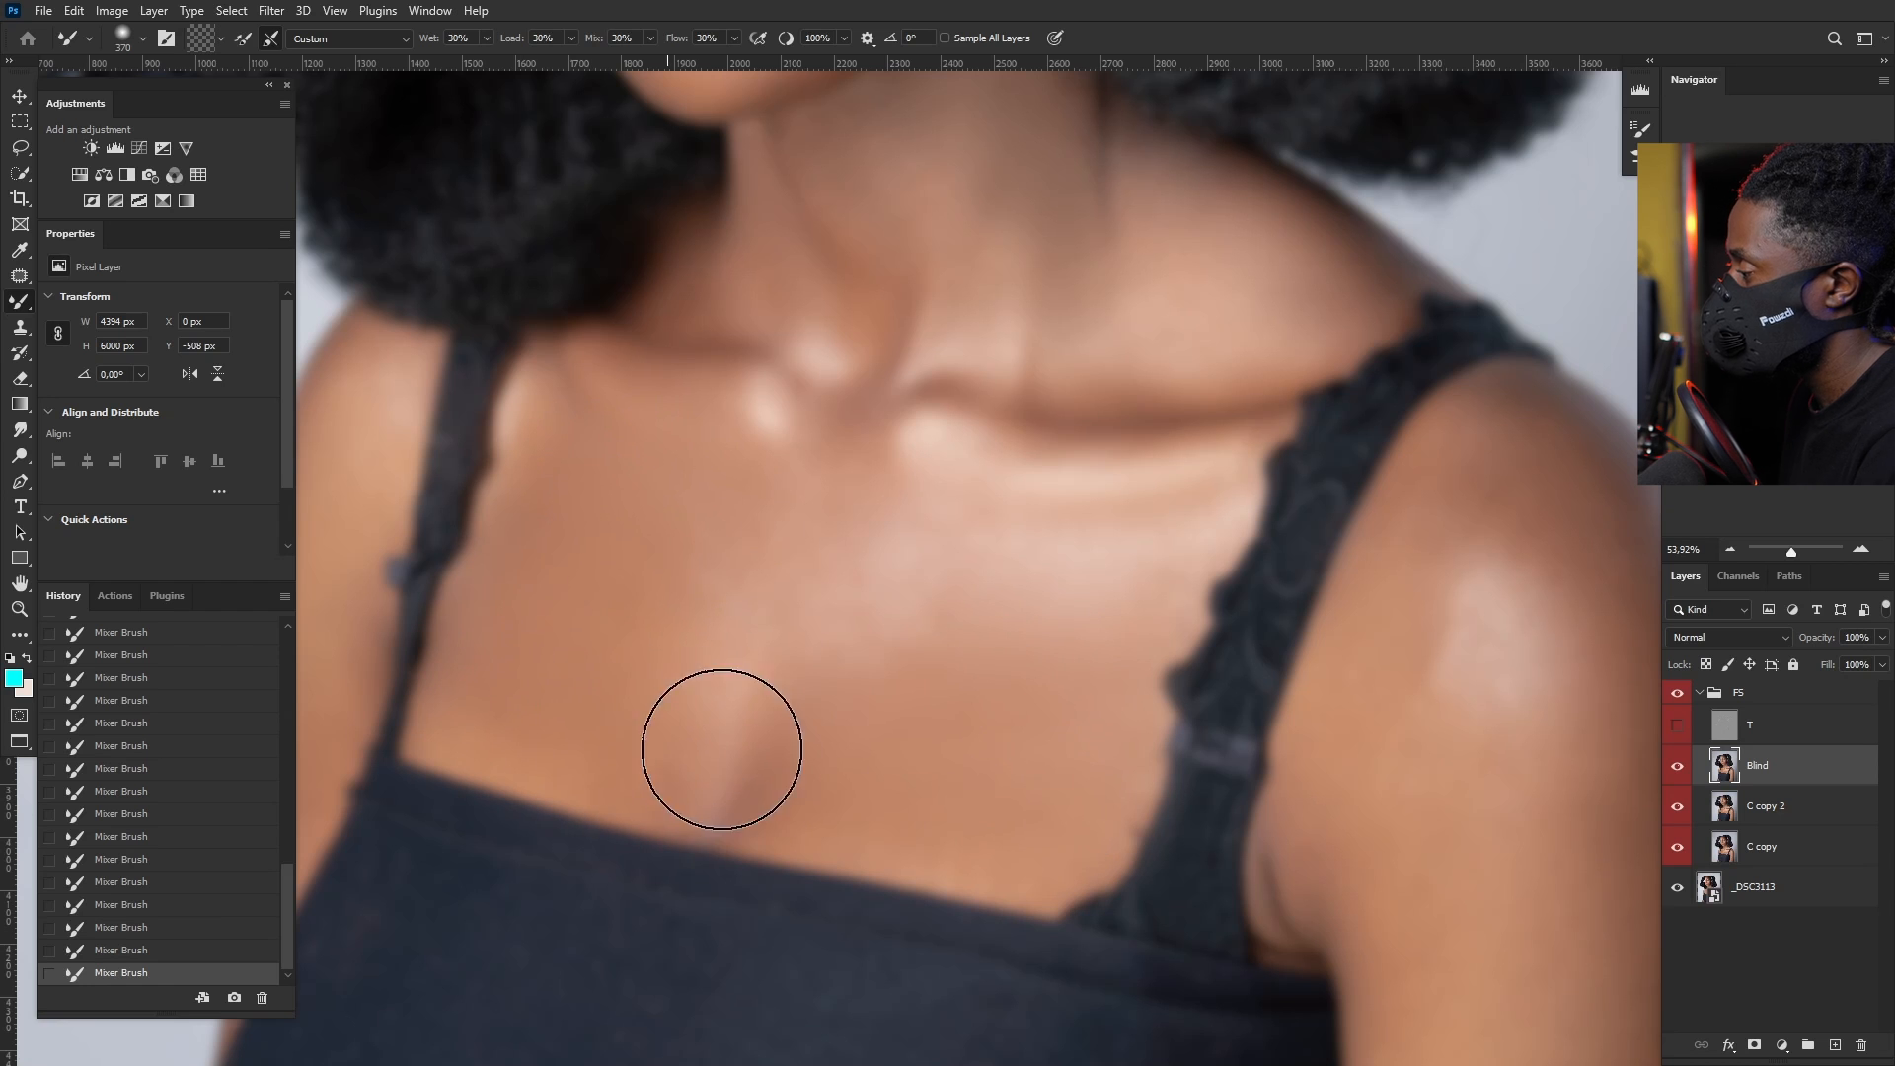
Step: Blend the skin tones on both shoulders and upper arms with the Mixer Brush, using sizes from 278 to 427 px
scroll(944, 537, "down", 5)
scroll(1016, 690, "up", 2)
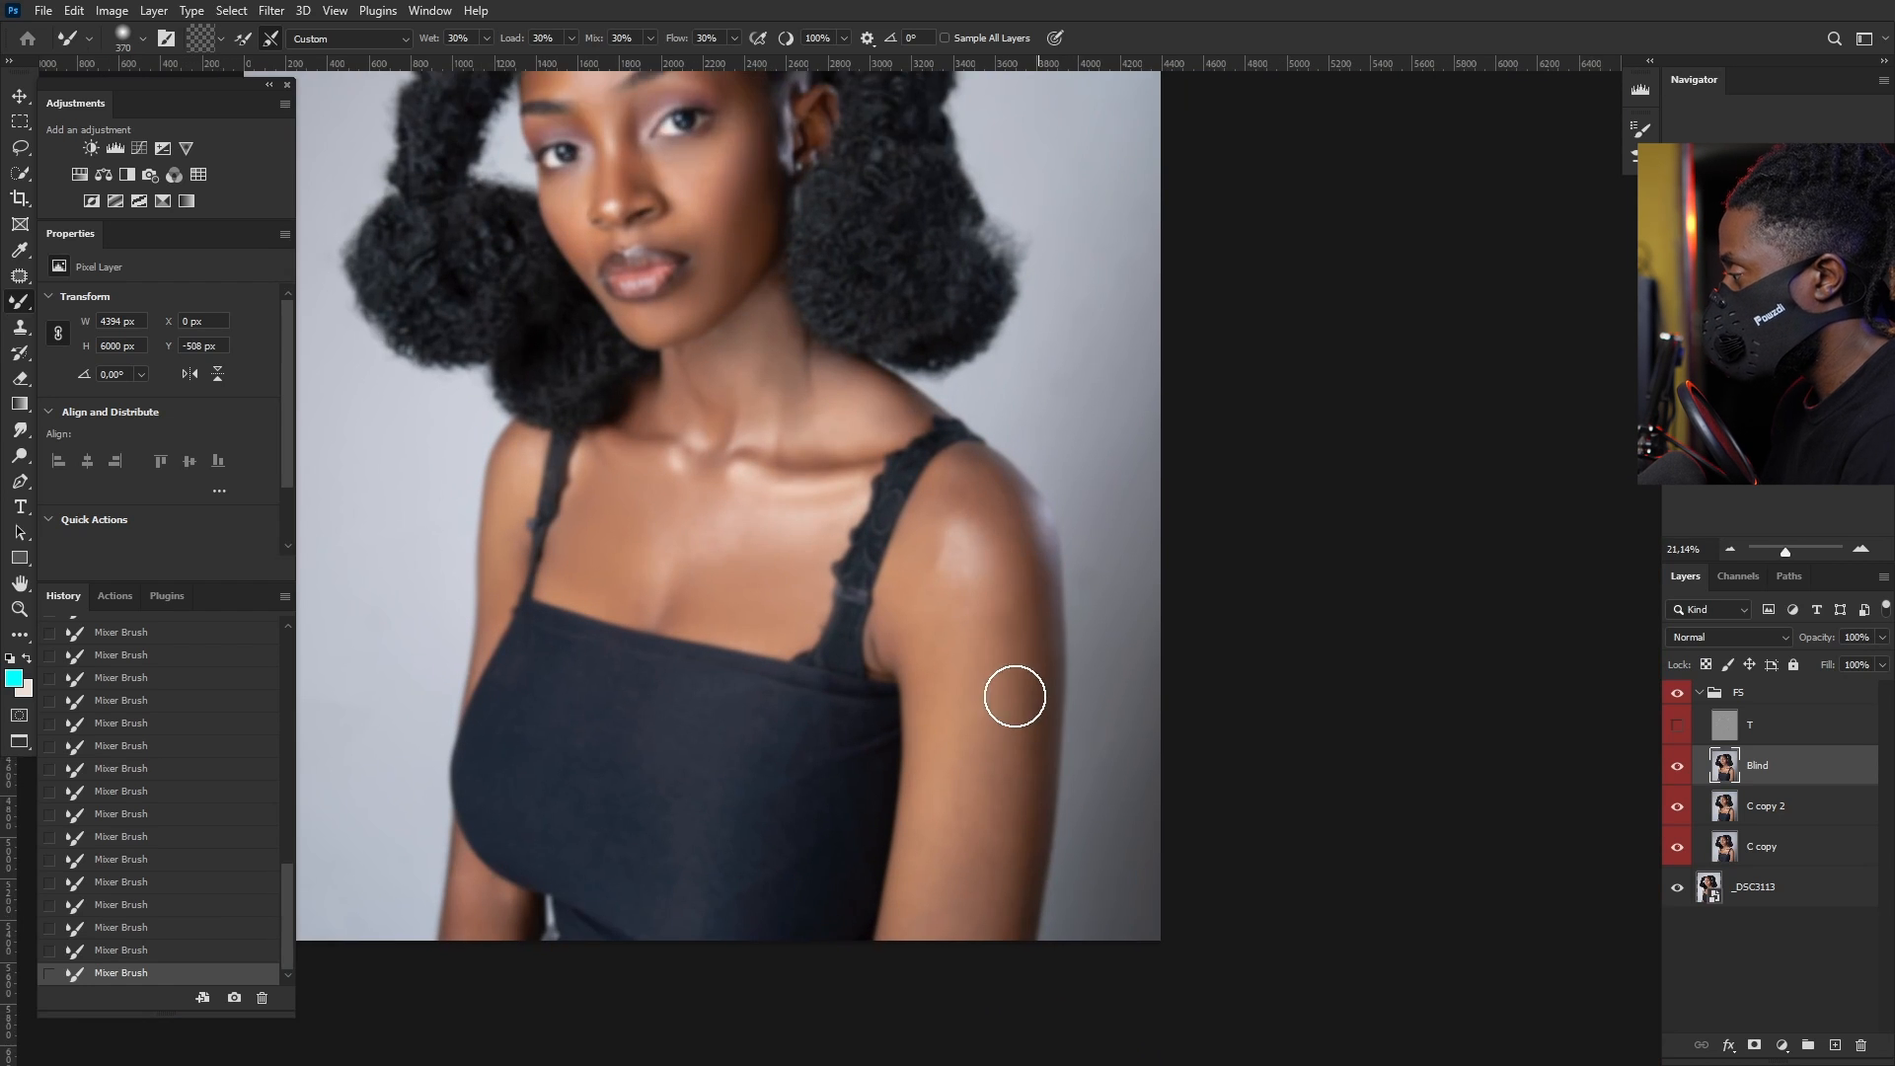
right_click(1023, 631, "alt")
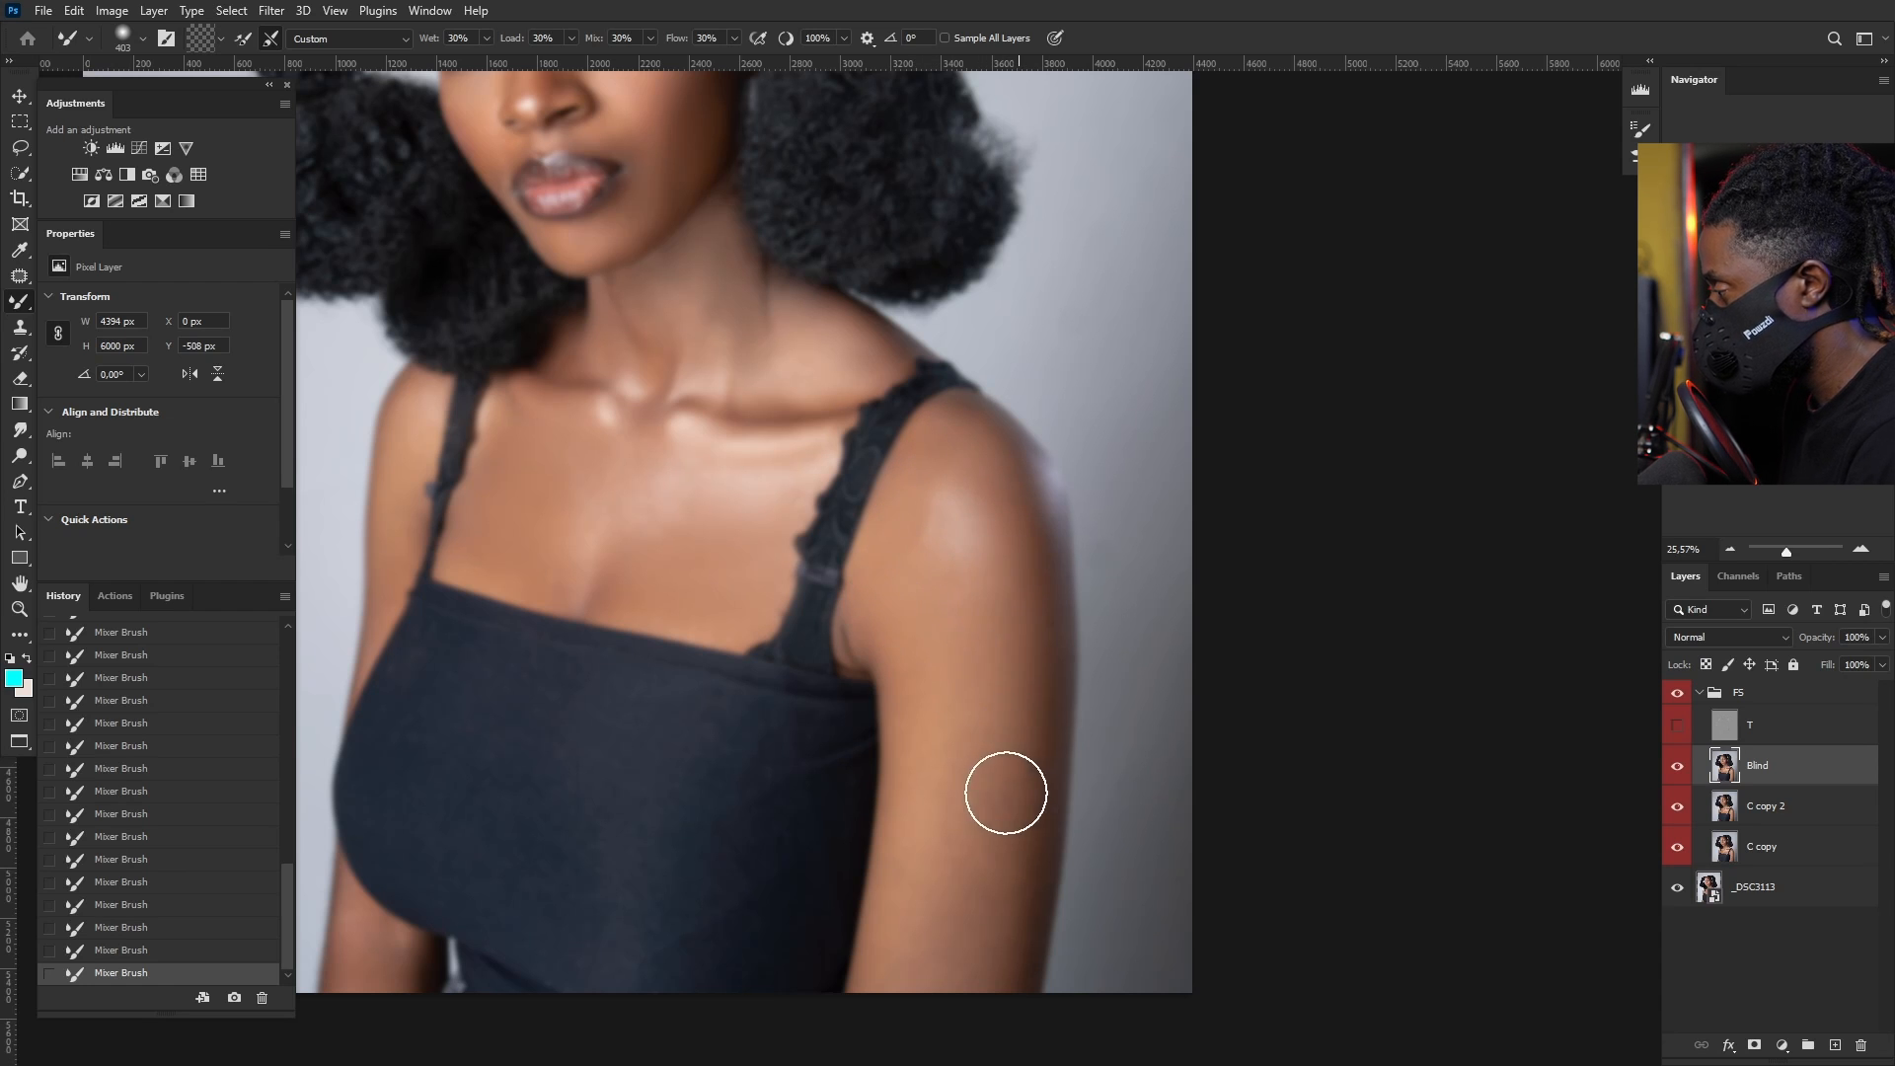
right_click(971, 676, "alt")
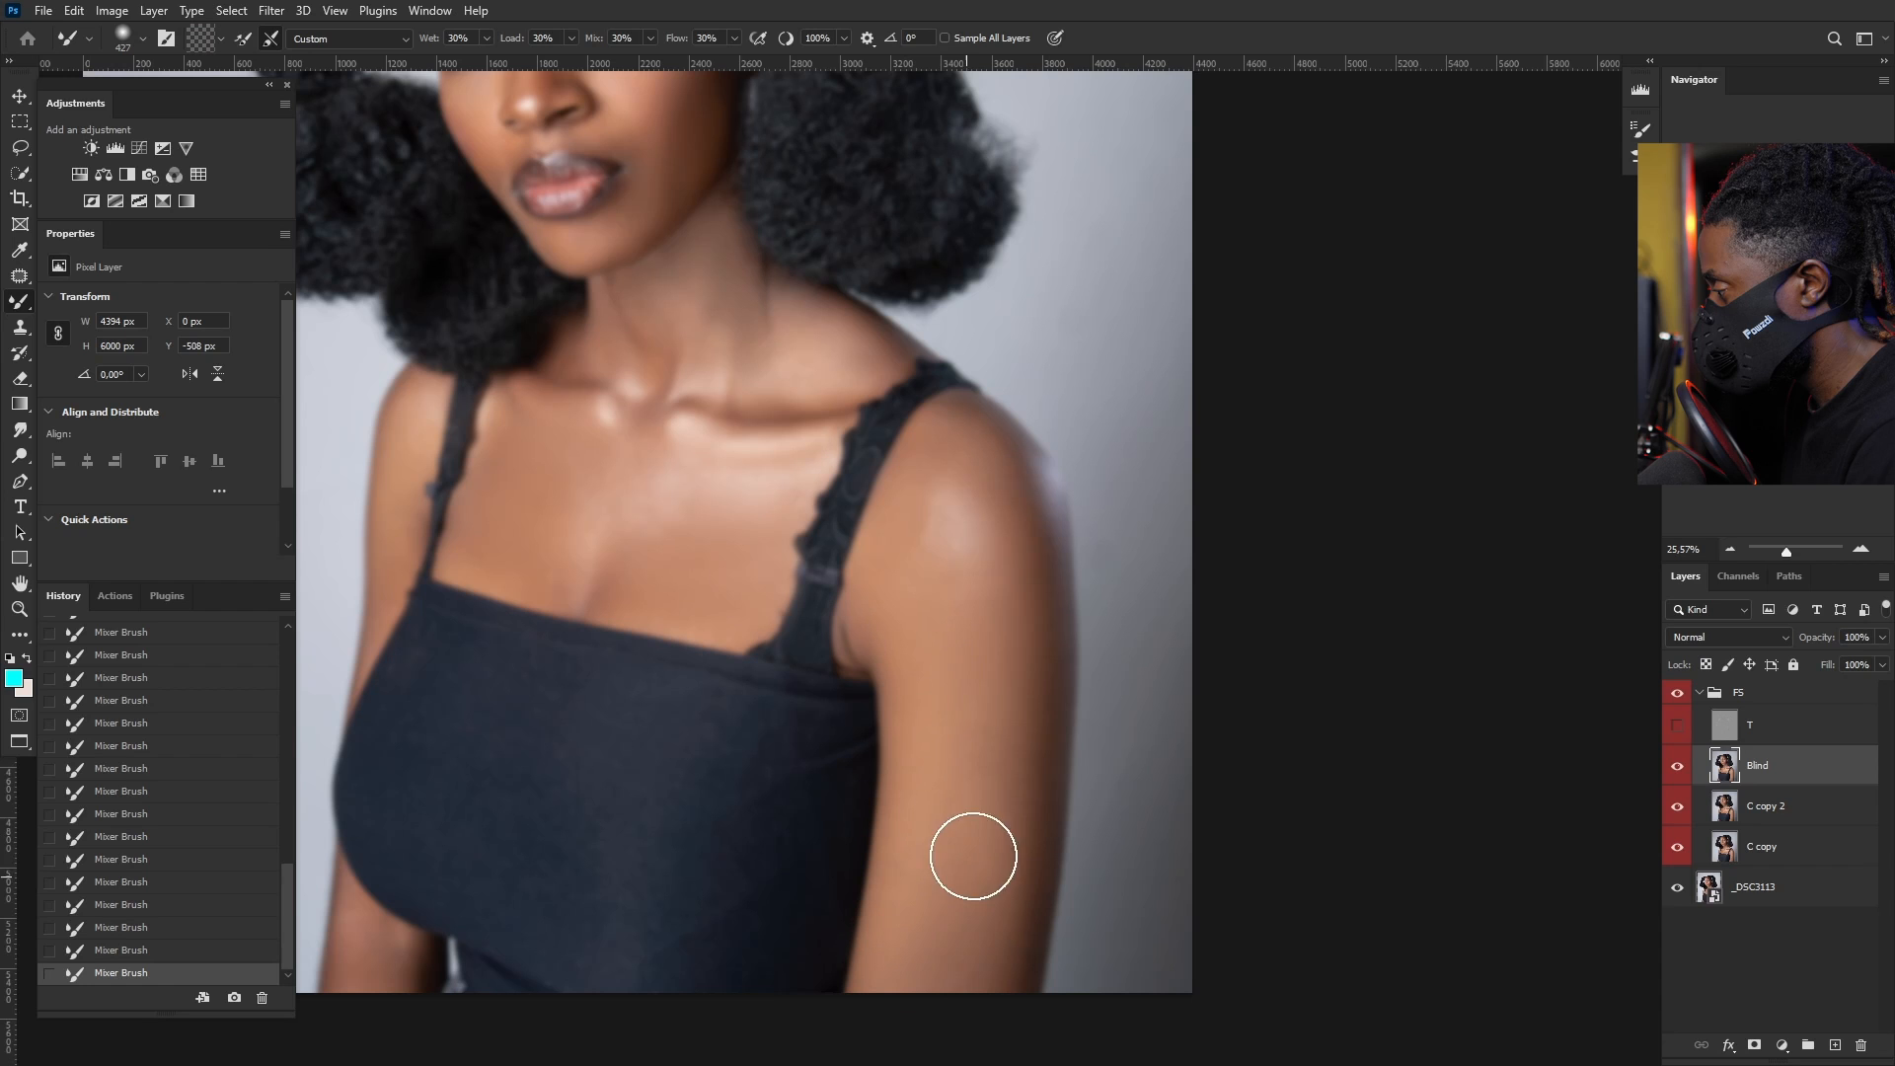
right_click(1017, 495, "alt")
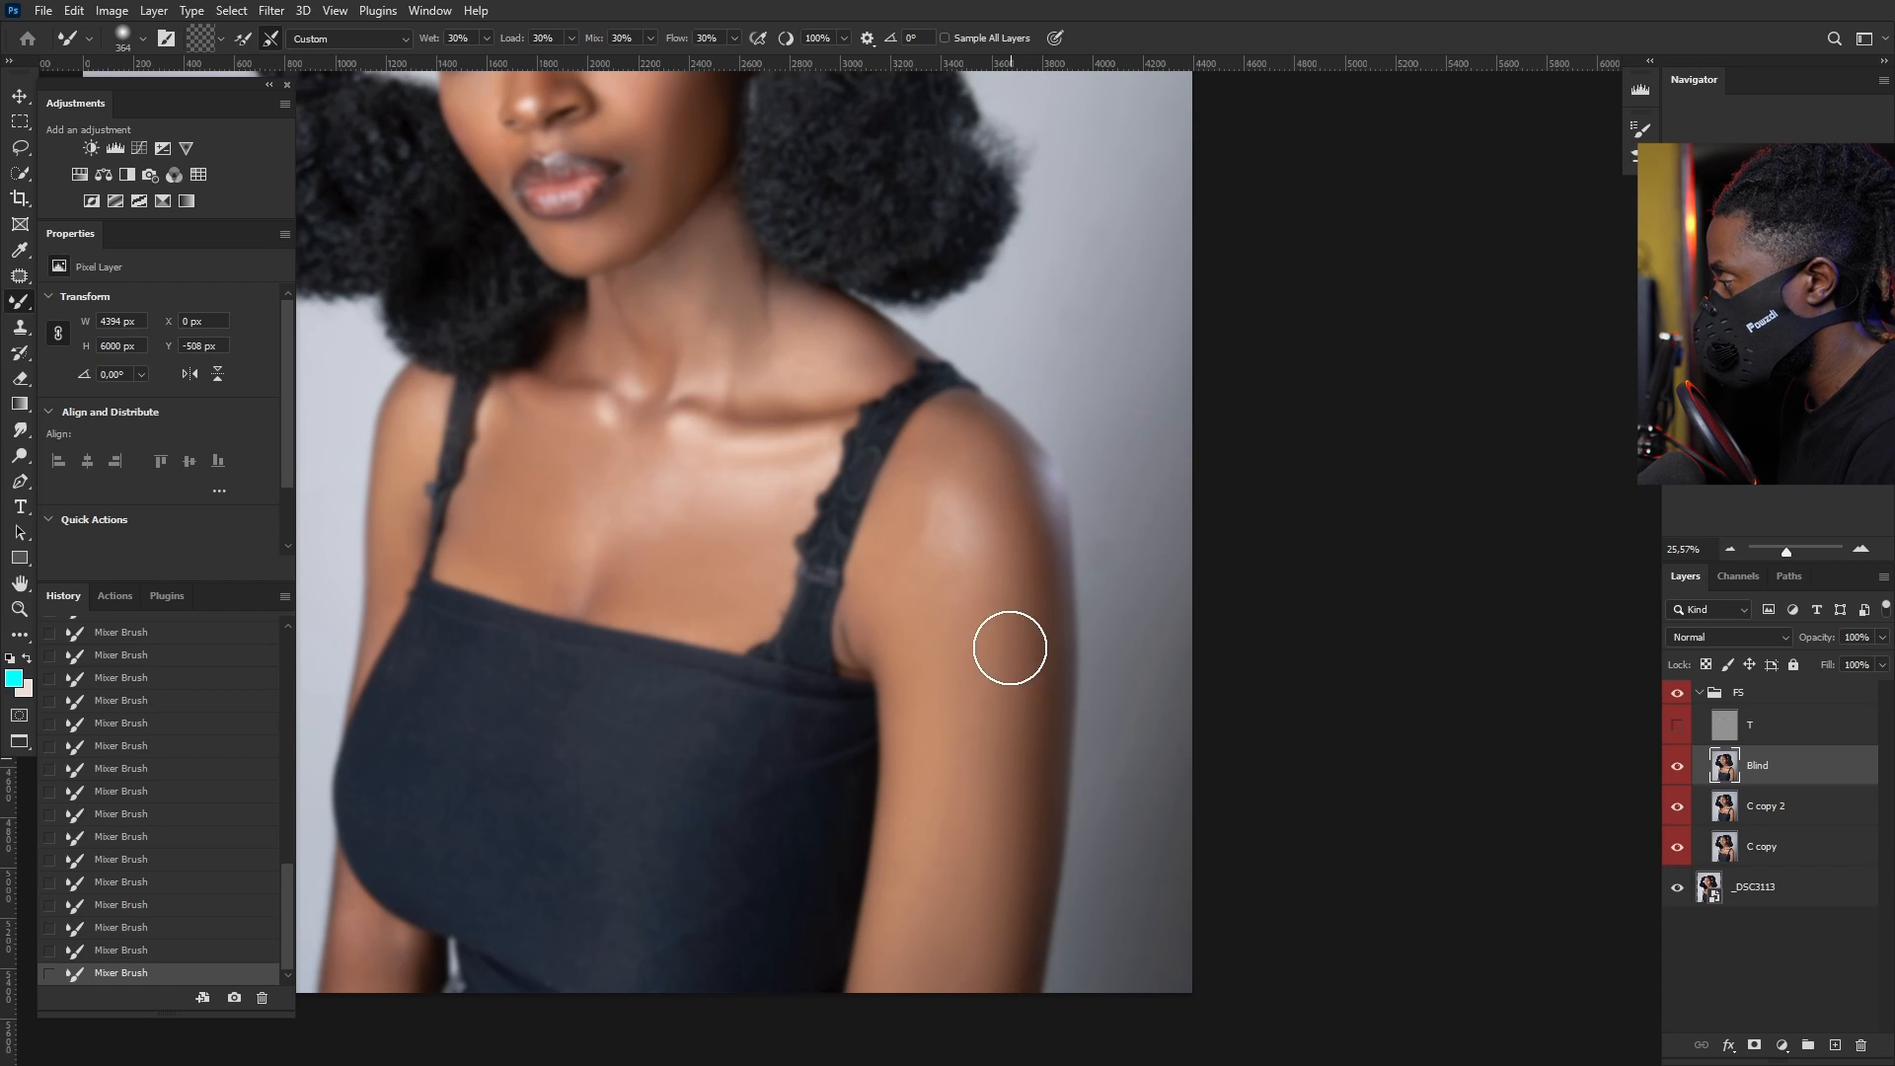
left_click_drag(952, 608, 1135, 627)
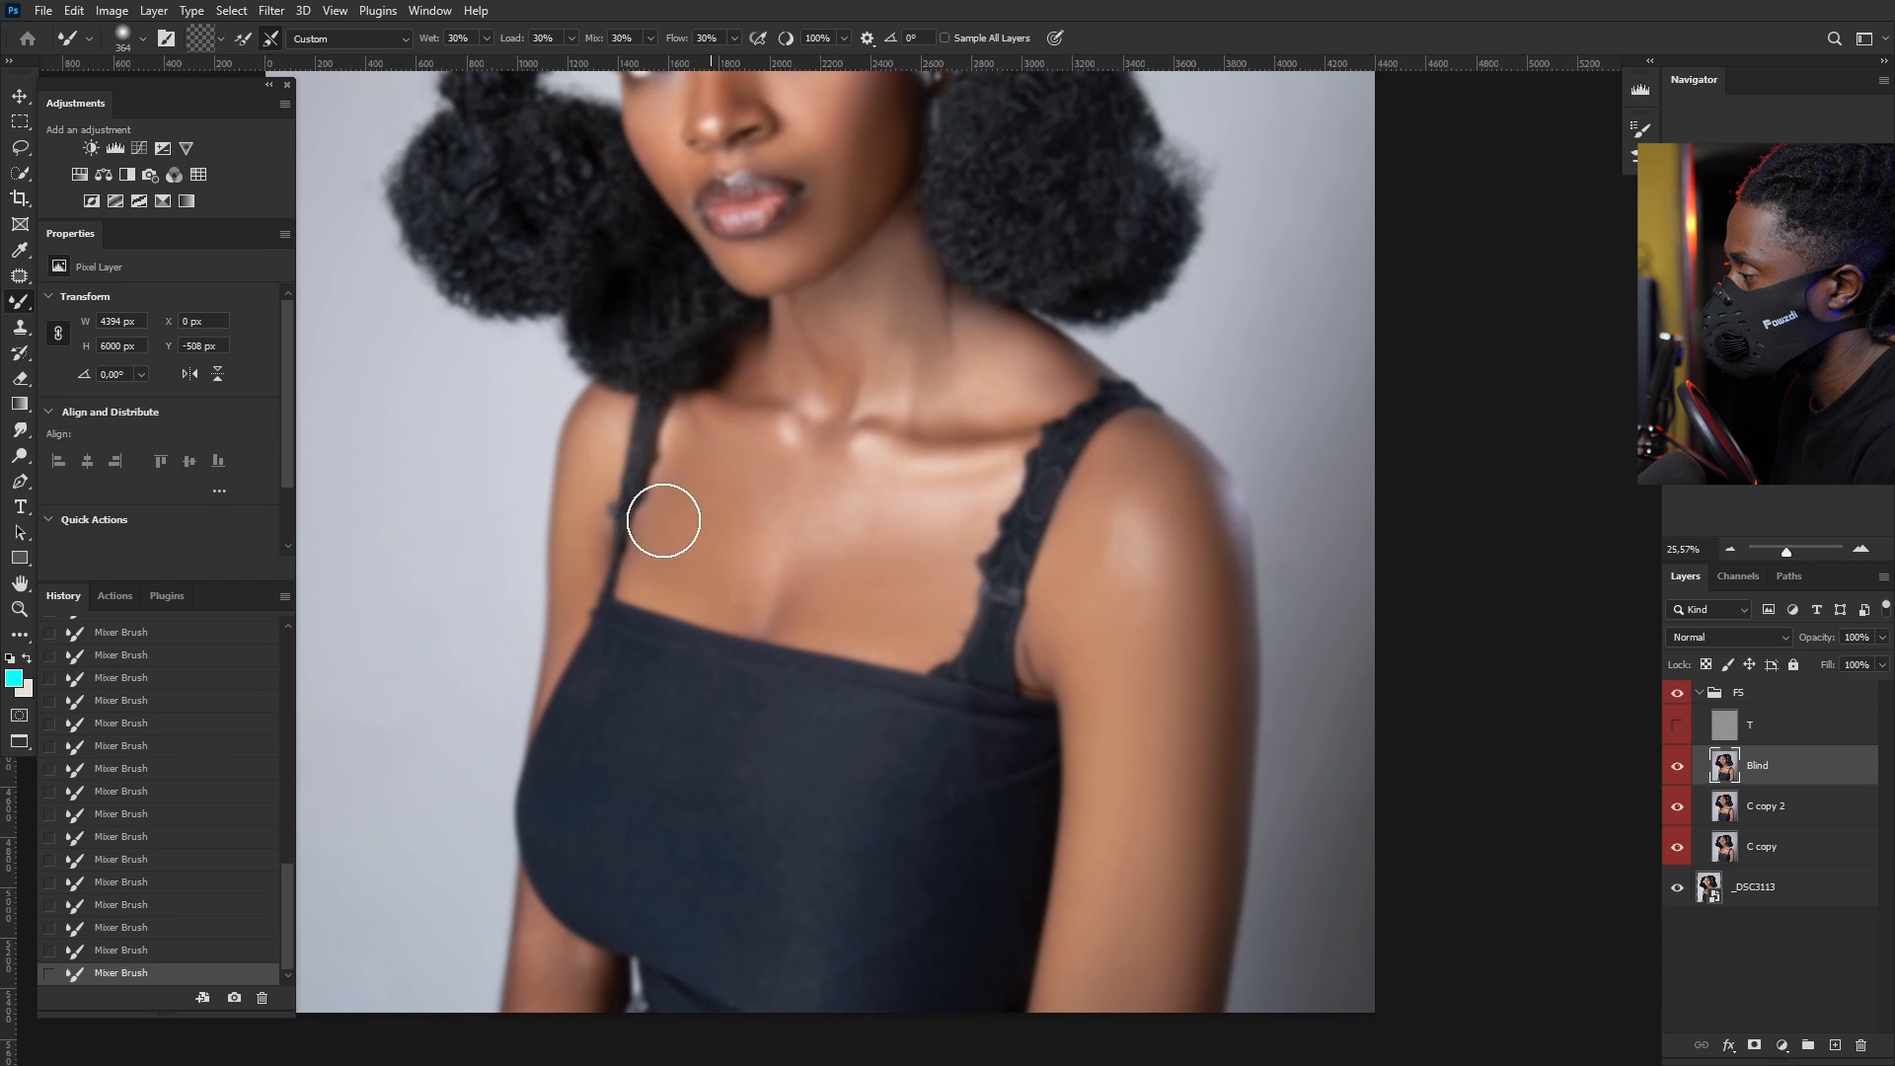
right_click(613, 423, "alt")
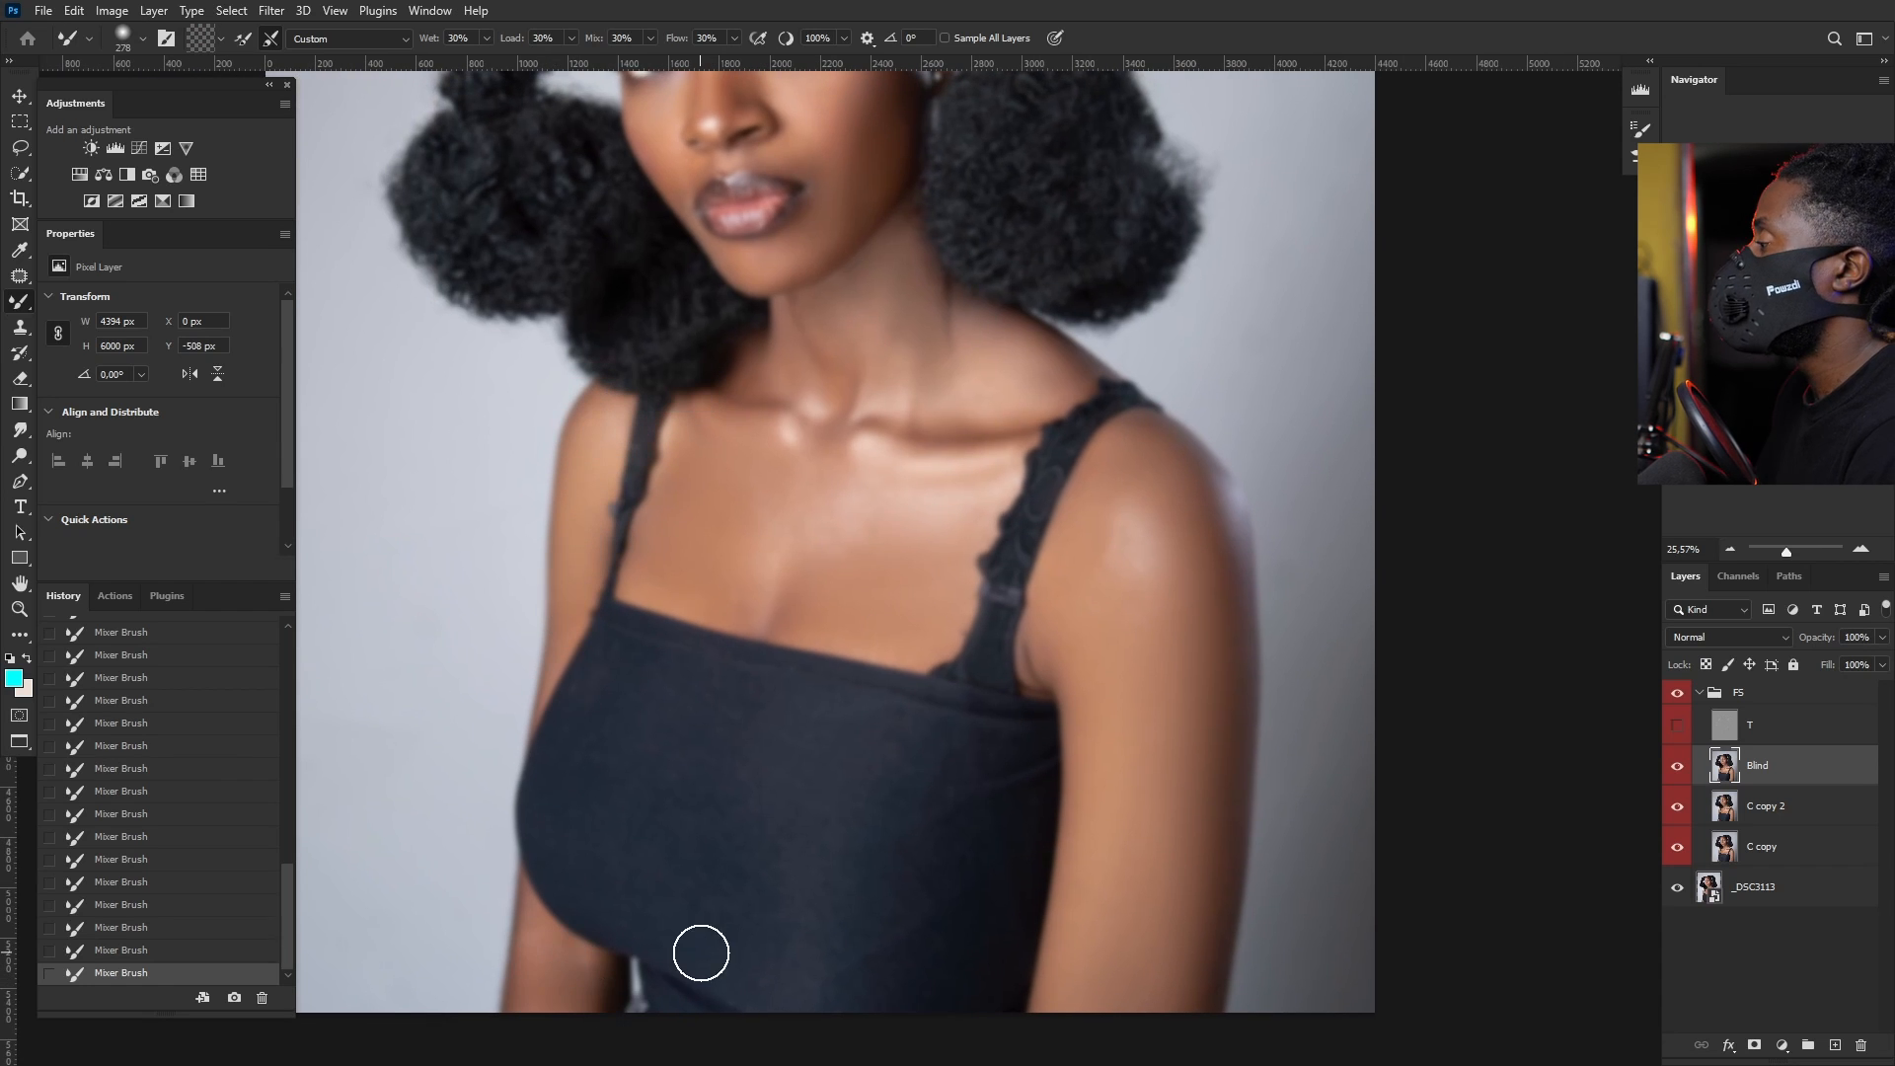
Step: Show texture layer T and examine the blended skin on the face with the texture restored
scroll(730, 860, "down", 7)
scroll(719, 444, "up", 8)
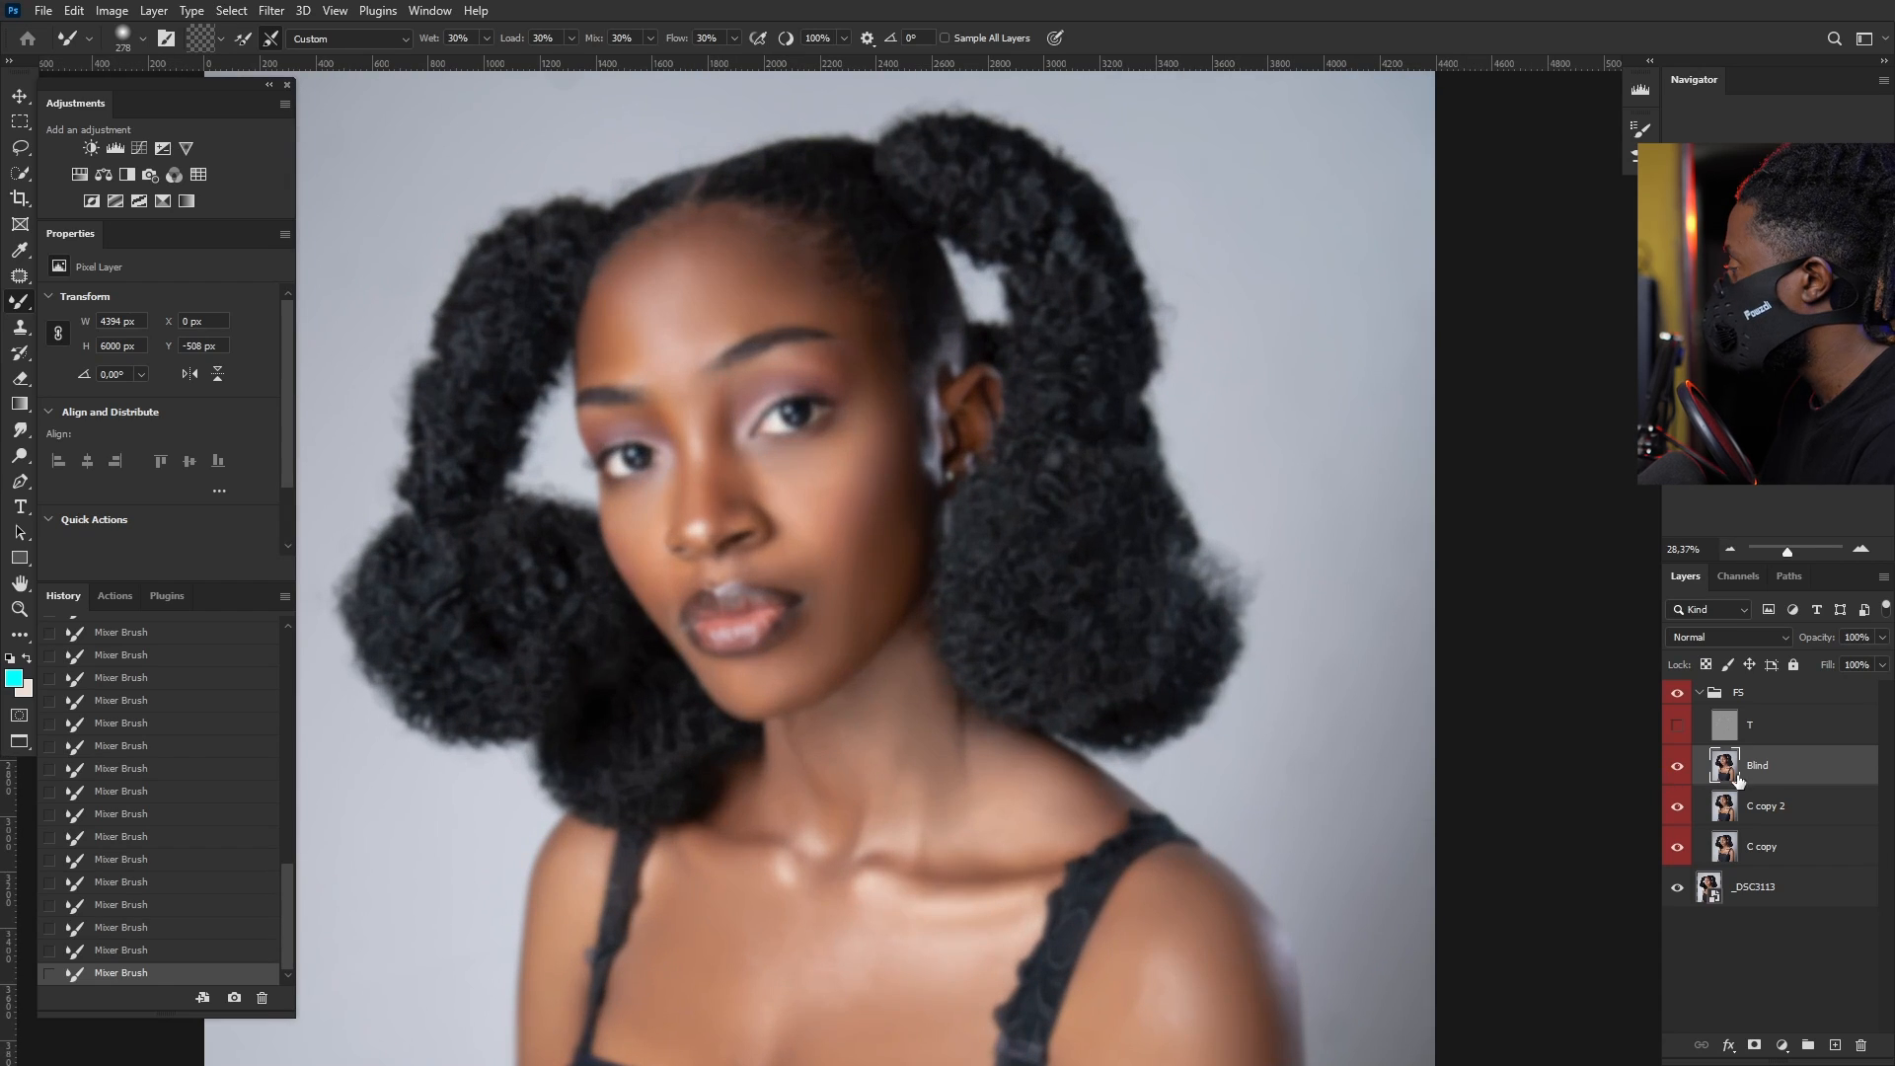
left_click(1678, 728)
scroll(825, 393, "down", 1)
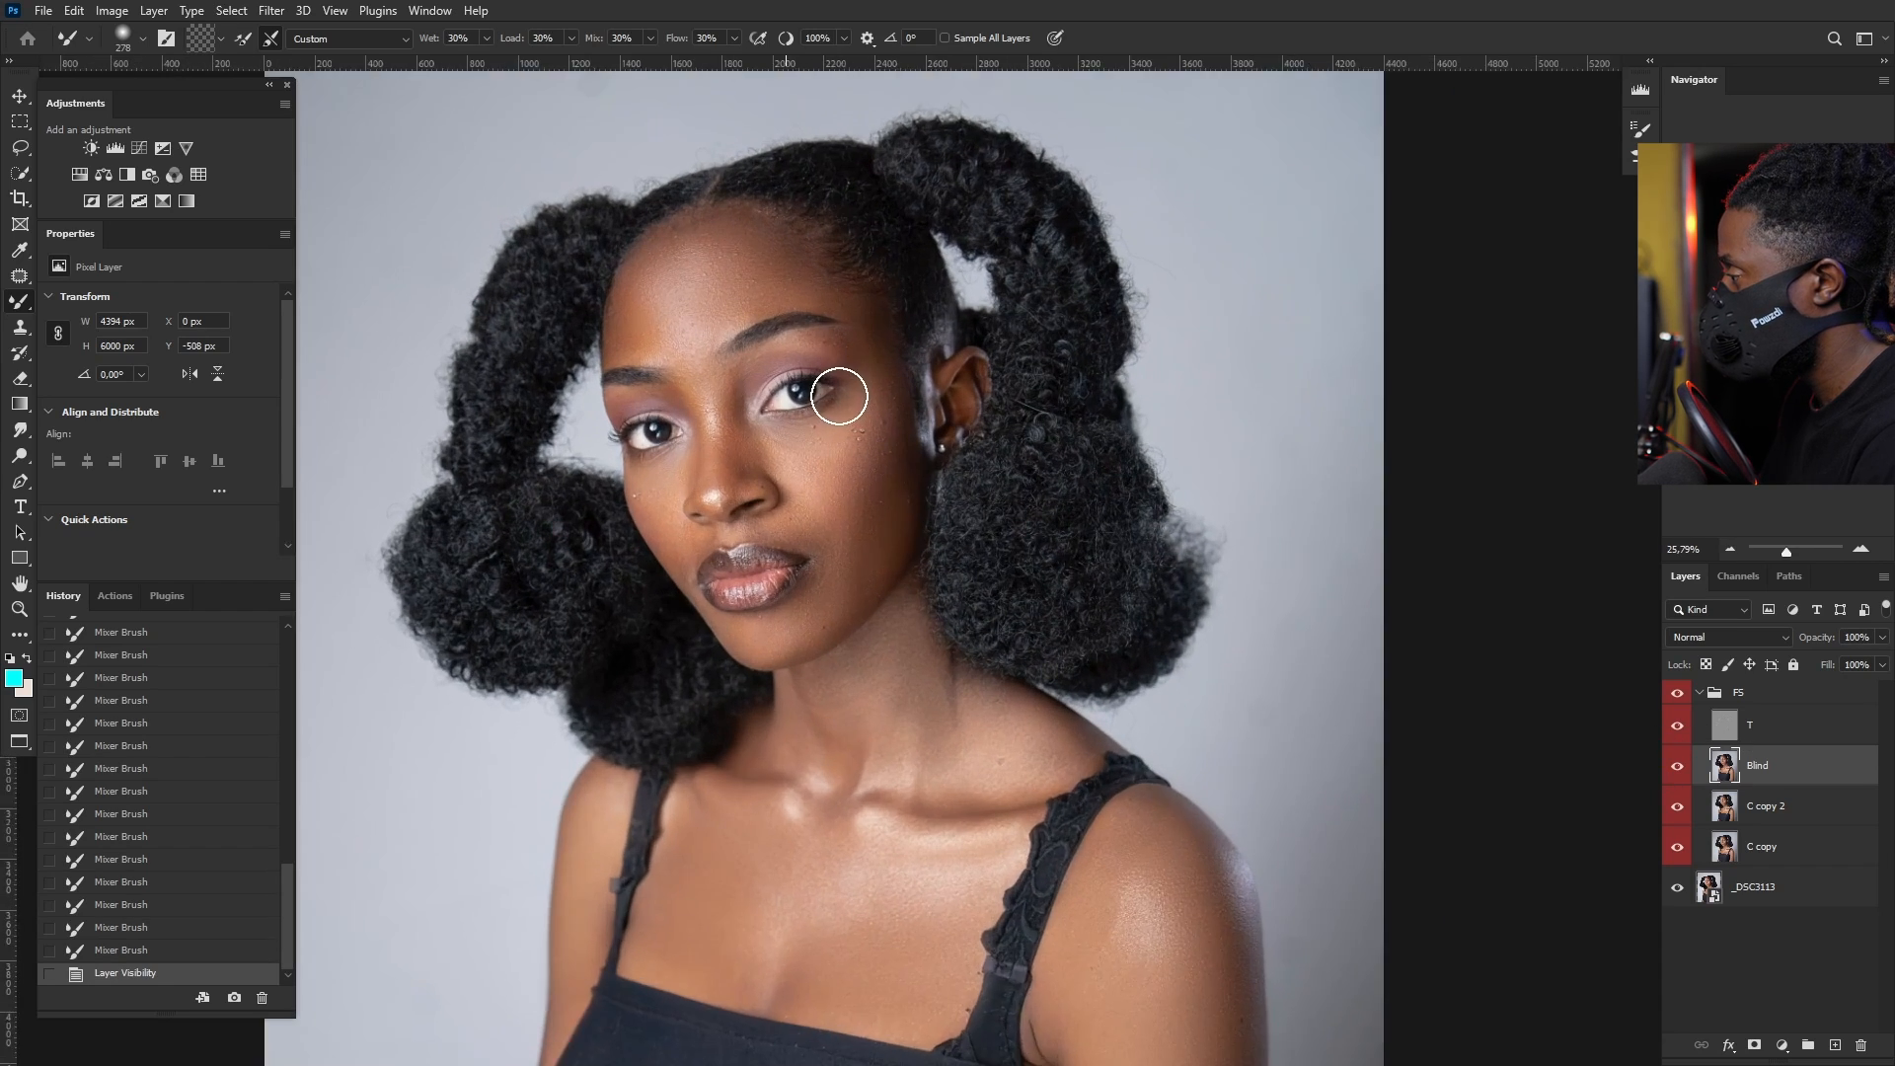
scroll(783, 373, "up", 3)
left_click_drag(804, 412, 998, 446)
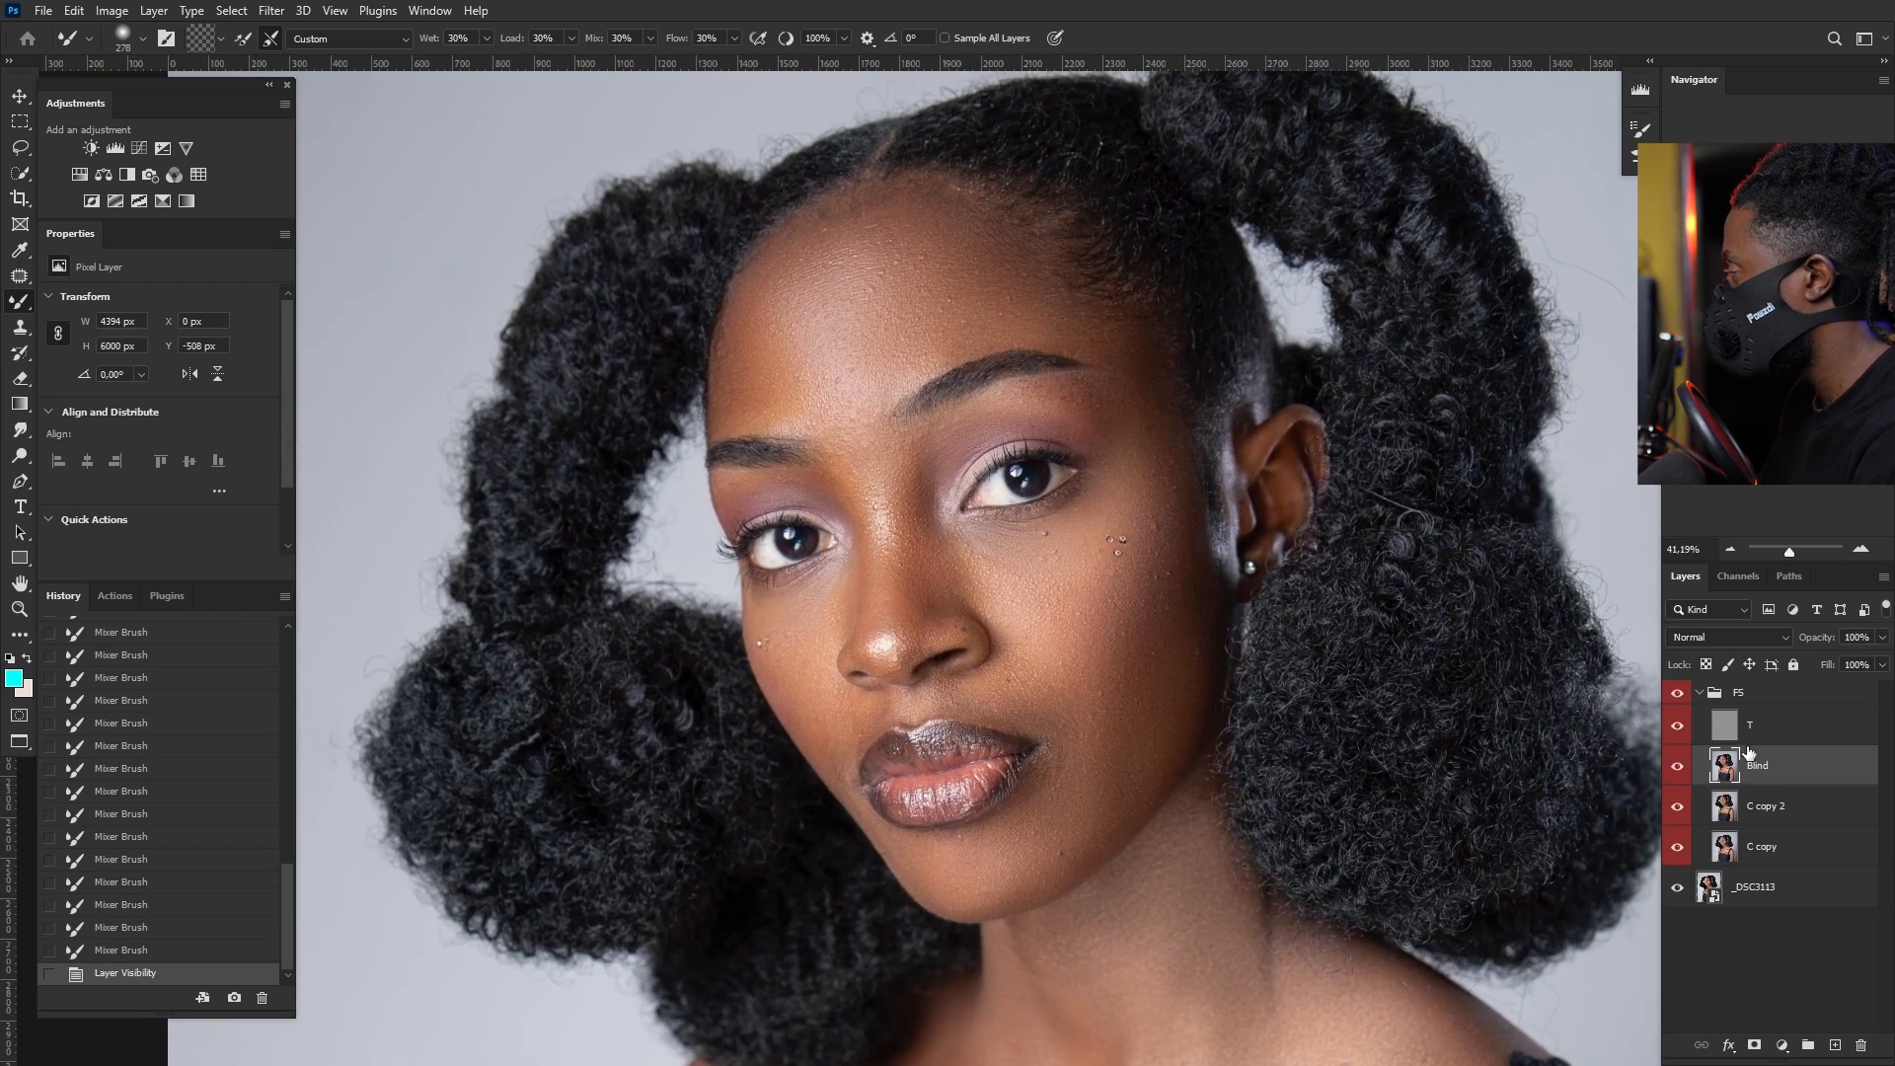
Step: Compare the portrait with and without the Mixer Brush blending by toggling the visibility of layer Blind
left_click(1678, 766)
left_click(1678, 766)
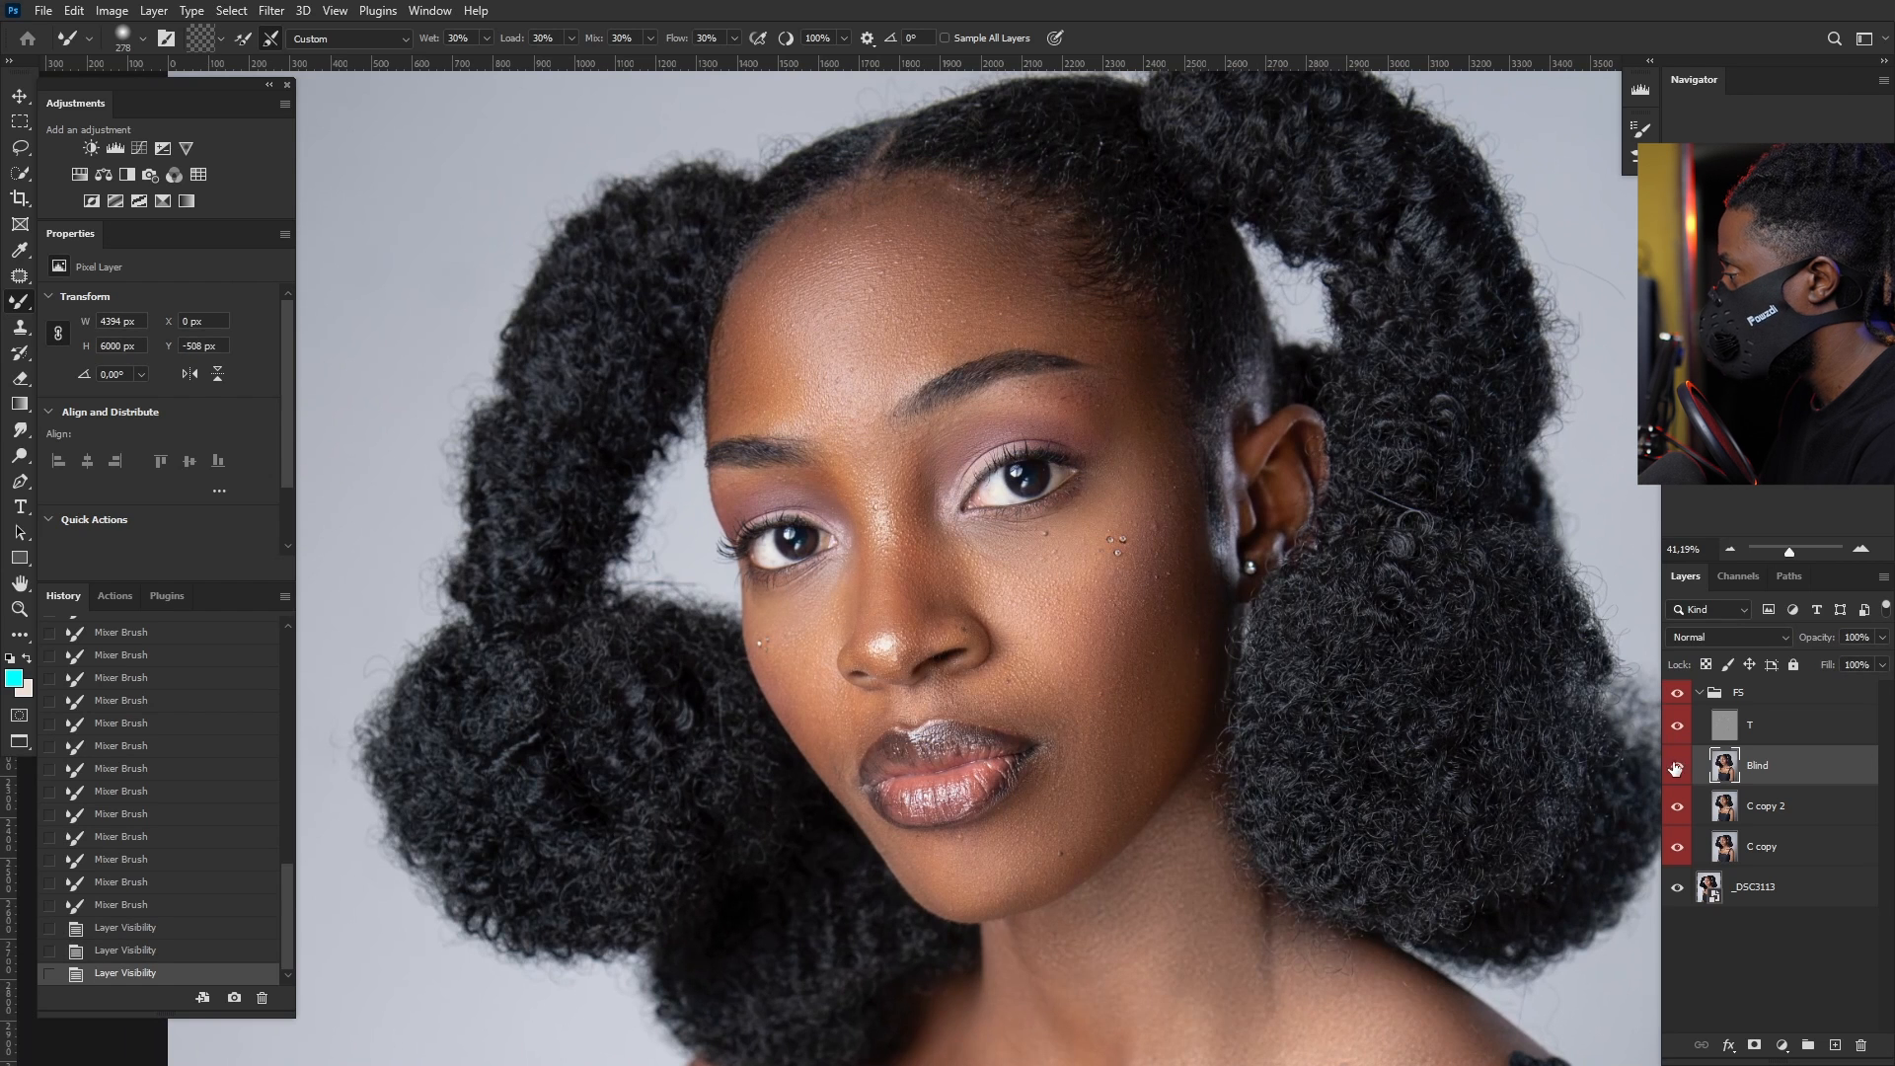
scroll(1005, 438, "down", 3)
scroll(1006, 438, "up", 1)
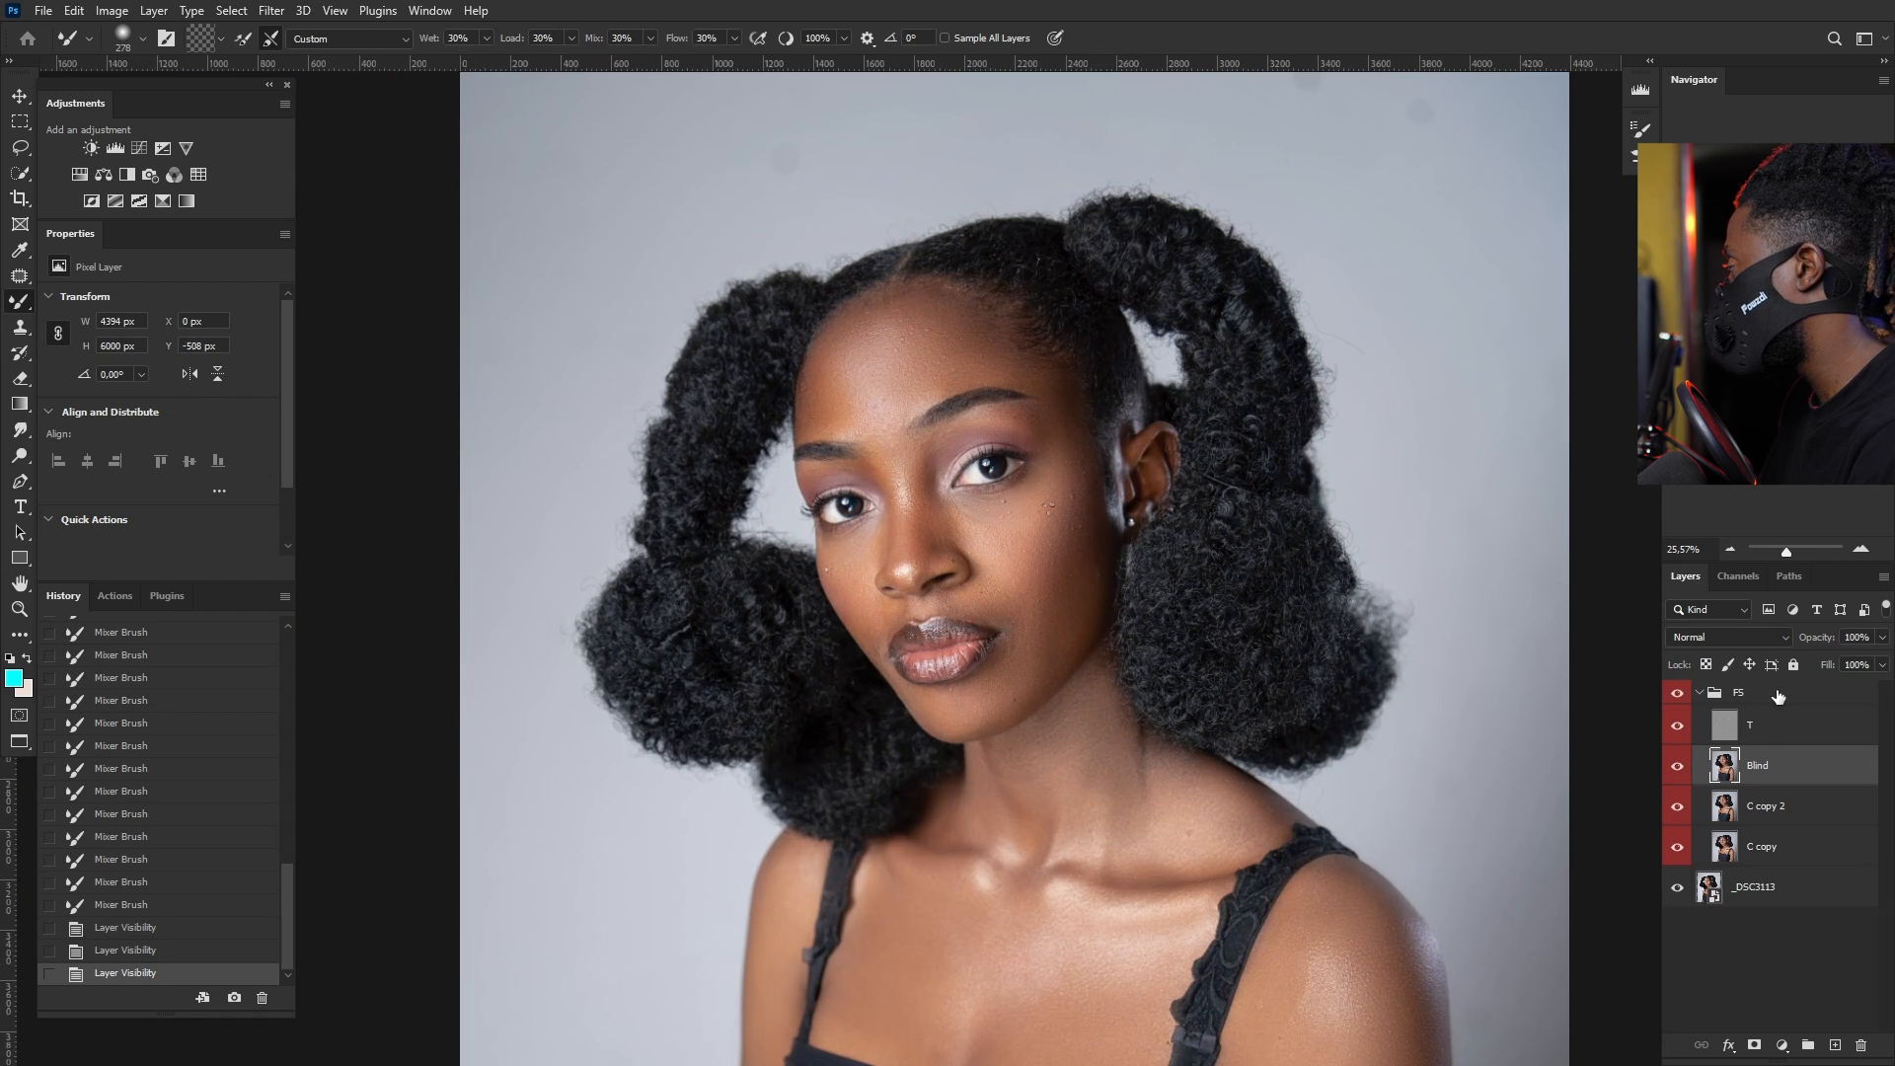
Step: Compare the portrait before and after retouching by repeatedly hiding and showing the FS group, including a close view of the face
left_click(1742, 697)
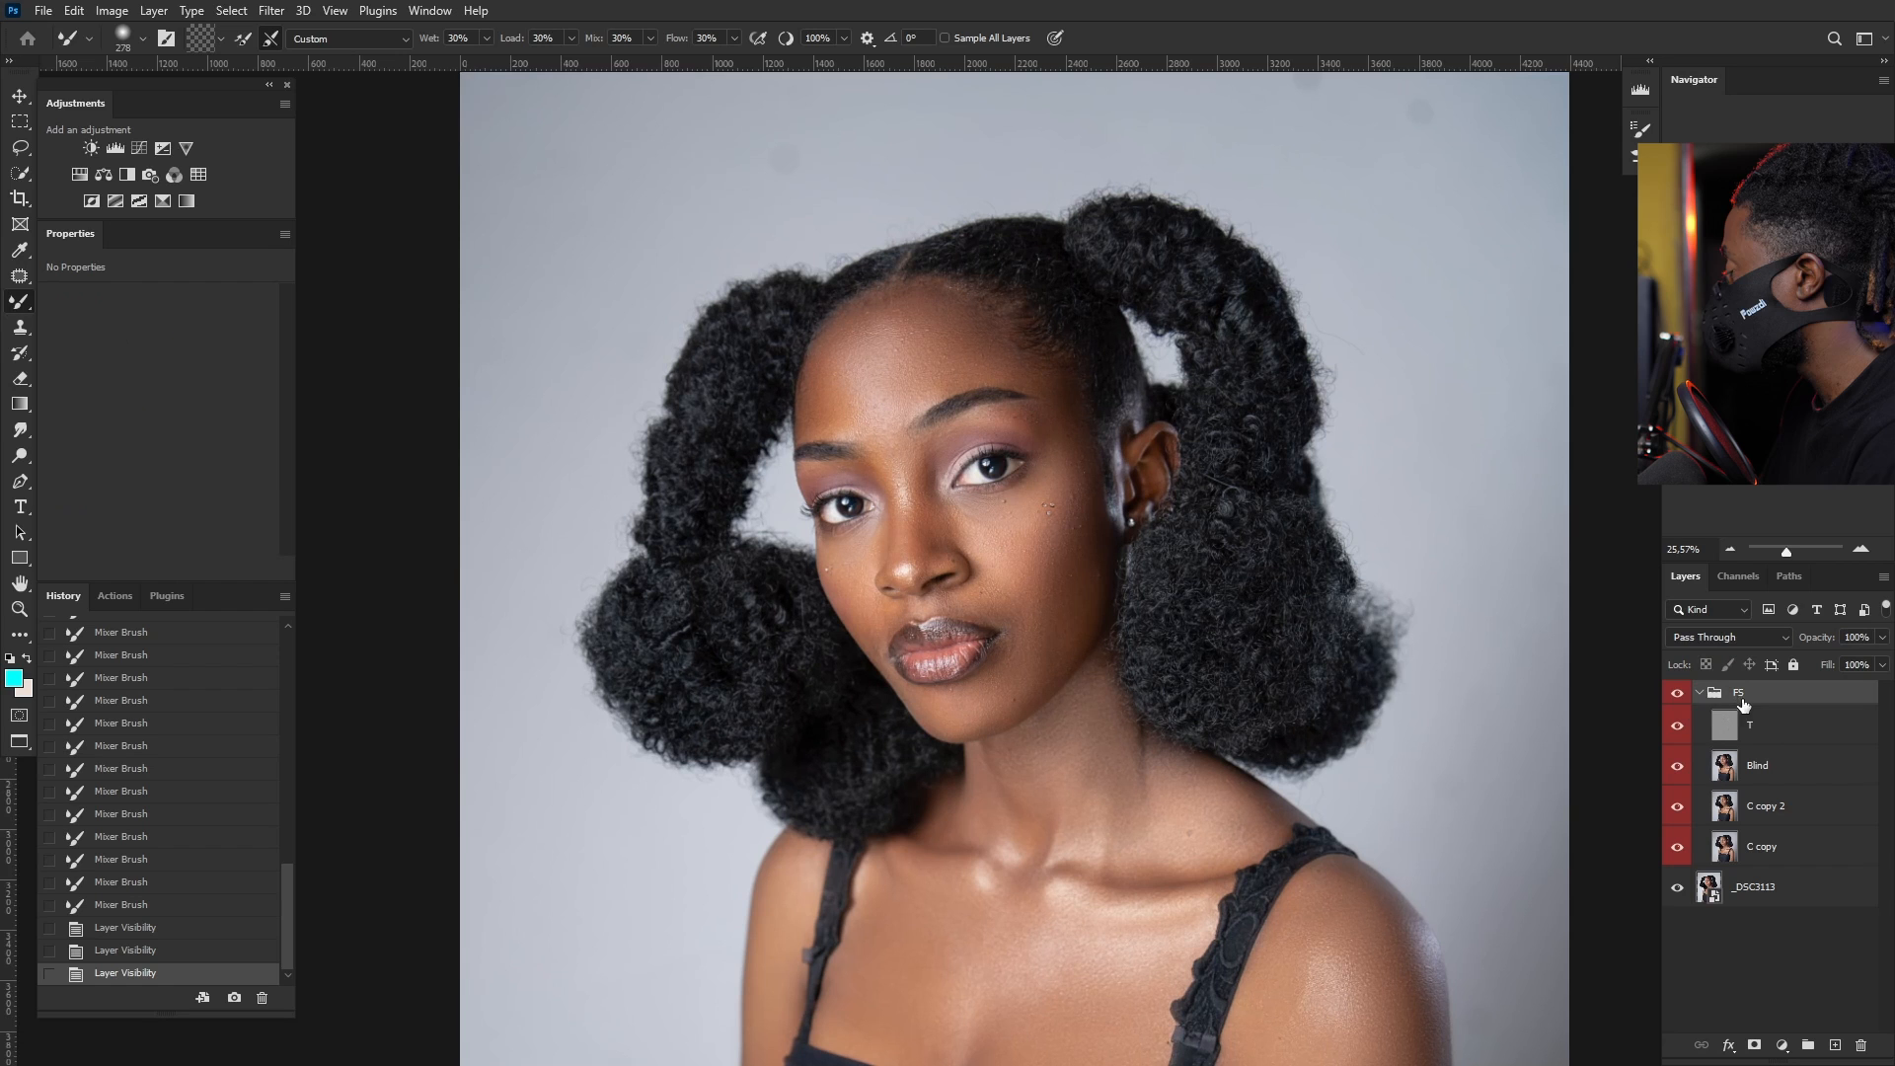
left_click(1677, 694)
left_click(1677, 694)
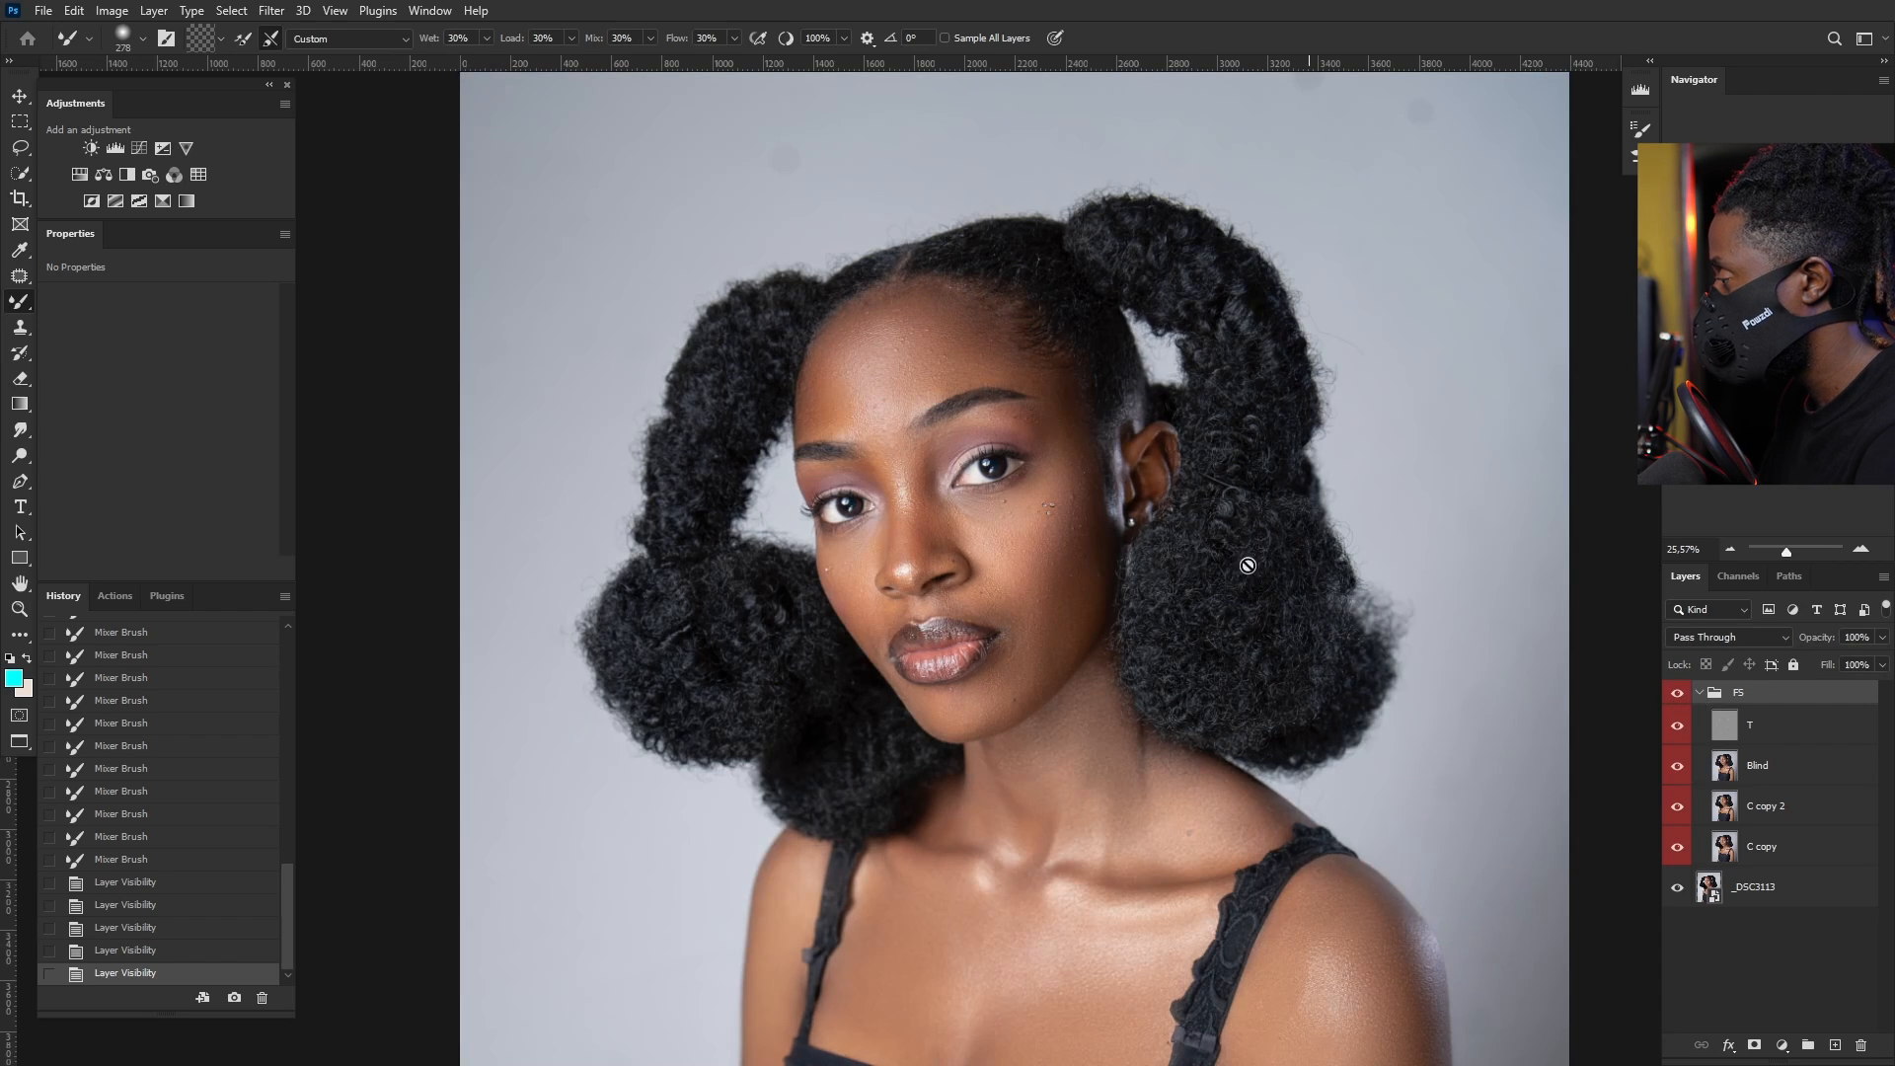
scroll(1195, 513, "up", 3)
left_click(1674, 695)
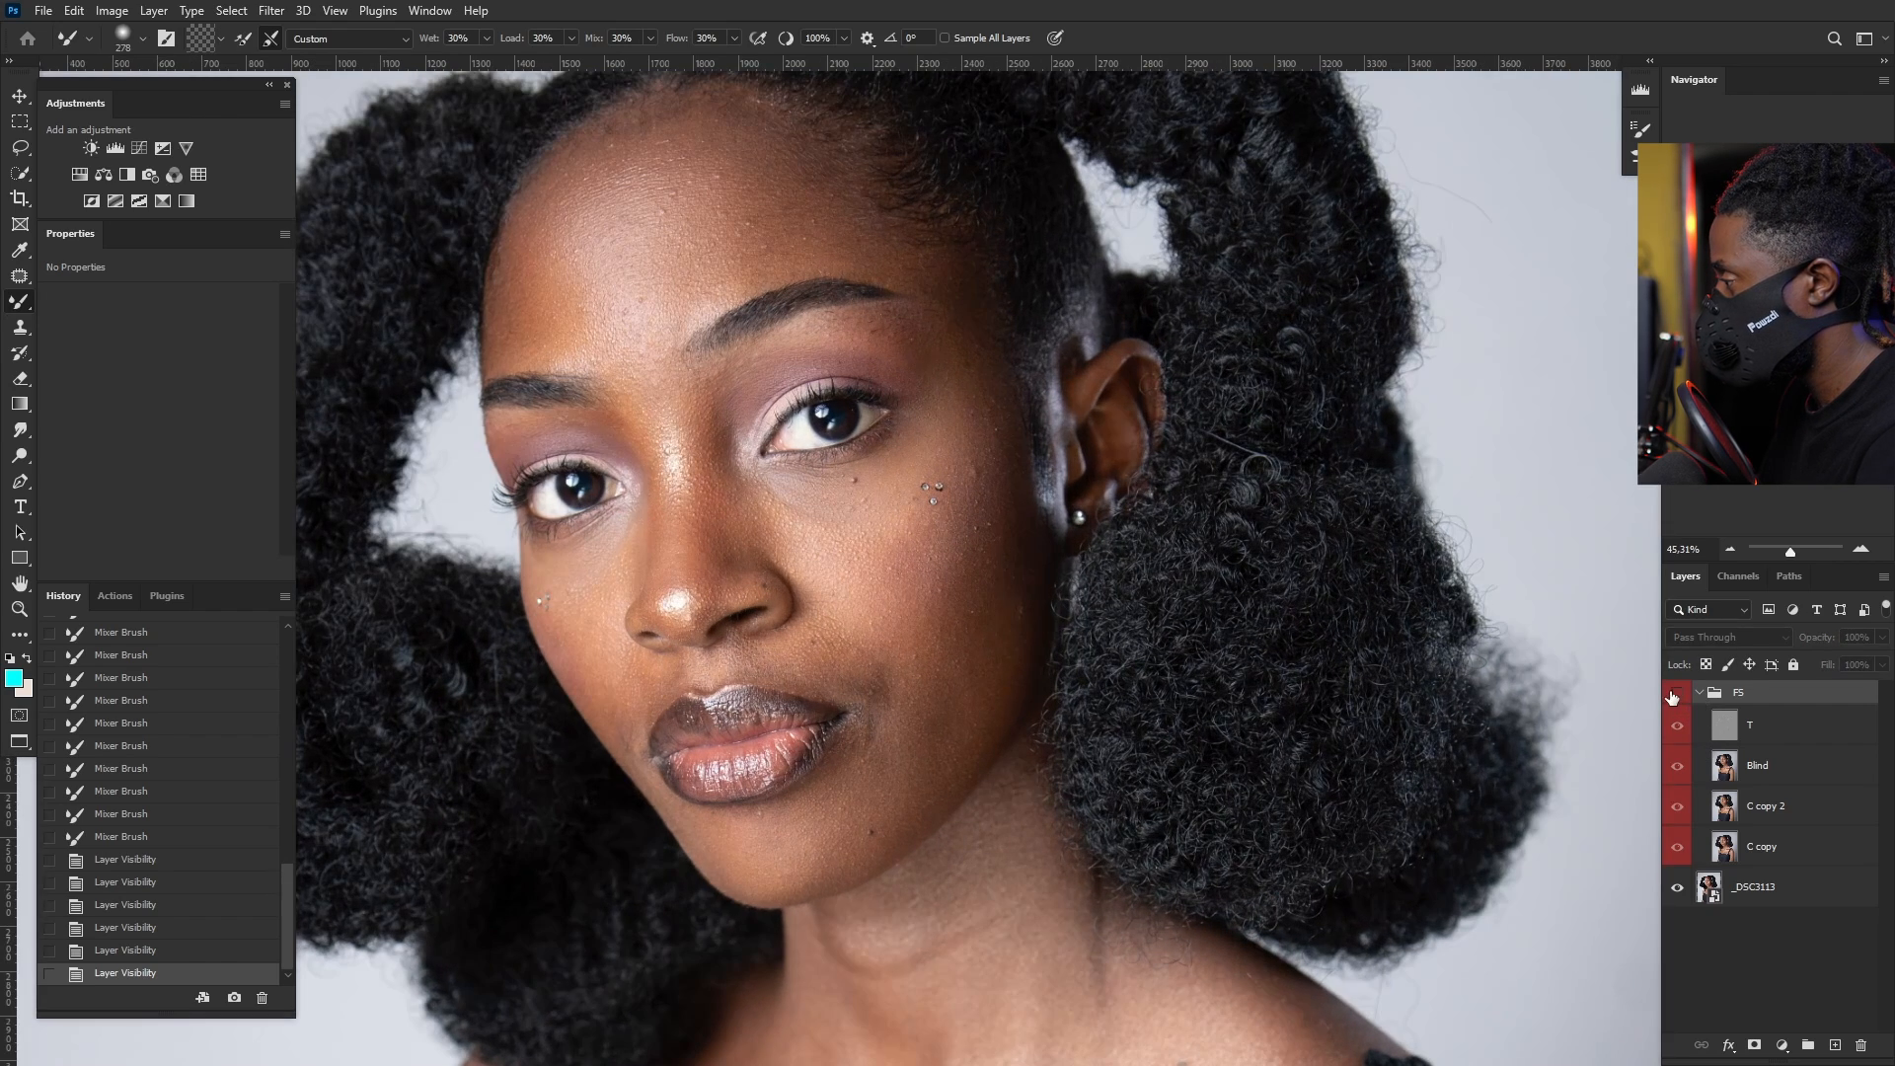
left_click(1675, 695)
left_click(1675, 695)
left_click(1675, 695)
left_click(1674, 695)
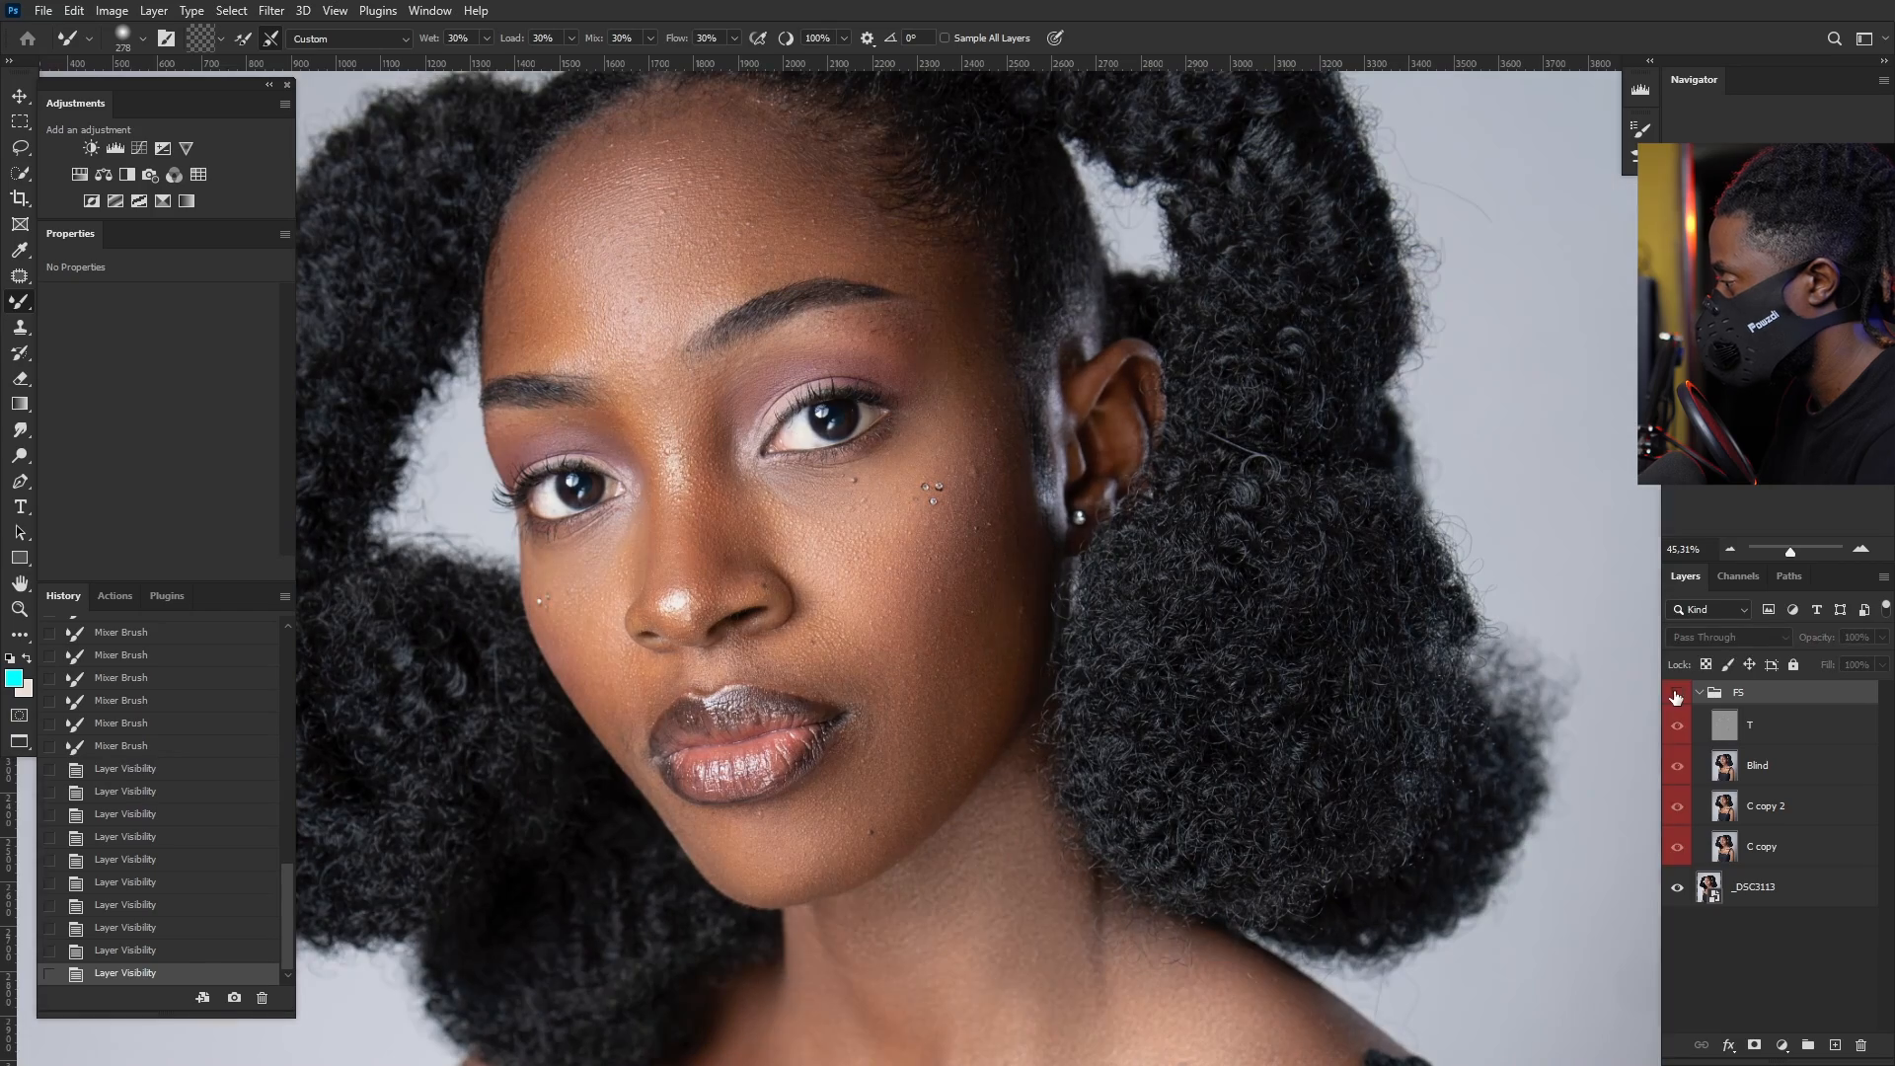
left_click(1675, 695)
Step: Examine the retouched skin on the face, neck, chest and arms at several magnifications
scroll(976, 584, "down", 3)
scroll(976, 583, "up", 3)
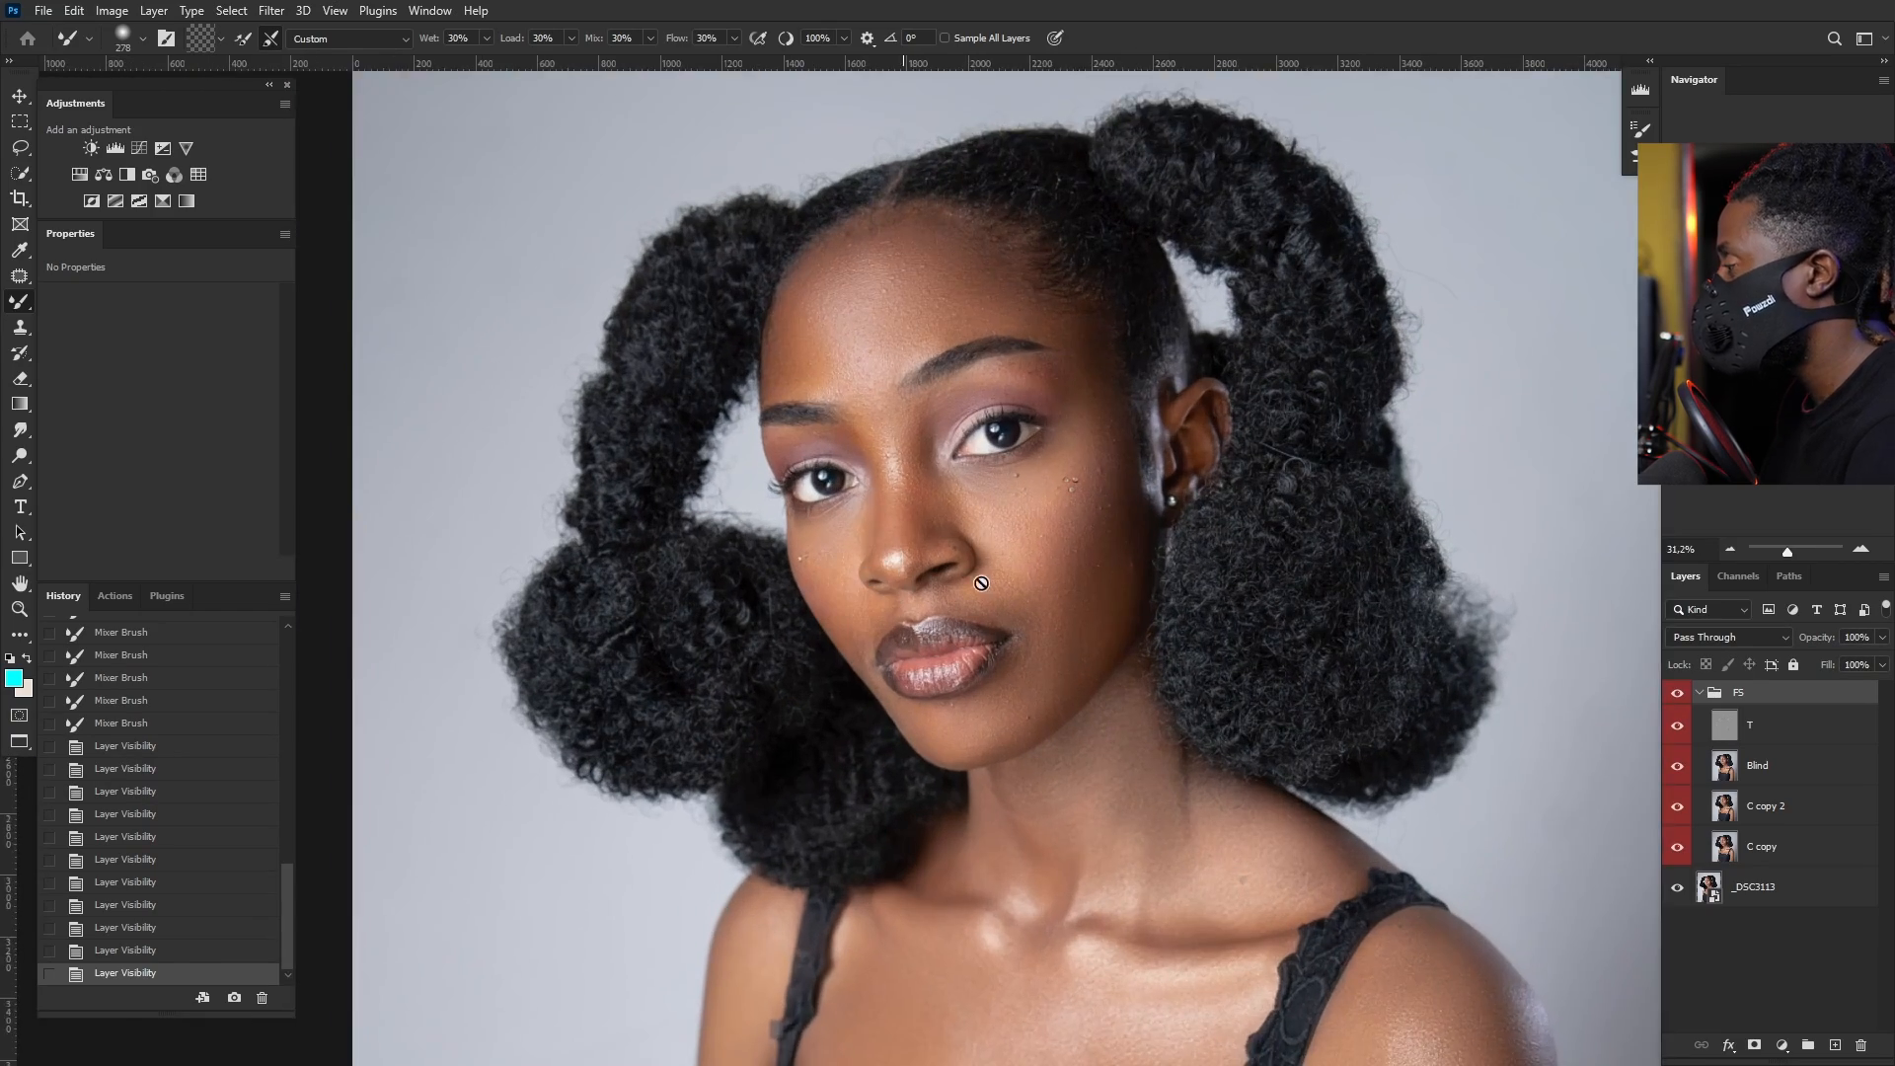
scroll(1006, 602, "down", 1)
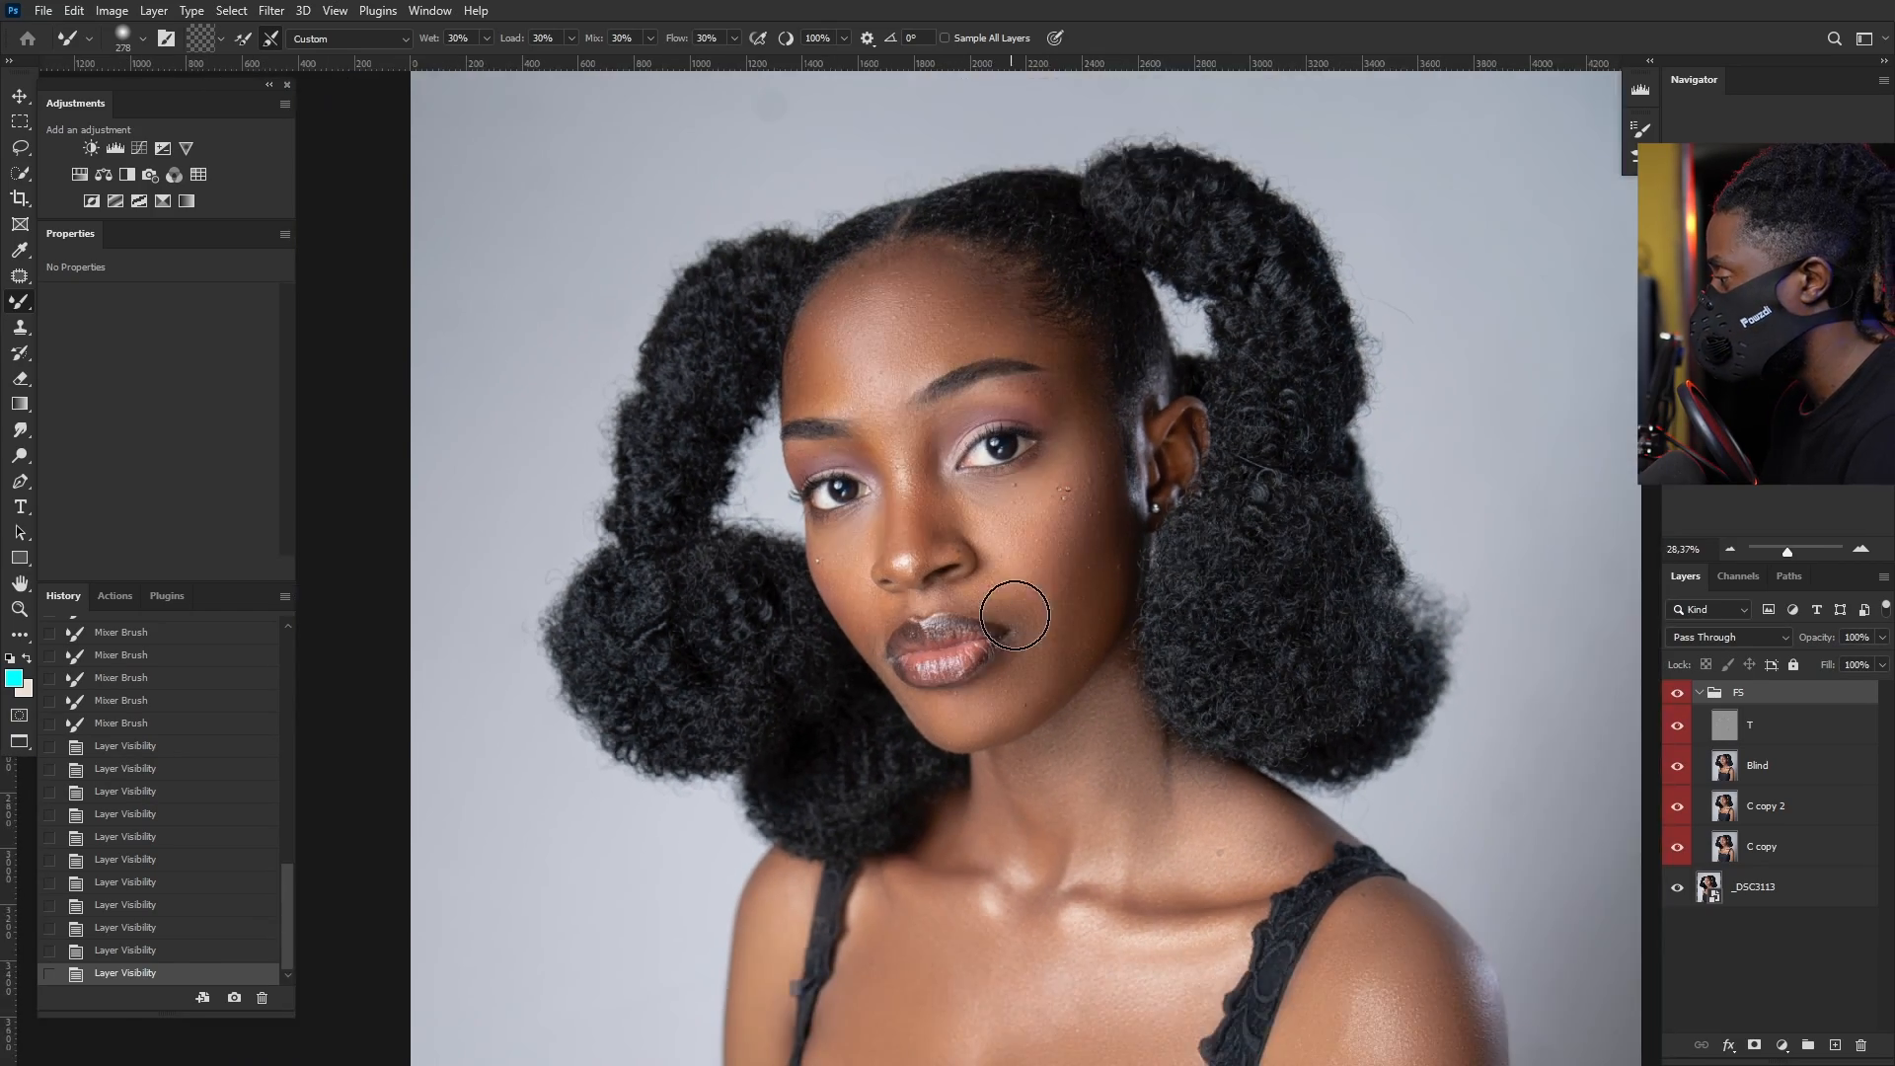
scroll(1046, 671, "up", 1)
left_click_drag(1079, 728, 1061, 424)
scroll(1061, 424, "down", 3)
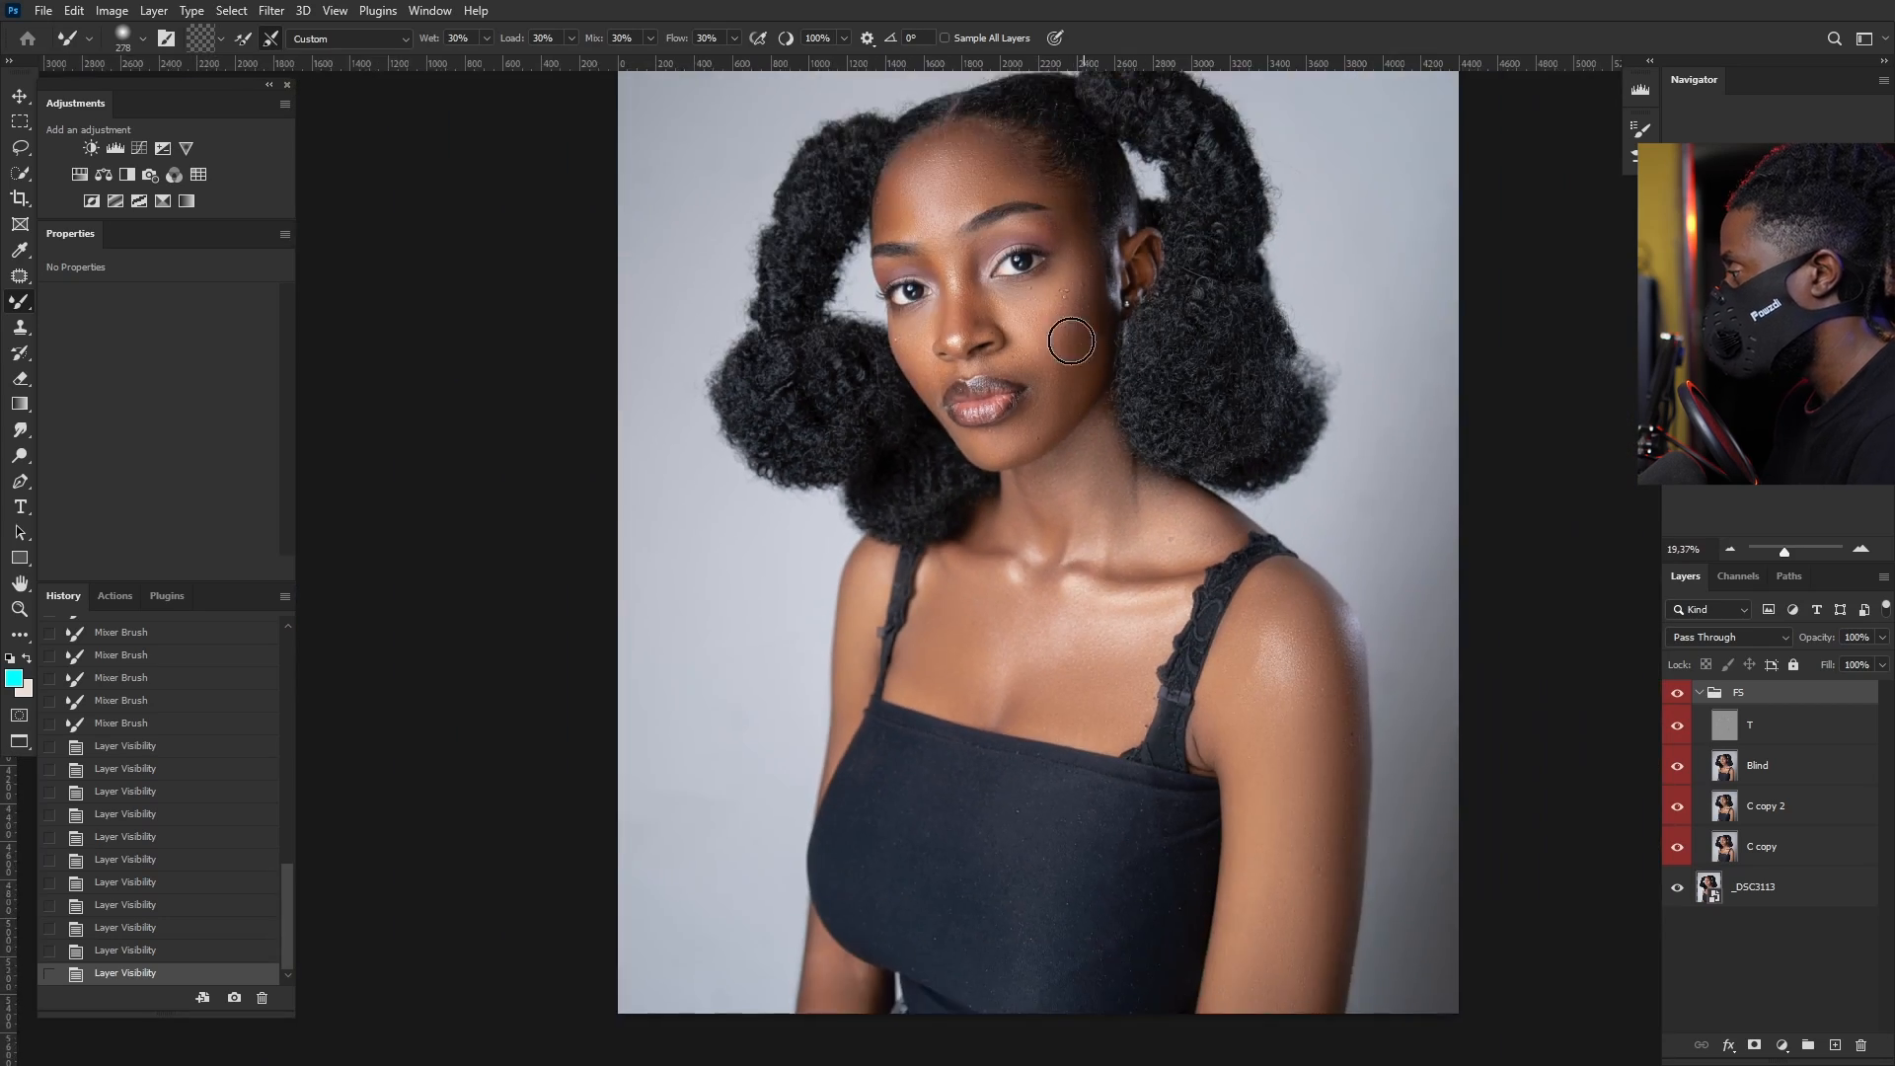
scroll(1061, 326, "up", 2)
left_click_drag(1061, 303, 1007, 424)
scroll(987, 449, "up", 1)
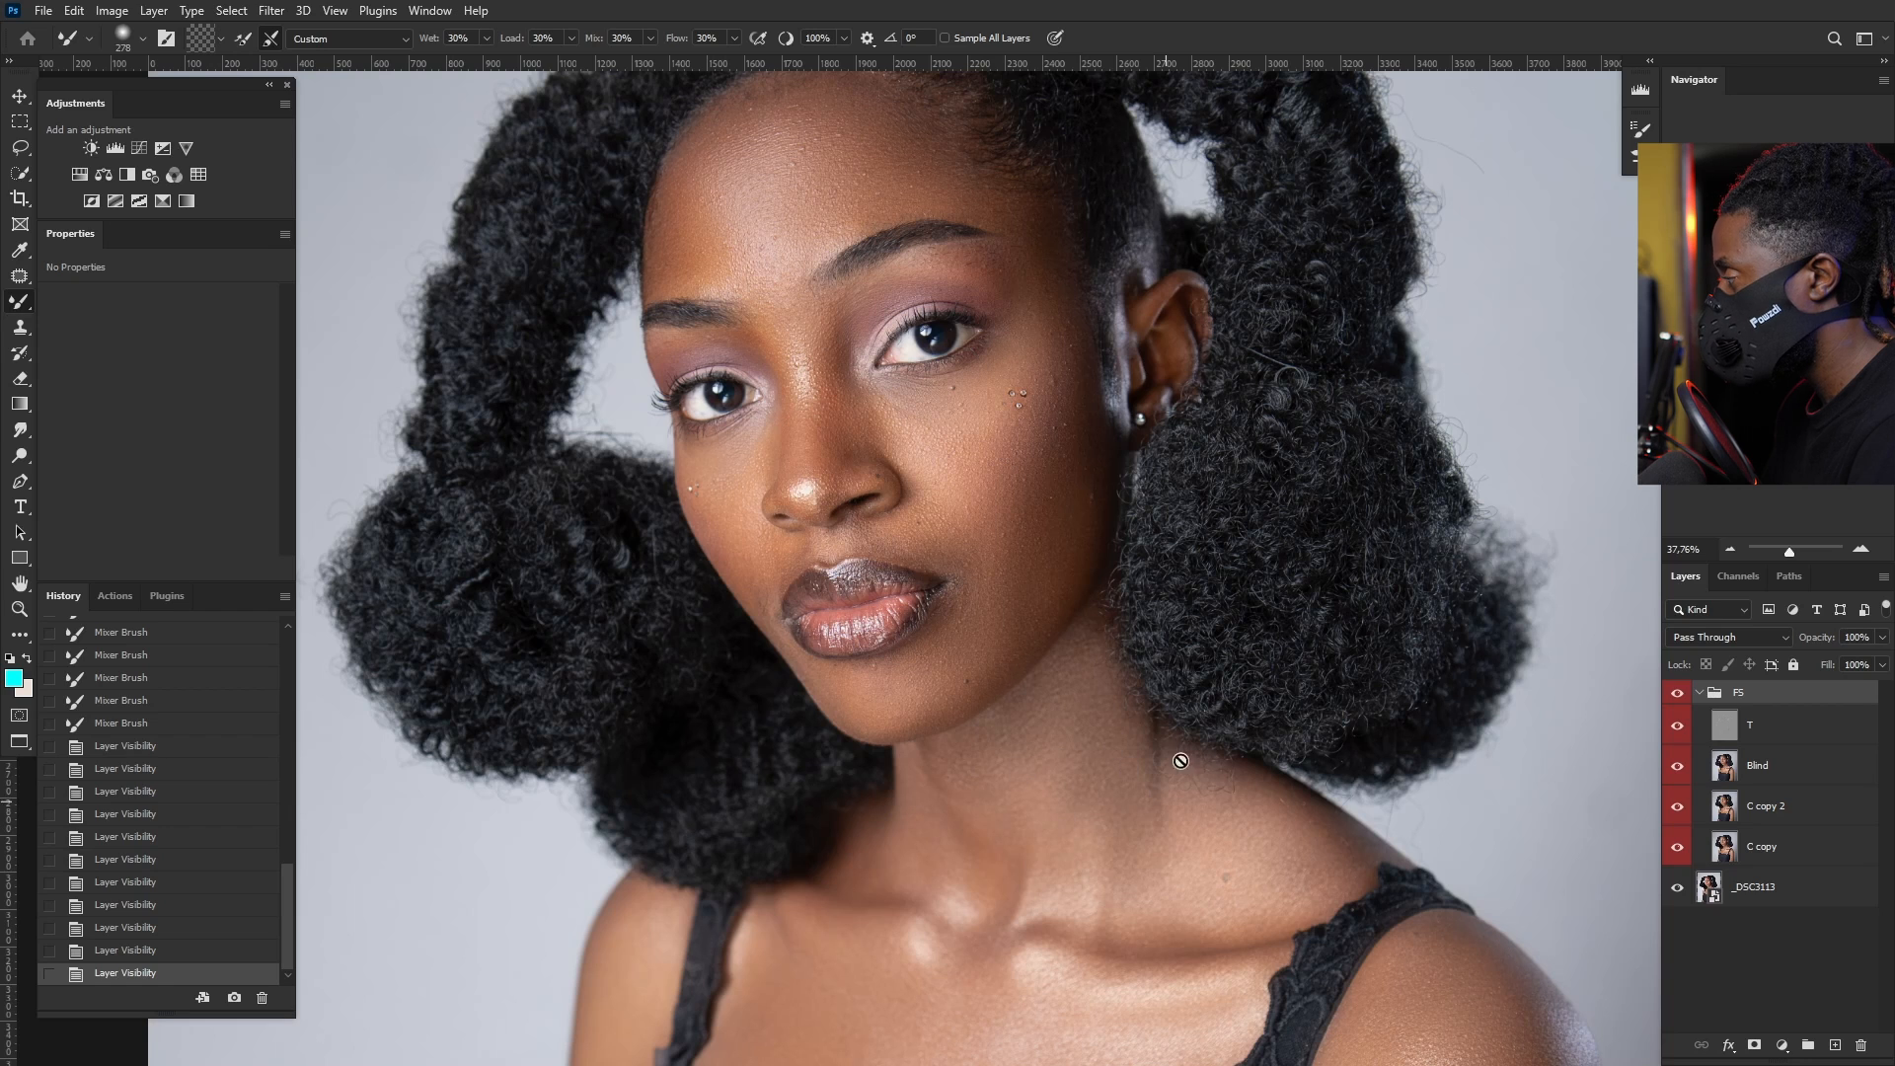
Step: Add an empty layer above T and set up the Brush Tool with foreground colour ff0000 and a 66 px size
left_click(1813, 730)
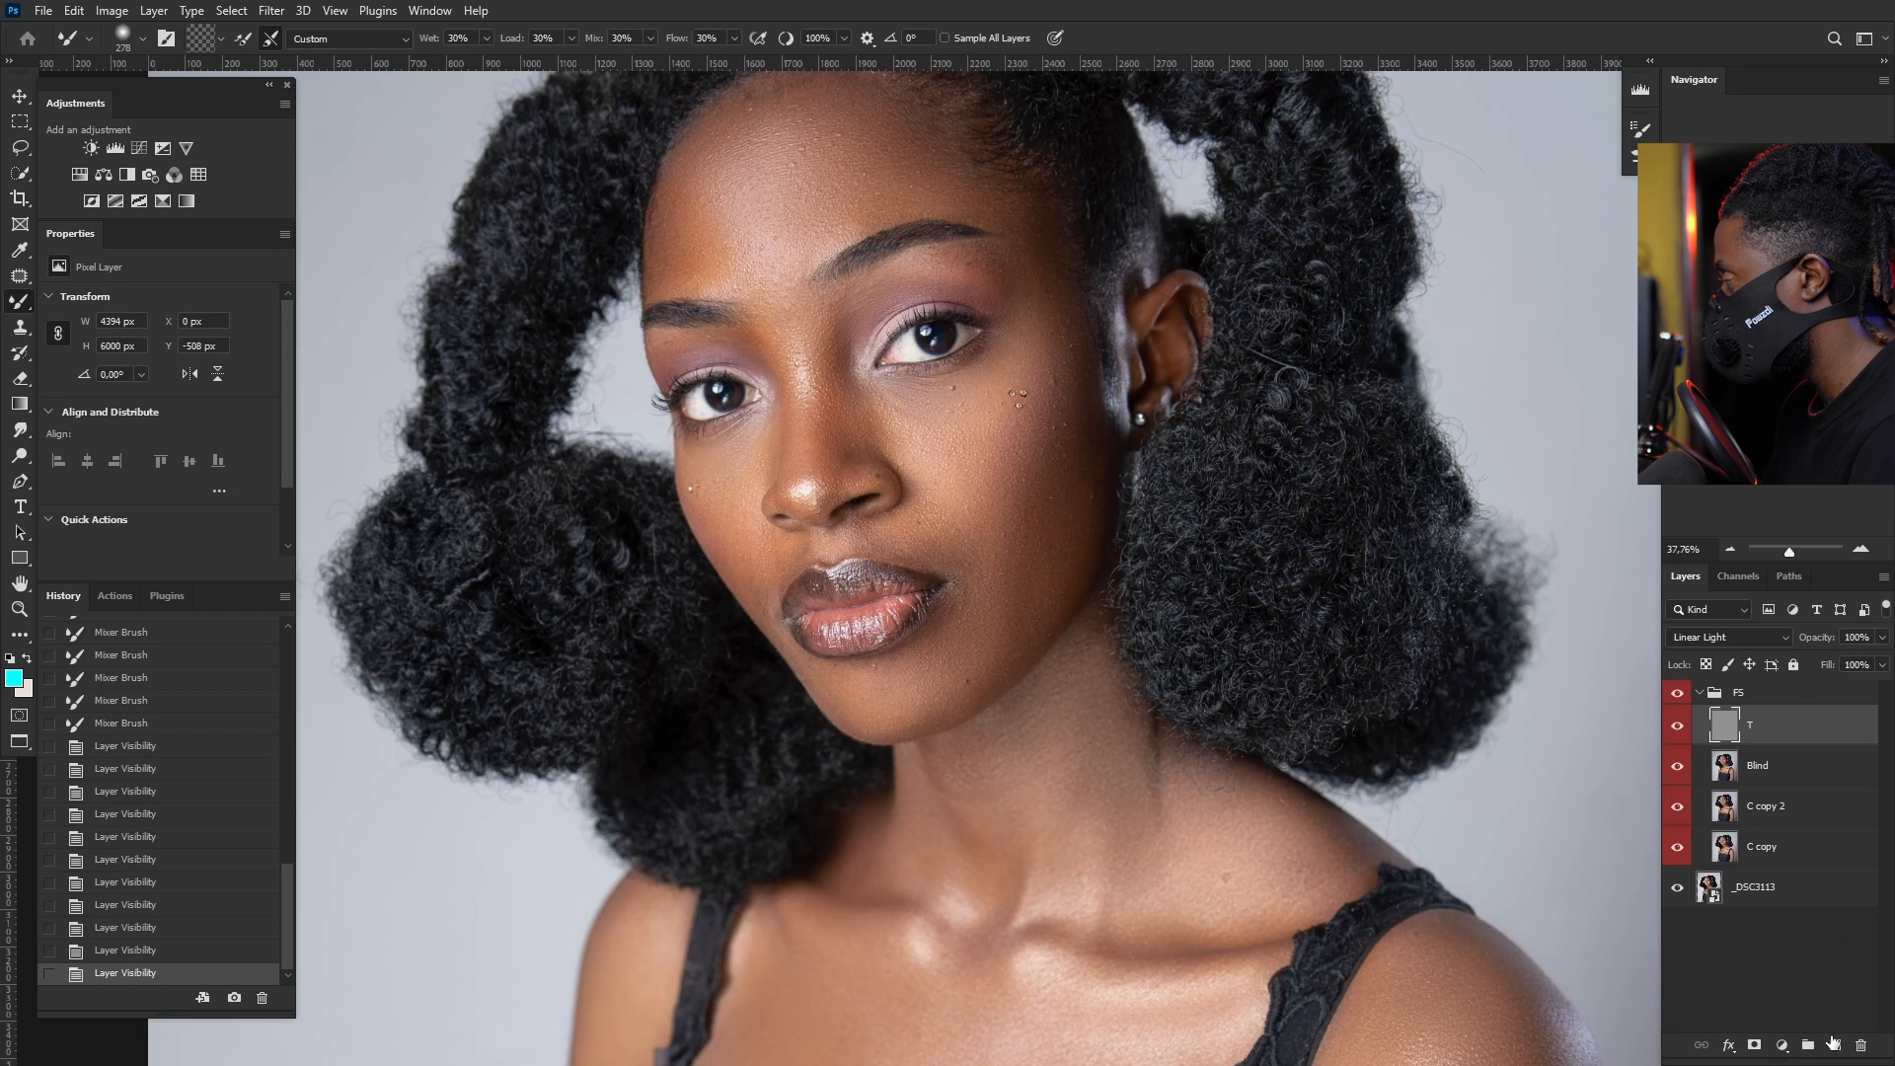
left_click(1832, 1043)
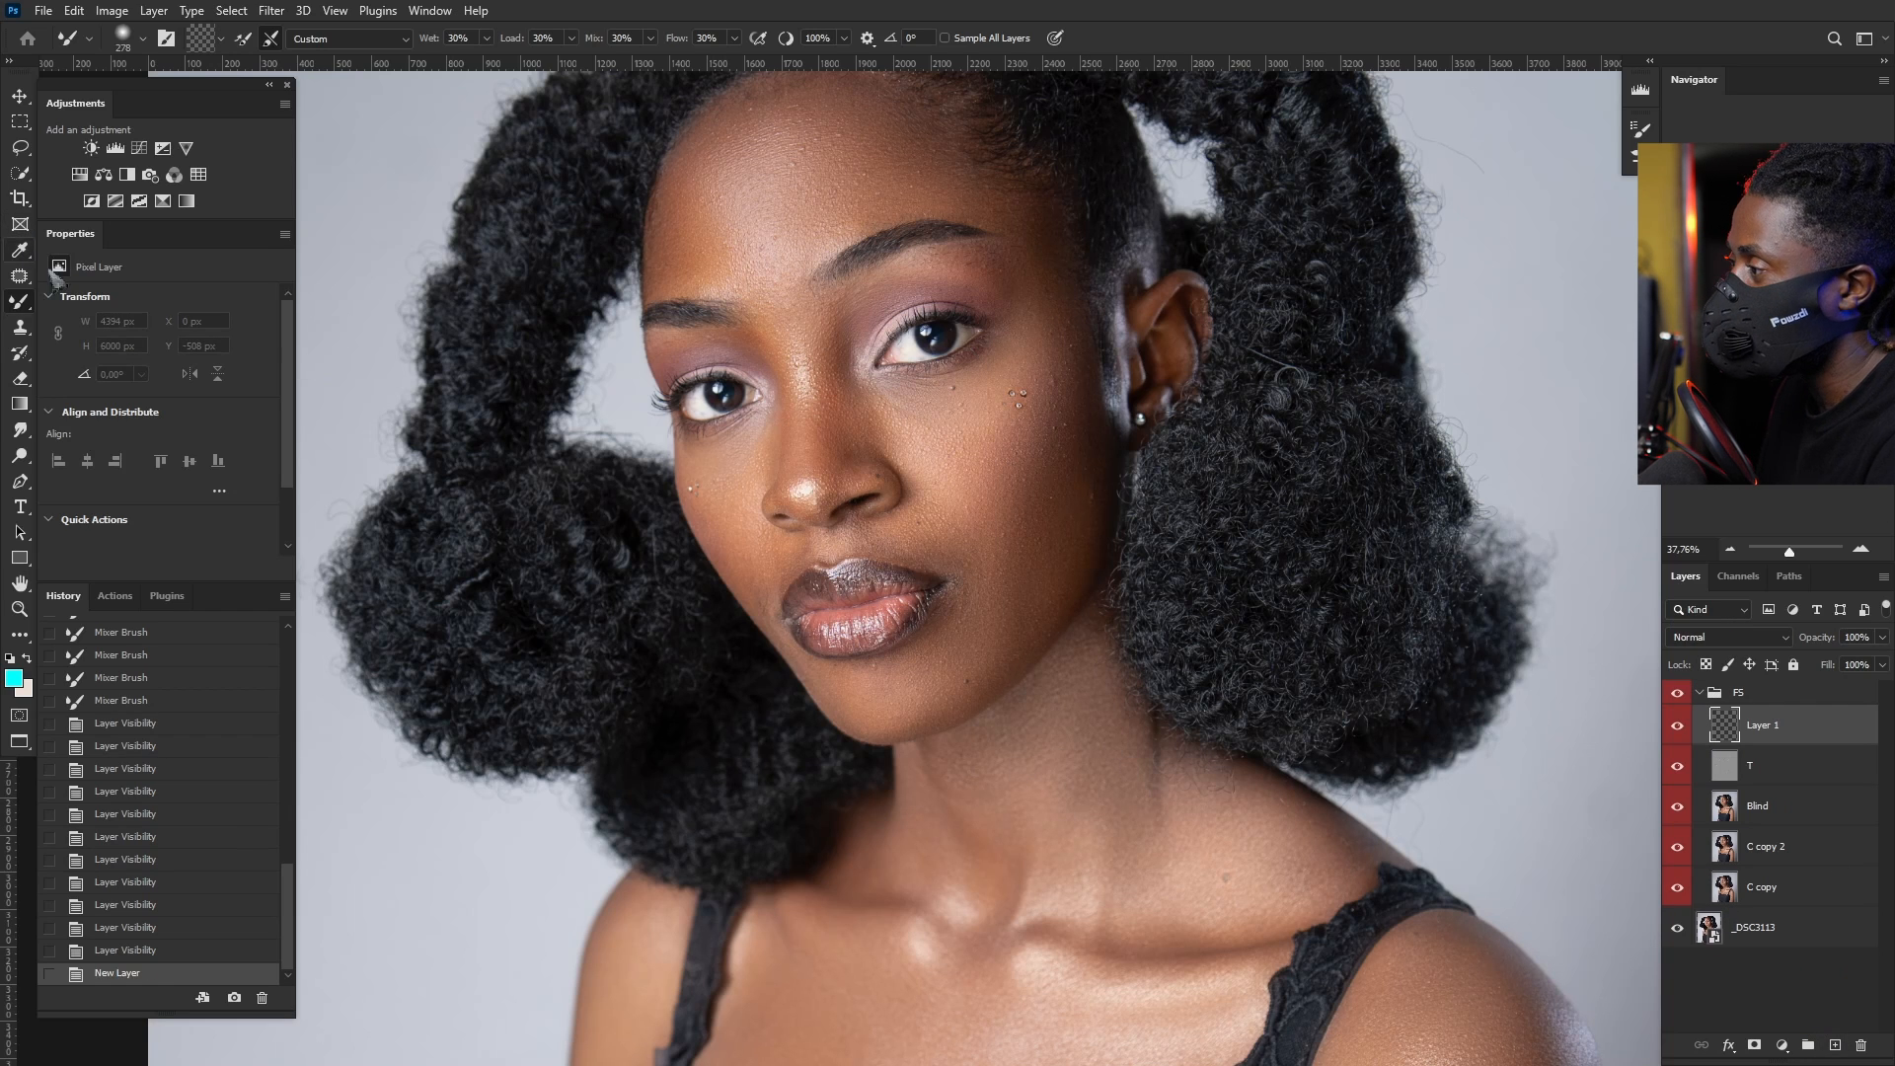
right_click(26, 304)
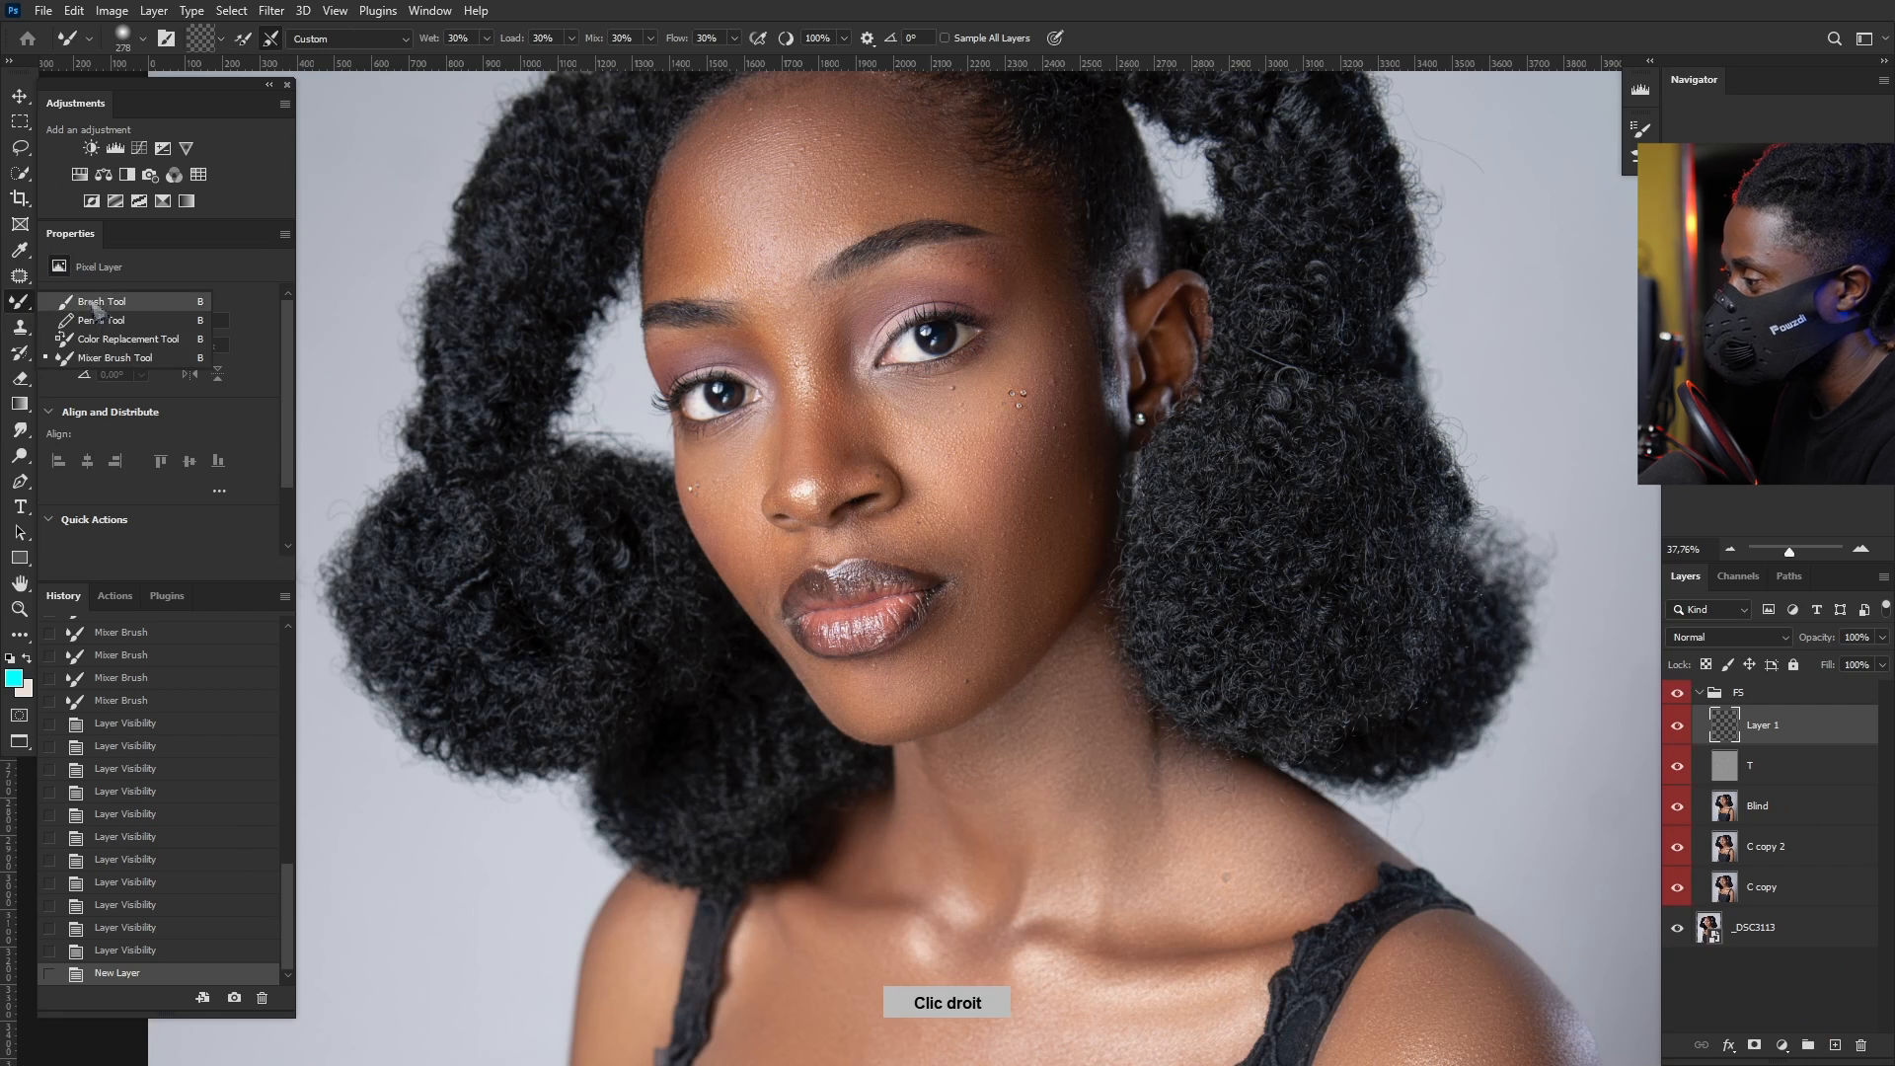
left_click(95, 303)
left_click(15, 678)
type("ff0000")
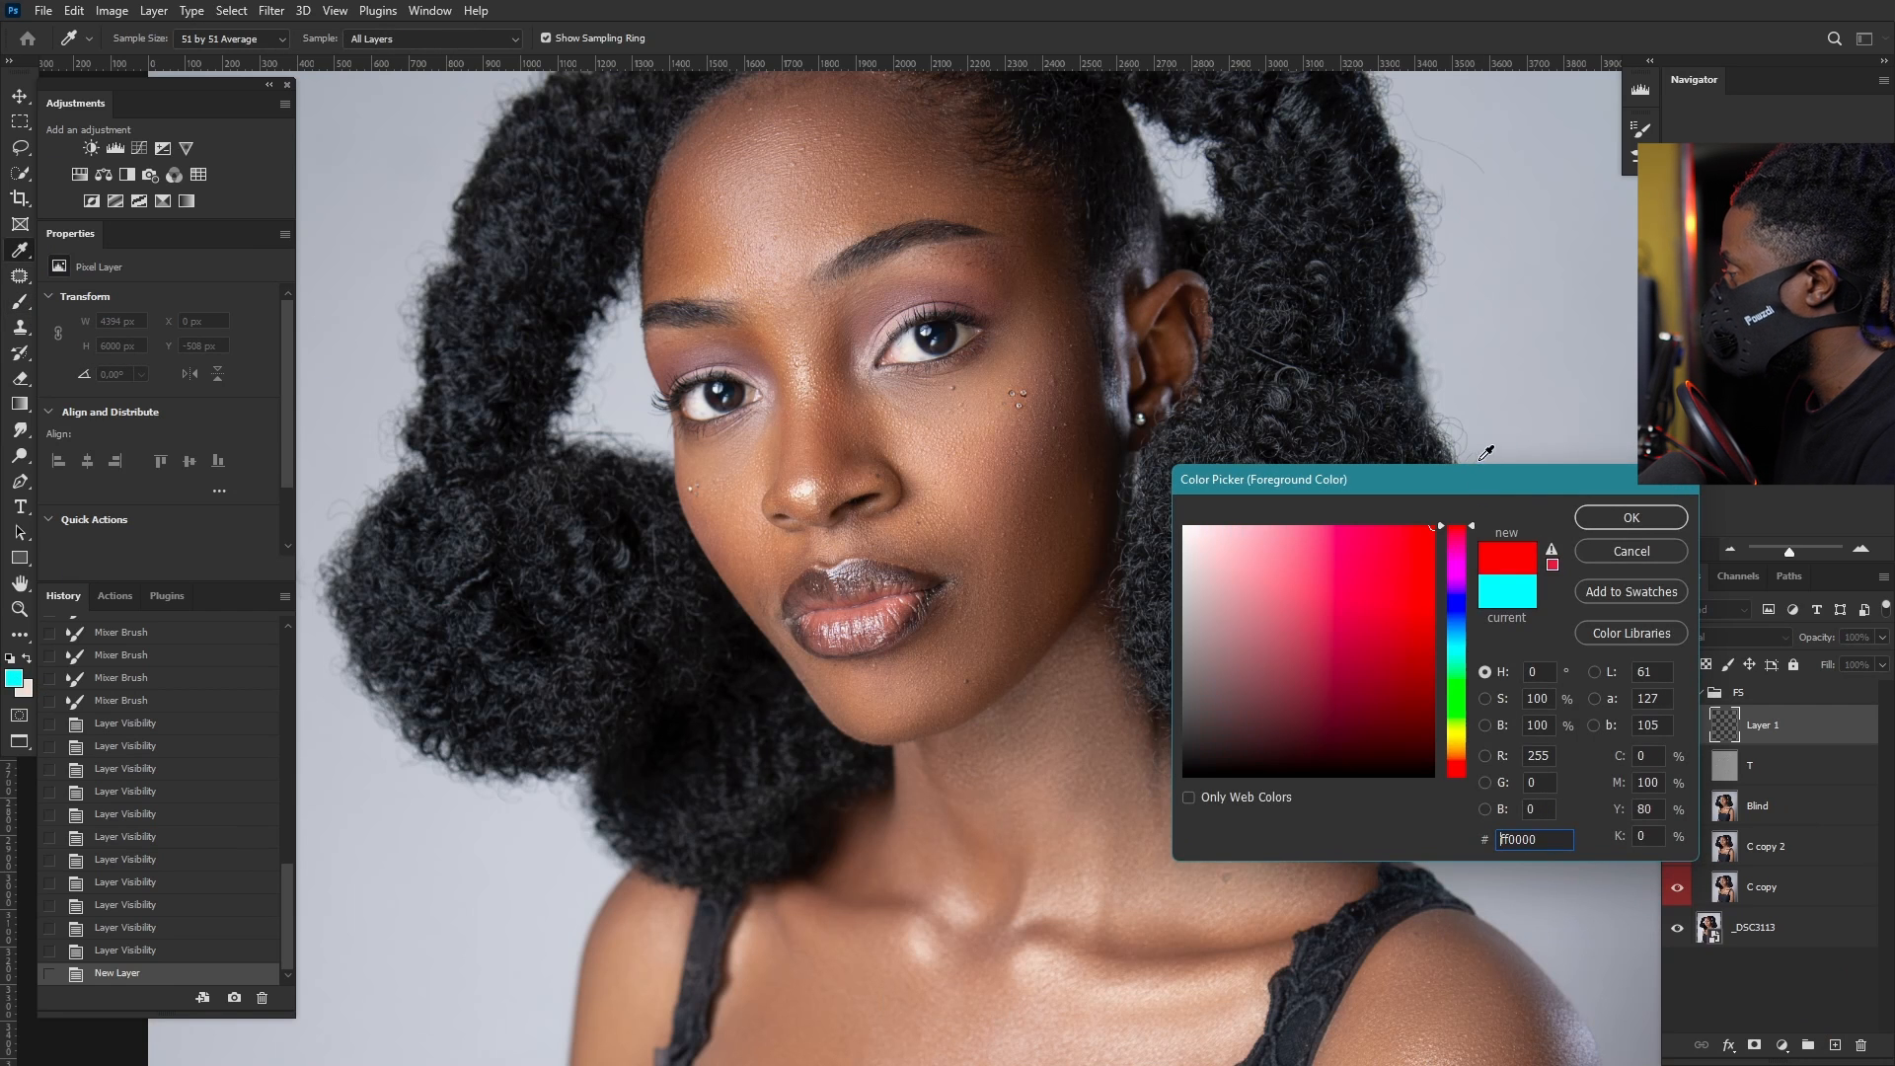
left_click(1630, 517)
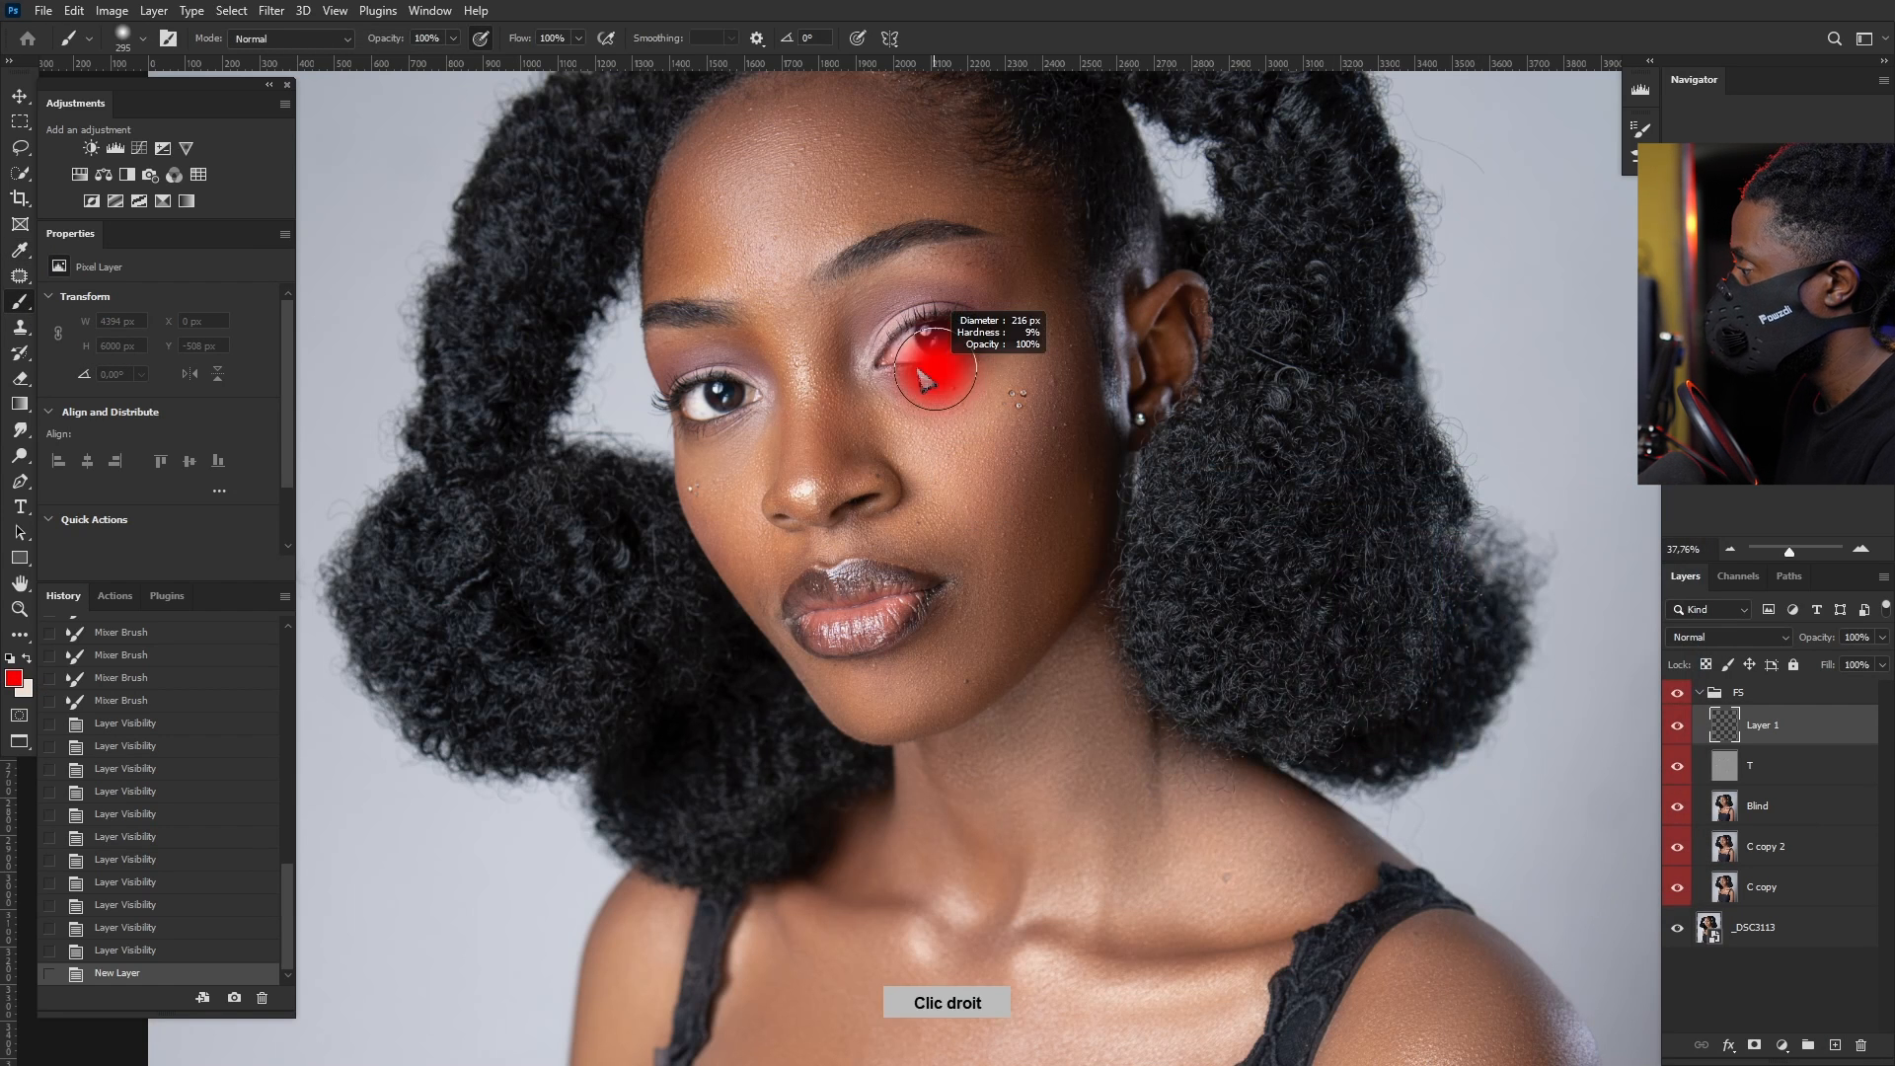
left_click_drag(894, 375, 892, 381)
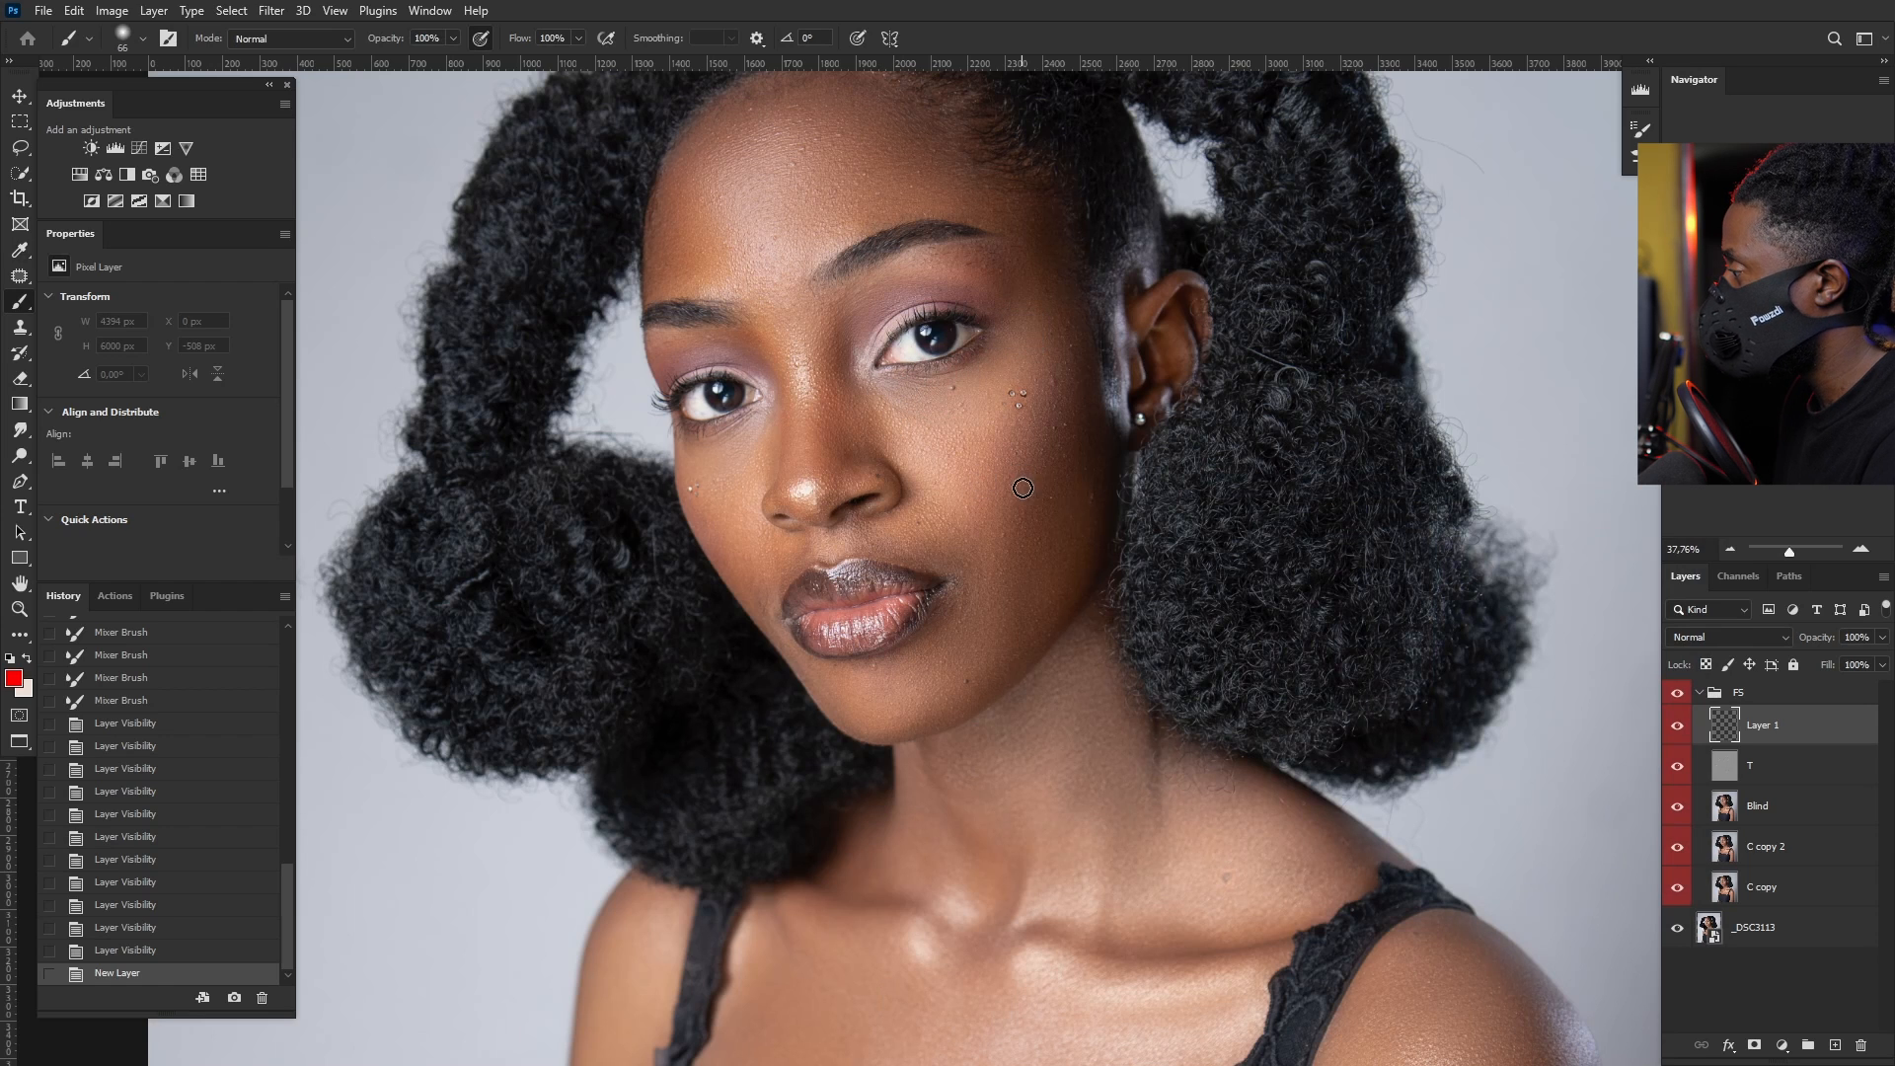
Step: Circle the cheek and mark the neck shadow with red brush strokes, and delete the layer holding these marks
left_click_drag(1016, 434, 969, 493)
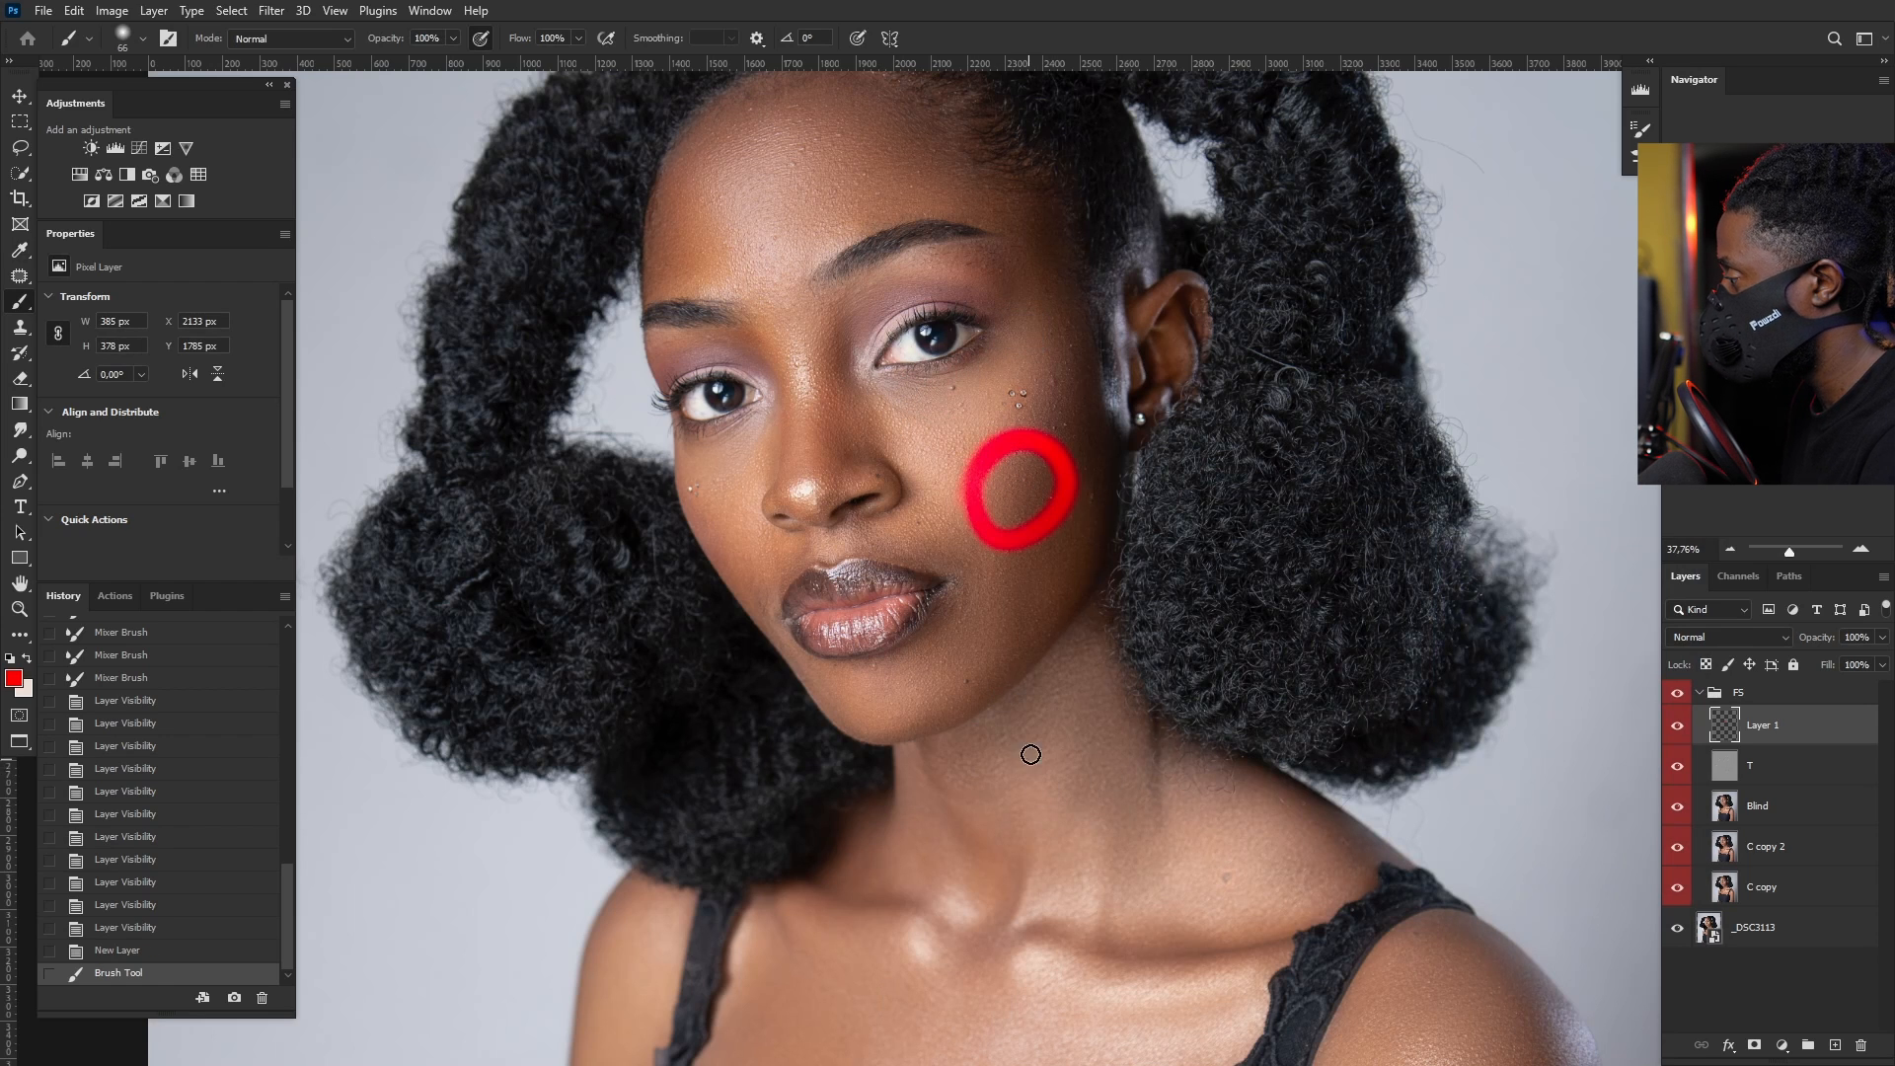
mouse_move(1048, 742)
left_mouse_down()
mouse_move(998, 768)
mouse_move(1087, 756)
mouse_move(1066, 742)
mouse_move(1089, 689)
left_mouse_up()
left_click_drag(982, 772, 1085, 735)
left_click_drag(1022, 795, 1086, 758)
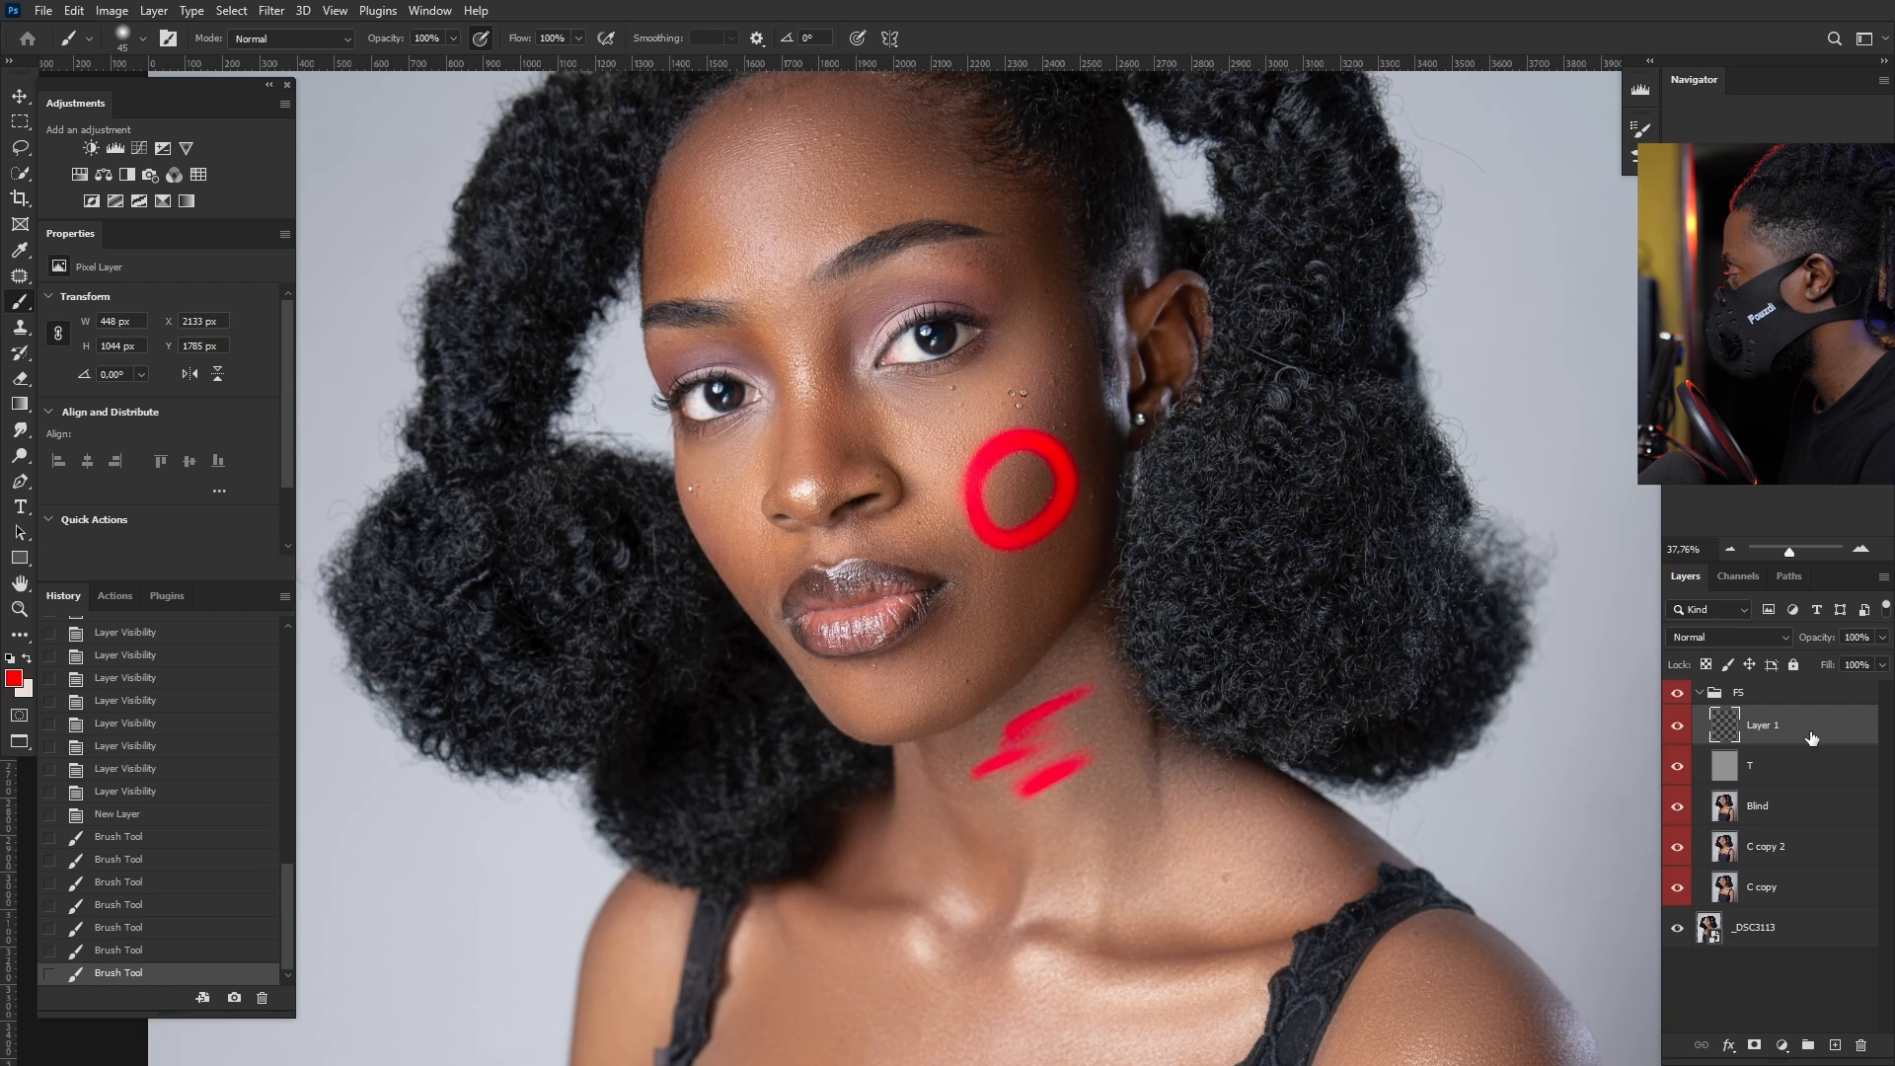
left_click_drag(1812, 738, 1861, 1044)
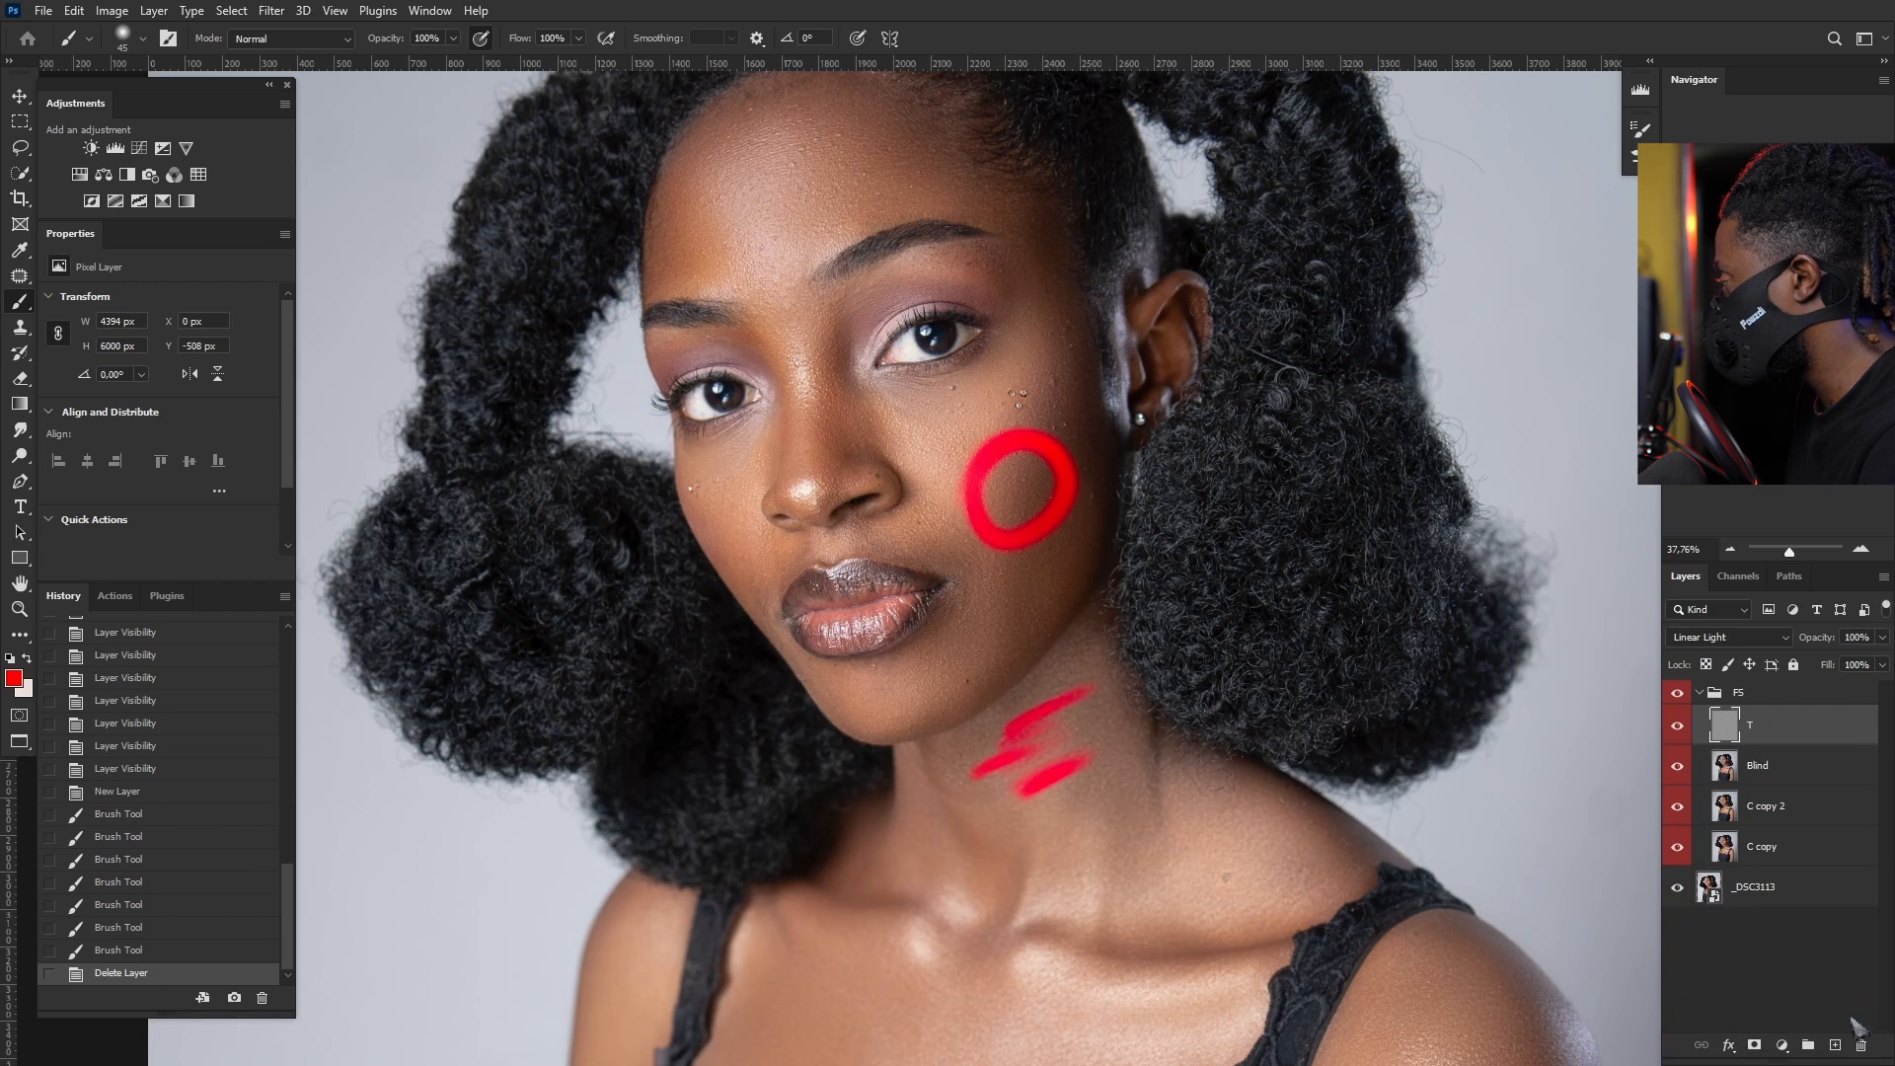
Step: Add a new empty layer directly above layer Blind, beneath texture layer T
left_click(1761, 766)
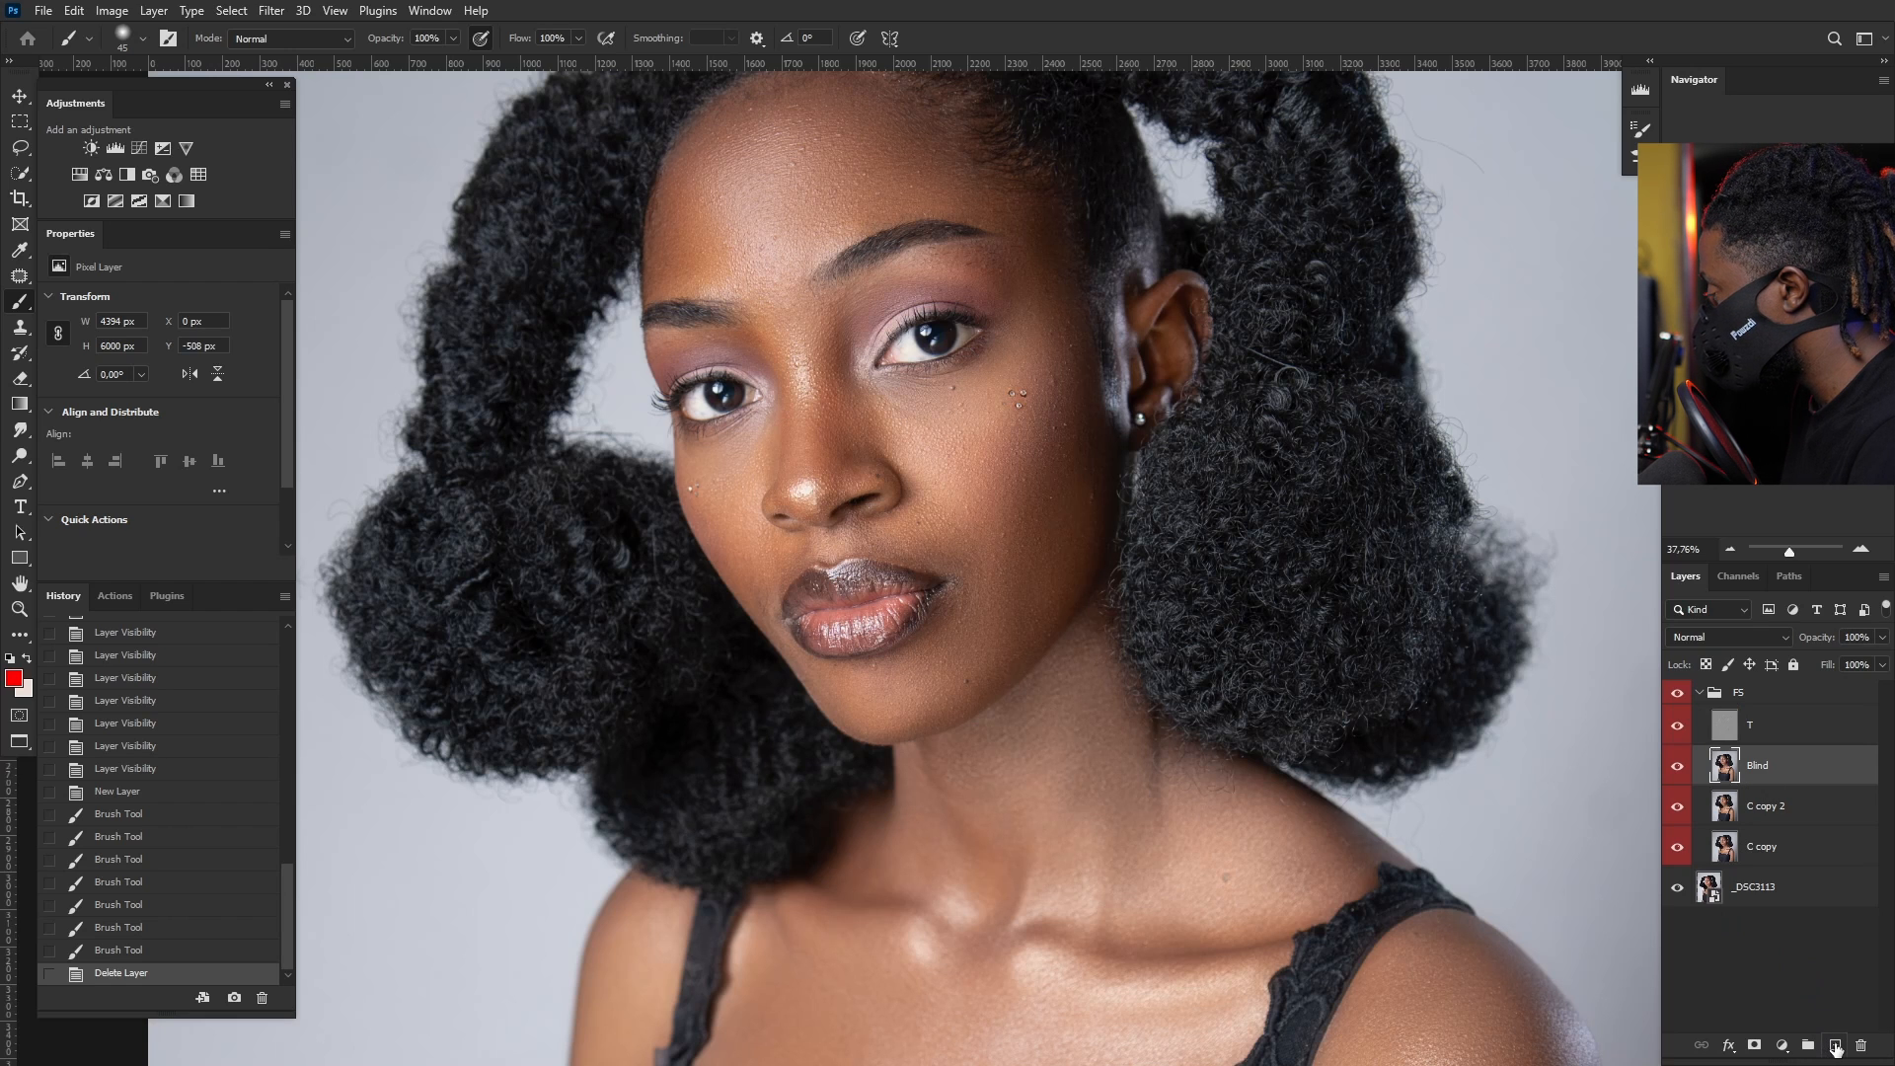
left_click(1834, 1044)
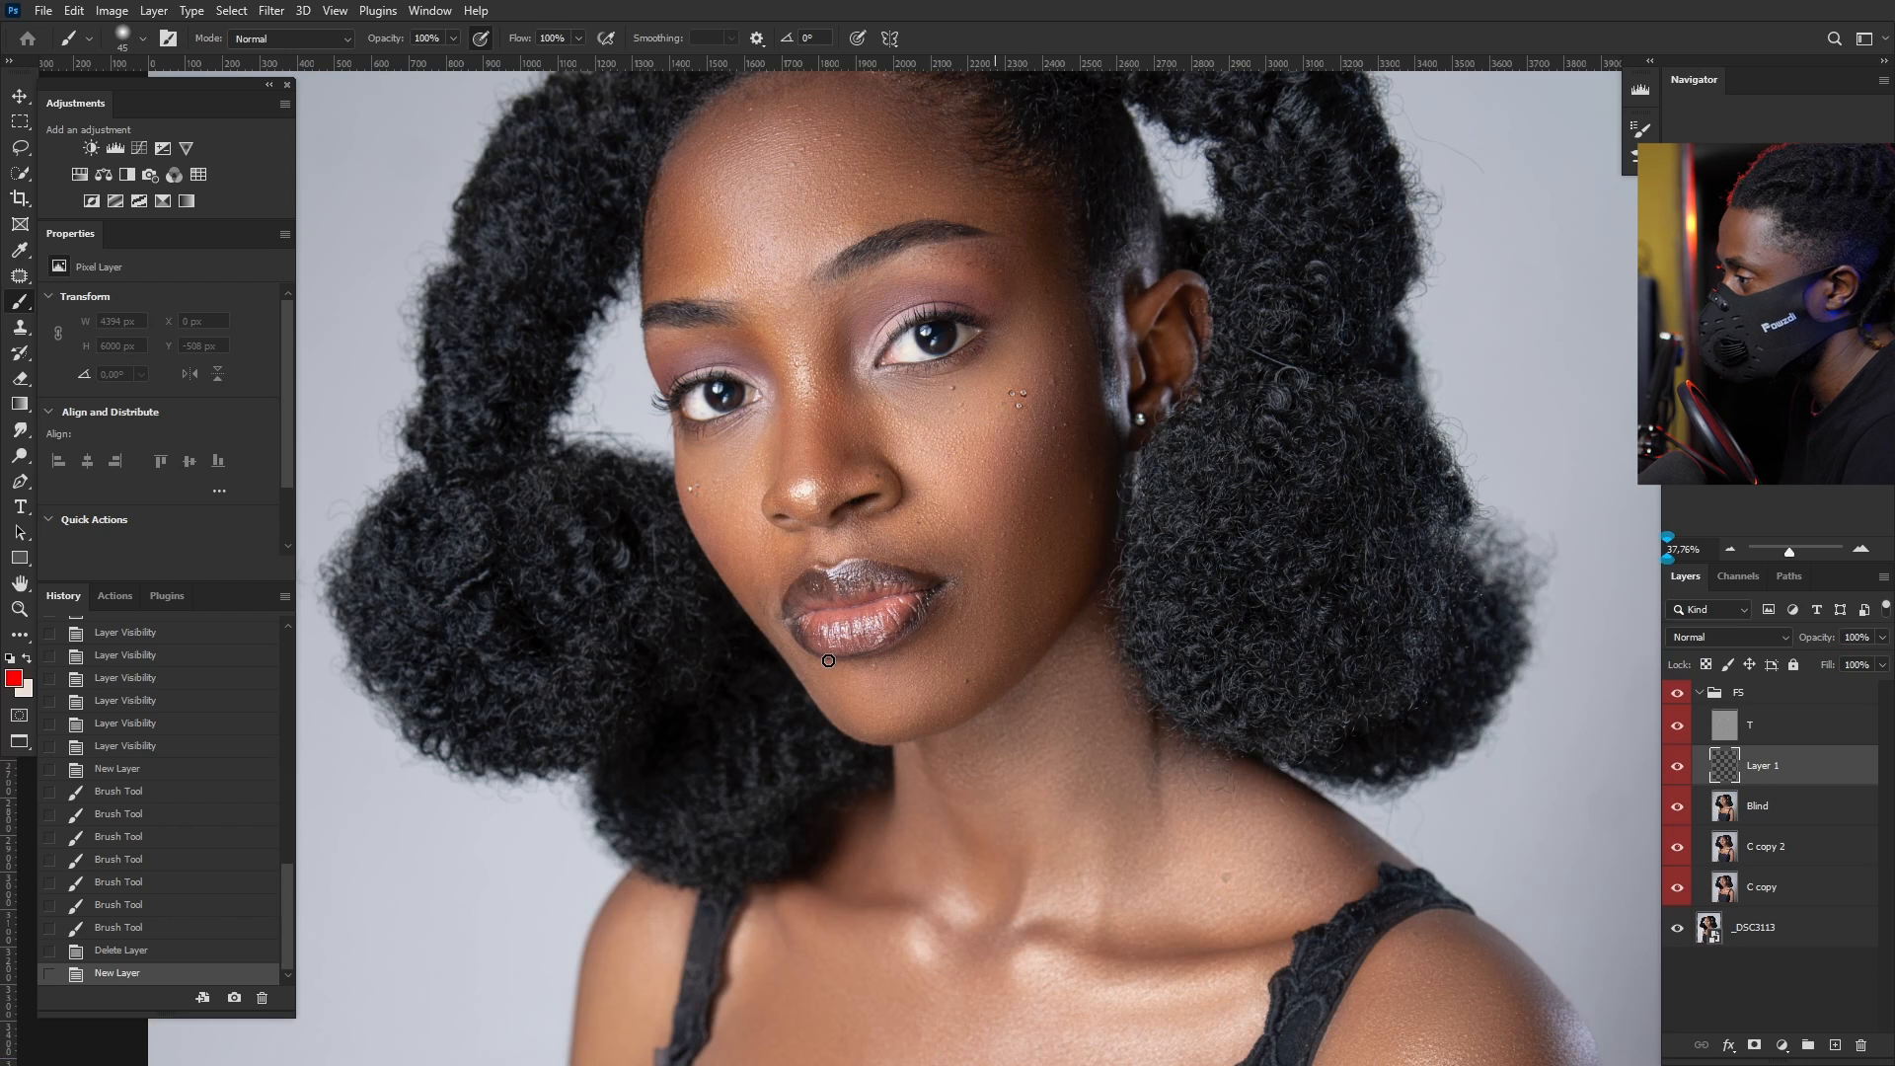
mouse_move(984, 435)
left_mouse_down()
mouse_move(1060, 435)
mouse_move(1027, 448)
left_mouse_up()
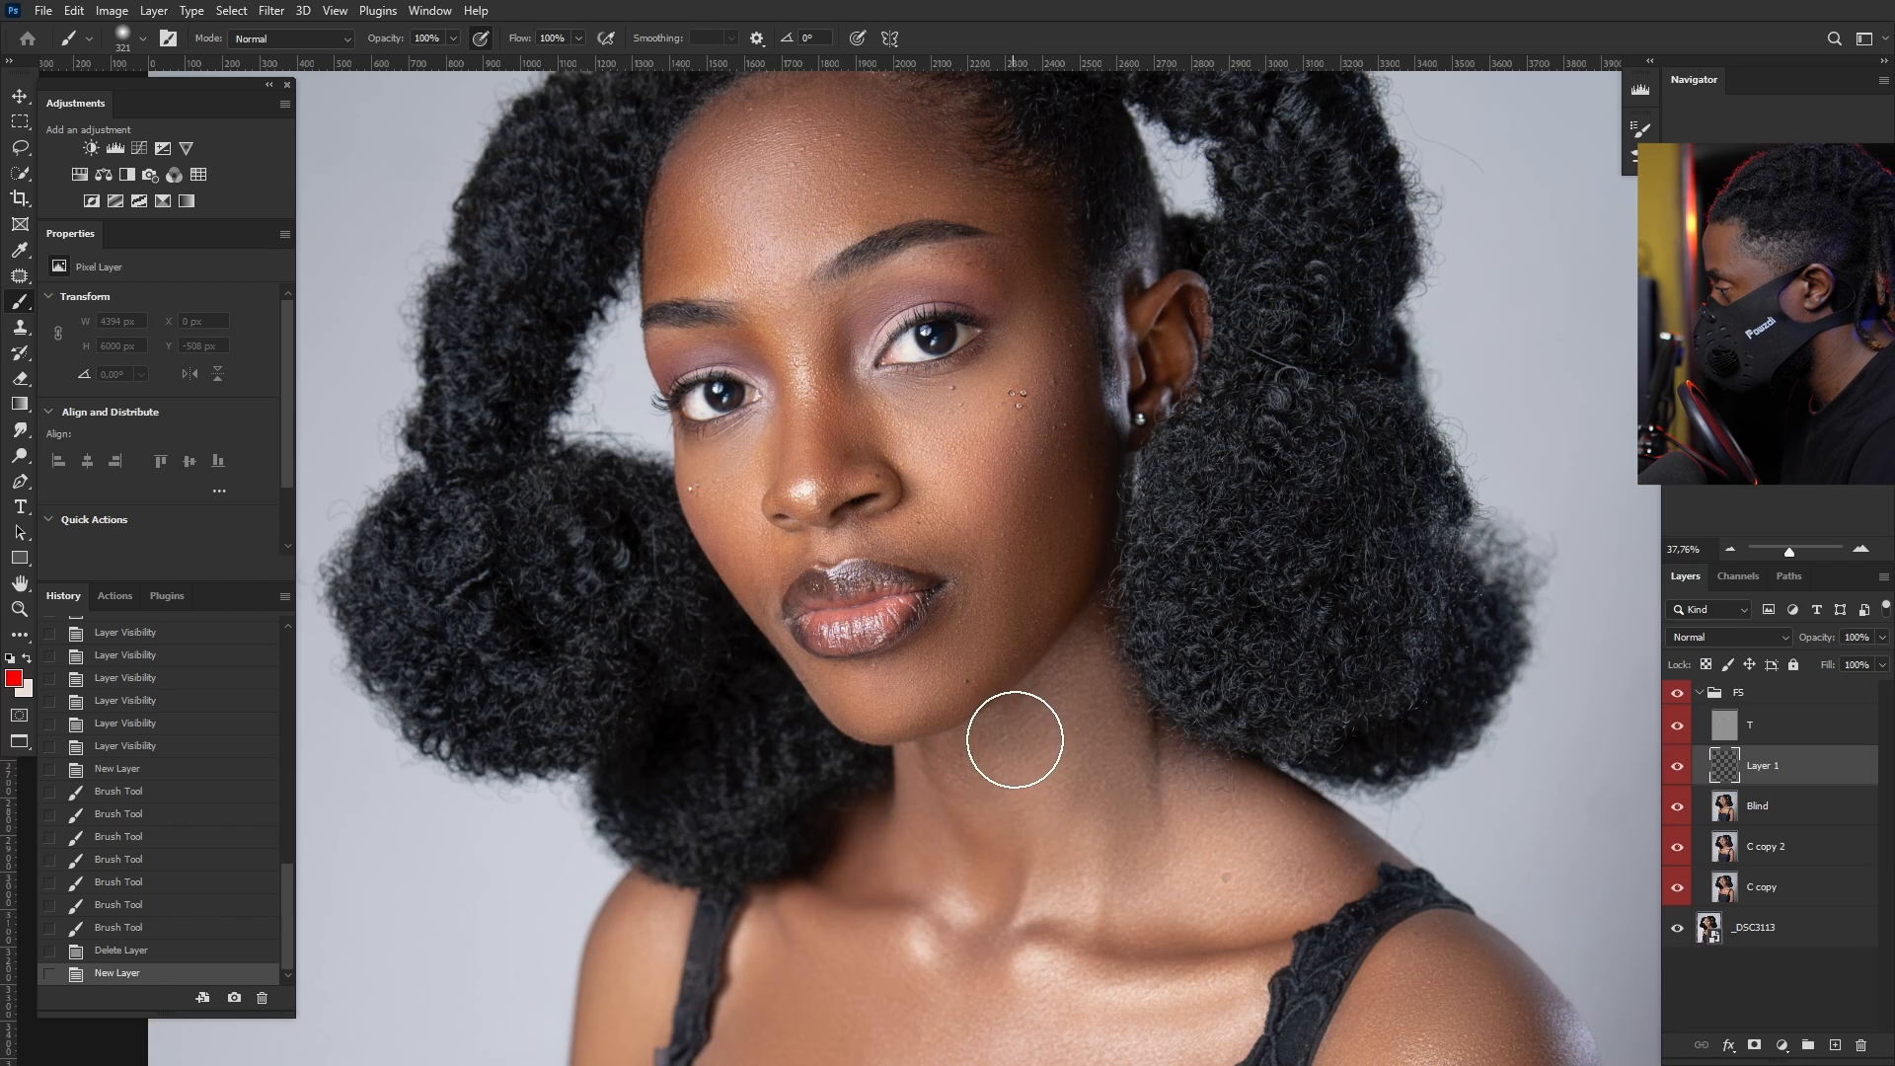
left_click(1076, 464, "alt")
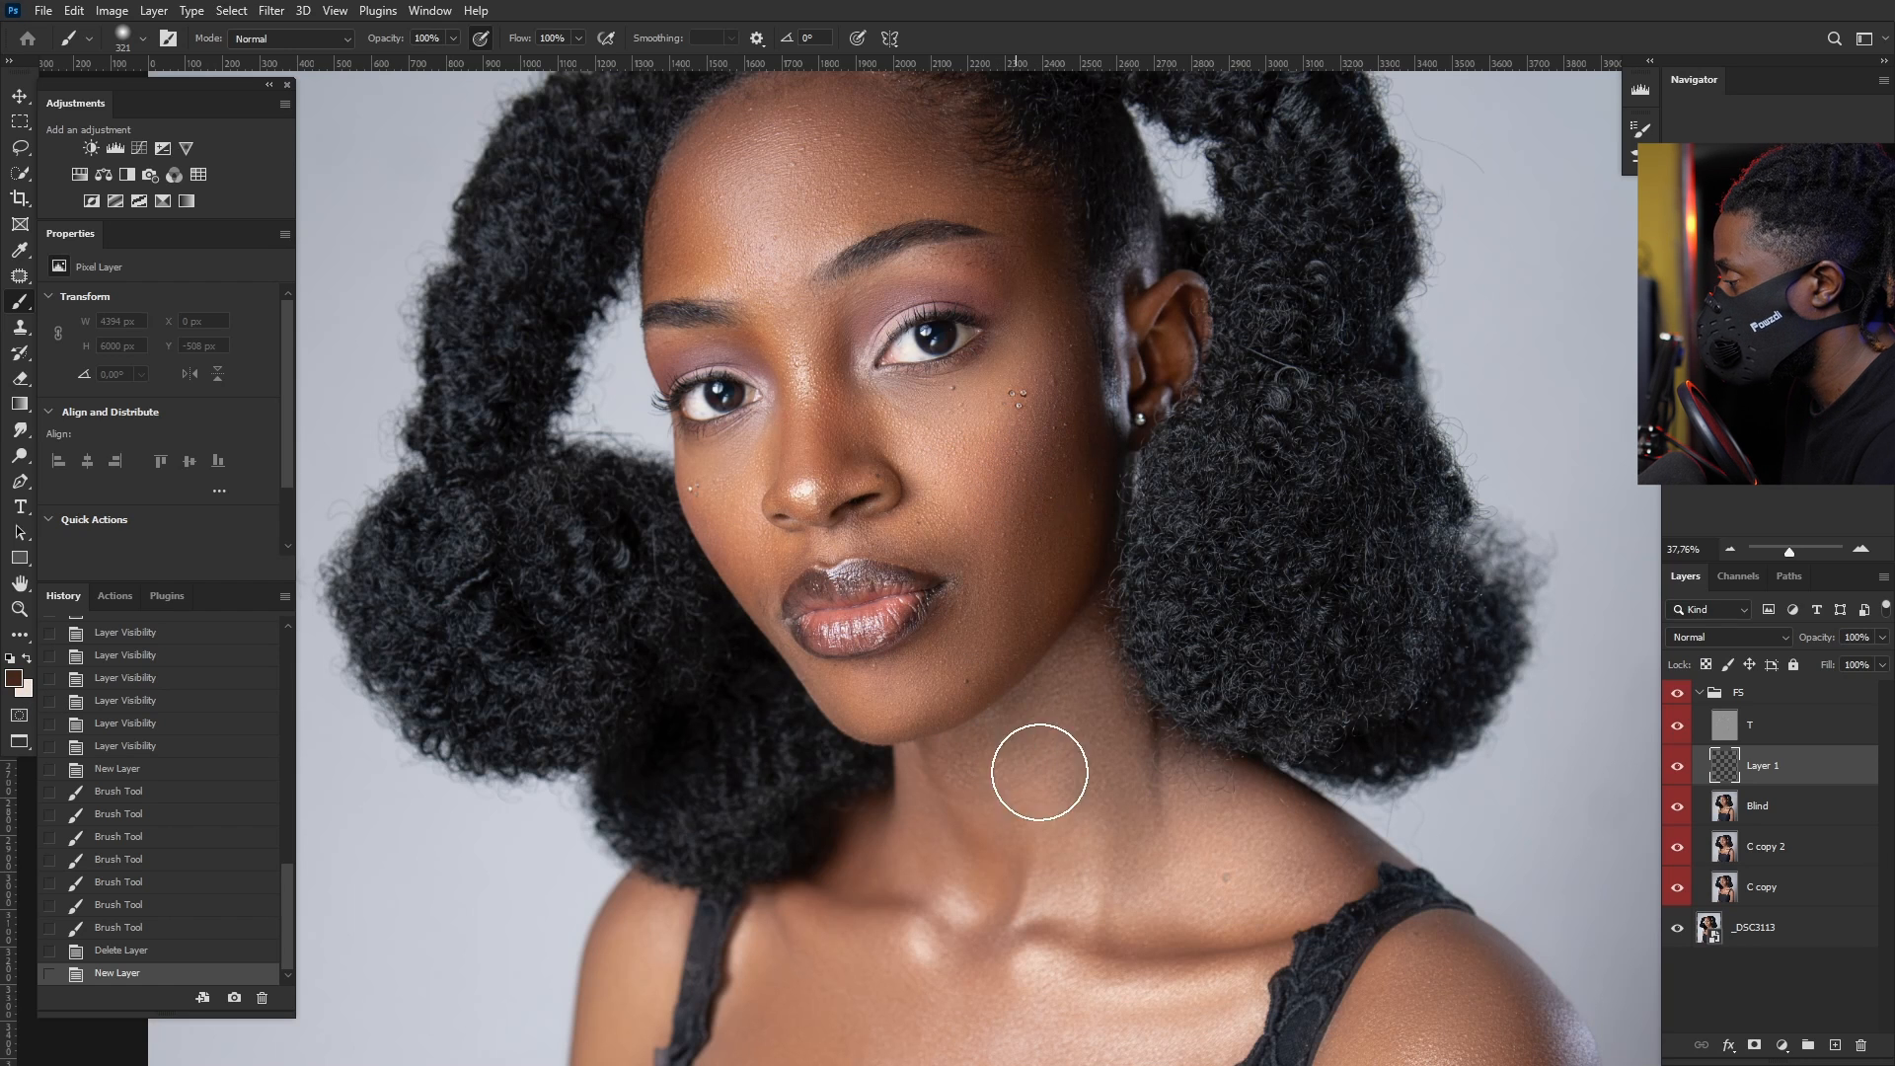
right_click(1036, 772, "alt")
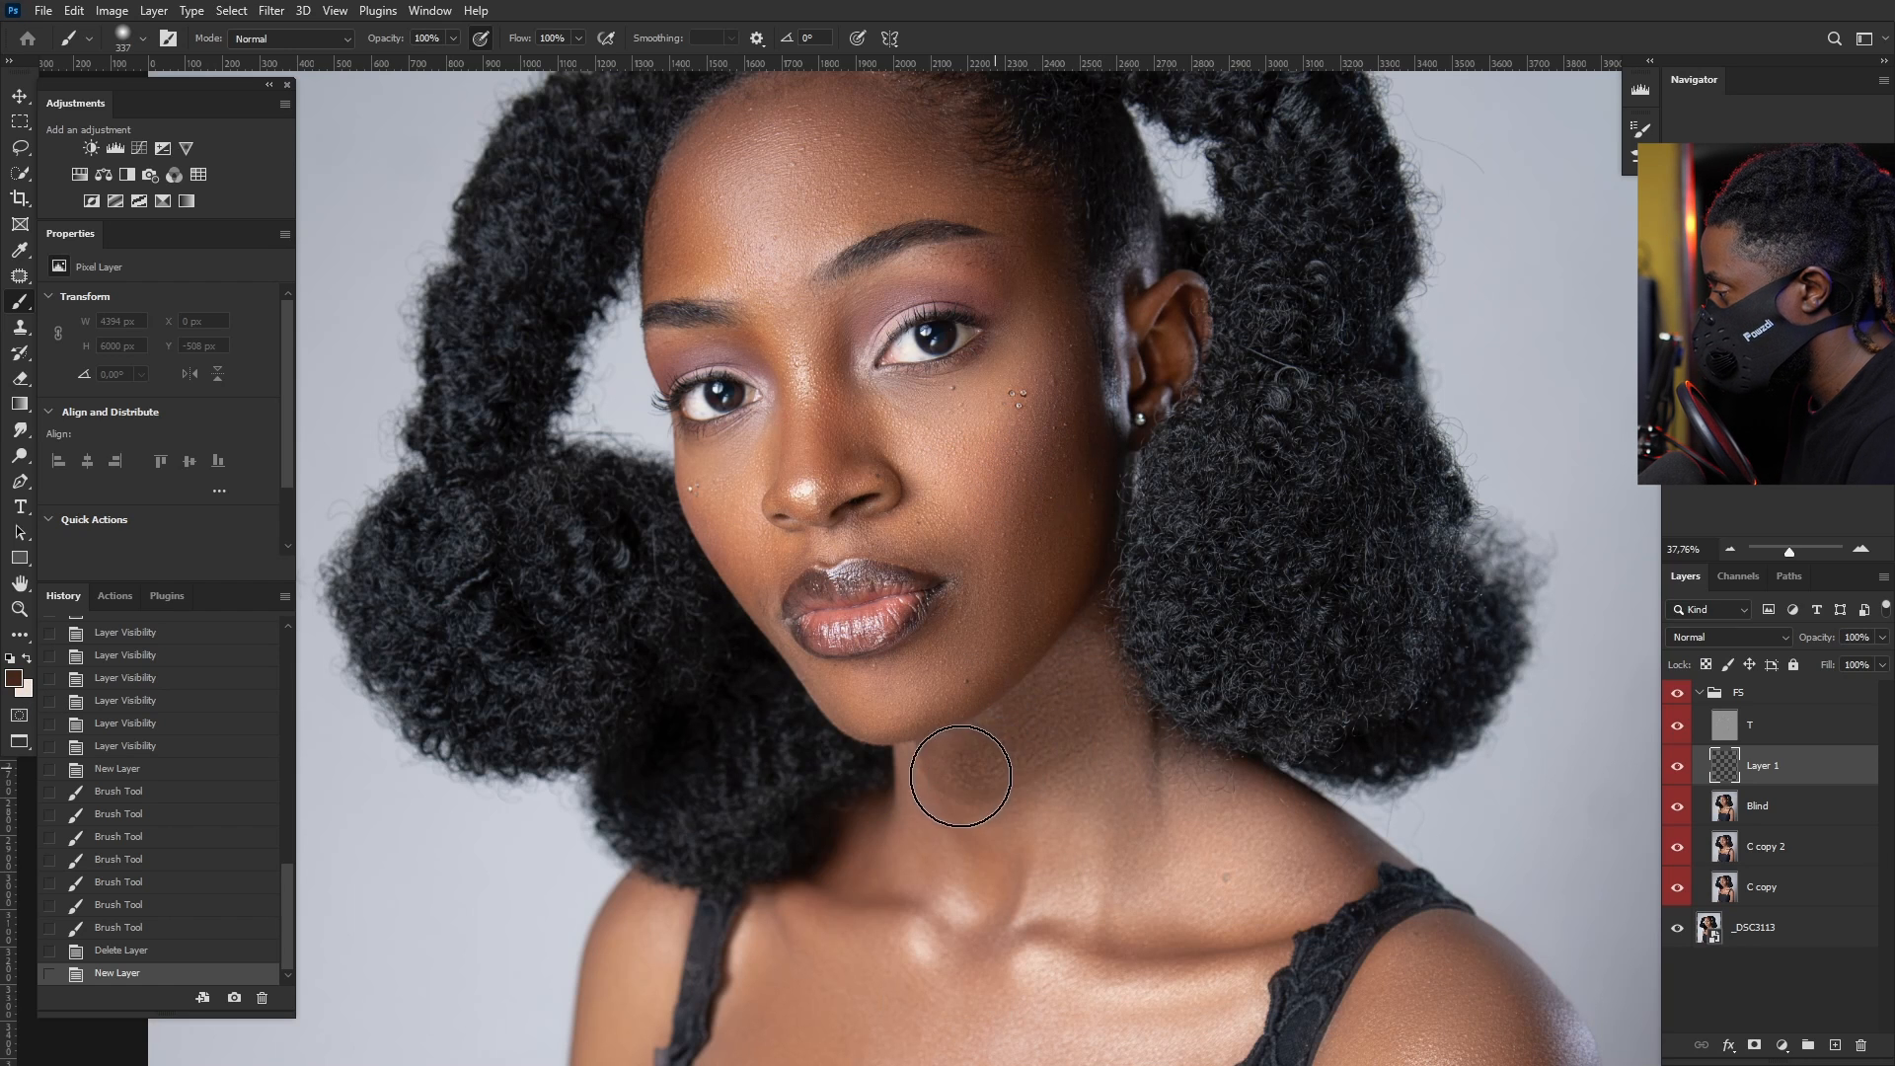
mouse_move(1096, 658)
left_mouse_down()
mouse_move(1108, 727)
mouse_move(1087, 782)
mouse_move(928, 775)
mouse_move(1087, 795)
mouse_move(1111, 821)
mouse_move(1074, 740)
mouse_move(1162, 622)
left_mouse_up()
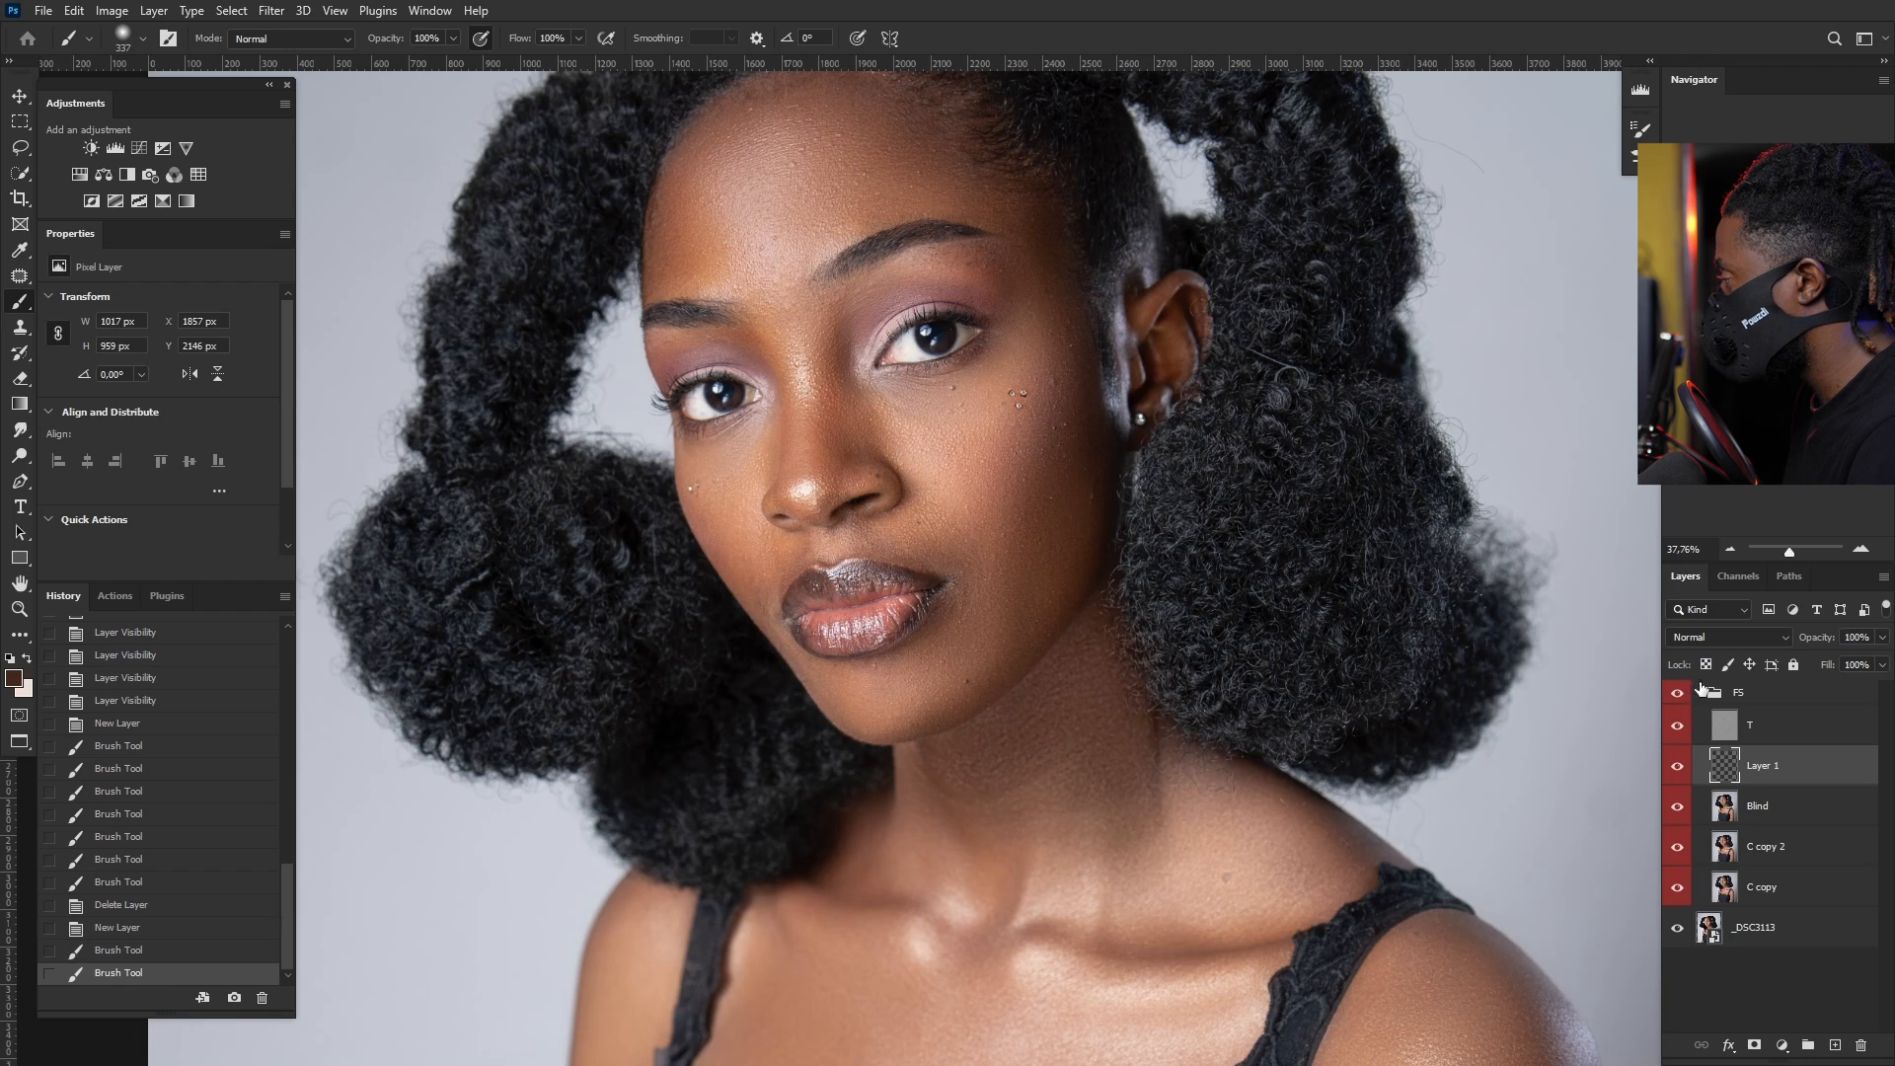
left_click(1732, 638)
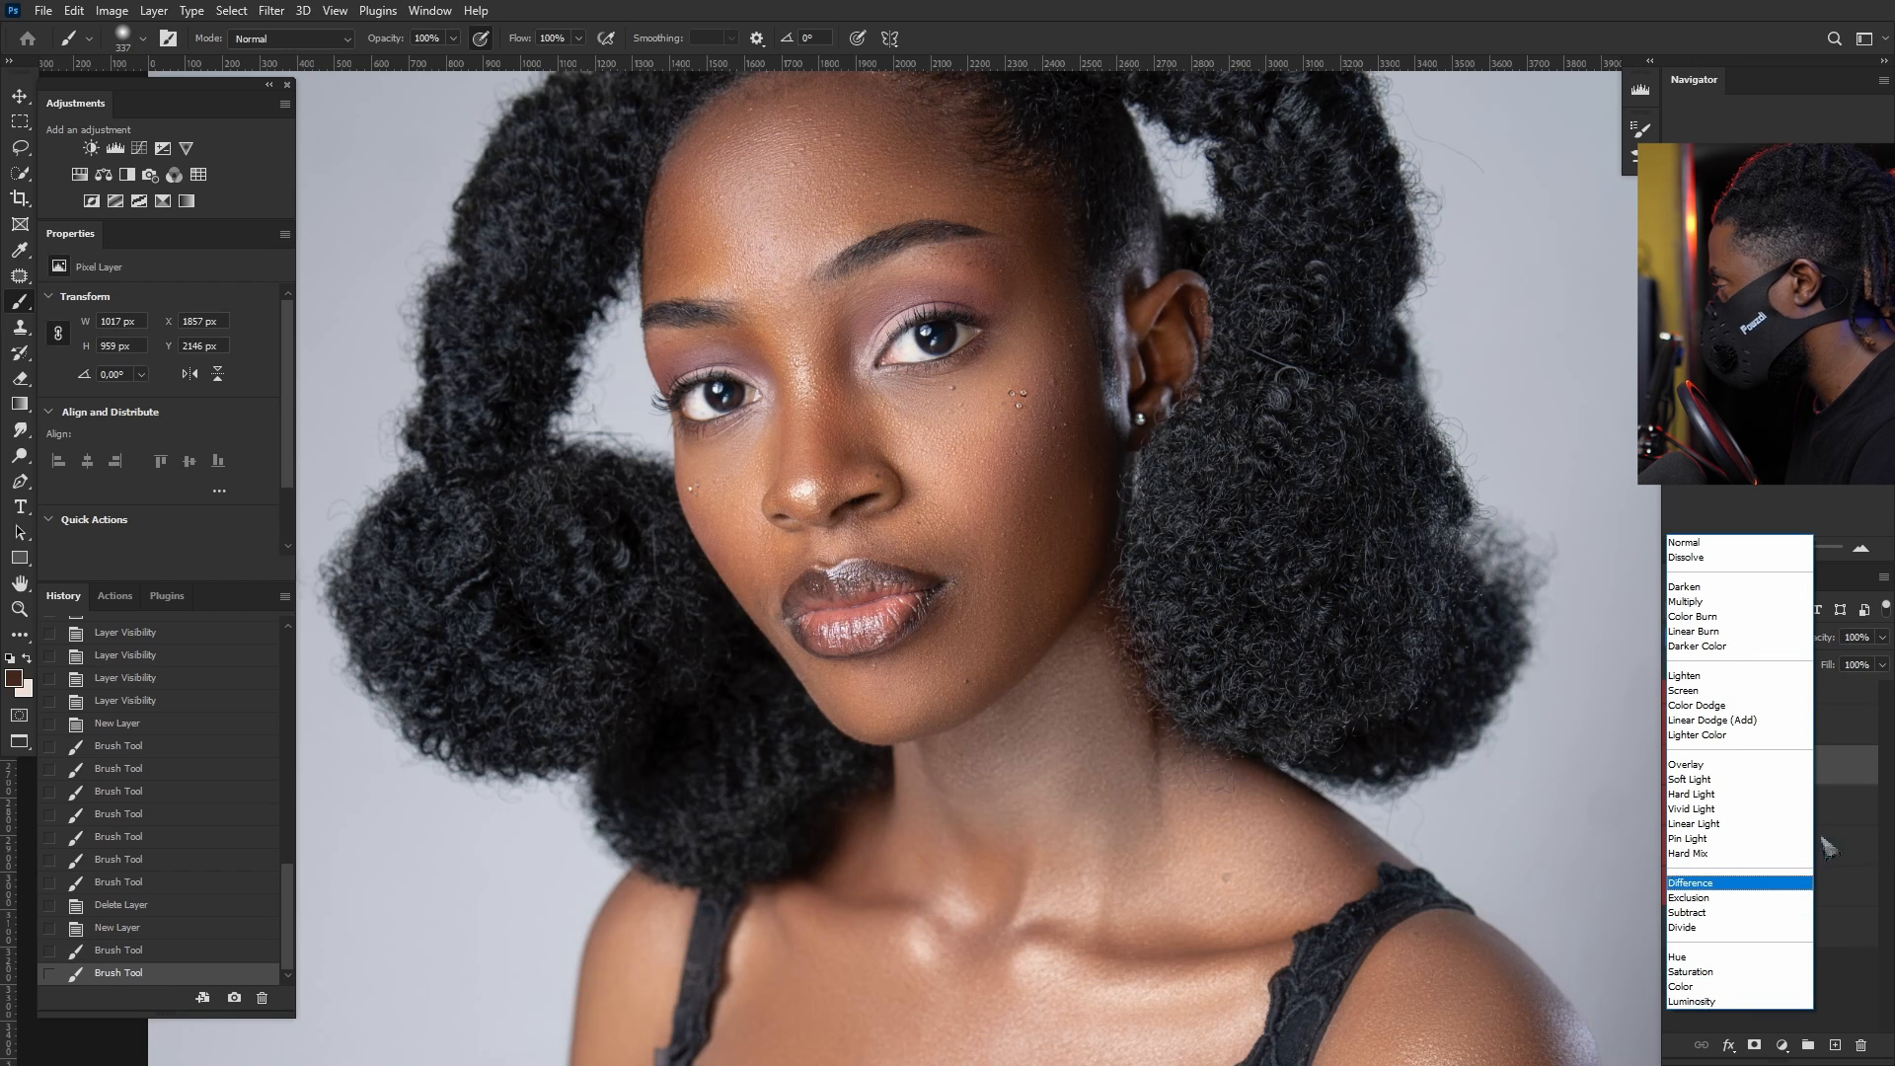
left_click(1845, 786)
left_click_drag(1825, 773, 1861, 1044)
left_click(1826, 1045)
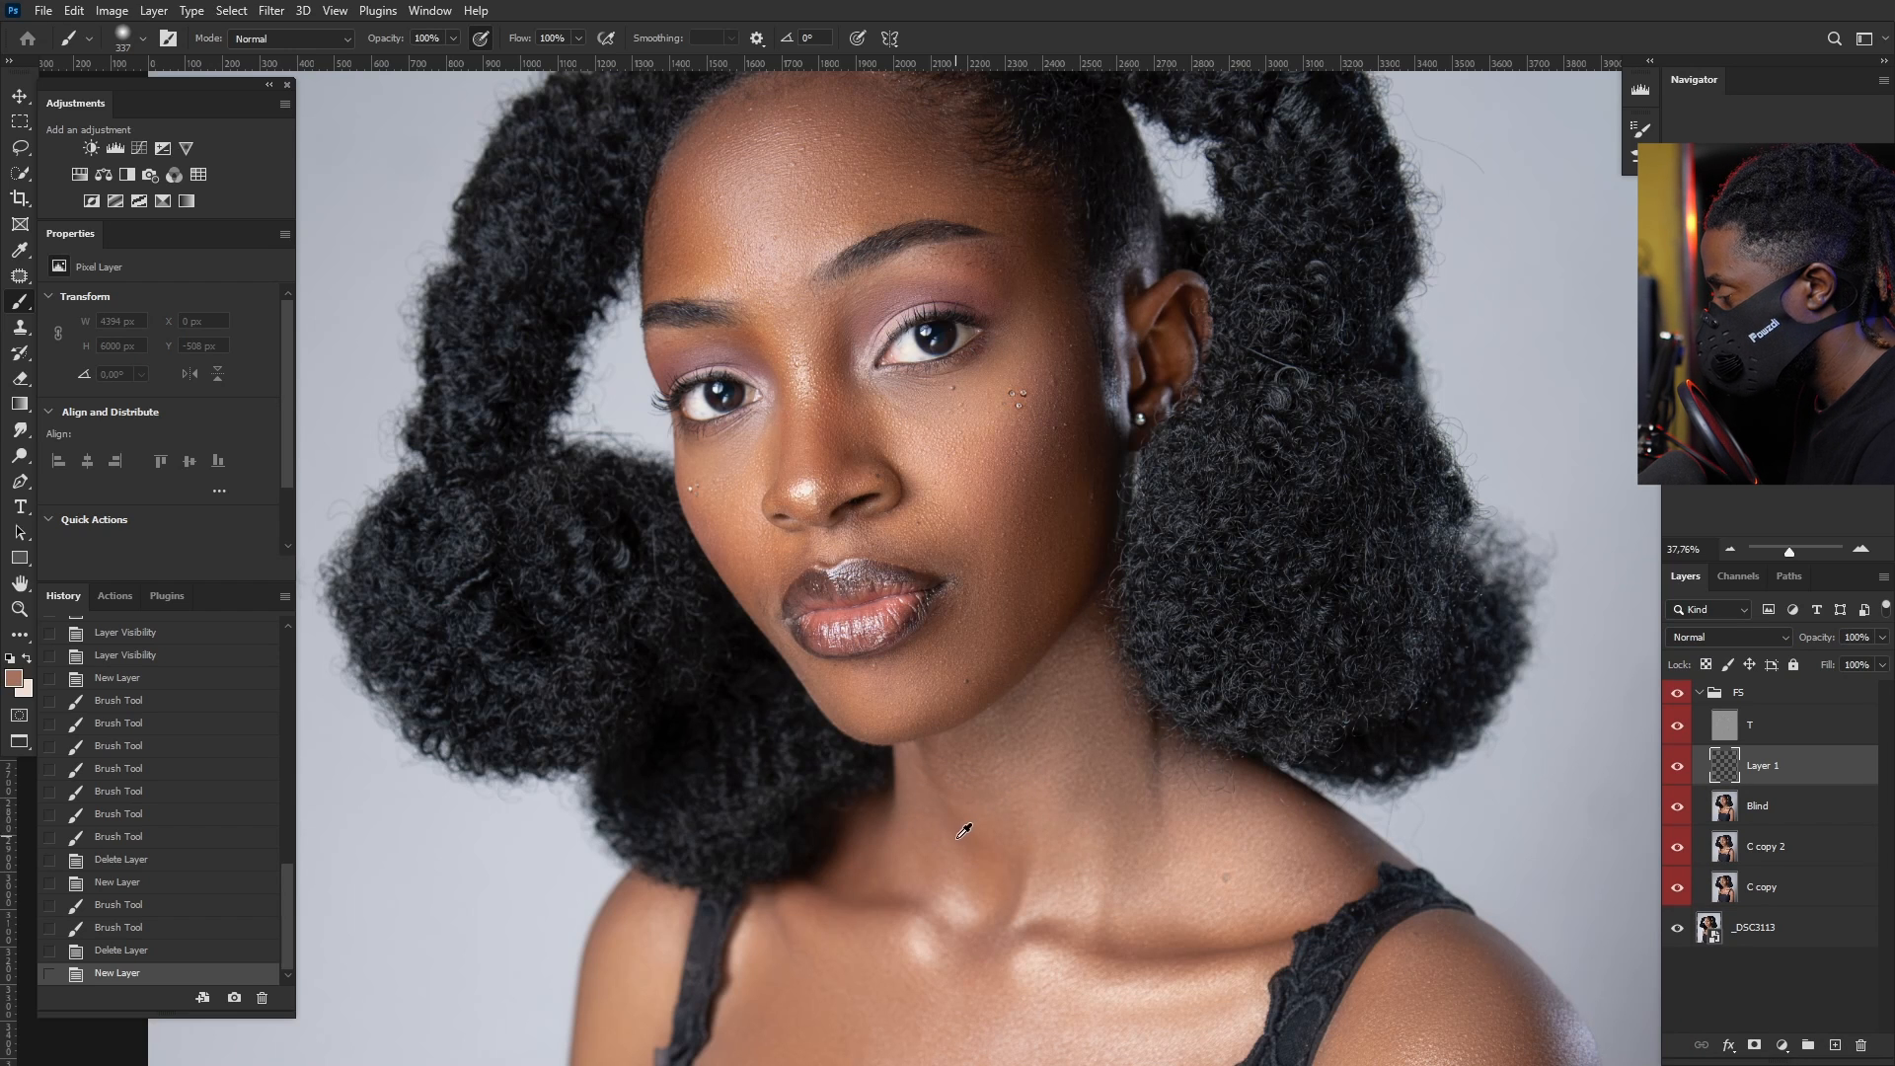
Step: Paint the shadowed neck below the jaw on Layer 1 with a sampled warm skin tone, reducing the brush to 217 px
left_click_drag(1005, 767, 1086, 687)
right_click(1075, 691, "alt")
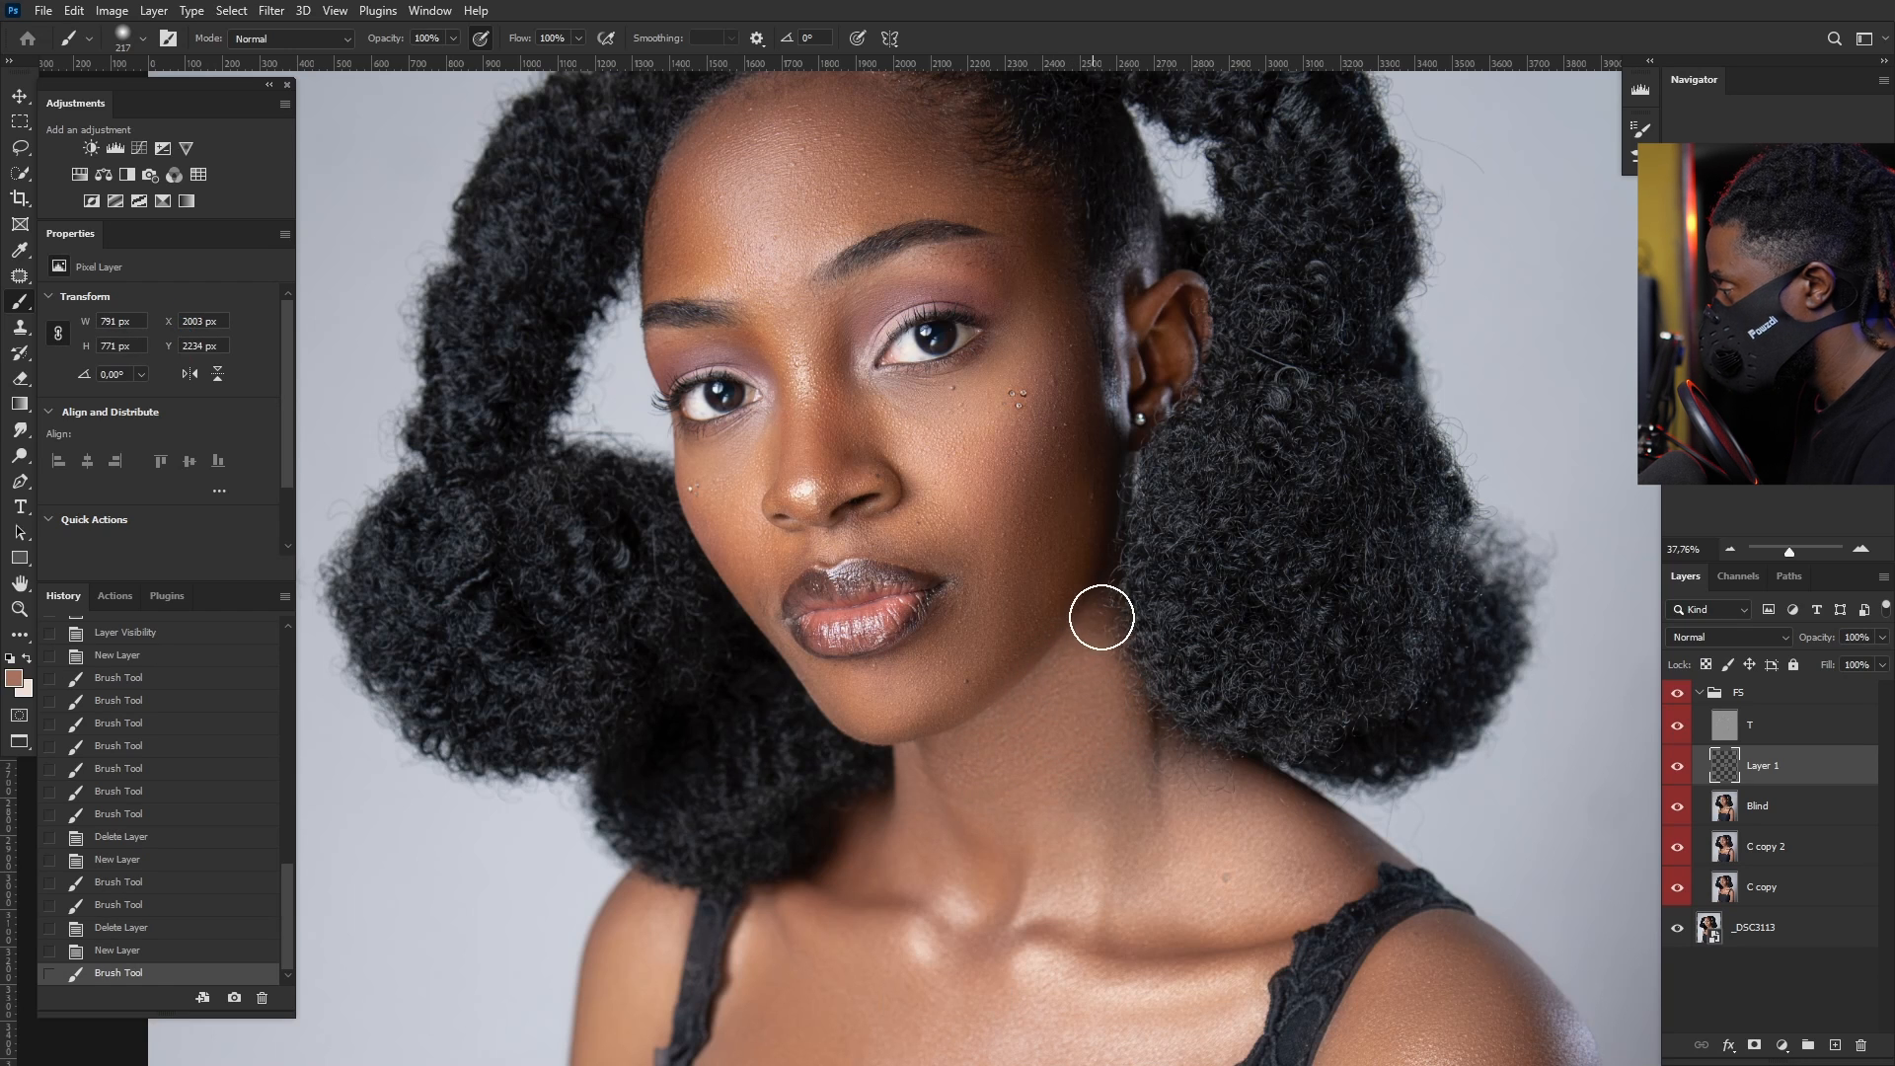
left_click_drag(1100, 618, 1027, 795)
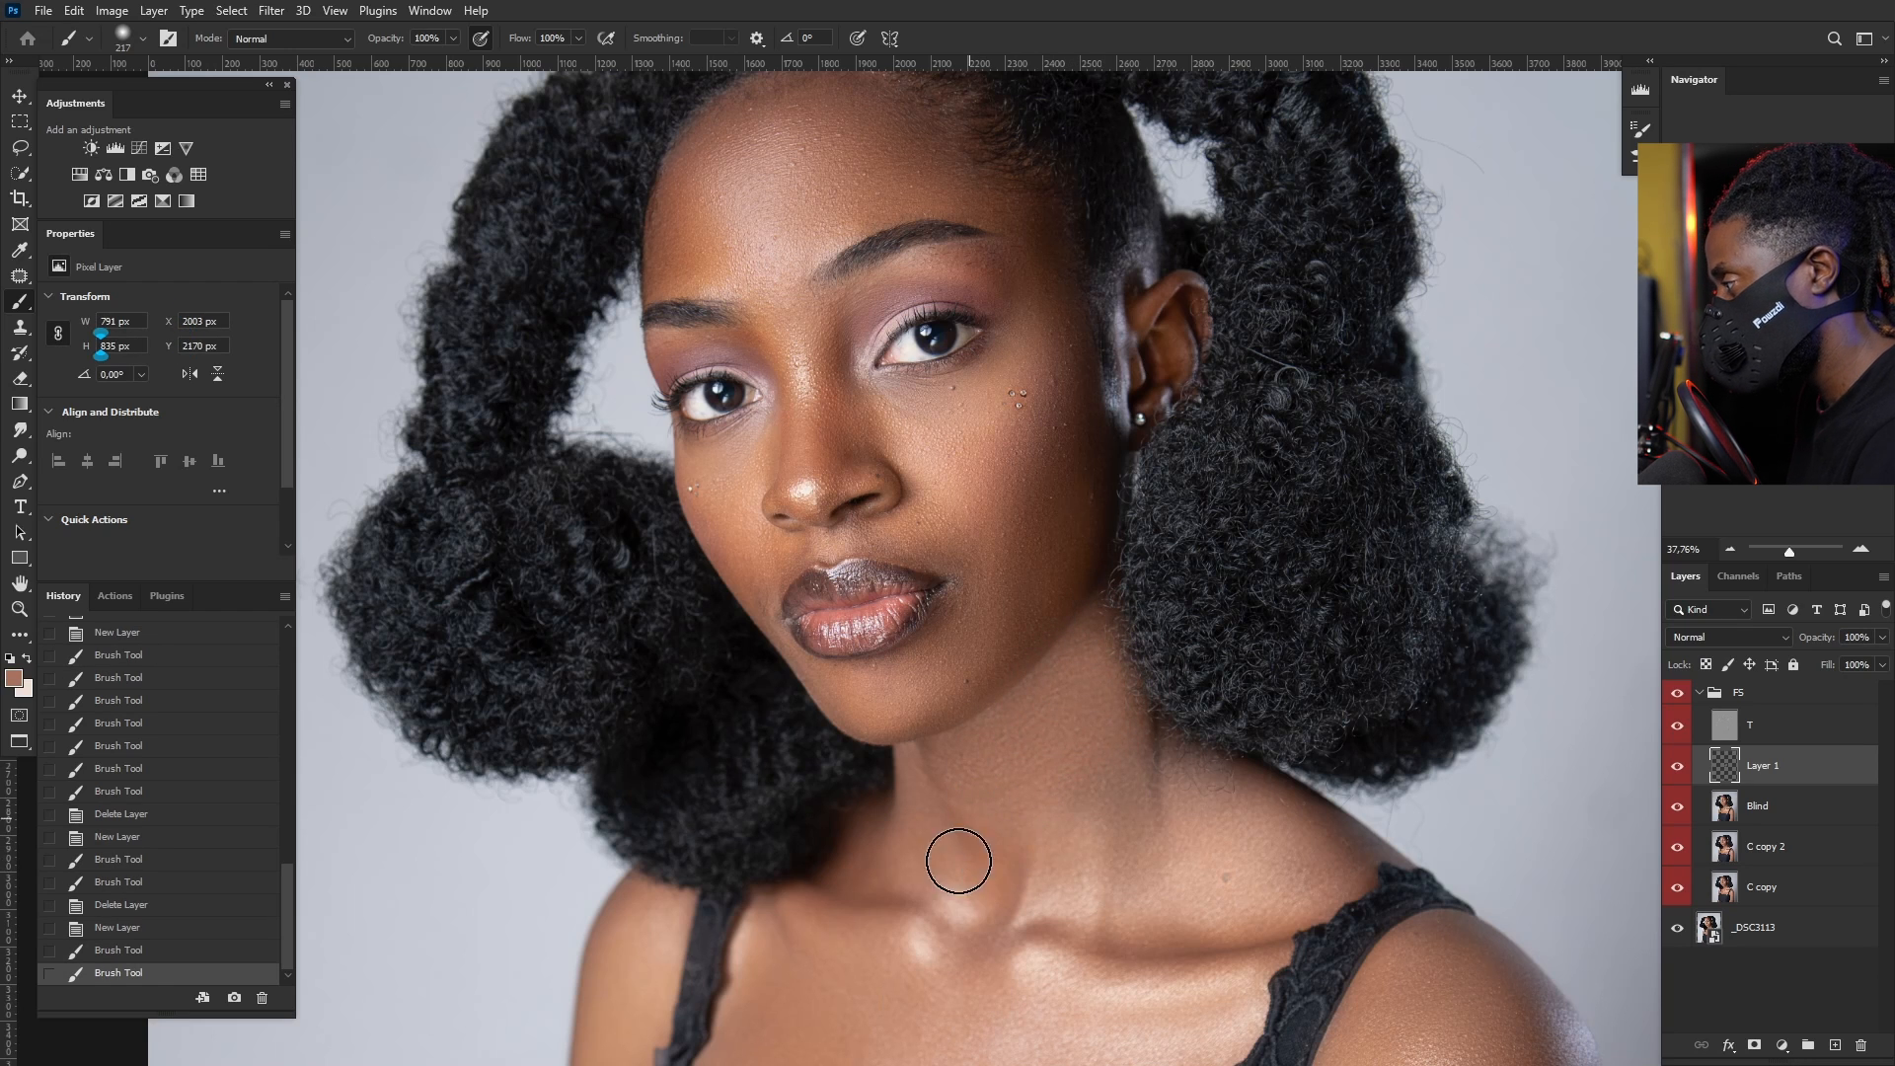
left_click(1125, 768)
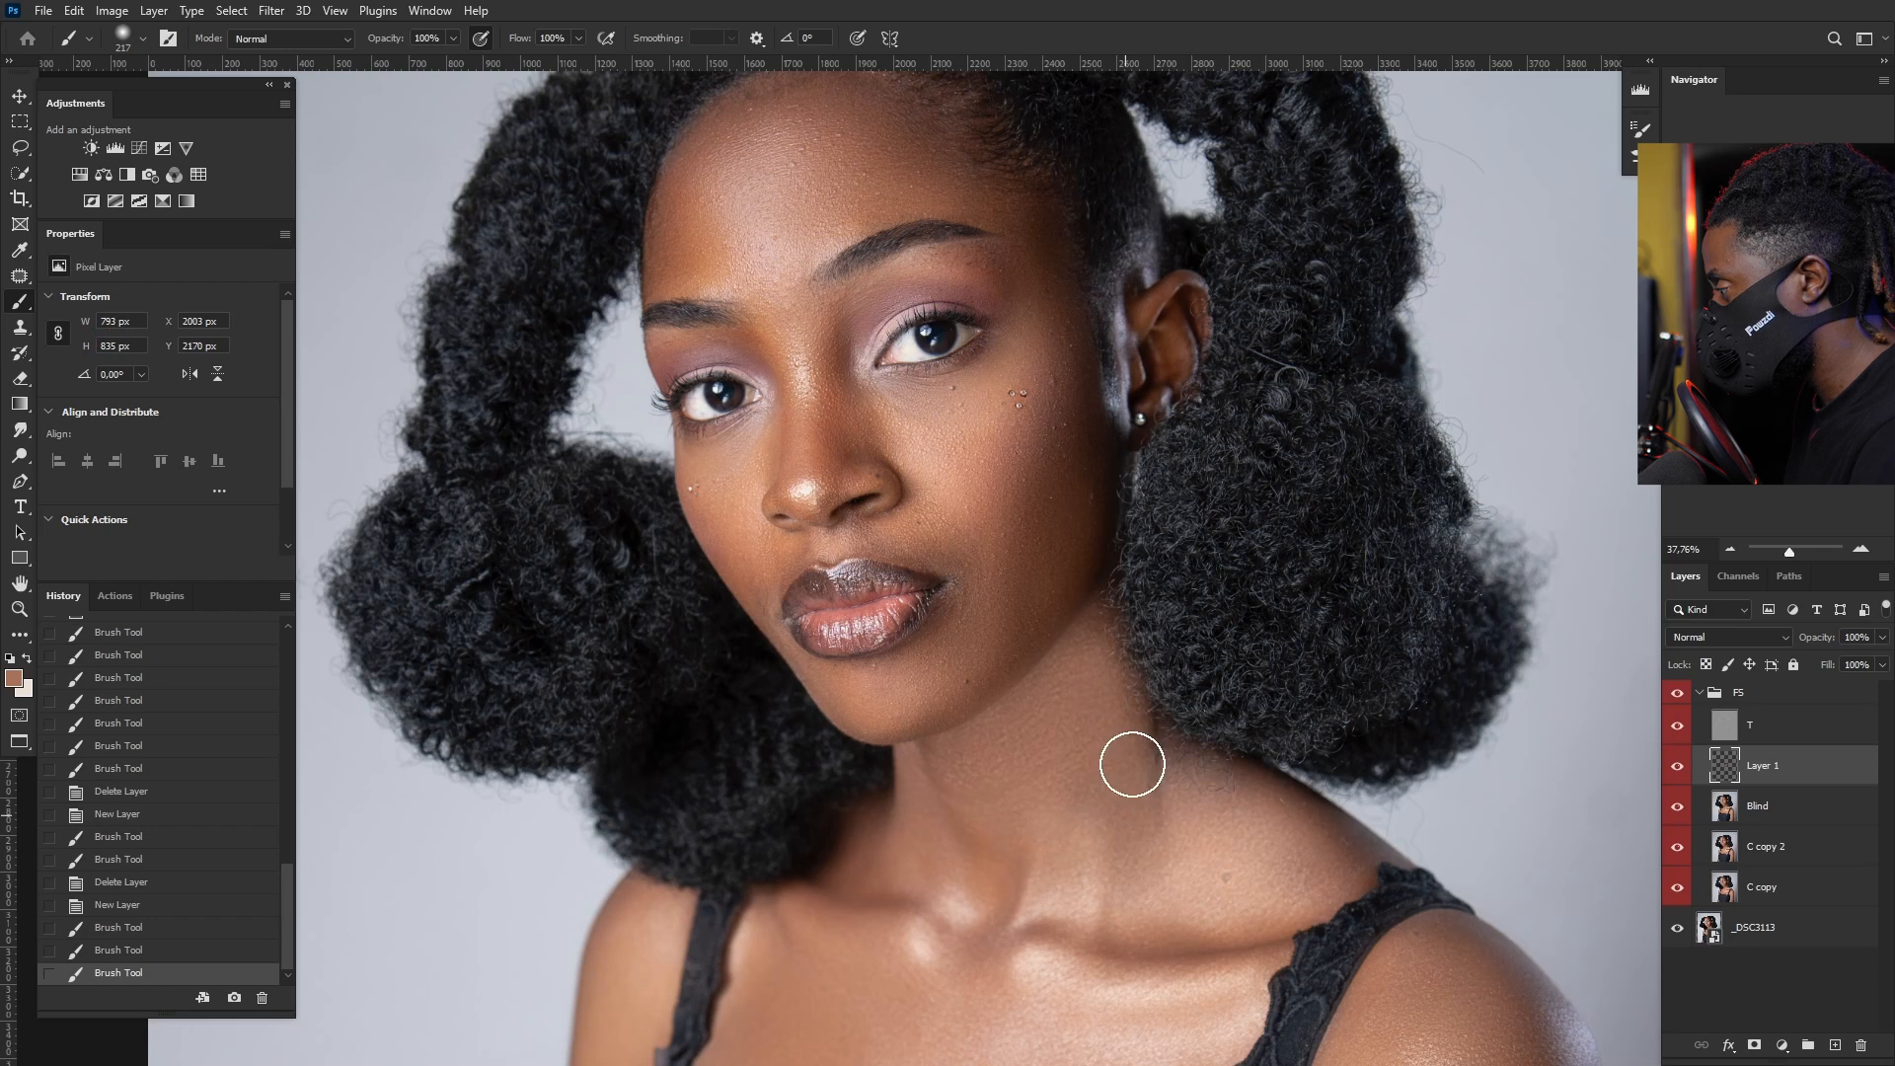
left_click(1100, 790)
left_click(991, 781)
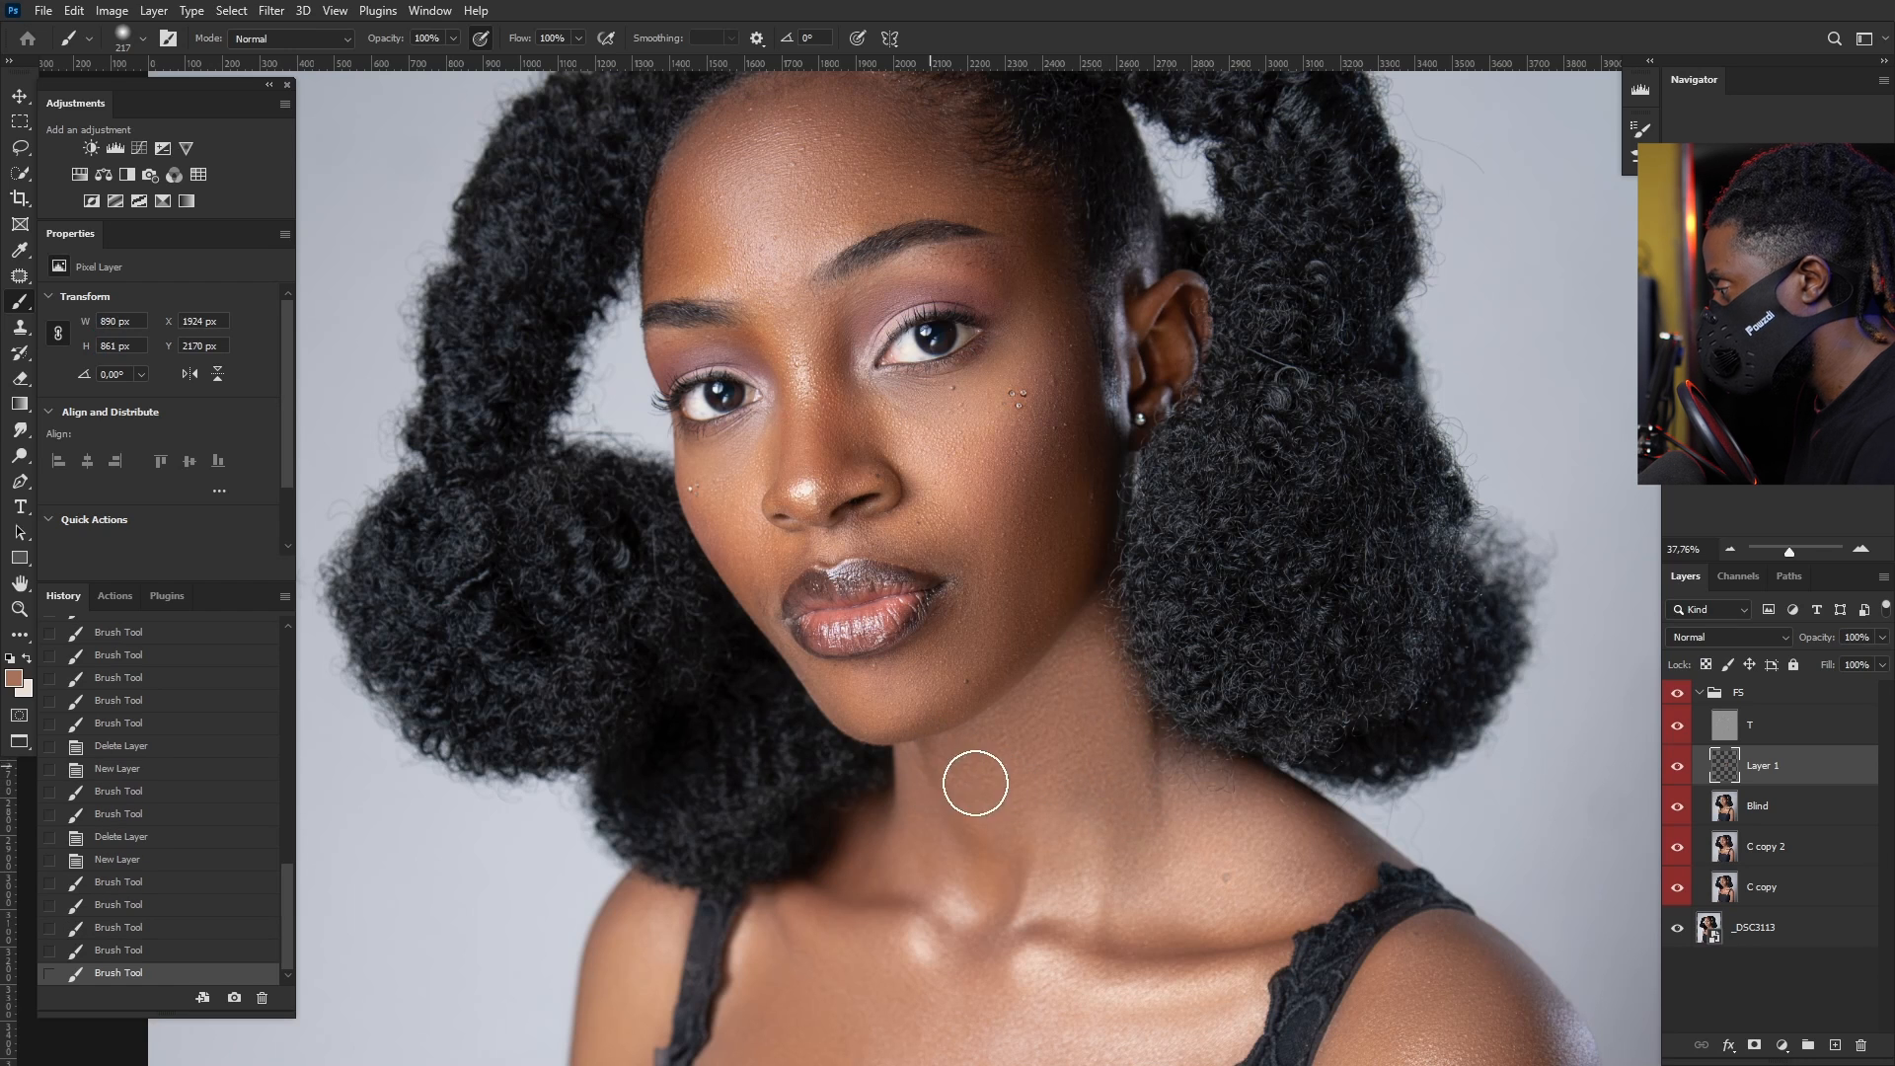
left_click(975, 782)
left_click(1006, 765)
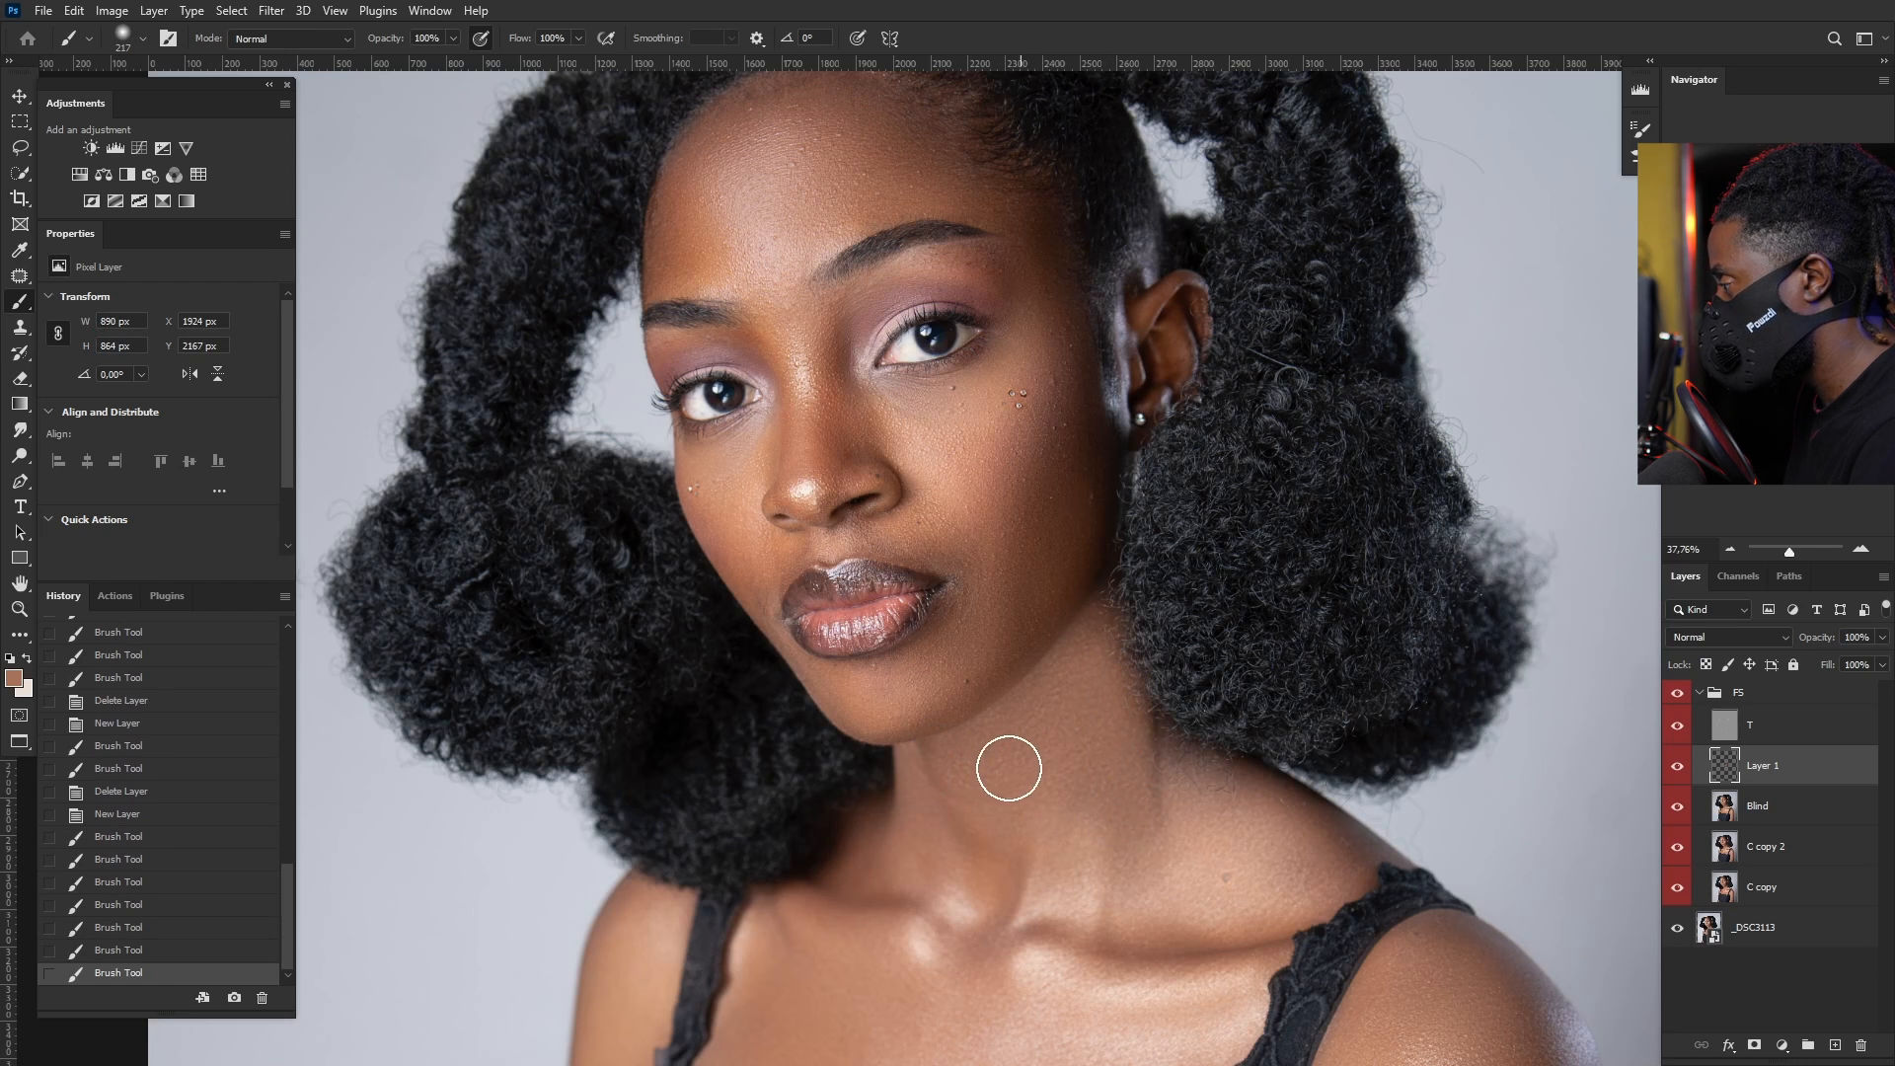
left_click(984, 795)
Step: Set Layer 1's blend mode to Color and split its current-layer Blend If shadow slider to 0 / 48
left_click(1744, 640)
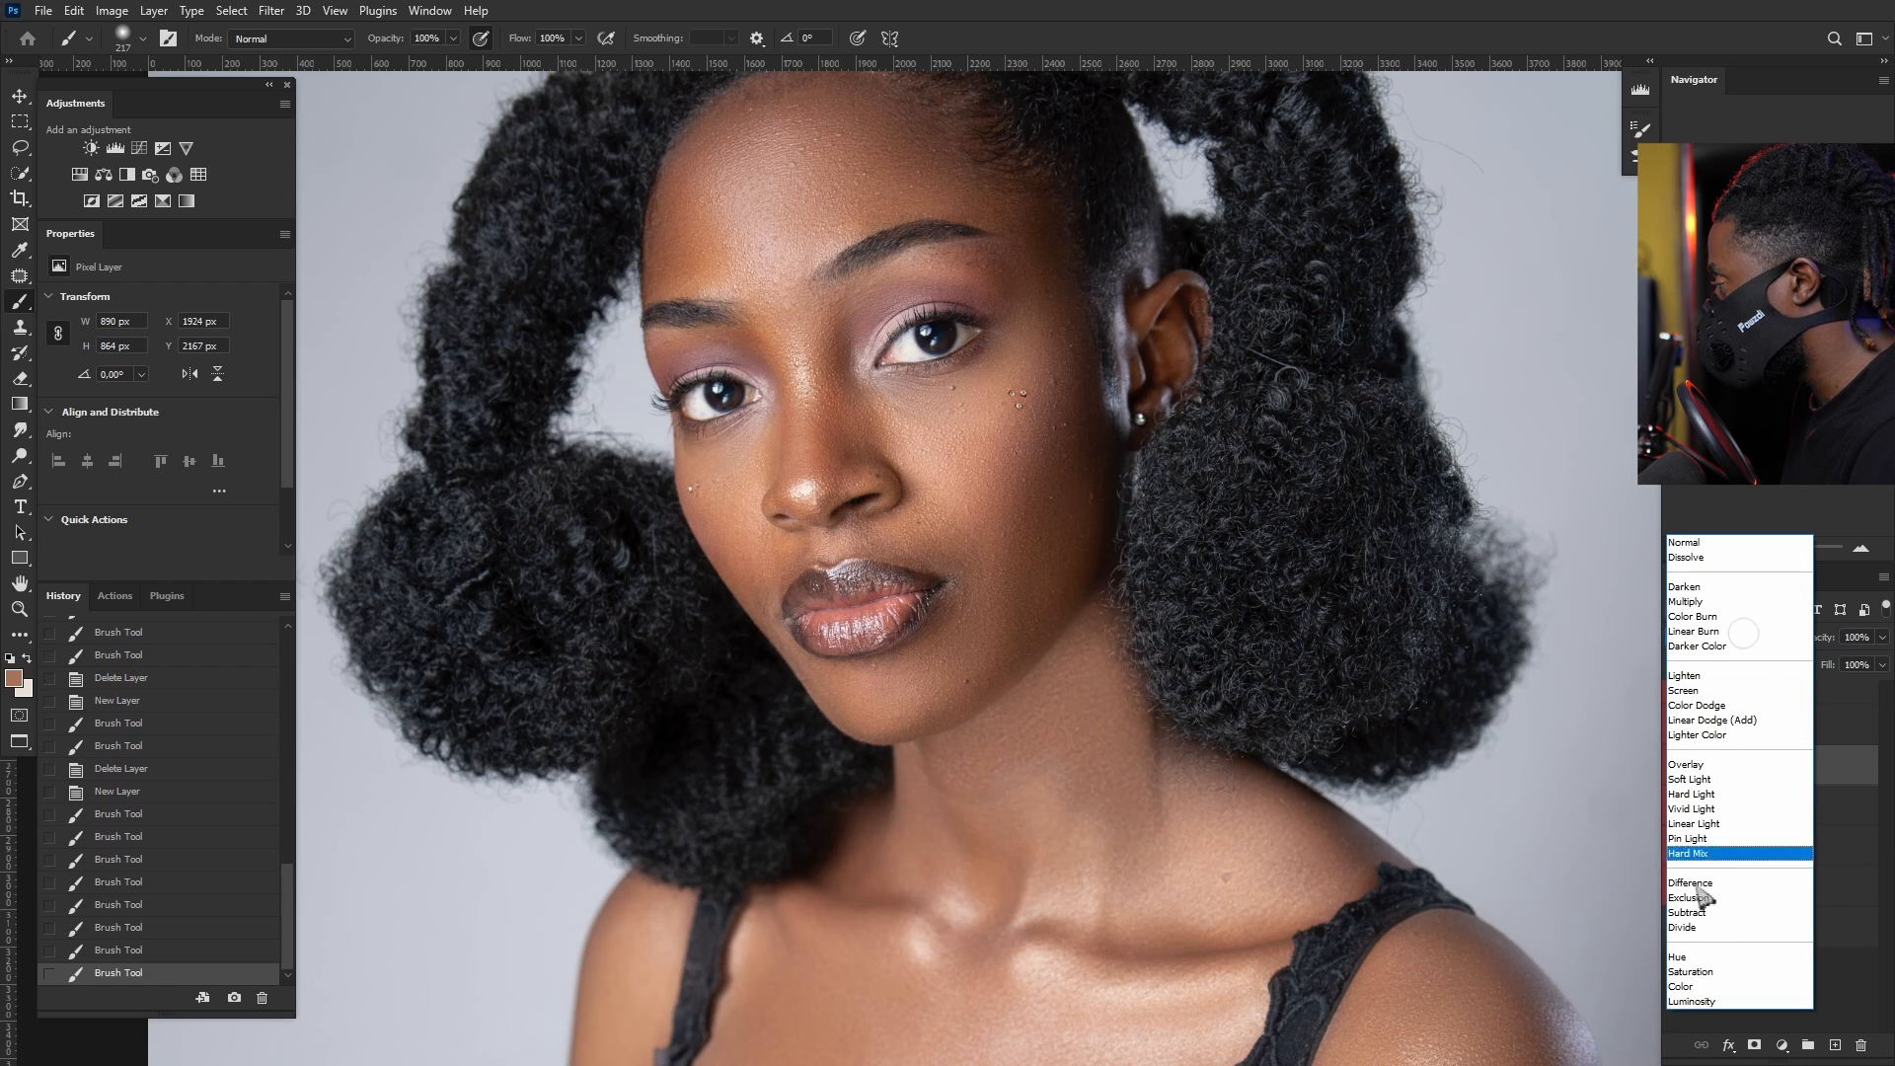
left_click(1693, 987)
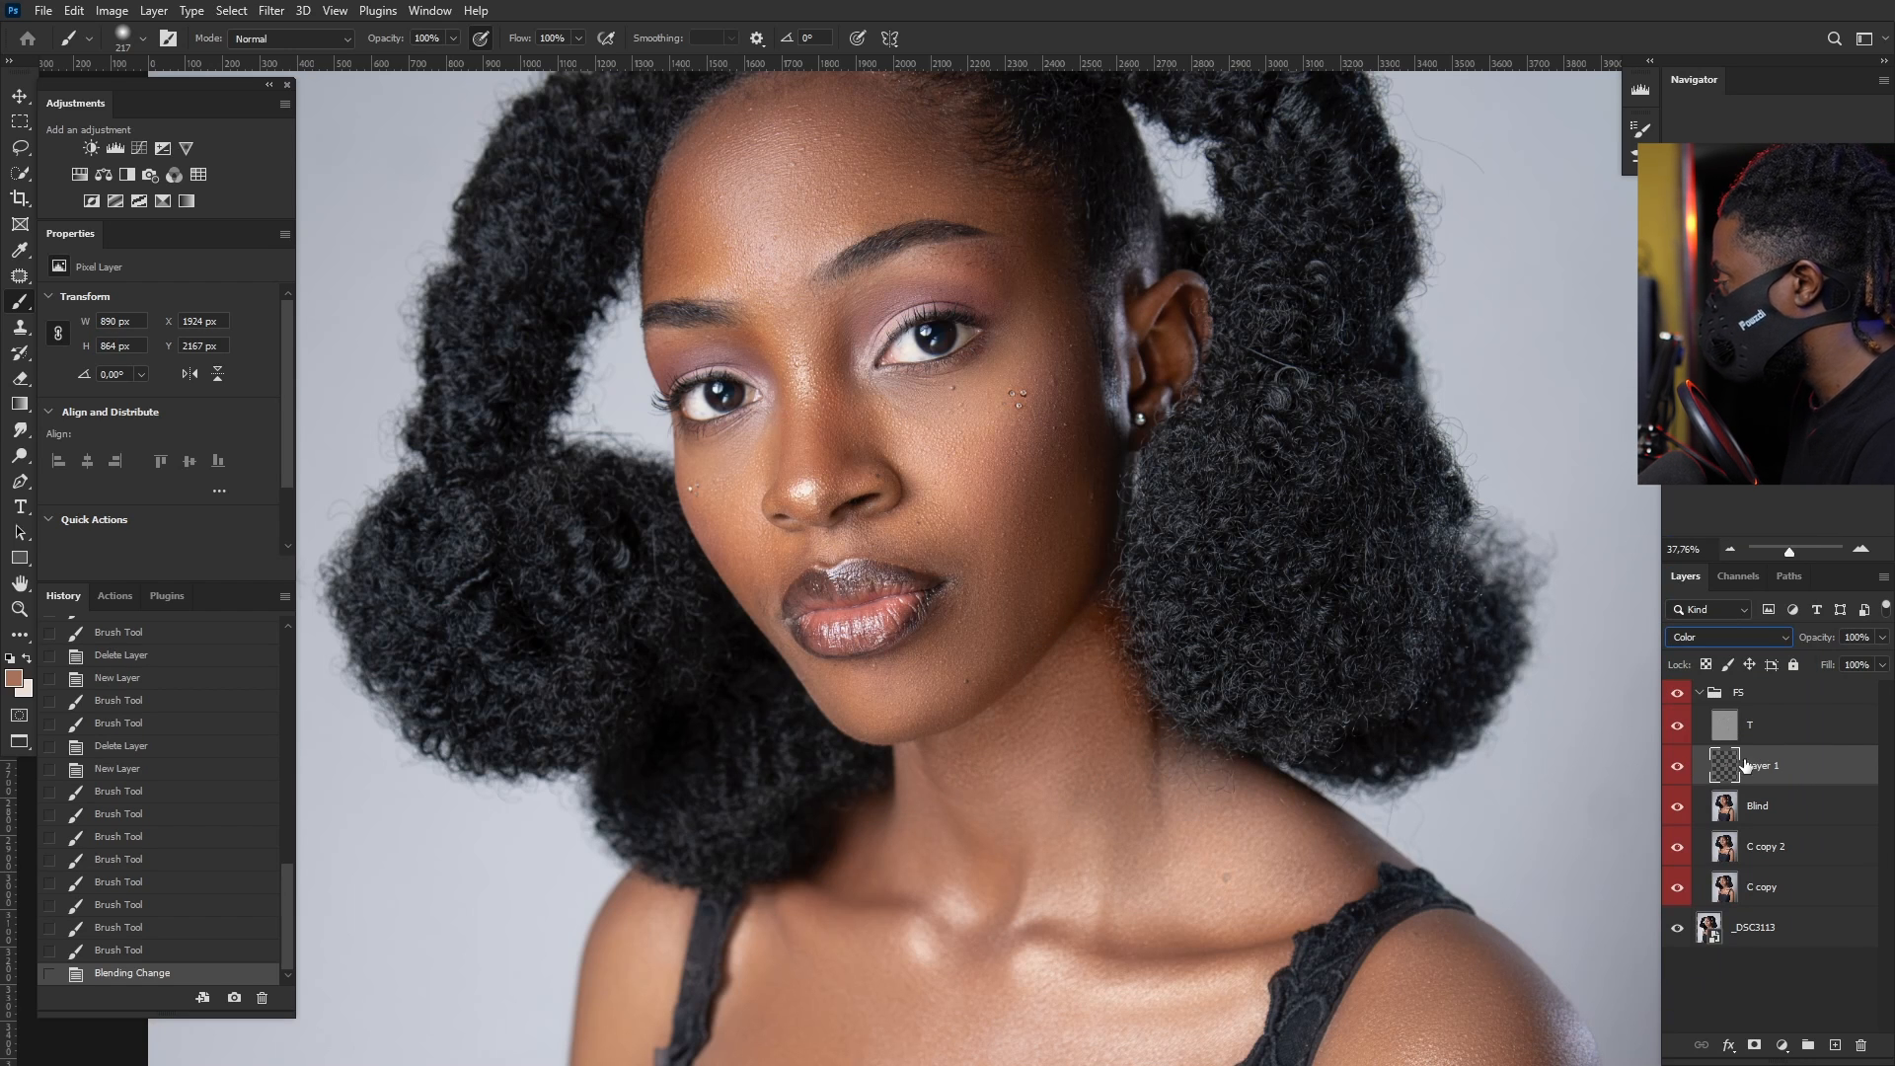
double_click(1842, 777)
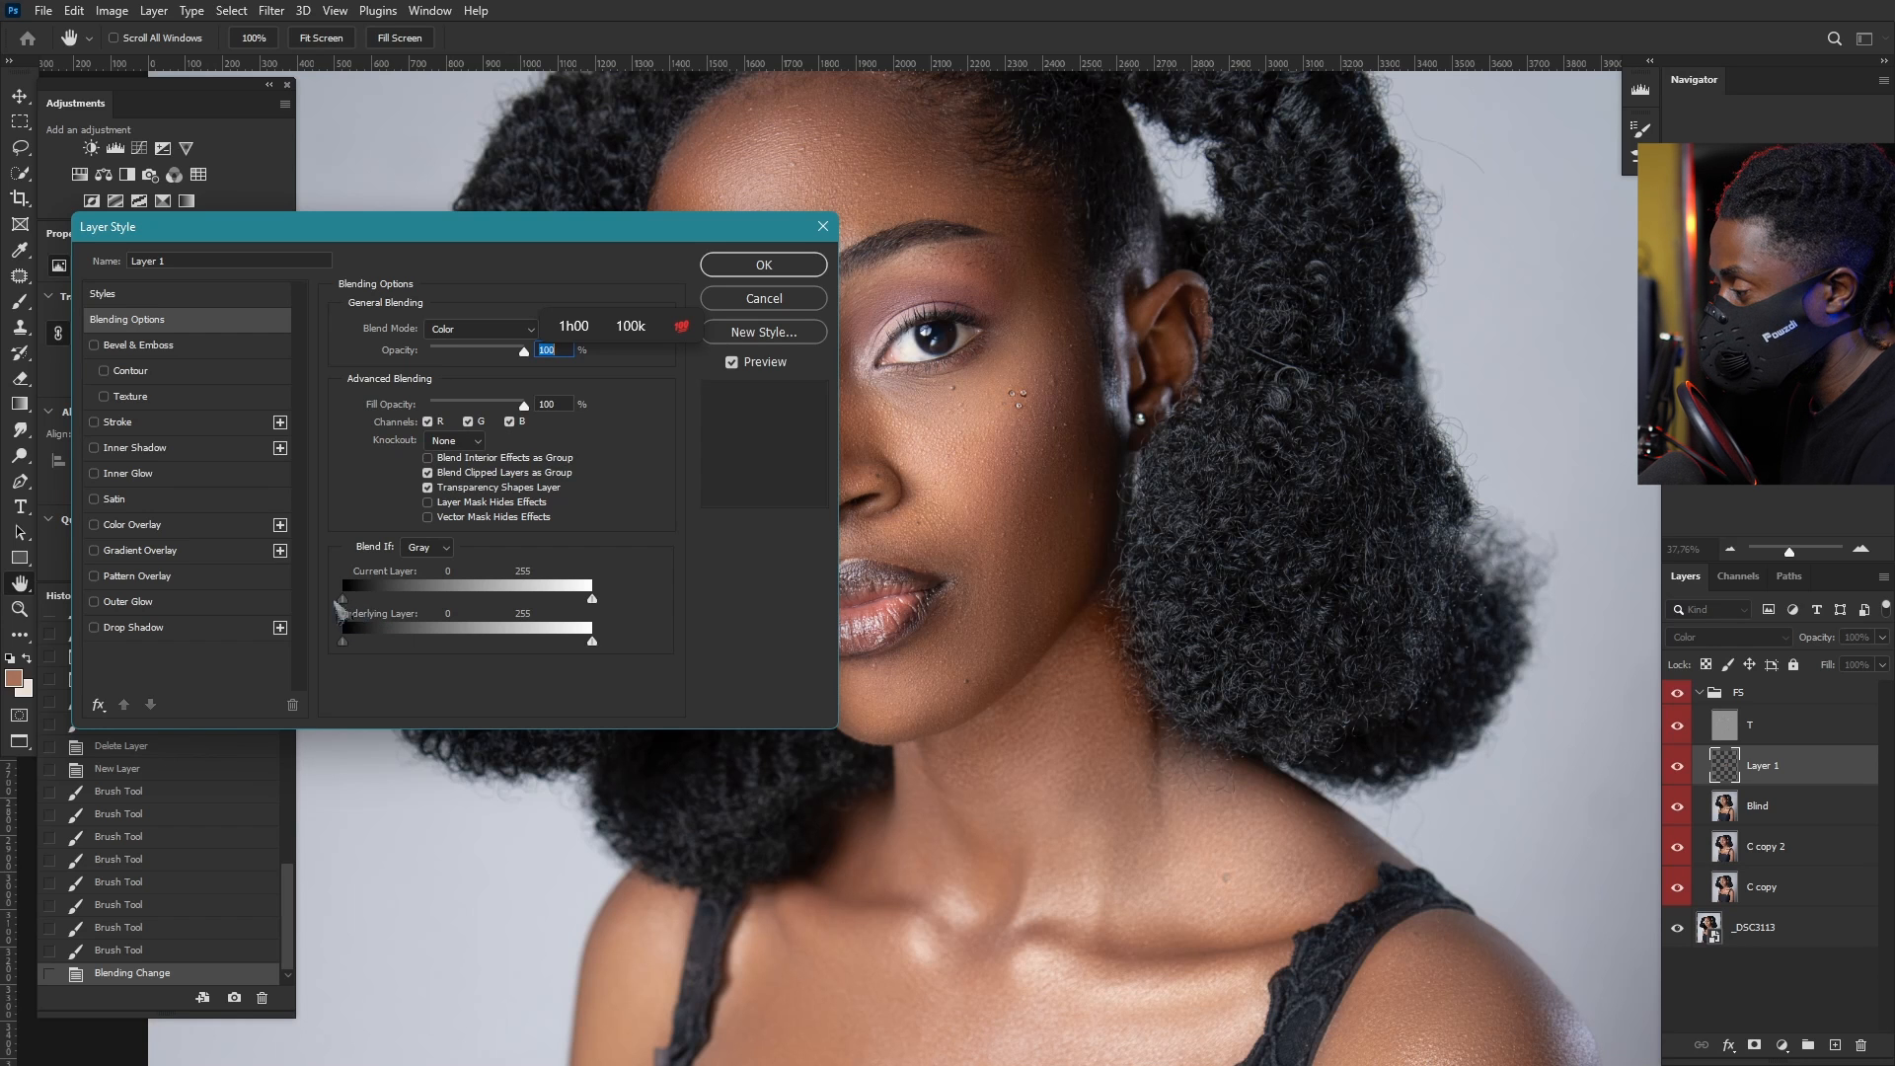
left_click_drag(498, 232, 388, 233)
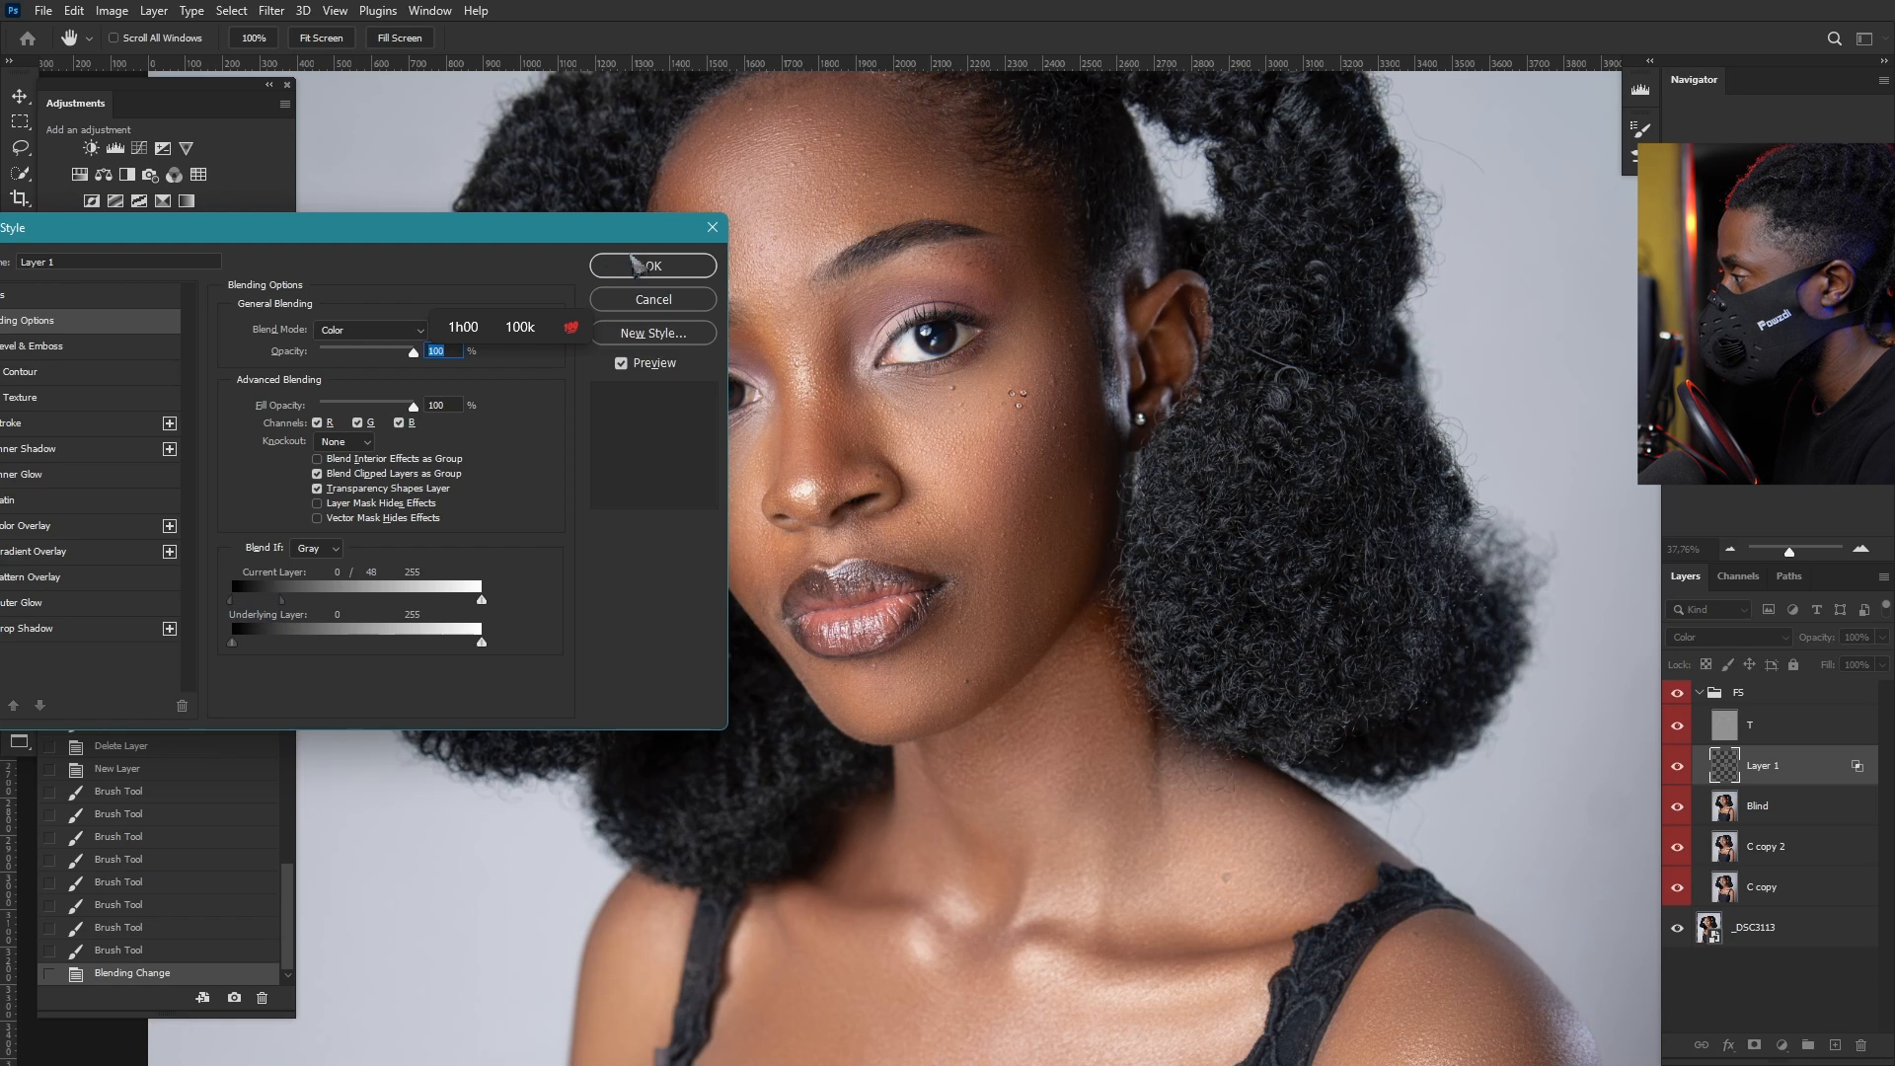
key("Return")
Step: Compare the portrait with Layer 1's neck colour correction hidden and shown
scroll(1265, 623, "down", 4)
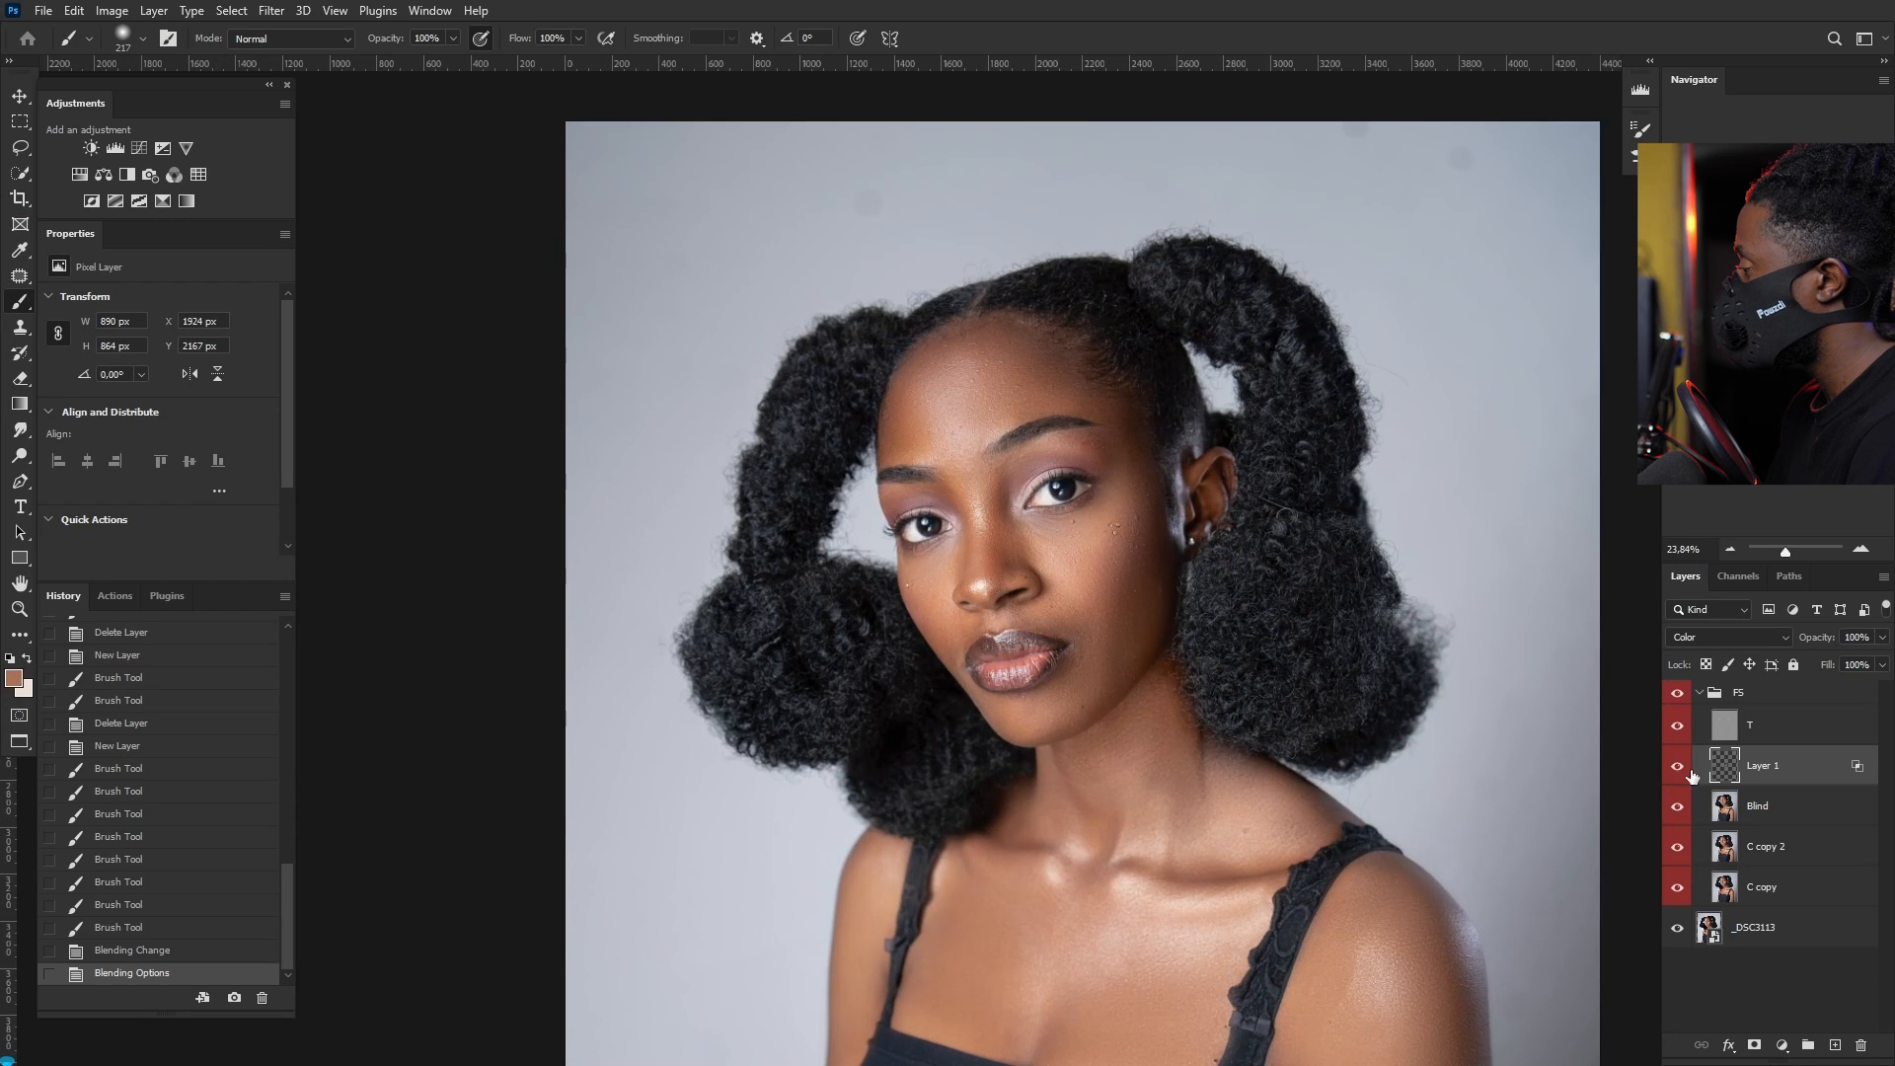
left_click(1676, 766)
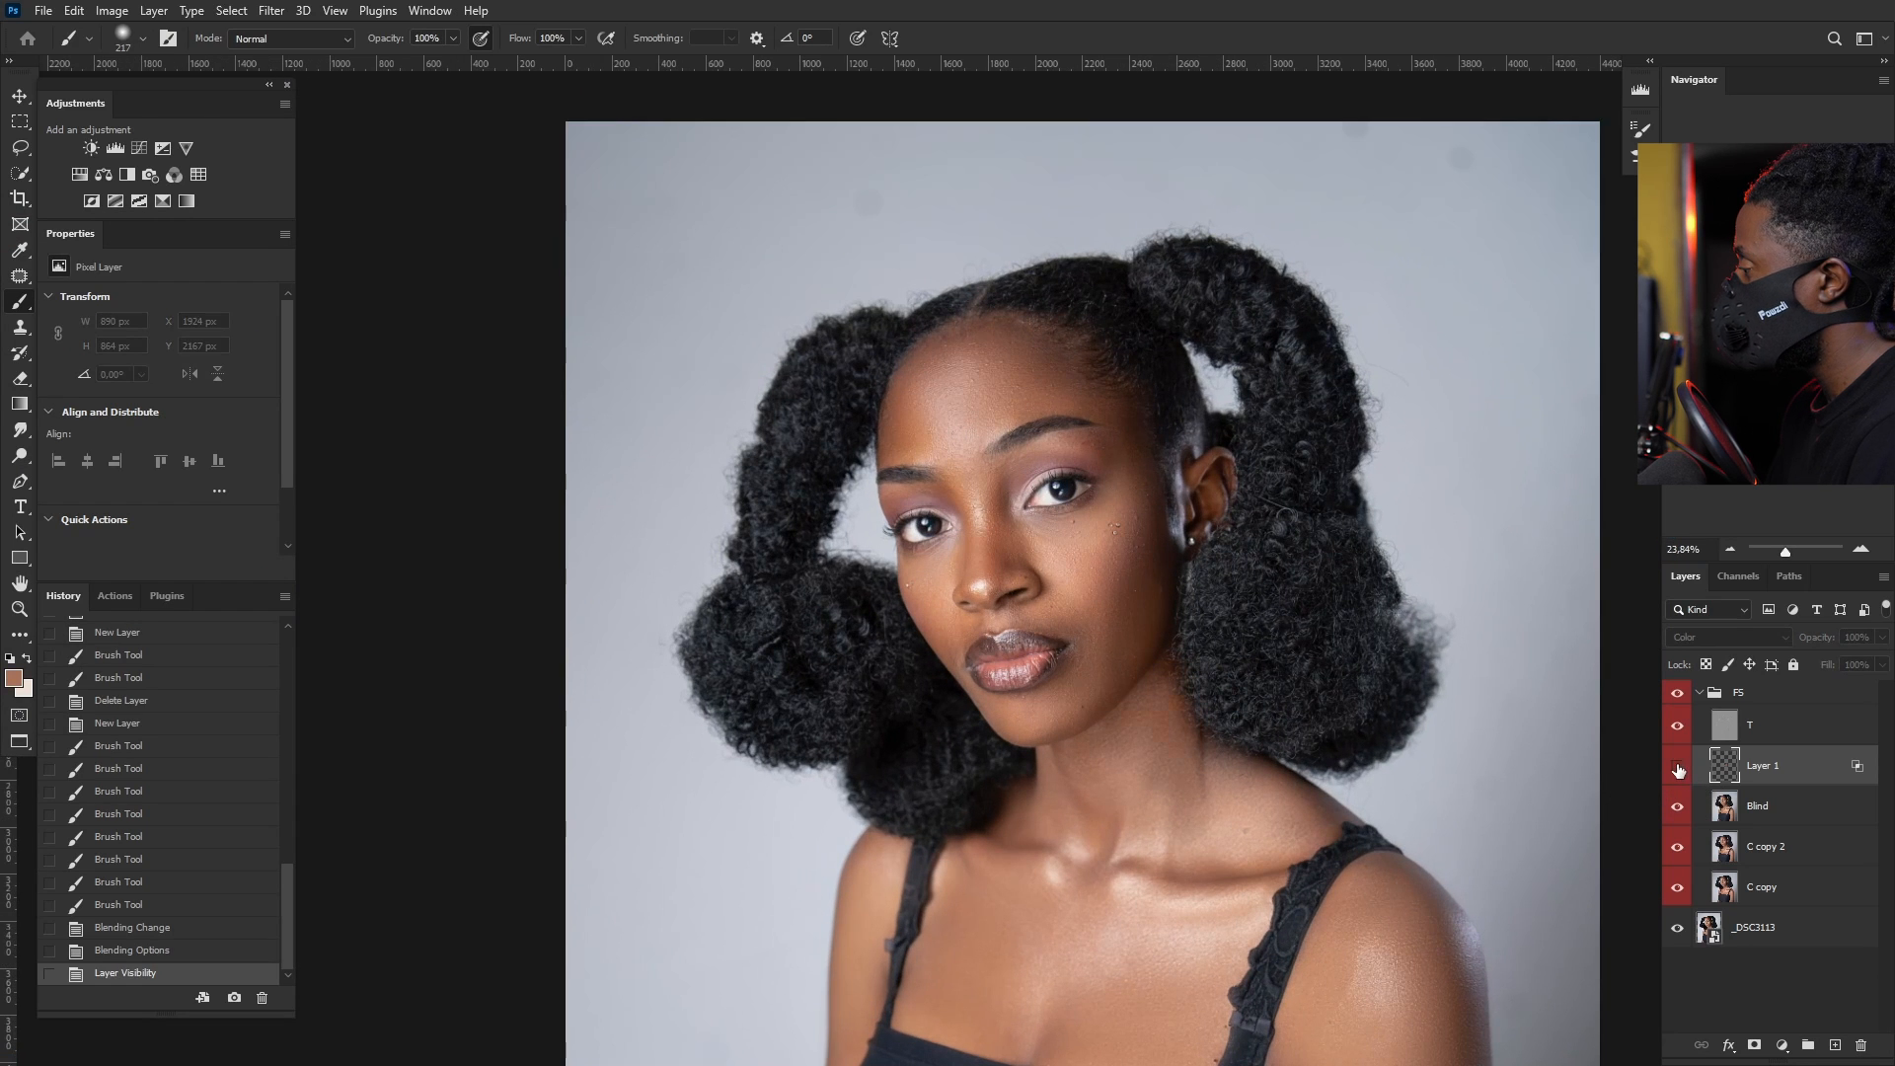
left_click(1676, 768)
left_click(1676, 767)
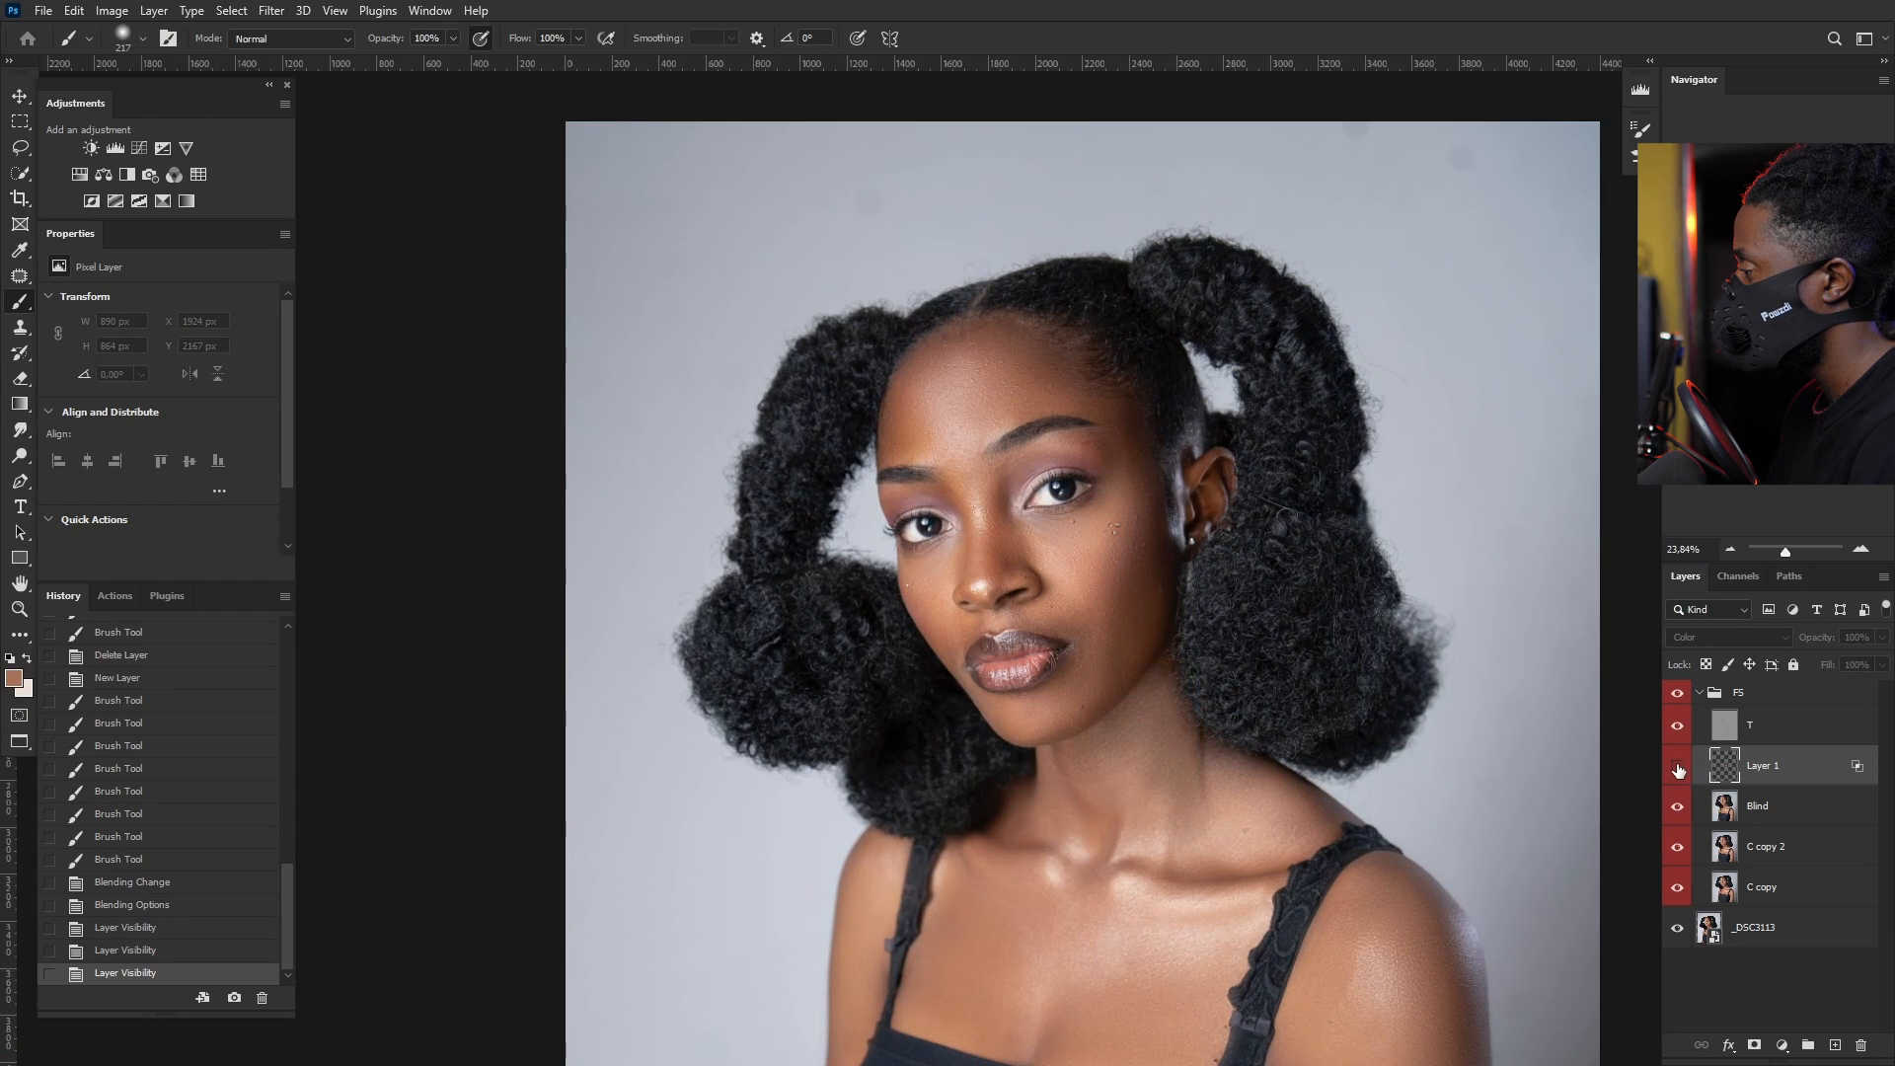
left_click(1677, 768)
scroll(1333, 743, "down", 3)
scroll(1236, 831, "up", 3)
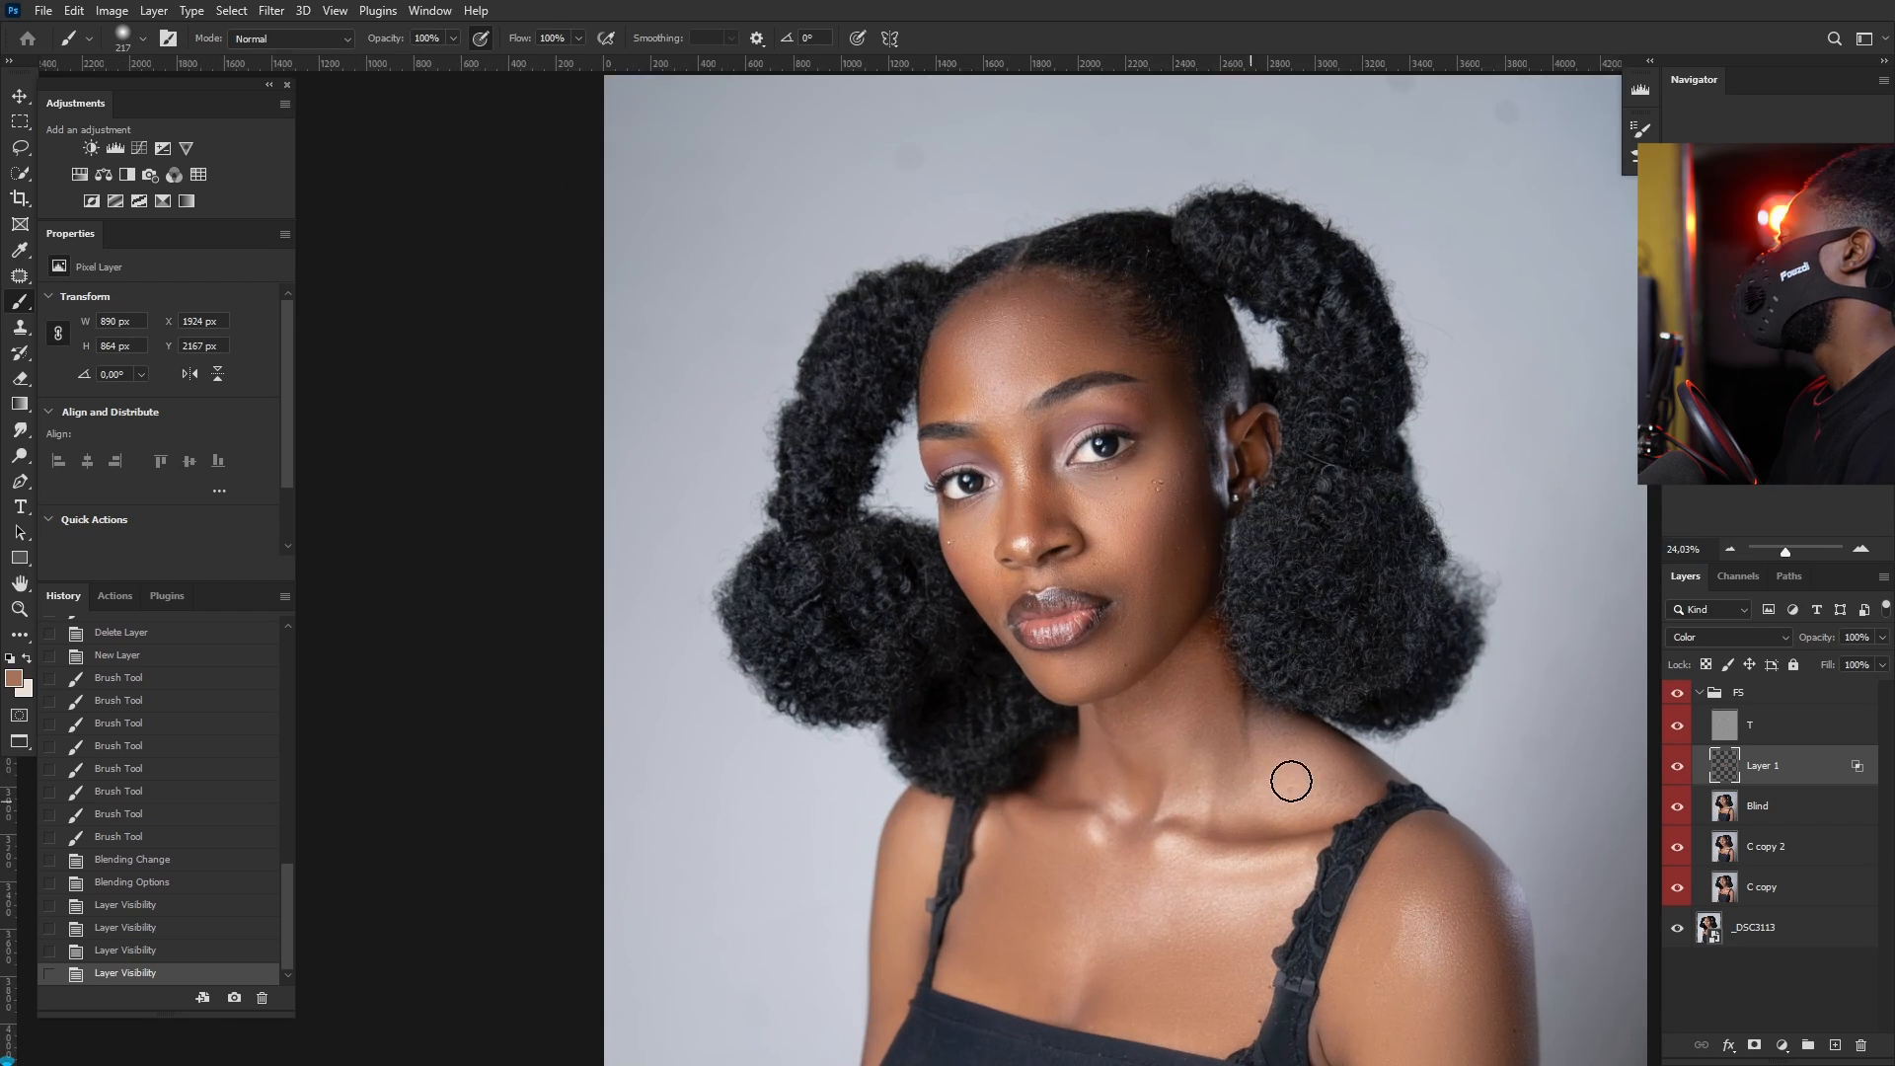
Step: Readjust the split shadow slider of Layer 1's current-layer Blend If range to refine the neck colour transition
double_click(1808, 780)
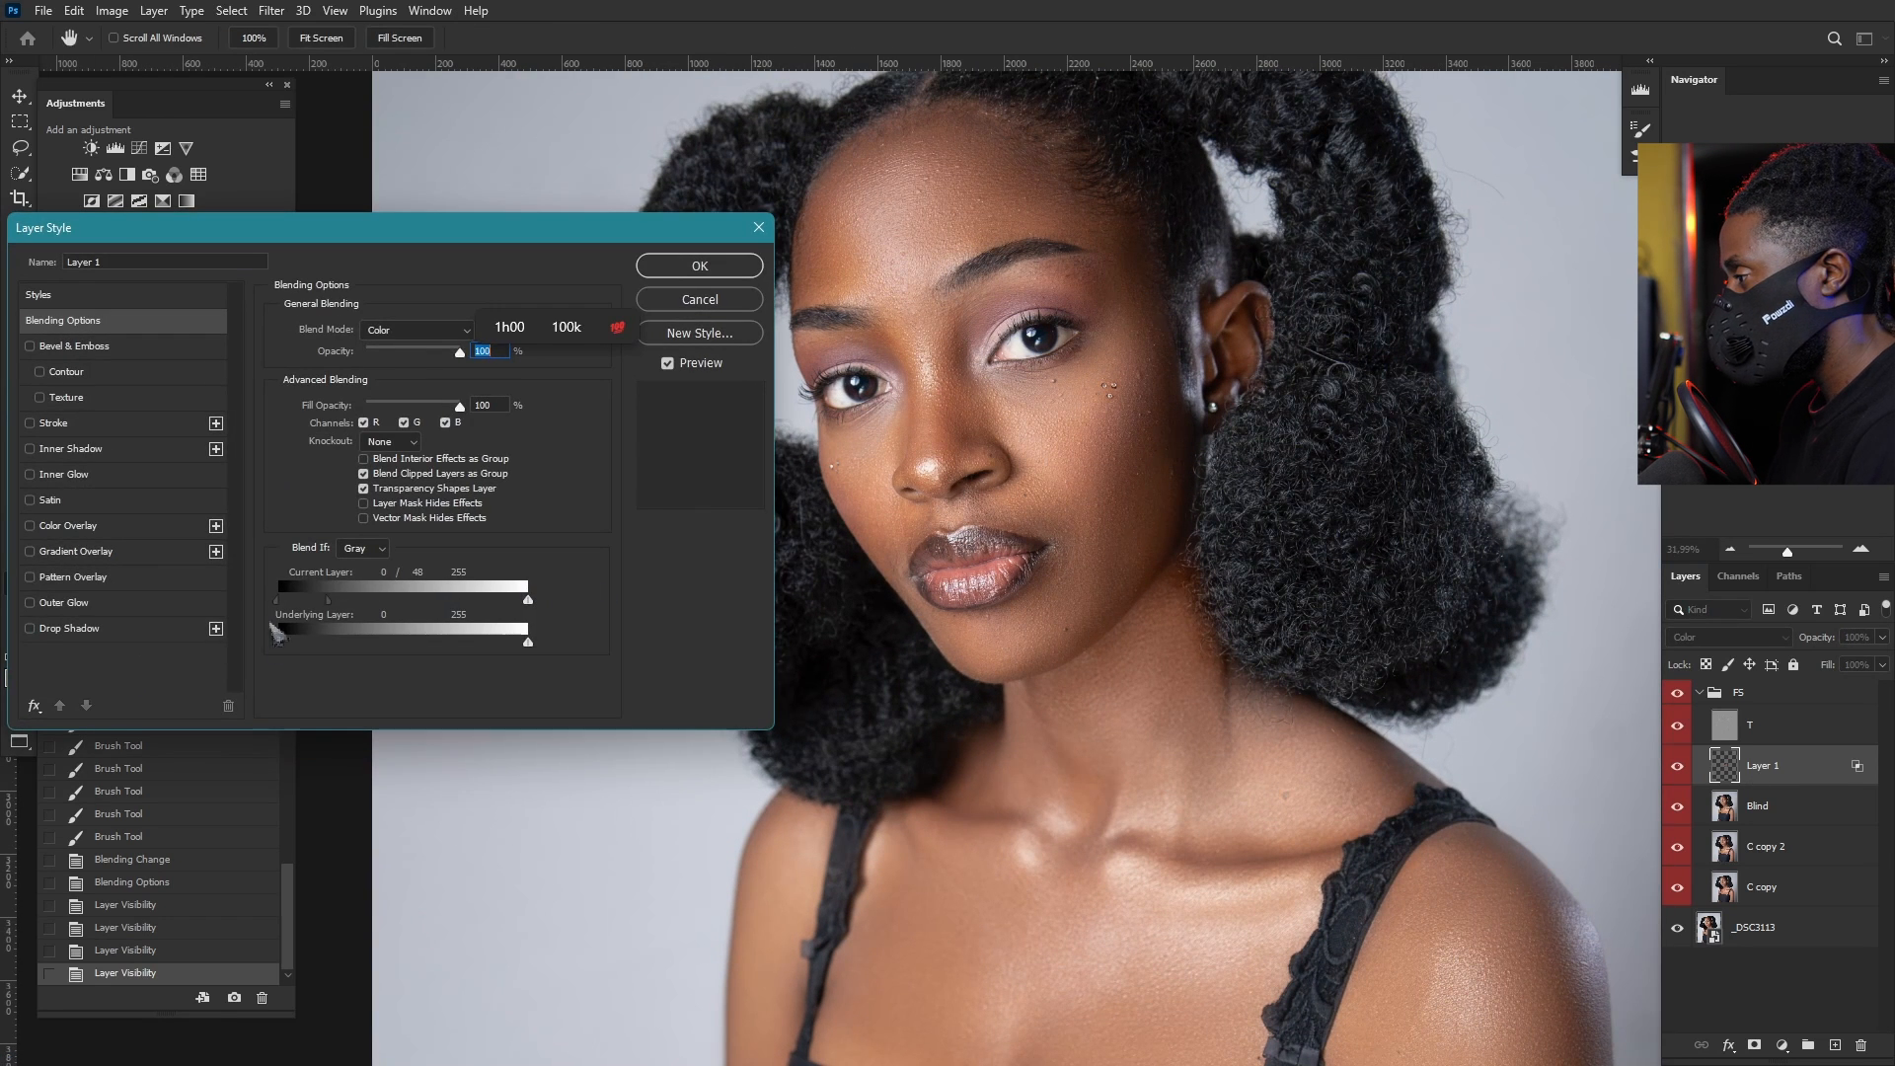
left_click_drag(334, 600, 205, 655)
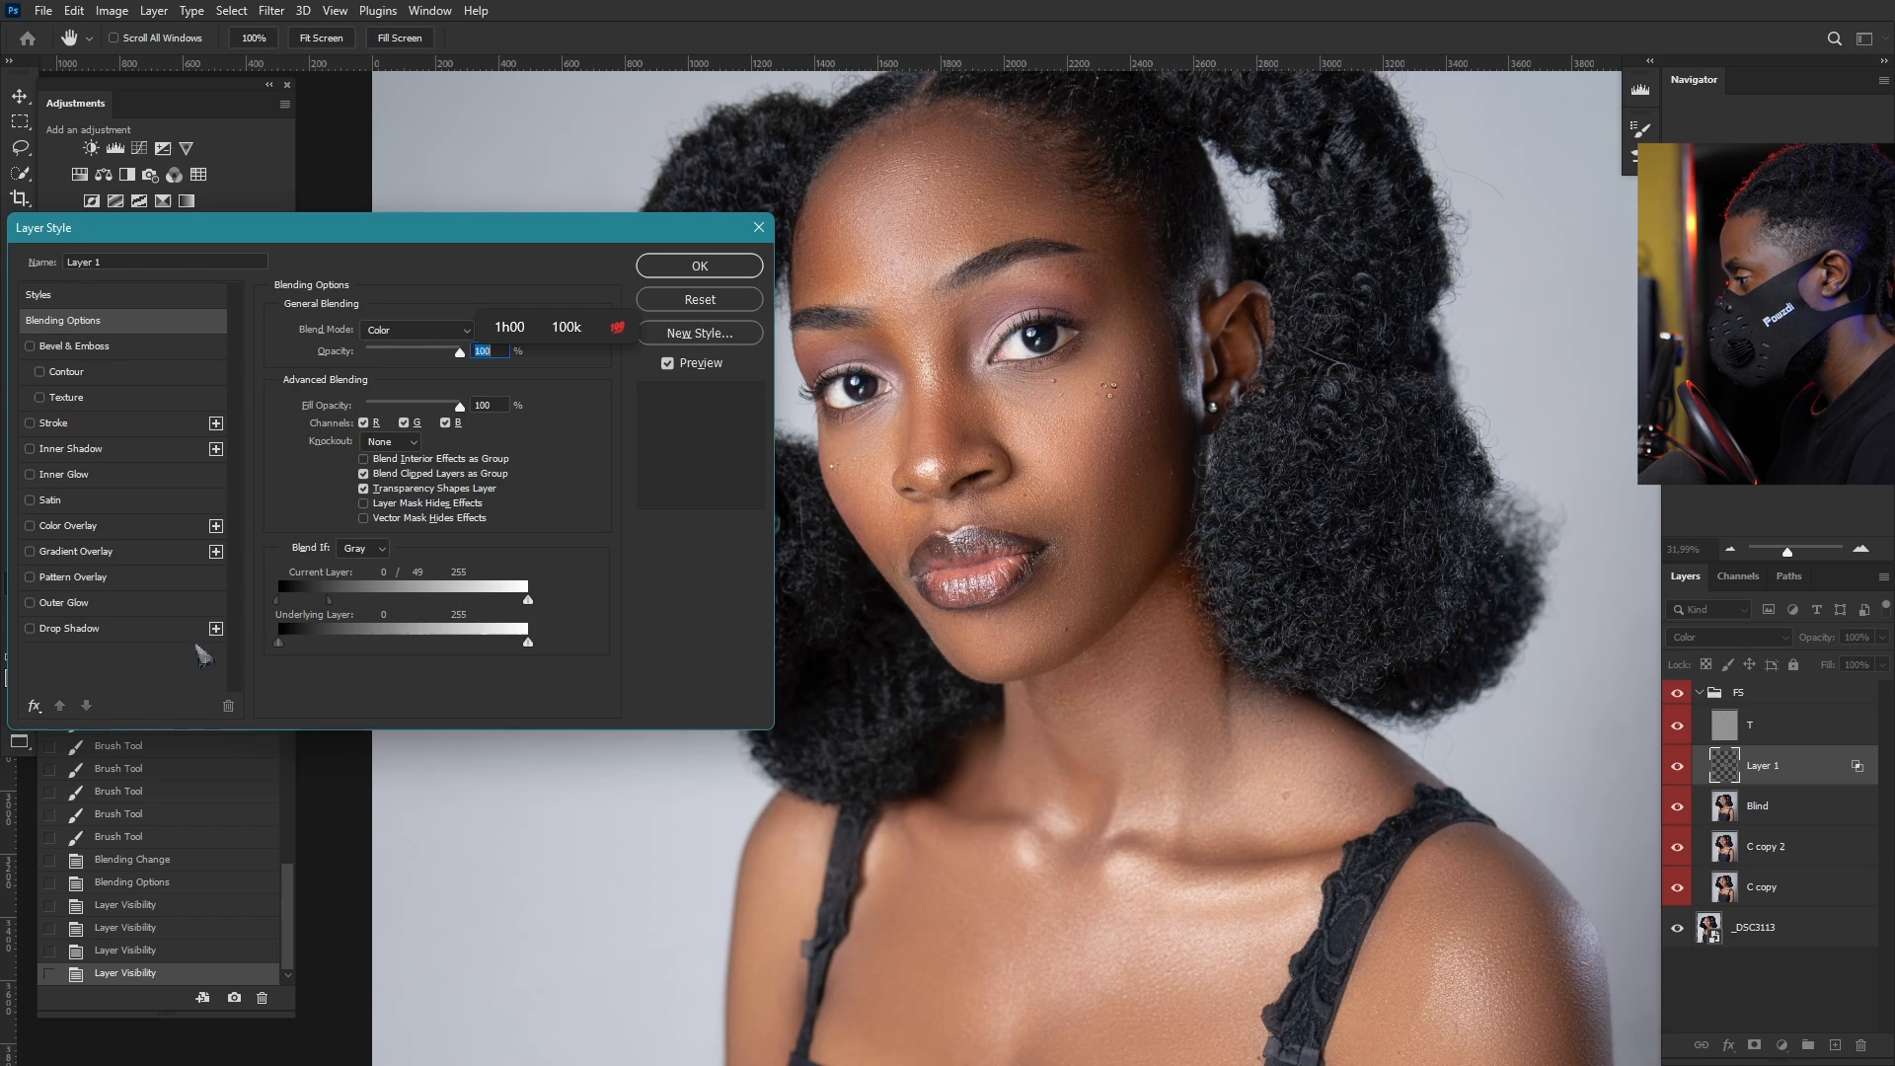
key("alt")
left_click_drag(328, 602, 350, 620)
left_click(720, 272)
Step: Duplicate the T texture layer and clip the copy to the original T layer
scroll(1121, 643, "down", 3)
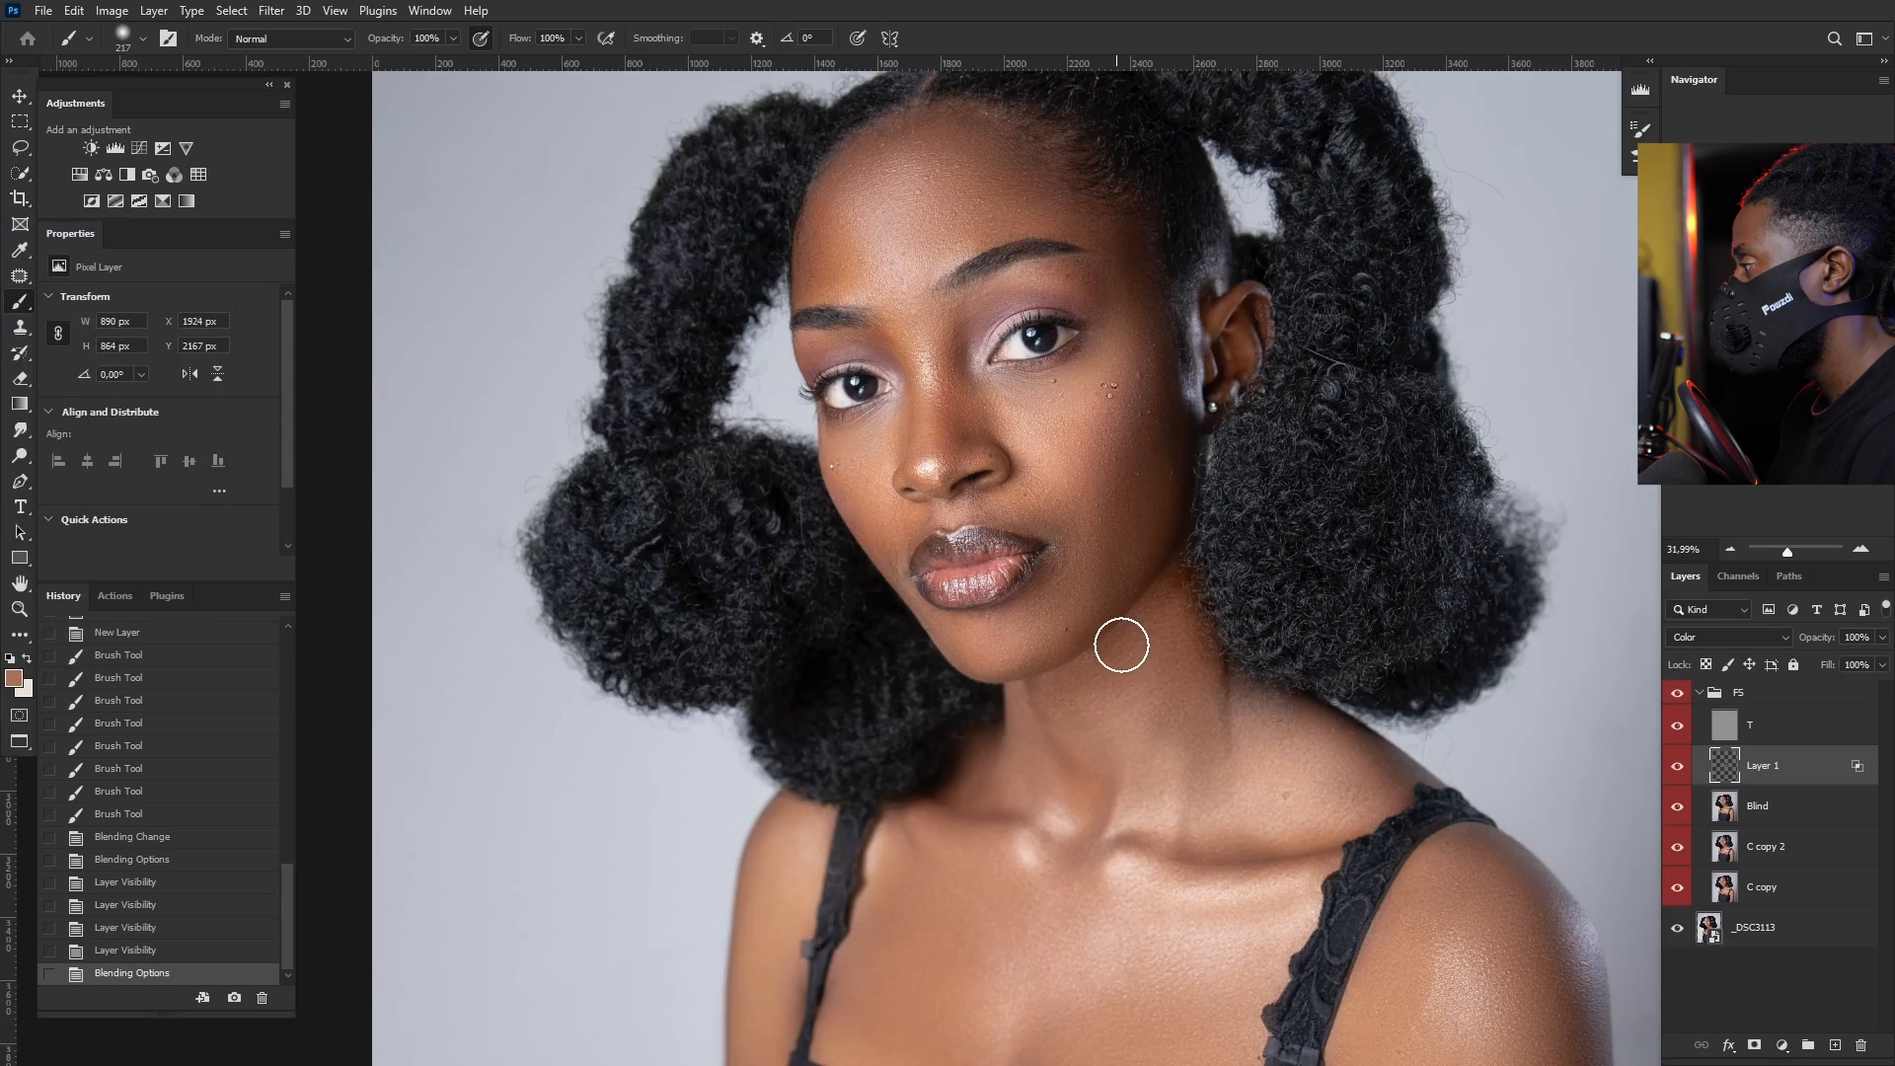
scroll(1114, 760, "up", 5)
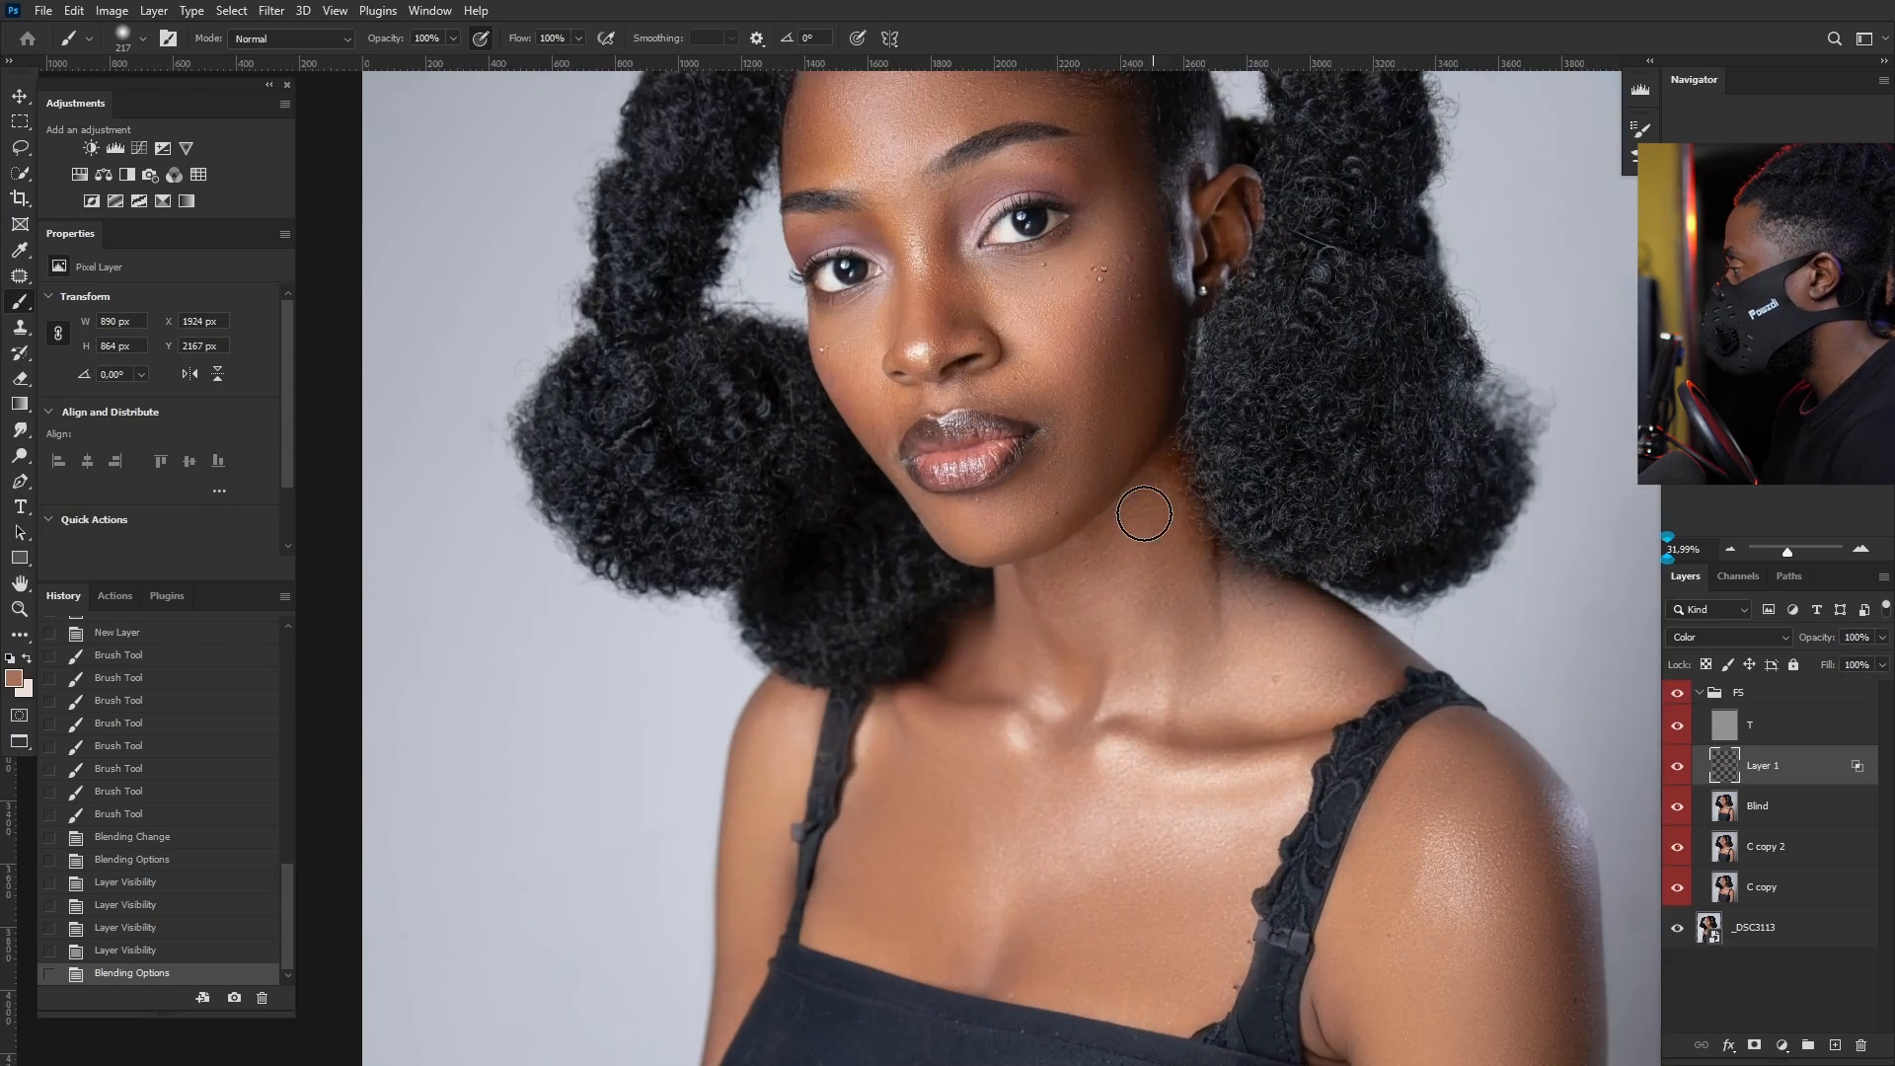
scroll(1173, 570, "down", 5)
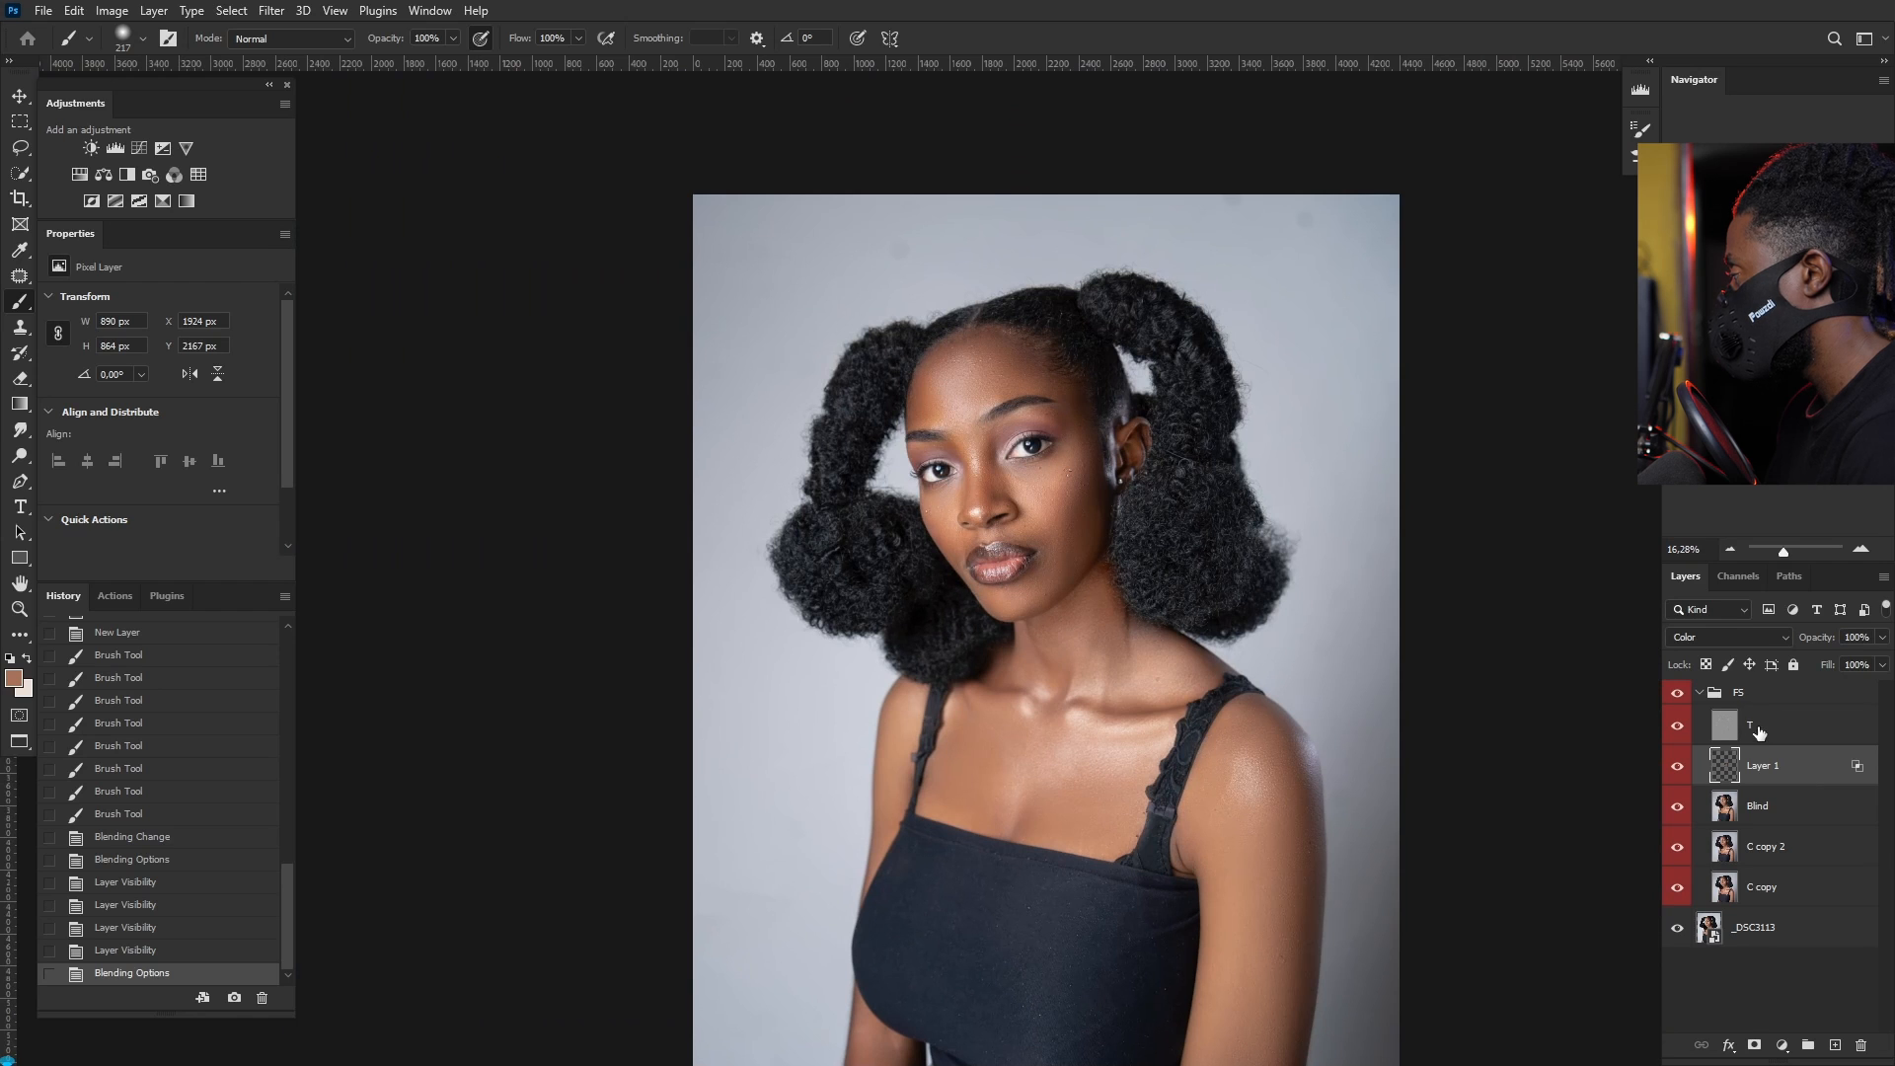
left_click(1765, 731)
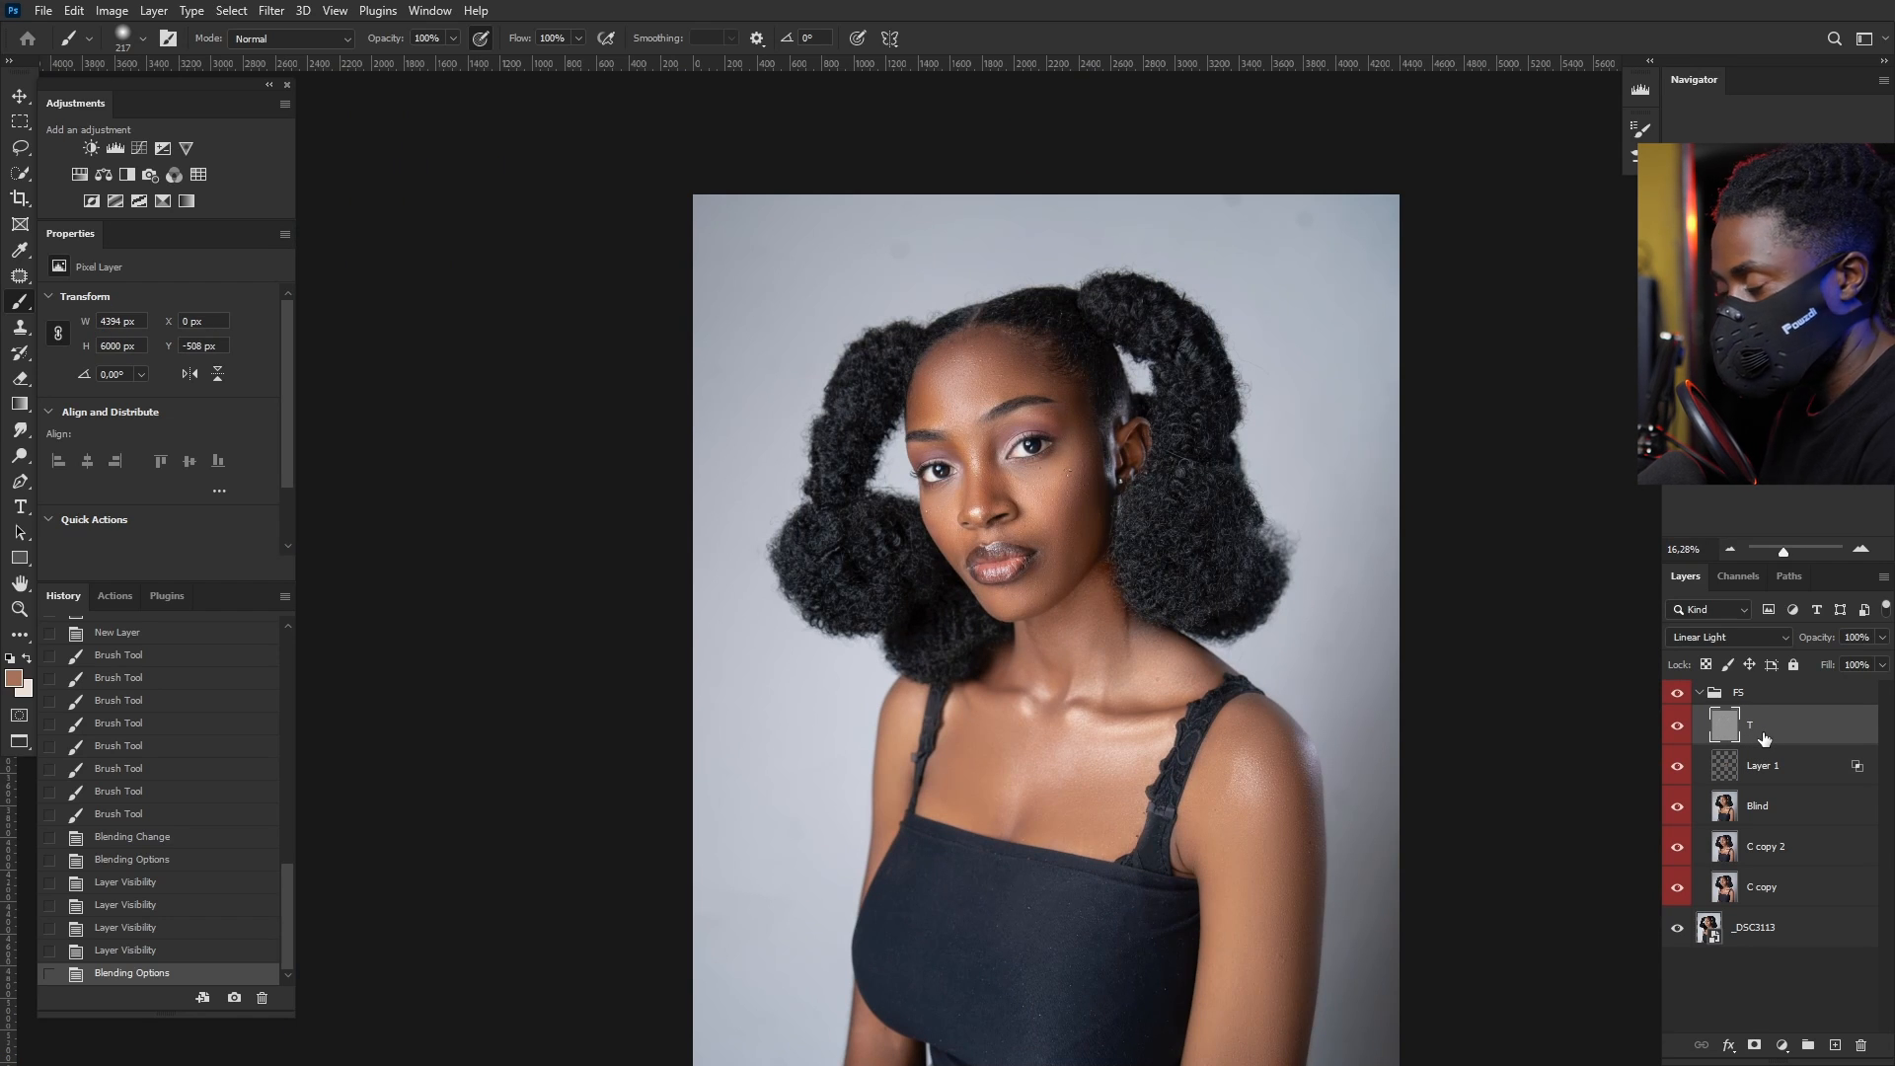
key("ctrl+j")
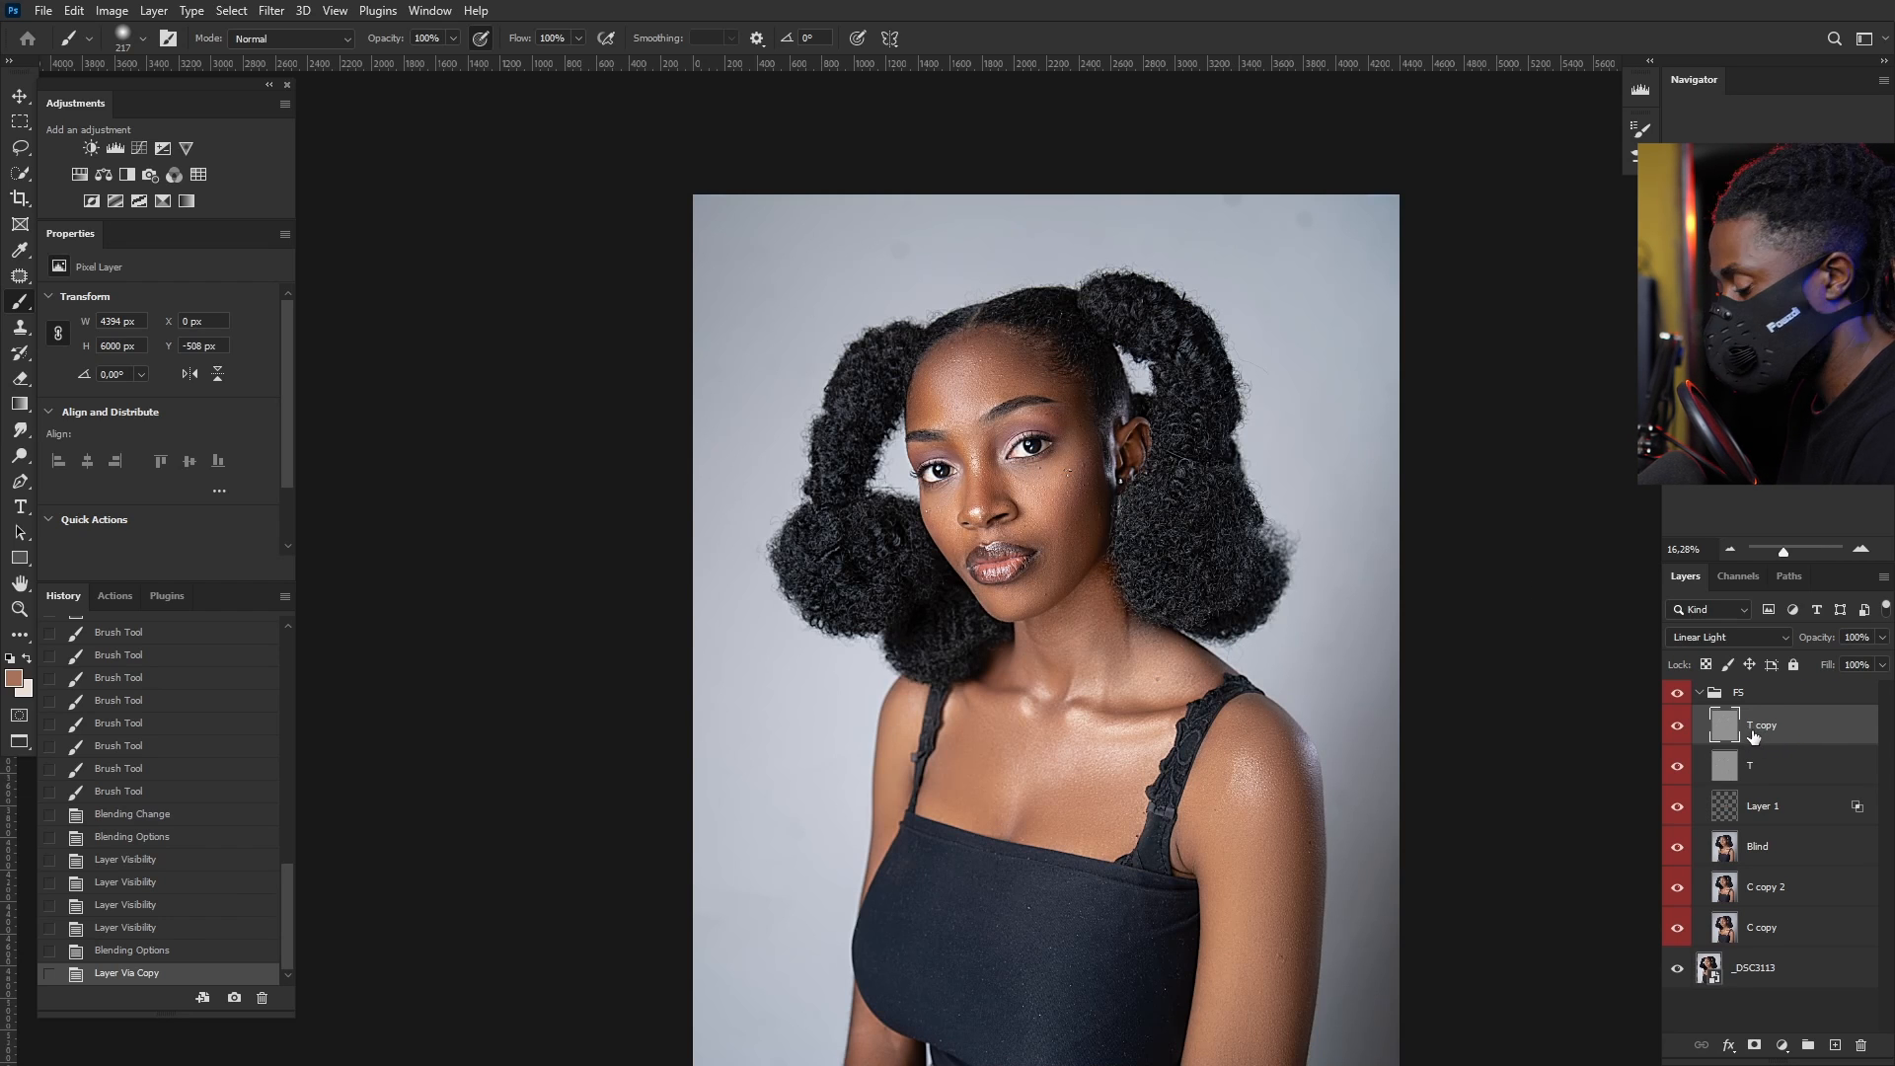
left_click_drag(1749, 732, 1719, 743)
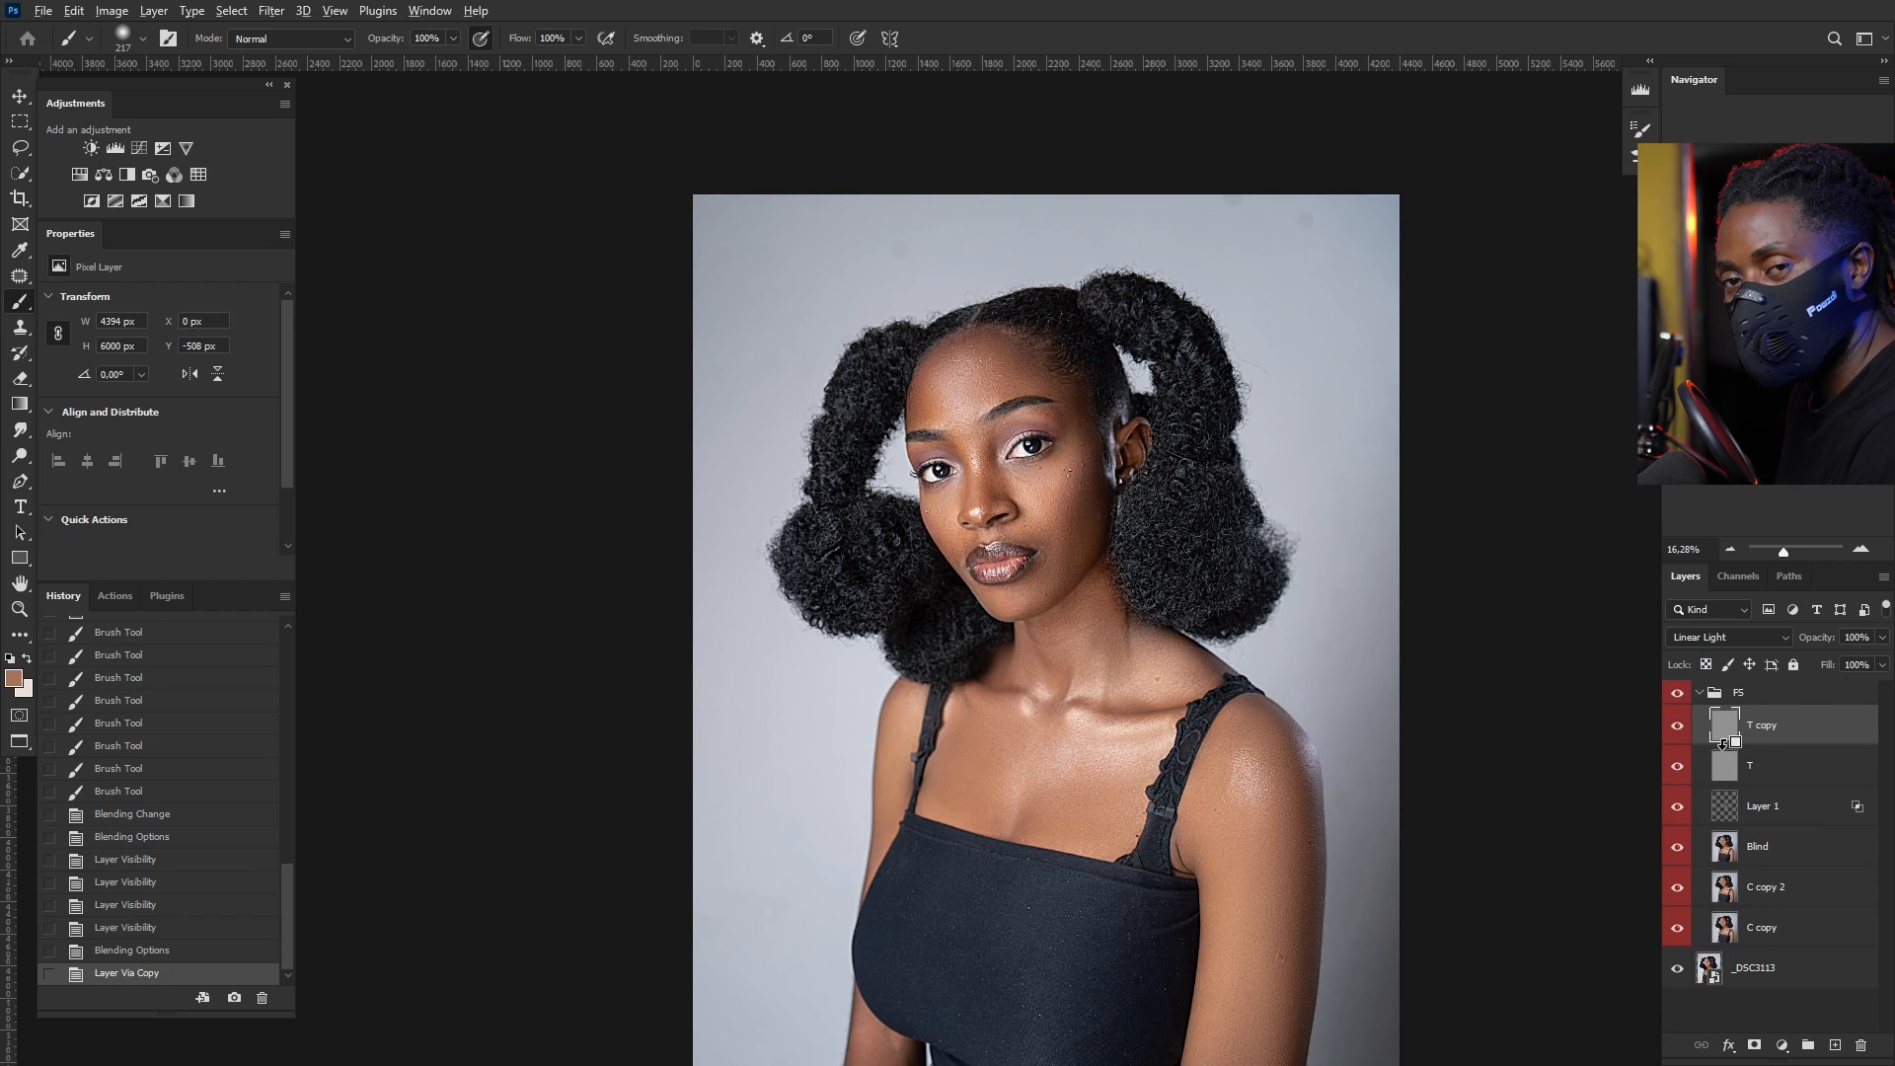
left_click_drag(1722, 742, 1739, 728)
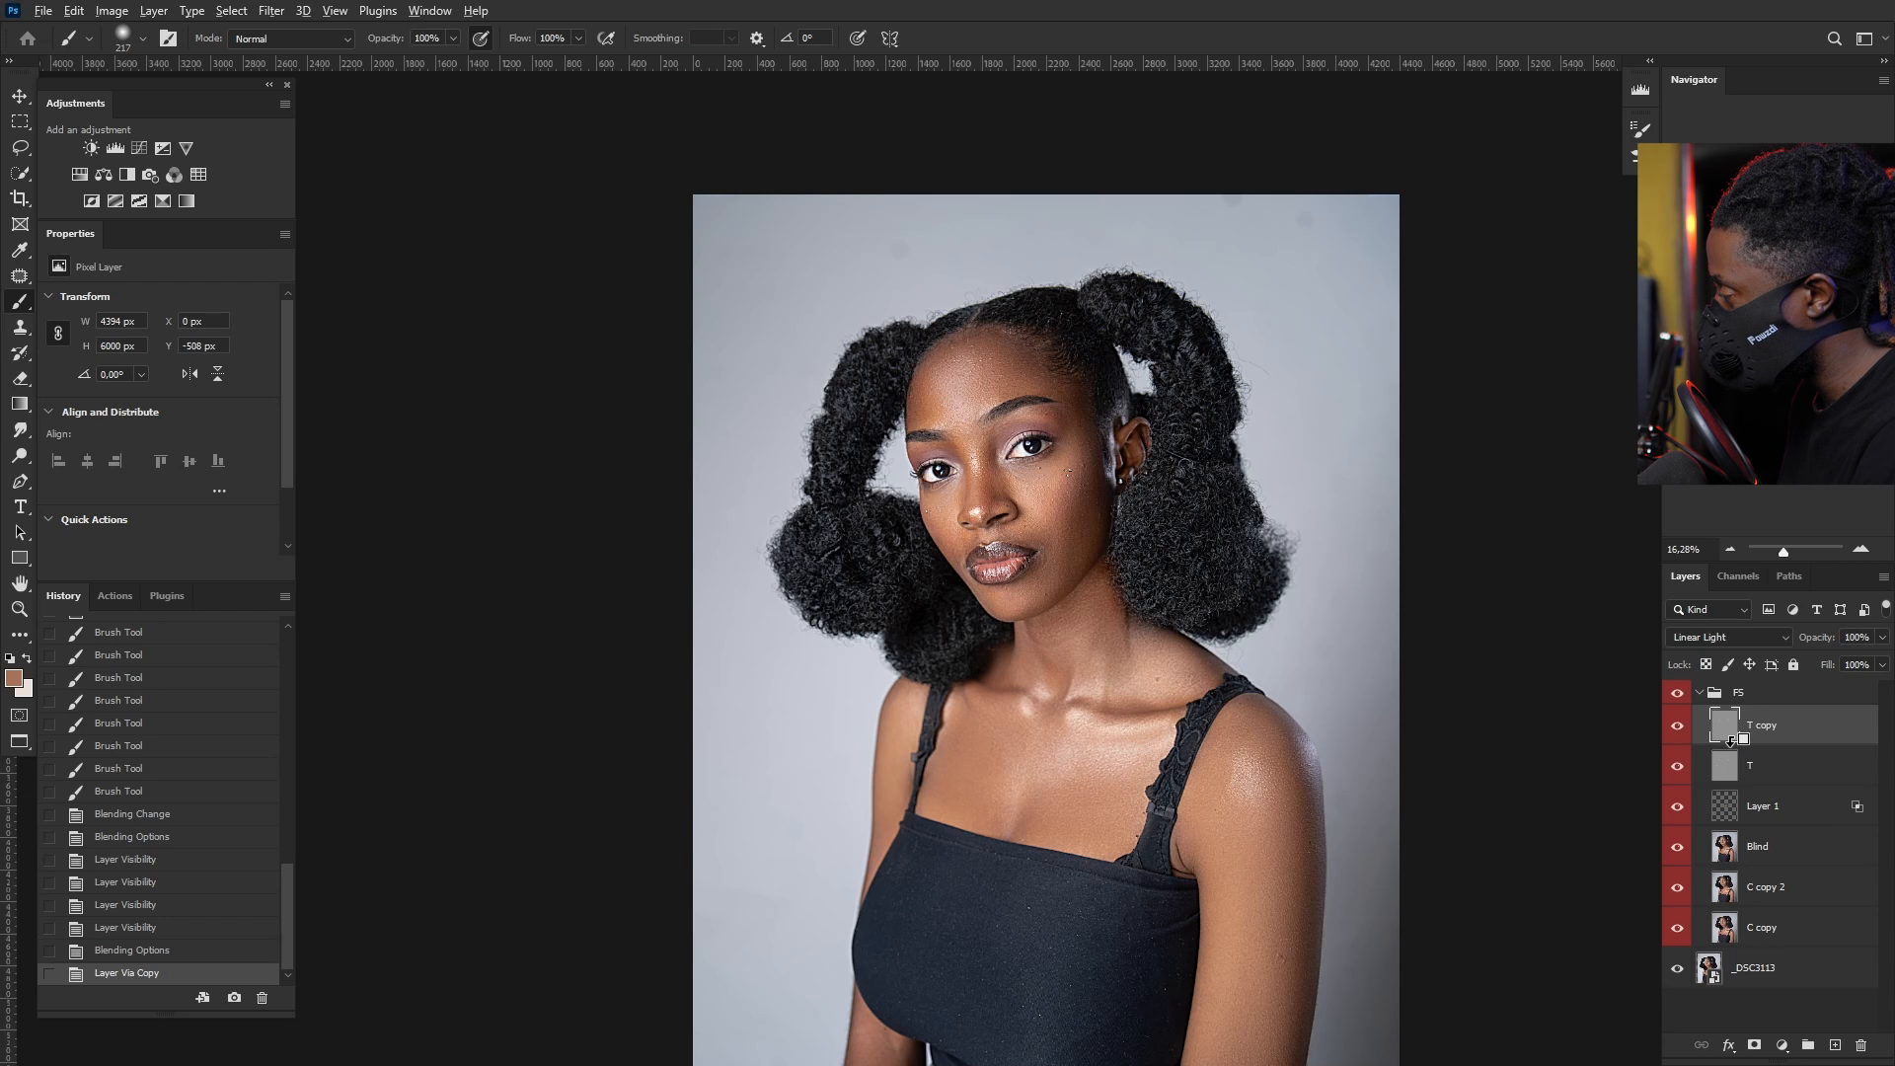
left_click(1732, 741, "alt")
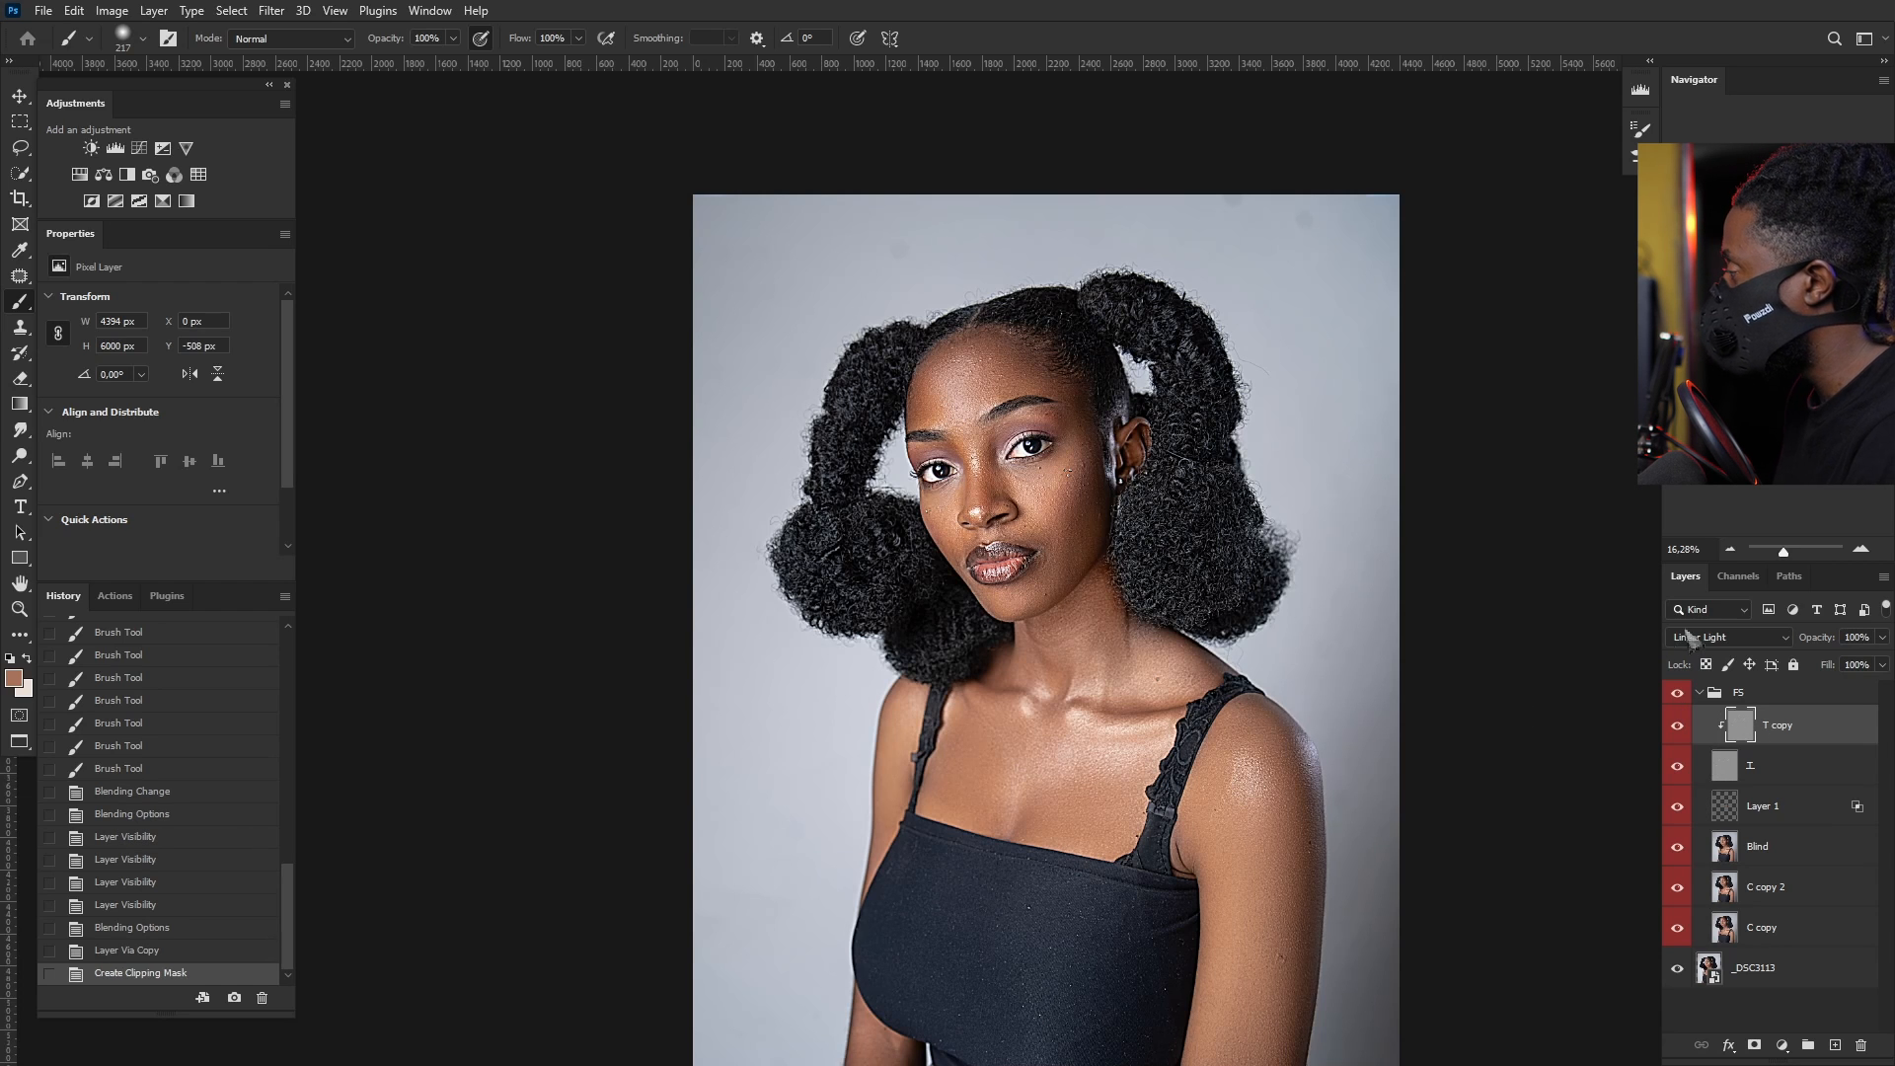
Step: Set the clipped T copy layer's blend mode to Normal
scroll(1066, 379, "up", 5)
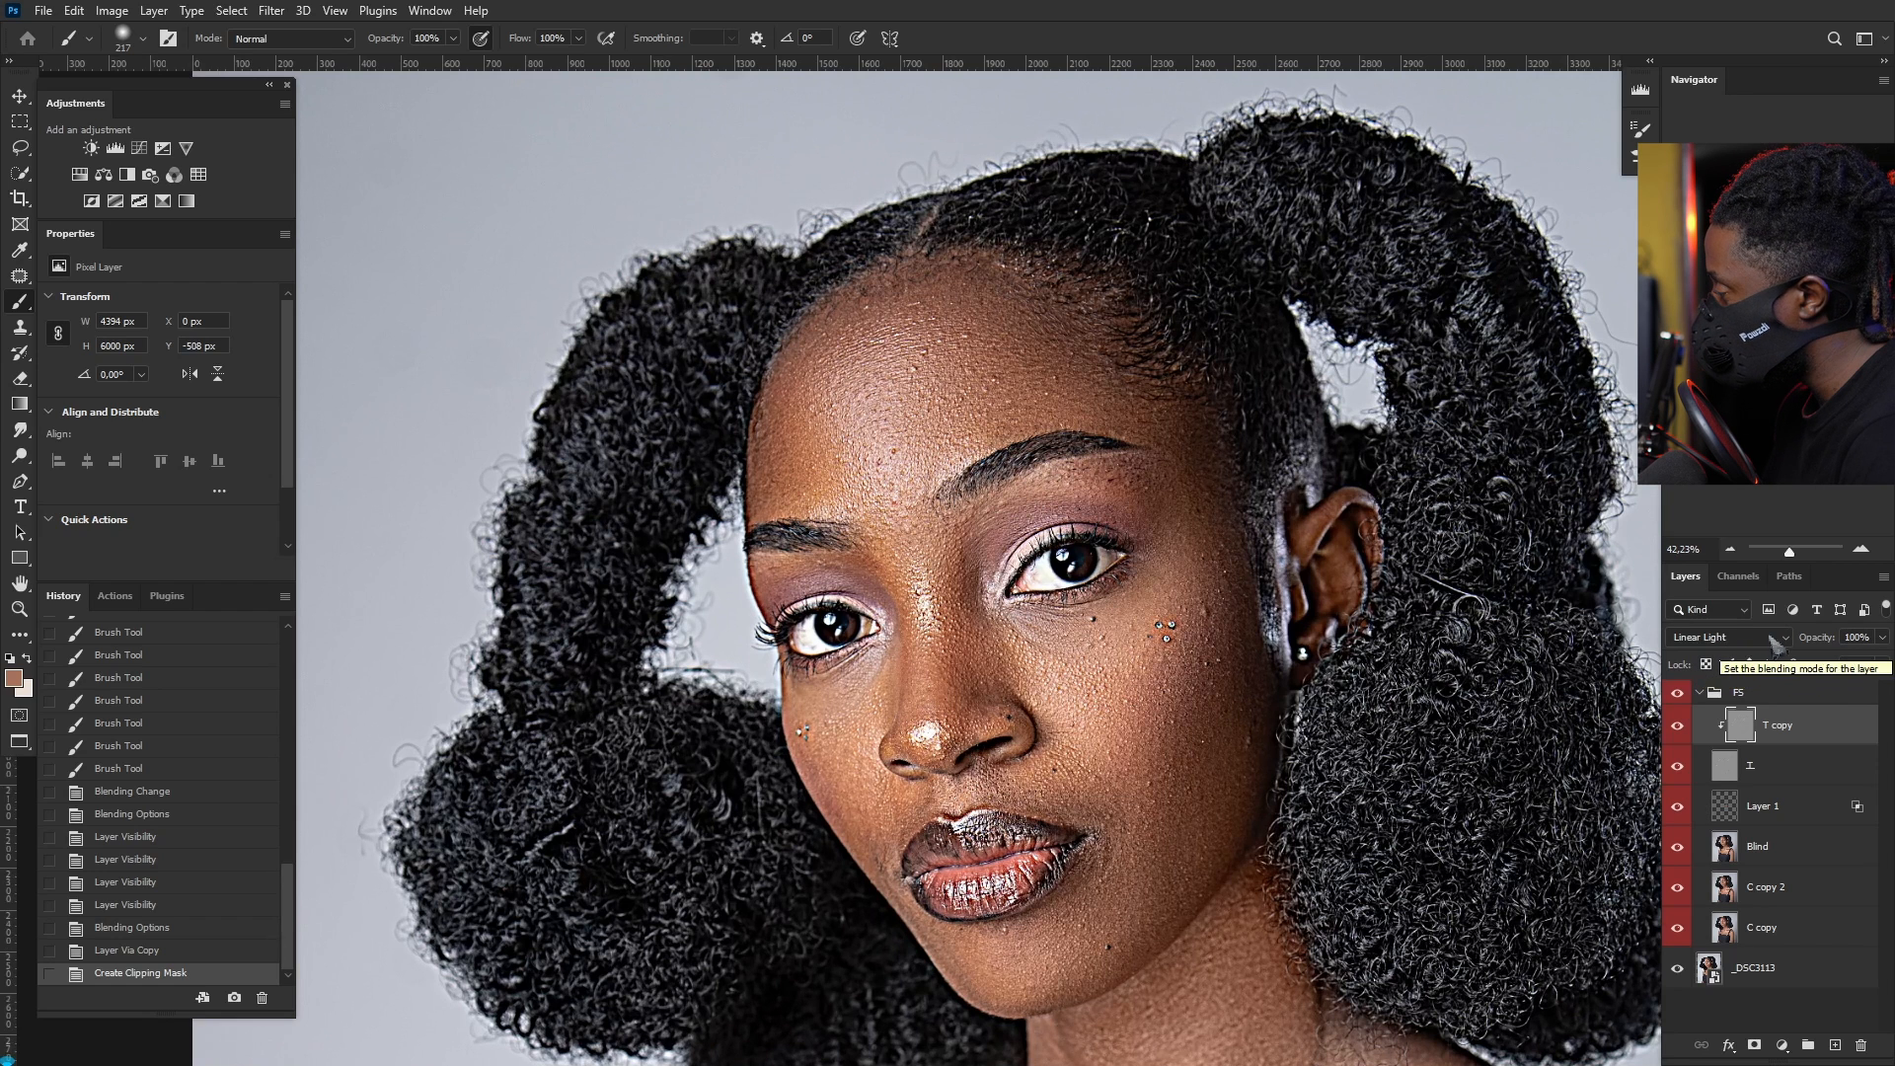
left_click(1776, 644)
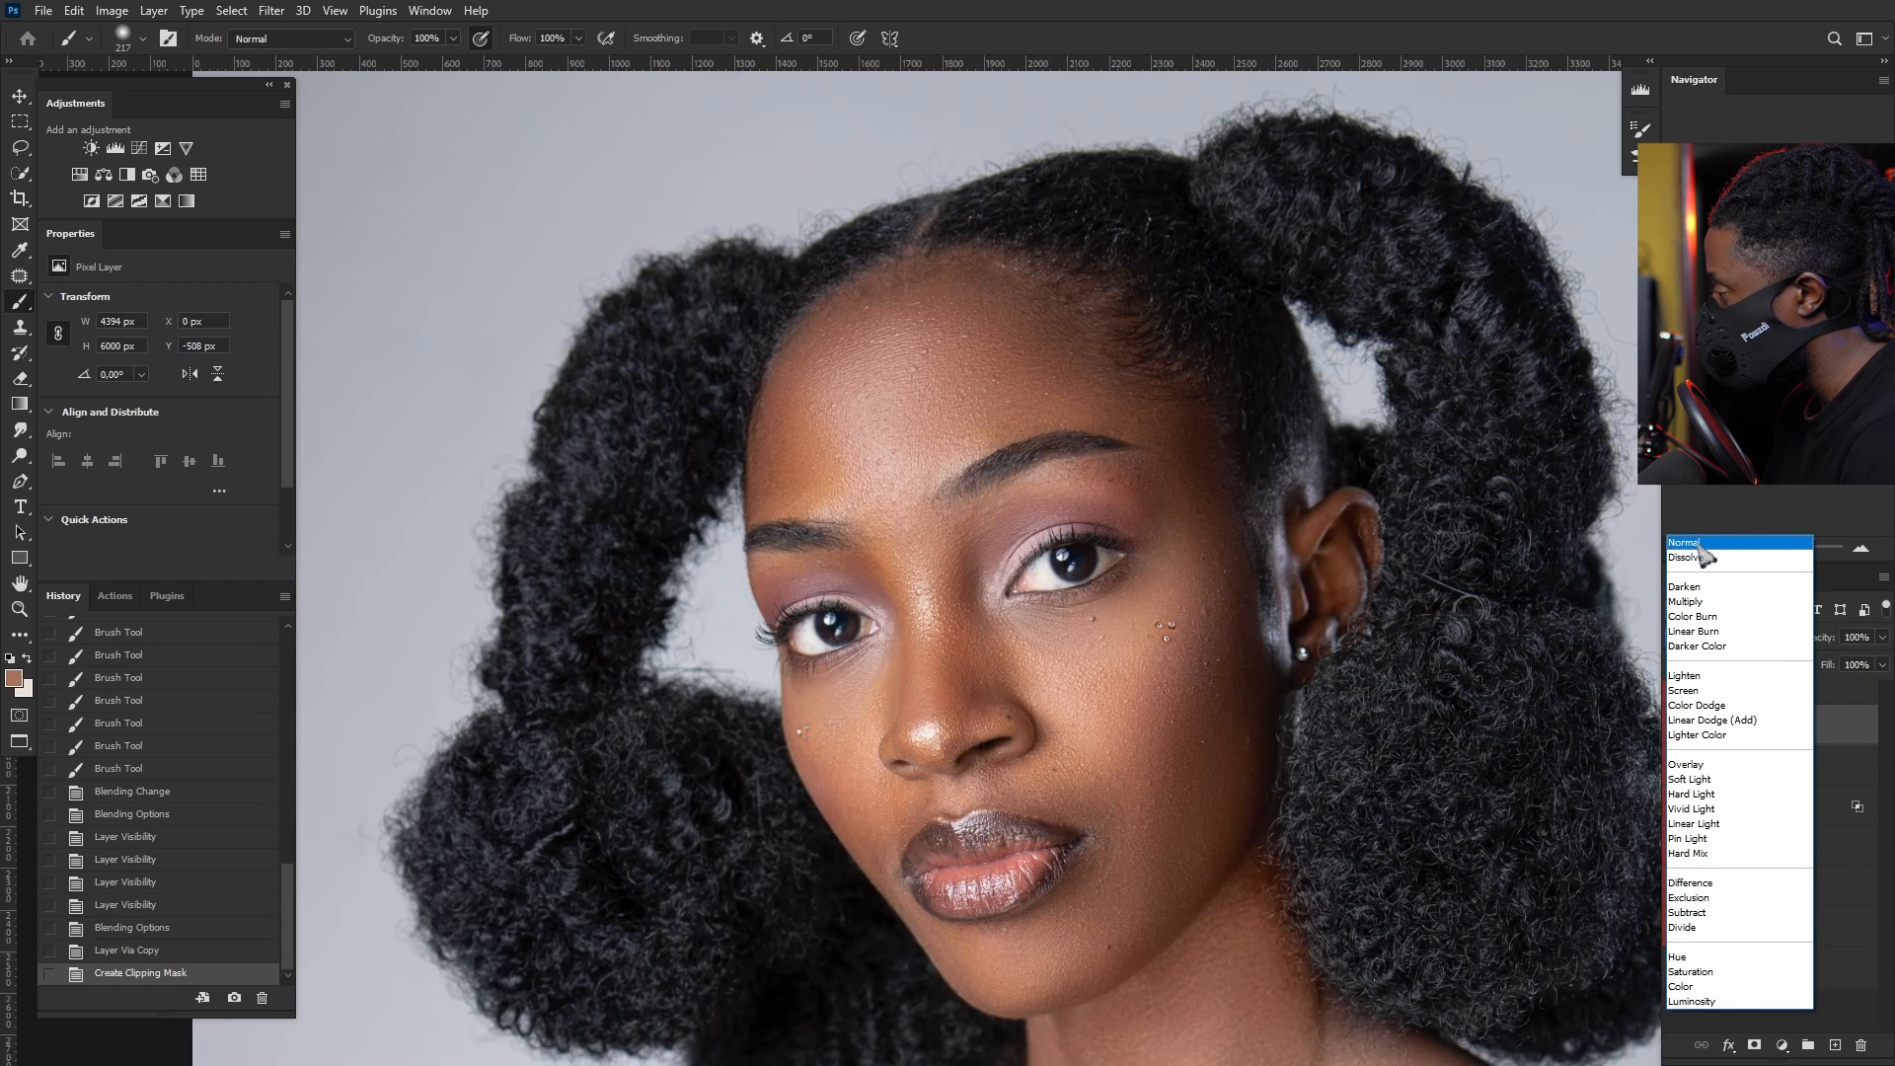
left_click(1697, 545)
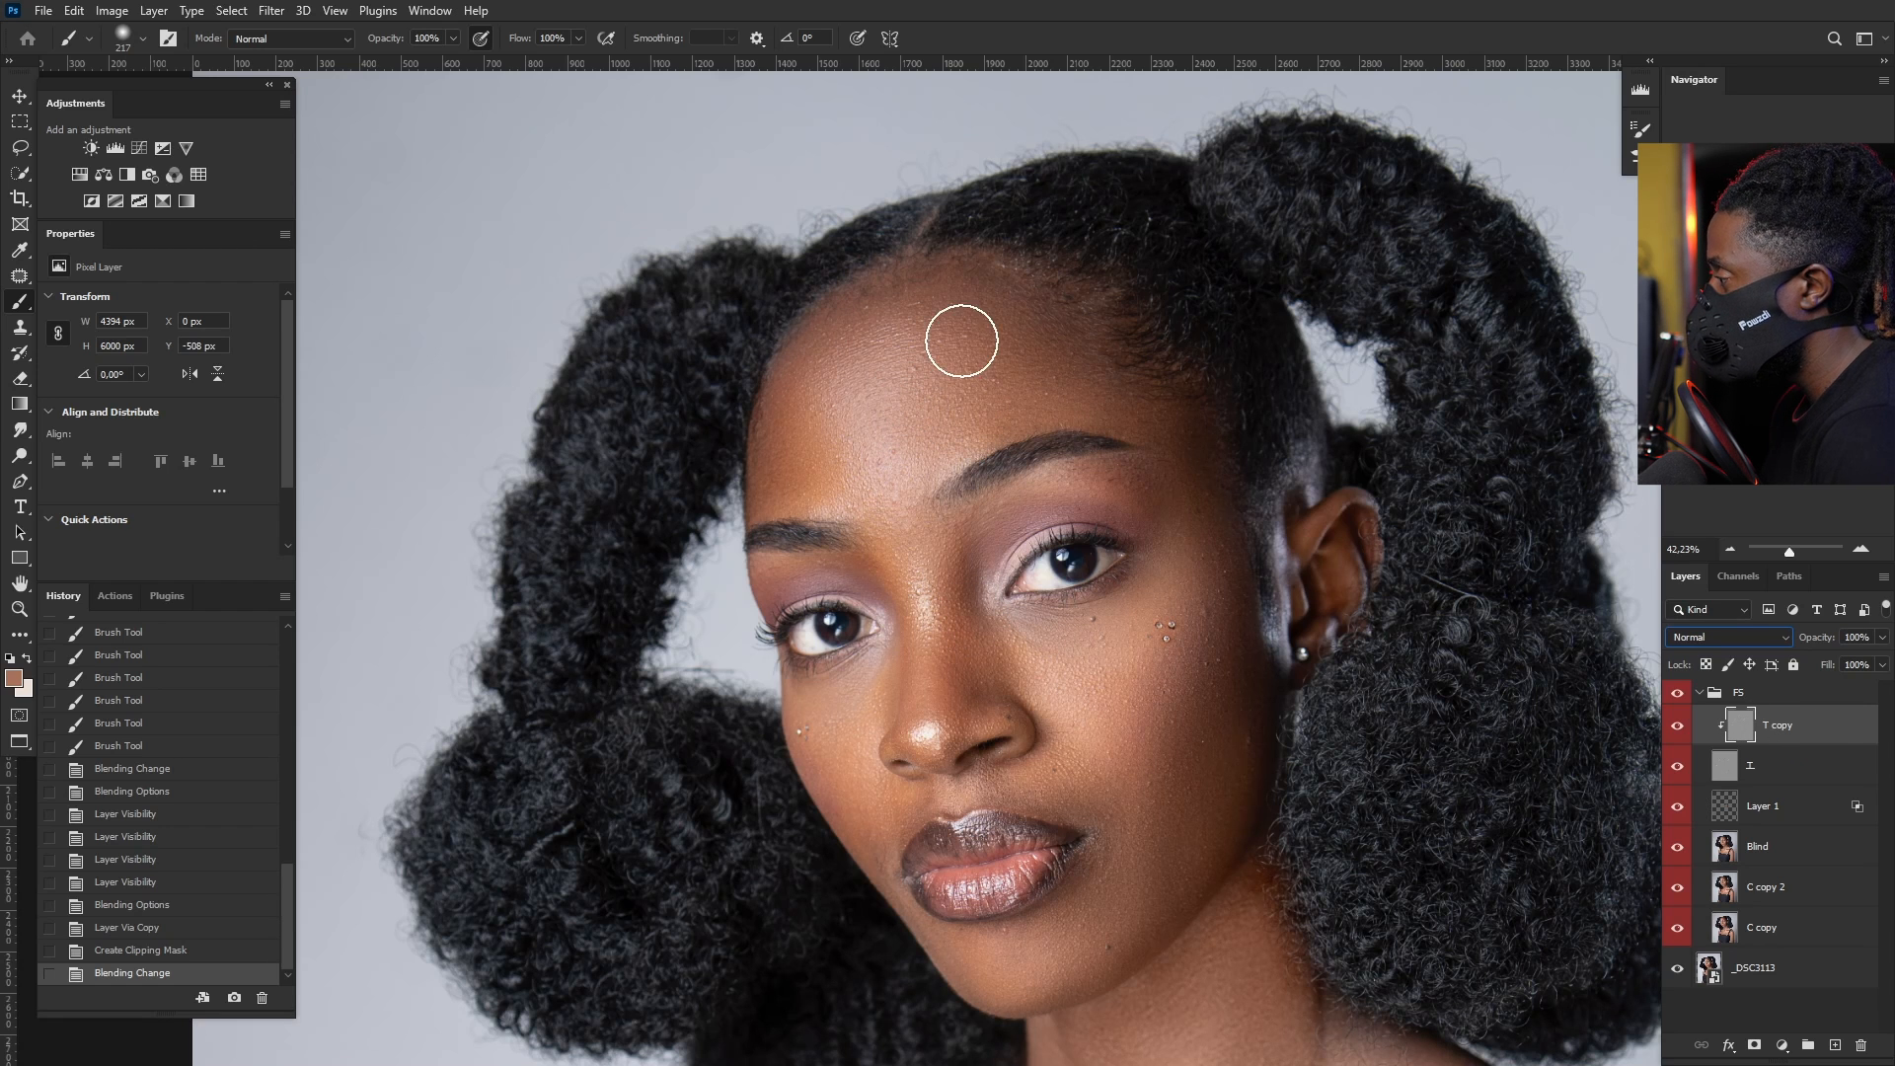
Step: Set the foreground colour to black (000000) and switch to the Brush tool
scroll(949, 333, "up", 2)
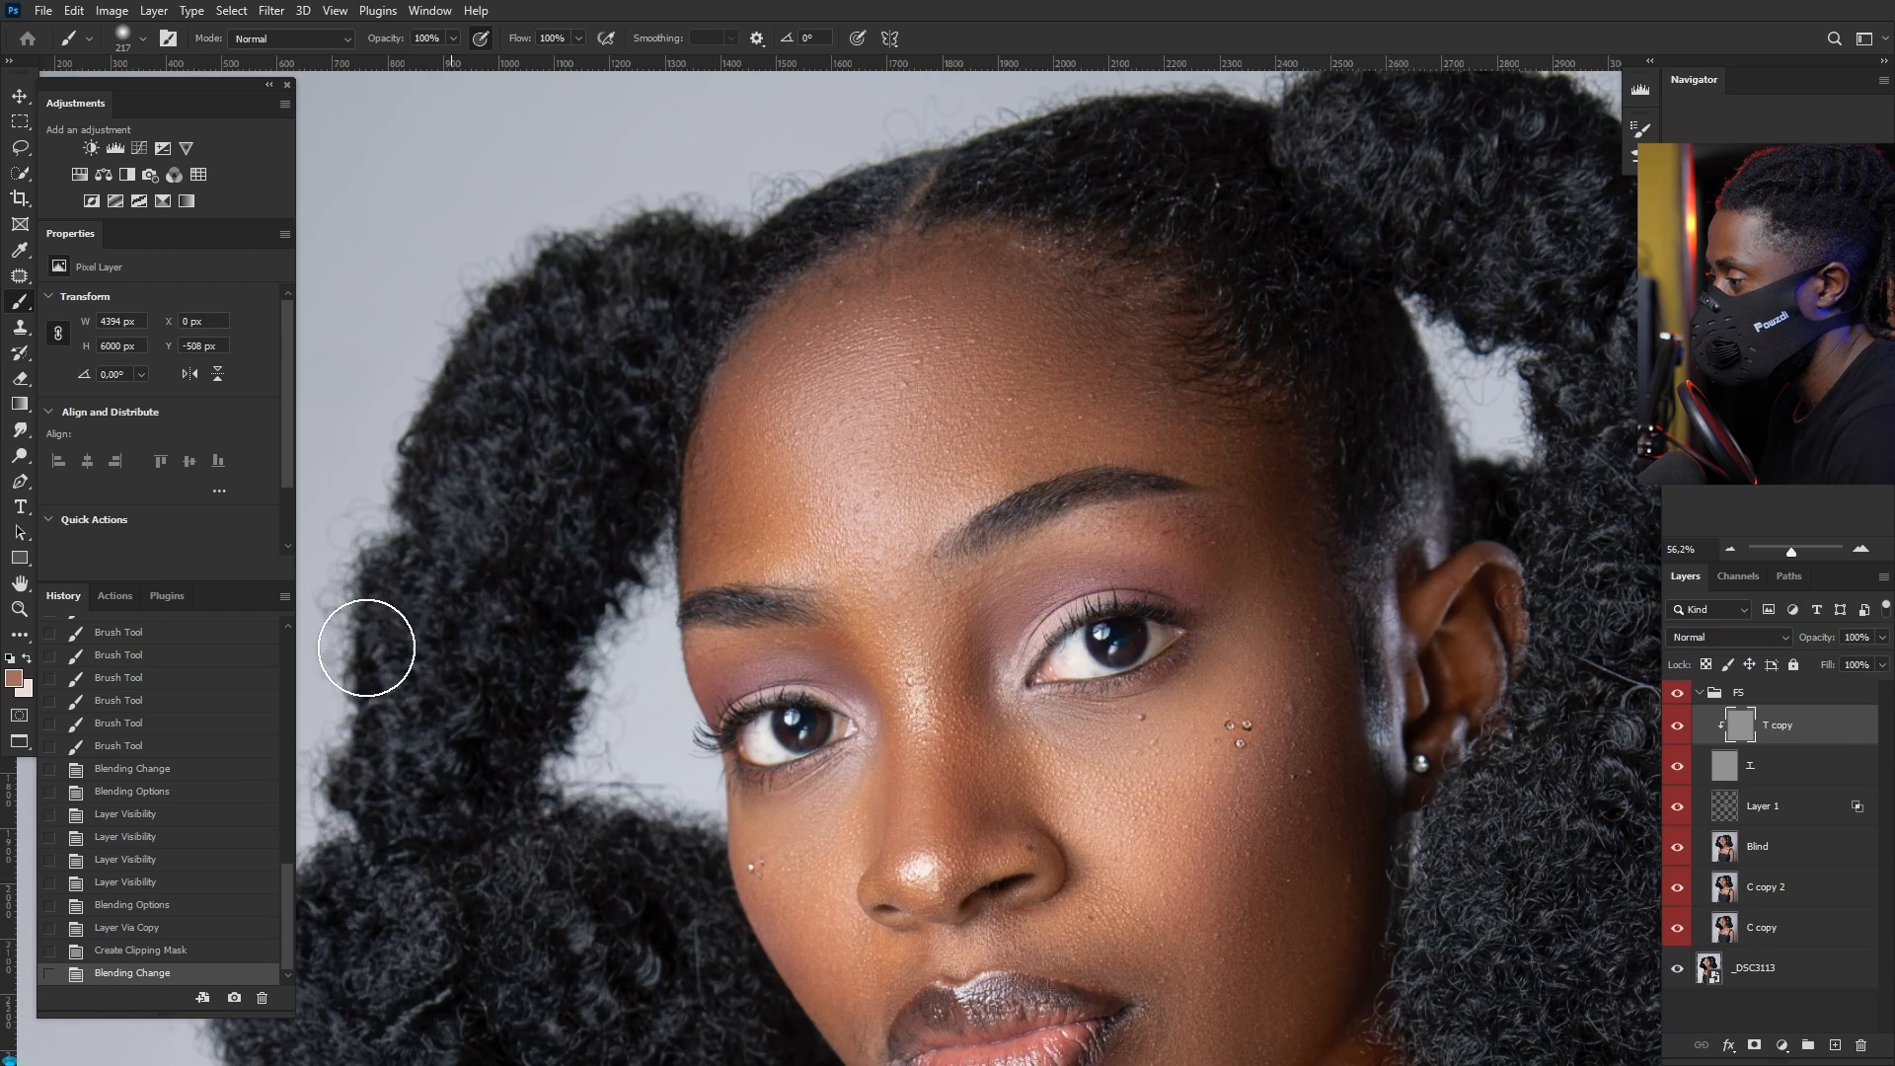
left_click(14, 678)
type("ff0000")
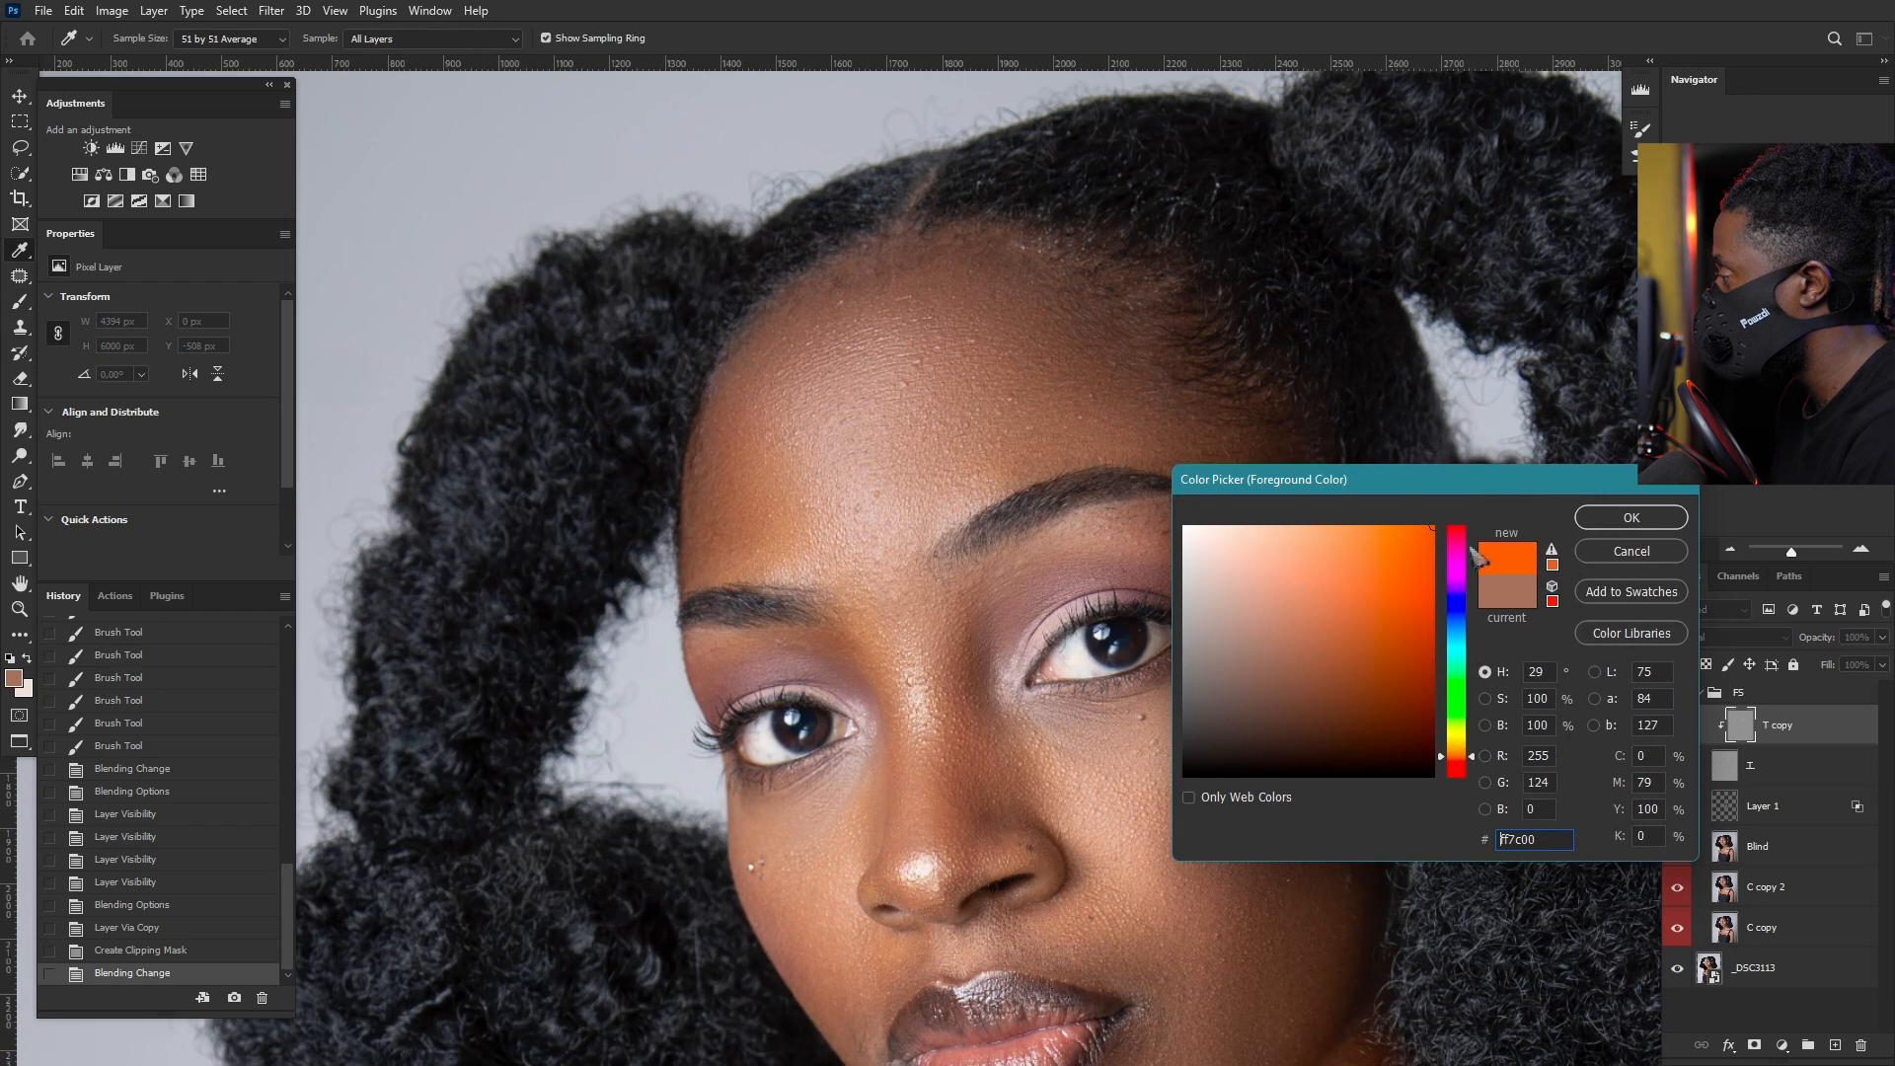
left_click(972, 324)
left_click_drag(1398, 711, 1480, 857)
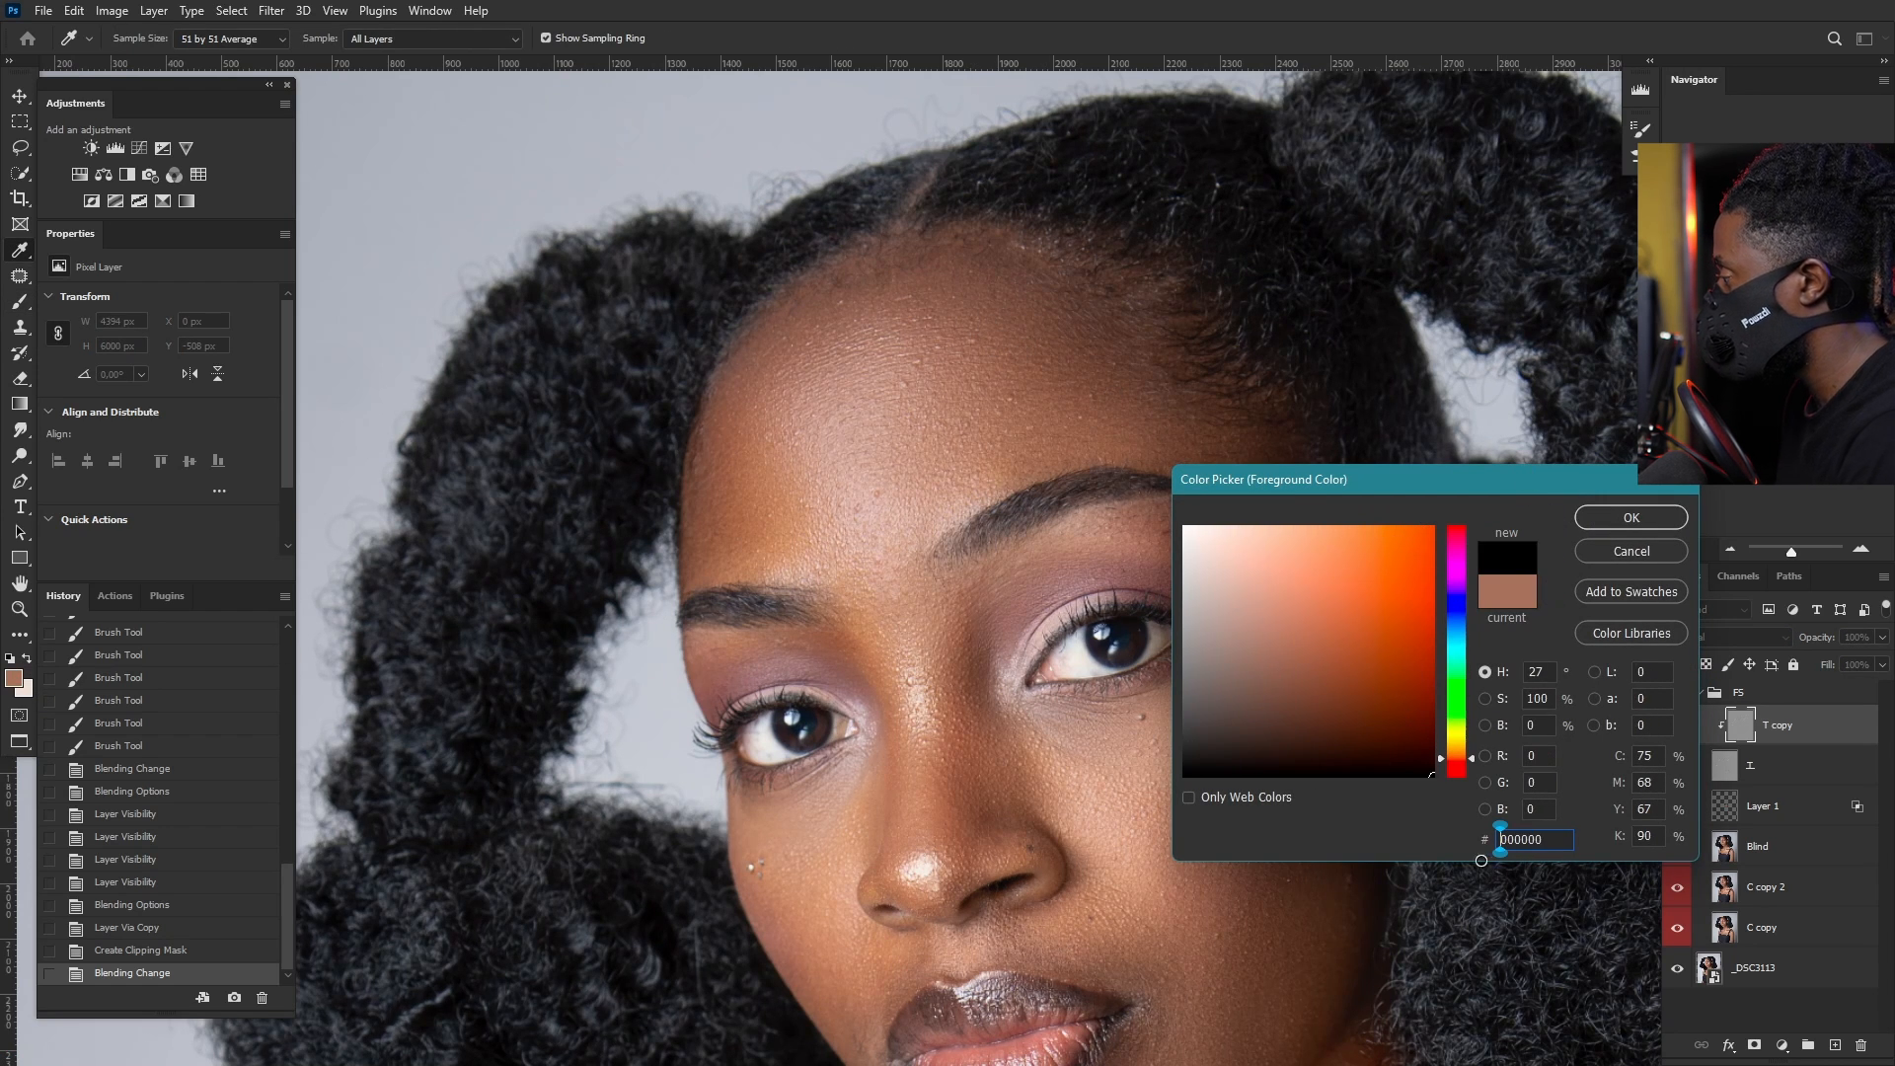
left_click(1631, 517)
key("b")
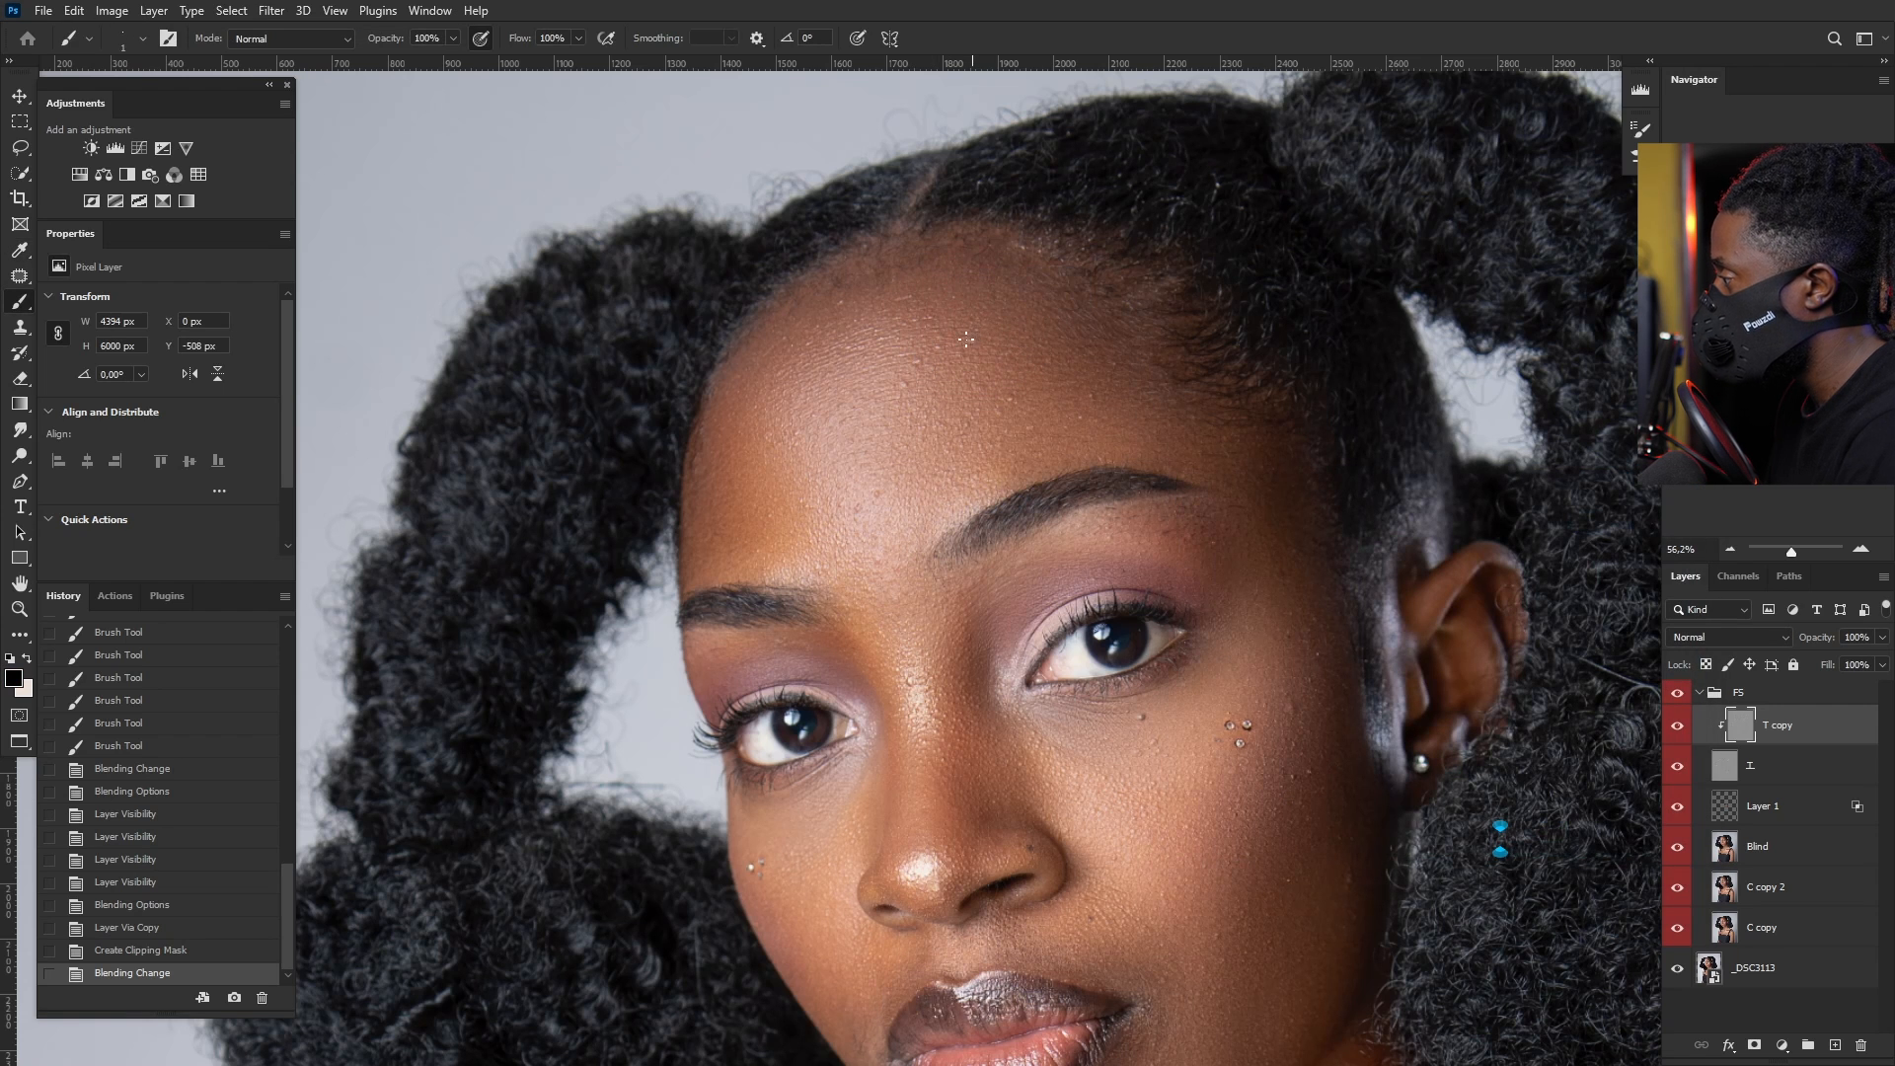
Step: Paint black test dabs across the forehead on the T copy layer and revert to the state before them
mouse_move(969, 335)
left_mouse_down()
mouse_move(992, 321)
mouse_move(975, 345)
left_mouse_up()
right_click(989, 342, "alt")
left_click_drag(933, 332, 908, 373)
mouse_move(921, 406)
left_mouse_down()
mouse_move(940, 394)
mouse_move(1015, 434)
left_mouse_up()
left_click_drag(1054, 399, 1111, 386)
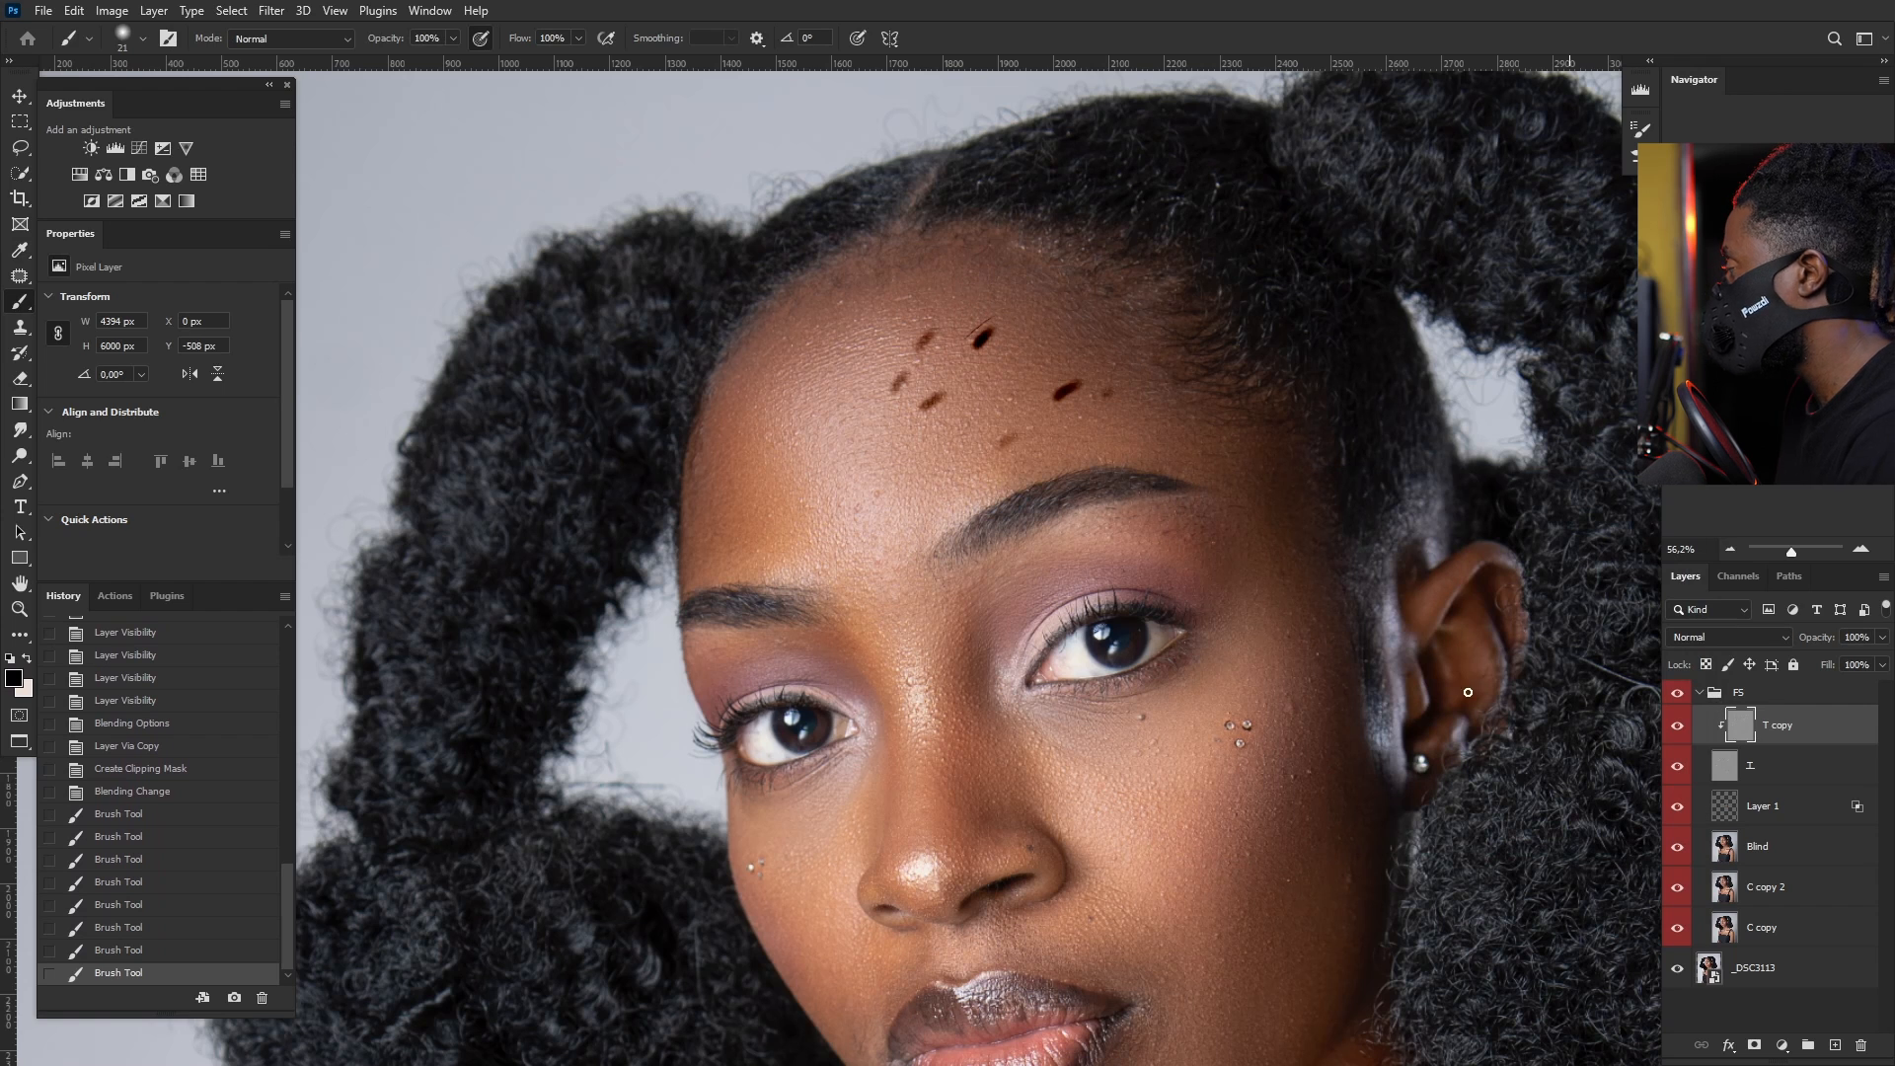
left_click(110, 790)
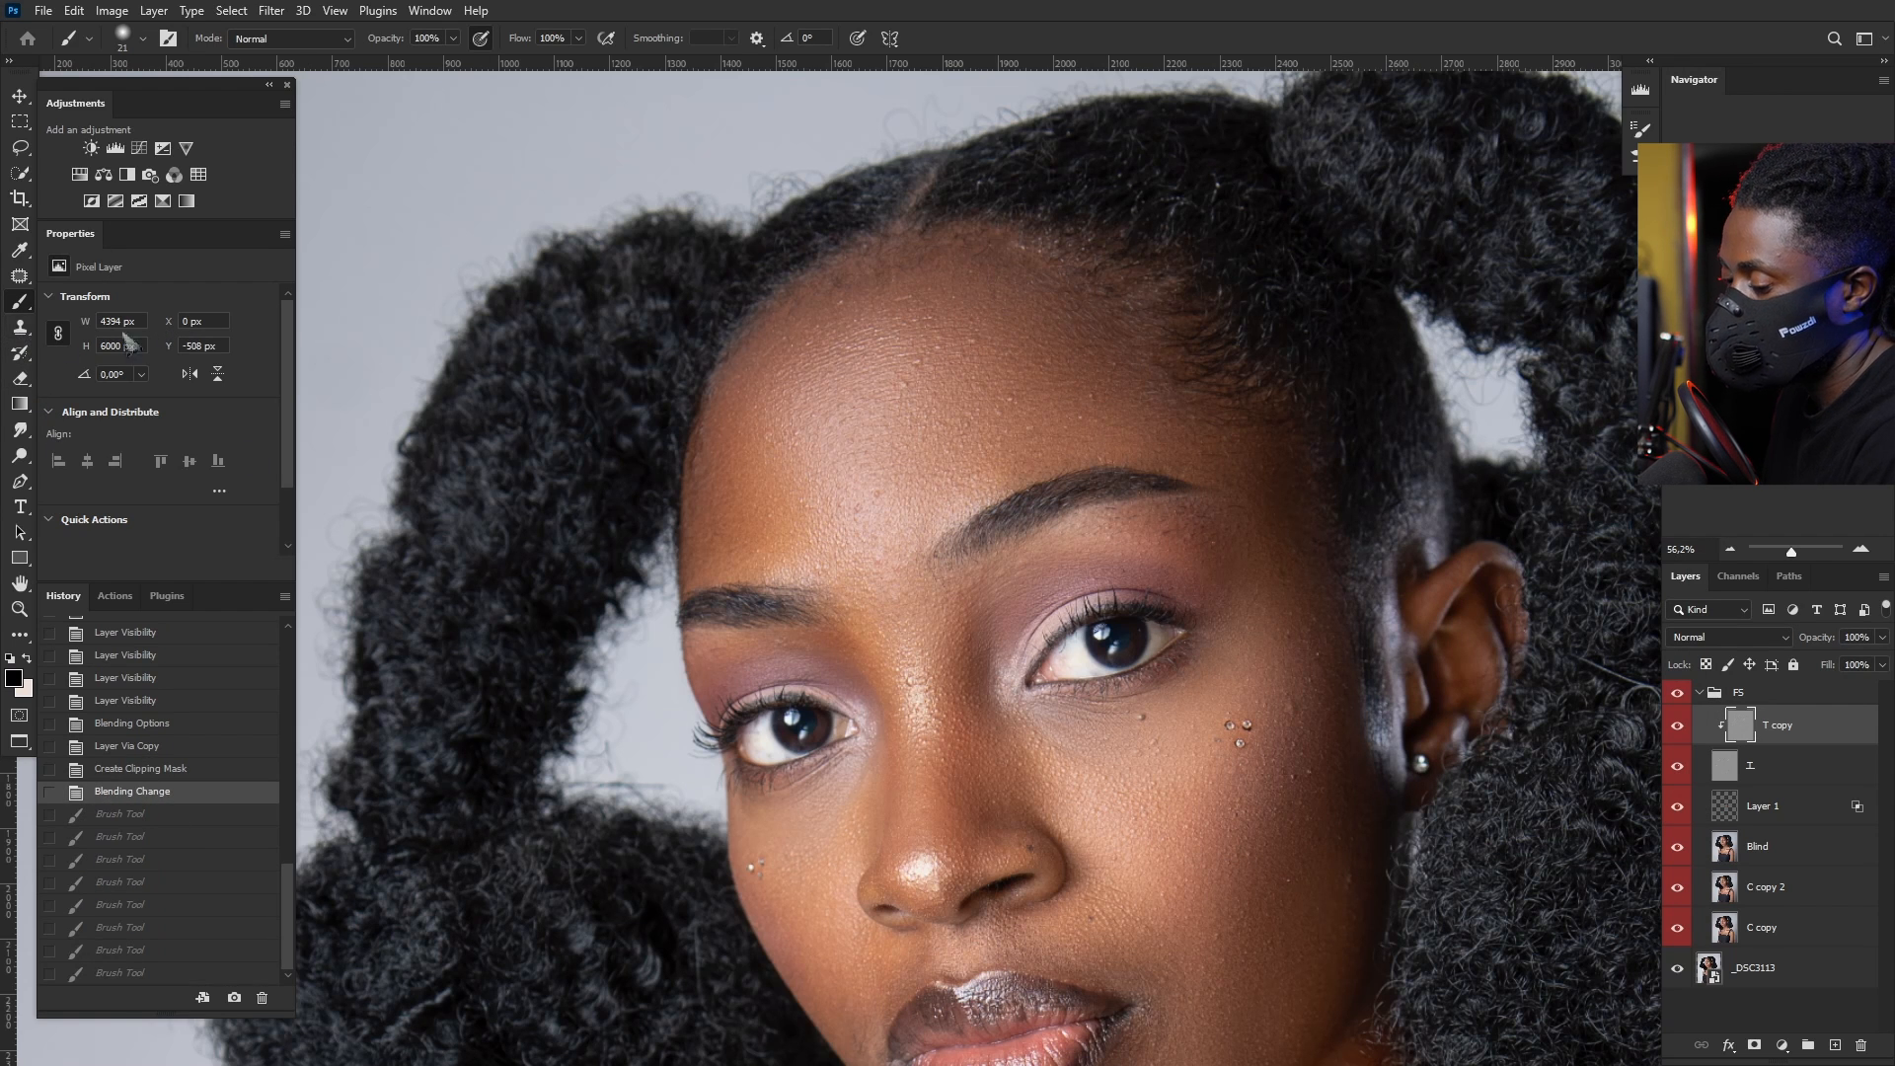
Step: Choose the Clone Stamp tool for the T copy layer and size its brush to 15 px for the forehead bumps
key("s")
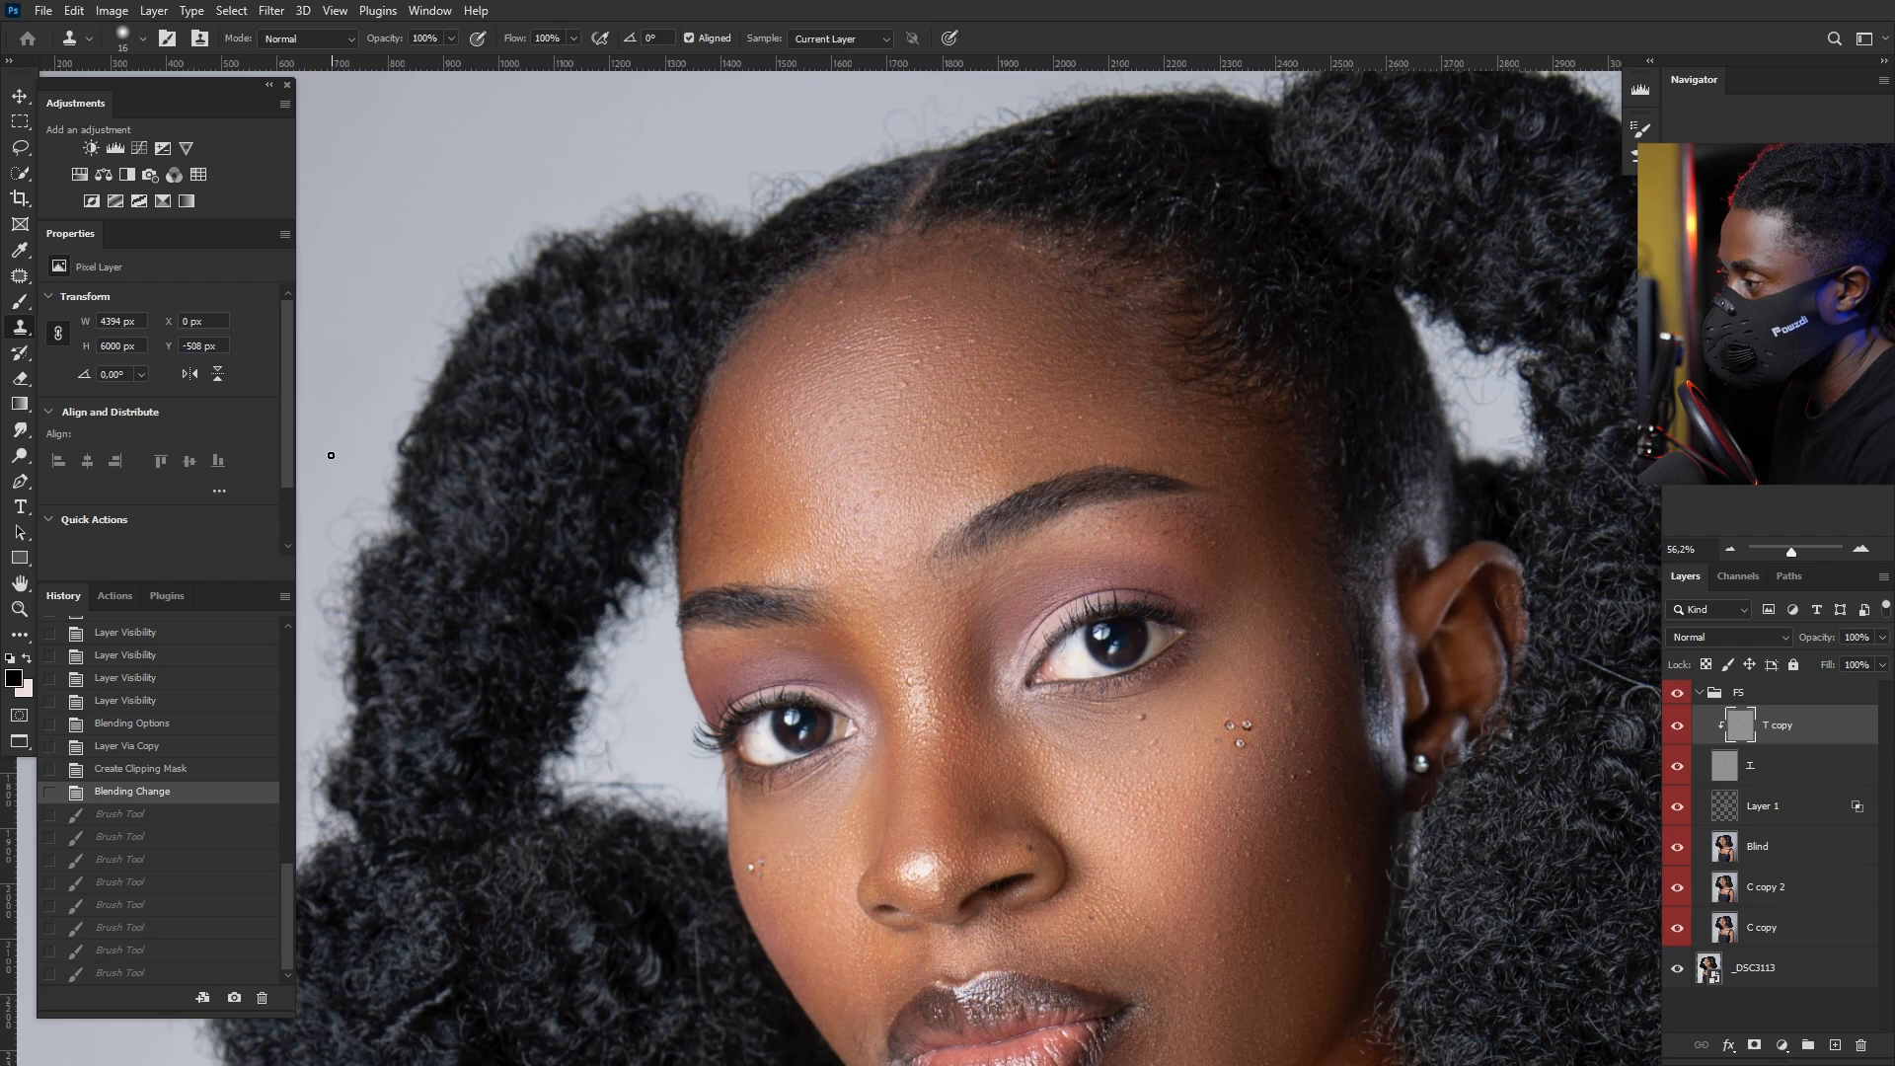
right_click(27, 336)
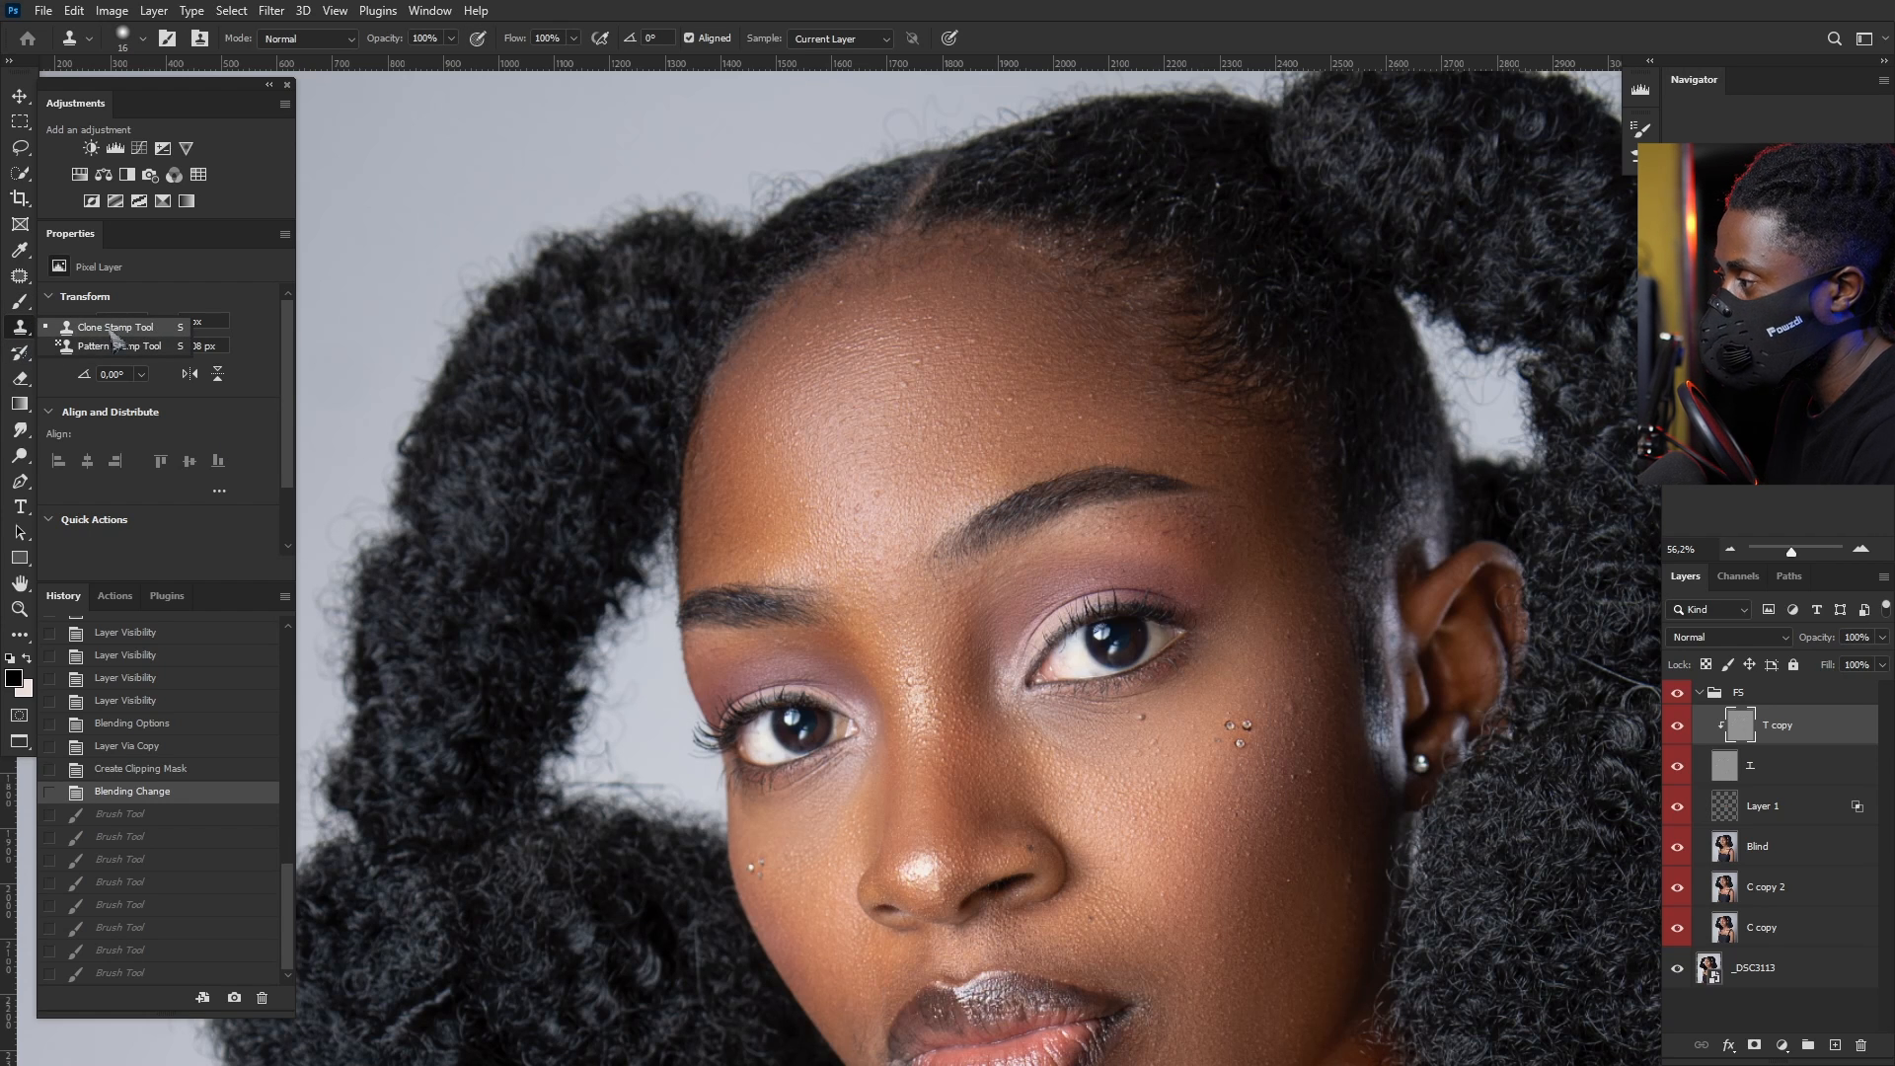
left_click(109, 327)
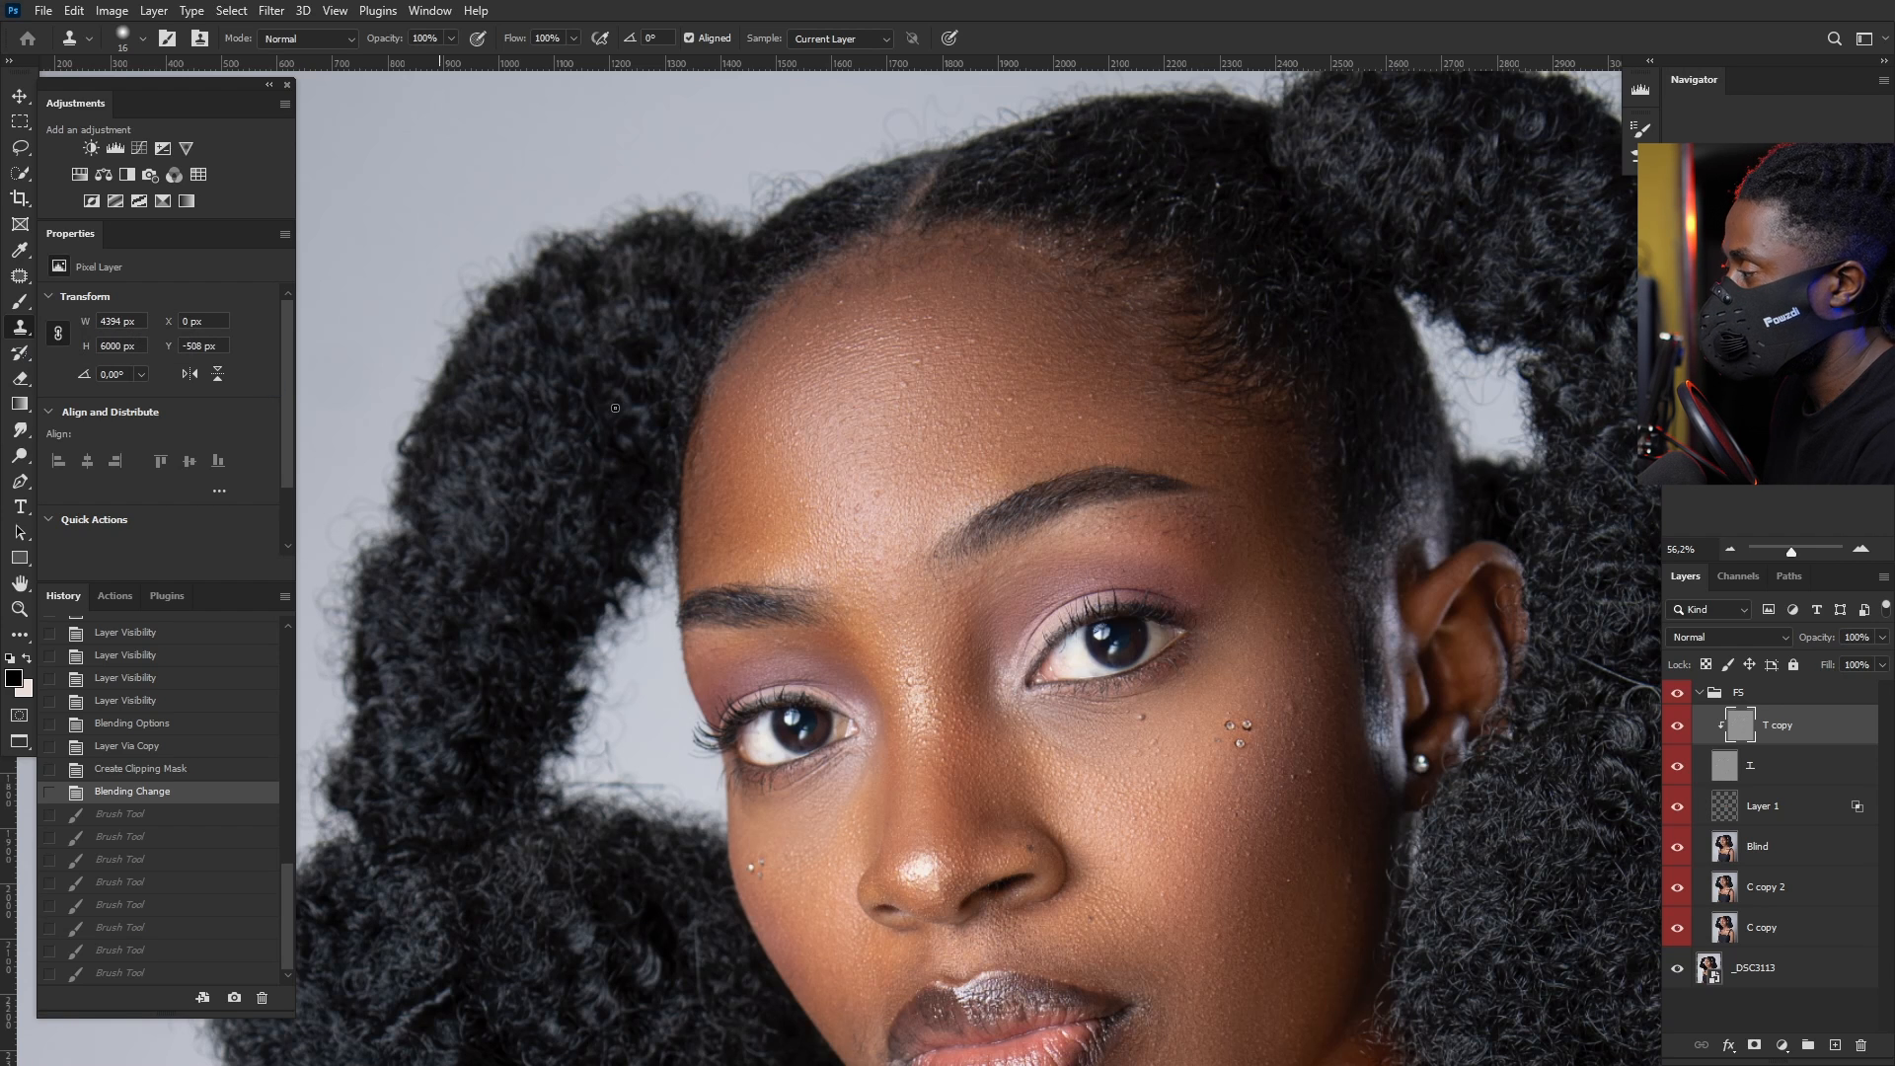
scroll(980, 460, "up", 5)
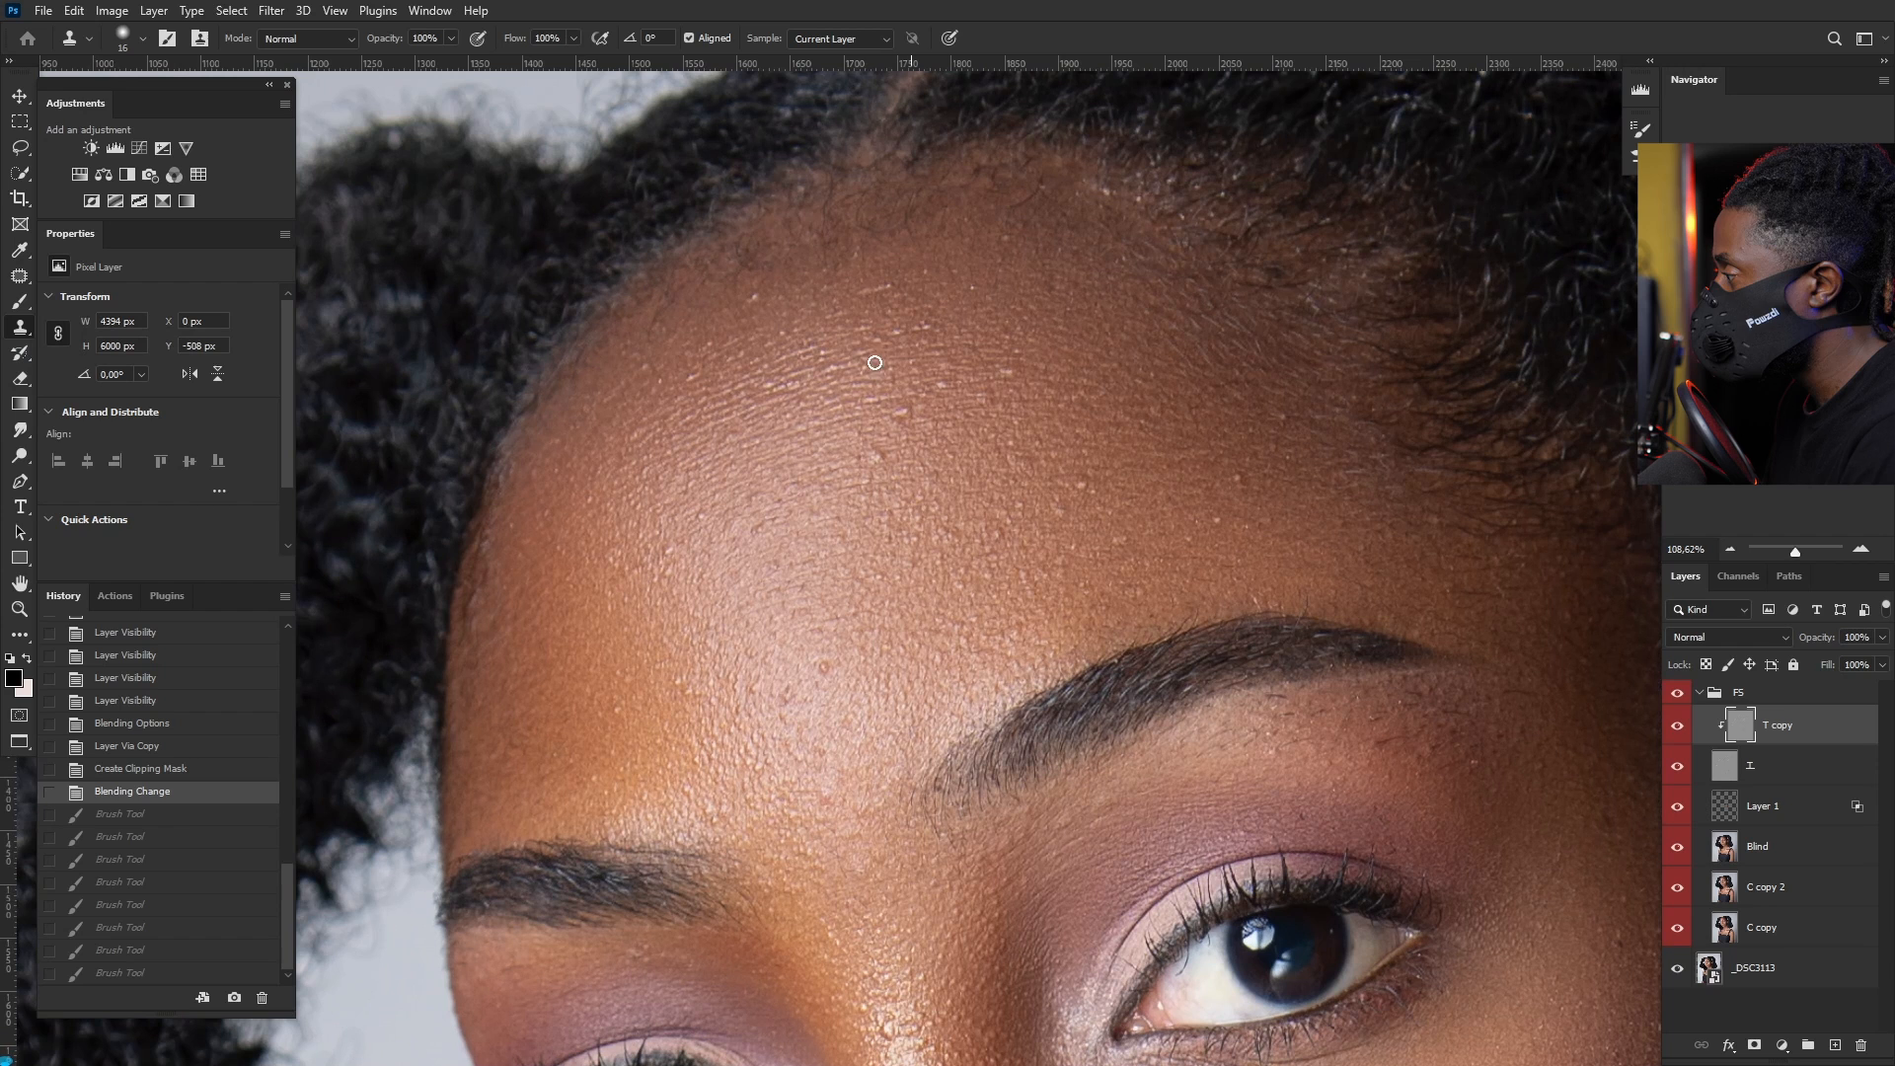
right_click(878, 287, "alt")
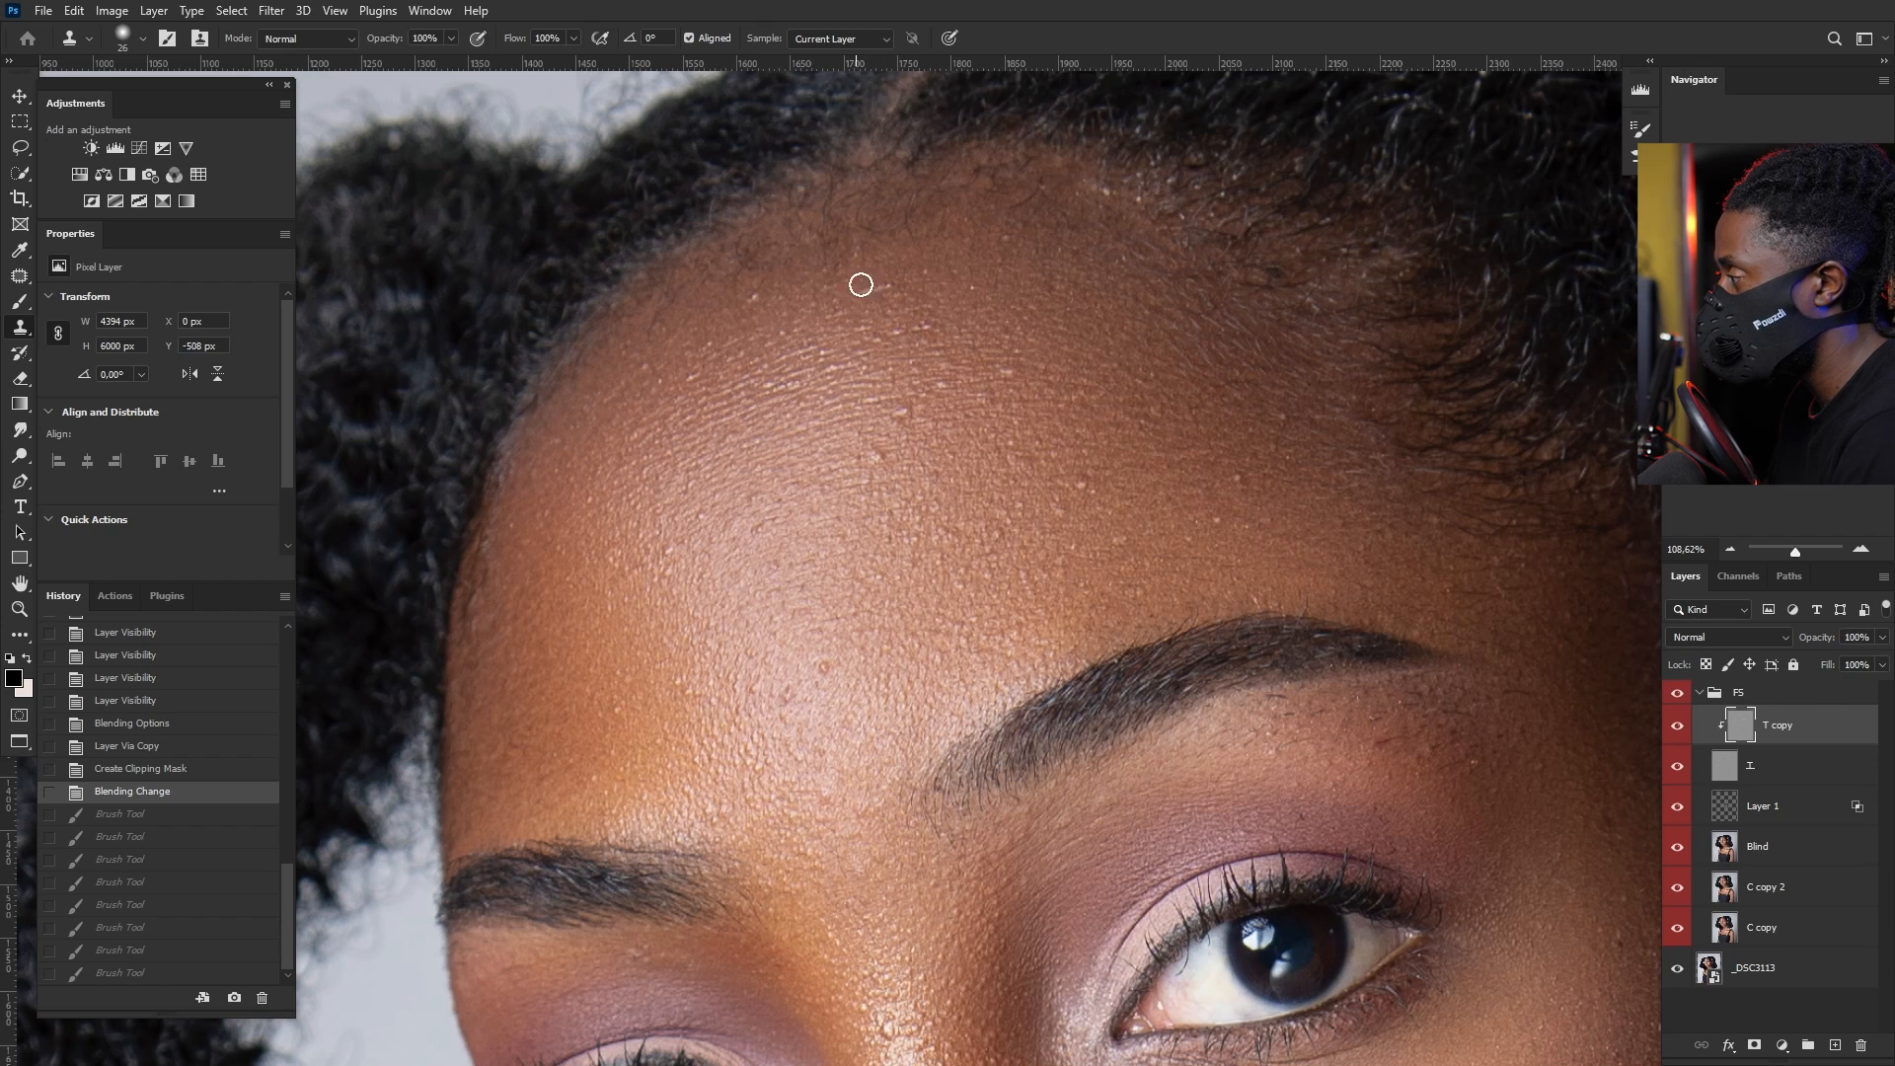
right_click(931, 283, "alt")
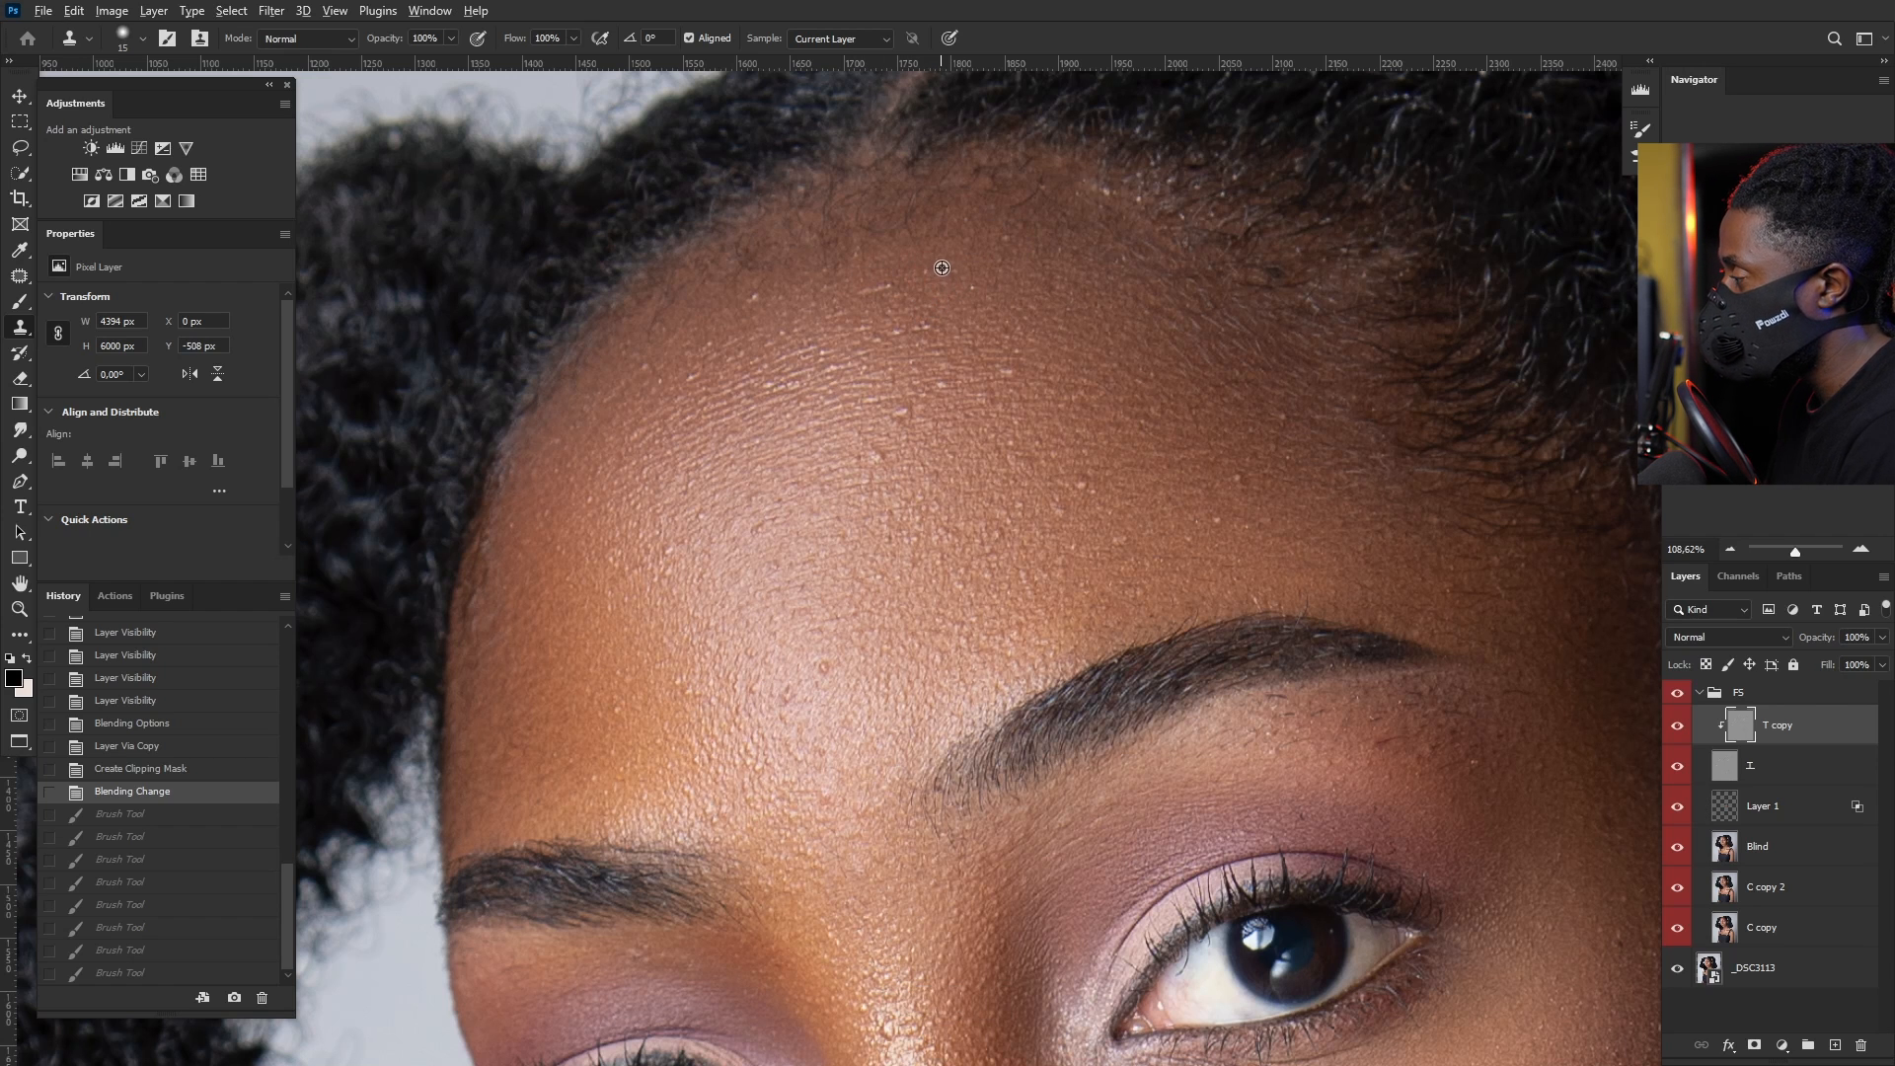
Step: Clone clean skin texture over the small bumps on the upper forehead just below the hairline
left_click(935, 276, "alt")
left_click(876, 295)
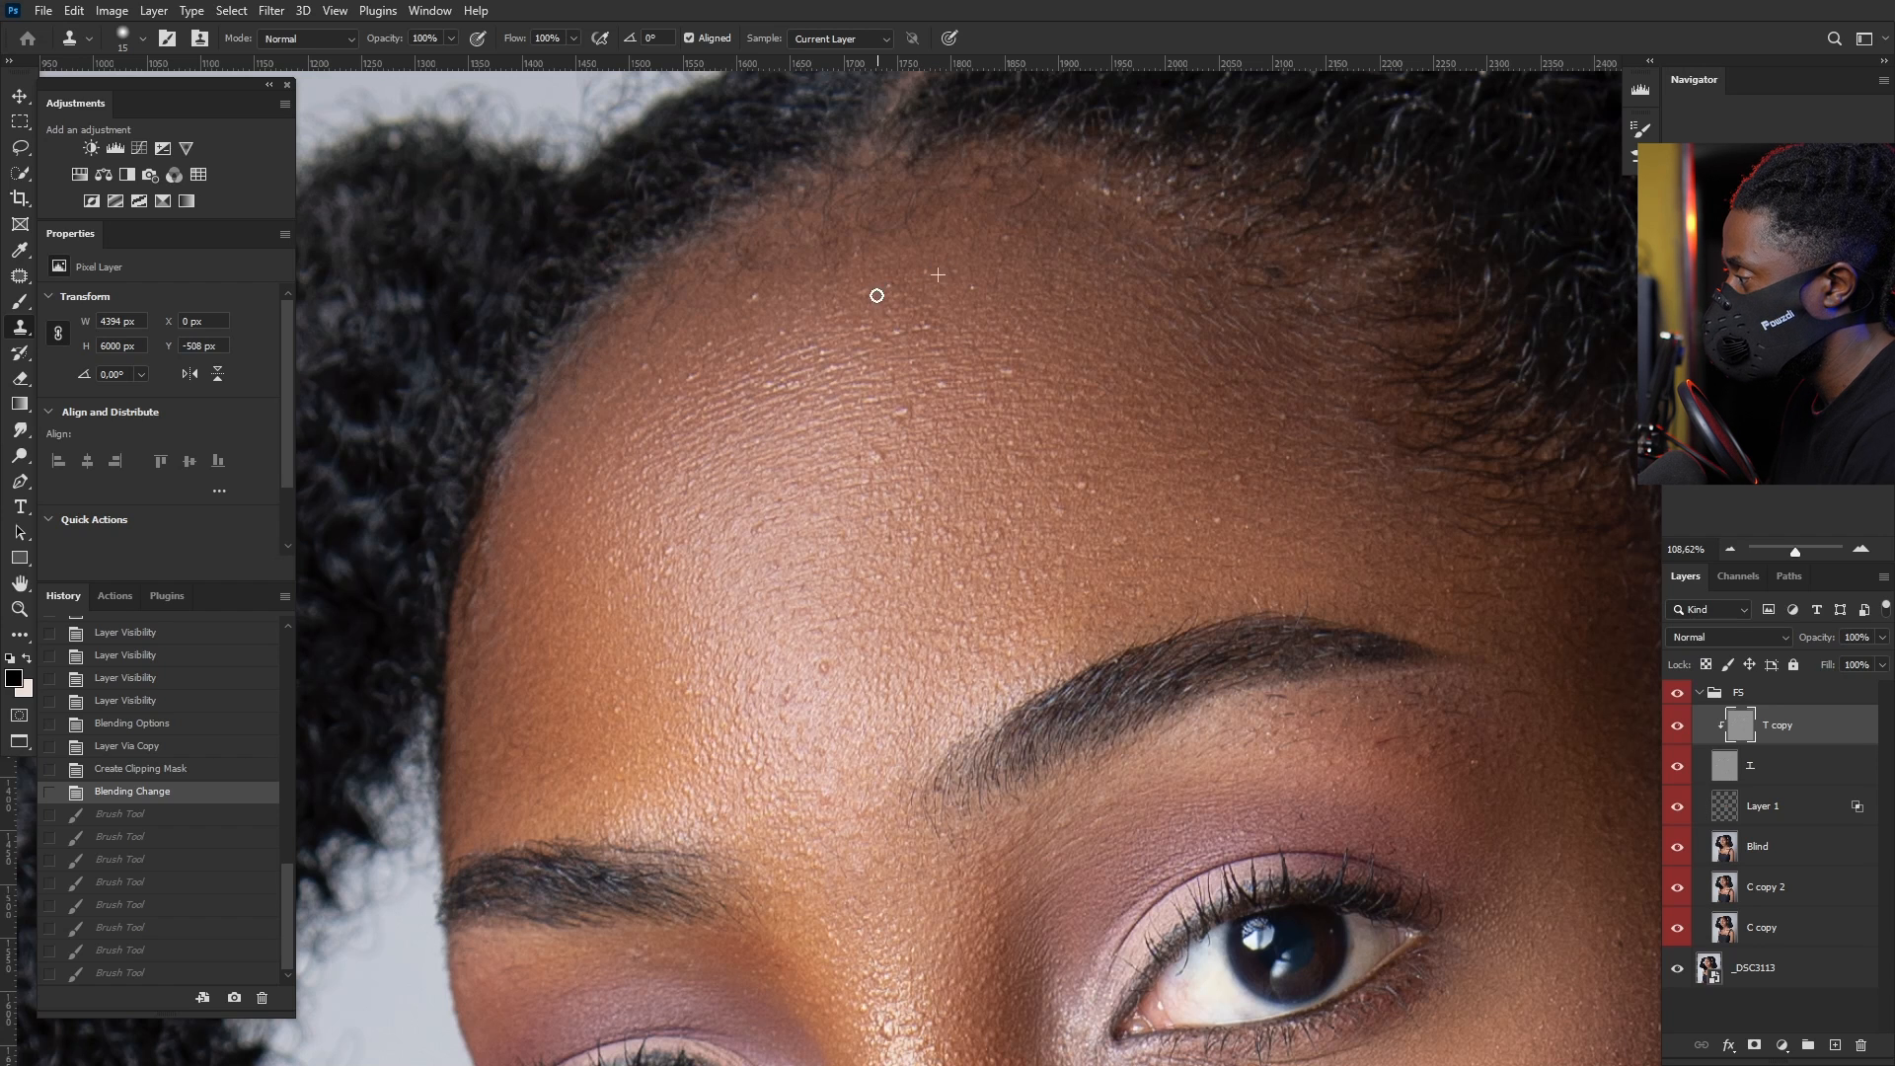
left_click_drag(863, 291, 884, 312)
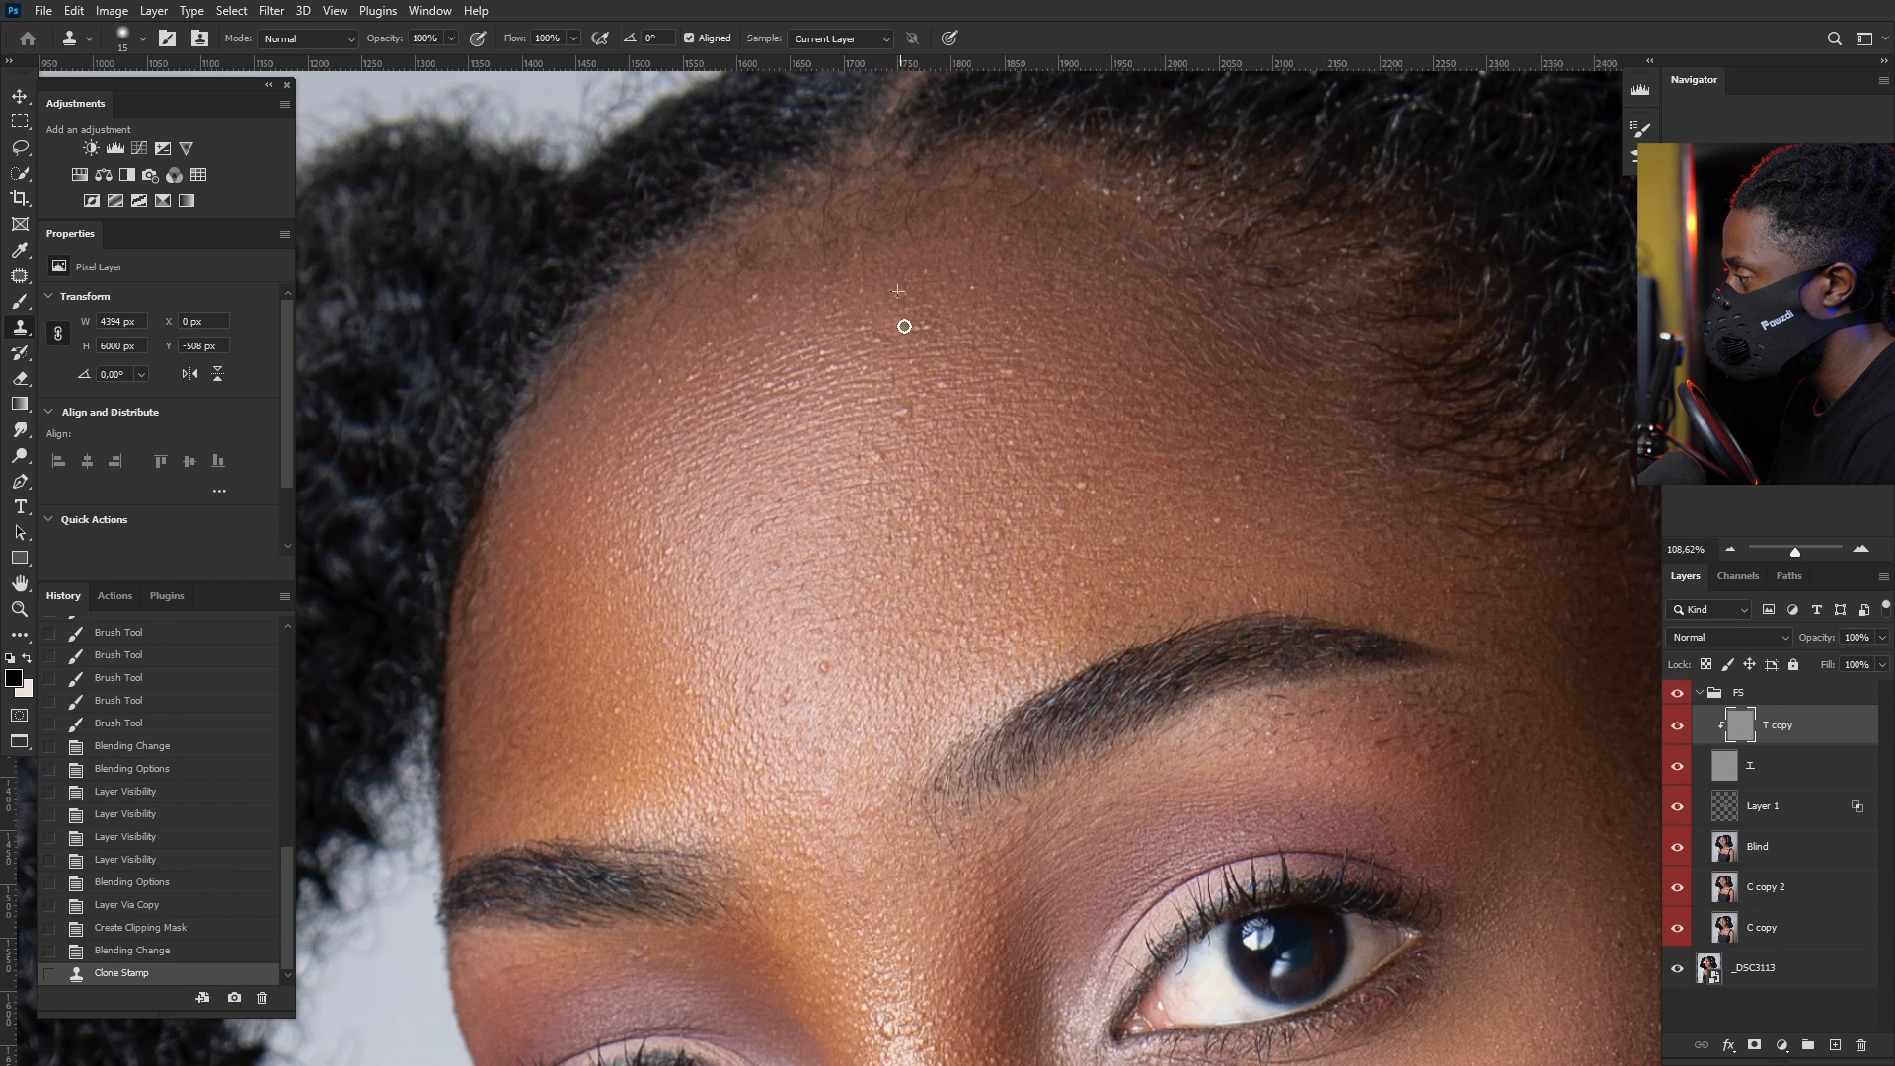
left_click(928, 306)
left_click(941, 340, "alt")
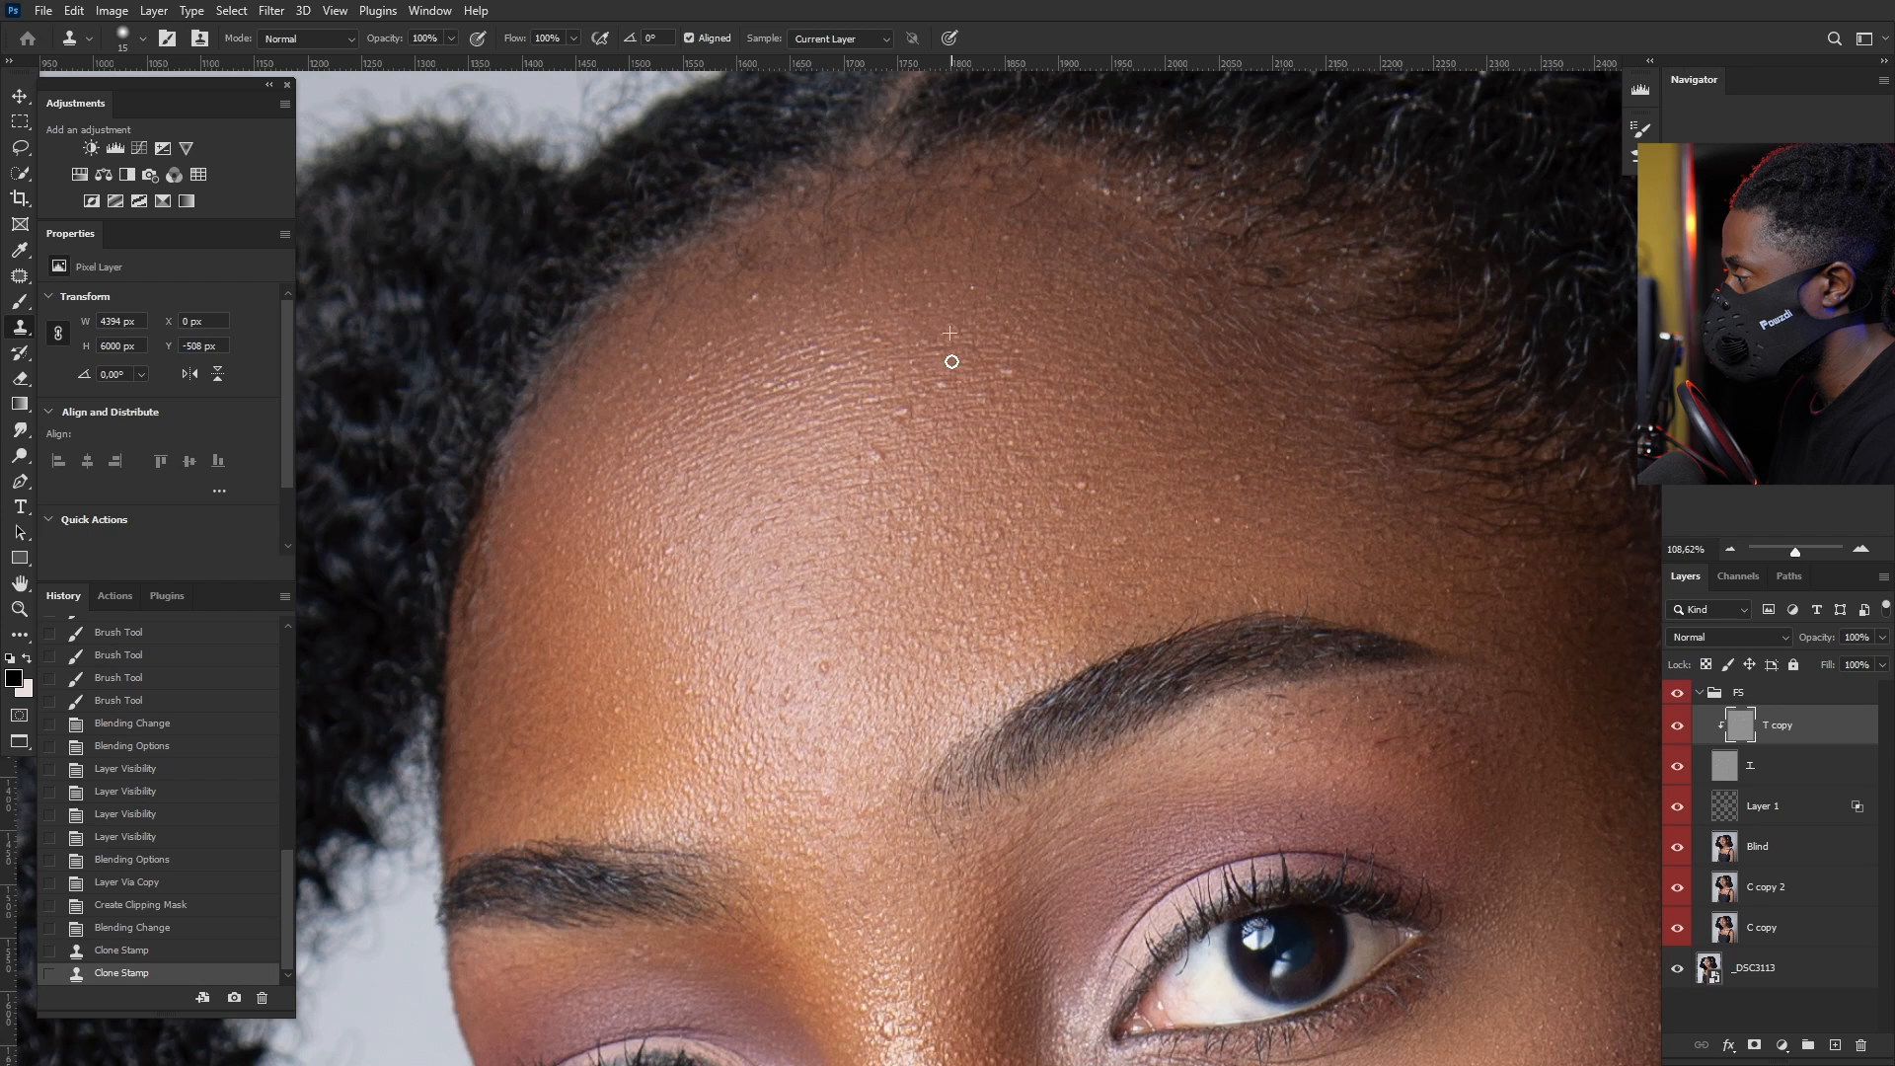
left_click(955, 389)
left_click_drag(1010, 371, 1006, 381)
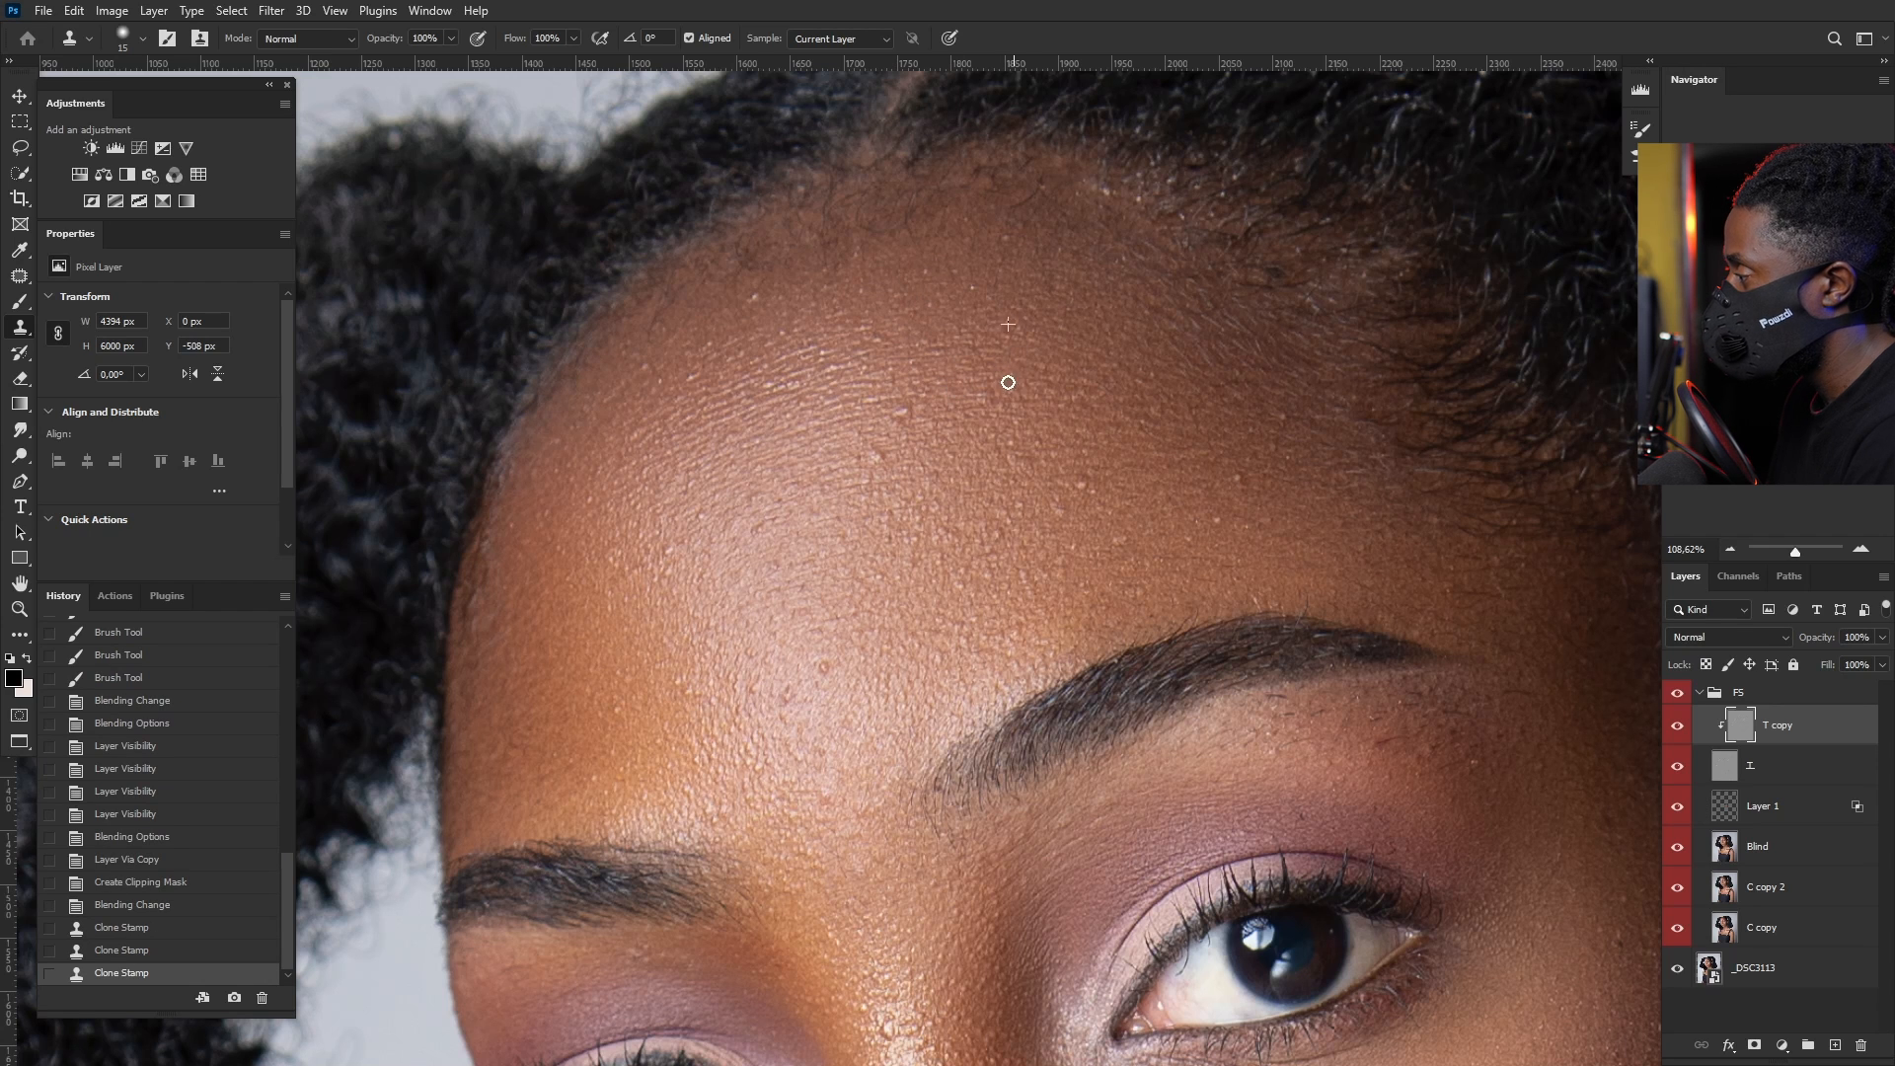
Step: Clone nearby clean texture over the bumps in the middle of the forehead
left_click(879, 338)
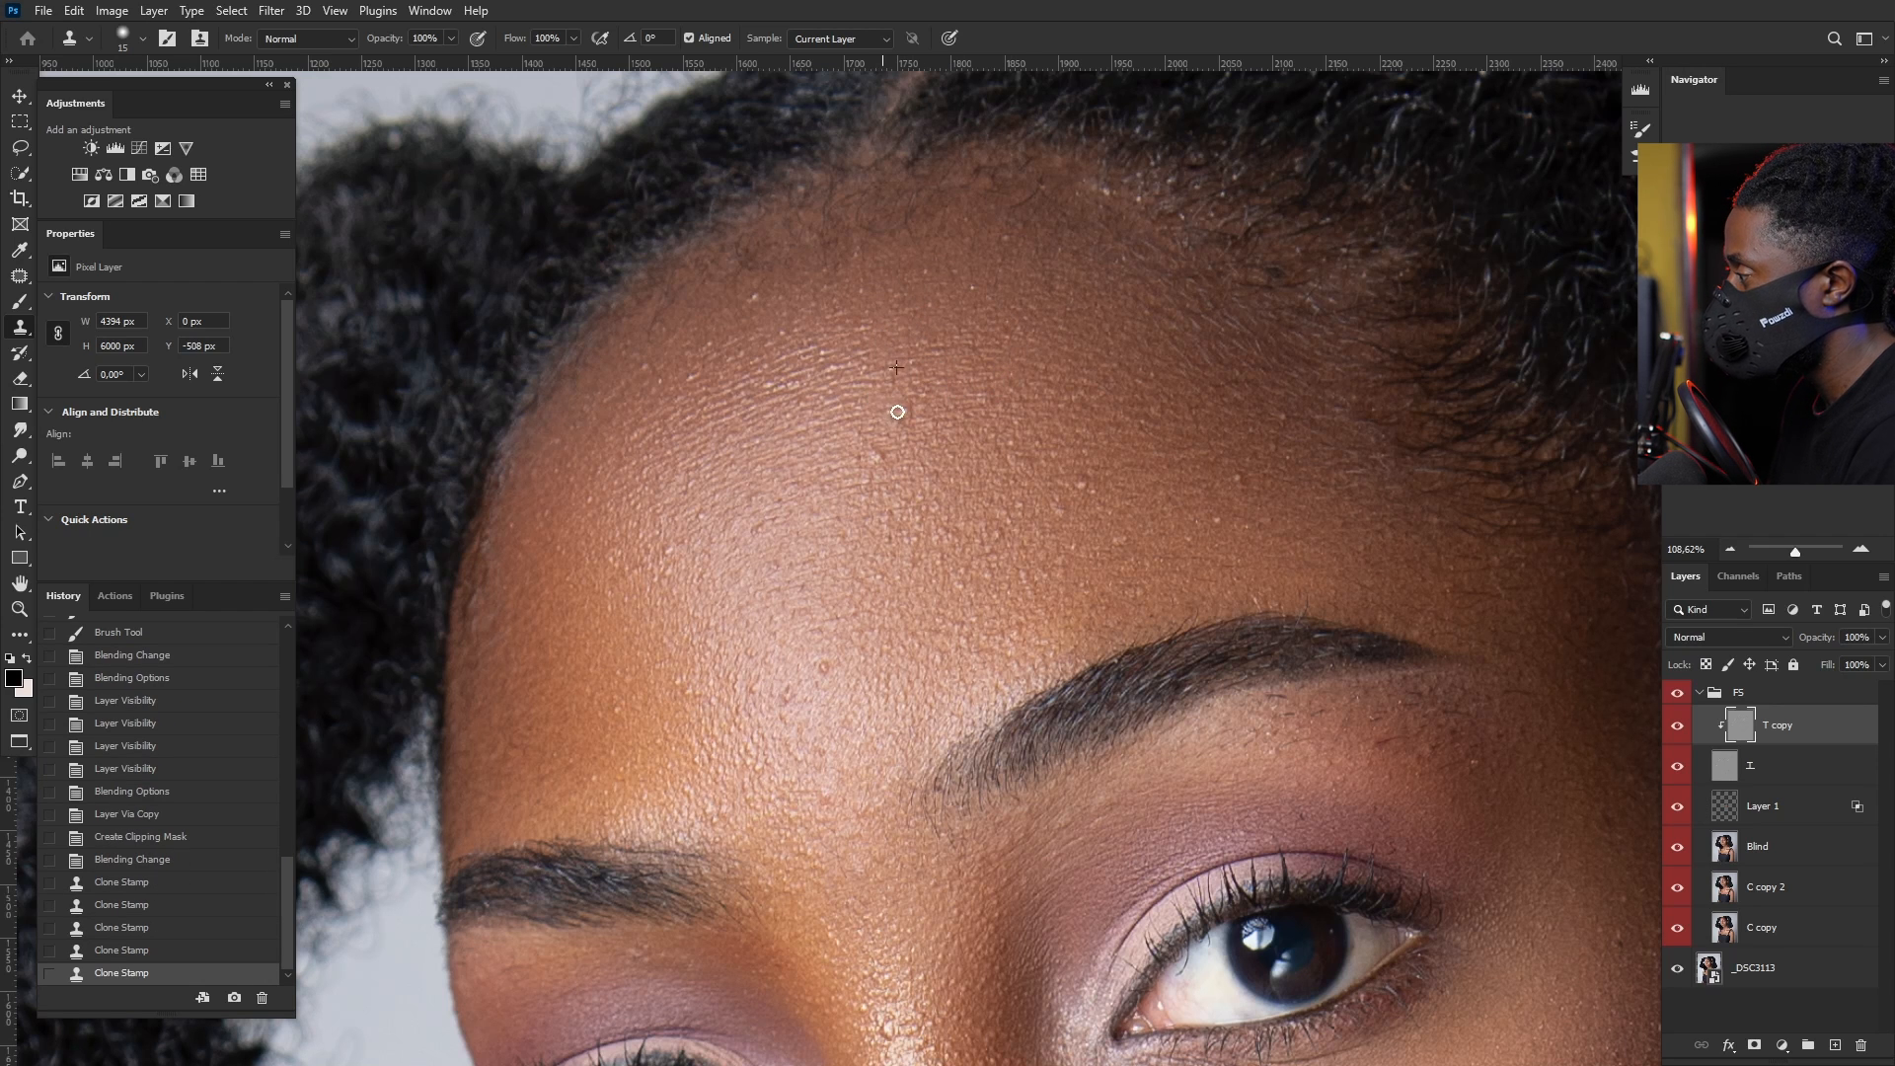
left_click(905, 405)
left_click(864, 440)
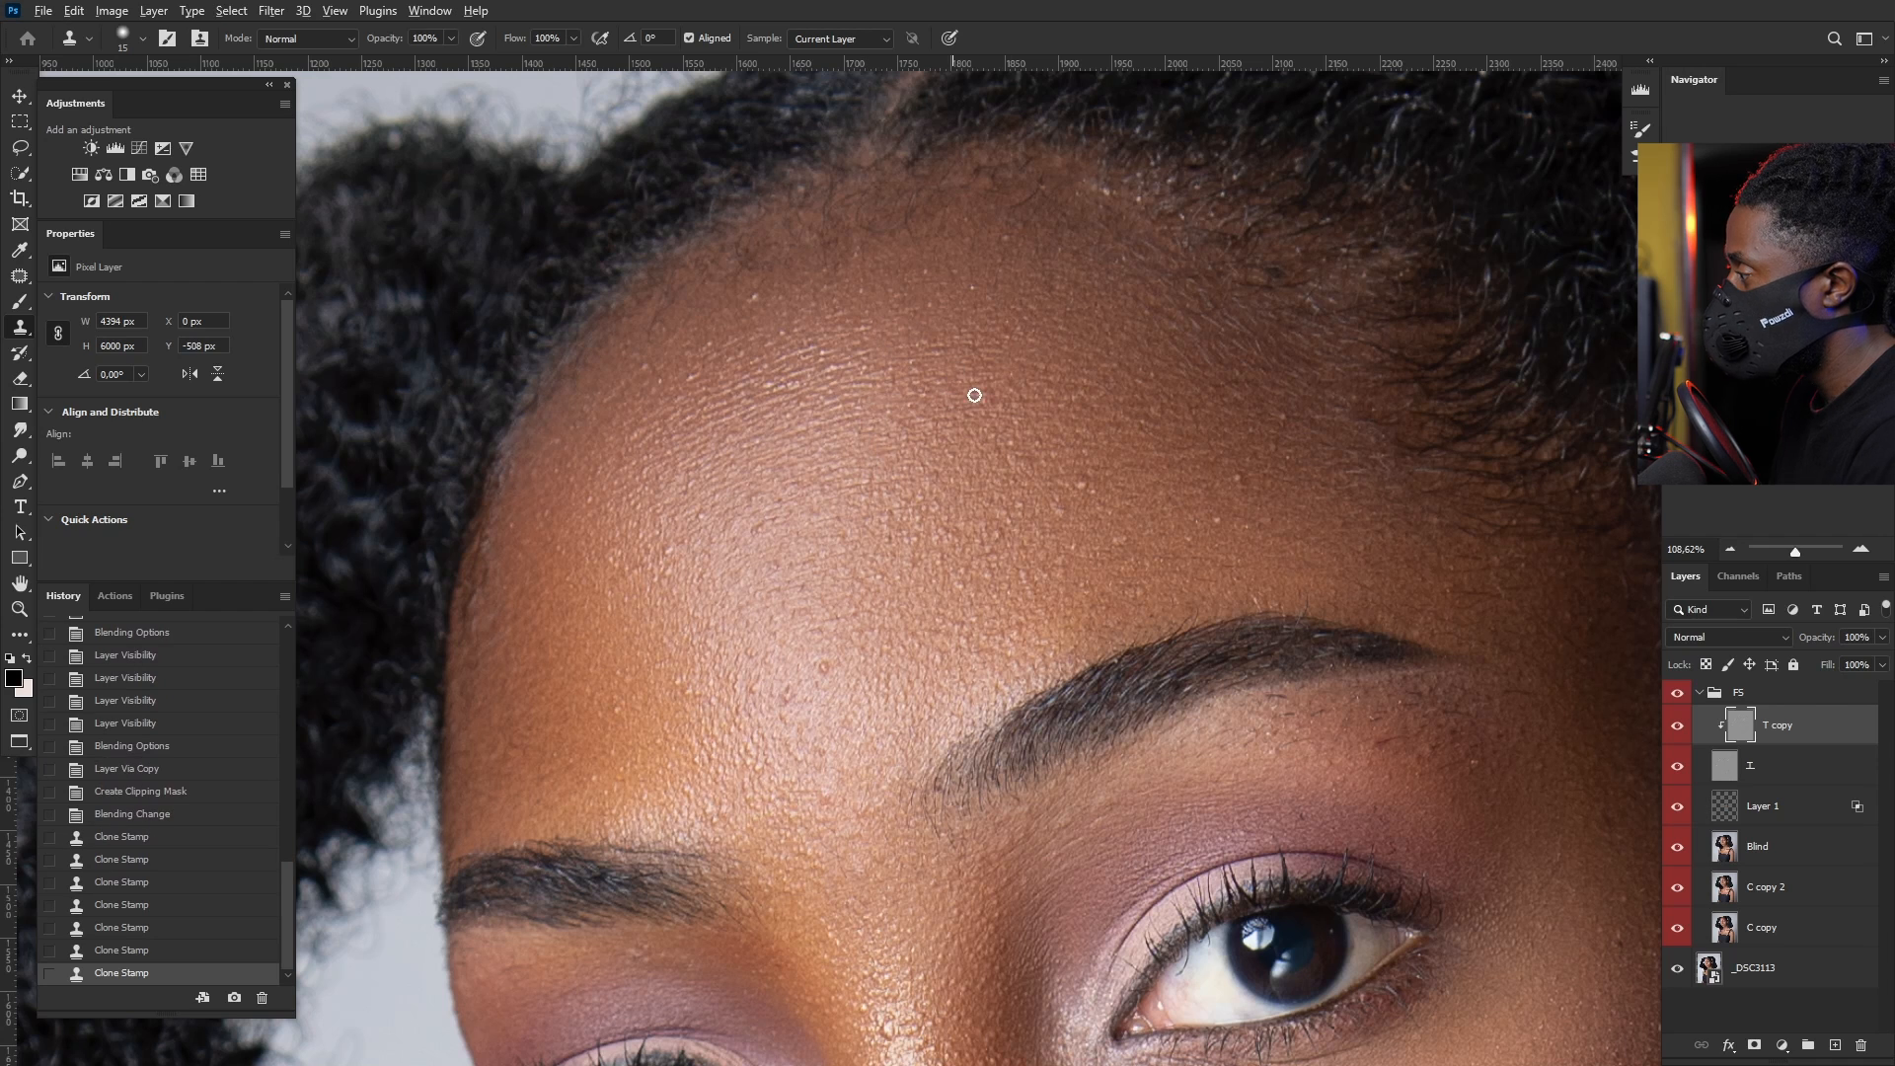
left_click(981, 402)
left_click(976, 464, "alt")
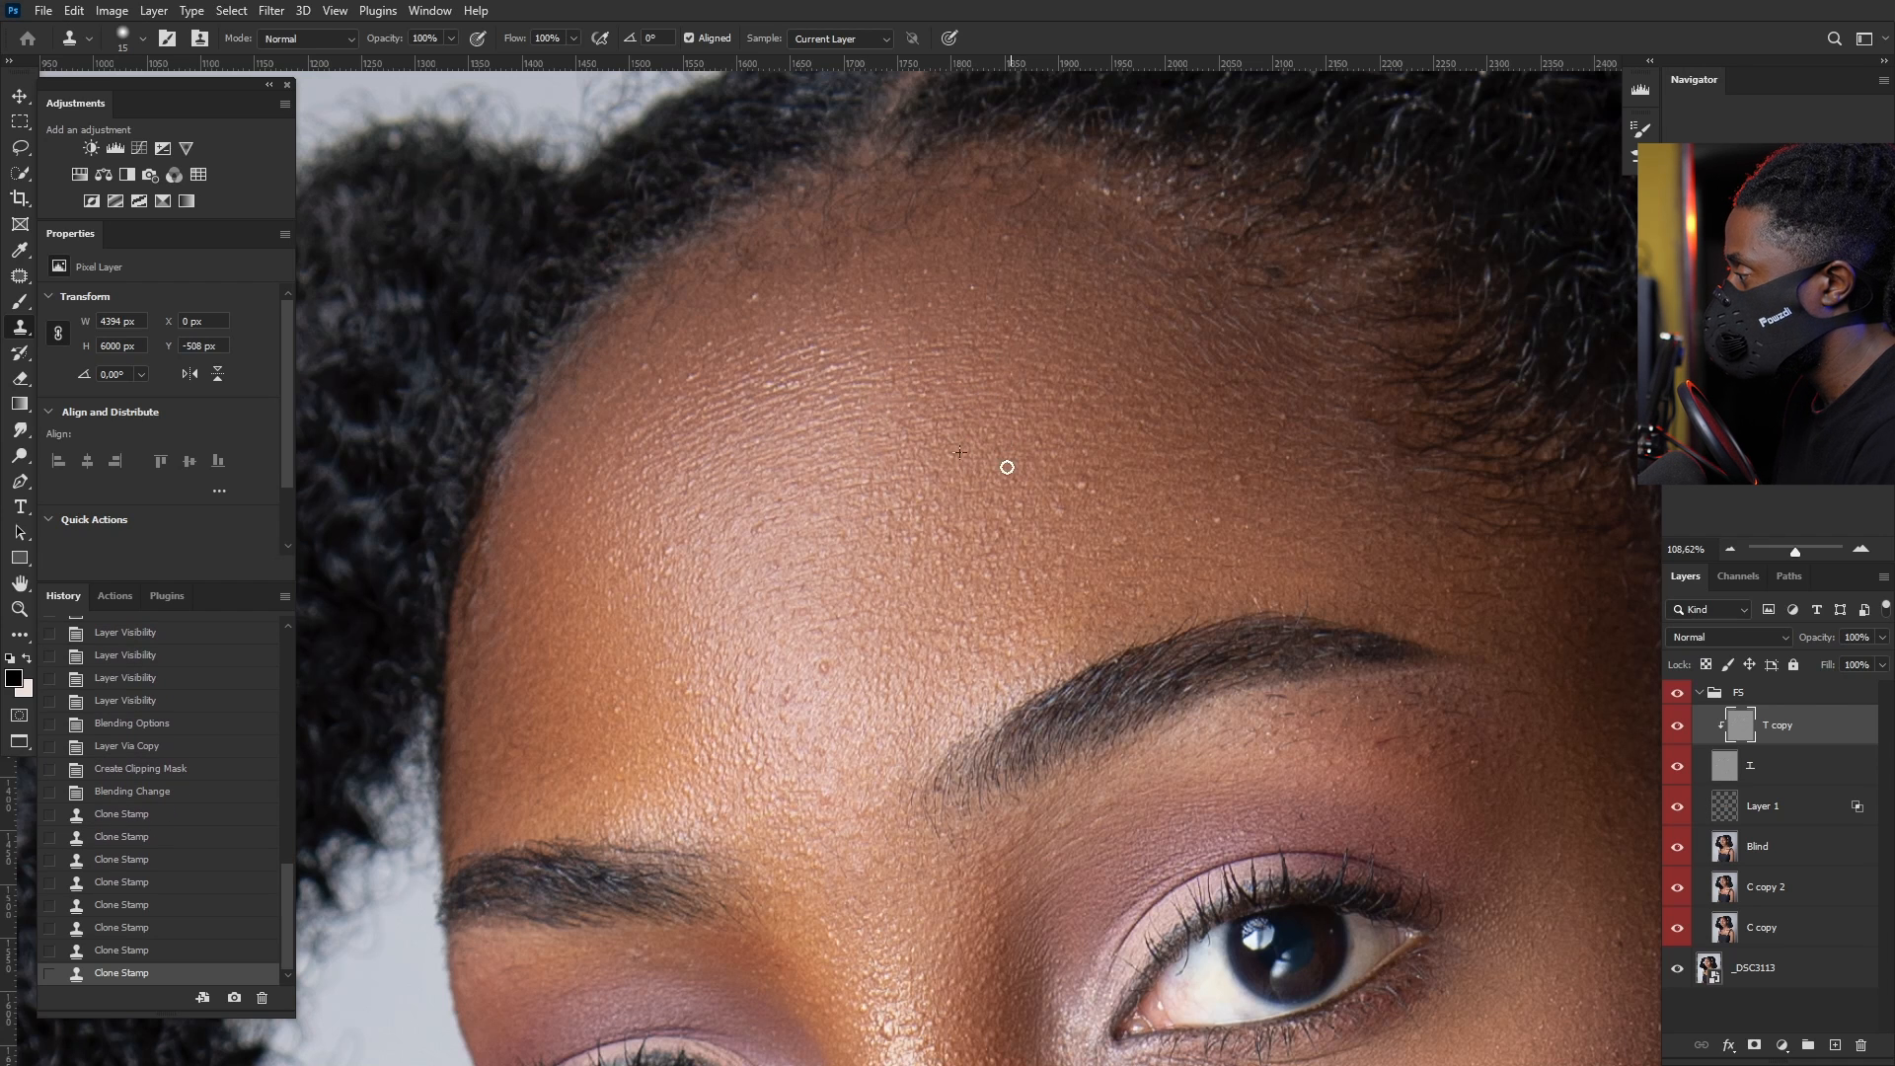
left_click(1016, 464)
left_click(1080, 488)
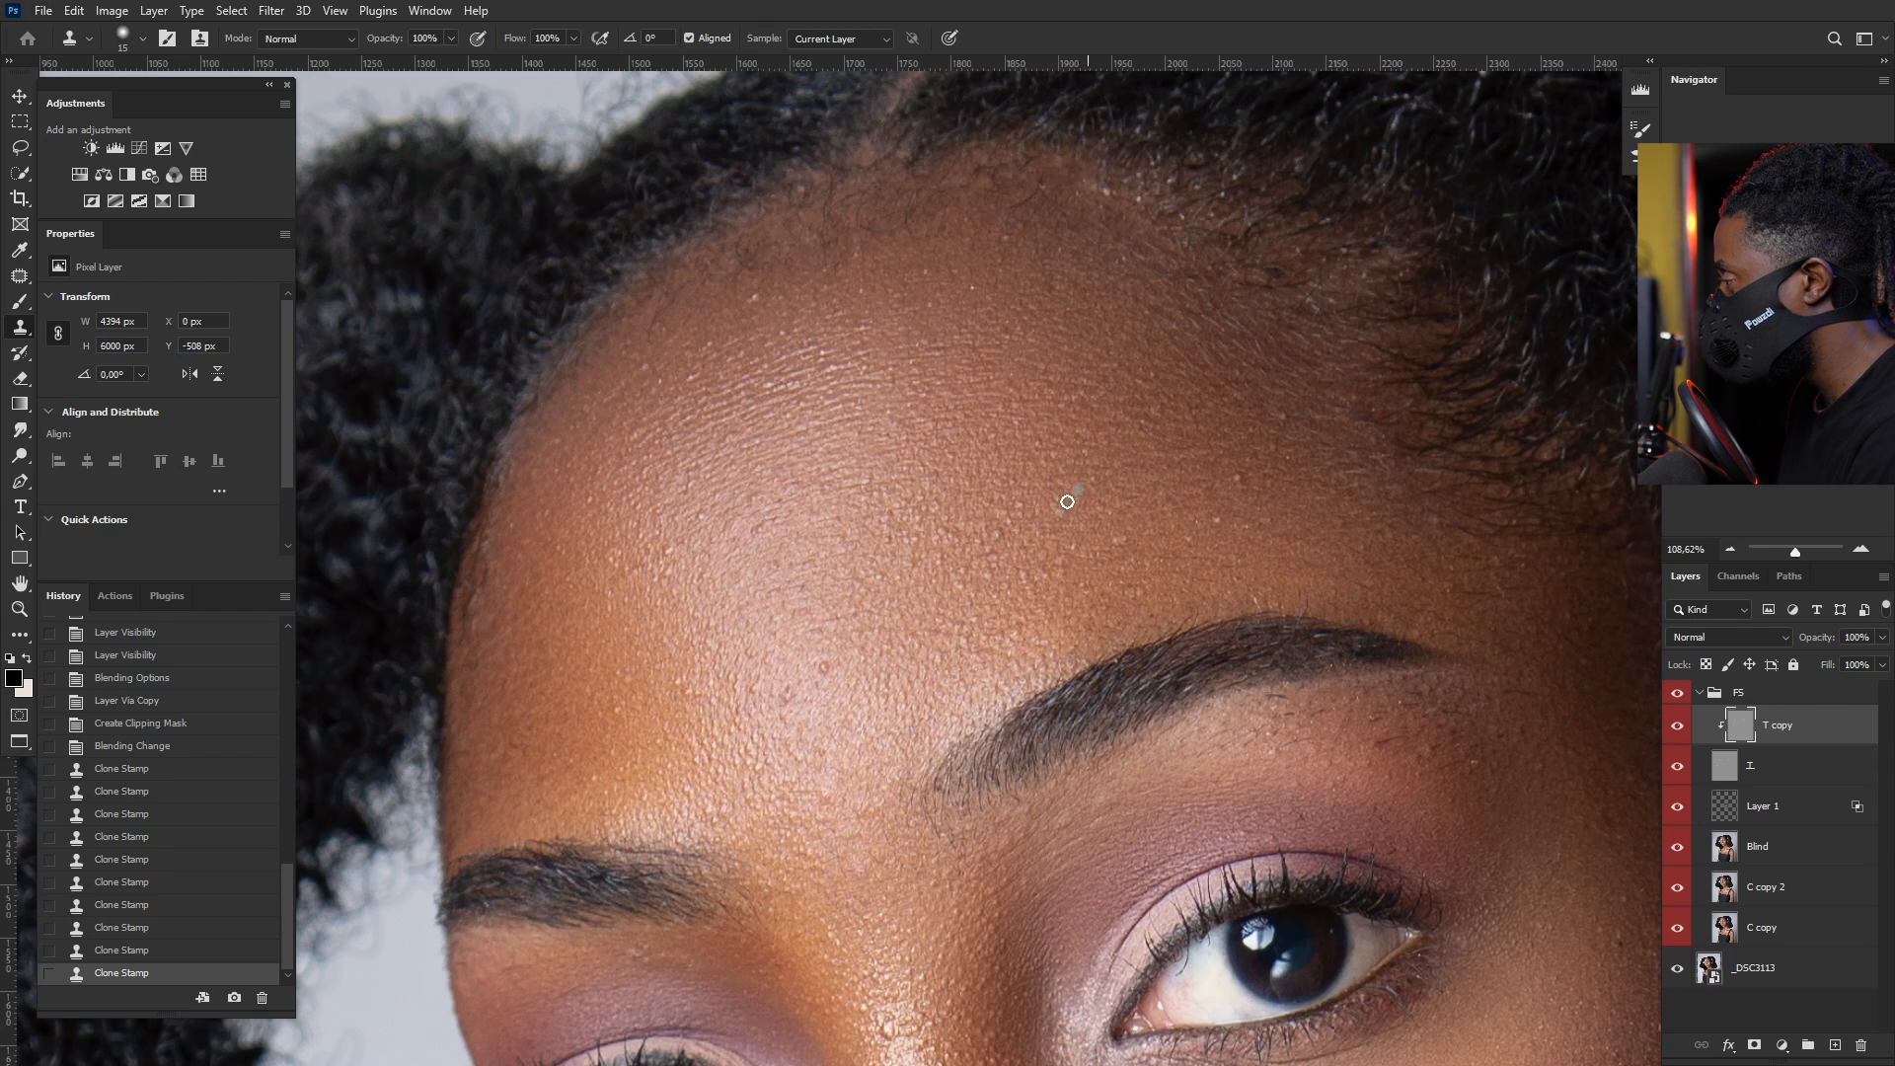
mouse_move(1042, 507)
left_mouse_down()
mouse_move(999, 510)
mouse_move(1017, 513)
mouse_move(1013, 490)
mouse_move(988, 507)
mouse_move(930, 483)
mouse_move(988, 540)
left_mouse_up()
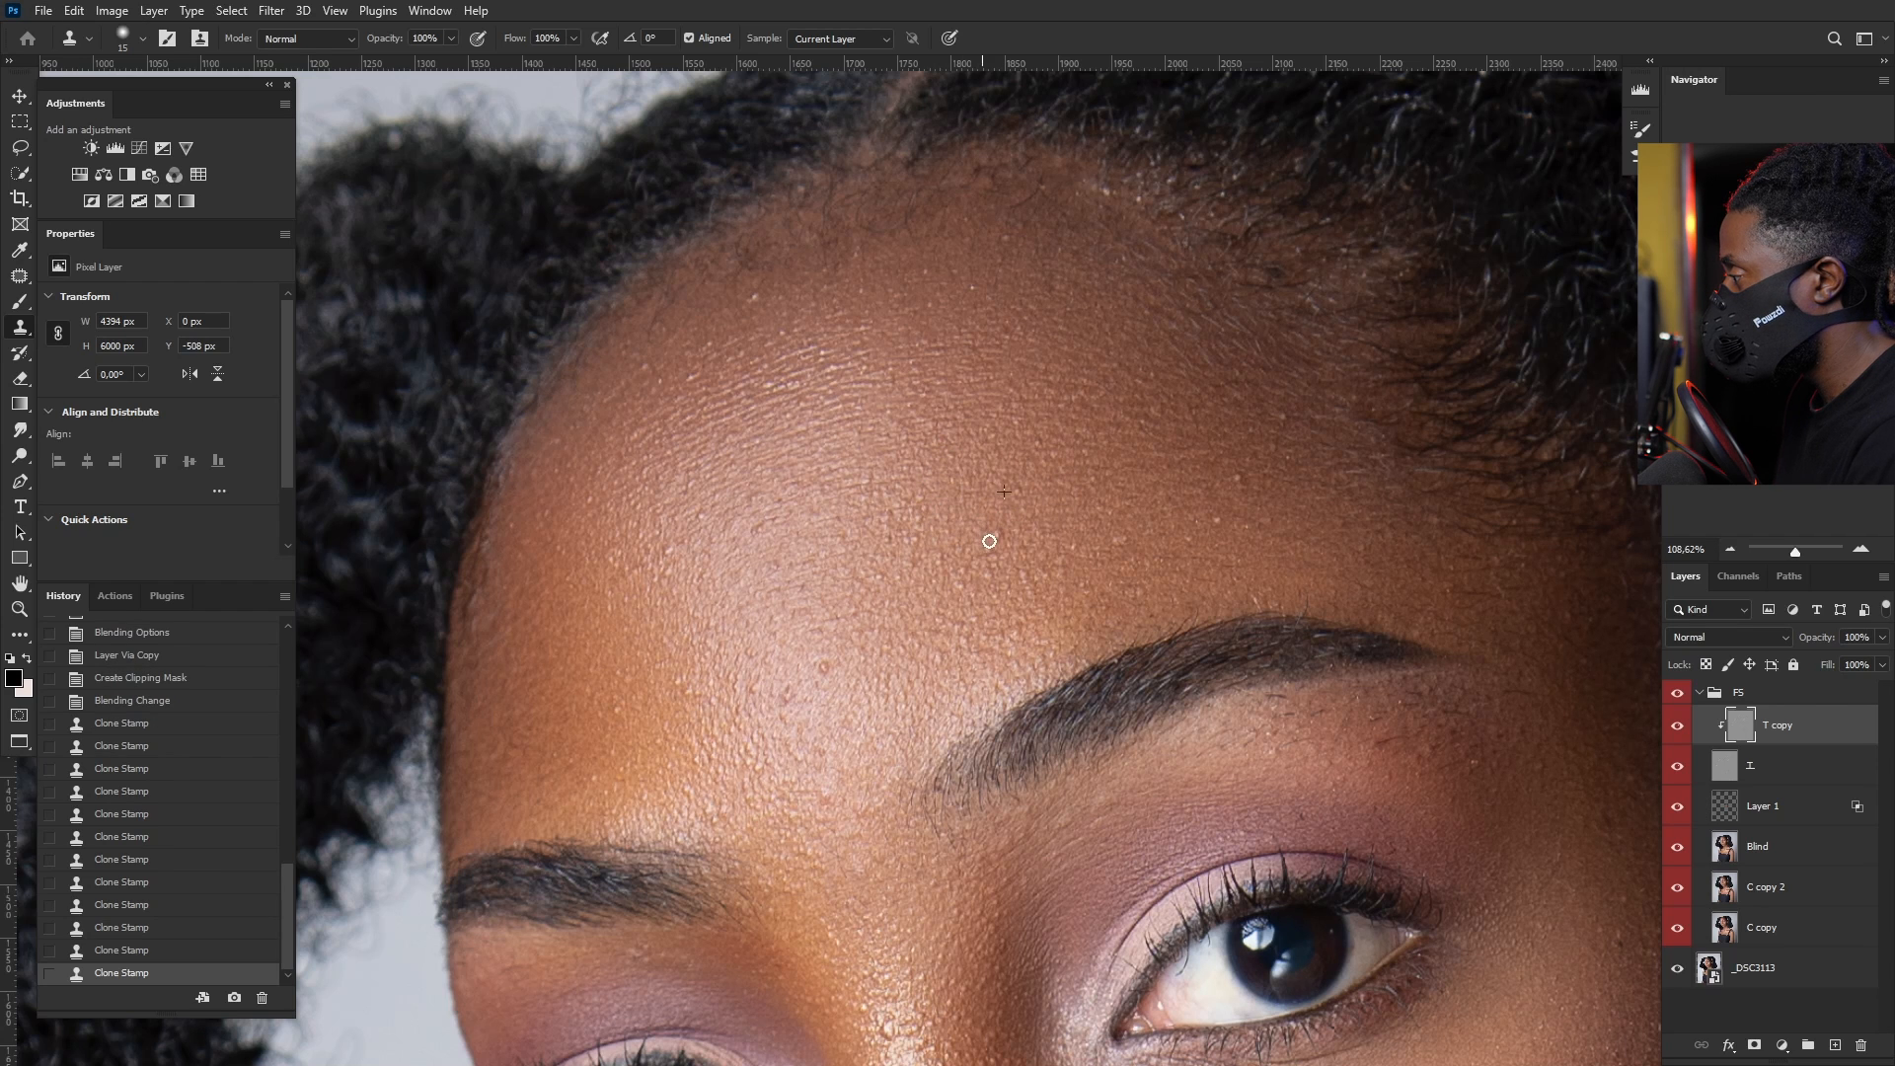
Step: Clone away the bumps above the fully visible eyebrow, resampling clean skin texture beside each spot
left_click(1172, 459, "alt")
mouse_move(1224, 483)
left_mouse_down()
mouse_move(1240, 483)
mouse_move(1196, 485)
mouse_move(1271, 521)
left_mouse_up()
left_click(1210, 522)
mouse_move(1274, 426)
left_mouse_down()
mouse_move(1288, 409)
mouse_move(1273, 442)
left_mouse_up()
left_click(1114, 504, "alt")
left_click(1120, 547)
left_click(1069, 535, "alt")
mouse_move(1061, 568)
left_mouse_down()
mouse_move(992, 568)
mouse_move(1000, 539)
mouse_move(1030, 594)
left_mouse_up()
left_click(1030, 524, "alt")
left_click(999, 537, "alt")
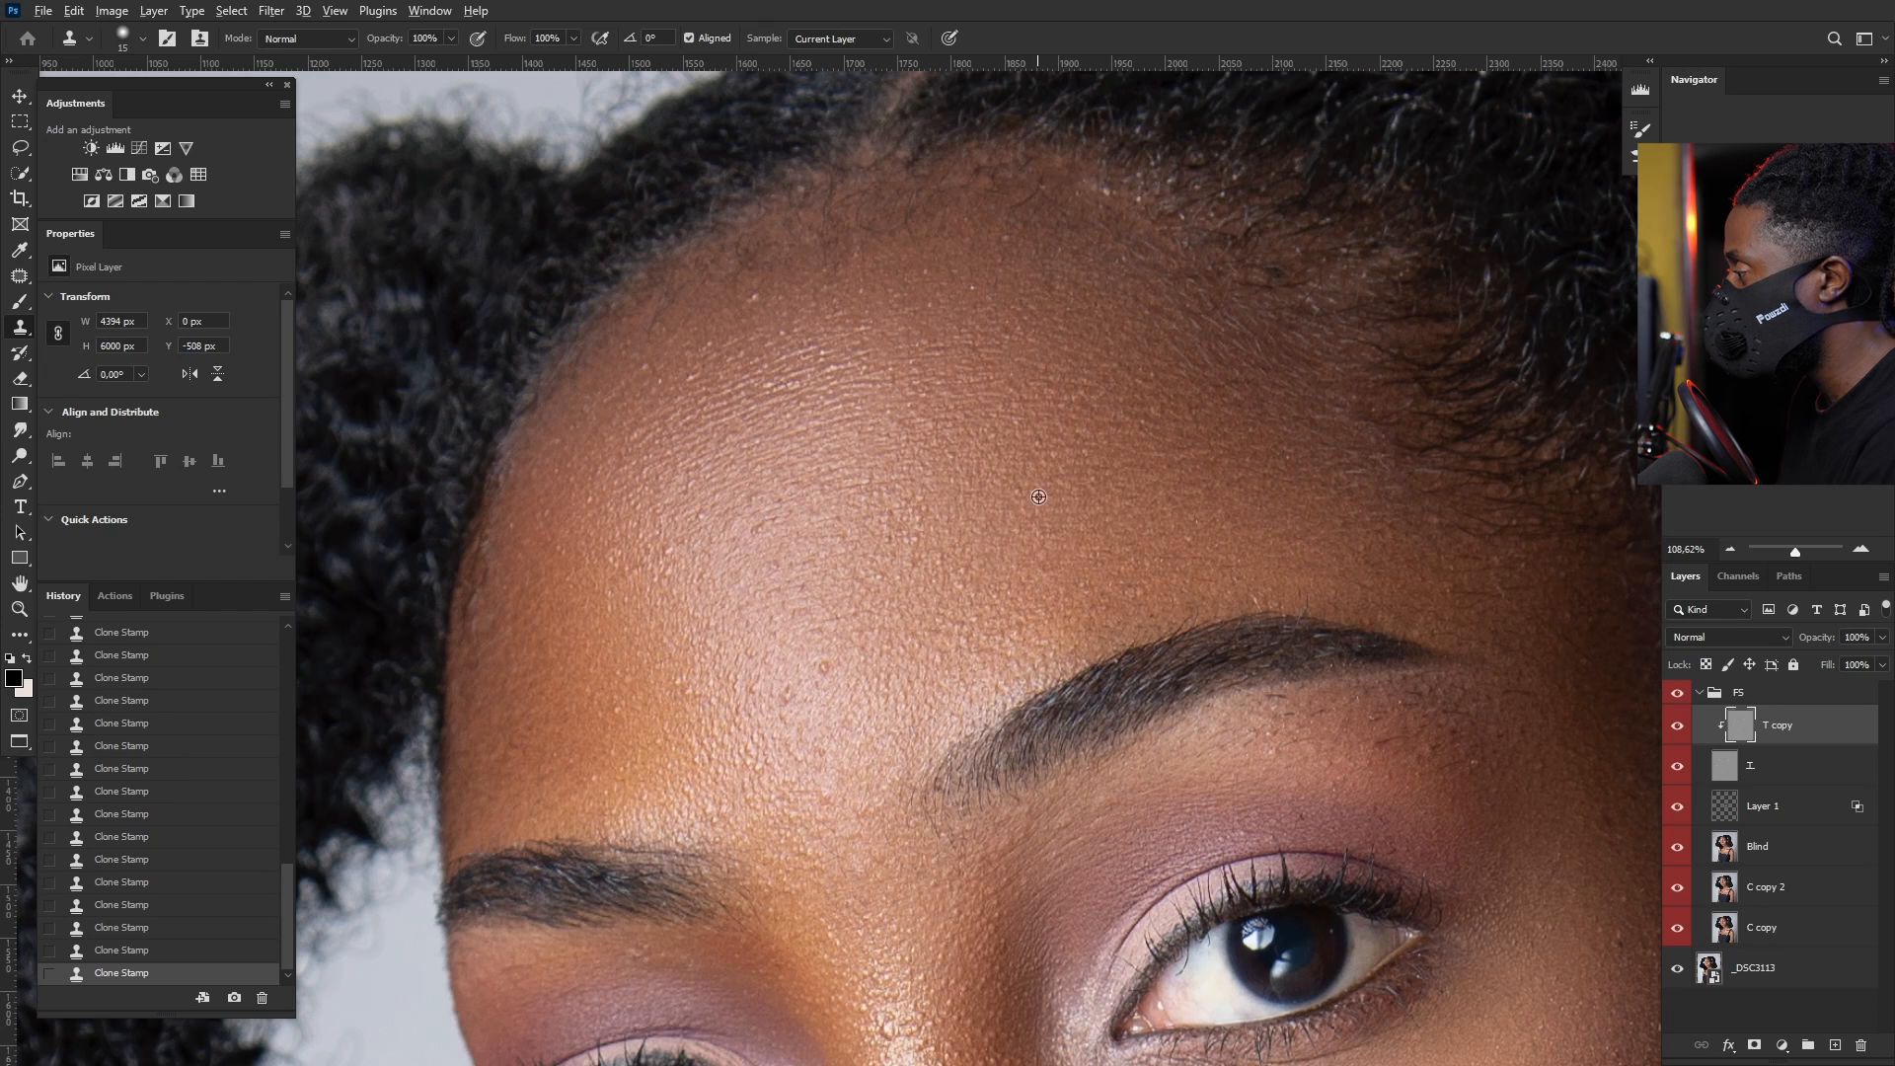
Step: Clone smooth texture over the bumps along the outer forehead on the side facing away from the ear
left_click(720, 316, "alt")
left_click(753, 300)
mouse_move(720, 332)
left_mouse_down()
mouse_move(727, 357)
mouse_move(778, 336)
mouse_move(712, 365)
mouse_move(703, 391)
left_mouse_up()
left_click(693, 377, "alt")
left_click(652, 474, "alt")
left_click_drag(620, 548, 618, 558)
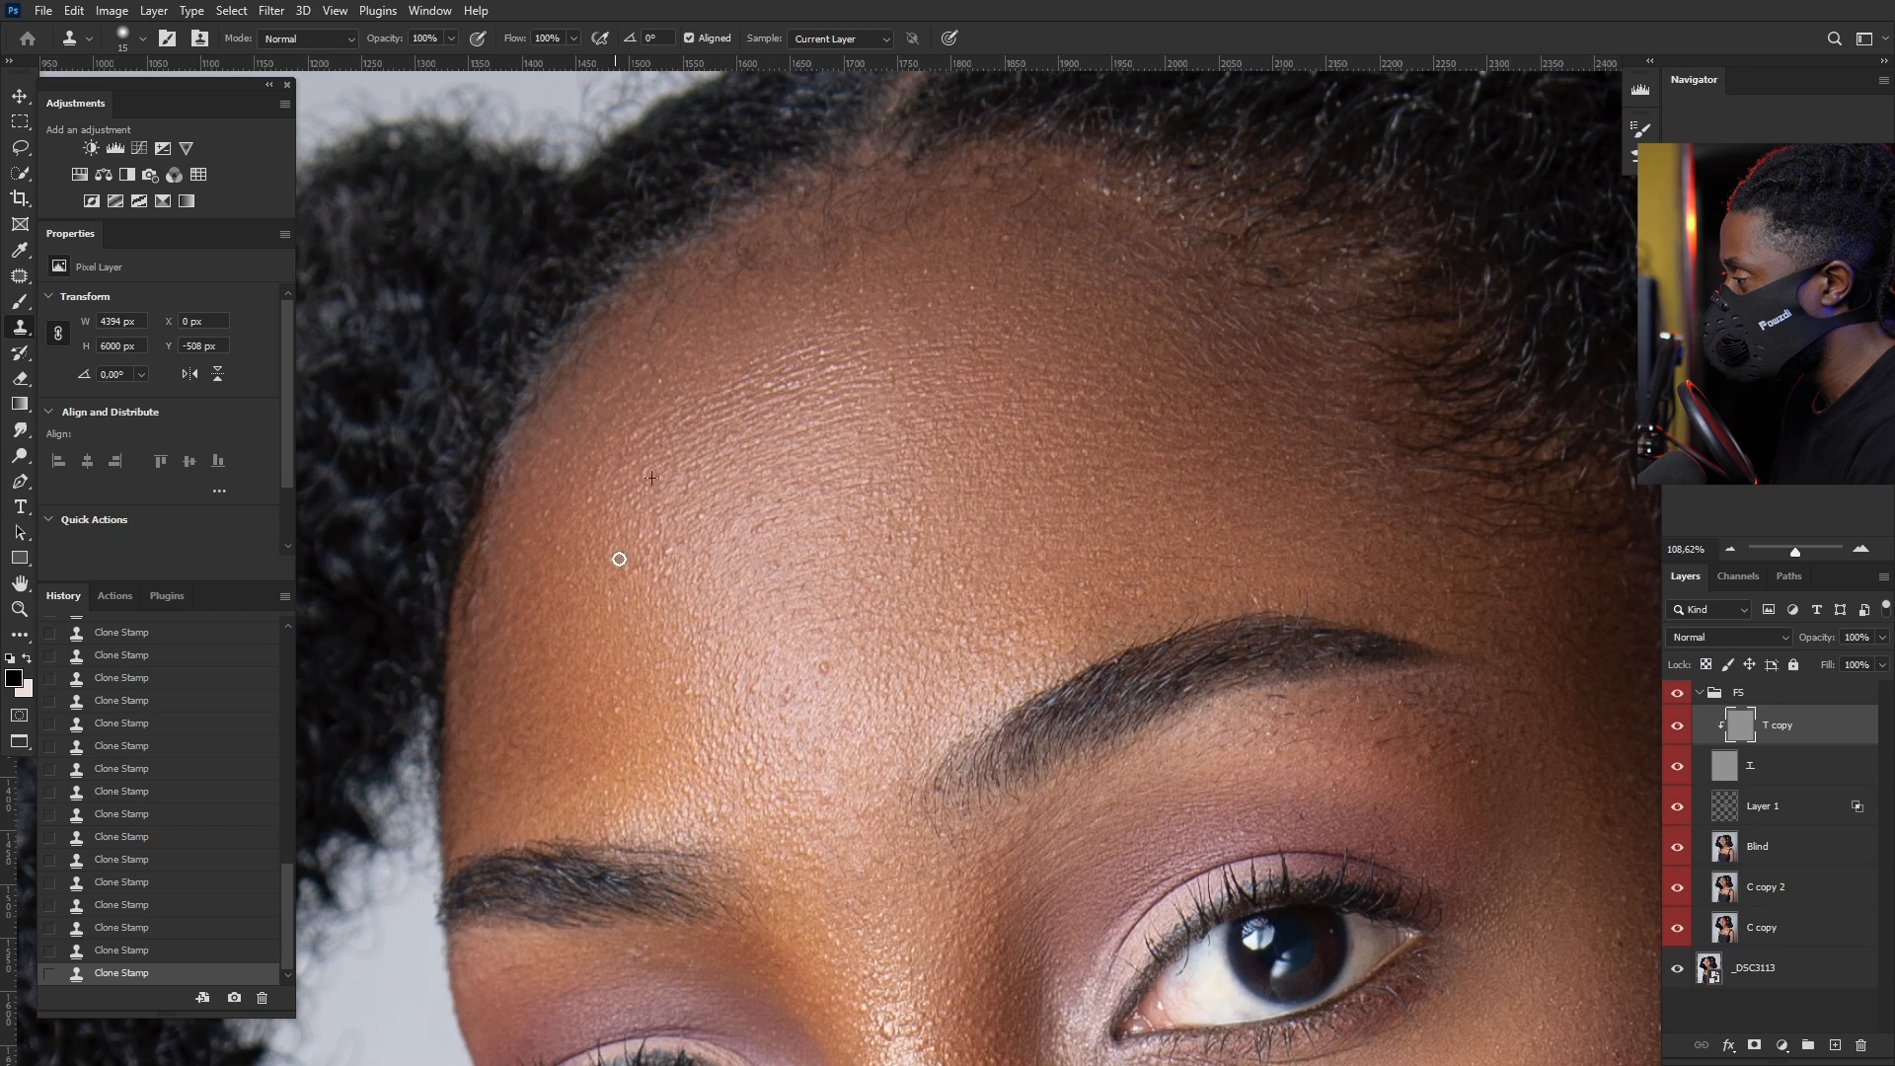
mouse_move(755, 531)
left_mouse_down()
mouse_move(784, 517)
mouse_move(726, 512)
mouse_move(658, 567)
left_mouse_up()
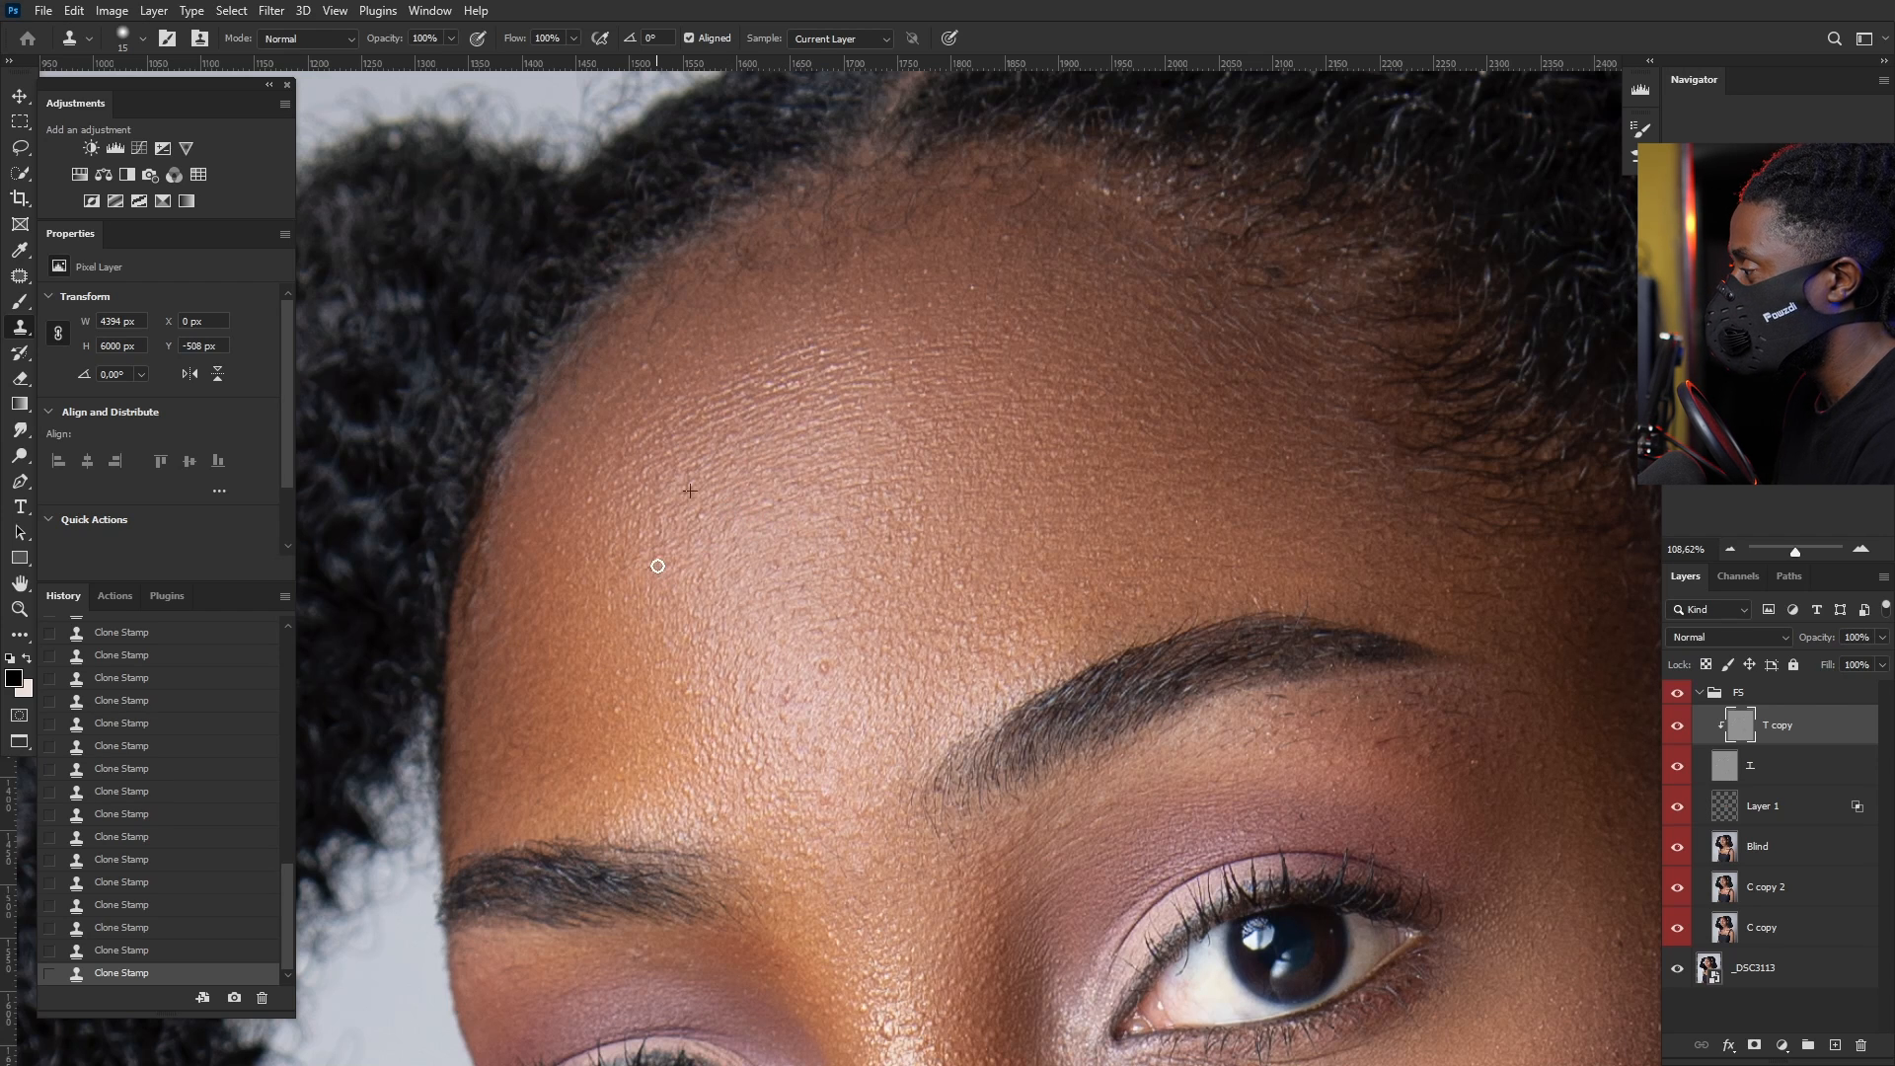
Step: Clone clean texture over the bumps on the lower forehead highlight between and above the eyebrows
left_click(782, 559, "alt")
left_click_drag(752, 633, 845, 578)
mouse_move(888, 518)
left_mouse_down()
mouse_move(910, 562)
mouse_move(822, 624)
mouse_move(825, 667)
mouse_move(872, 583)
mouse_move(851, 616)
left_mouse_up()
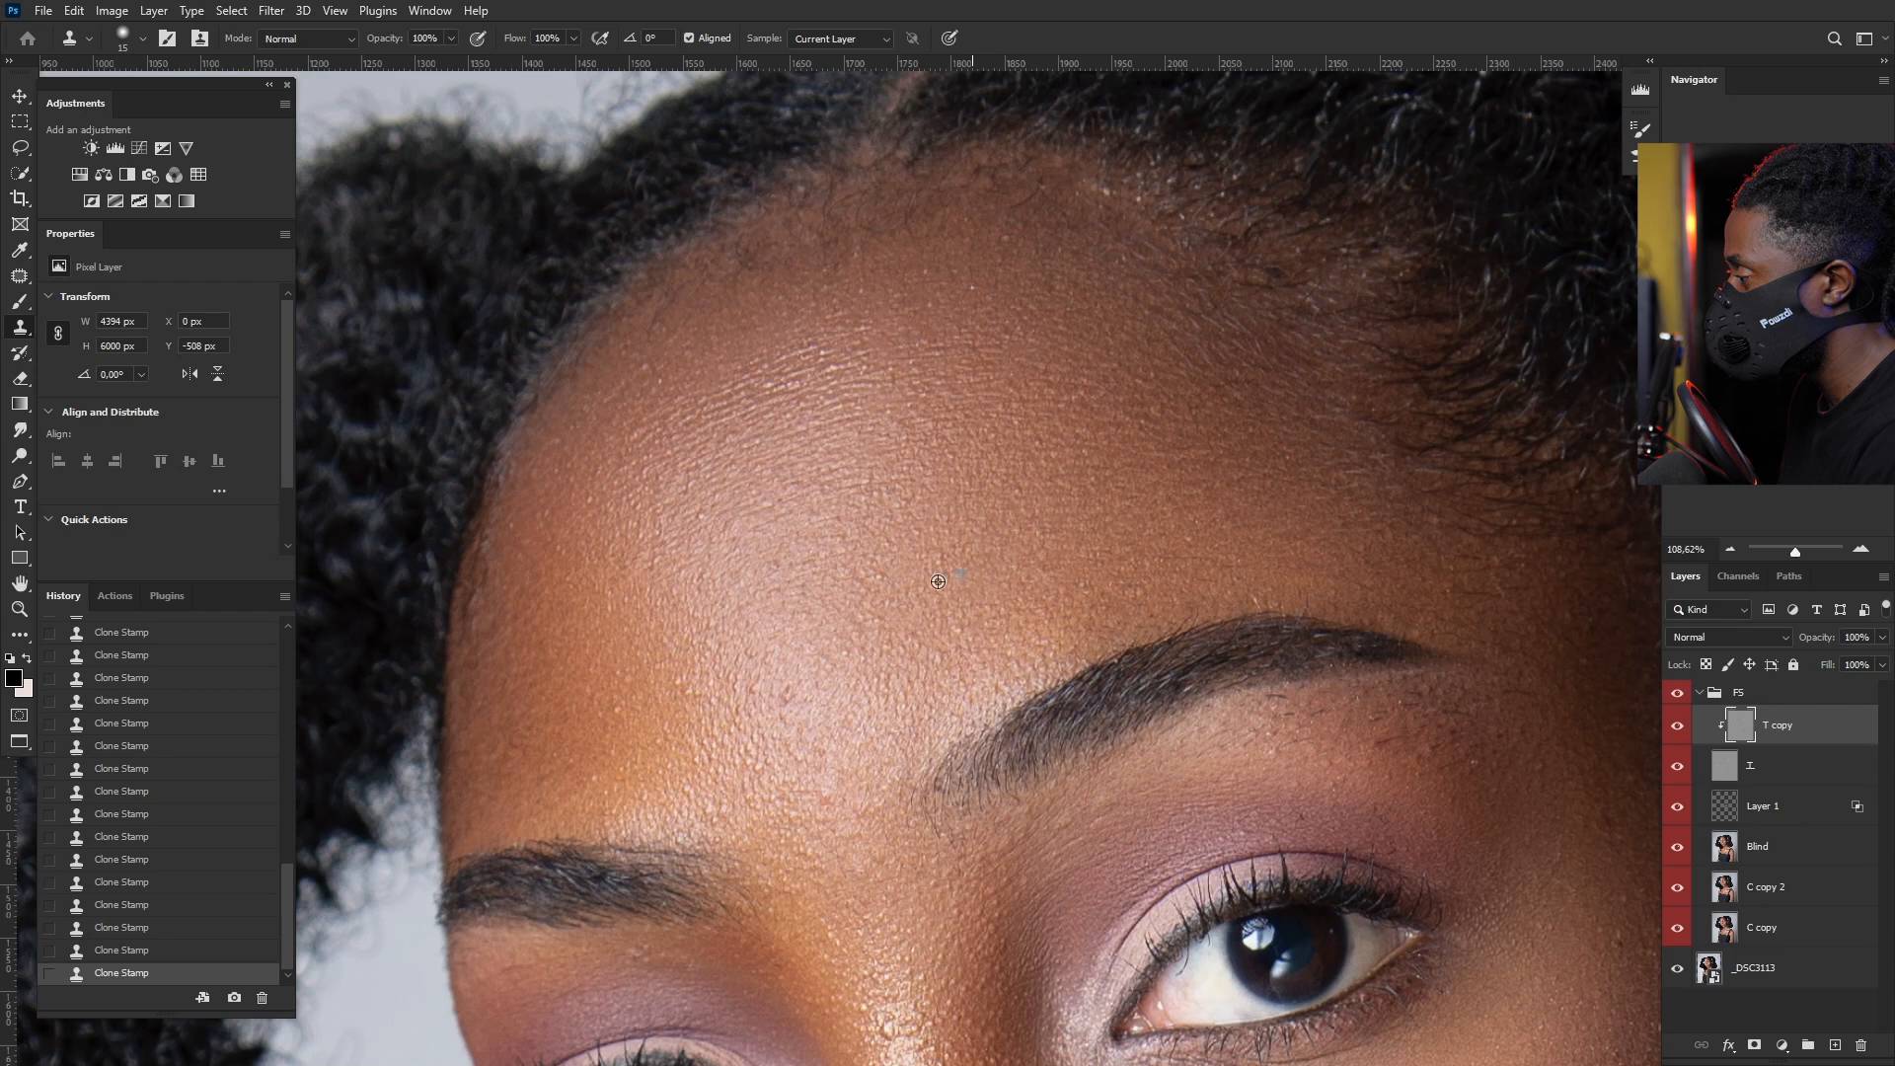
left_click_drag(760, 673, 788, 698)
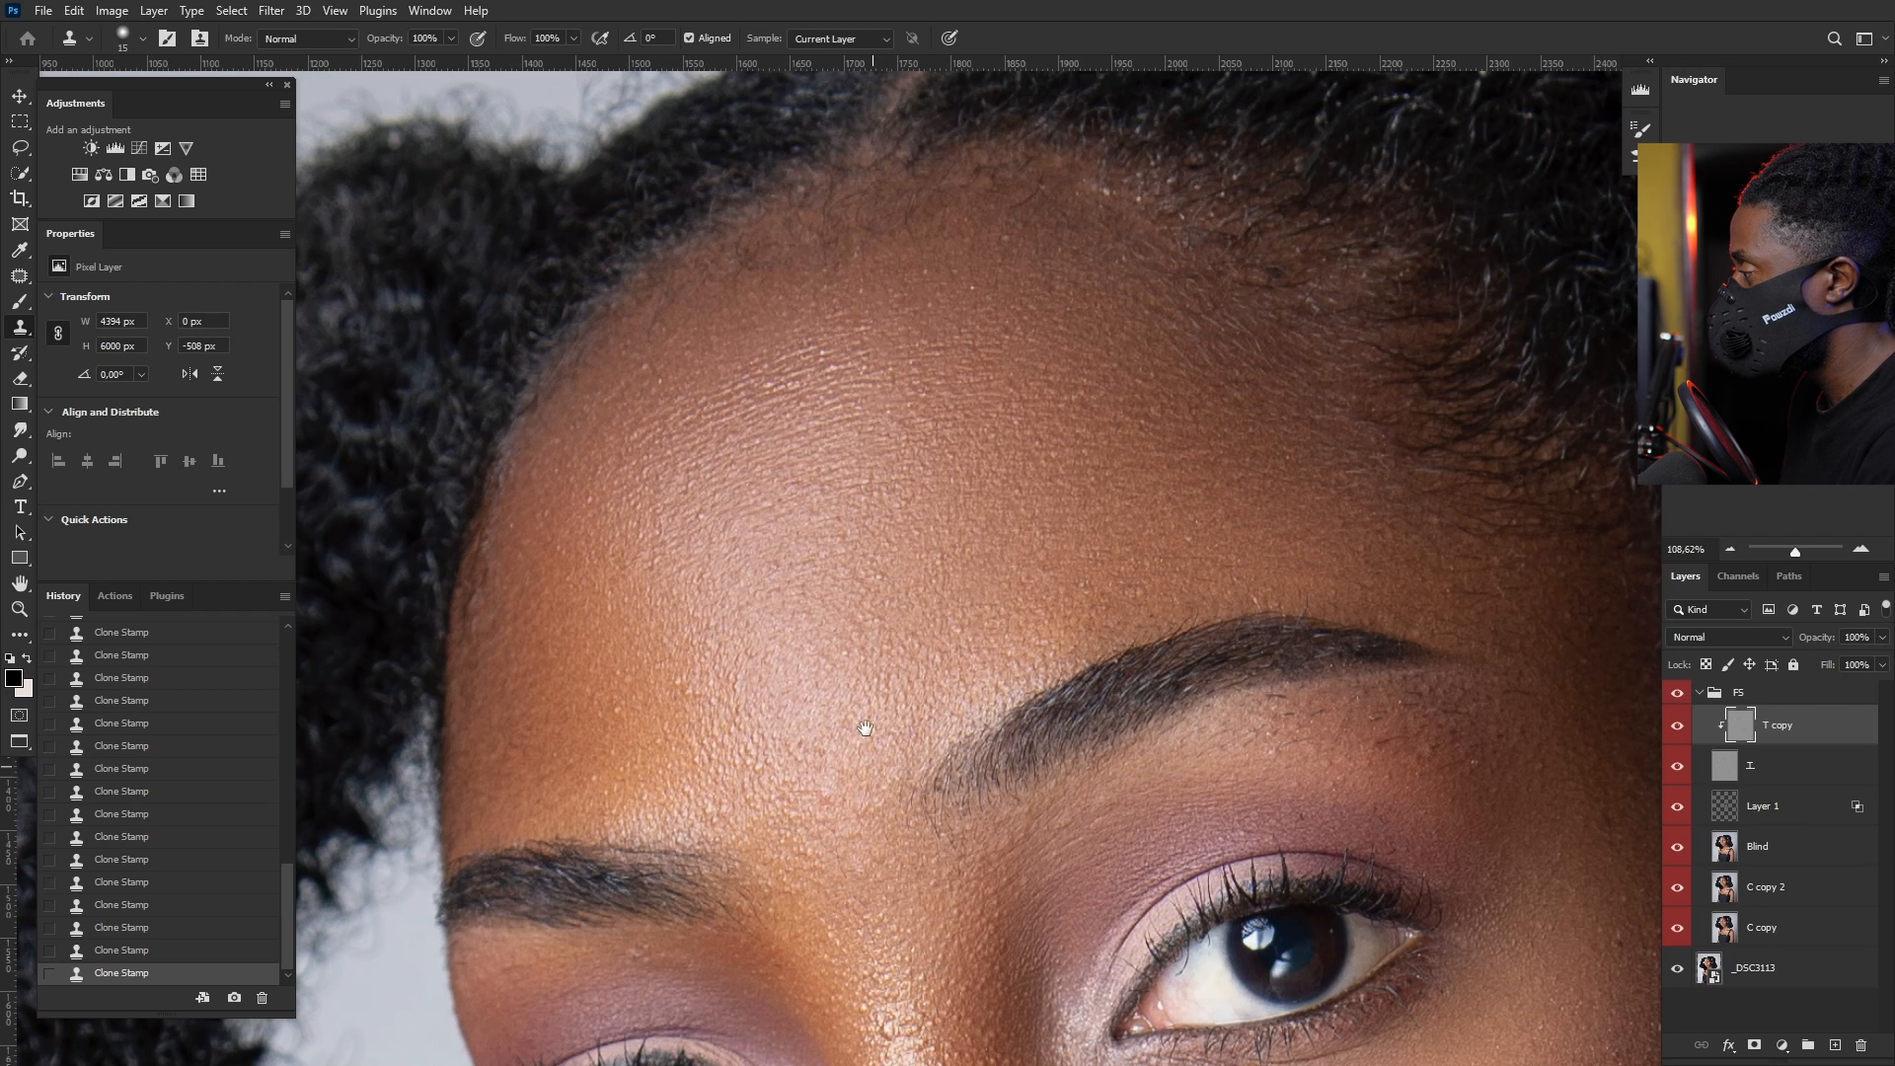
left_click_drag(823, 776, 788, 489)
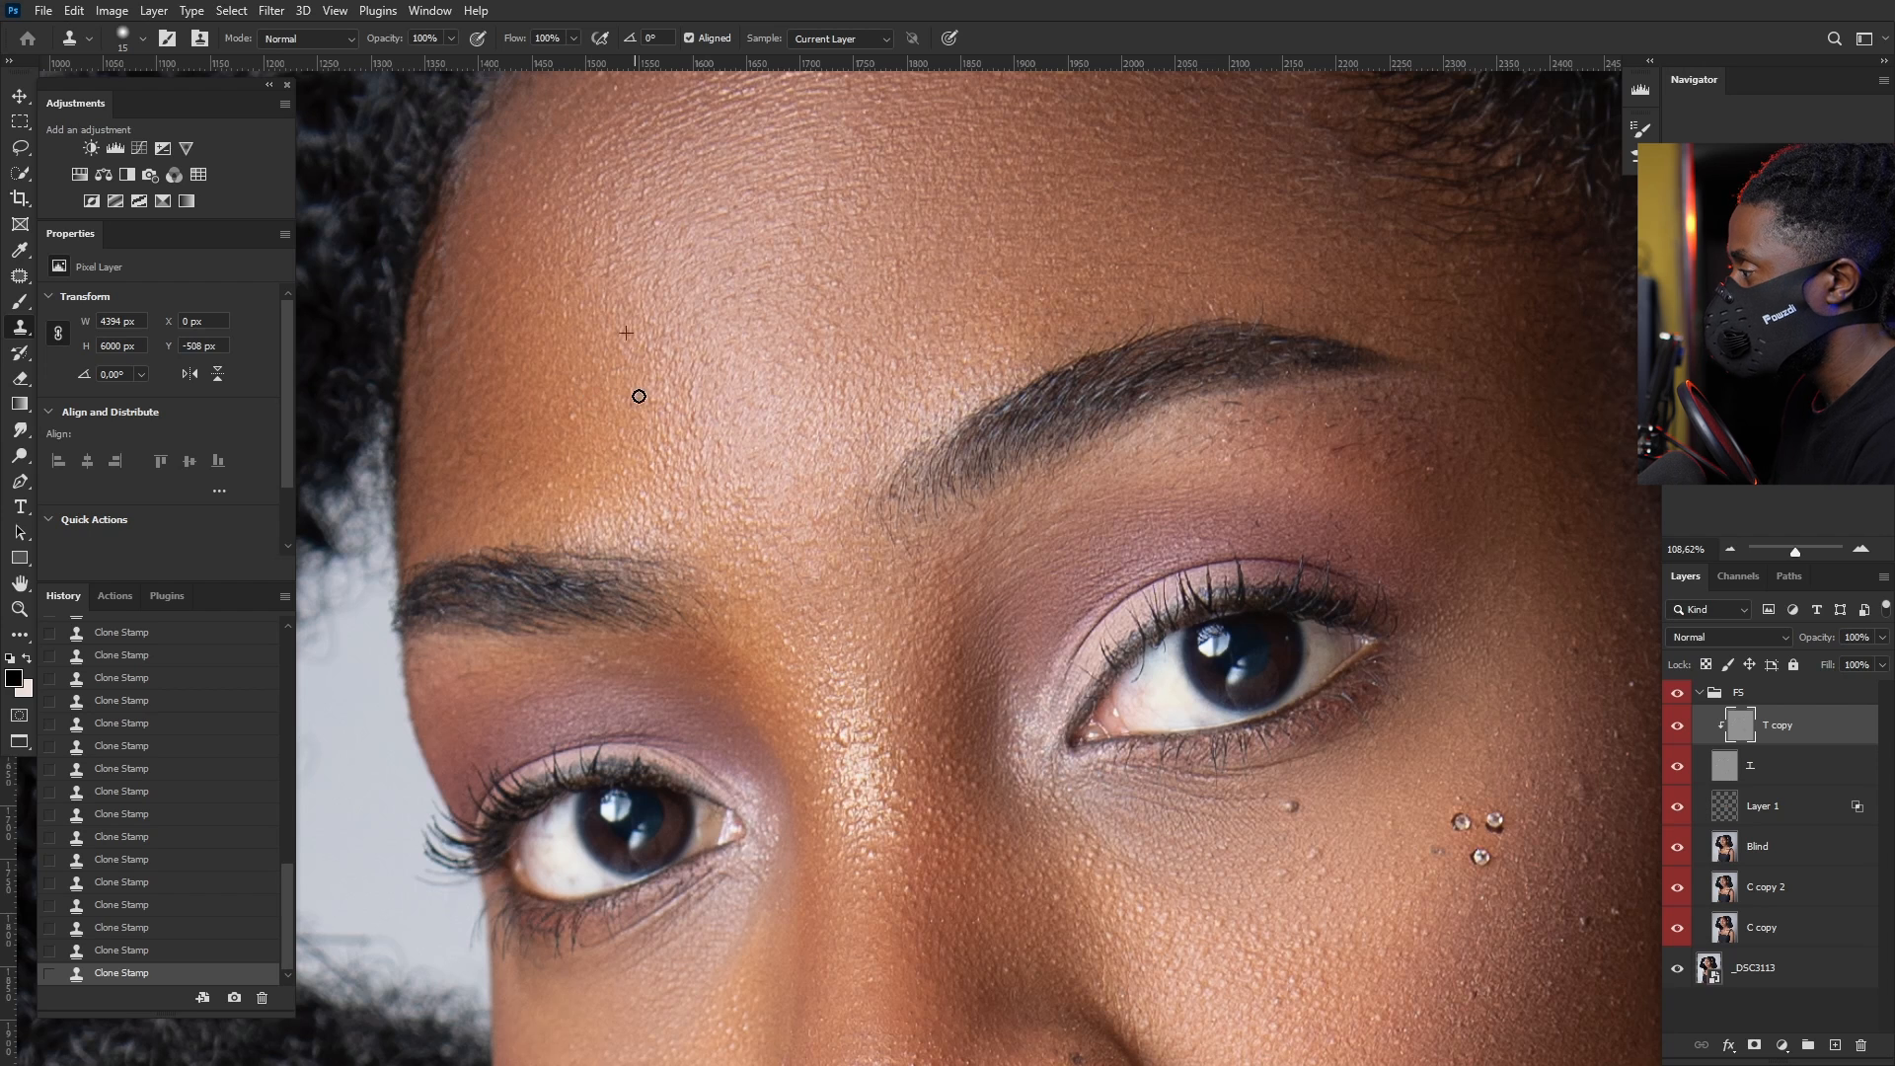
mouse_move(639, 396)
left_mouse_down()
mouse_move(693, 392)
mouse_move(656, 506)
left_mouse_up()
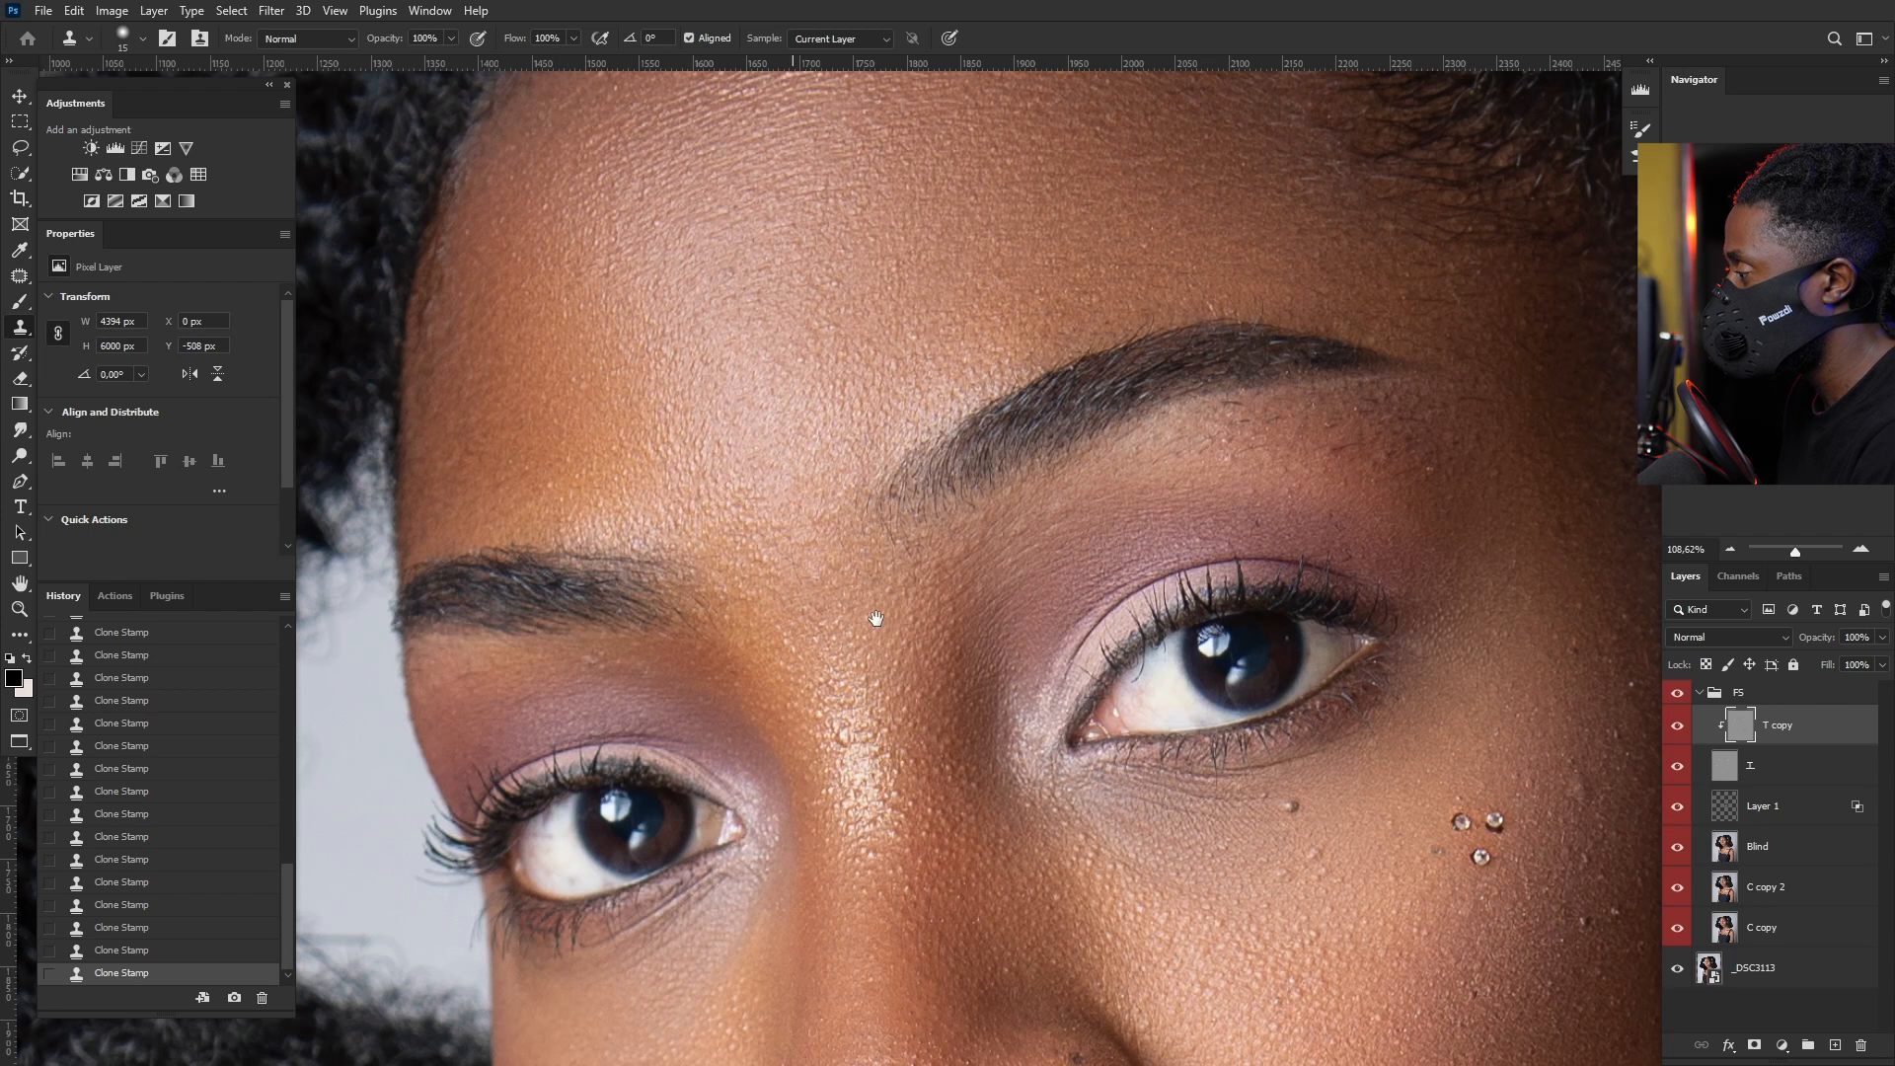
Step: Examine the skin texture around the nose bridge, temple, under-eye area and cheek for remaining bumps
left_click_drag(876, 619, 801, 497)
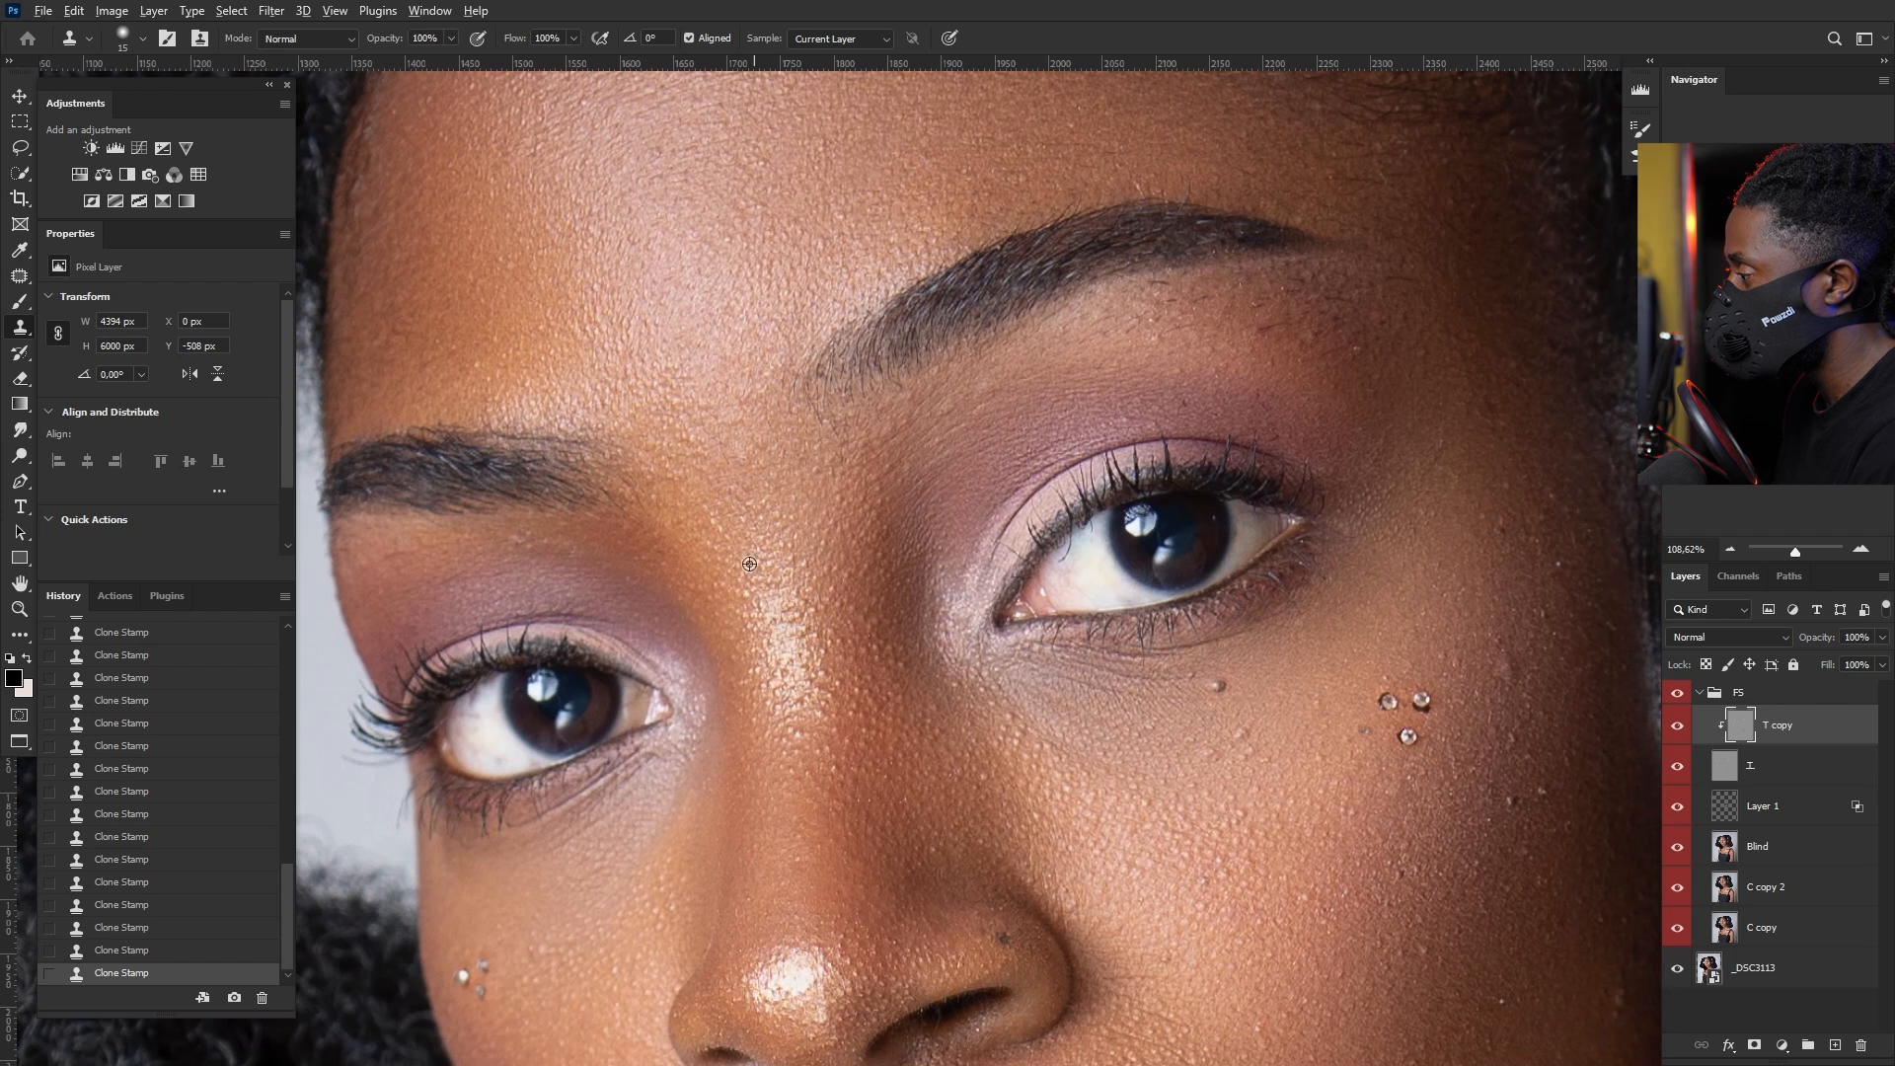
left_click_drag(918, 477, 753, 656)
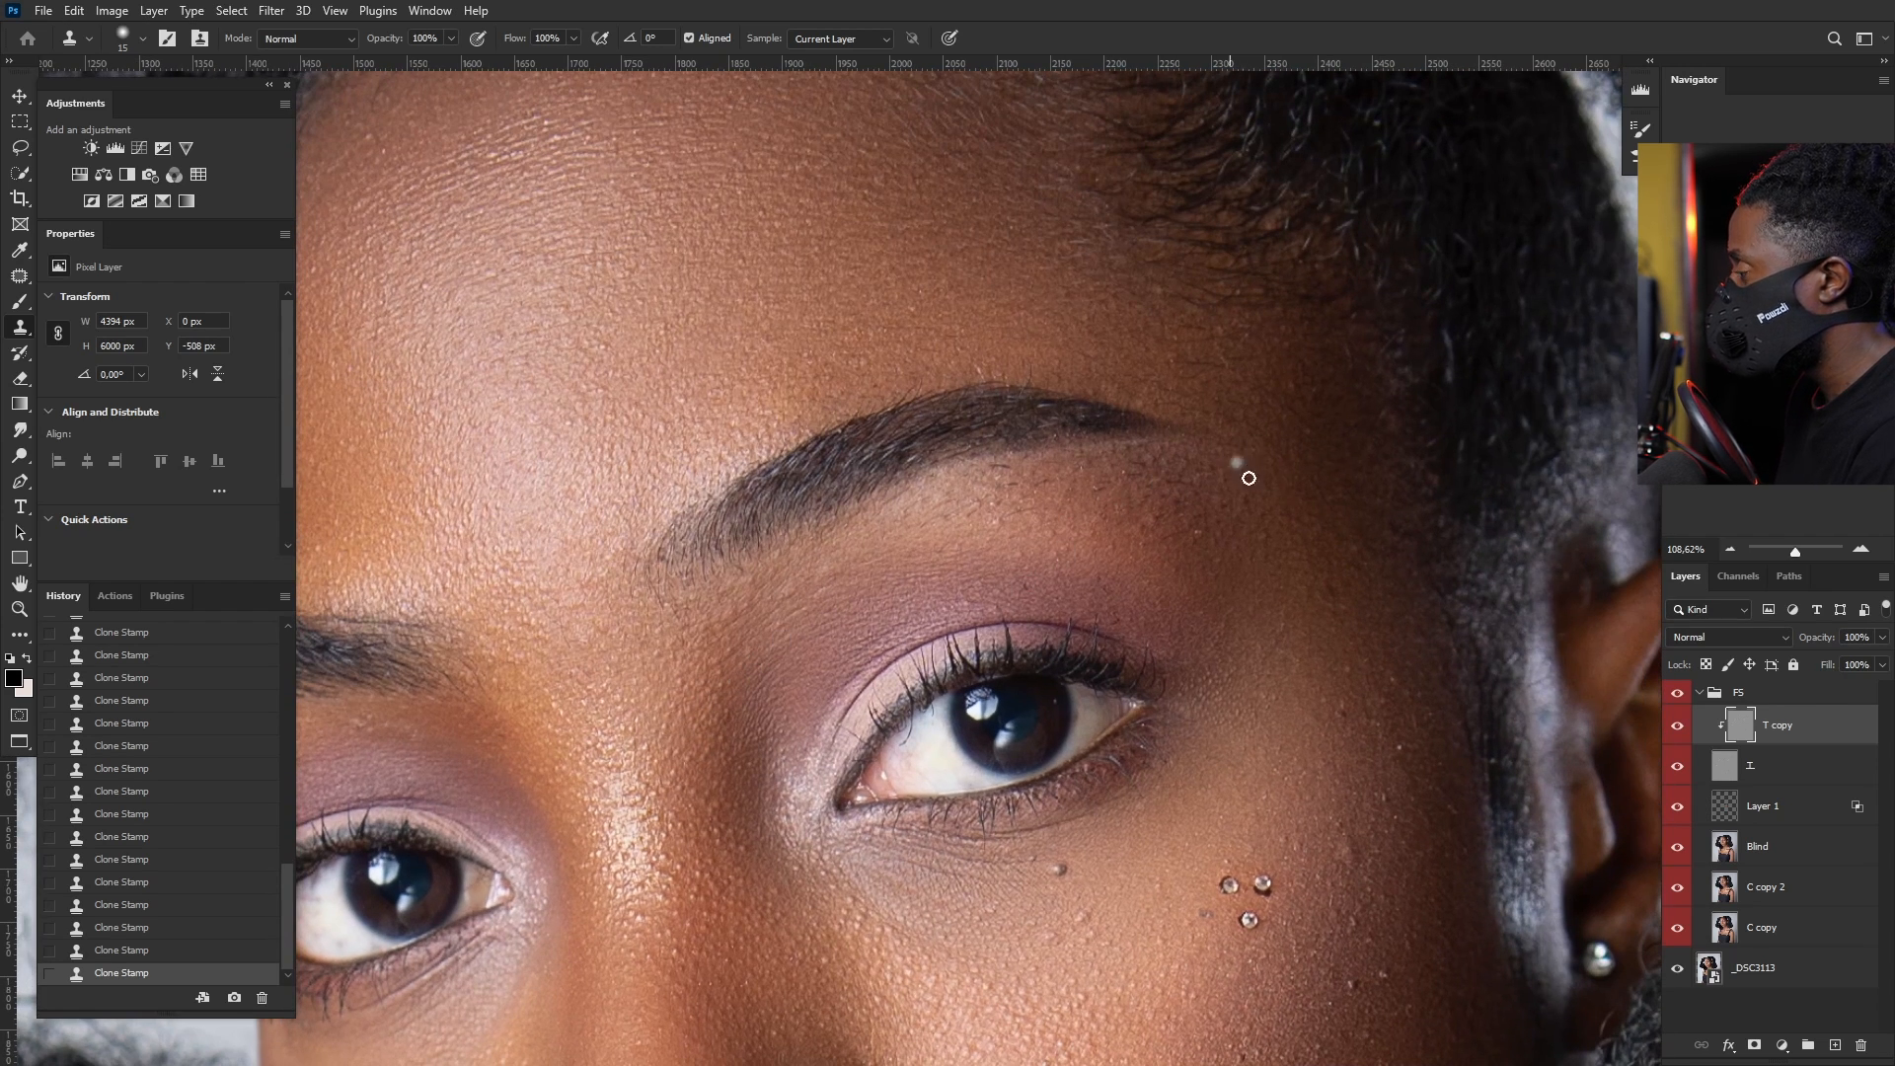
left_click_drag(1243, 551, 1090, 432)
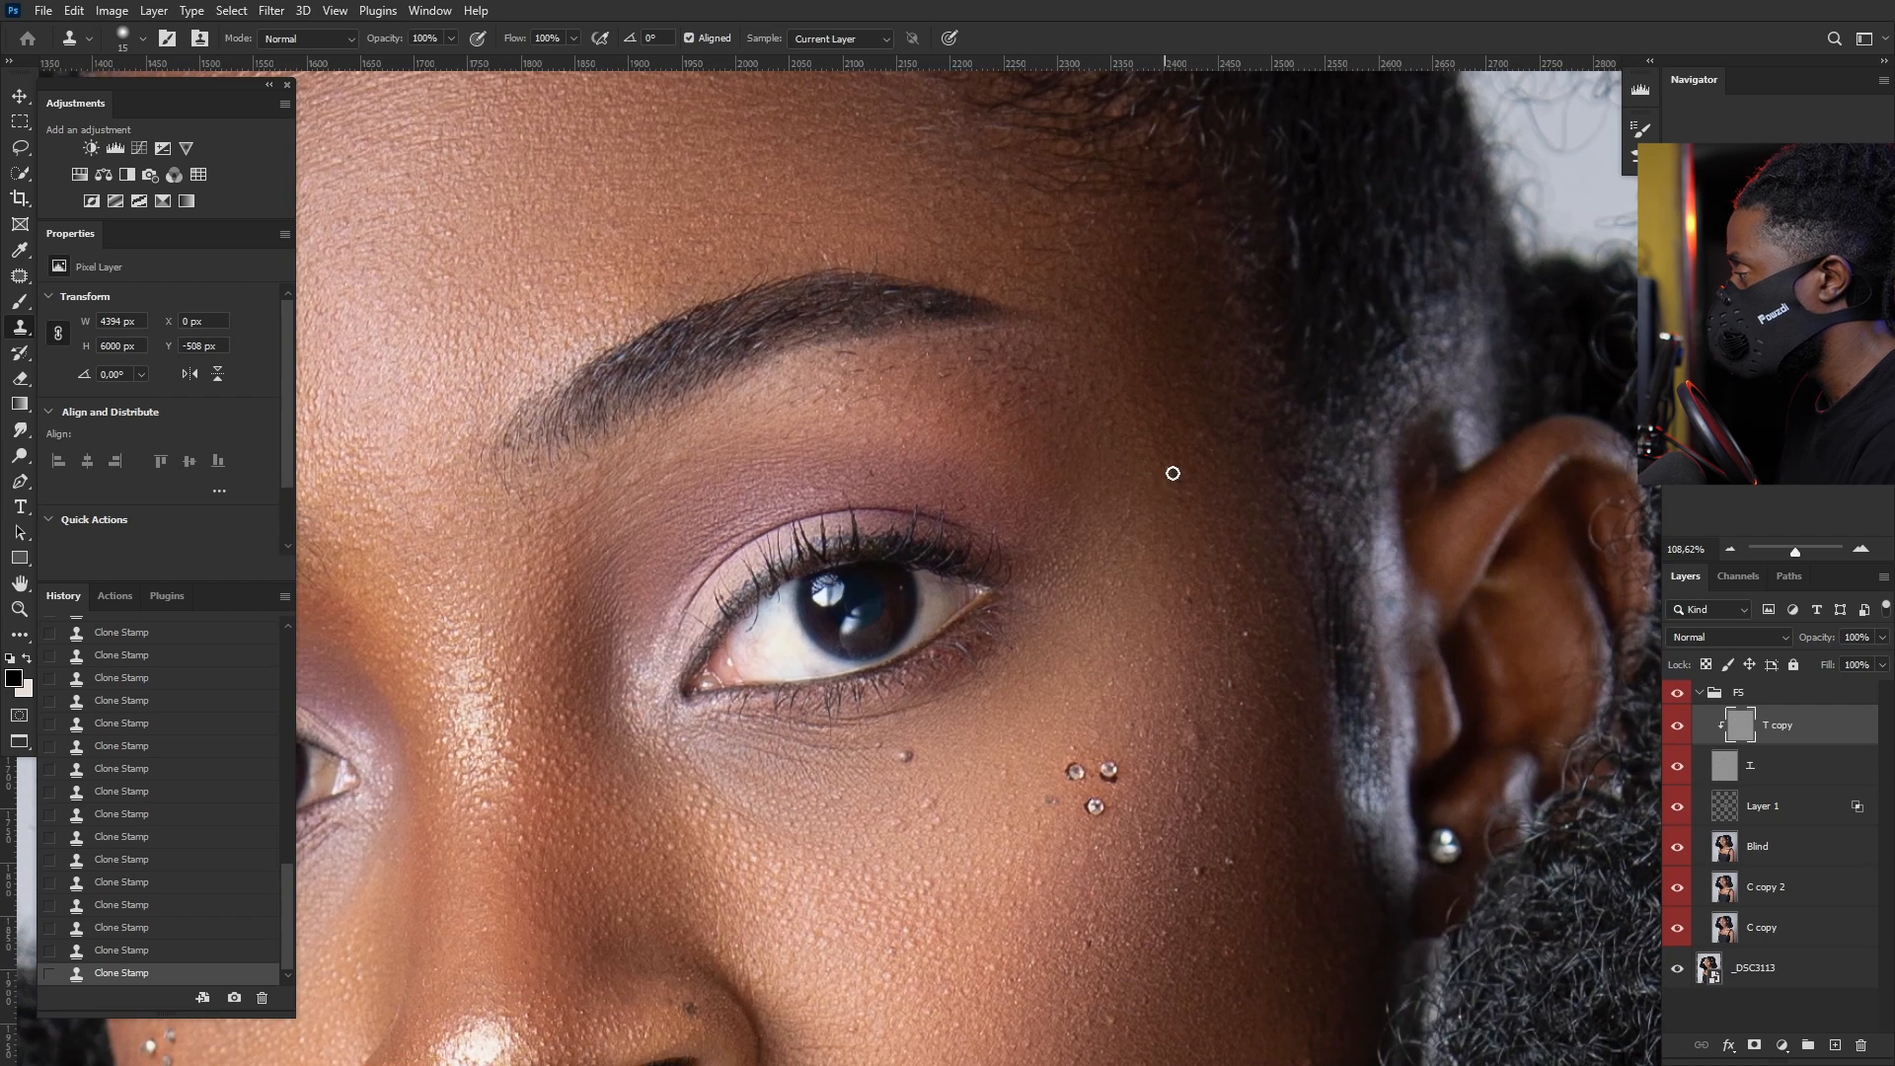
left_click_drag(1137, 661, 1163, 474)
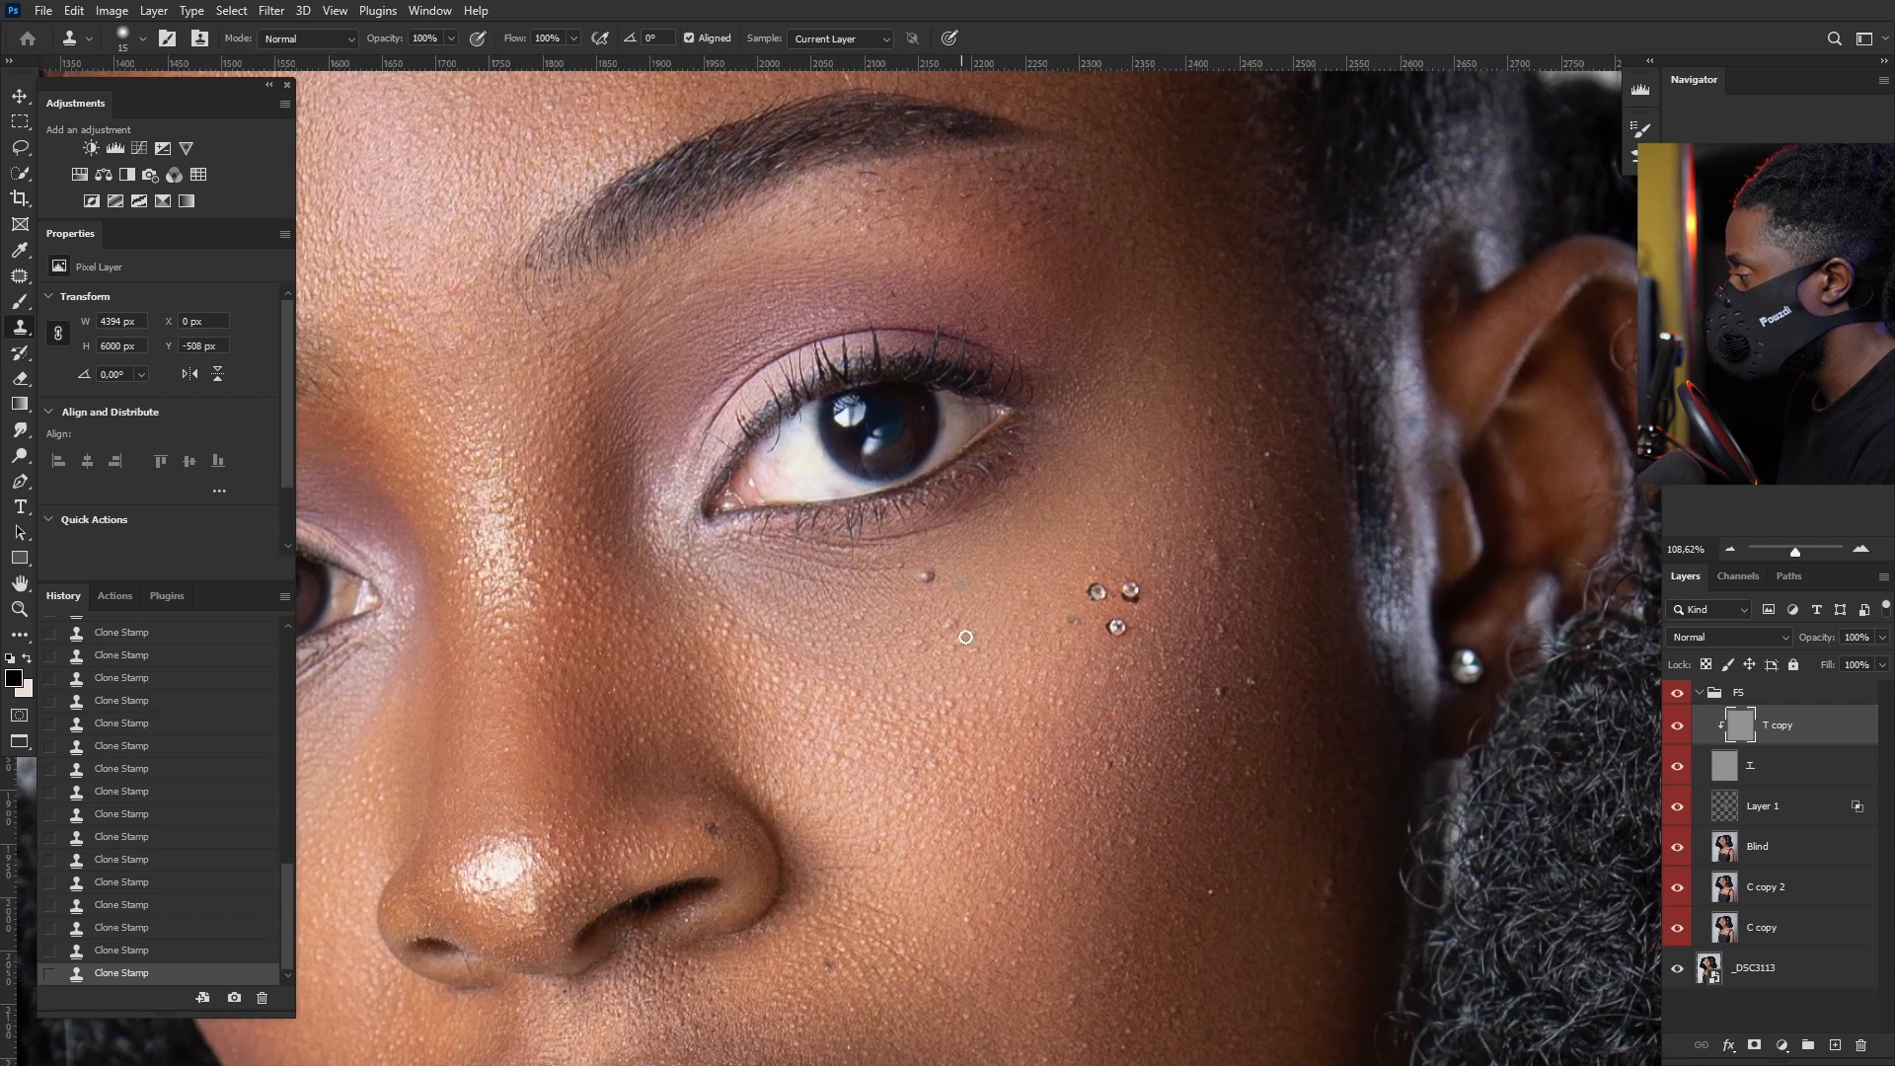
left_click_drag(993, 653, 1006, 452)
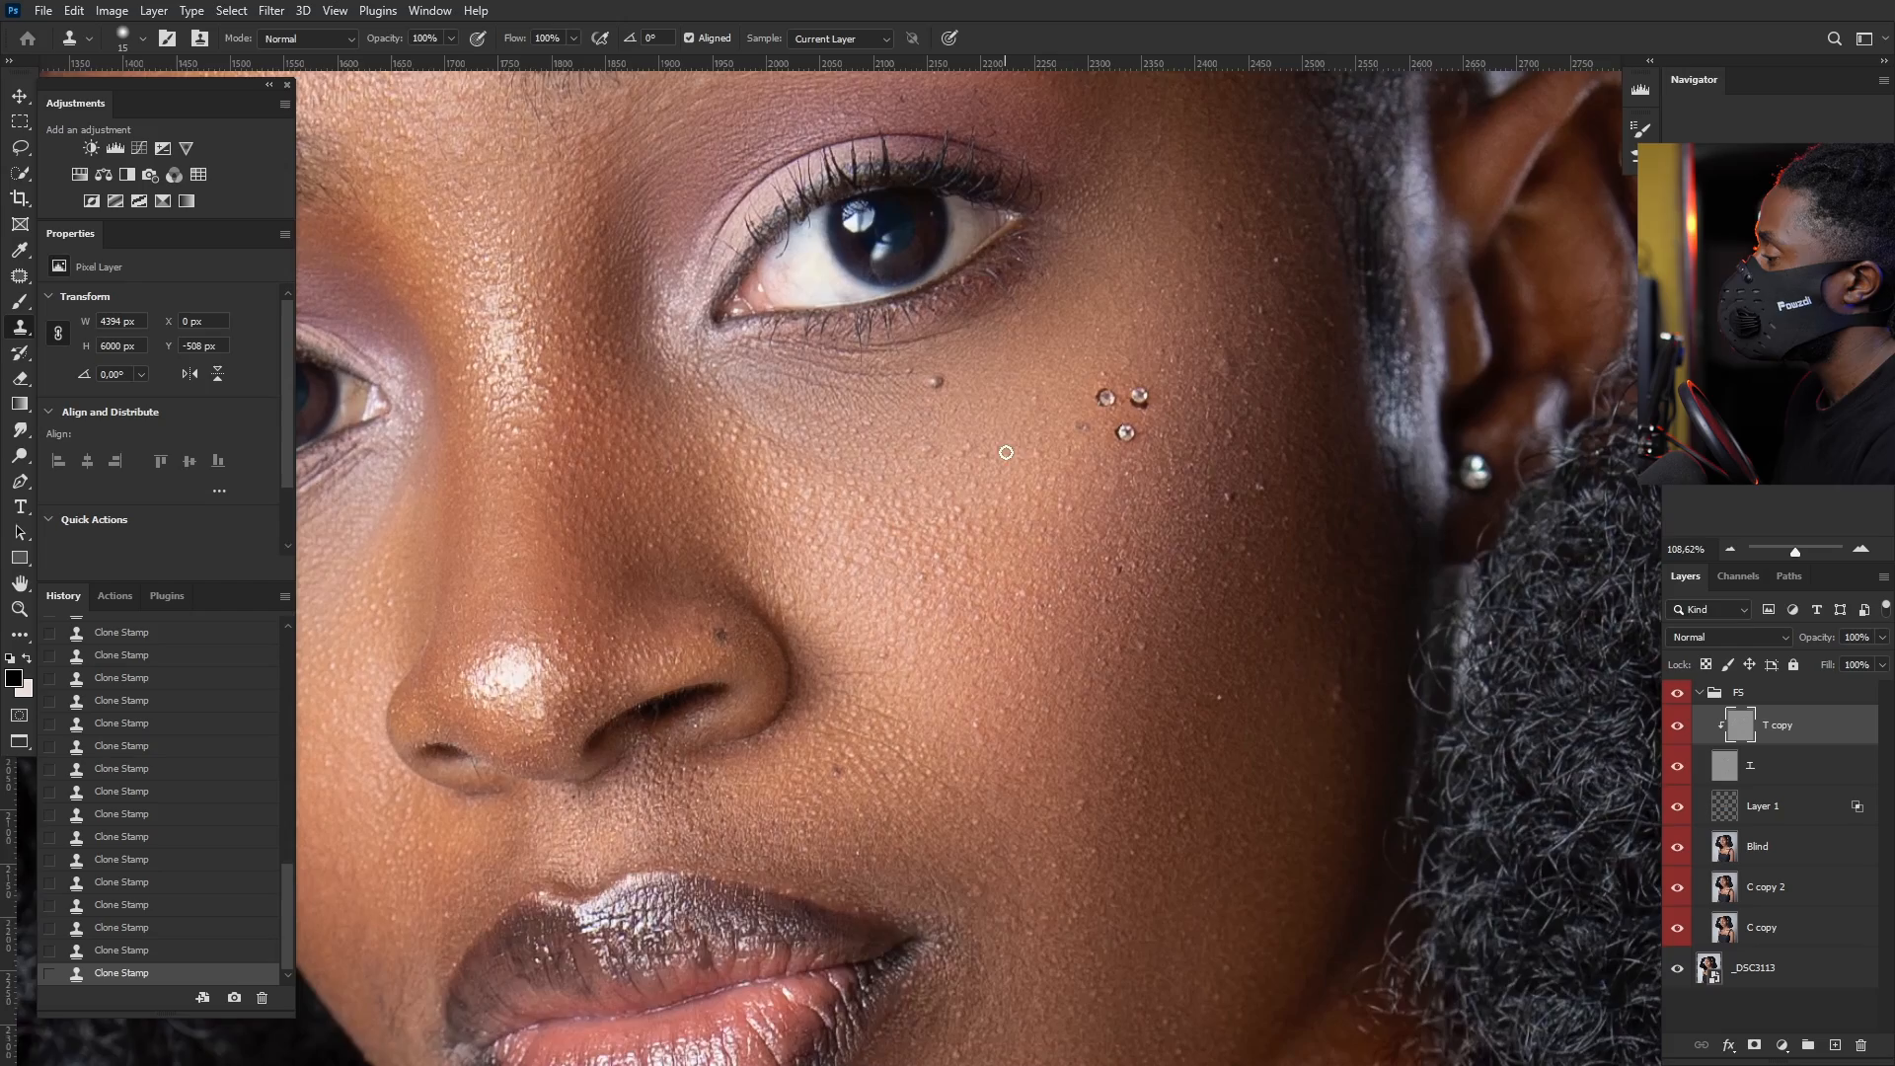
scroll(1005, 452, "down", 3)
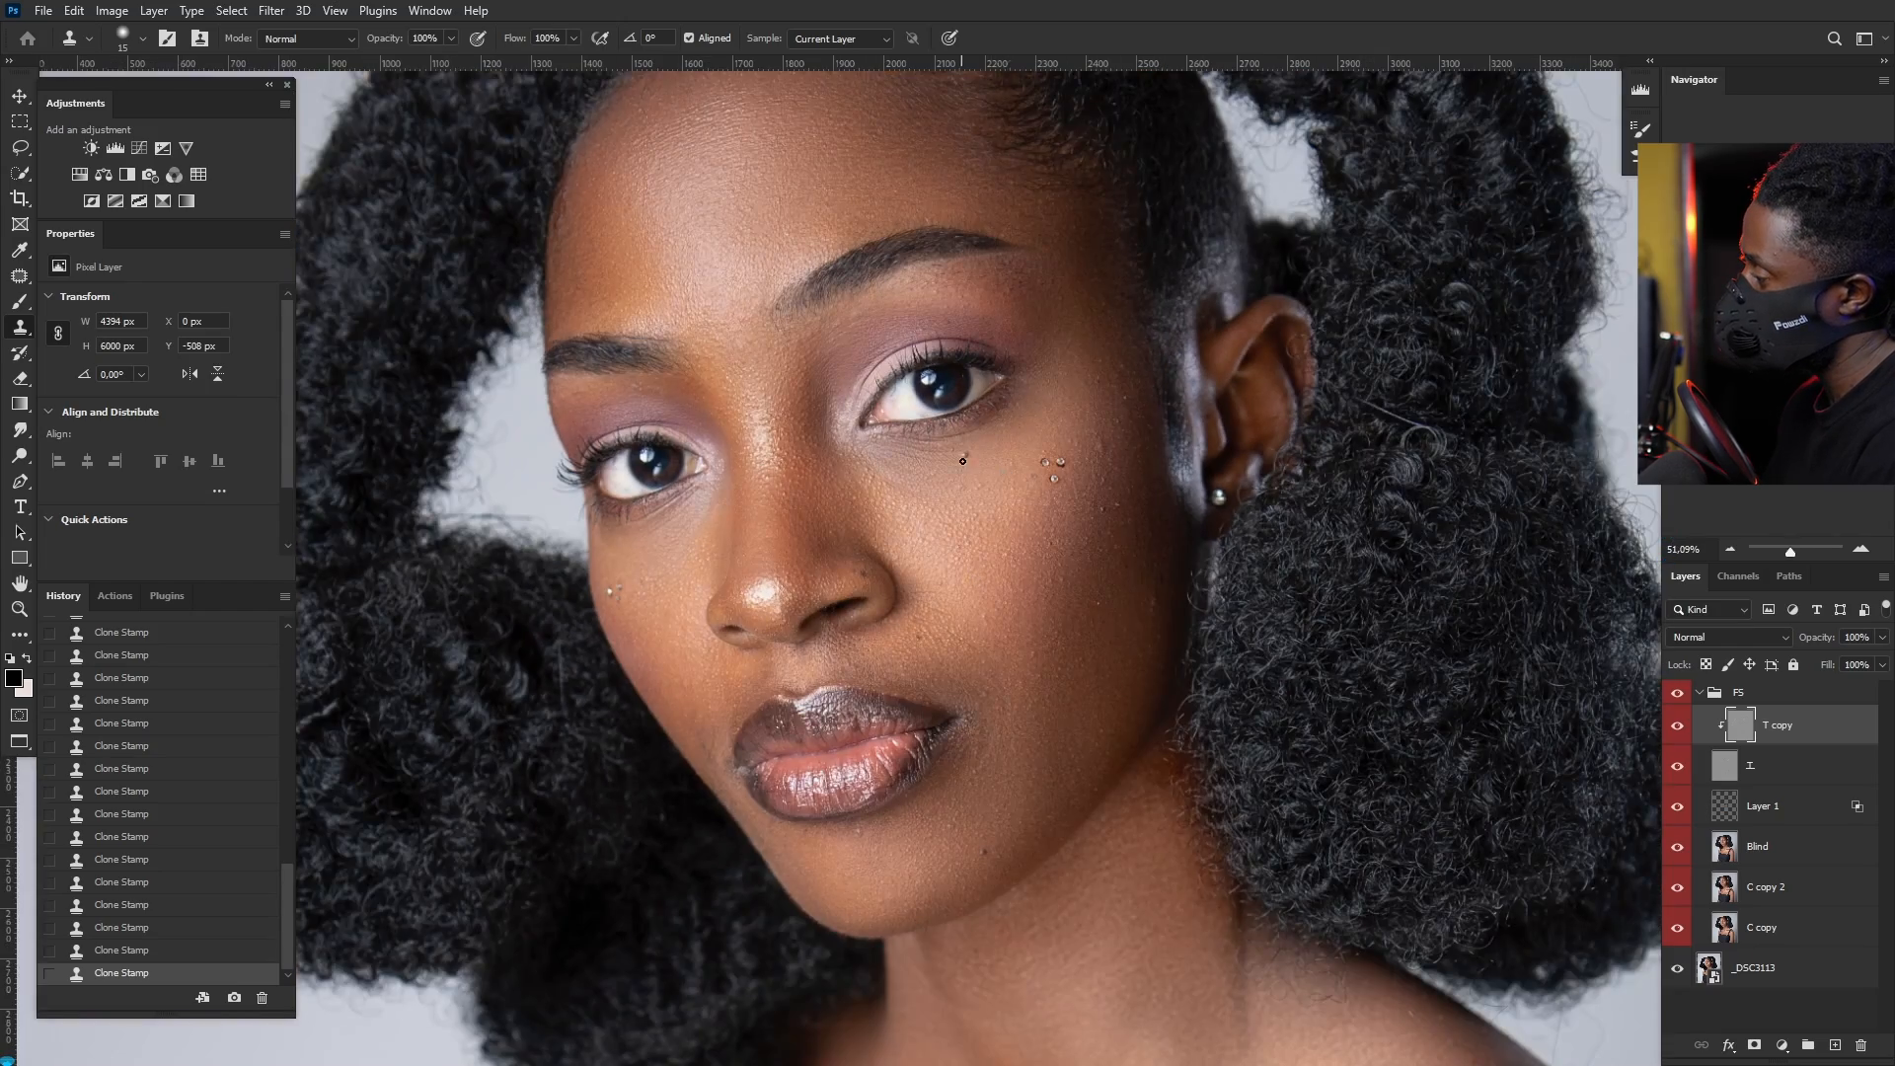
scroll(963, 461, "up", 3)
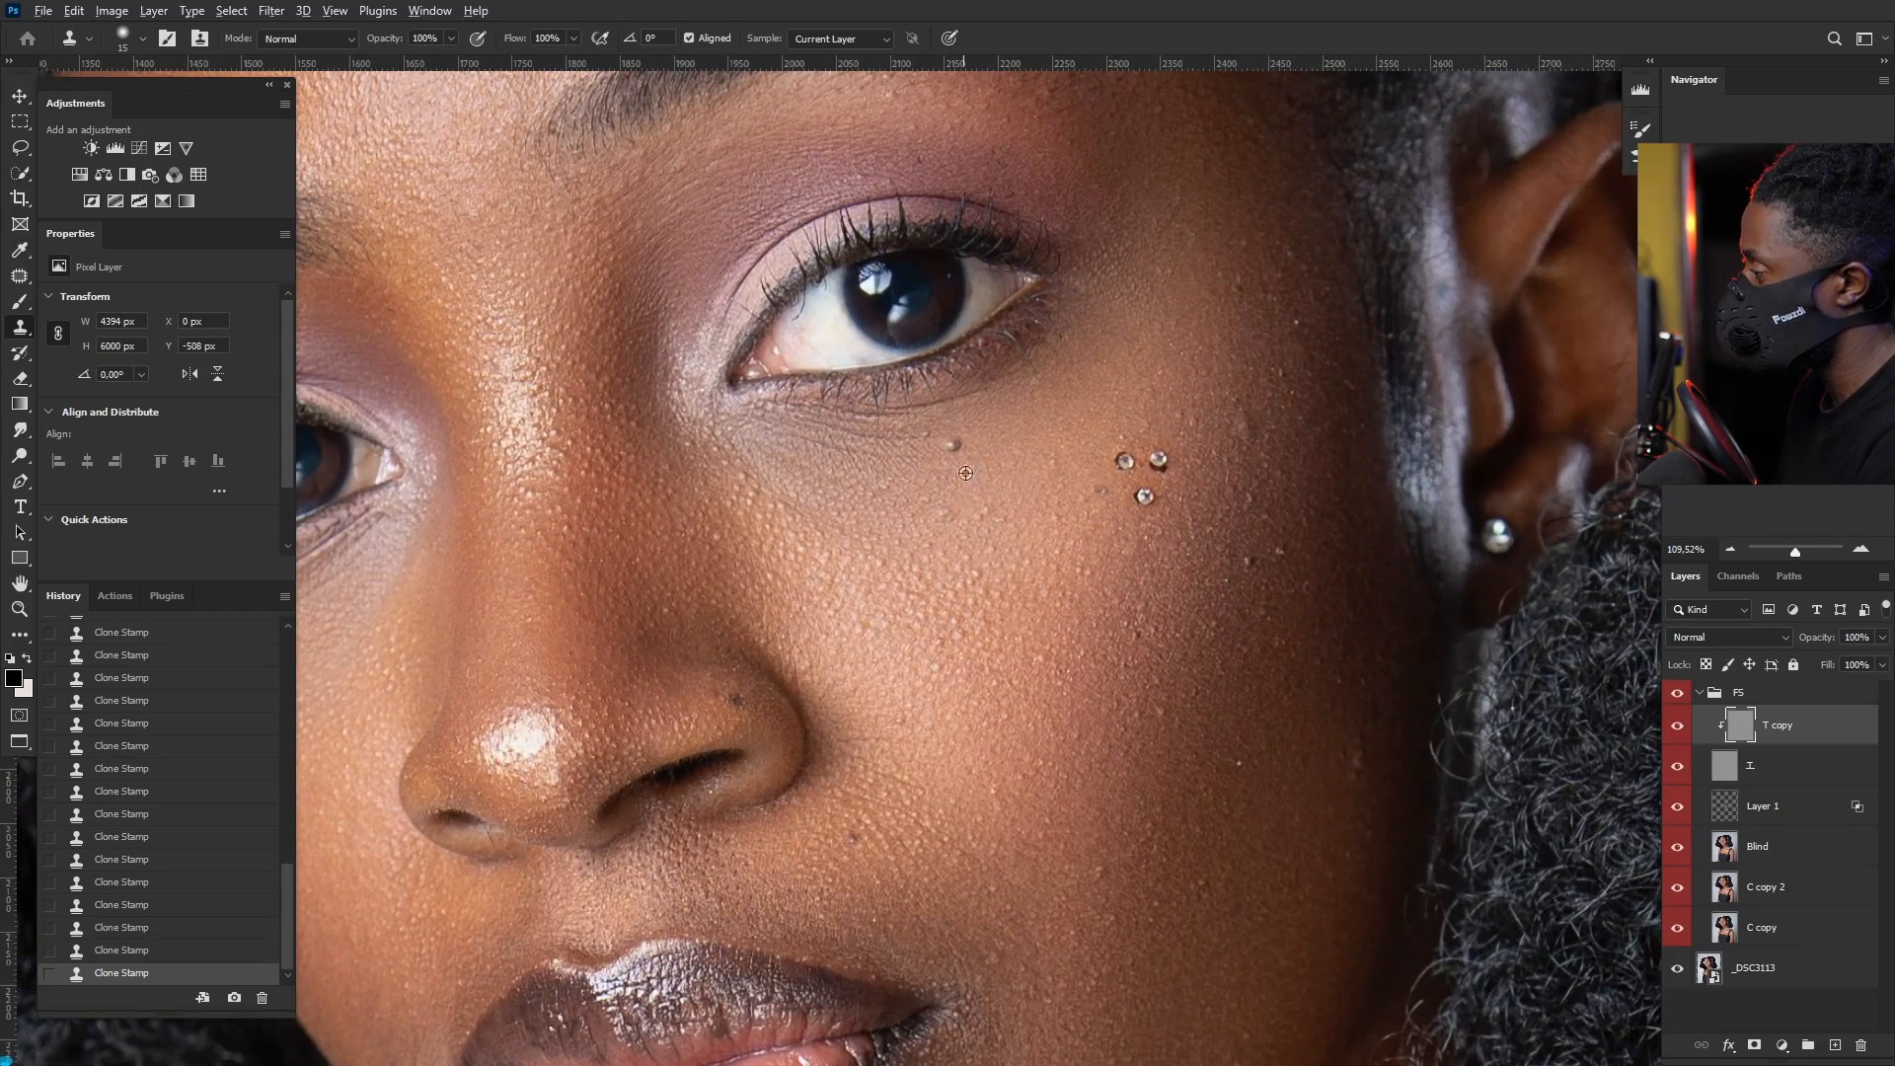
Step: Clone clean texture over the bumps beneath the eye and around the three cheek rhinestones, using a 9 px brush around the stones
left_click(965, 473, "alt")
left_click_drag(945, 518, 952, 518)
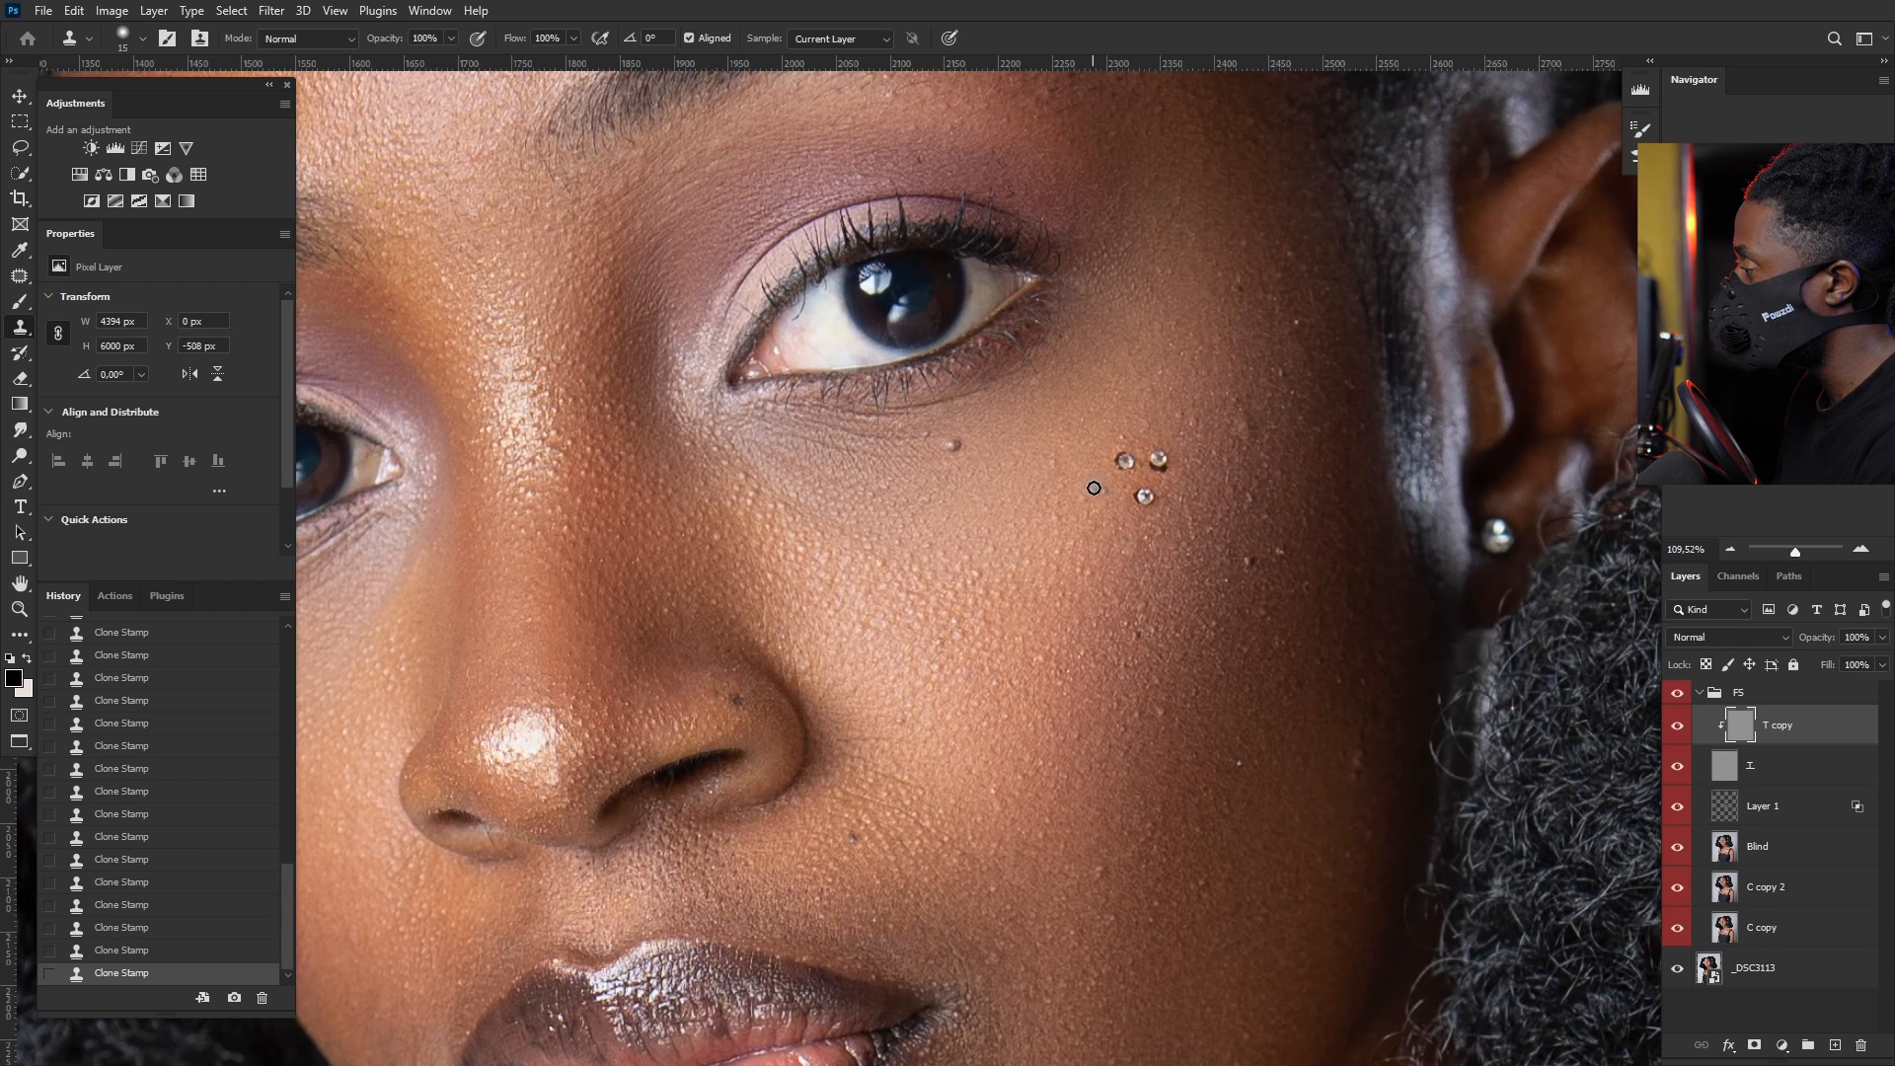
scroll(1127, 396, "up", 1)
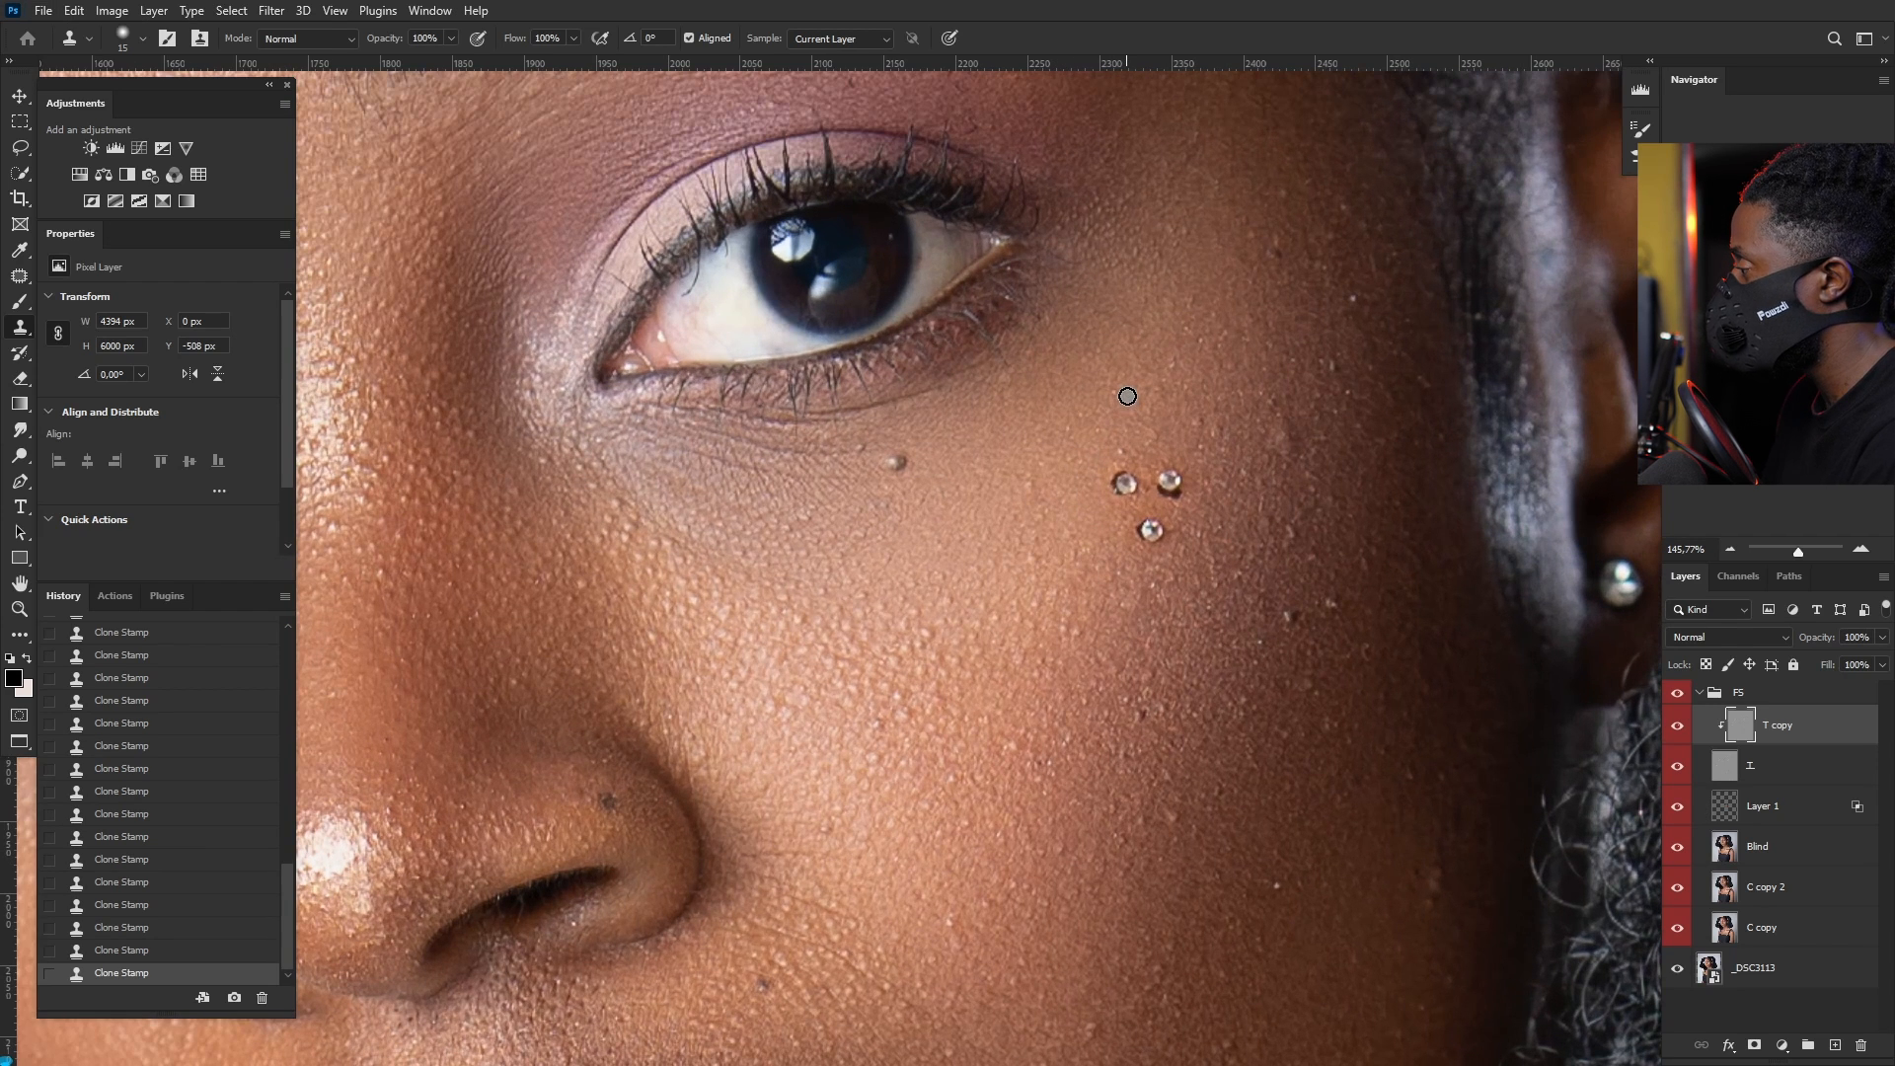
right_click(1124, 446, "alt")
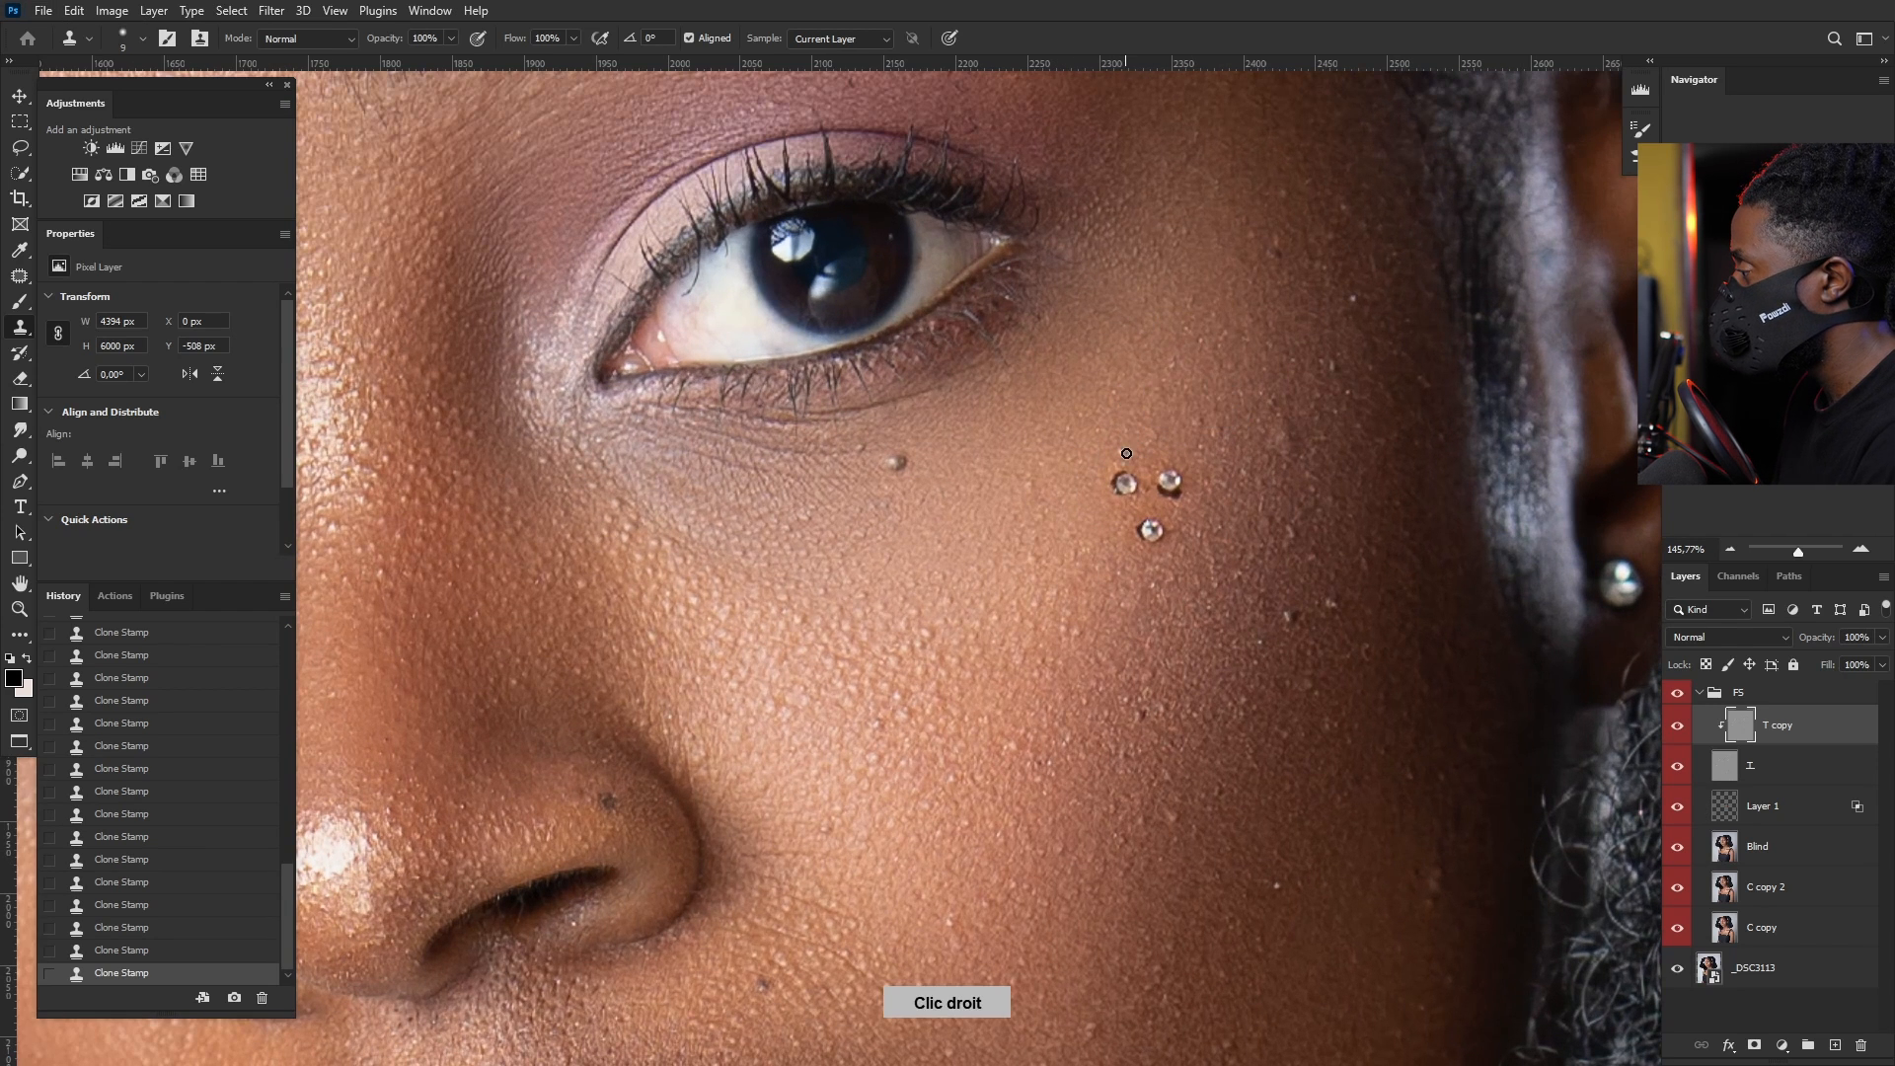
left_click_drag(1126, 453, 1114, 472)
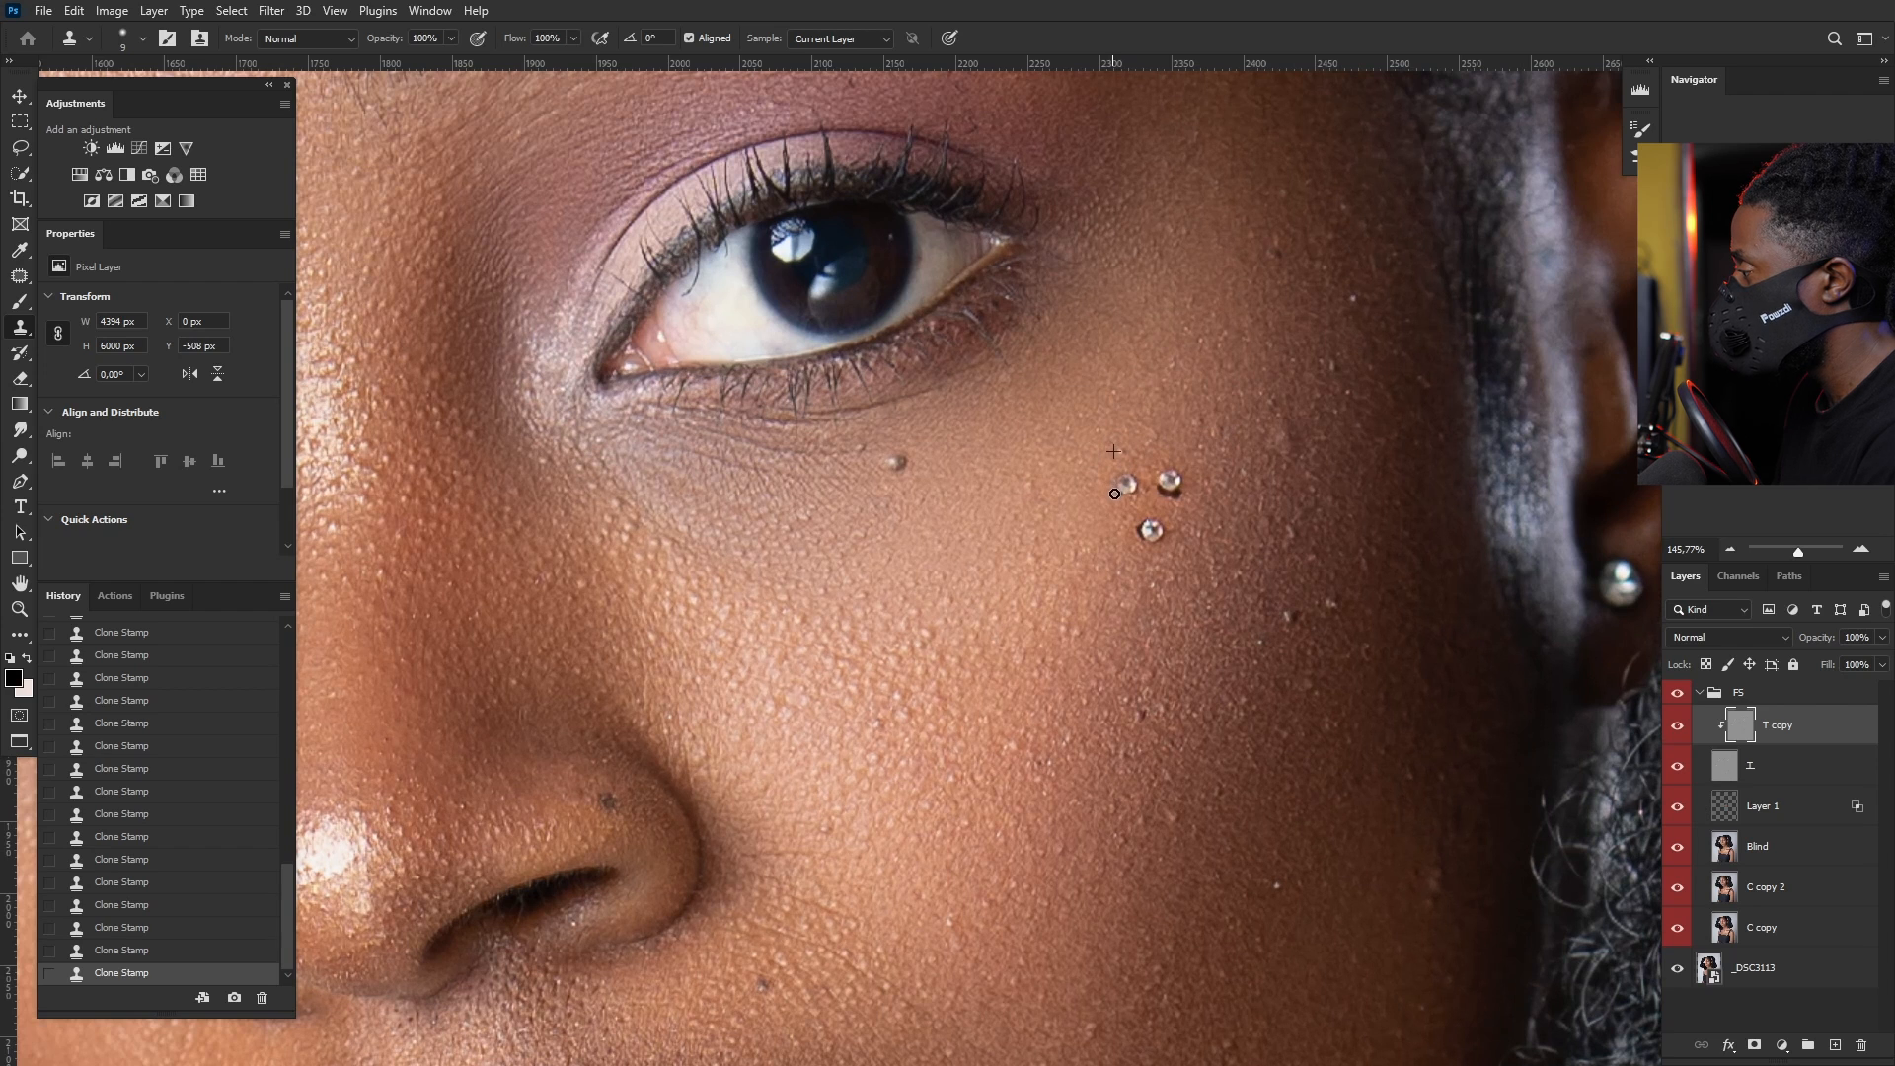
left_click(1213, 436)
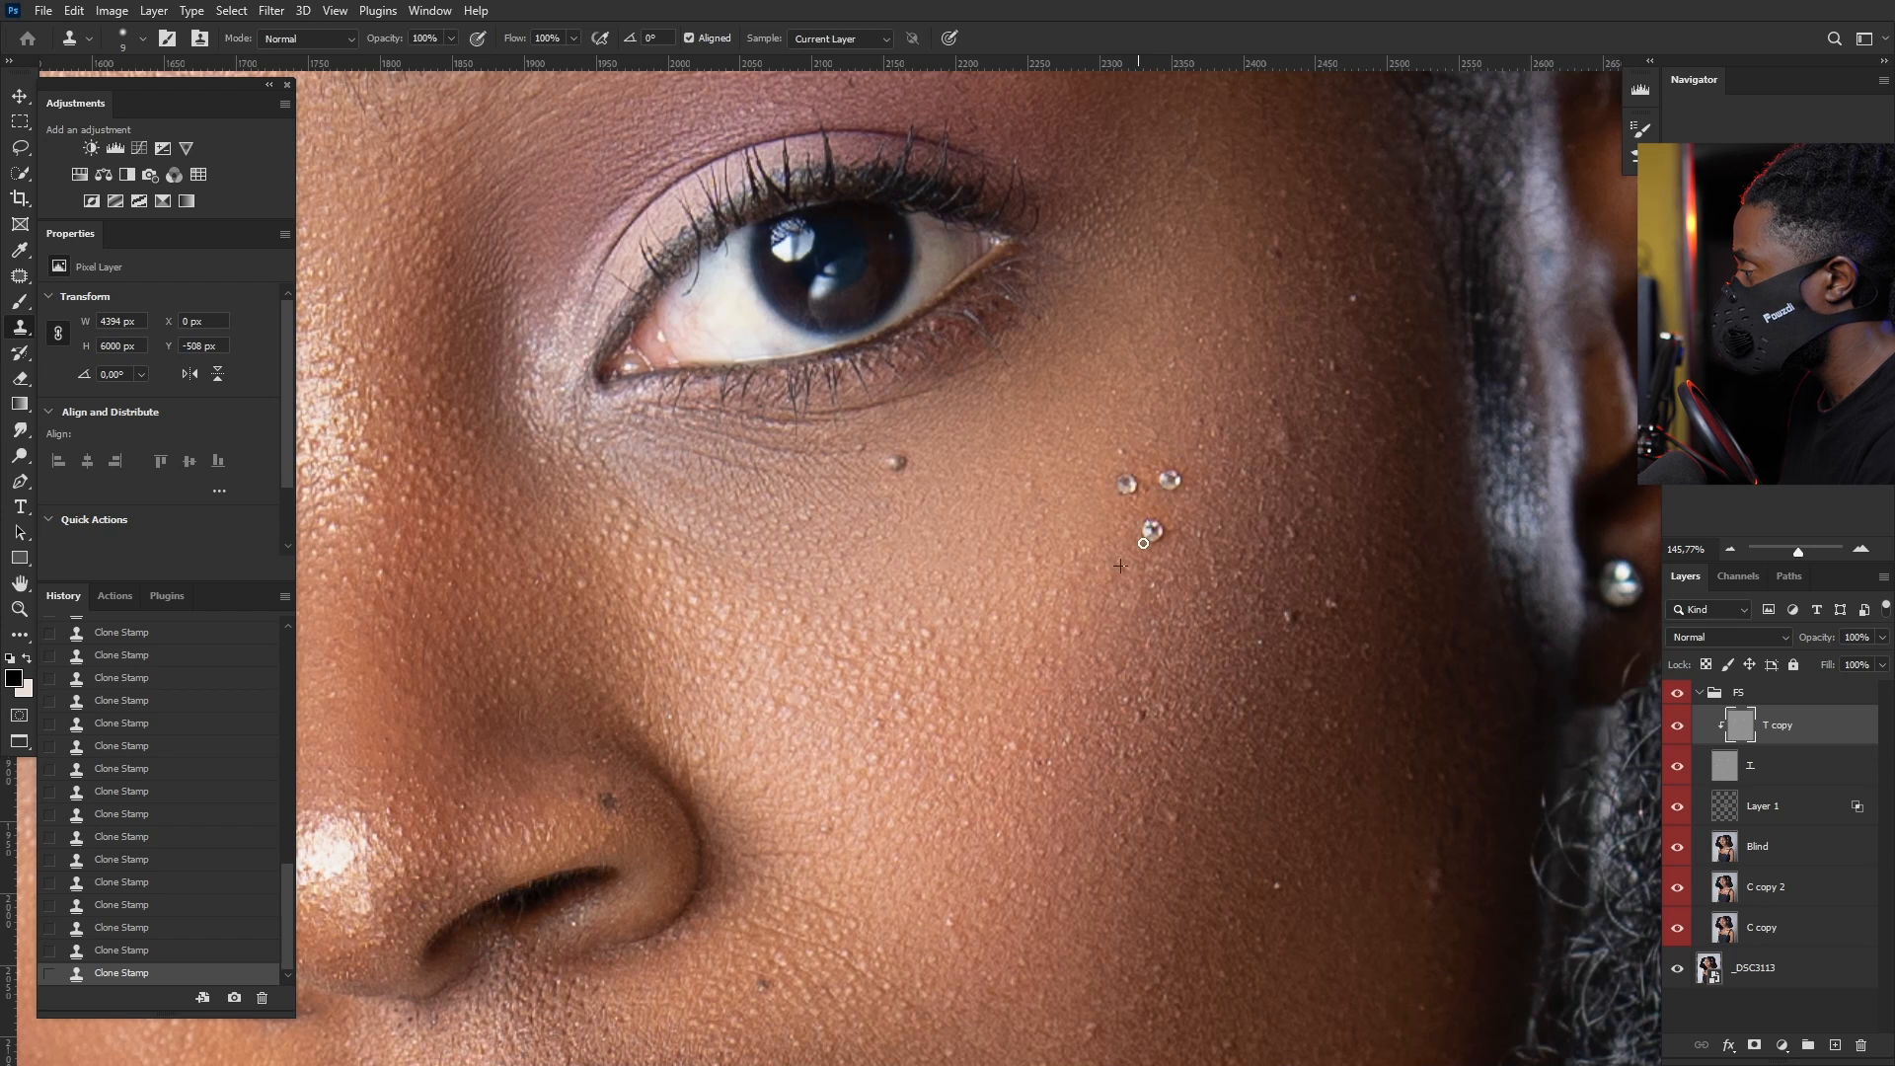
Step: Set the Clone Stamp brush to 16 px and clone away the bumps on the temple and outer cheek beside the rhinestones
left_click_drag(1244, 284, 1137, 407)
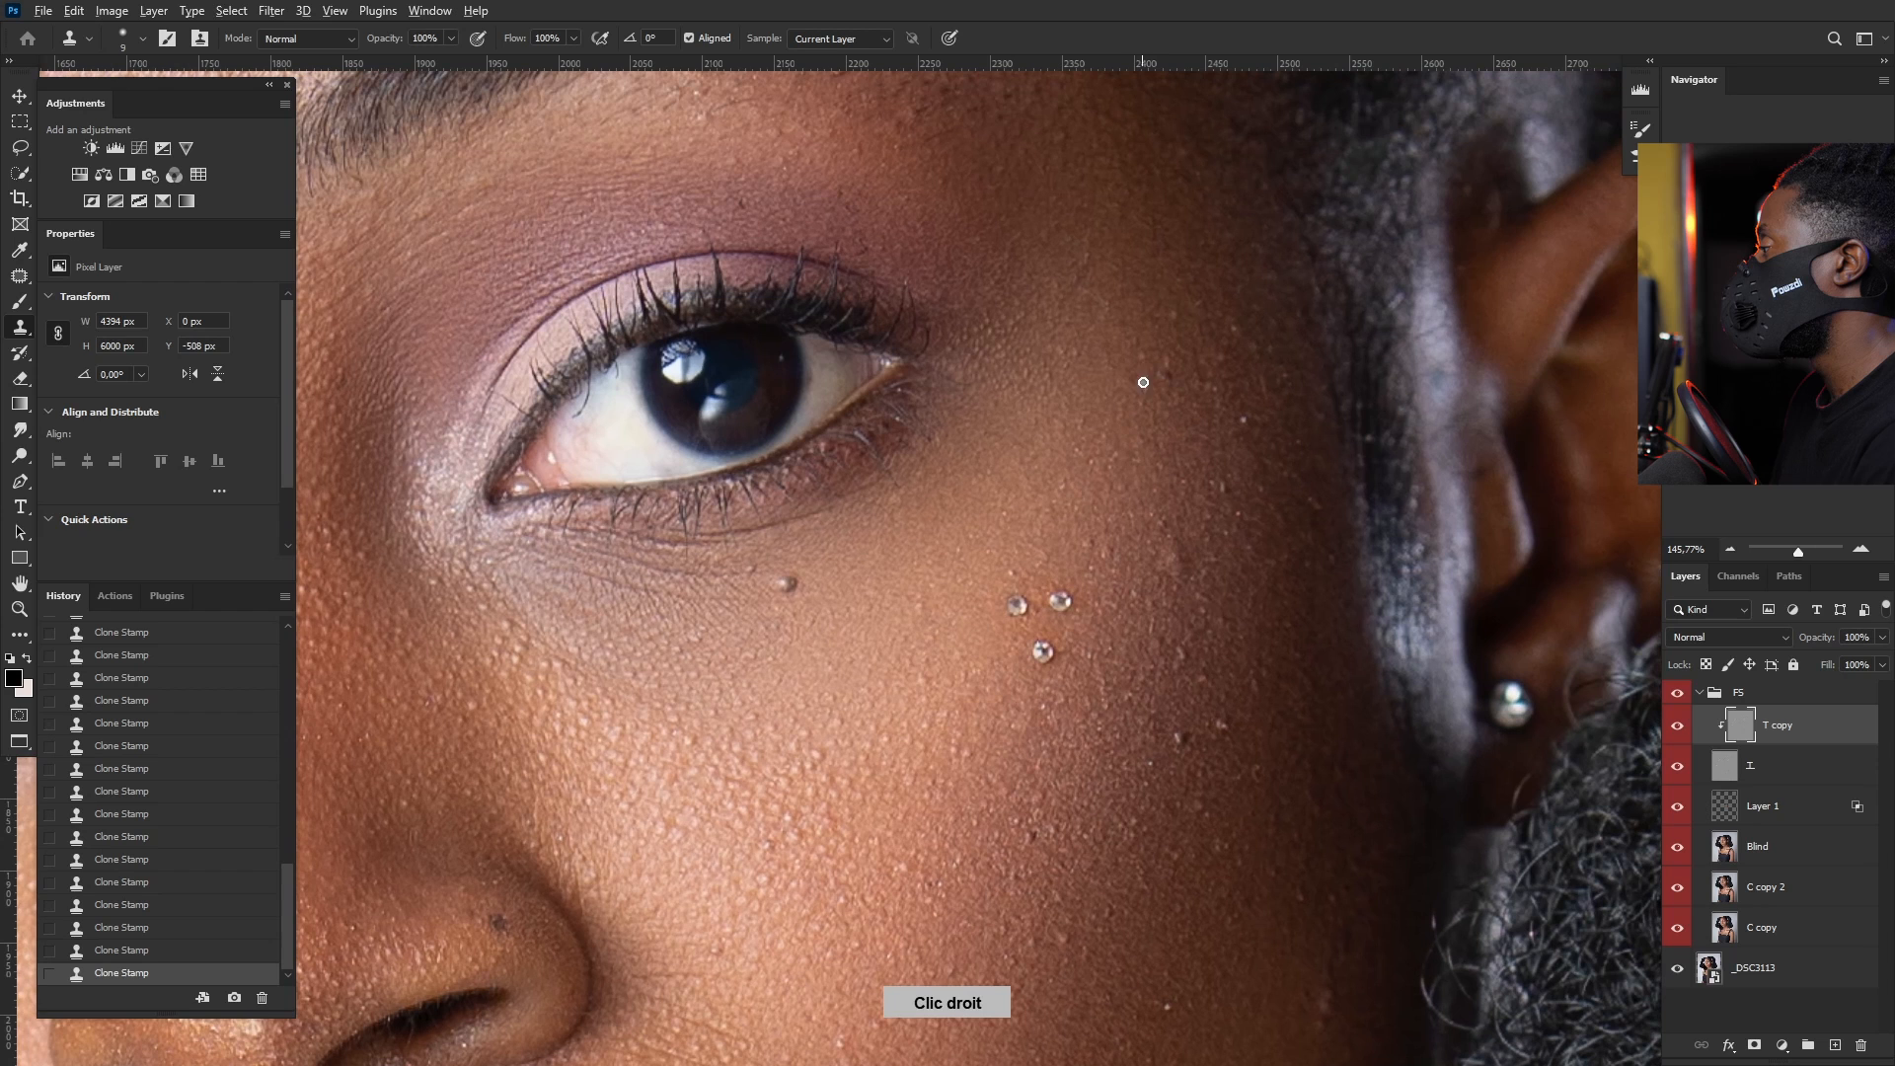
right_click(1232, 441, "alt")
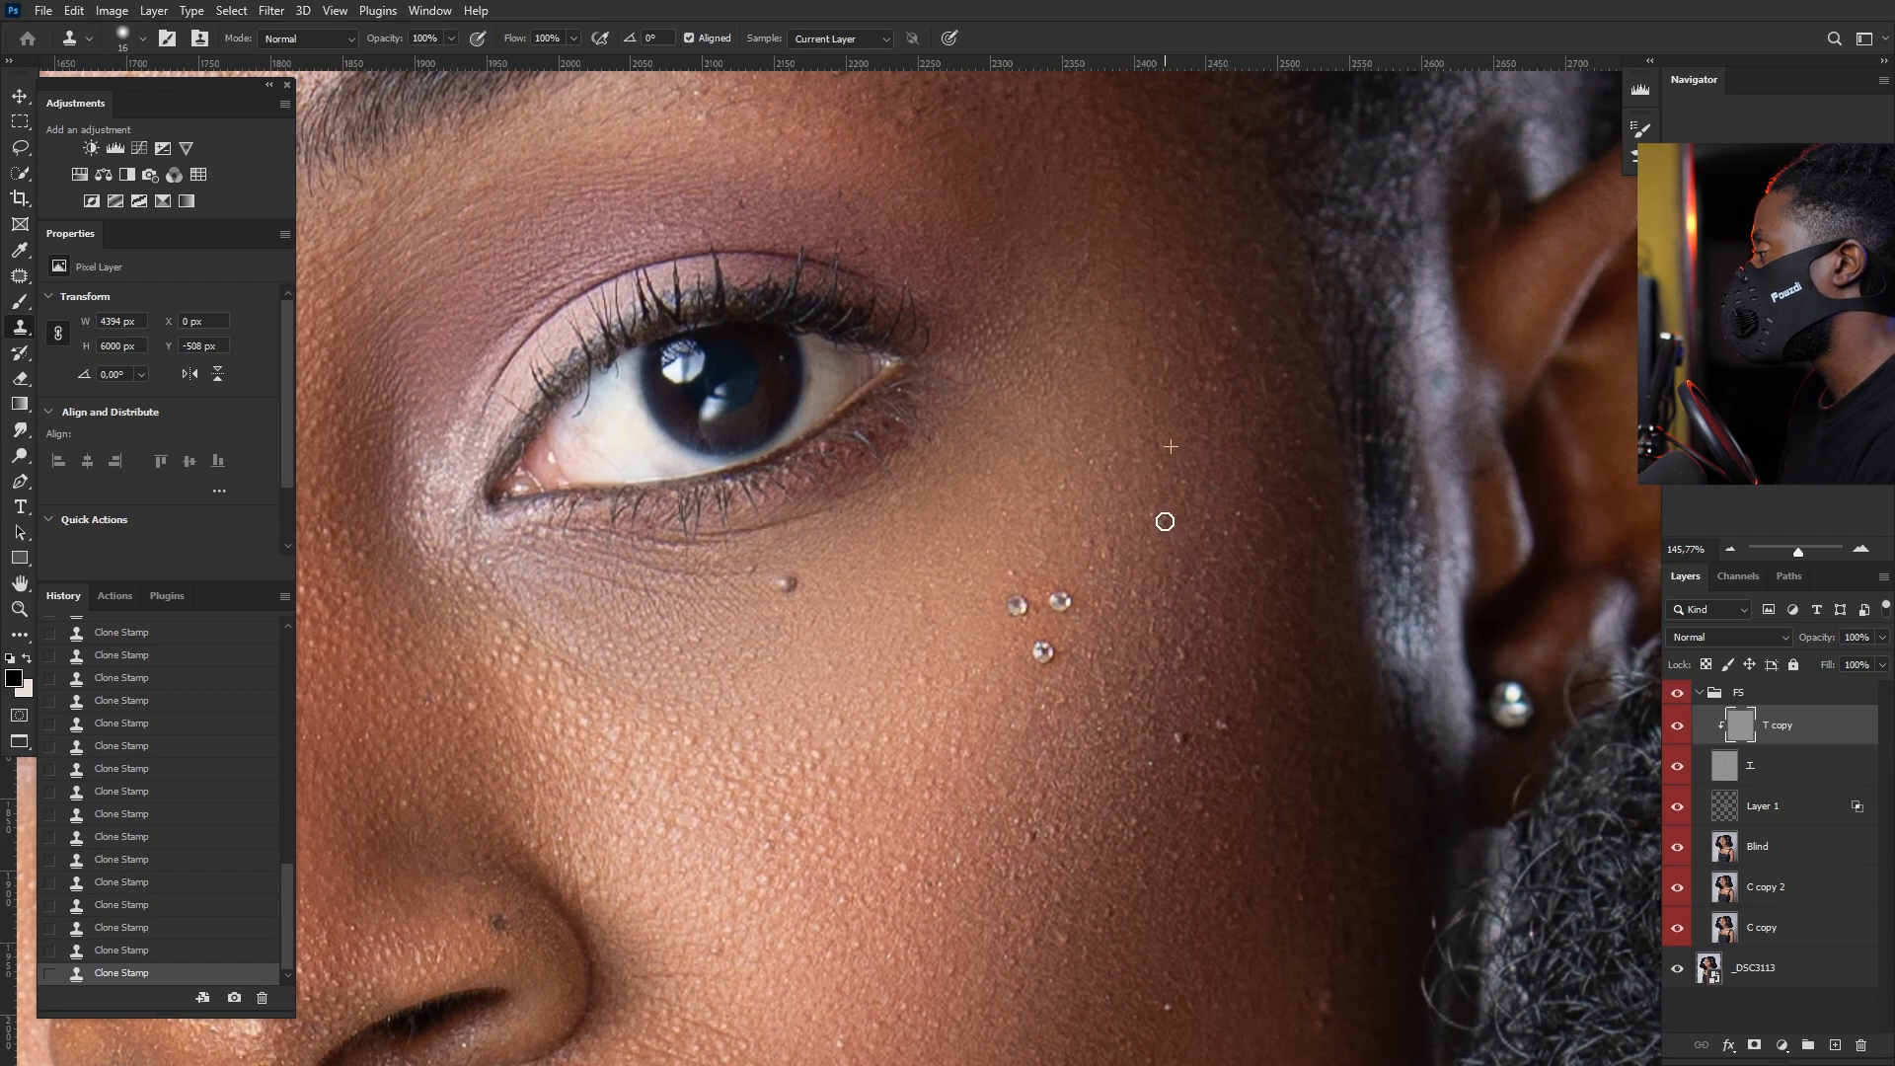
left_click_drag(1171, 684, 1129, 520)
left_click(1139, 569)
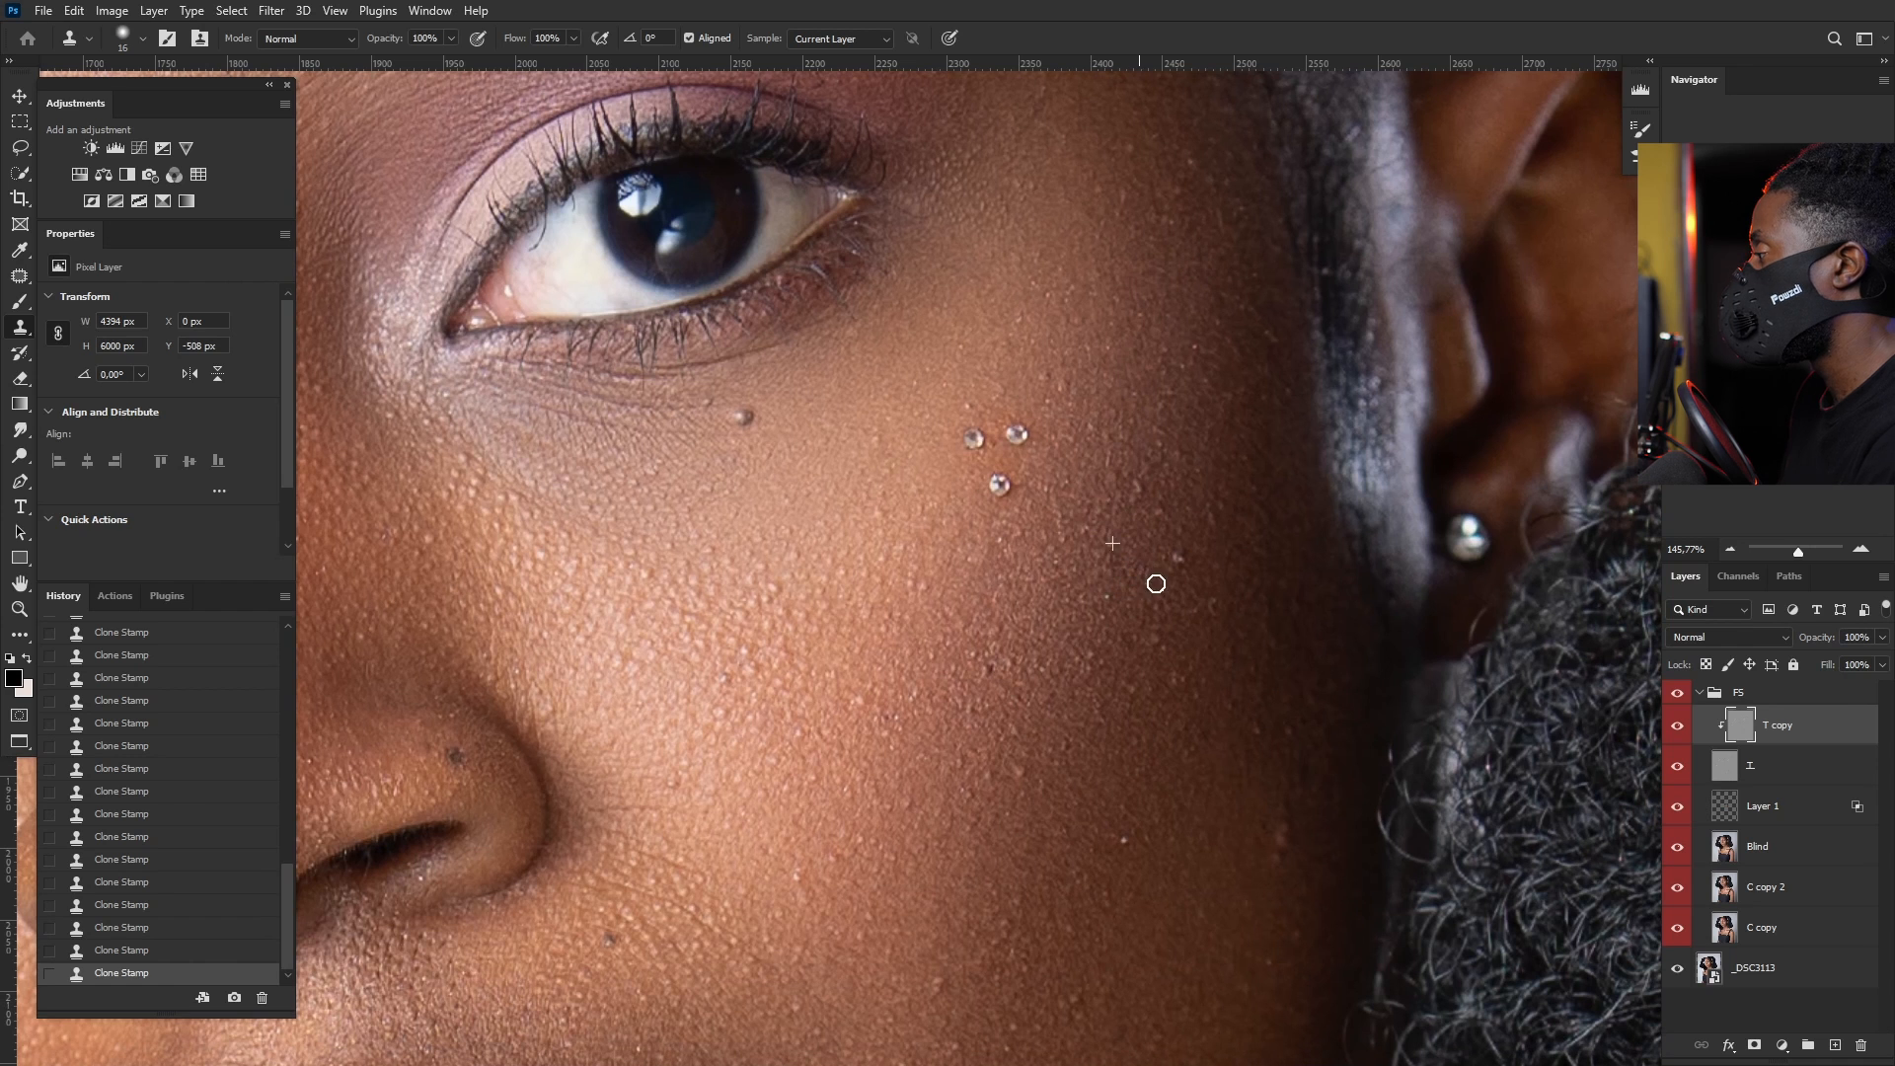
Step: Clone smooth texture over the bumps and bright specks on the lower cheek between the mouth corner and the hair
left_click_drag(1147, 601, 1119, 407)
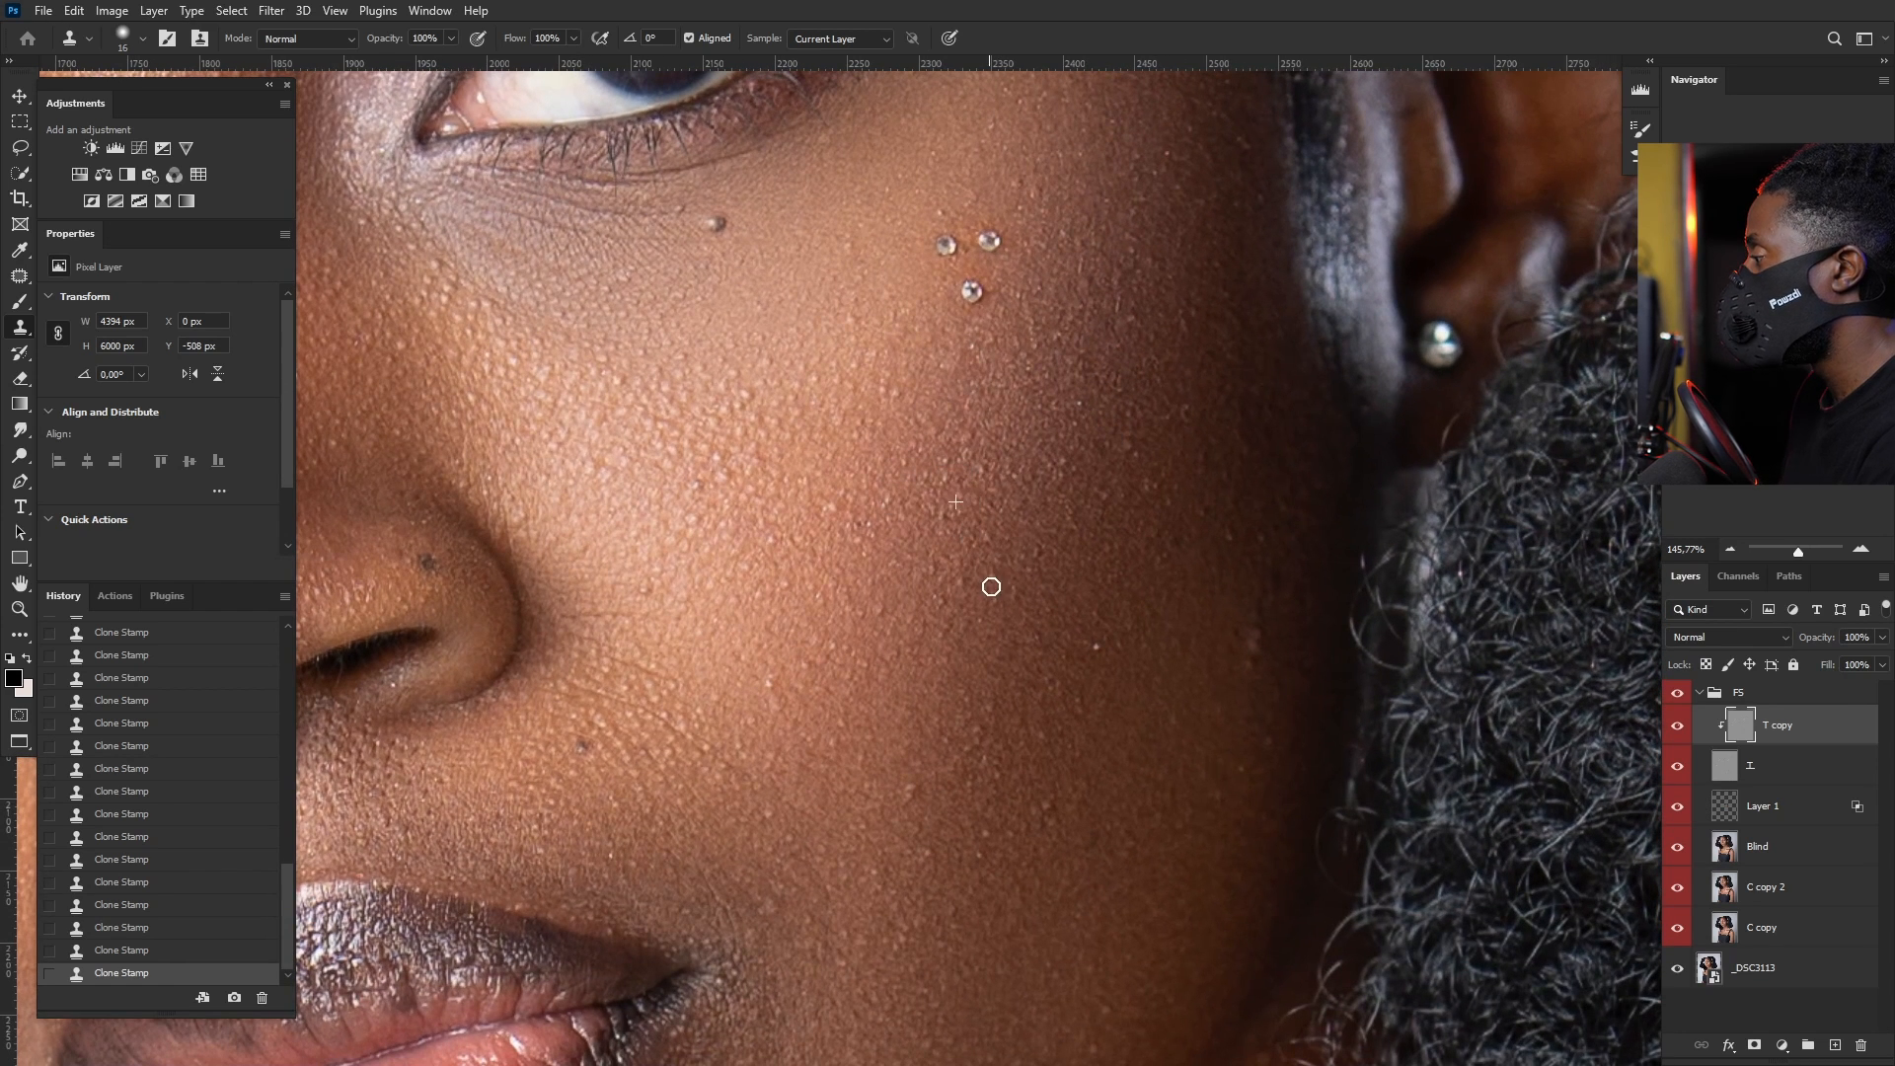
left_click_drag(1184, 617, 1040, 549)
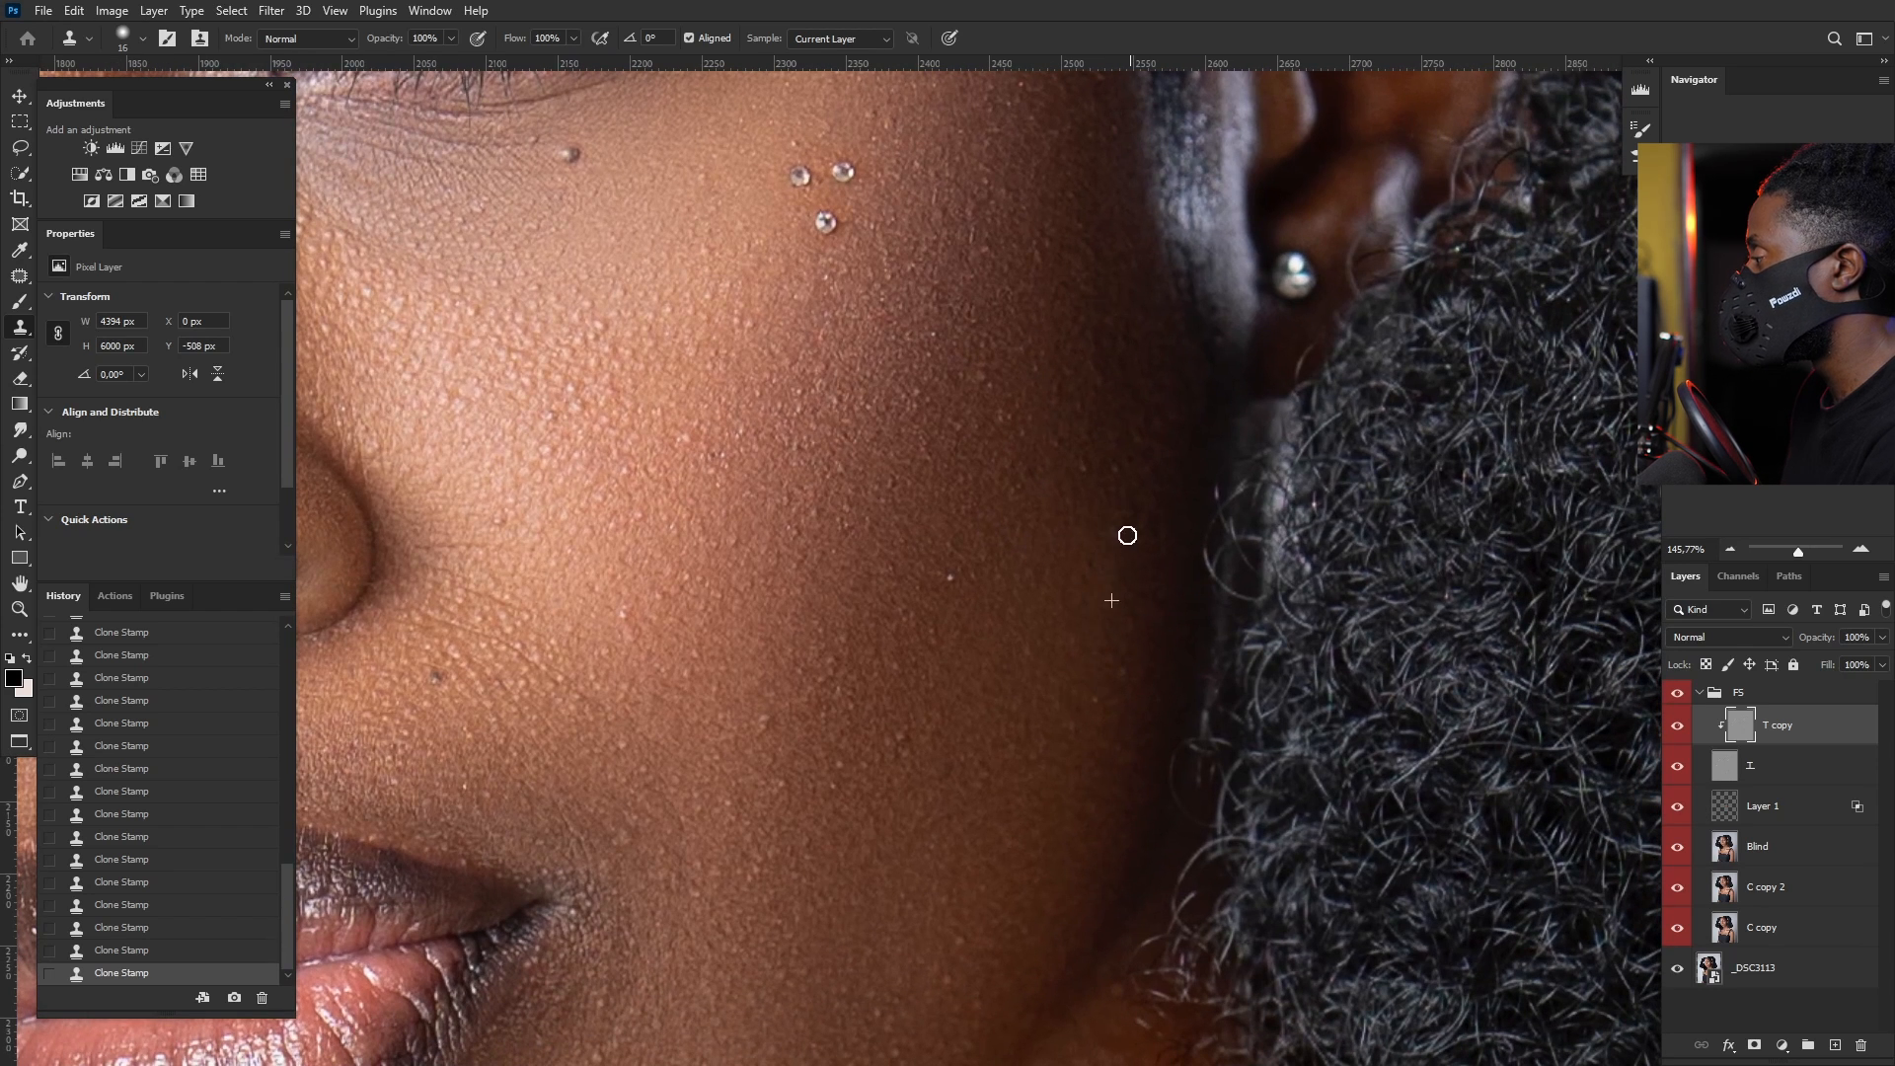
left_click(1070, 529, "alt")
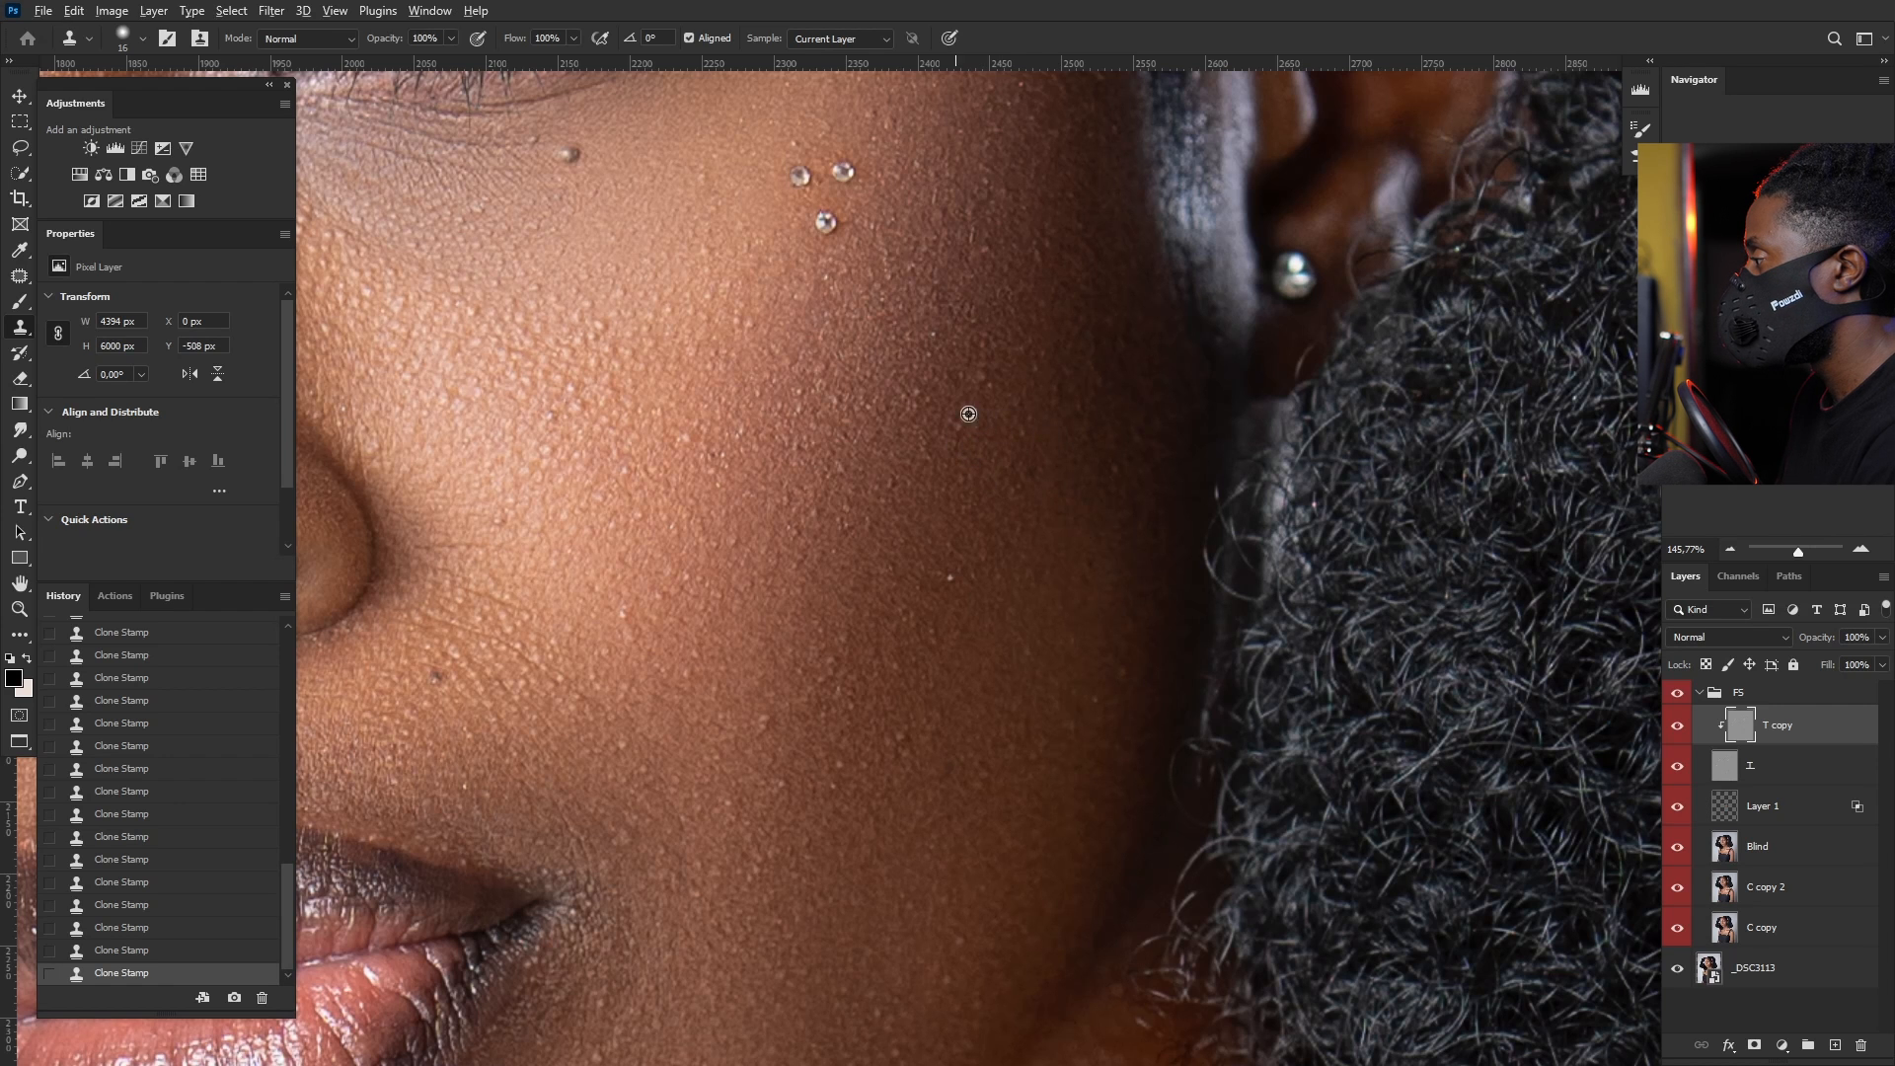
scroll(987, 422, "down", 2)
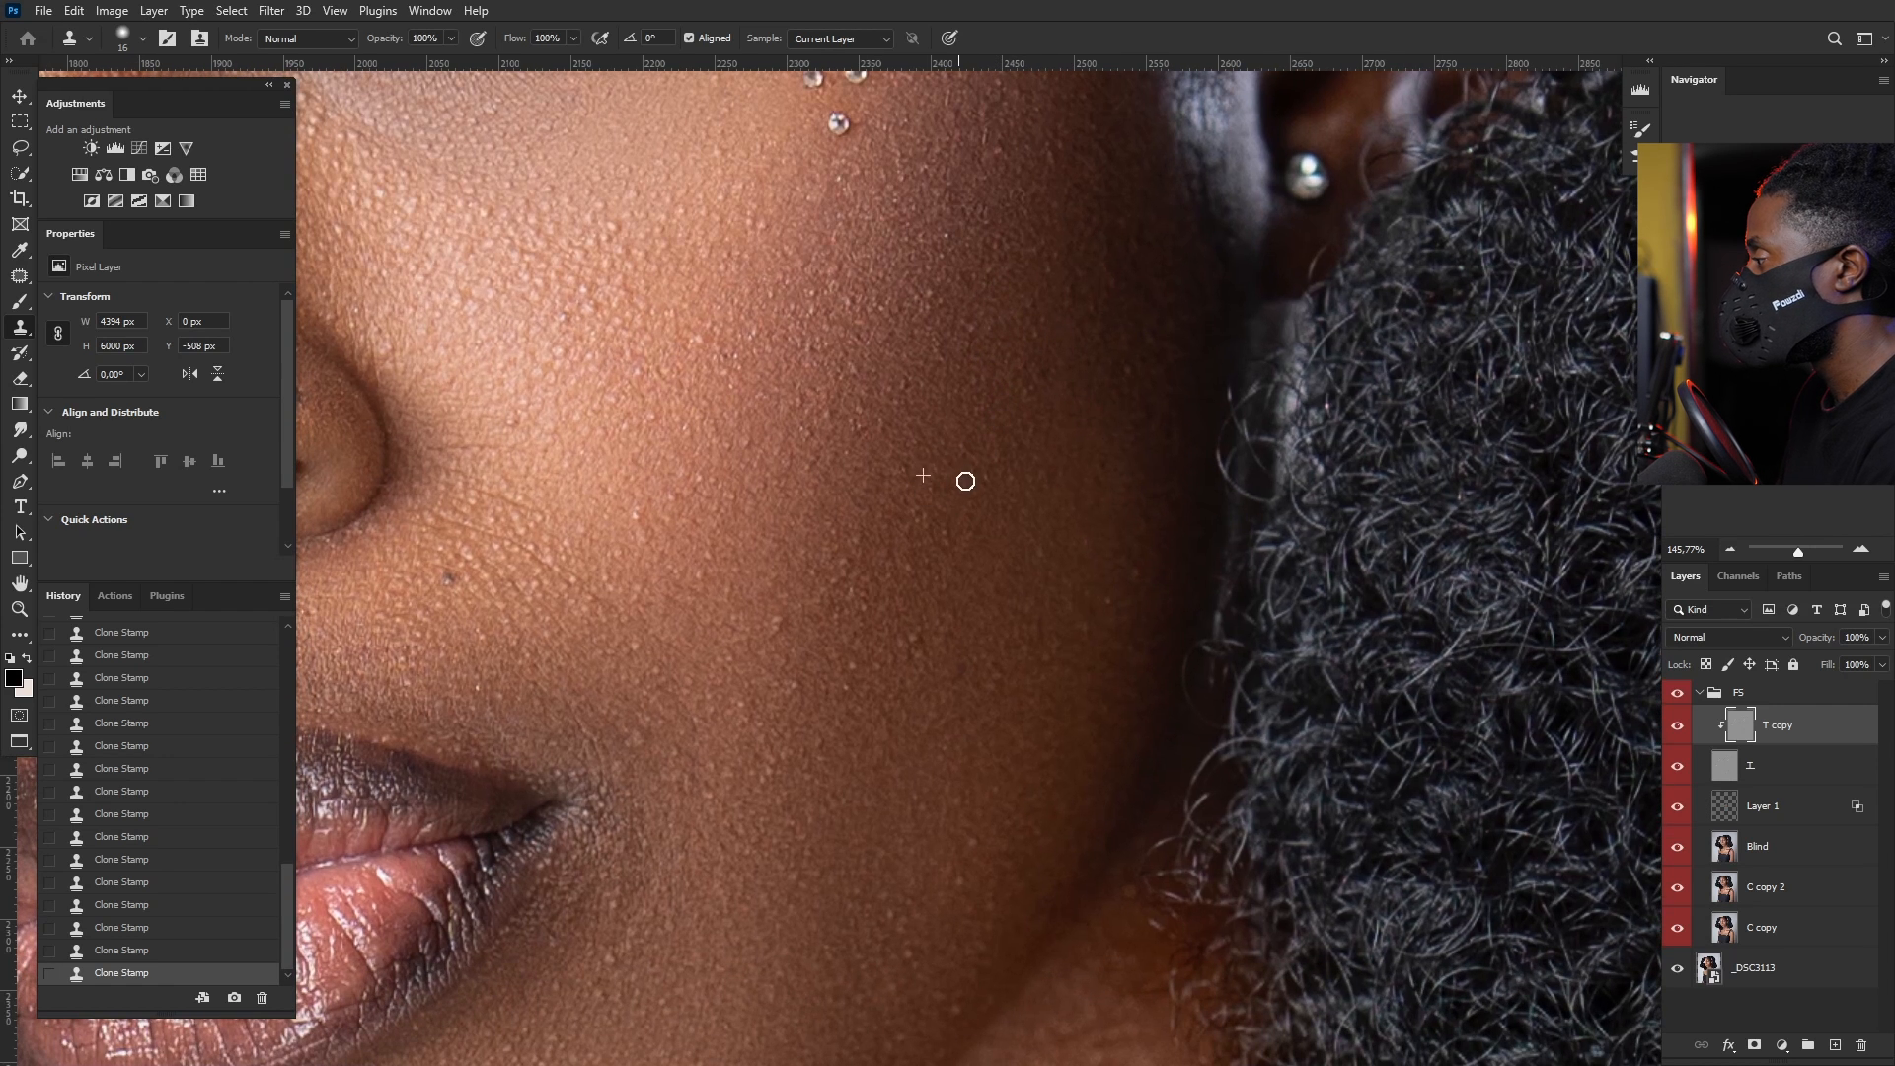
scroll(987, 494, "up", 2)
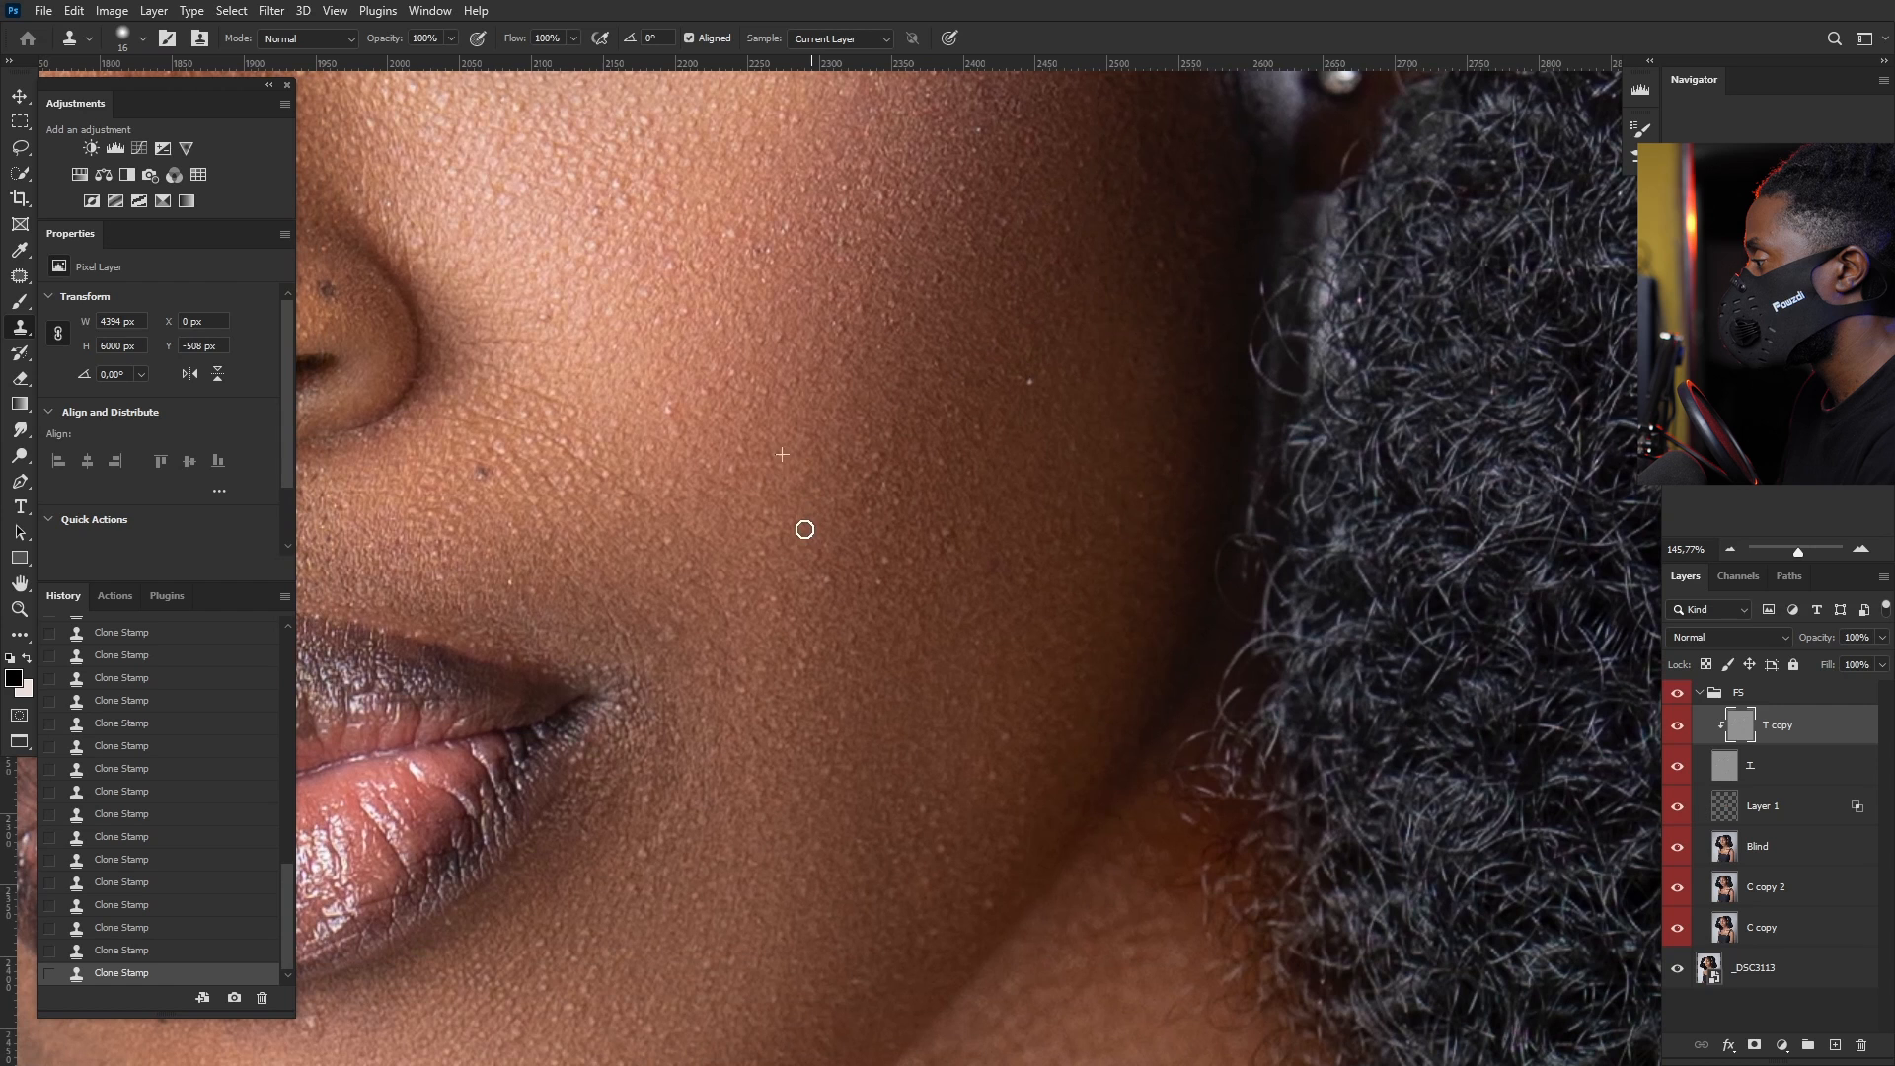
mouse_move(873, 460)
left_mouse_down()
mouse_move(886, 497)
mouse_move(943, 530)
mouse_move(926, 563)
left_mouse_up()
mouse_move(647, 505)
left_mouse_down()
mouse_move(738, 562)
mouse_move(622, 496)
mouse_move(684, 567)
mouse_move(671, 512)
mouse_move(592, 478)
mouse_move(664, 550)
mouse_move(639, 519)
mouse_move(803, 592)
mouse_move(605, 435)
mouse_move(778, 478)
left_mouse_up()
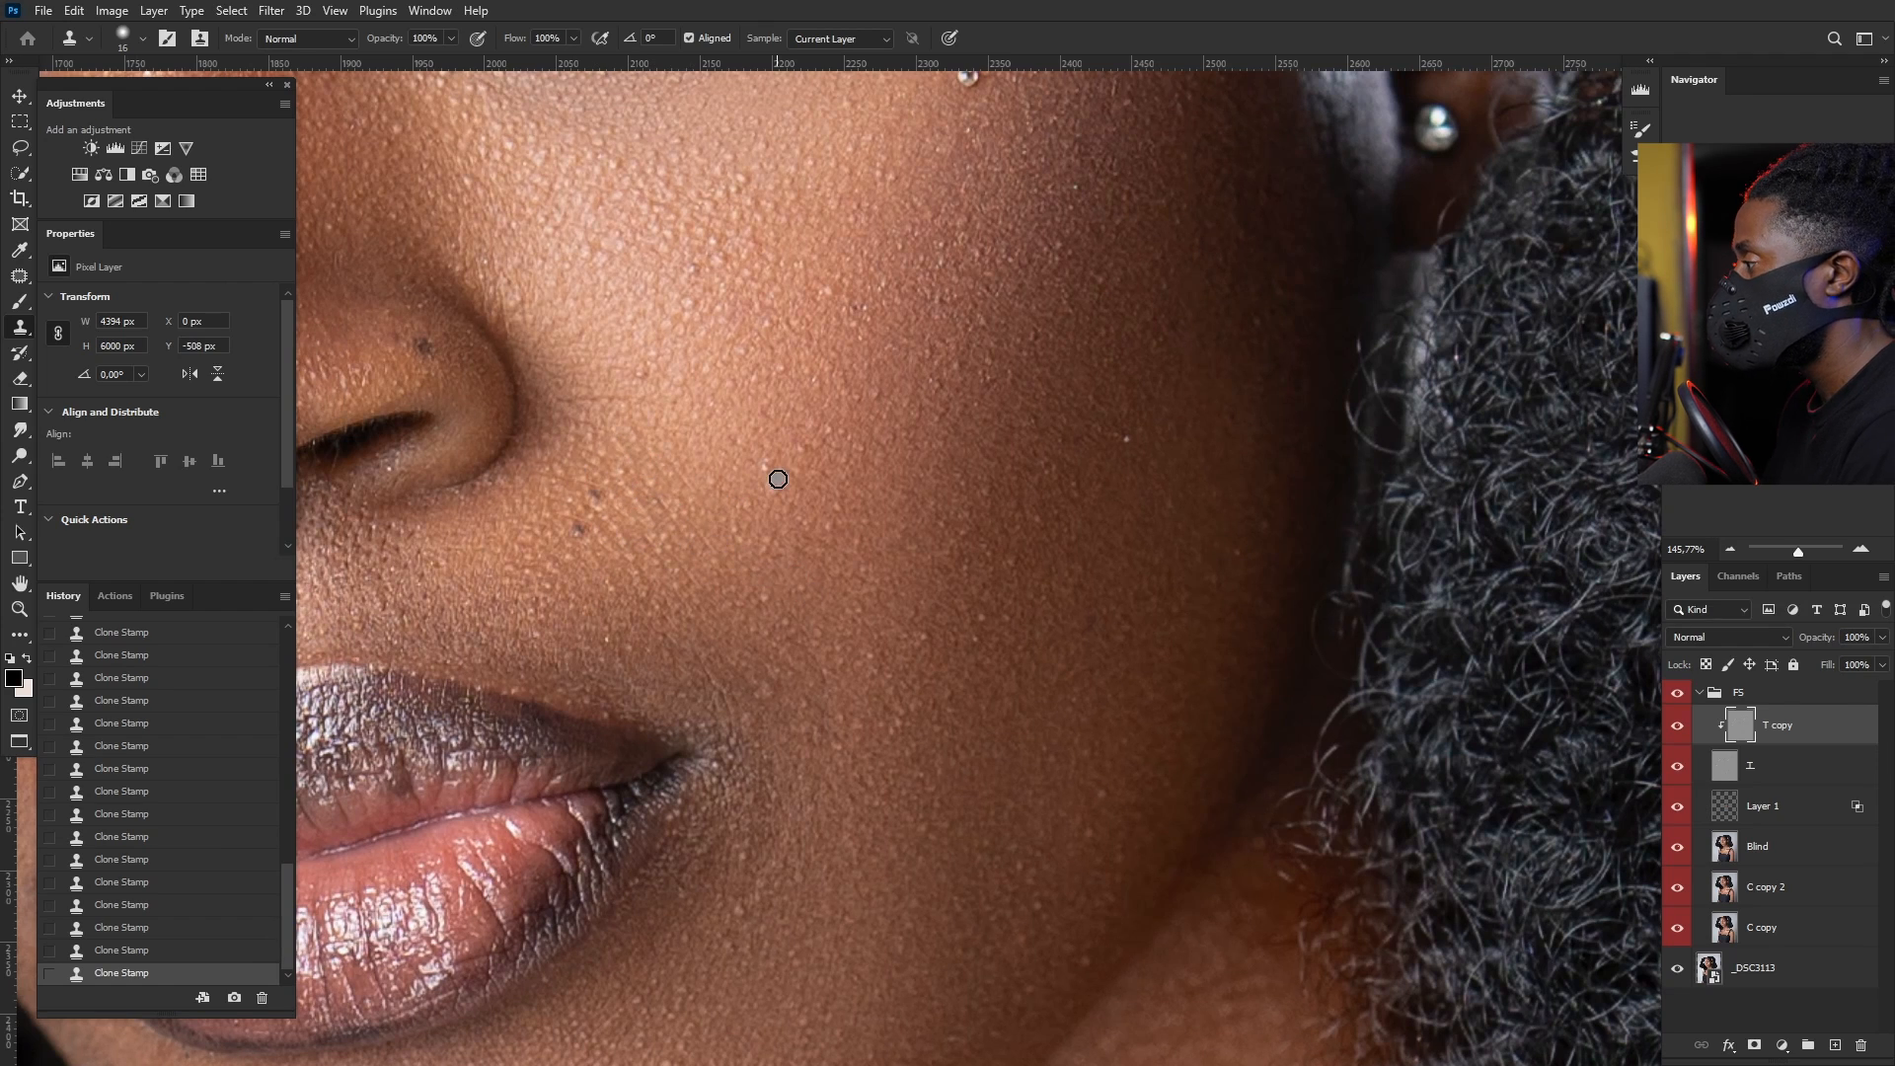
Step: Set the Clone Stamp brush to 20 px and clone away the dark spot on the chin below the mouth corner
scroll(812, 679, "down", 4)
scroll(730, 325, "up", 2)
scroll(757, 515, "down", 4)
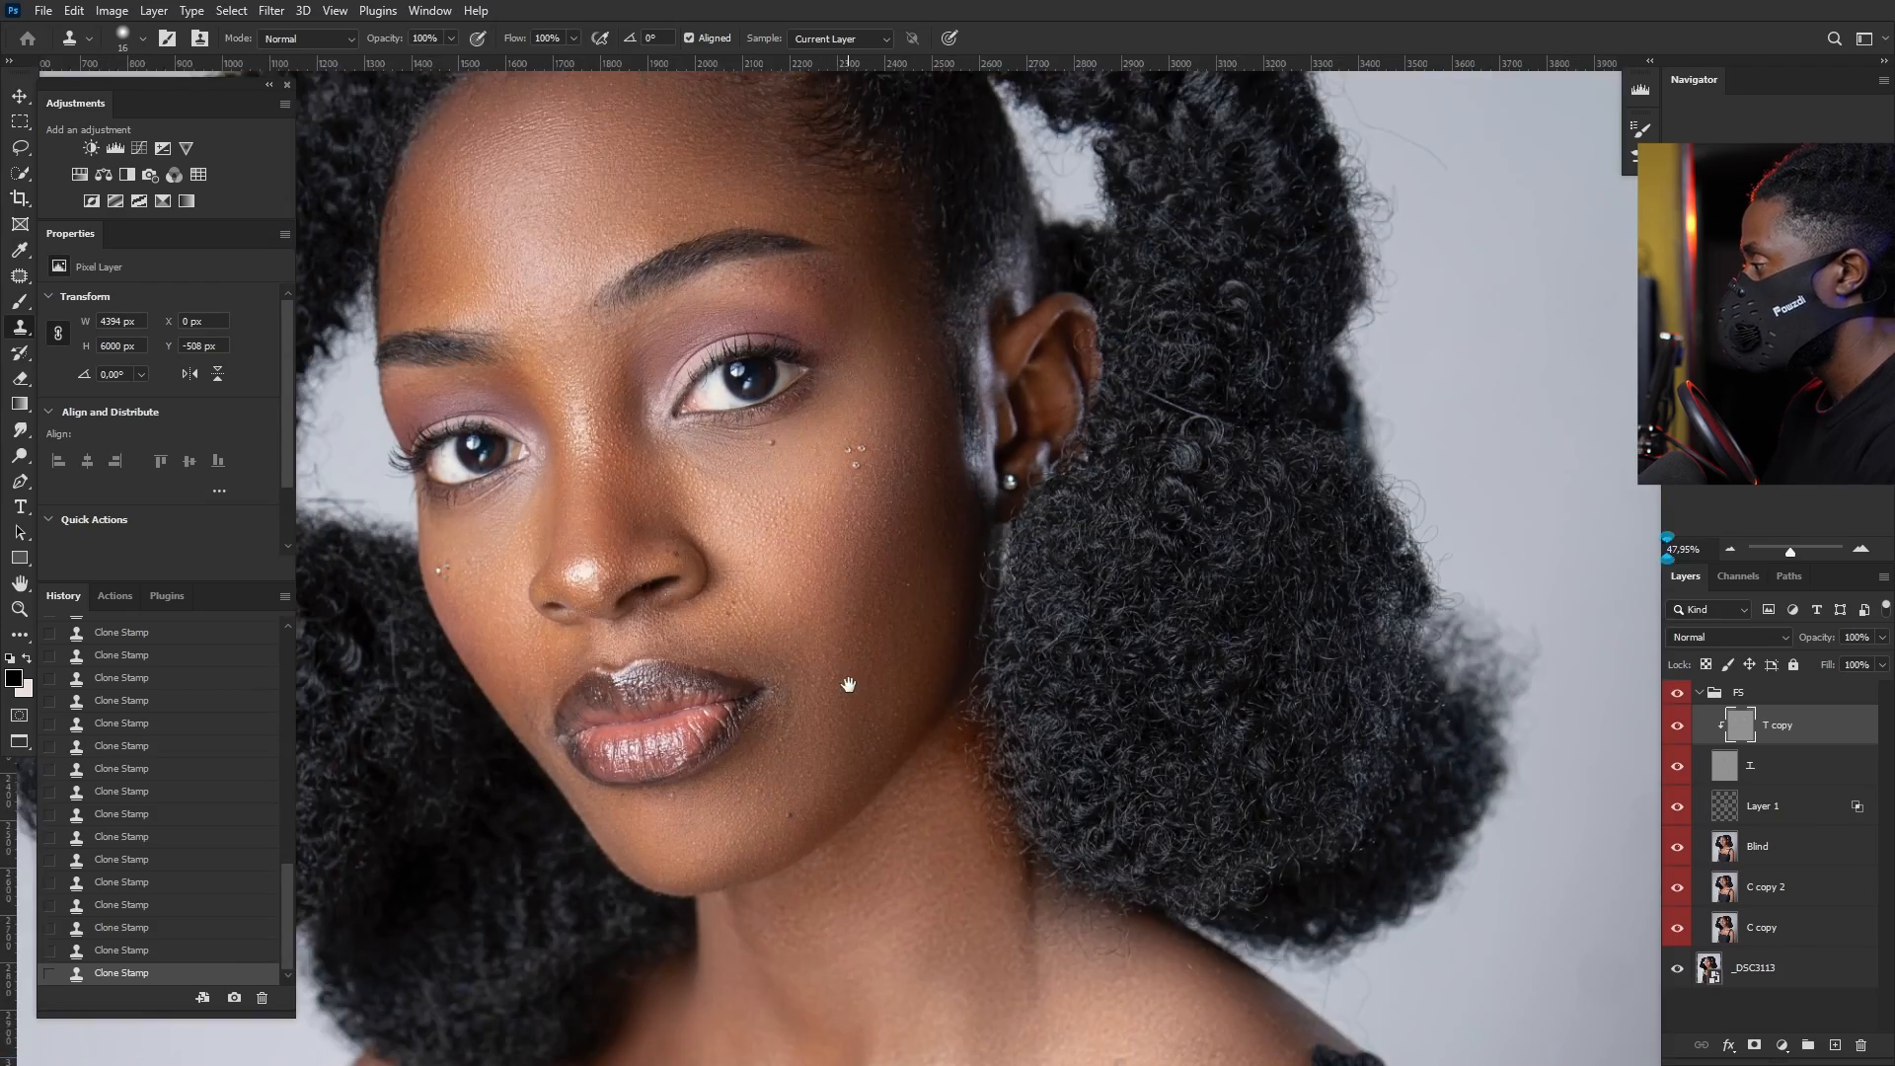
left_click_drag(848, 684, 901, 542)
scroll(888, 542, "up", 2)
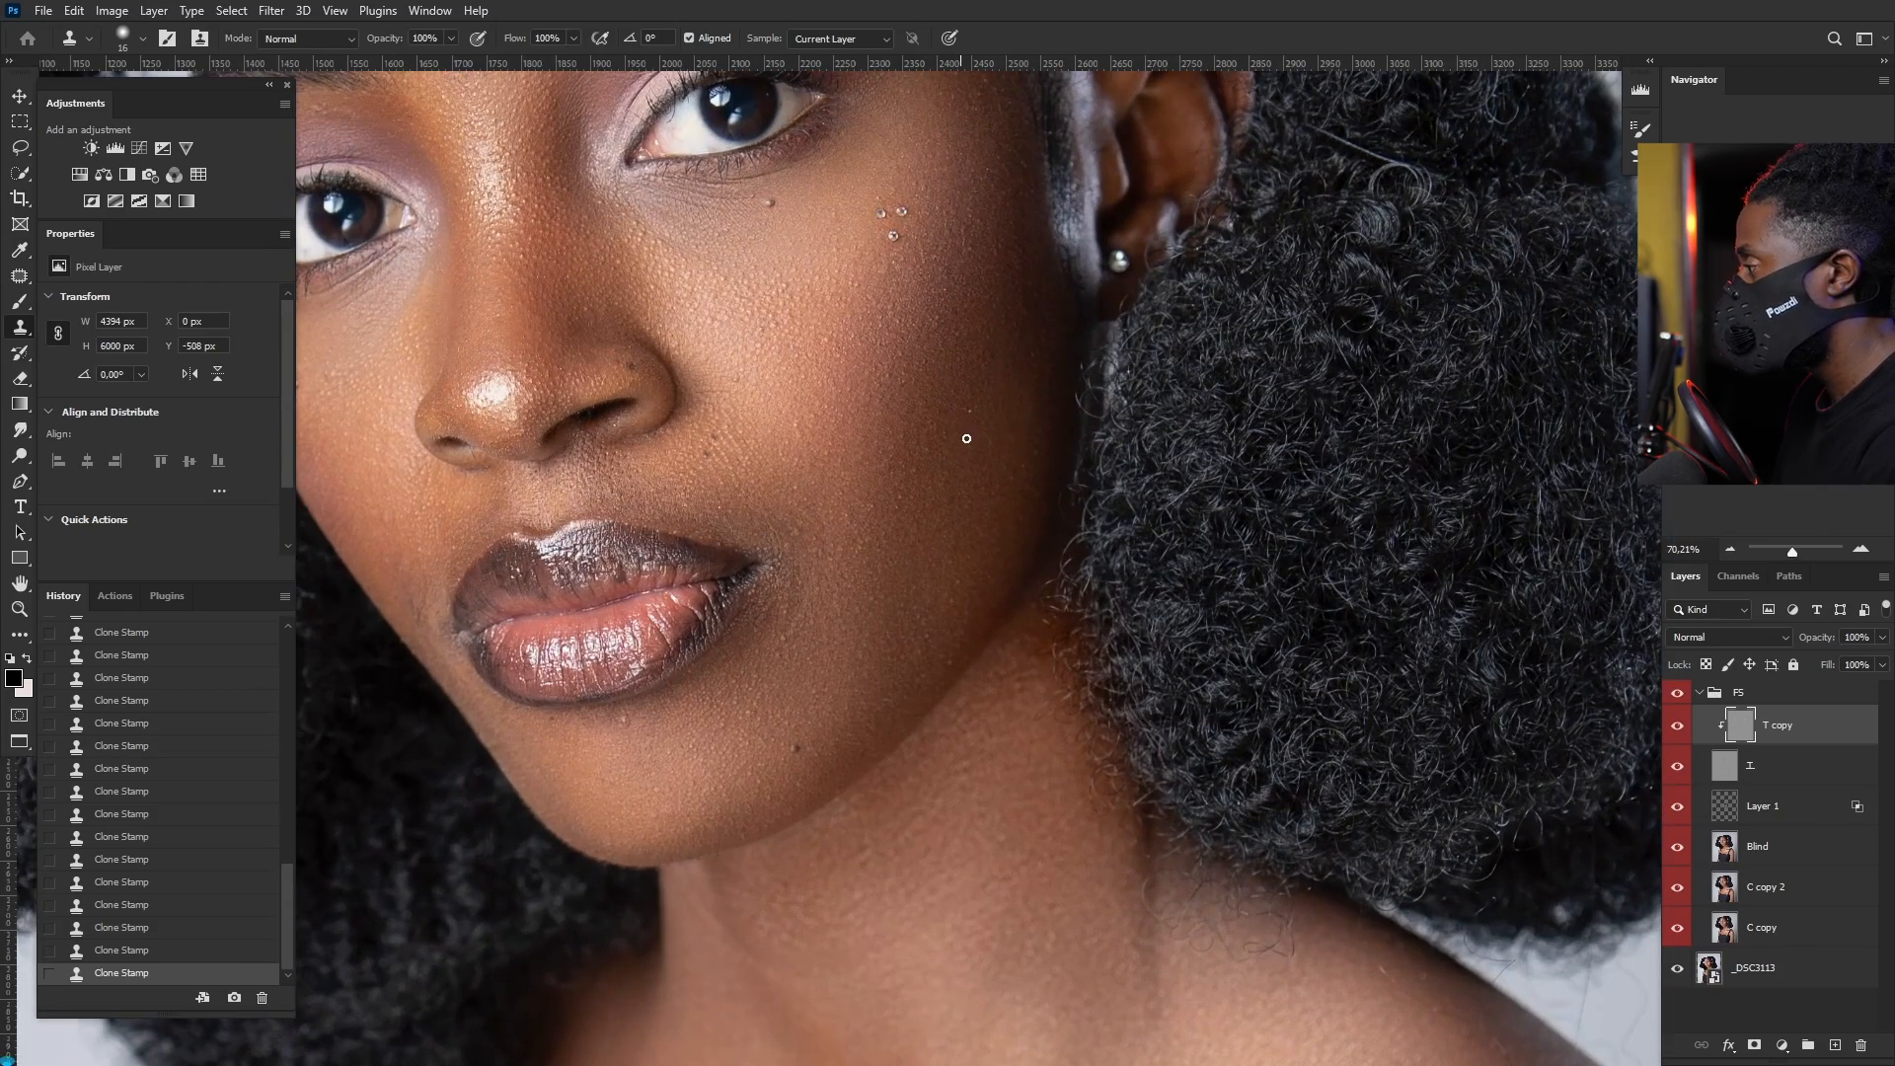
key("bracketright")
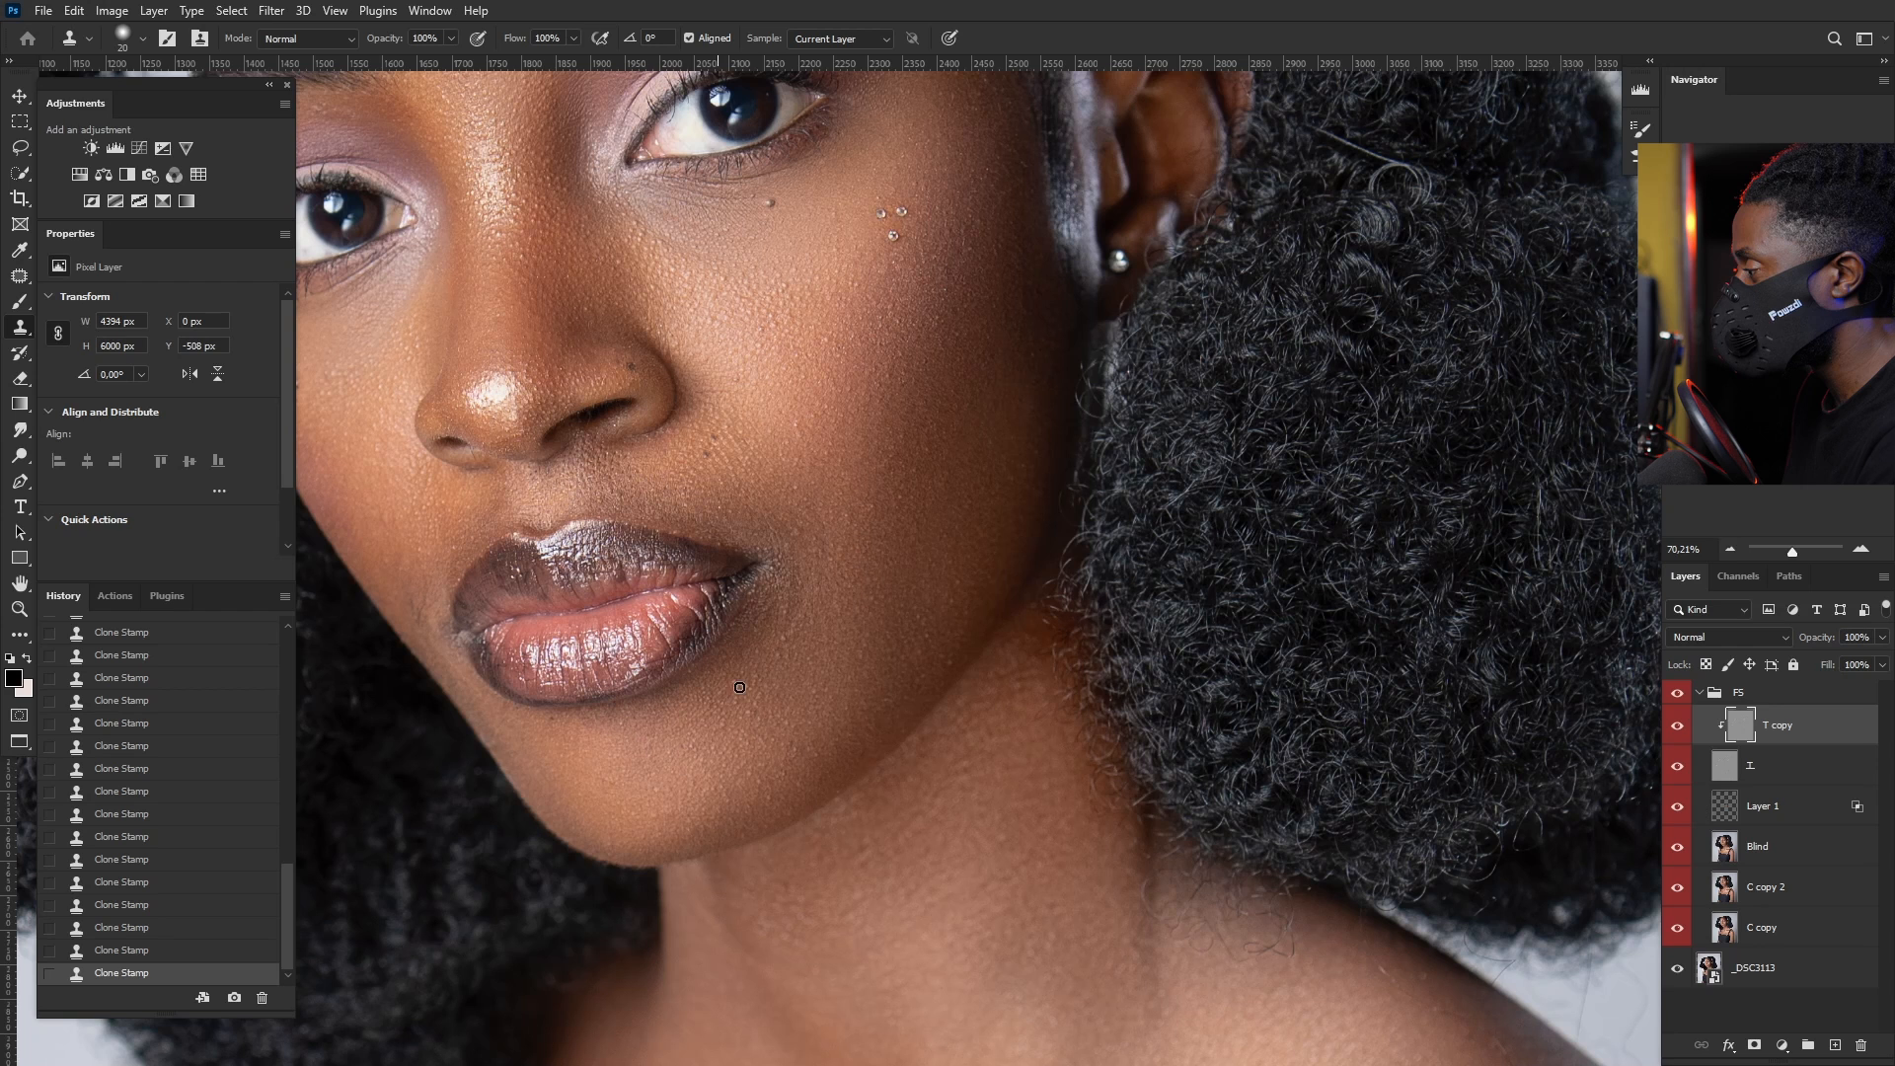
Step: Clone clean skin texture over the bumps on the far cheek, around its rhinestones and down towards the jaw
mouse_move(763, 675)
left_mouse_down()
mouse_move(858, 655)
mouse_move(998, 668)
left_mouse_up()
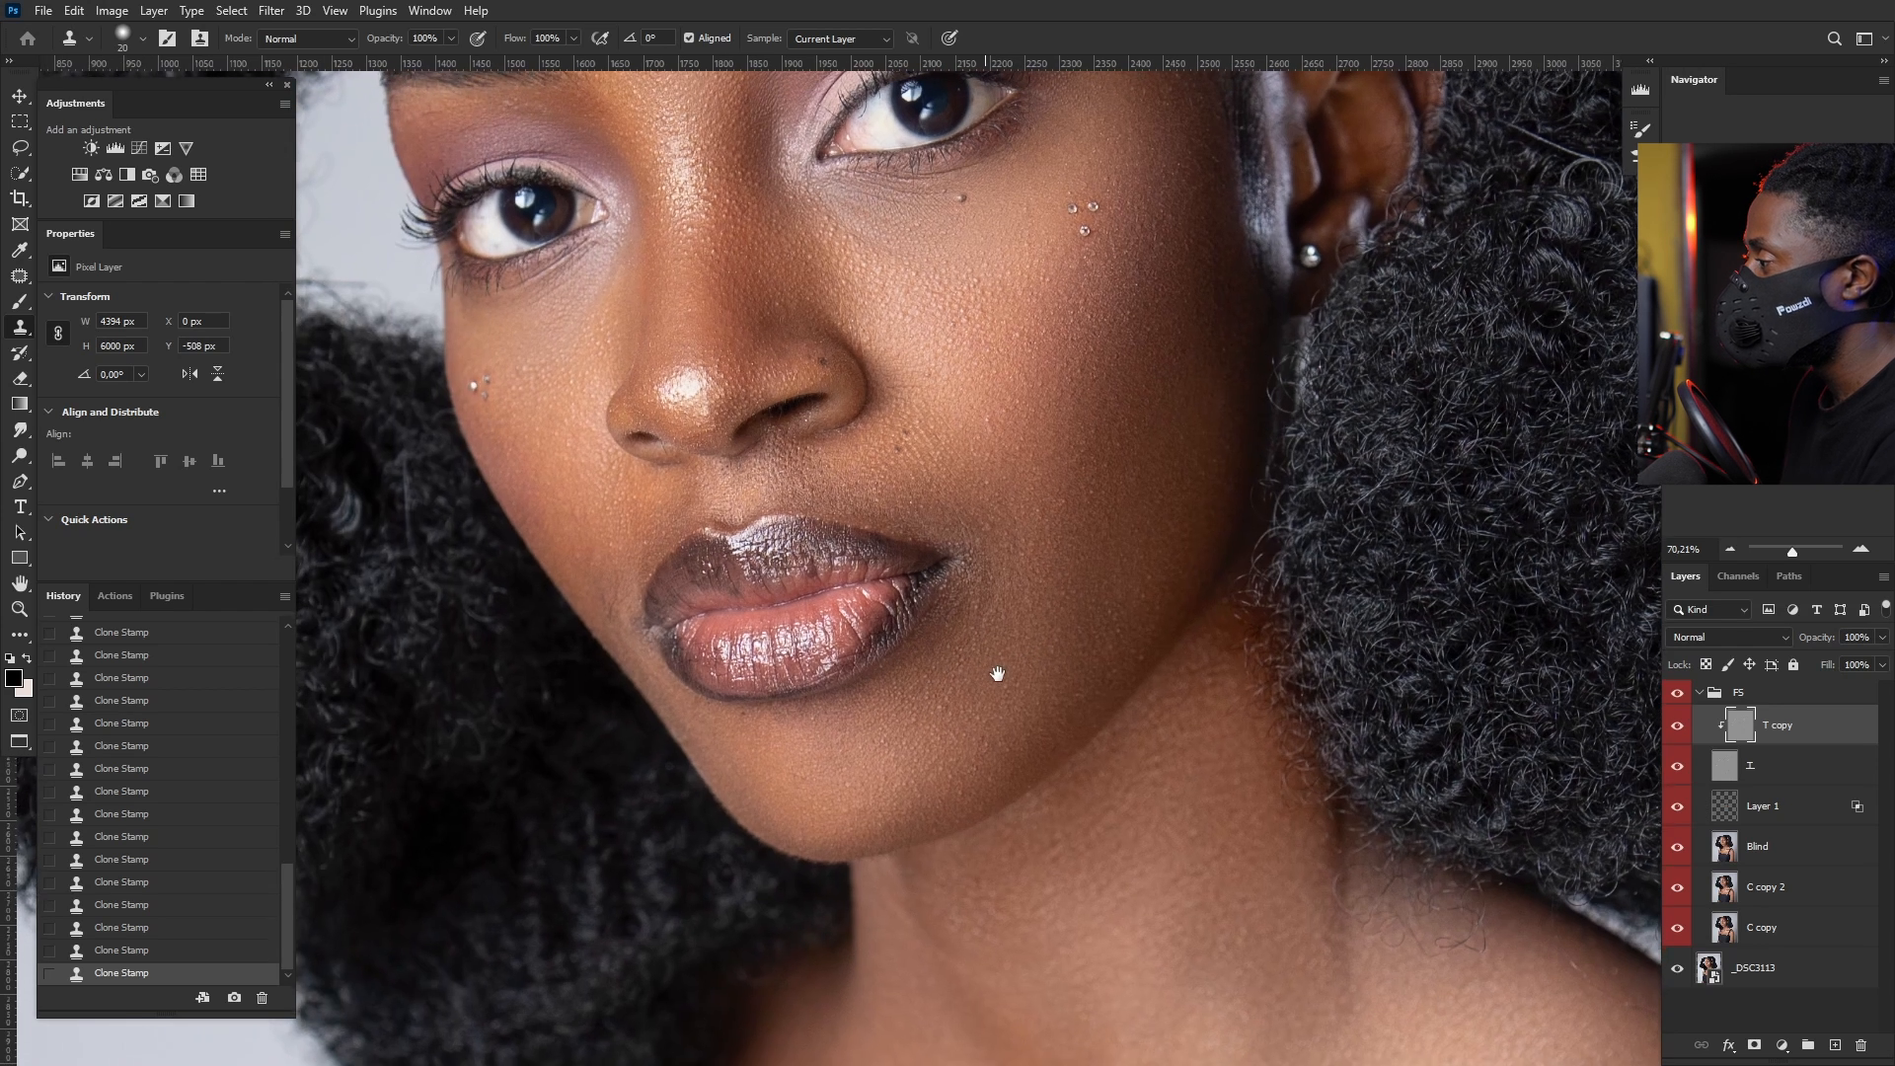
left_click(575, 449, "alt")
left_click_drag(562, 415, 557, 404)
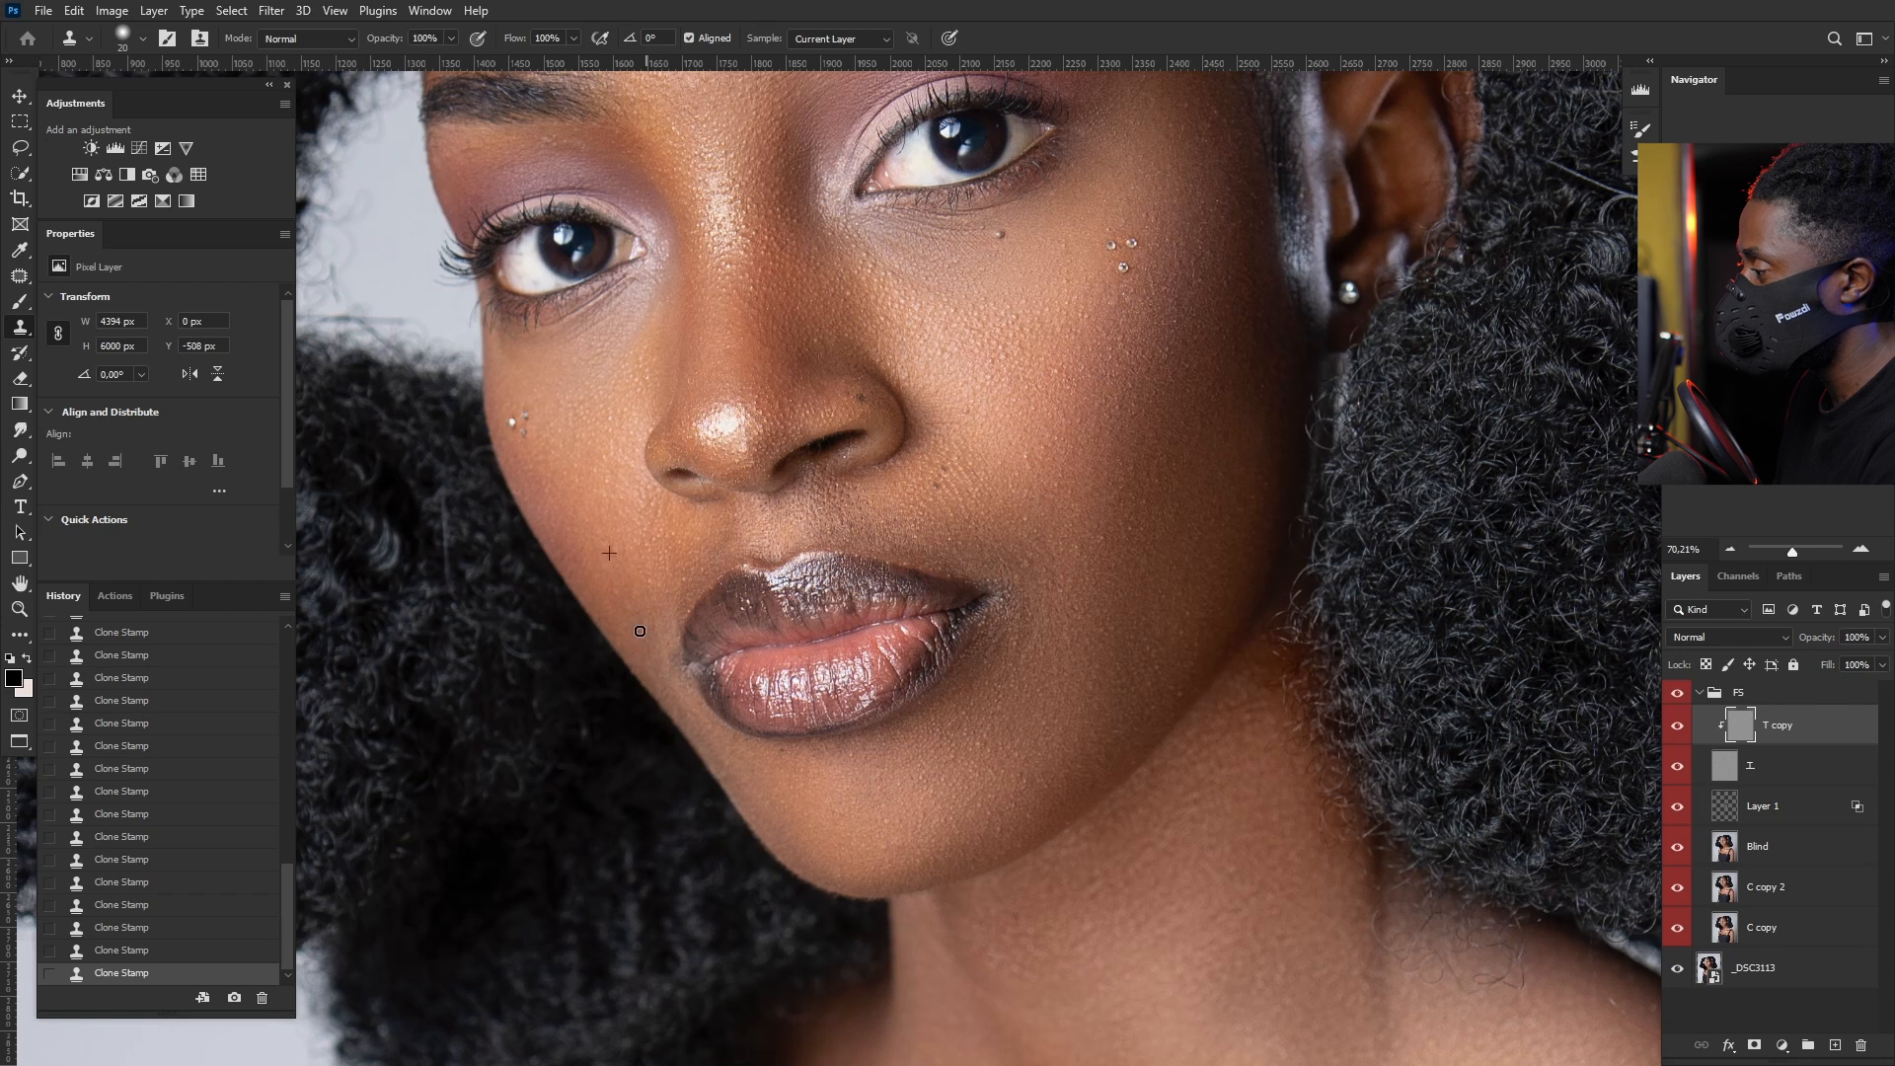
Step: Clone away the dark spot beside the nostril and the bumps around the mouth corner, resampling nearby skin
left_click(950, 509, "alt")
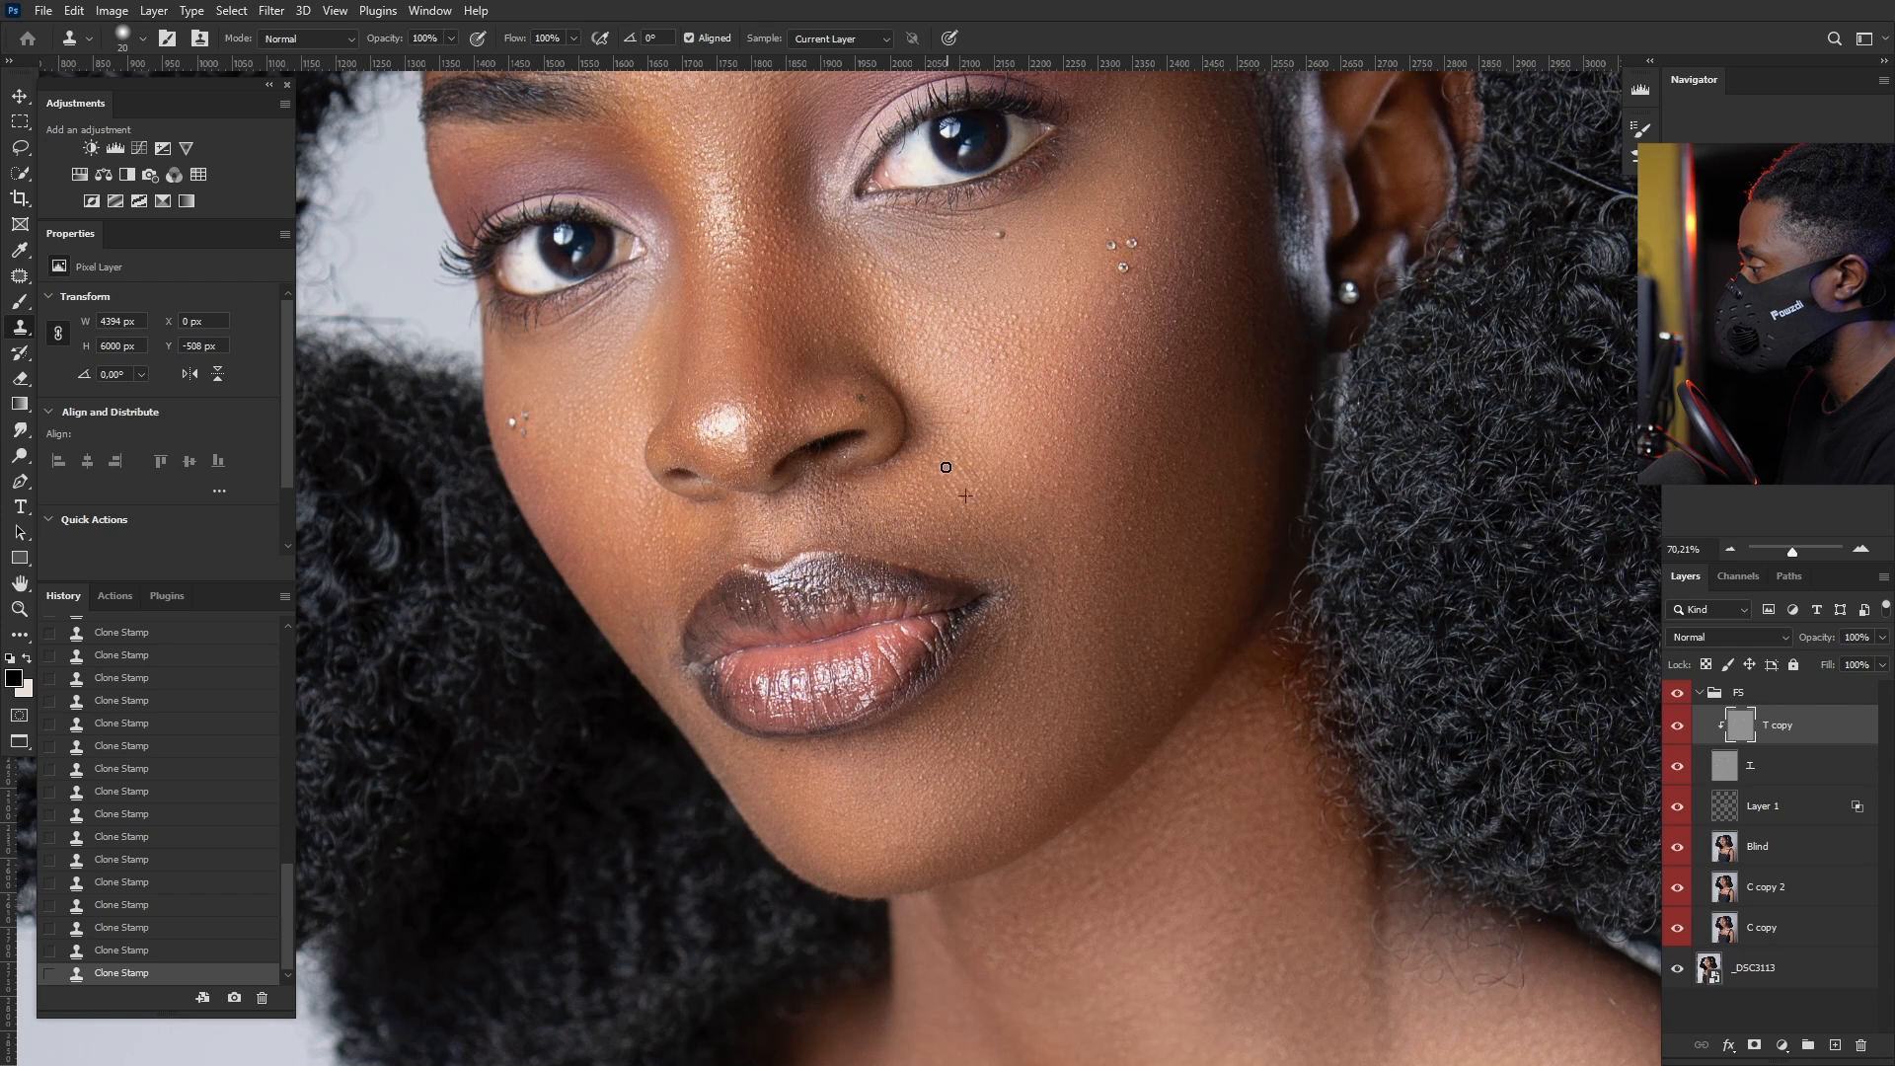
left_click(963, 448, "alt")
left_click(941, 424)
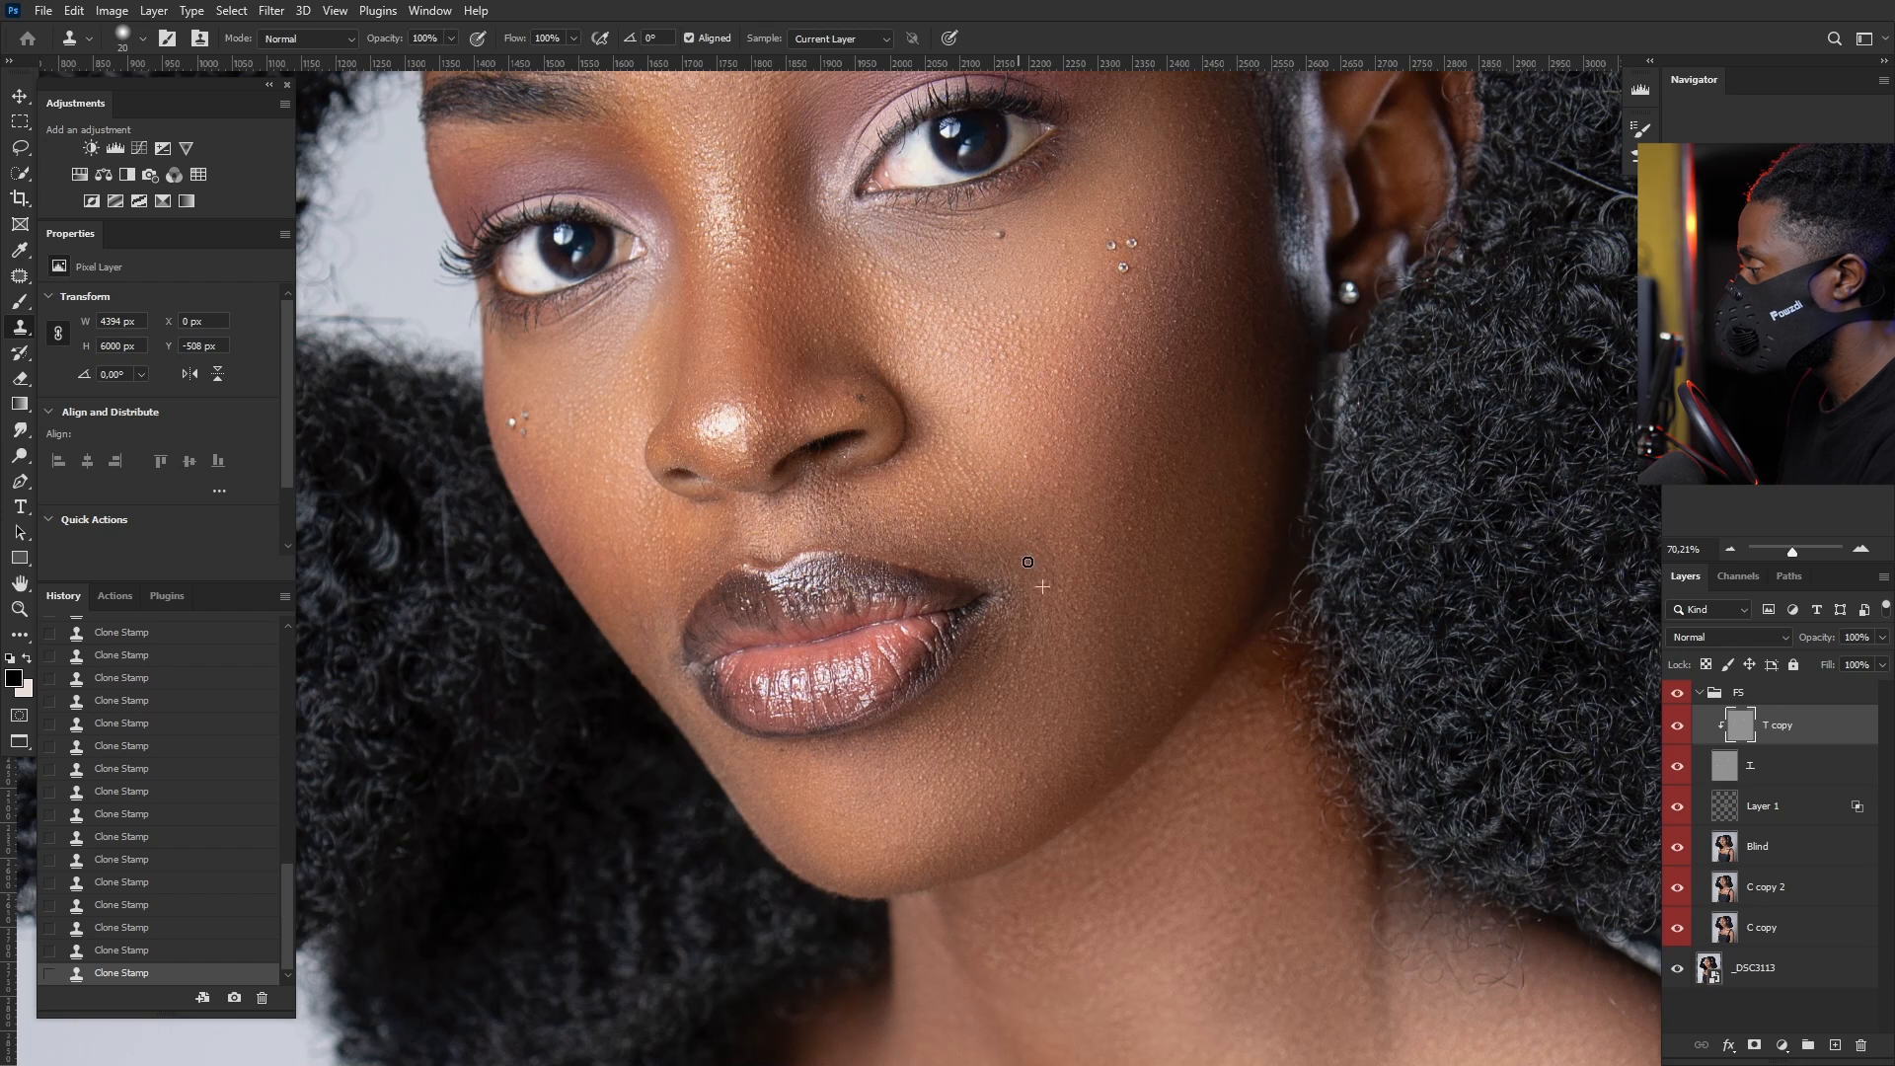
left_click(1059, 656, "alt")
left_click(1021, 654)
Step: Set the Clone Stamp brush to 40 px and clone away the blemishes on the neck and the spot above the collarbone
left_click_drag(1041, 756, 955, 411)
scroll(964, 474, "down", 4)
scroll(979, 619, "up", 4)
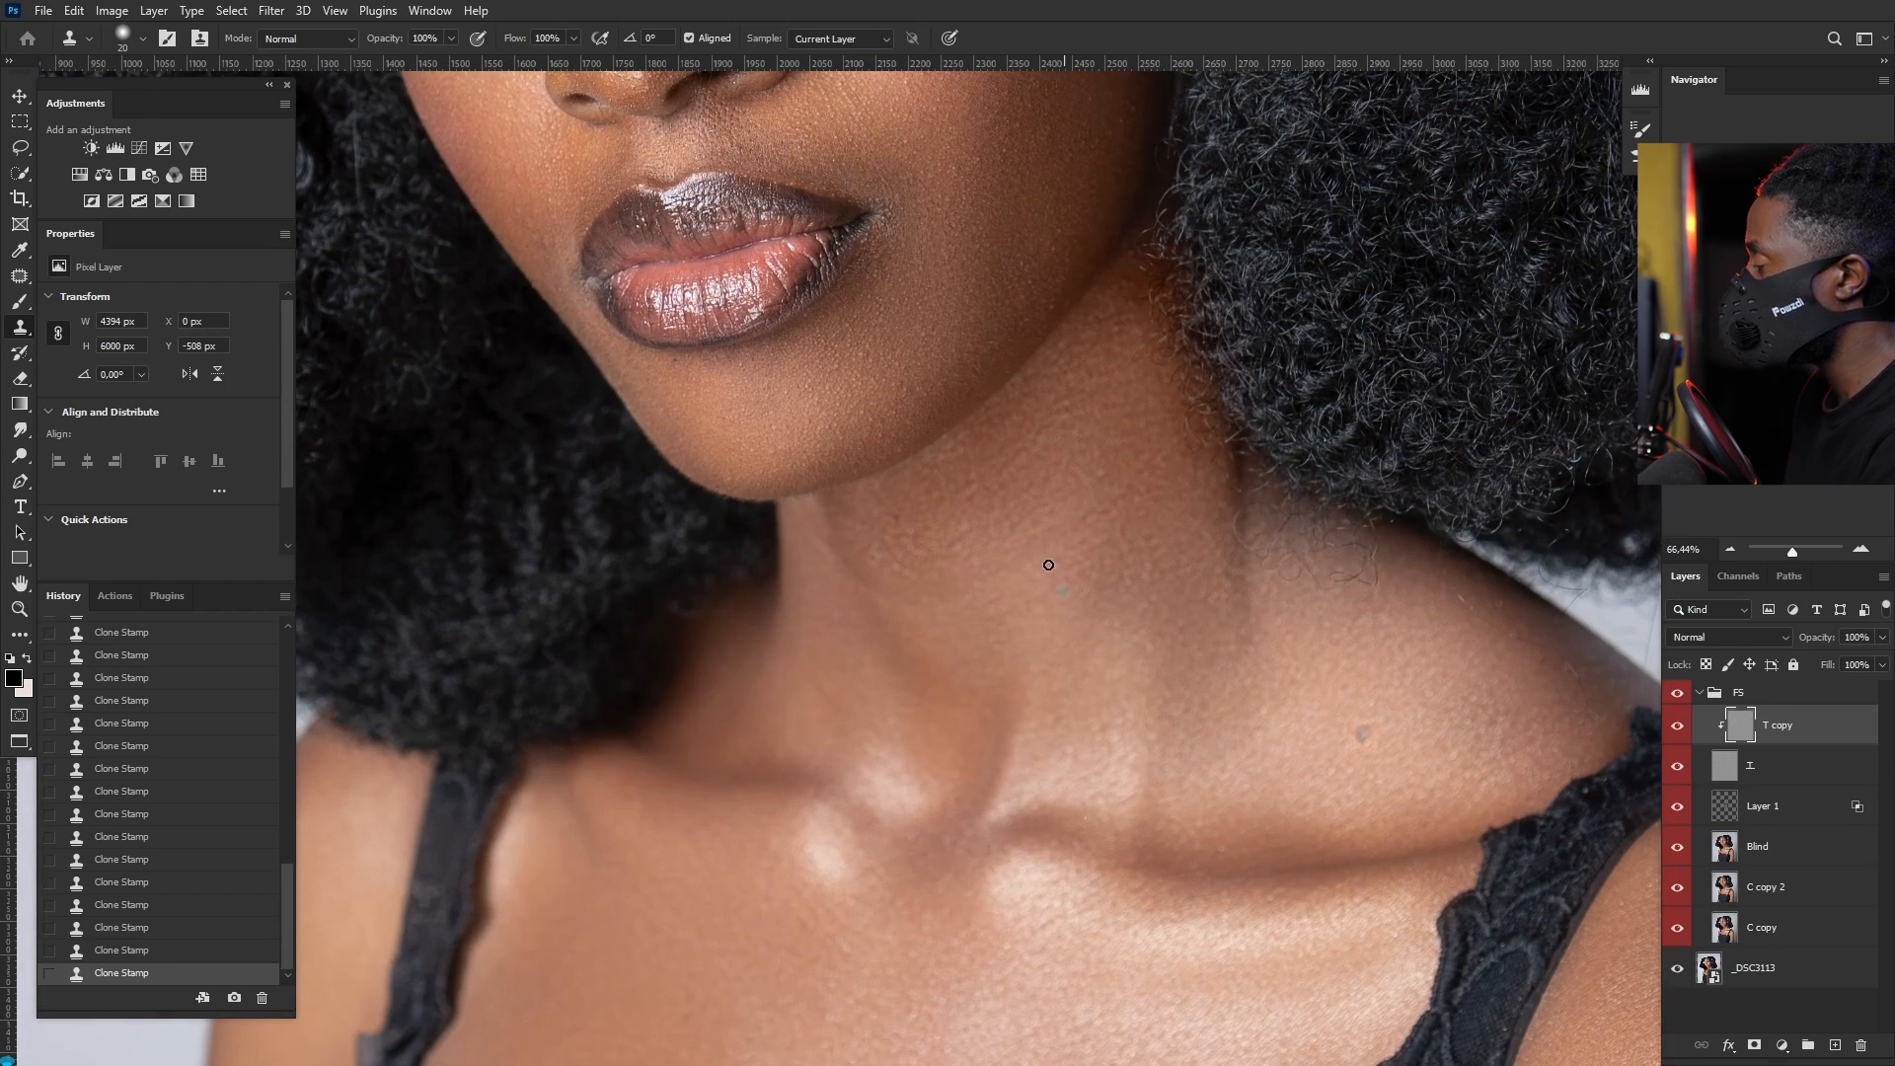
right_click(1063, 544)
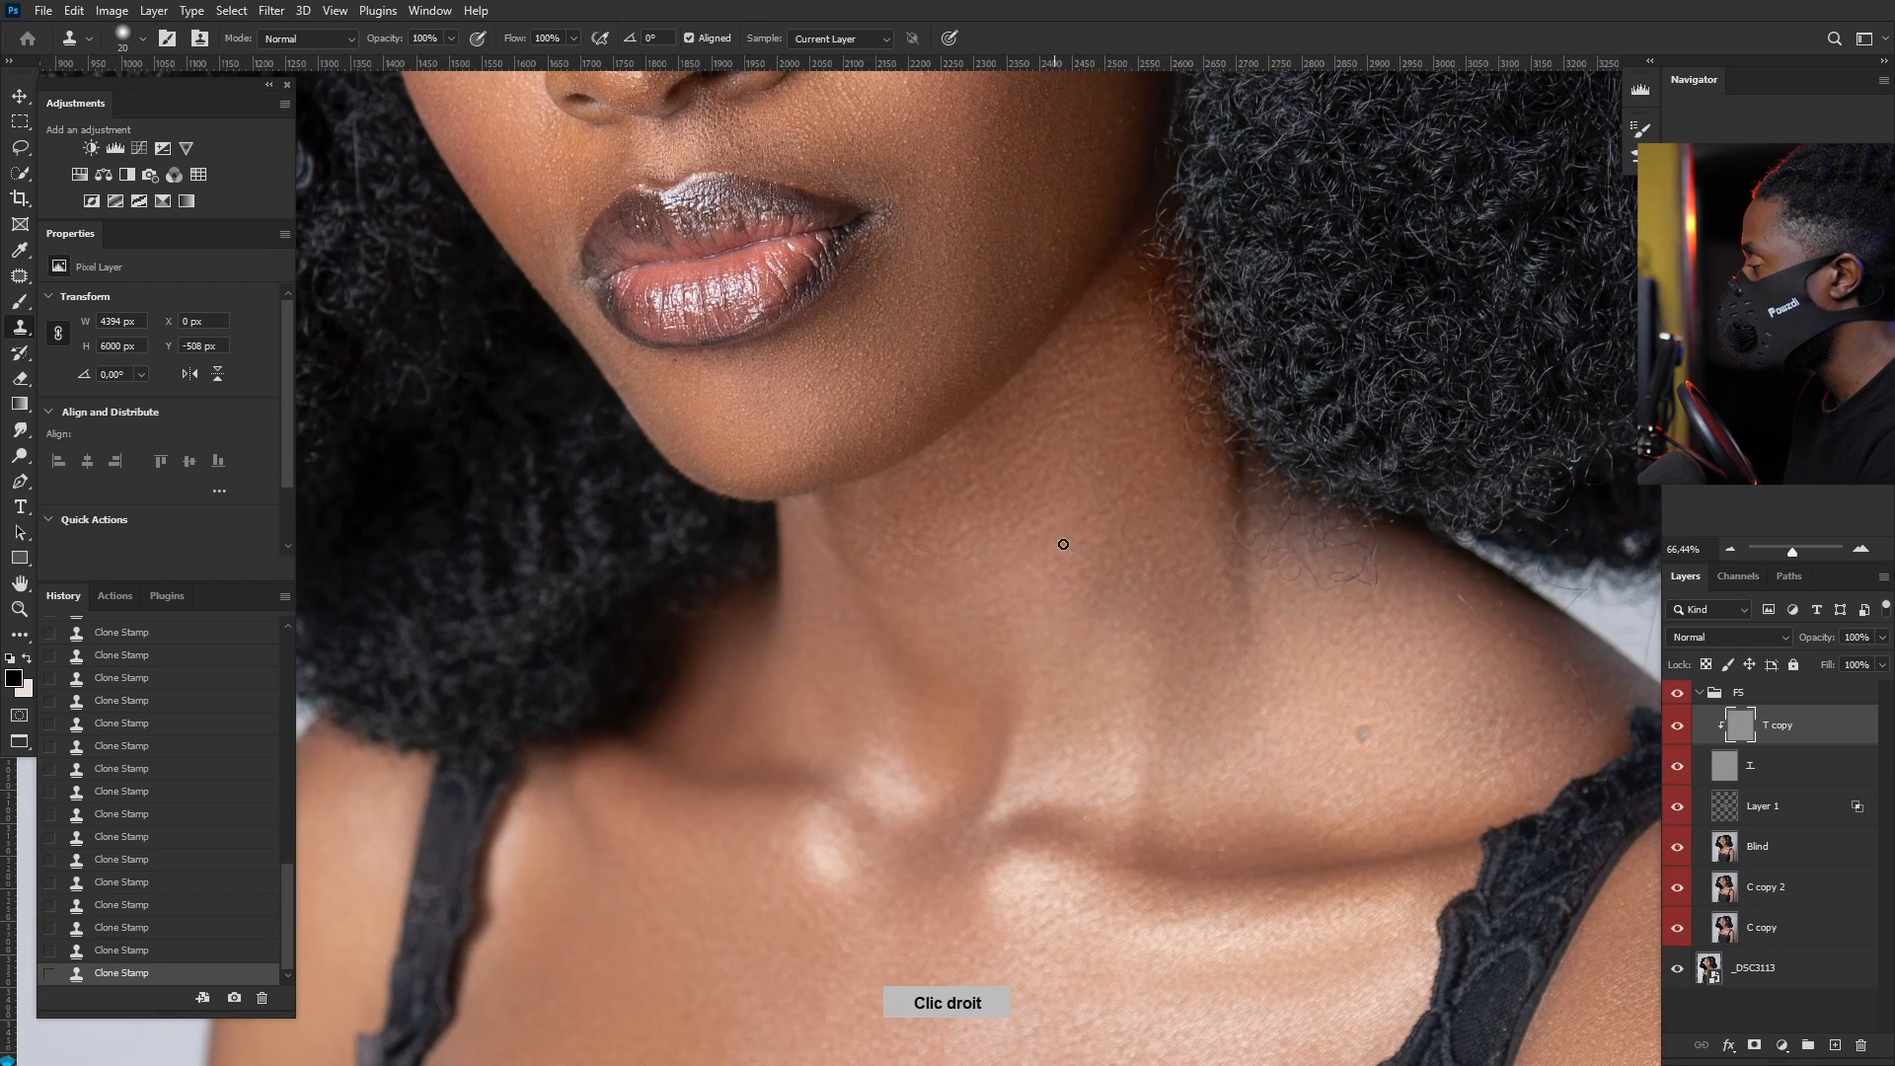
right_click(1081, 492, "alt")
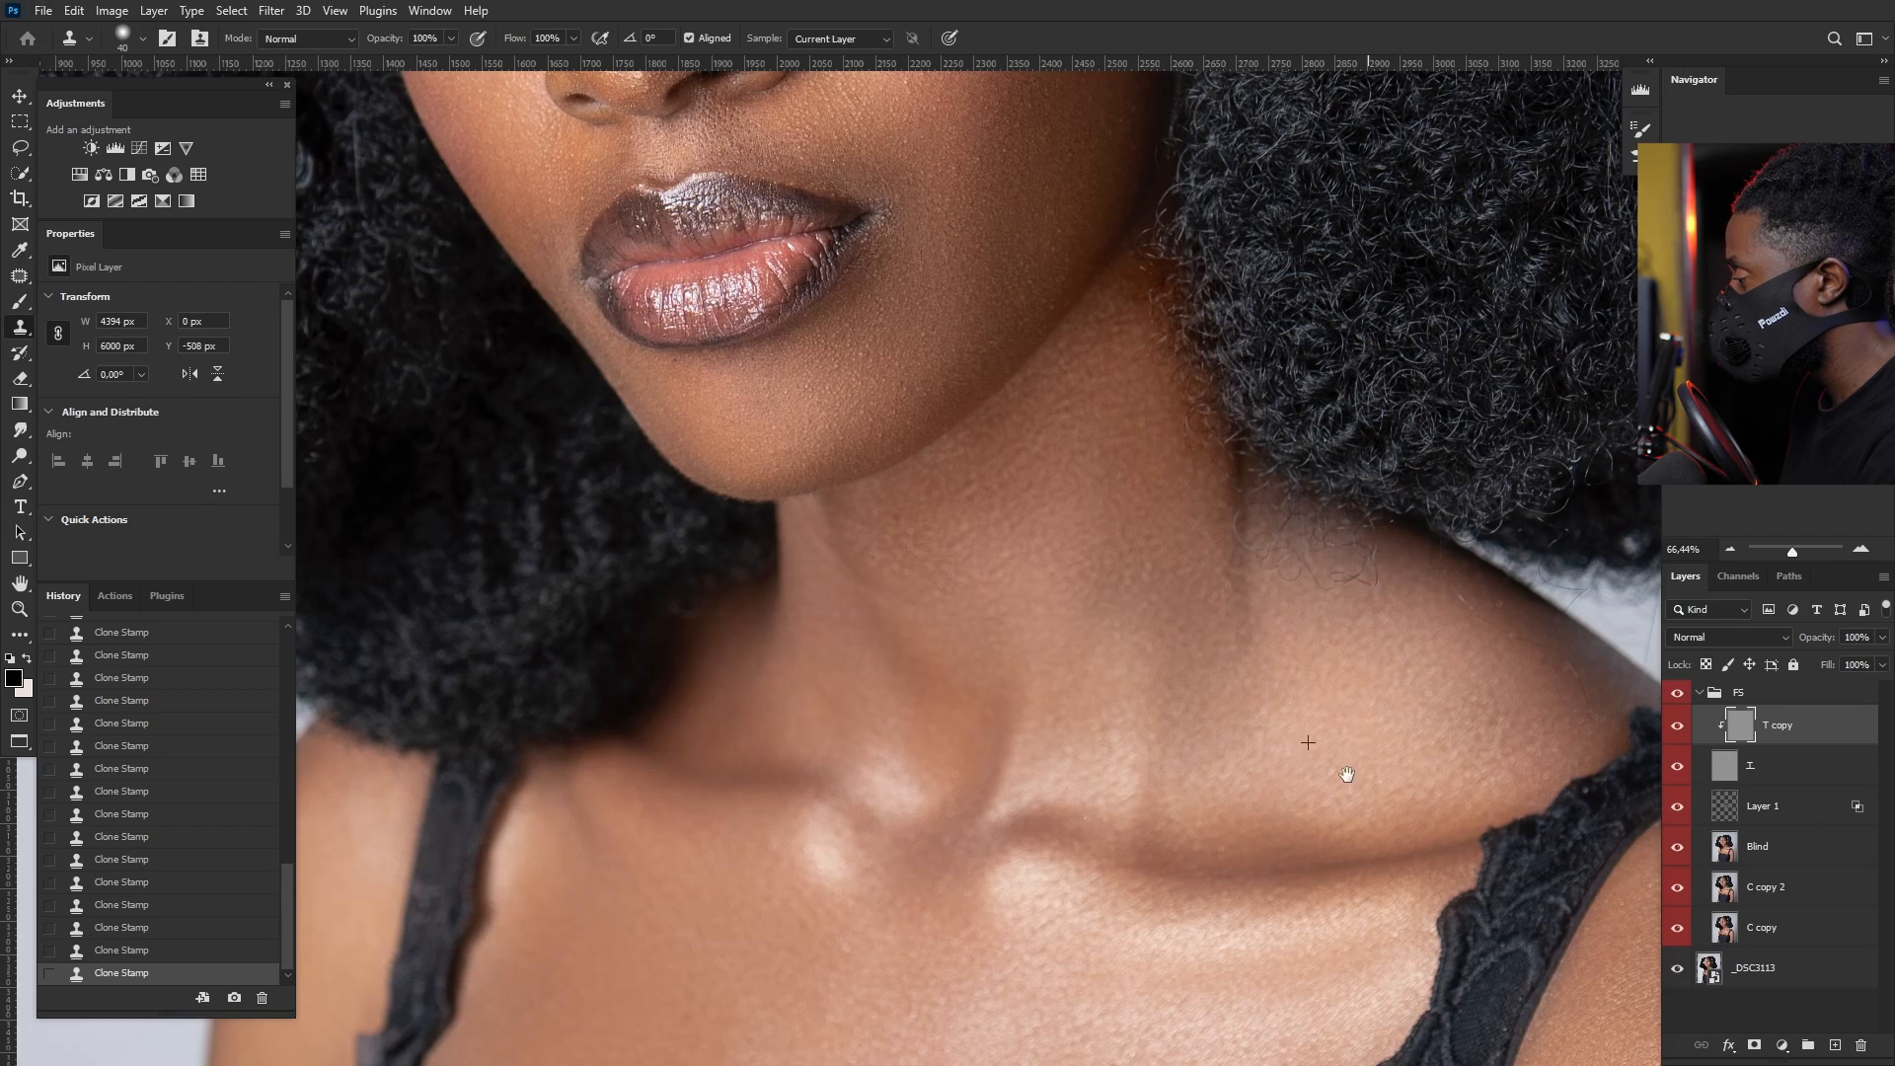
Step: Clone clean skin texture over the rough blemish on the arm beside the top
scroll(1336, 766, "down", 5)
scroll(1327, 491, "down", 6)
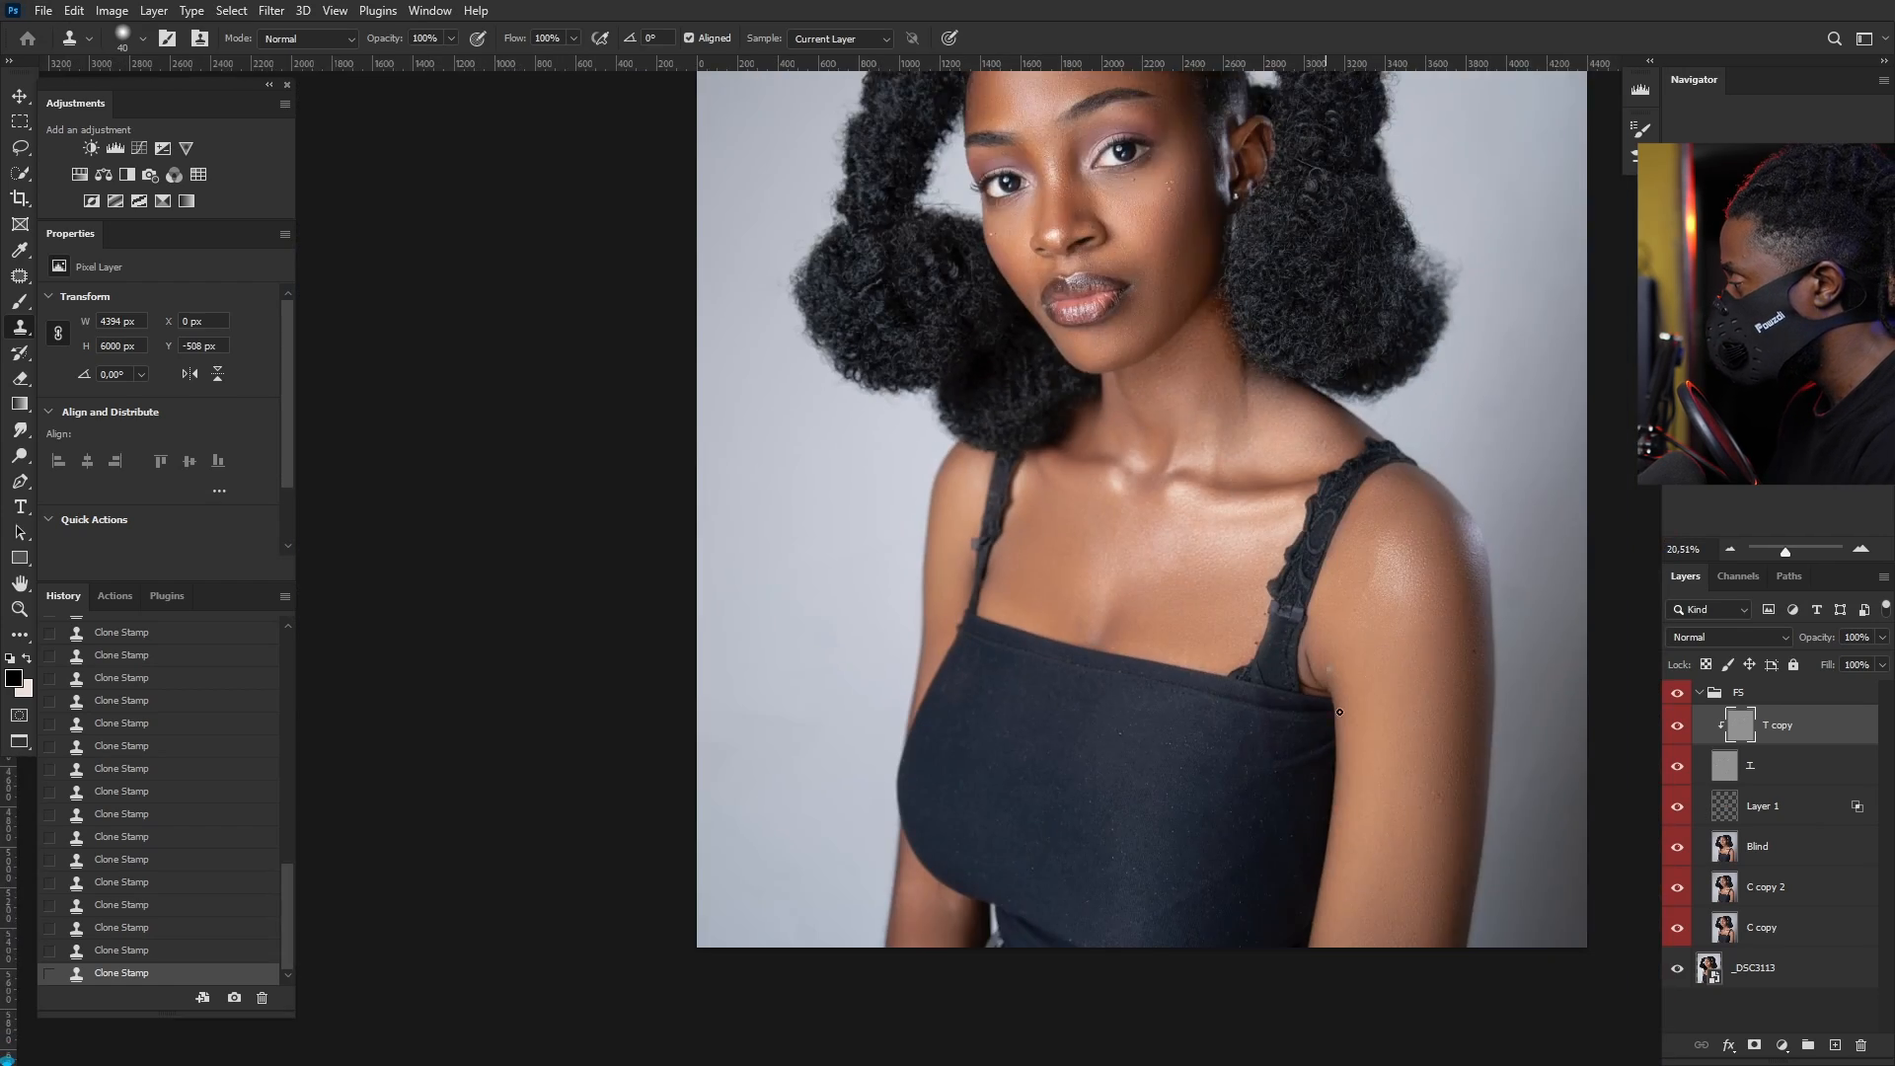
scroll(1380, 751, "up", 4)
scroll(1379, 751, "up", 1)
mouse_move(1406, 837)
left_mouse_down()
mouse_move(1158, 257)
mouse_move(1171, 372)
left_mouse_up()
scroll(1209, 395, "up", 4)
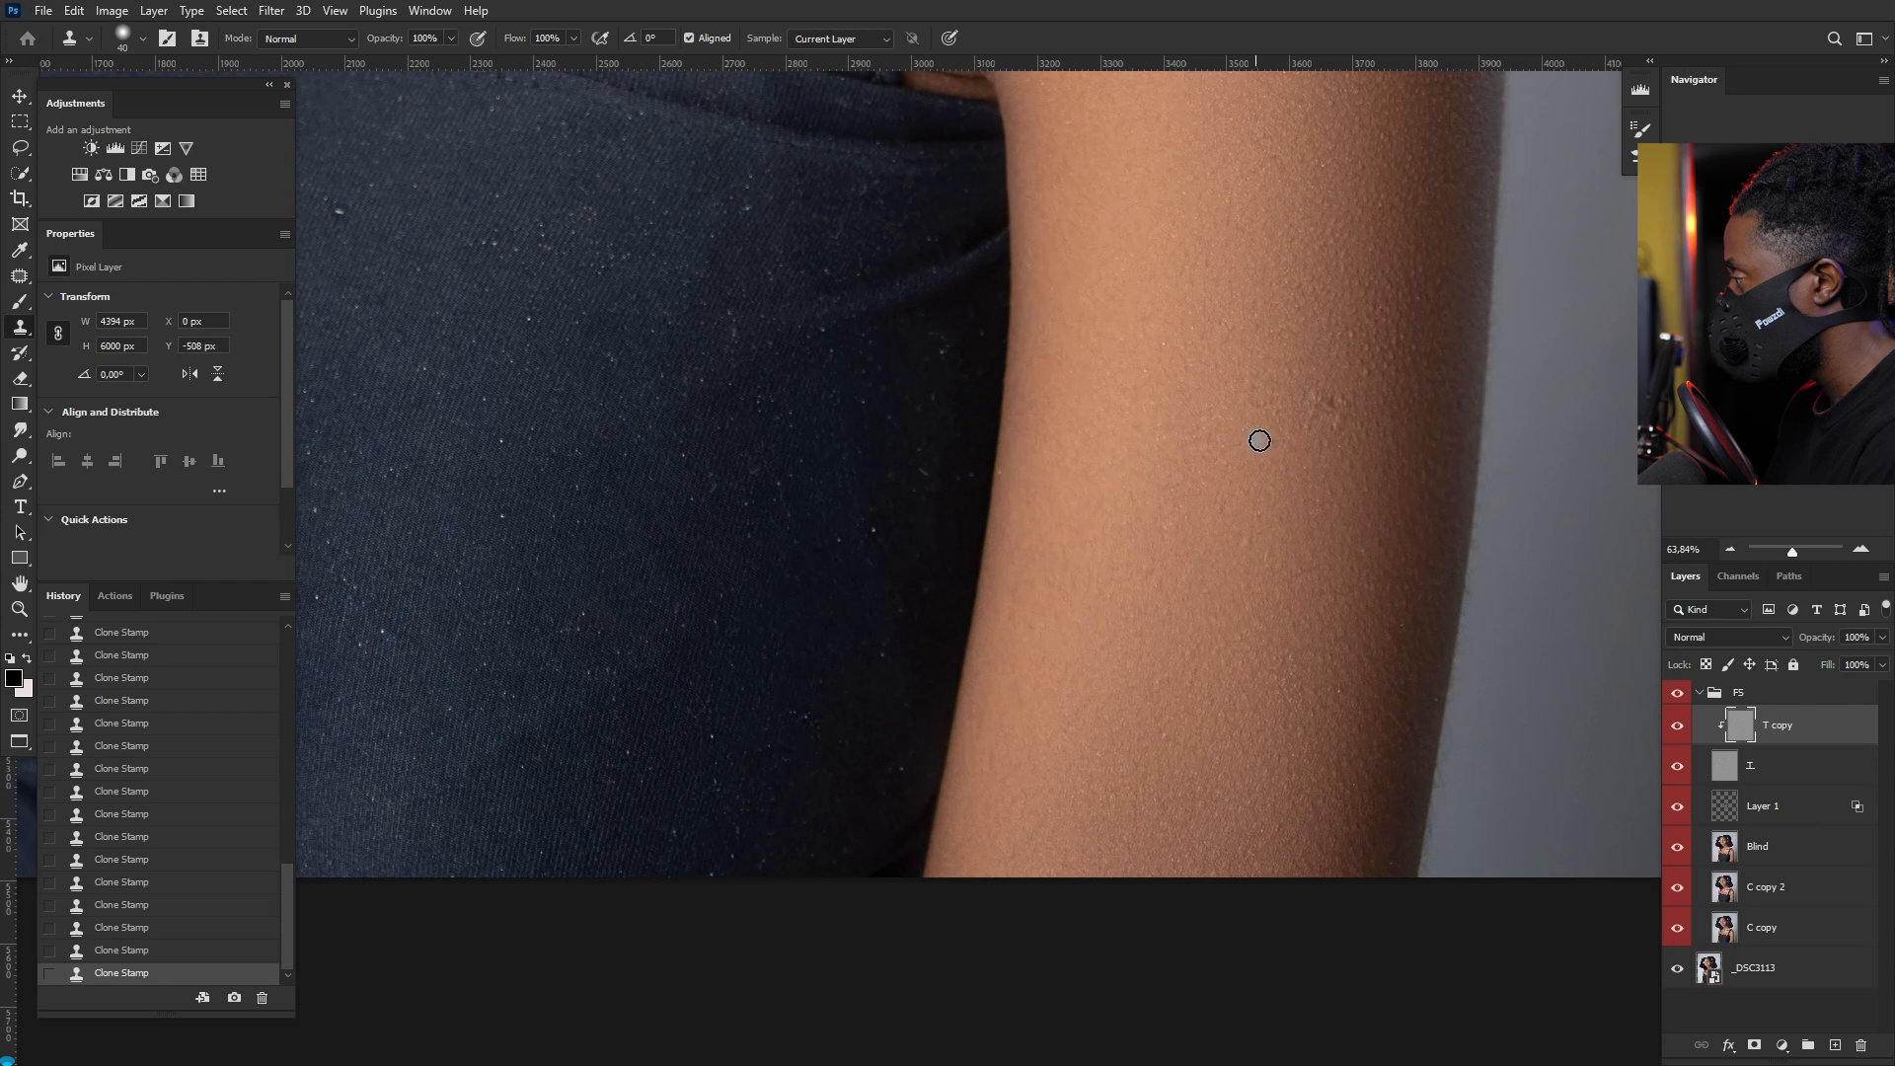
left_click(1349, 352, "alt")
mouse_move(1323, 402)
left_mouse_down()
mouse_move(1332, 436)
mouse_move(1320, 392)
left_mouse_up()
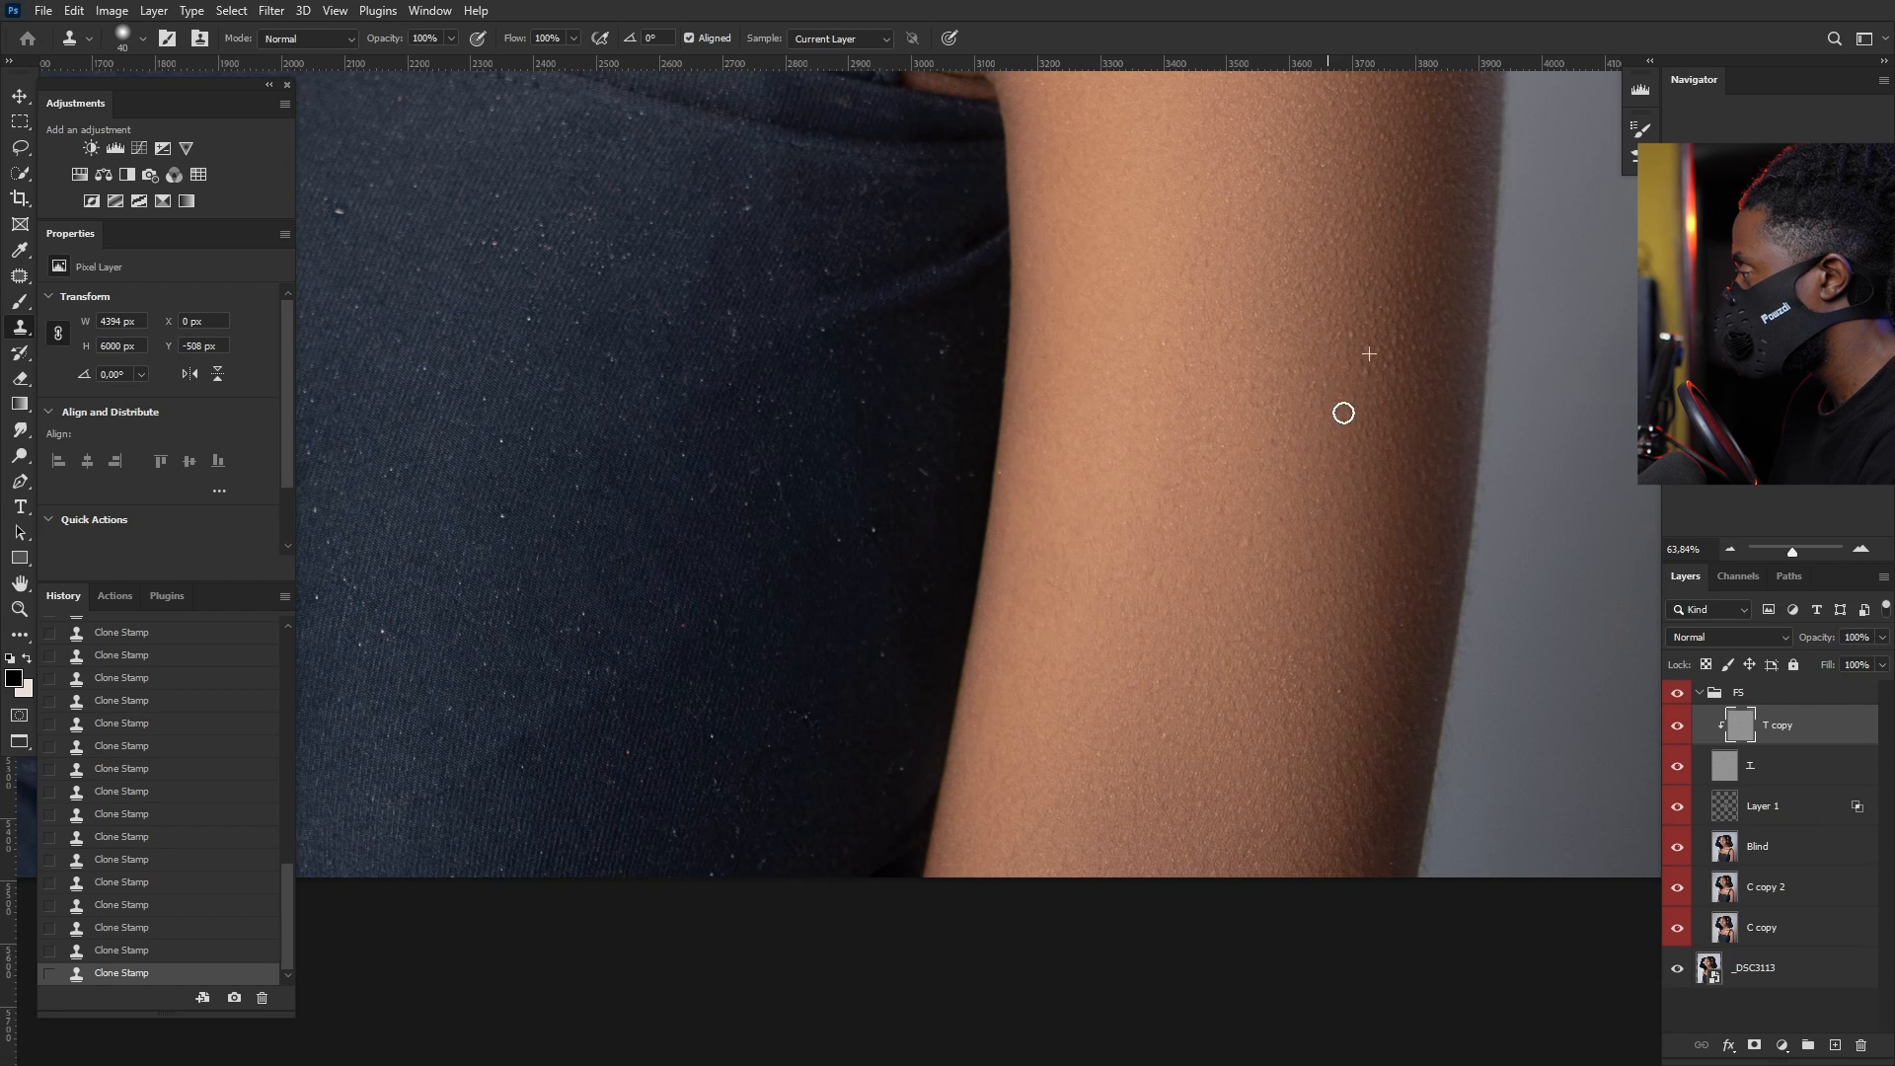
Step: Compare the face before and after the texture cleanup by toggling the visibility of the T copy layer, leaving it visible
scroll(1296, 603, "down", 2)
scroll(1296, 603, "down", 3)
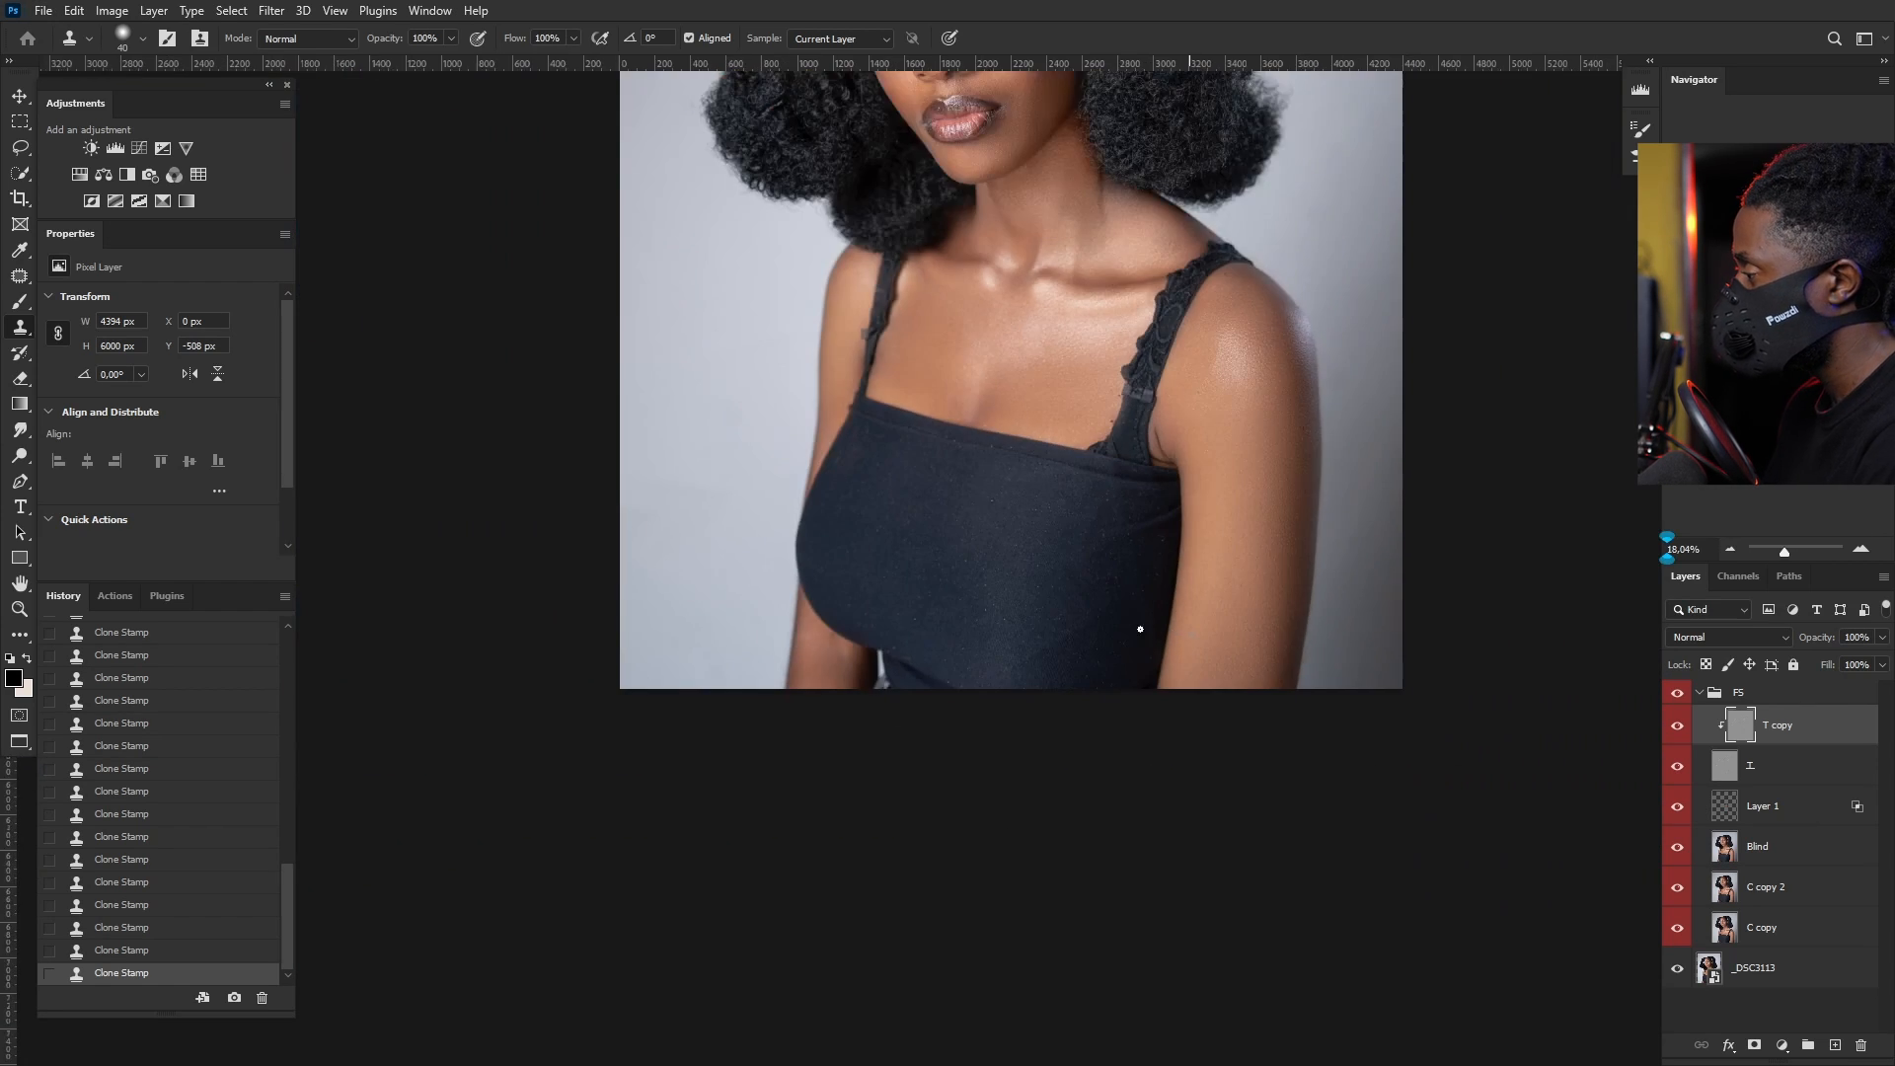
scroll(1057, 398, "up", 1)
left_click_drag(1057, 398, 1187, 742)
scroll(933, 518, "up", 4)
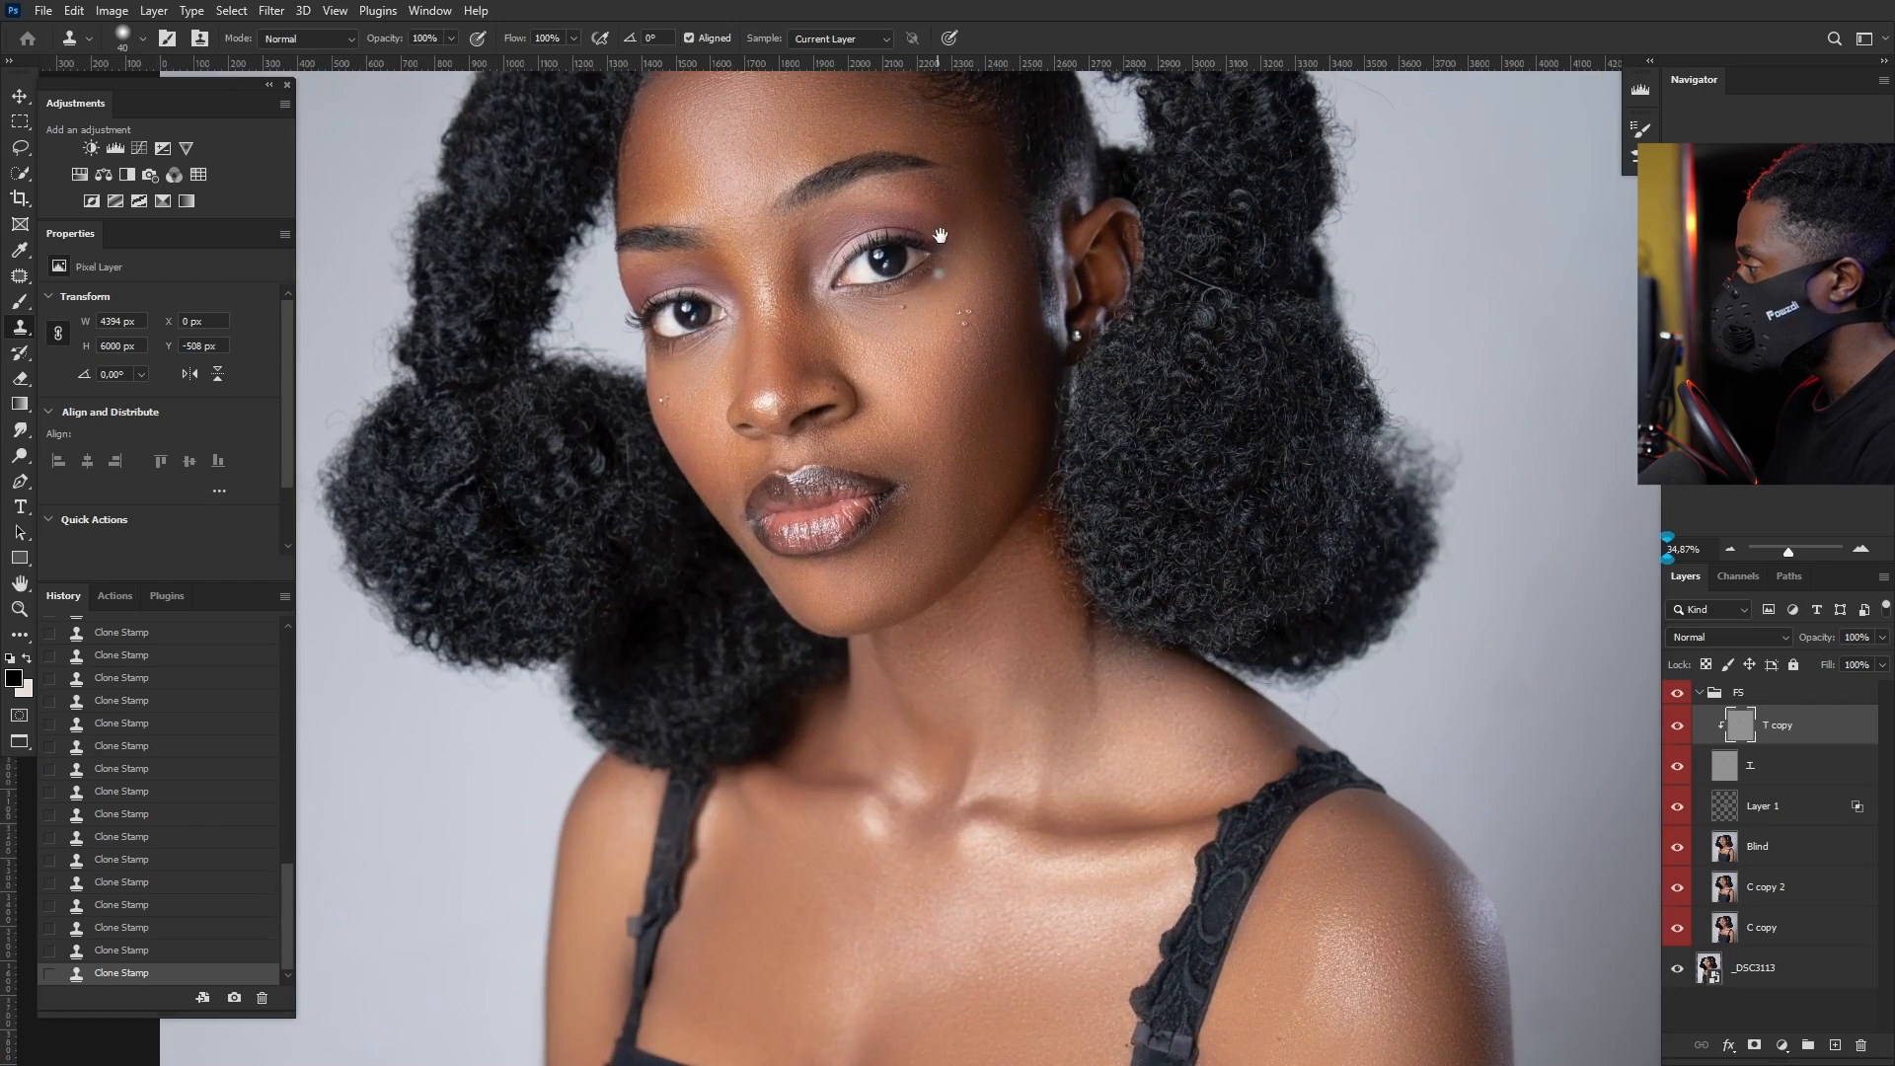
scroll(932, 518, "up", 1)
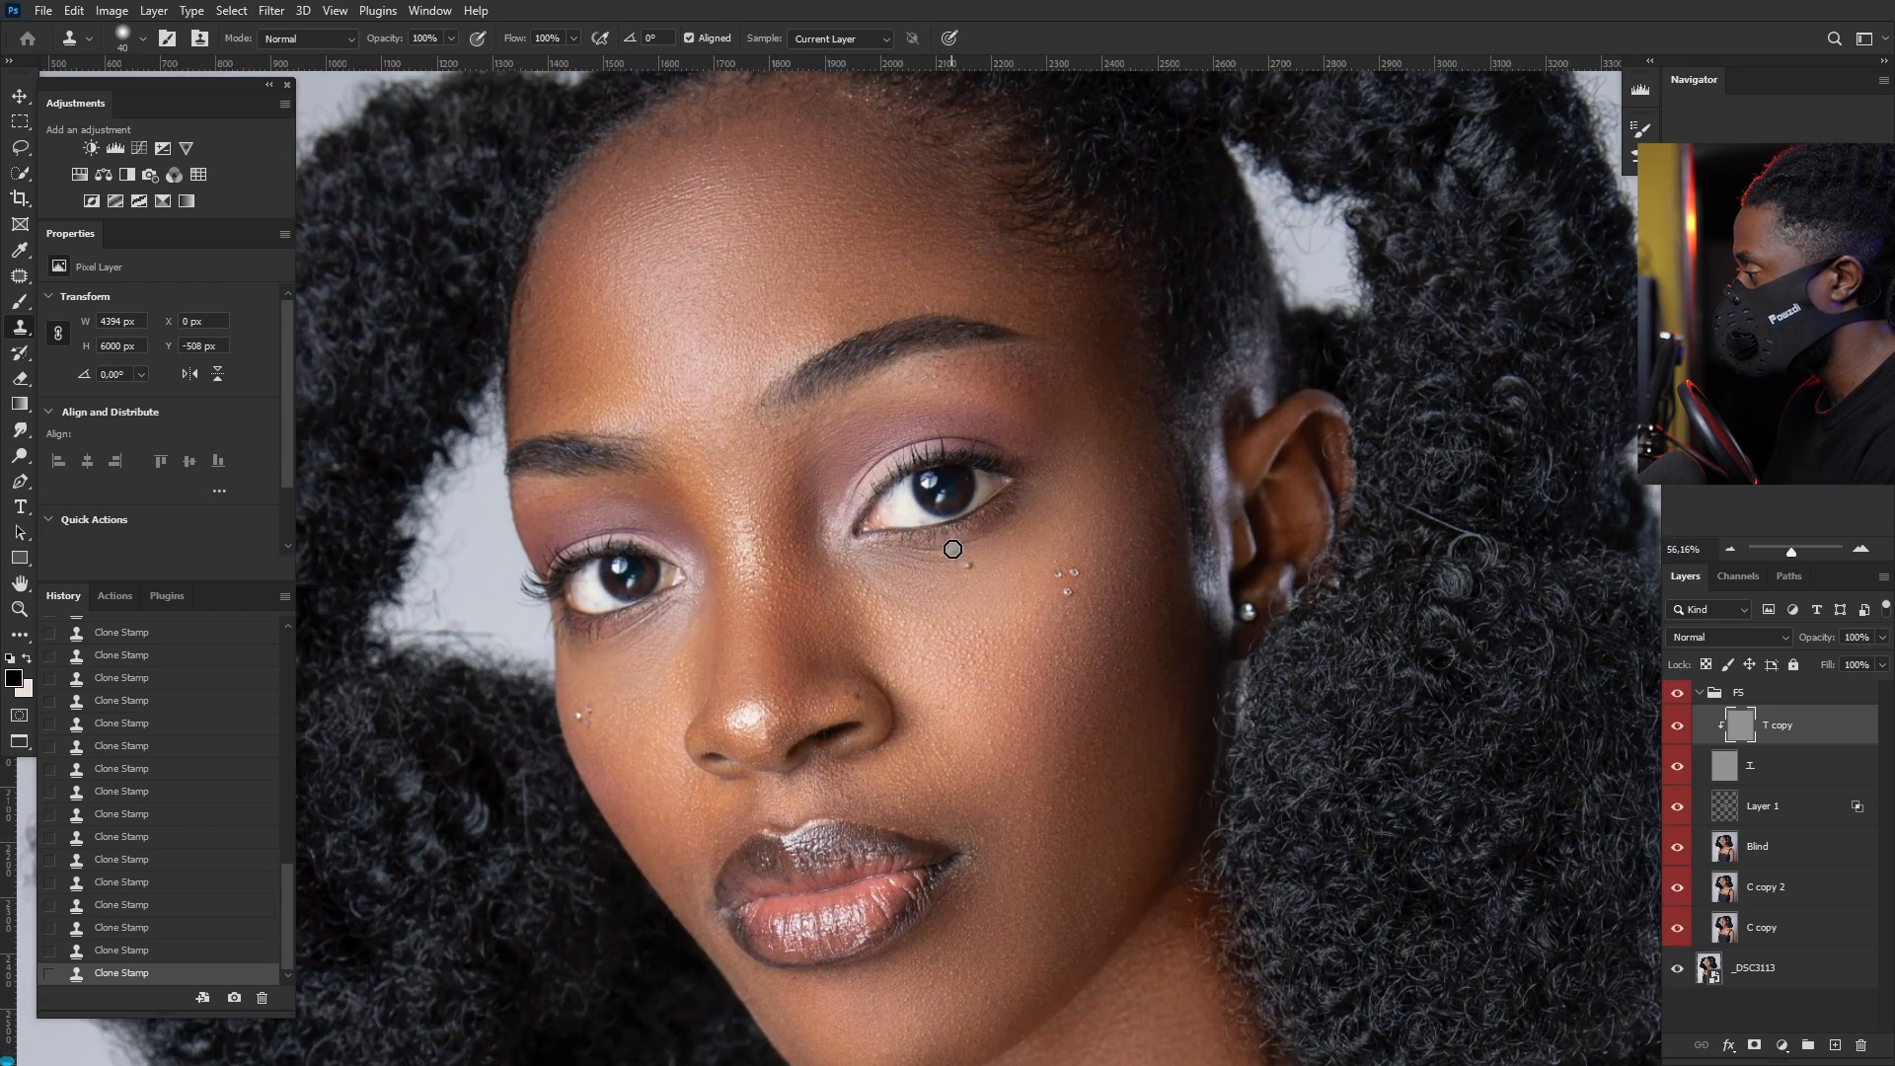
left_click(1678, 729)
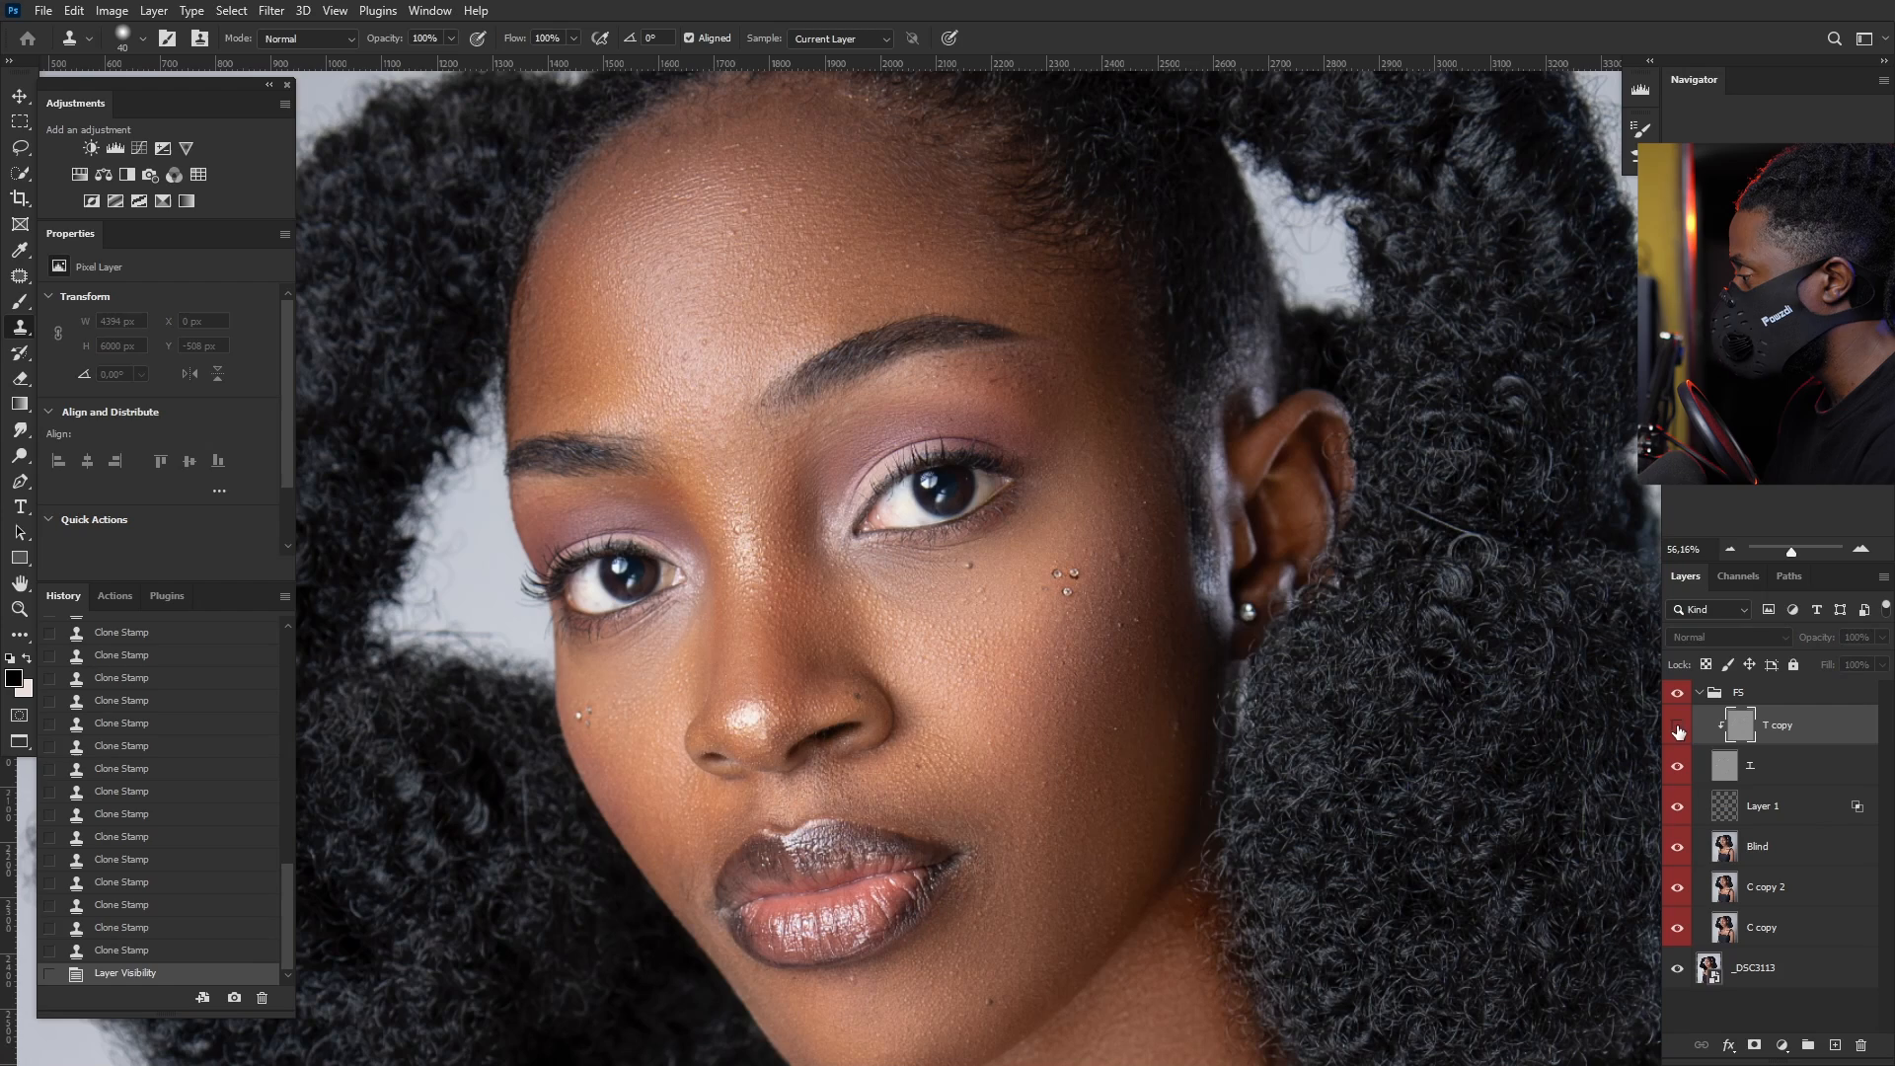
left_click(1678, 728)
left_click(1677, 728)
left_click(1678, 728)
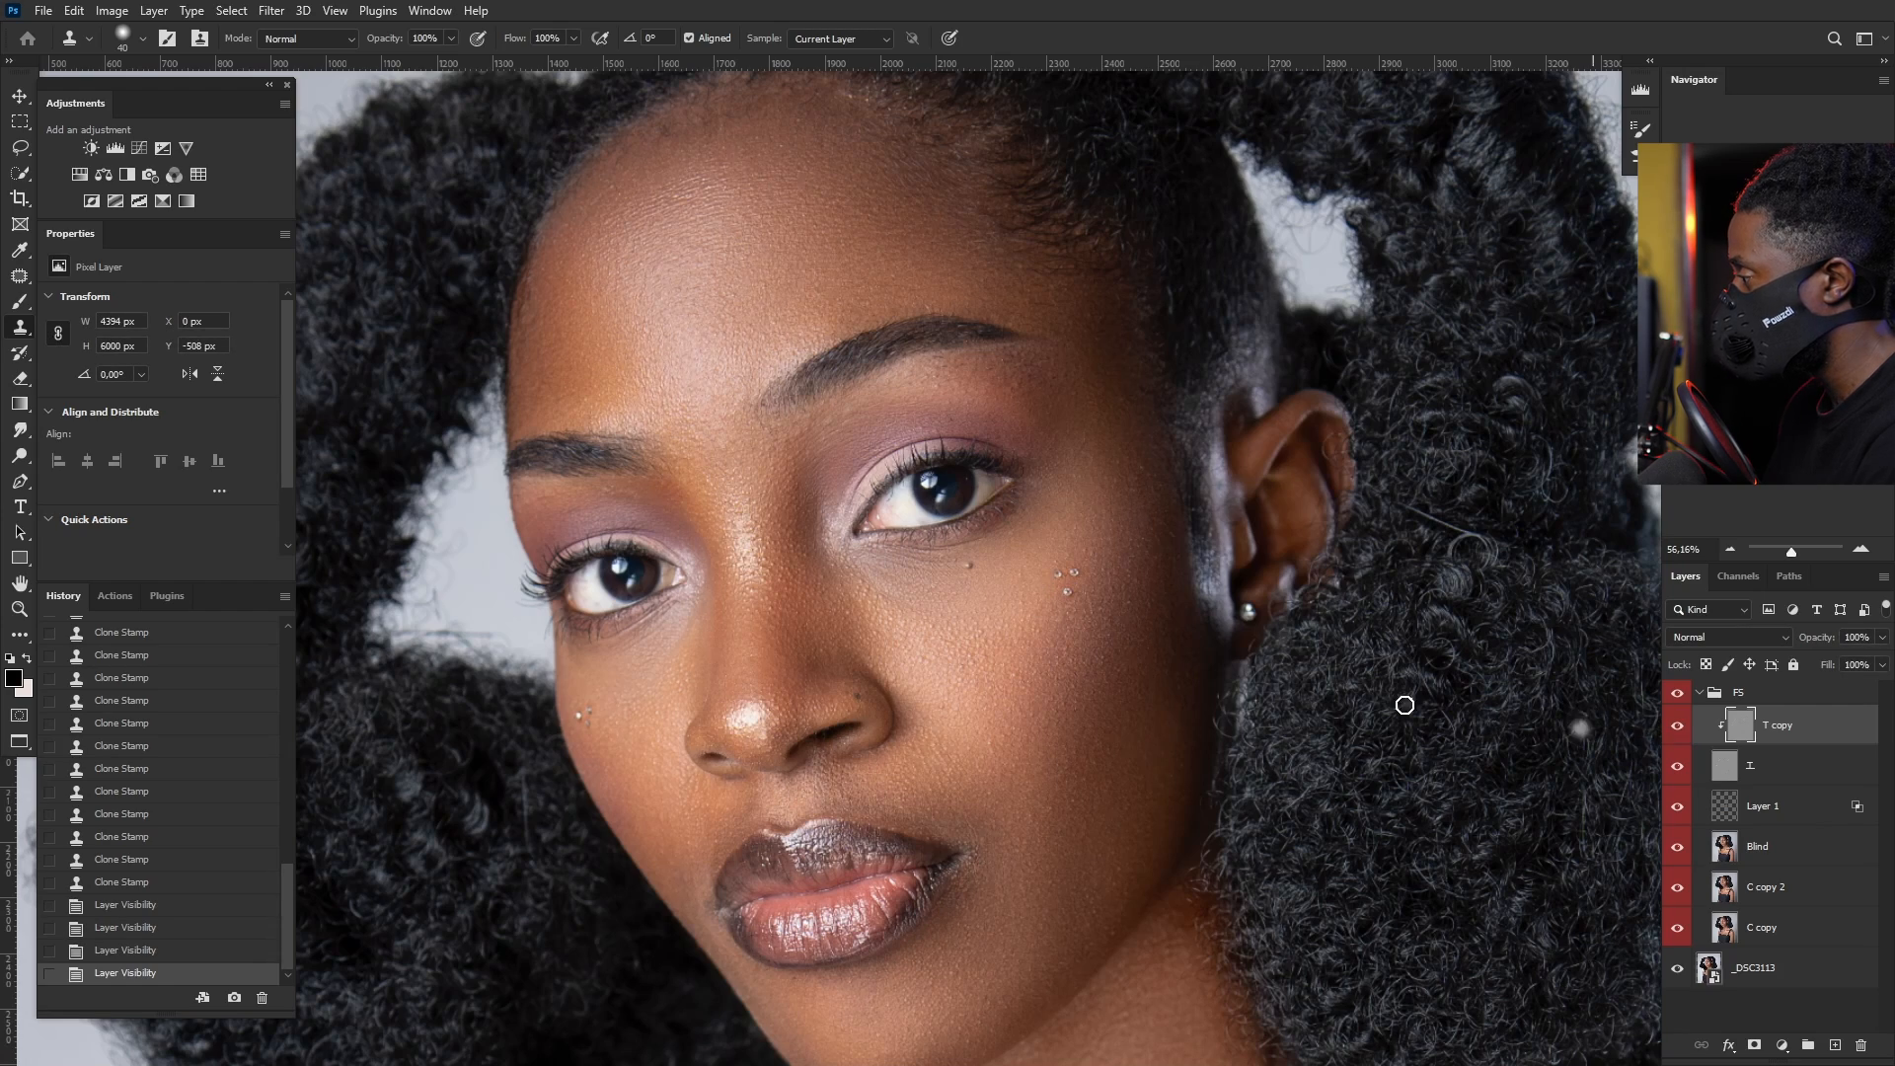
Step: Collapse the FS group and review the whole retouched portrait and the face
scroll(1490, 616, "down", 3)
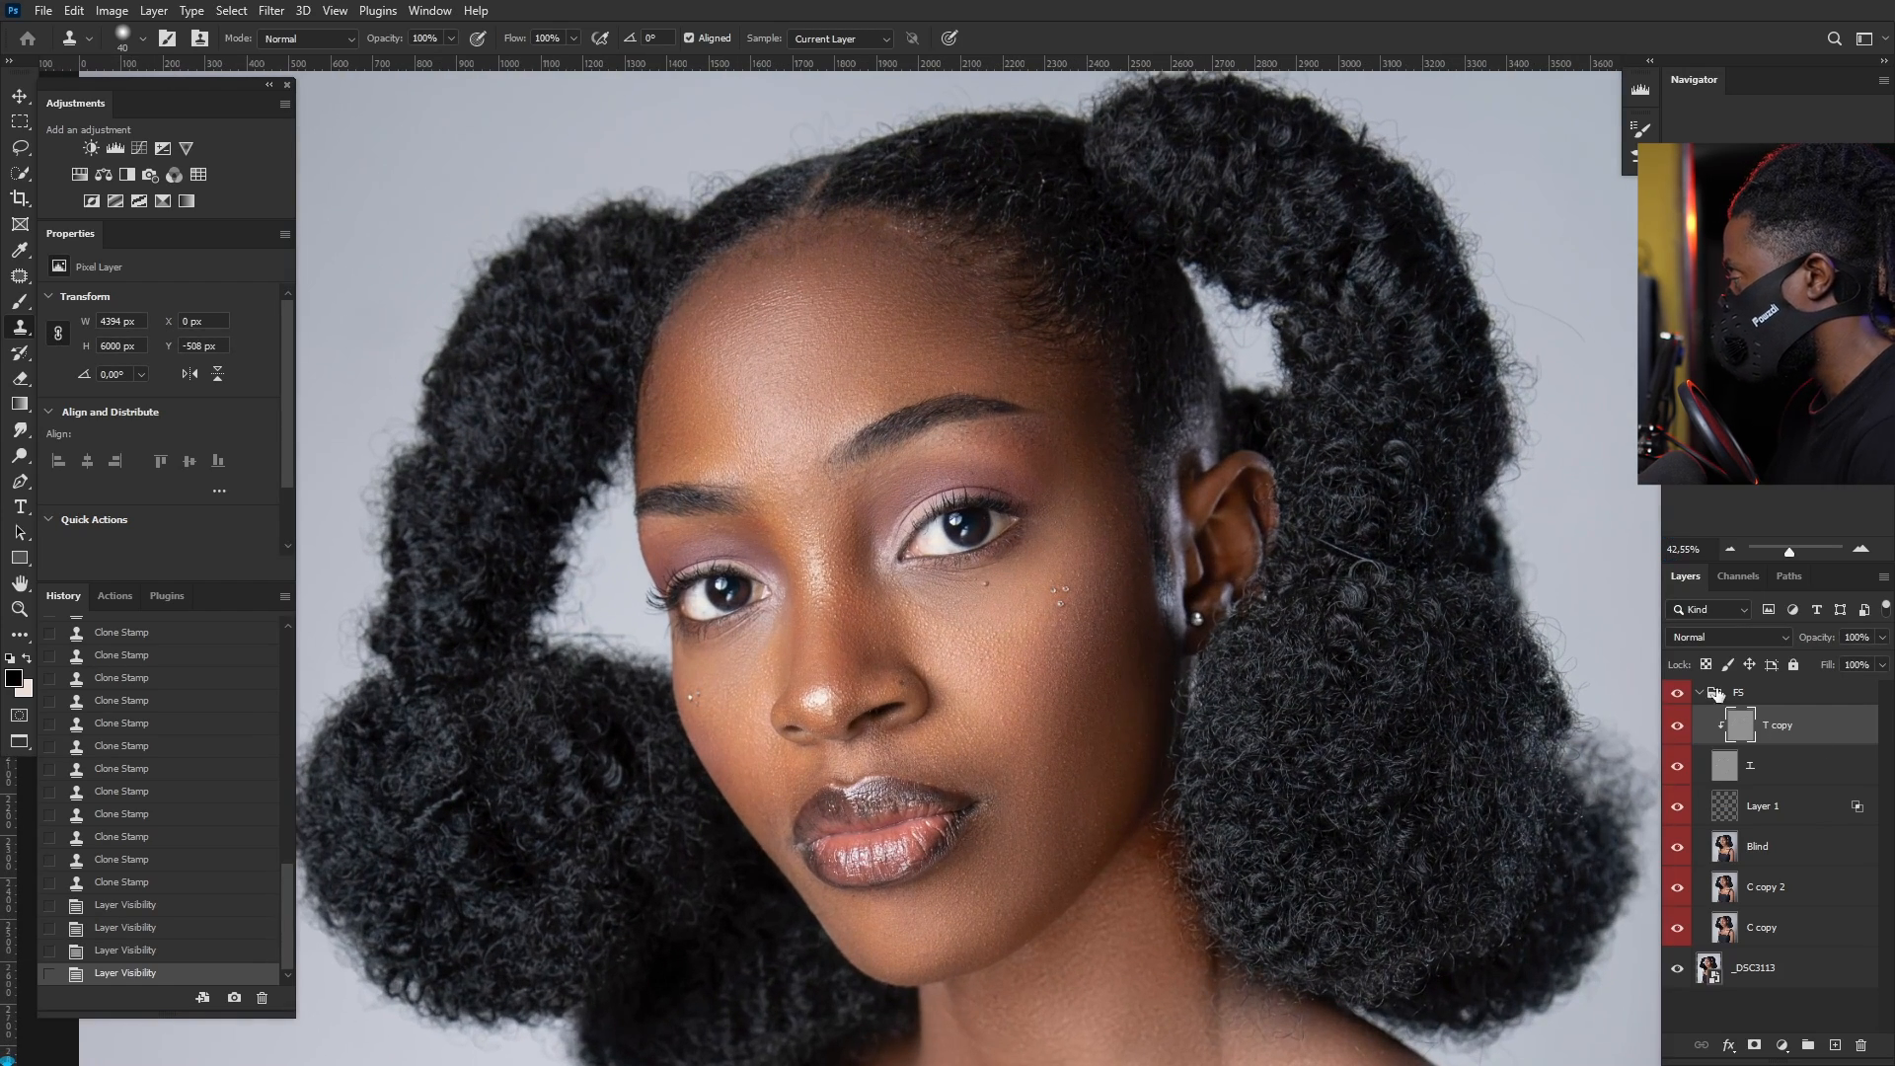
left_click(1700, 693)
scroll(1065, 786, "down", 5)
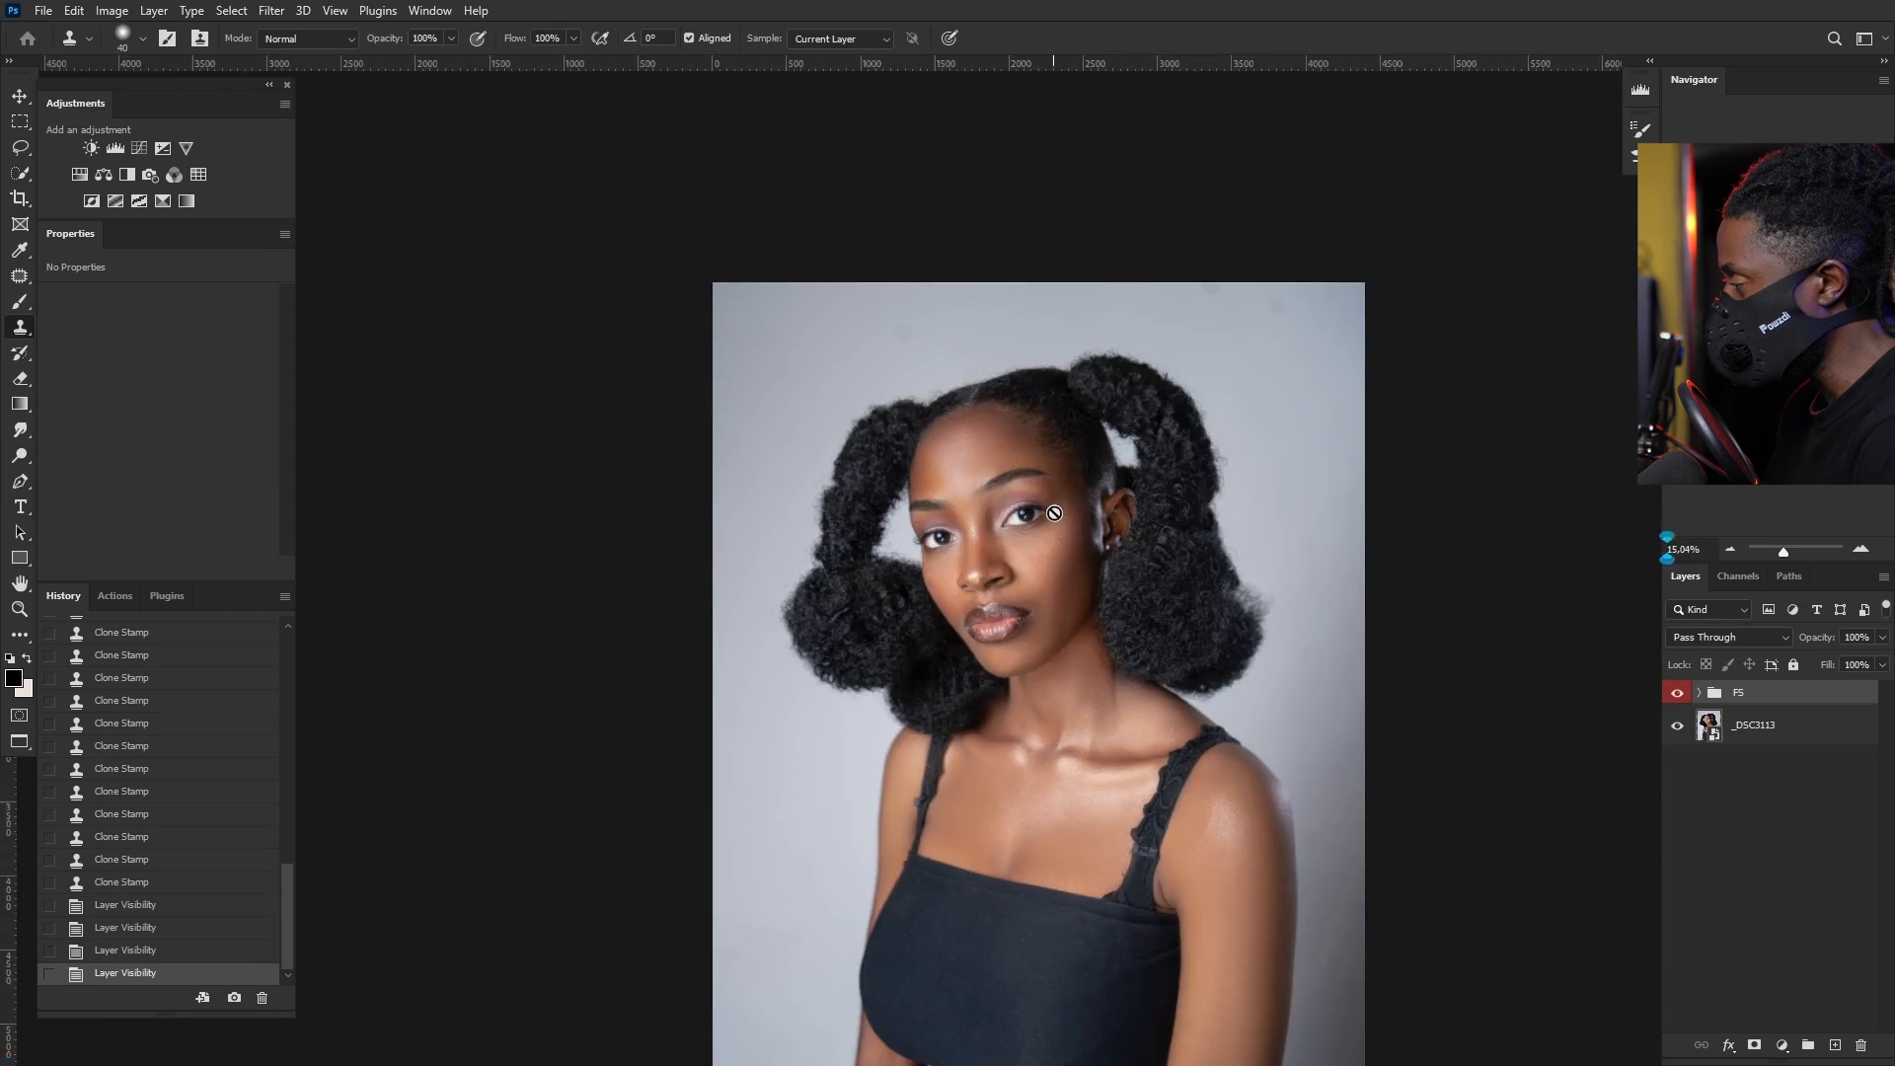
scroll(1066, 786, "up", 5)
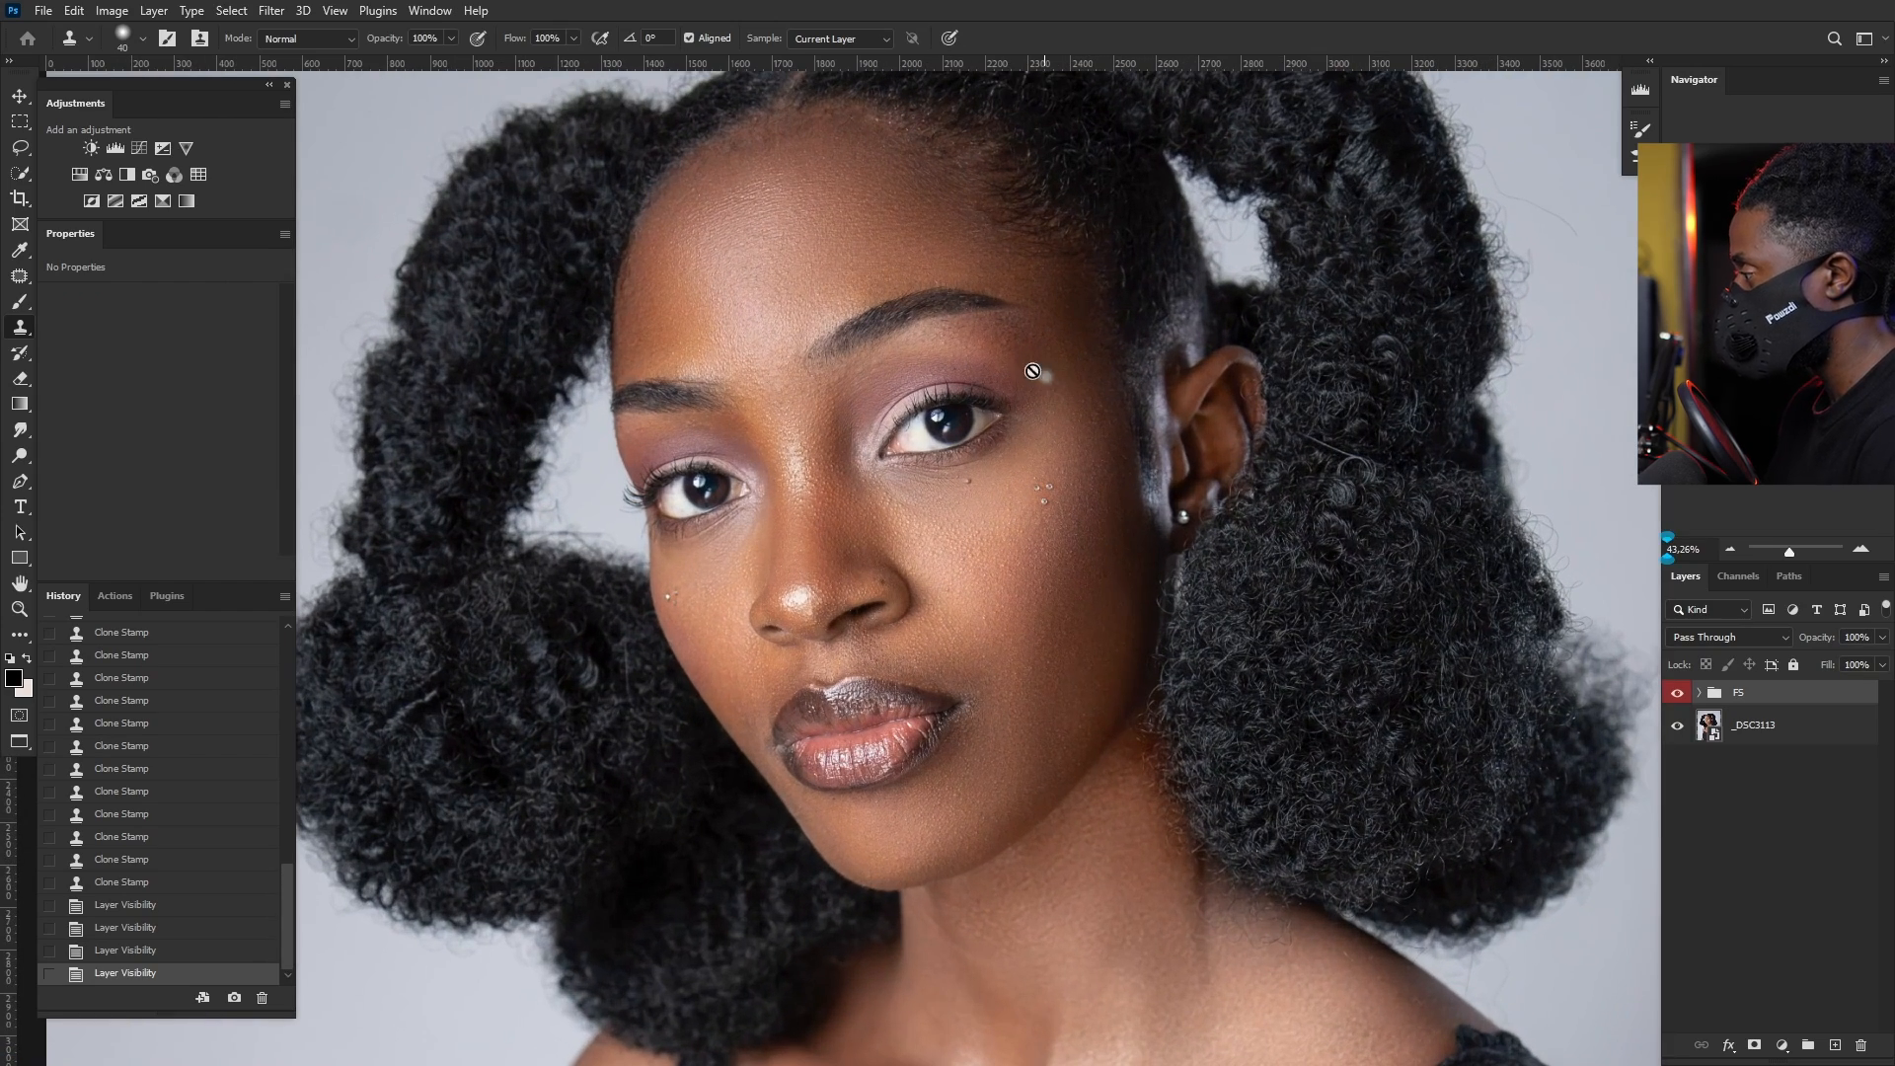
Step: Compare the portrait before and after retouching by toggling the FS group's visibility, leaving it visible, and review the whole image and the face
left_click(1678, 694)
left_click(1678, 696)
left_click(1679, 695)
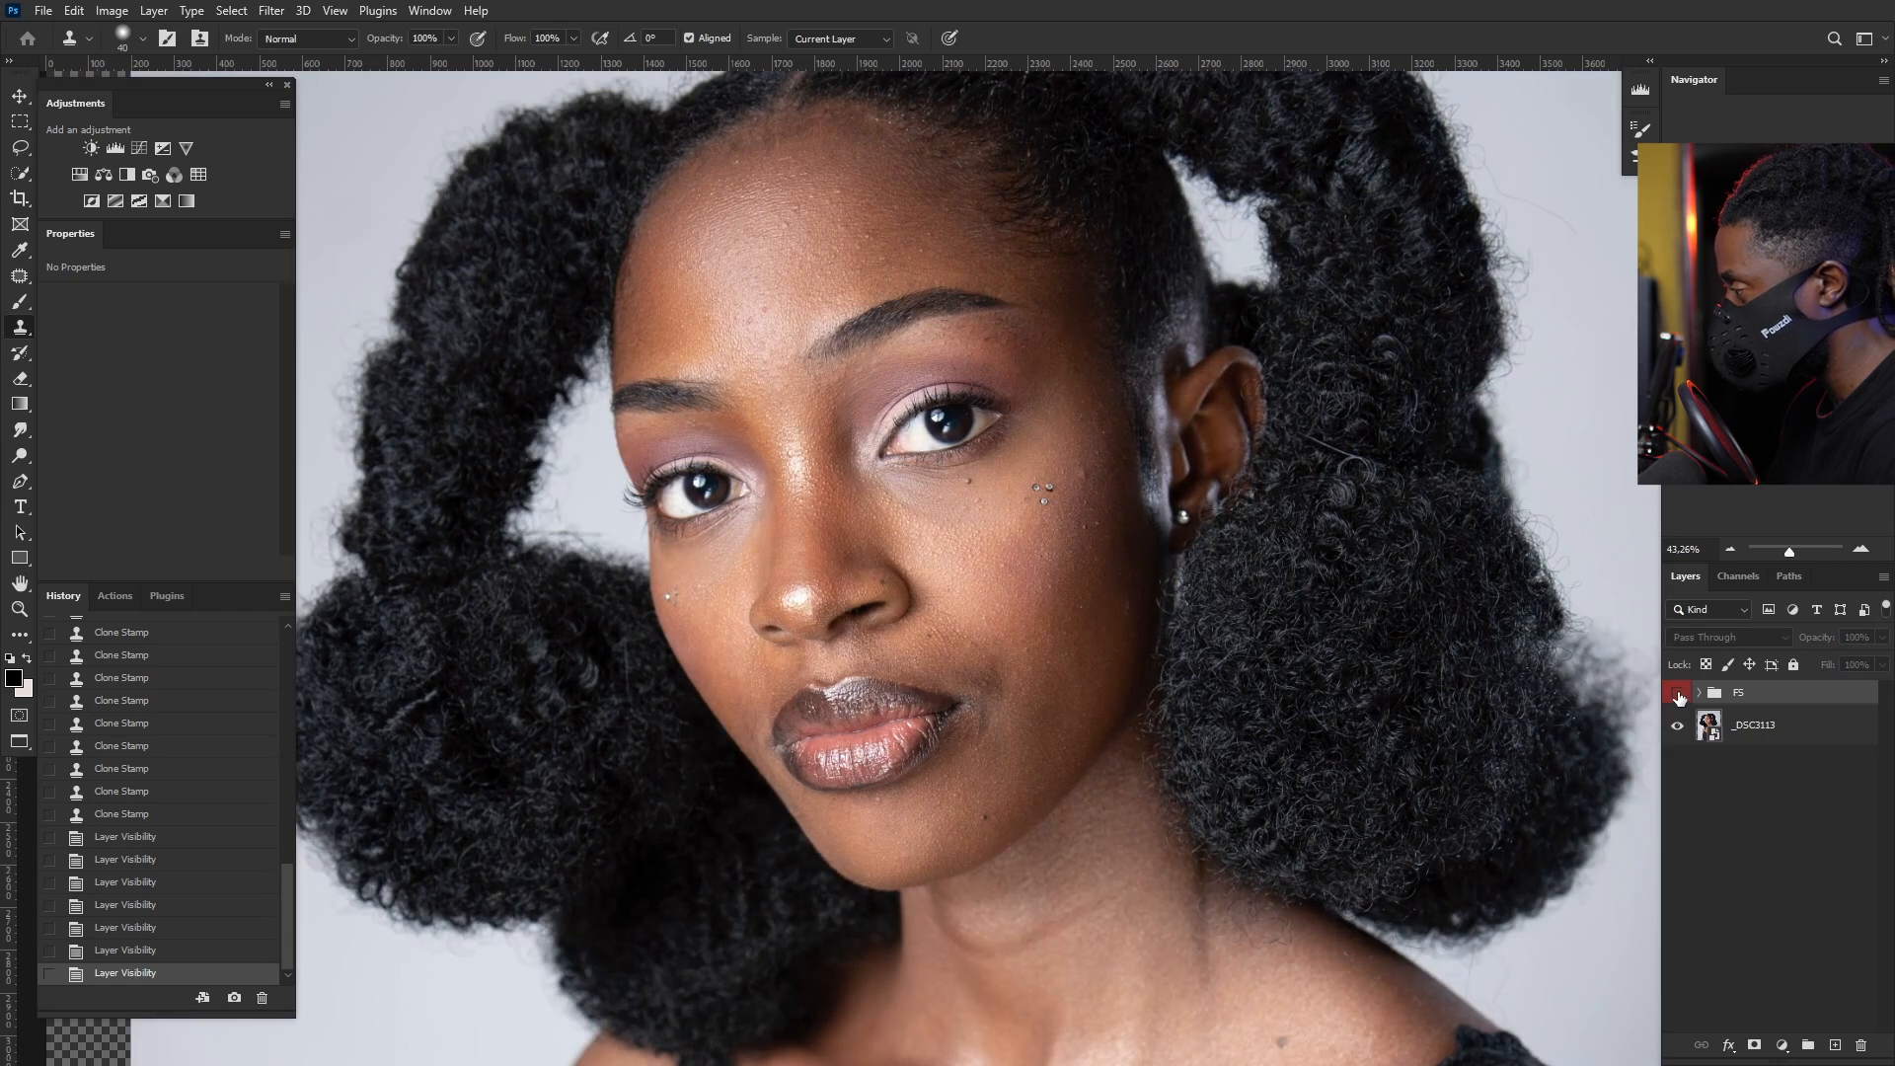
left_click(1679, 696)
scroll(851, 559, "down", 2)
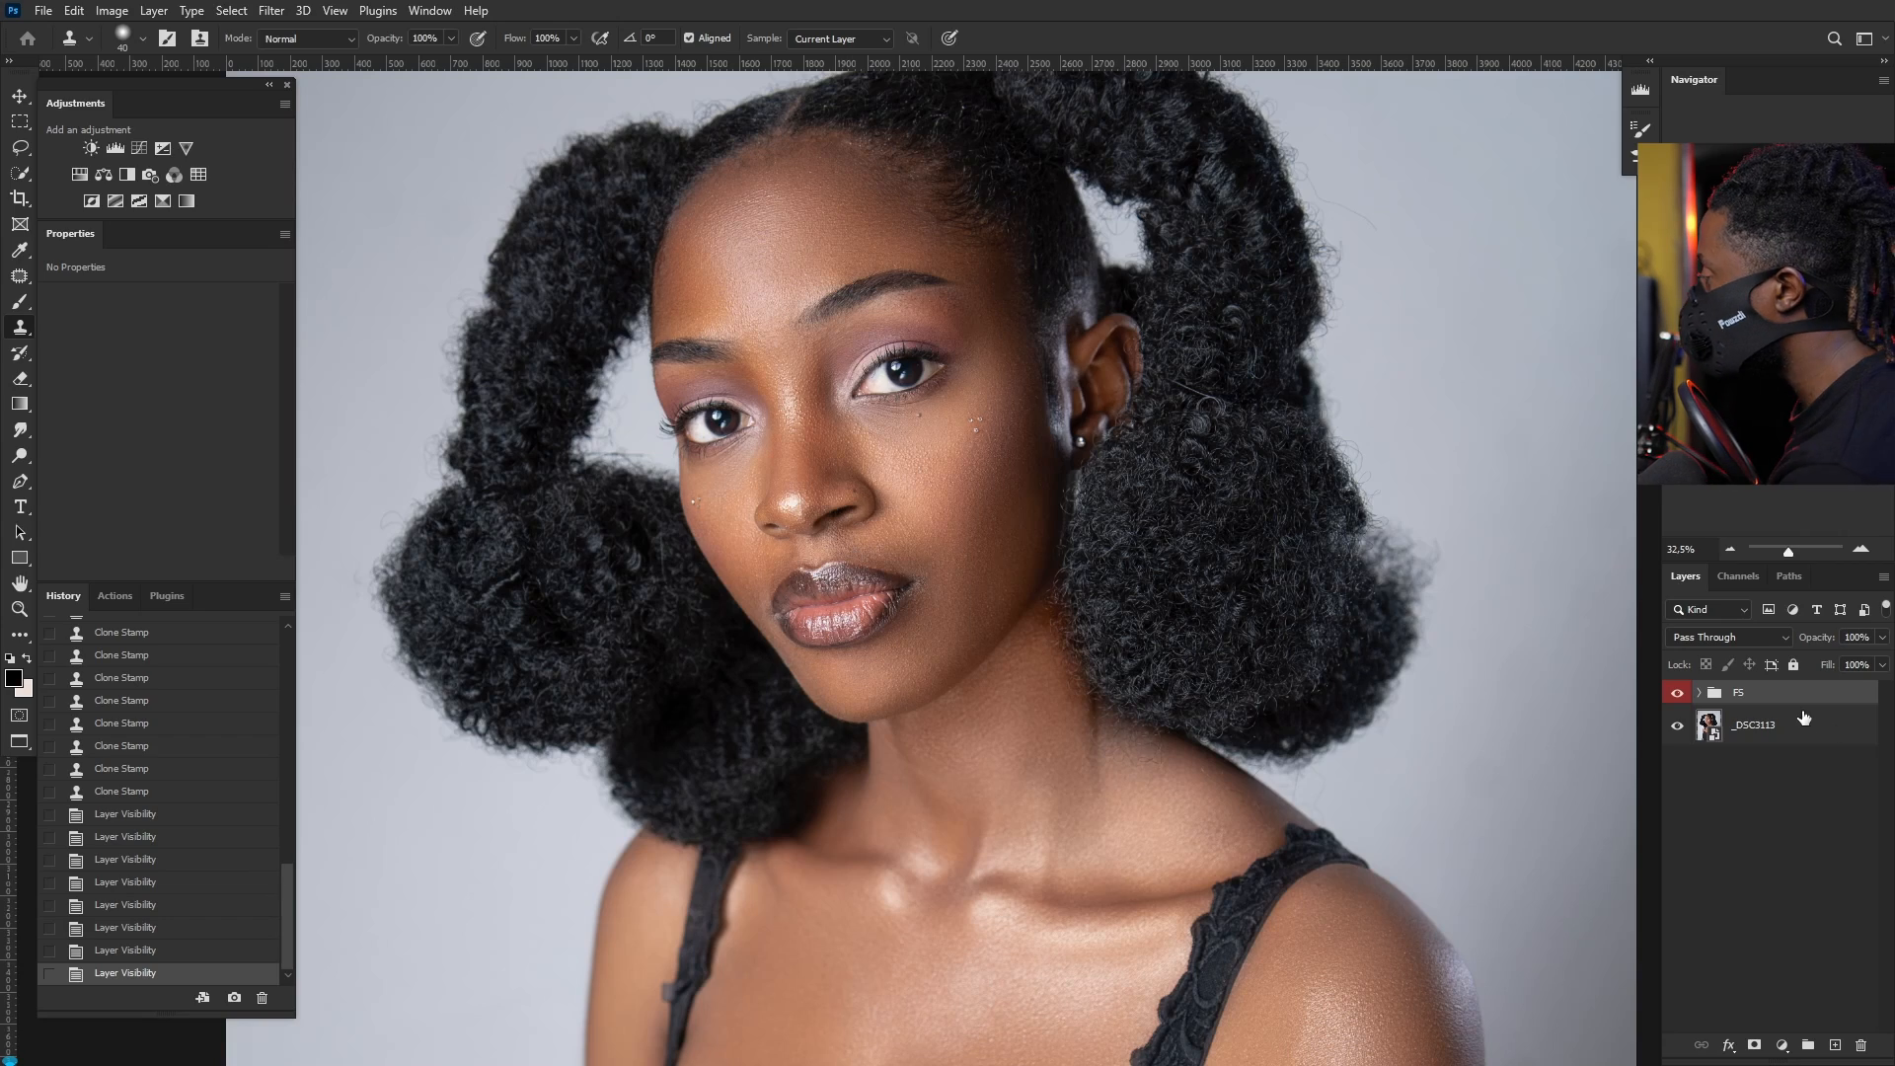
scroll(750, 377, "down", 5)
scroll(702, 309, "up", 7)
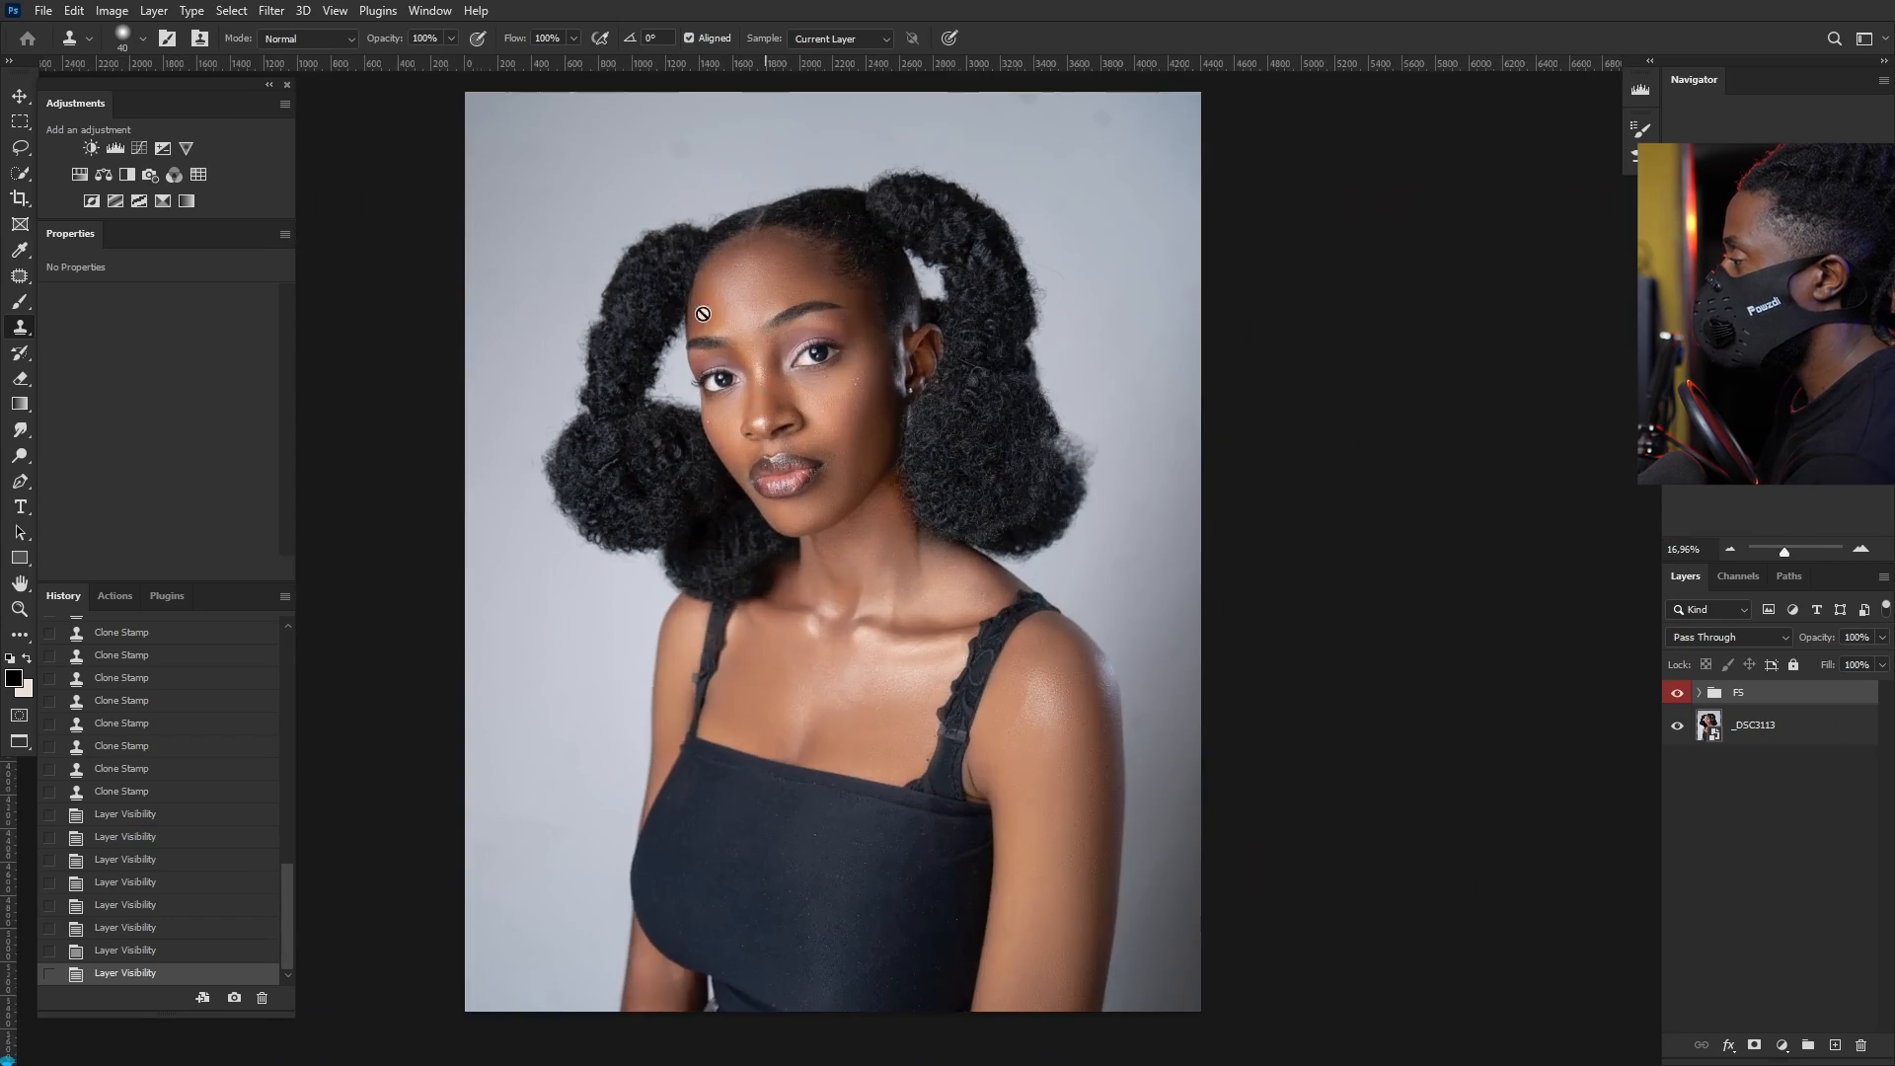
scroll(767, 369, "up", 1)
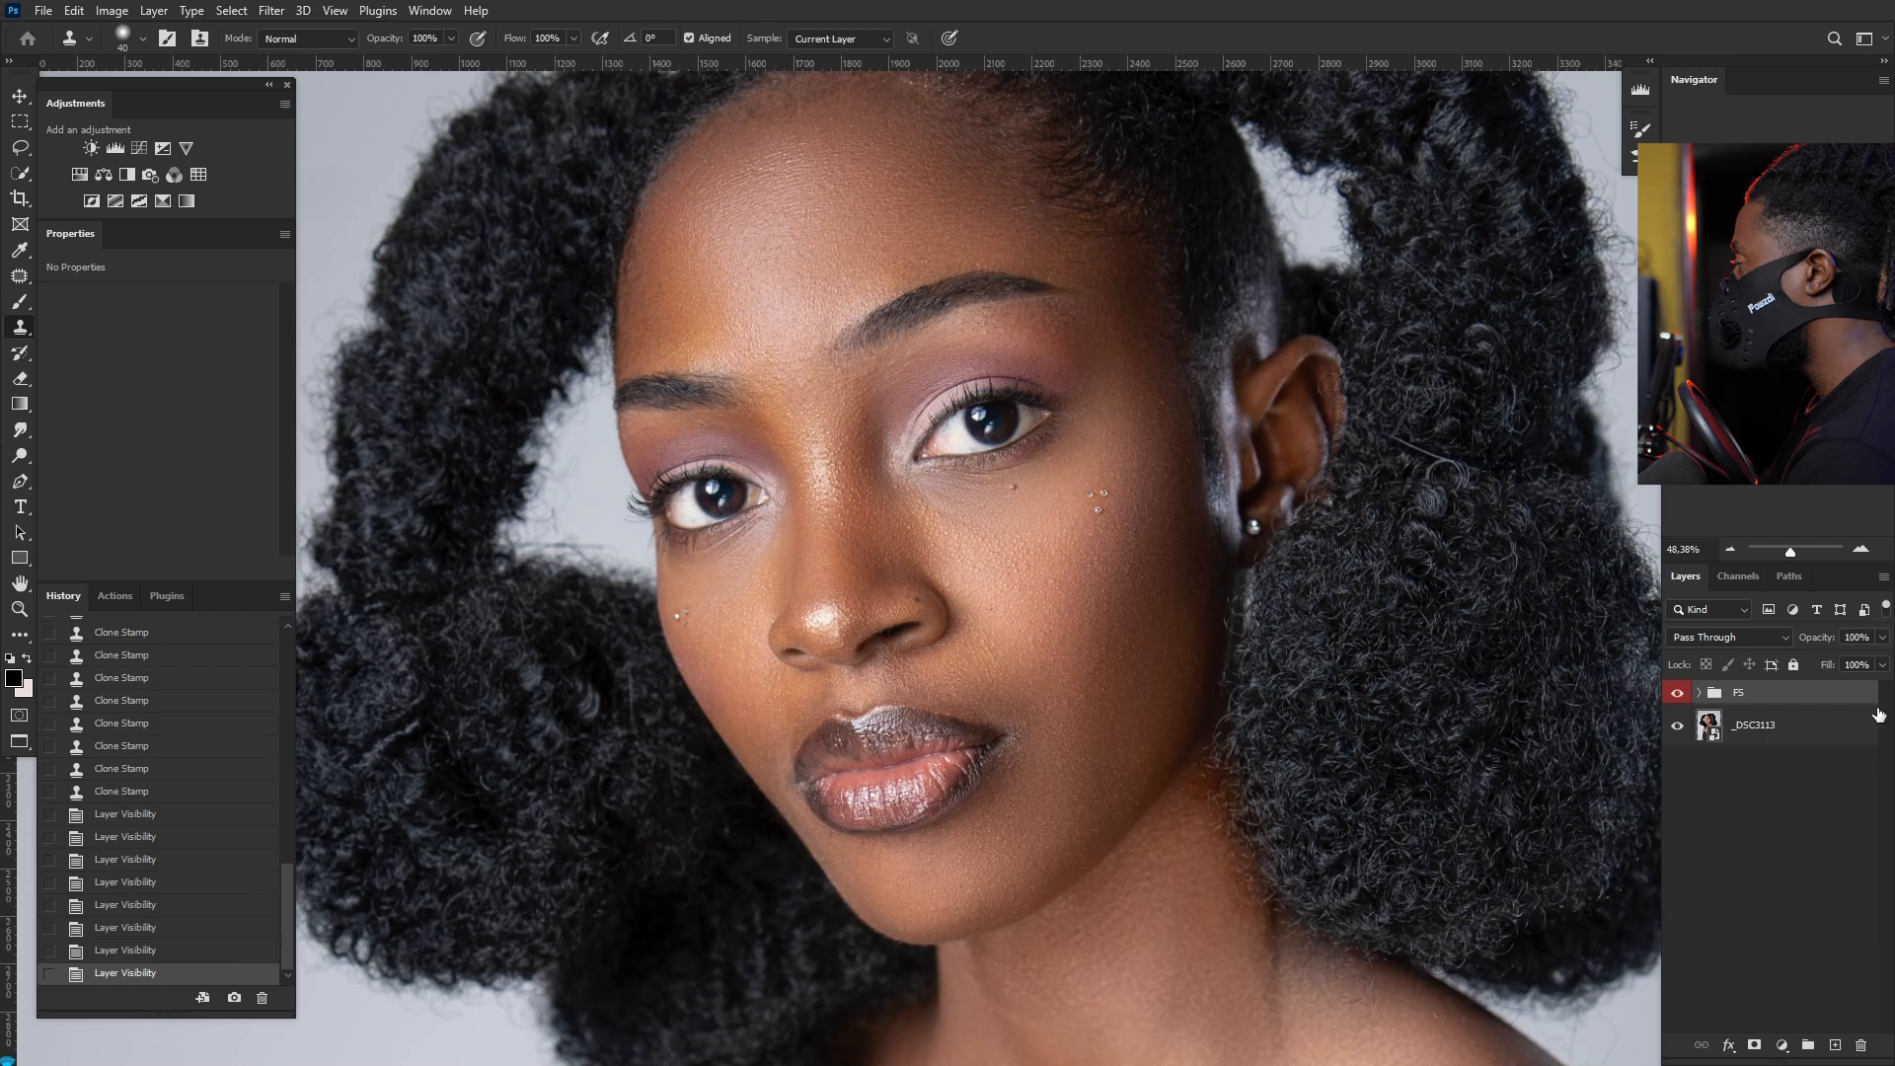
scroll(987, 444, "down", 2)
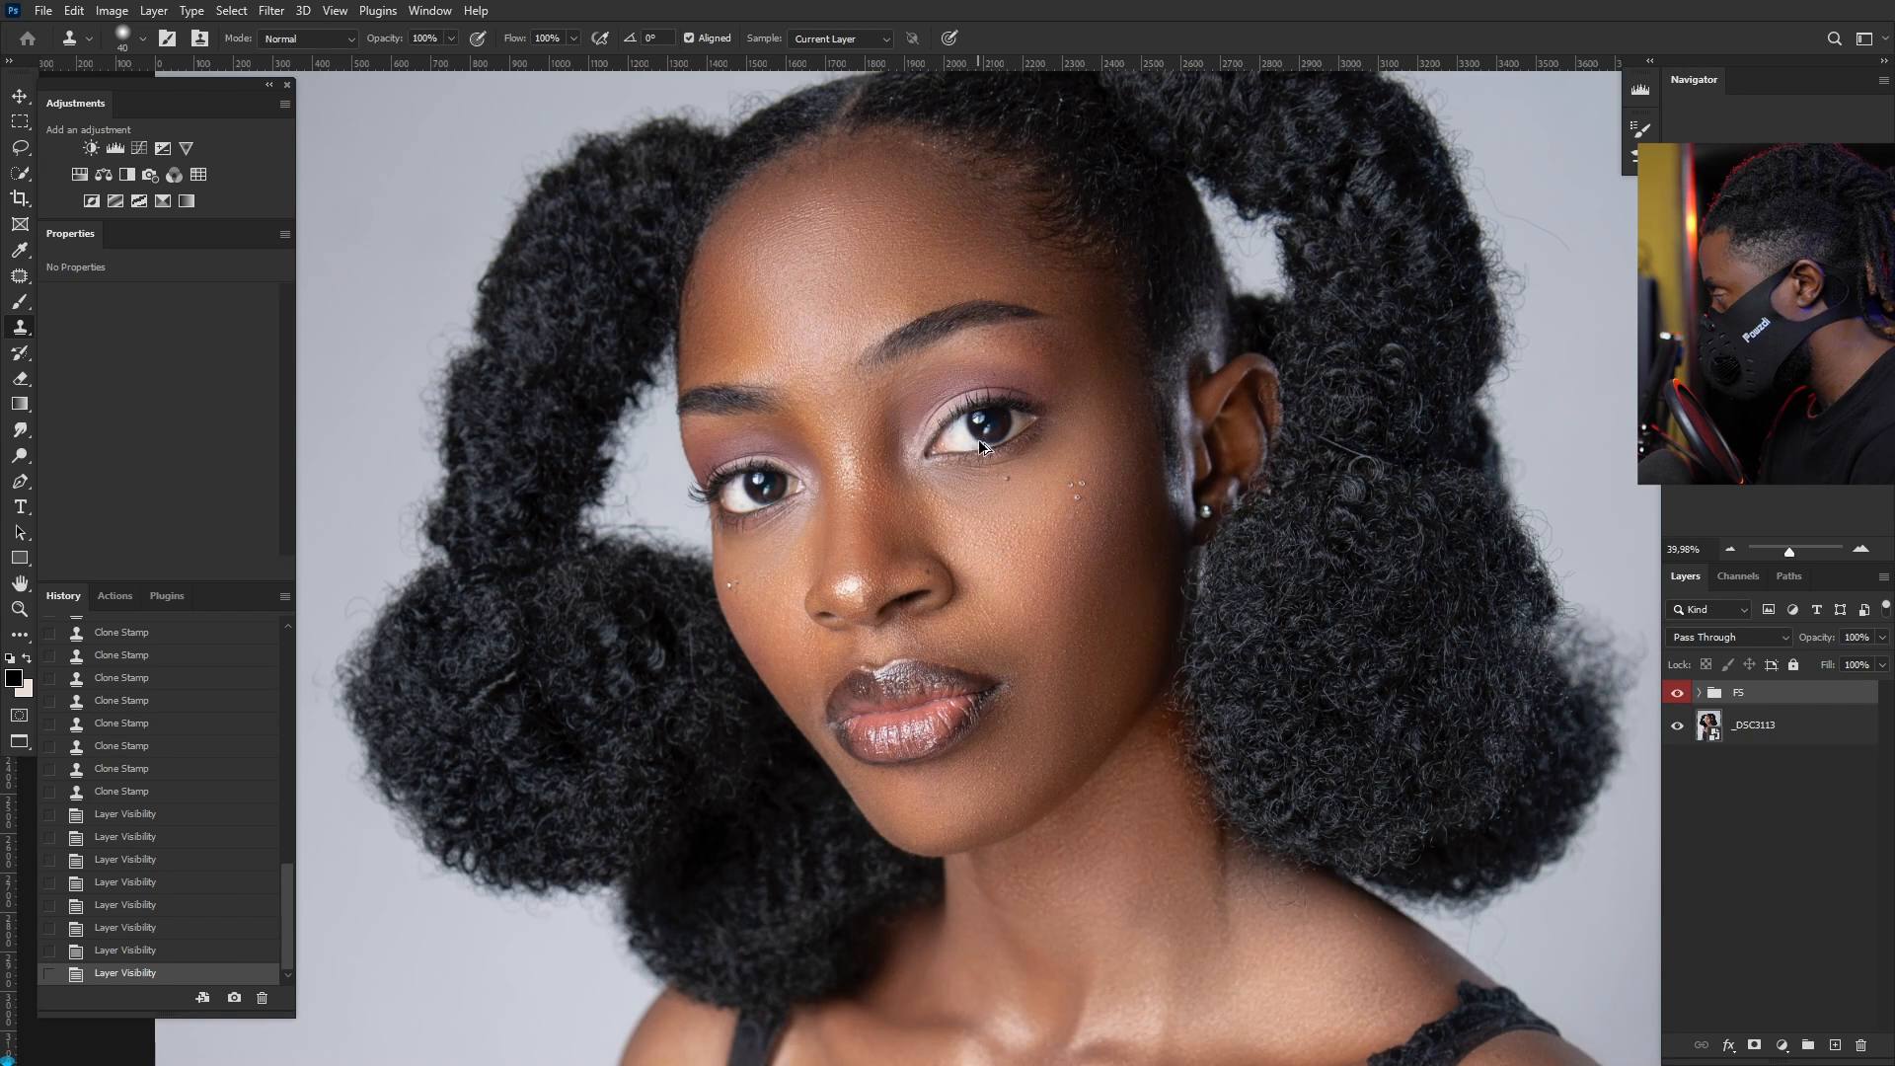
Step: Stamp all visible layers into a new layer above the FS group and make that merged layer visible
key("ctrl+alt+shift+e")
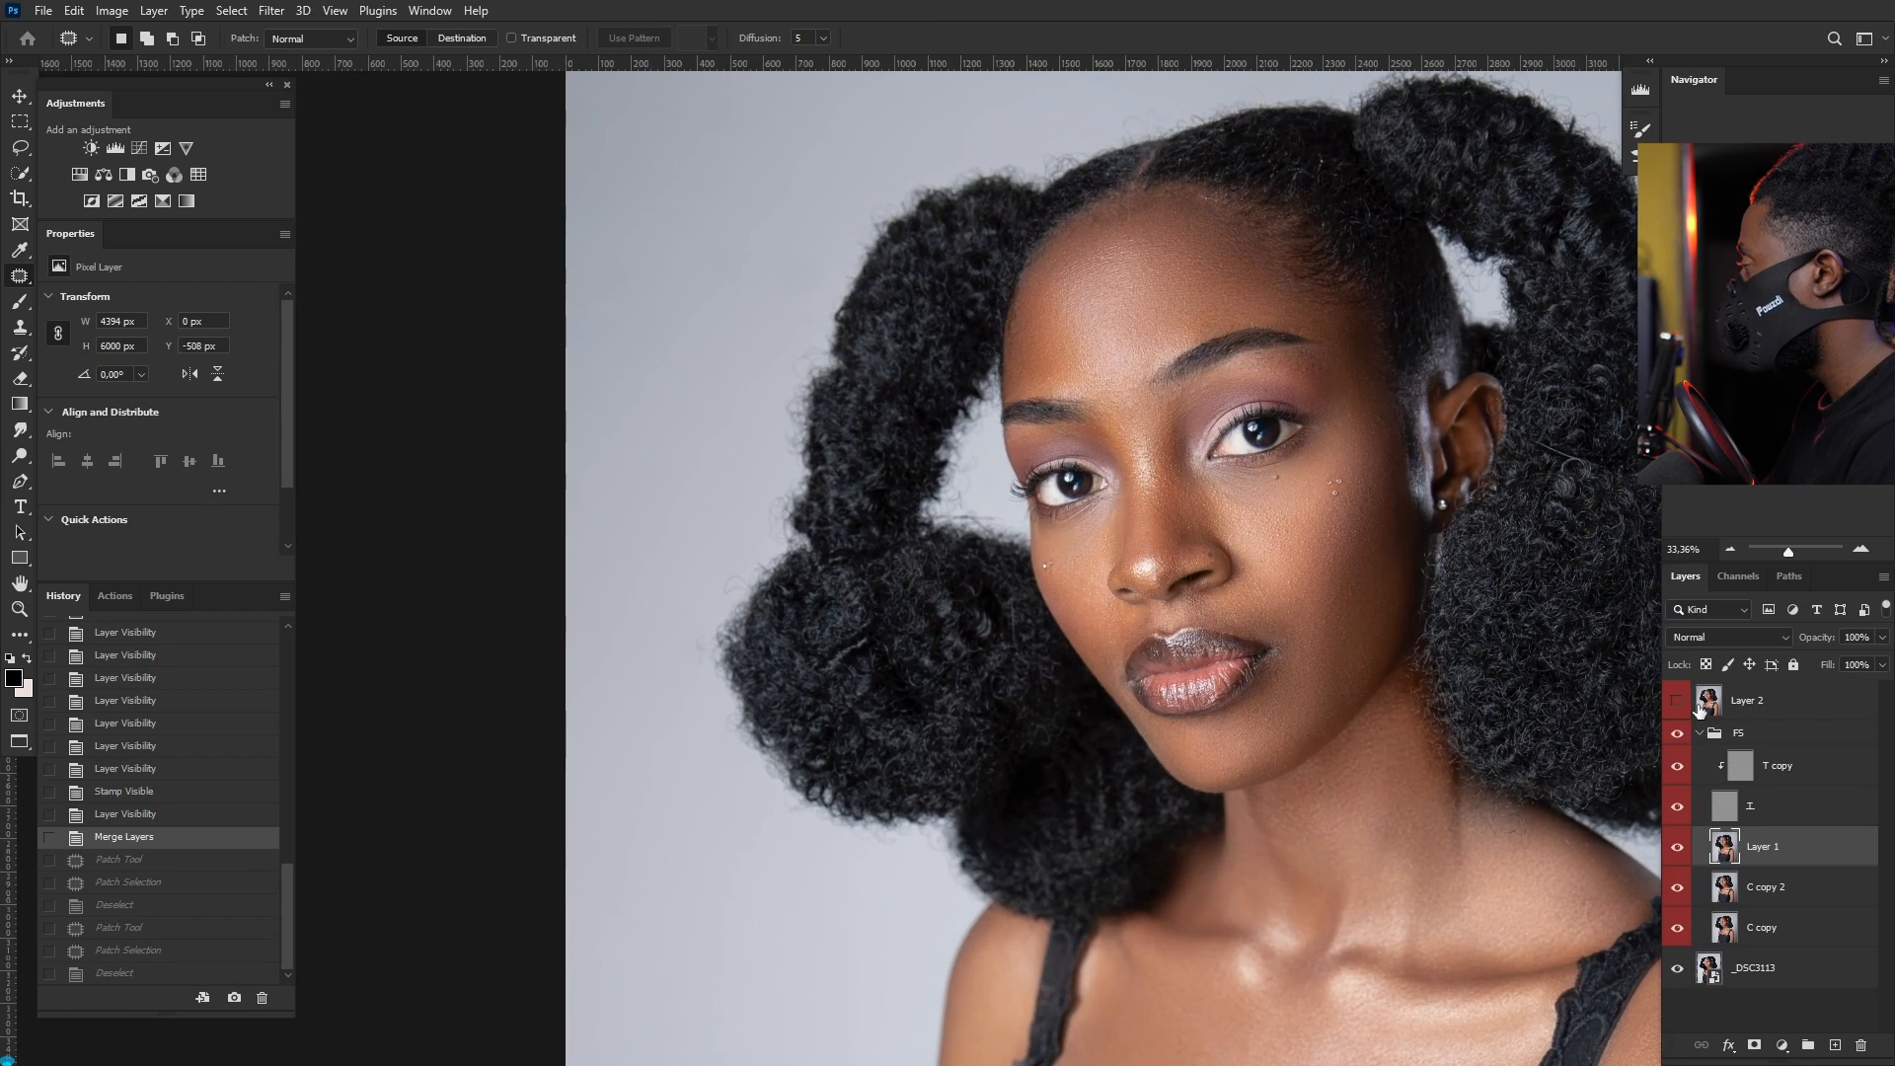
left_click(1677, 699)
mouse_move(1209, 356)
left_mouse_down()
mouse_move(1130, 339)
mouse_move(1229, 371)
left_mouse_up()
left_click_drag(1204, 434, 1036, 463)
scroll(1036, 464, "down", 4)
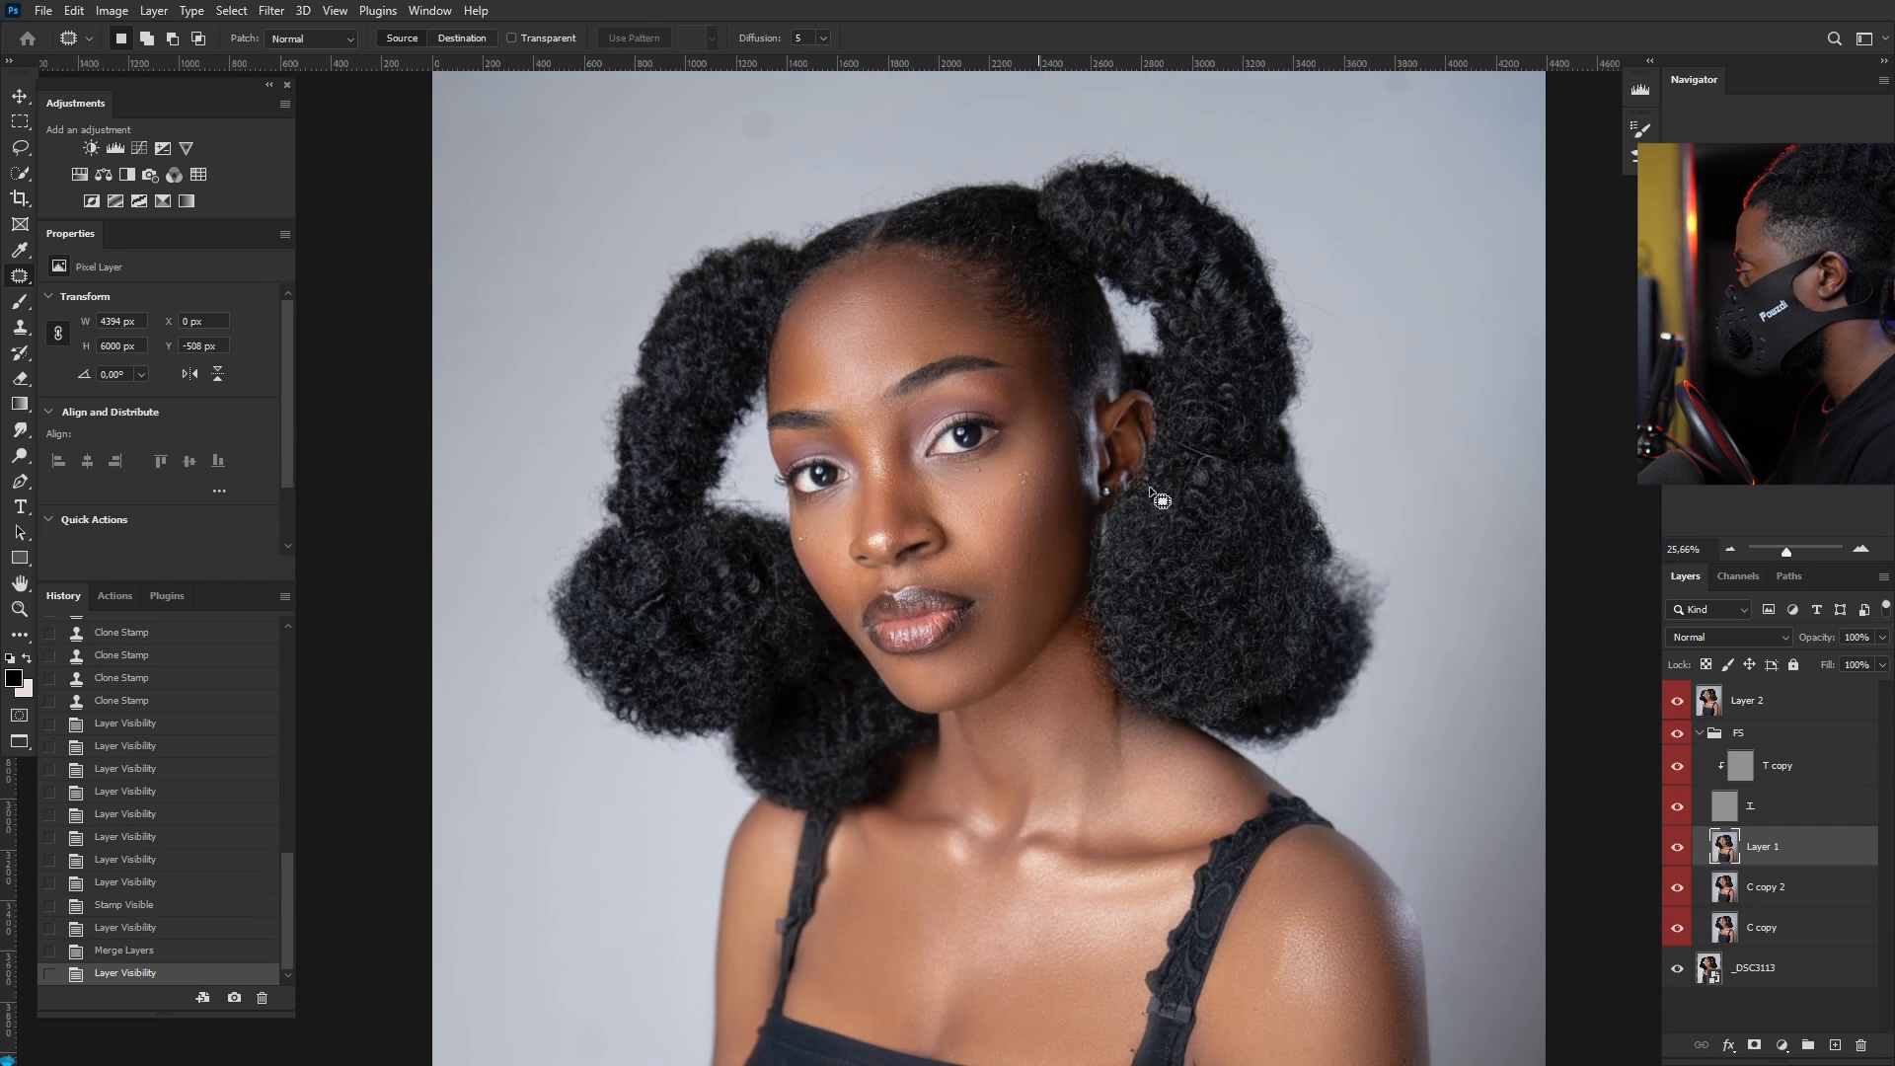
Step: Collapse the FS group and give Layer 2 a yellow colour label
left_click(1747, 714)
right_click(1680, 705)
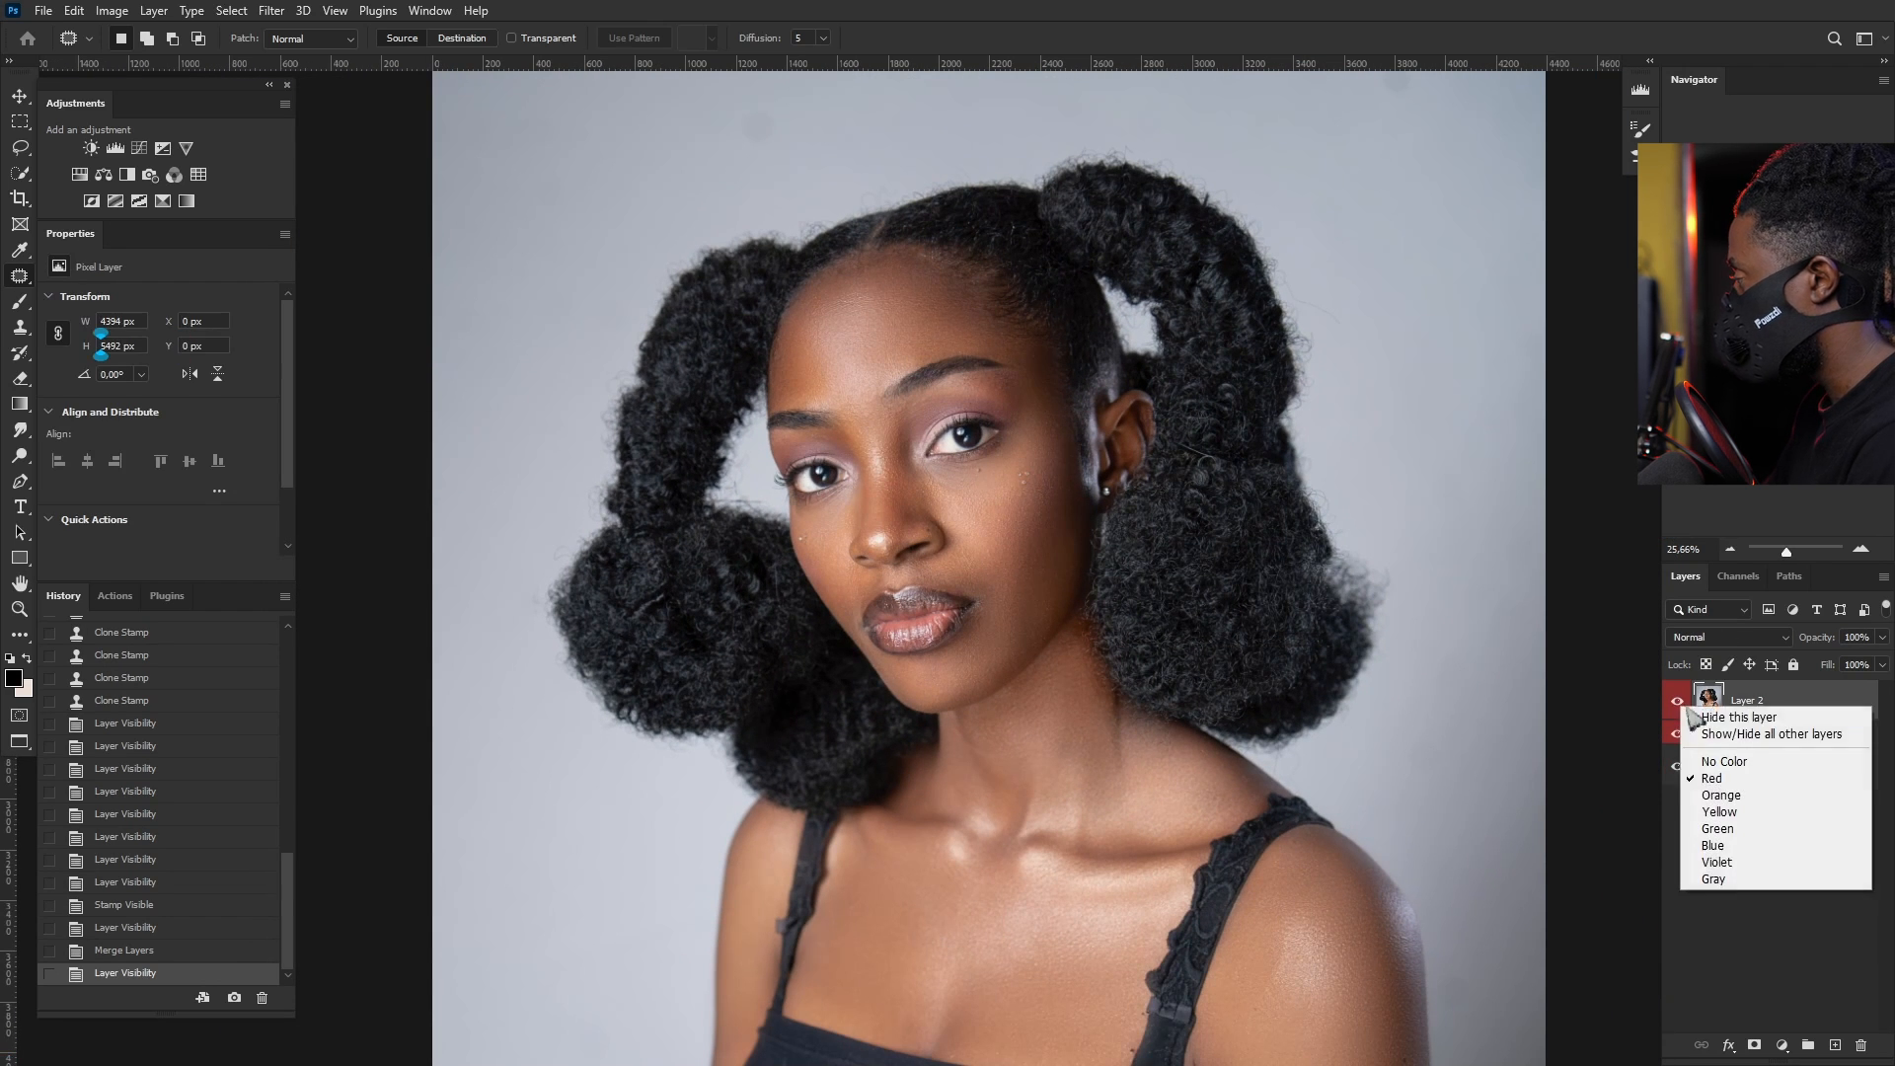
left_click(1723, 813)
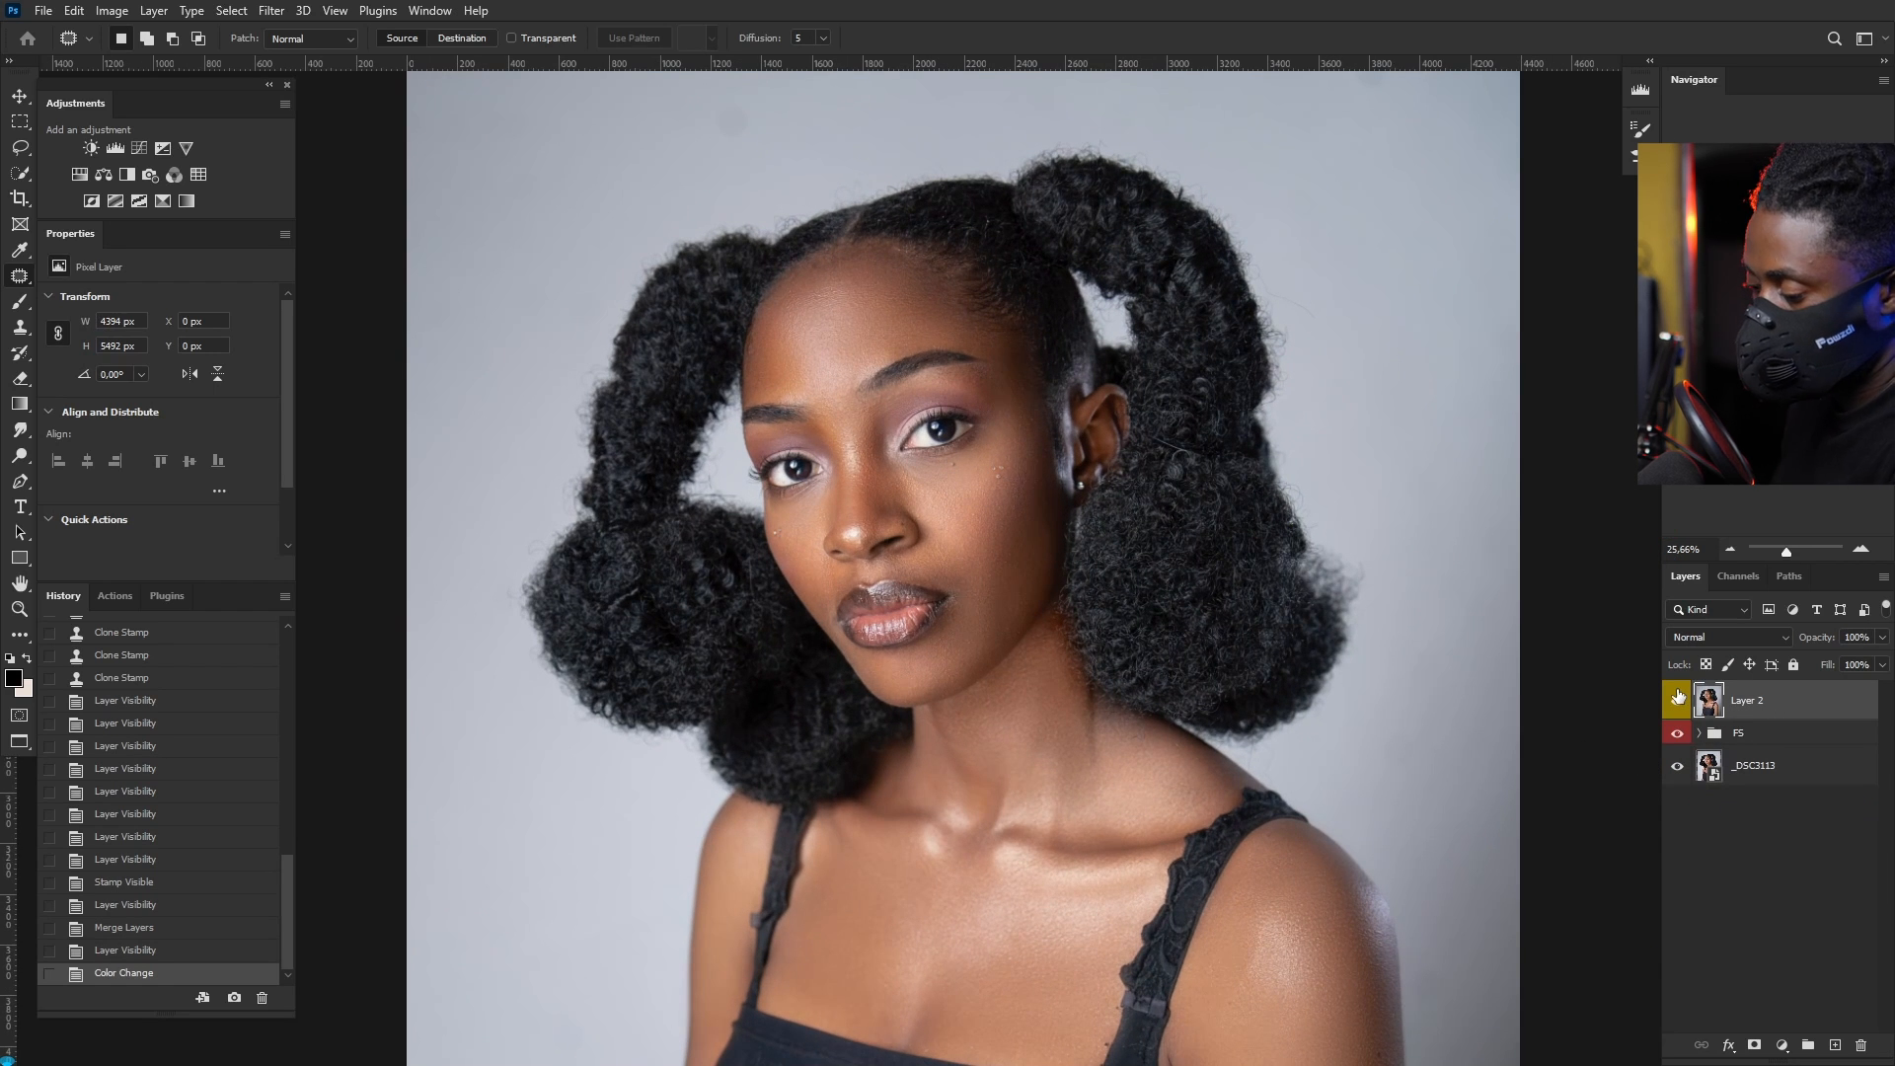
Step: Put Layer 2 into a new group and name the group lissage
key("ctrl+g")
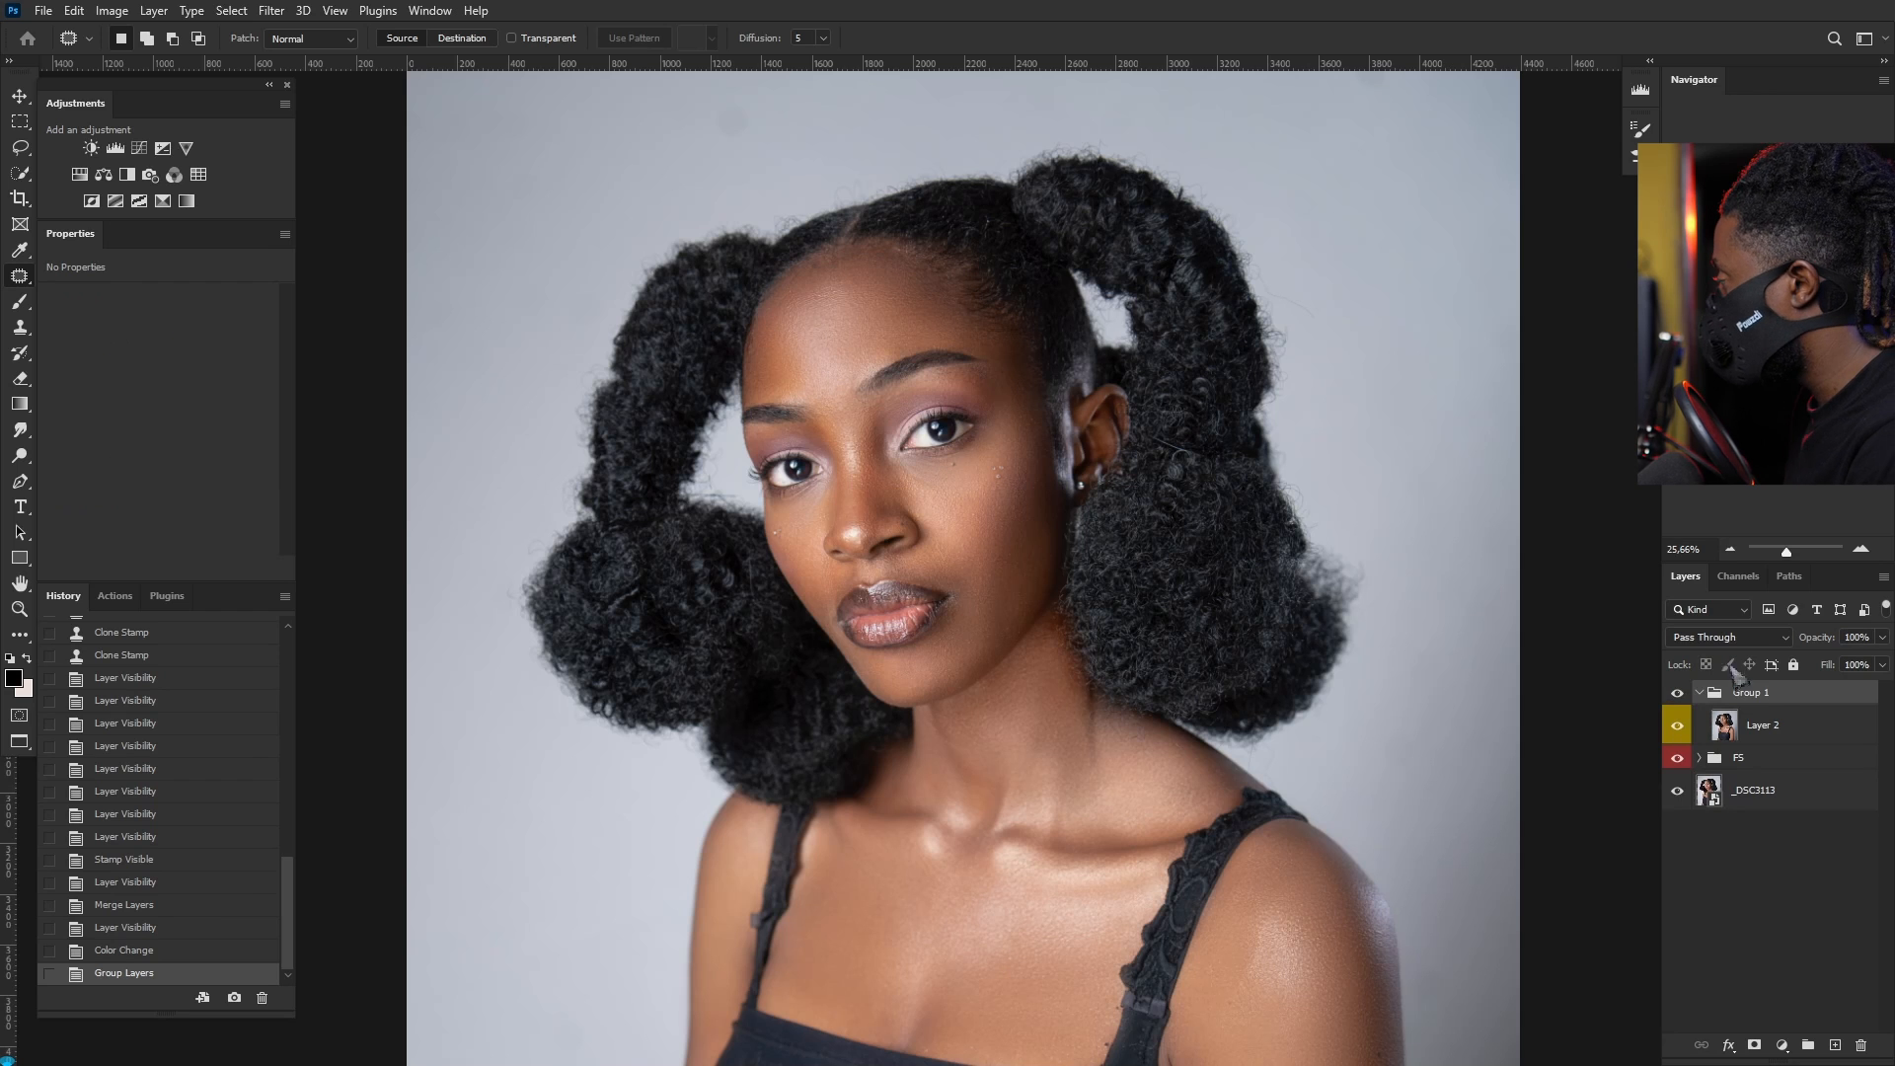
double_click(1750, 695)
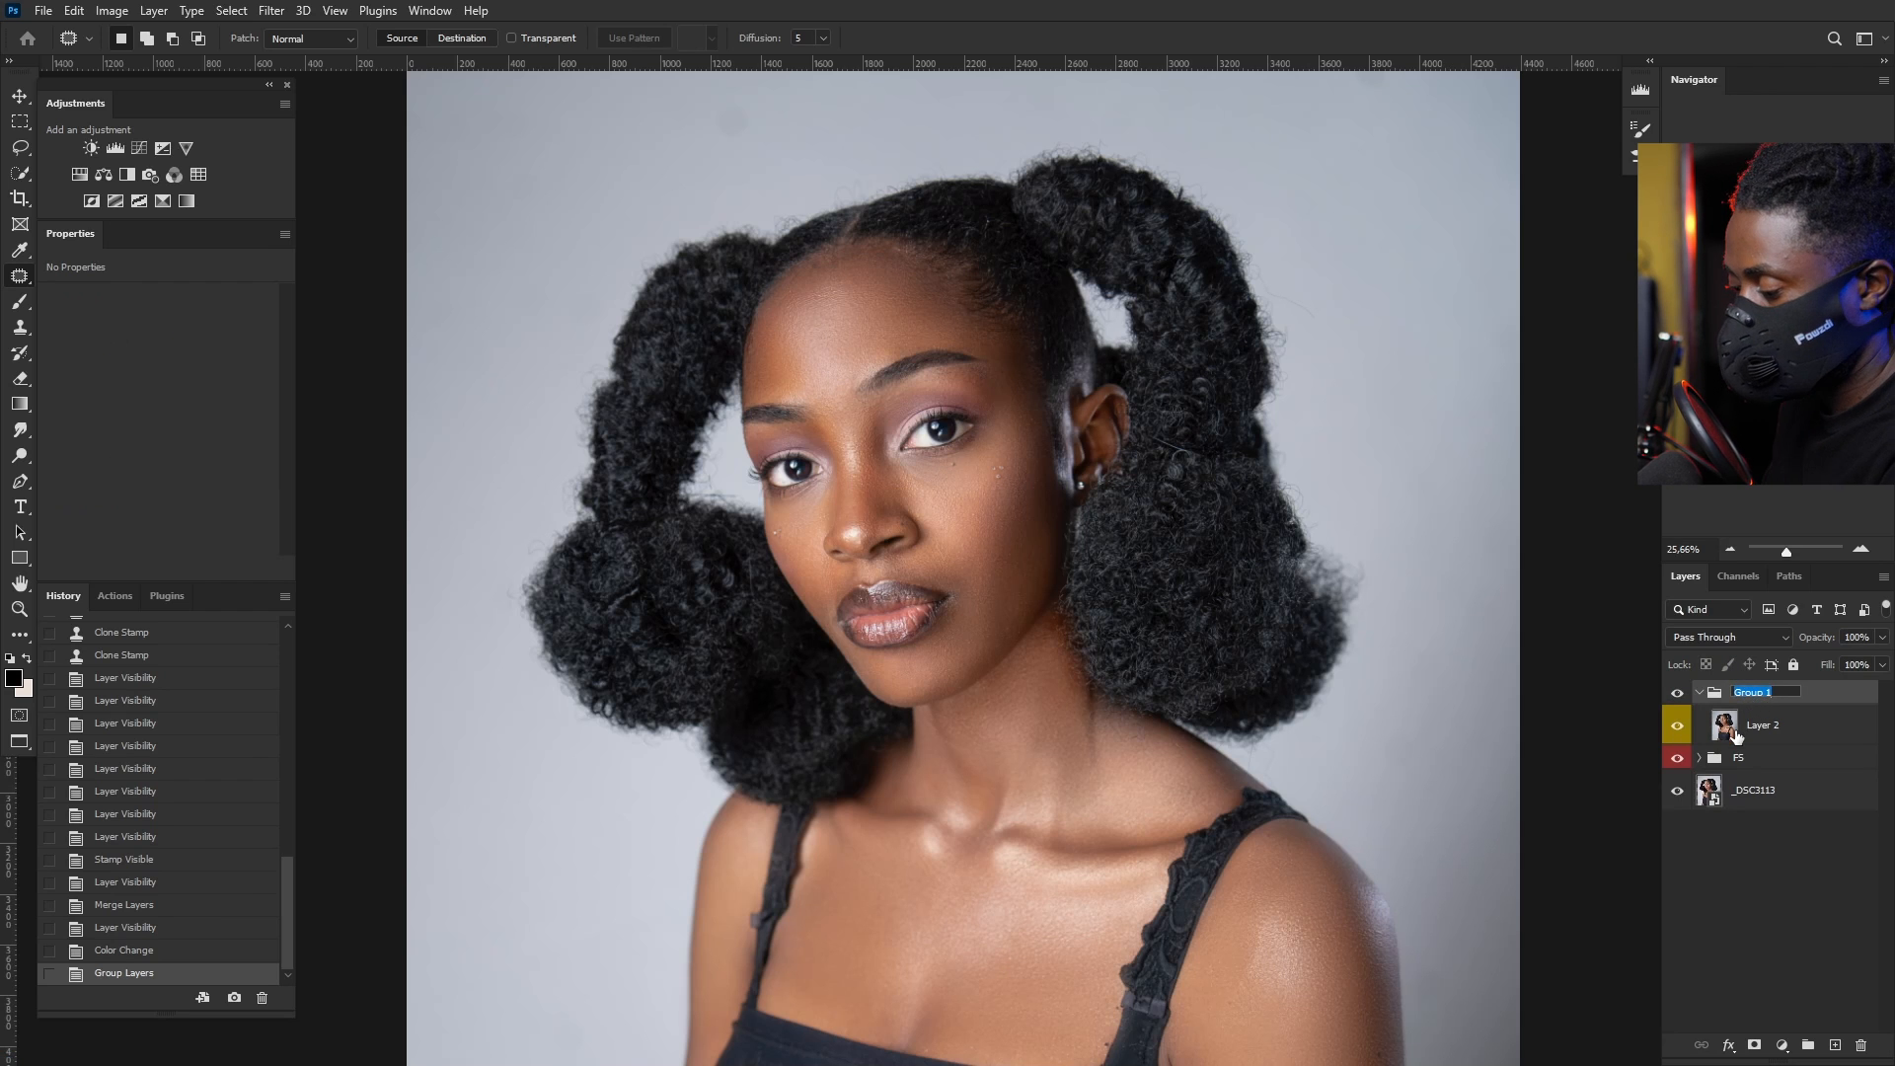
type("lissage")
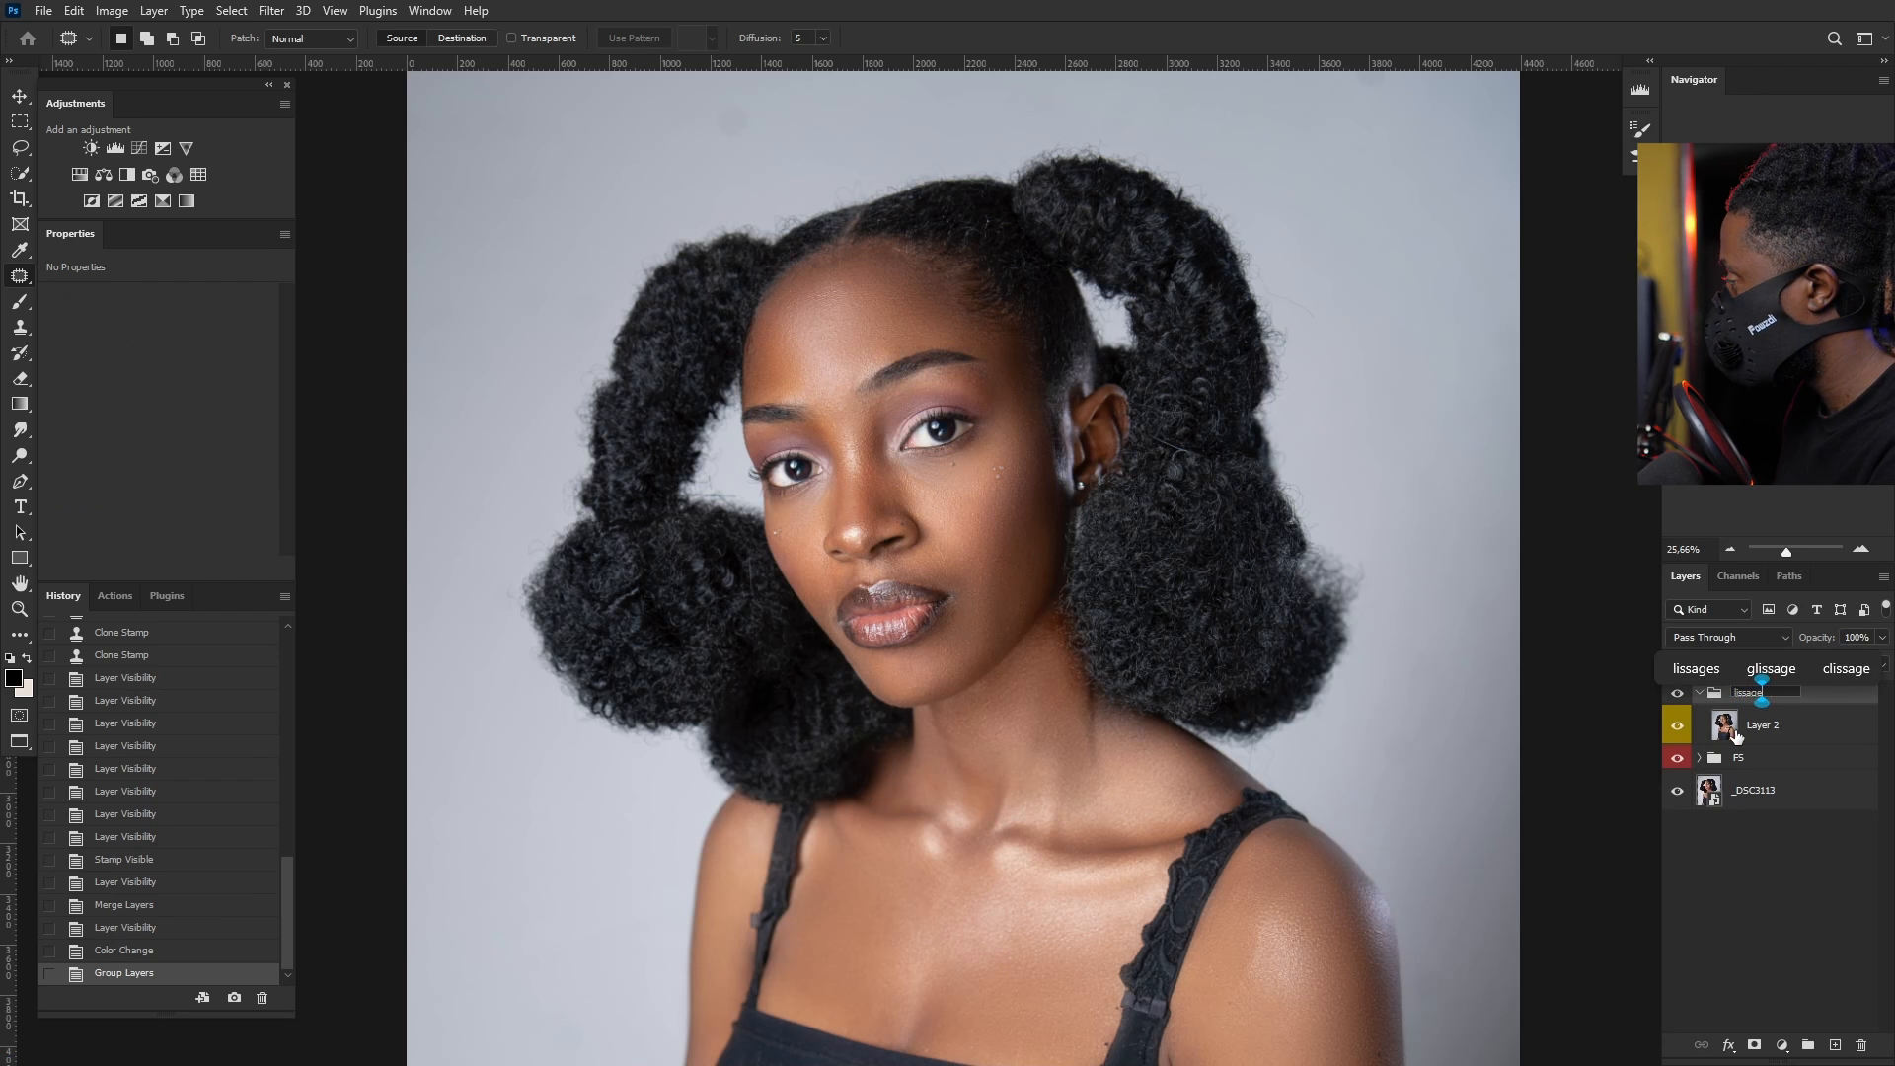
key("Return")
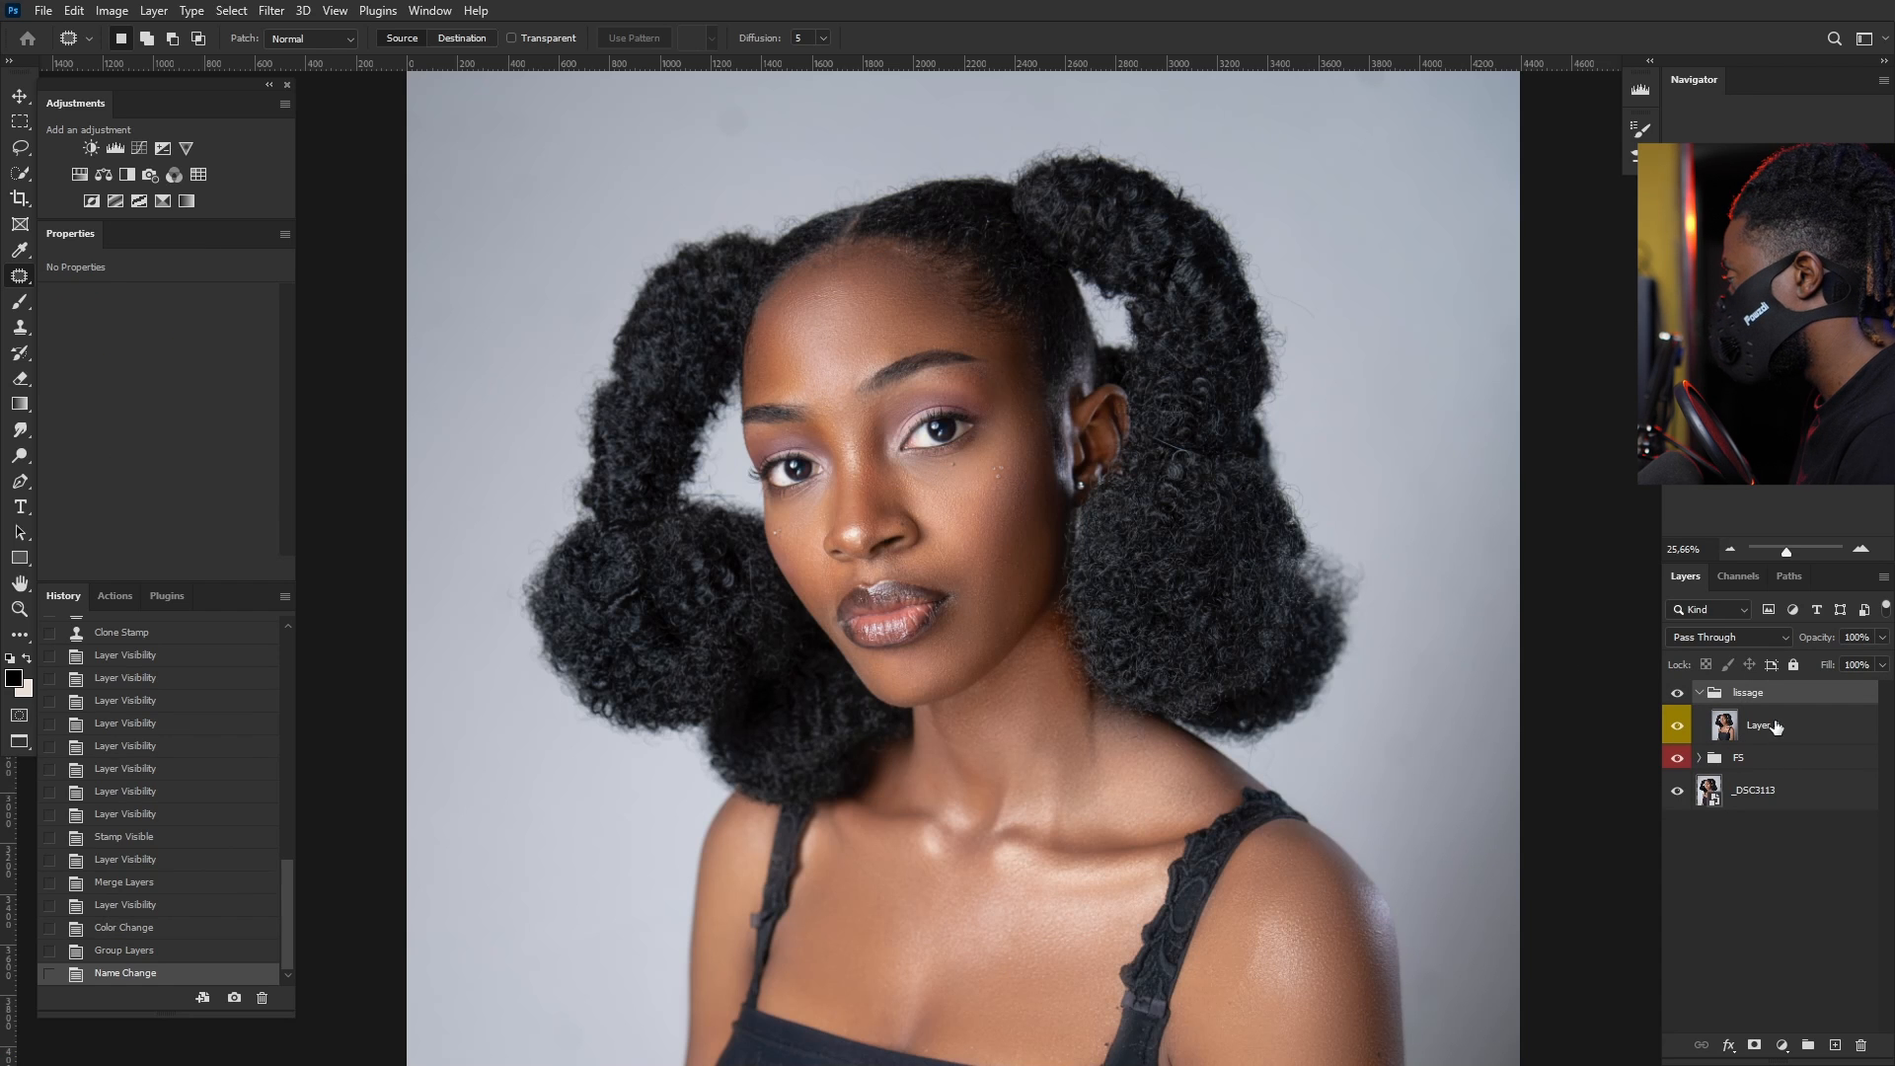
Step: Convert Layer 2 in the lissage group to a smart object and invert its colours
left_click(1773, 727)
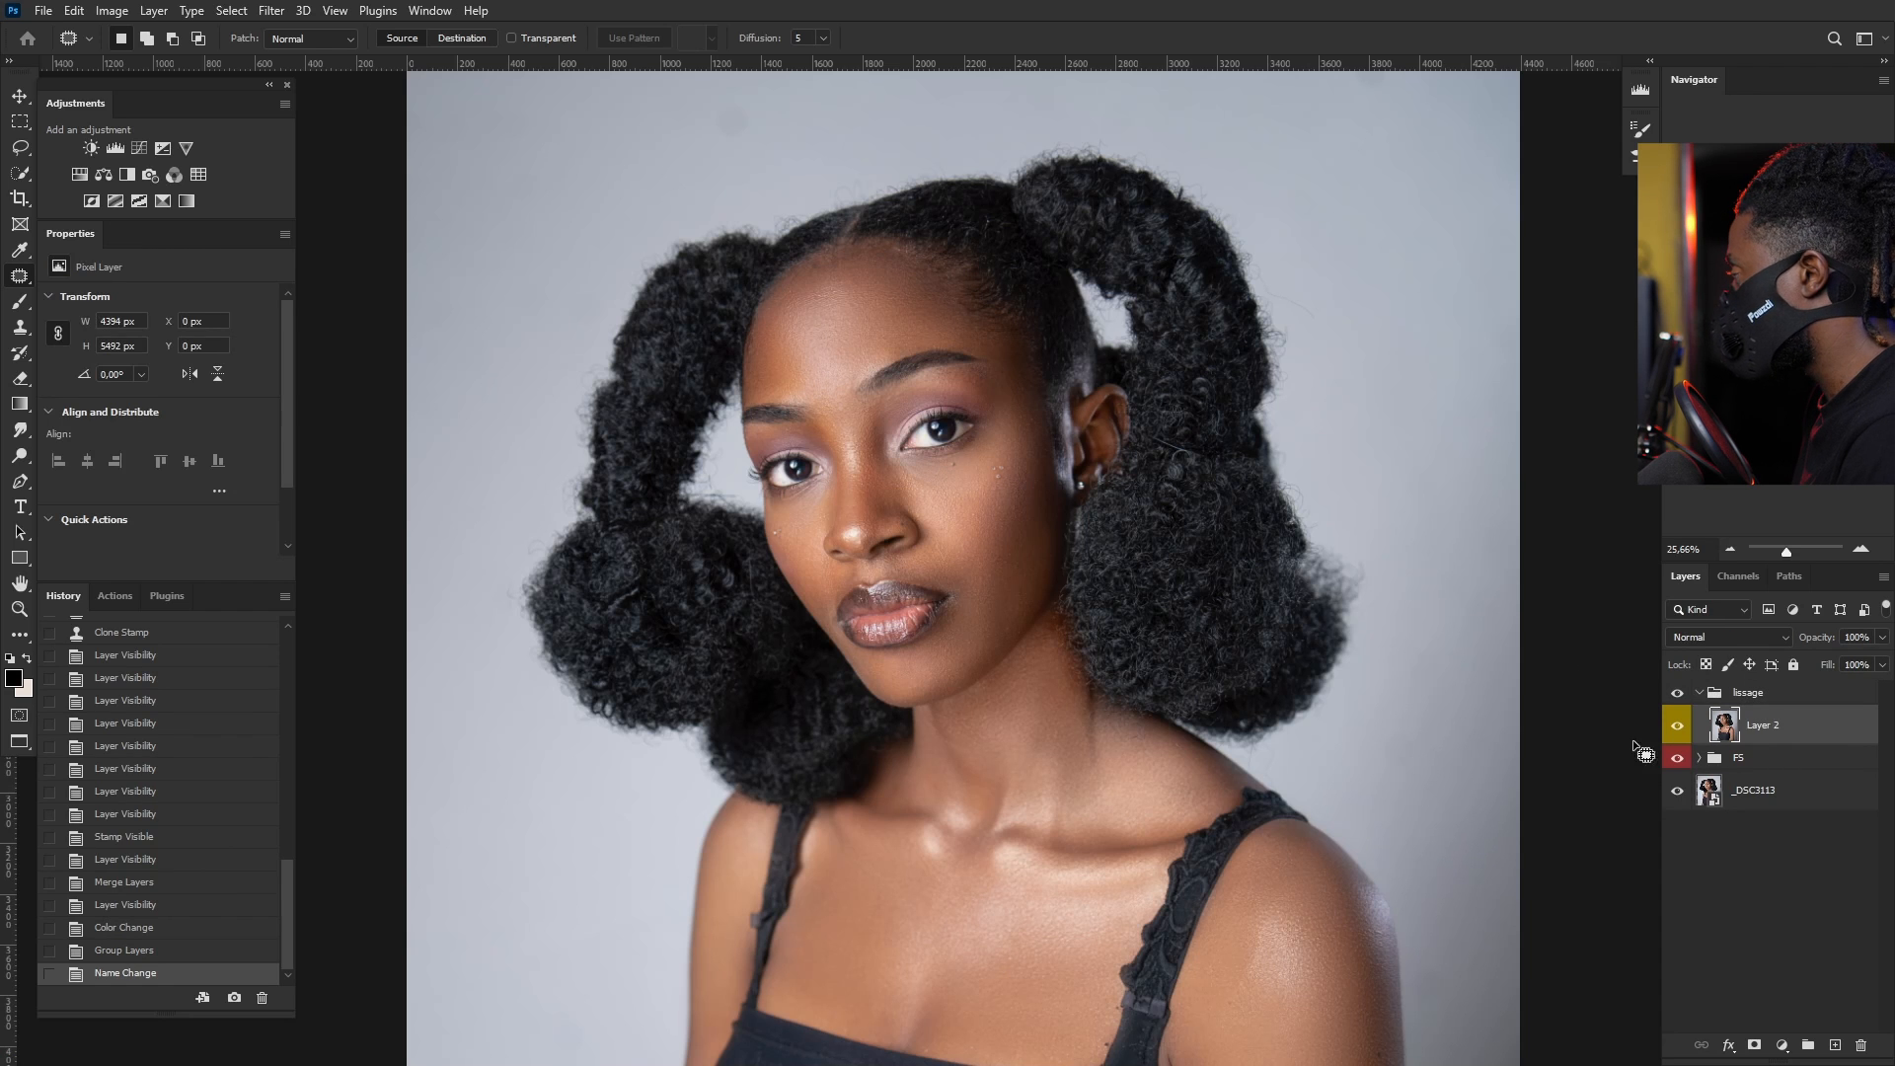
right_click(1776, 731)
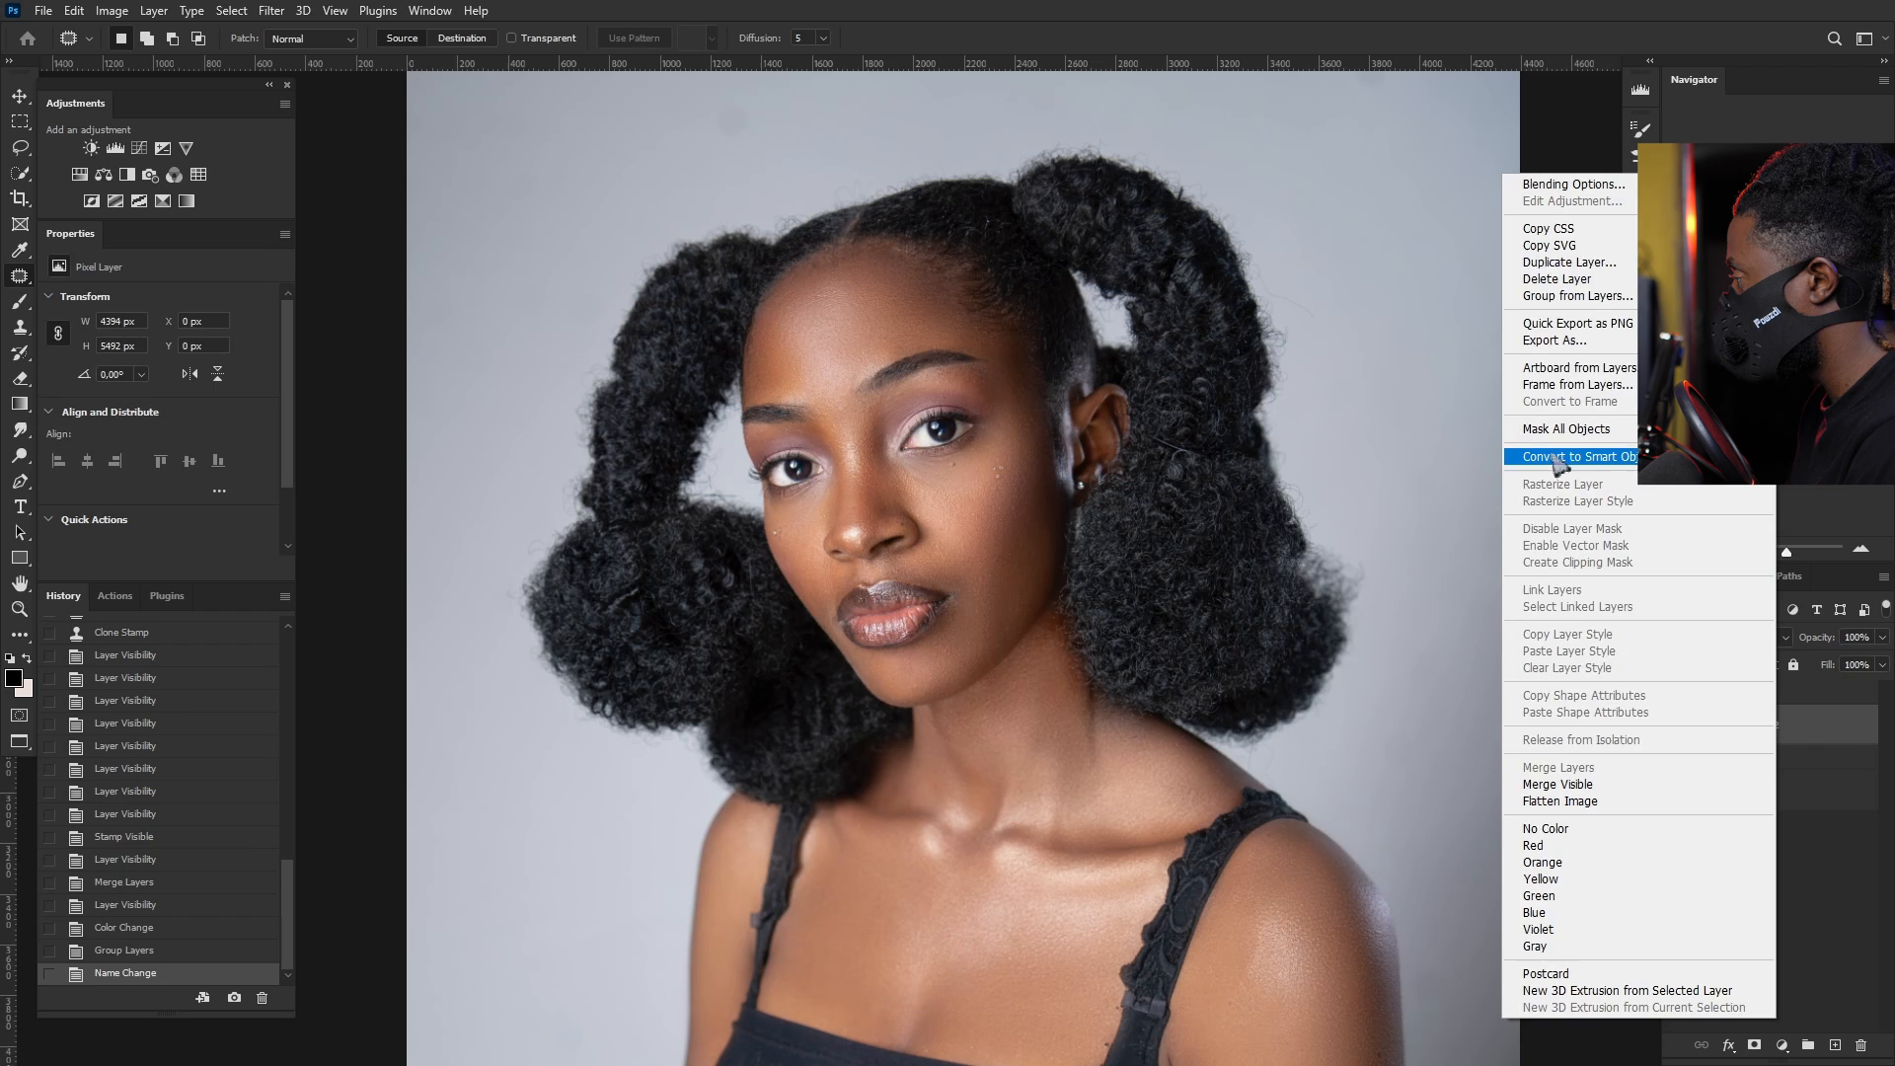
left_click(1554, 458)
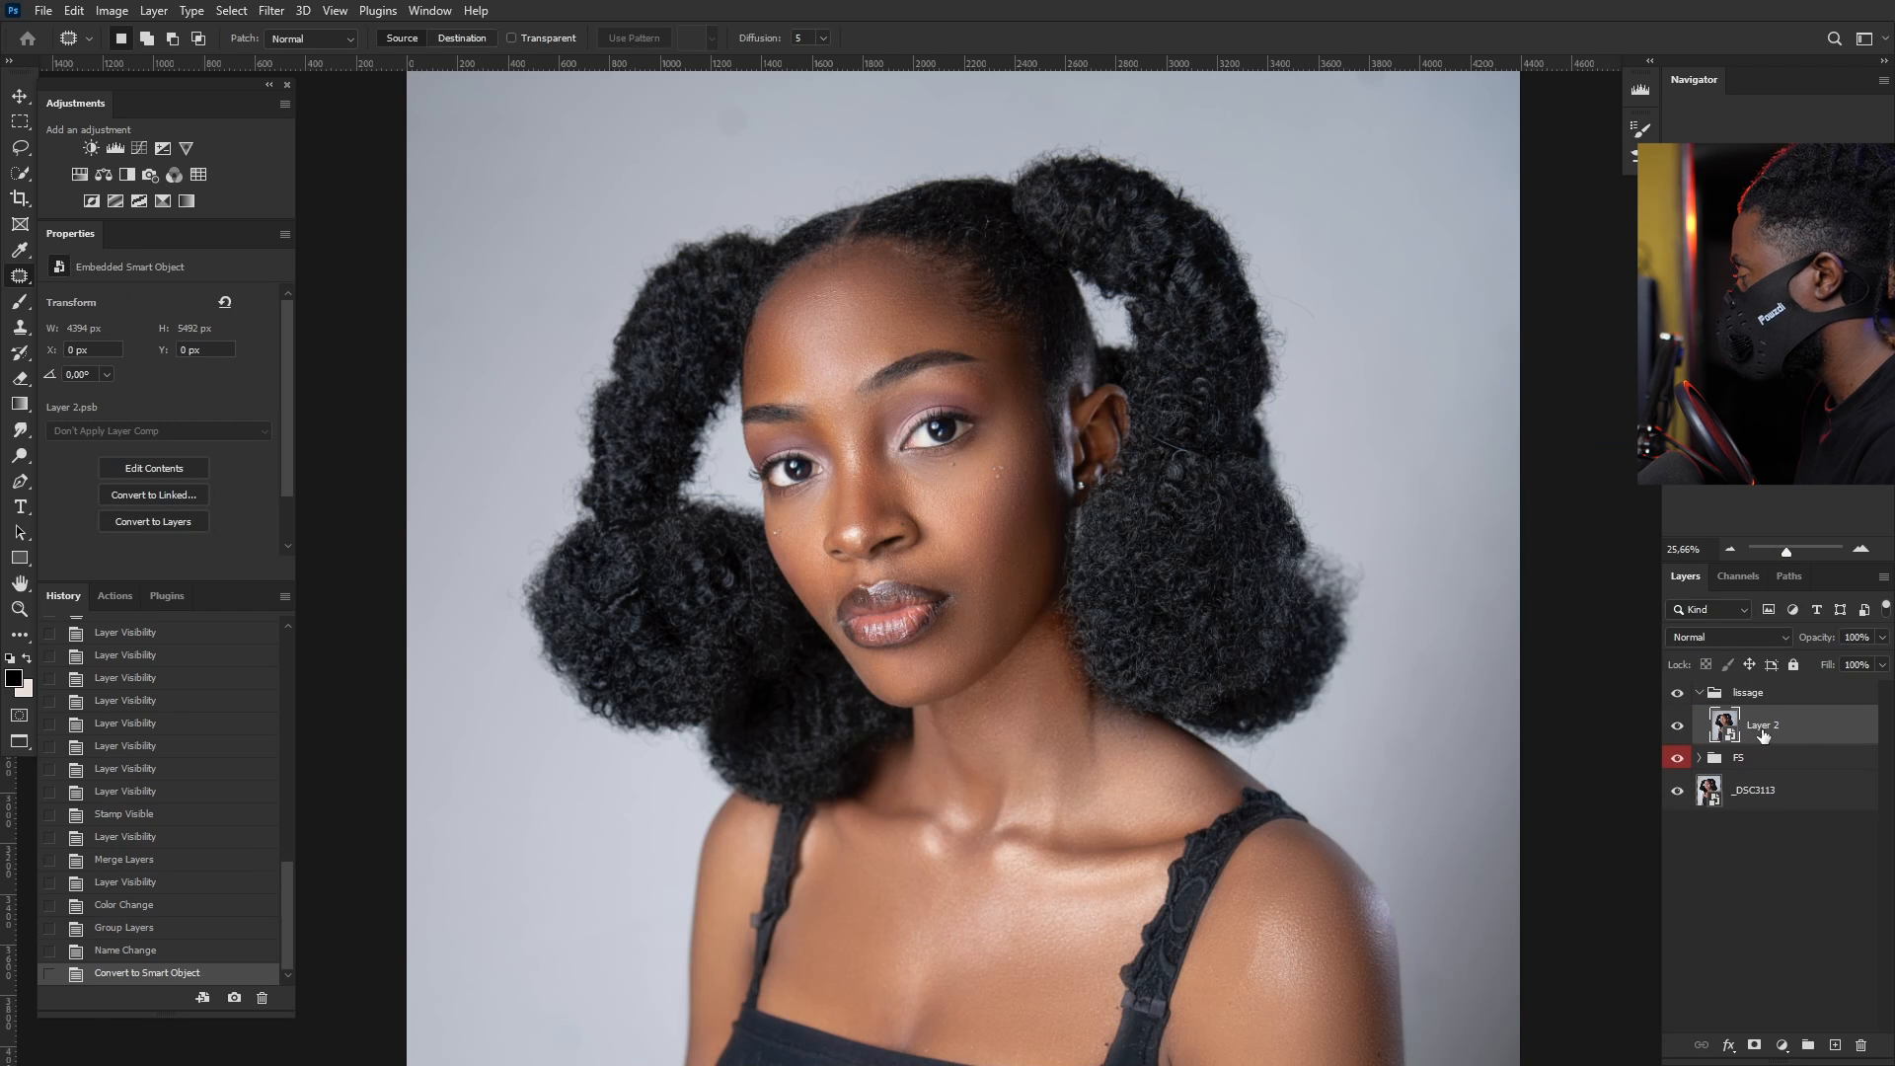
key("ctrl+i")
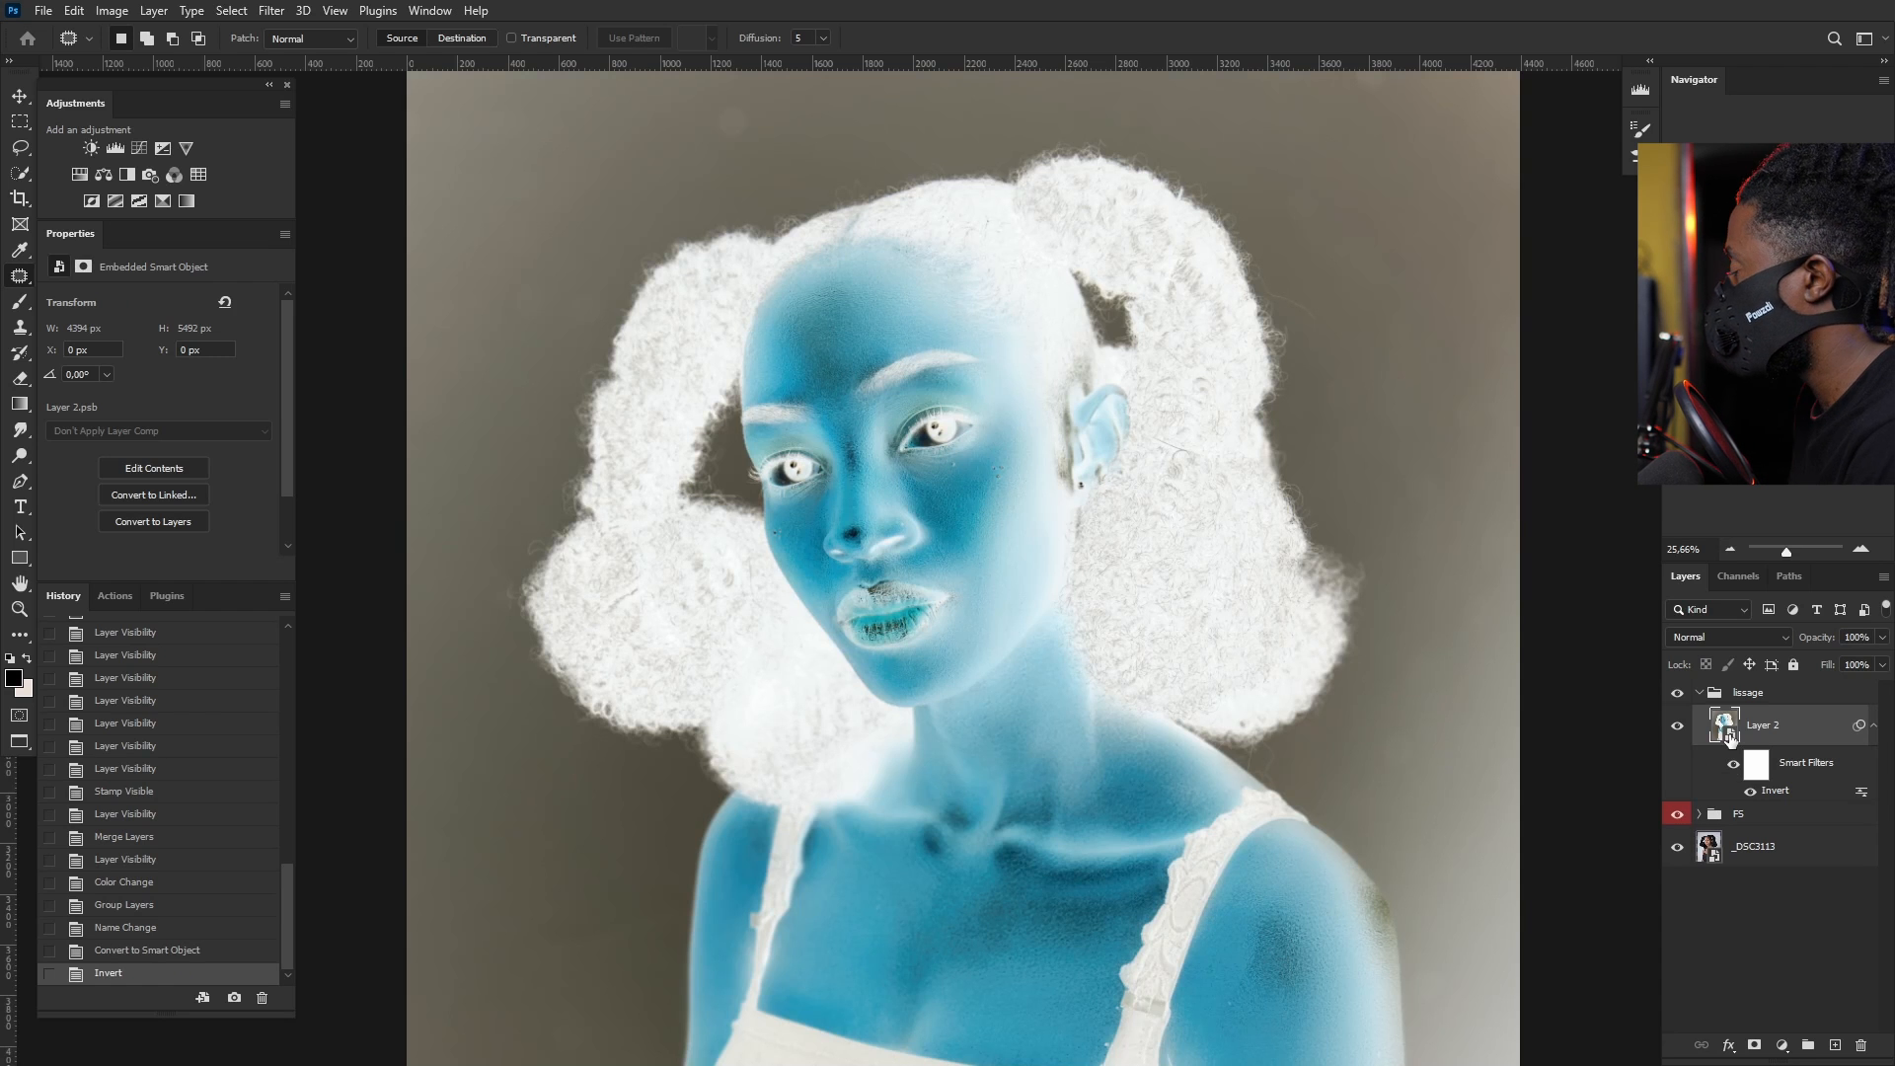
left_click(271, 10)
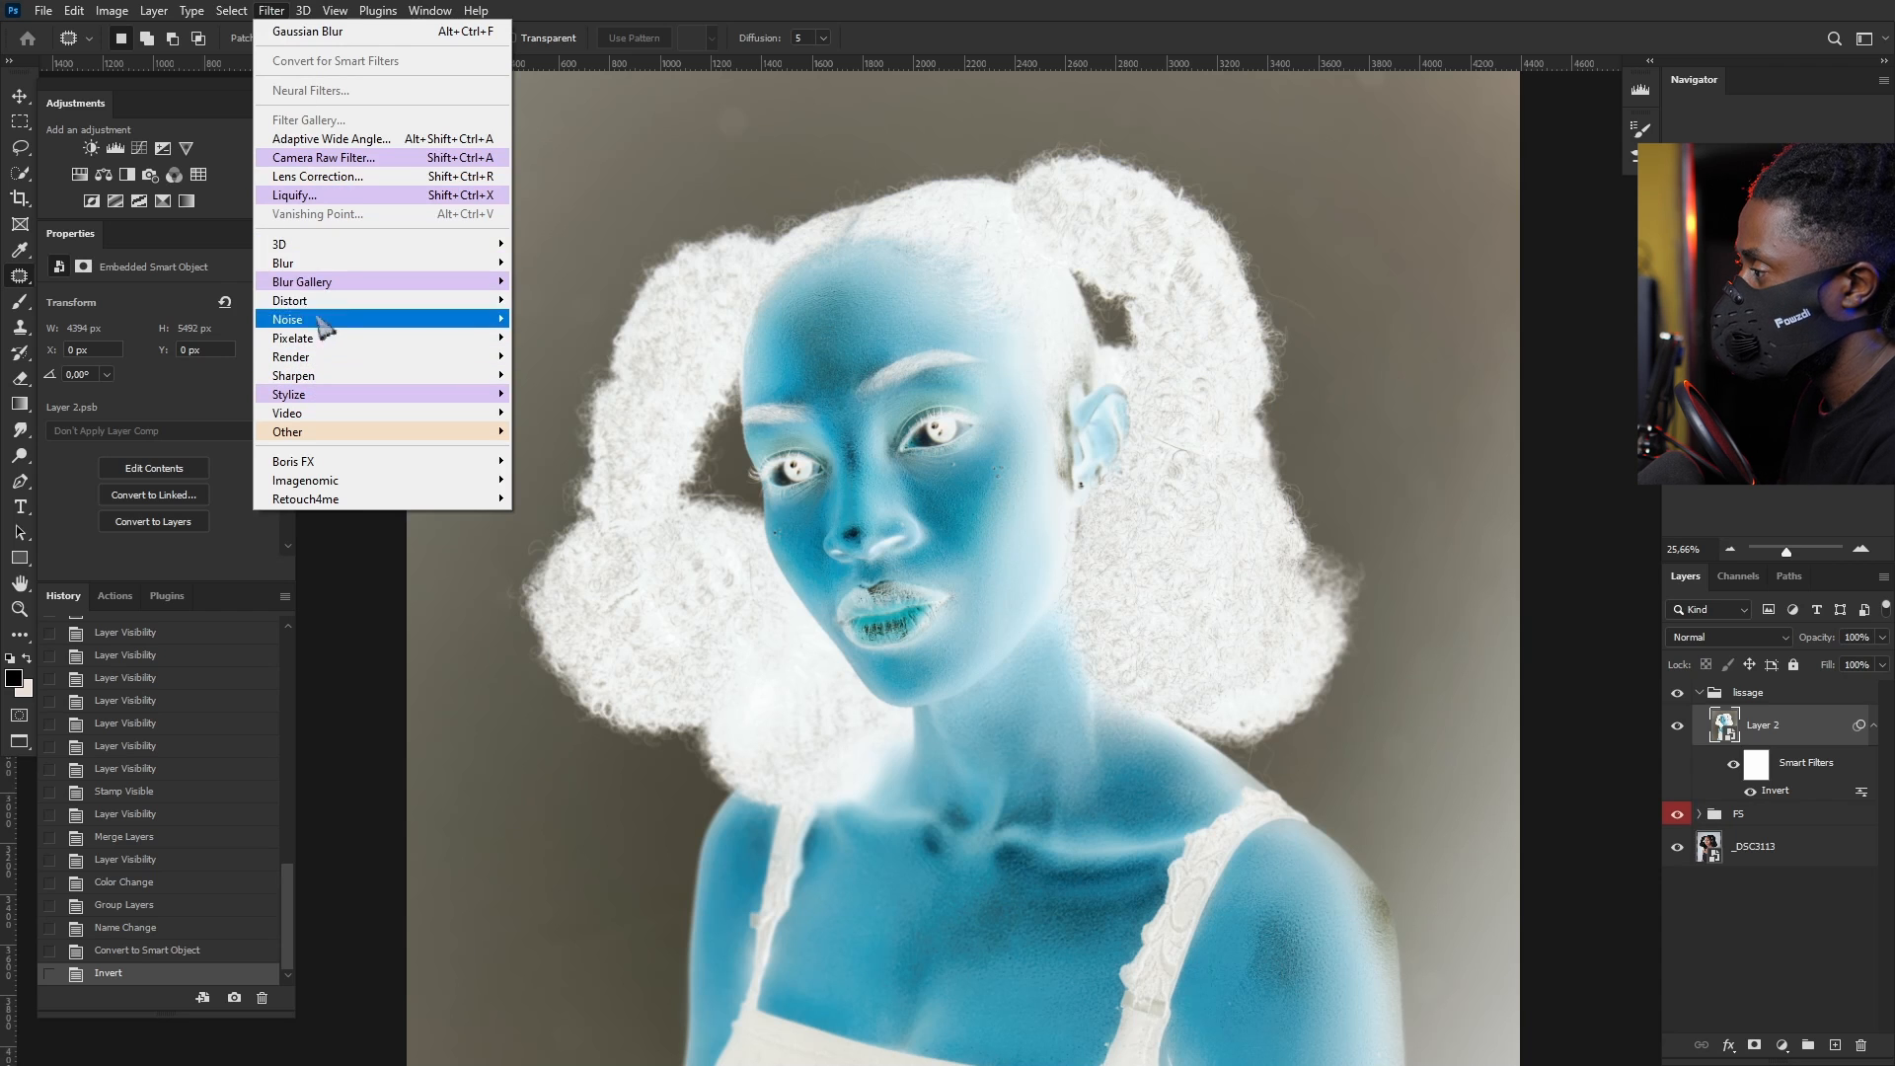
mouse_move(352, 443)
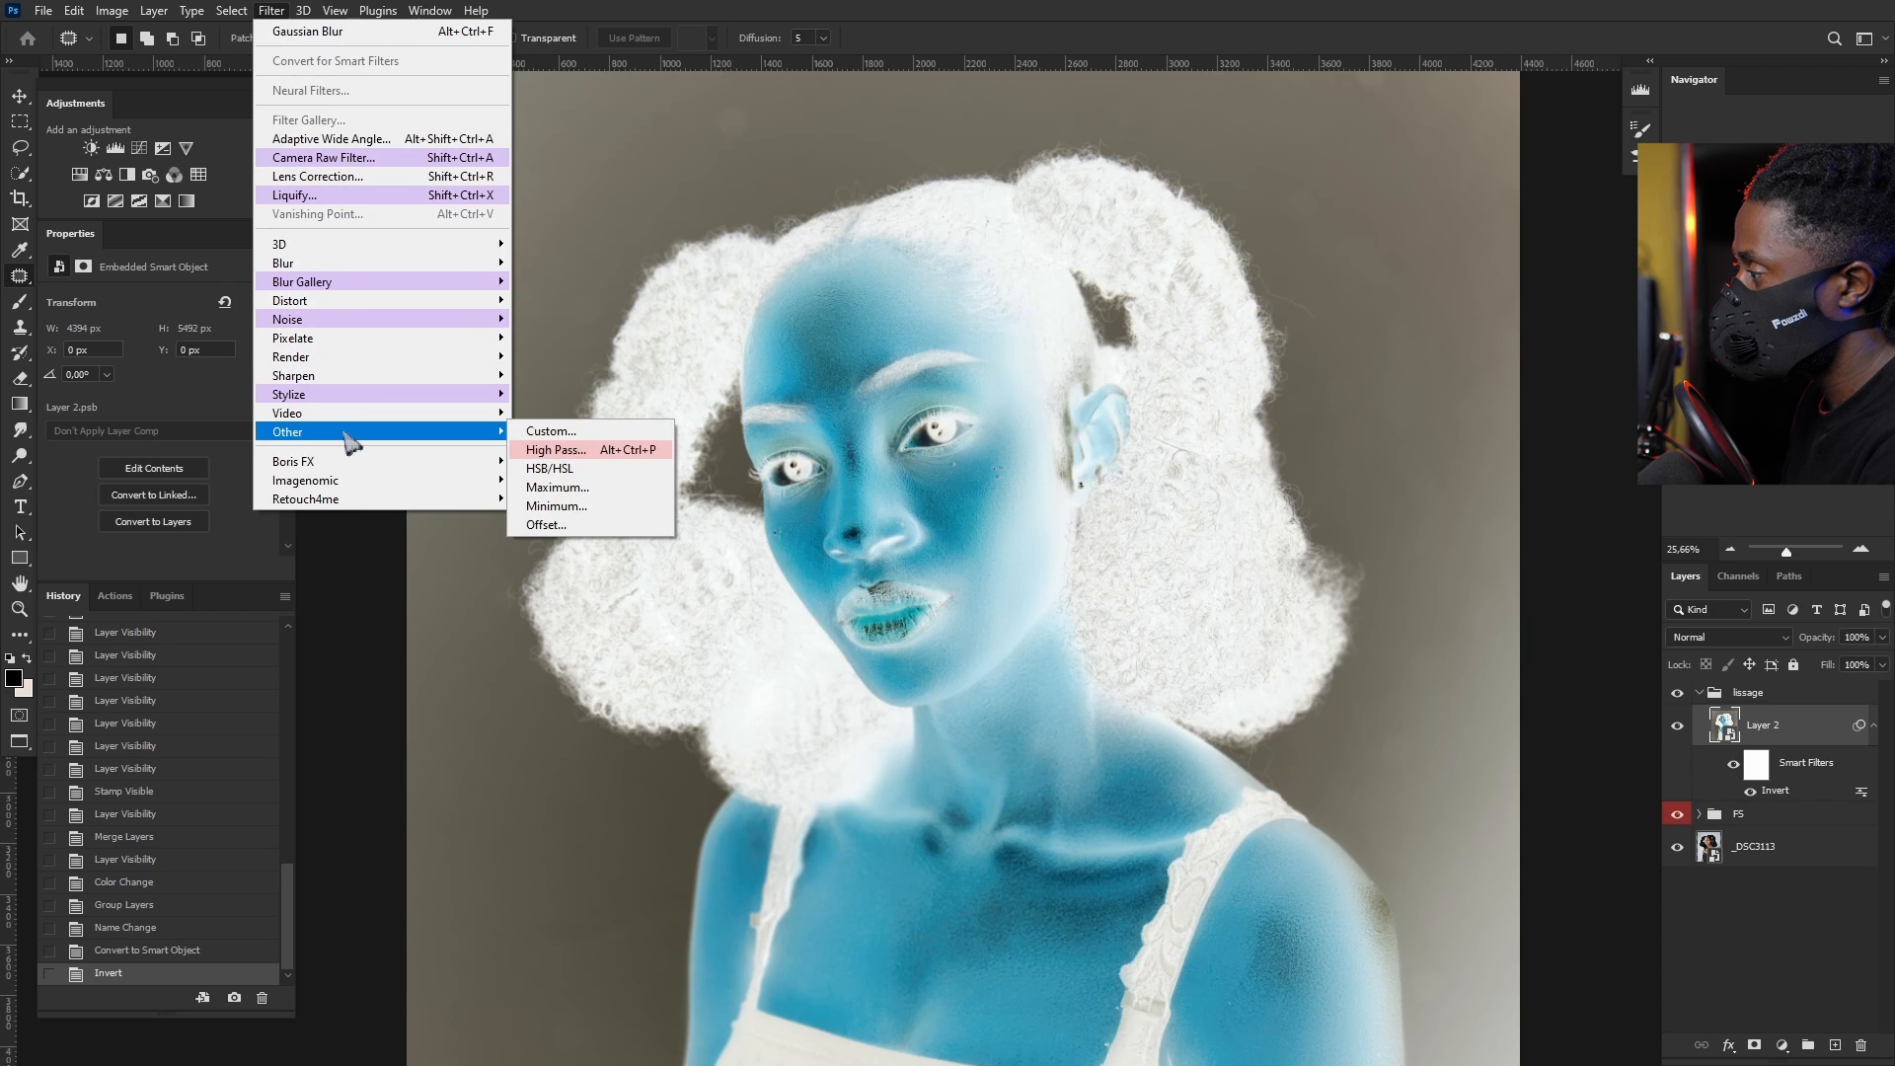
left_click(617, 451)
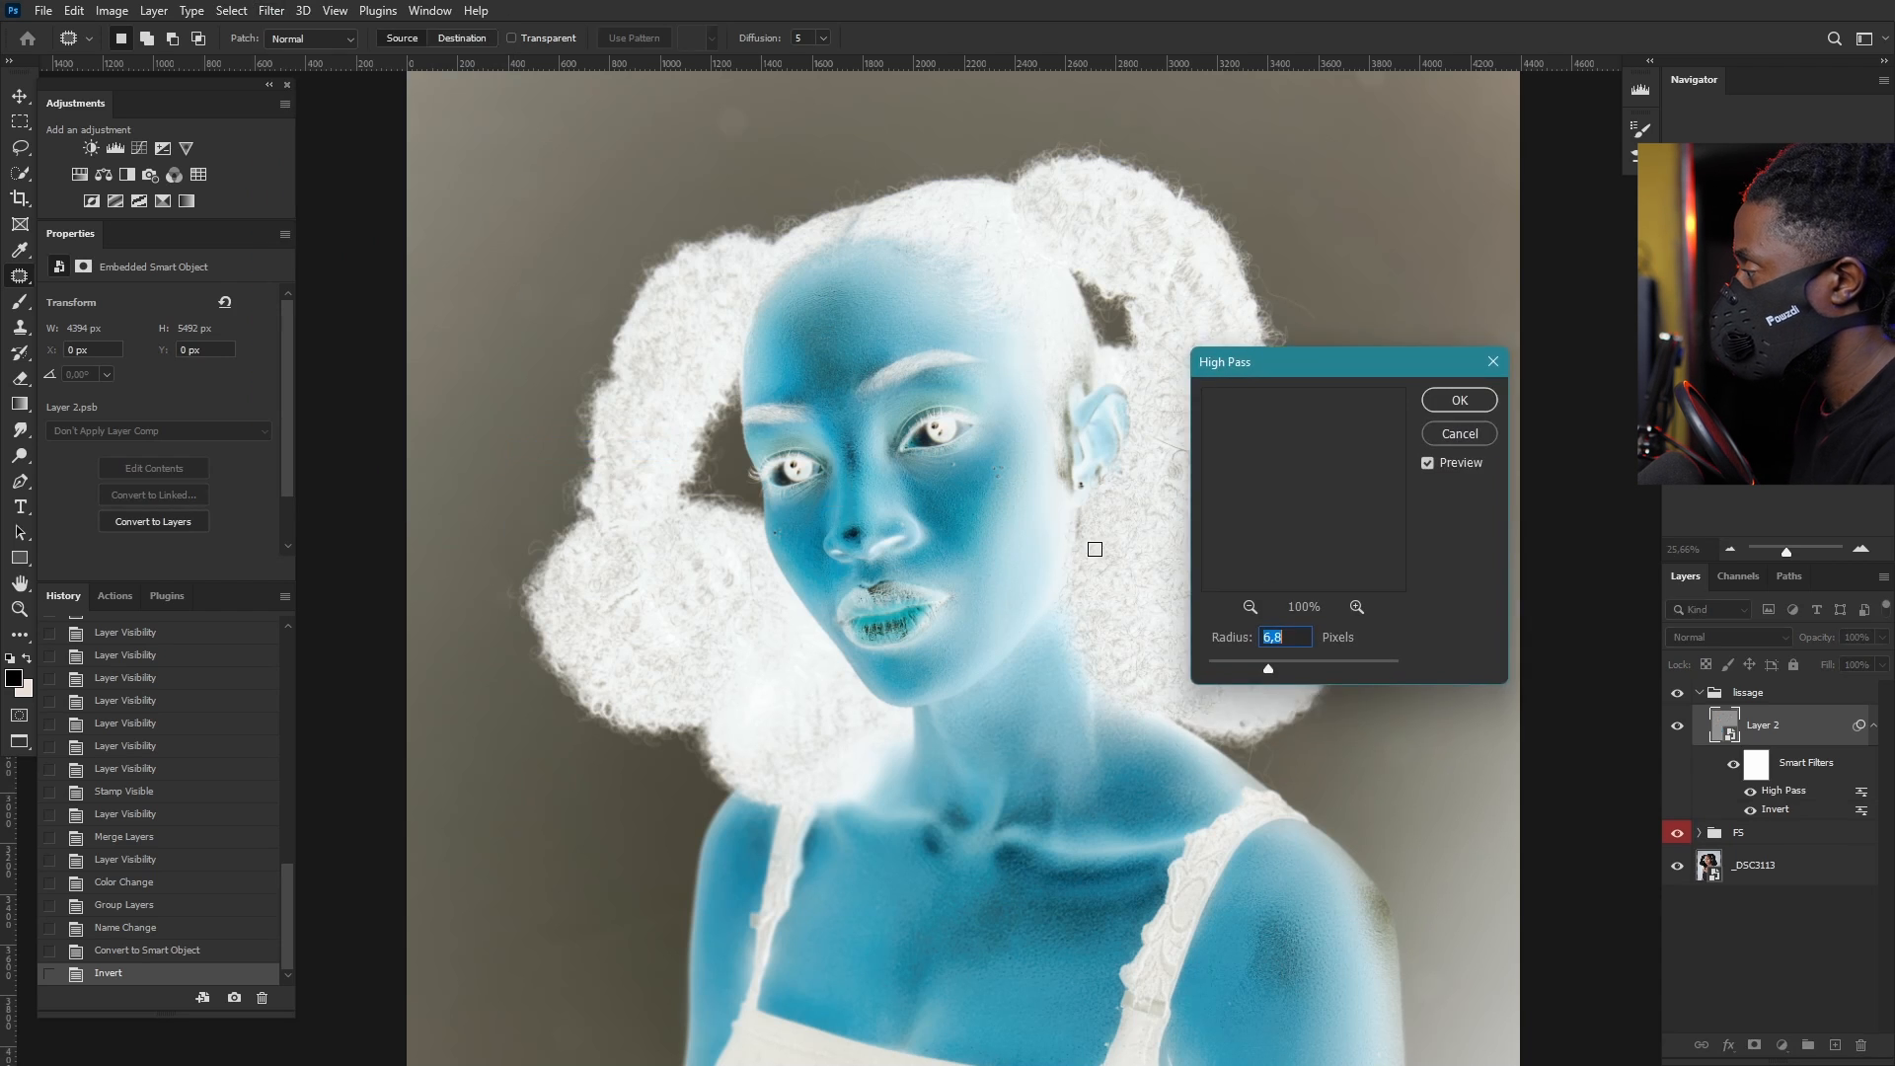
left_click(1492, 361)
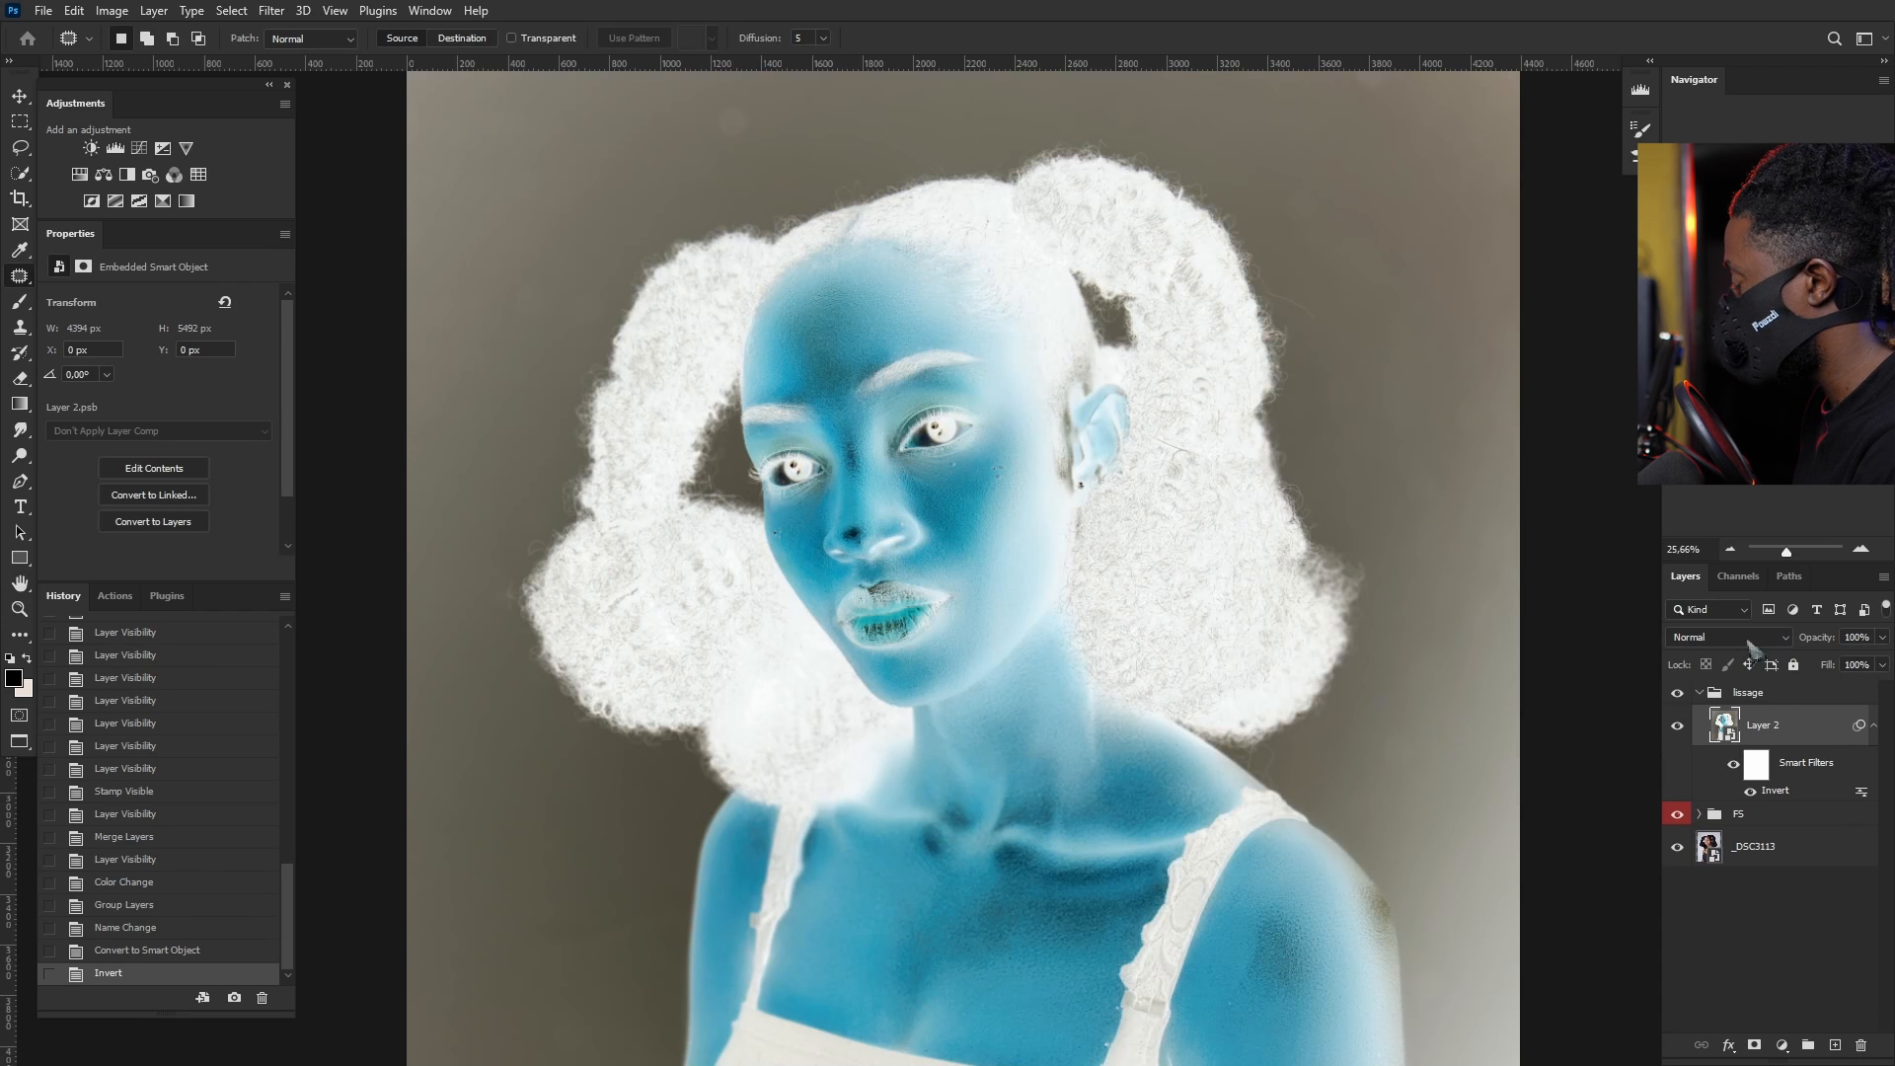
Step: Set the blend mode of the inverted Layer 2 to Vivid Light
left_click(1771, 645)
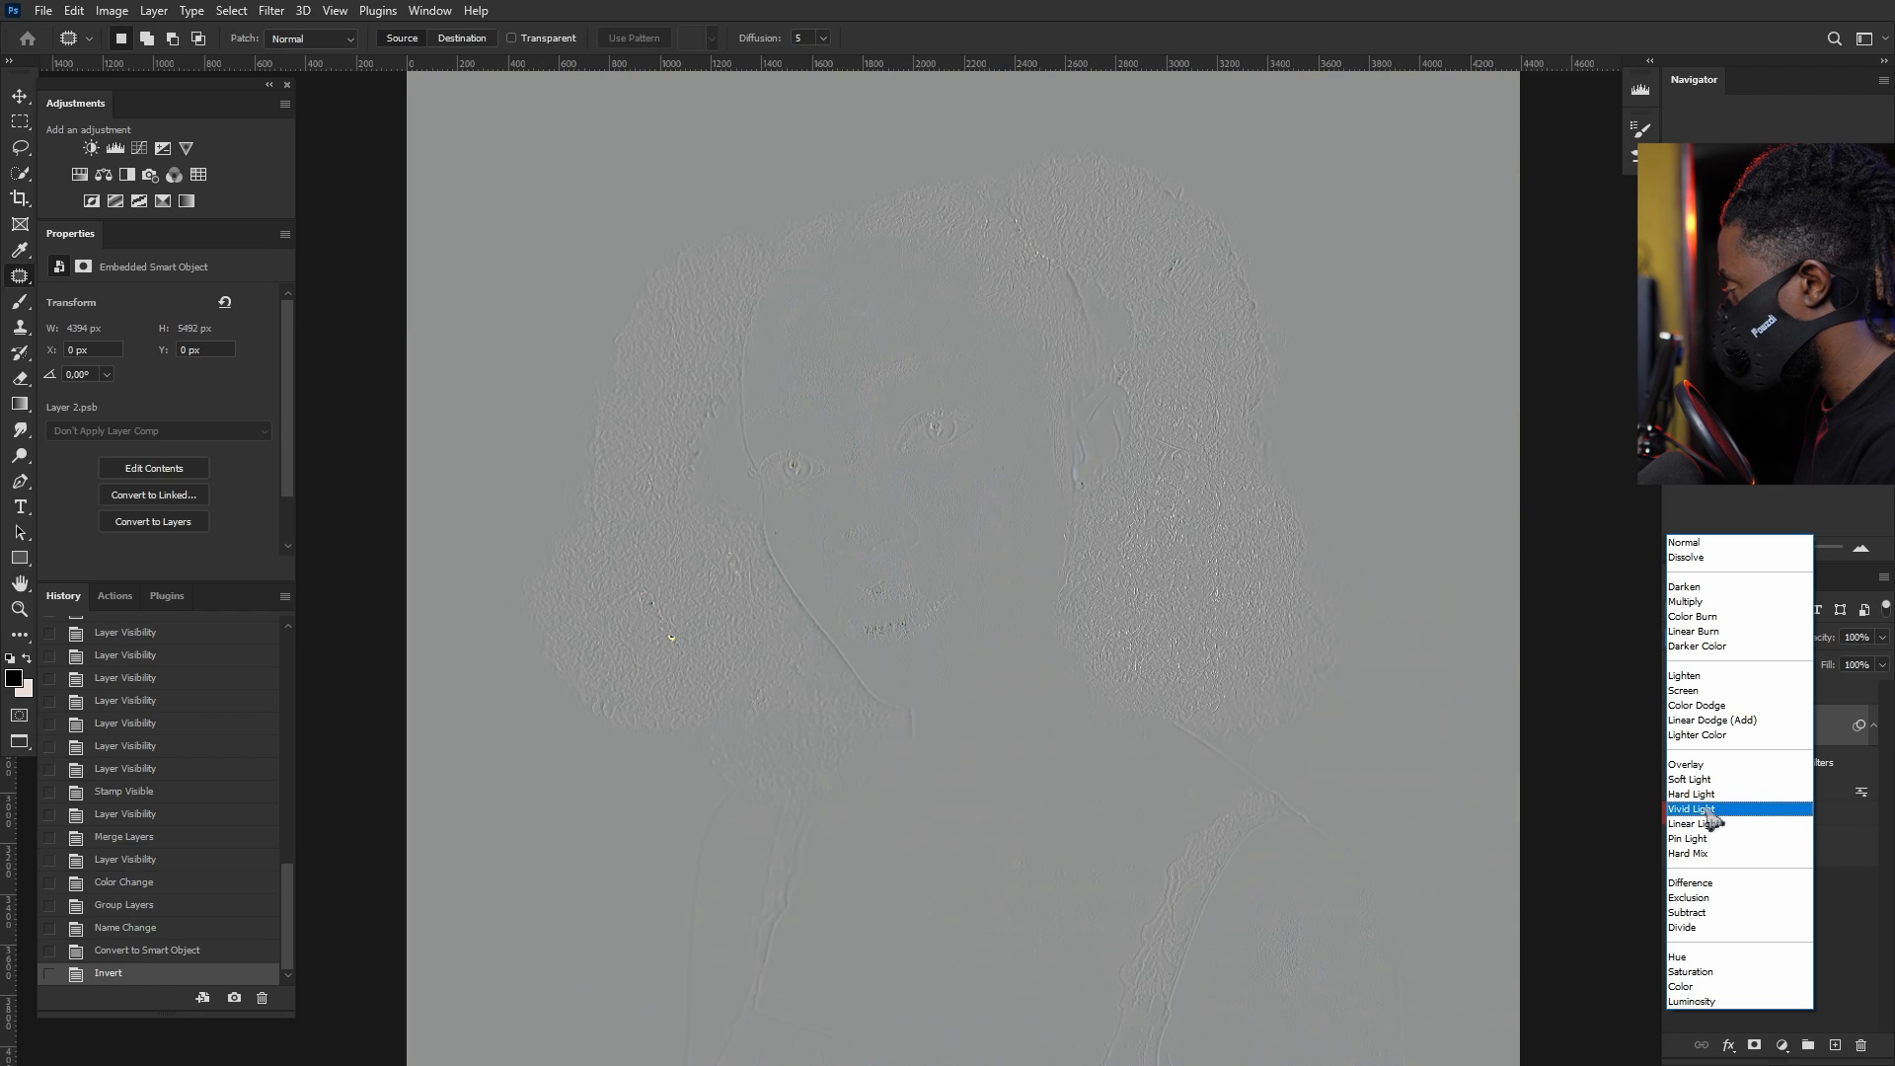
left_click(1704, 809)
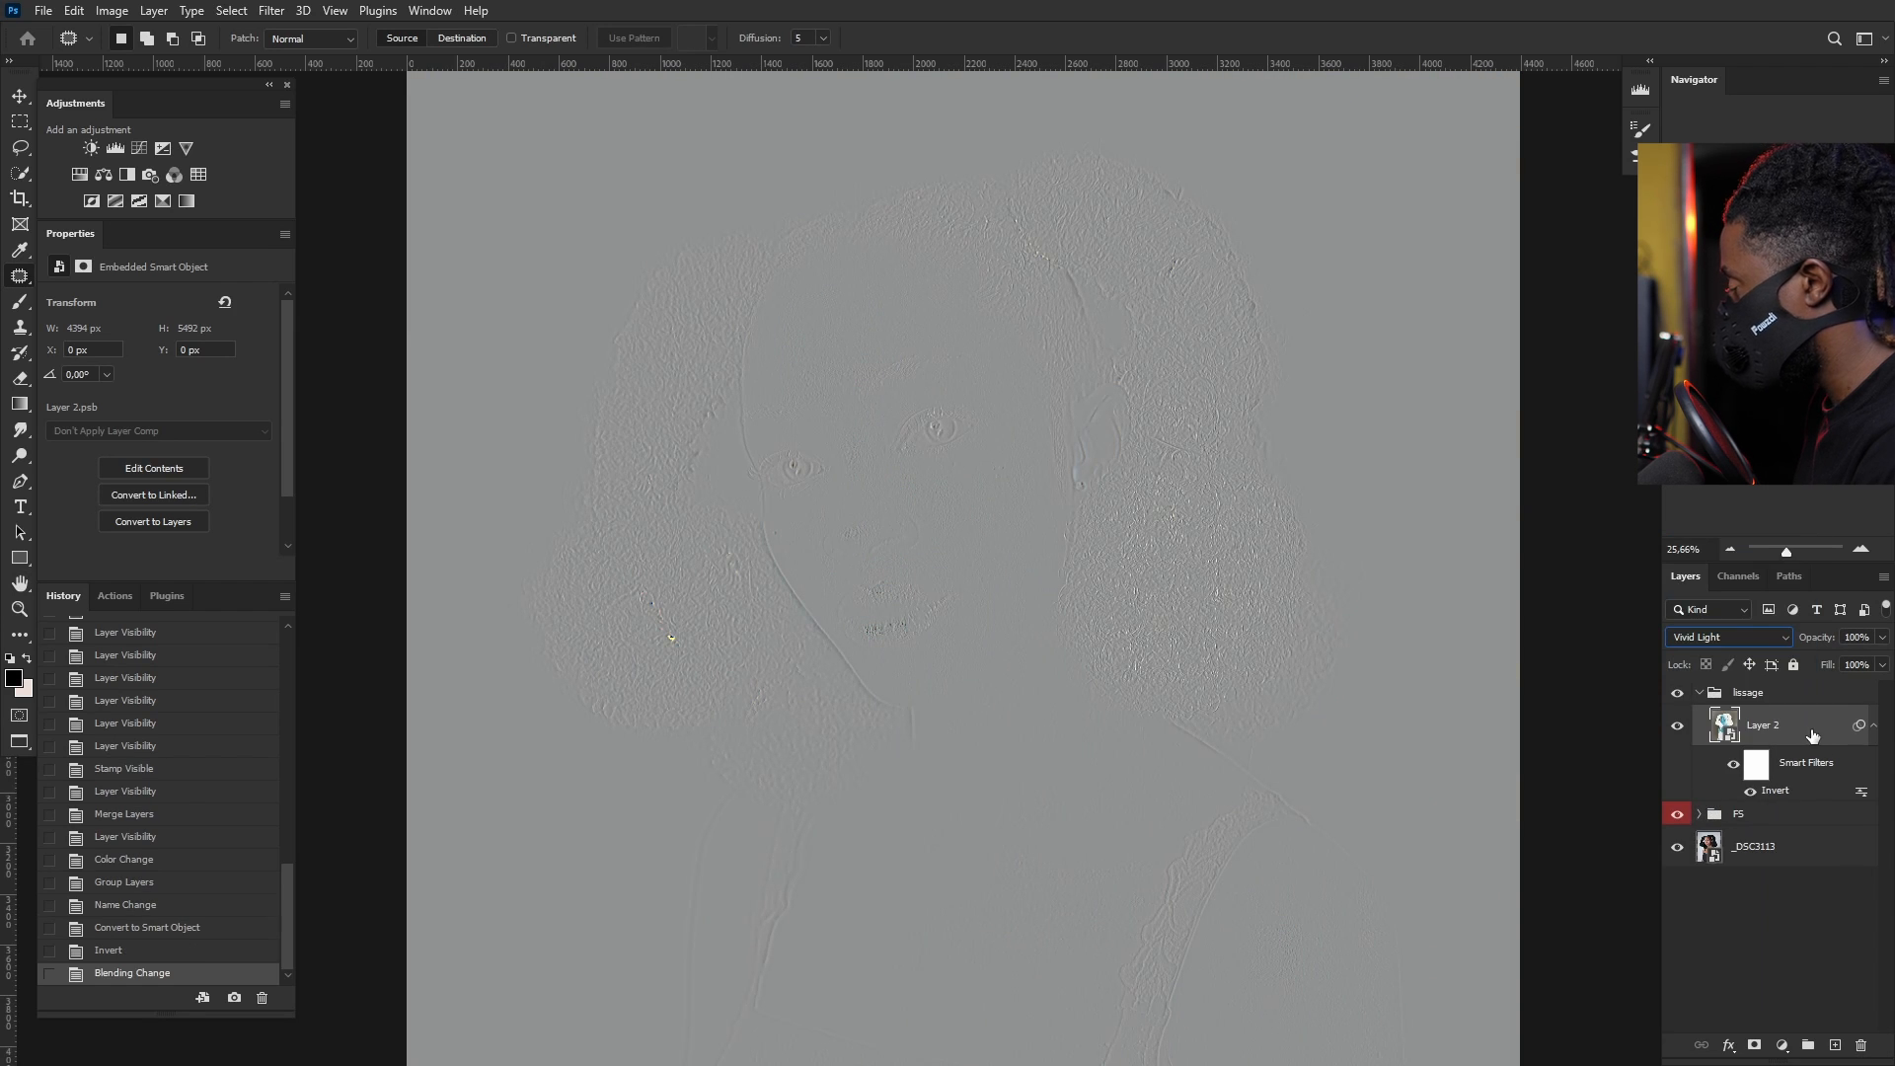
left_click(269, 12)
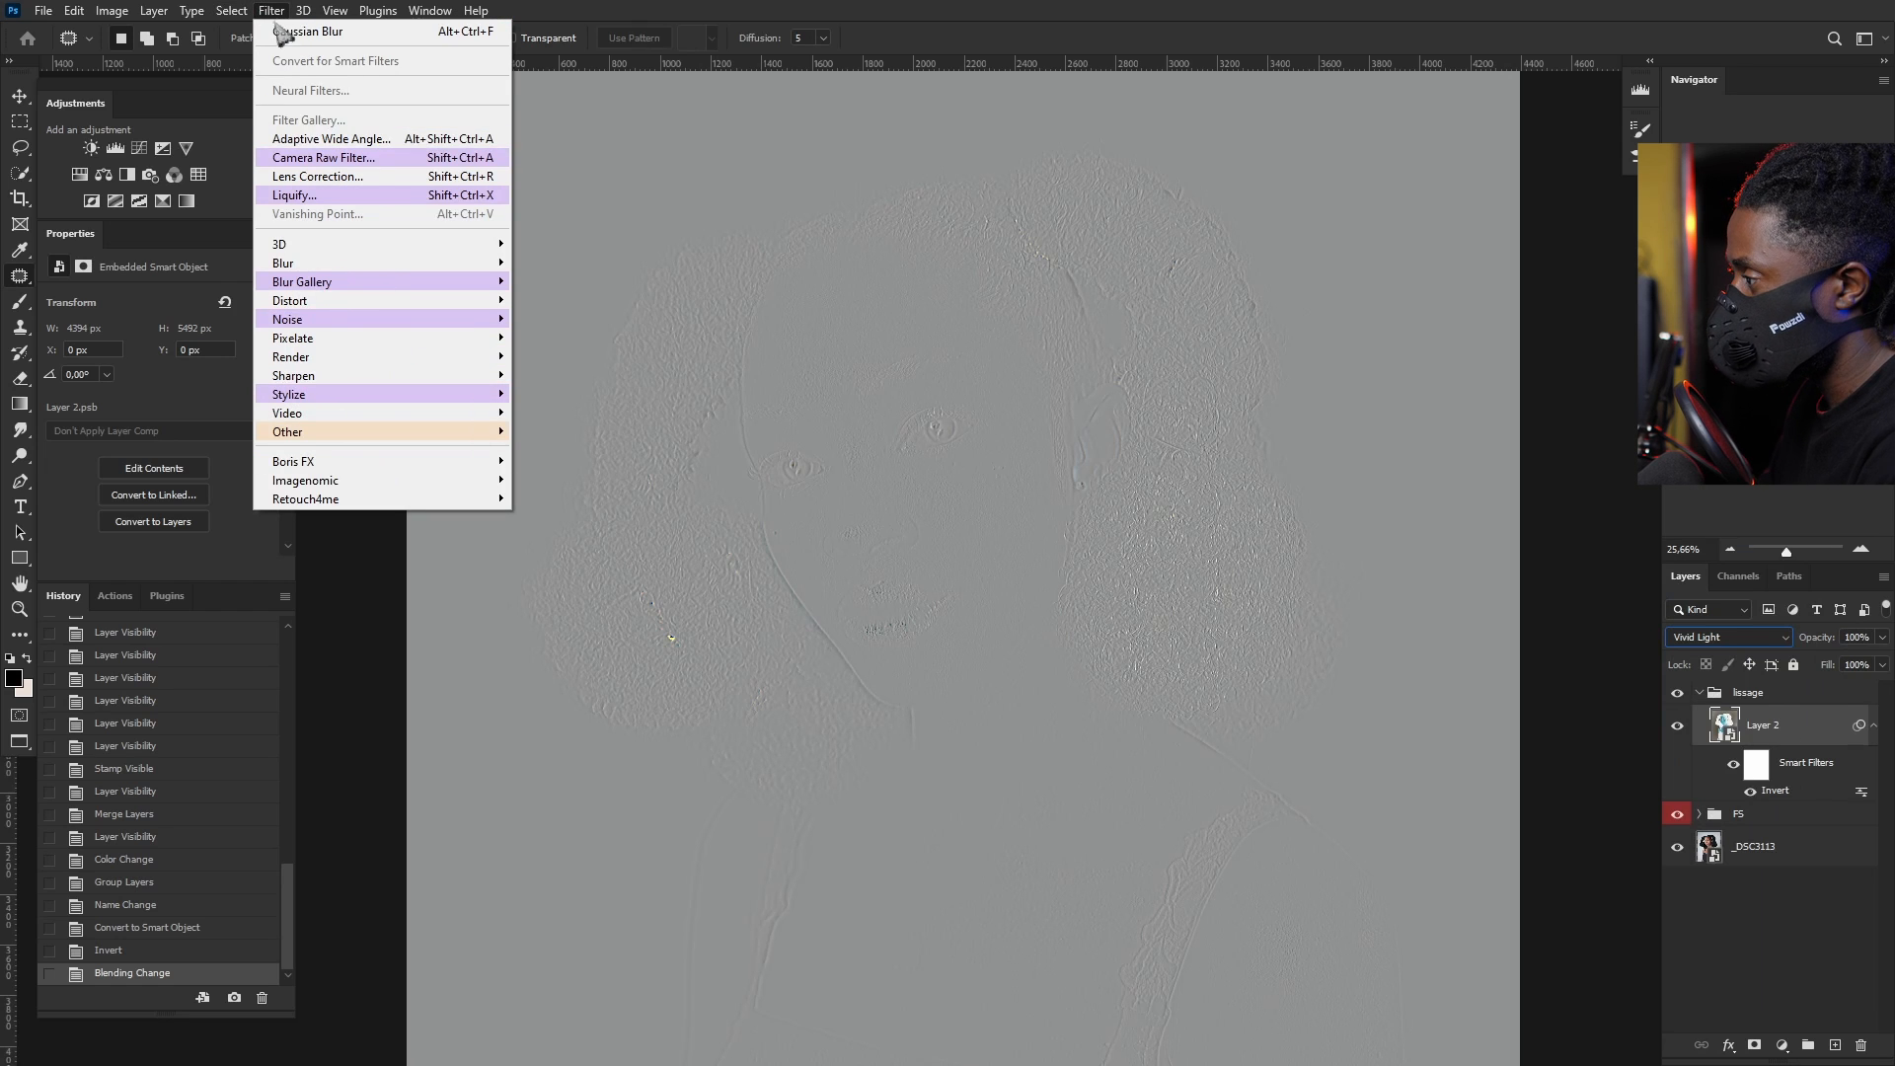
mouse_move(380, 436)
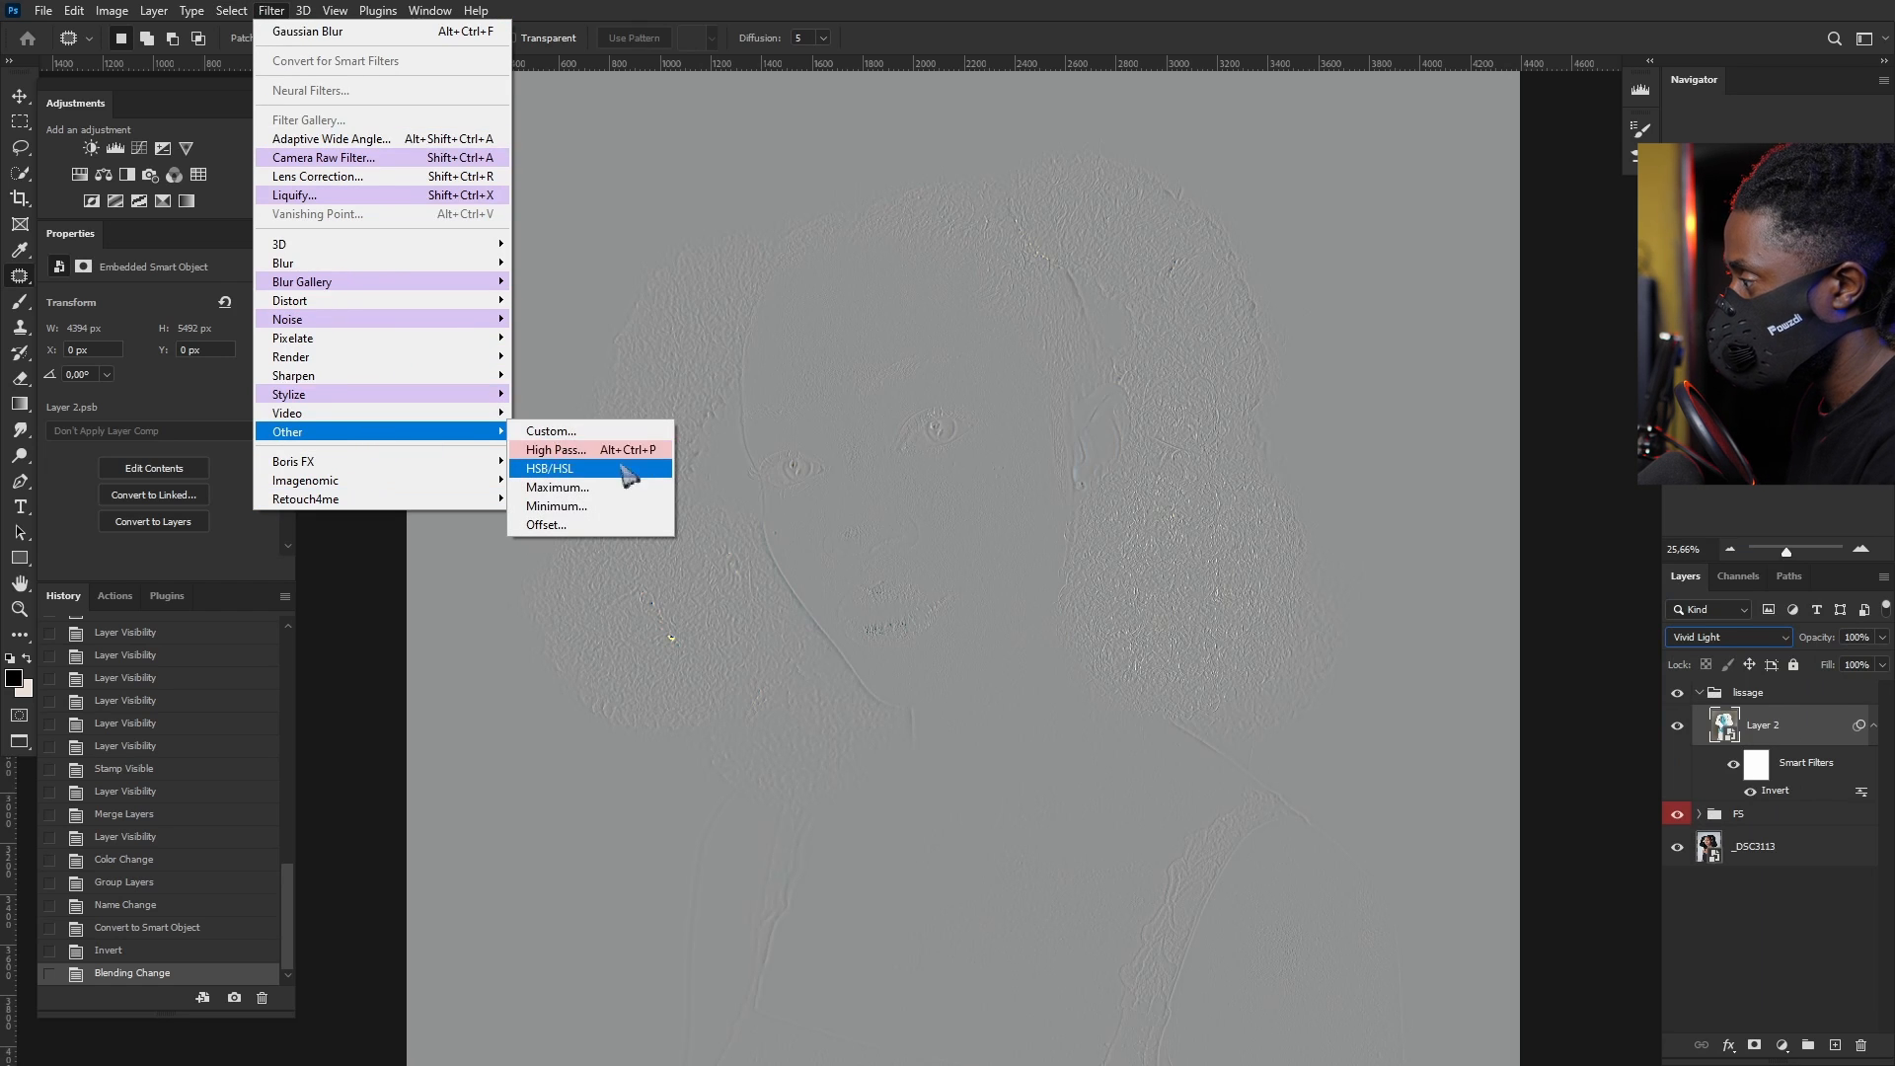
left_click(582, 451)
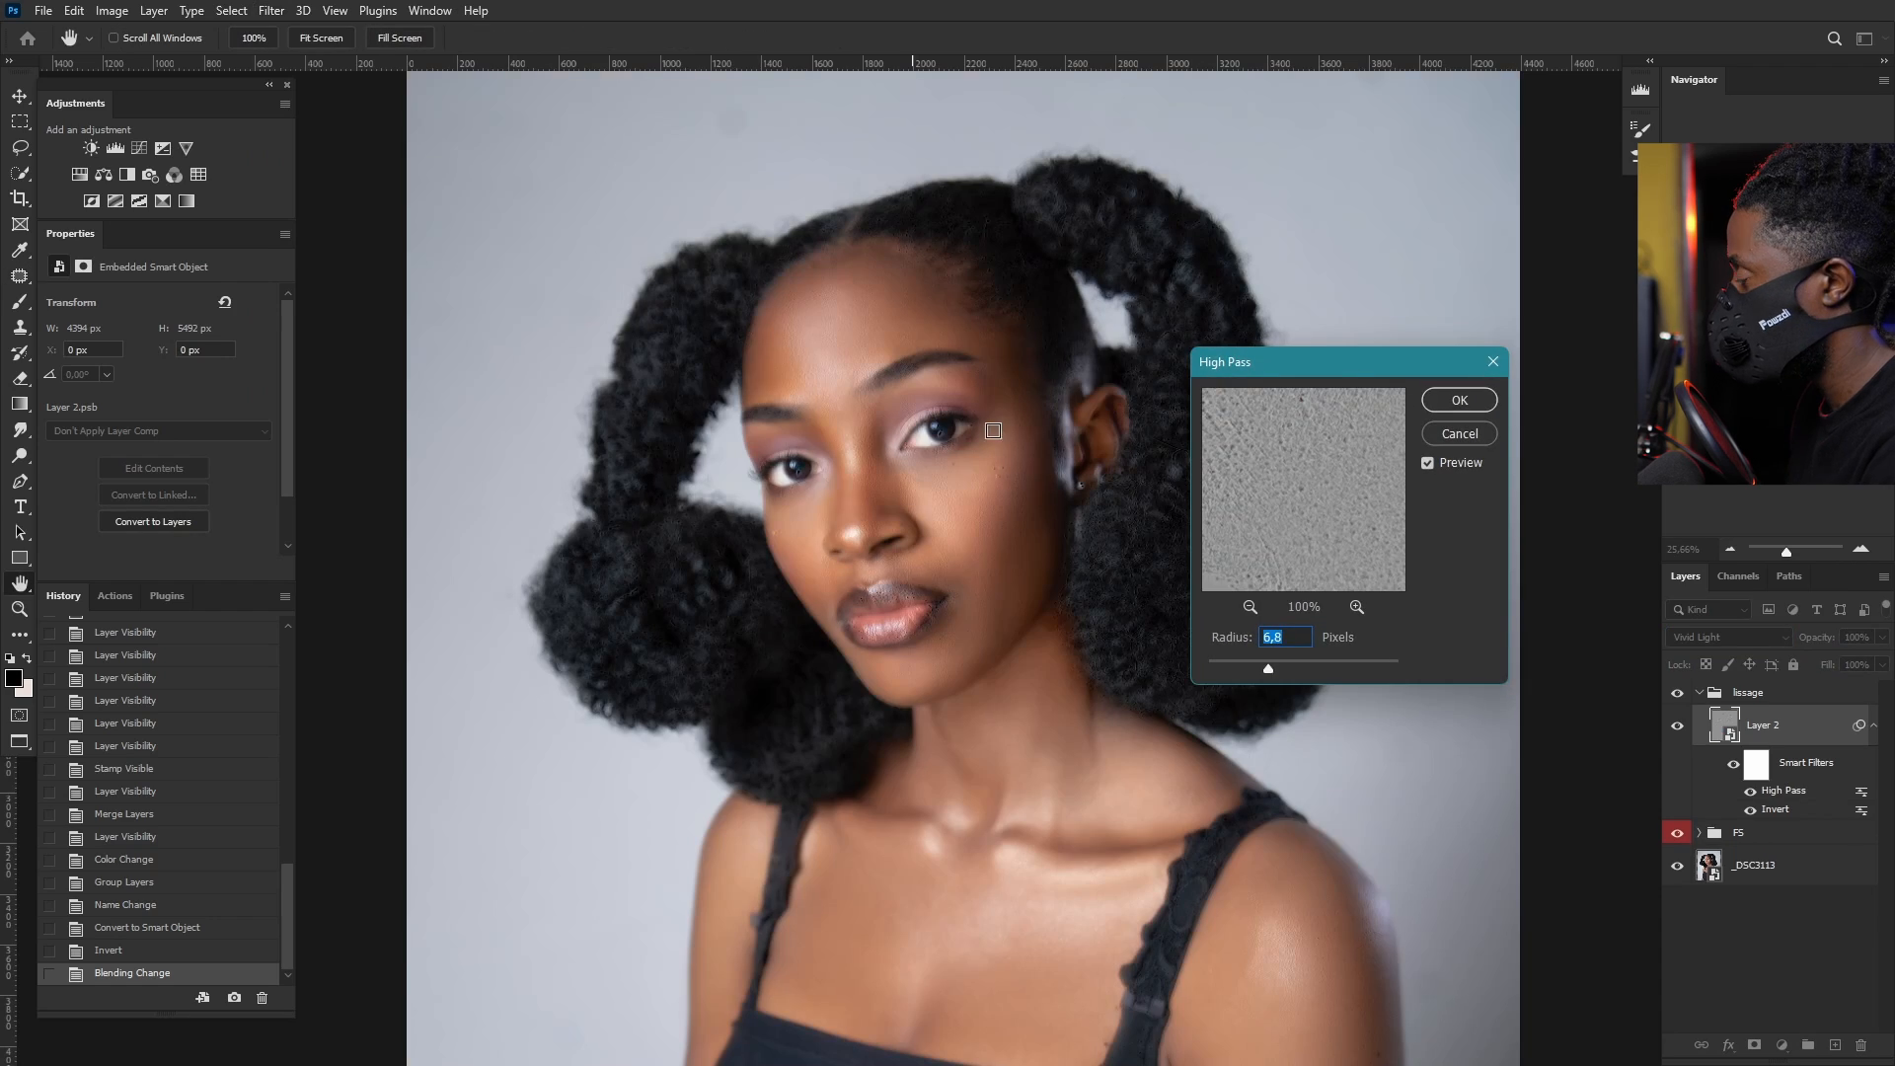
left_click_drag(1345, 368, 1382, 372)
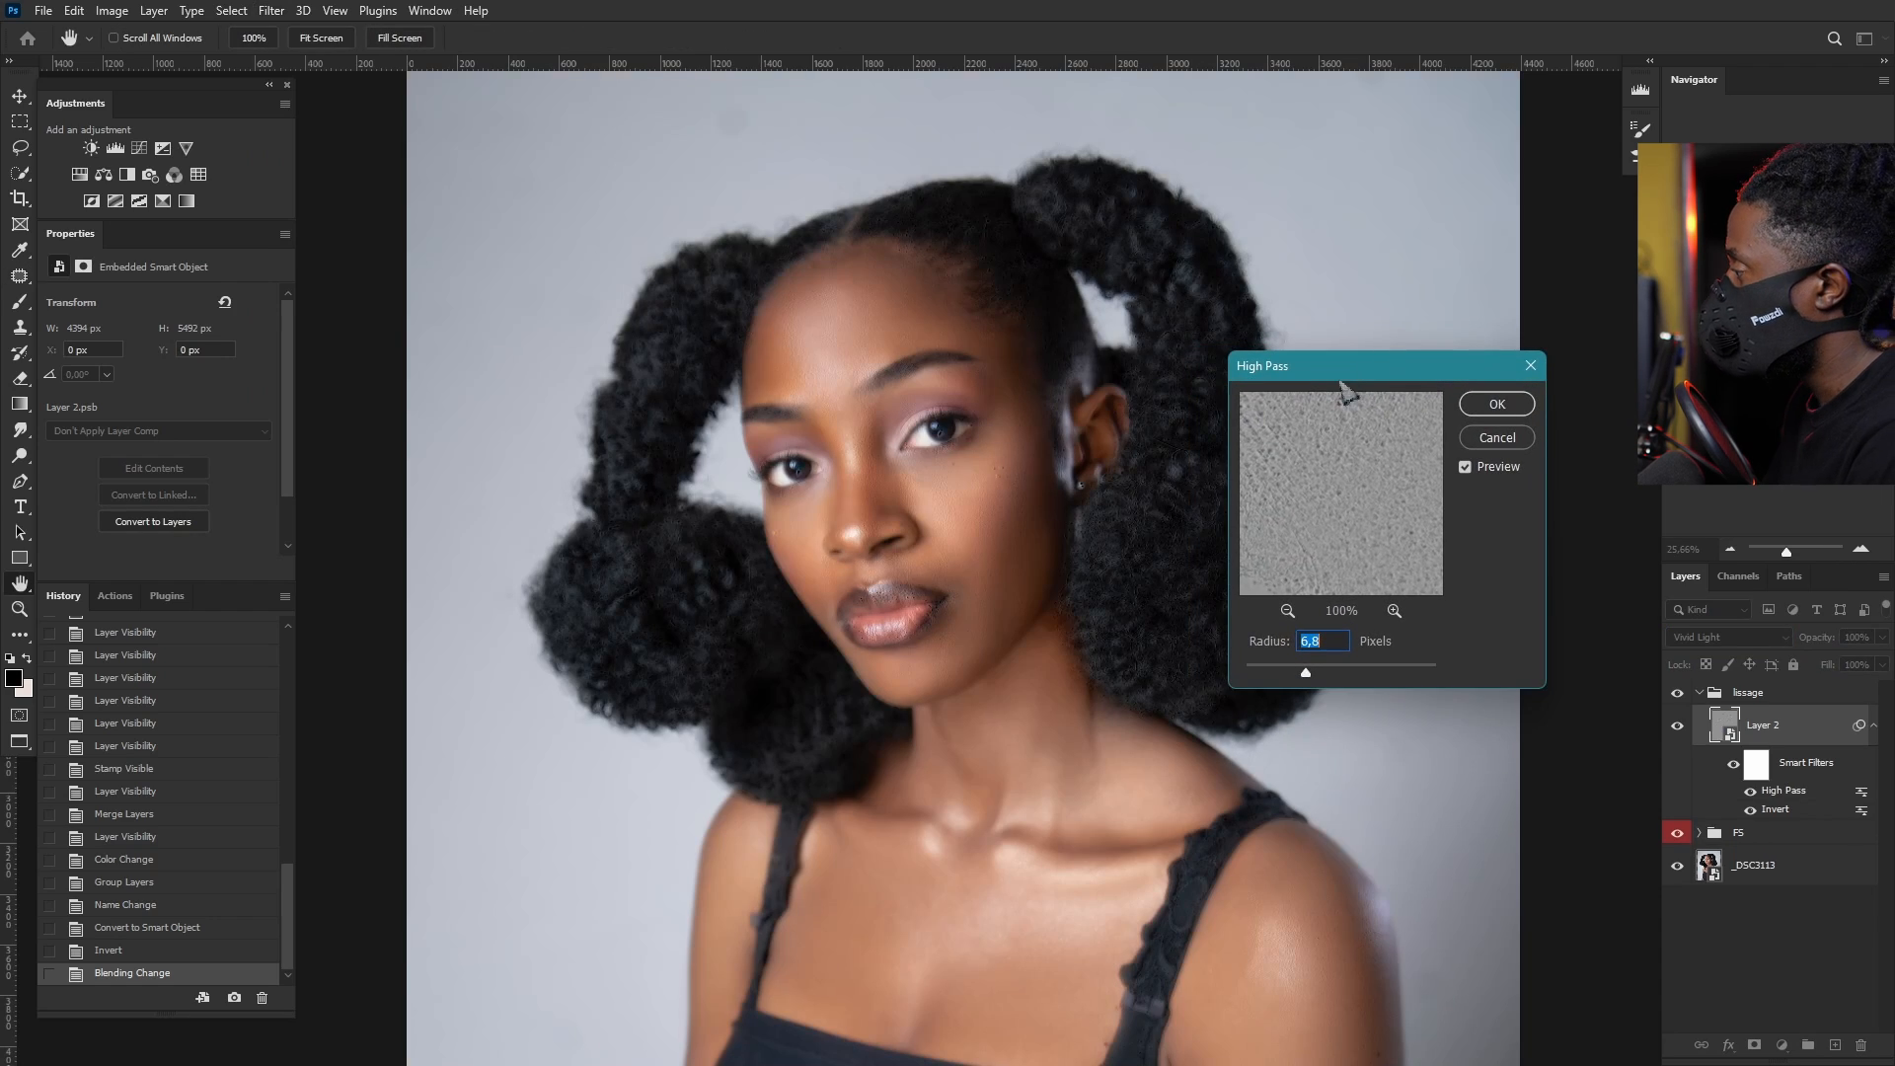
left_click(1530, 366)
Step: Apply a High Pass filter with a 9.4-pixel radius to the inverted smart object Layer 2
scroll(863, 425, "up", 5)
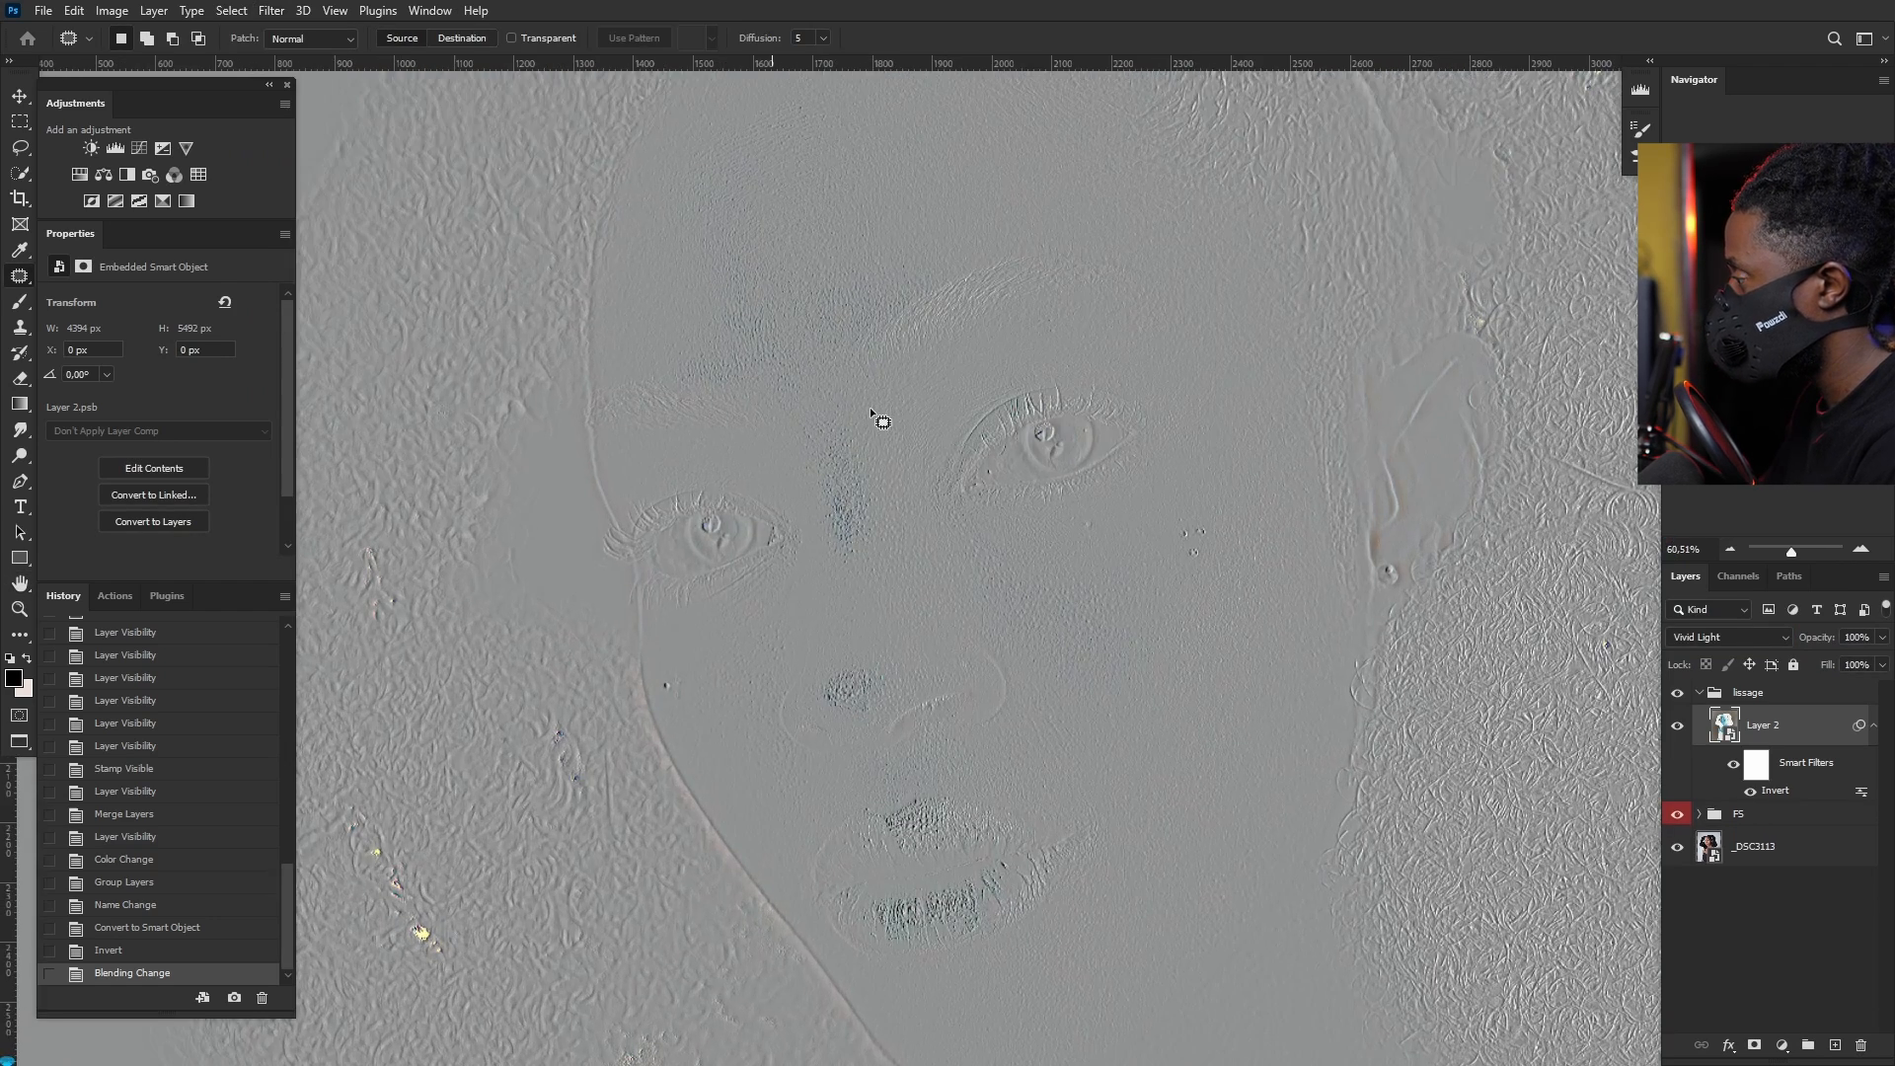
left_click(272, 11)
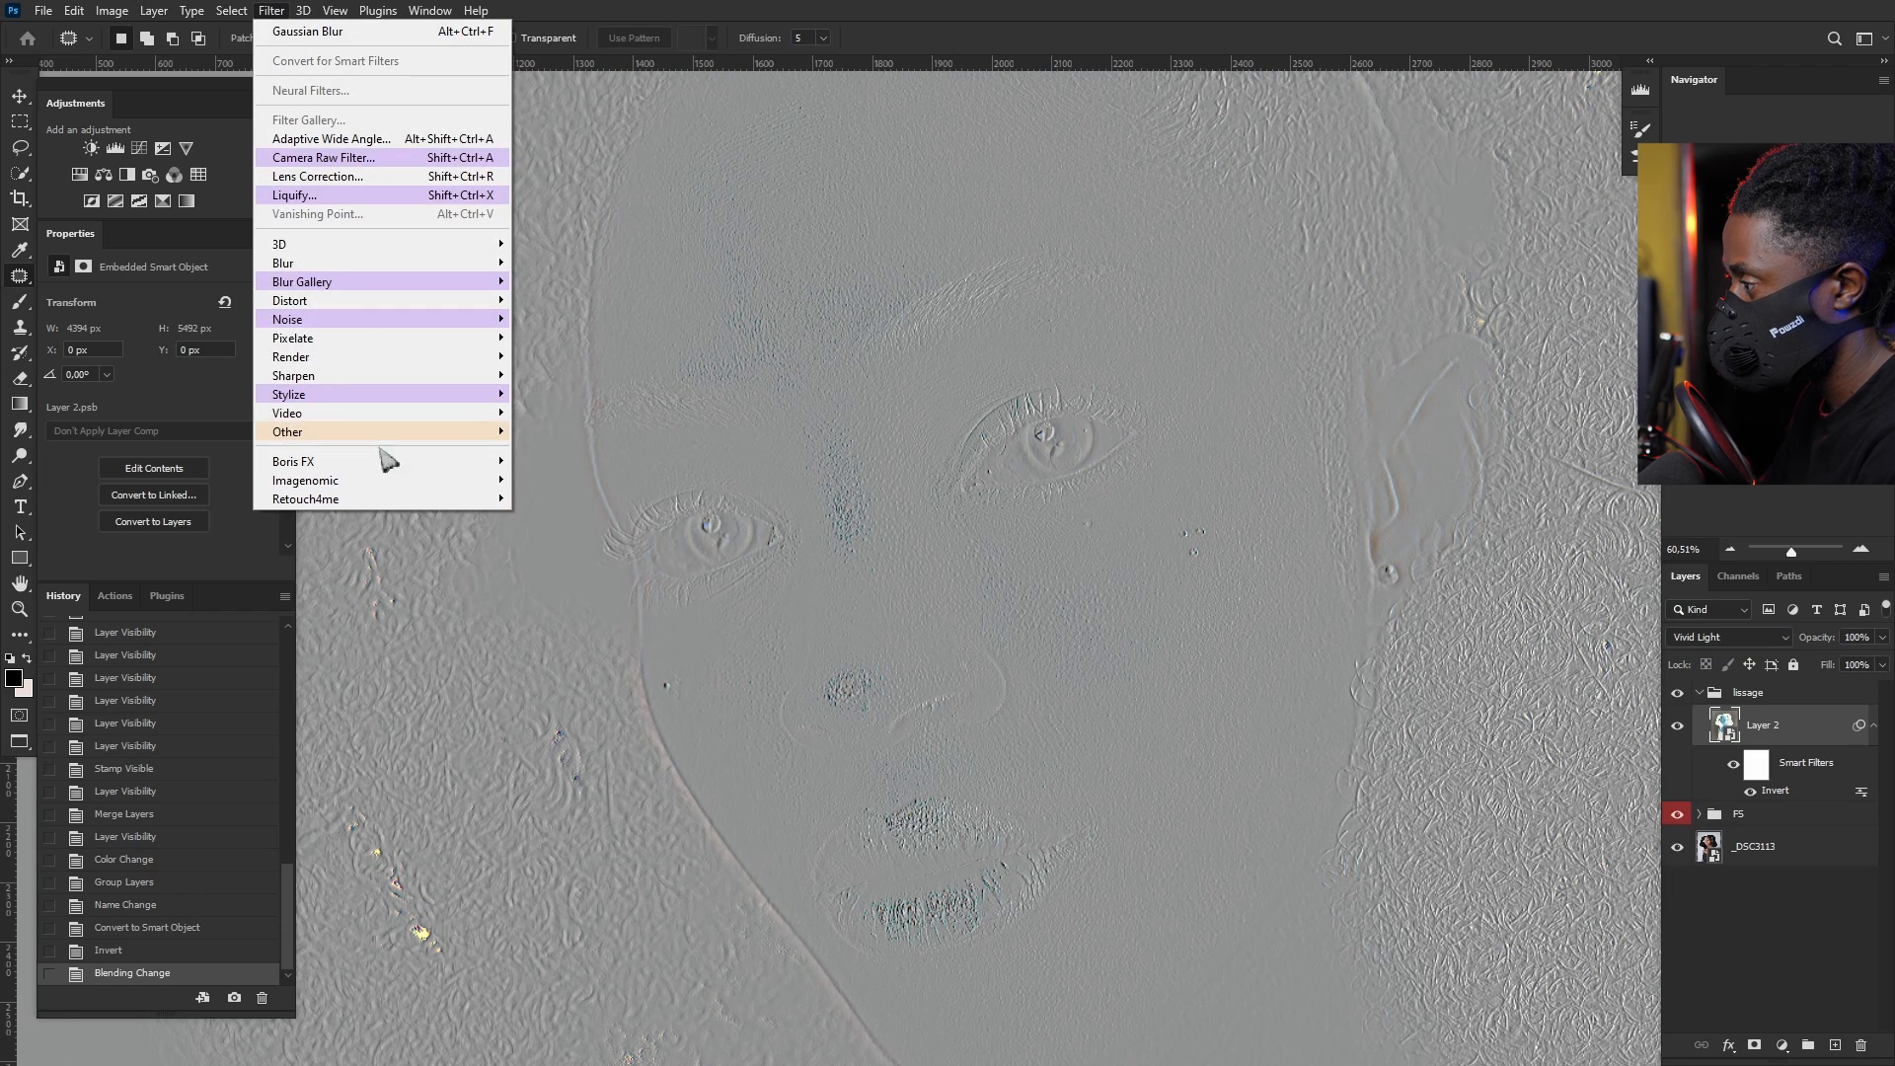
mouse_move(393, 431)
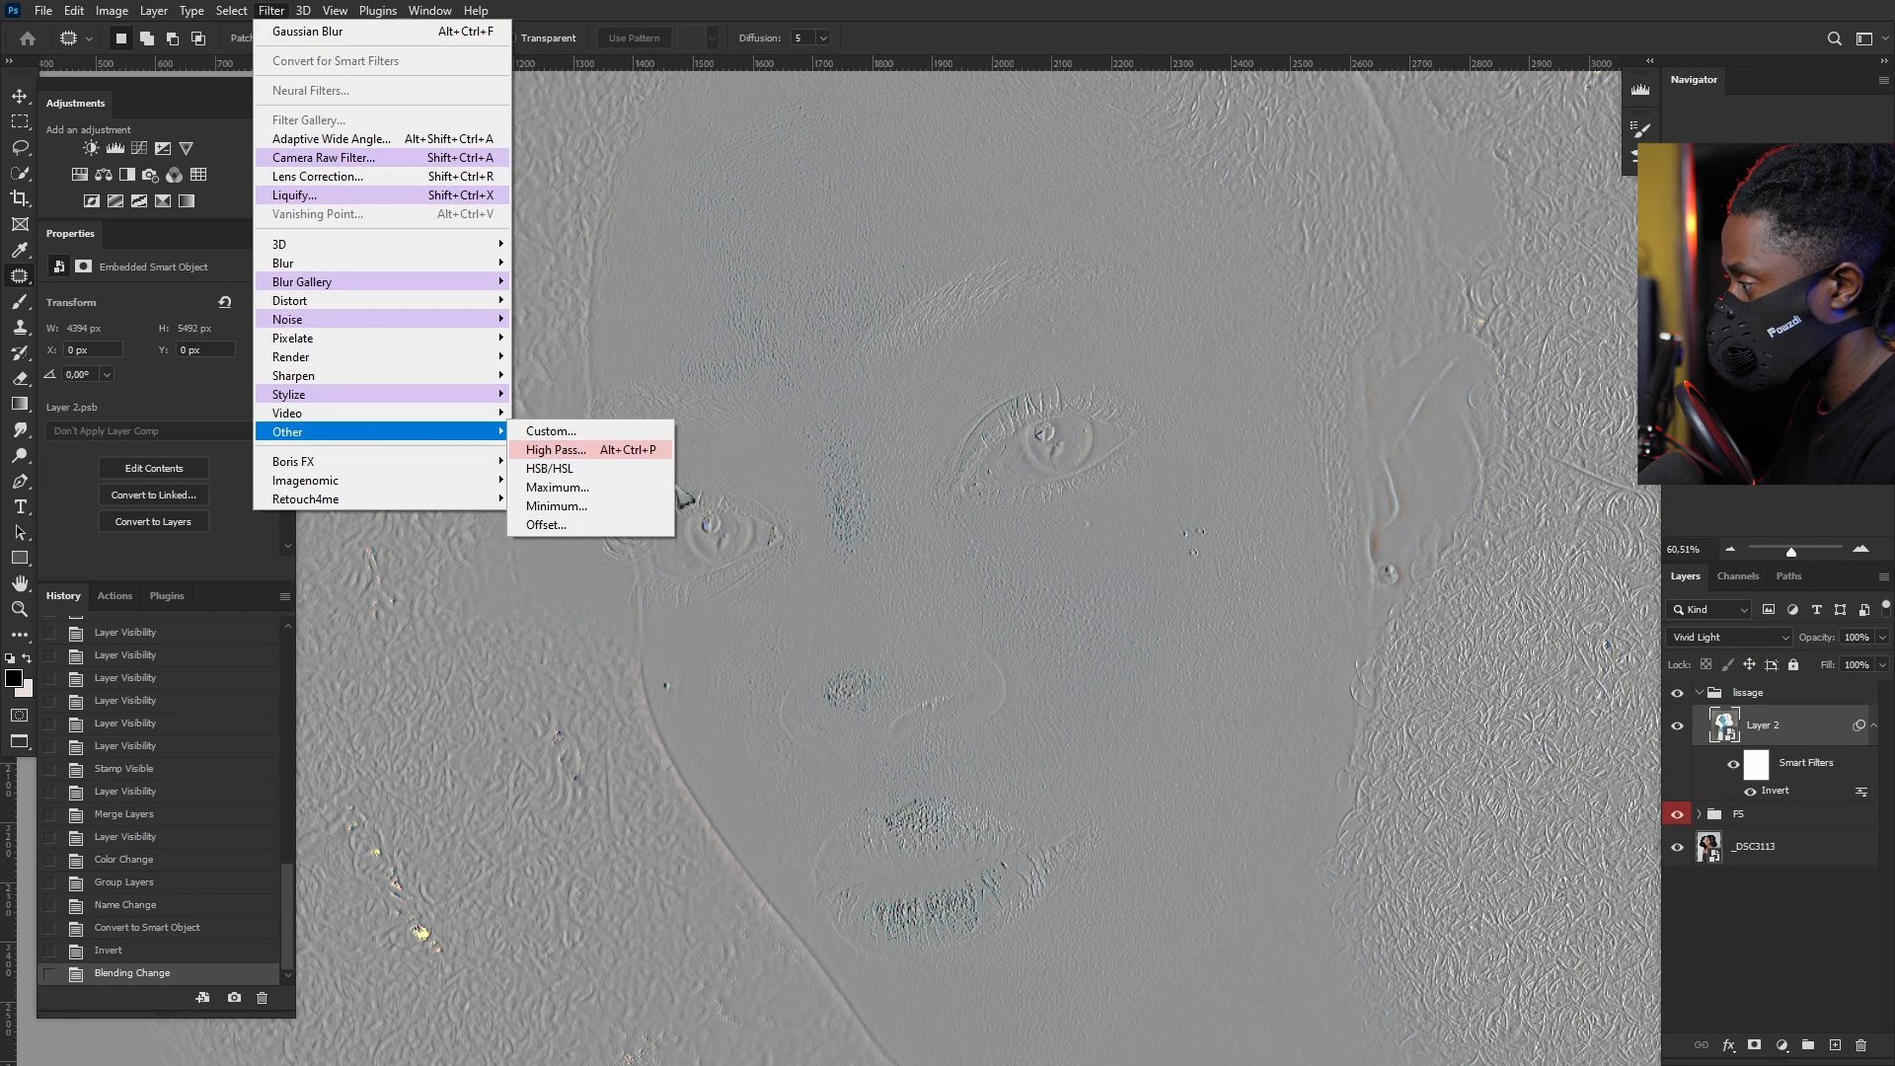
left_click(598, 452)
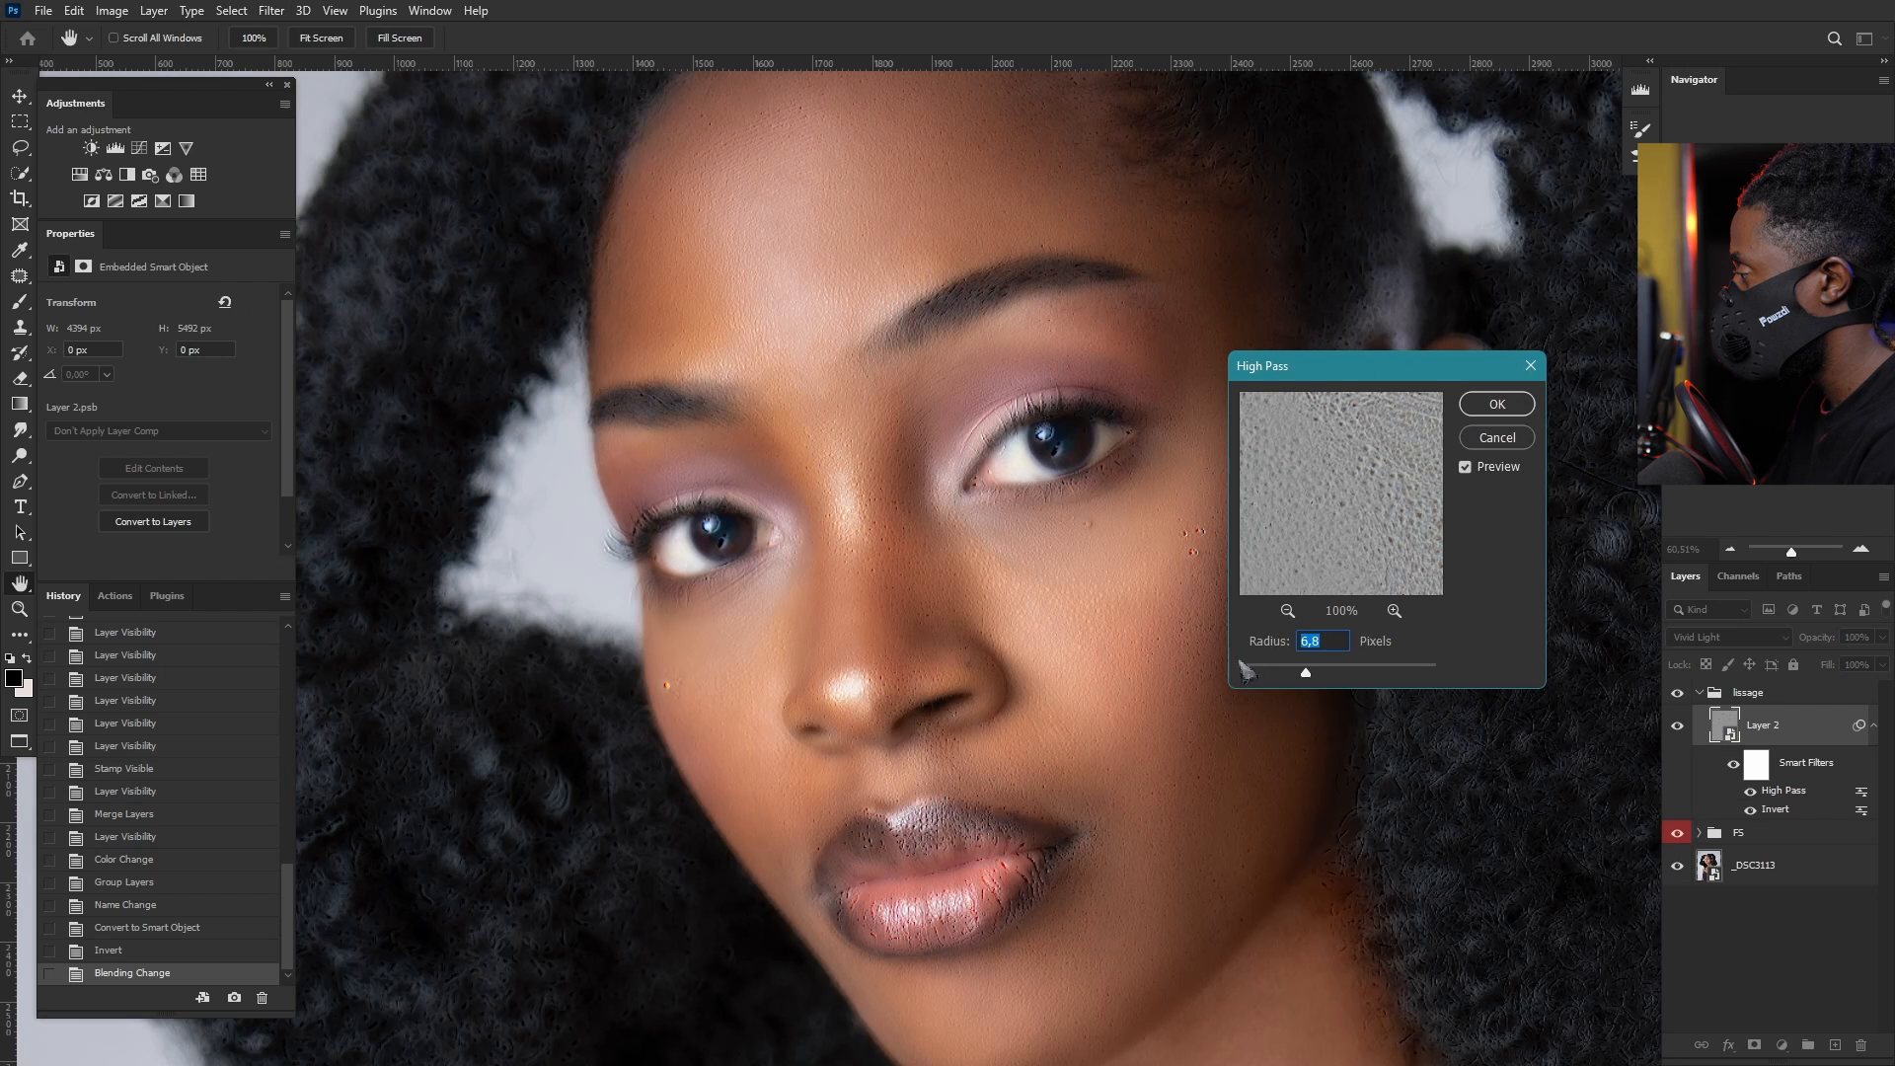
left_click_drag(1297, 671, 1332, 691)
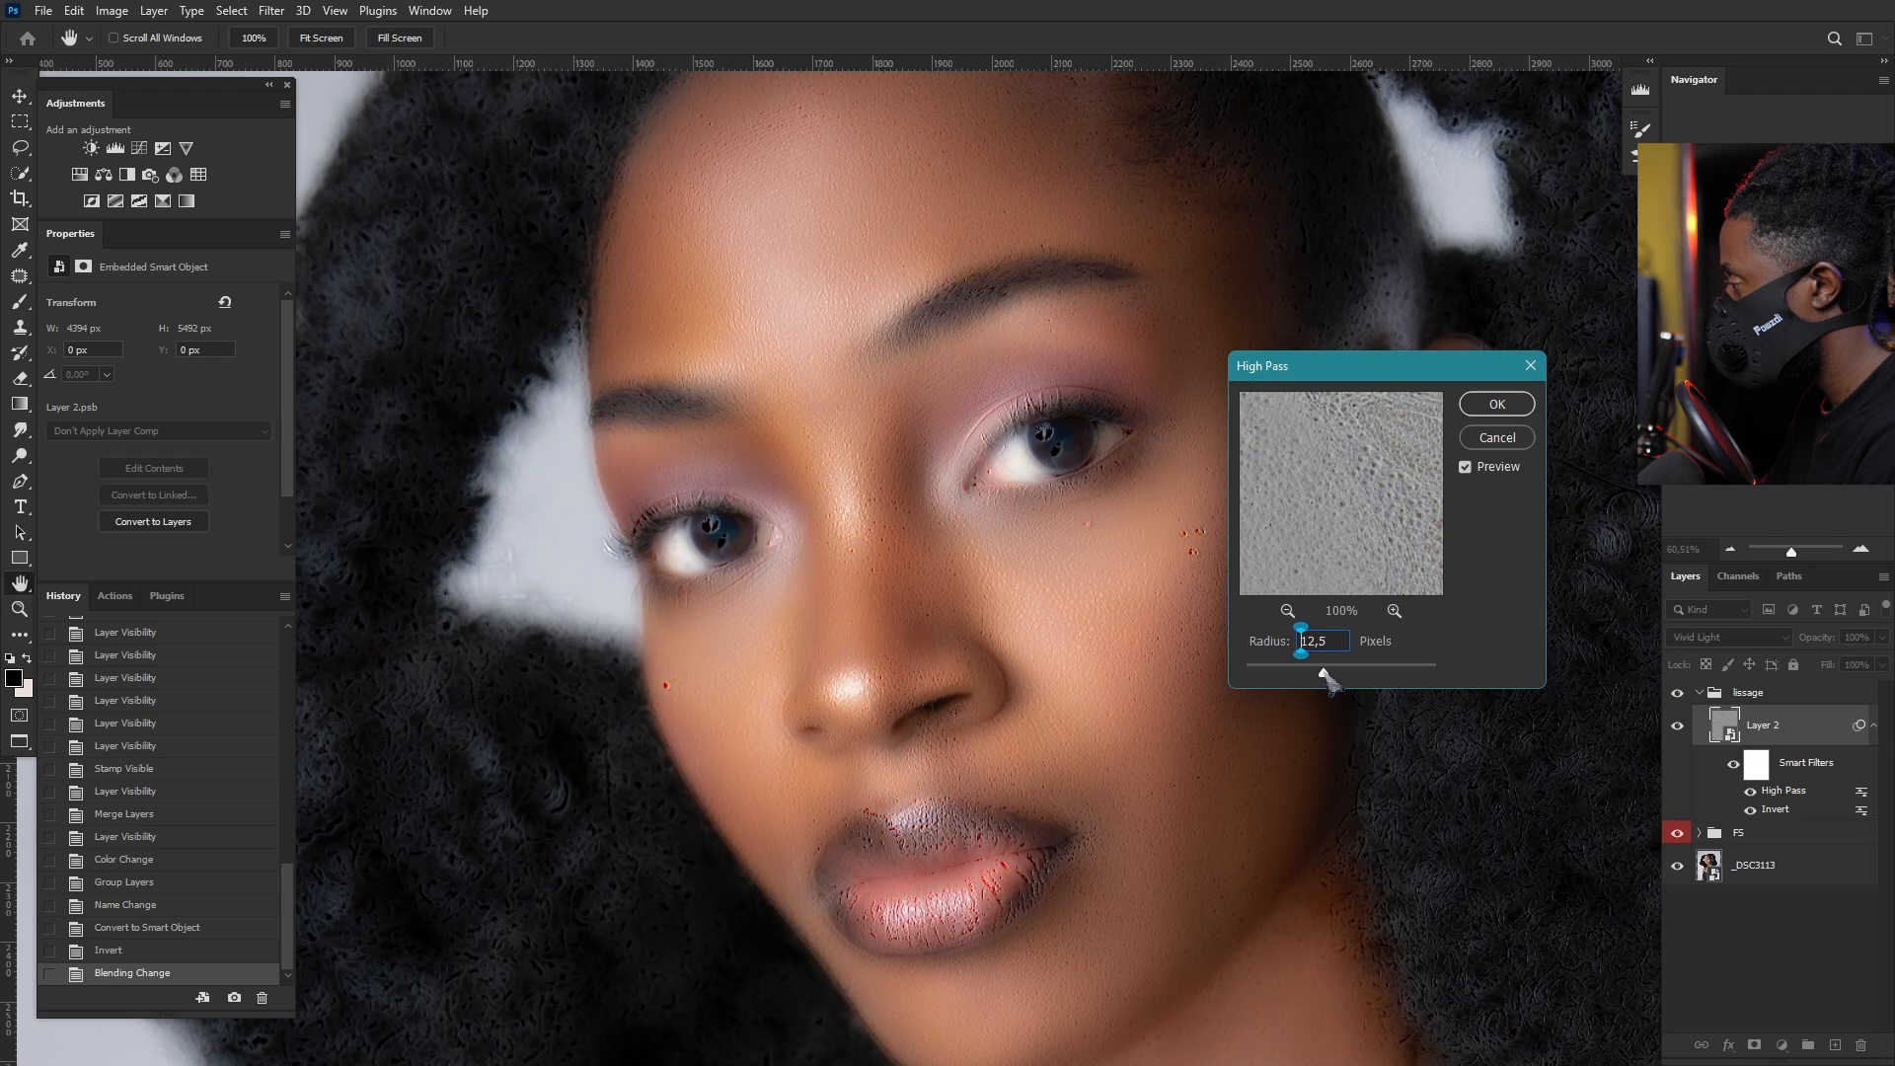
mouse_move(1327, 679)
left_mouse_down()
mouse_move(1347, 681)
mouse_move(1319, 678)
left_mouse_up()
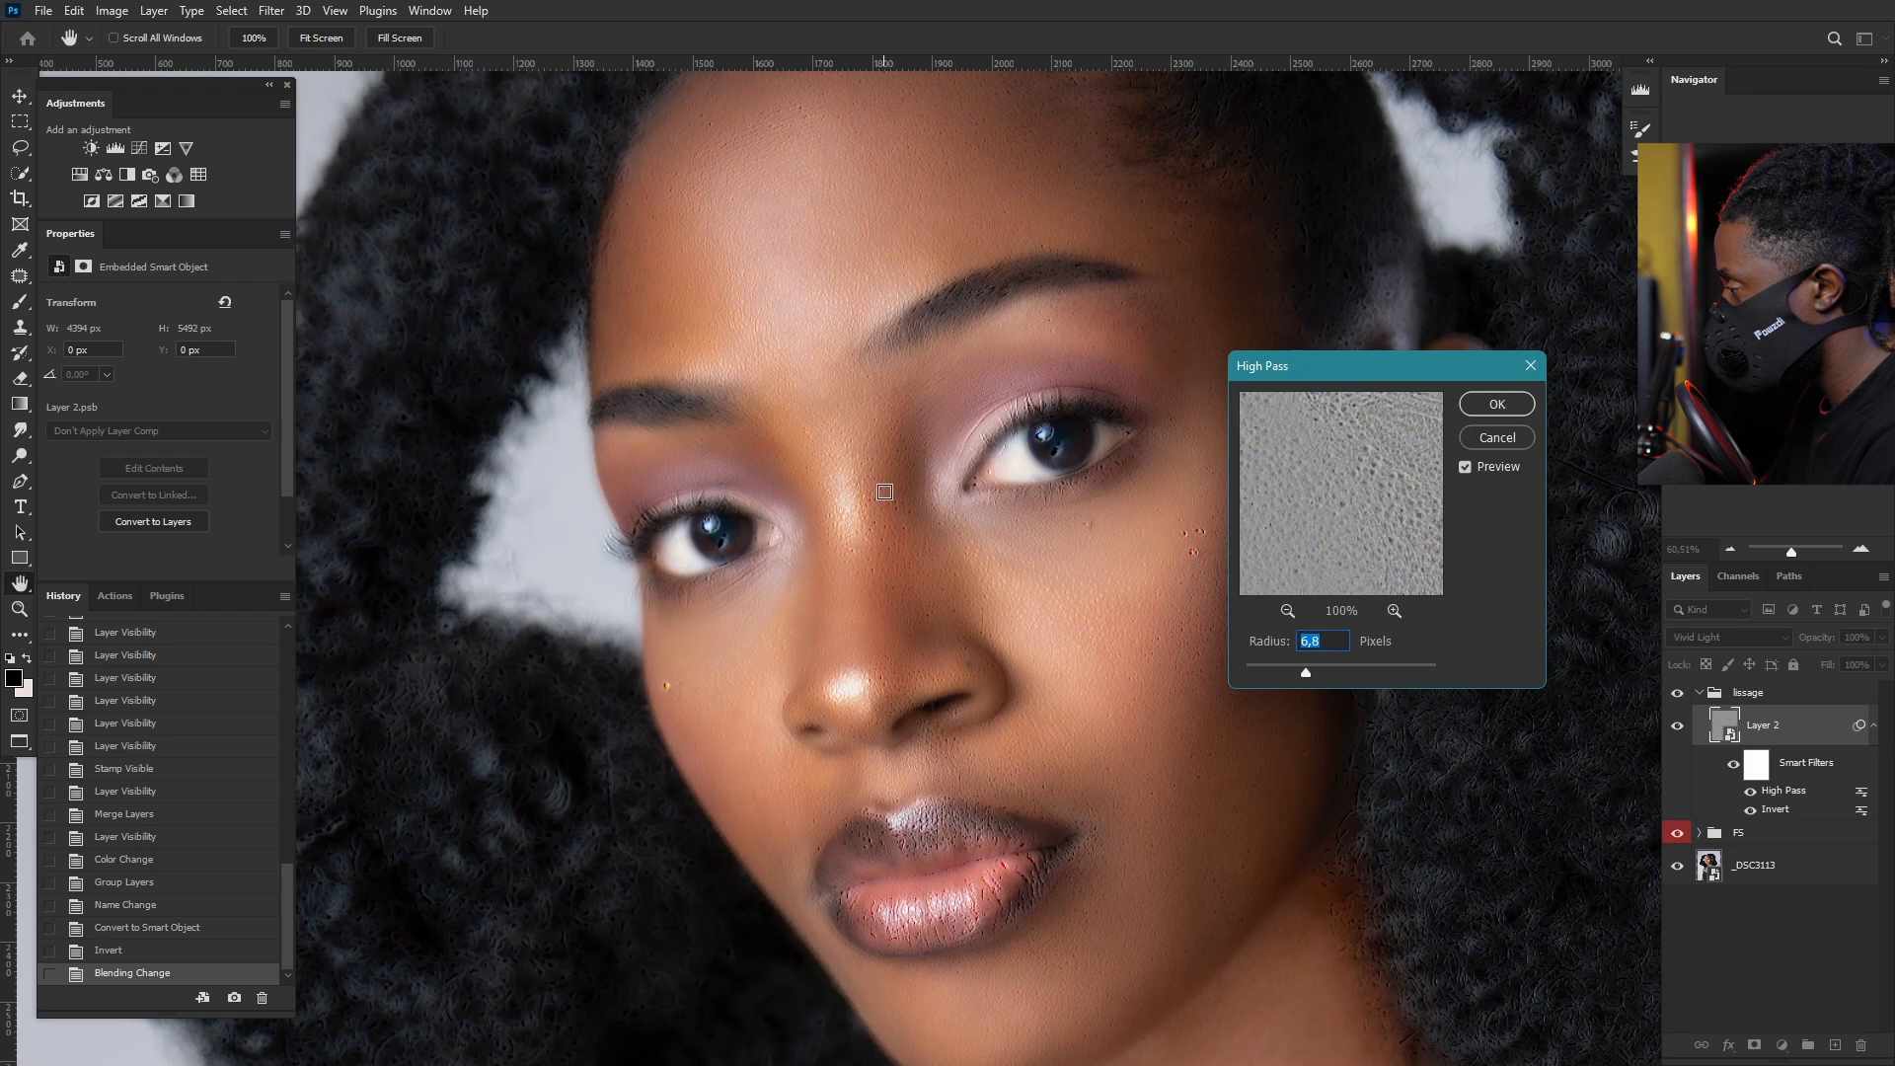
left_click_drag(1305, 672, 1341, 672)
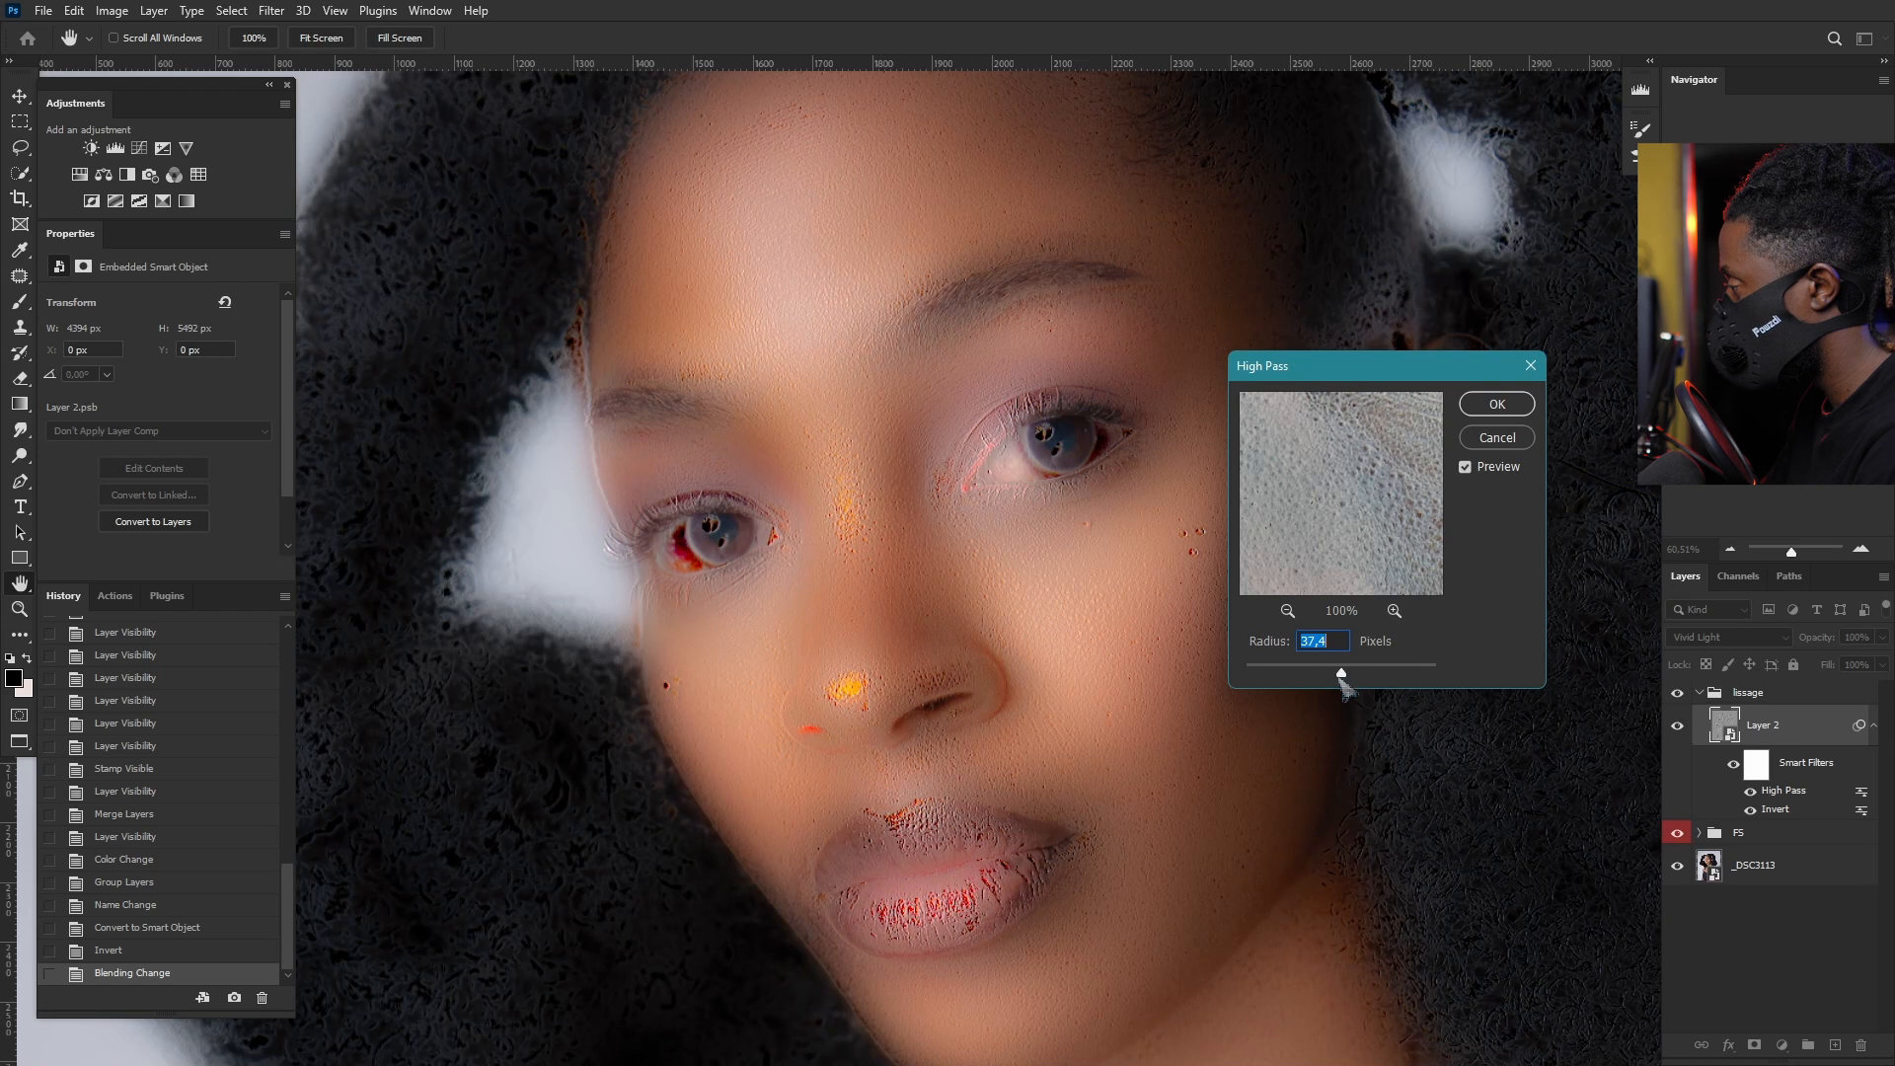
left_click_drag(1341, 674, 1320, 679)
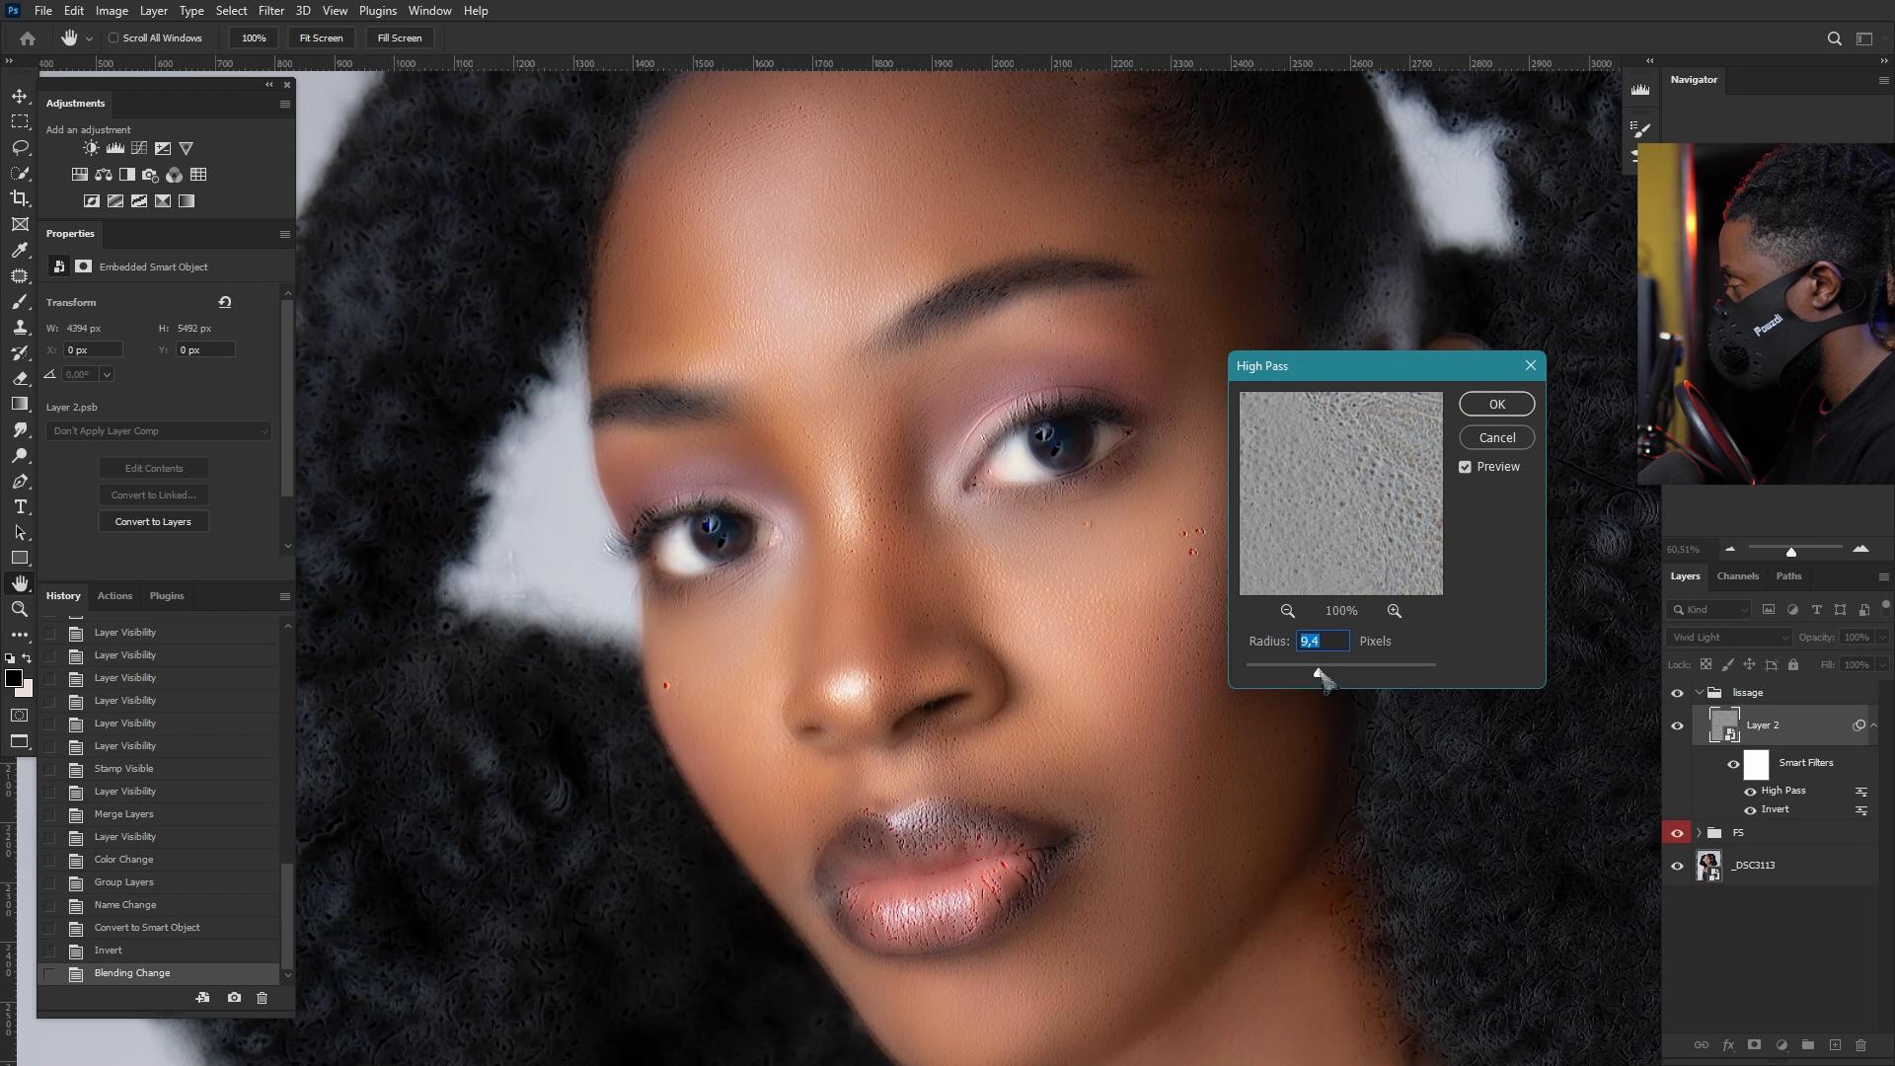
left_click(1502, 413)
scroll(1032, 508, "down", 5)
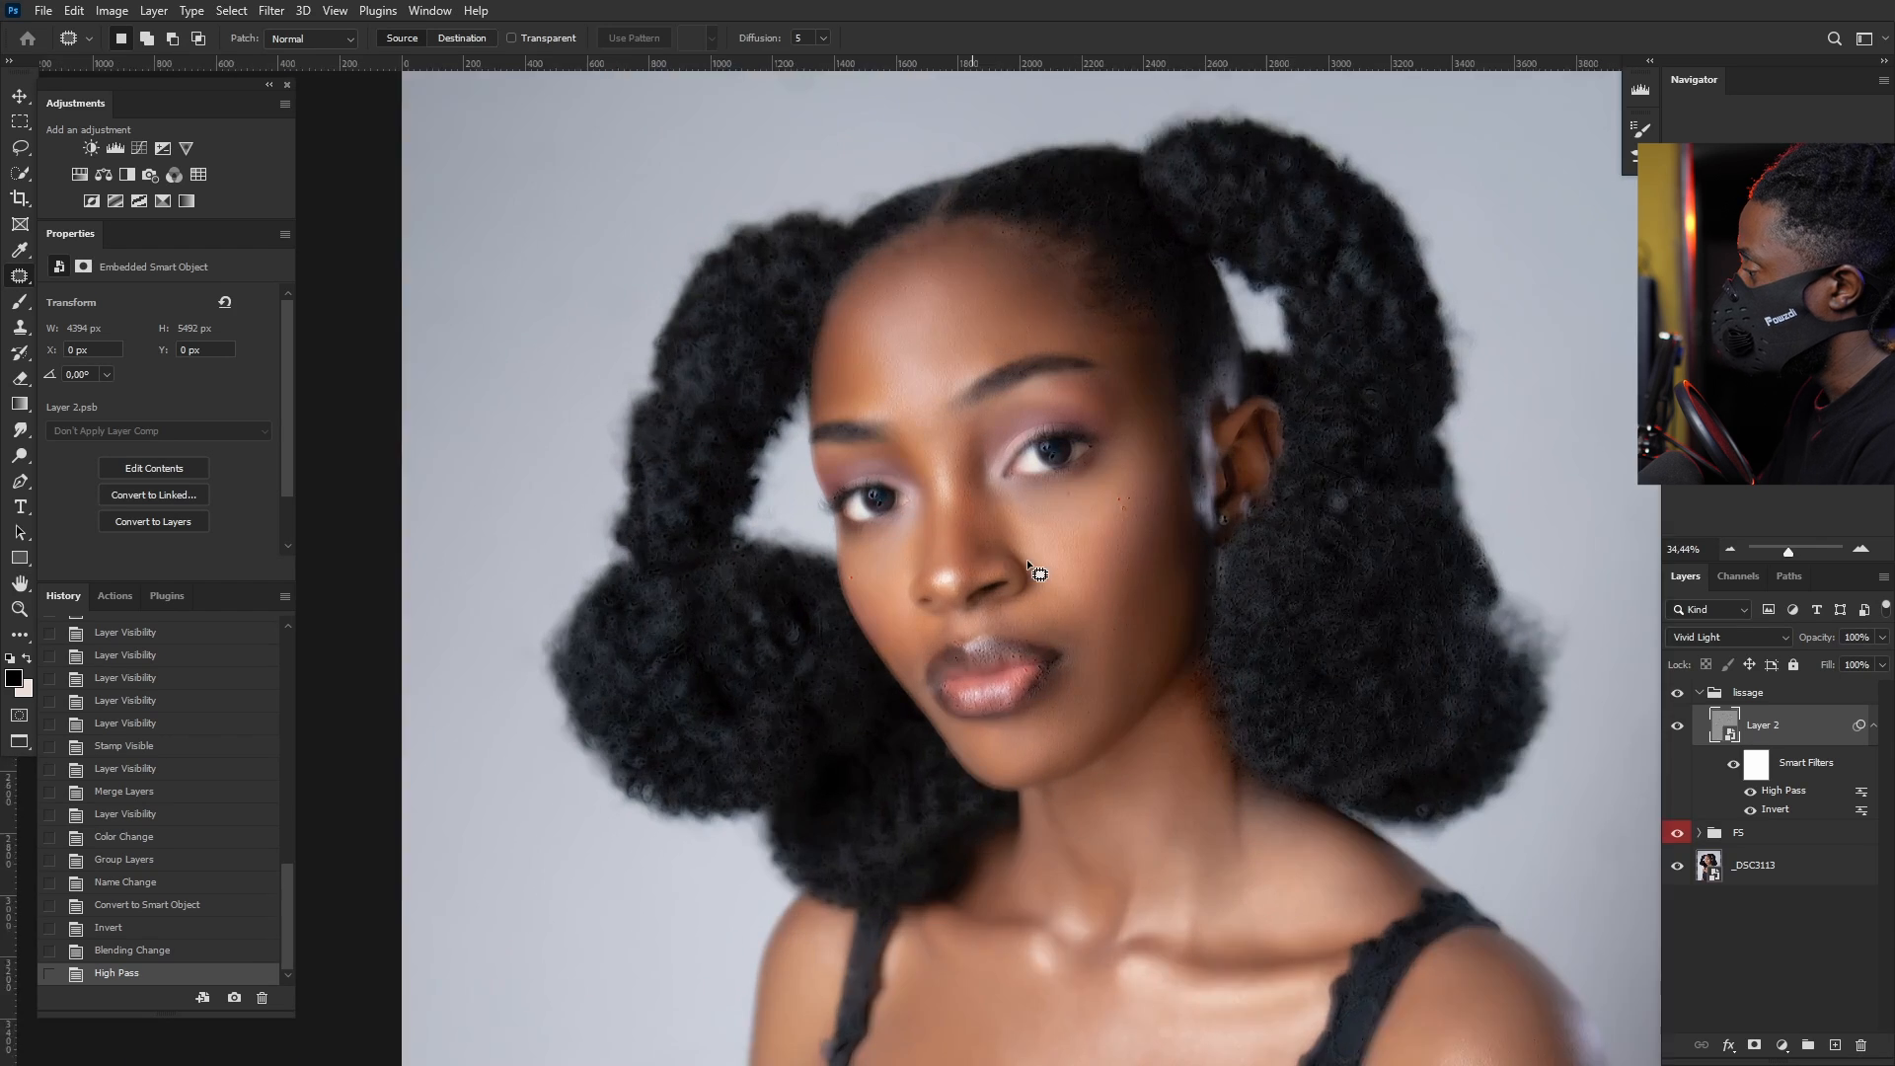
Step: Add a Gaussian Blur smart filter with a 4.6-pixel radius to Layer 2 to bring back fine skin texture
scroll(1026, 558, "up", 4)
left_click(274, 11)
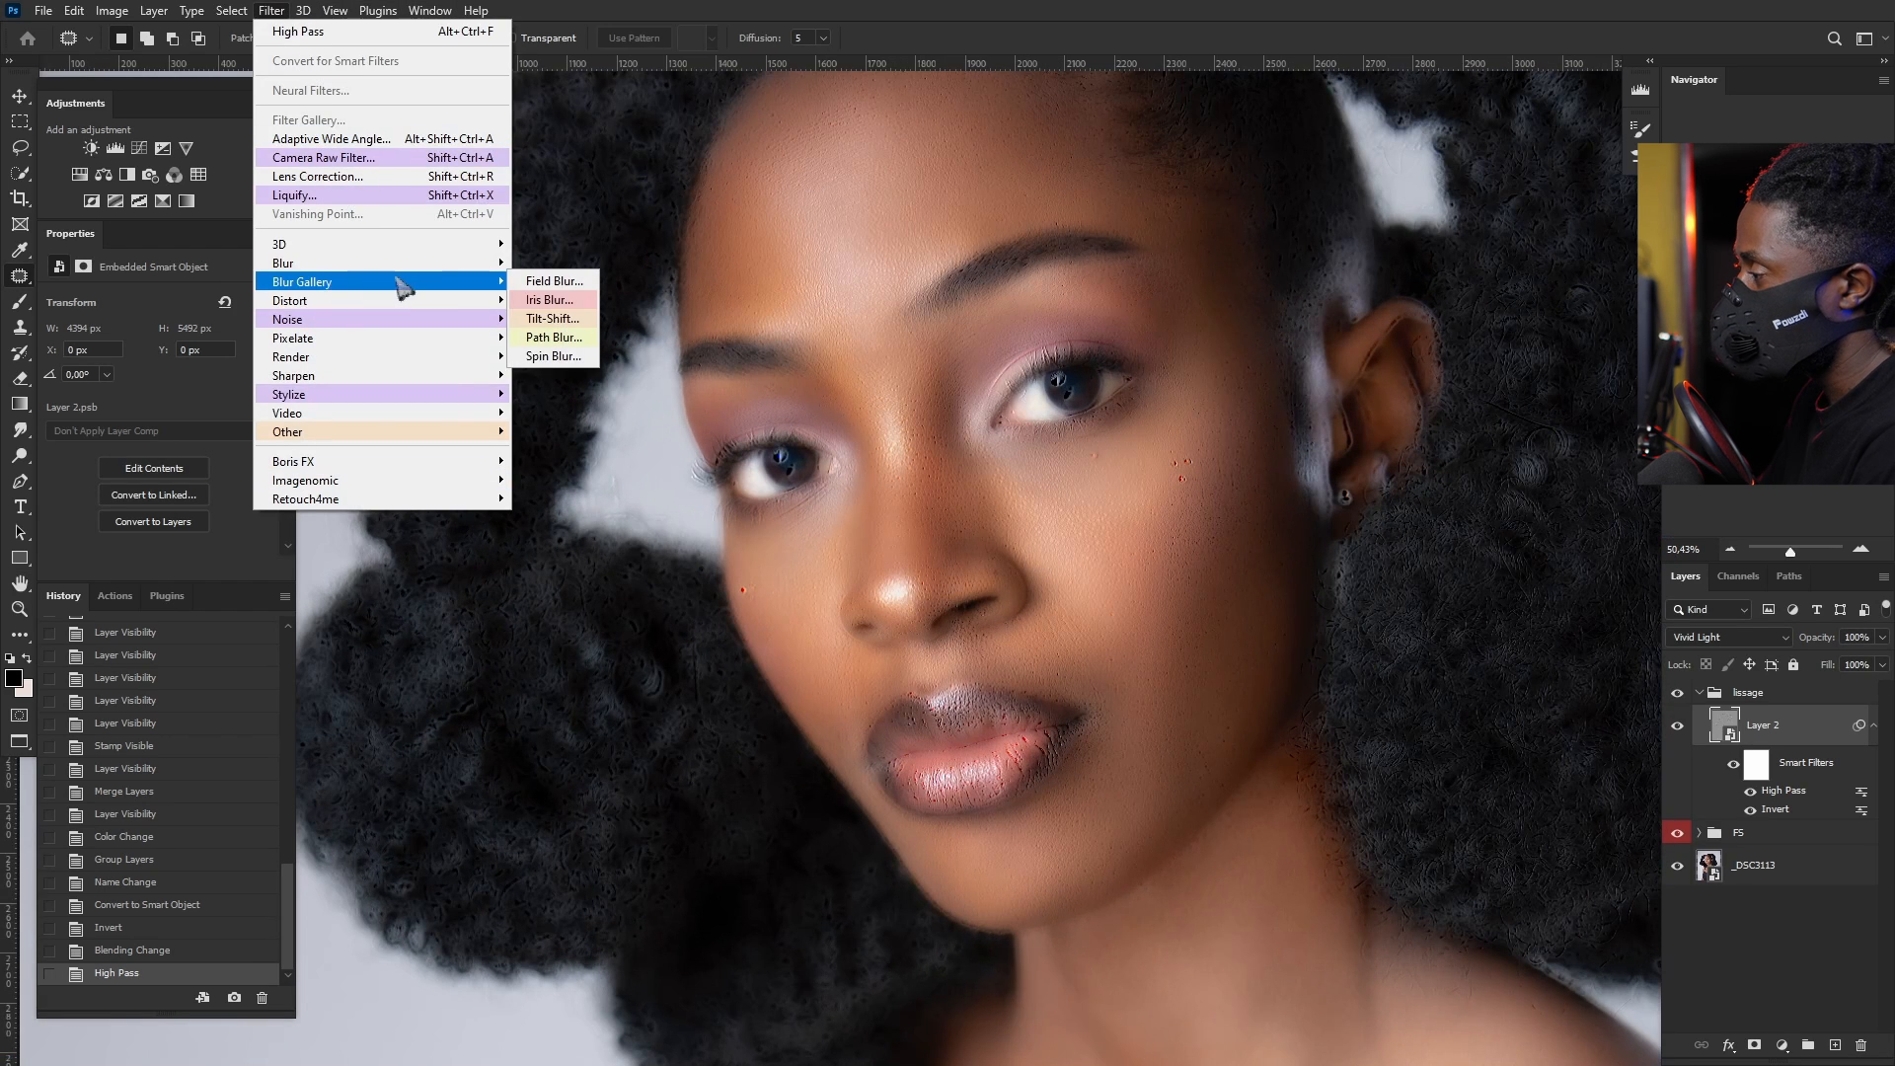
mouse_move(381, 266)
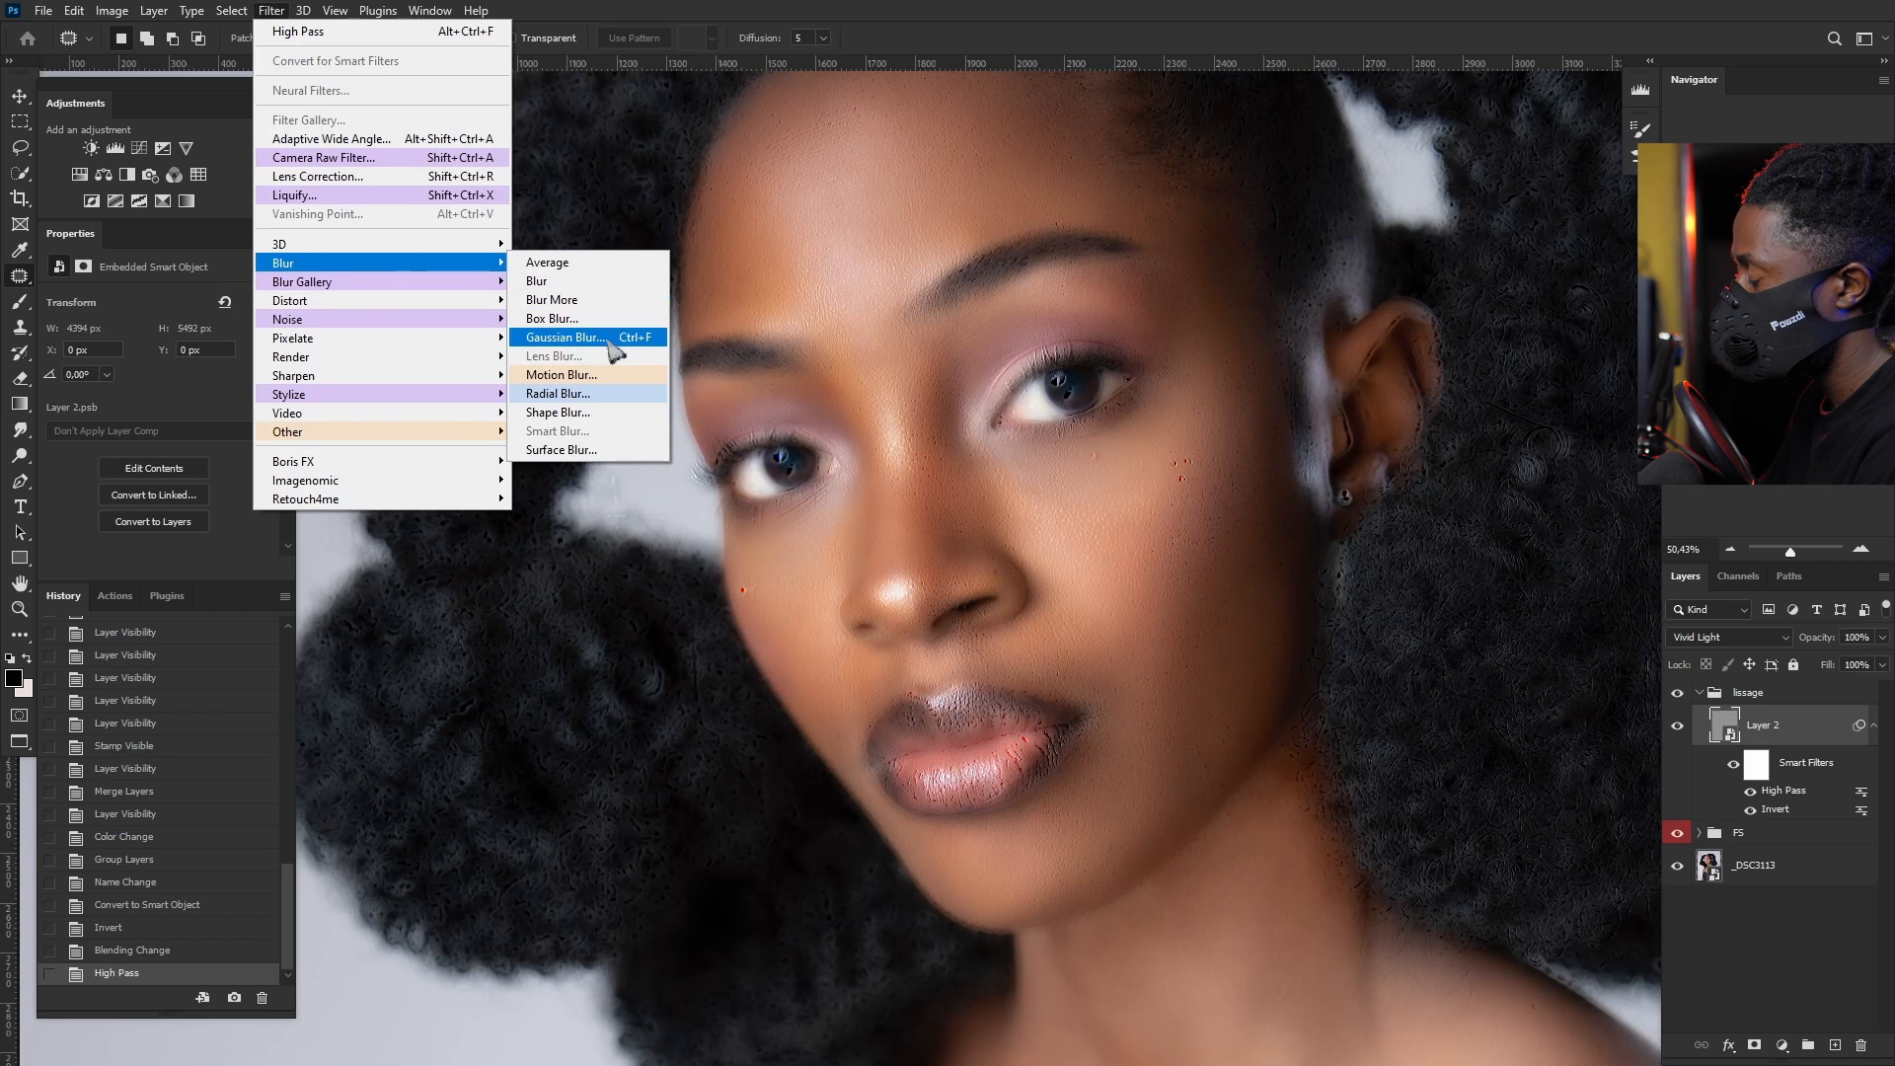
left_click(612, 338)
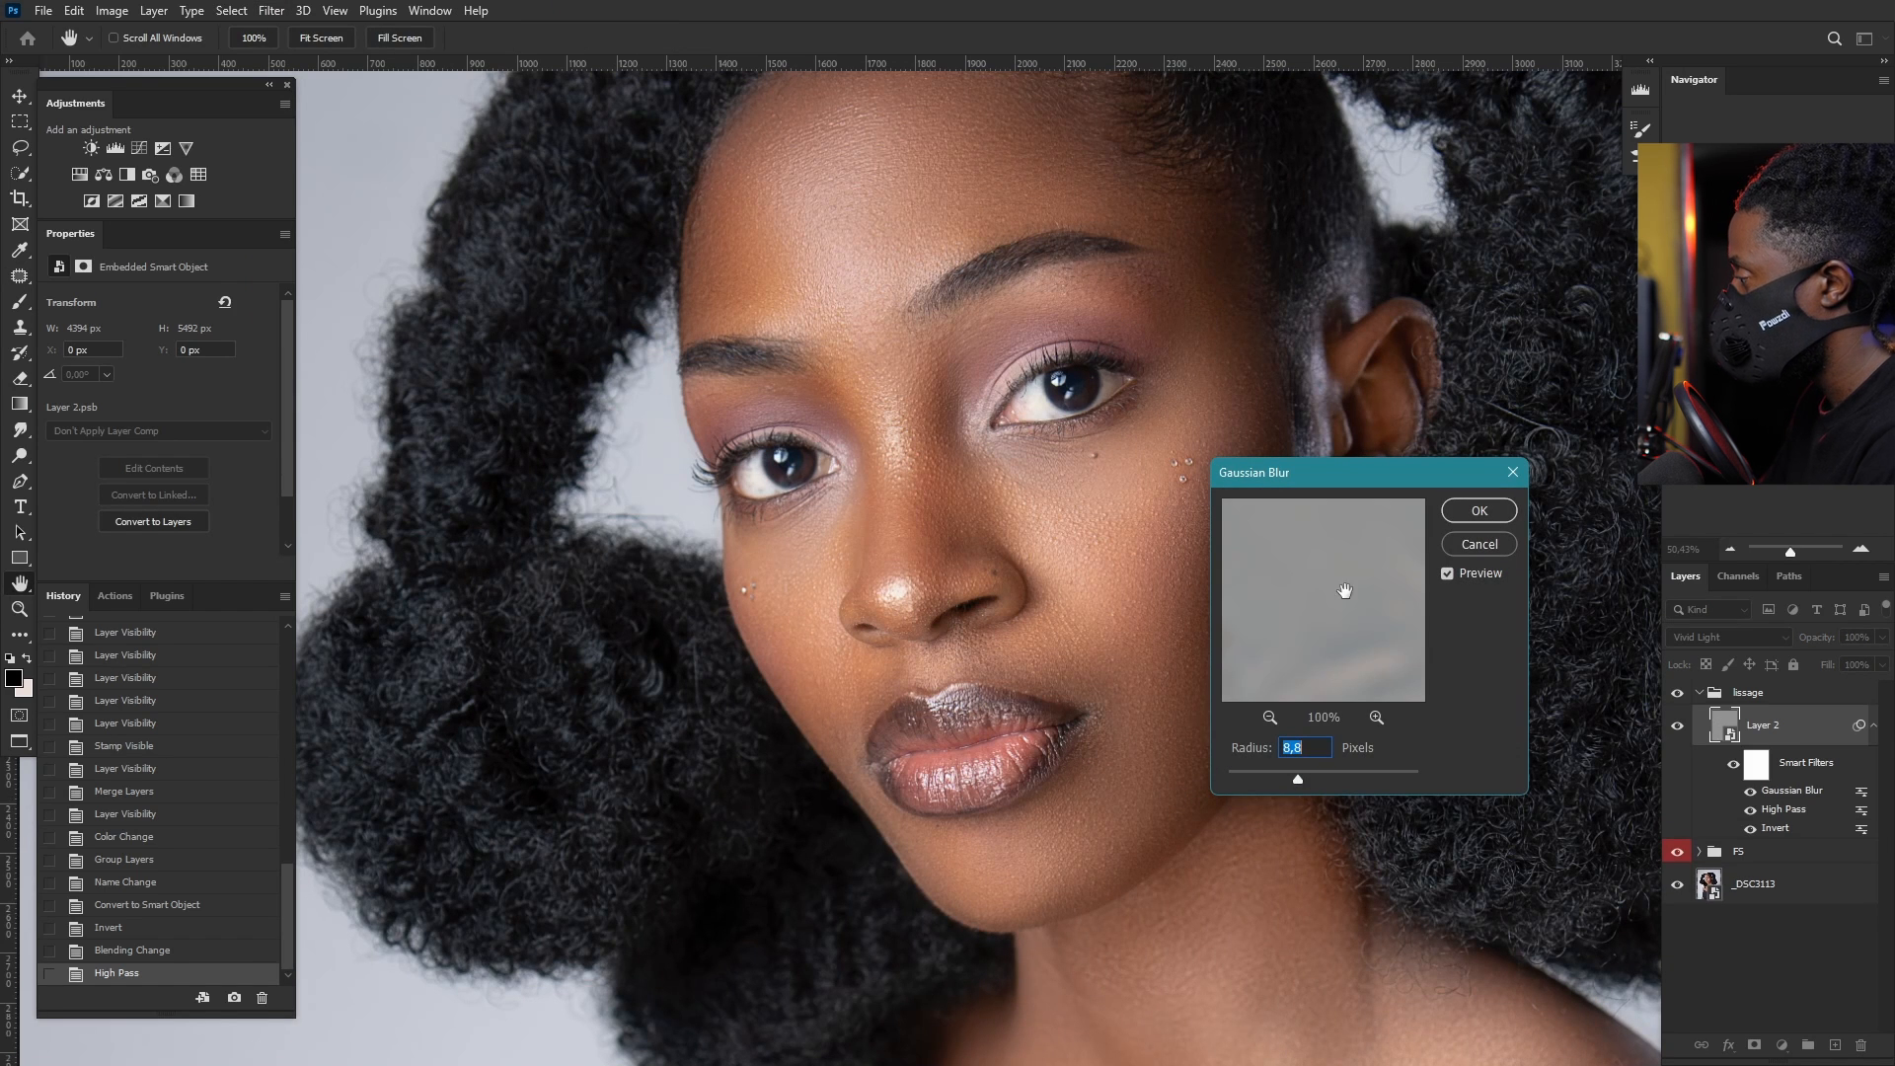
left_click_drag(1297, 778, 1168, 783)
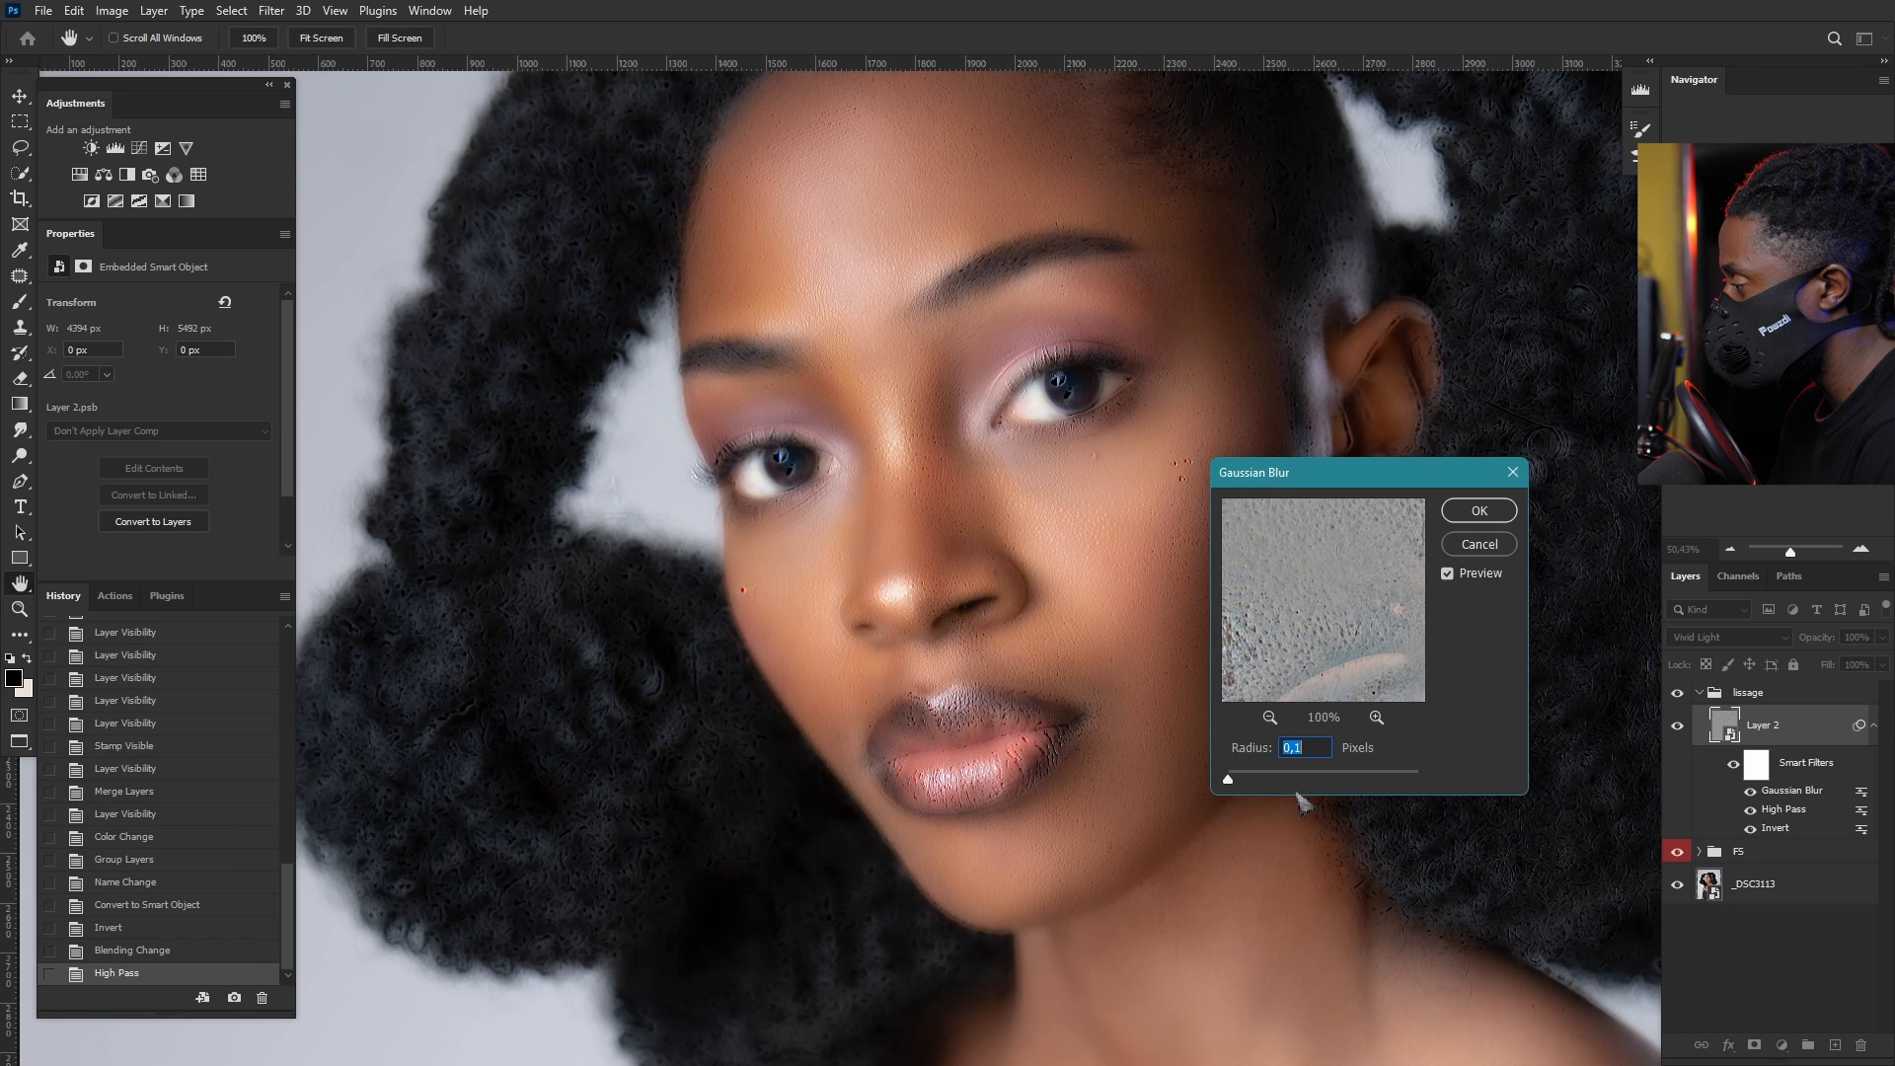
left_click_drag(1234, 786, 1278, 785)
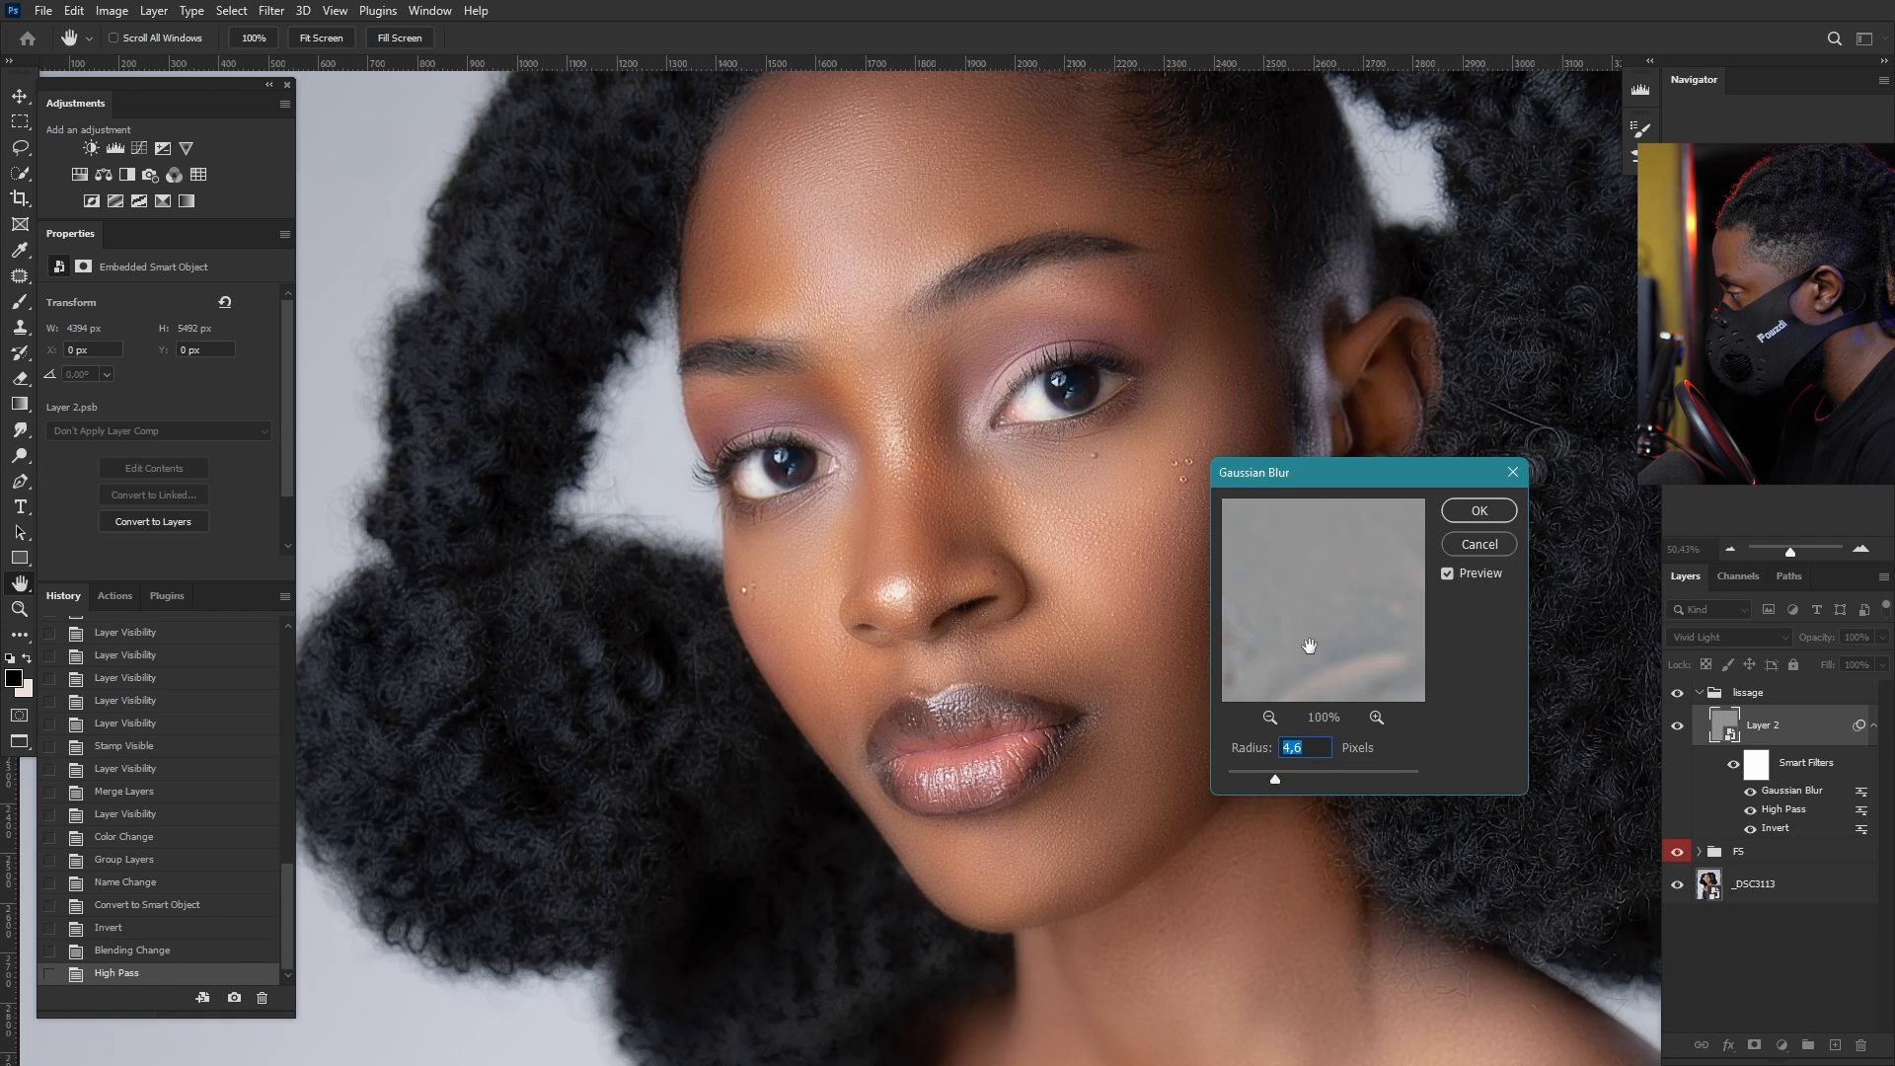
left_click(1478, 510)
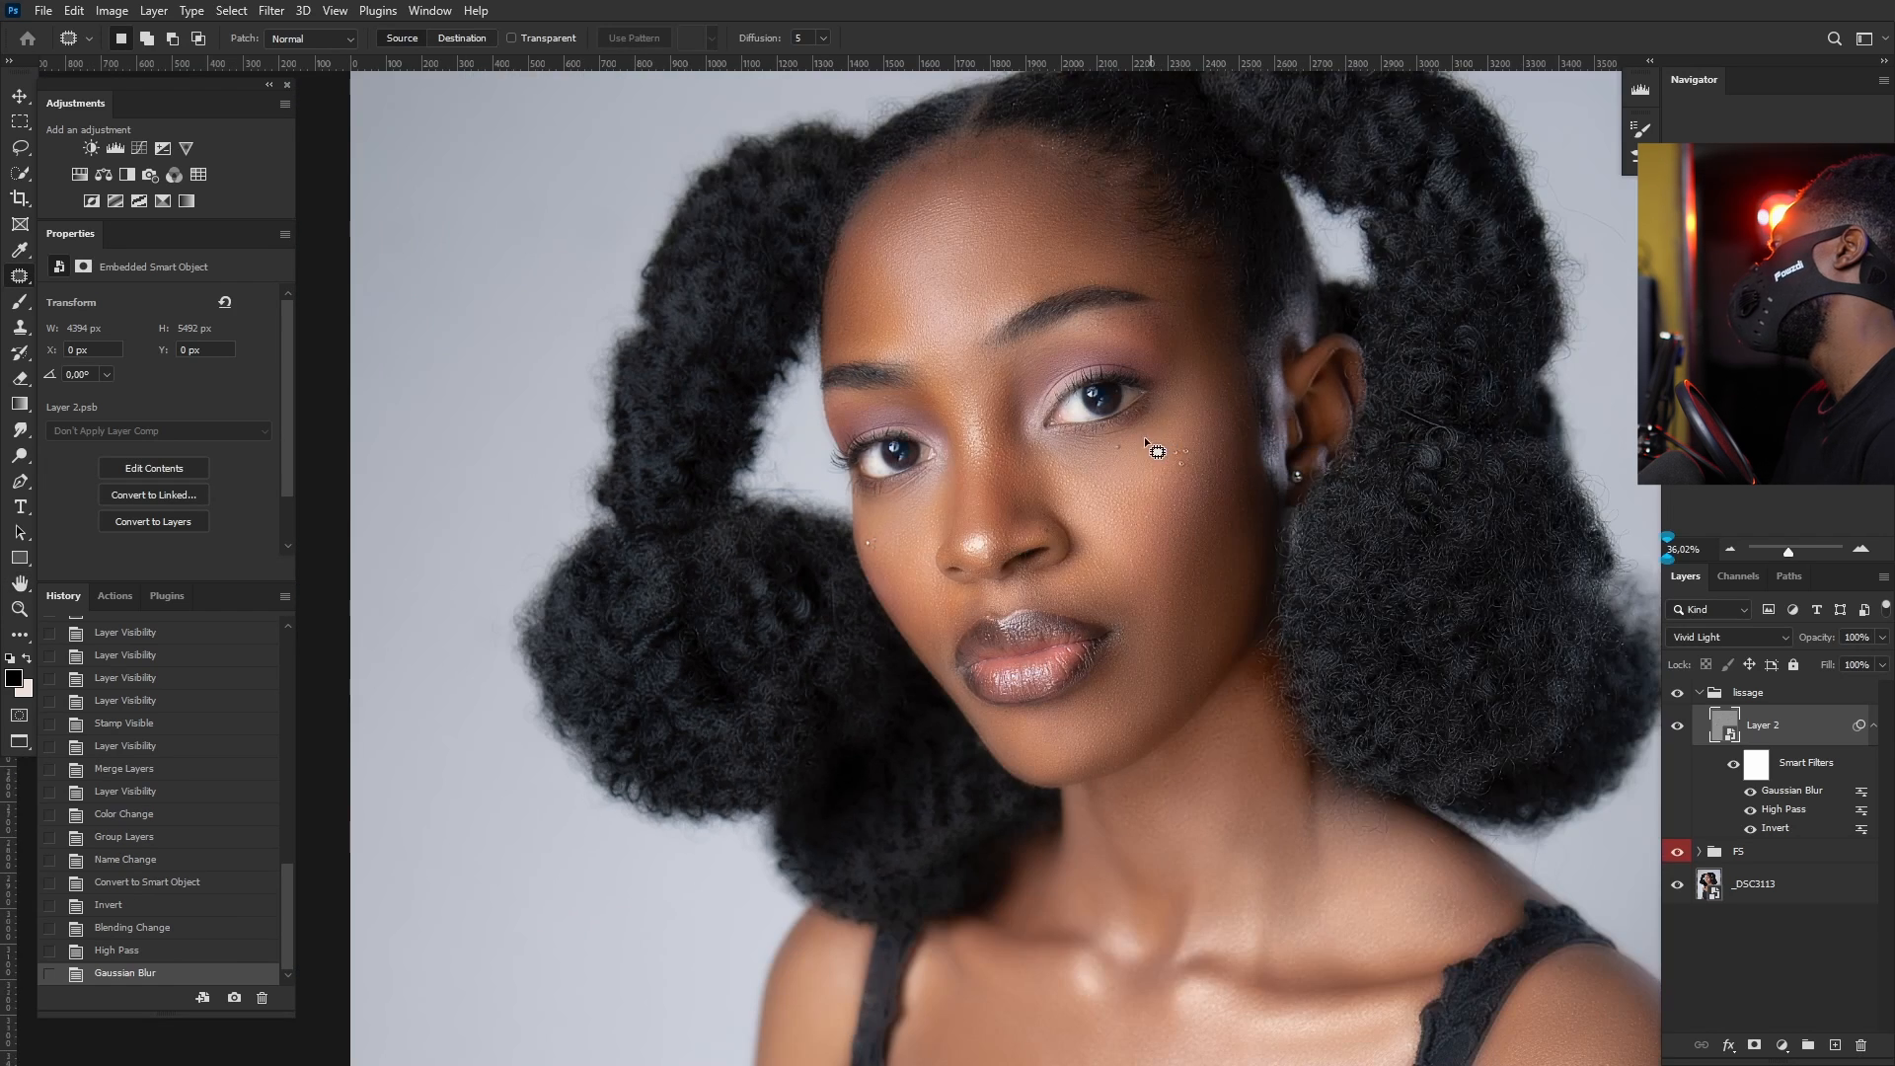
scroll(1107, 491, "down", 5)
scroll(1109, 491, "up", 5)
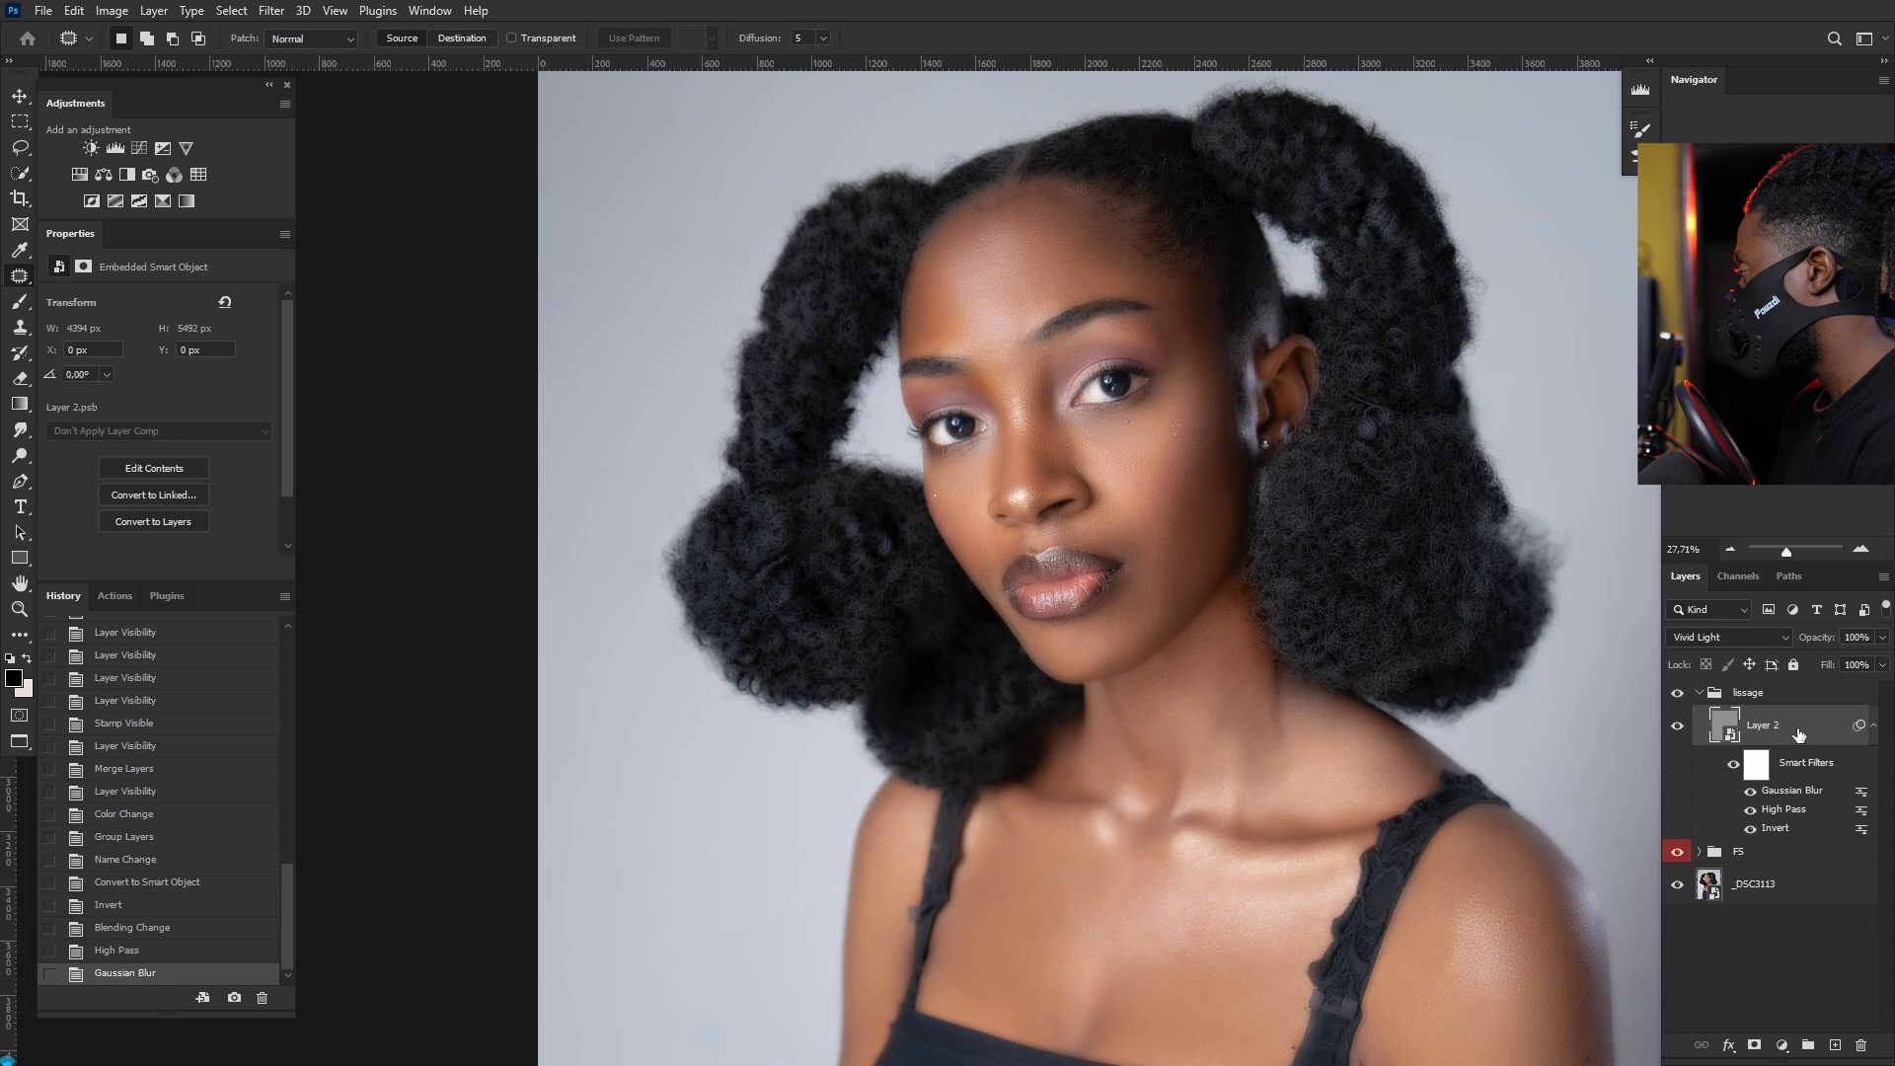
Step: Add a black layer mask to Layer 2 so the smoothing effect is fully hidden
left_click(1754, 1045, "alt")
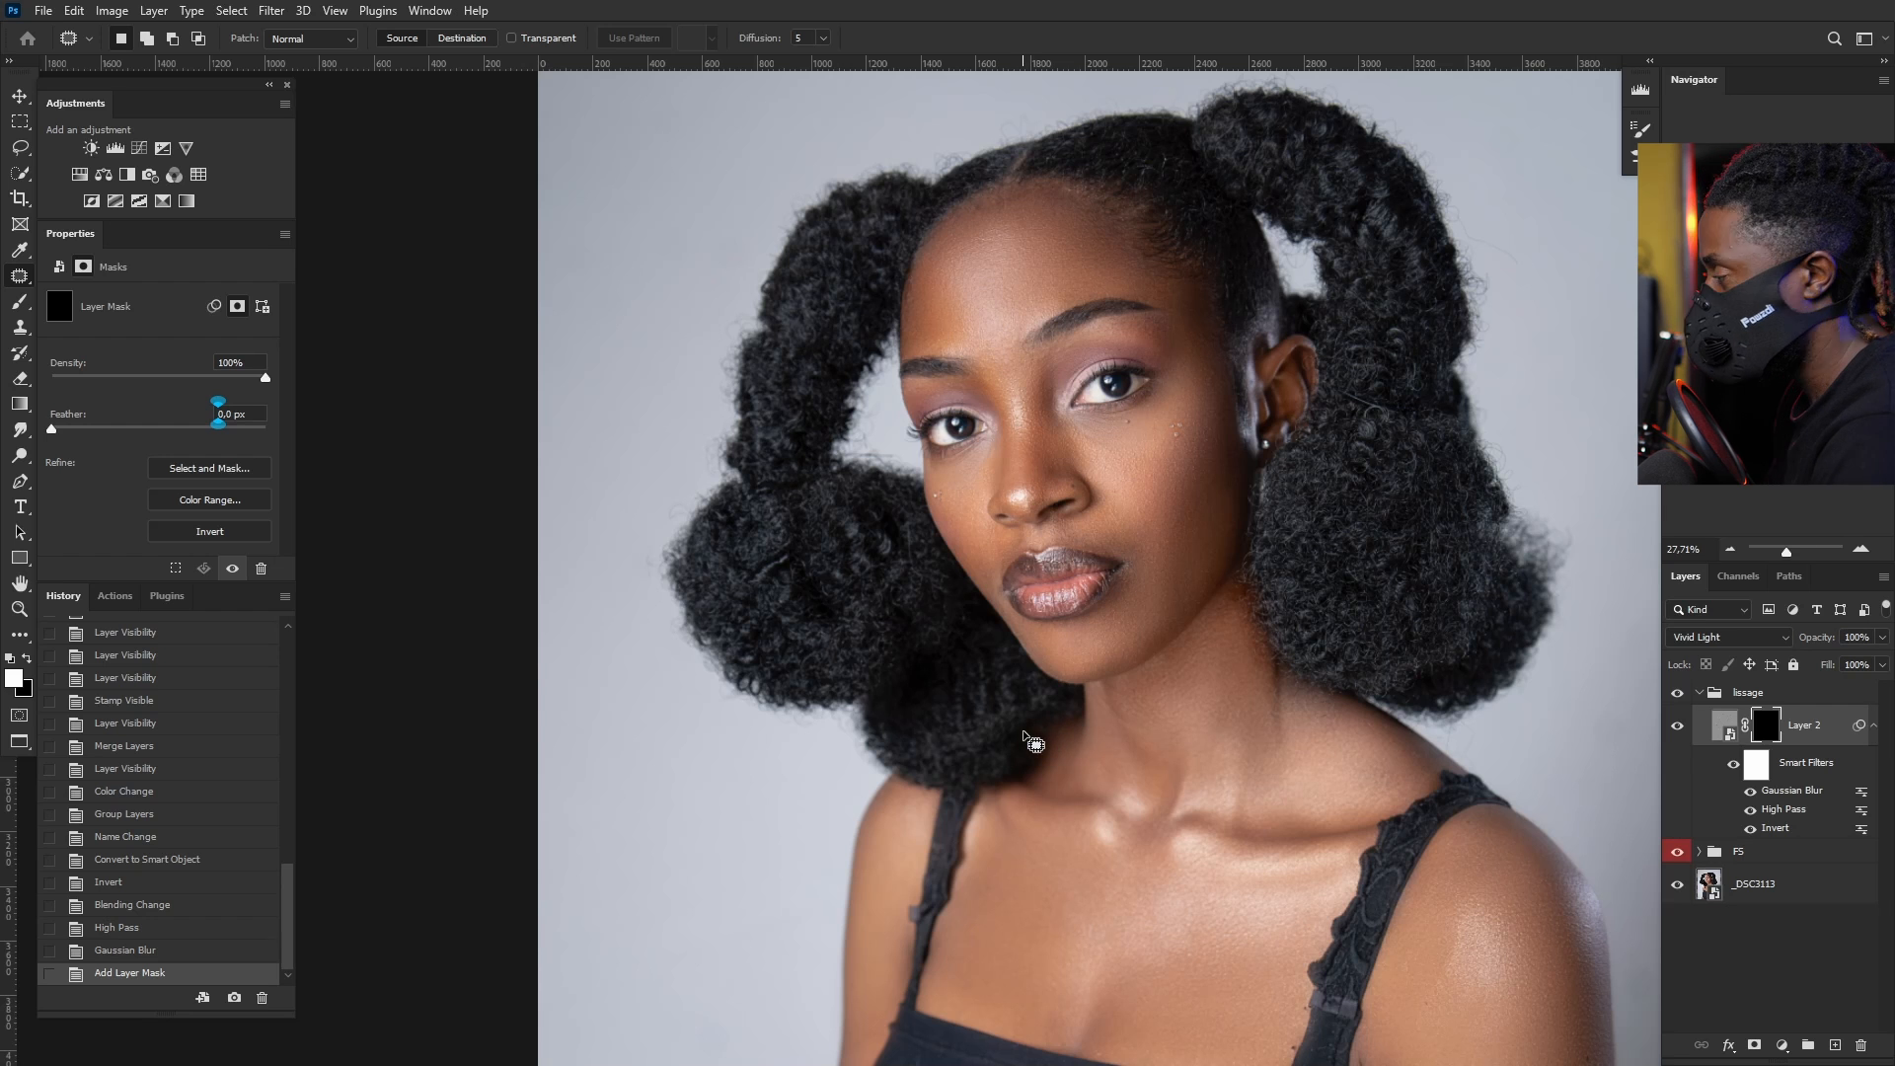
scroll(1035, 743, "down", 3)
scroll(1564, 709, "up", 3)
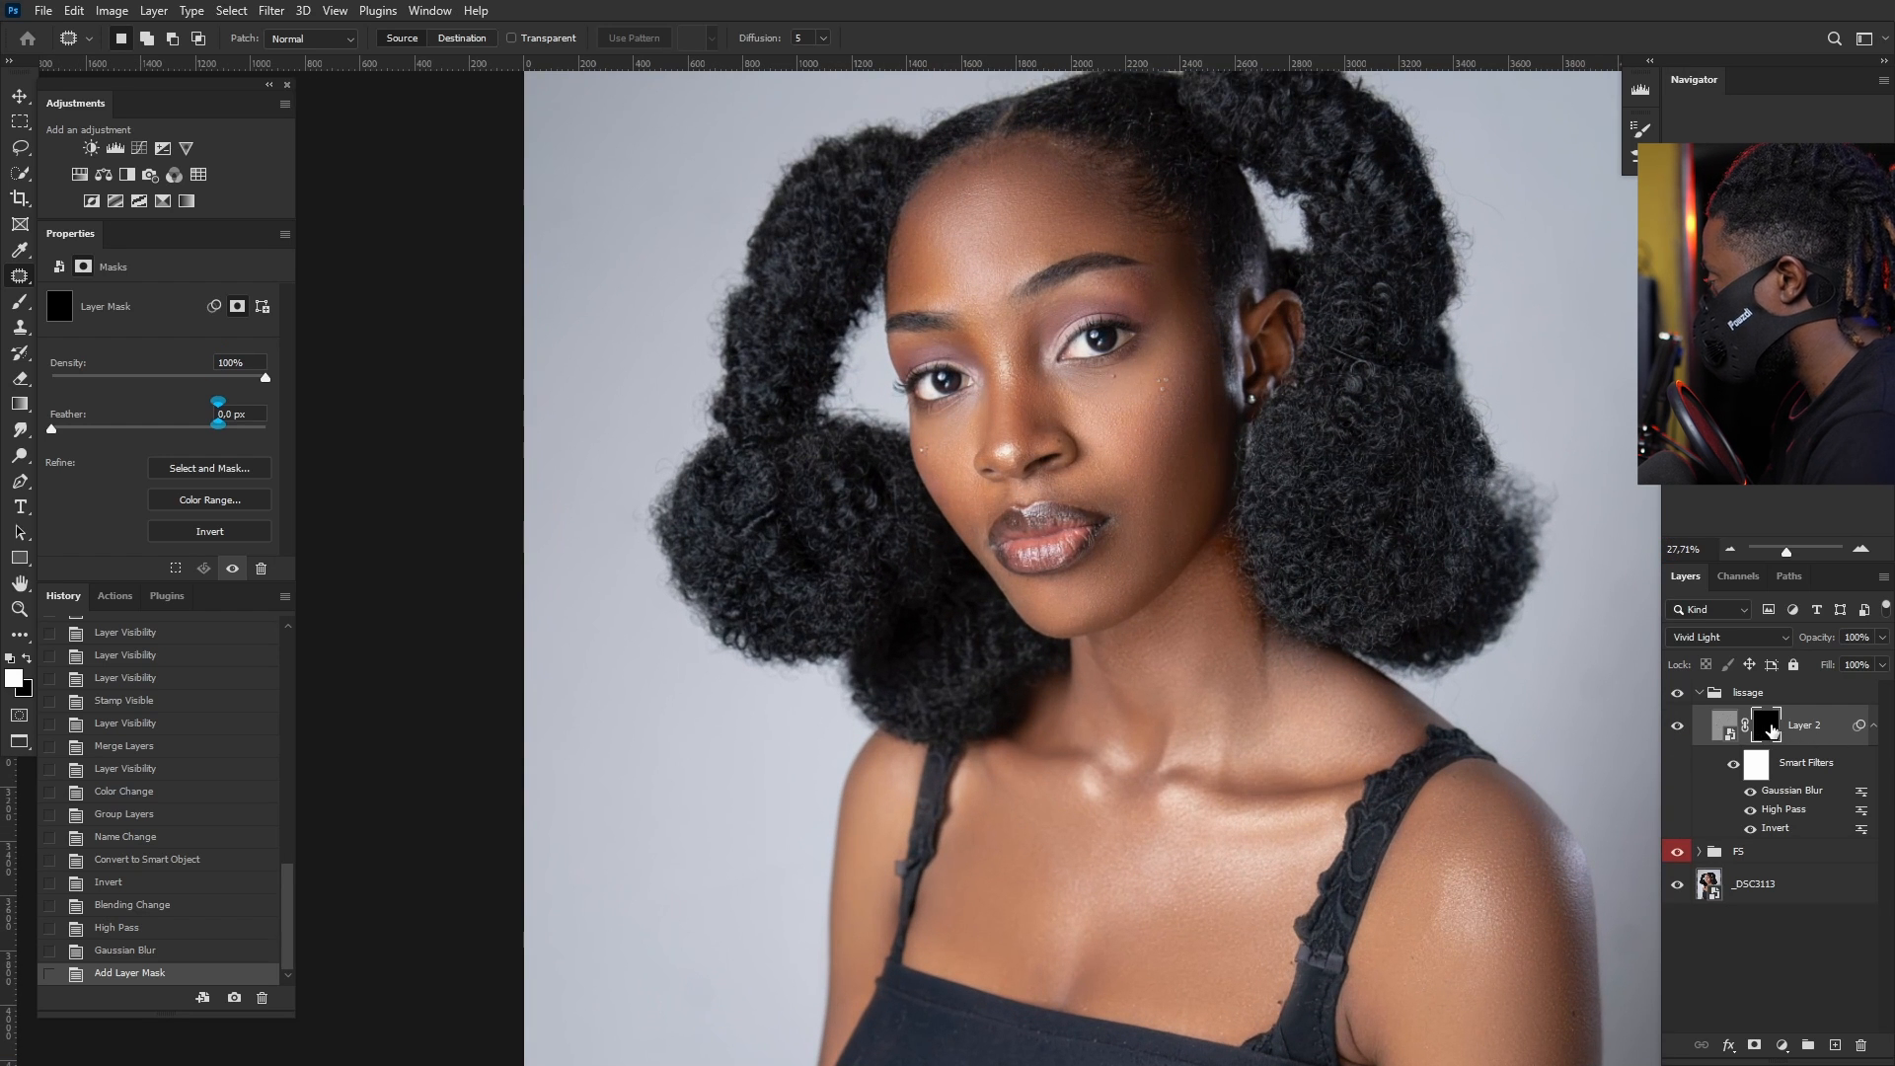
scroll(1292, 571, "down", 3)
scroll(1146, 474, "up", 3)
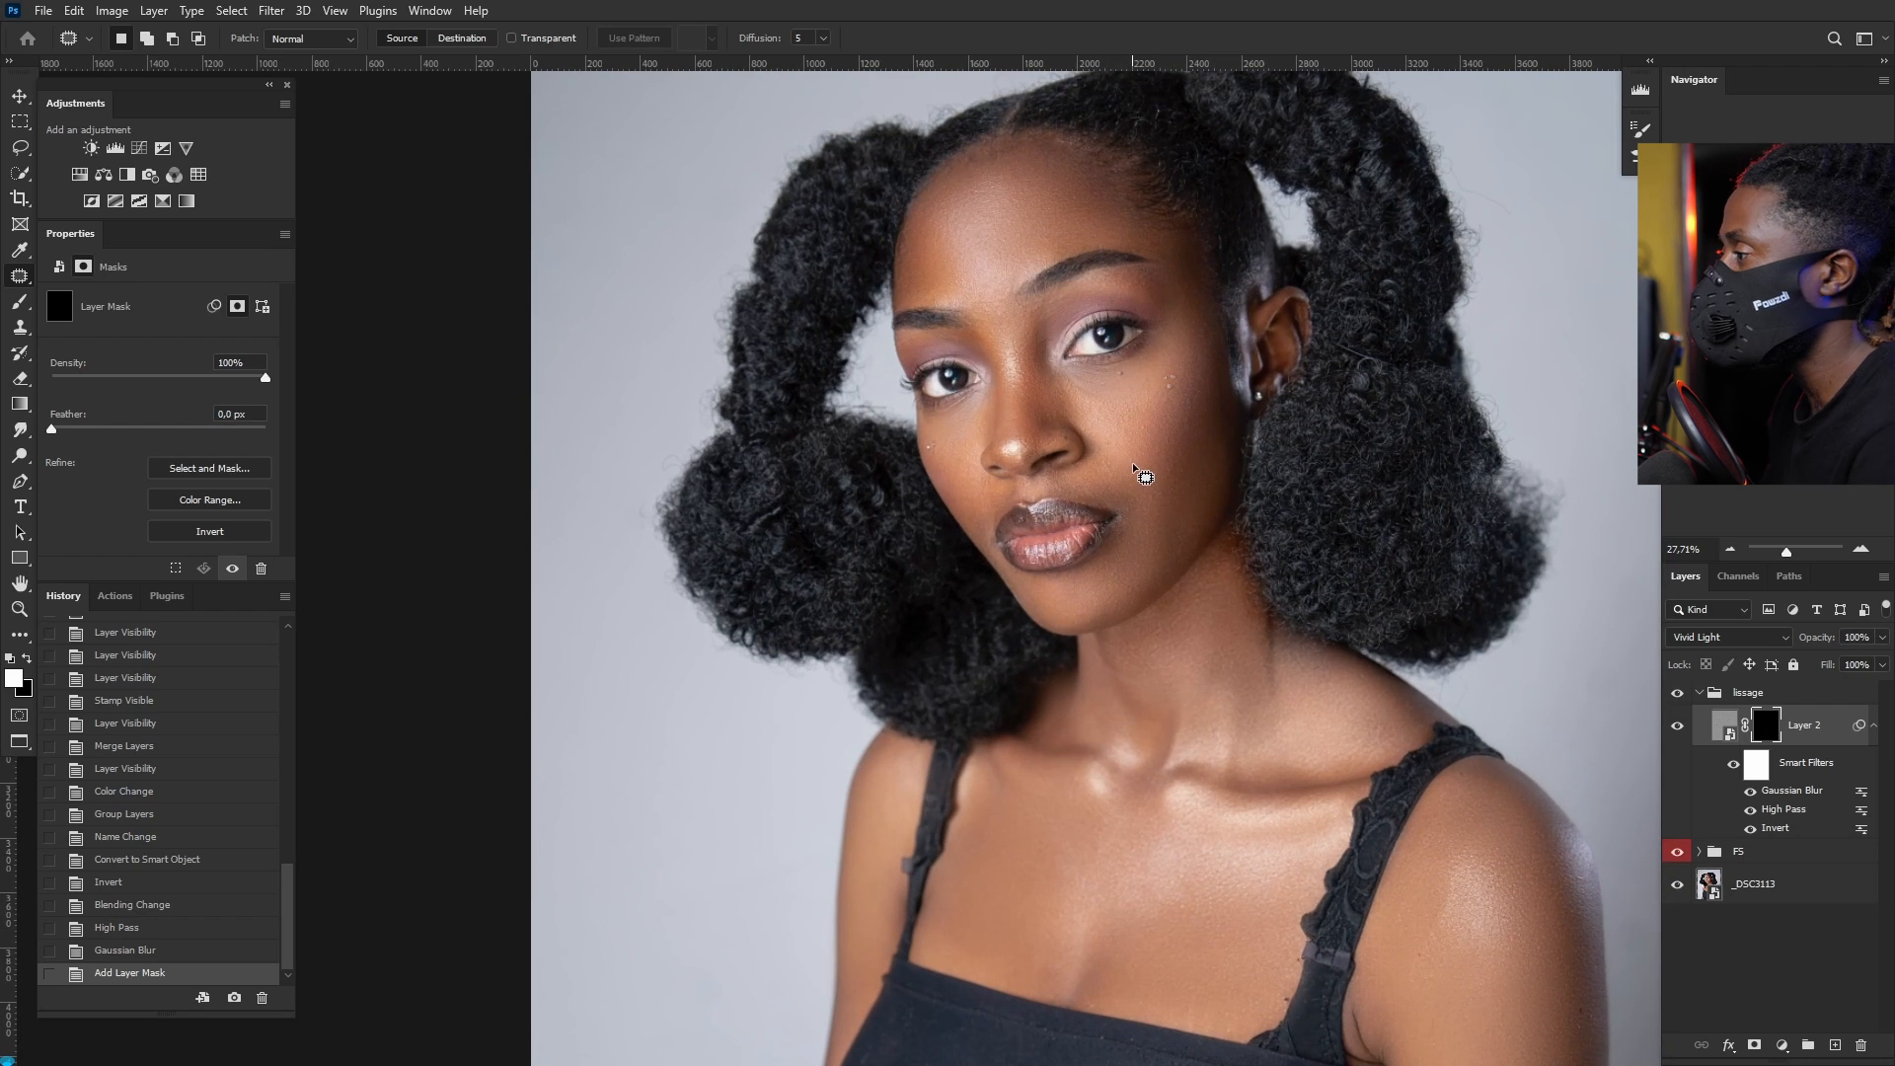
Step: Paint white on Layer 2's mask with a large soft Brush to start revealing the smoothing on the face
left_click(19, 301)
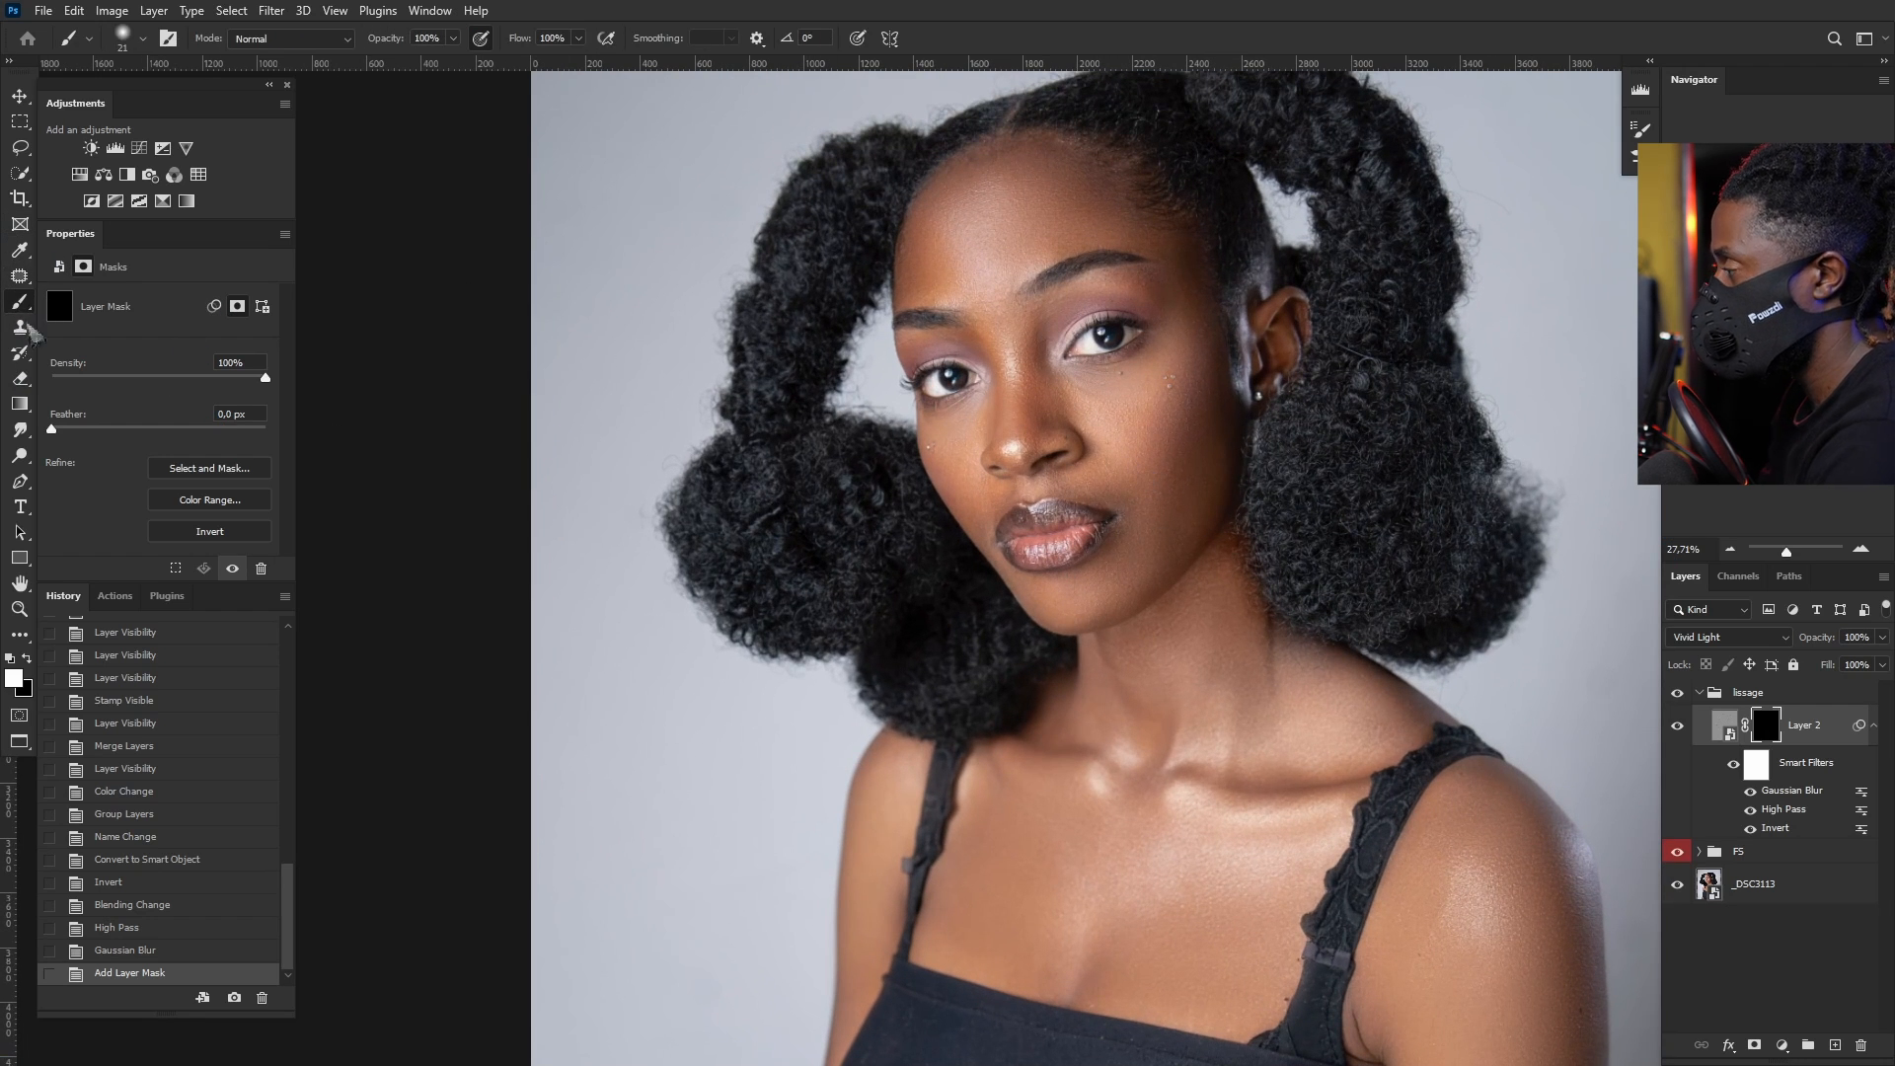
scroll(1132, 449, "down", 3)
scroll(1050, 455, "up", 4)
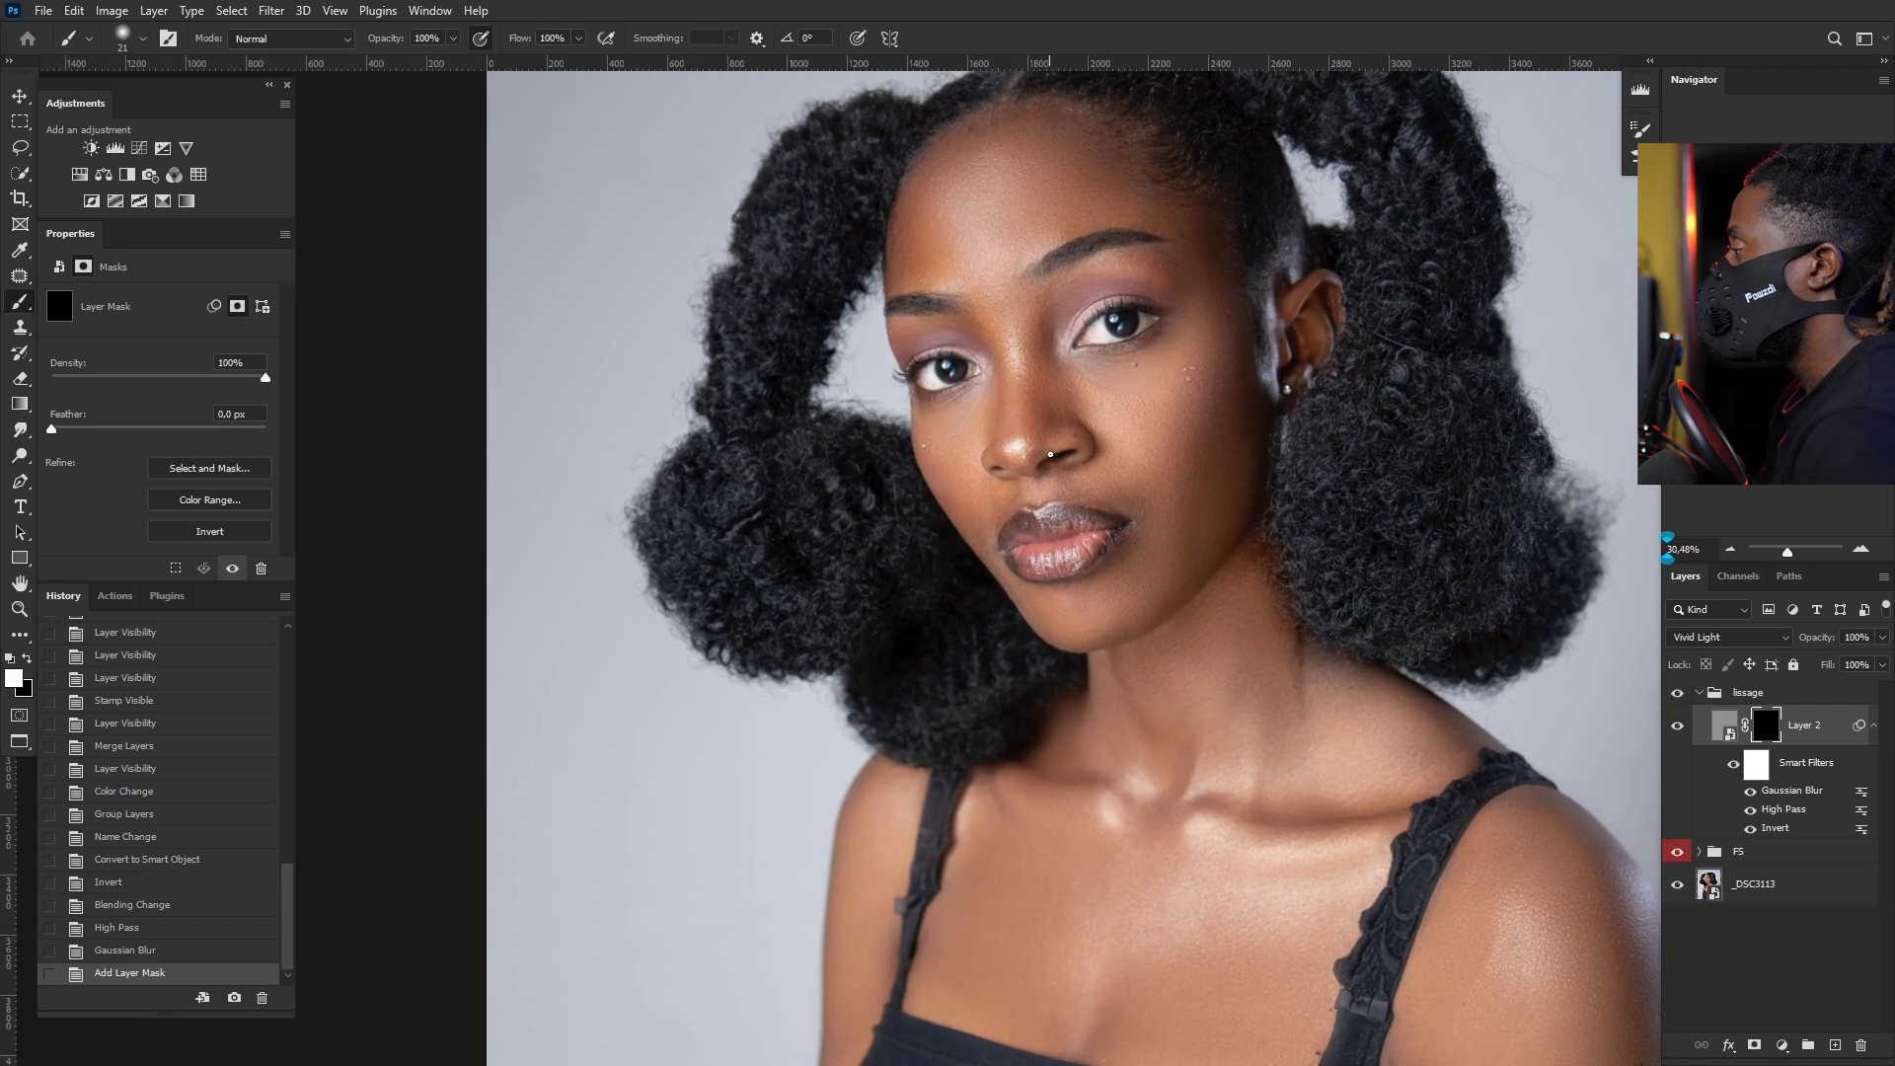
left_click_drag(1192, 558, 1260, 580, "alt")
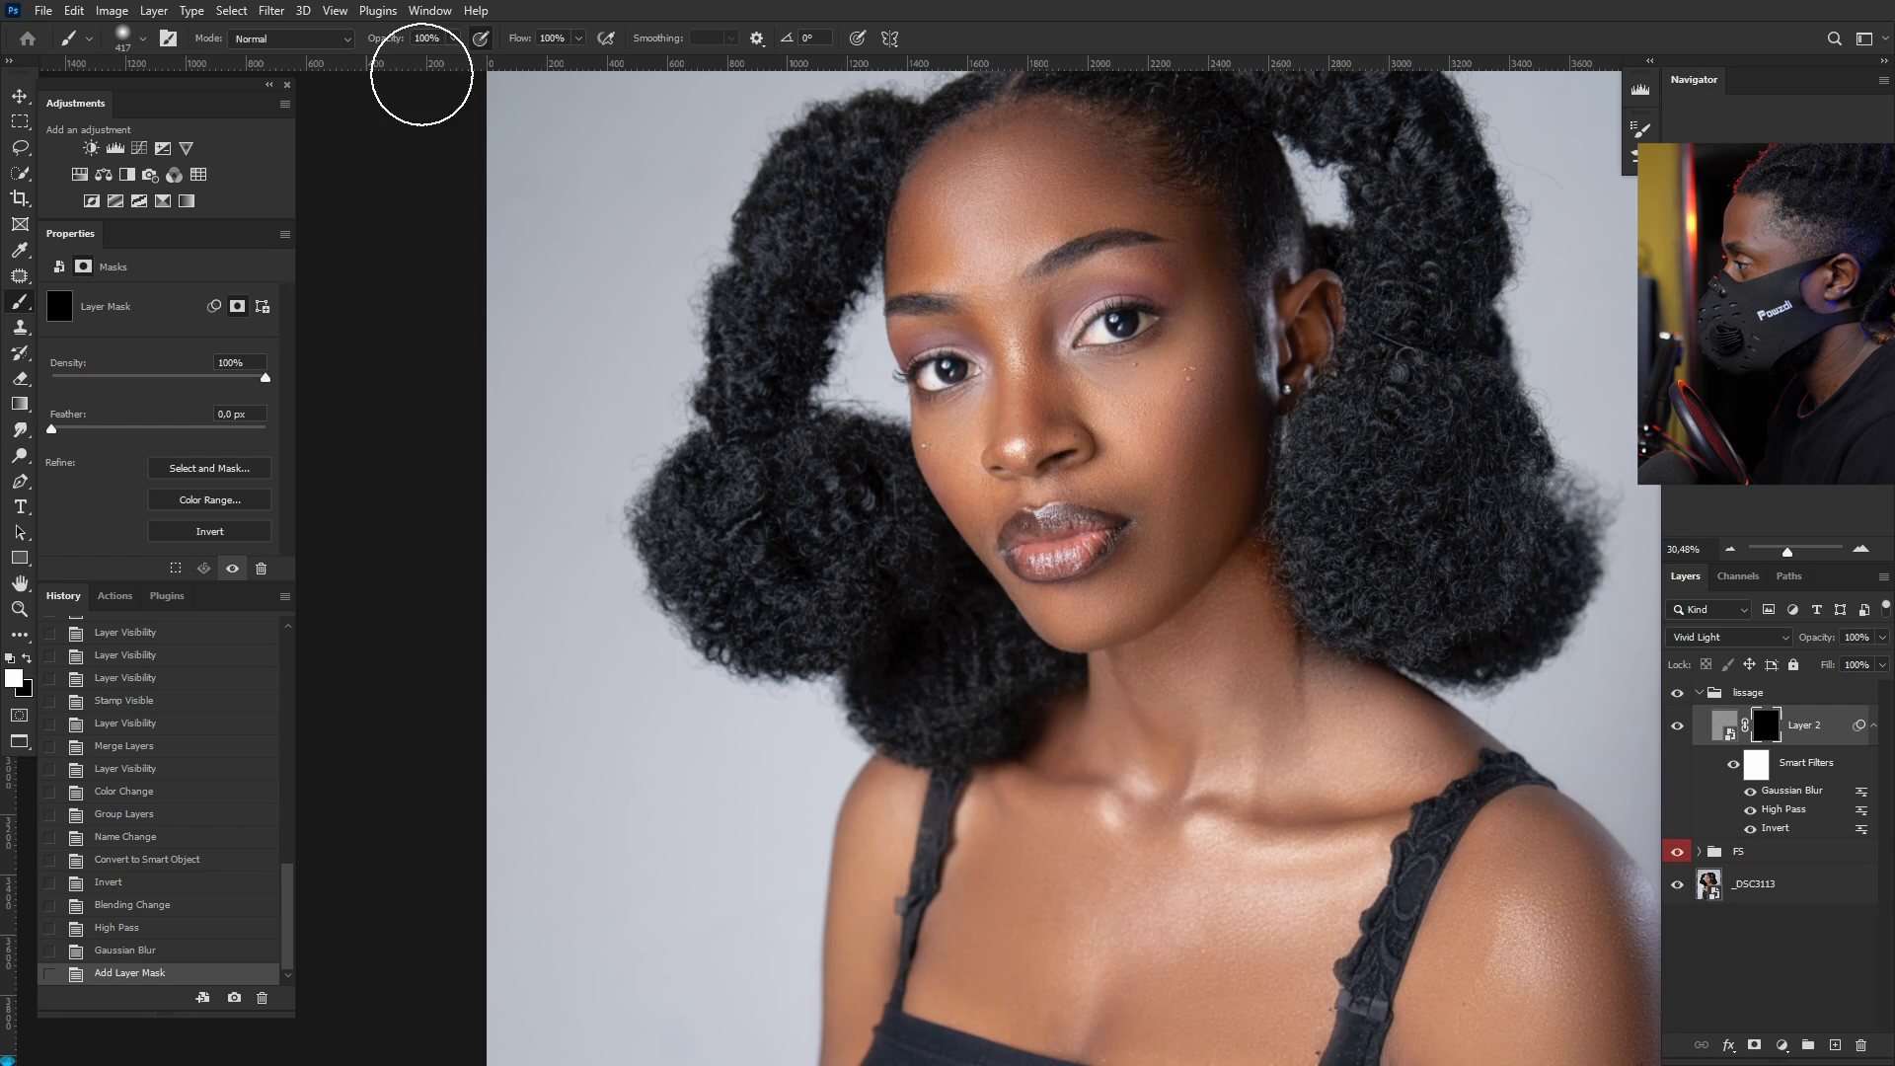
left_click_drag(1068, 349, 1080, 351, "alt")
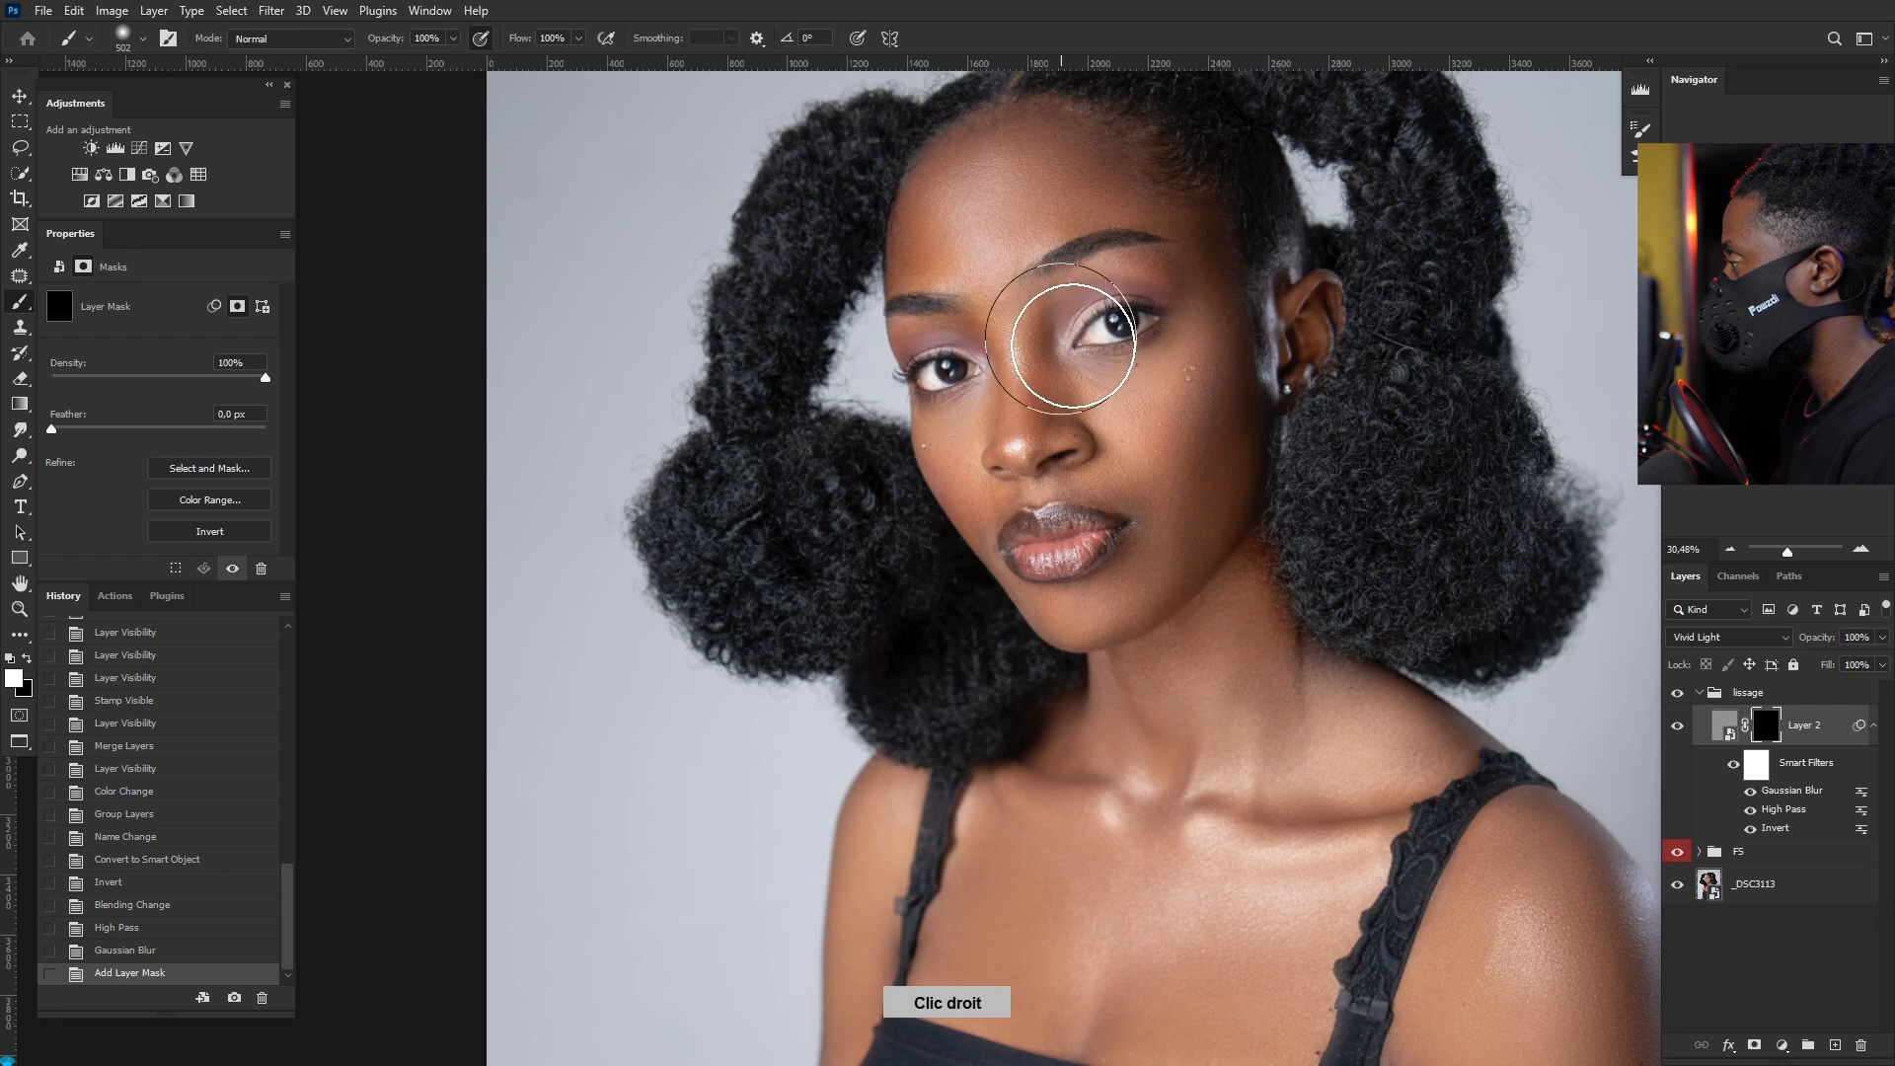
left_click_drag(1110, 418, 1011, 539)
mouse_move(941, 343)
left_mouse_down("alt")
mouse_move(898, 317)
mouse_move(926, 331)
mouse_move(924, 283)
mouse_move(845, 353)
mouse_move(935, 362)
left_mouse_up("alt")
scroll(930, 360, "up", 3)
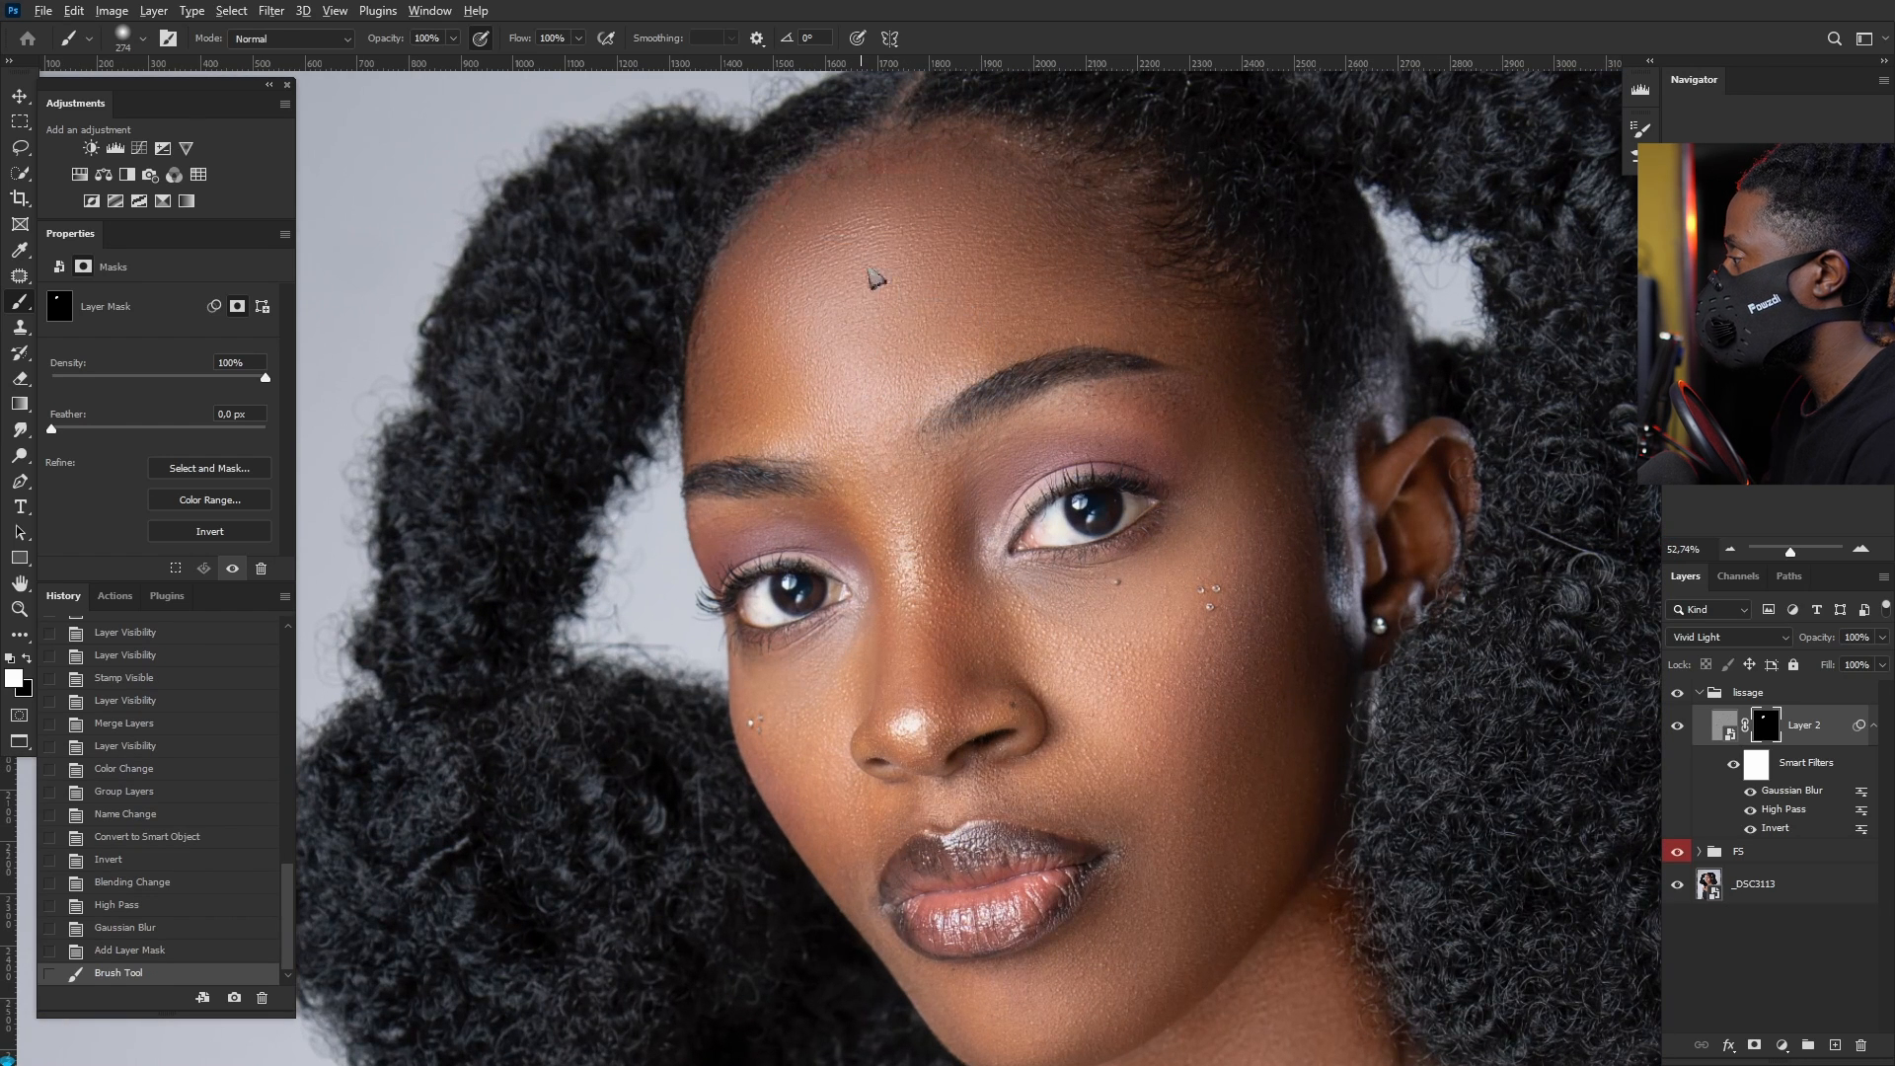
Step: Paint white on the mask with smaller brush sizes over the forehead, the inner eye area and the temple
left_click_drag(875, 284, 869, 267, "alt")
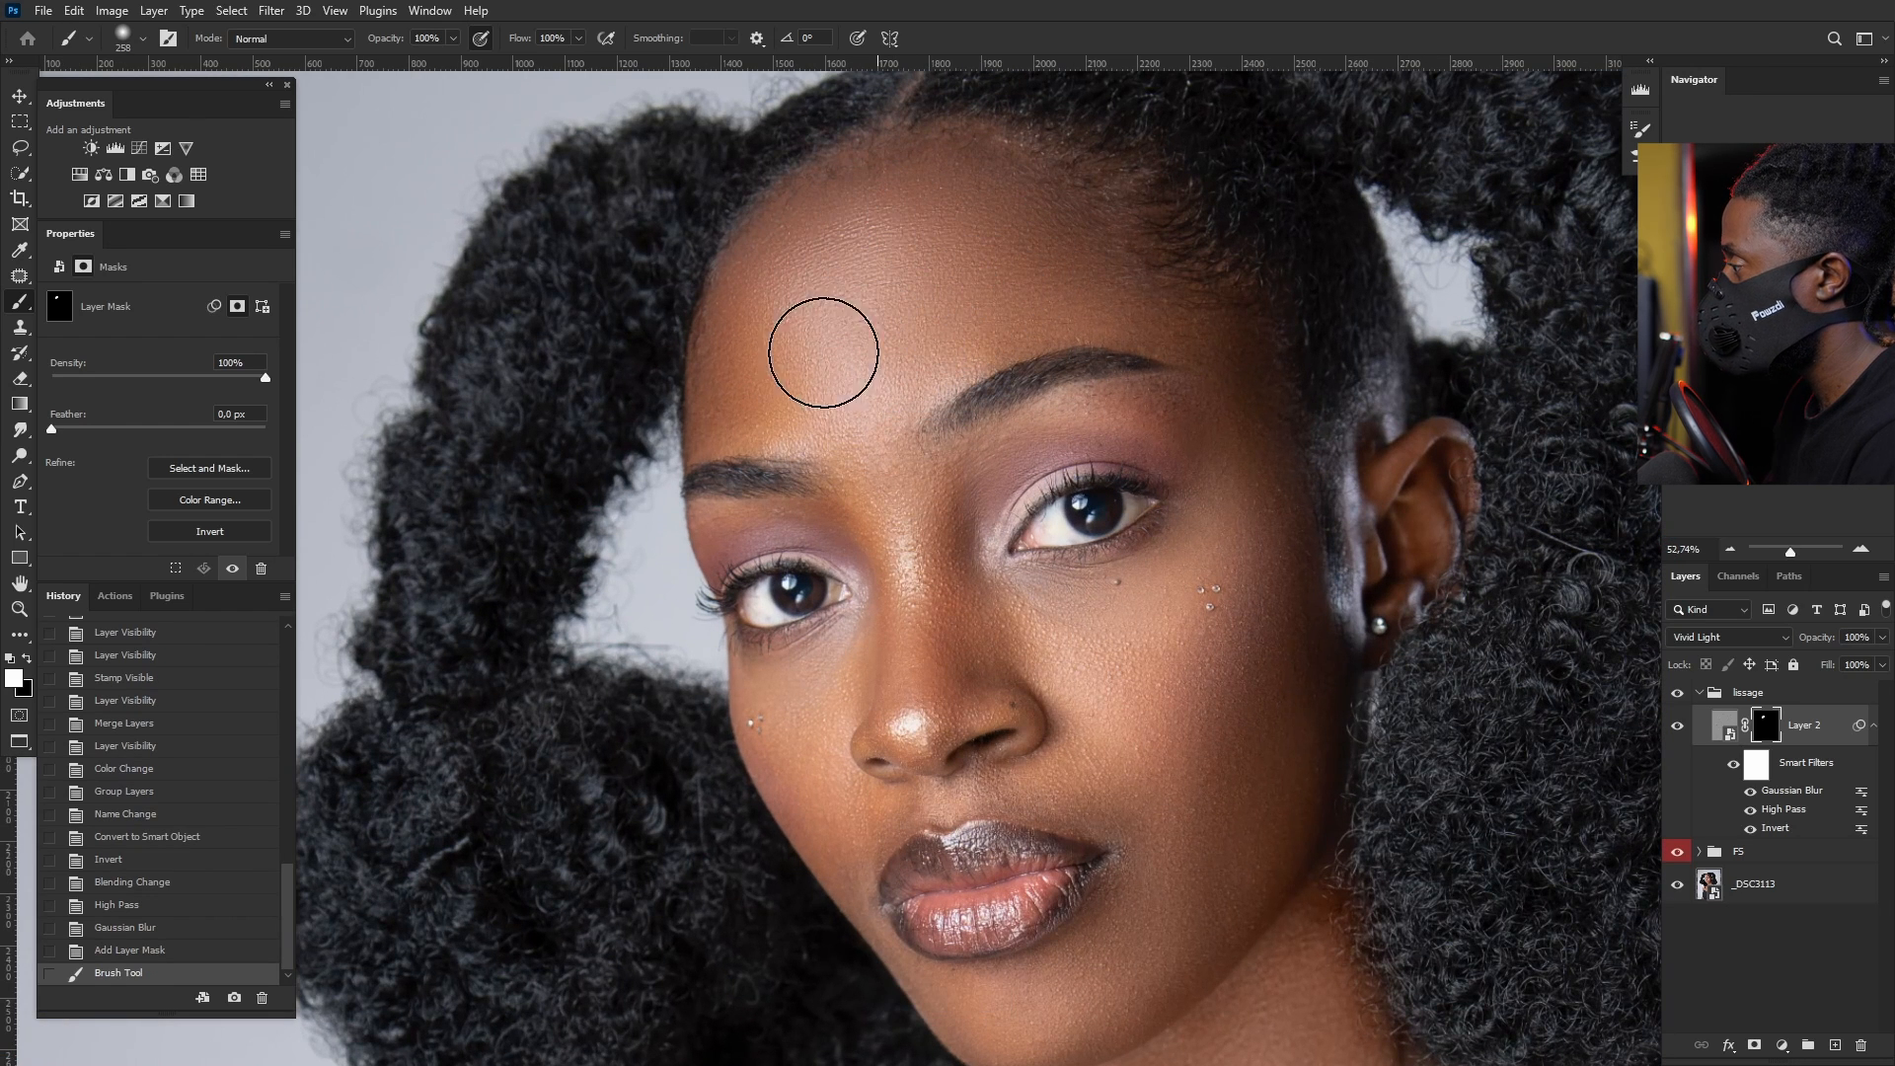
left_click_drag(1071, 294, 1064, 294)
left_click_drag(1064, 294, 1023, 286, "alt")
left_click_drag(968, 489, 972, 491)
left_click_drag(980, 490, 956, 492, "alt")
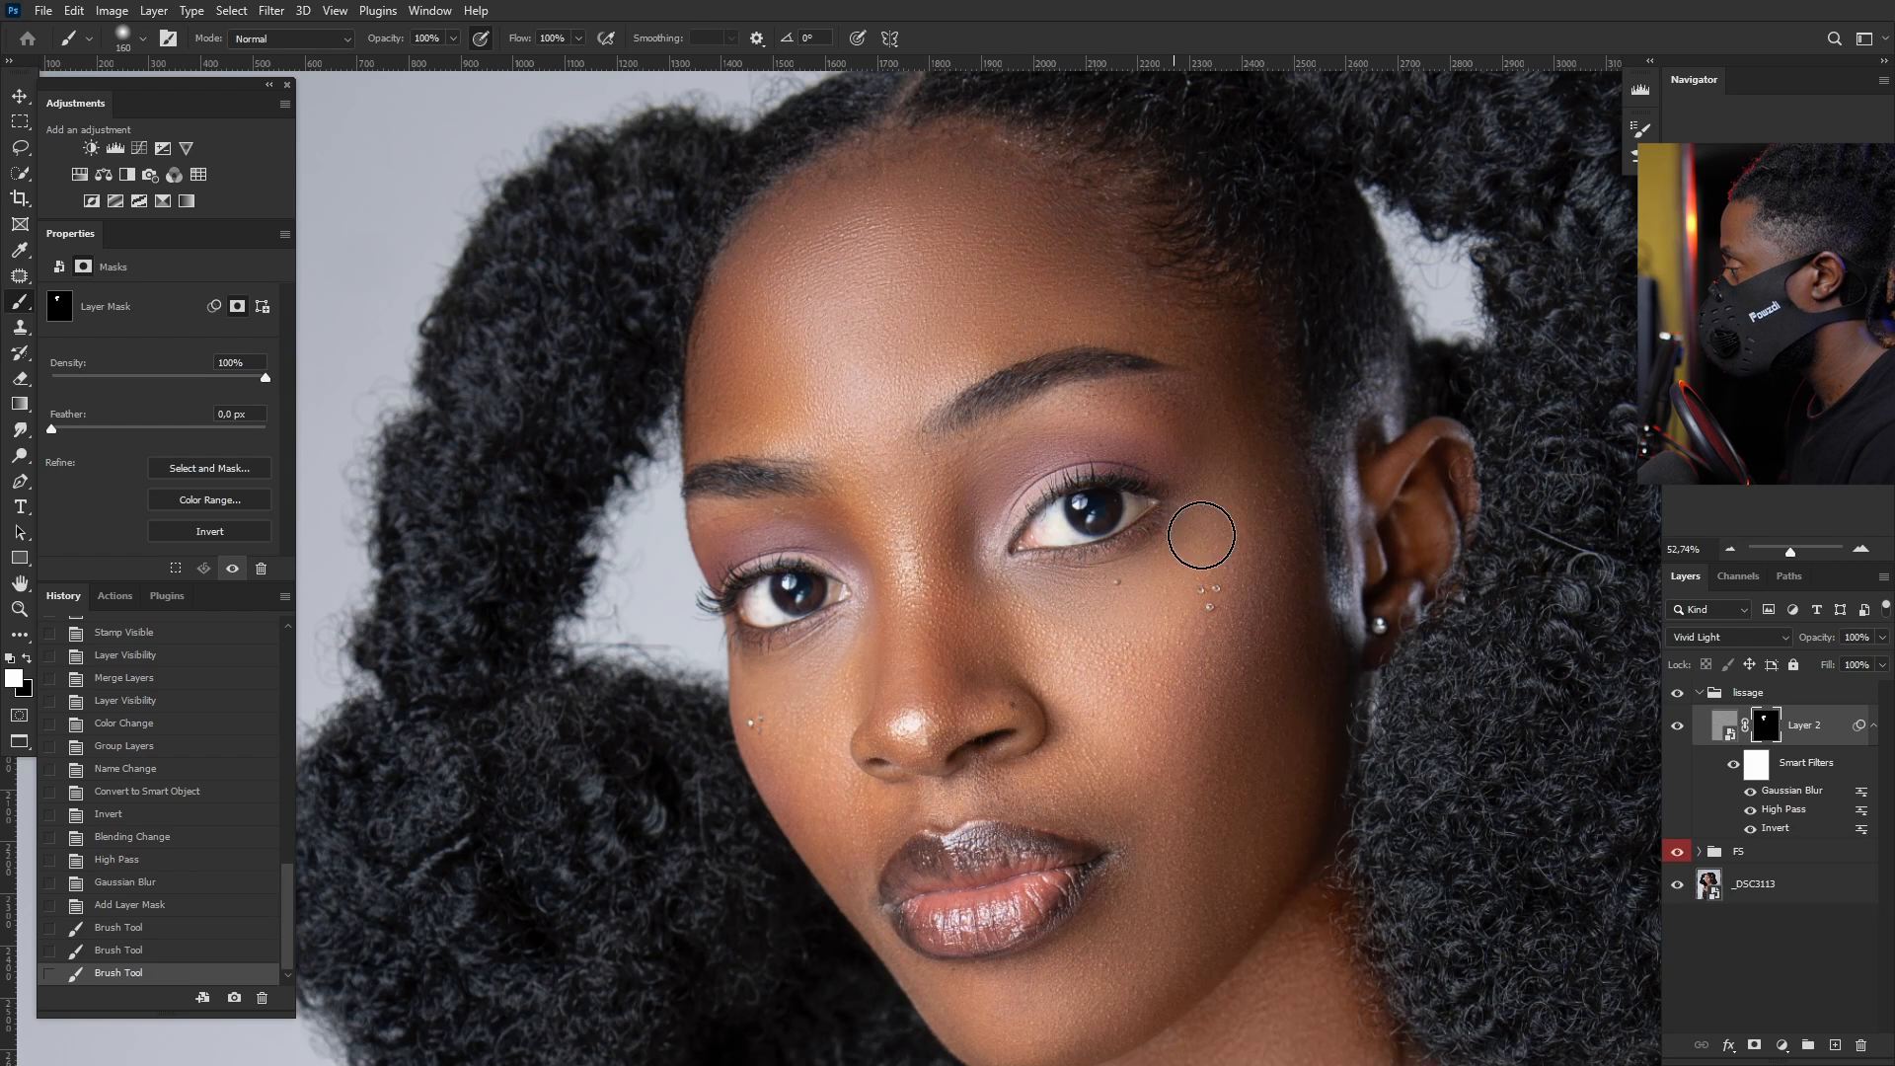
left_click(1173, 422)
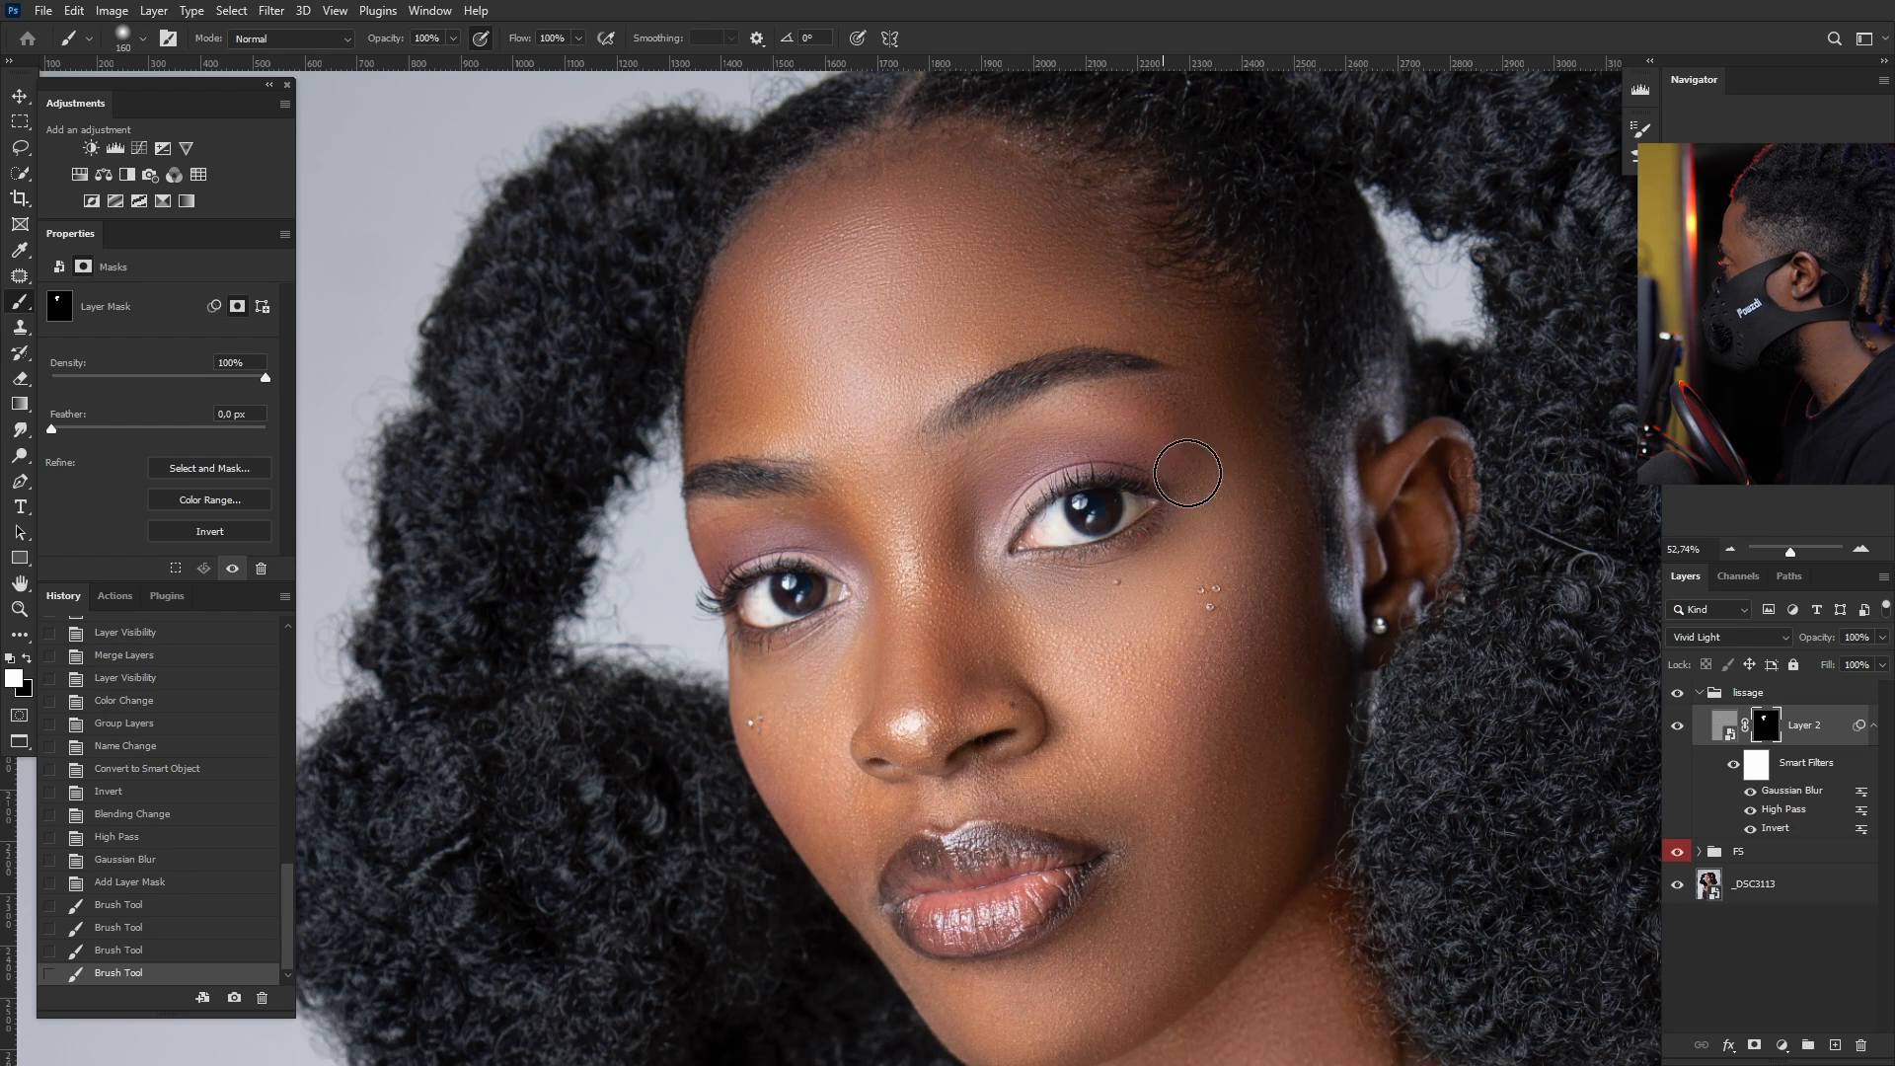
Step: Reveal the smoothing on the ear-side cheek, the nose and the skin around the mouth by painting the mask white
left_click_drag(1212, 435, 1234, 435, "ctrl+alt")
mouse_move(1172, 671)
left_mouse_down()
mouse_move(939, 660)
mouse_move(934, 677)
mouse_move(999, 679)
left_mouse_up()
left_click_drag(987, 667, 971, 679, "alt")
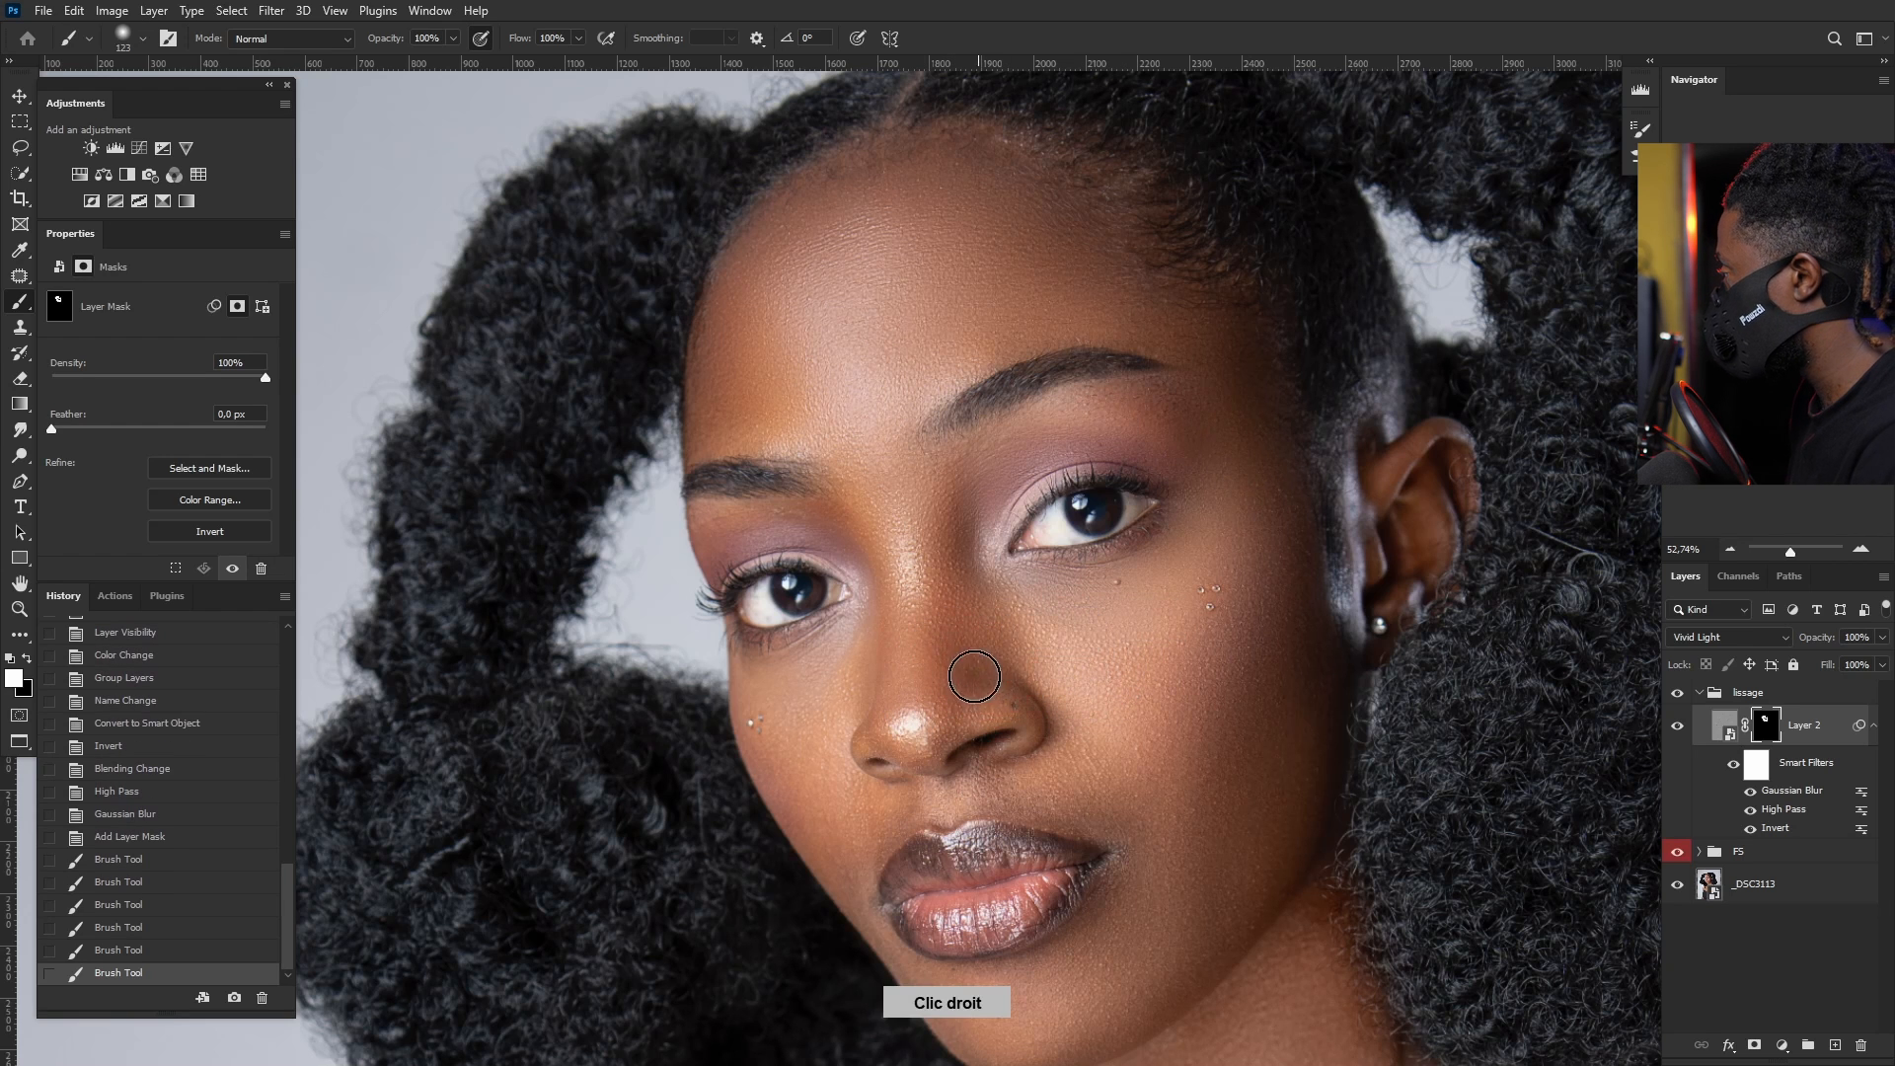
left_click_drag(940, 738, 984, 706)
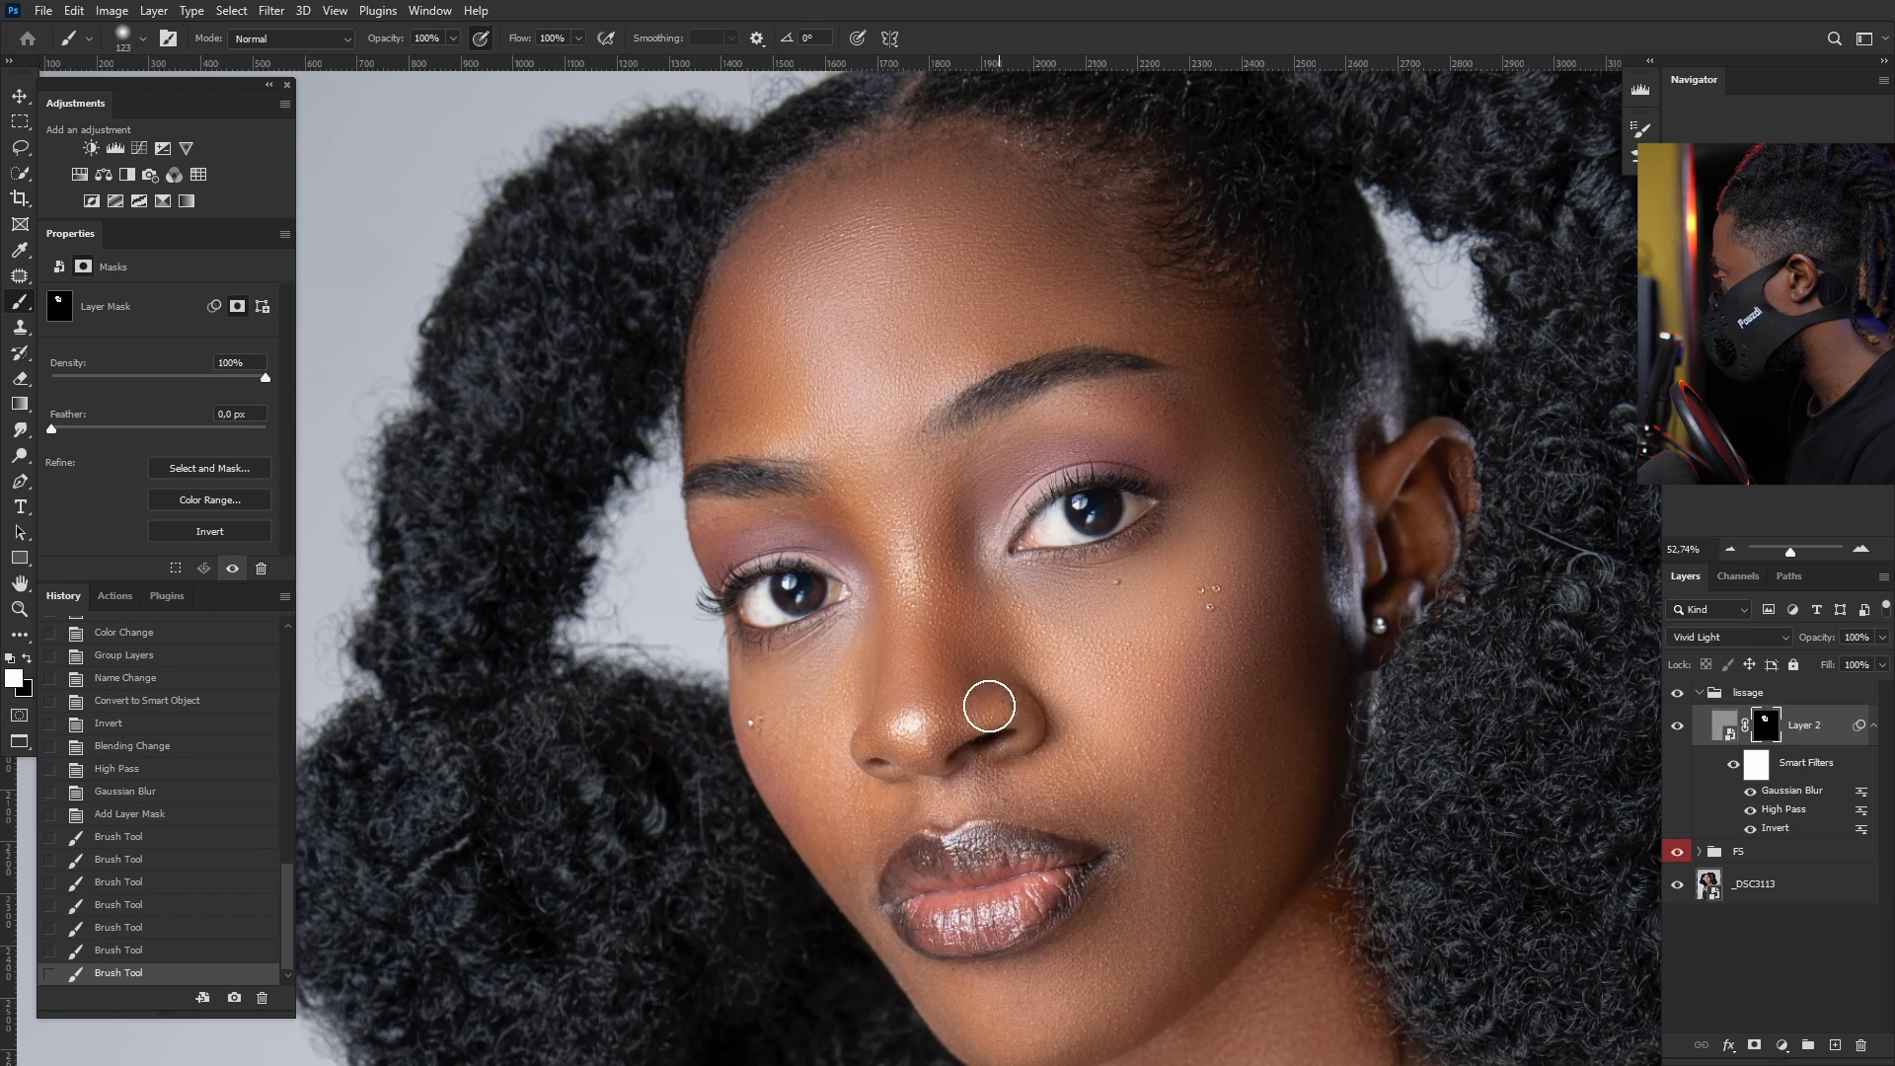
right_click(1036, 668, "alt")
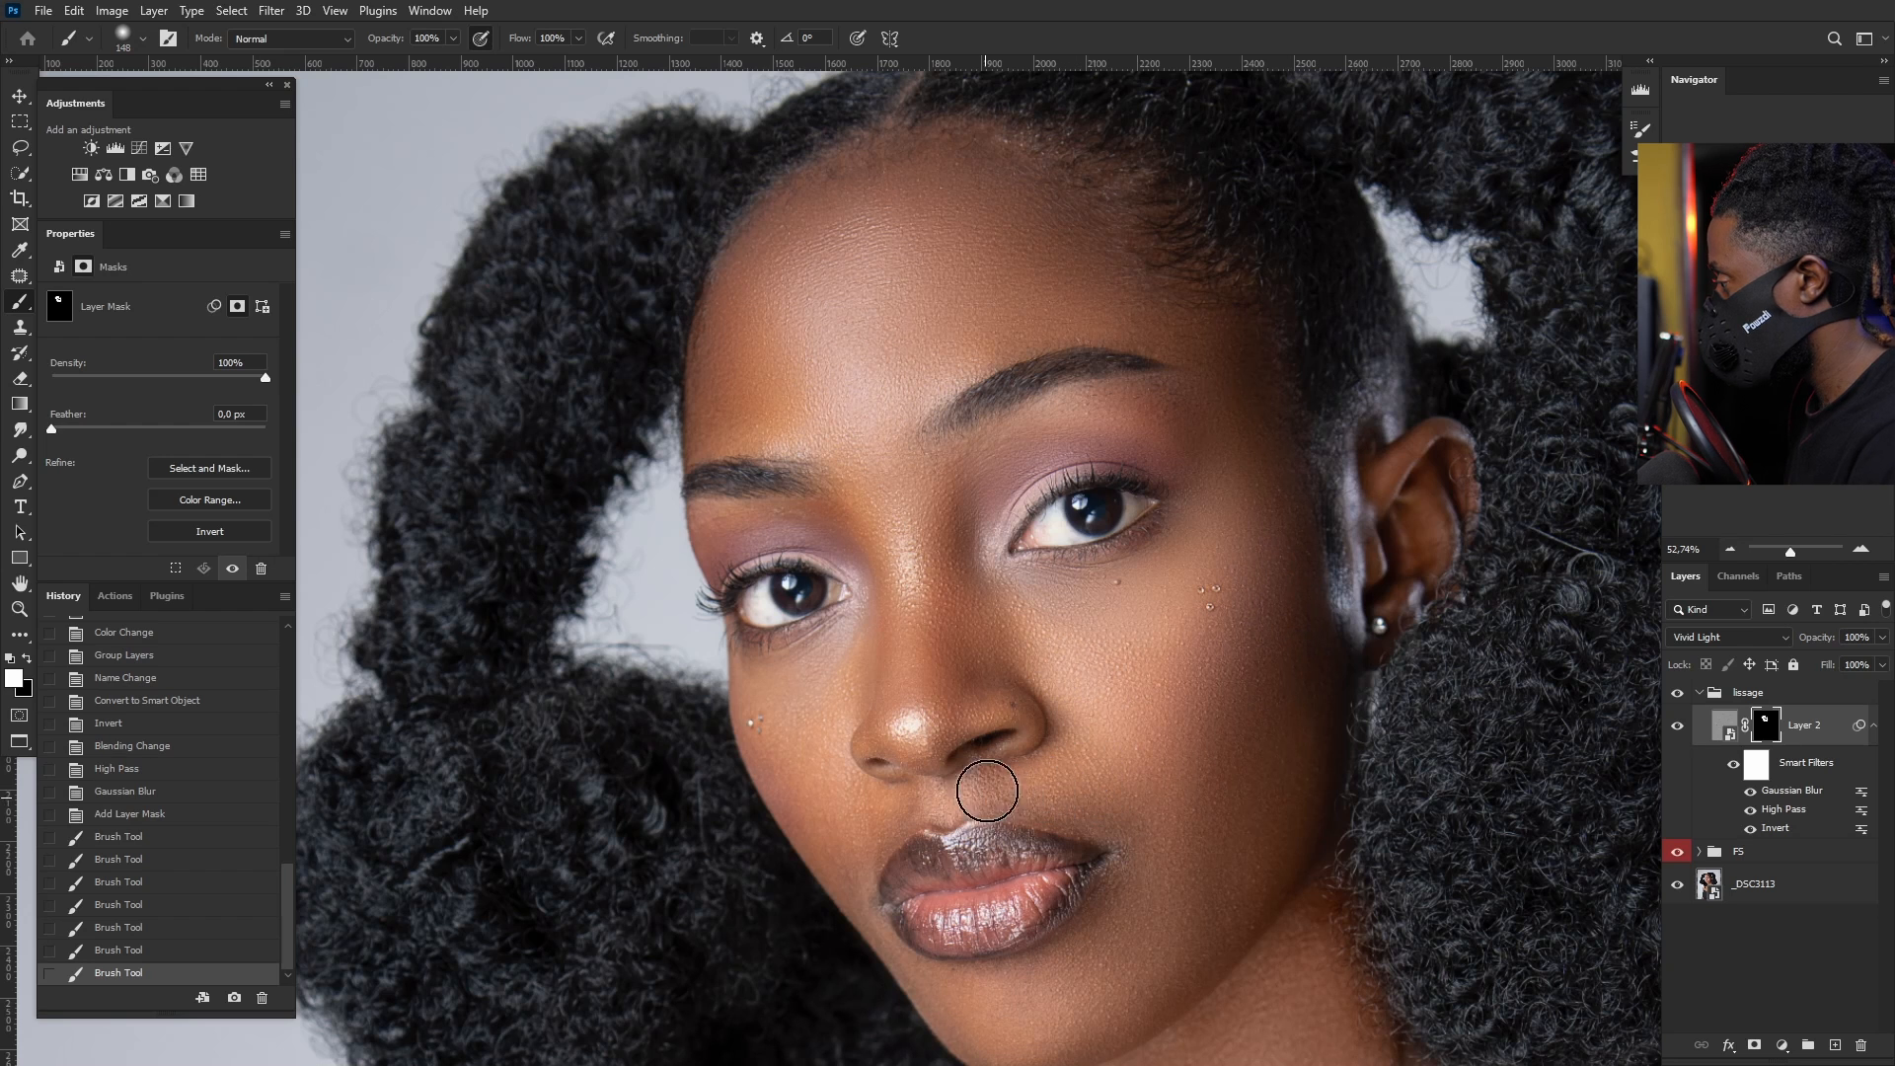
mouse_move(986, 790)
left_mouse_down()
mouse_move(1113, 809)
mouse_move(1146, 833)
mouse_move(1150, 881)
left_mouse_up()
Step: Continue painting white on the mask along the nose and over the narrow far cheek, adjusting the brush size
mouse_move(904, 537)
left_mouse_down()
mouse_move(897, 720)
mouse_move(869, 654)
mouse_move(838, 660)
mouse_move(859, 552)
mouse_move(727, 519)
mouse_move(823, 526)
mouse_move(746, 537)
mouse_move(869, 579)
mouse_move(866, 629)
mouse_move(779, 703)
mouse_move(773, 677)
mouse_move(778, 771)
mouse_move(824, 791)
mouse_move(837, 772)
mouse_move(855, 833)
left_mouse_up()
right_click(895, 720, "alt")
right_click(860, 829, "alt")
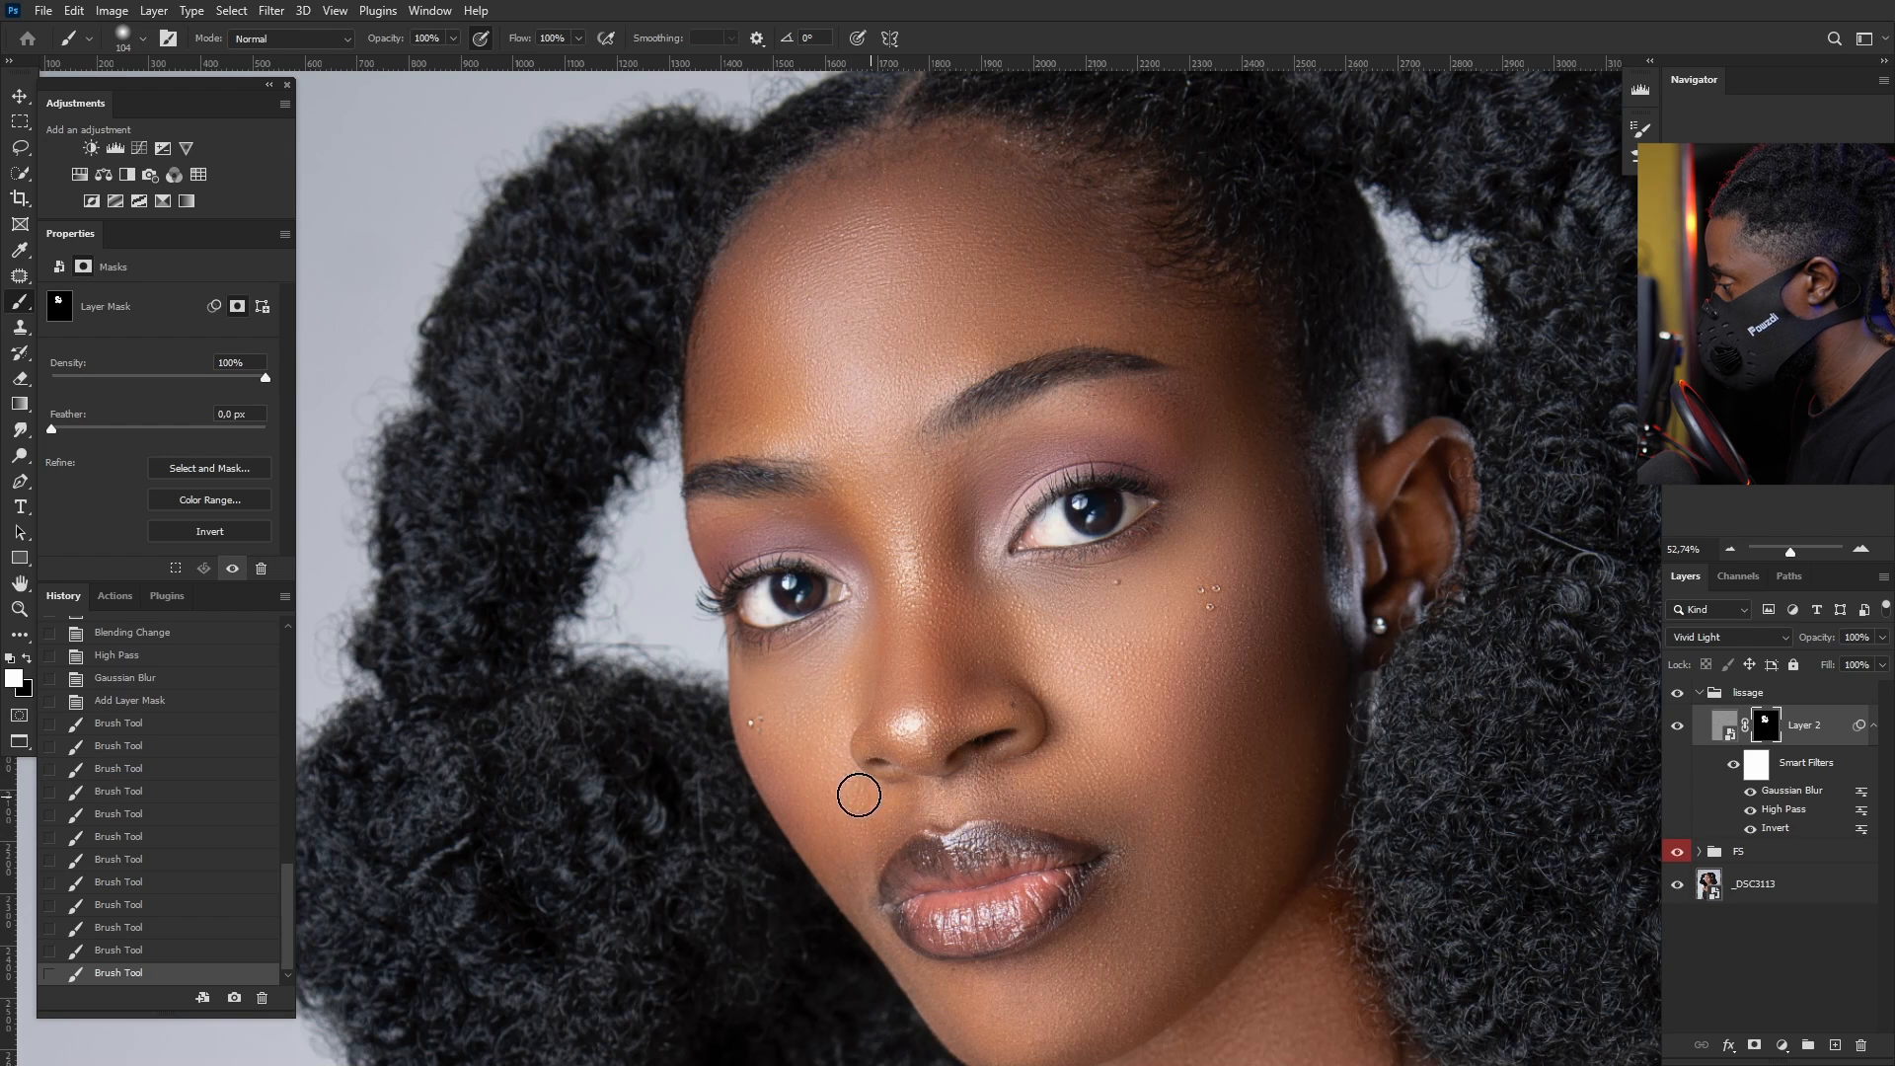
mouse_move(835, 736)
left_mouse_down()
mouse_move(843, 677)
mouse_move(858, 696)
left_mouse_up()
mouse_move(891, 825)
left_mouse_down()
mouse_move(1109, 801)
mouse_move(931, 500)
left_mouse_up()
Step: Paint the mask white over the chin, jawline and lower cheek, starting with a brush of about 209 pixels
right_click(945, 485, "alt")
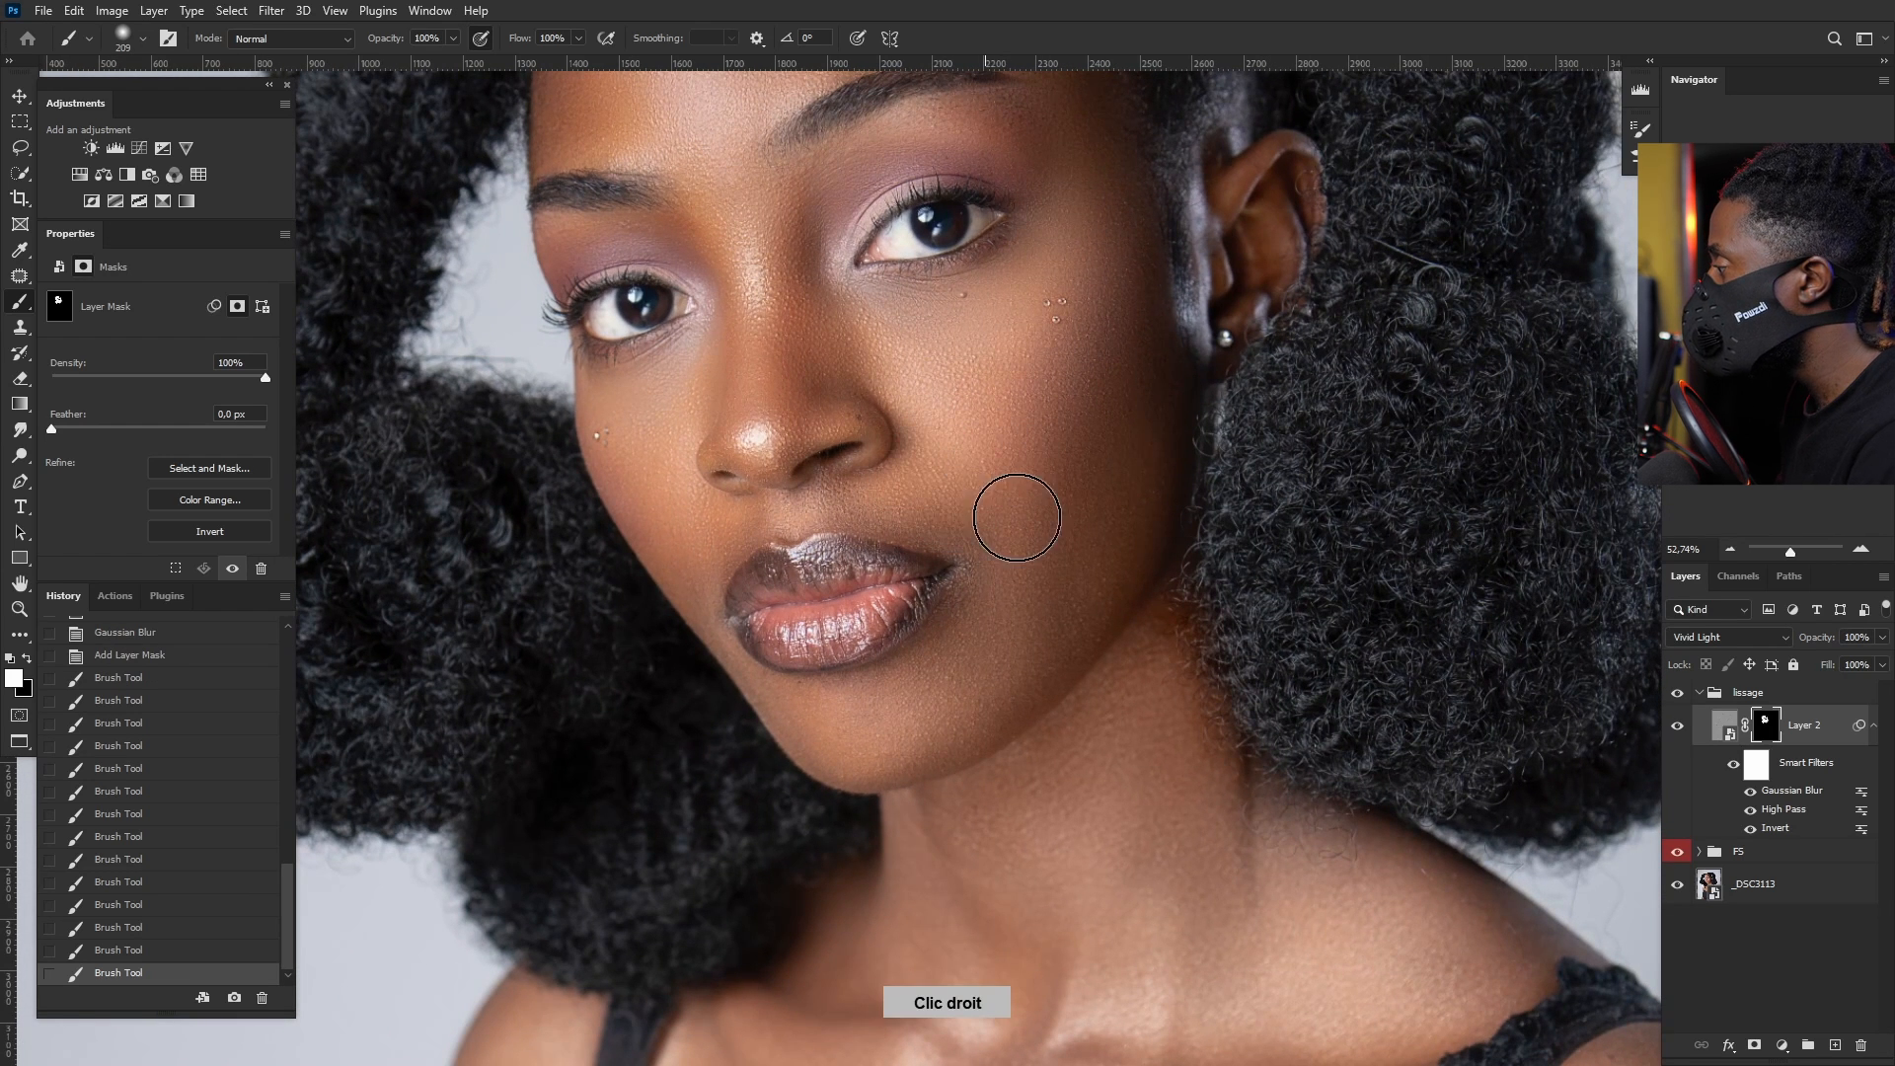
mouse_move(833, 732)
left_mouse_down()
mouse_move(907, 744)
mouse_move(977, 681)
mouse_move(1046, 608)
mouse_move(1145, 408)
left_mouse_up()
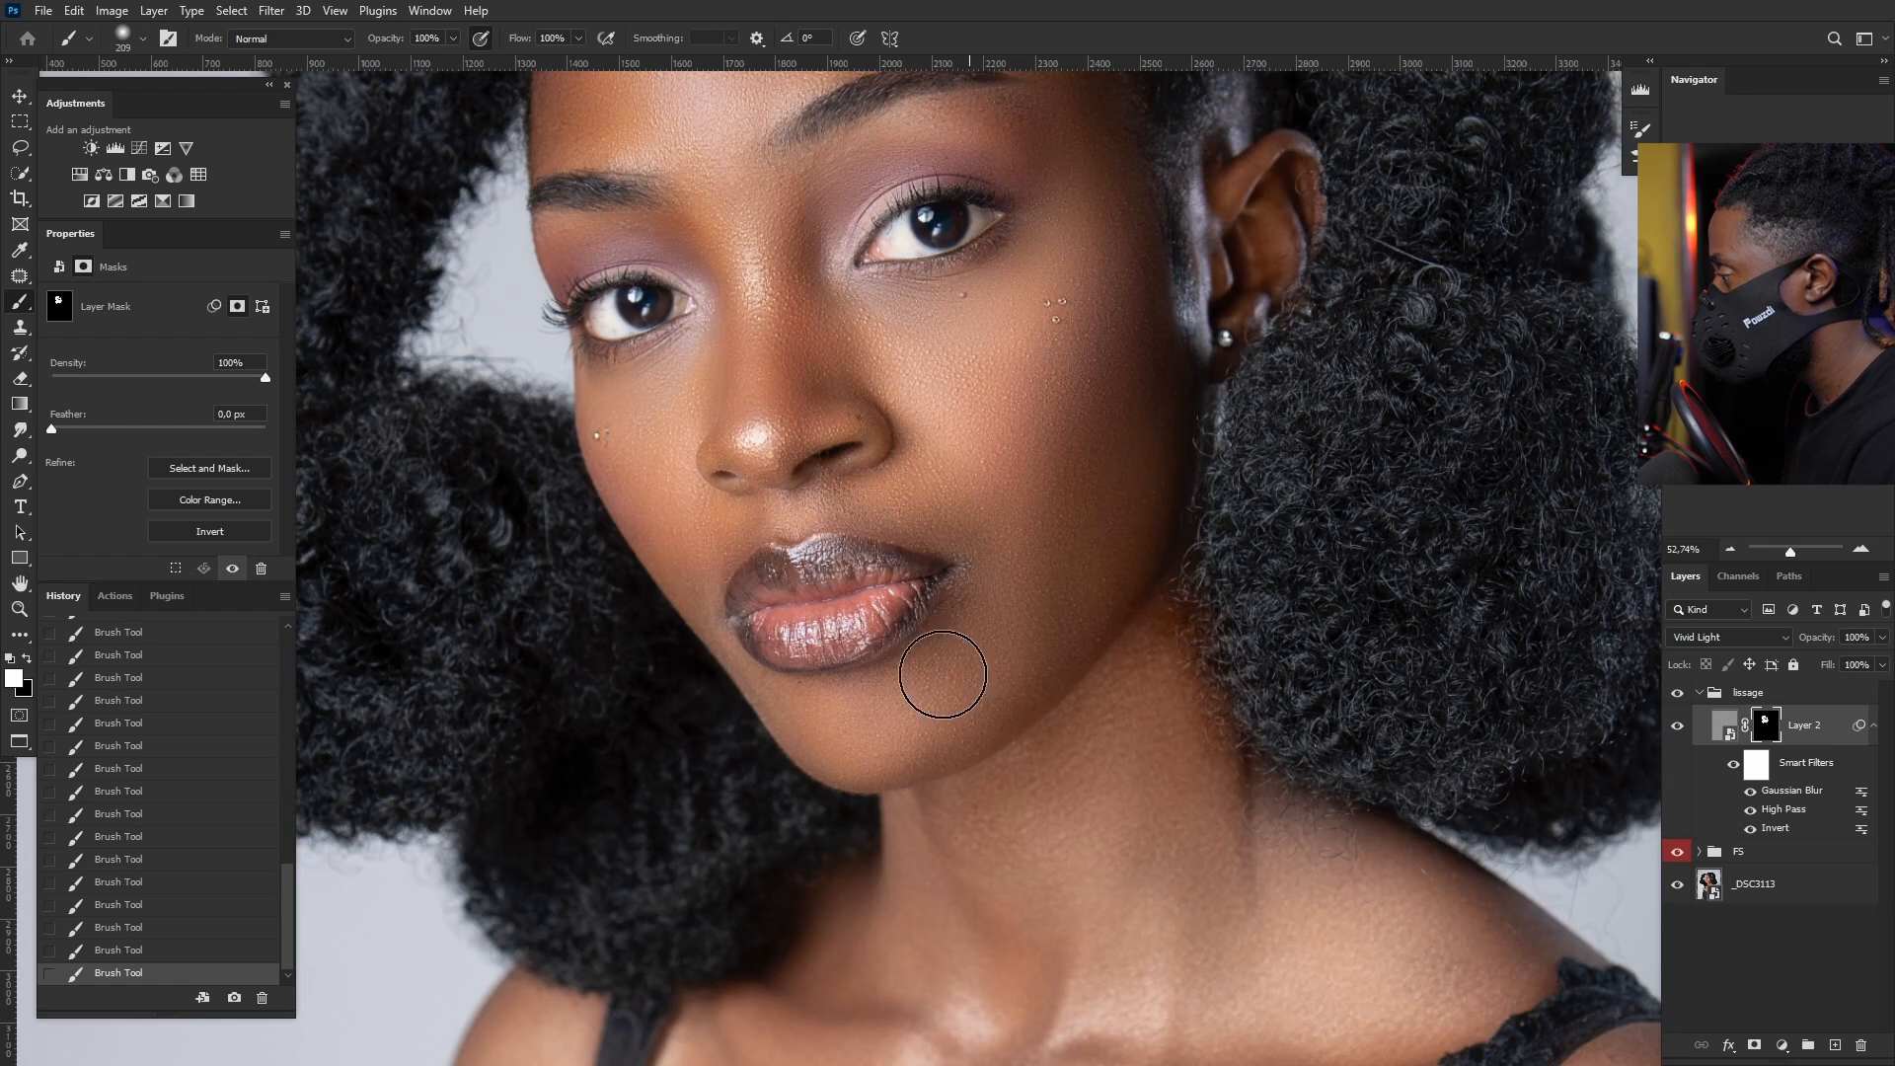
right_click(892, 701, "alt")
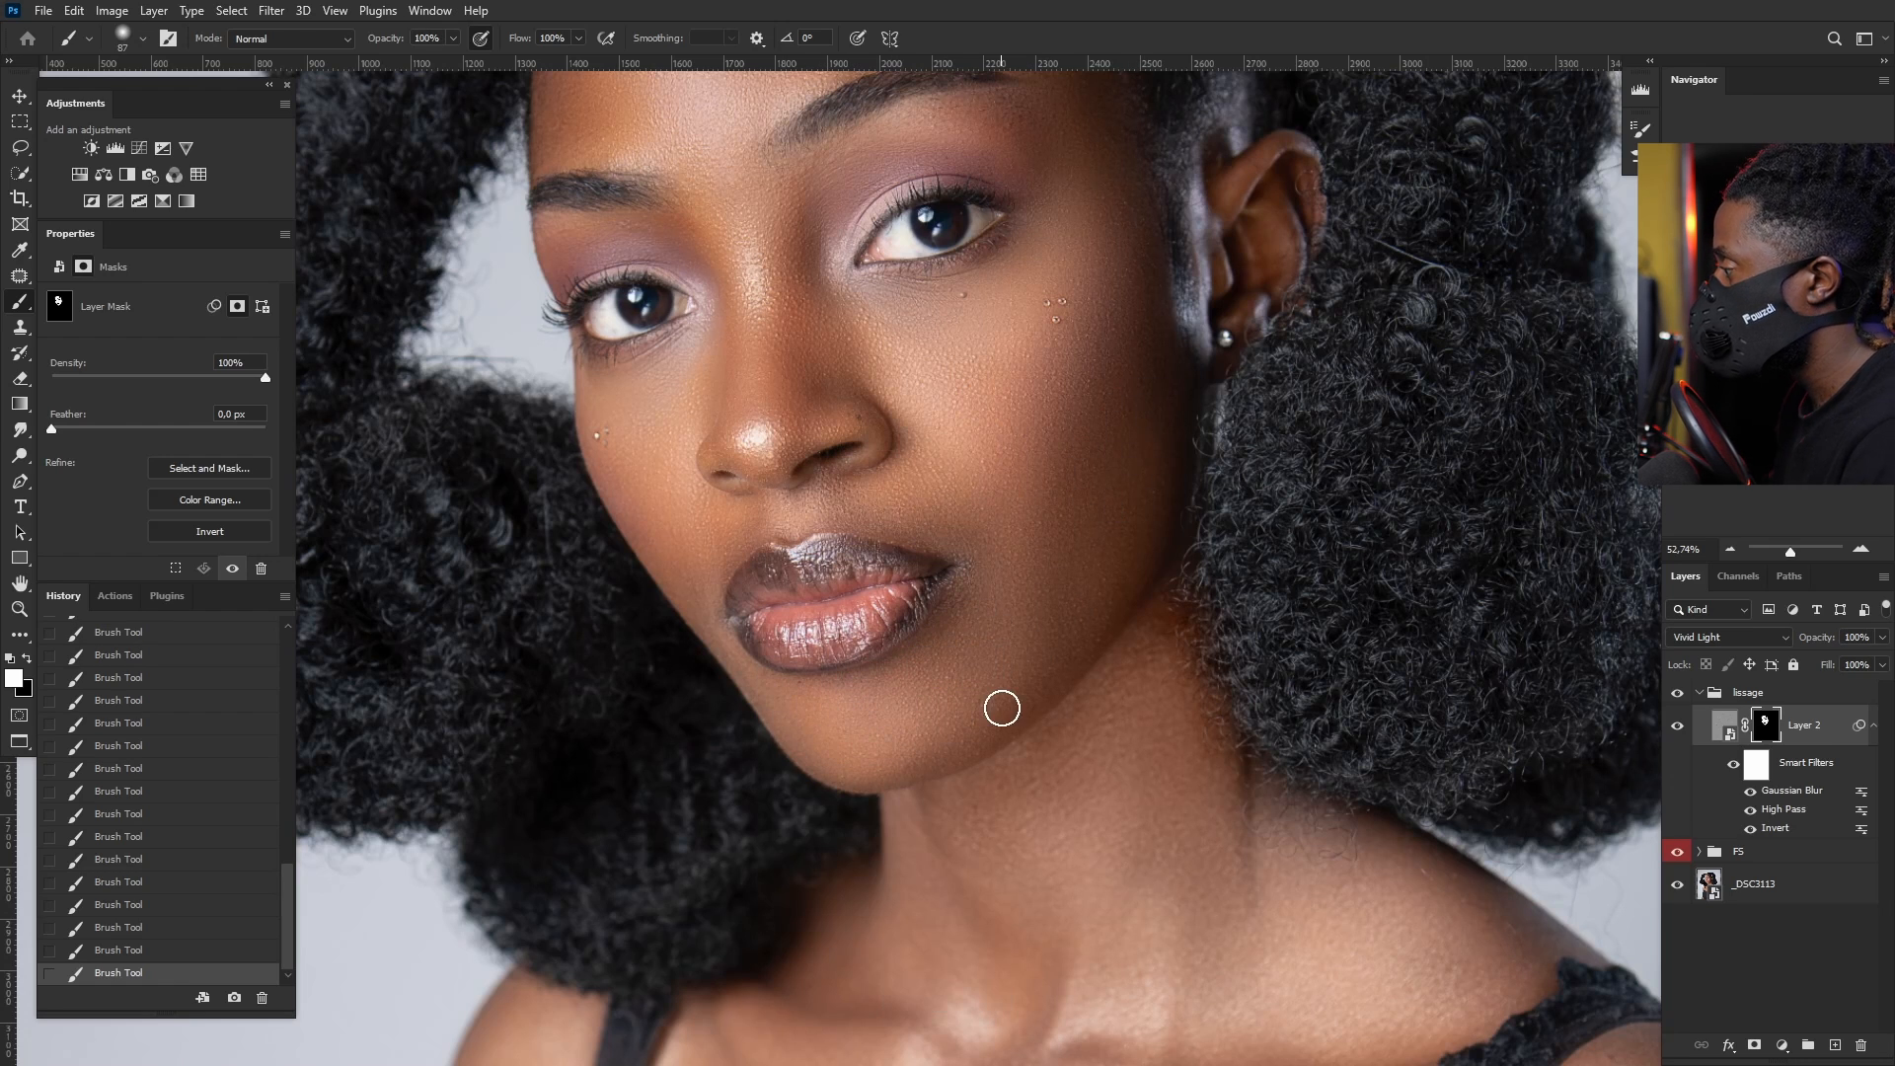
scroll(1002, 702, "down", 5)
scroll(855, 613, "up", 3)
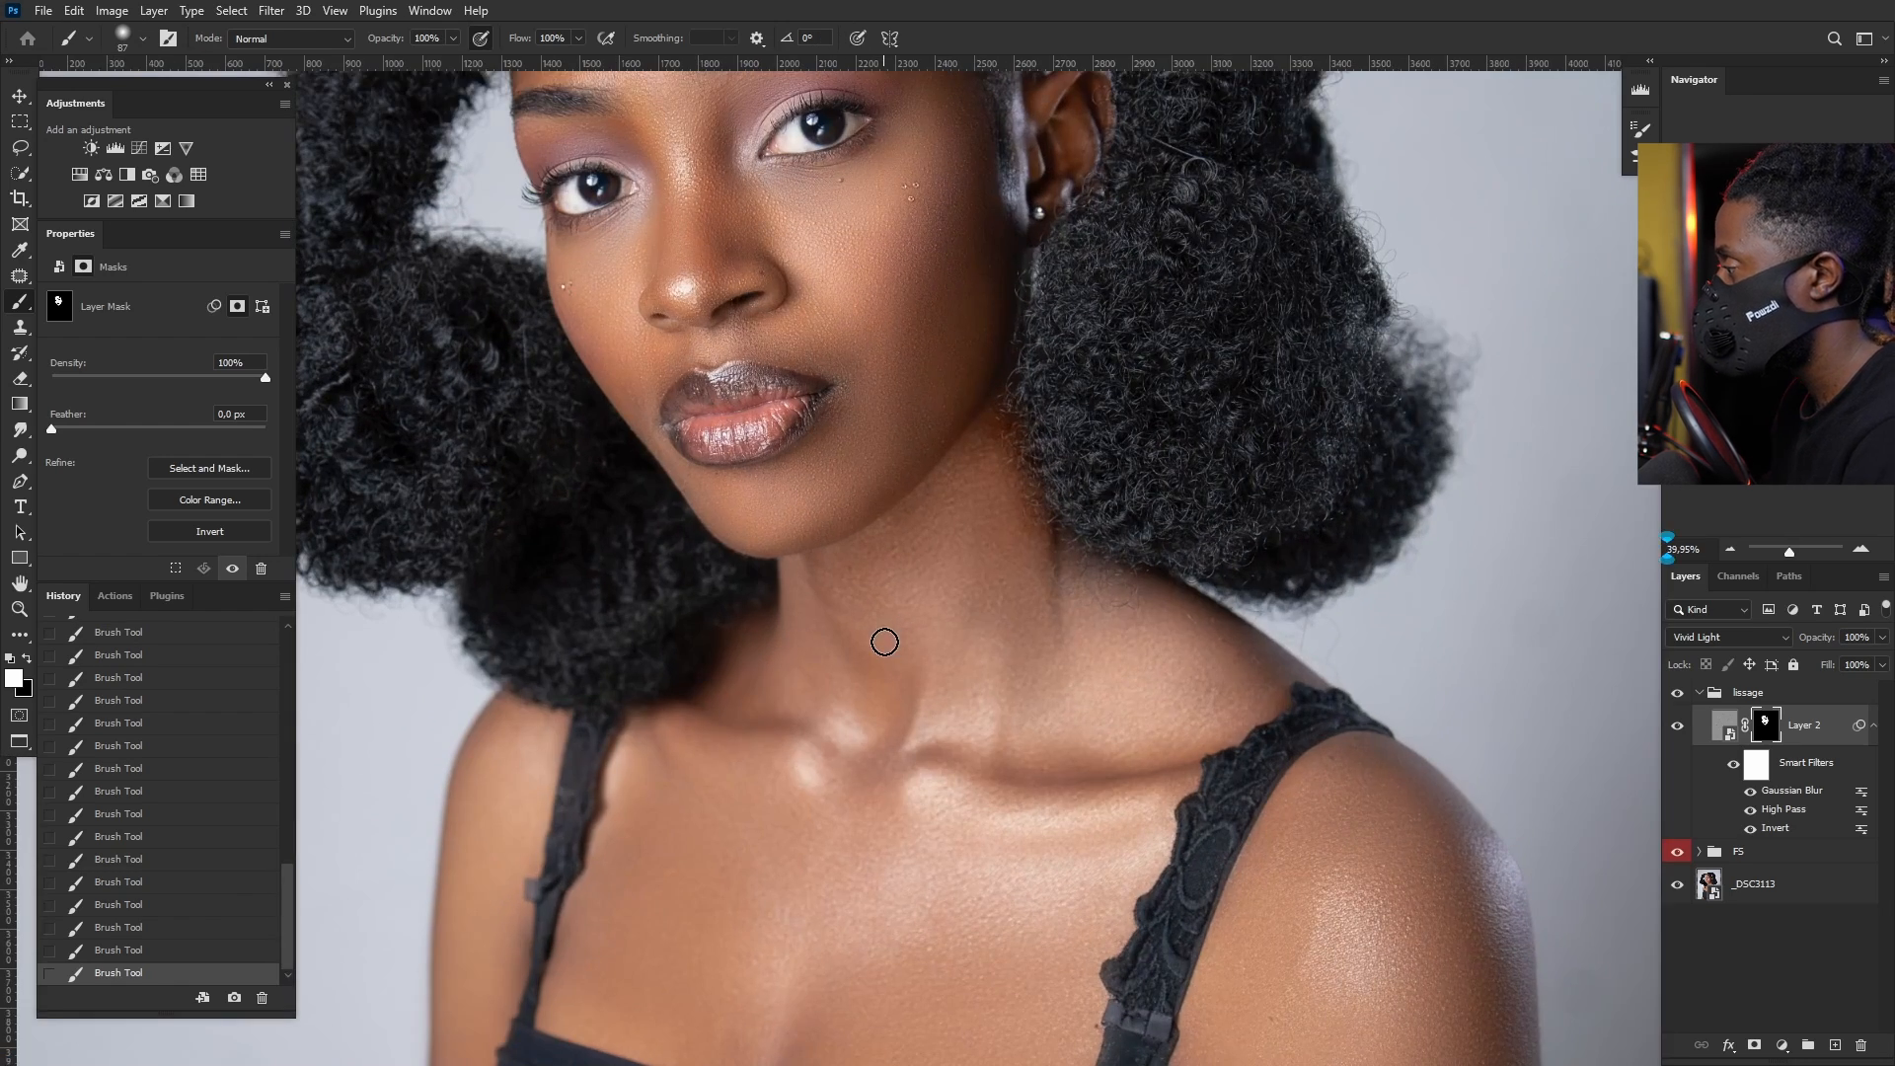
Step: Paint the mask white over the neck, collarbones and chest with brushes of about 322 and 563 pixels
right_click(896, 607, "alt")
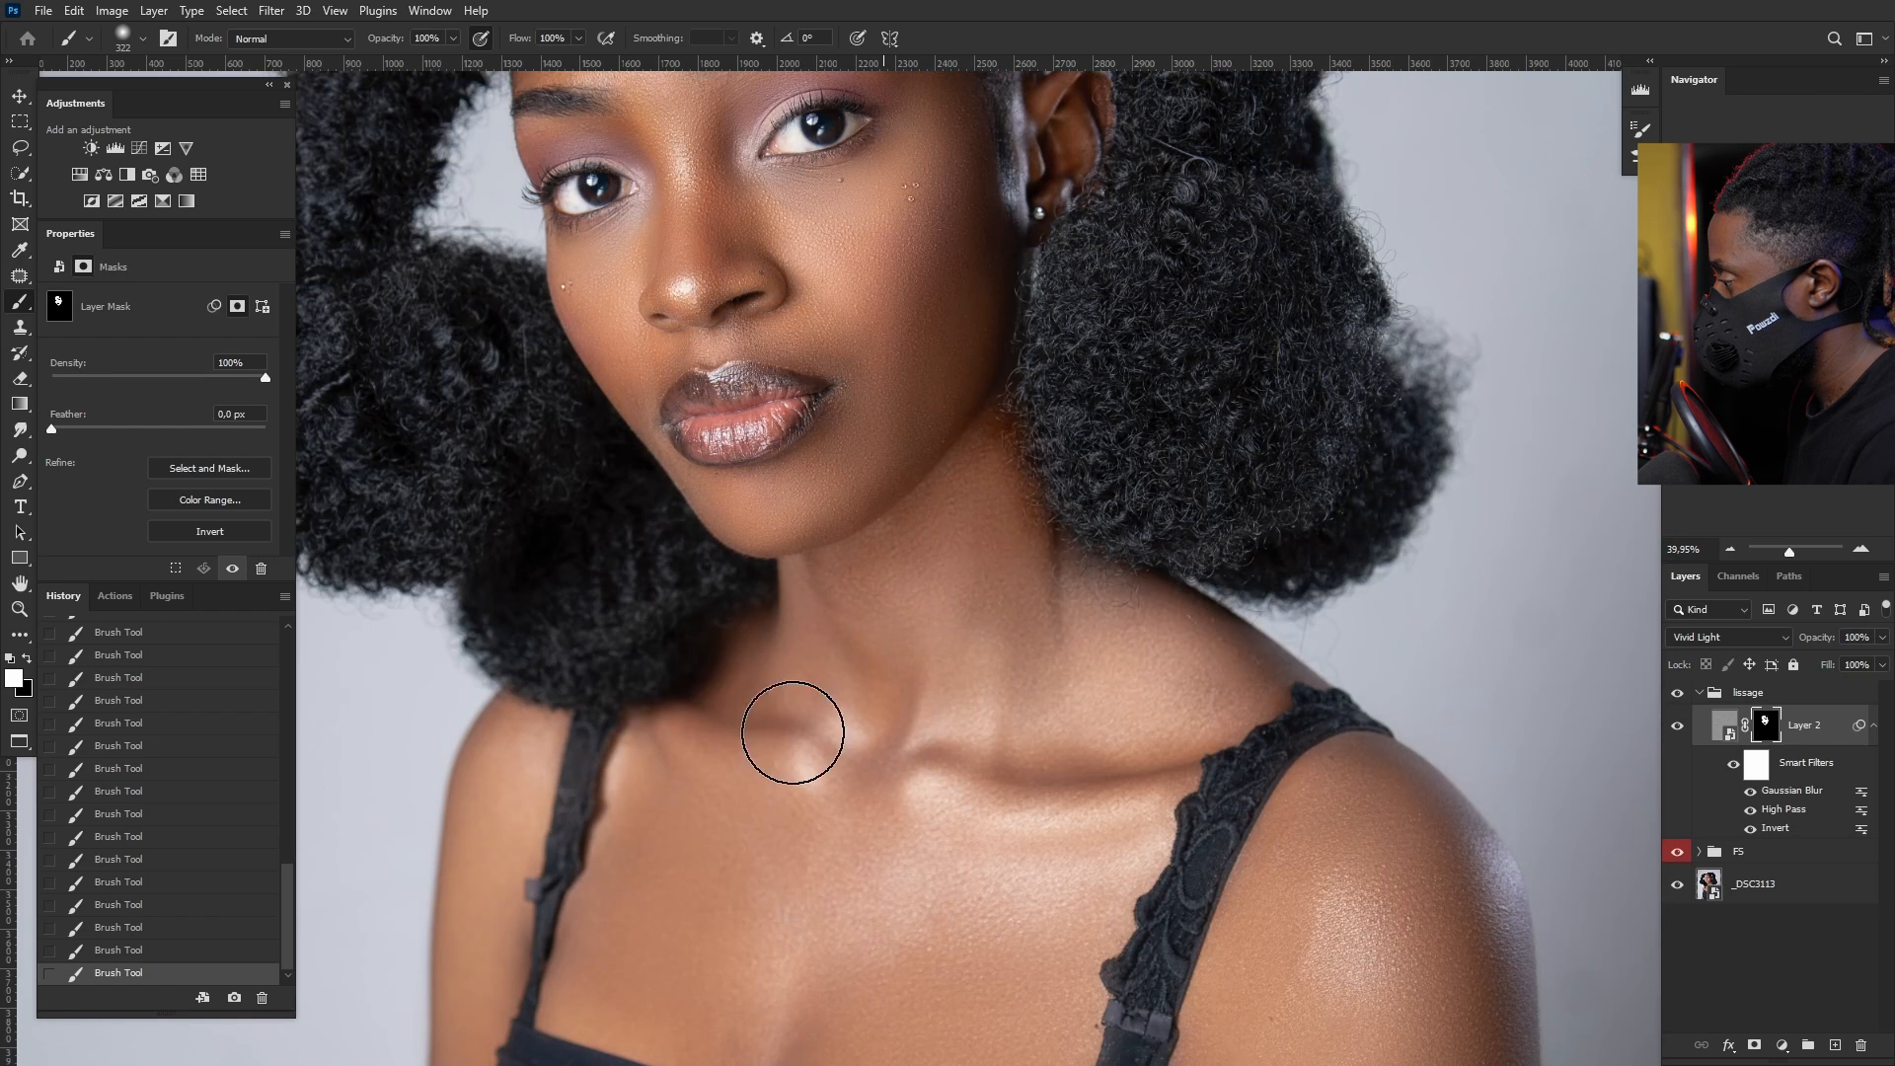
mouse_move(1058, 633)
left_mouse_down()
mouse_move(1153, 737)
mouse_move(1213, 678)
mouse_move(1023, 775)
left_mouse_up()
left_click_drag(957, 717, 969, 476)
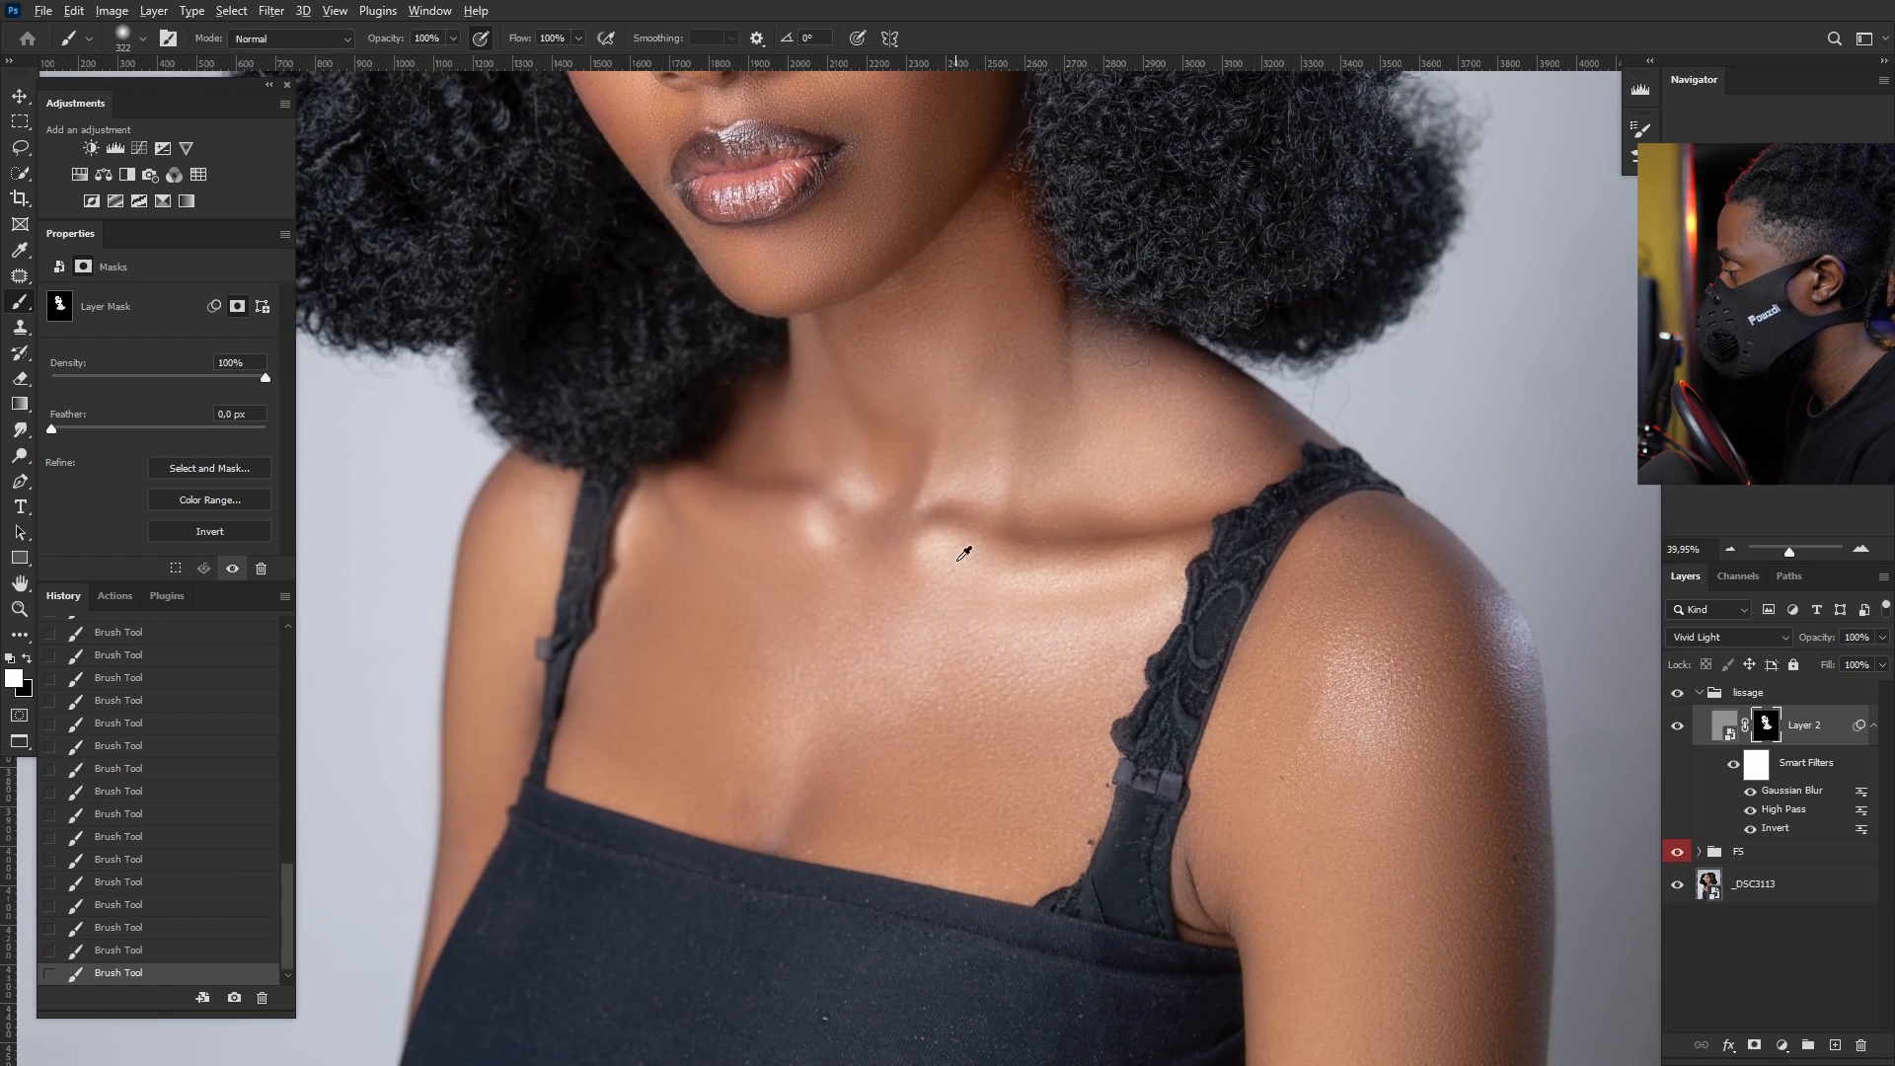
right_click(954, 562, "alt")
mouse_move(684, 630)
left_mouse_down()
mouse_move(997, 749)
mouse_move(994, 782)
mouse_move(1030, 698)
left_mouse_up()
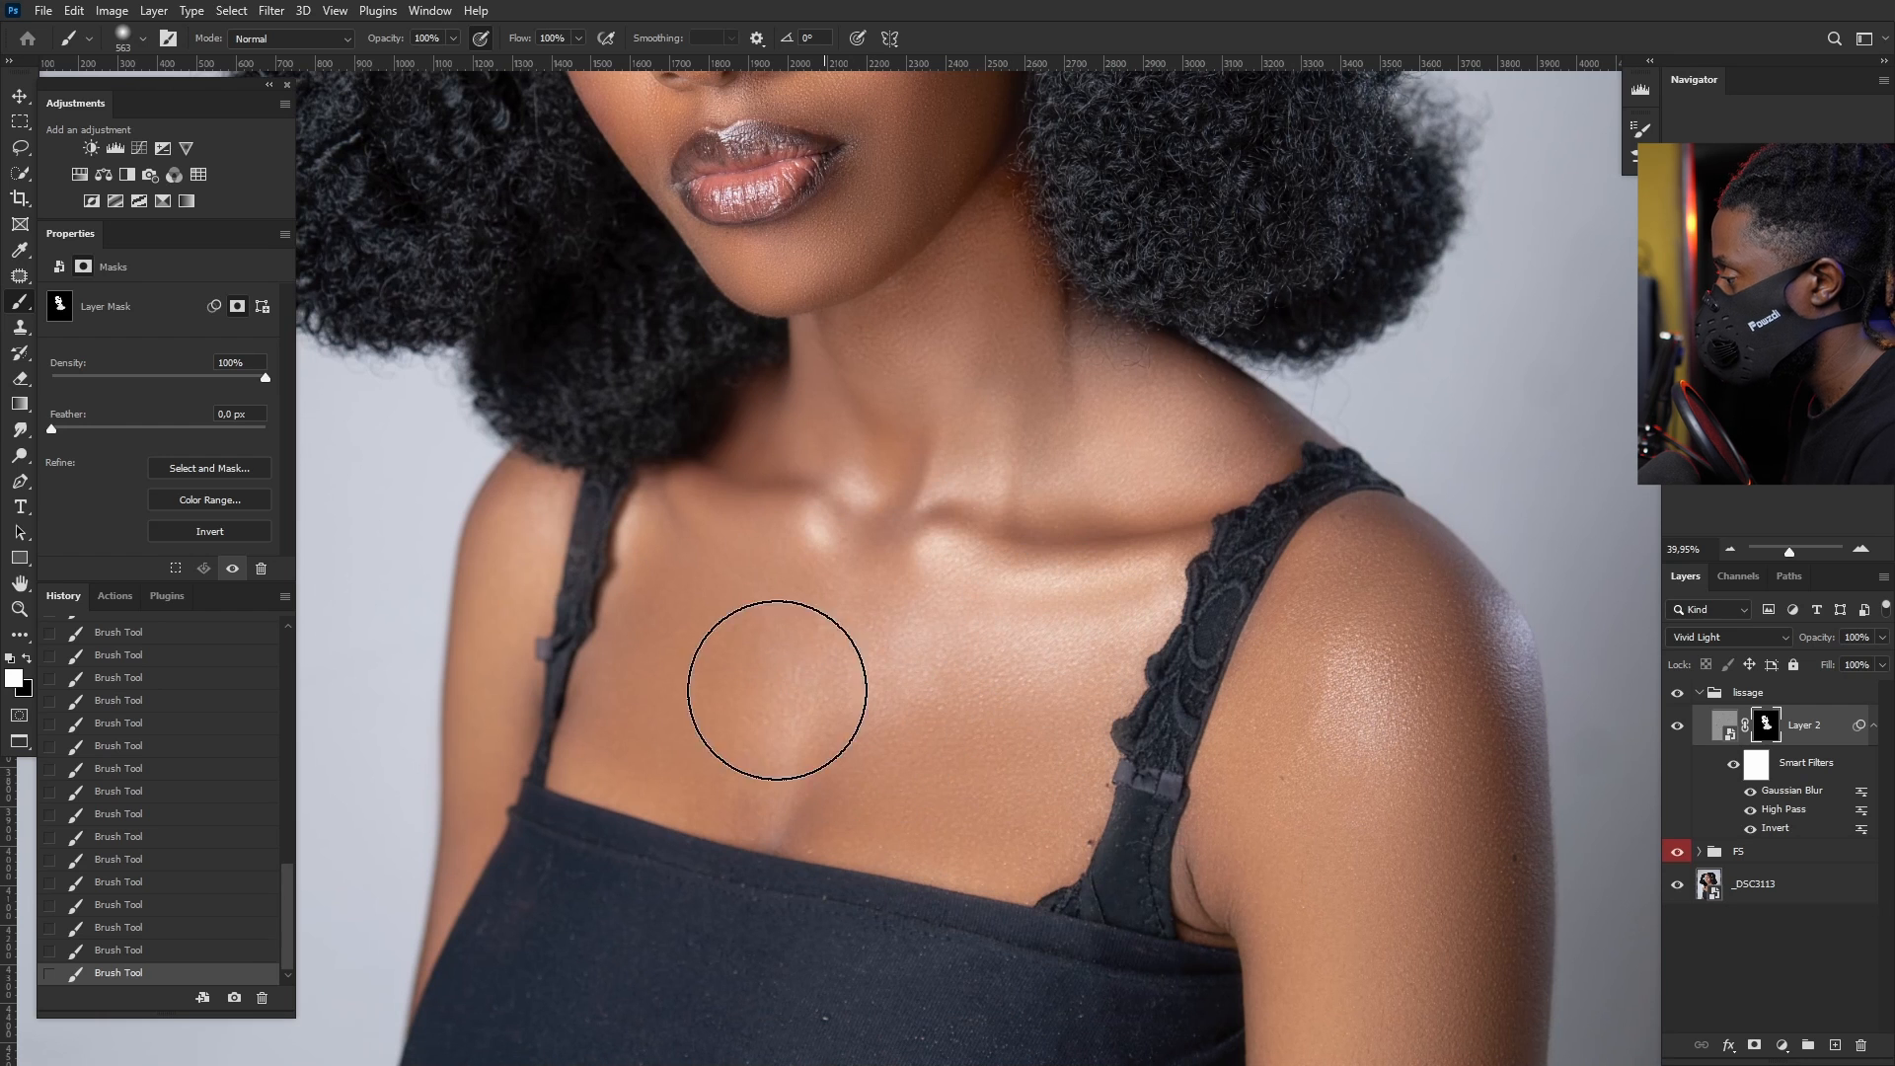
Step: Paint the mask white over both shoulders and down the arms, using brushes of about 326 and 469 pixels
right_click(523, 538, "alt")
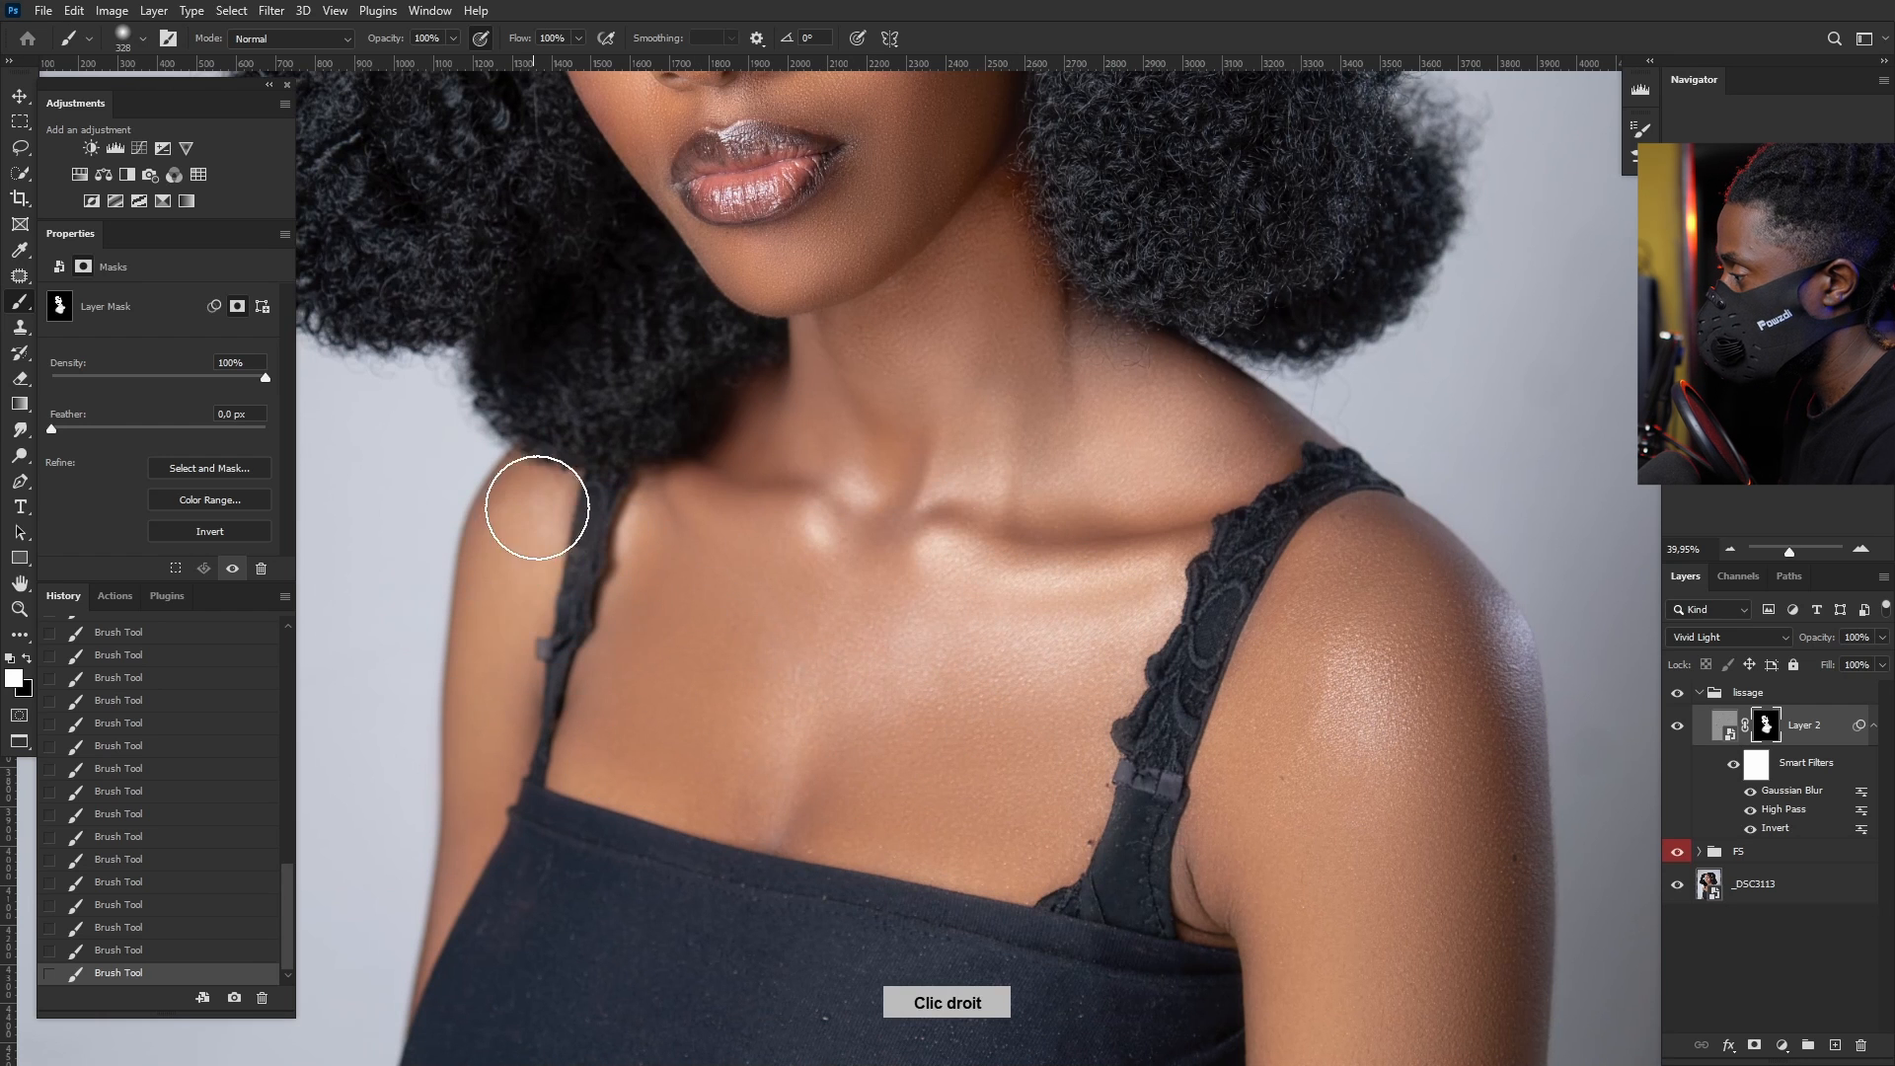
right_click(523, 550, "alt")
right_click(1345, 698, "alt")
left_click_drag(1310, 736, 1001, 477)
right_click(1051, 427, "alt")
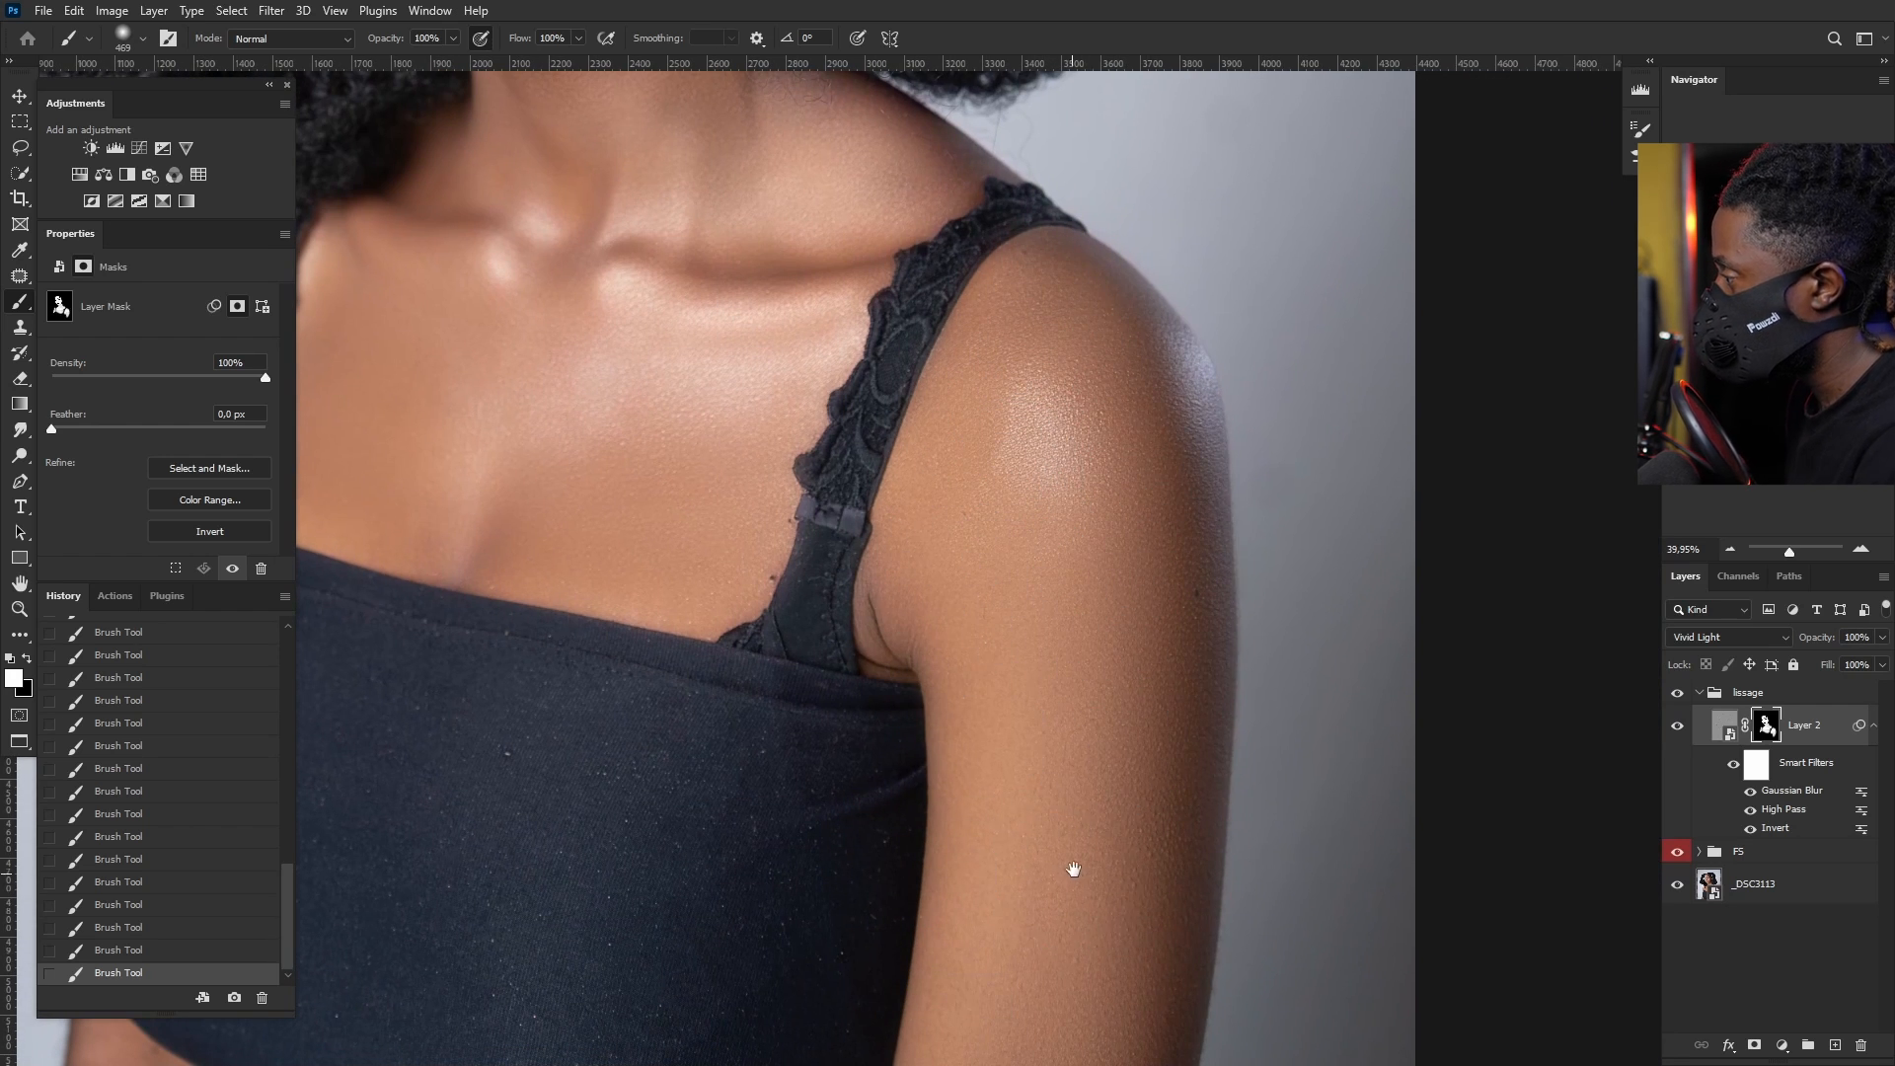
left_click_drag(1075, 867, 1112, 550)
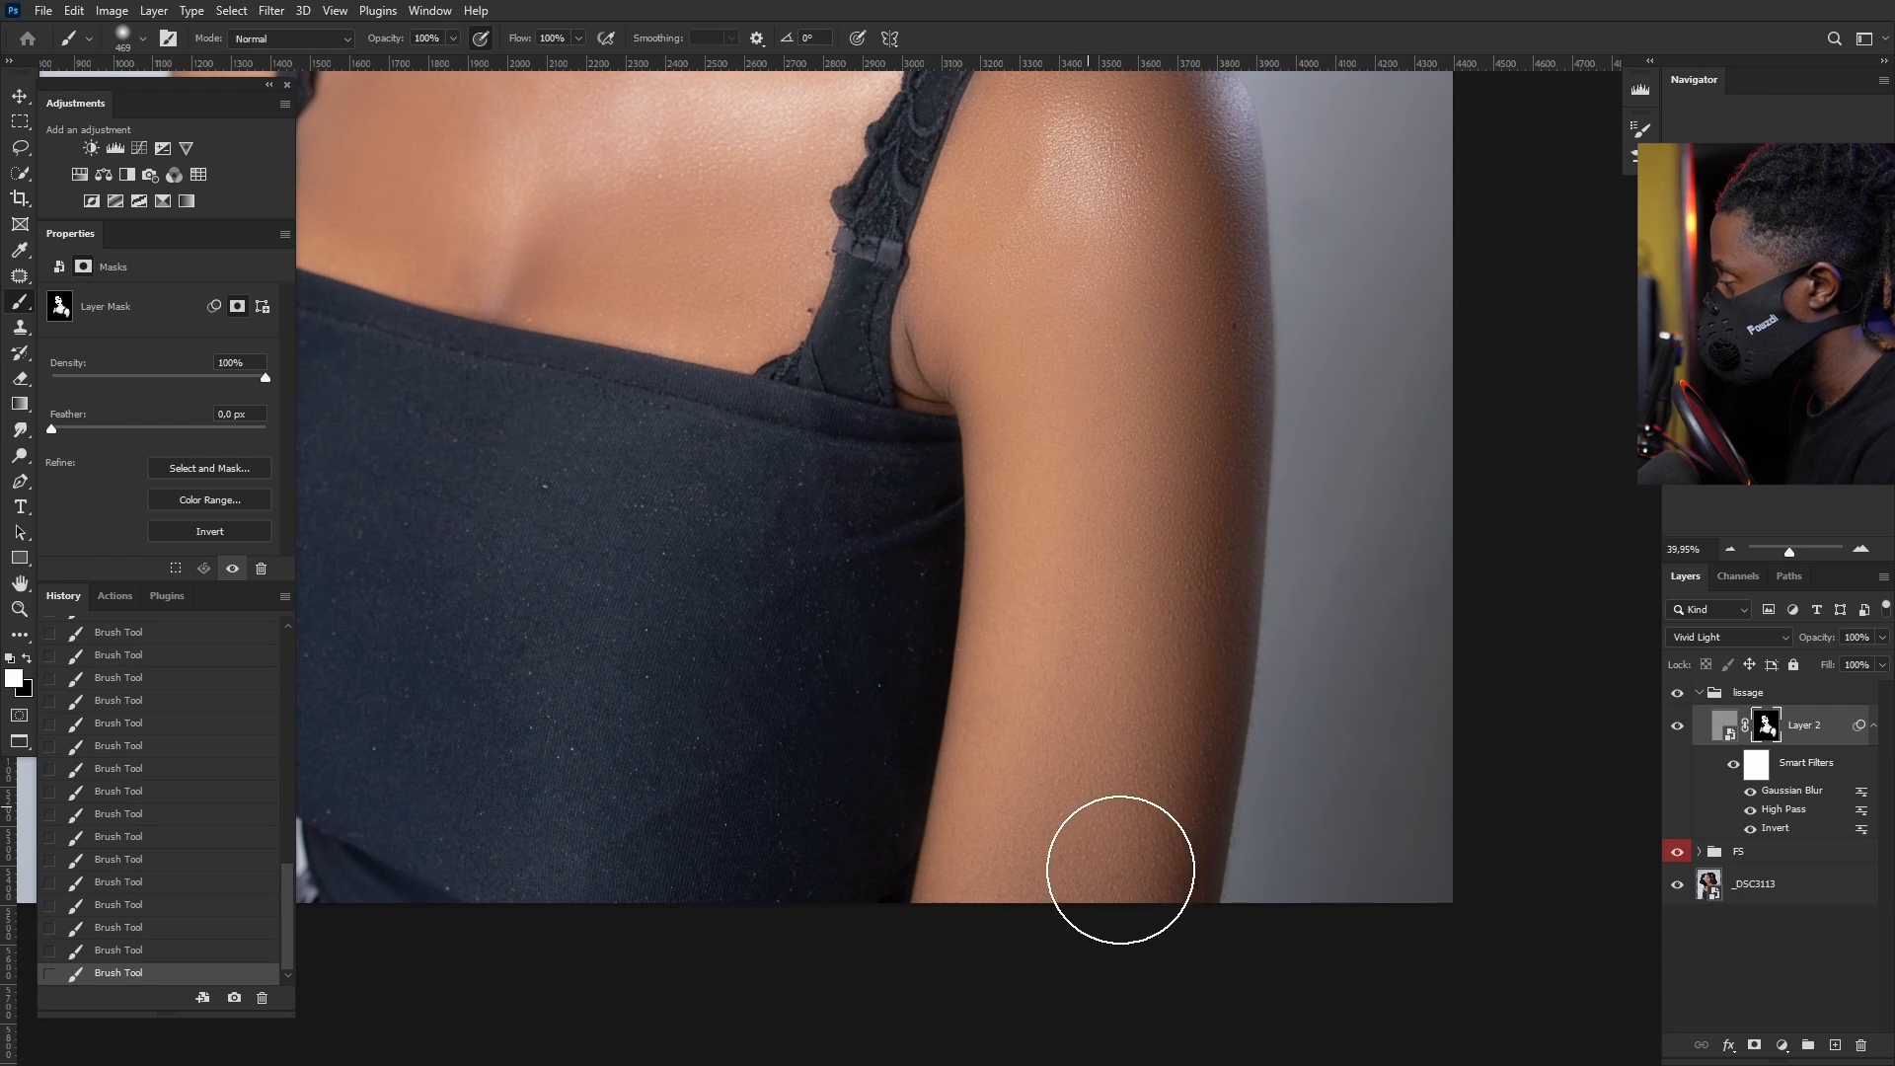
scroll(1027, 929, "down", 6)
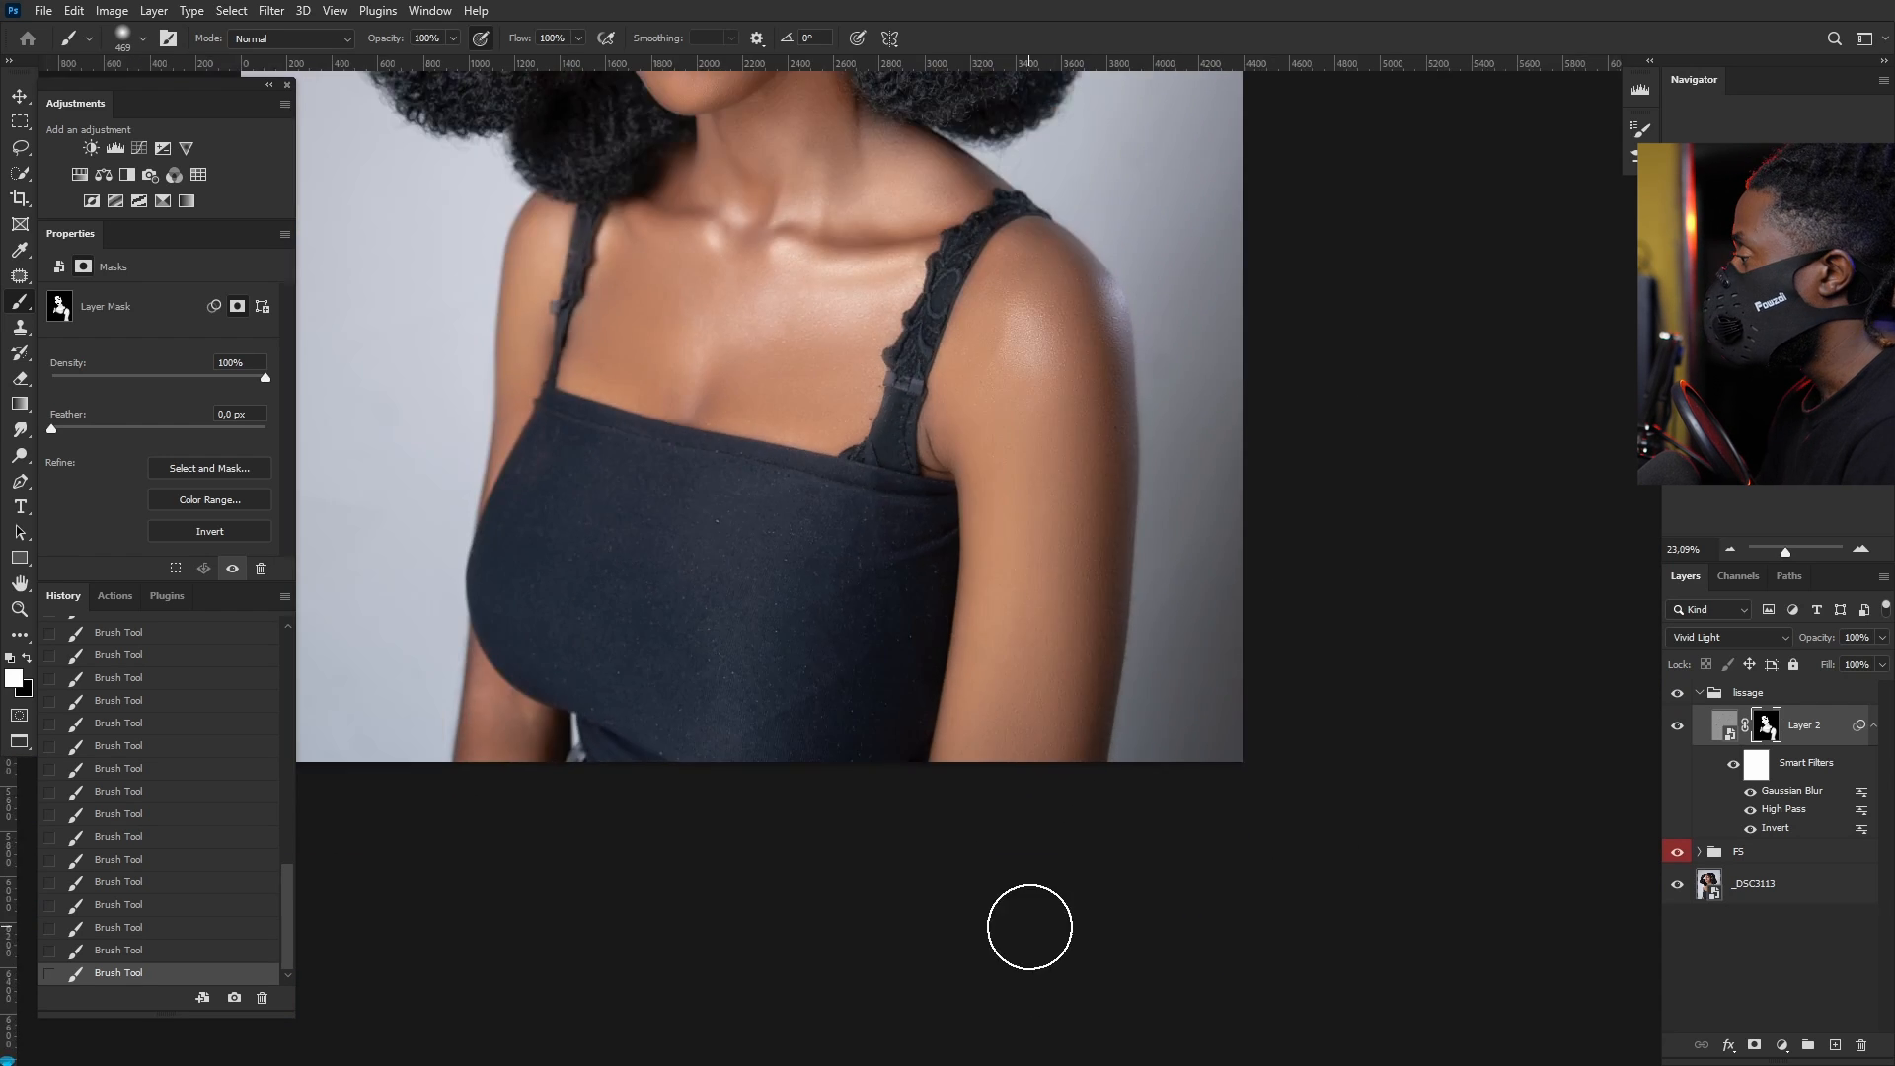
Step: Compare the retouched face with the original by repeatedly hiding and showing every layer except _DSC3113
scroll(858, 202, "up", 4)
scroll(958, 399, "up", 3)
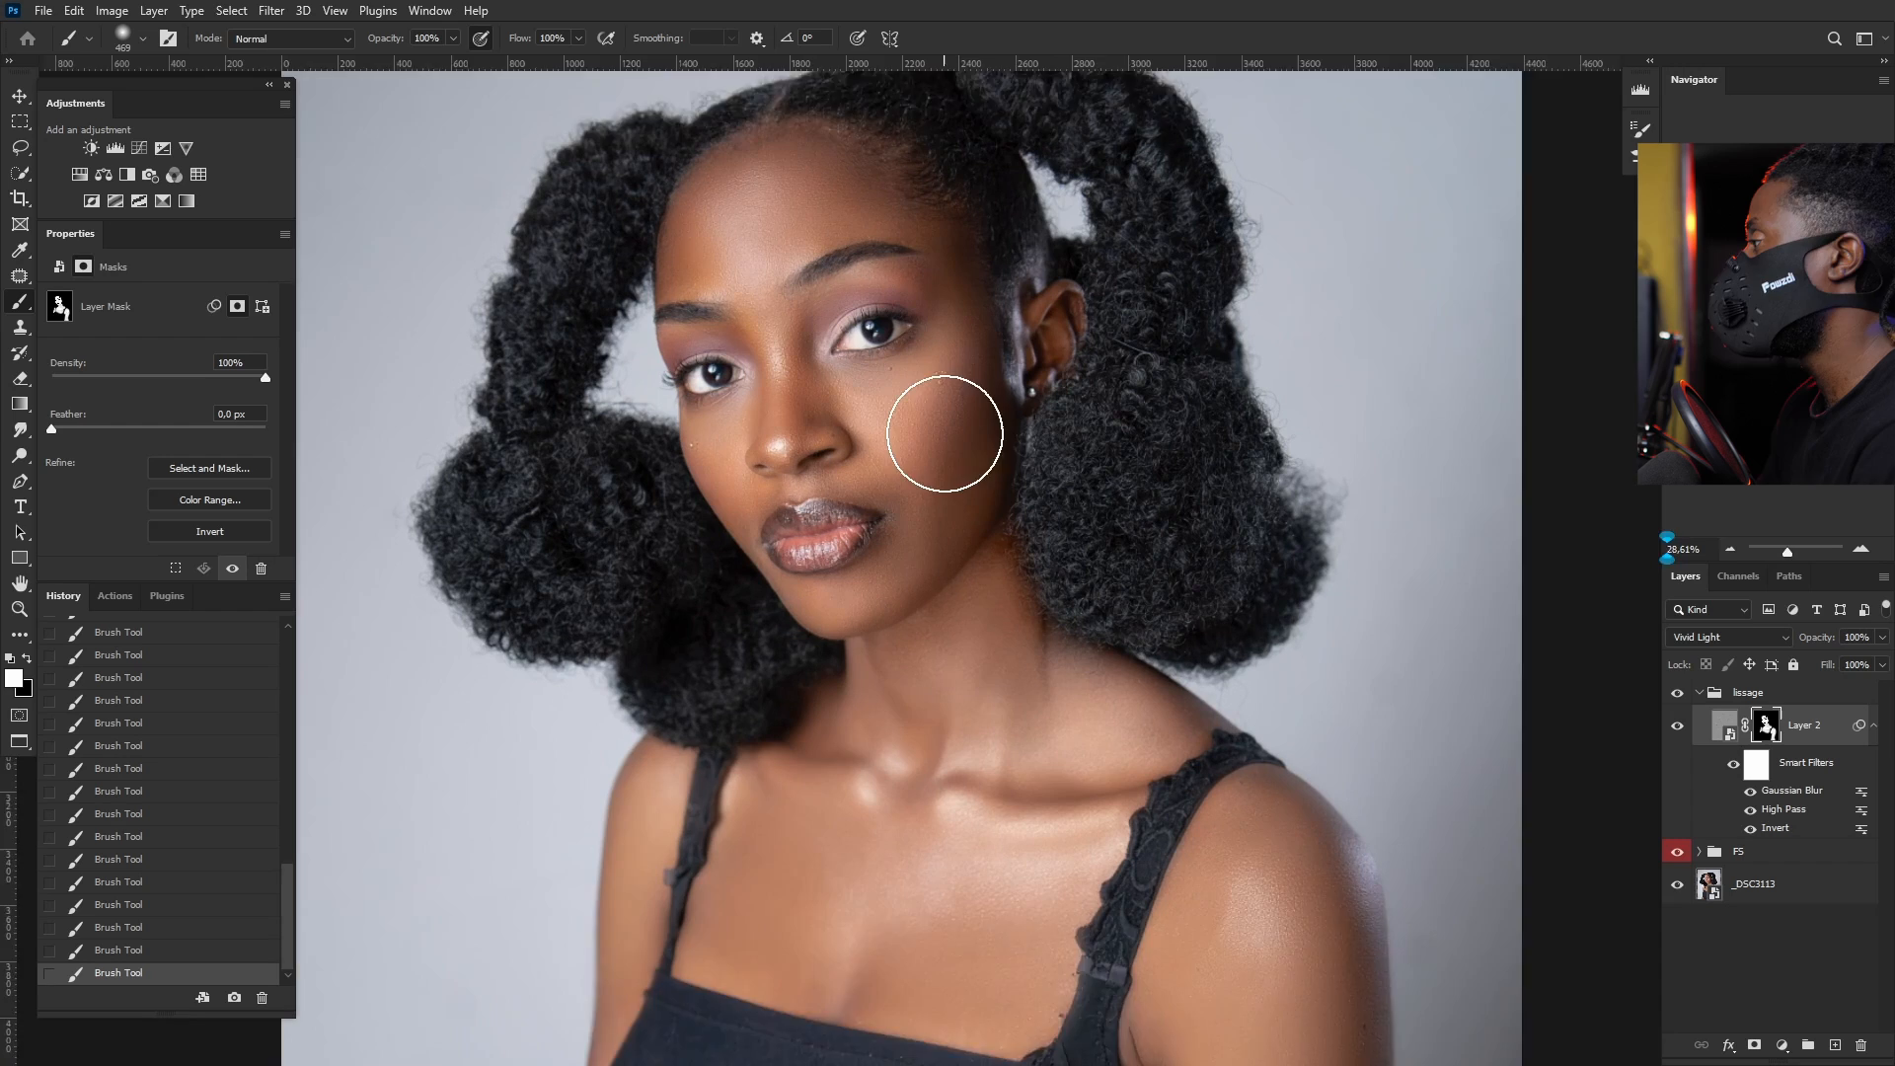
left_click_drag(960, 487, 1108, 588)
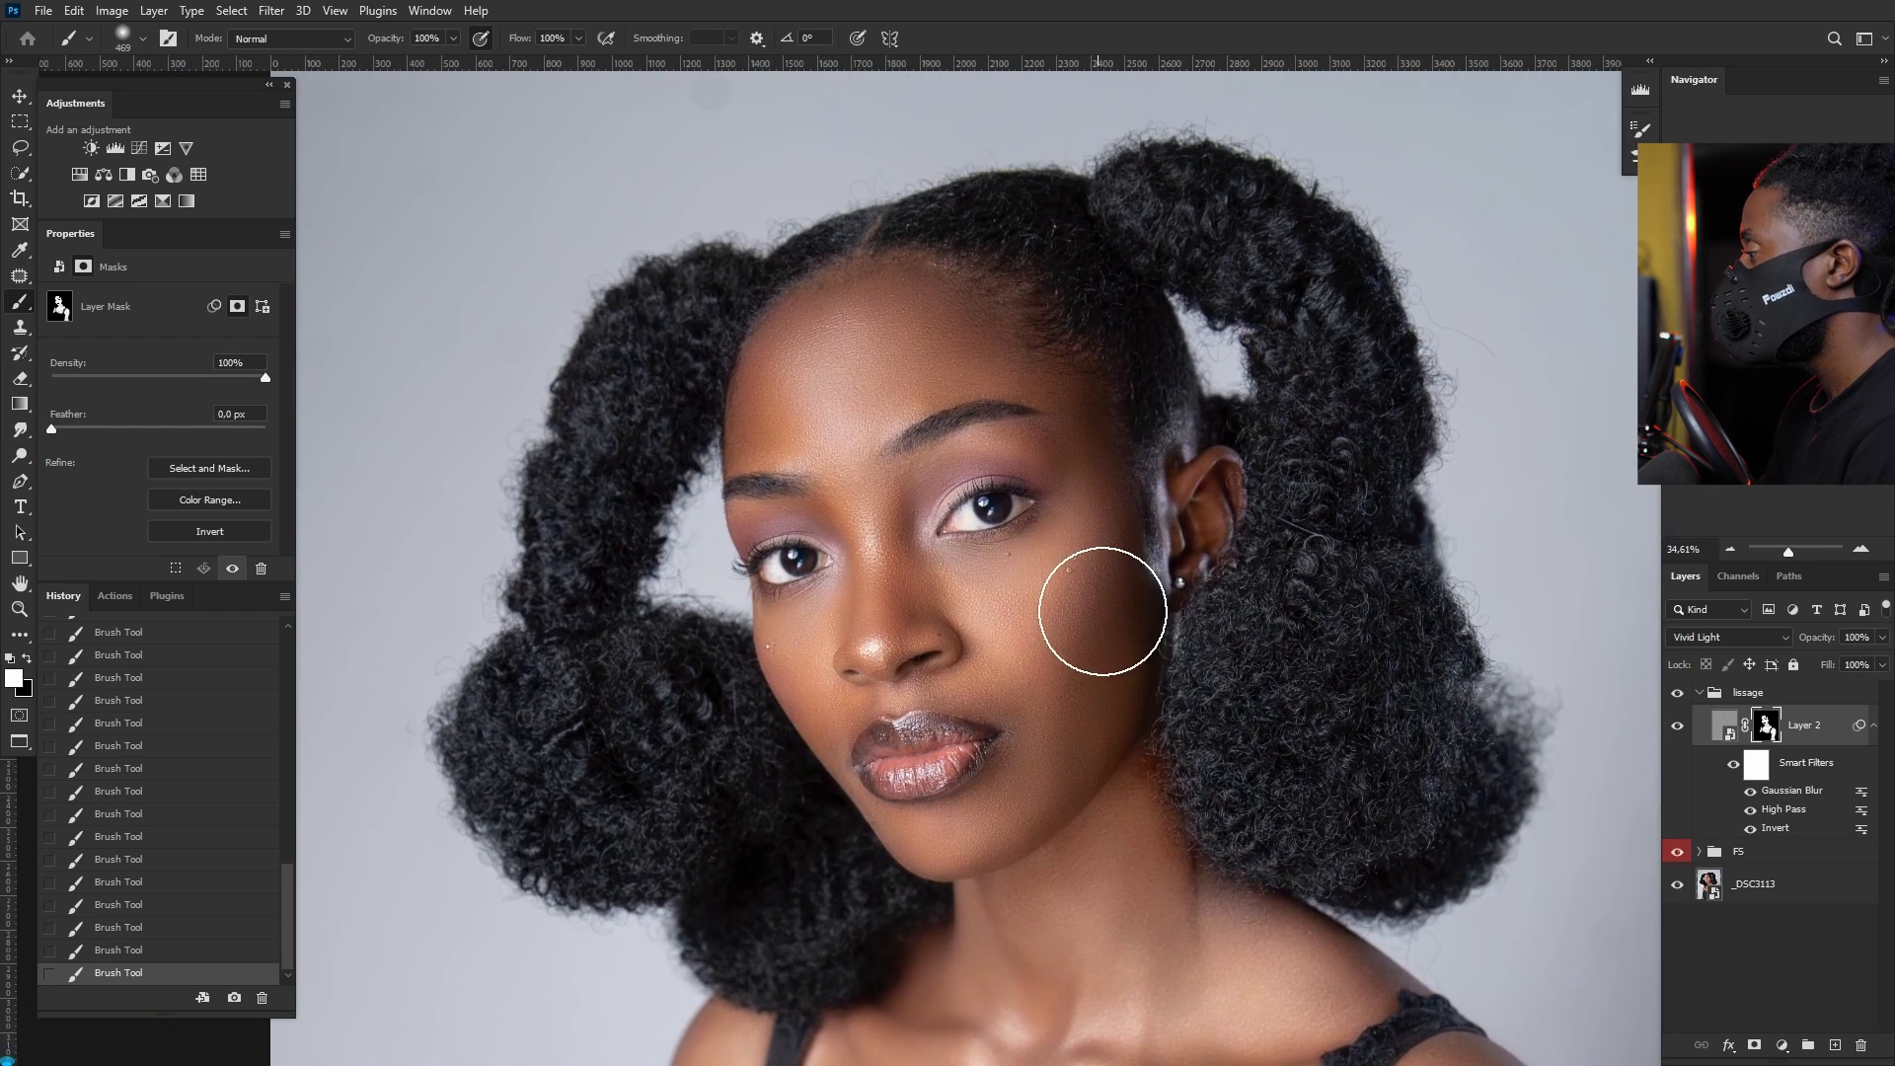
scroll(1115, 605, "up", 2)
left_click(1676, 695)
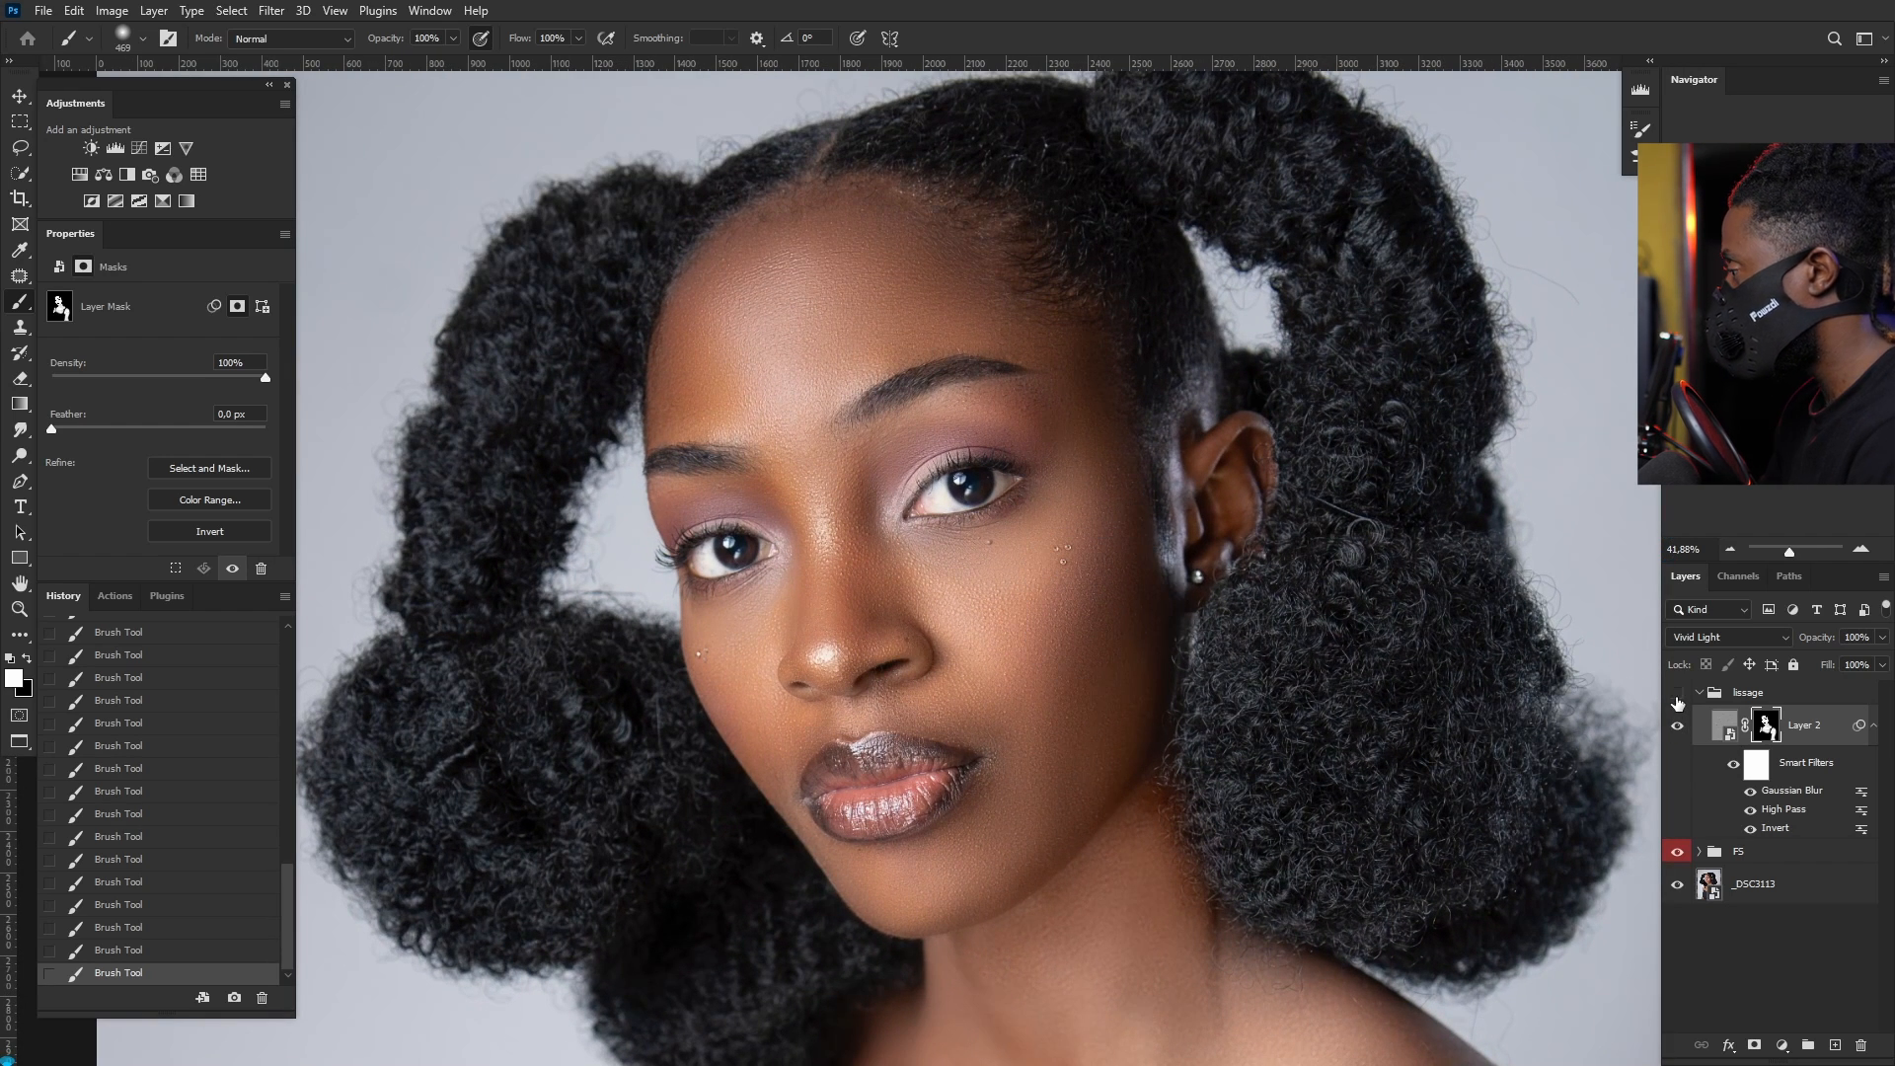
left_click(1678, 886, "alt")
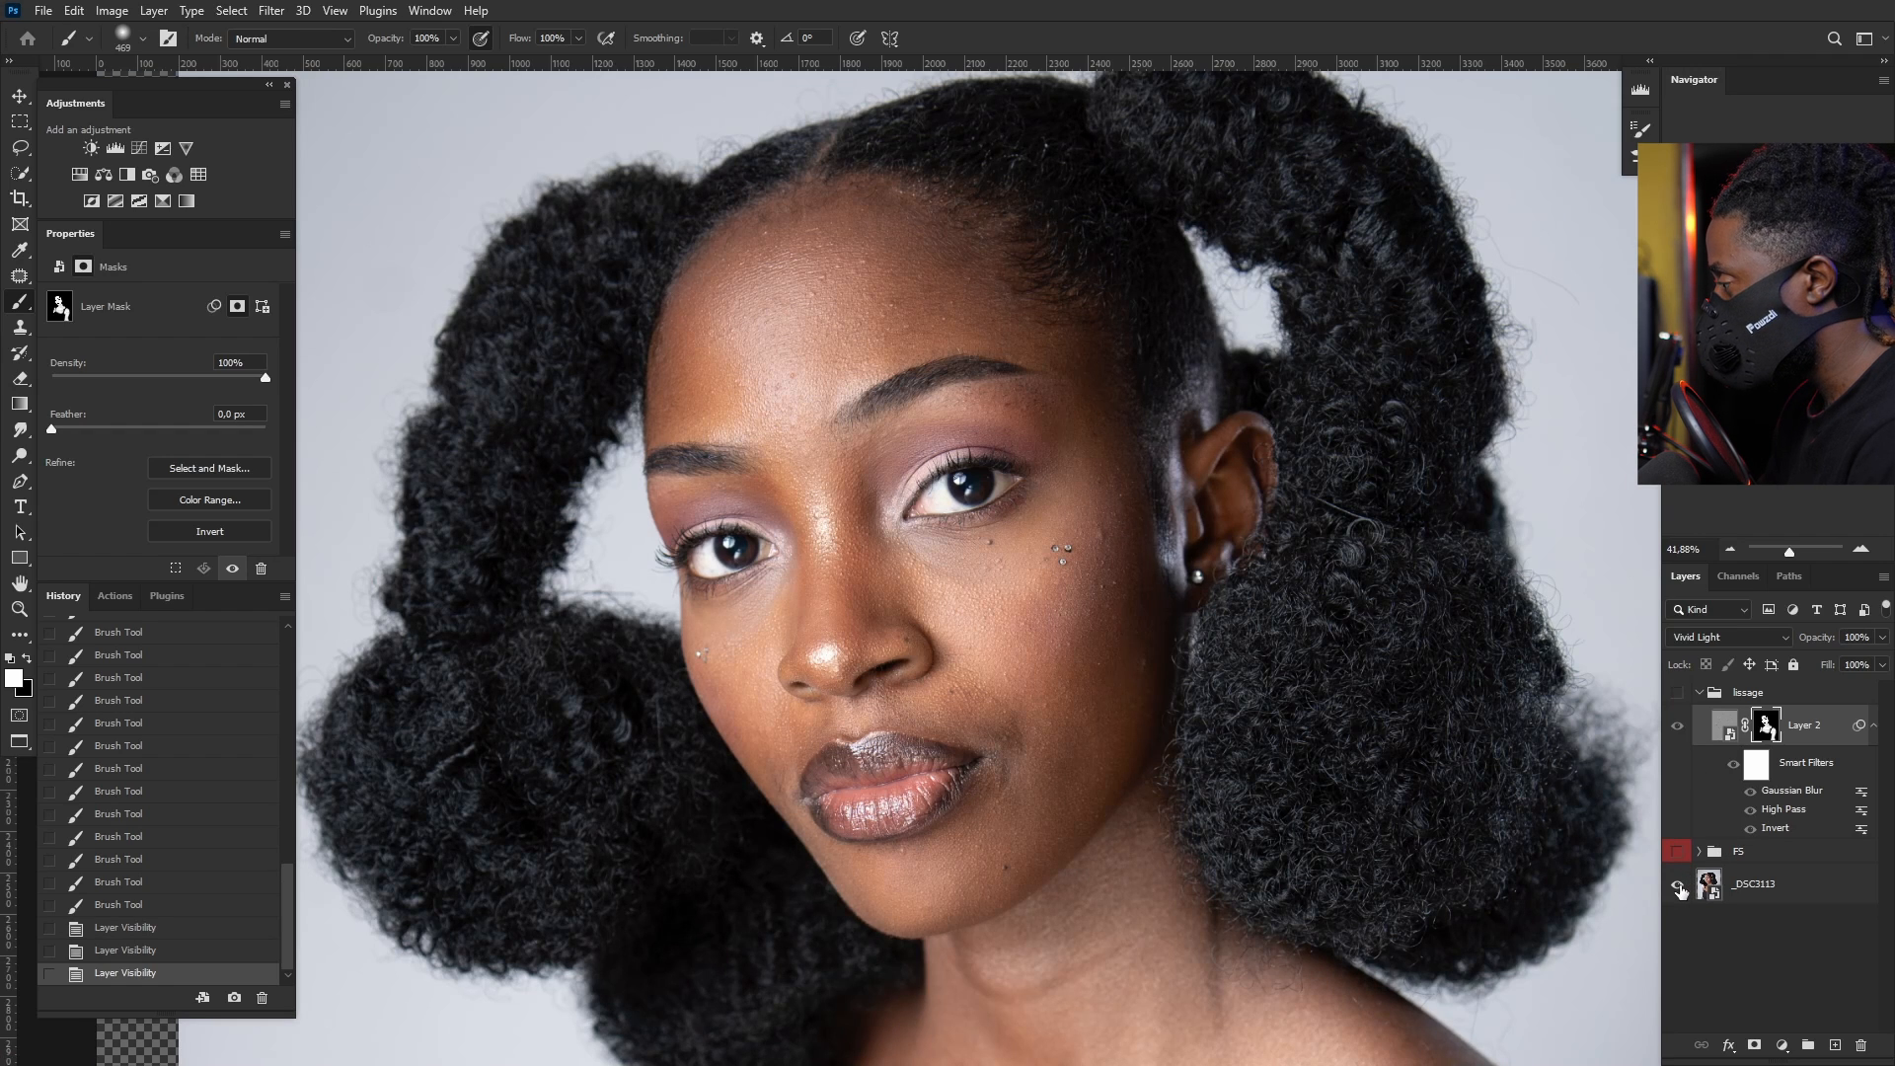
left_click(1678, 888, "alt")
scroll(1061, 597, "up", 2)
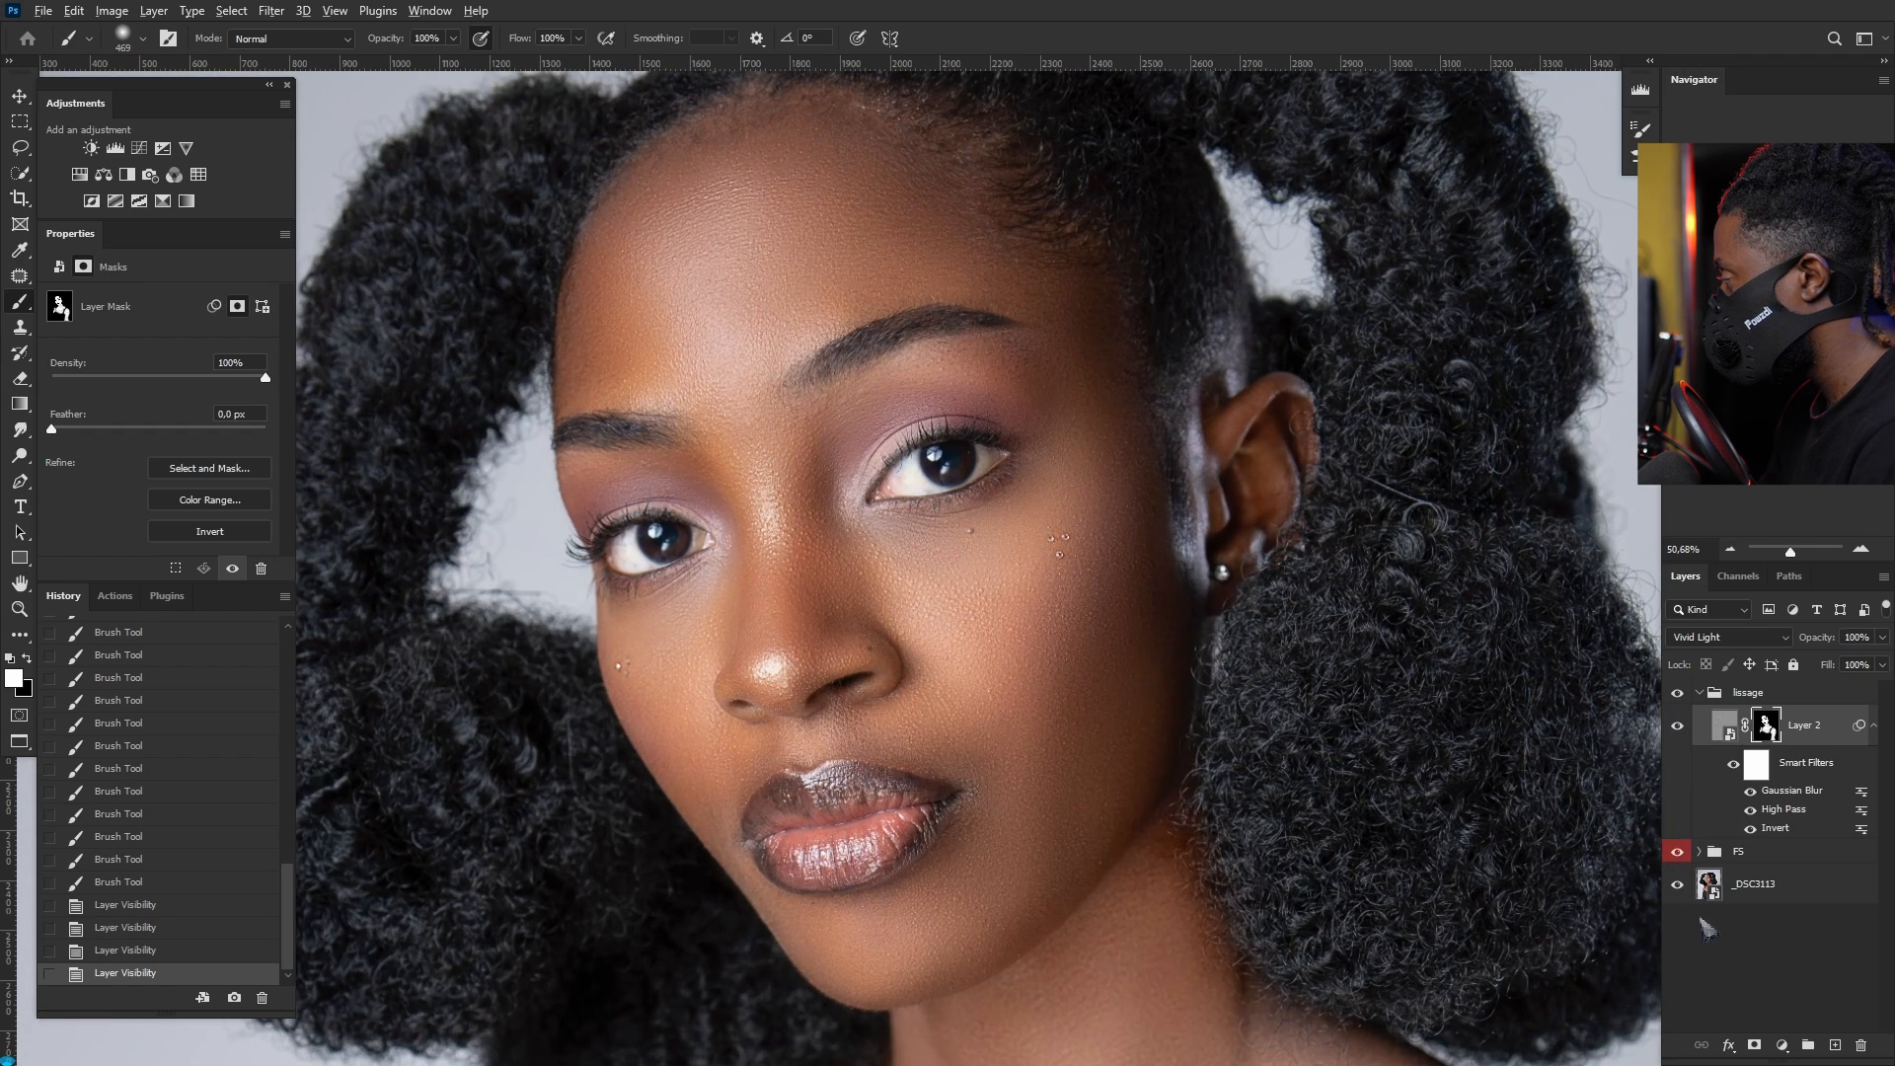
left_click(1678, 888, "alt")
left_click(1678, 889, "alt")
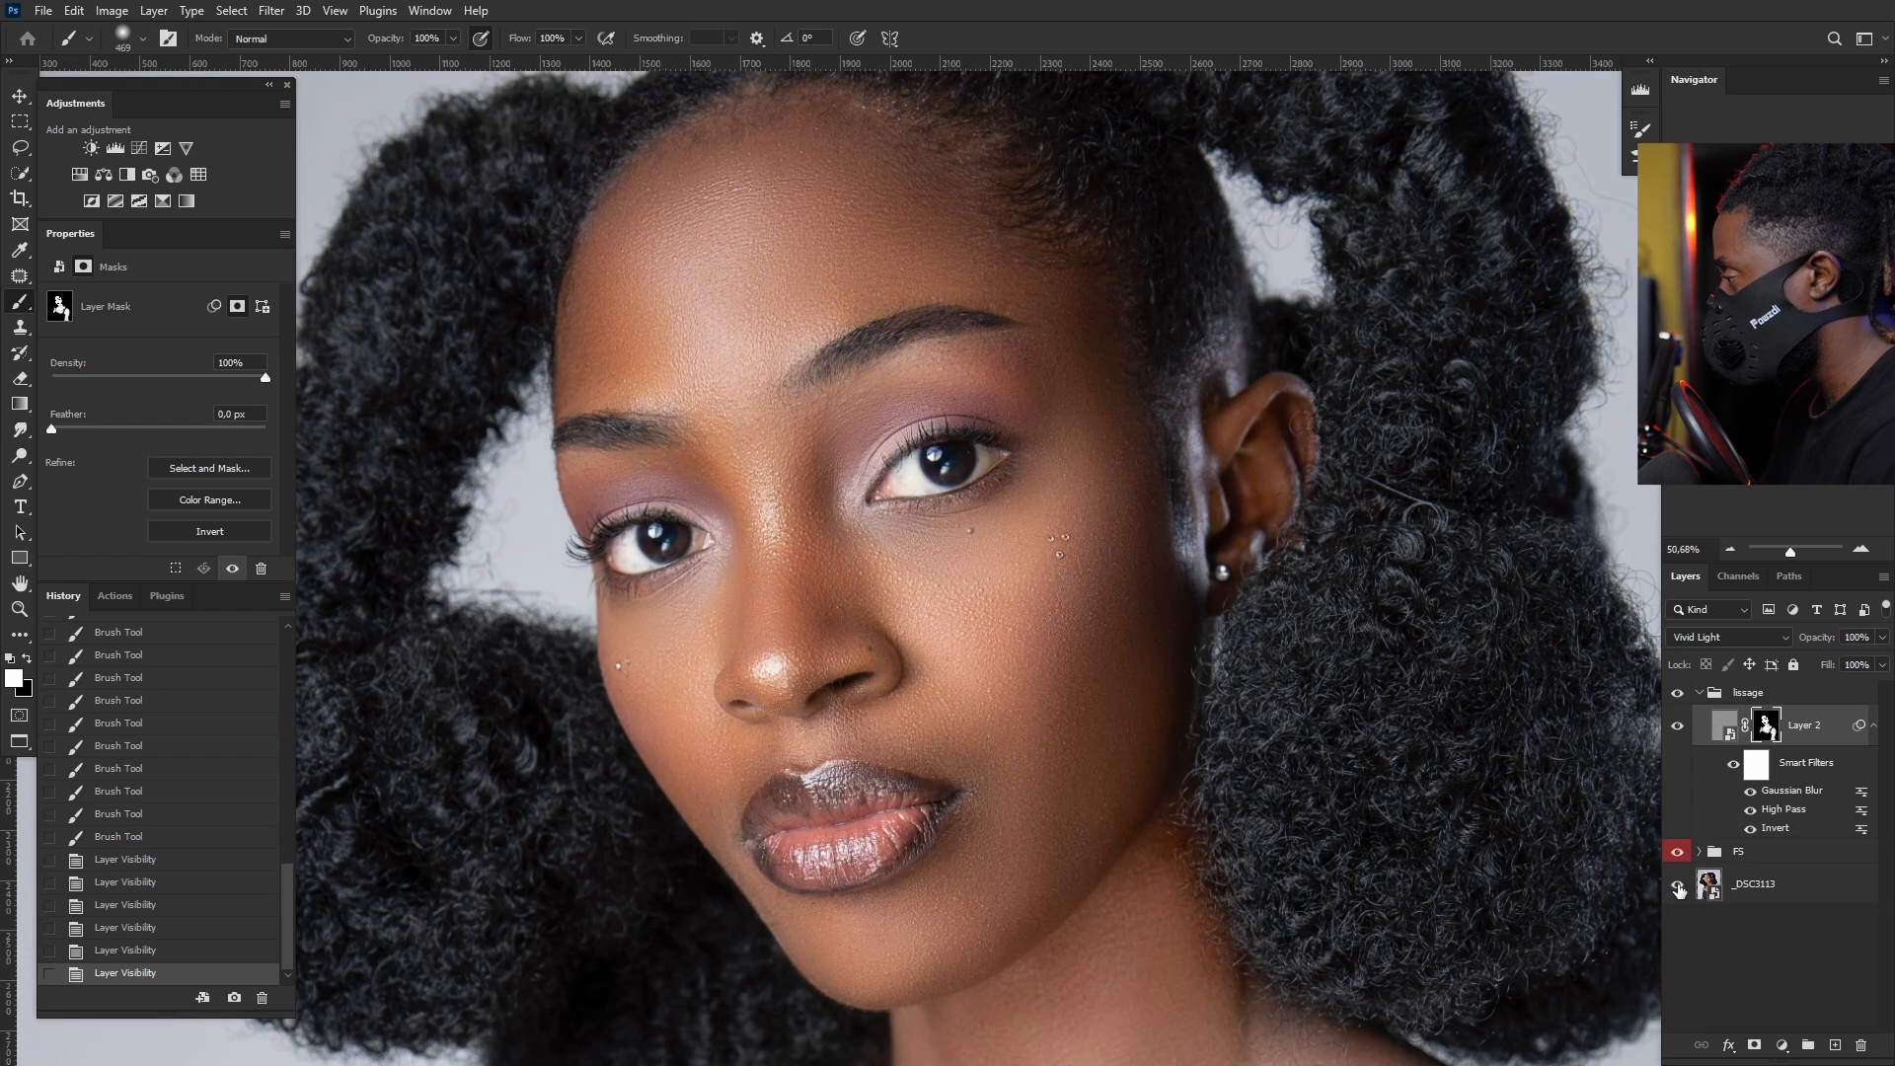
Step: Collapse the lissage group and give it a yellow colour label
left_click(1698, 694)
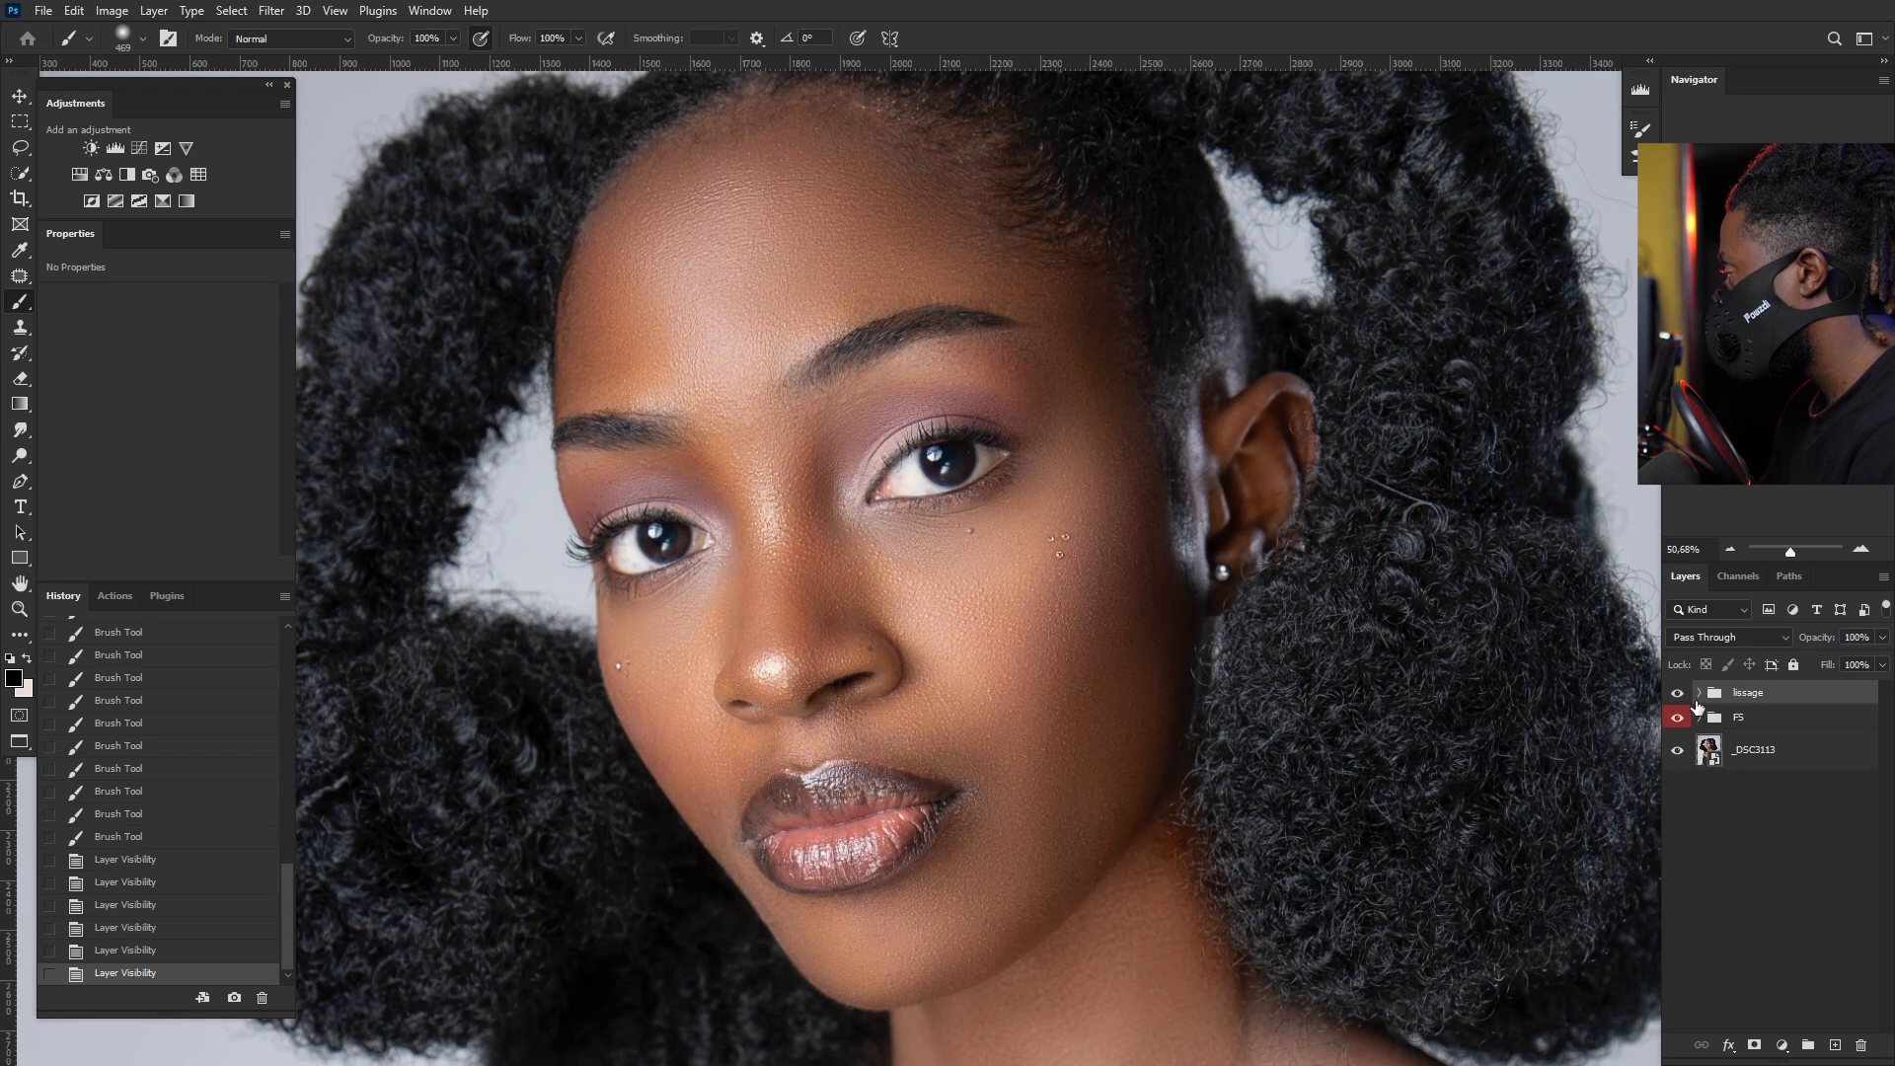
right_click(1687, 692)
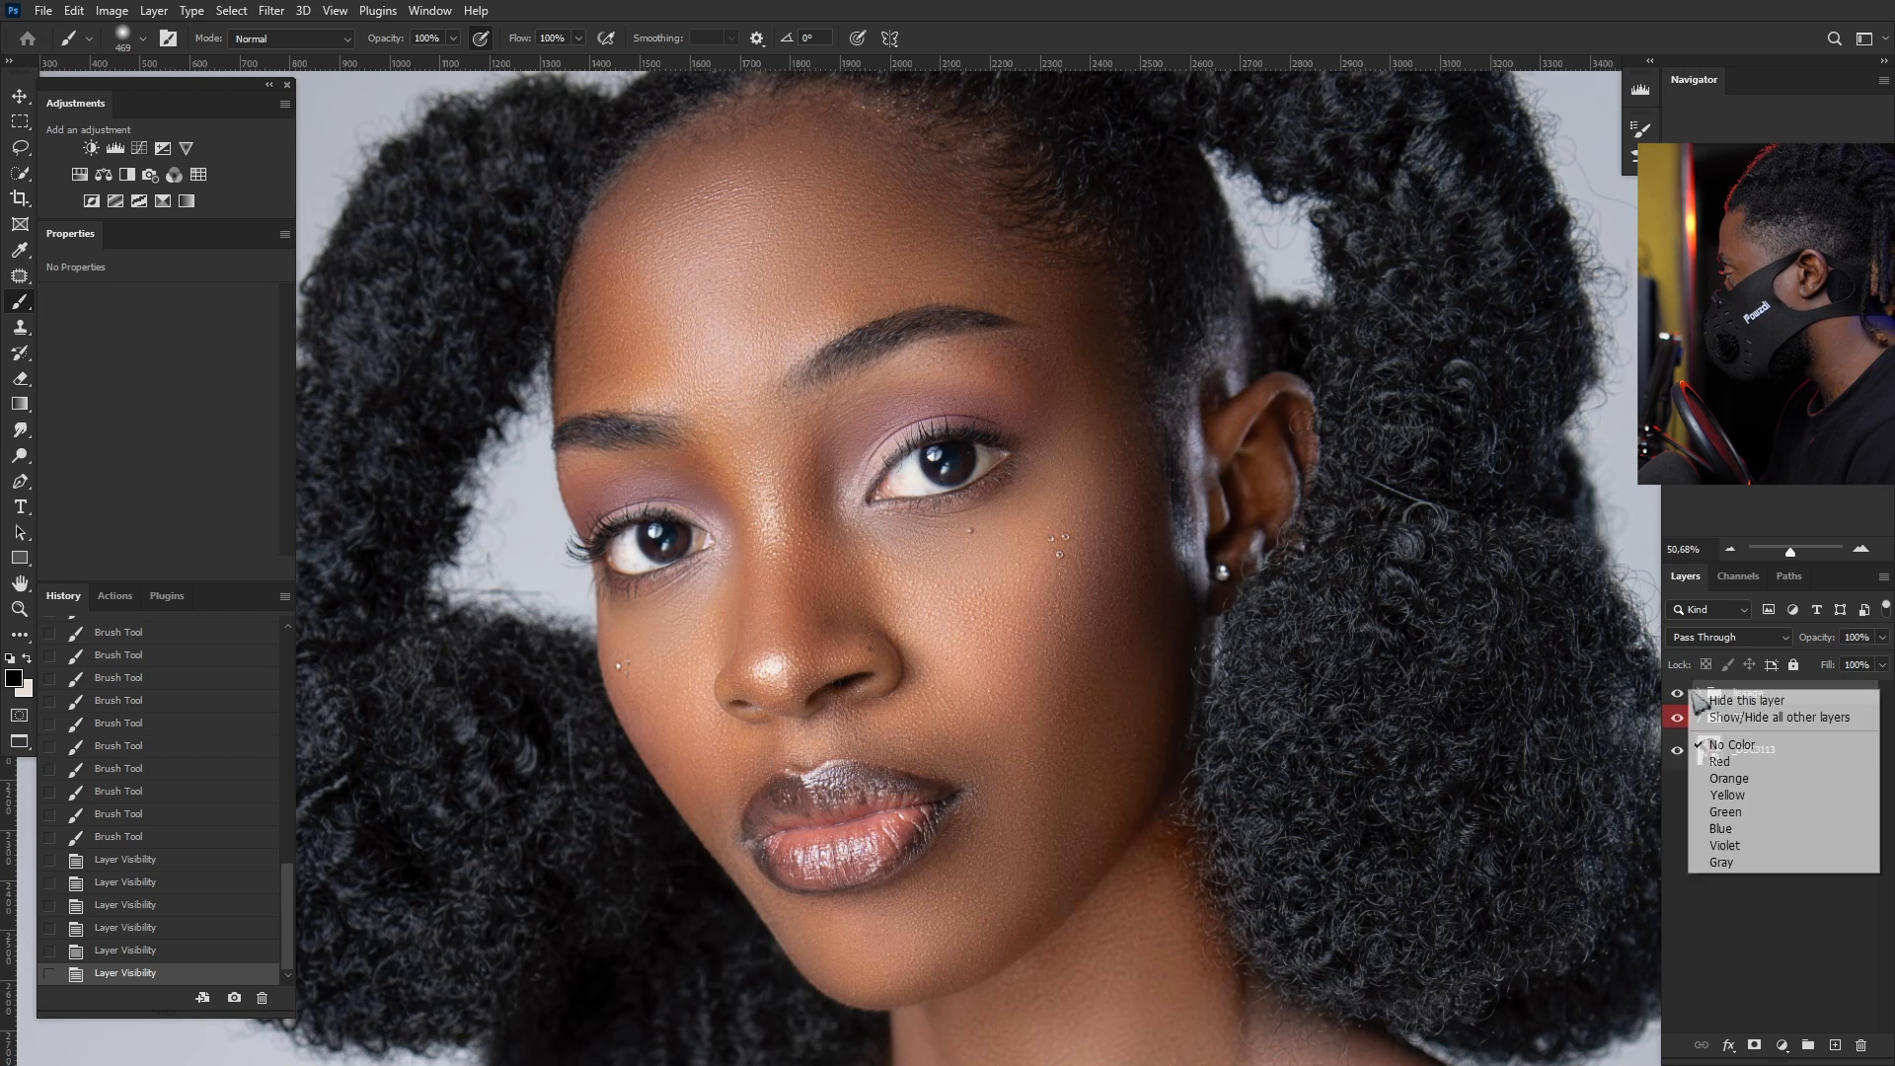
left_click(1729, 798)
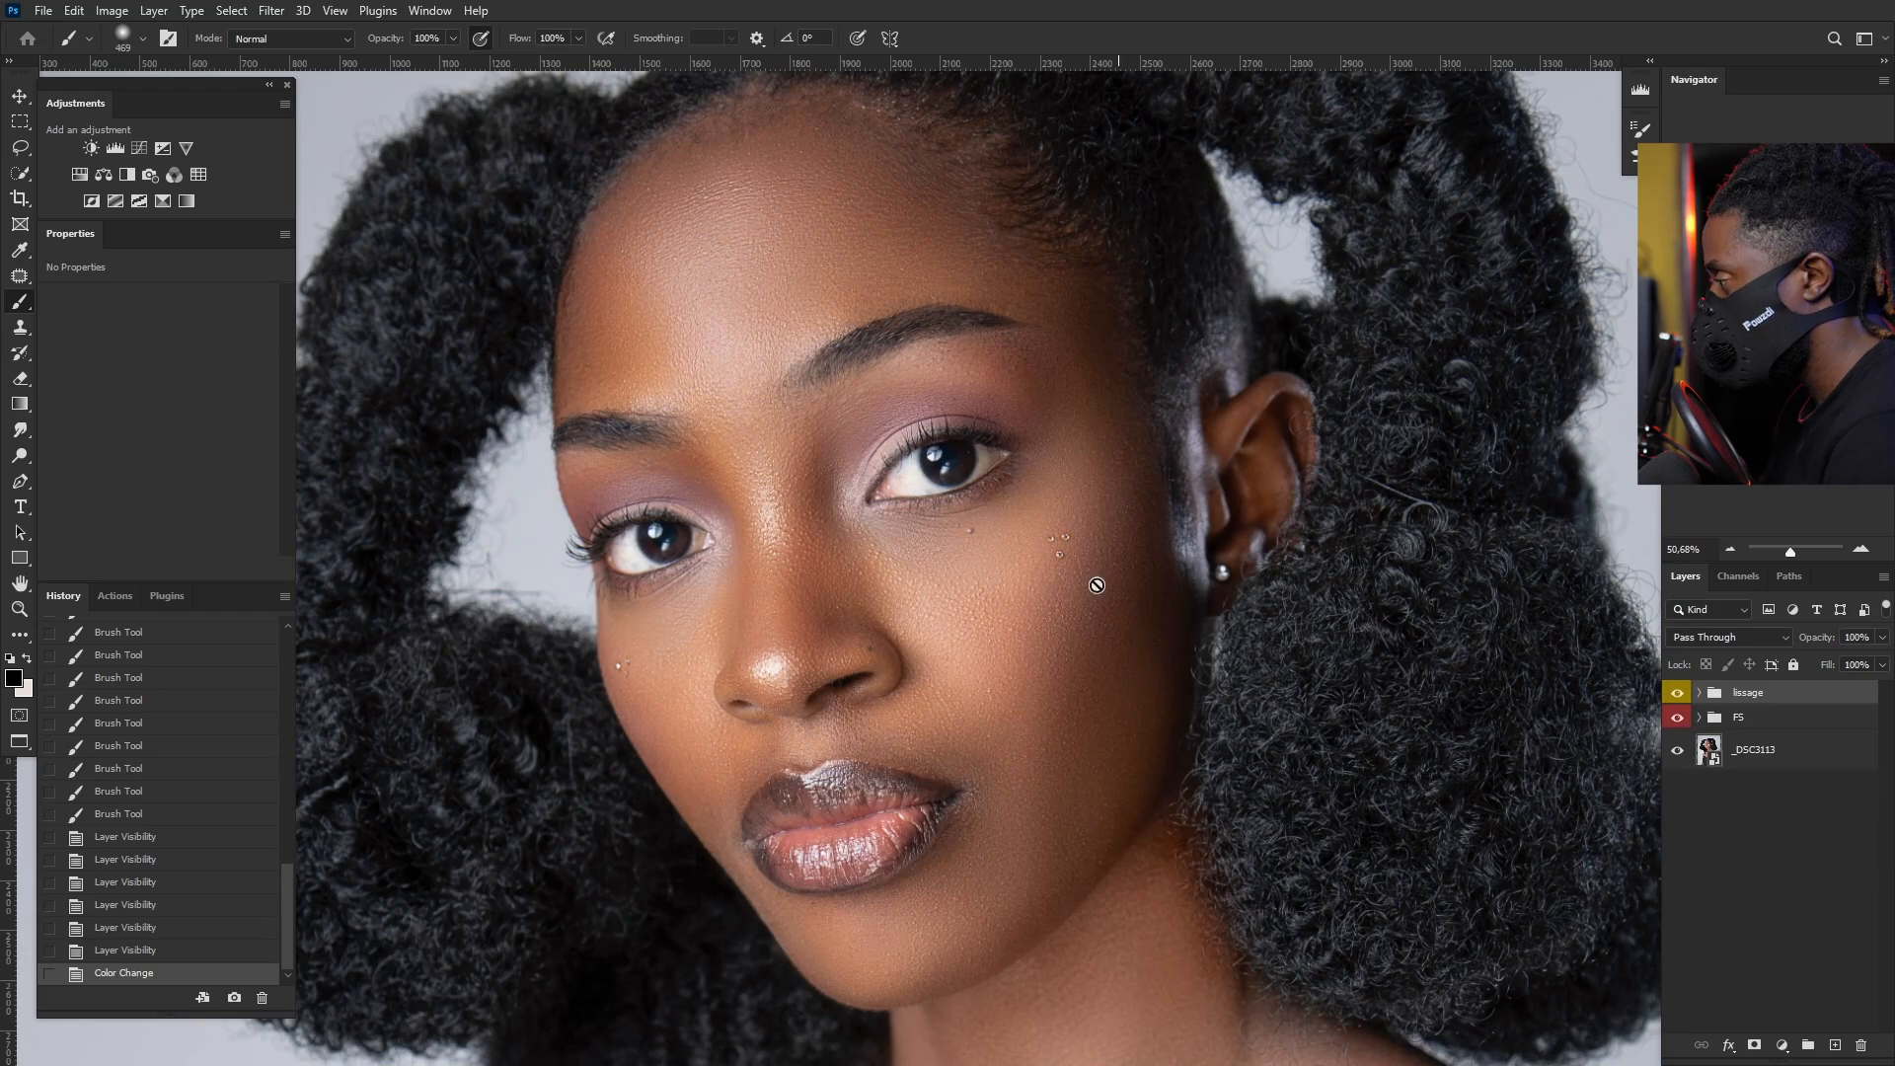
Step: Examine the smoothed portrait as a whole and up close around the face and lips
scroll(922, 550, "down", 6)
scroll(899, 632, "up", 2)
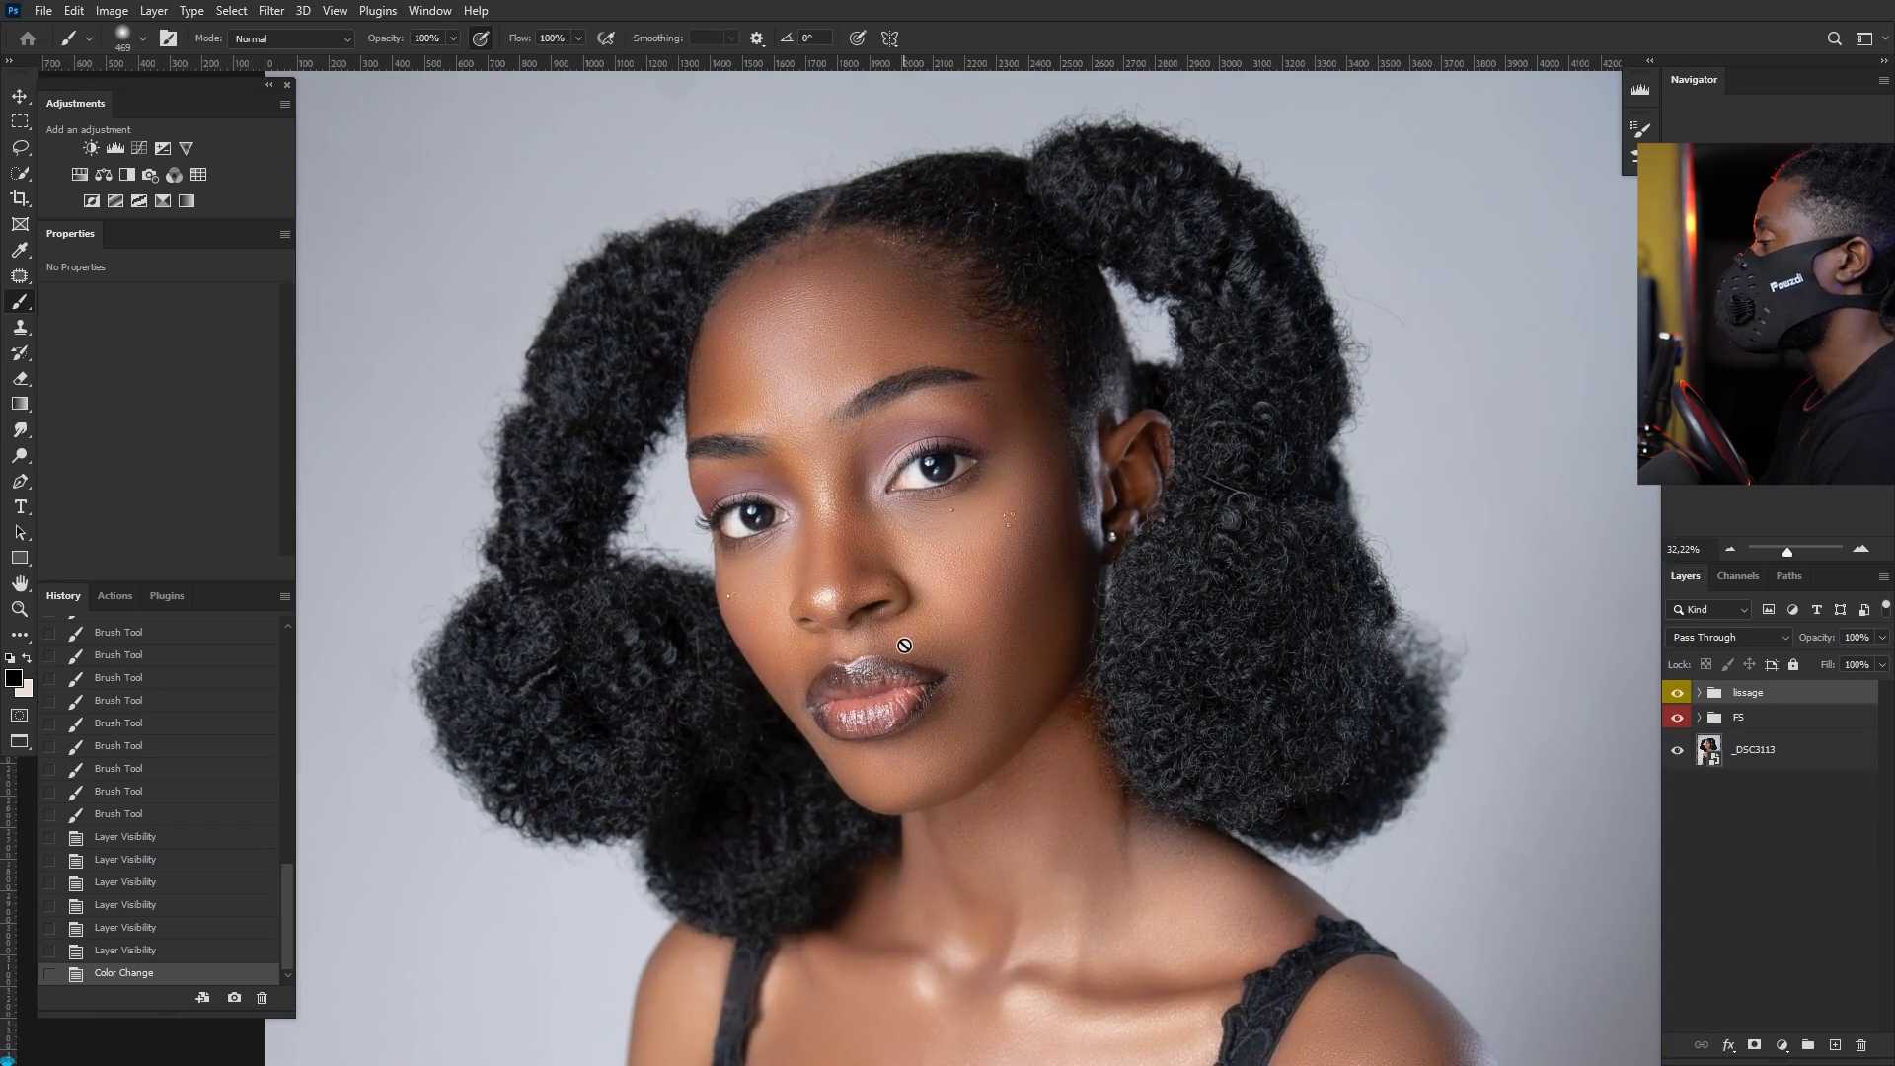
scroll(904, 645, "up", 2)
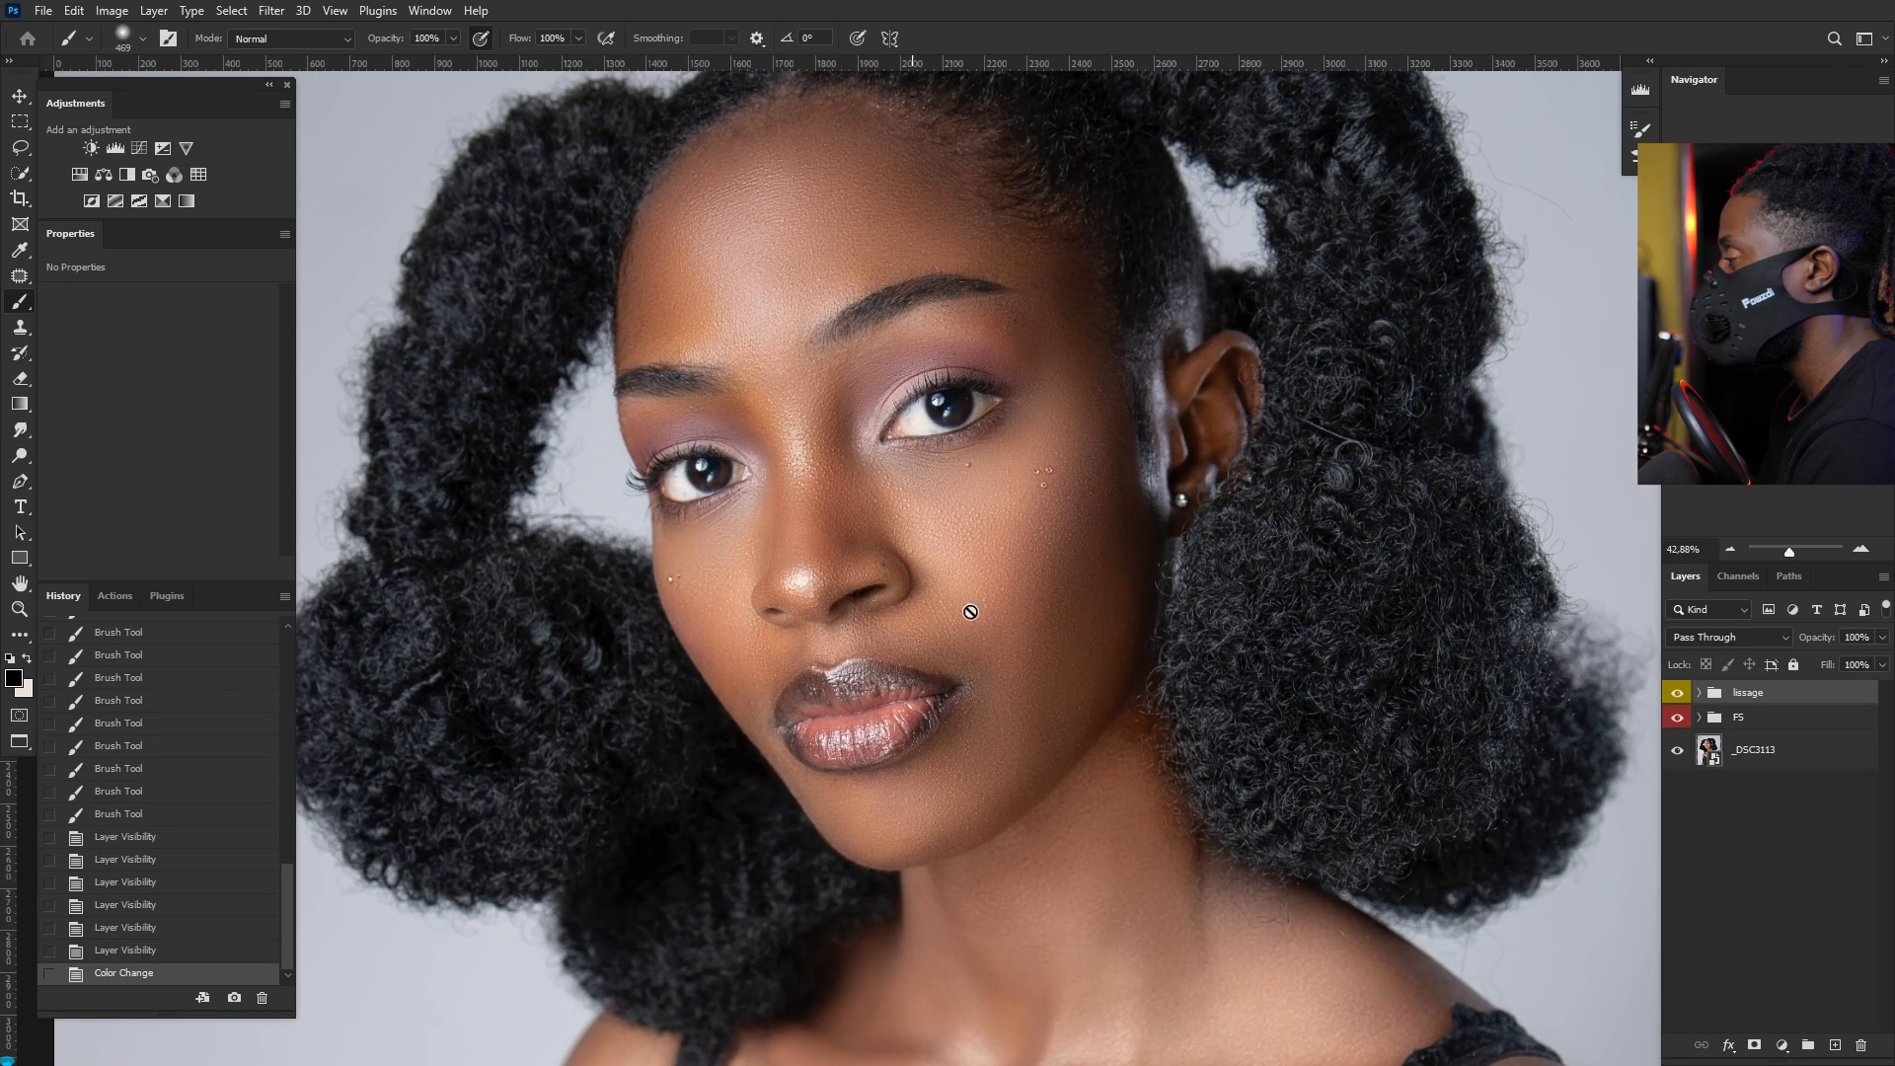
scroll(970, 612, "down", 7)
scroll(912, 627, "up", 3)
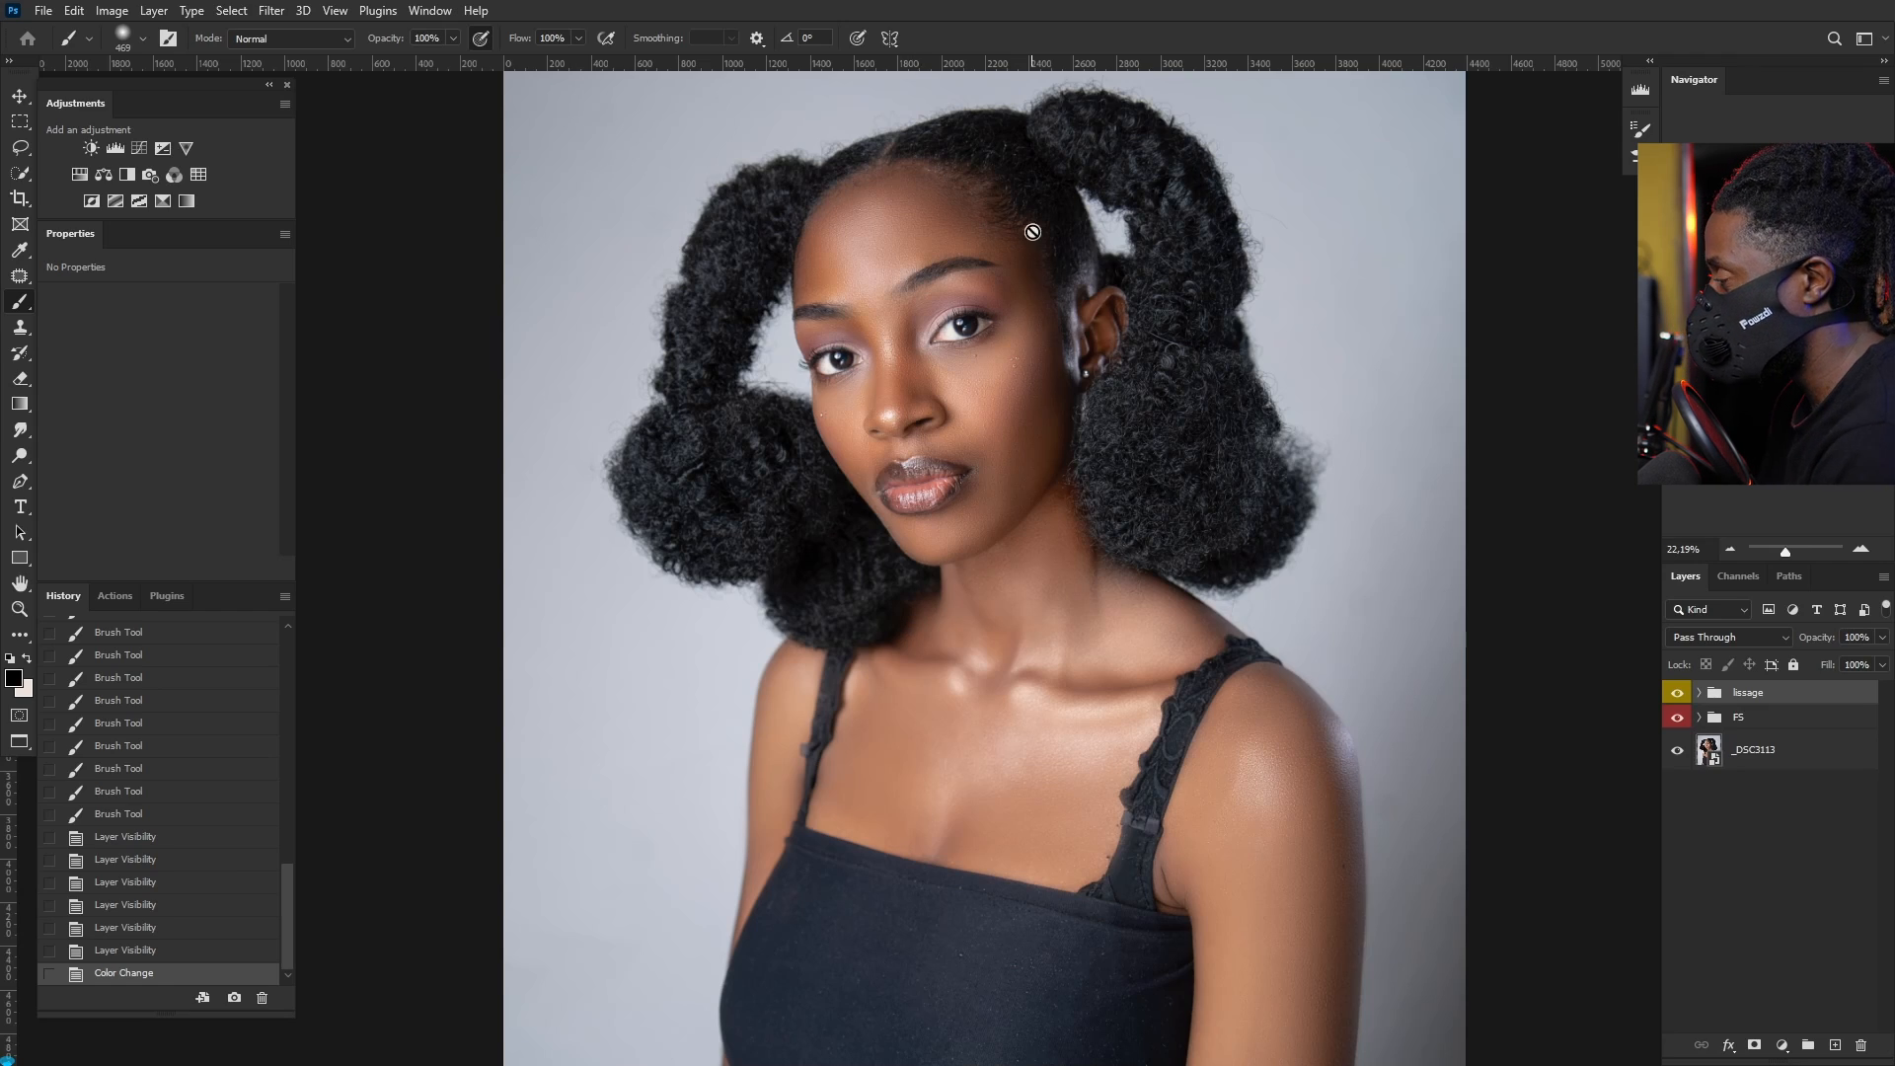
scroll(1049, 499, "up", 3)
scroll(987, 513, "down", 3)
scroll(899, 524, "up", 3)
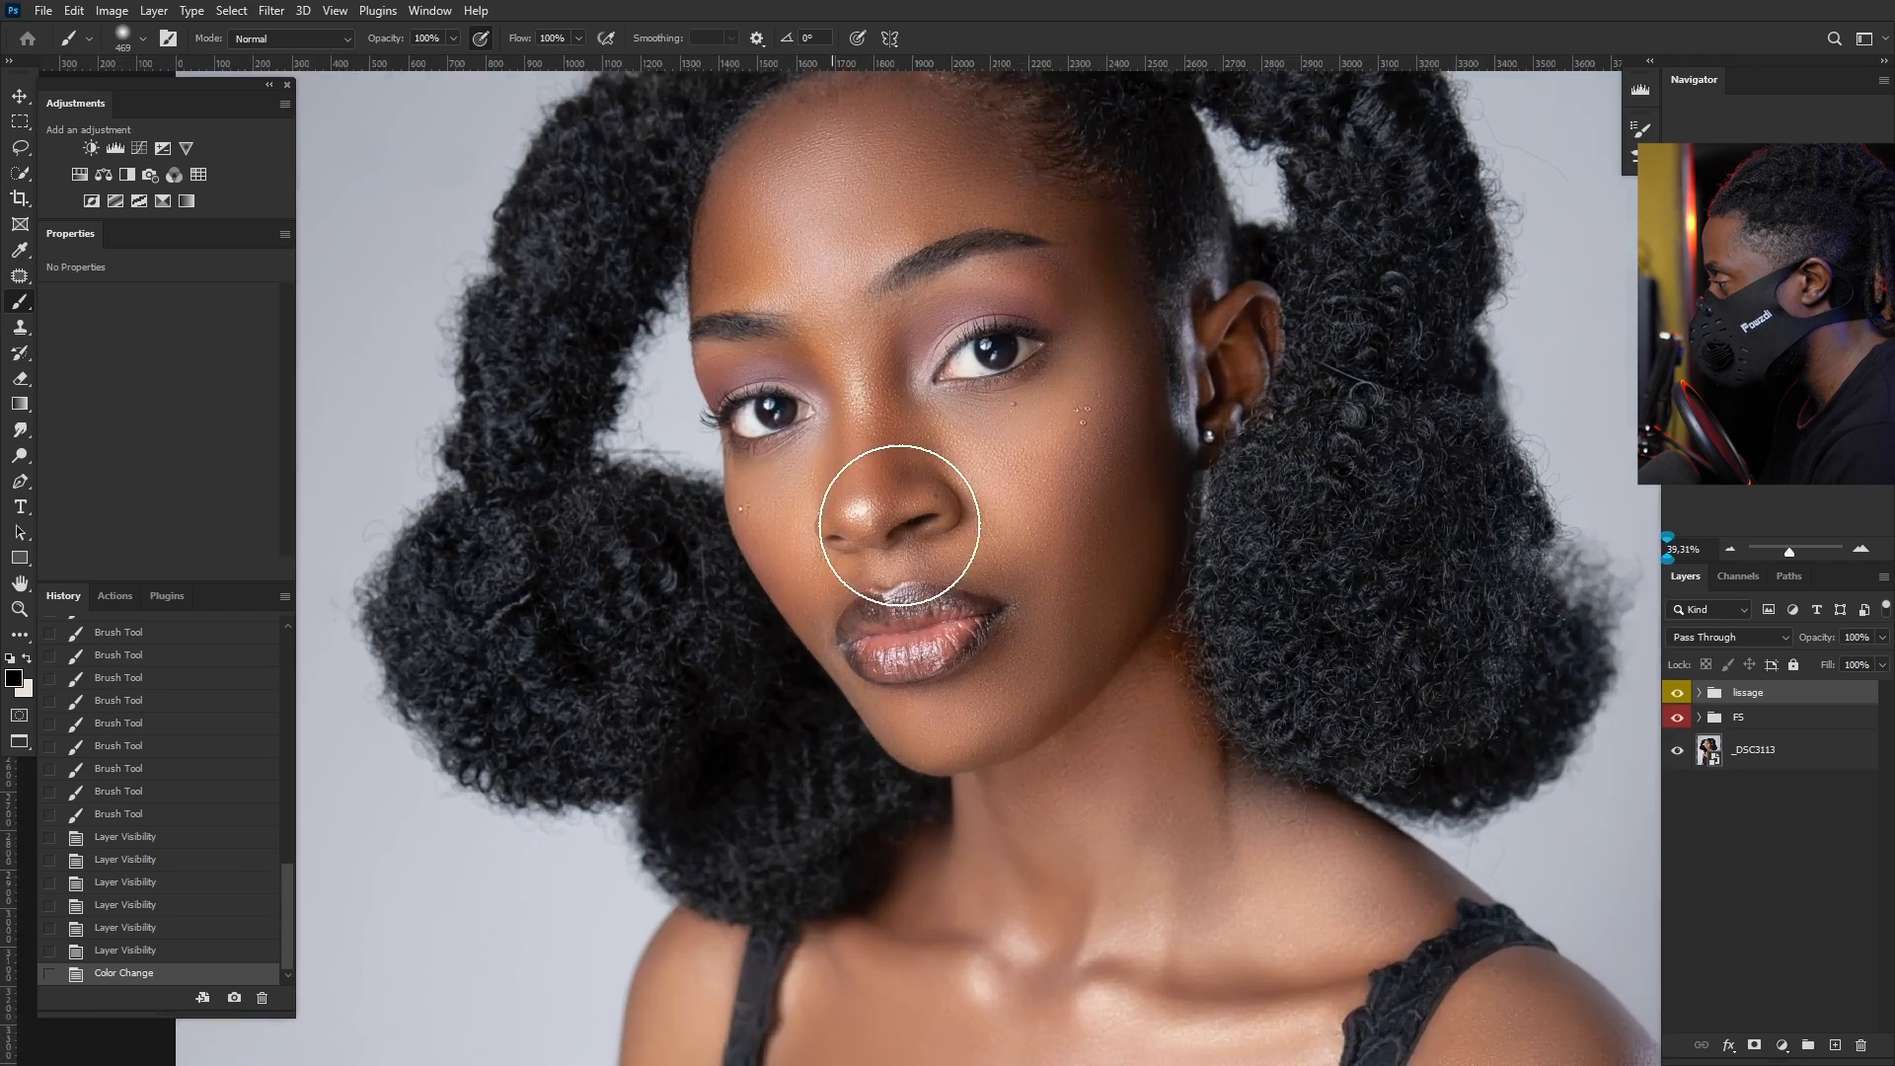
scroll(899, 524, "up", 3)
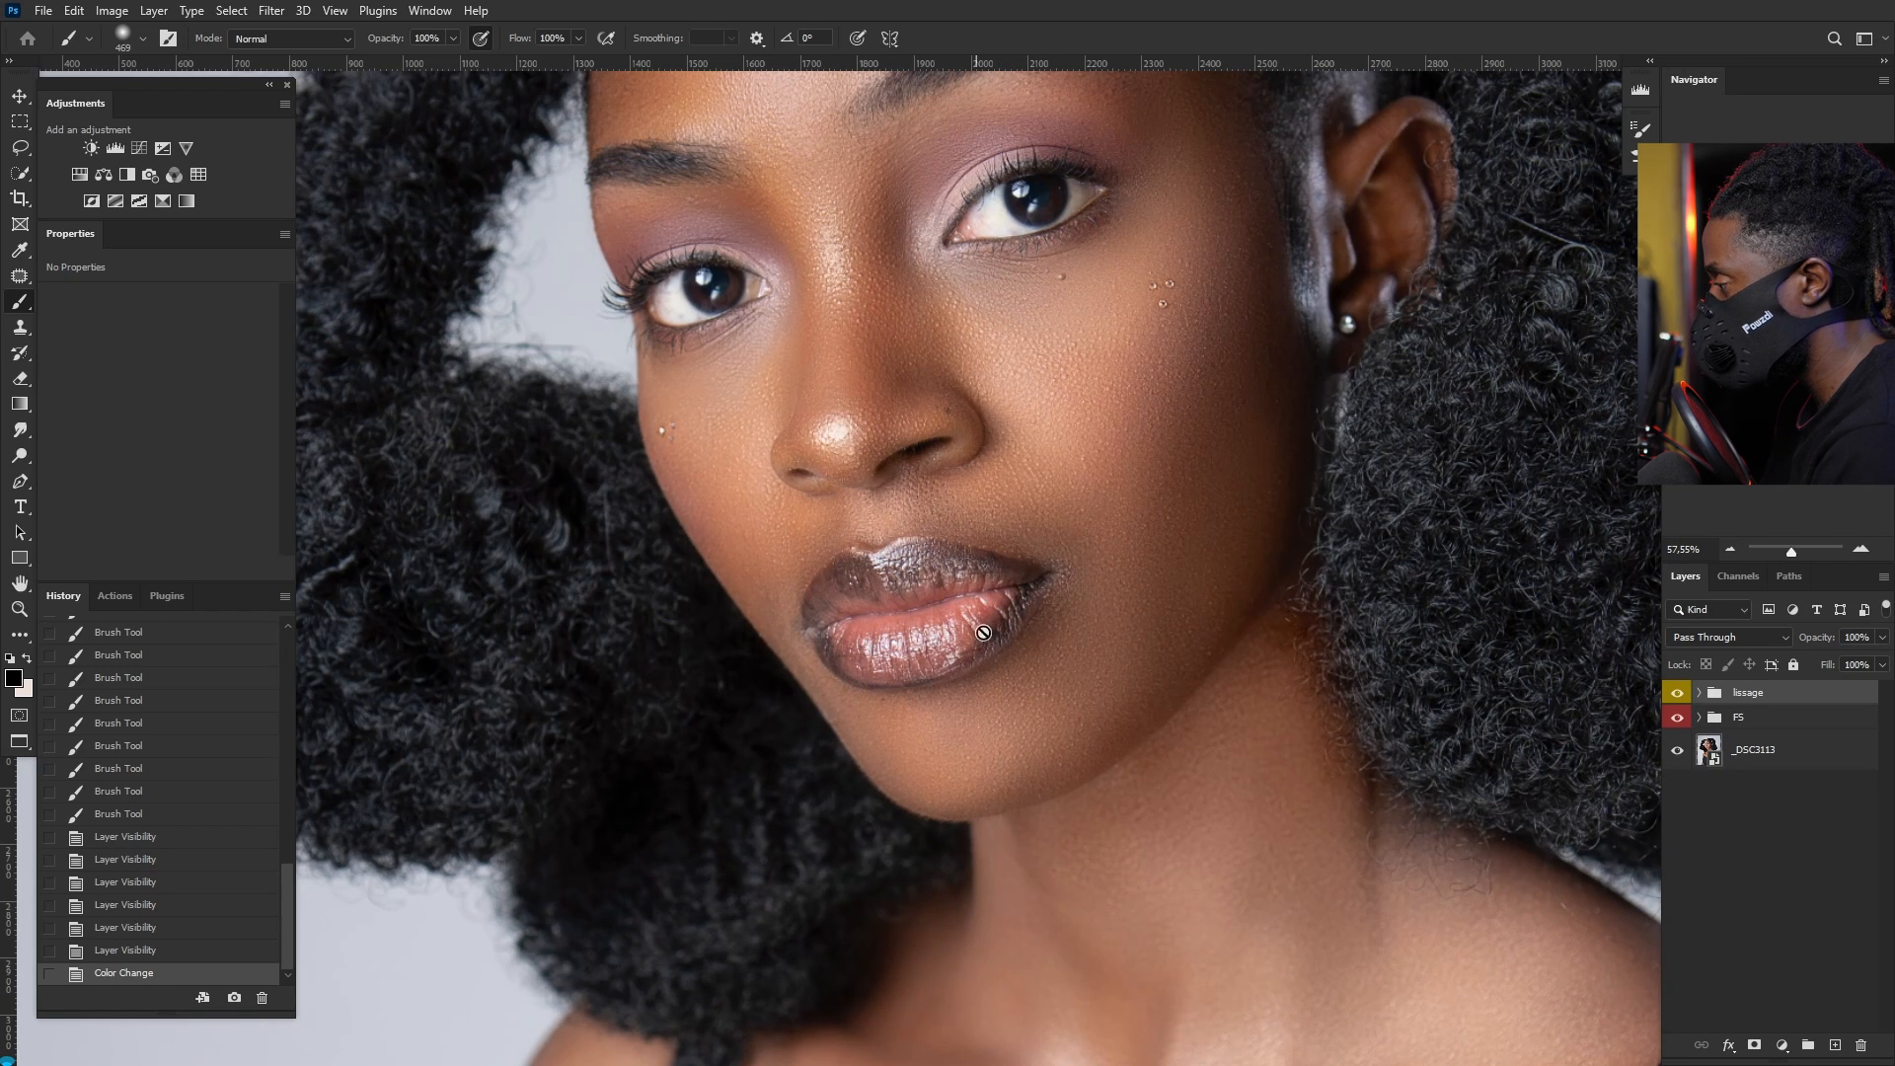
Step: Set up the Clone Stamp with a brush of about 16 pixels on the T copy layer in the FS group
left_click(1757, 725)
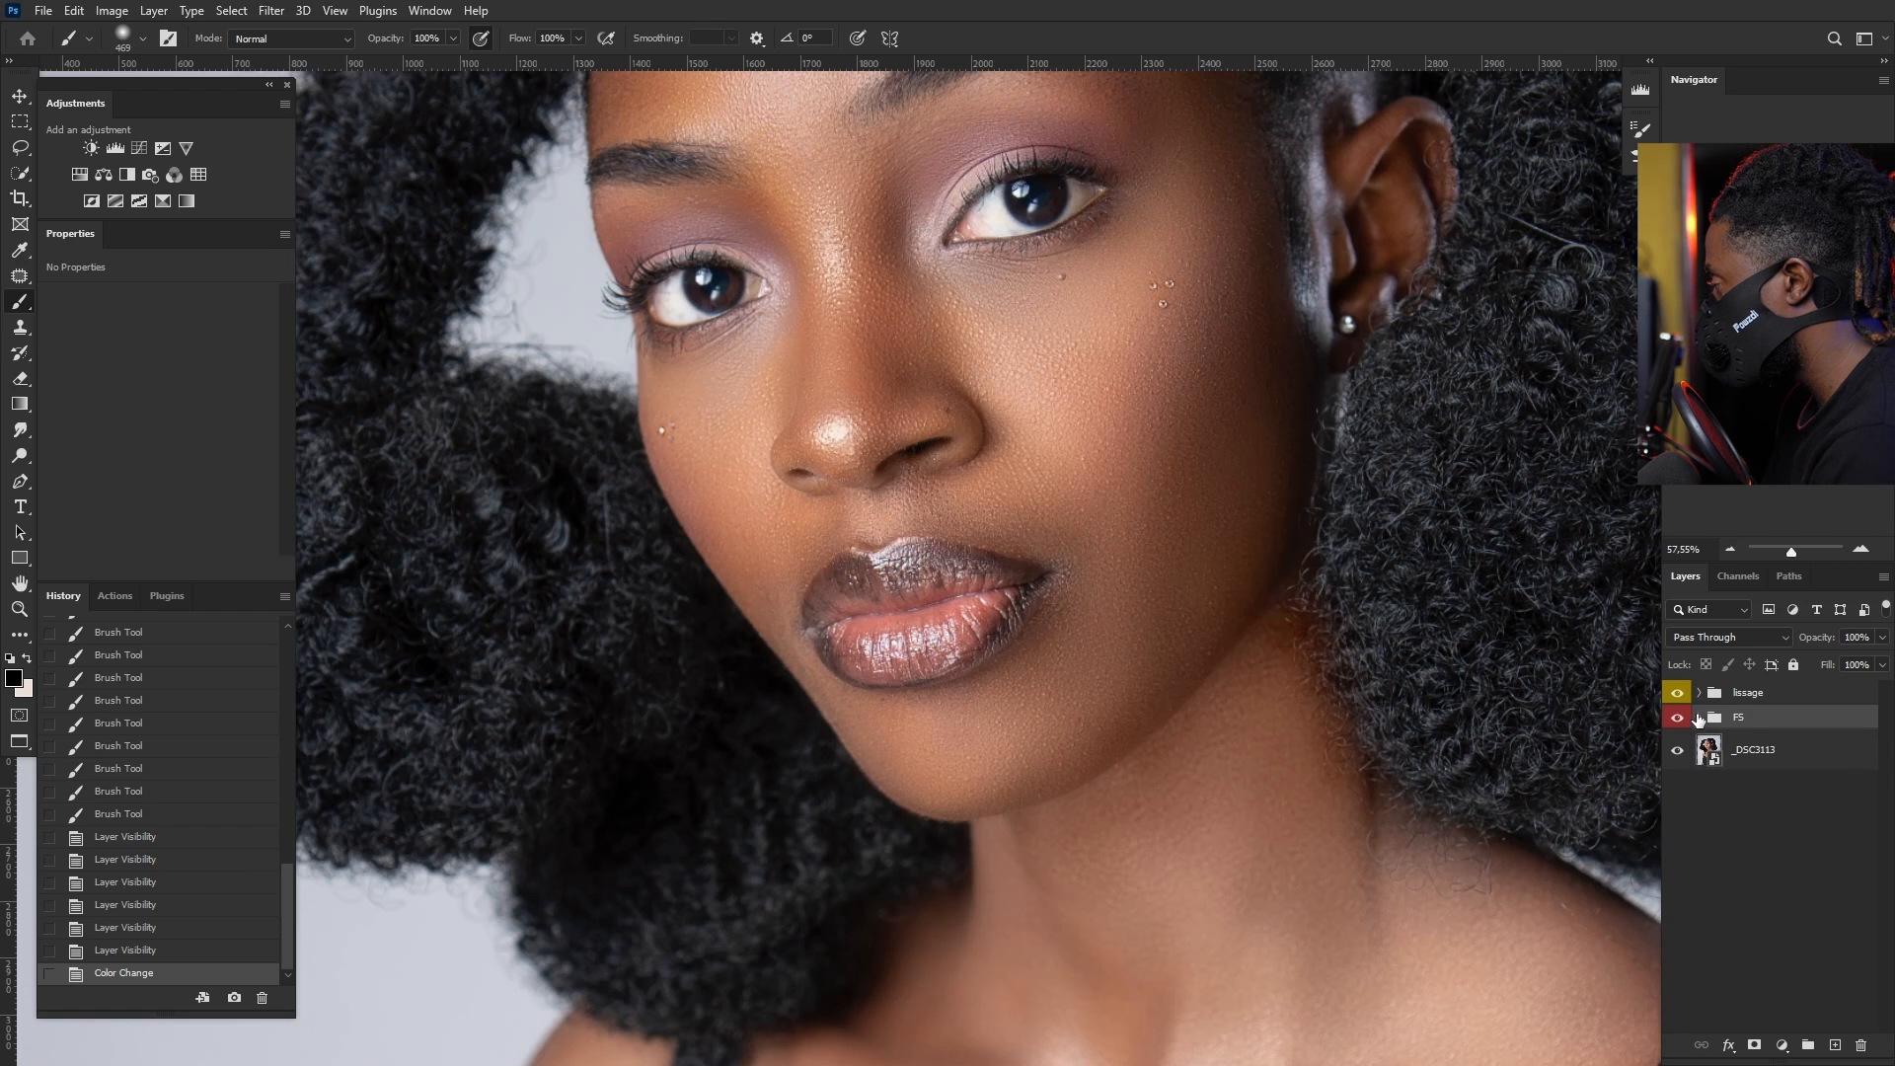
left_click(1699, 718)
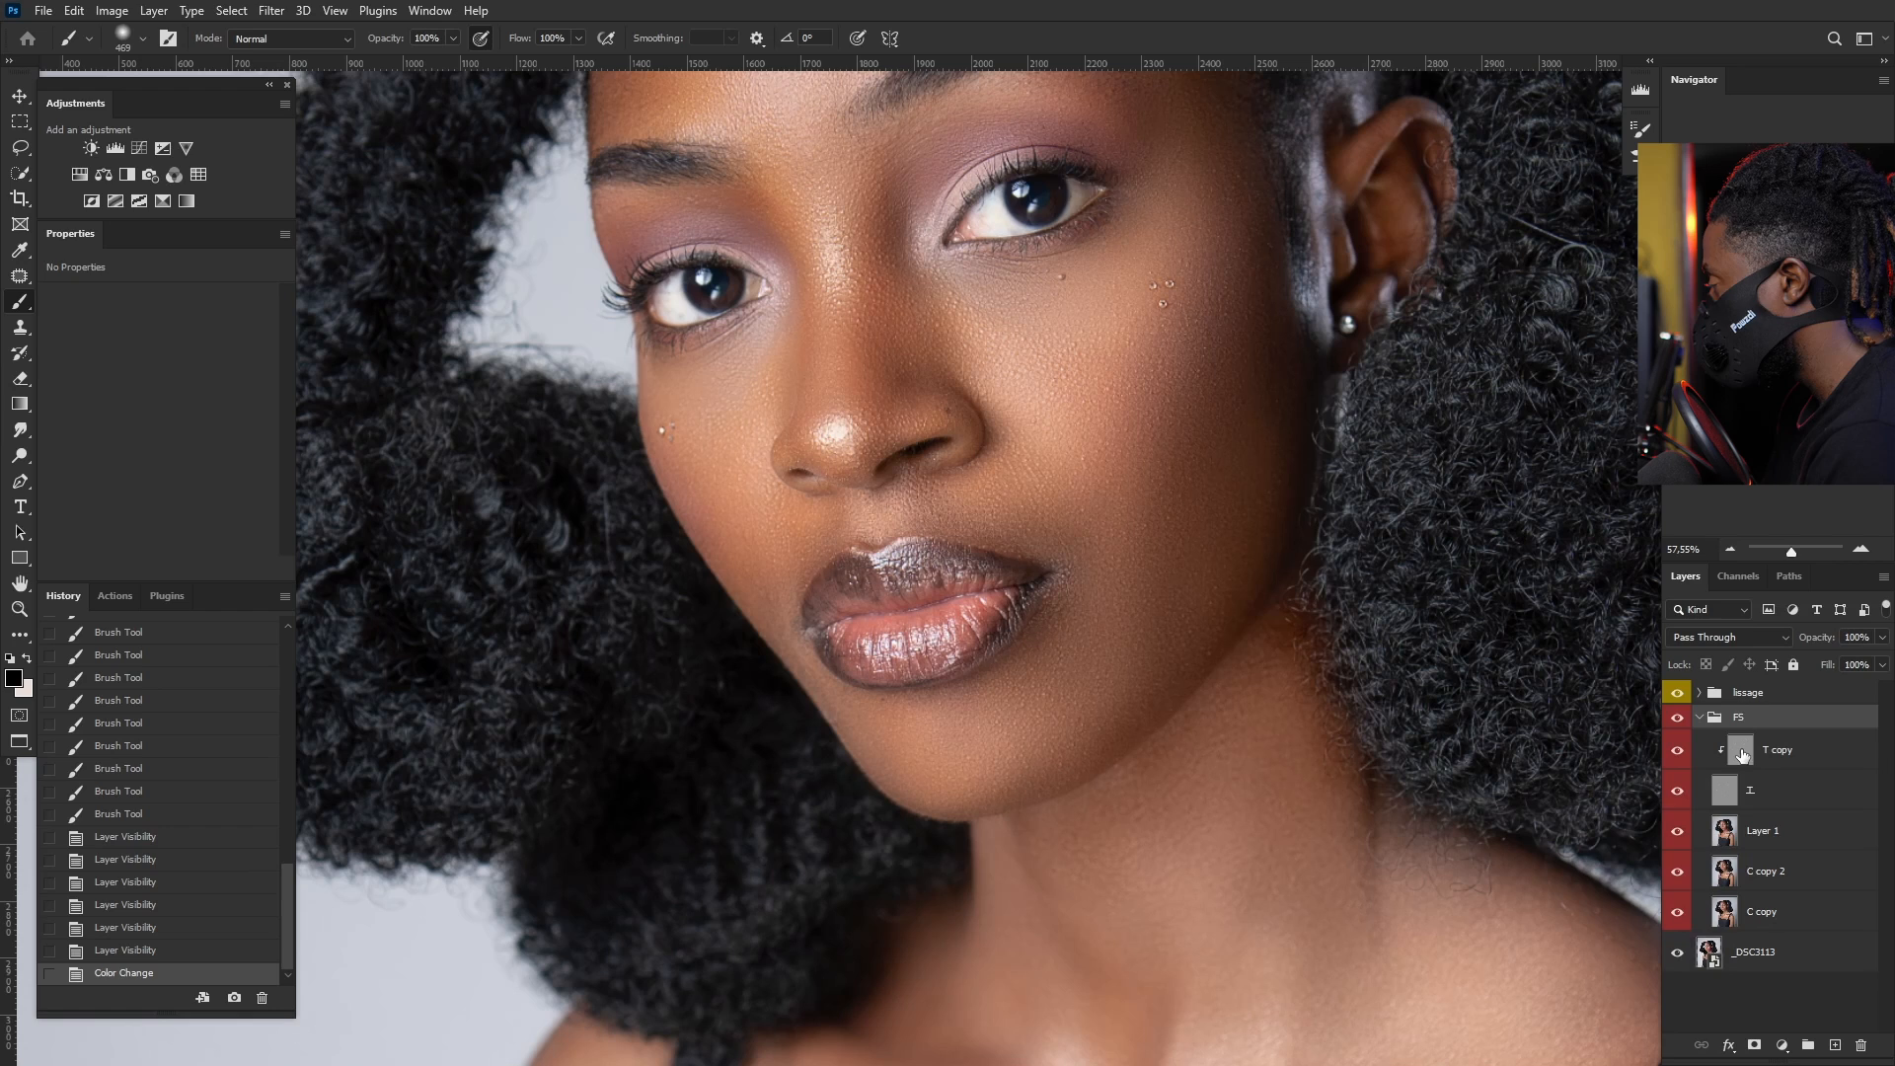
left_click(1742, 754)
scroll(977, 592, "up", 3)
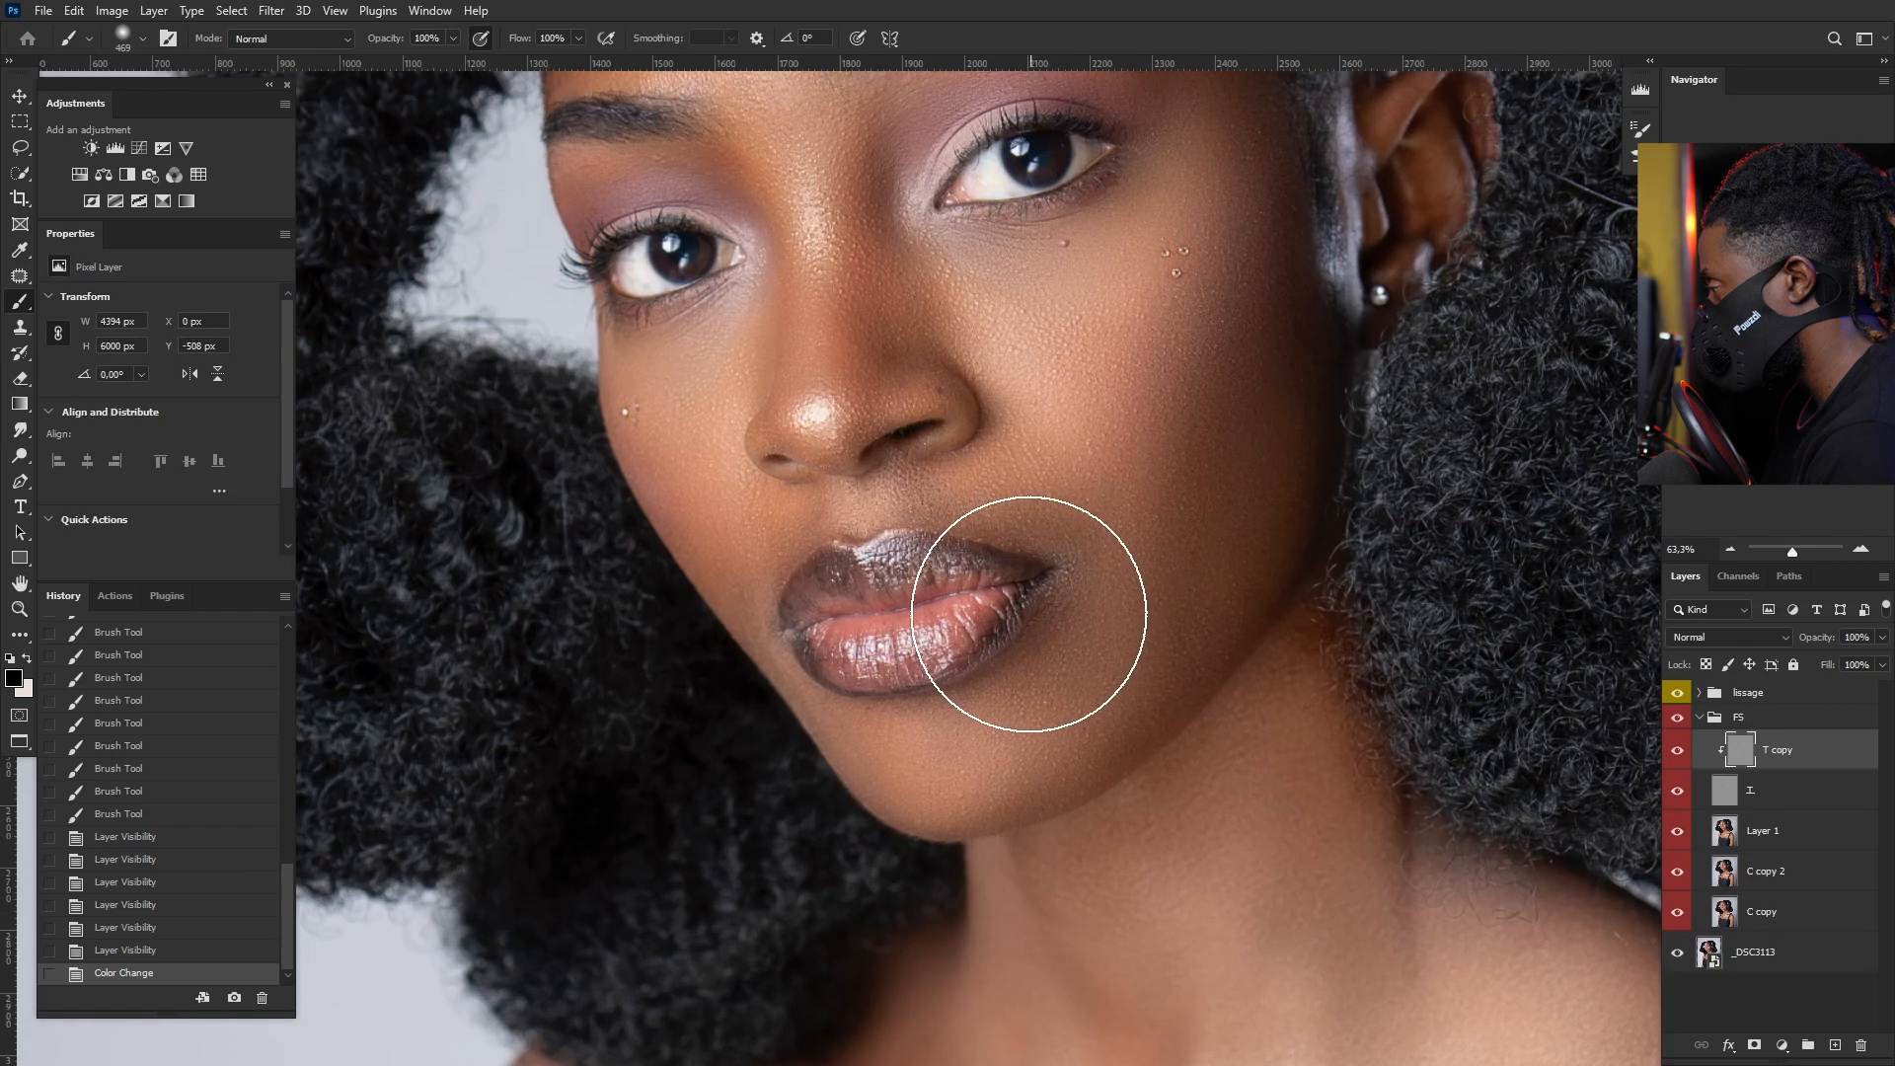
scroll(1006, 634, "up", 1)
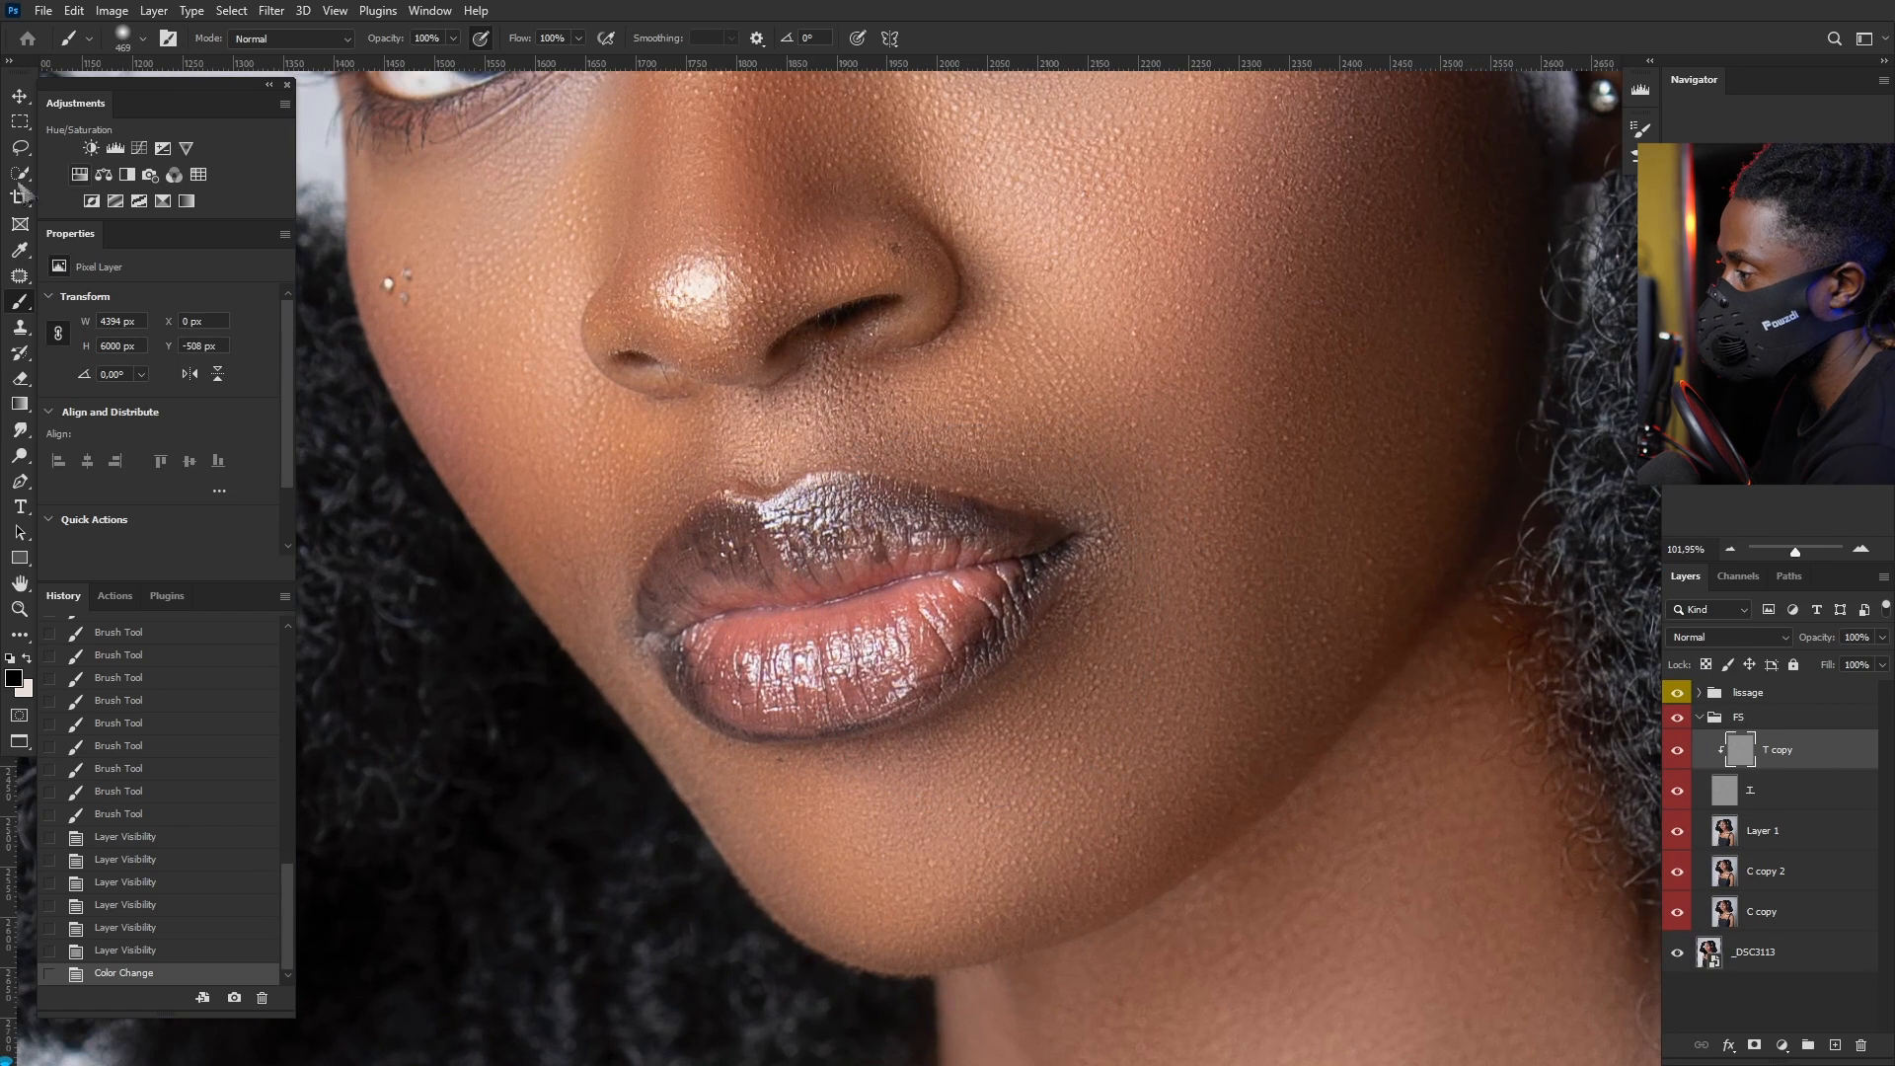
left_click(20, 328)
scroll(935, 642, "up", 2)
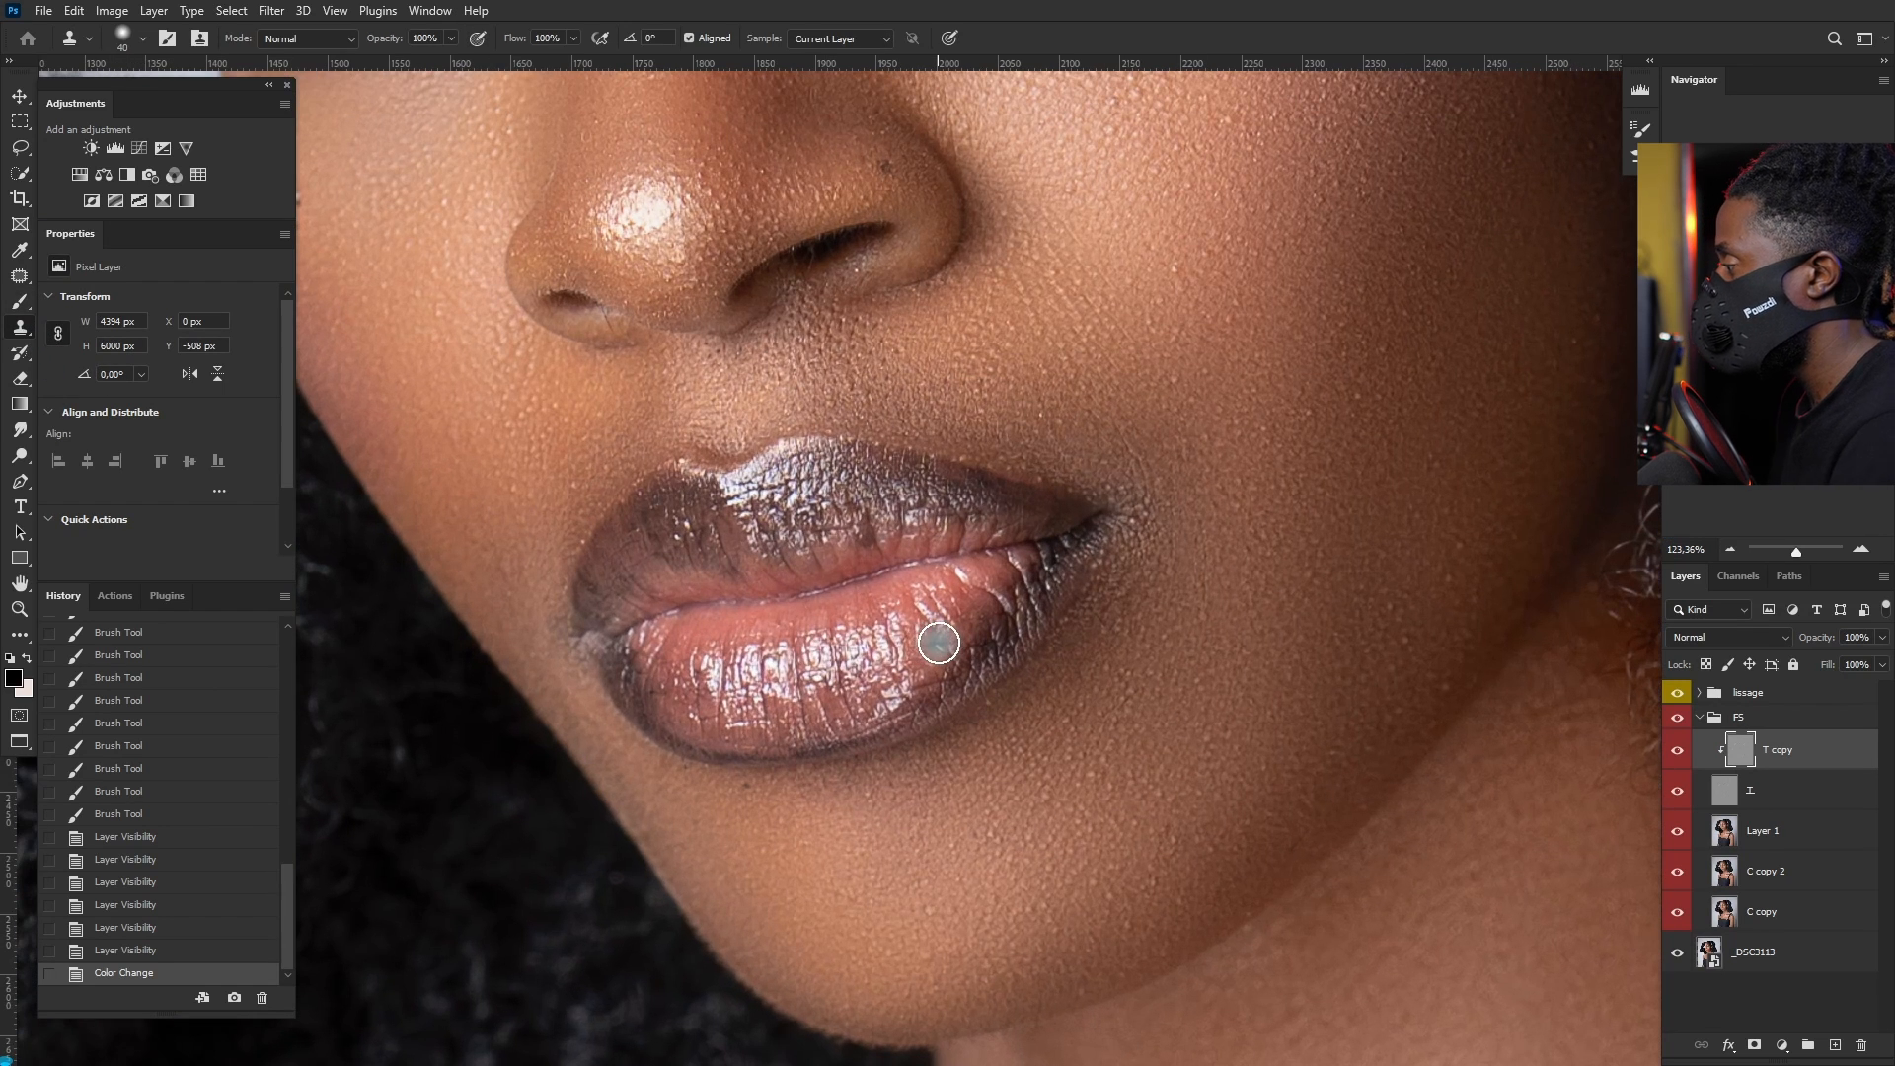
right_click(920, 627, "alt")
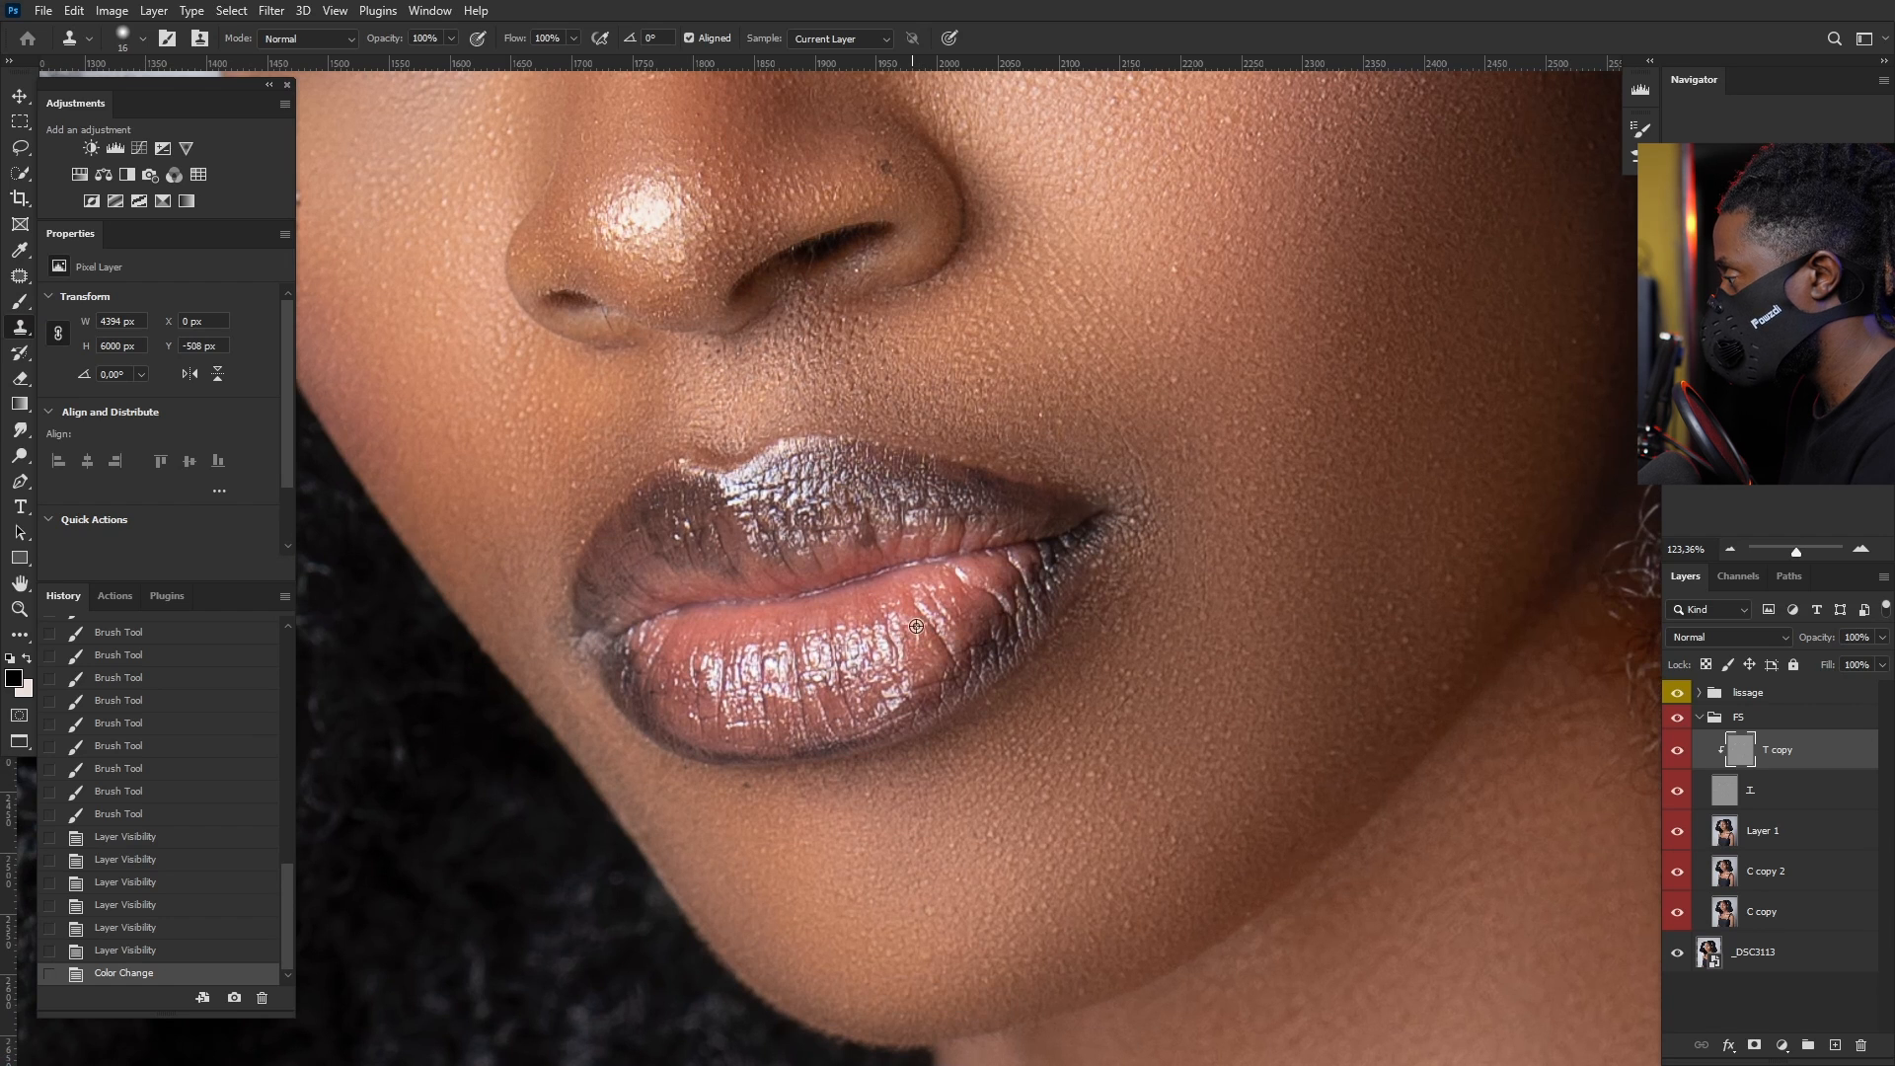
Step: Clone smoother texture over the creases on the lower lip near the ear-side mouth corner, then undo the last stroke
mouse_move(949, 653)
left_mouse_down()
mouse_move(960, 578)
mouse_move(980, 591)
mouse_move(959, 595)
mouse_move(1001, 592)
left_mouse_up()
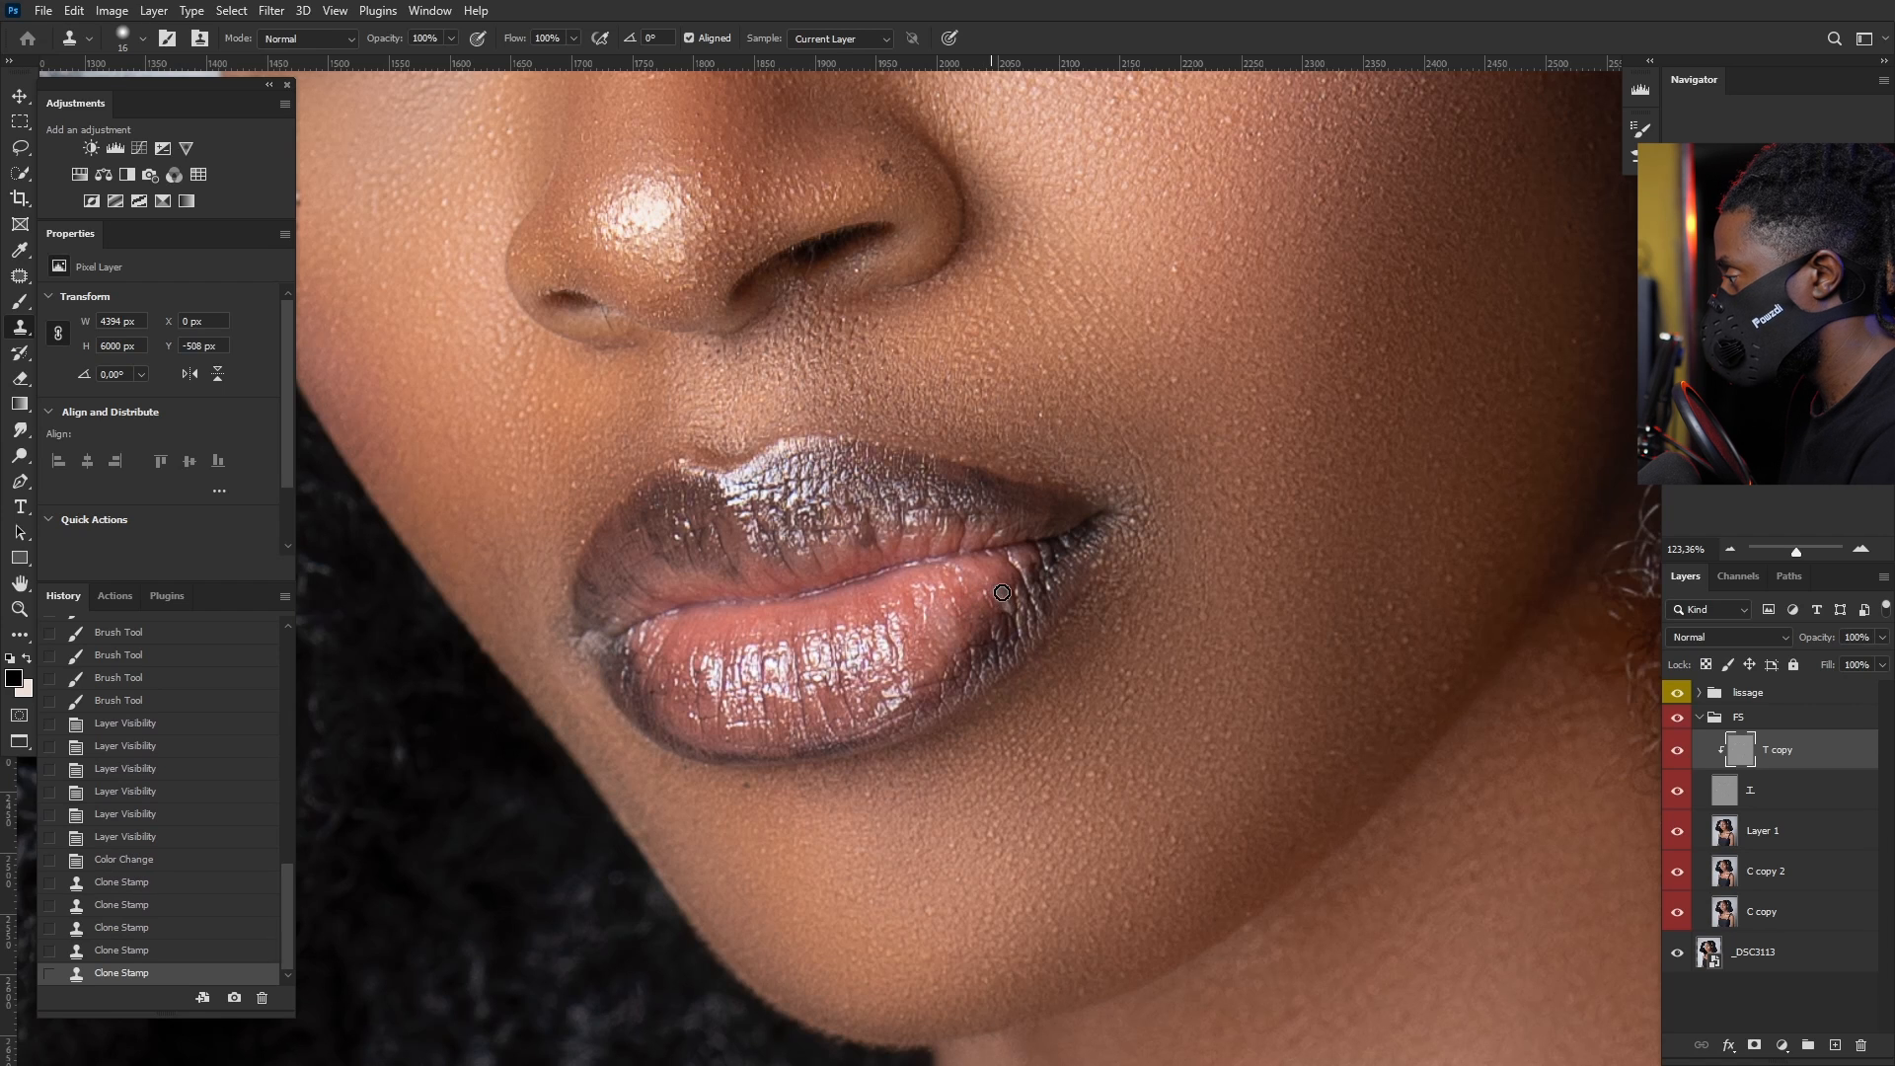
left_click(987, 590)
left_click(1007, 569)
left_click(977, 598)
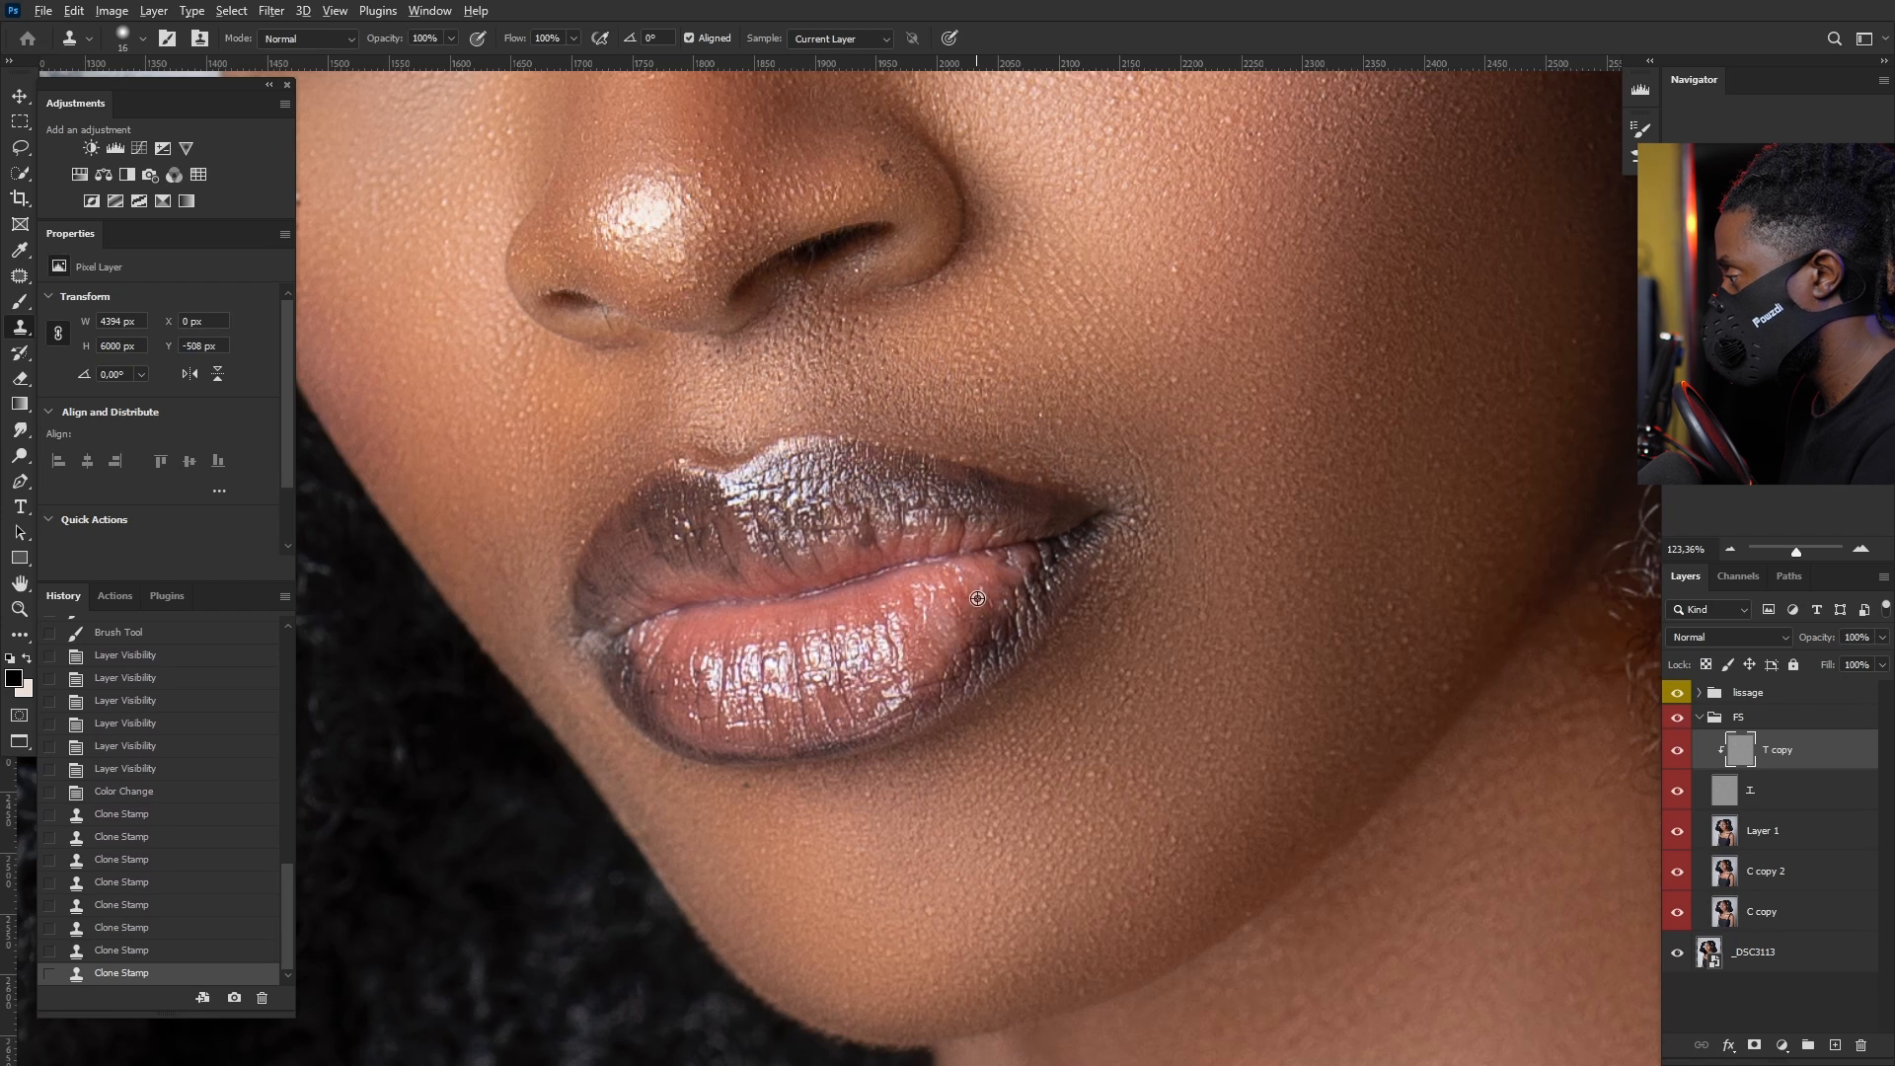
mouse_move(991, 581)
left_mouse_down()
mouse_move(1023, 571)
mouse_move(933, 619)
left_mouse_up()
left_click(921, 631)
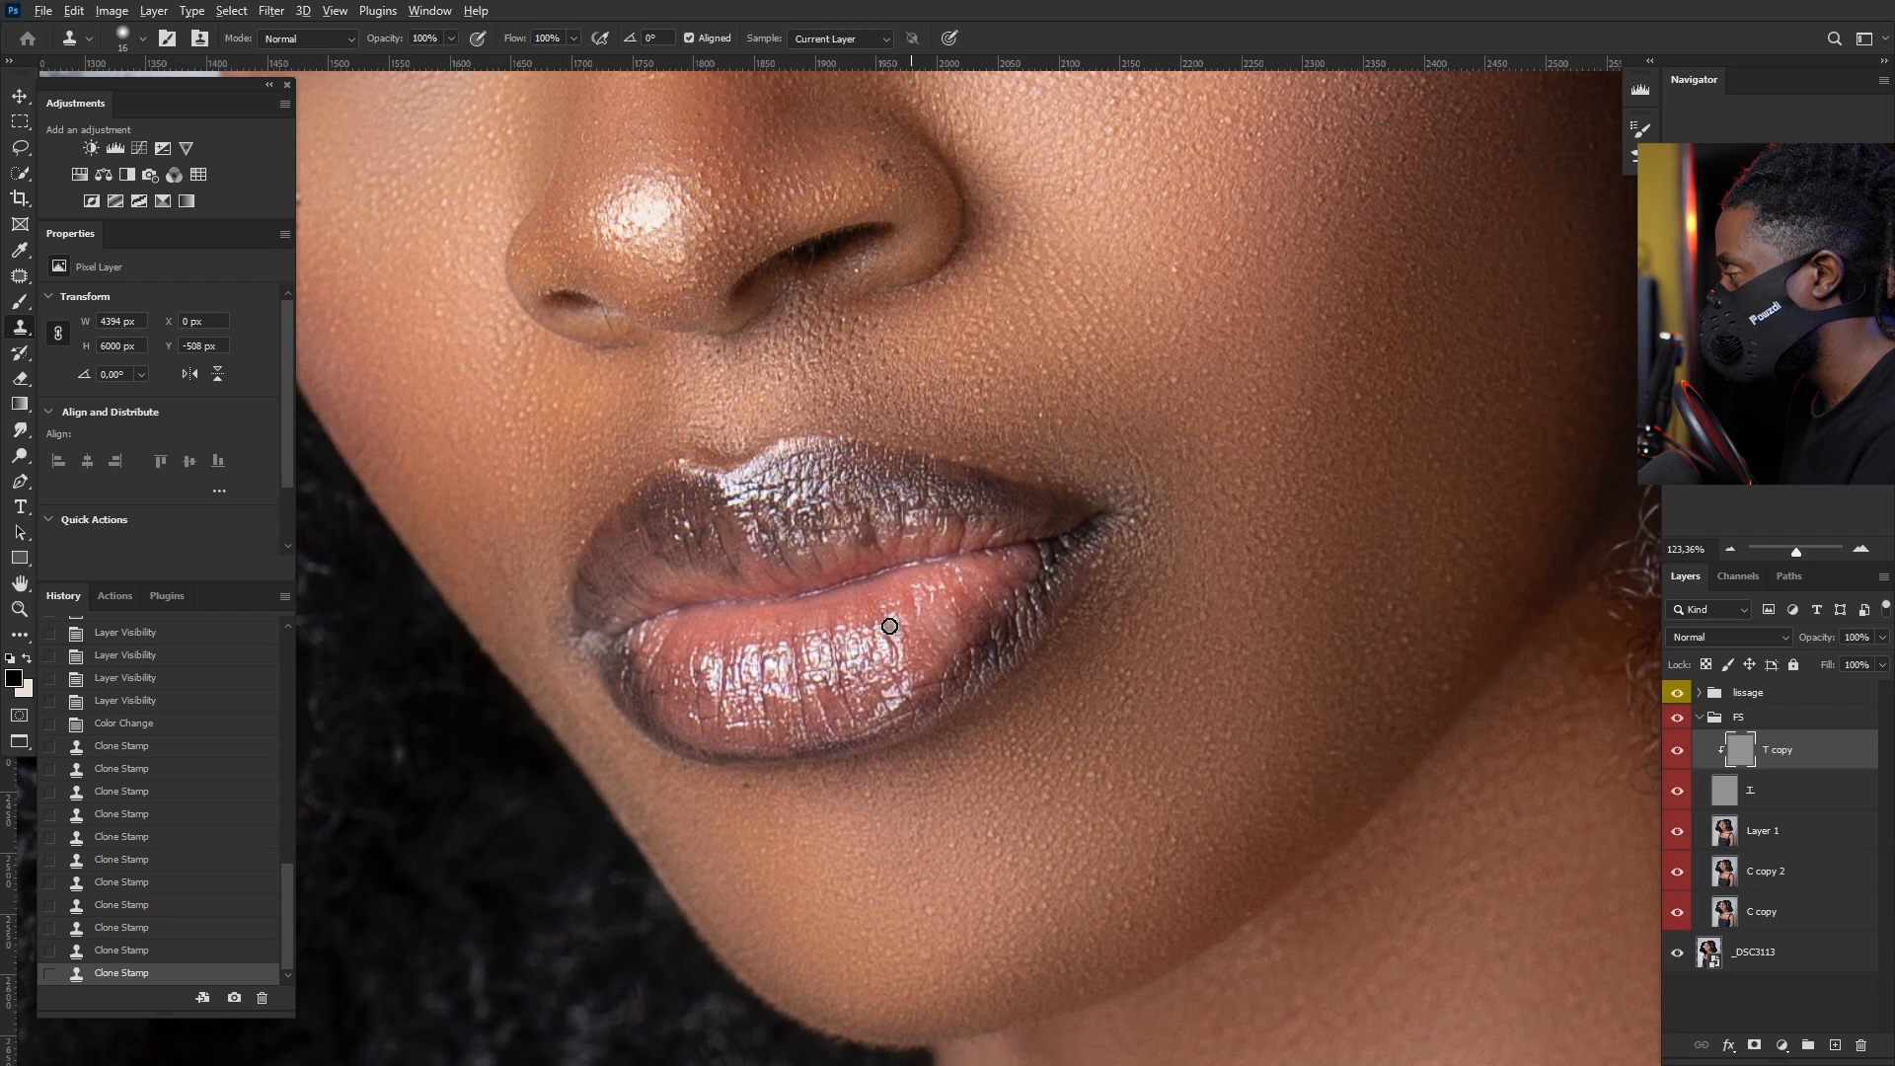
left_click(894, 641)
left_click(897, 664)
key("ctrl+z")
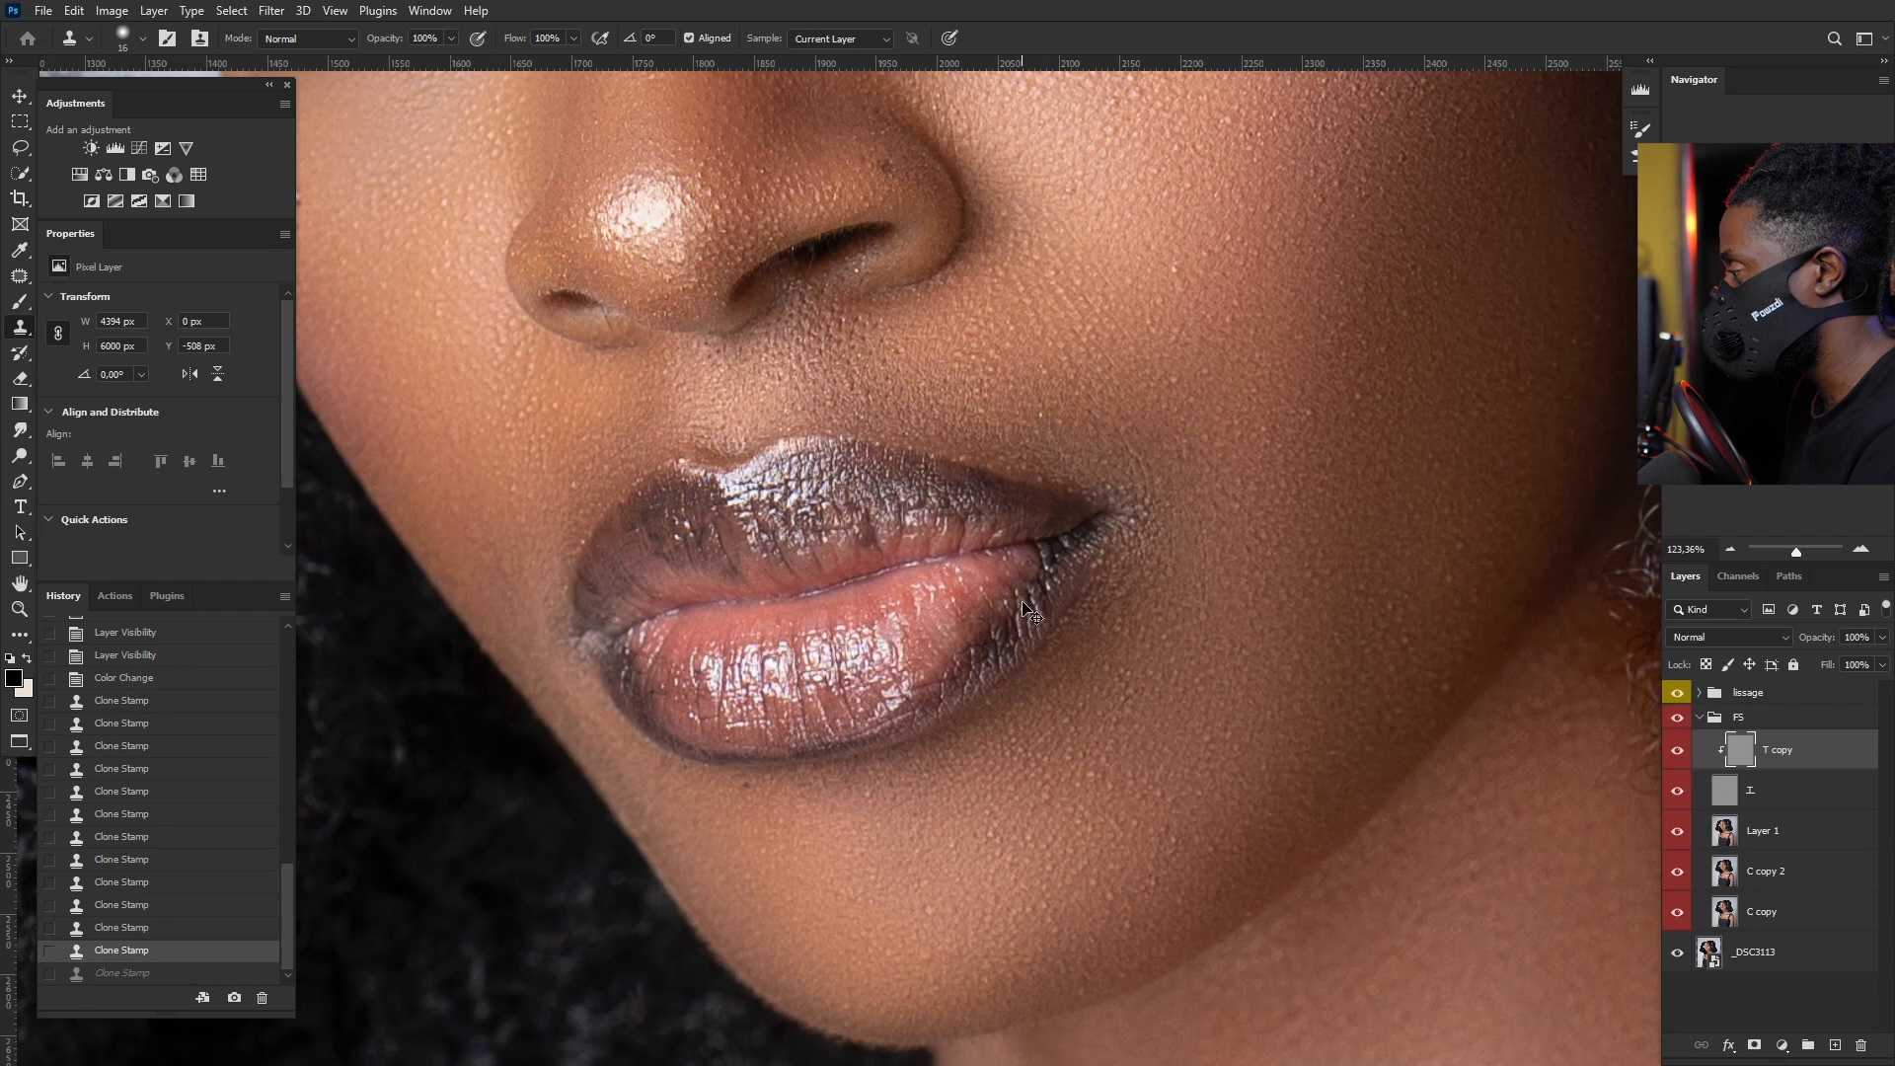
Step: Make the lissage group active and collapse the FS group
scroll(830, 678, "down", 5)
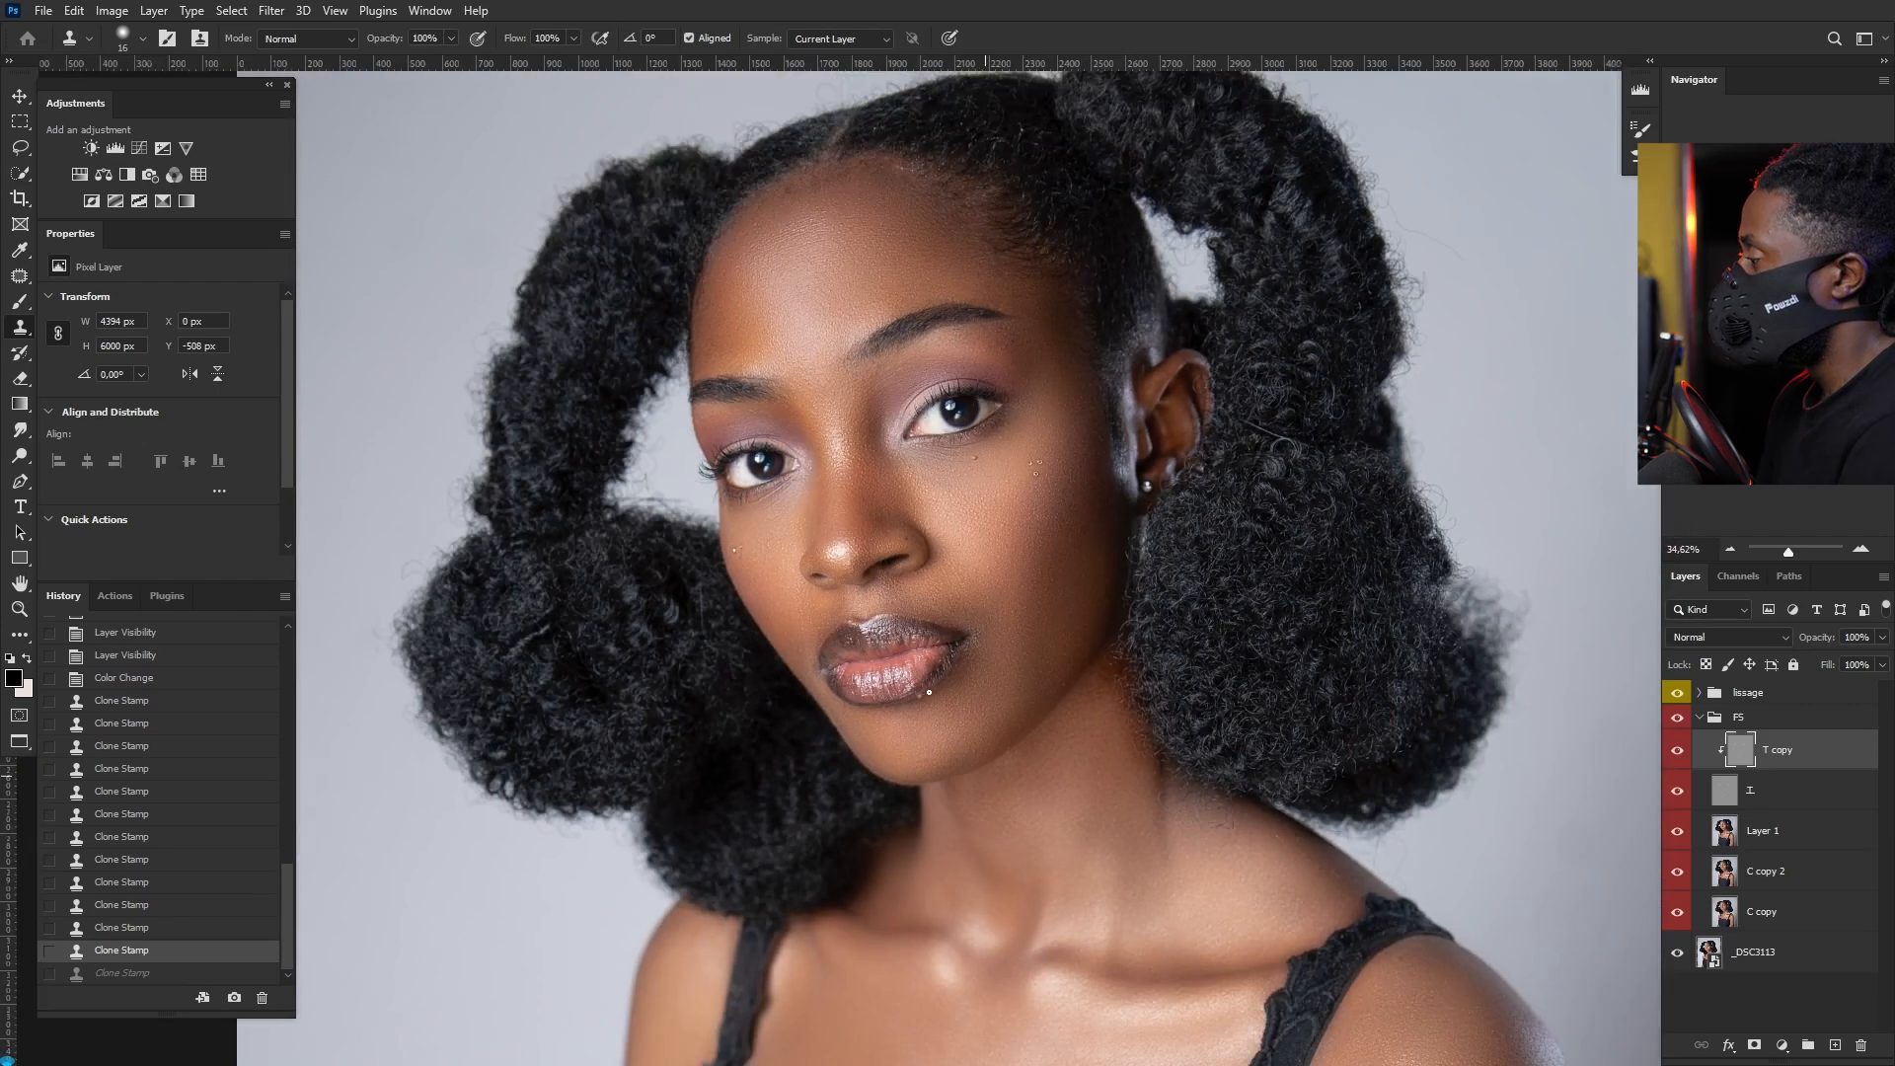
scroll(915, 698, "up", 2)
scroll(914, 697, "down", 4)
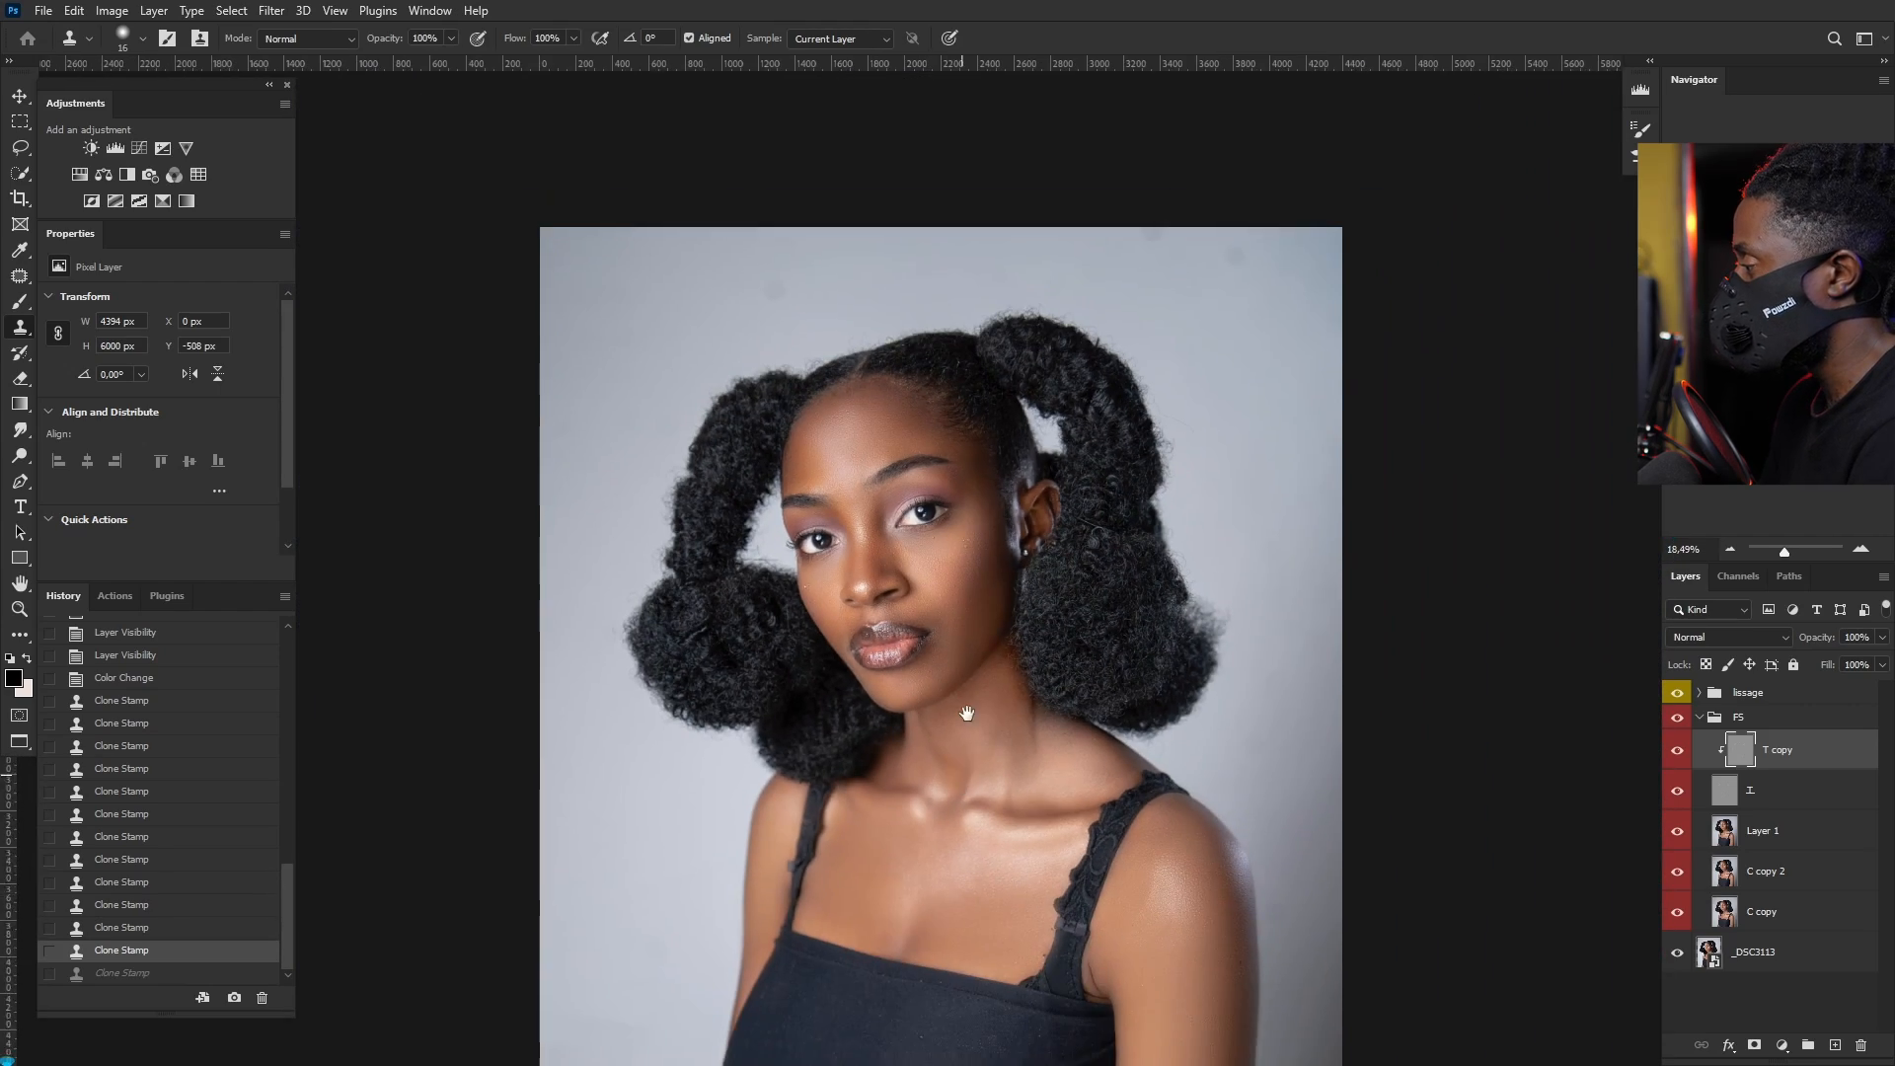
scroll(1162, 545, "up", 1)
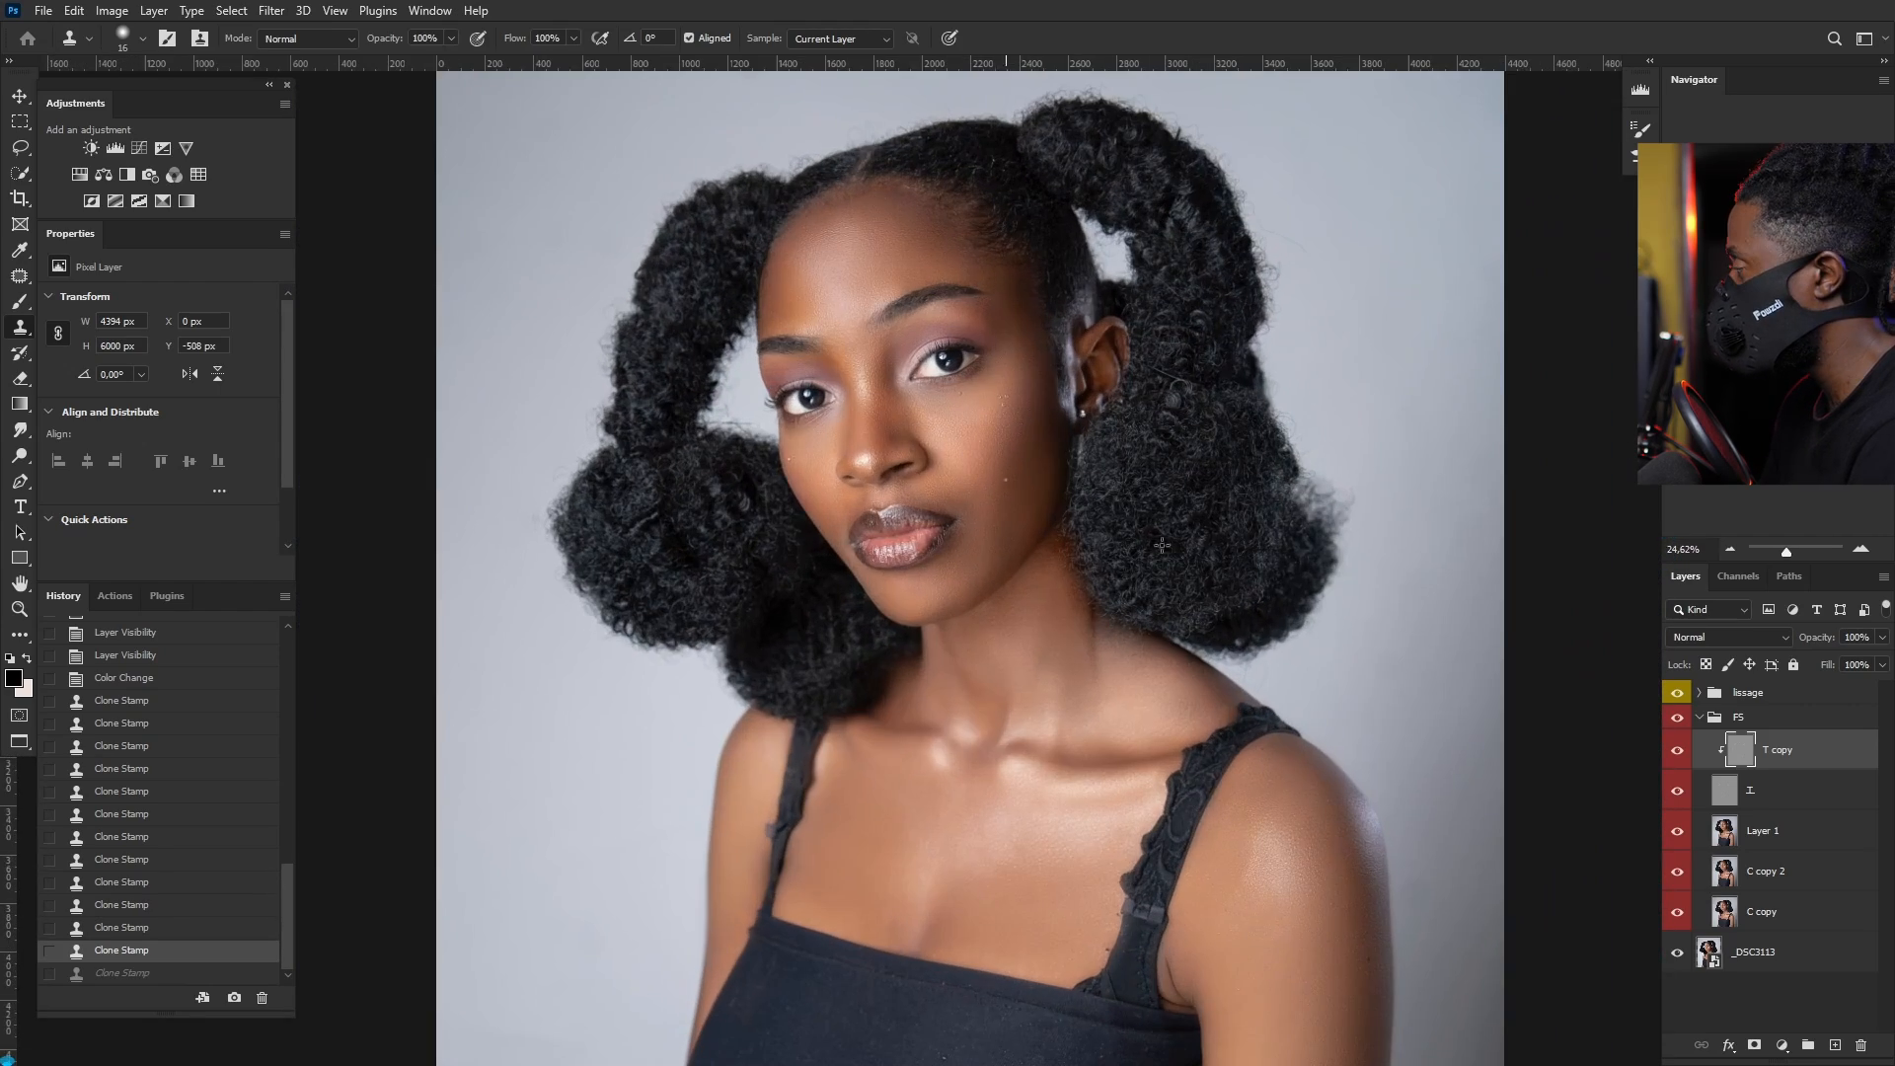
left_click(1737, 692)
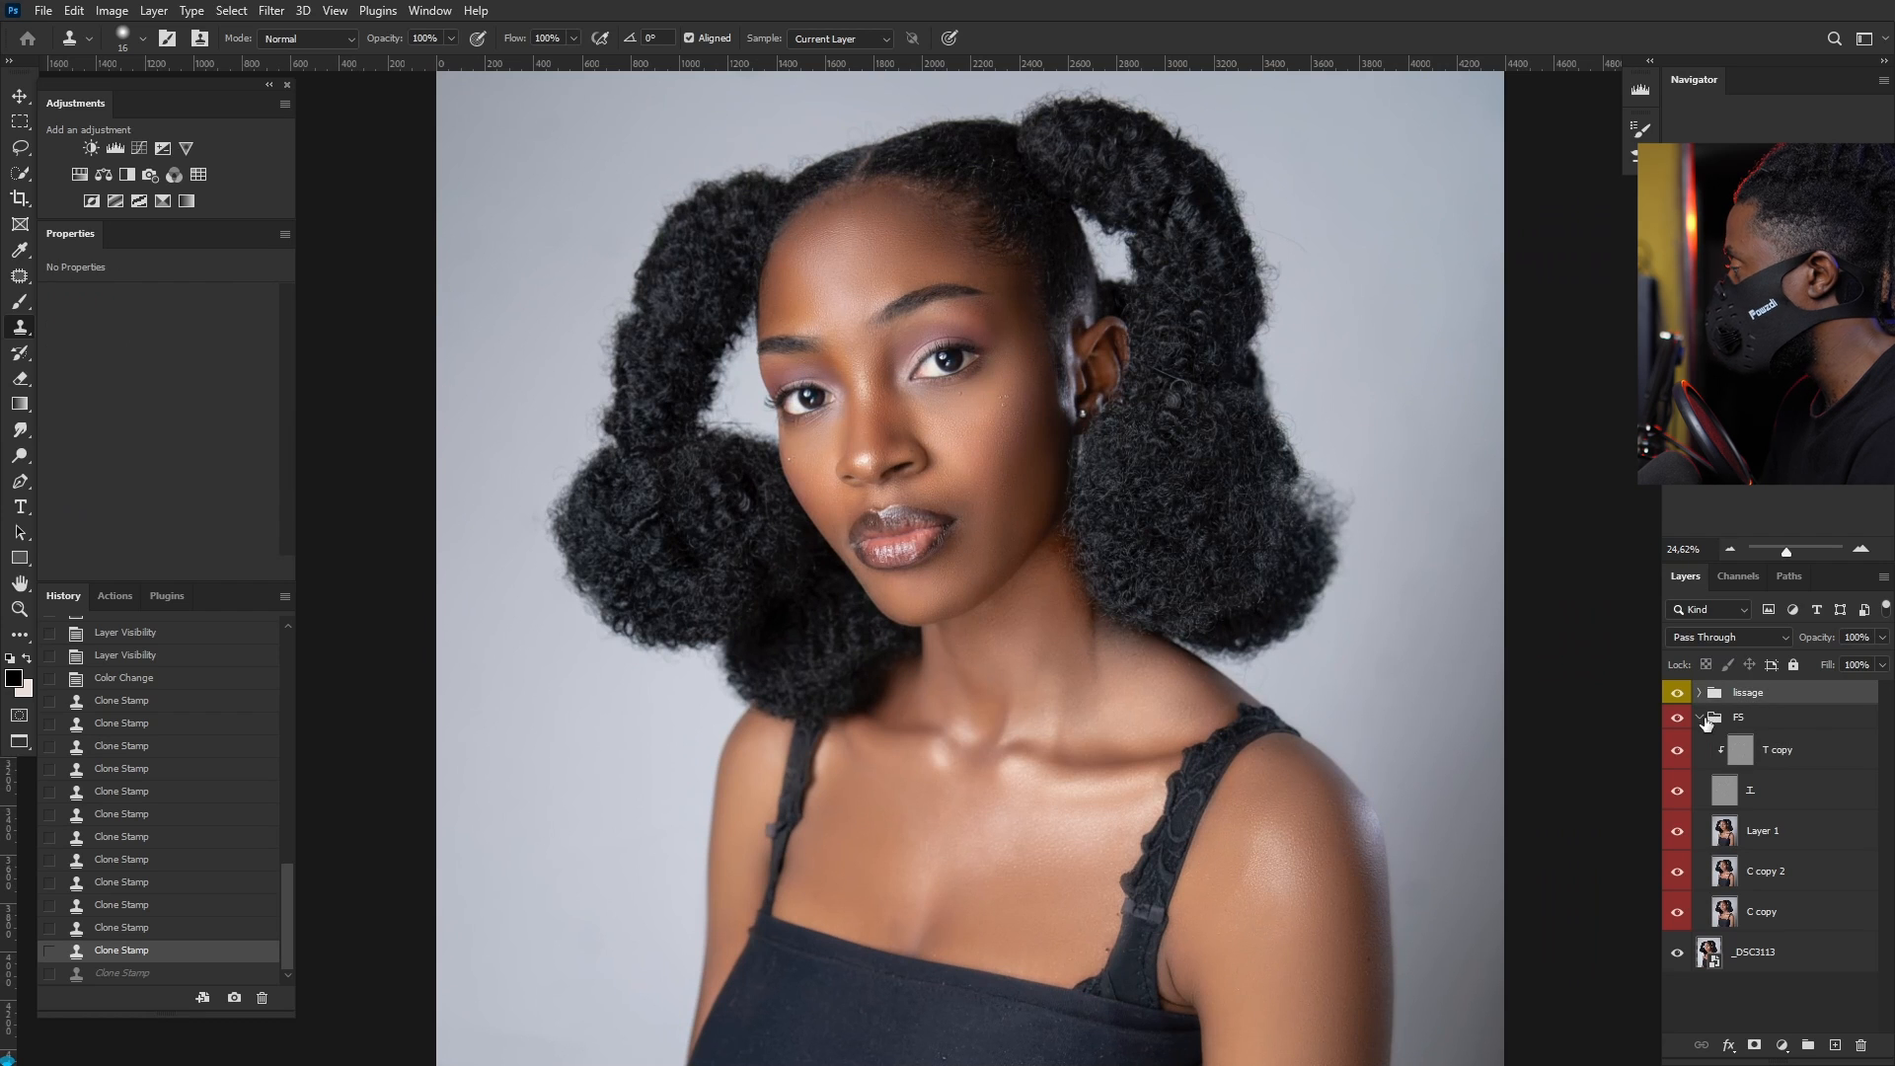
left_click(1700, 717)
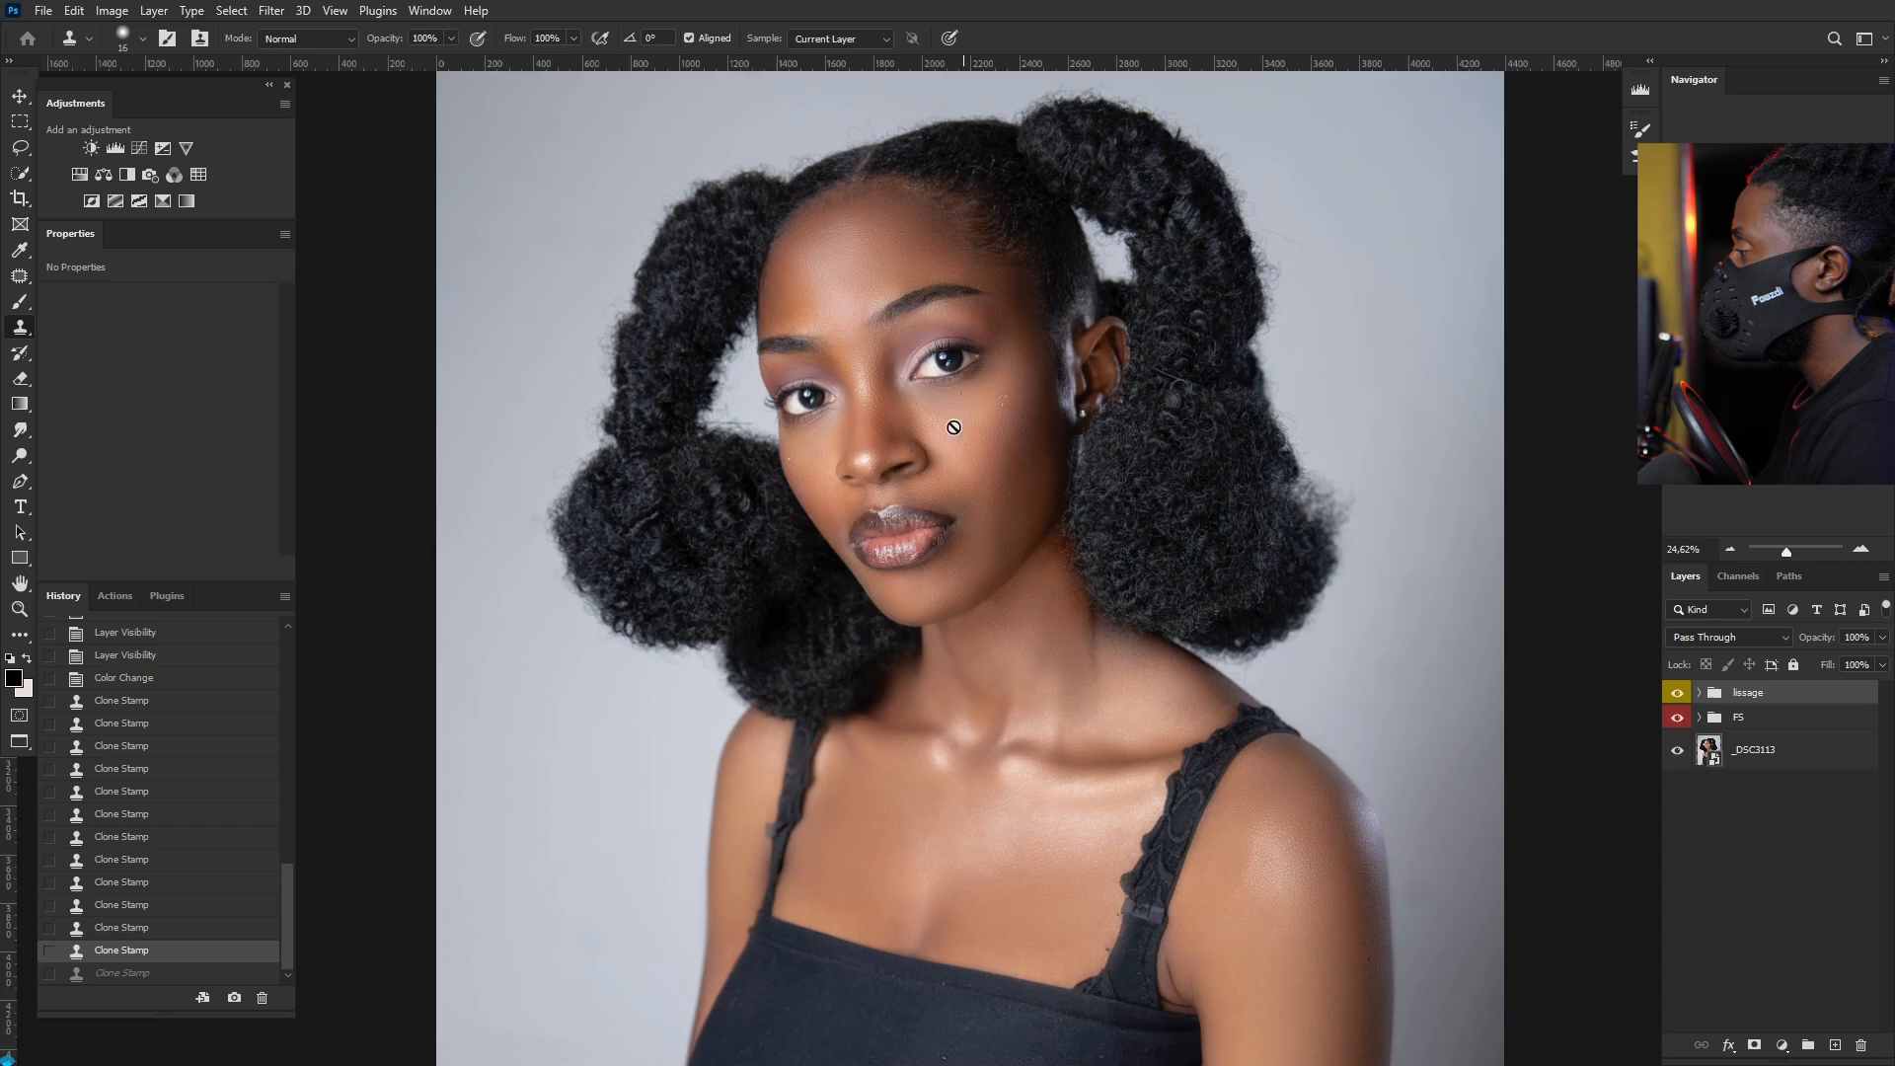
scroll(953, 427, "down", 1)
scroll(953, 426, "up", 2)
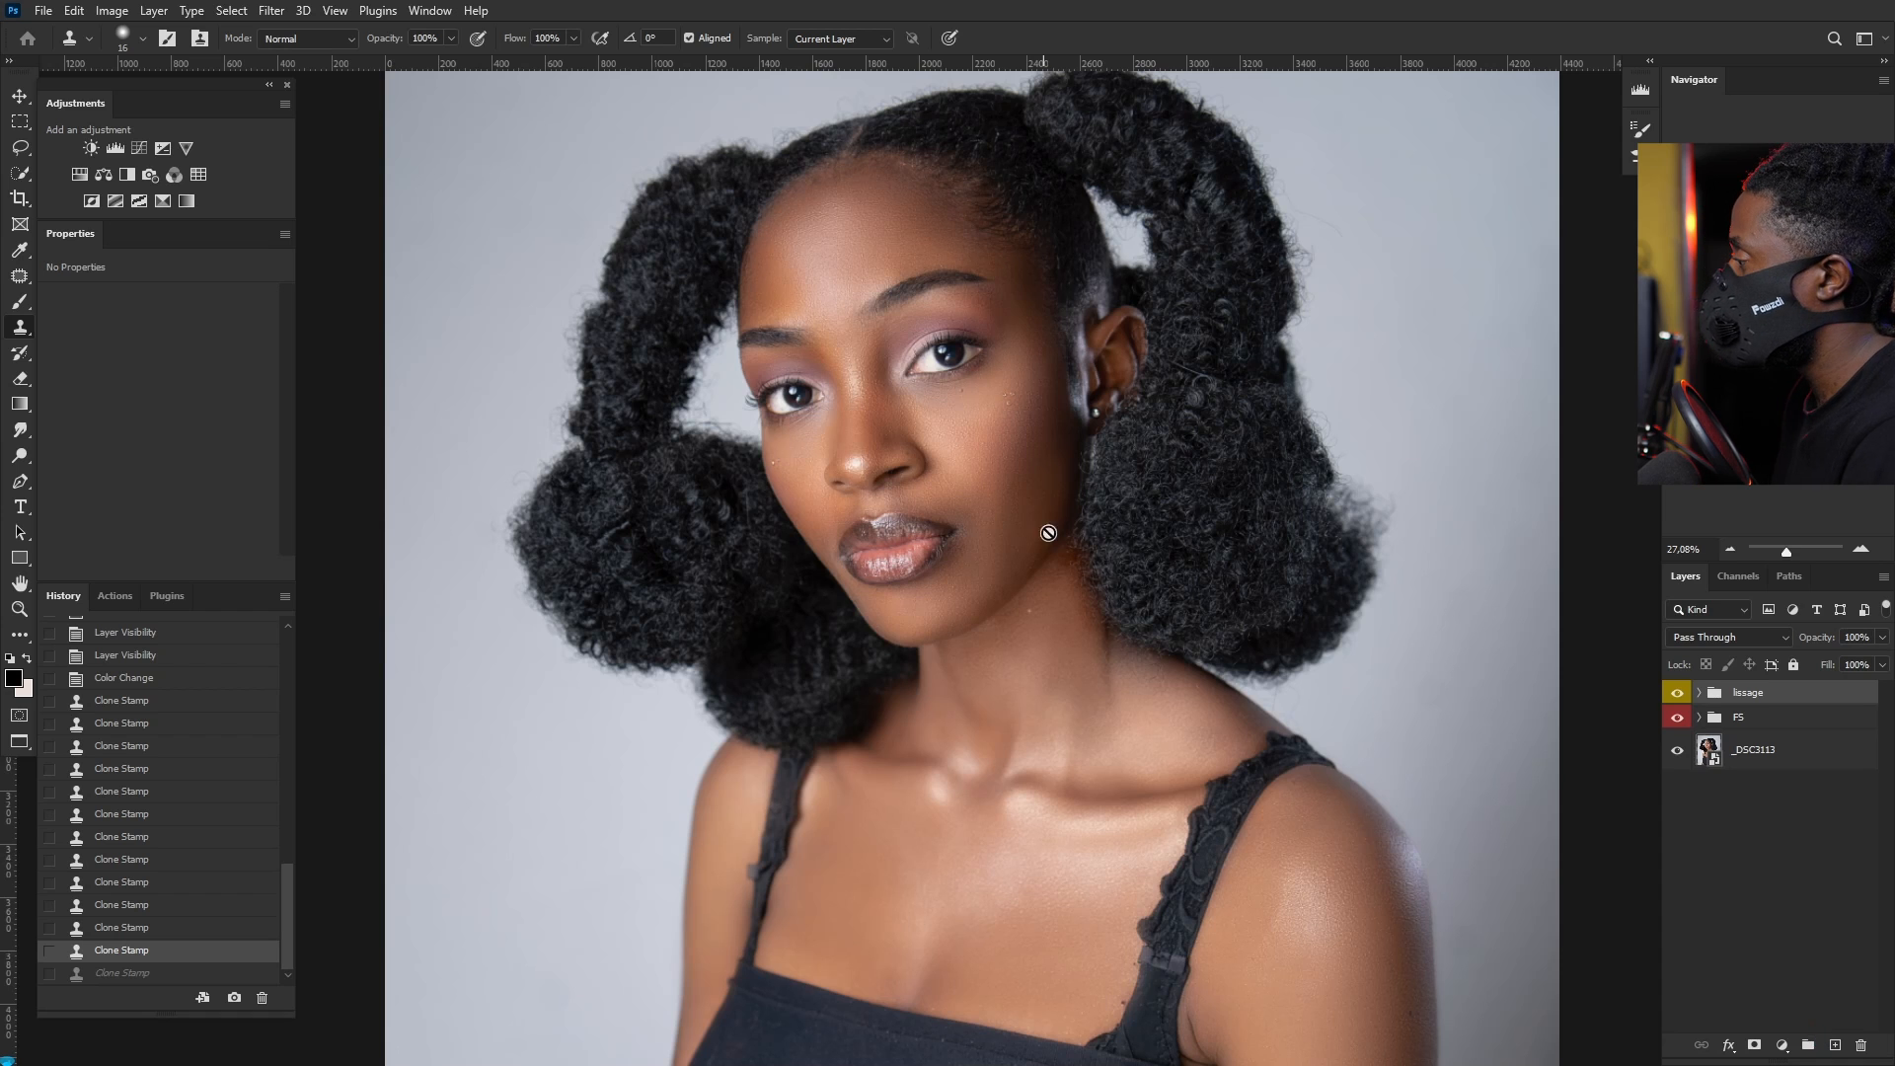
Step: Add a new layer above the lissage group and fill it with 50% Gray in Normal mode at 100% opacity
left_click(22, 96)
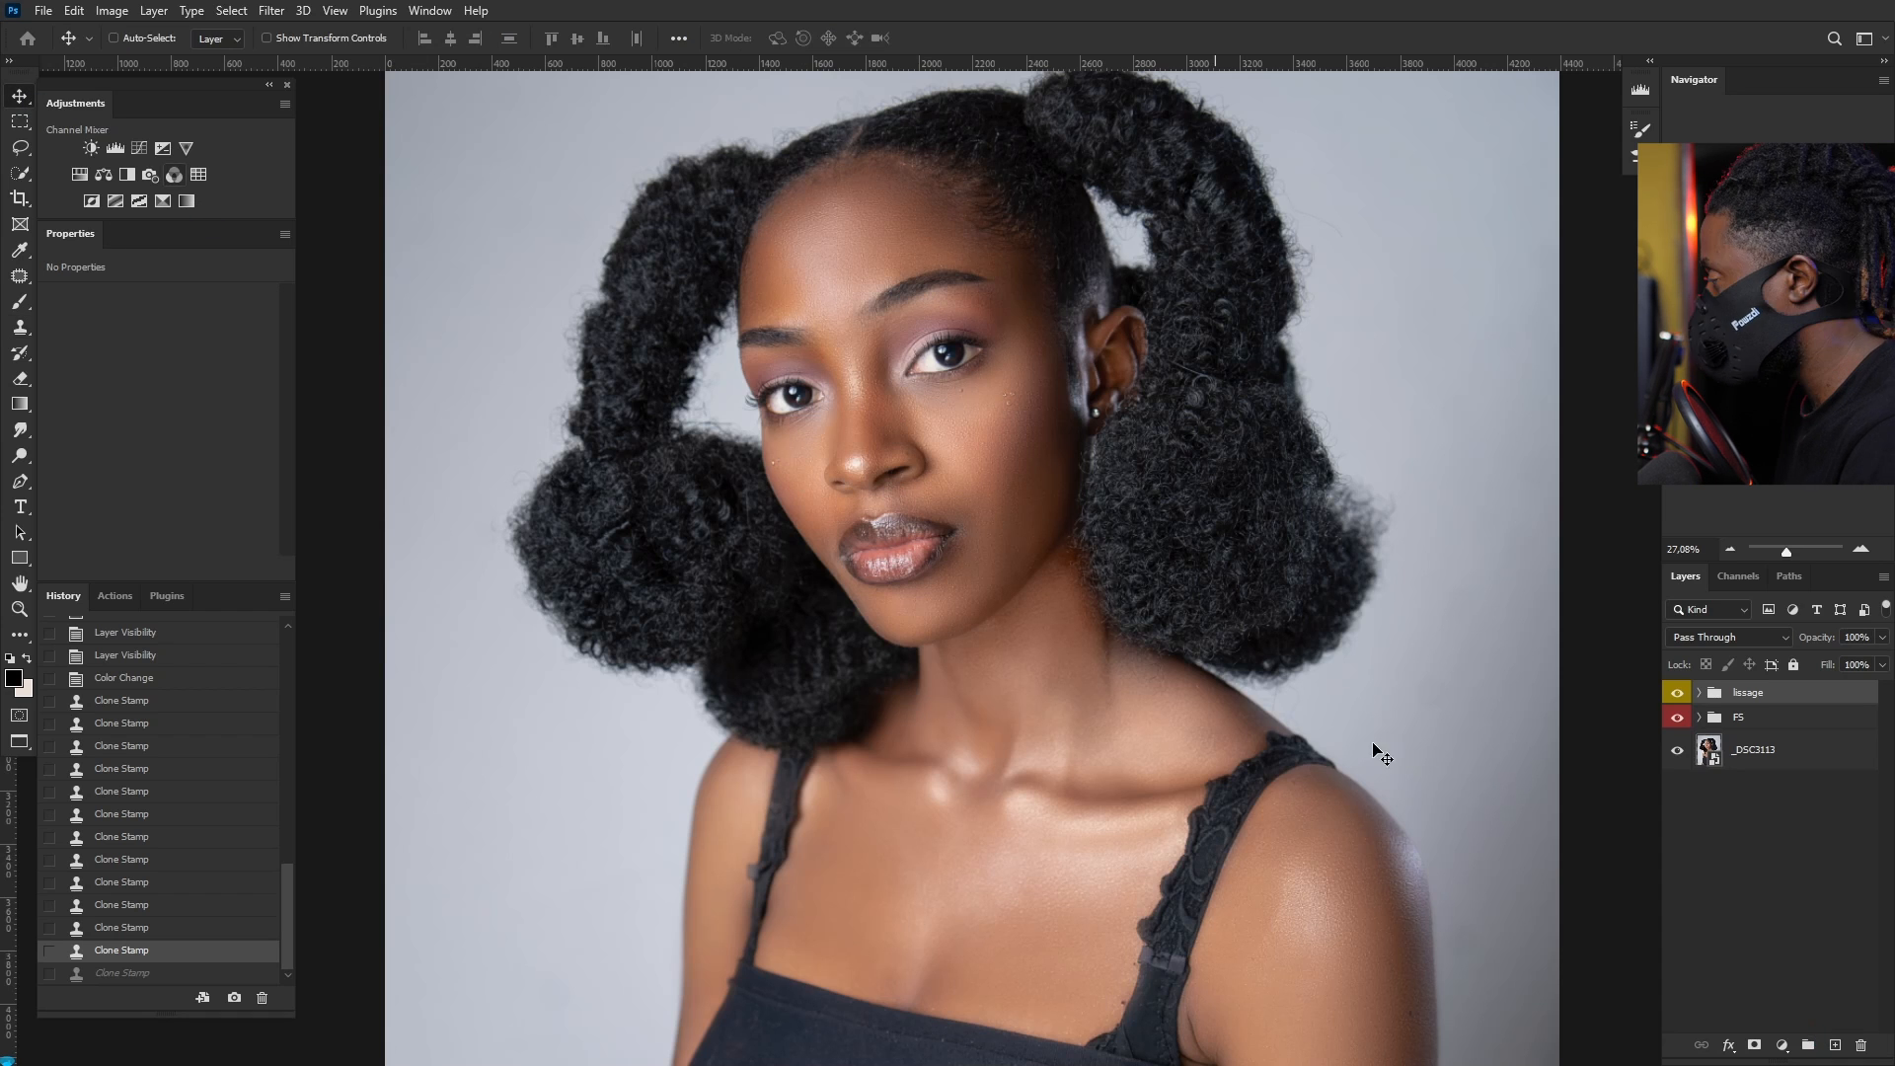
left_click(1834, 1046)
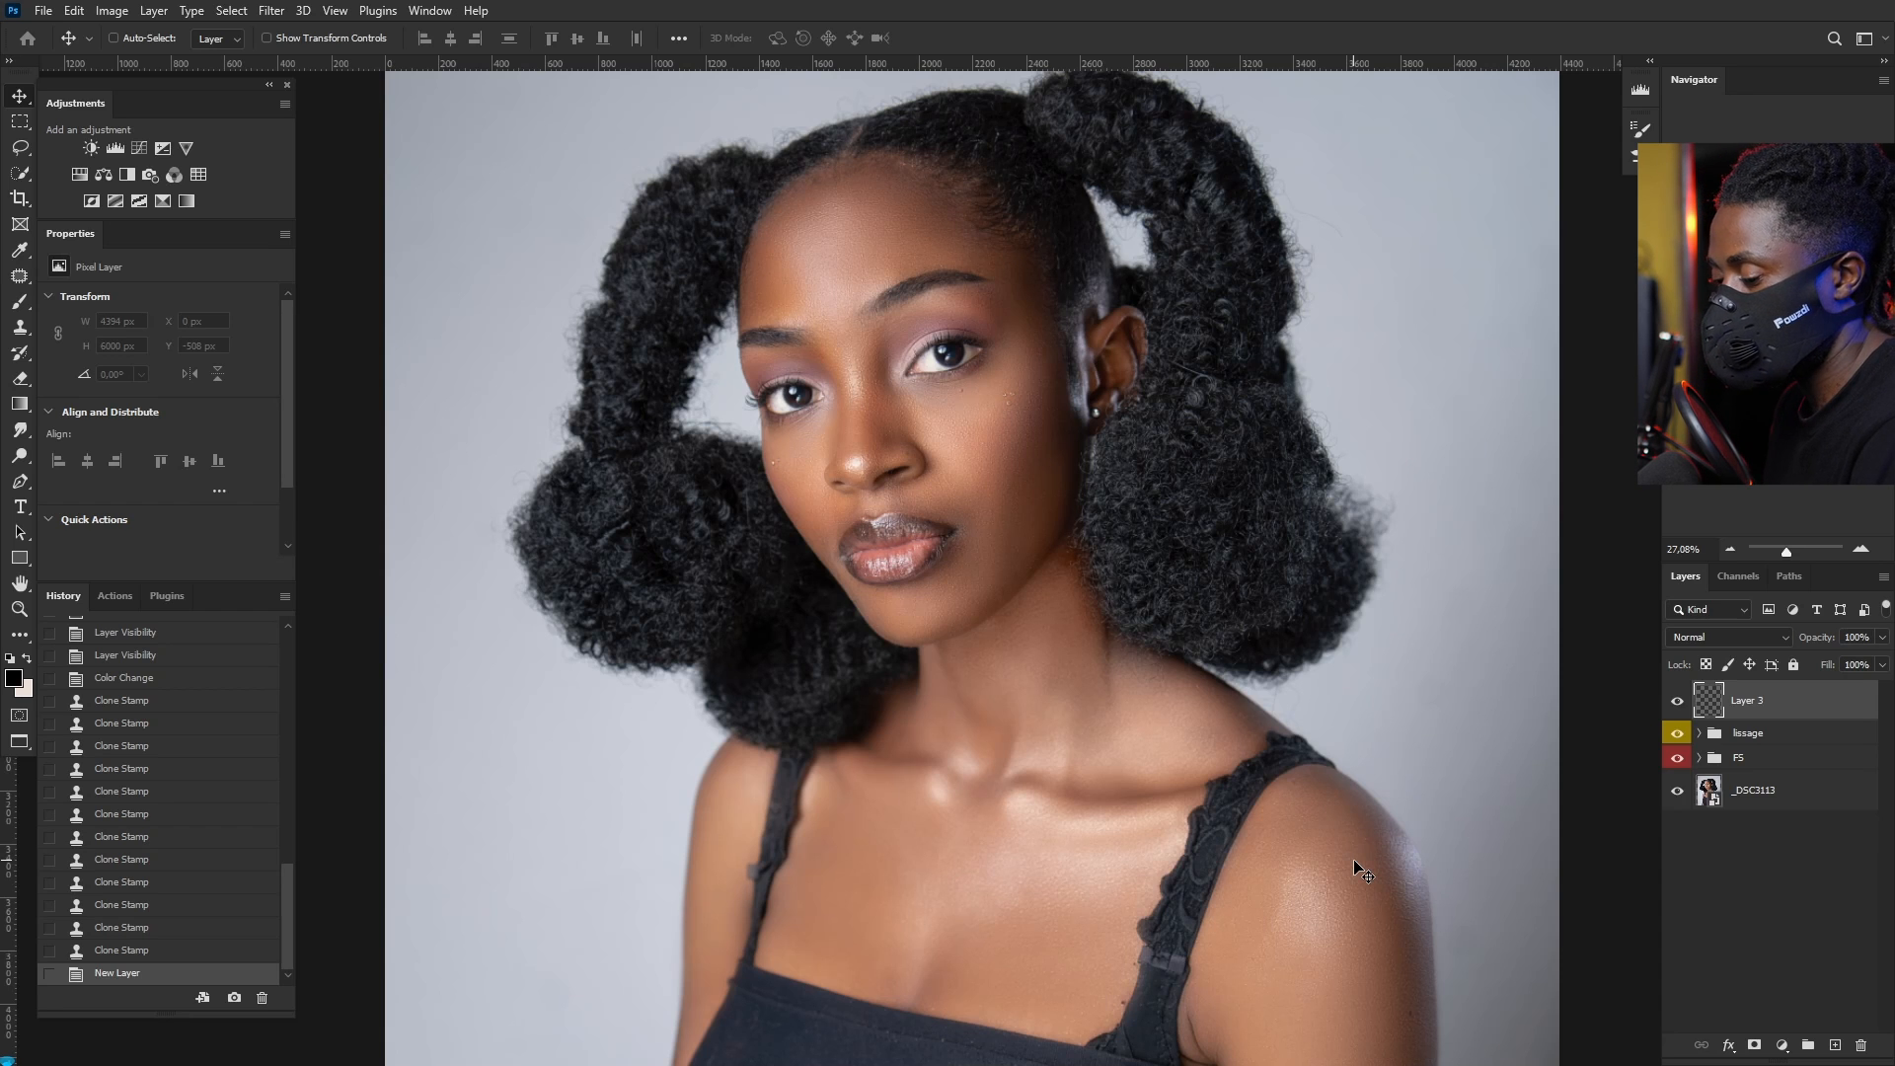
key("i")
key("shift+F5")
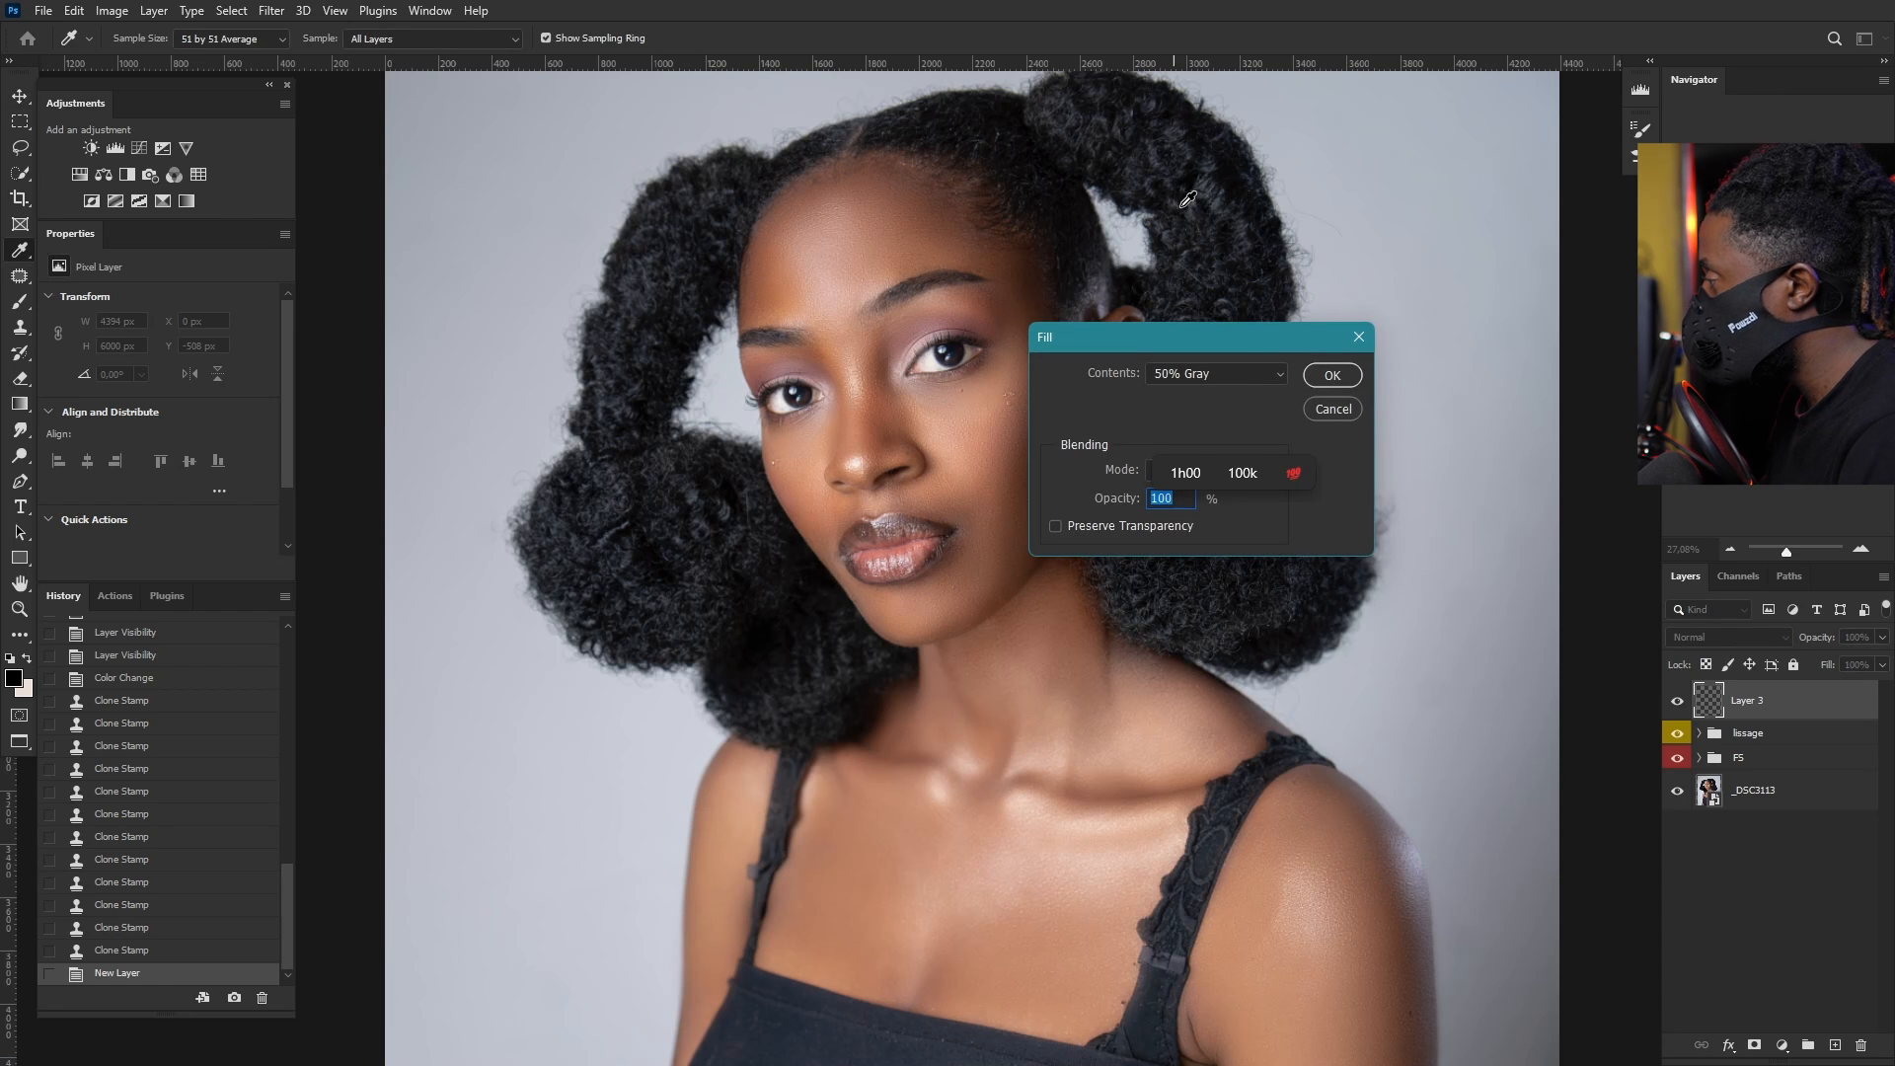
left_click(1288, 376)
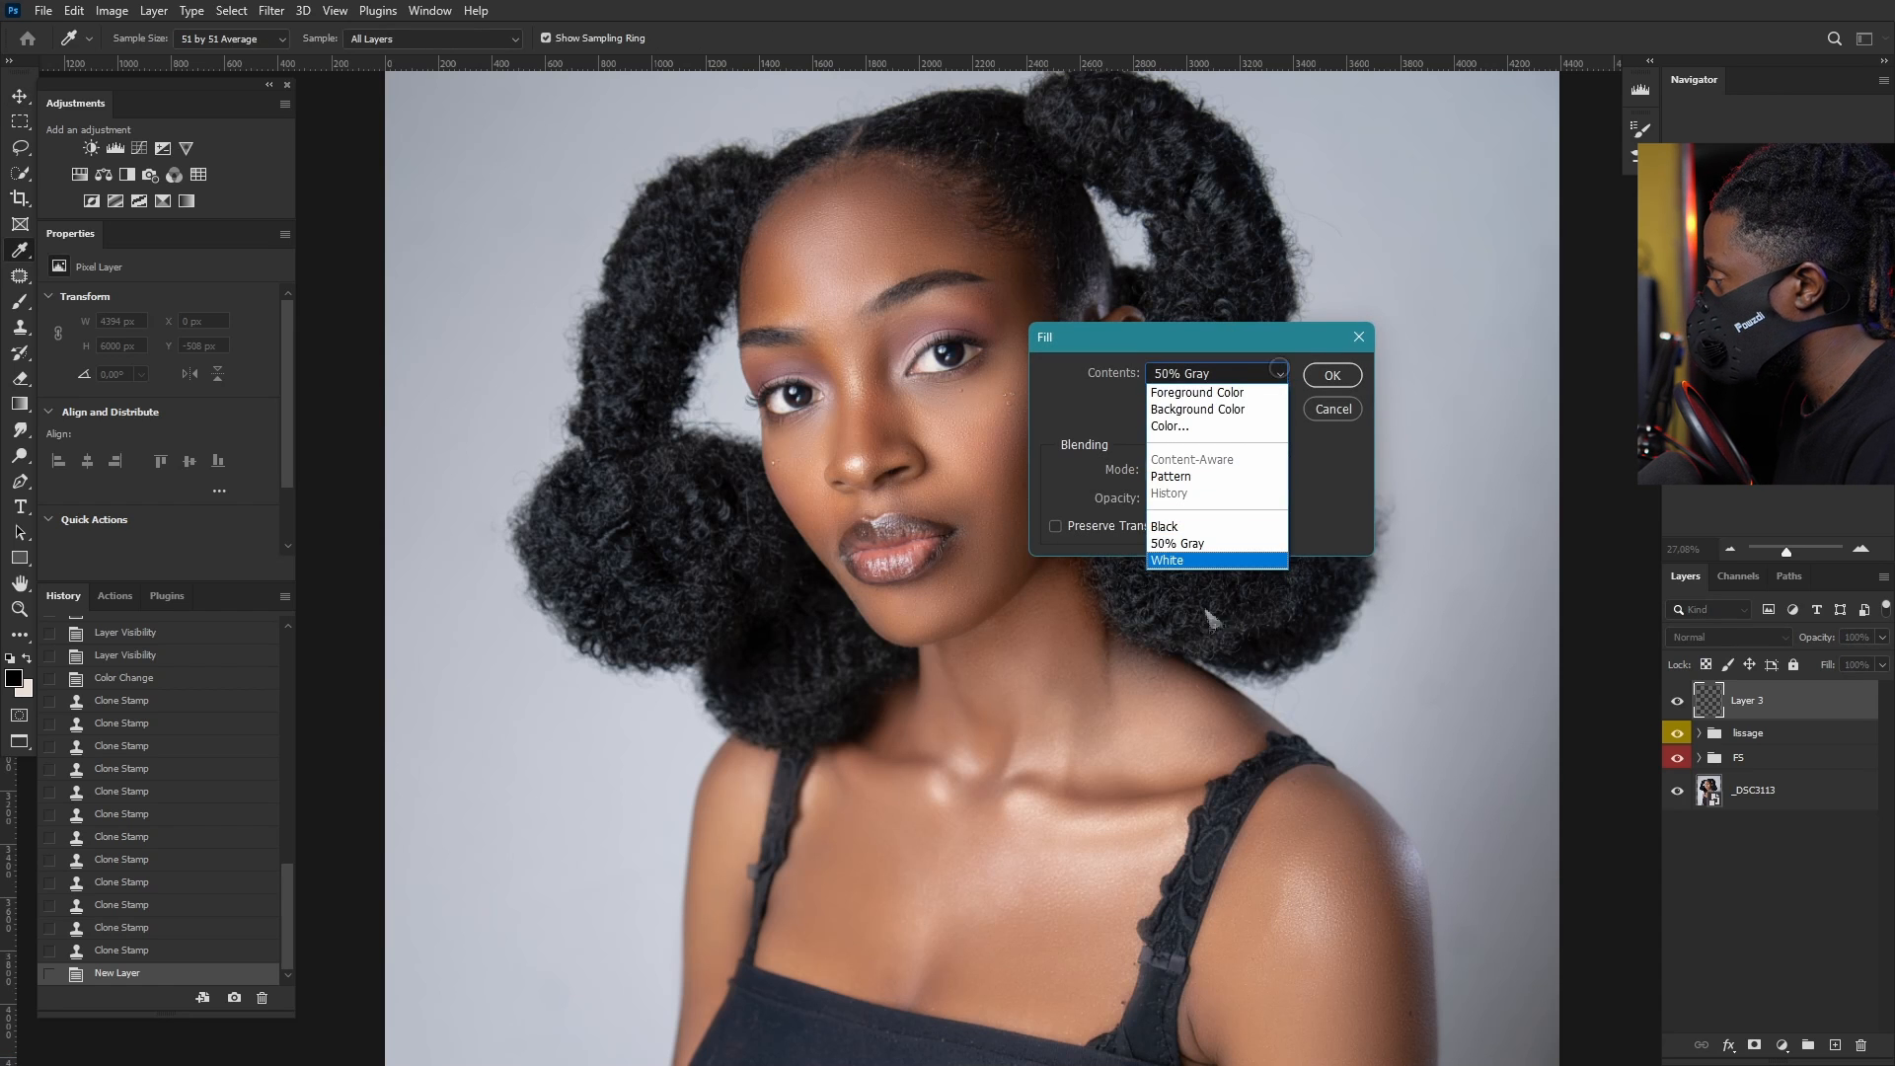
left_click(1185, 544)
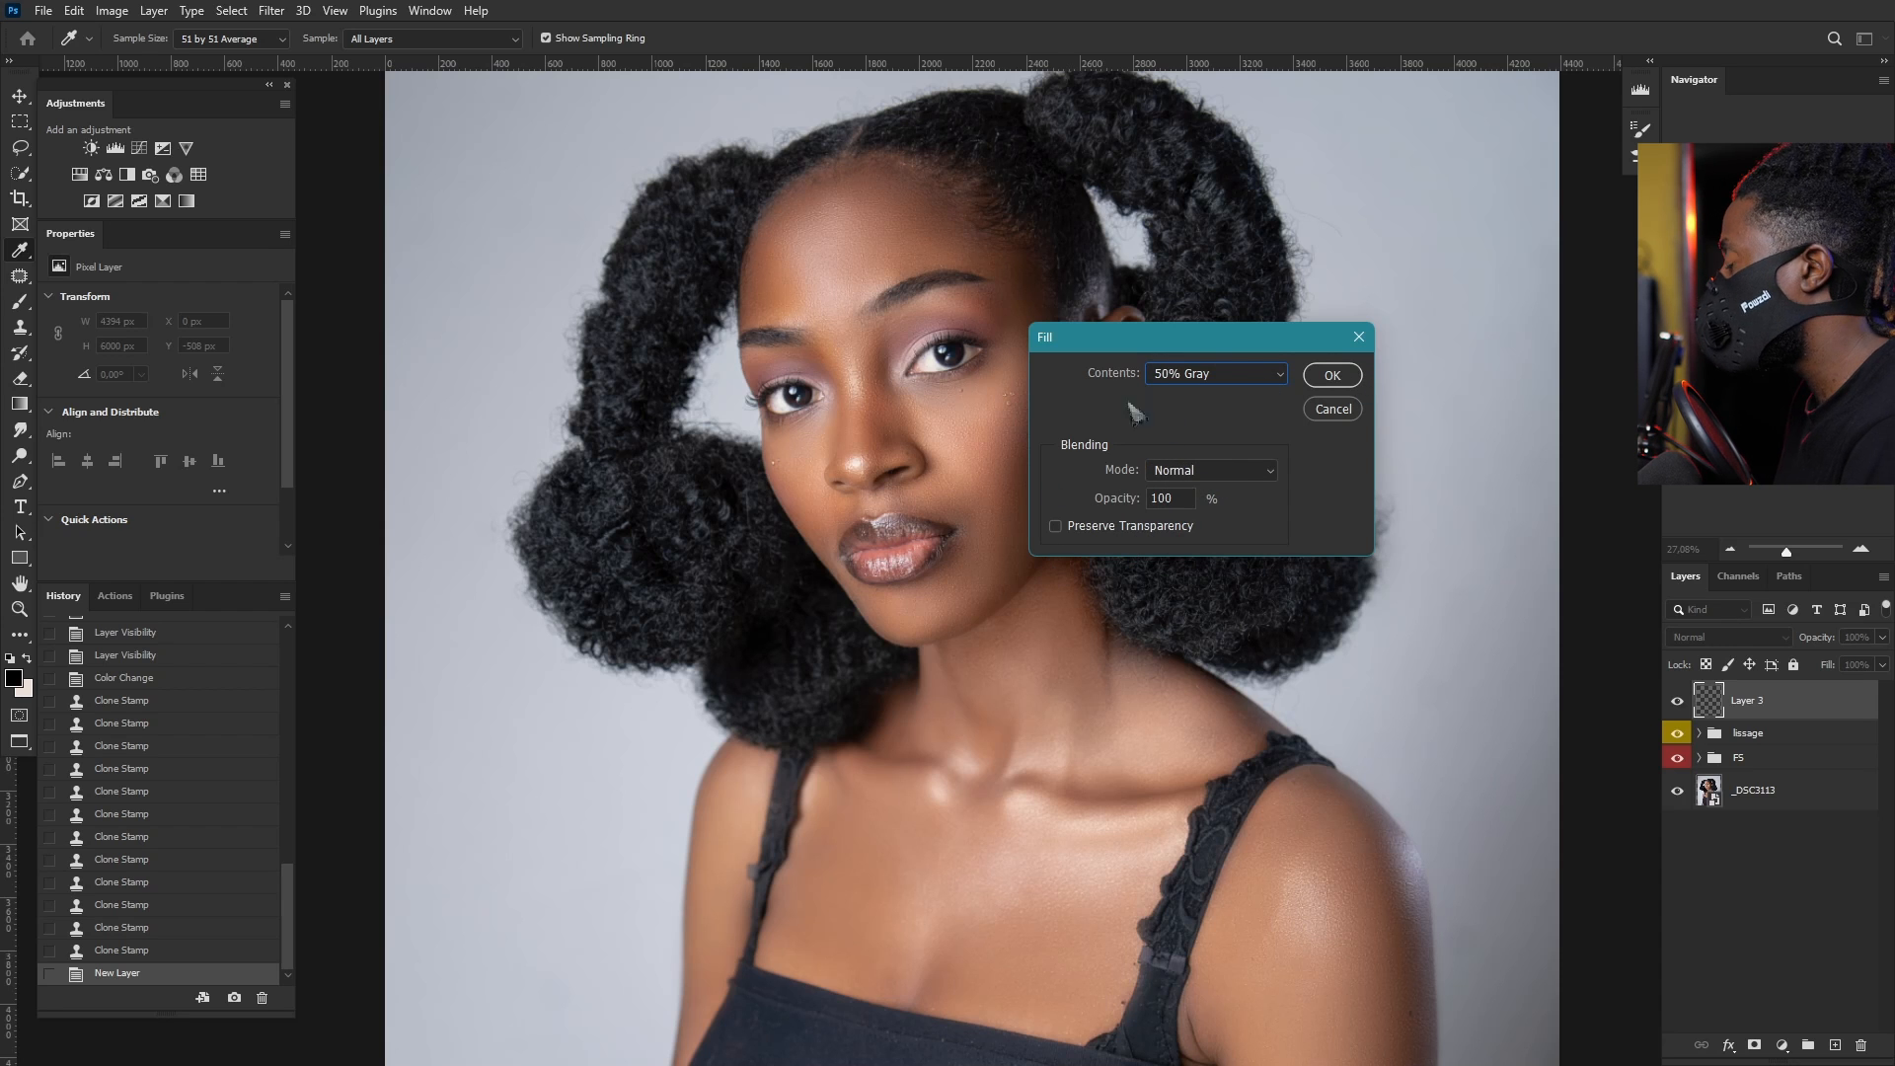
left_click(1332, 376)
key("v")
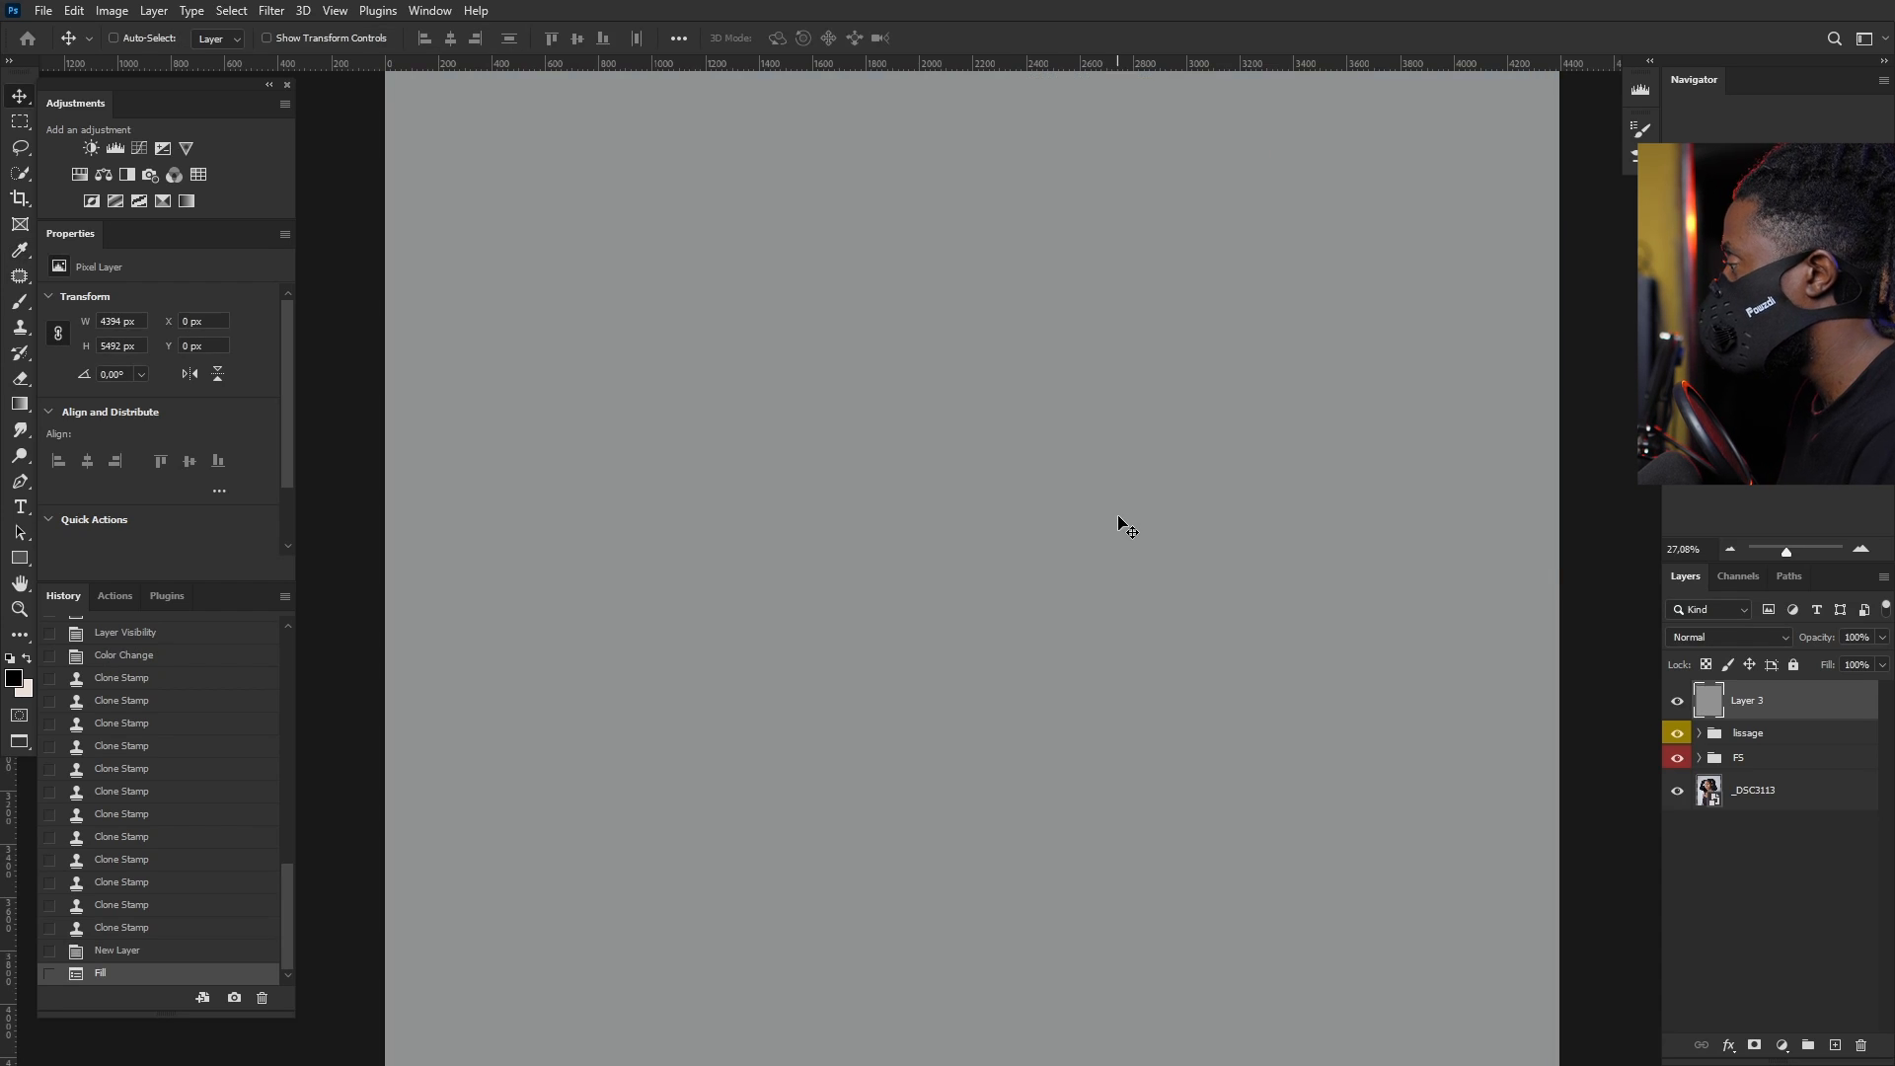
Step: Set the gray layer's blend mode to Soft Light and duplicate the layer
left_click_drag(1044, 511, 1126, 600)
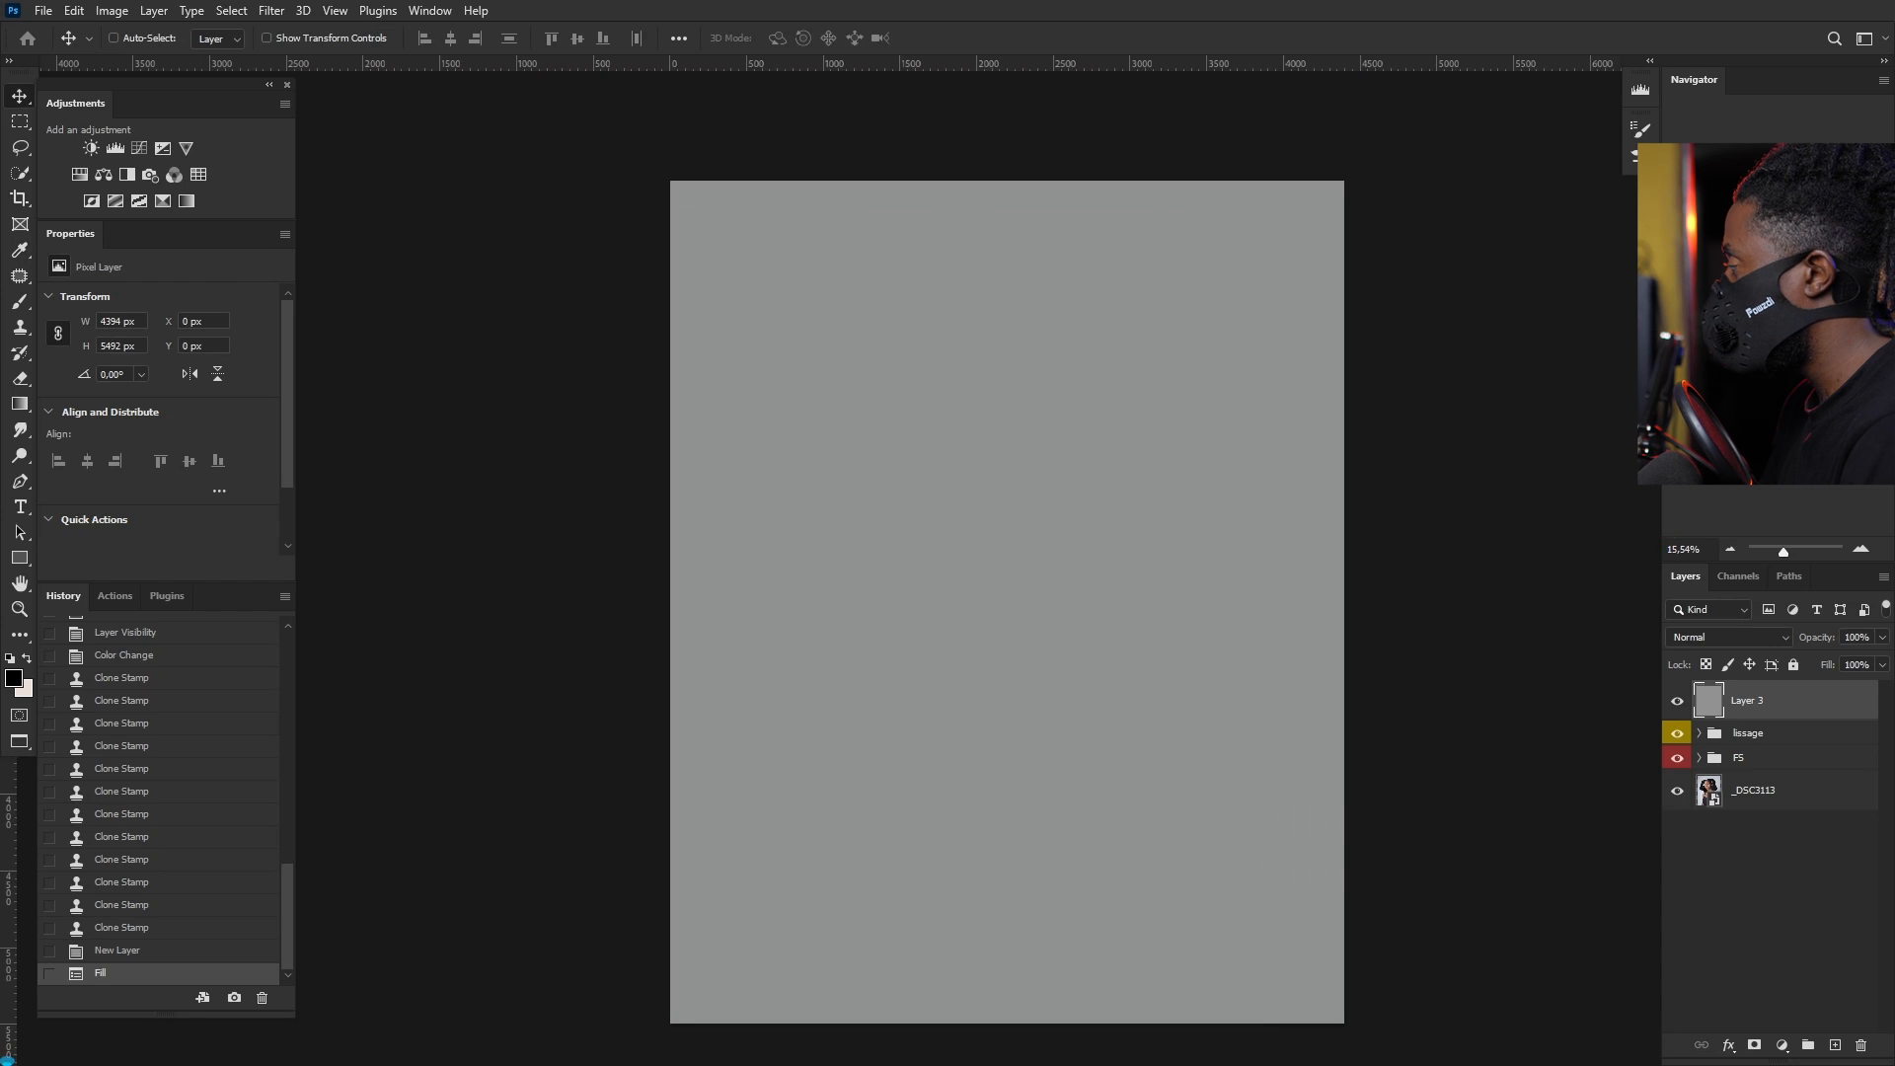
left_click(1779, 639)
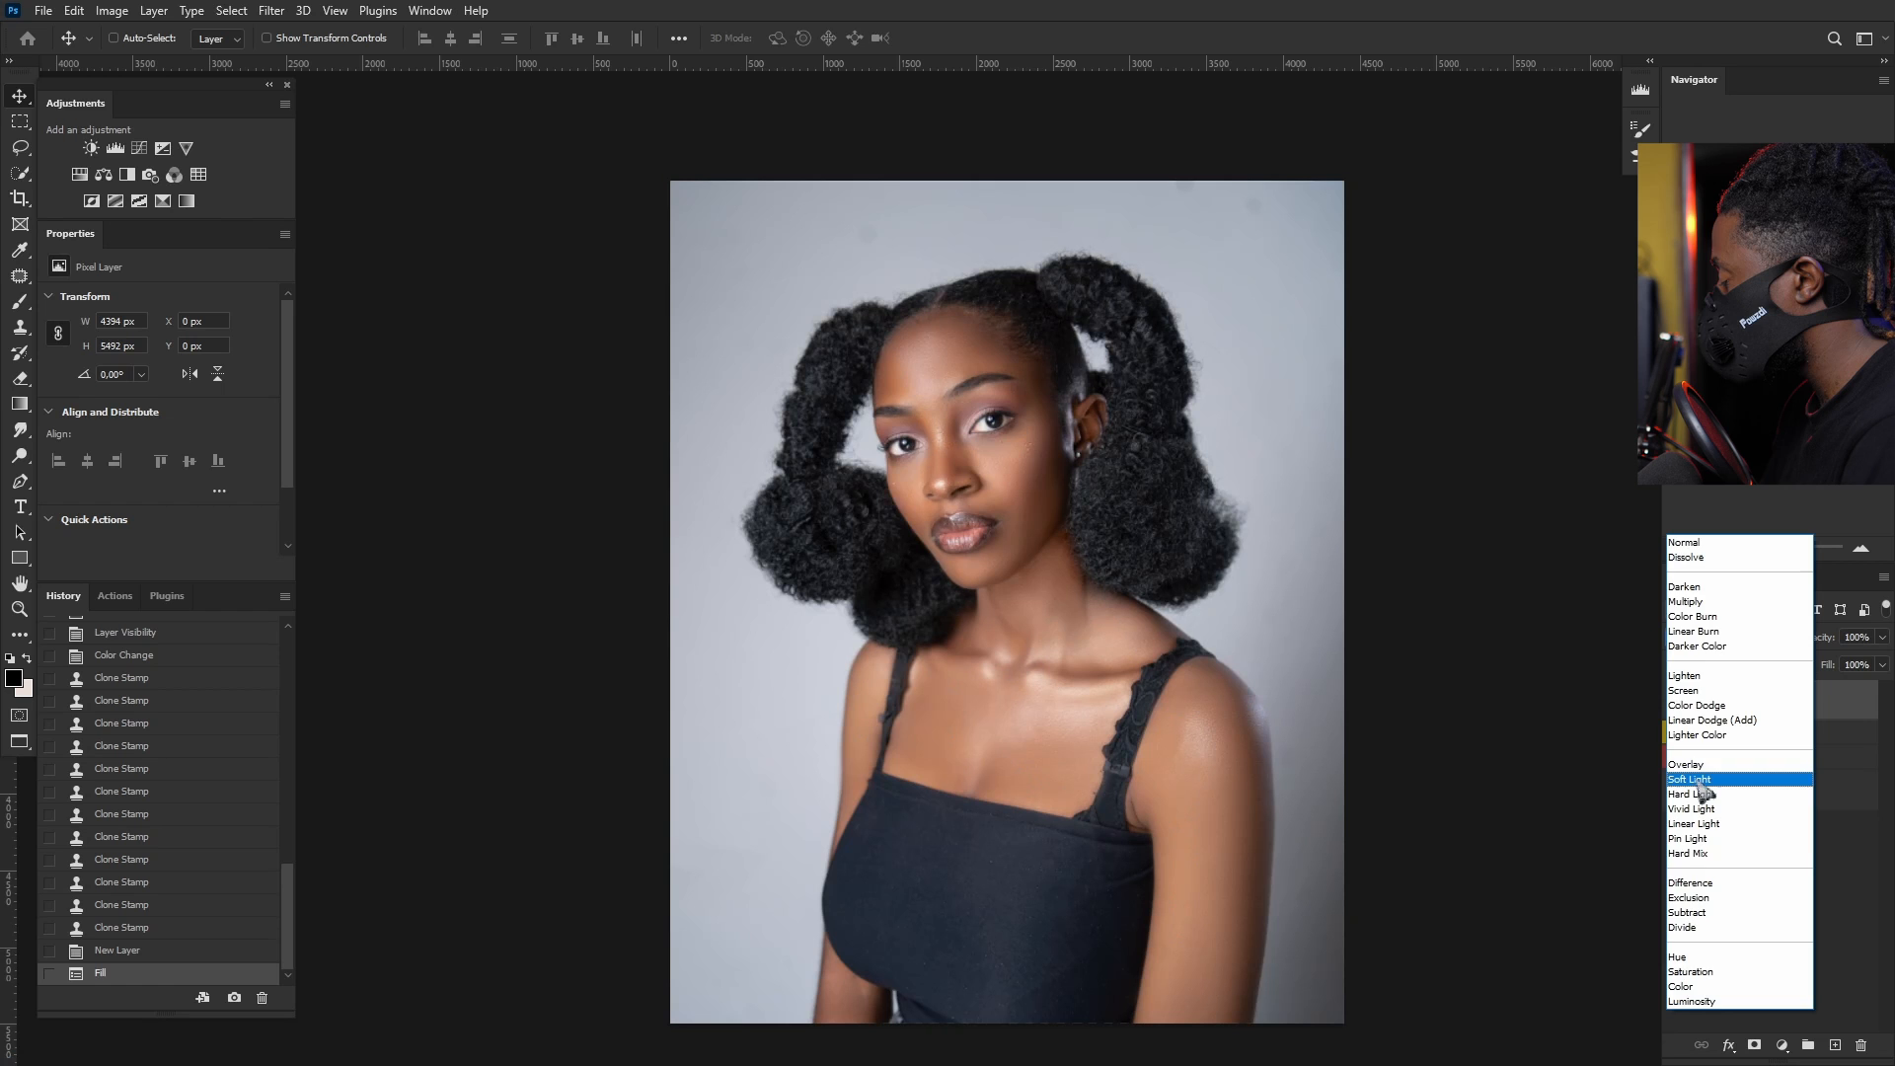
left_click(1699, 780)
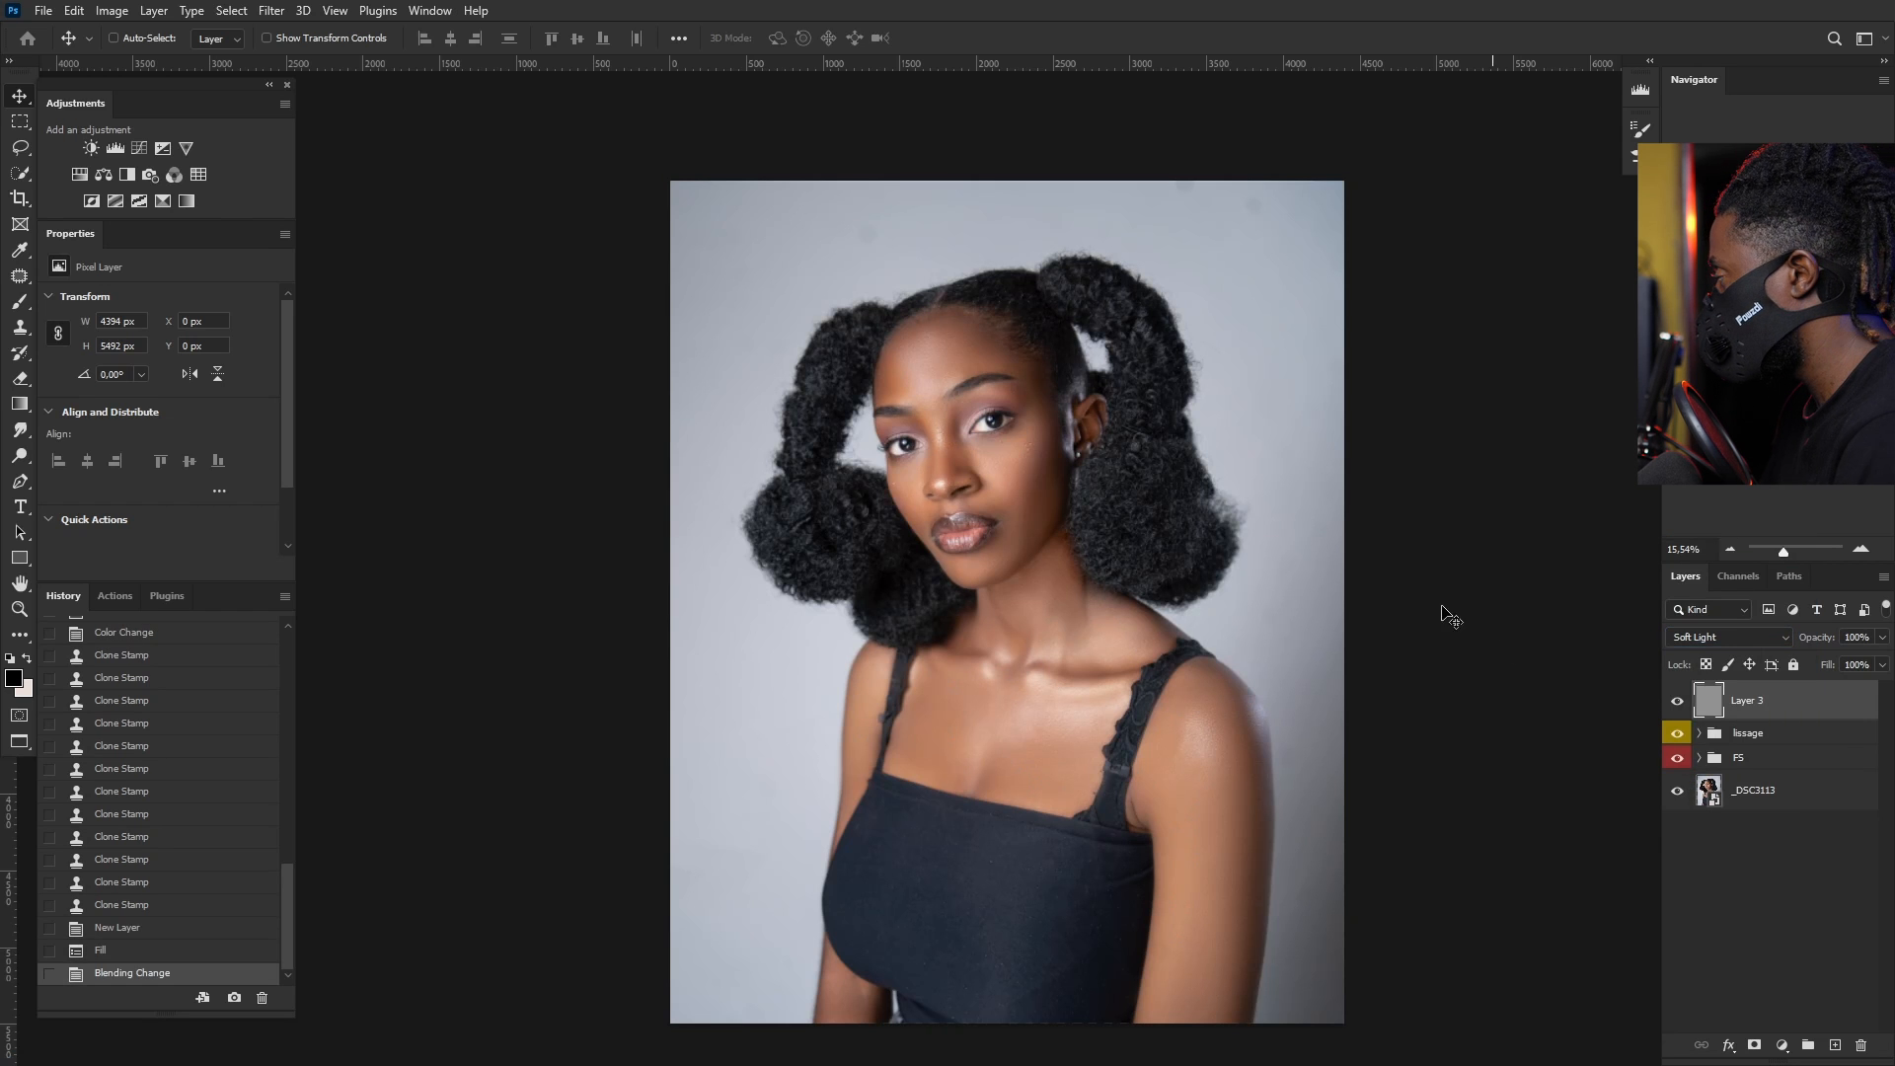
mouse_move(1213, 598)
left_mouse_down()
mouse_move(1131, 569)
mouse_move(1196, 604)
left_mouse_up()
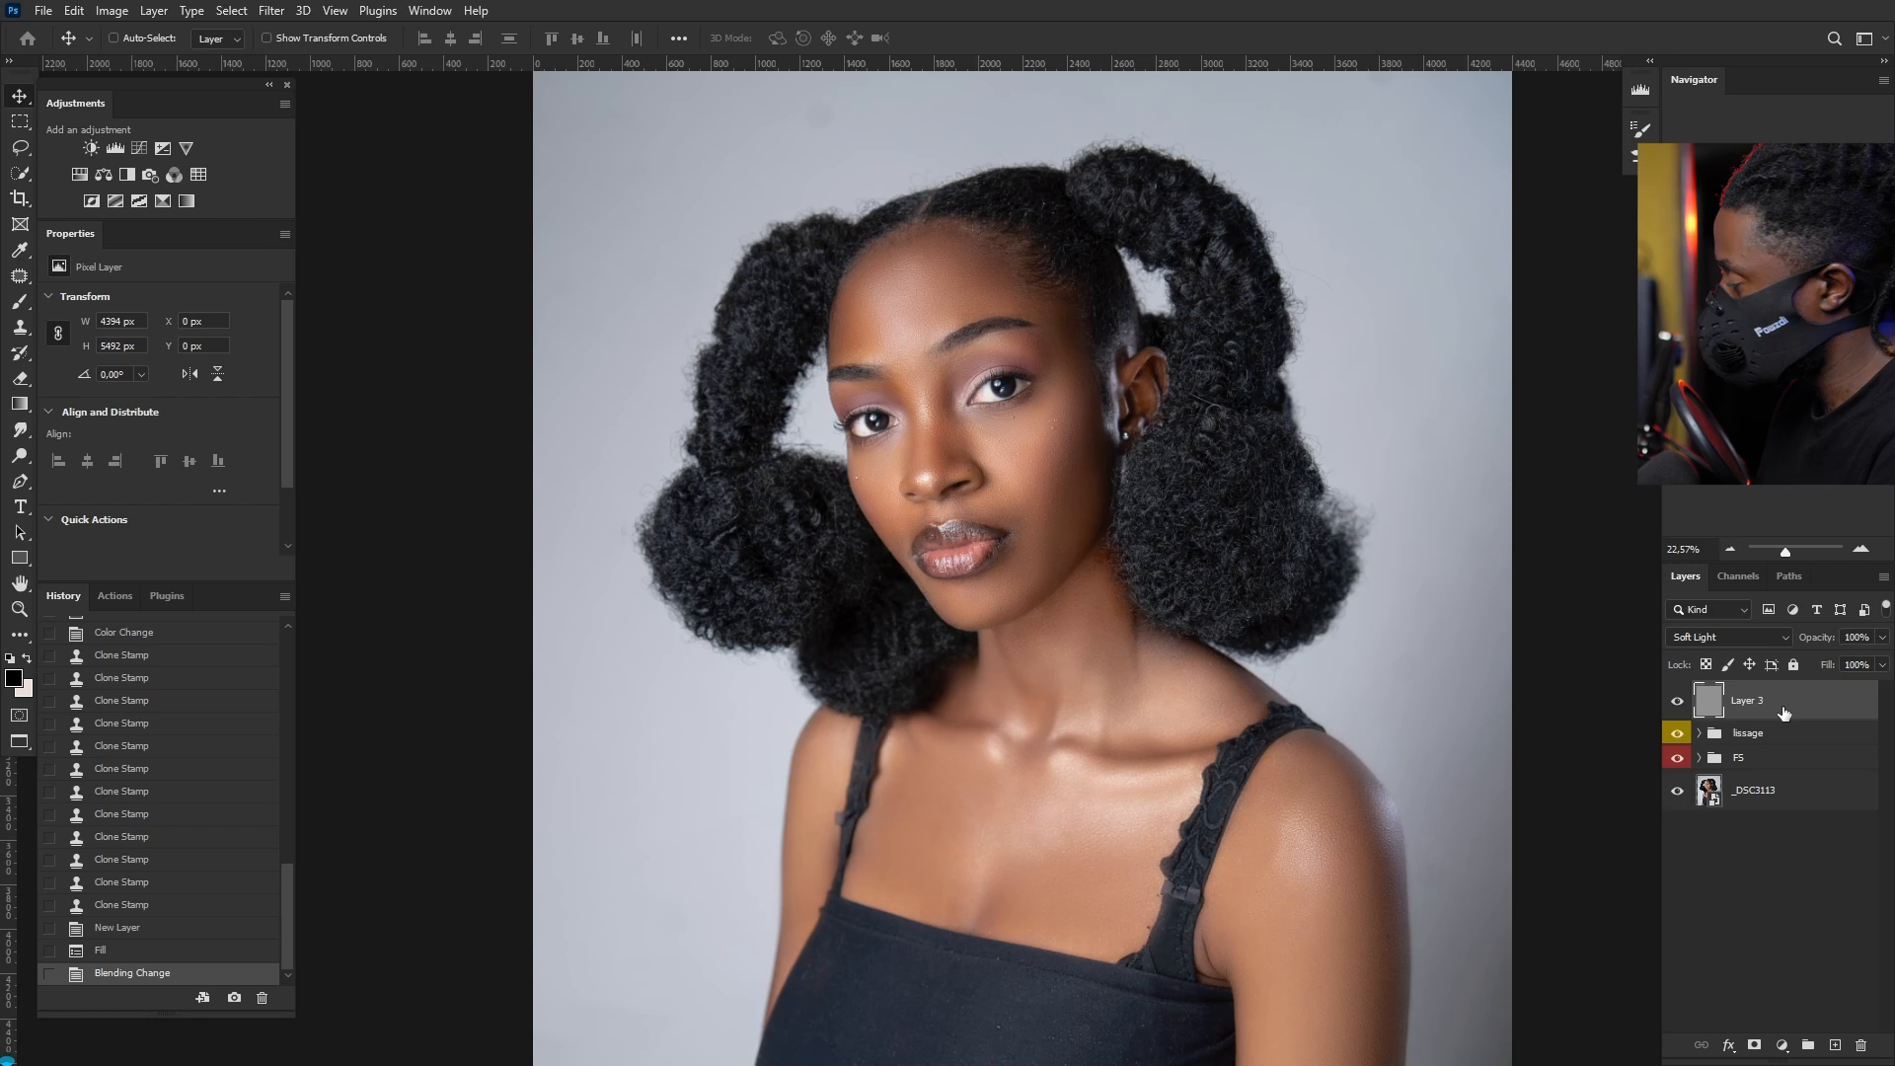
key("ctrl+j")
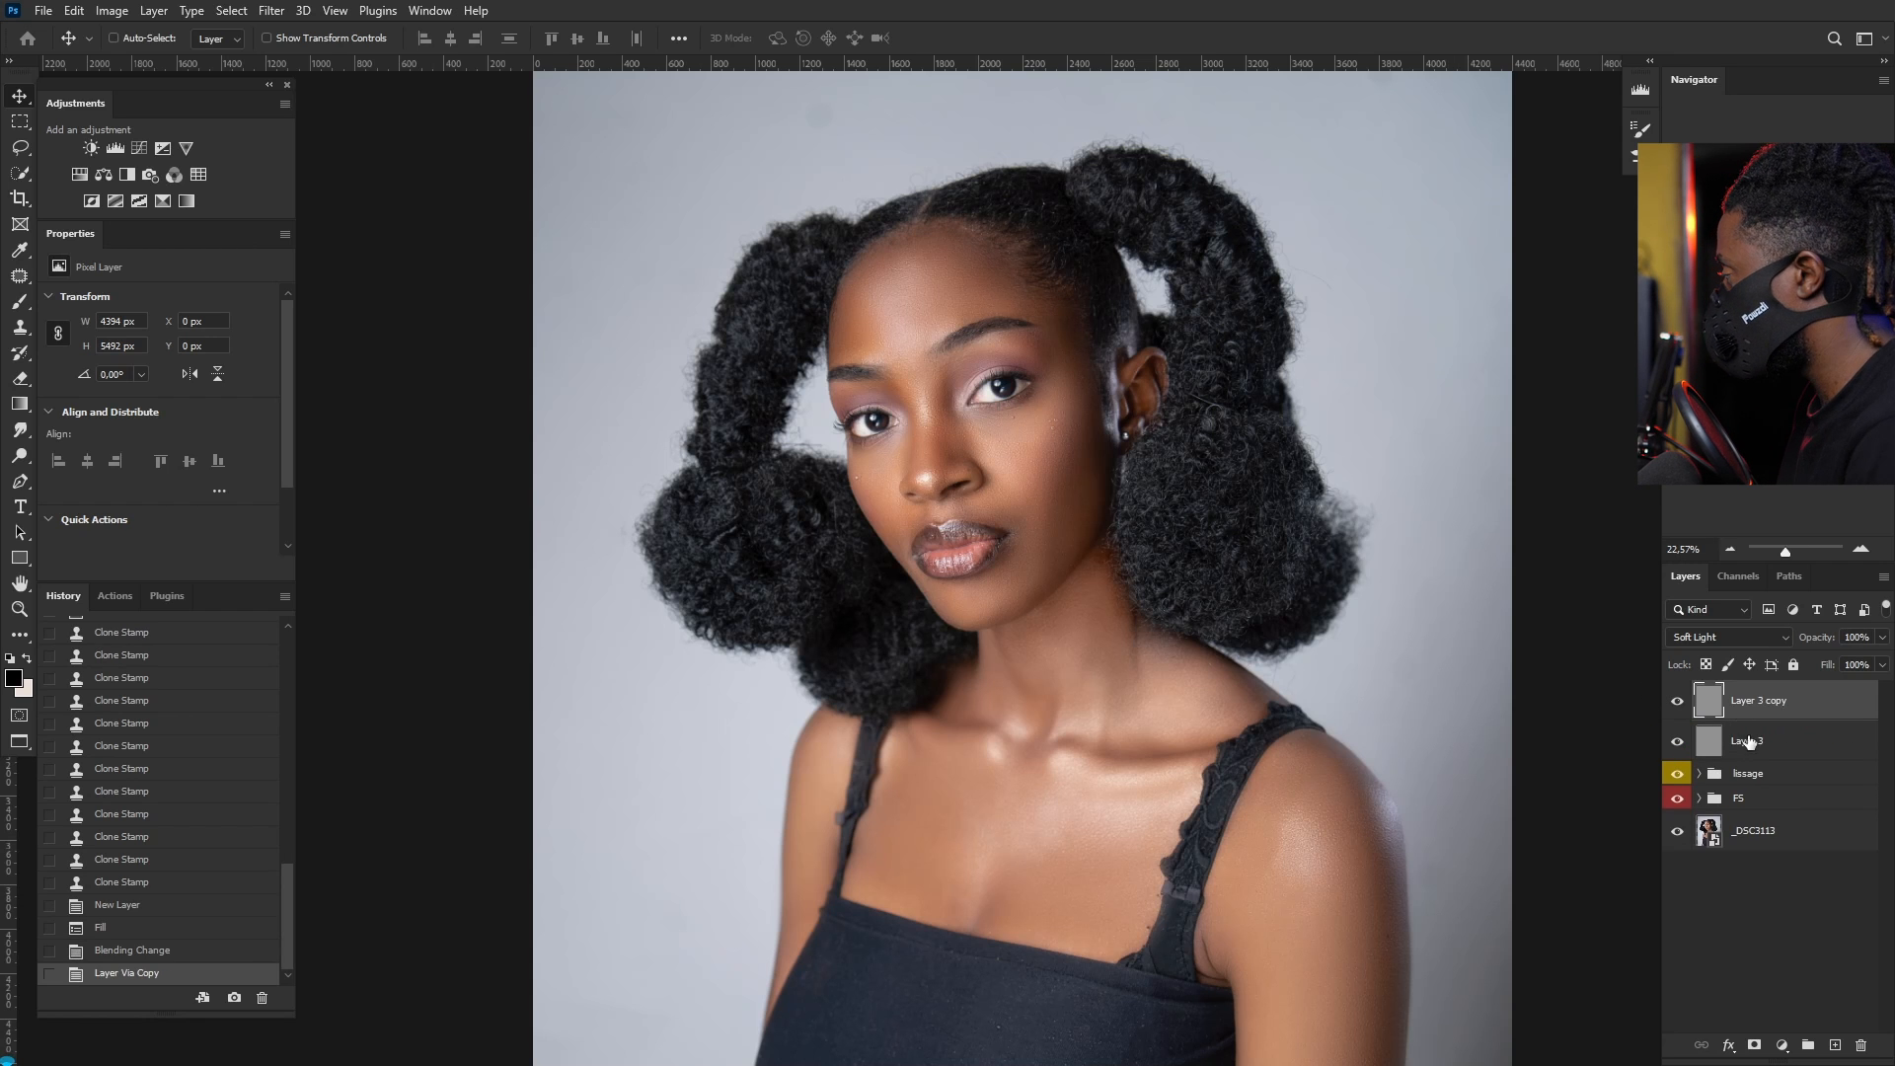
Step: Rename the lower gray layer B and its copy above it d
left_click(1728, 758)
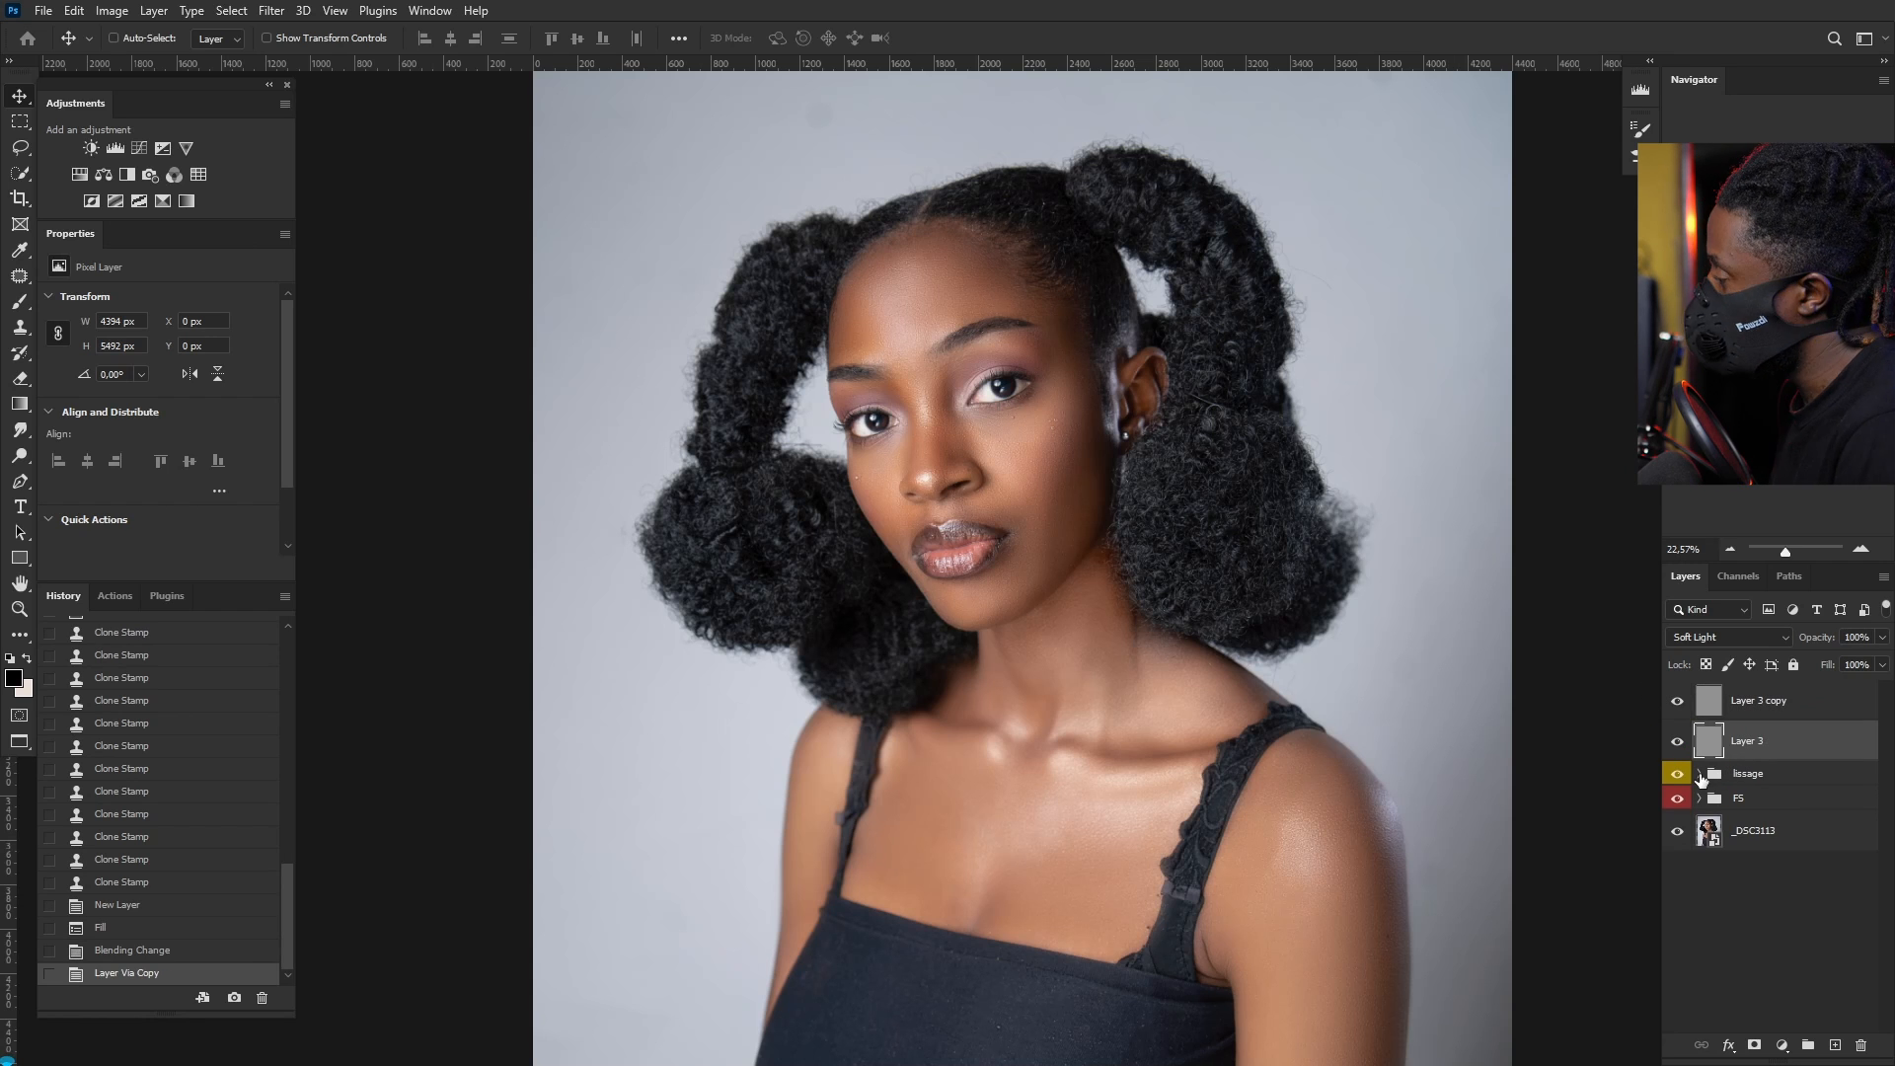
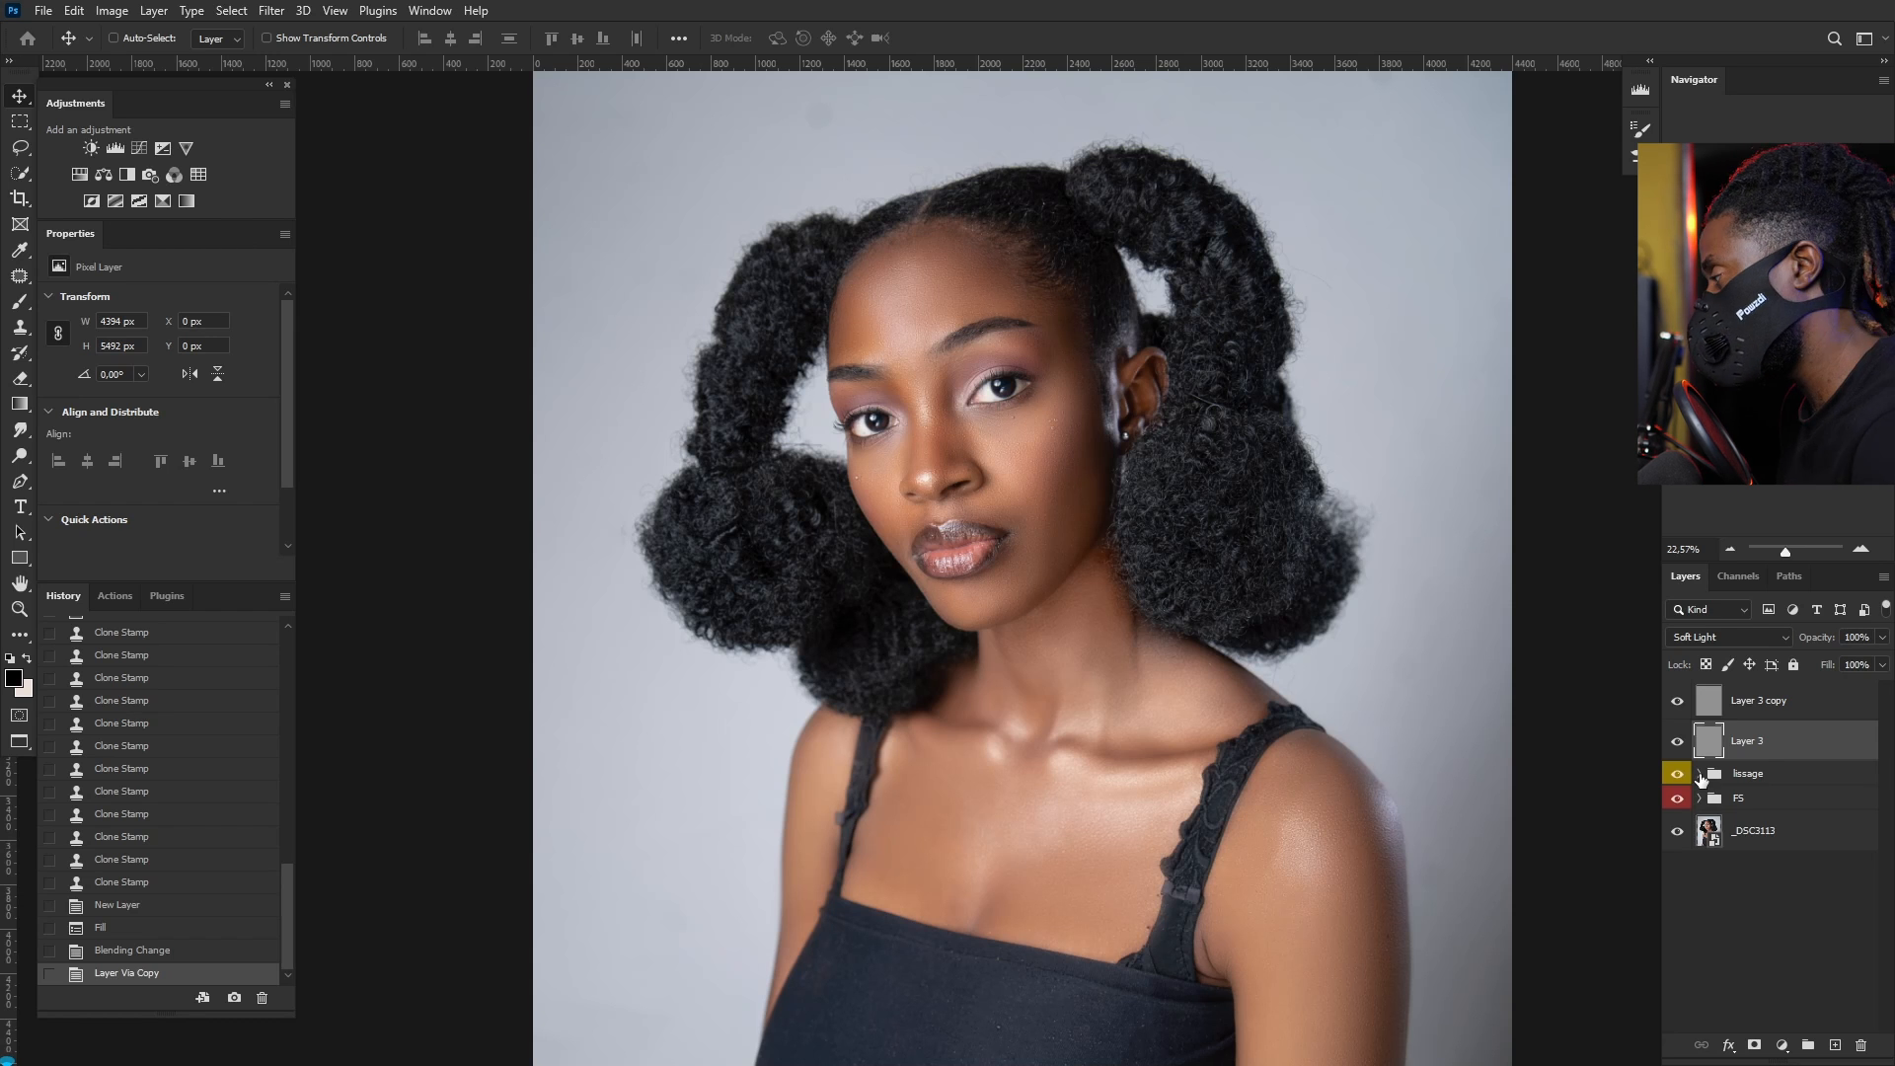
double_click(1744, 741)
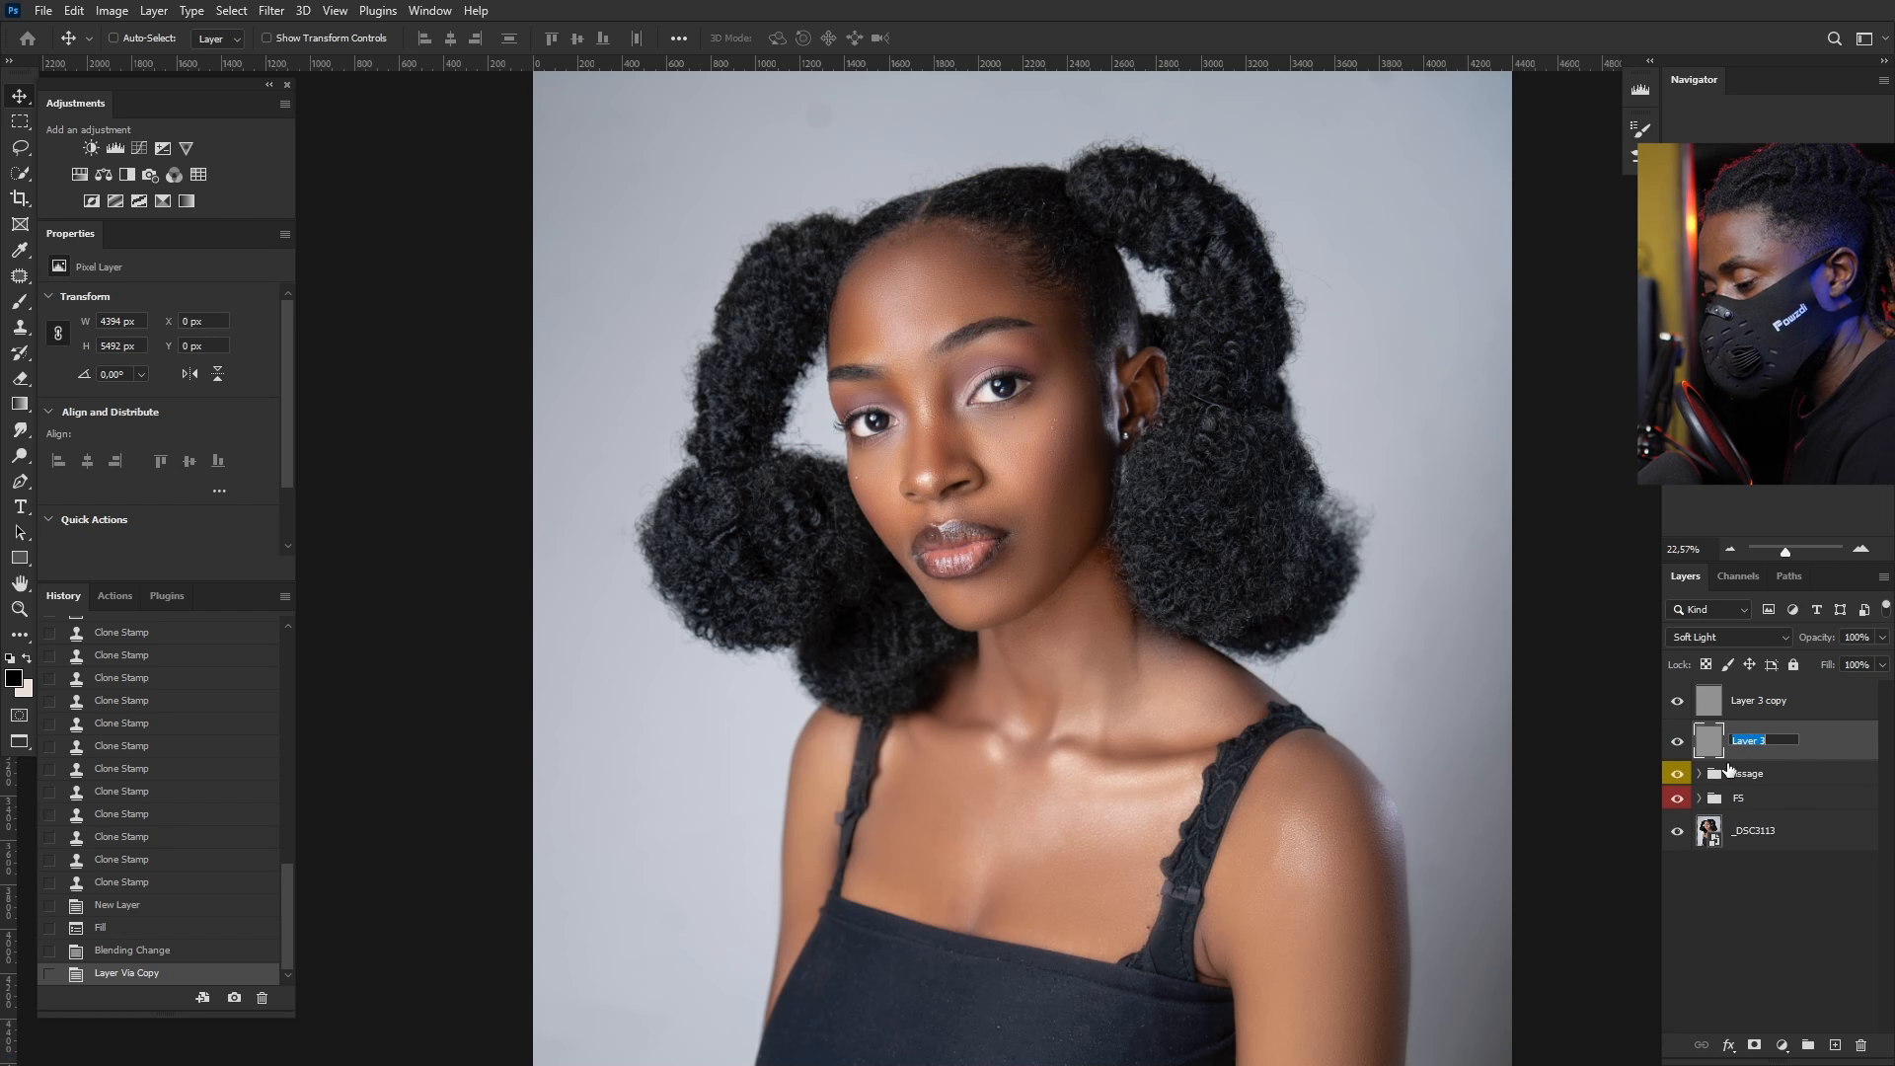
type("B")
key("Return")
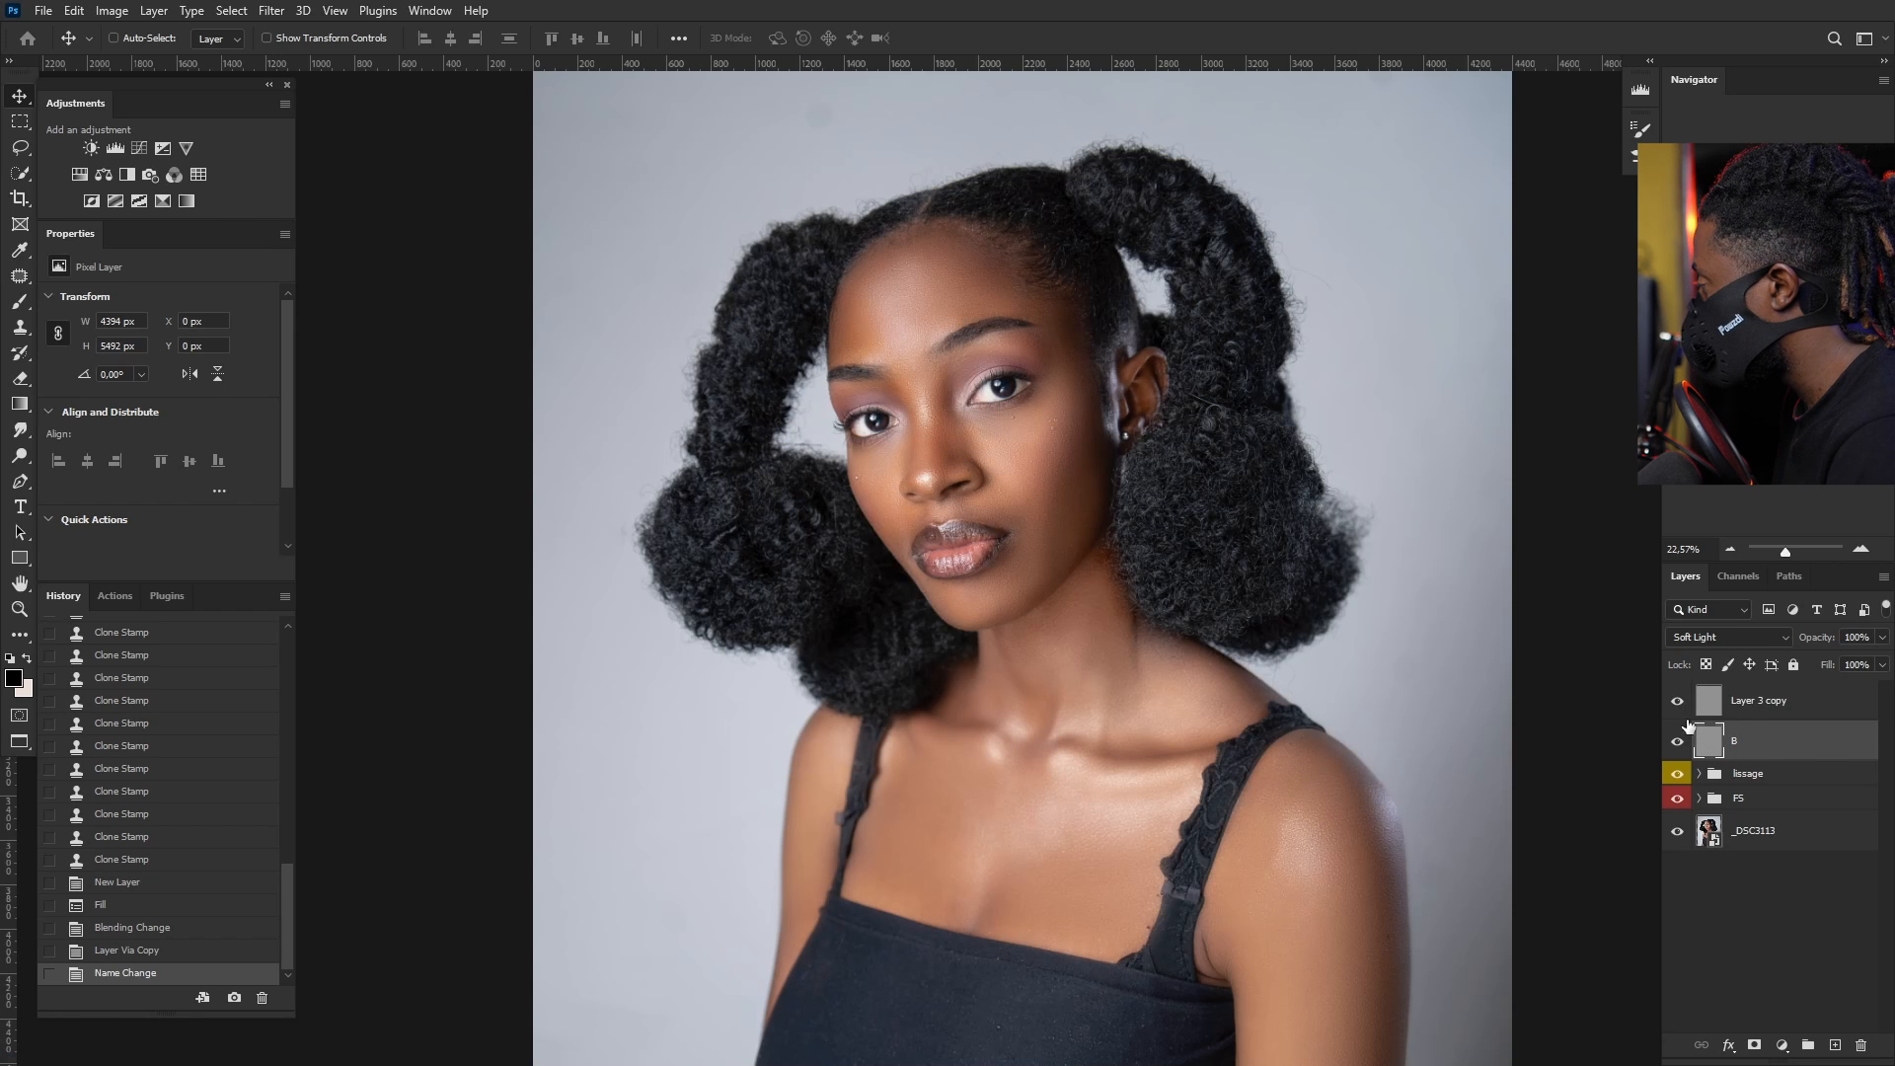
double_click(1748, 700)
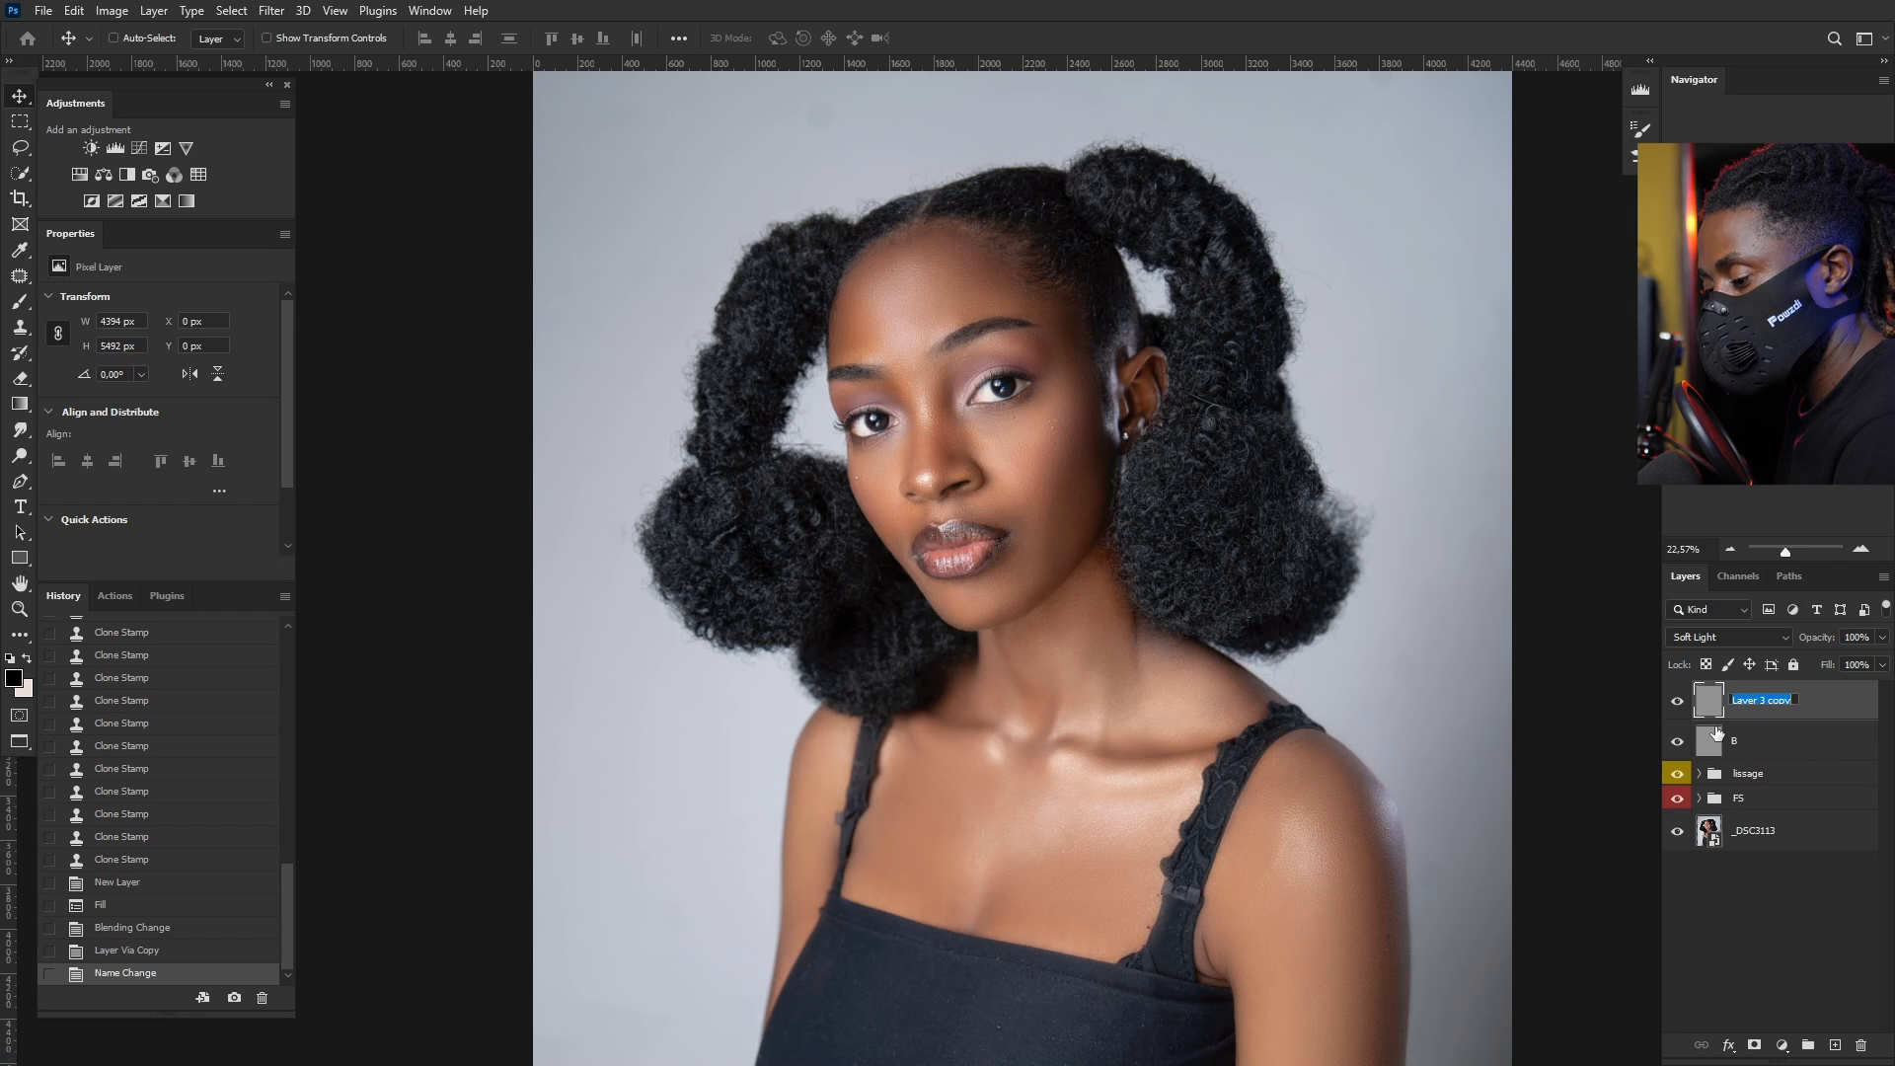
type("d")
key("Return")
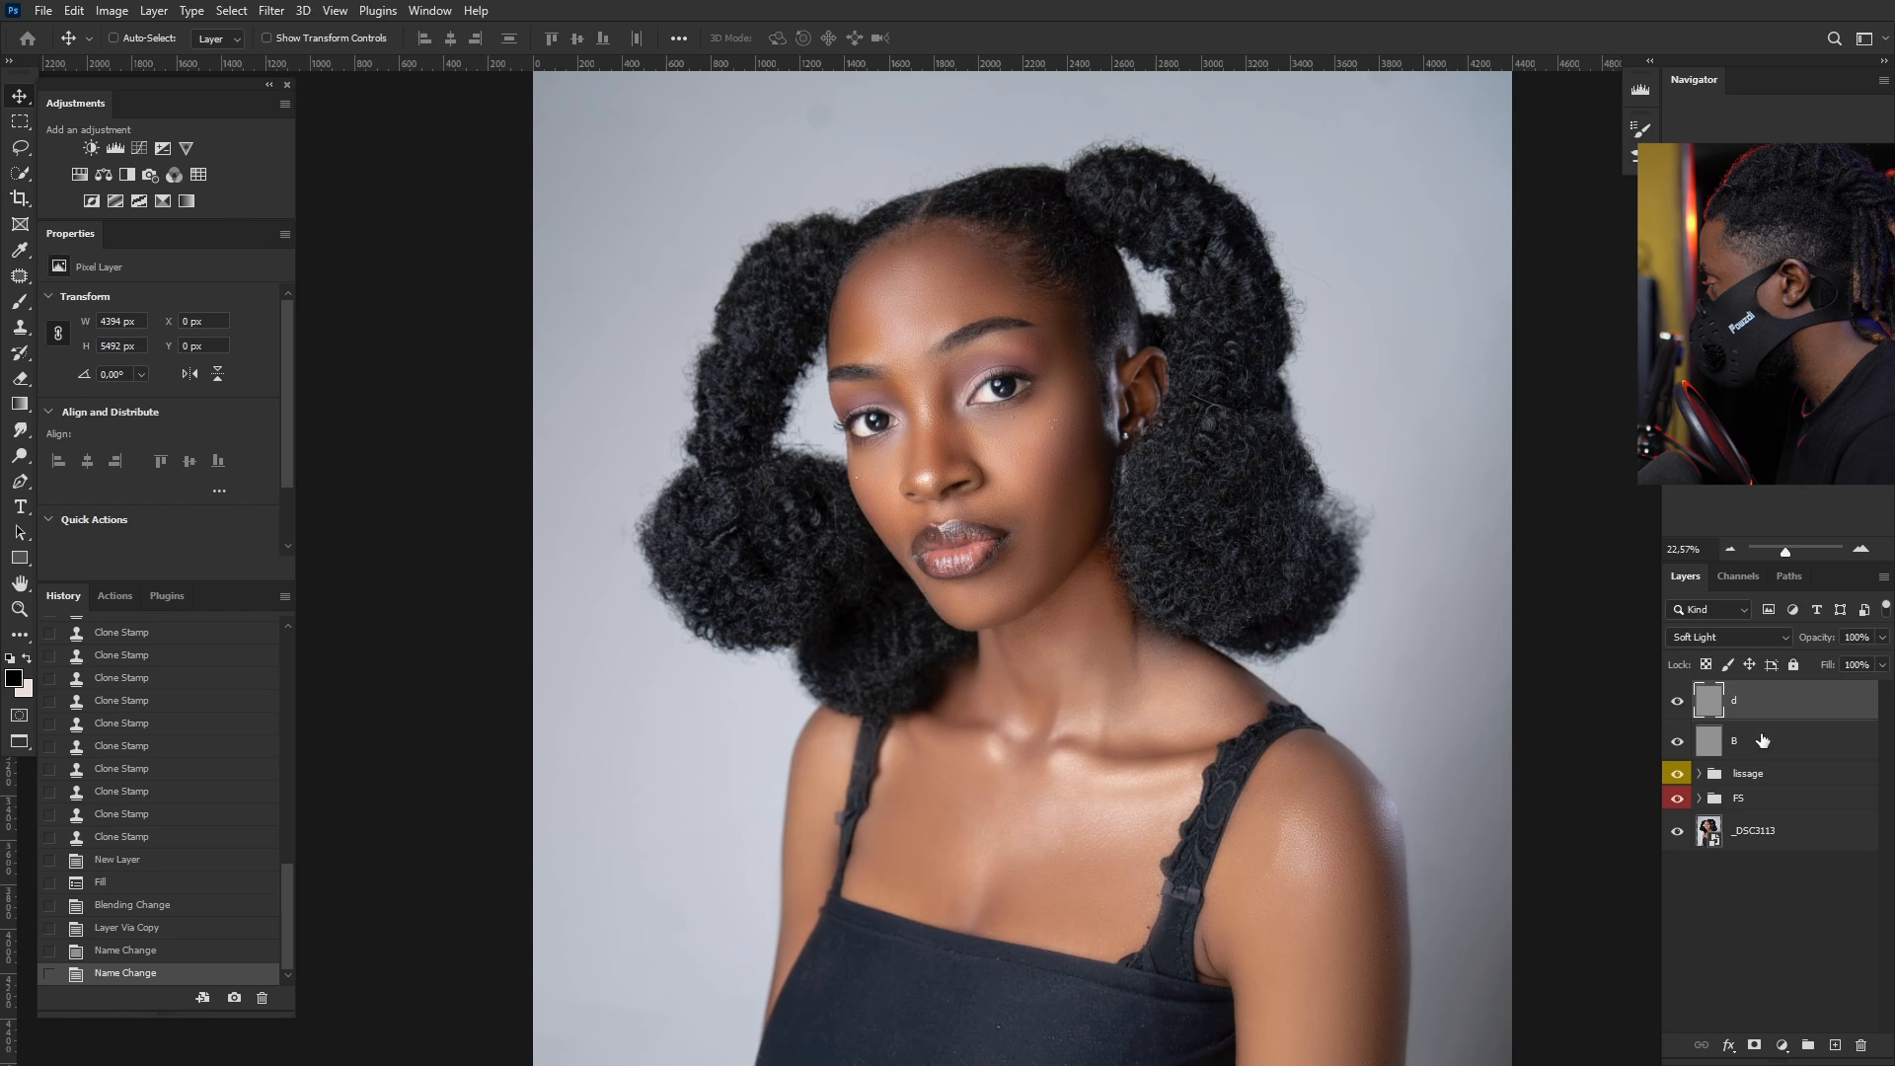
Step: Group the d and B layers together and name the group DB
left_click(1764, 738)
left_click(1755, 705, "shift")
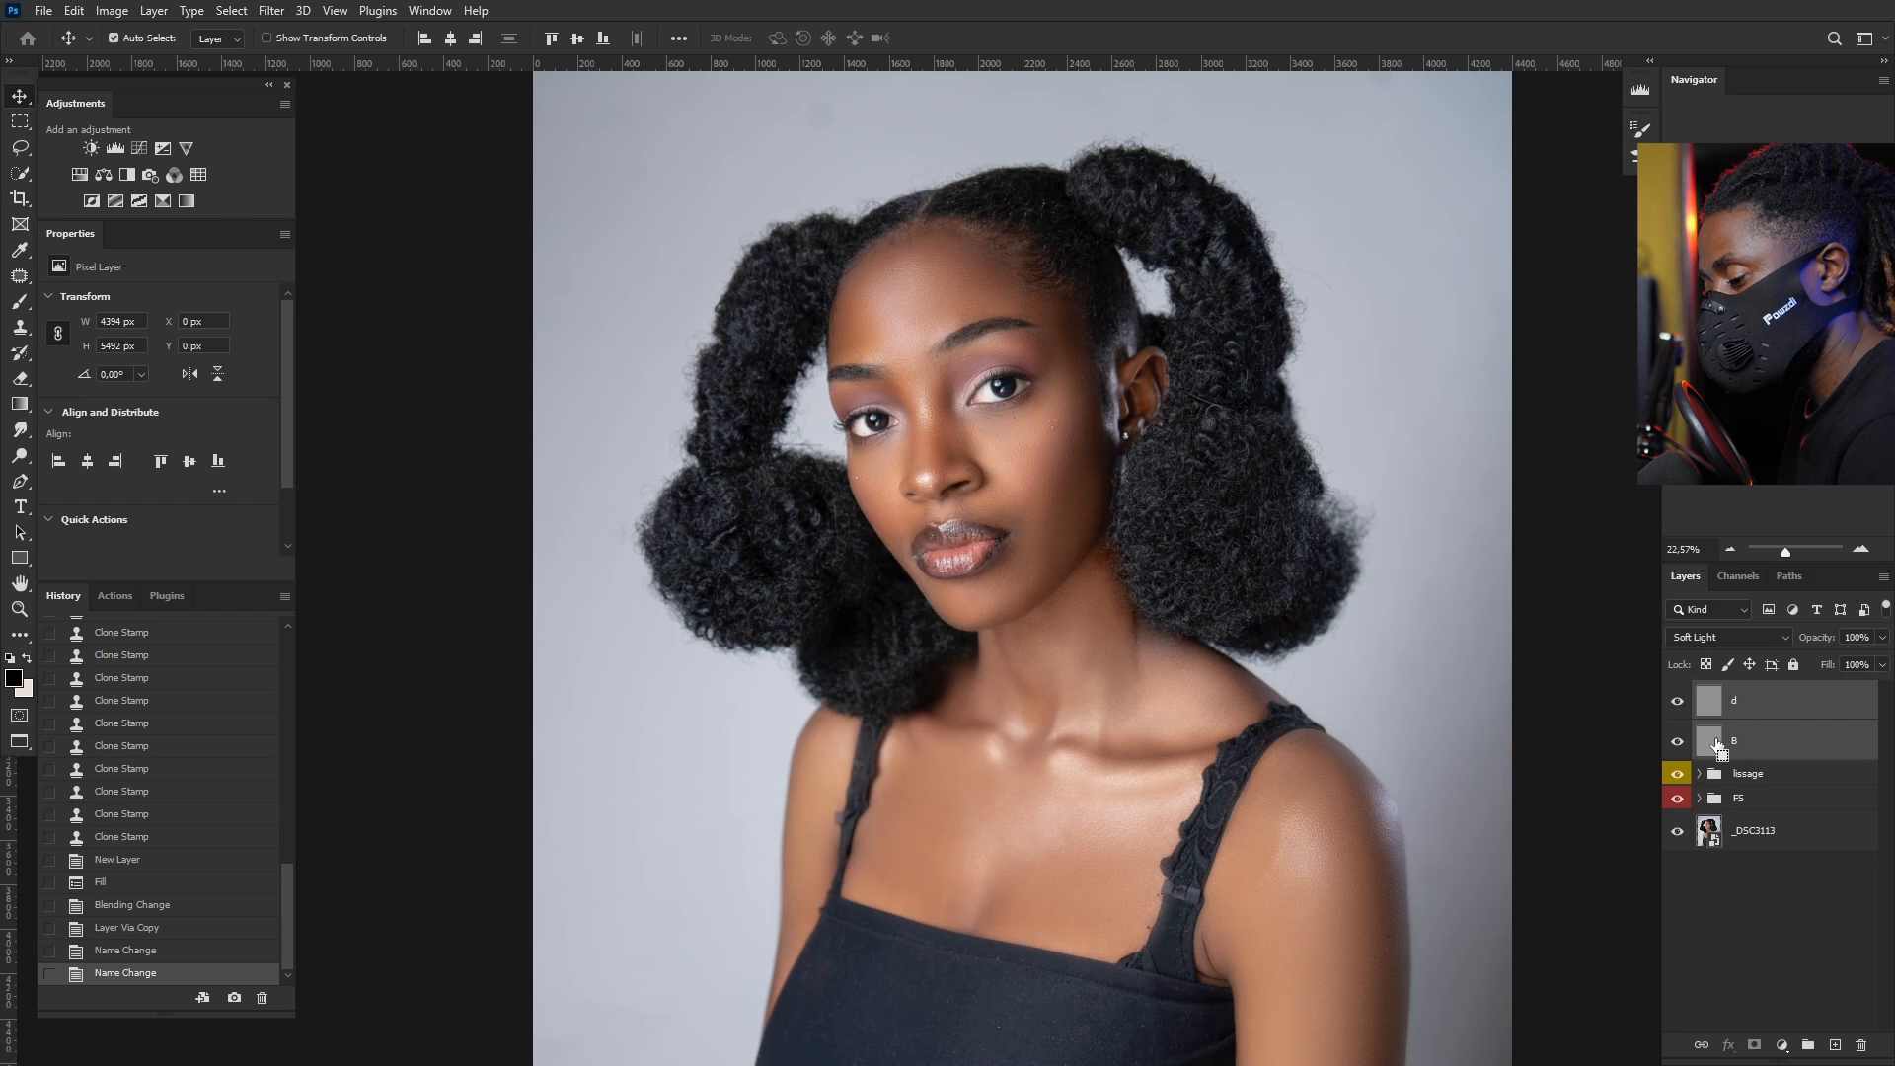
key("ctrl+g")
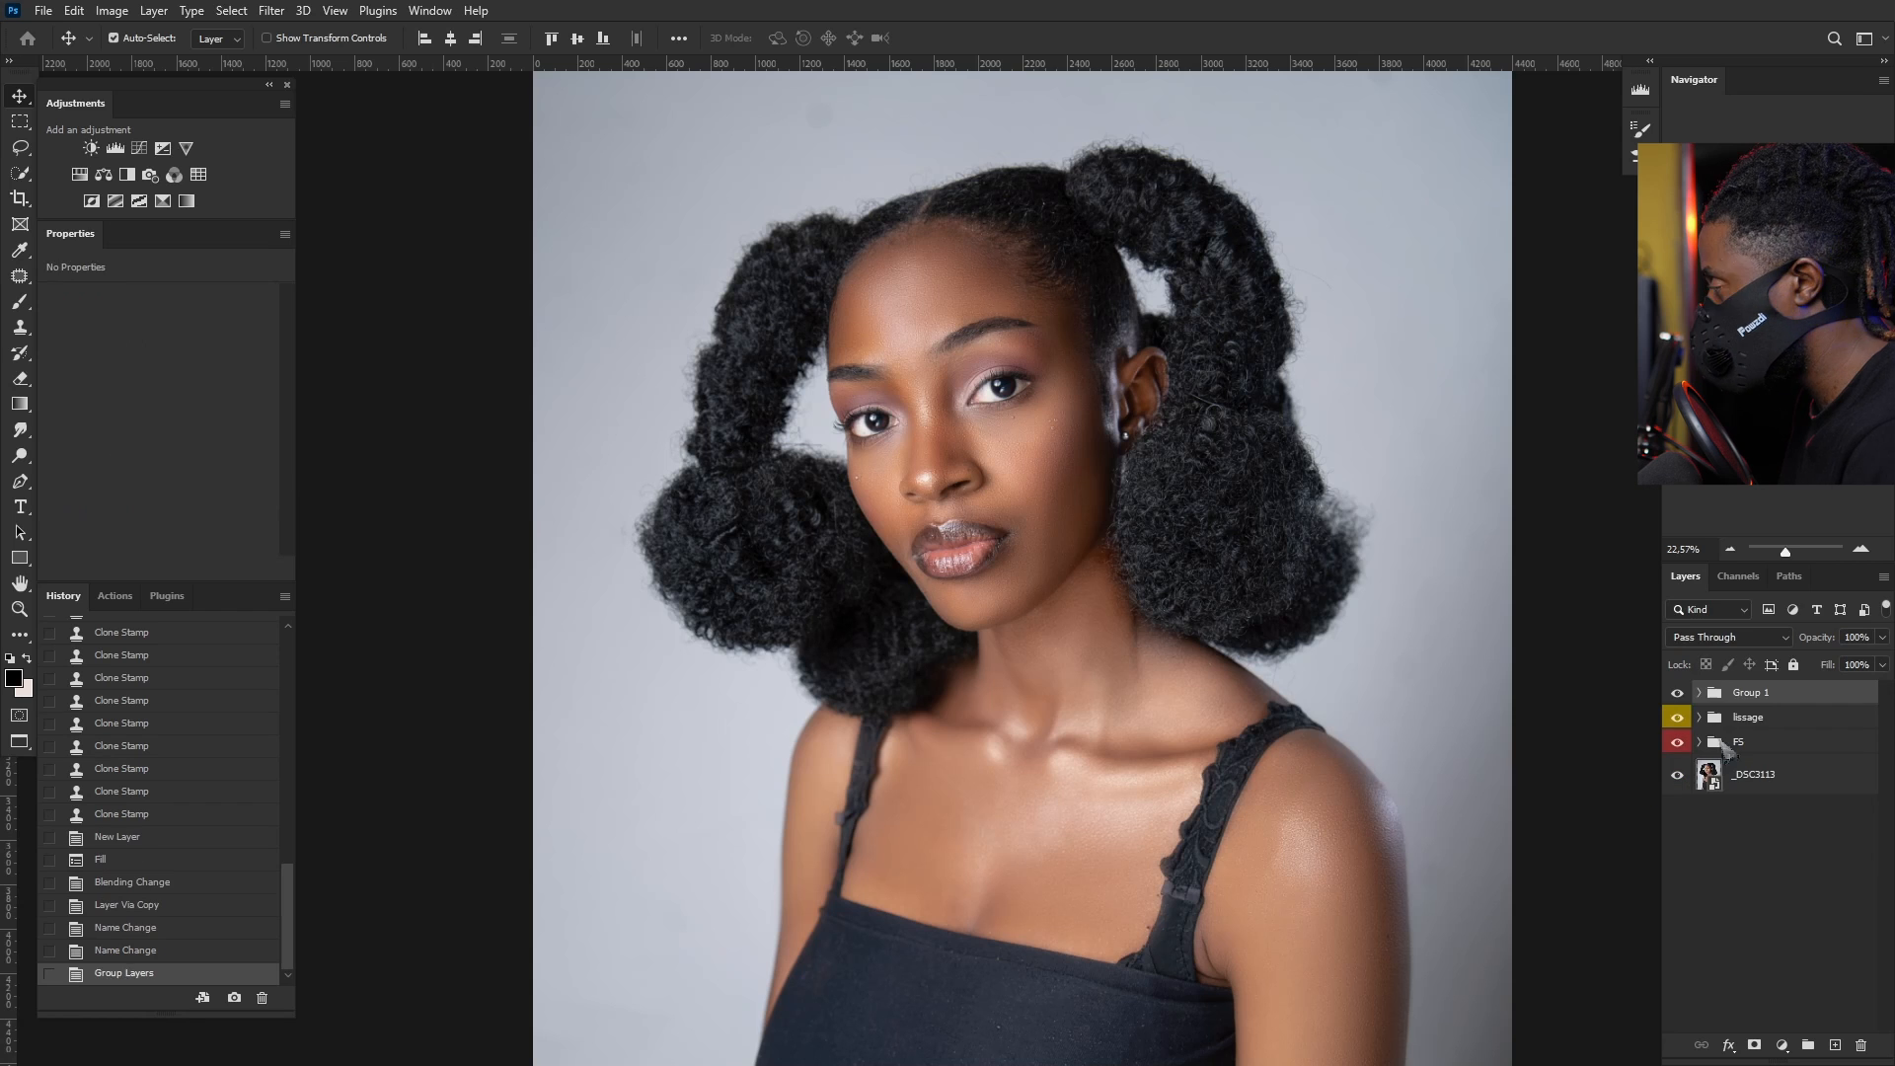
double_click(1750, 693)
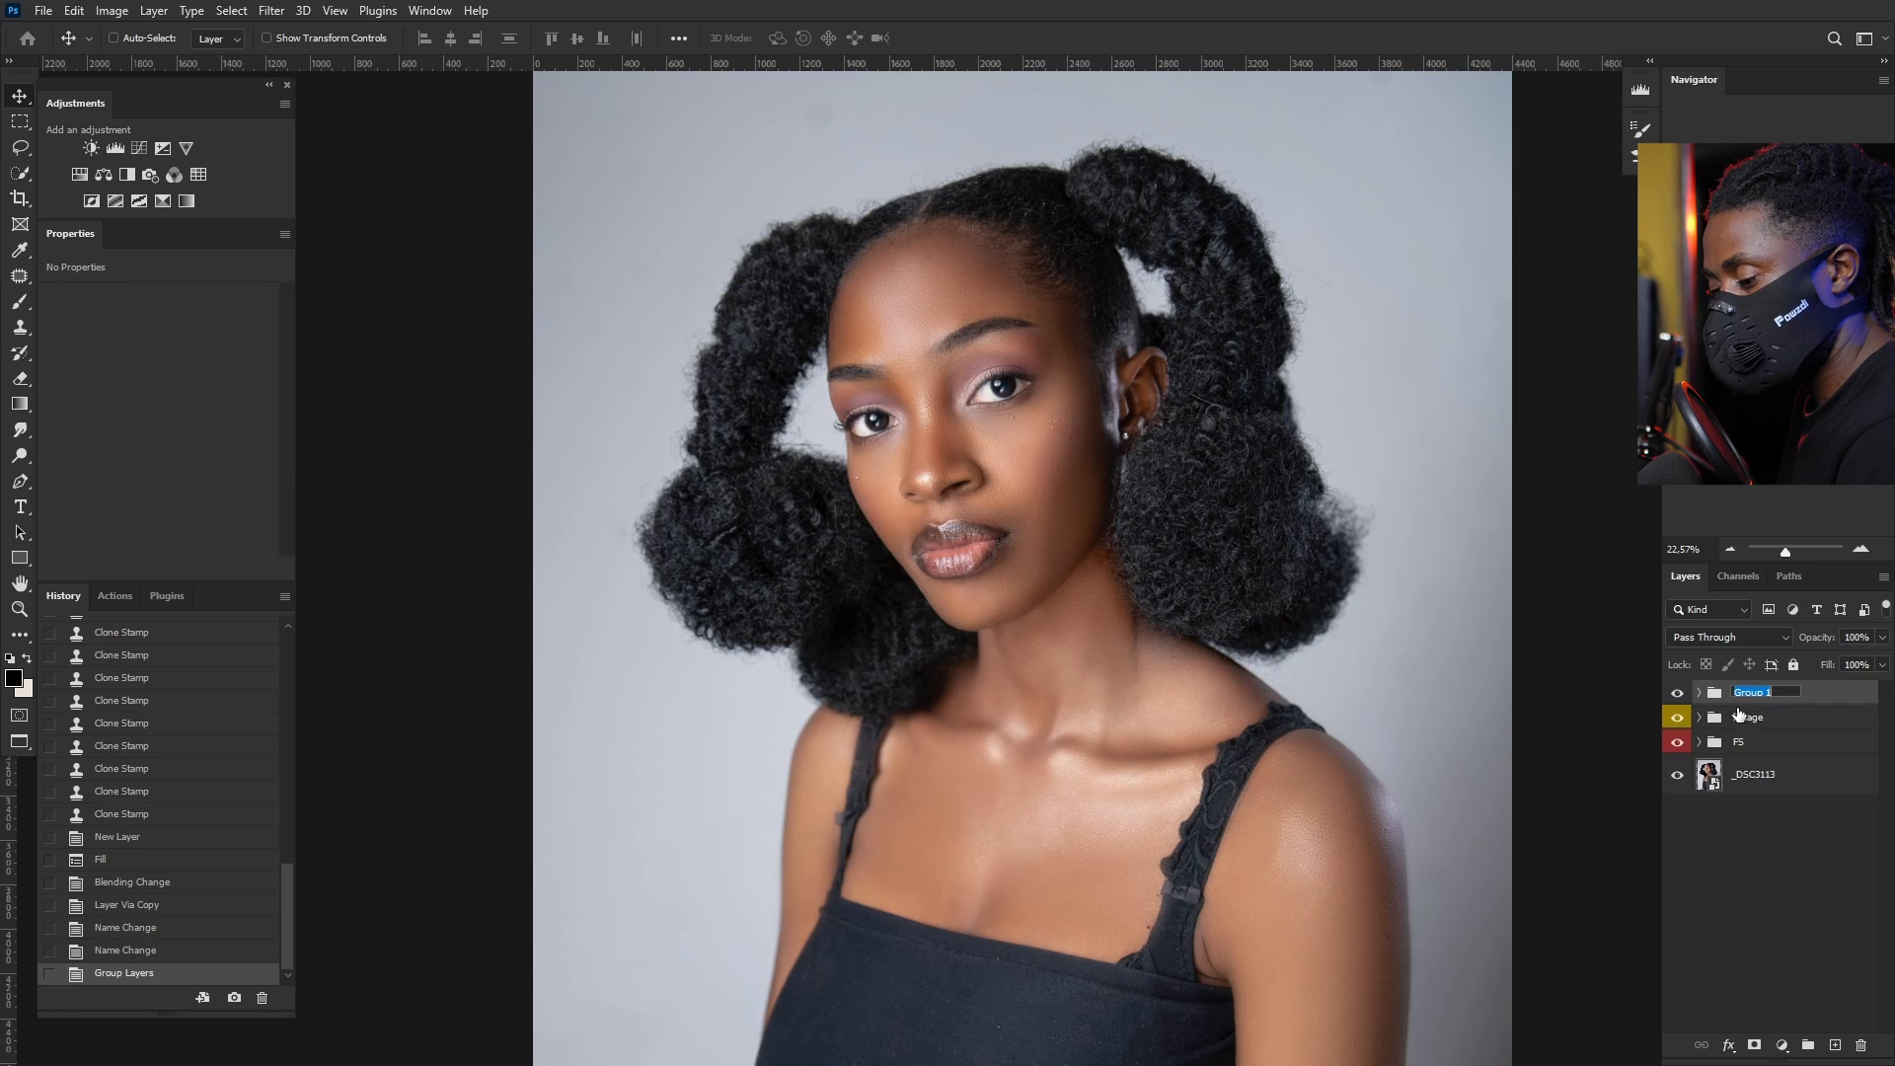
type("DB")
key("Return")
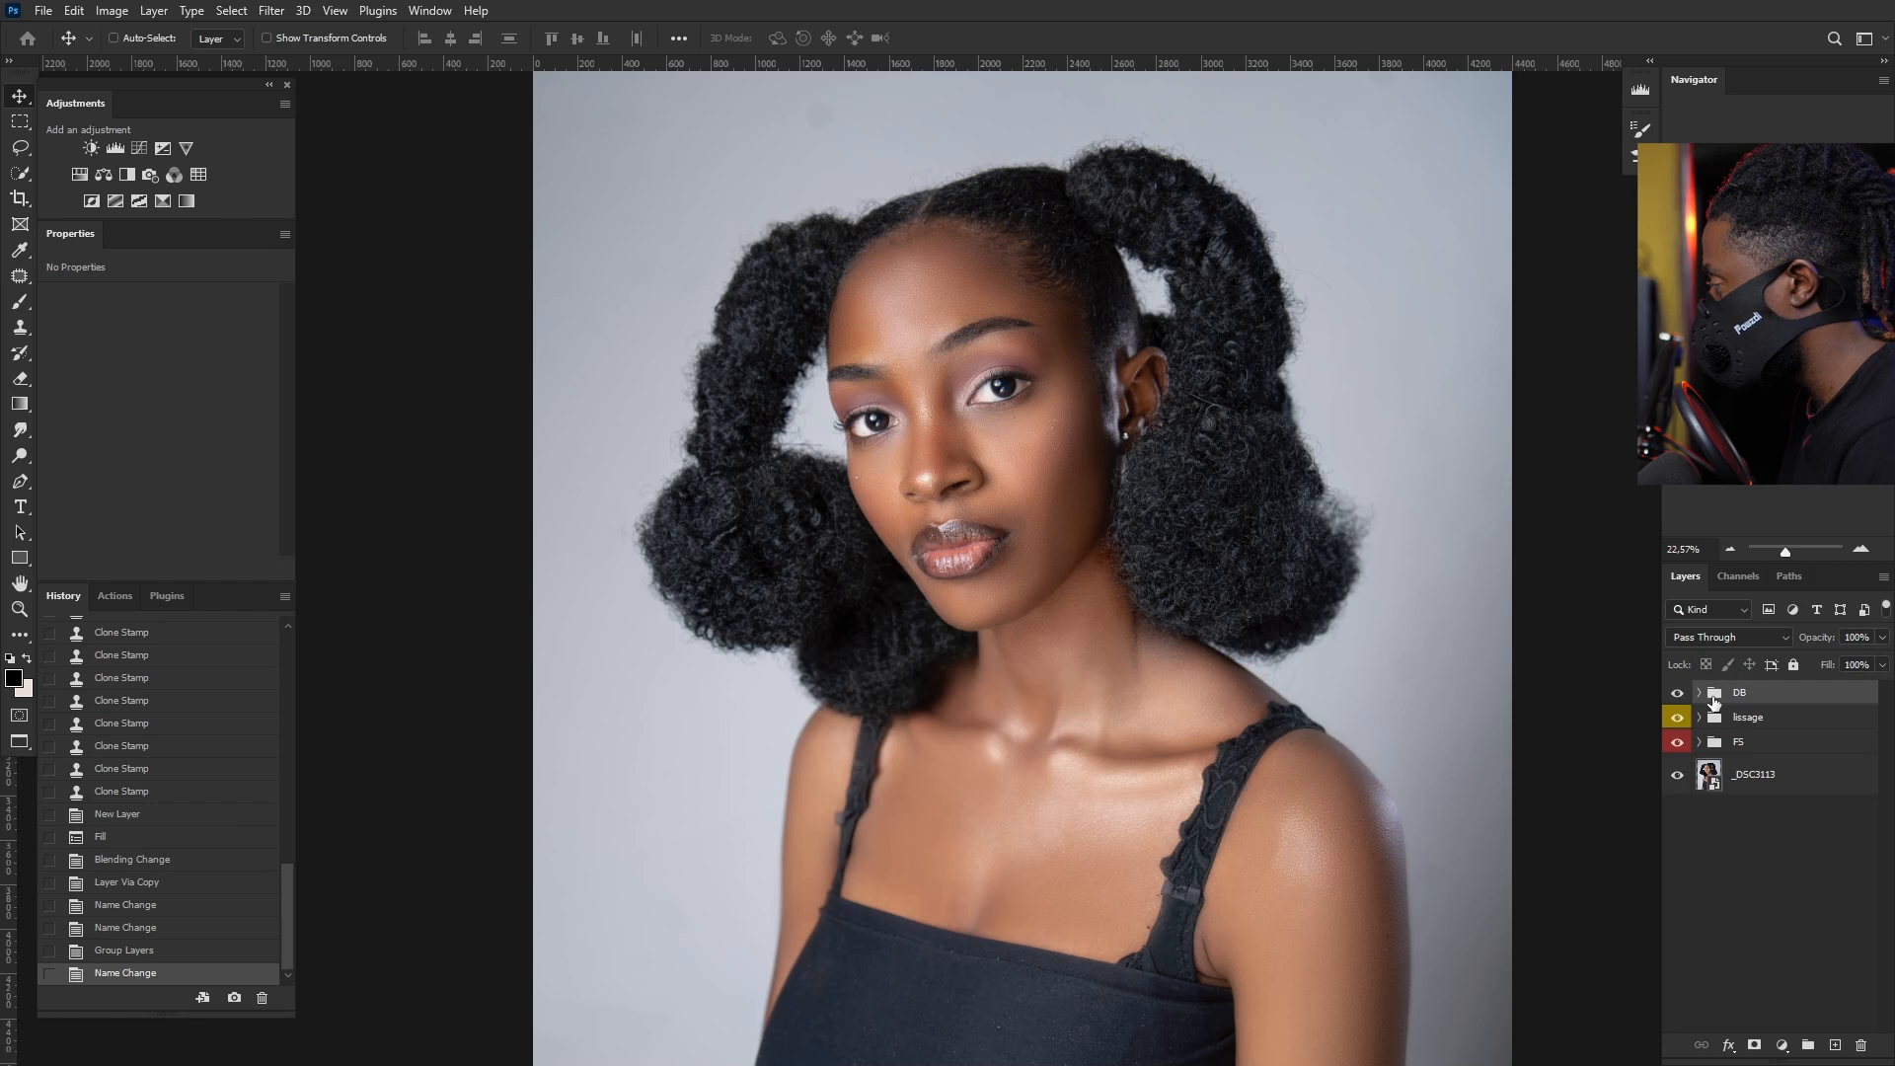
Step: Check the layers inside the DB group, collapse it again and give it a violet colour label
left_click(1700, 693)
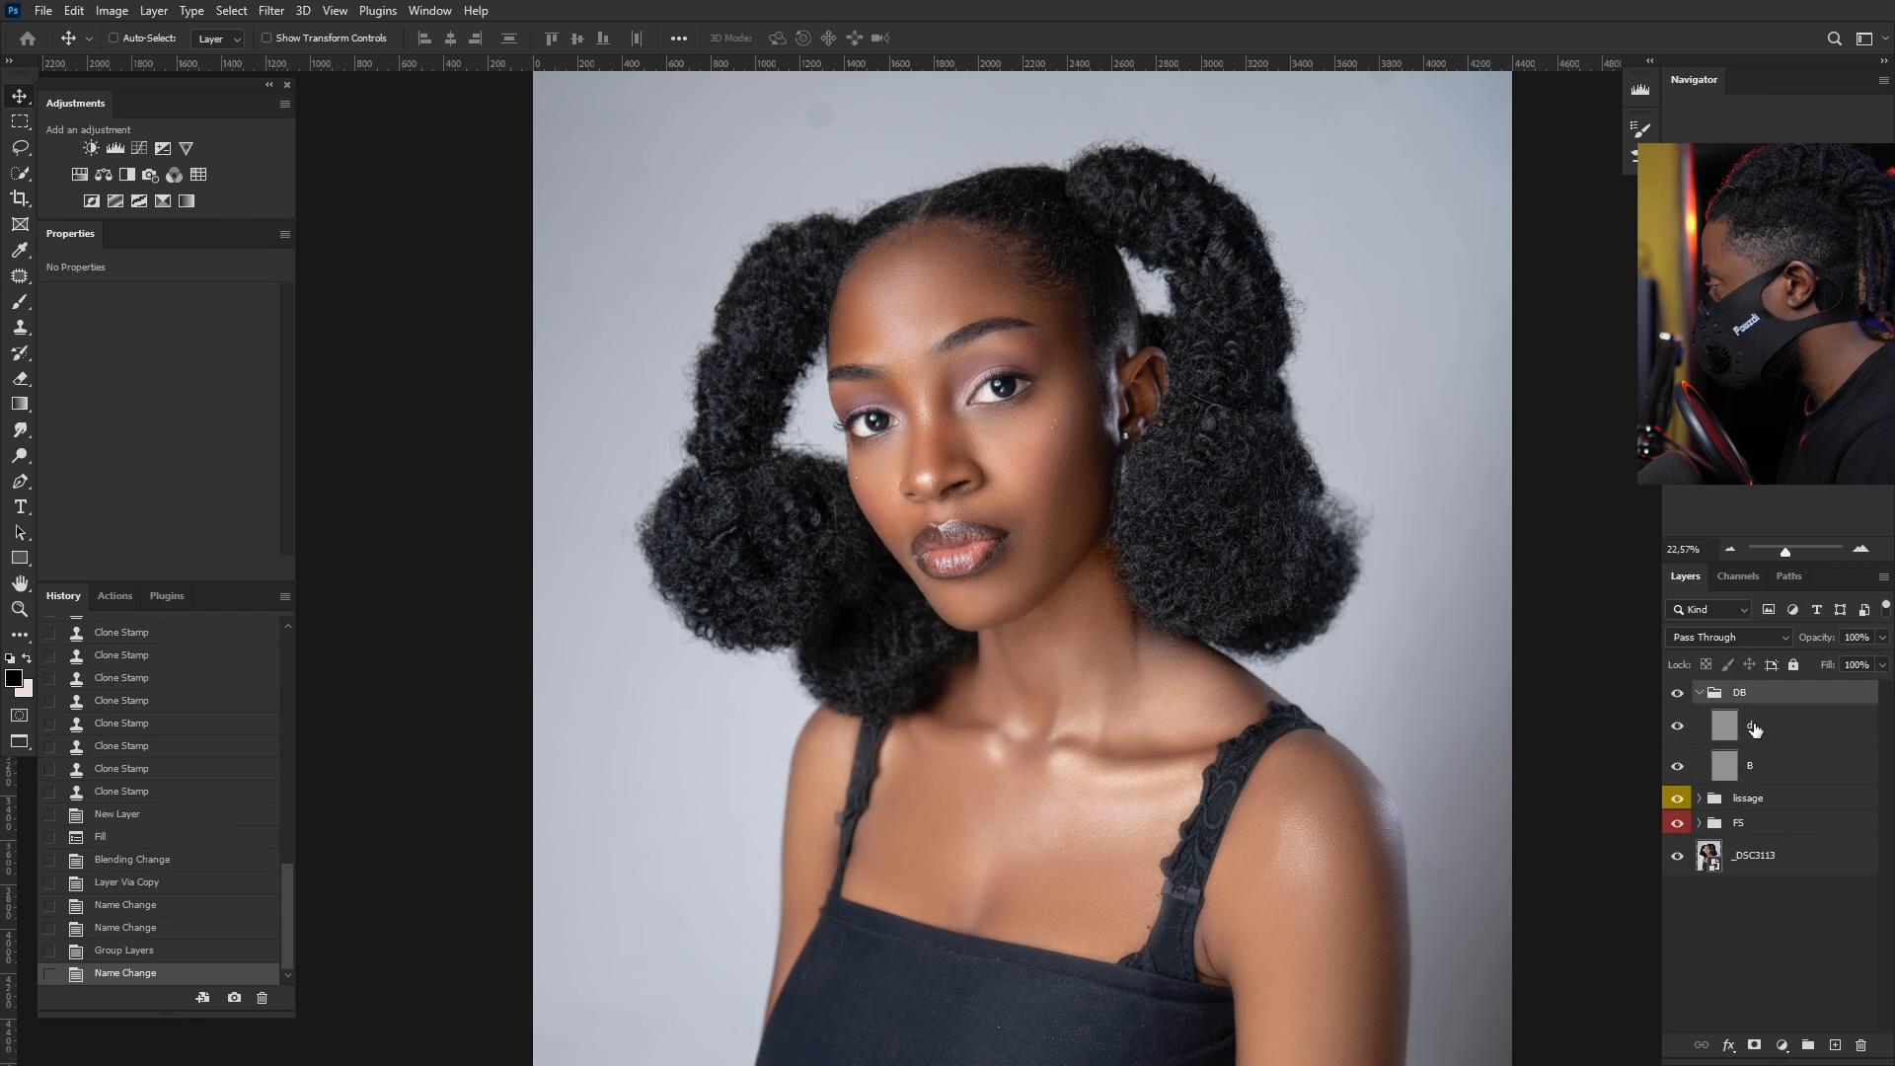
left_click(1749, 764)
left_click(1699, 692)
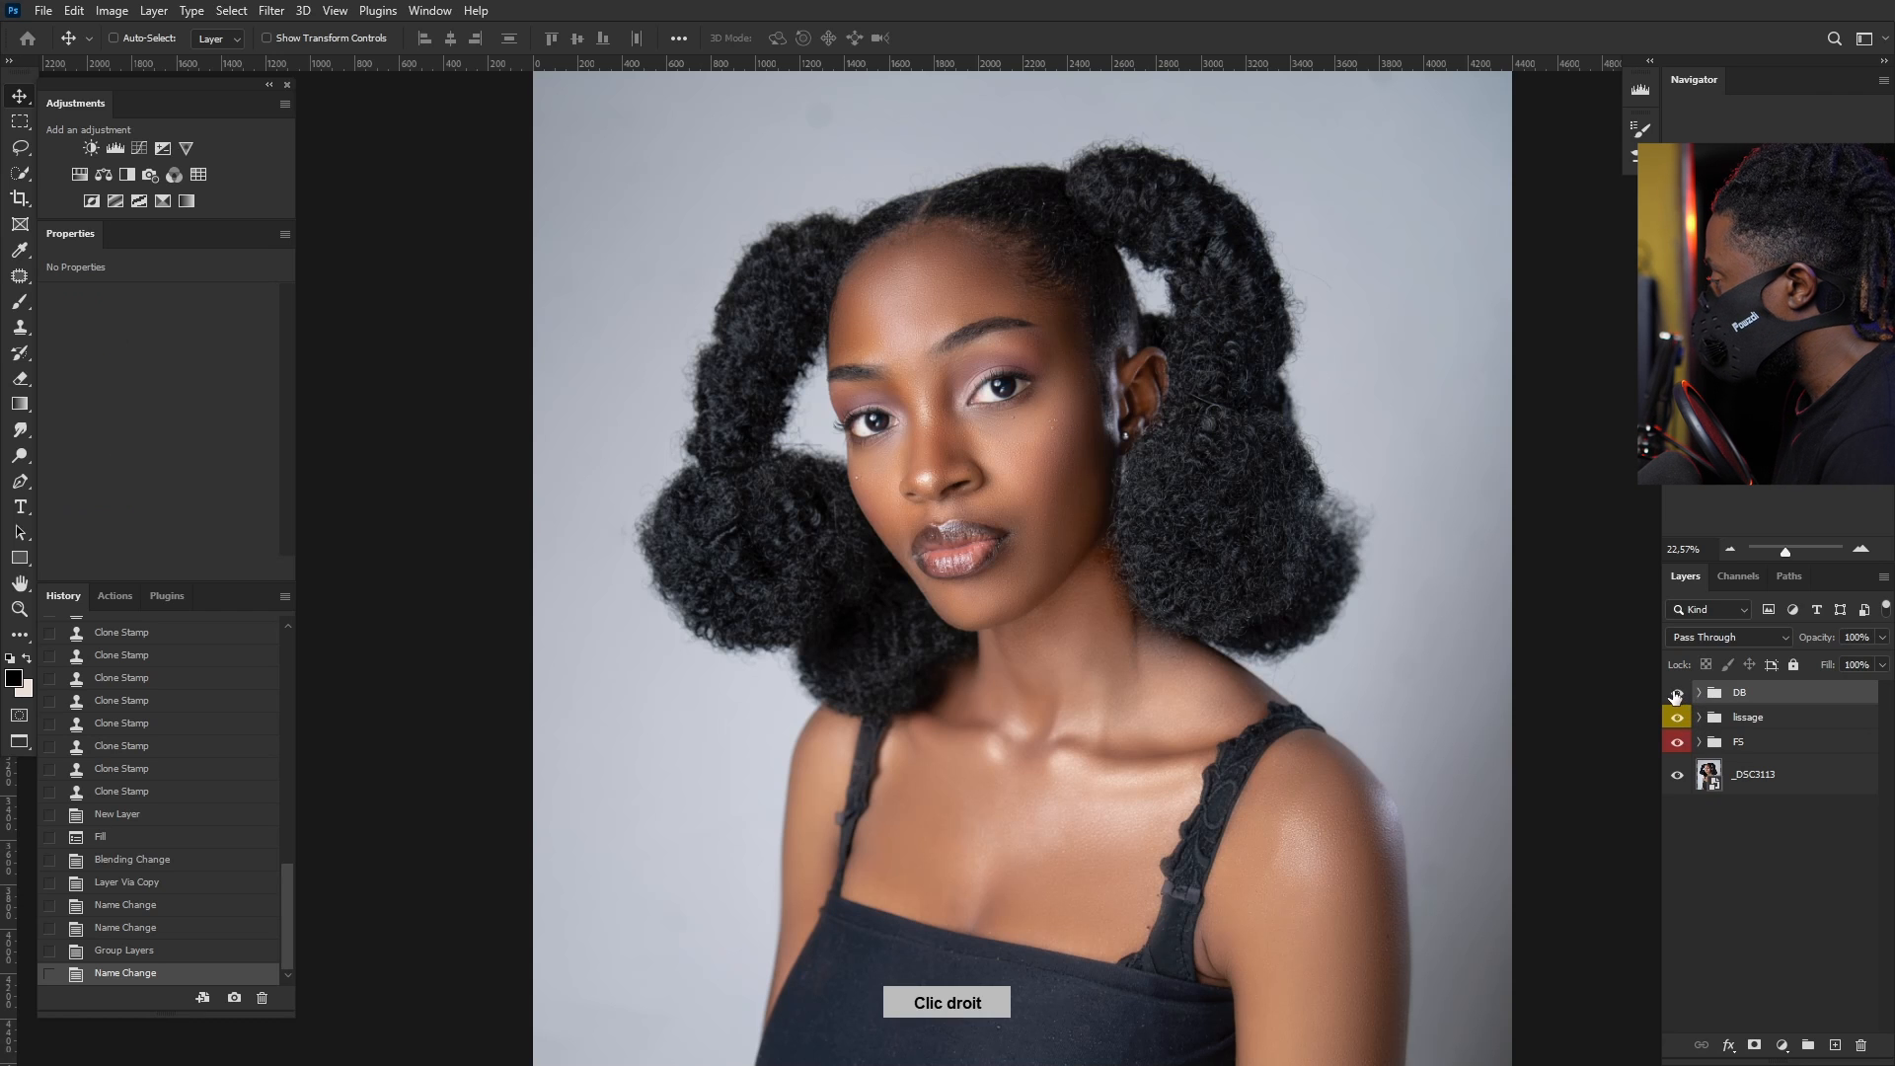
right_click(1676, 695)
left_click(1714, 853)
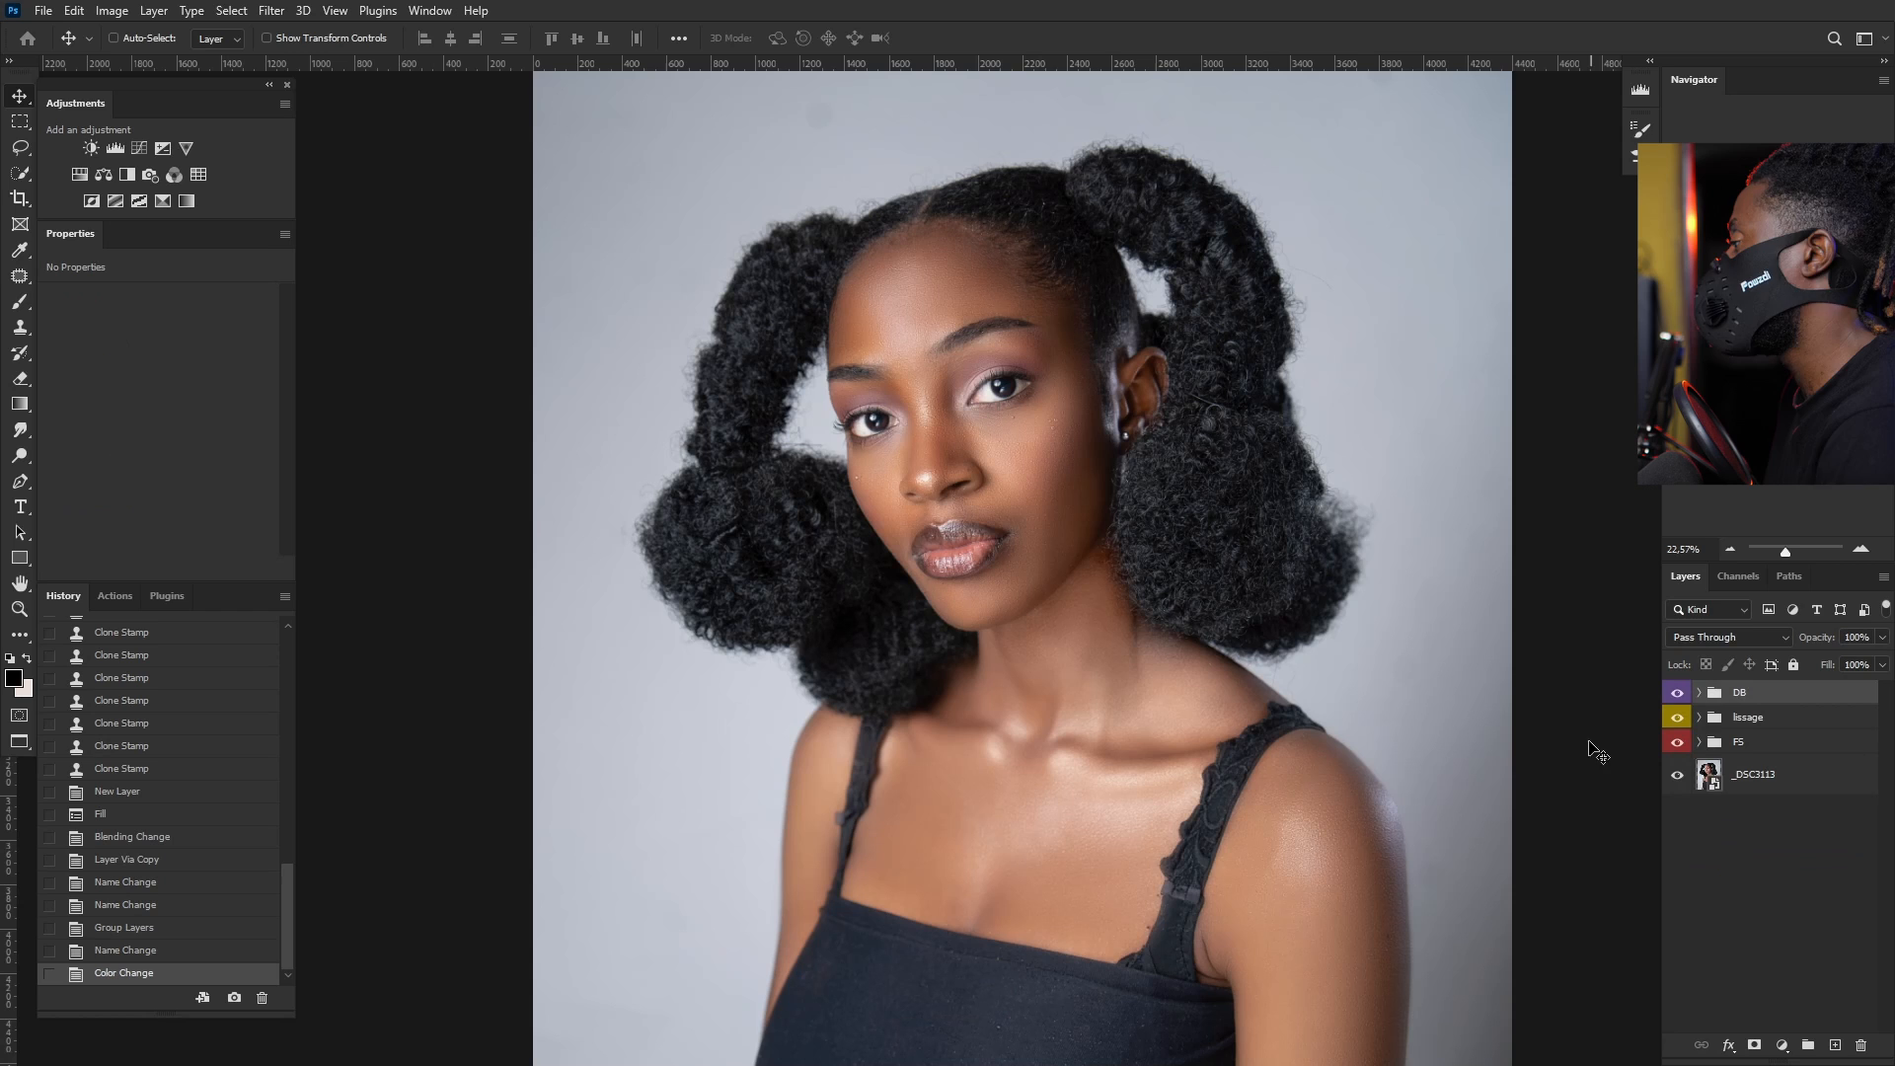
Step: Add a Black & White adjustment layer with the Default preset above the DB group
scroll(1028, 423, "down", 3)
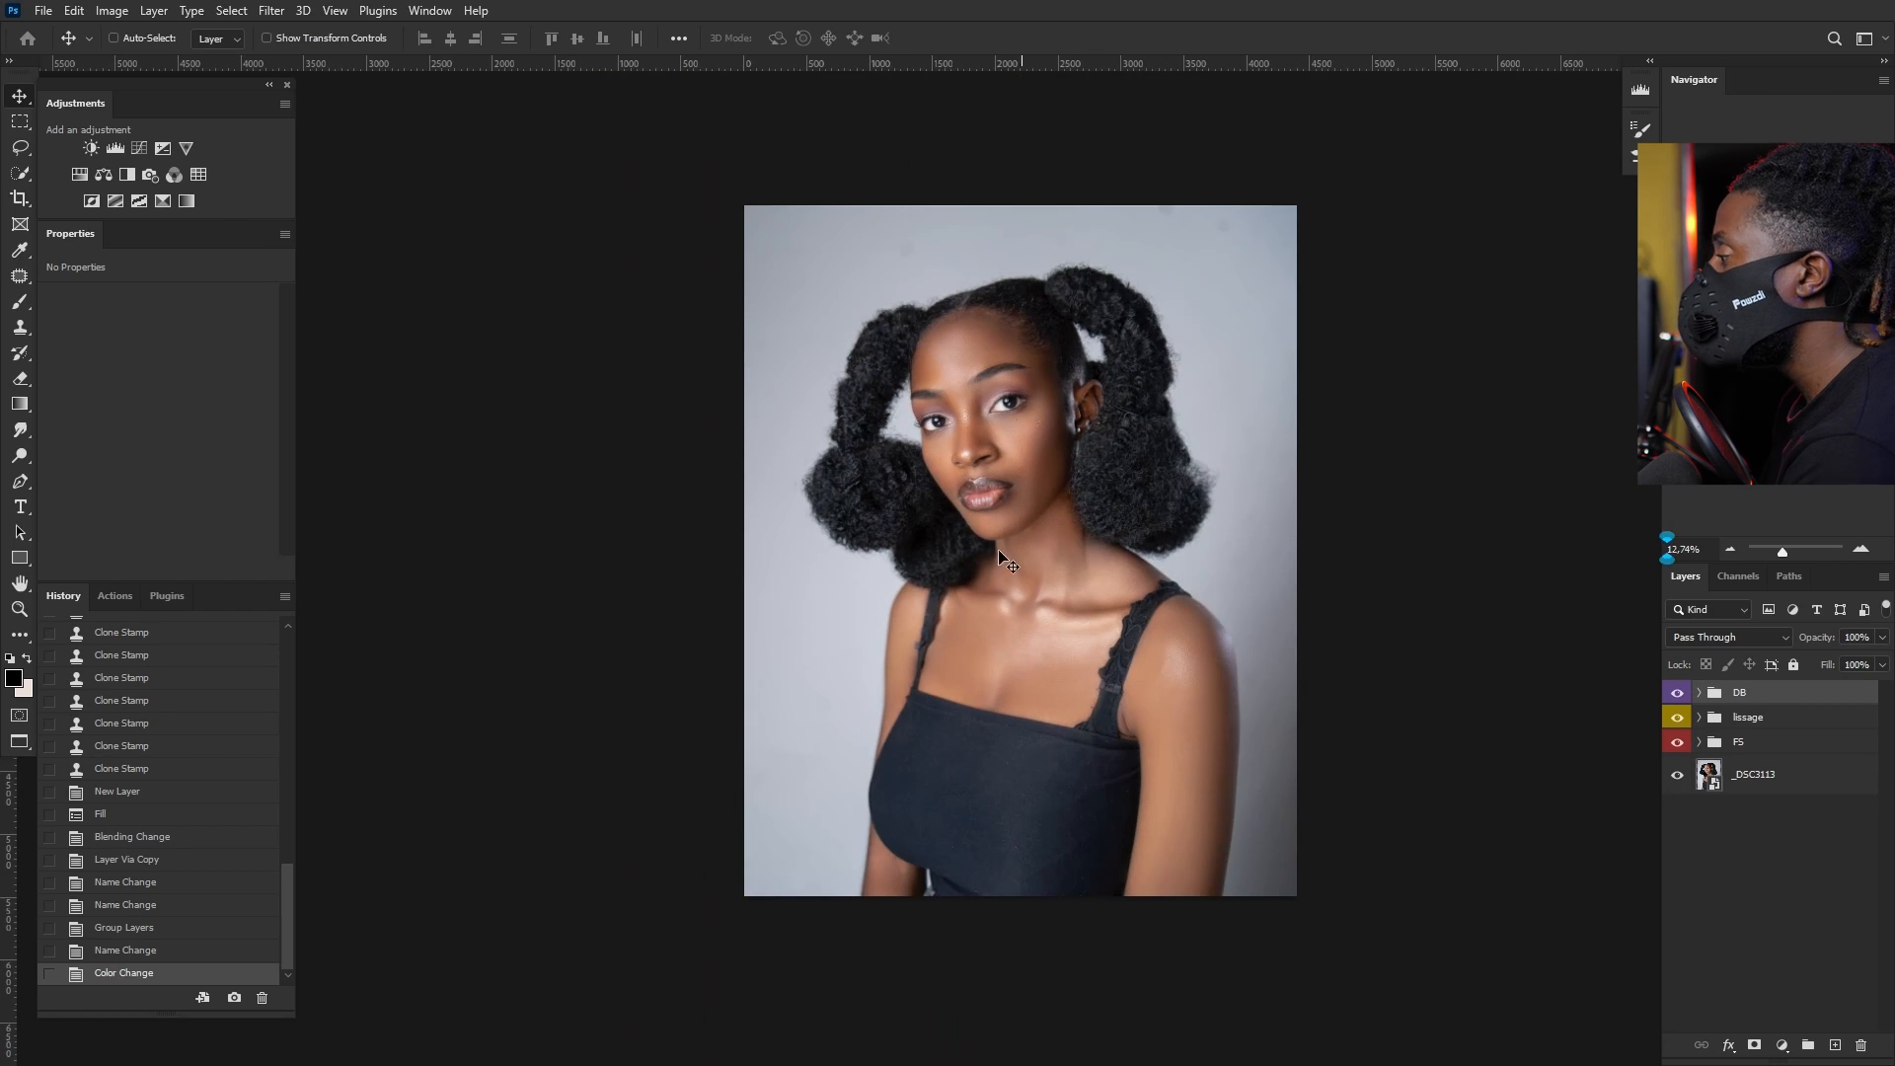
scroll(942, 394, "up", 2)
scroll(942, 395, "up", 4)
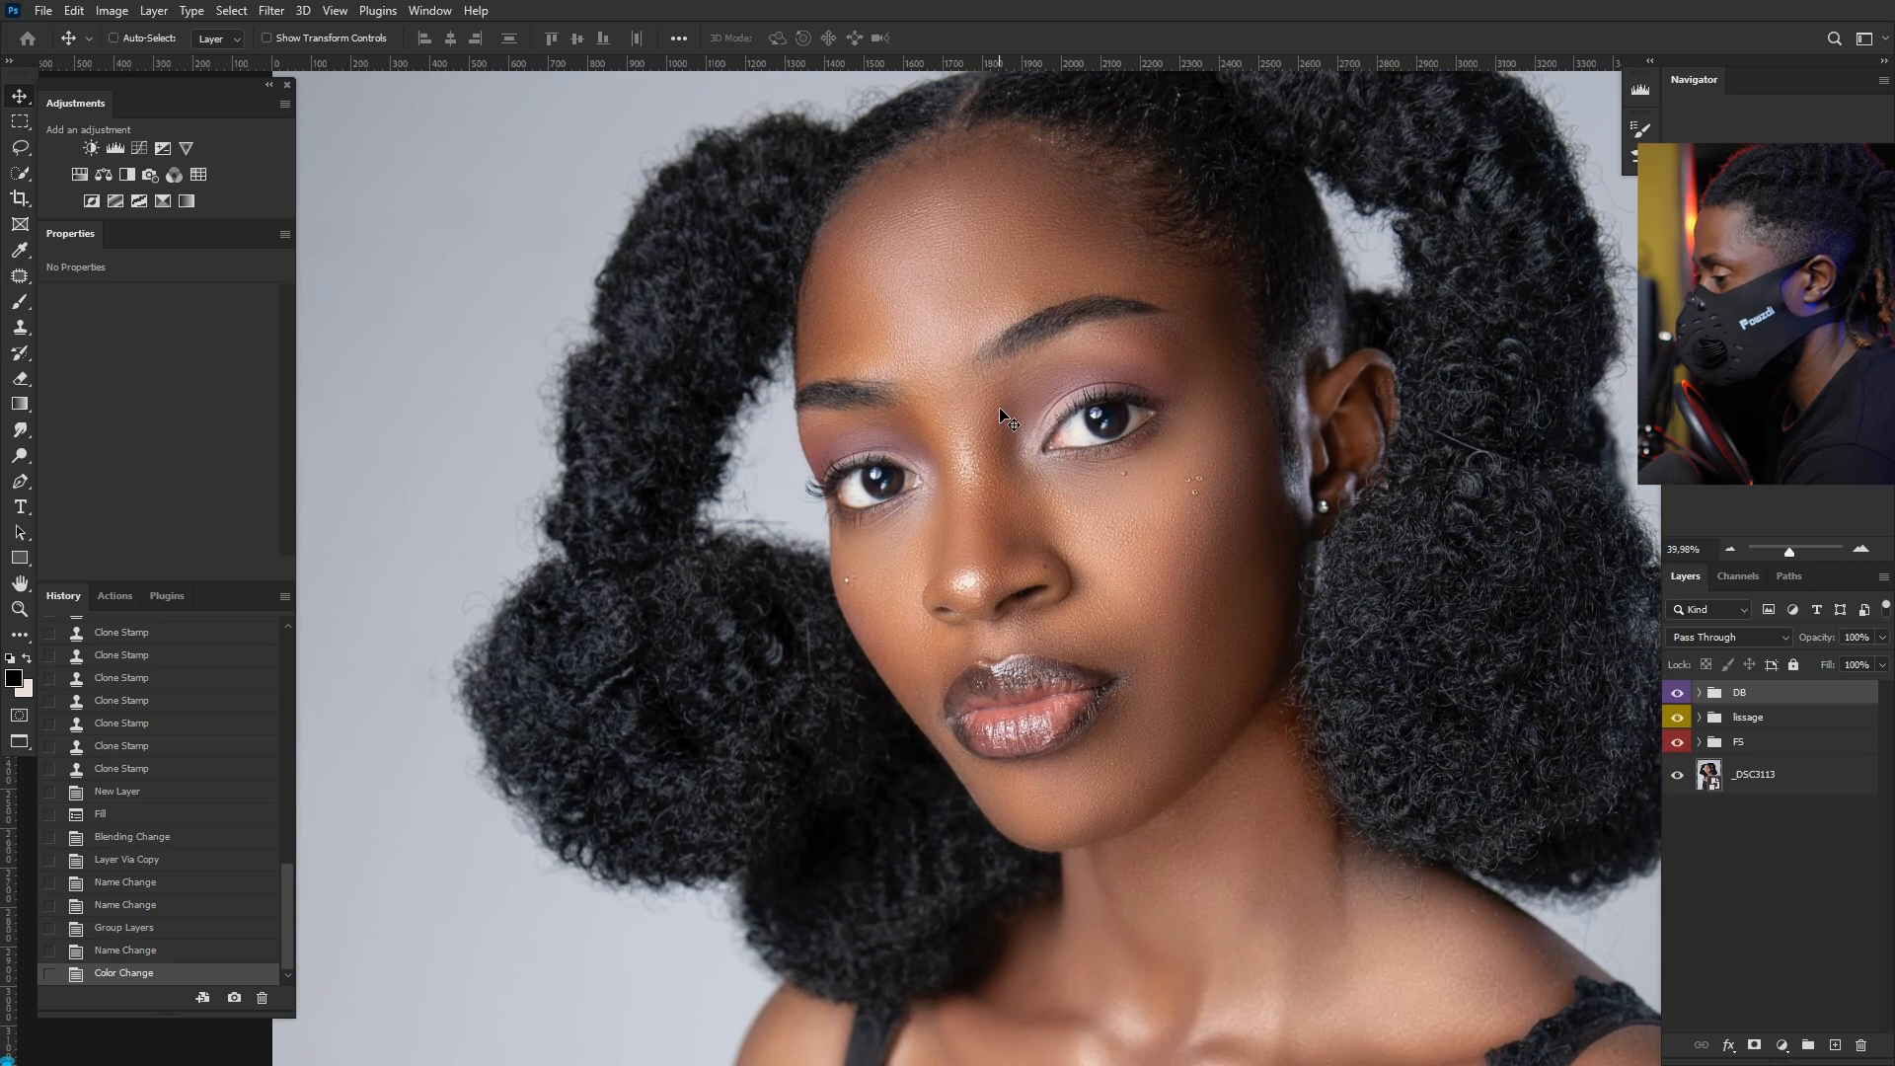
left_click(1782, 1045)
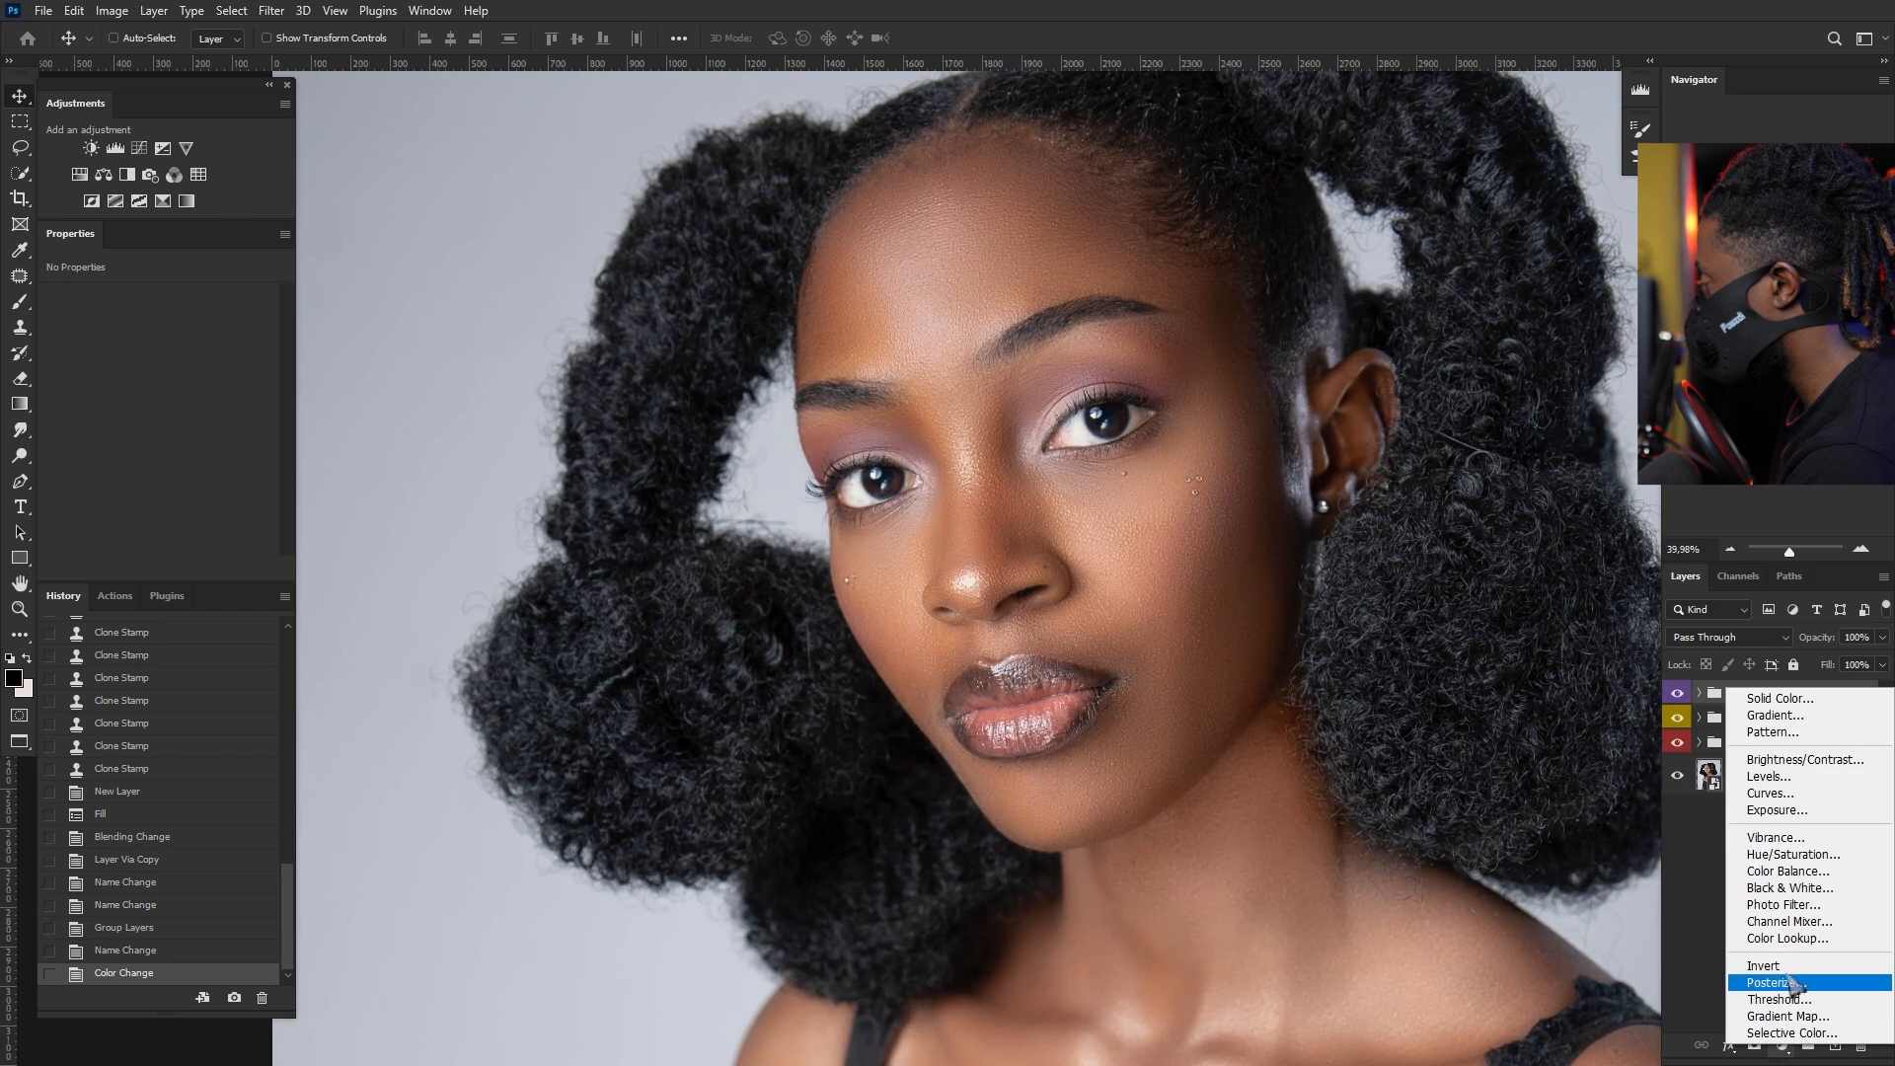
left_click(1789, 887)
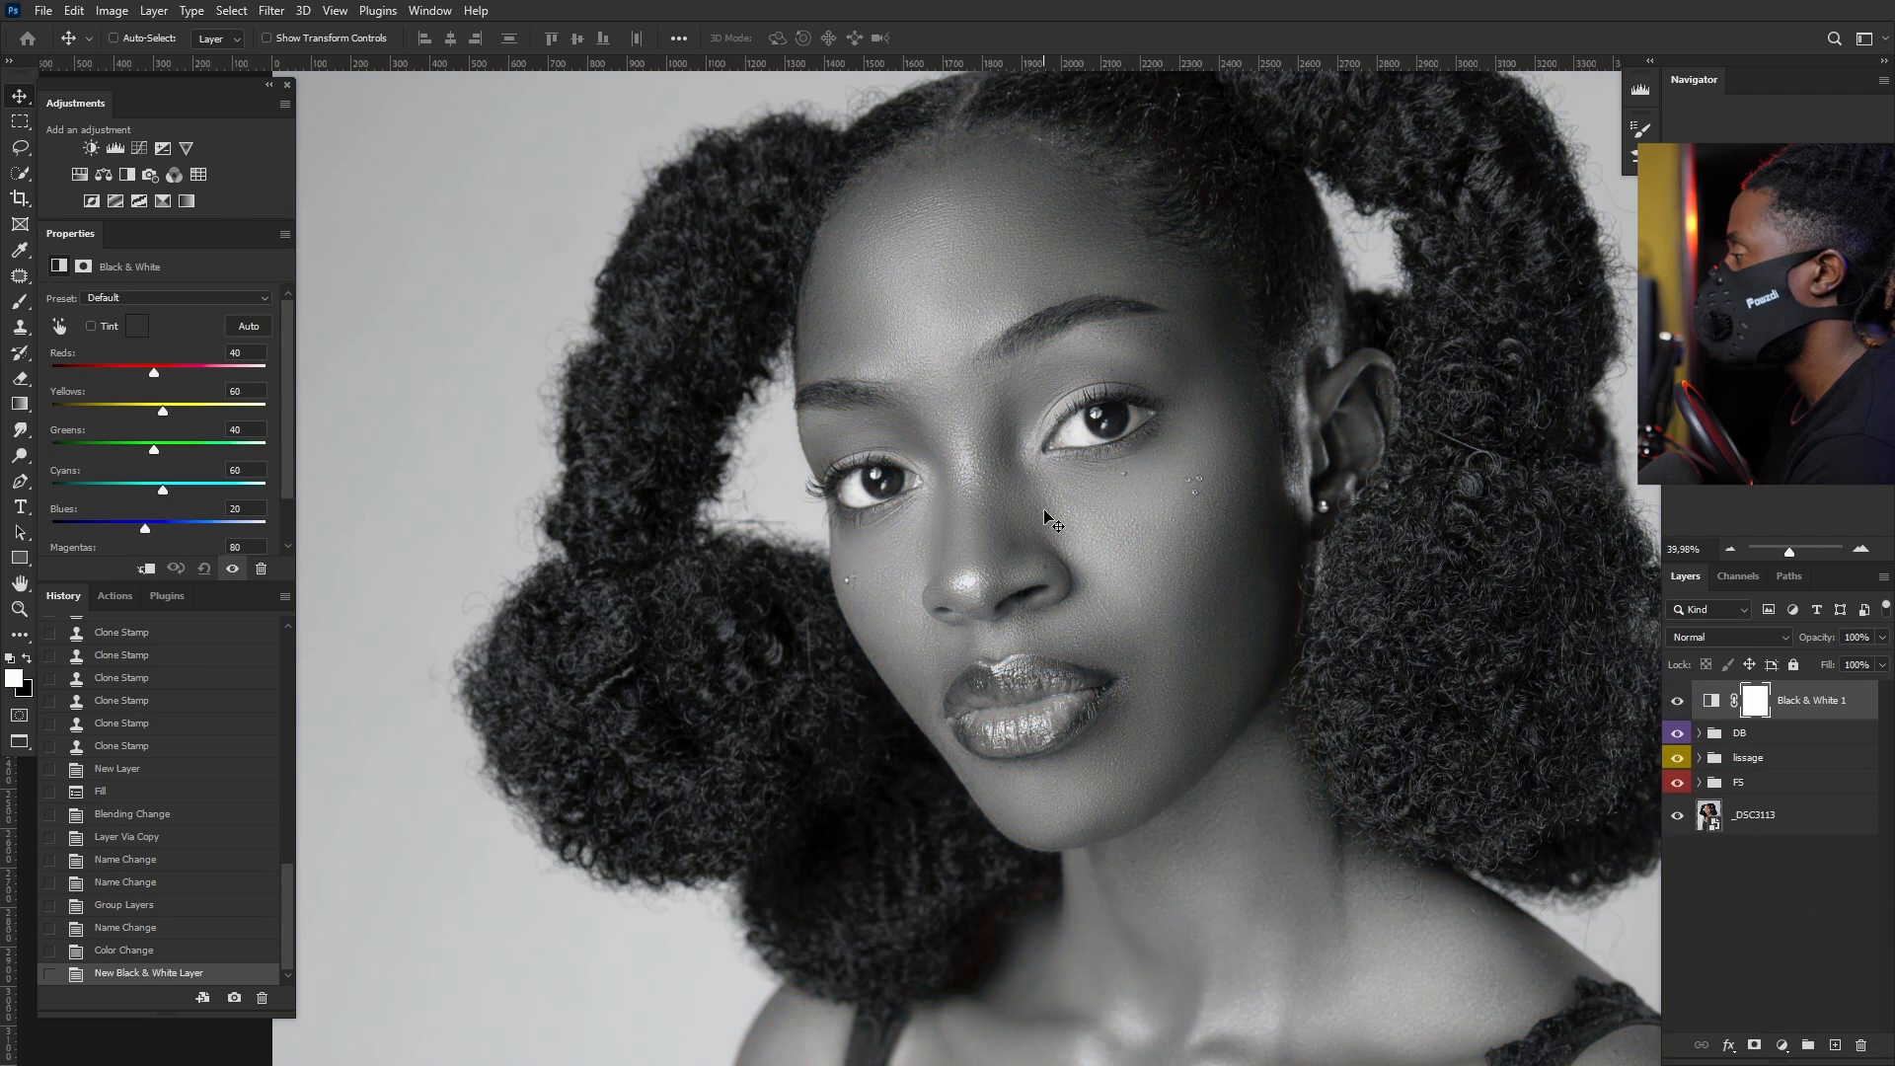
scroll(1040, 514, "down", 5)
scroll(1054, 563, "up", 3)
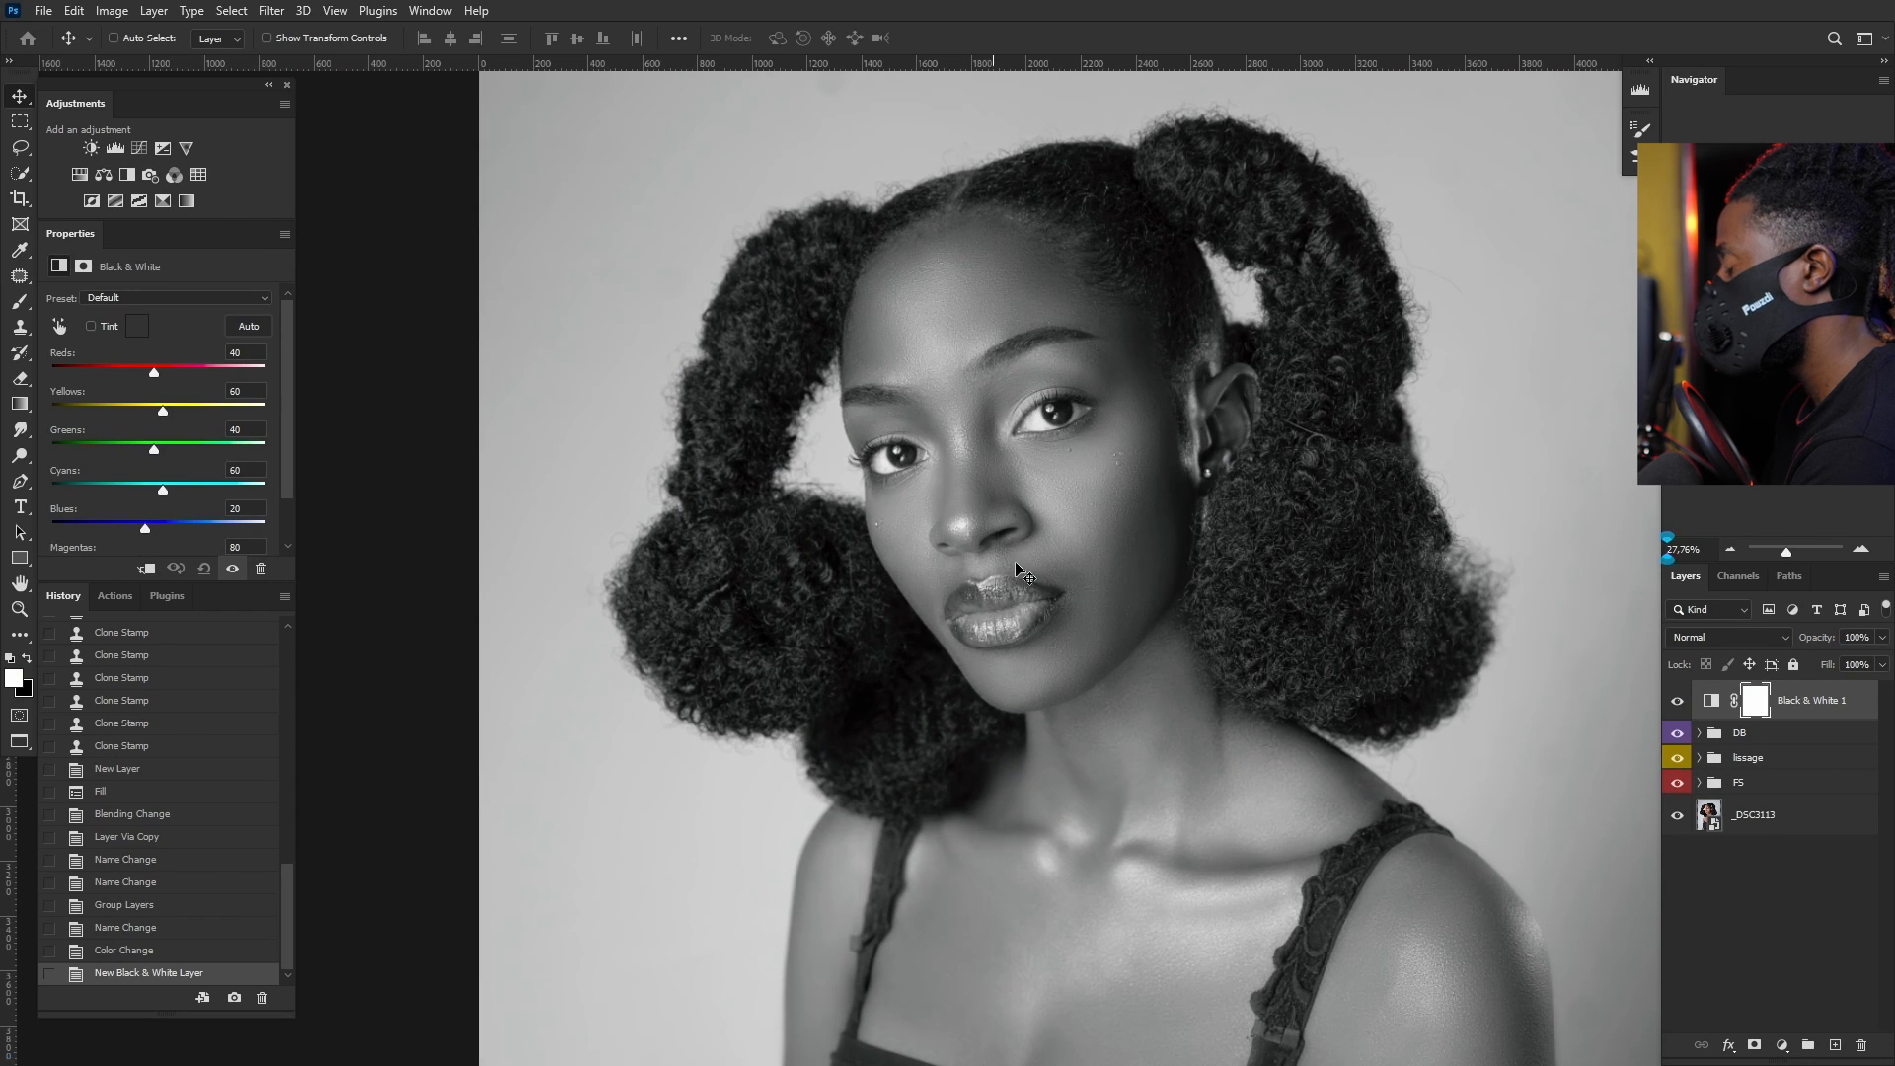
Step: Darken the skin preview by setting the Black & White adjustment's Reds value to 17
scroll(1035, 562, "up", 1)
scroll(1034, 562, "up", 1)
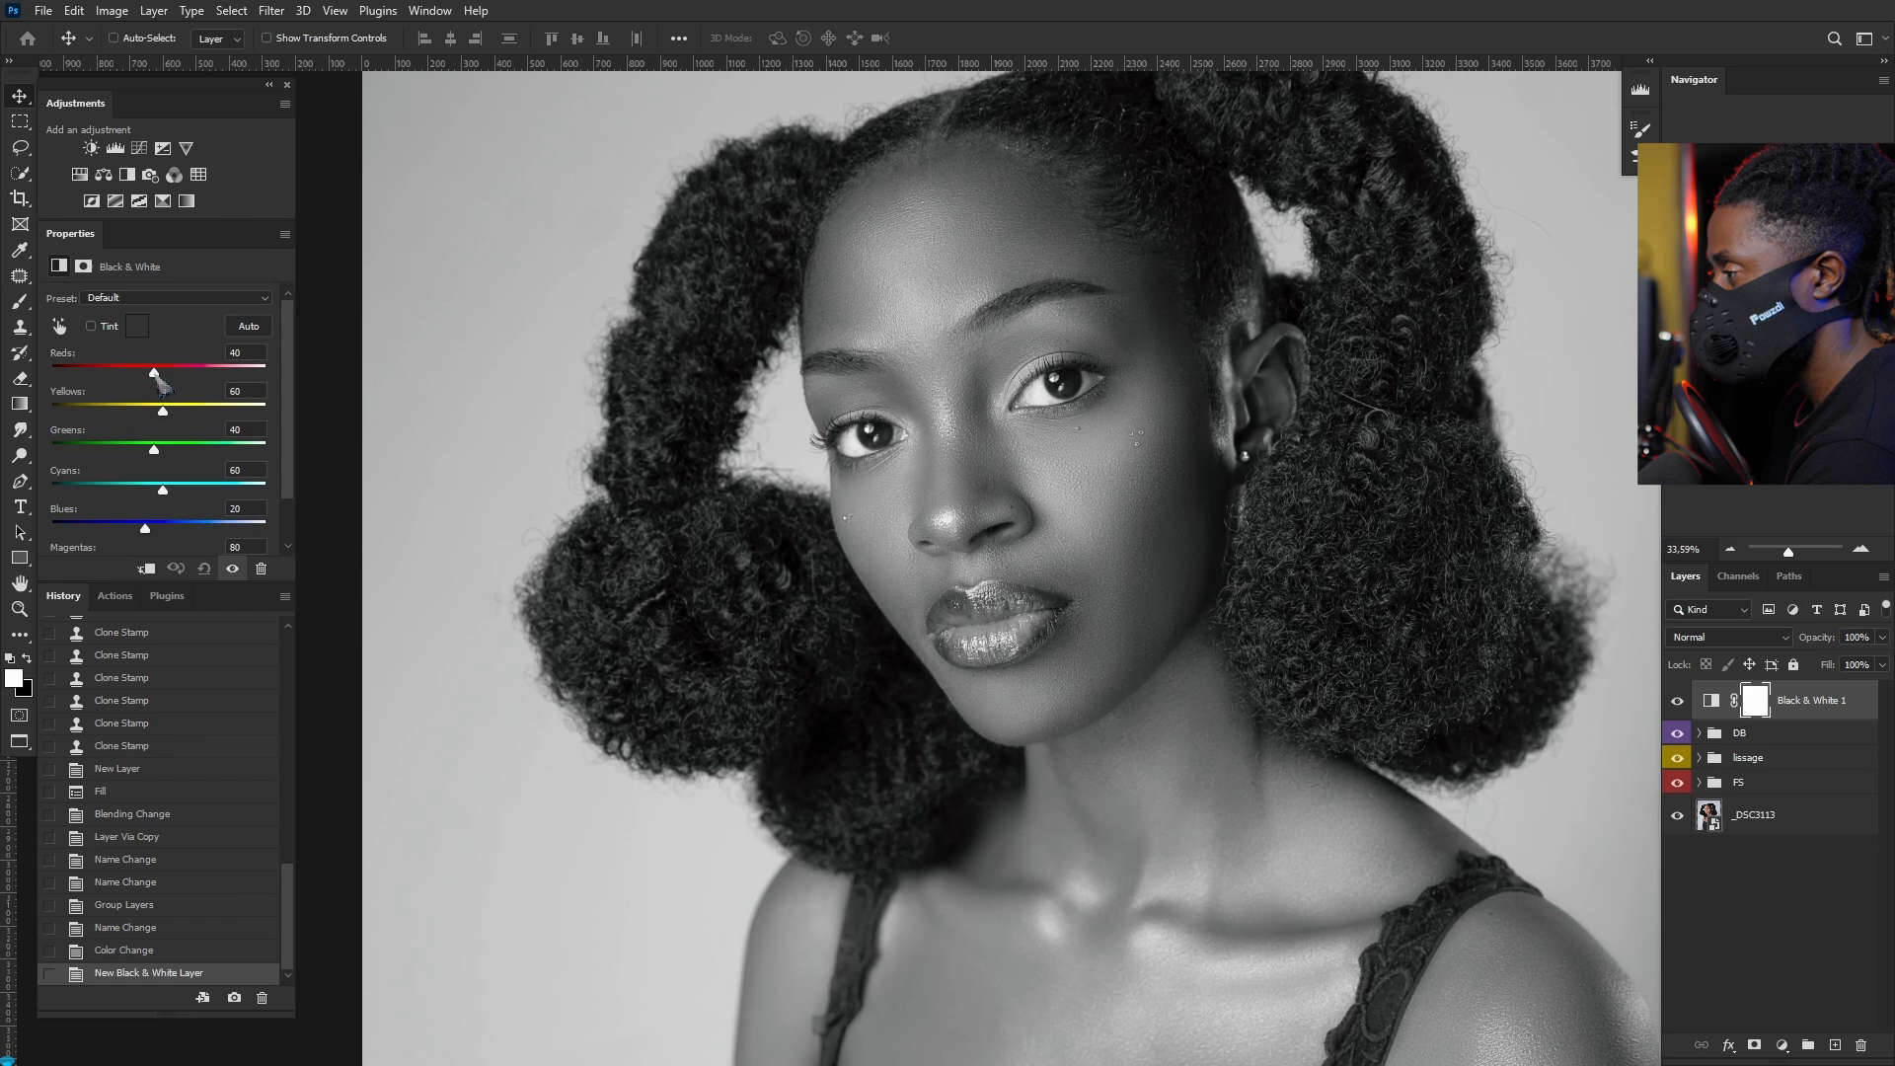
left_click_drag(156, 379, 149, 383)
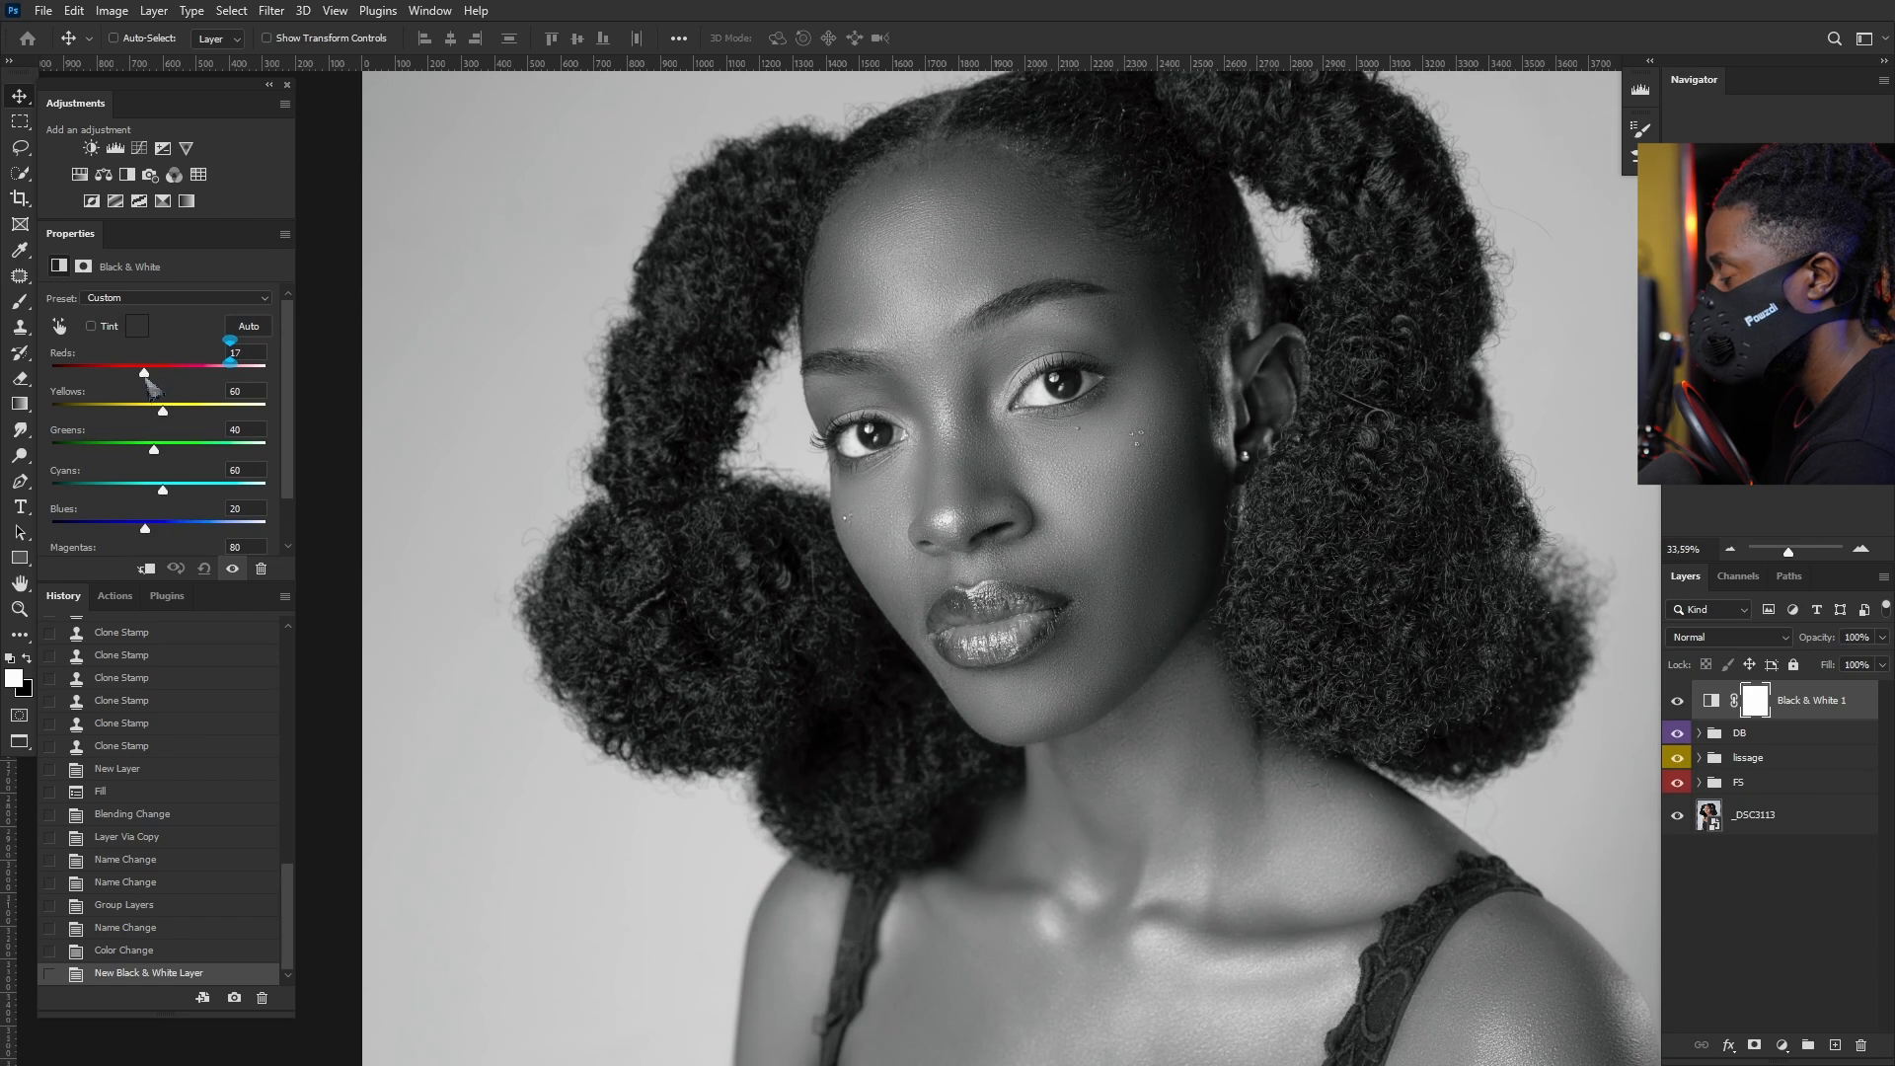
Step: Expand the DB group and make its gray layer B the active layer
left_click(1703, 741)
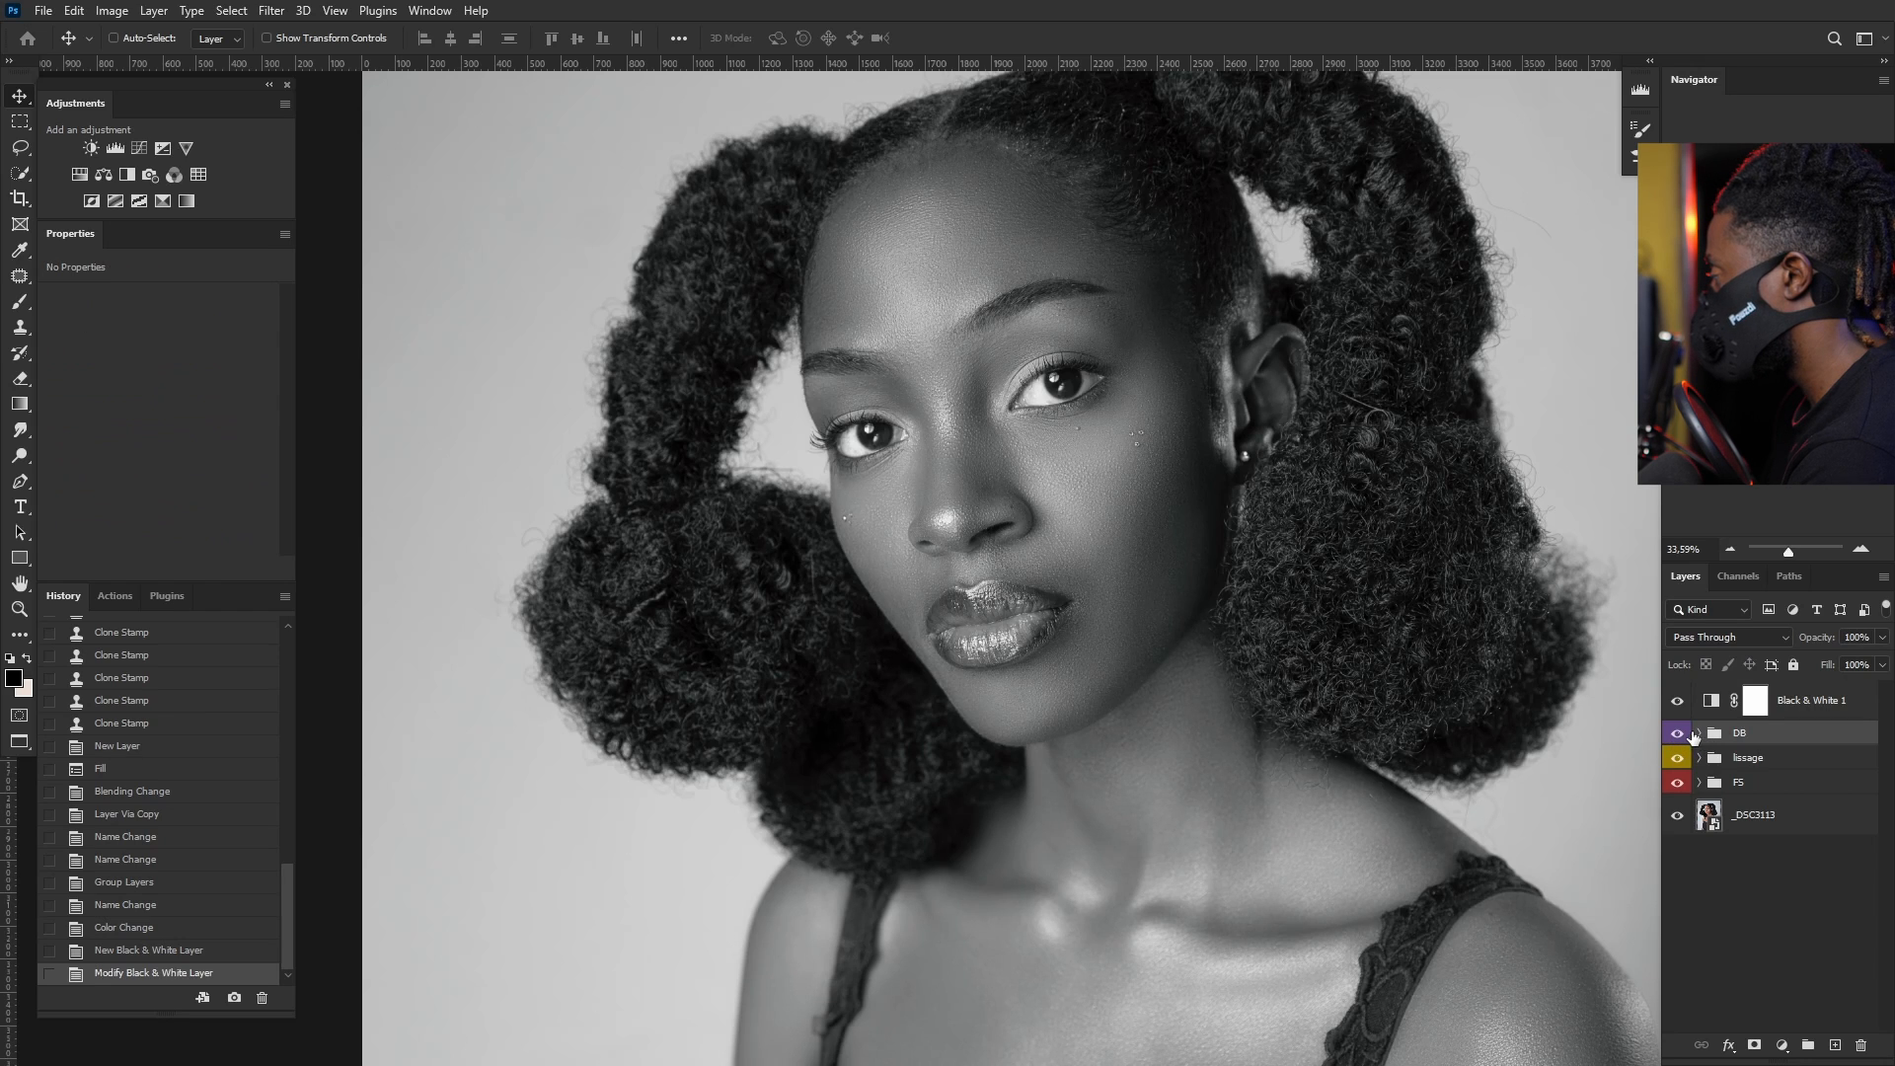
left_click(1699, 734)
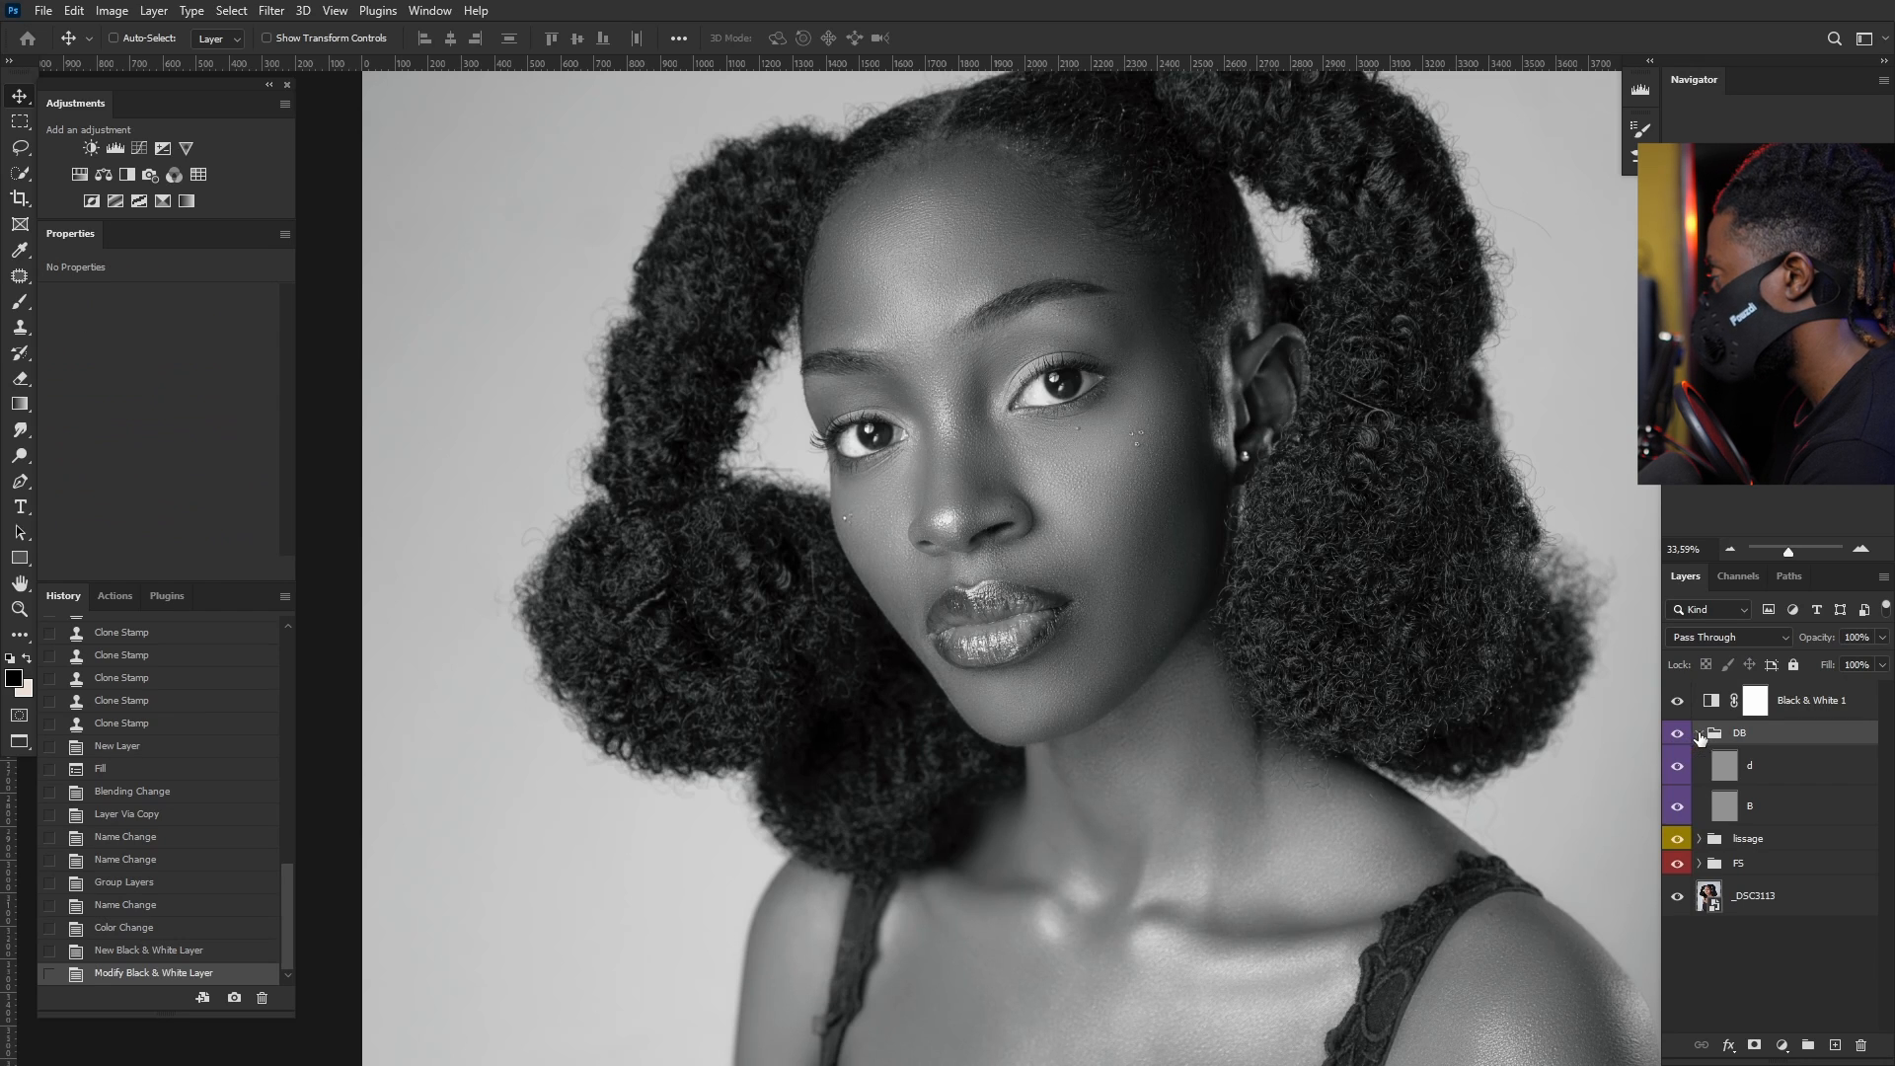
left_click(1739, 816)
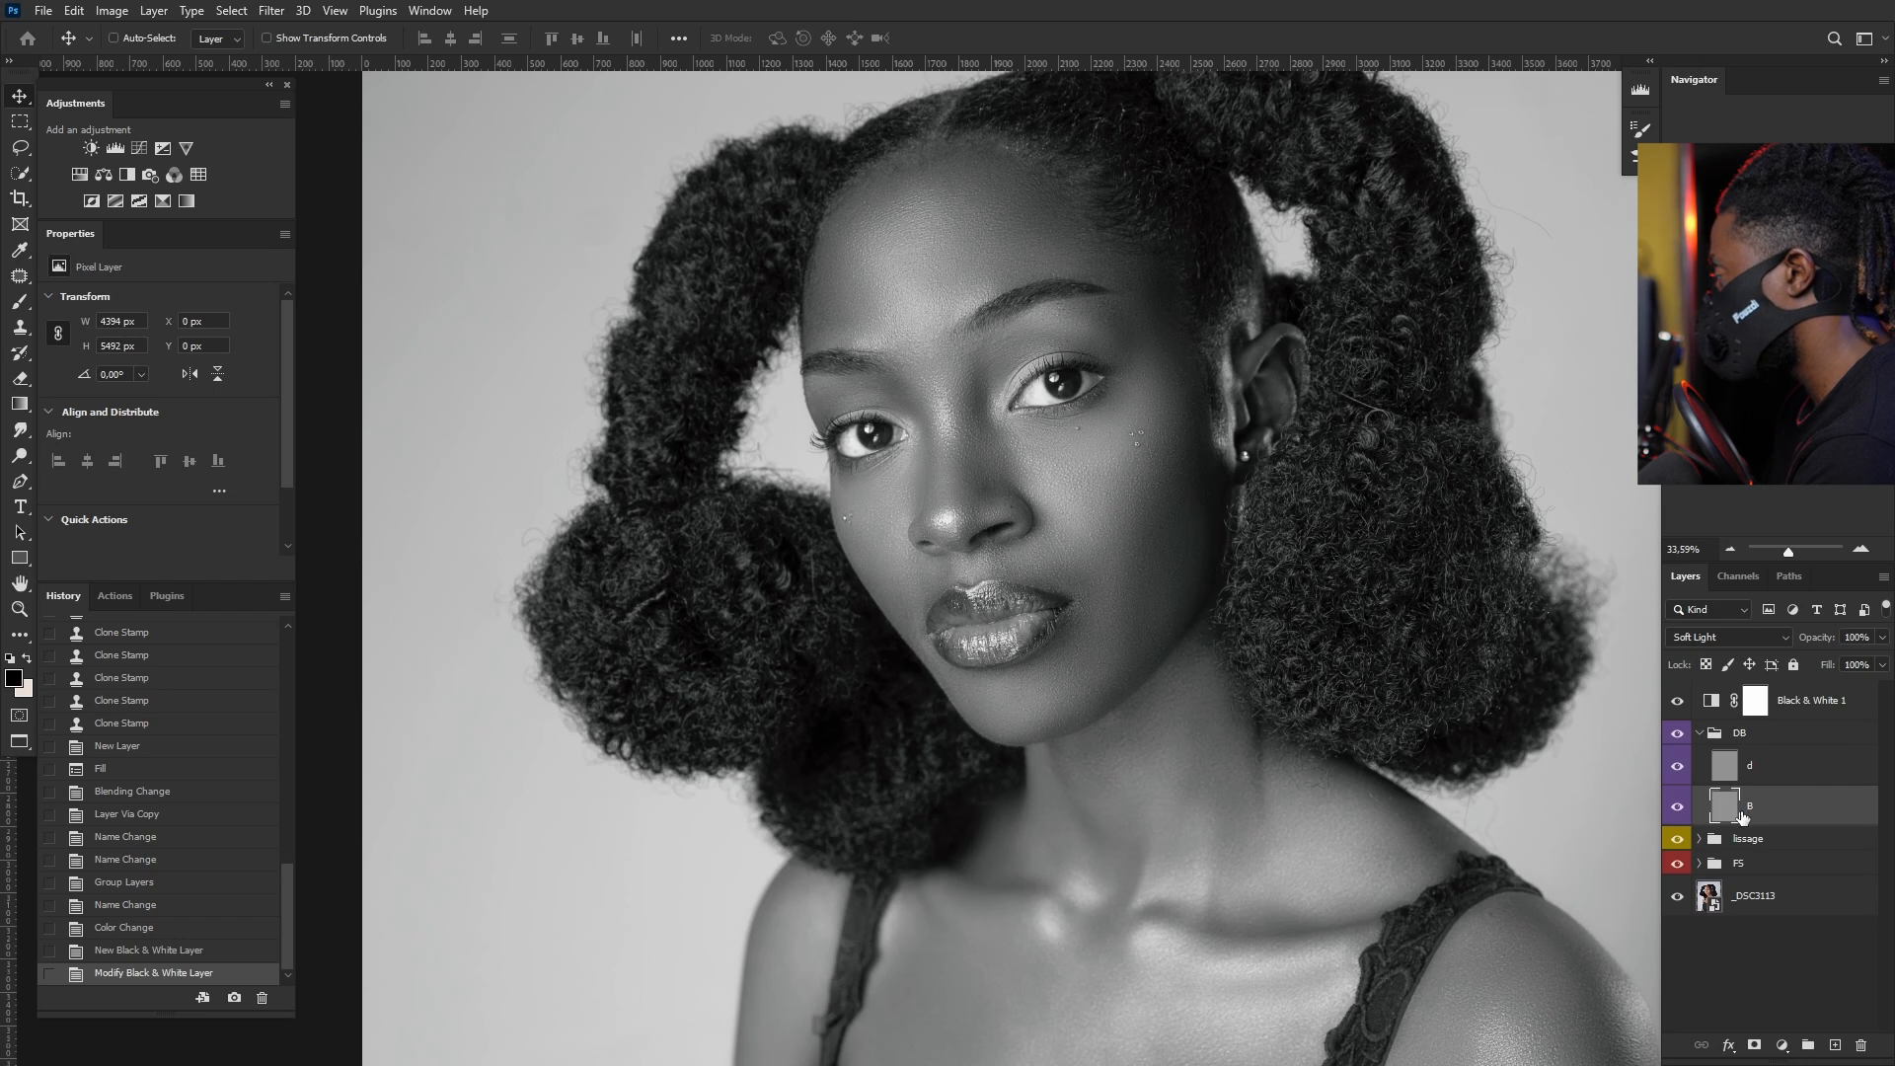
Step: Switch from the Dodge tool to the Burn tool and set its exposure to 5%
left_click(22, 460)
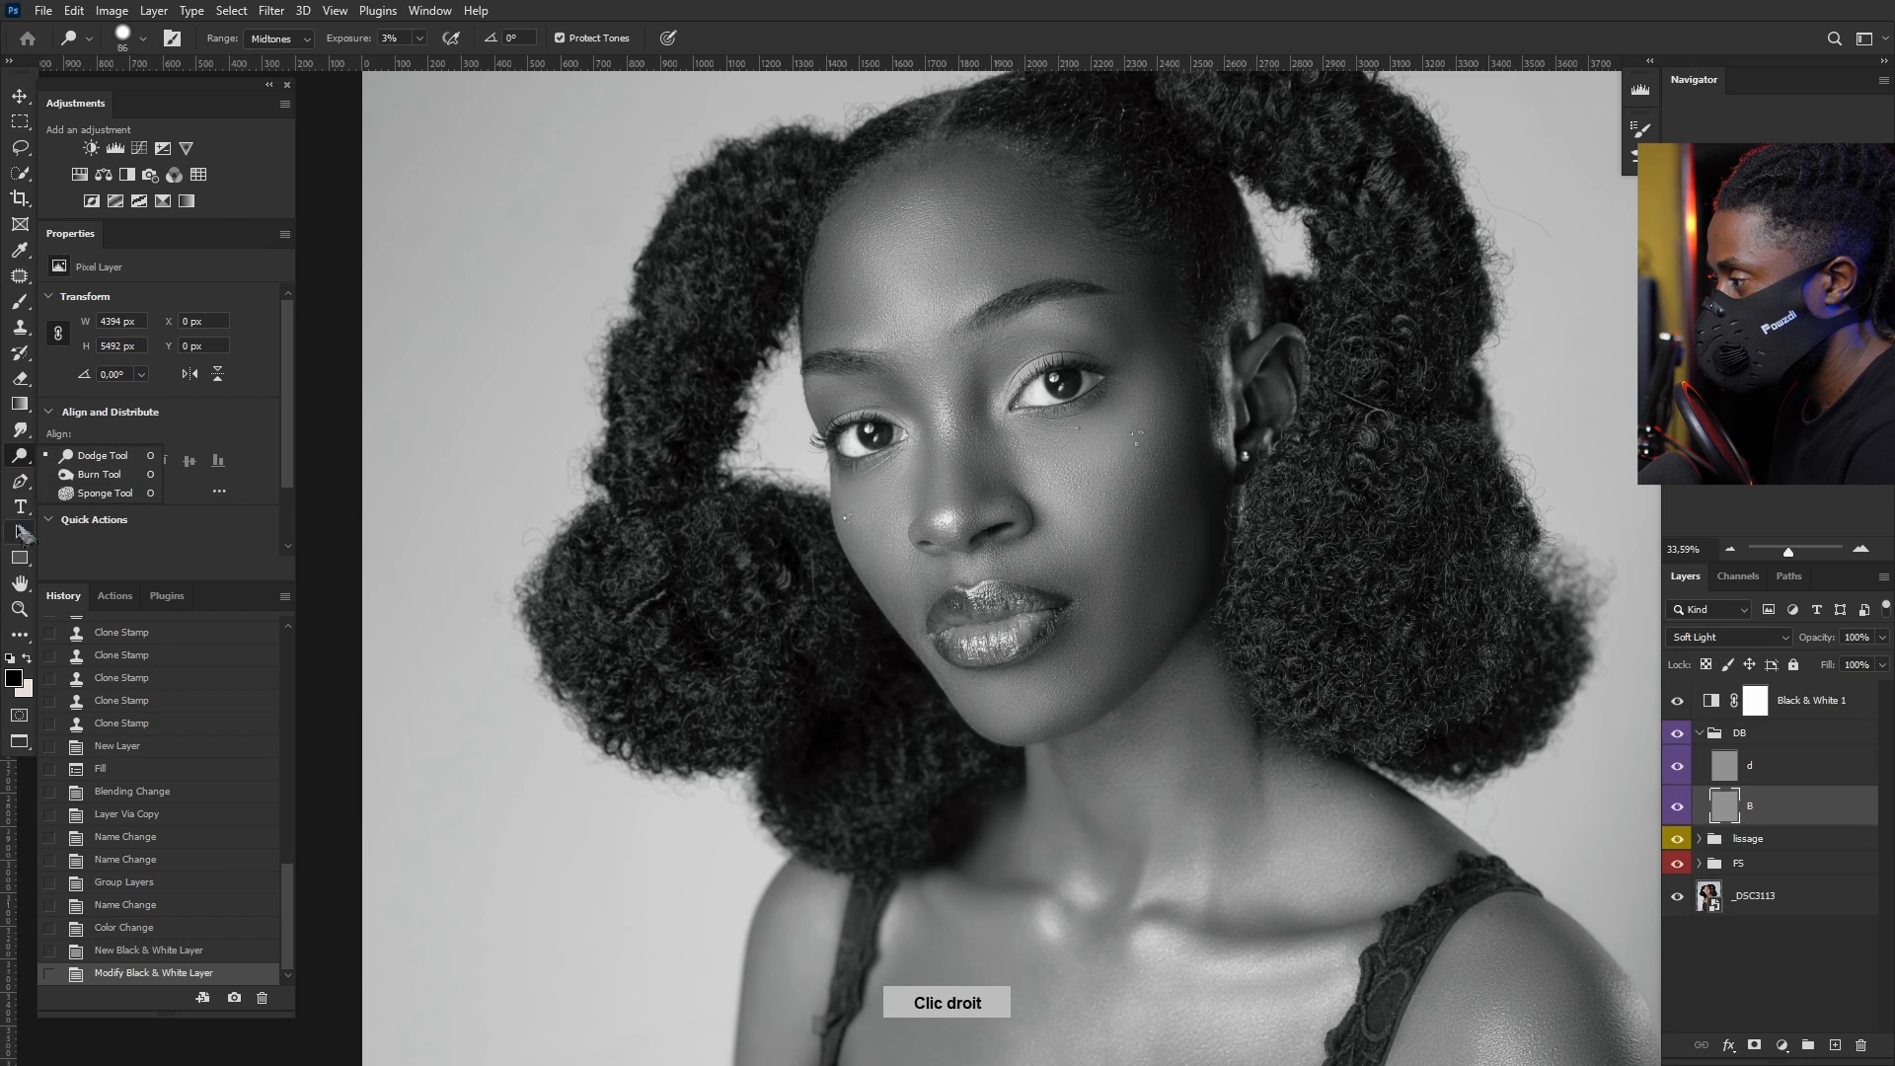
right_click(27, 462)
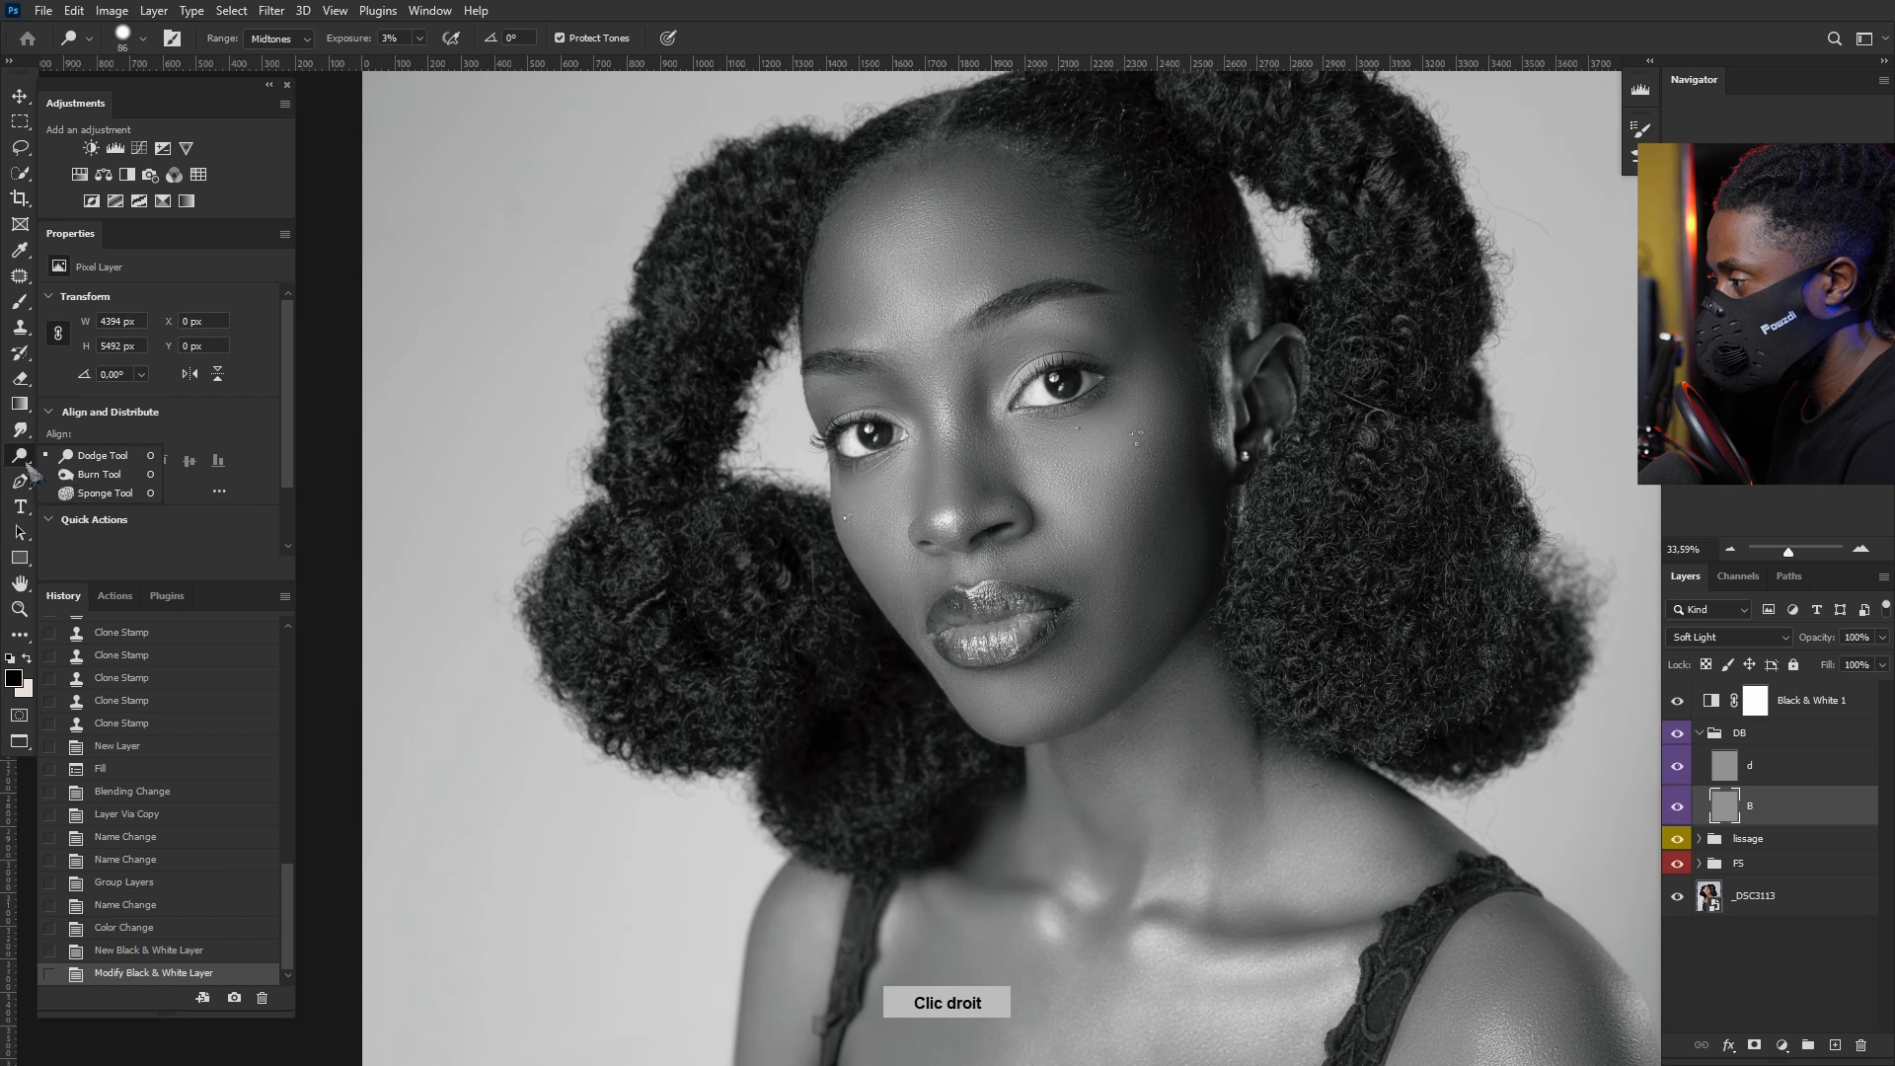
left_click(109, 480)
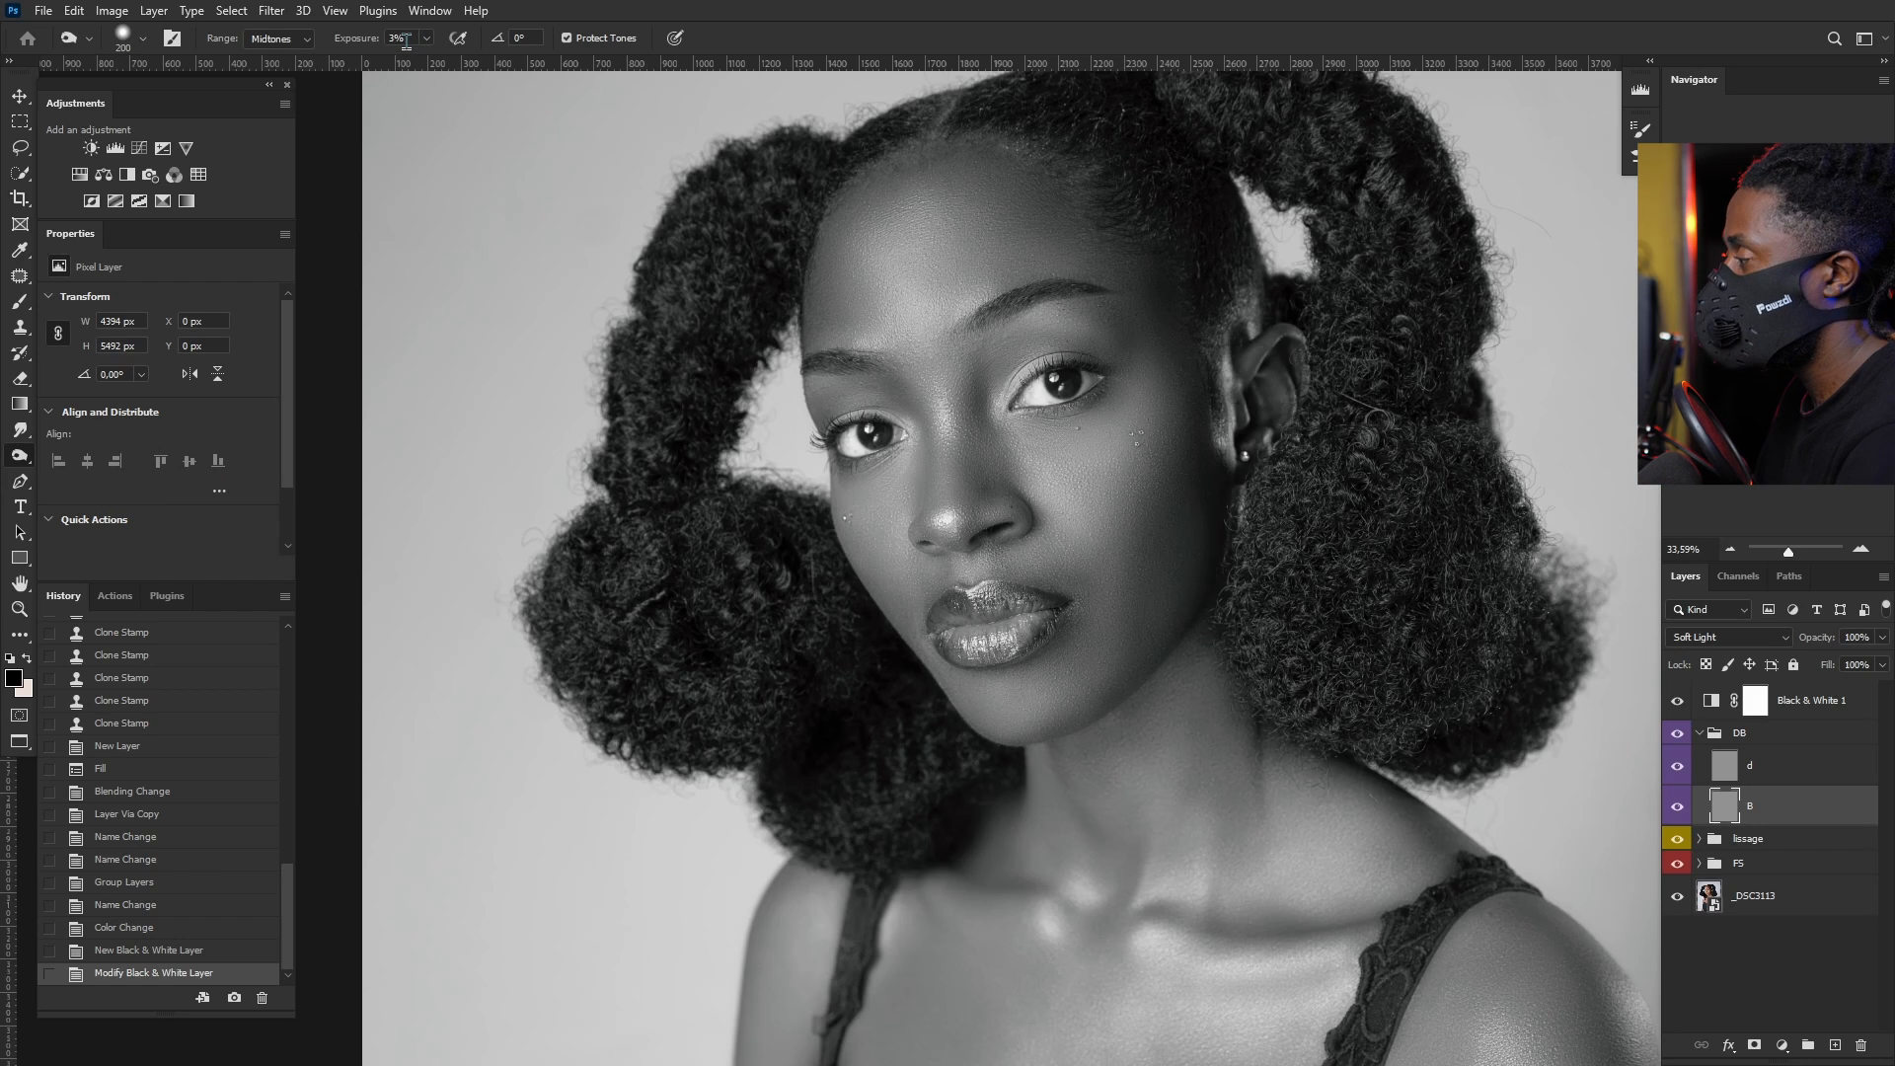
left_click_drag(426, 37, 425, 77)
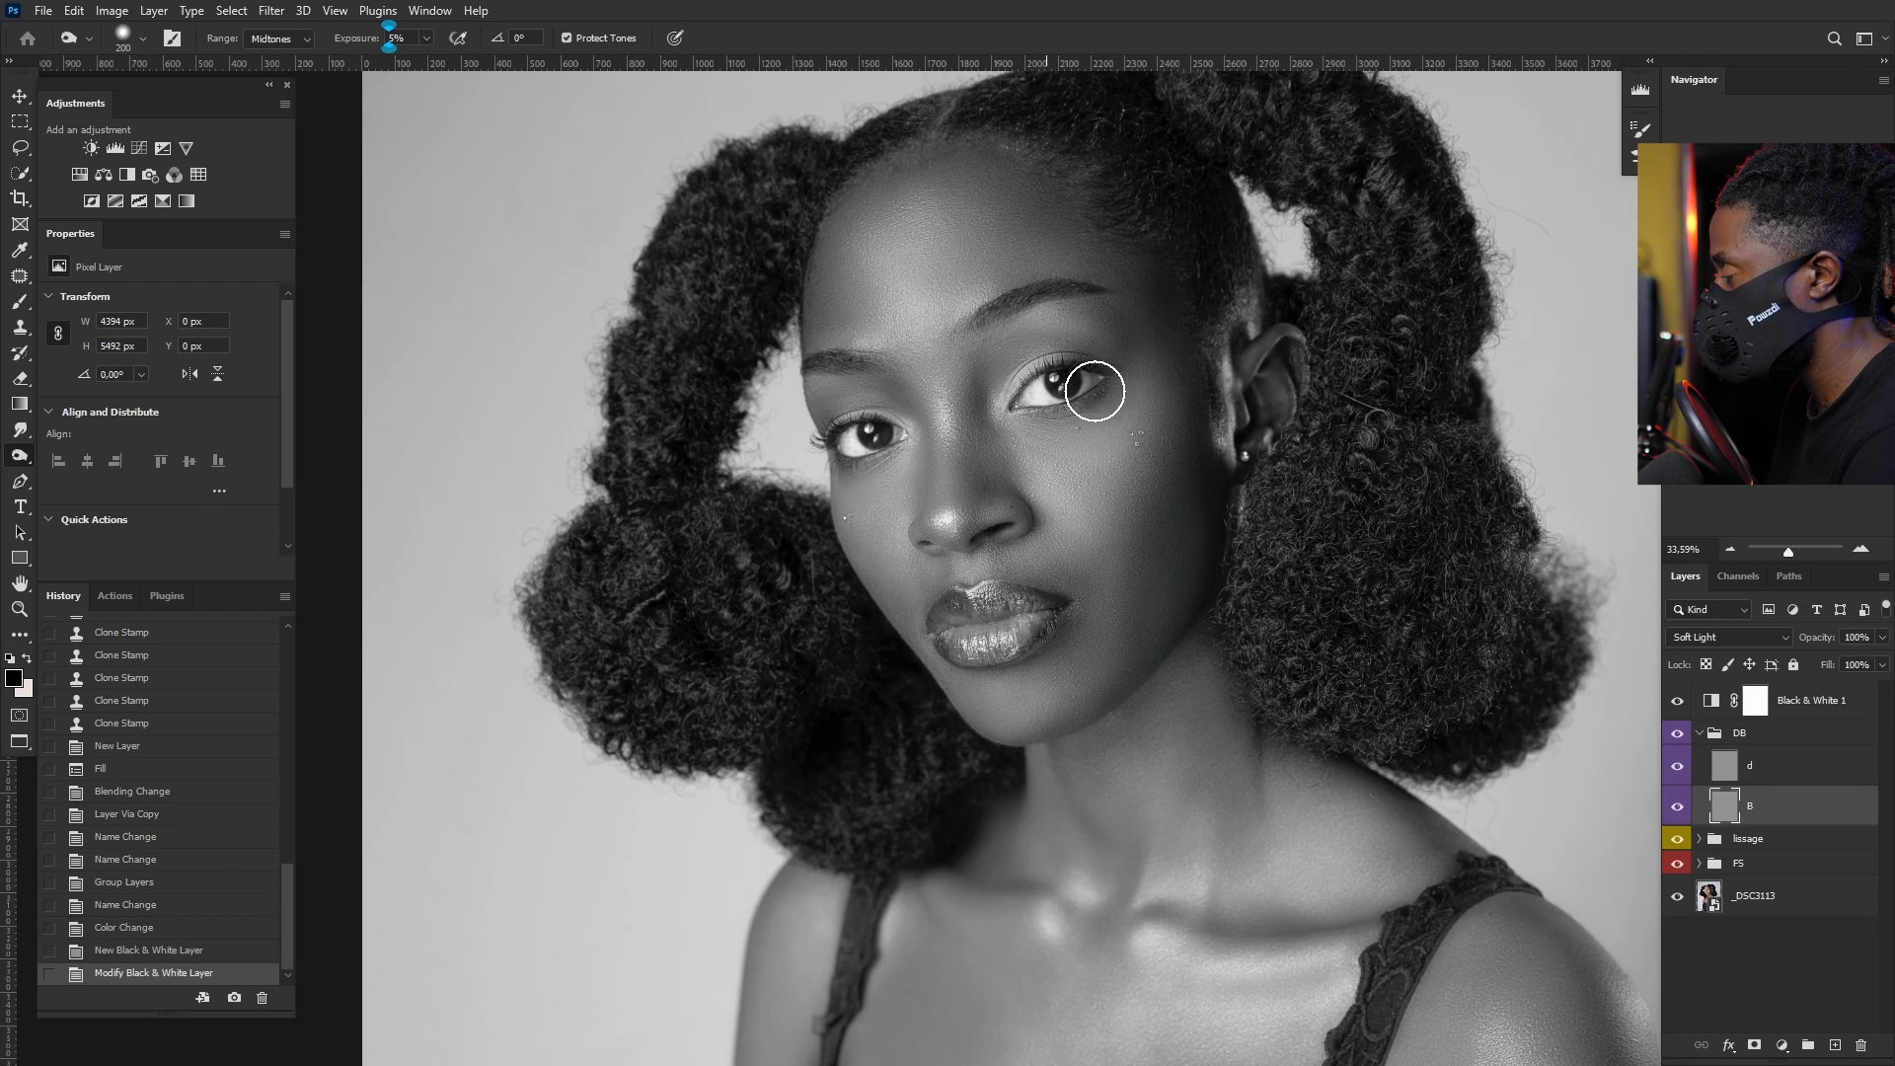
Step: Burn the upper and lower lash lines of the eye nearer the visible ear with a small brush, comparing layer B hidden and shown
scroll(1019, 449, "up", 2)
scroll(1019, 449, "up", 3)
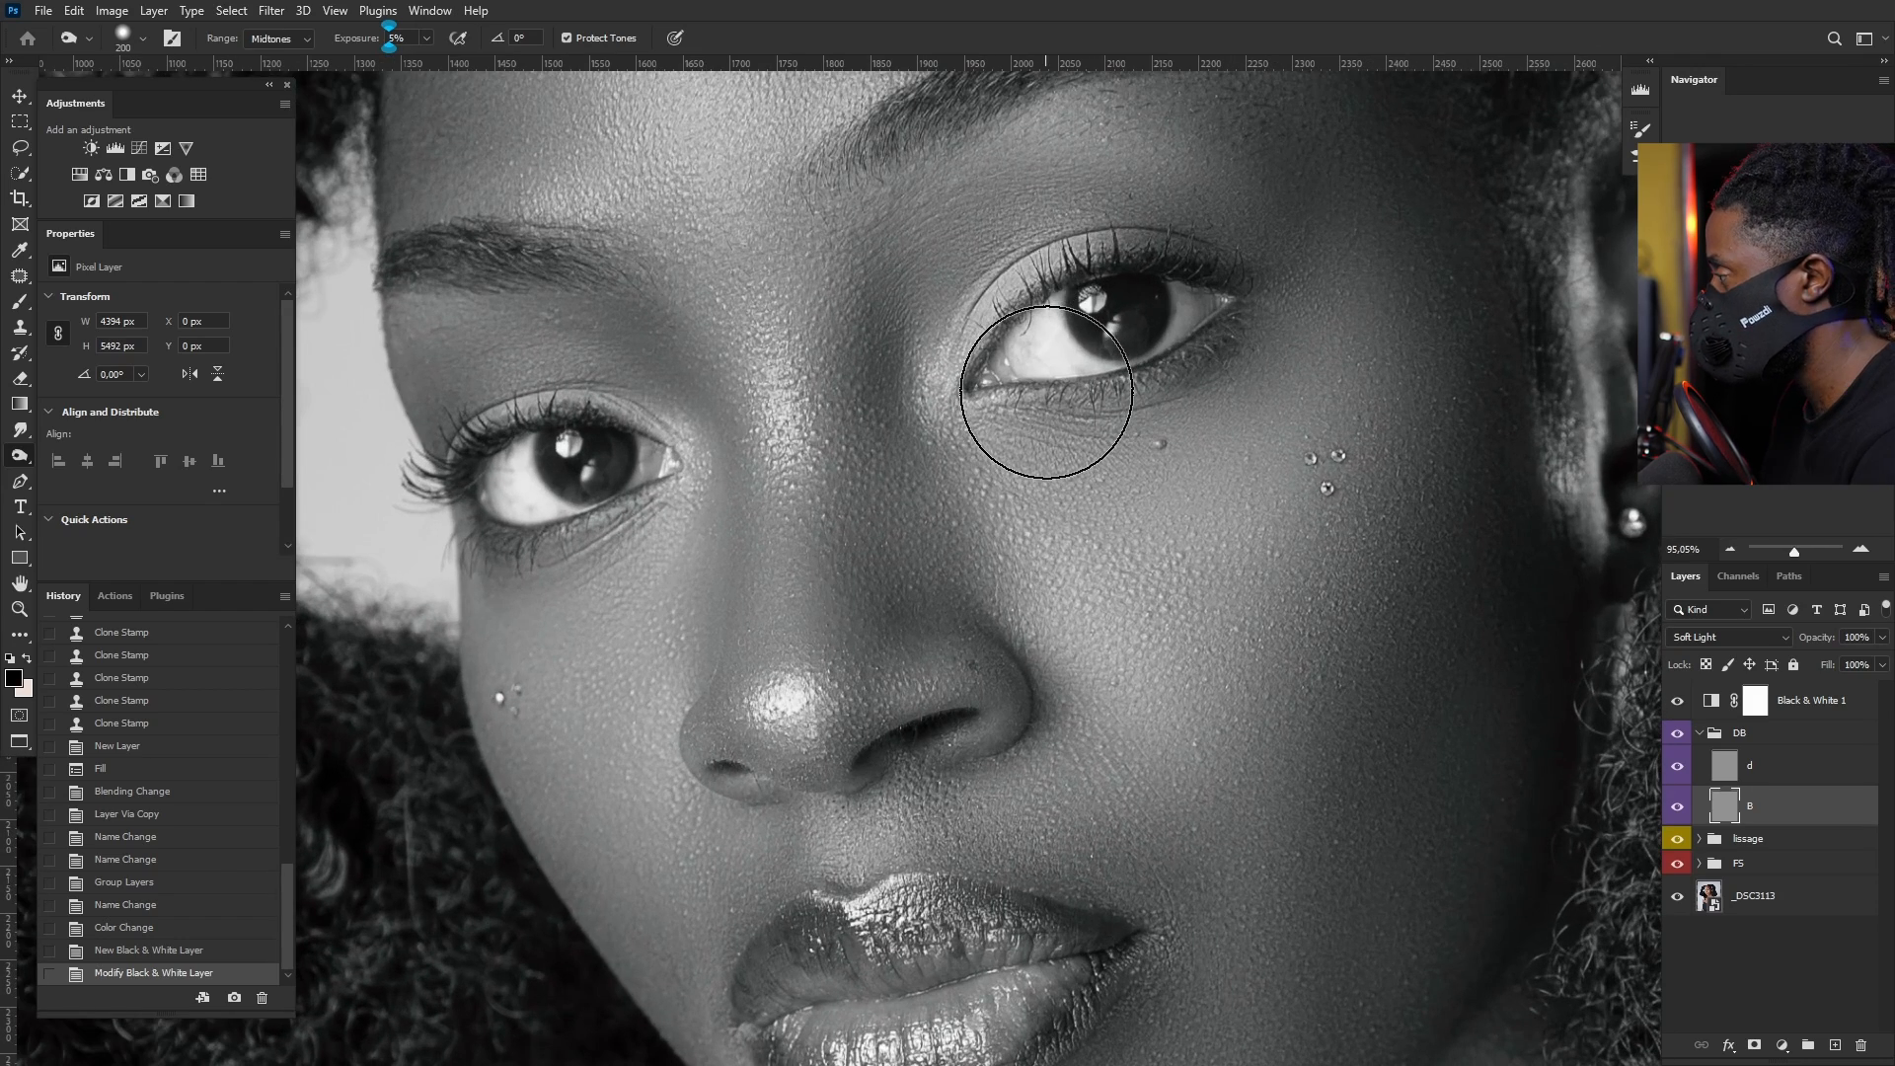
right_click(1076, 286, "alt")
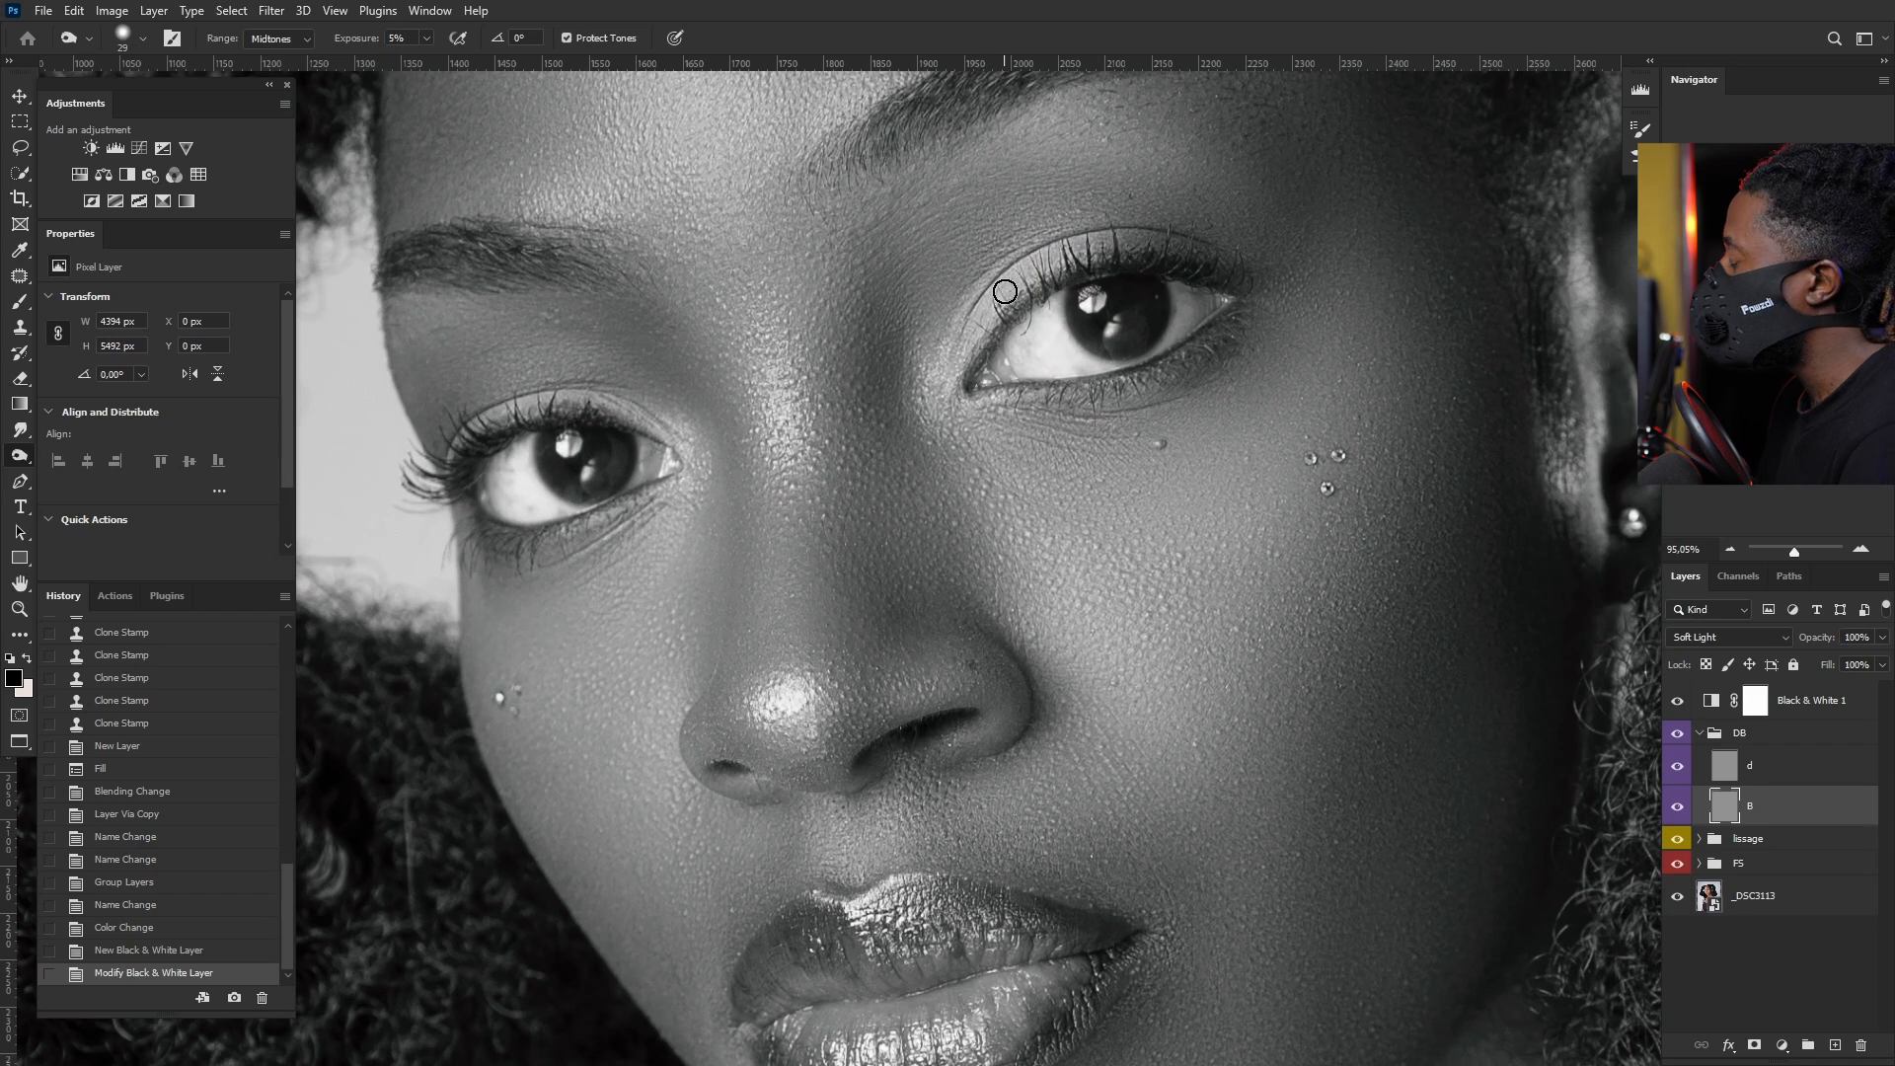
scroll(1048, 288, "up", 2)
left_click_drag(1048, 288, 954, 365)
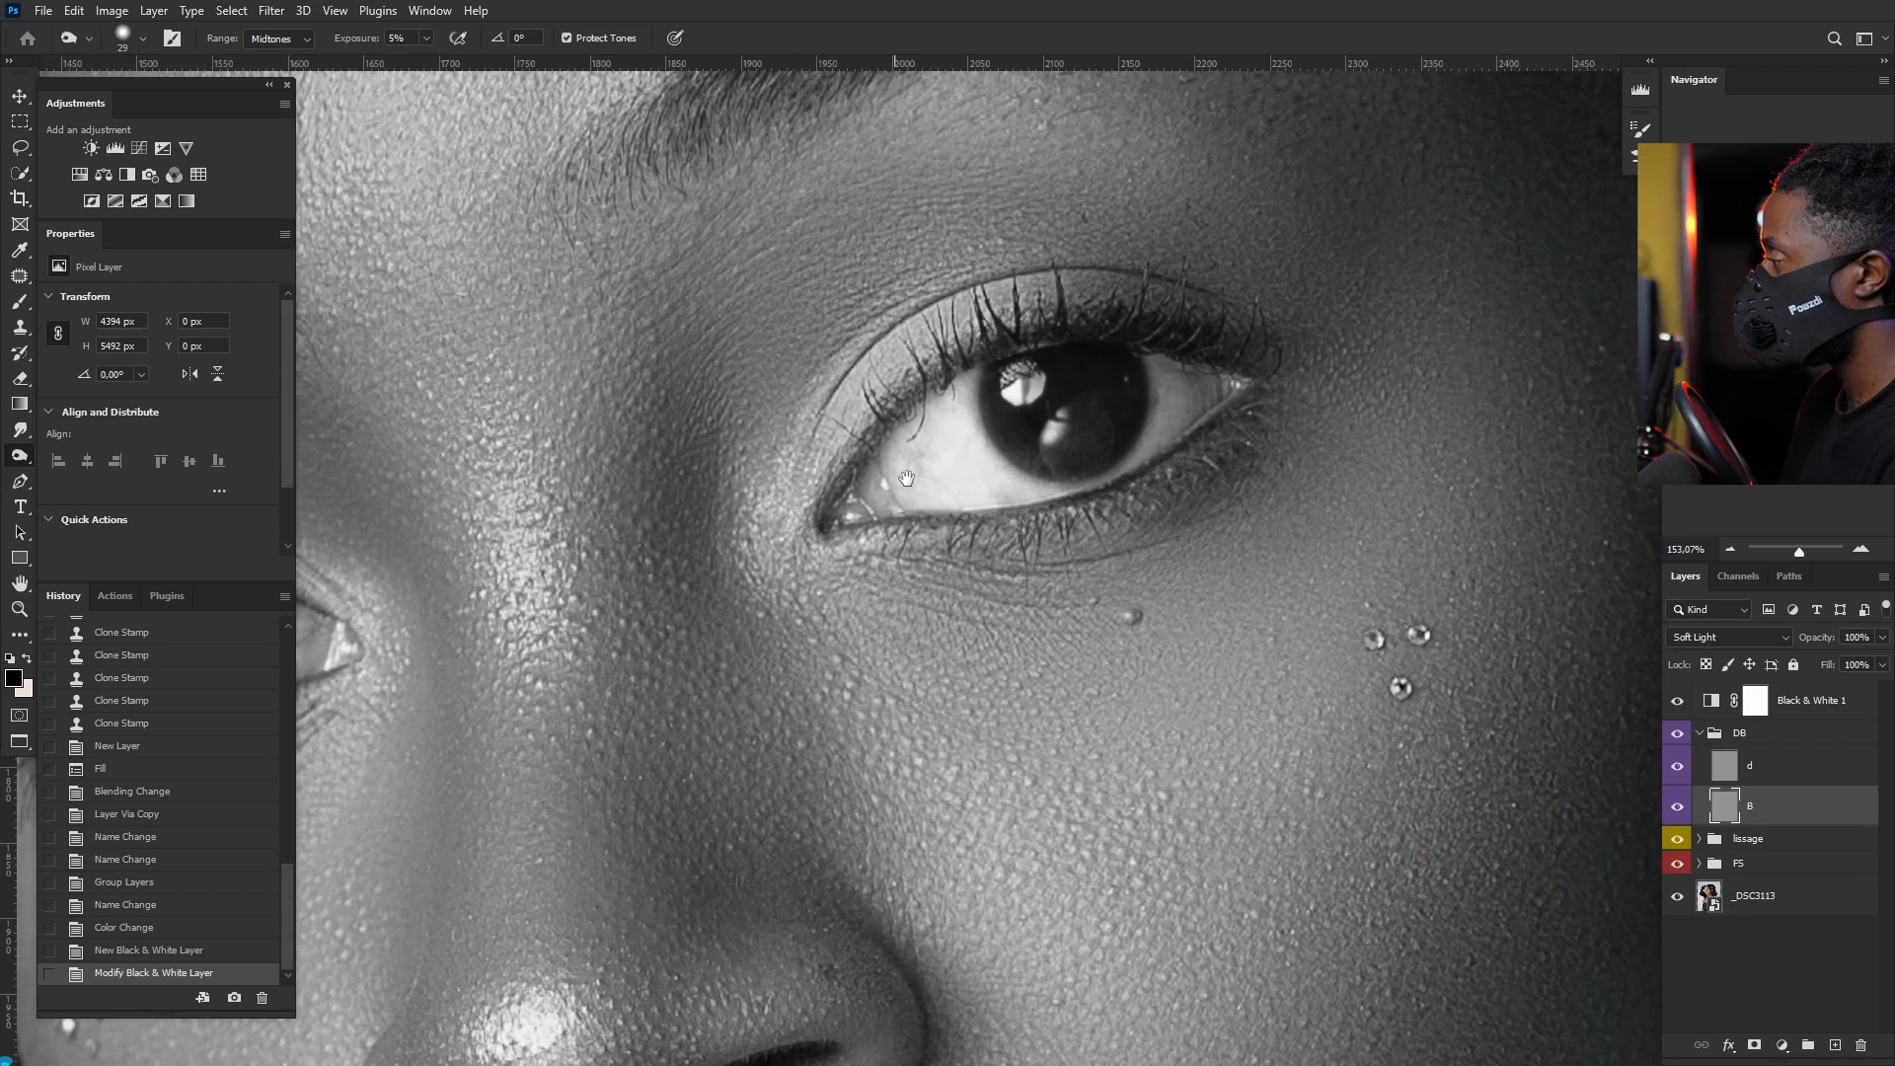
right_click(972, 326, "alt")
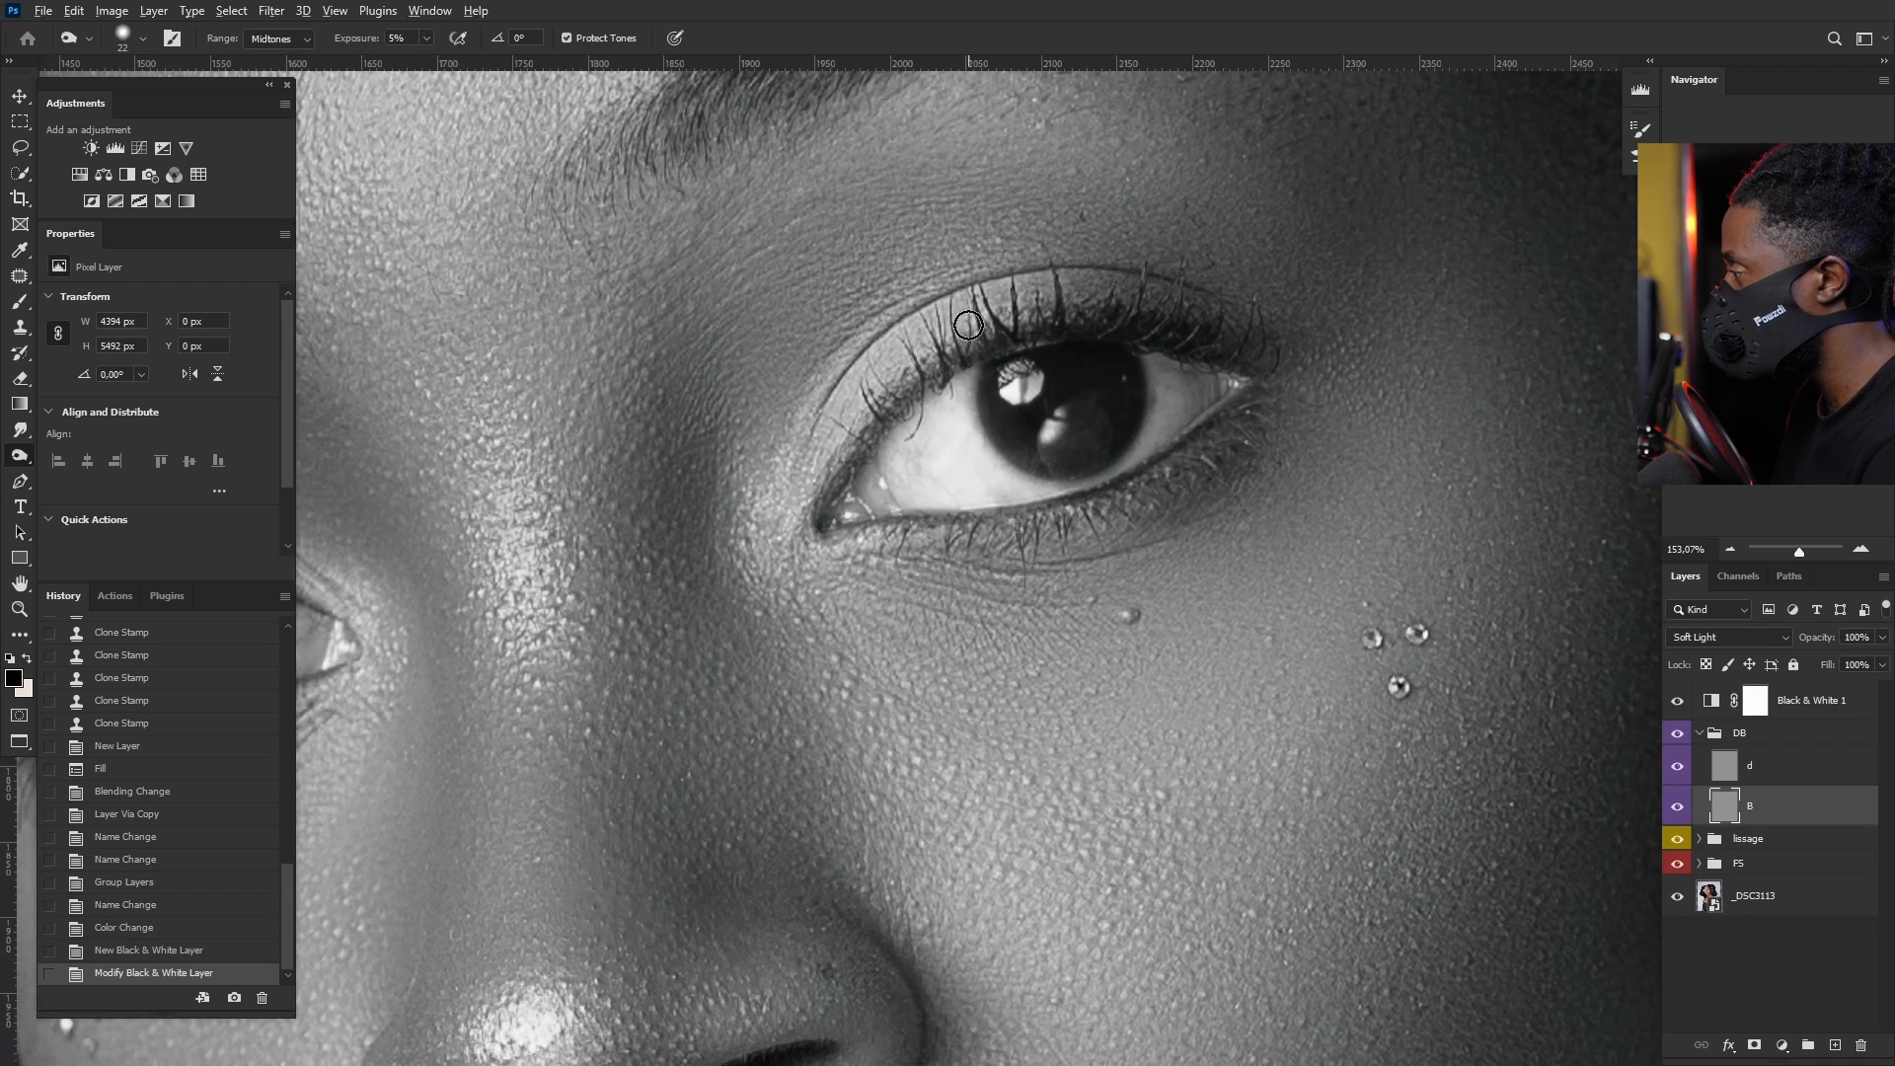
right_click(972, 325, "alt")
left_click_drag(981, 360, 1007, 352)
left_click_drag(1006, 351, 1061, 335)
left_click_drag(1061, 335, 1079, 340)
mouse_move(1249, 365)
left_mouse_down()
mouse_move(1142, 339)
mouse_move(938, 364)
mouse_move(882, 406)
mouse_move(837, 523)
left_mouse_up()
right_click(842, 517, "alt")
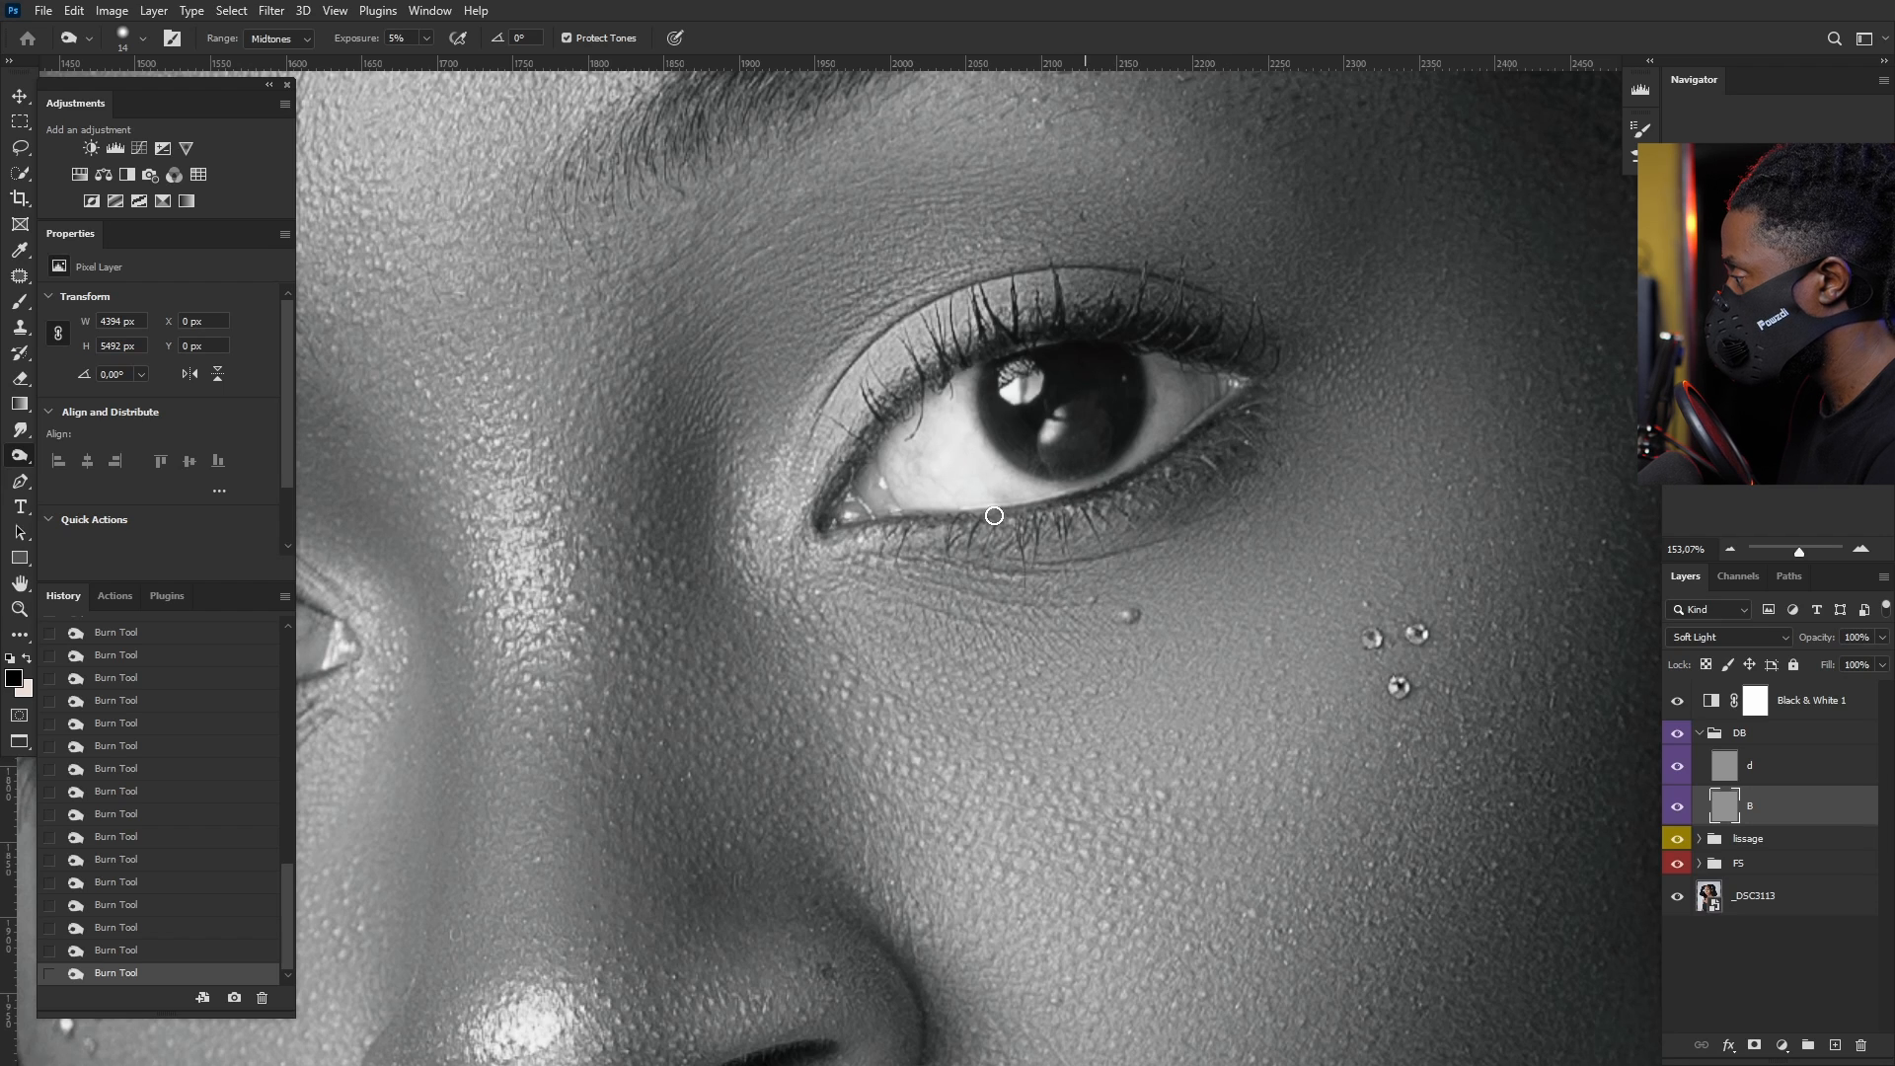
left_click(1676, 806)
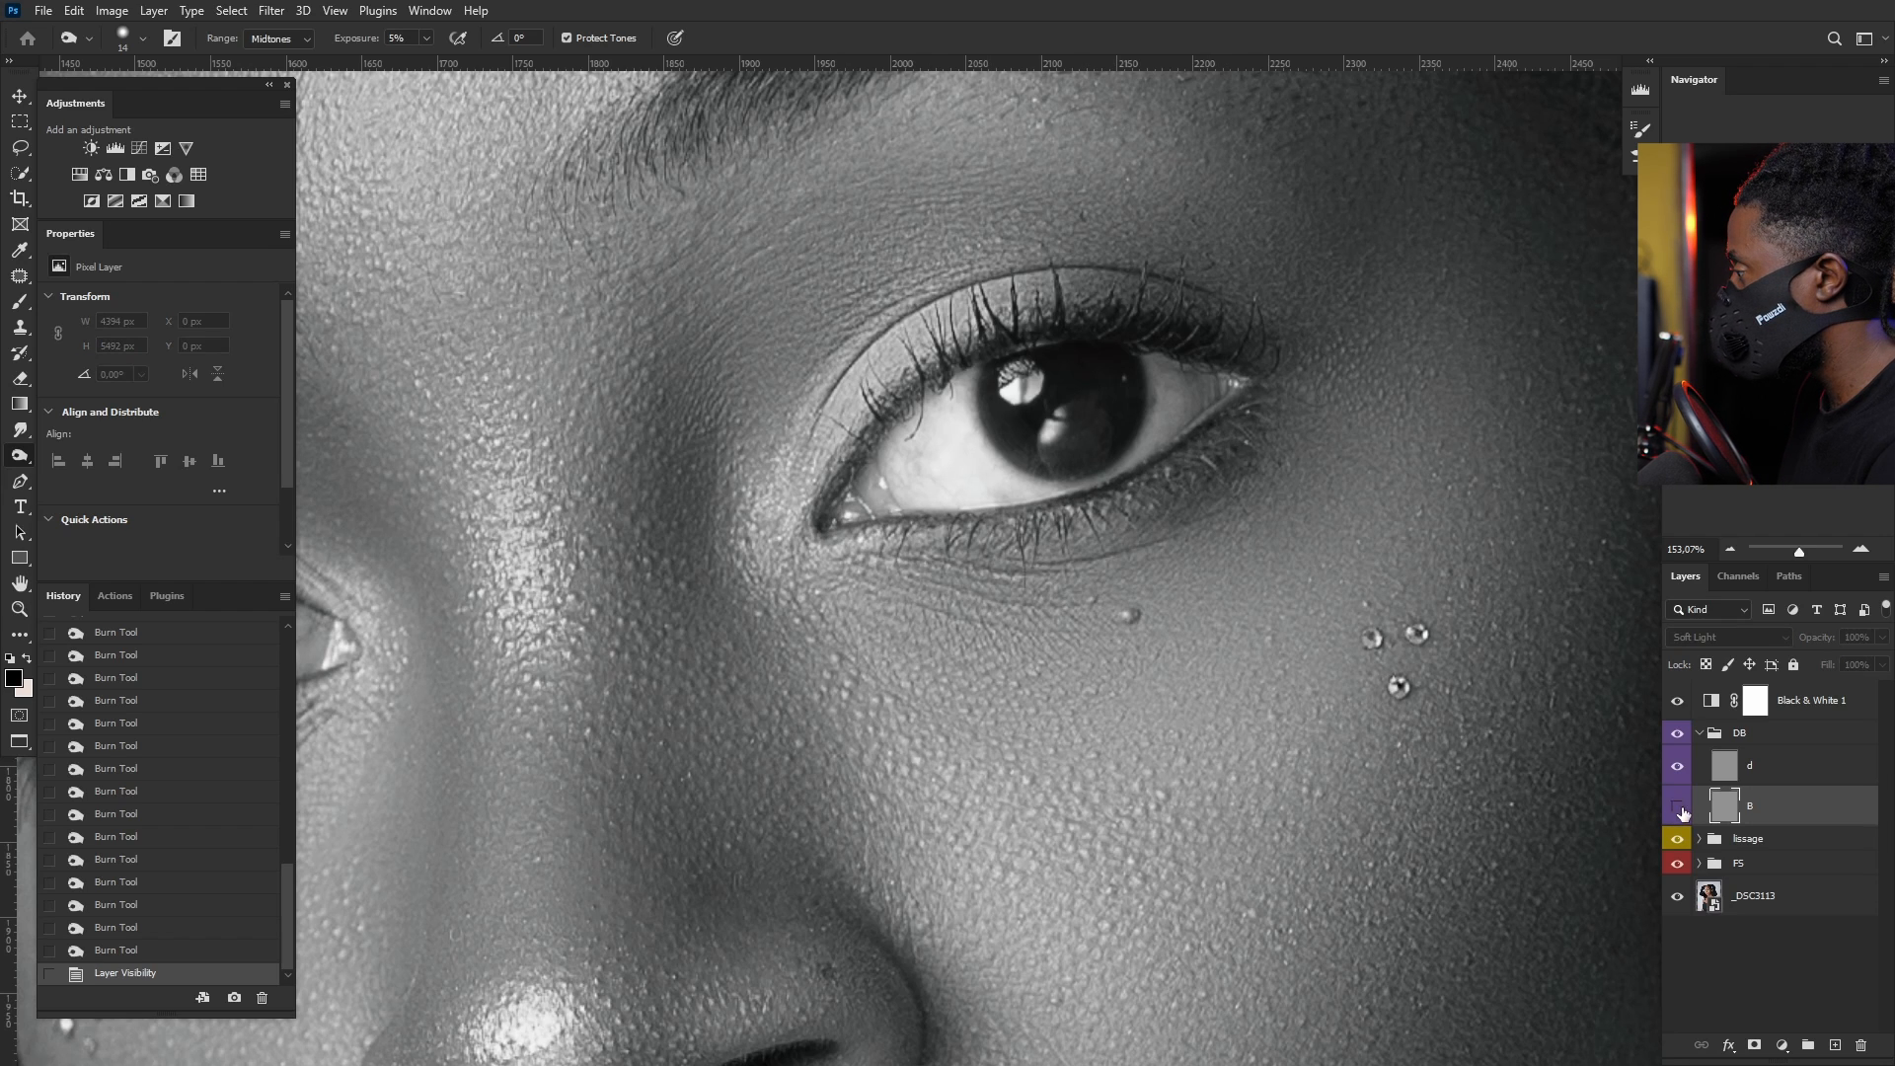
left_click(1677, 806)
Step: Deepen the upper lash line of the same eye with more Burn strokes, including its inner and outer corners
left_click_drag(1233, 344, 1258, 350)
mouse_move(1242, 345)
left_mouse_down()
mouse_move(1269, 351)
mouse_move(1238, 347)
left_mouse_up()
right_click(1194, 340, "alt")
left_click_drag(1234, 348, 1175, 346)
left_click_drag(1170, 340, 1142, 329)
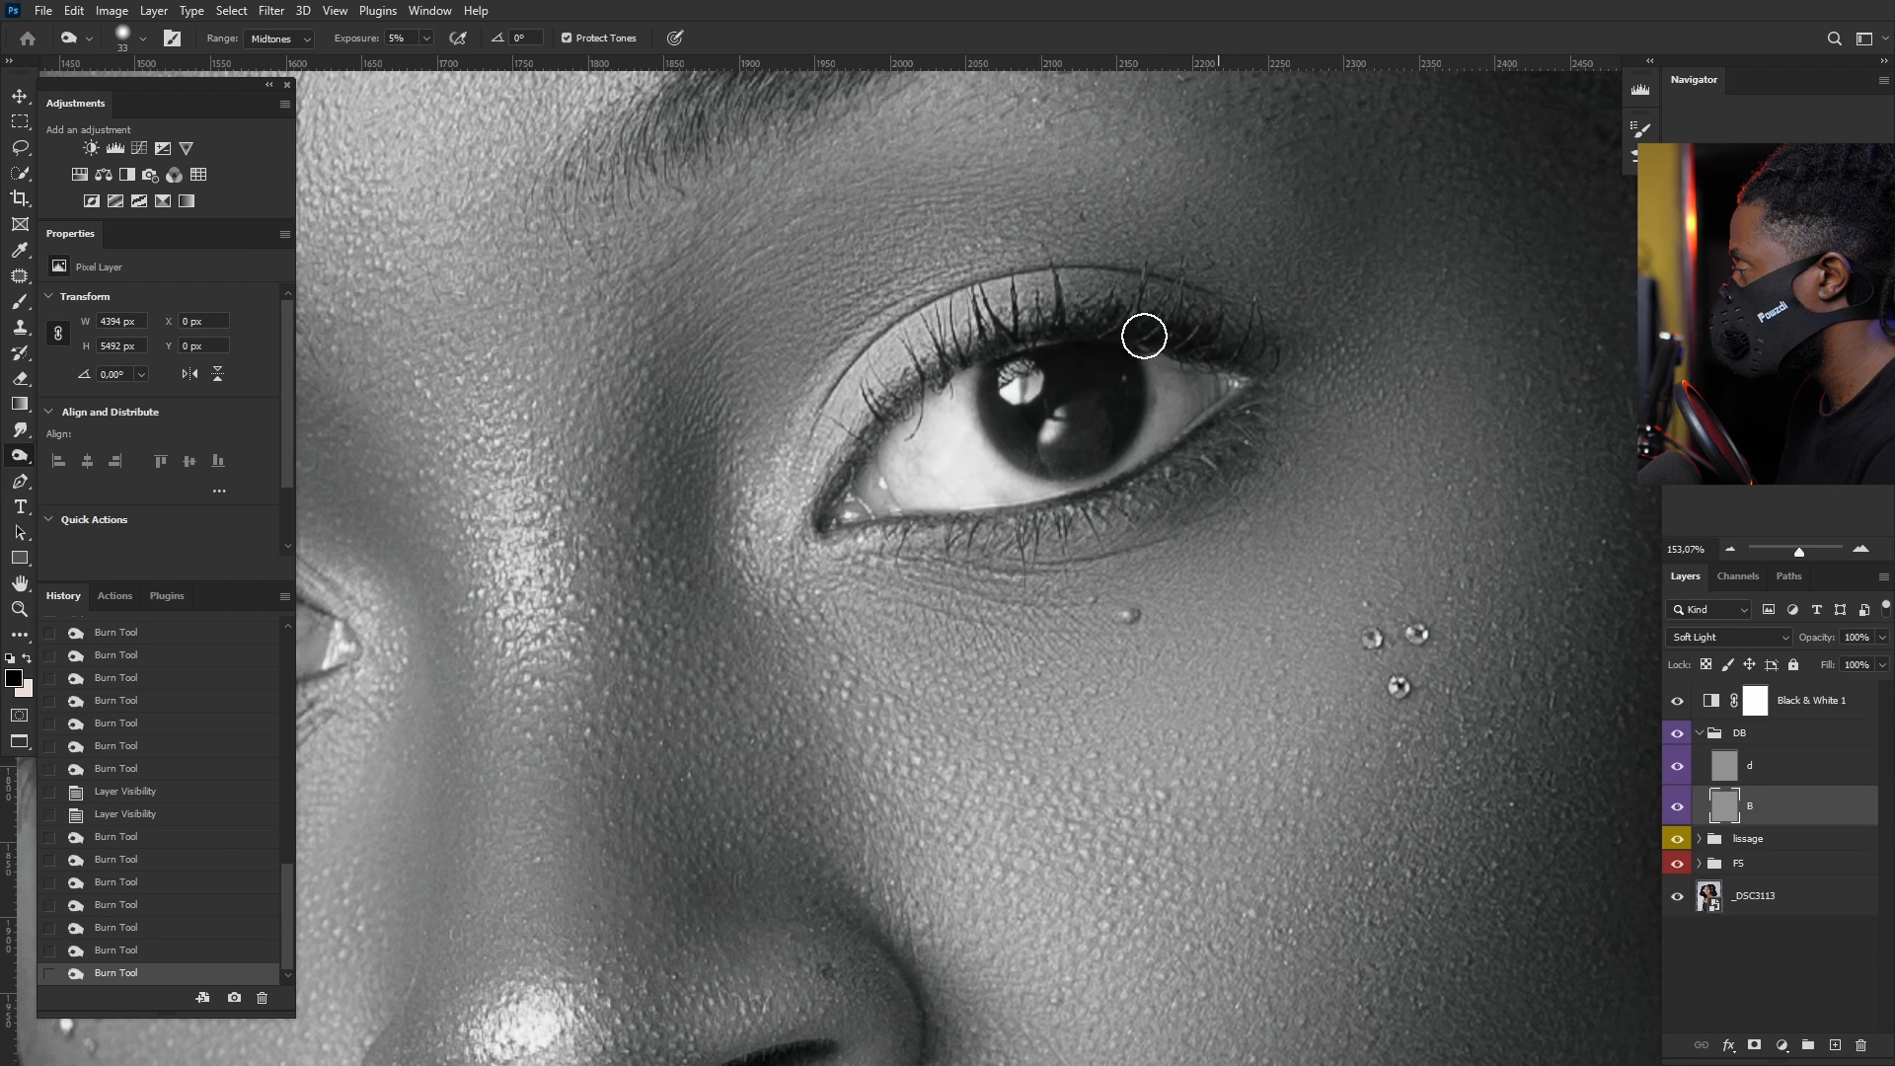
left_click_drag(918, 414, 880, 440)
left_click_drag(1001, 353, 1026, 350)
left_click_drag(1193, 342, 1223, 358)
left_click_drag(1244, 370, 1258, 379)
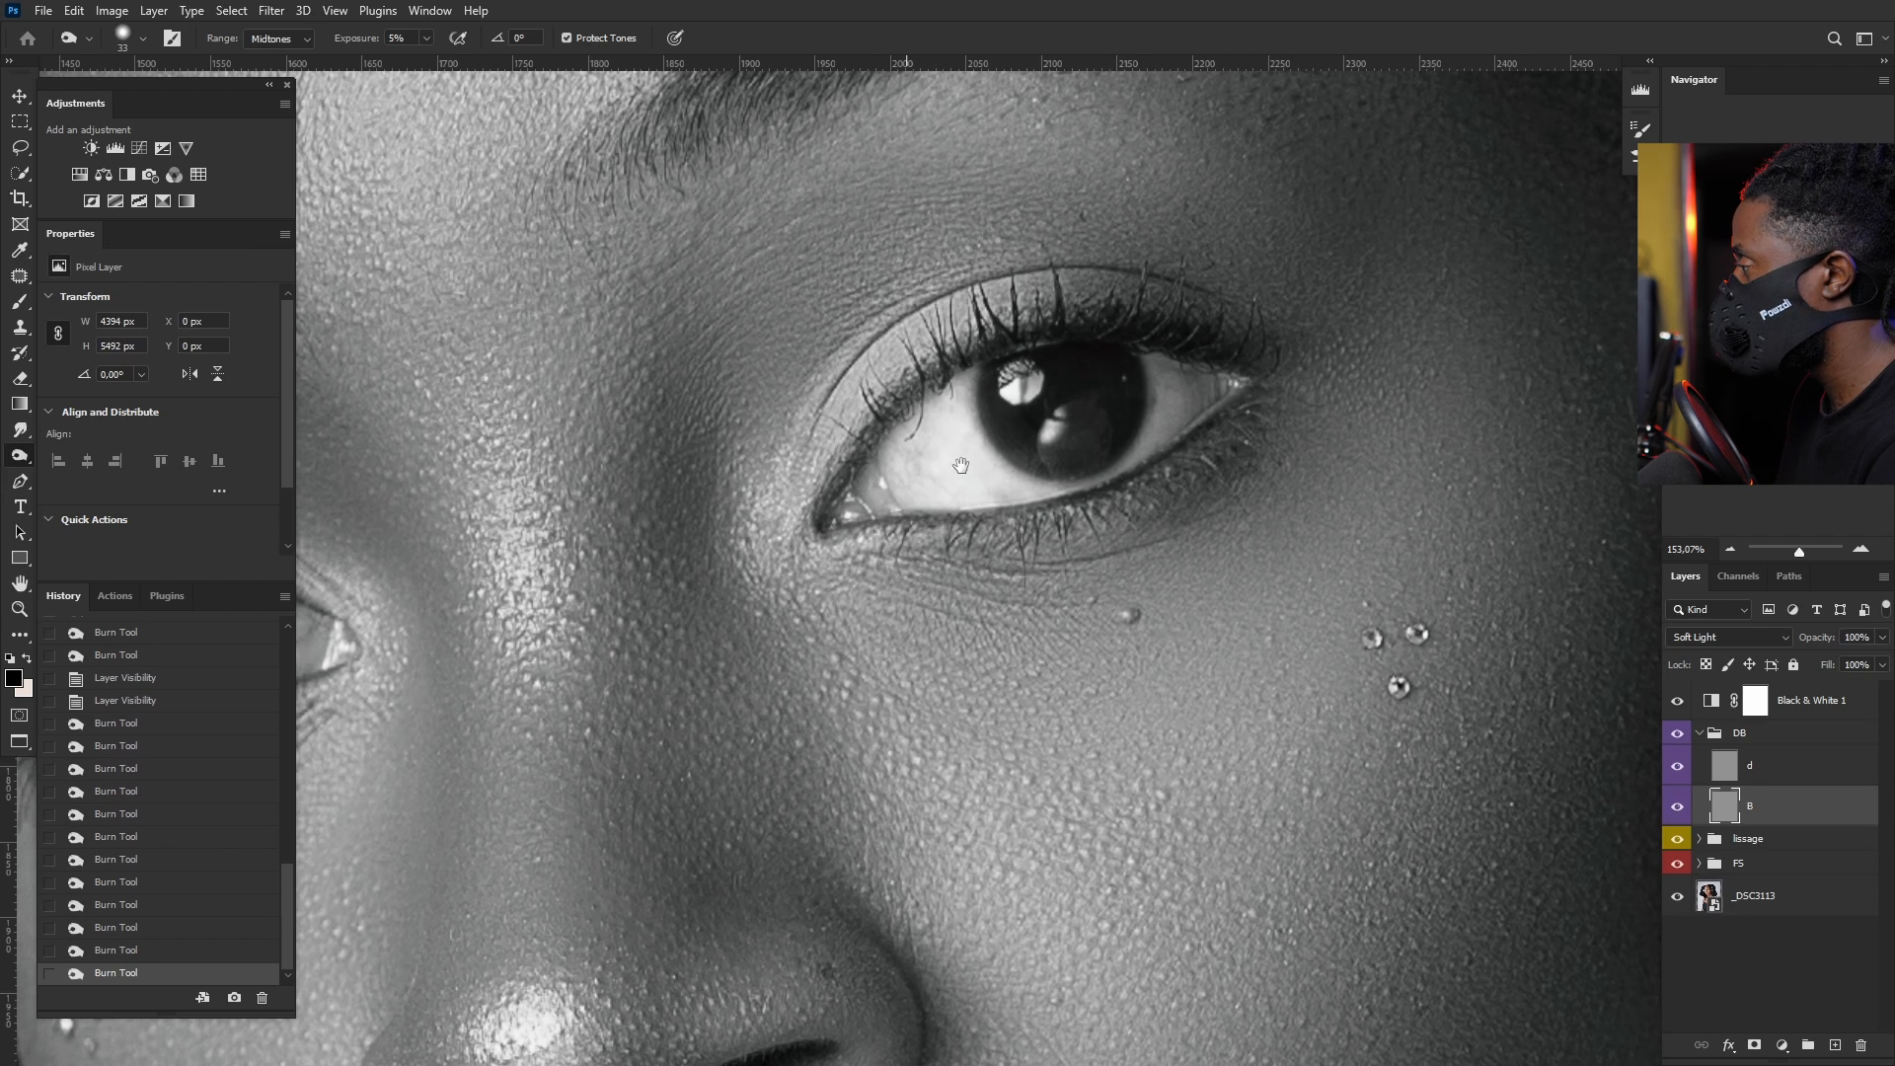
Step: Burn the upper and lower lash lines of the other eye, comparing the portrait with layer B hidden and shown
left_click_drag(960, 463, 1331, 435)
right_click(564, 540, "alt")
left_click_drag(440, 991, 589, 880)
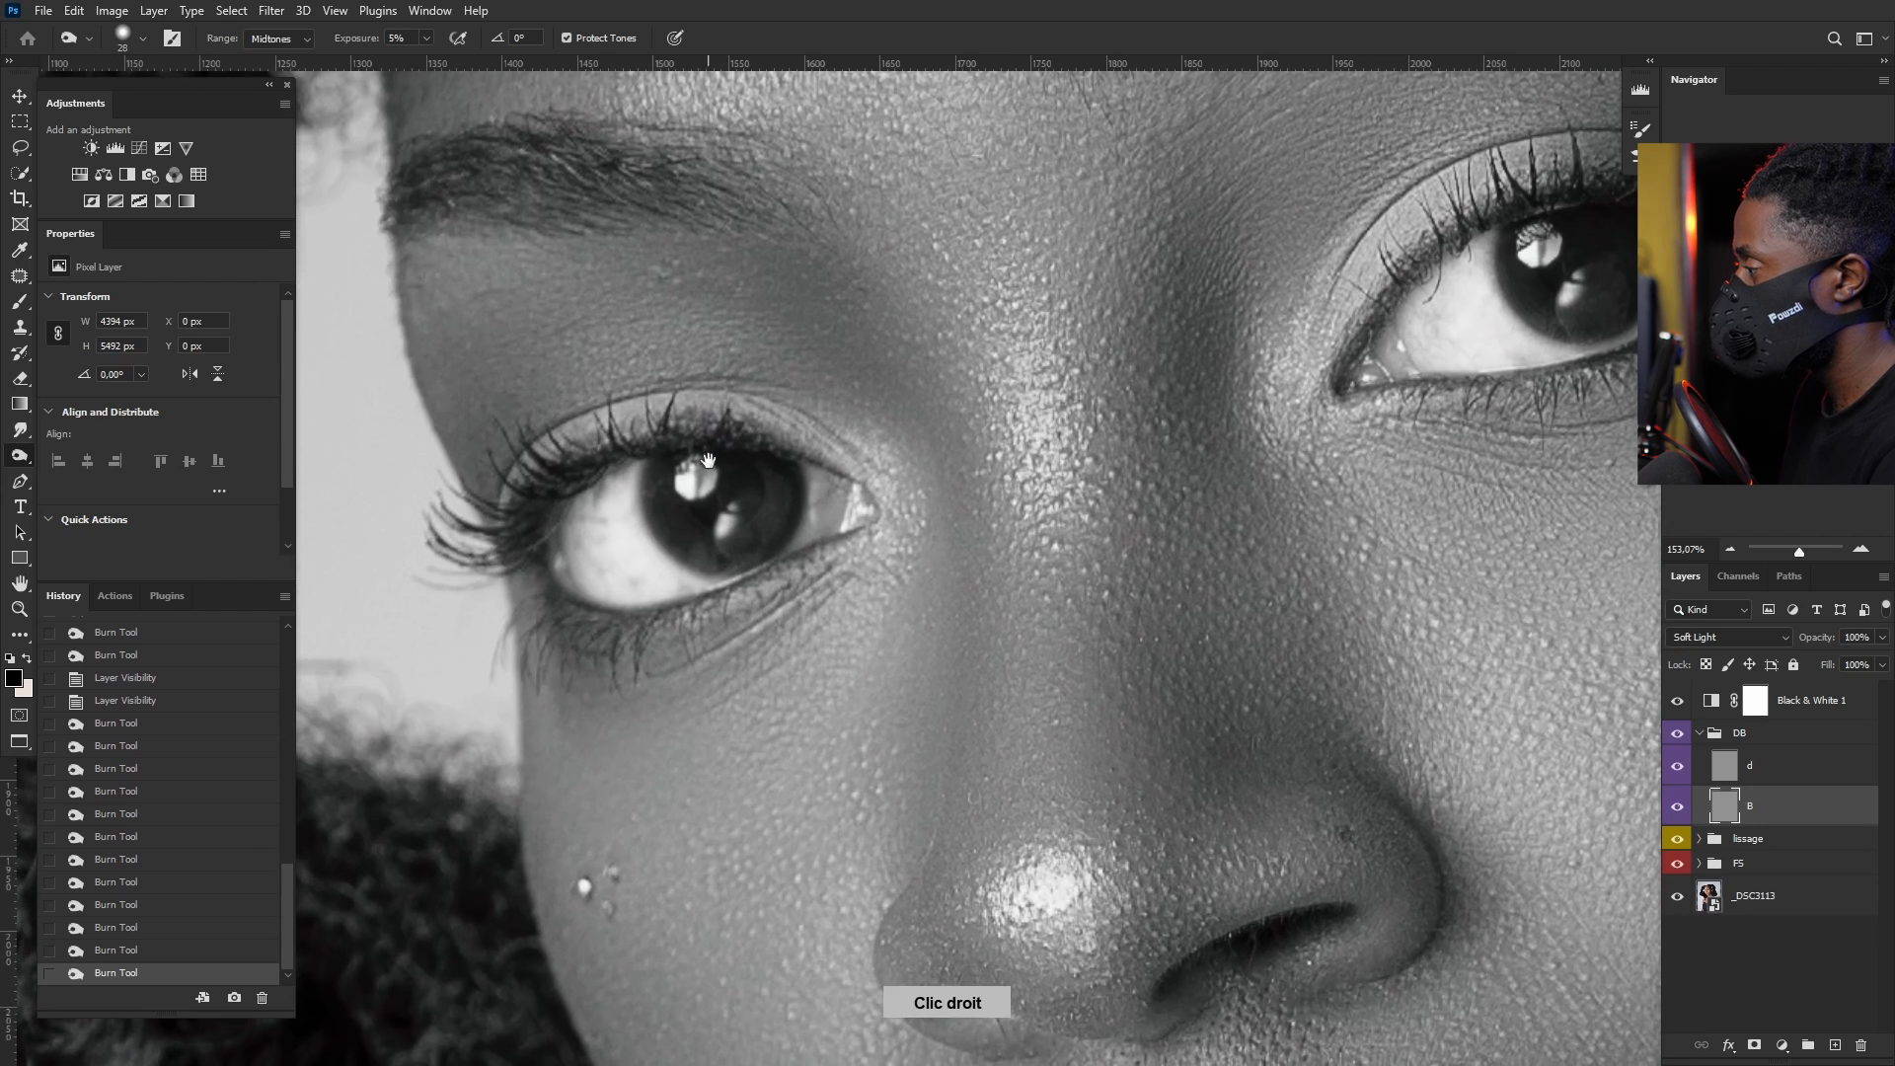
left_click_drag(790, 462, 619, 456)
mouse_move(619, 456)
left_mouse_down()
mouse_move(544, 494)
mouse_move(516, 535)
mouse_move(563, 493)
mouse_move(773, 444)
mouse_move(648, 440)
mouse_move(500, 522)
left_mouse_up()
mouse_move(570, 592)
left_mouse_down()
mouse_move(528, 563)
mouse_move(606, 622)
mouse_move(780, 555)
mouse_move(677, 605)
mouse_move(542, 592)
mouse_move(690, 601)
mouse_move(860, 535)
mouse_move(677, 617)
mouse_move(559, 583)
mouse_move(664, 609)
mouse_move(849, 538)
mouse_move(634, 617)
mouse_move(565, 612)
left_mouse_up()
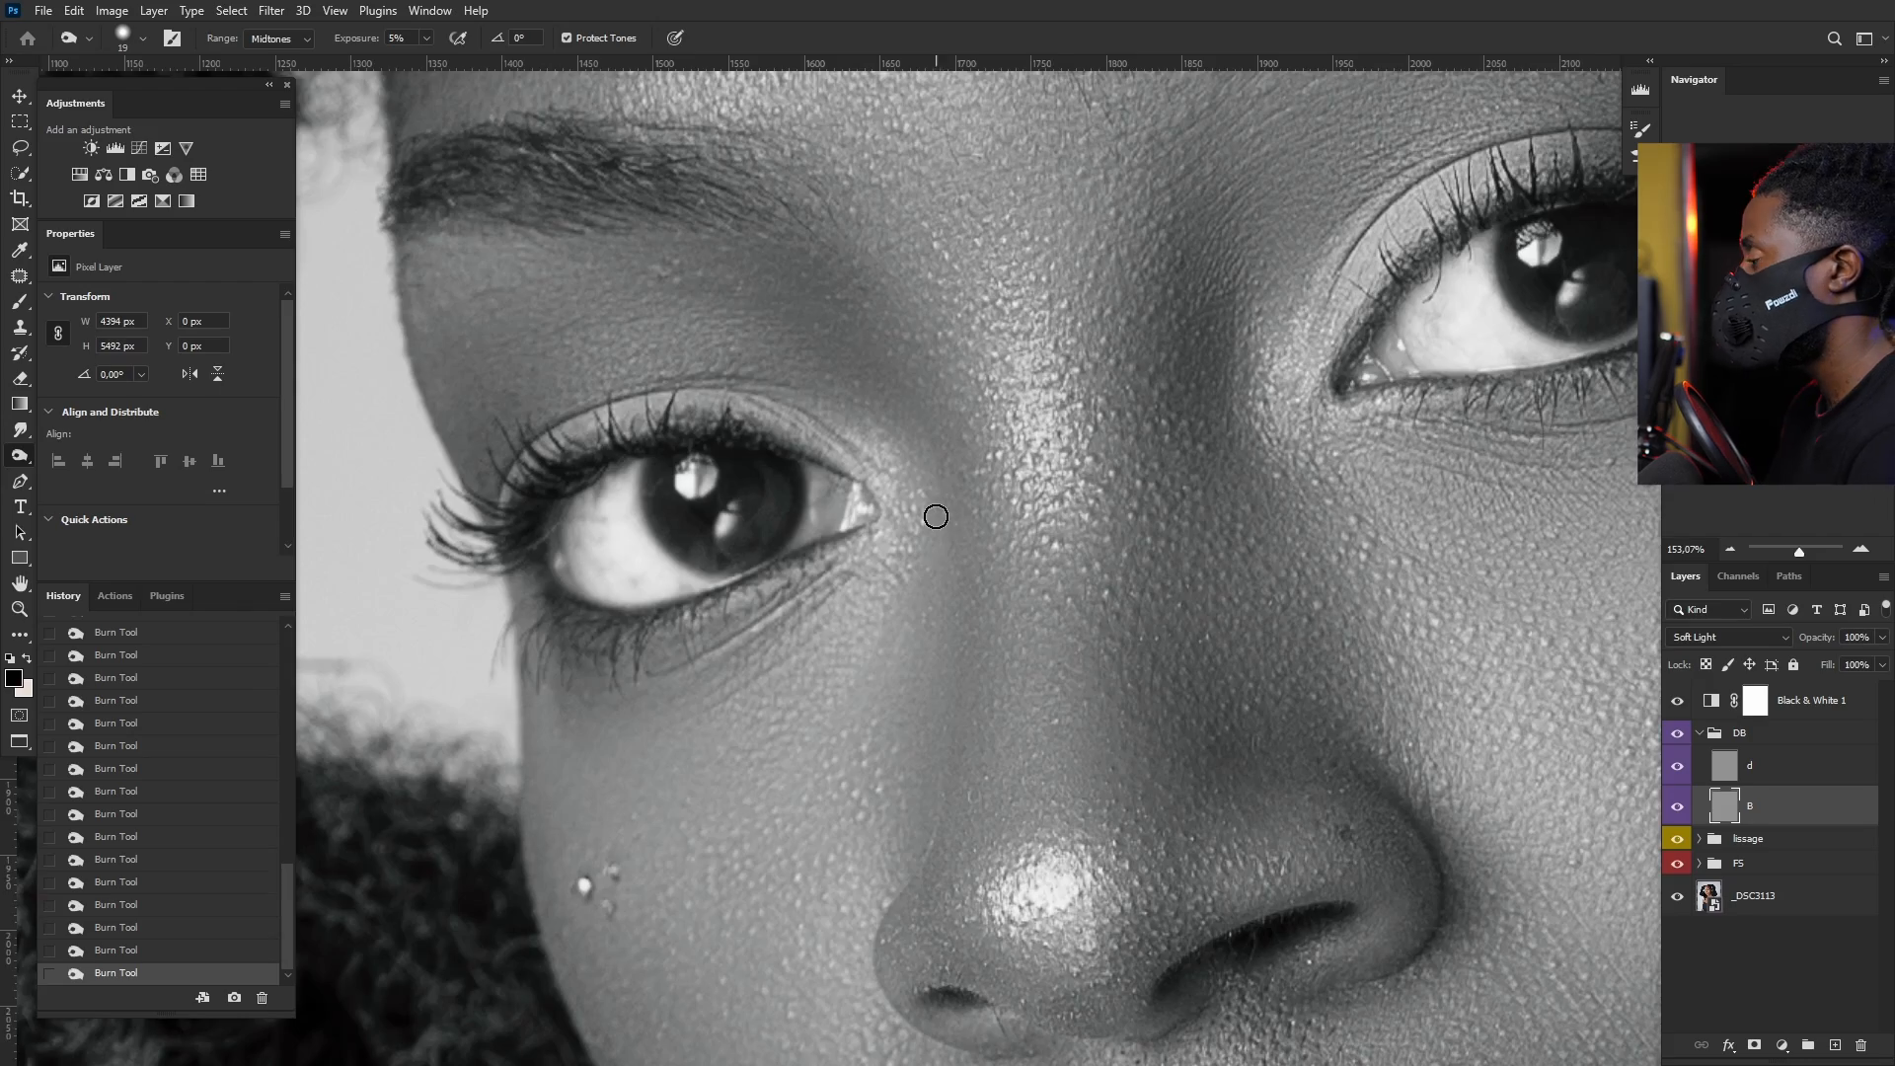
scroll(935, 521, "down", 5)
scroll(1188, 482, "up", 1)
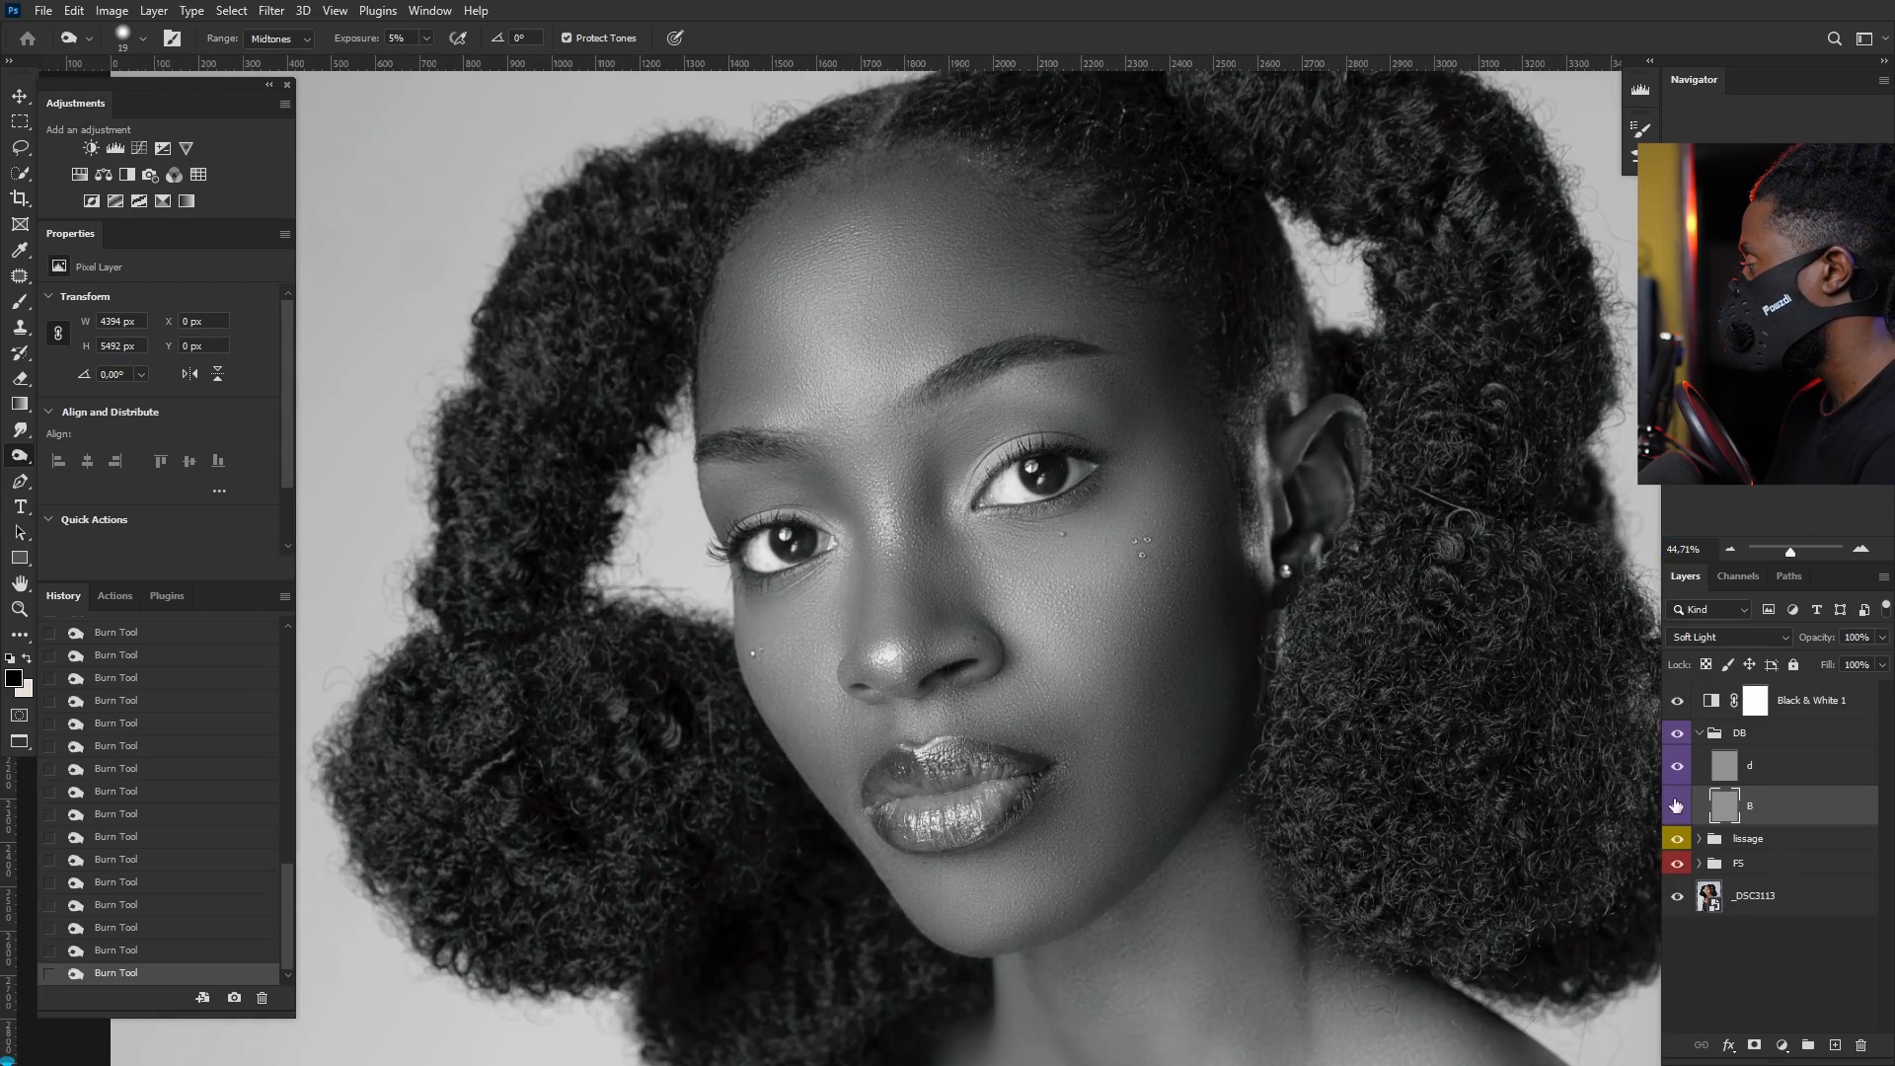
left_click(1676, 806)
left_click(1677, 809)
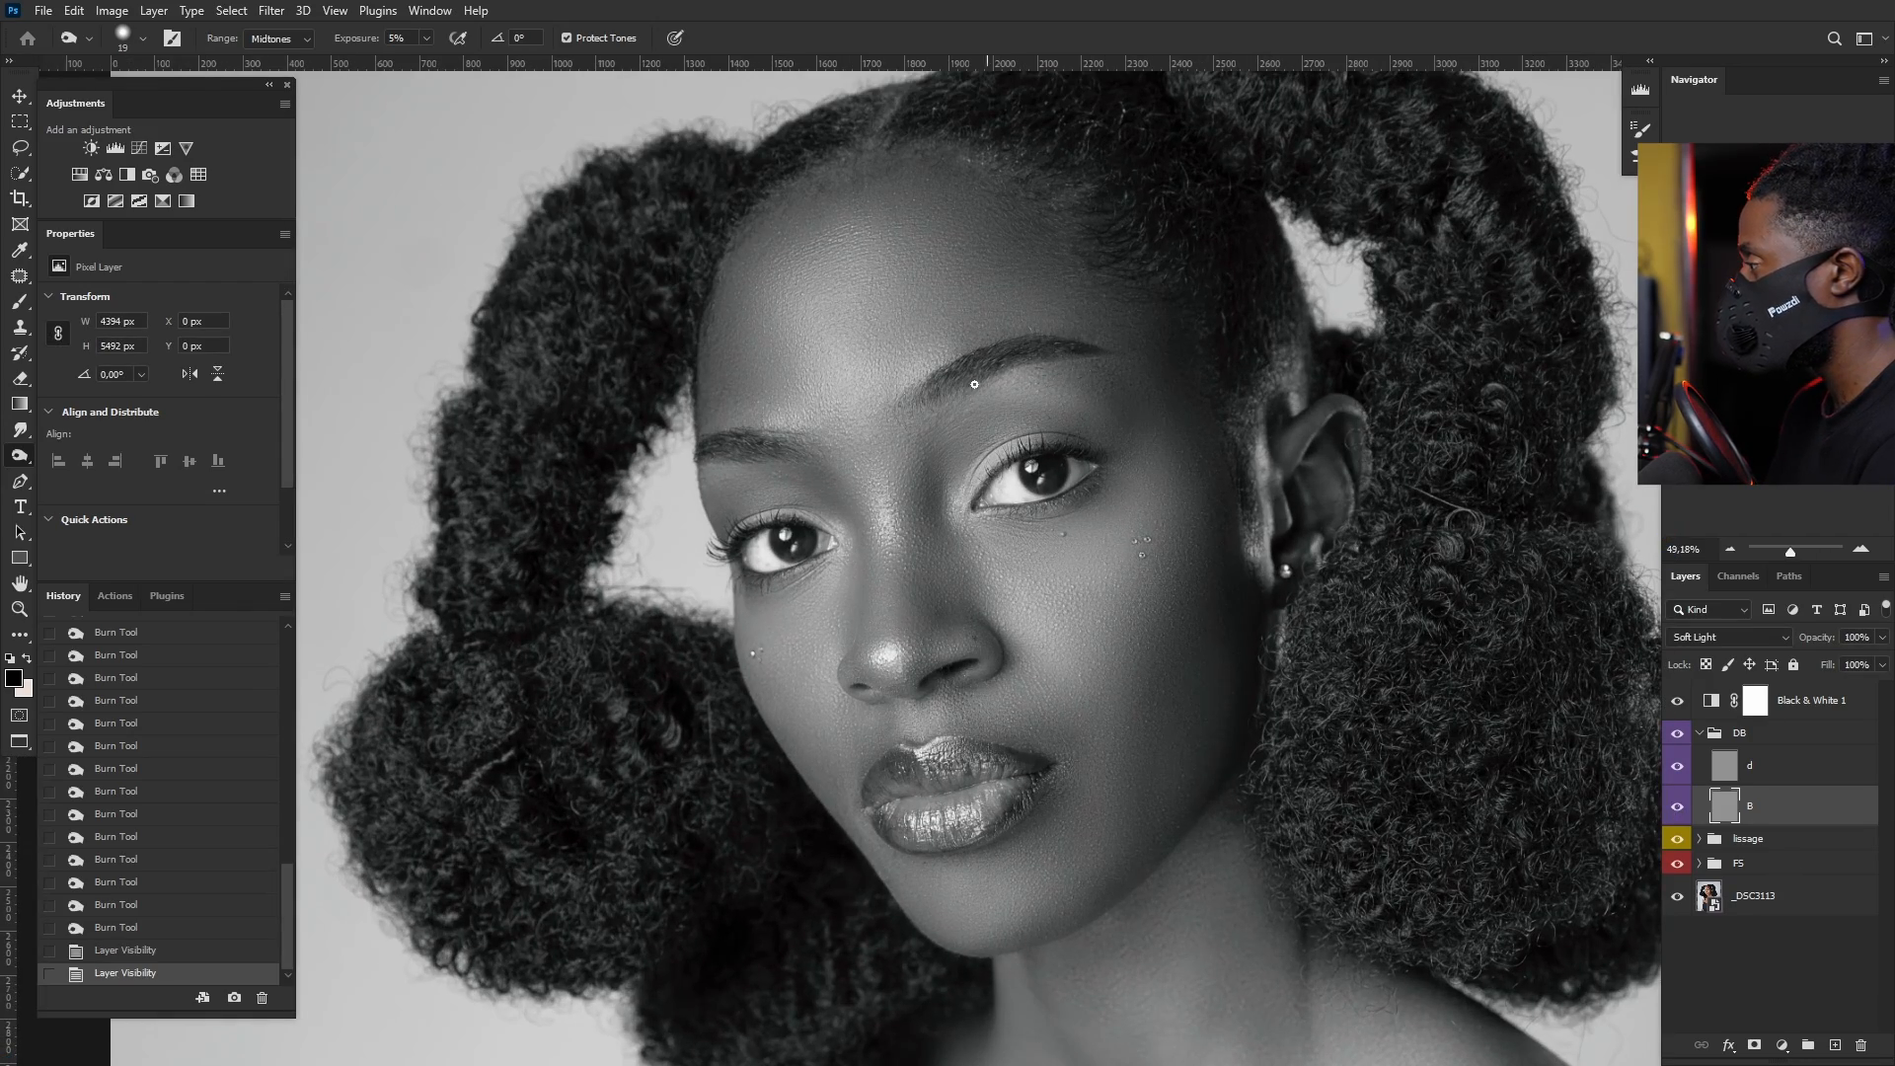
Step: Darken the eyebrow nearer the visible ear along its full length with a 37 px Burn brush
scroll(974, 384, "up", 1)
right_click(942, 345, "alt")
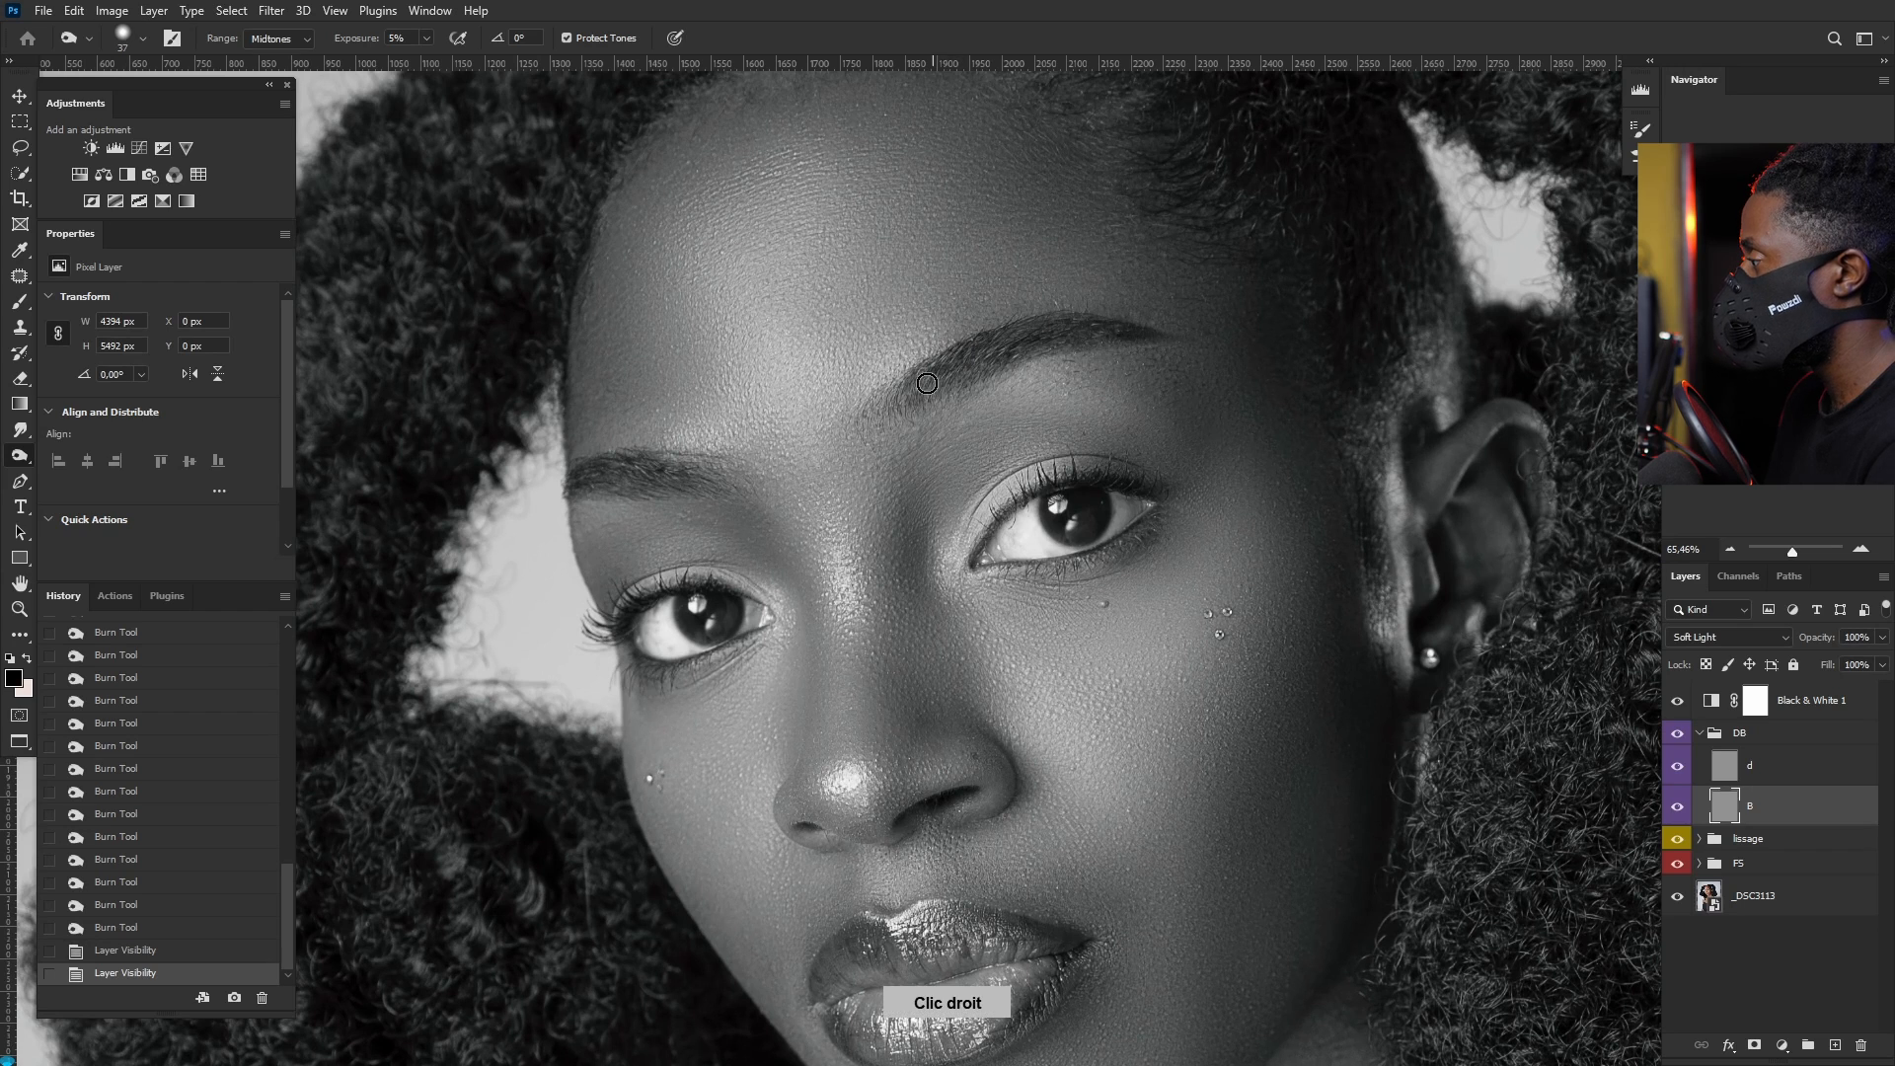
left_click_drag(927, 384, 987, 355)
left_click_drag(947, 385, 1075, 332)
left_click_drag(1063, 332, 1145, 333)
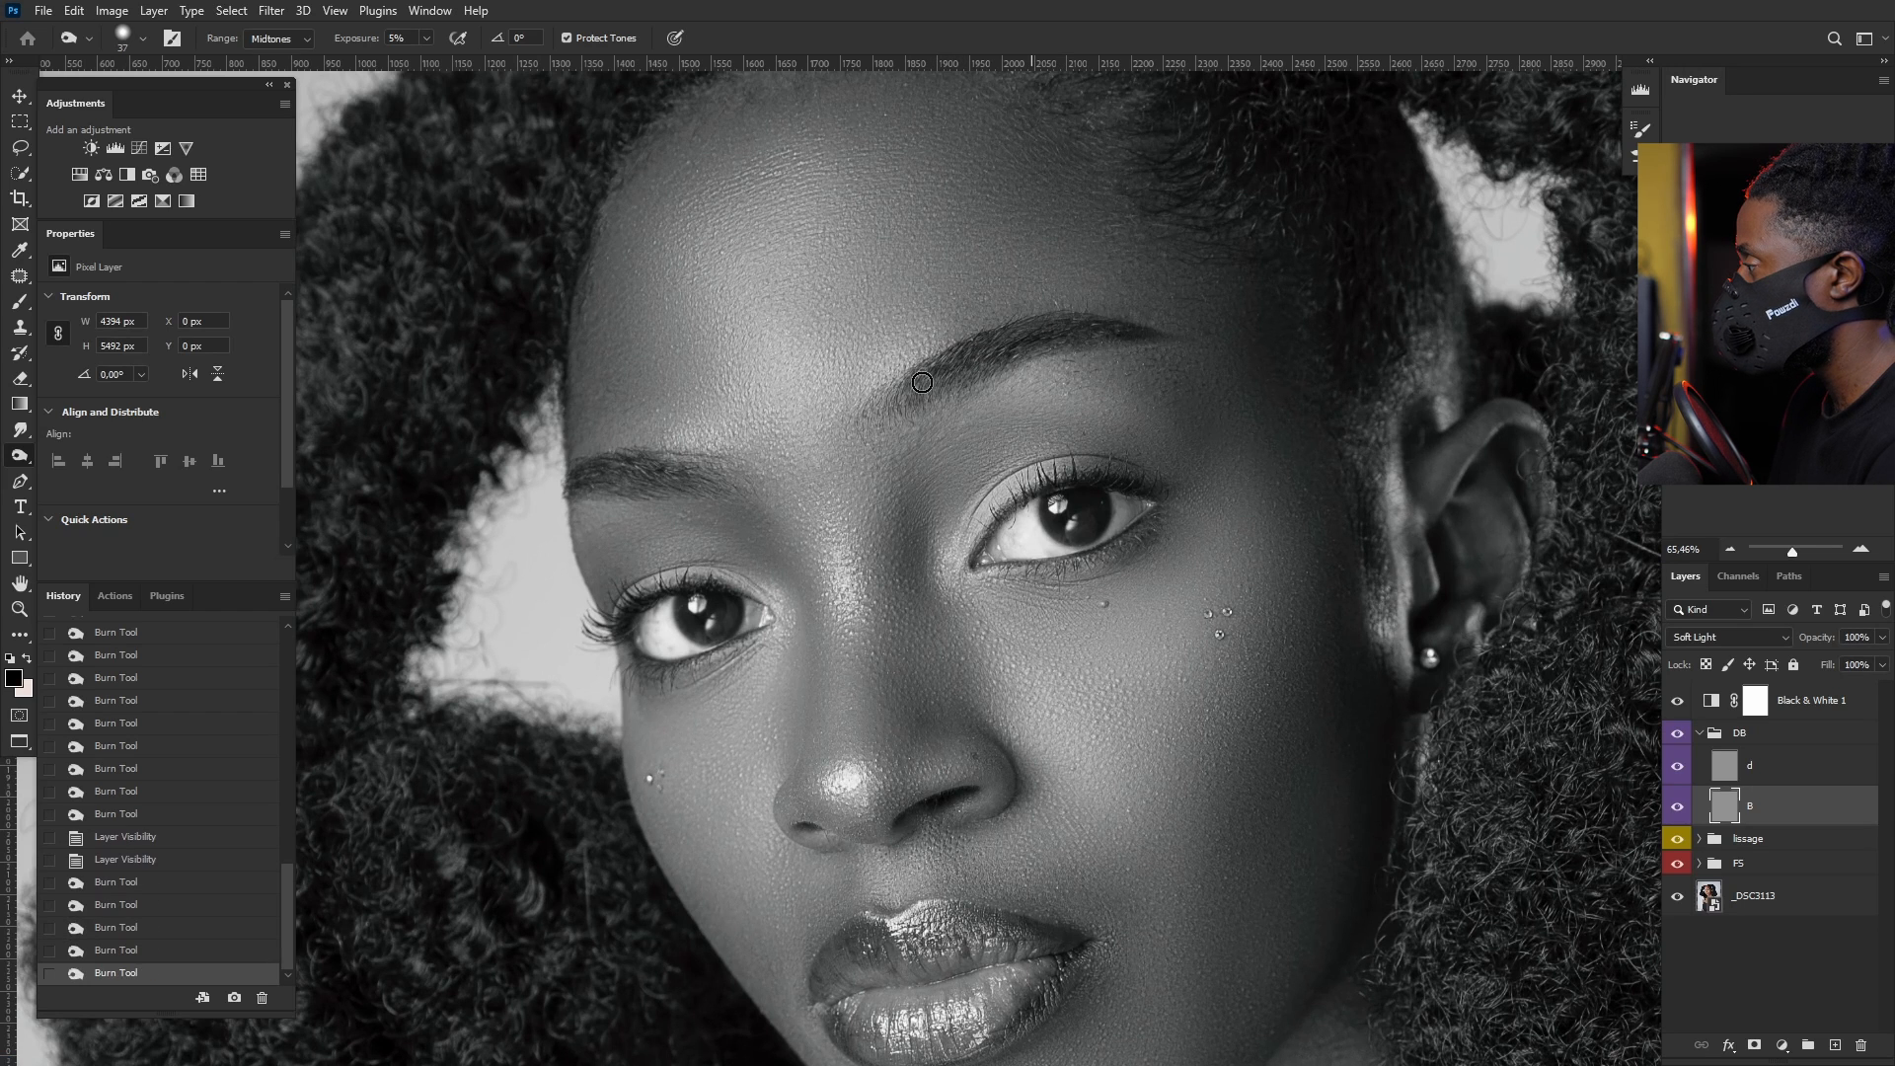
left_click_drag(922, 382, 993, 353)
left_click_drag(932, 380, 981, 357)
left_click_drag(987, 355, 1155, 330)
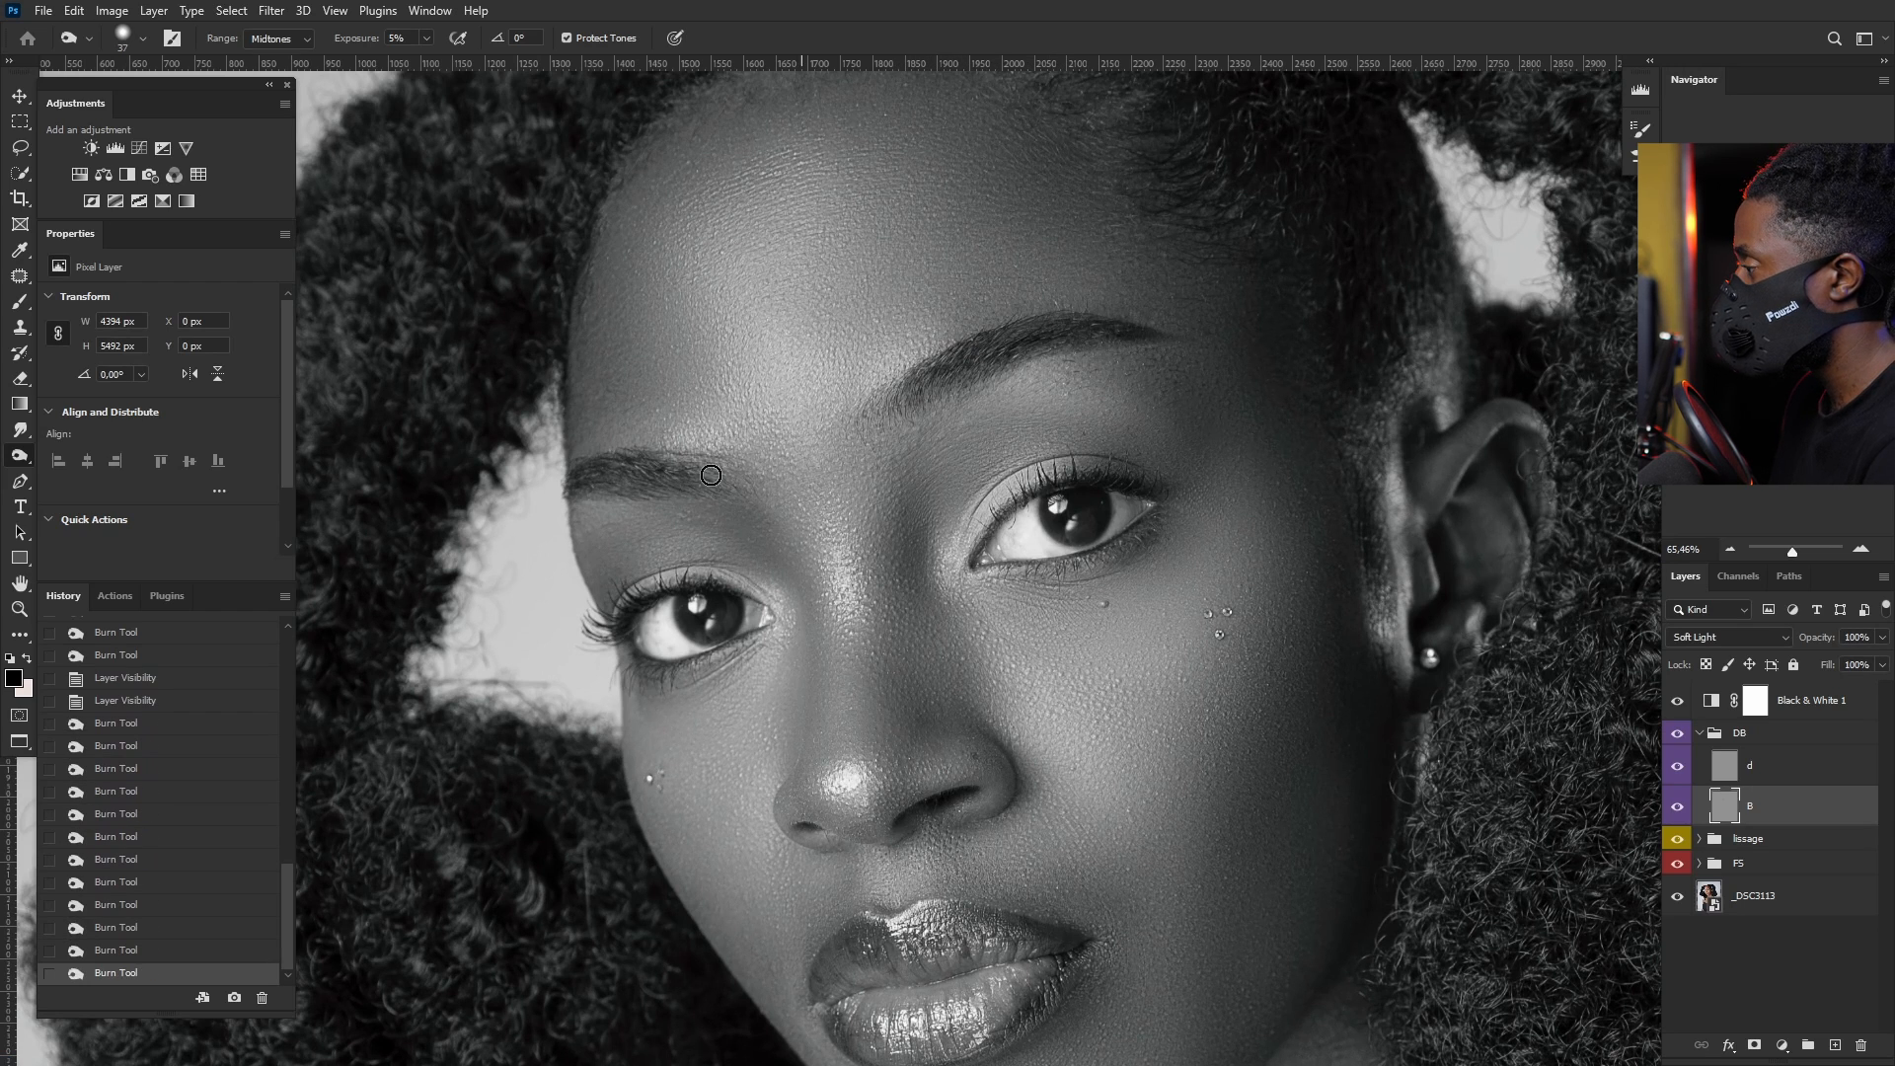
Step: Darken the other eyebrow with matching Burn strokes and check both brows on the whole face
mouse_move(698, 480)
left_mouse_down()
mouse_move(609, 472)
mouse_move(663, 470)
left_mouse_up()
left_click_drag(681, 474, 612, 476)
left_click_drag(684, 478, 595, 484)
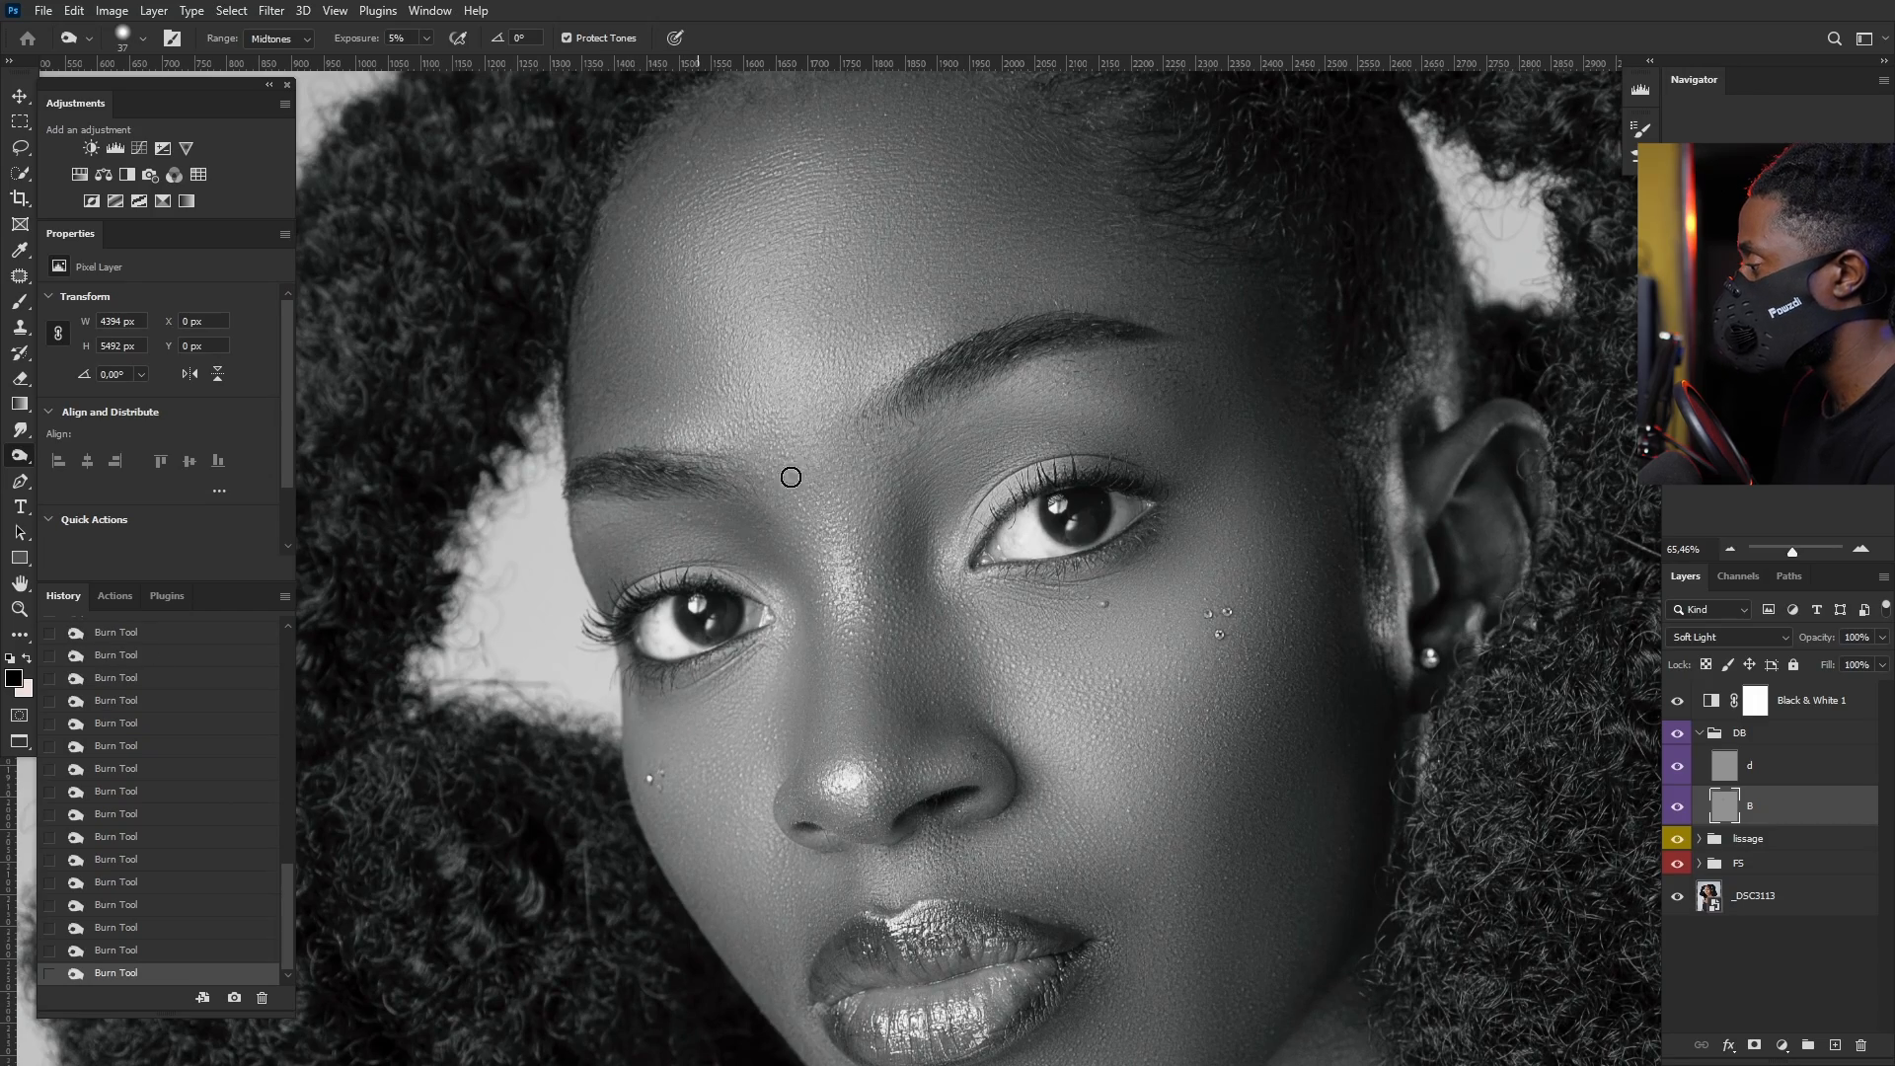
scroll(977, 492, "down", 3)
scroll(974, 489, "down", 1)
scroll(980, 687, "up", 5)
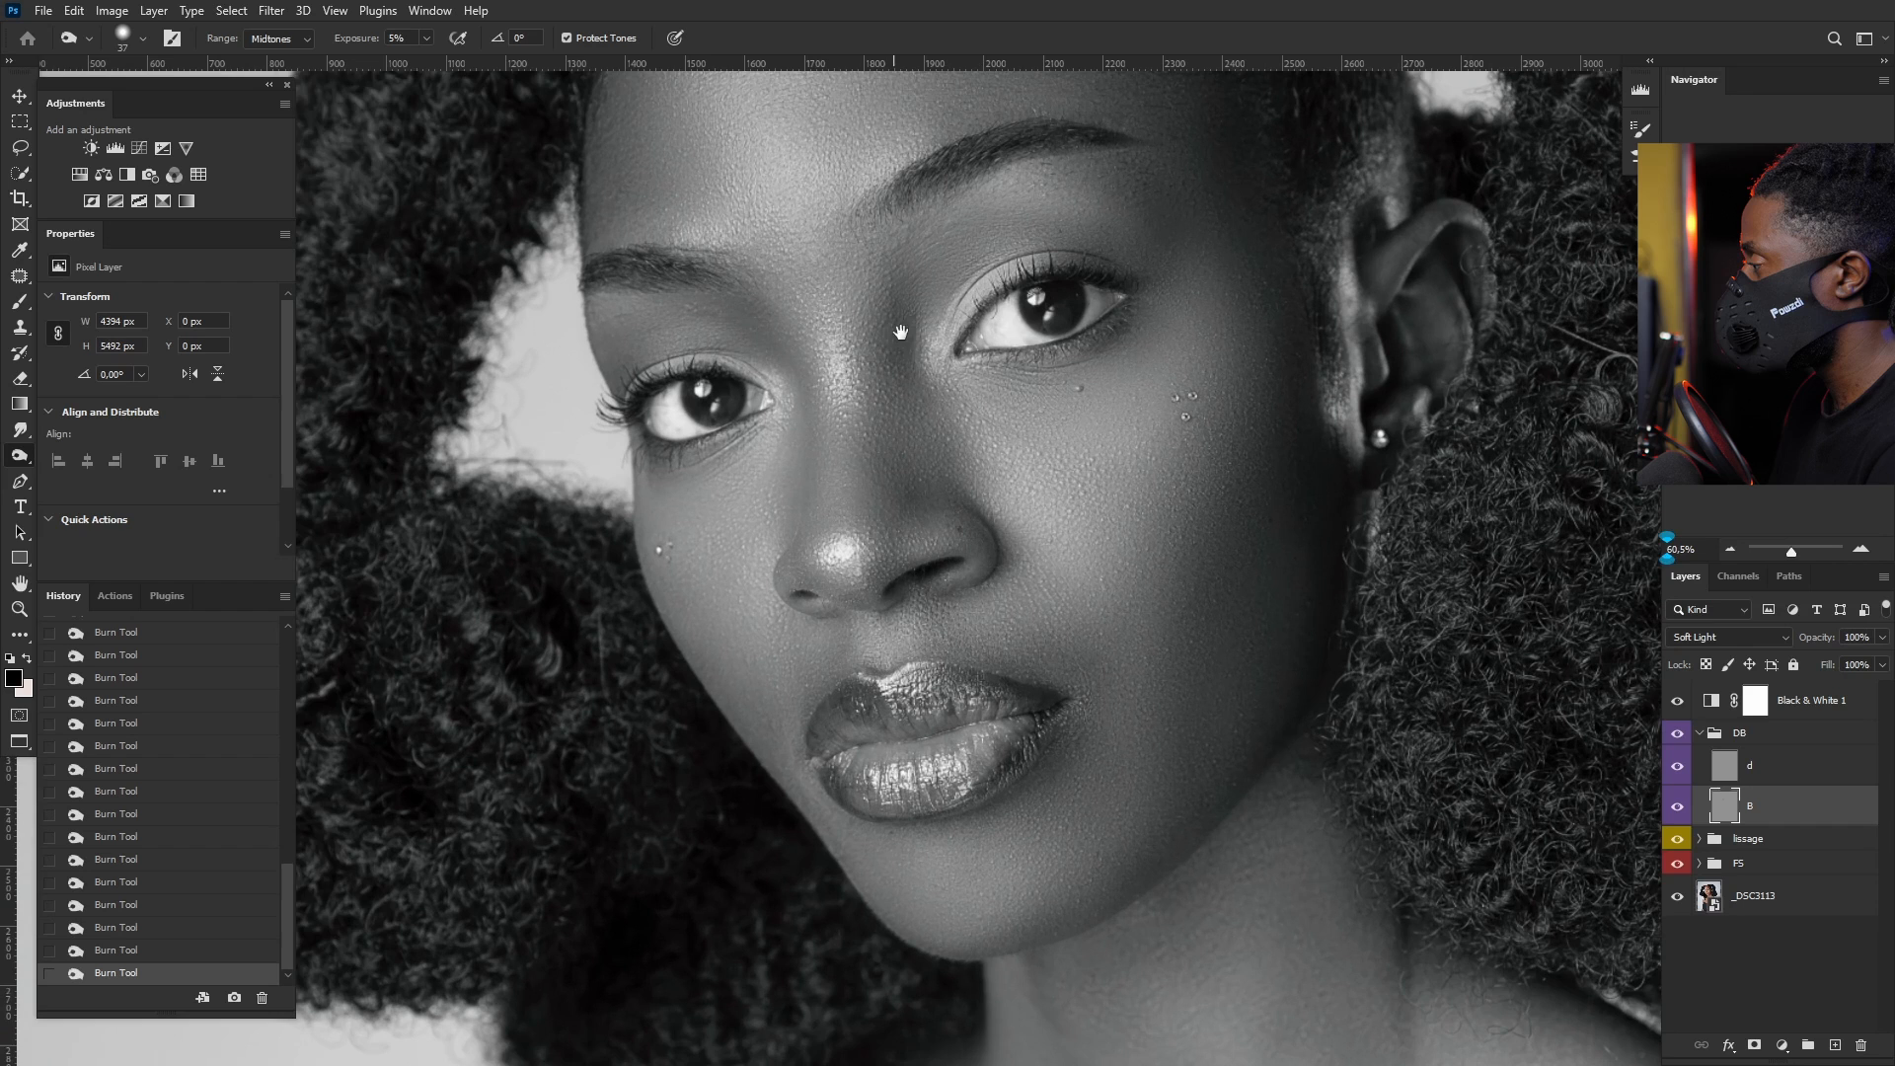
Step: Set the Burn exposure to 3% and darken the eye-socket shadows and the sides of the nose with a larger soft brush
left_click_drag(898, 316, 788, 355)
right_click(787, 358, "alt")
left_click(397, 38)
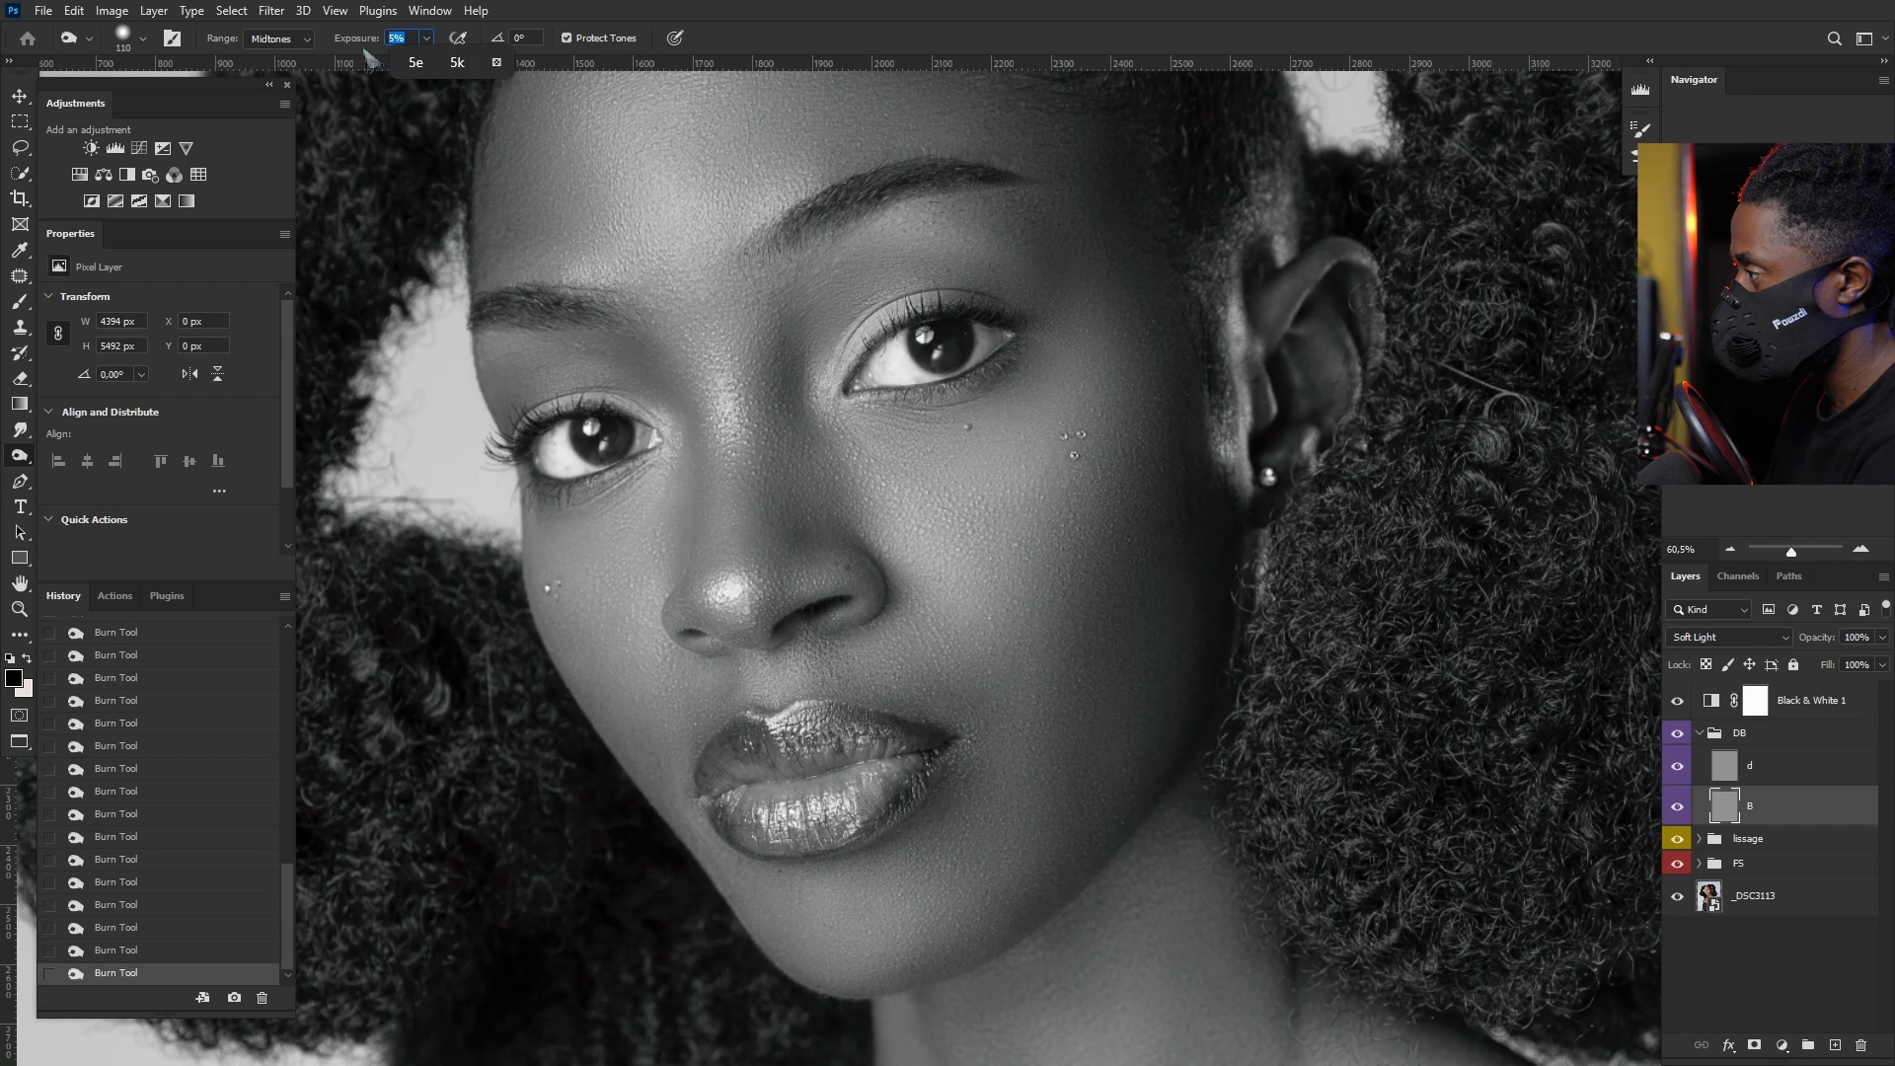
type("3")
key("Return")
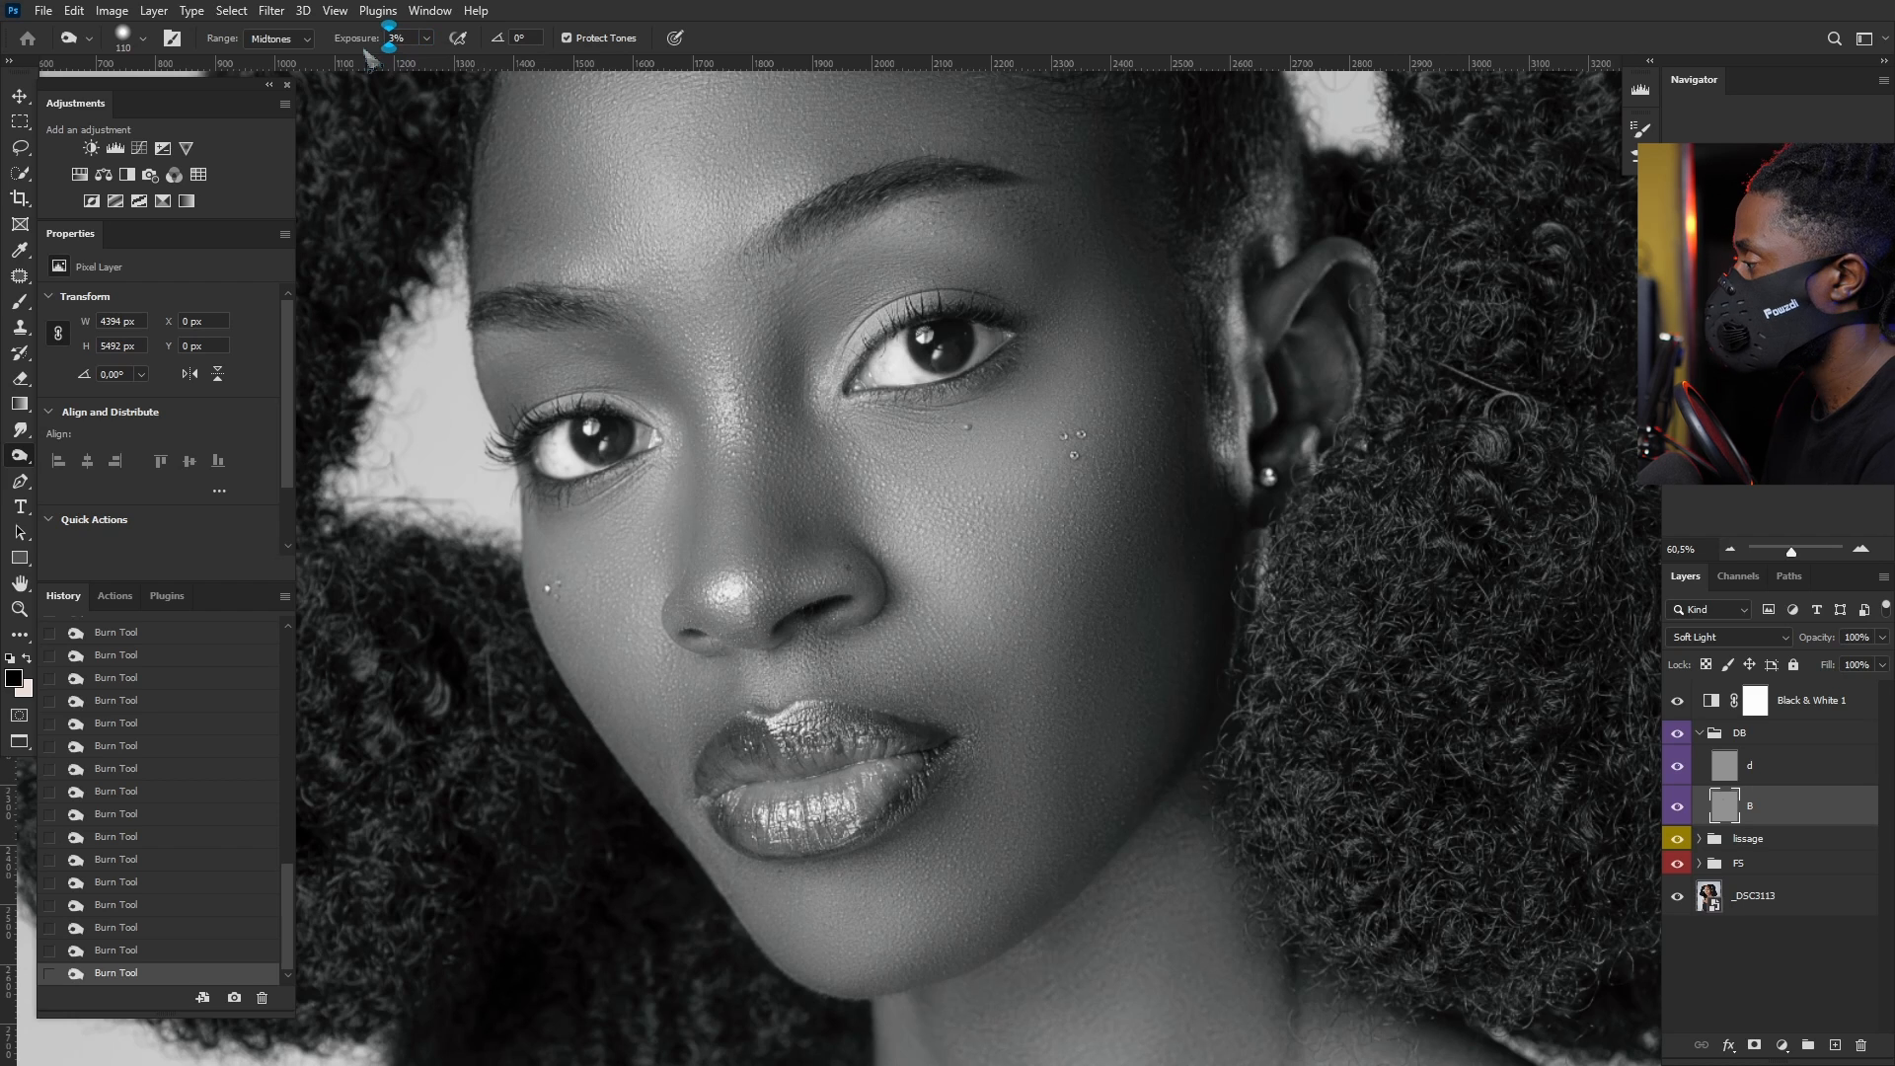
right_click(849, 281, "alt")
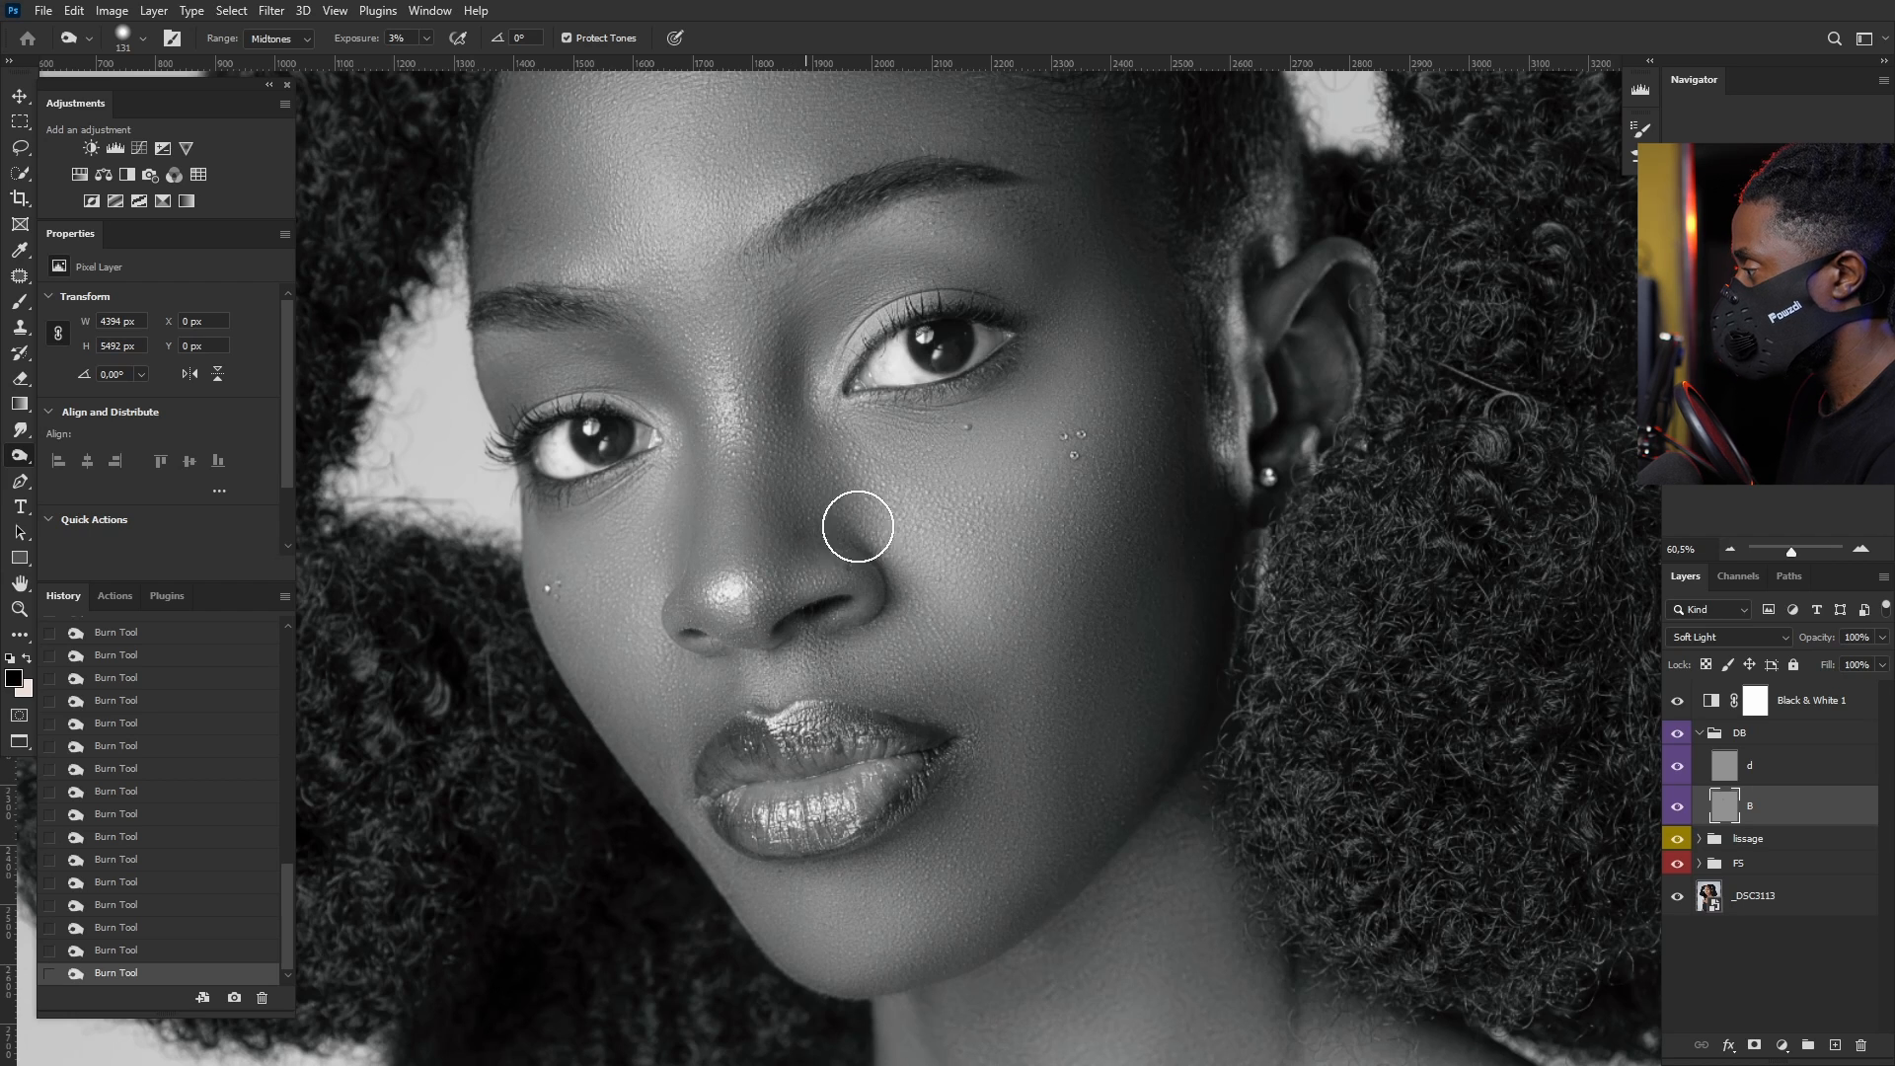
right_click(642, 365, "alt")
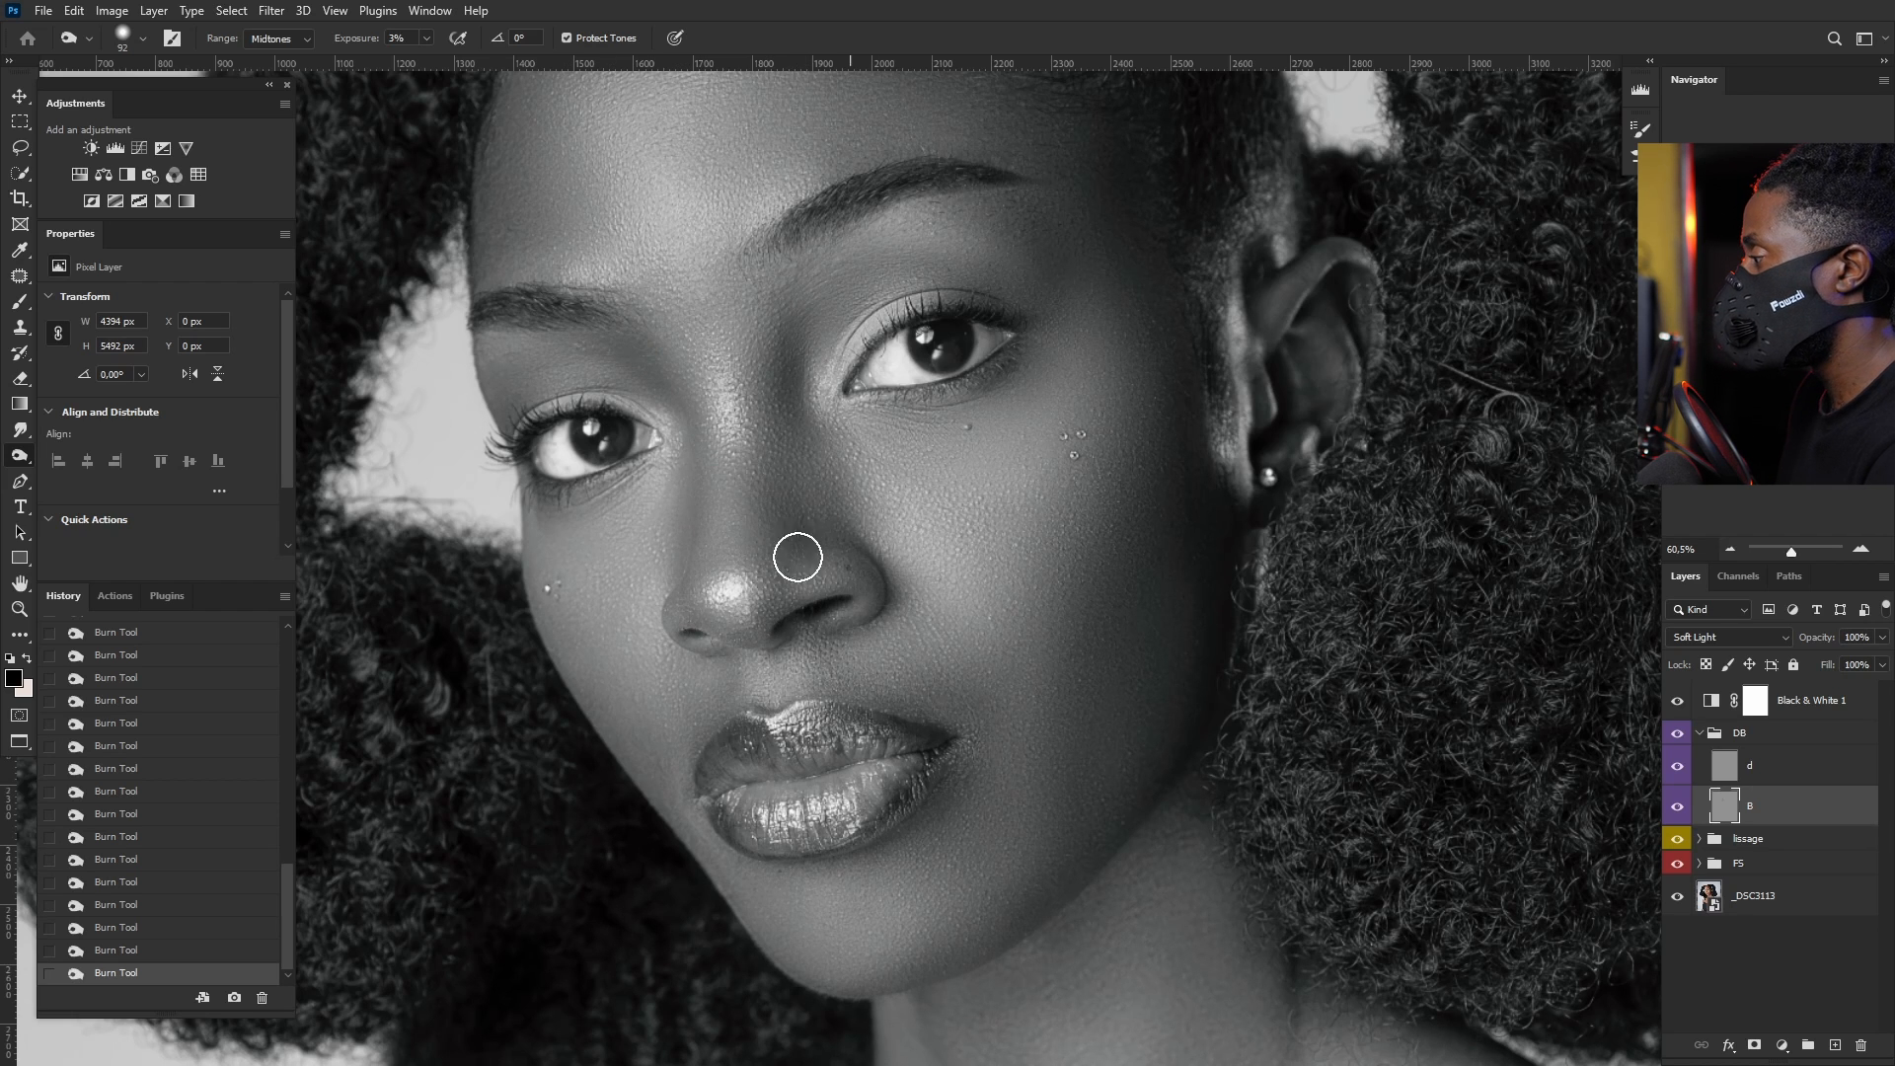
Step: Burn the contours around the nose tip and nostrils with smaller brushes between 32 and 67 px, and check the face
scroll(795, 550, "down", 2)
right_click(699, 461, "alt")
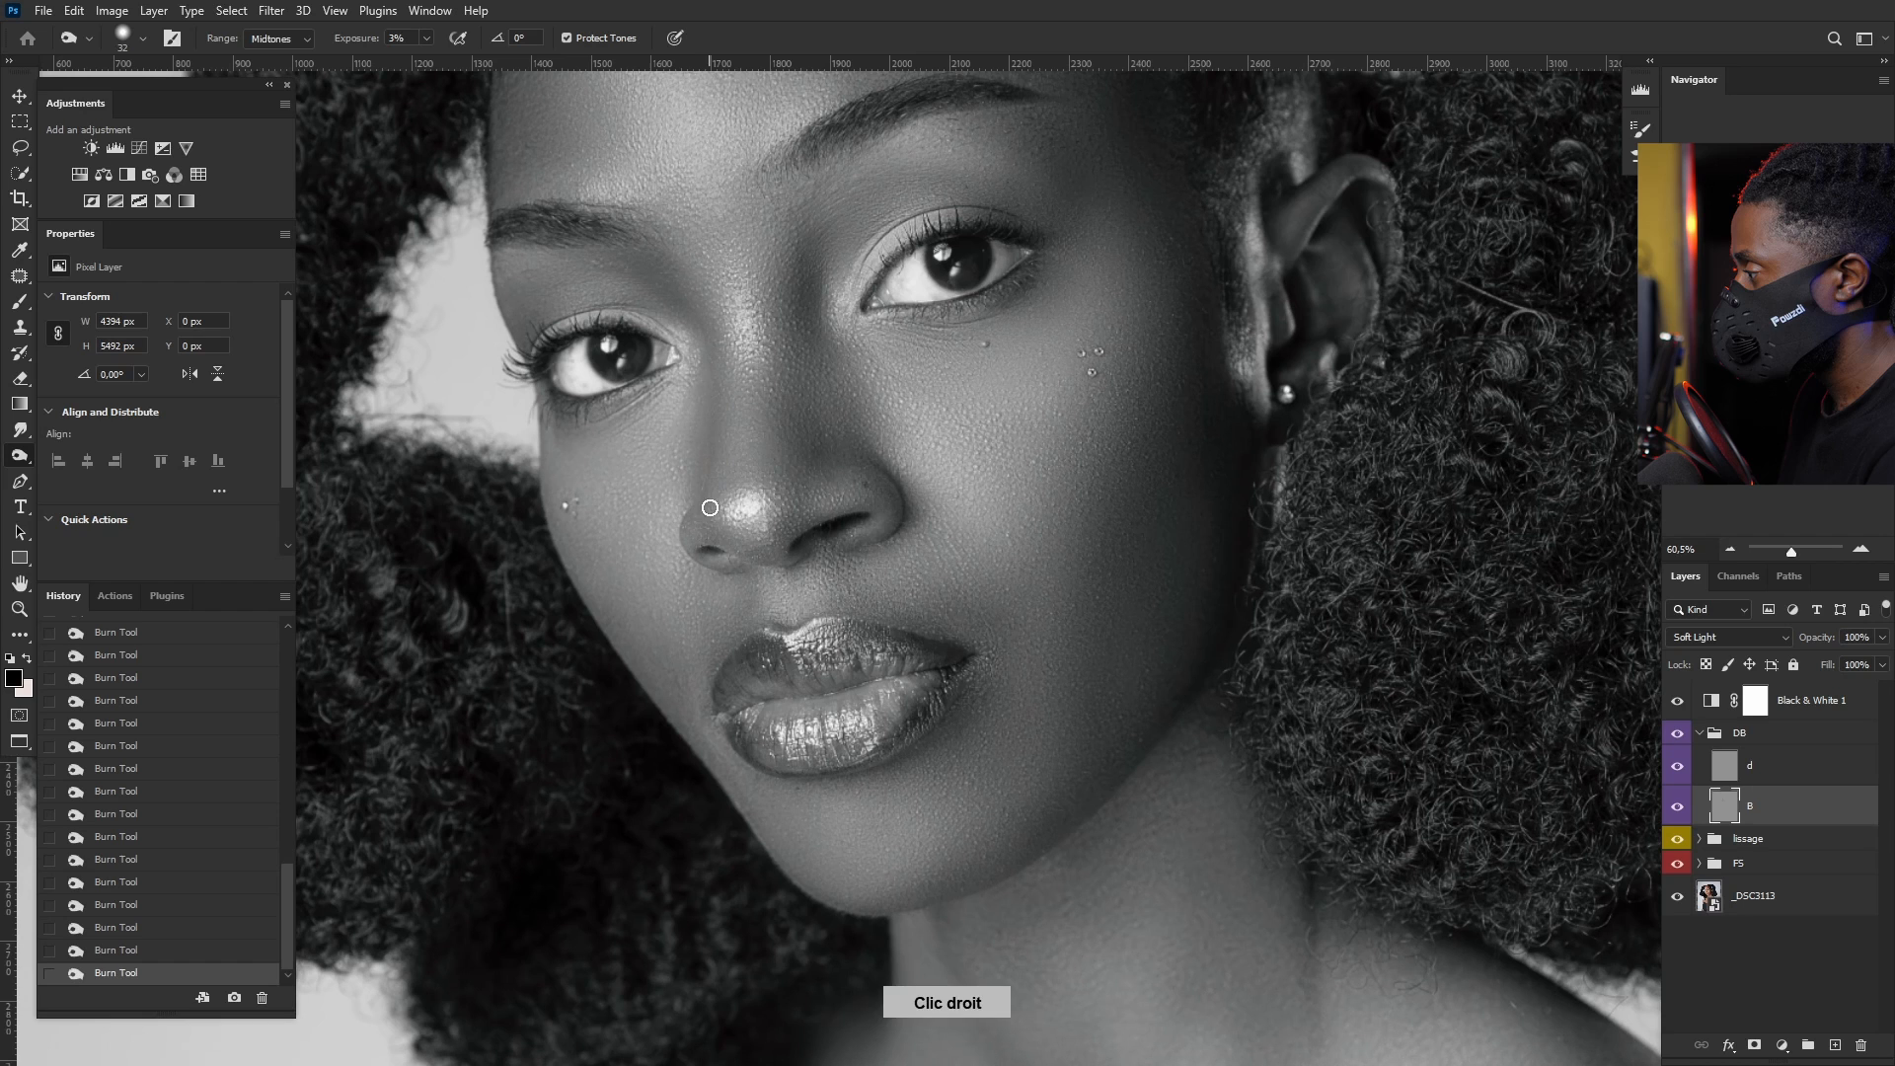
right_click(702, 498, "alt")
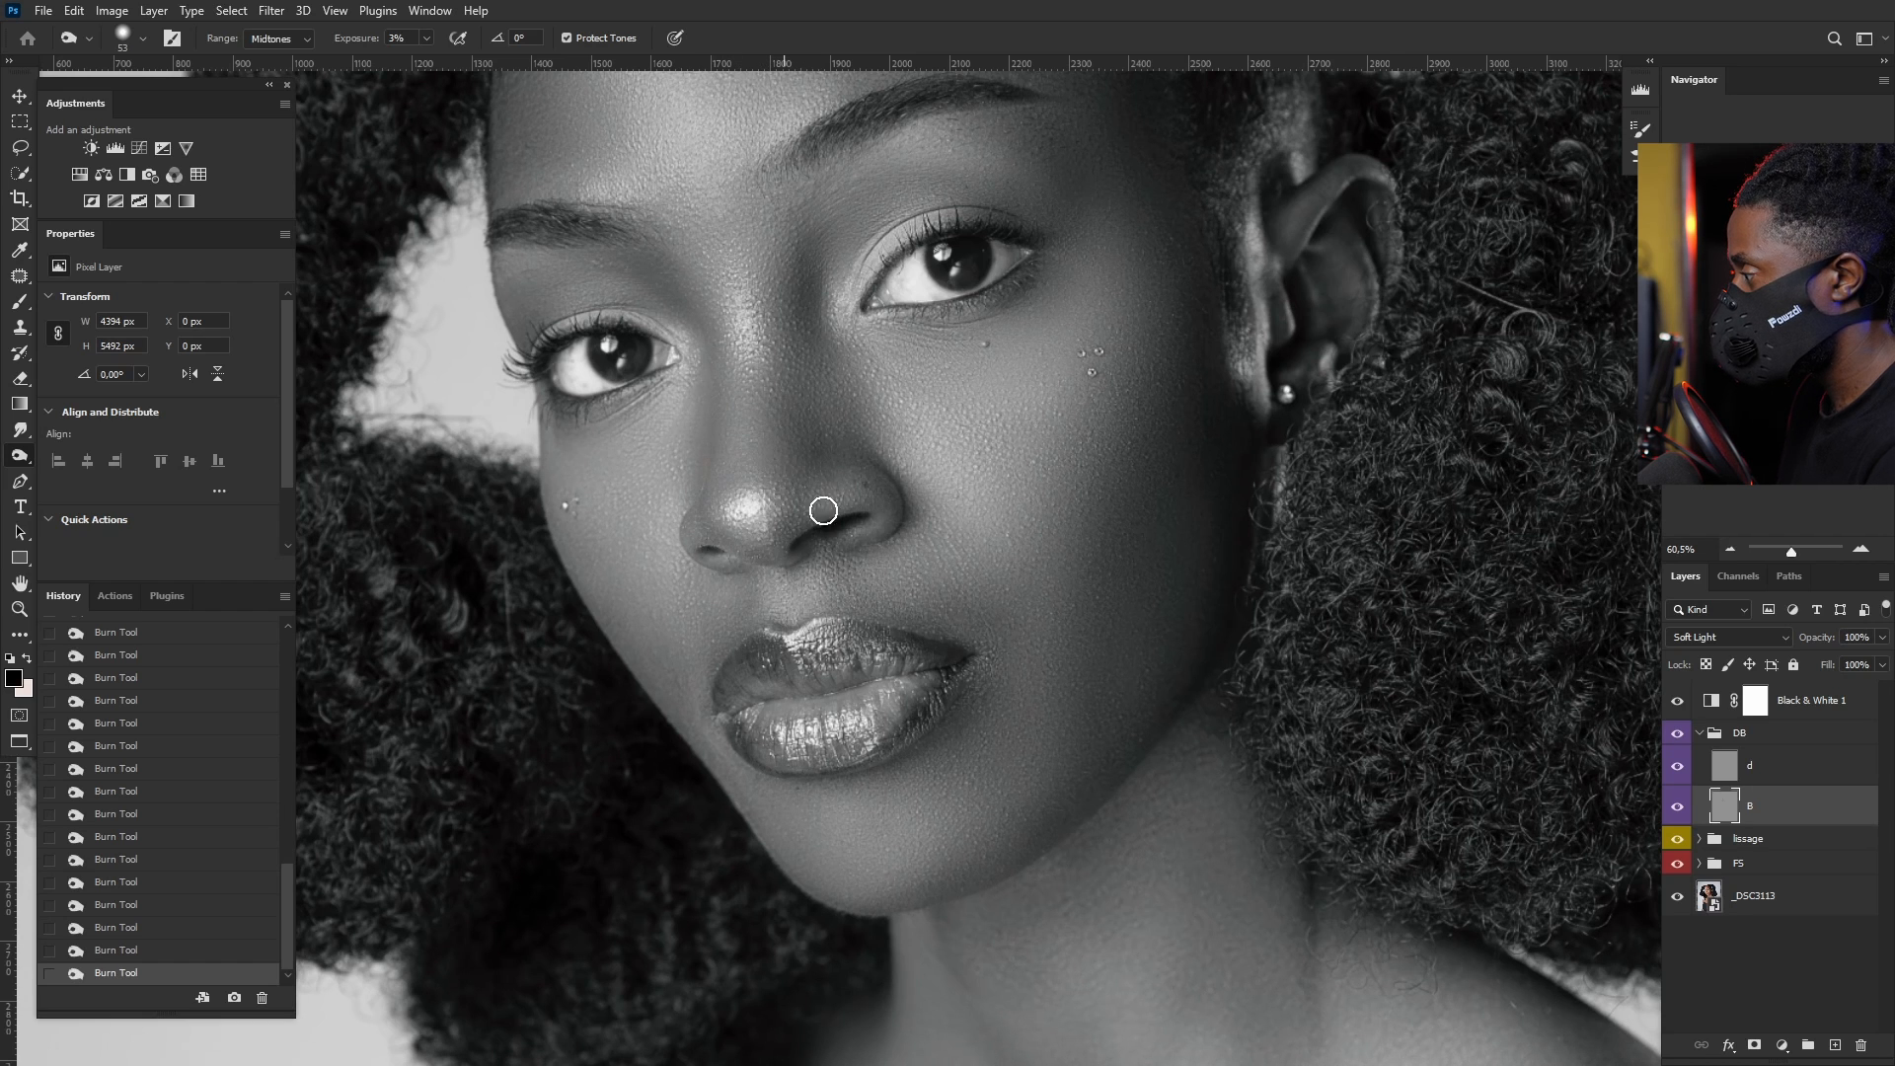
right_click(872, 470, "alt")
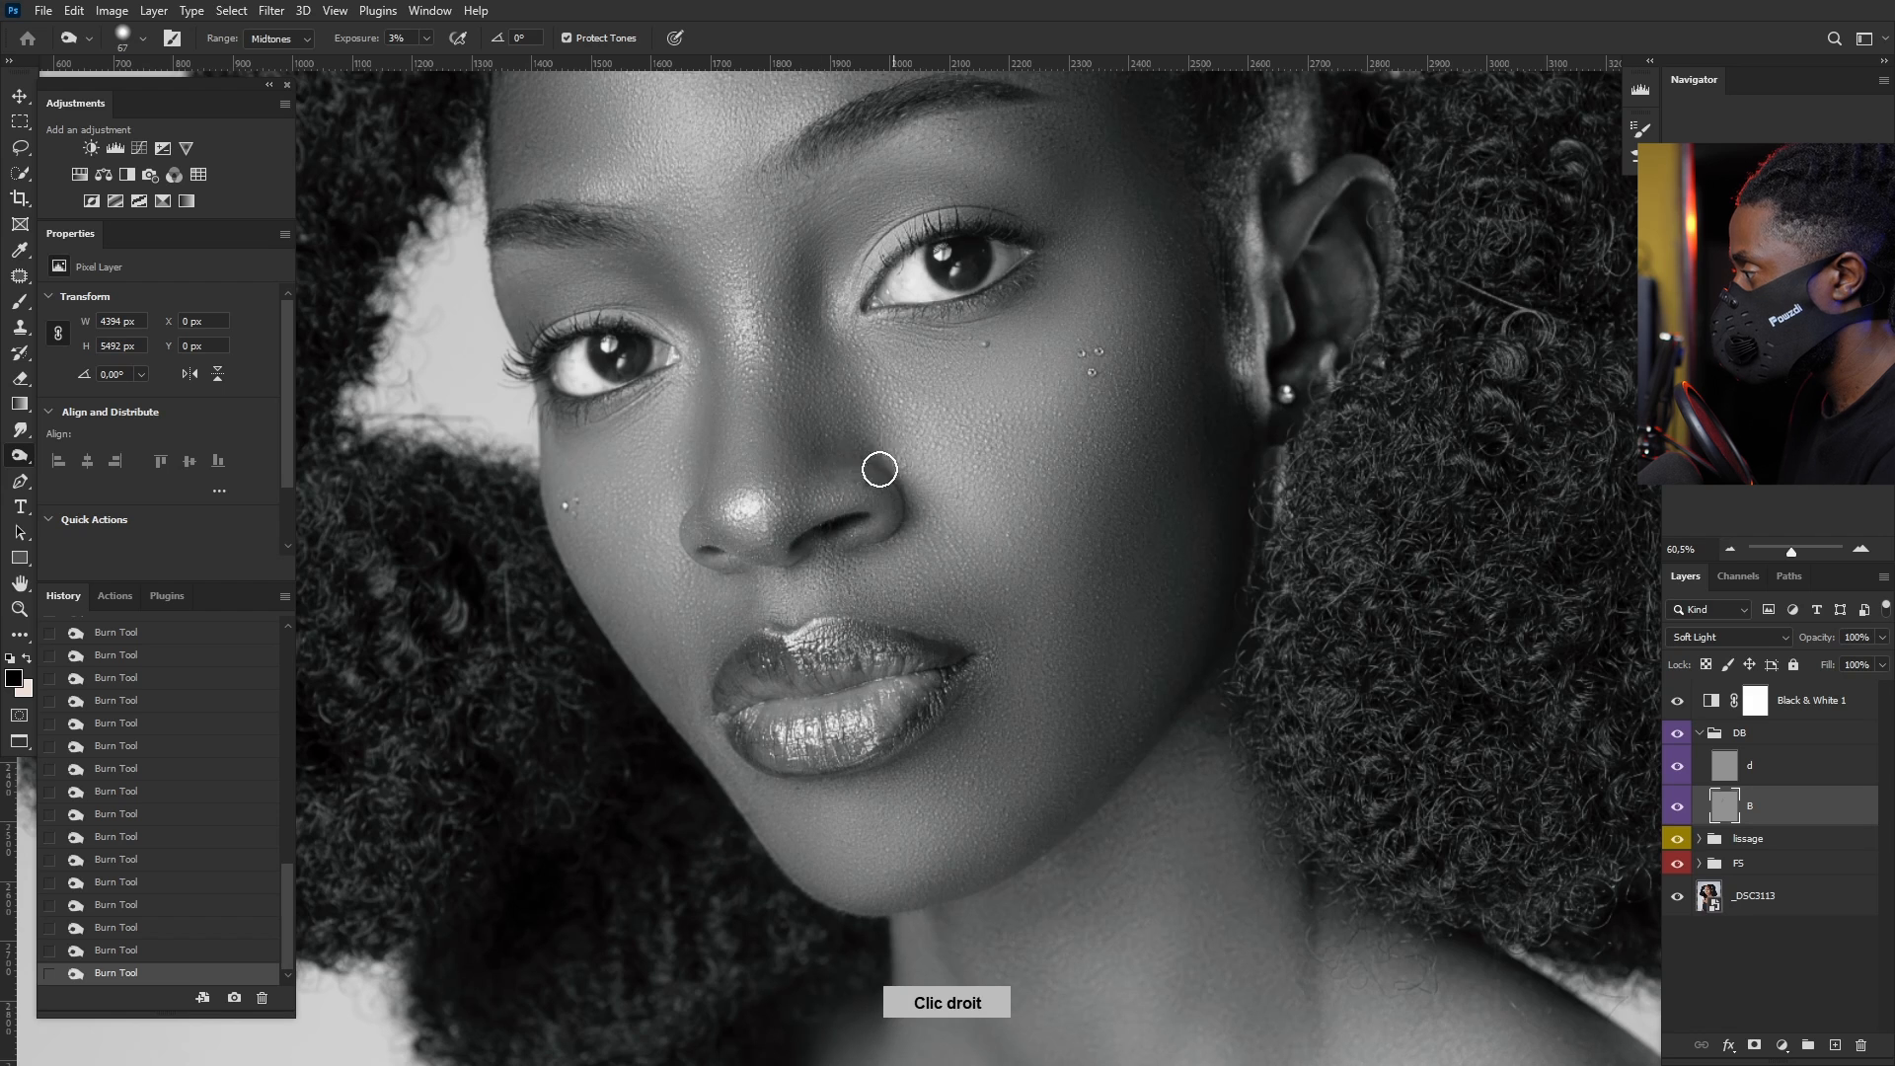
right_click(849, 547, "alt")
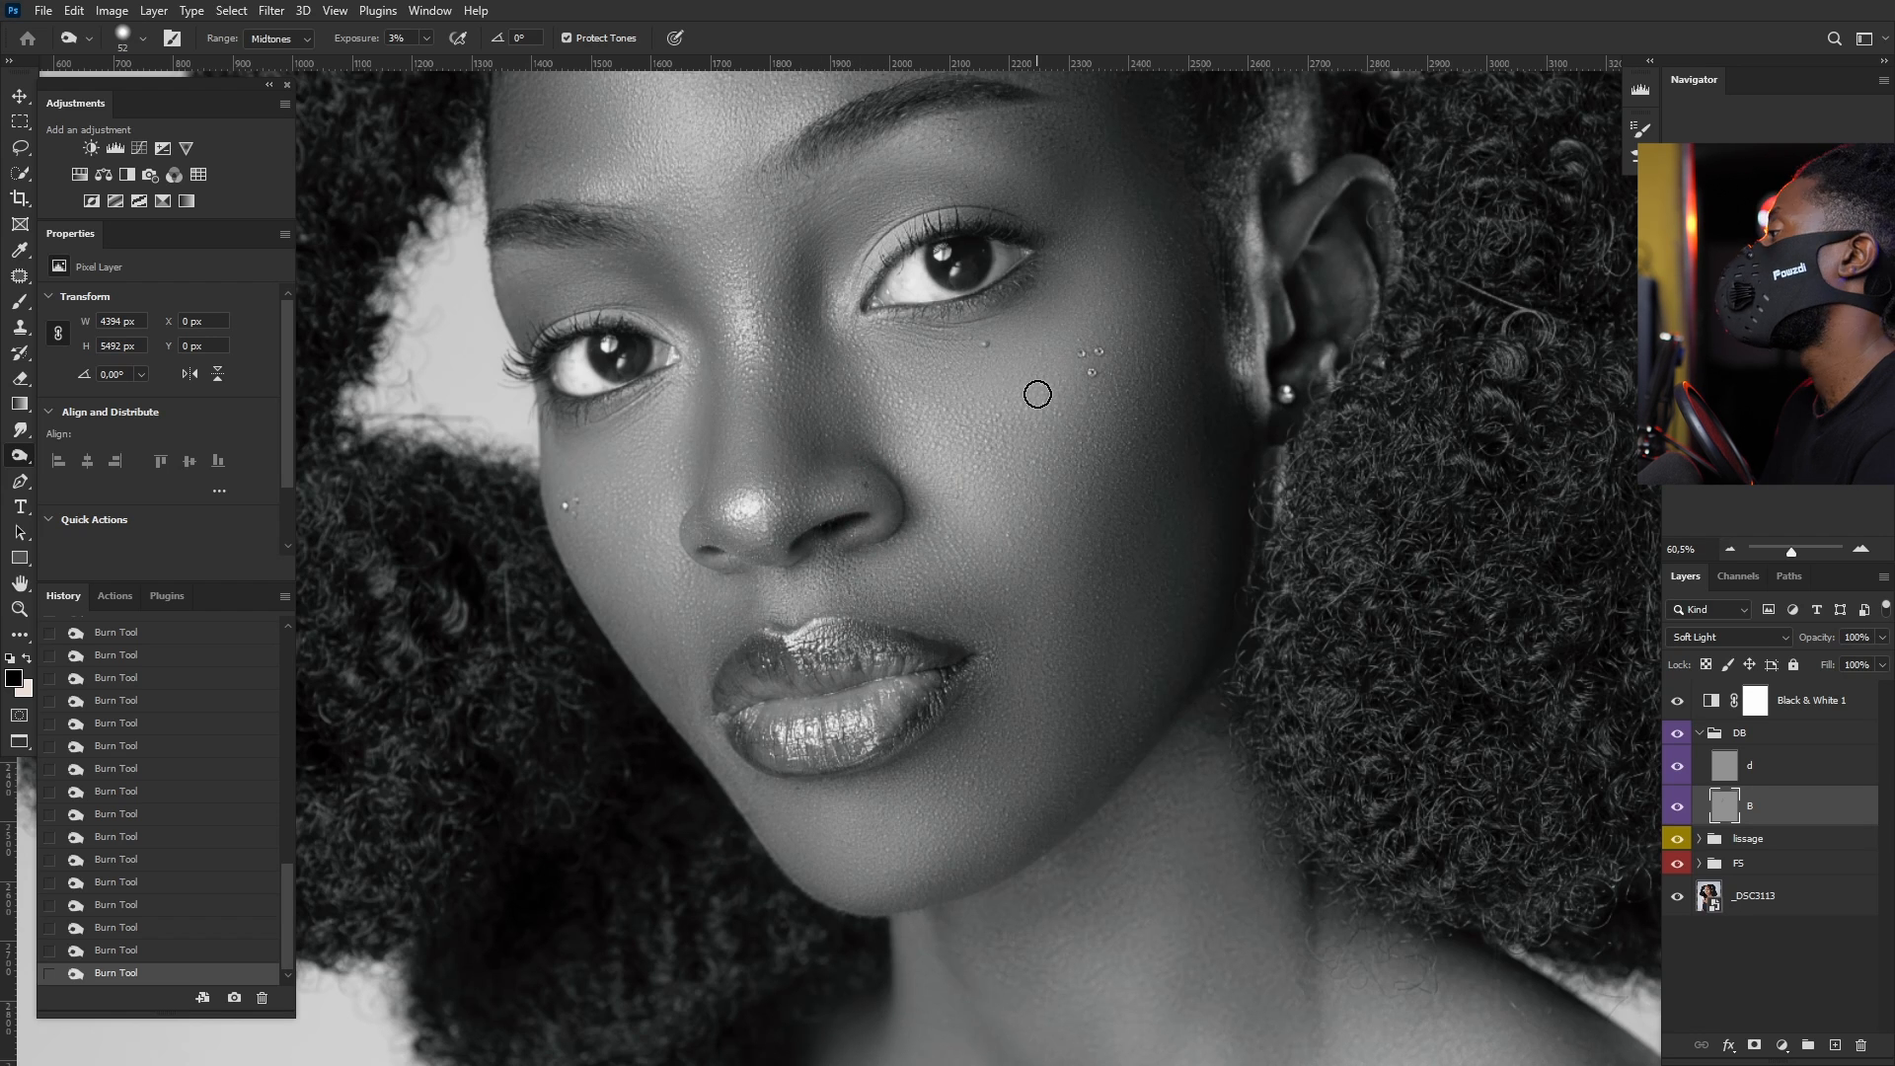
scroll(1036, 393, "down", 5)
scroll(884, 549, "up", 6)
scroll(892, 557, "up", 1)
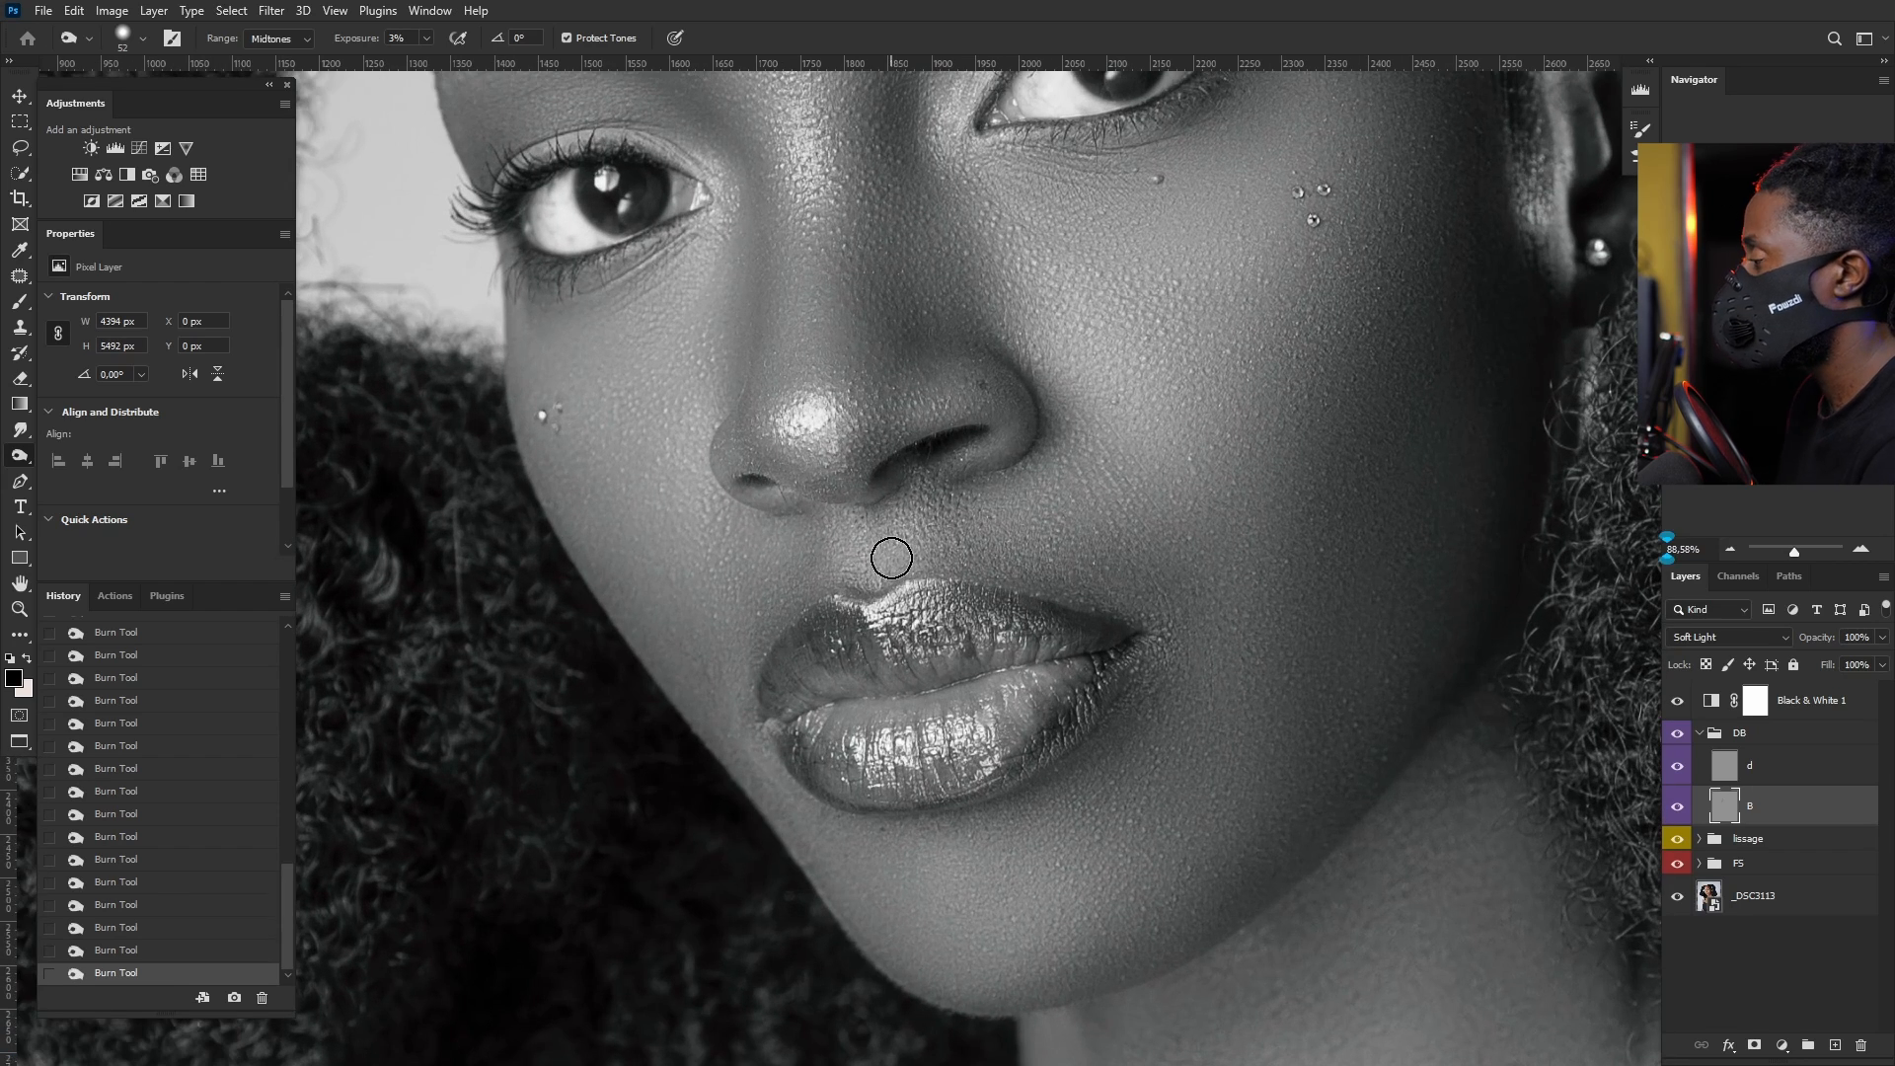
Step: Burn the outline of both lips with small brushes up to 30 px, and check the face
right_click(856, 596, "alt")
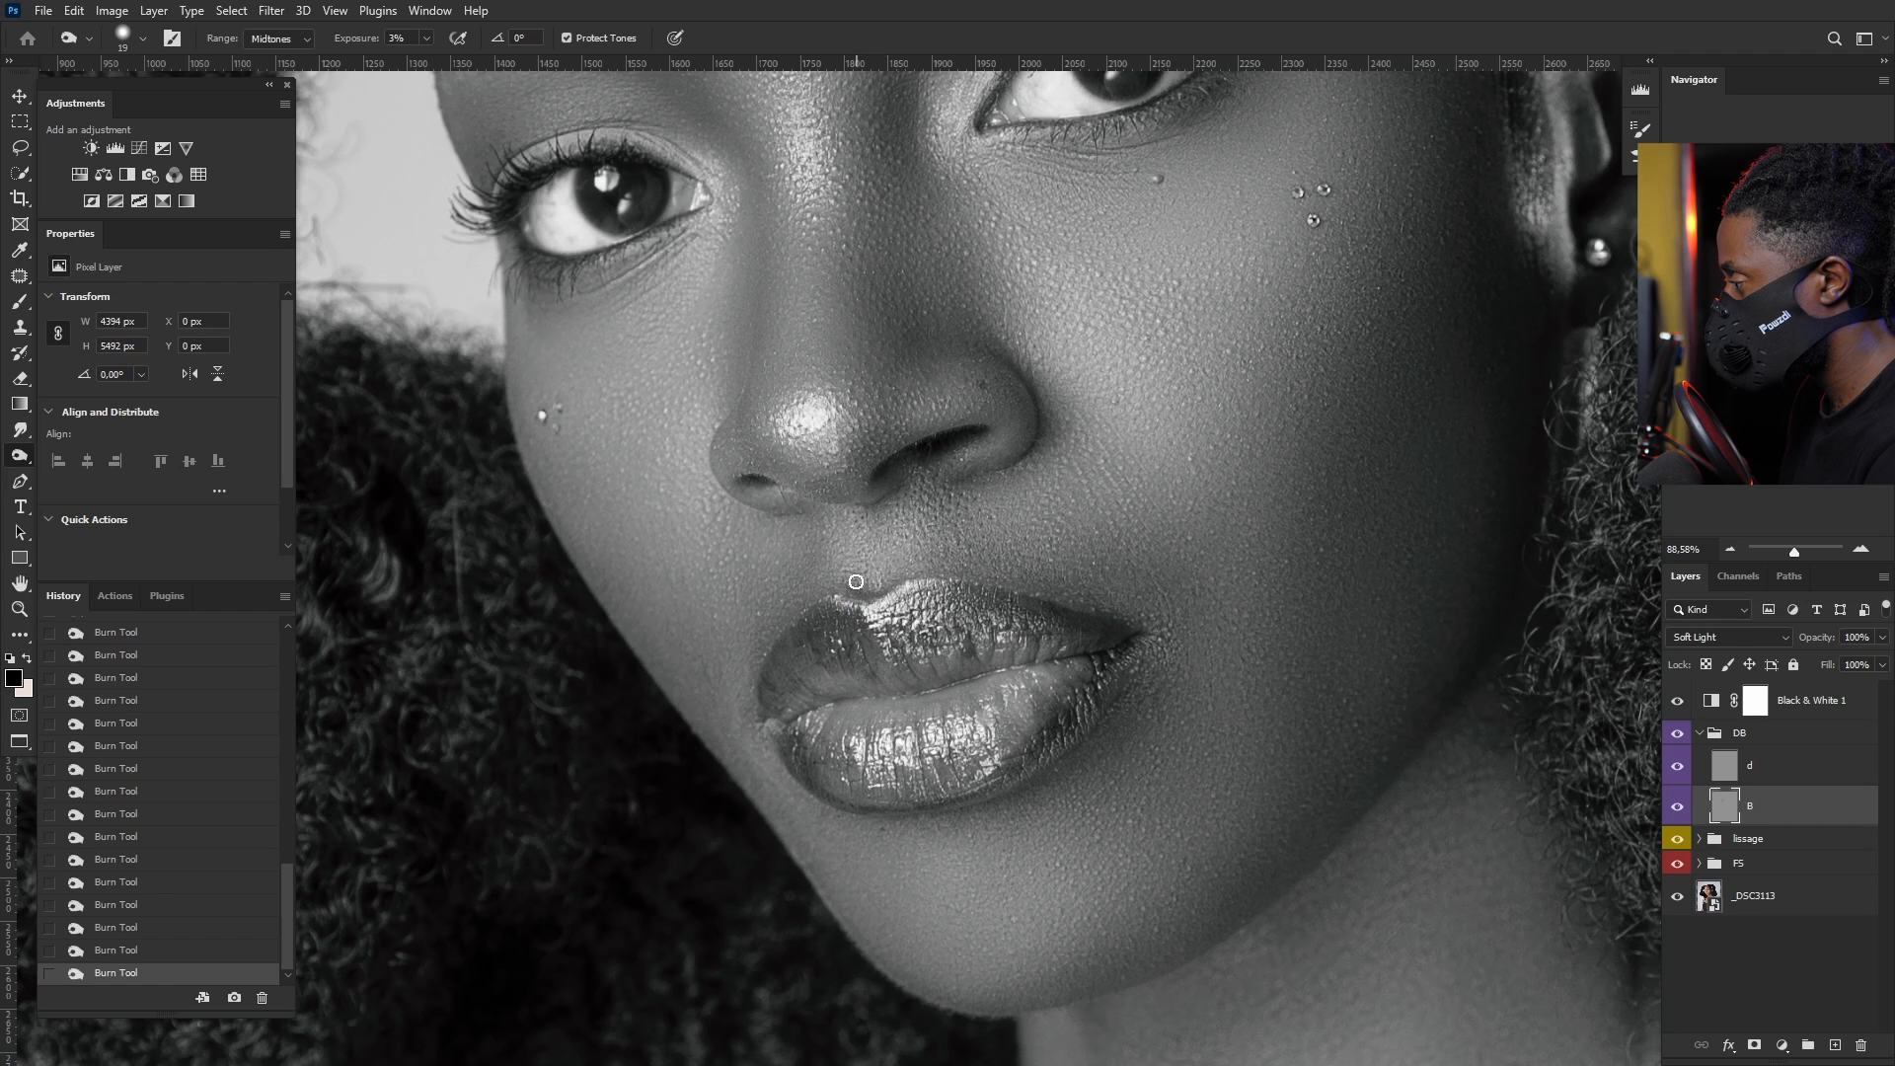
right_click(910, 560, "alt")
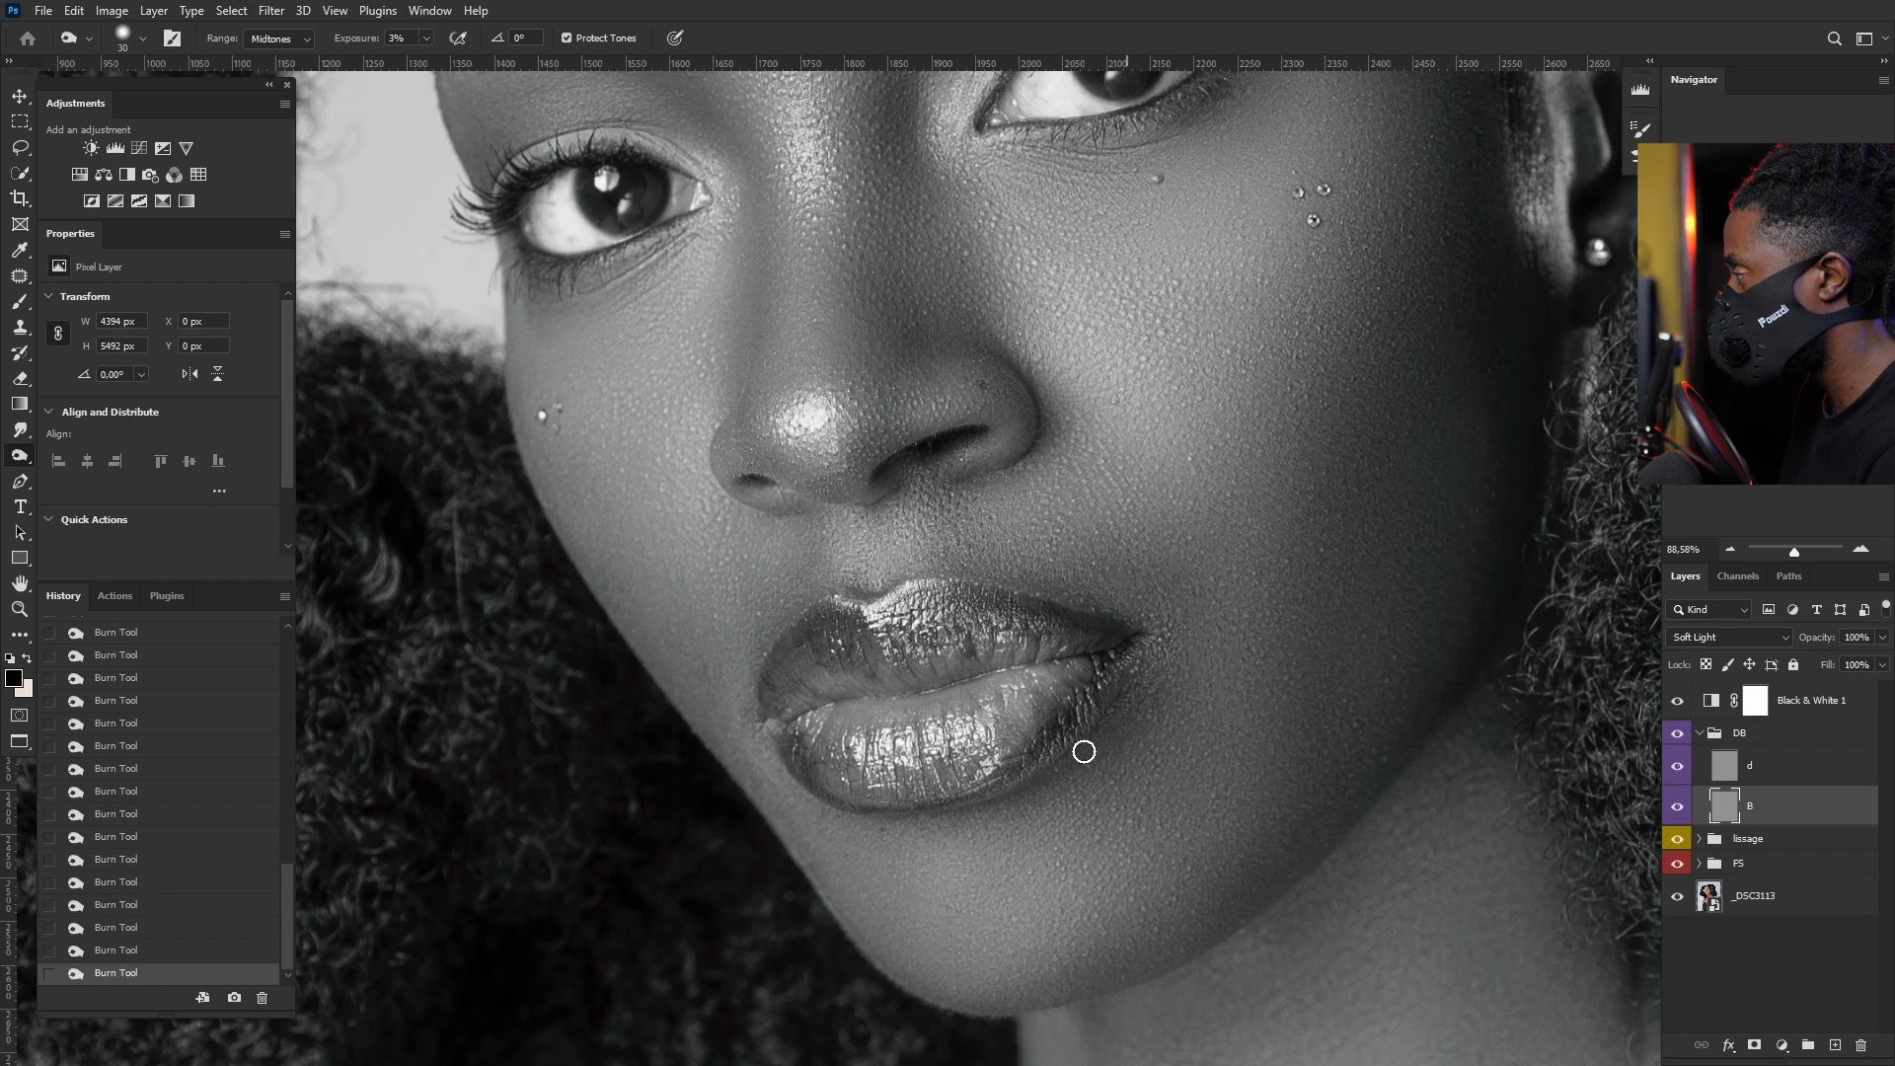
scroll(1073, 751, "down", 5)
scroll(1212, 618, "up", 2)
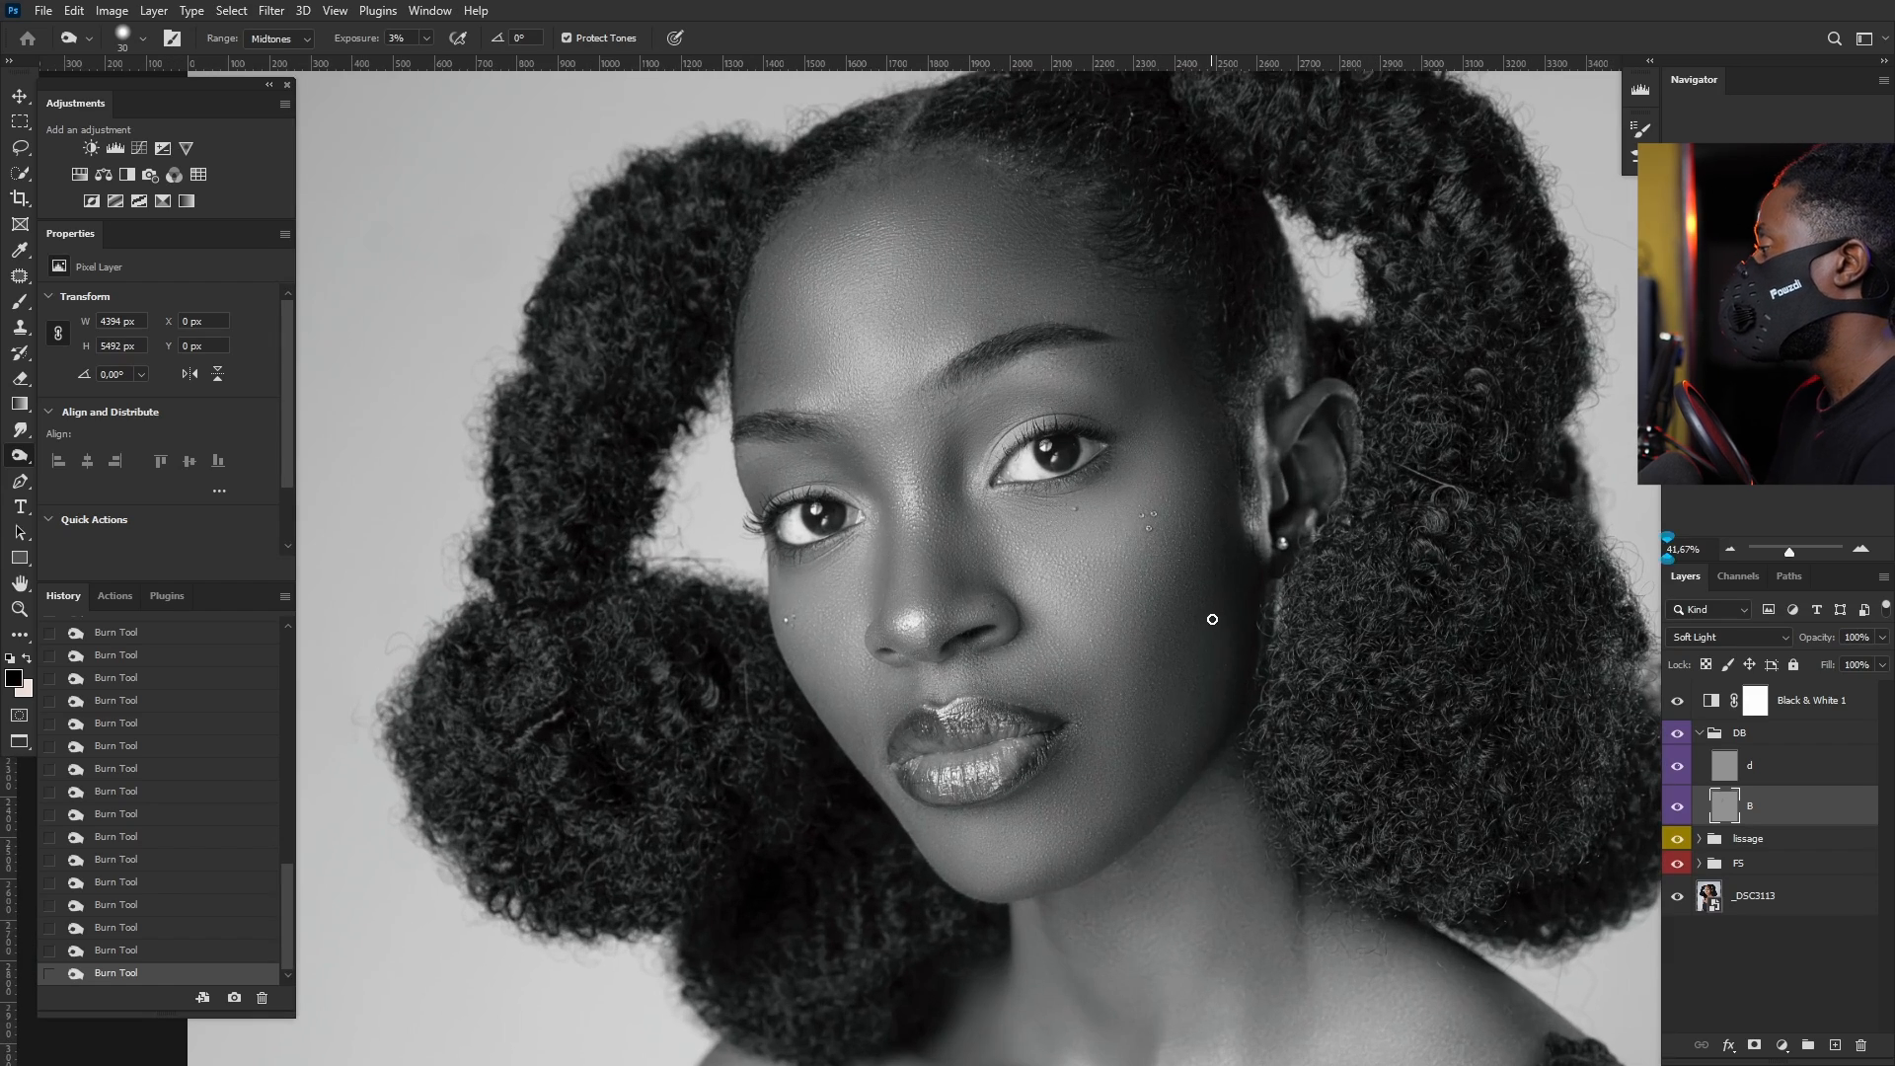
Step: Burn the outer cheek, the jawline and the forehead edges along the hairline with large soft brushes between 169 and 277 px
right_click(1202, 528, "alt")
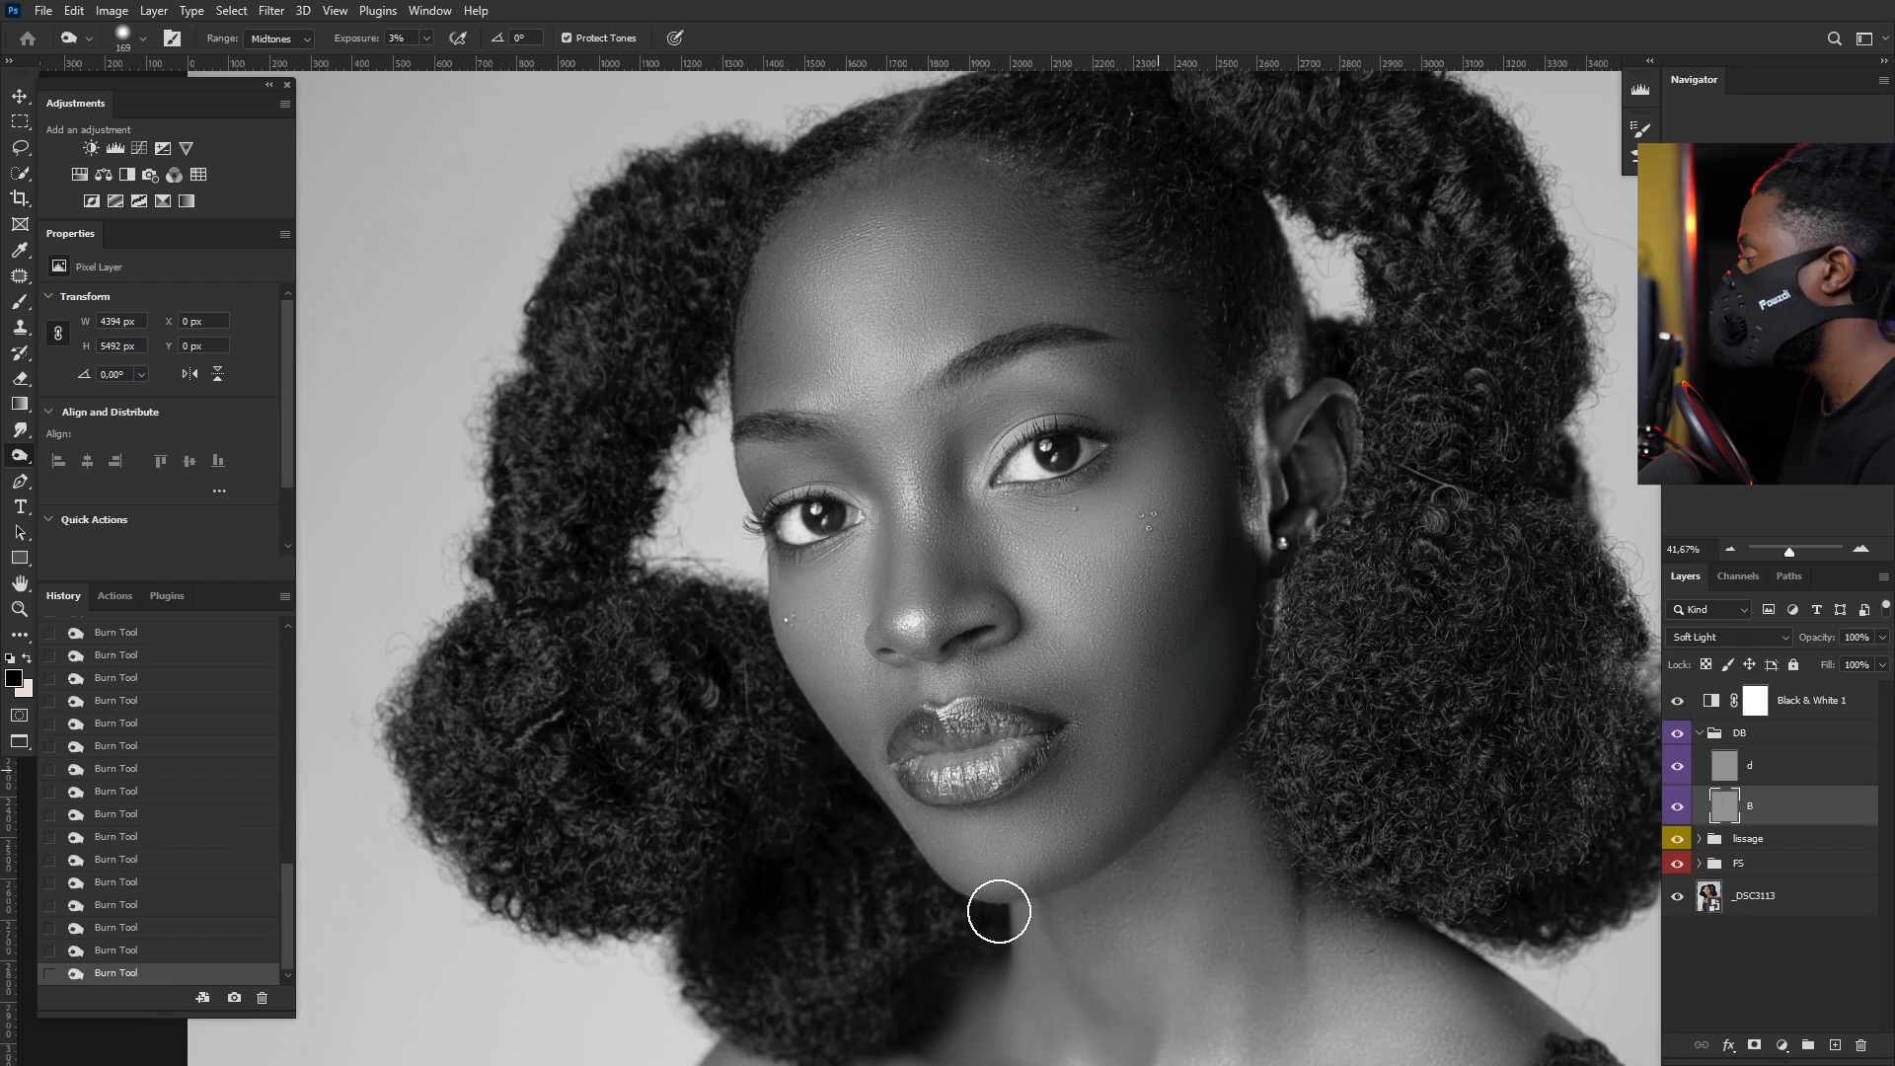
scroll(1133, 685, "down", 5)
scroll(1044, 423, "up", 5)
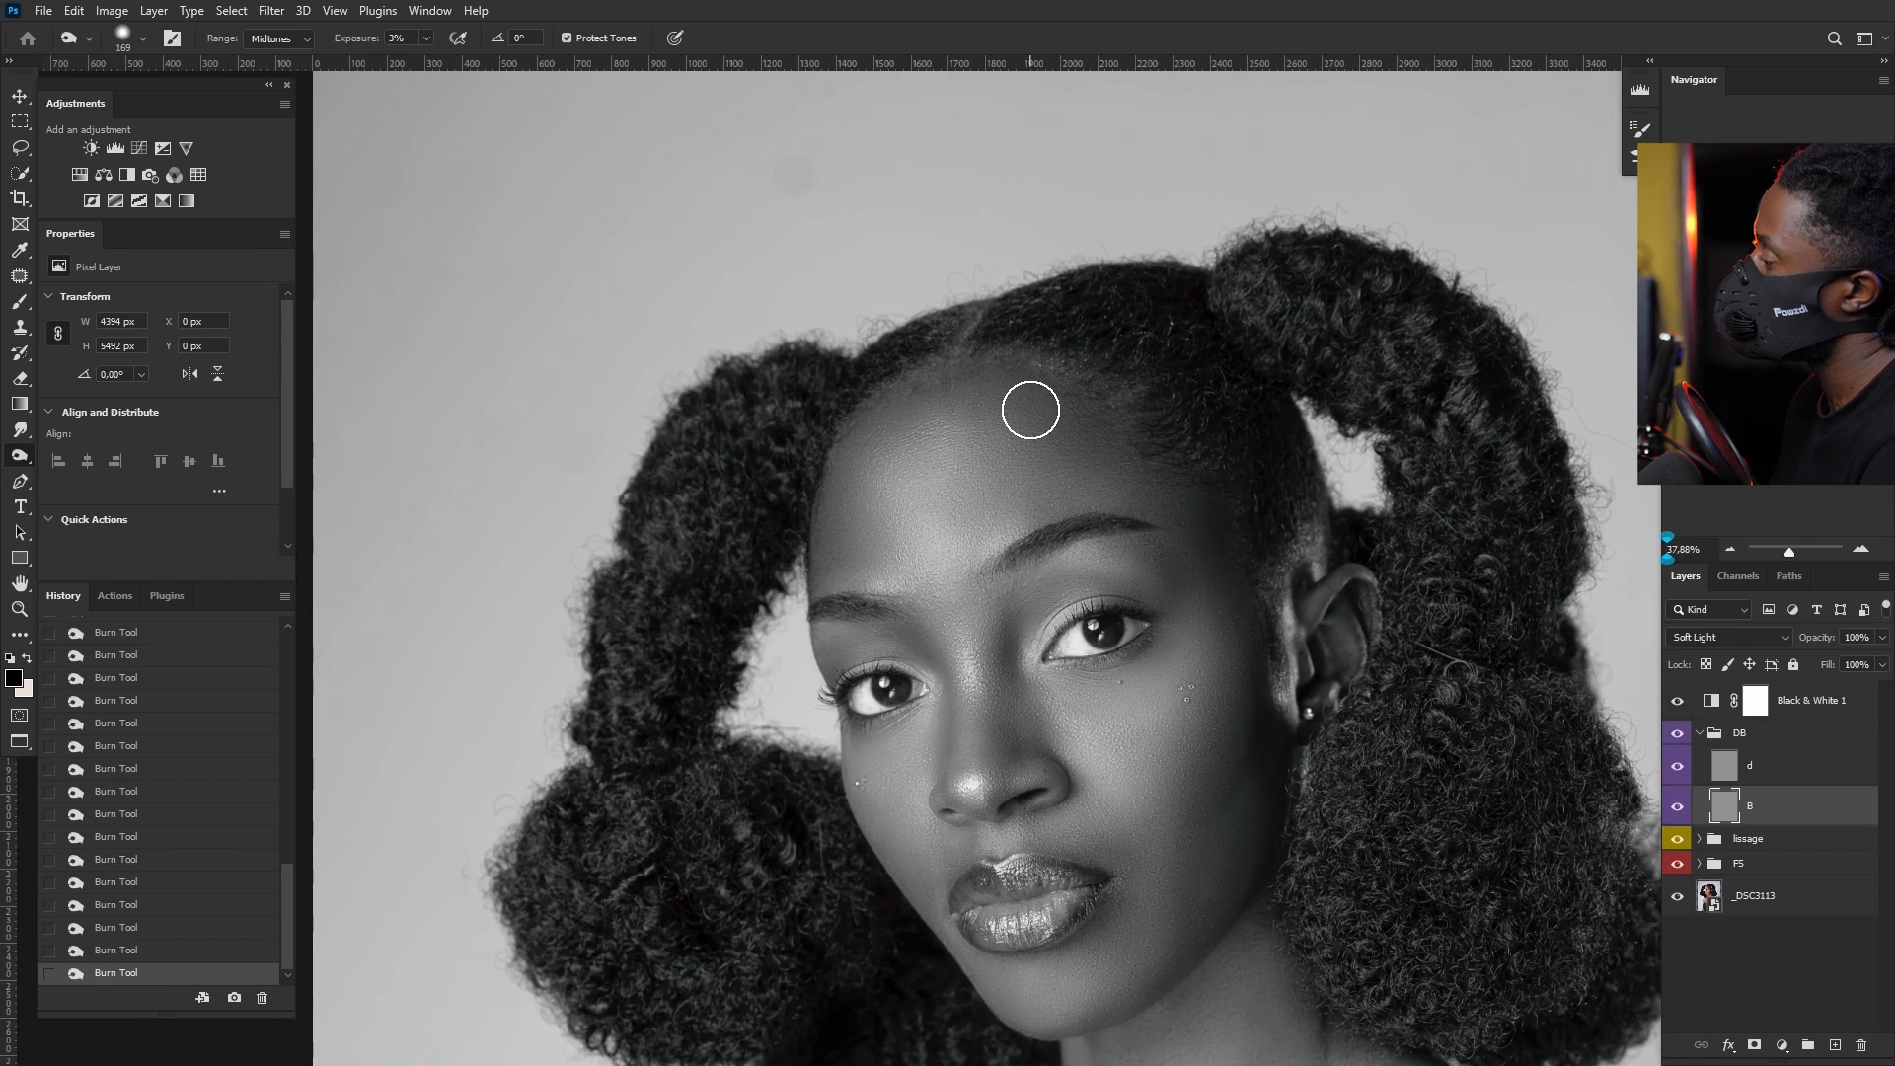
right_click(1155, 437, "alt")
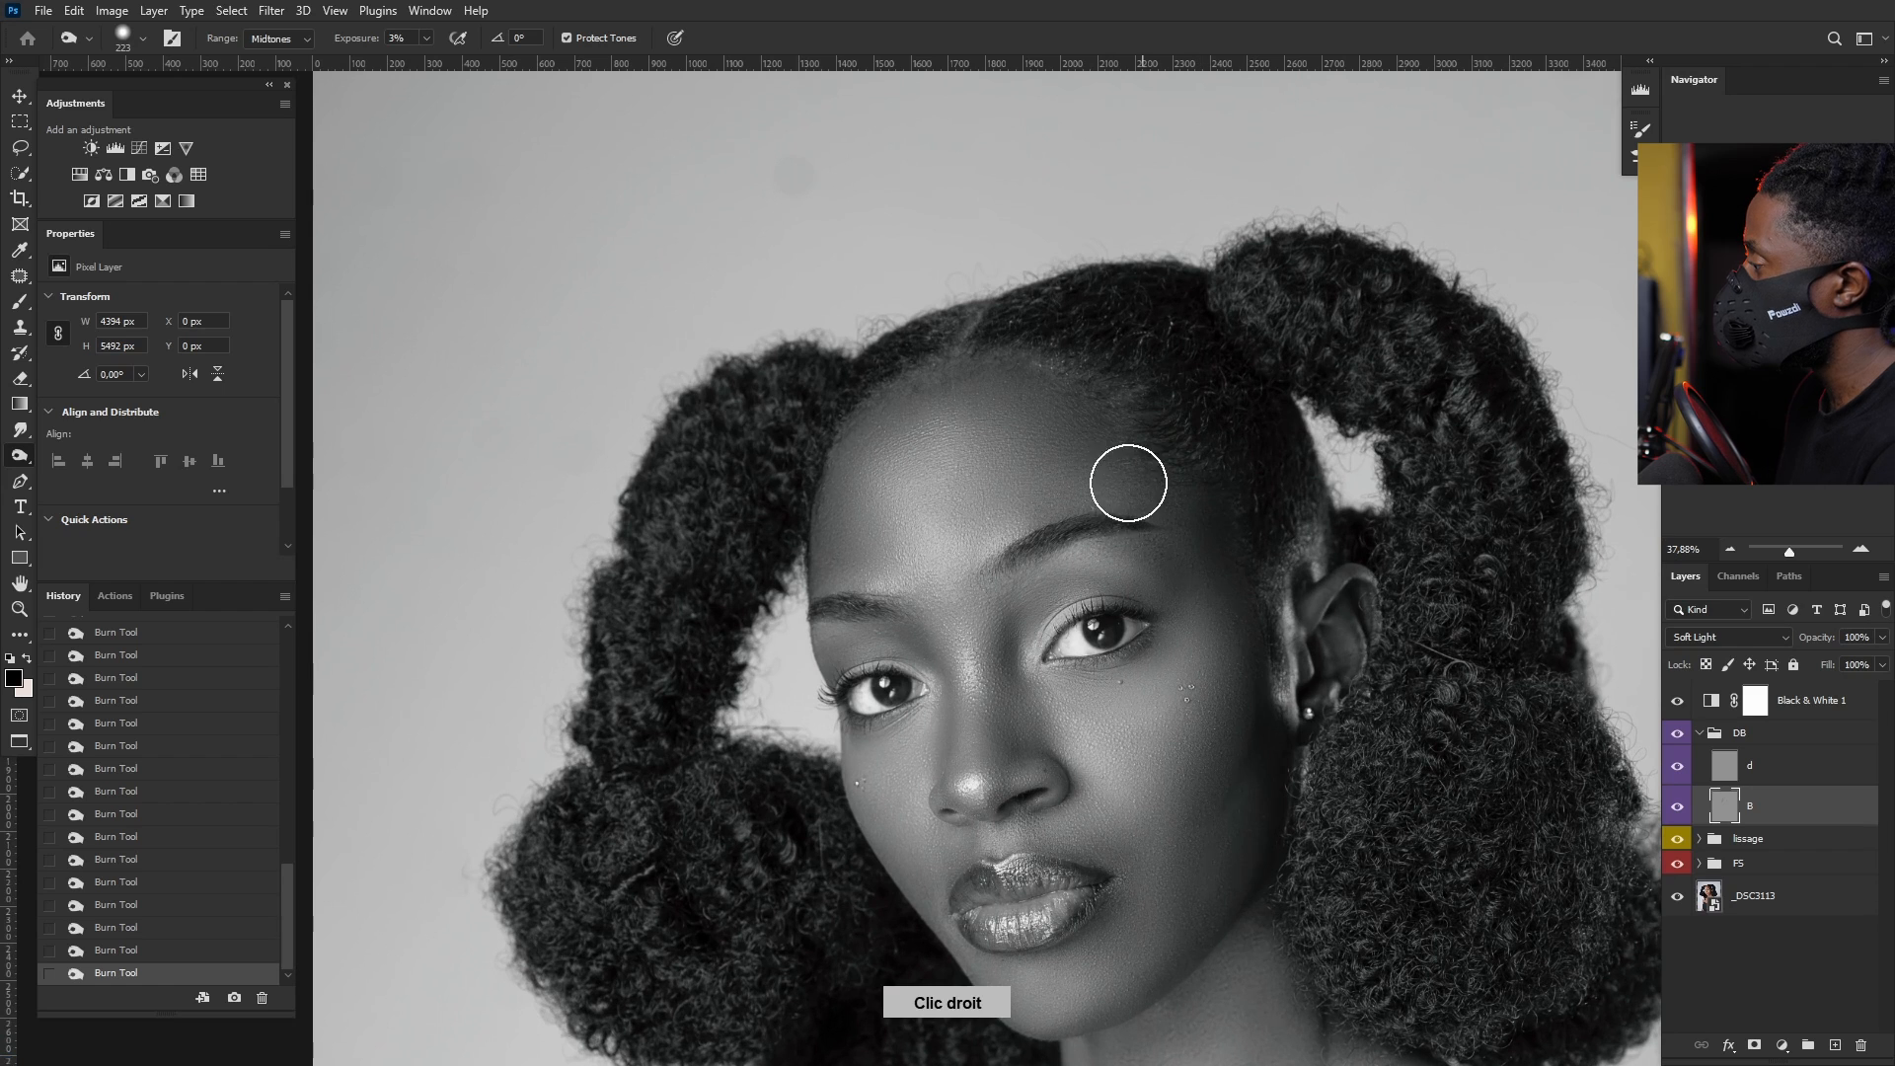
right_click(1128, 482, "alt")
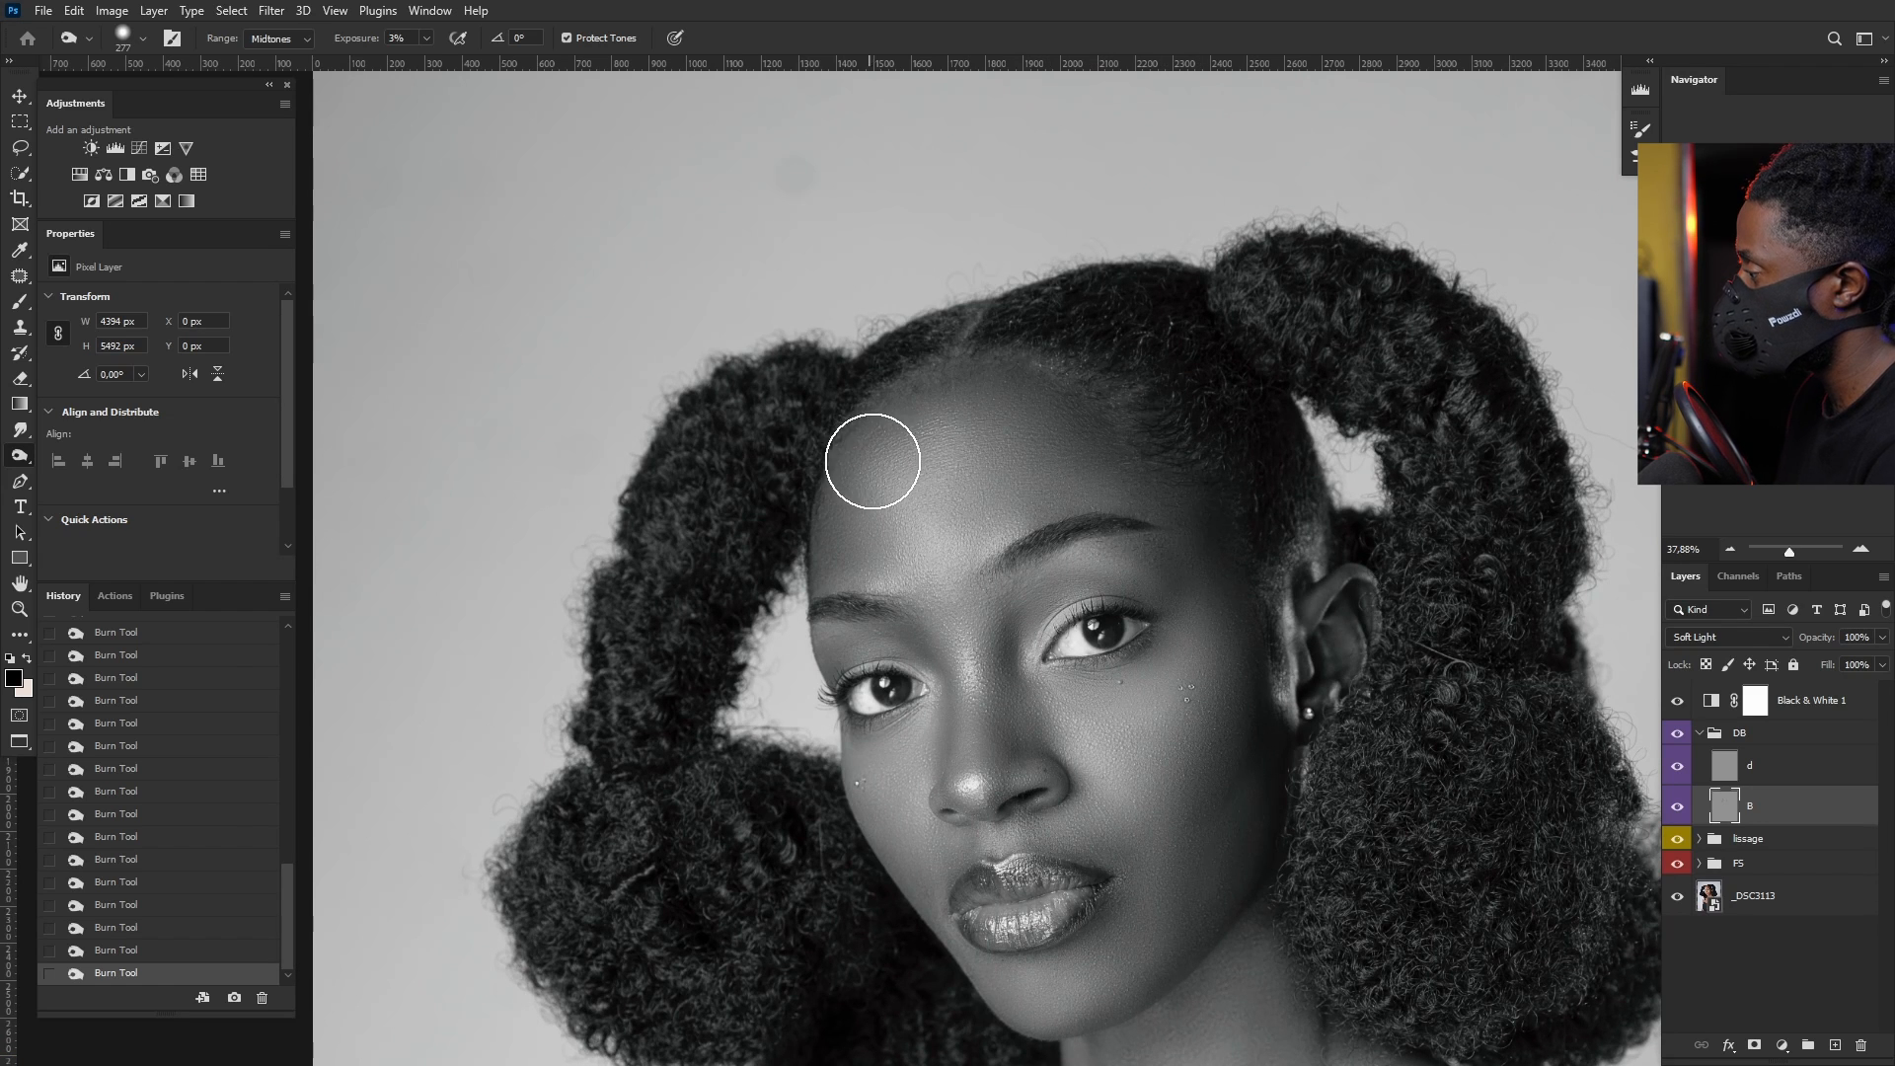
right_click(872, 461, "alt")
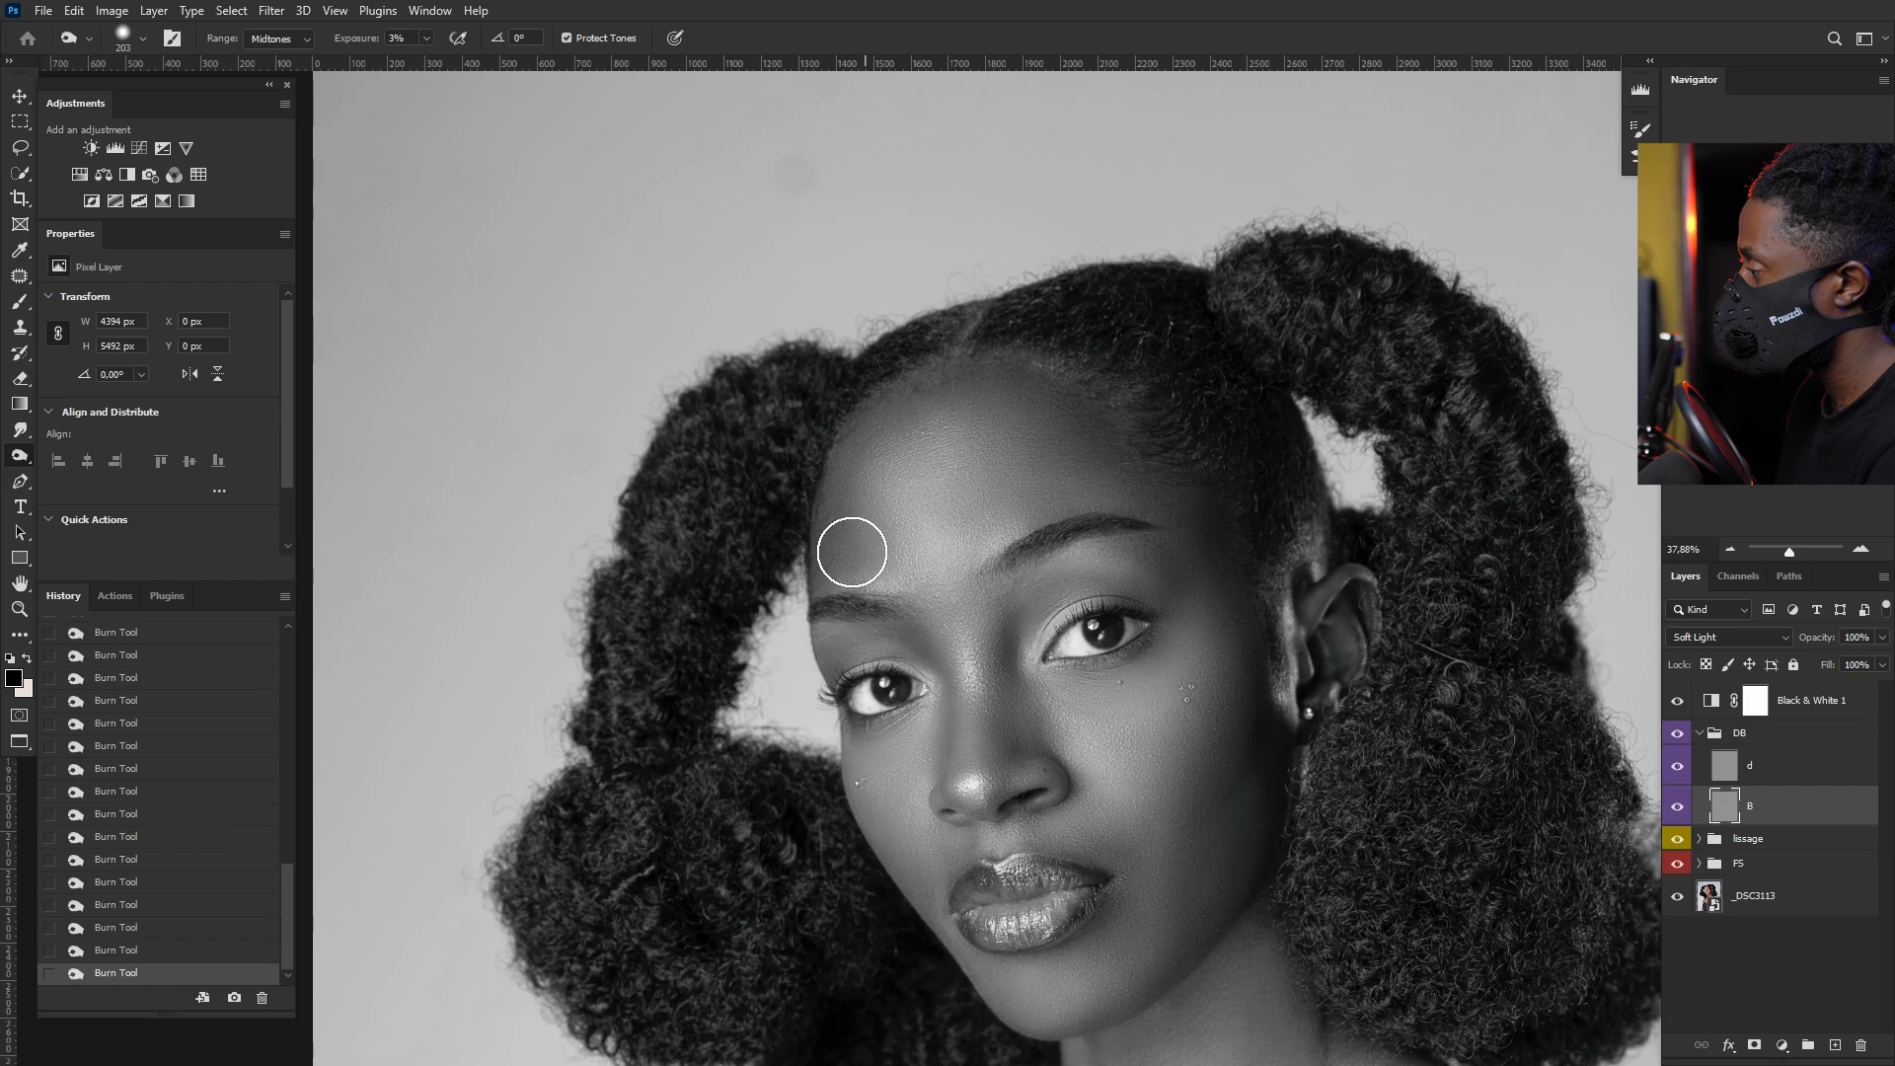
Step: Burn the shadows under the chin, along the neck and around the collarbones with brushes between 73 and 172 px
scroll(1148, 470, "down", 5)
left_click_drag(1120, 716, 1023, 520)
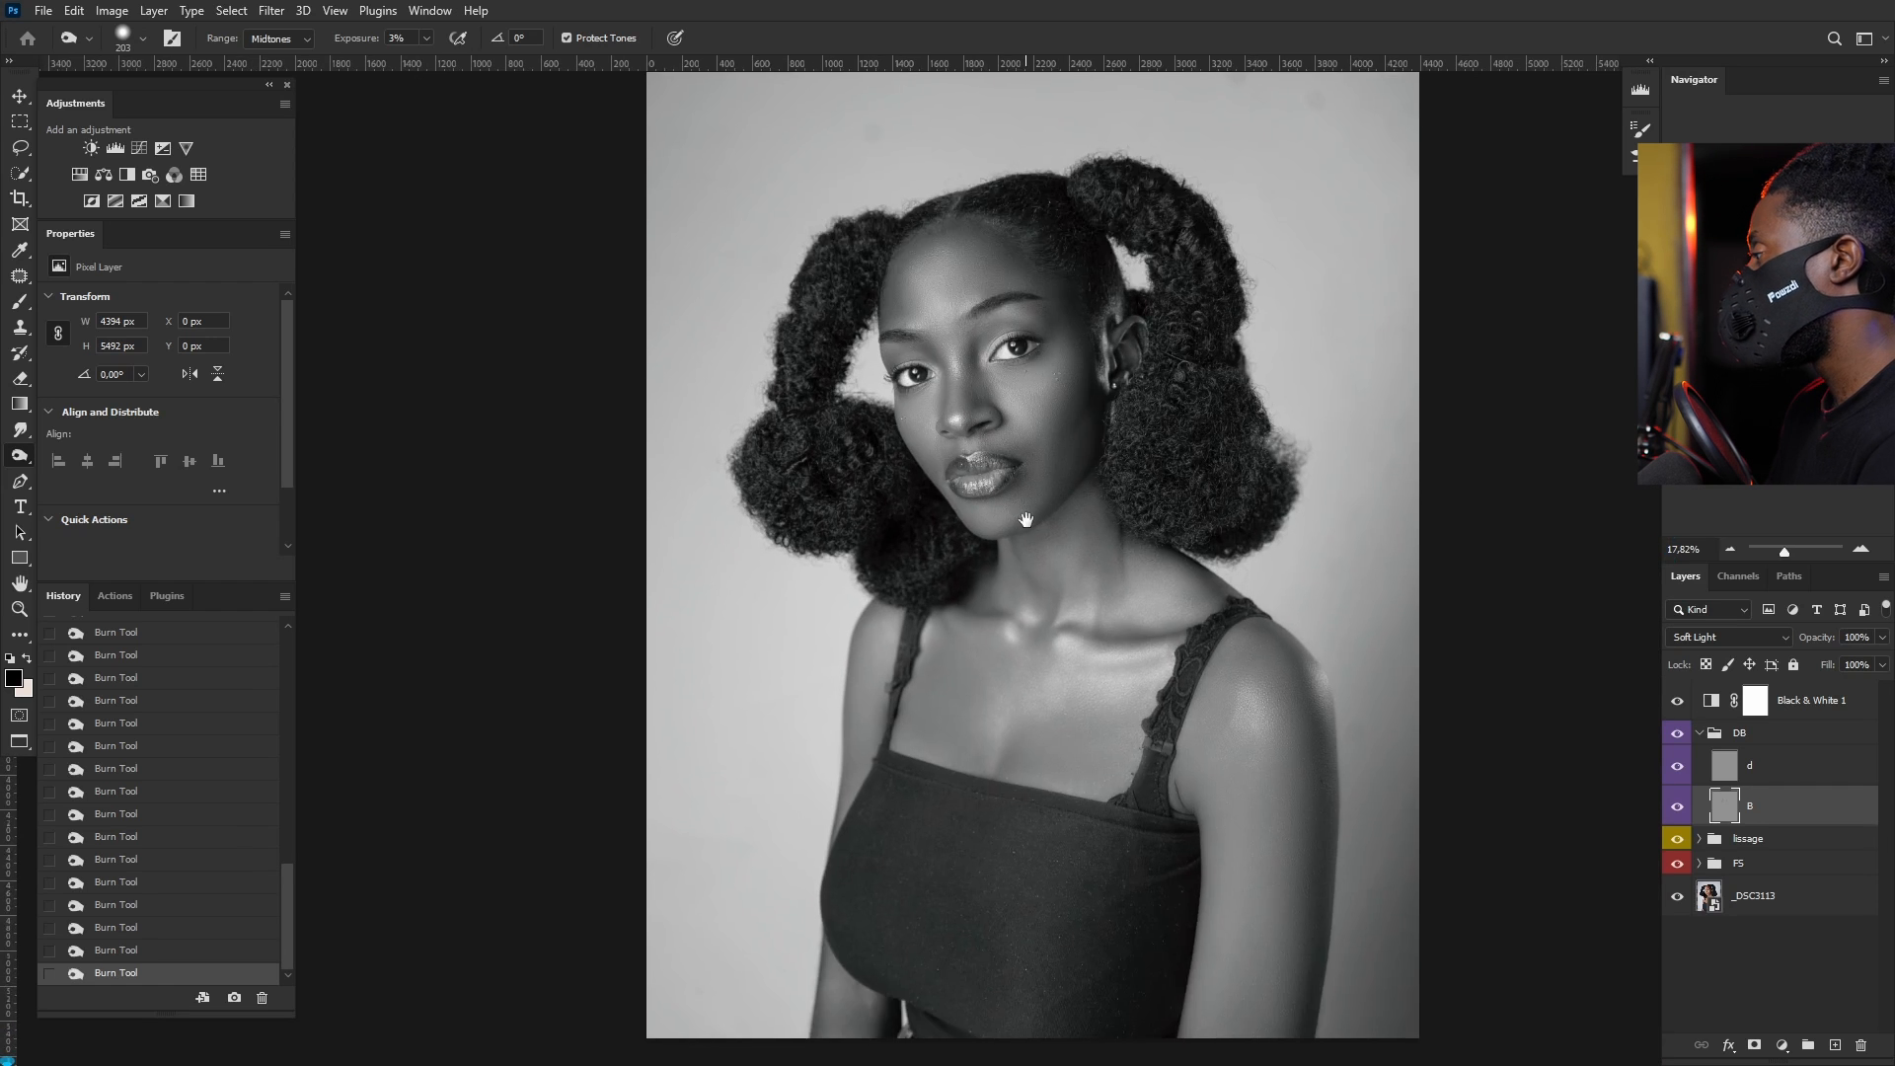
scroll(1048, 629, "up", 3)
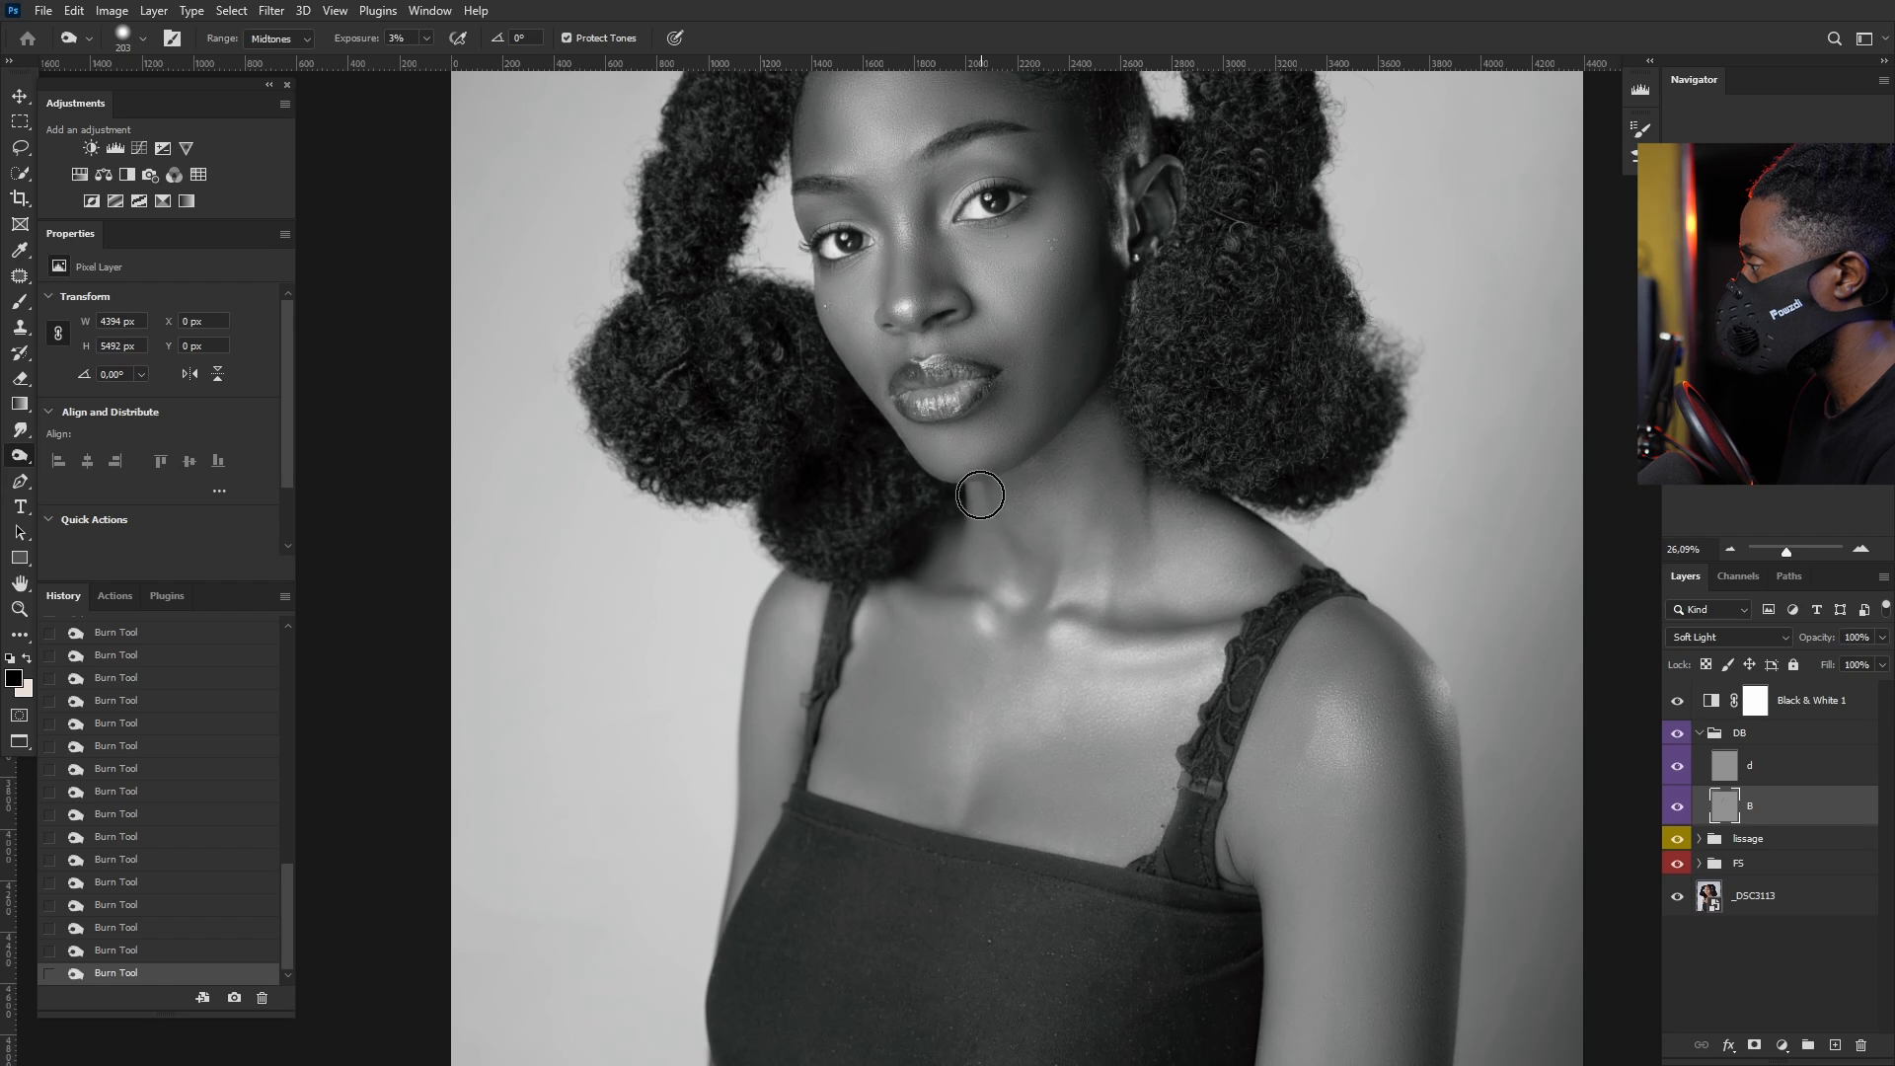
right_click(965, 485, "alt")
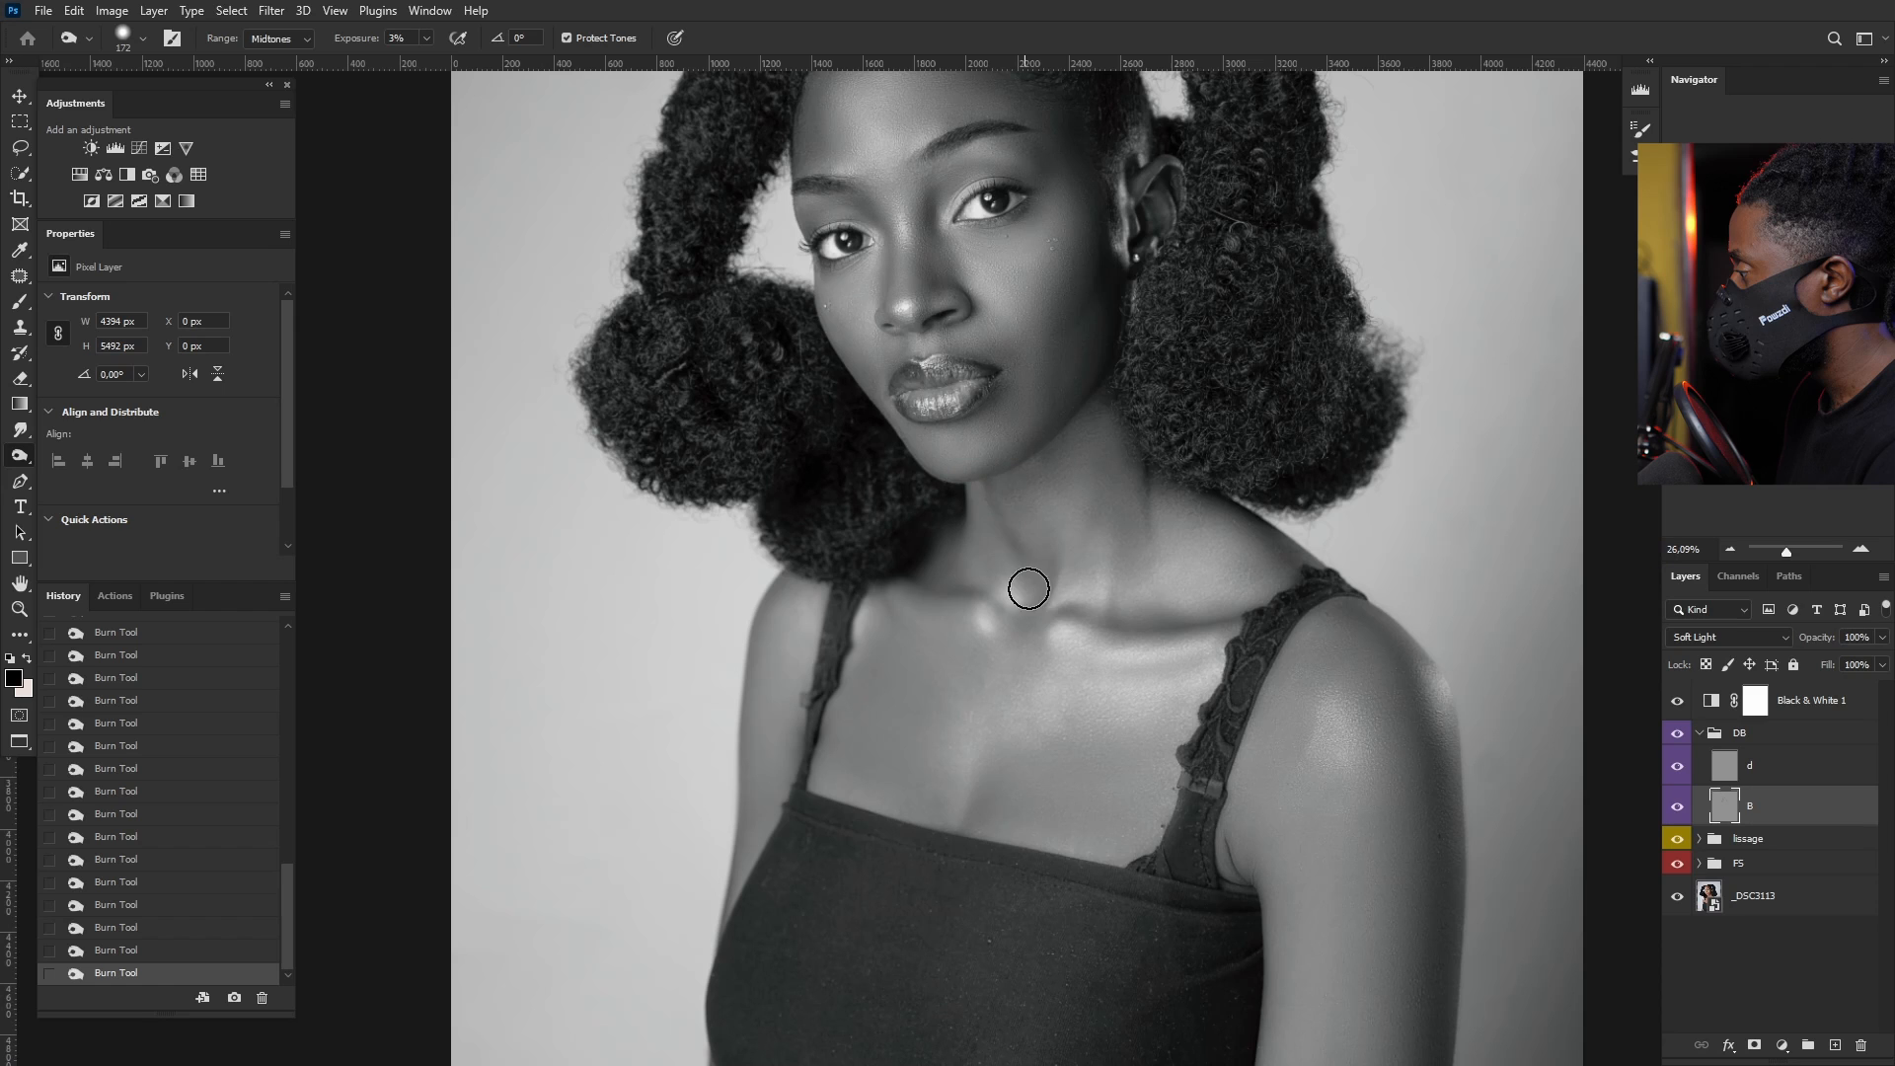
right_click(1107, 548, "alt")
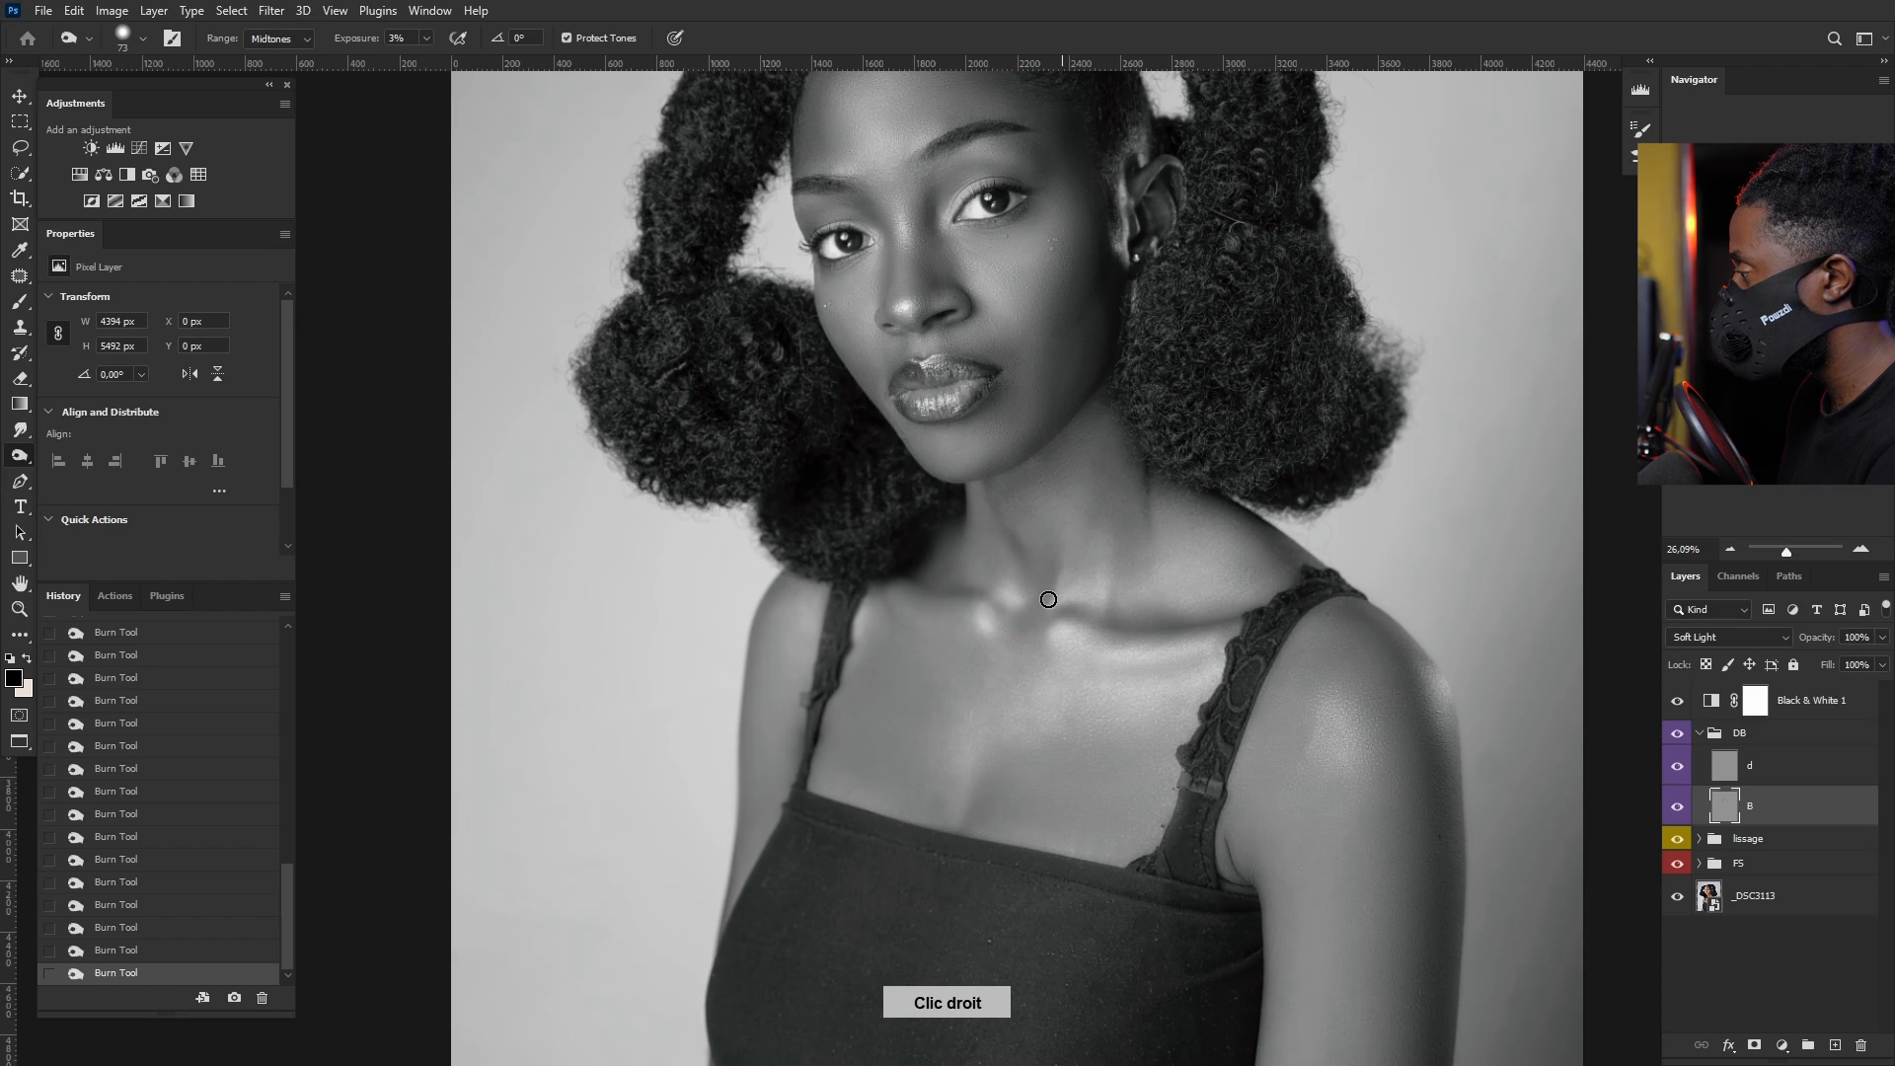
right_click(1087, 589, "alt")
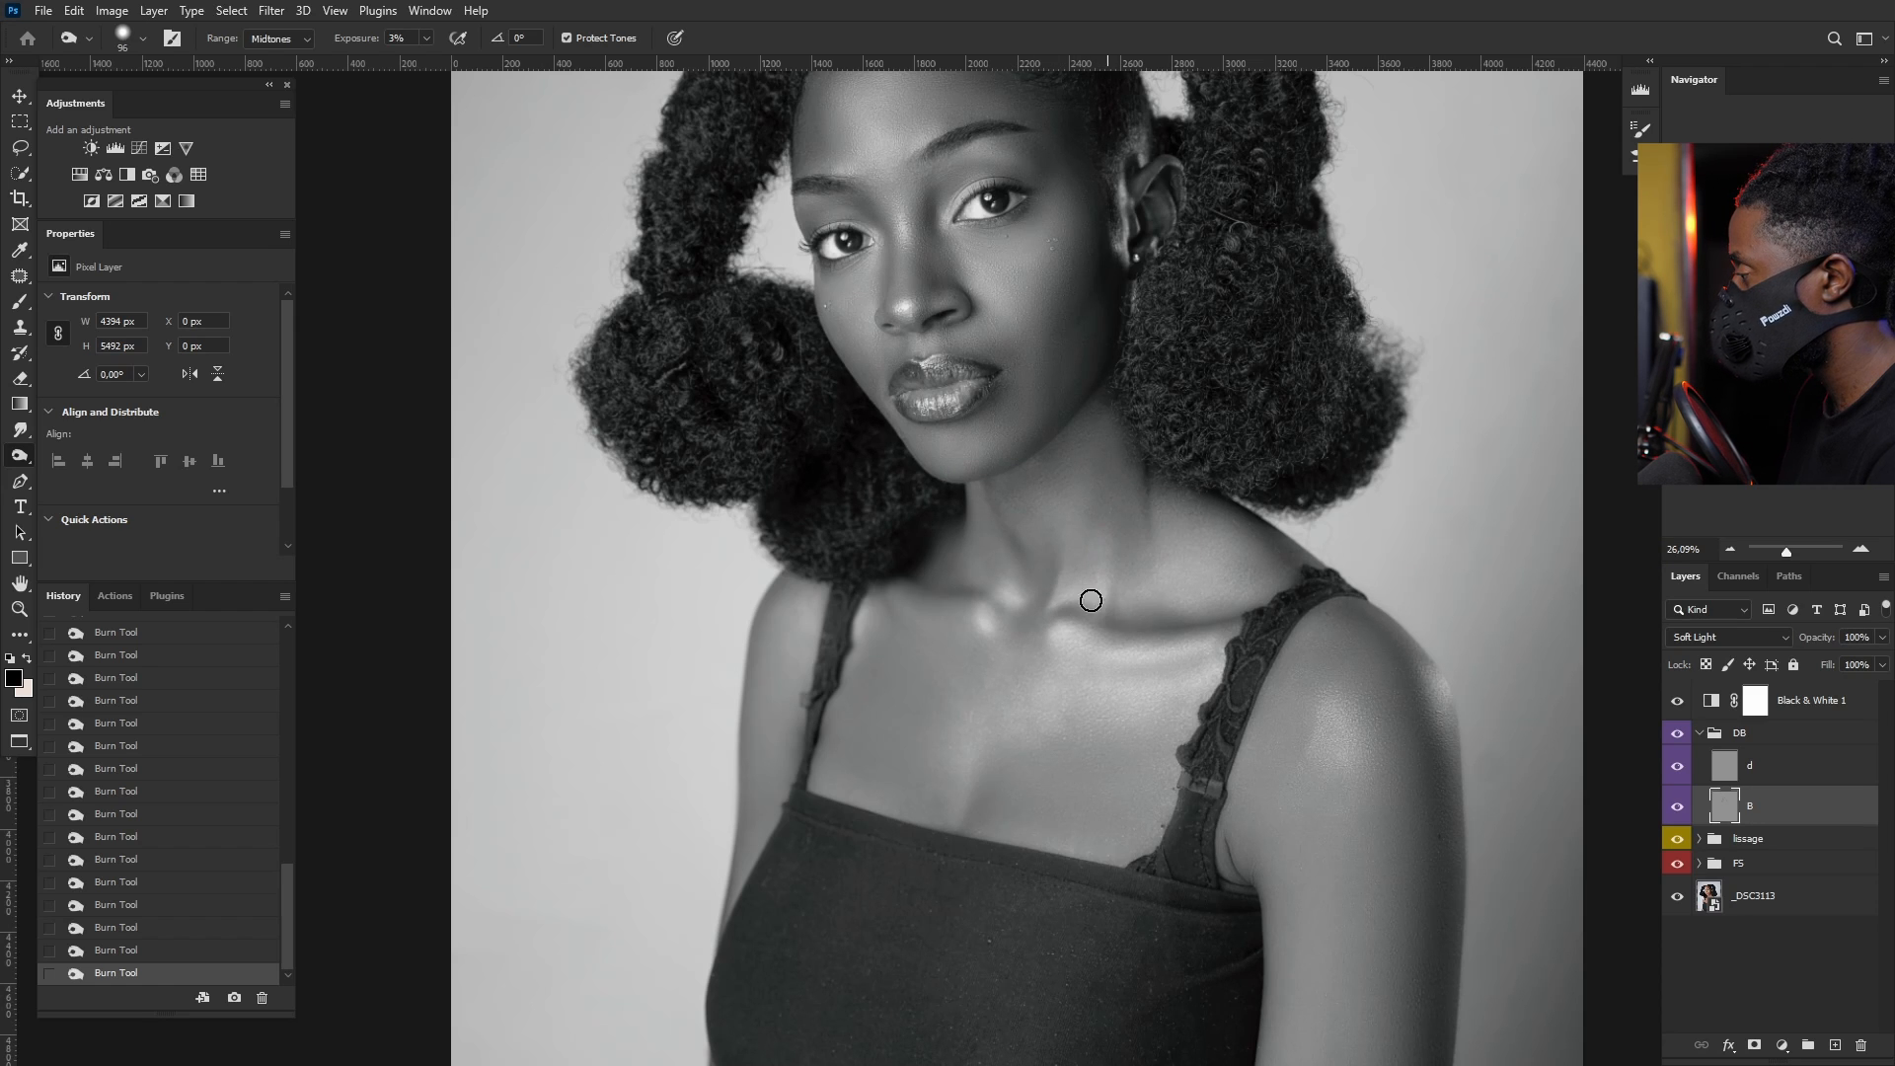
right_click(1141, 604, "alt")
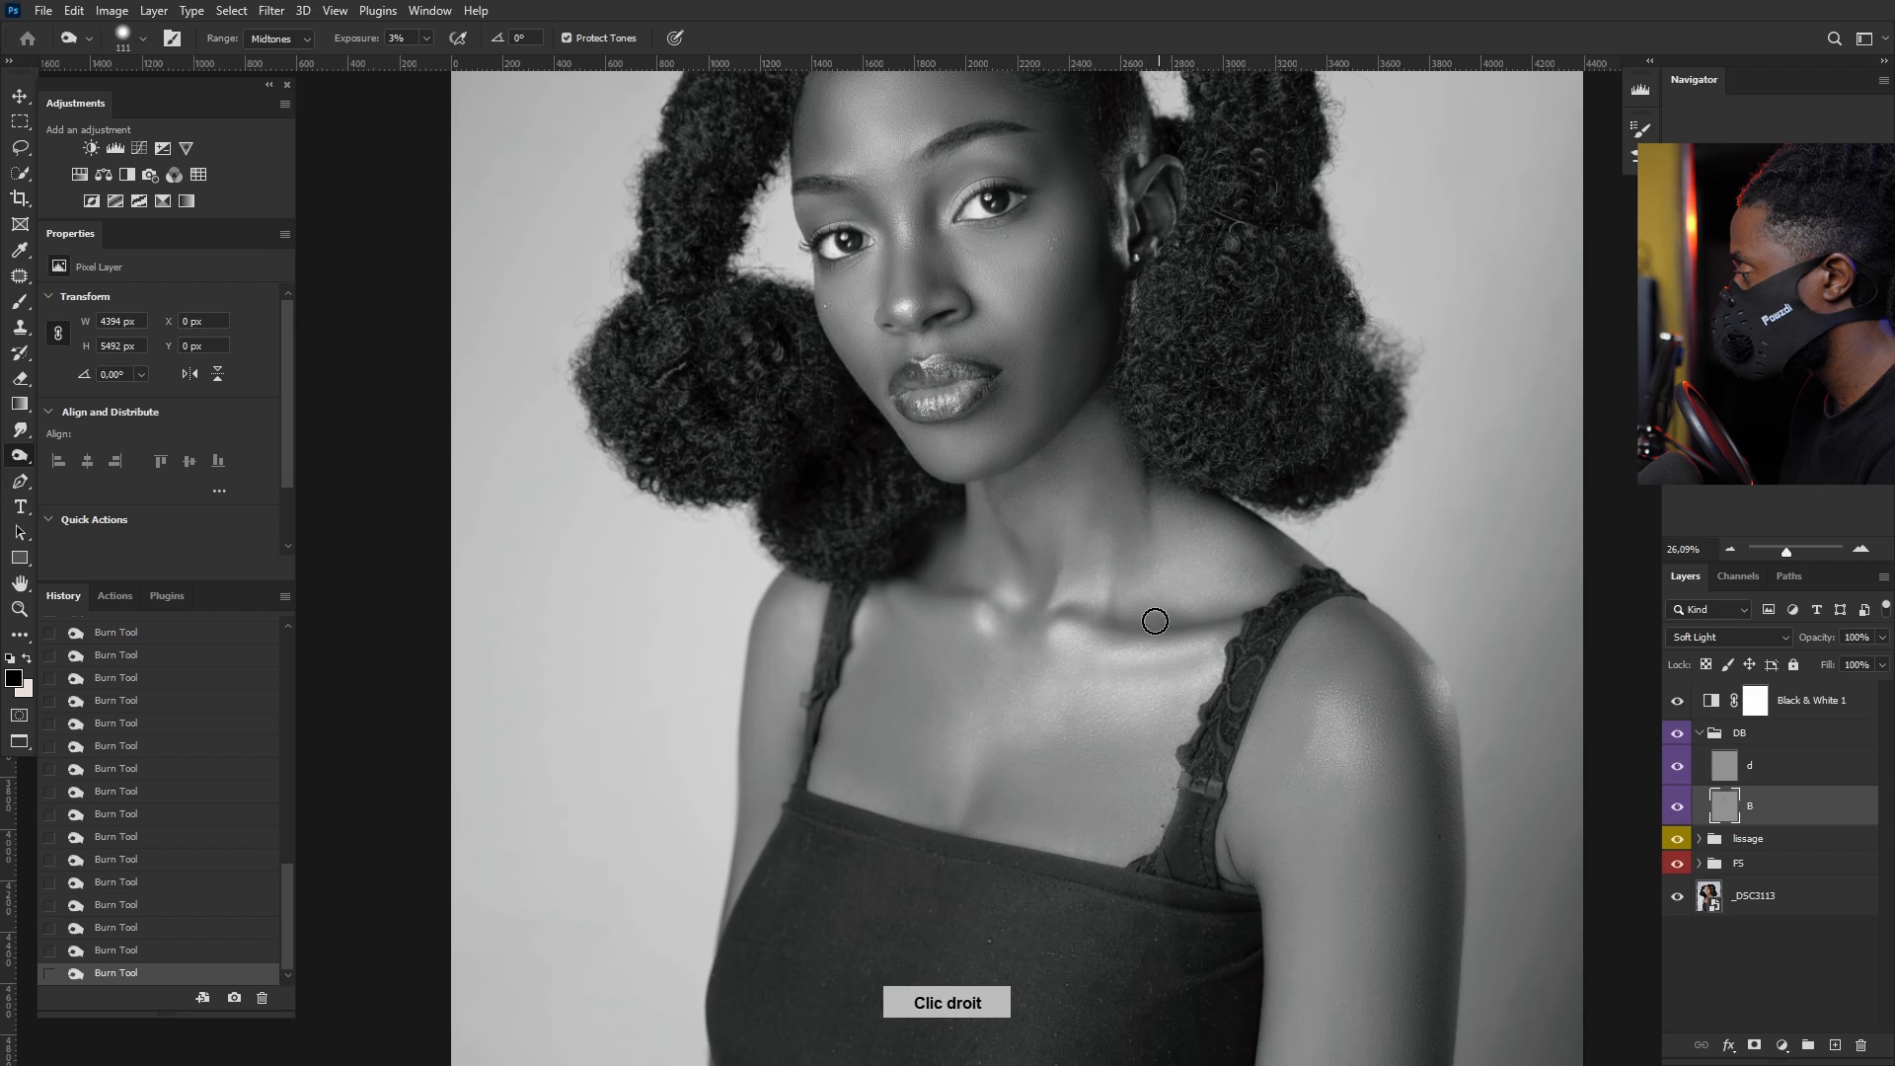
right_click(1156, 570, "alt")
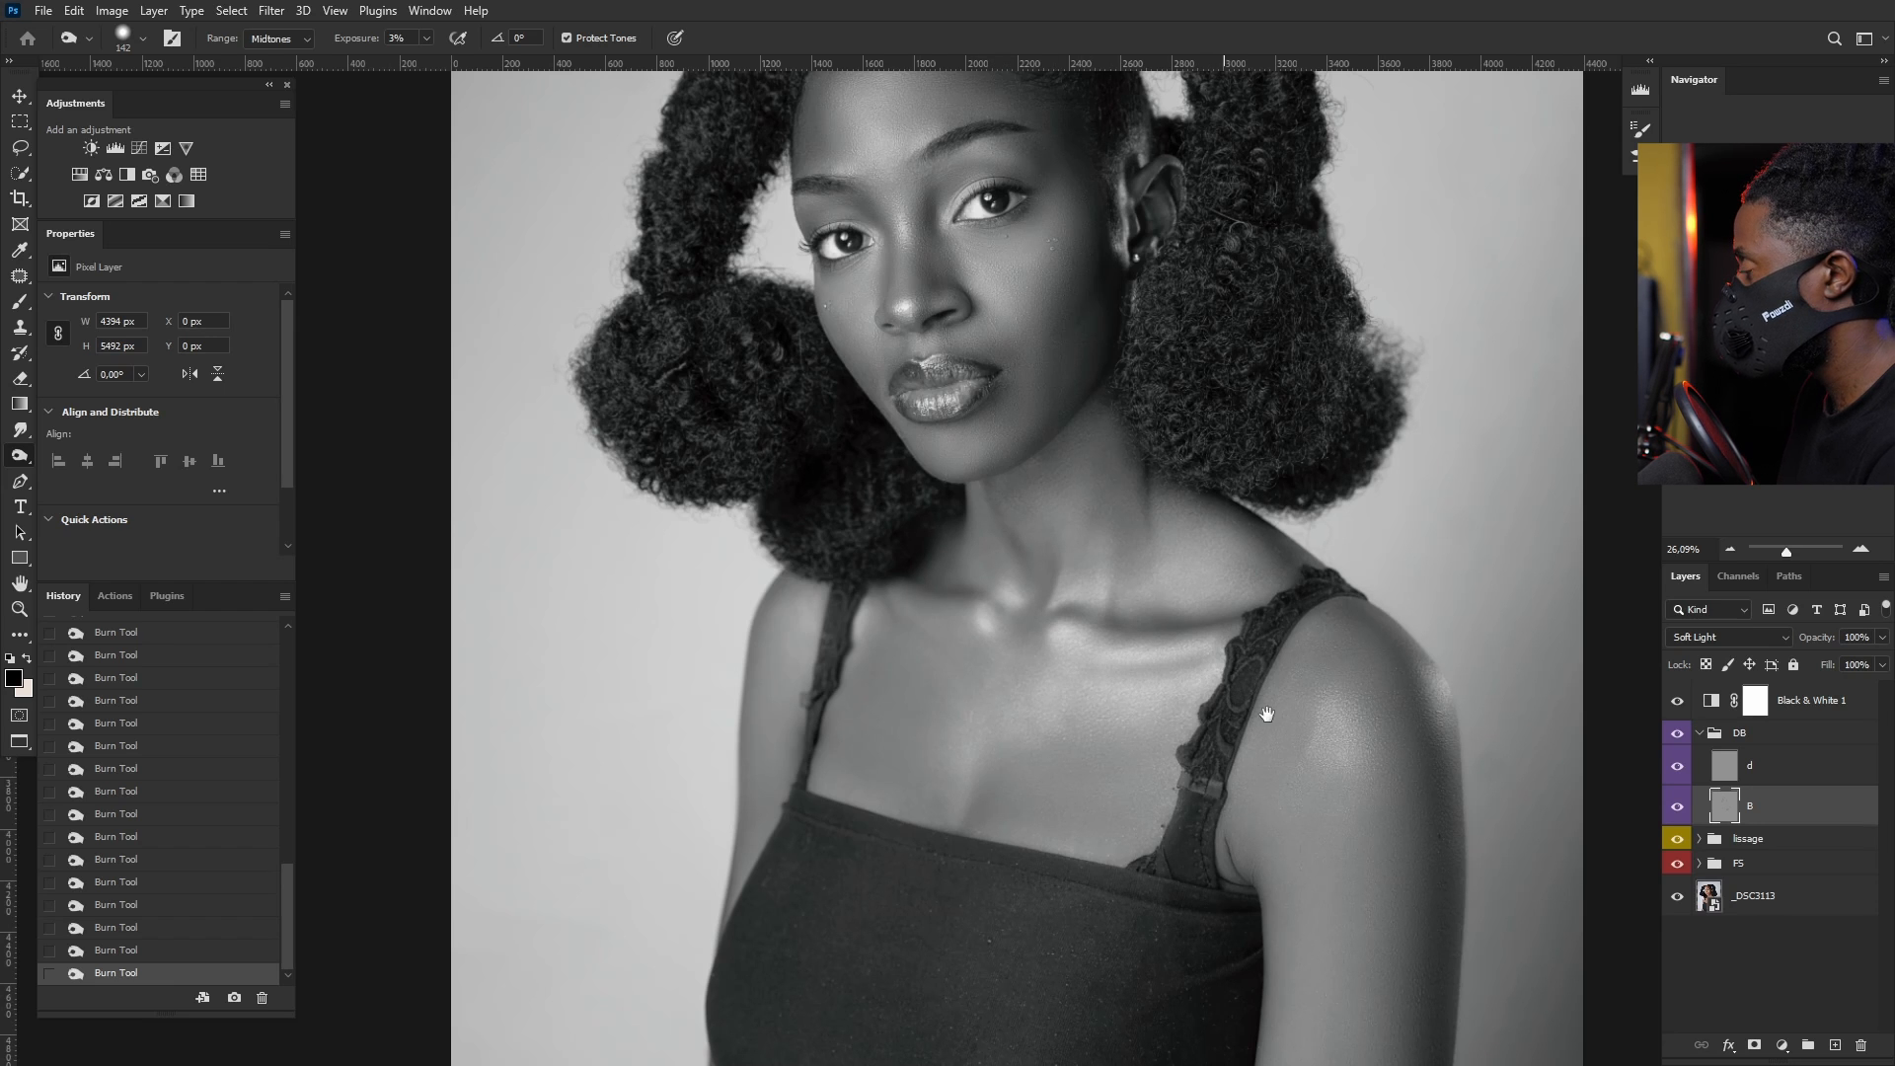
Step: Burn the shoulder and arm contours with a 283 px brush
left_click_drag(1270, 719, 1069, 536)
right_click(1215, 495, "alt")
left_click_drag(1218, 500, 1234, 500)
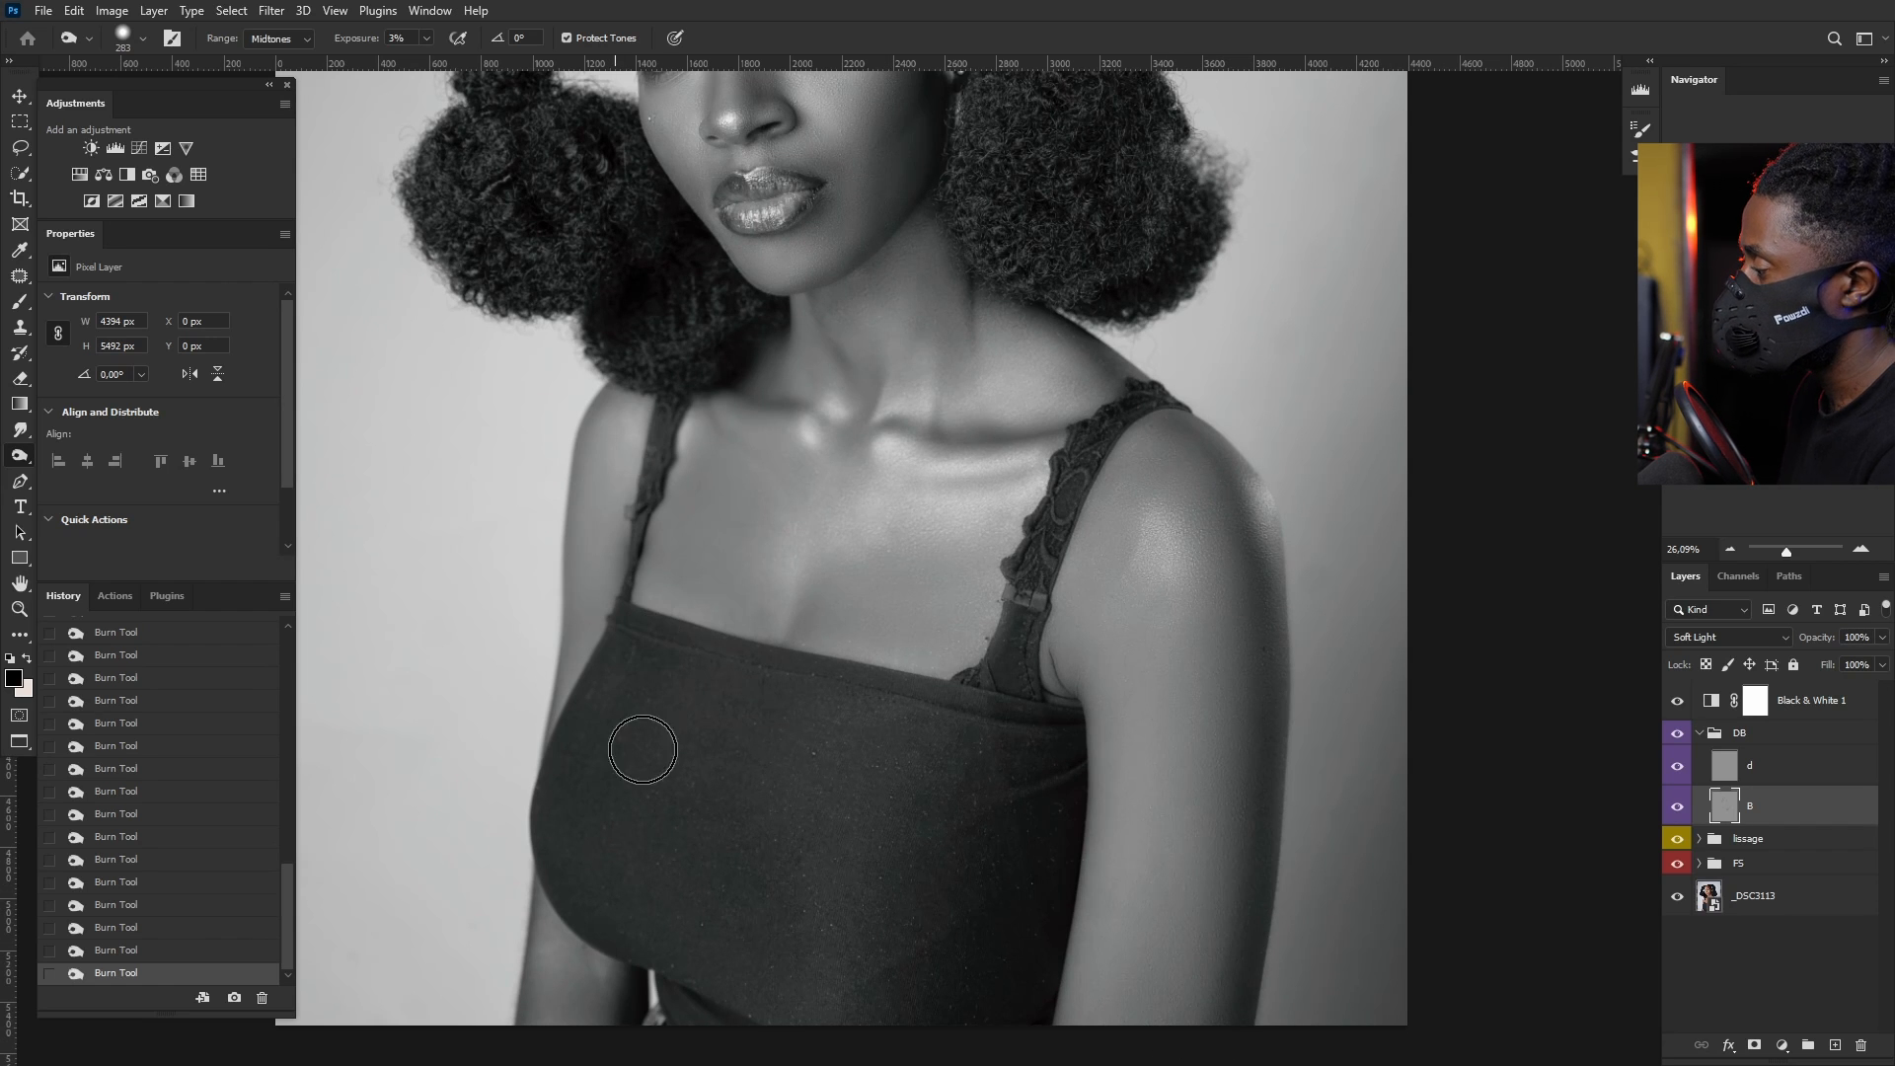
Step: Examine the portrait from full view to face close-up and compare it with layer B hidden and shown
scroll(1071, 661, "down", 3)
scroll(987, 592, "down", 2)
scroll(931, 523, "up", 3)
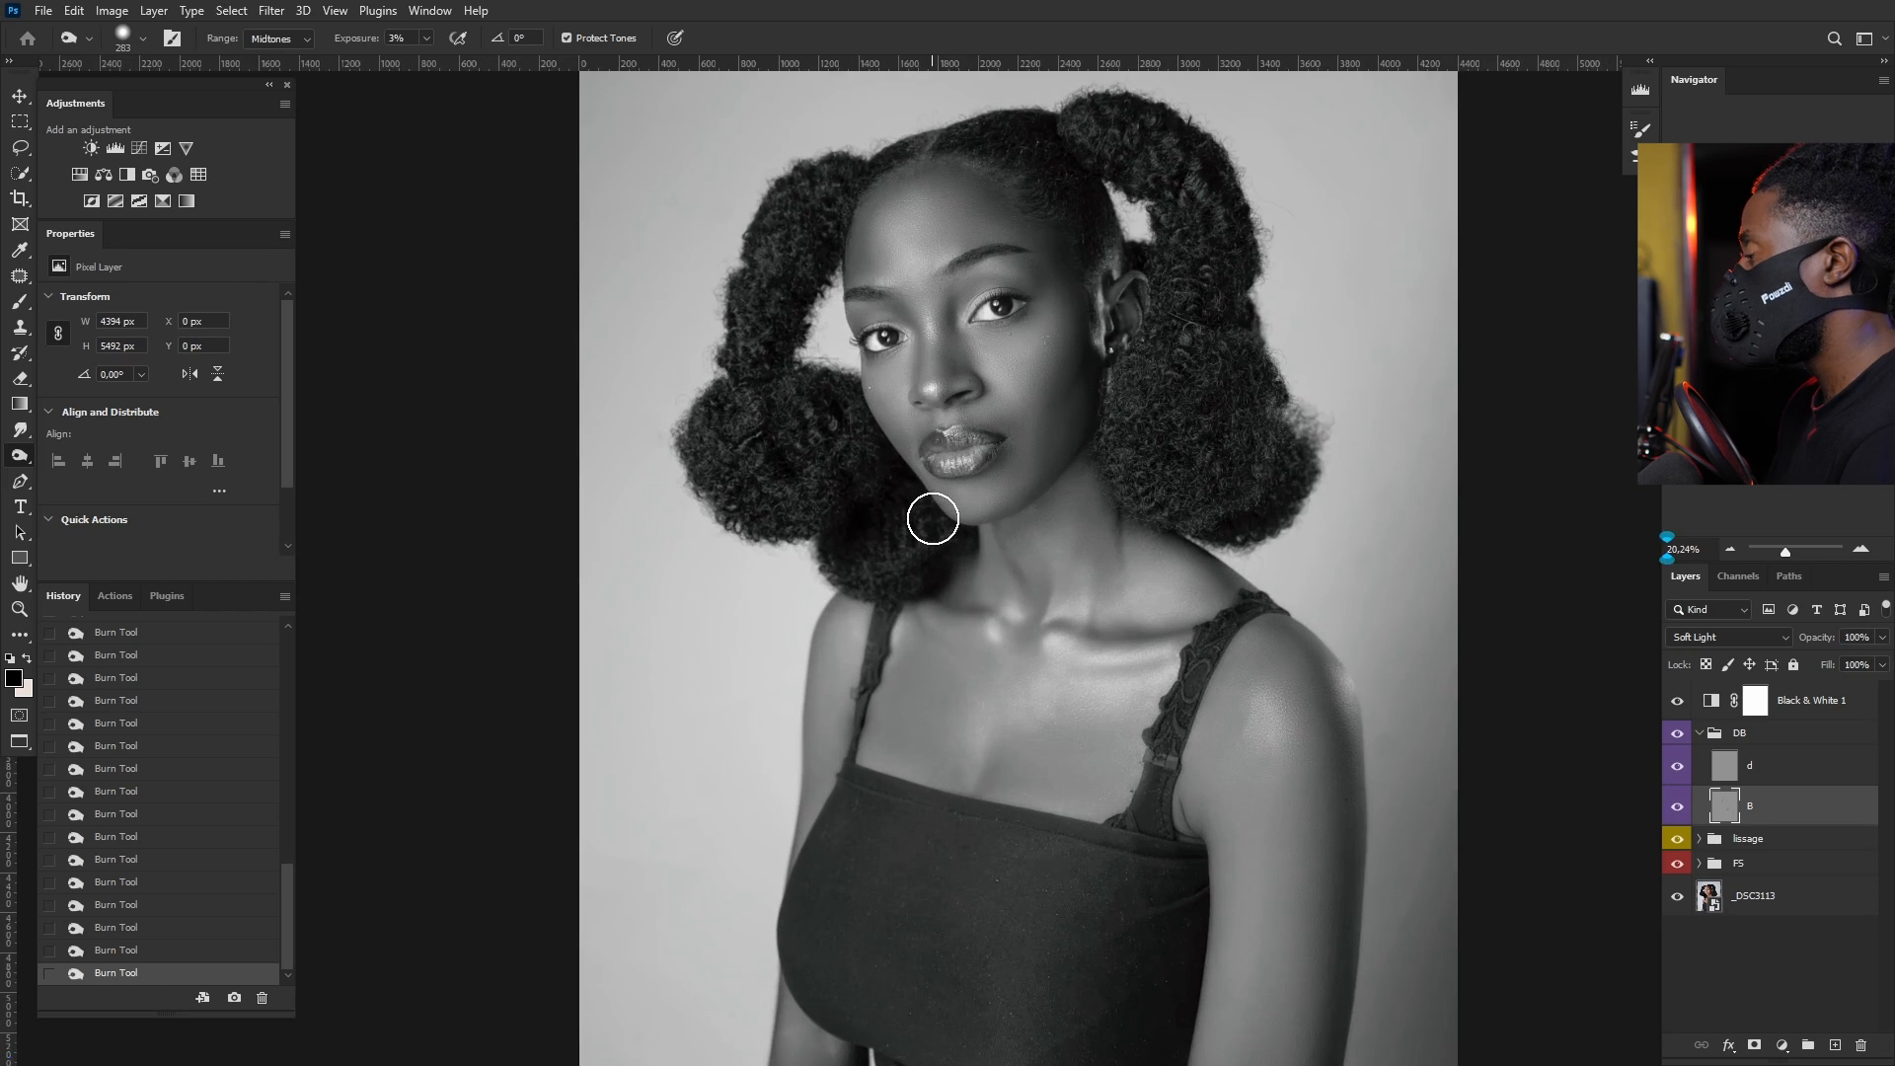
scroll(938, 631, "down", 3)
scroll(973, 618, "up", 5)
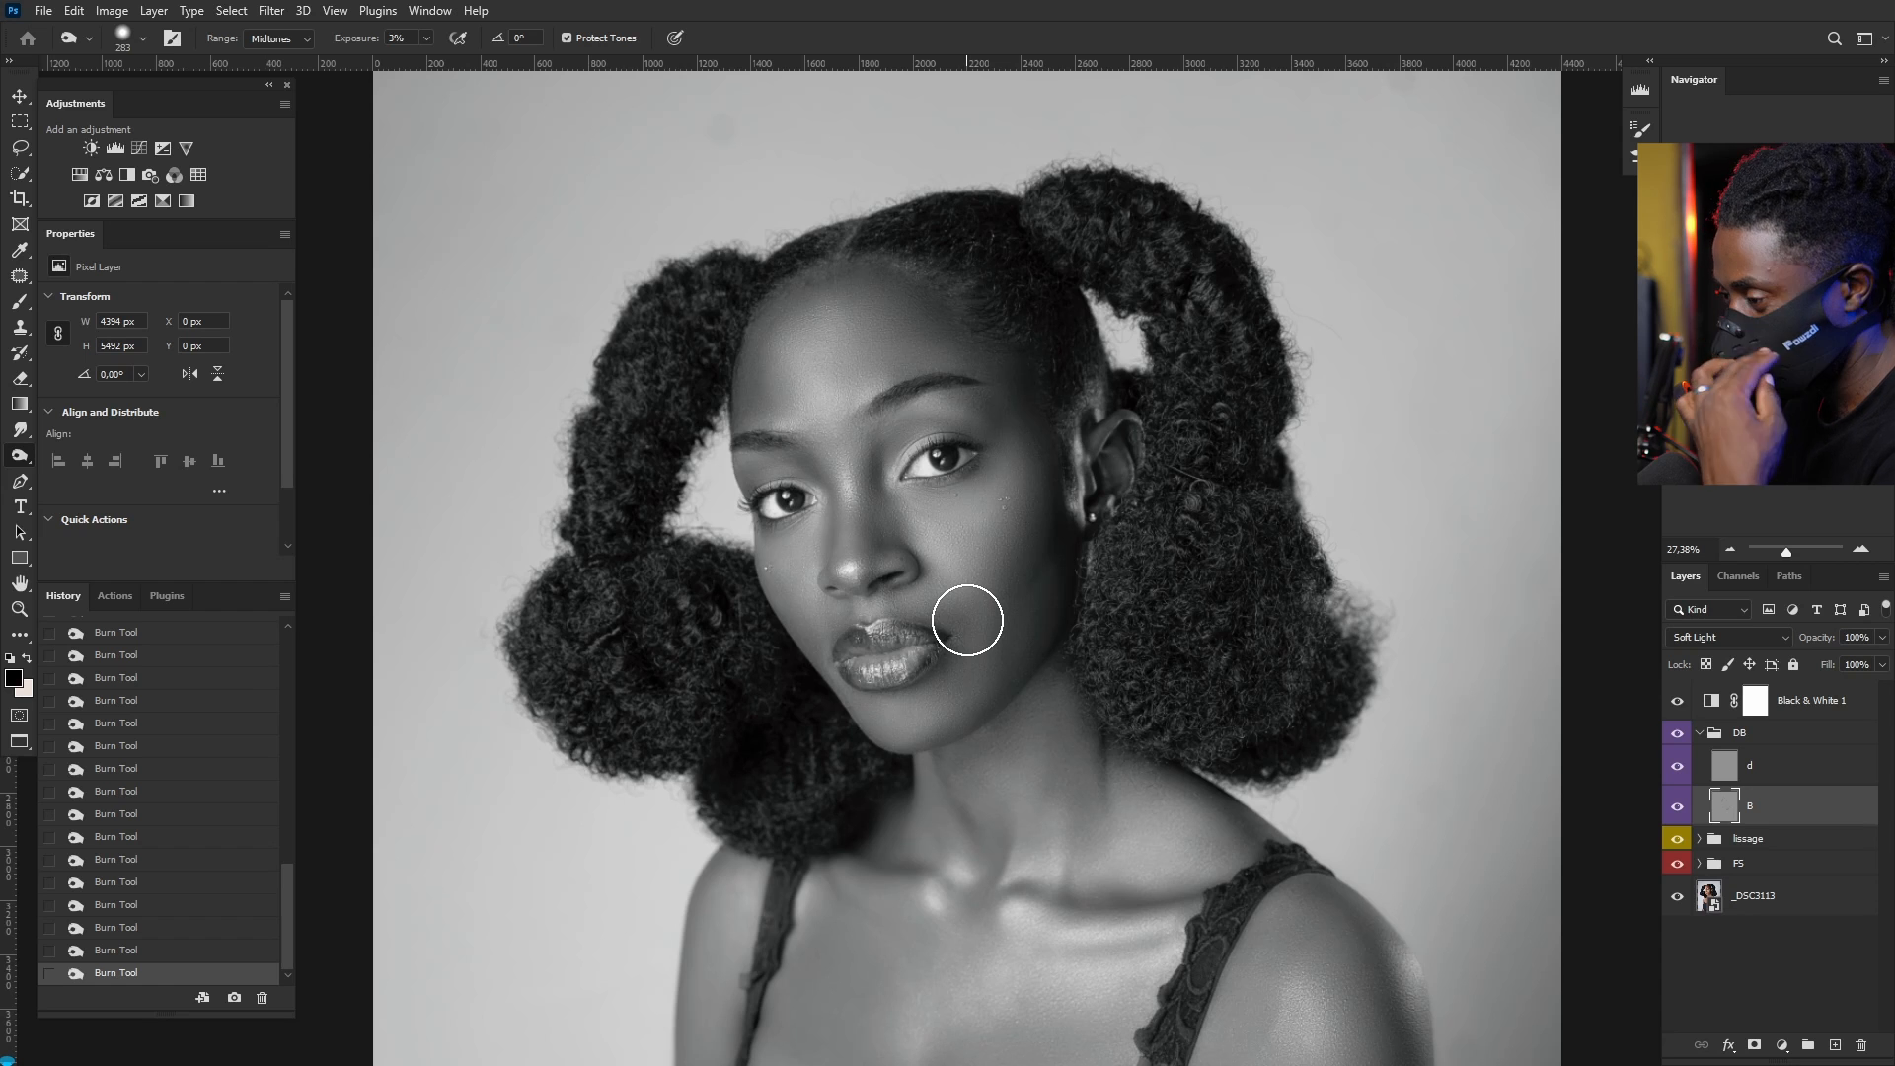
scroll(987, 396, "down", 3)
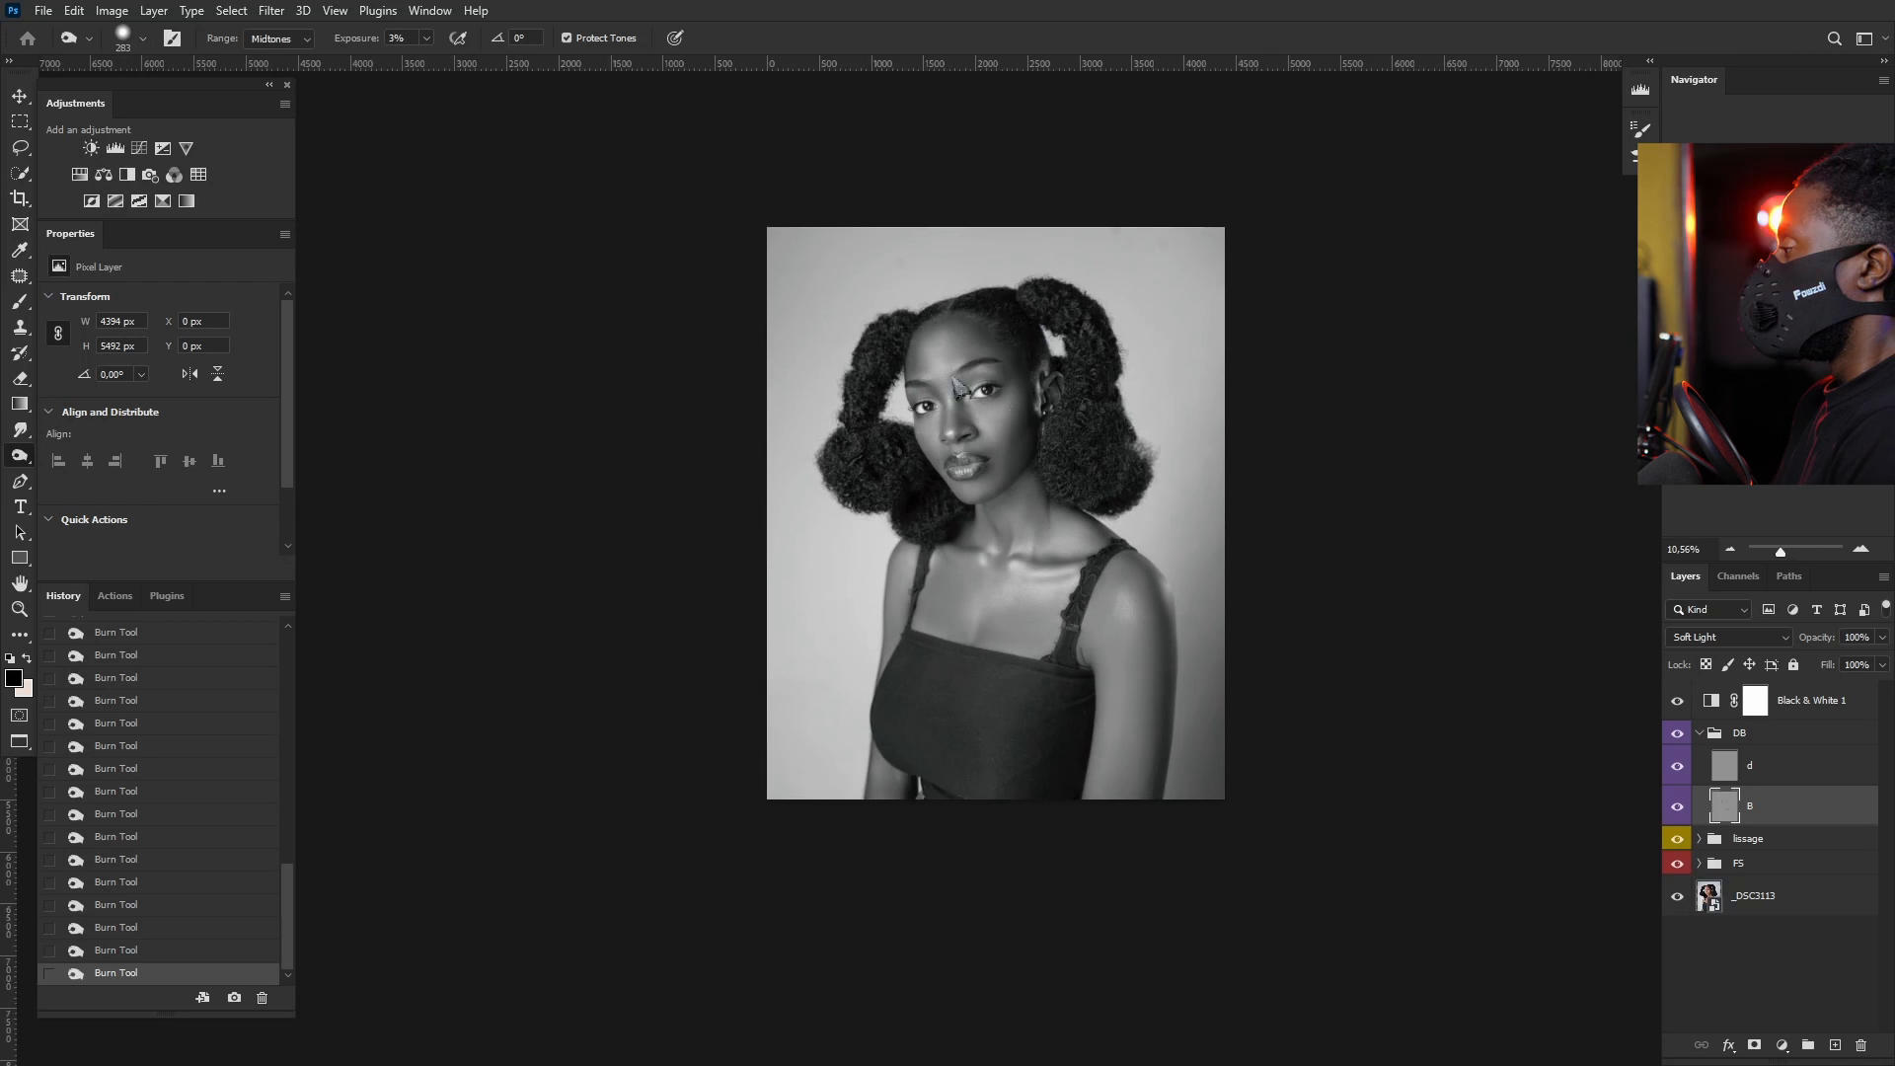
scroll(1009, 400, "up", 4)
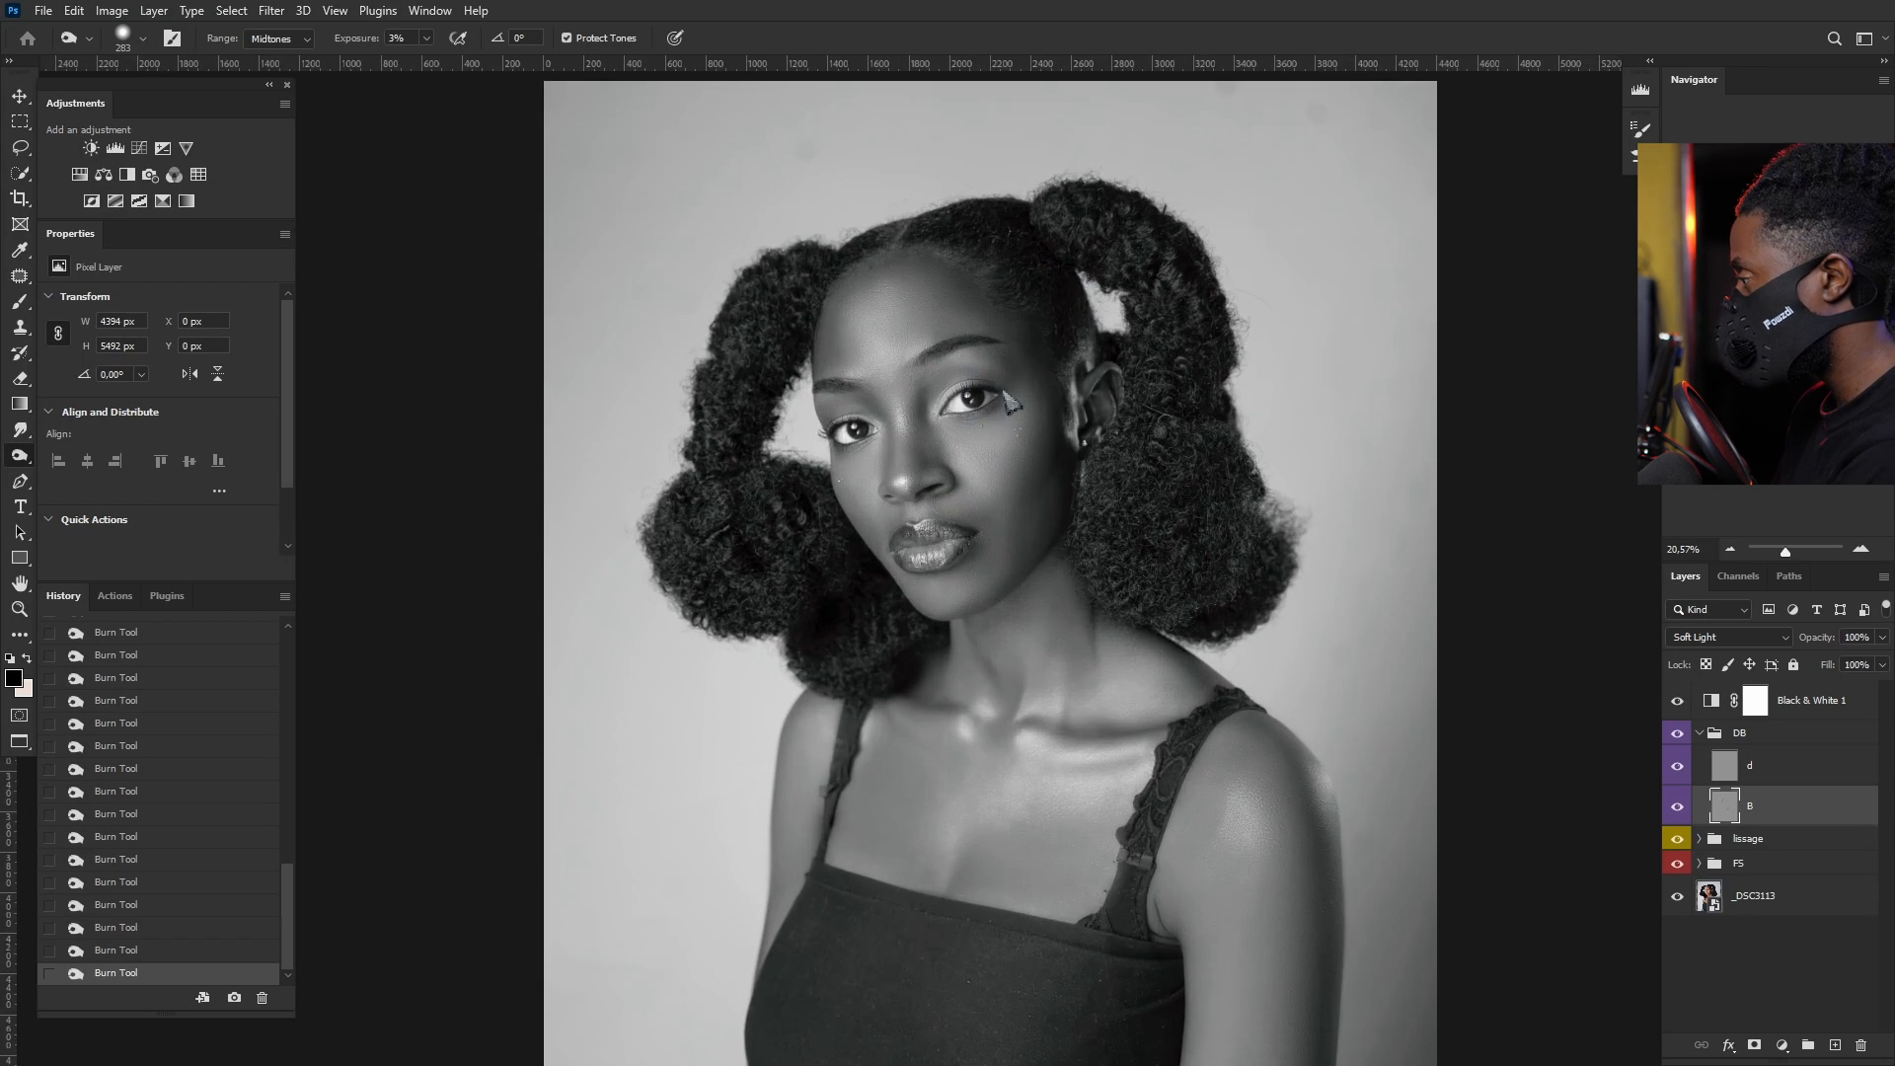
scroll(1009, 402, "up", 2)
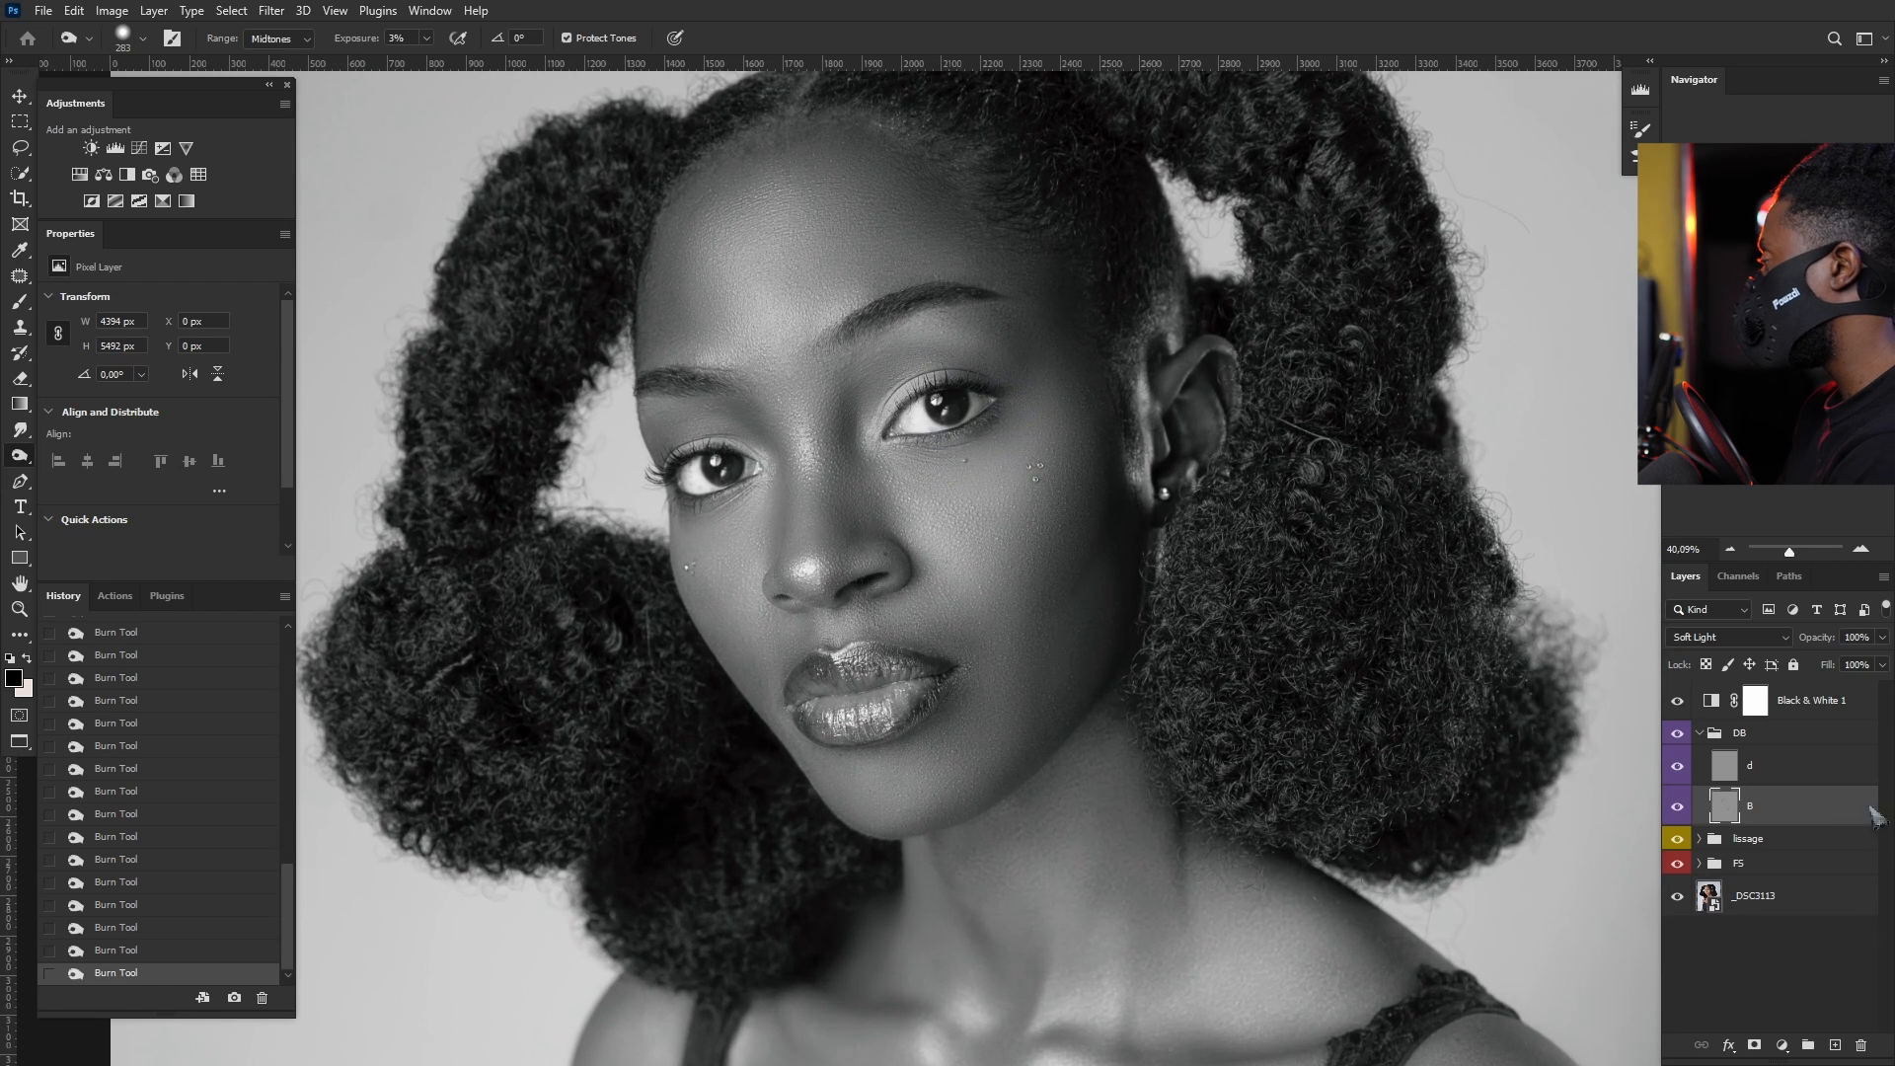
left_click(1677, 809)
left_click(1678, 809)
left_click(1679, 809)
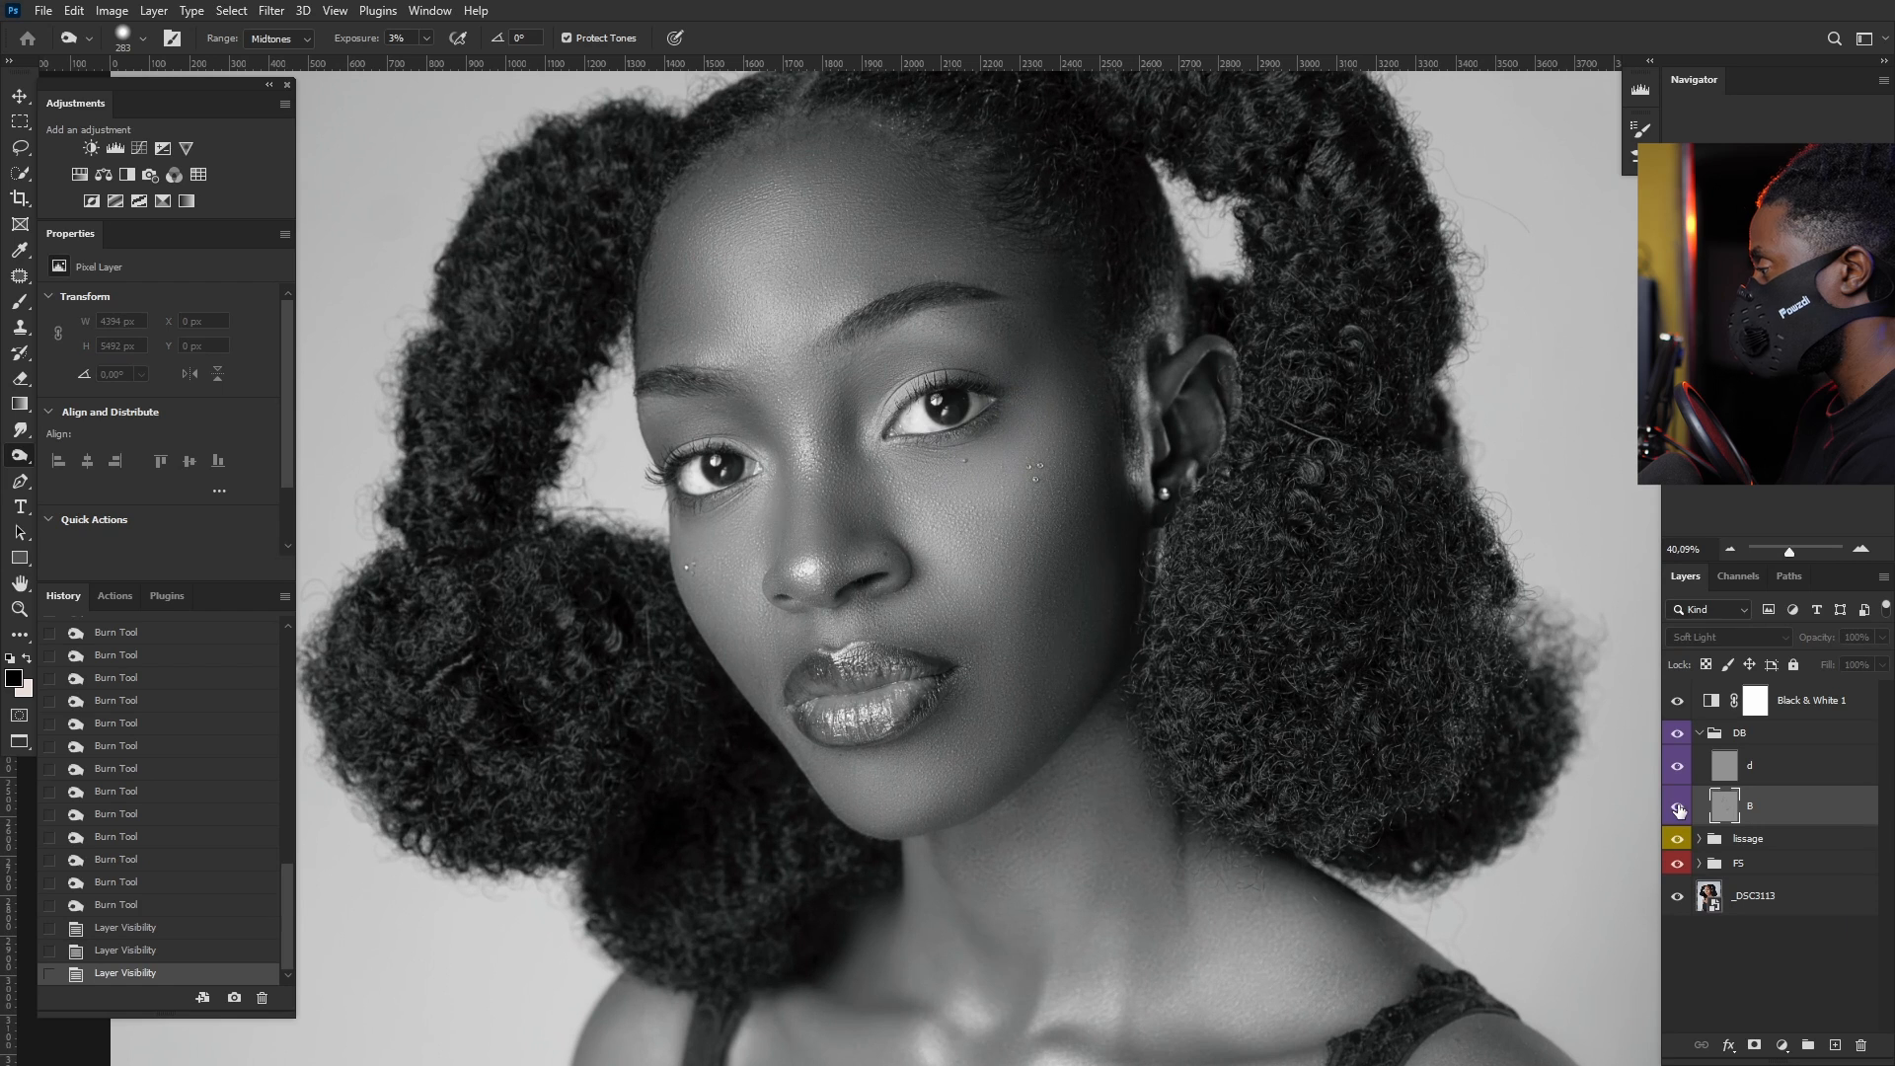
left_click(1678, 809)
Step: Select layer d, switch to the Dodge Tool and set its exposure to 4%
left_click(1777, 768)
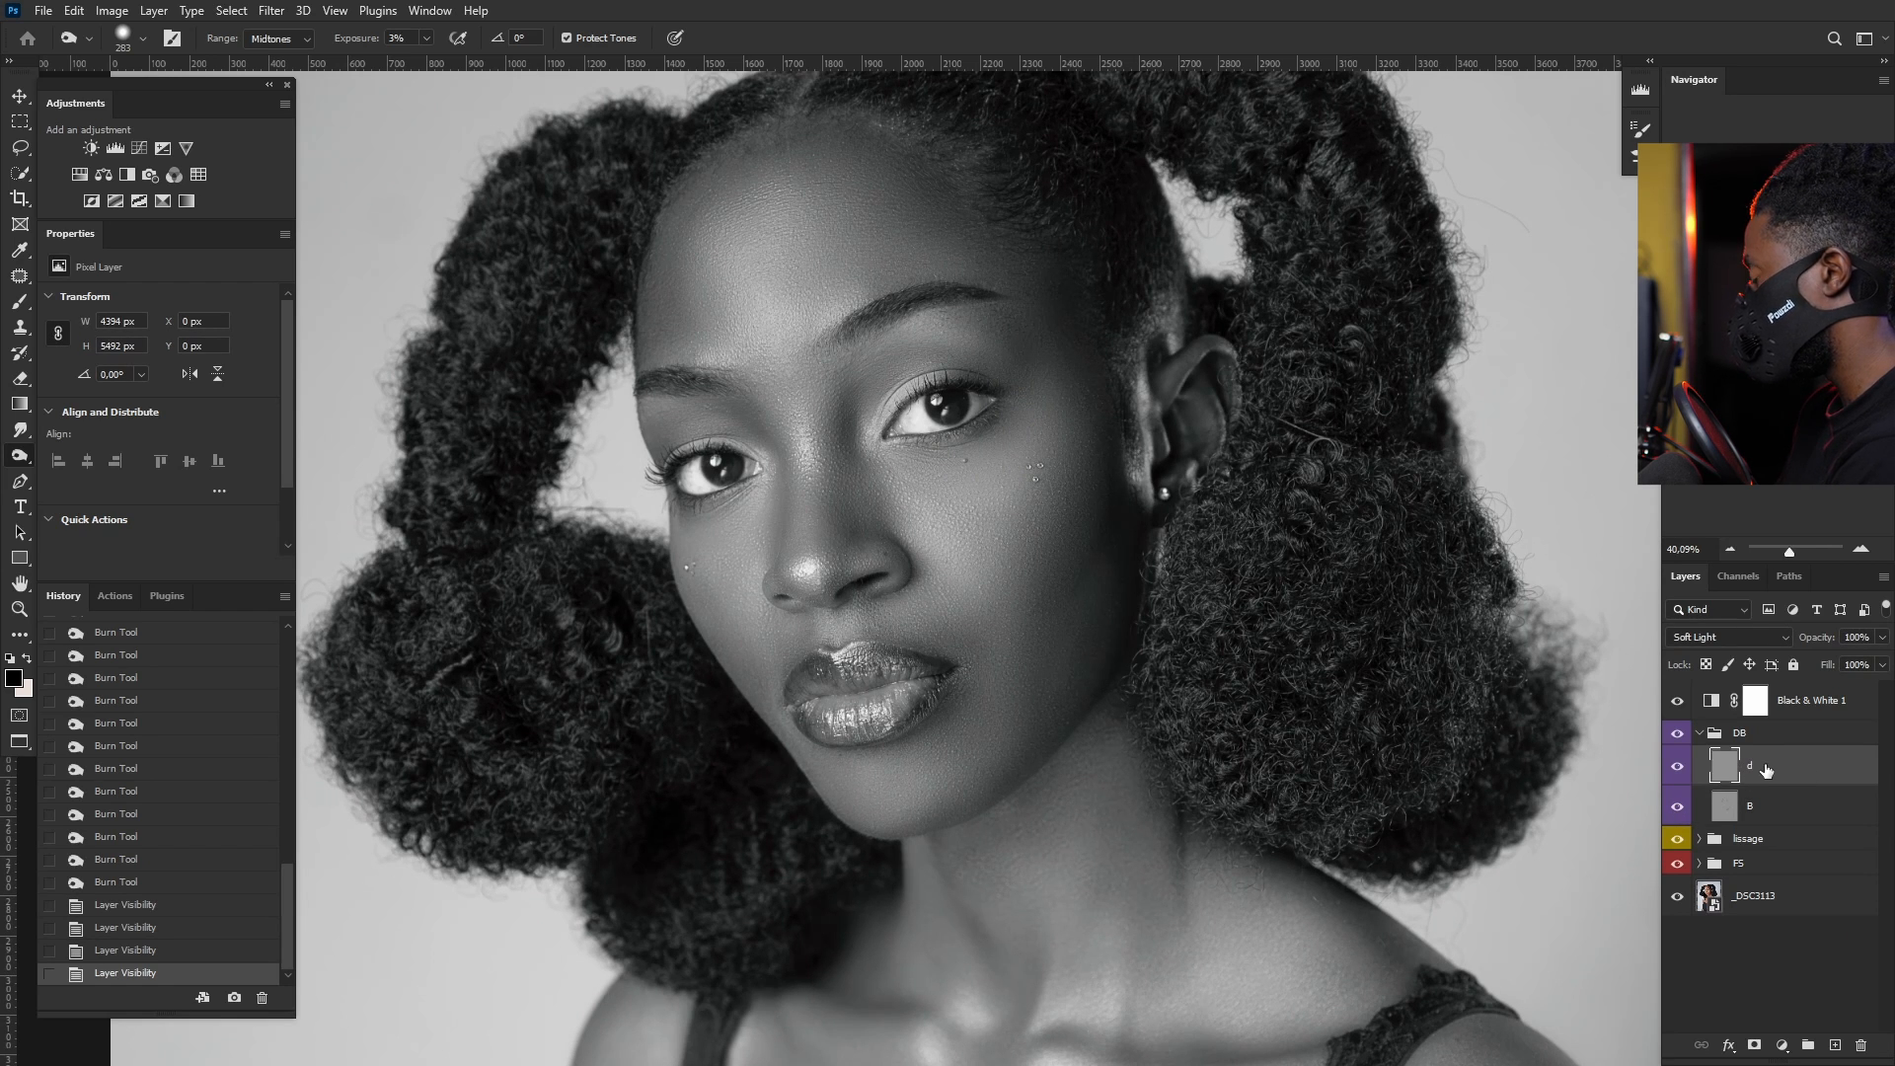
right_click(21, 456)
left_click(96, 457)
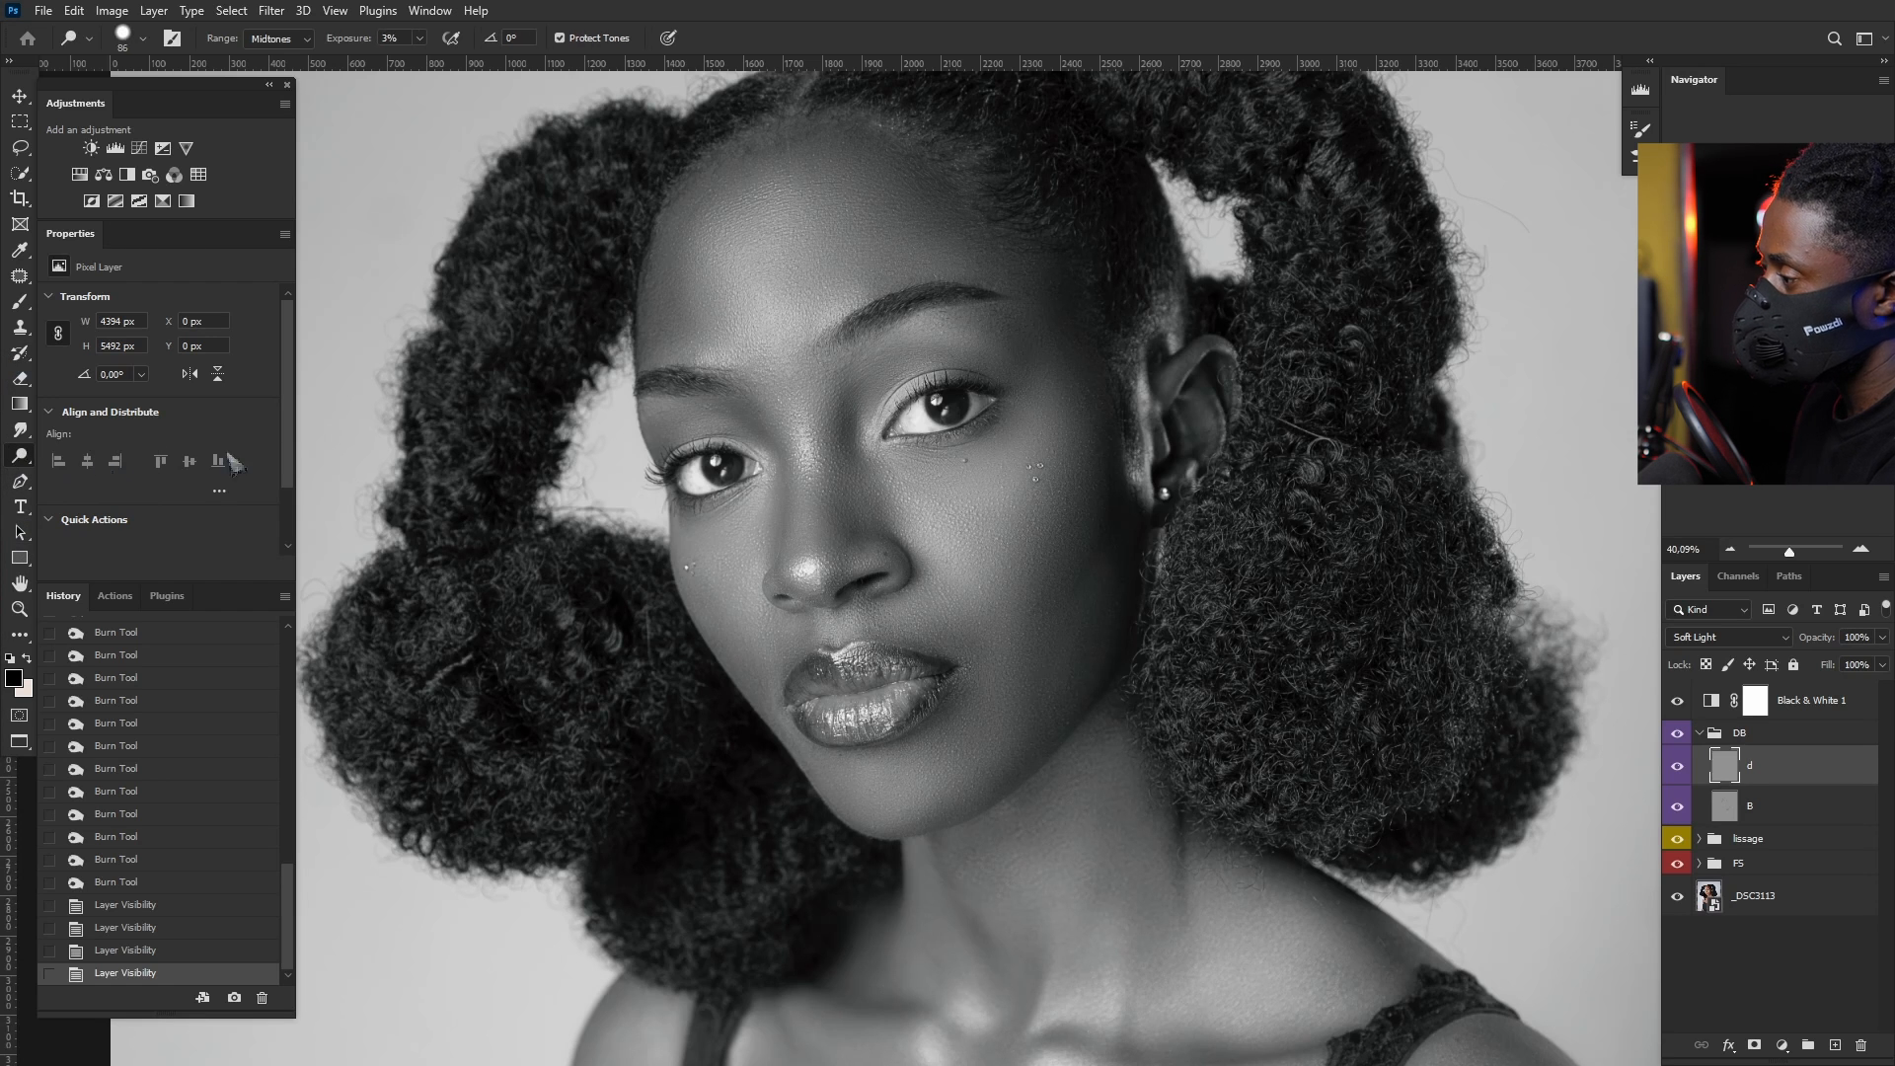
scroll(834, 447, "down", 5)
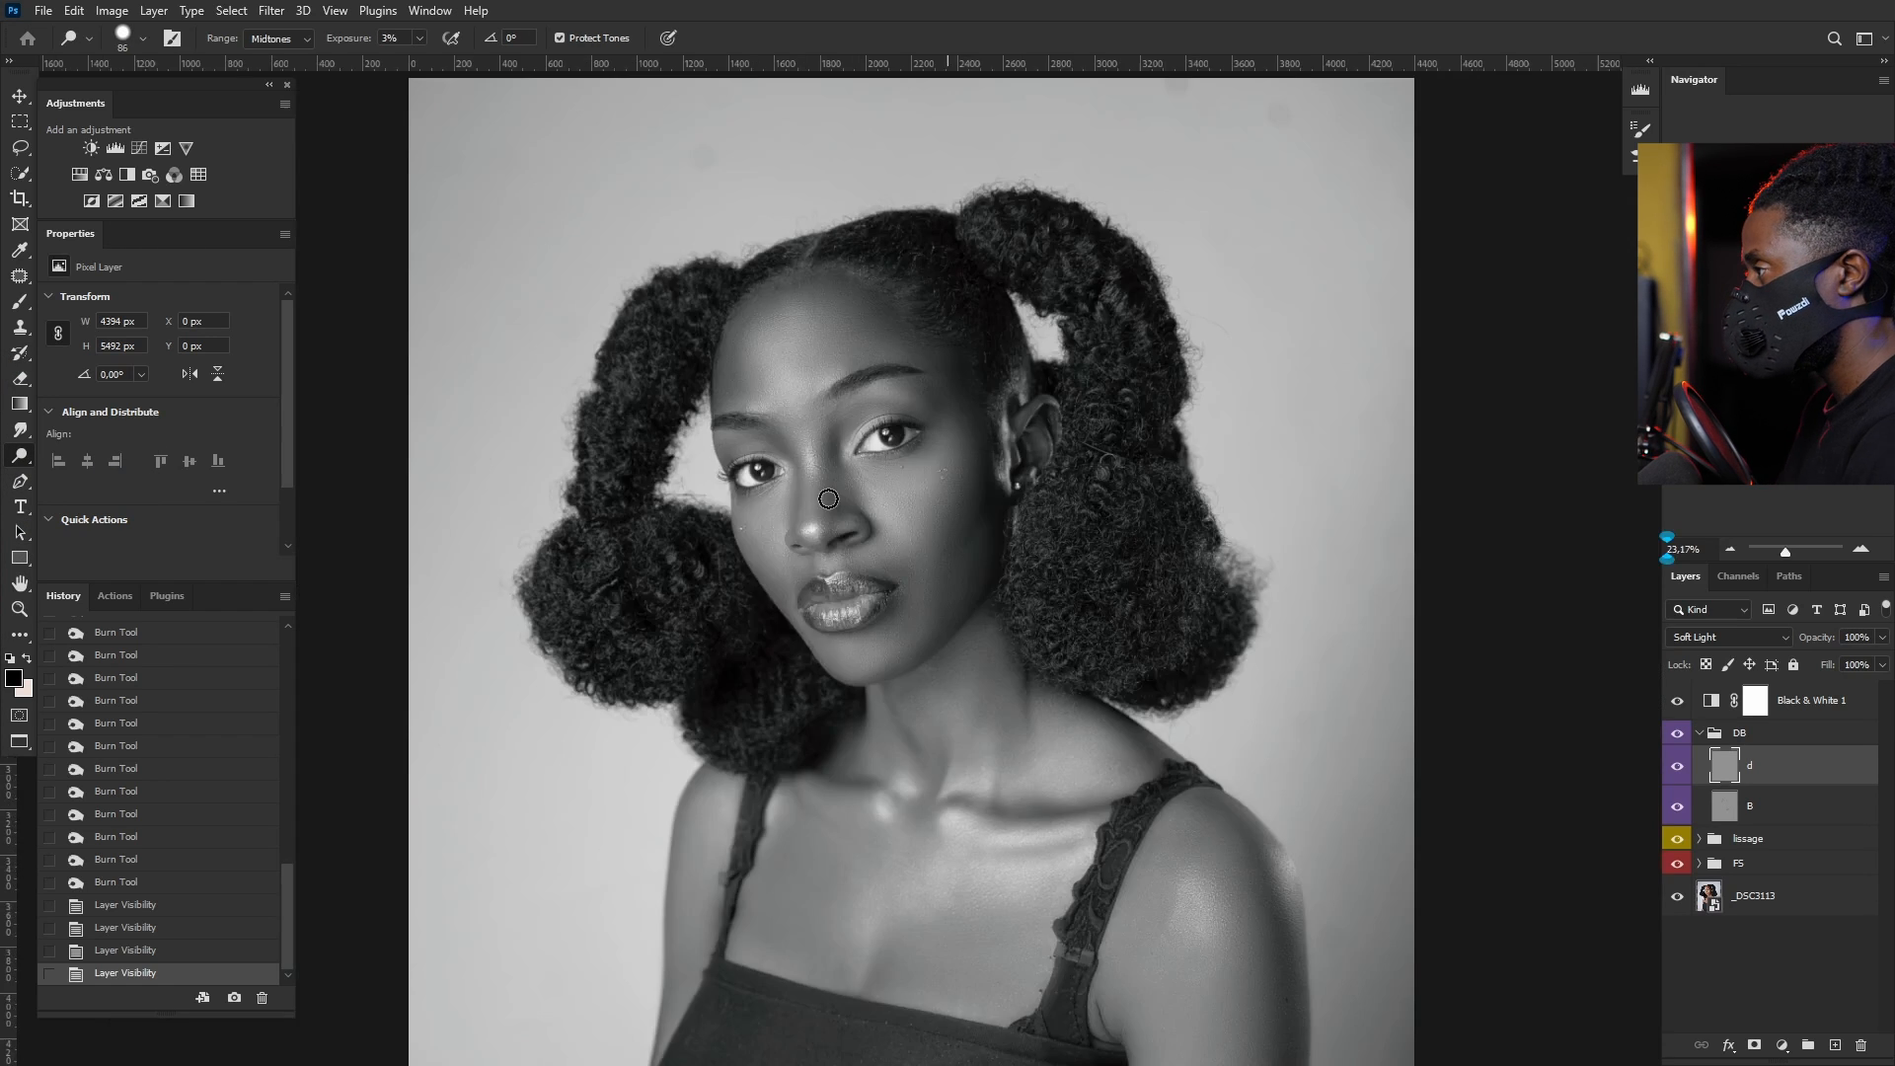
scroll(831, 495, "up", 5)
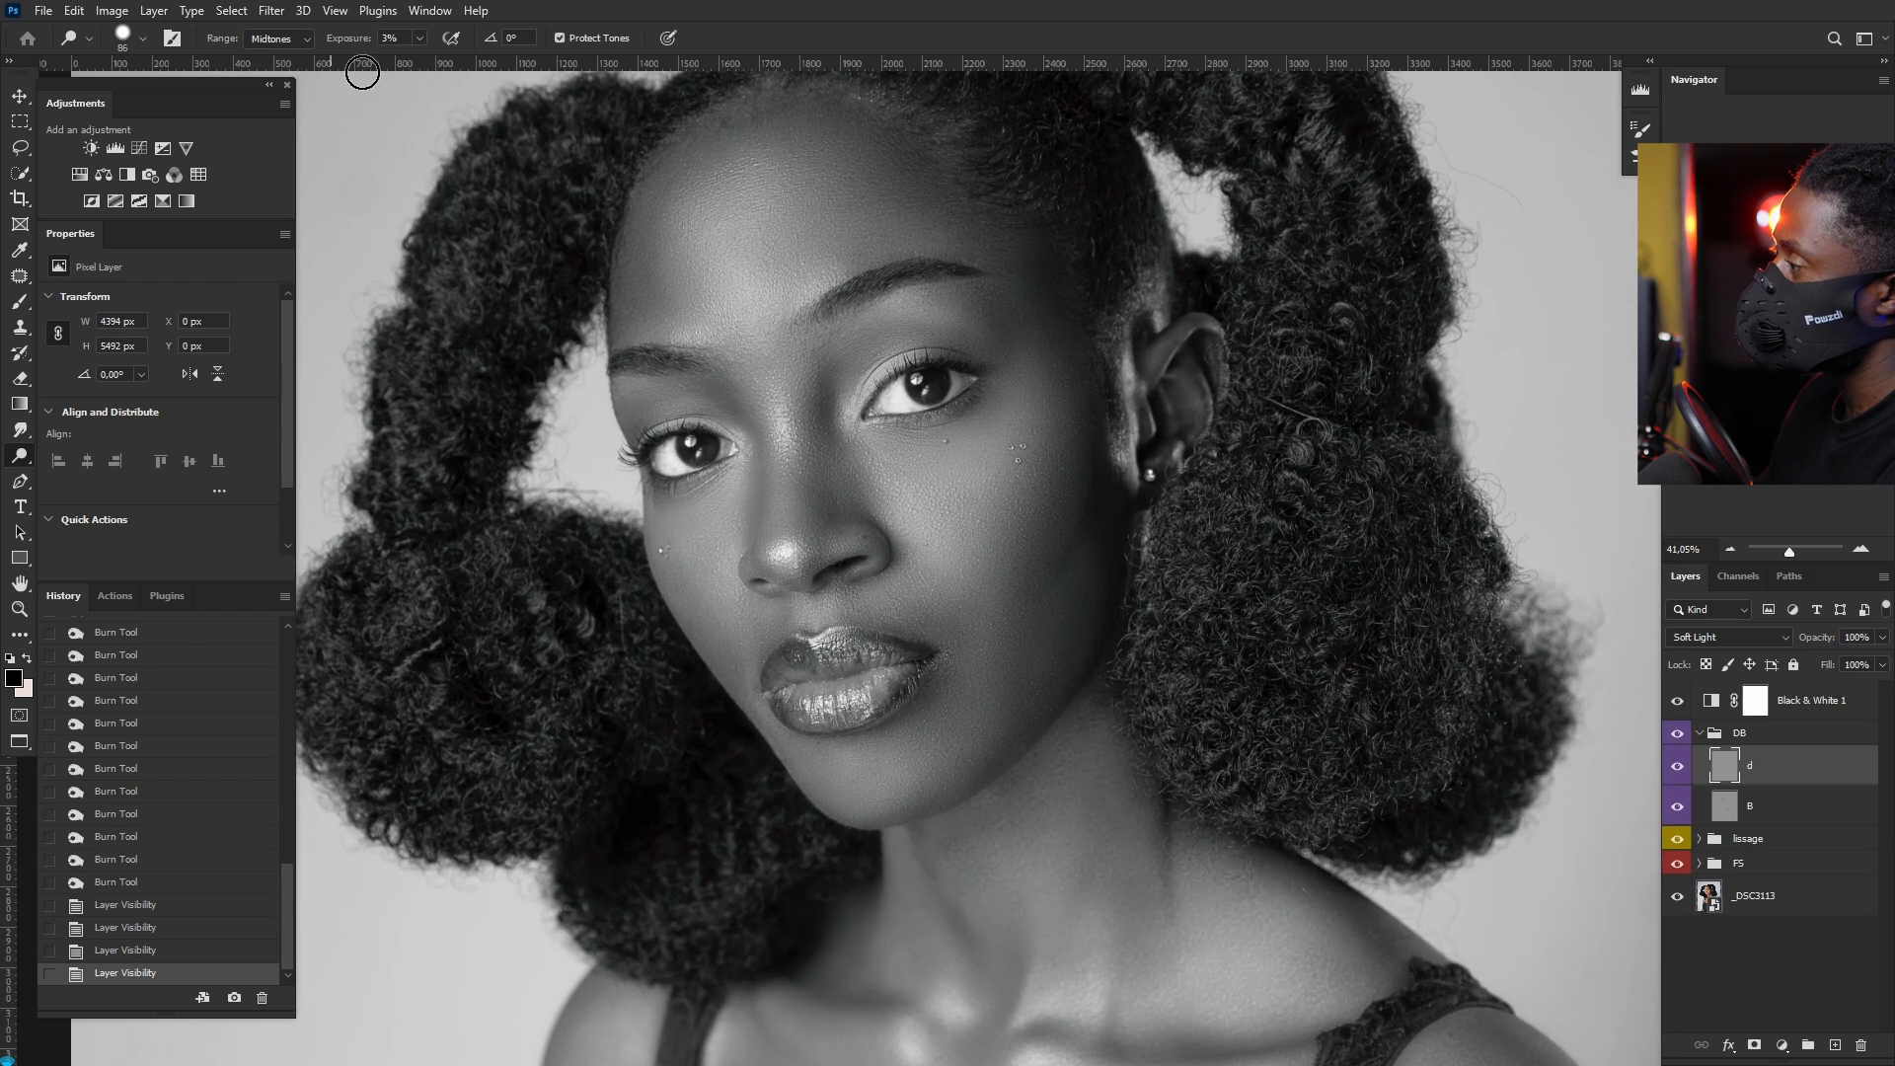
left_click(390, 37)
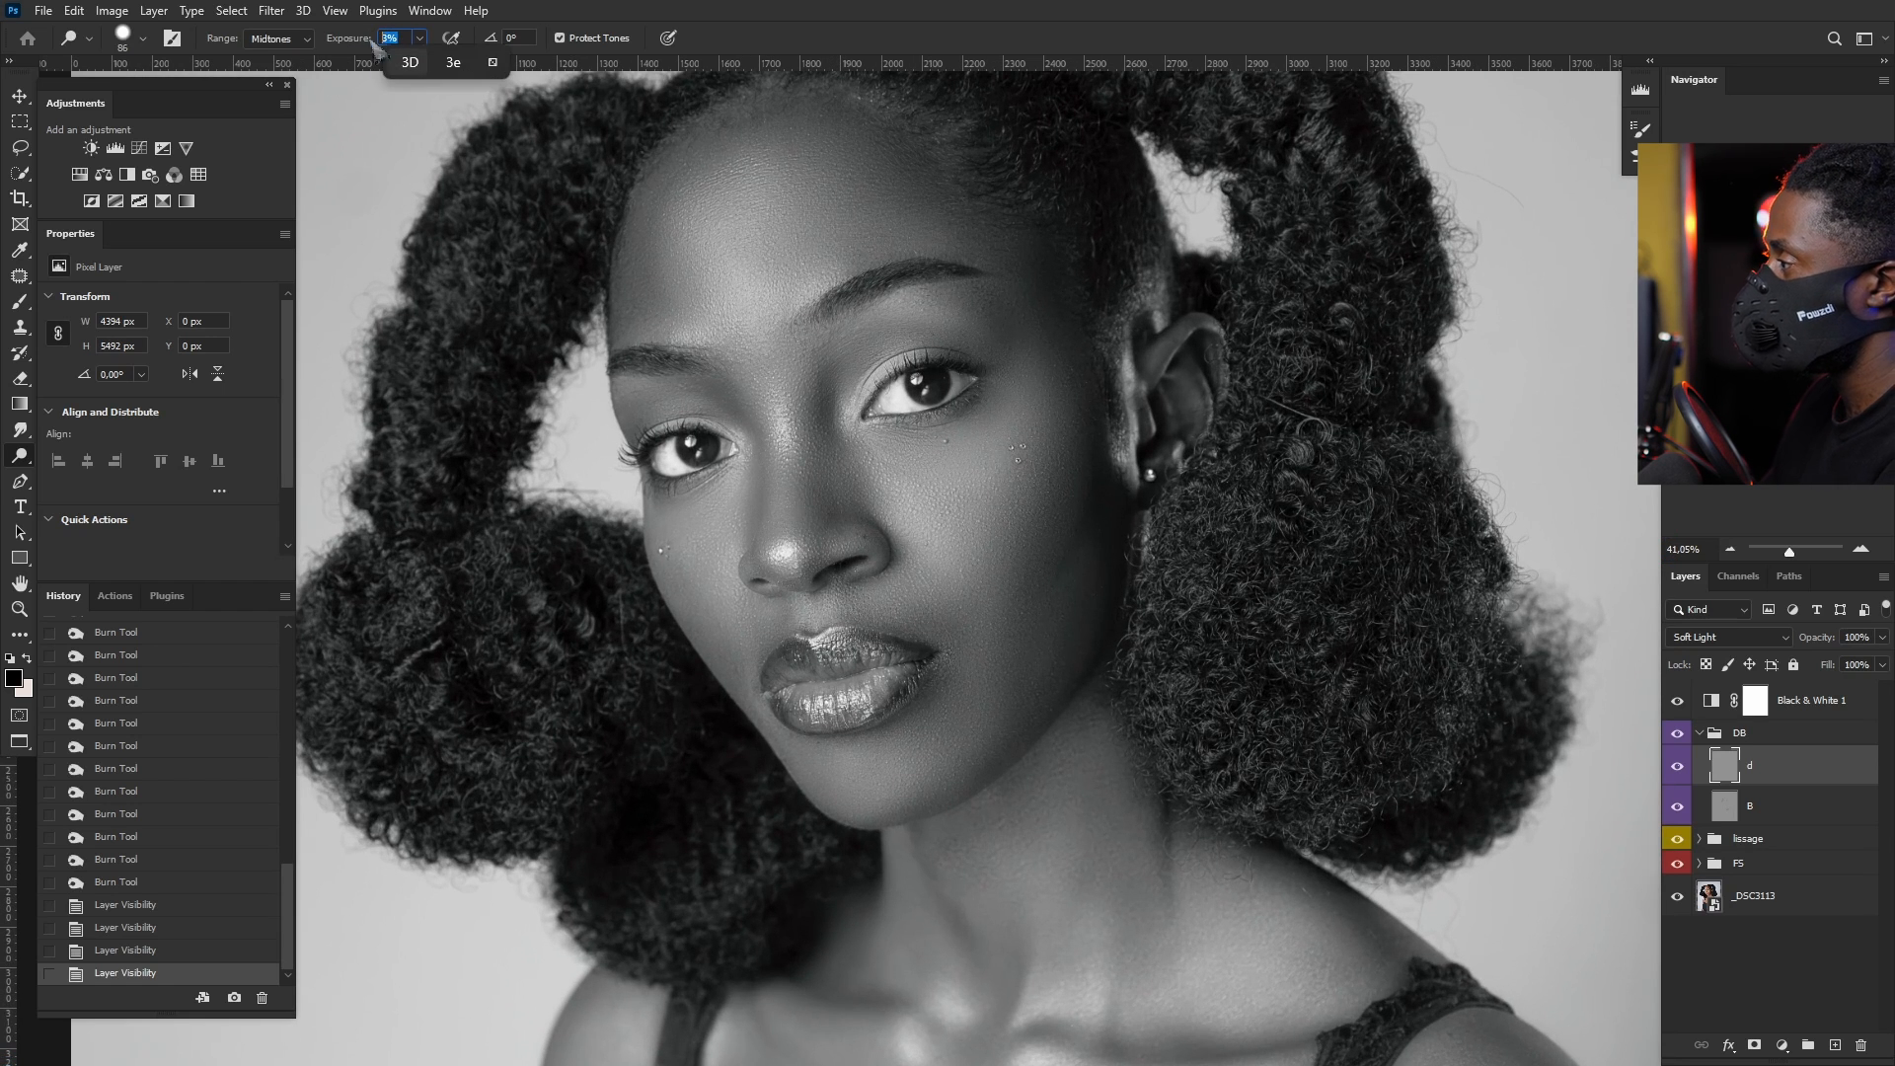
type("4")
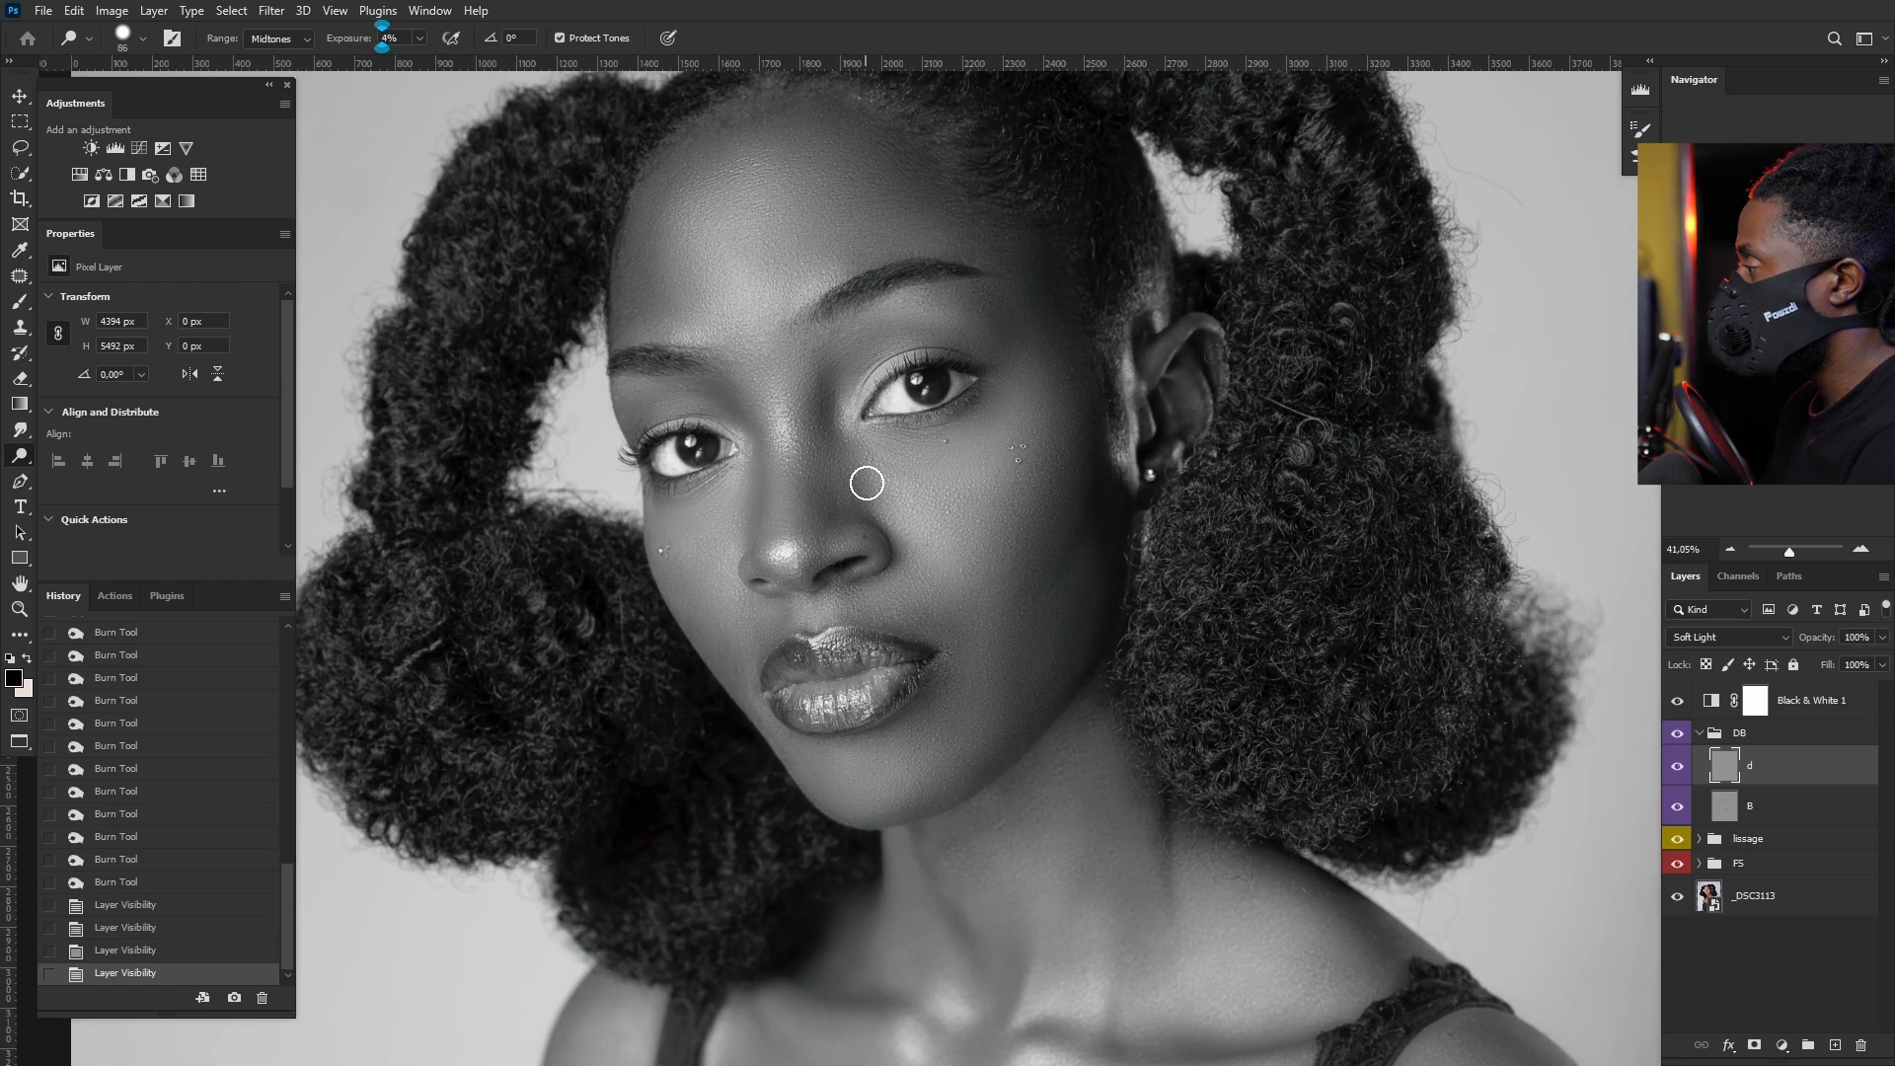
Step: Dodge the inner corners and lower lid edges of both eyes with a small 20 px brush
scroll(838, 388, "up", 6)
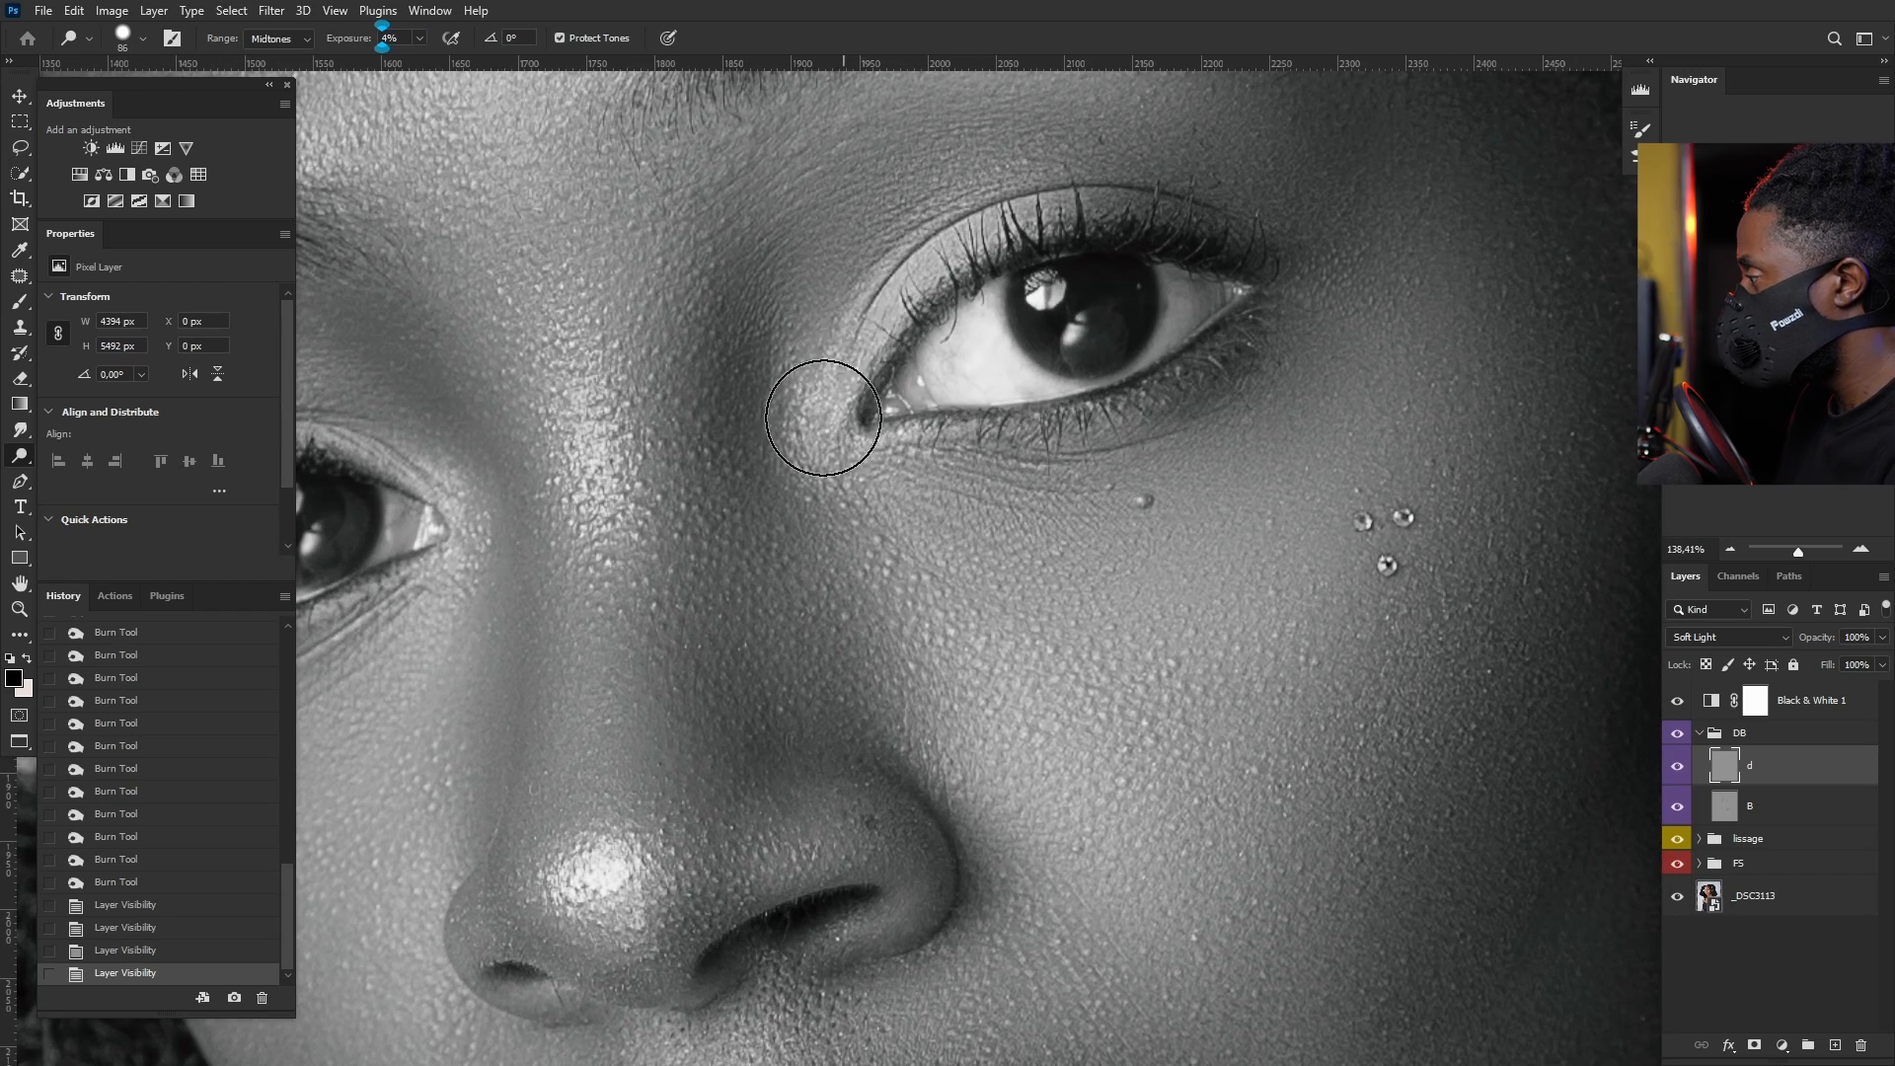
mouse_move(877, 352)
left_mouse_down()
mouse_move(836, 376)
mouse_move(855, 434)
mouse_move(902, 454)
left_mouse_up()
mouse_move(901, 454)
left_mouse_down()
mouse_move(955, 440)
mouse_move(937, 442)
left_mouse_up()
left_click_drag(892, 435, 865, 419)
left_click_drag(865, 418, 903, 435)
left_click_drag(947, 431, 1026, 421)
mouse_move(848, 413)
left_mouse_down()
mouse_move(866, 380)
mouse_move(865, 423)
left_mouse_up()
left_click_drag(866, 423, 898, 346)
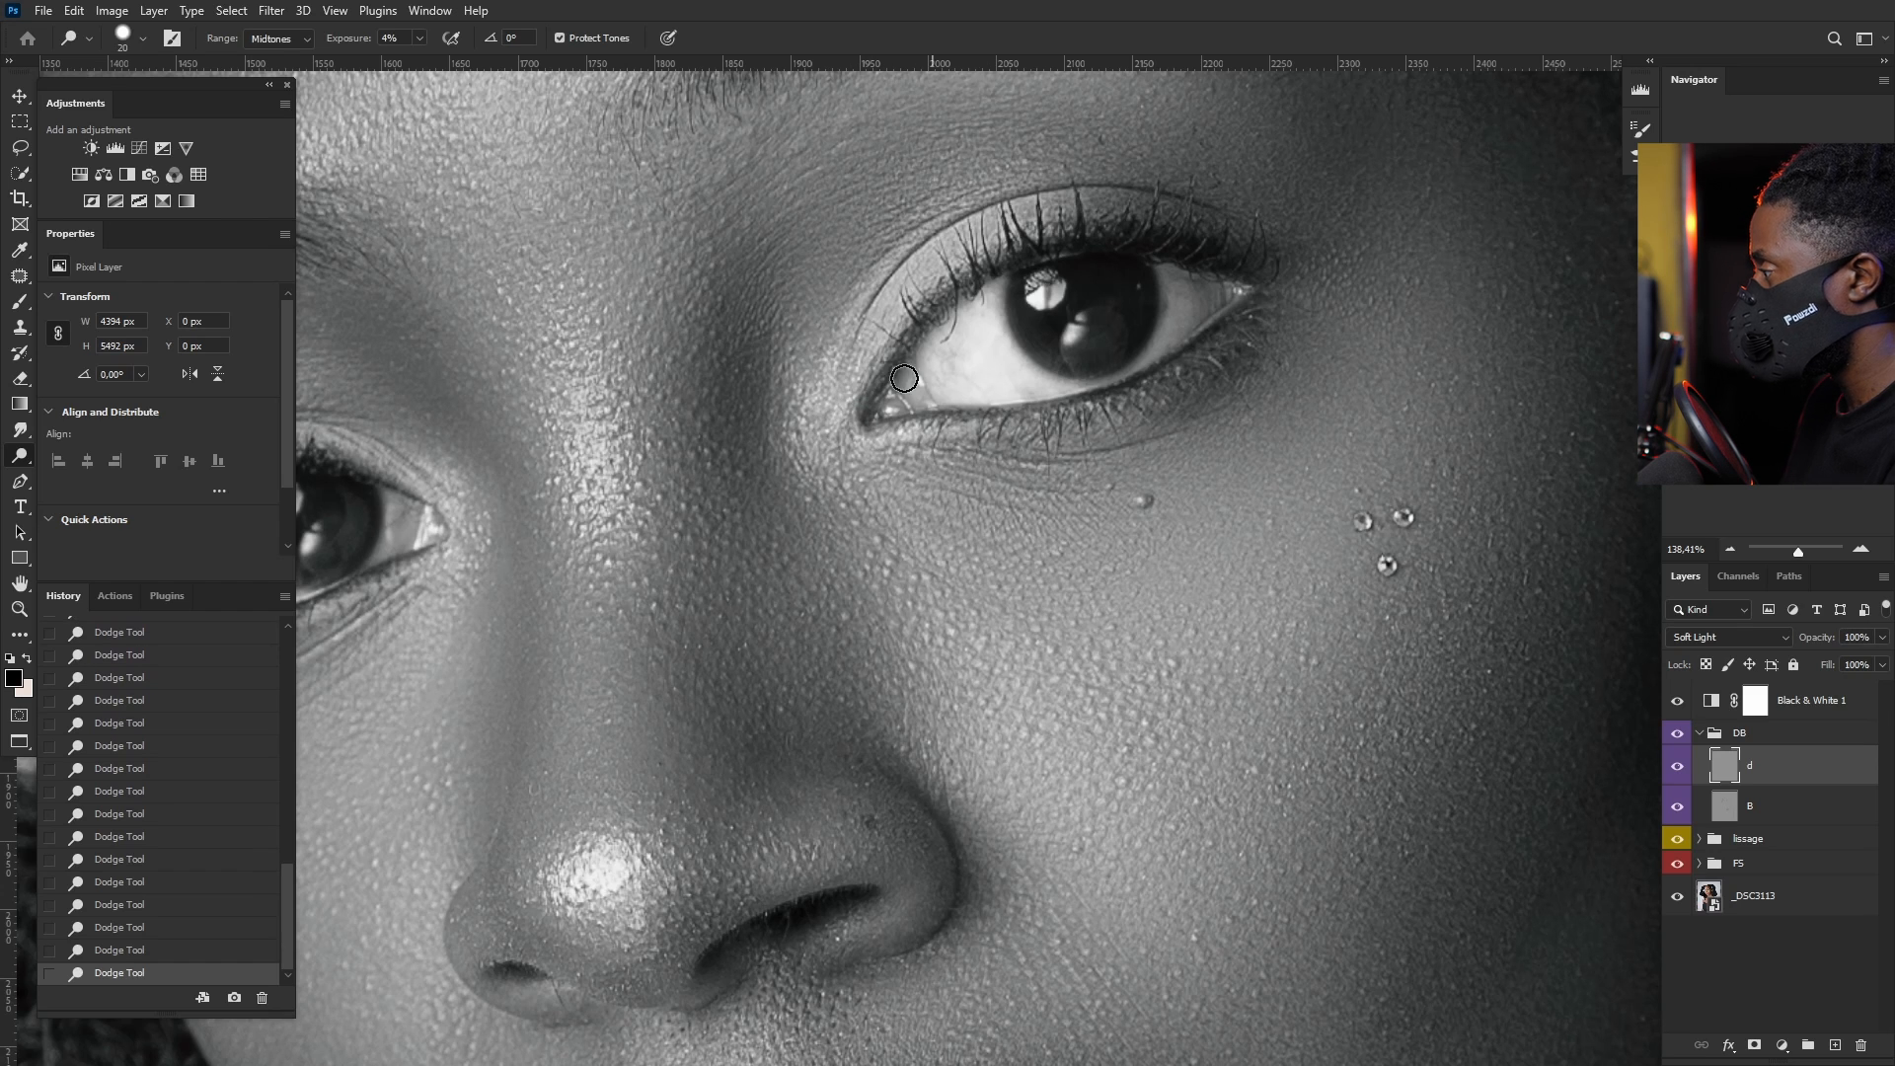
left_click_drag(849, 478, 1184, 446)
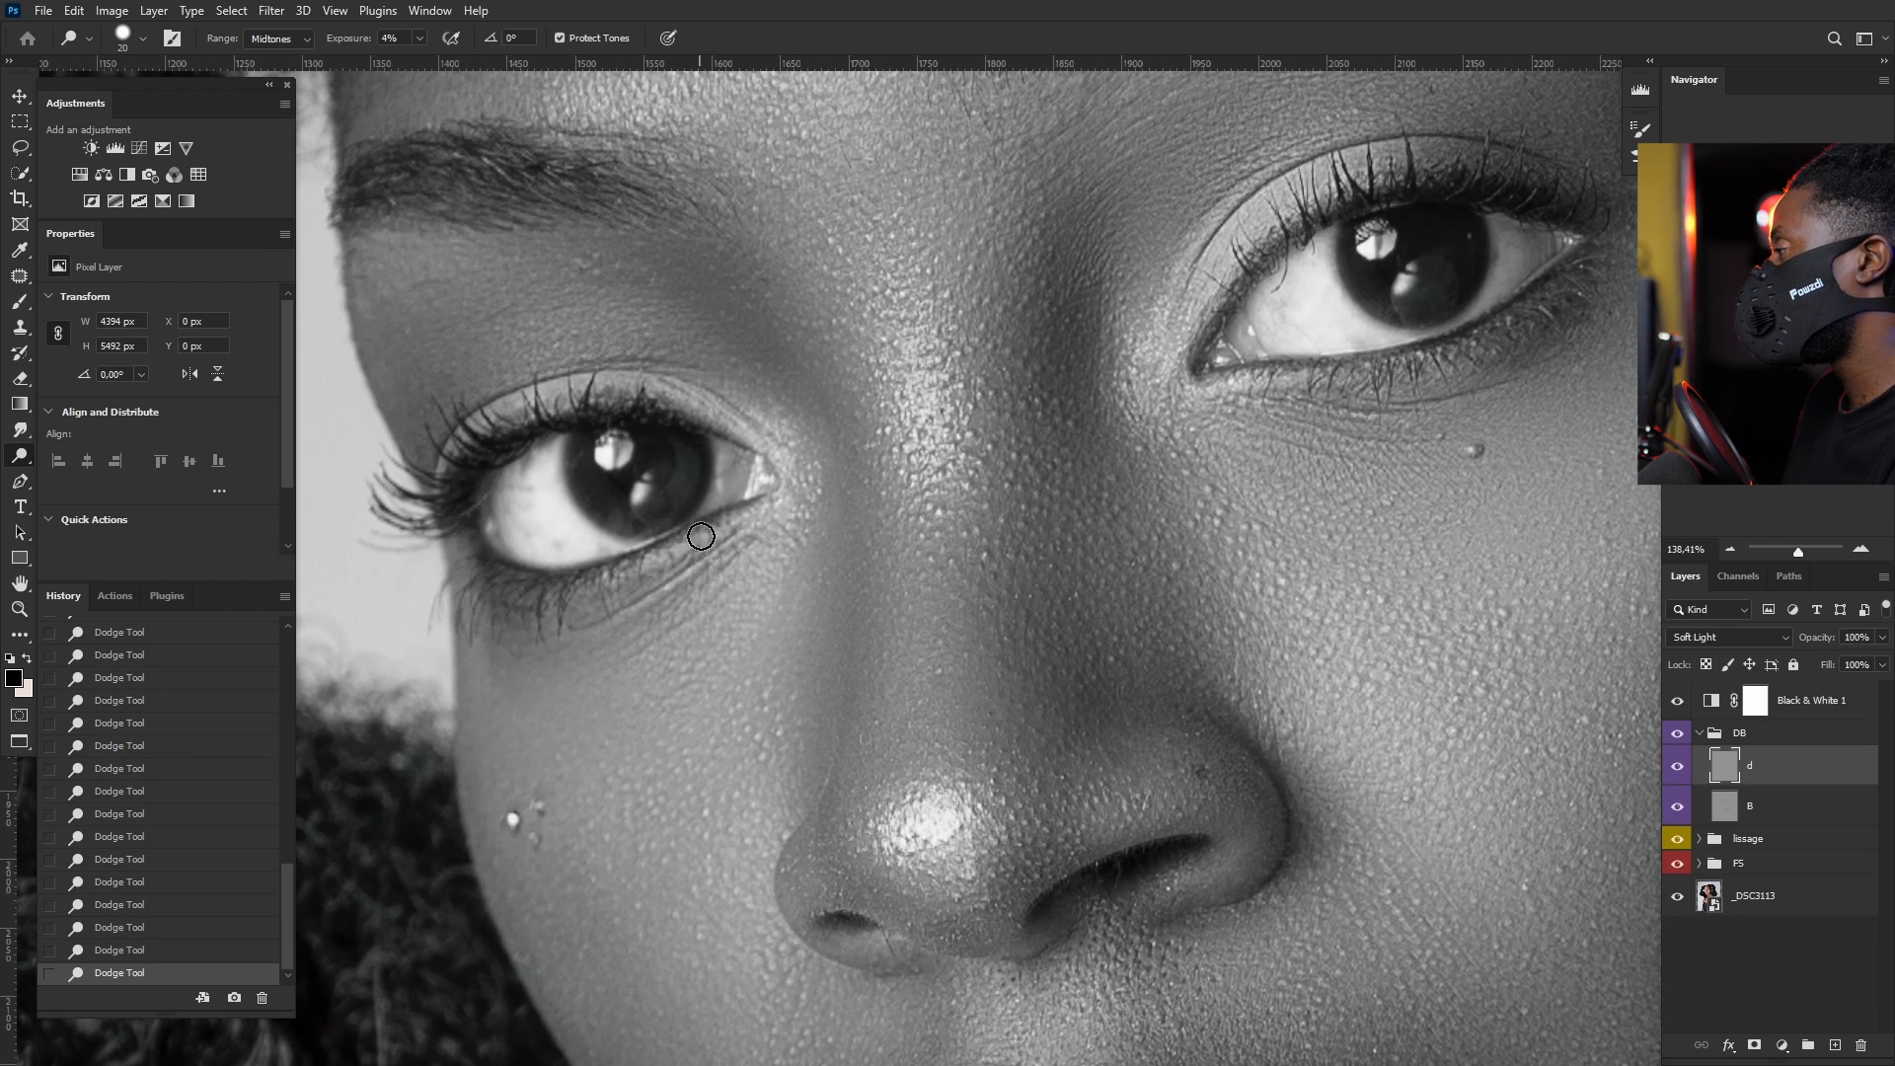
Step: Dodge the upper lip contour and cupid's bow with small brushes from 22 down to 10 px, and check the face
scroll(726, 498, "down", 5)
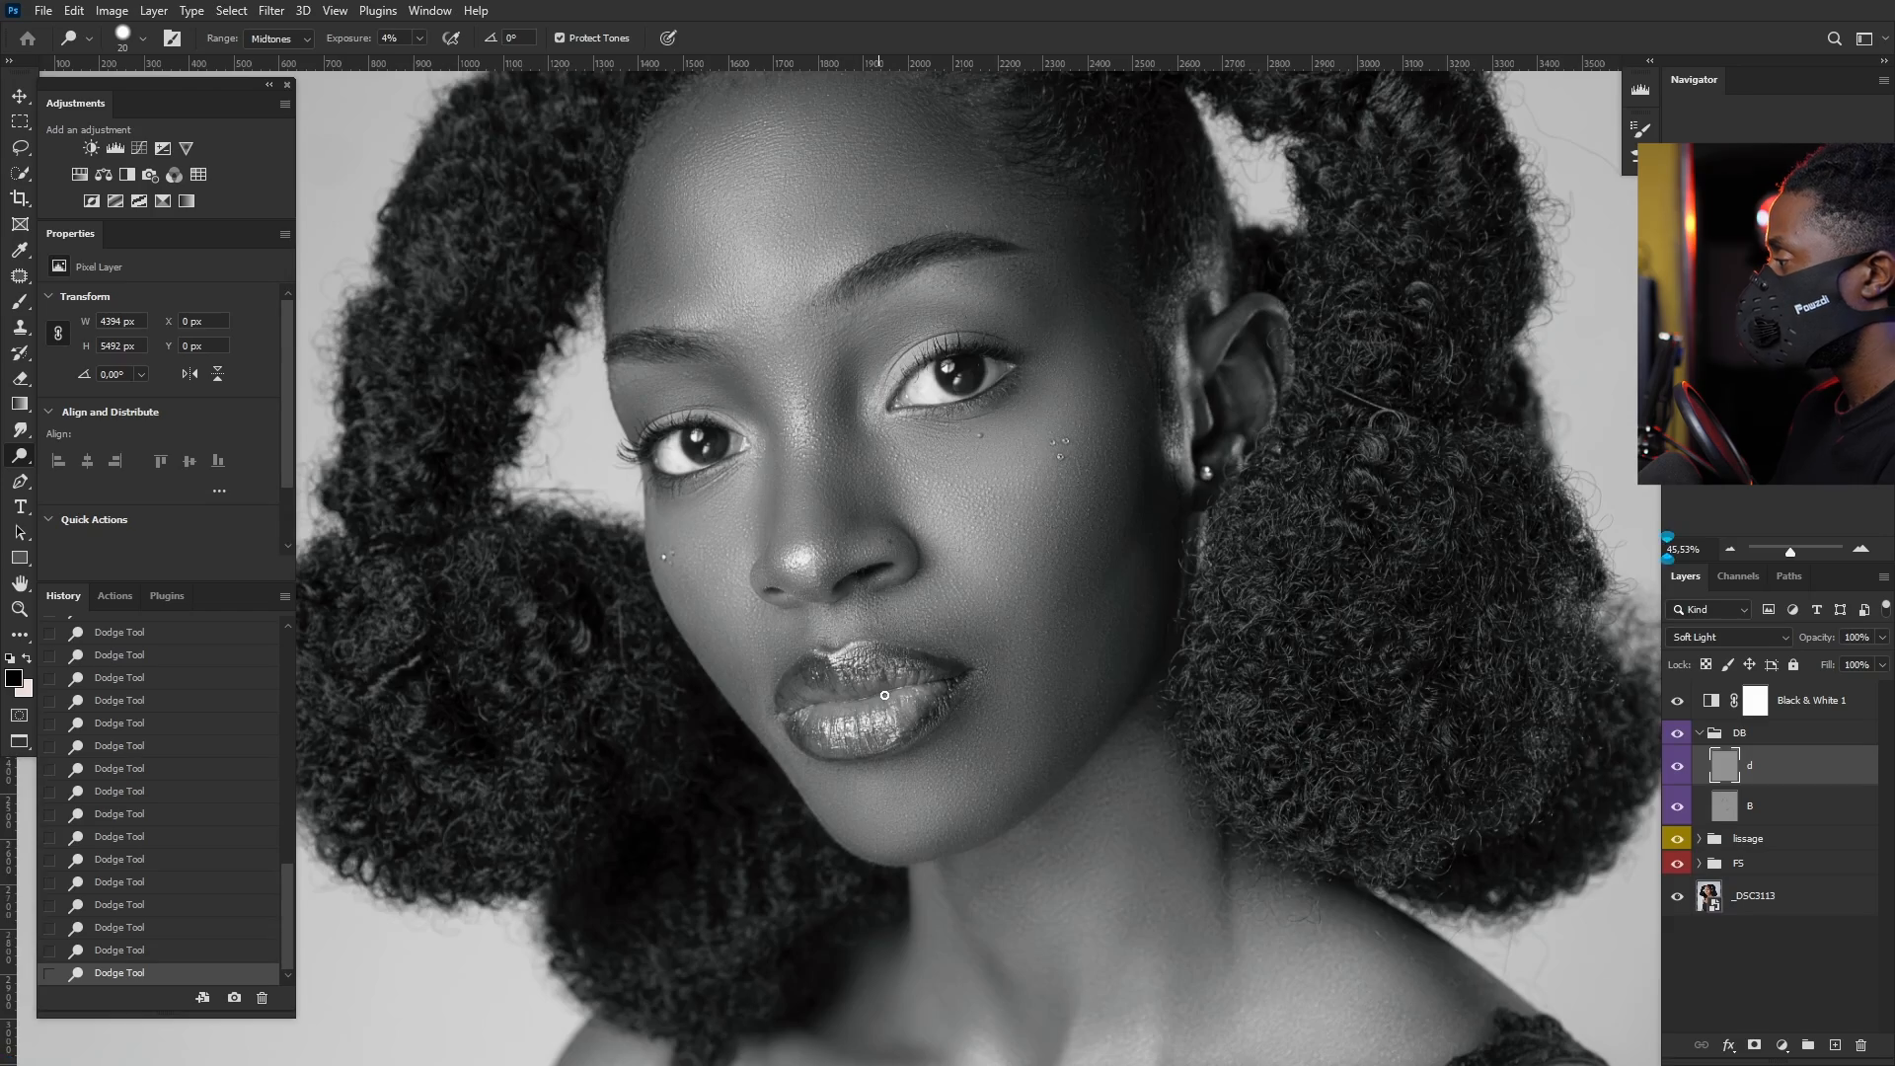
scroll(884, 695, "down", 1)
scroll(868, 681, "up", 6)
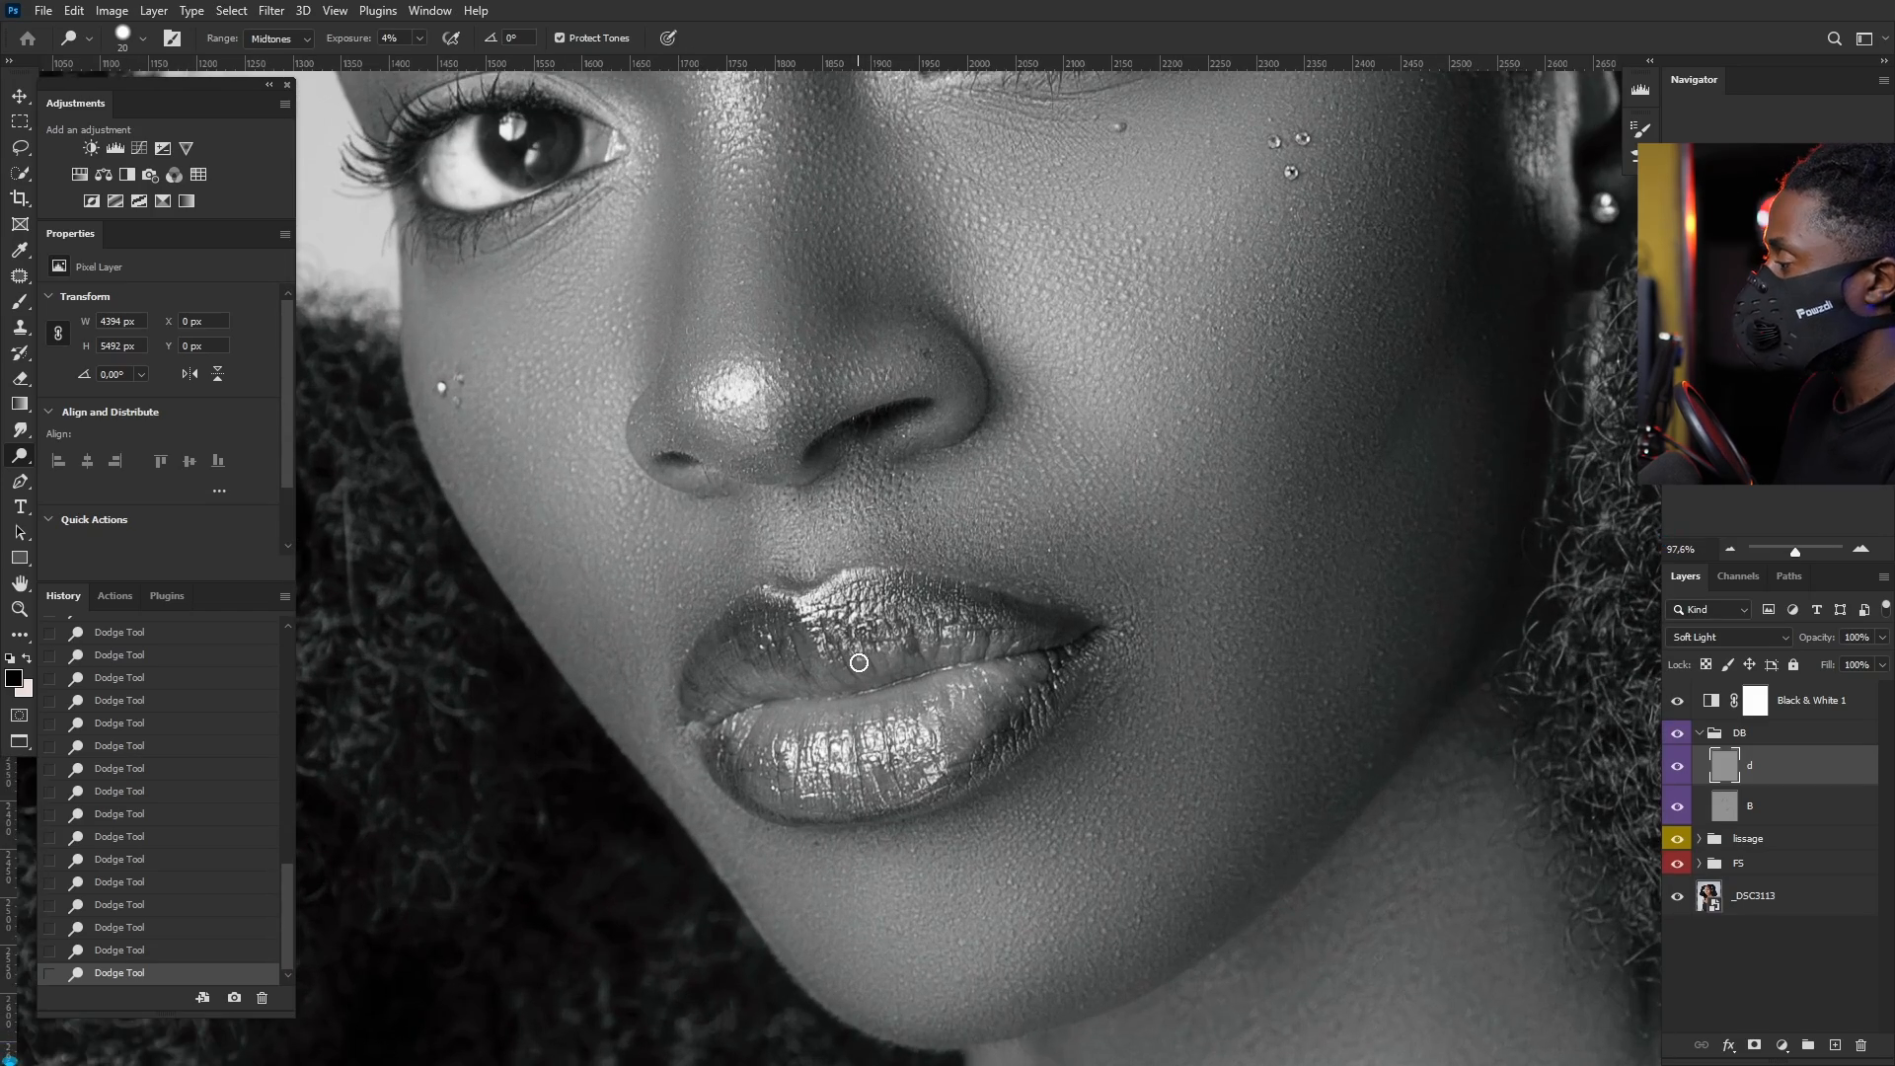
scroll(858, 659, "up", 1)
right_click(817, 566)
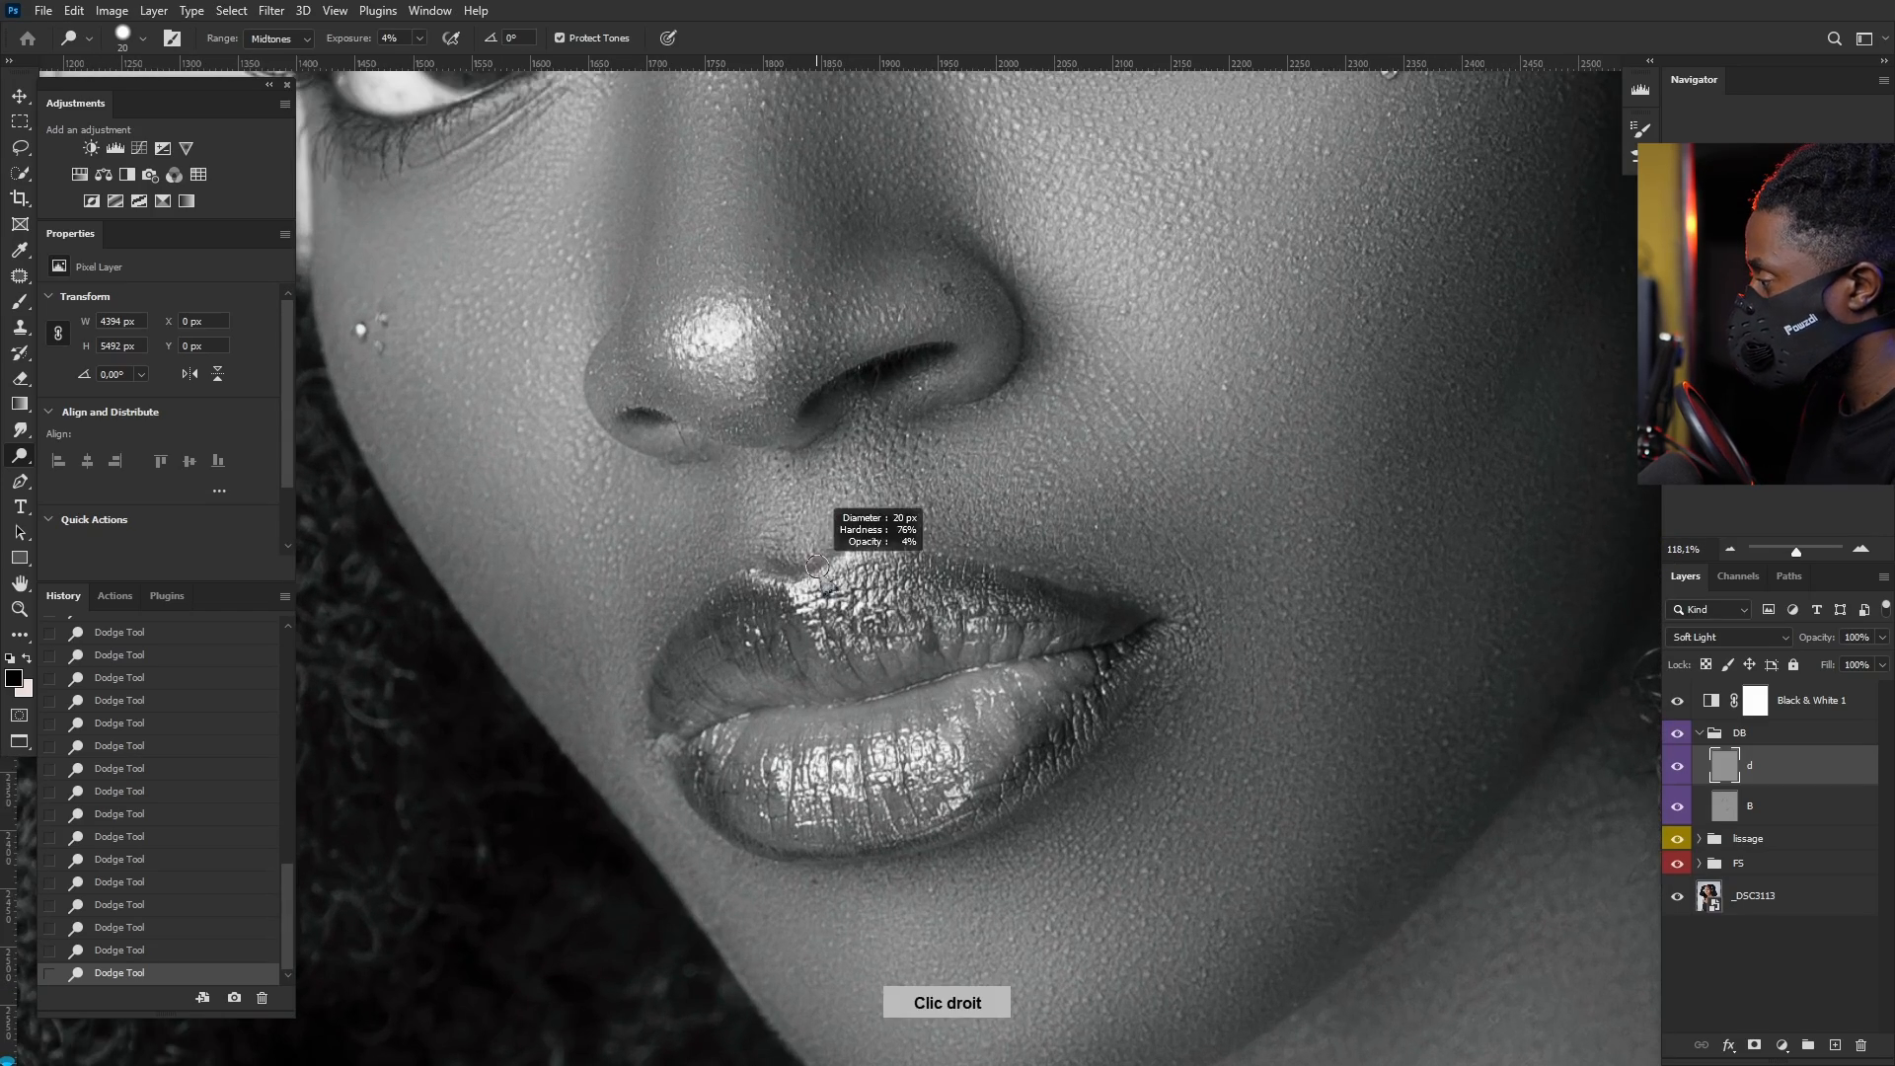
left_click_drag(827, 588, 829, 588)
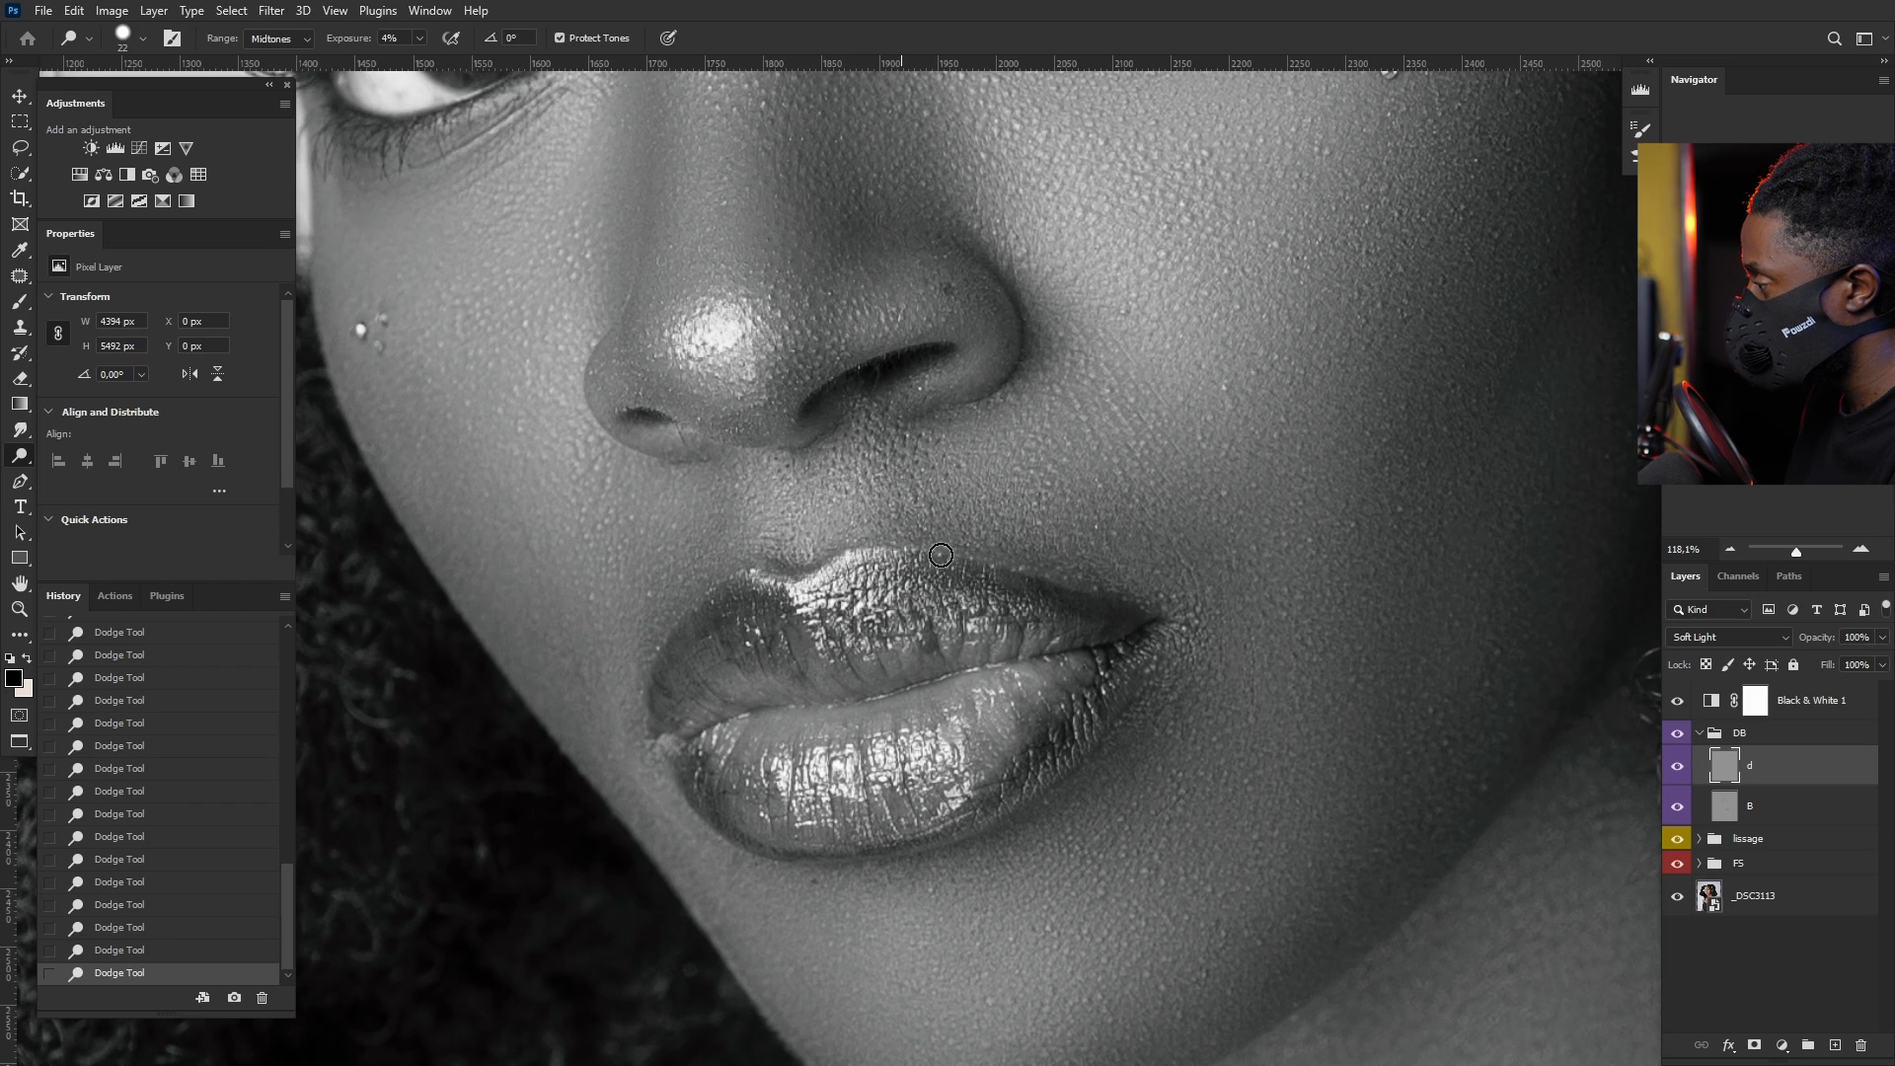
right_click(764, 537, "alt")
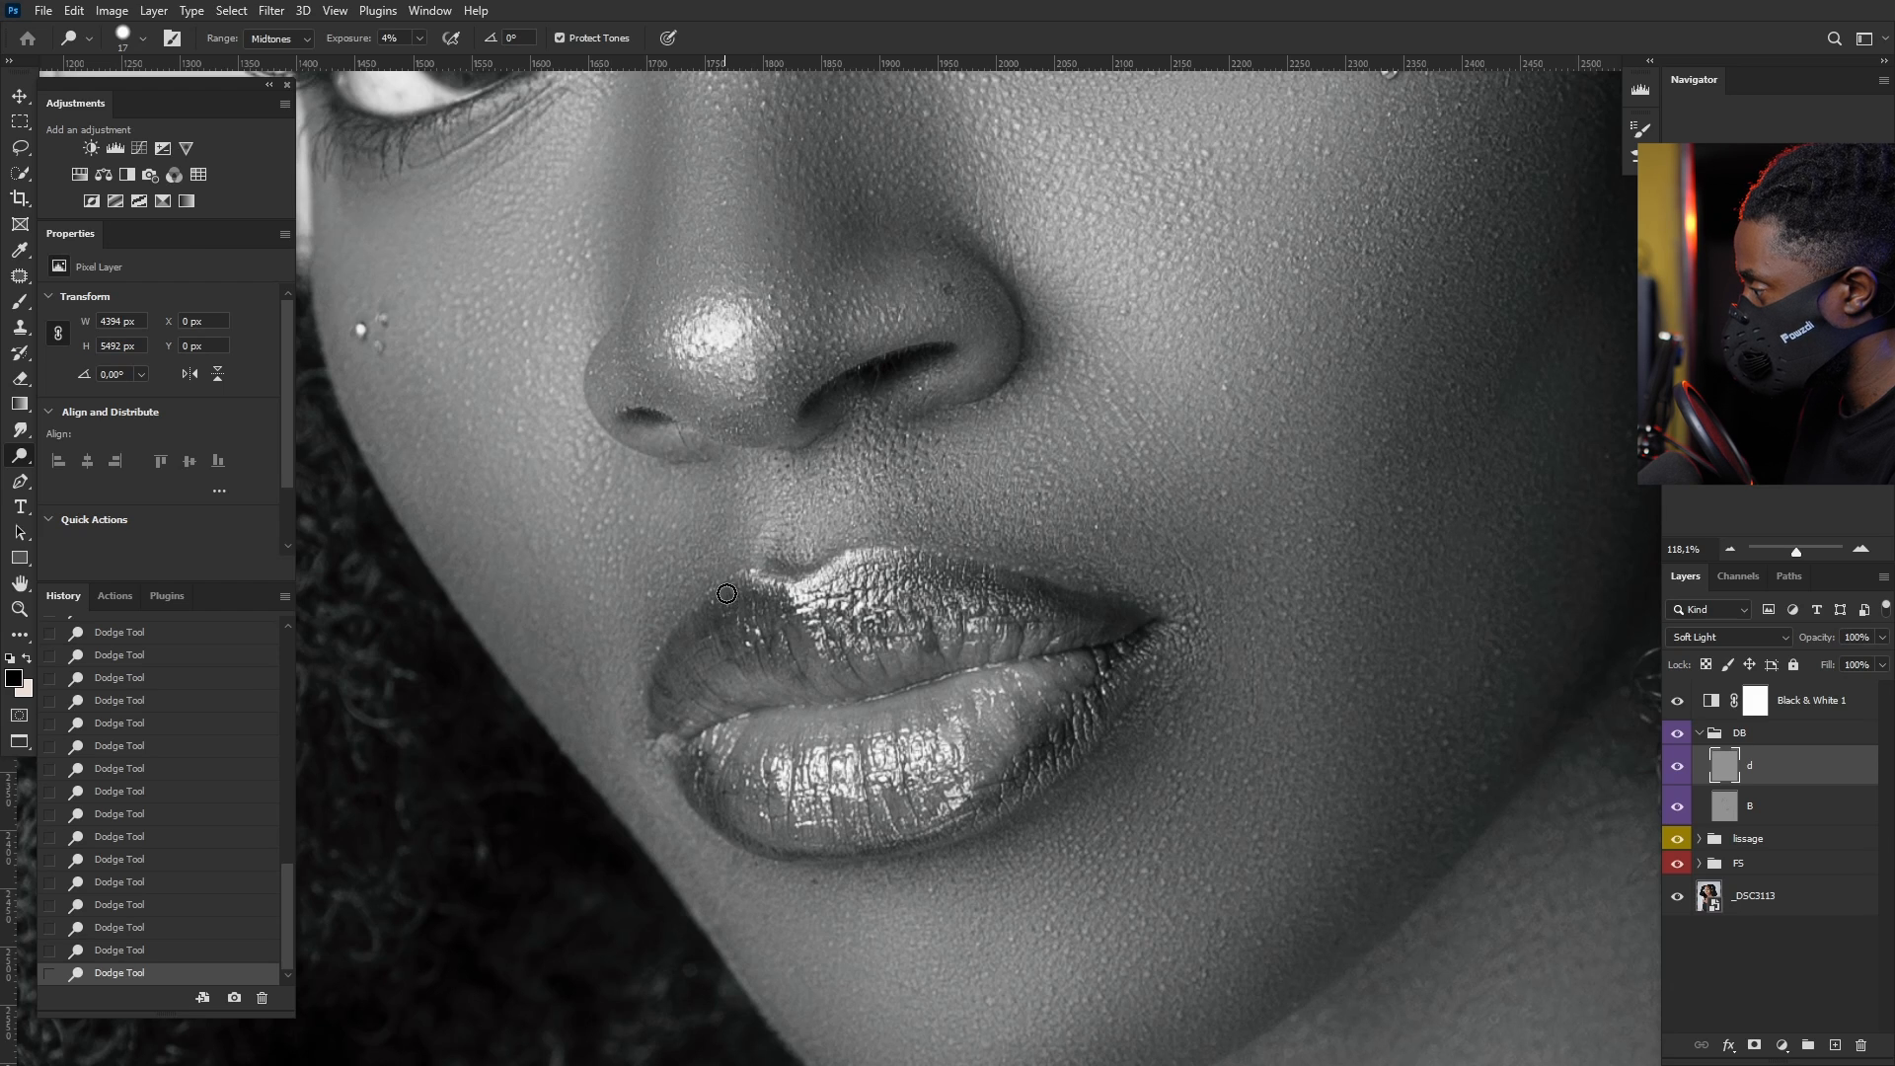
right_click(796, 519, "alt")
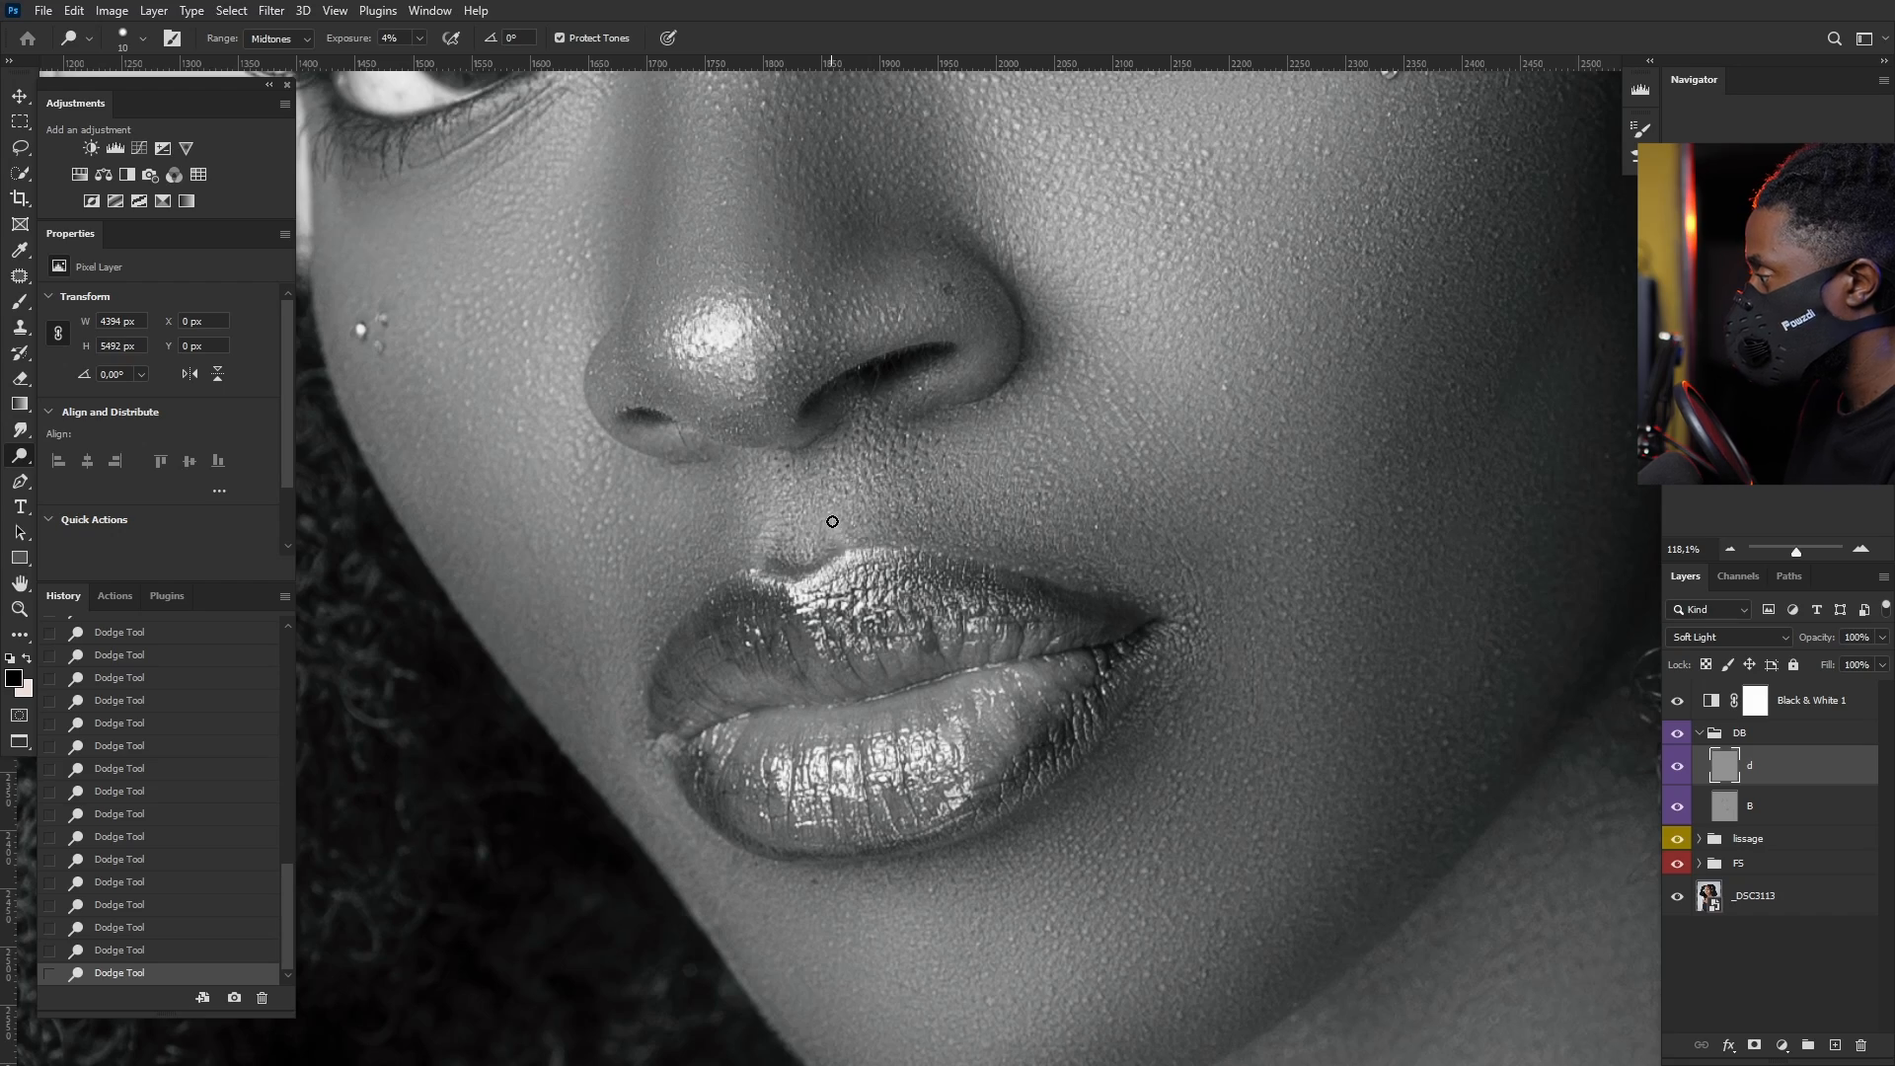
scroll(972, 520, "down", 5)
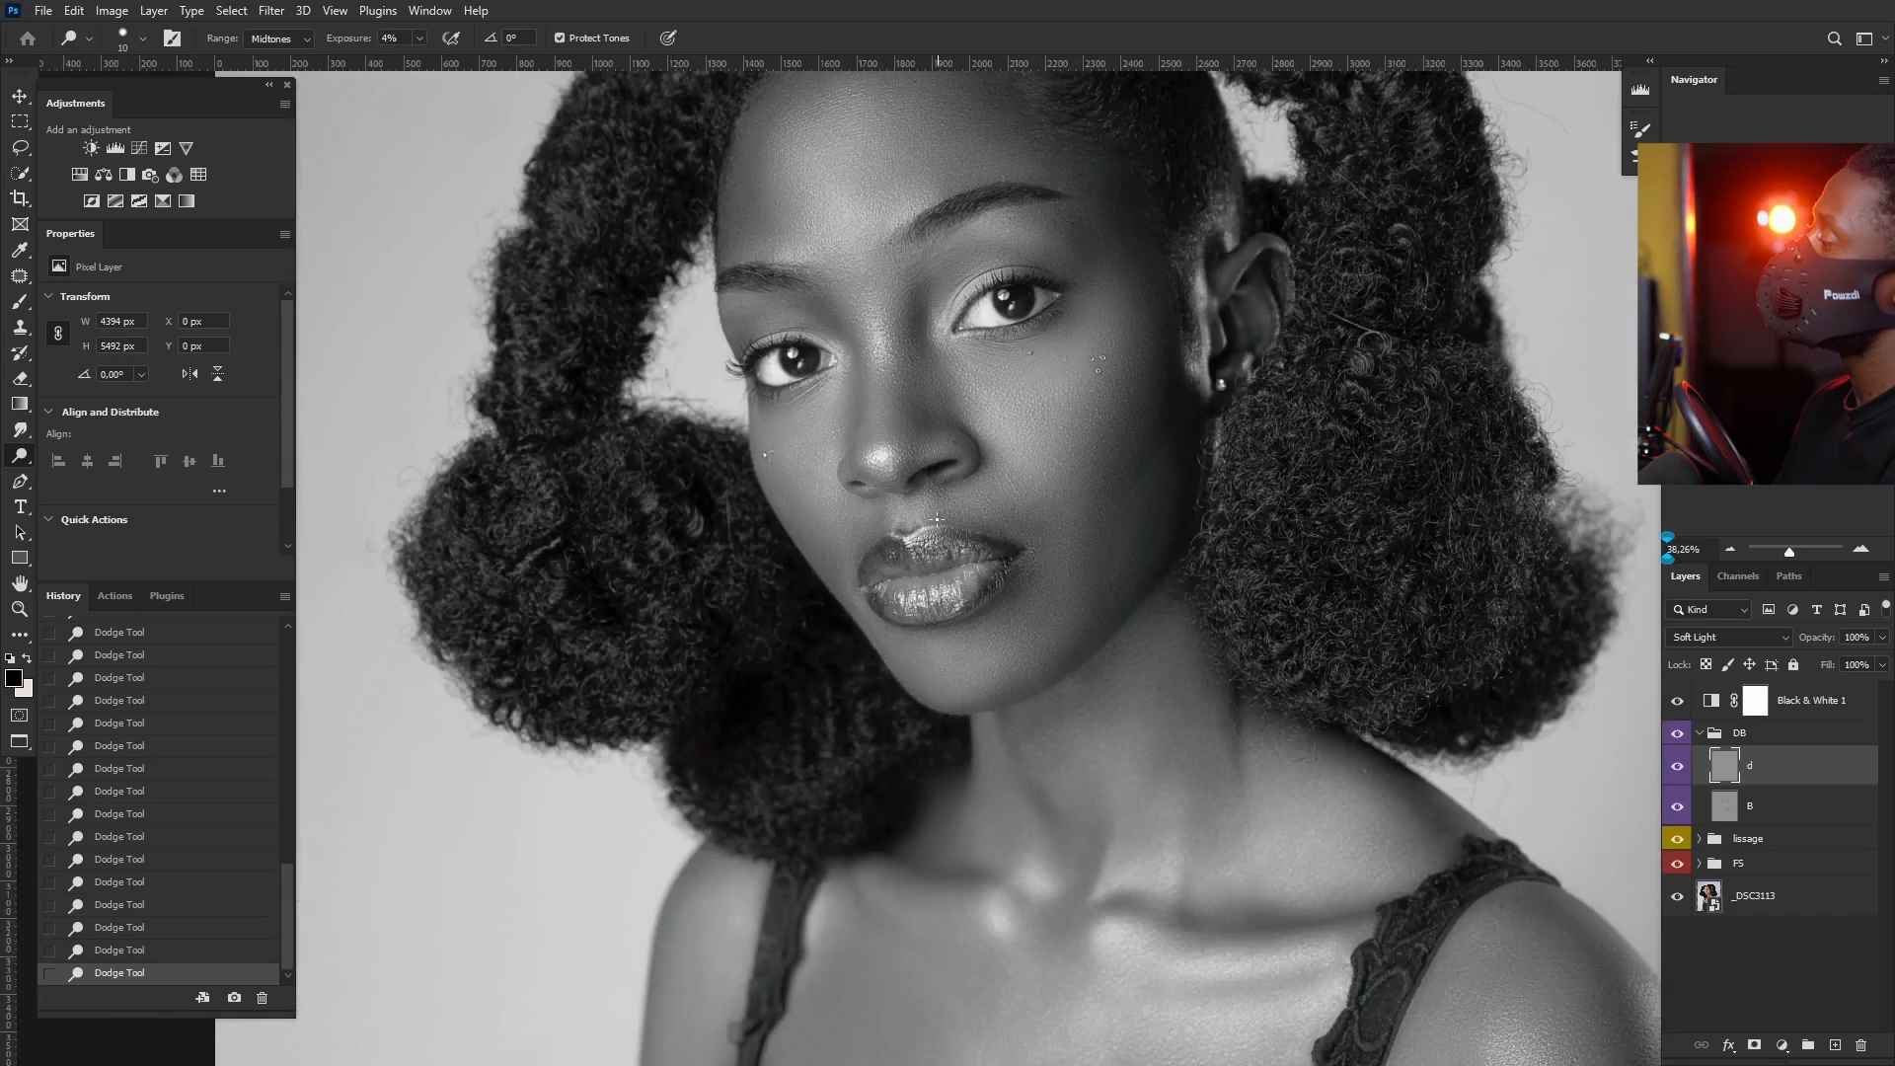
Step: Toggle the visibility of the "d" layer to compare the face with and without its dodging
scroll(936, 518, "up", 3)
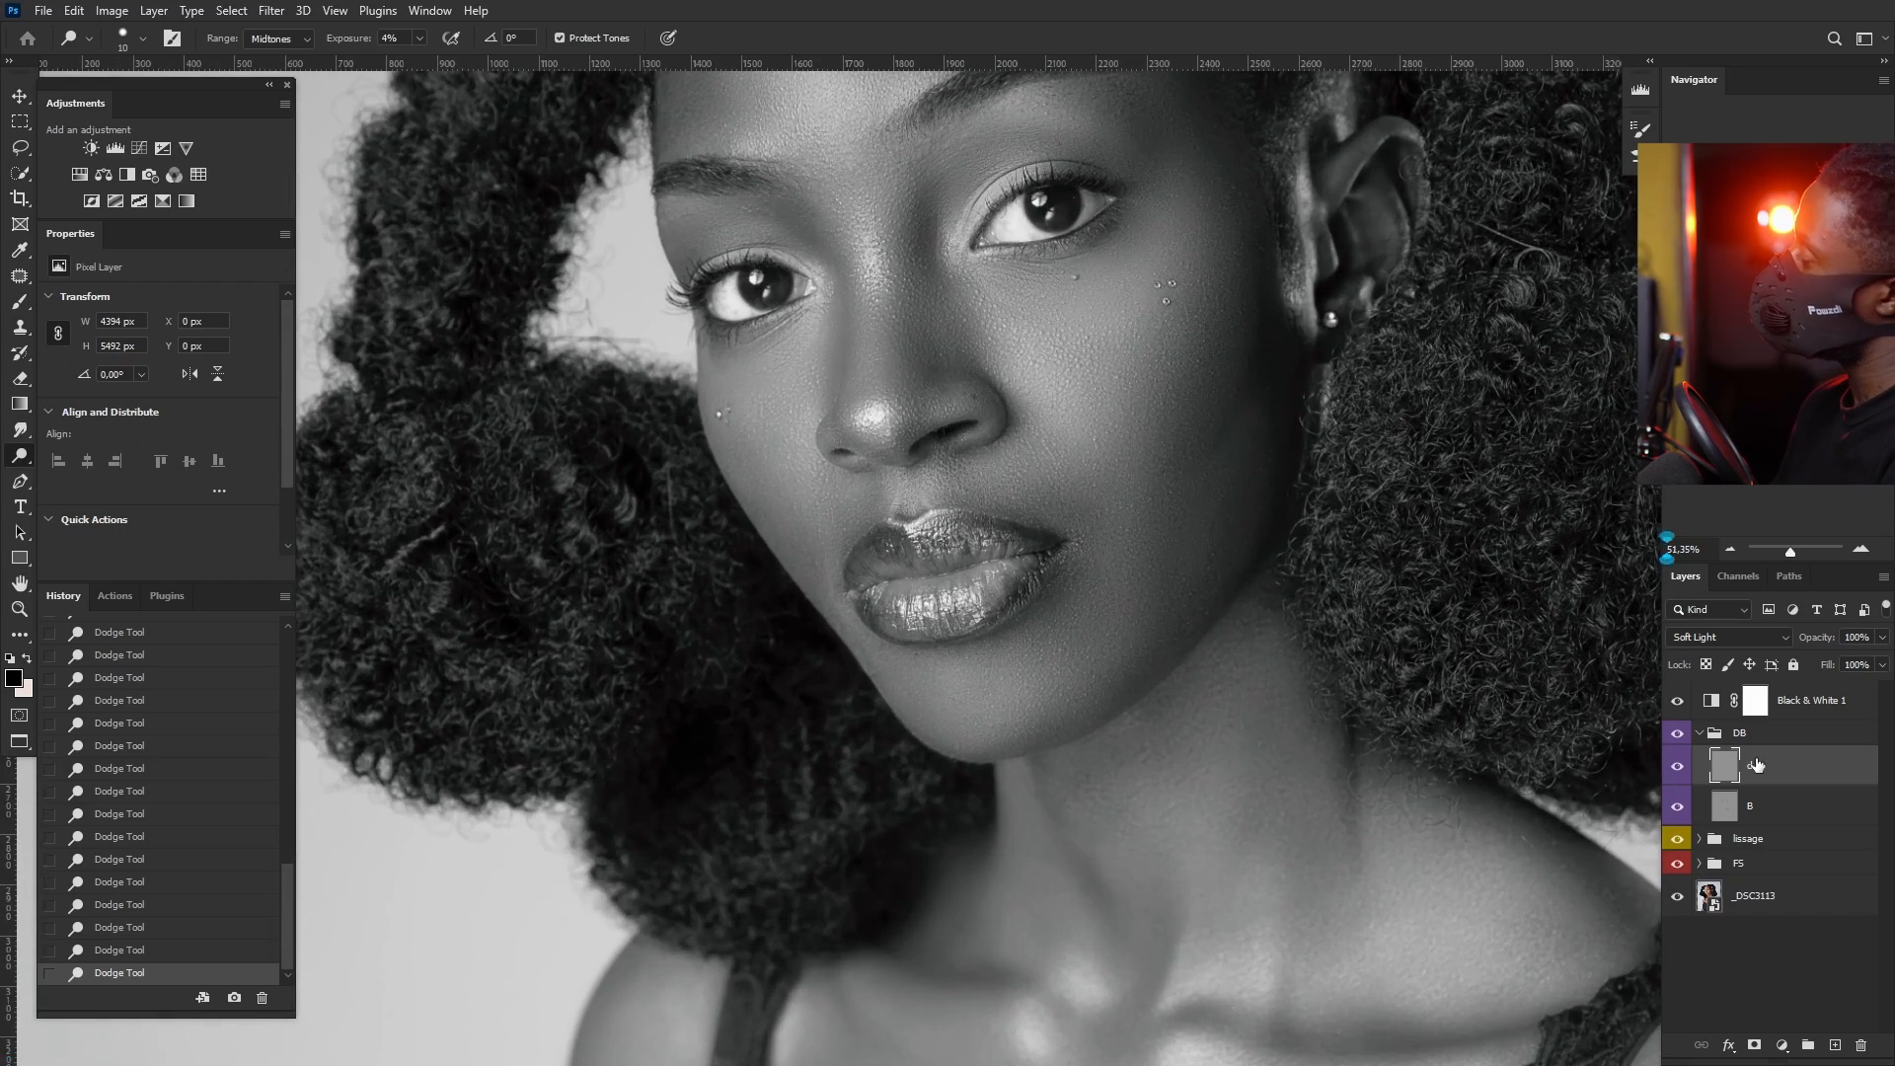
left_click(1678, 766)
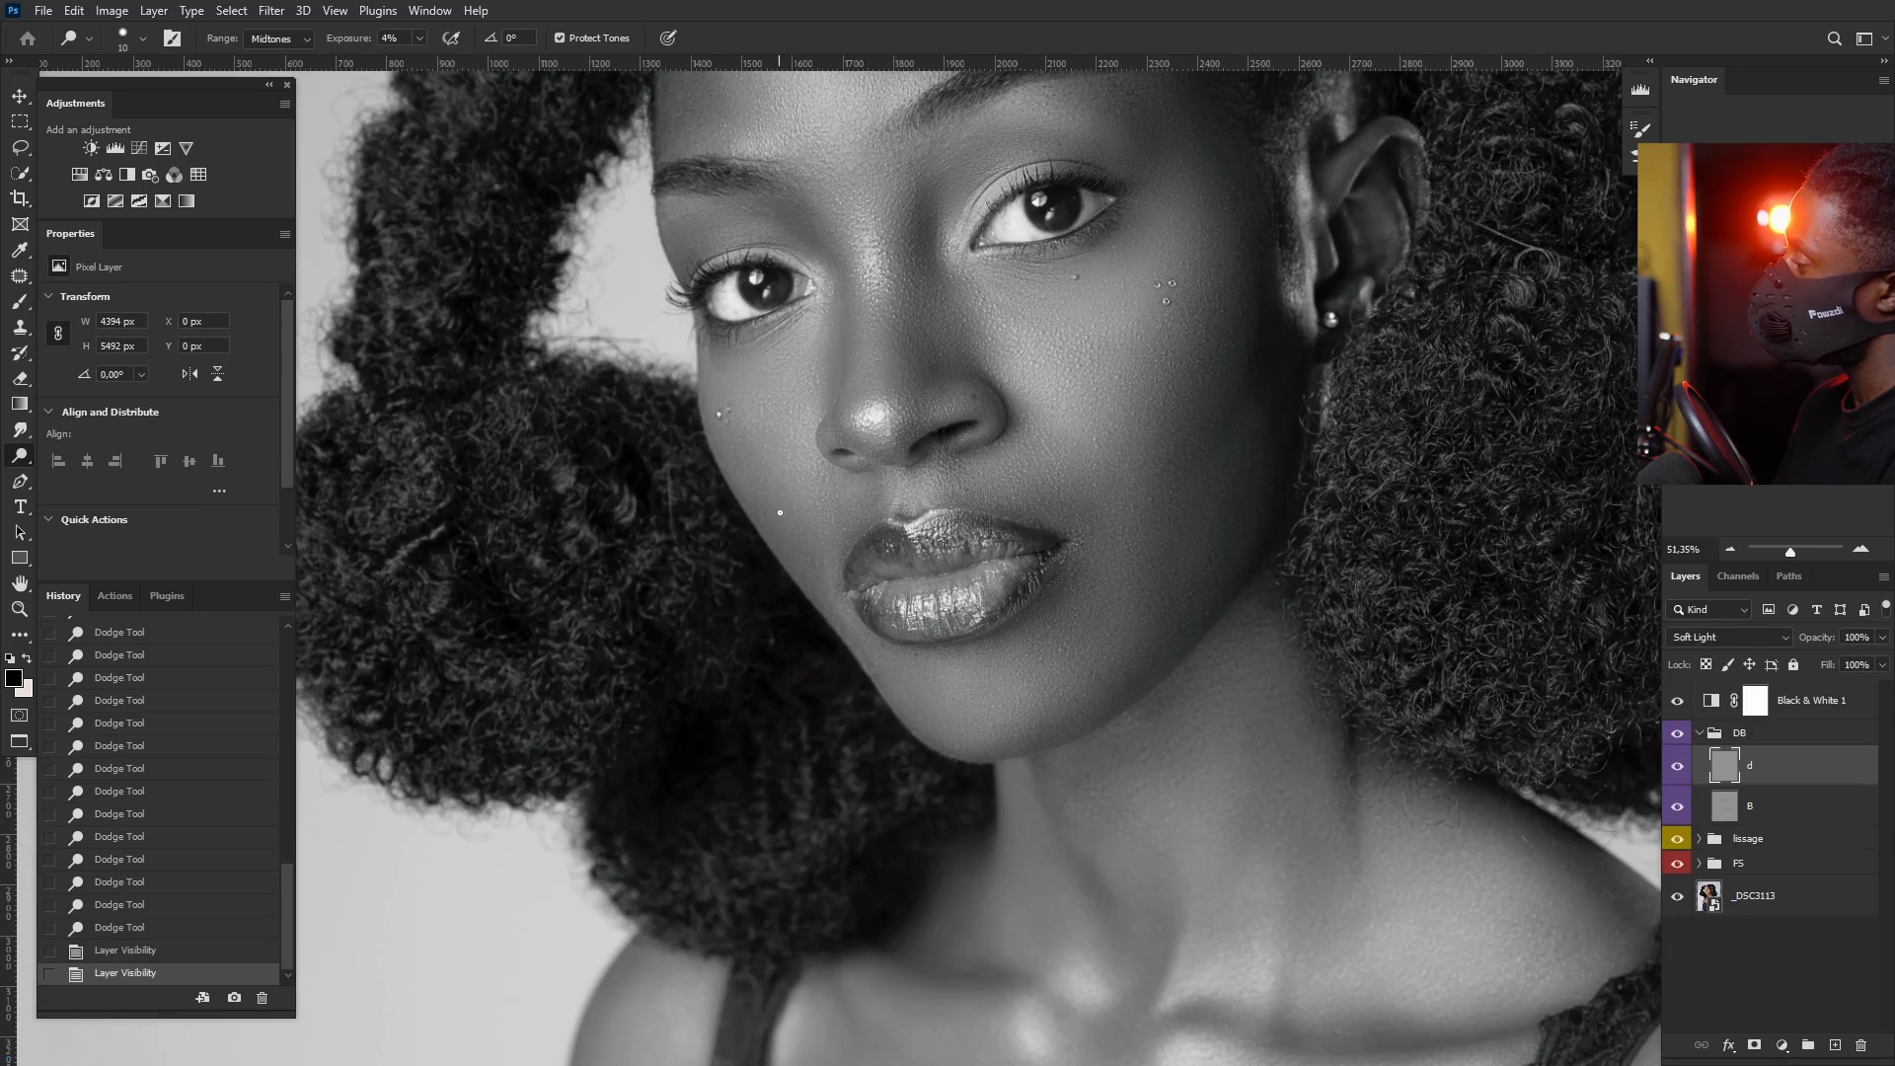
scroll(944, 577, "down", 3)
scroll(944, 577, "up", 4)
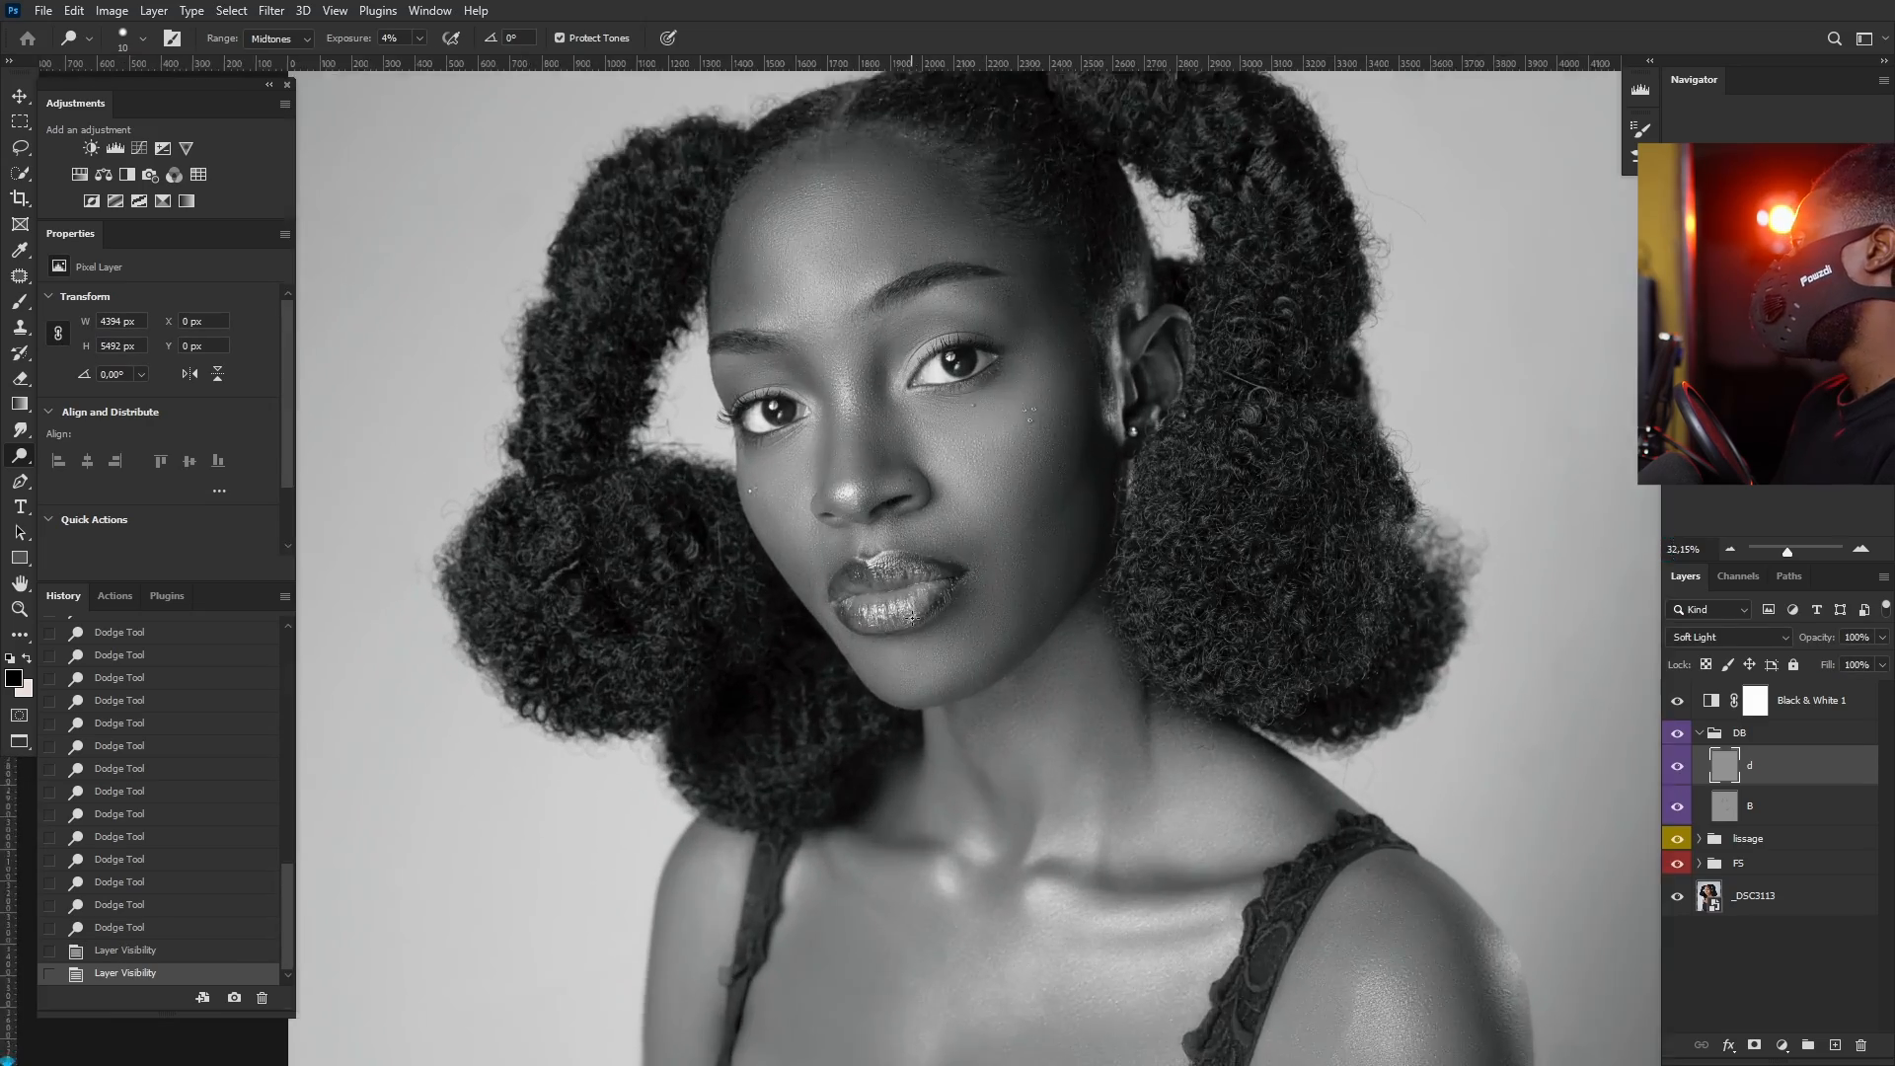
scroll(930, 578, "up", 2)
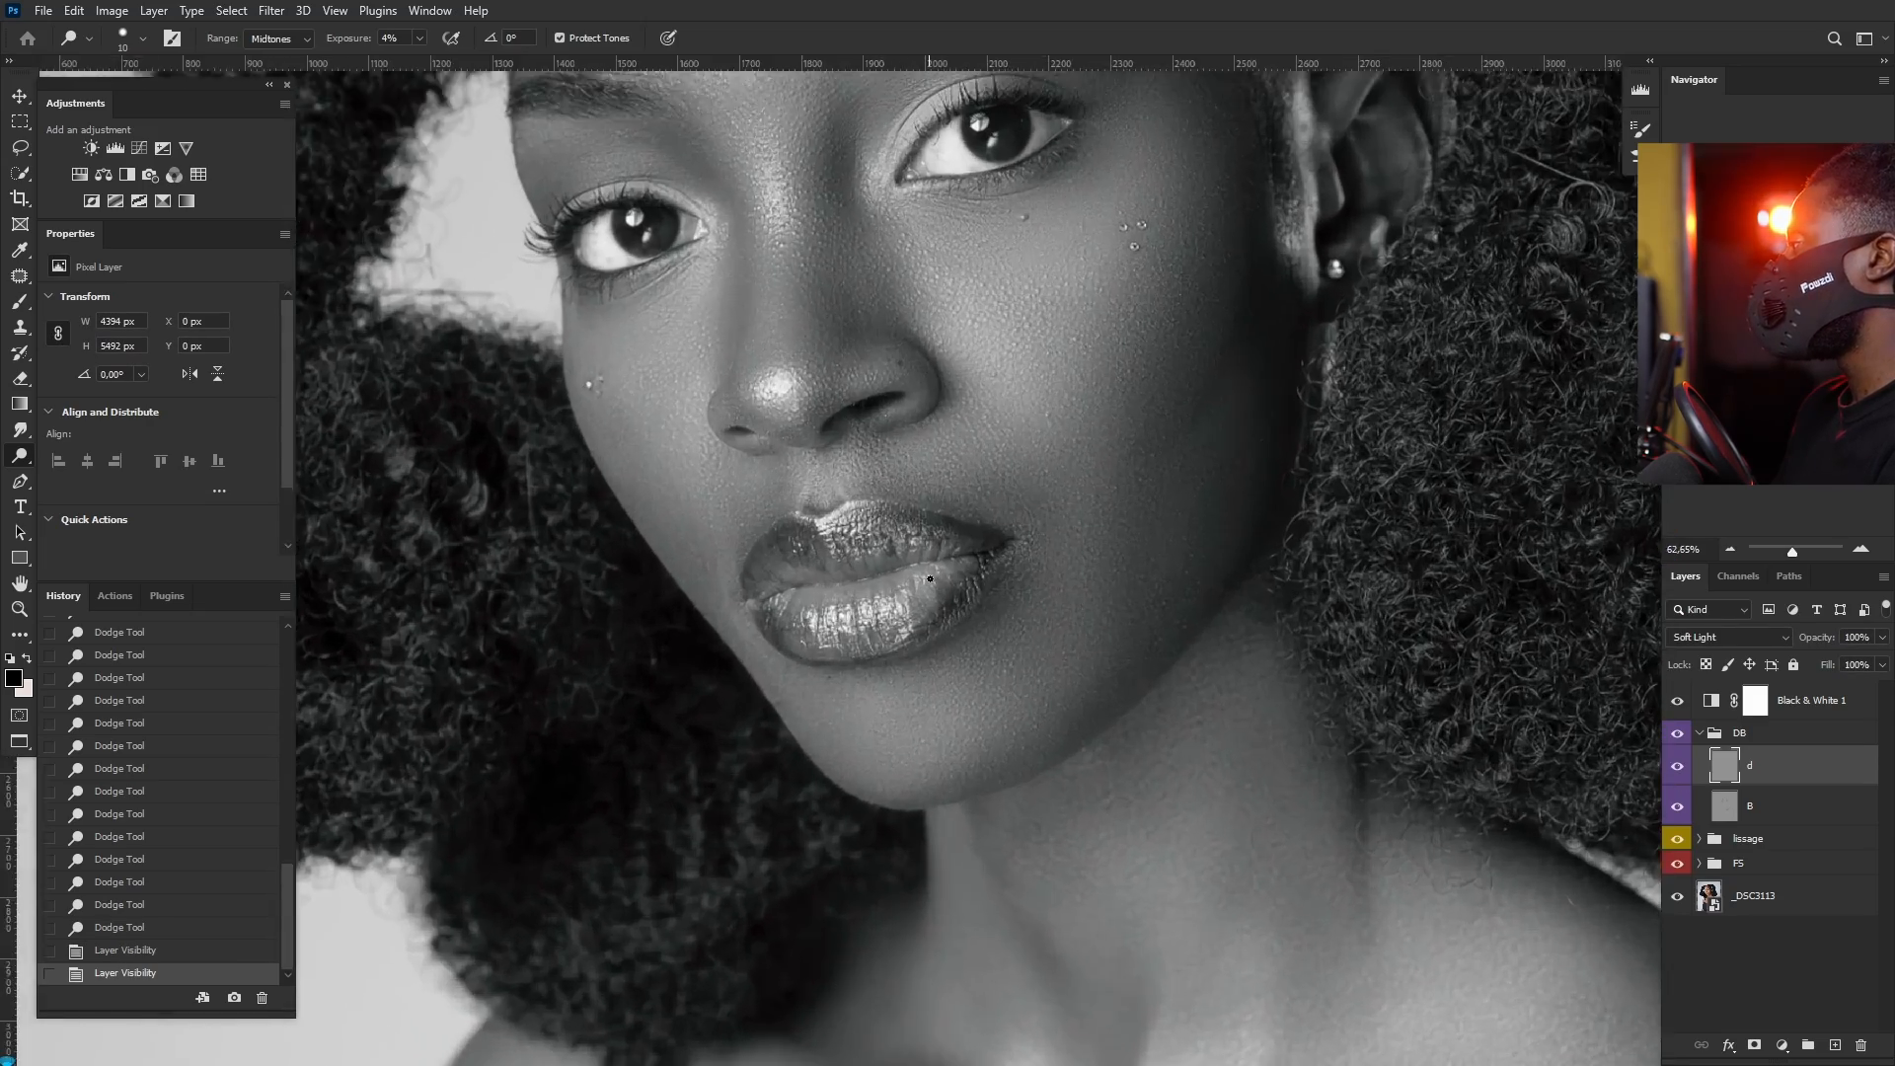
Step: Dodge the bridge and tip of the nose on the "d" layer at 4% midtones exposure with an enlarged brush
scroll(930, 578, "down", 2)
scroll(931, 326, "up", 1)
left_click_drag(927, 322, 955, 520)
scroll(955, 520, "up", 1)
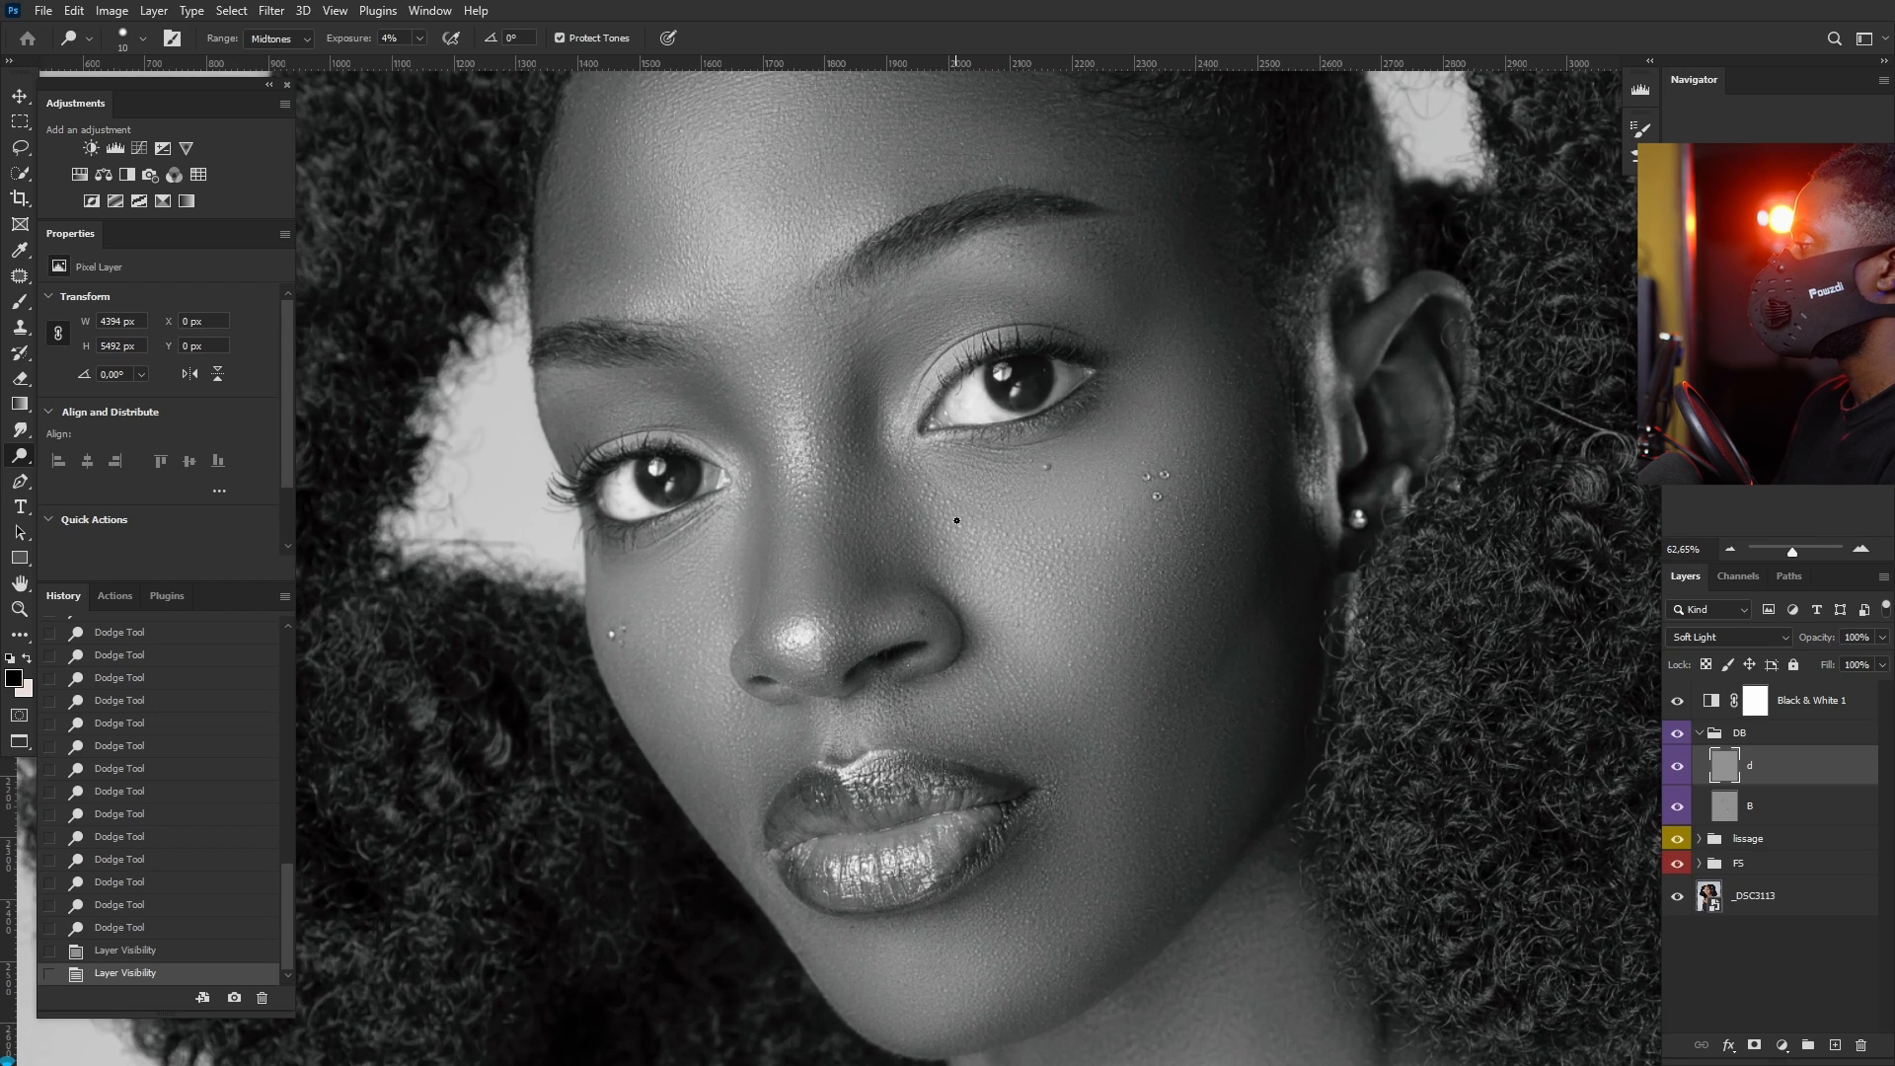
right_click(778, 369, "alt")
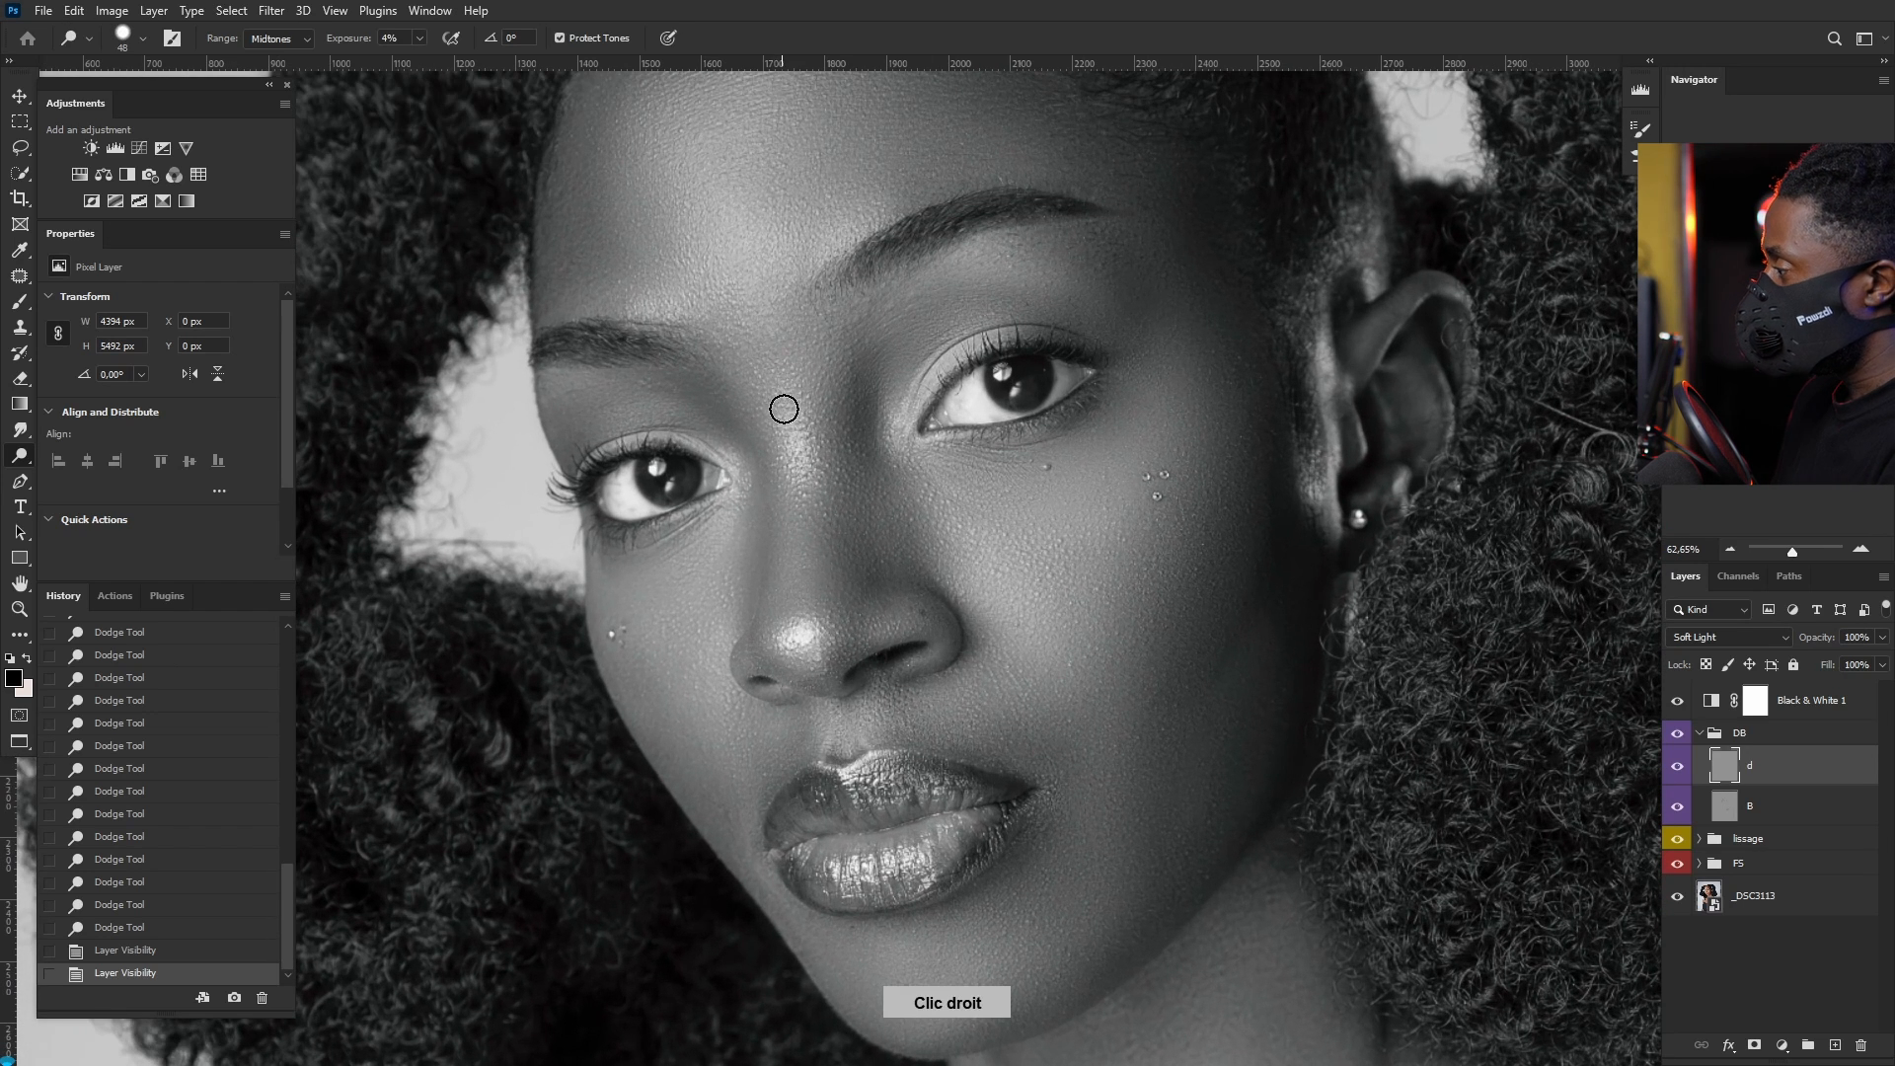
mouse_move(783, 408)
left_mouse_down()
mouse_move(789, 613)
mouse_move(778, 421)
mouse_move(786, 626)
mouse_move(807, 638)
mouse_move(783, 602)
mouse_move(813, 538)
mouse_move(802, 419)
mouse_move(794, 638)
left_mouse_up()
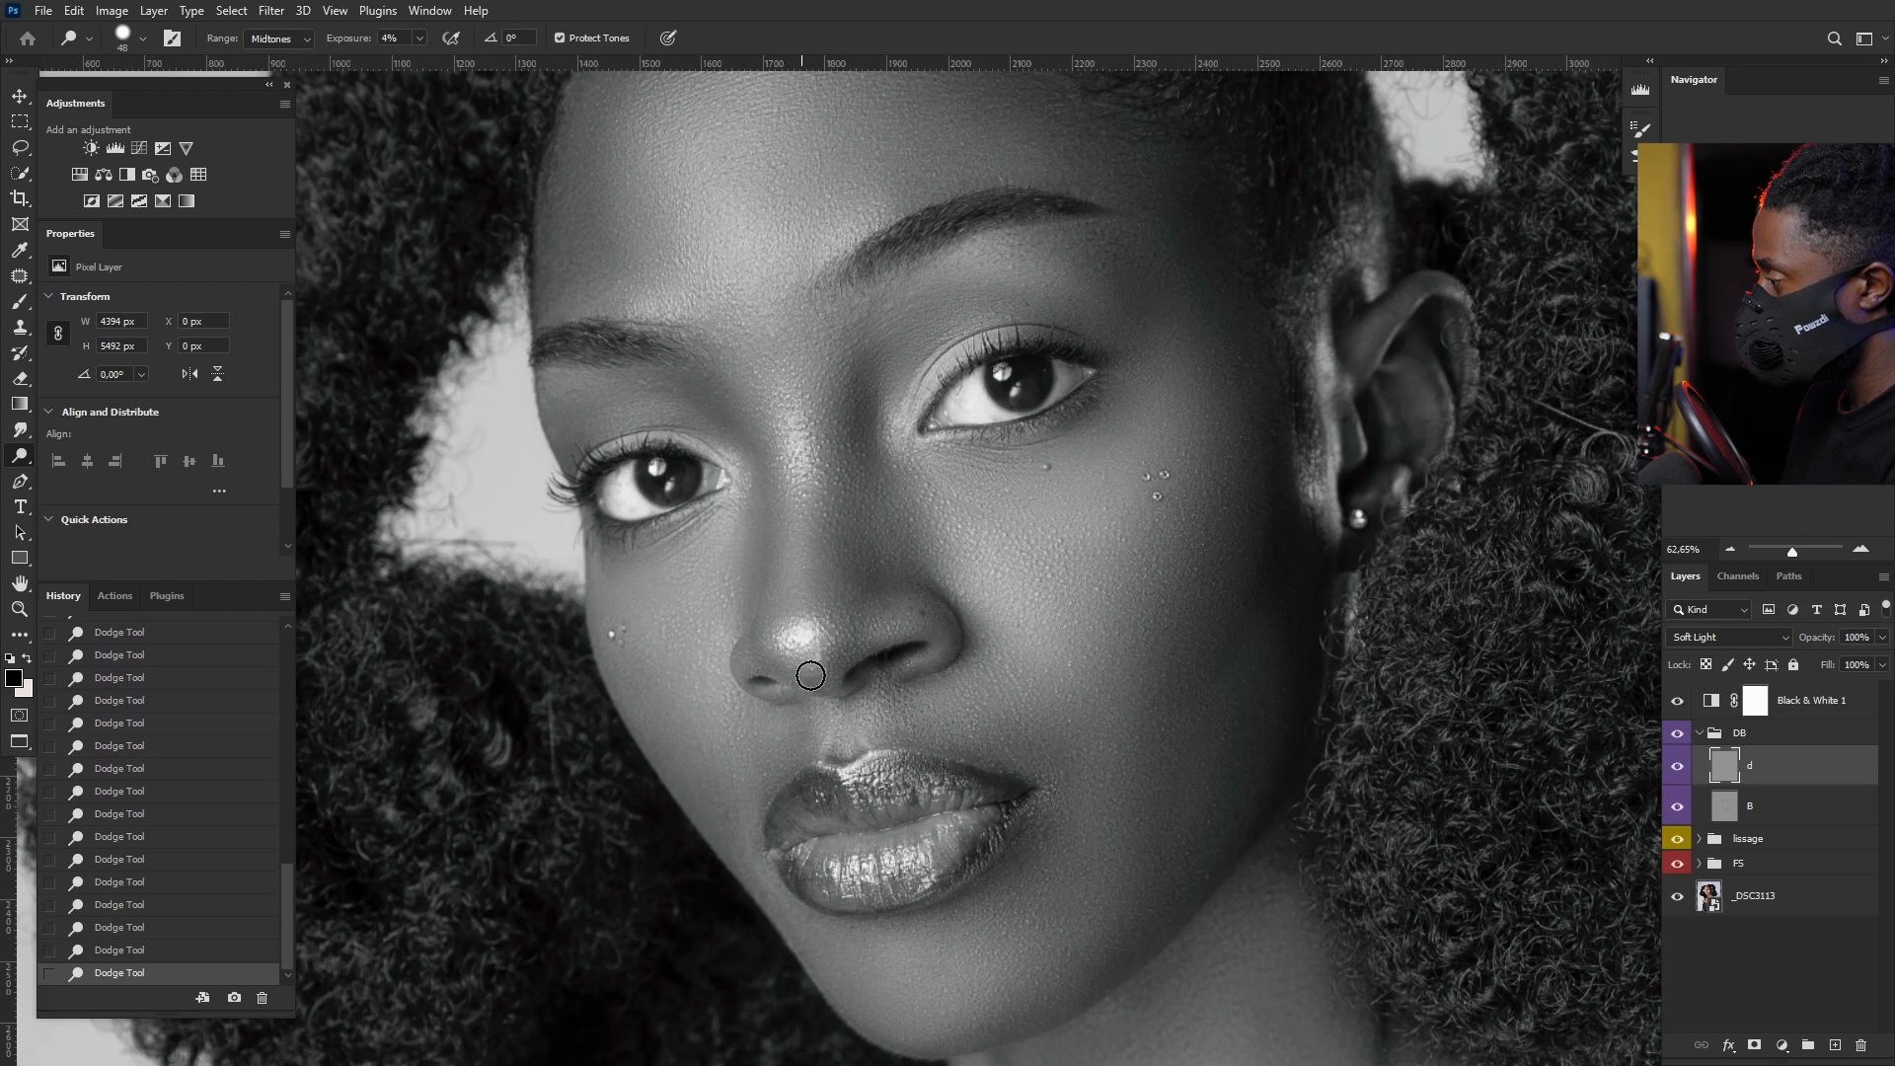
left_click_drag(782, 409, 784, 646)
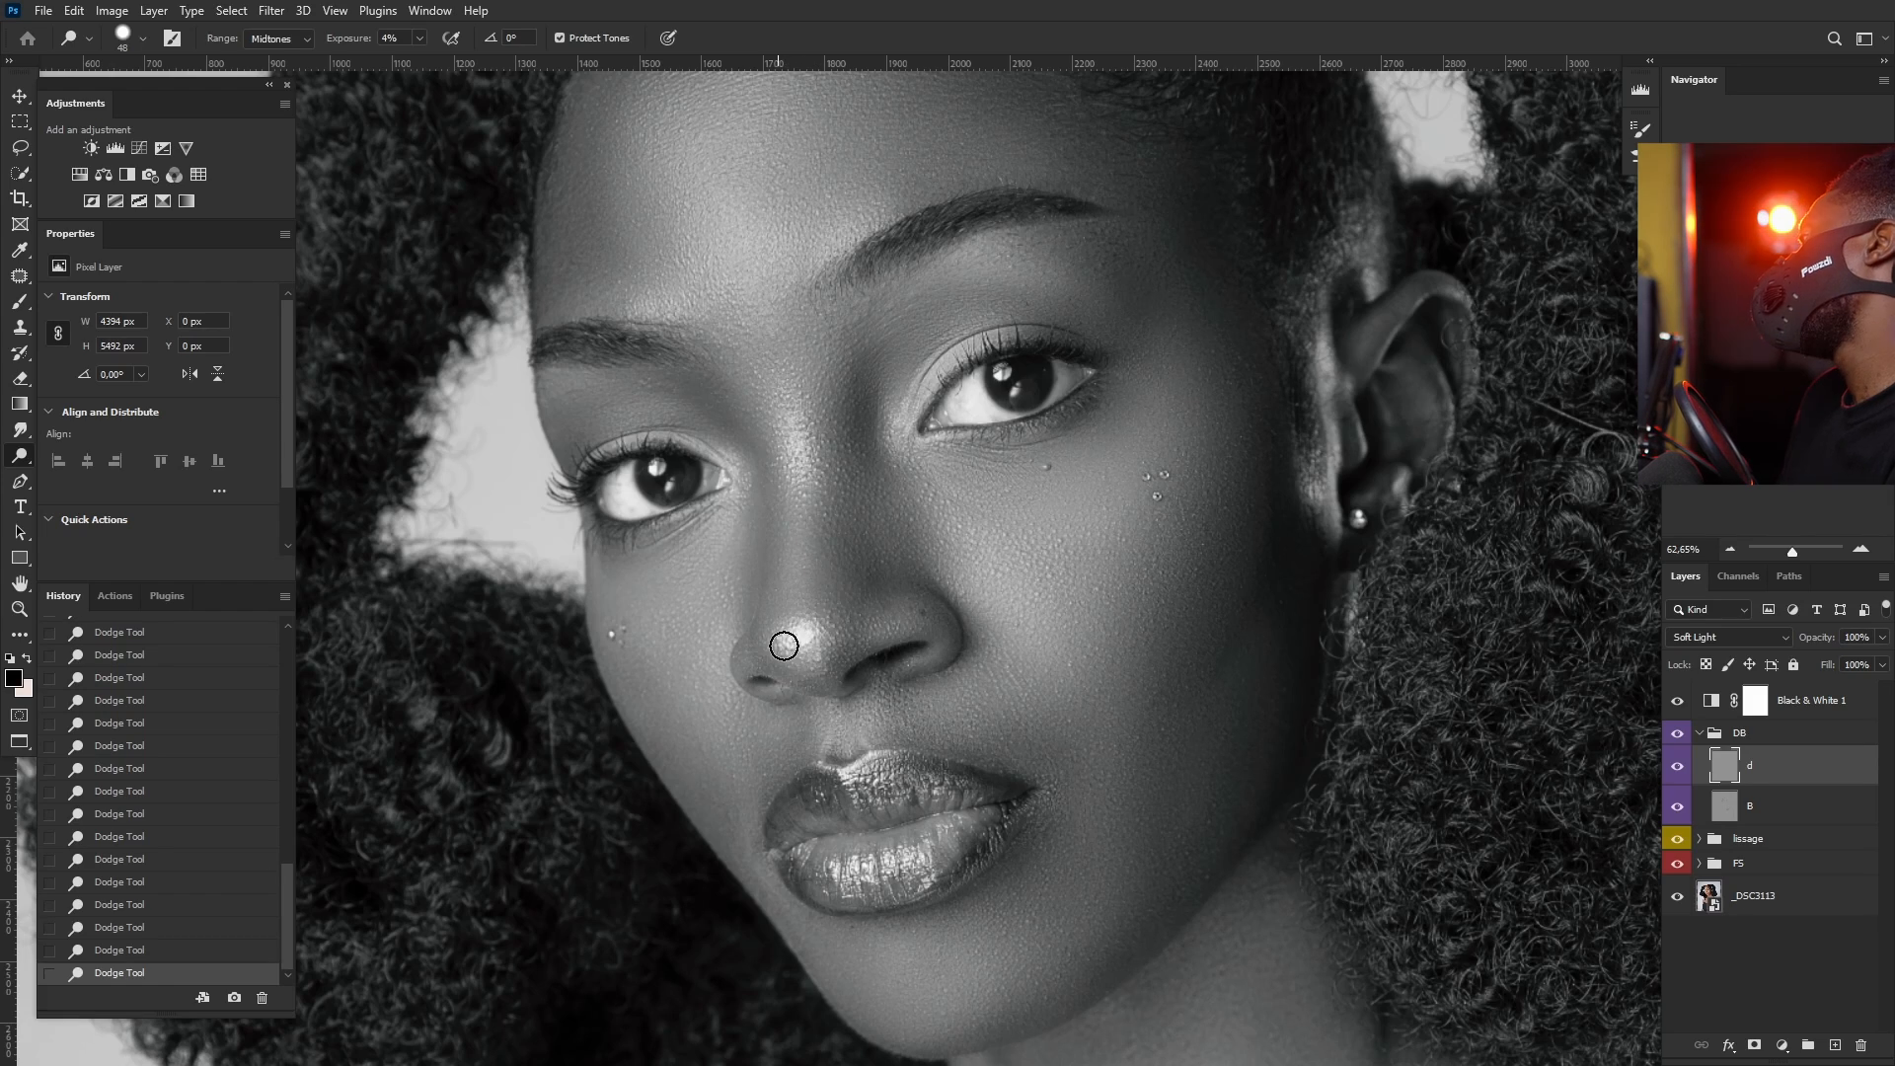
Step: Dodge the area around the nostril nearest the ear, reducing the brush to a smaller size for the fine parts
scroll(784, 646, "down", 8)
scroll(782, 726, "up", 4)
scroll(816, 659, "up", 2)
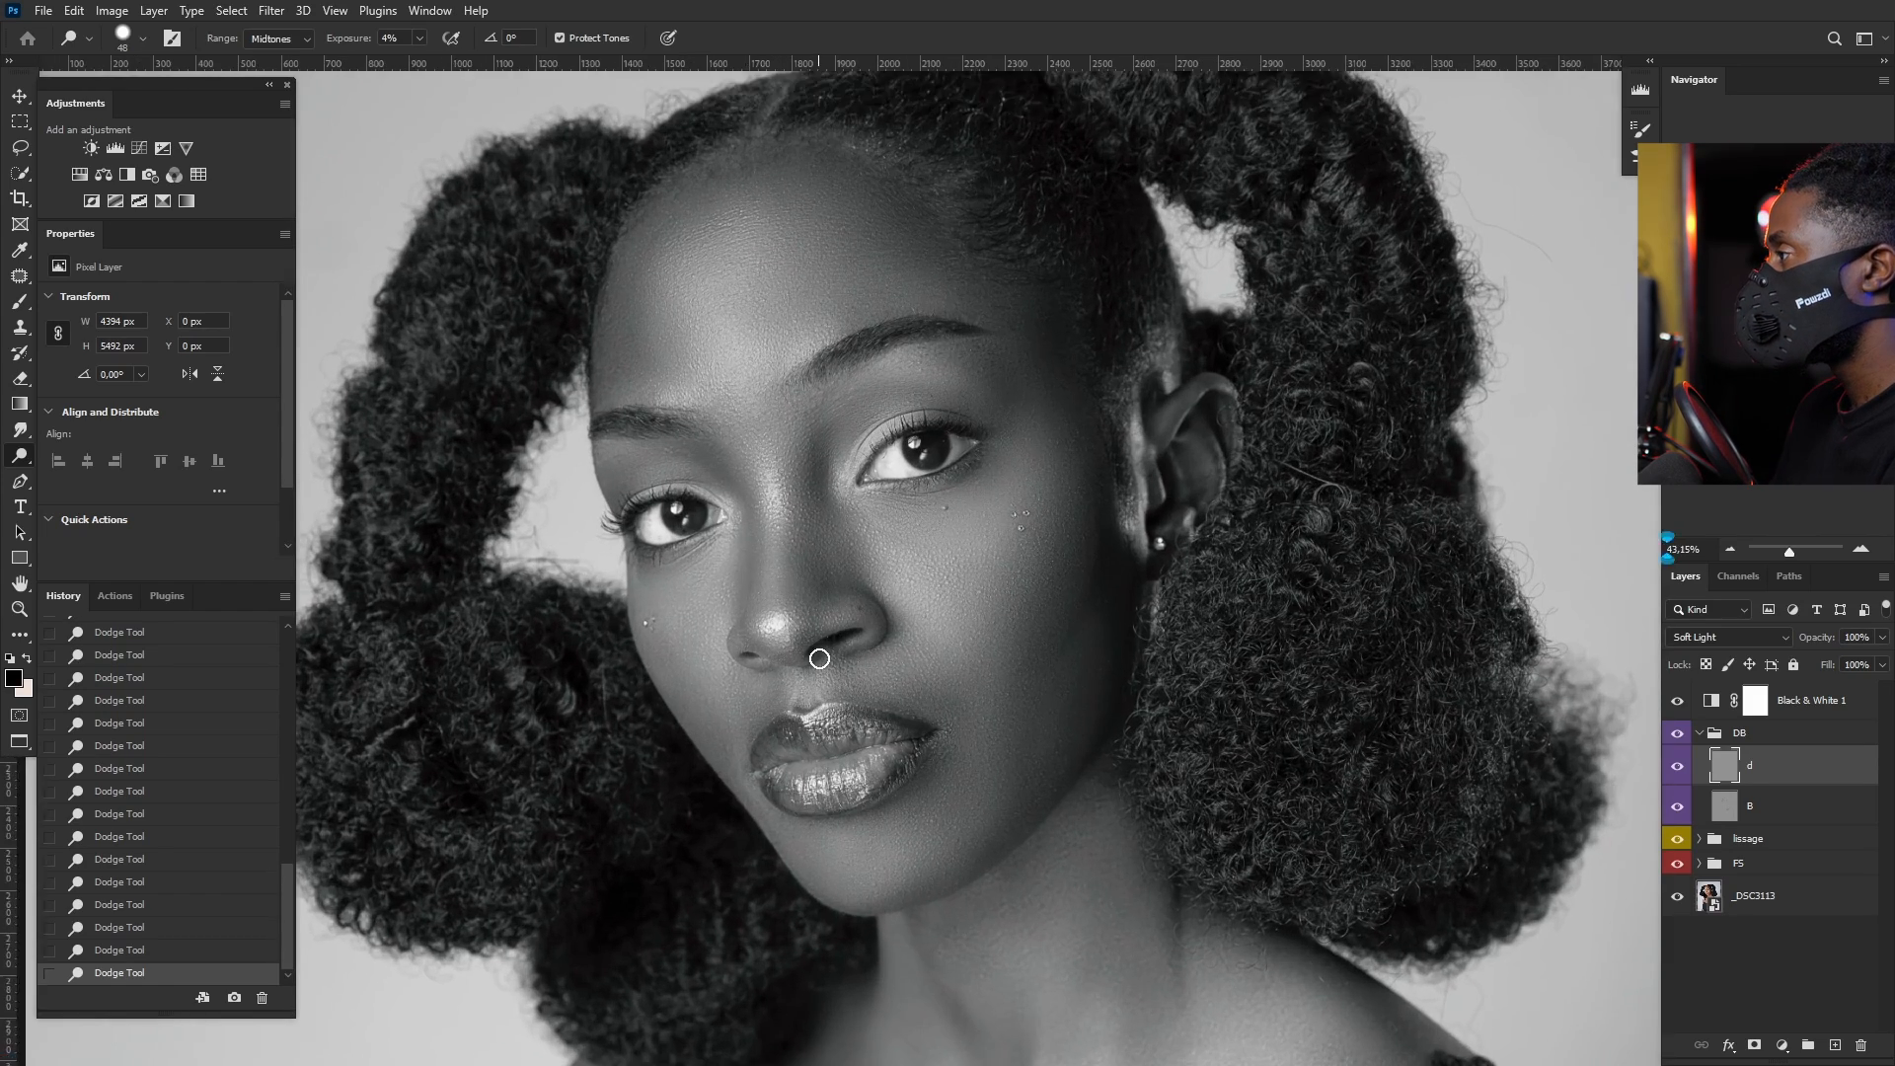
scroll(814, 660, "down", 4)
scroll(799, 646, "up", 7)
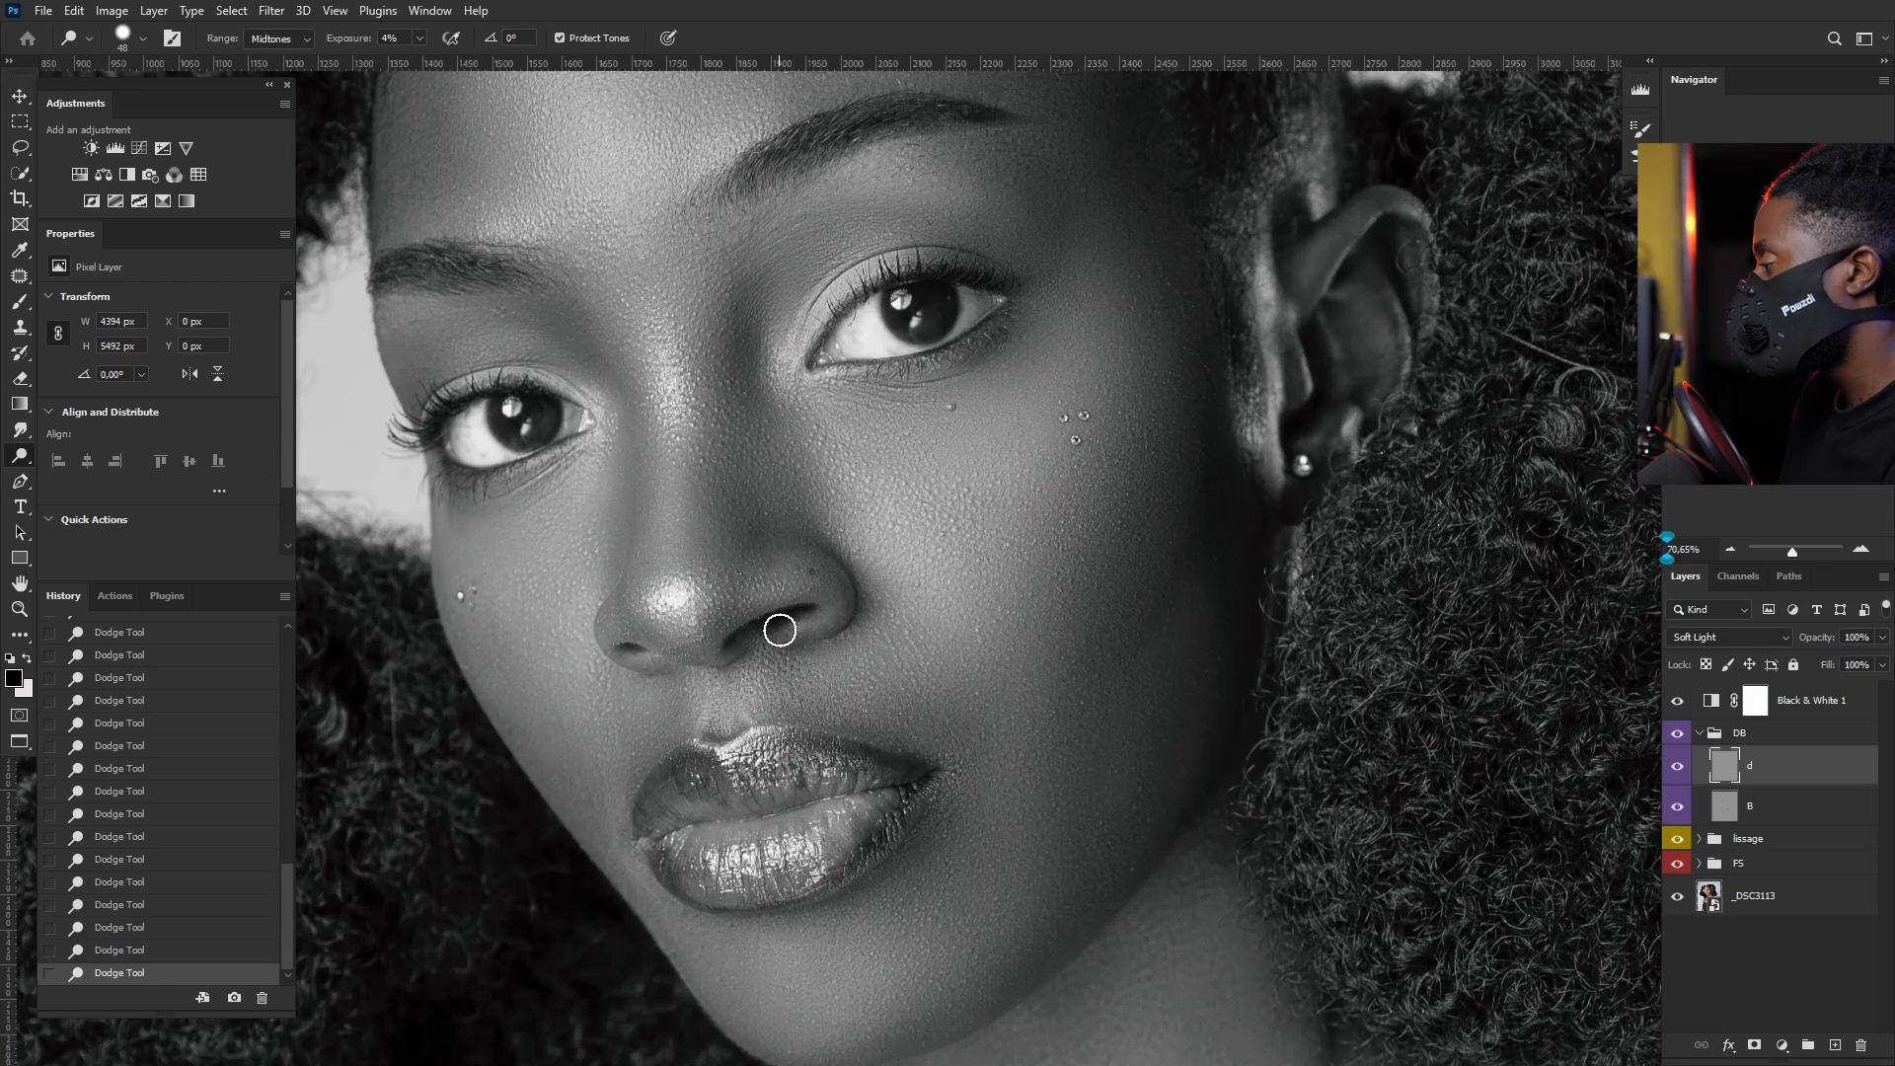
right_click(765, 595, "alt")
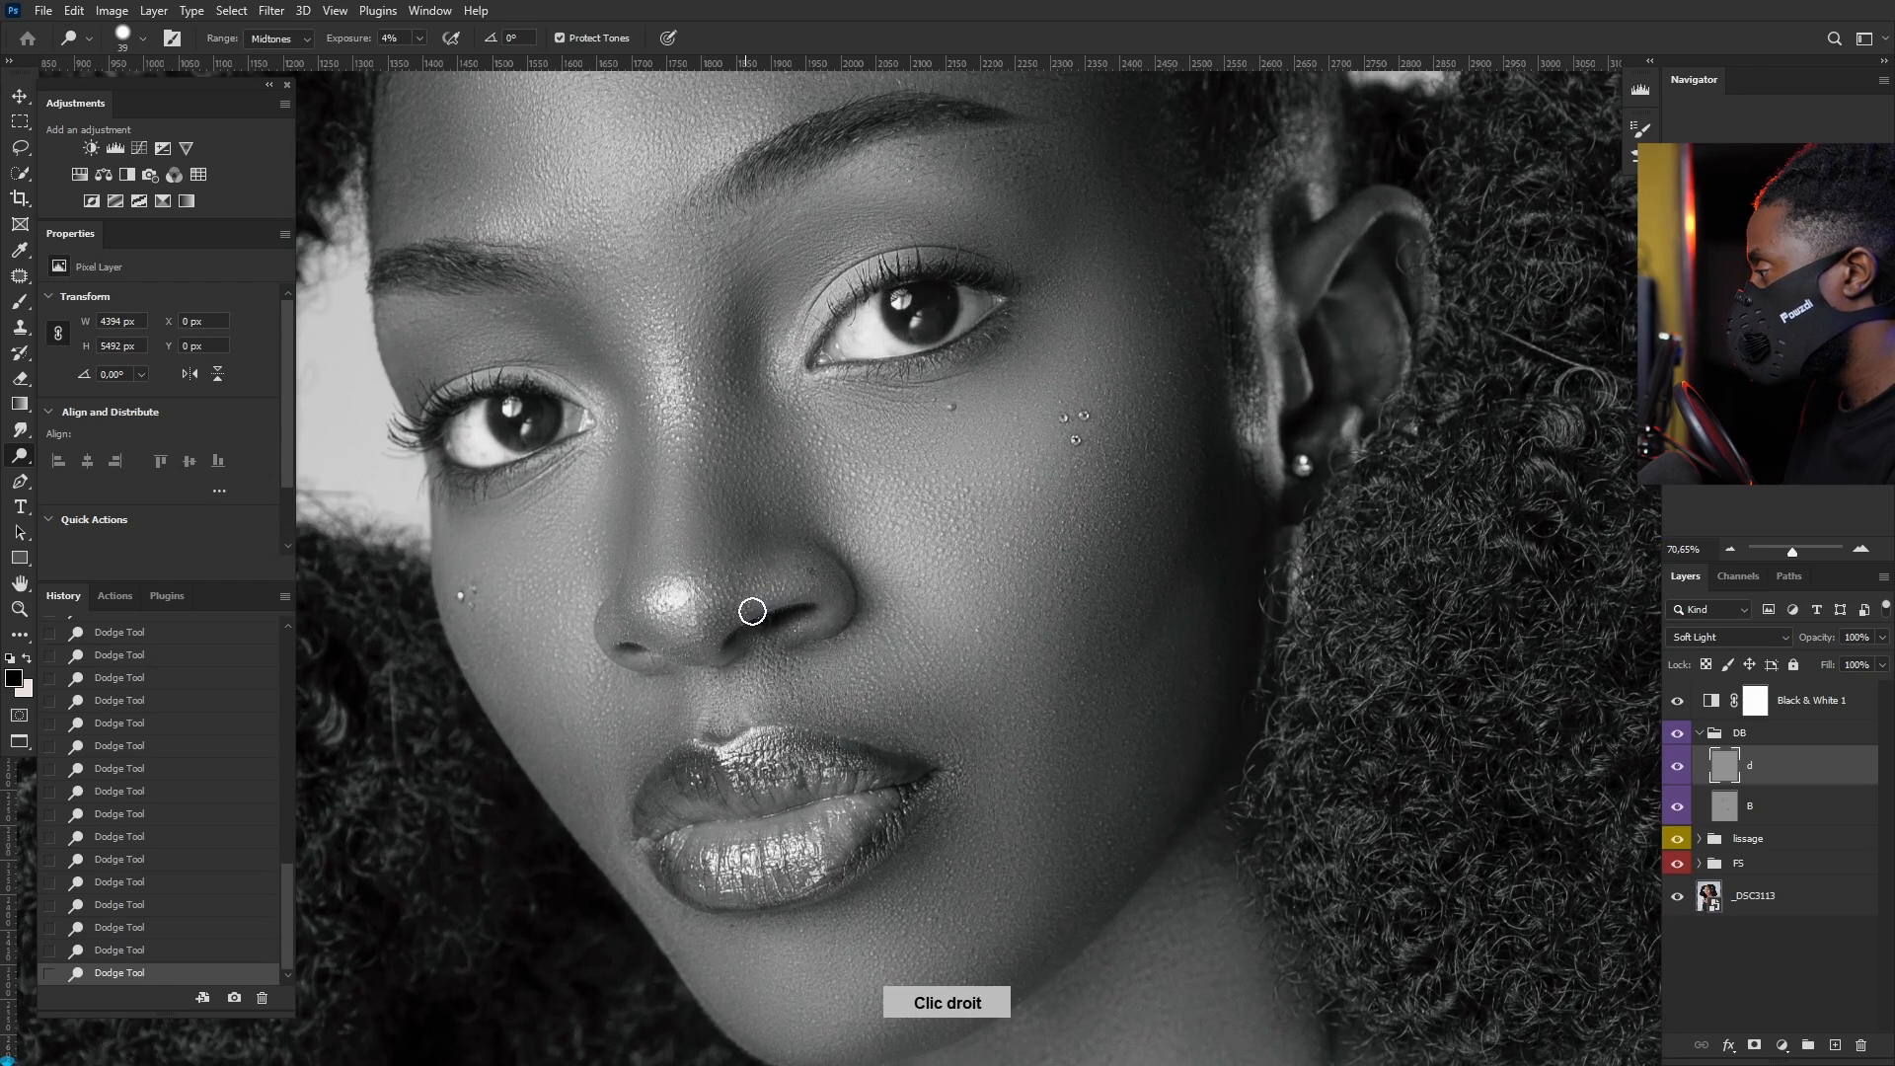
right_click(800, 631, "alt")
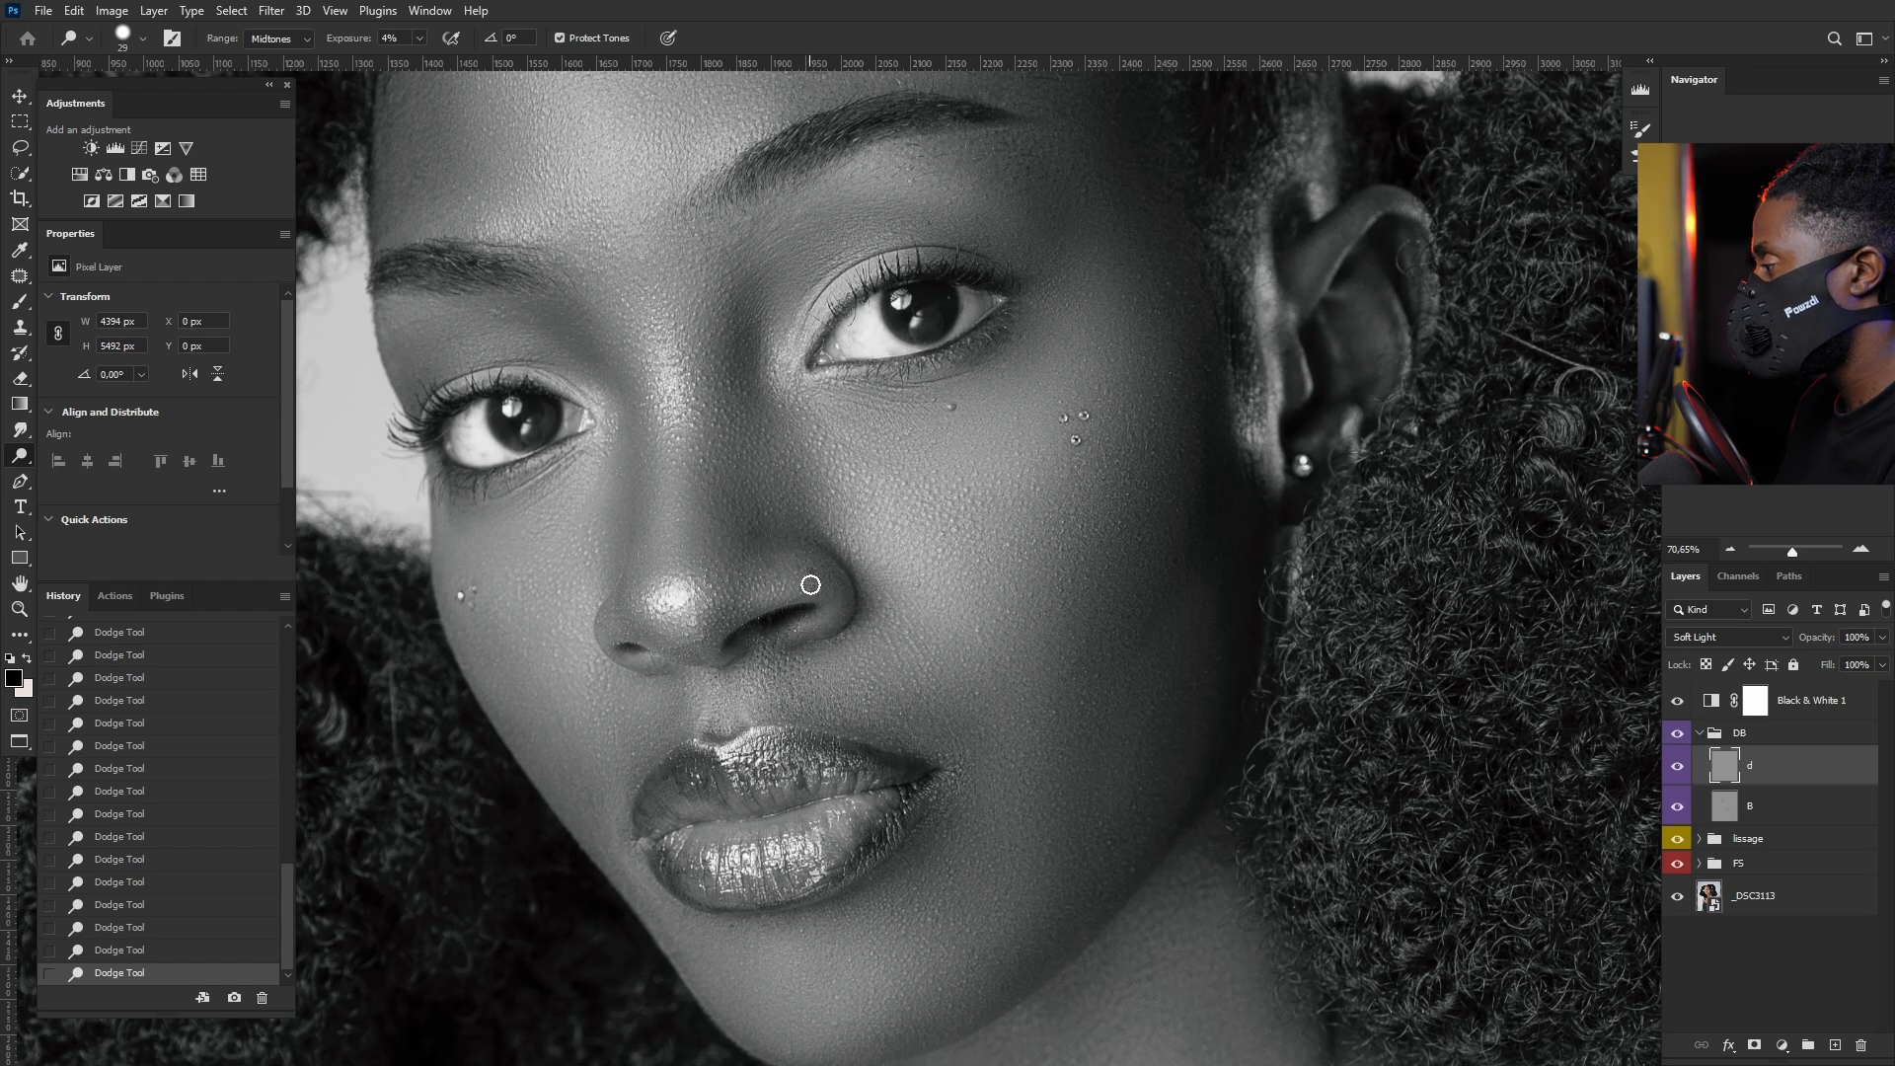
Step: Set the Dodge tool exposure to 3% and lighten the forehead with a large brush
scroll(879, 557, "down", 7)
scroll(825, 390, "up", 3)
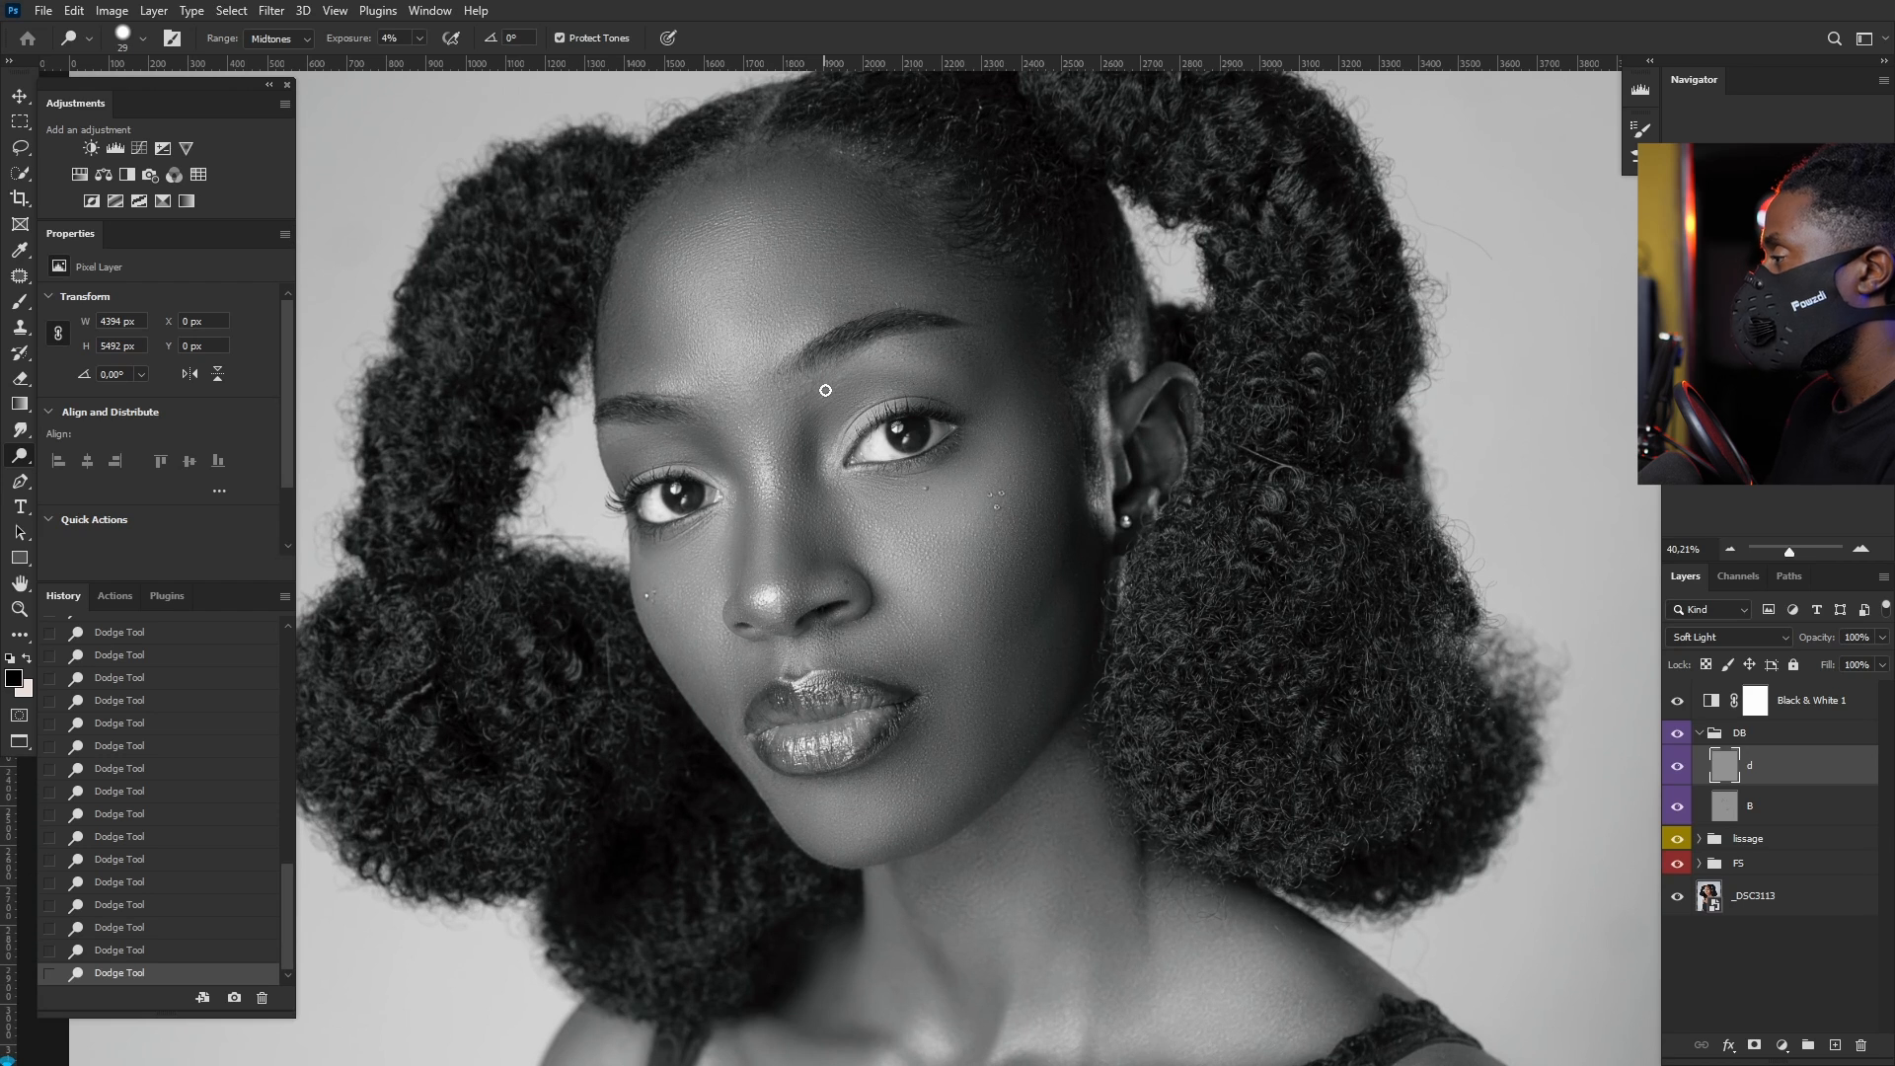
left_click(393, 38)
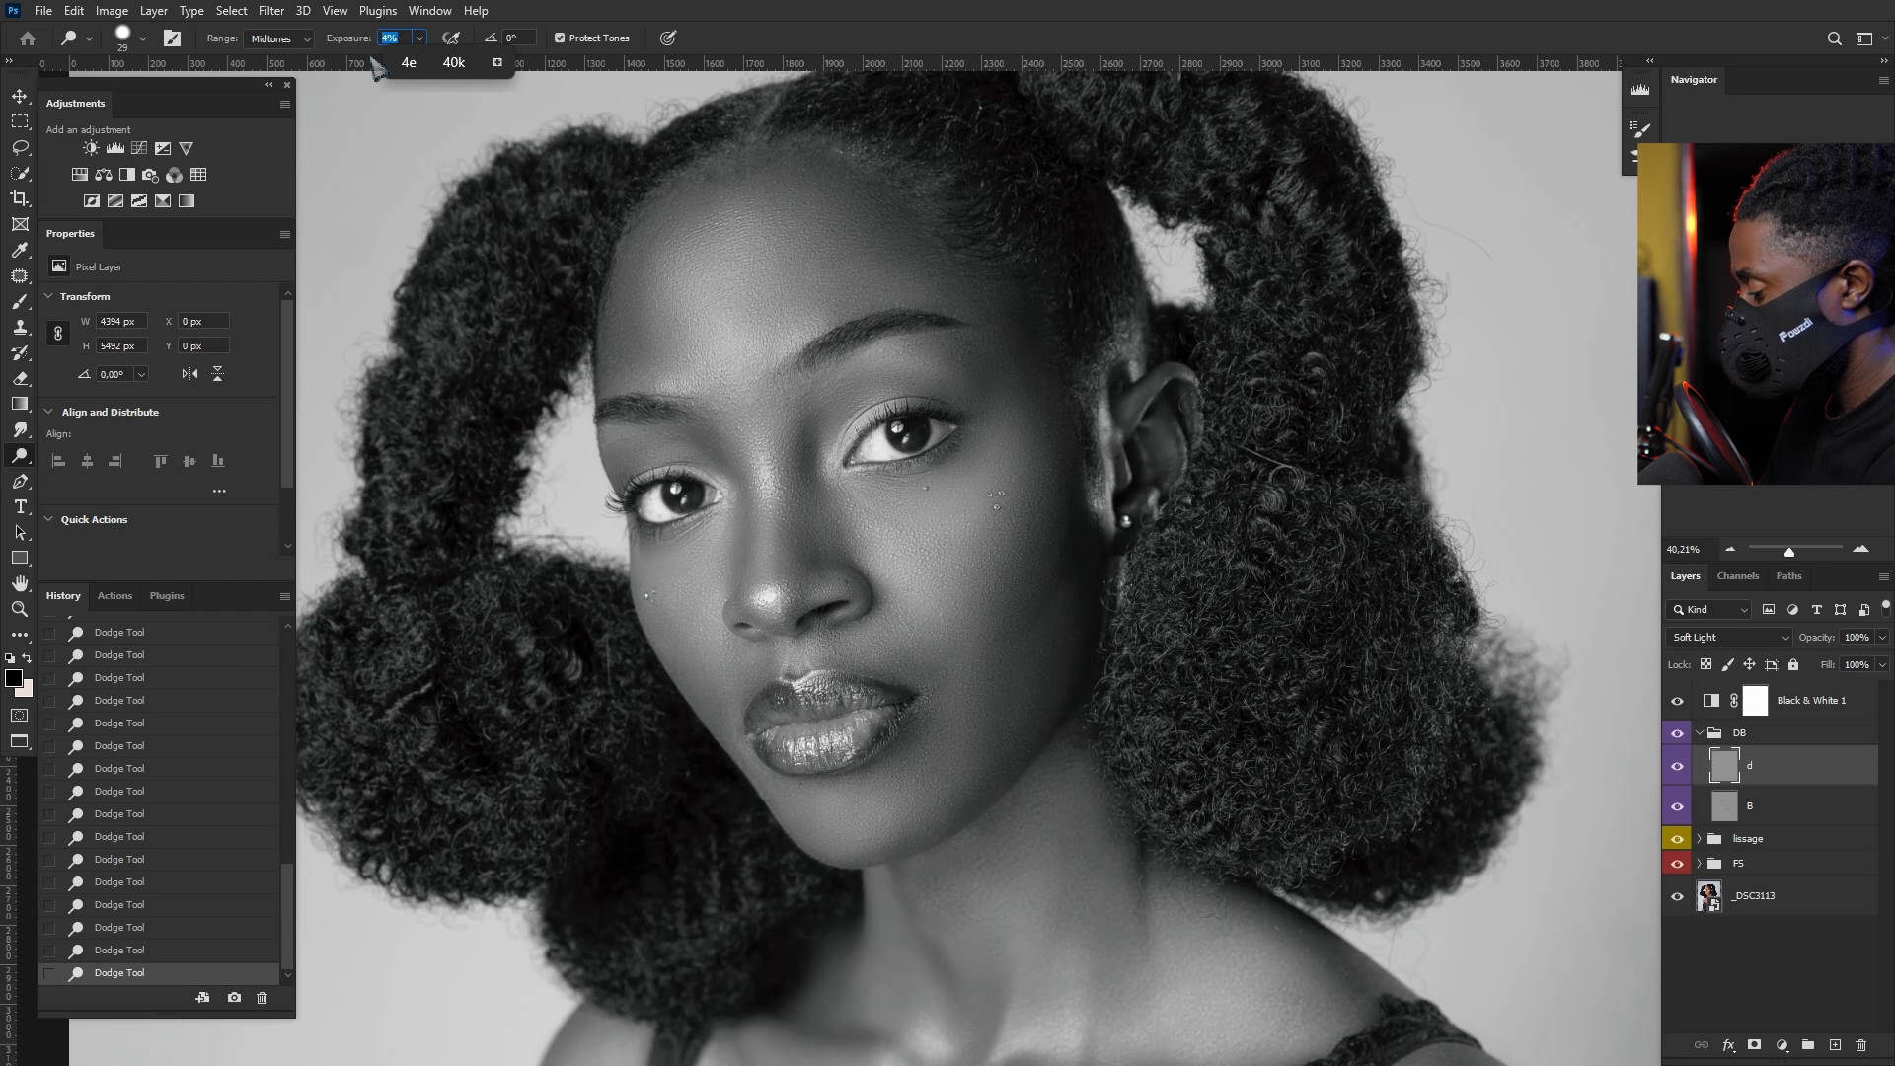
type("3")
right_click(740, 258, "alt")
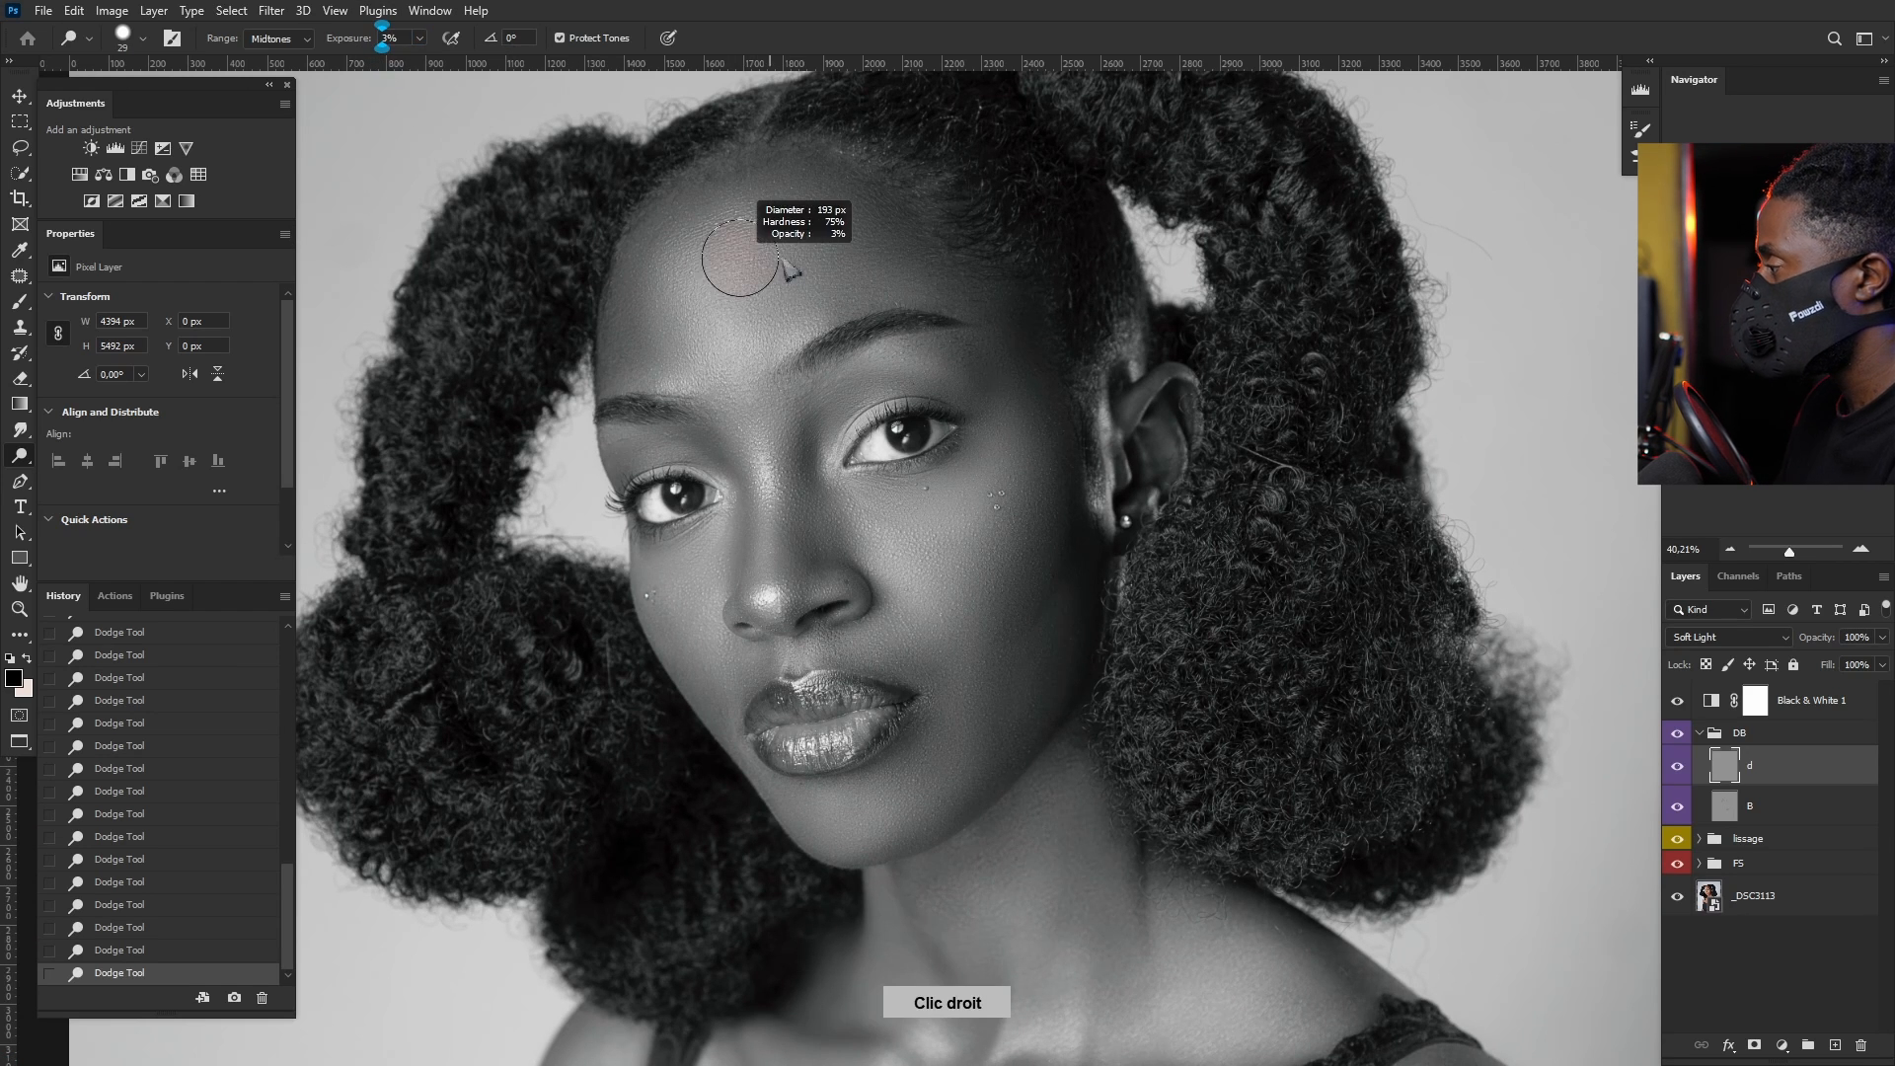
mouse_move(783, 262)
left_mouse_down()
mouse_move(815, 265)
mouse_move(711, 263)
mouse_move(762, 270)
mouse_move(760, 251)
mouse_move(768, 275)
left_mouse_up()
Step: Dodge both cheeks and the nose at 3% exposure, adjusting the brush to between about 130 and 180 px
right_click(743, 331, "alt")
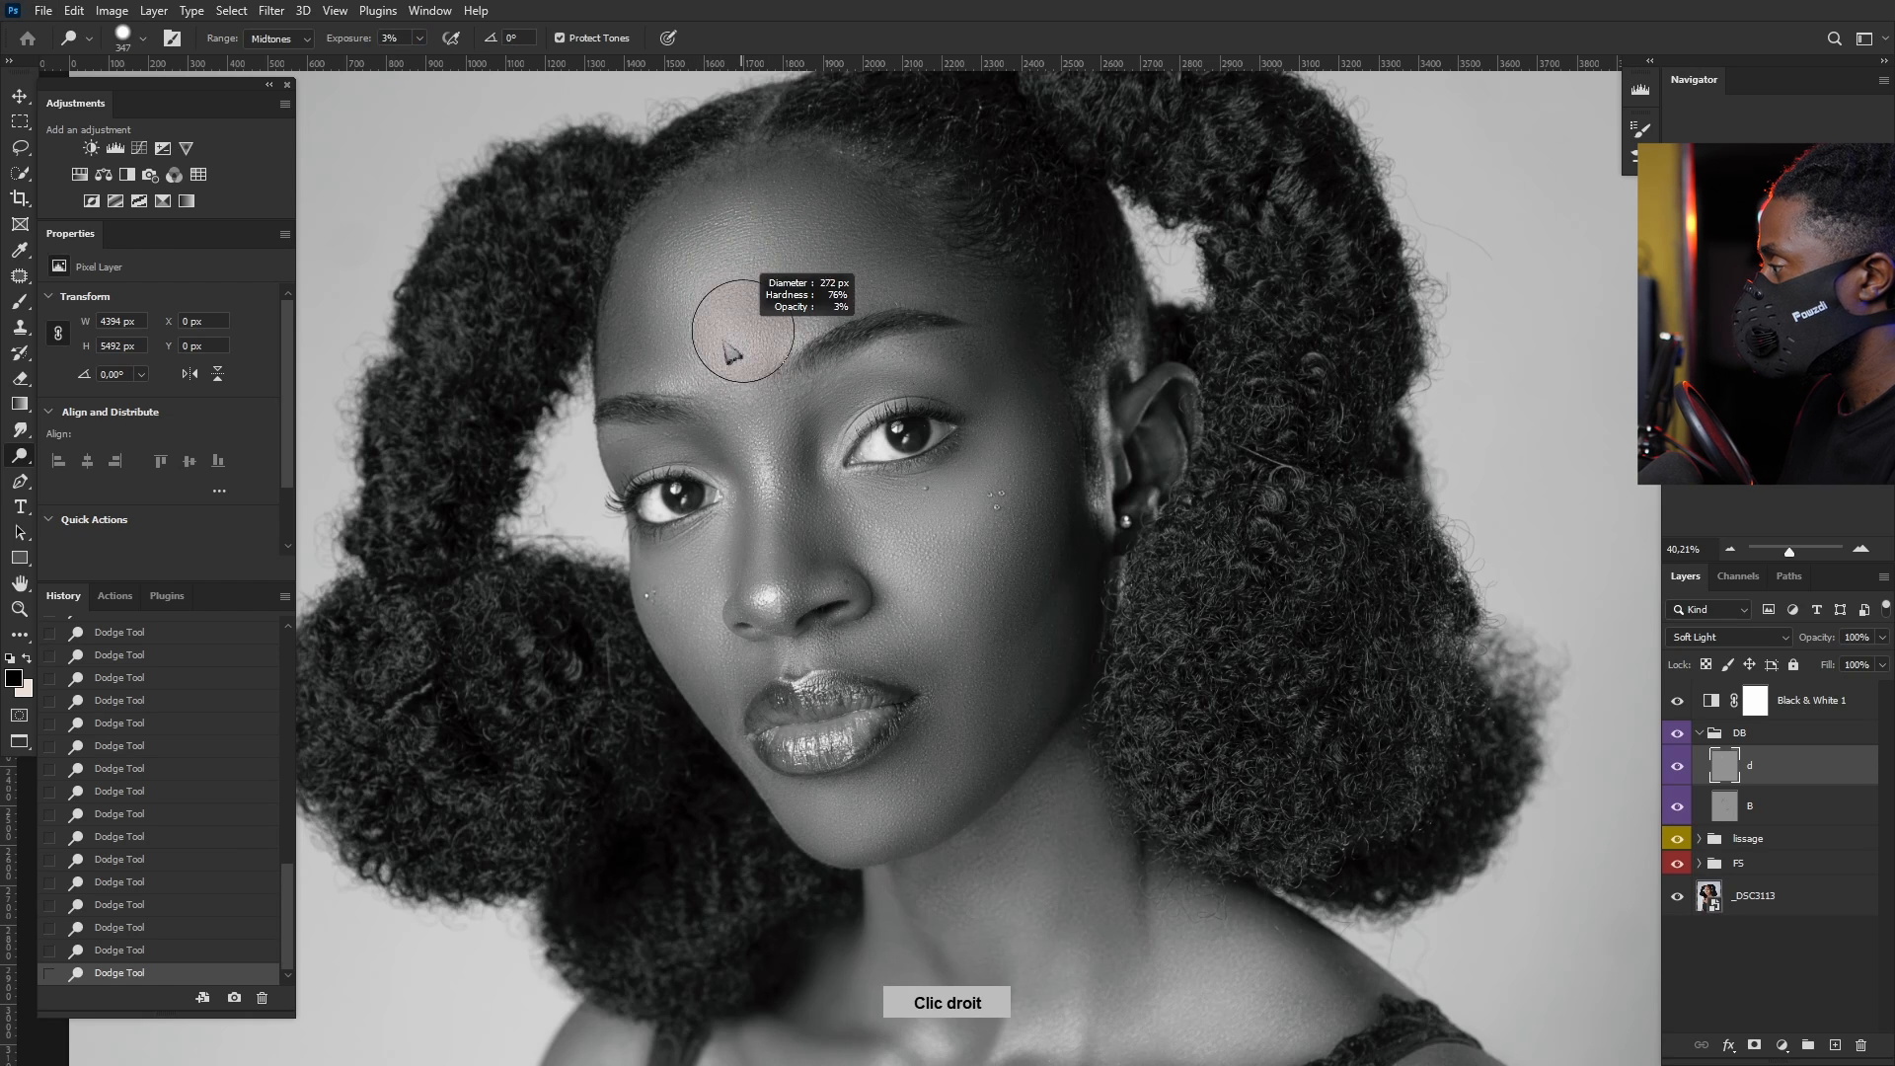
left_click_drag(724, 344, 687, 359)
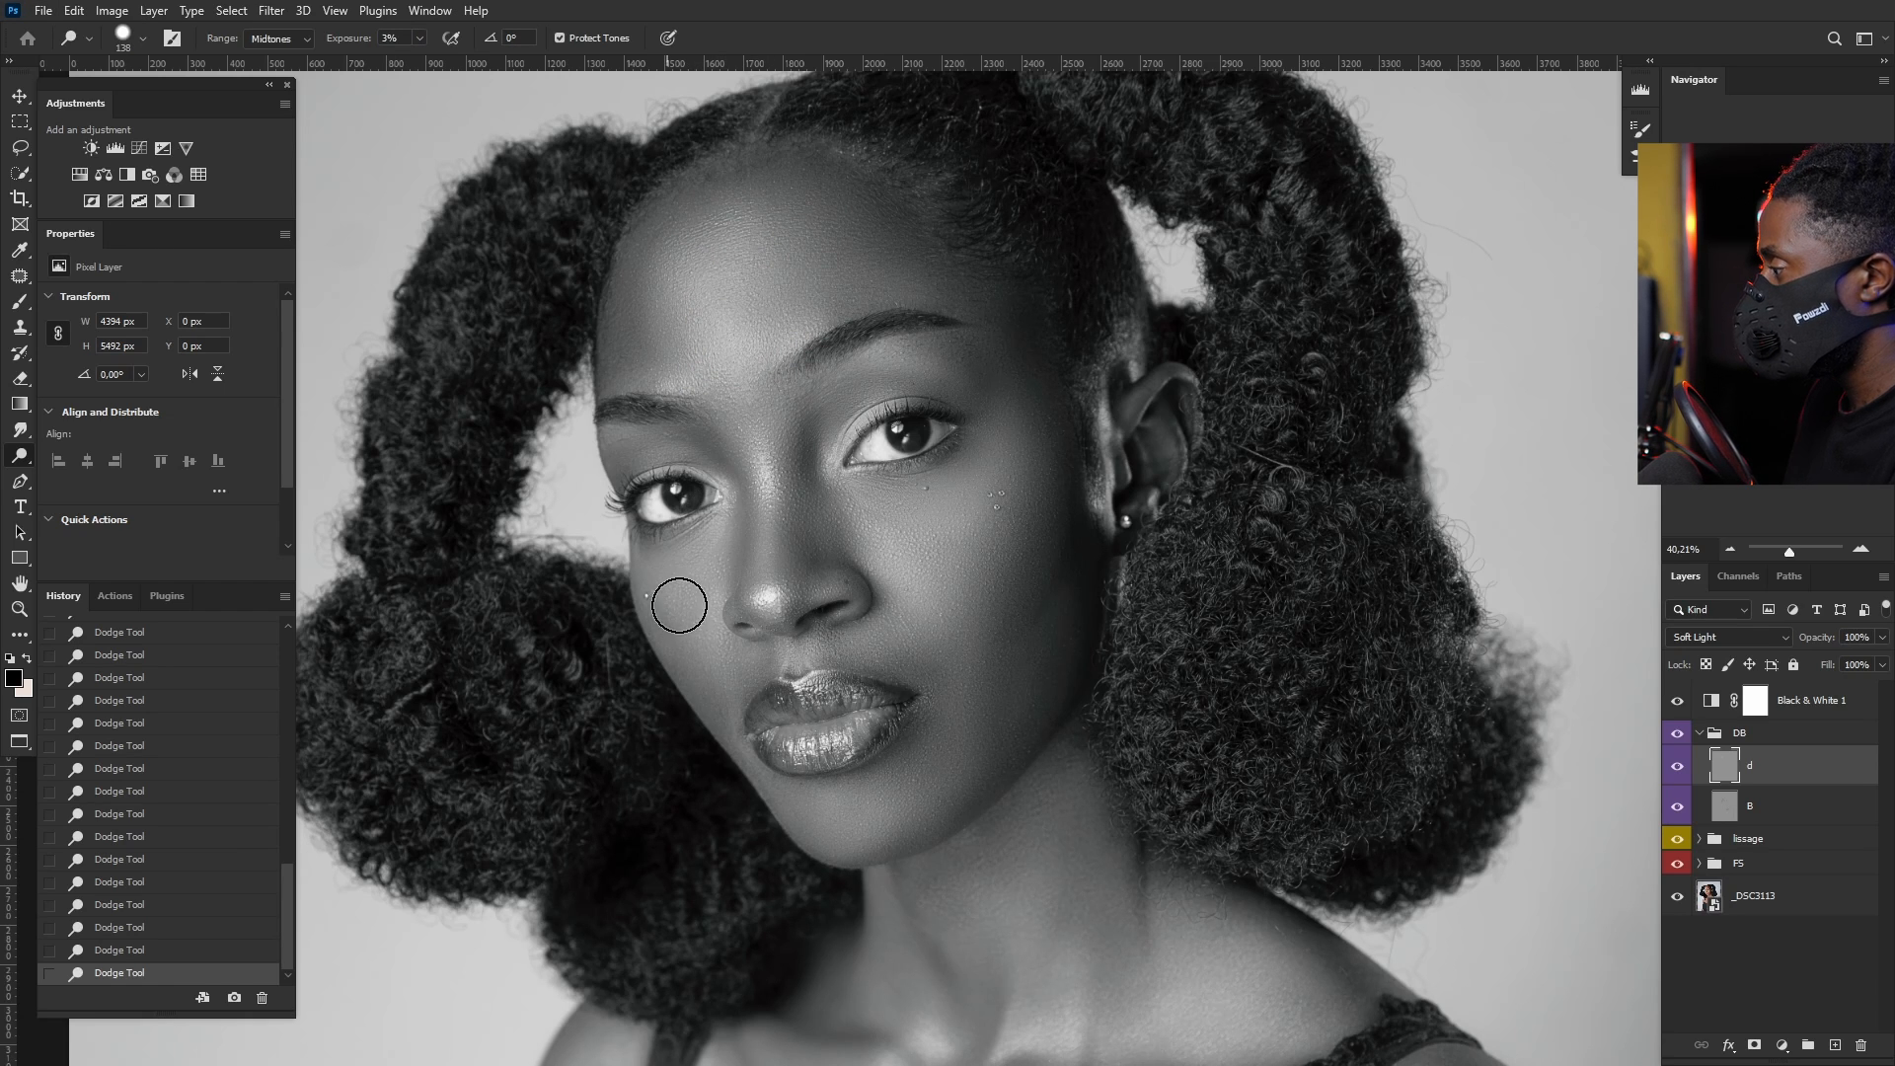
right_click(939, 524, "alt")
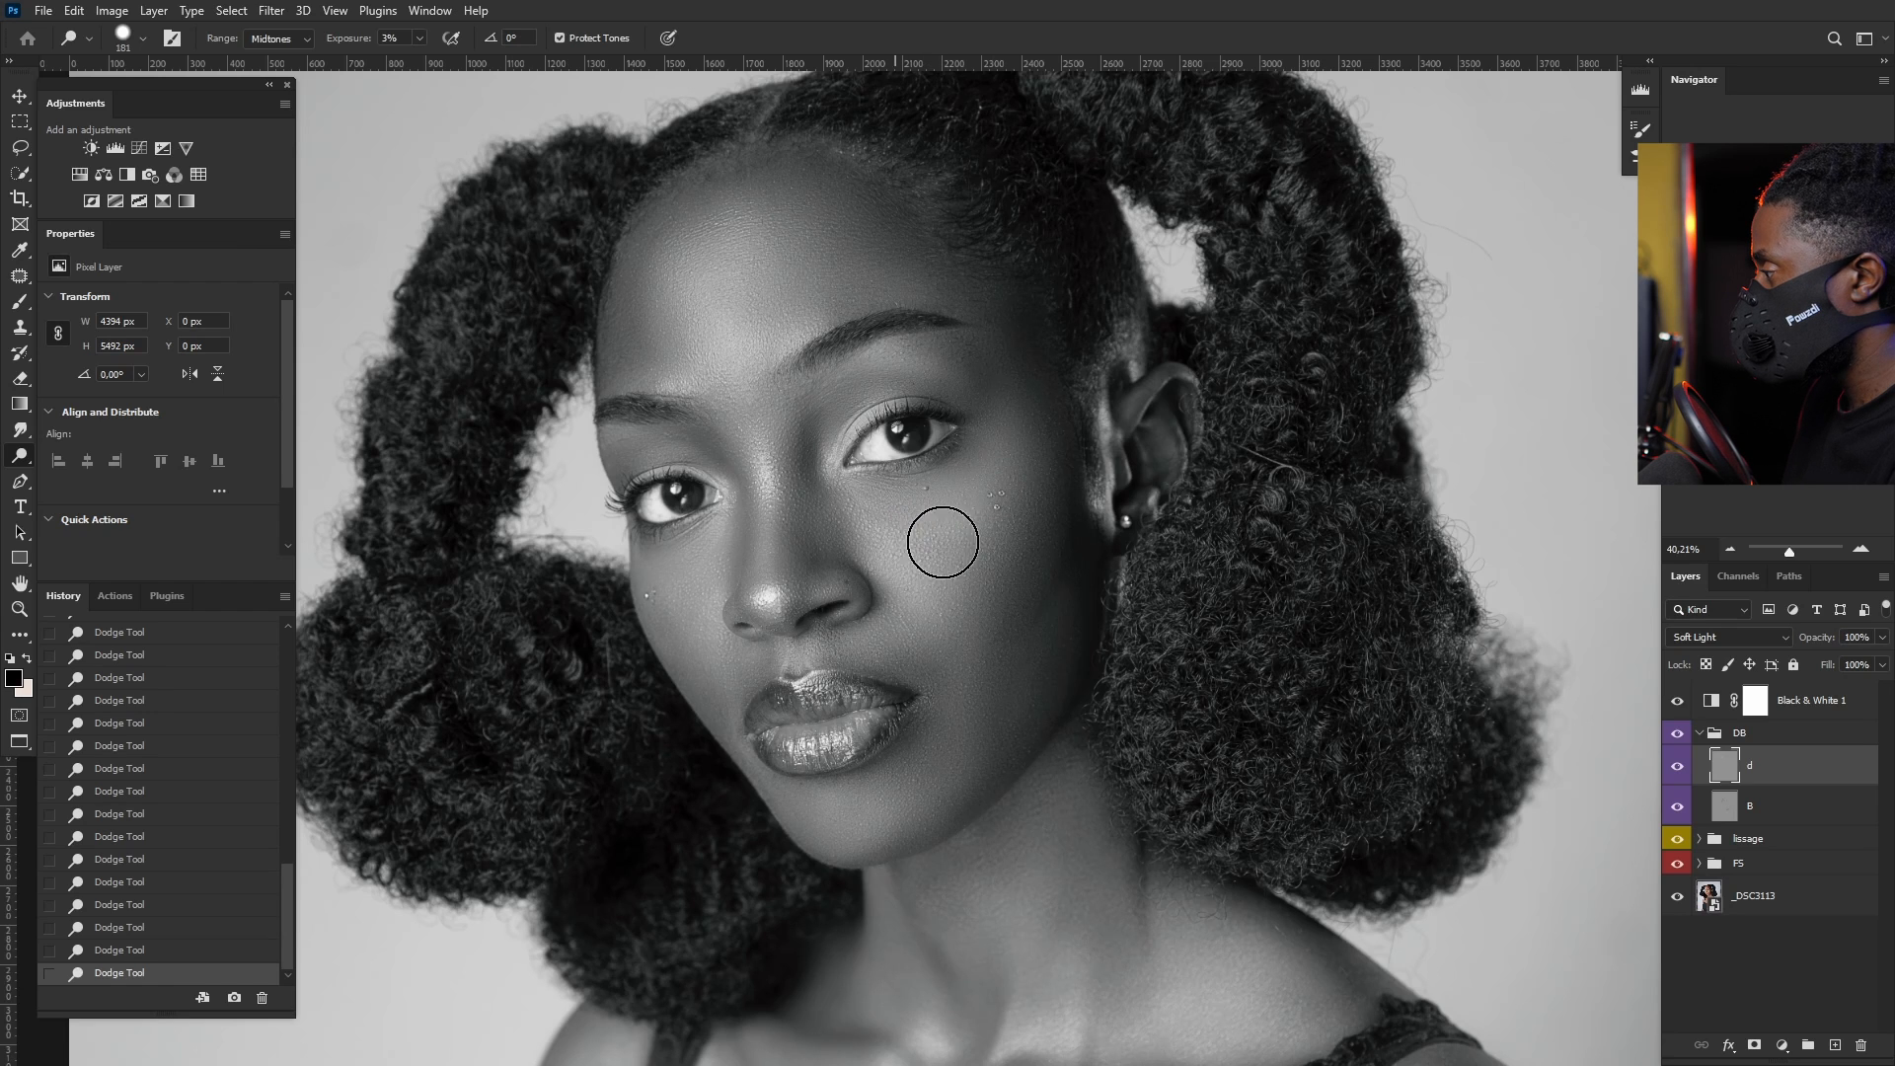
mouse_move(943, 541)
left_mouse_down()
mouse_move(874, 521)
mouse_move(995, 469)
mouse_move(925, 548)
mouse_move(994, 496)
mouse_move(972, 546)
mouse_move(1000, 499)
mouse_move(909, 568)
mouse_move(1002, 459)
mouse_move(925, 584)
mouse_move(901, 537)
mouse_move(984, 518)
mouse_move(997, 465)
mouse_move(954, 542)
mouse_move(887, 527)
mouse_move(1014, 450)
mouse_move(887, 579)
mouse_move(996, 475)
mouse_move(959, 558)
mouse_move(940, 557)
mouse_move(967, 535)
mouse_move(890, 536)
mouse_move(1010, 468)
mouse_move(776, 598)
left_mouse_up()
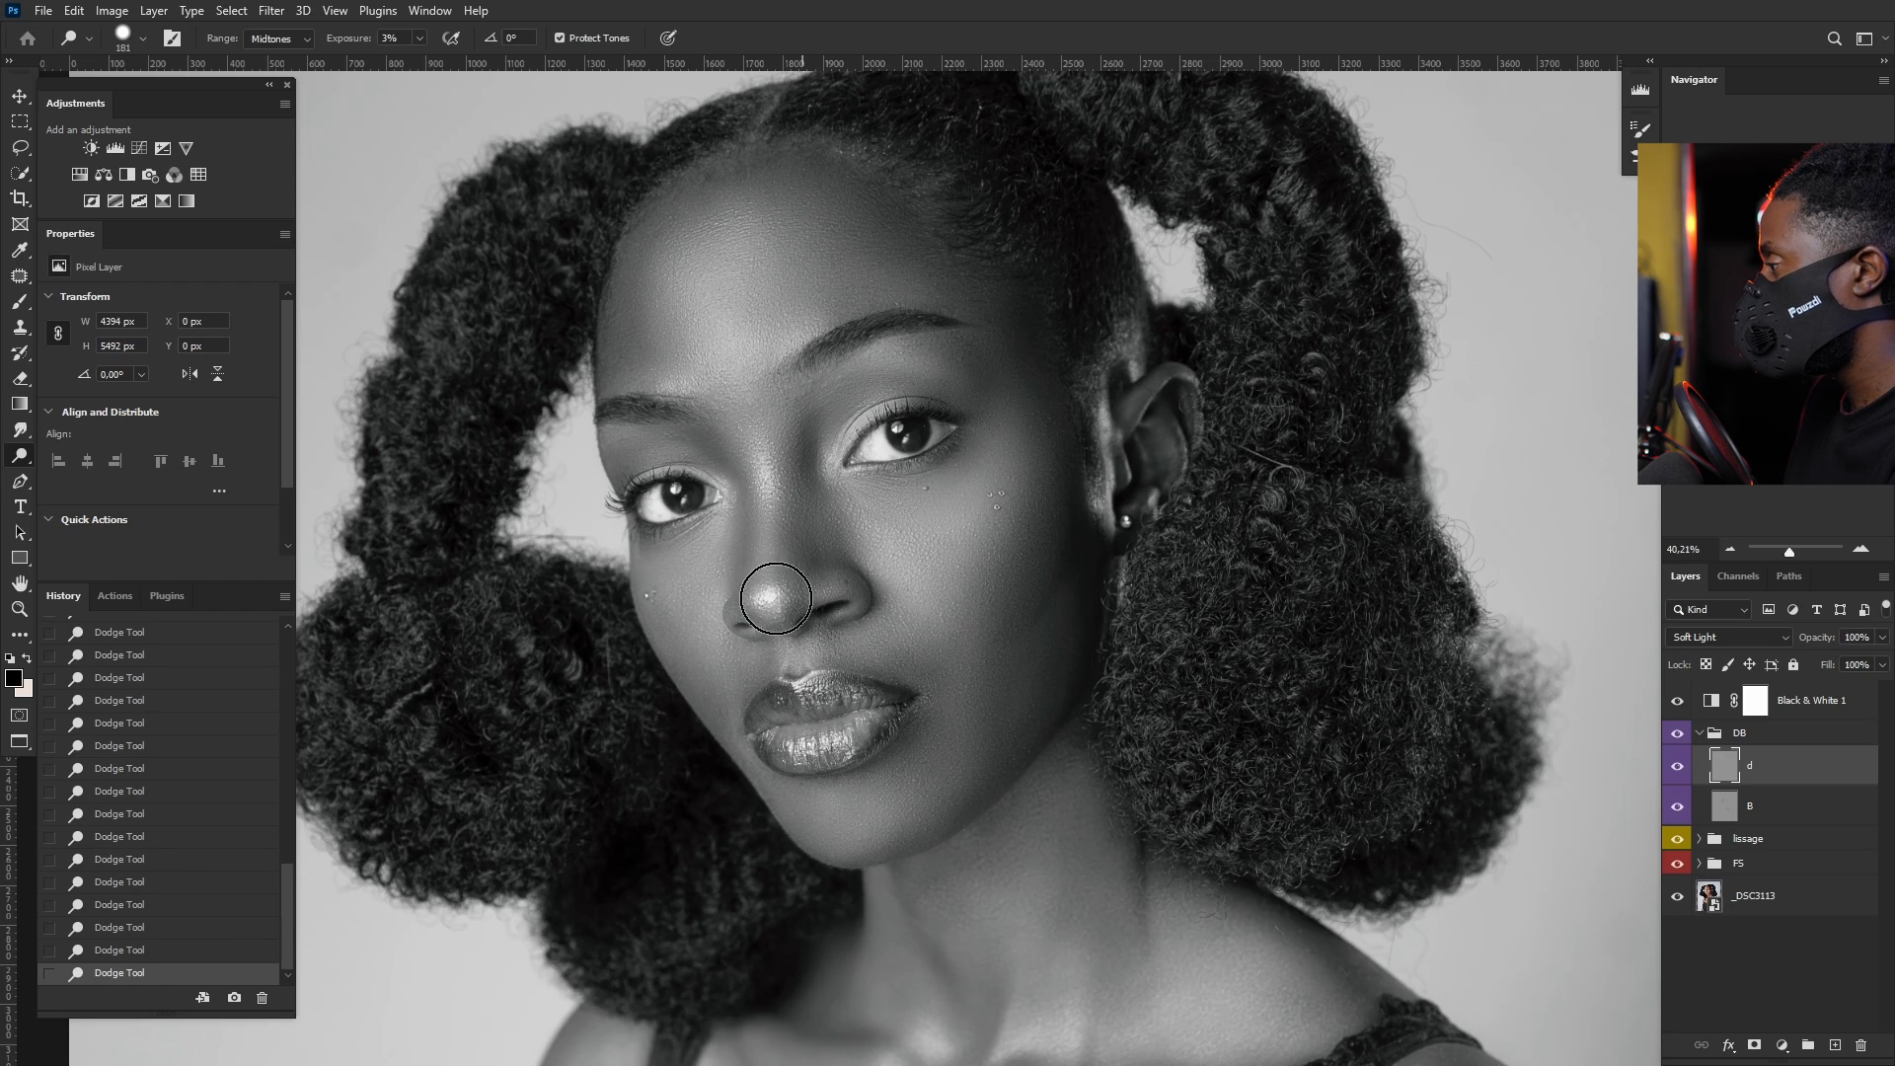
right_click(685, 567, "alt")
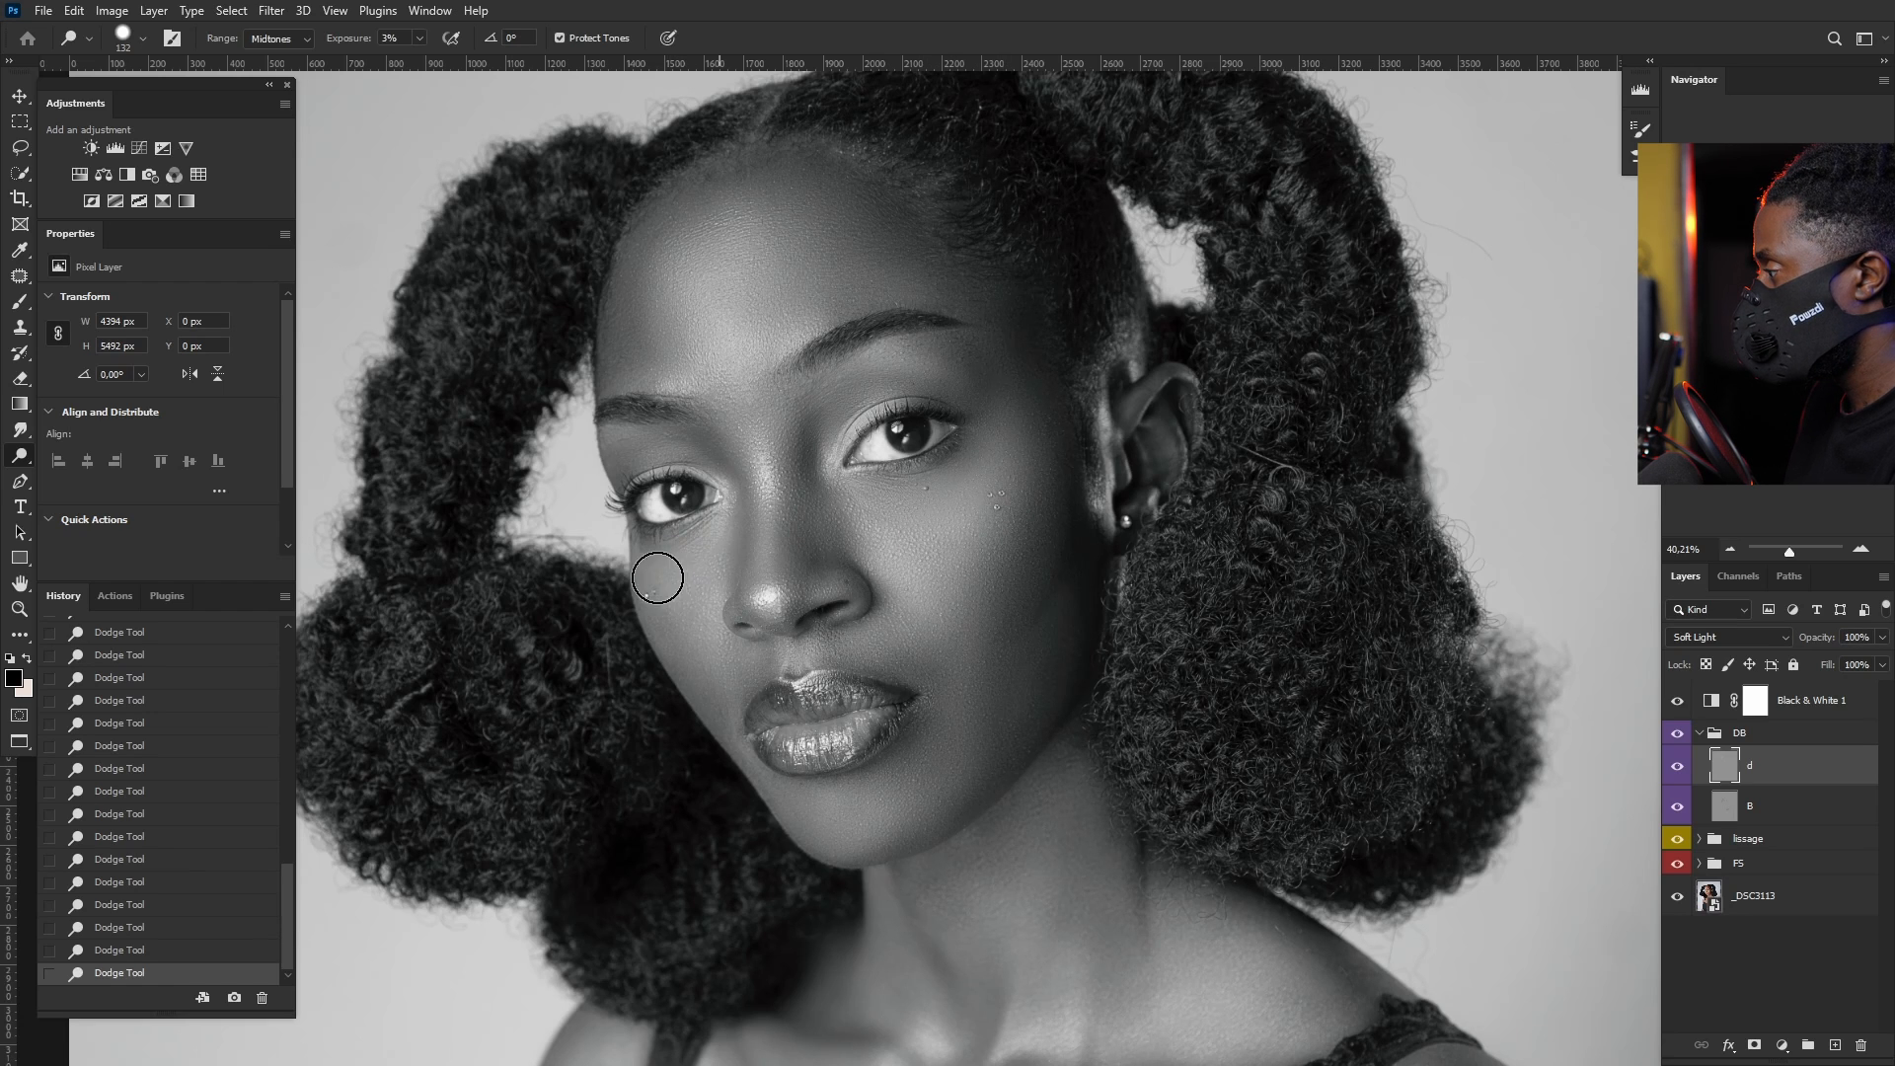
mouse_move(657, 577)
left_mouse_down()
mouse_move(723, 577)
mouse_move(690, 593)
mouse_move(730, 563)
mouse_move(695, 594)
mouse_move(681, 577)
mouse_move(714, 551)
mouse_move(693, 587)
left_mouse_up()
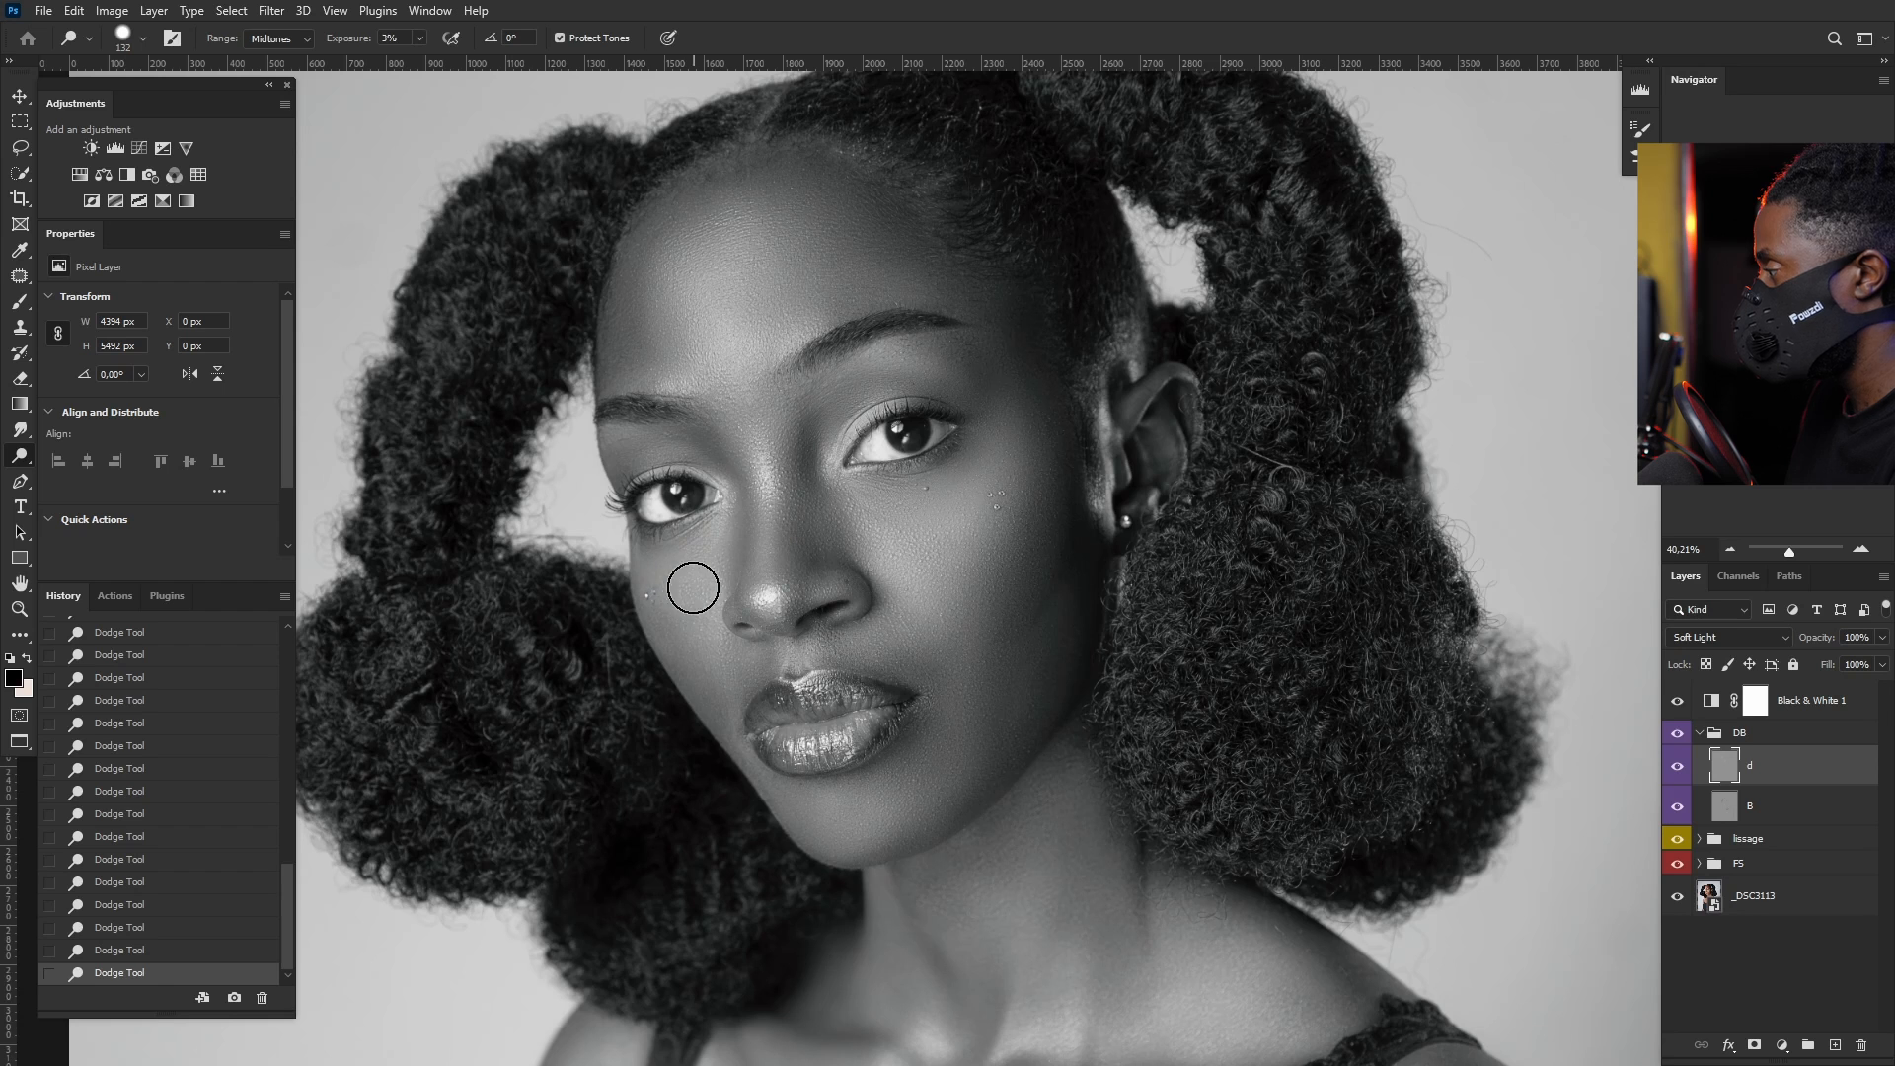
Step: Dodge the collarbone highlights with a small brush and the shoulder beside the lace strap with a larger one
scroll(1036, 664, "down", 5)
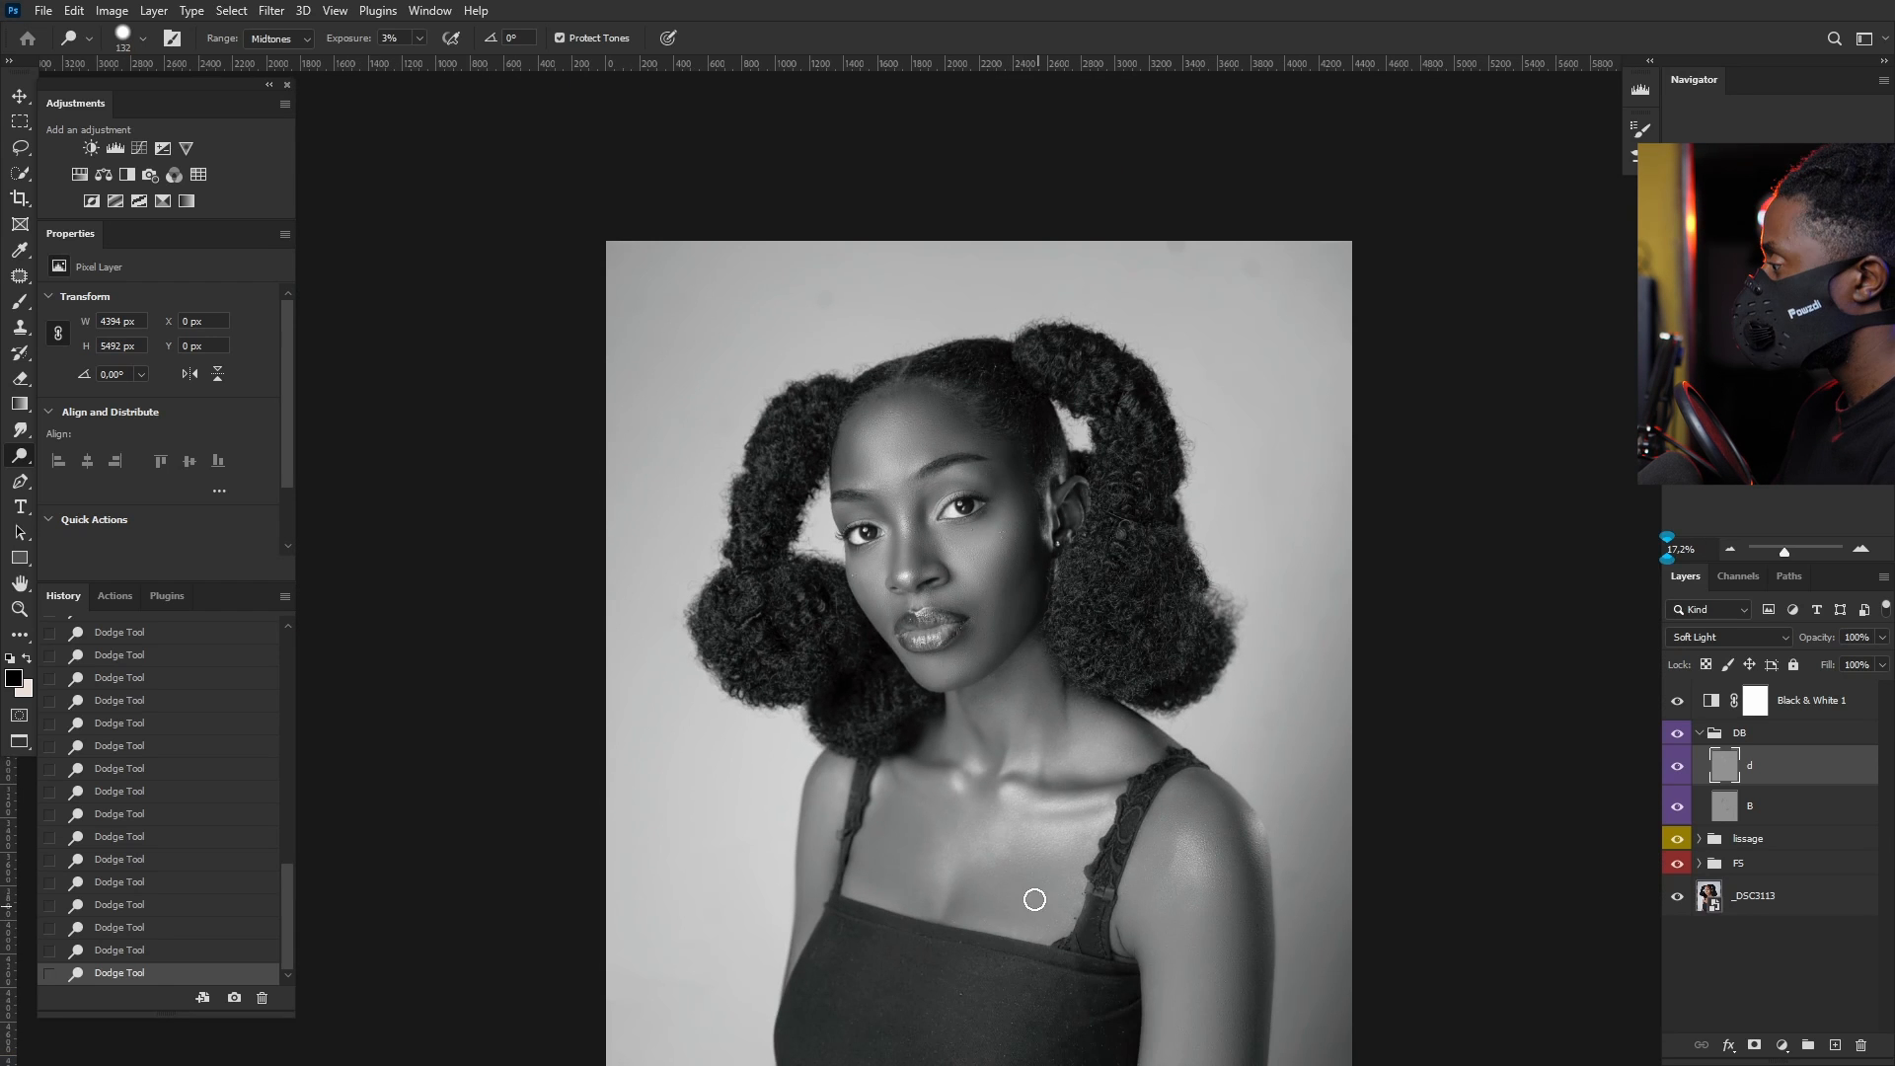
scroll(1034, 899, "up", 2)
right_click(1003, 699, "alt")
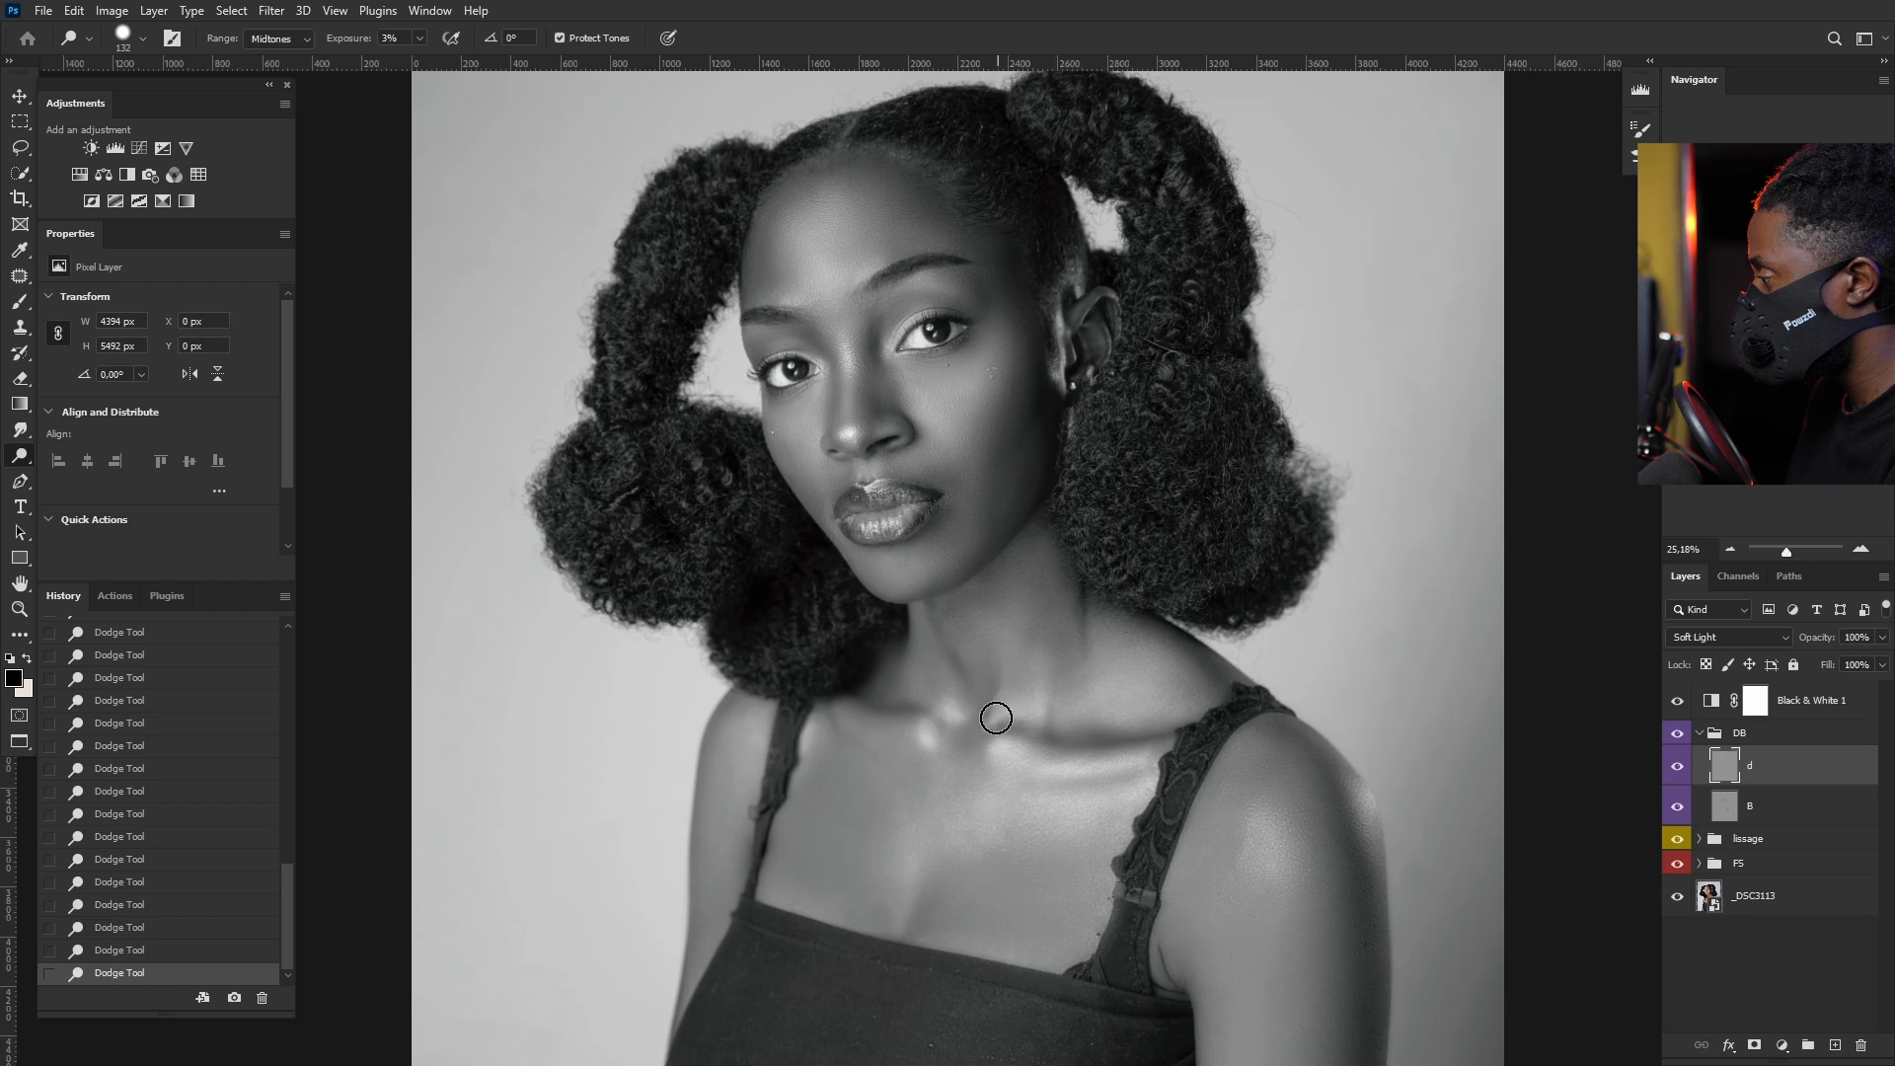
right_click(987, 718, "alt")
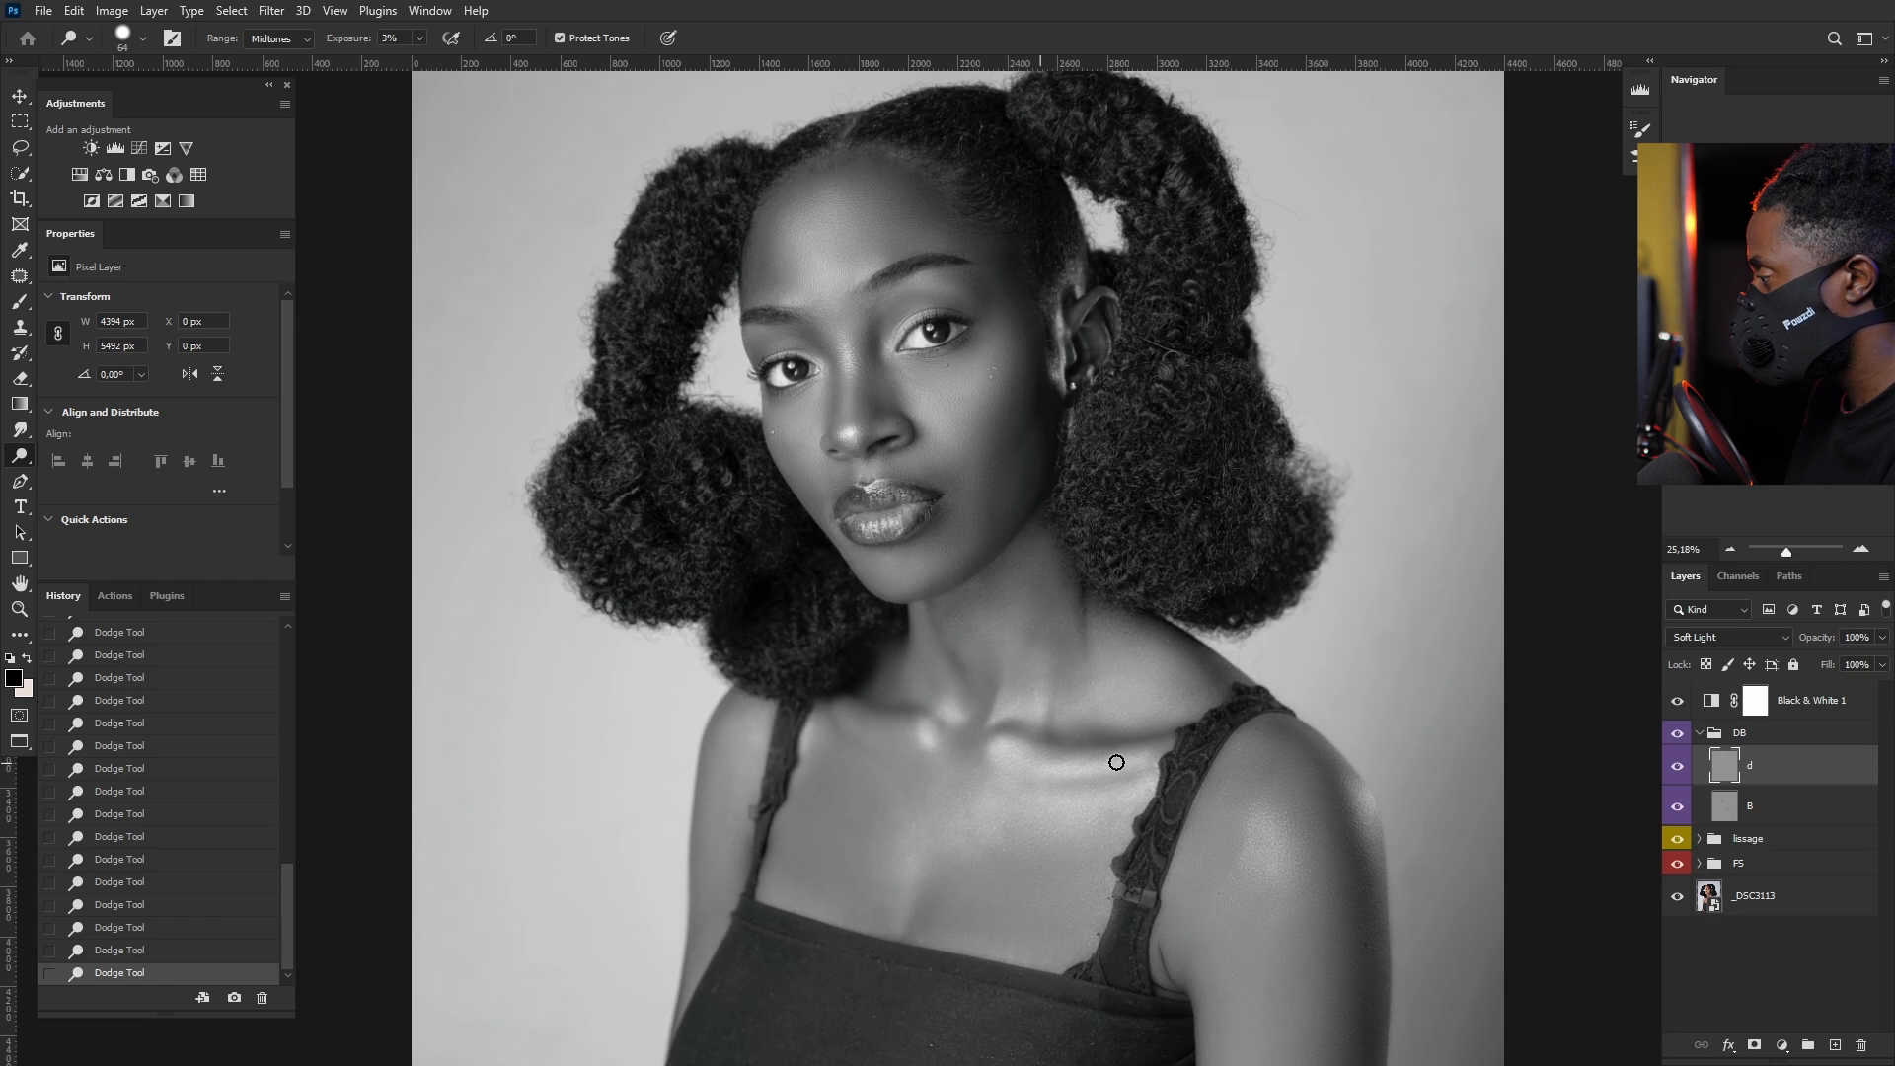
right_click(1269, 781, "alt")
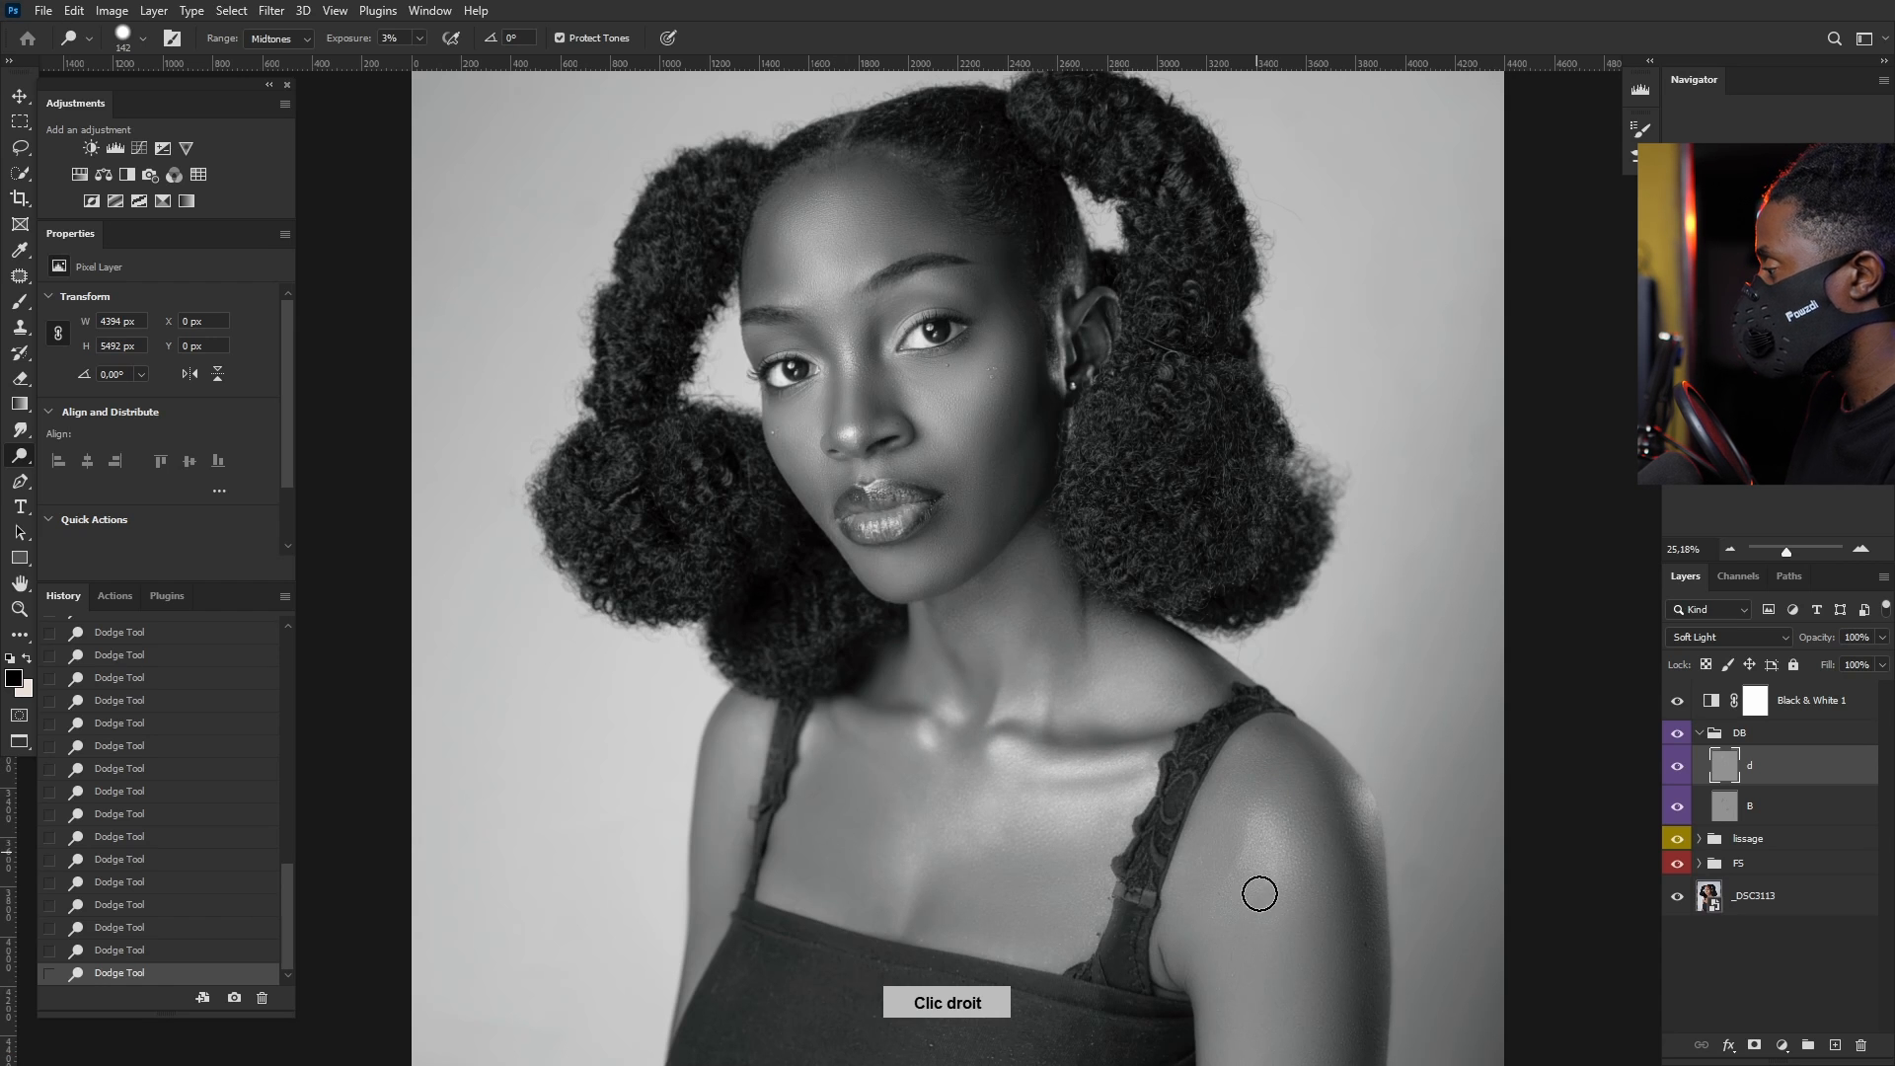
Step: Hide the Black & White 1 adjustment layer to show the portrait in colour
scroll(782, 750, "down", 4)
scroll(849, 619, "up", 2)
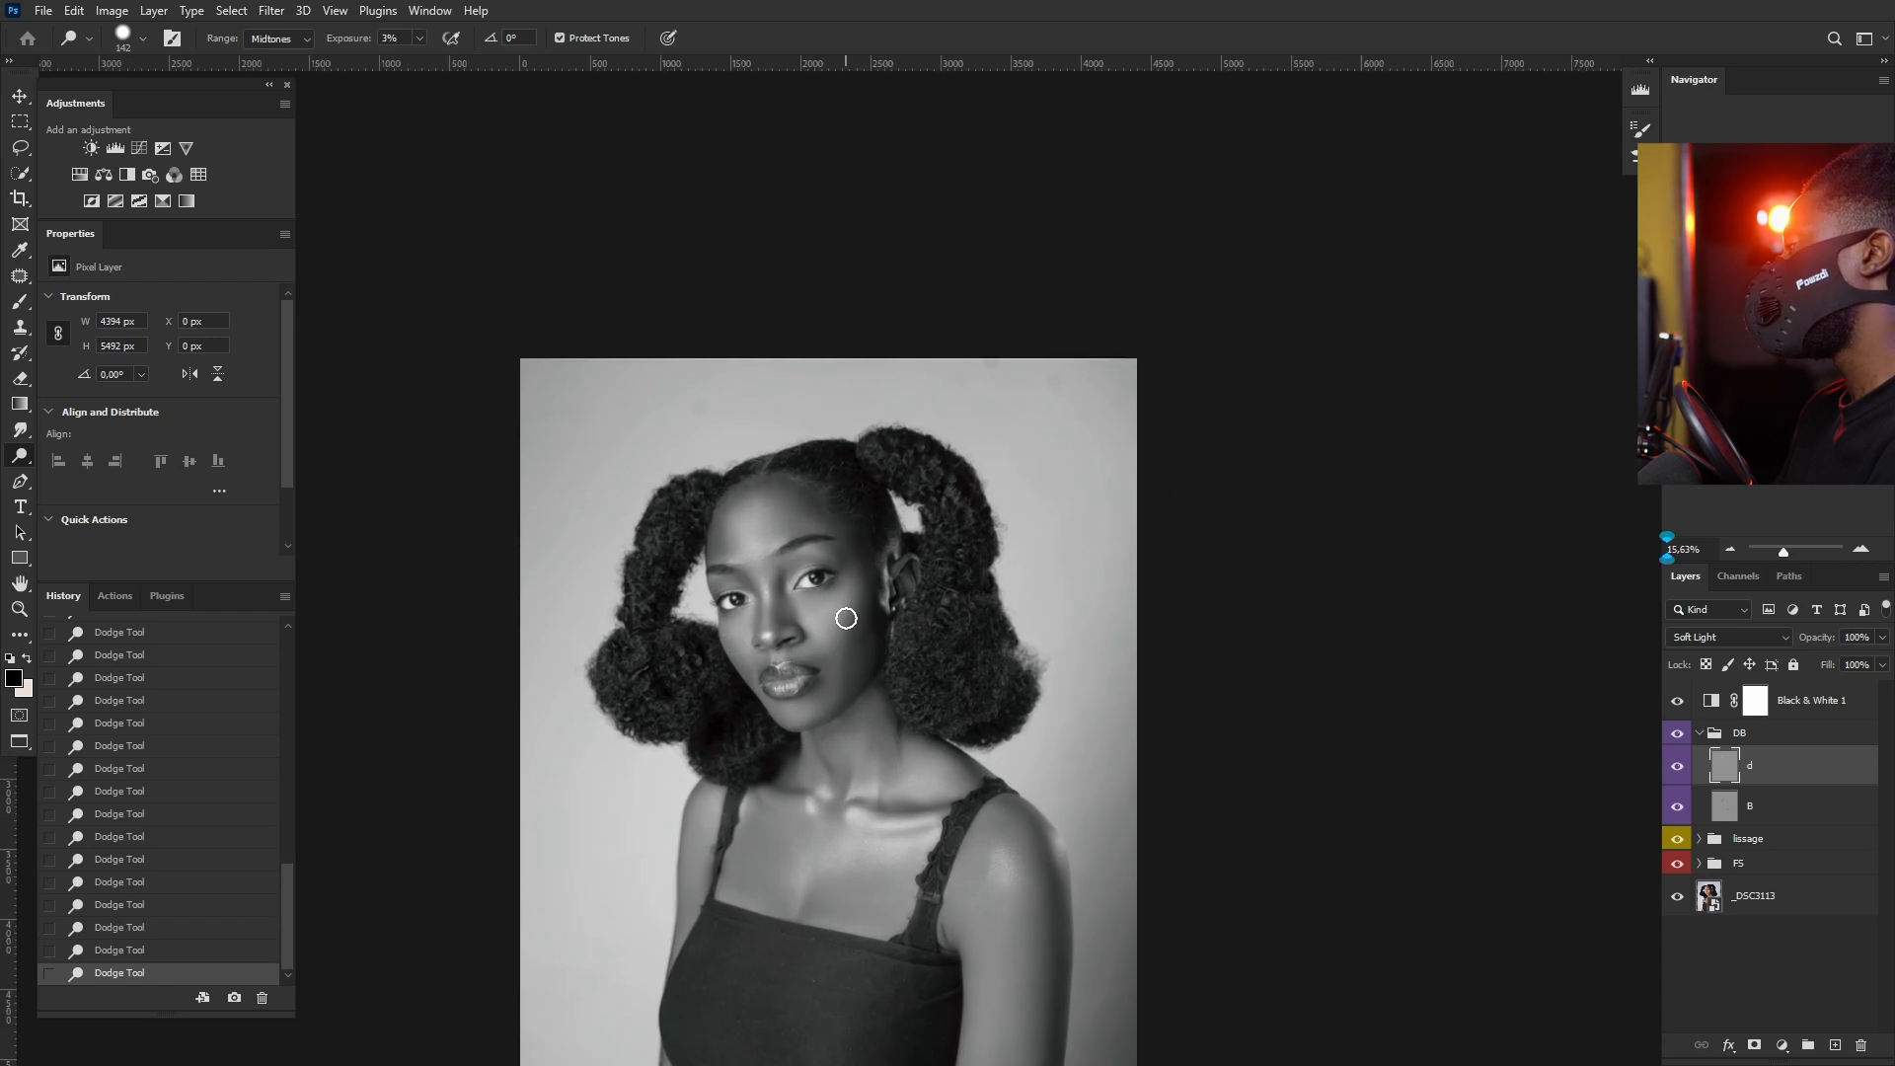
scroll(845, 617, "up", 1)
left_click(1676, 699)
scroll(867, 845, "down", 1)
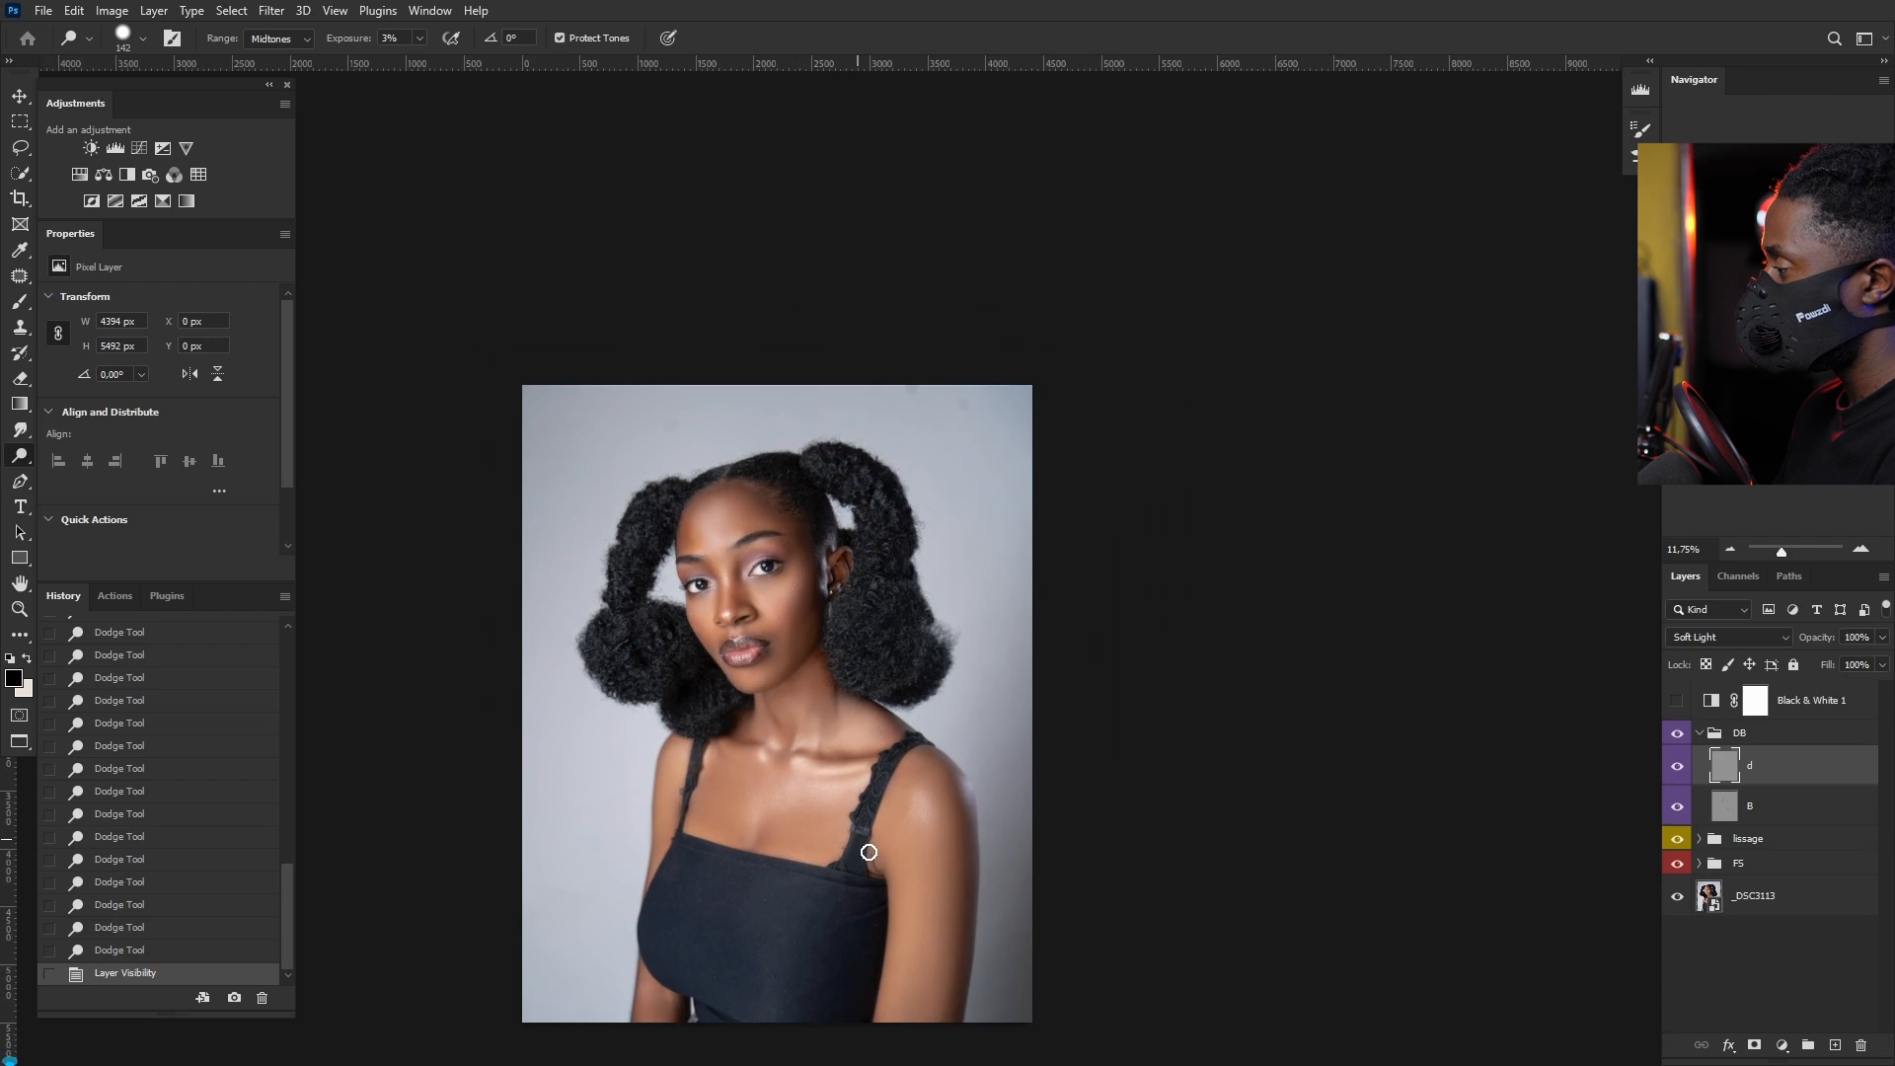
scroll(807, 774, "up", 2)
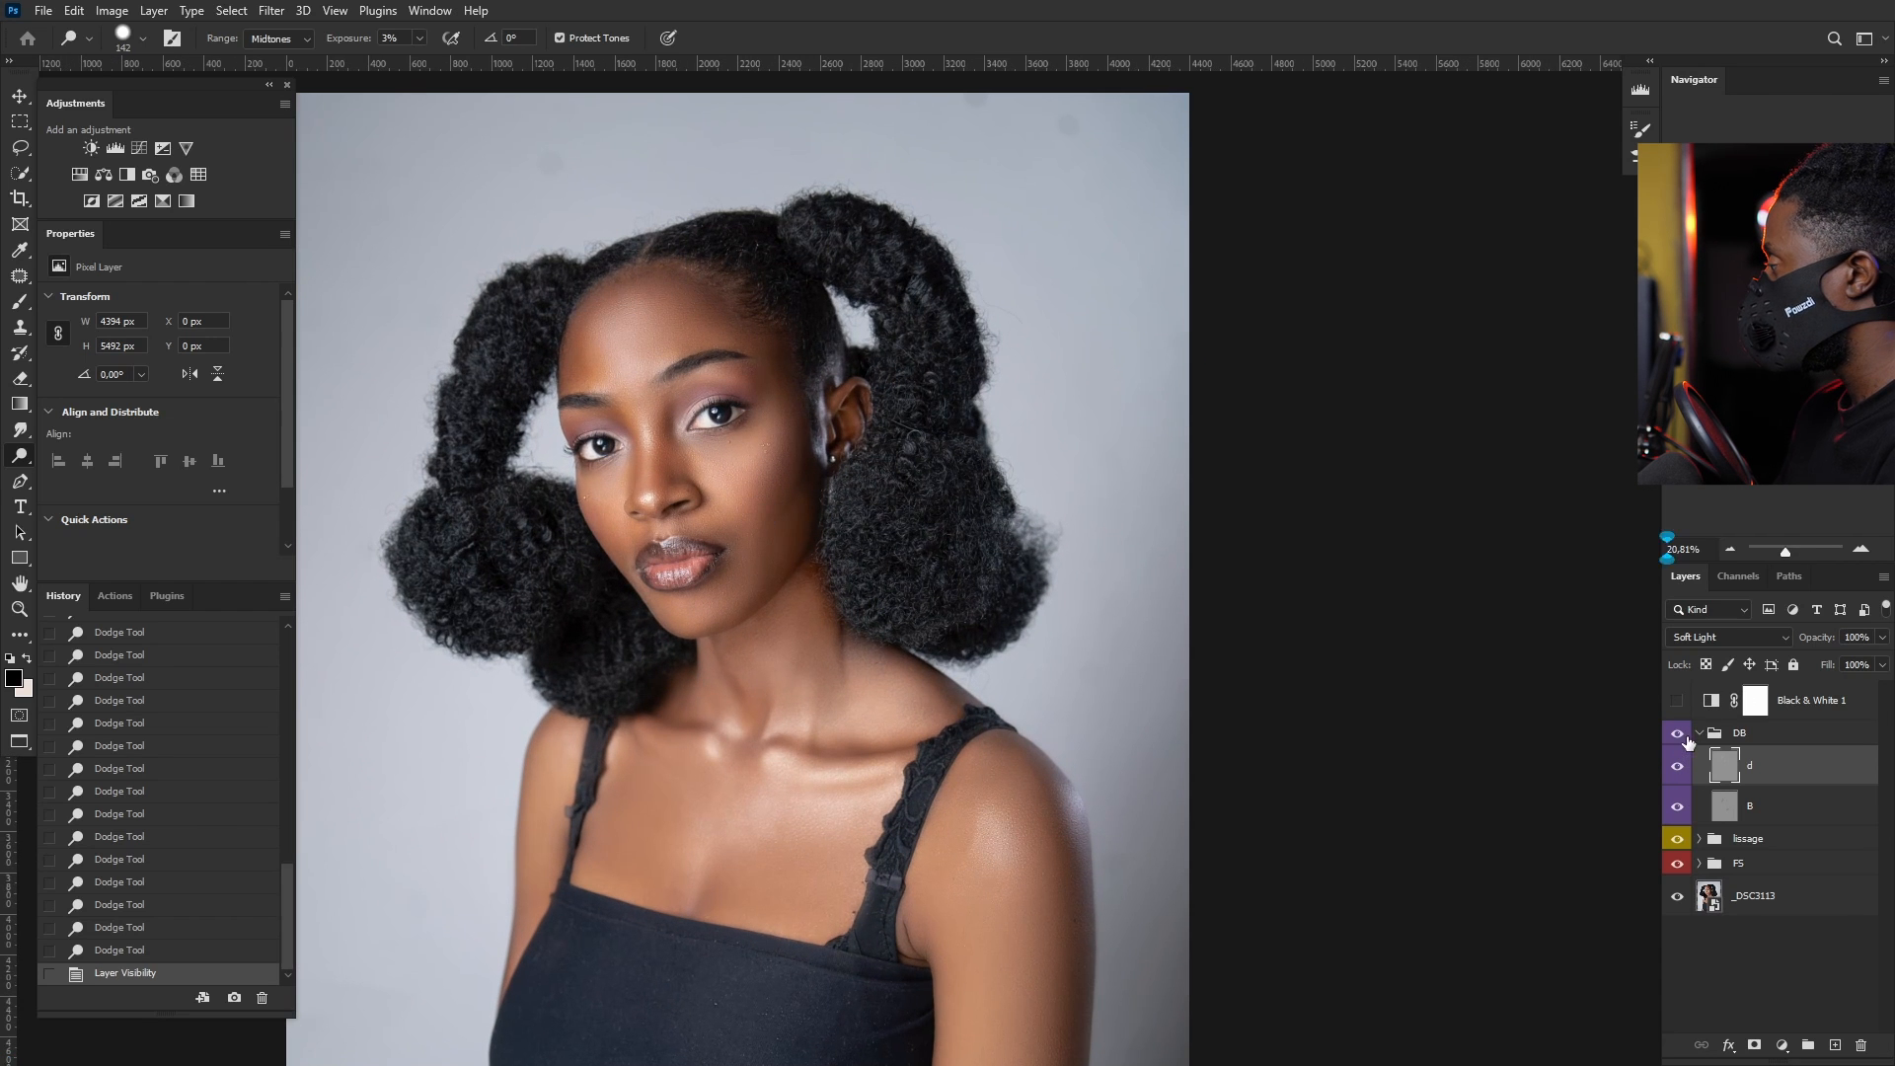
Step: Toggle the visibility of the DB group to compare the portrait before and after dodging and burning
left_click(1676, 733)
left_click(1677, 734)
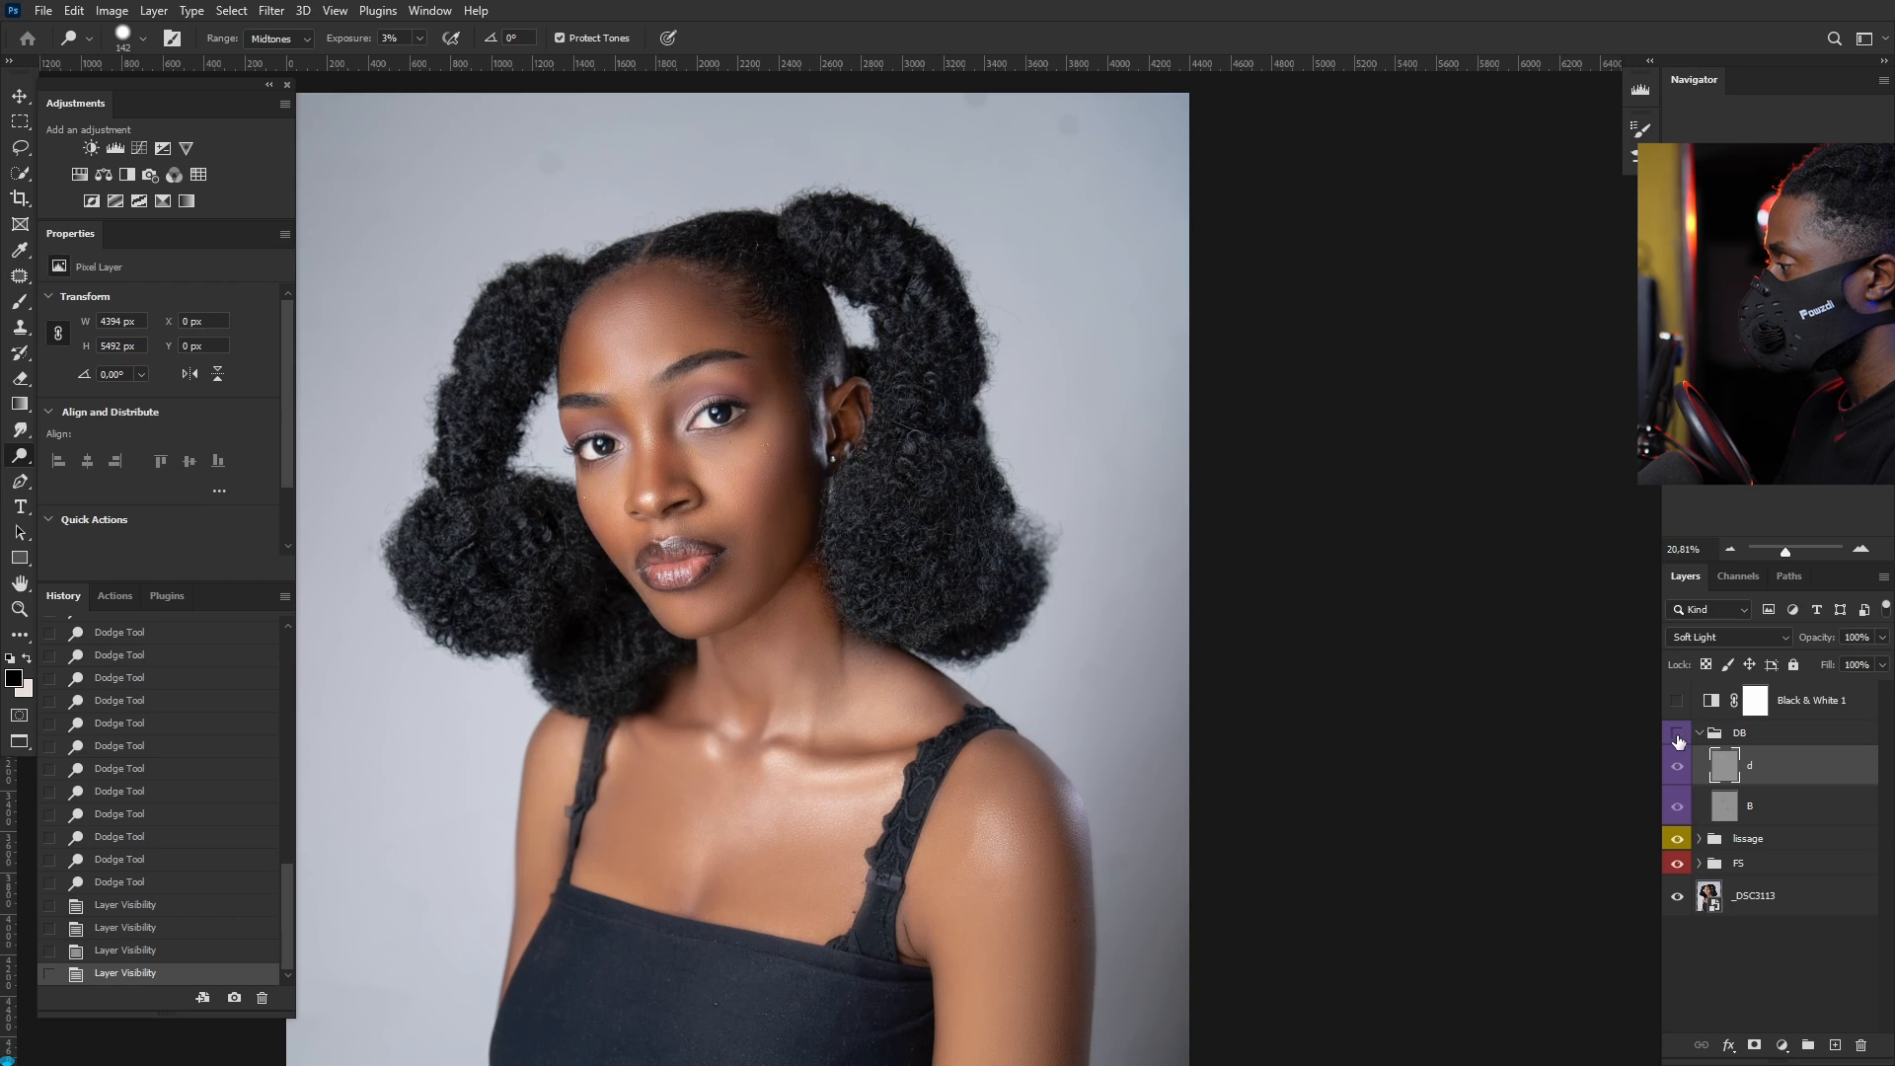
scroll(1036, 570, "down", 3)
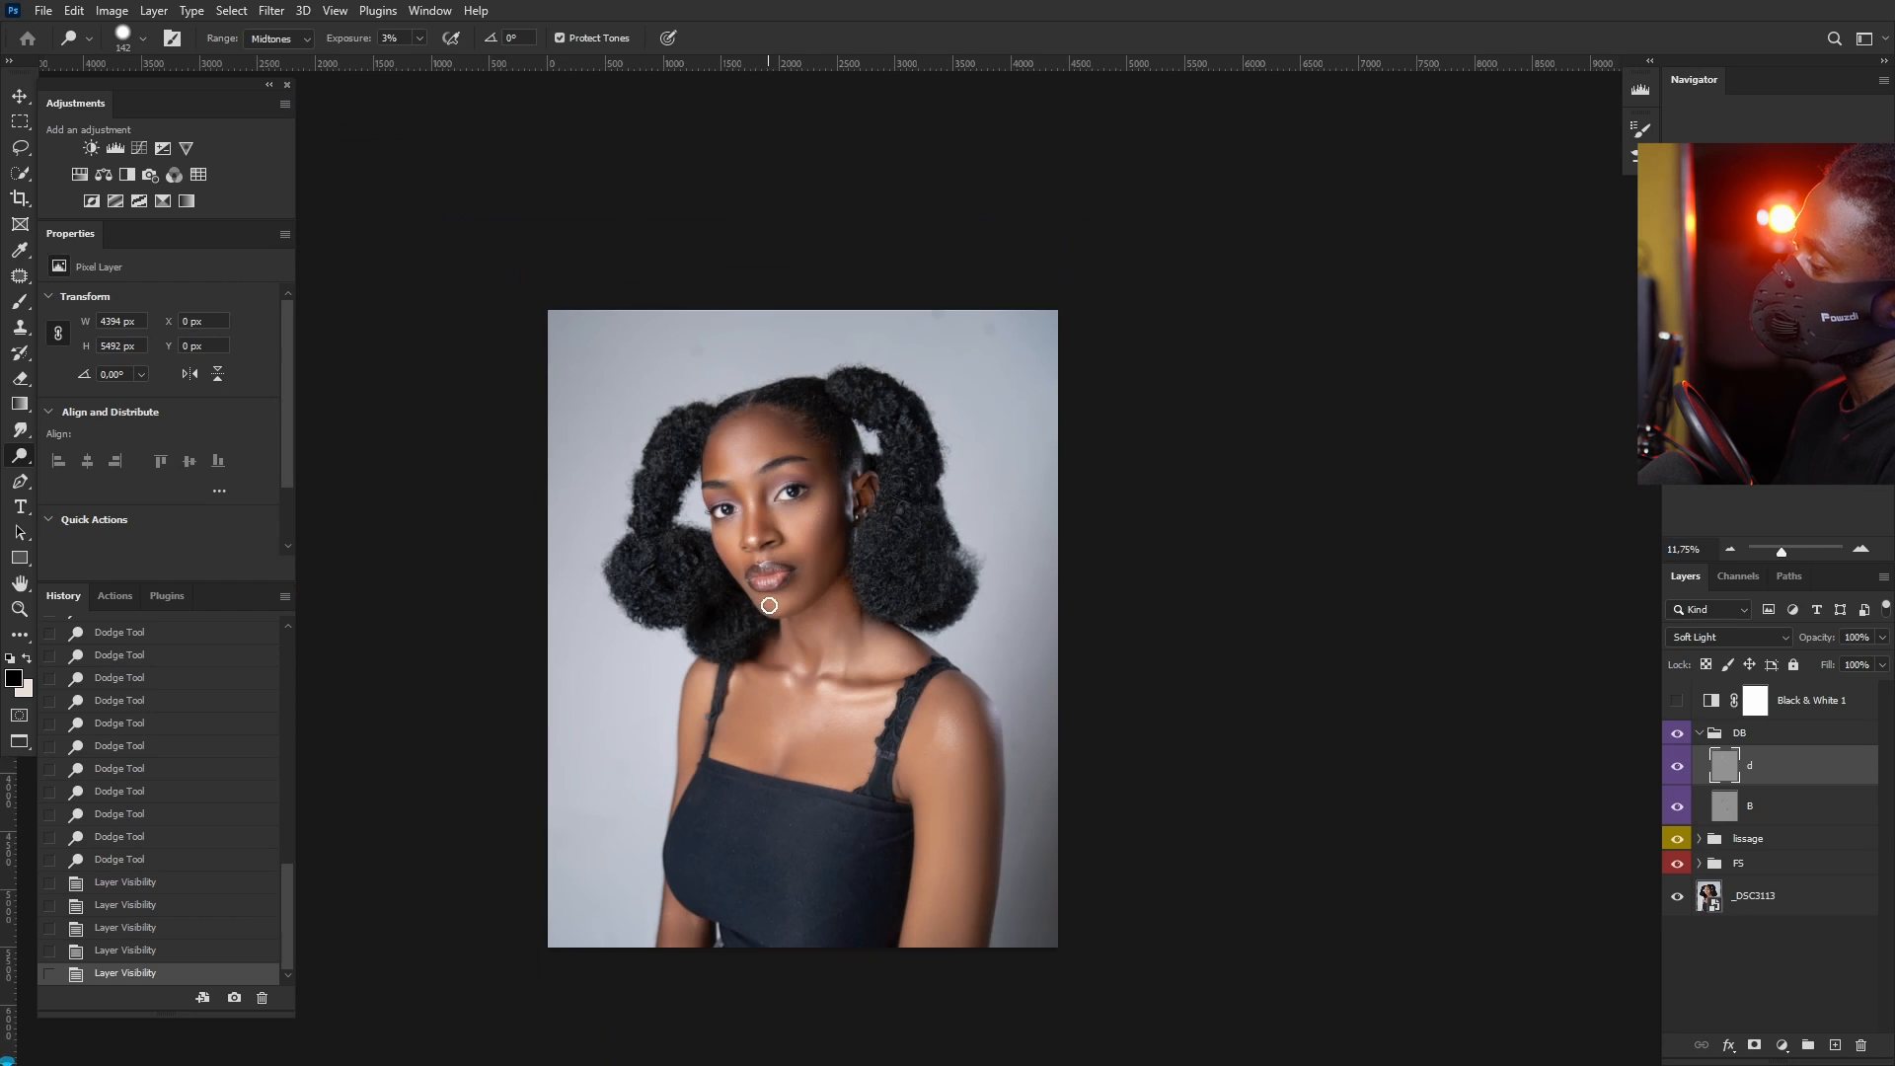
scroll(752, 682, "up", 5)
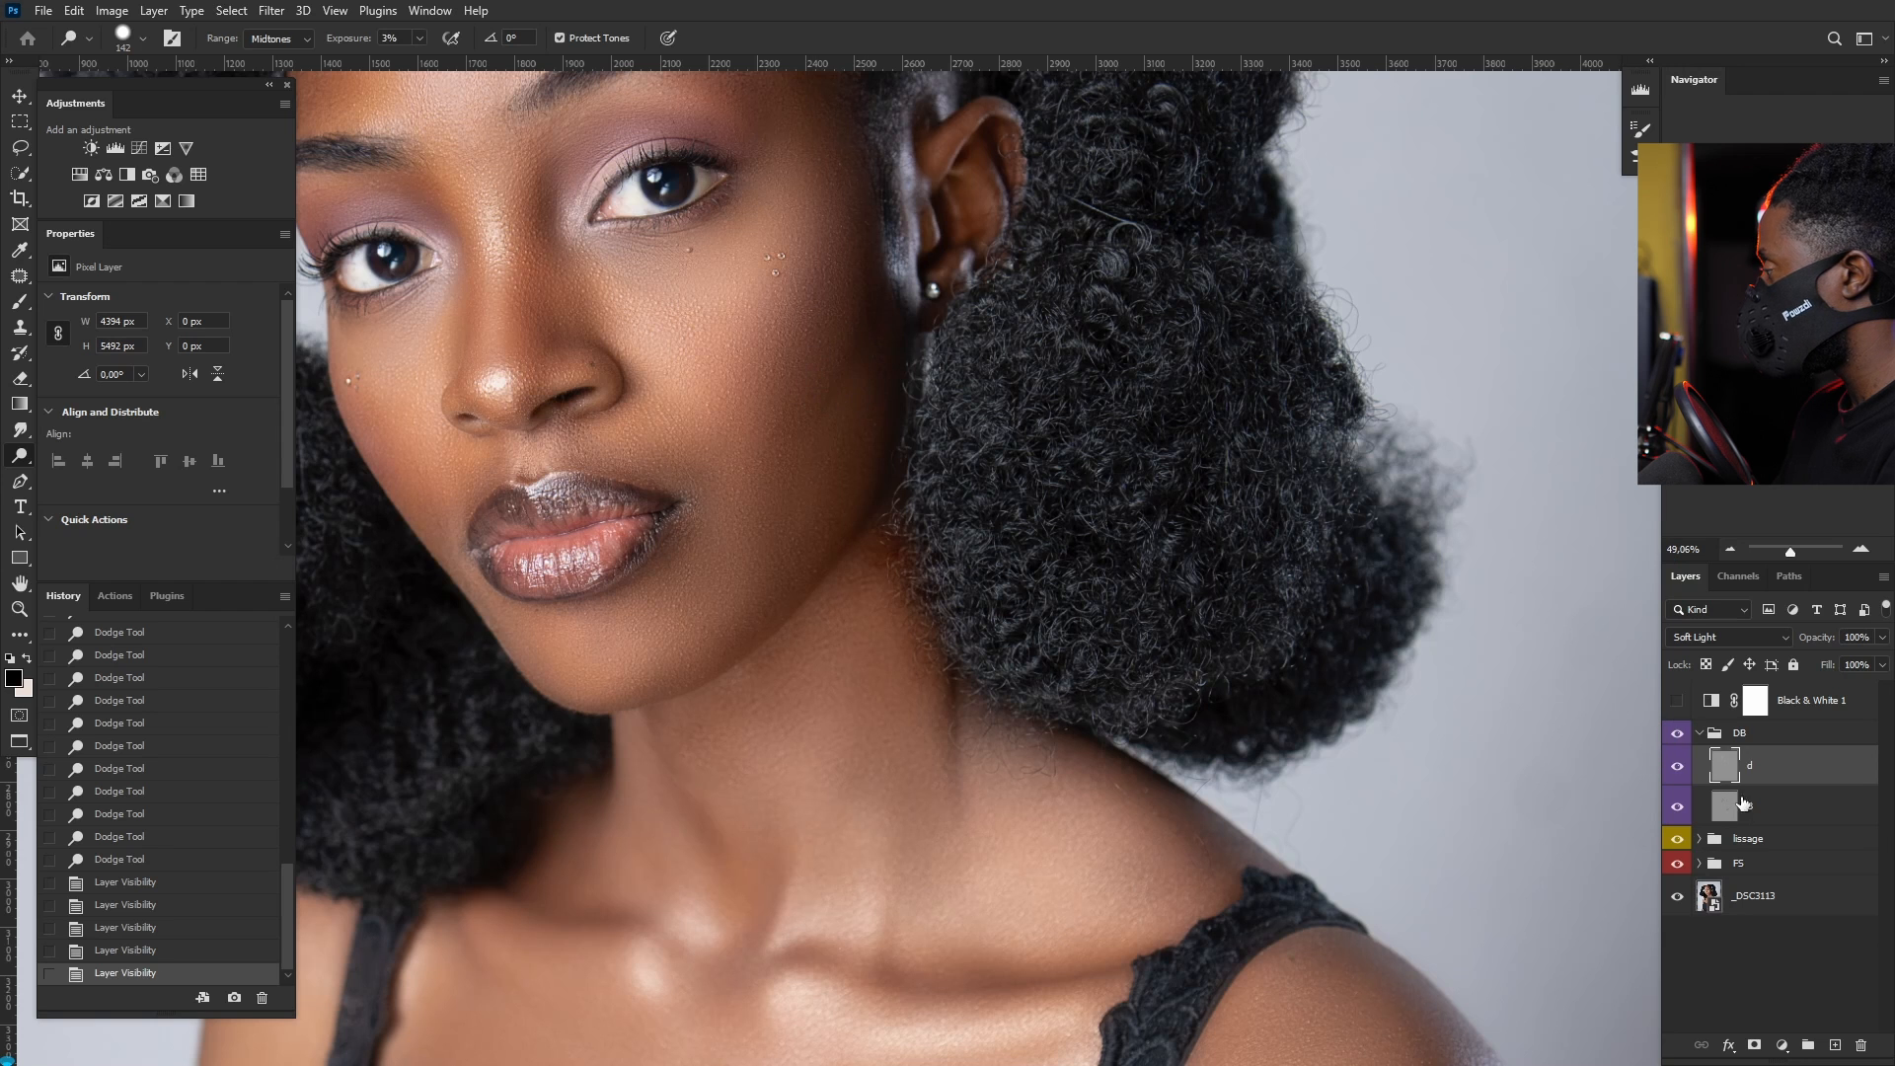
Step: Add a white layer mask to the "B" layer and ready the Brush tool with black as the foreground colour
left_click(1767, 809)
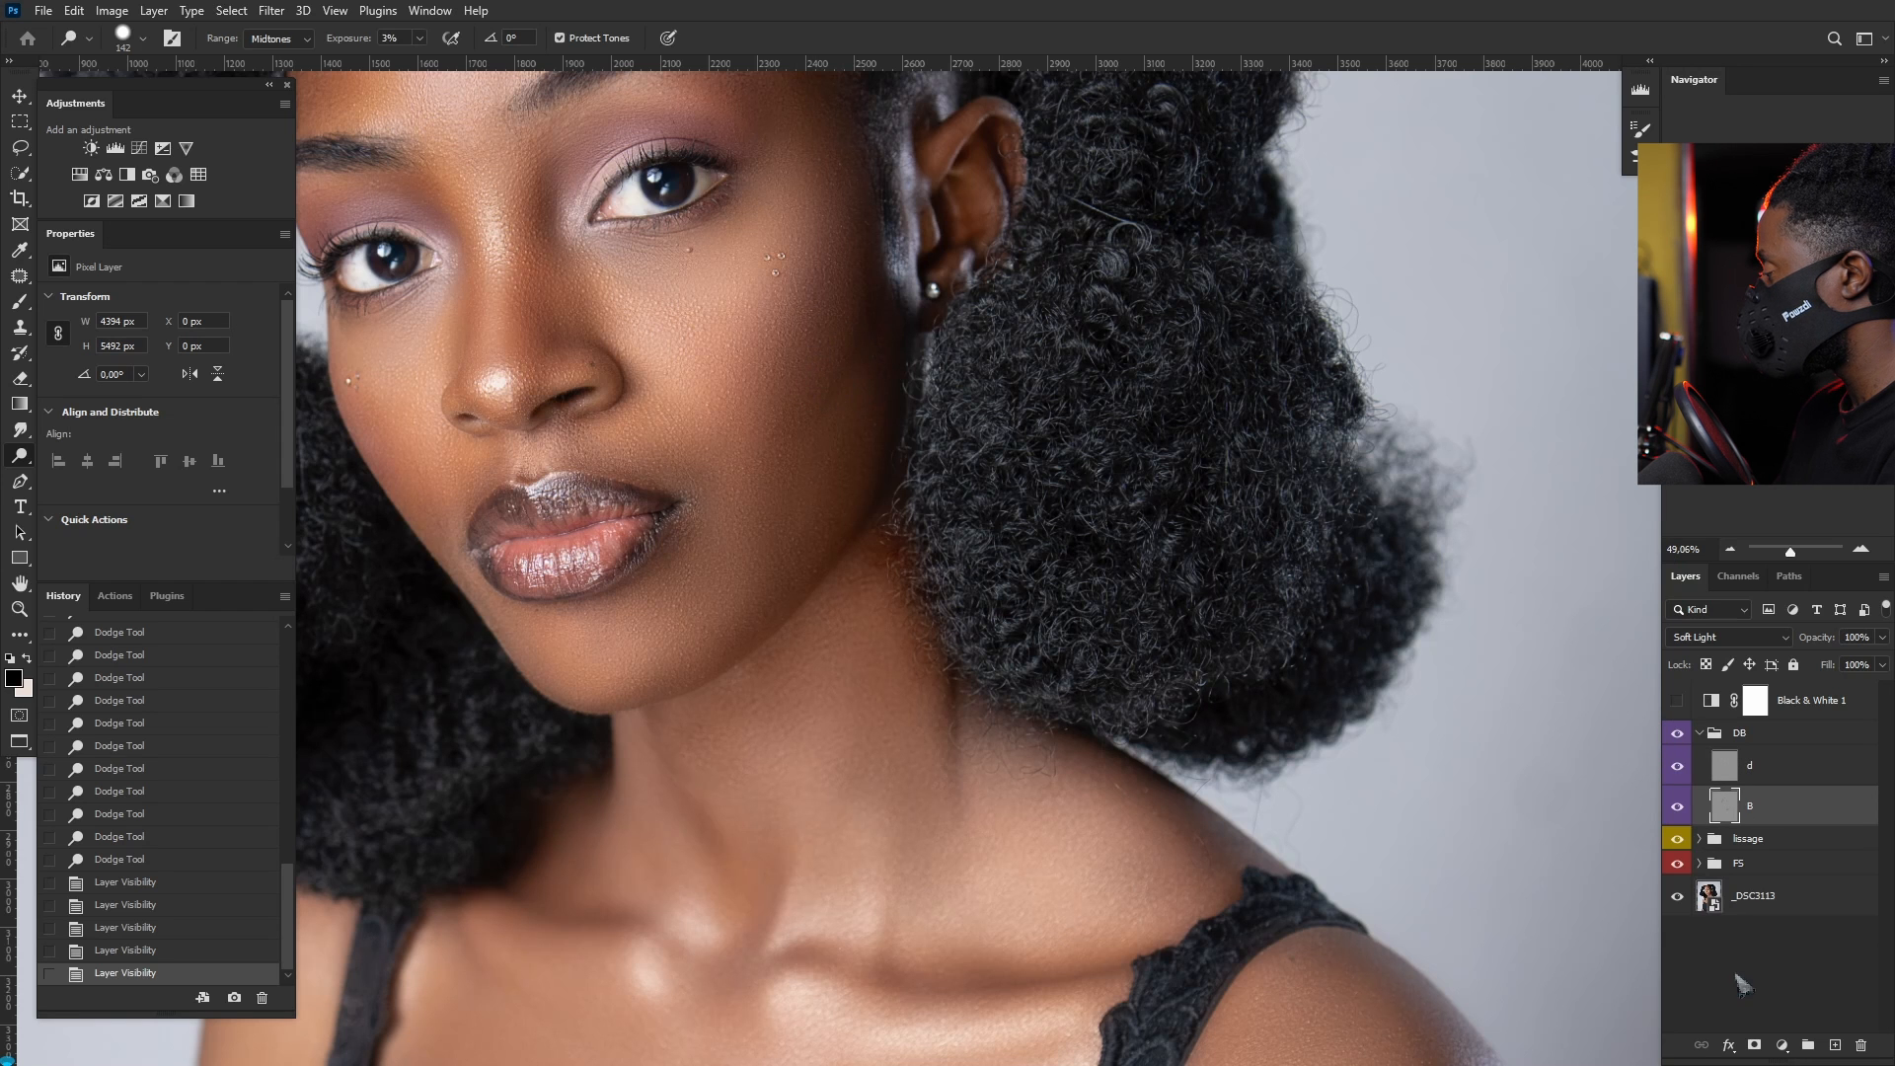
left_click(1756, 1048)
scroll(829, 524, "down", 2)
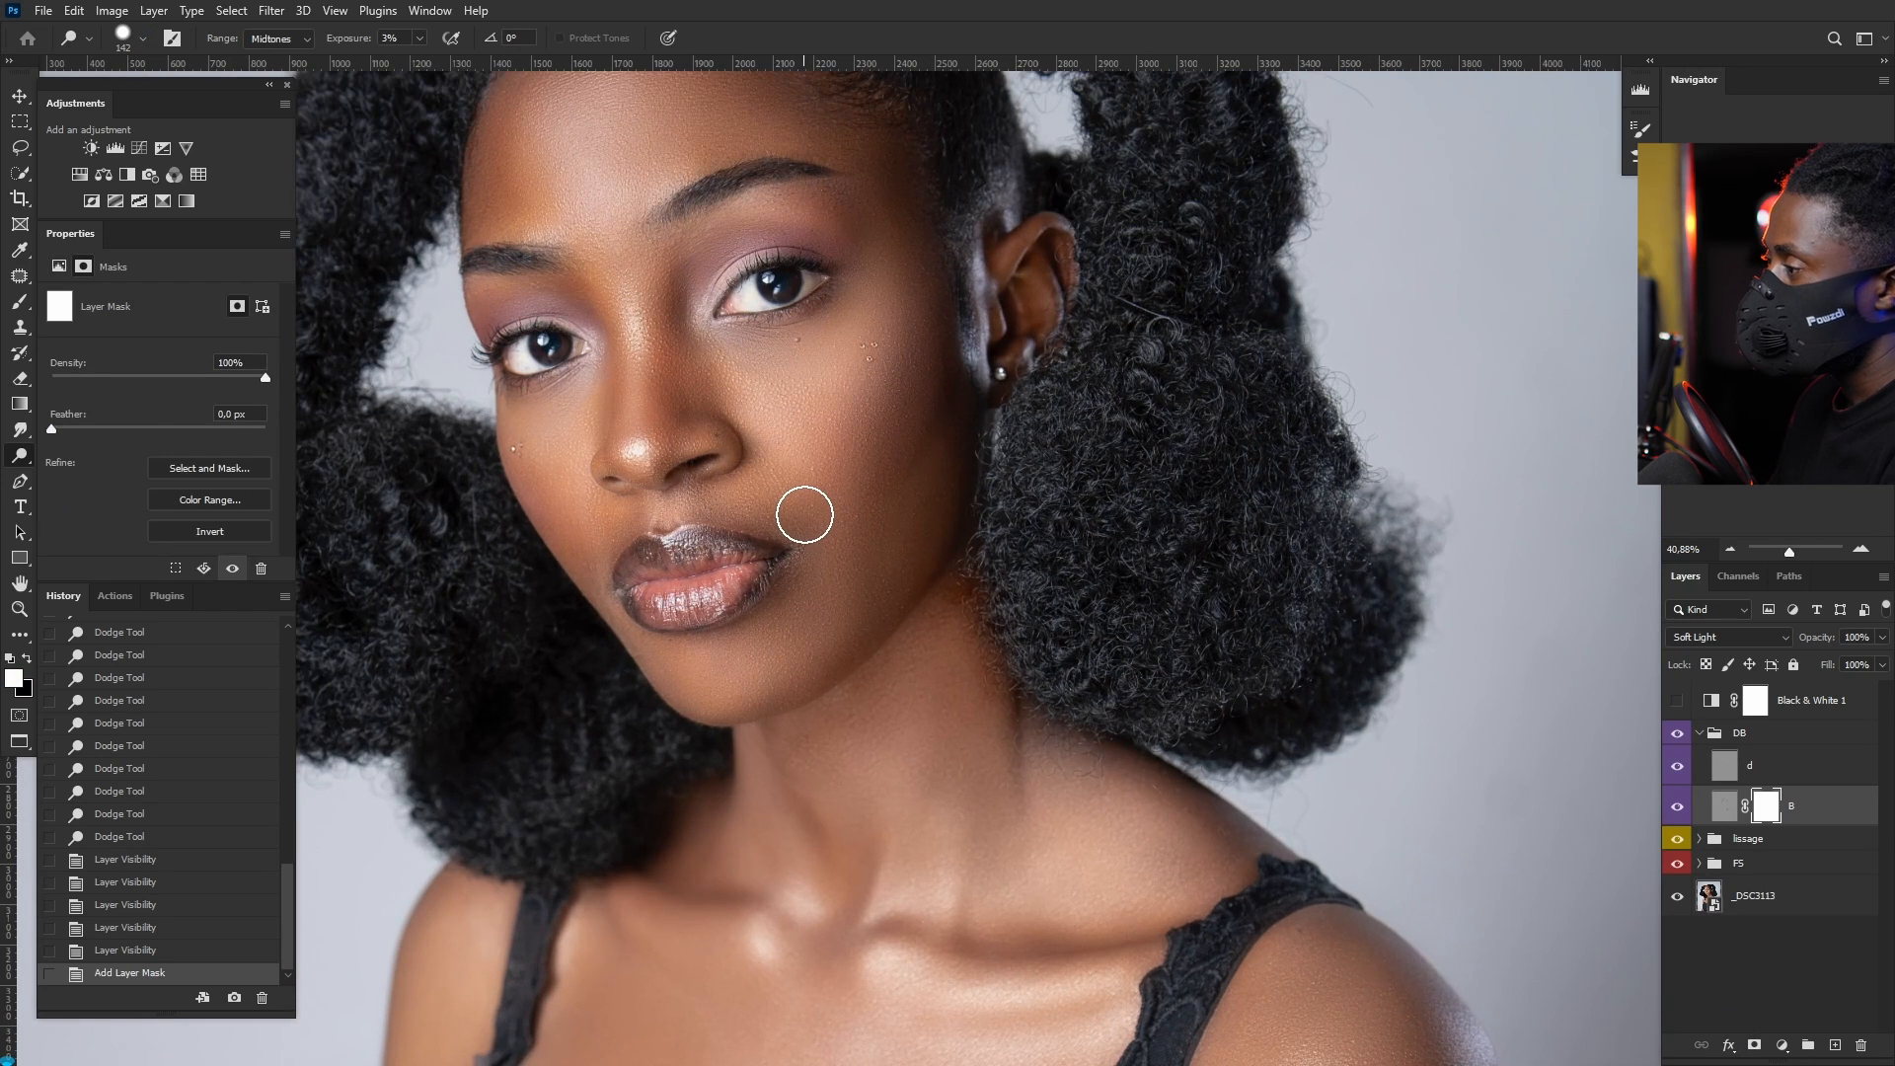
left_click(23, 306)
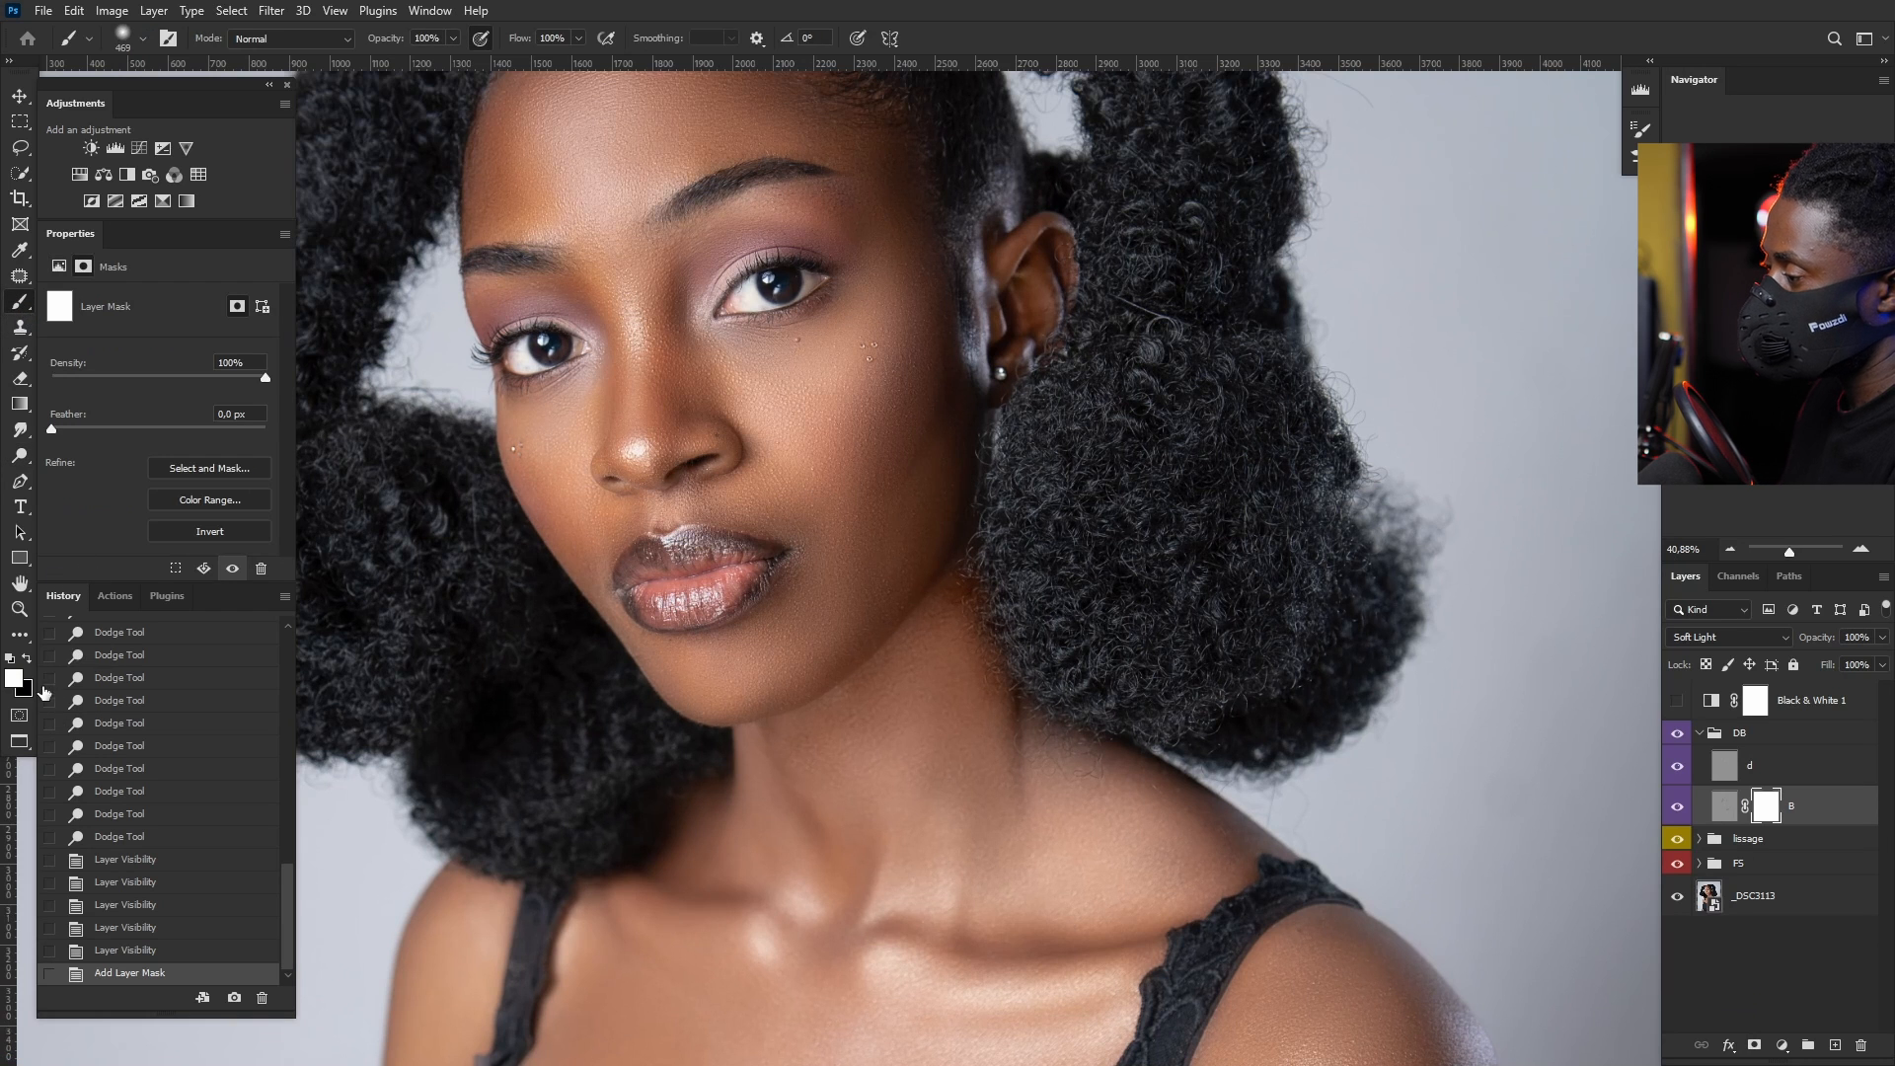
left_click(27, 659)
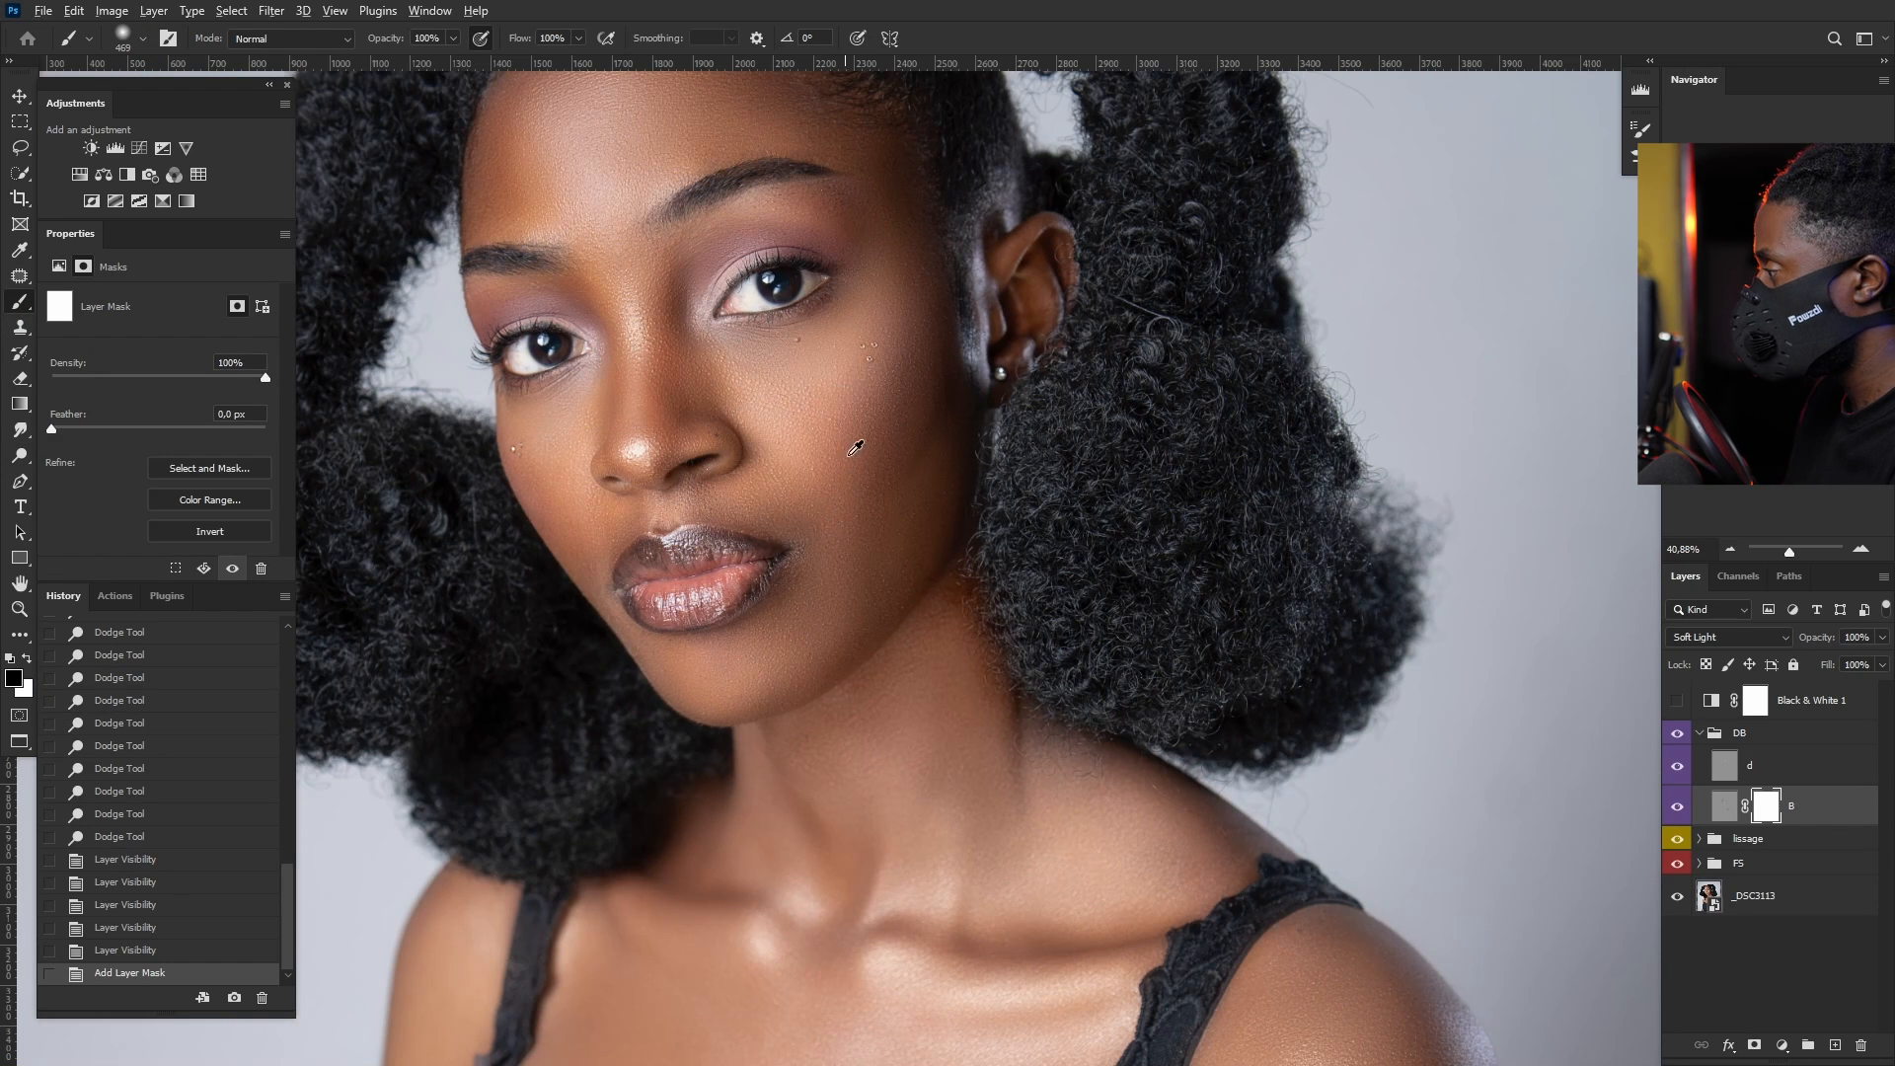
Step: Paint black on the "B" layer's mask over the cheek and jaw to reduce the burn effect there
left_click_drag(854, 451, 787, 481)
mouse_move(932, 464)
left_mouse_down()
mouse_move(917, 461)
mouse_move(949, 417)
mouse_move(926, 423)
left_mouse_up()
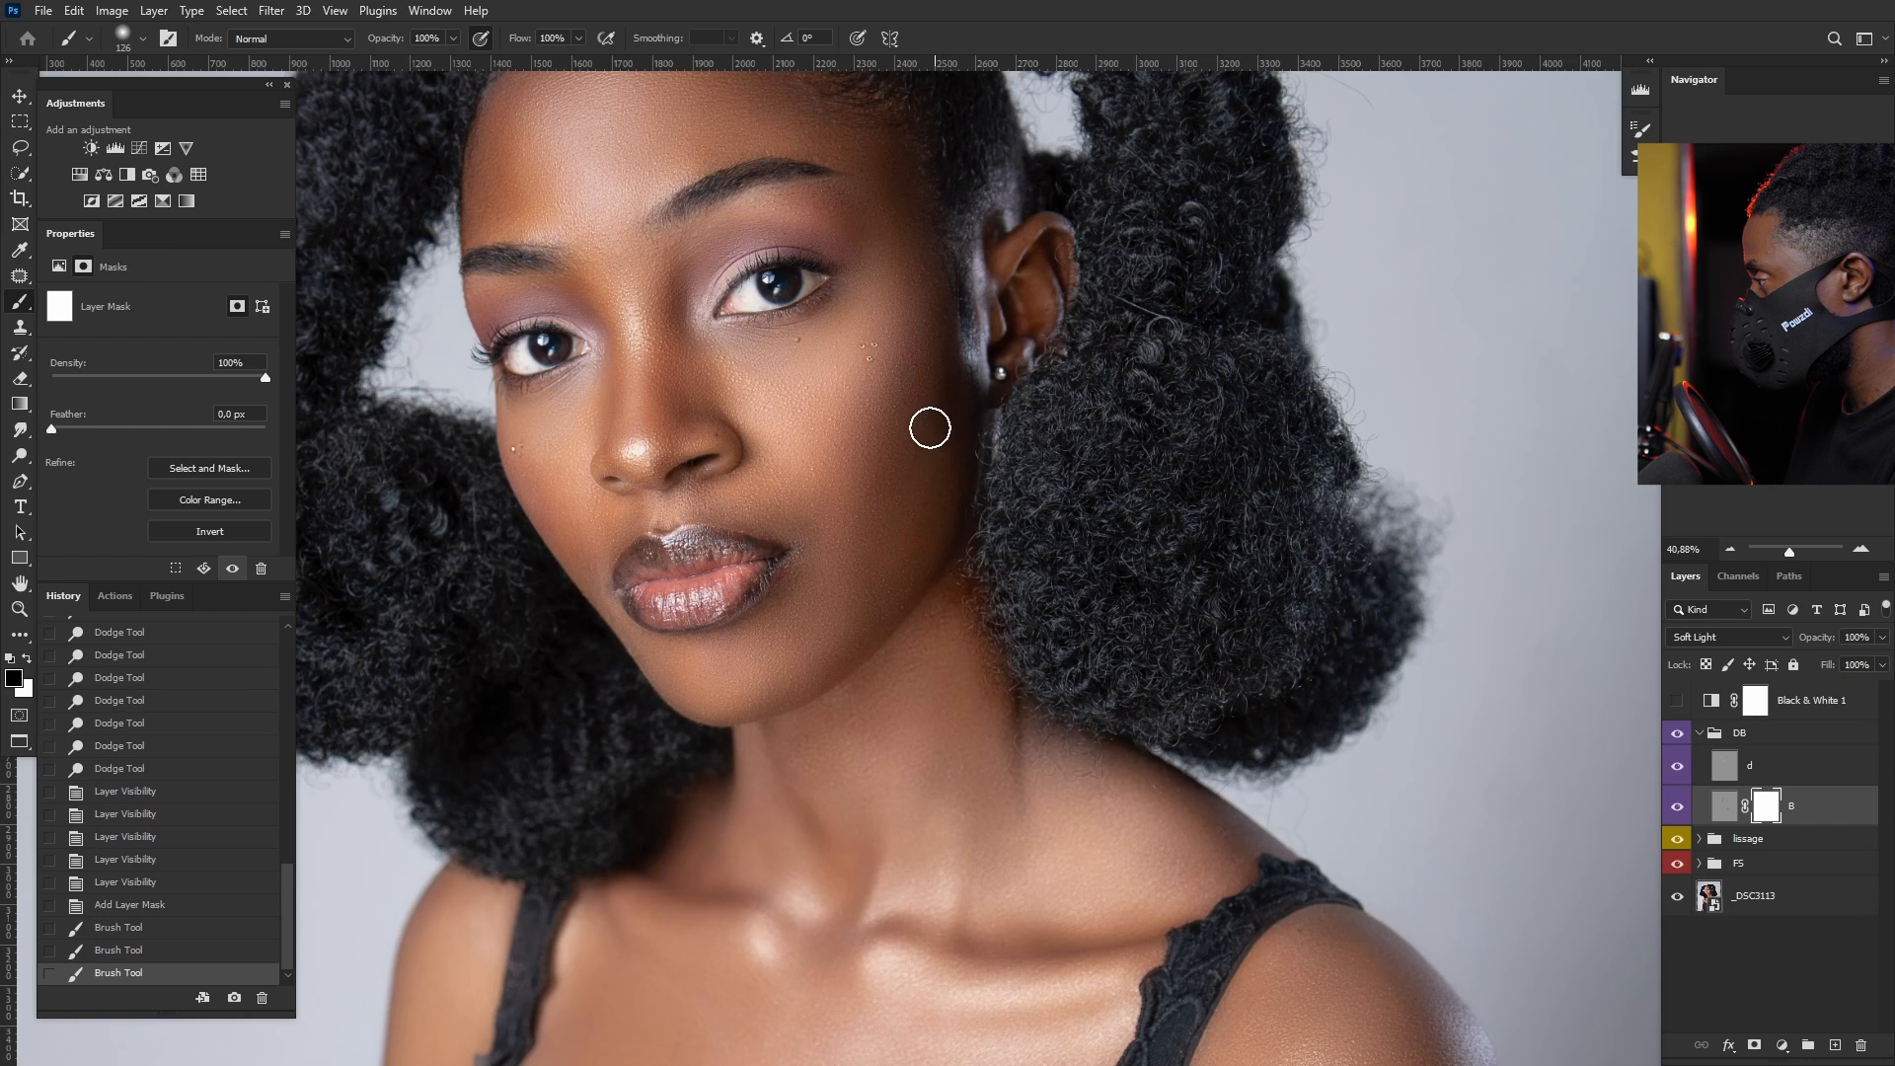
left_click_drag(892, 520, 919, 460)
Step: Toggle the visibility of the DB group to compare the whole portrait with and without the masked dodge and burn
scroll(1151, 600, "down", 5)
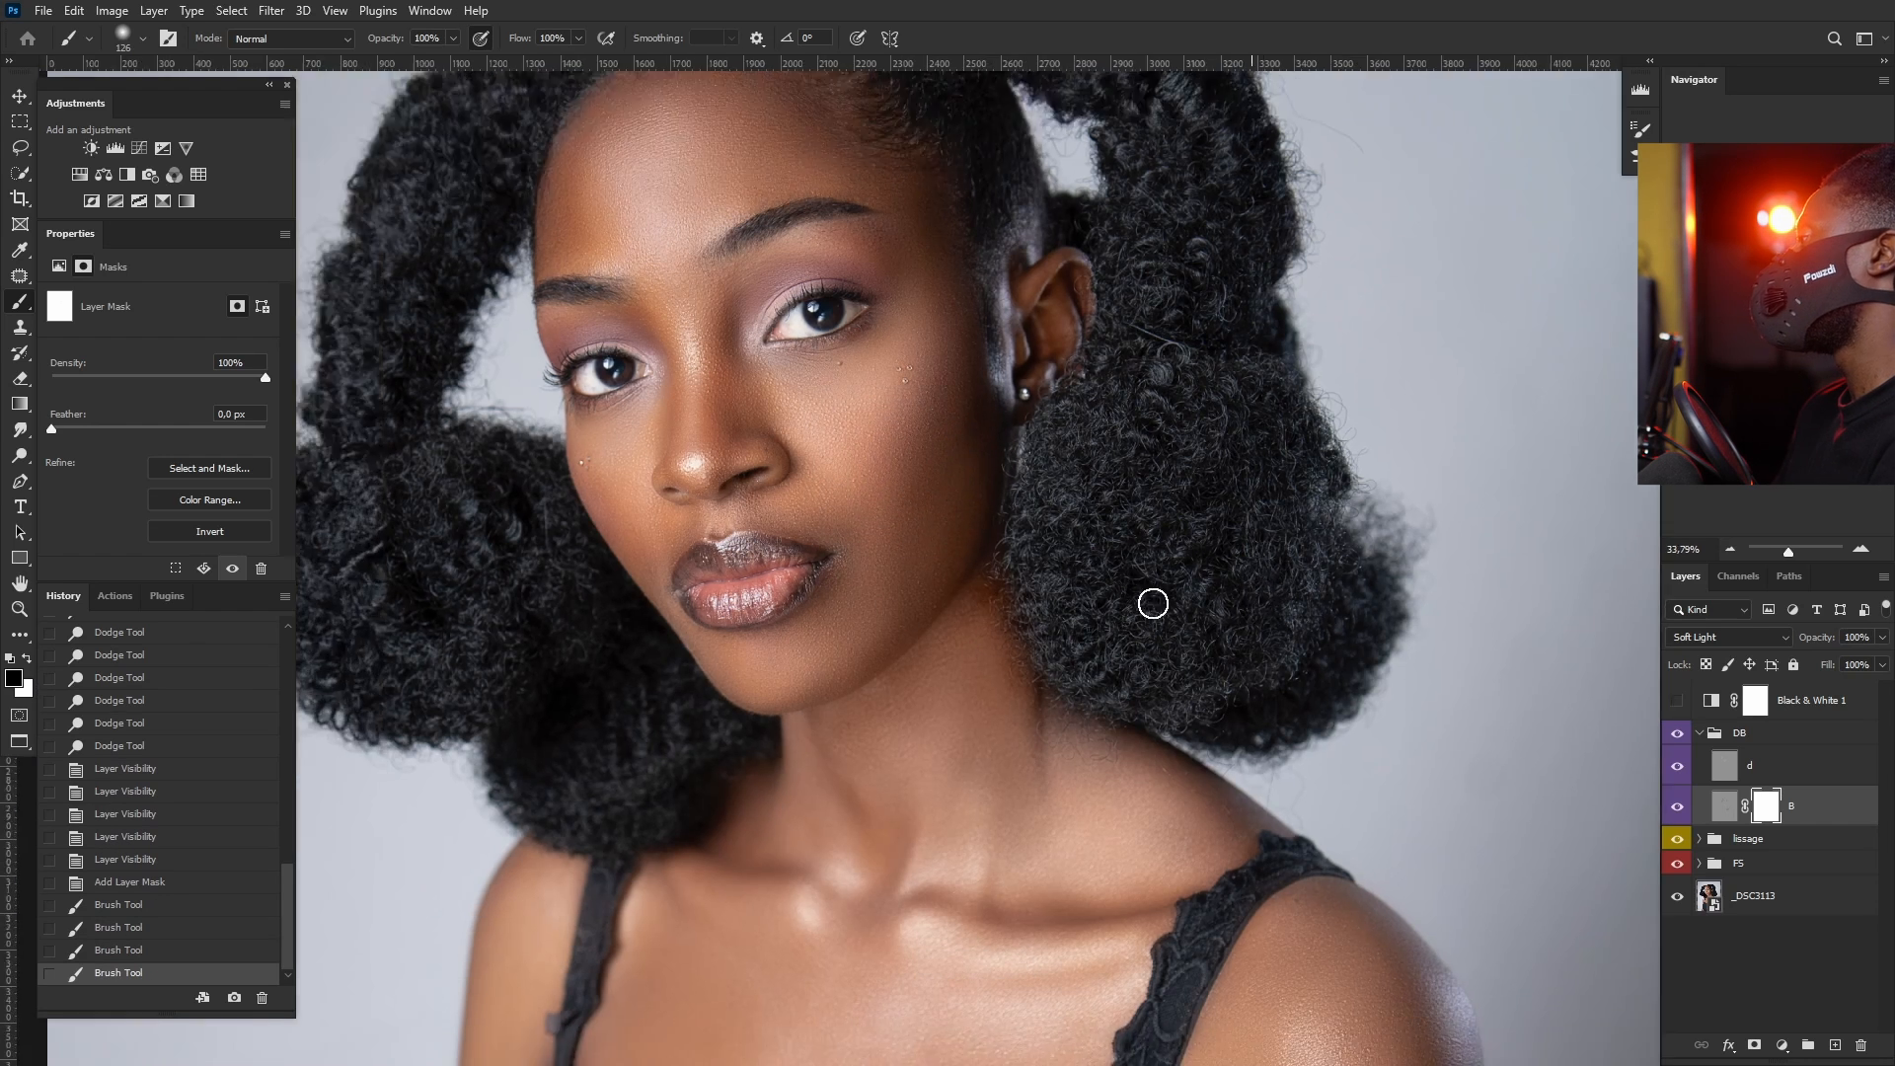
scroll(1046, 725, "up", 1)
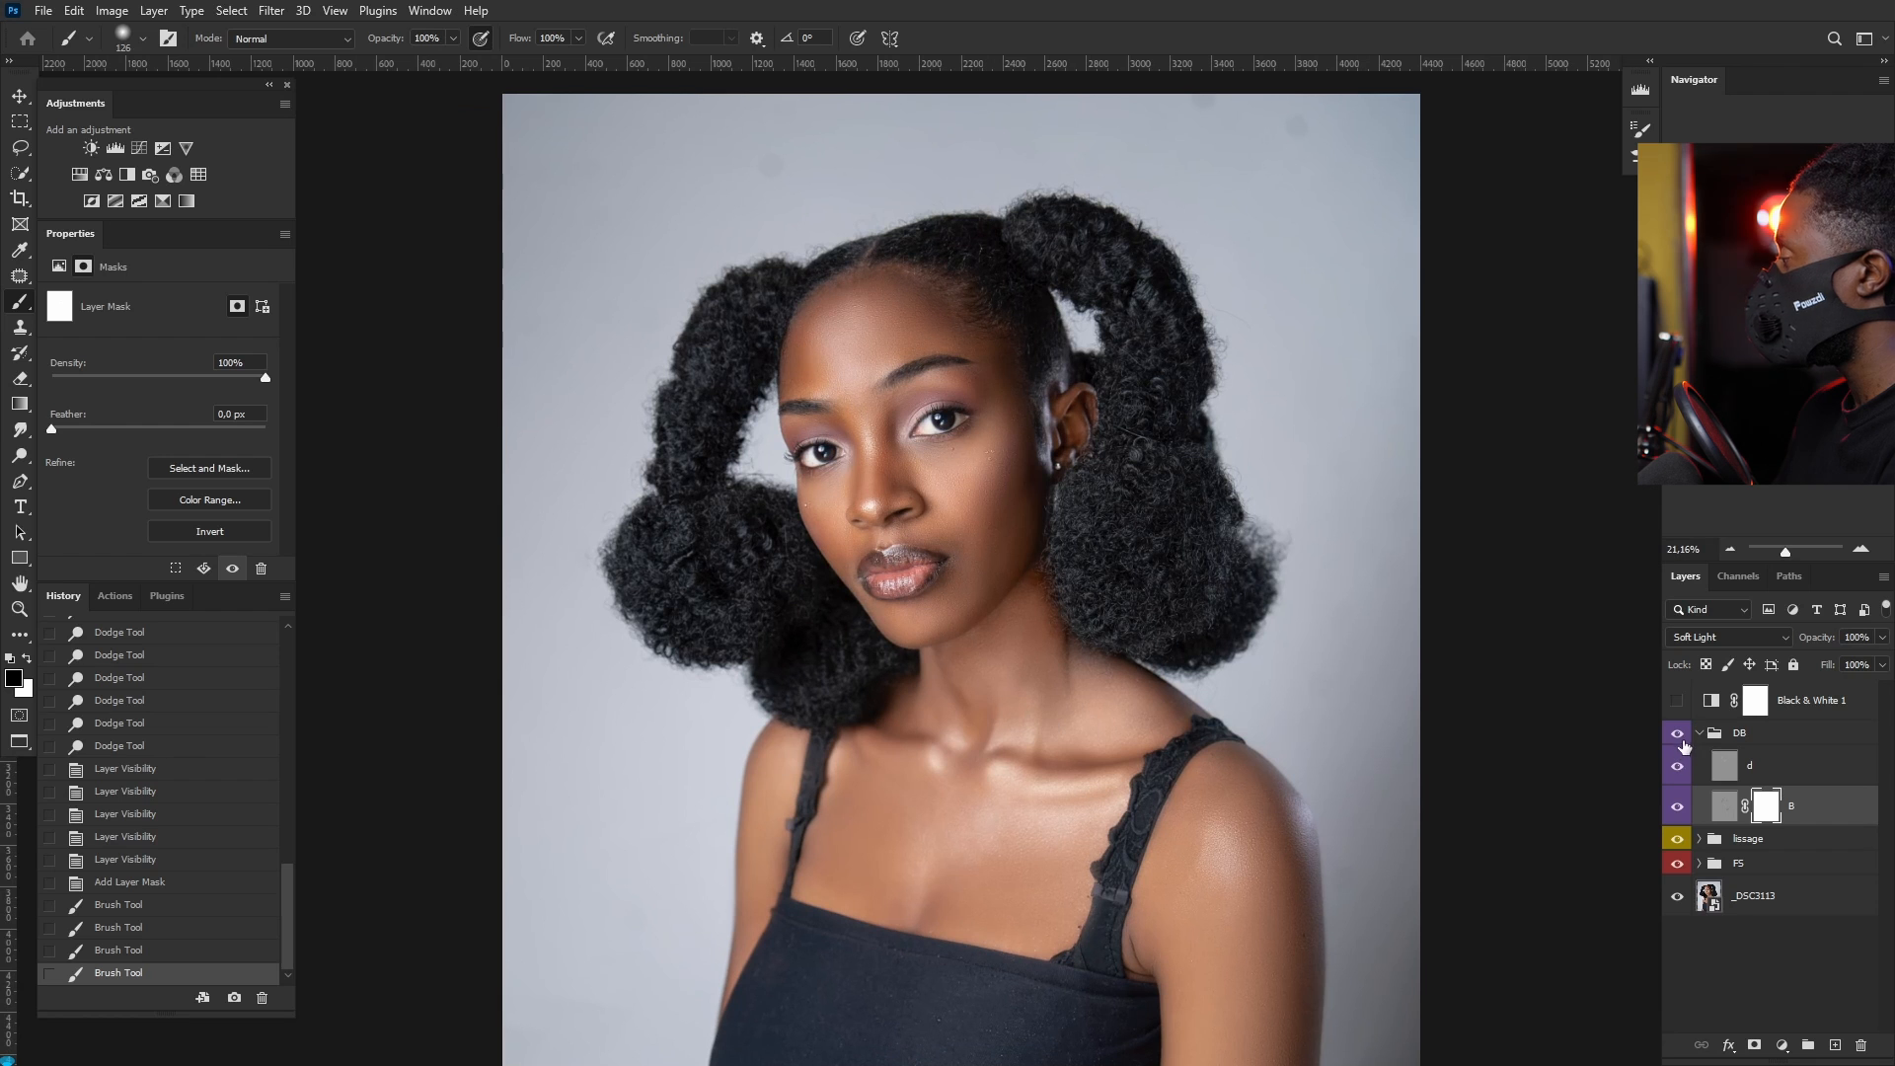
left_click(1677, 734)
left_click(1678, 734)
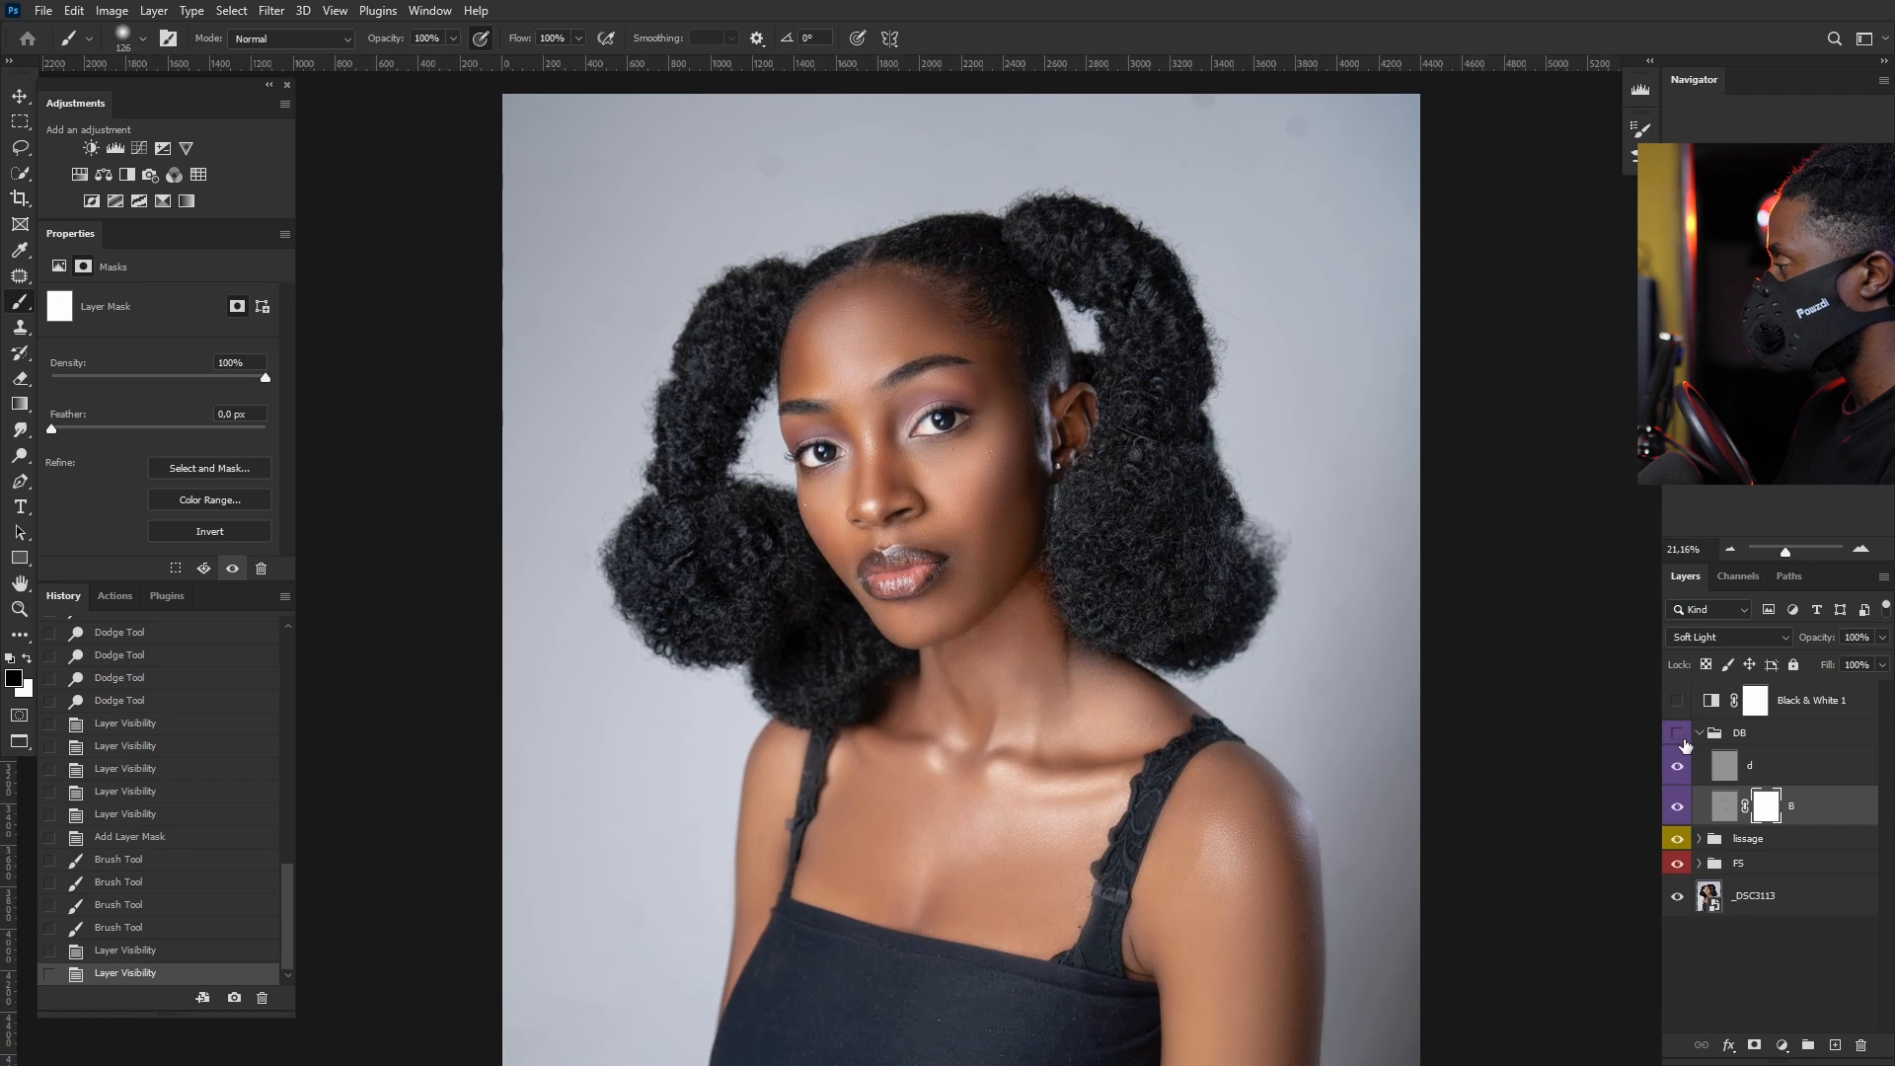
left_click(1677, 734)
left_click(1678, 735)
scroll(866, 540, "down", 2)
scroll(867, 540, "up", 4)
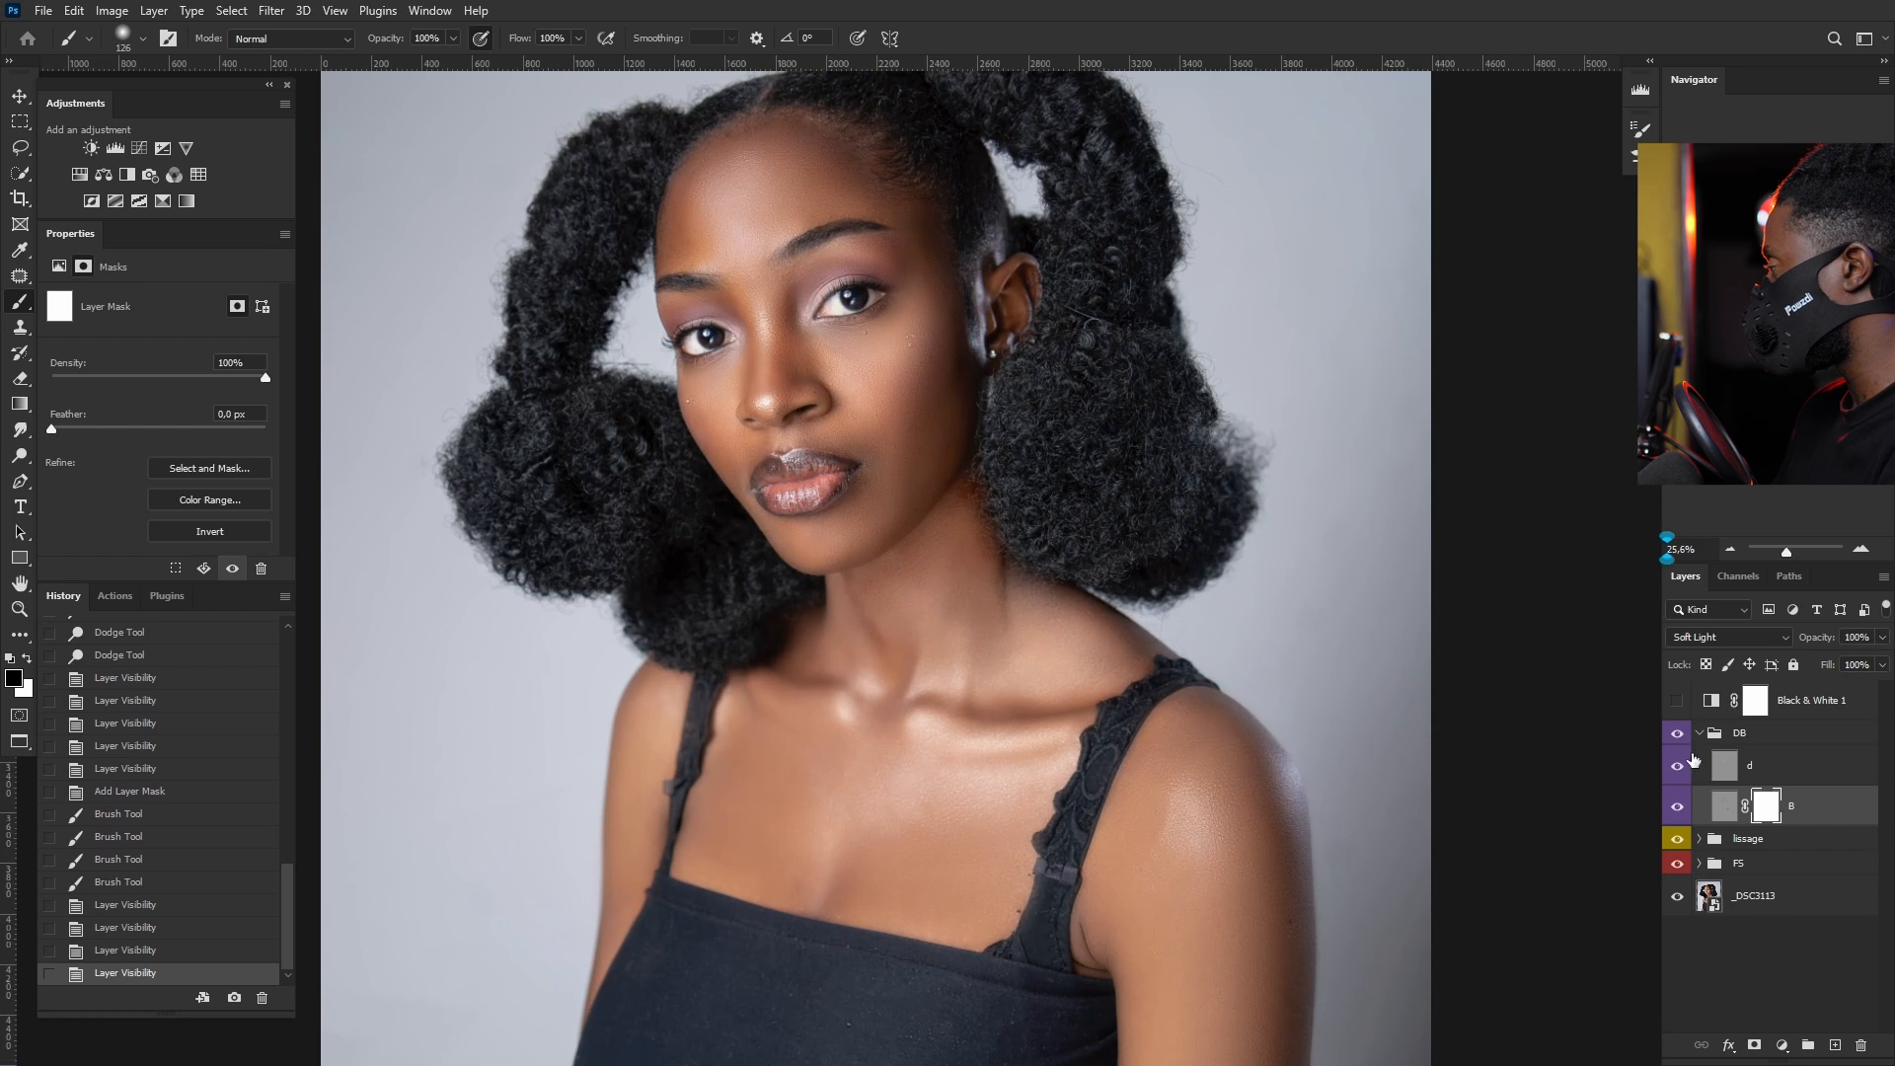
Step: Duplicate the "d" layer and toggle the copy's visibility to compare the strengthened highlights
left_click(1760, 774)
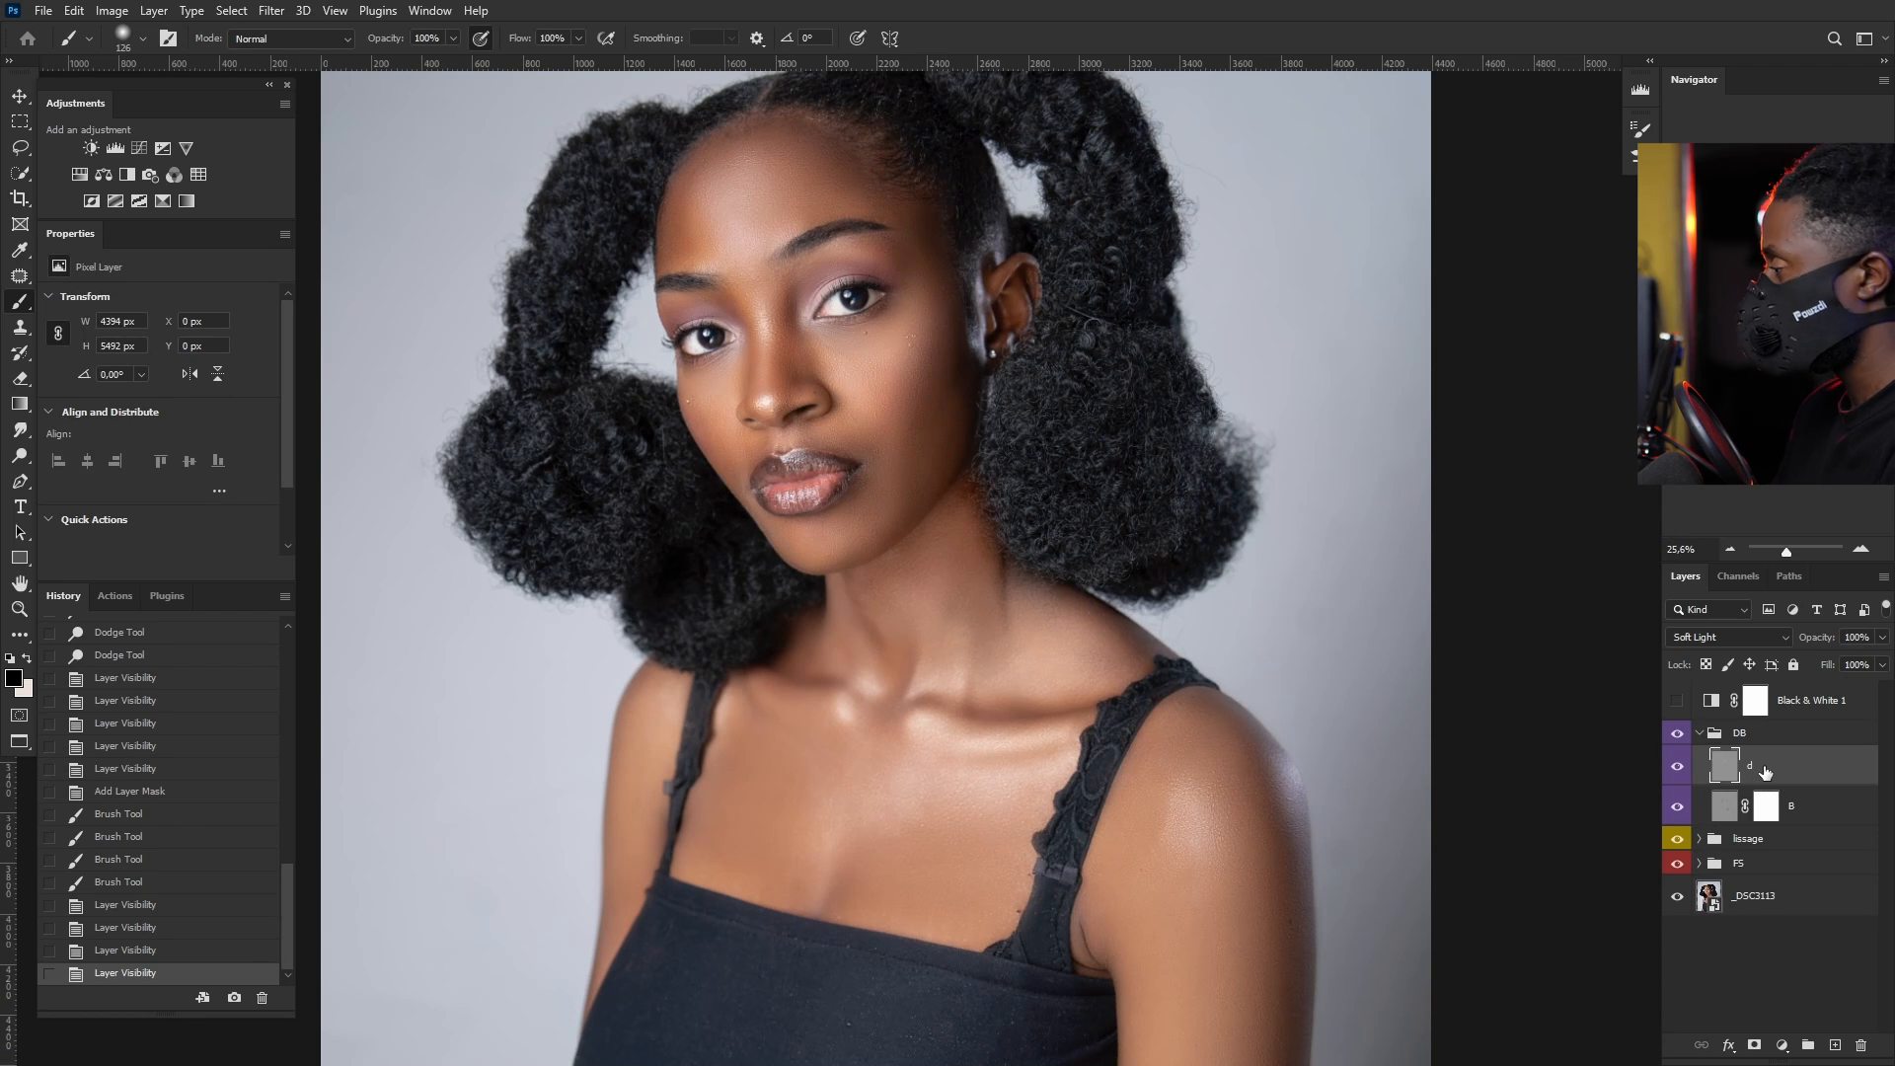
key("ctrl+j")
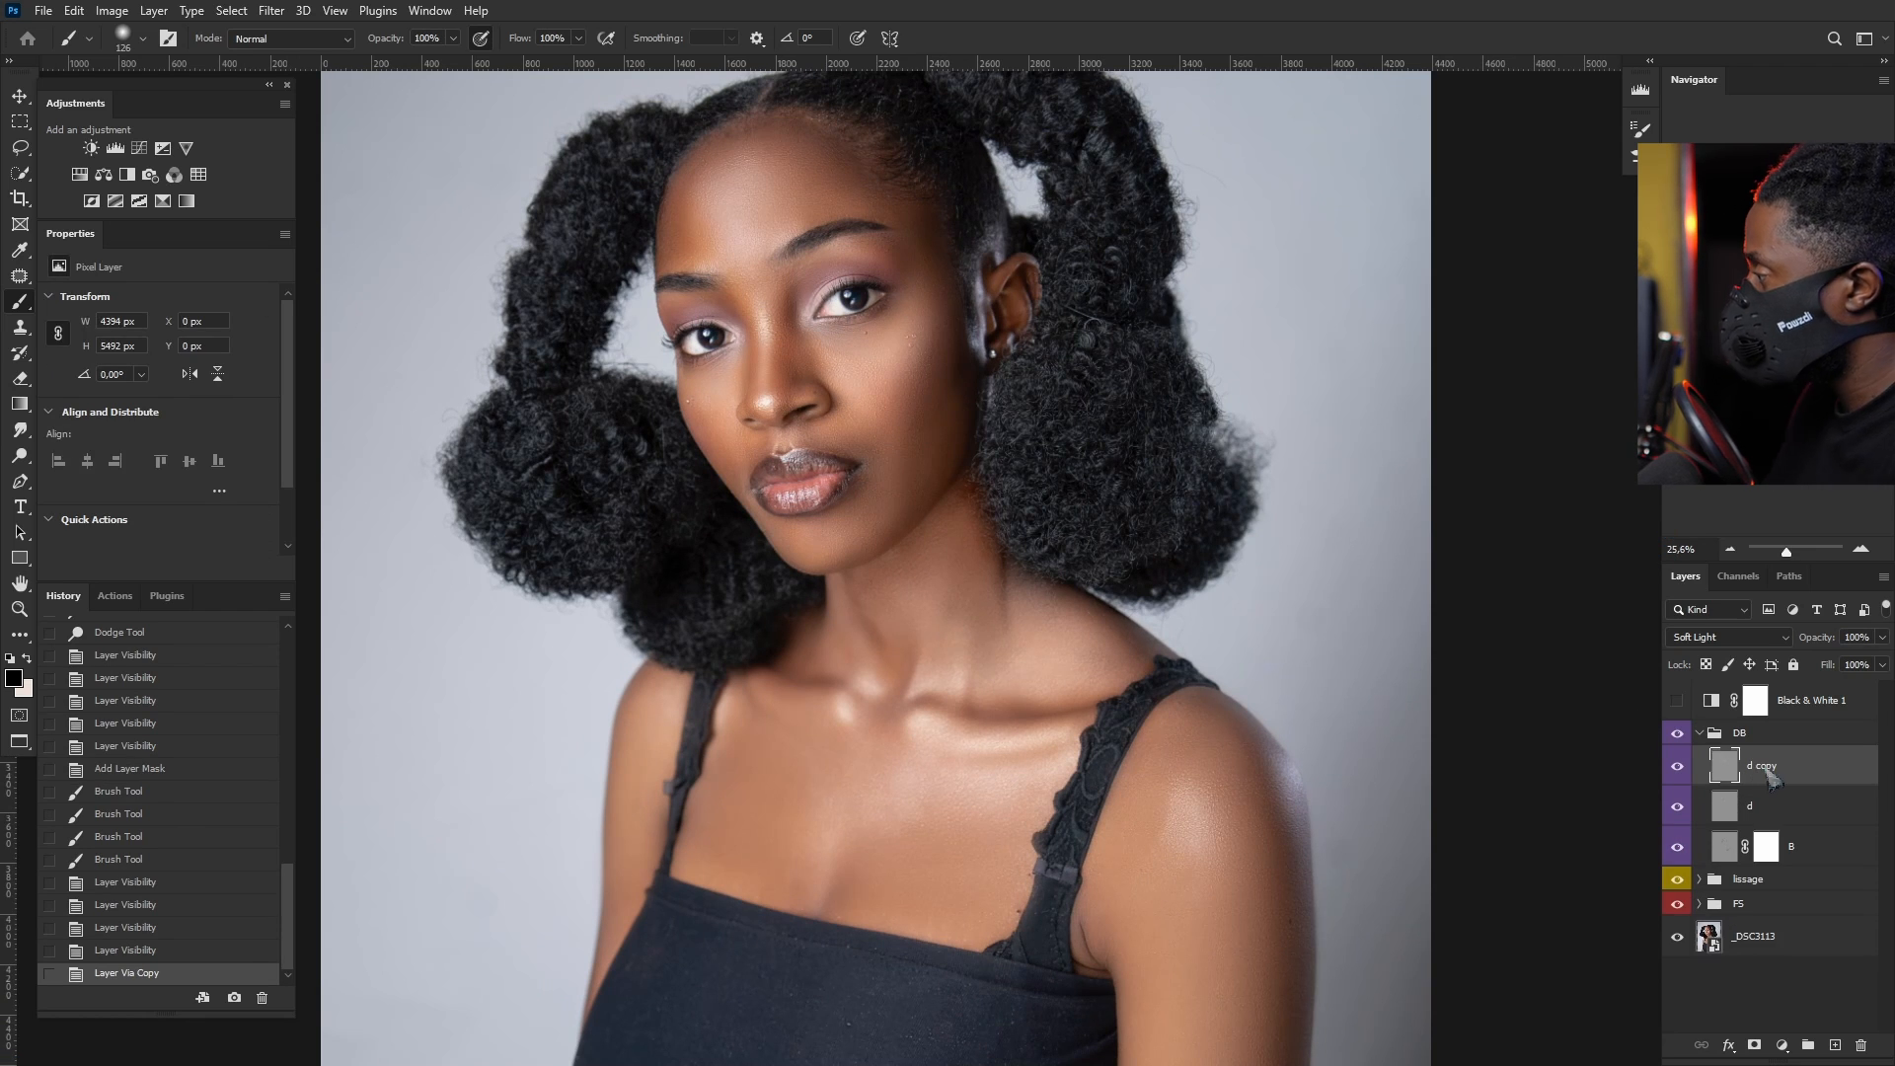
scroll(1025, 341, "down", 7)
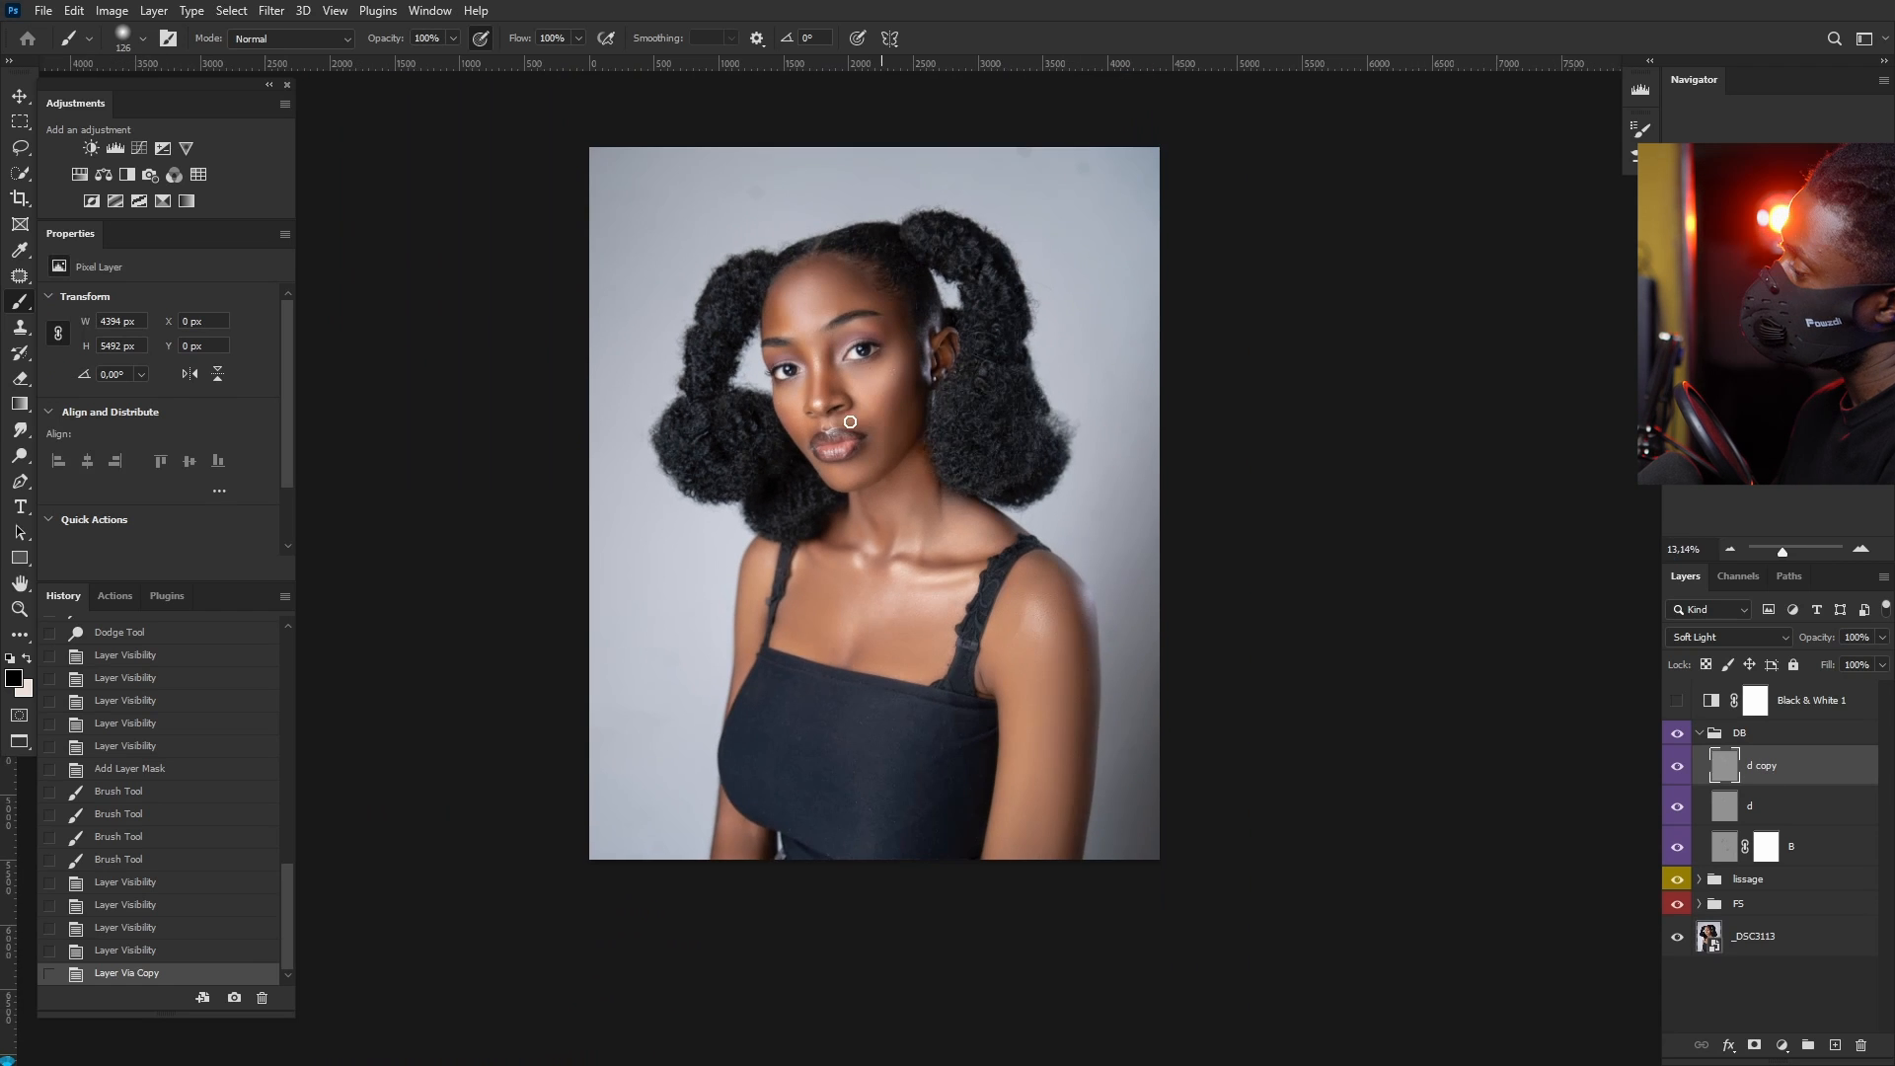
scroll(854, 315, "up", 5)
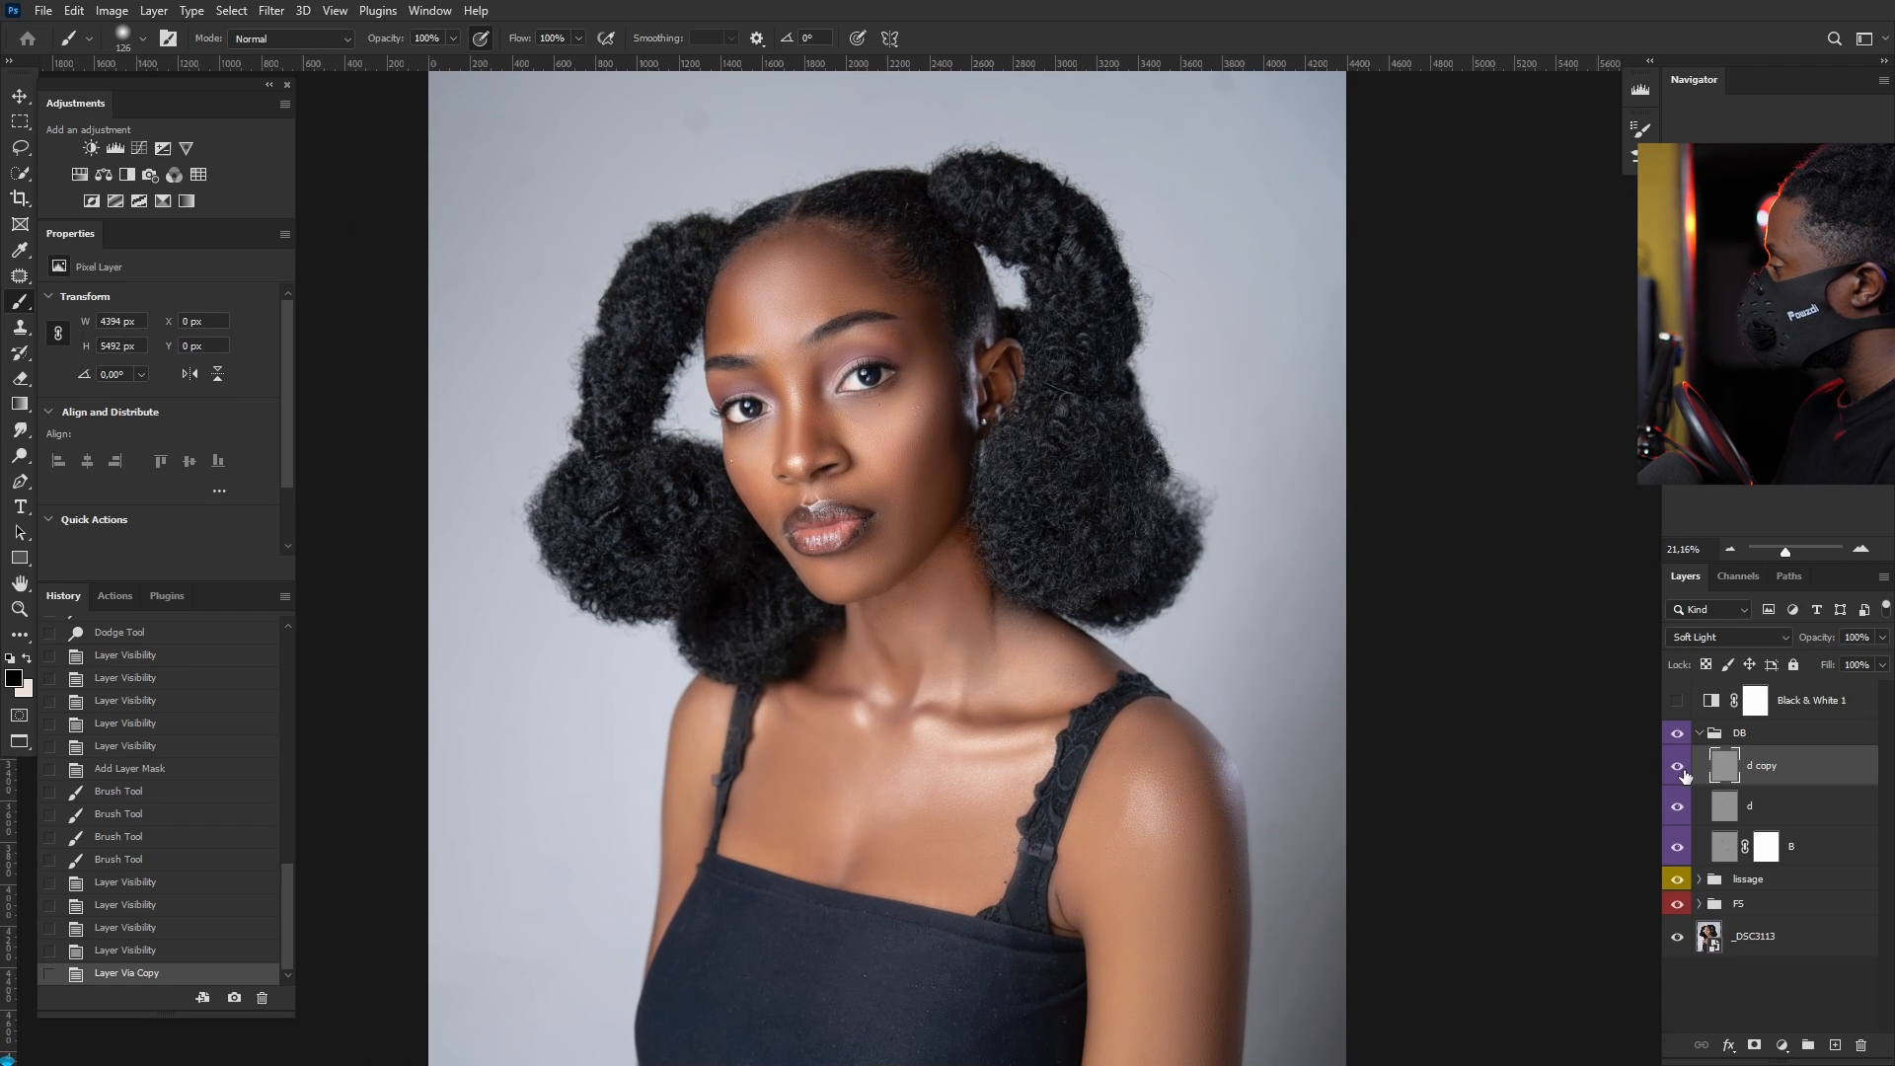
left_click(1677, 768)
left_click(1677, 768)
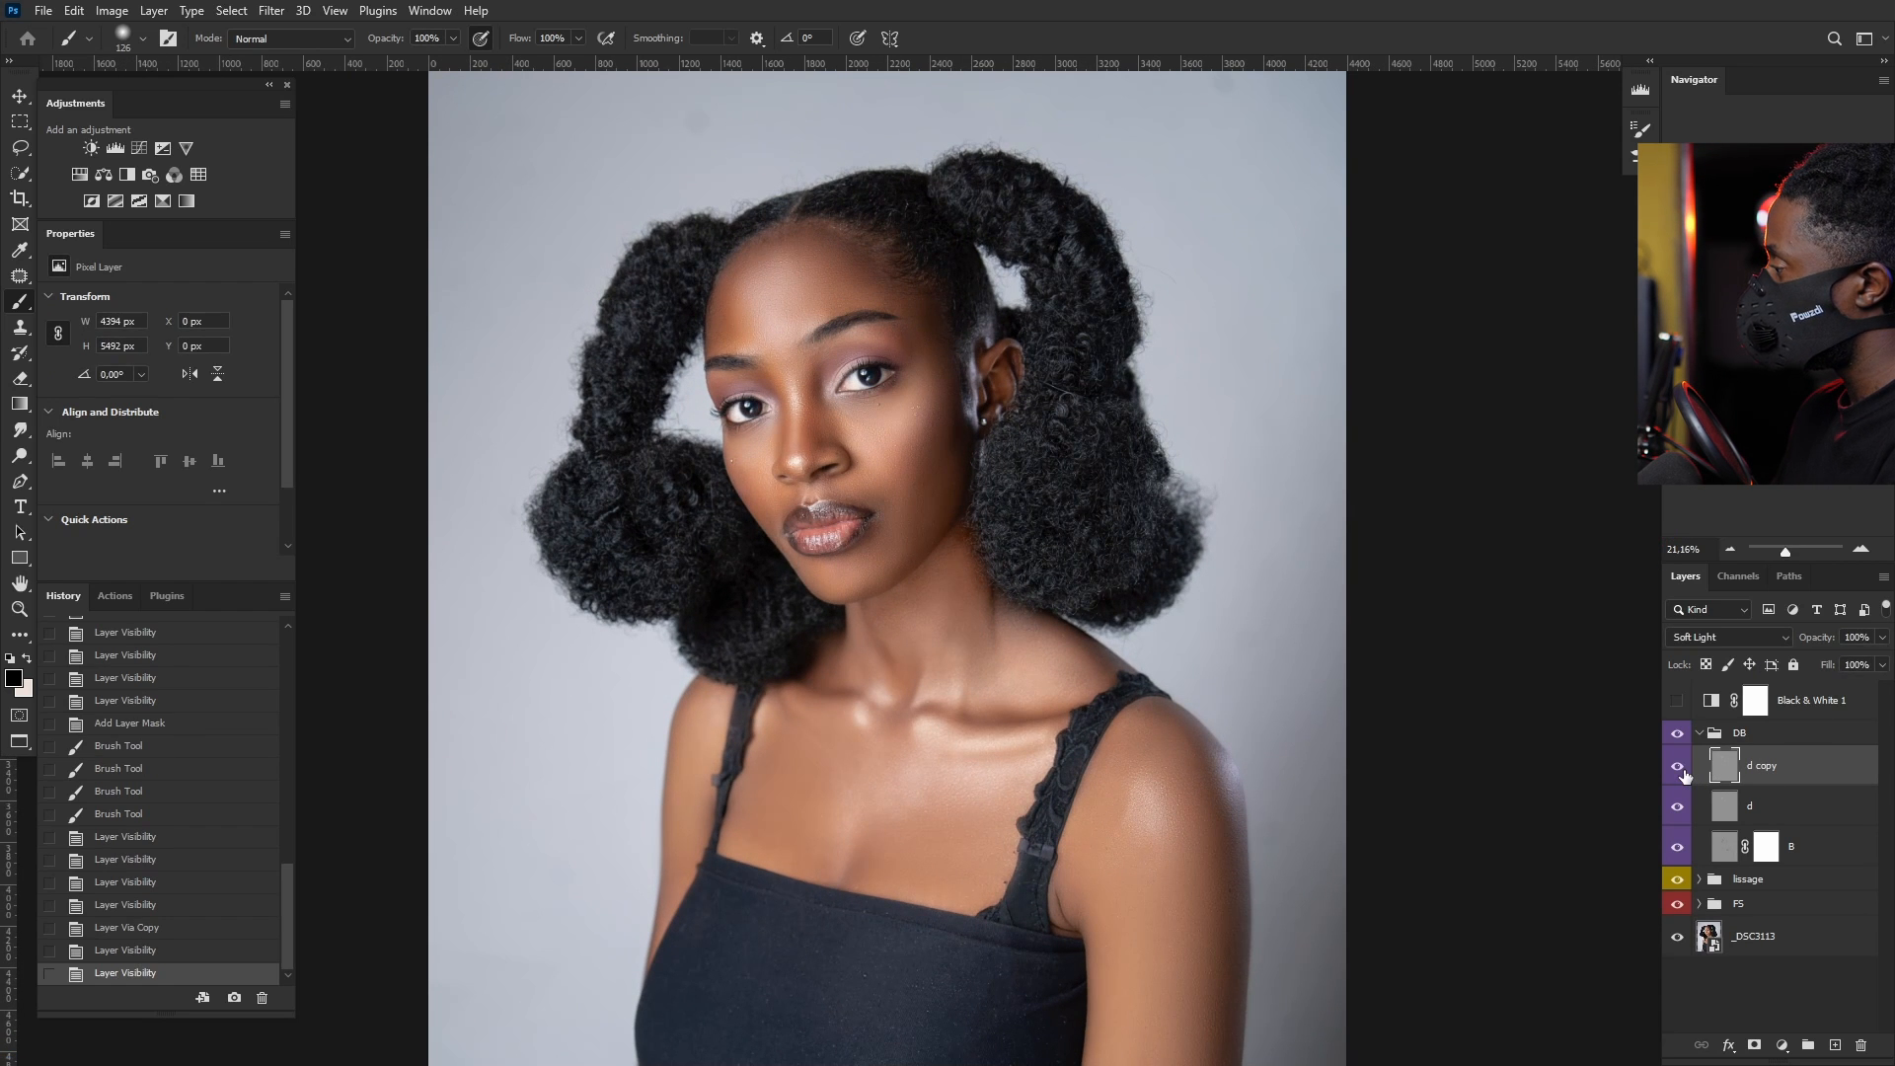
Step: Set the "d copy" layer's opacity to 60% and merge it with the "d" layer
left_click(1762, 809)
left_click(1776, 774, "shift")
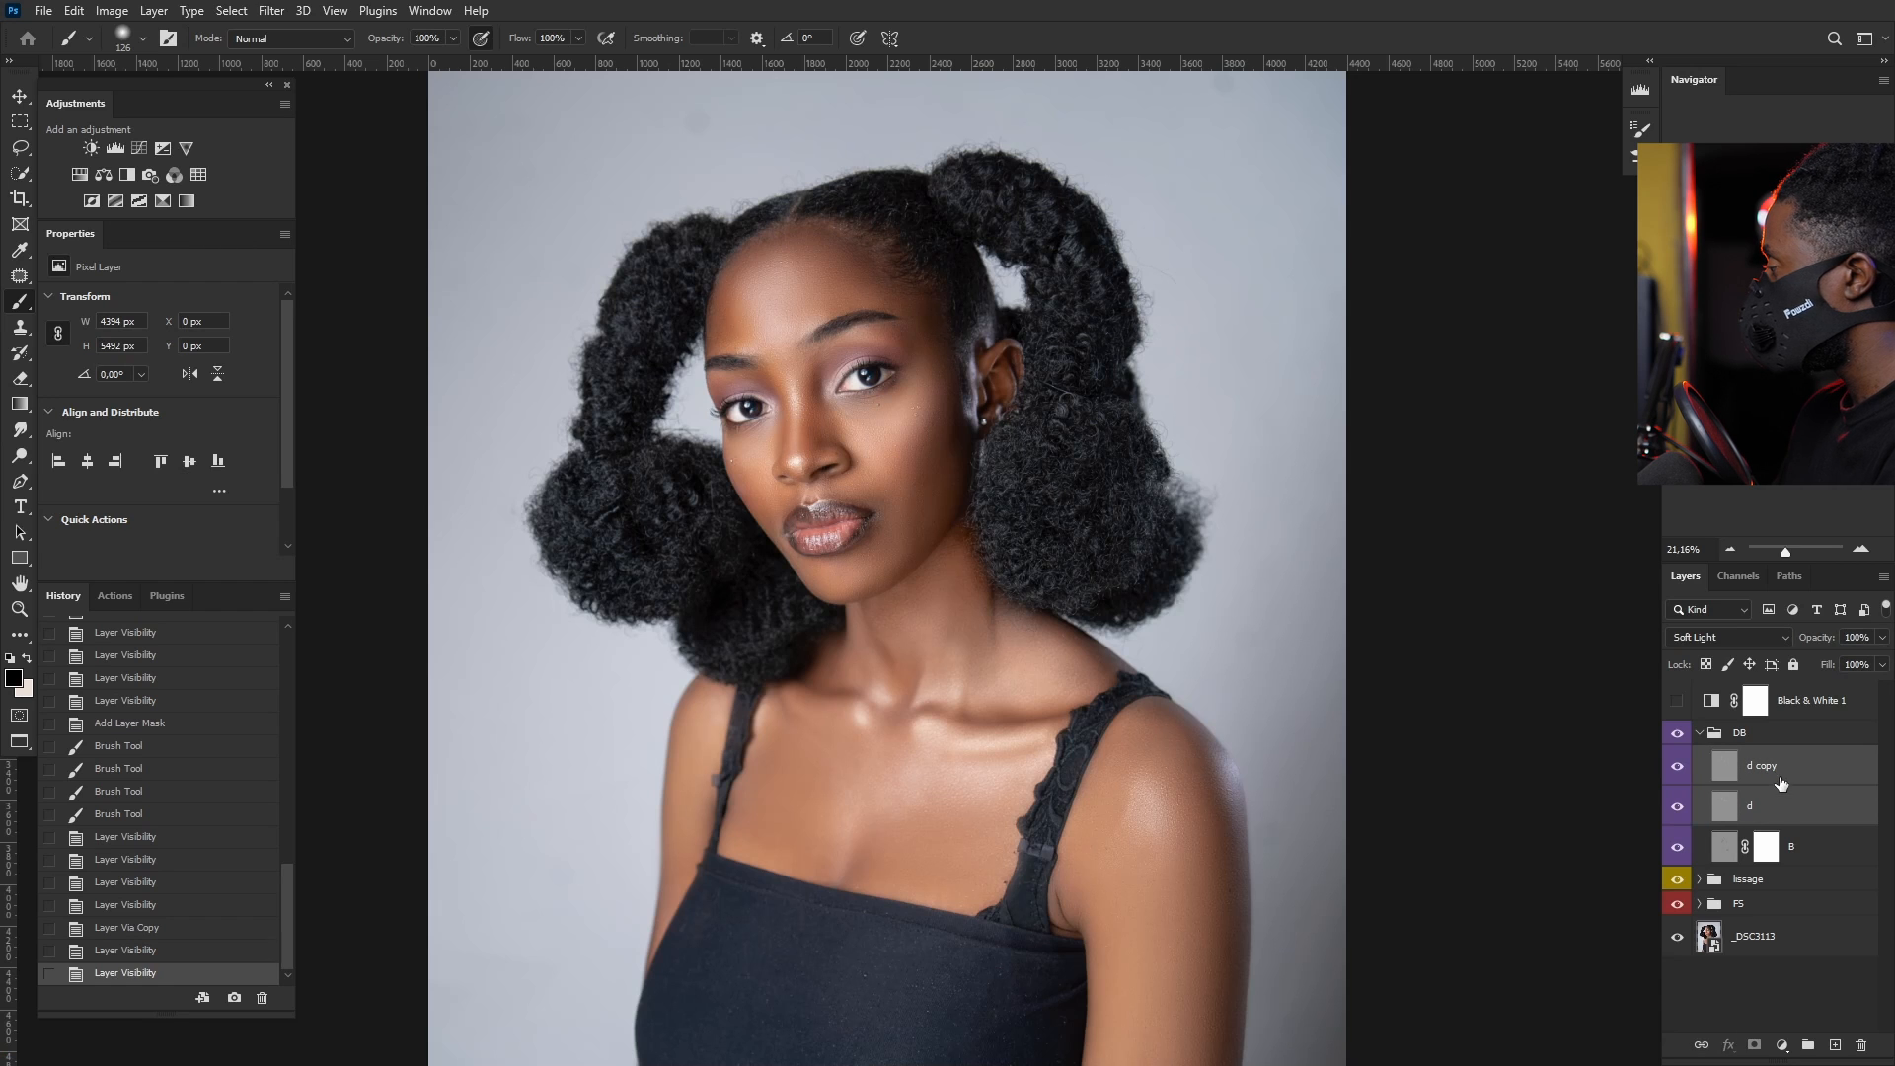
left_click(1783, 784)
left_click(1883, 638)
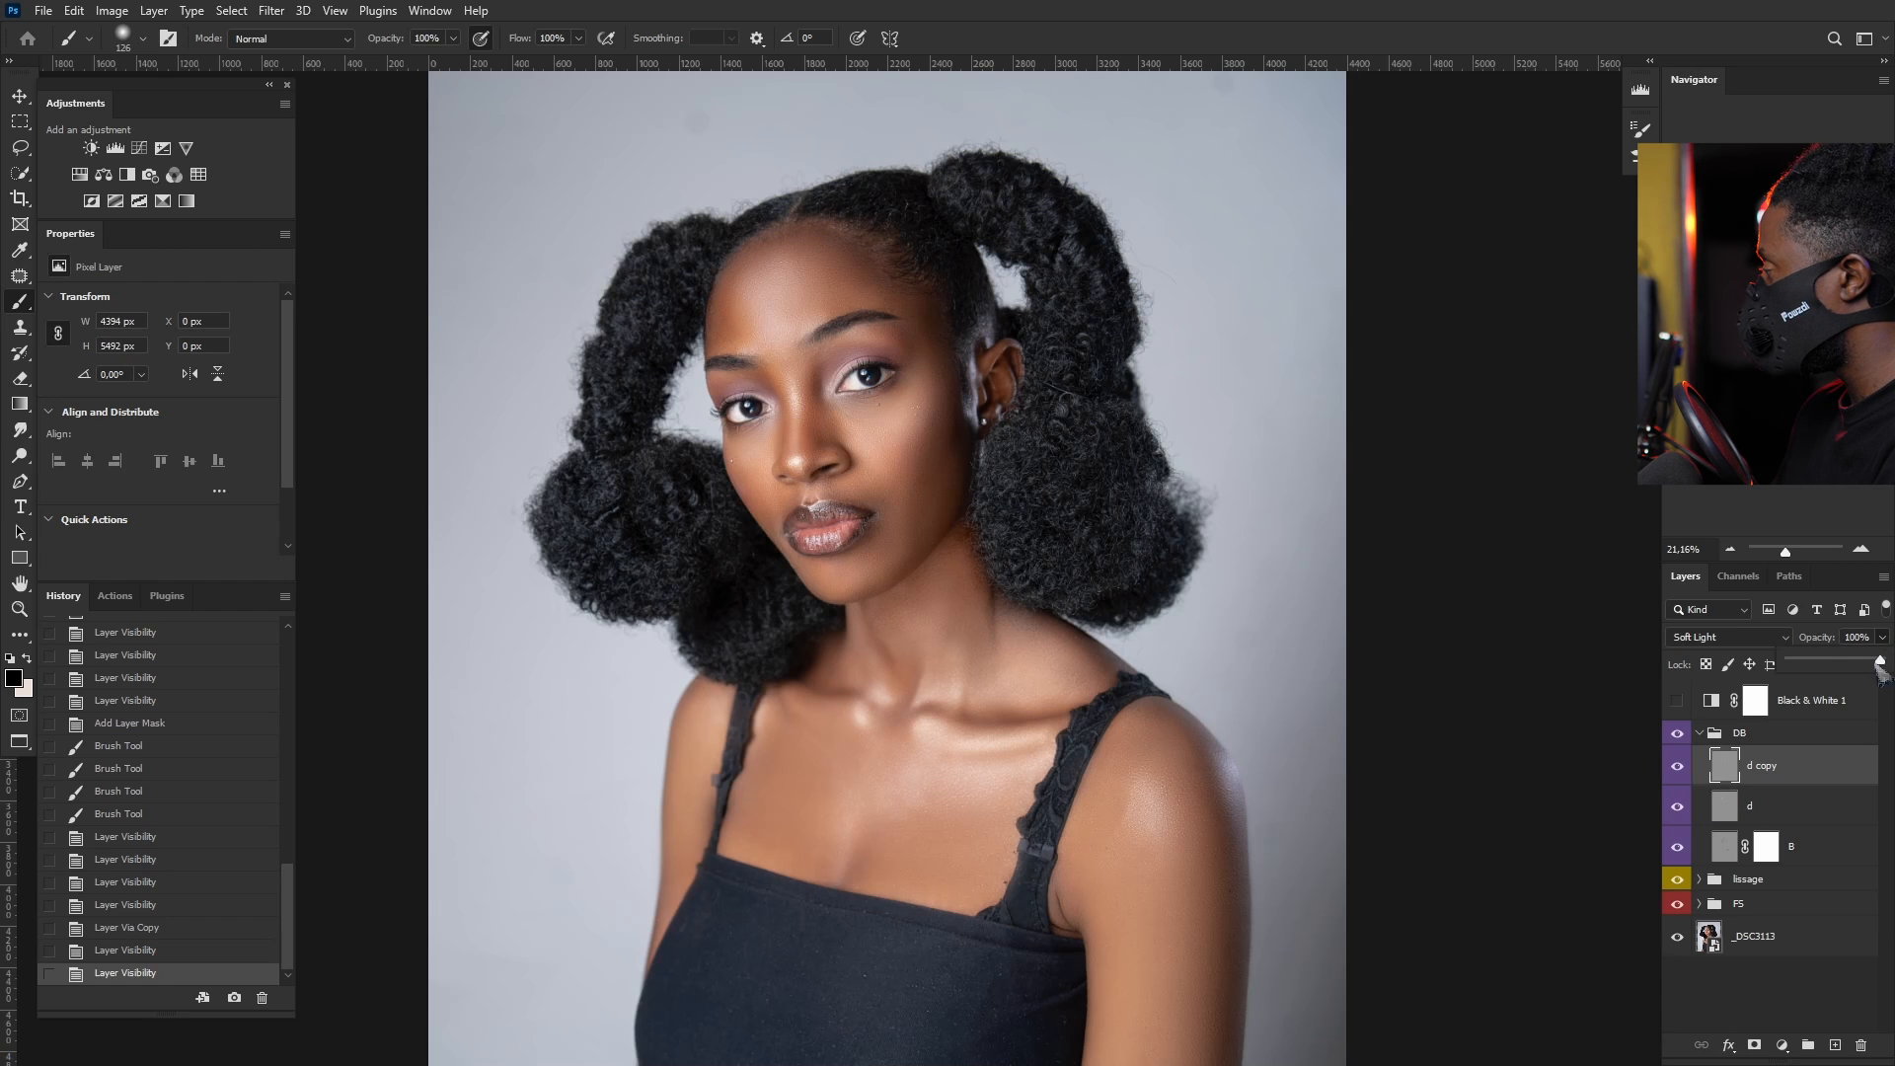
left_click_drag(1845, 667, 1844, 665)
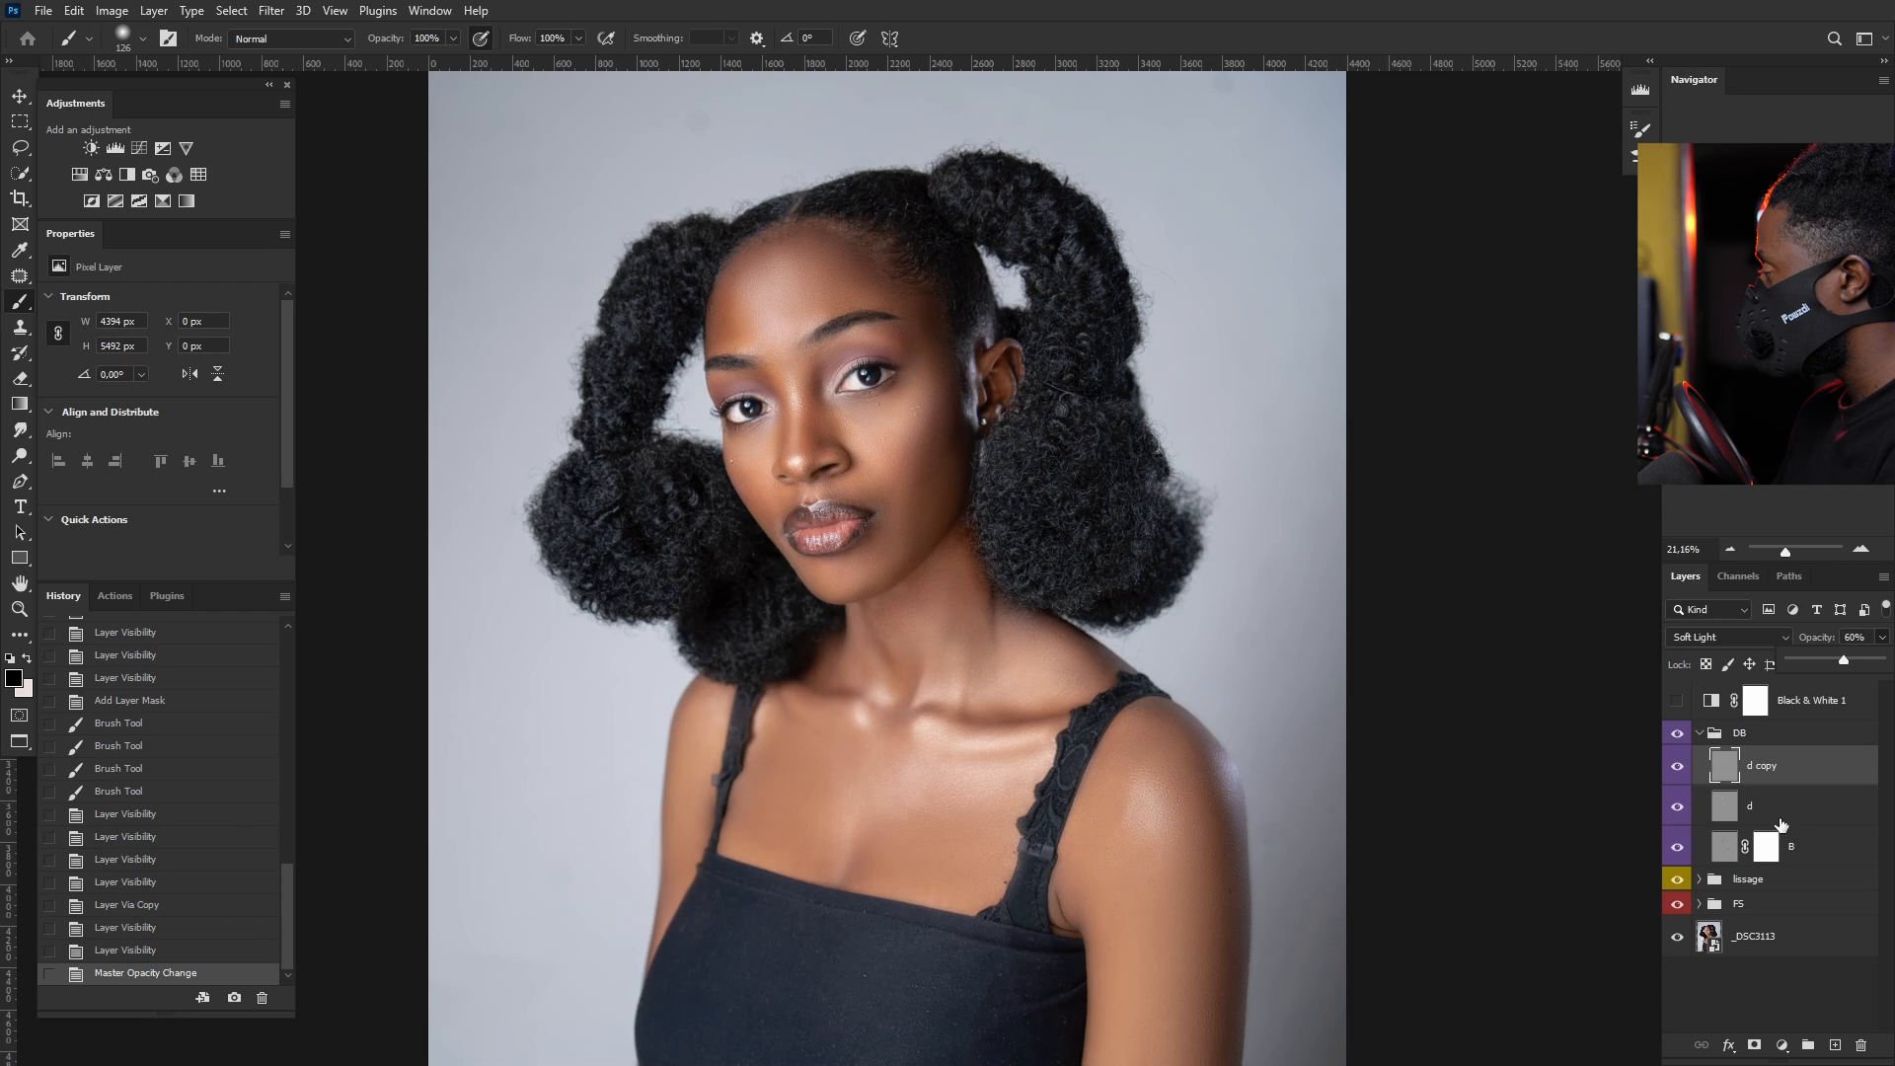
left_click(1782, 821, "shift")
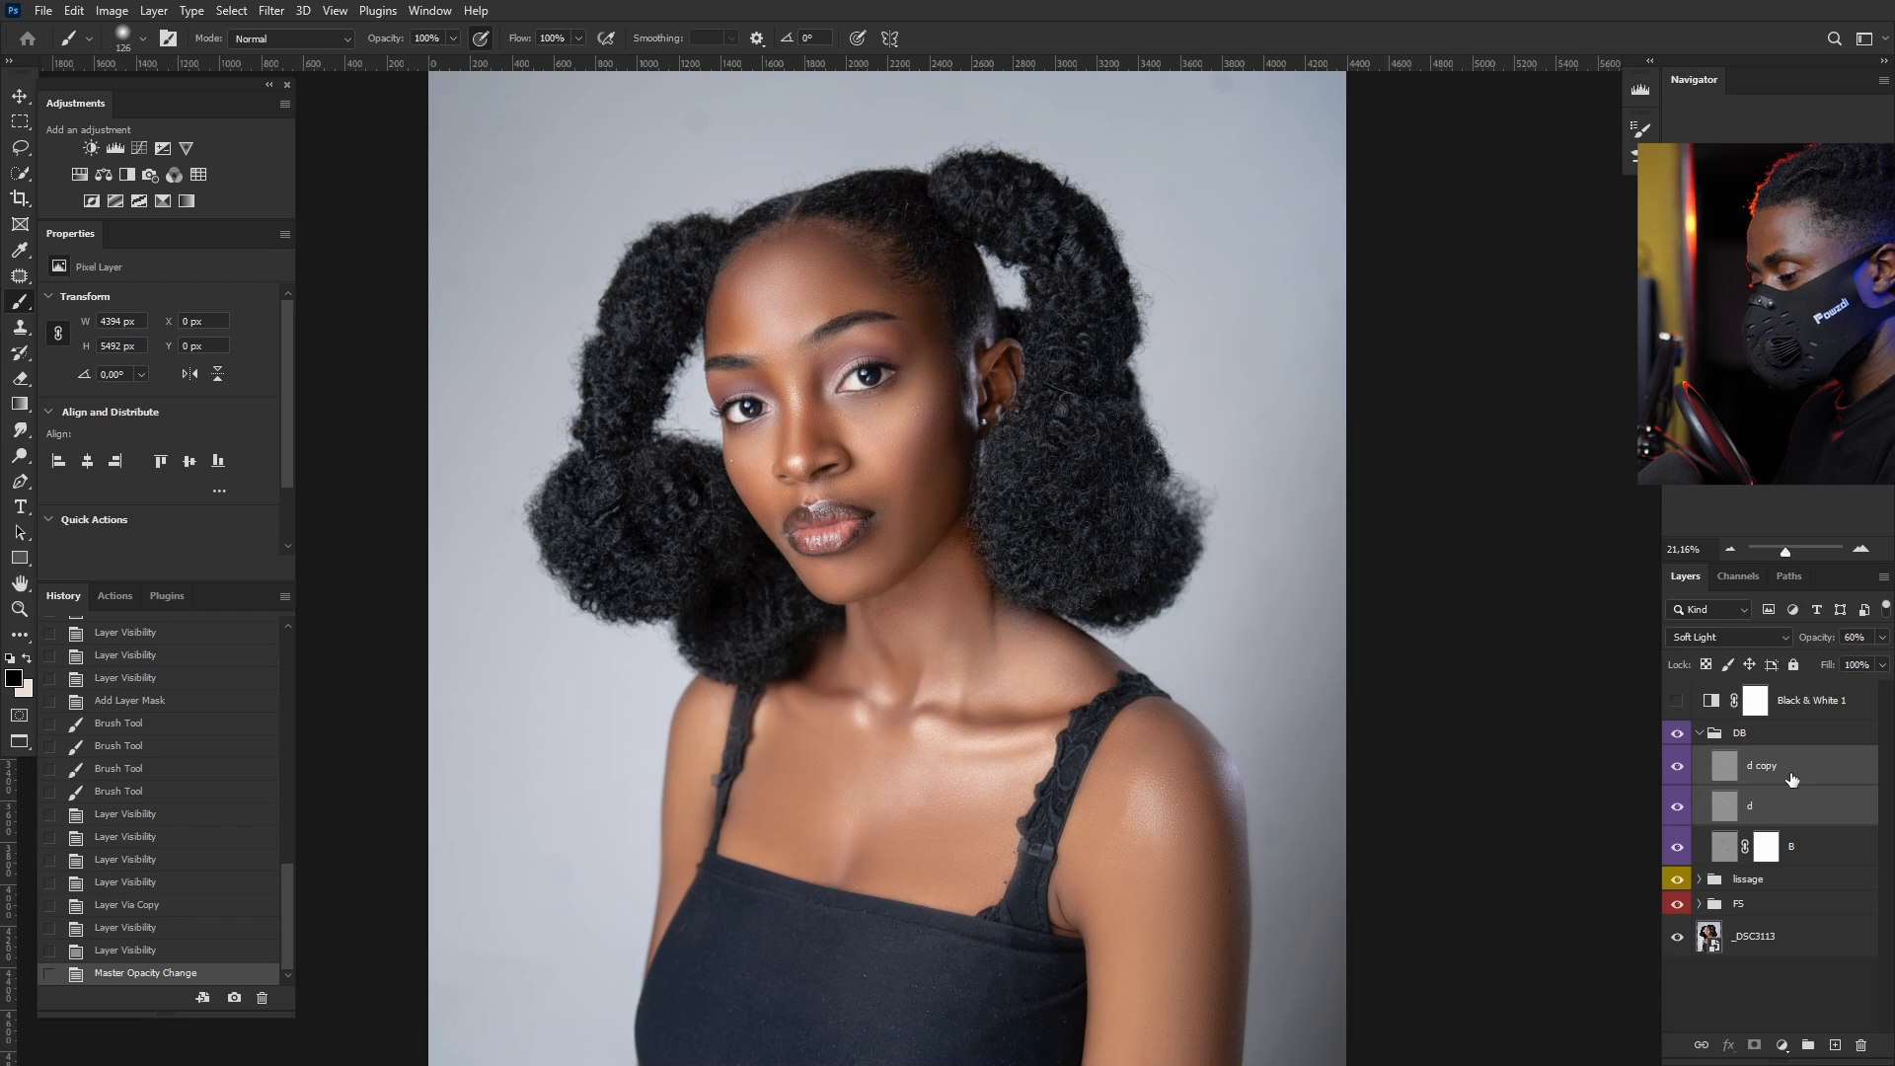
key("ctrl+e")
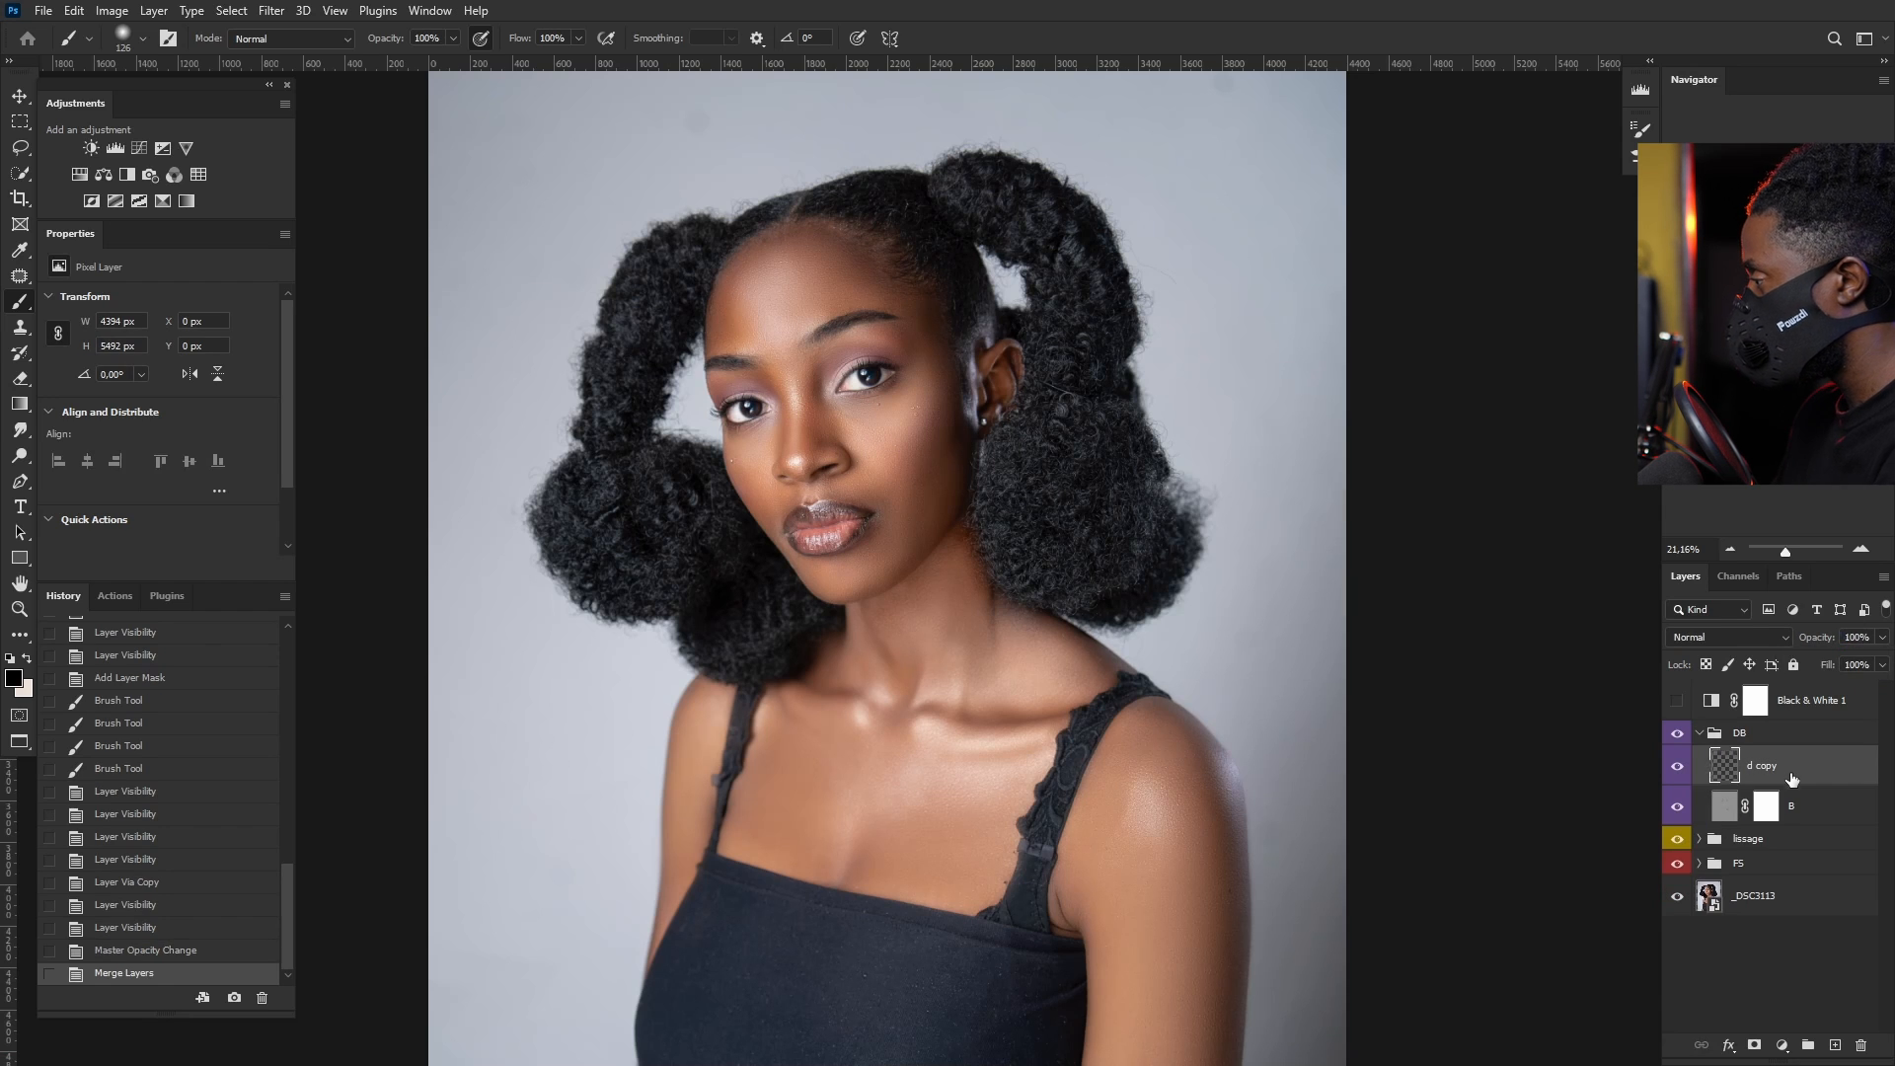
Step: Blend the cheek and nose-bridge highlights on the merged grey dodge layer with the Smudge tool
scroll(849, 434, "up", 3)
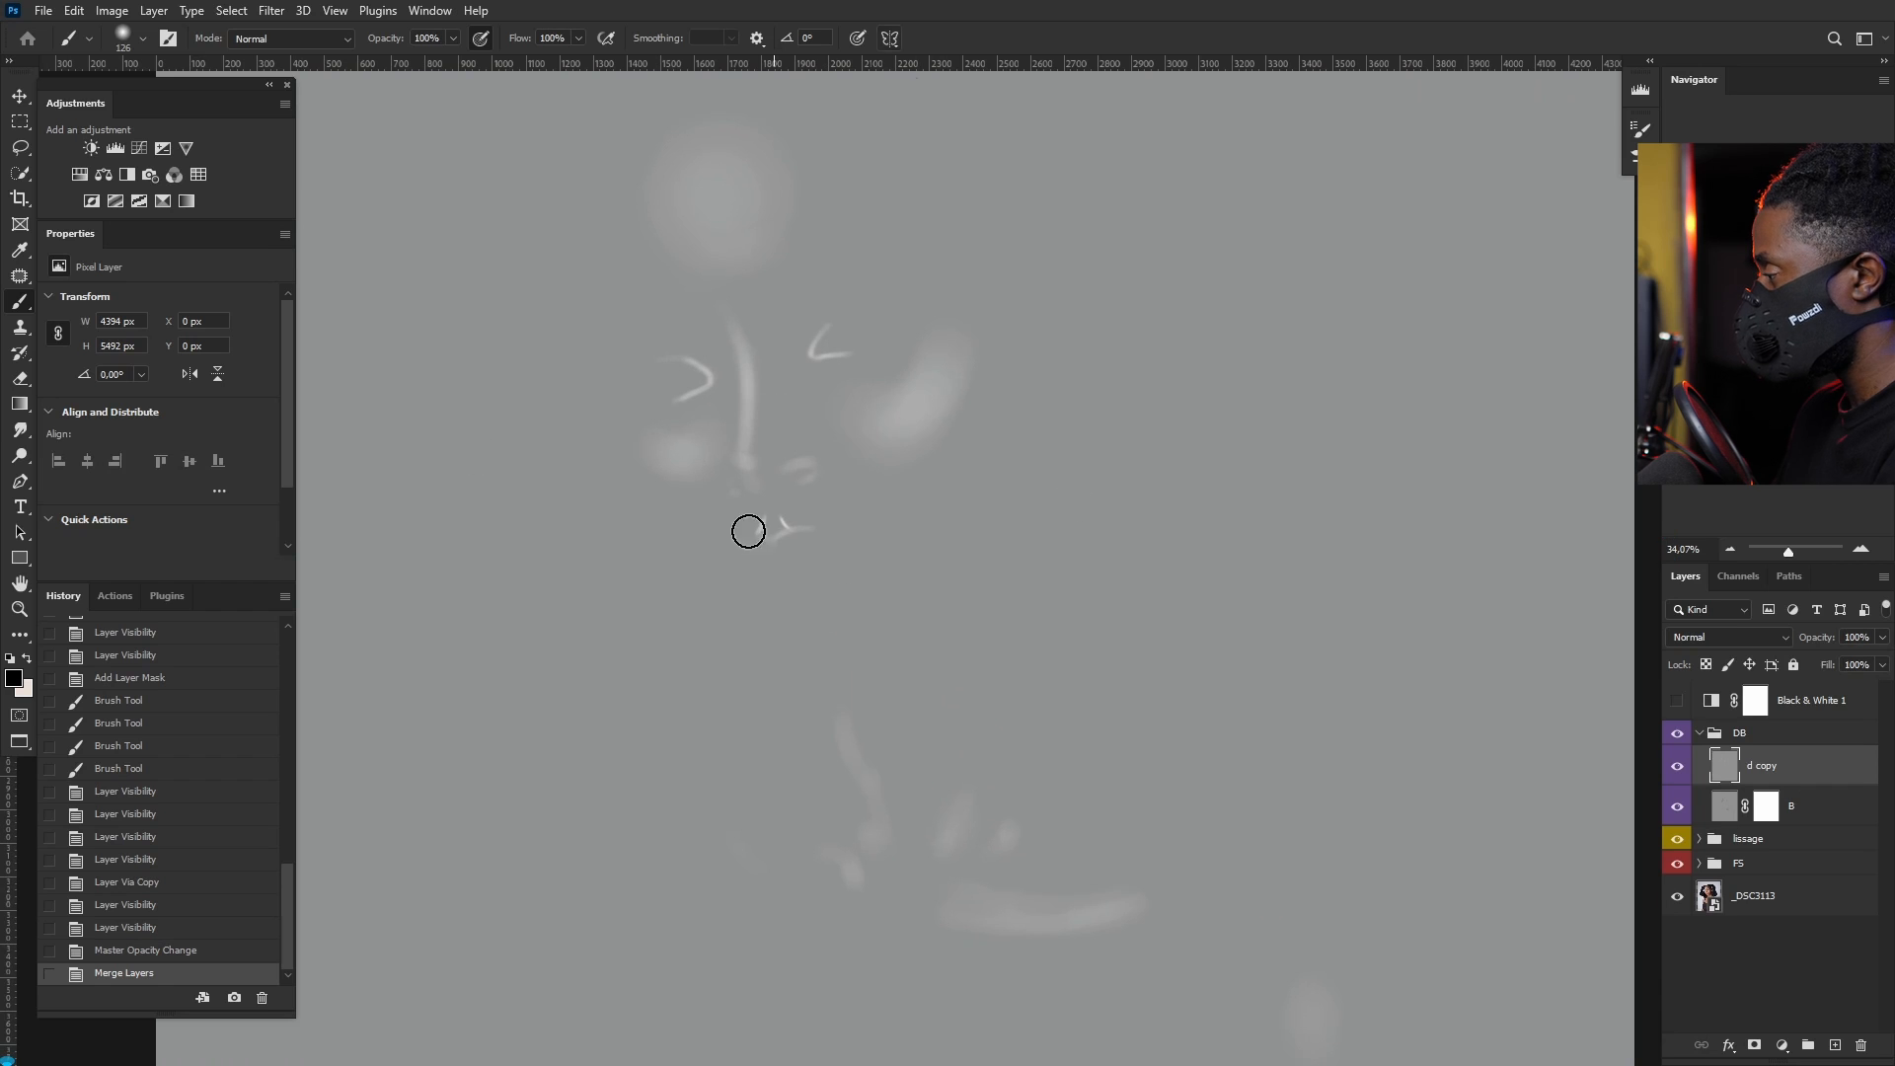
scroll(819, 584, "up", 2)
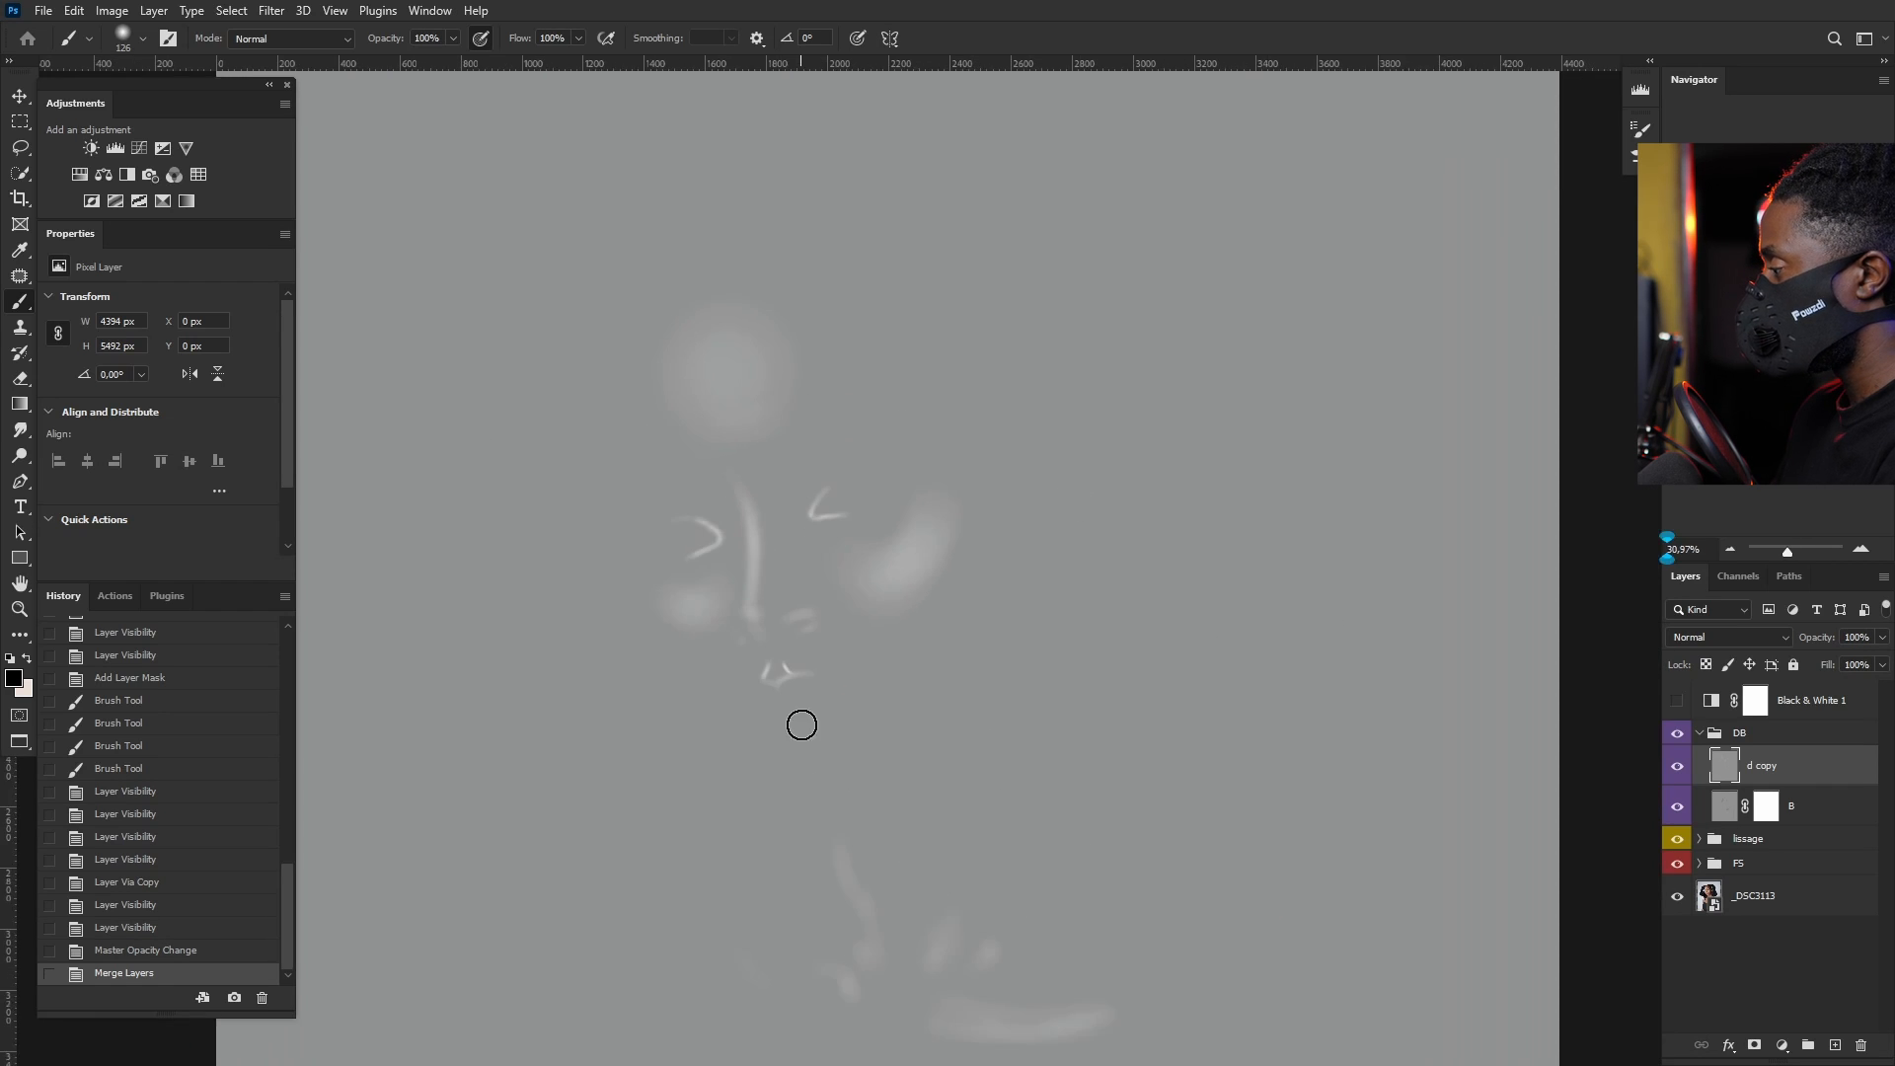
scroll(834, 576, "up", 2)
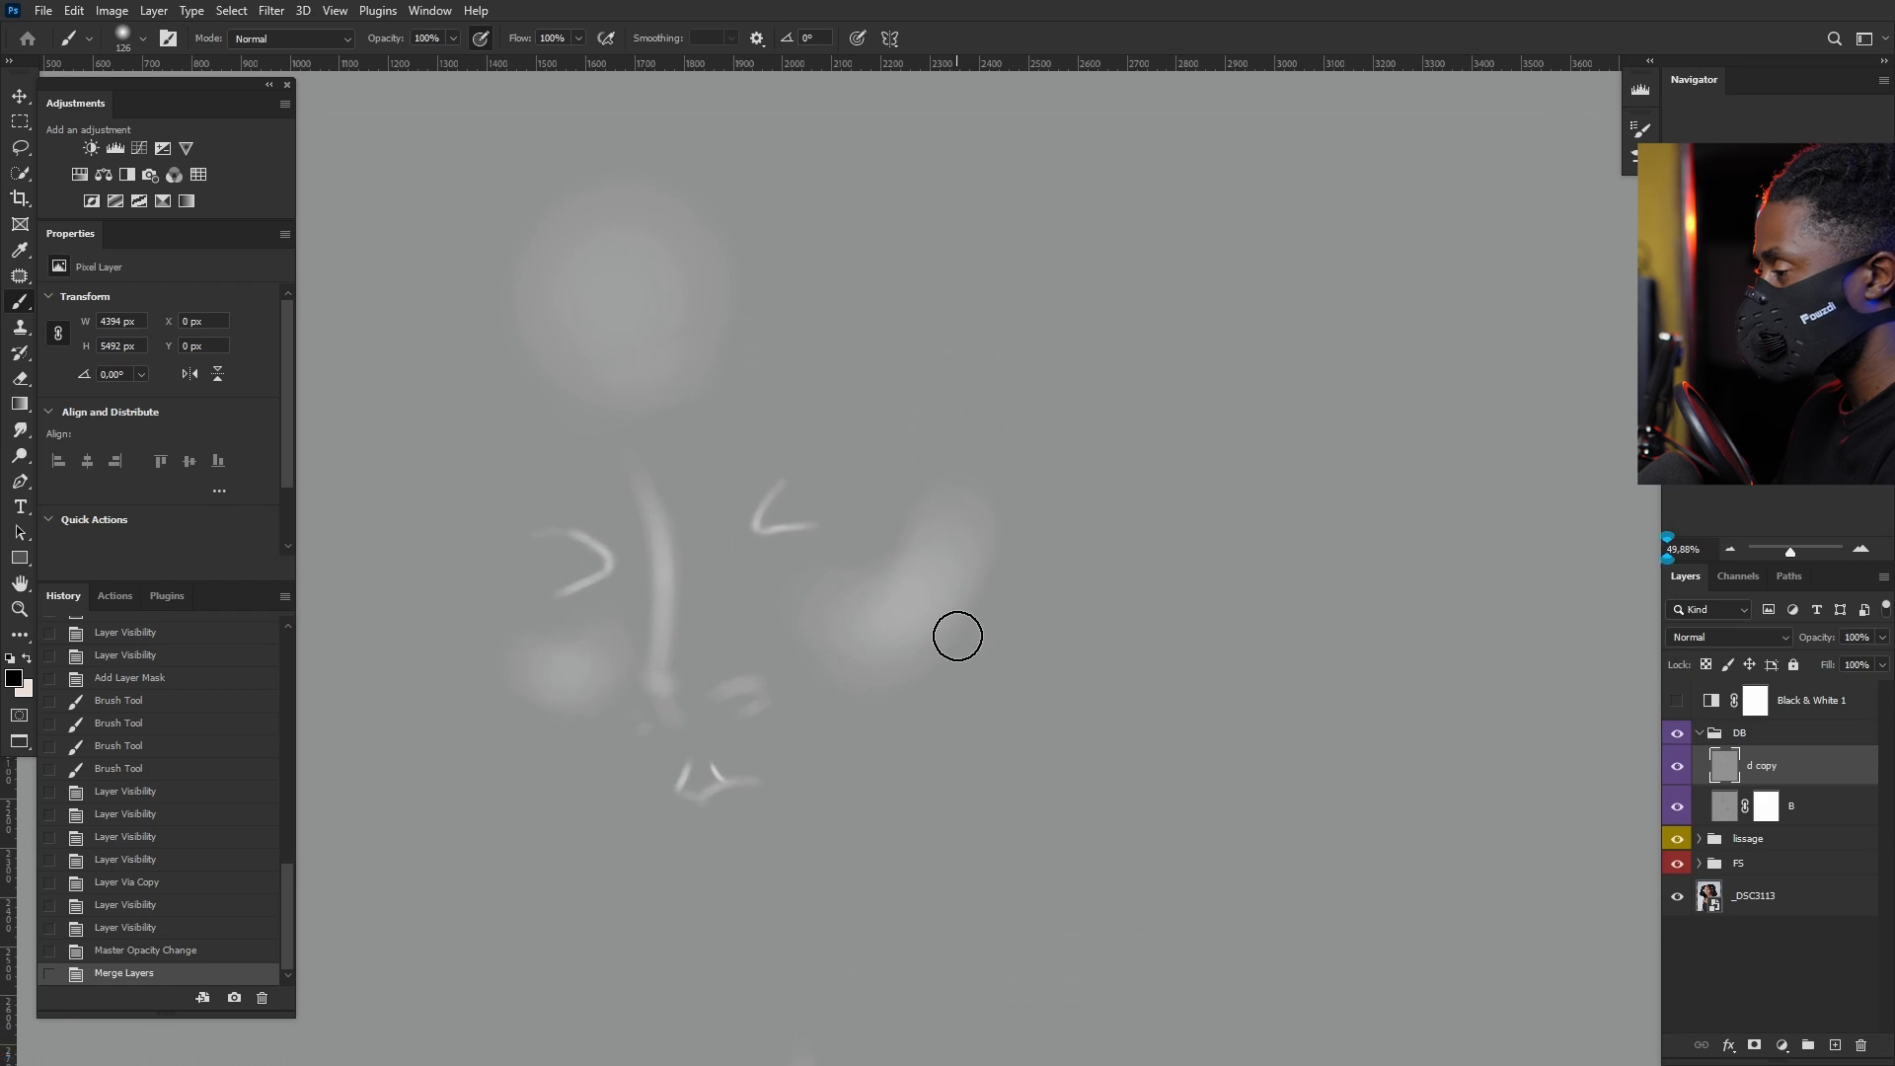
left_click(22, 432)
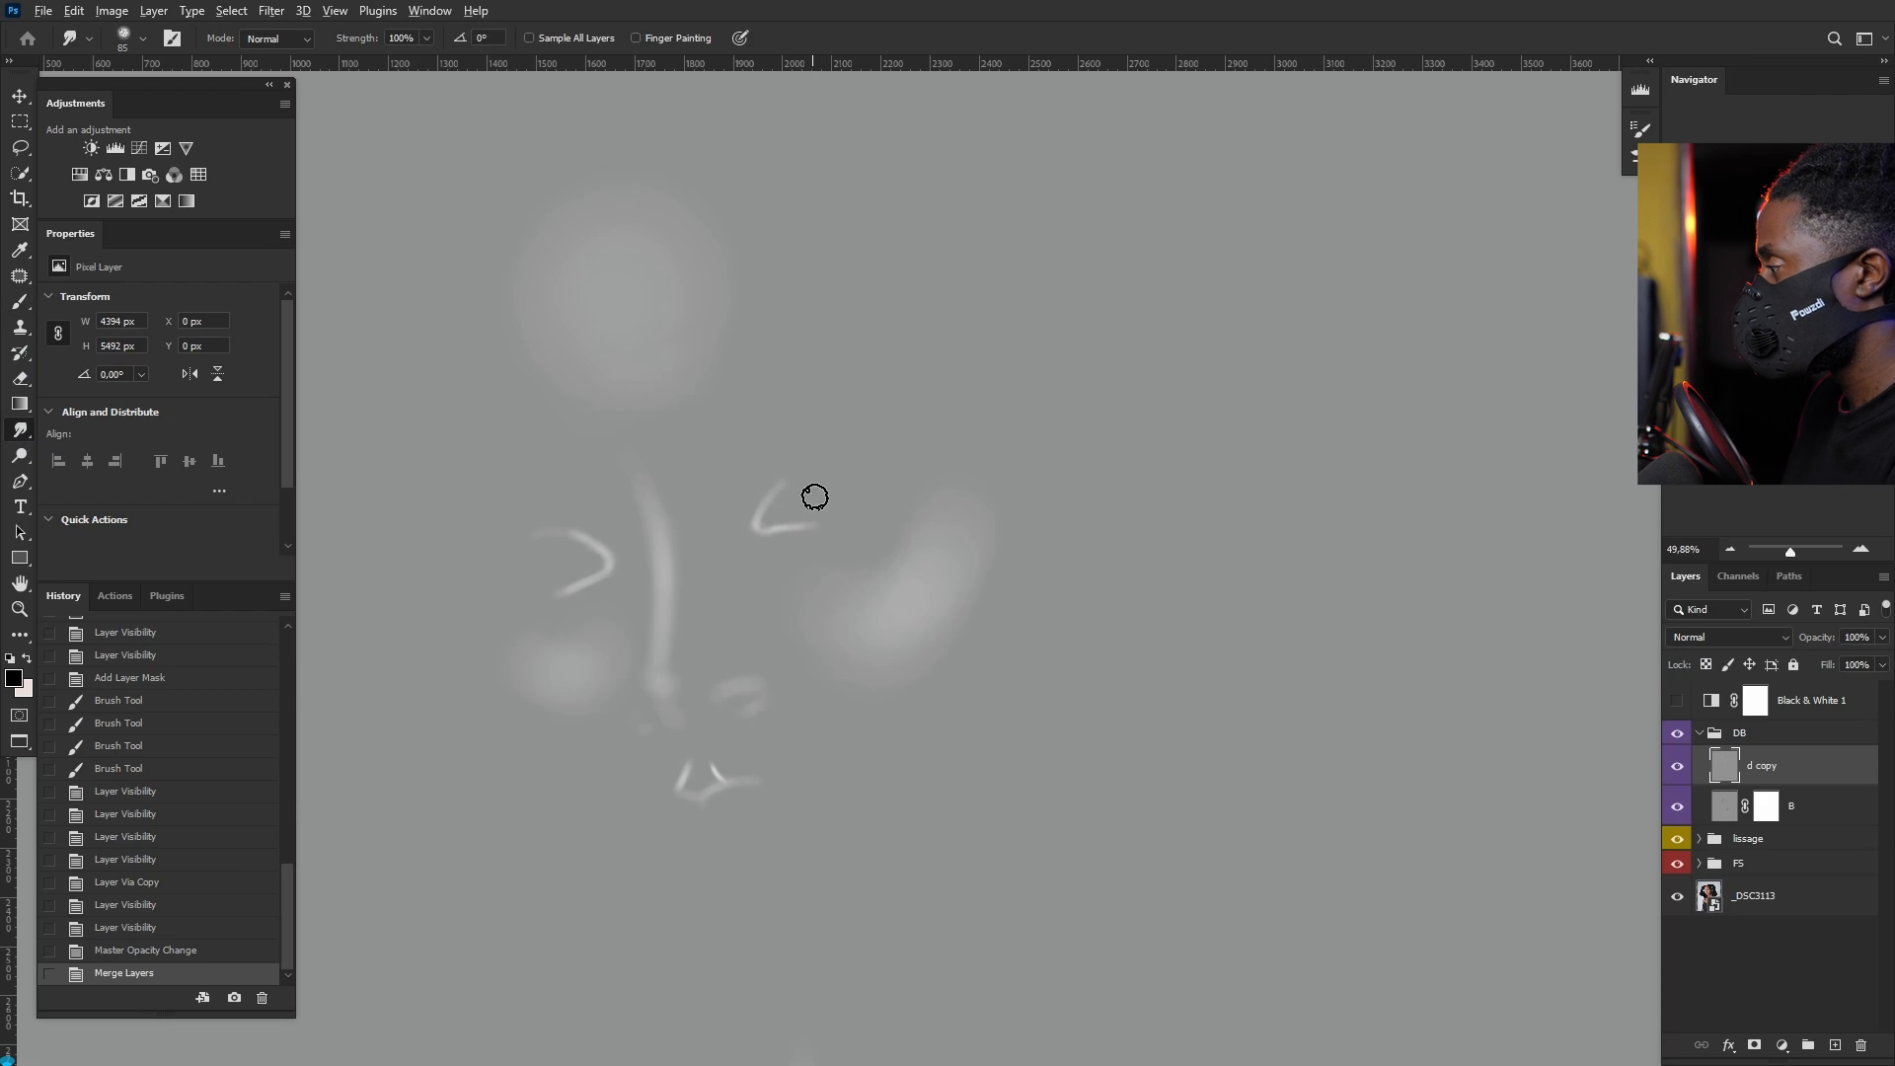
mouse_move(914, 529)
left_mouse_down()
mouse_move(892, 566)
mouse_move(893, 548)
mouse_move(903, 584)
mouse_move(973, 564)
mouse_move(966, 608)
mouse_move(969, 589)
mouse_move(914, 653)
mouse_move(863, 589)
mouse_move(900, 549)
mouse_move(785, 531)
mouse_move(677, 651)
left_mouse_up()
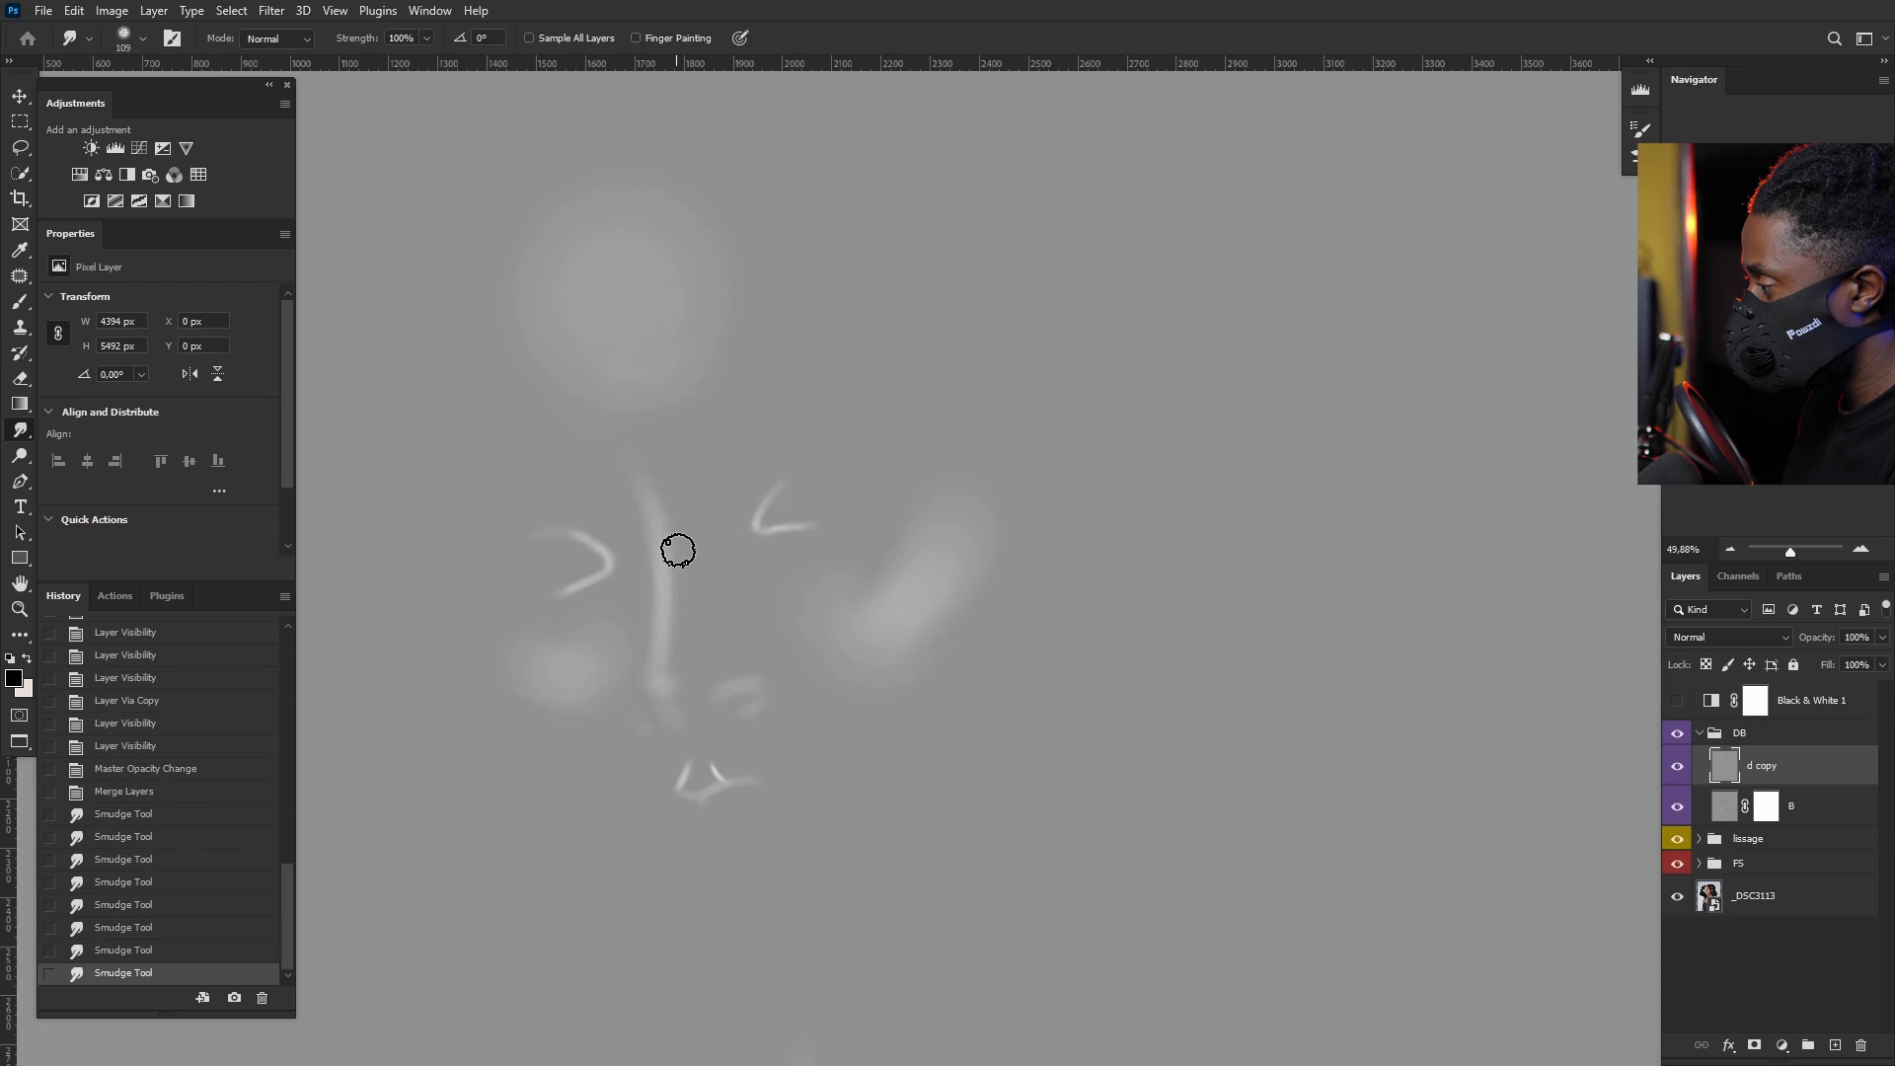
left_click_drag(677, 549, 677, 652)
Step: Smudge the highlights between the nose bridge and inner eye corner with a smaller brush, and undo the last three strokes
right_click(634, 516, "alt")
left_click_drag(633, 516, 640, 570)
mouse_move(640, 569)
left_mouse_down()
mouse_move(644, 656)
mouse_move(579, 601)
mouse_move(618, 554)
mouse_move(595, 540)
left_mouse_up()
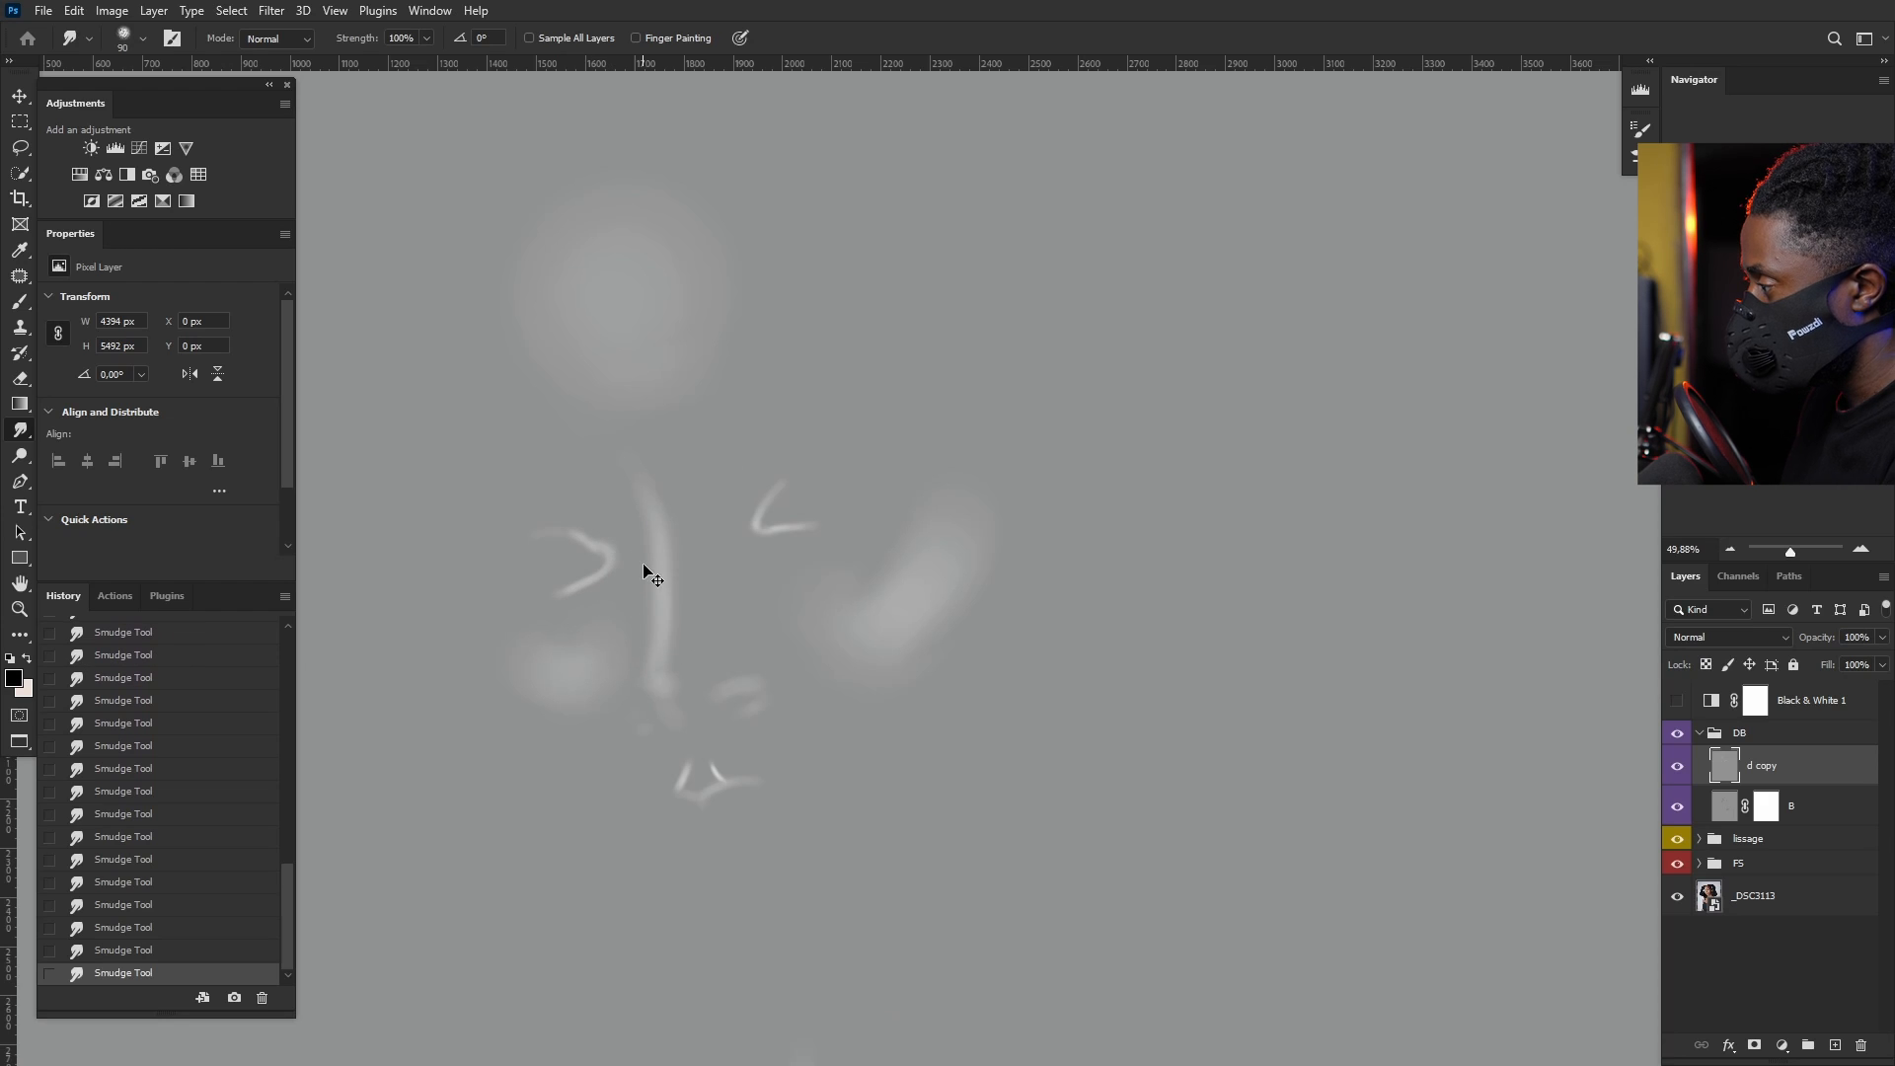
key("ctrl+z")
key("ctrl+z")
key("ctrl+z")
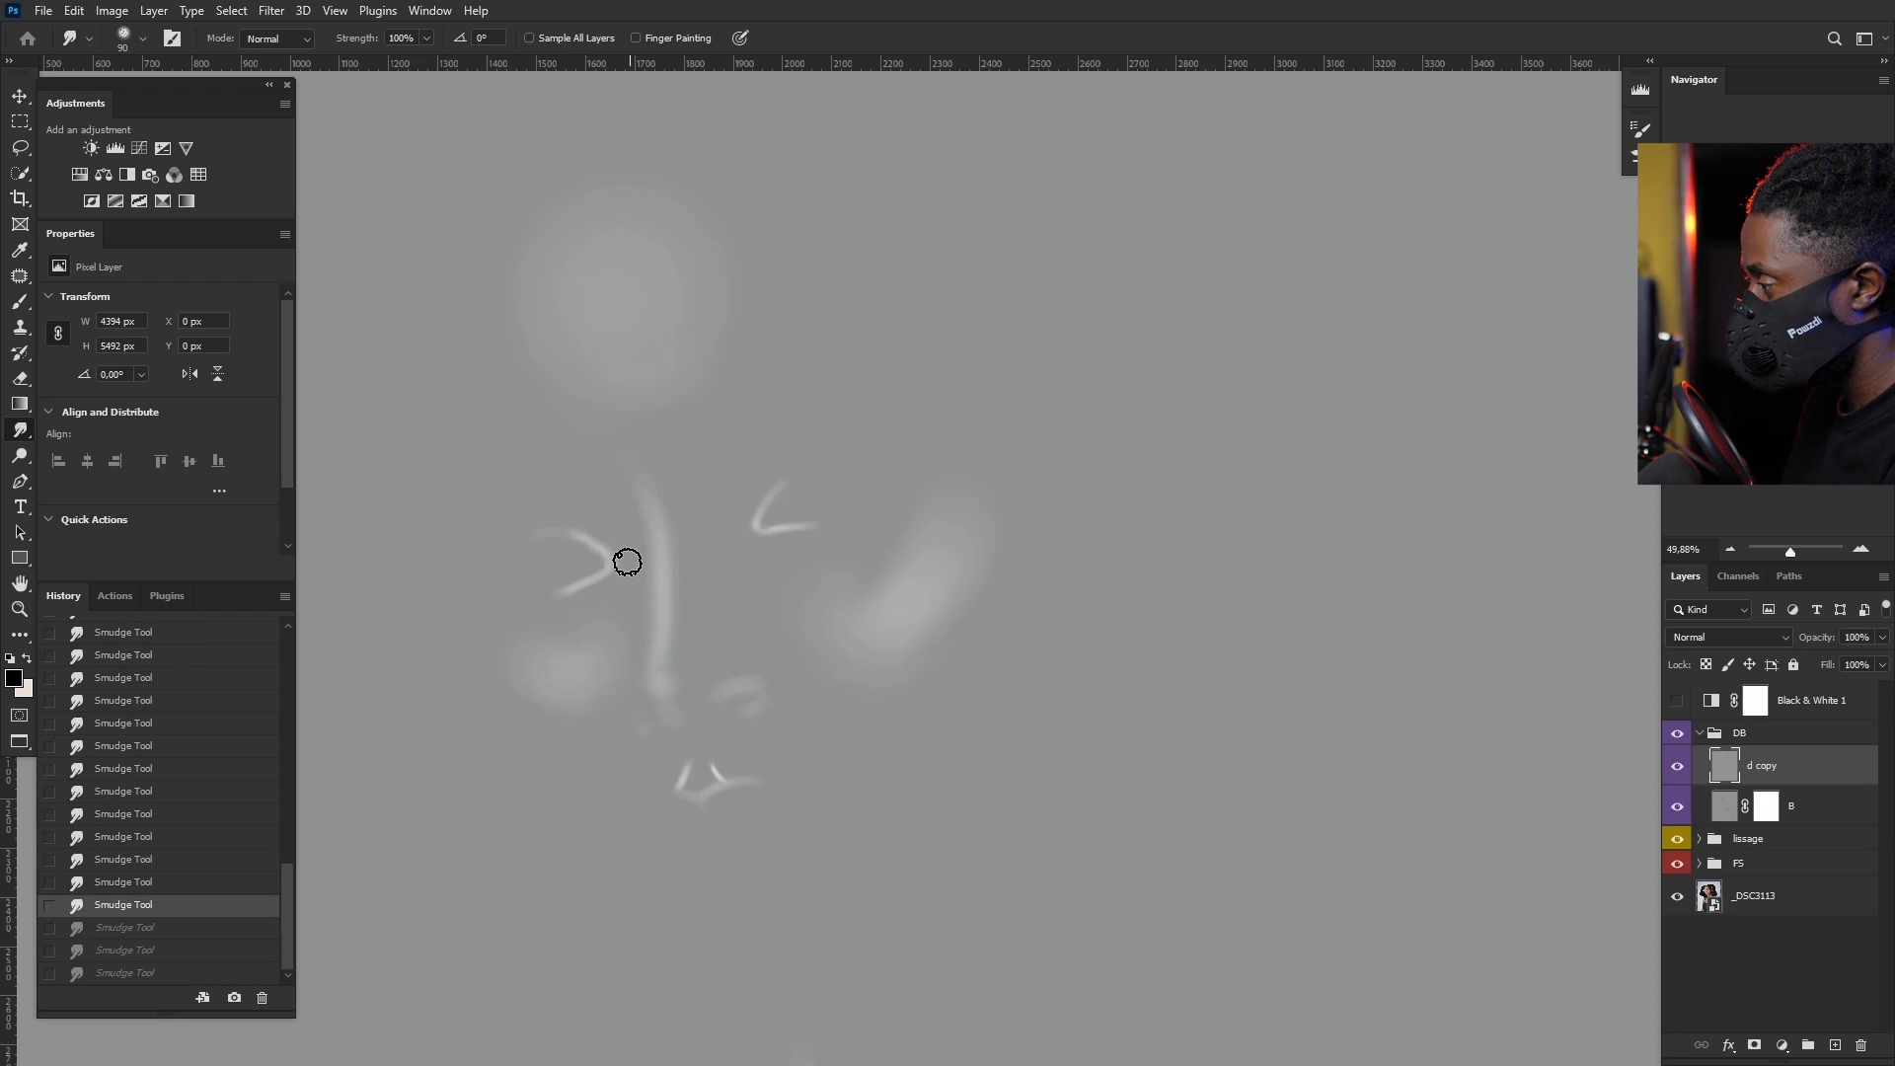
Step: Soften the lower edge of the round forehead highlight with a slightly larger smudge brush
scroll(790, 671, "down", 2)
right_click(760, 347, "alt")
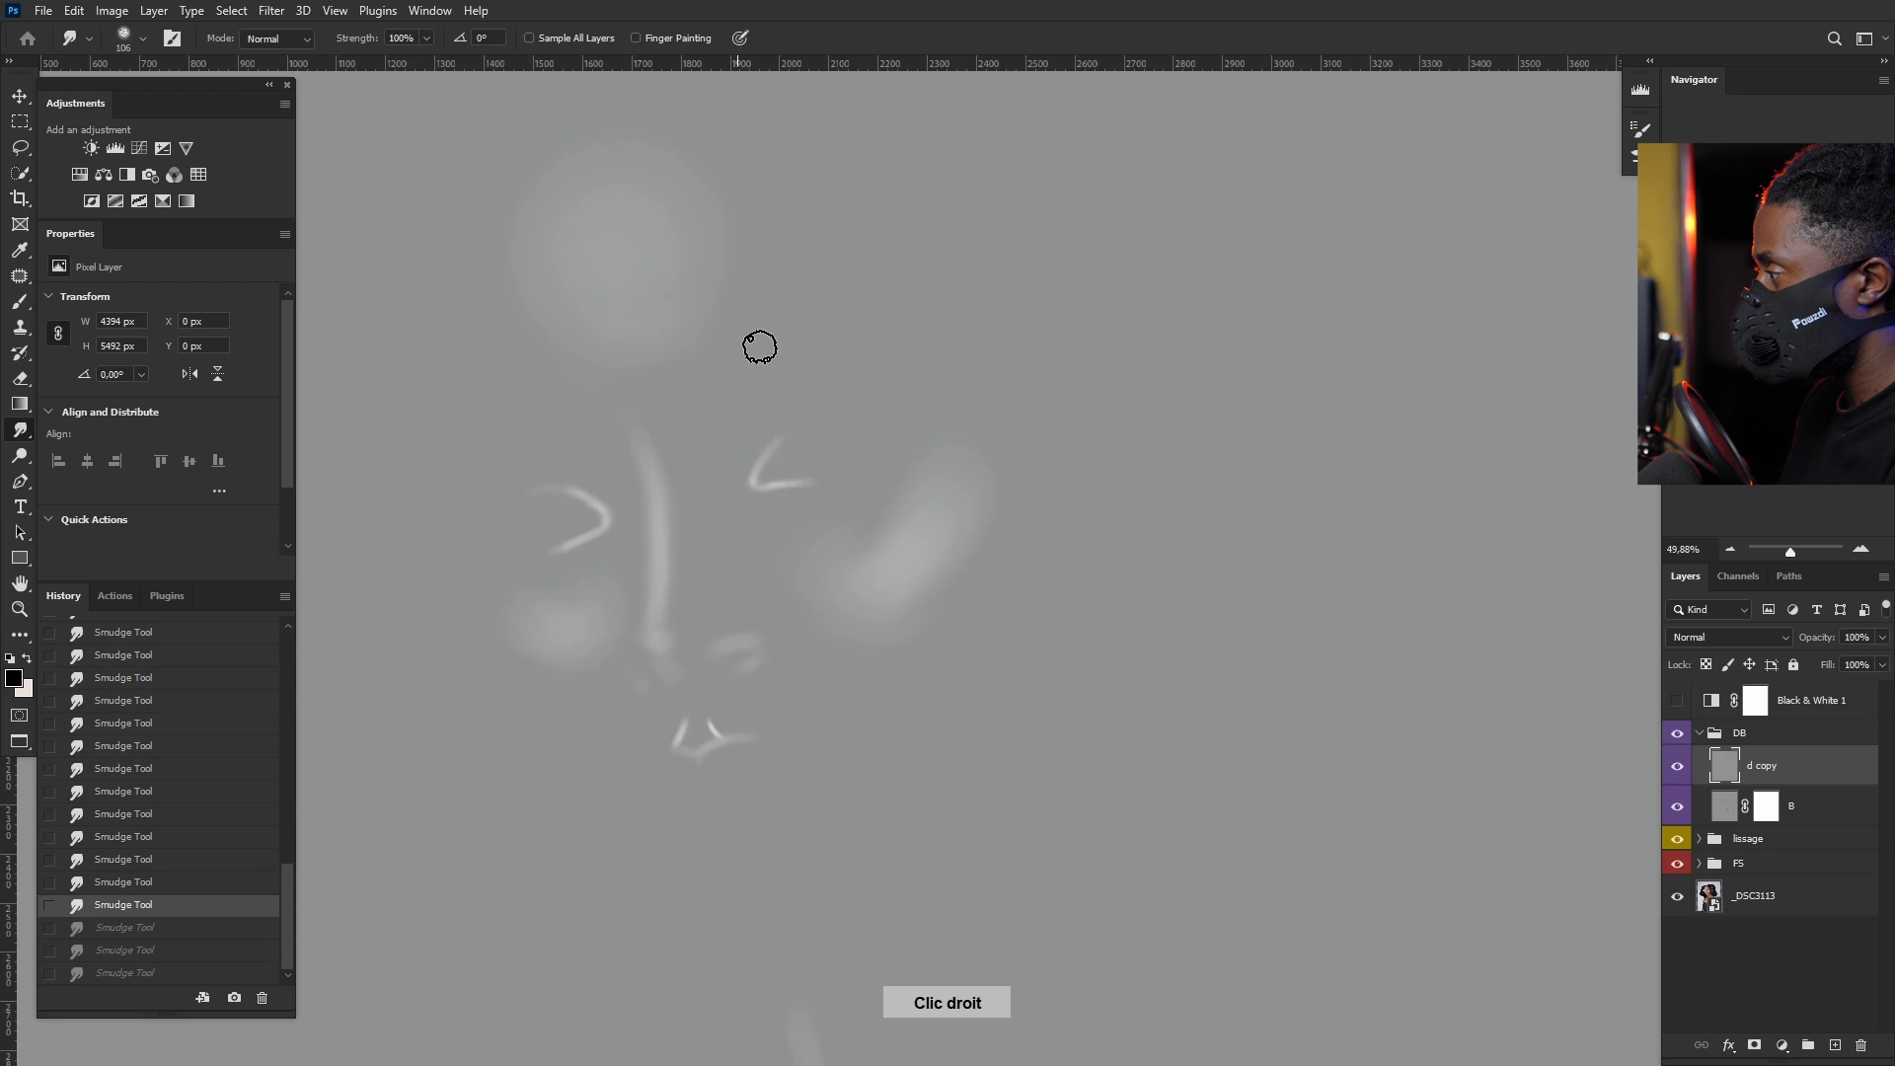
left_click_drag(660, 355, 668, 389)
Step: Set the merged "d copy" layer's blend mode to Overlay
scroll(815, 540, "down", 3)
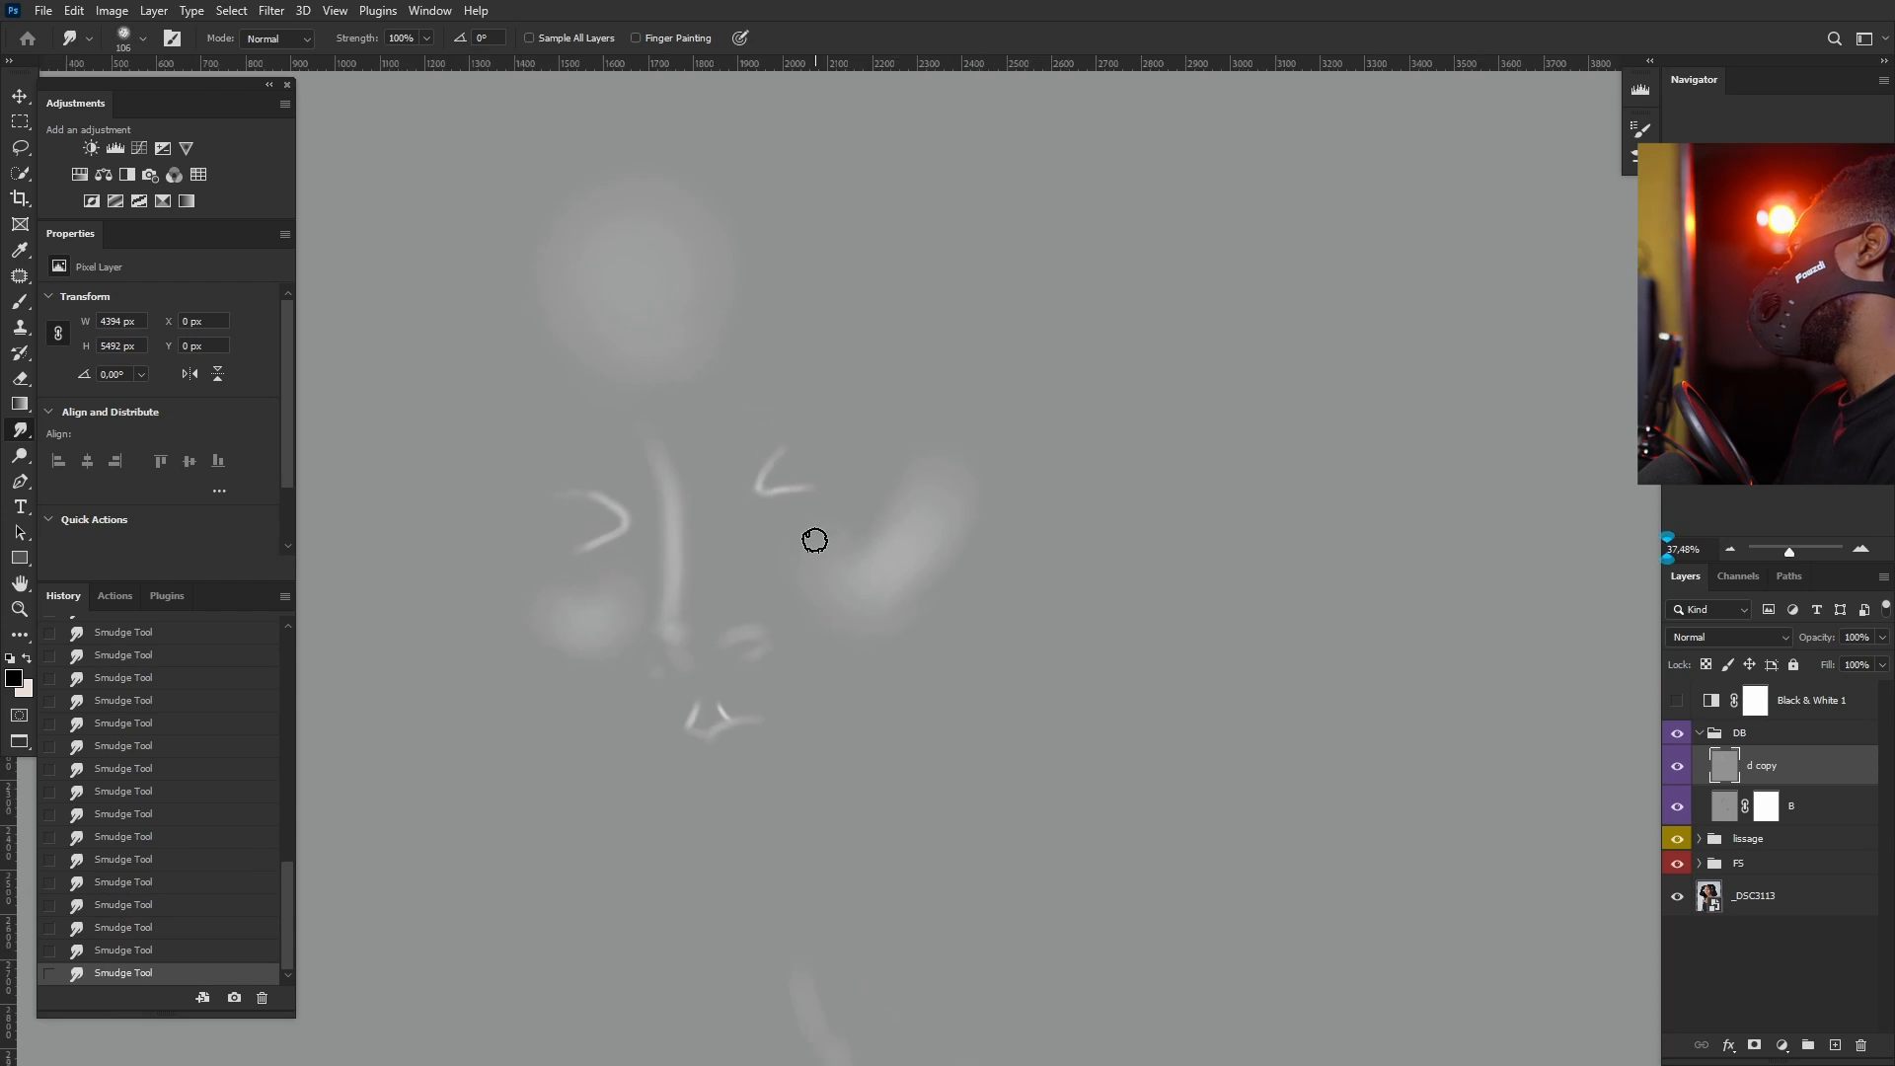
scroll(815, 539, "down", 3)
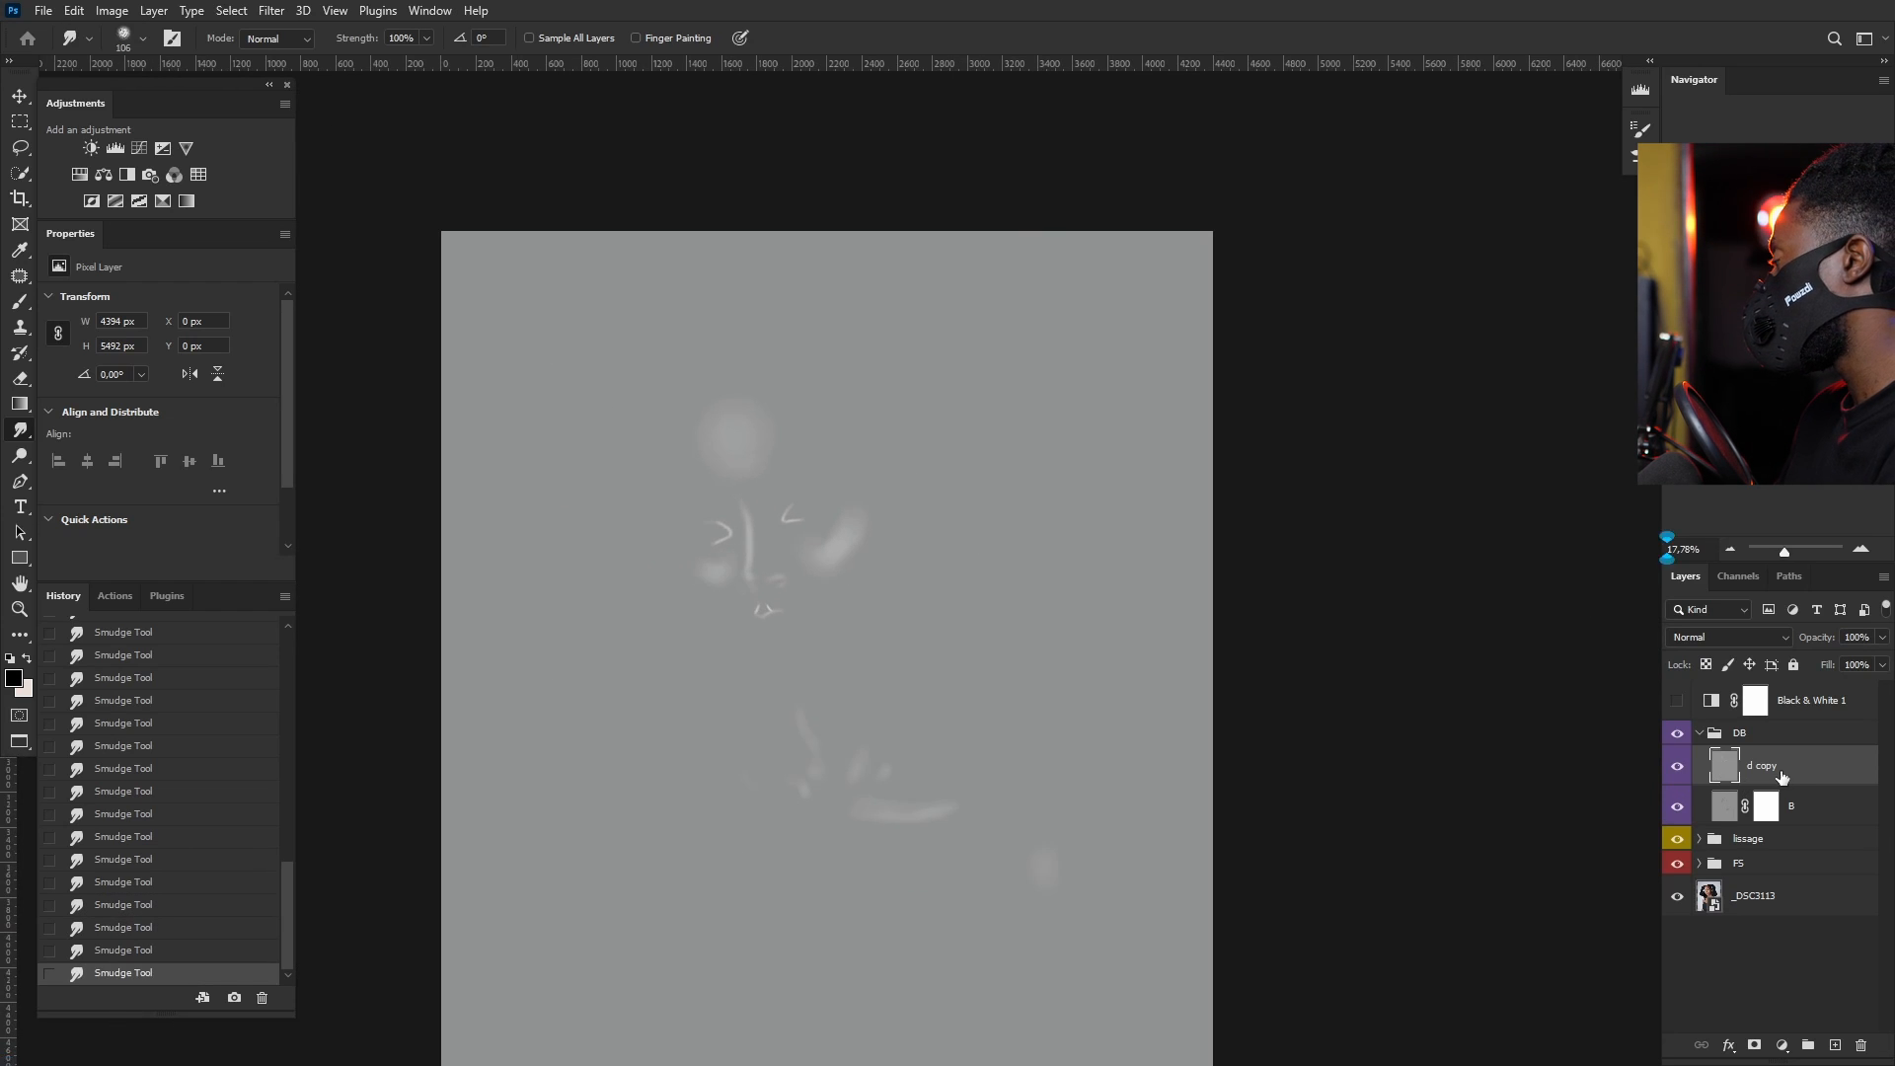
left_click(1784, 637)
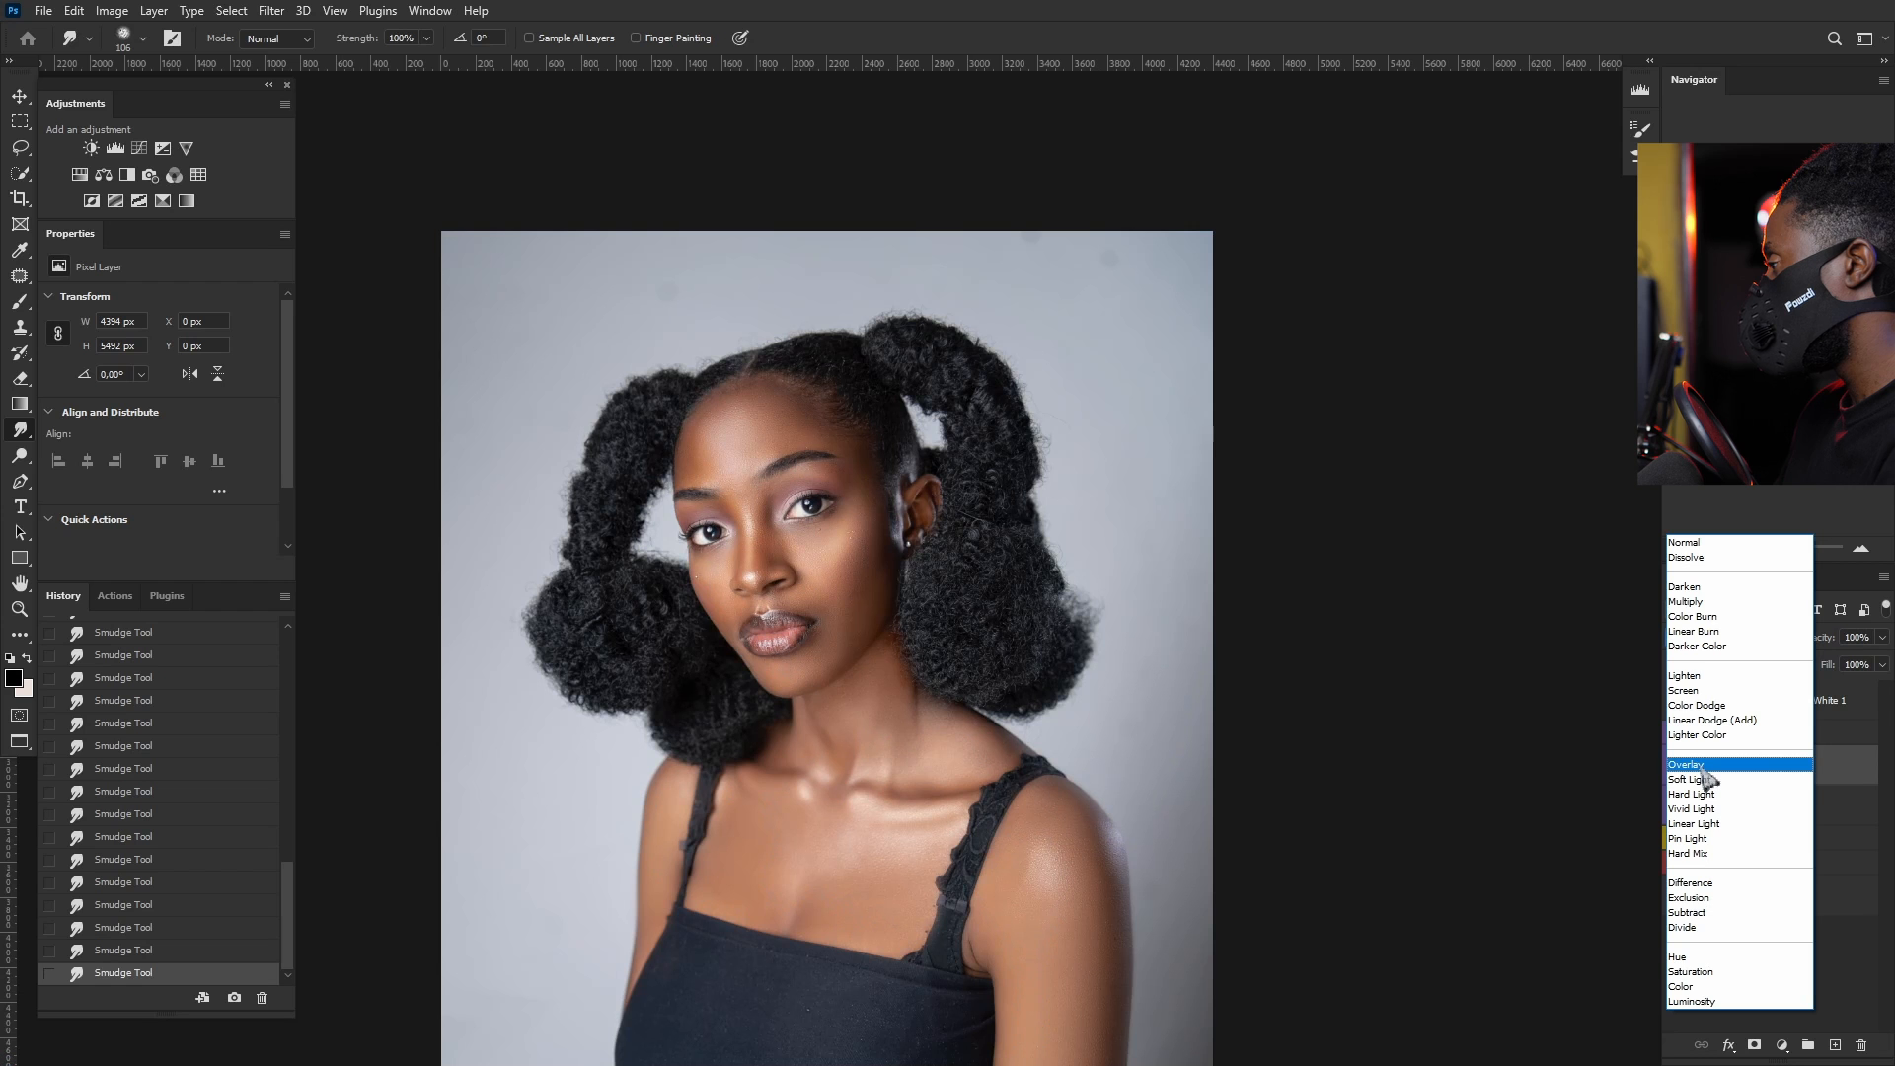
left_click(1706, 768)
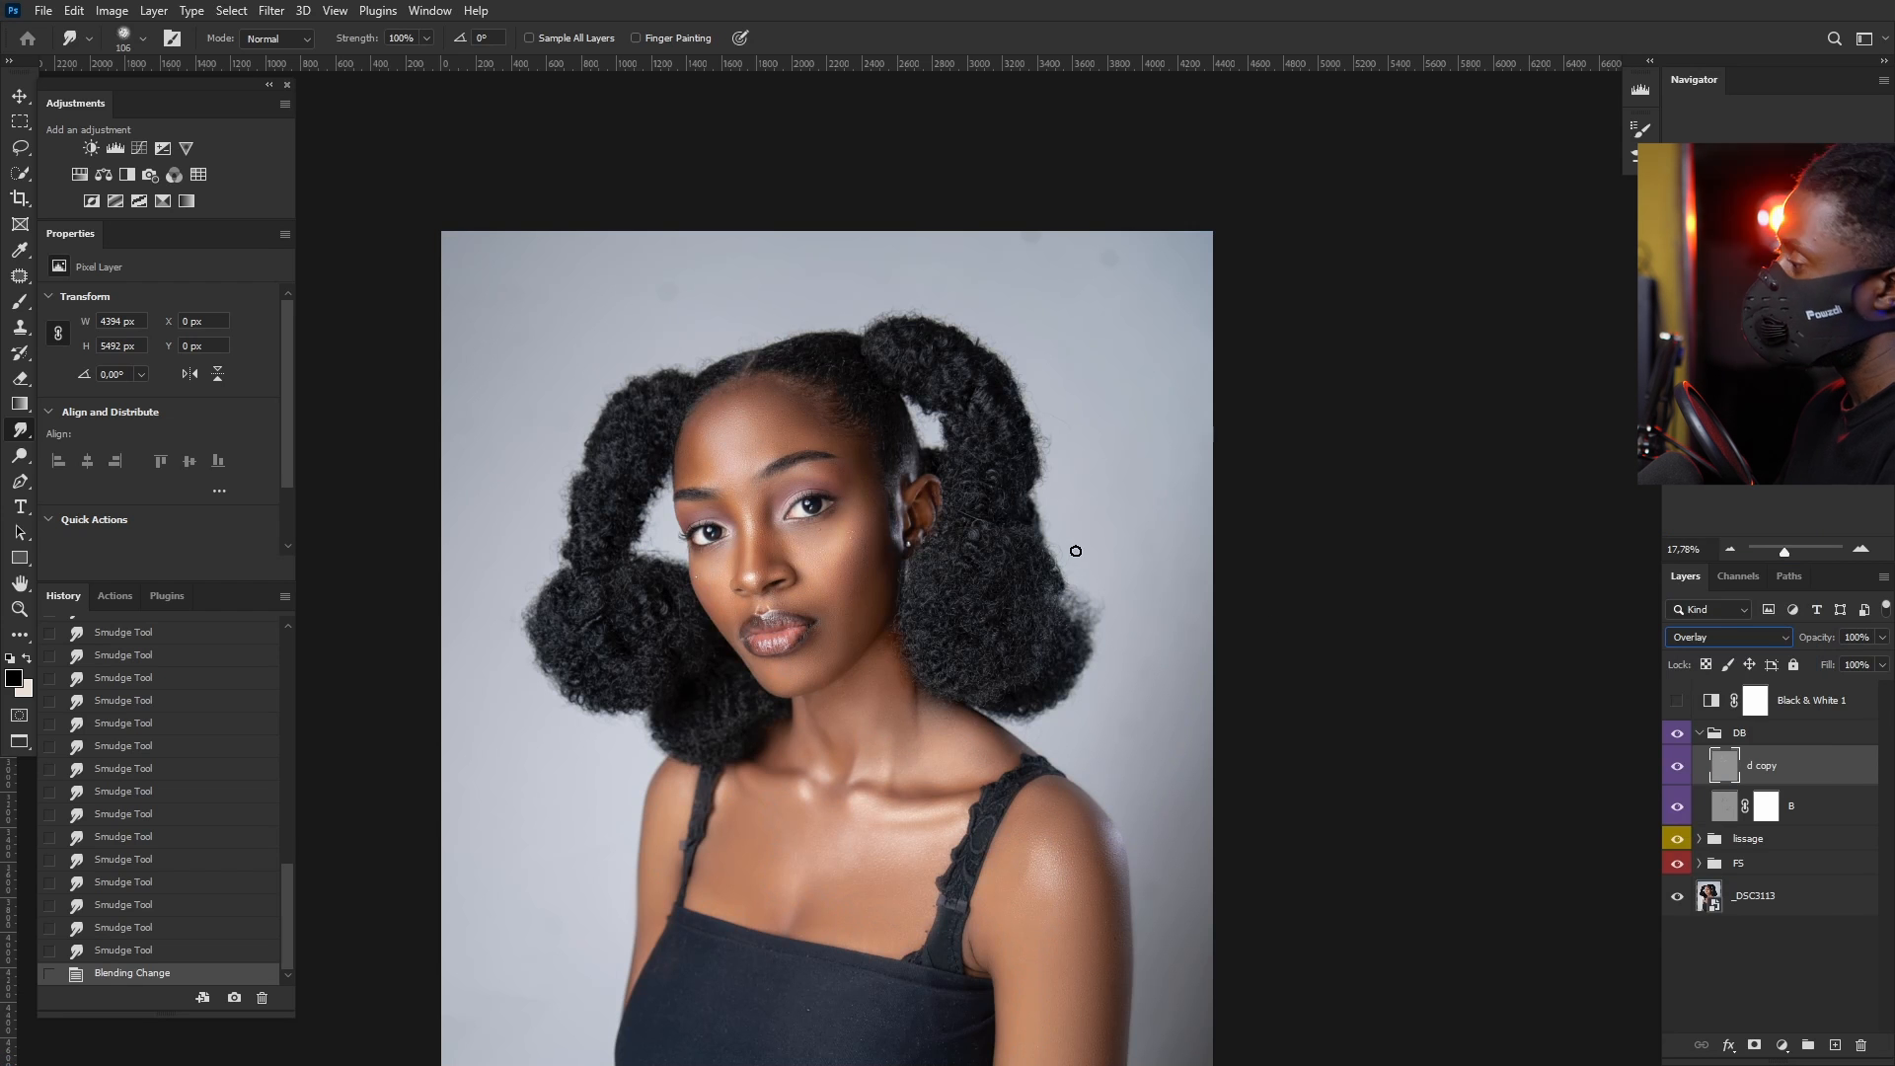
Step: Toggle the DB group's visibility and inspect the portrait with the Overlay highlights at several zoom levels
scroll(1068, 548, "up", 3)
scroll(922, 840, "down", 4)
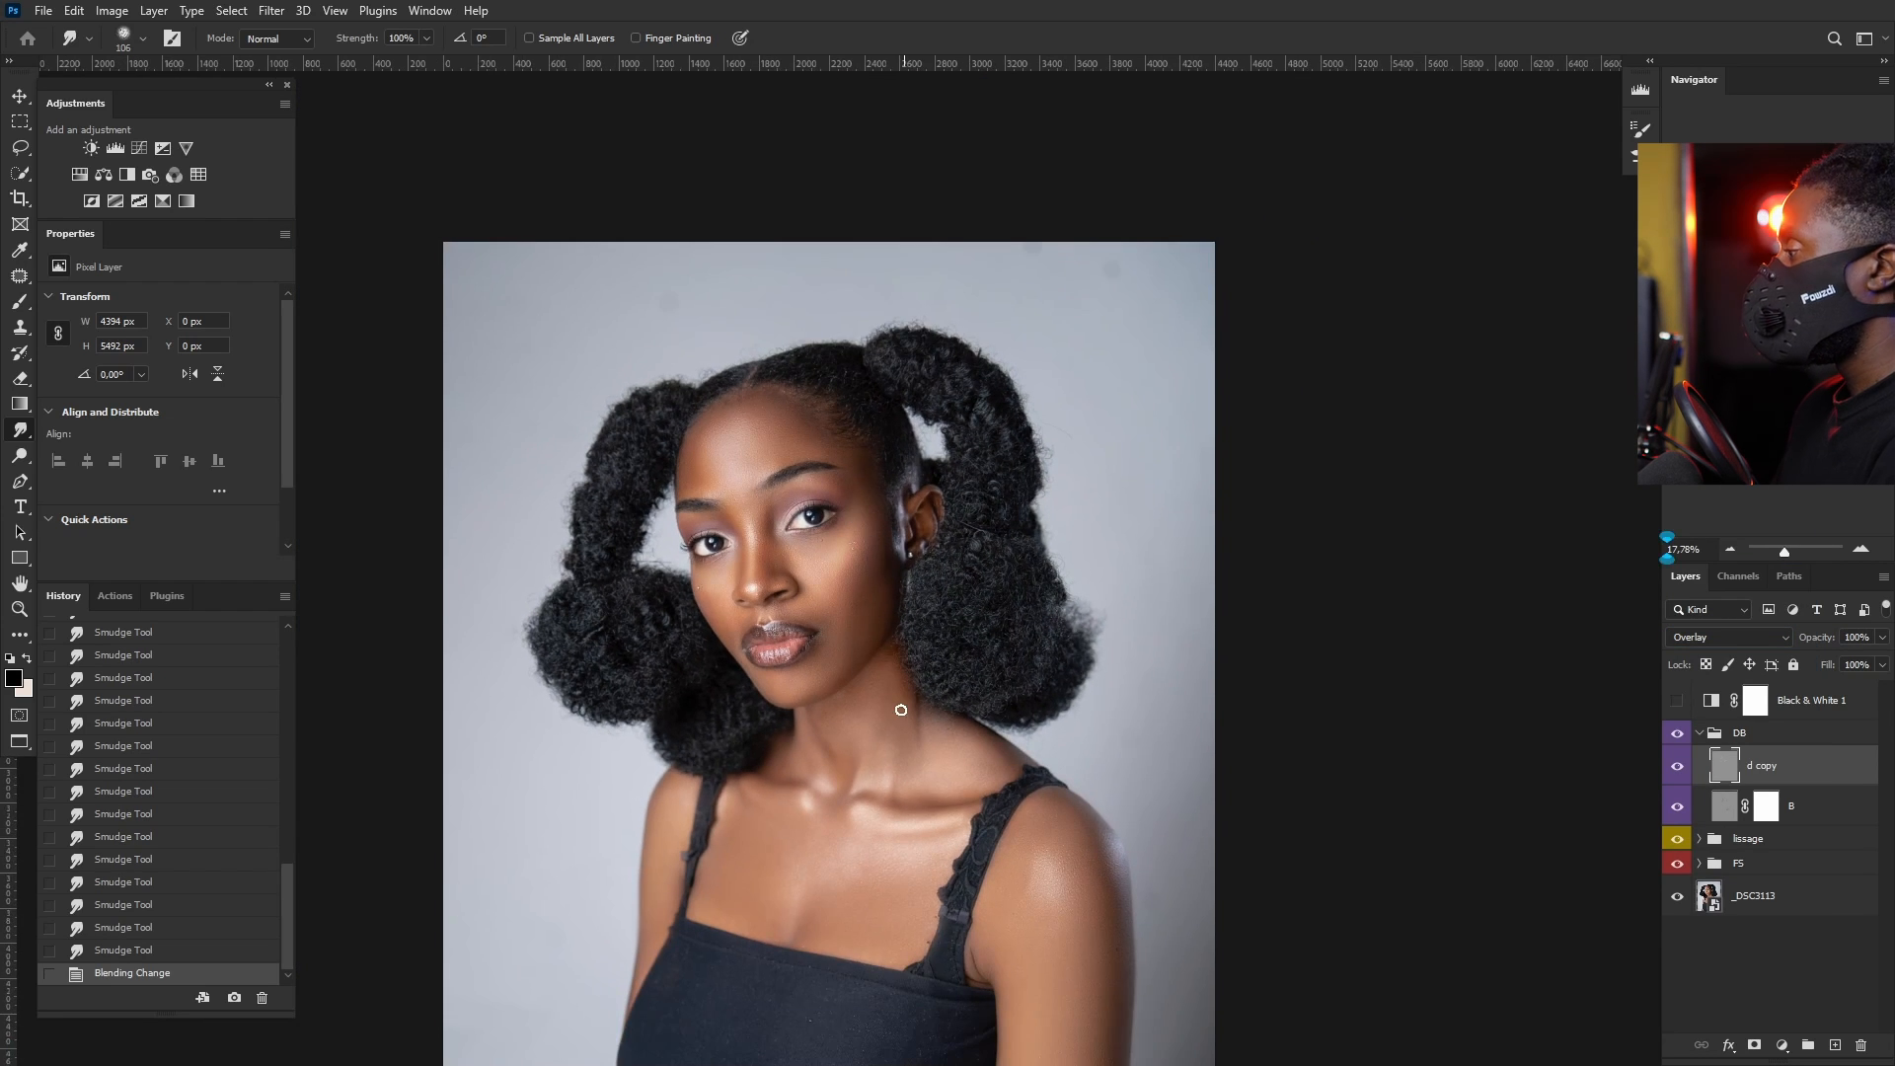
left_click_drag(923, 840, 922, 674)
scroll(923, 666, "up", 1)
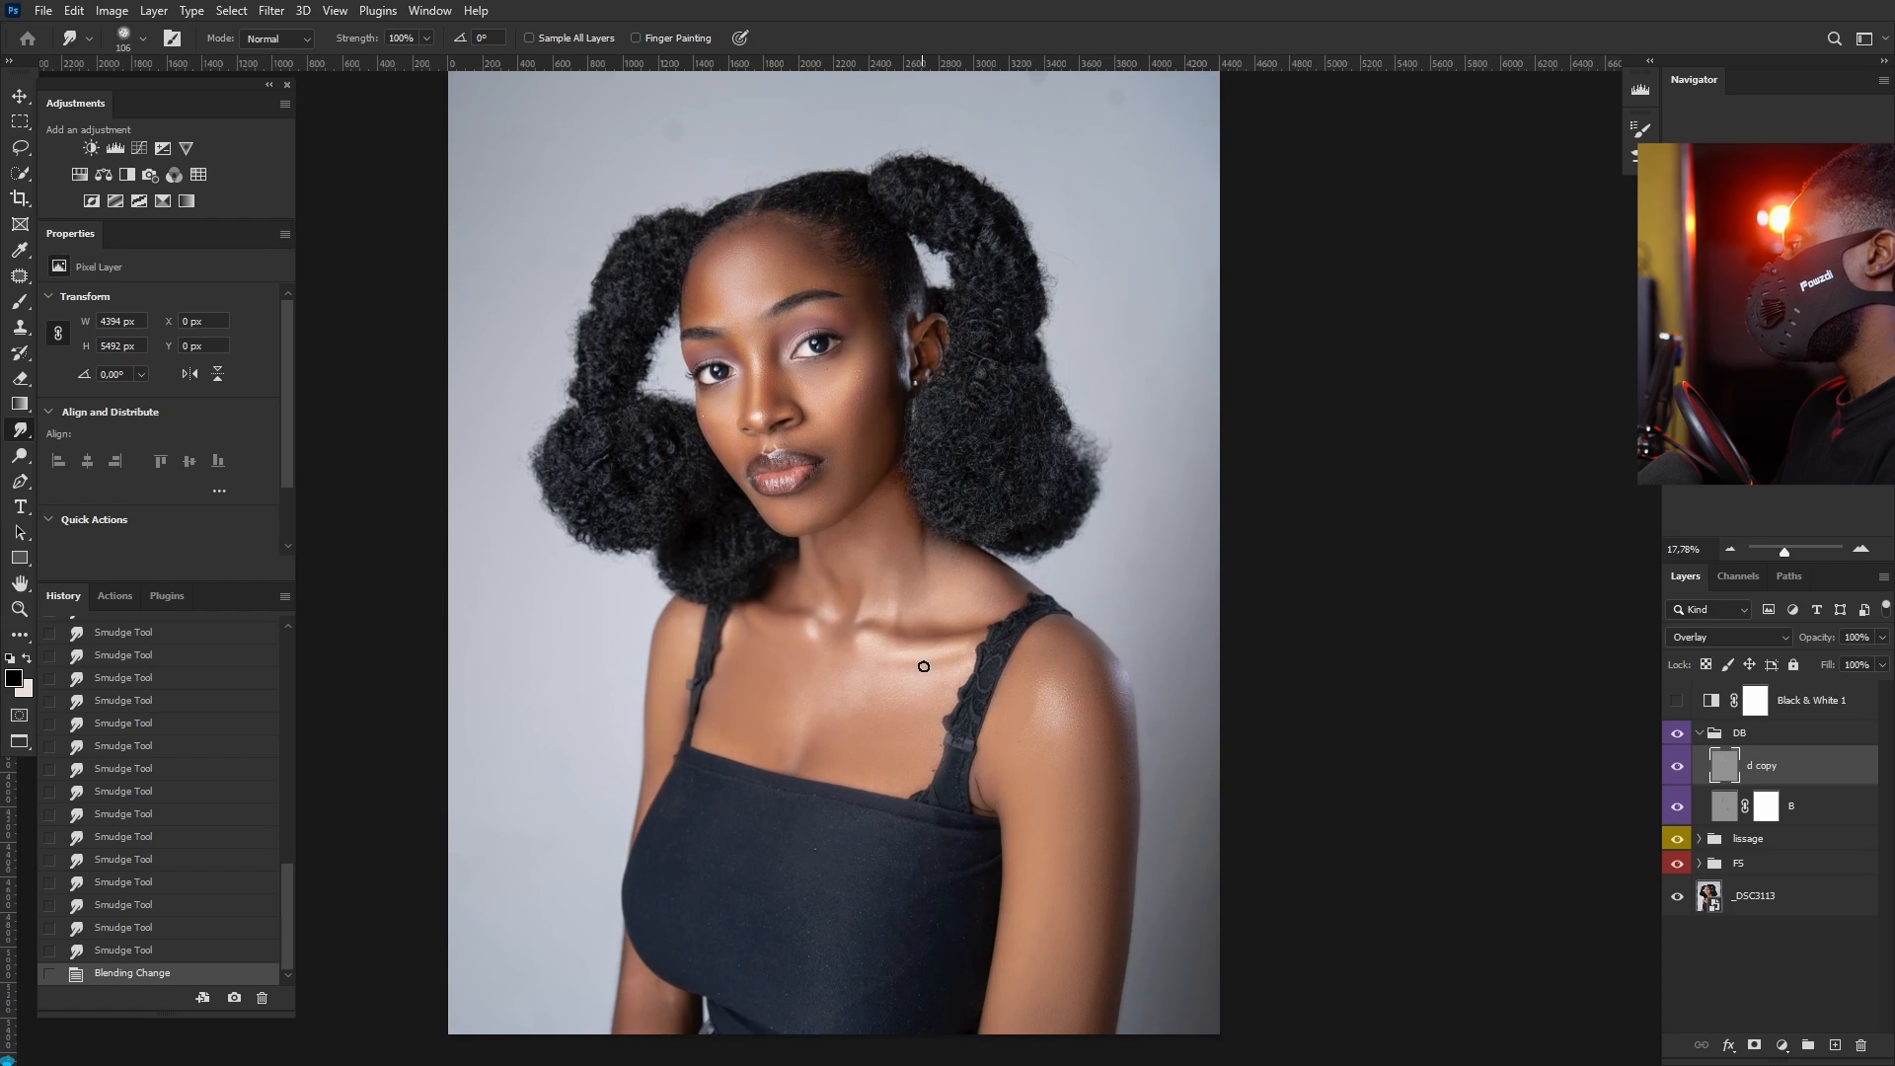
left_click(1678, 736)
left_click(1677, 735)
left_click(1678, 735)
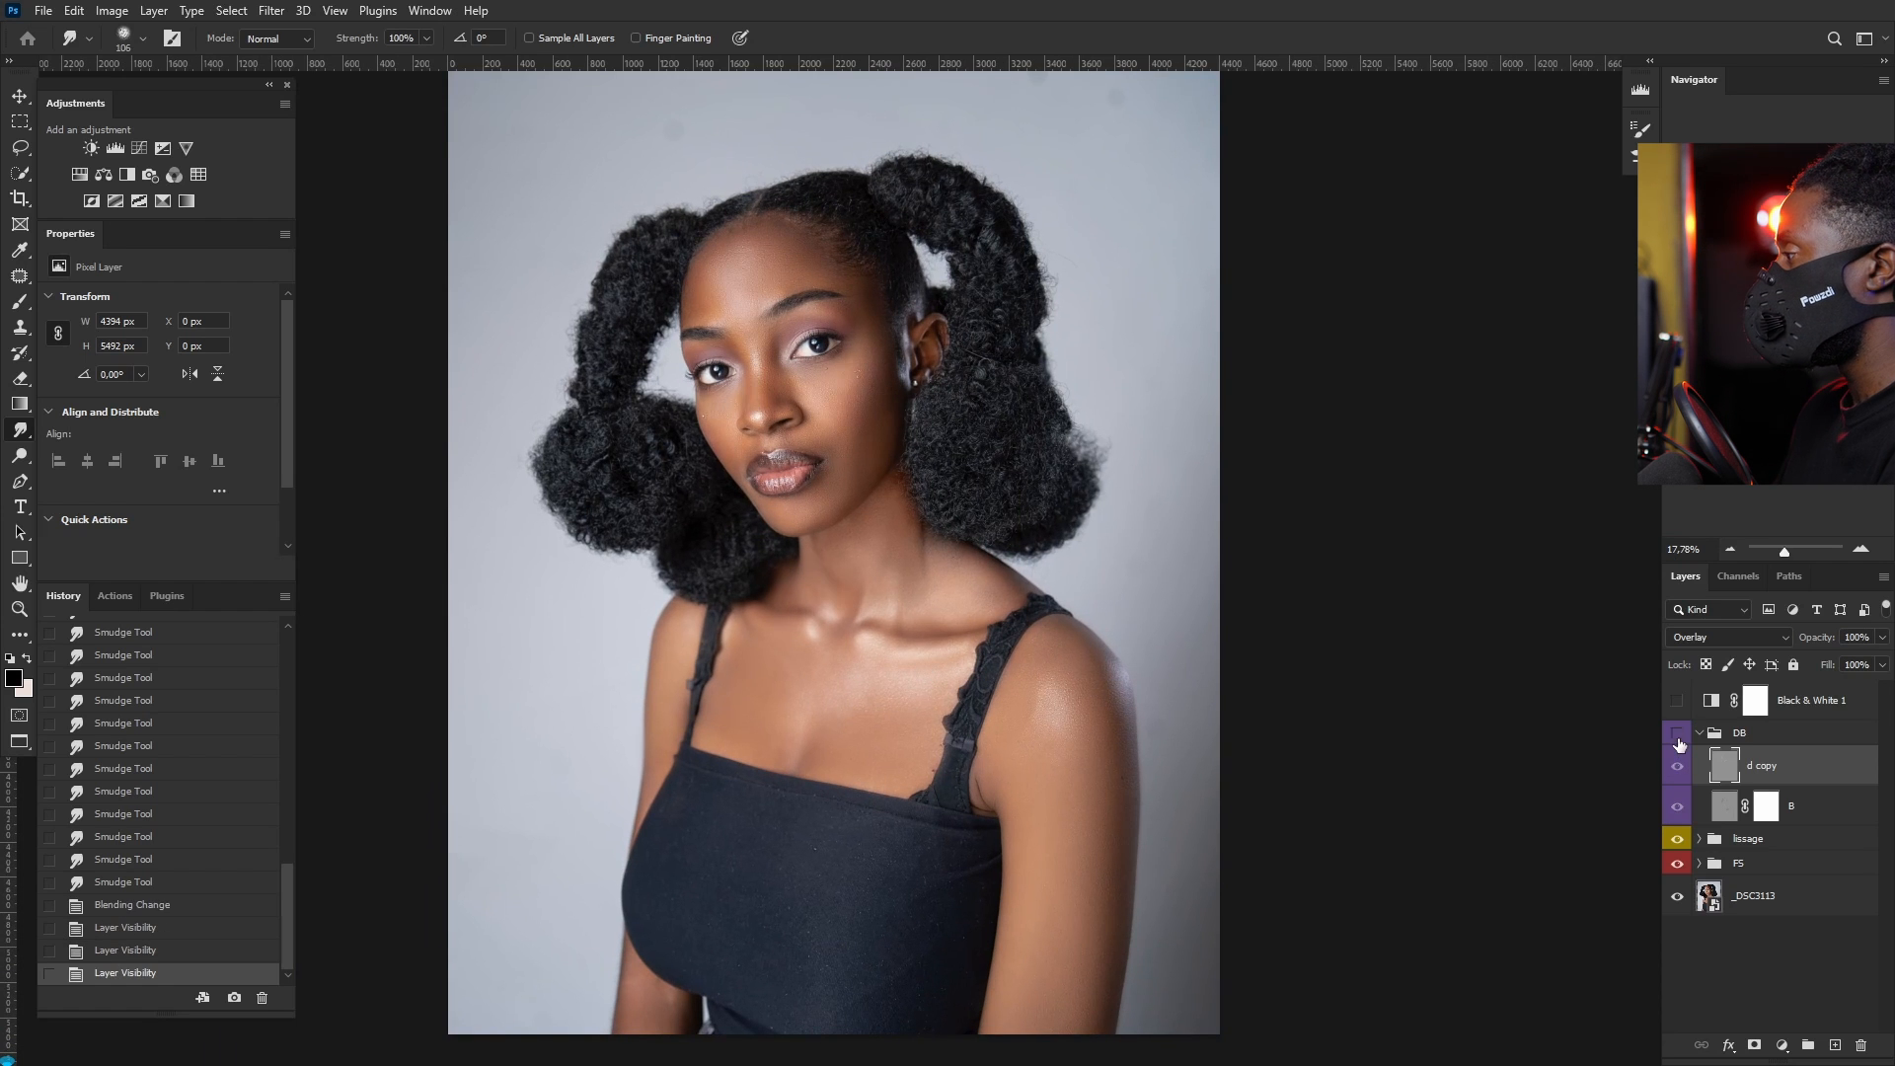
left_click(1678, 735)
scroll(805, 462, "down", 1)
scroll(805, 462, "up", 9)
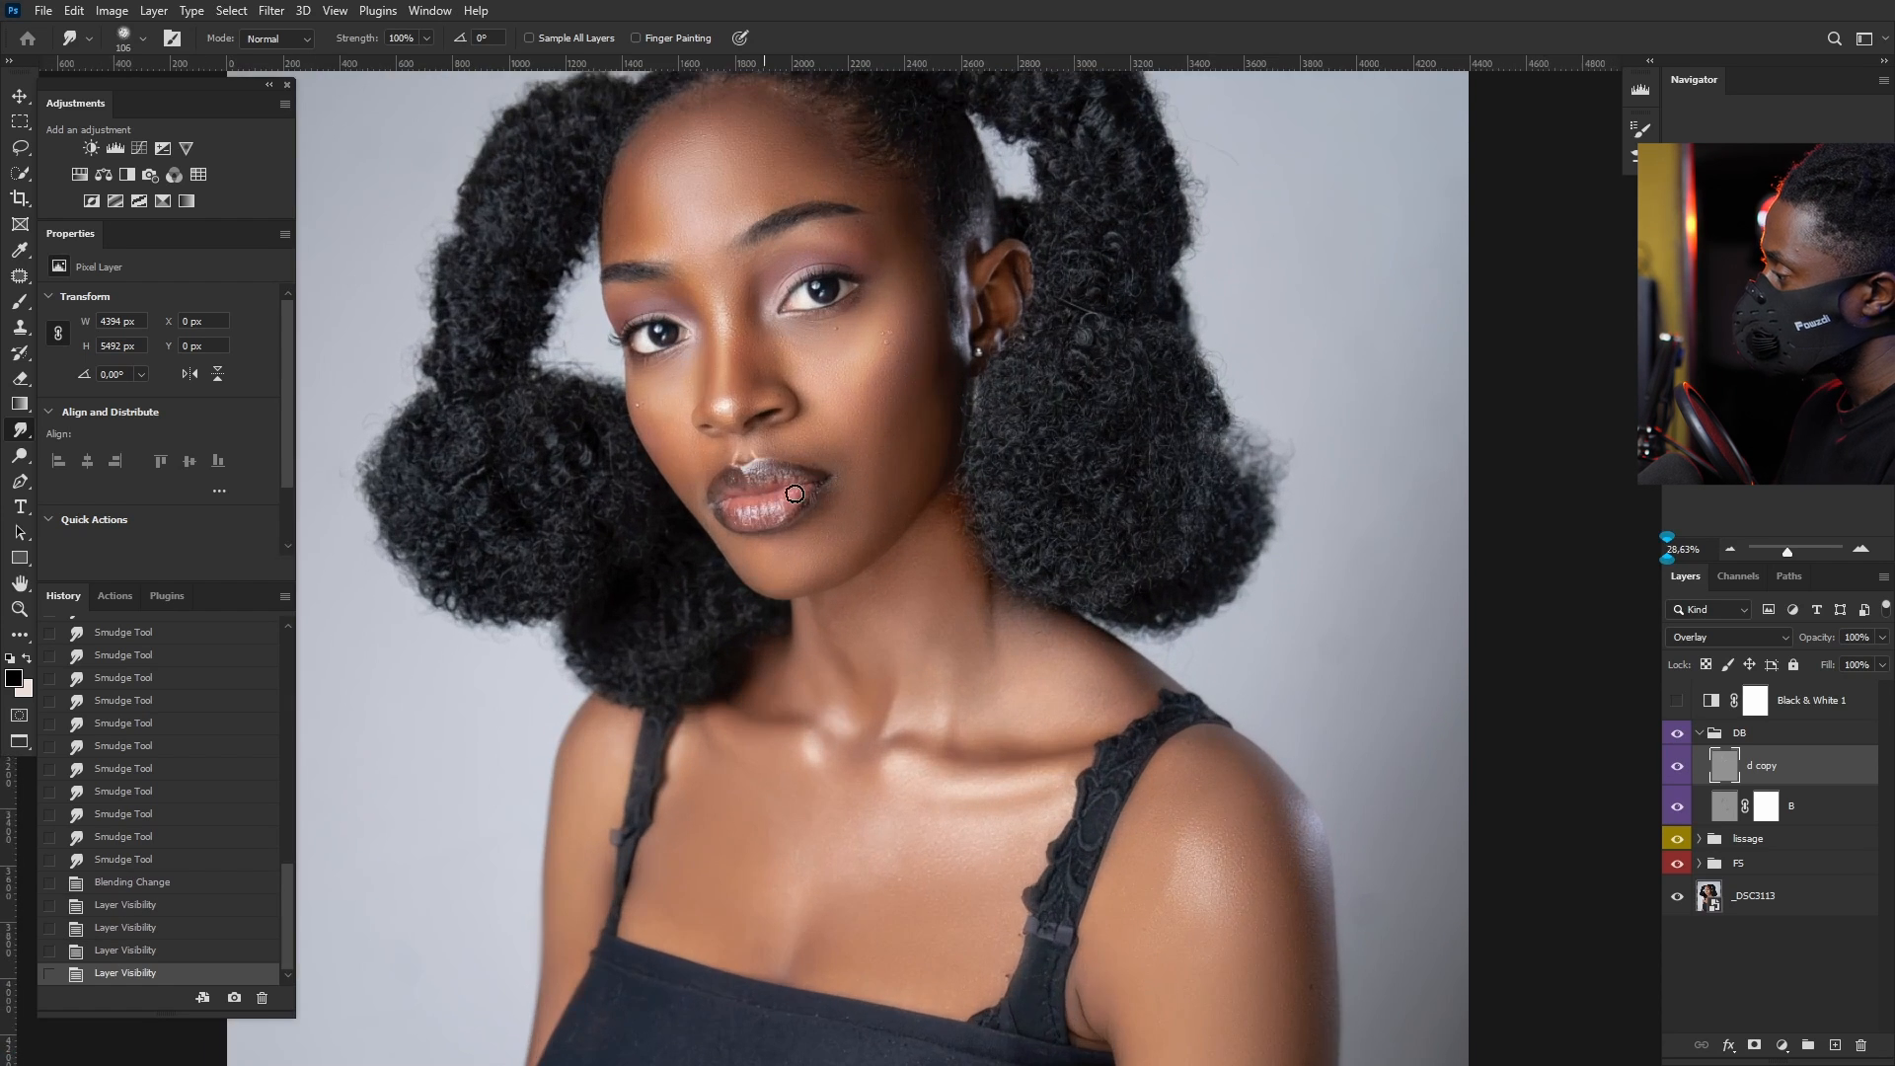
scroll(994, 507, "down", 6)
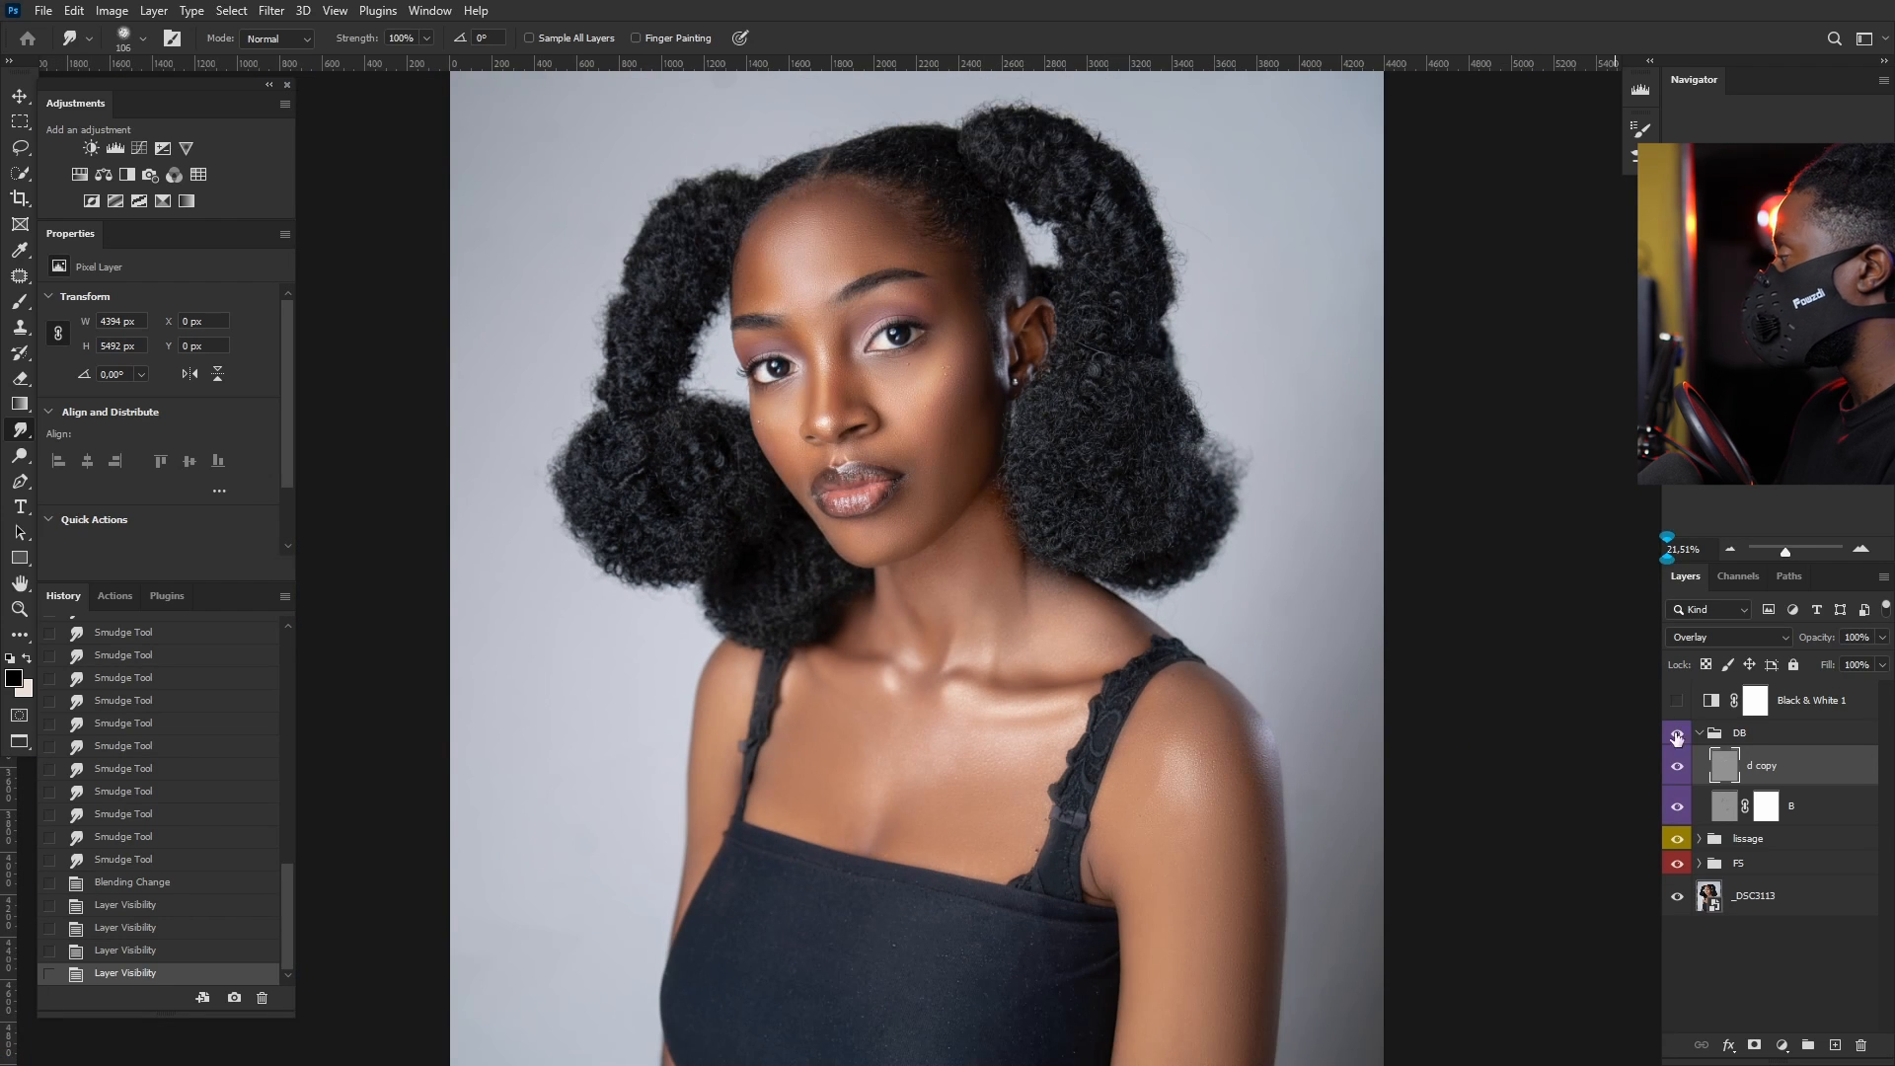
Step: Reduce the "d copy" layer's opacity to 57% and toggle its visibility to check the highlights
left_click(1883, 639)
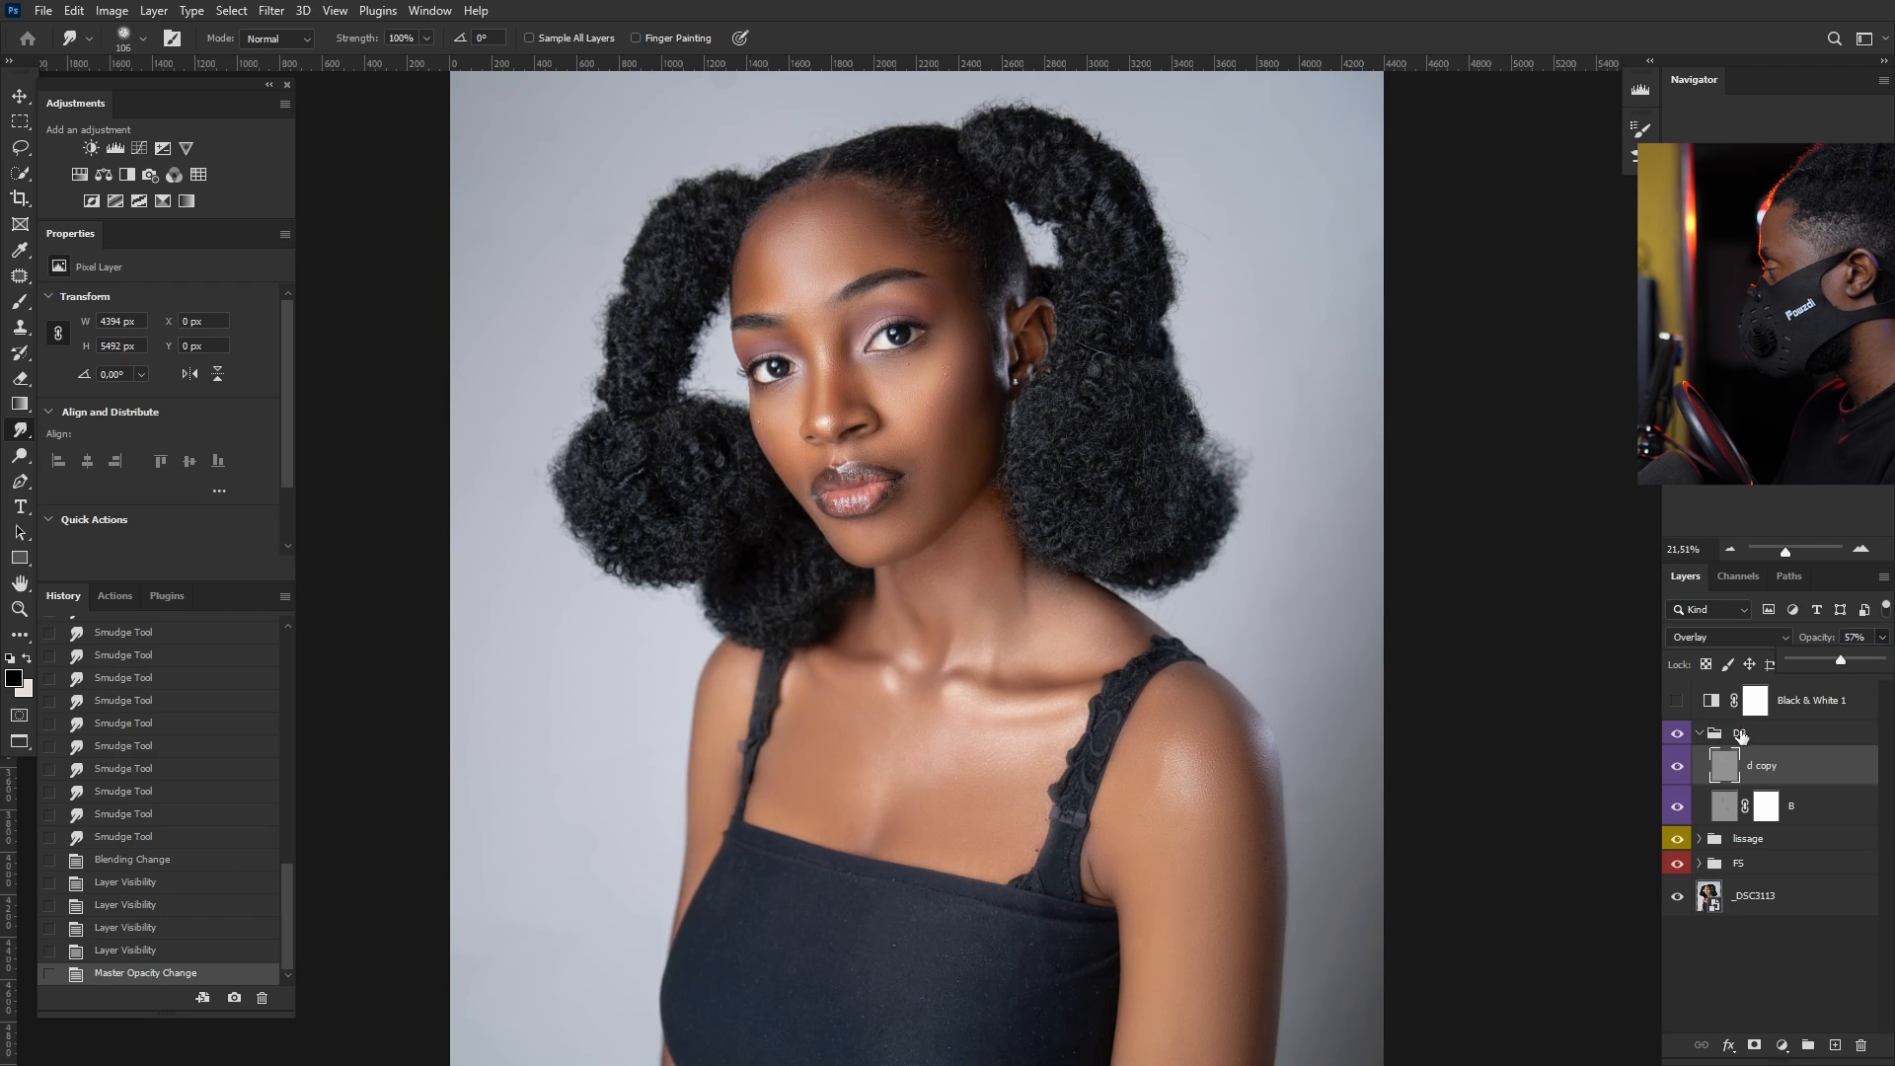
left_click(1676, 771)
left_click(1675, 770)
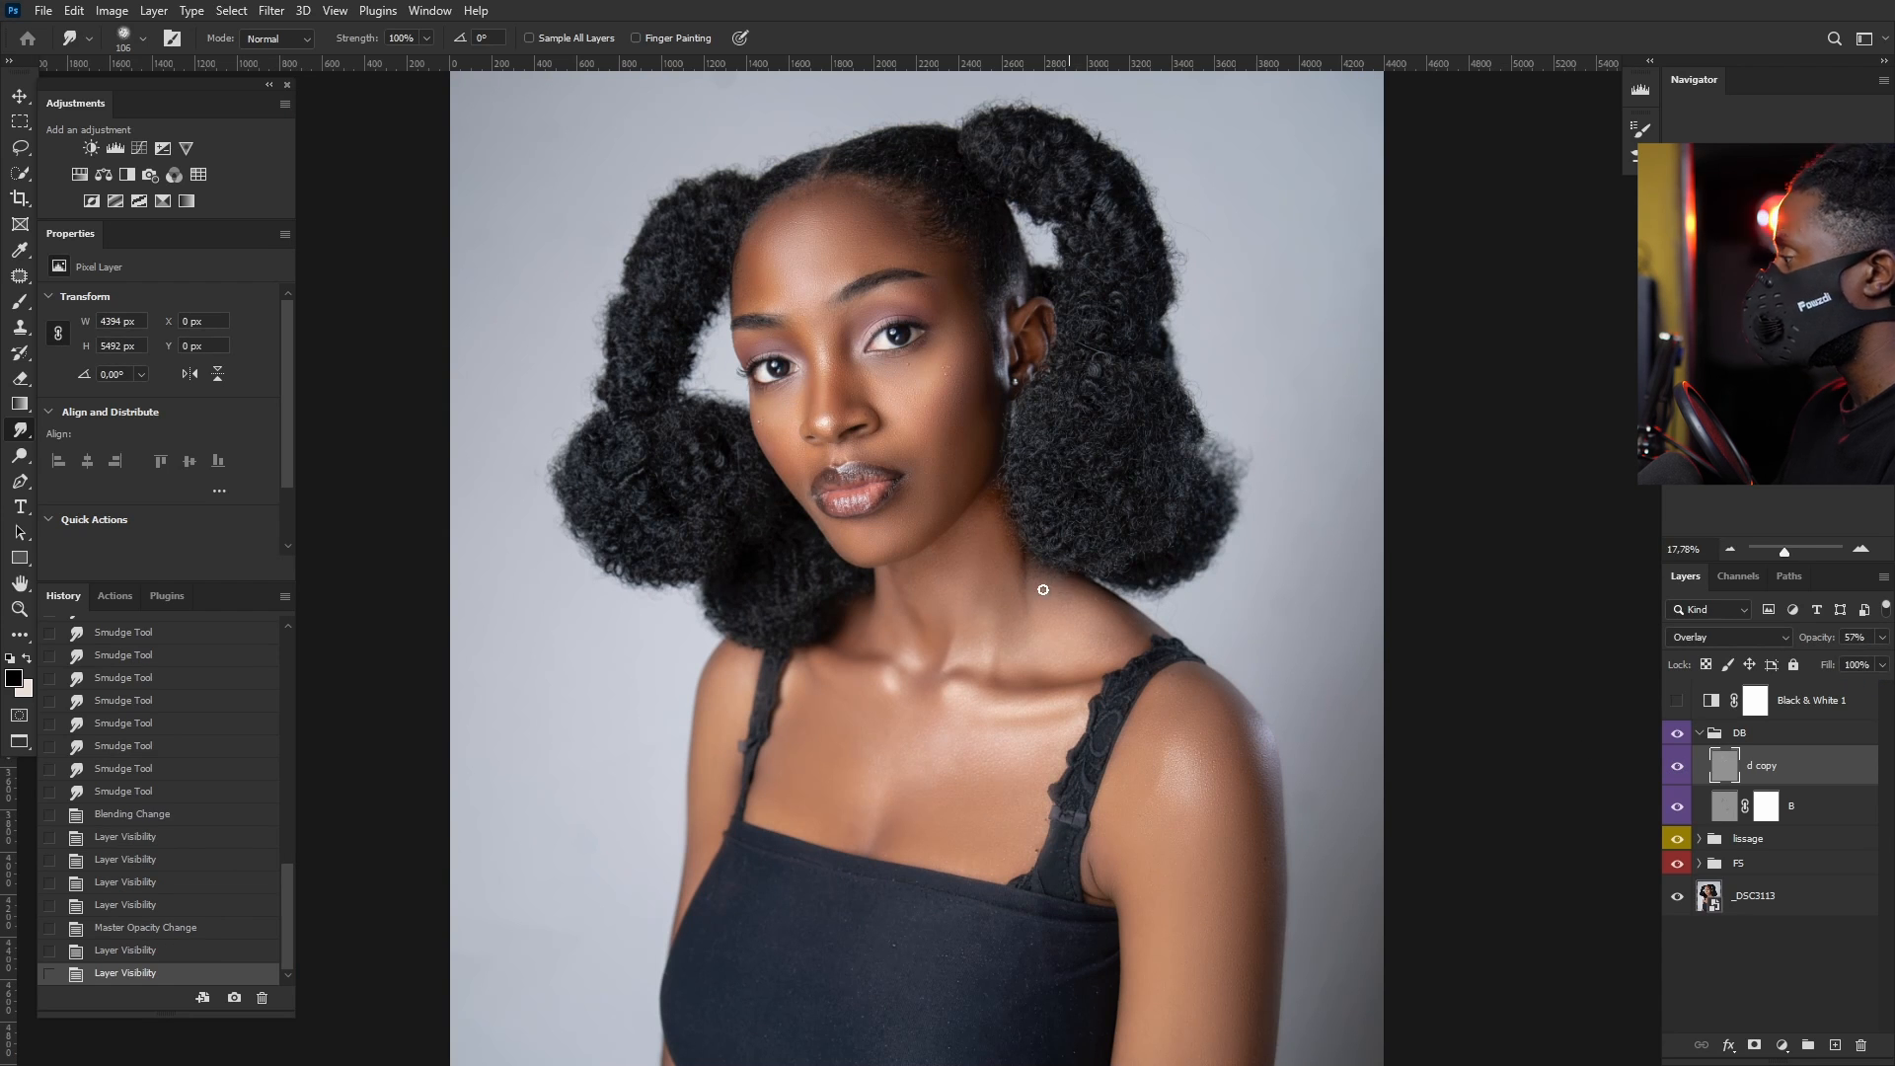
scroll(1043, 589, "down", 2)
scroll(930, 783, "up", 6)
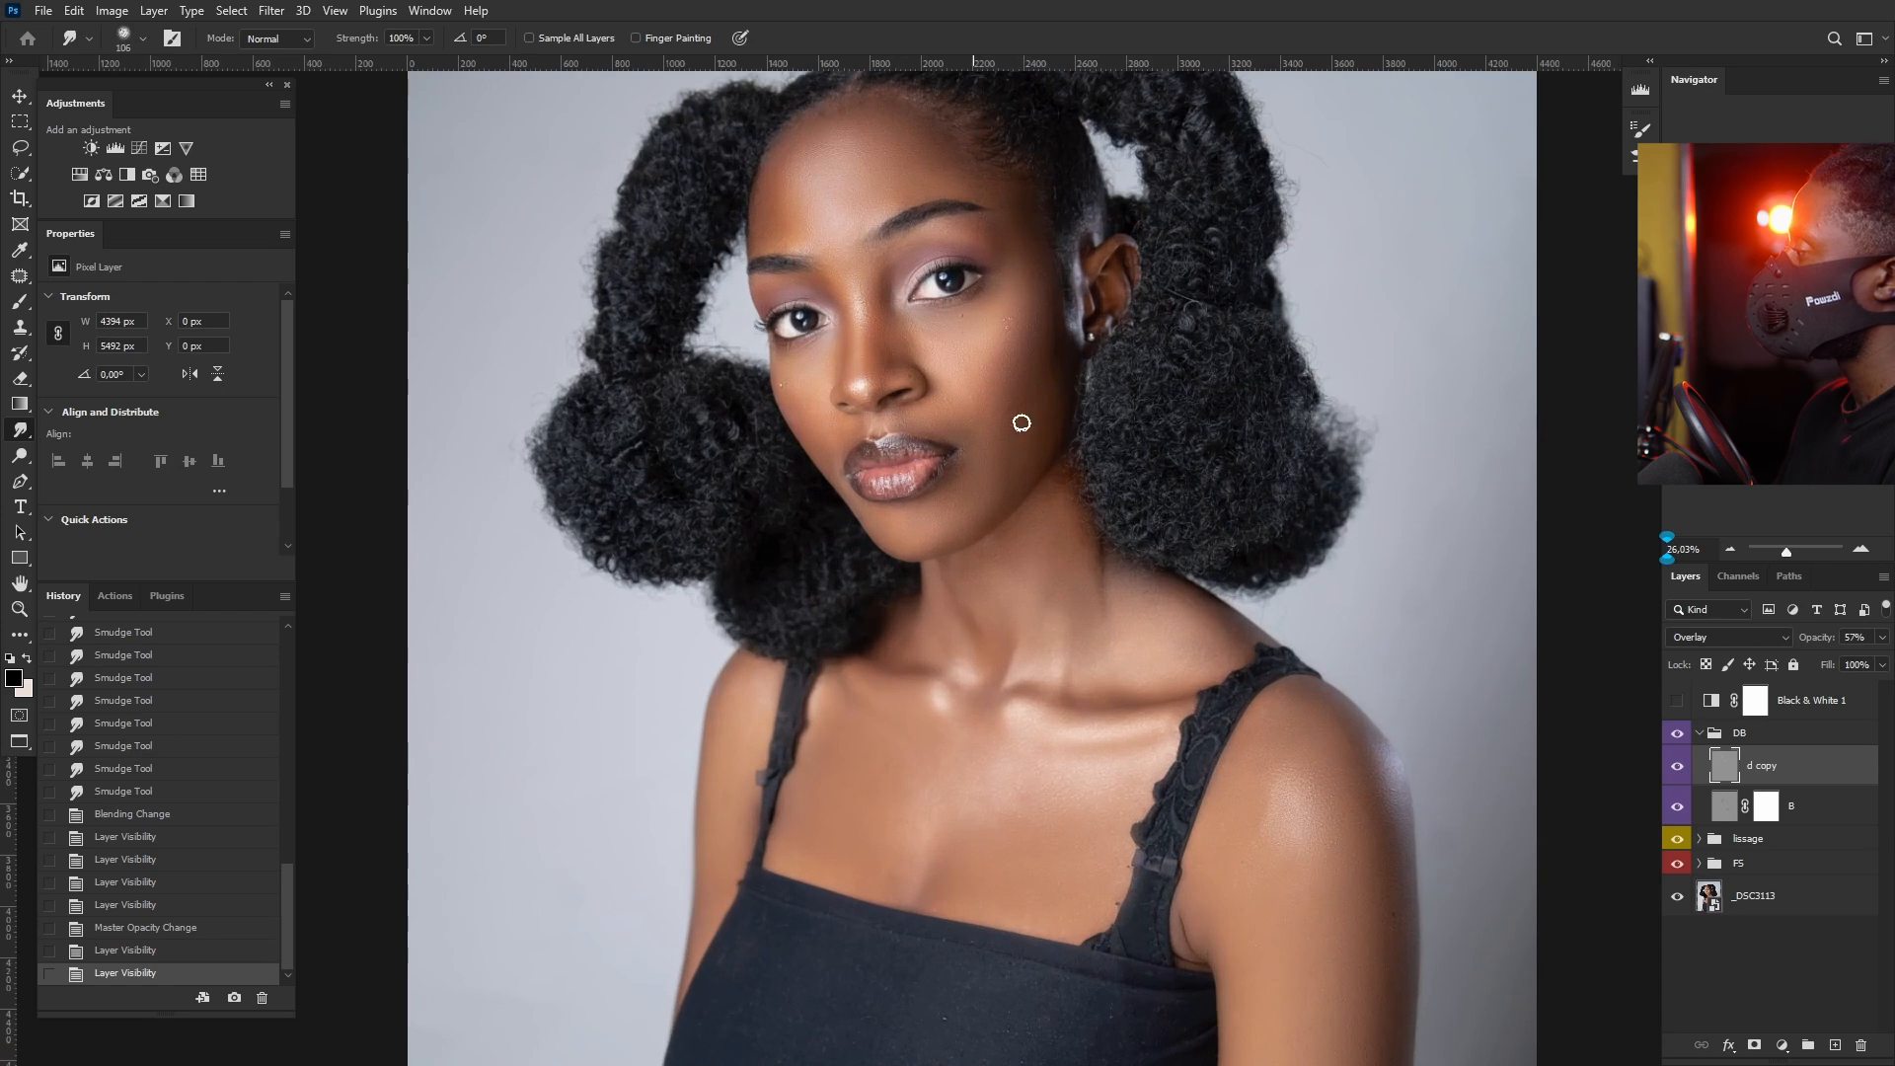
Step: Add a Curves adjustment layer above "d copy" and brighten it by raising the curve from input 83 to output 169
scroll(956, 510, "down", 2)
scroll(1056, 356, "up", 3)
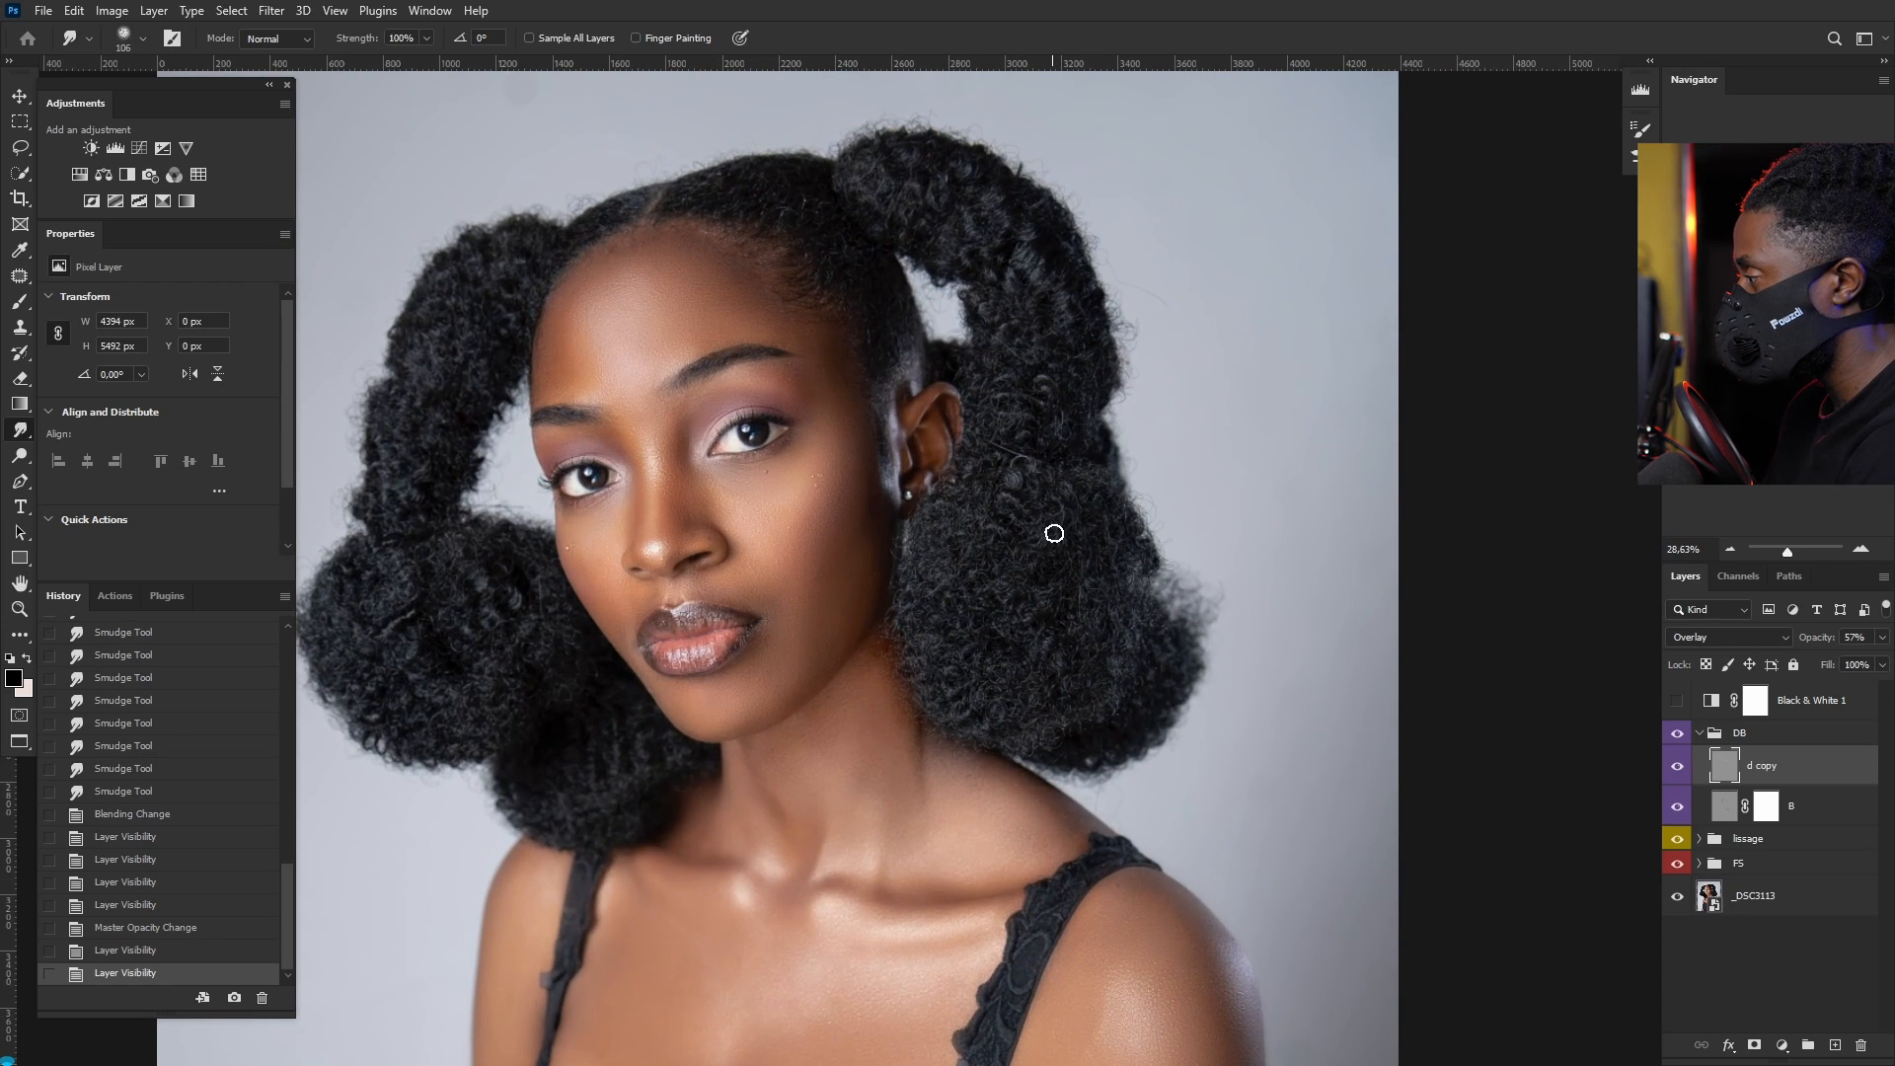
scroll(1054, 533, "down", 2)
scroll(1051, 535, "up", 1)
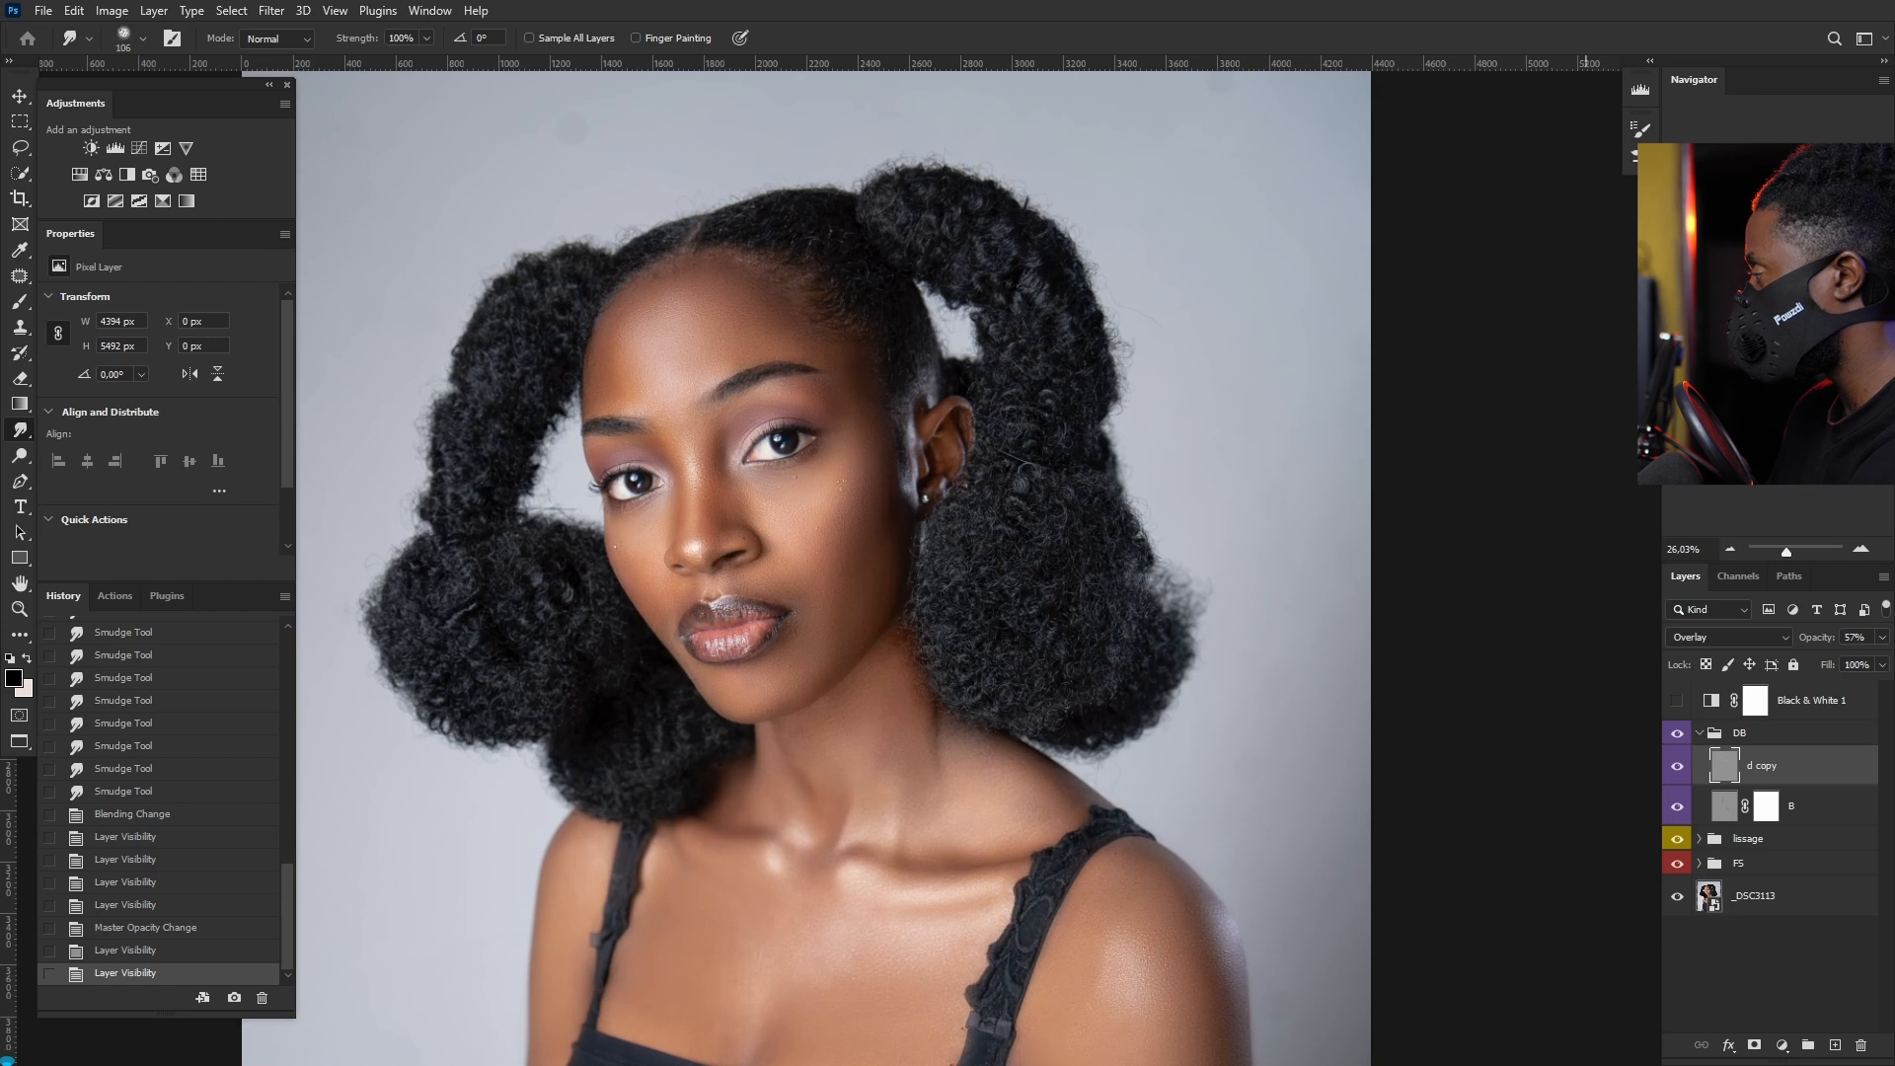
left_click(140, 149)
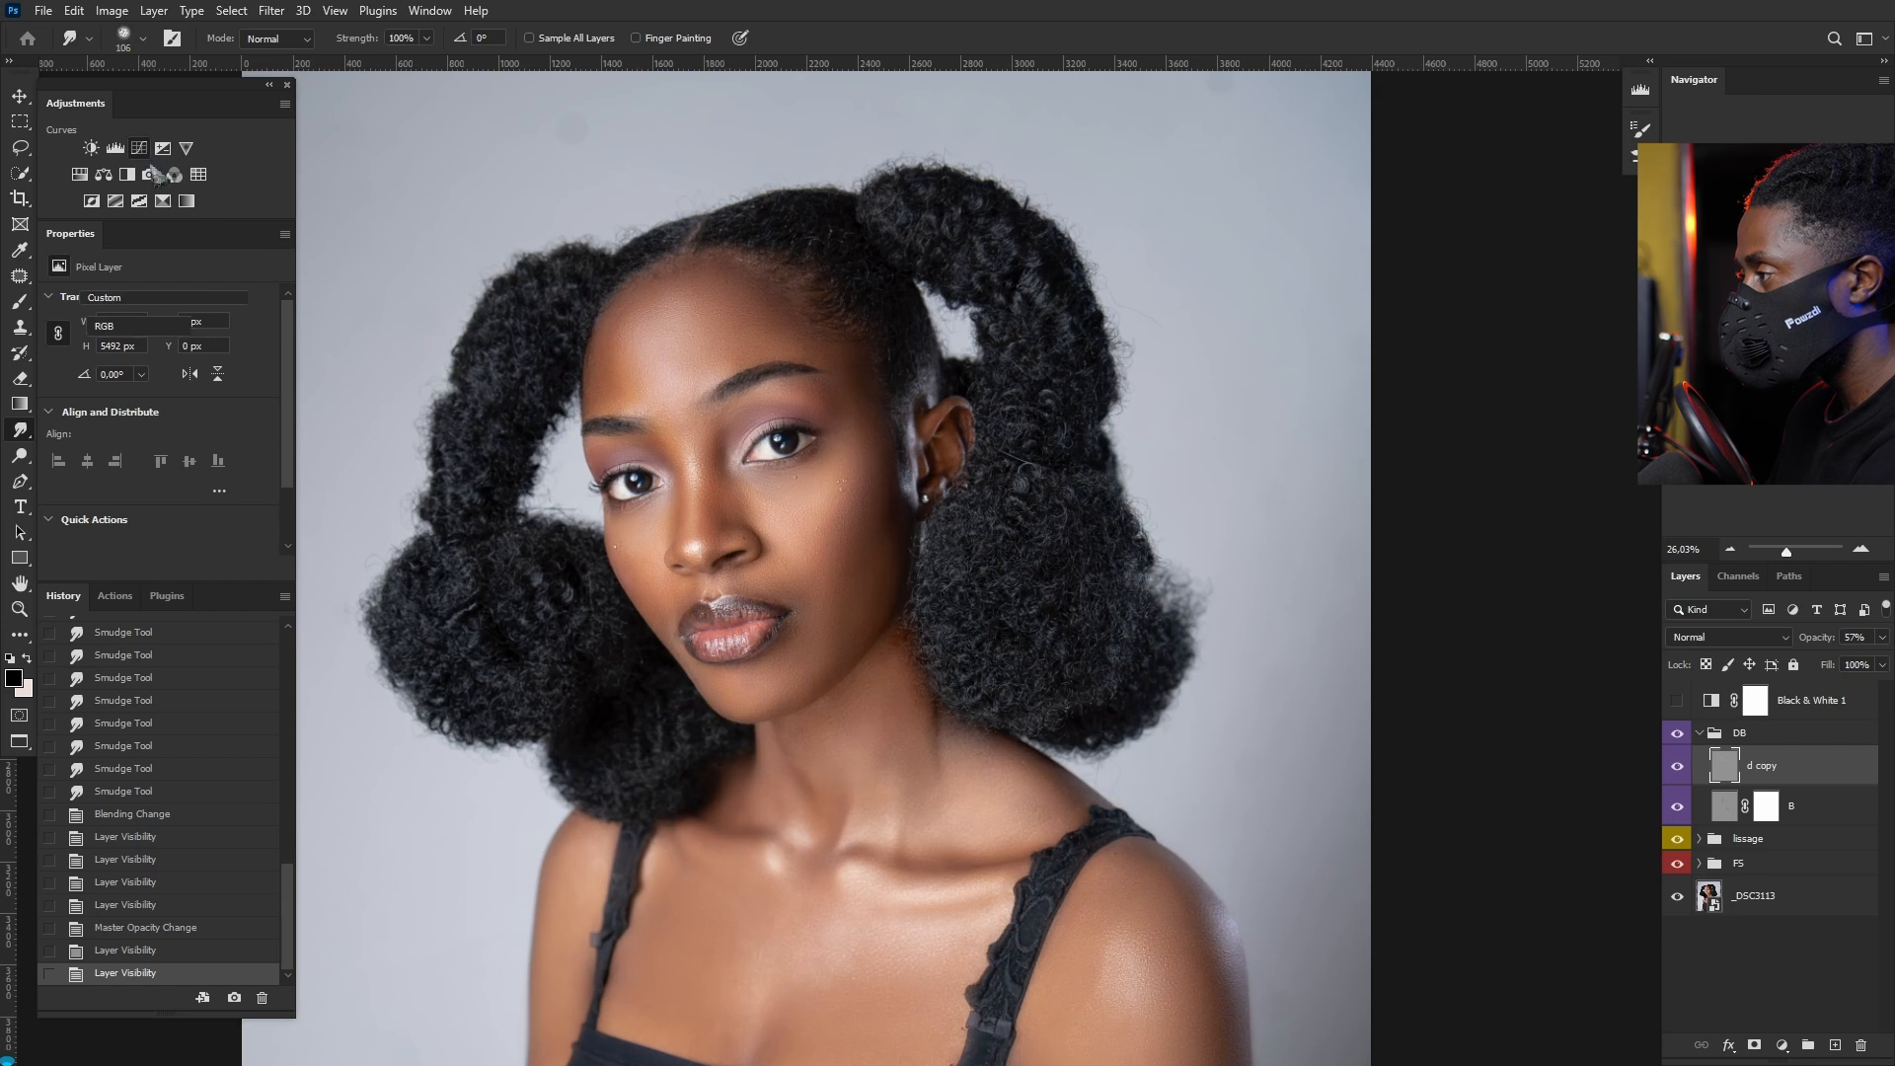
left_click_drag(165, 437, 148, 404)
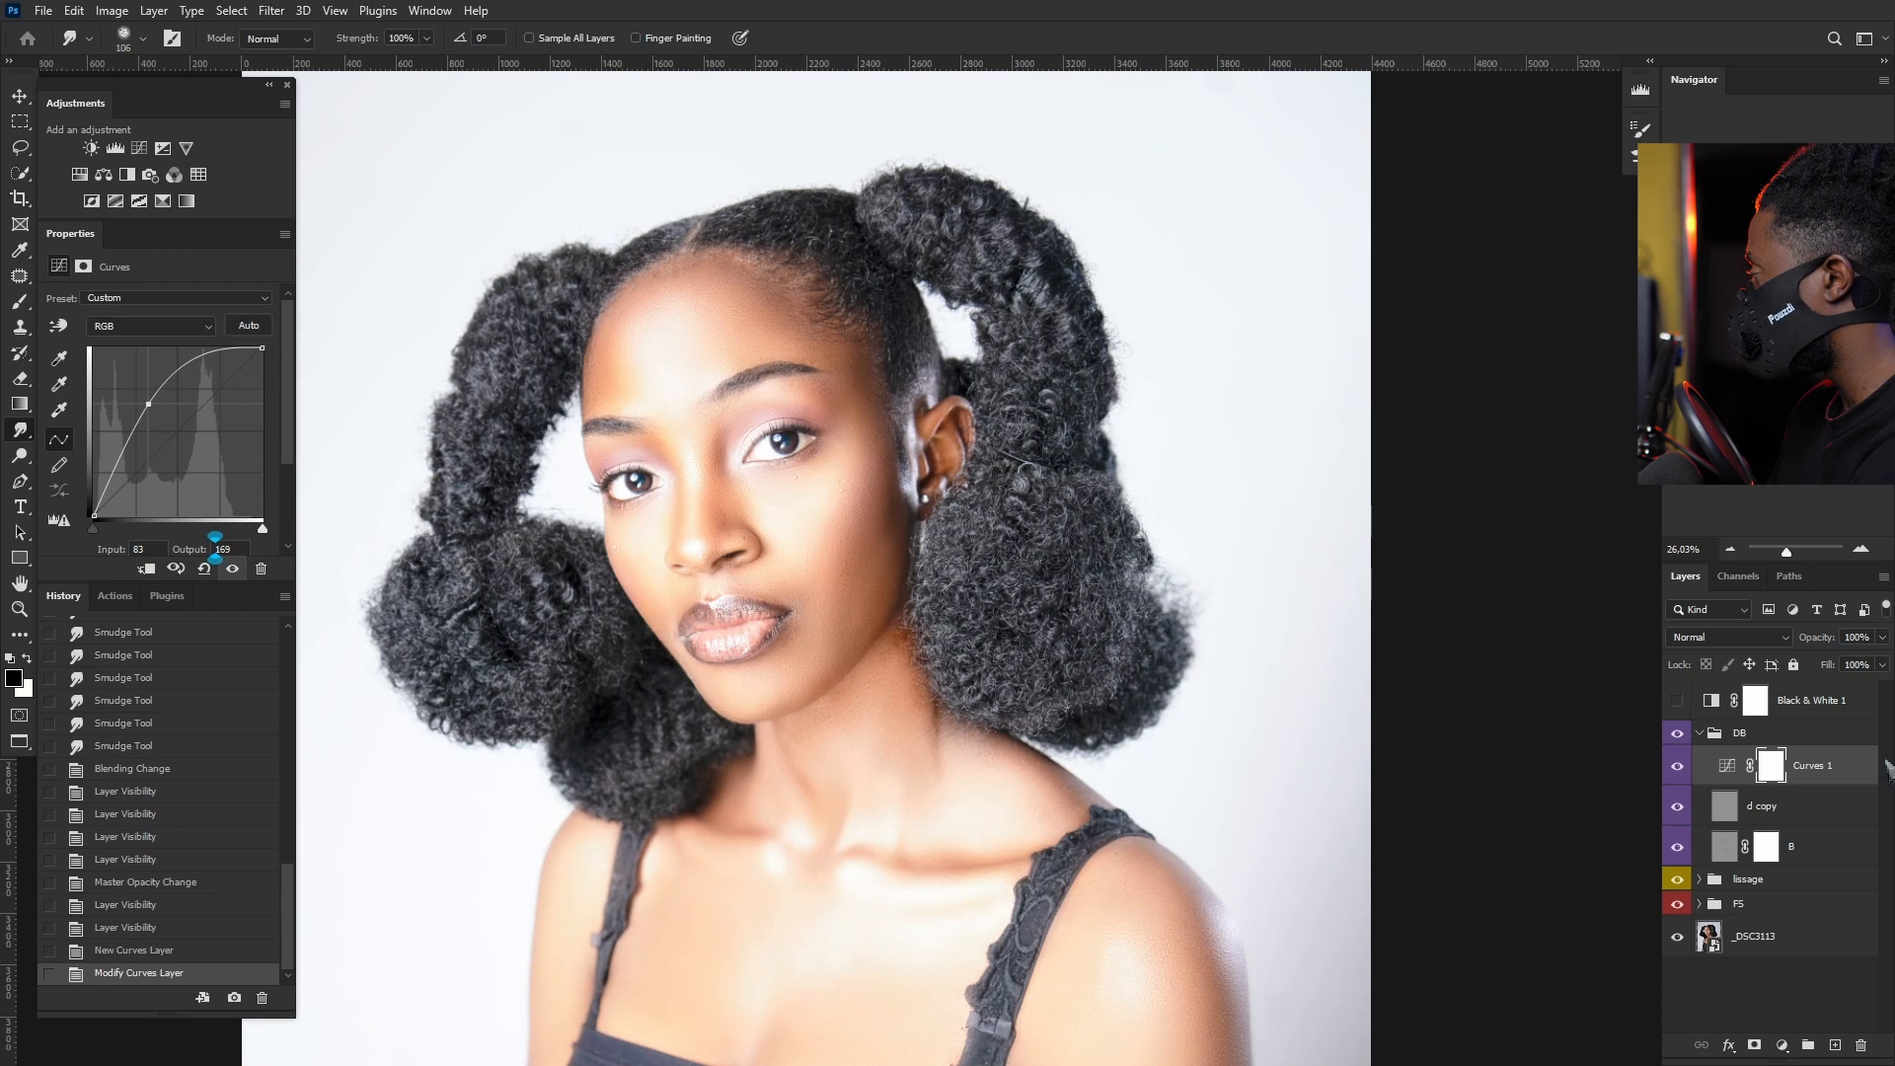
Step: Restrict the Curves 1 layer with Blend If by splitting the Current Layer shadow slider to 54 / 222
left_click(1857, 779)
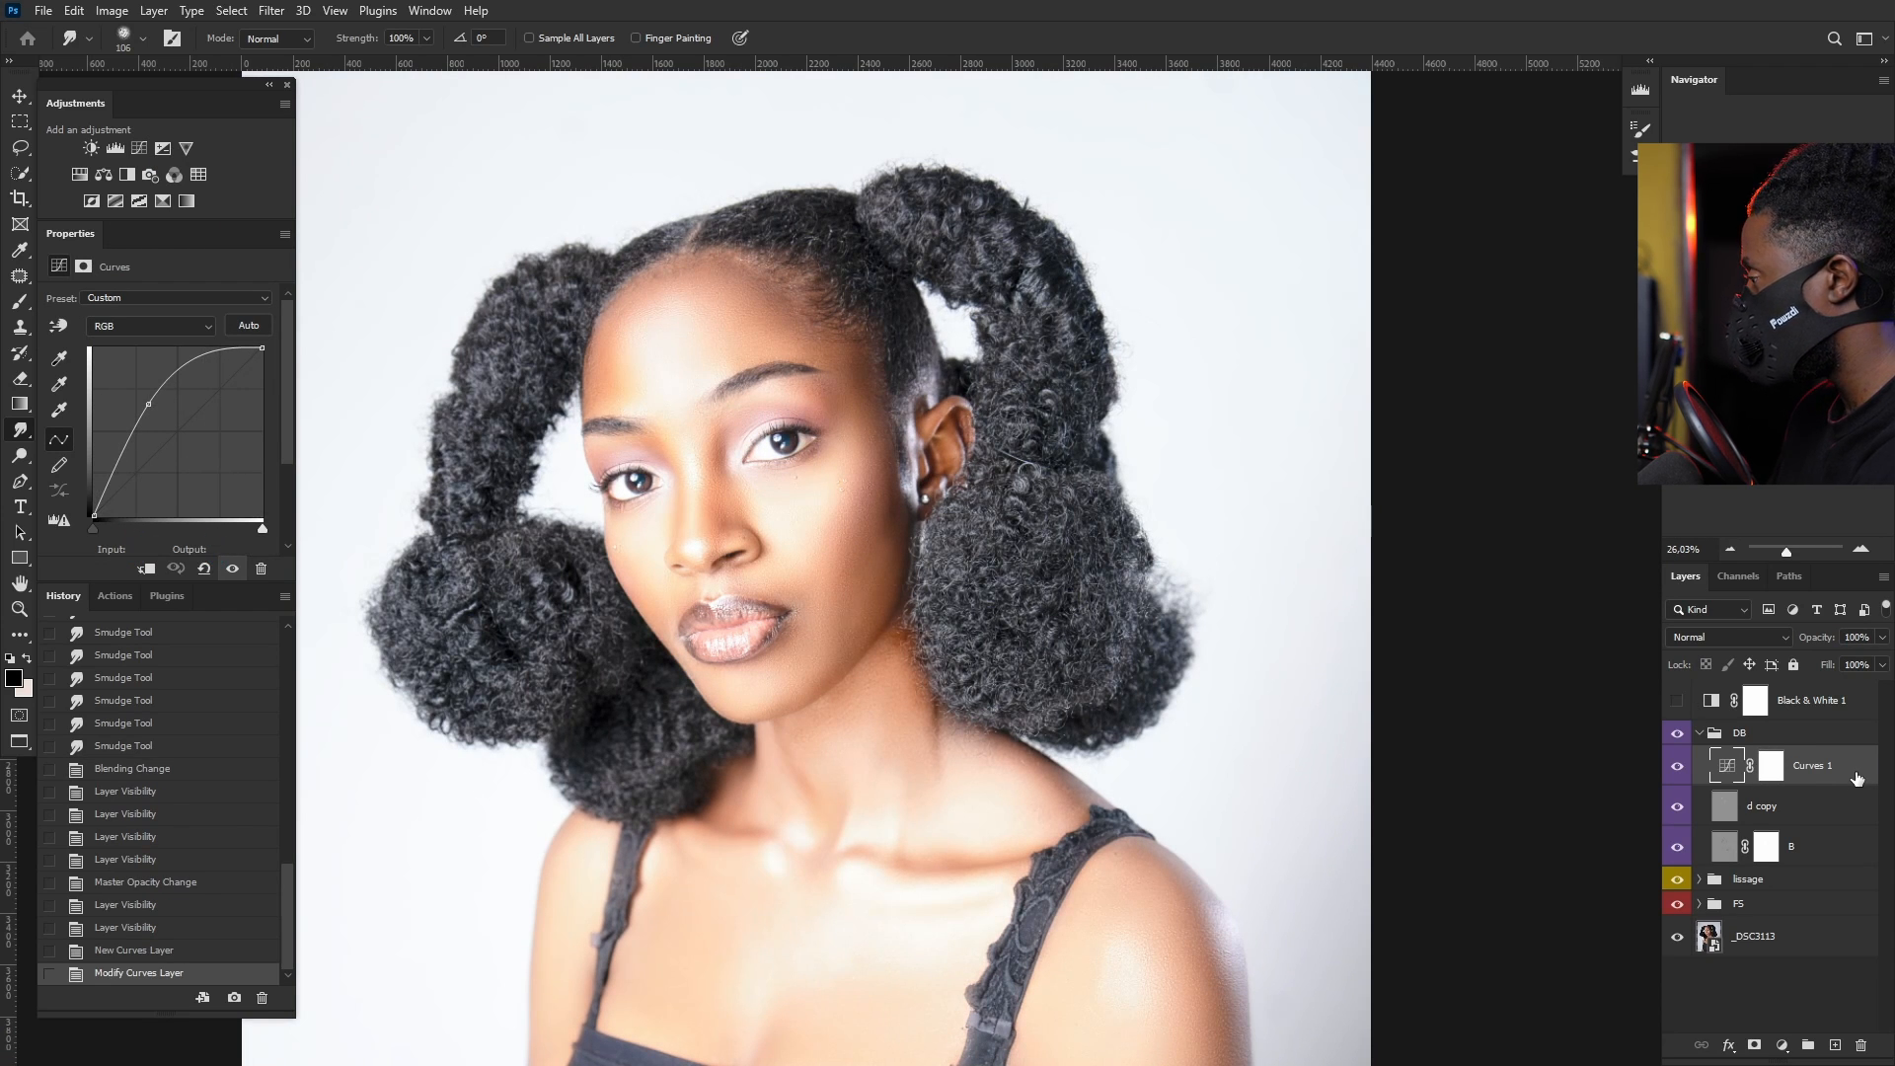
double_click(1857, 780)
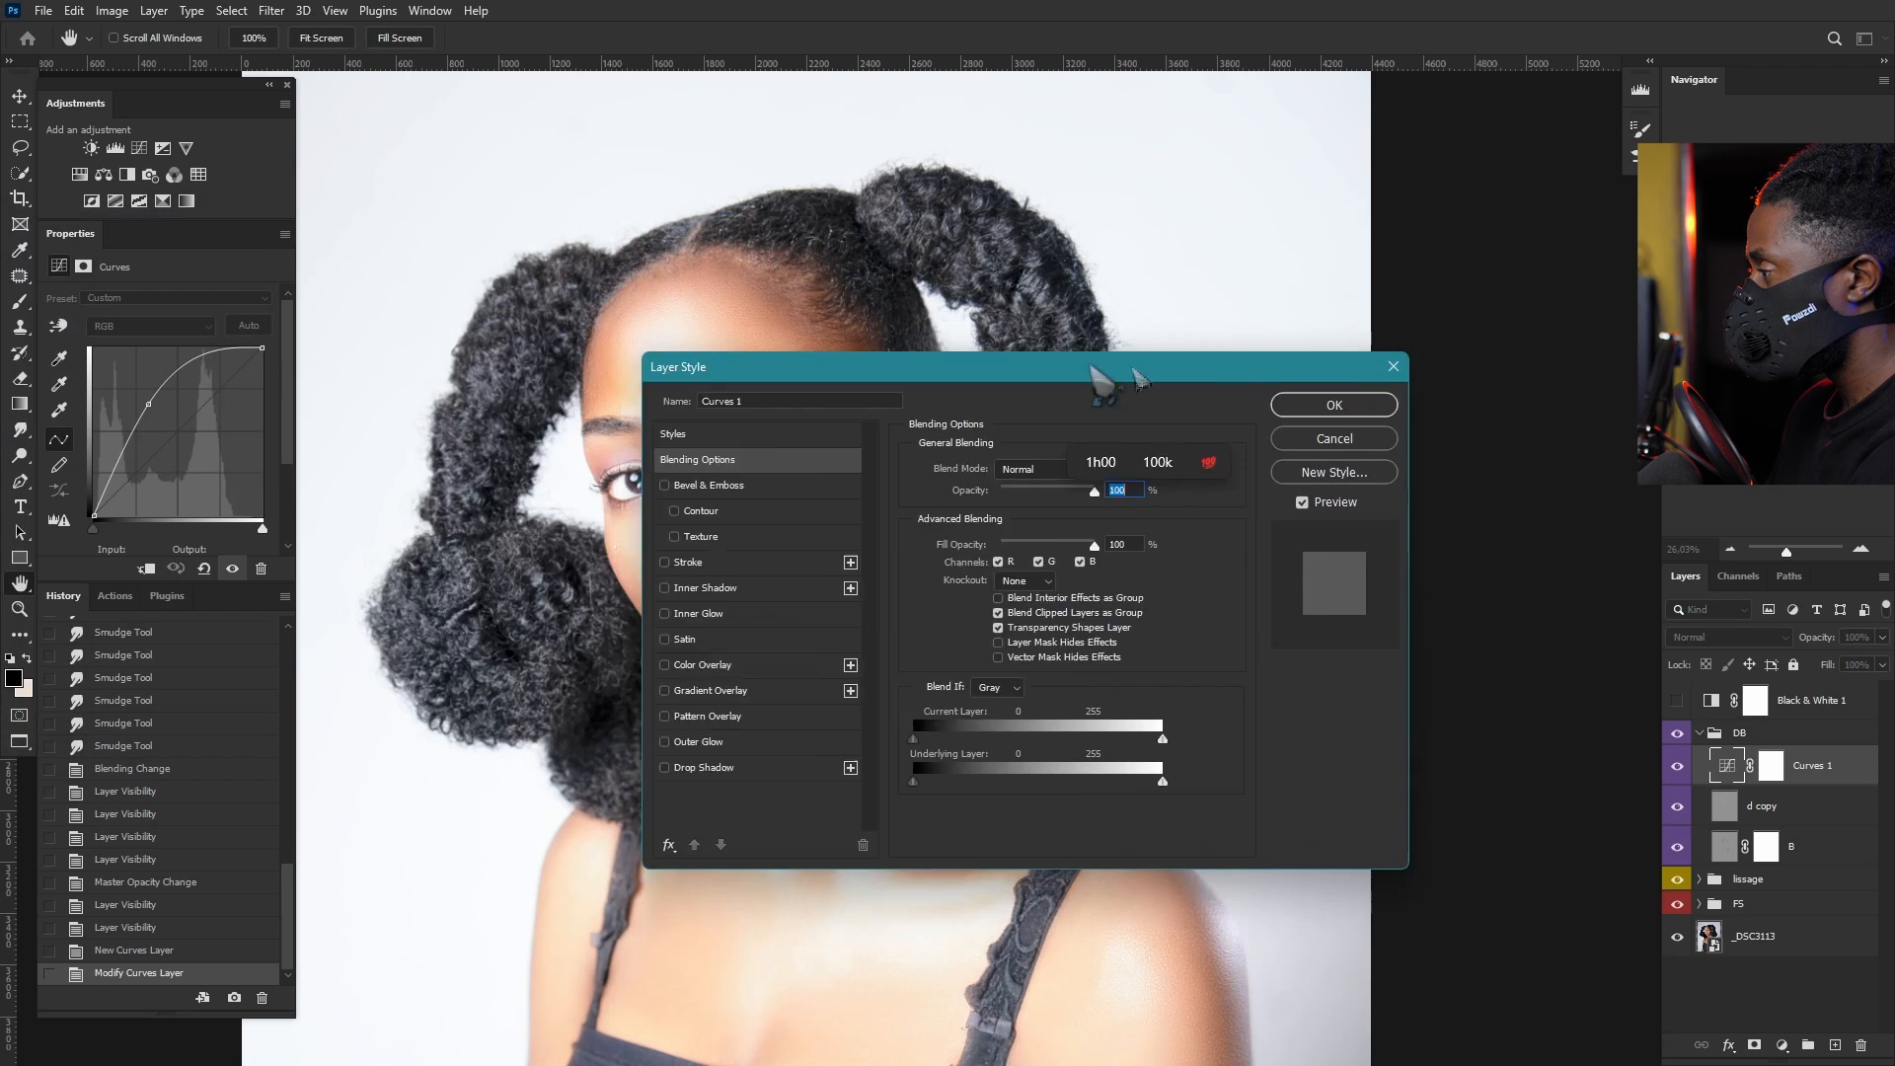
left_click_drag(1100, 378, 1388, 256)
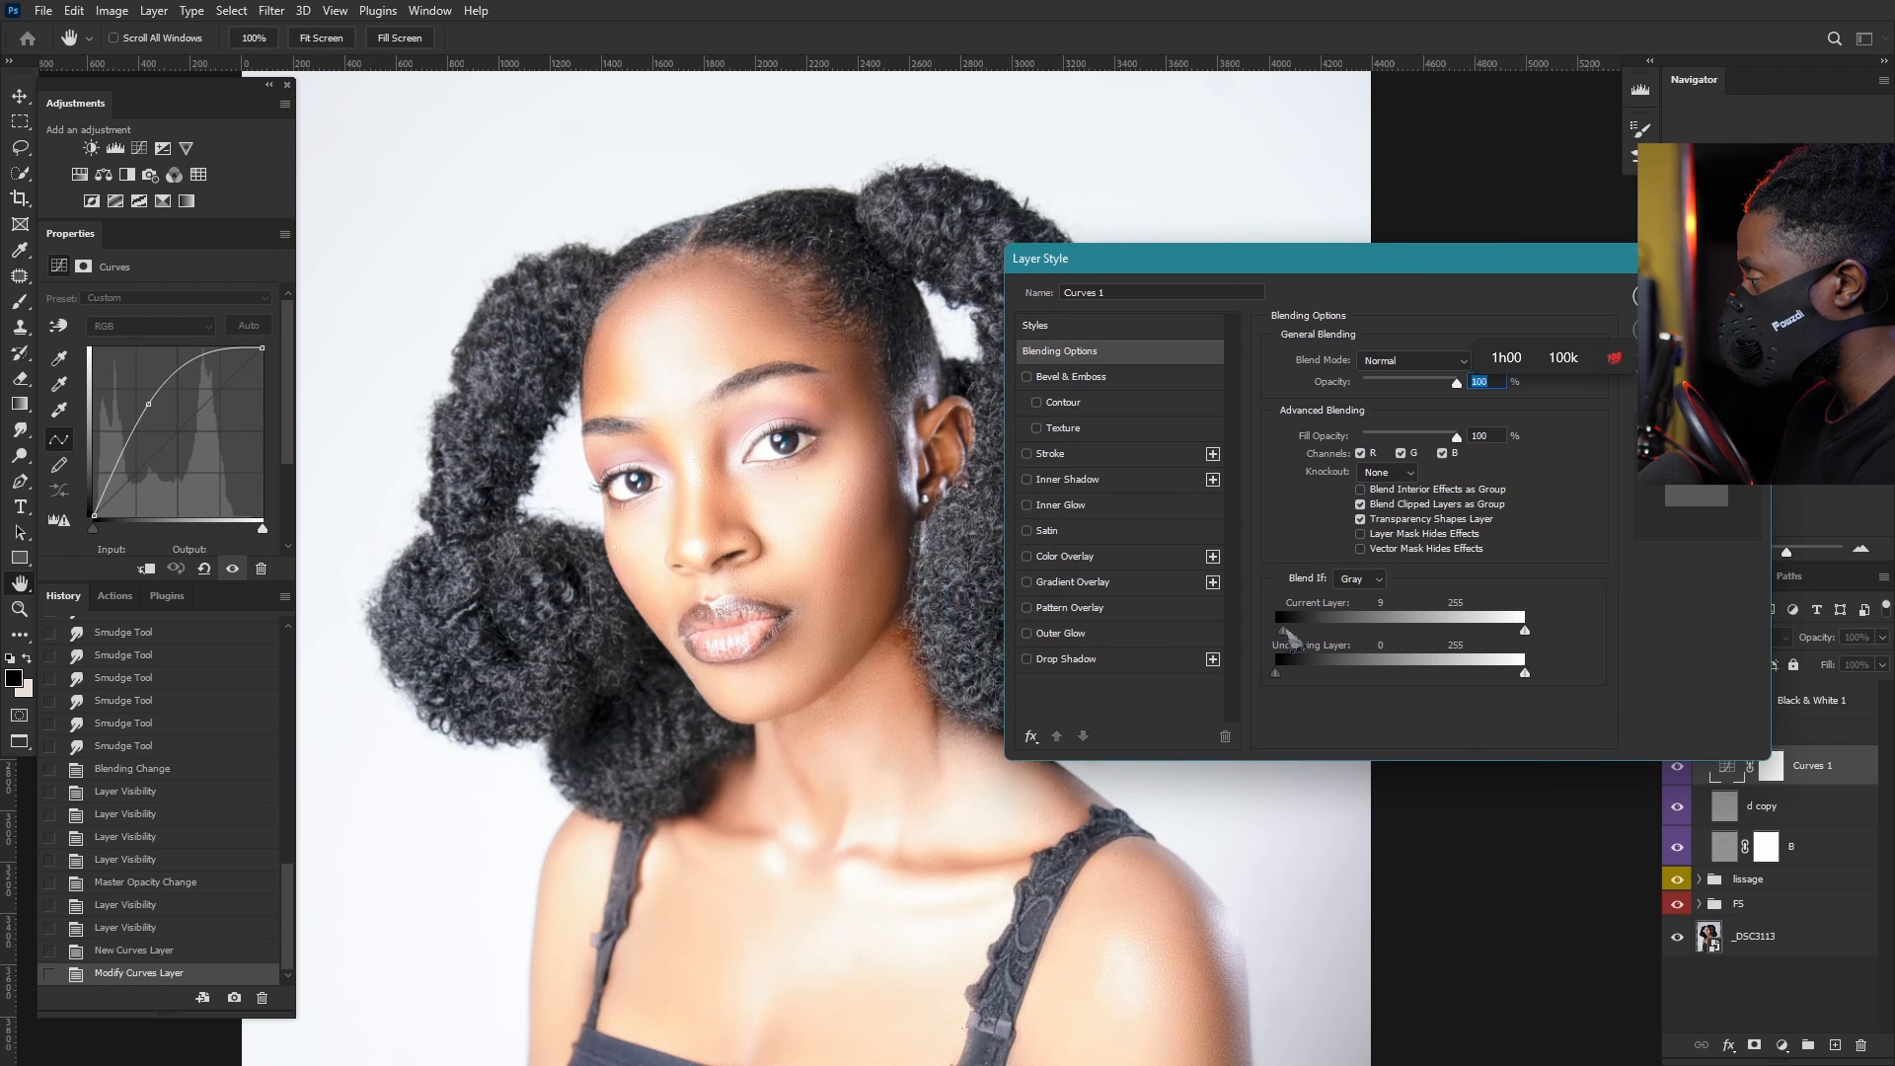
left_click_drag(1289, 638, 1334, 646)
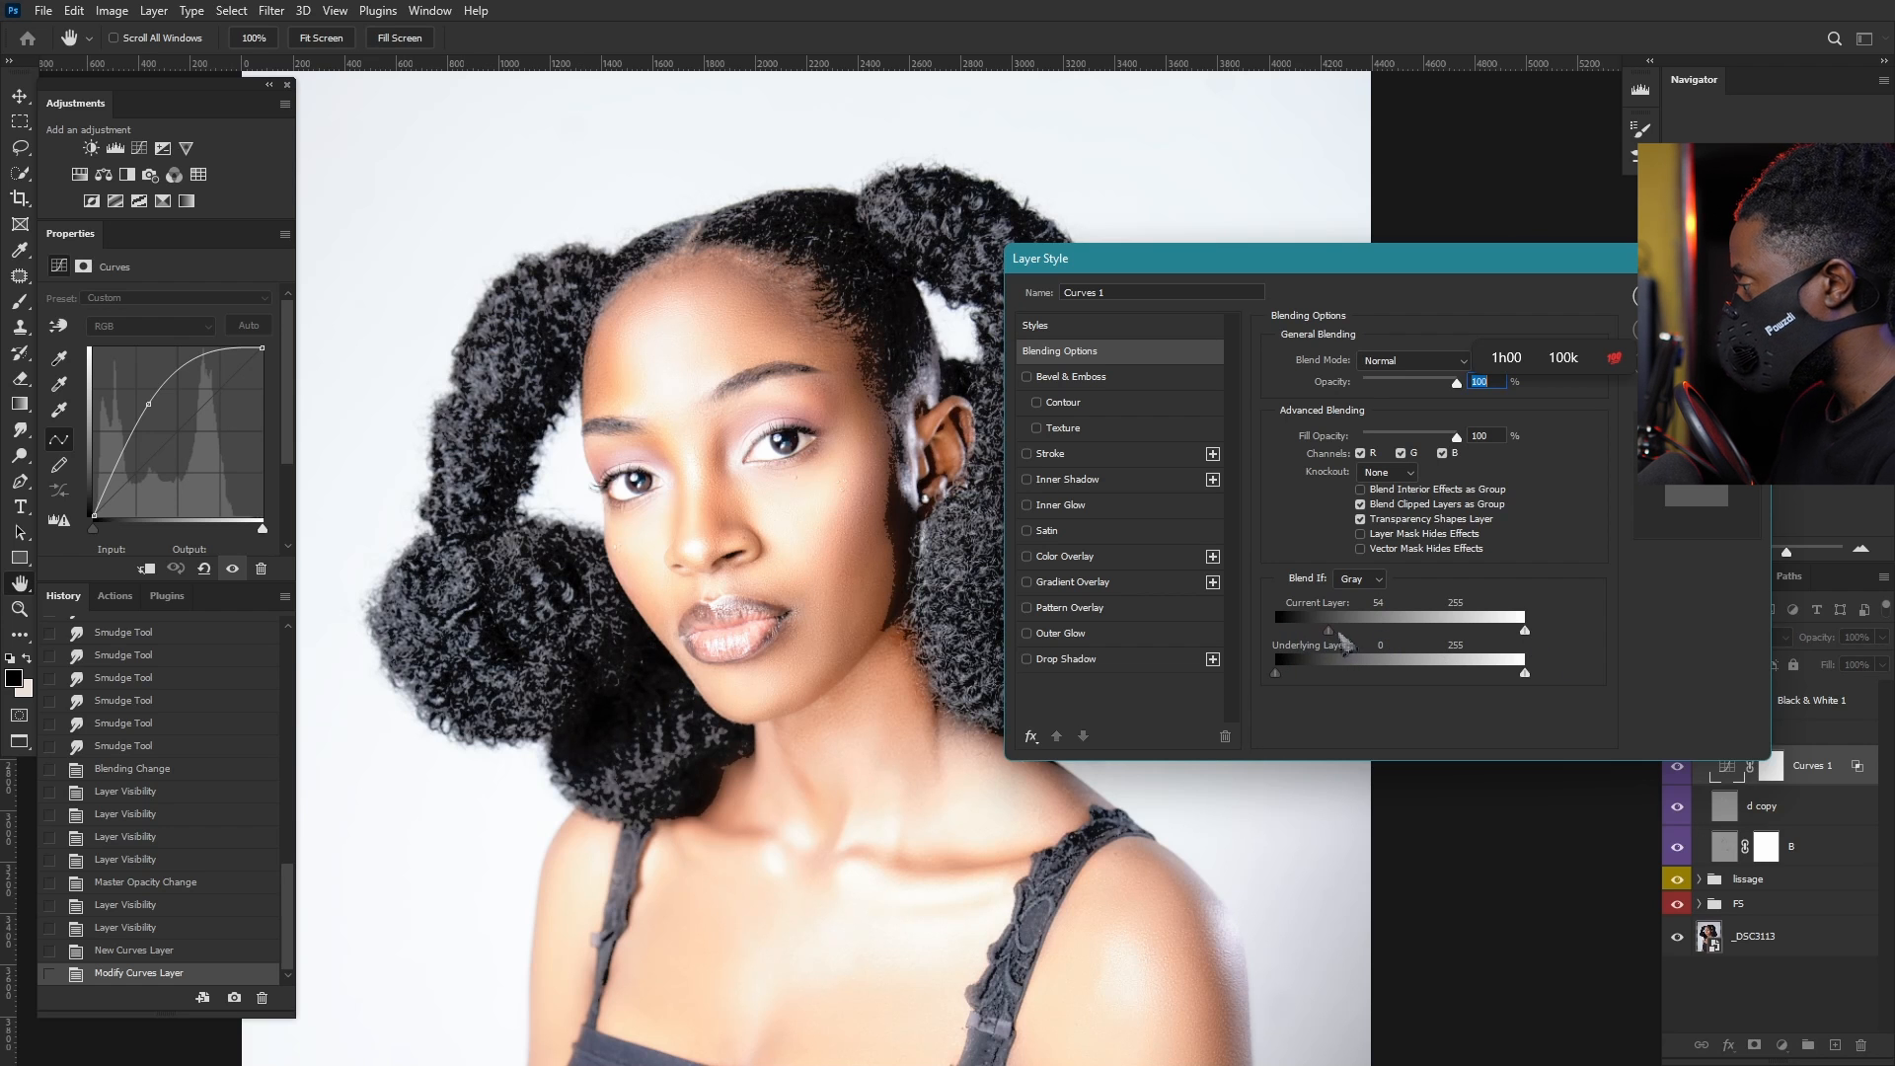
left_click_drag(1329, 630, 1495, 641)
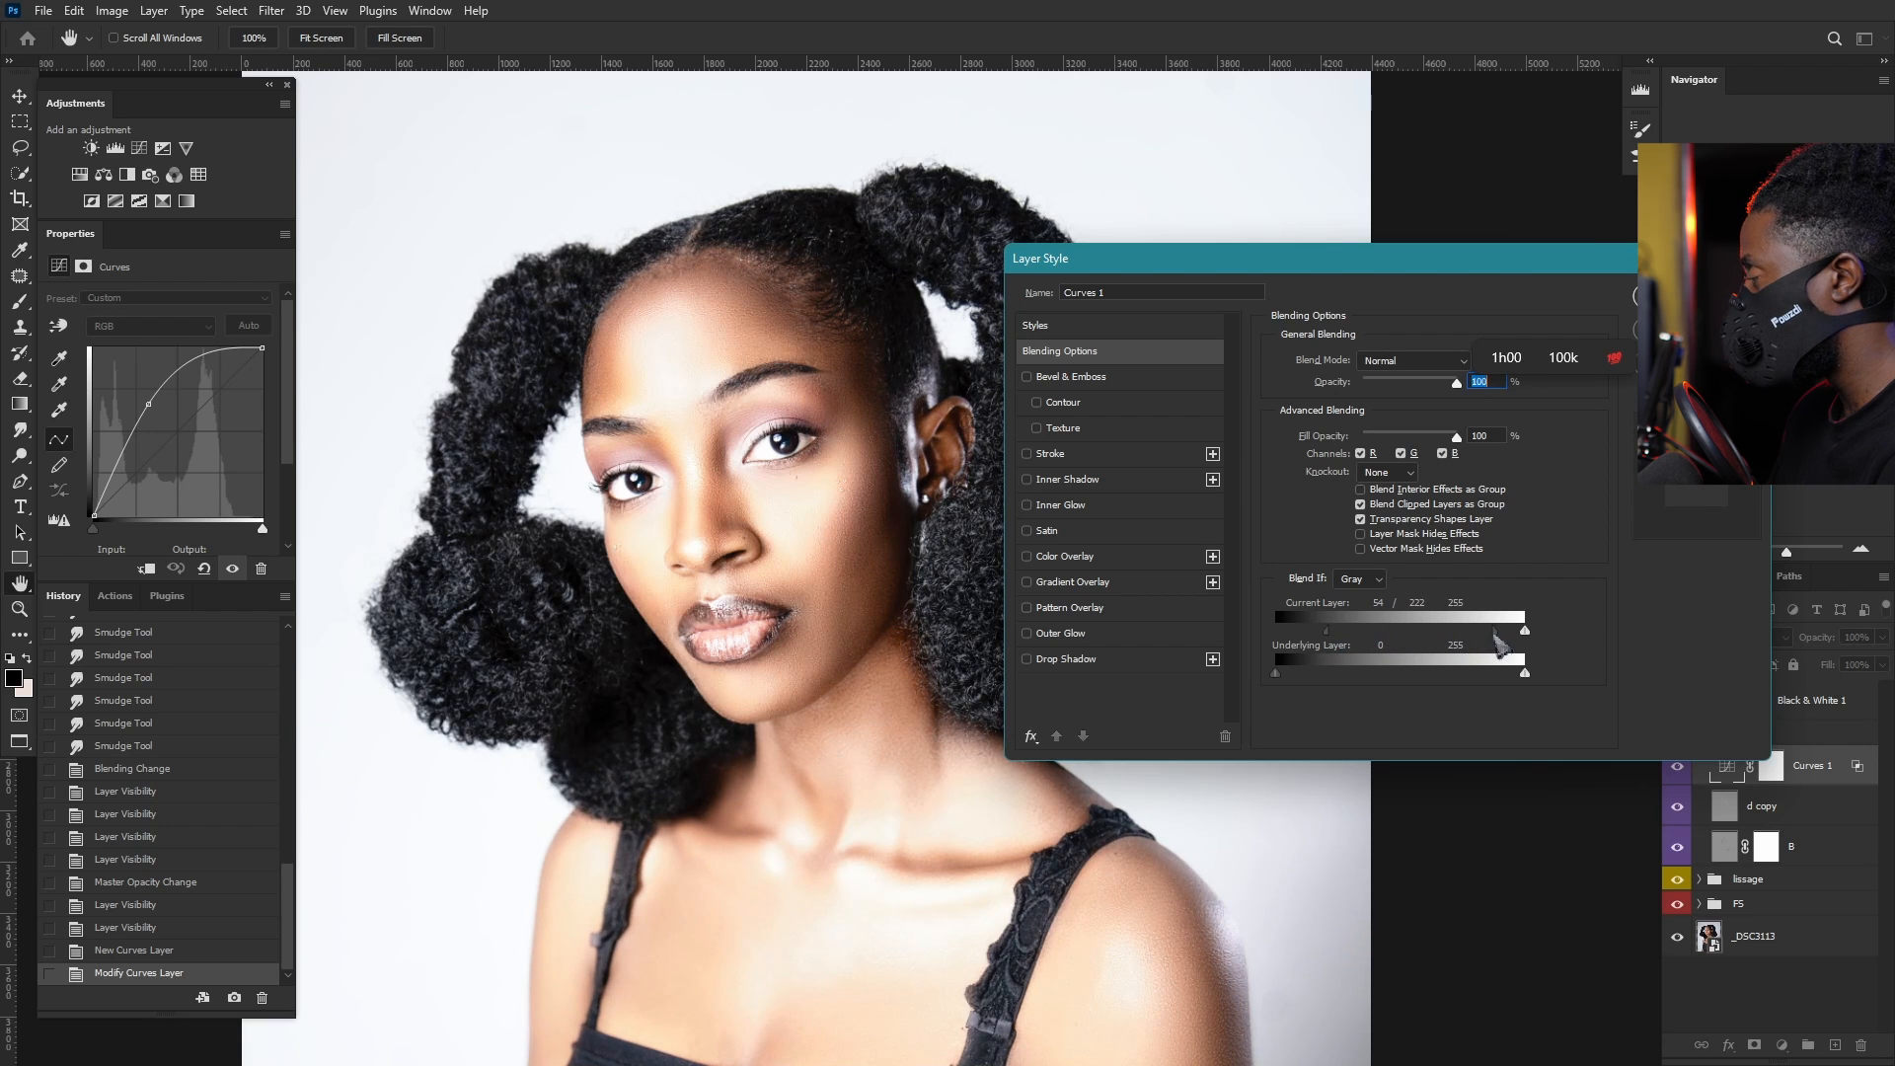
left_click(1694, 297)
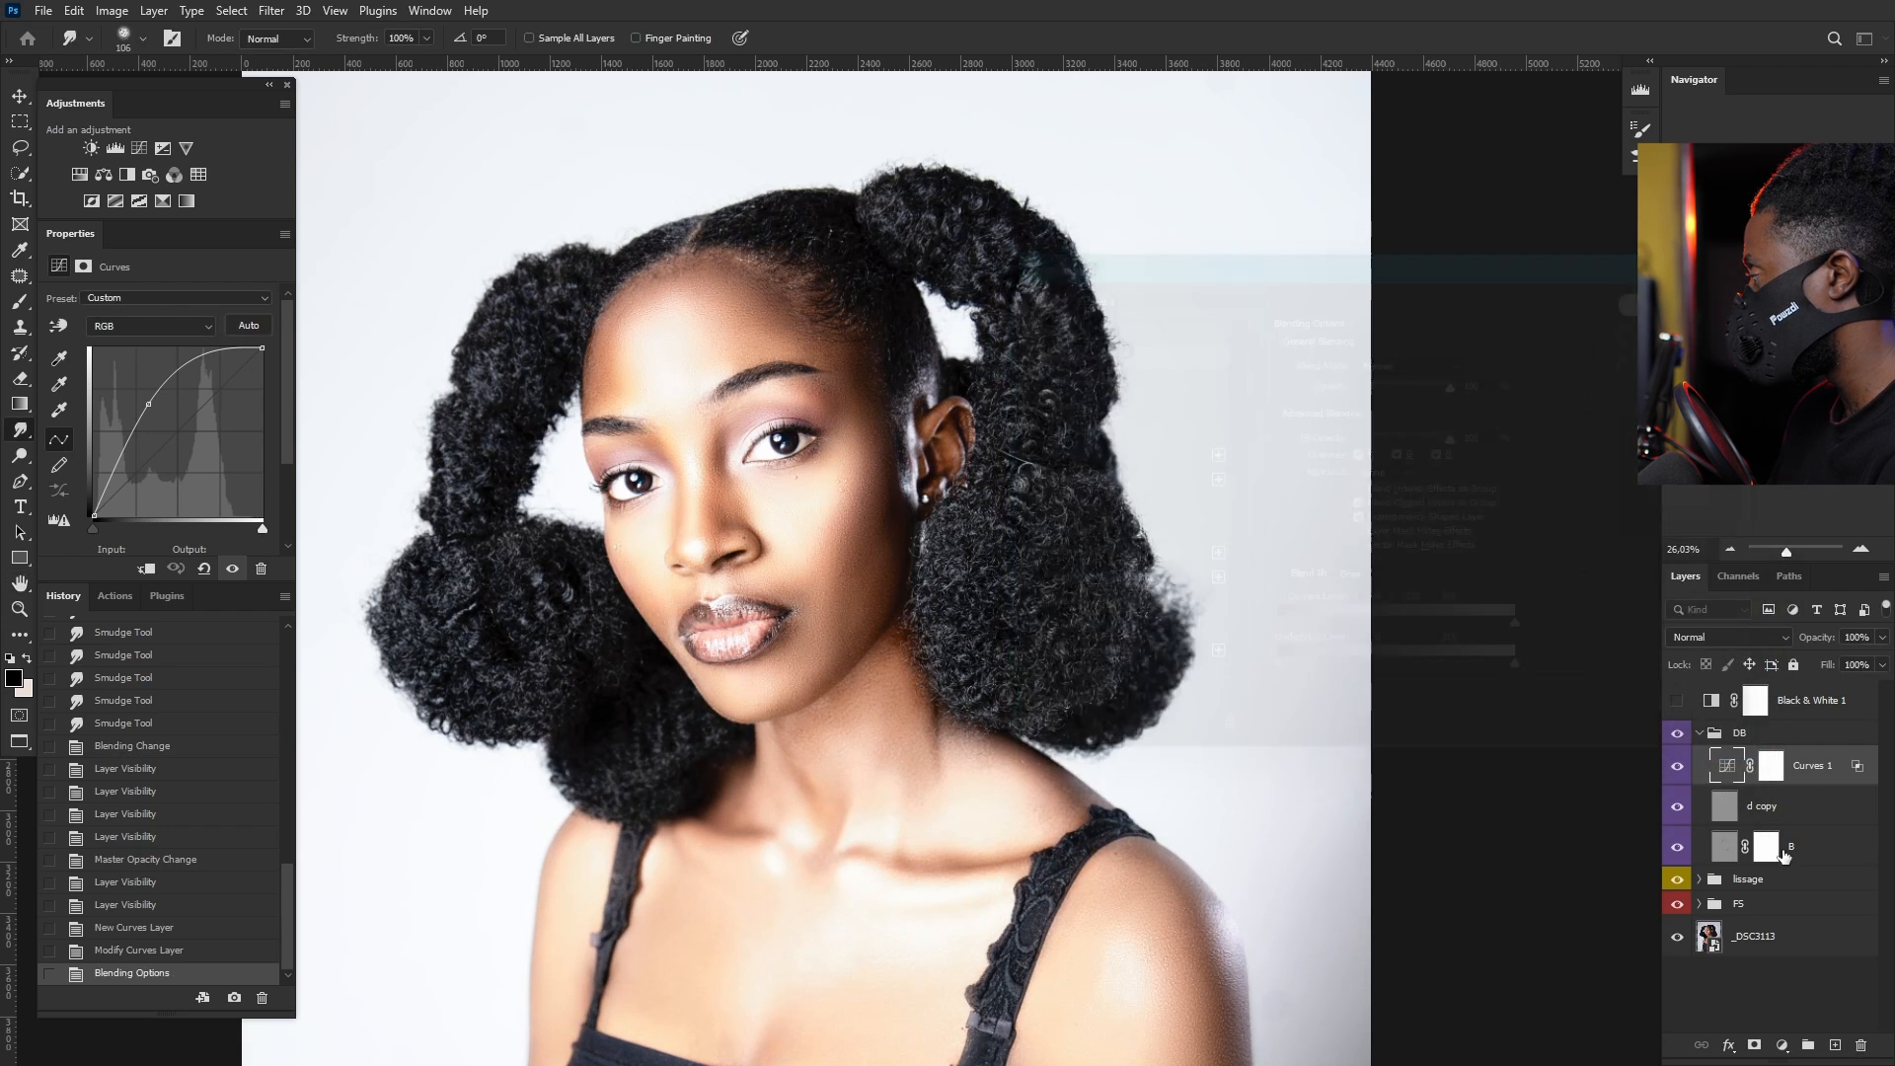
Step: Invert the Curves 1 layer mask to black and prepare a white brush of about 472 px at 58% opacity
left_click(1772, 767)
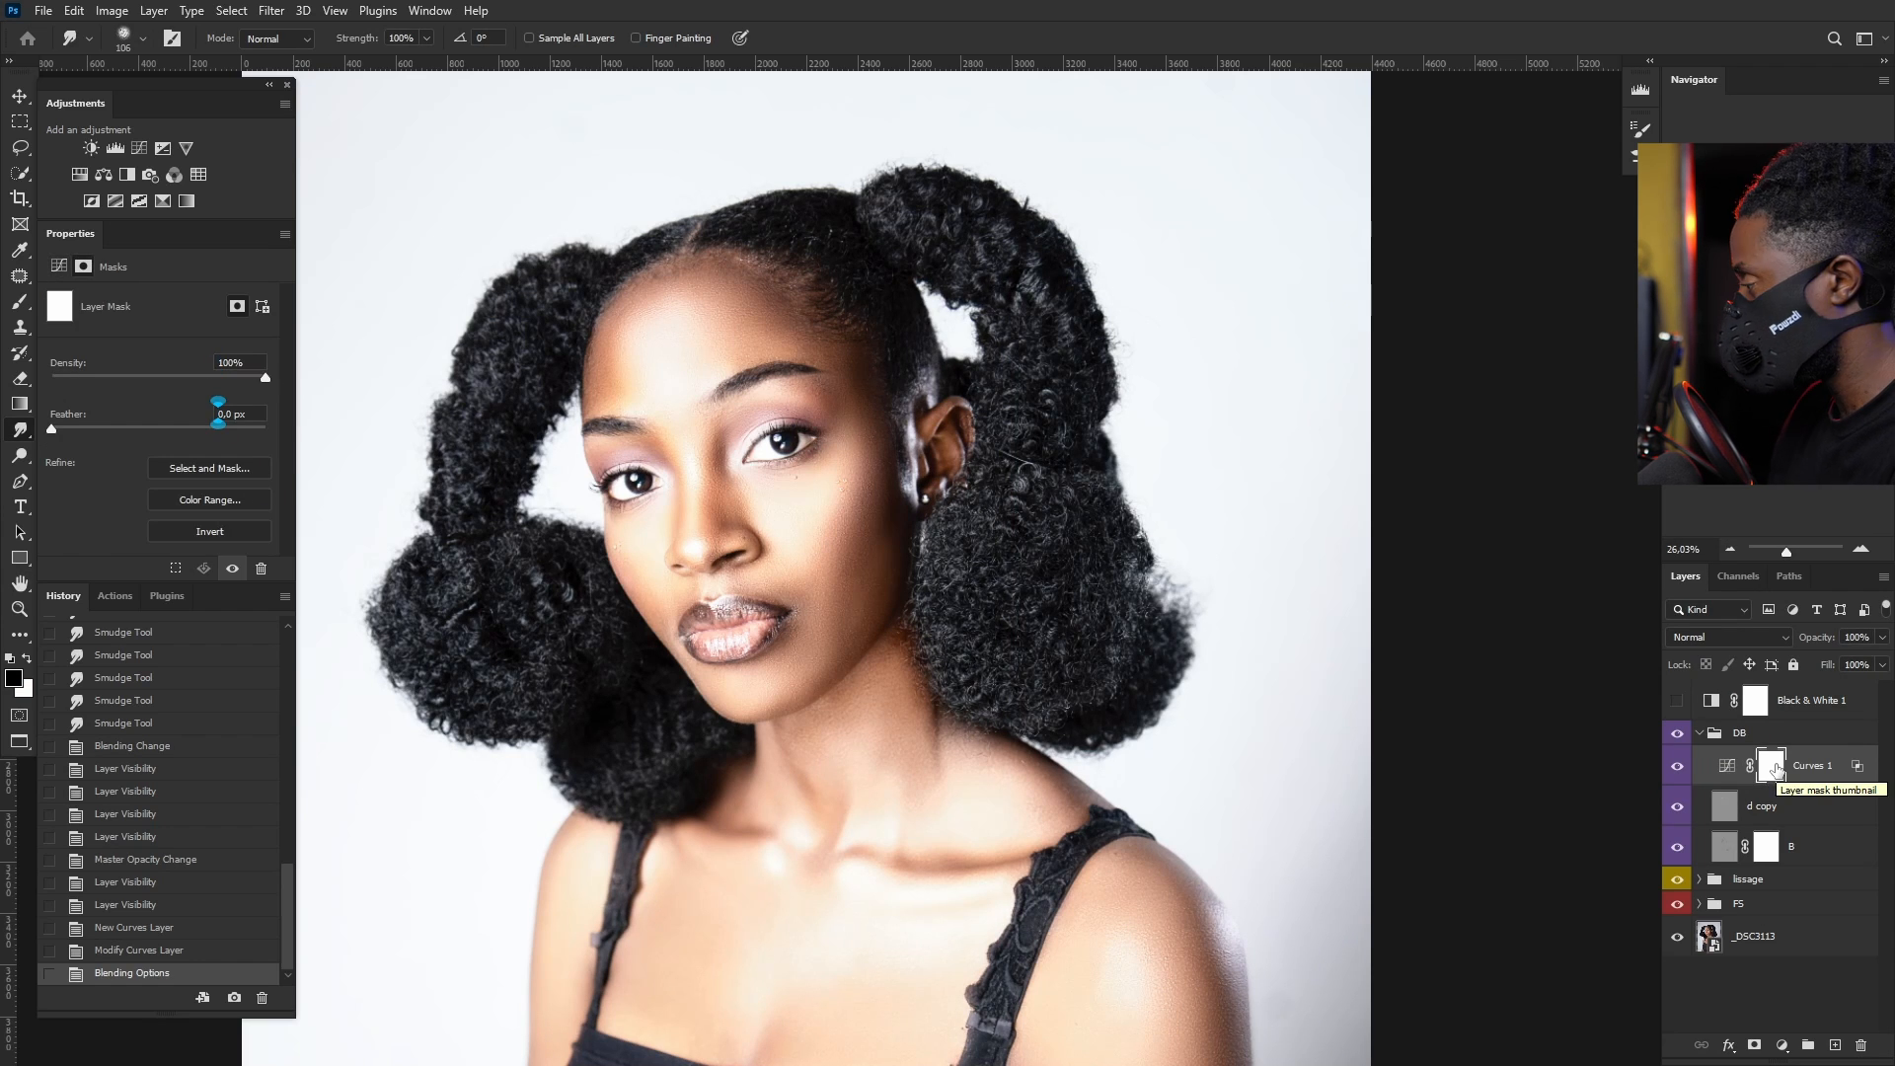
key("ctrl+i")
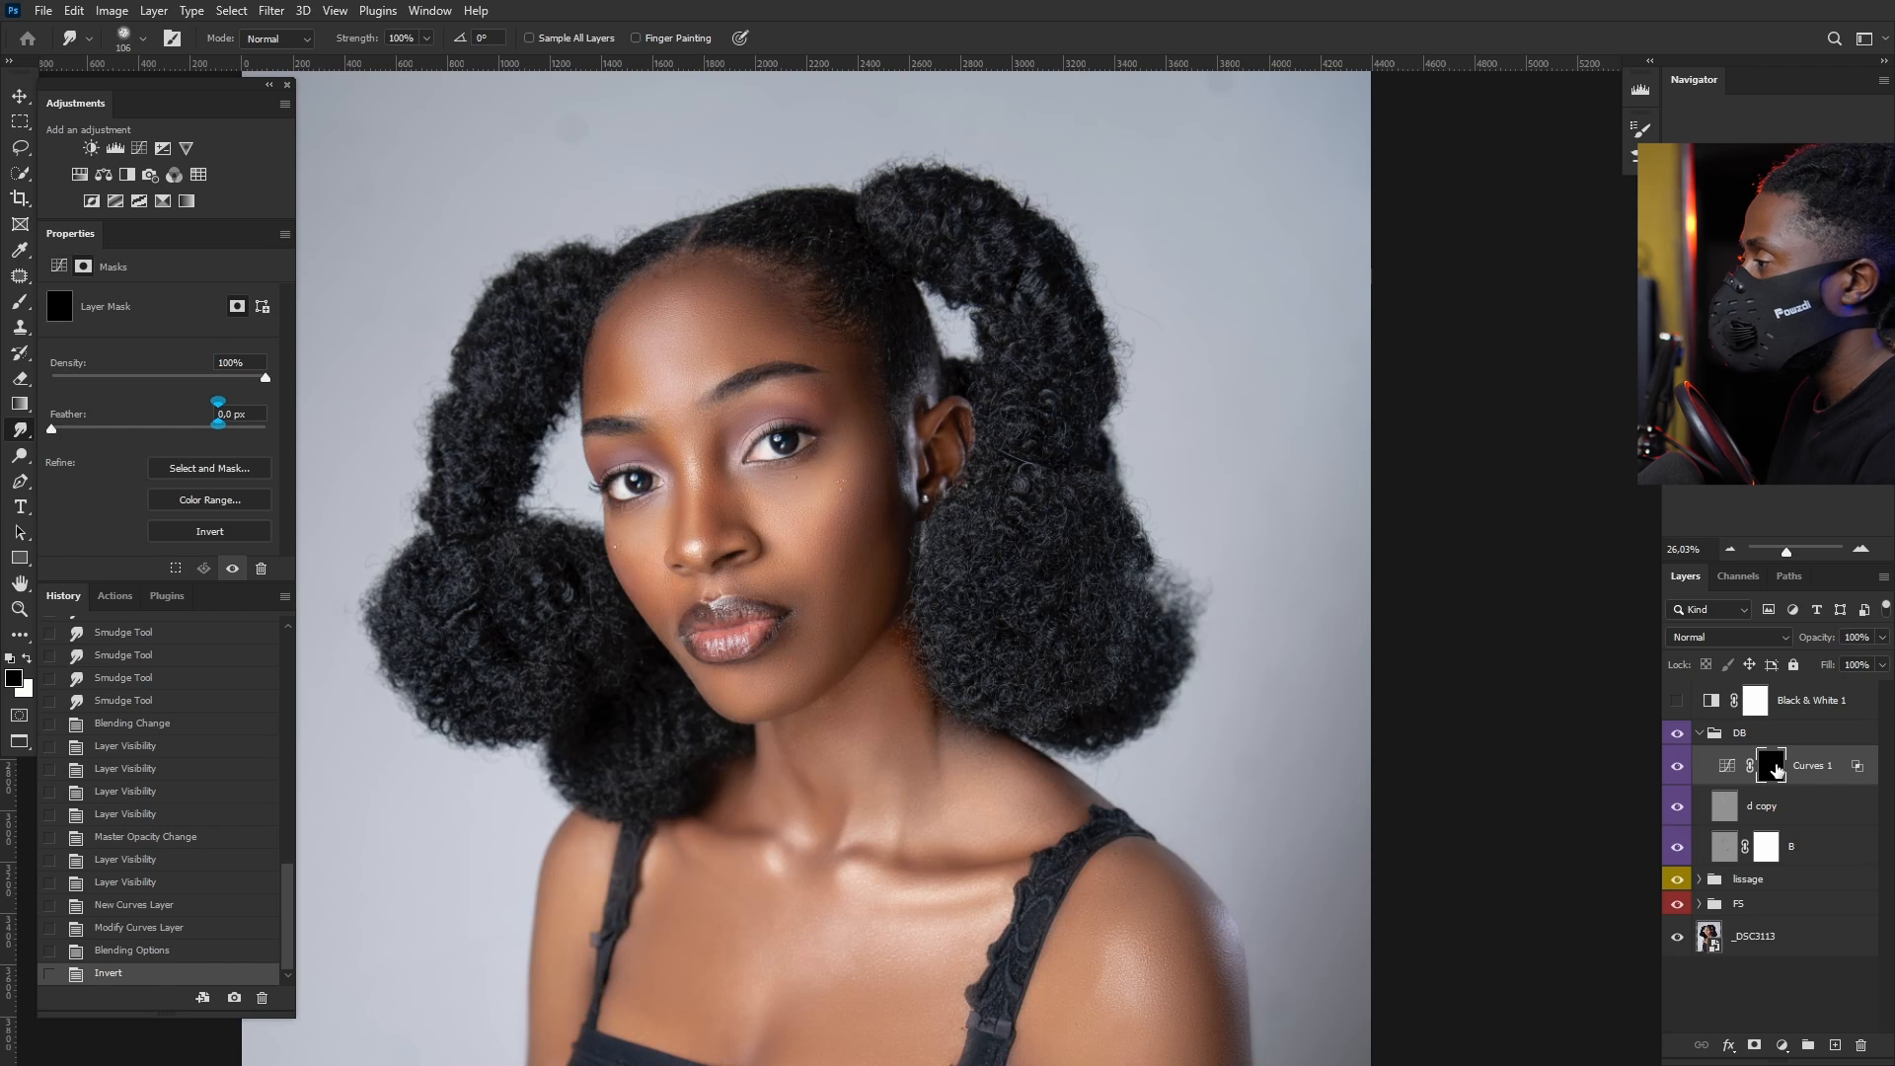
left_click(20, 301)
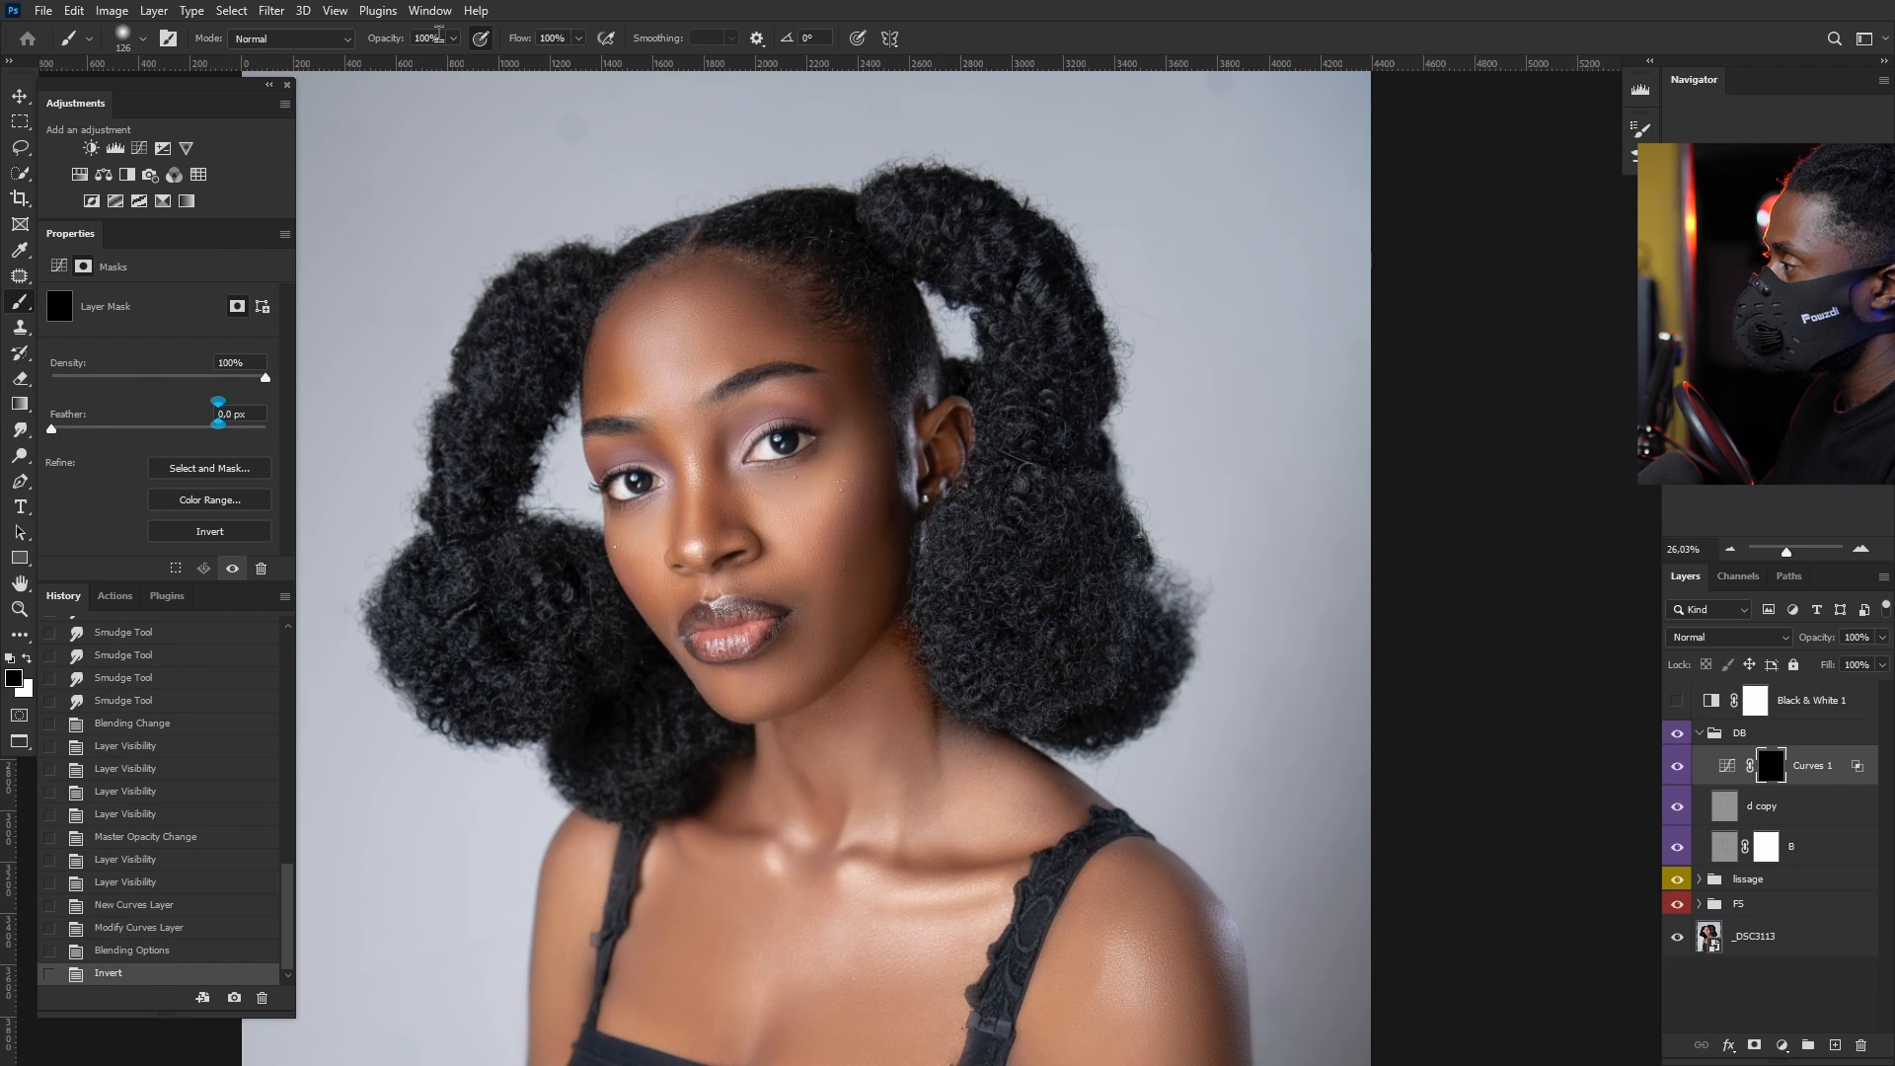
mouse_move(454, 39)
left_mouse_down()
mouse_move(414, 91)
mouse_move(454, 94)
left_mouse_up()
right_click(1036, 491, "alt")
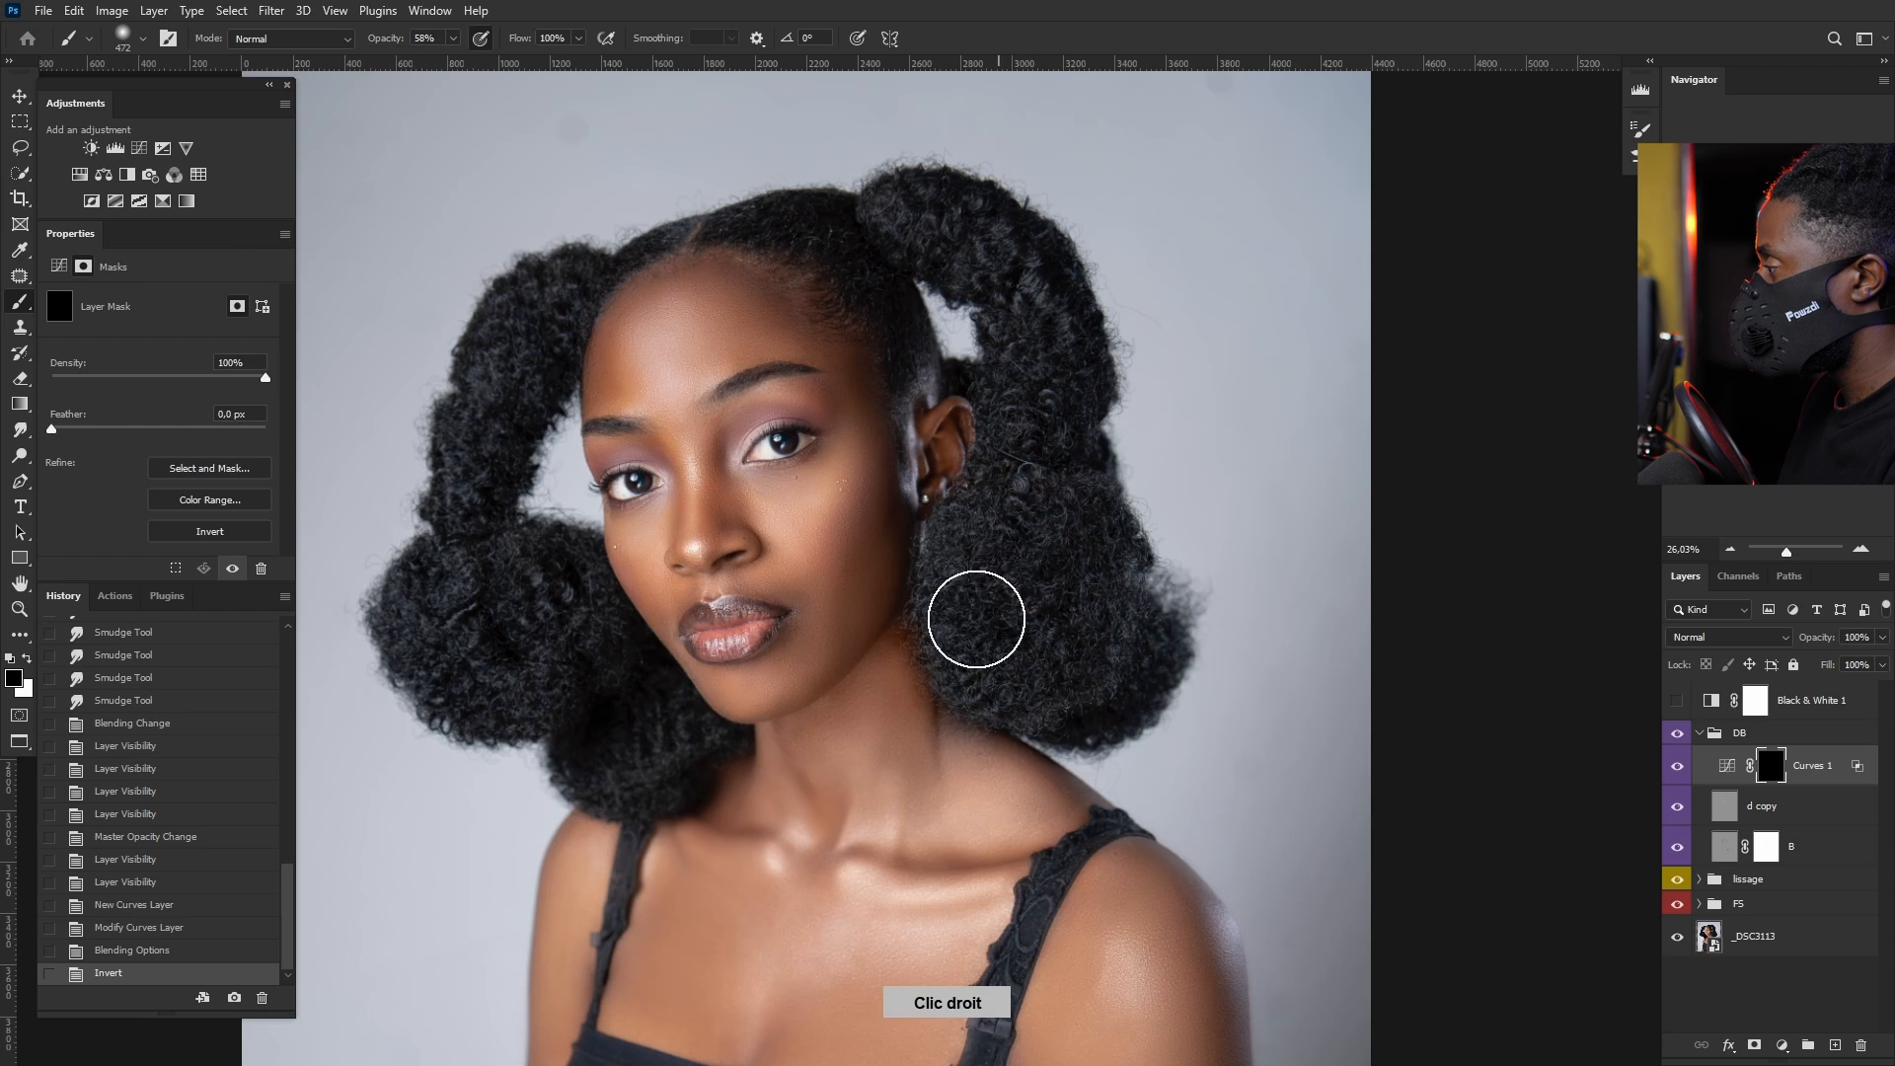
mouse_move(976, 619)
left_mouse_down()
mouse_move(1027, 655)
mouse_move(1053, 630)
left_mouse_up()
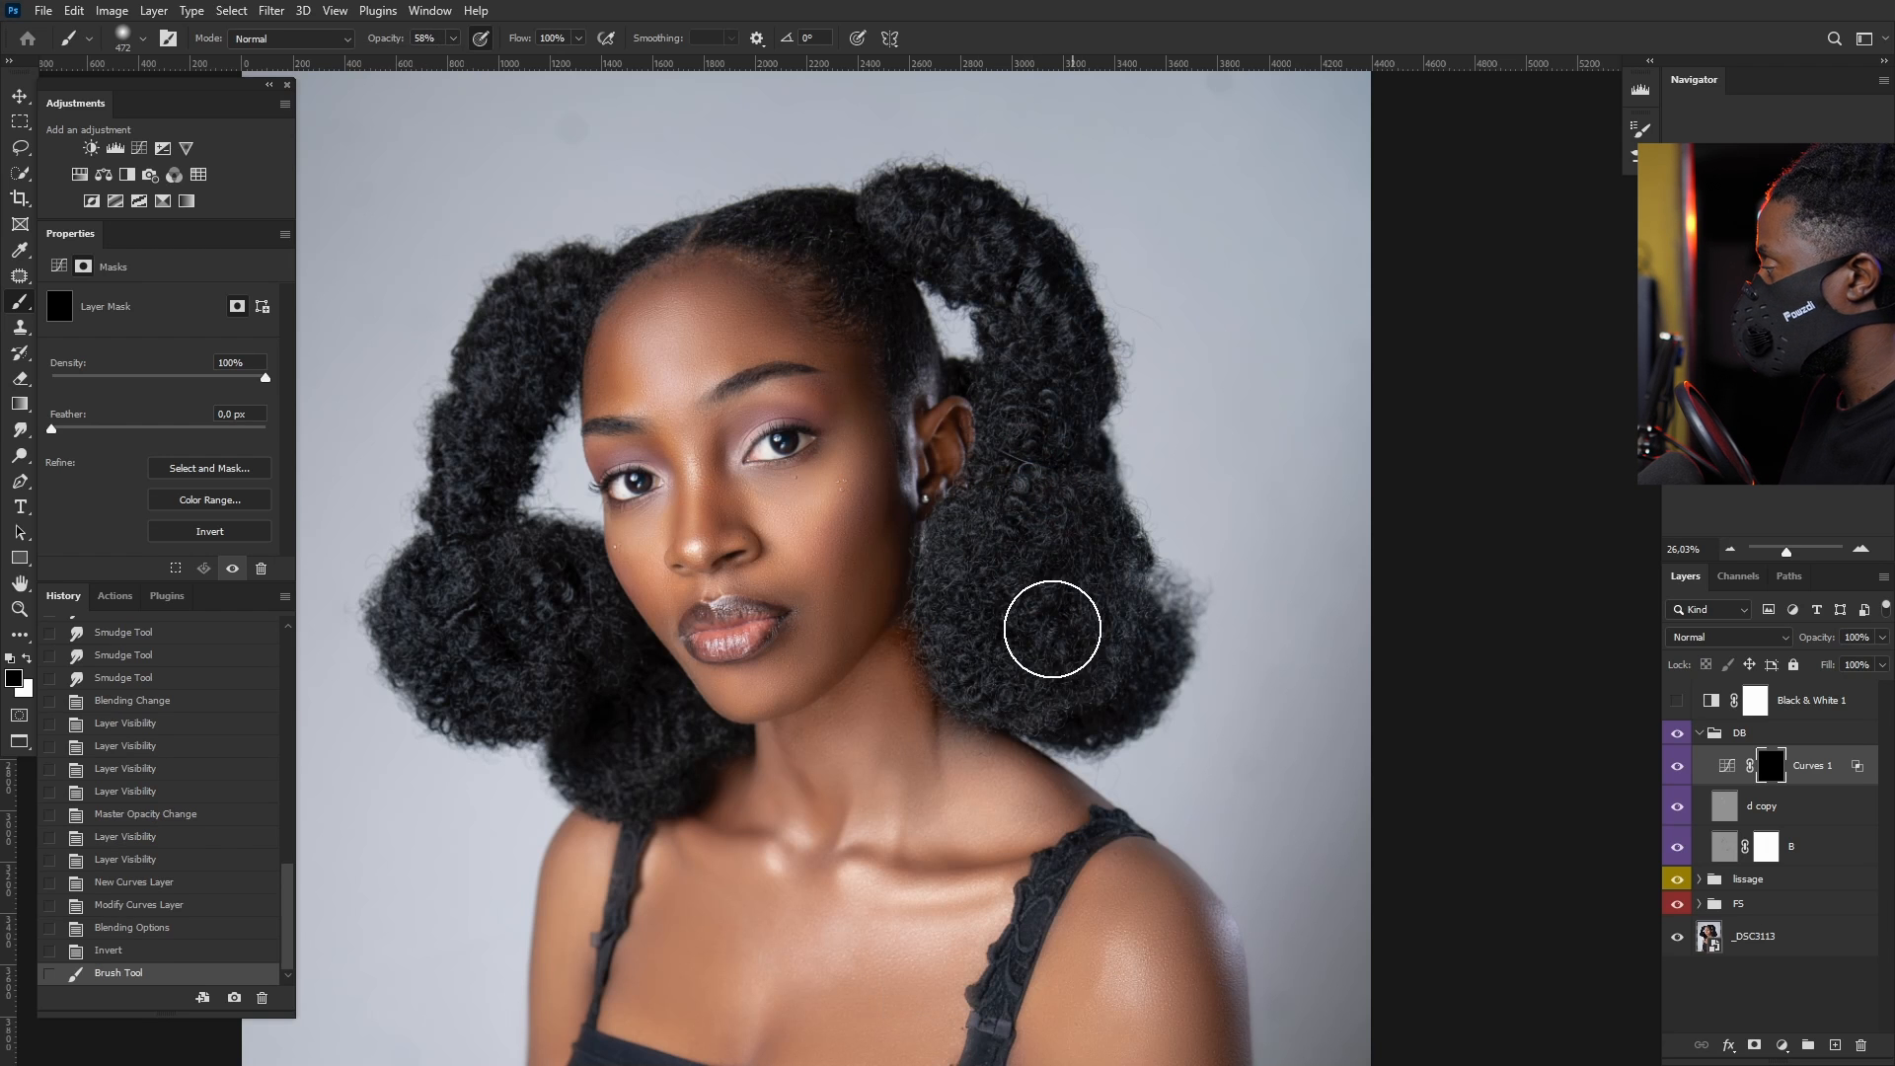
left_click(27, 660)
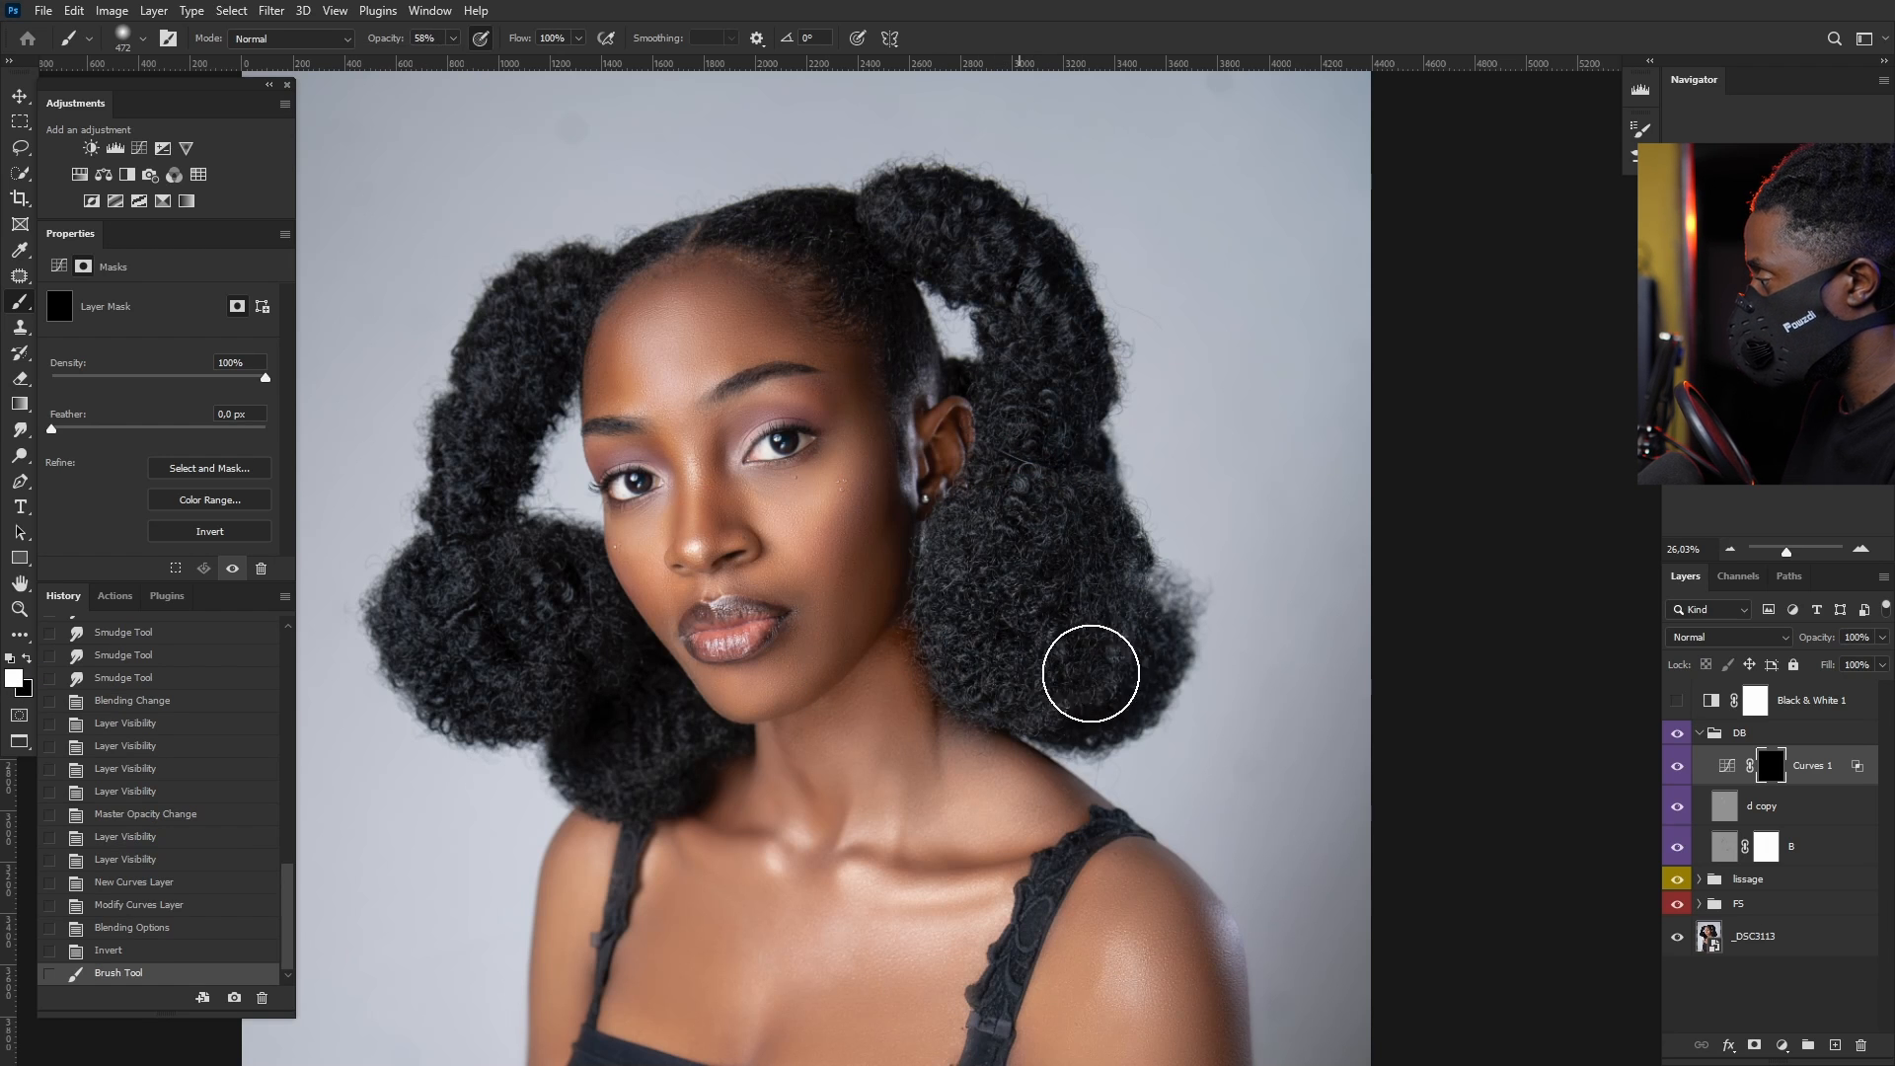
Step: Paint white on the Curves 1 mask over both ponytails and the crown to brighten the hair, adjusting the brush size
mouse_move(1090, 673)
left_mouse_down()
mouse_move(1015, 645)
mouse_move(1013, 542)
mouse_move(1053, 385)
left_mouse_up()
right_click(1050, 326, "alt")
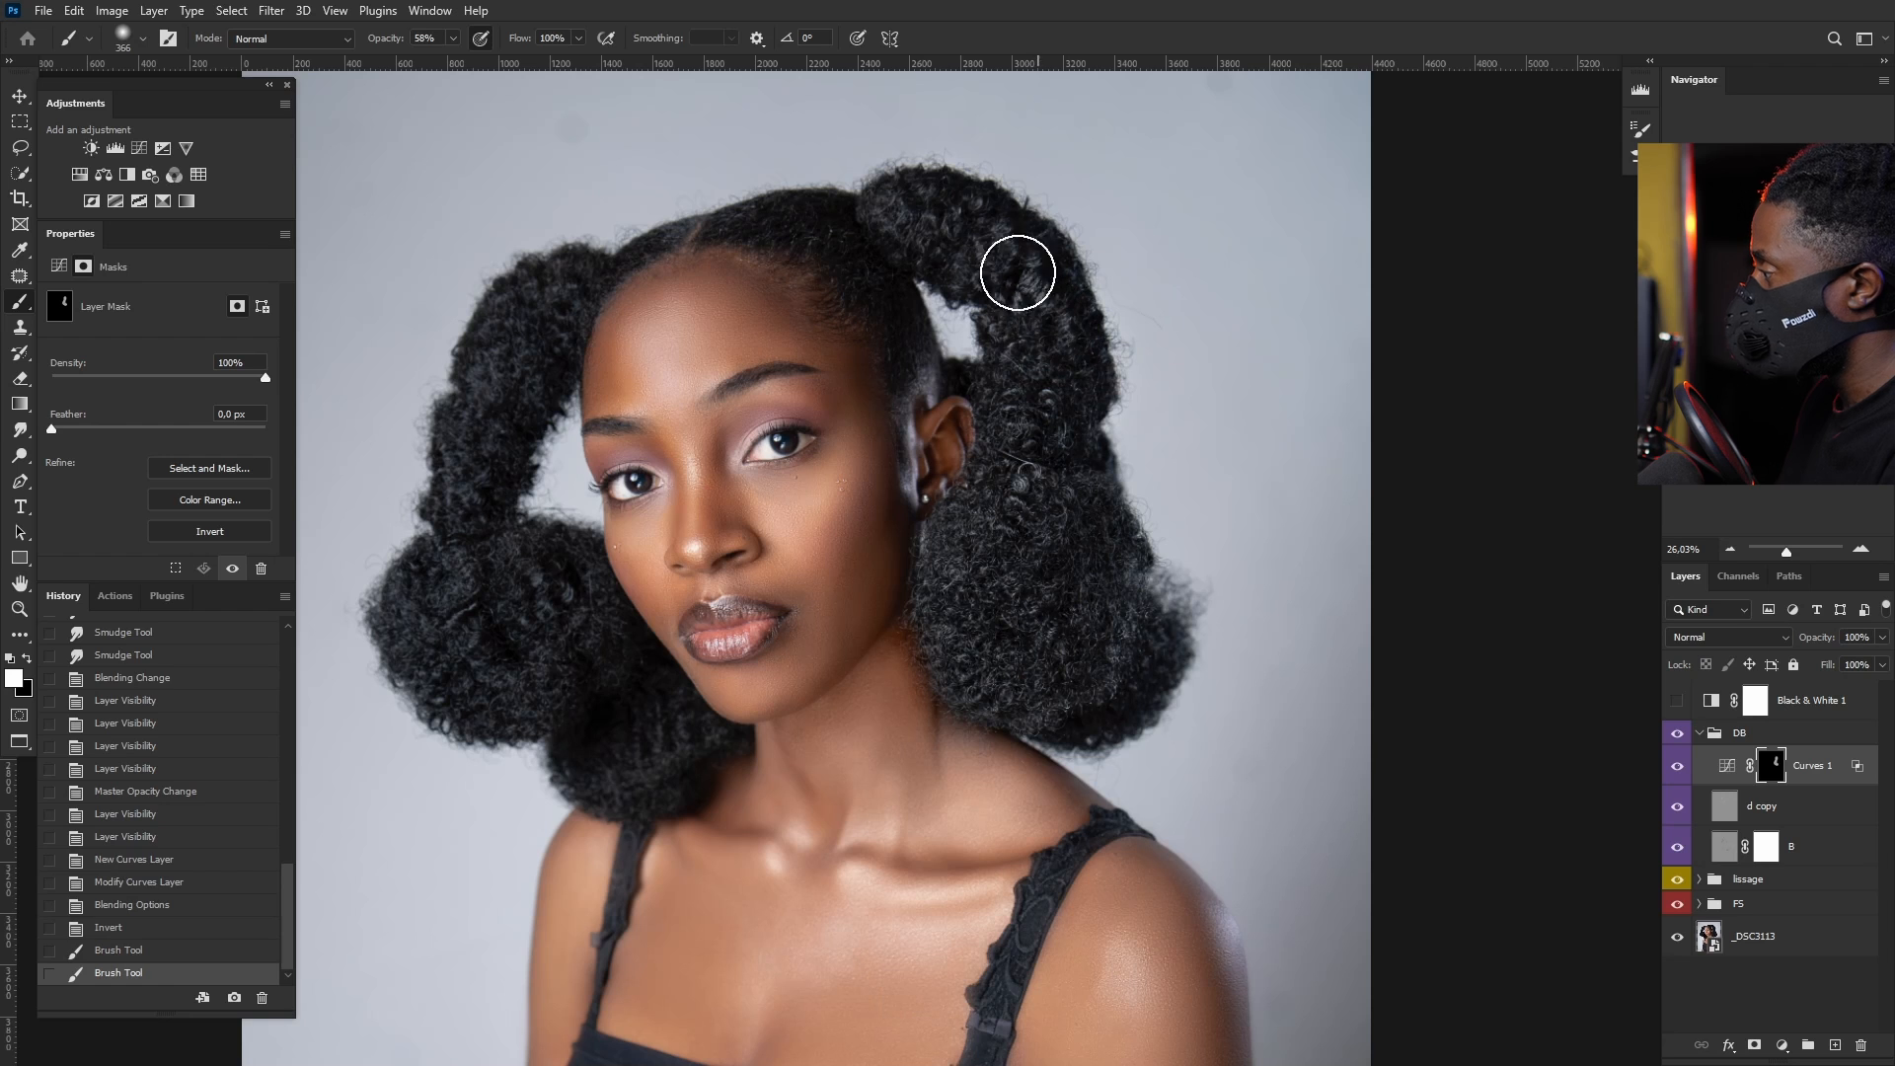
left_click_drag(1017, 273, 963, 214)
right_click(859, 265, "alt")
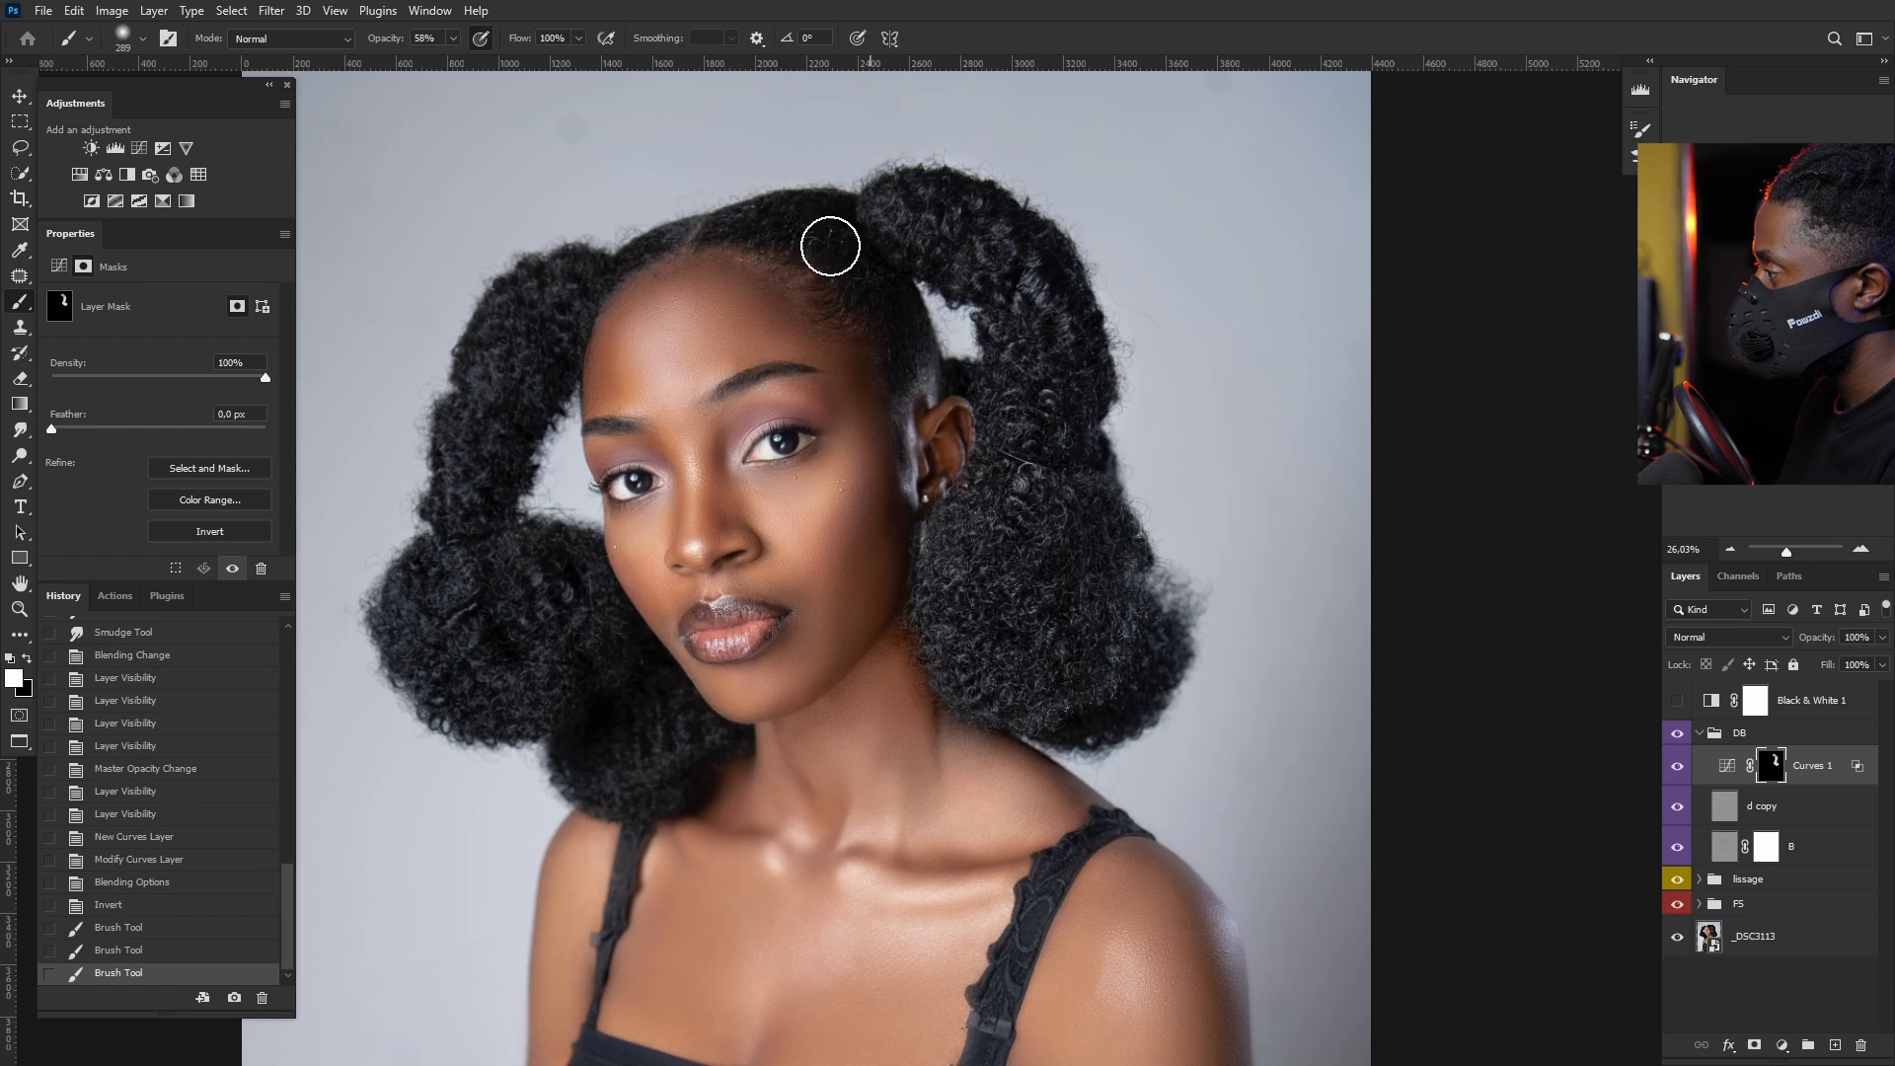
mouse_move(829, 245)
left_mouse_down()
mouse_move(715, 238)
mouse_move(552, 279)
mouse_move(511, 335)
mouse_move(465, 592)
mouse_move(526, 611)
mouse_move(465, 643)
mouse_move(566, 664)
mouse_move(638, 716)
mouse_move(533, 622)
mouse_move(448, 635)
mouse_move(731, 746)
left_mouse_up()
right_click(687, 251, "alt")
right_click(530, 327, "alt")
right_click(526, 612, "alt")
right_click(638, 717, "alt")
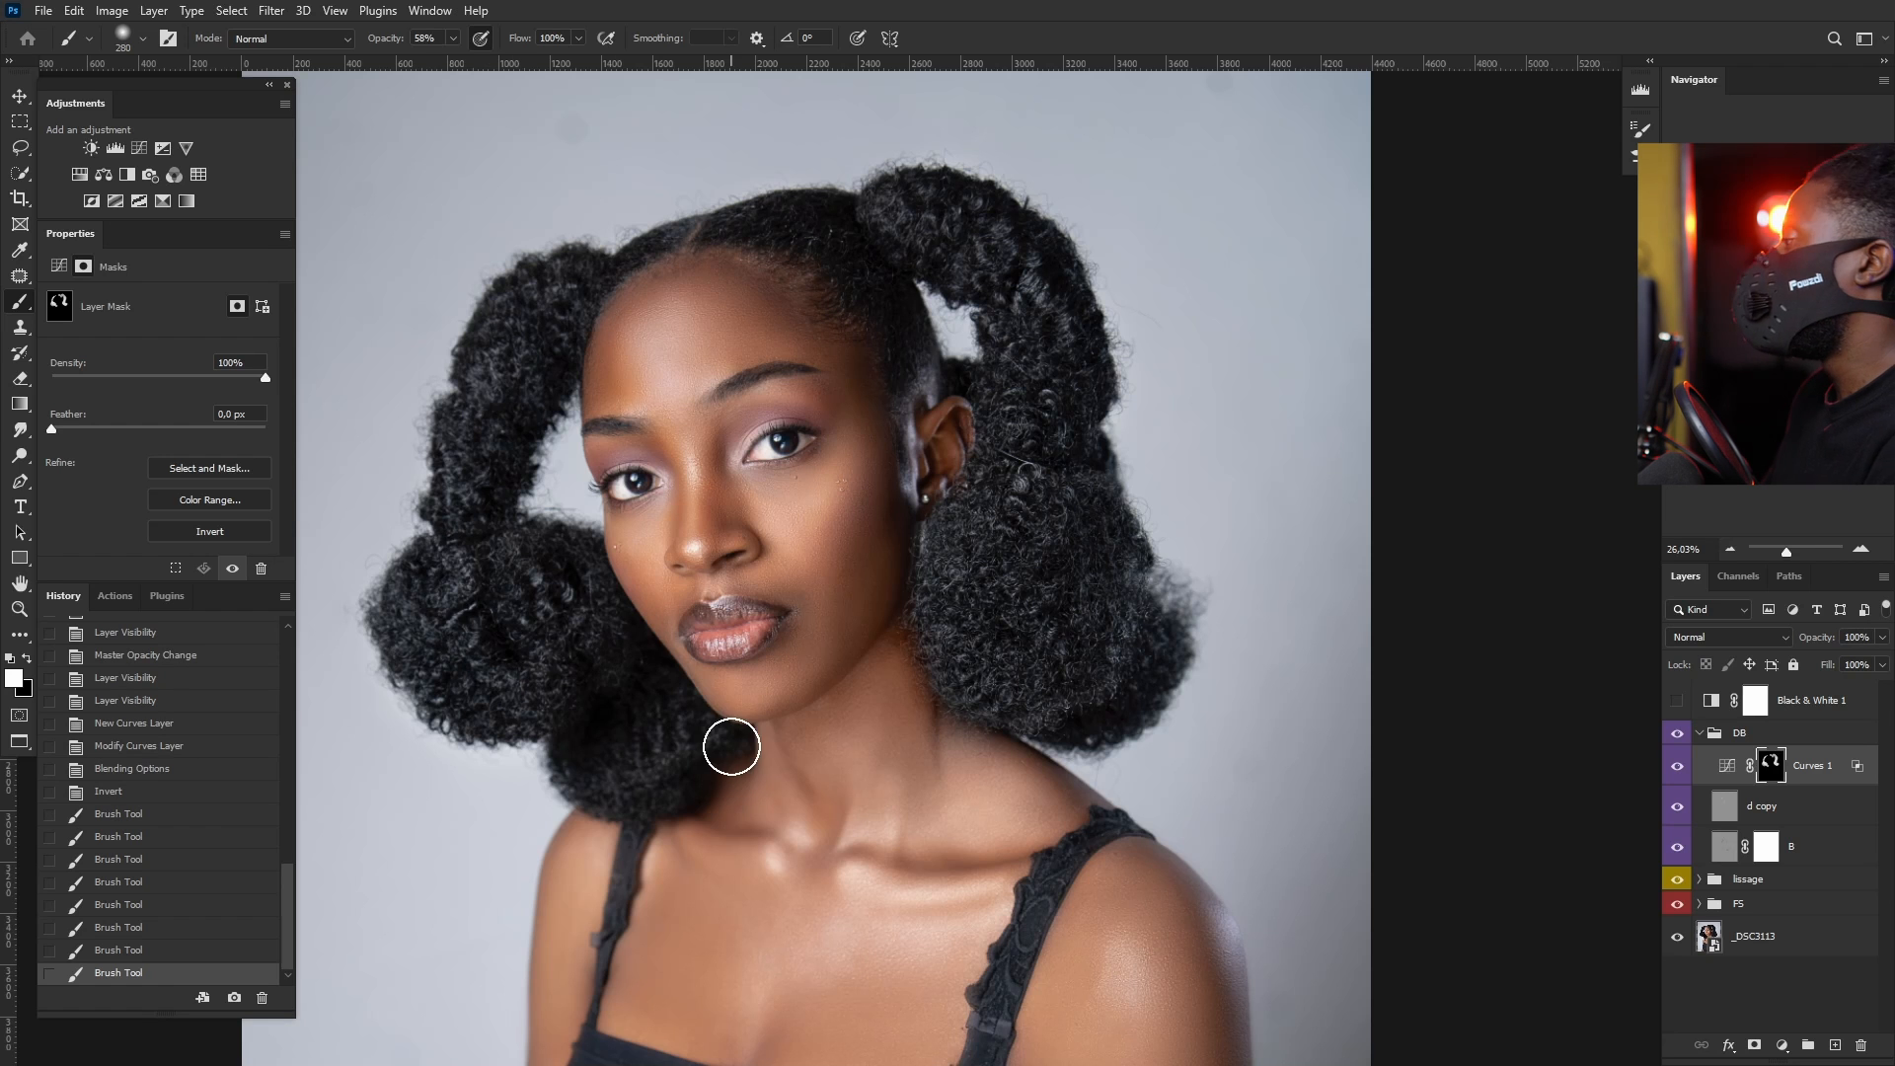
Step: Toggle the Curves 1 layer's visibility to compare the hair with and without the brightening
scroll(731, 746, "down", 4)
scroll(728, 786, "up", 3)
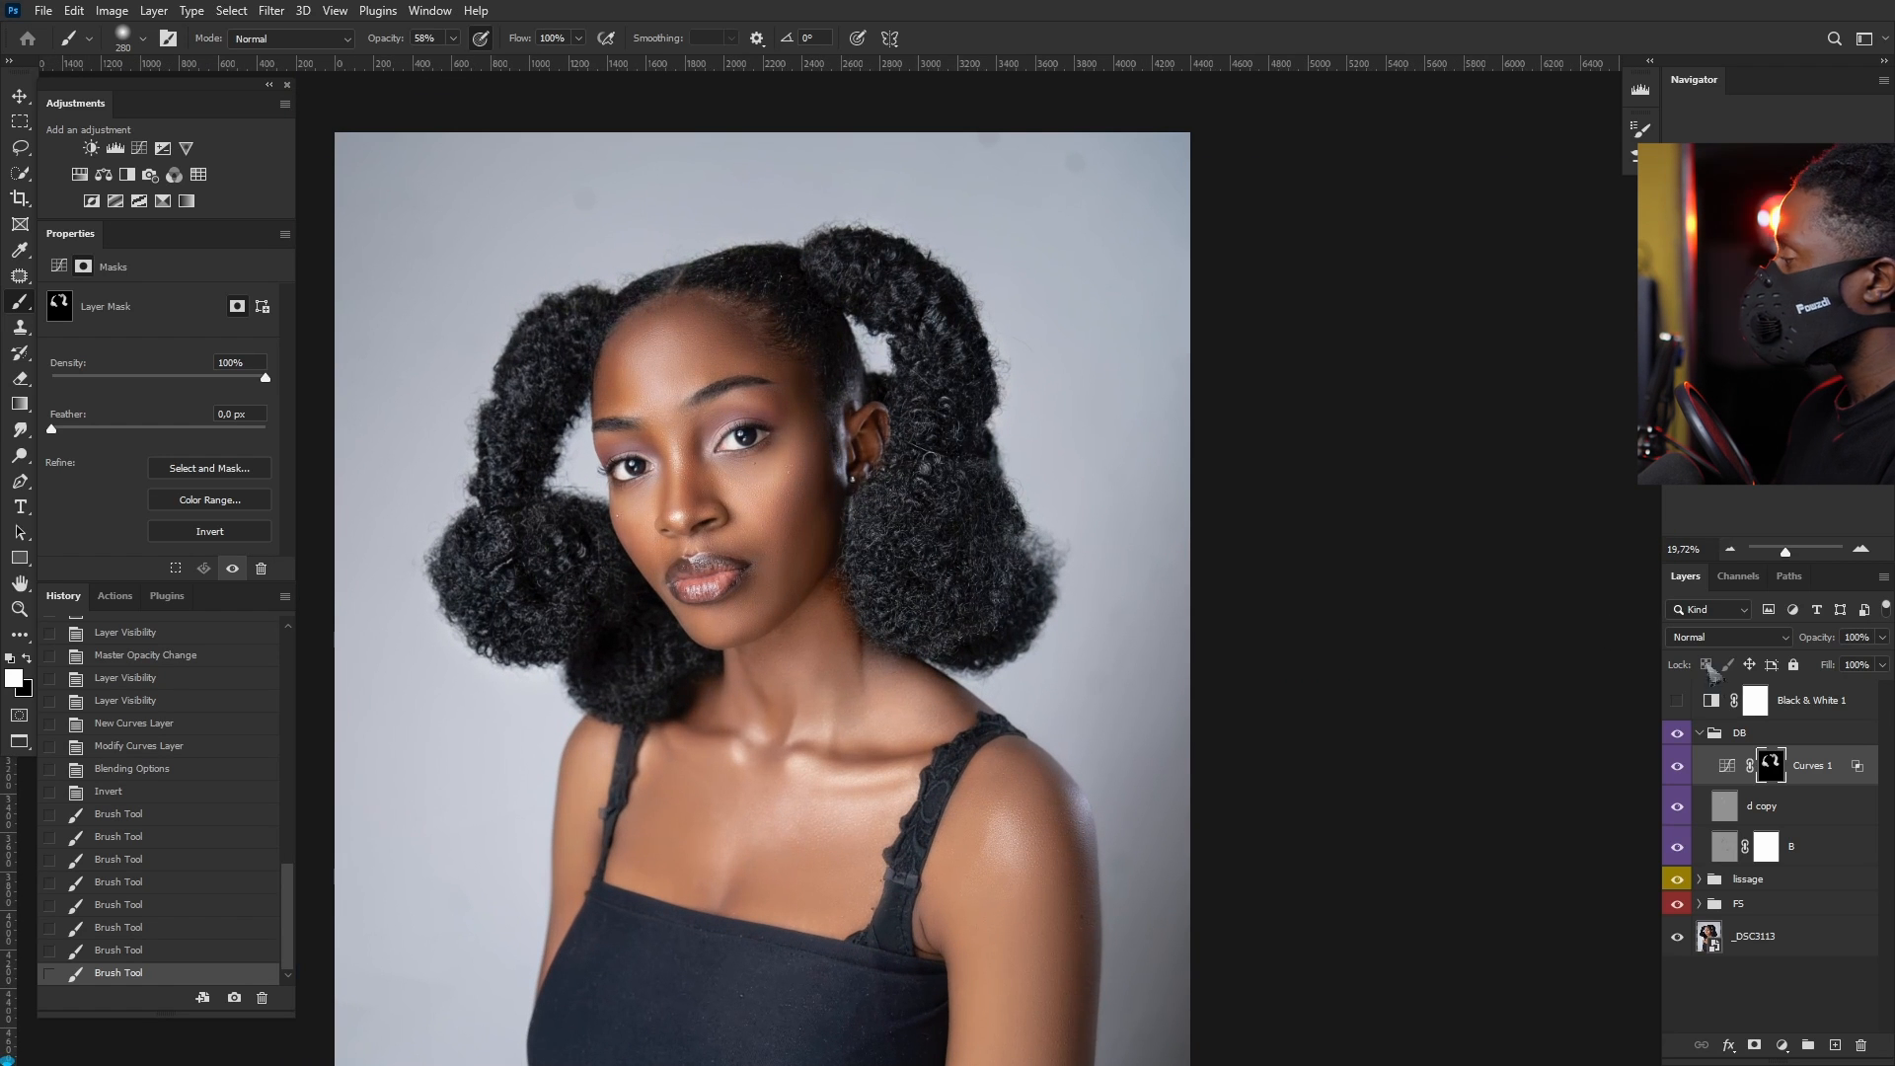
left_click(1677, 766)
left_click(1677, 766)
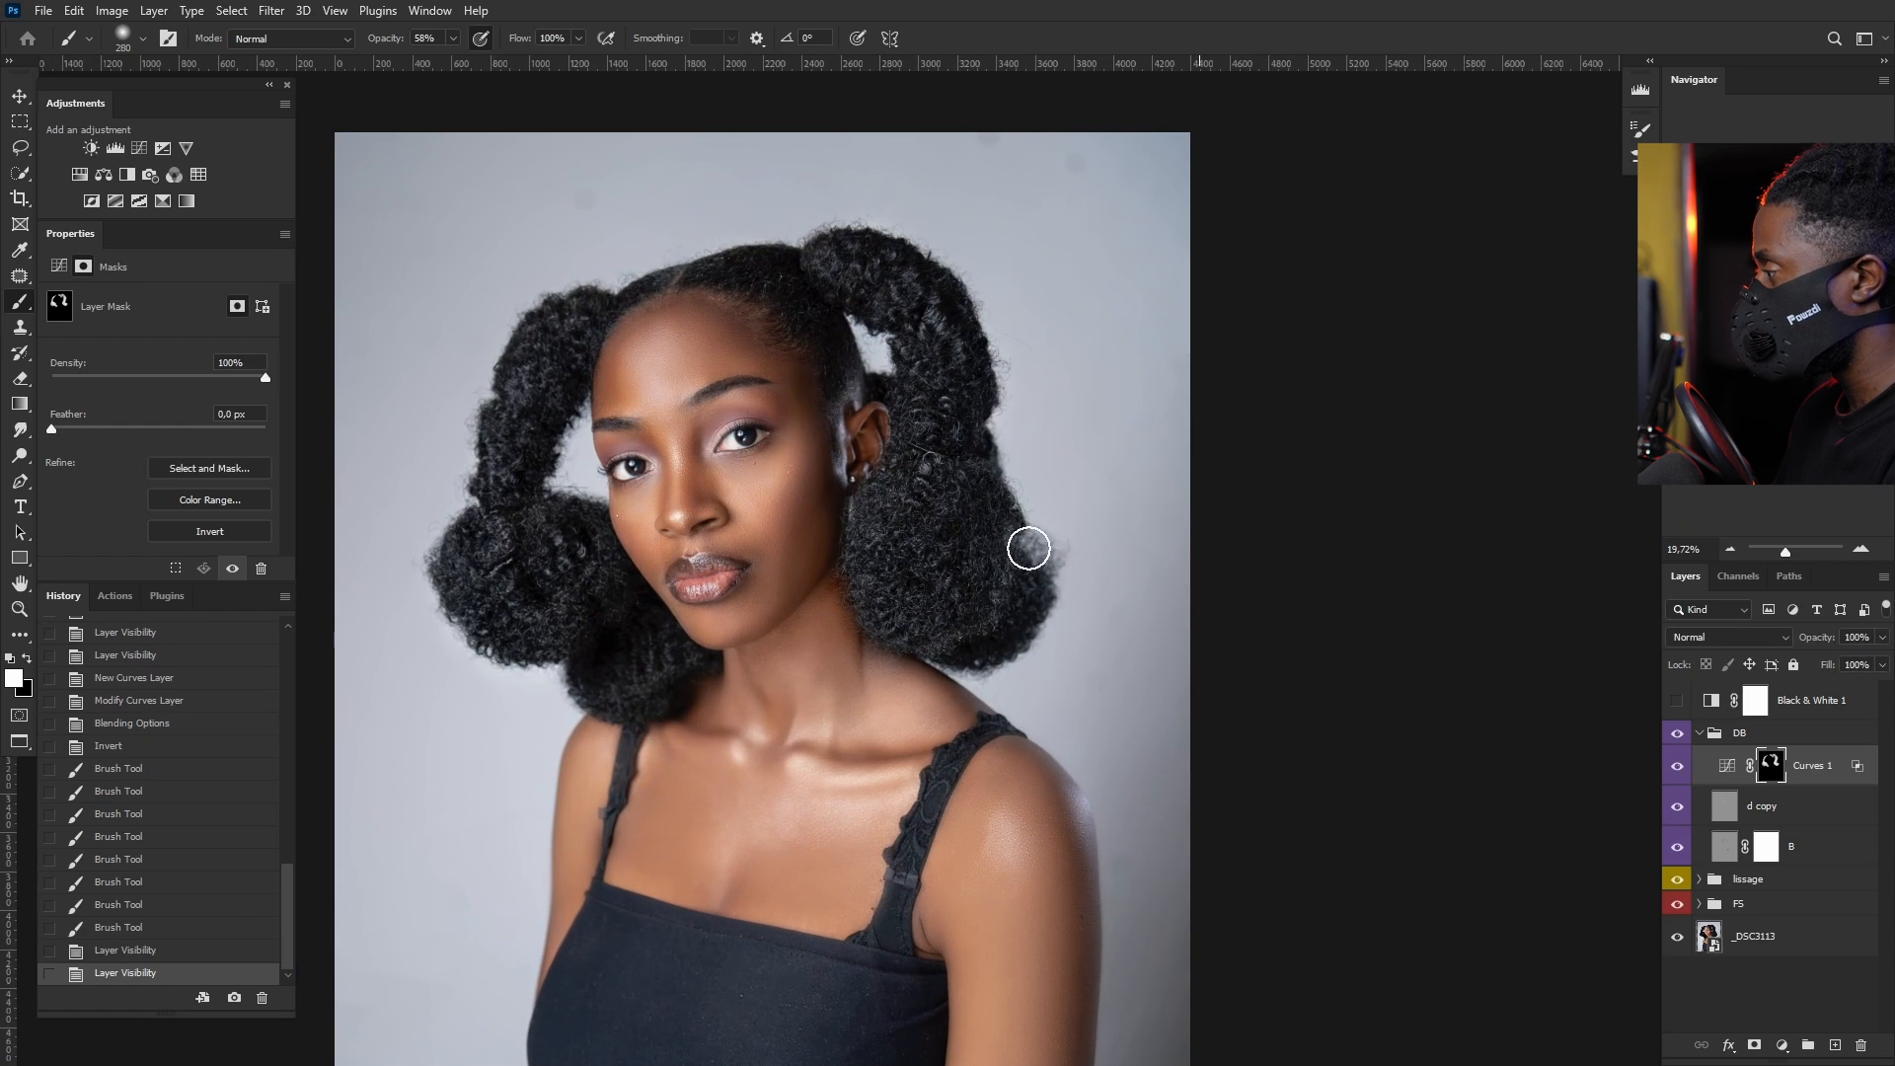
scroll(997, 553, "down", 2)
scroll(888, 607, "up", 2)
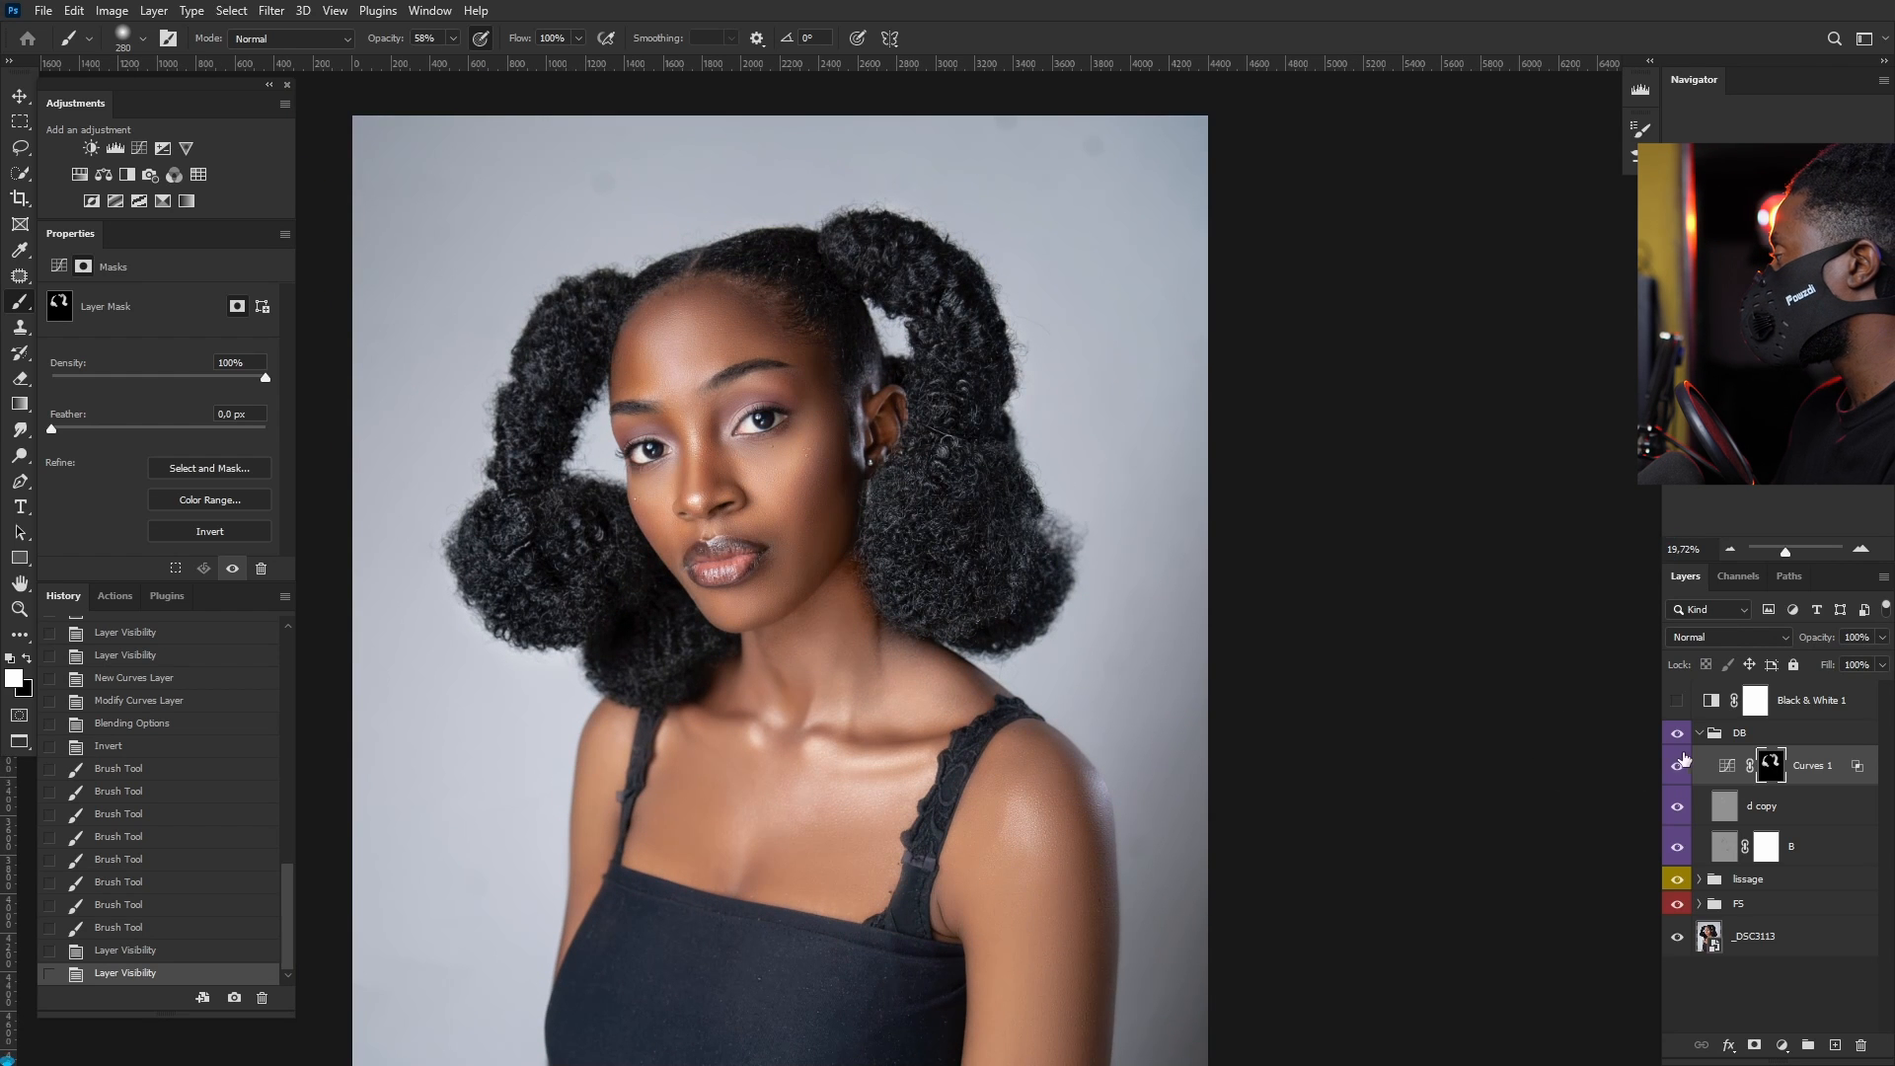
Step: Collapse the DB group and toggle its visibility to compare the portrait with and without dodge and burn
left_click(1698, 735)
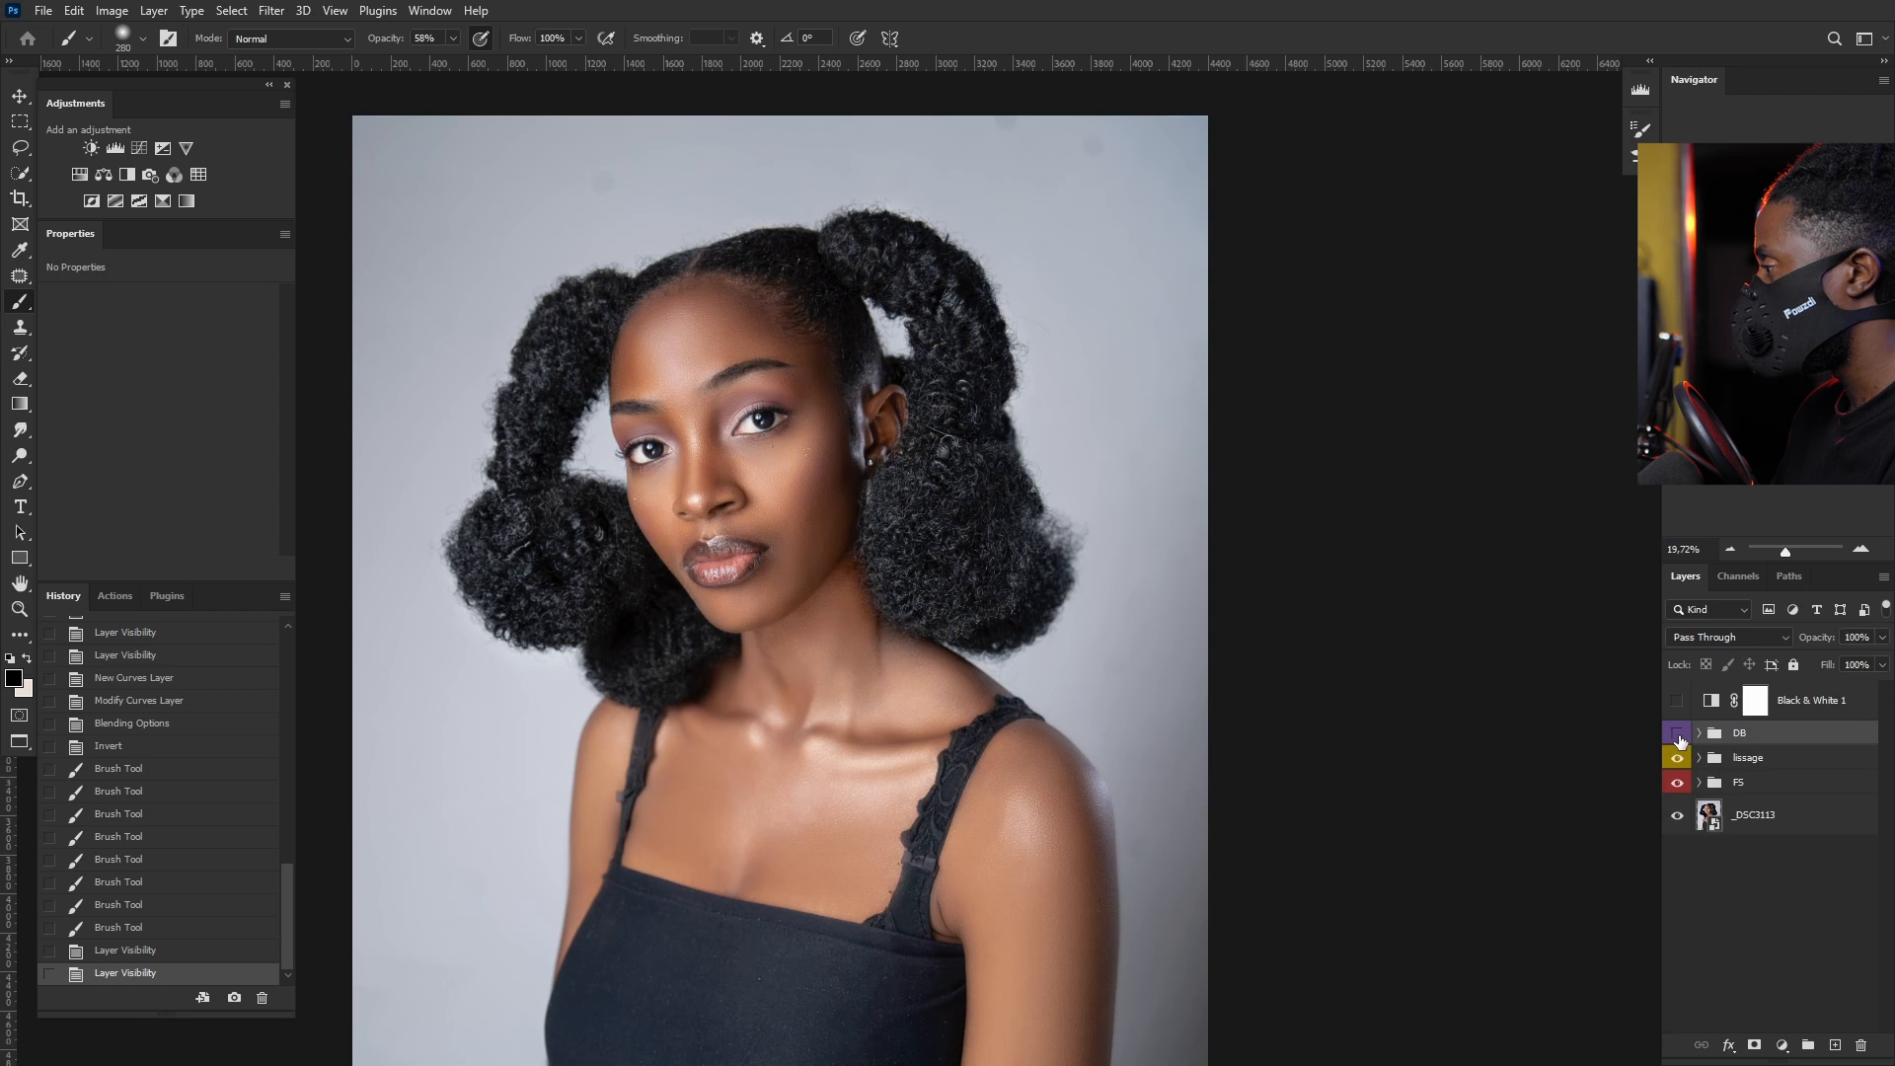
left_click(1678, 735)
left_click(1677, 735)
left_click(1677, 736)
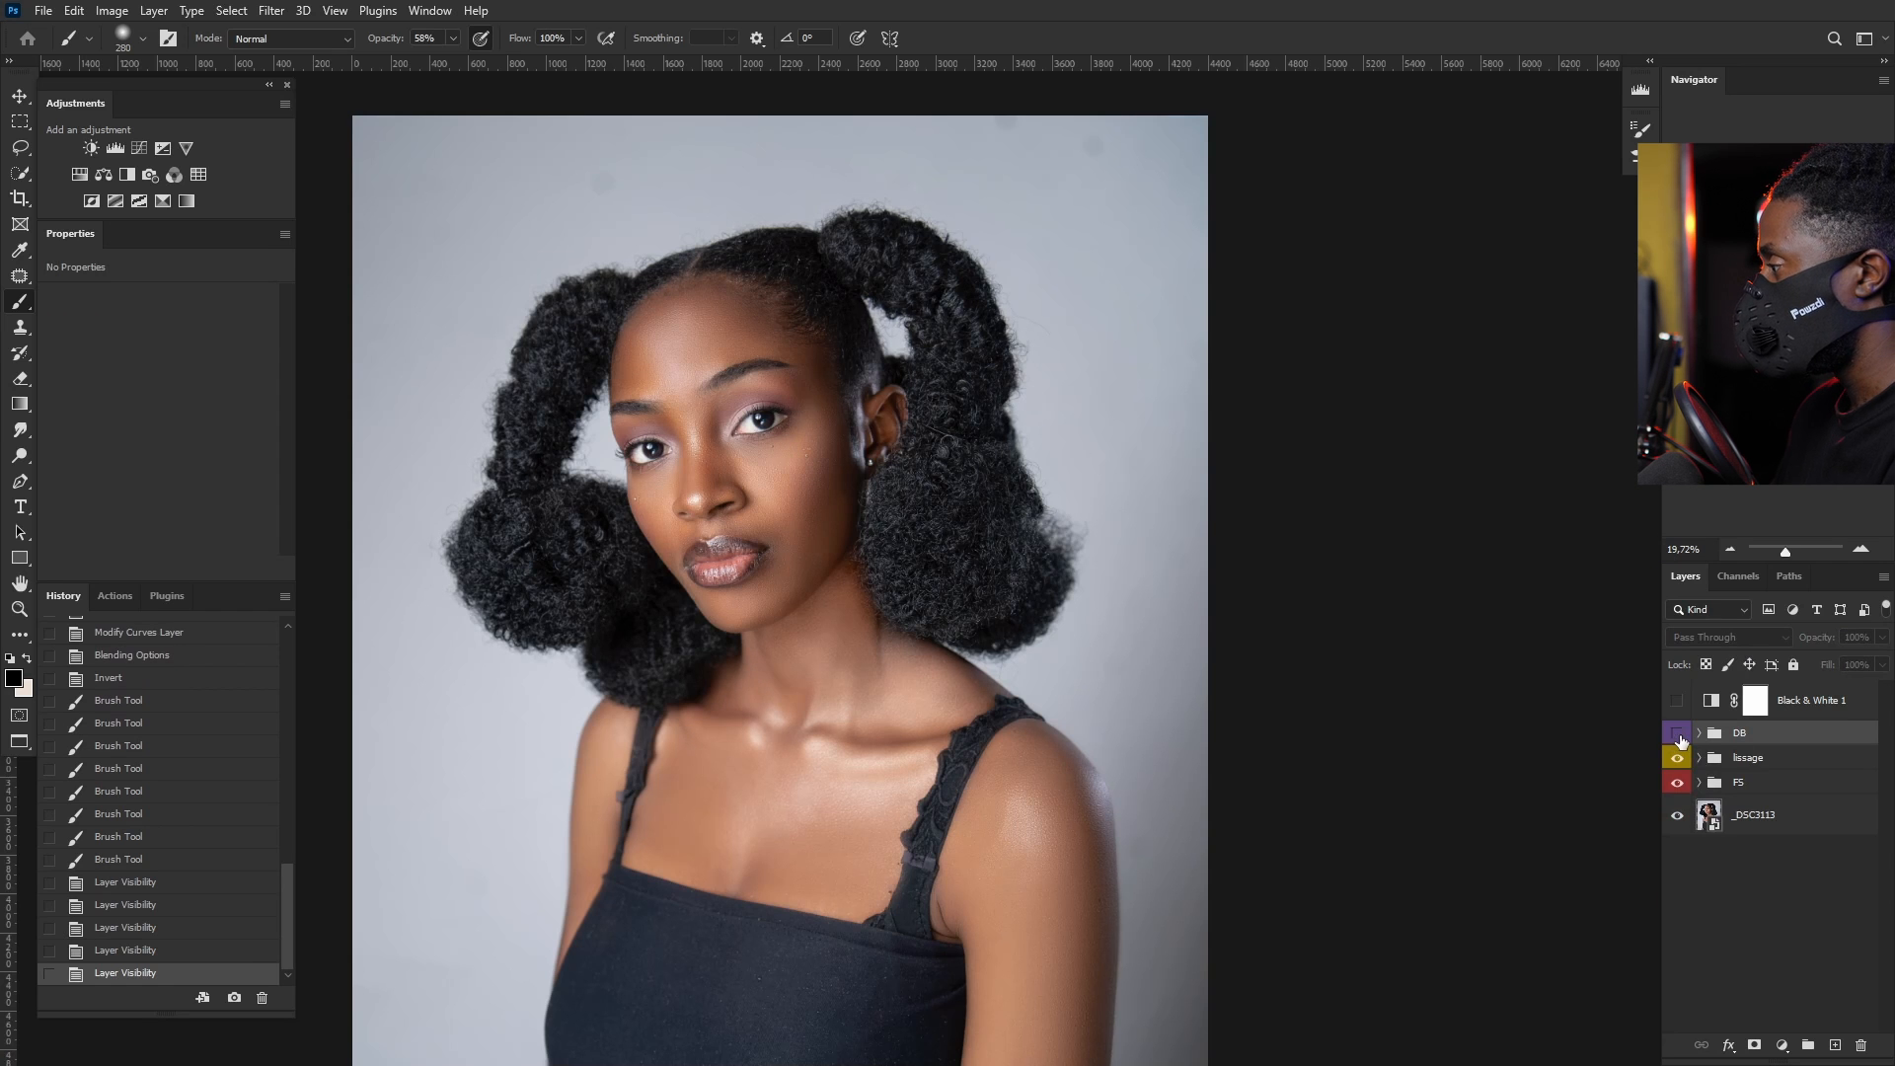
left_click(1678, 735)
Step: Inspect the retouched face, hair and shoulders at several zoom levels
scroll(766, 379, "down", 2)
scroll(765, 379, "up", 3)
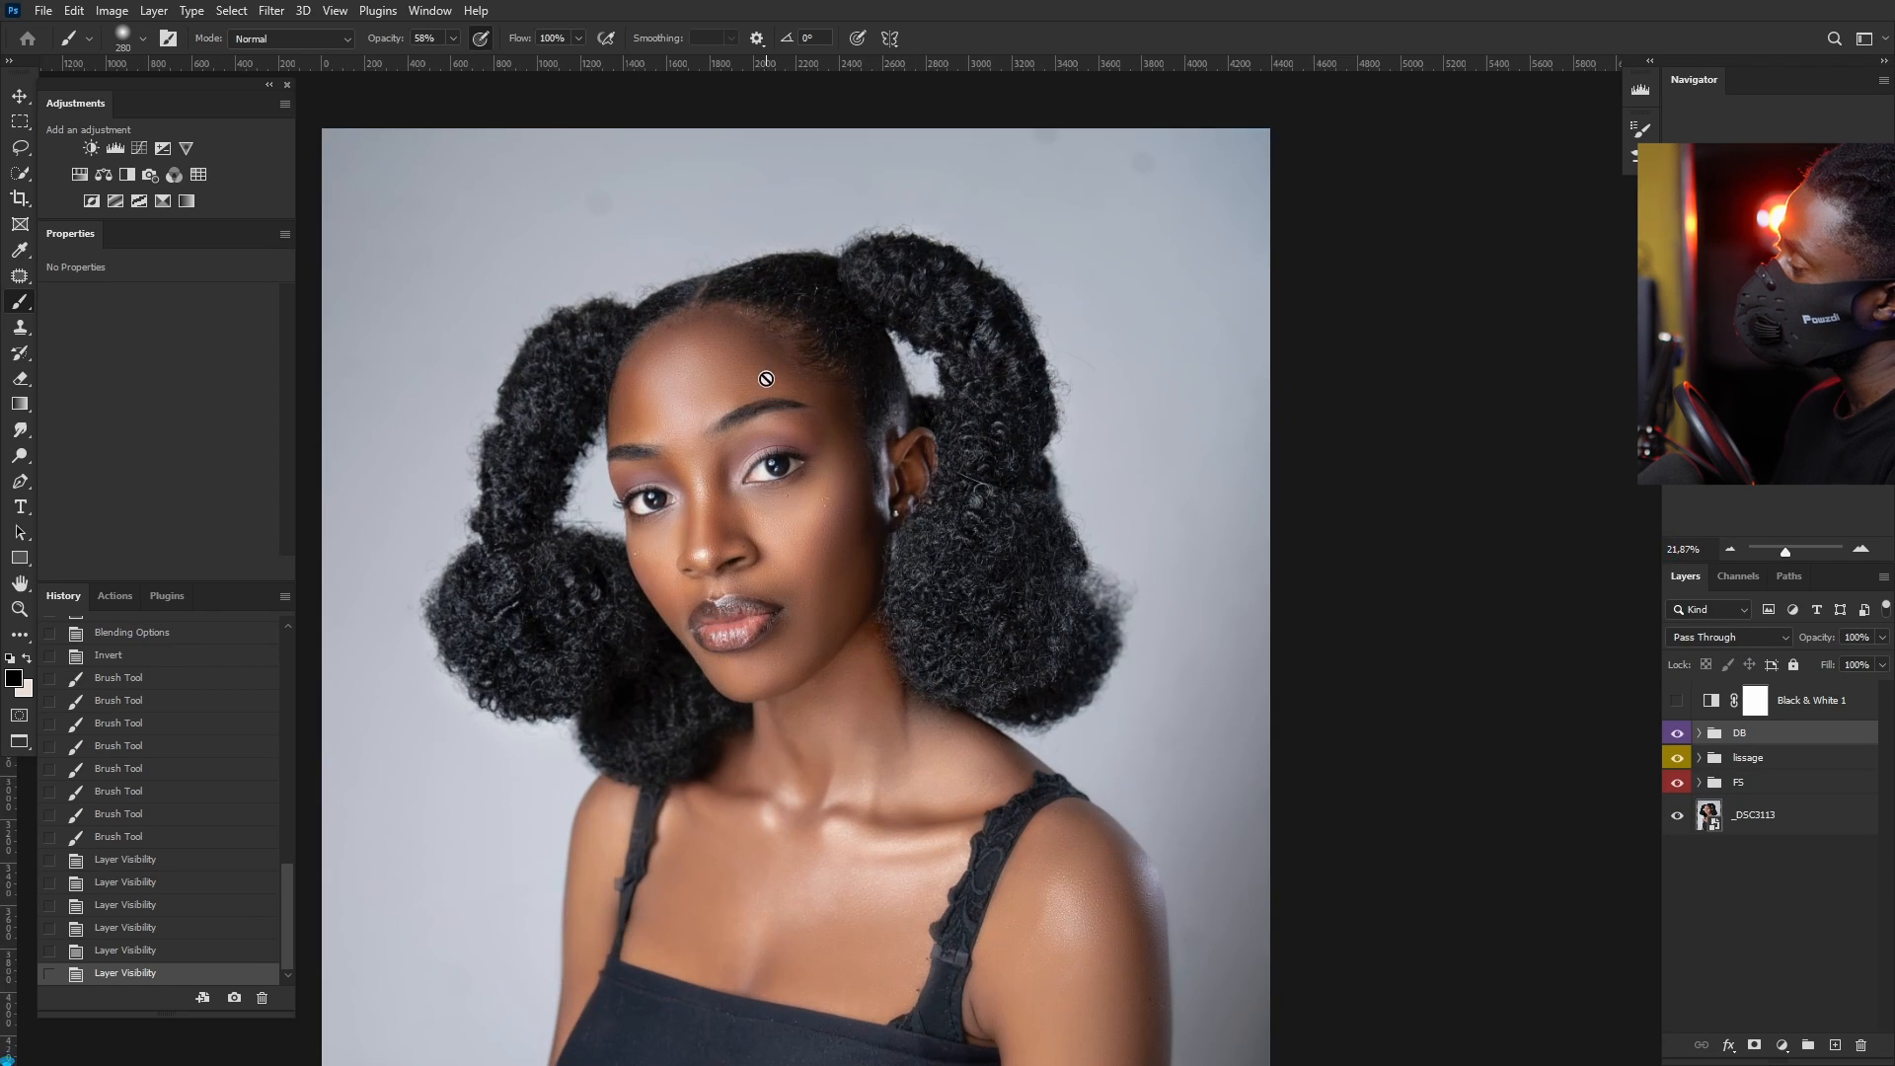
scroll(765, 378, "up", 1)
scroll(809, 559, "down", 3)
scroll(745, 650, "up", 2)
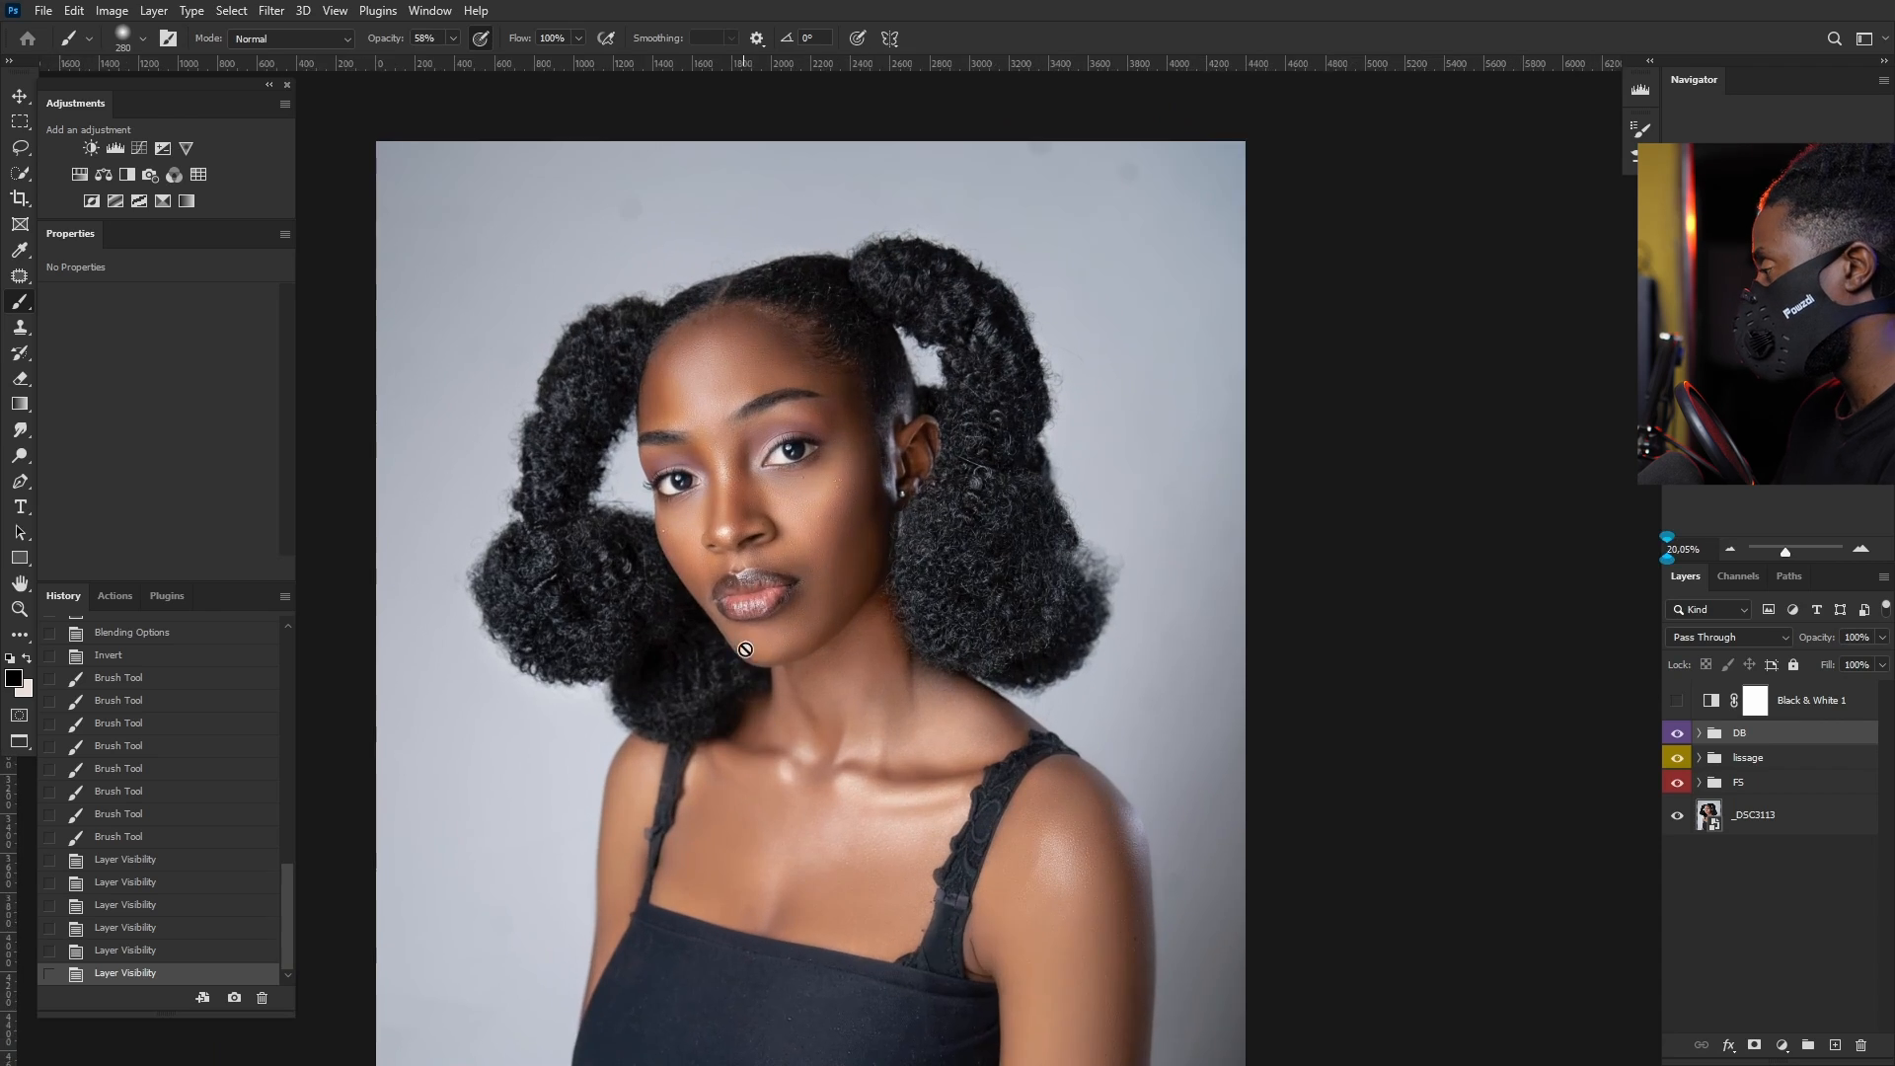
scroll(774, 579, "up", 1)
scroll(844, 553, "down", 2)
scroll(858, 580, "up", 1)
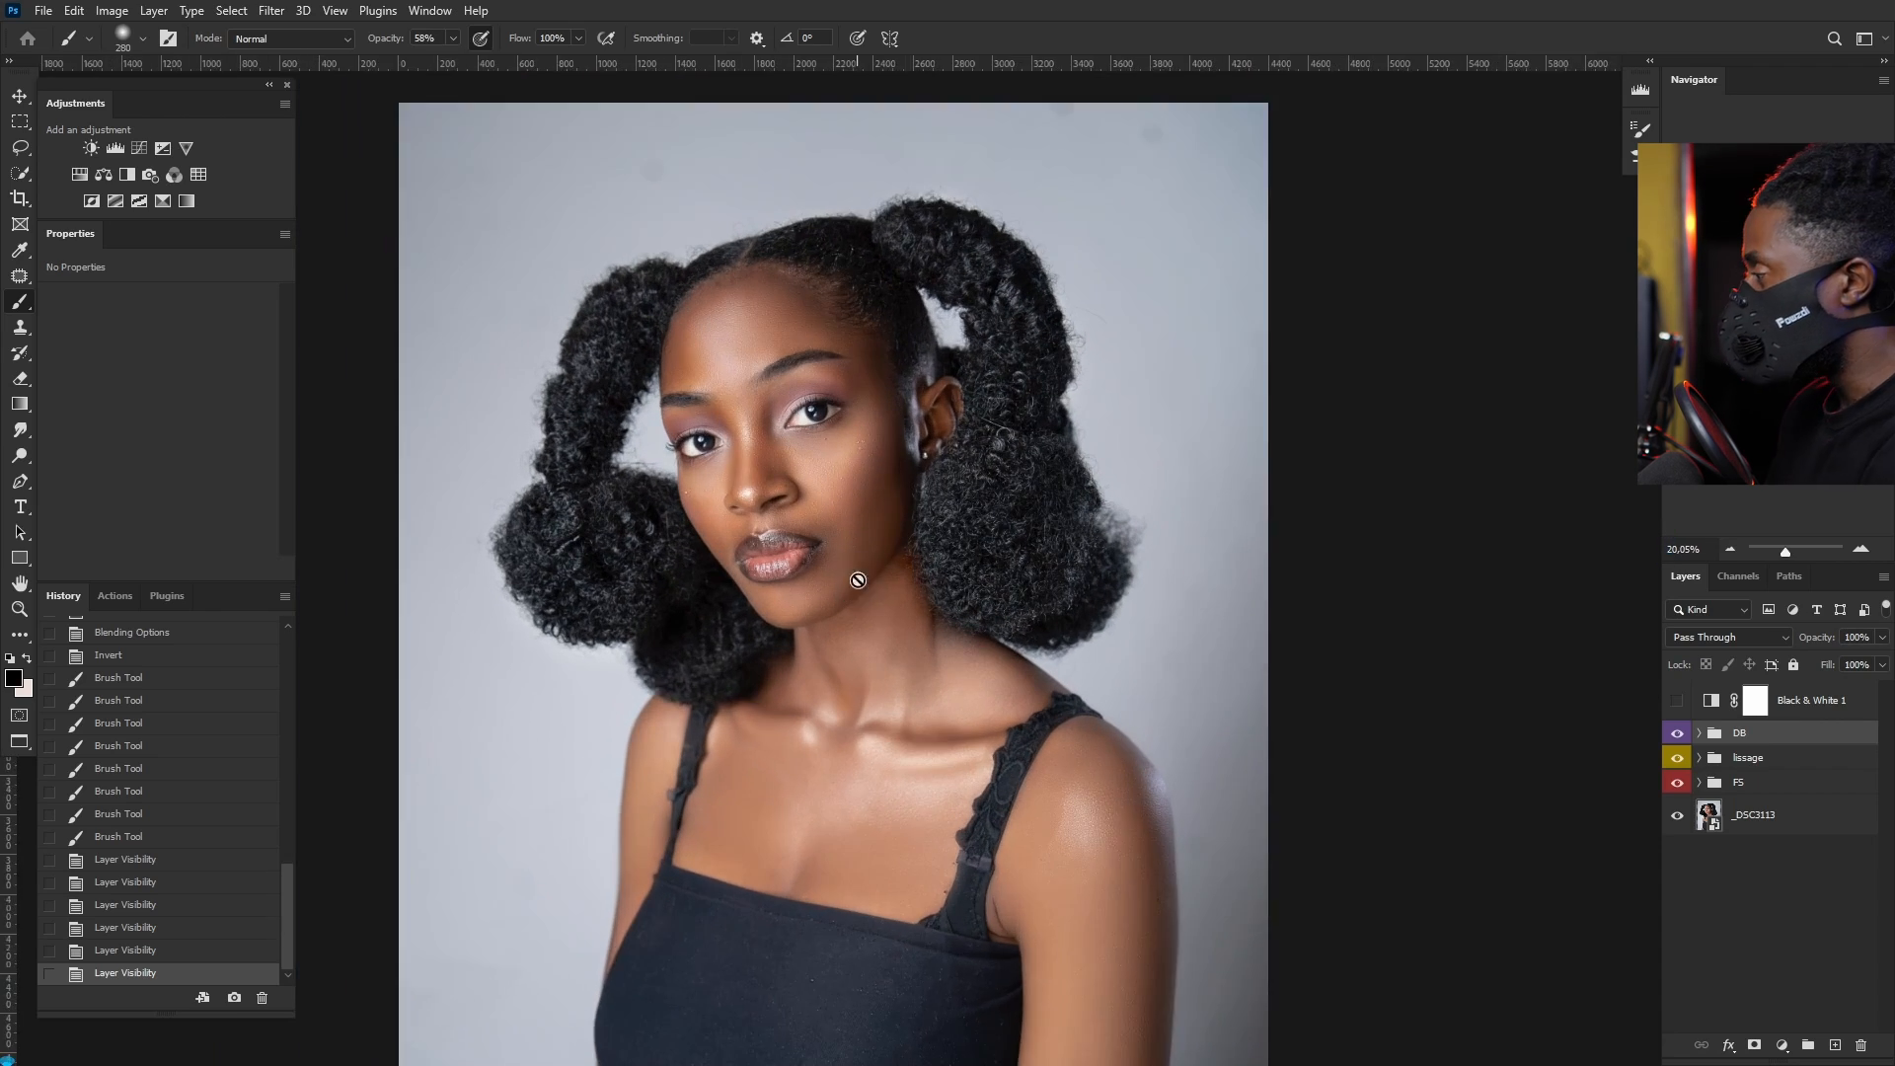
scroll(858, 580, "up", 1)
scroll(857, 580, "up", 1)
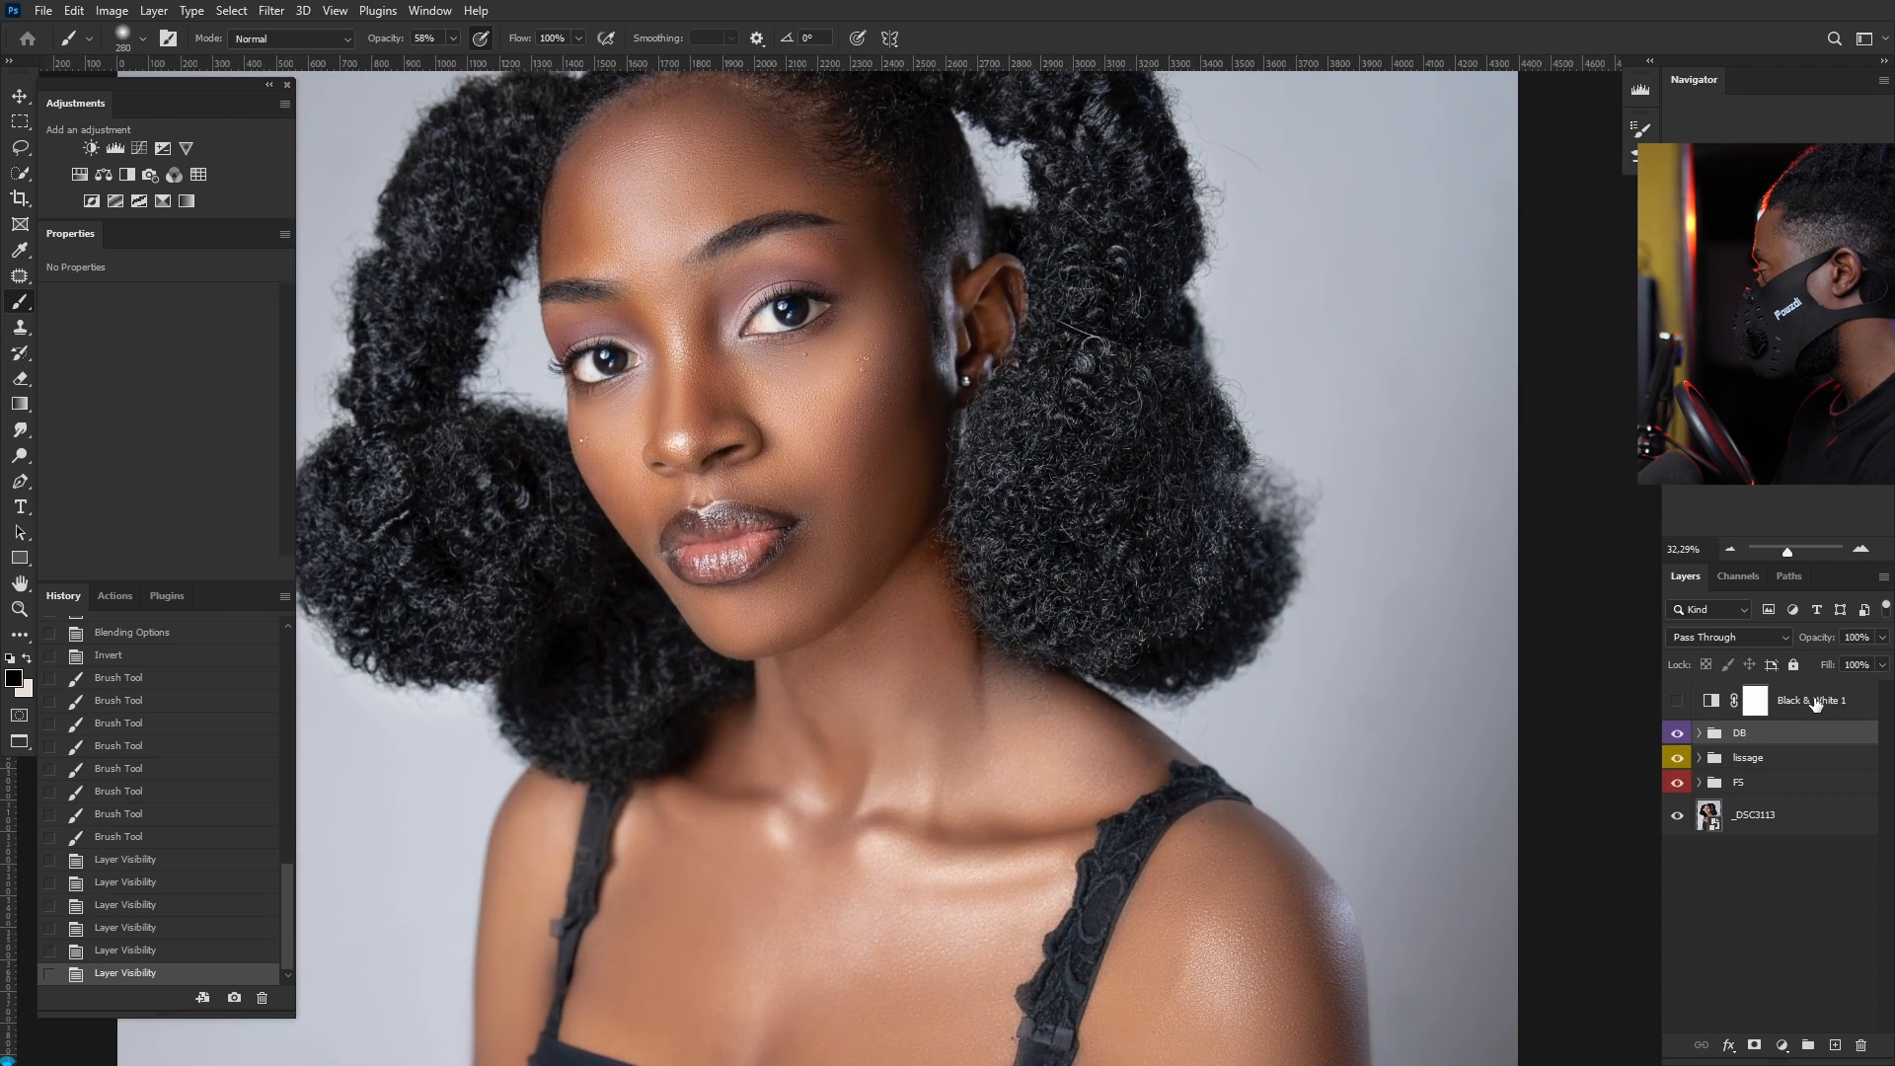
Step: Delete the hidden Black & White 1 adjustment layer above the DB group
left_click(1818, 703)
left_click_drag(1817, 700, 1861, 1044)
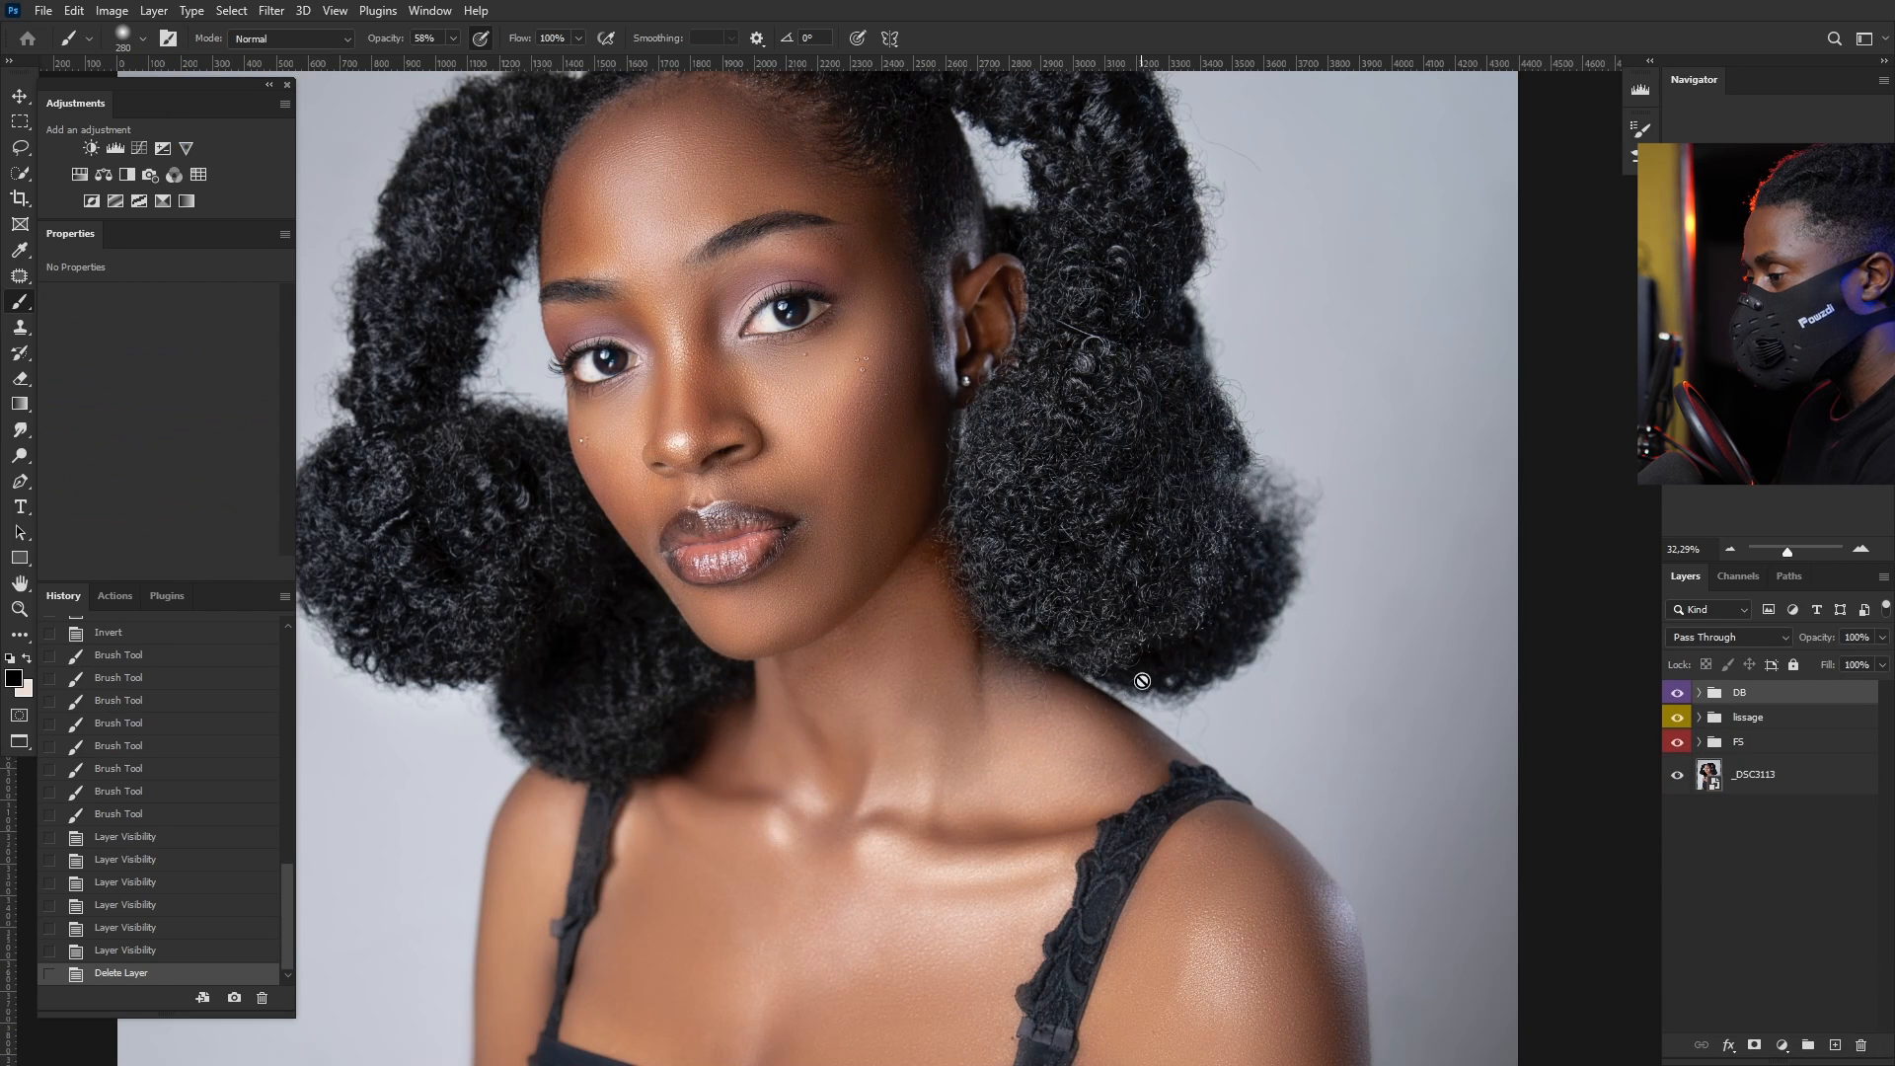
scroll(749, 523, "down", 4)
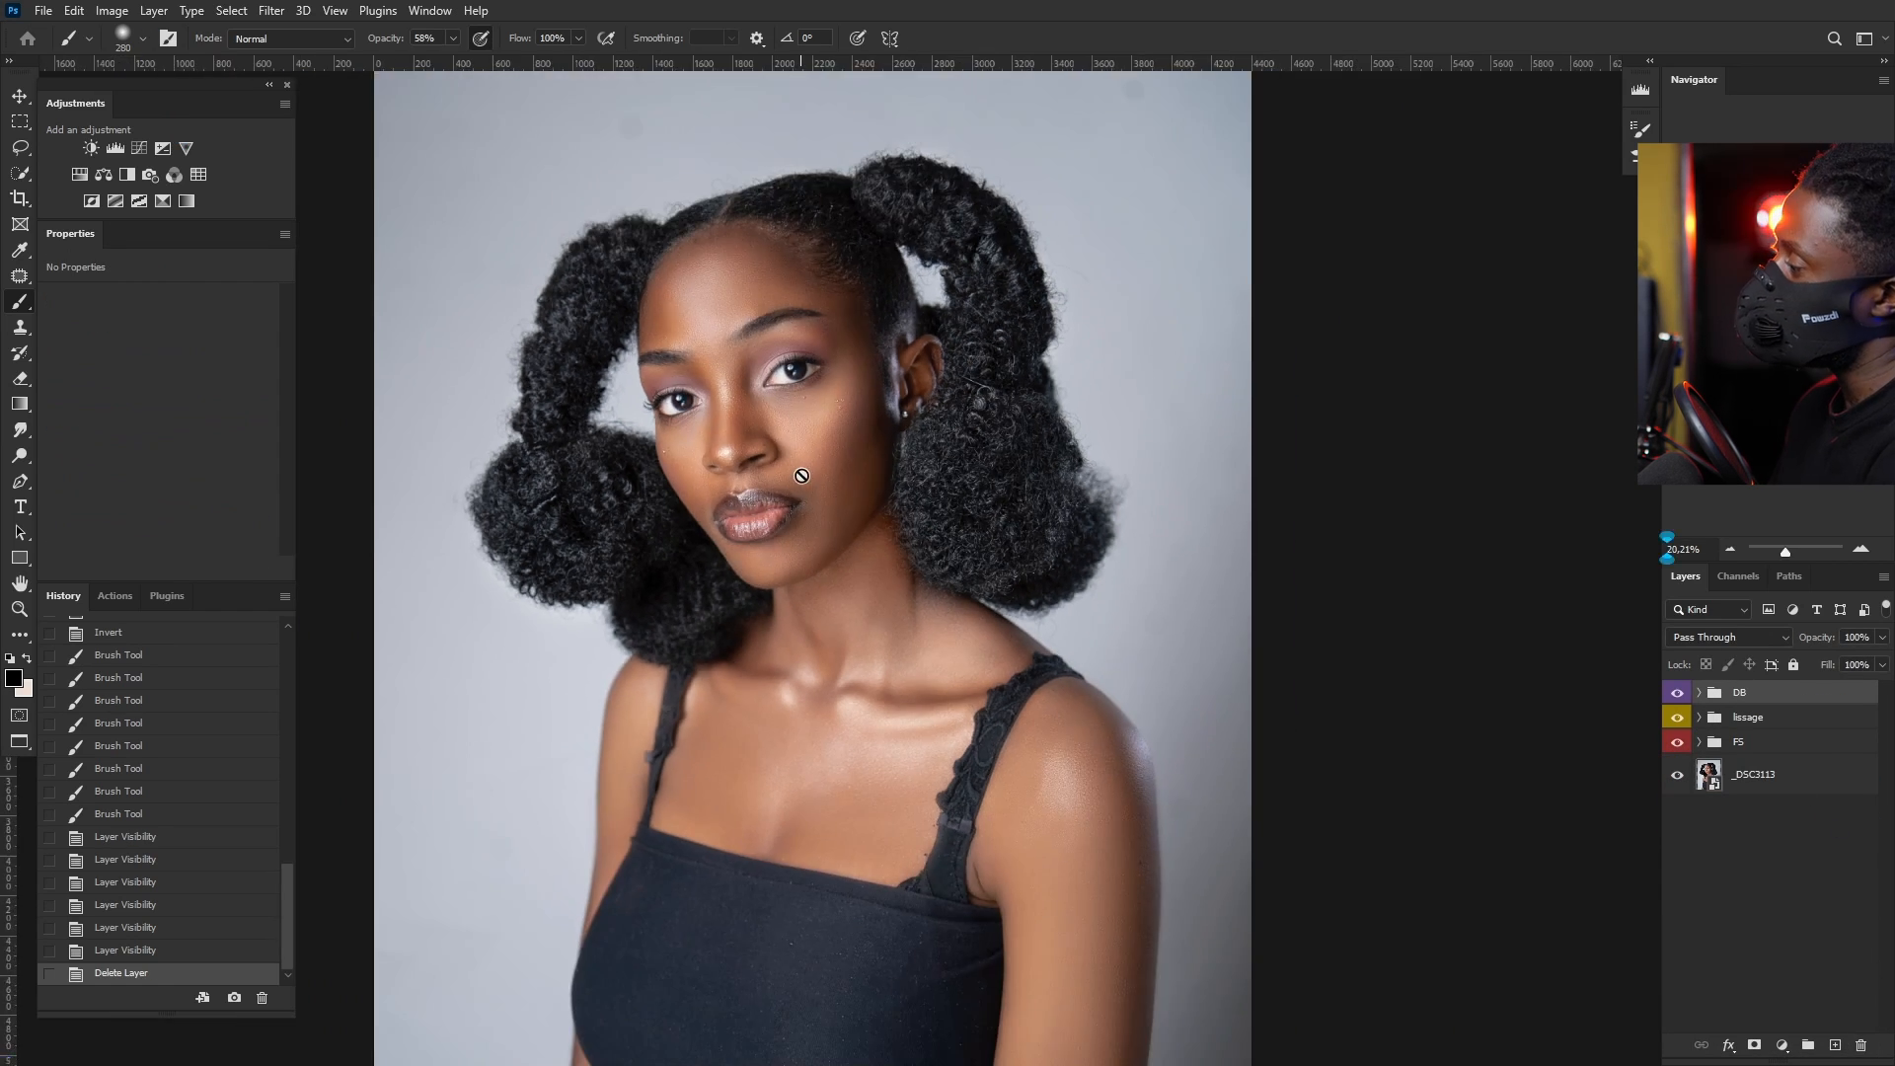
scroll(773, 488, "up", 1)
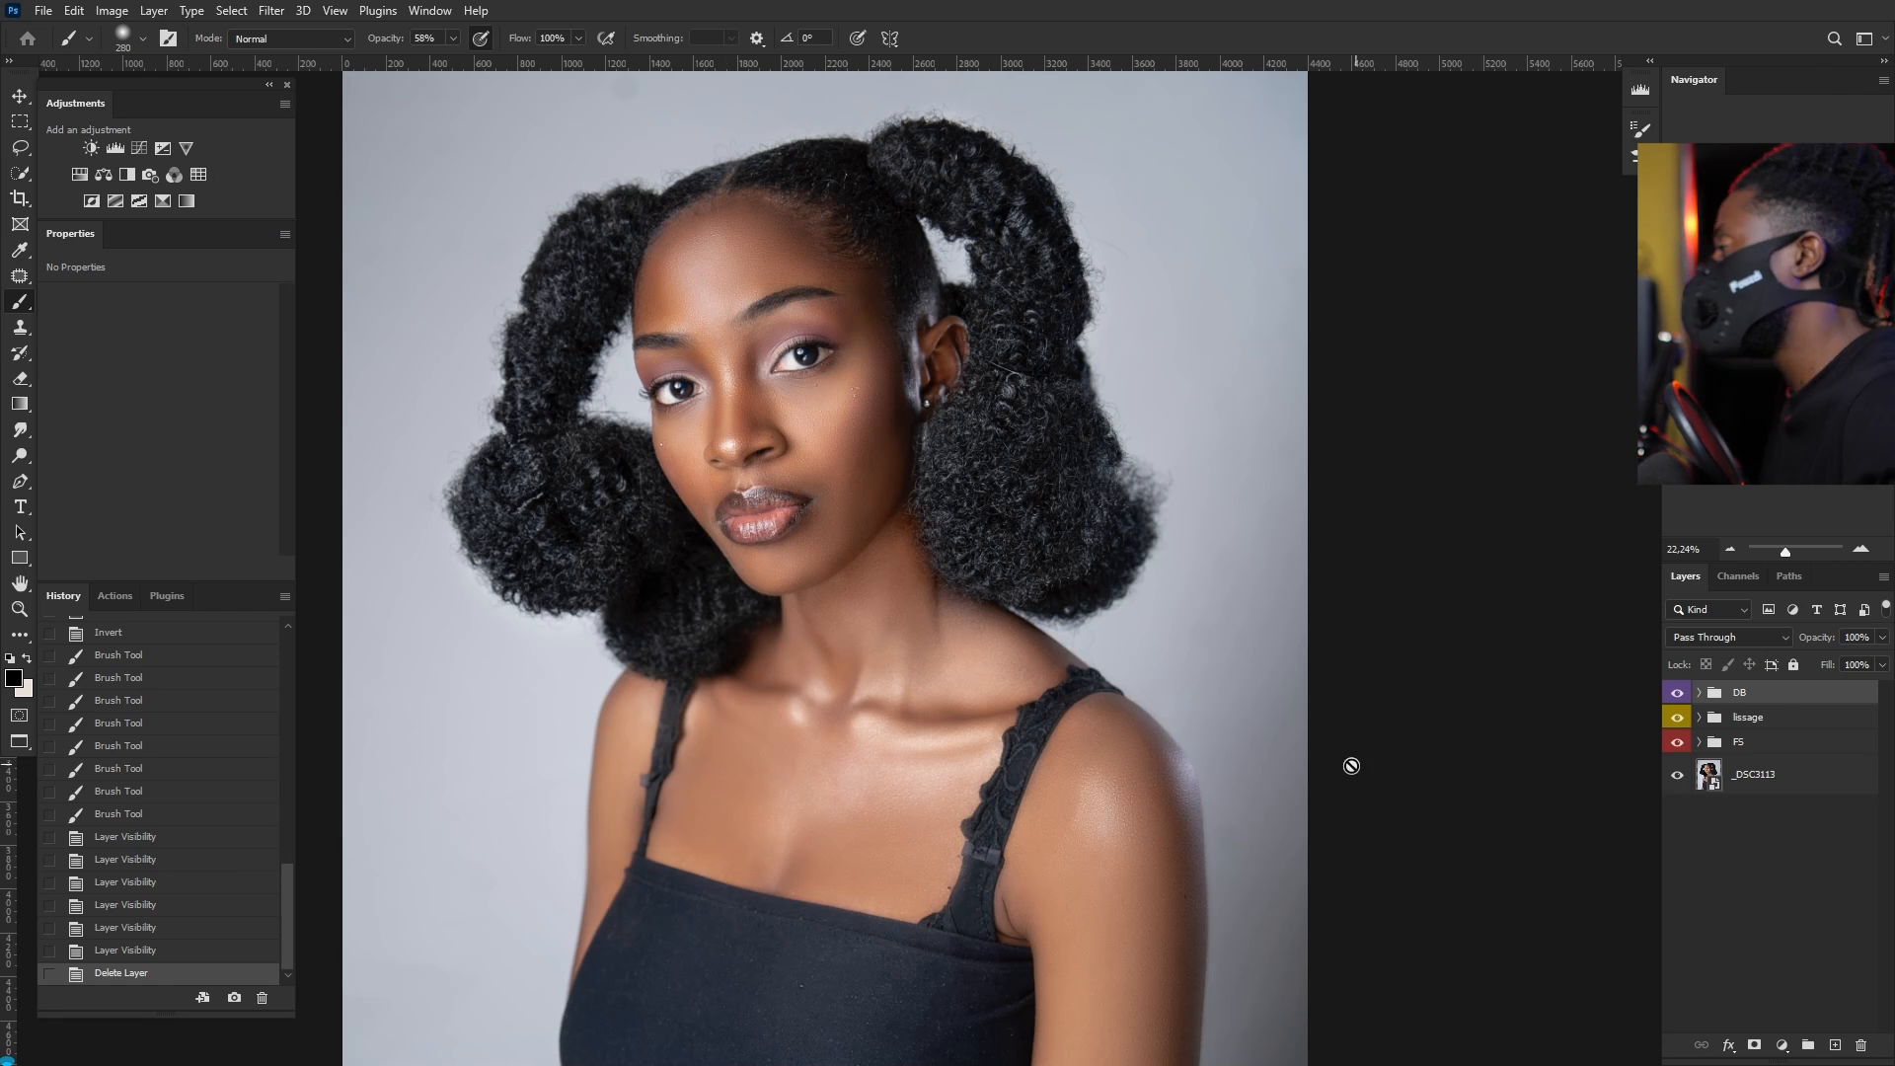
Step: Add a new Black & White adjustment layer above the DB group and set its blend mode to Multiply
left_click(1782, 1048)
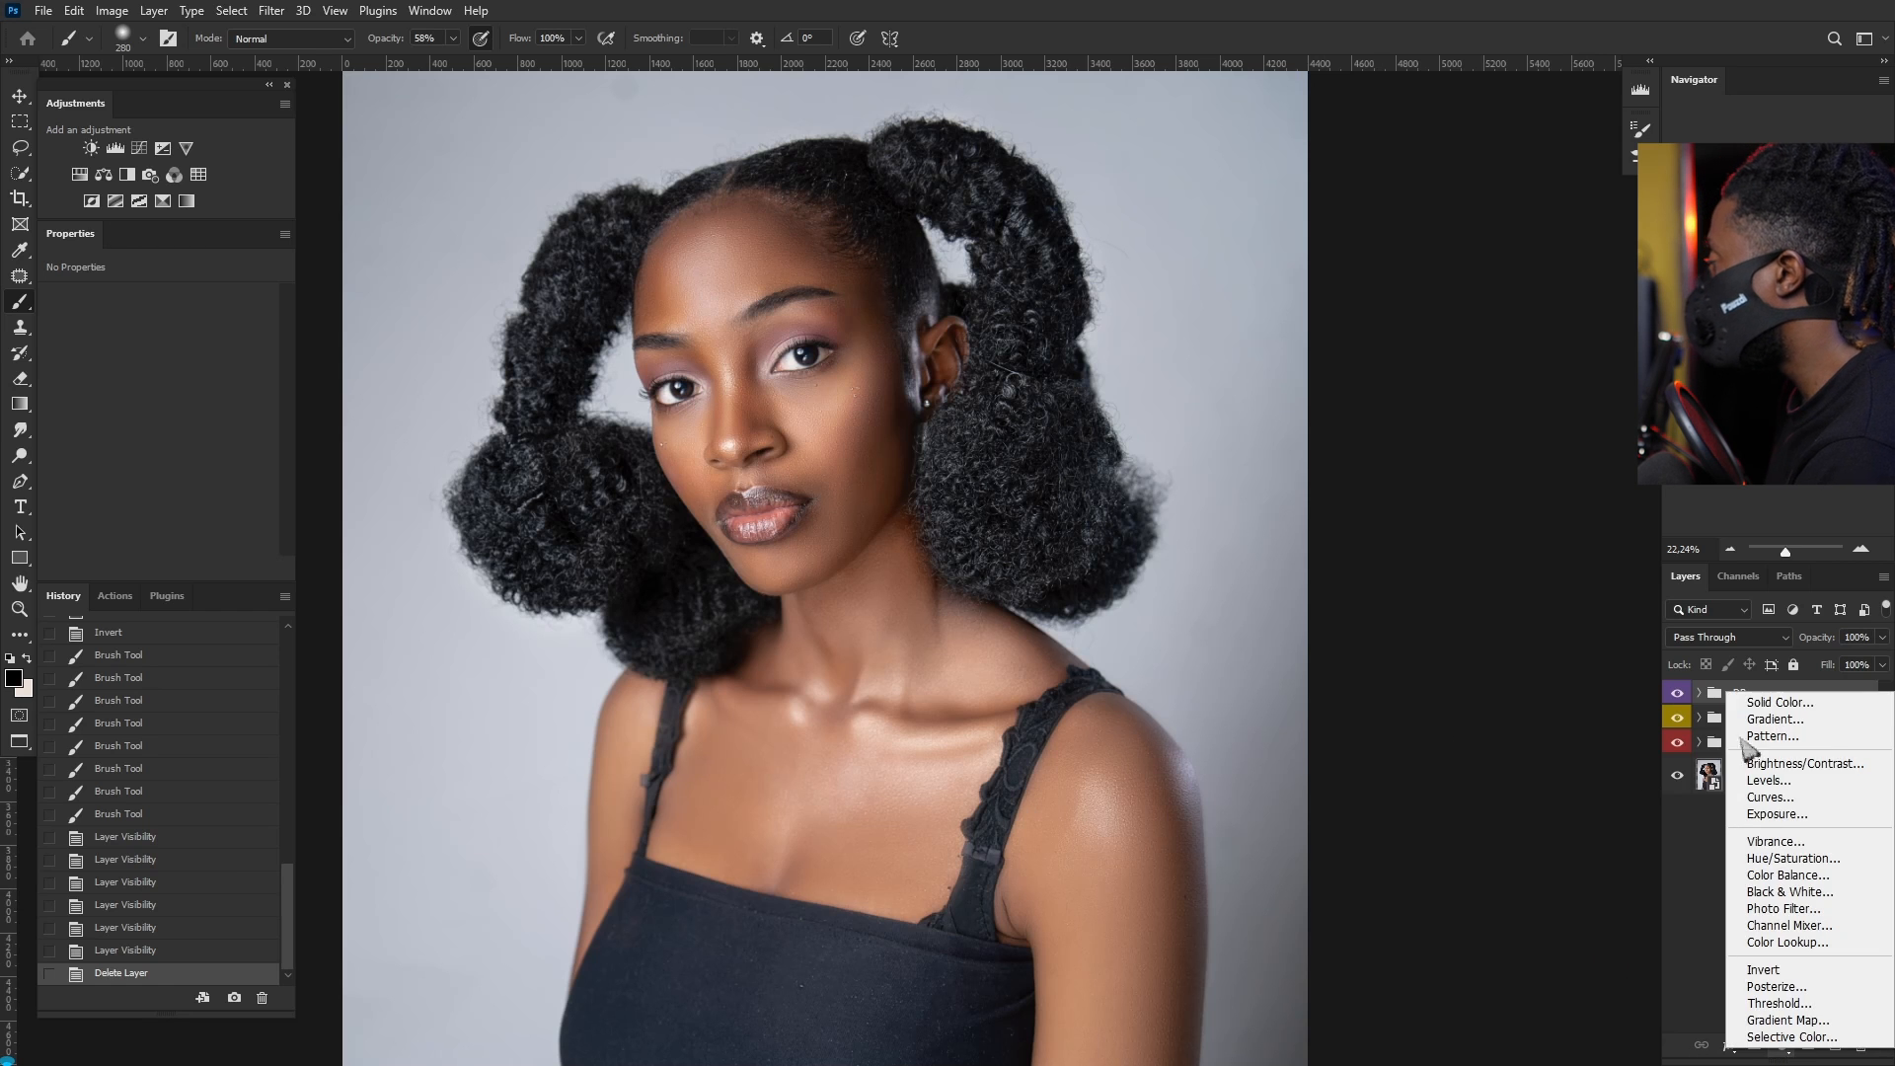
left_click(1784, 893)
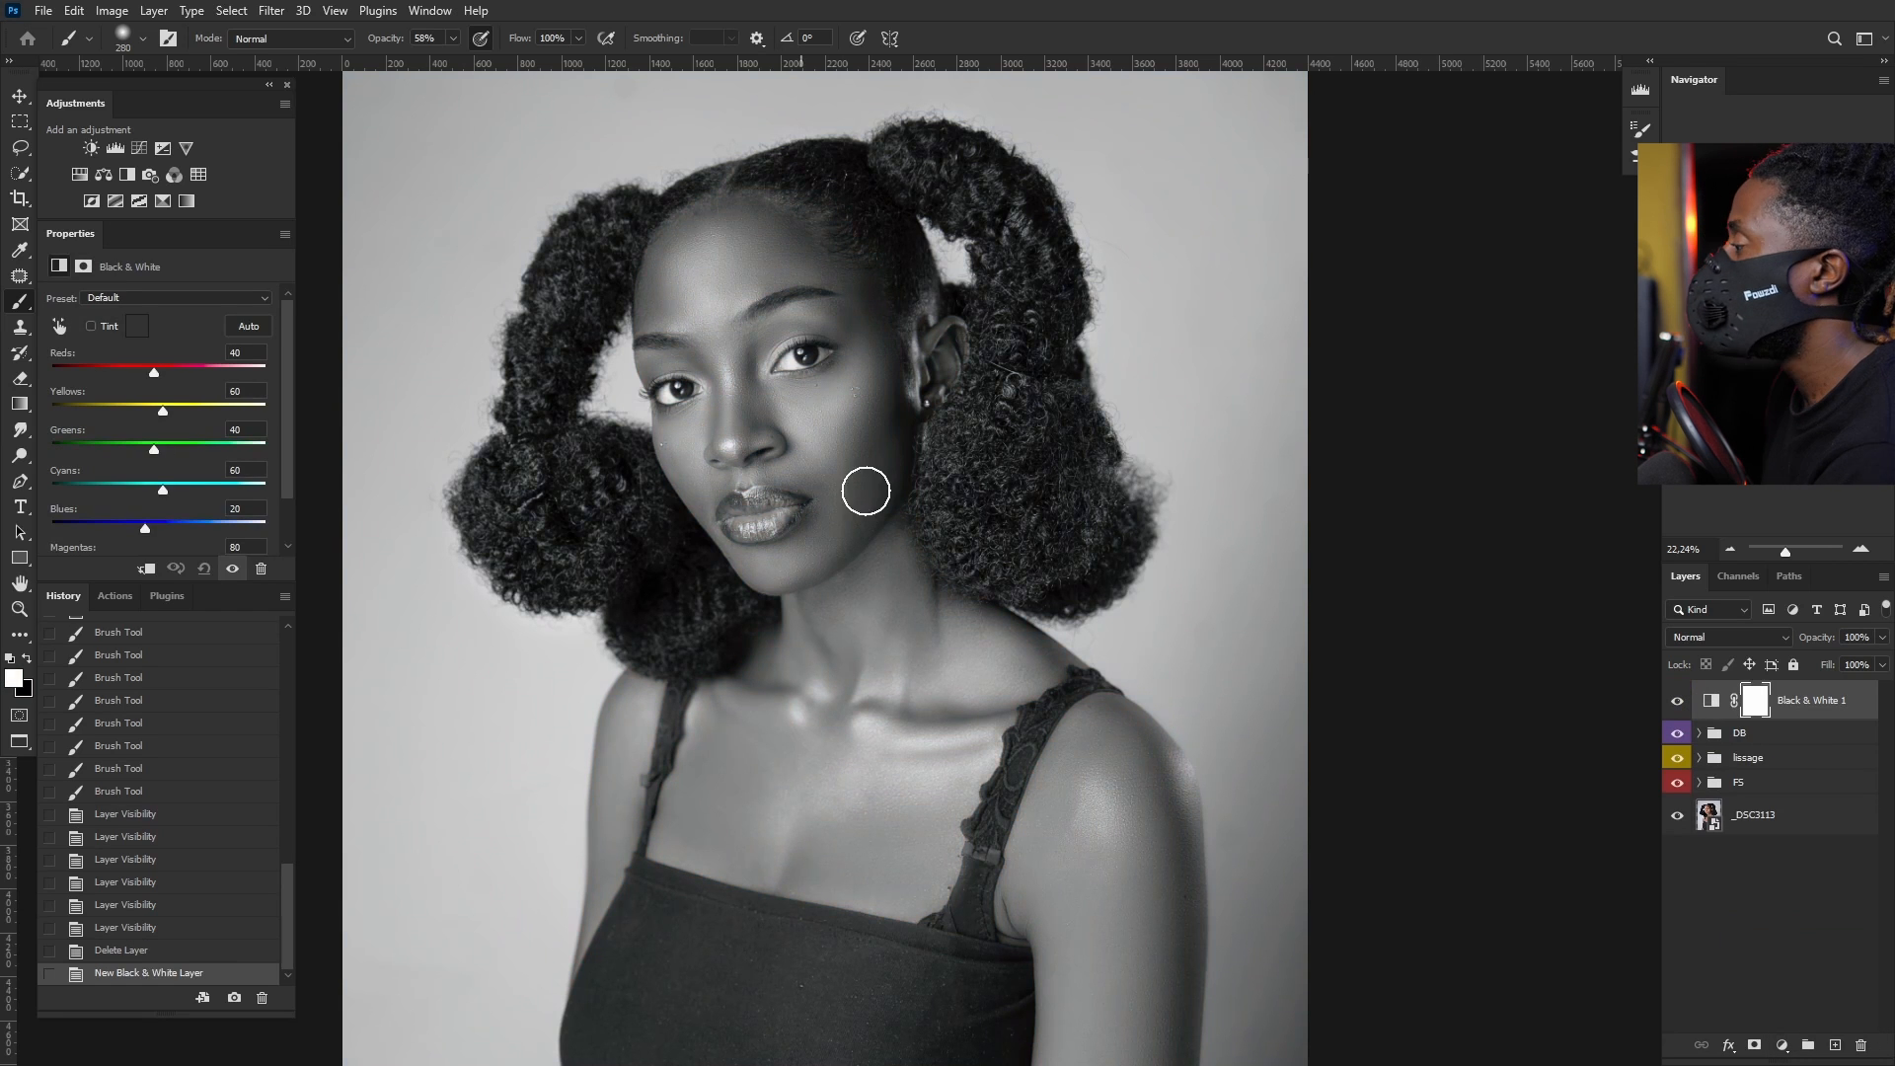
left_click(1777, 637)
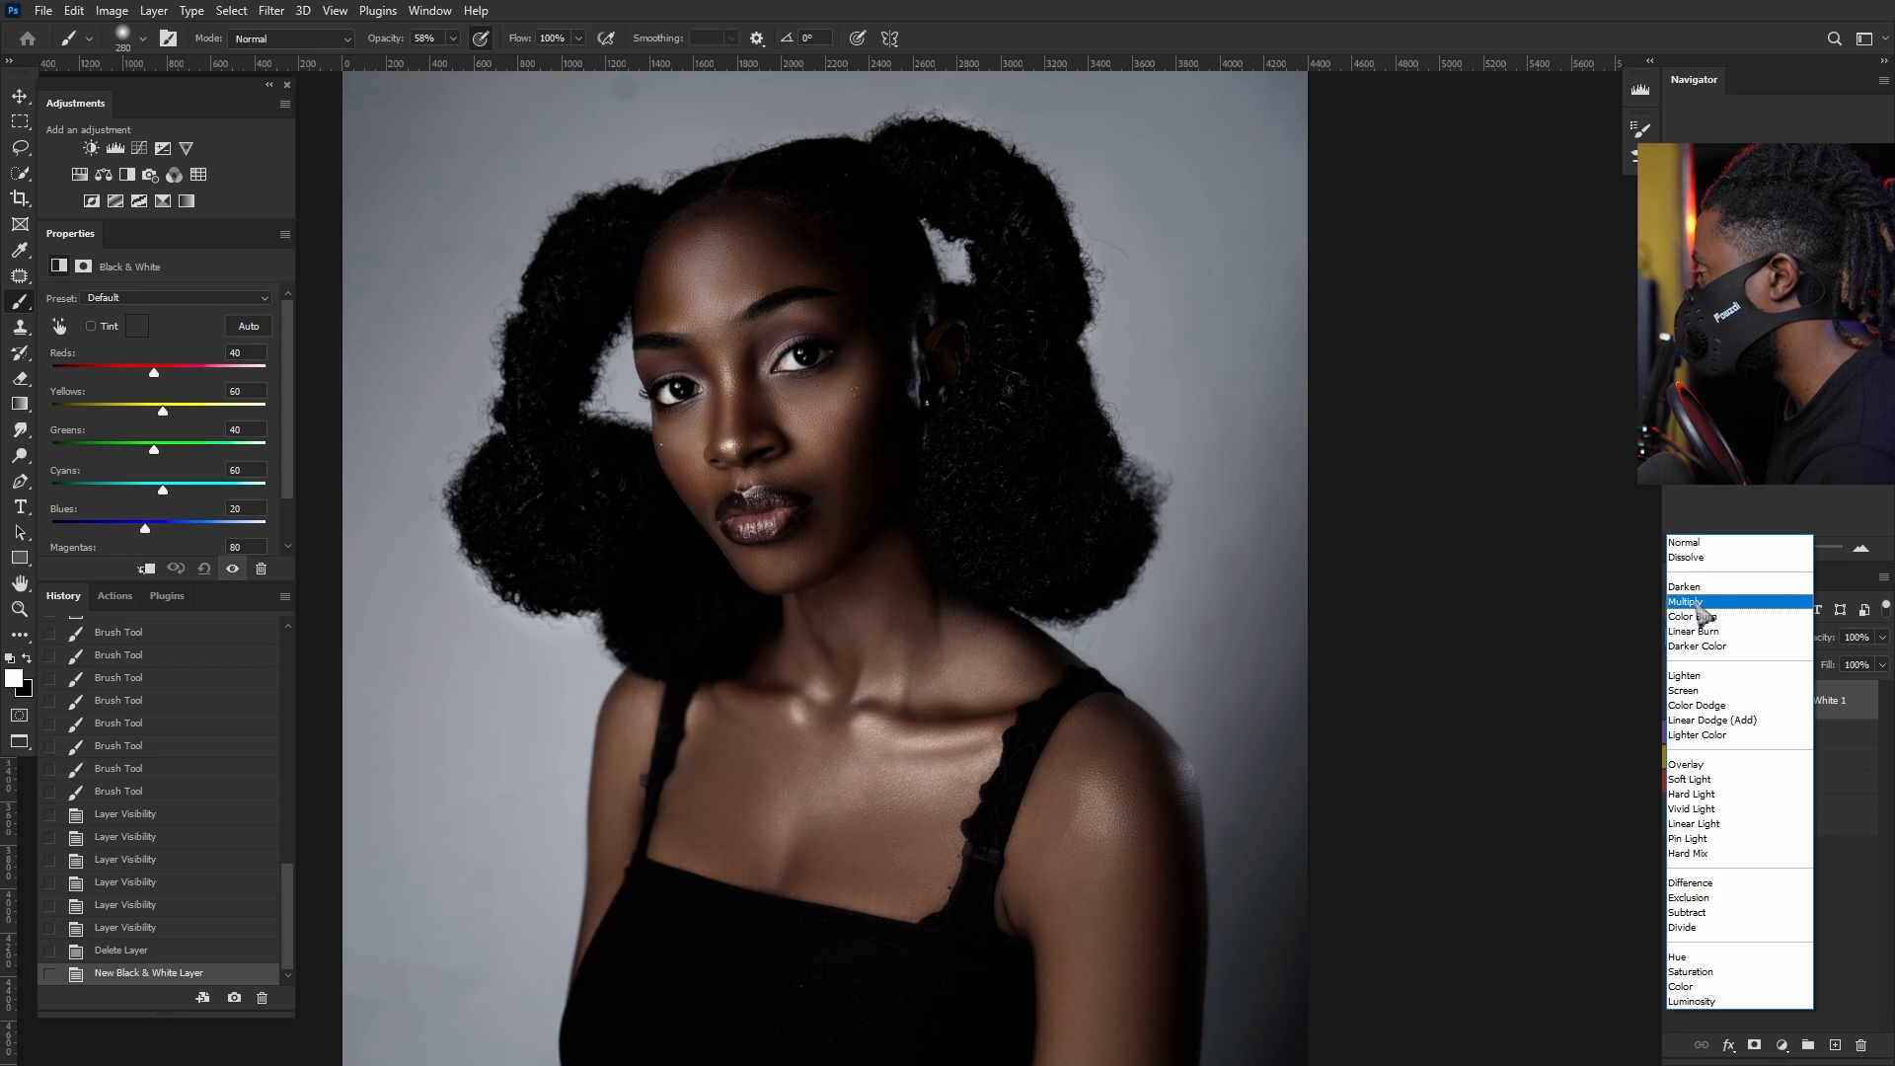
left_click(1687, 602)
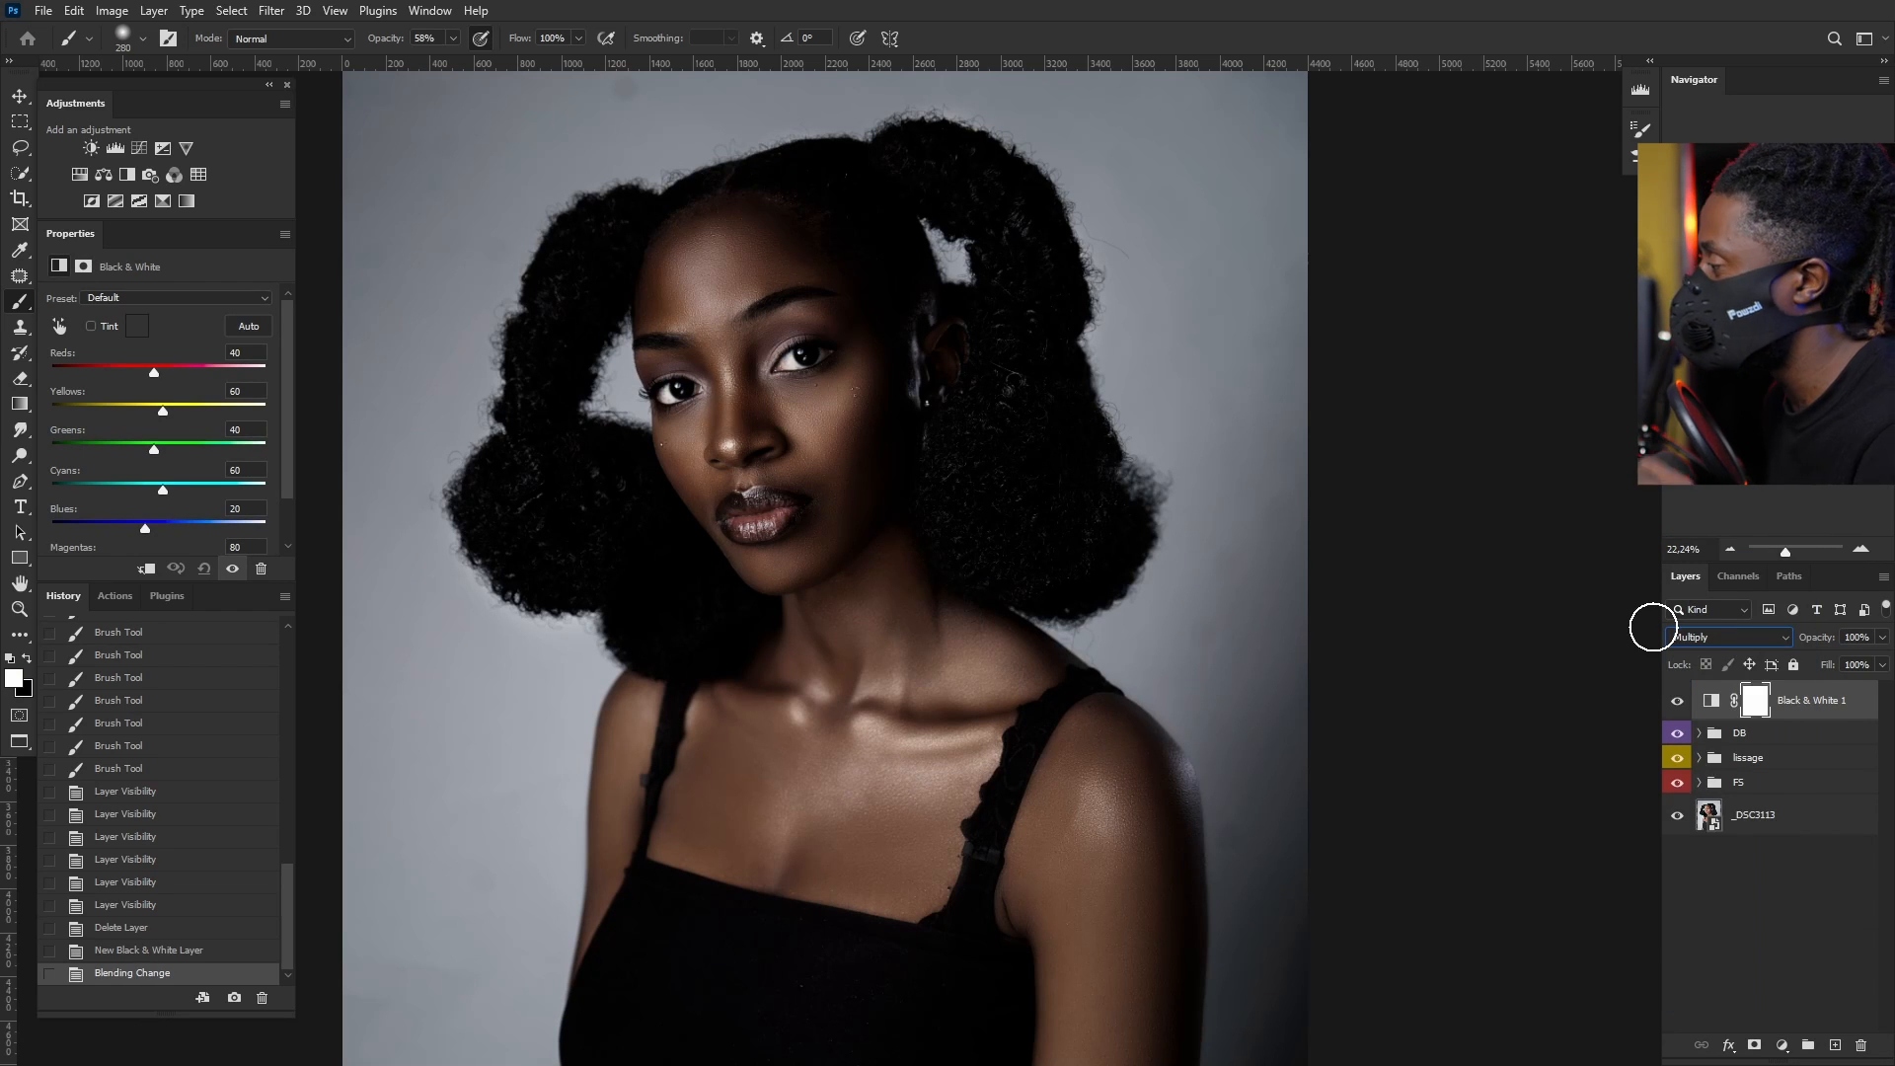
Step: Lower the Black & White 1 layer's opacity to 54%, comparing the portrait with and without the adjustment
left_click(1801, 720)
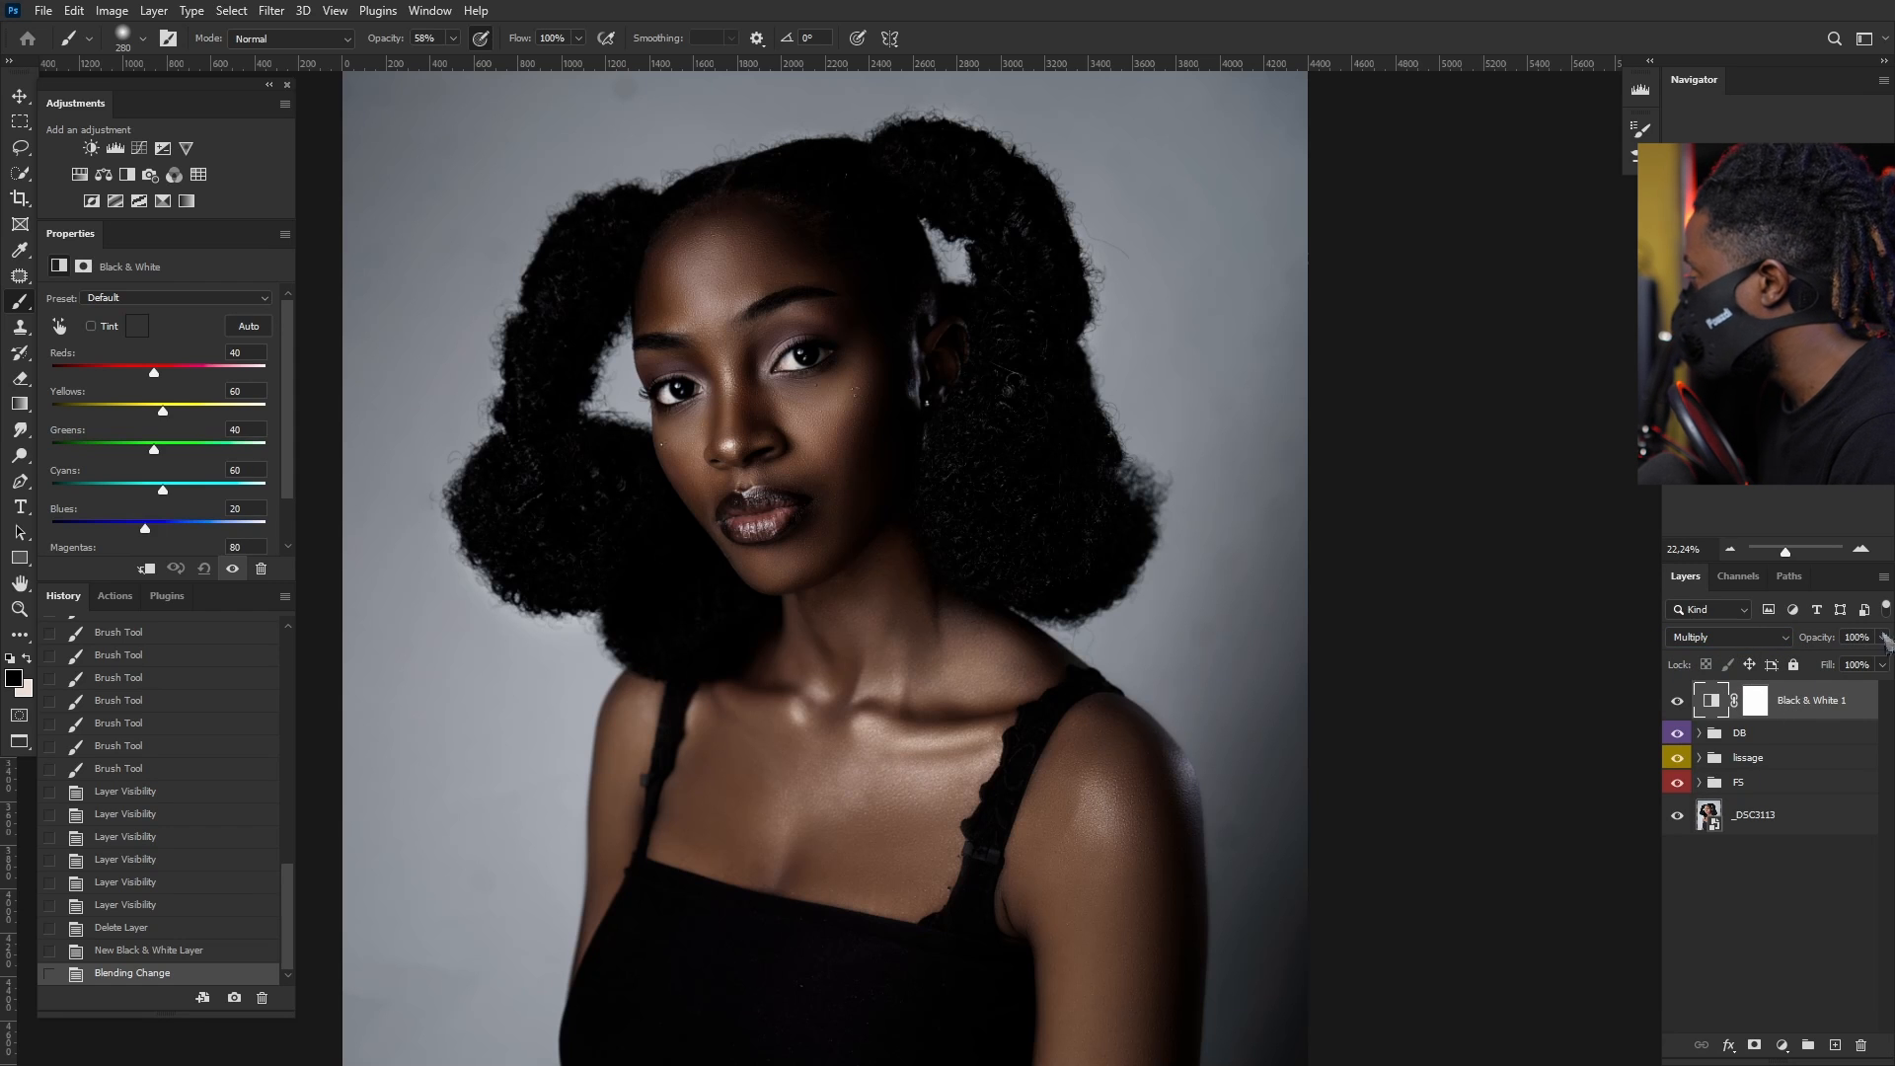
left_click_drag(1882, 638, 1853, 672)
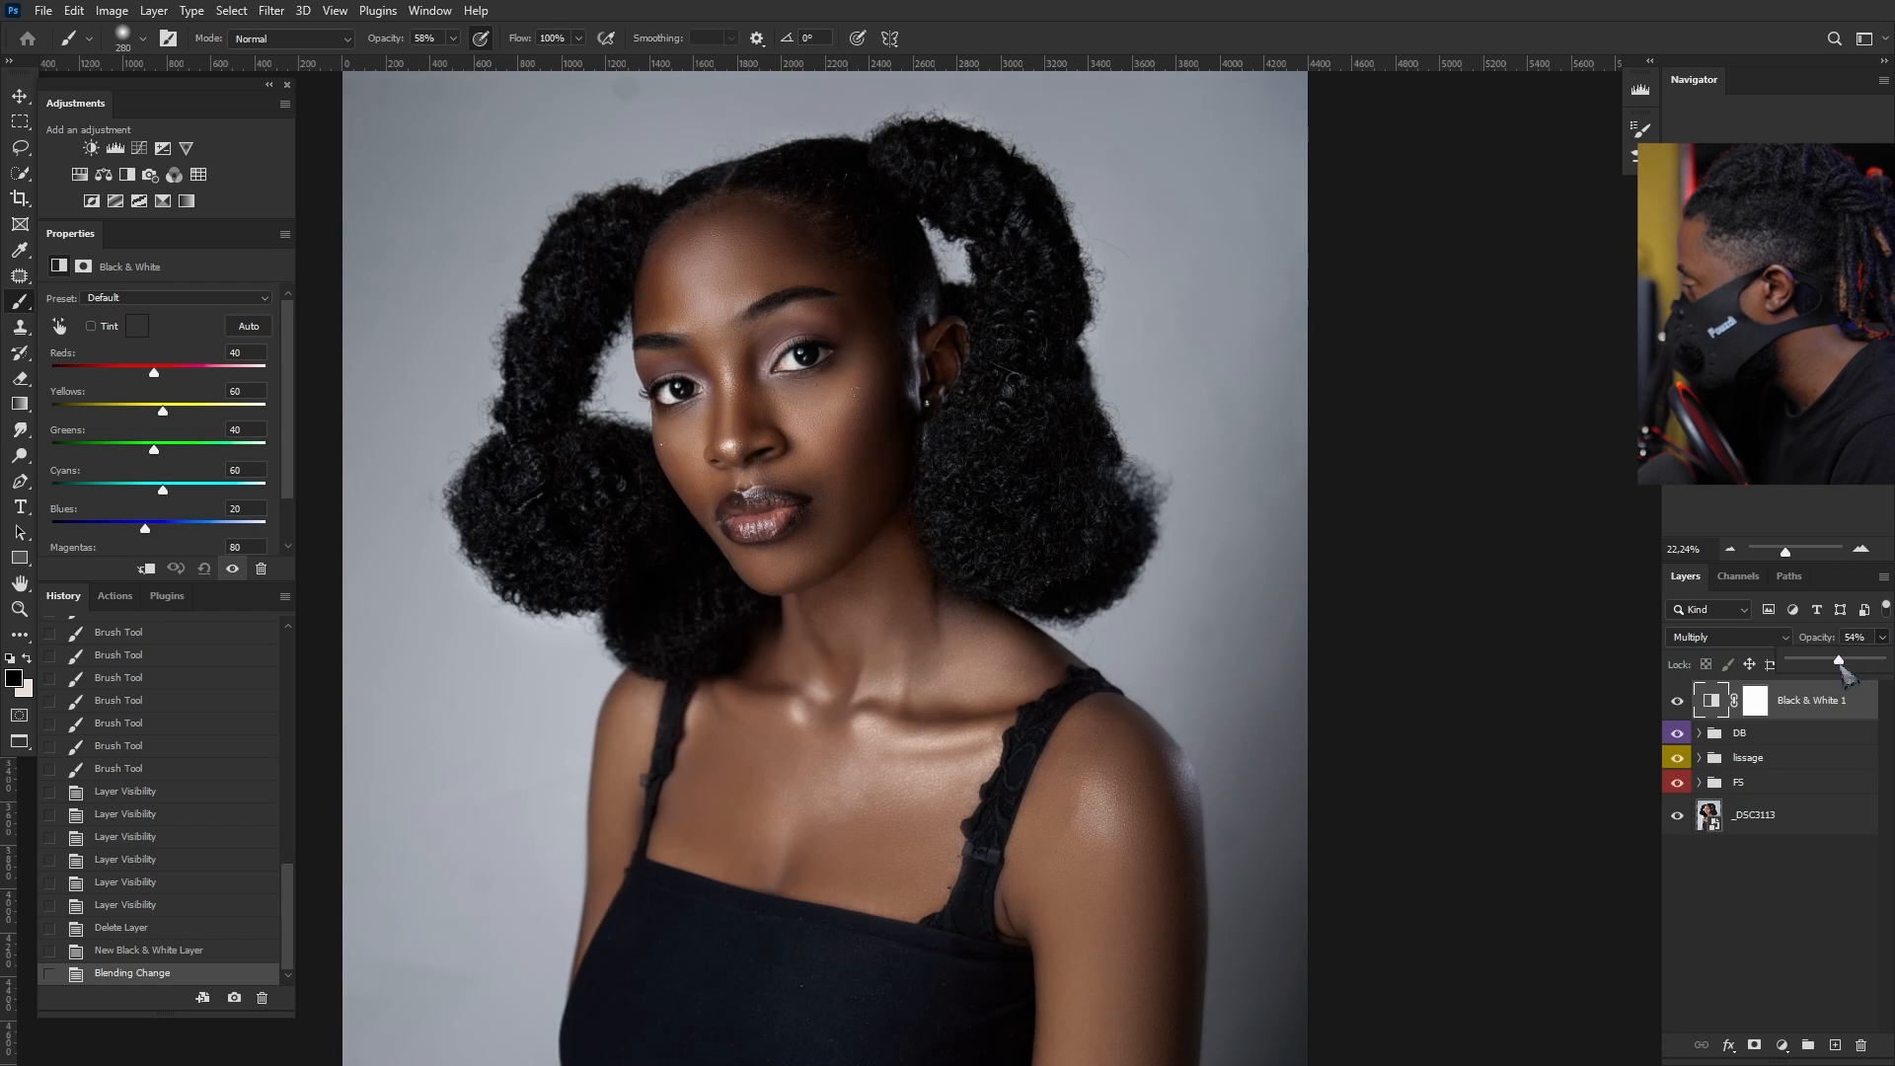
left_click_drag(1842, 674, 1841, 674)
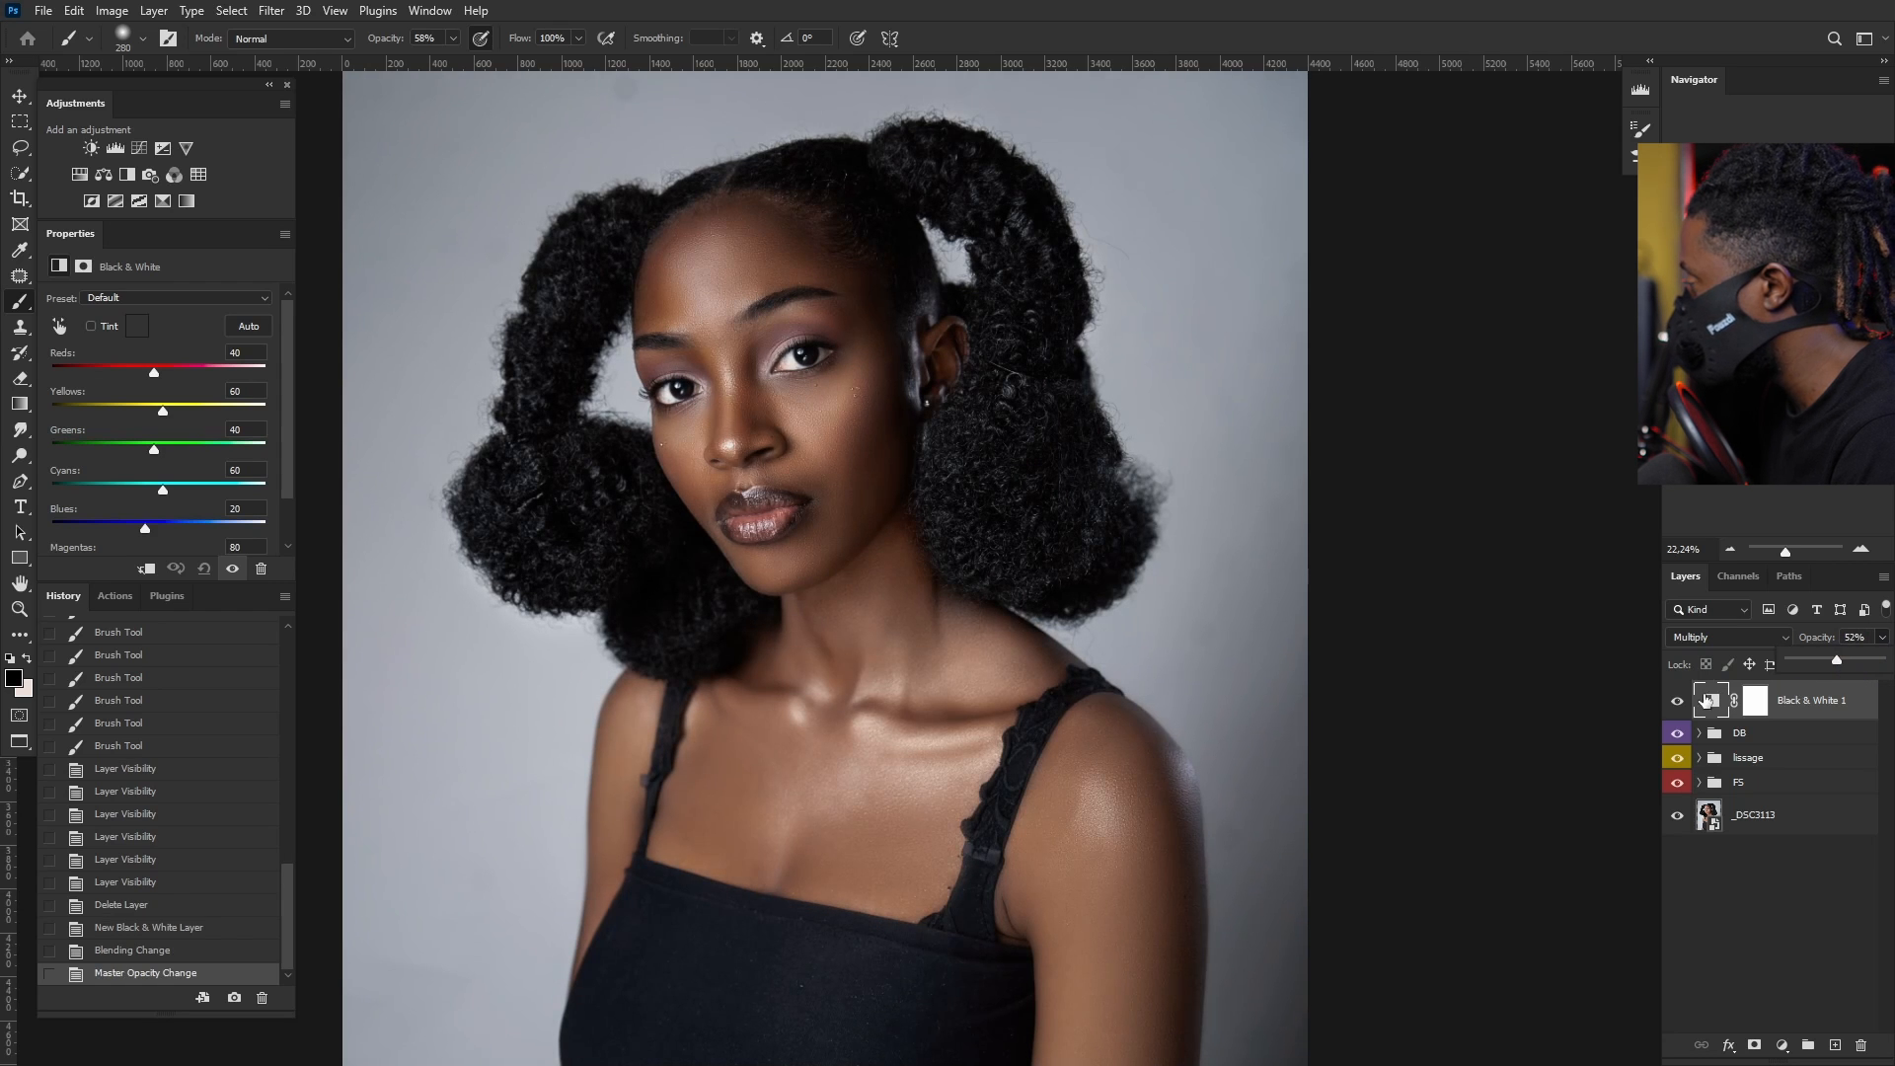
left_click(1676, 700)
left_click(1677, 701)
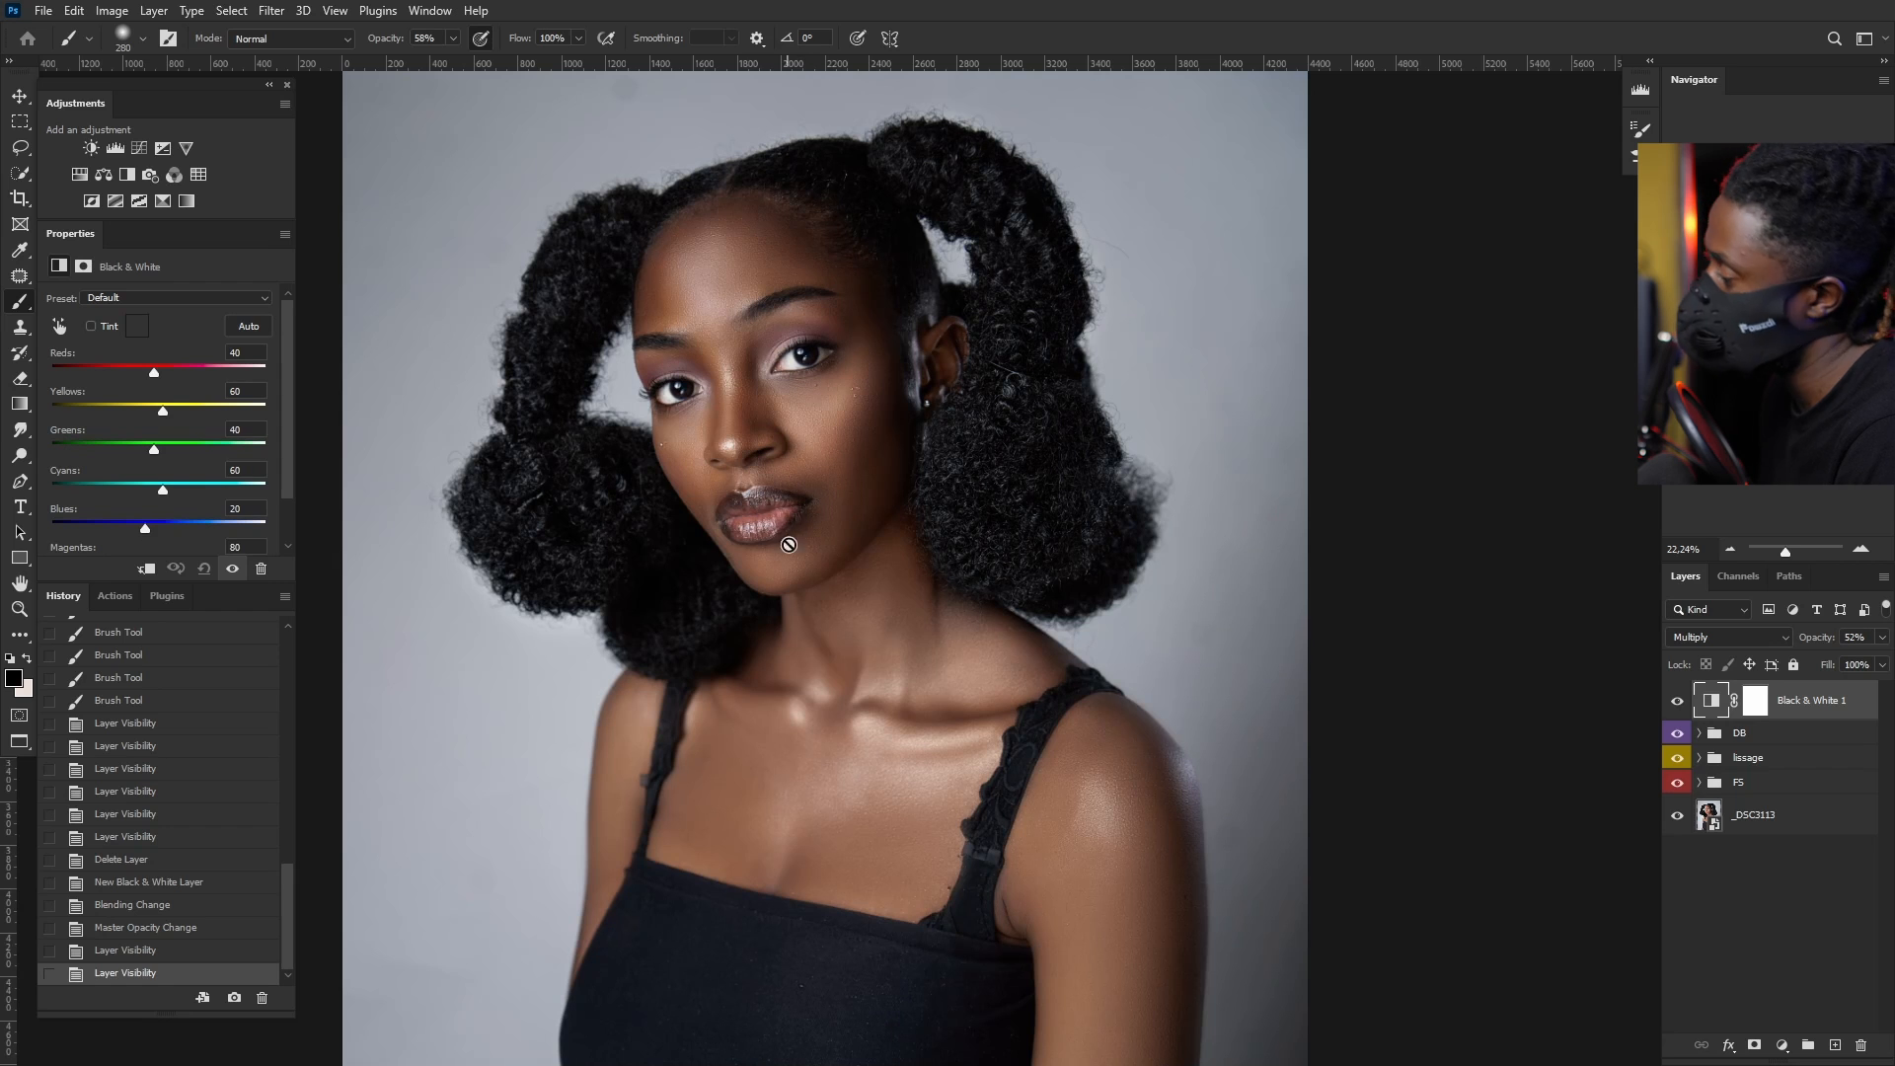
left_click(1882, 638)
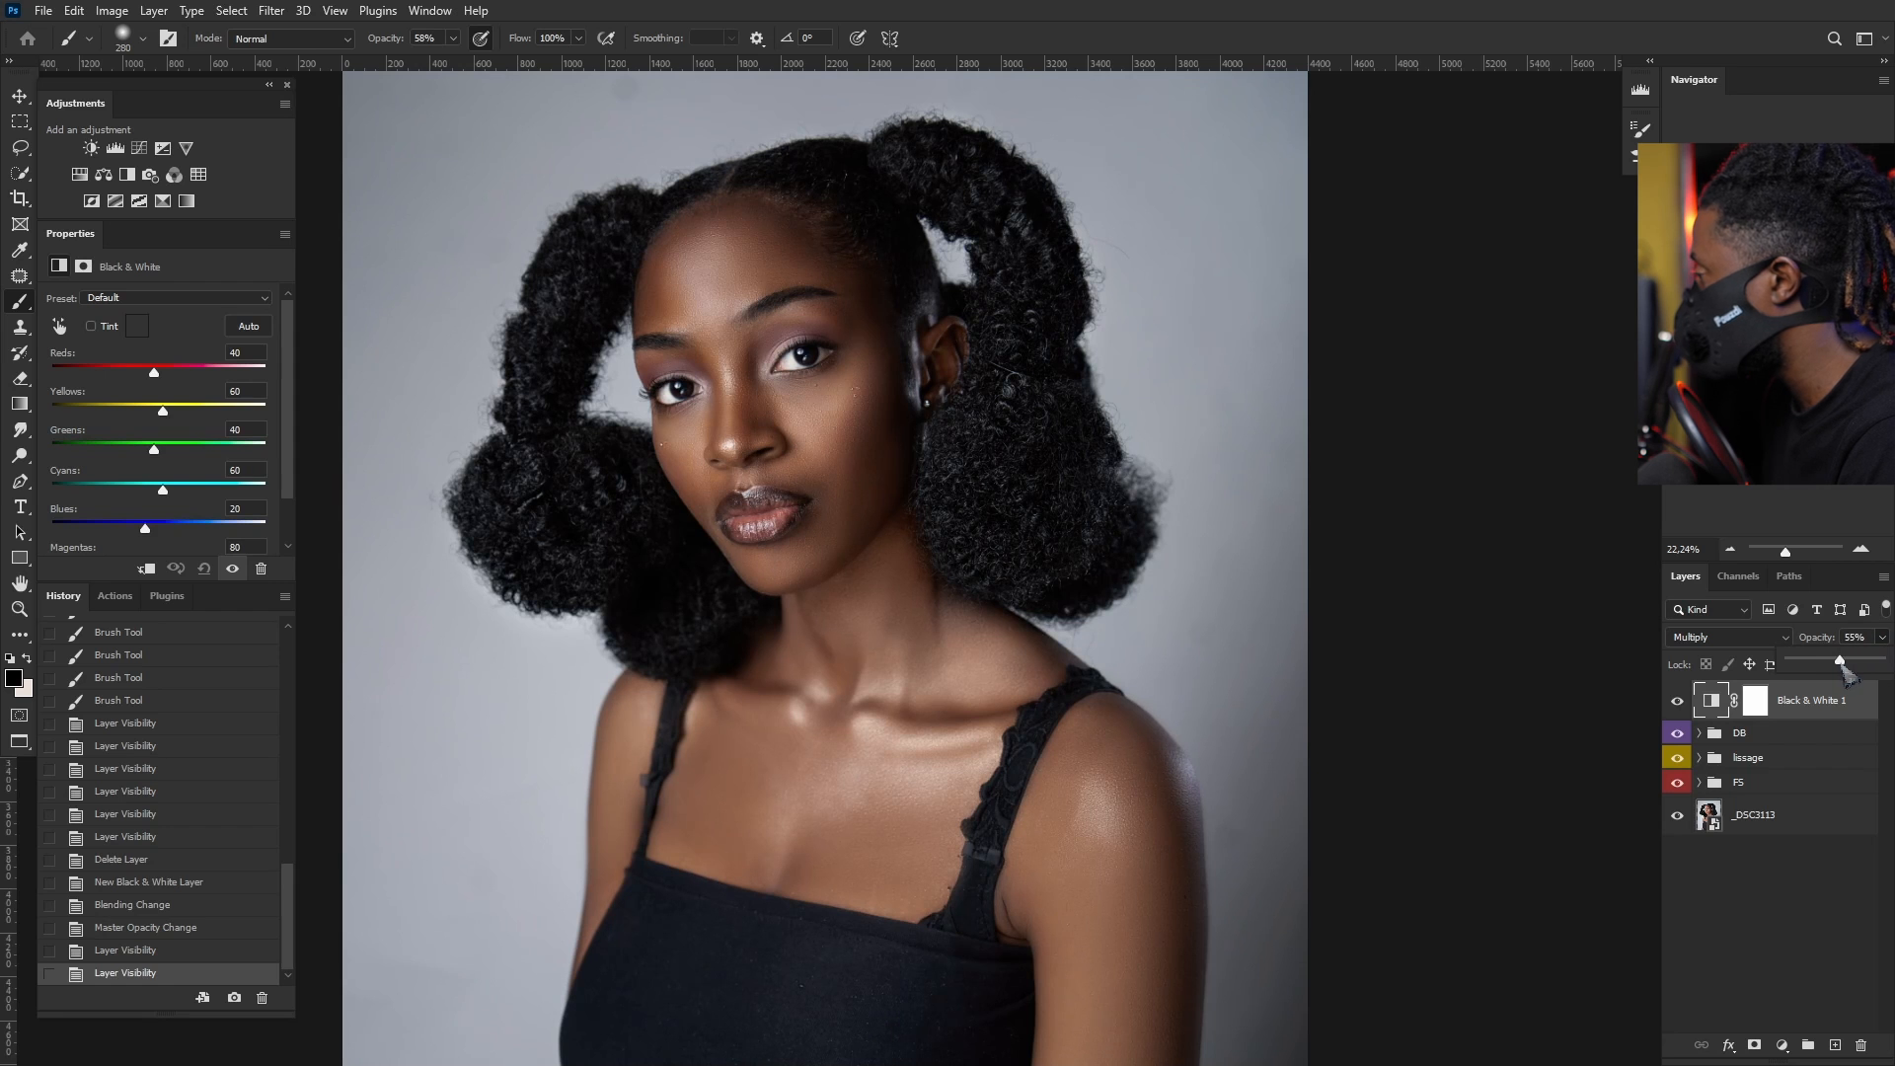
left_click_drag(1844, 674, 1837, 677)
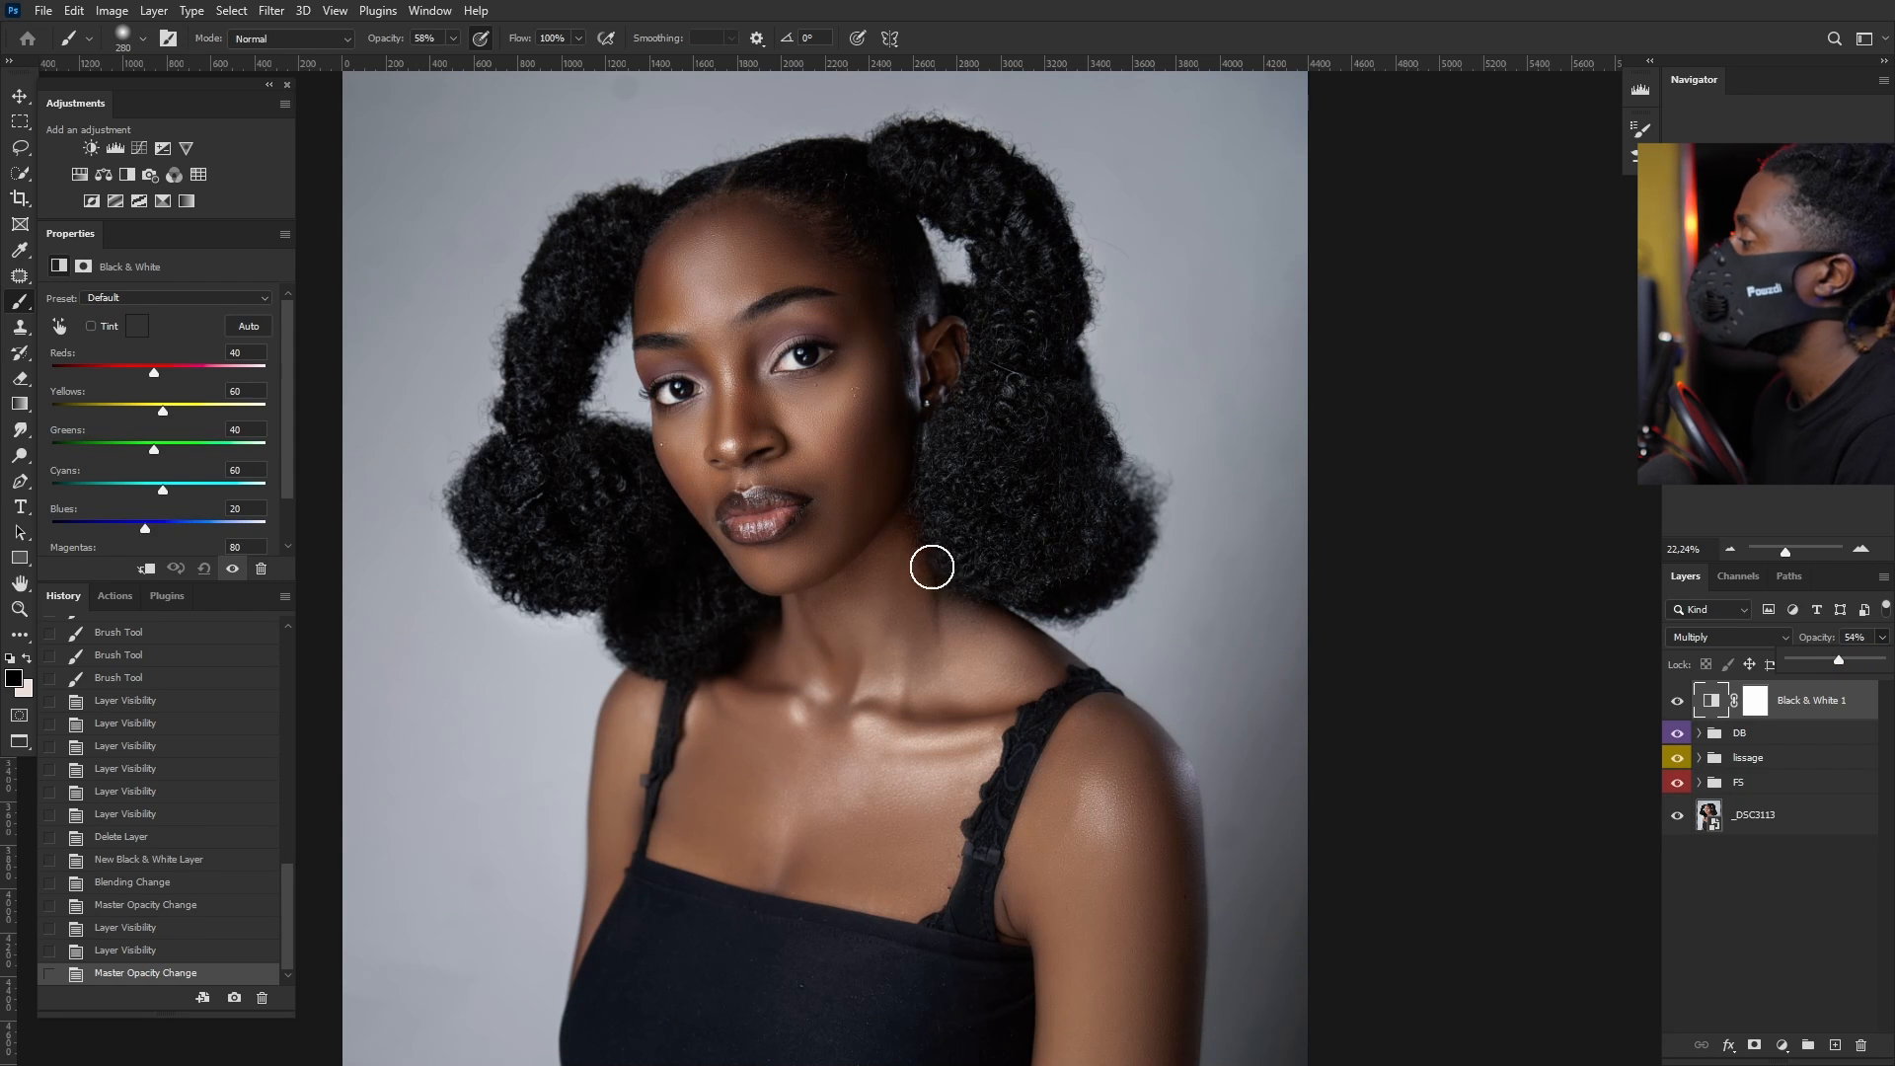
Step: Add a second Black & White adjustment layer above Black & White 1 and set its blend mode to Multiply
scroll(912, 590, "down", 7)
scroll(892, 611, "up", 5)
left_click(1780, 1043)
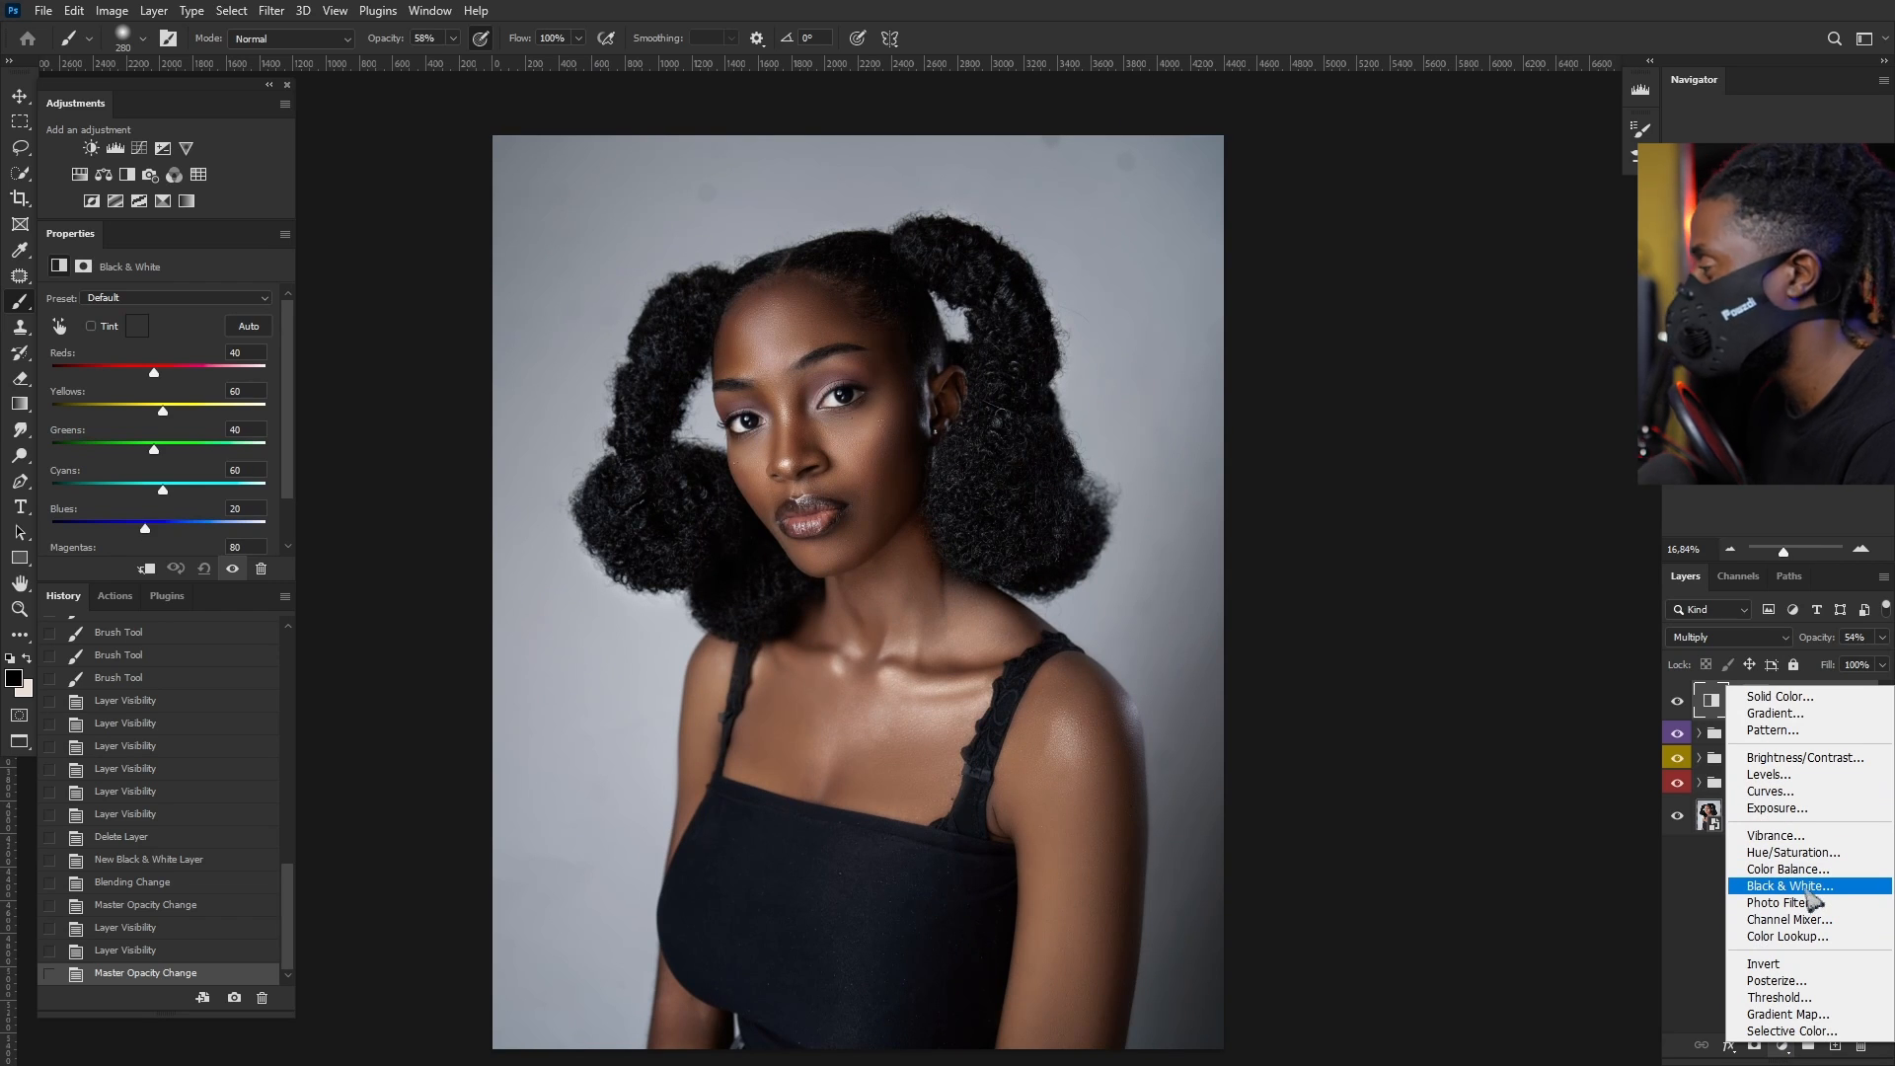
left_click(1809, 885)
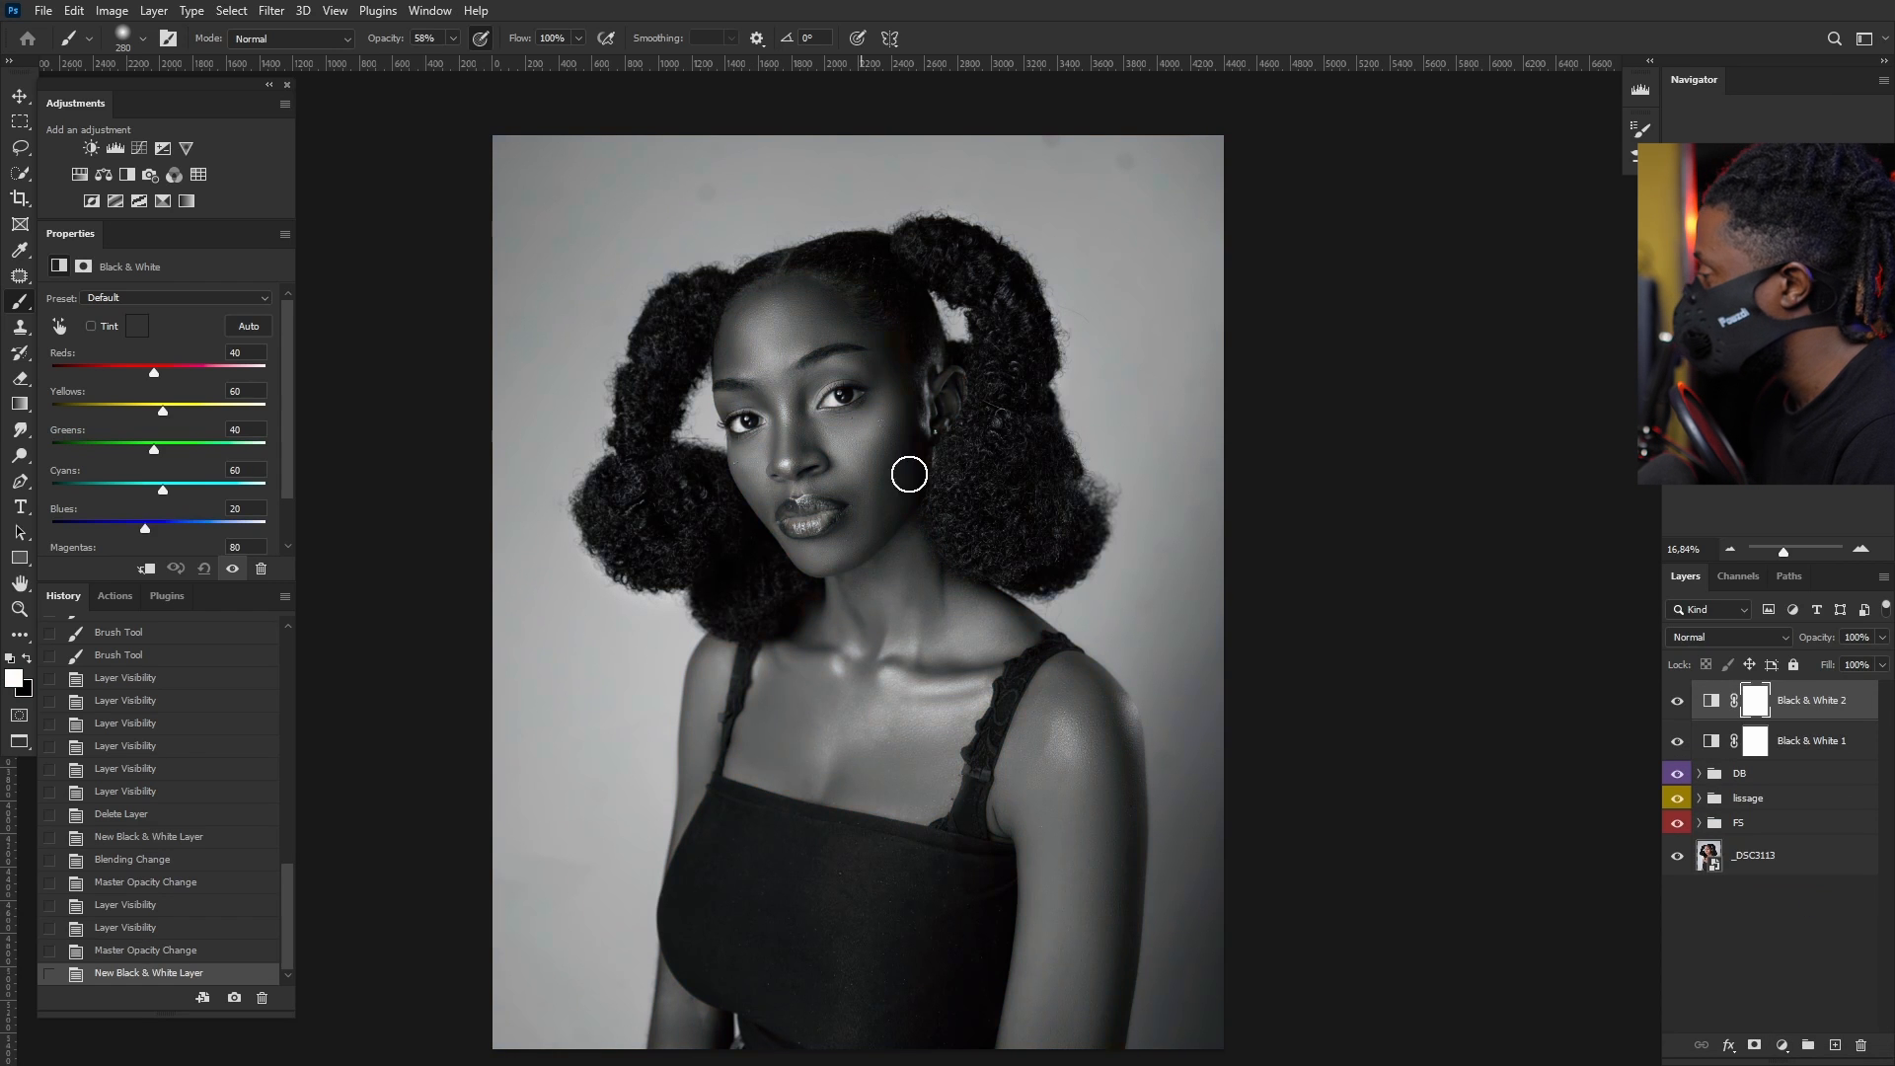
left_click(1775, 642)
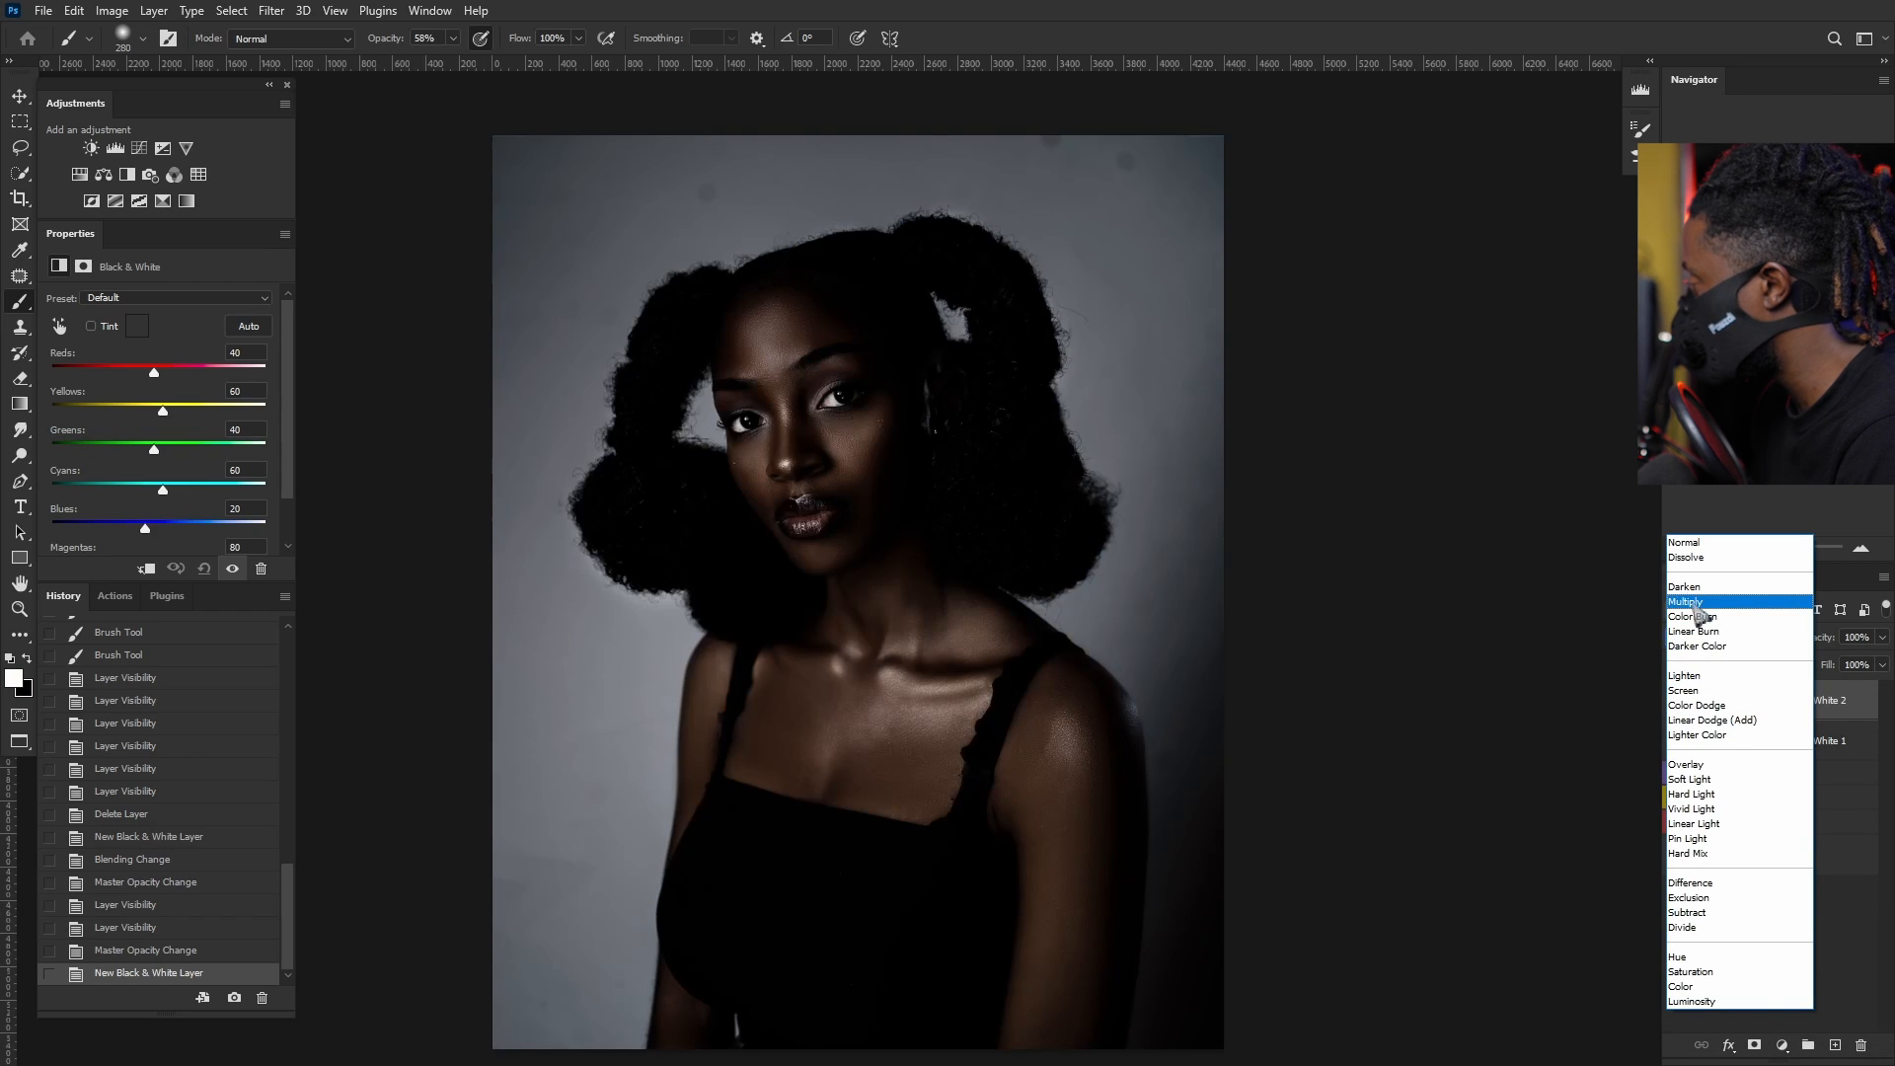
left_click(1687, 623)
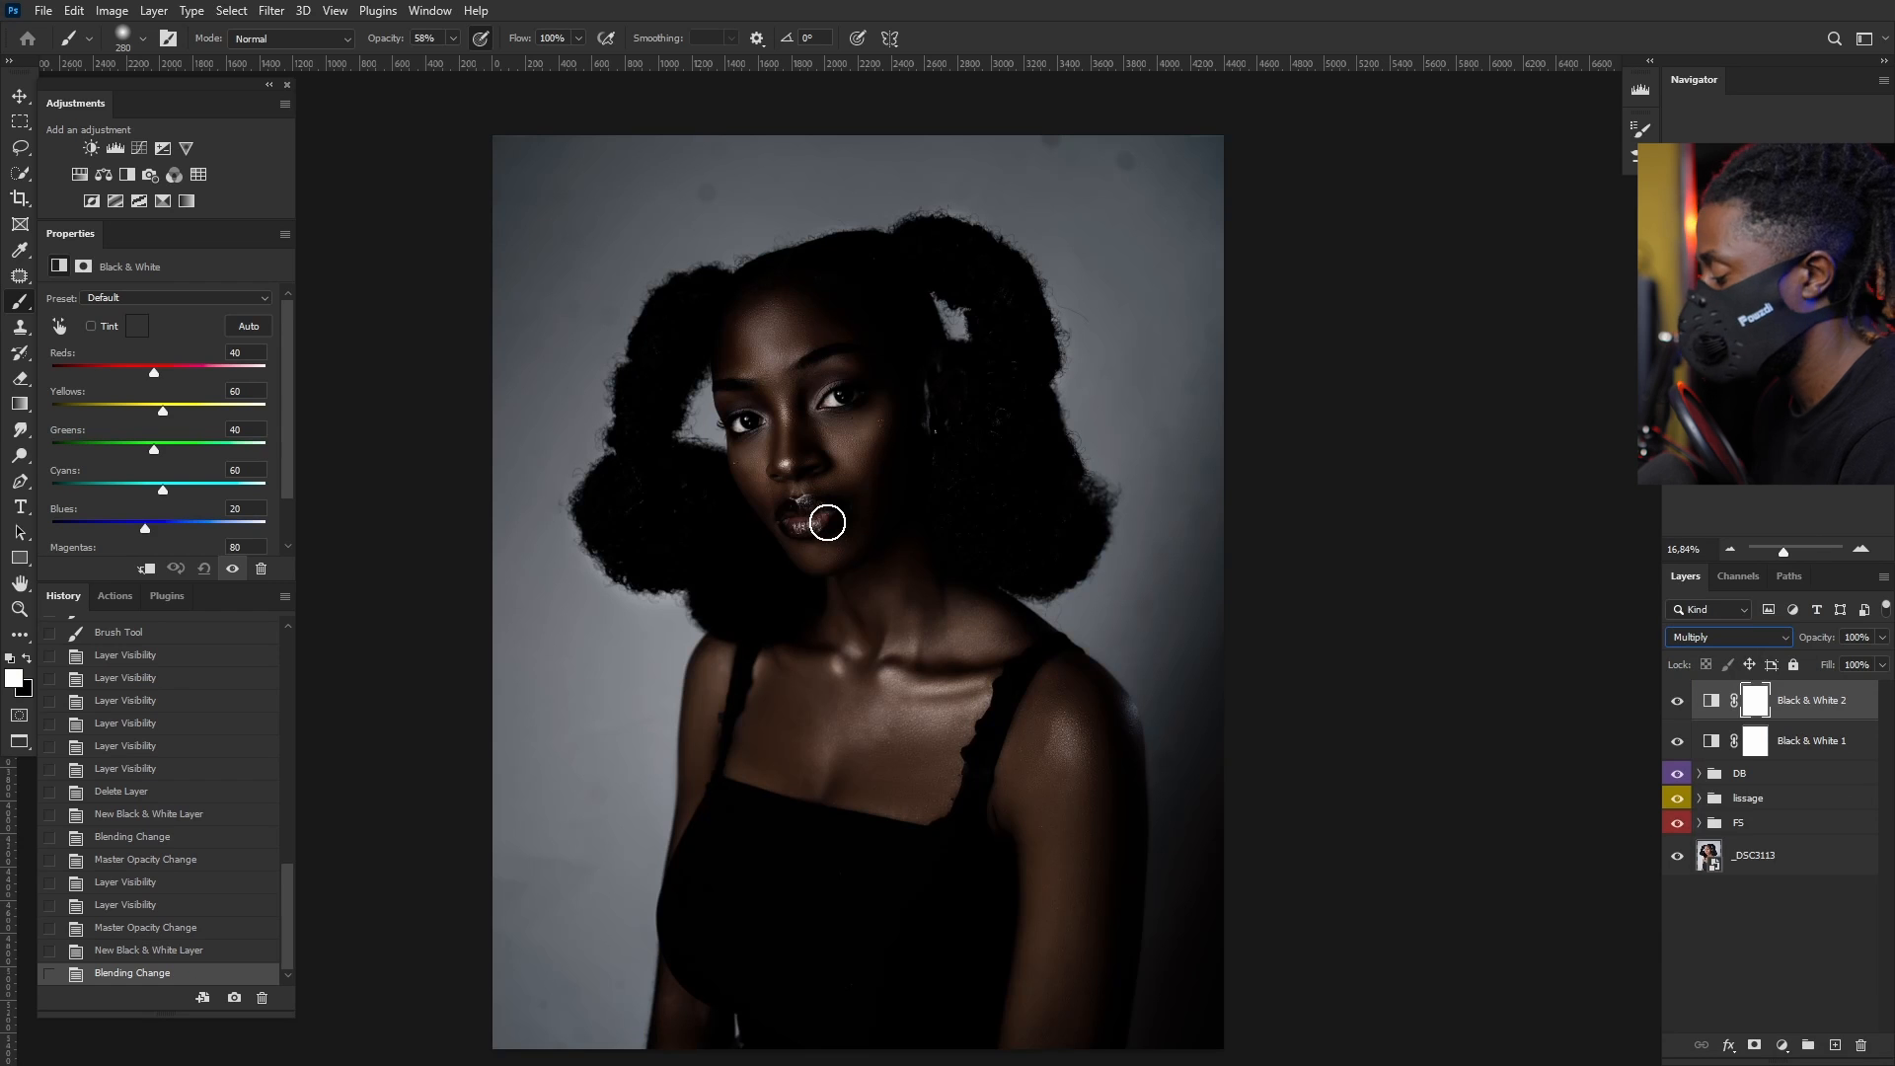
Step: Reduce the Black & White 2 layer's opacity to 15%, toggling its visibility to judge the darkening on the portrait
scroll(825, 448, "up", 2)
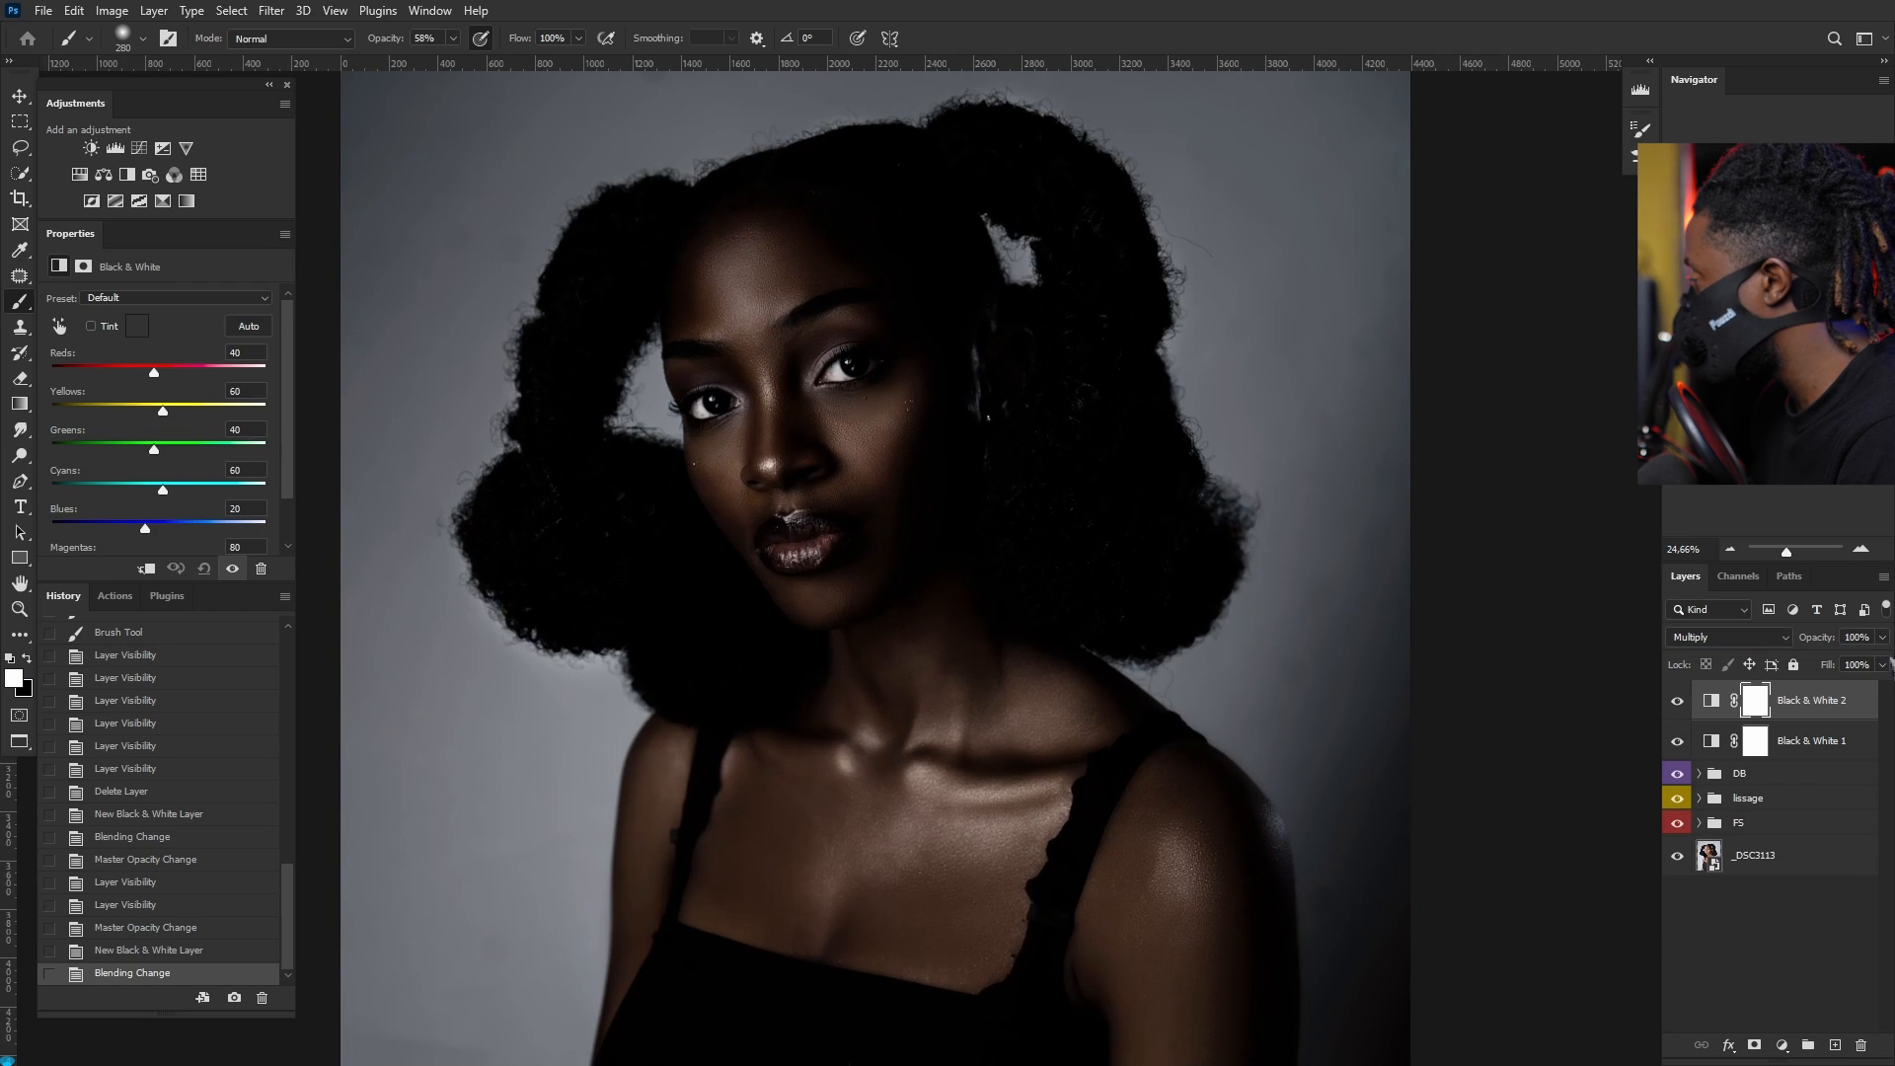
left_click(1882, 638)
left_click_drag(1882, 659, 1822, 679)
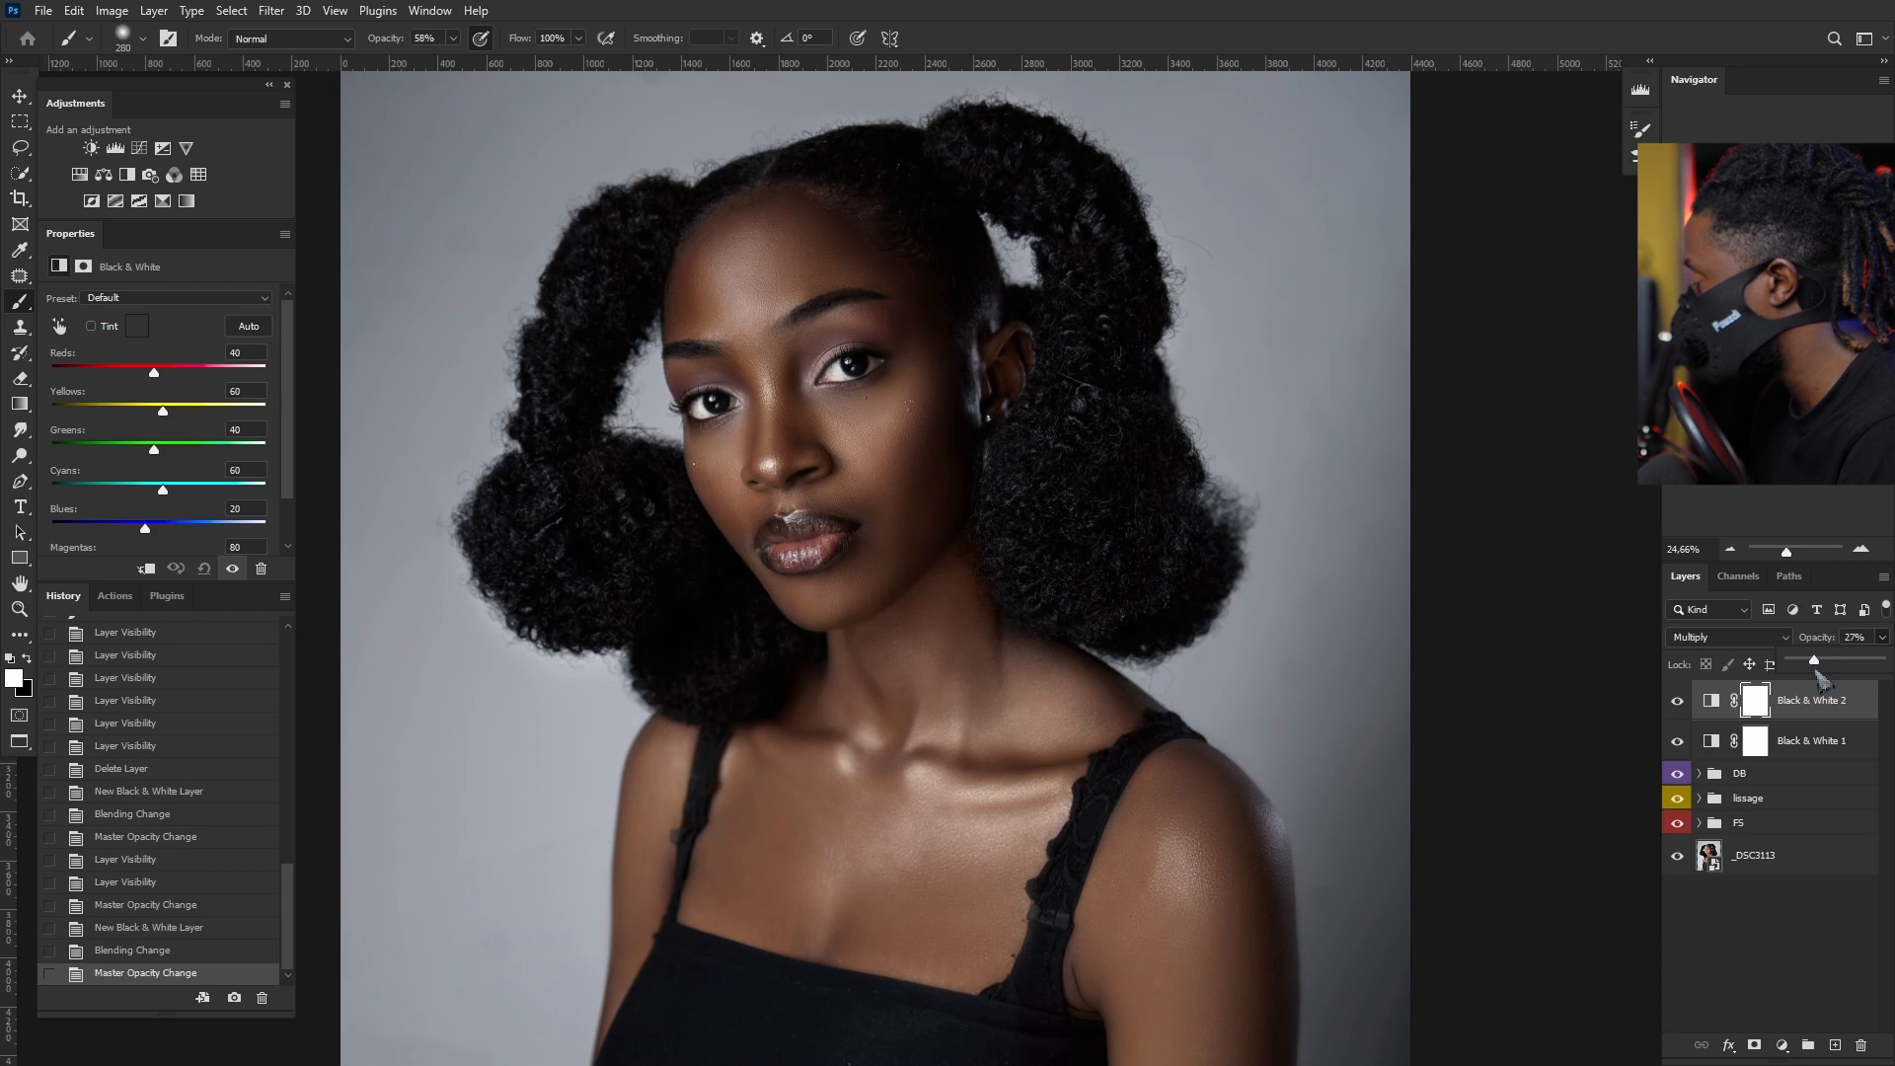
left_click(1677, 702)
left_click(1676, 701)
scroll(731, 579, "down", 3)
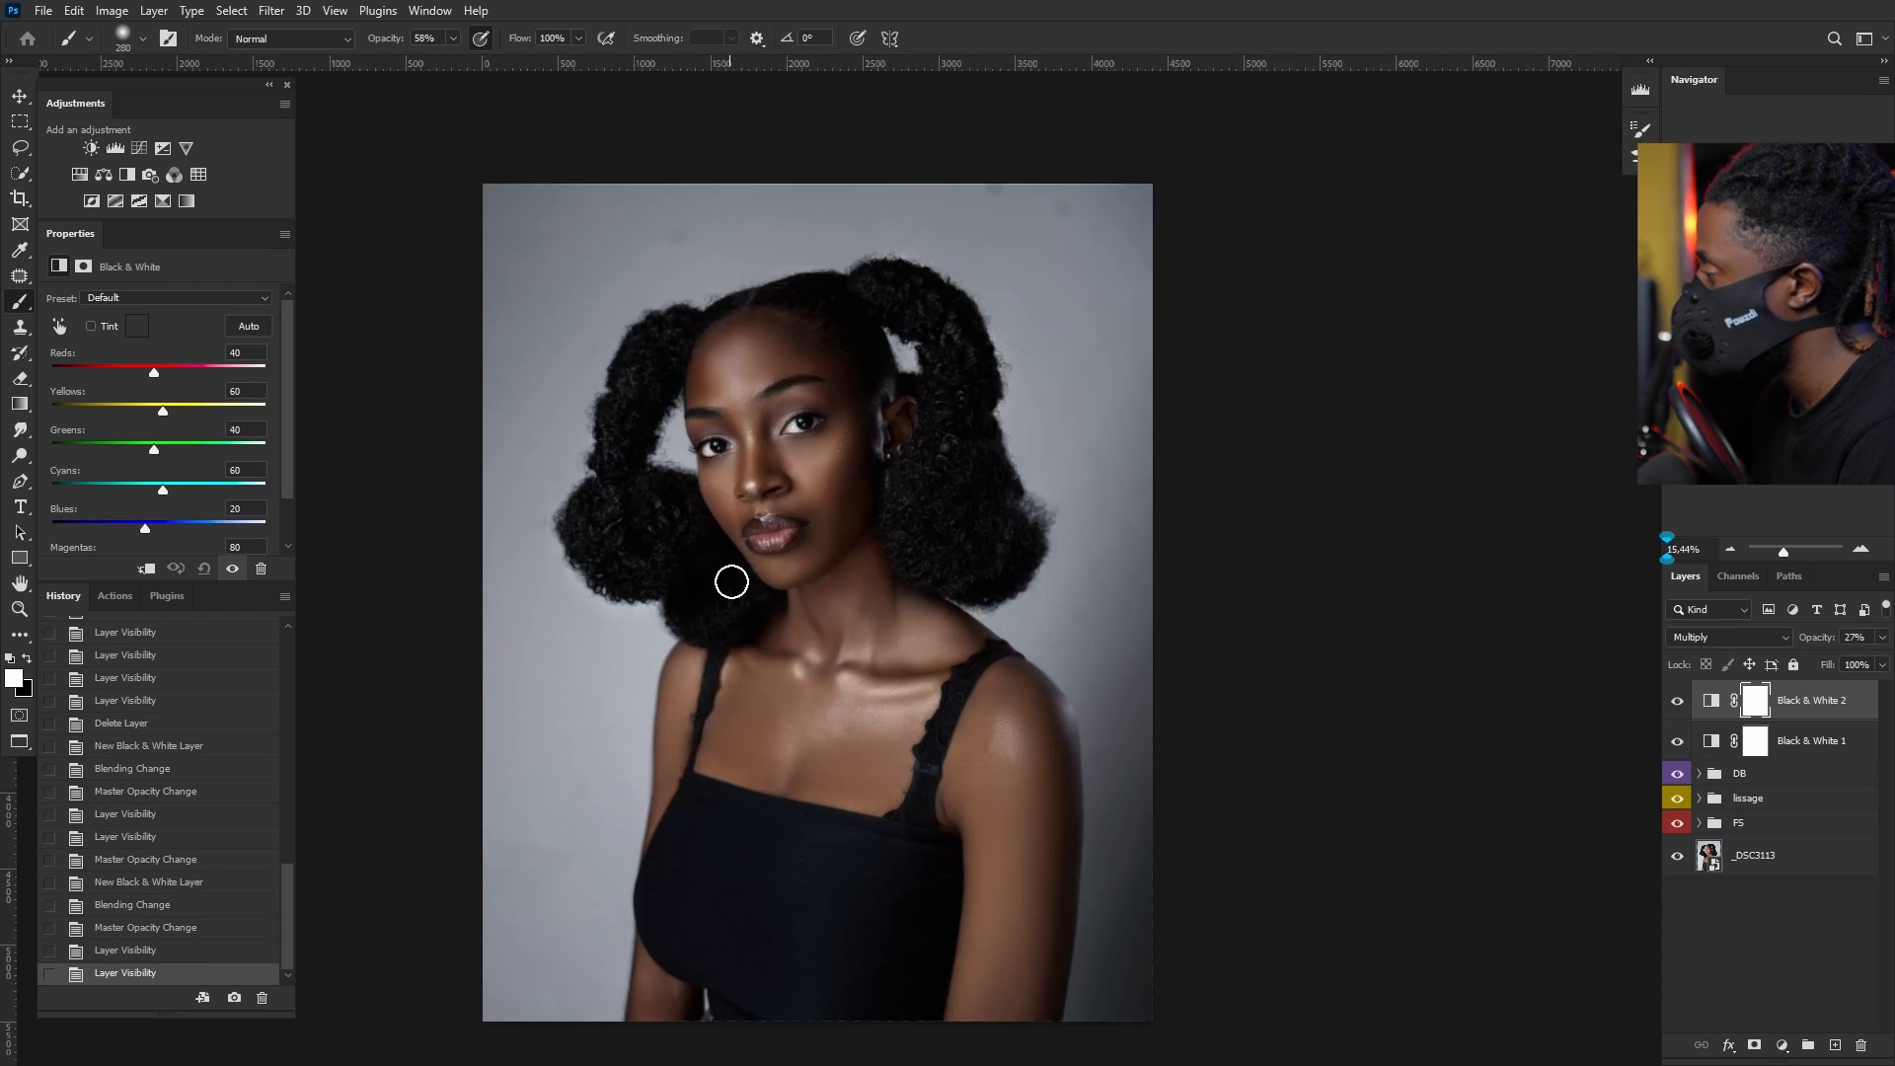
left_click(1681, 703)
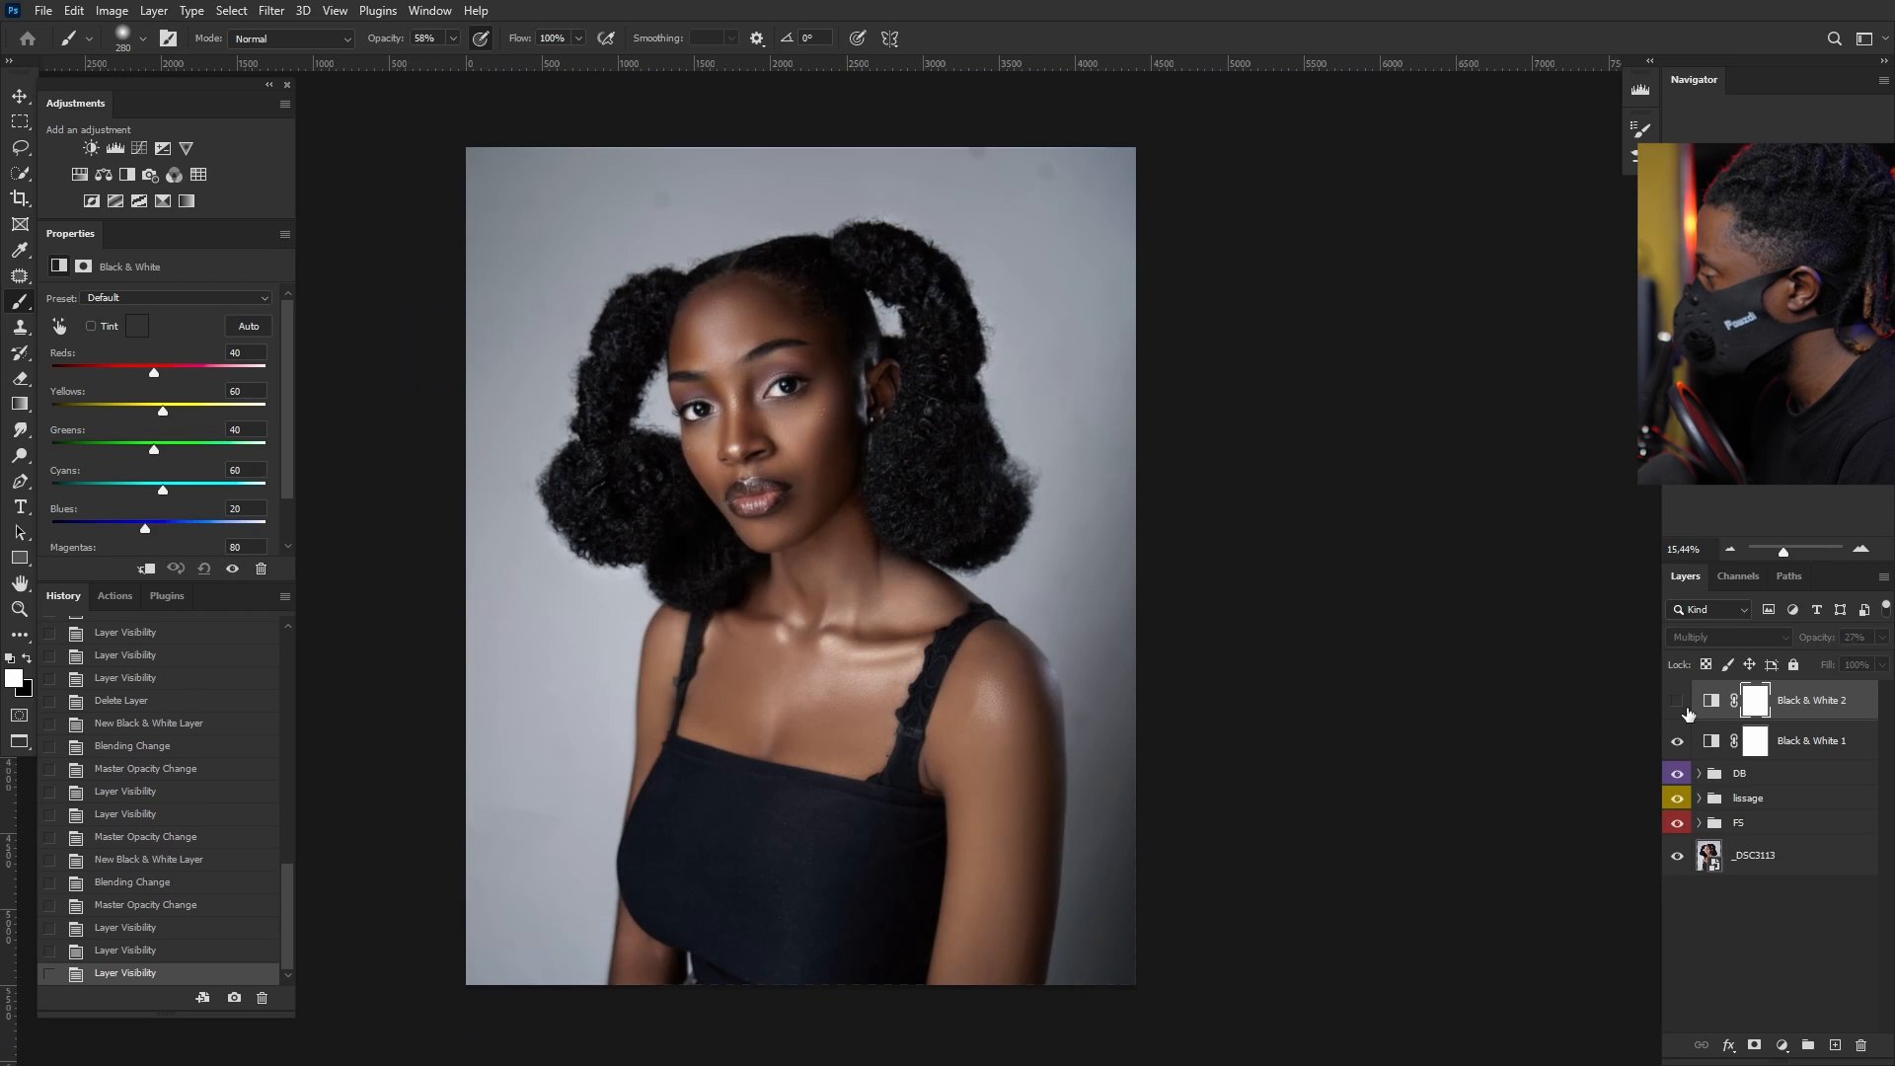
left_click(1677, 702)
scroll(828, 528, "down", 3)
scroll(786, 550, "up", 2)
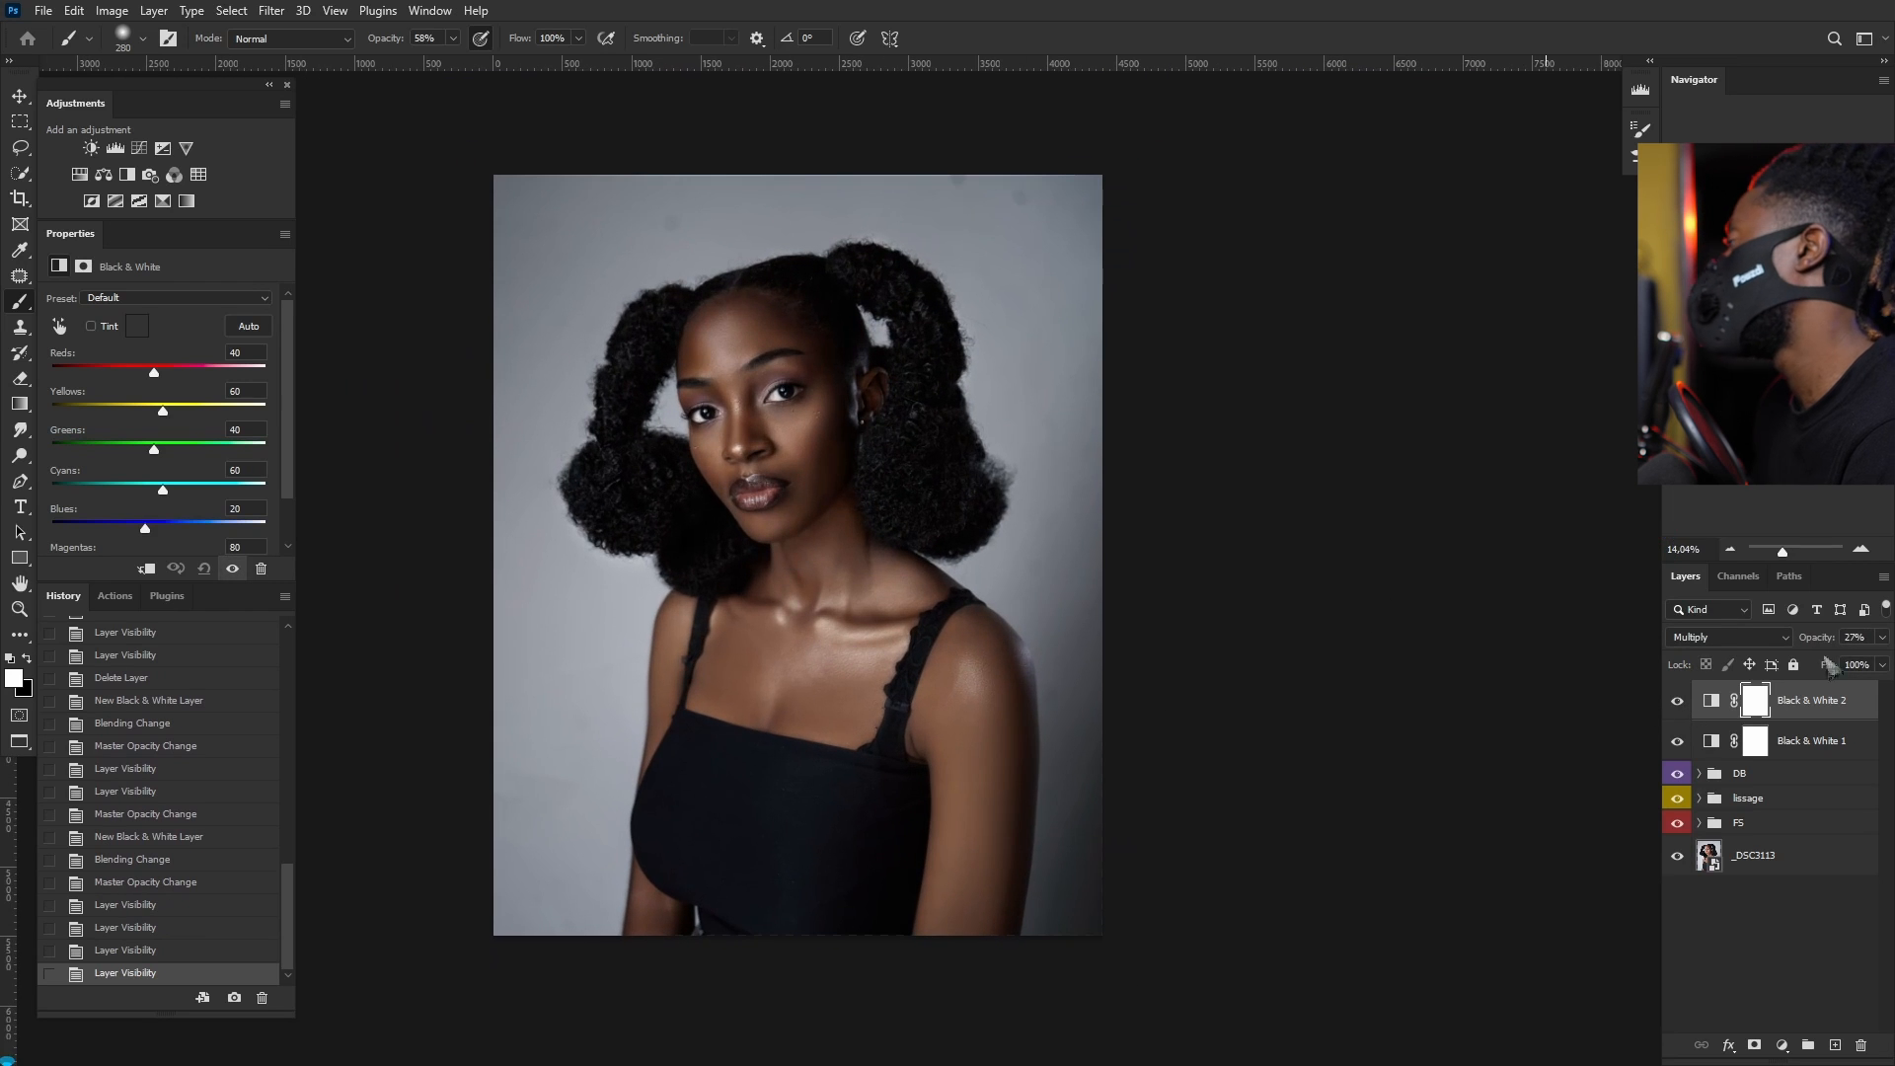
left_click(1882, 637)
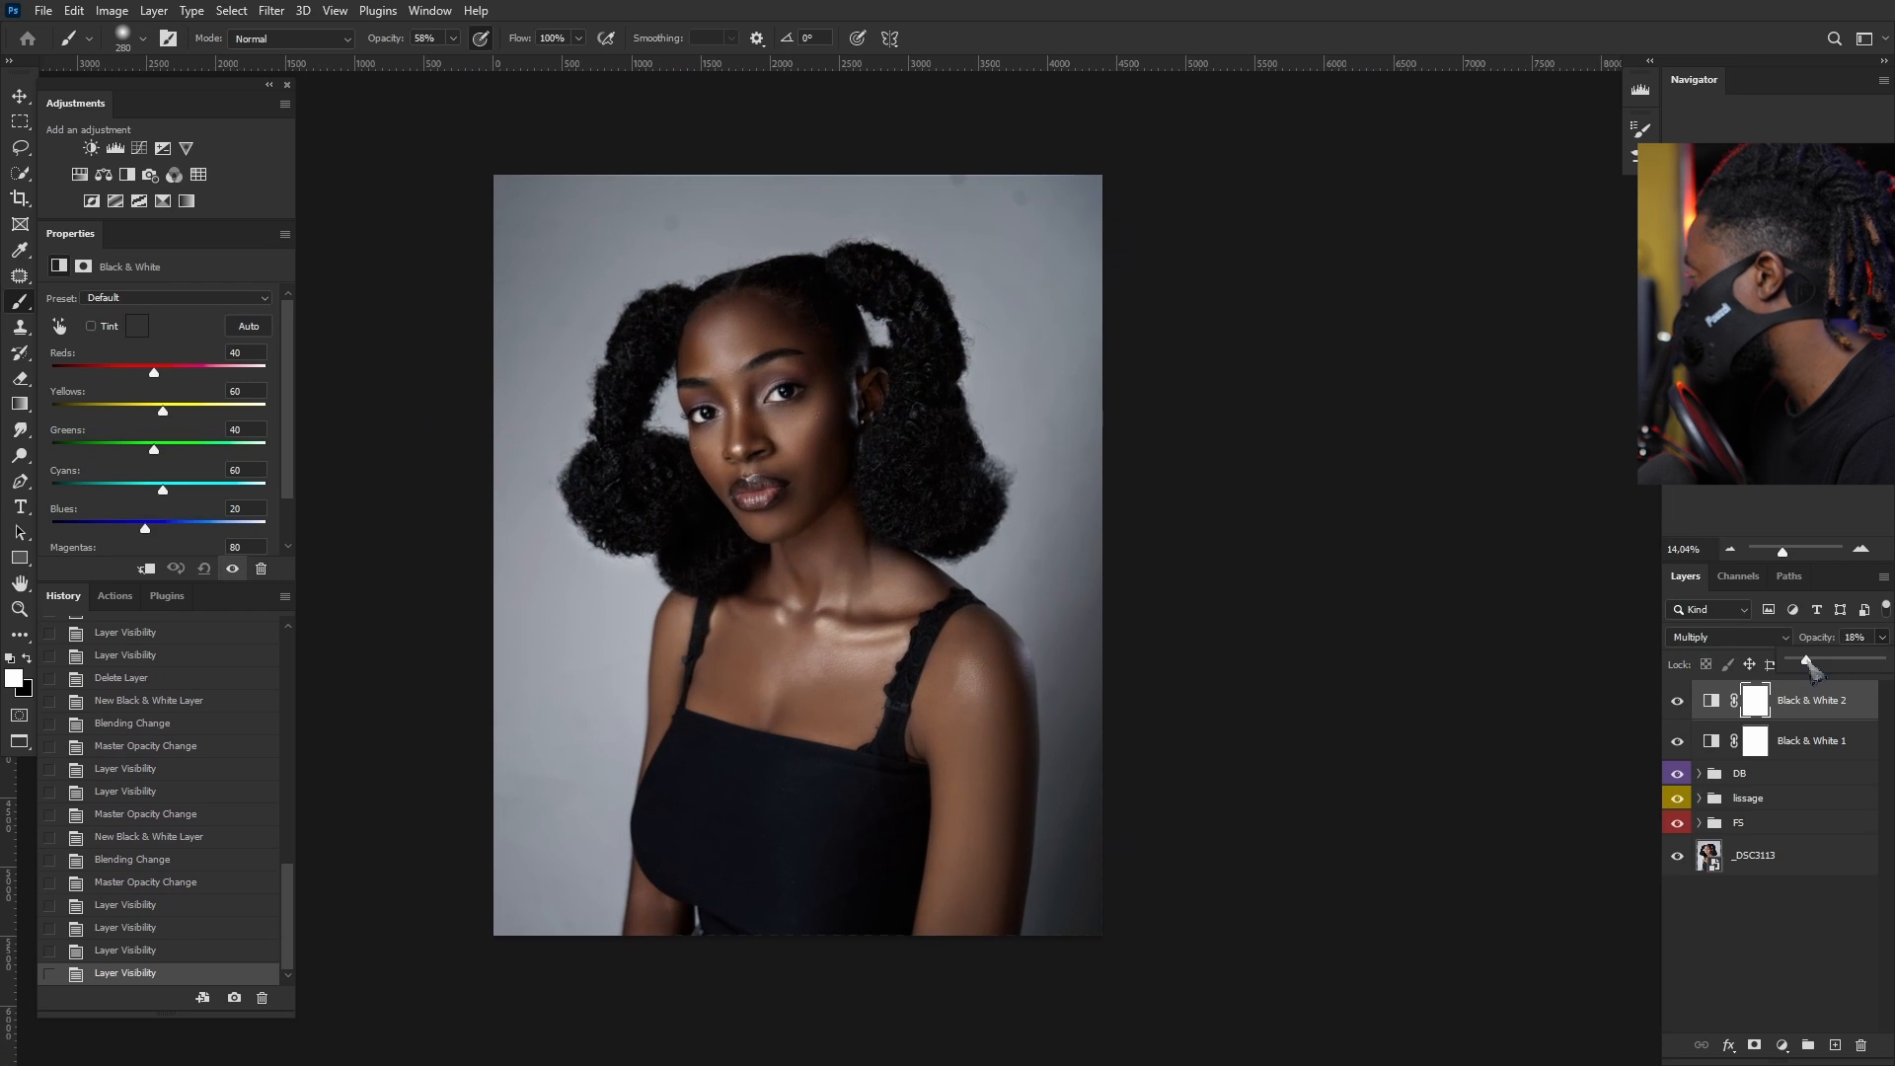
left_click_drag(1807, 662, 1805, 662)
Step: Group the two Black & White adjustment layers and give the group a gray color label
scroll(1007, 450, "up", 2)
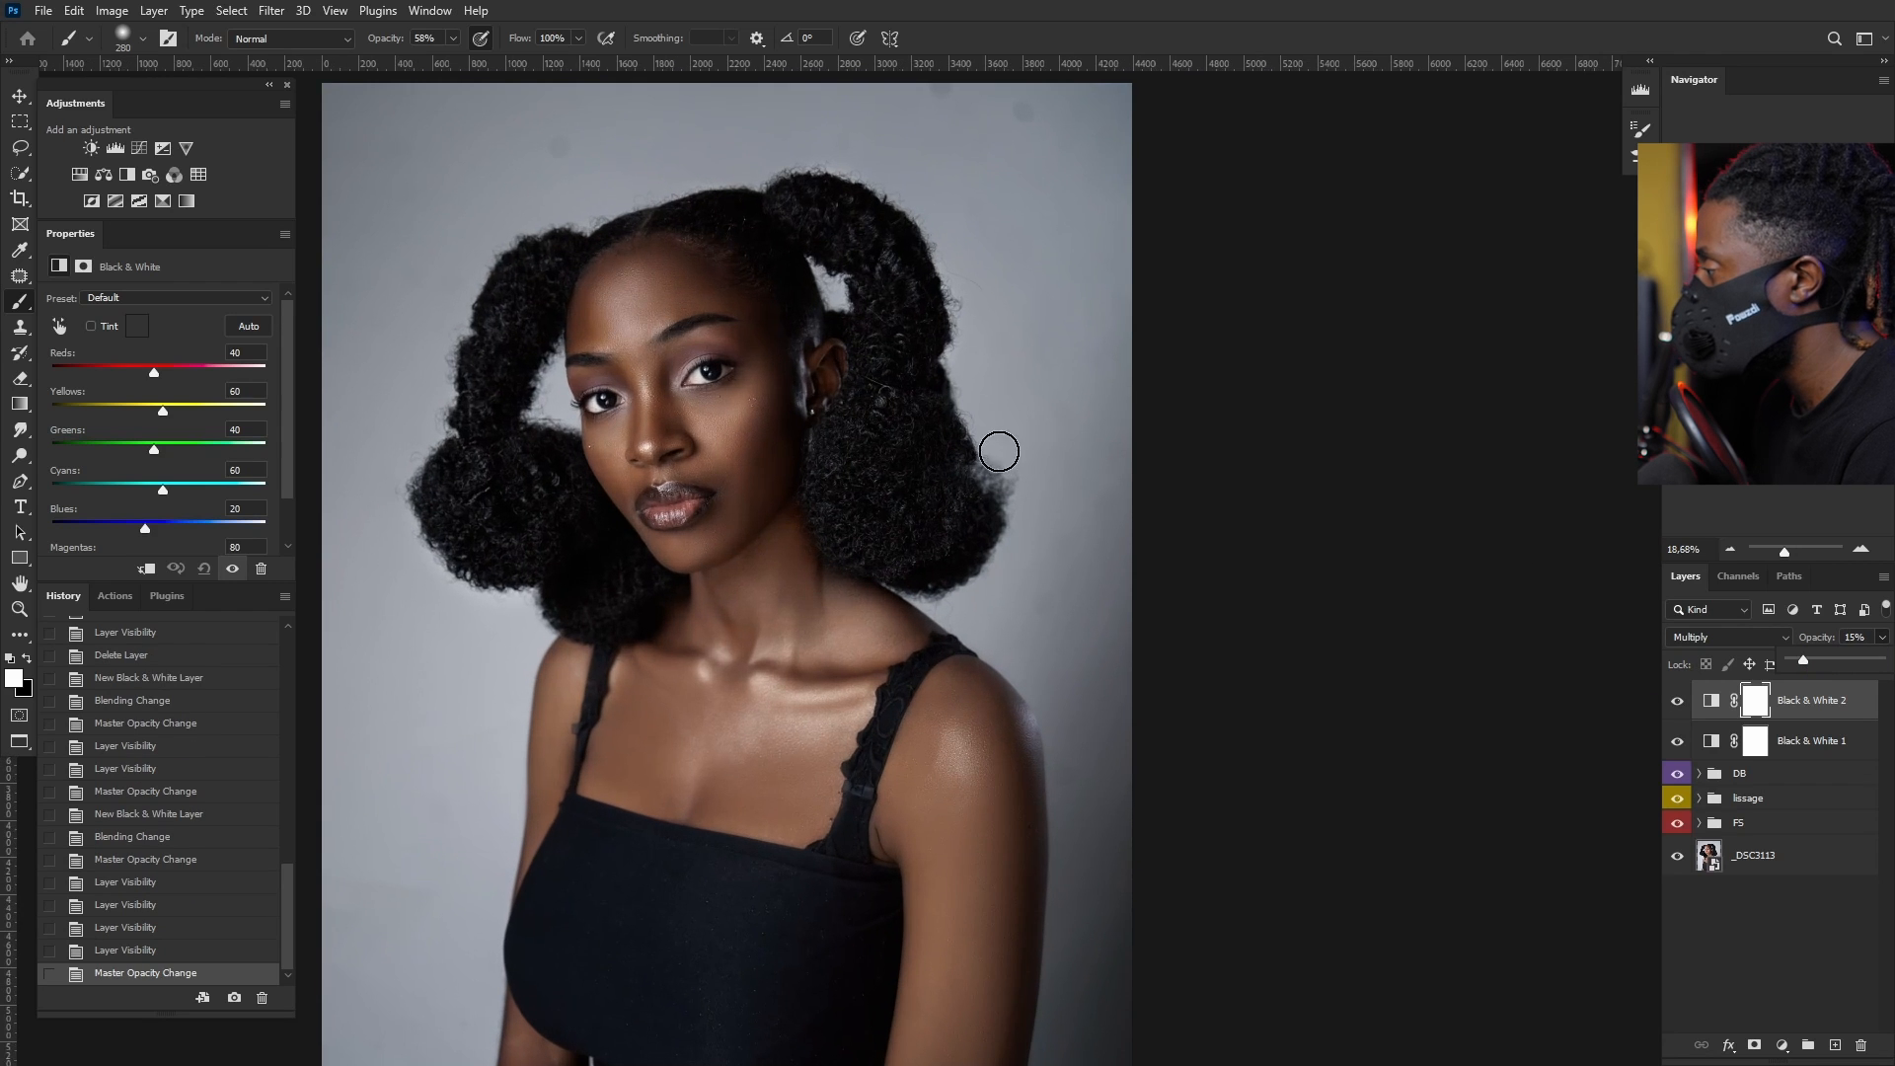
left_click(1813, 757)
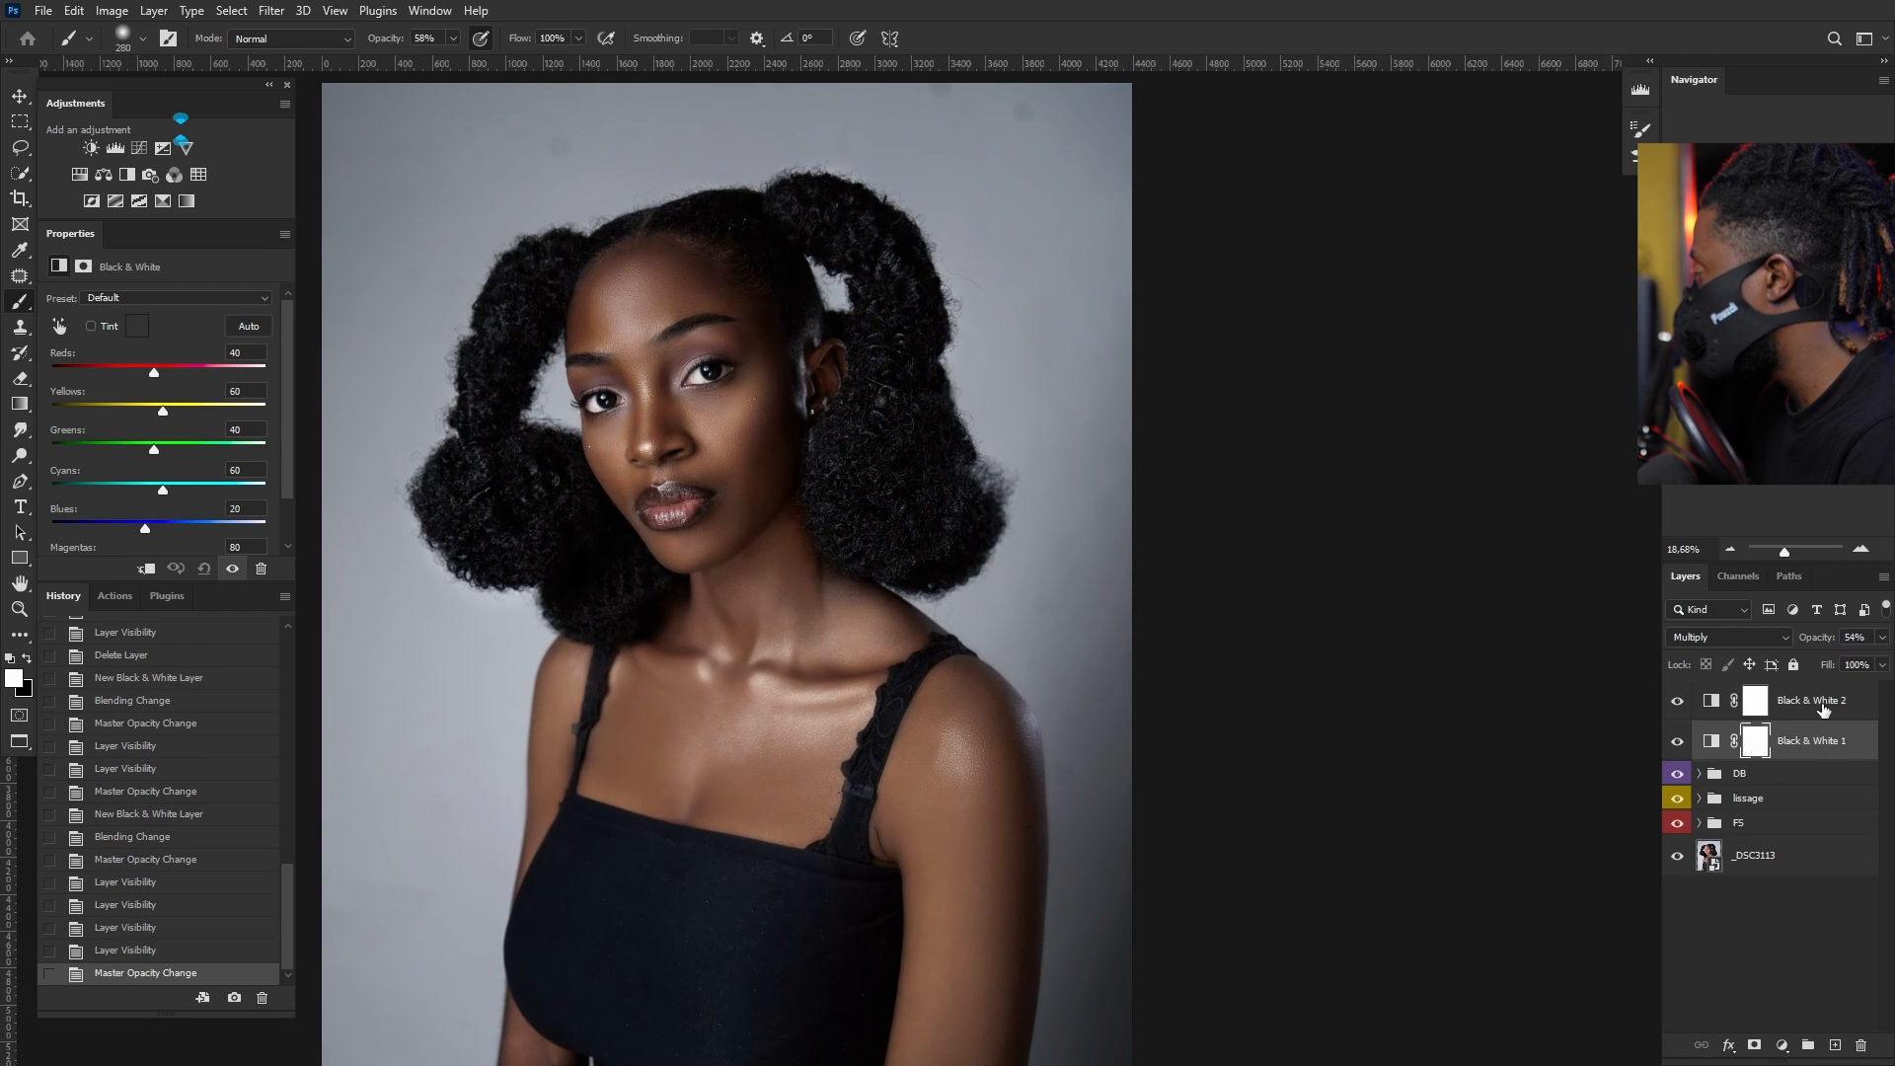
left_click(1822, 707, "shift")
key("ctrl+g")
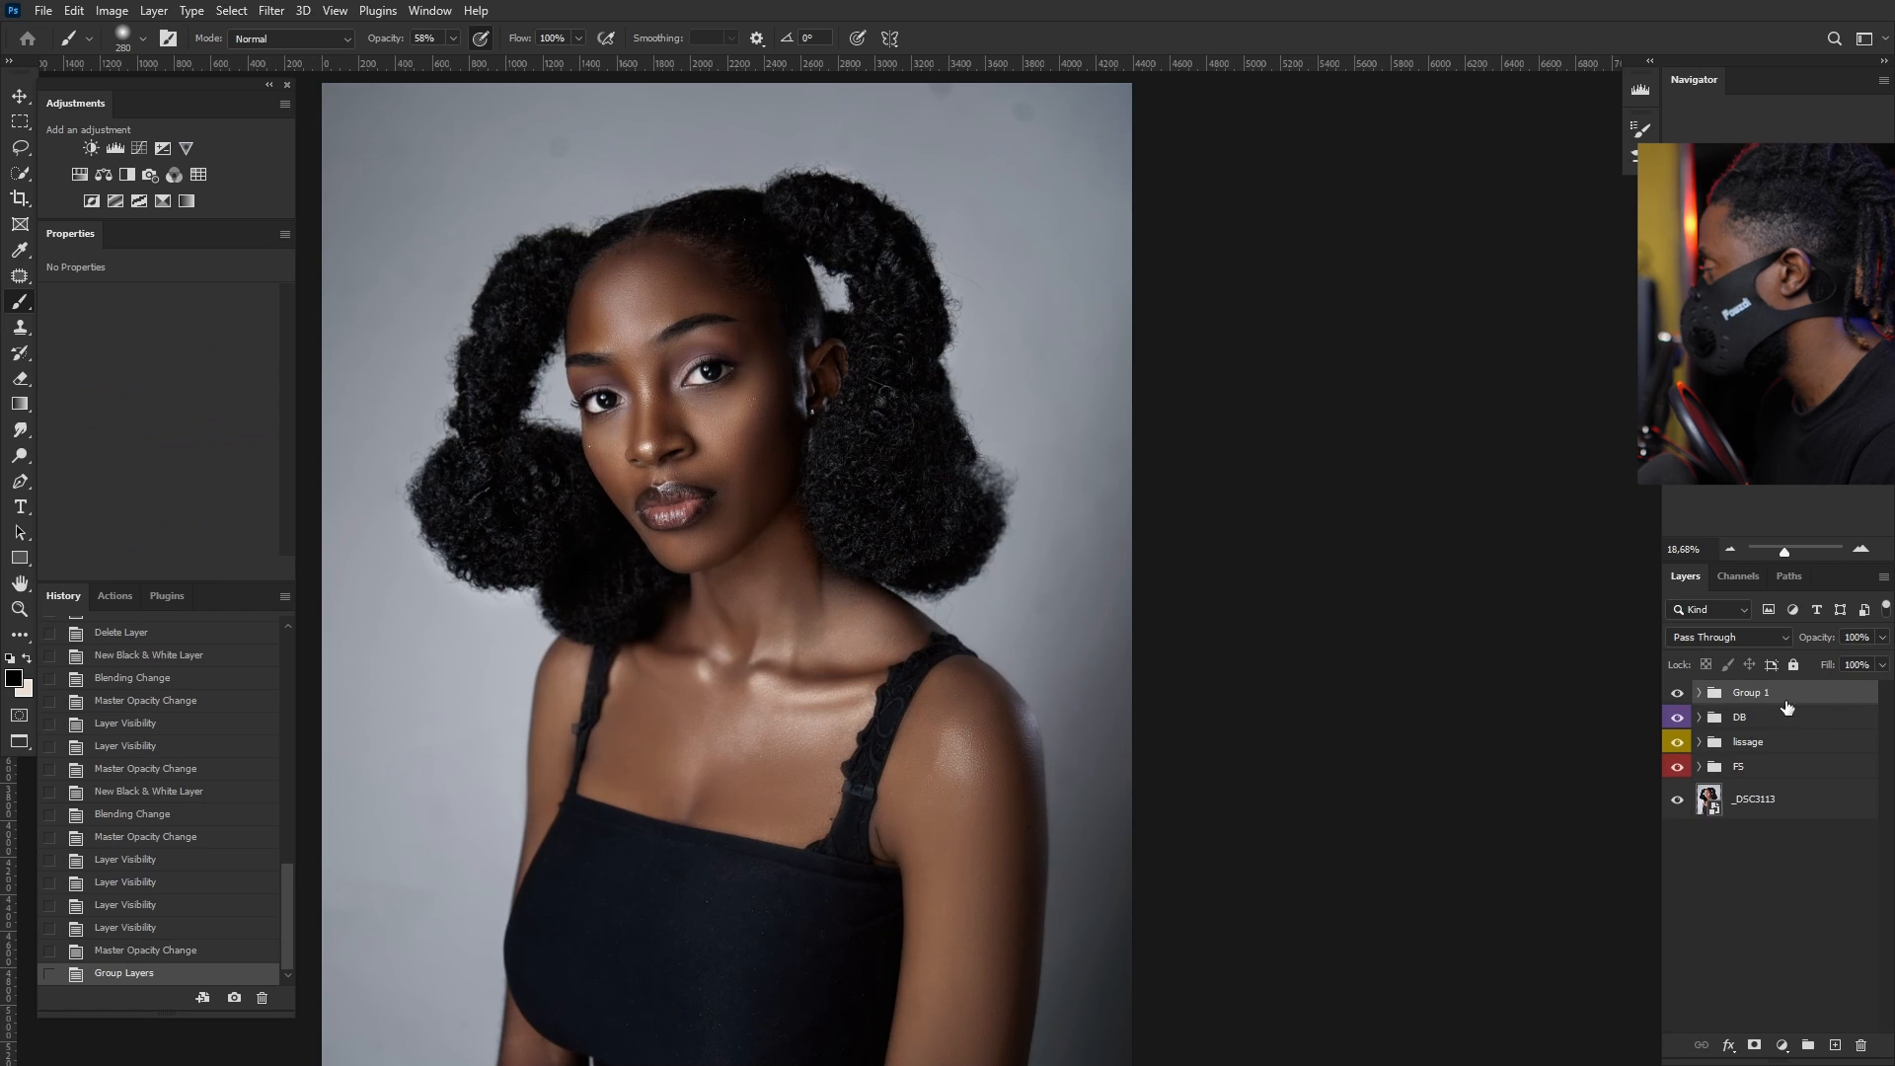
right_click(1683, 696)
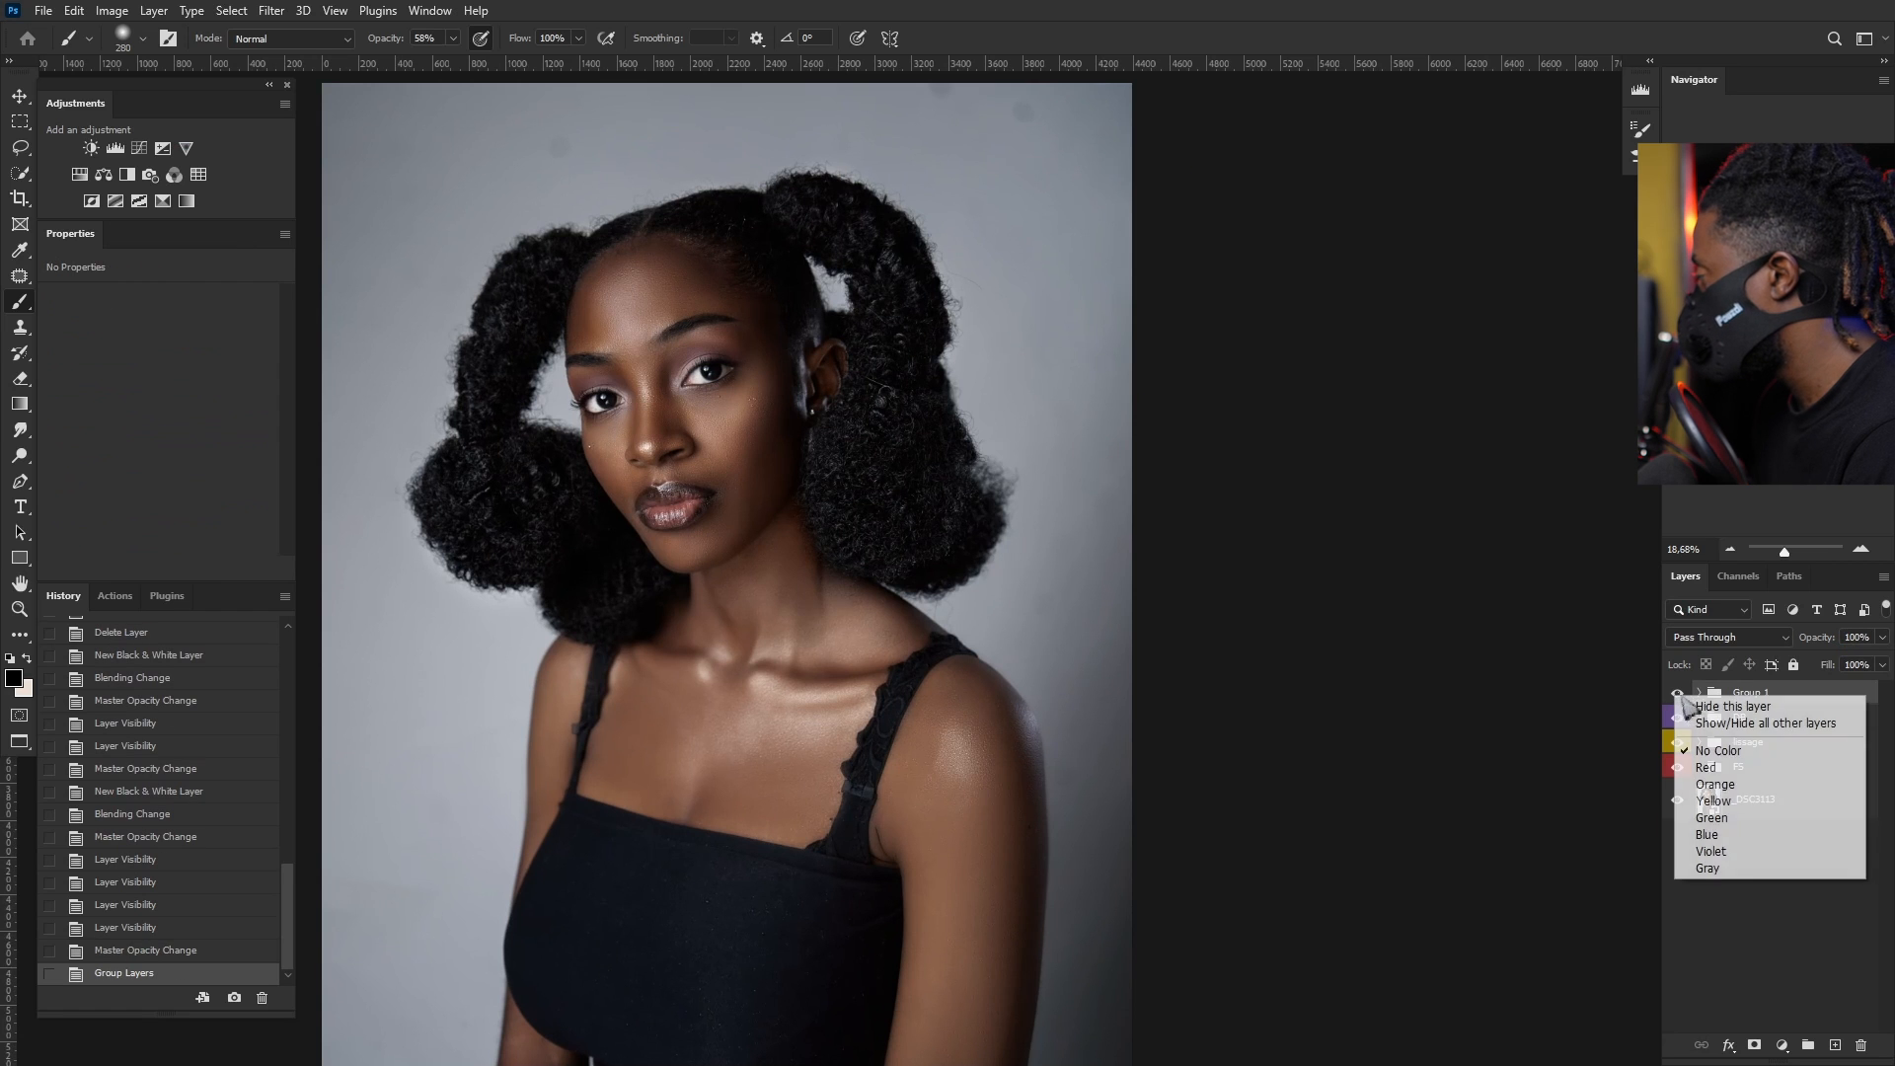
left_click(1725, 868)
Step: Compare the portrait with and without Group 1 and lower the group's opacity to 63%
scroll(1522, 681, "up", 1)
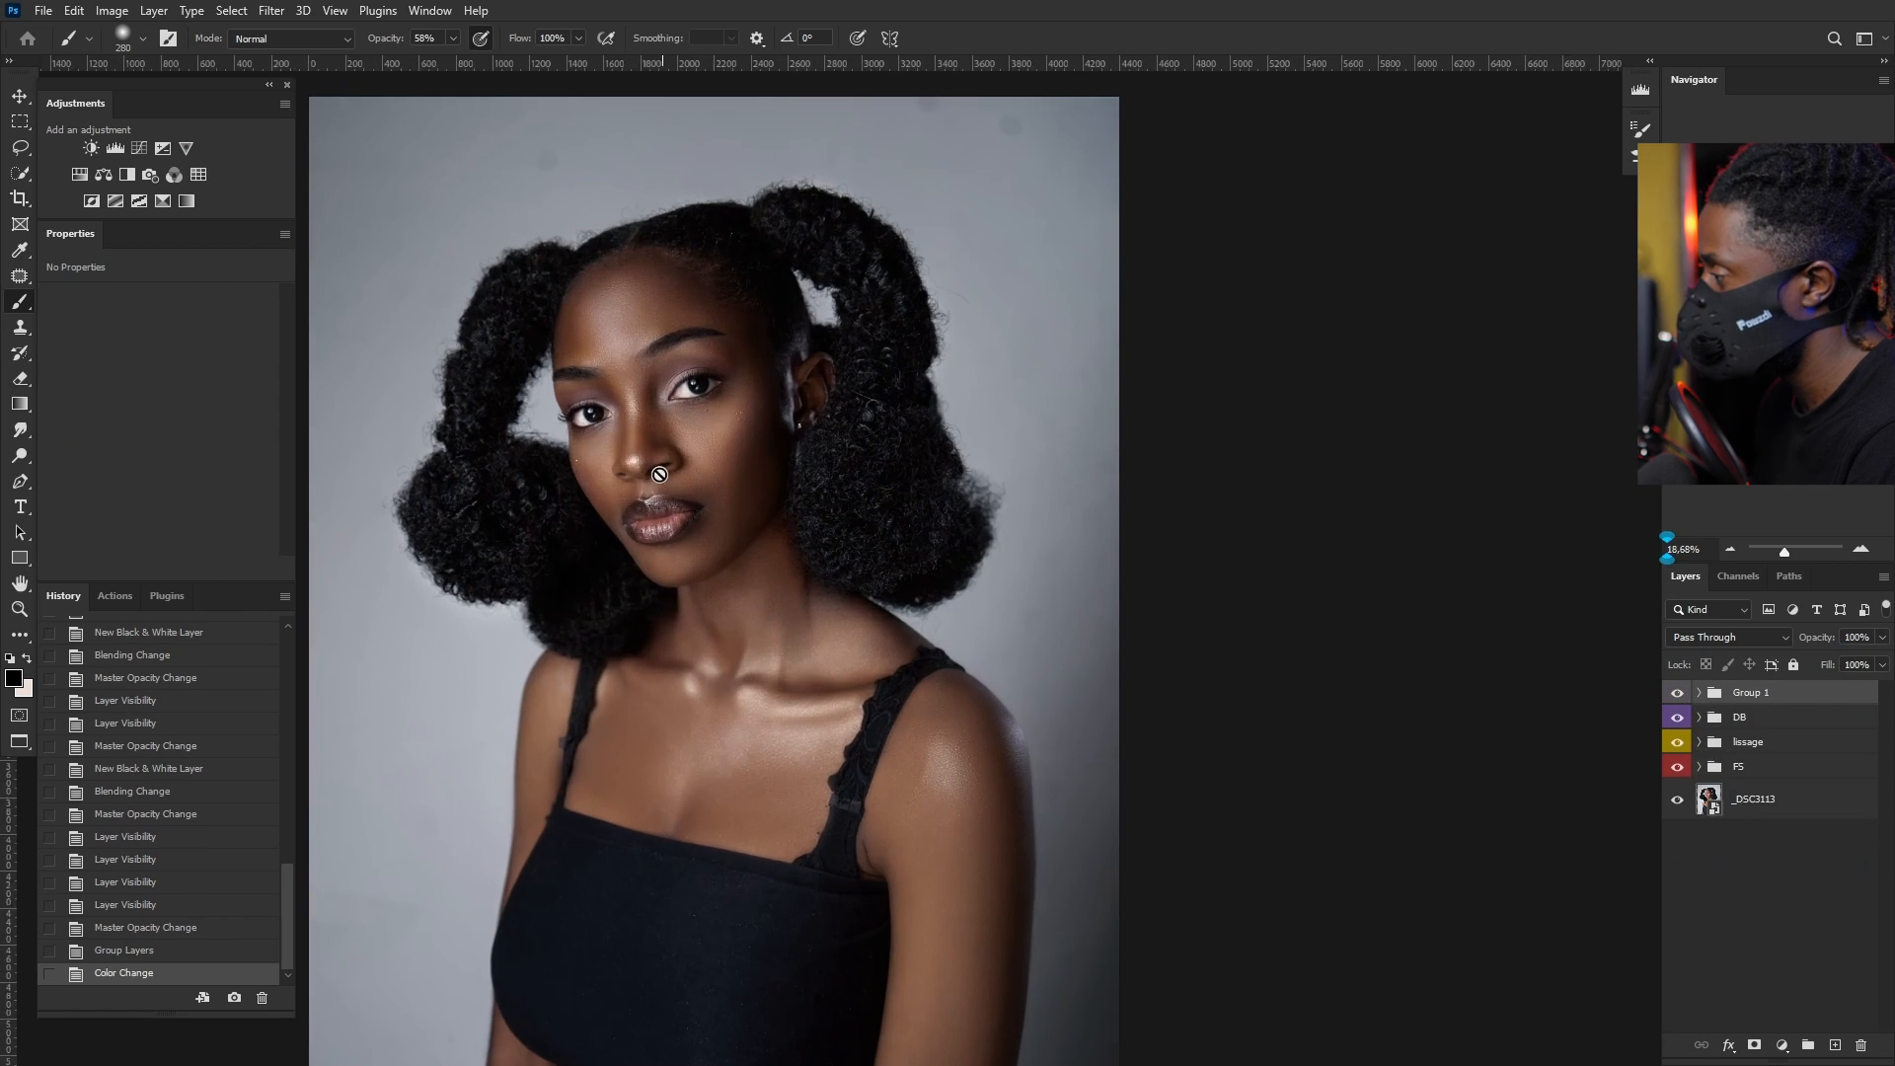
scroll(1651, 644, "down", 2)
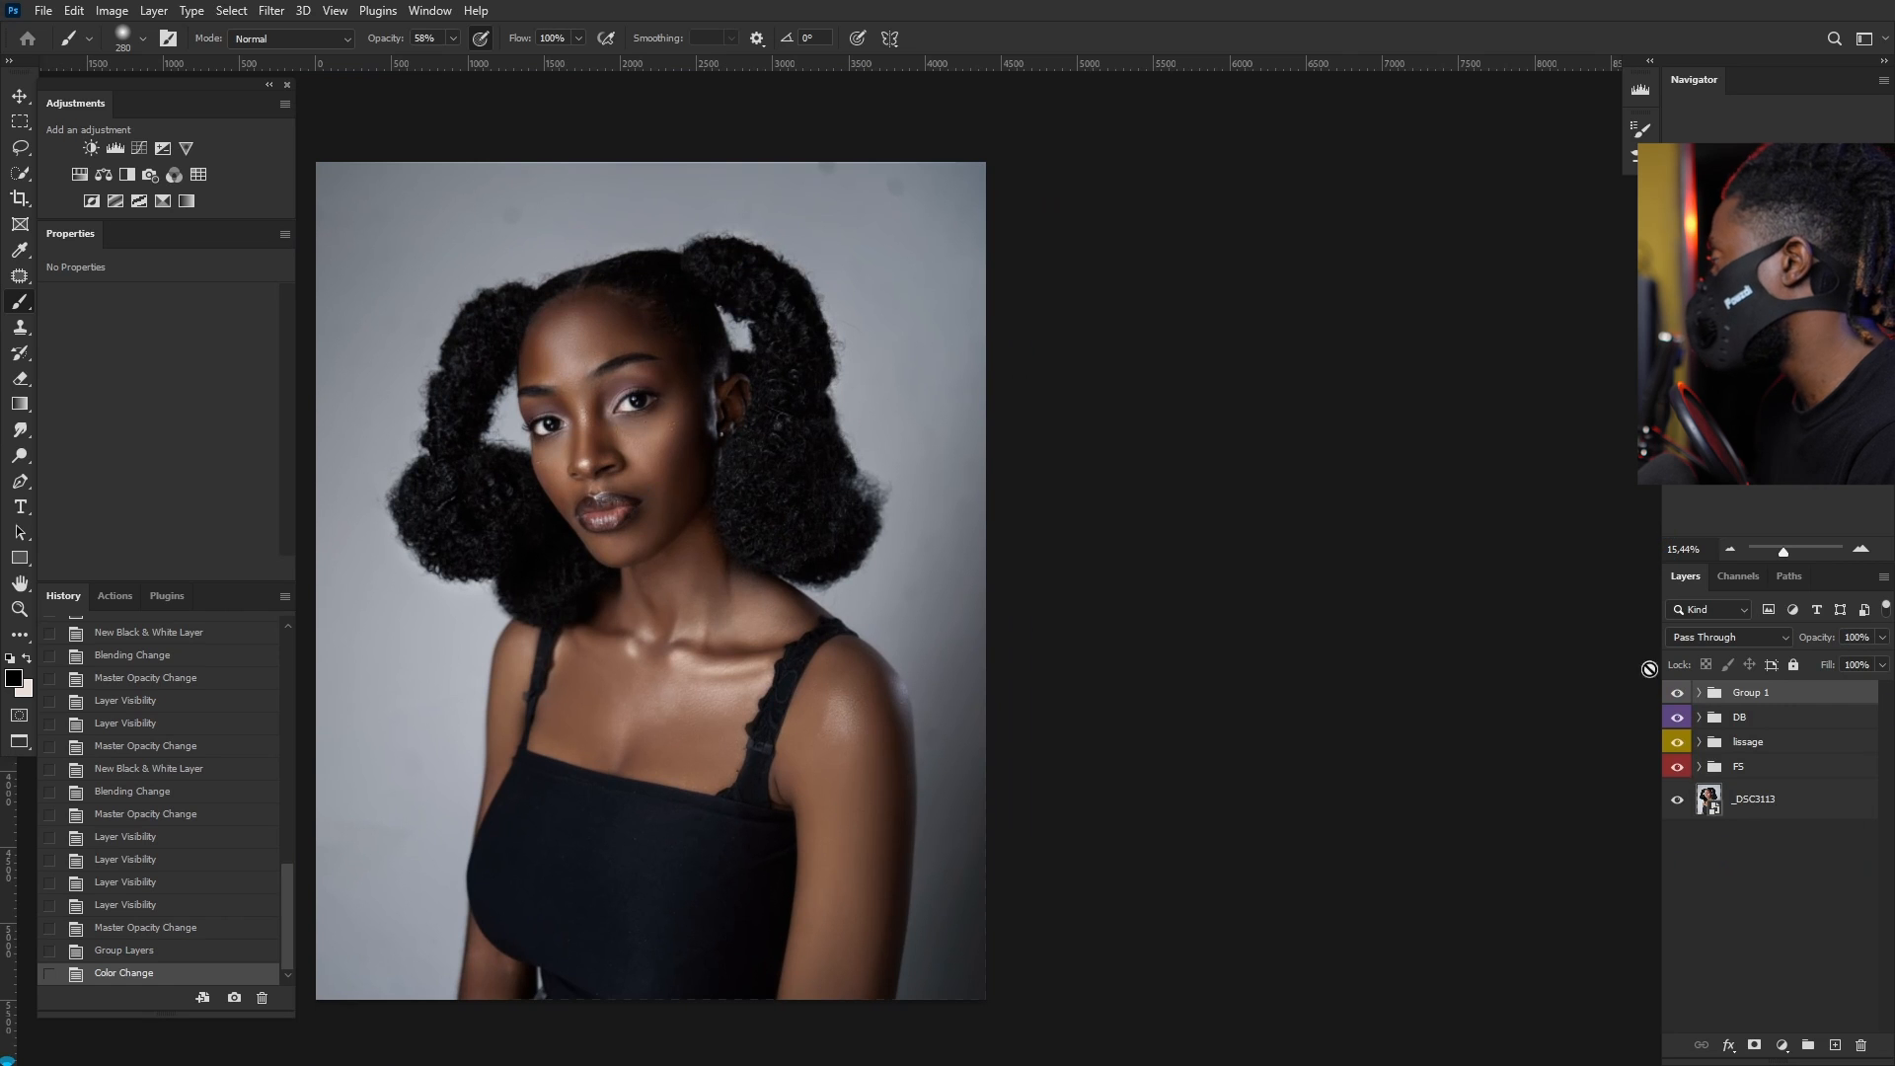
left_click(1677, 693)
left_click(1678, 694)
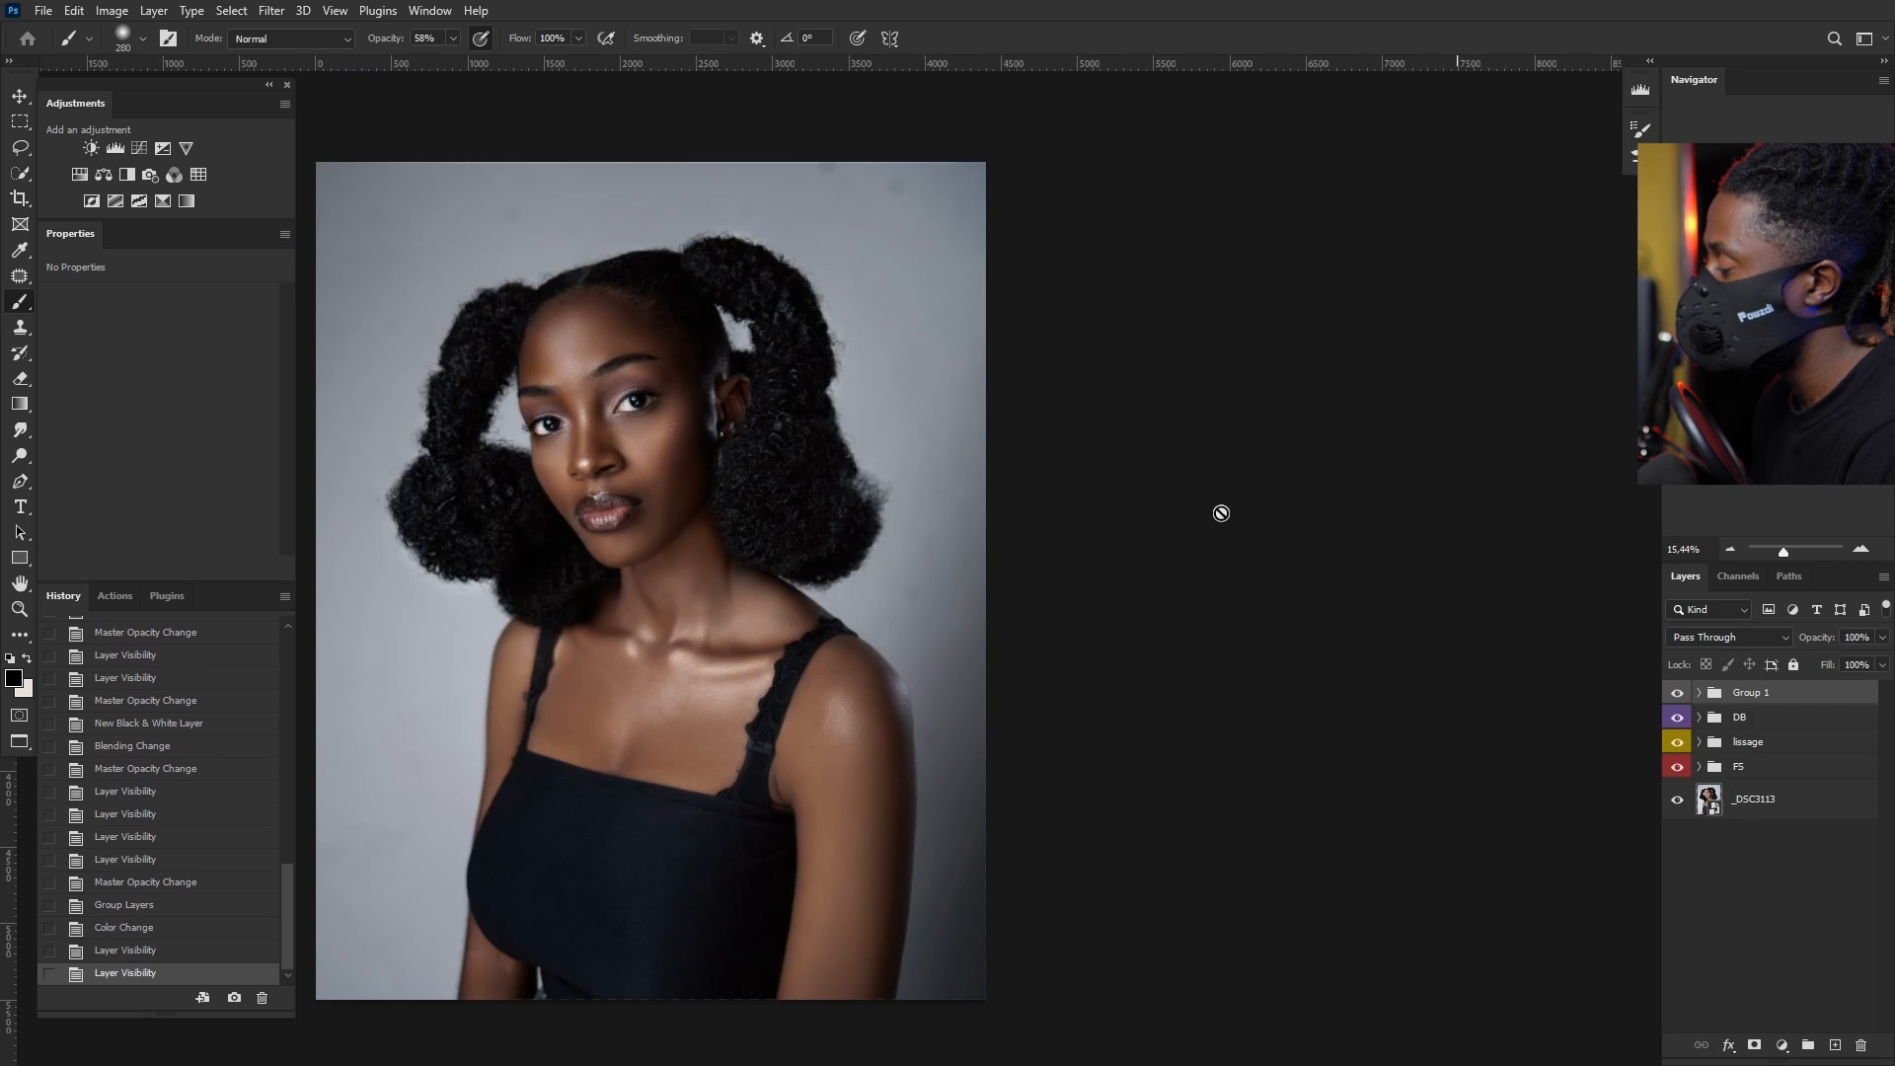
scroll(668, 422, "up", 1)
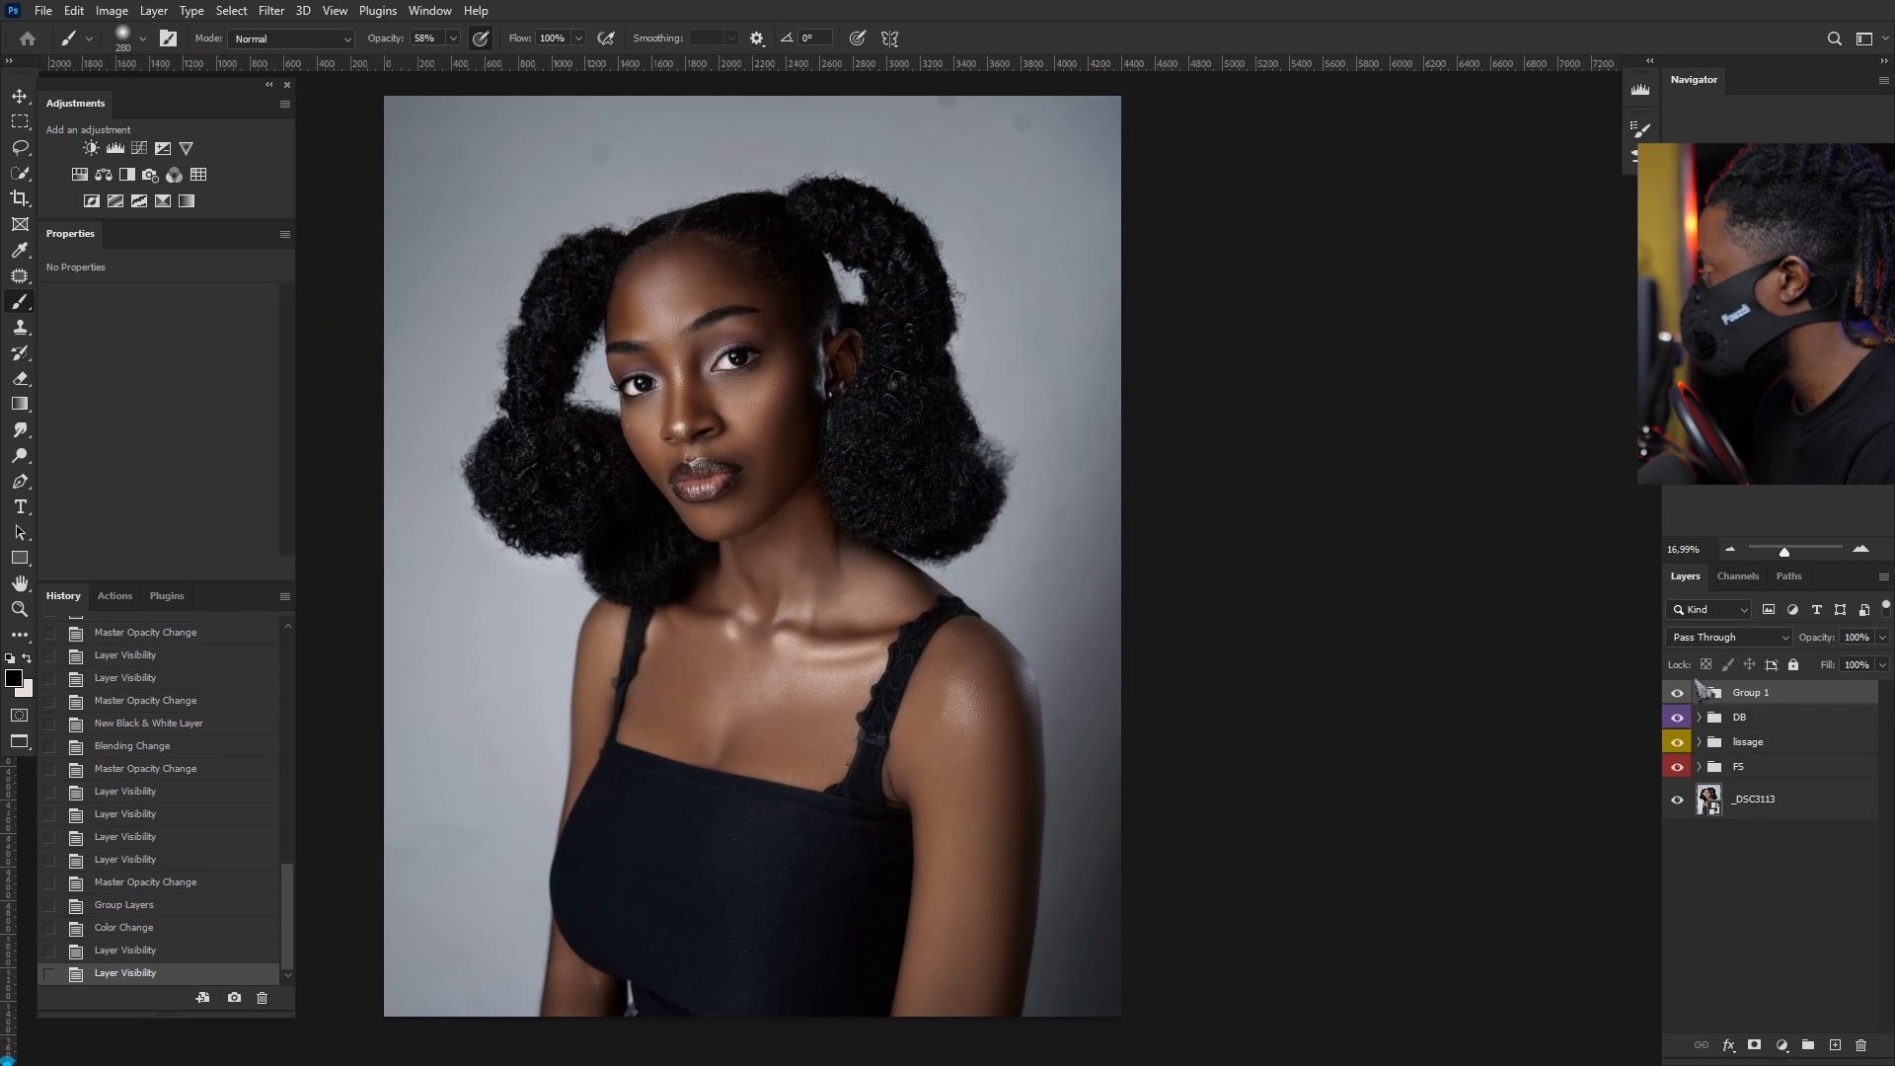
left_click_drag(1885, 645, 1863, 671)
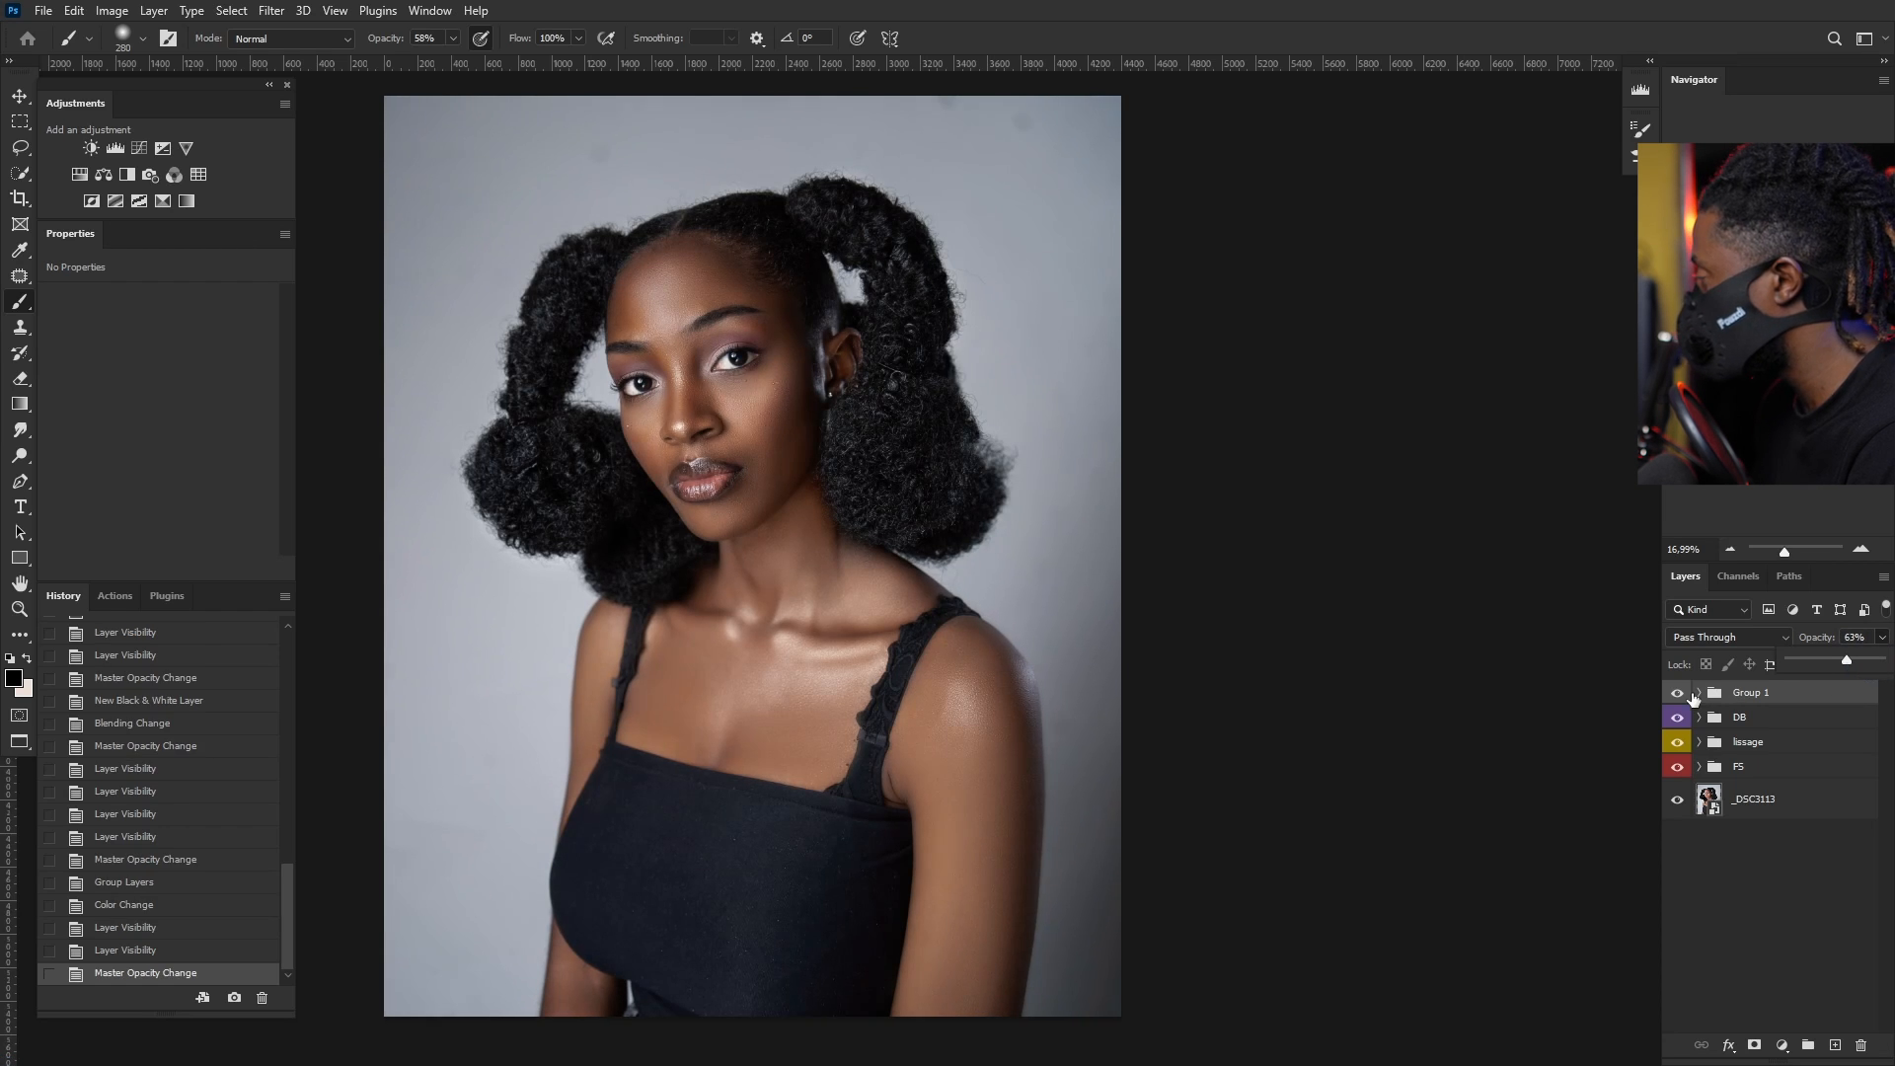
Step: Toggle Group 1's visibility at different zoom levels to compare the portrait with and without the Black & White darkening
left_click(1678, 694)
left_click(1677, 694)
scroll(679, 387, "down", 3)
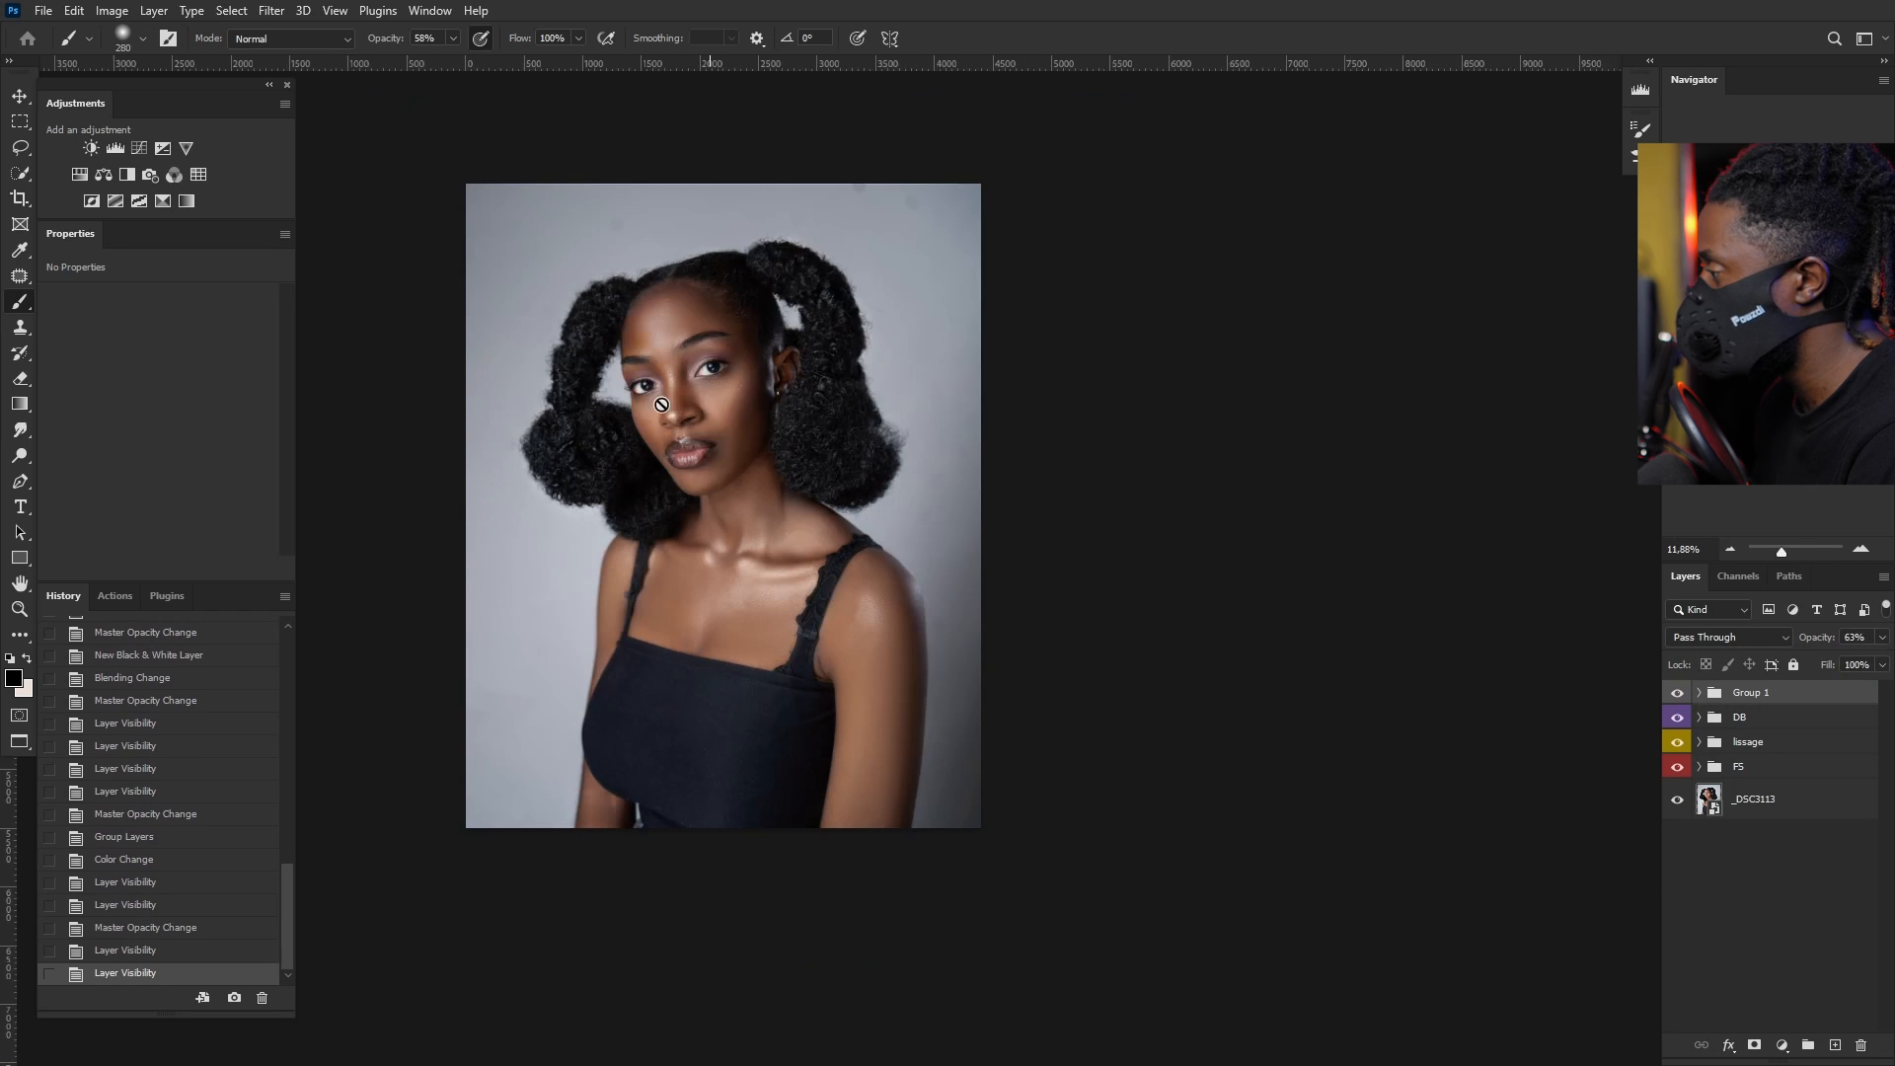
scroll(668, 502, "up", 6)
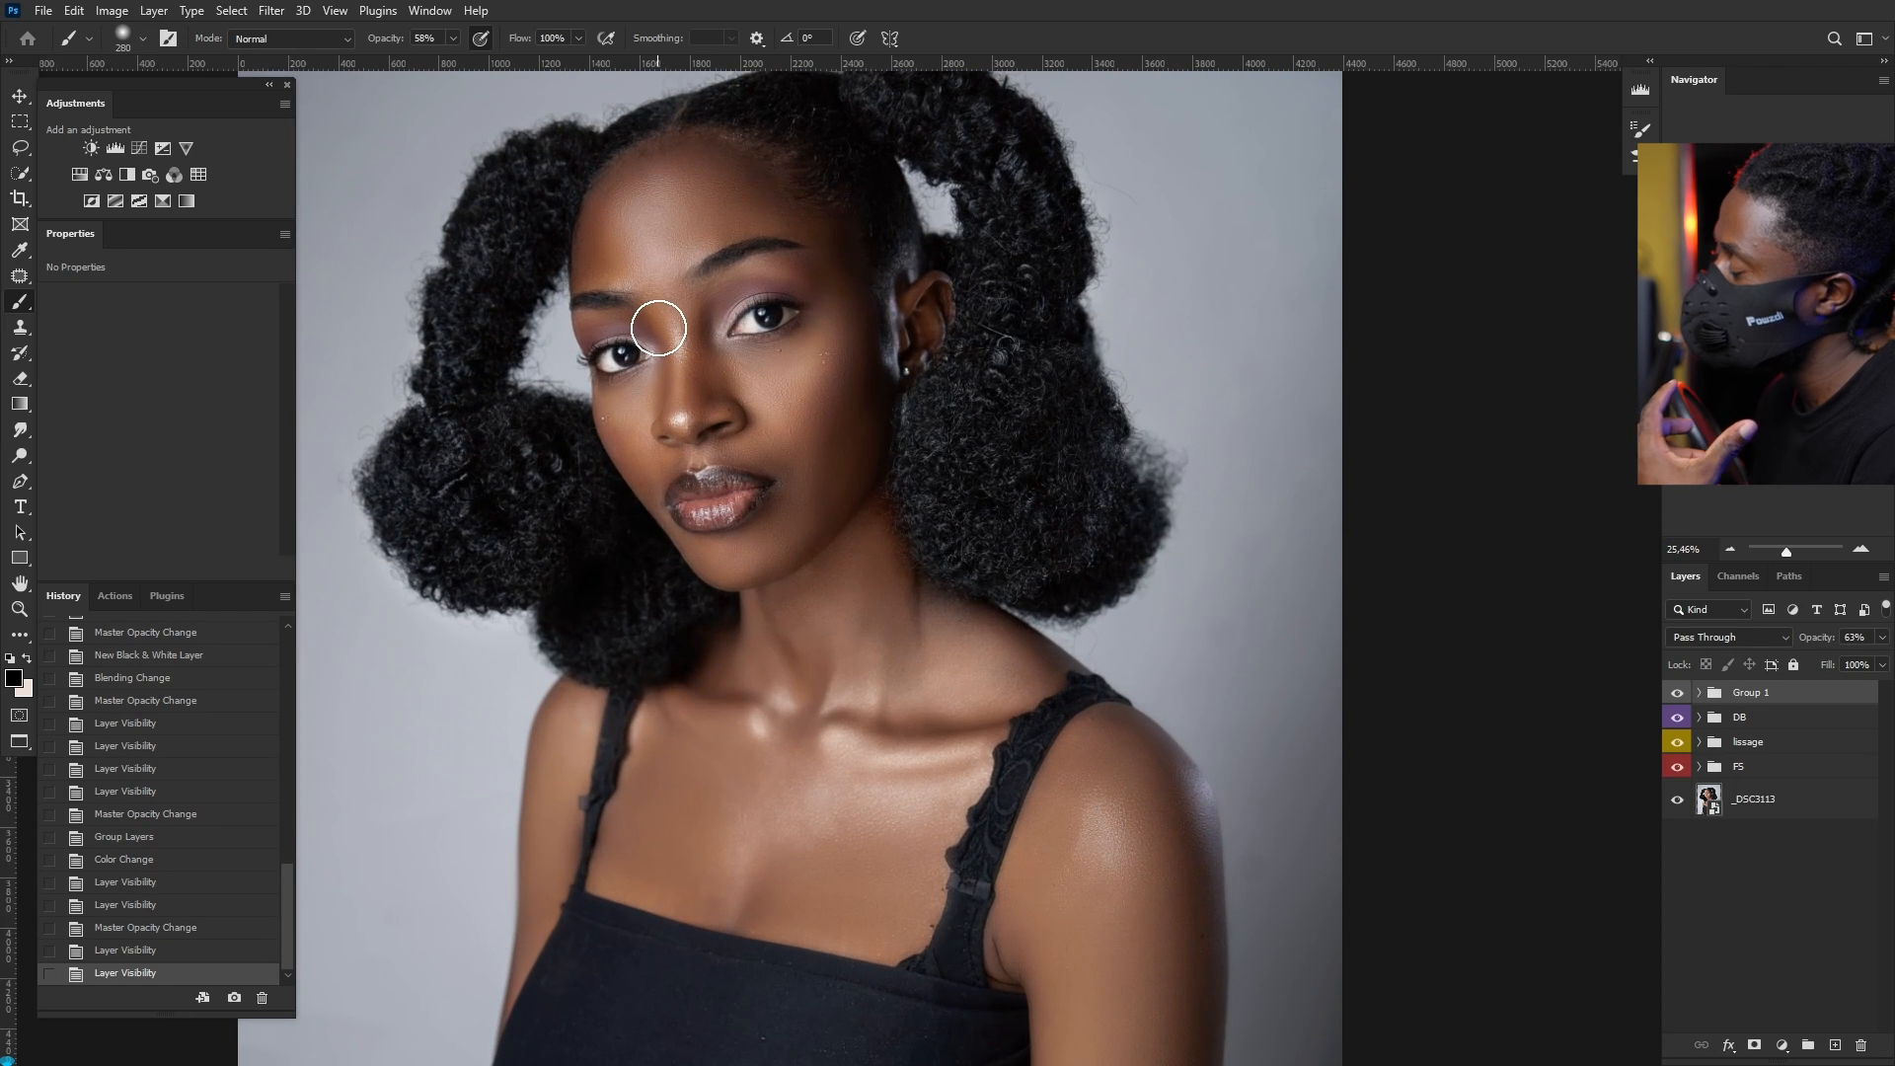
scroll(656, 326, "down", 2)
scroll(677, 372, "up", 2)
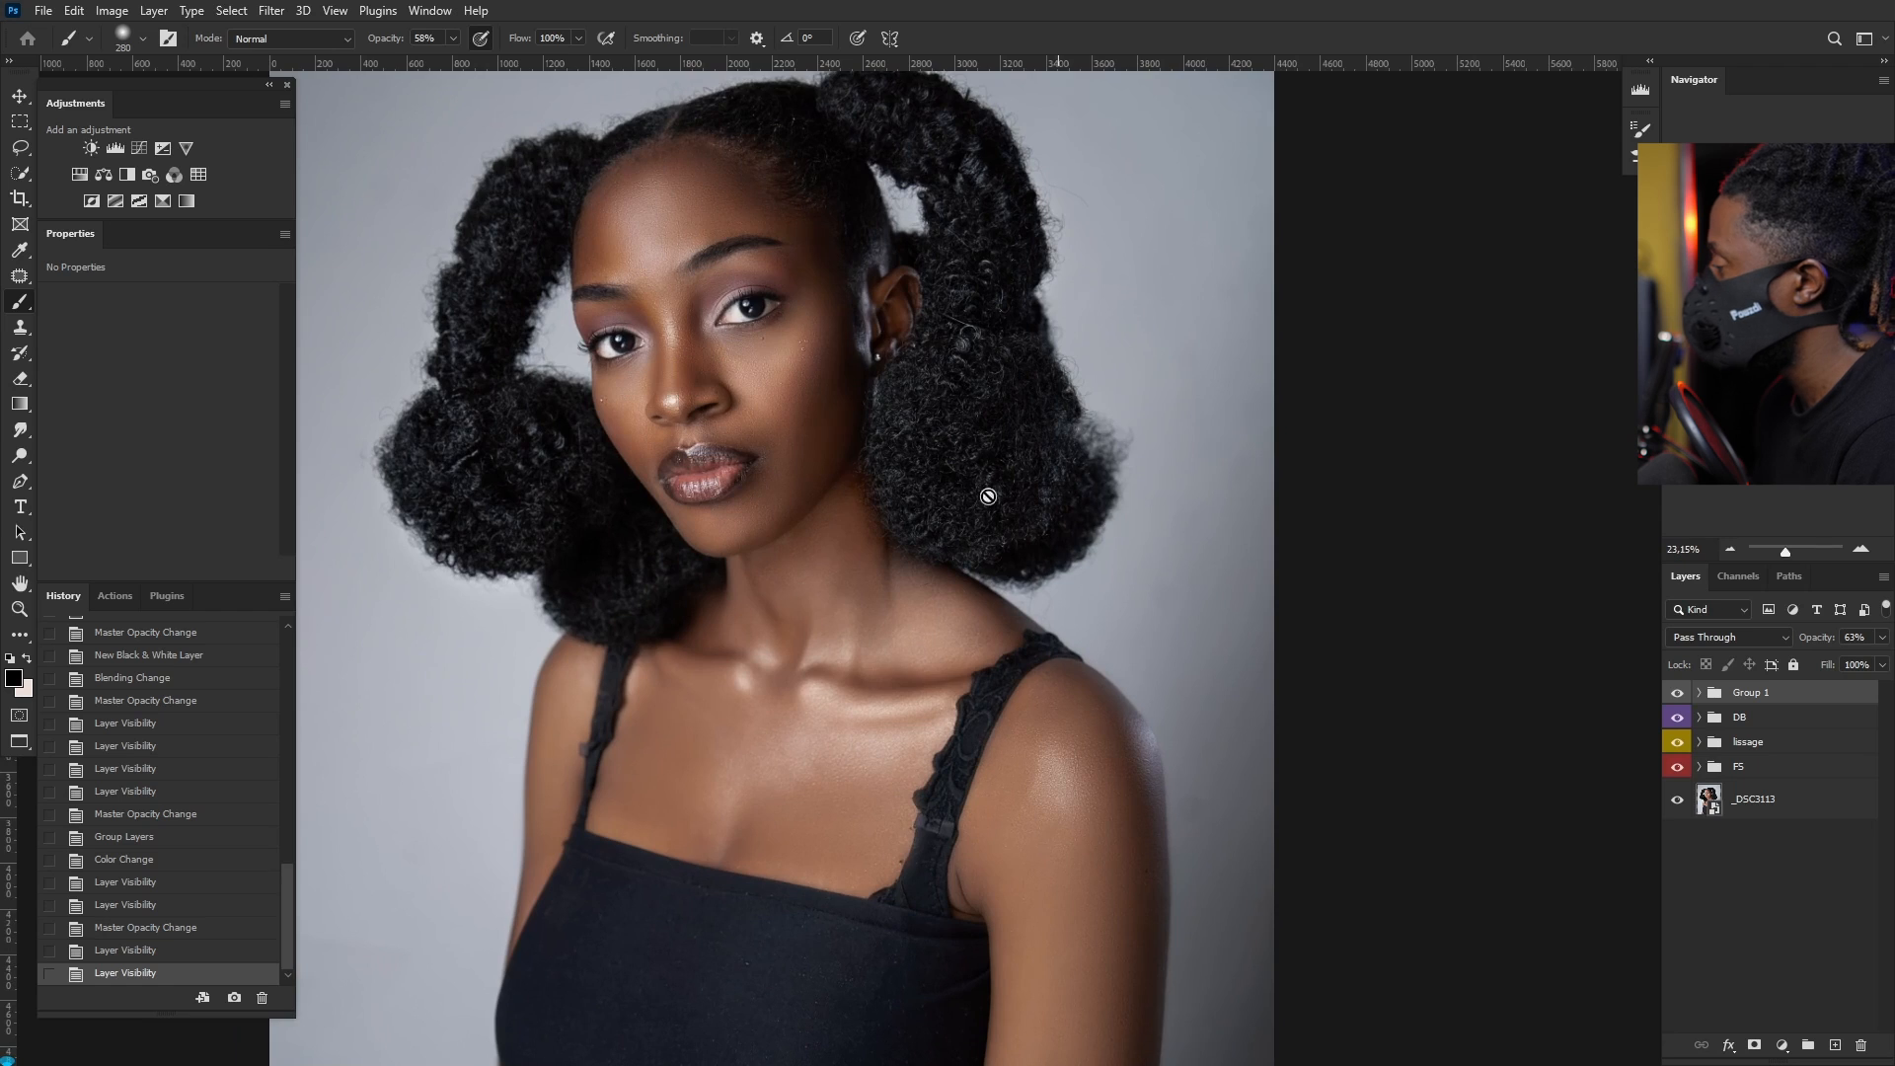
scroll(988, 495, "down", 3)
scroll(1329, 601, "up", 1)
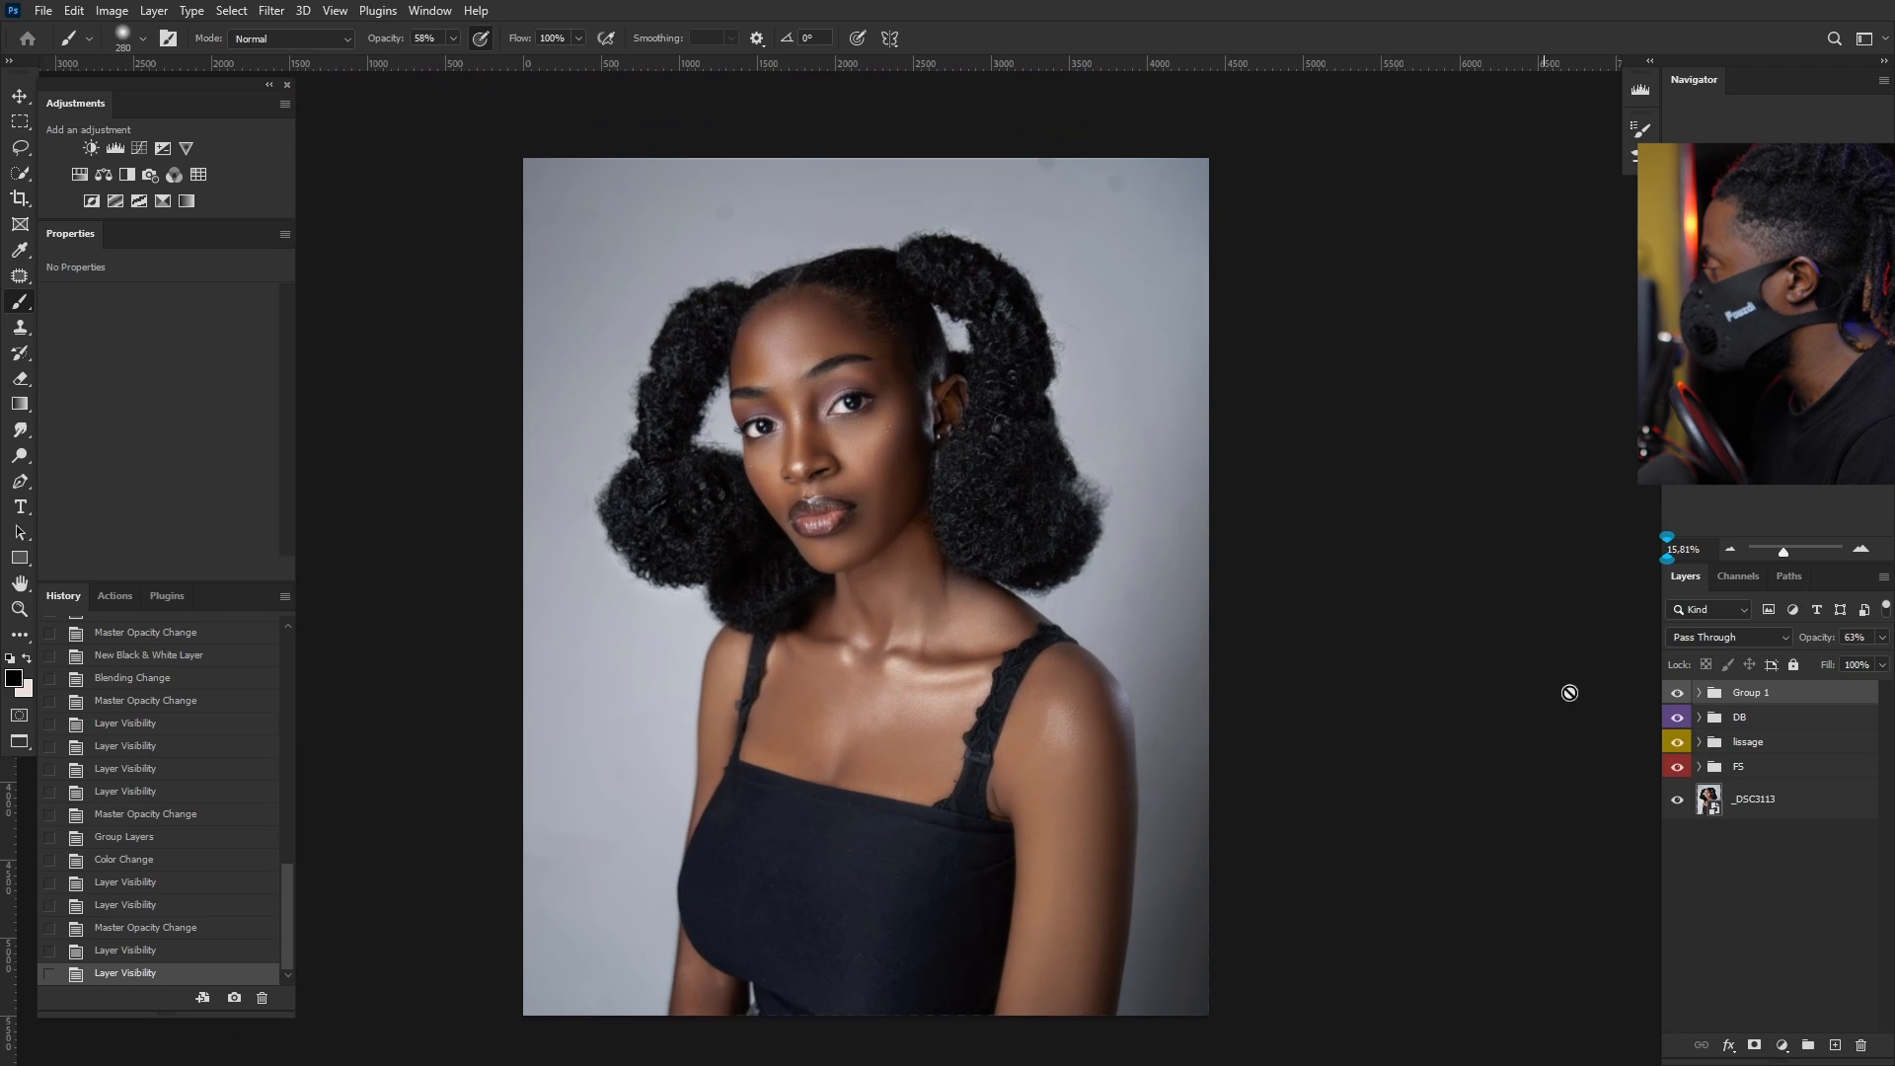
left_click(1676, 692)
left_click(1676, 693)
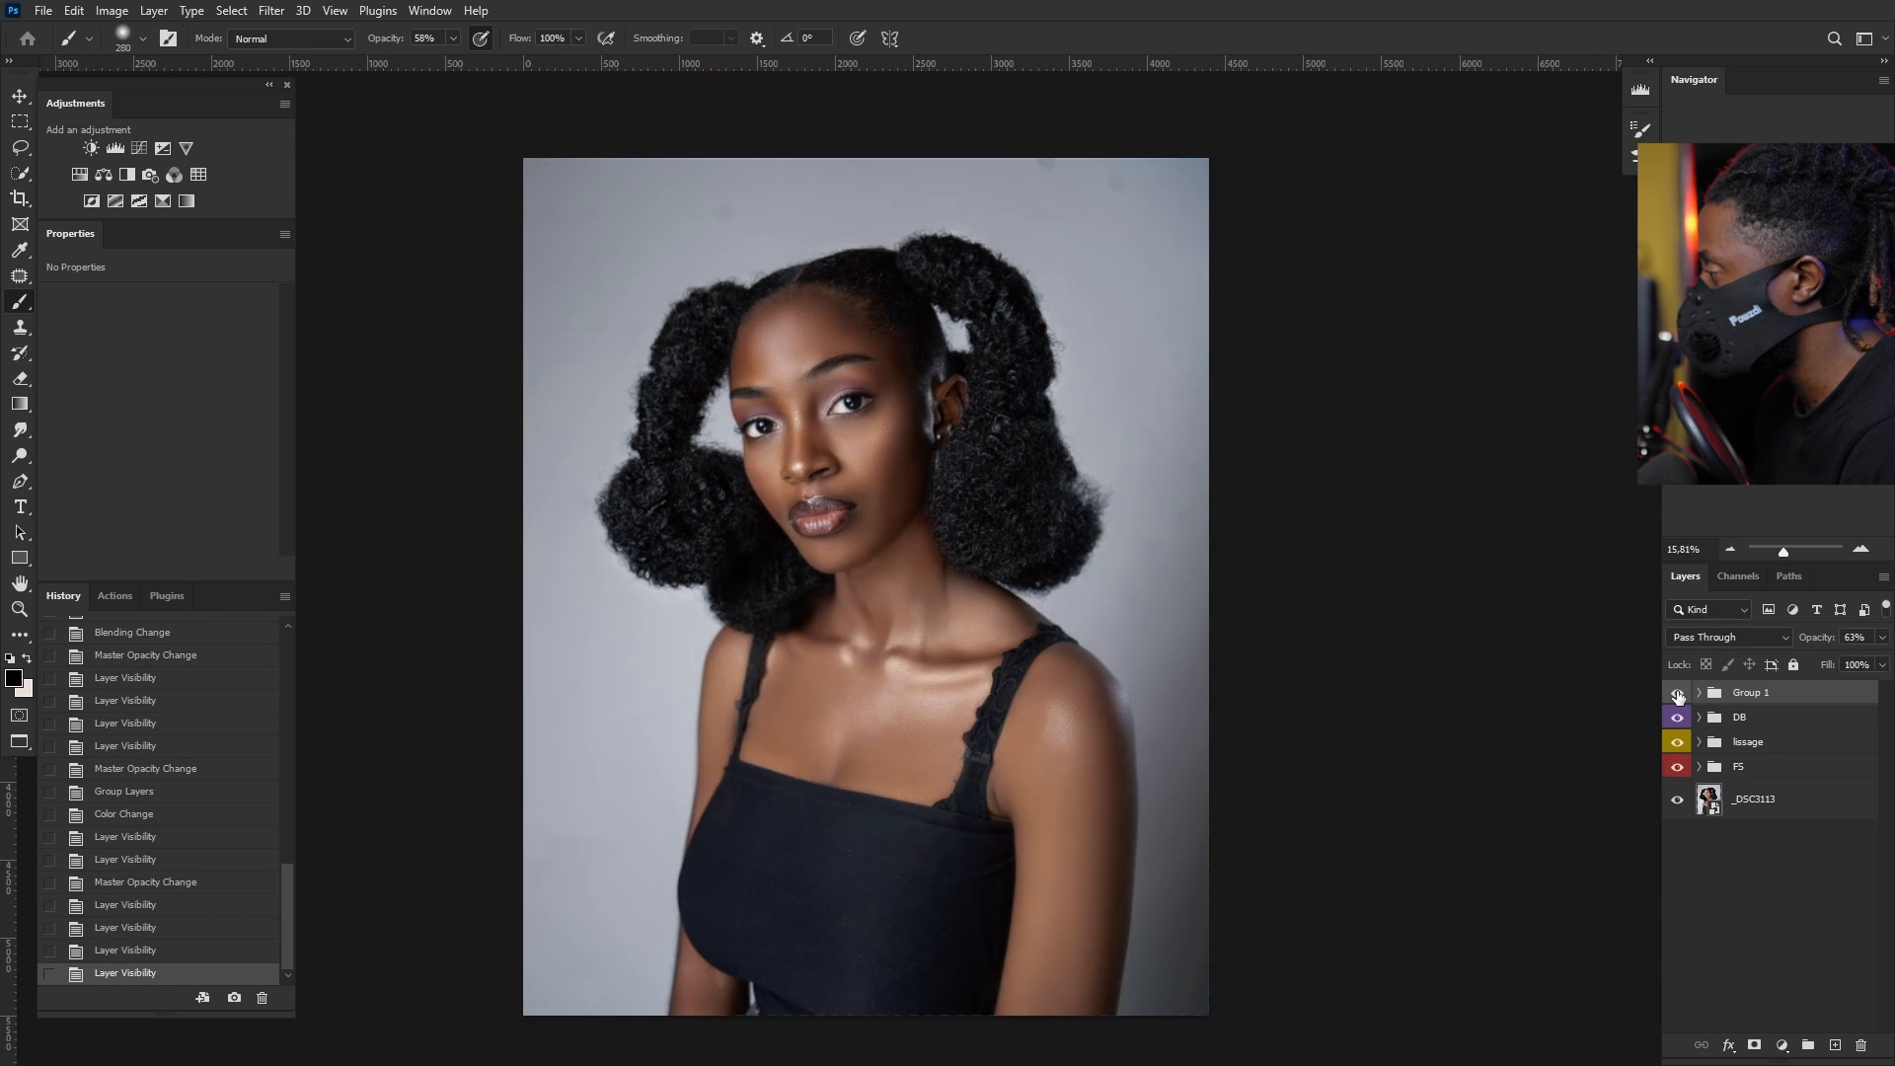
left_click(1677, 693)
left_click(1676, 692)
Step: Examine the overall tones of the face, hair and shoulders from full view and closer up
scroll(855, 424, "down", 2)
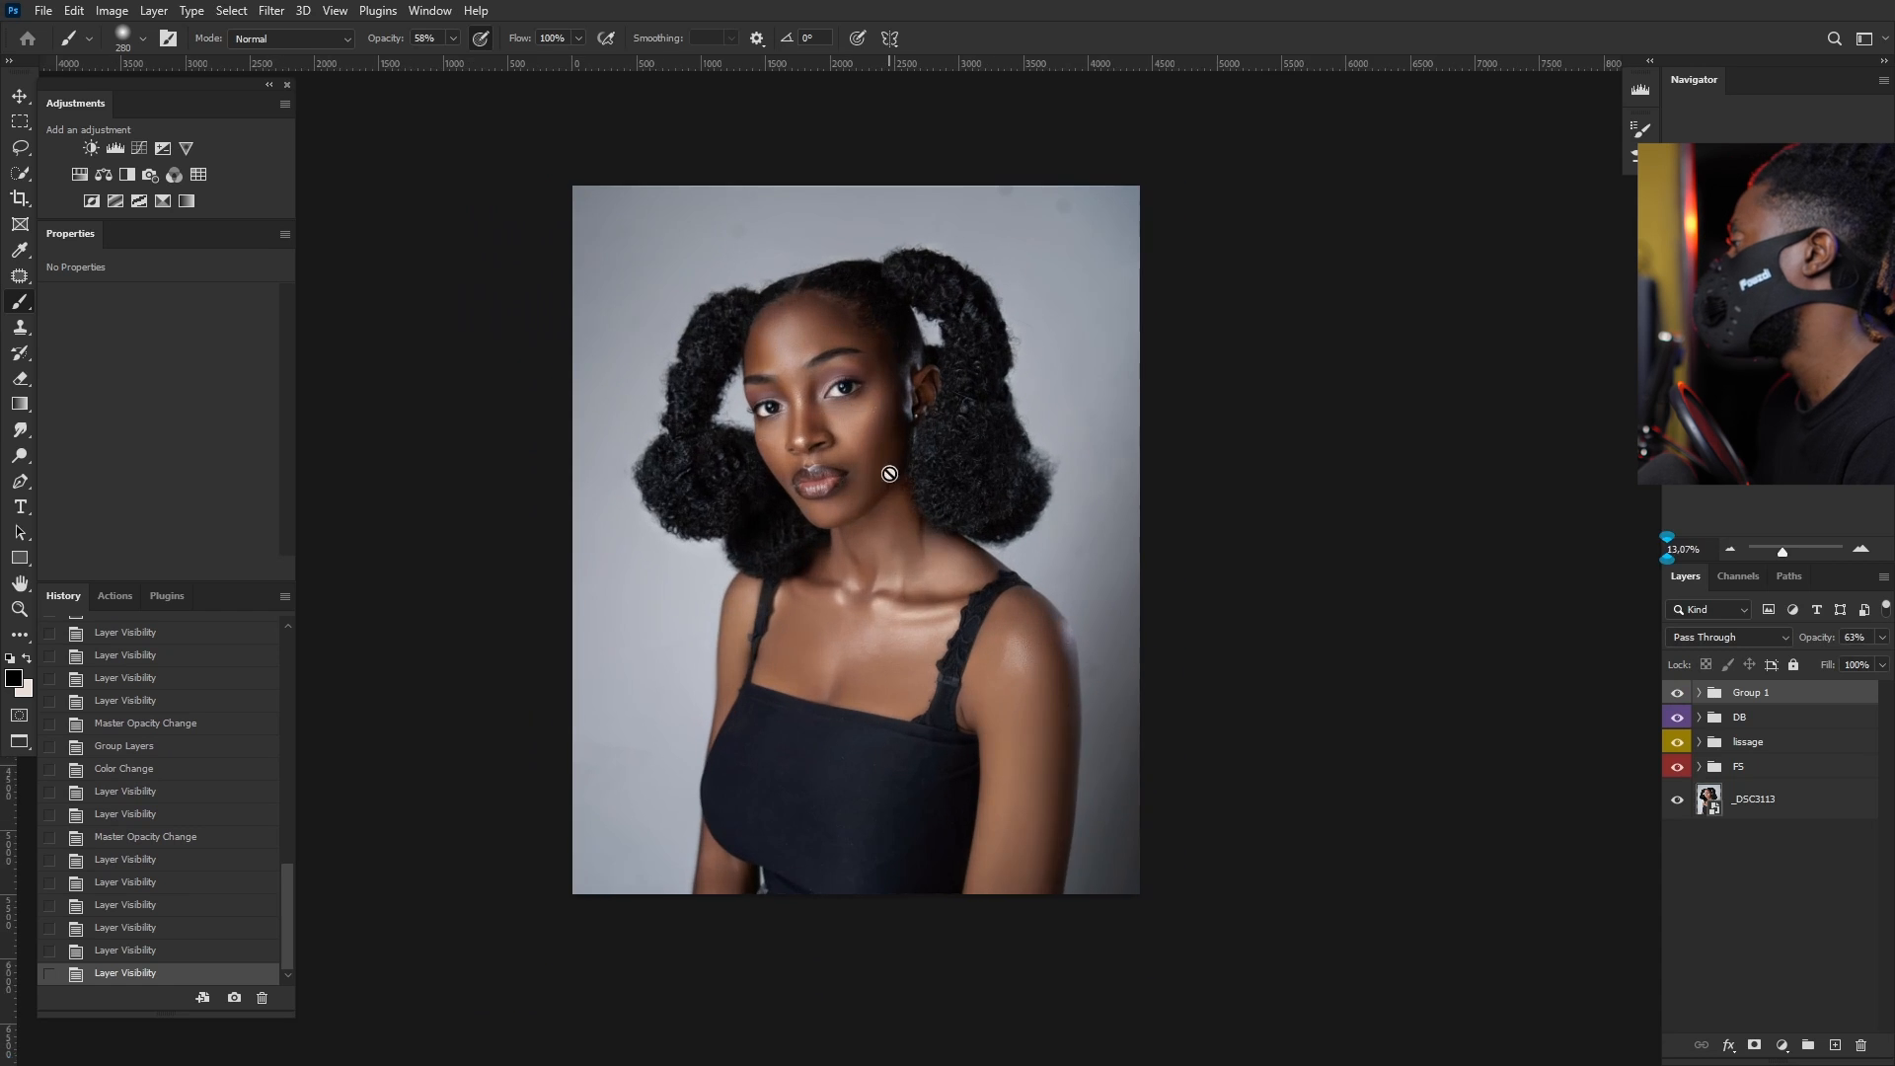
scroll(888, 469, "up", 2)
scroll(885, 471, "down", 3)
scroll(885, 472, "down", 1)
scroll(878, 476, "up", 2)
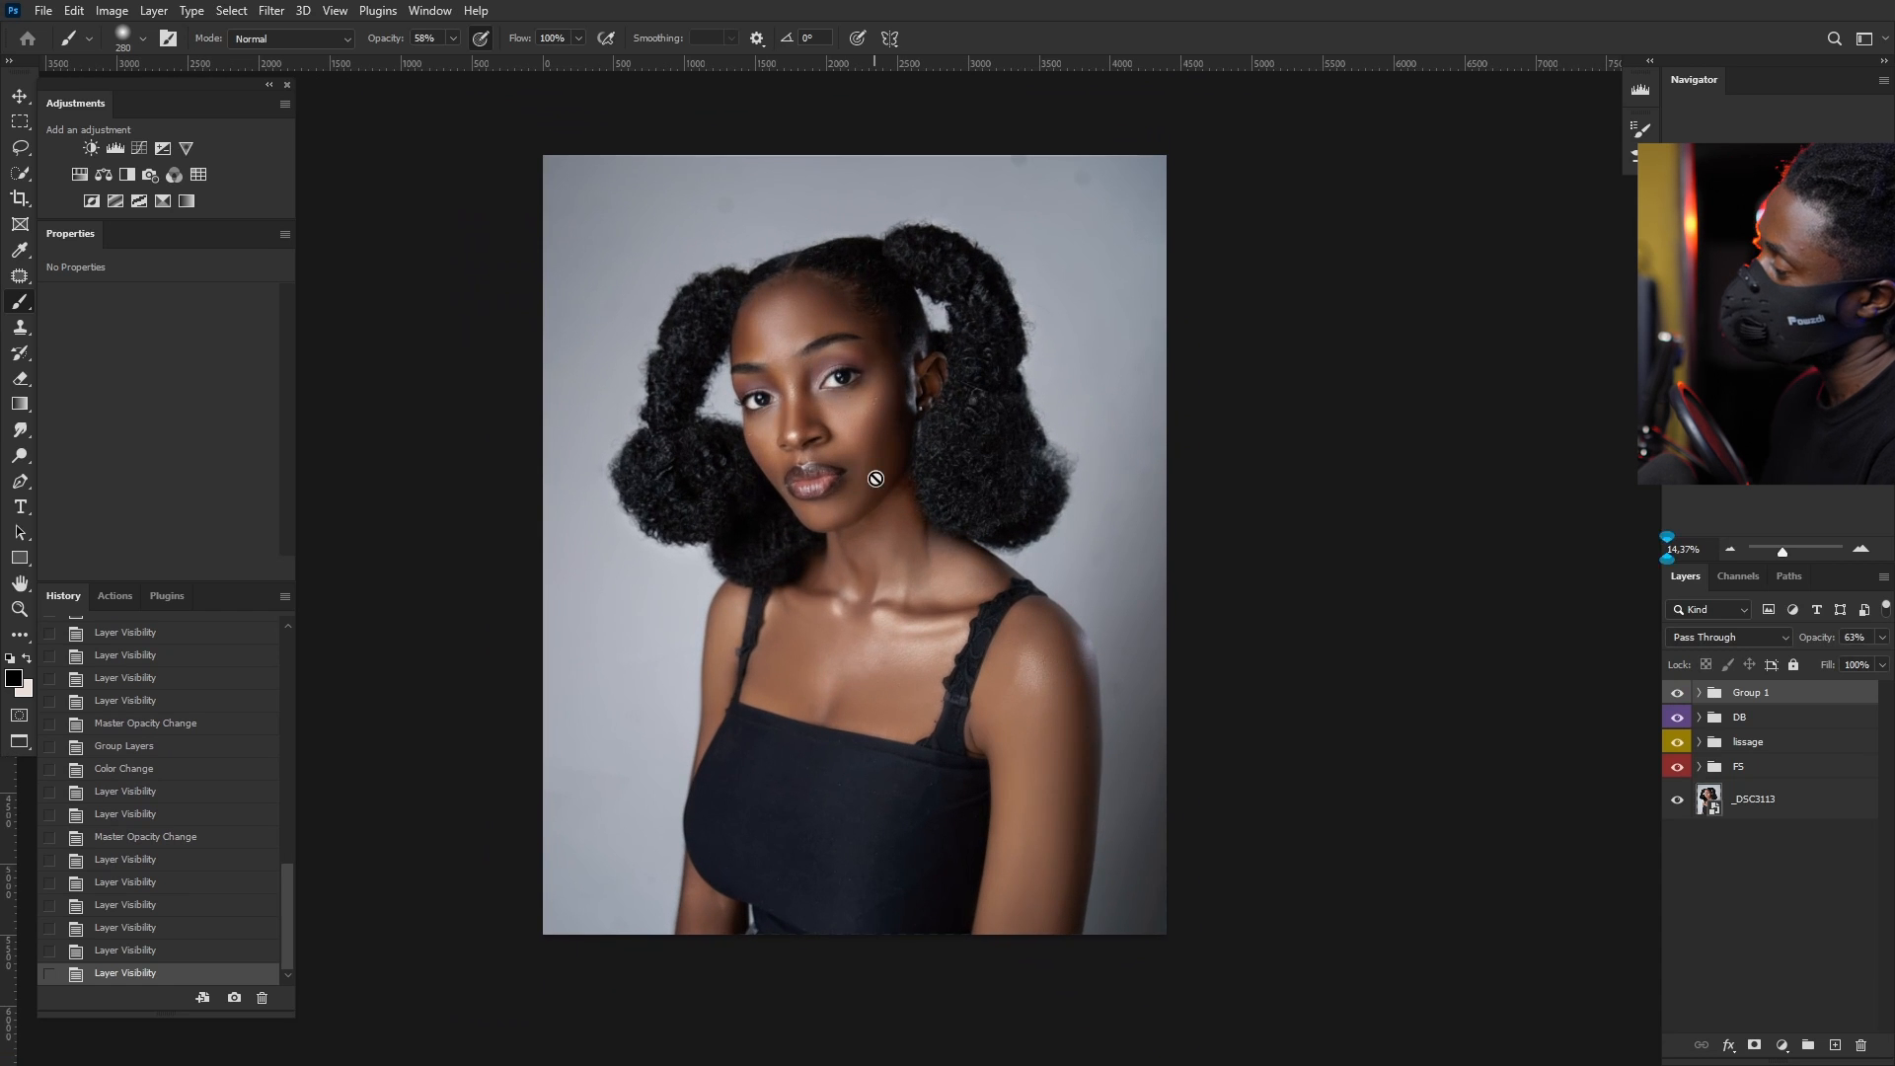
scroll(875, 478, "up", 5)
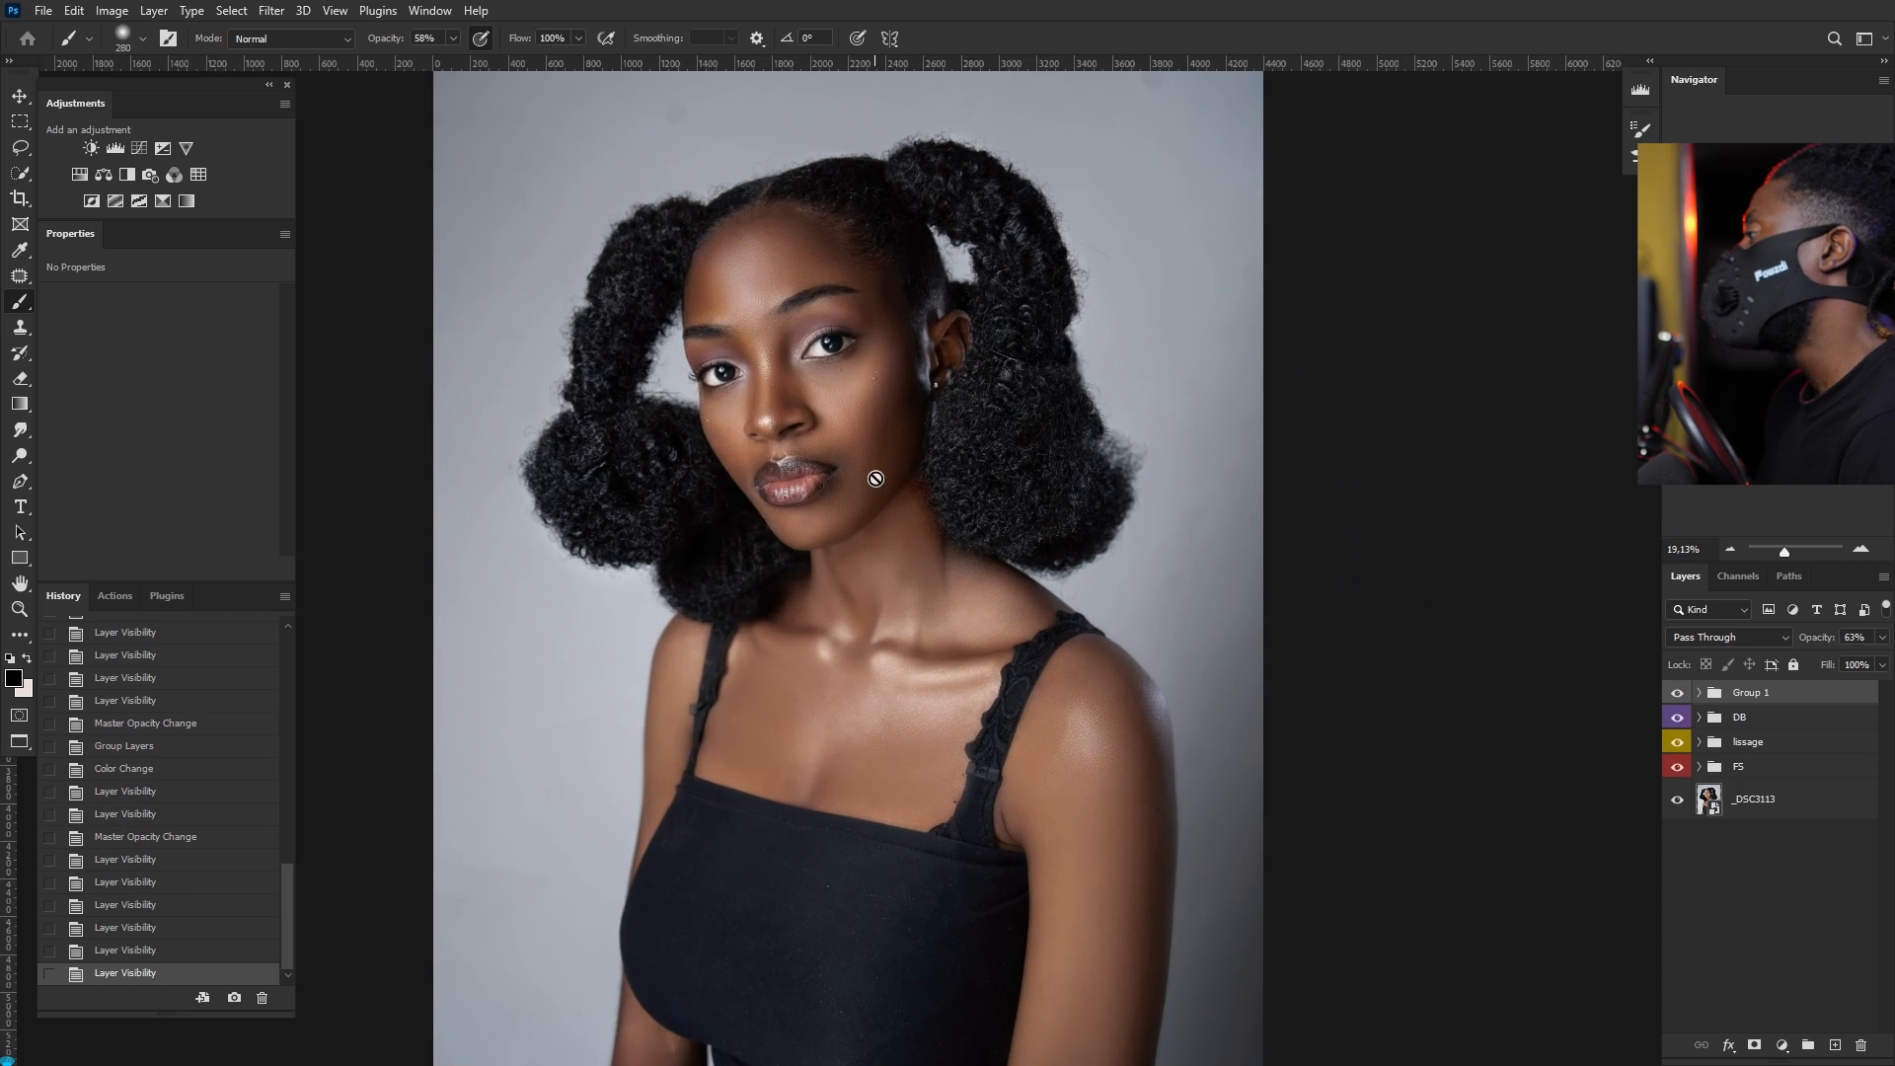
Step: Stamp all visible layers into a new pixel layer above Group 1
scroll(733, 335, "down", 3)
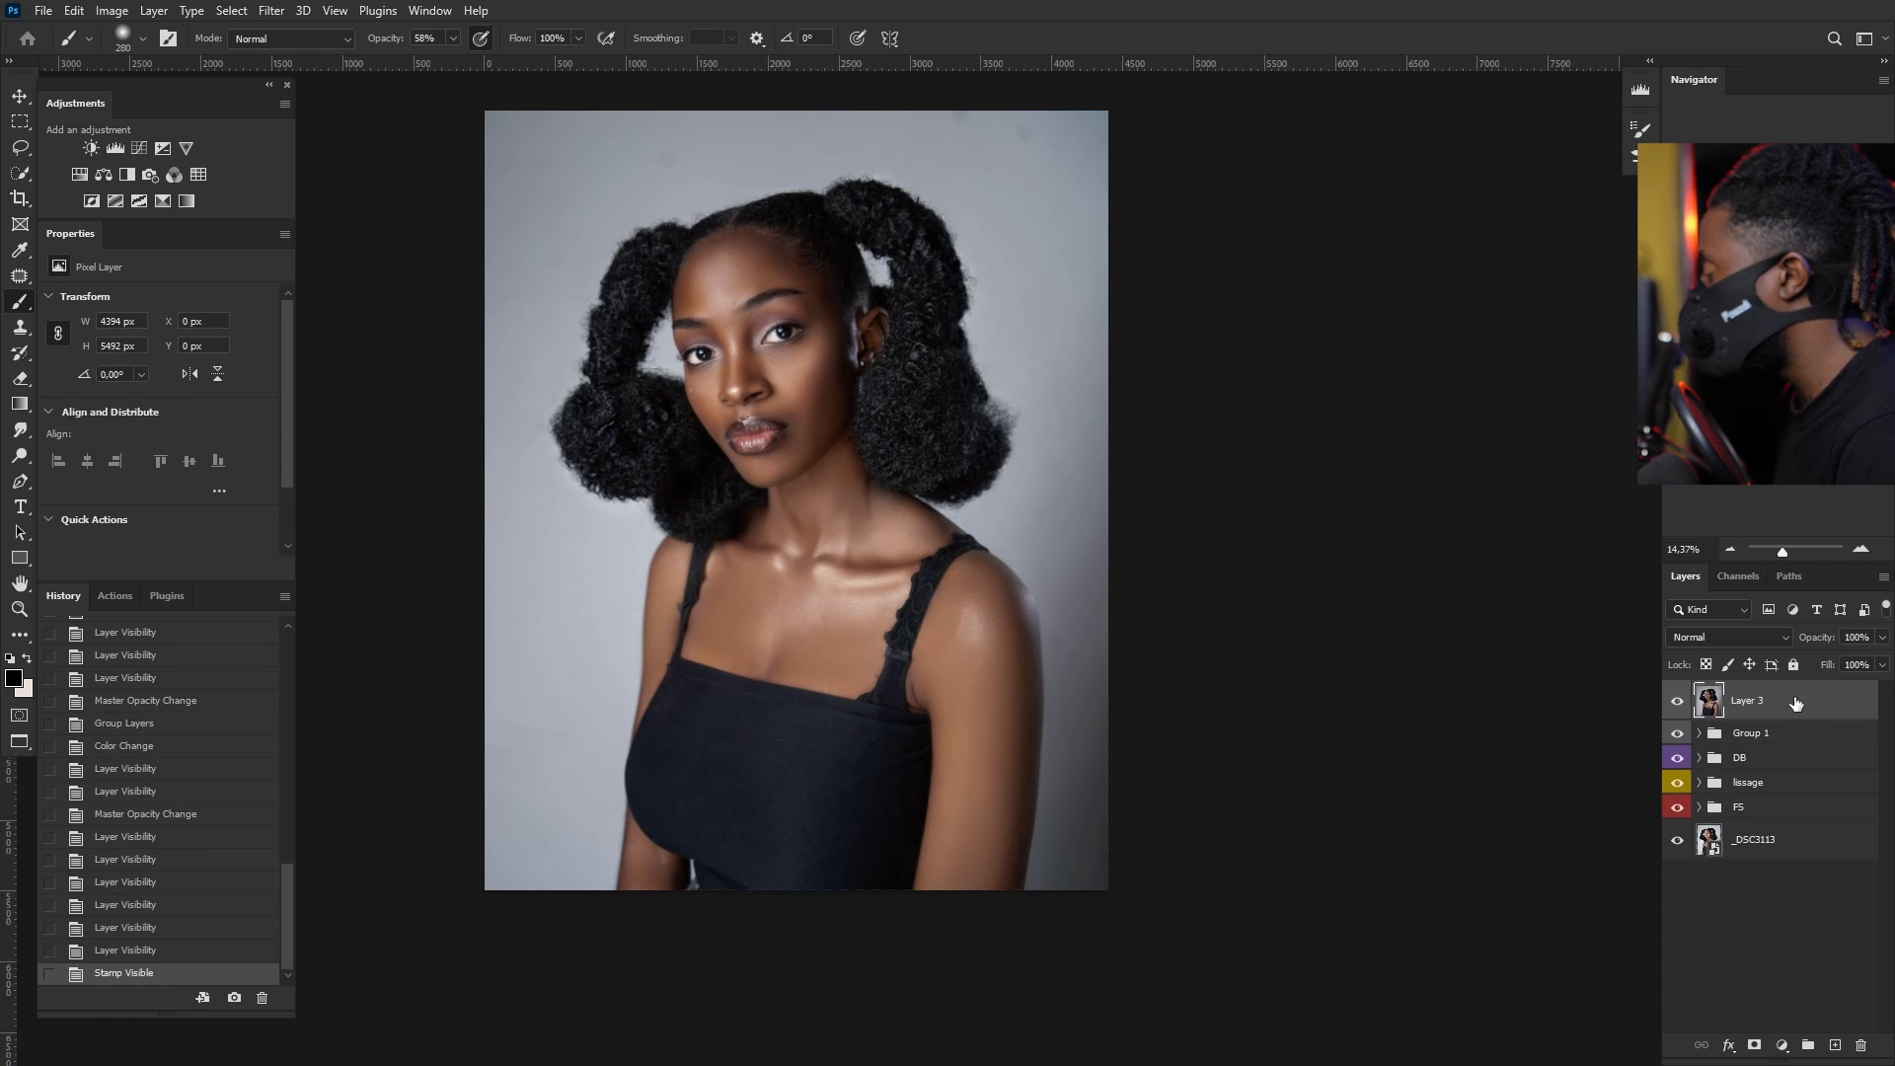
scroll(975, 413, "up", 3)
scroll(957, 411, "down", 5)
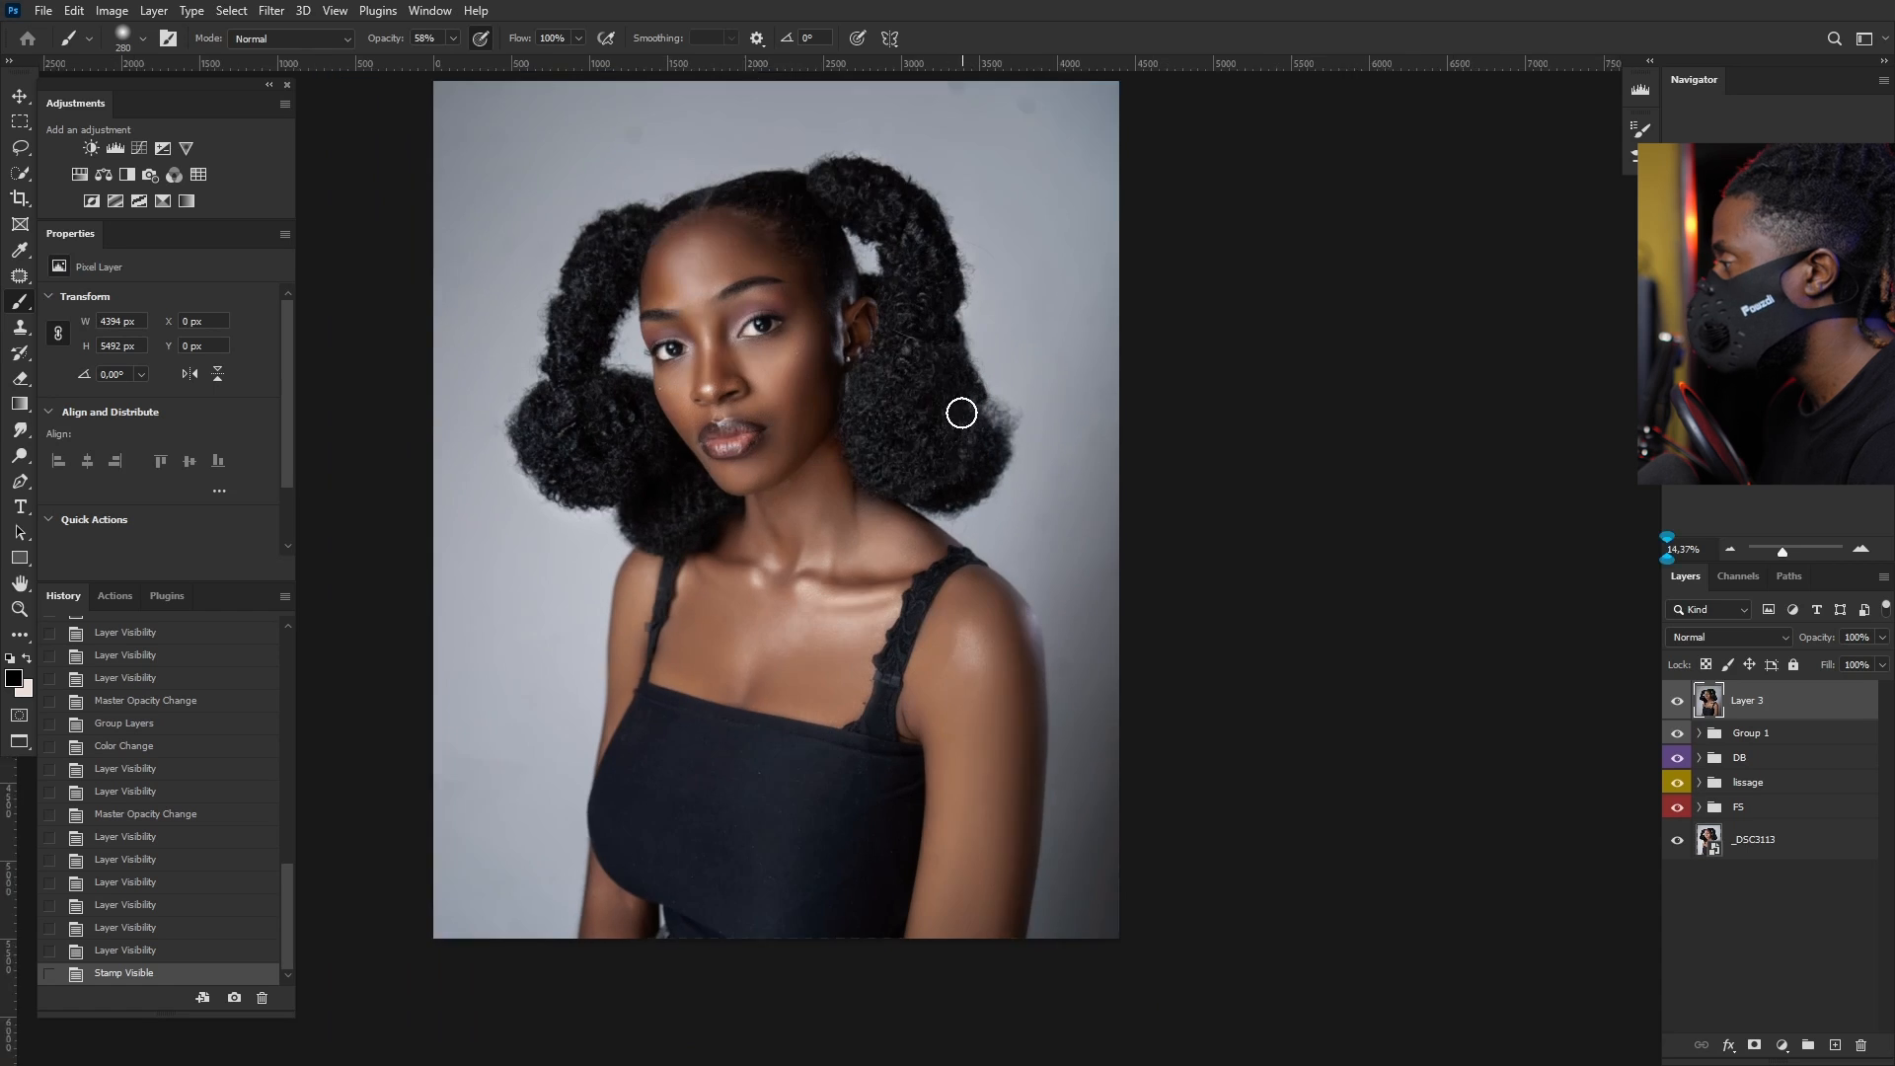
Step: Convert the stamped layer above Group 1 to a Smart Object
scroll(859, 388, "up", 3)
left_click(20, 96)
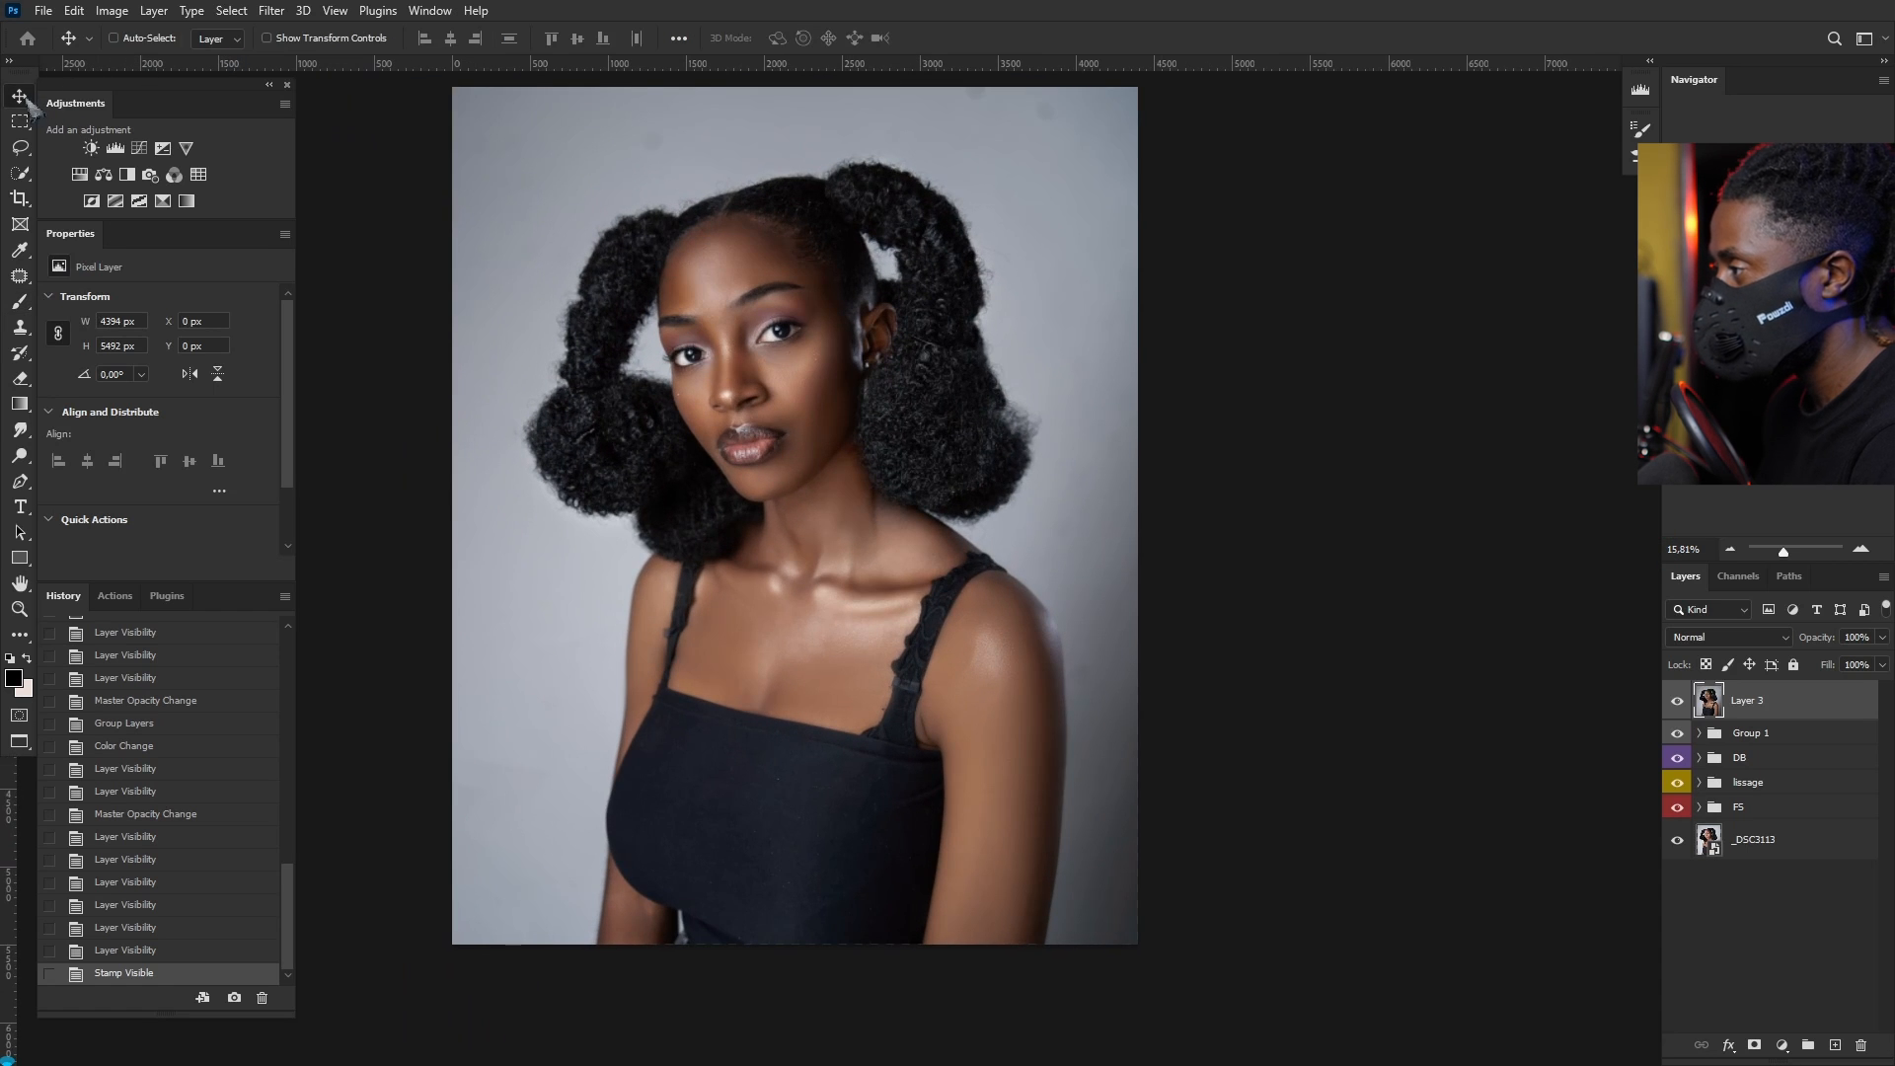
right_click(1796, 705)
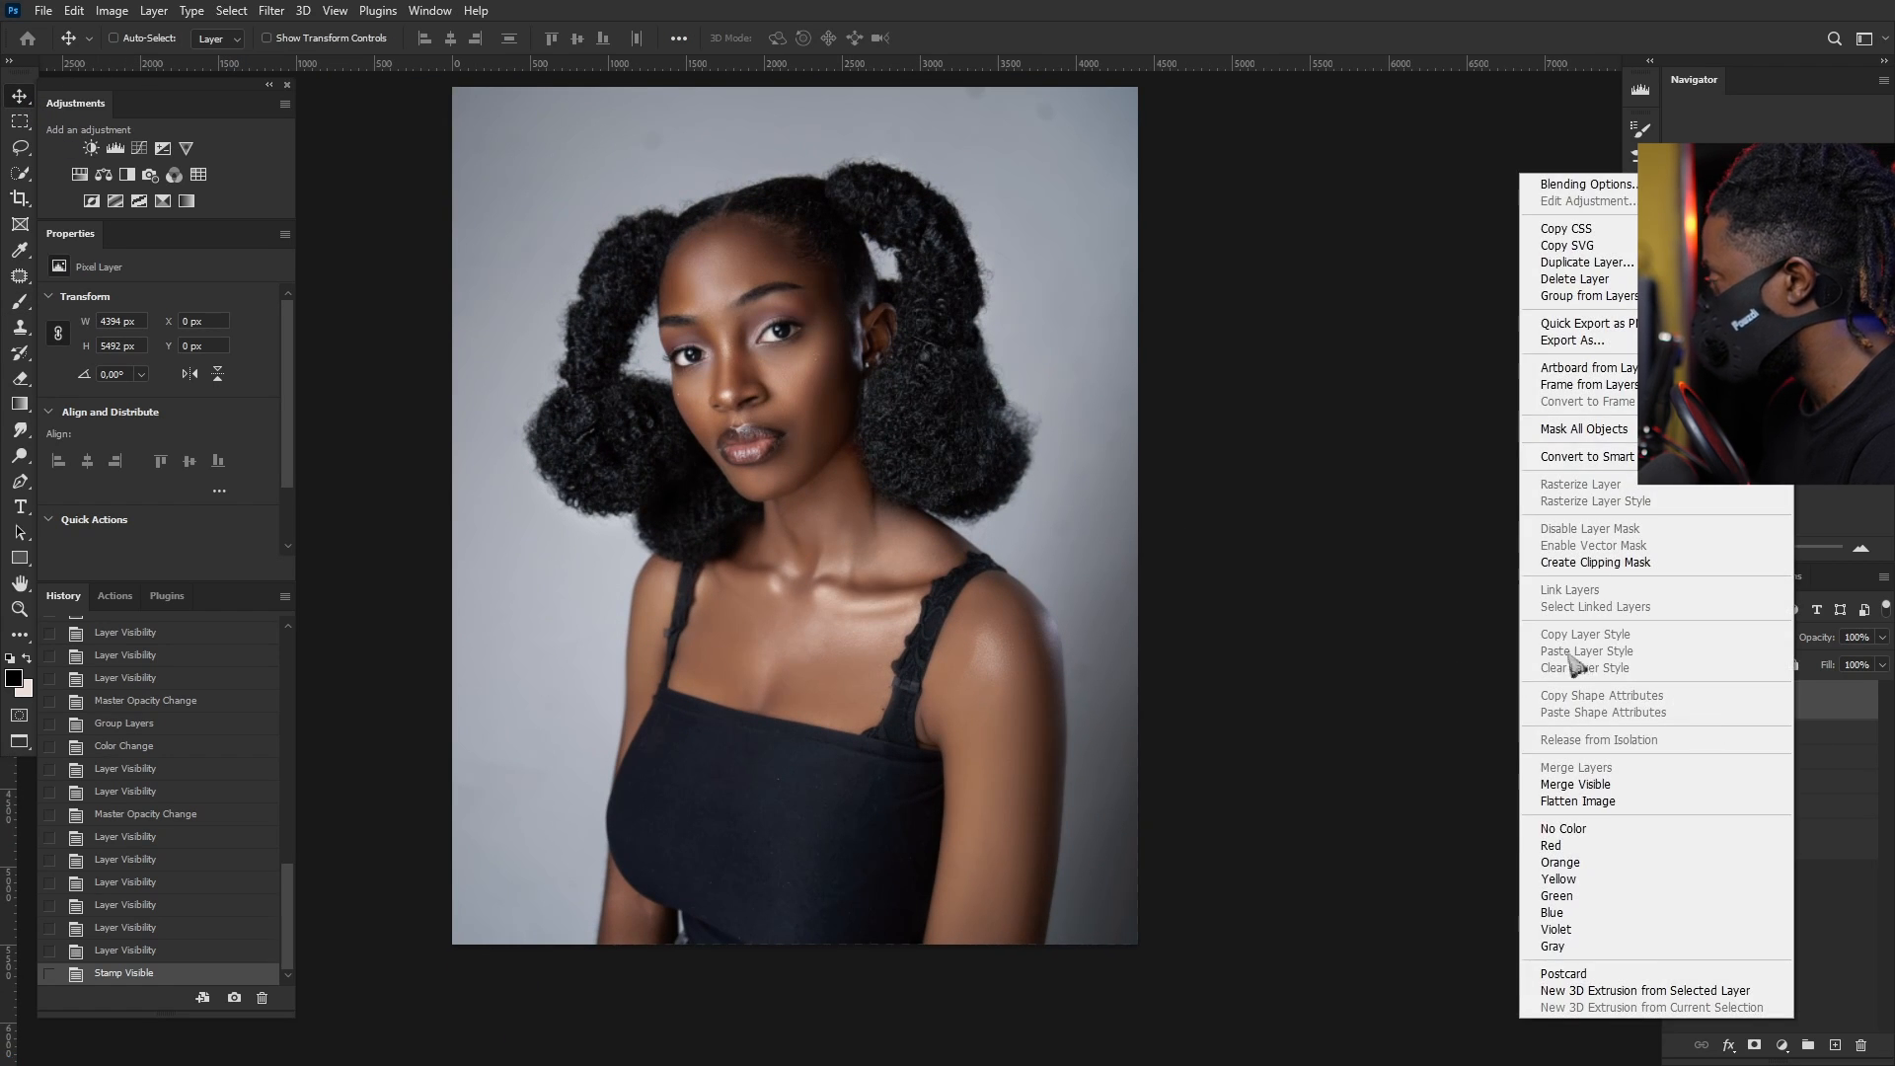
left_click(1576, 459)
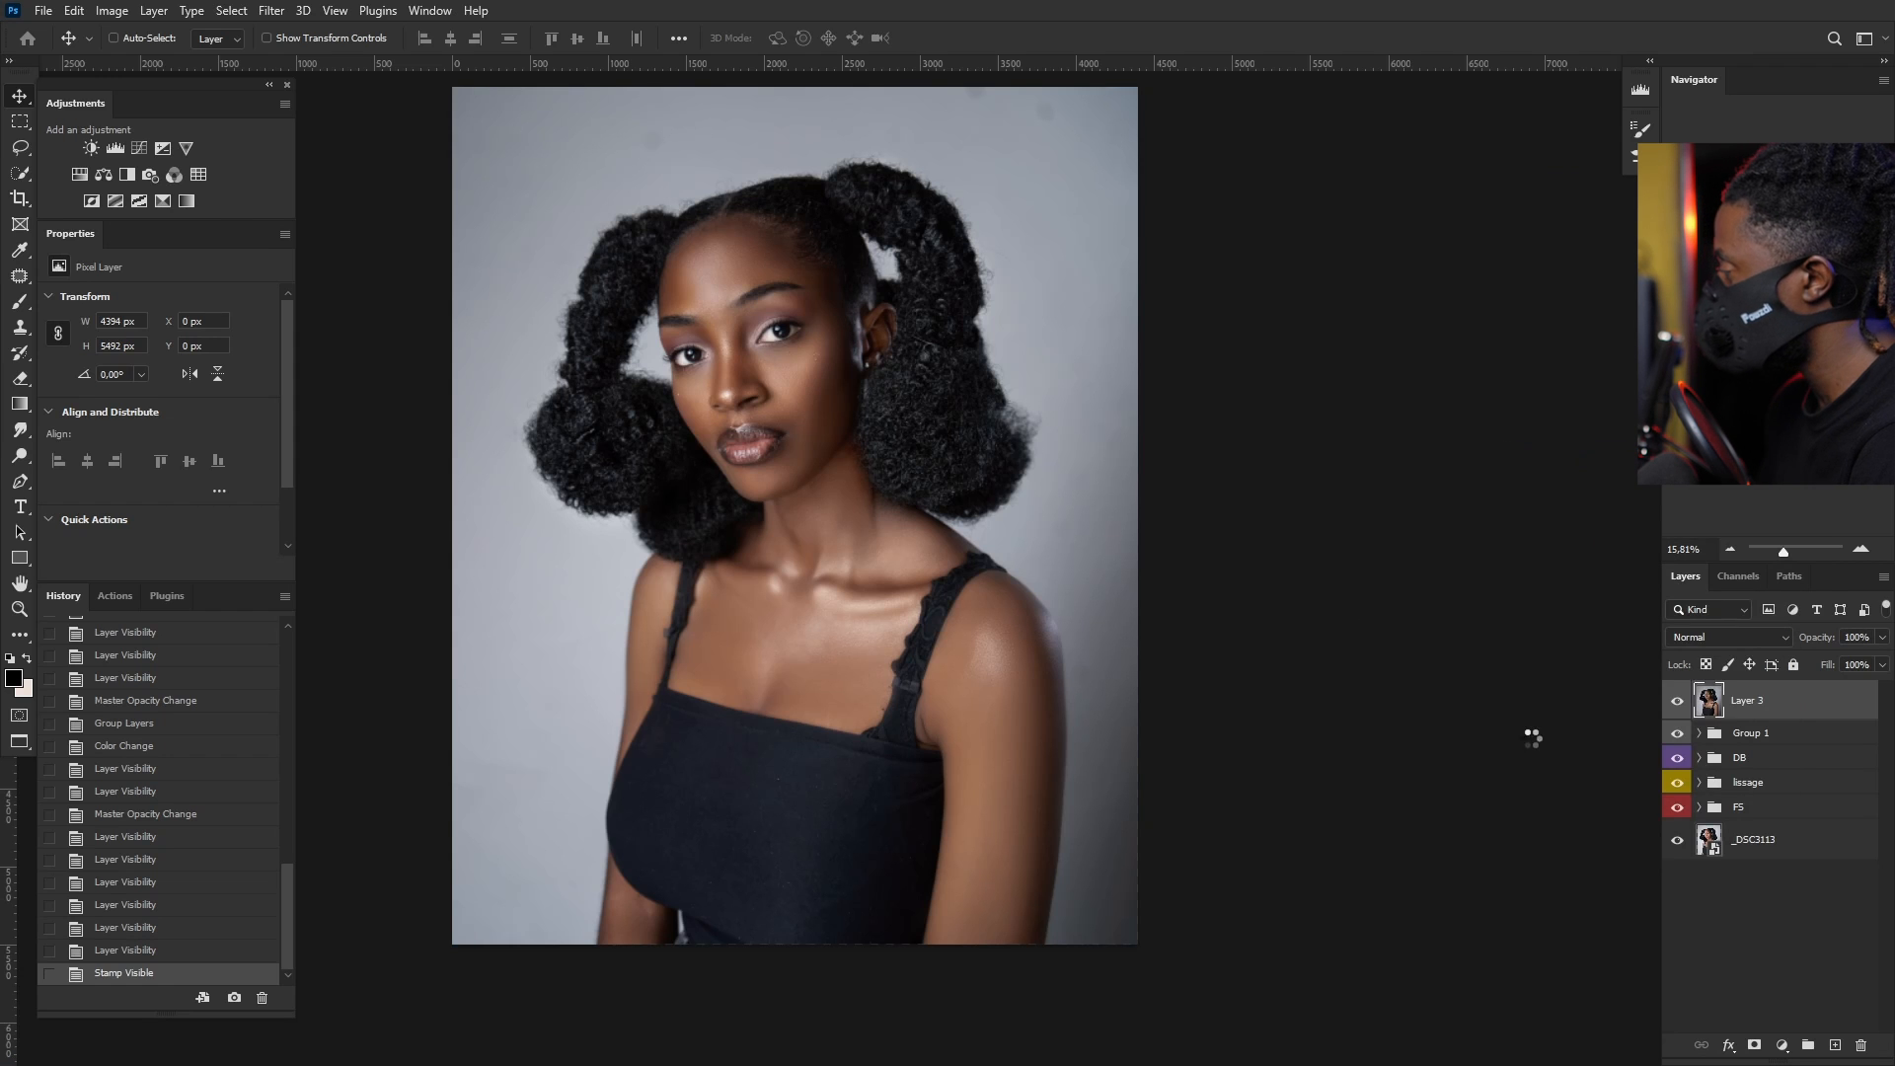
scroll(891, 475, "up", 2)
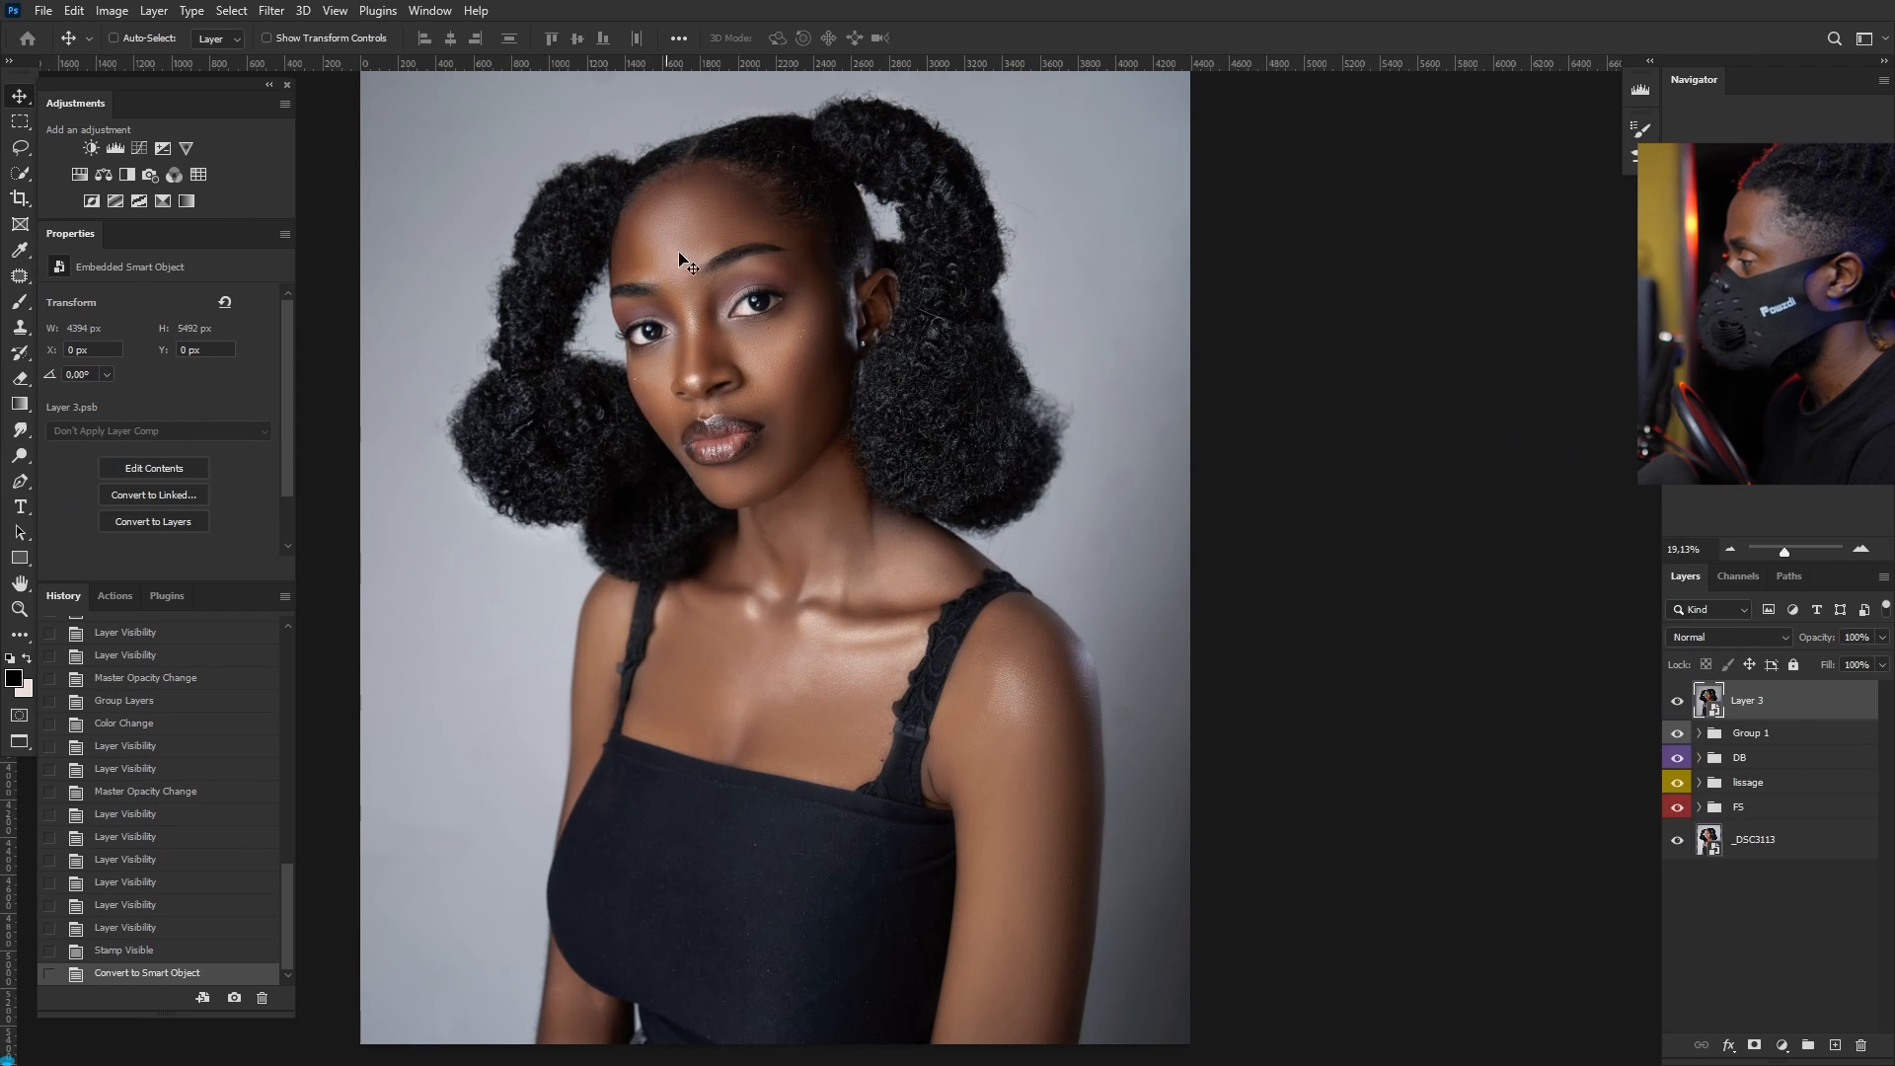
Step: Open the Camera Raw Filter on the Smart Object and view the whole portrait in its preview
left_click(268, 14)
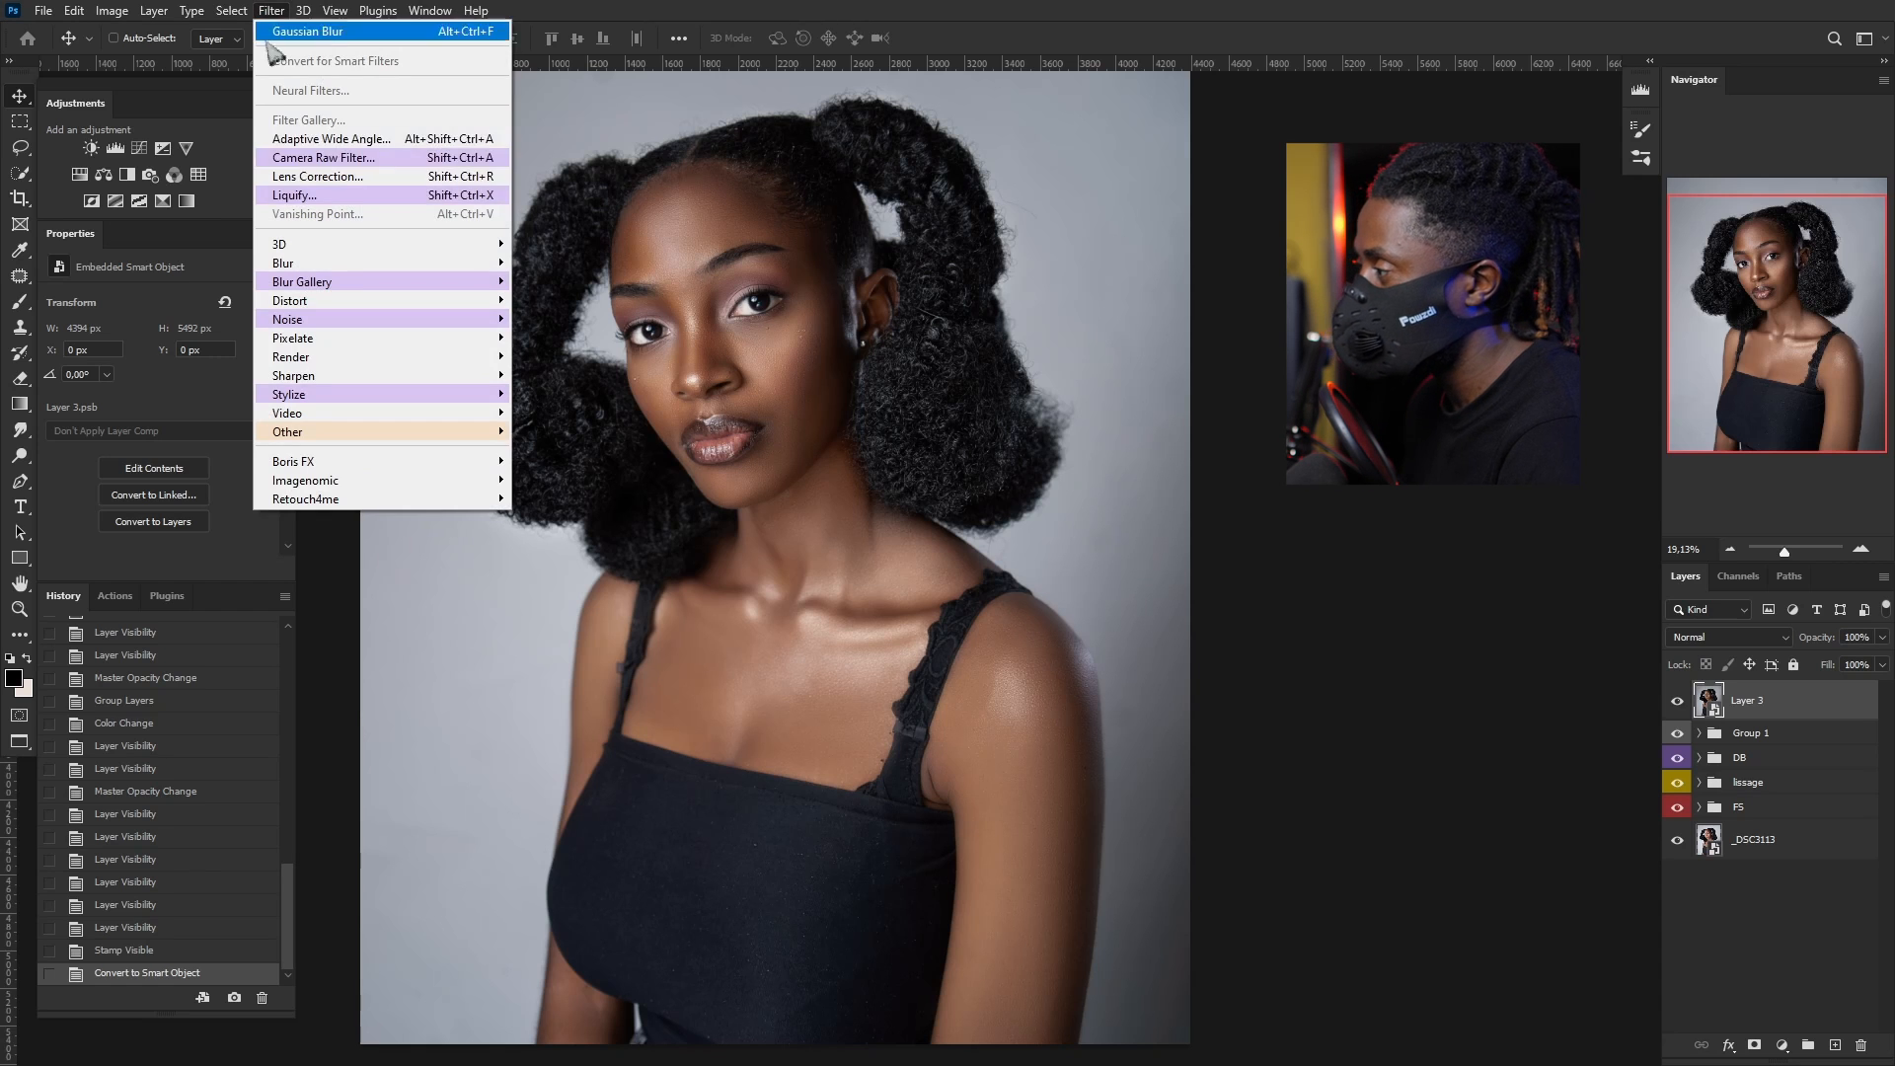
left_click(347, 159)
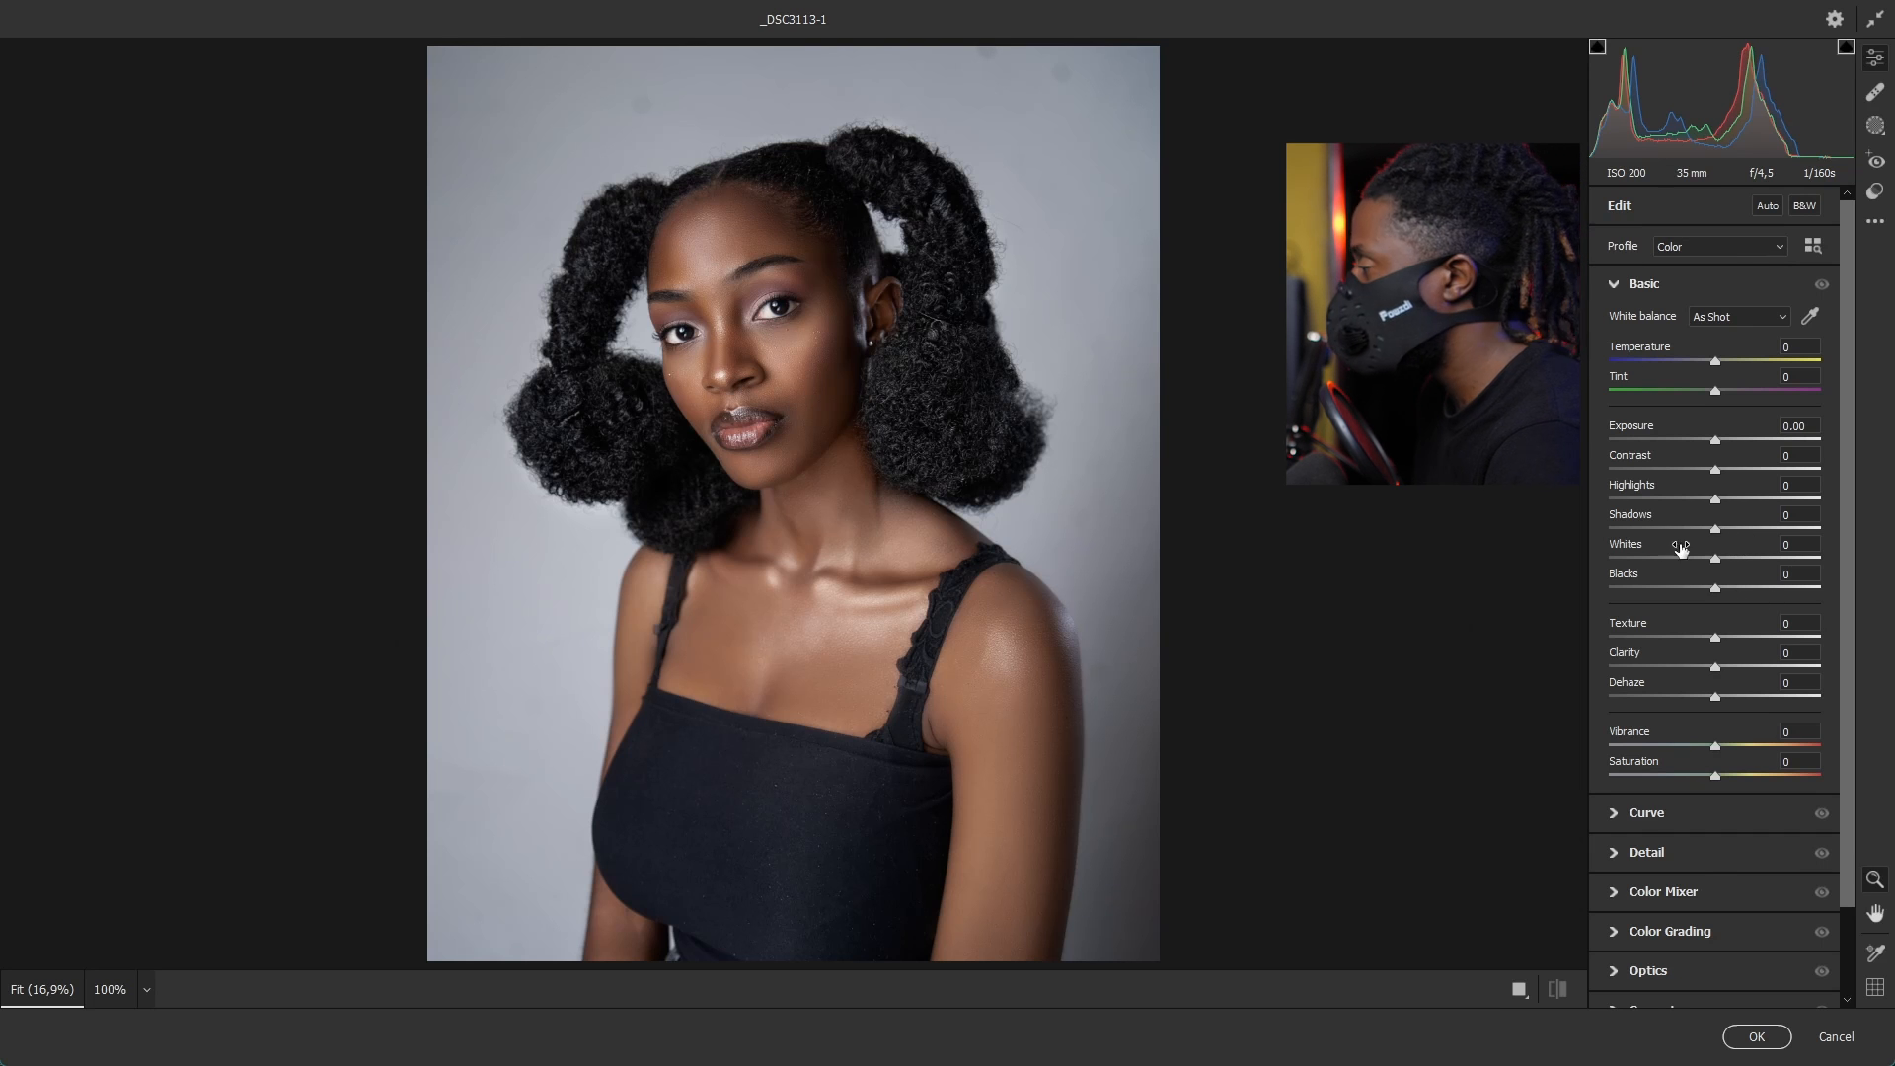
scroll(957, 456, "down", 3)
scroll(829, 362, "up", 4)
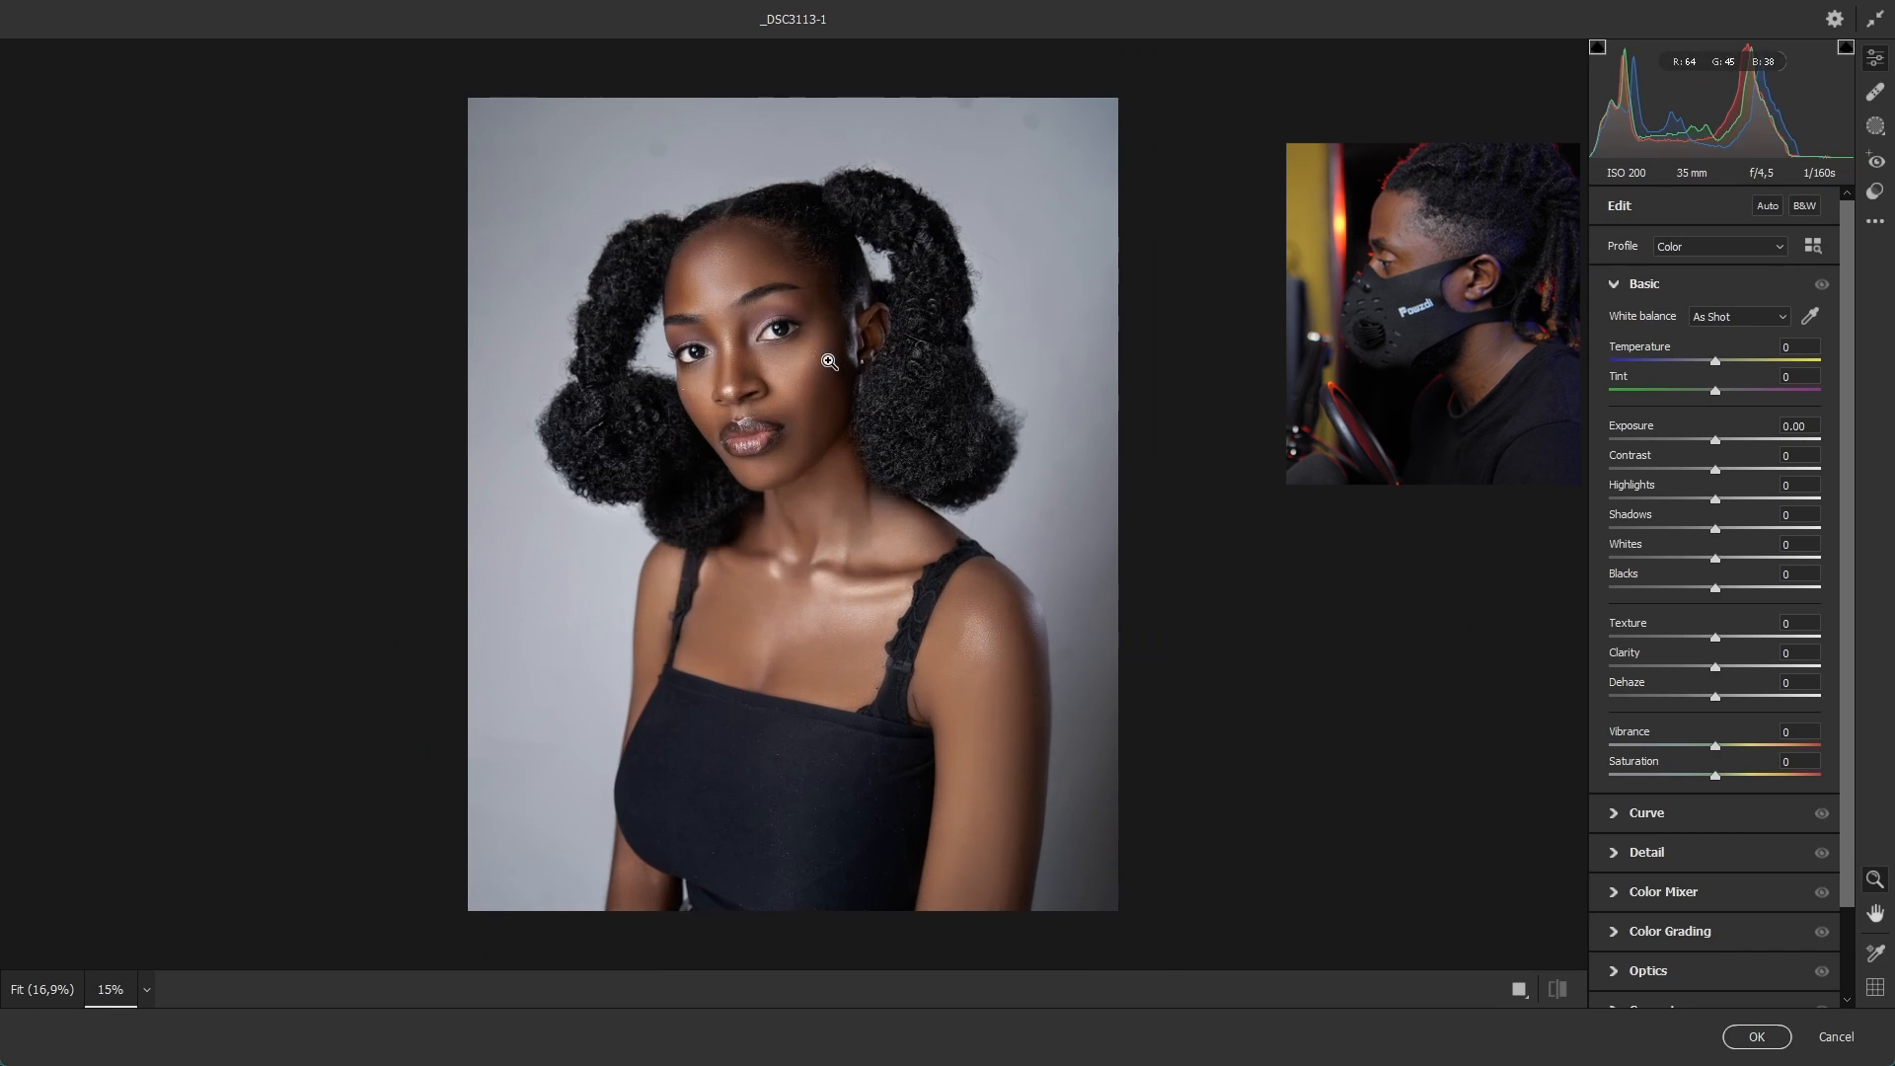
scroll(804, 380, "down", 3)
scroll(783, 422, "up", 1)
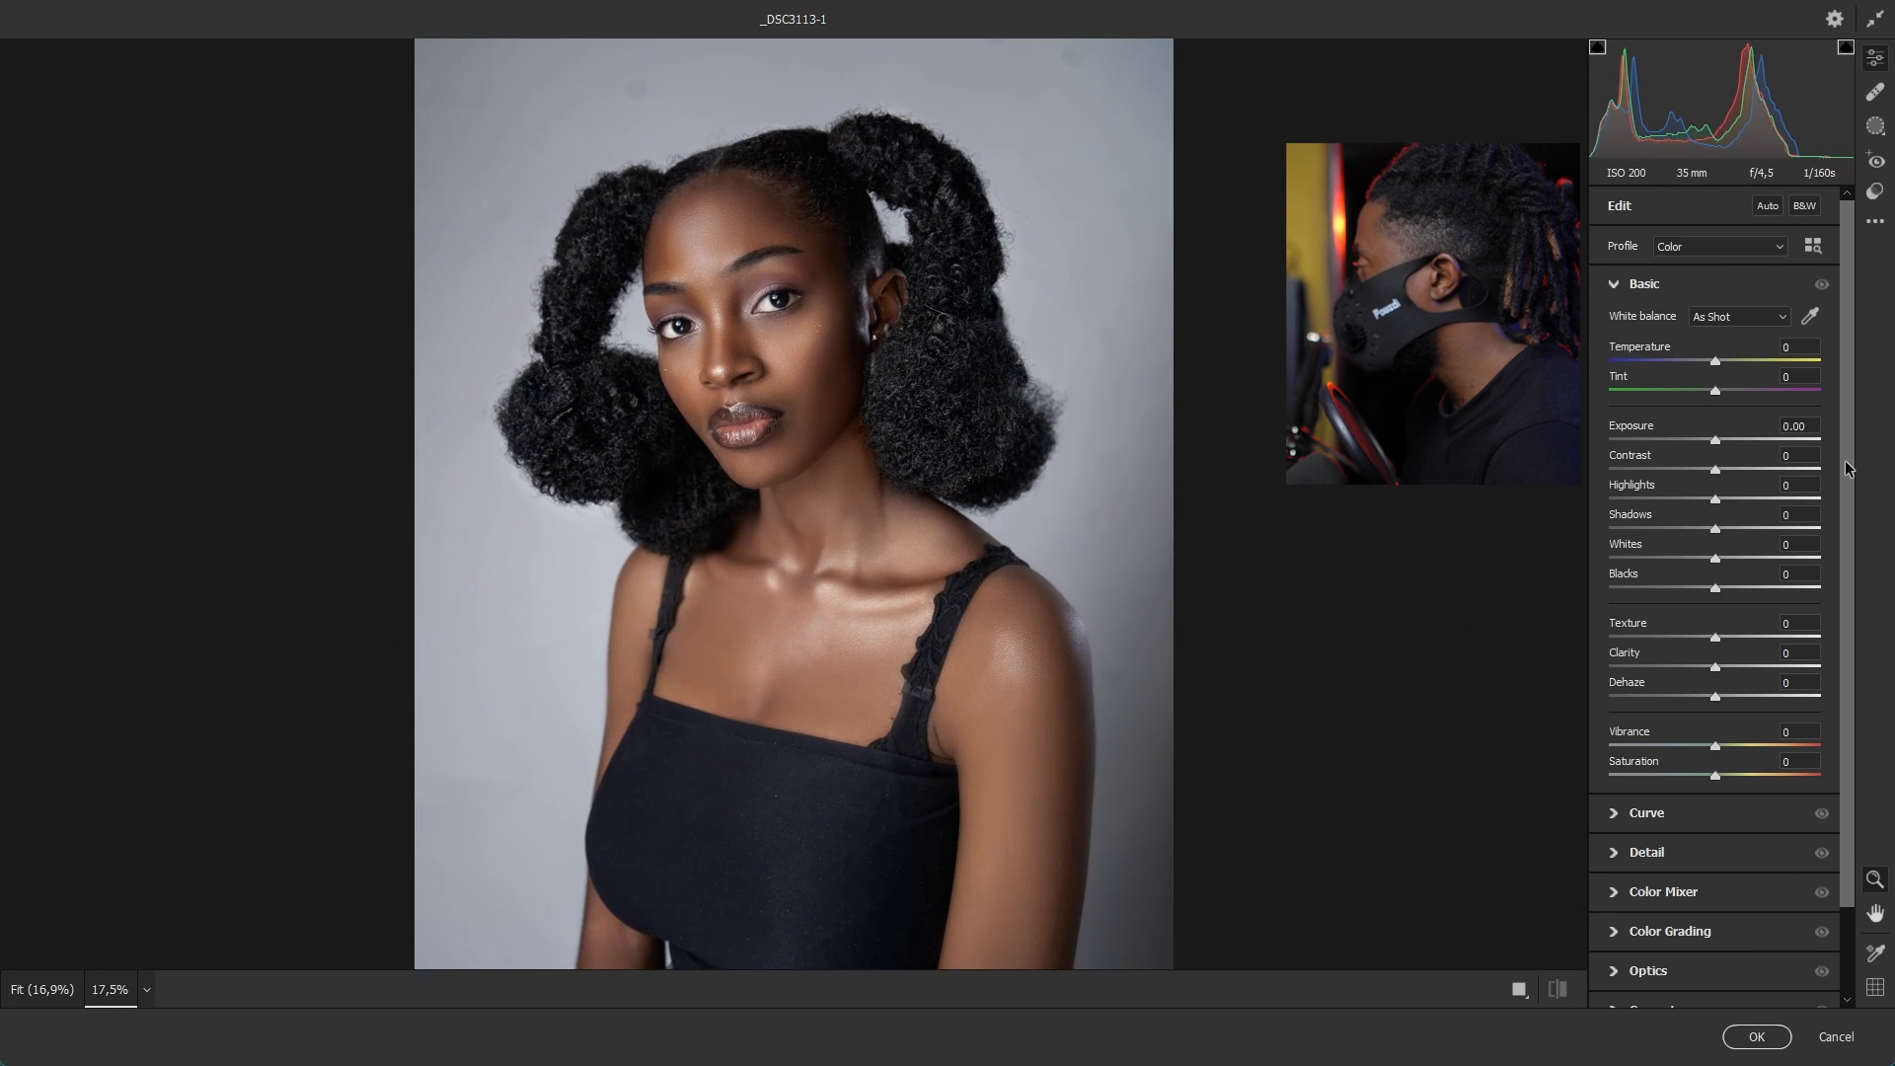
Step: Adjust the portrait's basic tones: Exposure +0.10, Contrast +1, Highlights -15 and Shadows +27
left_click_drag(1717, 440, 1719, 446)
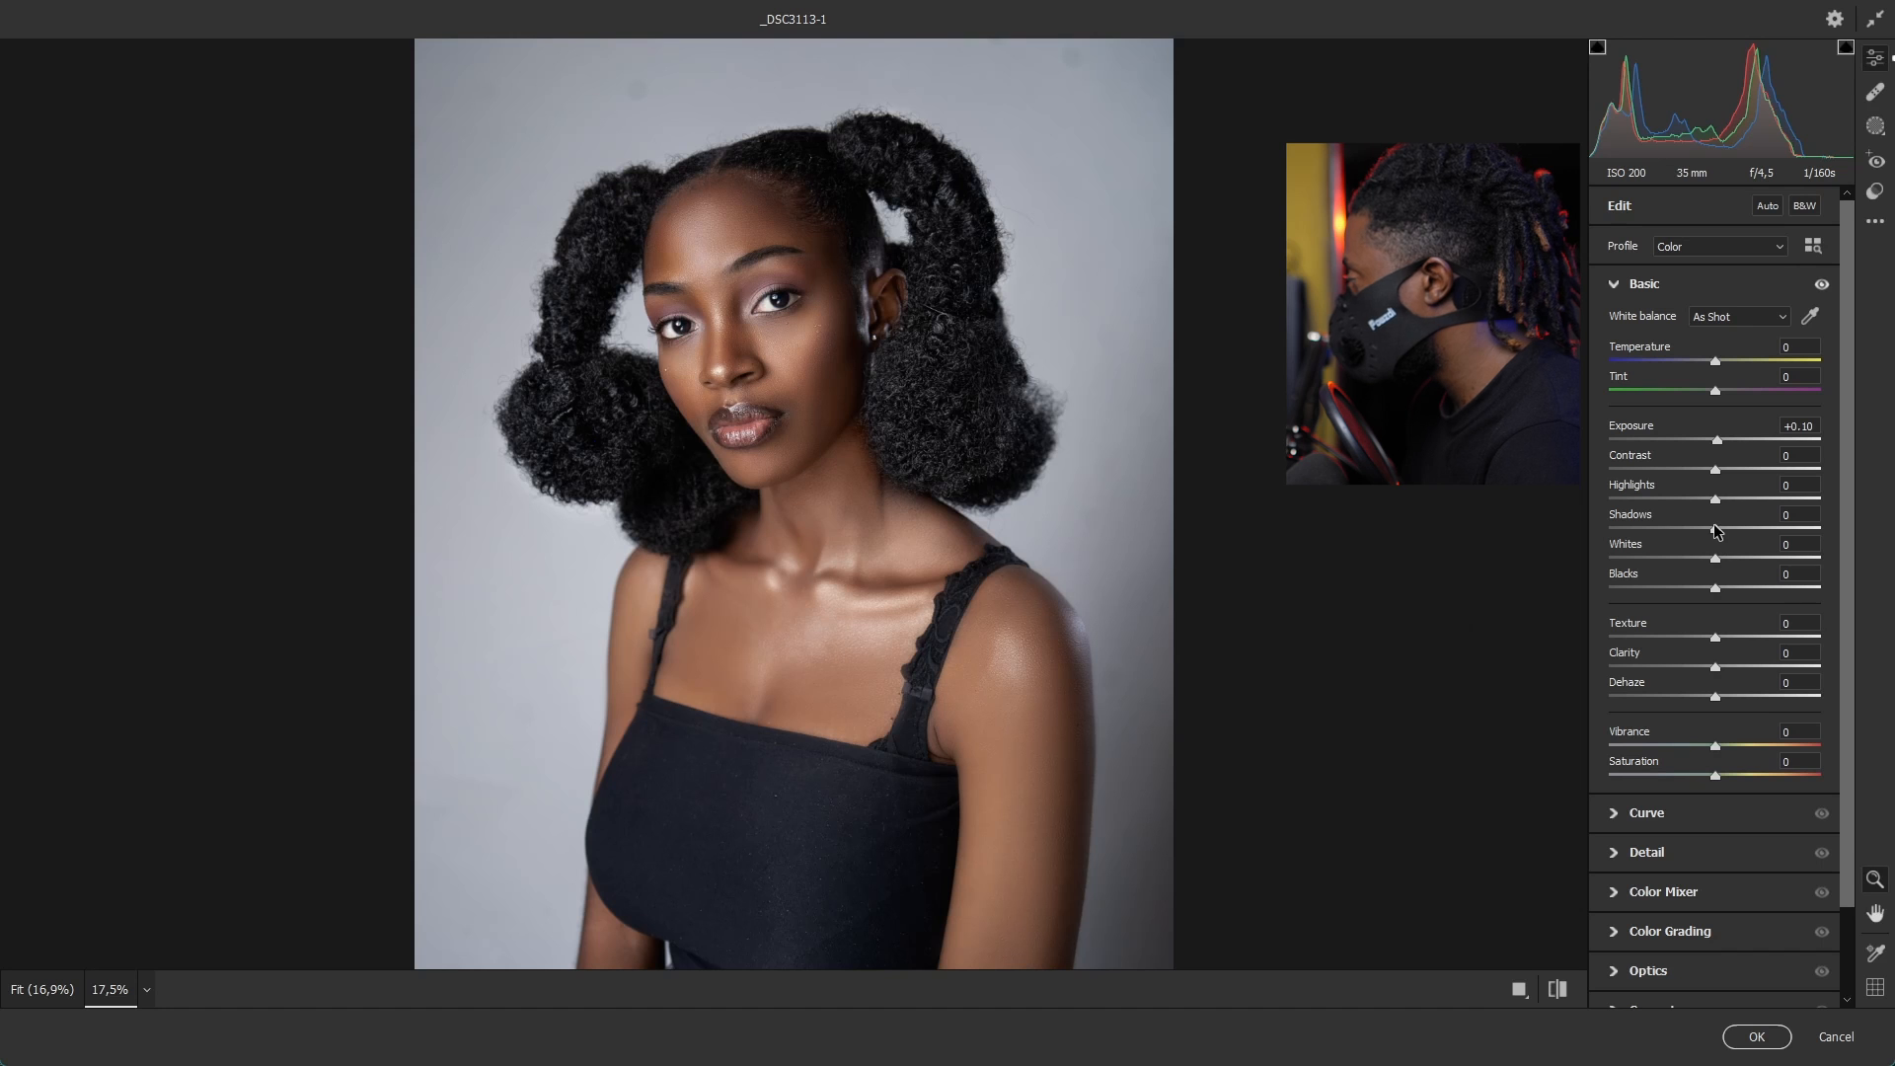
left_click_drag(1715, 530, 1740, 544)
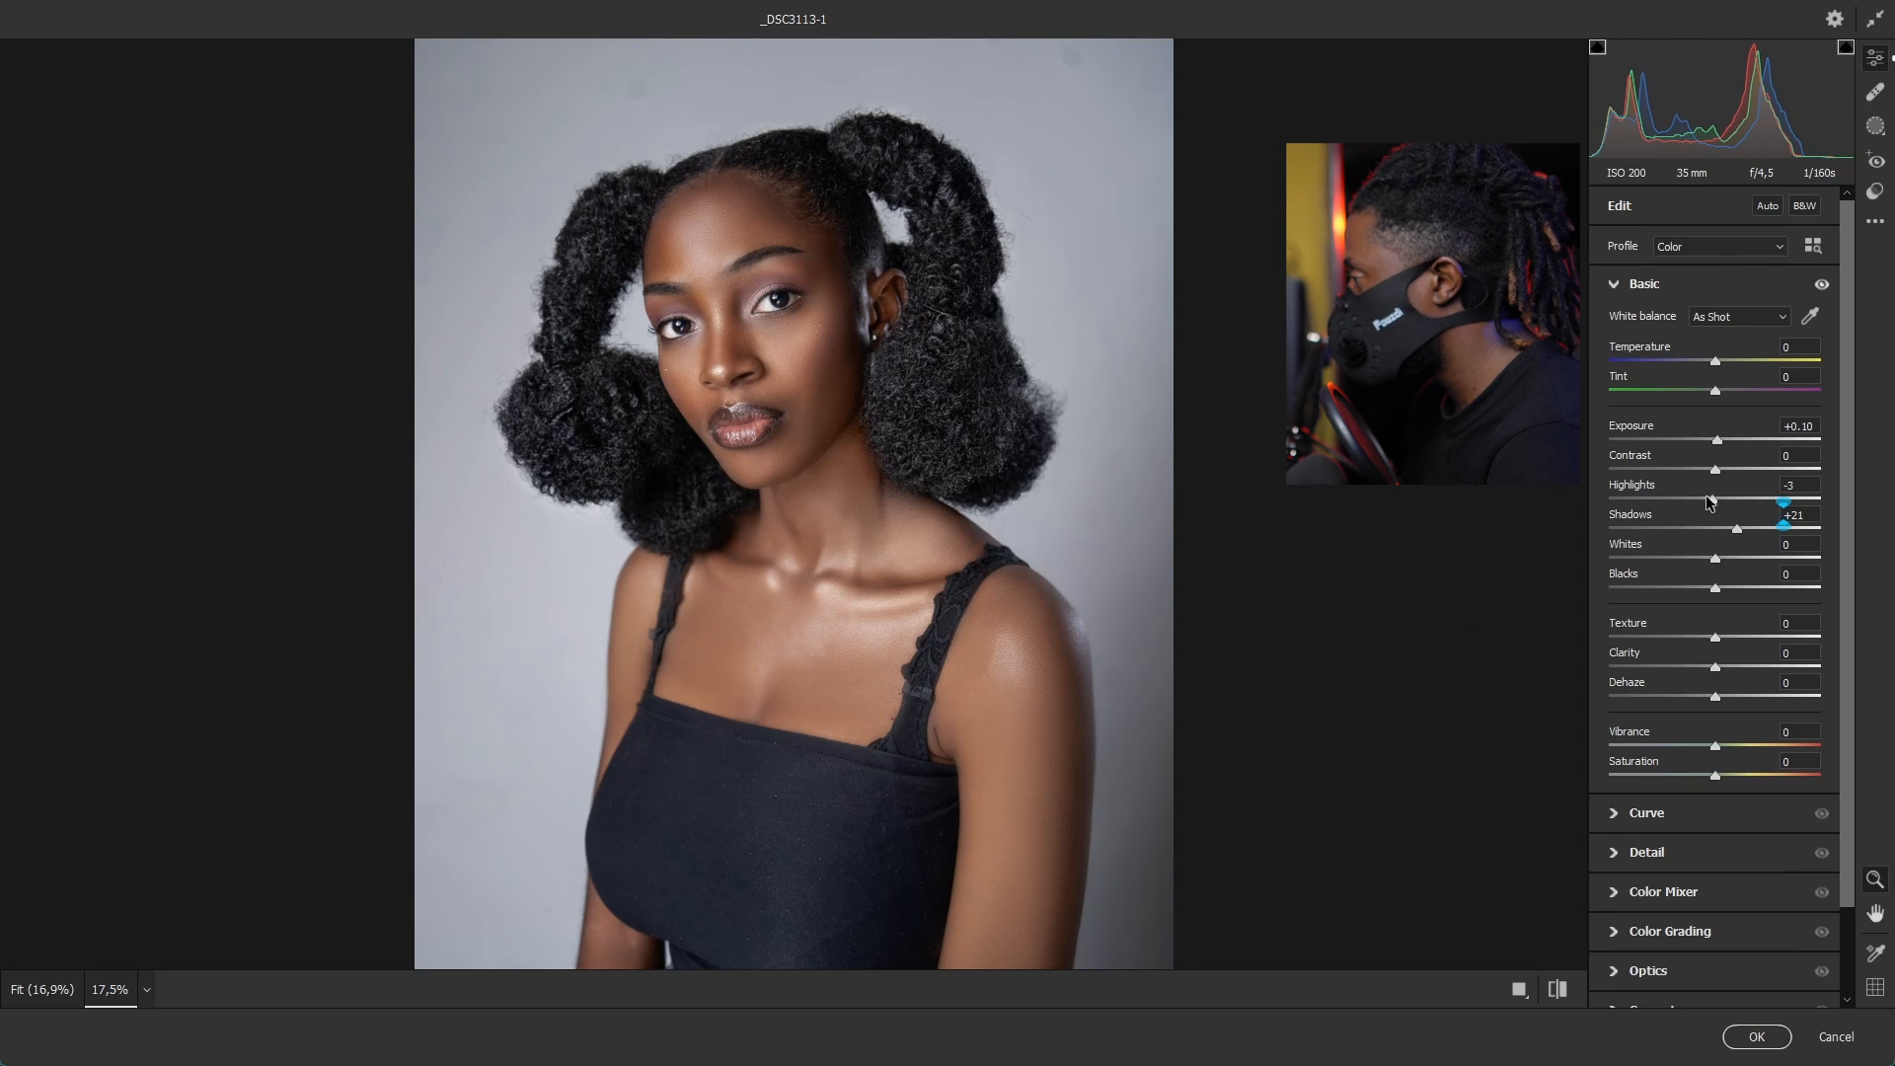
left_click_drag(1713, 500, 1746, 531)
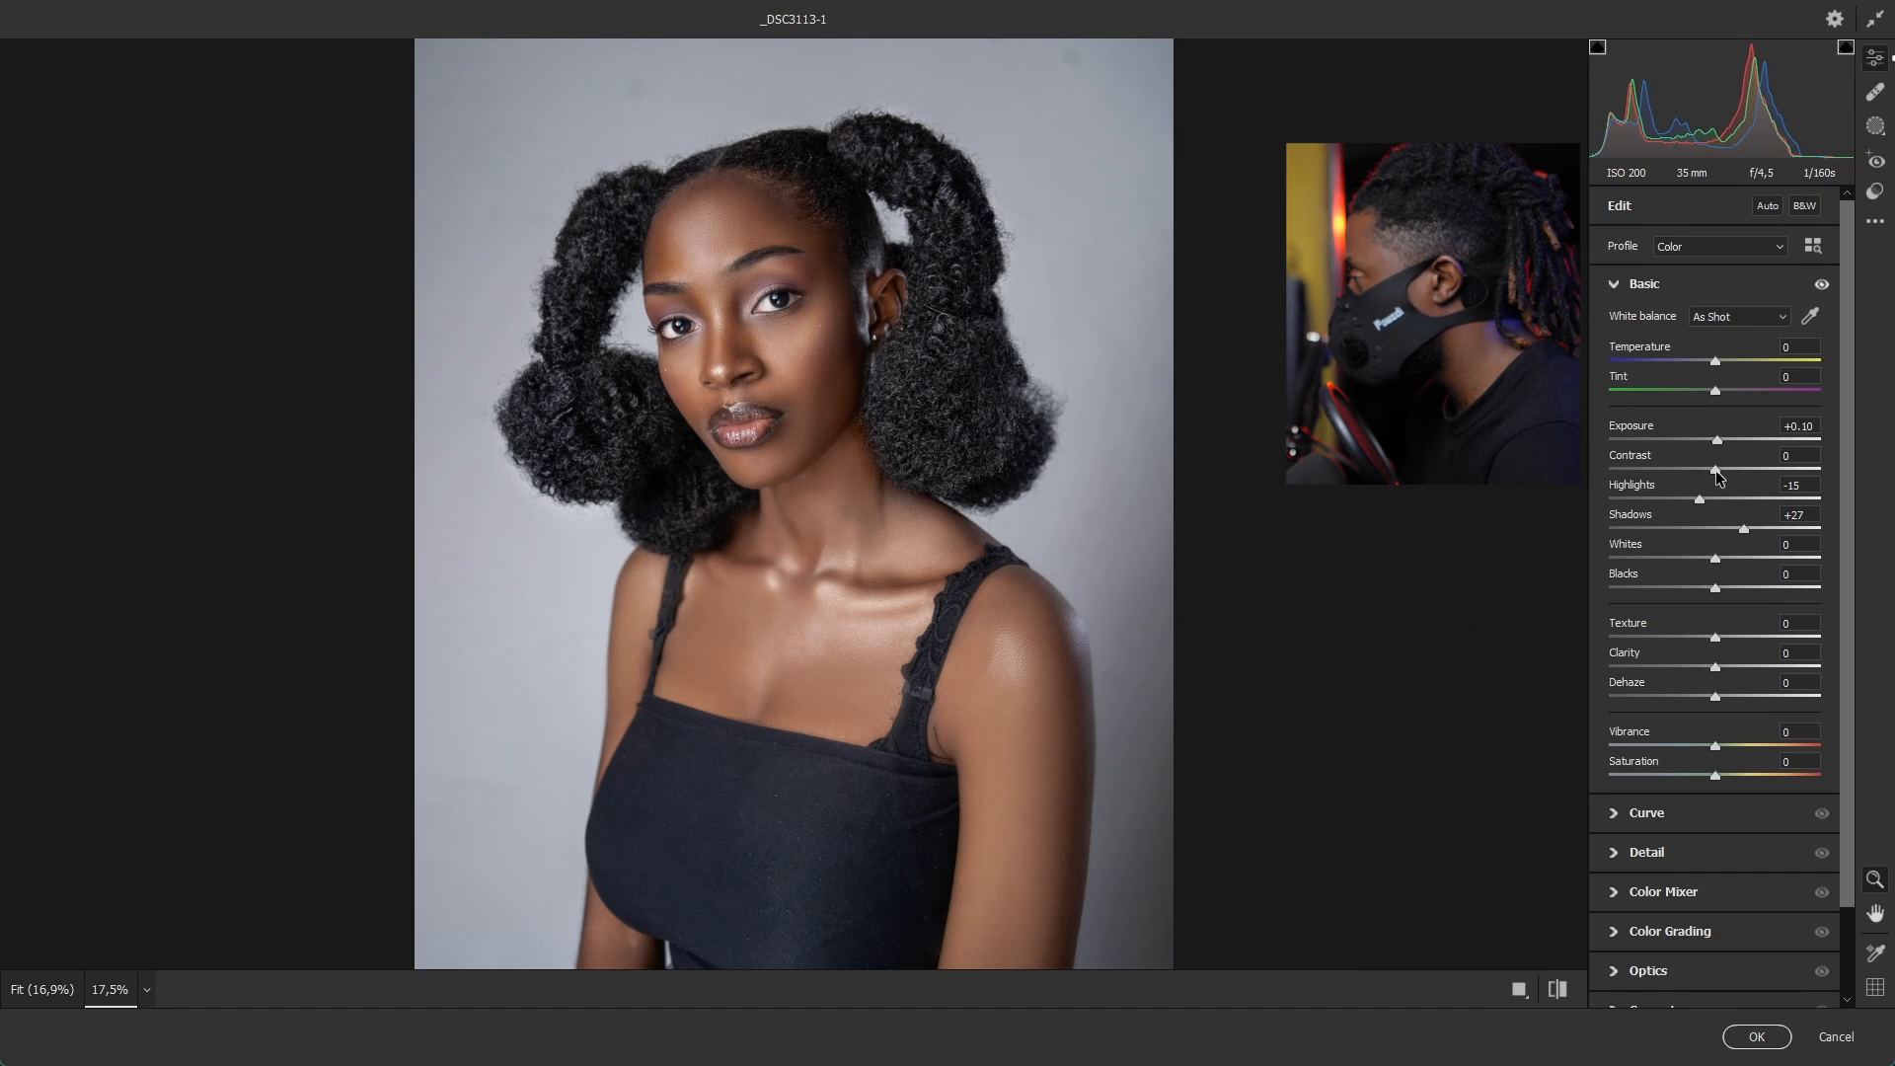
left_click_drag(1716, 478, 1723, 478)
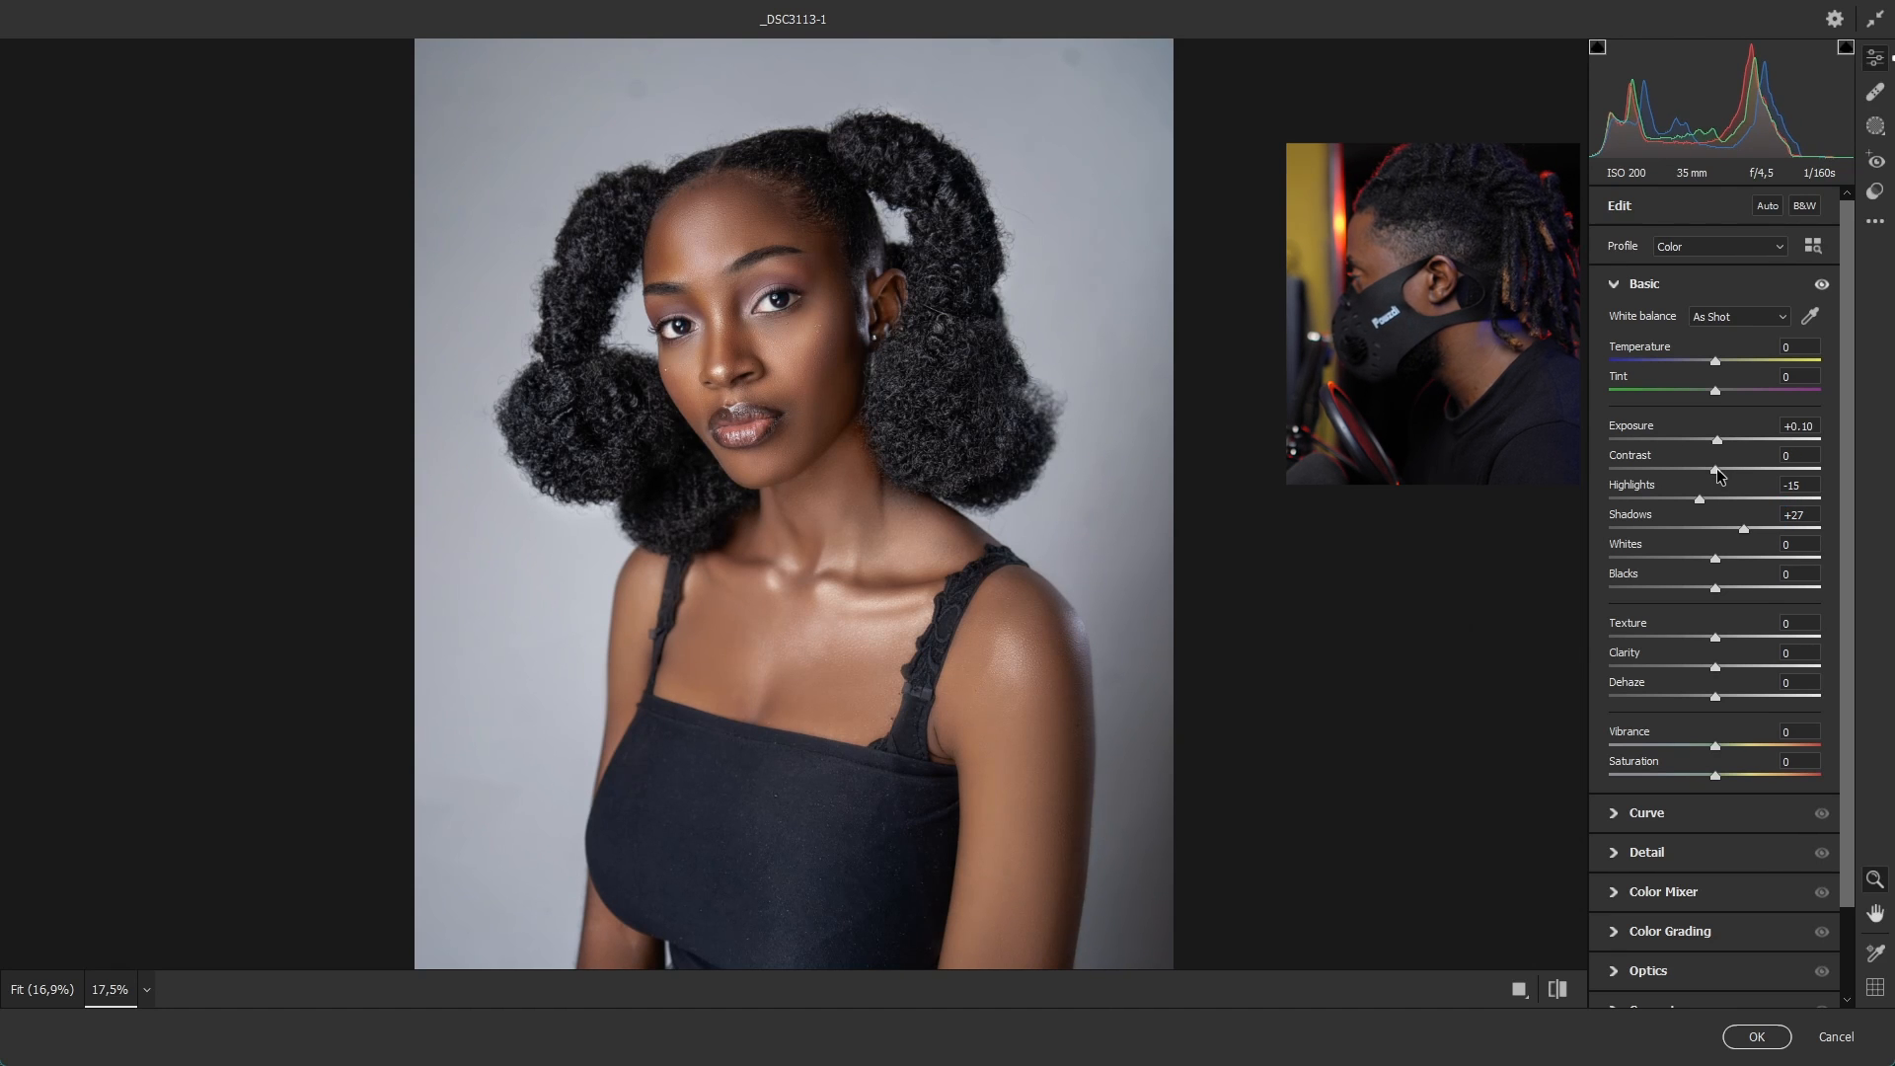
left_click_drag(1717, 476, 1720, 475)
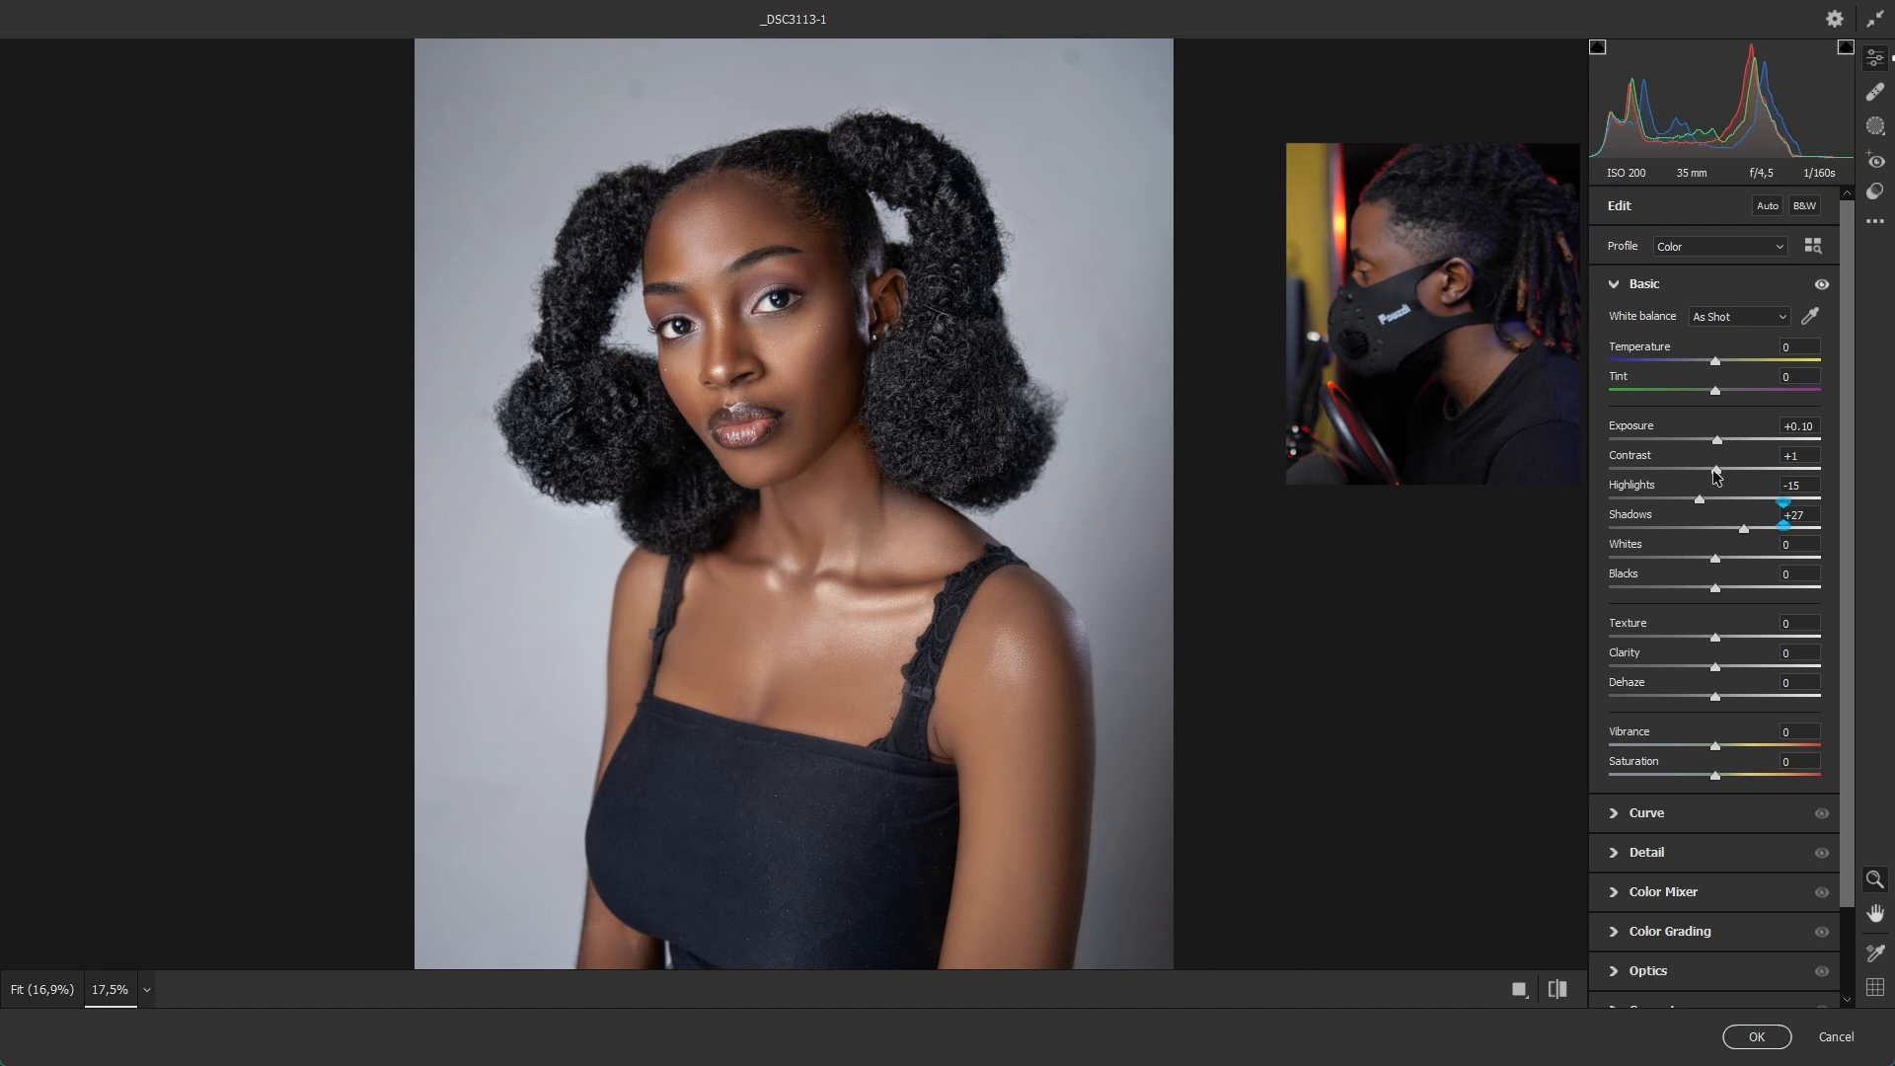
Step: Compare the portrait before and after the basic tone adjustments
scroll(817, 401, "down", 3)
scroll(817, 401, "up", 3)
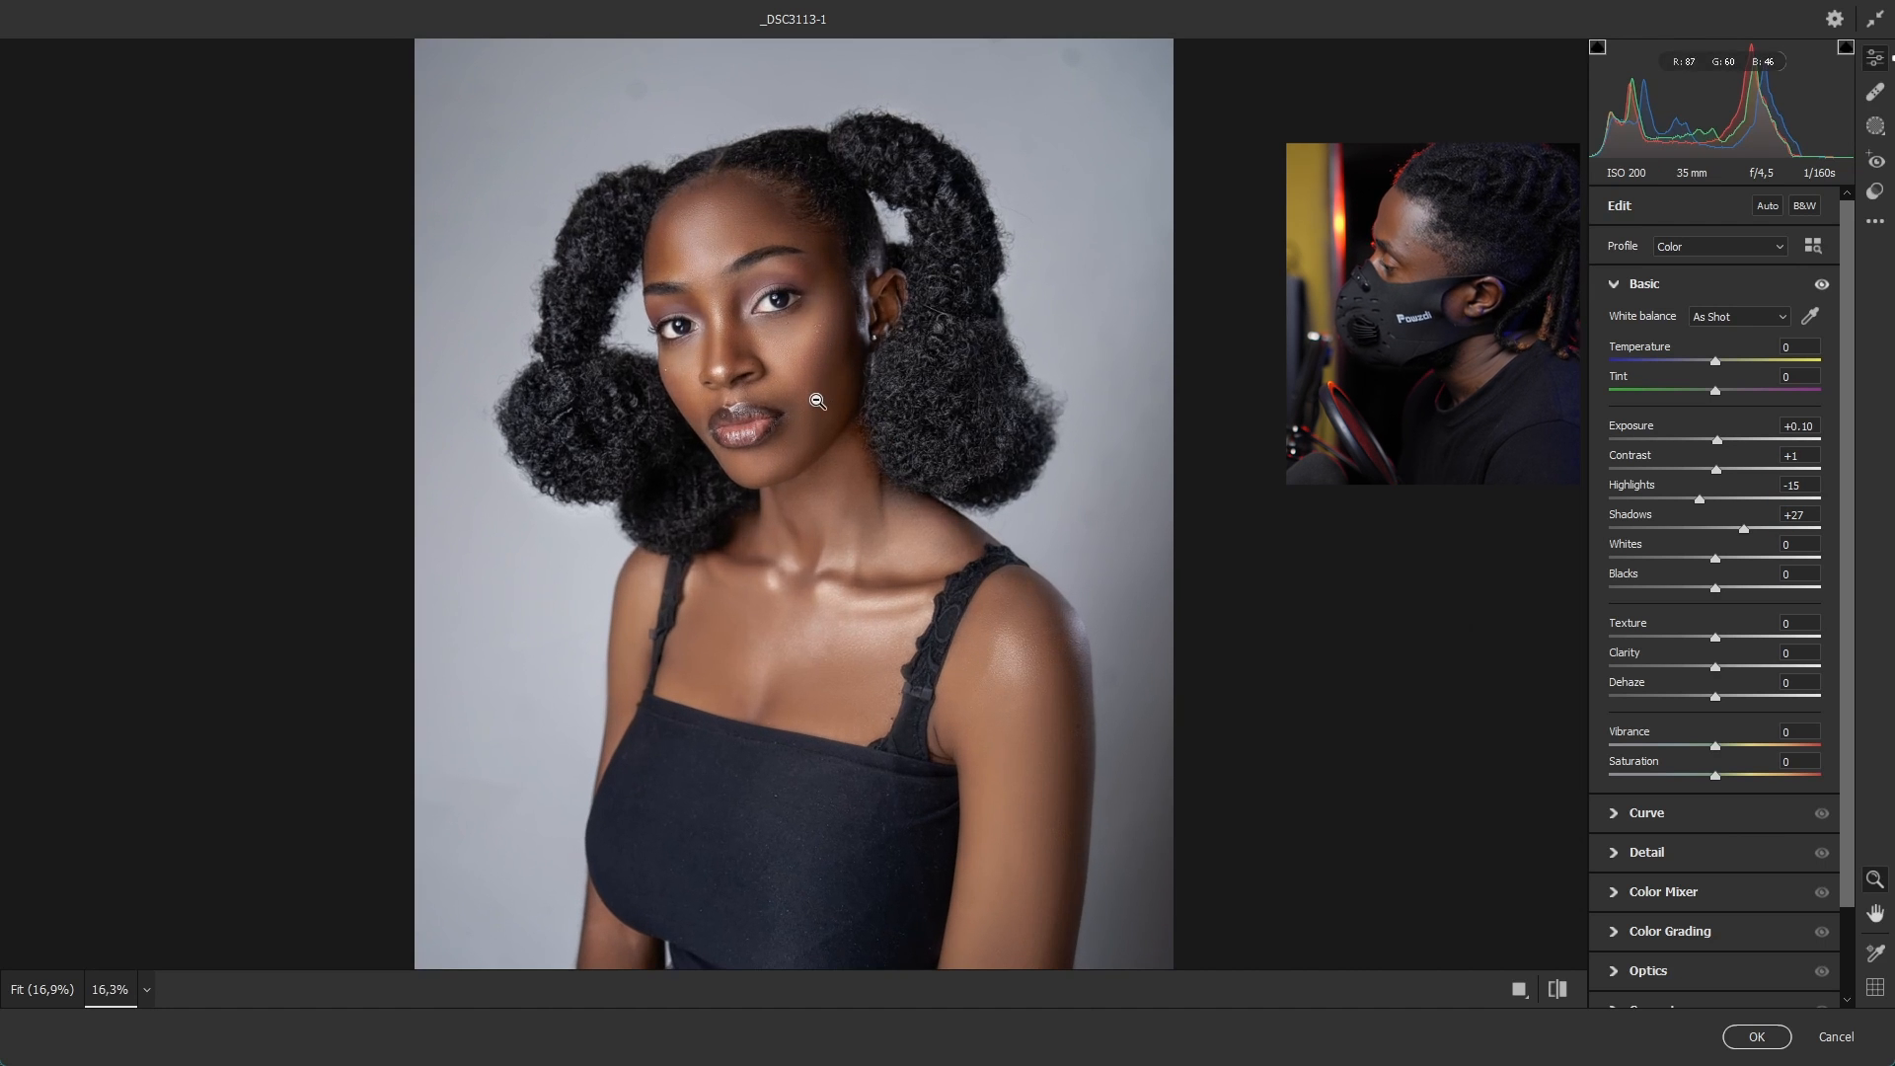
left_click(1558, 991)
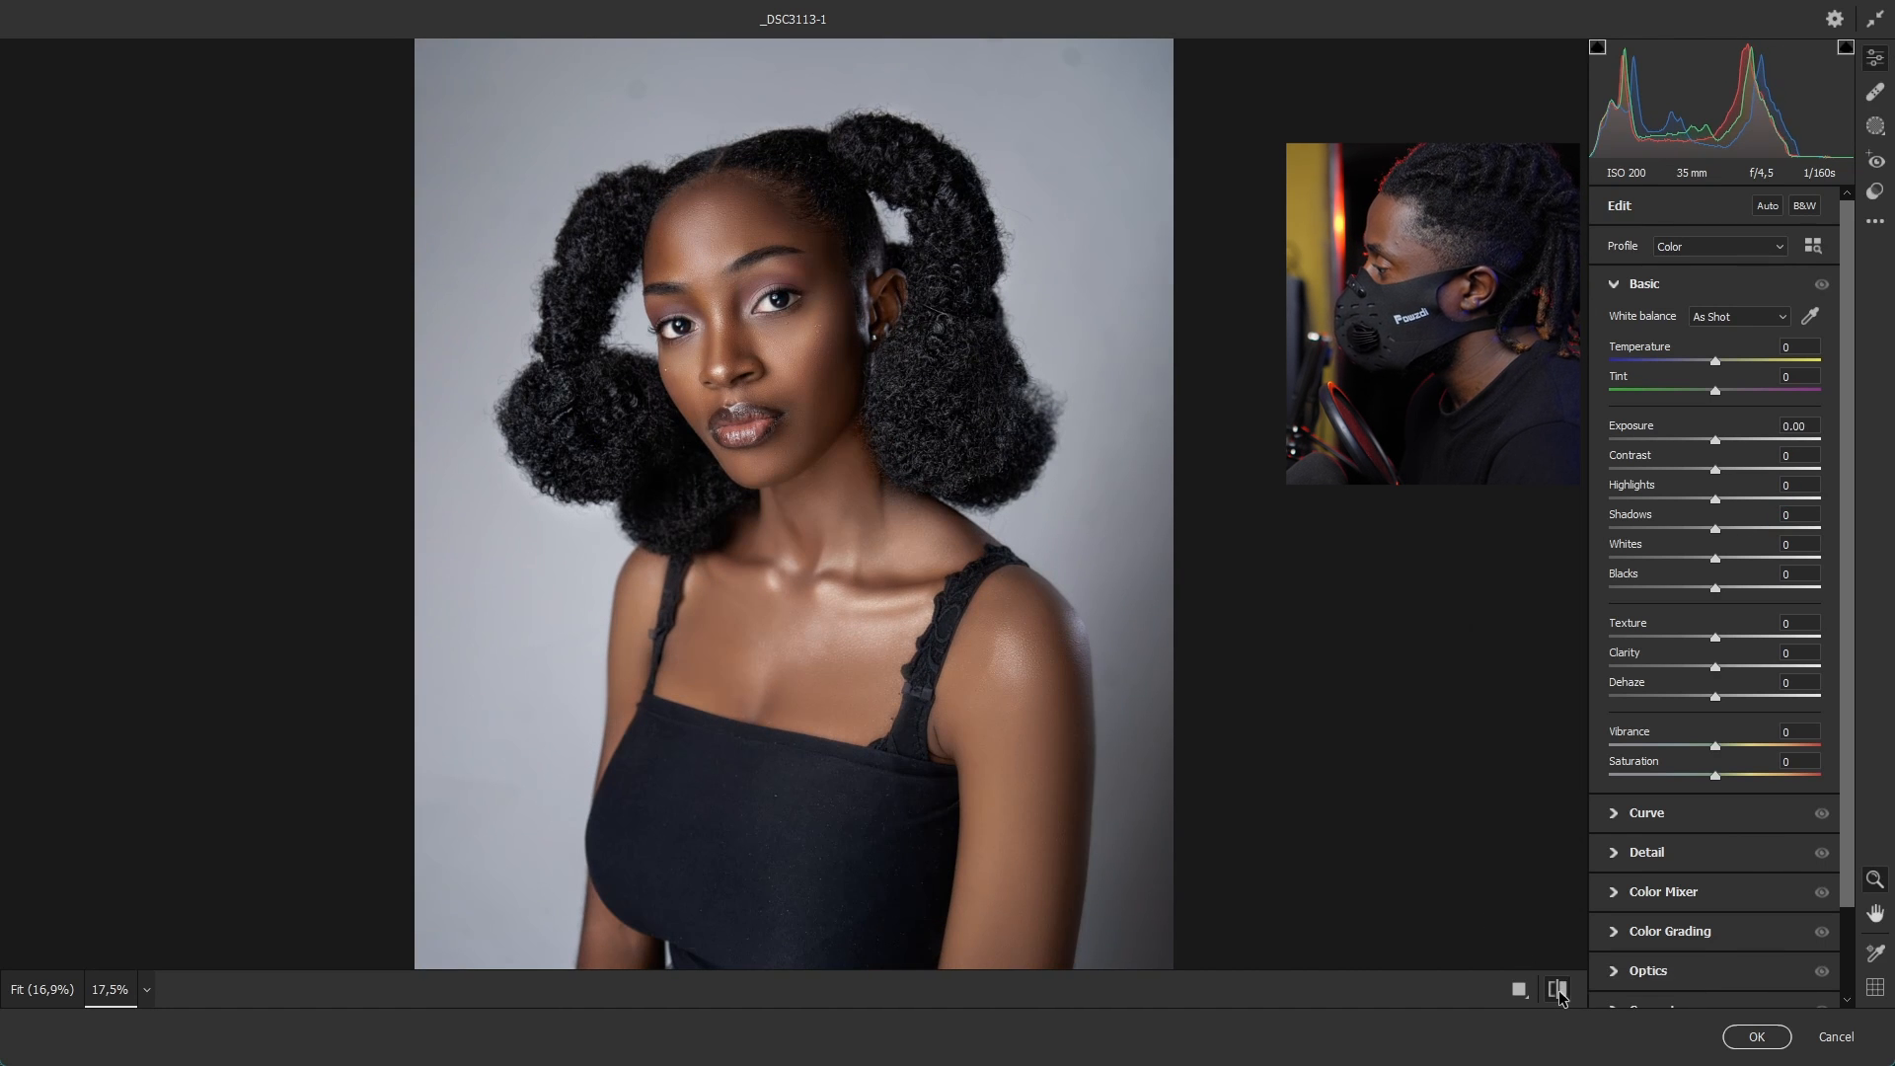
left_click(1558, 991)
scroll(783, 445, "down", 2)
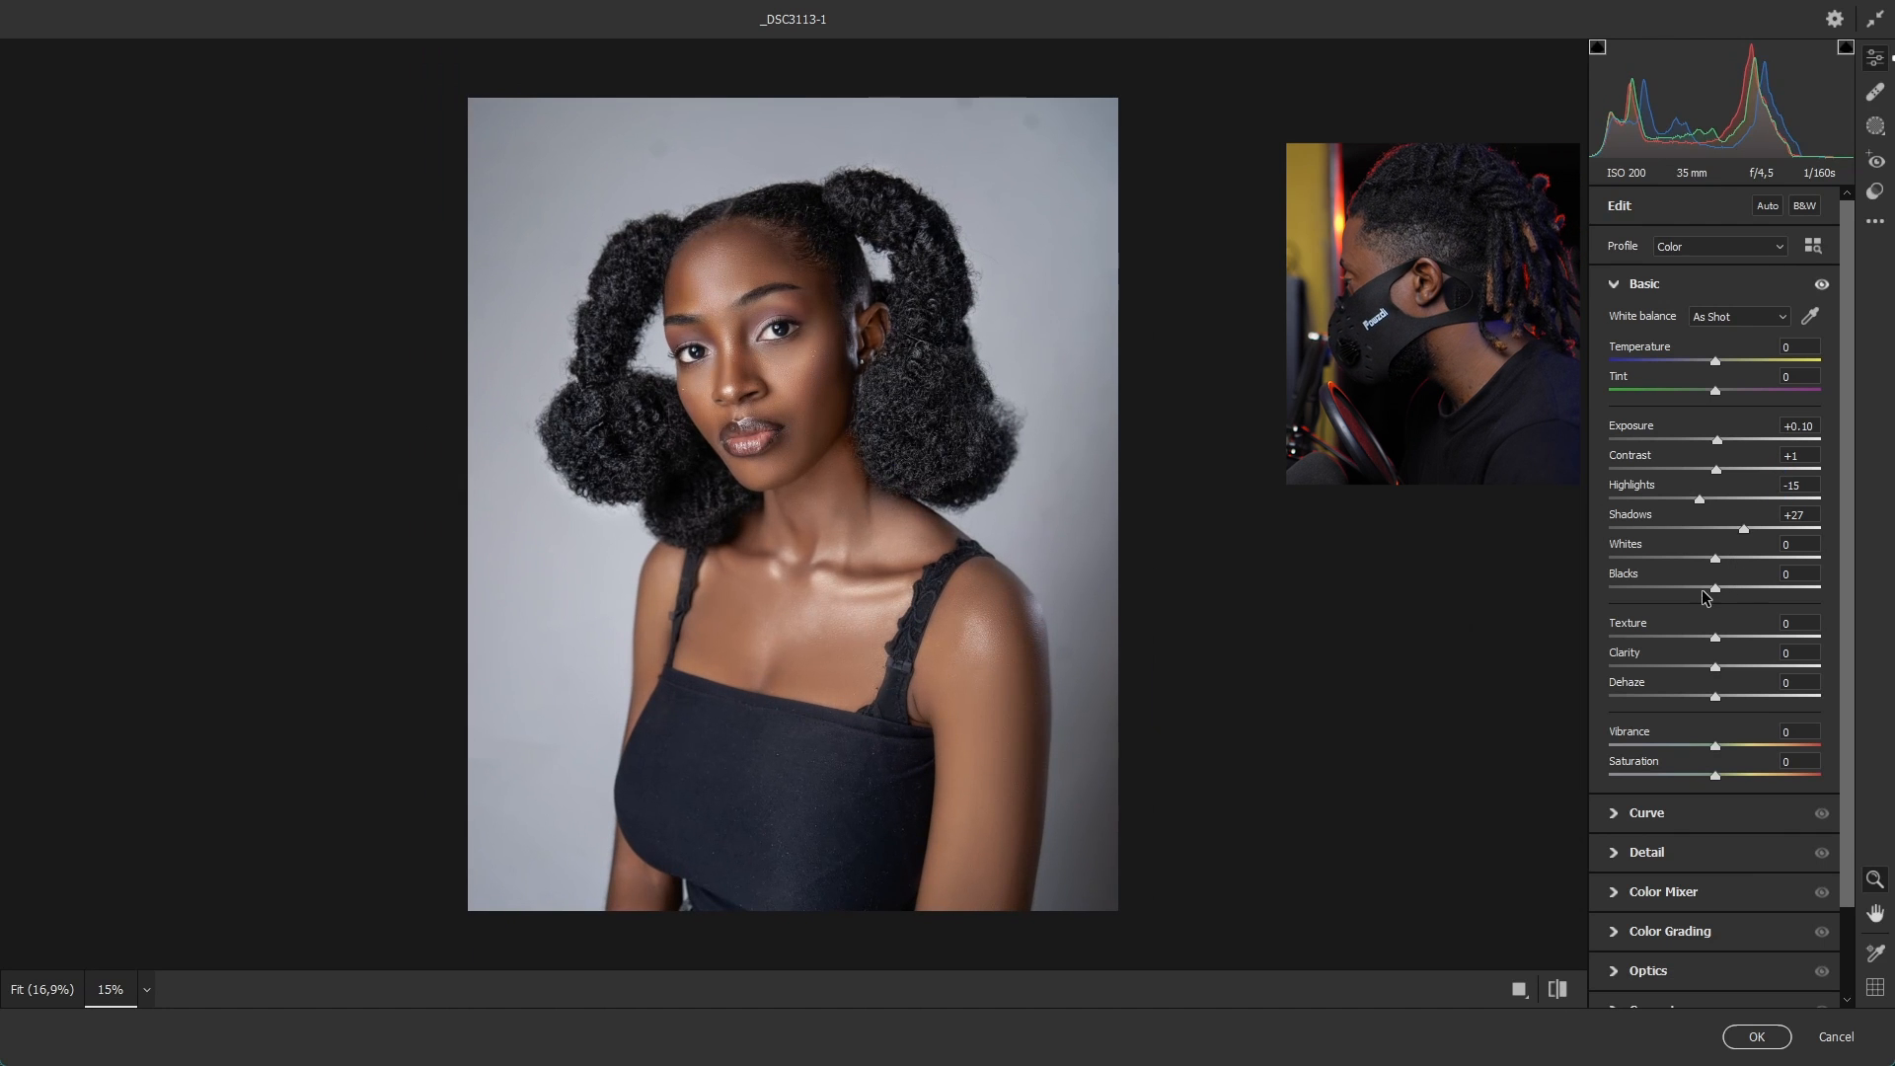
Step: Set Blacks to -1 and check the effect on the portrait
left_click_drag(1715, 589, 1714, 590)
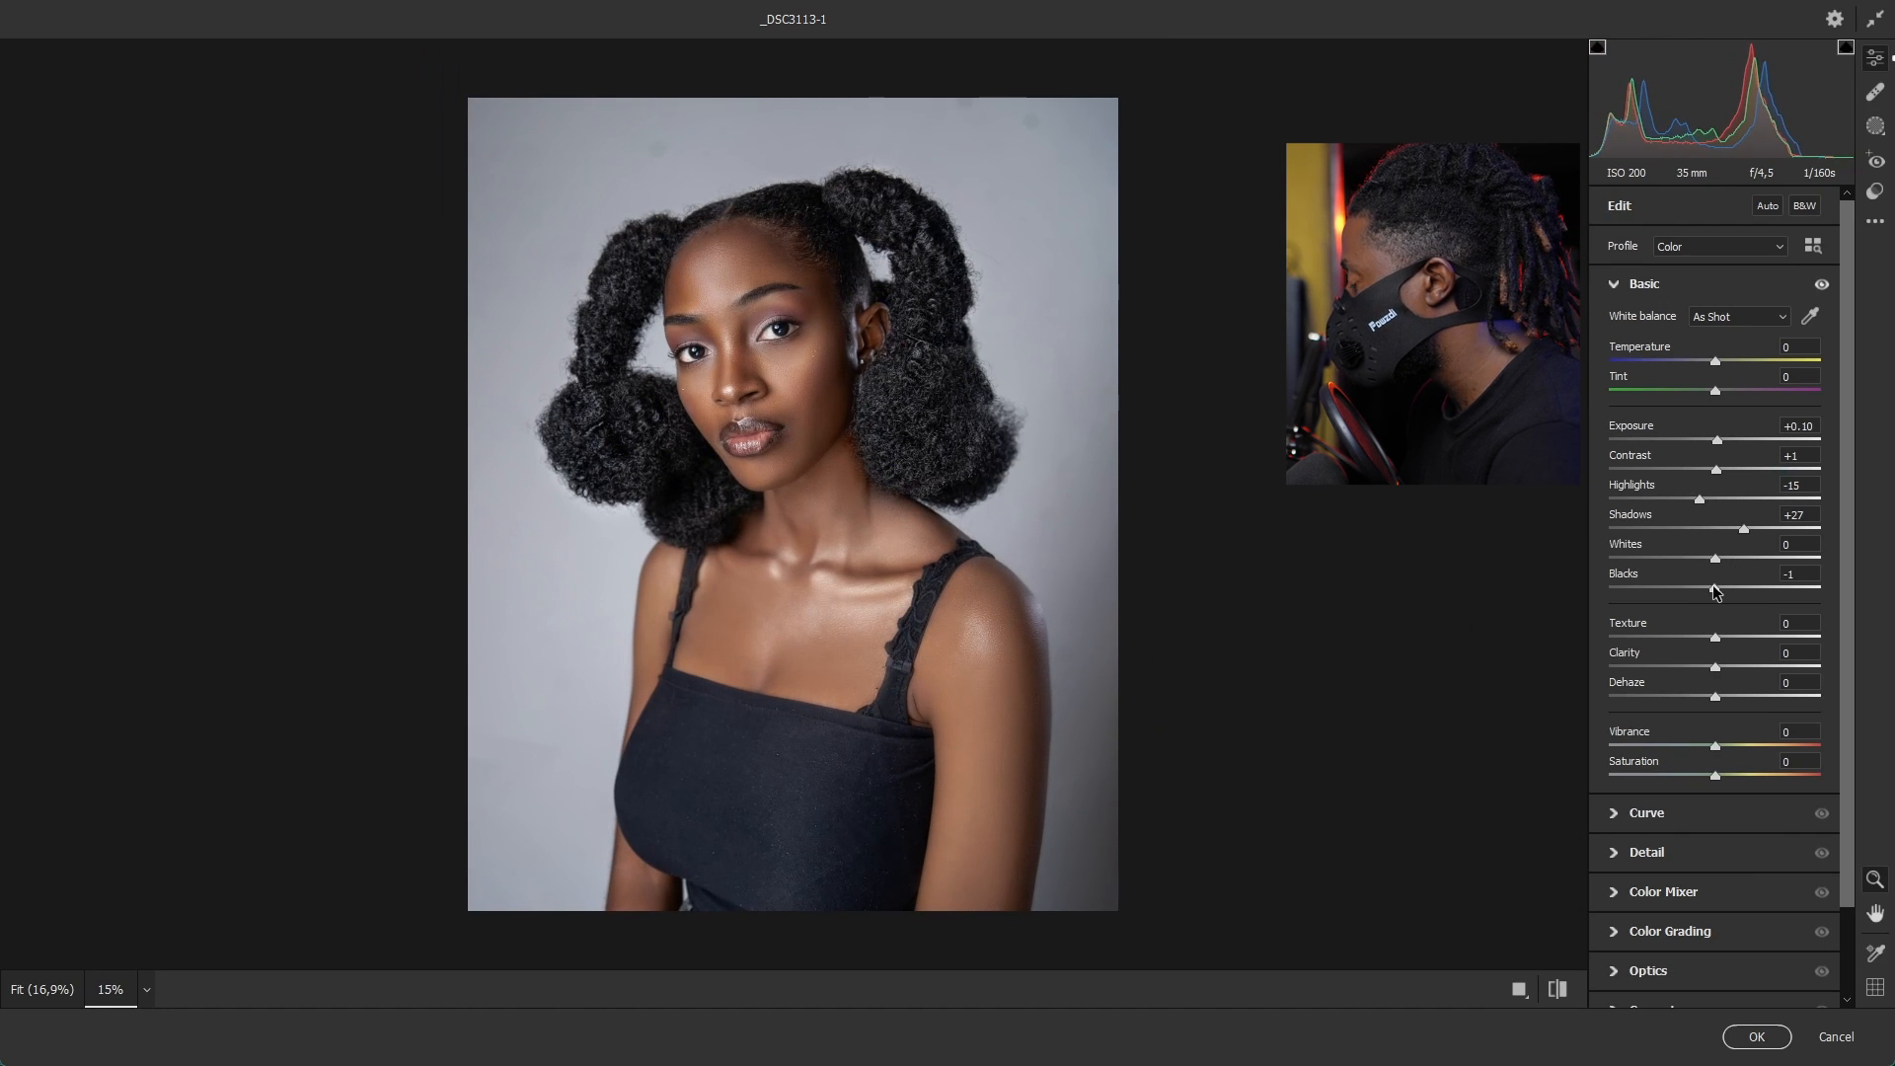
scroll(797, 377, "down", 3)
scroll(778, 399, "up", 4)
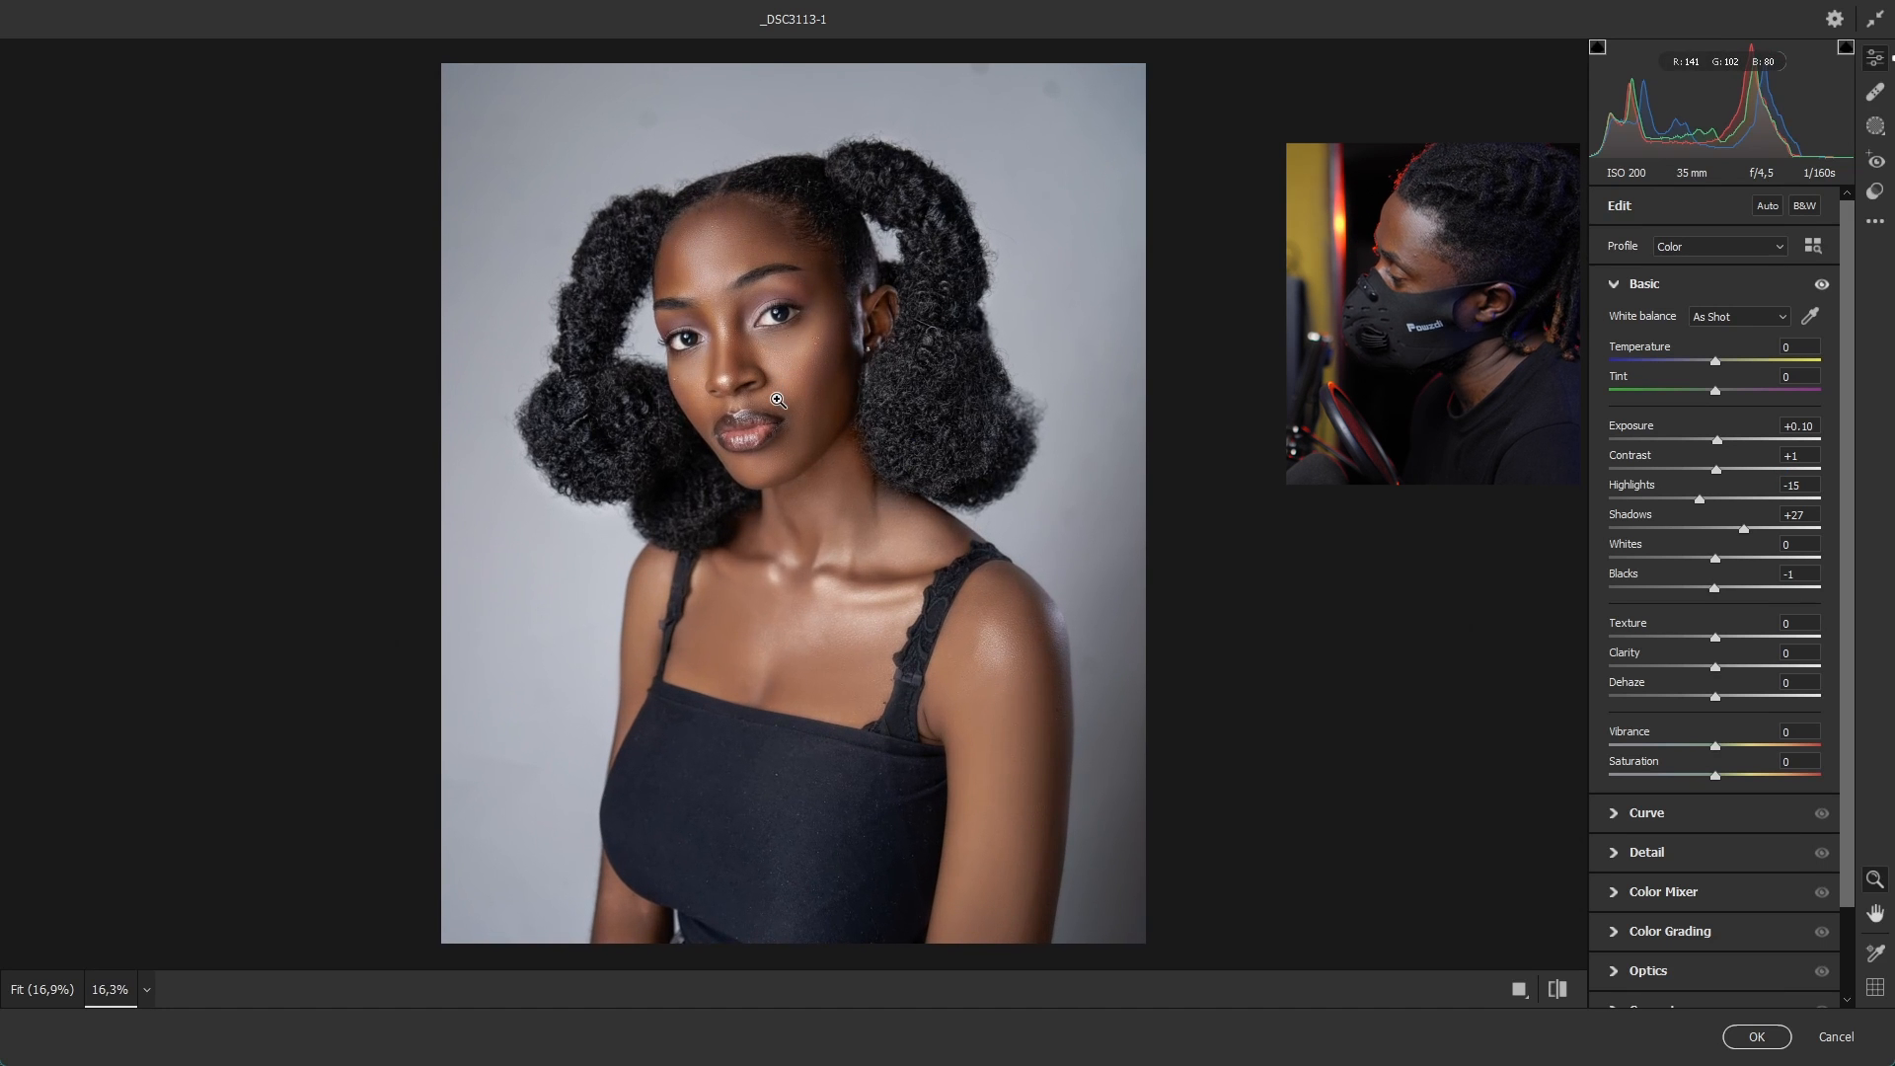
scroll(780, 483, "down", 1)
scroll(786, 482, "up", 1)
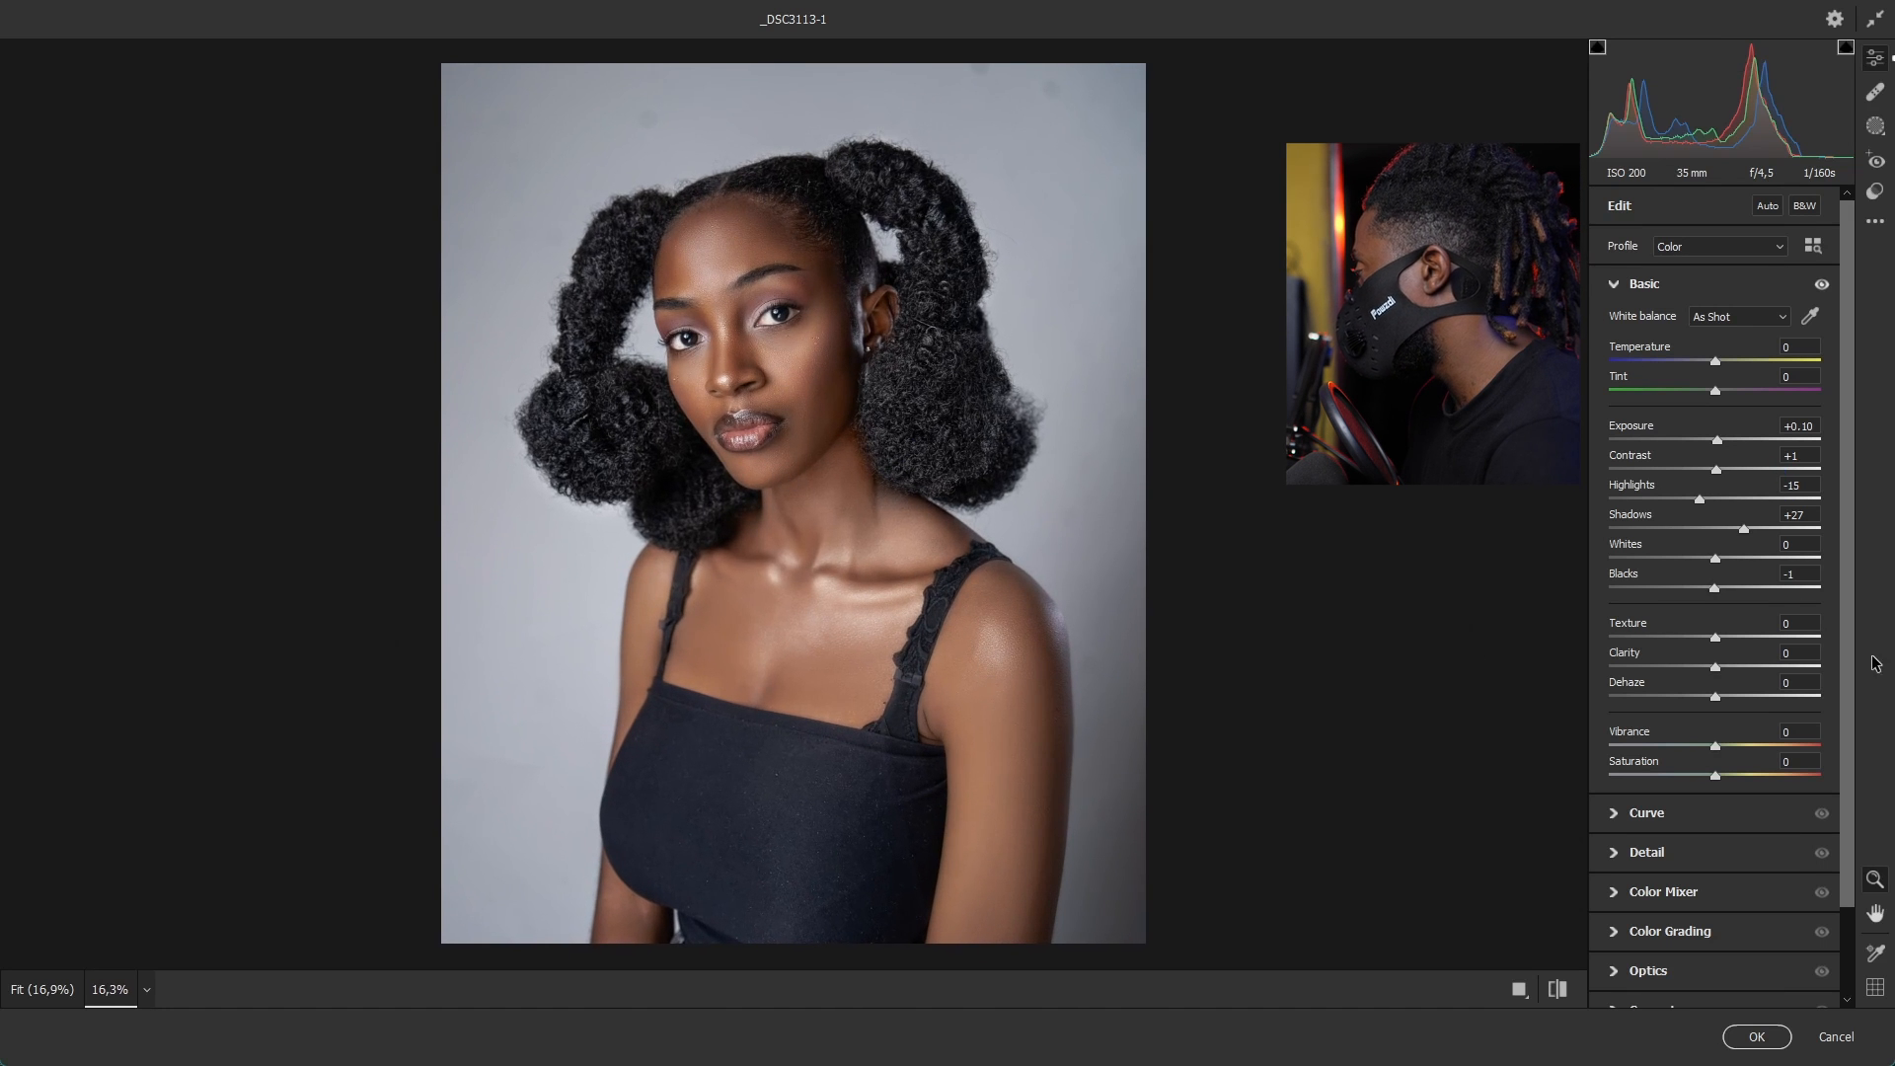
Step: In the Calibration settings, lower the Blue Primary saturation to -16 and keep its hue at 0
scroll(1800, 750, "down", 2)
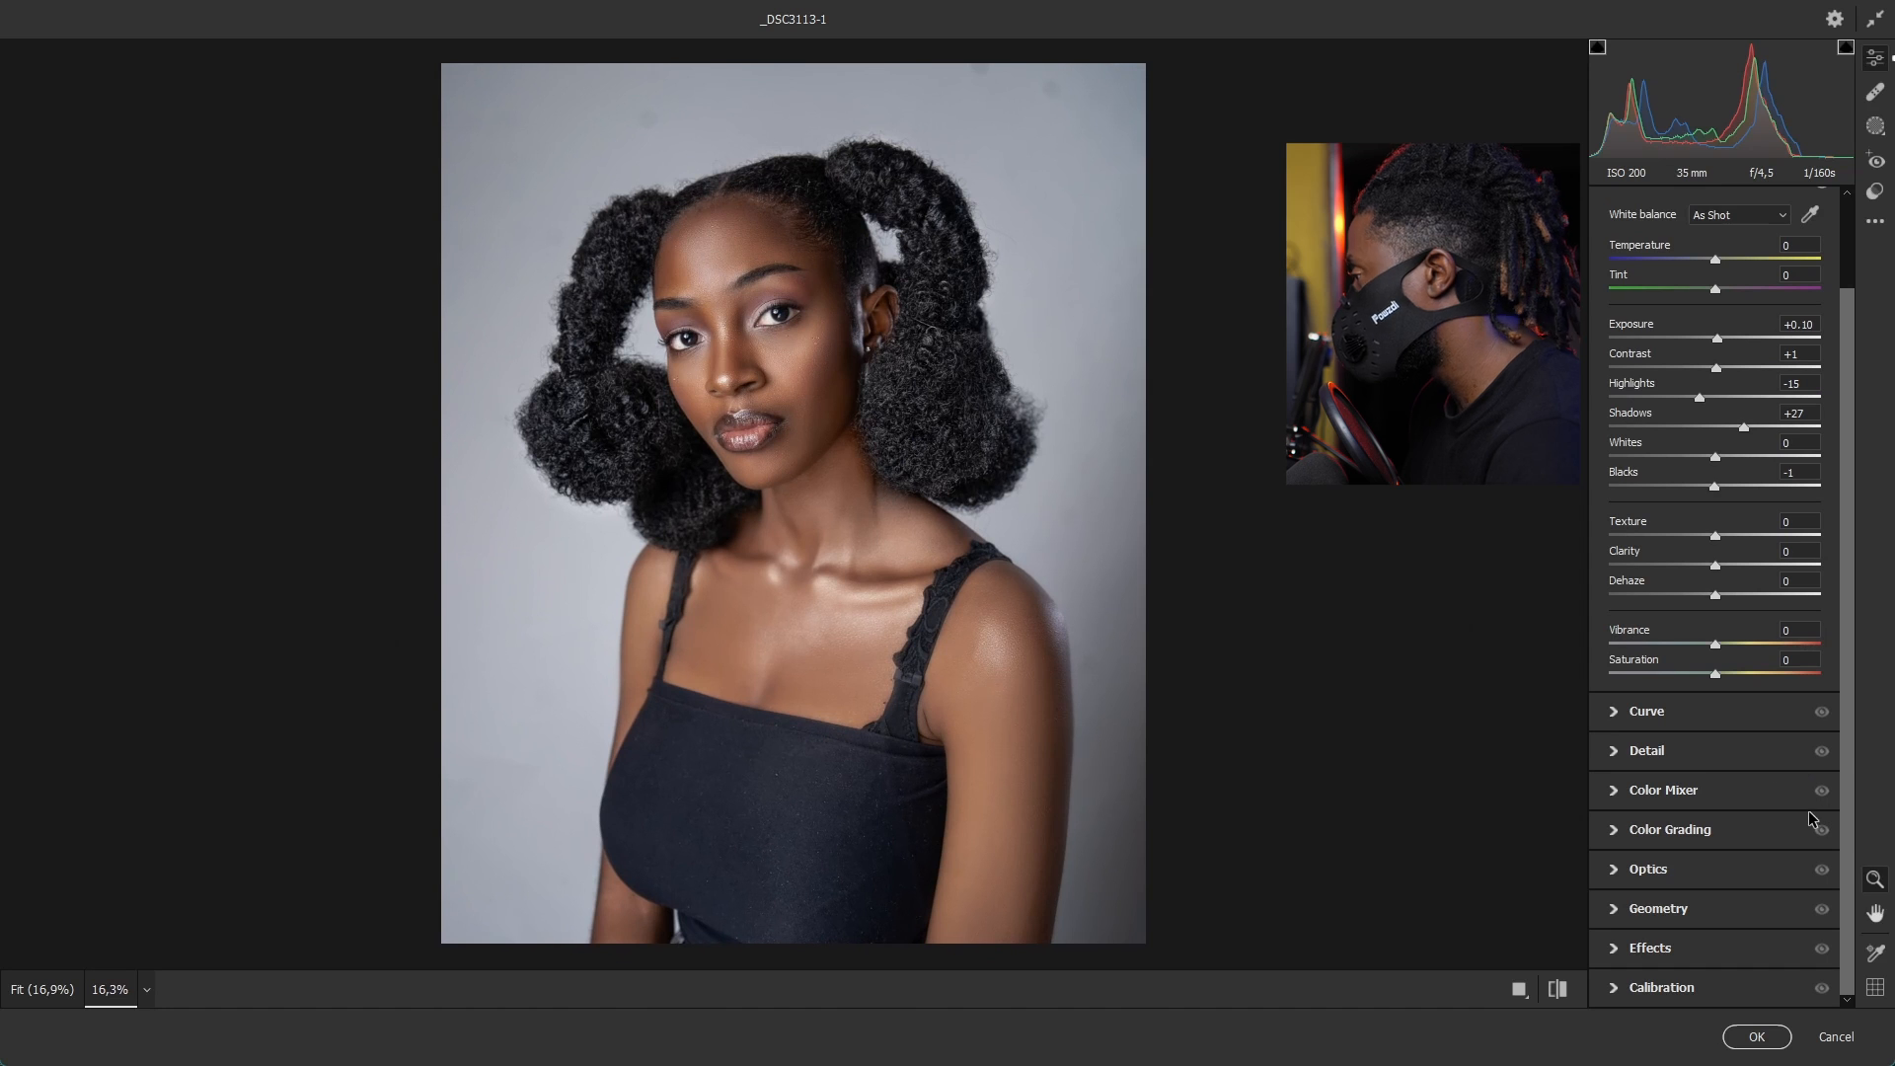
left_click(1654, 990)
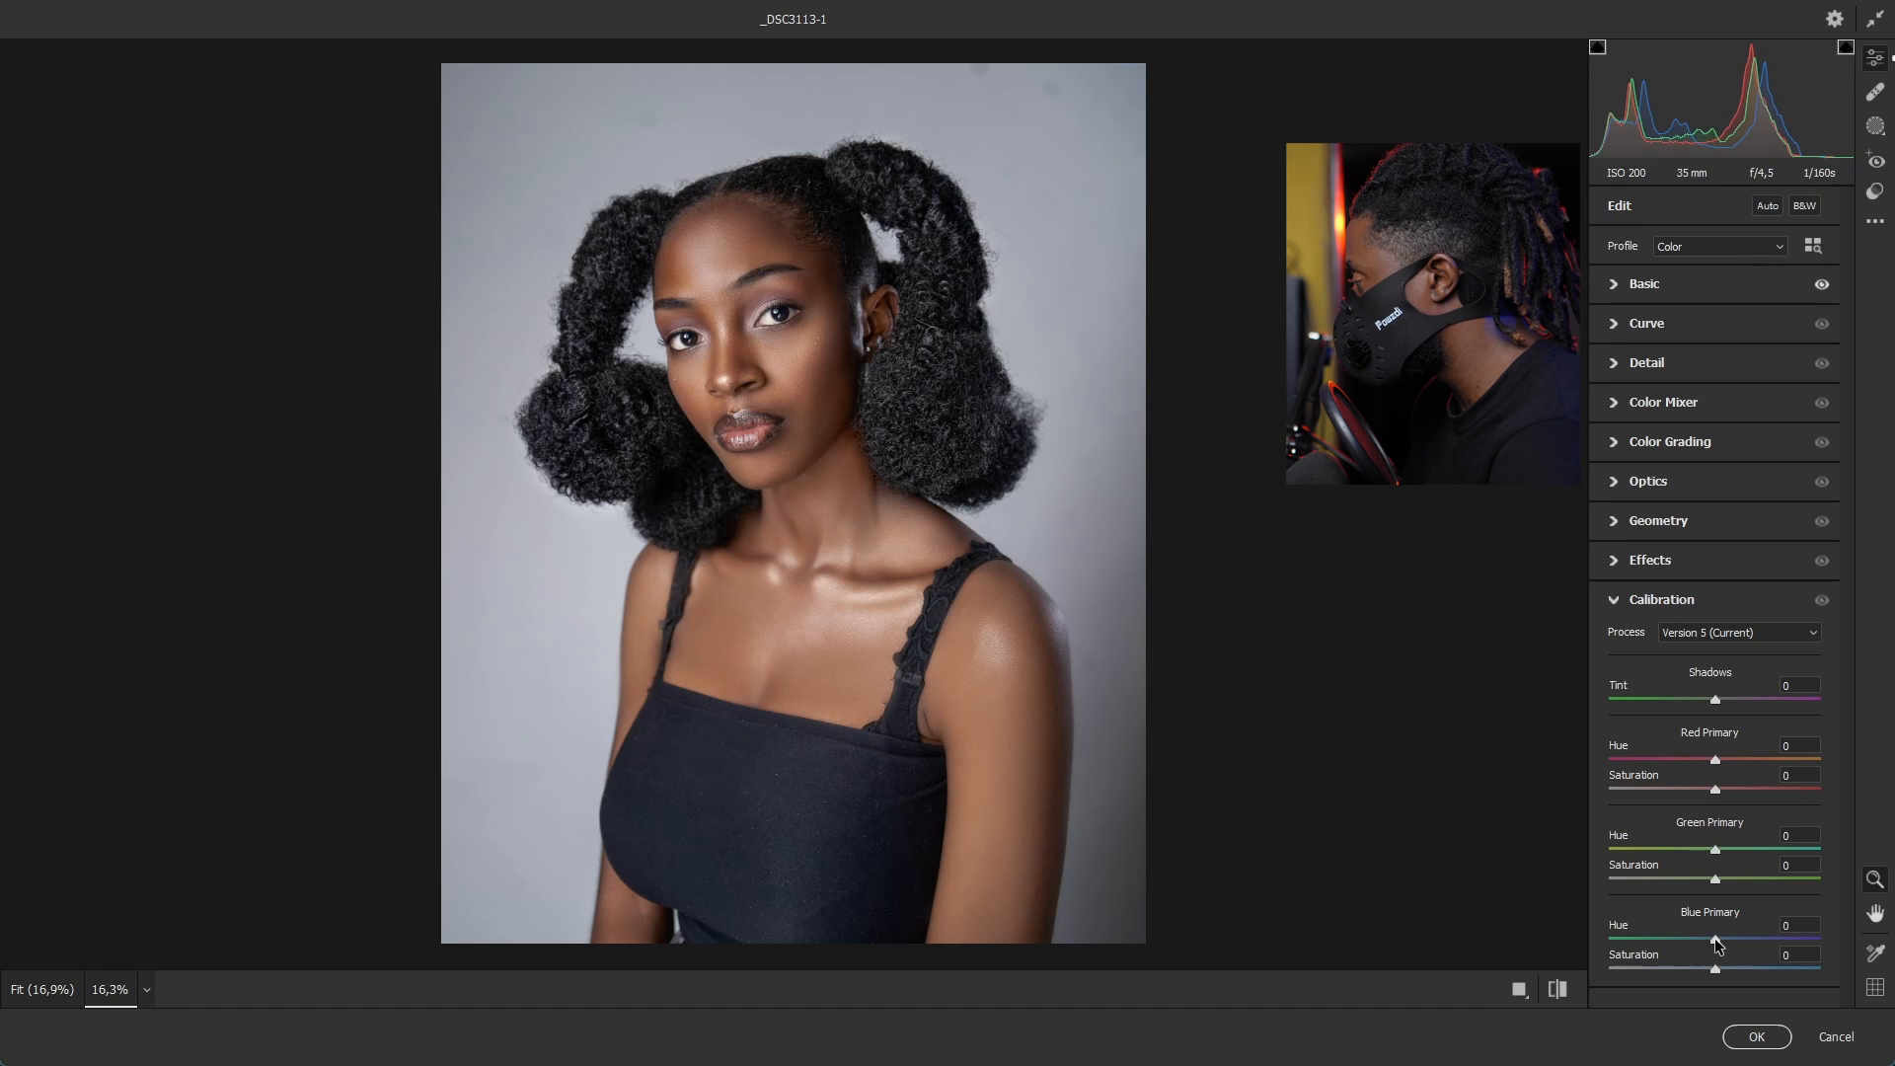
left_click_drag(1718, 941, 1713, 939)
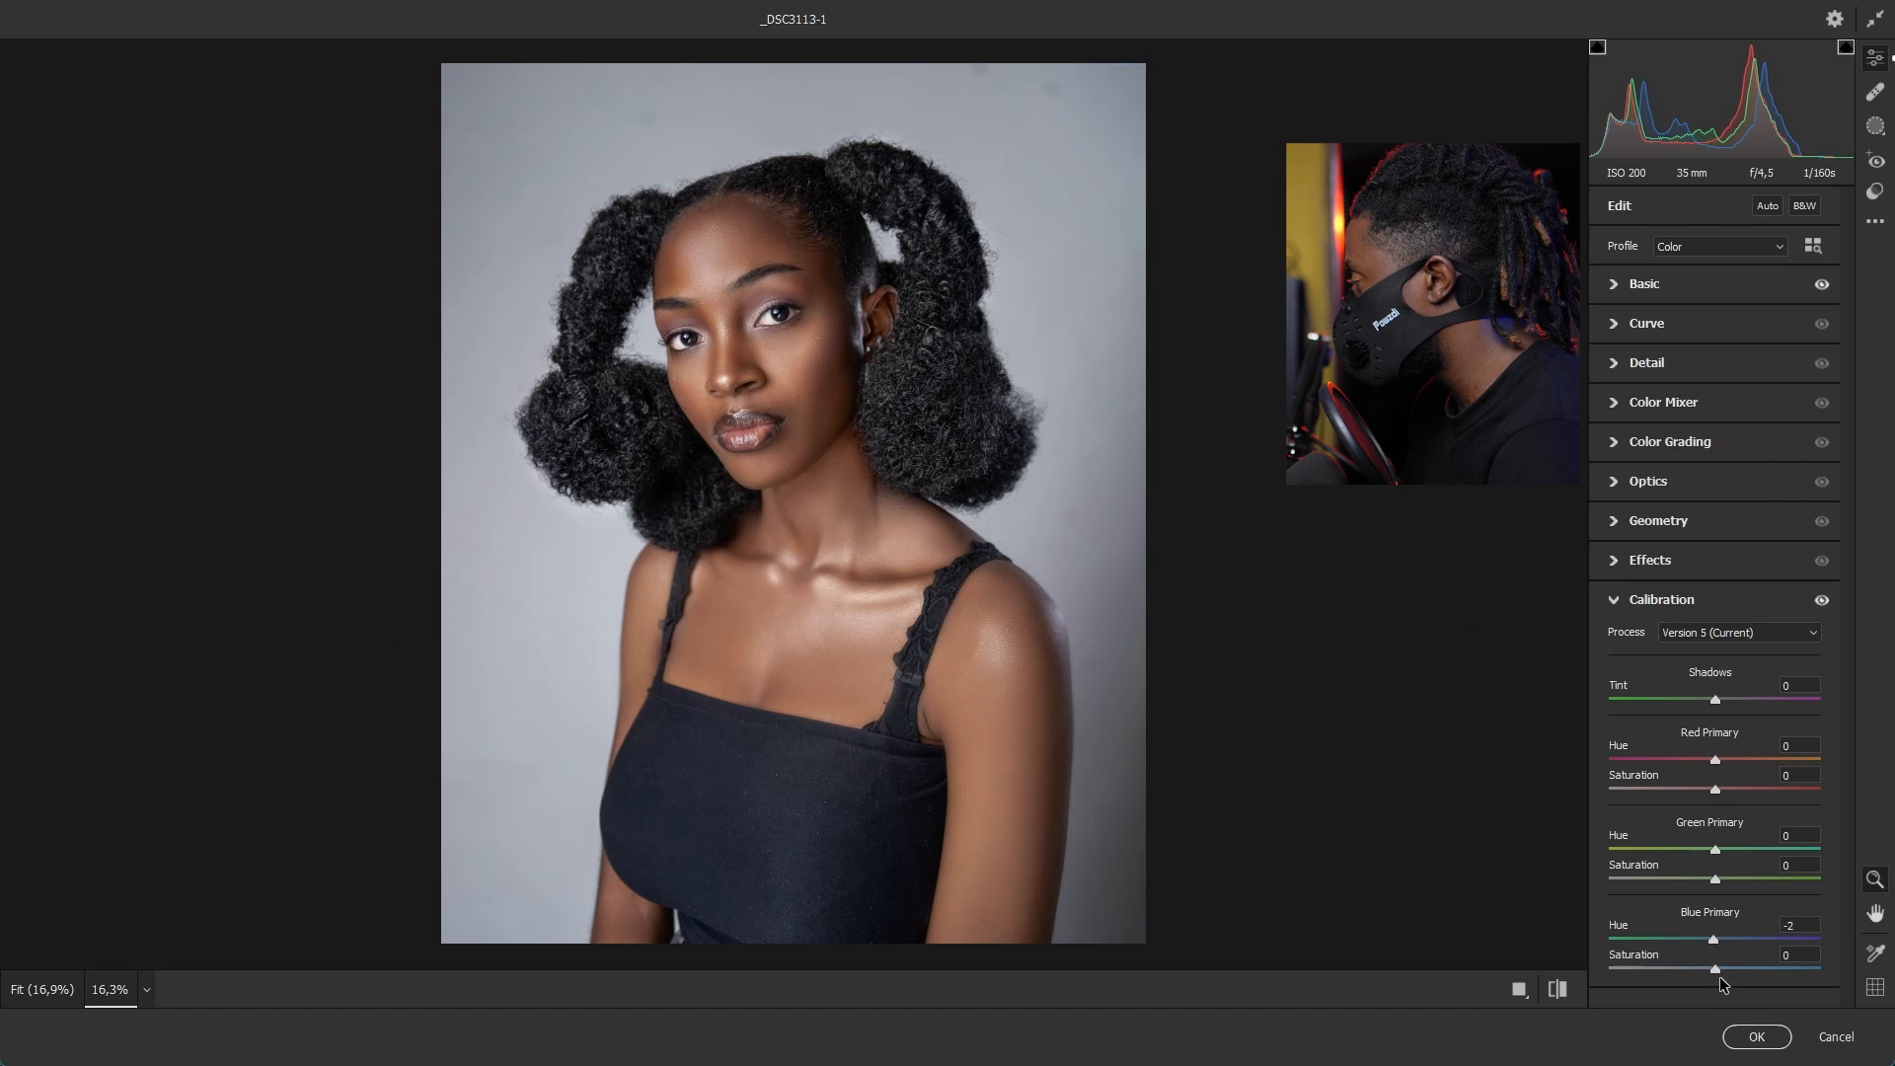
left_click_drag(1717, 971, 1614, 972)
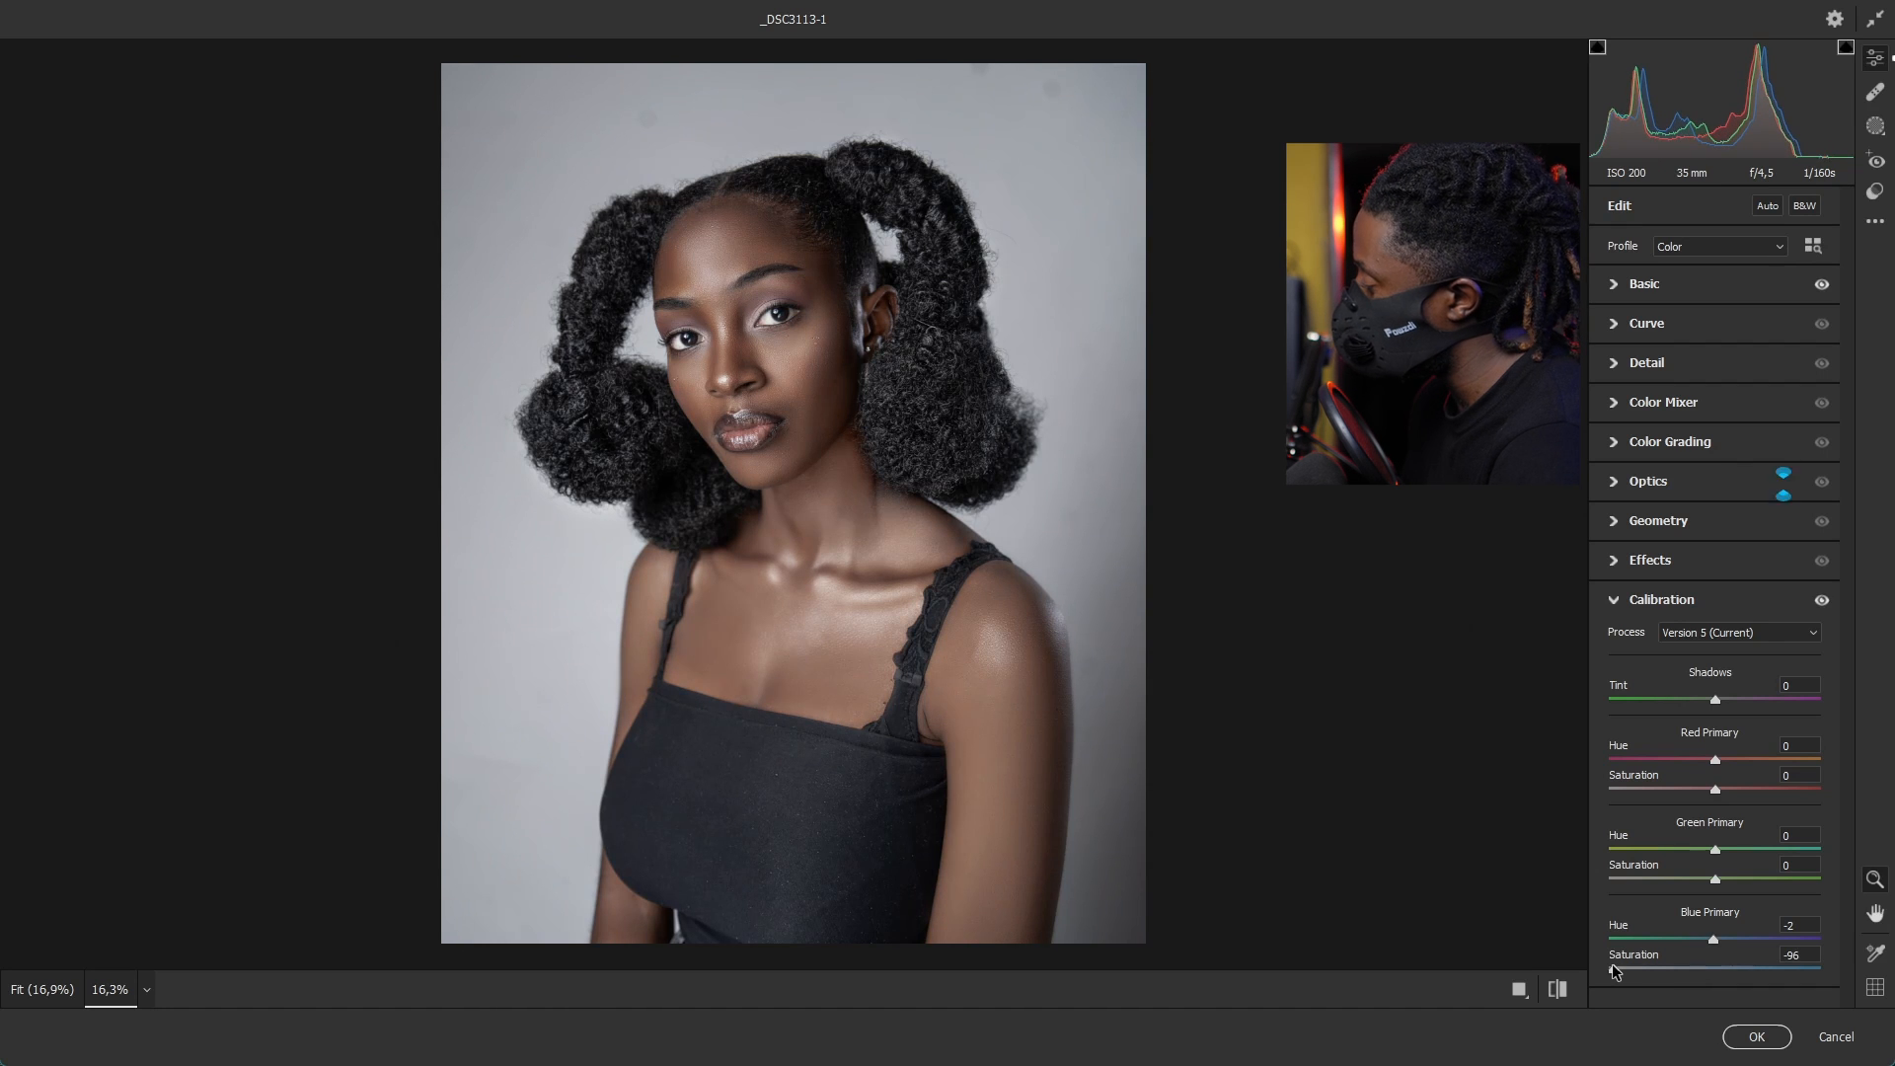
left_click_drag(1631, 966, 1697, 971)
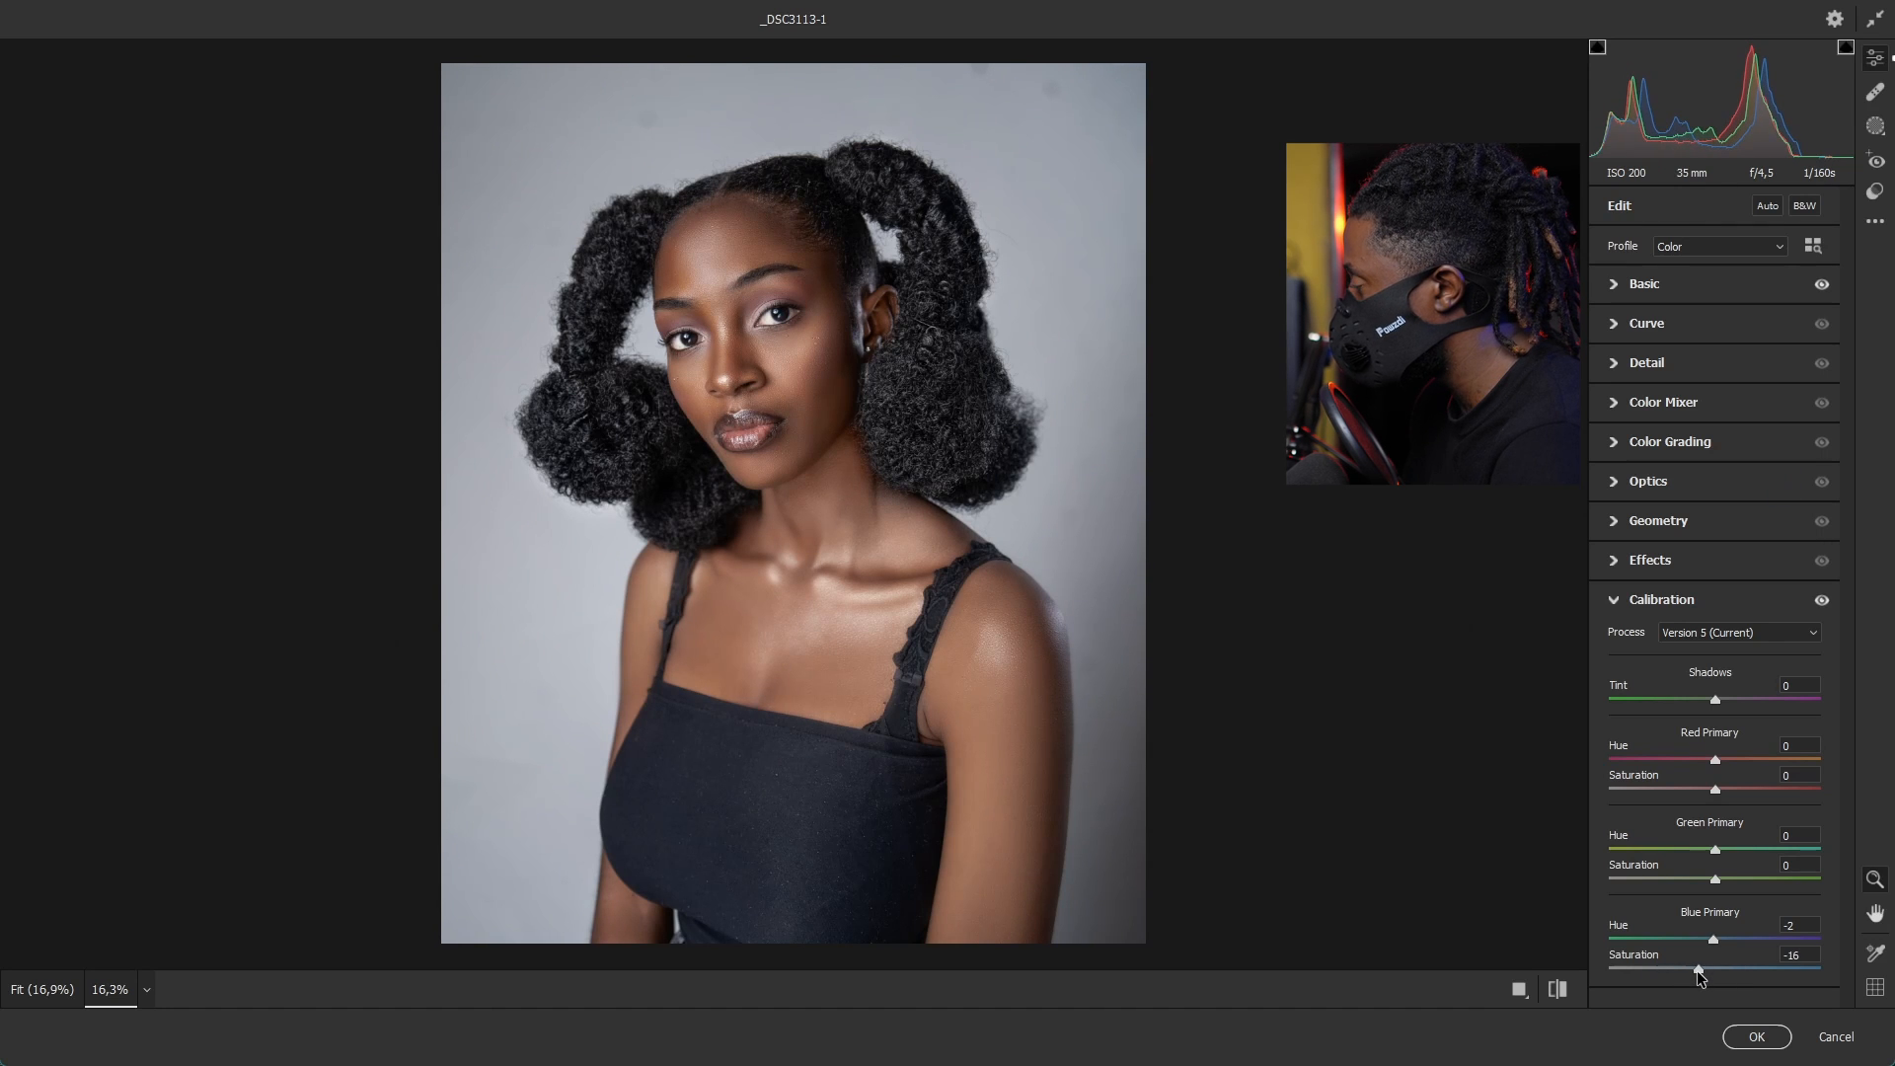
double_click(1713, 936)
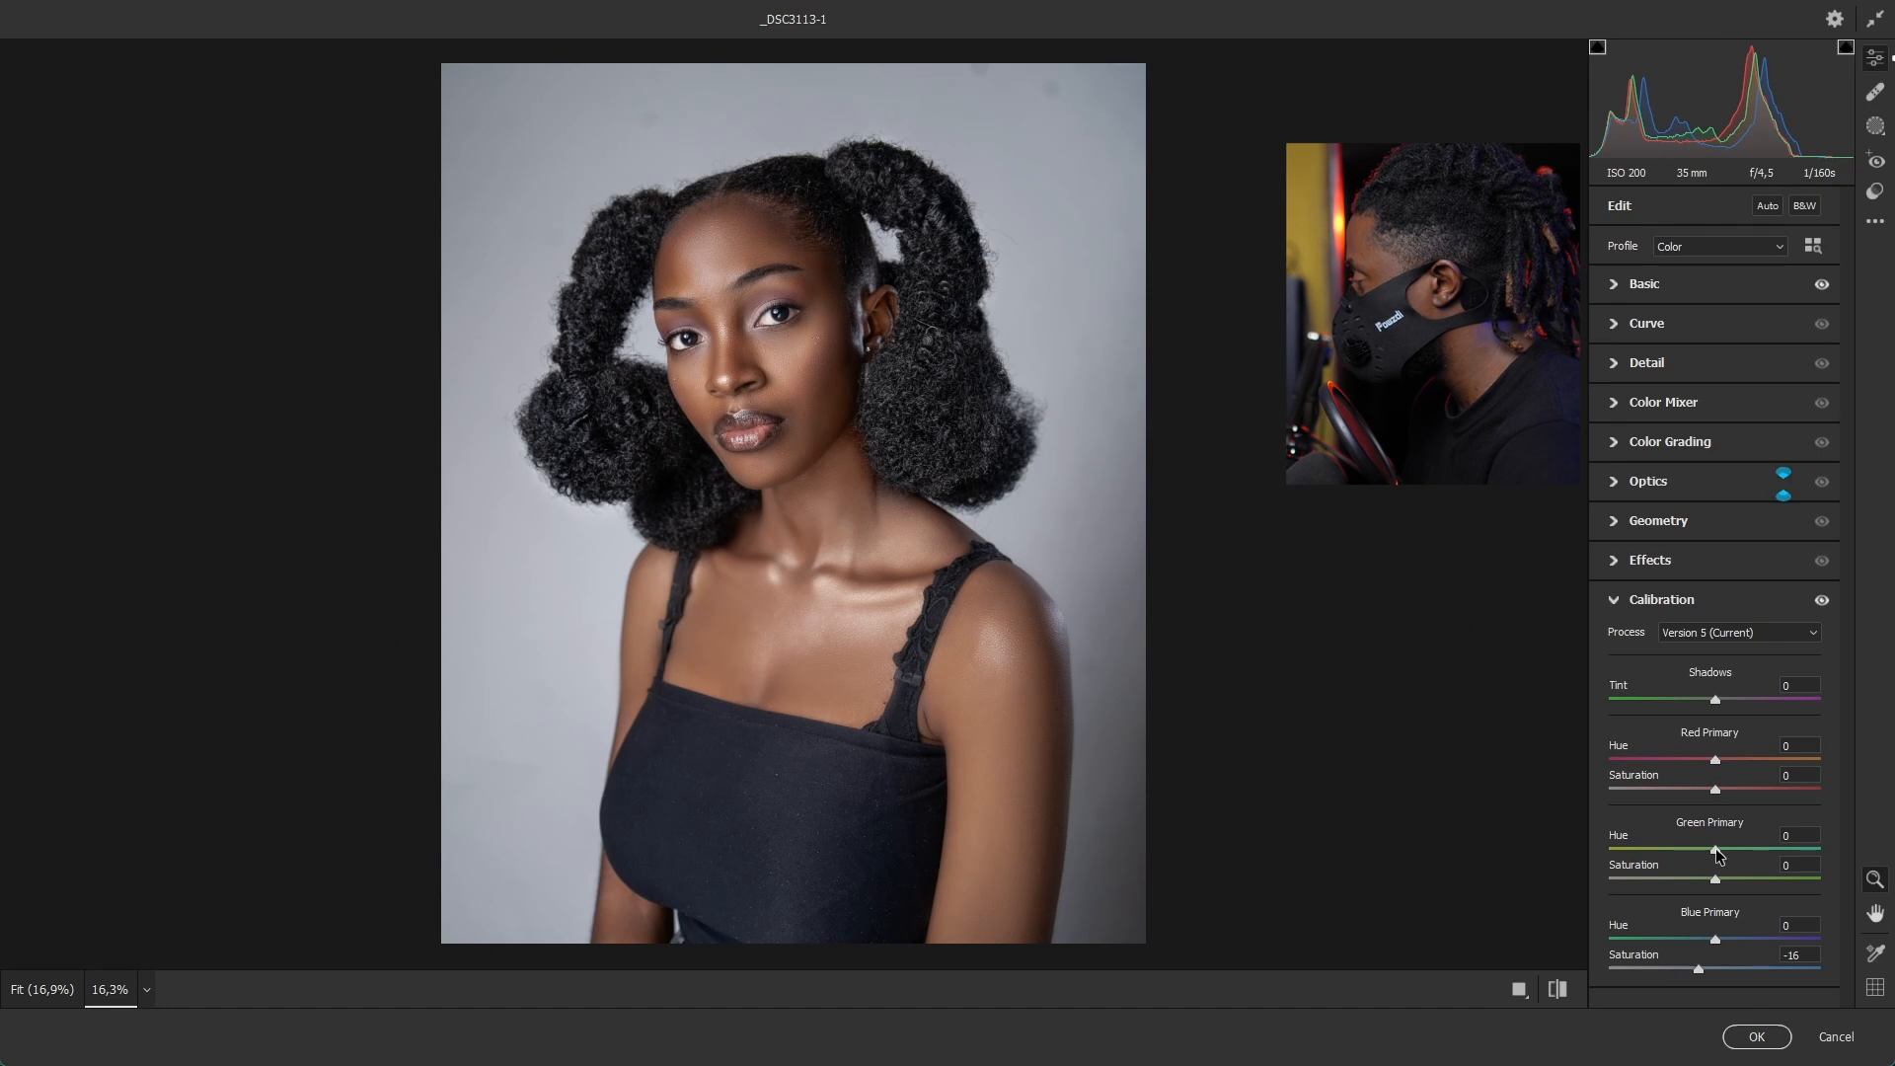
Step: Set the Green Primary hue to -3 and its saturation to -10
left_click_drag(1717, 855, 1713, 855)
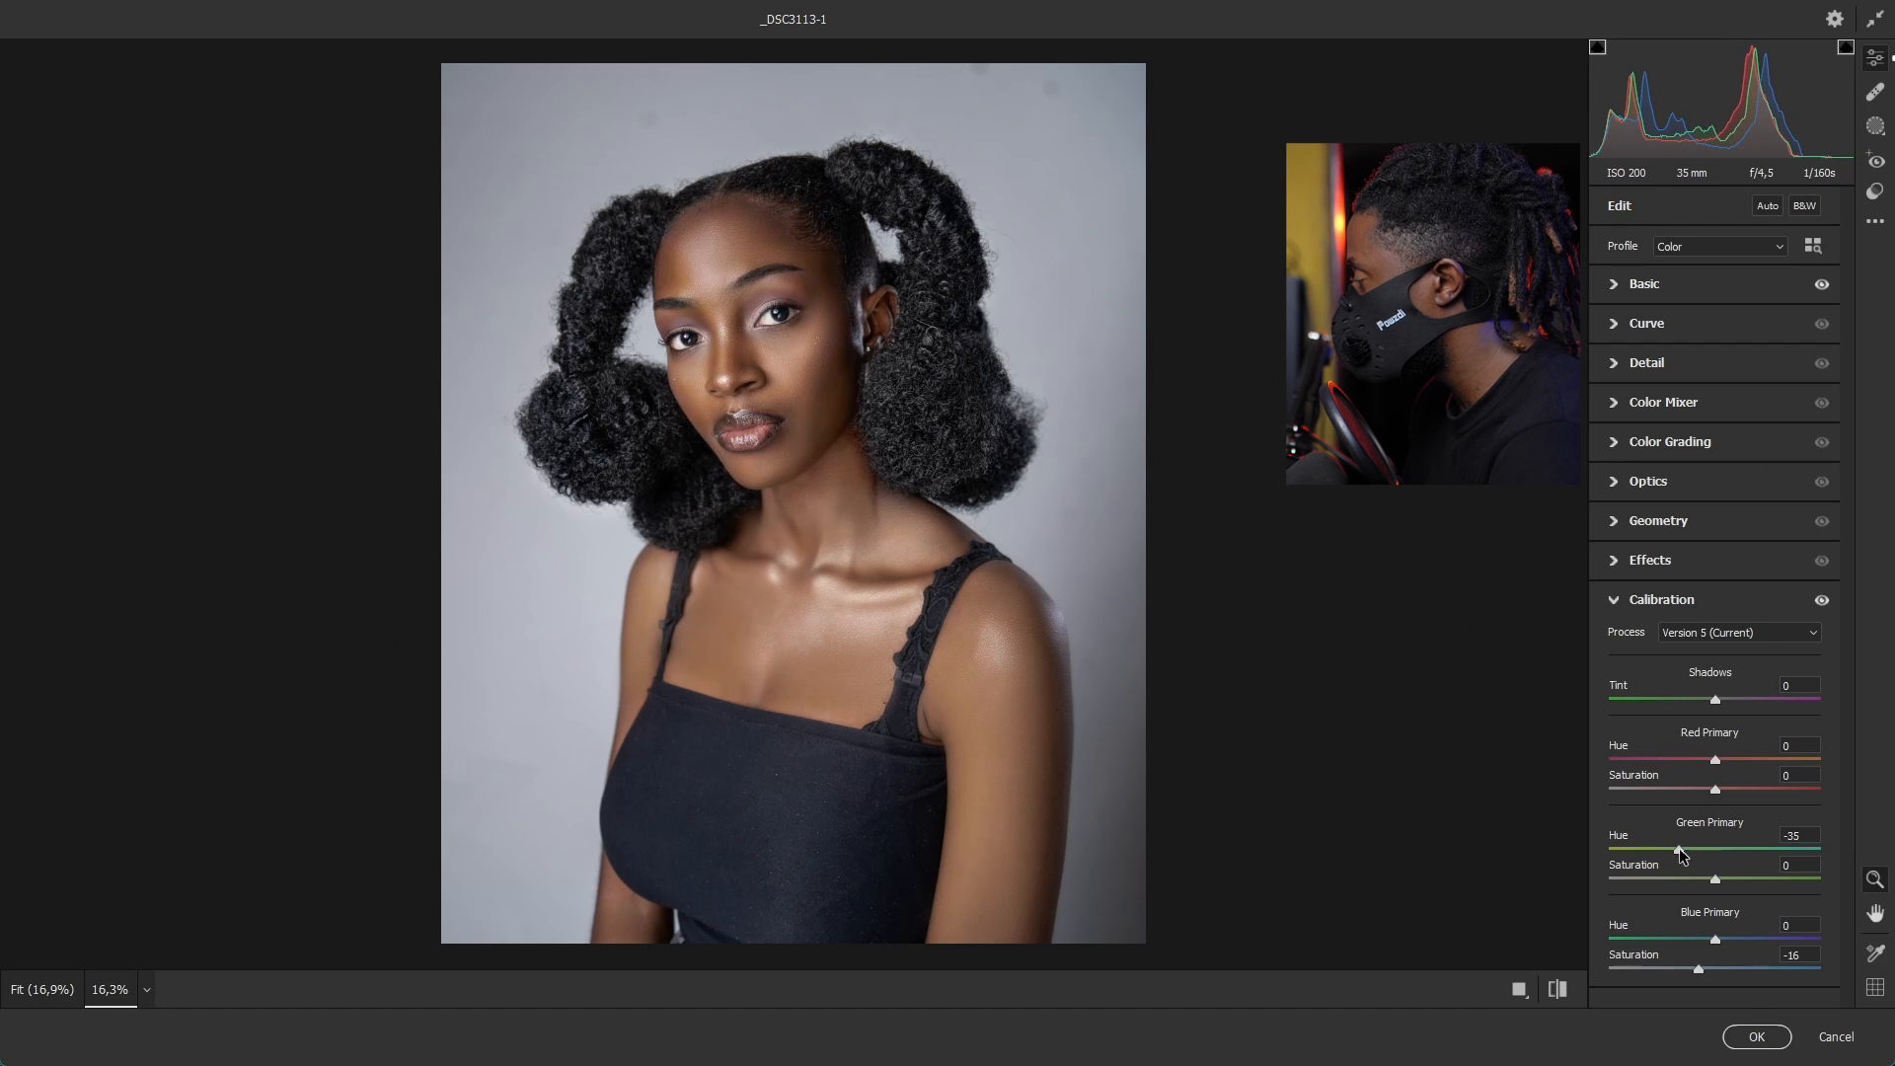
left_click_drag(1681, 849, 1736, 845)
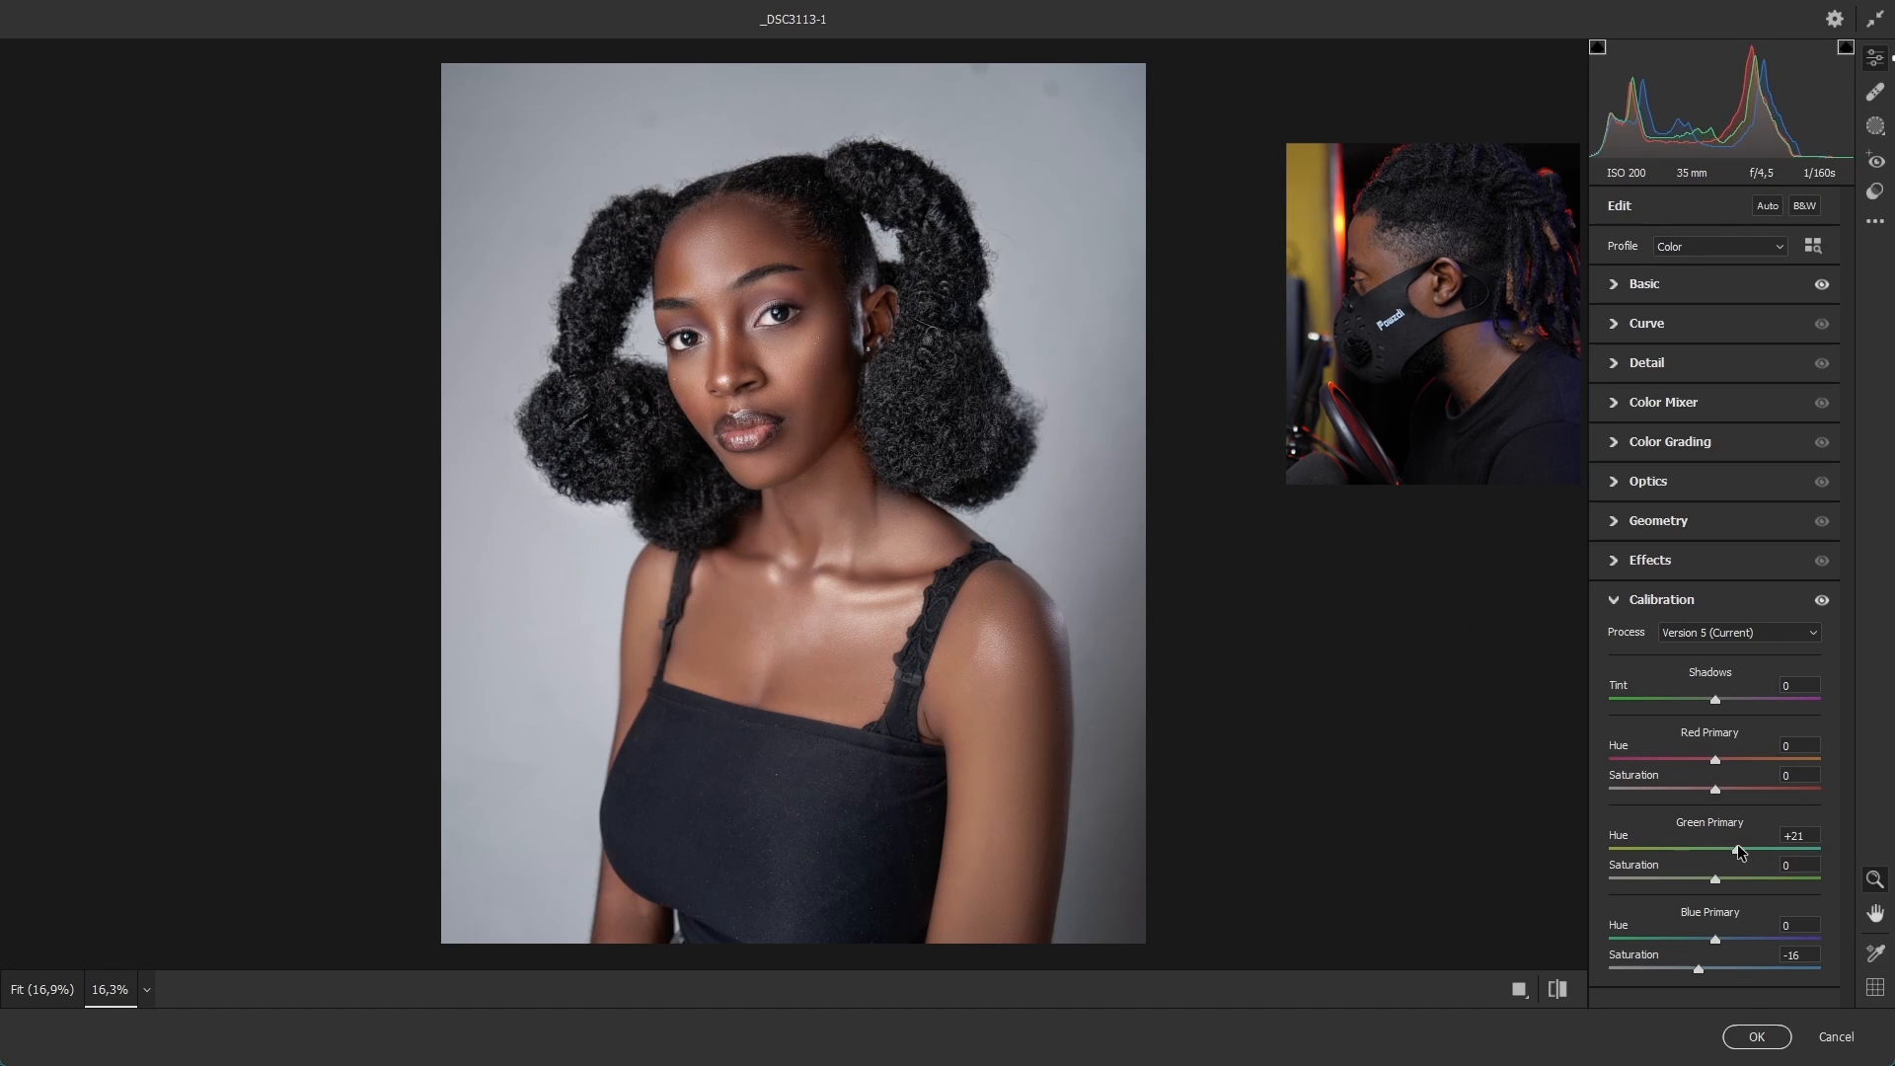
double_click(1738, 849)
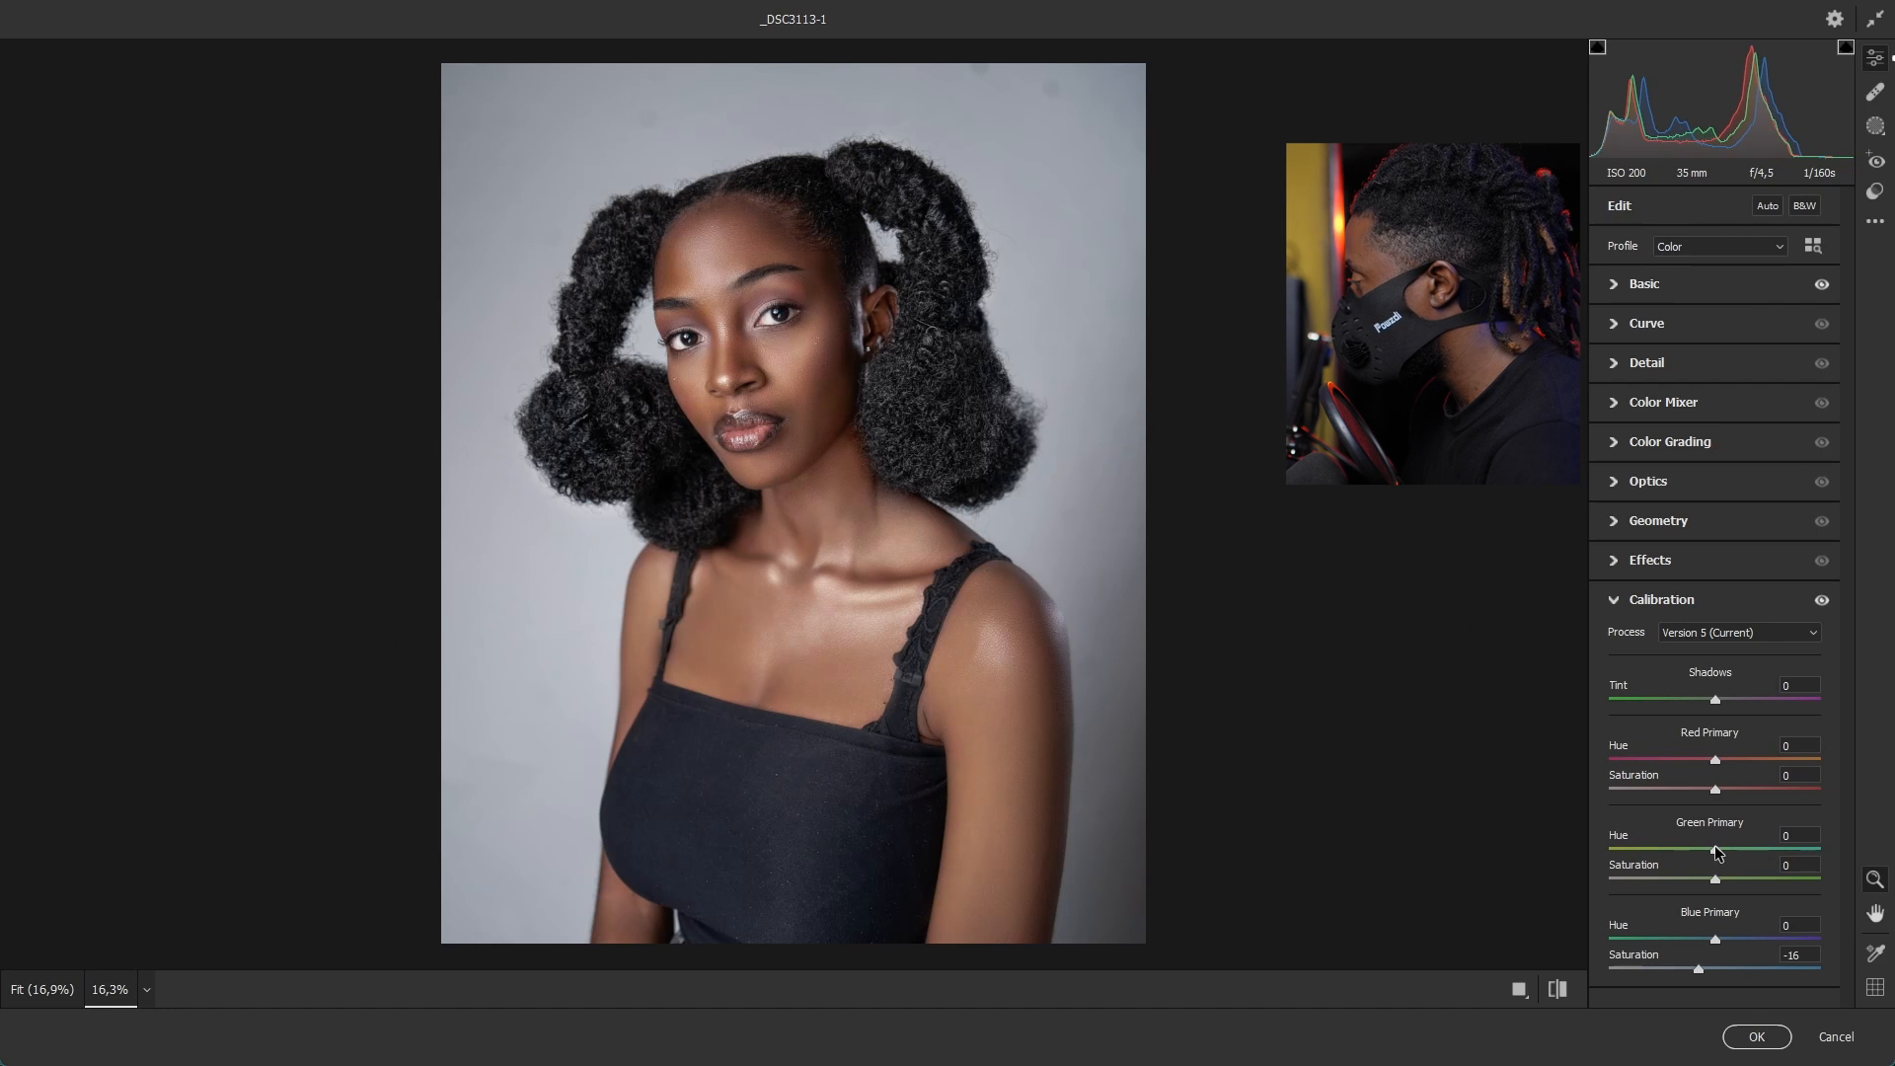
left_click_drag(1716, 854, 1713, 854)
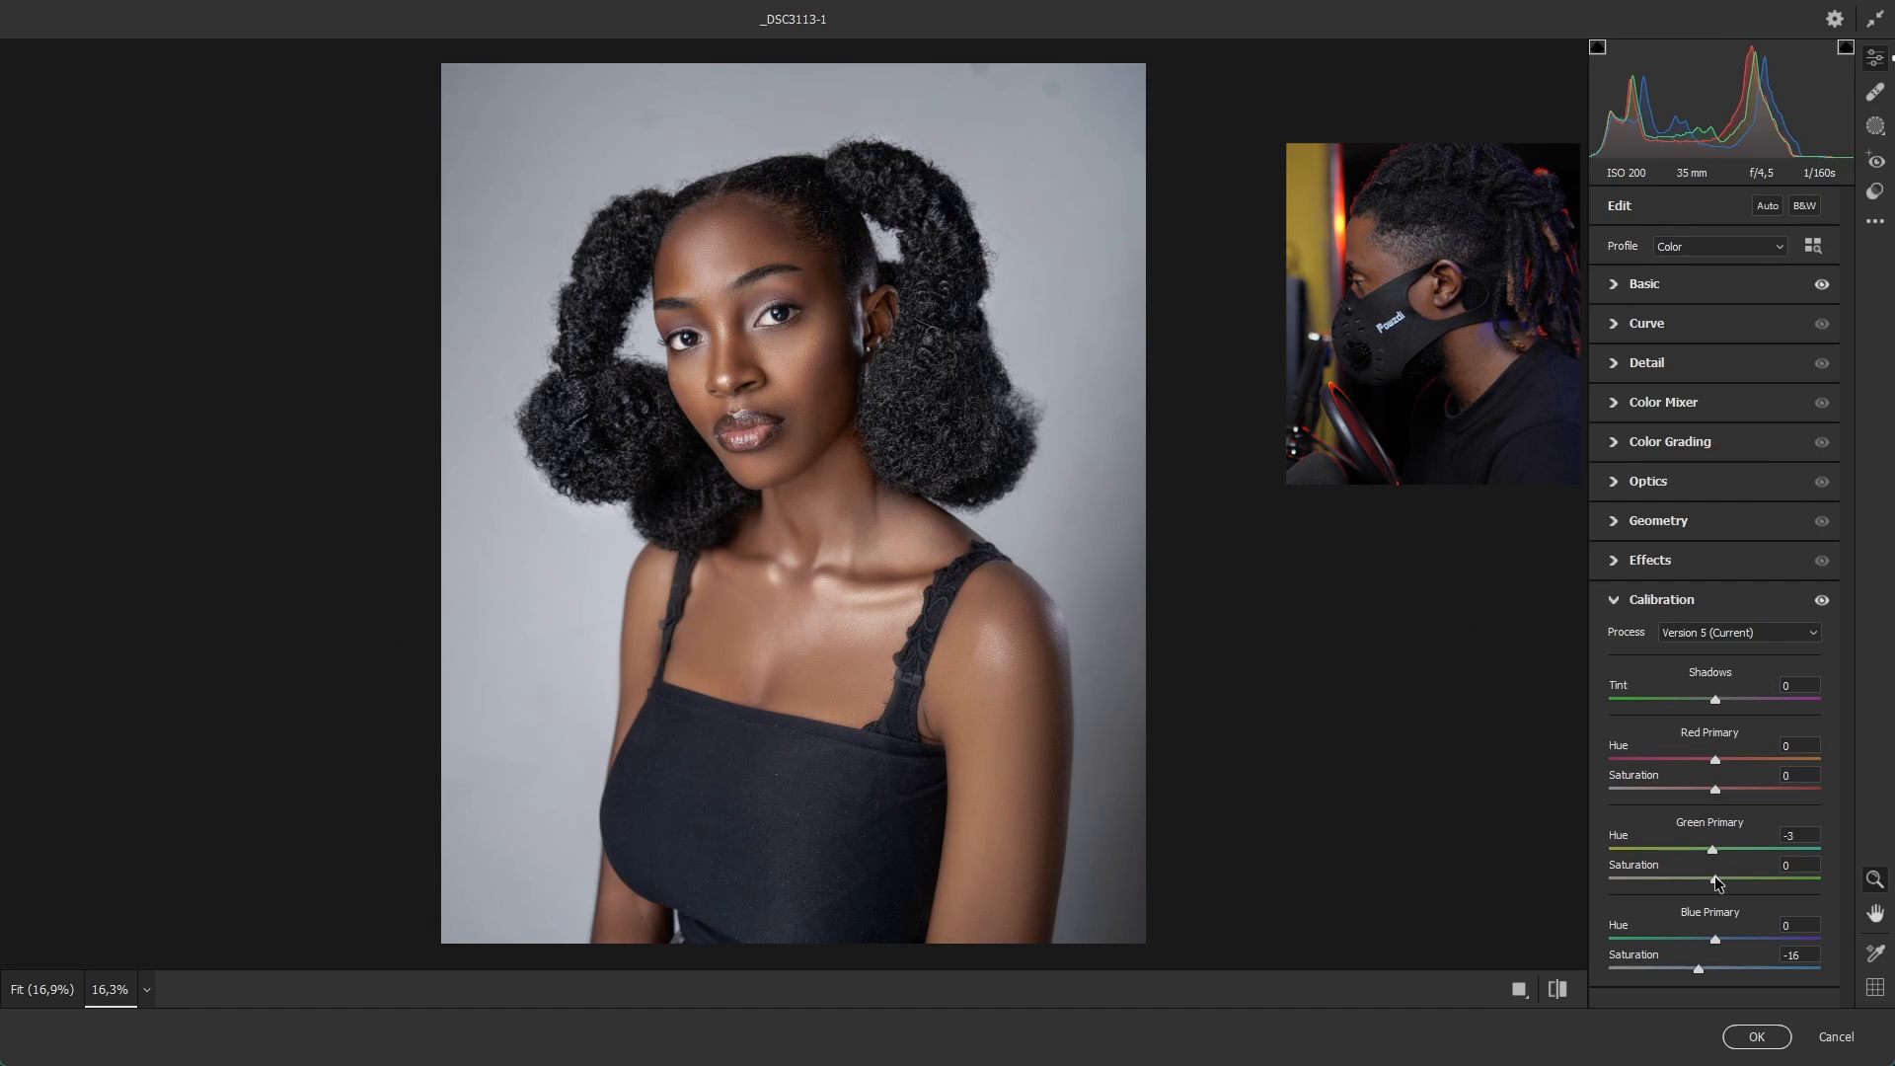
mouse_move(1715, 879)
left_mouse_down()
mouse_move(1668, 885)
mouse_move(1705, 887)
left_mouse_up()
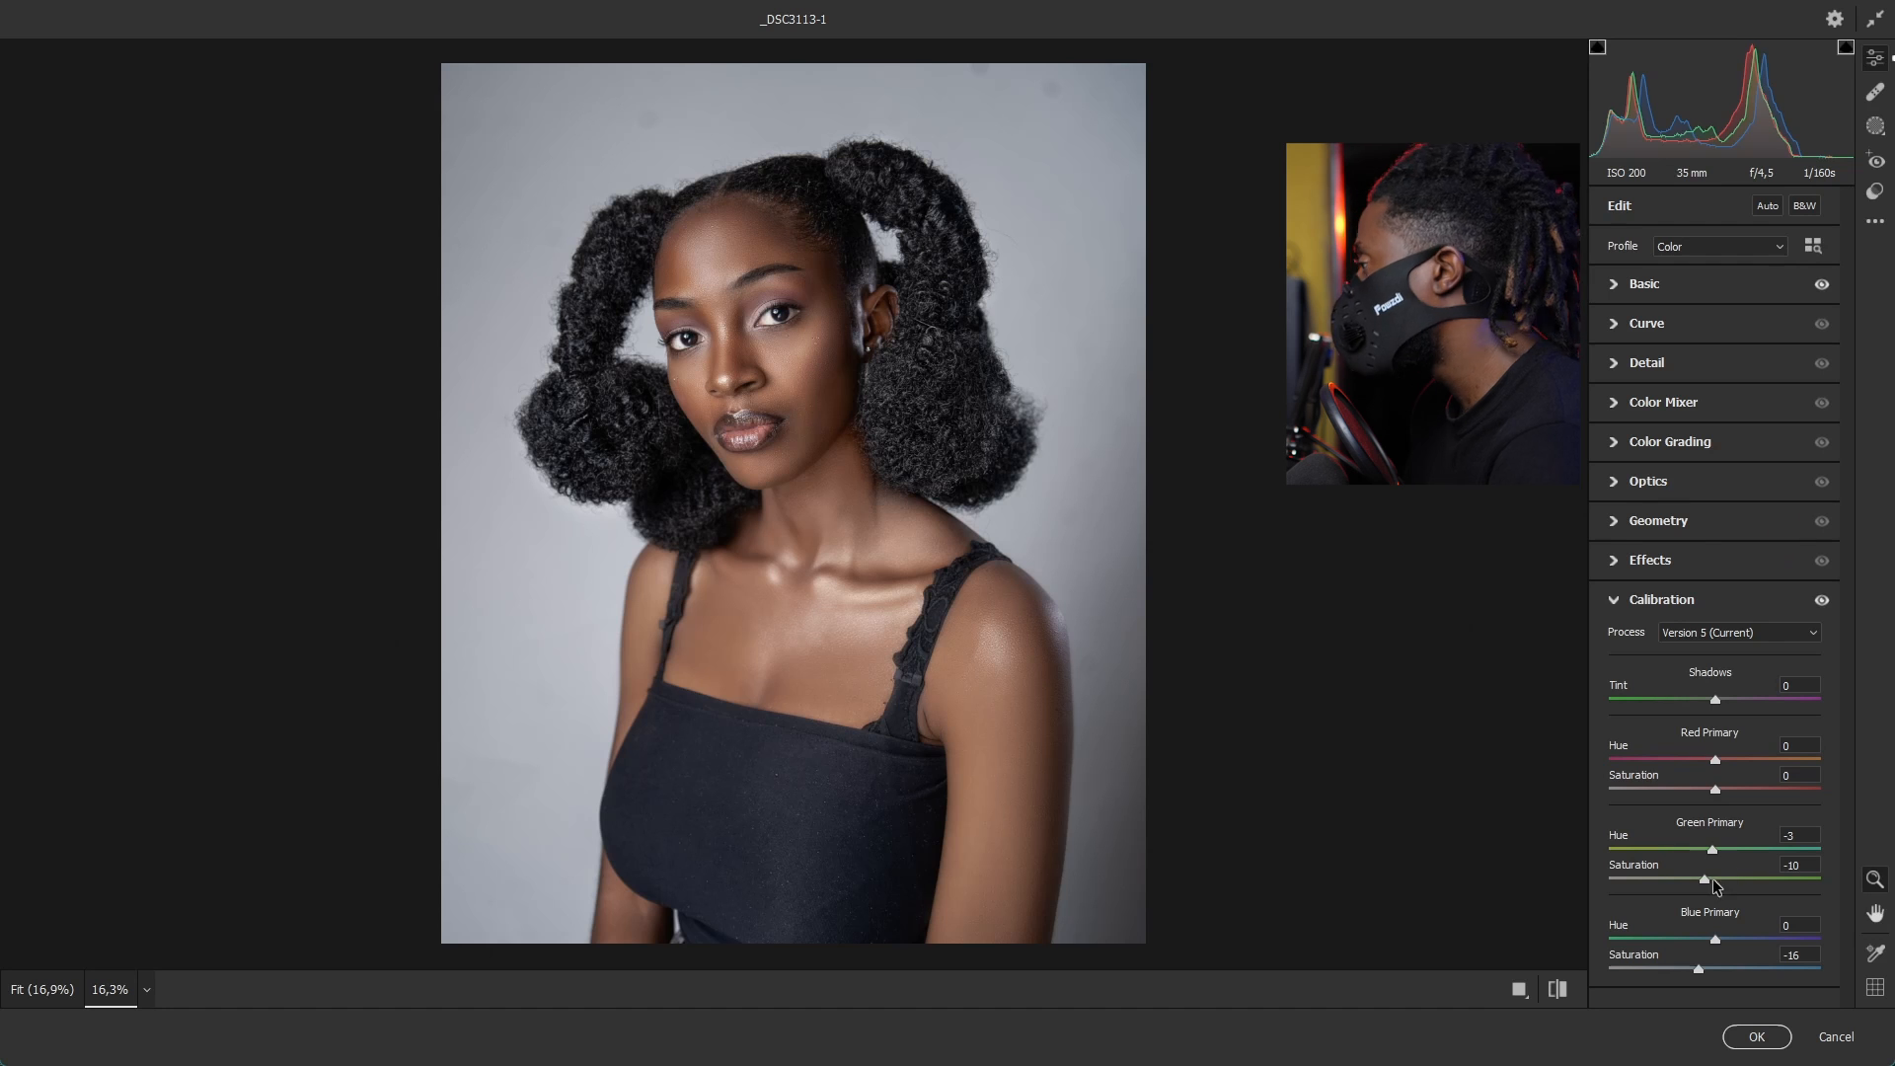
Step: Set the Red Primary hue to -1 and its saturation to -2, and check the before/after comparison
mouse_move(1716, 762)
left_mouse_down()
mouse_move(1653, 761)
mouse_move(1756, 762)
mouse_move(1654, 768)
mouse_move(1696, 762)
left_mouse_up()
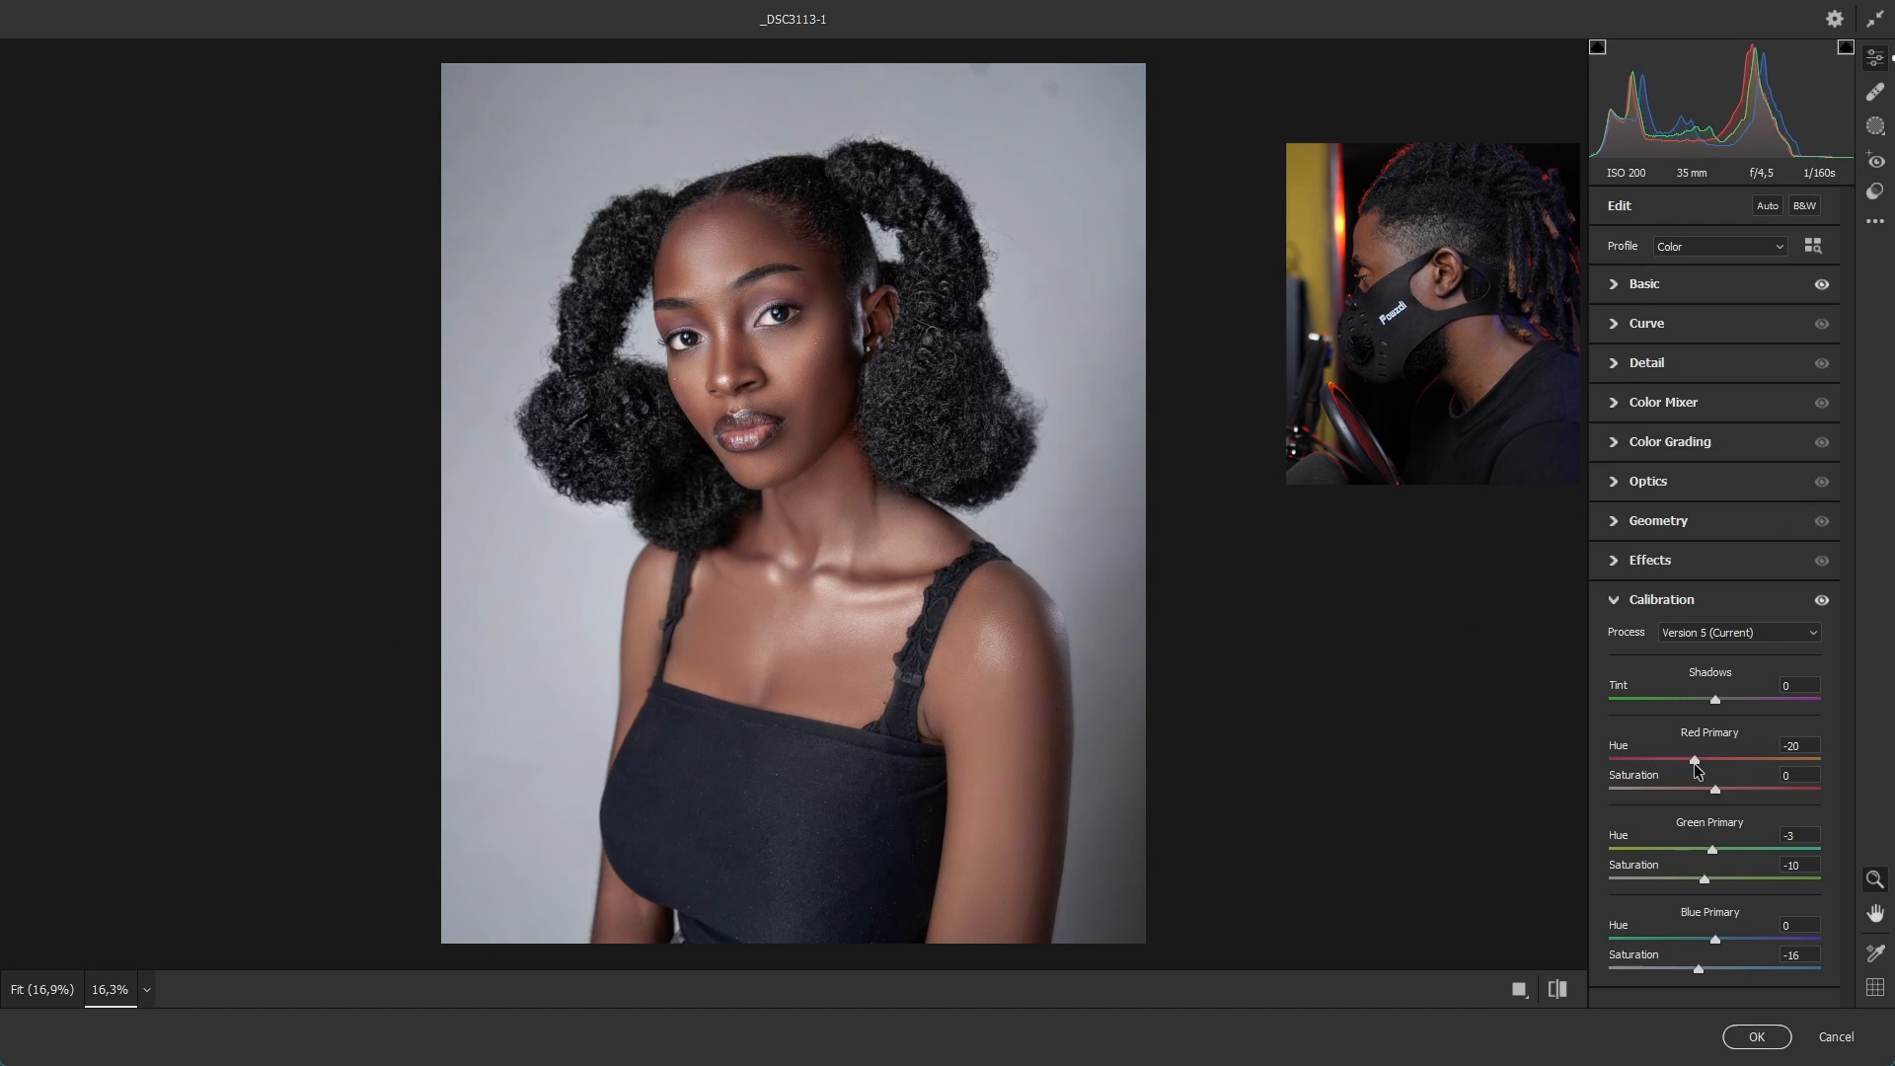
double_click(1697, 762)
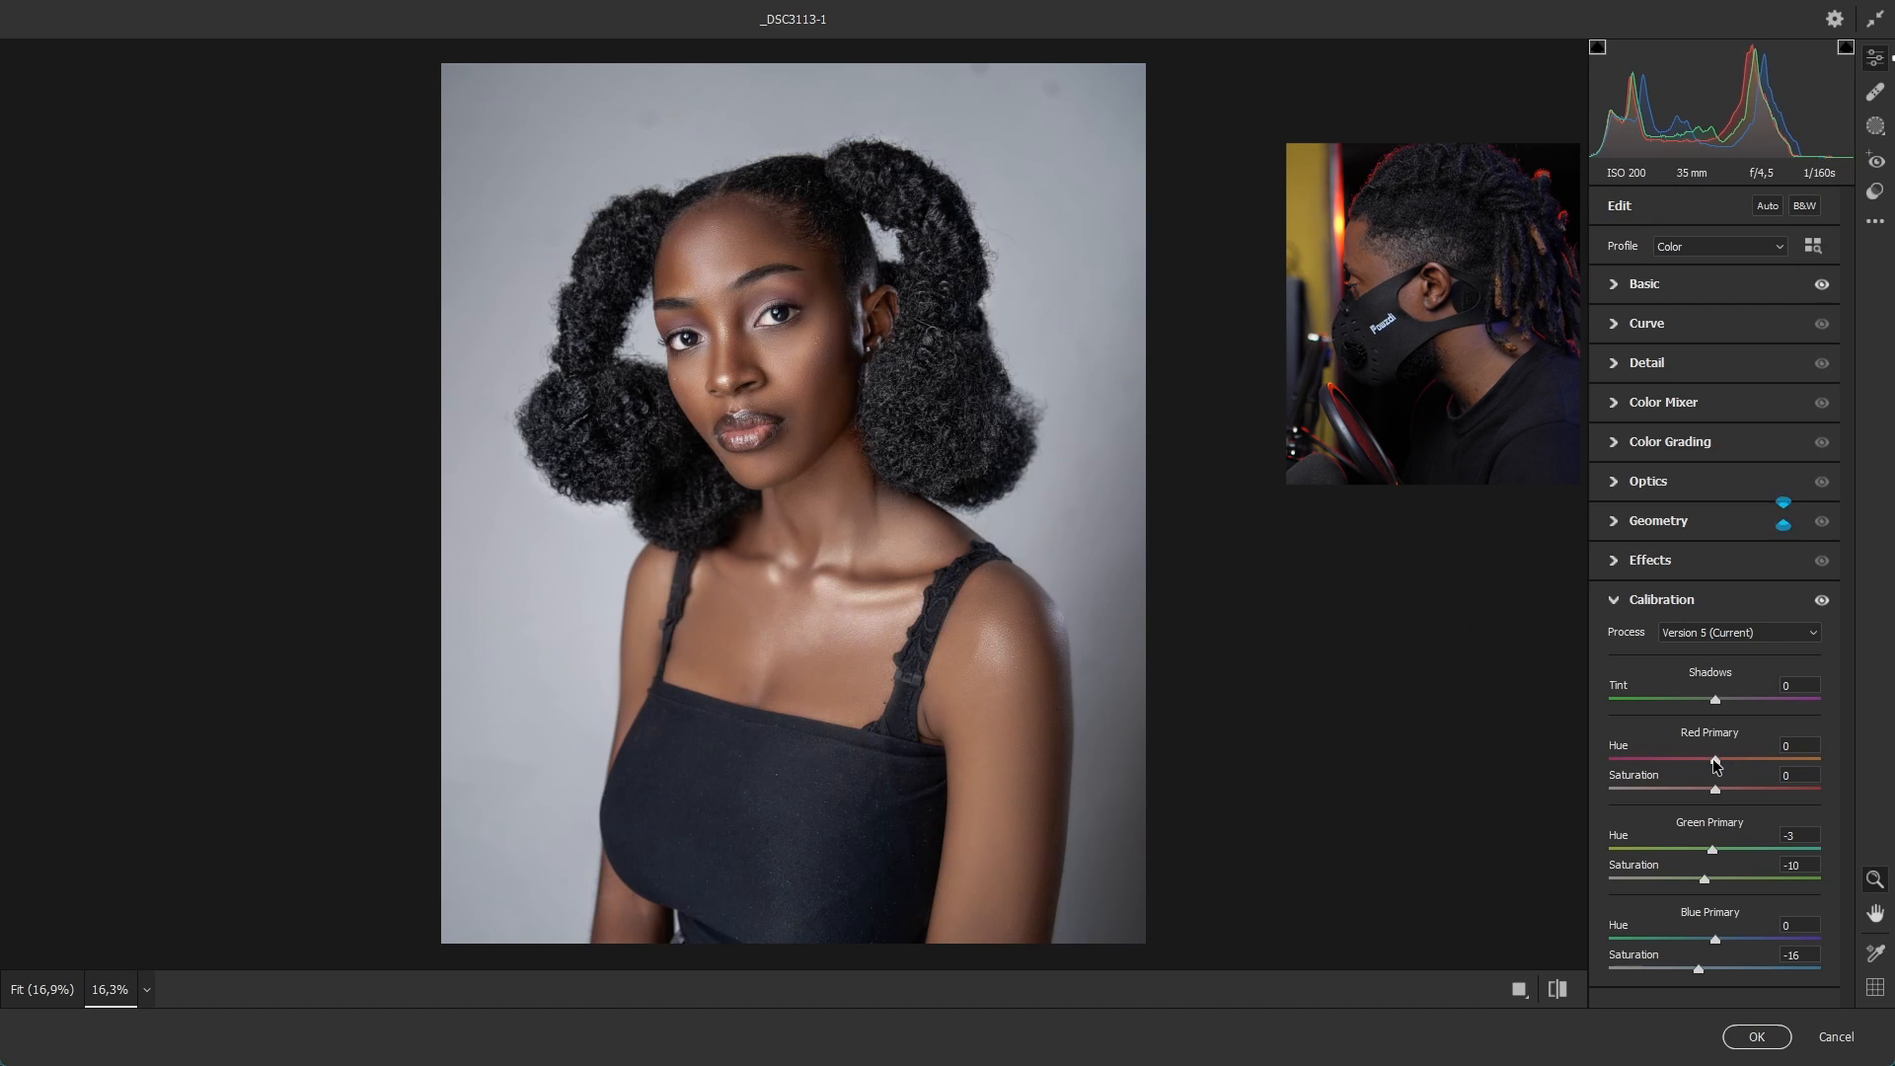
left_click_drag(1715, 763, 1713, 763)
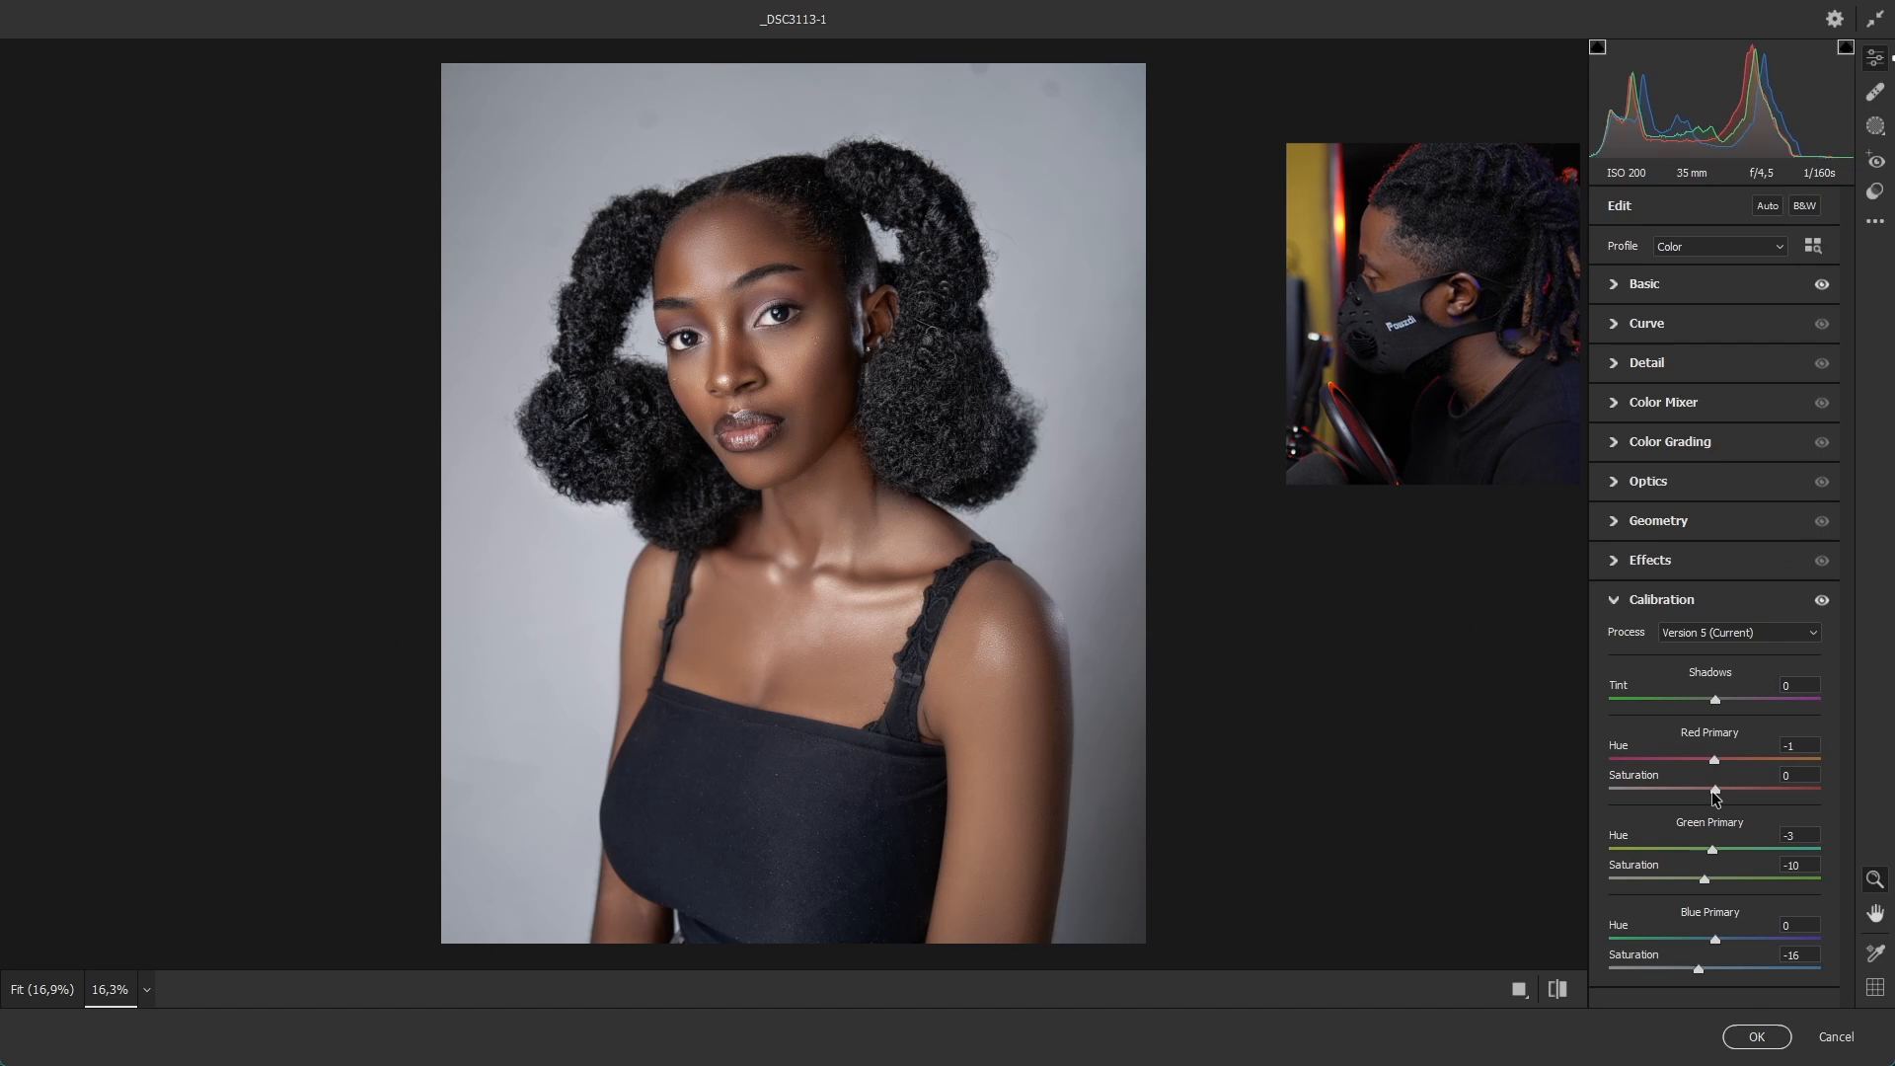
left_click_drag(1664, 790, 1707, 791)
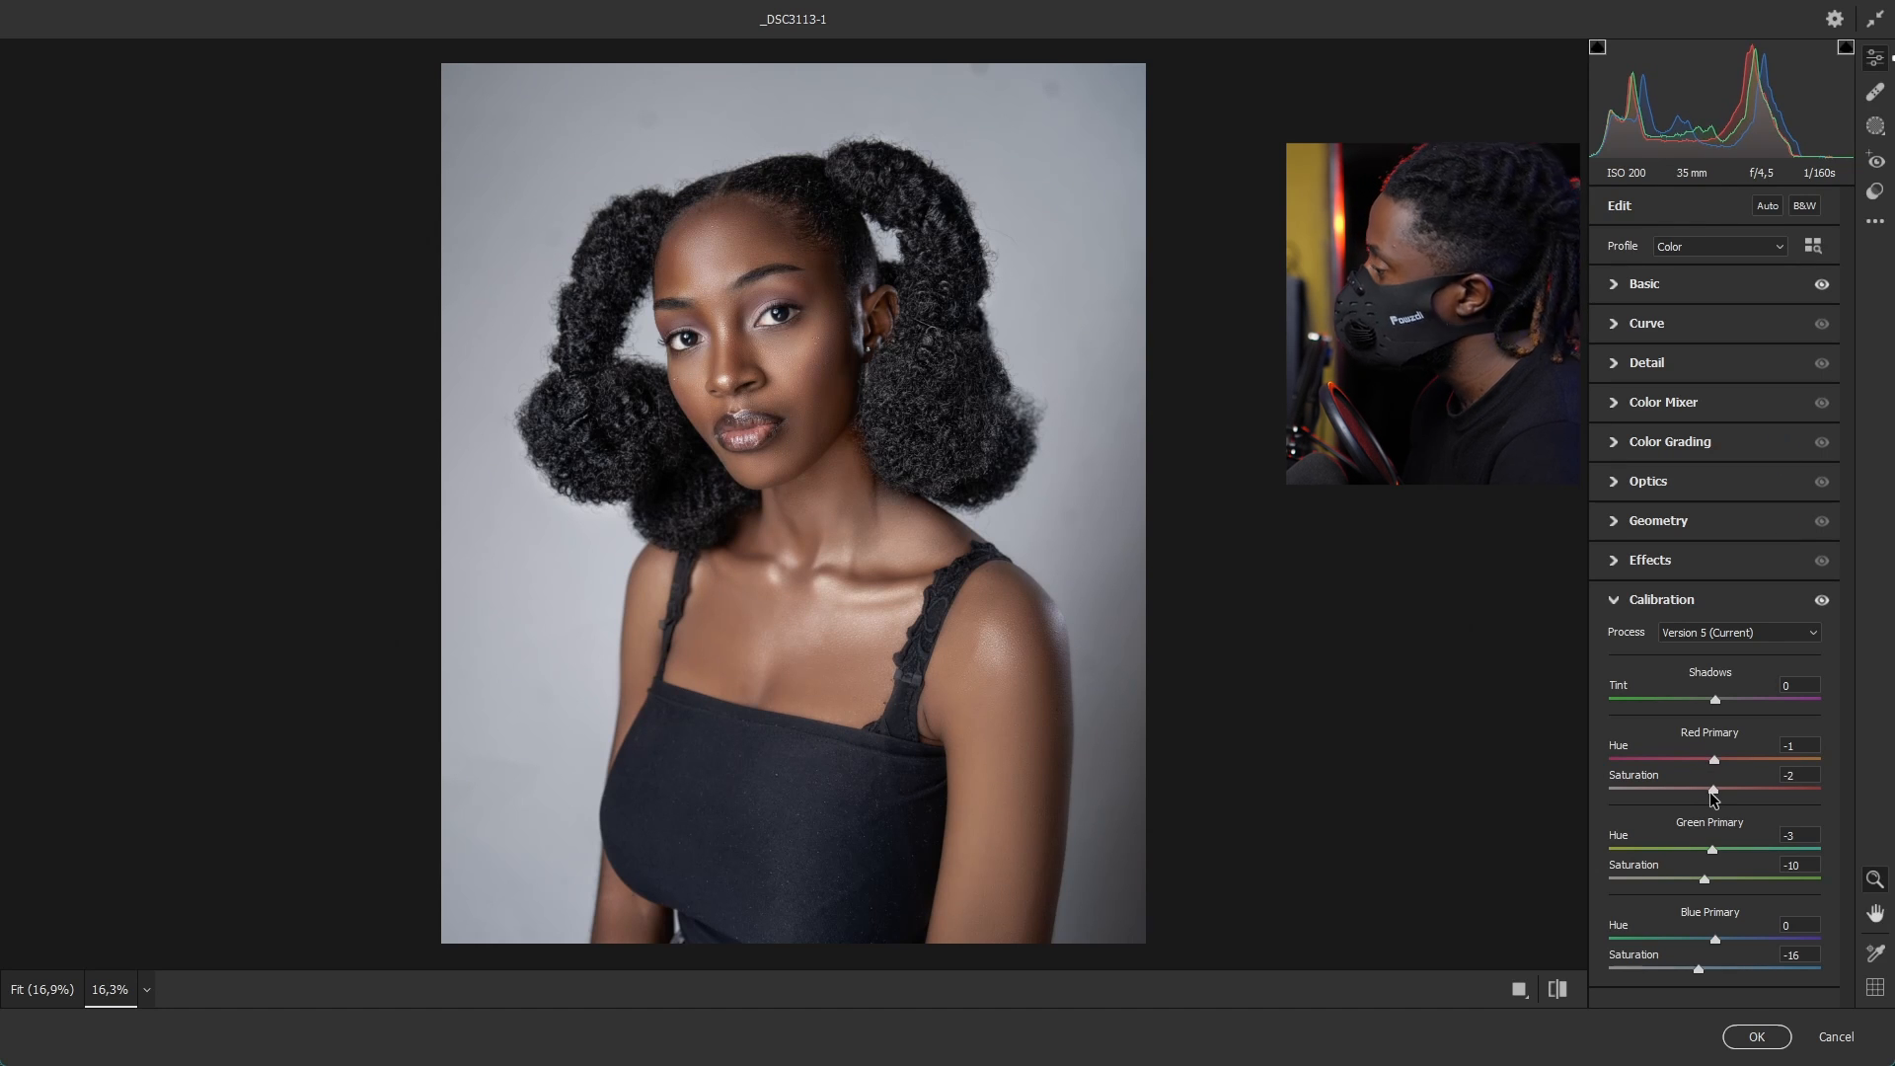
left_click(1557, 989)
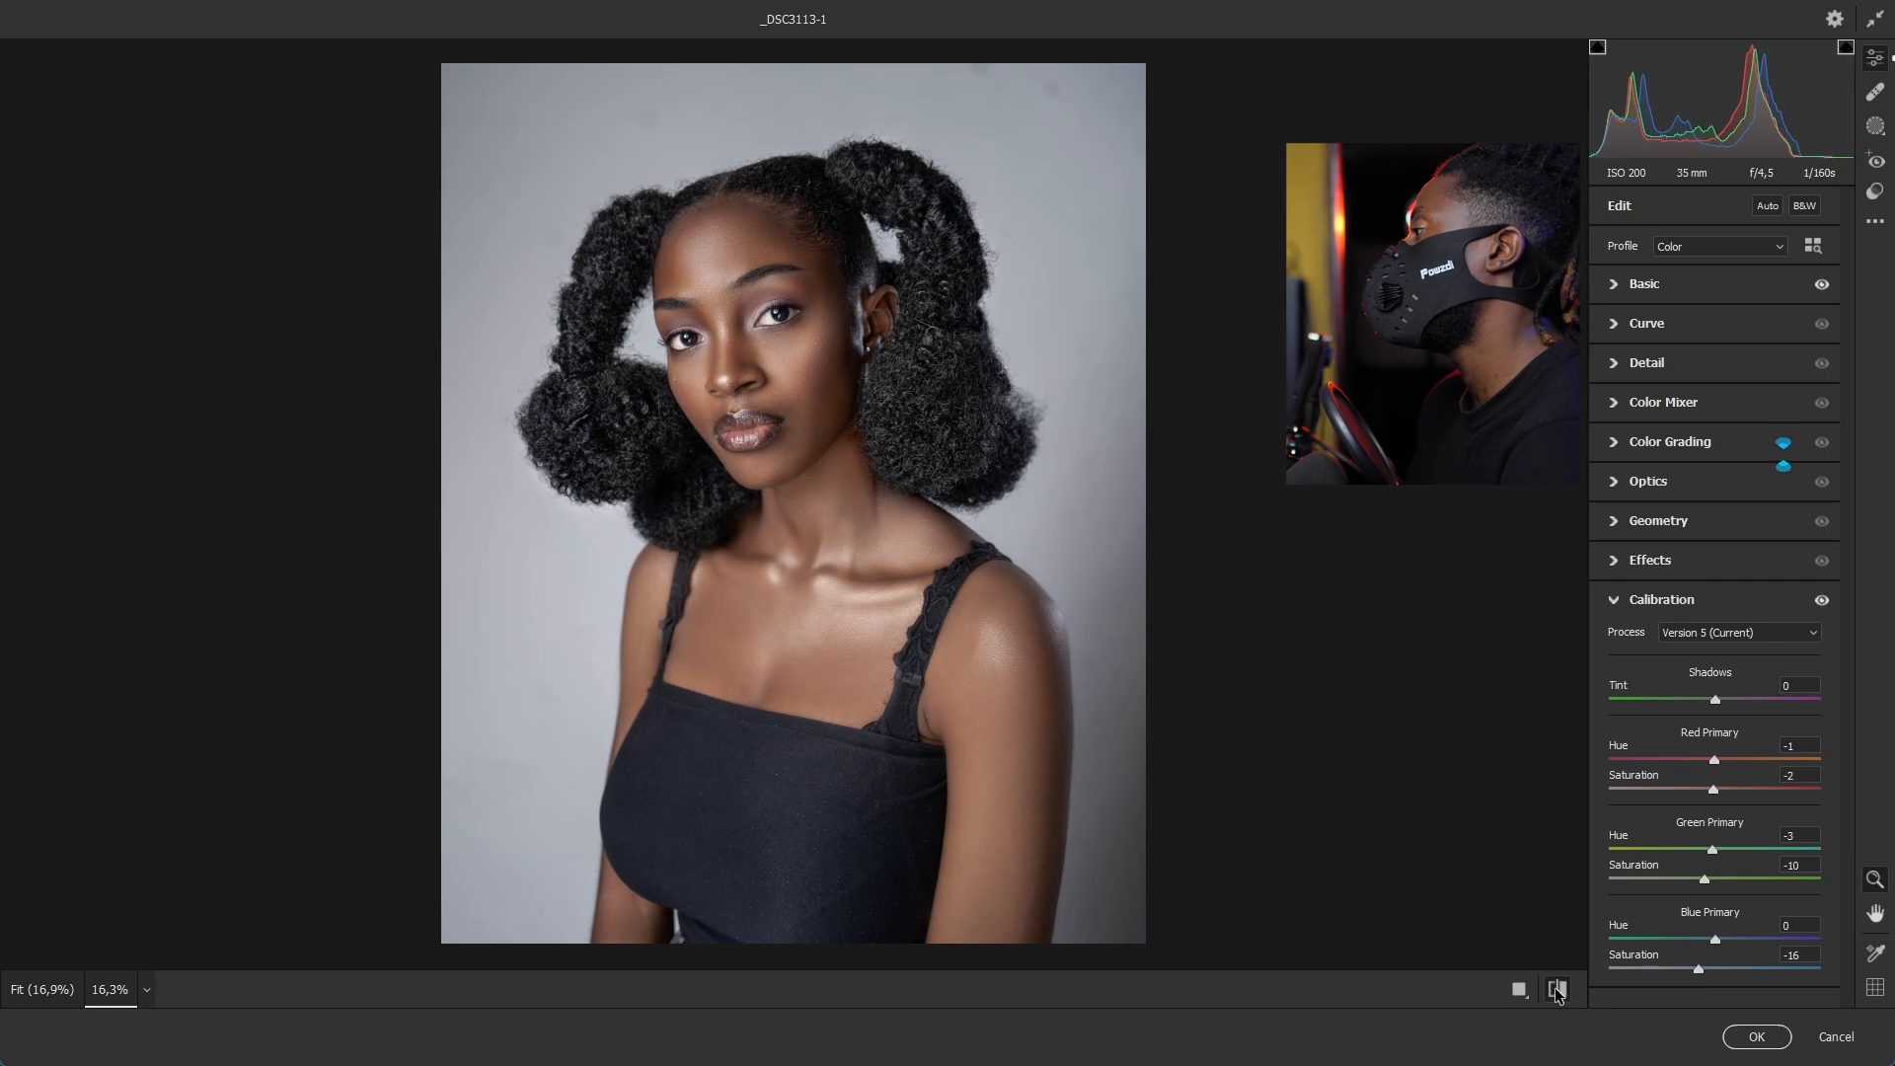
Step: Compare the portrait with the default settings and set the Blue Primary saturation to -9
left_click(1557, 989)
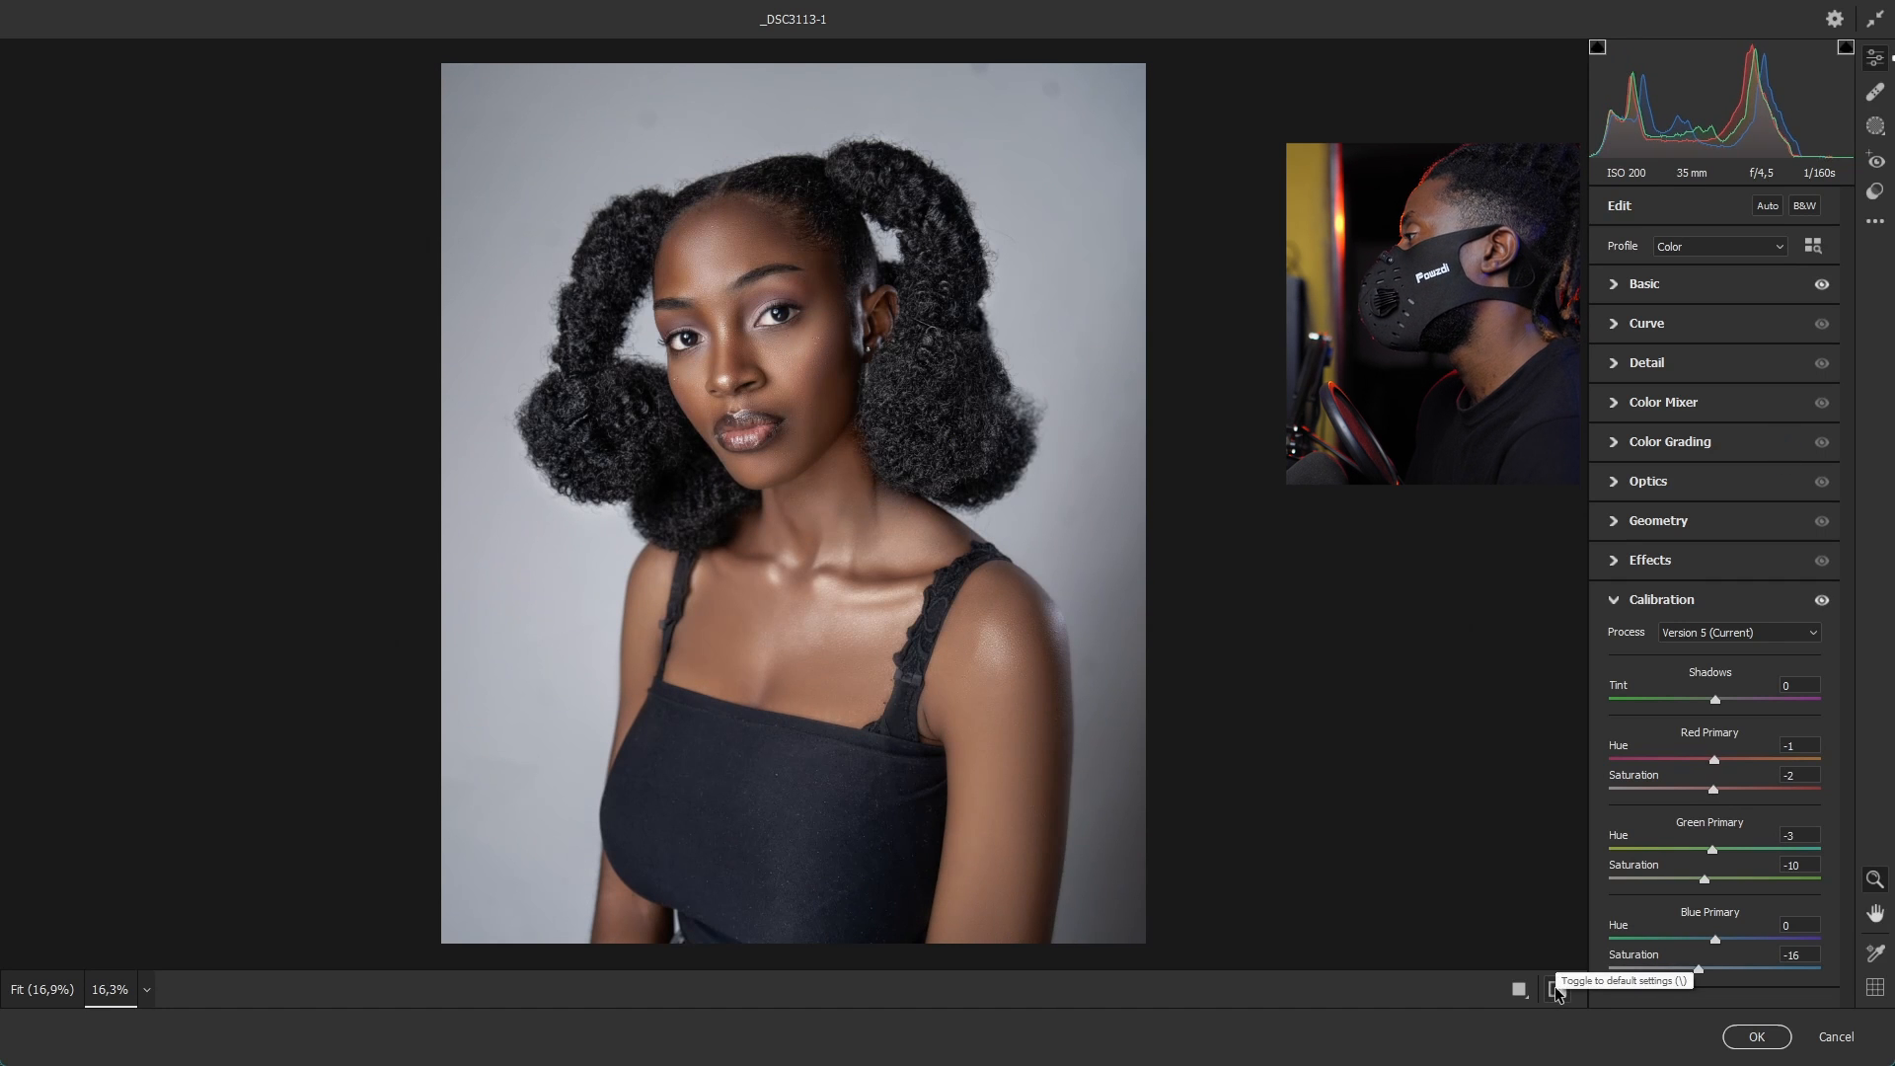
left_click(1557, 988)
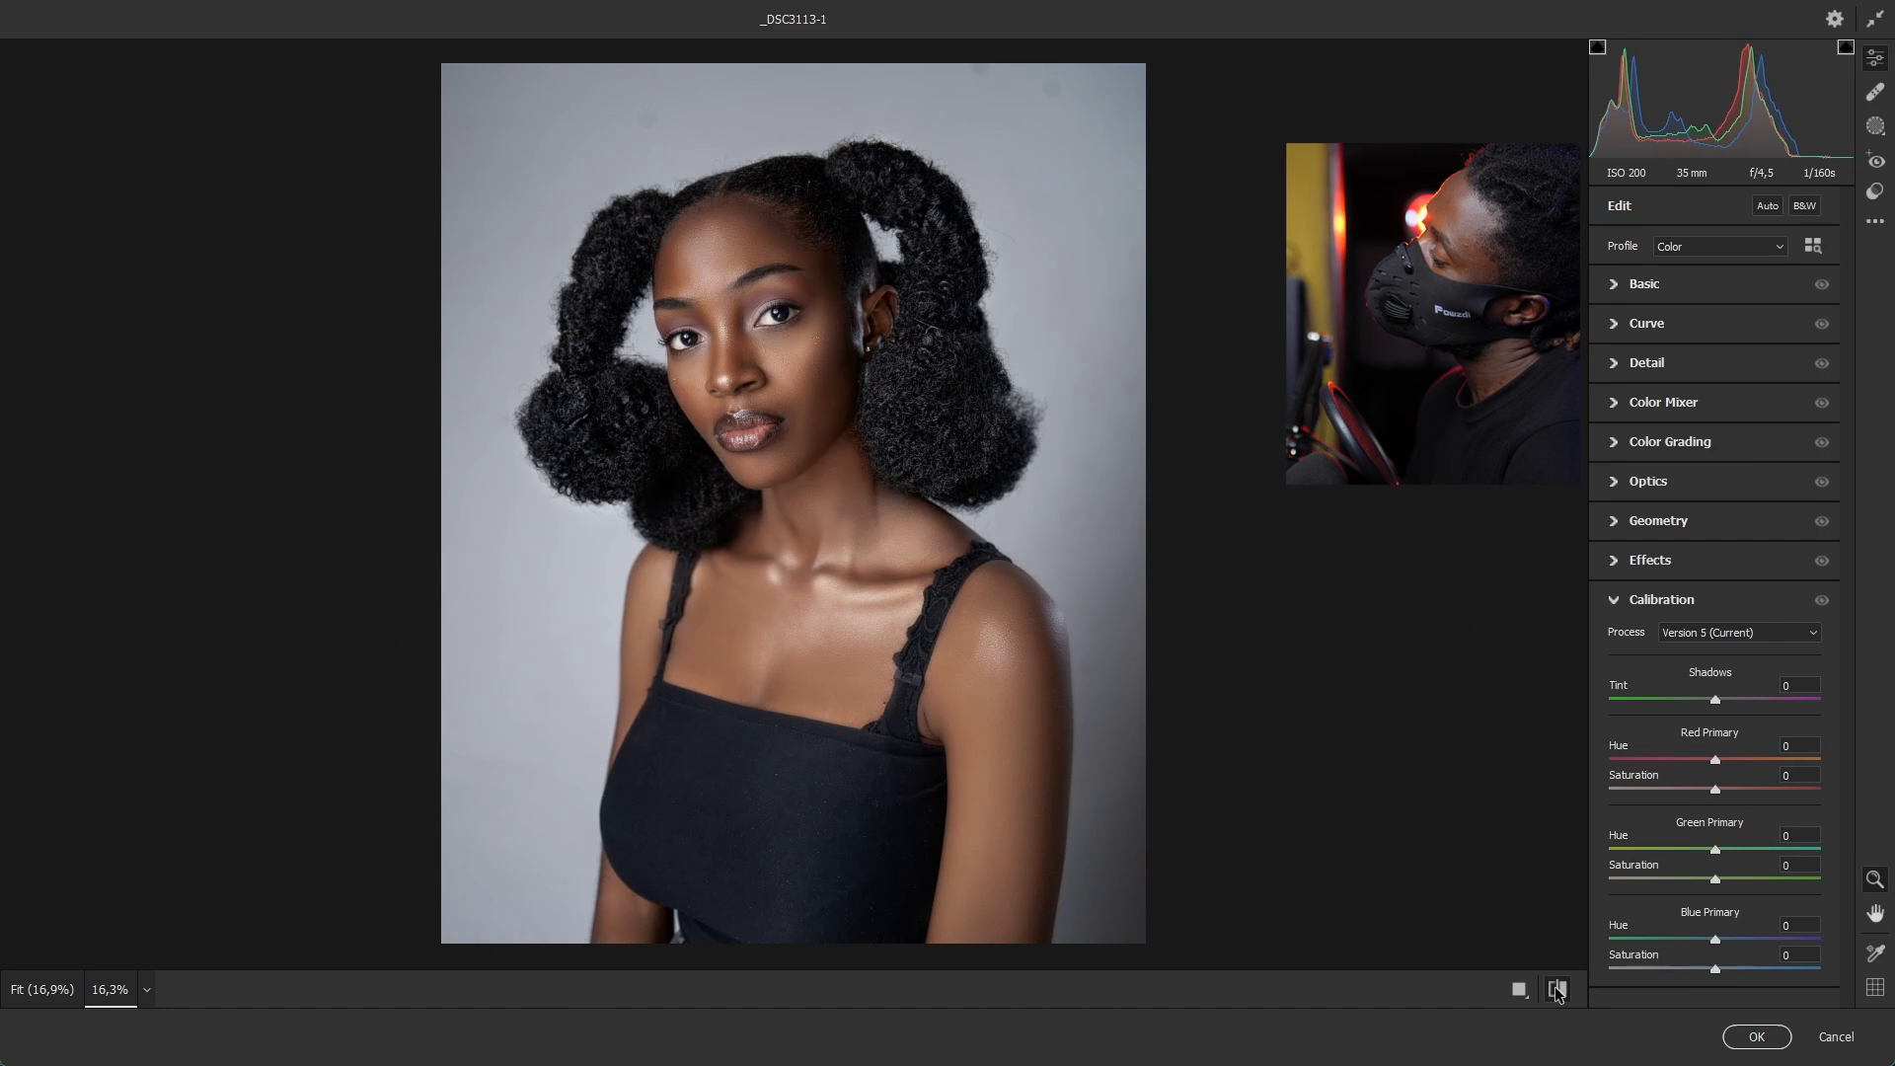
left_click(1557, 989)
left_click_drag(808, 518, 863, 422)
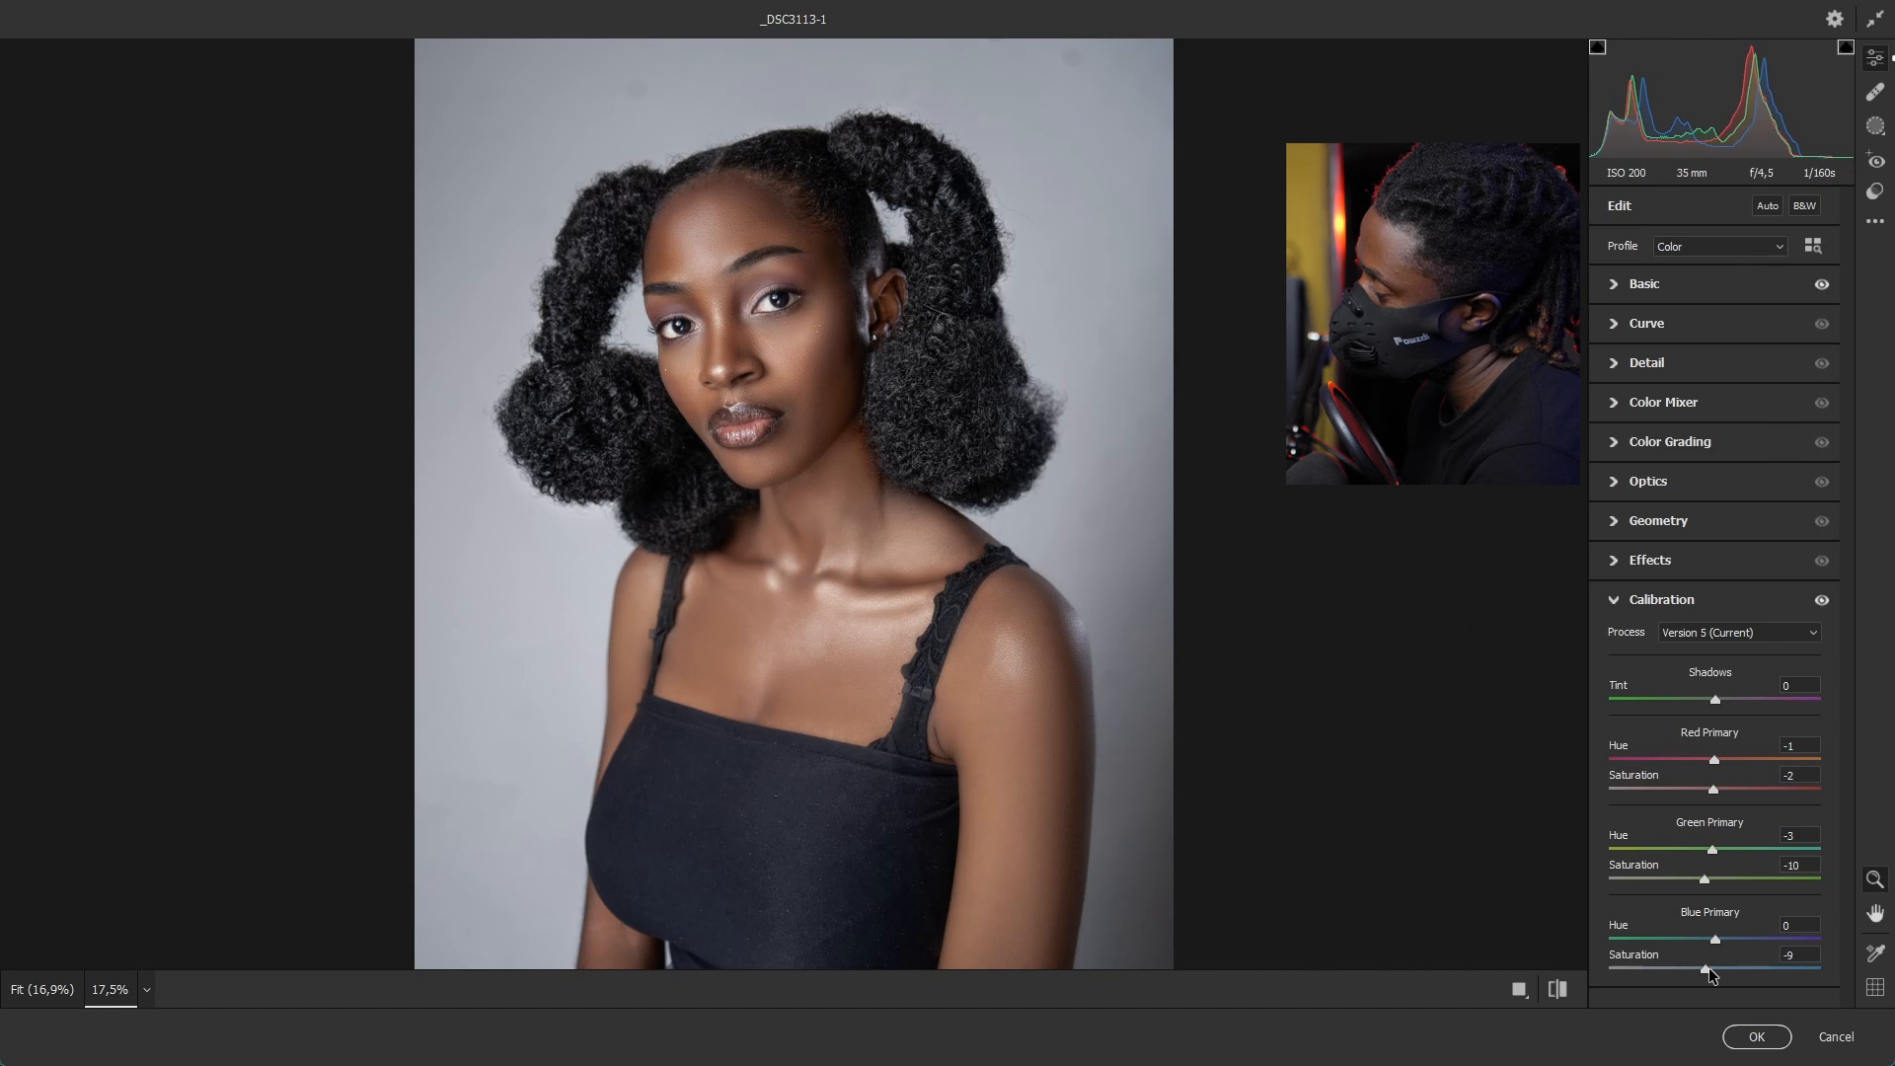
Step: Set the Basic contrast to +4 and apply the Camera Raw adjustments to the Smart Object
left_click(1646, 285)
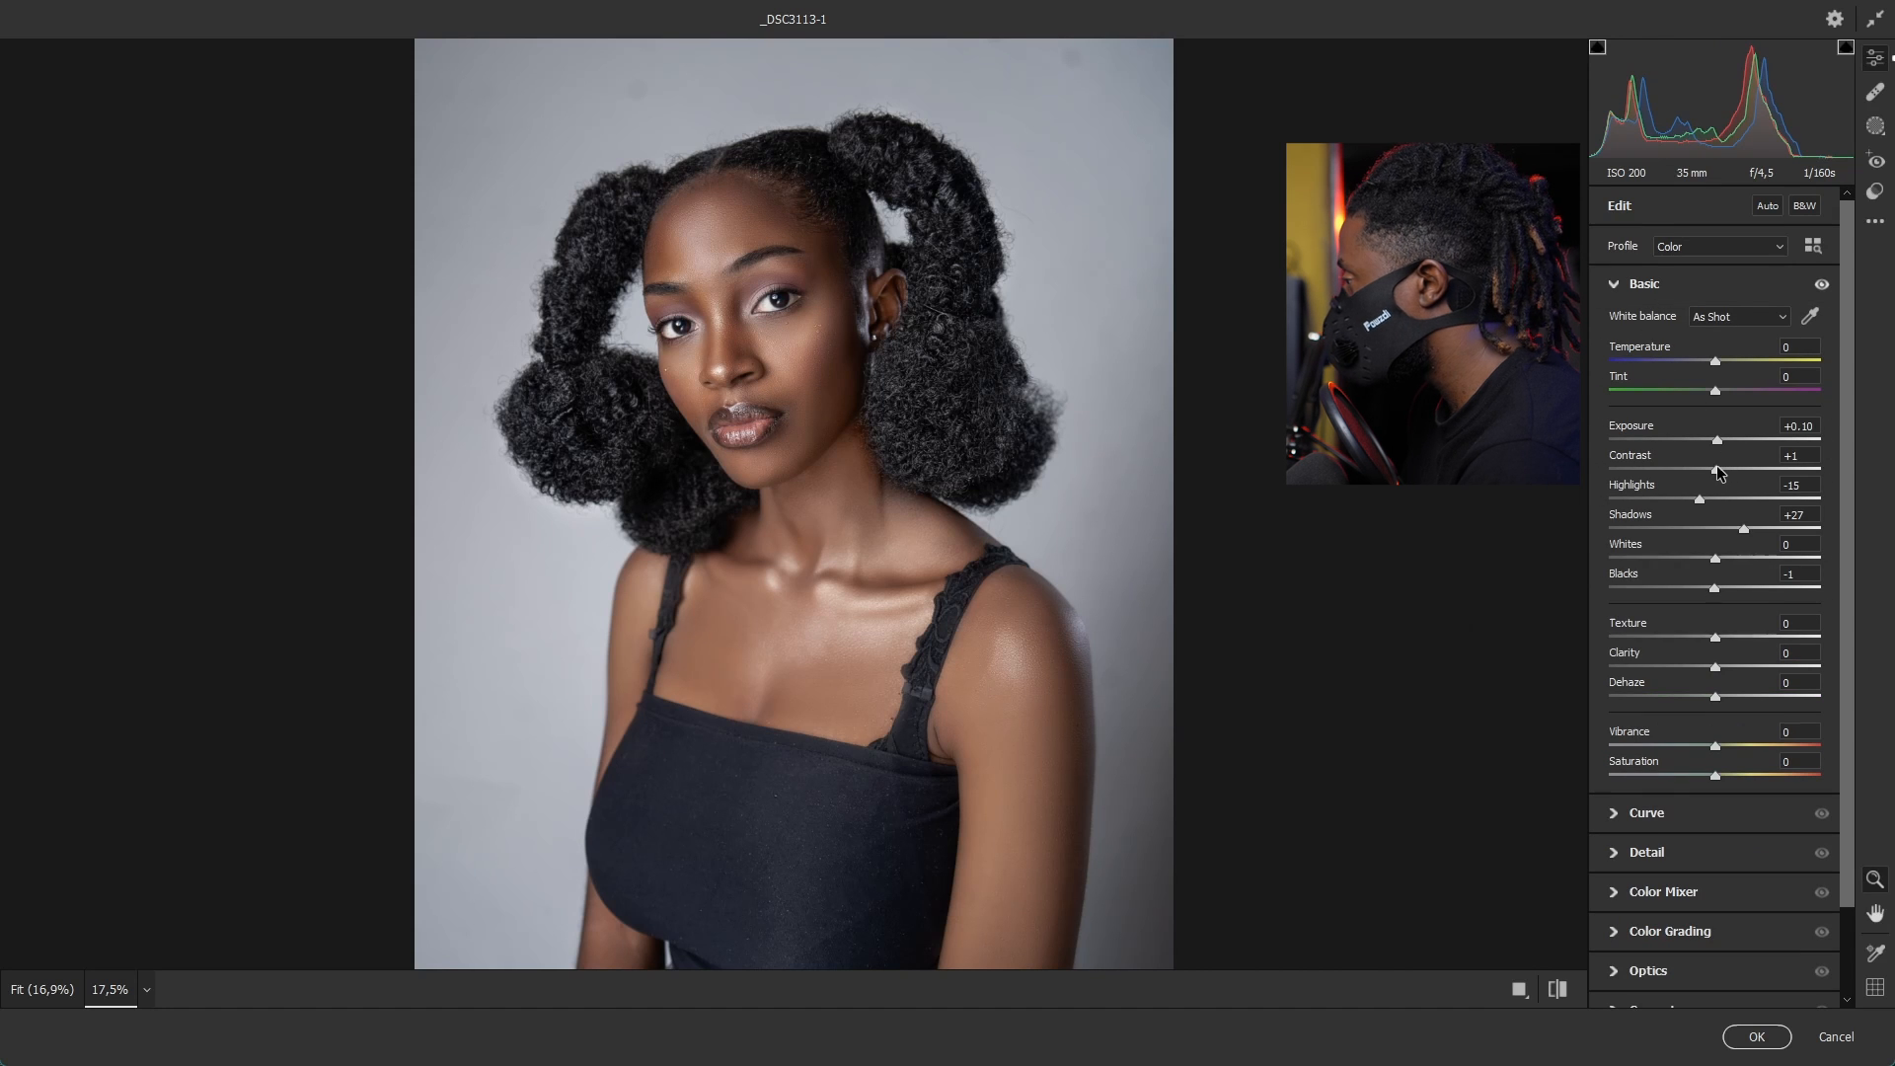
left_click_drag(1715, 466, 1721, 466)
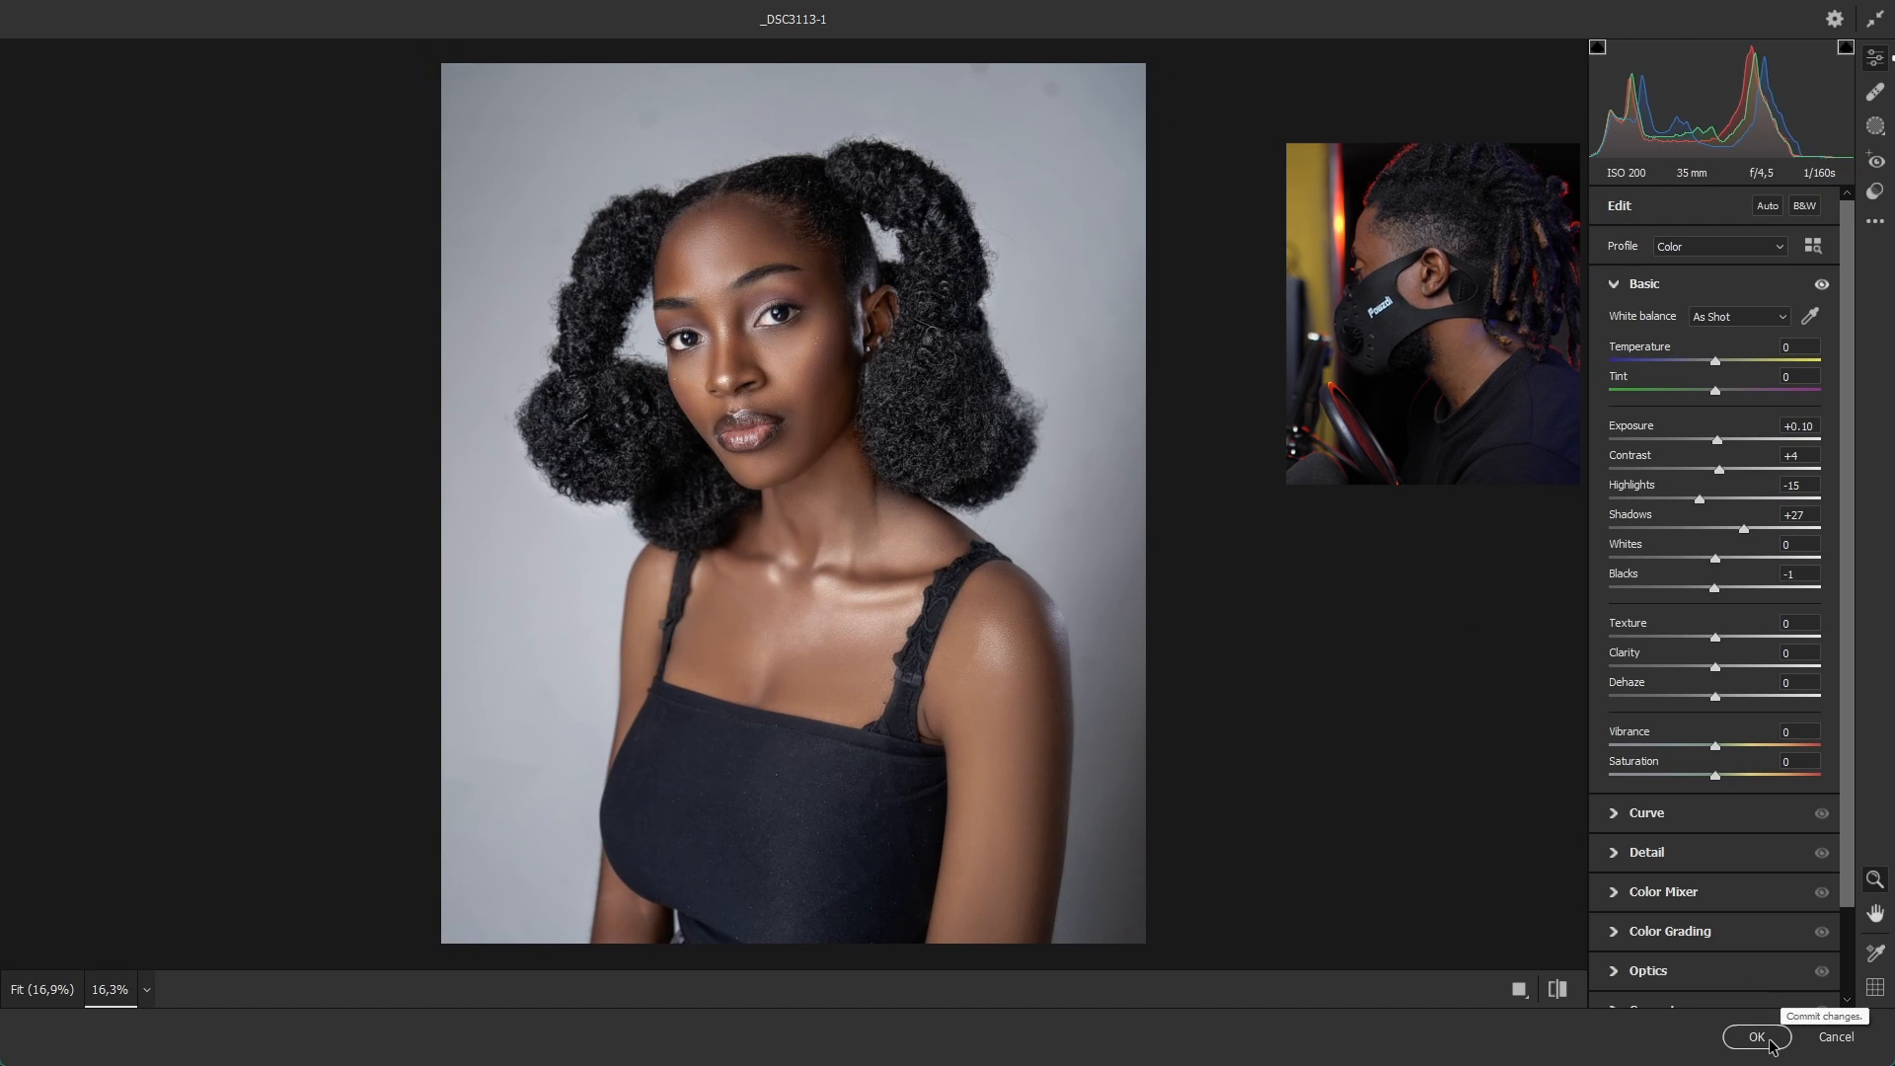
left_click(1767, 1041)
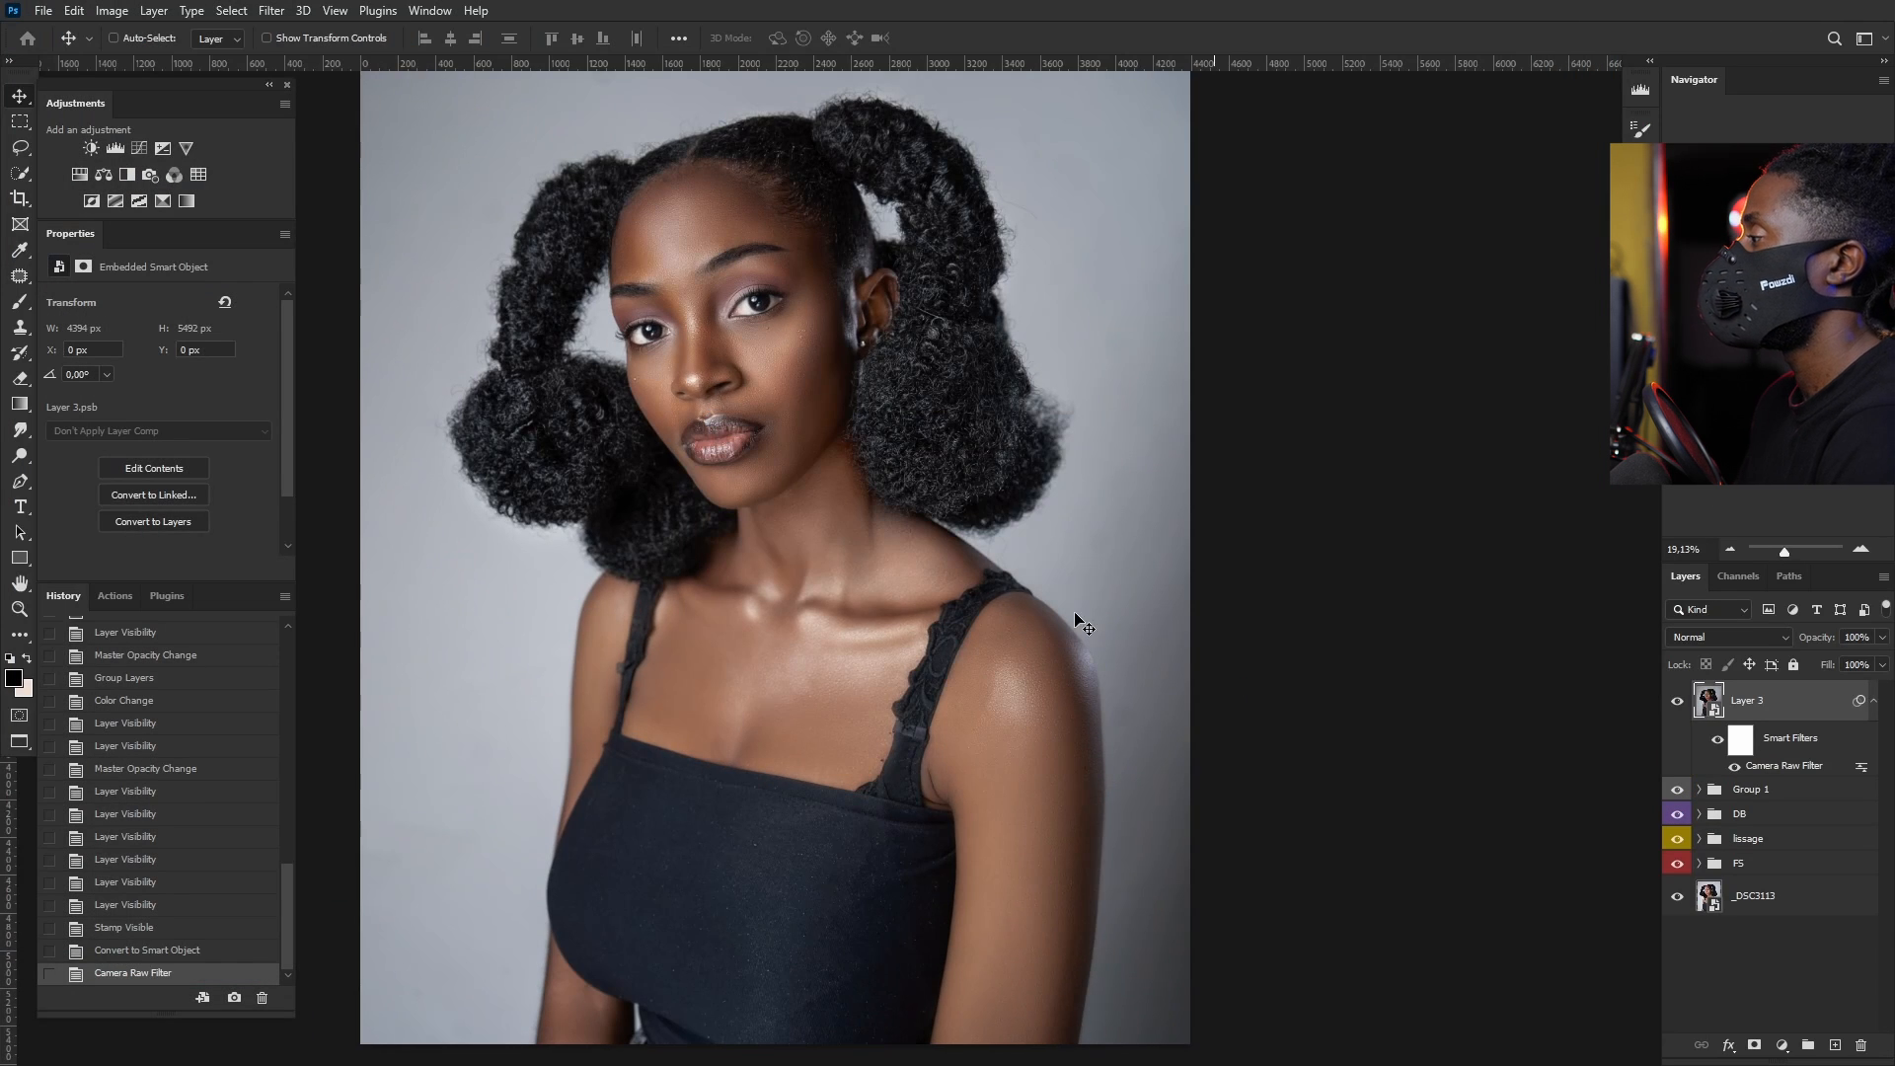
Step: Toggle the Smart Object layer's visibility to compare the portrait before and after Camera Raw, and inspect the face and hair
scroll(970, 525, "down", 5)
scroll(852, 493, "up", 3)
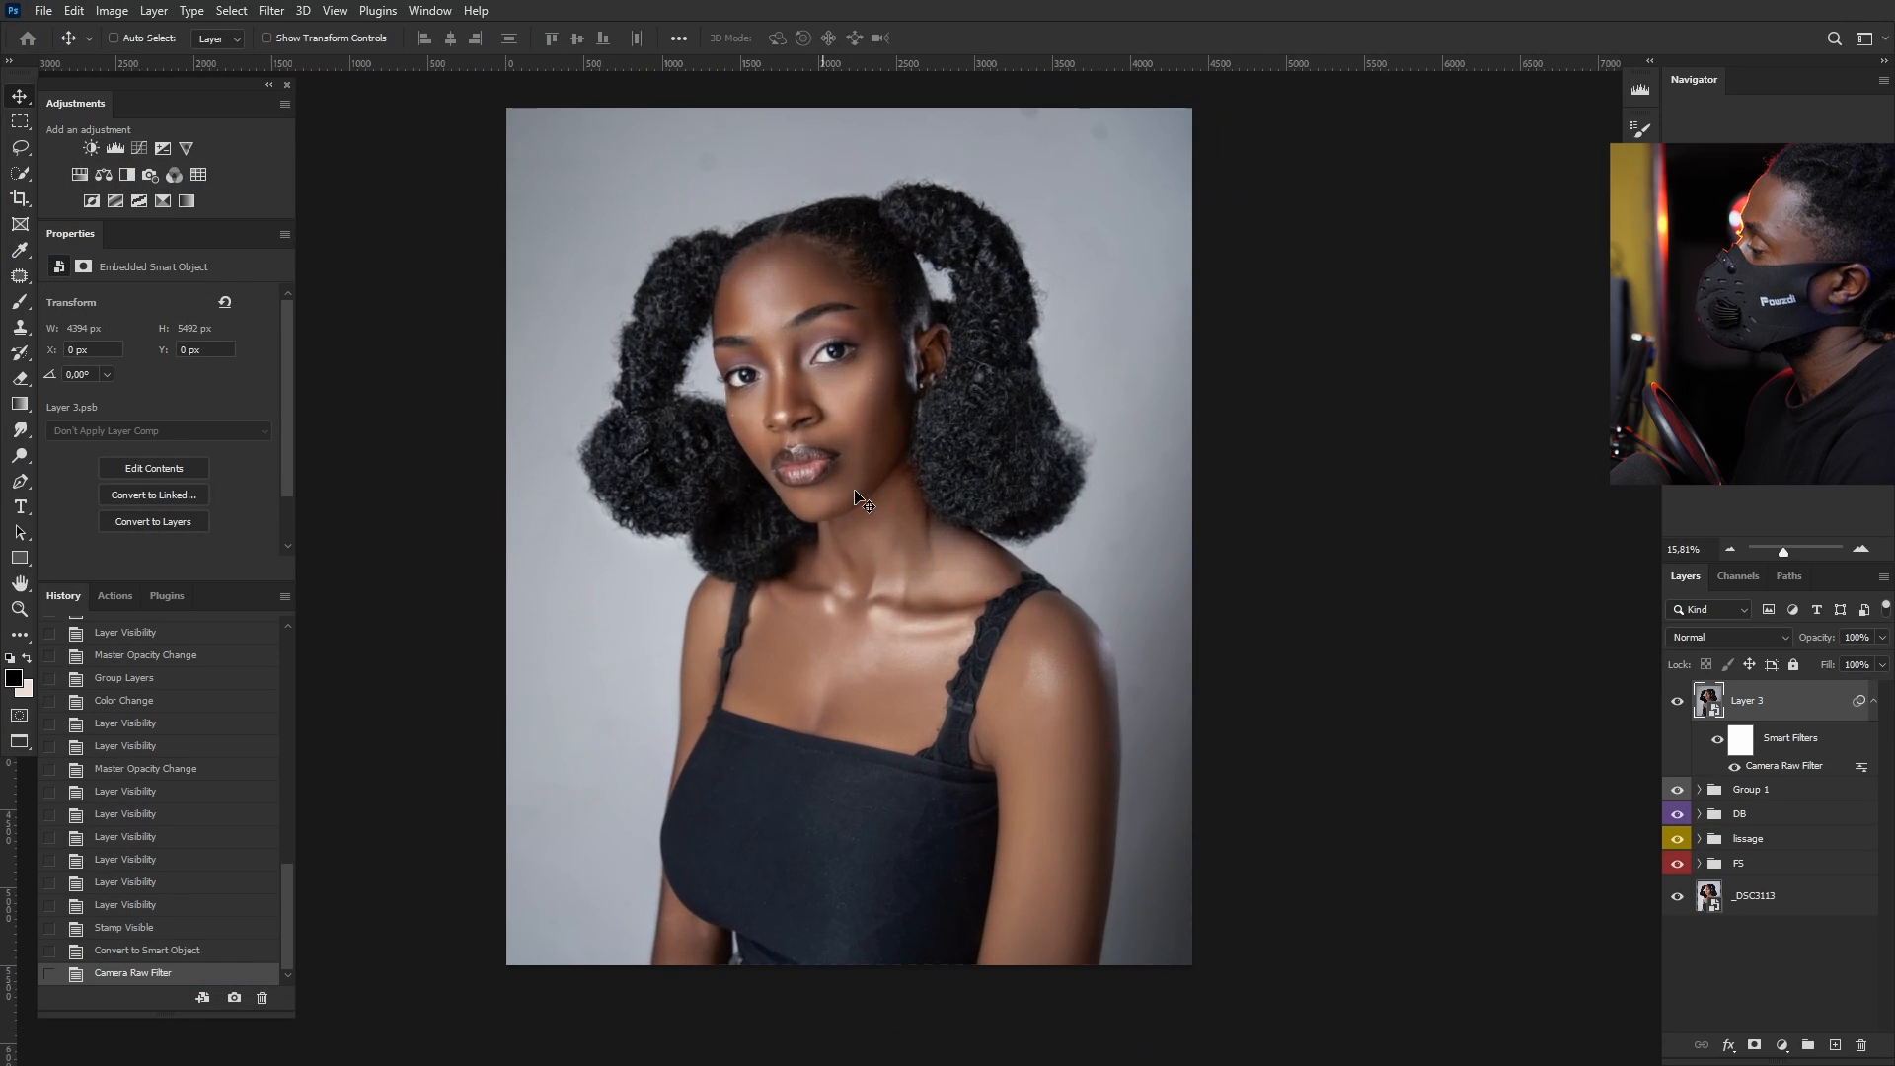
left_click(1676, 702)
left_click(1678, 702)
left_click(1678, 702)
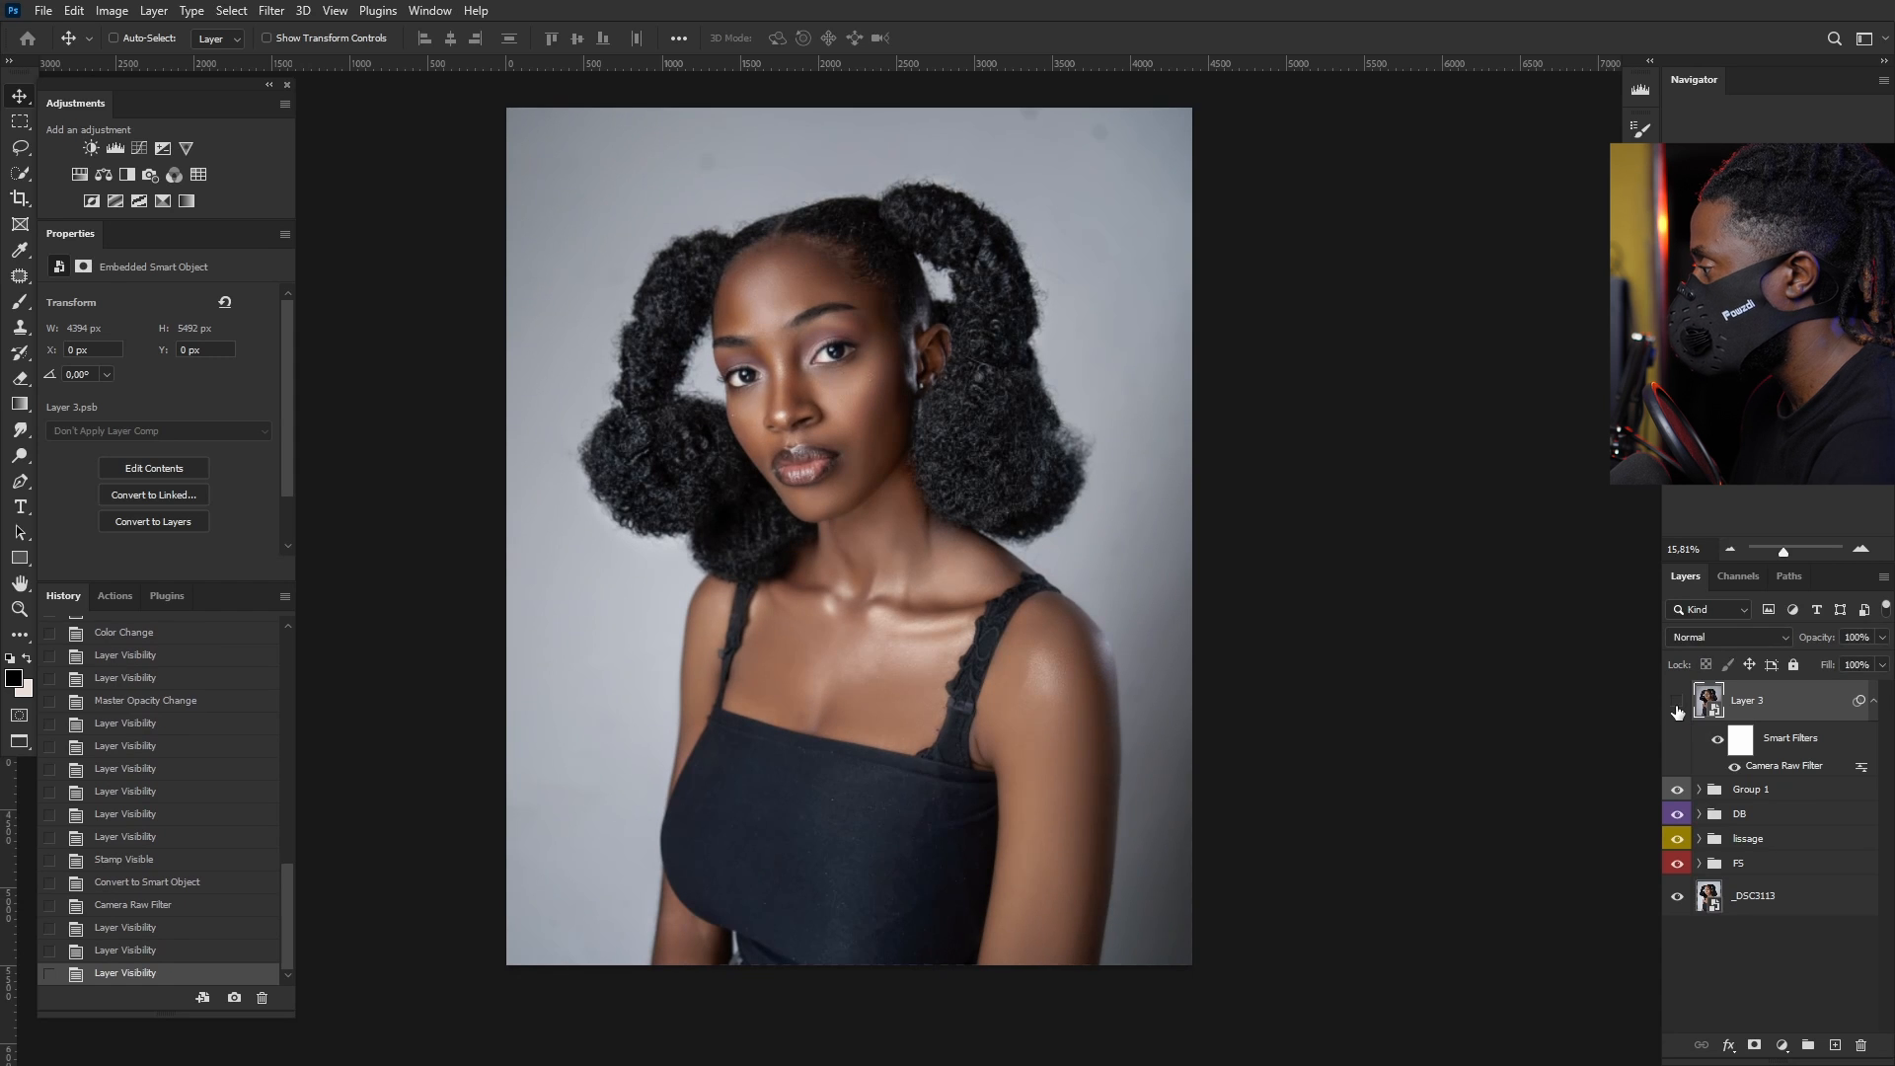
left_click(1677, 702)
scroll(1007, 509, "down", 2)
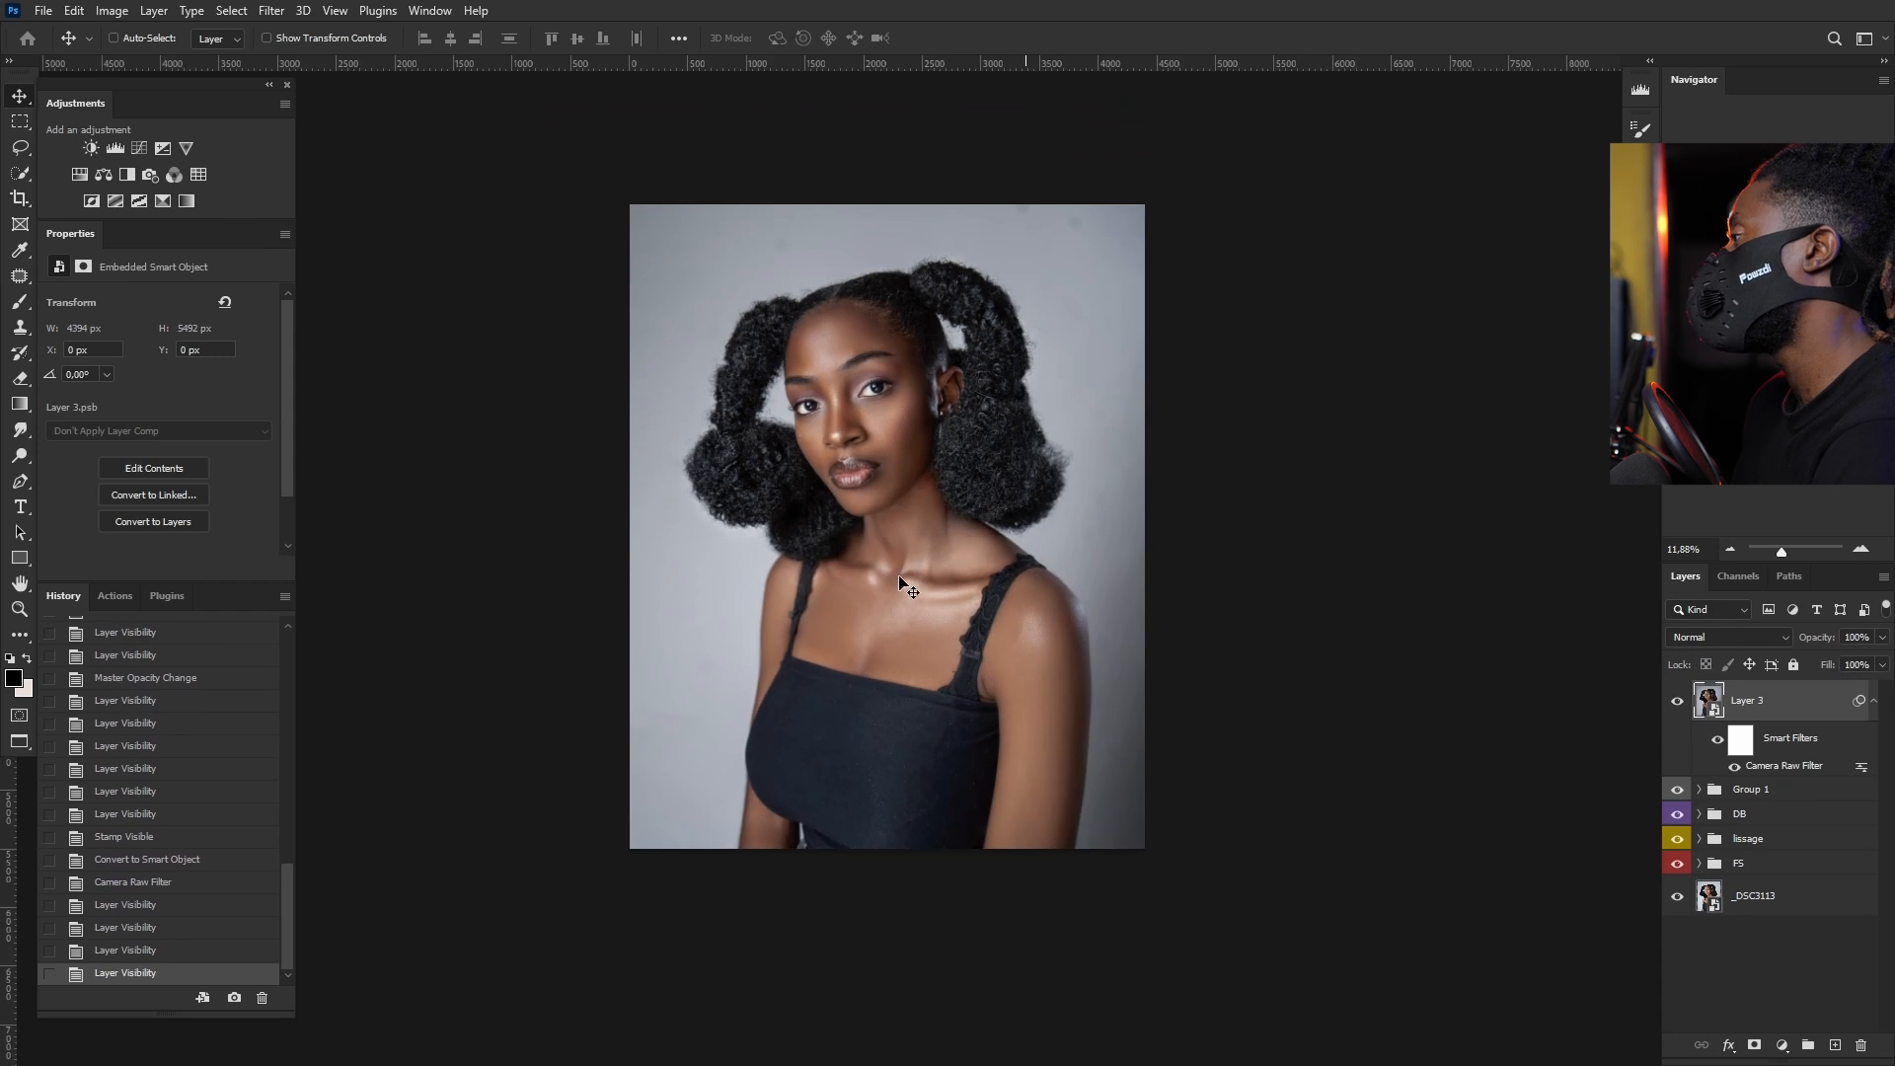
scroll(957, 424, "up", 3)
scroll(970, 155, "up", 3)
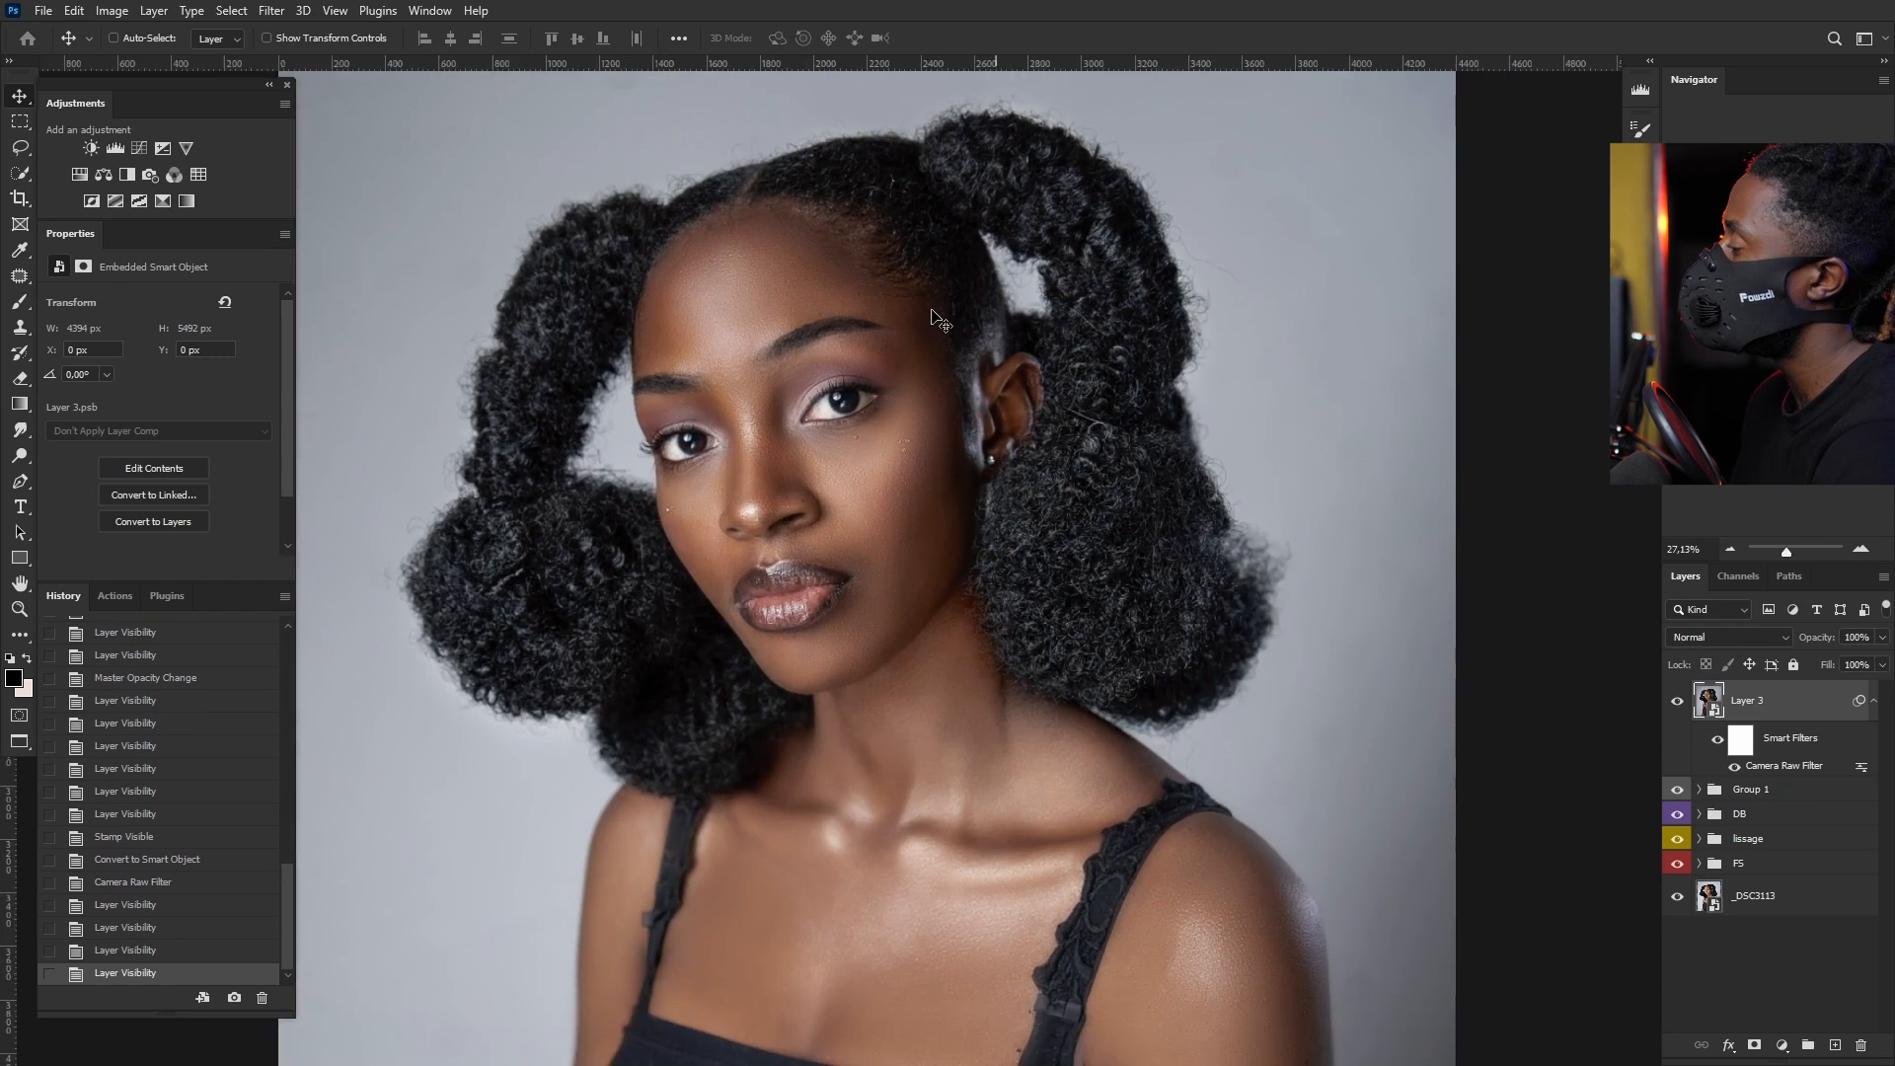
scroll(928, 296, "down", 3)
scroll(917, 380, "up", 2)
scroll(918, 380, "up", 1)
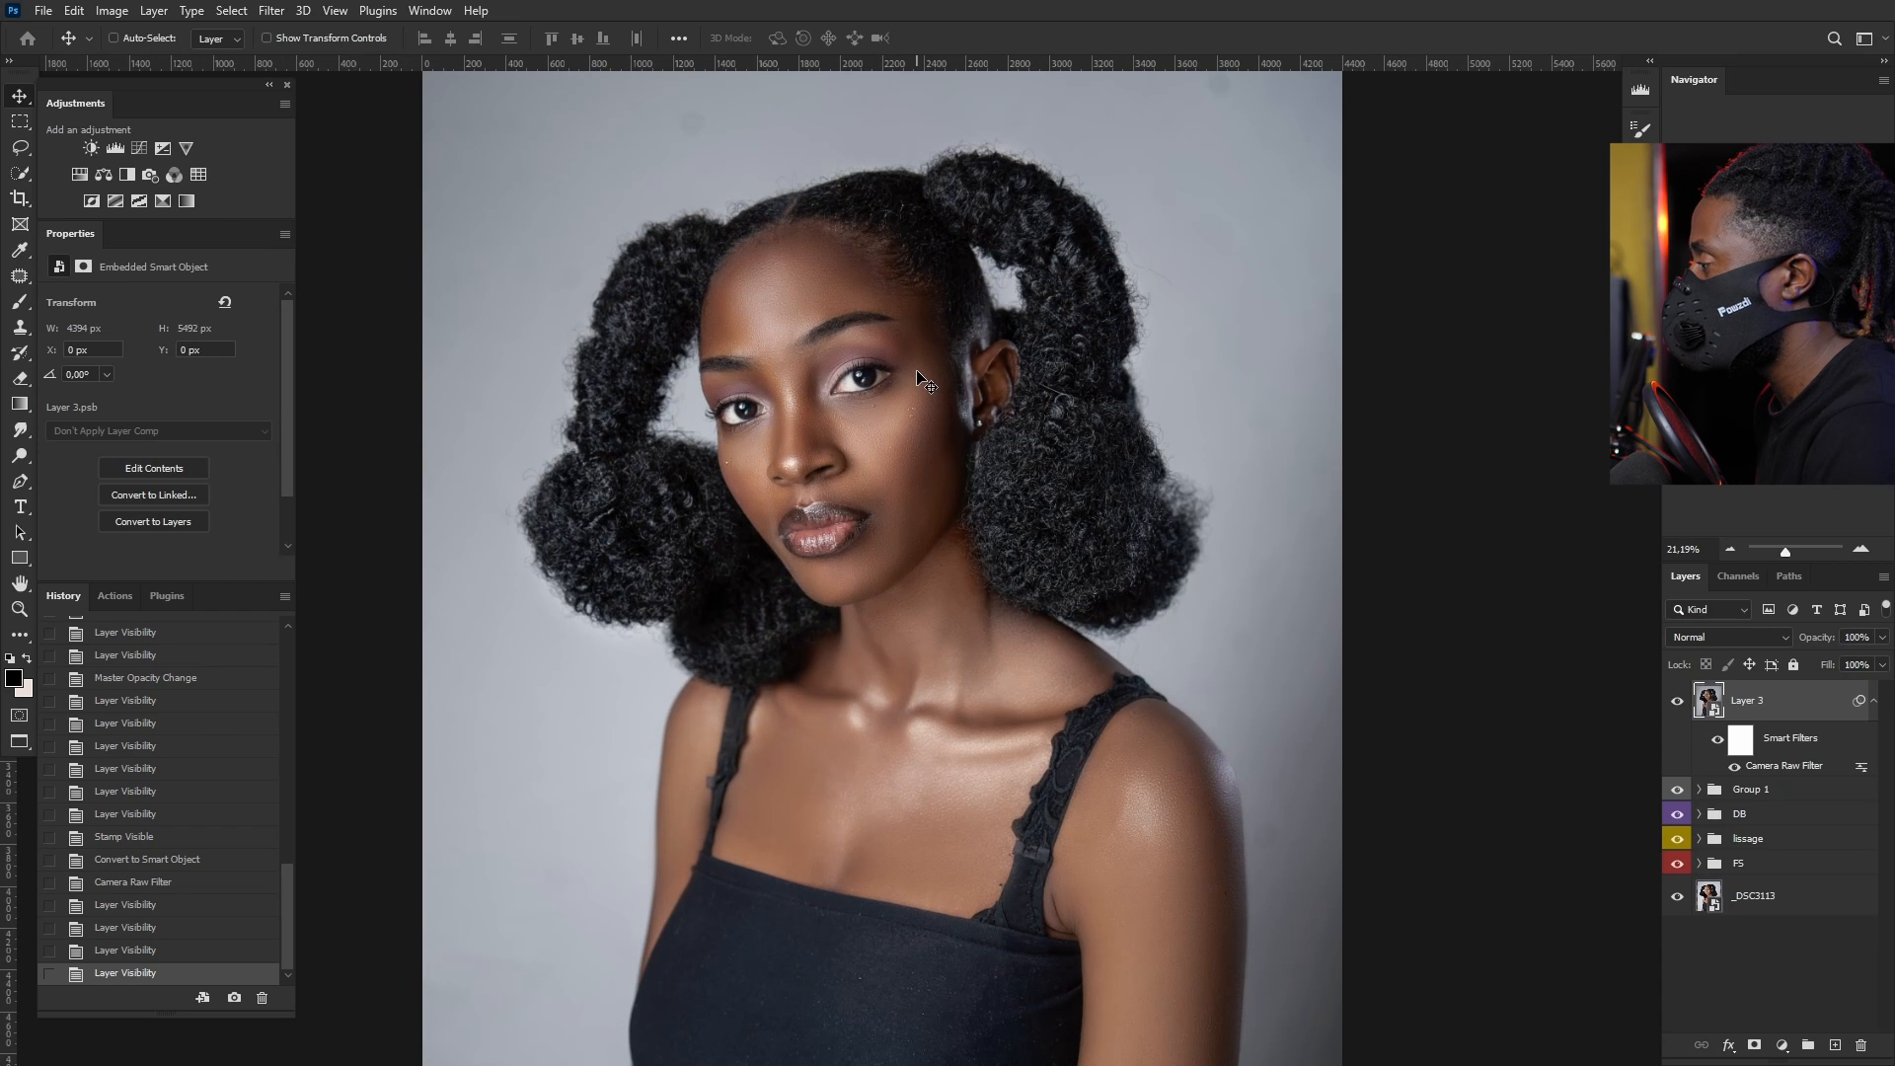
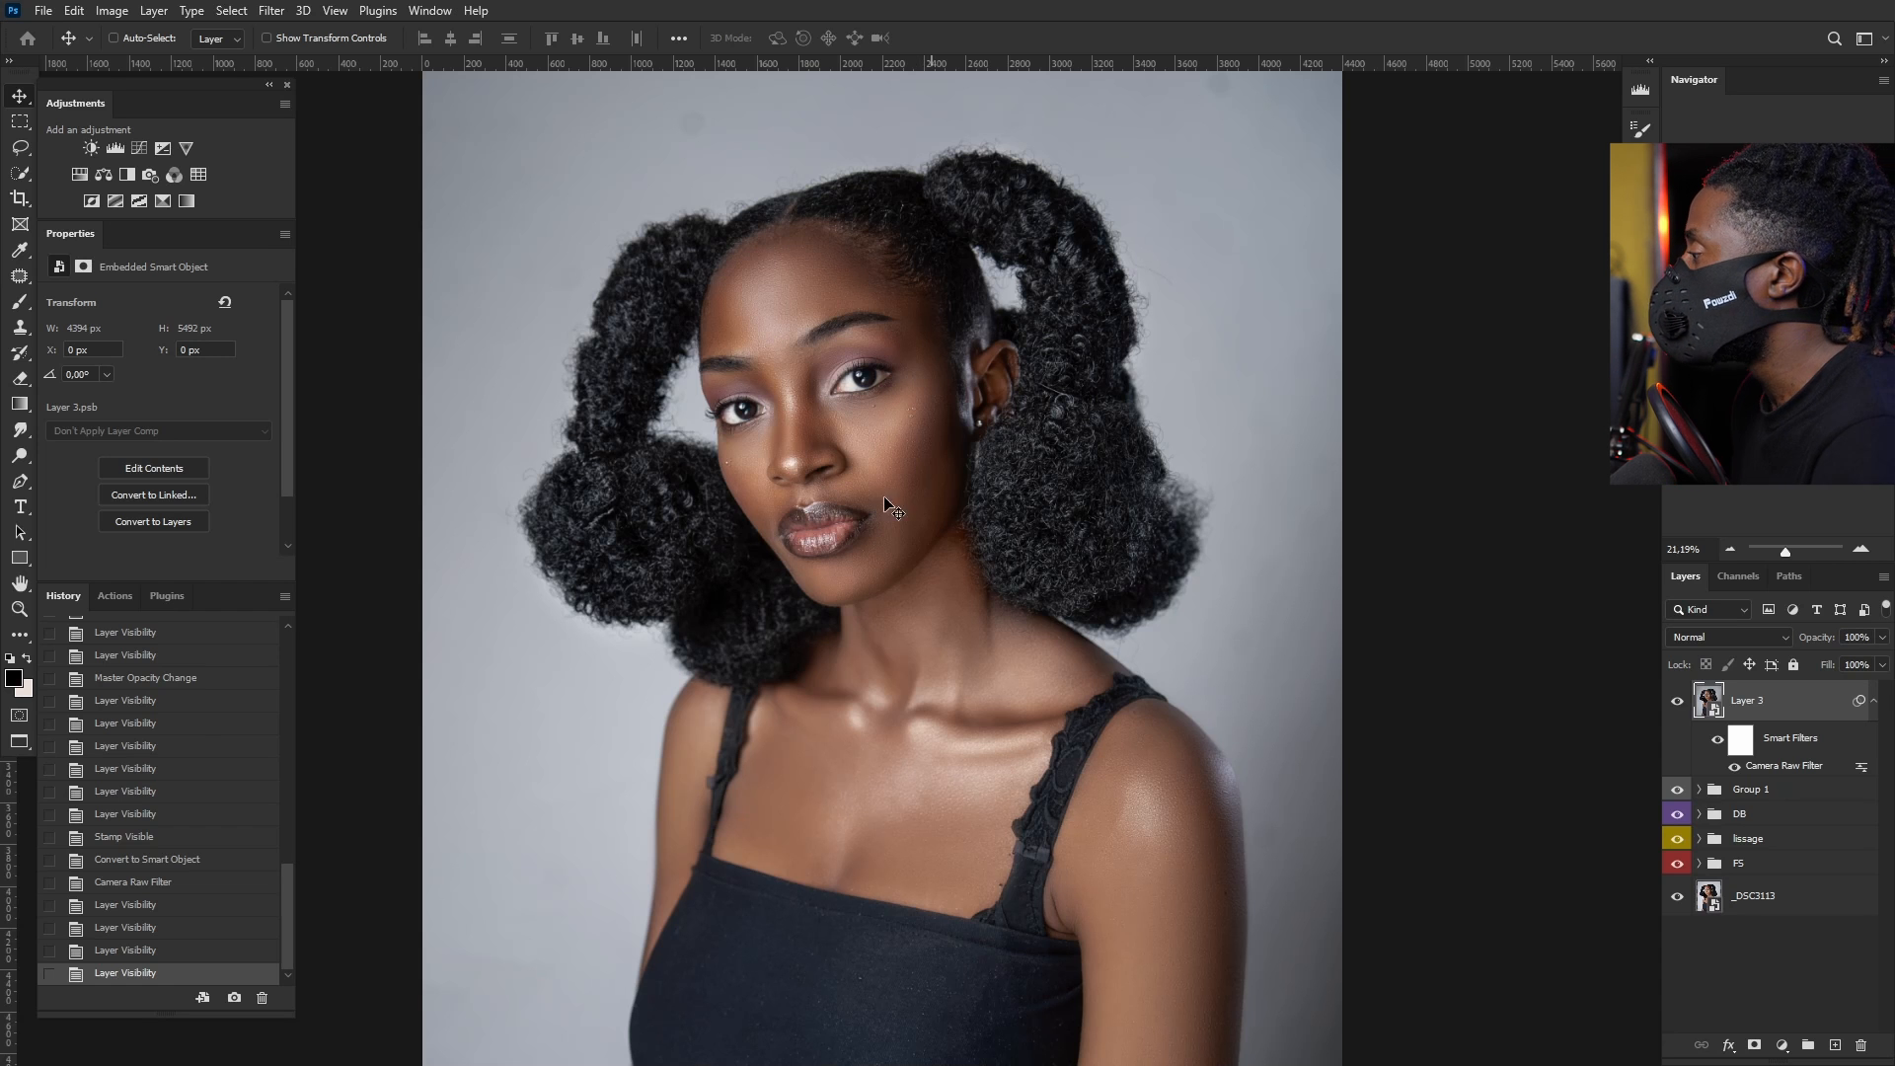
Step: Group the Camera Raw Smart Object layer and collapse the new group
left_click_drag(897, 449, 1490, 681)
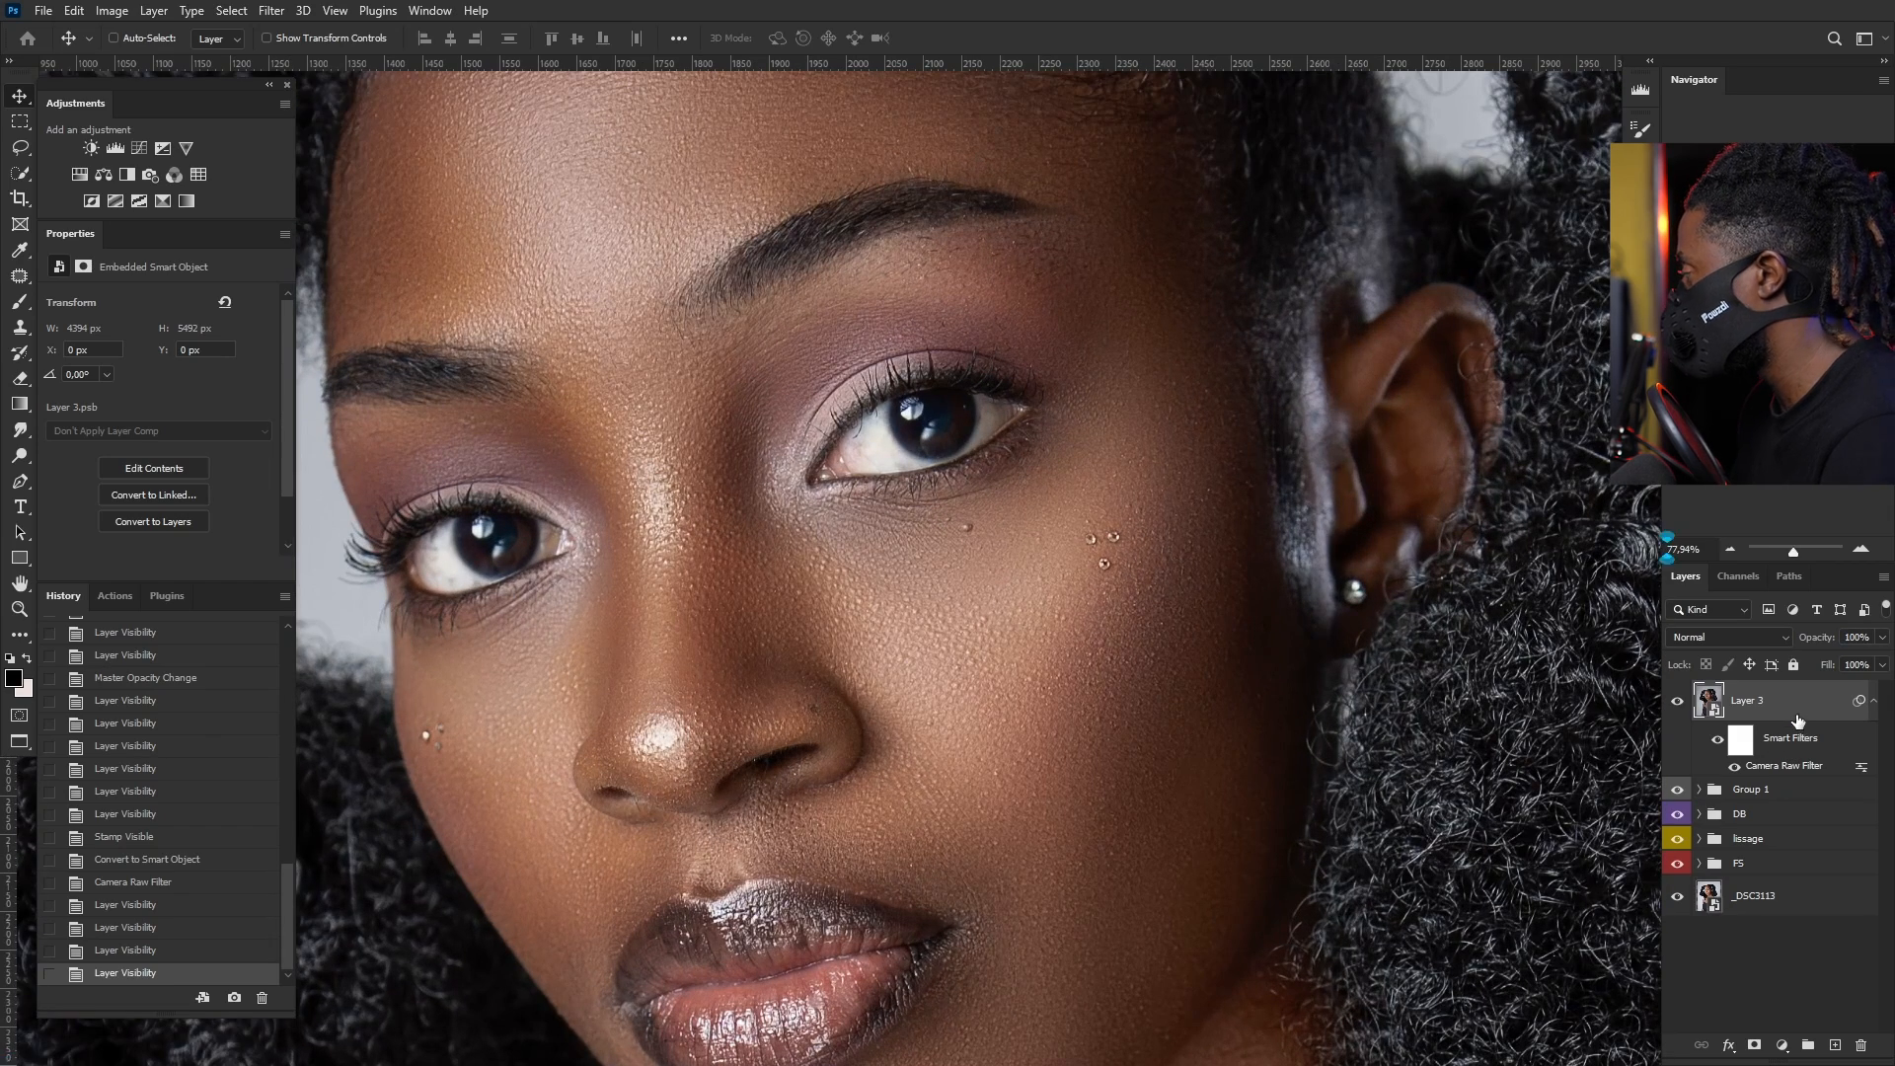
key("ctrl+g")
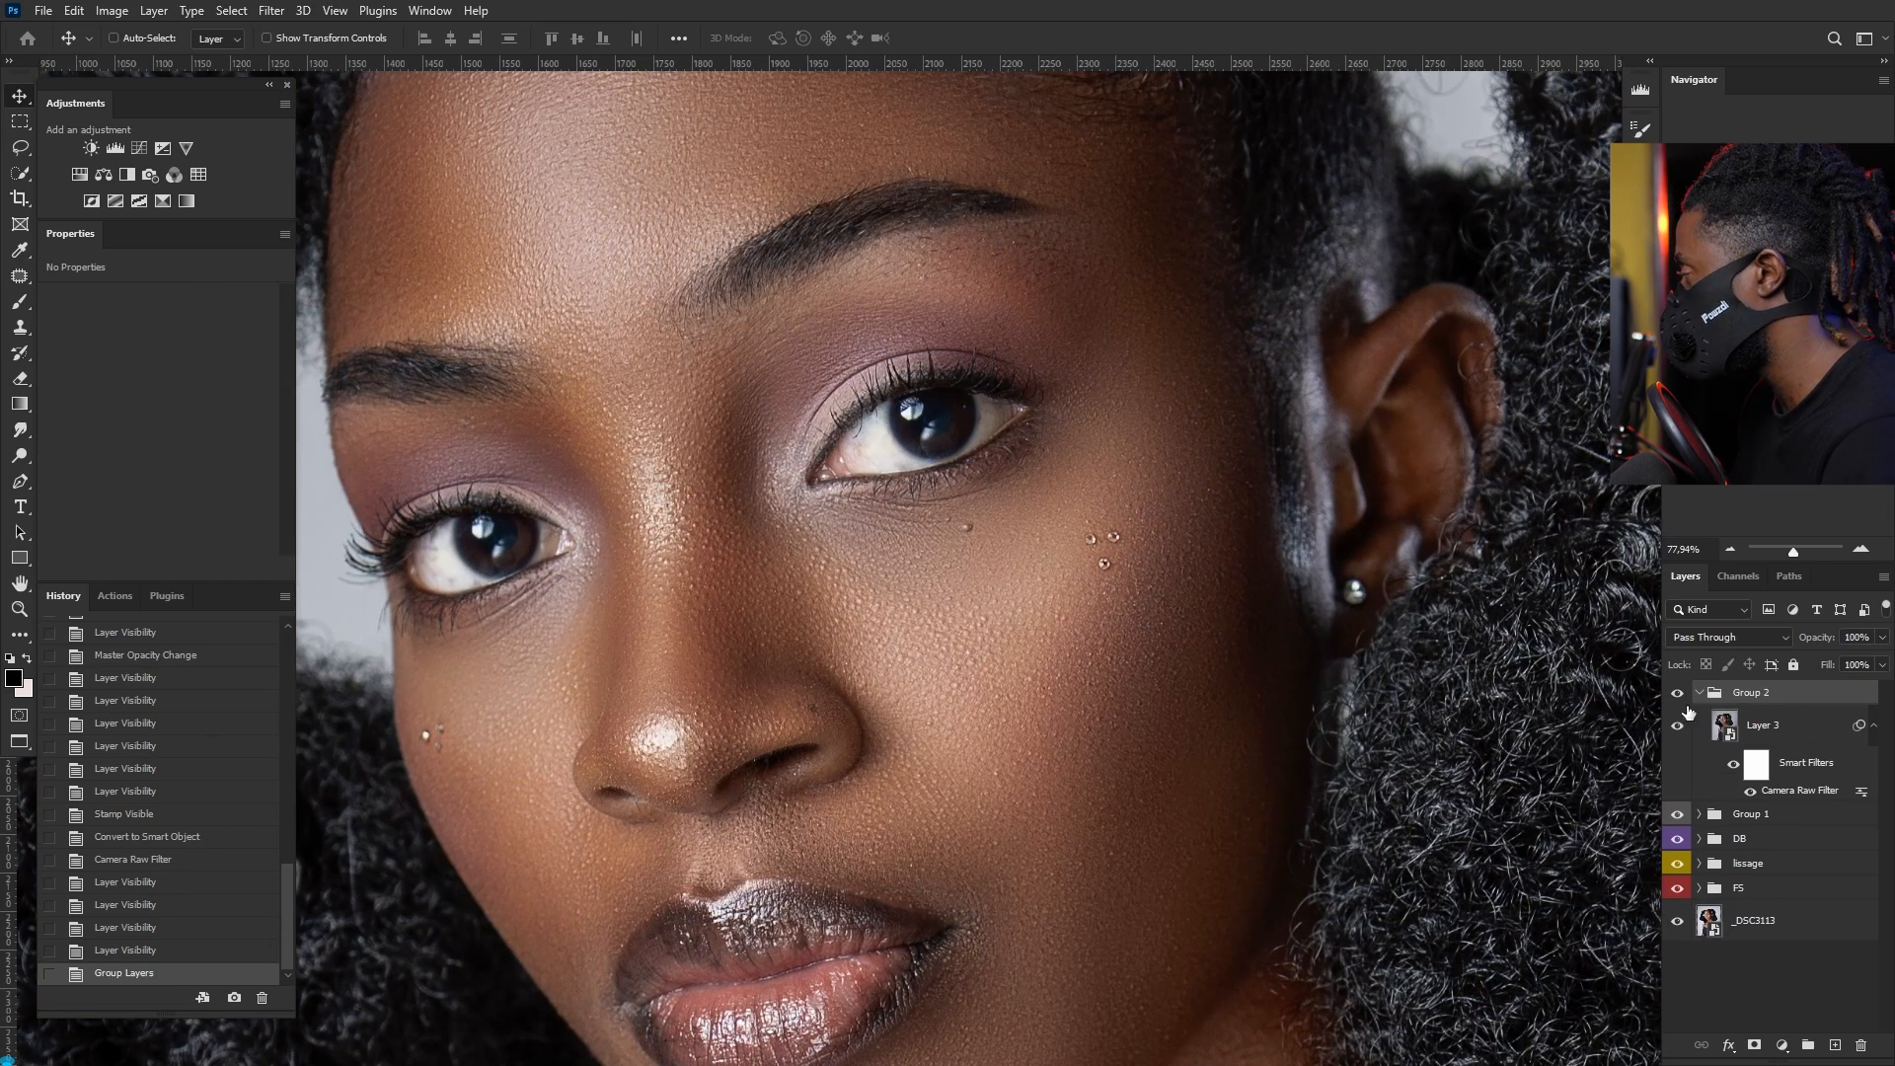
left_click(1699, 692)
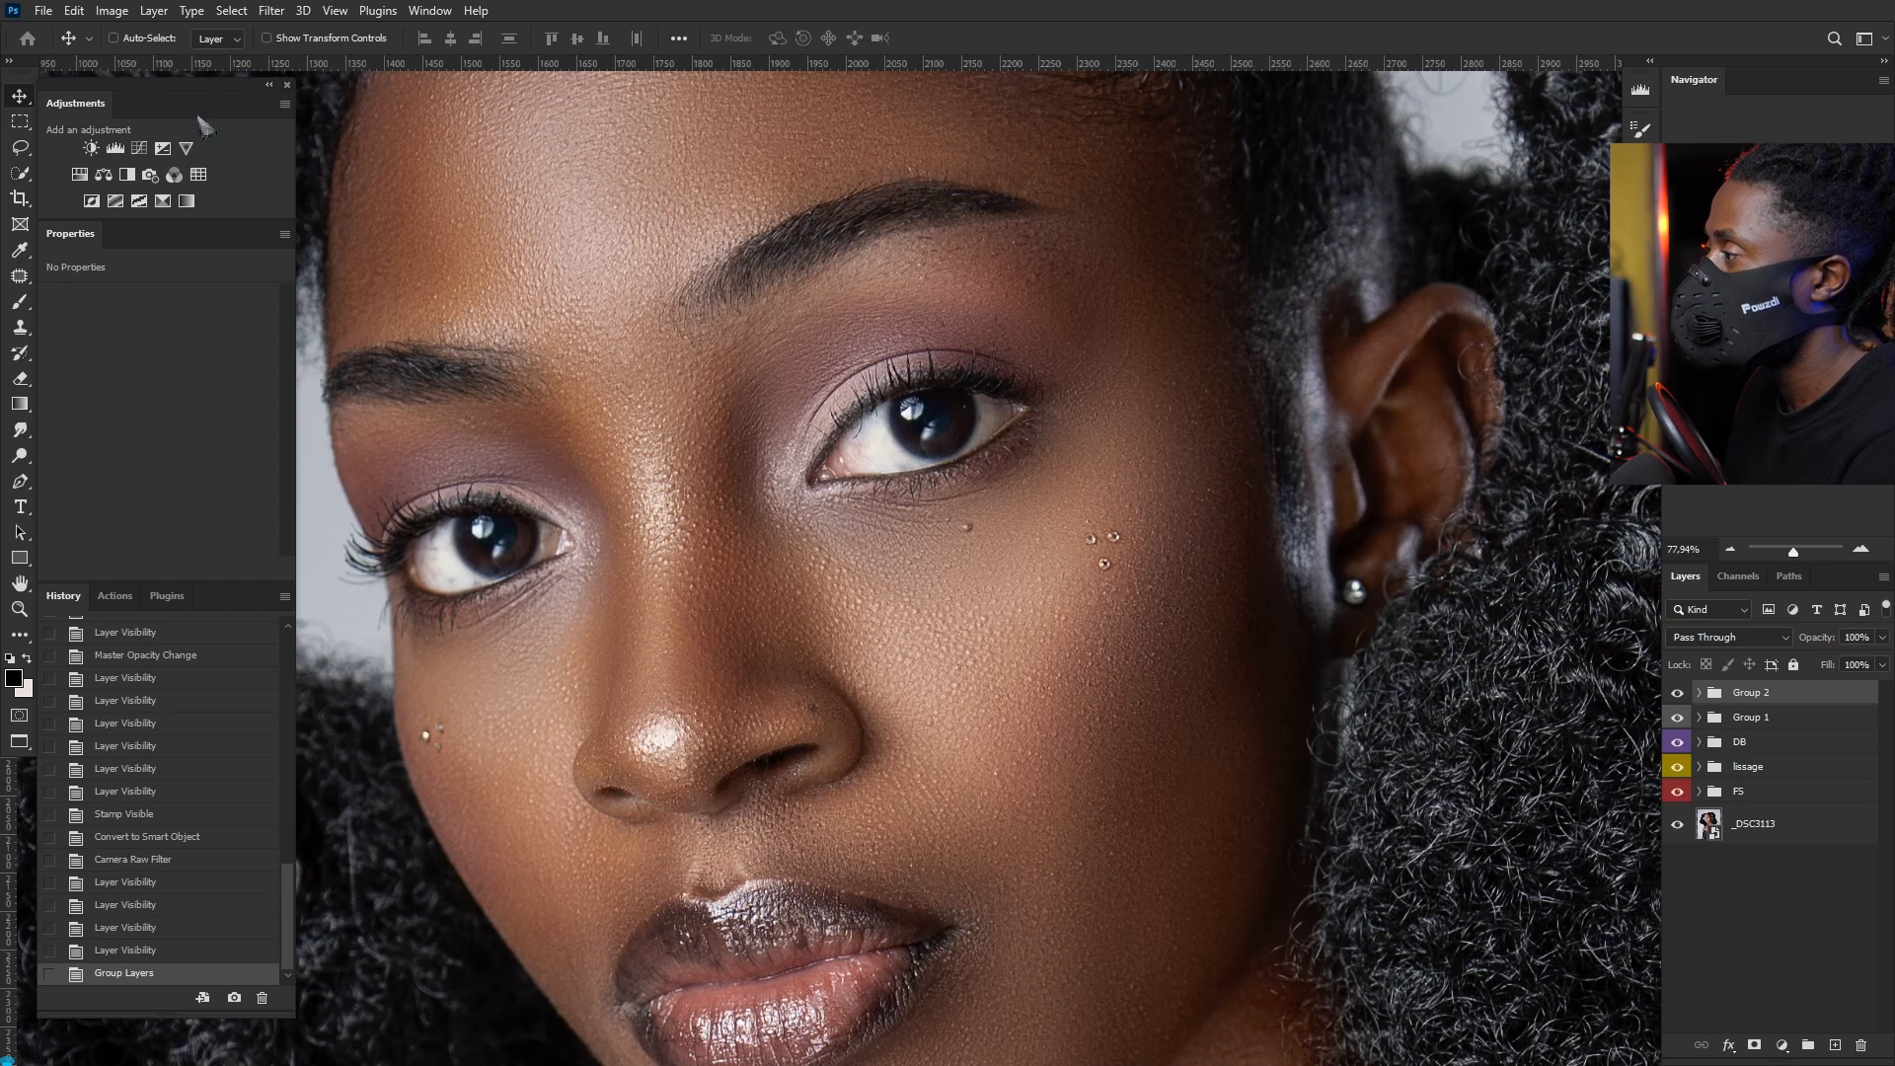
Step: Add a Vibrance adjustment layer with Vibrance at -67 and invert its mask to hide the effect
left_click(186, 149)
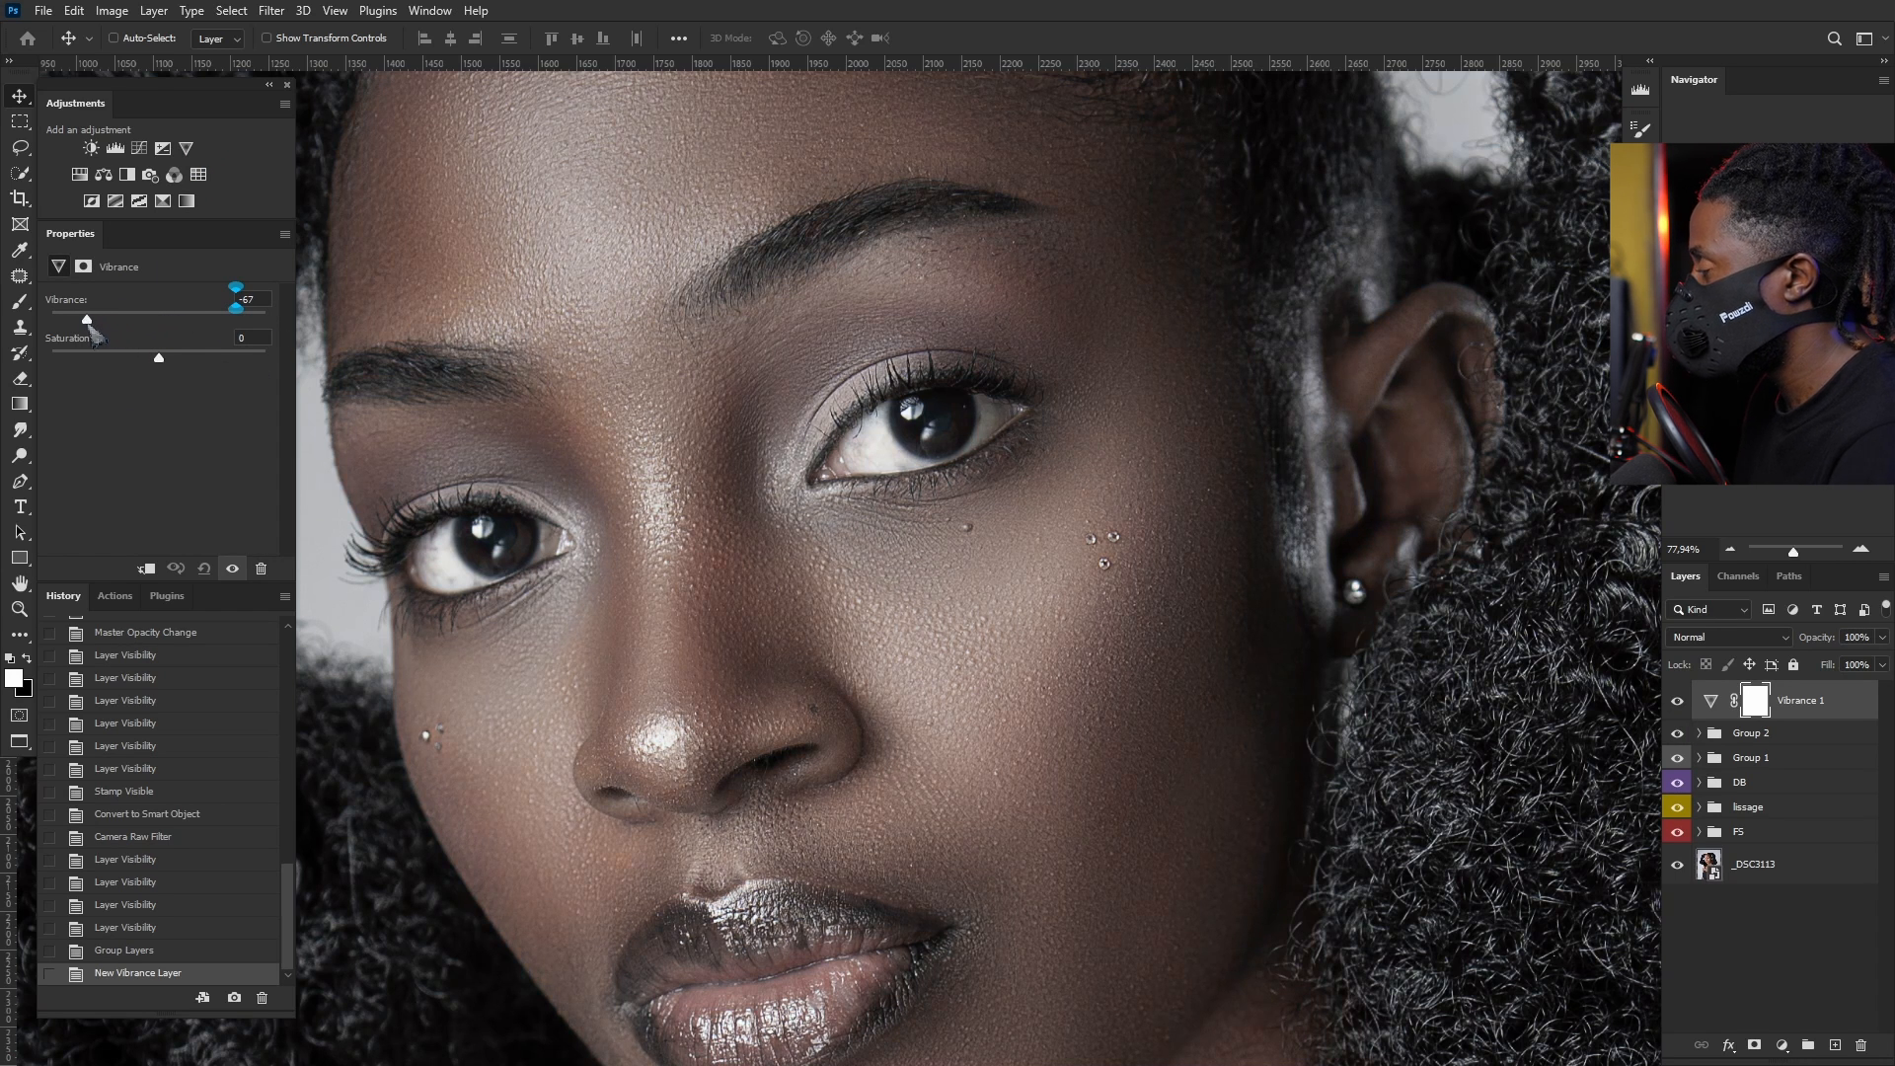
left_click_drag(90, 328, 91, 329)
left_click(1754, 705)
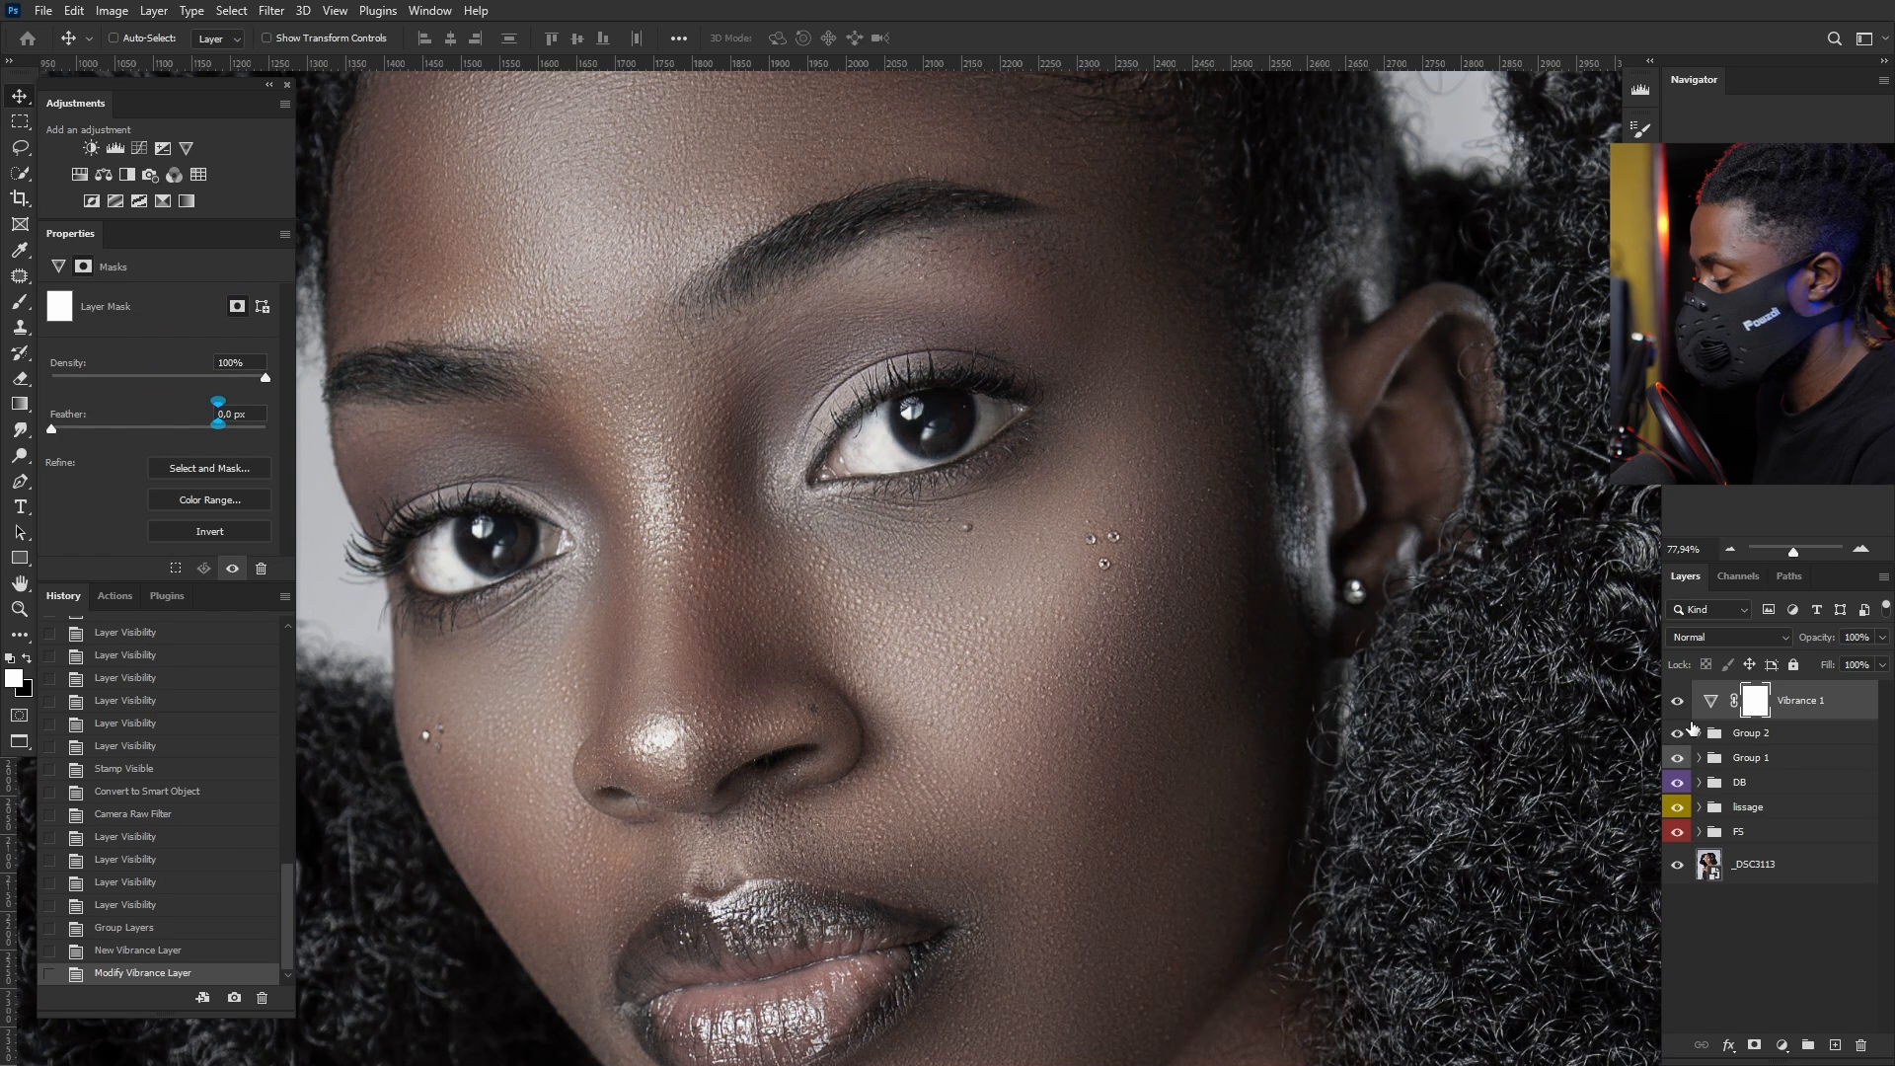
key("ctrl+i")
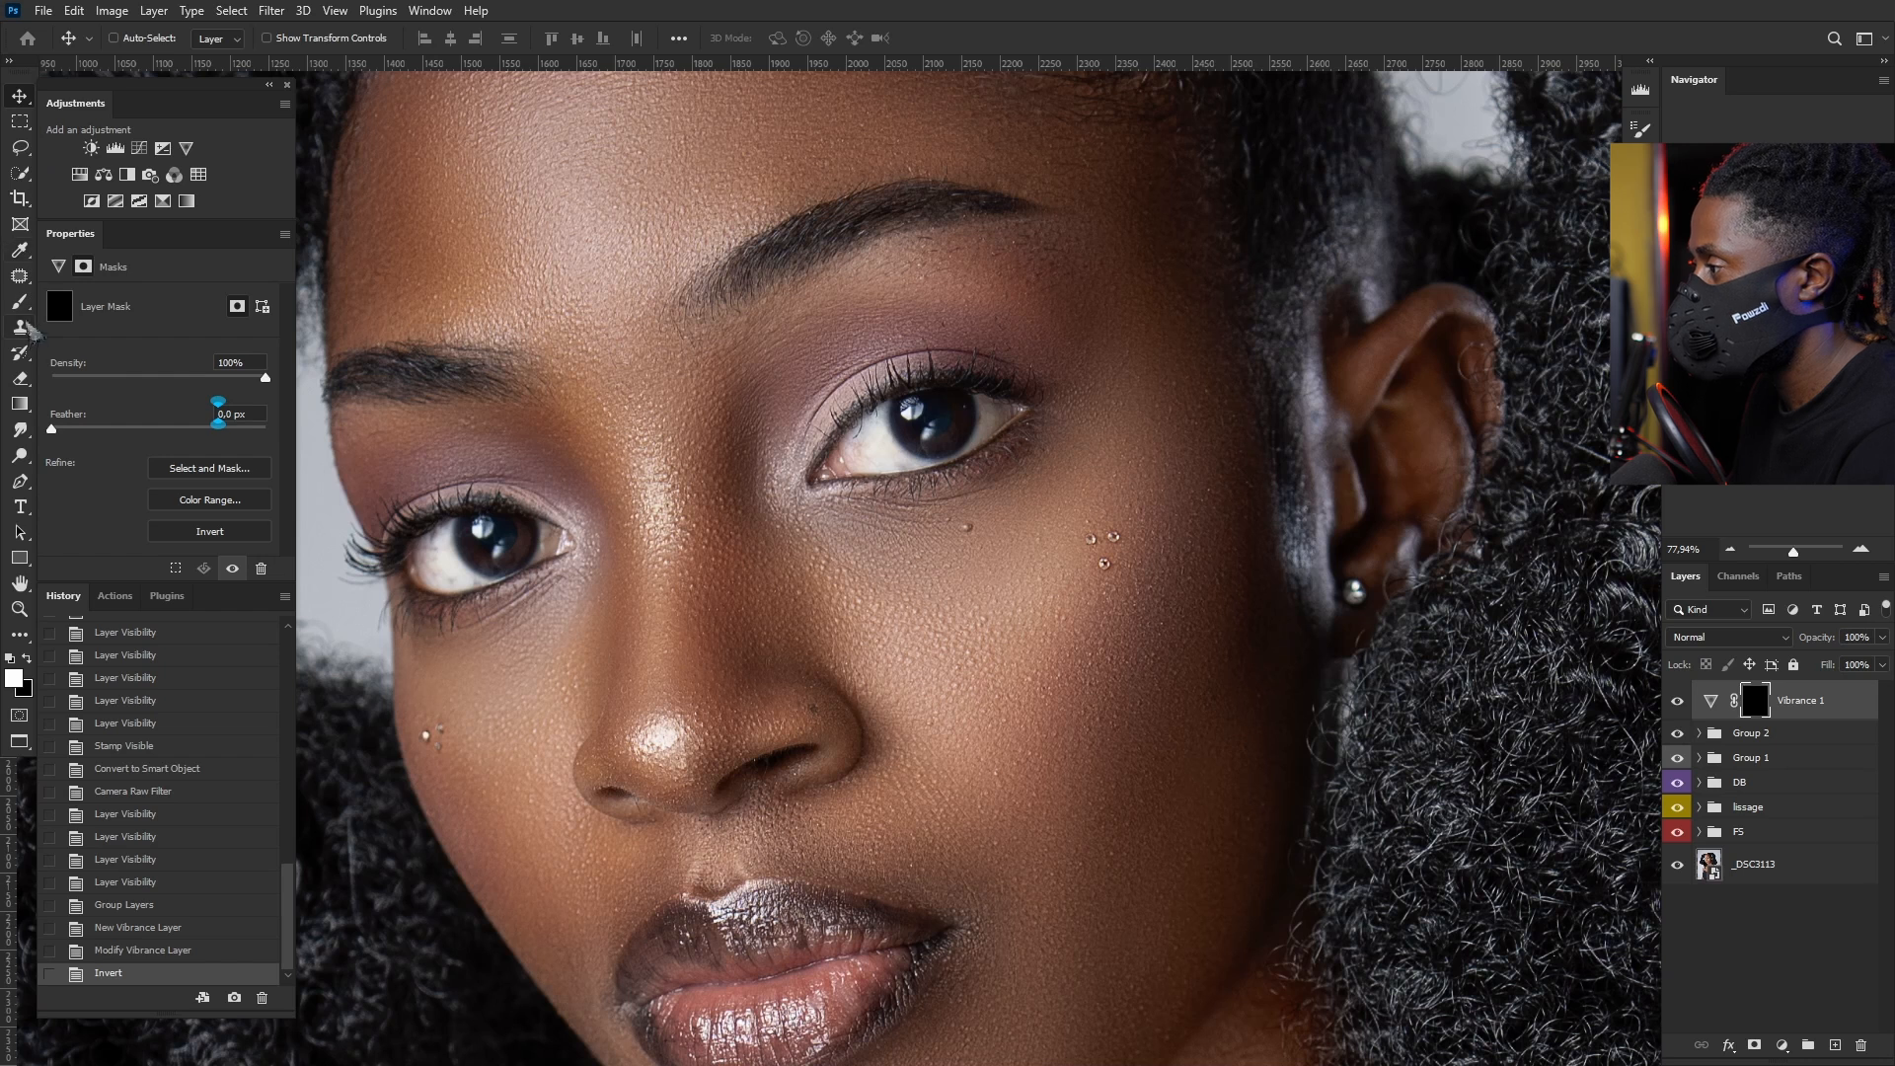
Step: Paint the Vibrance mask white over the whites of both eyes with a small soft brush at 58% opacity, and check the result
left_click(20, 302)
right_click(926, 408, "alt")
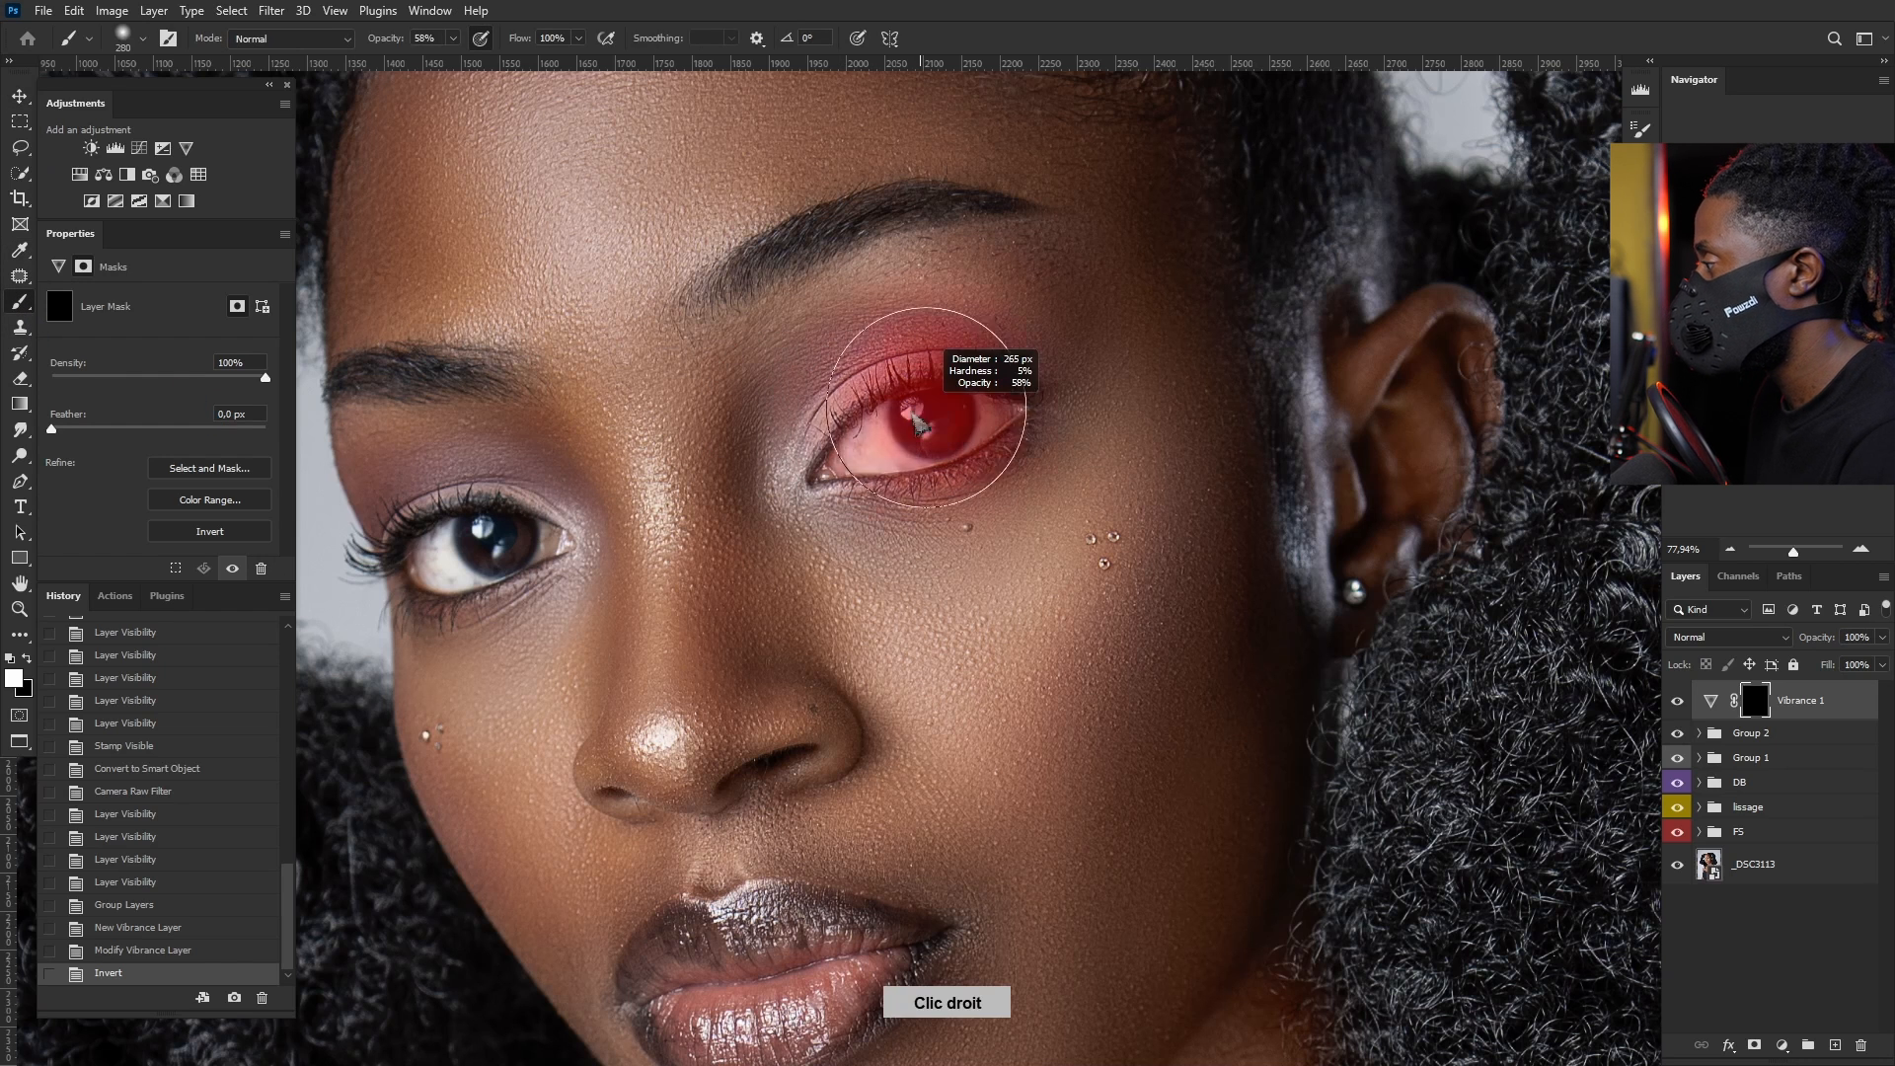
left_click(870, 449)
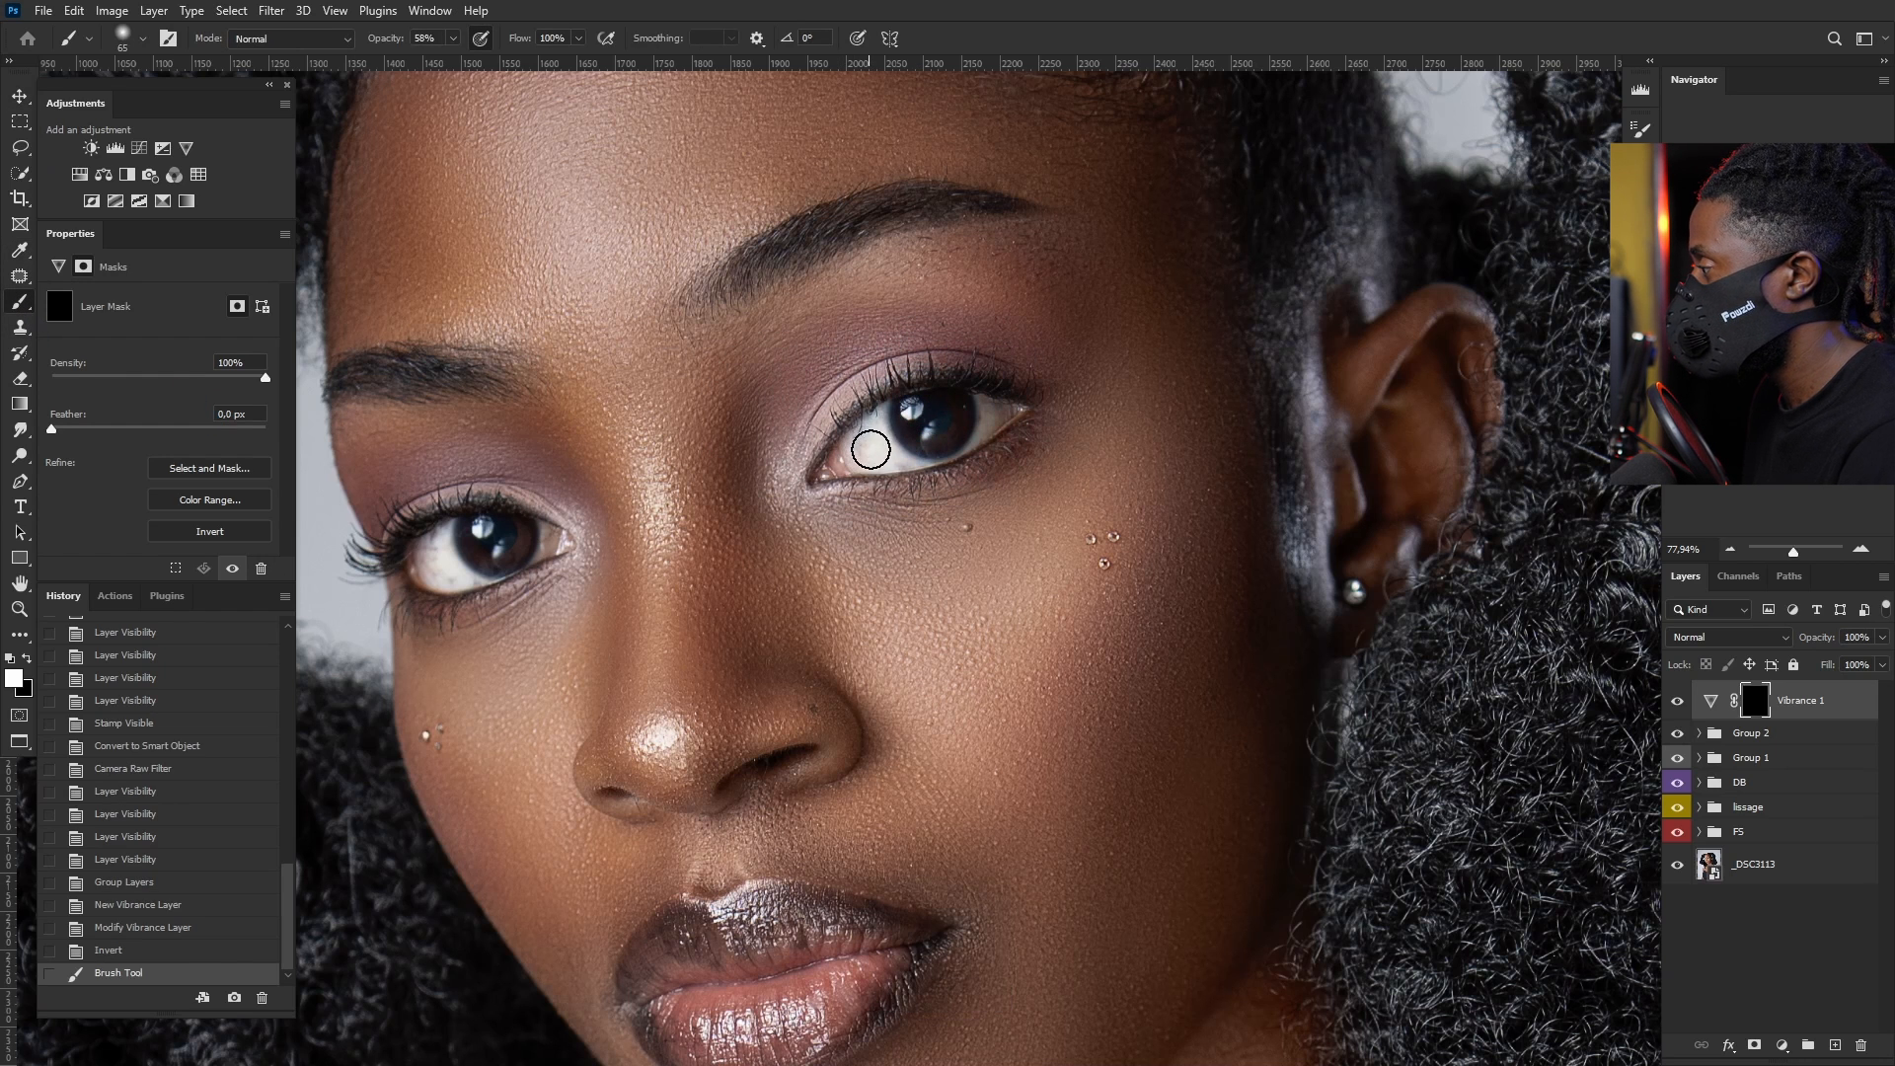
right_click(871, 449, "alt")
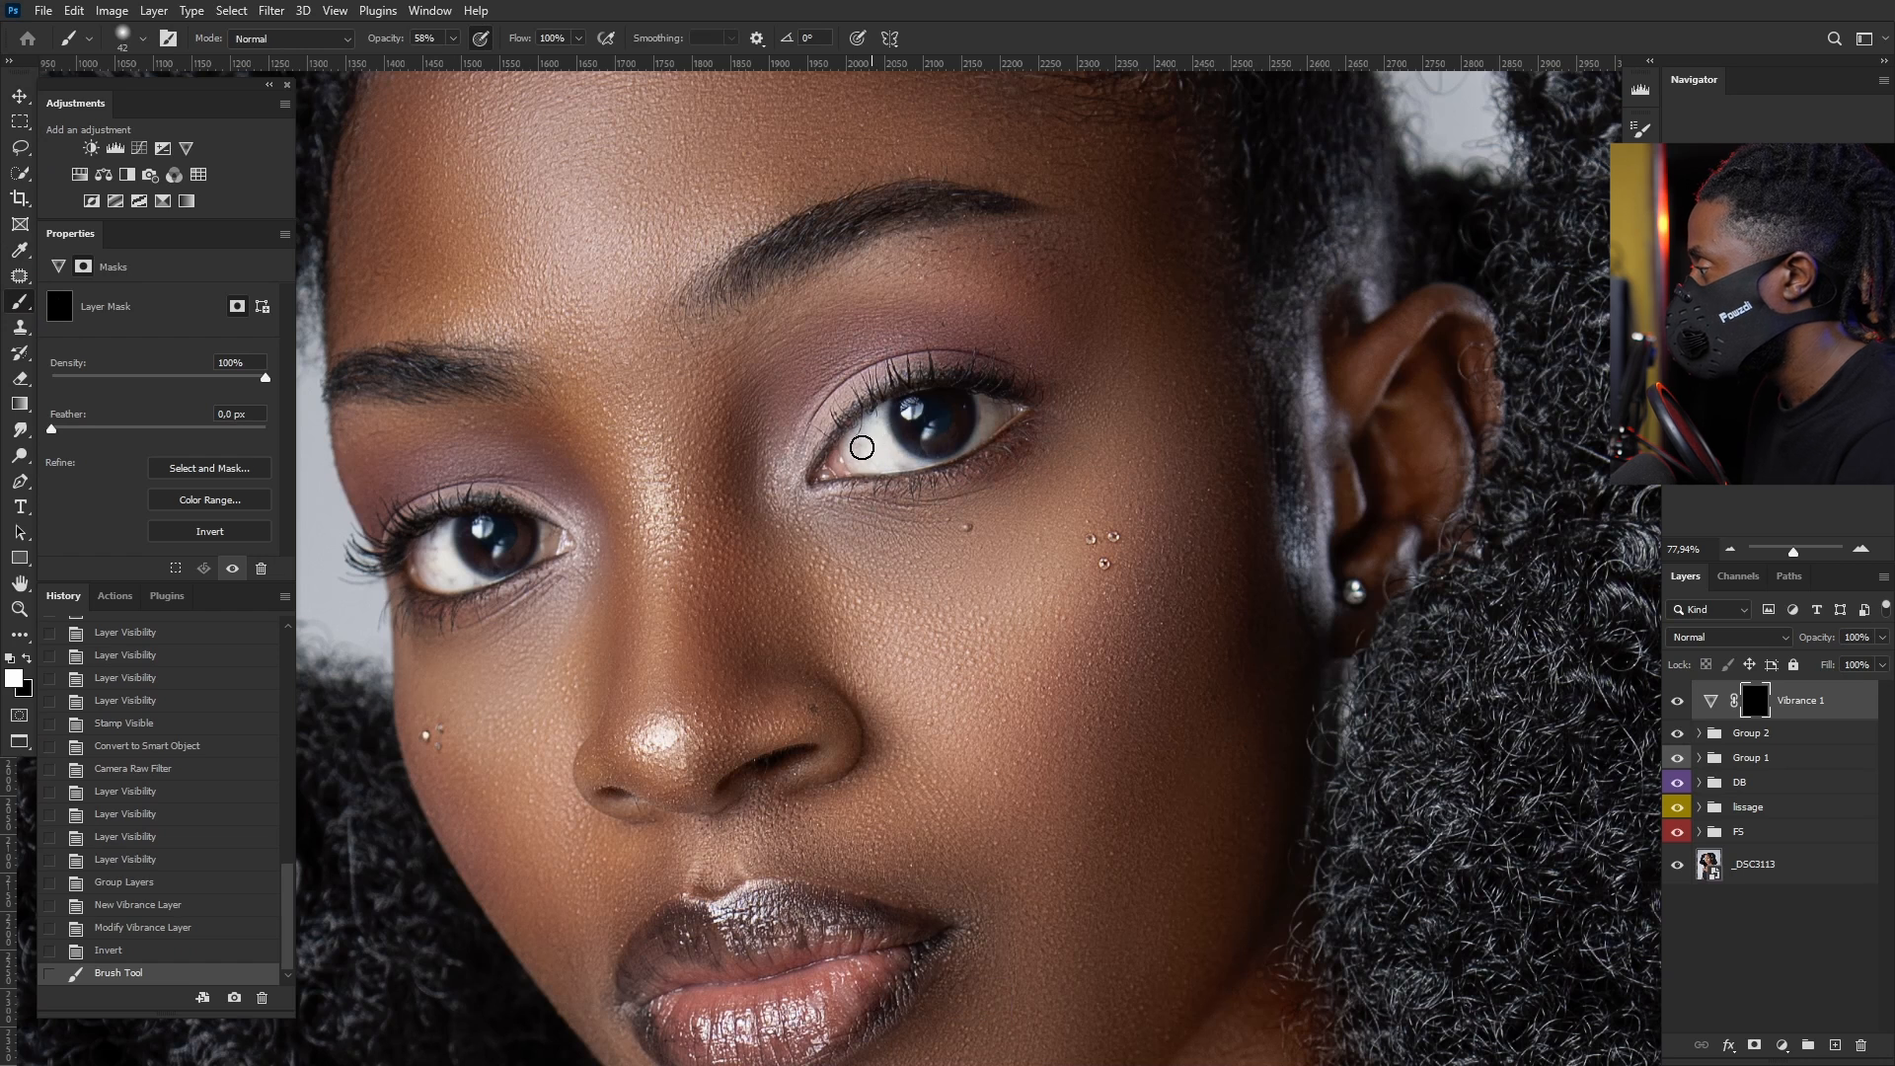
left_click_drag(862, 447, 995, 429)
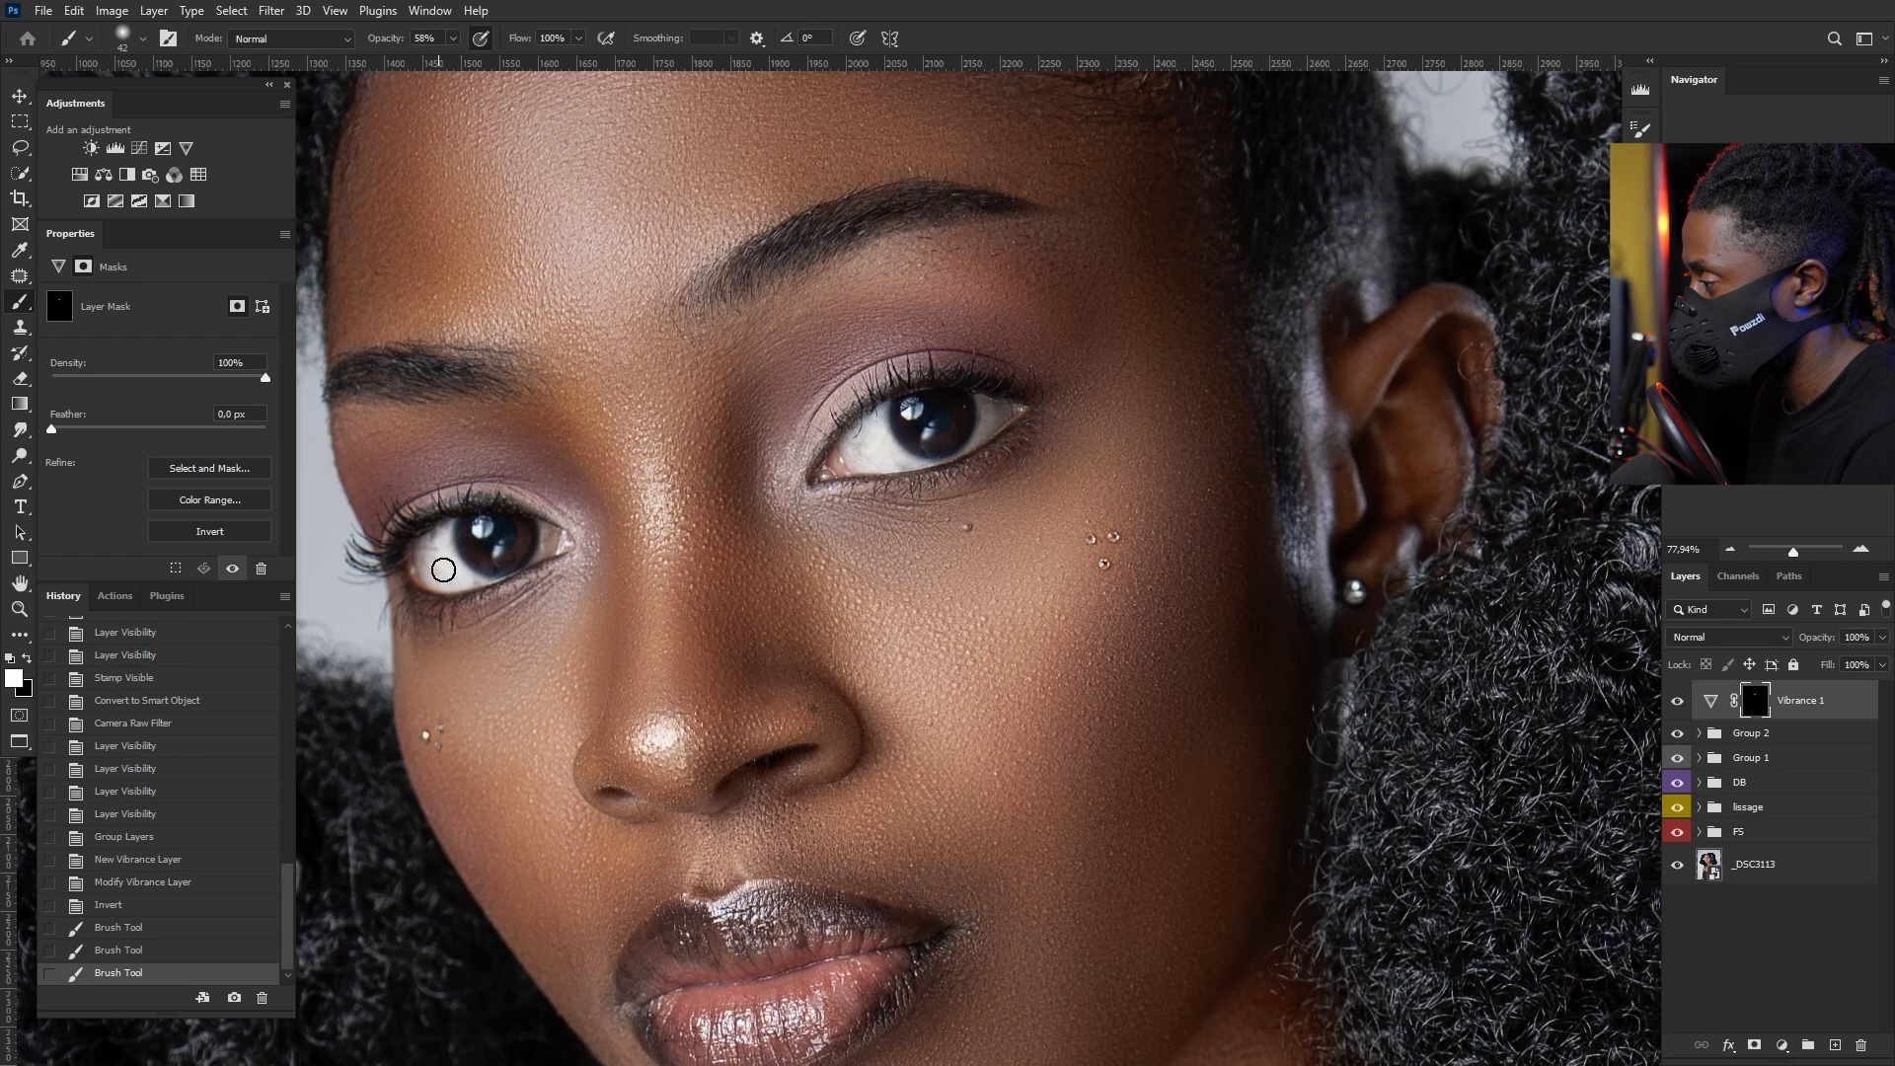
left_click_drag(443, 569, 523, 570)
right_click(551, 537, "alt")
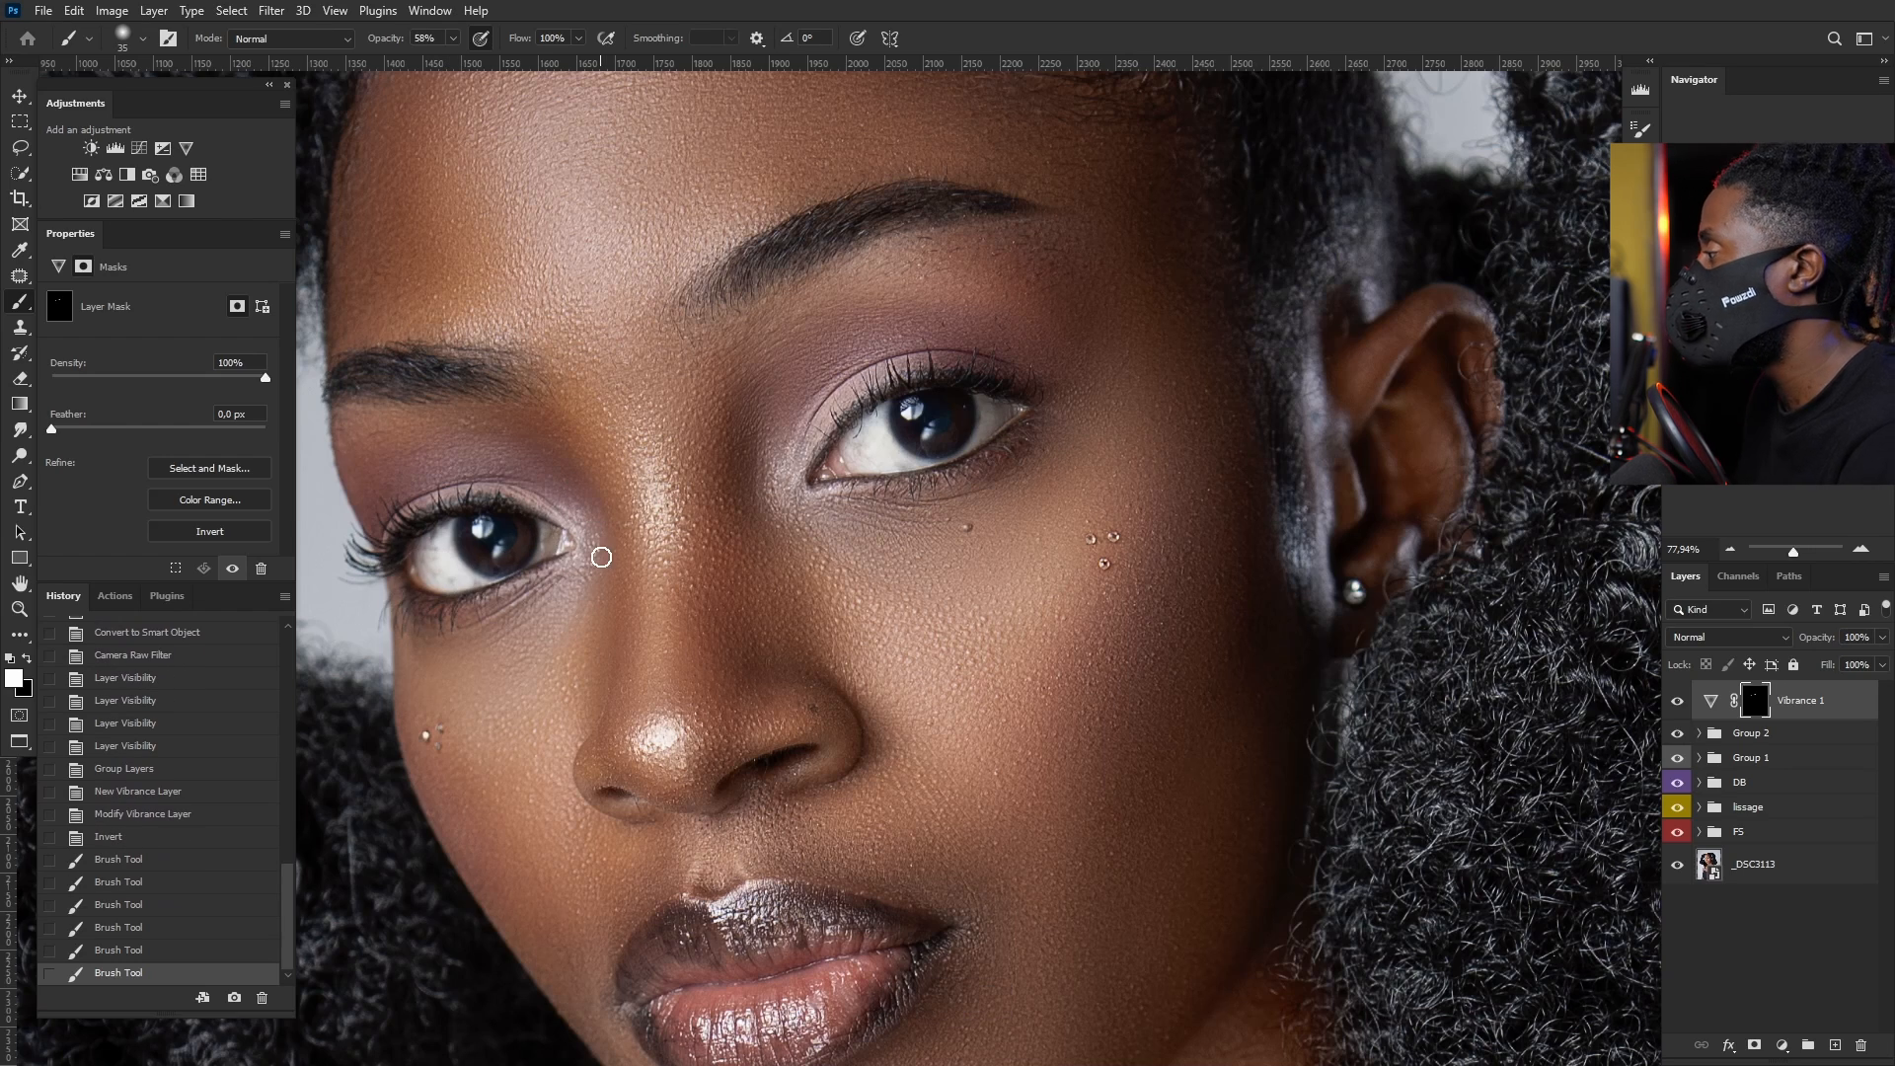
scroll(761, 621, "down", 6)
scroll(806, 699, "up", 7)
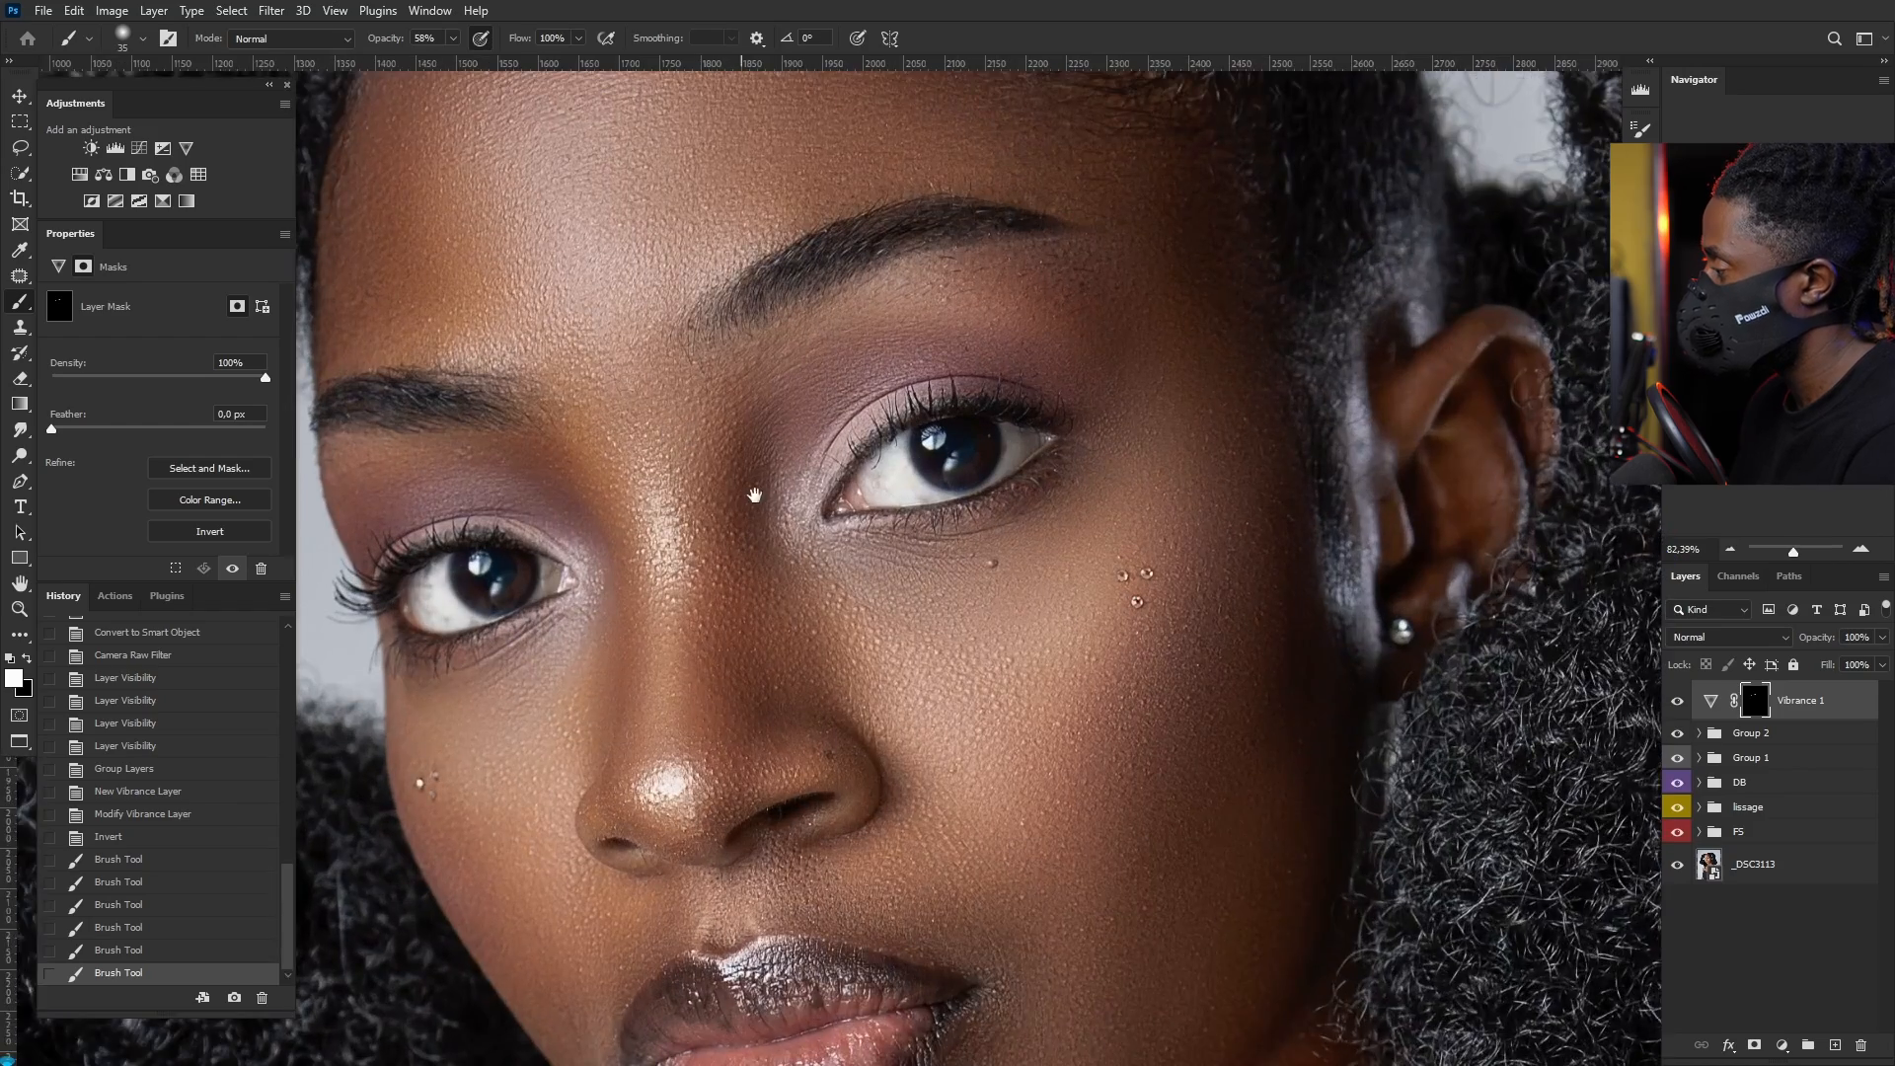
left_click_drag(750, 493, 976, 425)
scroll(976, 425, "down", 2)
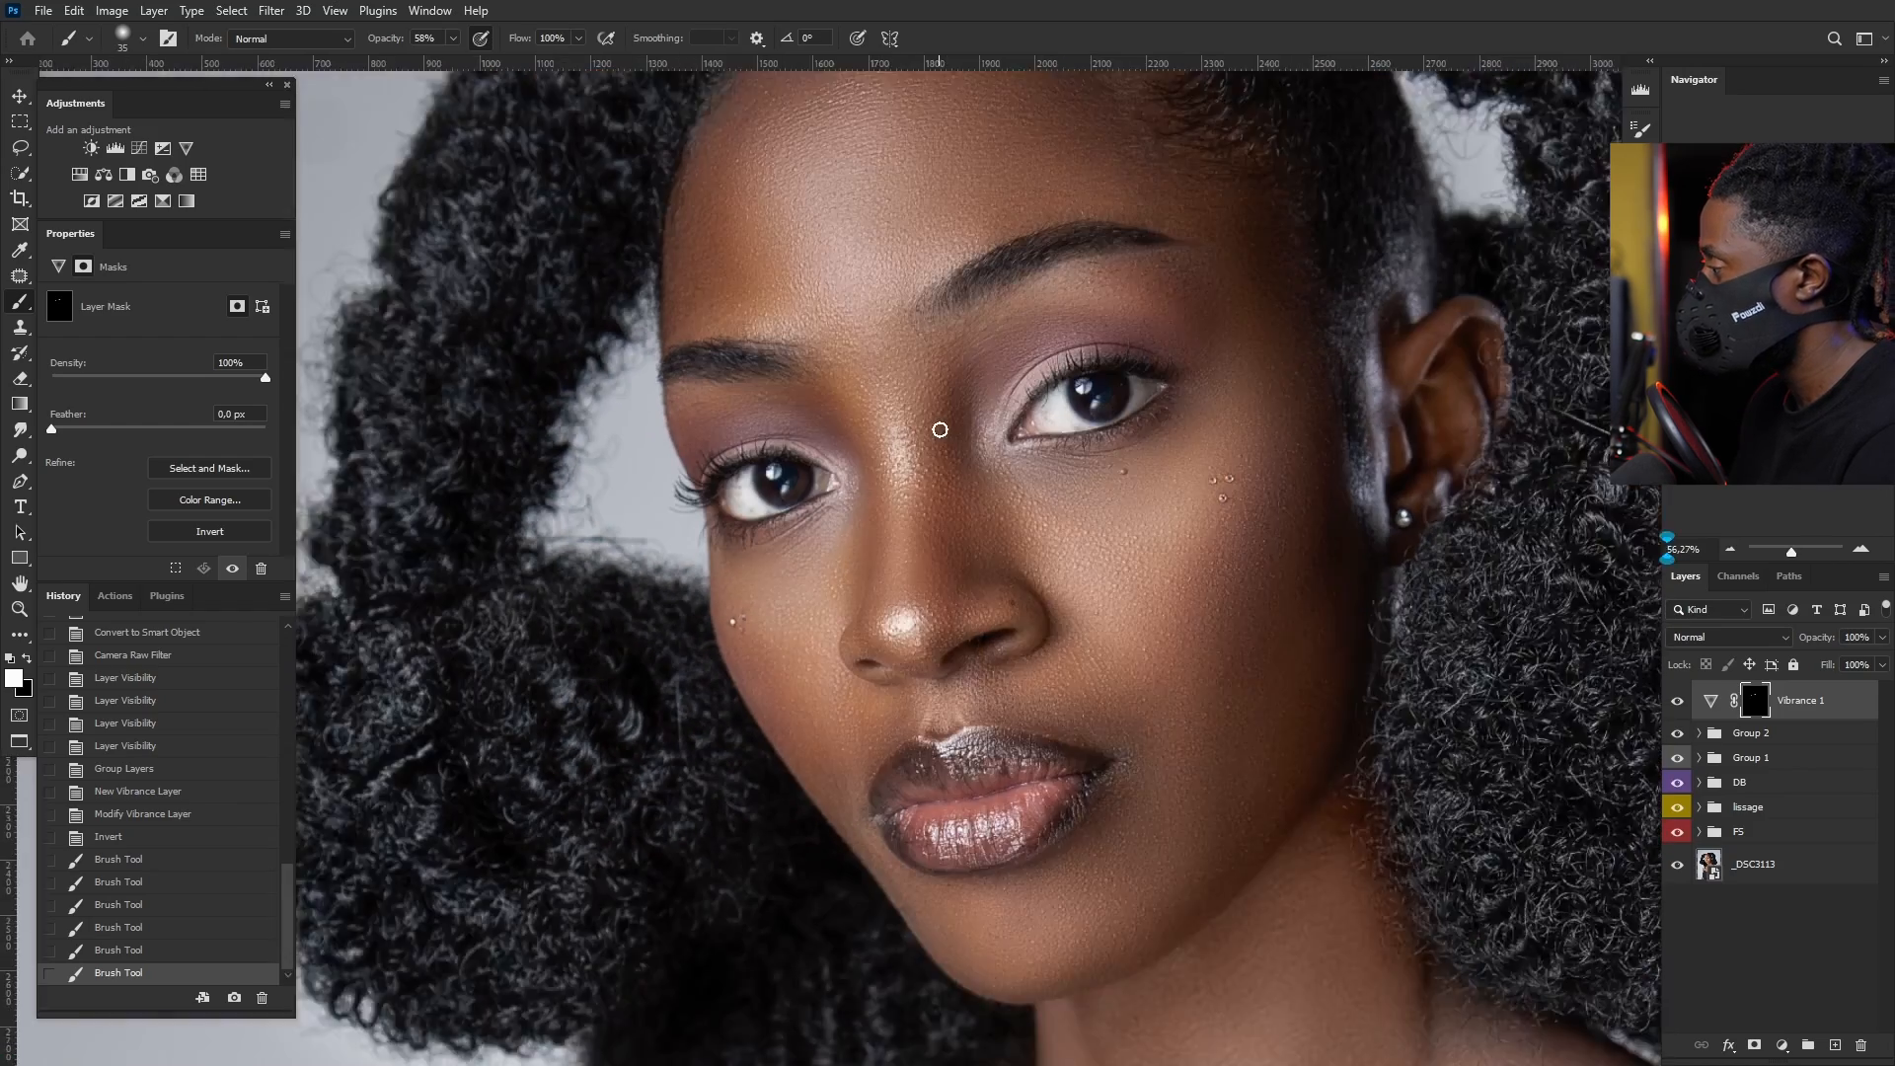
Step: Add a Curves adjustment layer and brighten the image by raising the RGB curve to input 84, output 185
left_click(139, 148)
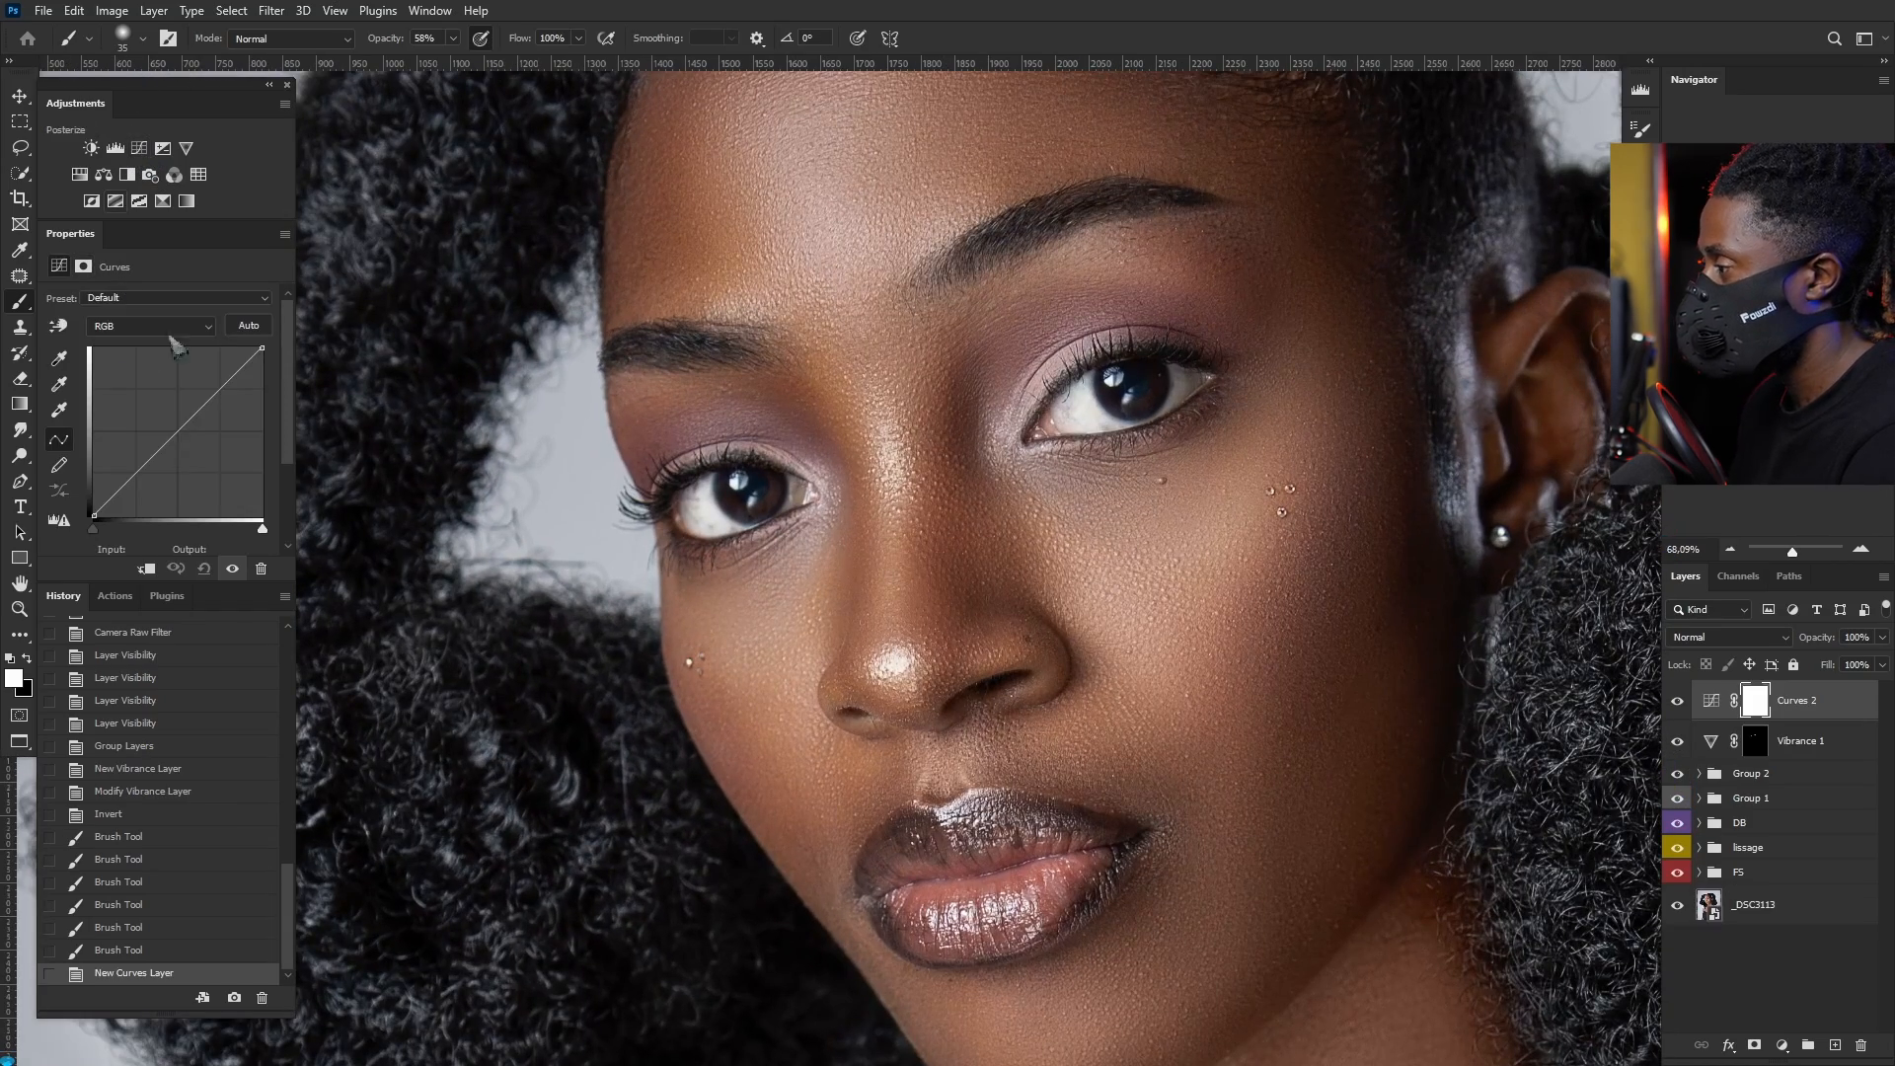
left_click_drag(132, 477, 149, 395)
scroll(1128, 373, "up", 3)
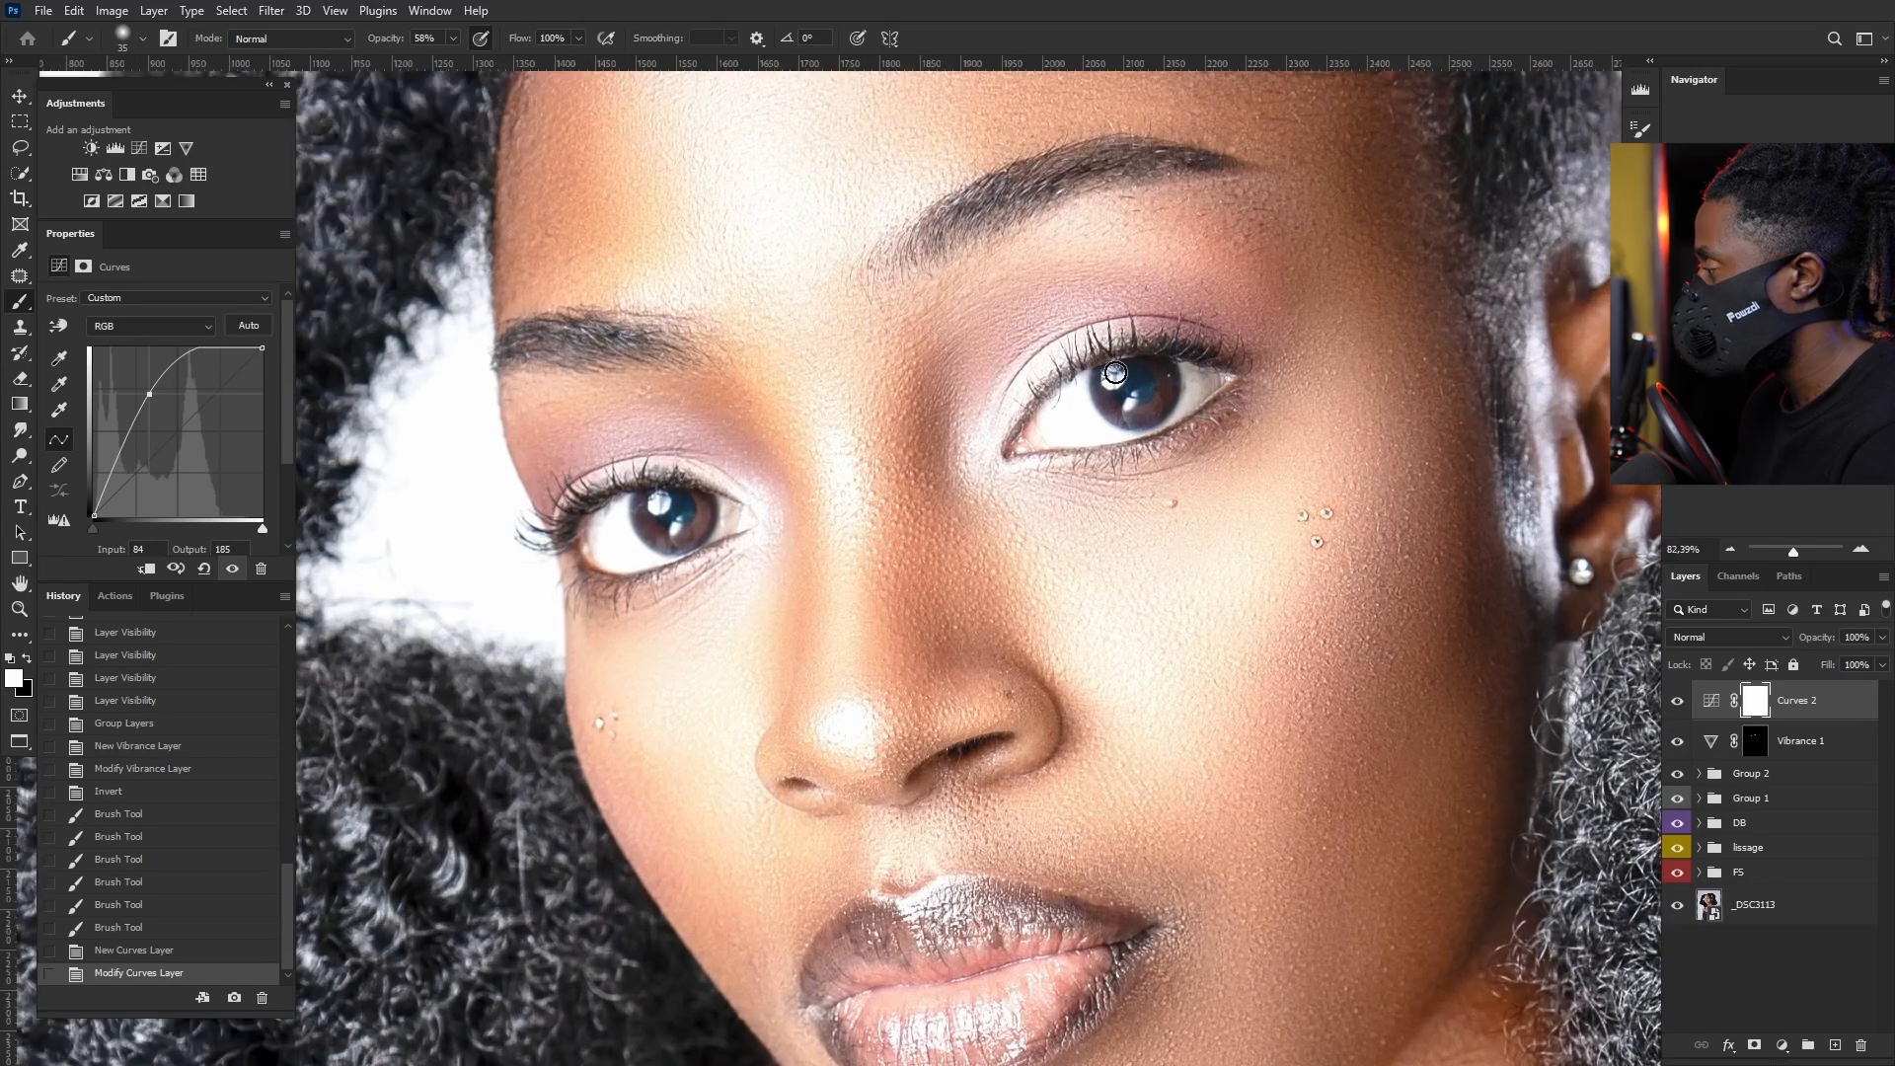
Step: In the Curves layer's blending options, split the Blend If underlying-layer shadow limit to 20/36
left_click(1827, 712)
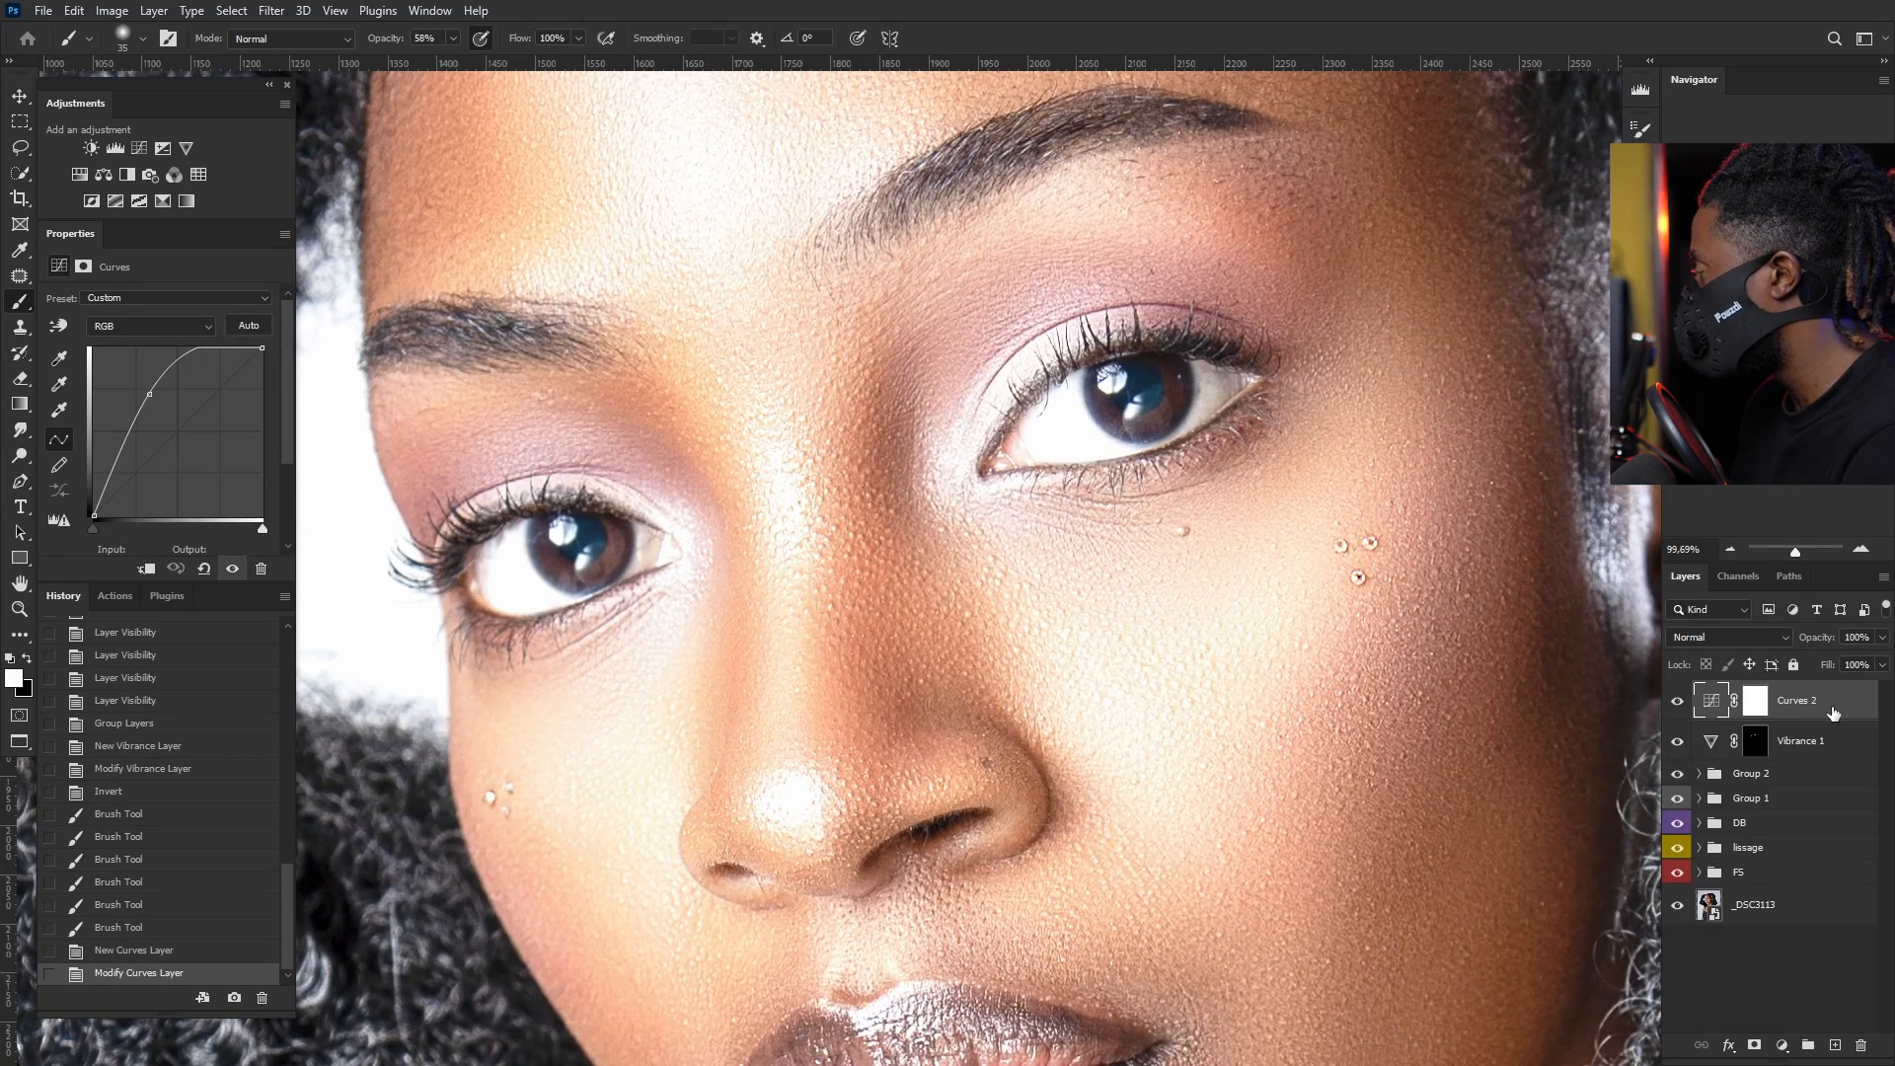
double_click(1833, 712)
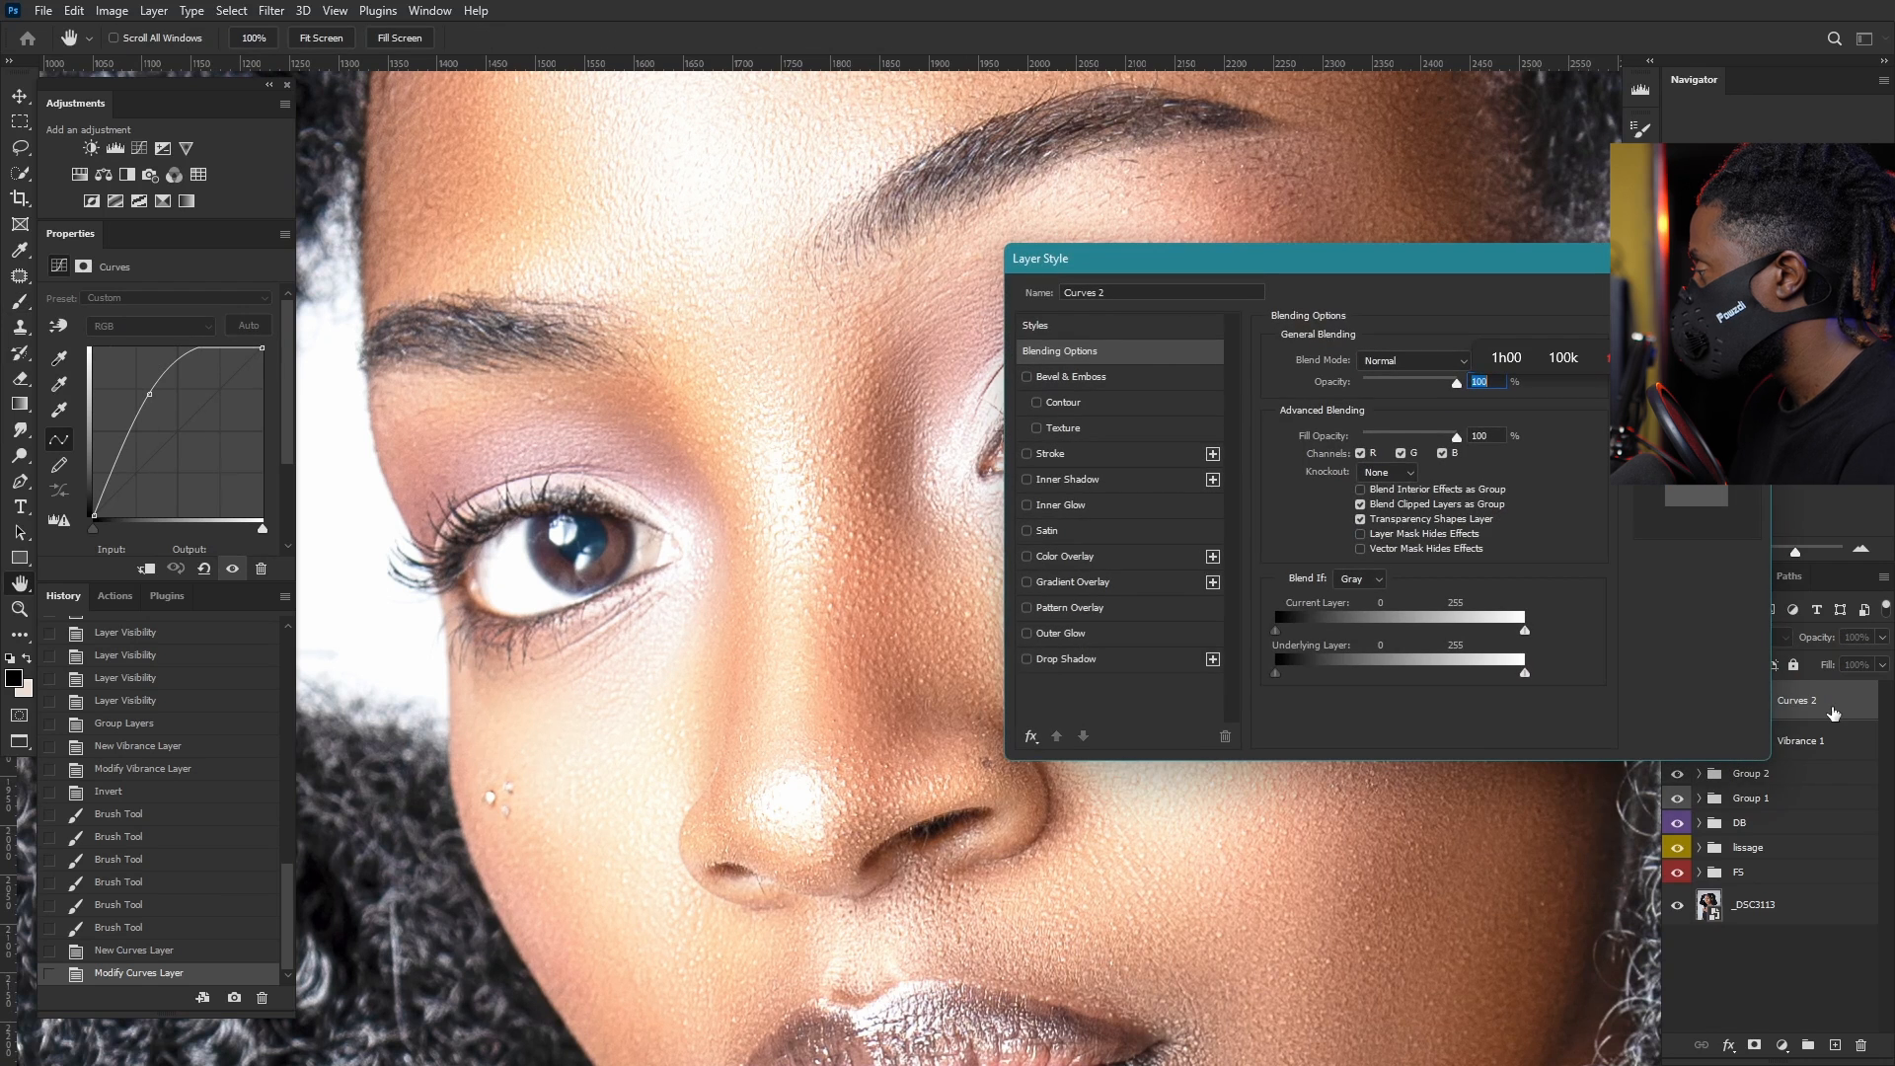
left_click_drag(1288, 681, 1295, 679)
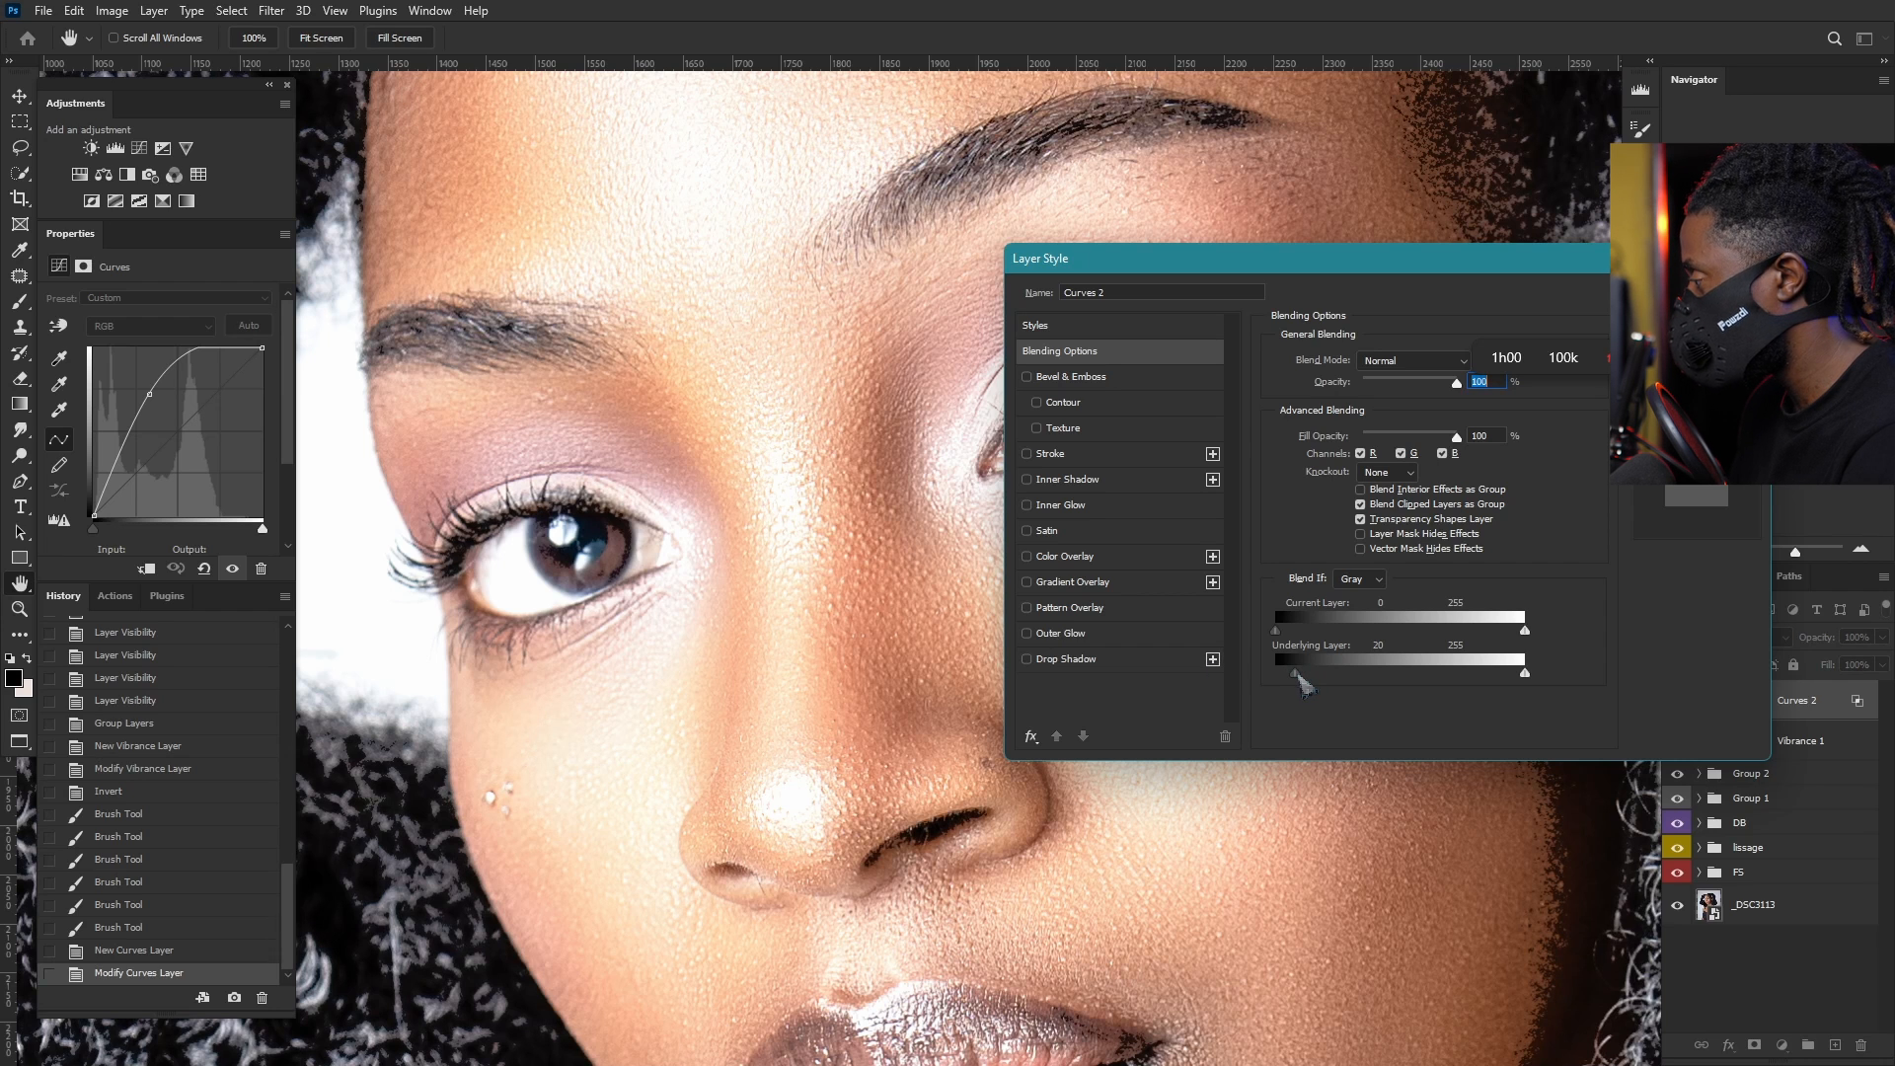
left_click_drag(1299, 675, 1312, 674)
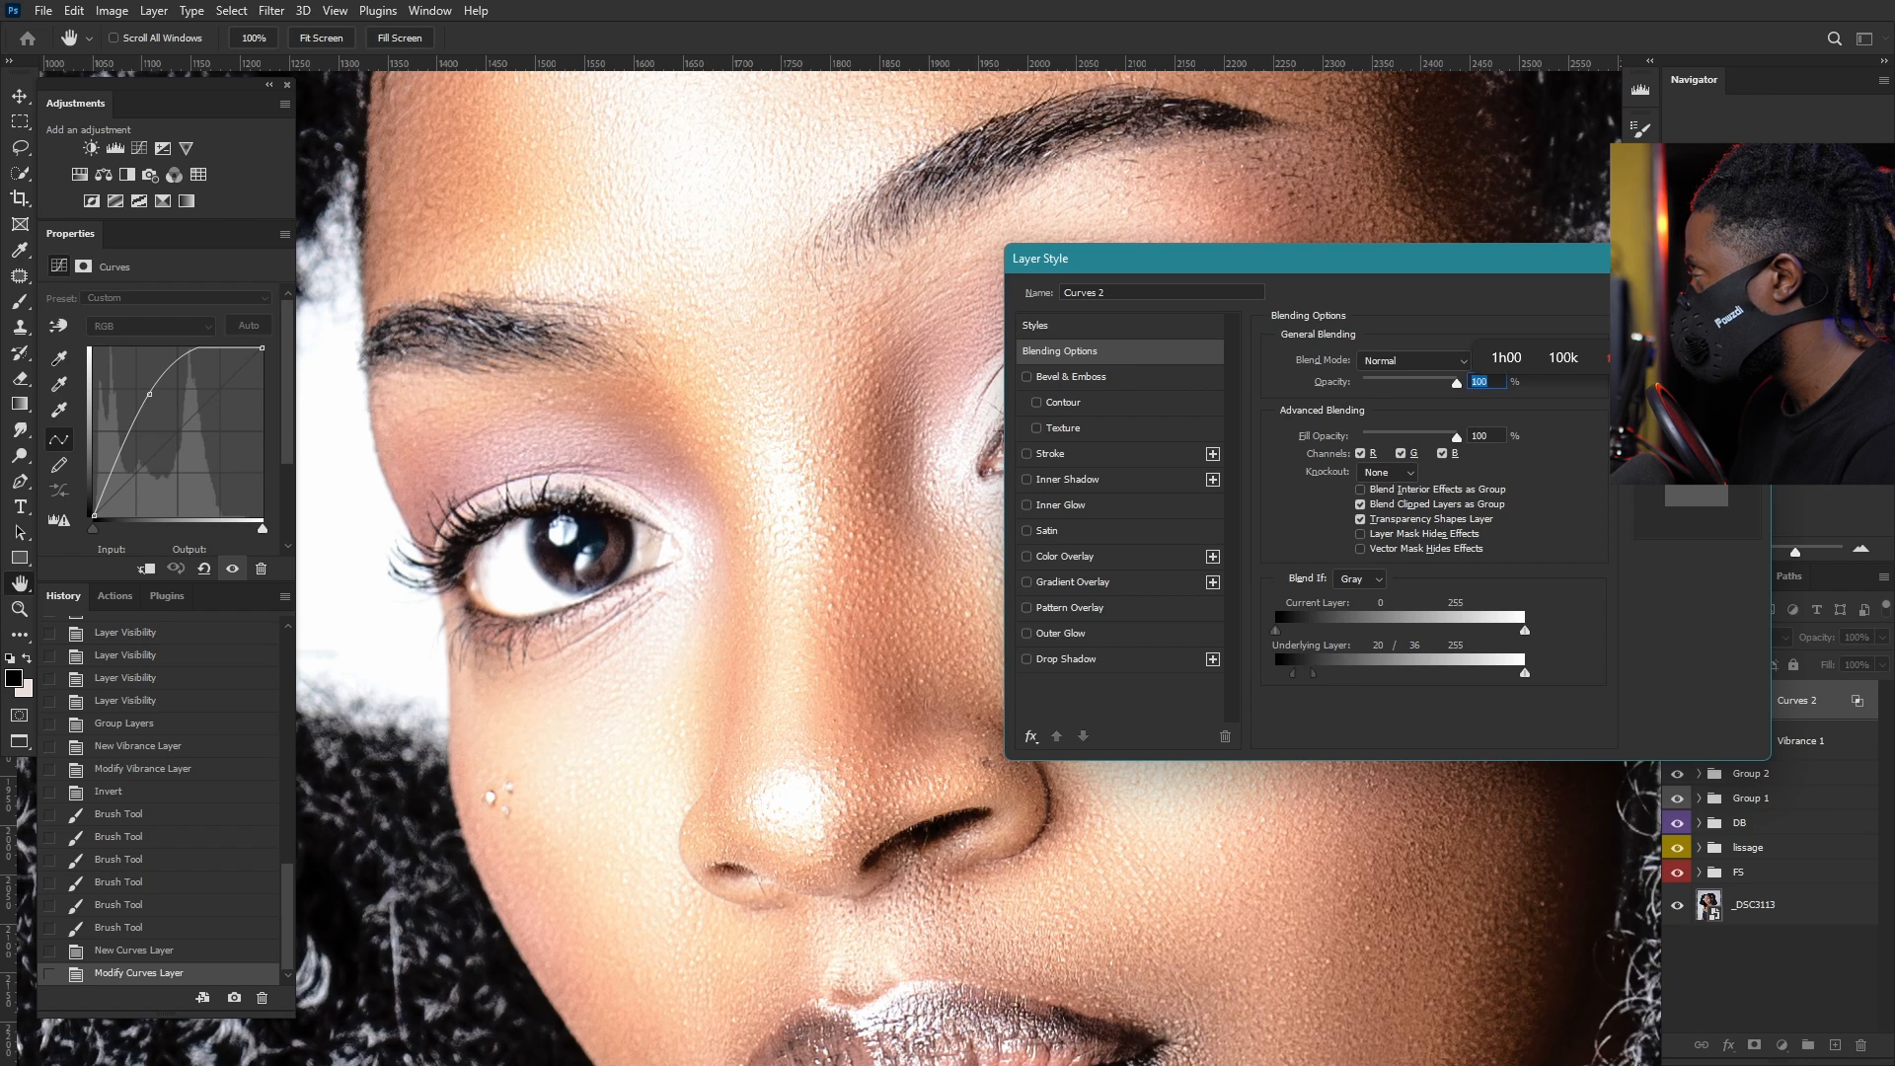
key("Return")
Step: Invert the brightening Curves layer's mask to black and set the brush opacity to 100%
left_click(1757, 703)
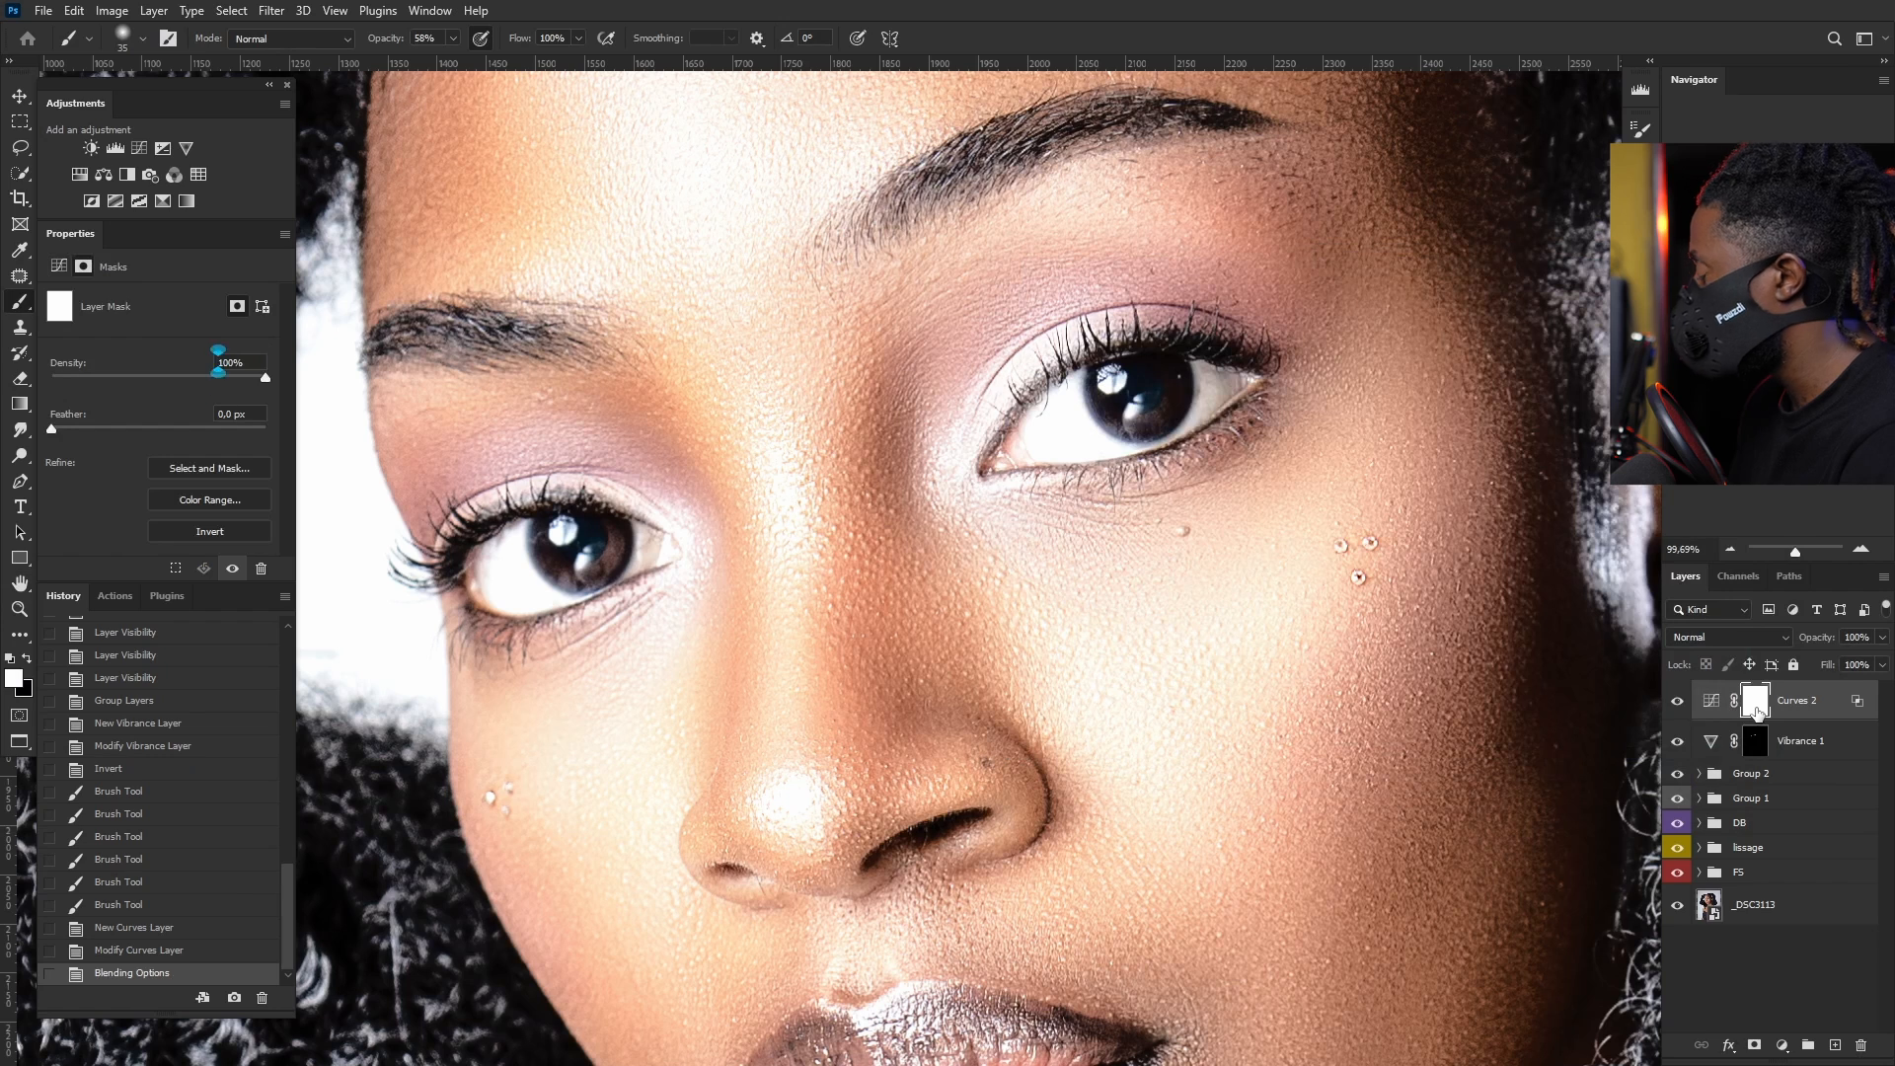
key("ctrl+i")
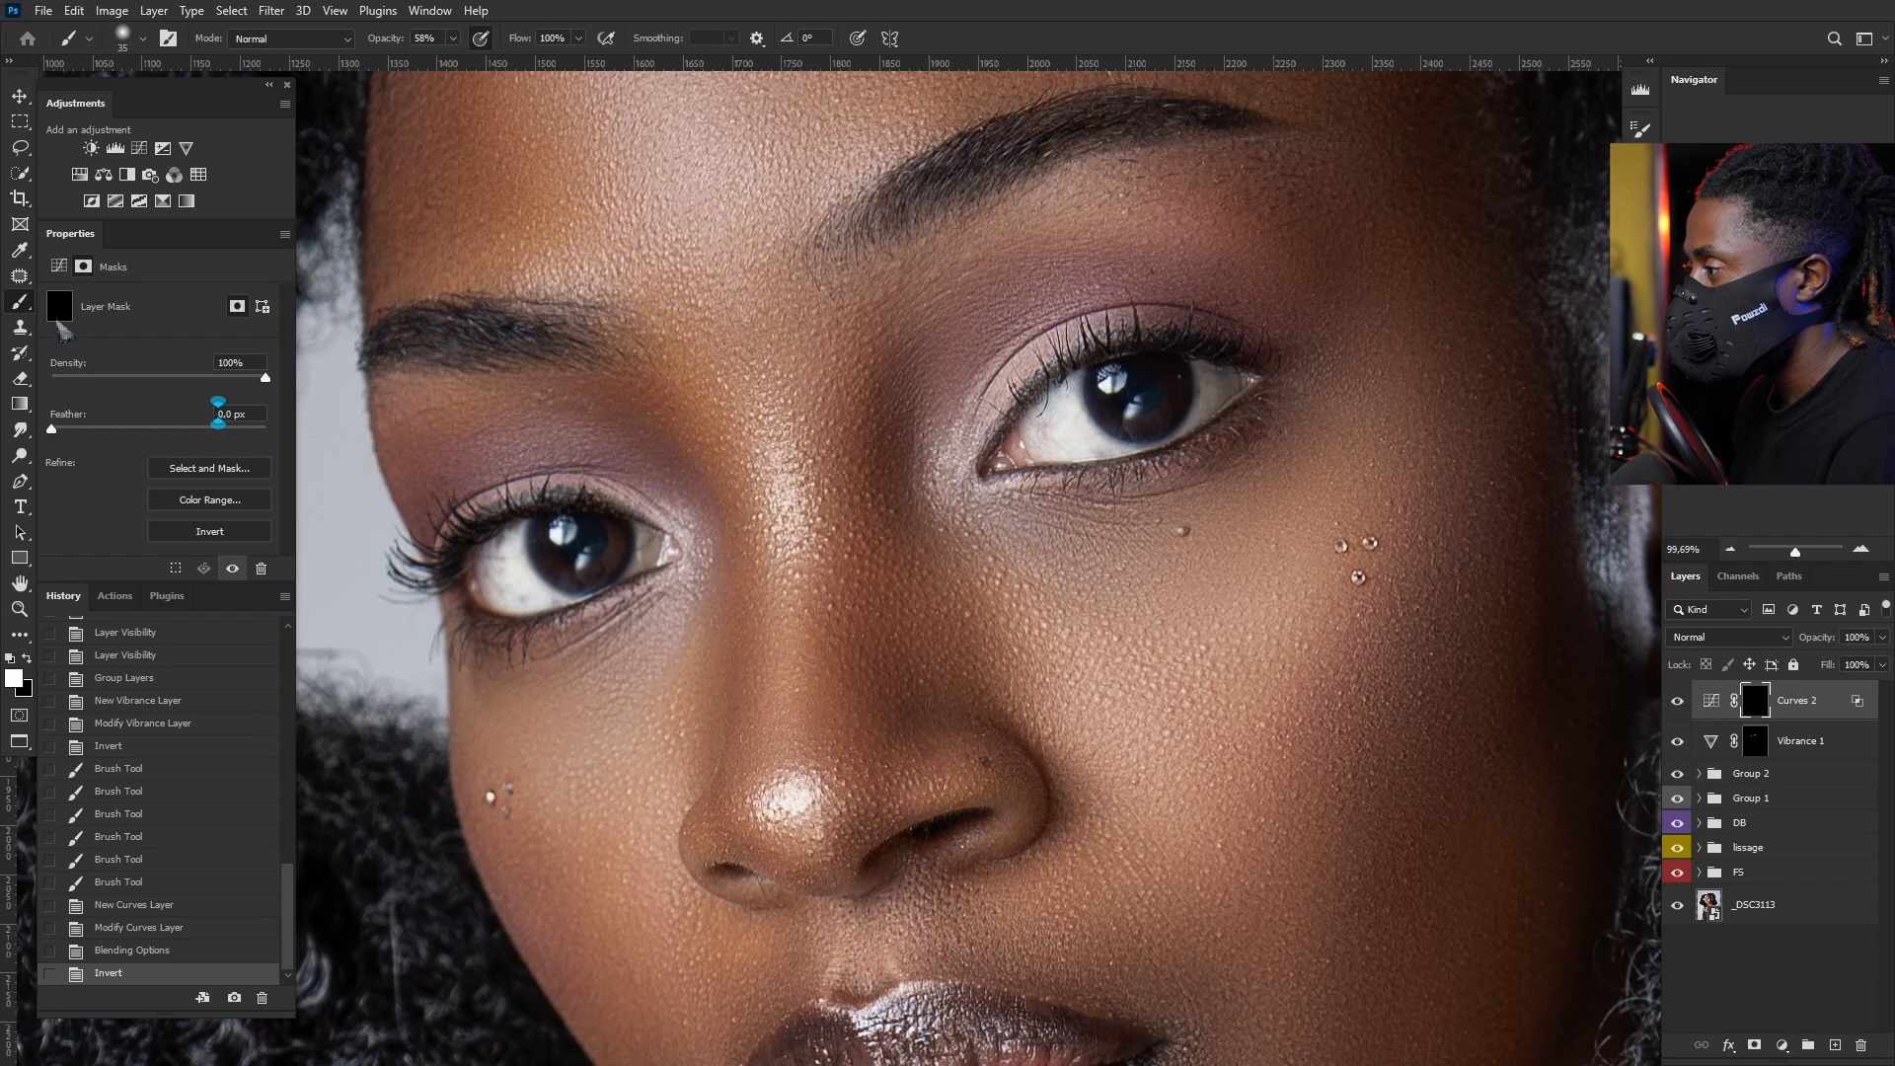
scroll(681, 533, "up", 3)
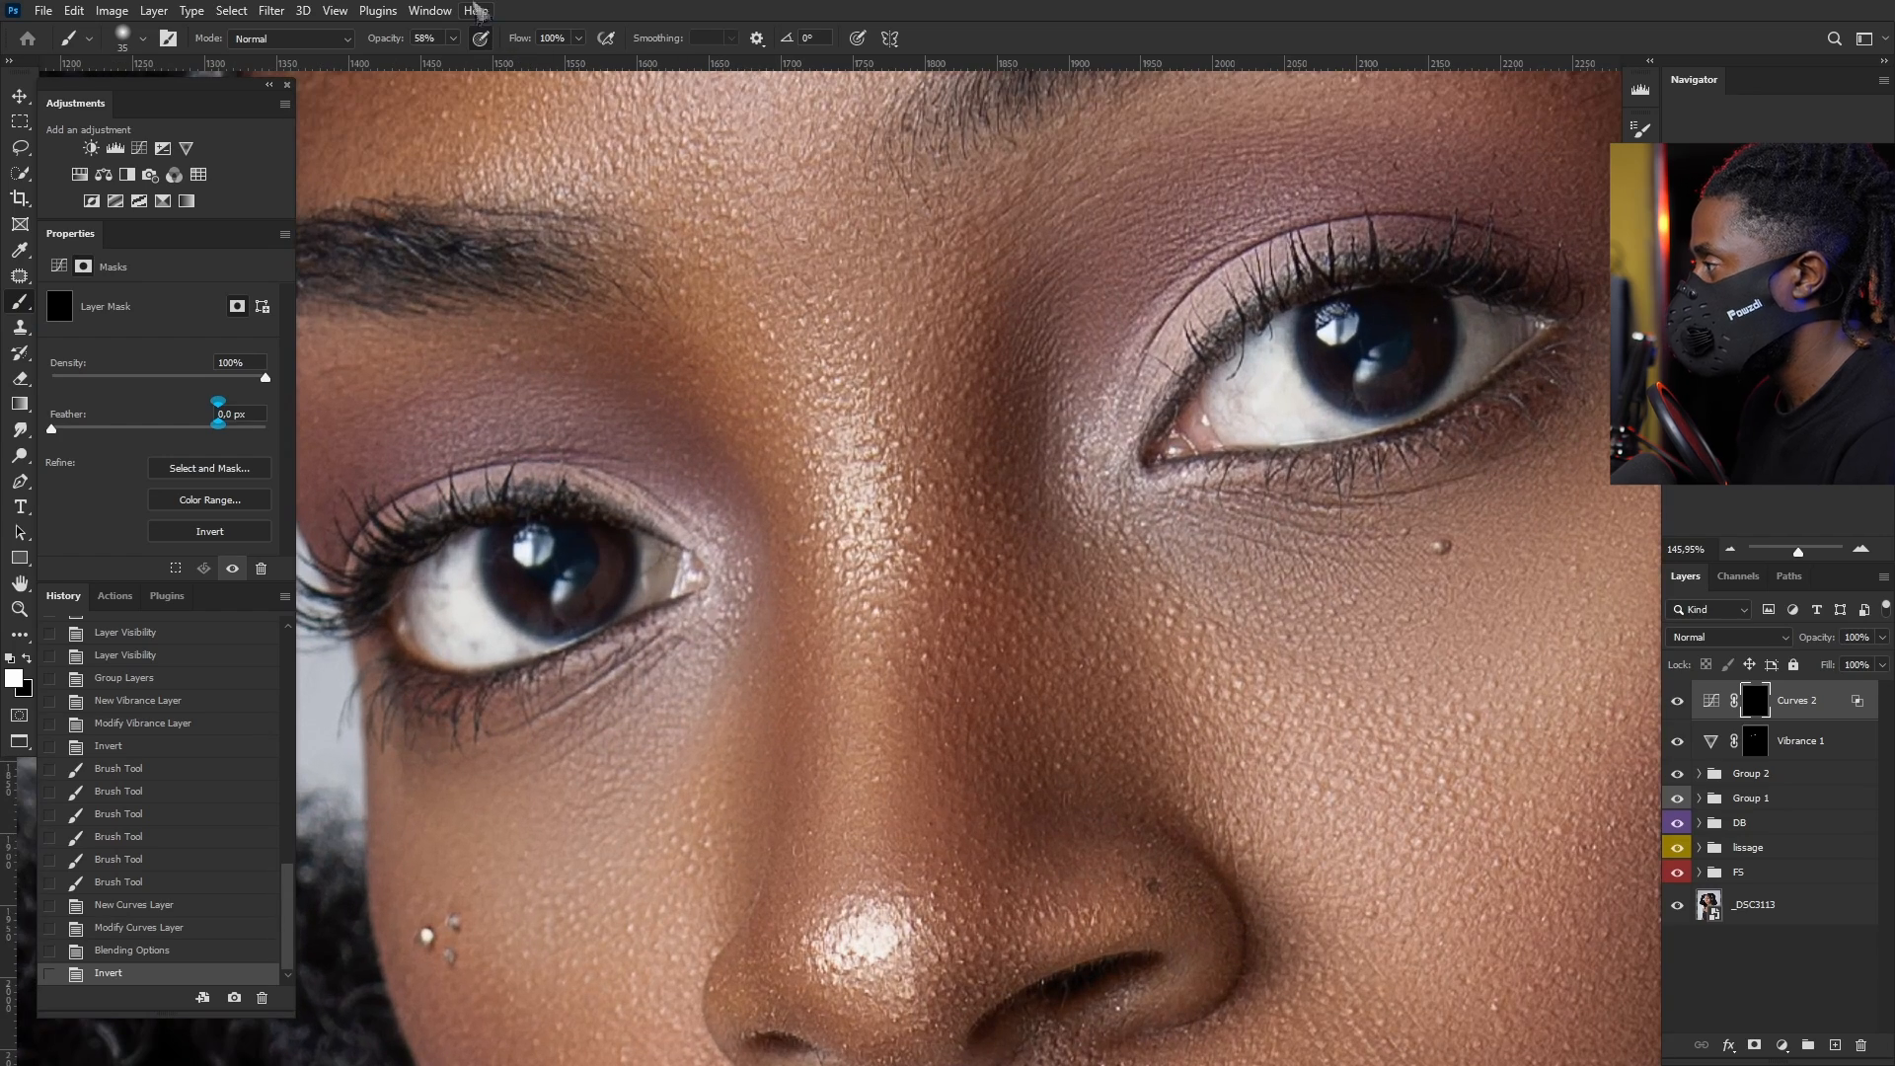
left_click(454, 39)
left_click_drag(461, 72, 497, 79)
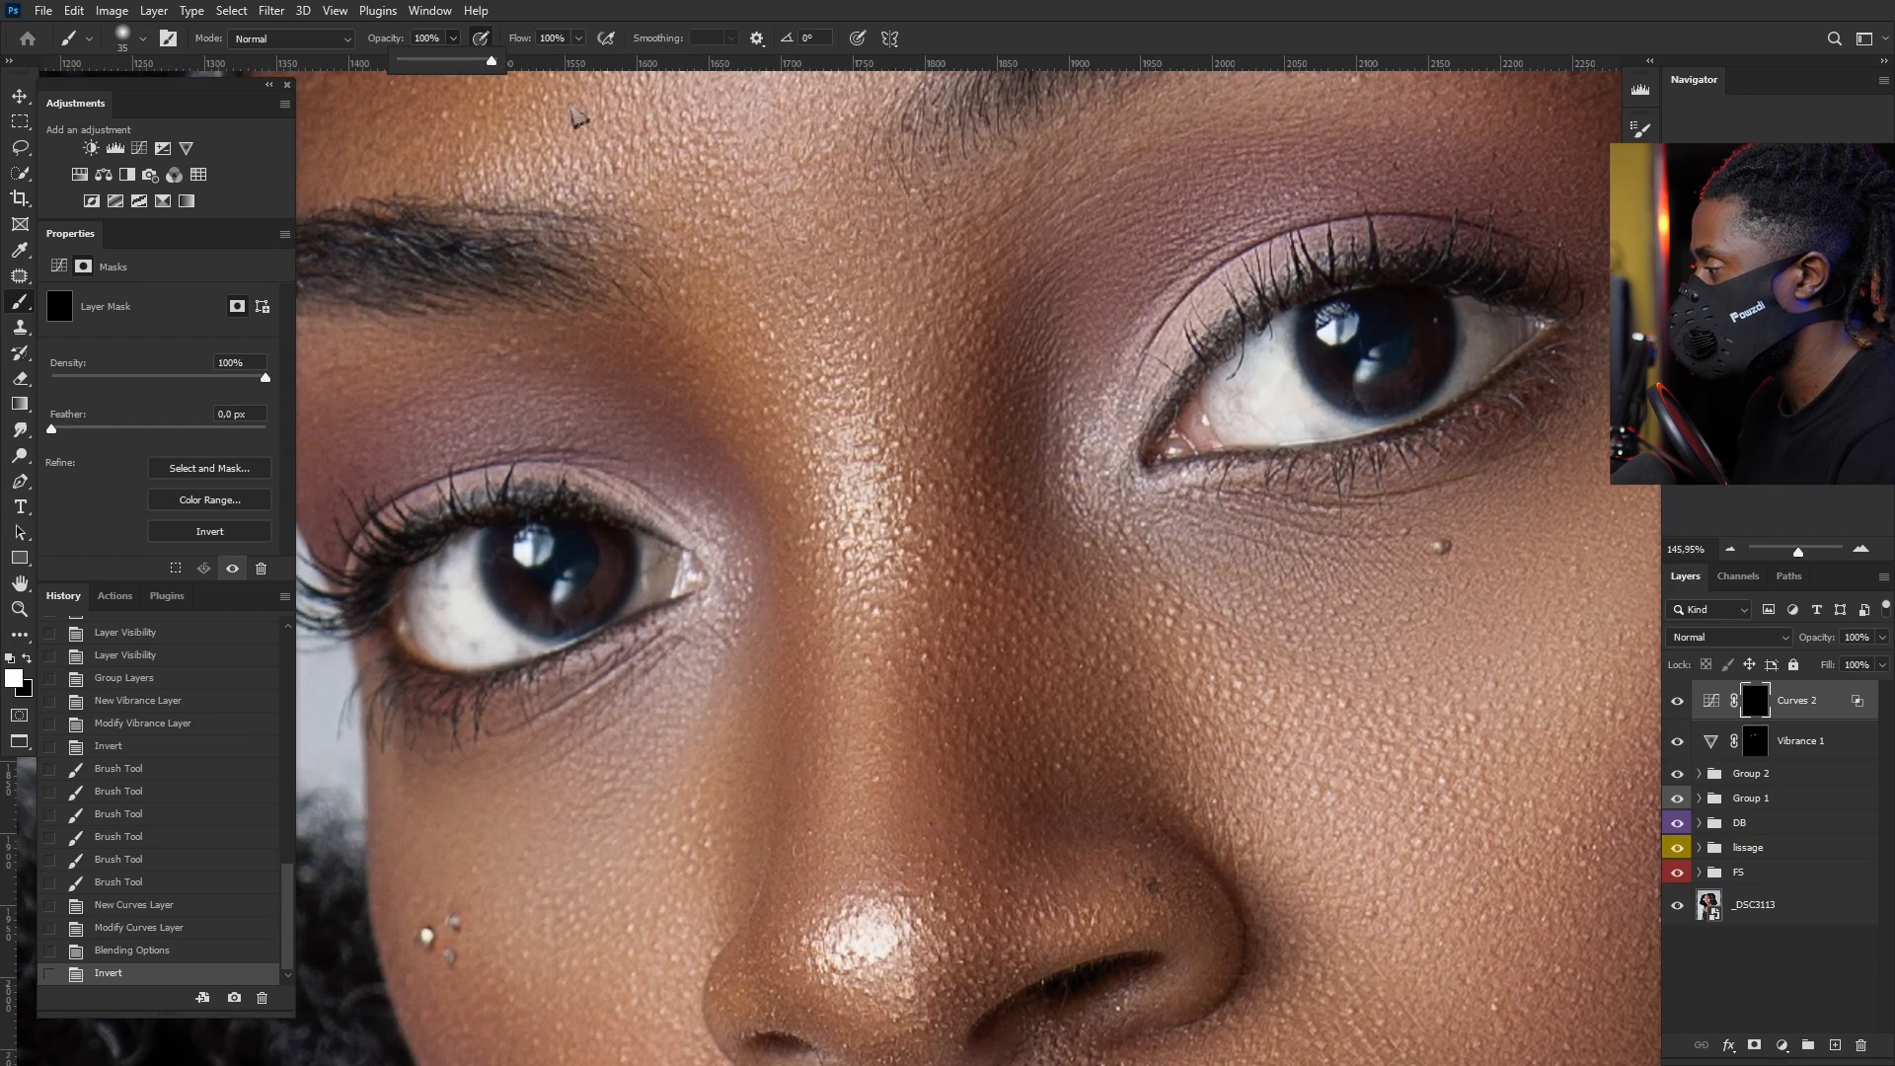
Step: Paint white with a small soft brush on the Curves mask over both irises to brighten them
scroll(592, 614, "up", 2)
mouse_move(453, 522)
left_mouse_down()
mouse_move(543, 603)
mouse_move(591, 574)
mouse_move(571, 579)
mouse_move(607, 519)
mouse_move(523, 605)
mouse_move(461, 558)
mouse_move(472, 594)
mouse_move(540, 610)
mouse_move(613, 541)
left_mouse_up()
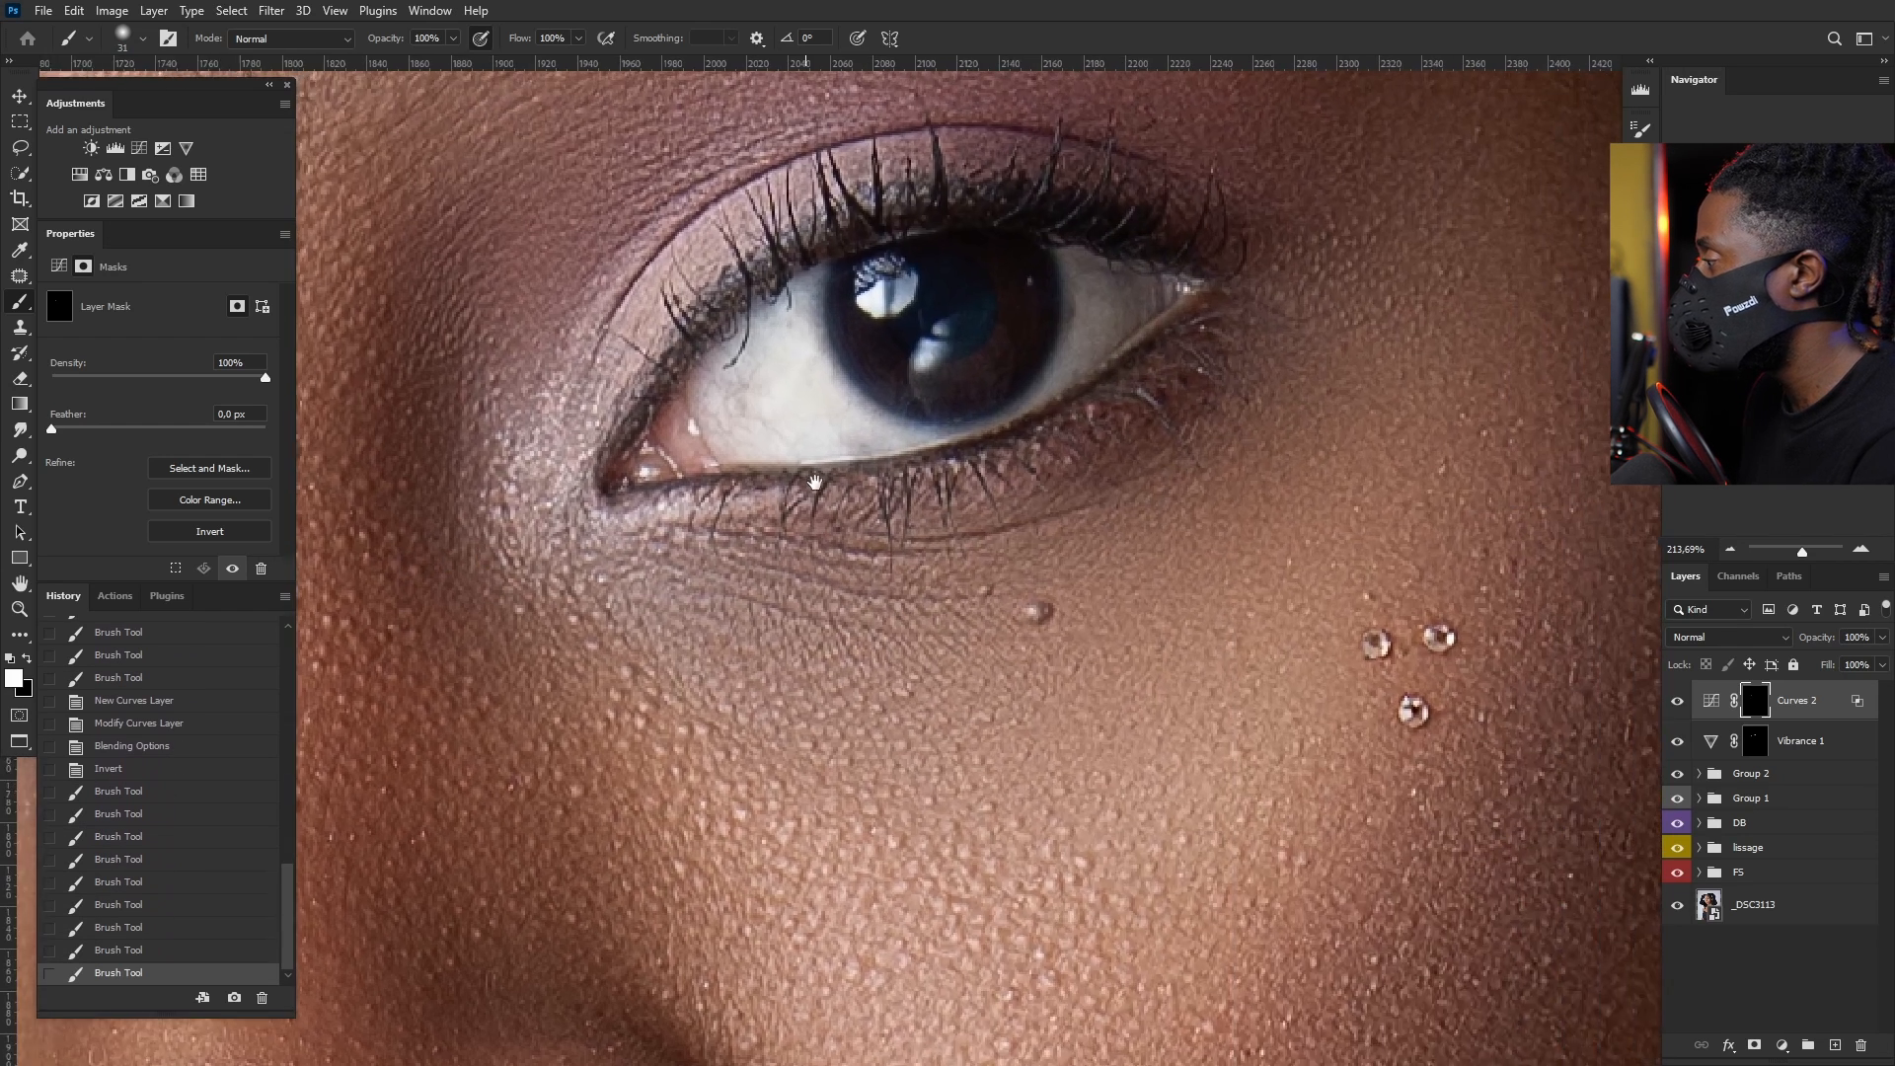
left_click_drag(815, 482, 796, 500)
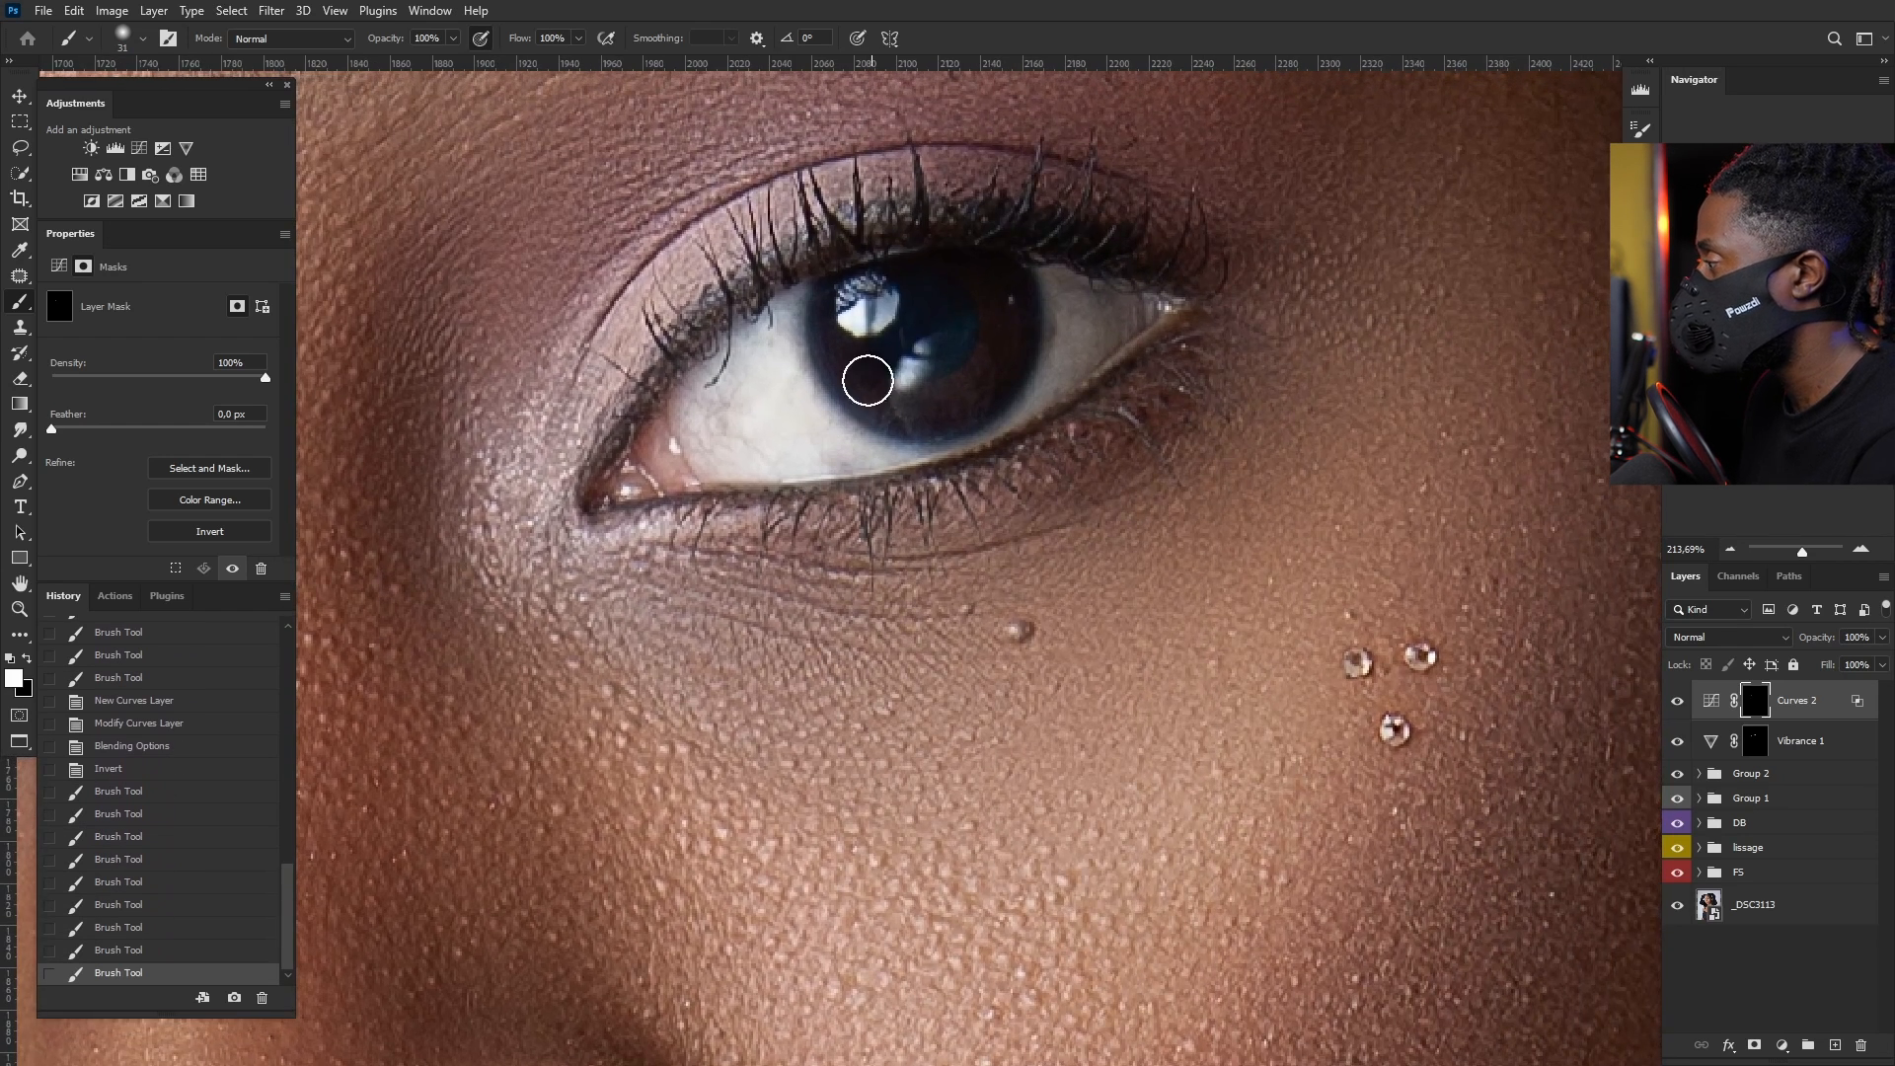
mouse_move(867, 381)
left_mouse_down()
mouse_move(921, 411)
mouse_move(978, 365)
left_mouse_up()
mouse_move(994, 294)
left_mouse_down()
mouse_move(972, 380)
mouse_move(902, 393)
mouse_move(844, 320)
mouse_move(881, 377)
mouse_move(983, 373)
mouse_move(997, 317)
left_mouse_up()
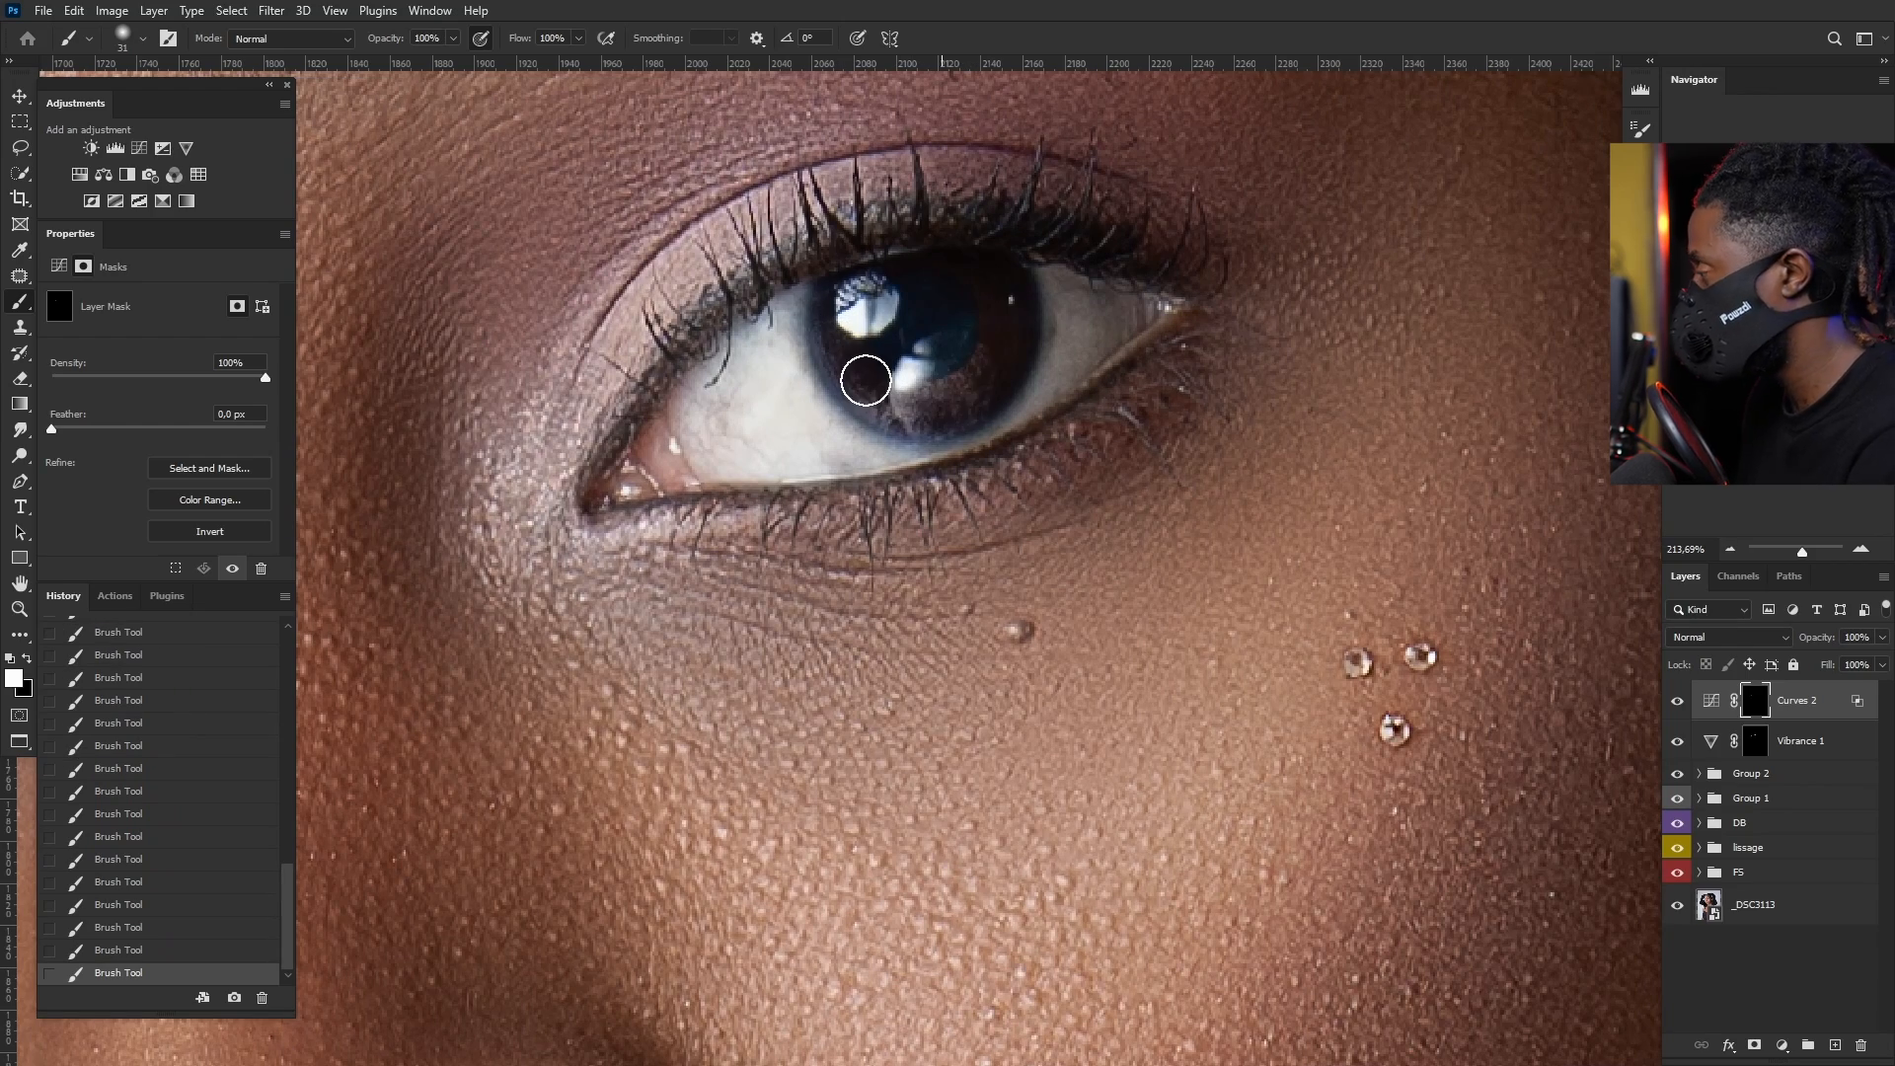
Step: Examine the brightened eyes against the whole portrait at several magnifications
scroll(866, 381, "down", 10)
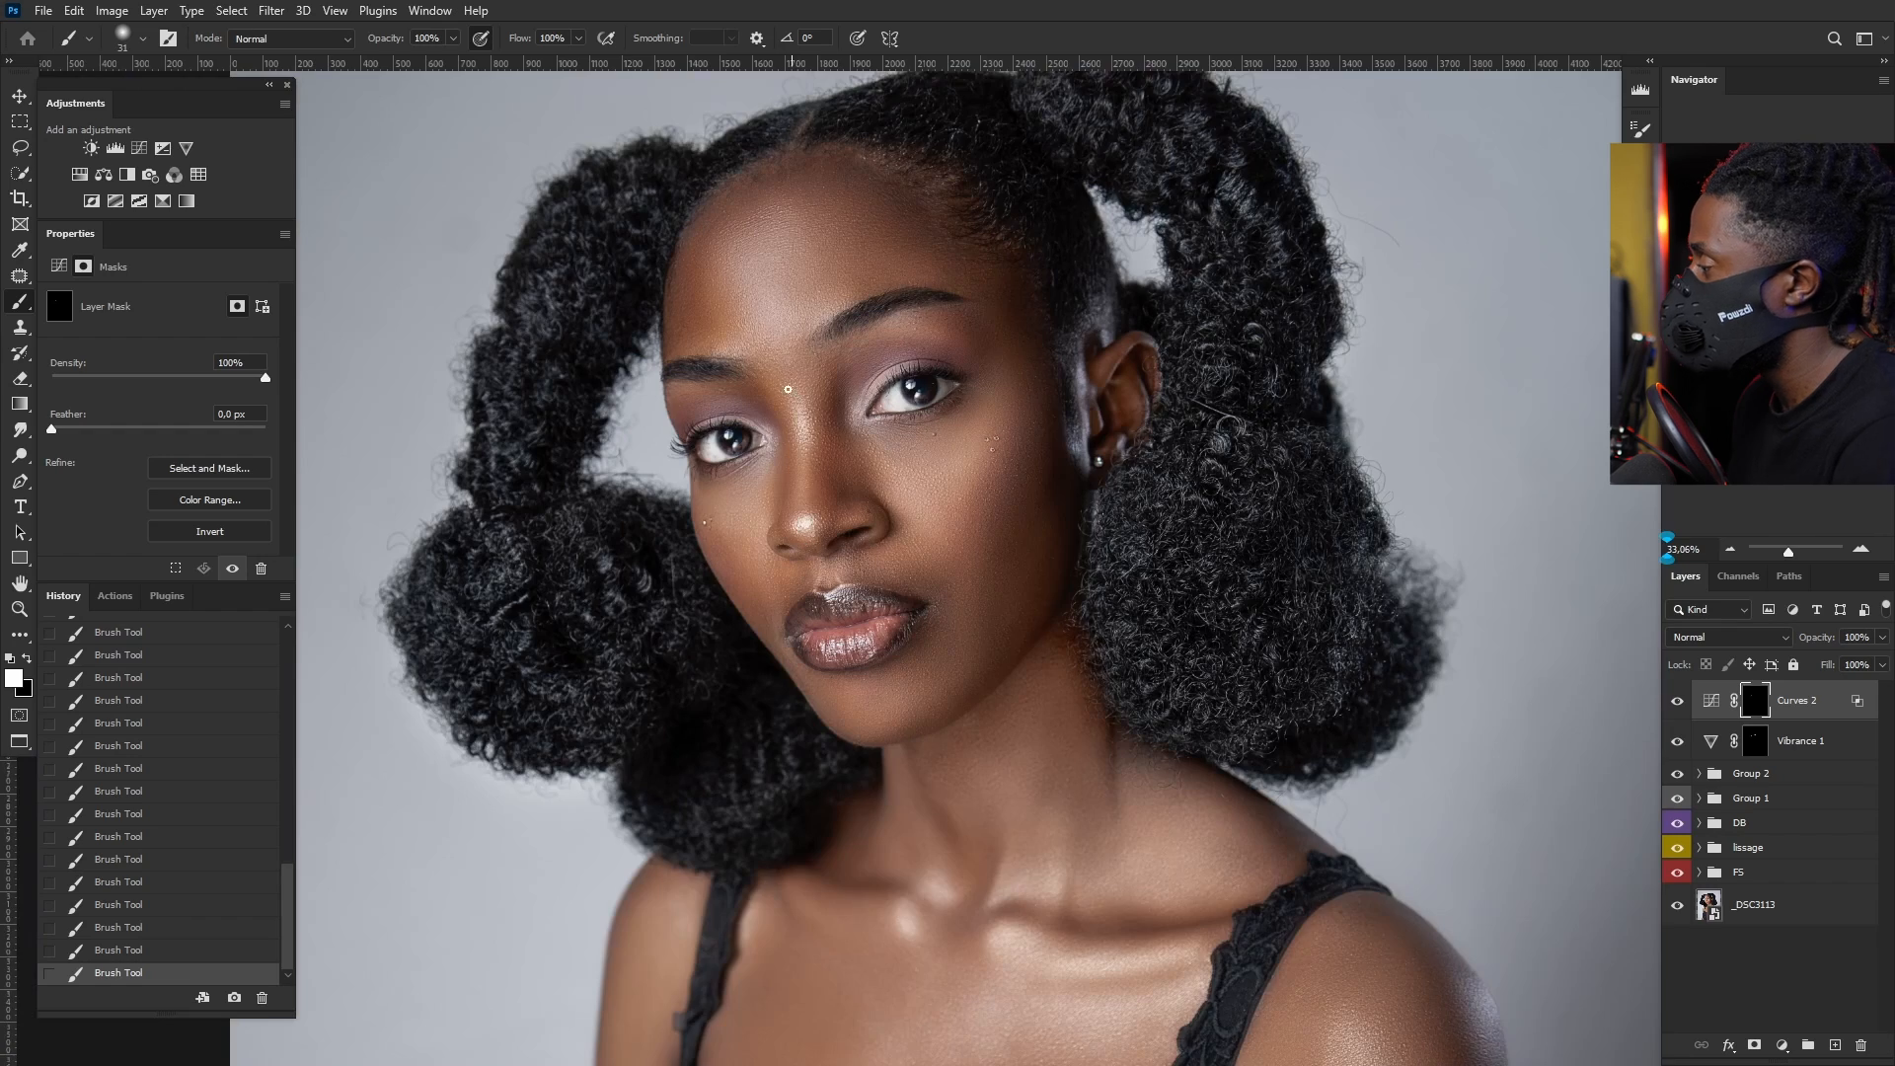
scroll(788, 389, "down", 4)
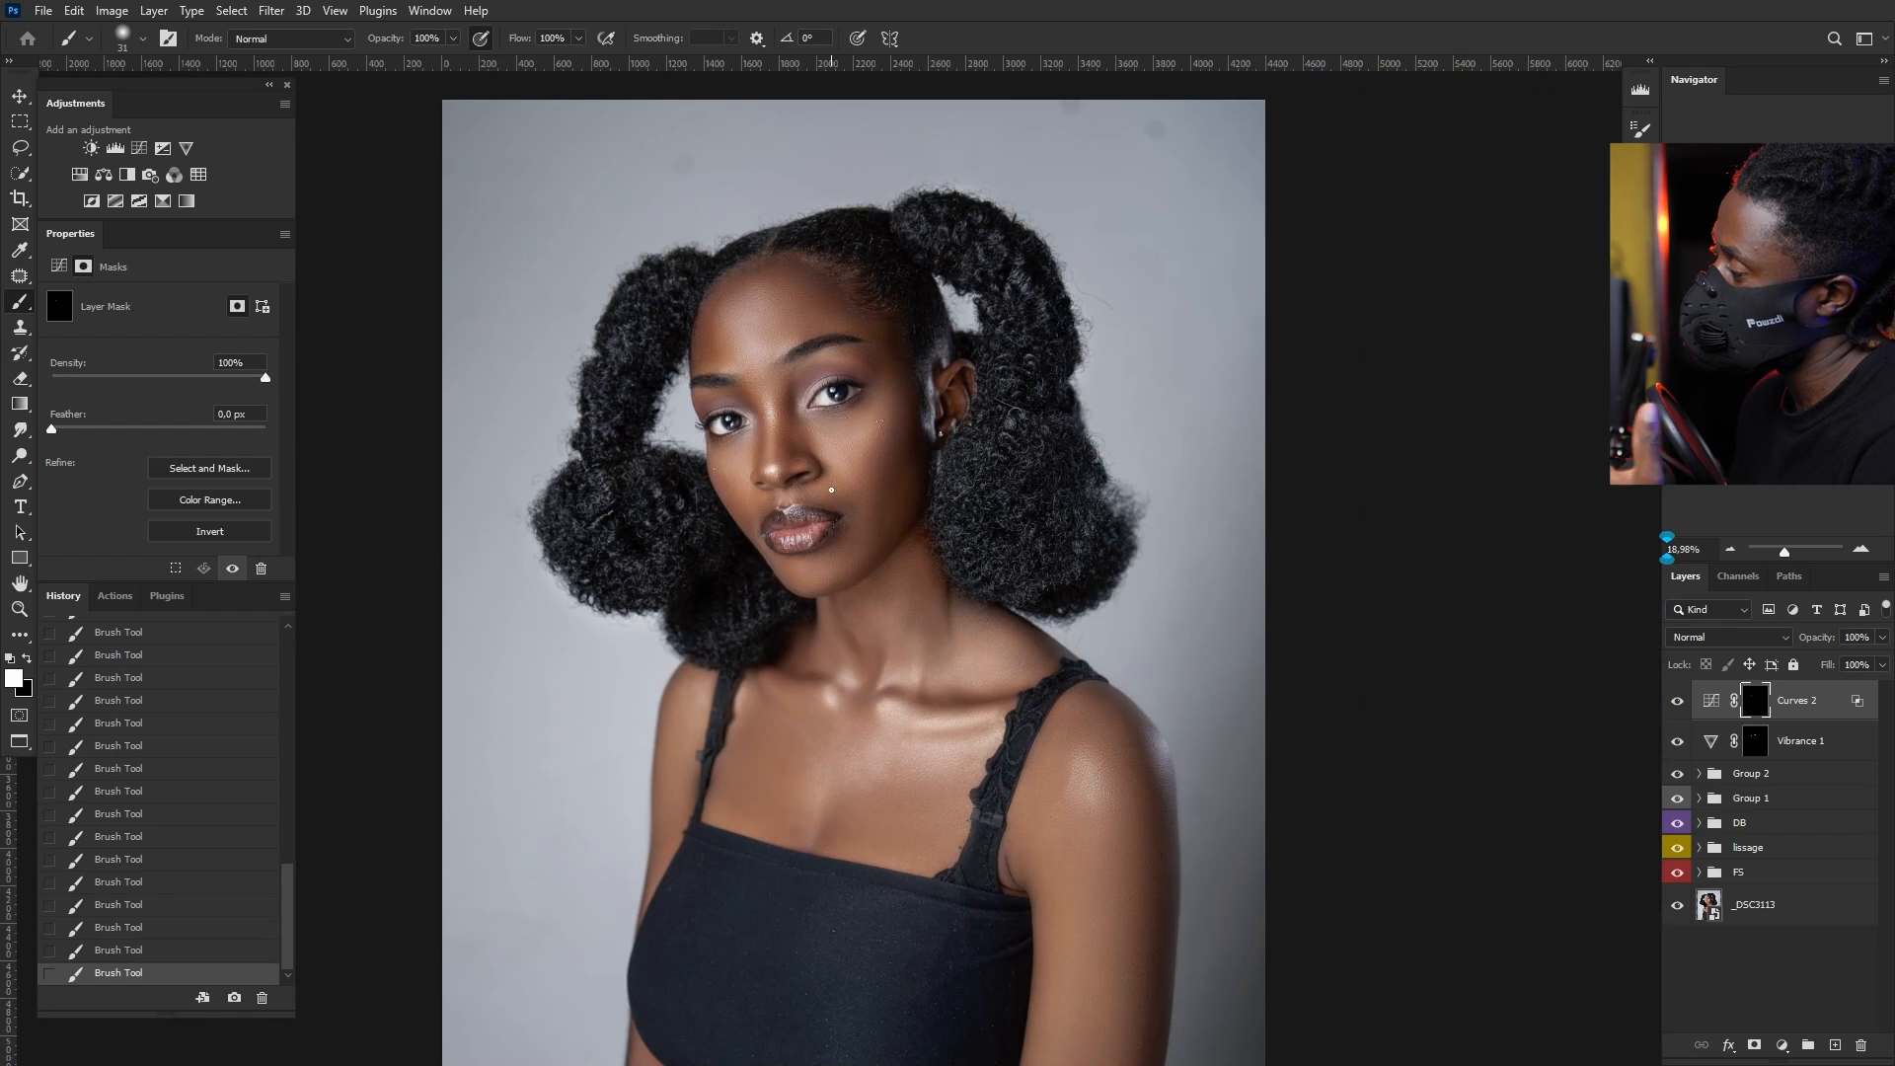
scroll(831, 490, "up", 1)
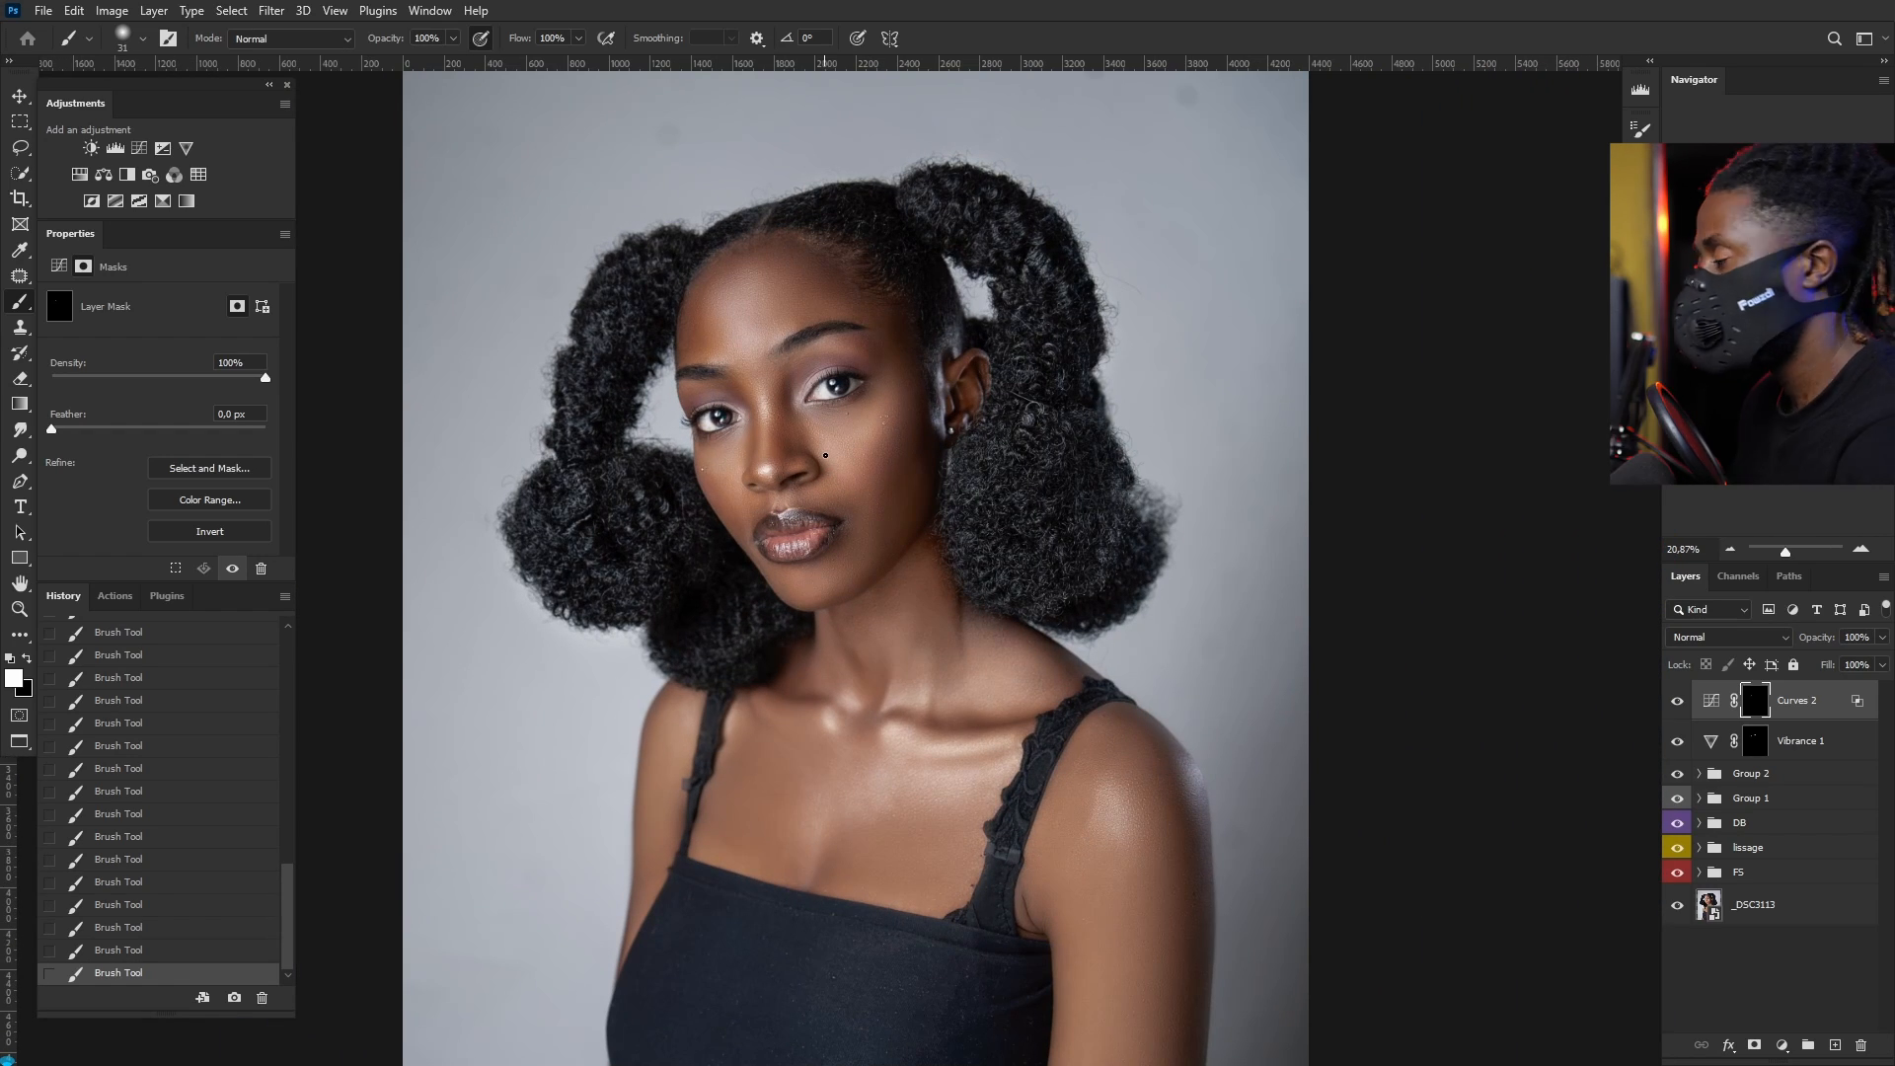
scroll(834, 435, "up", 4)
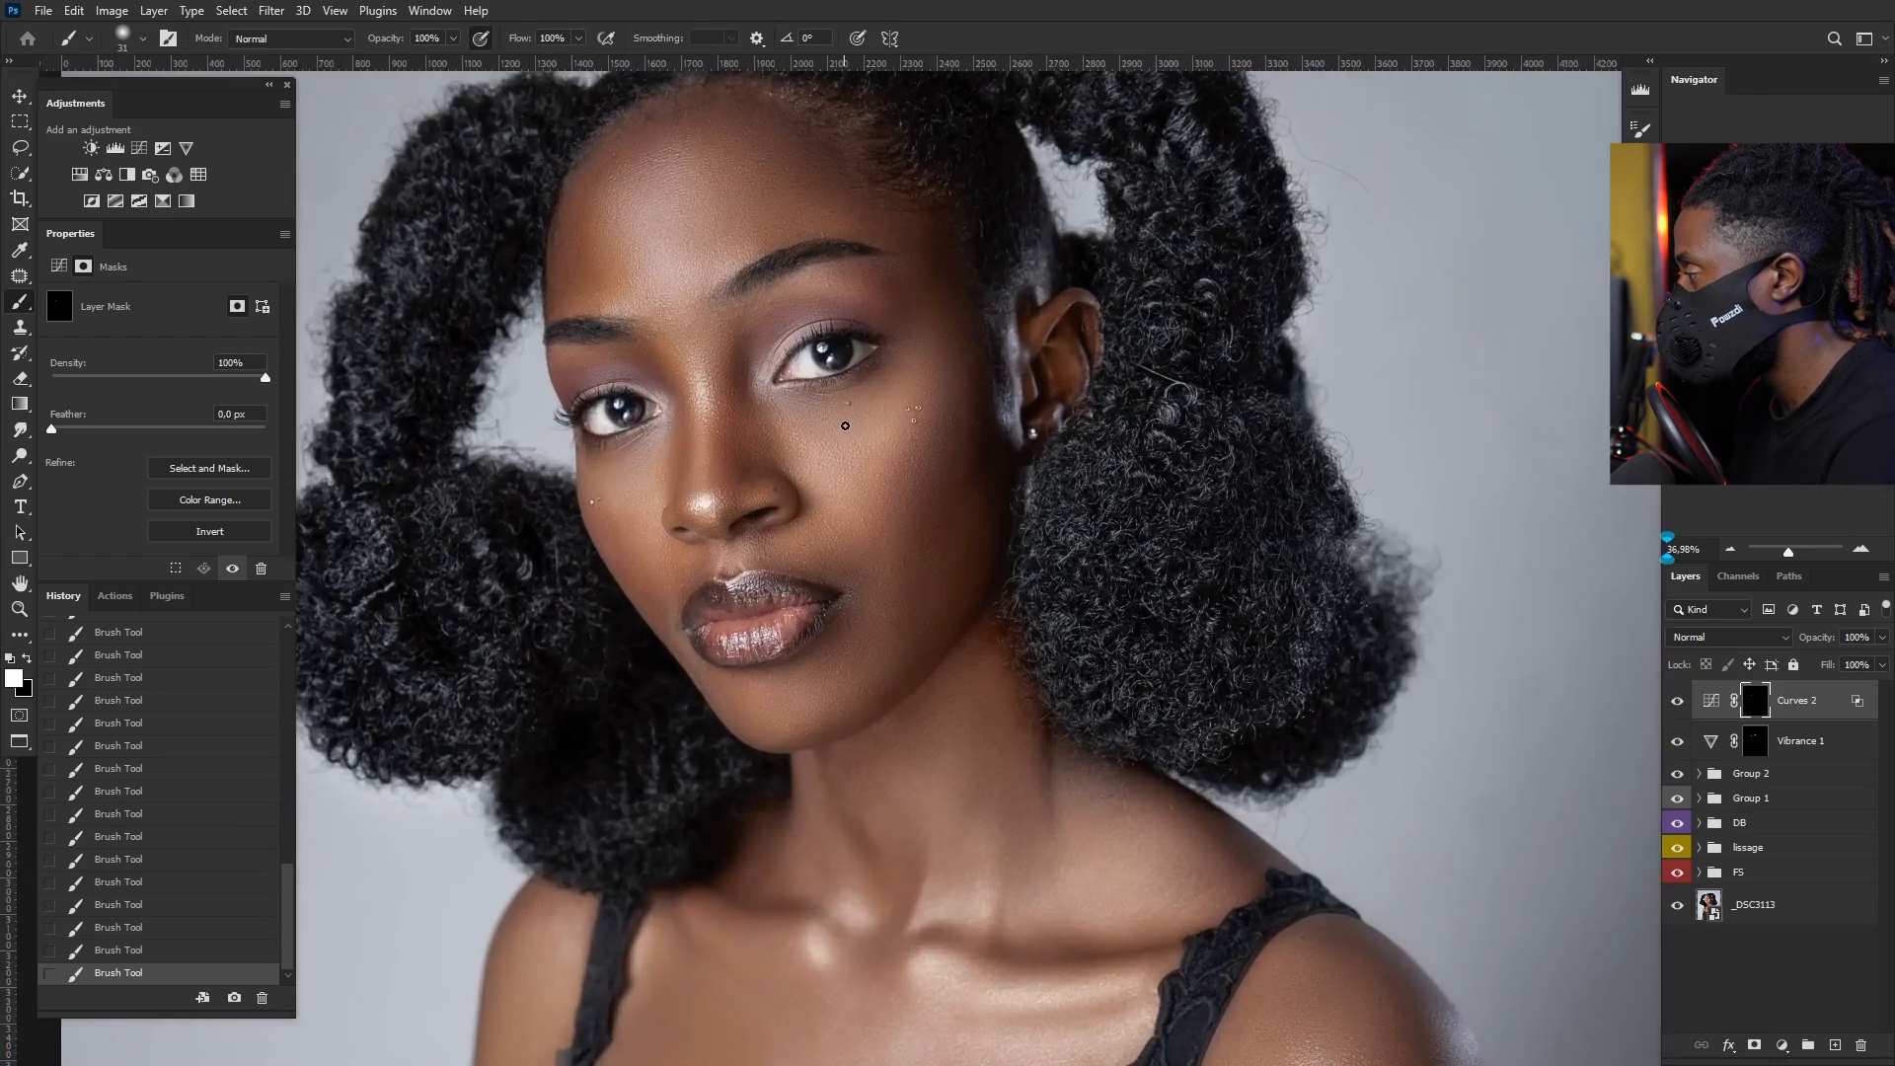
scroll(842, 419, "down", 2)
scroll(829, 405, "up", 5)
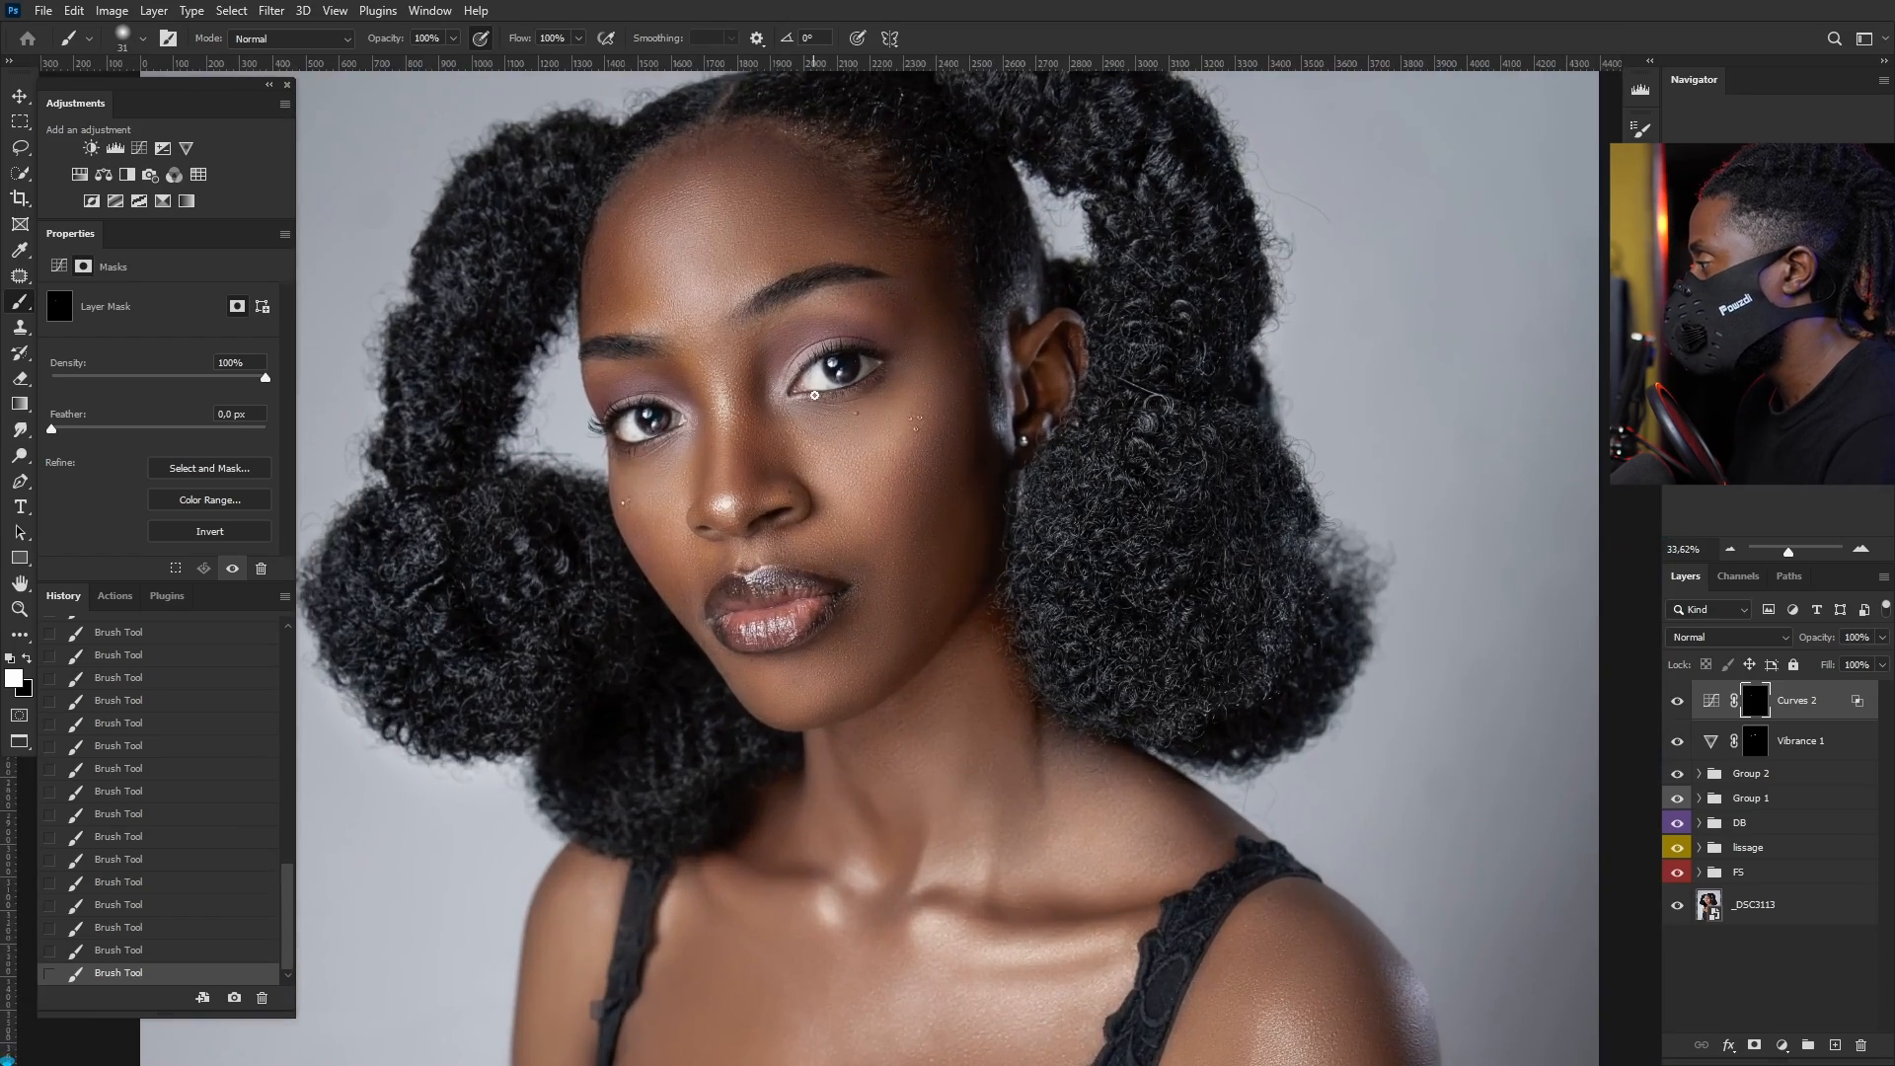
scroll(822, 391, "down", 6)
scroll(917, 433, "up", 2)
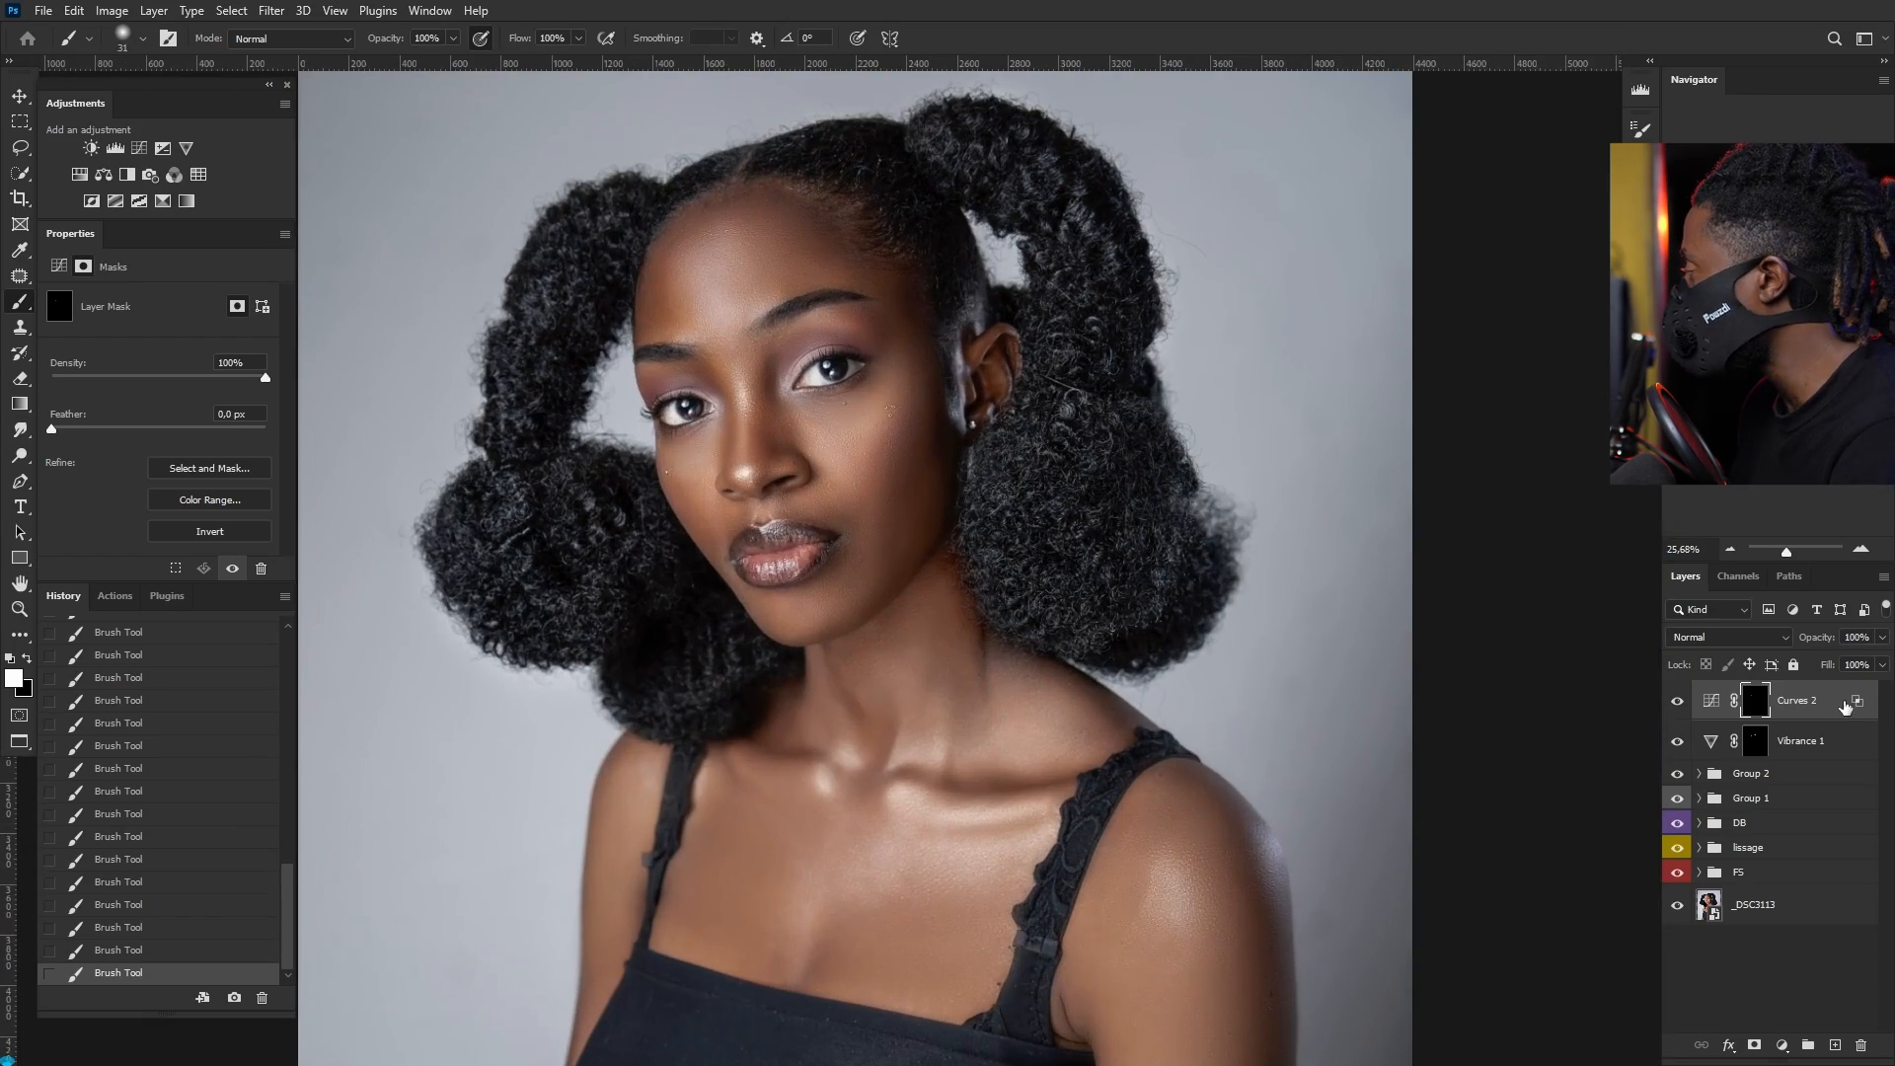
Step: Group the eye-brightening Curves layer and the Vibrance layer together
left_click(1844, 706)
left_click(1819, 747)
left_click(1812, 702, "shift")
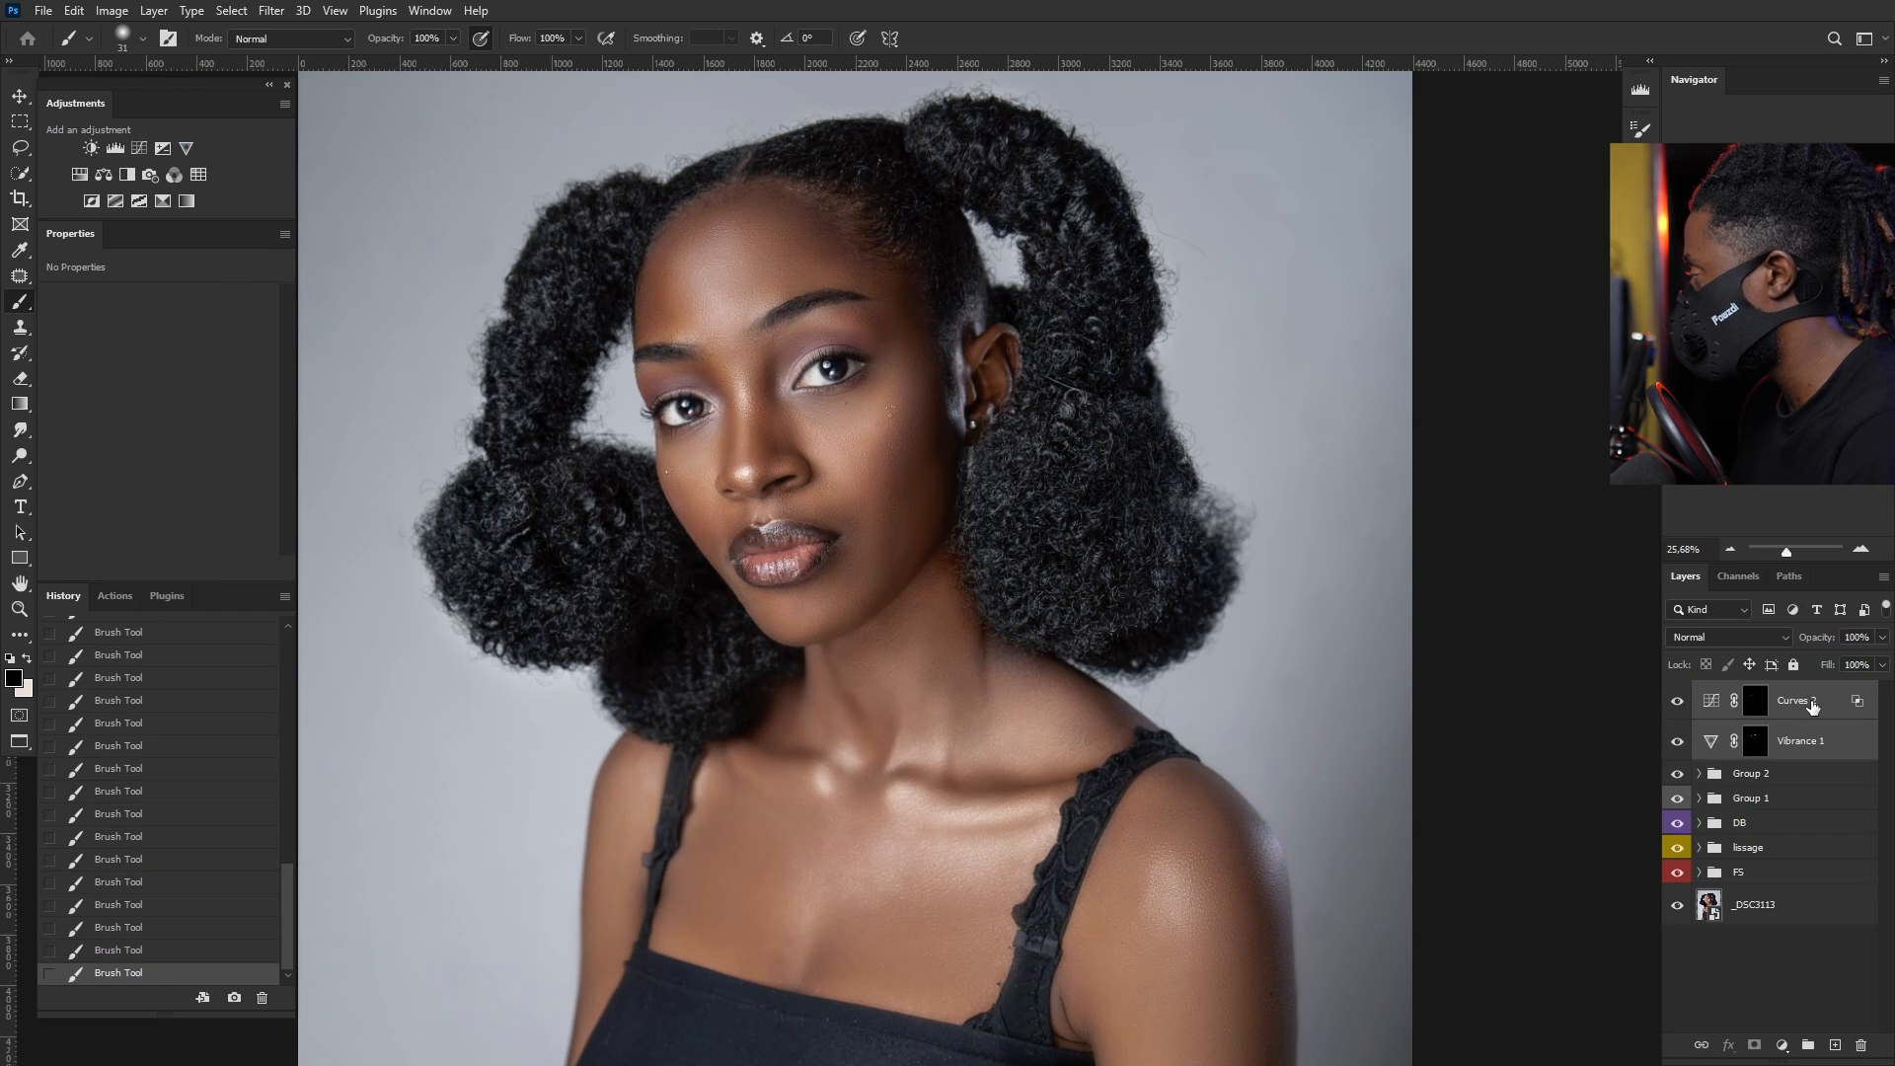
key("ctrl+g")
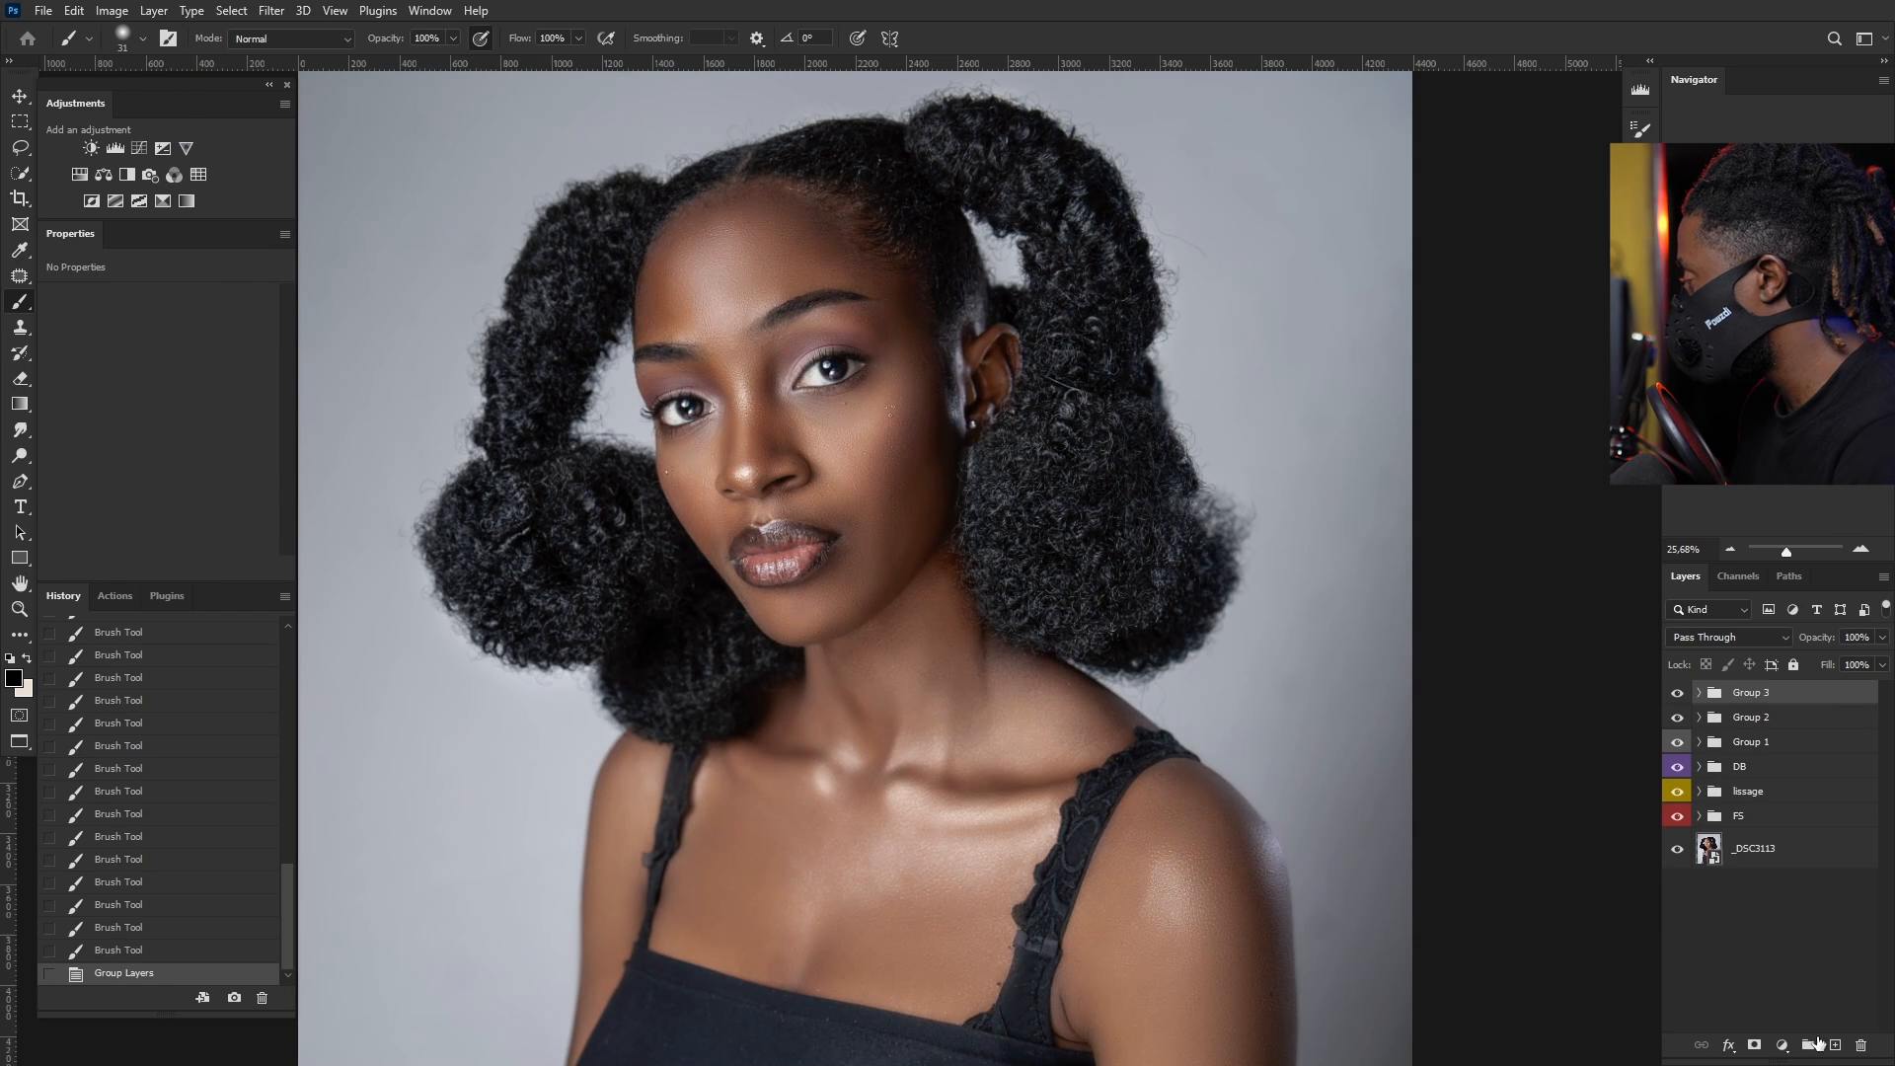
Step: Add a new empty layer above the groups and set its blending mode to Soft Light
left_click(1835, 1045)
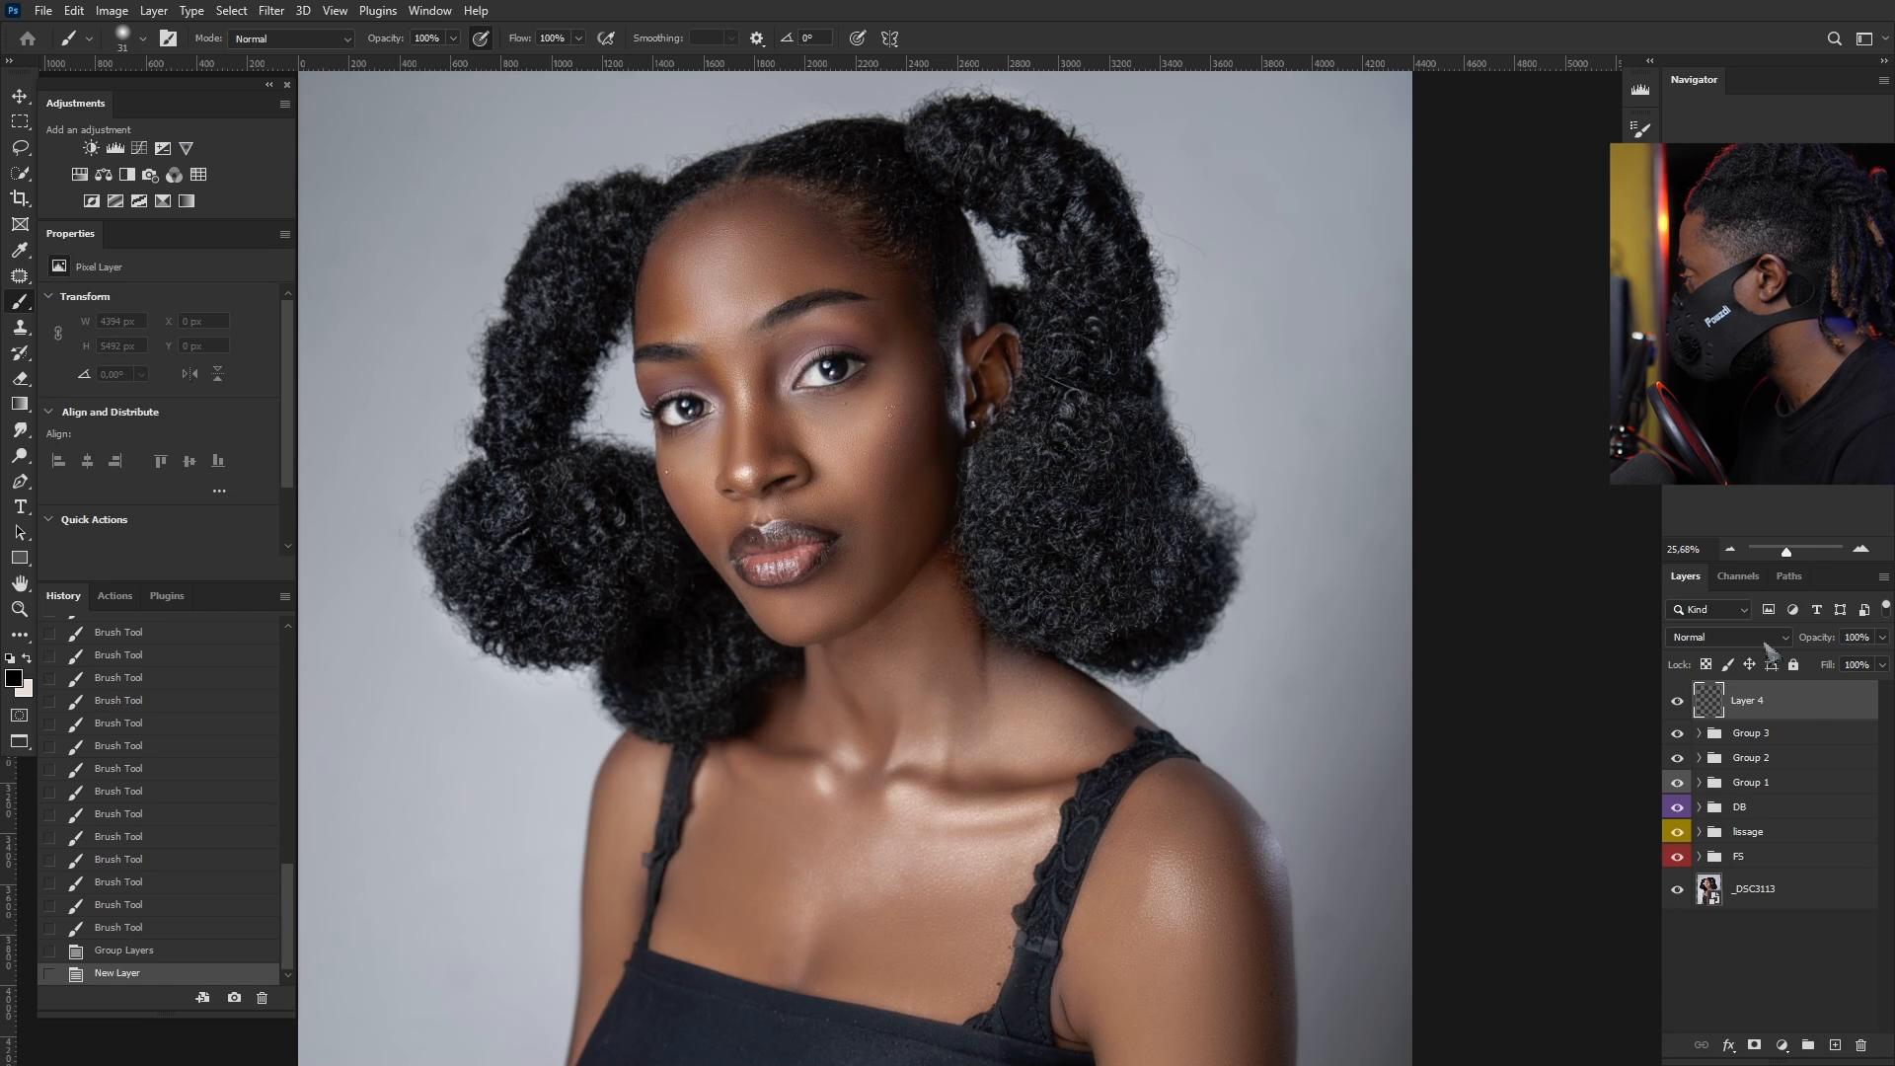
left_click(1765, 648)
left_click(1714, 796)
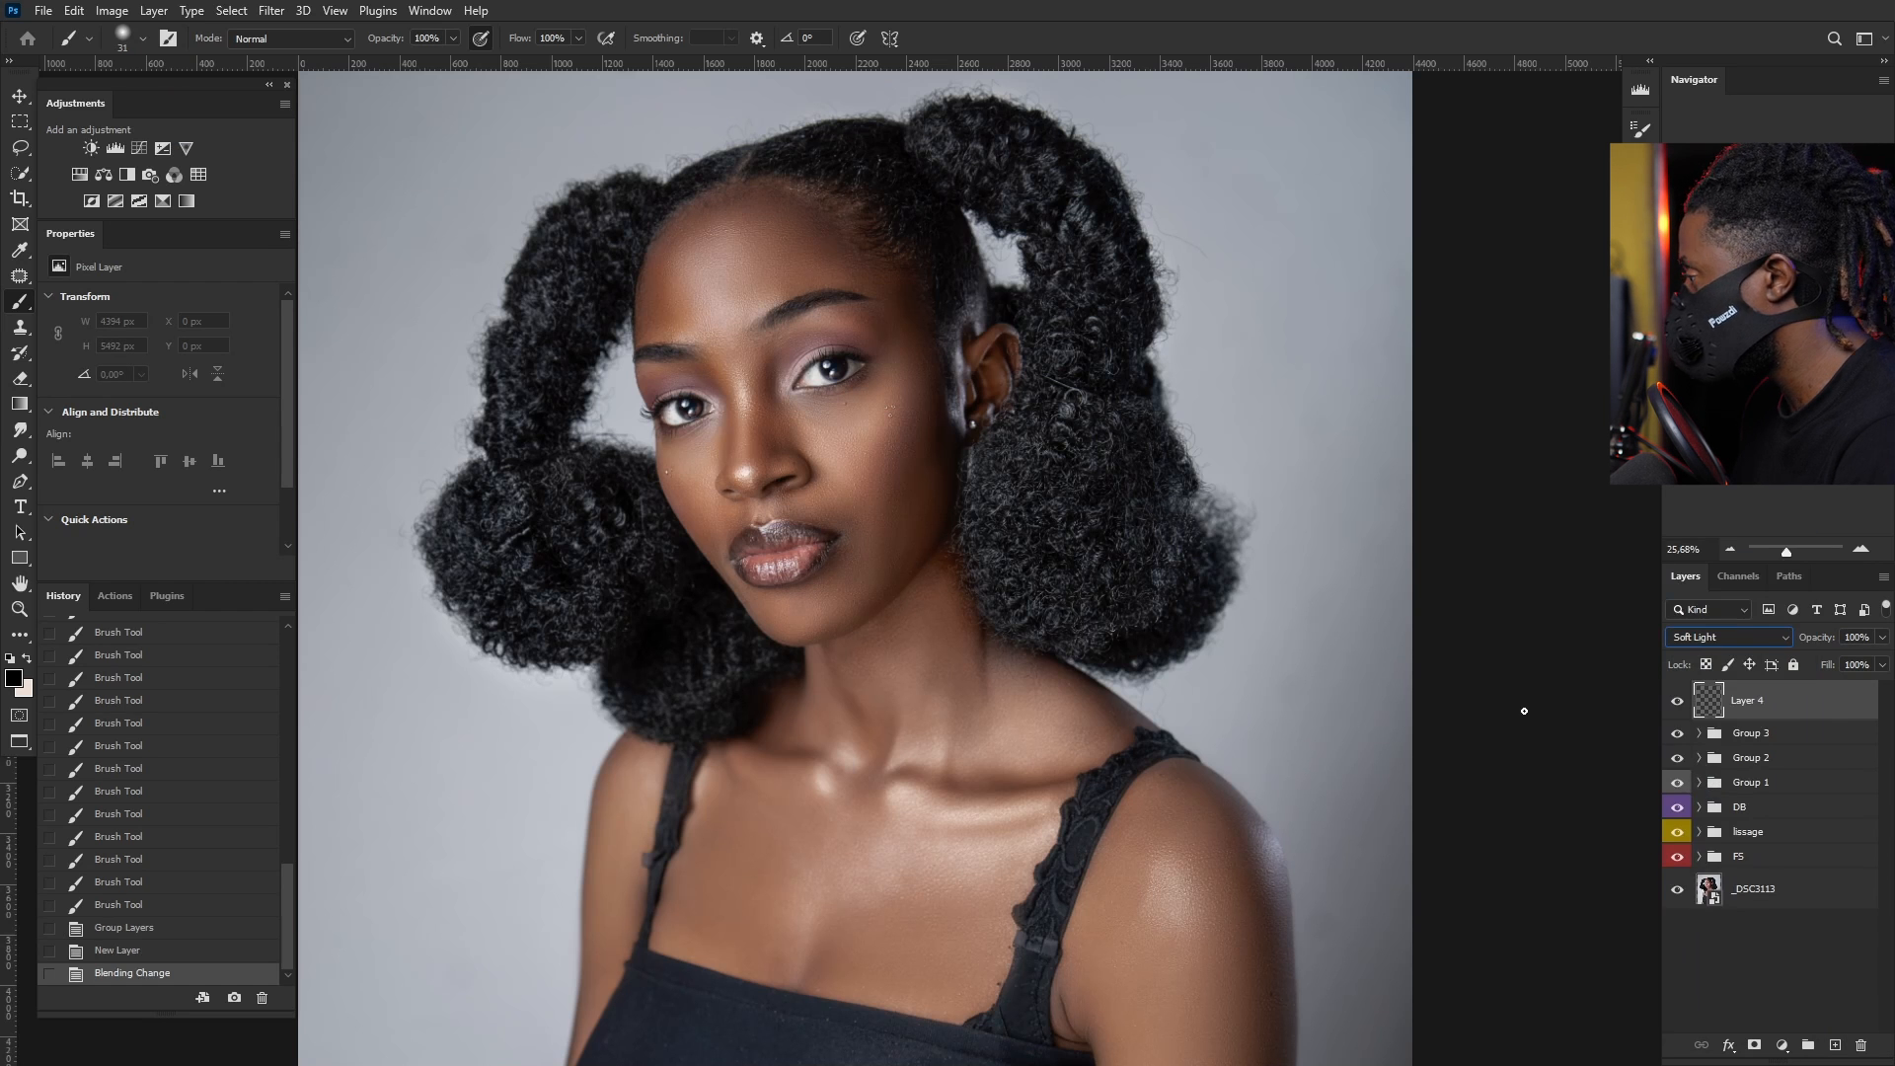
Step: Sample the pink of the lips and paint it over the lower lip with a soft brush
scroll(790, 557, "up", 6)
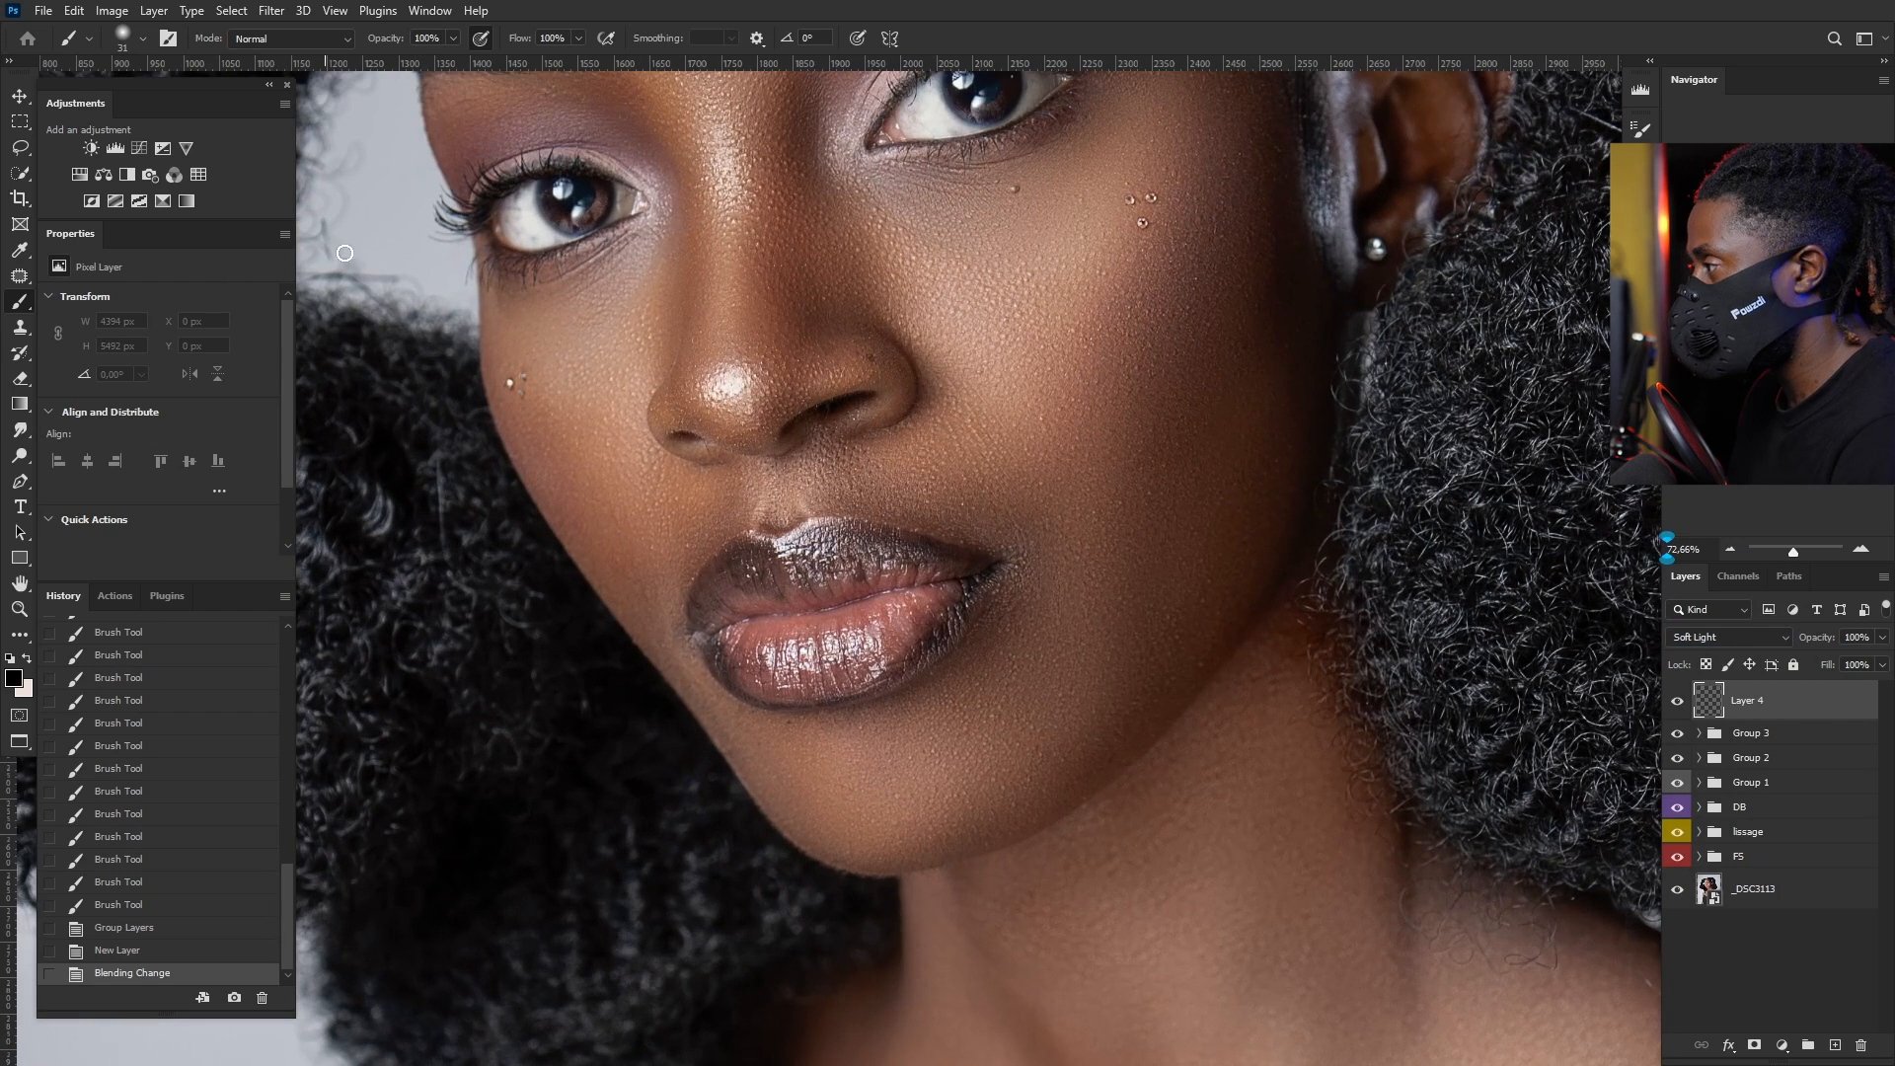
right_click(786, 656, "alt")
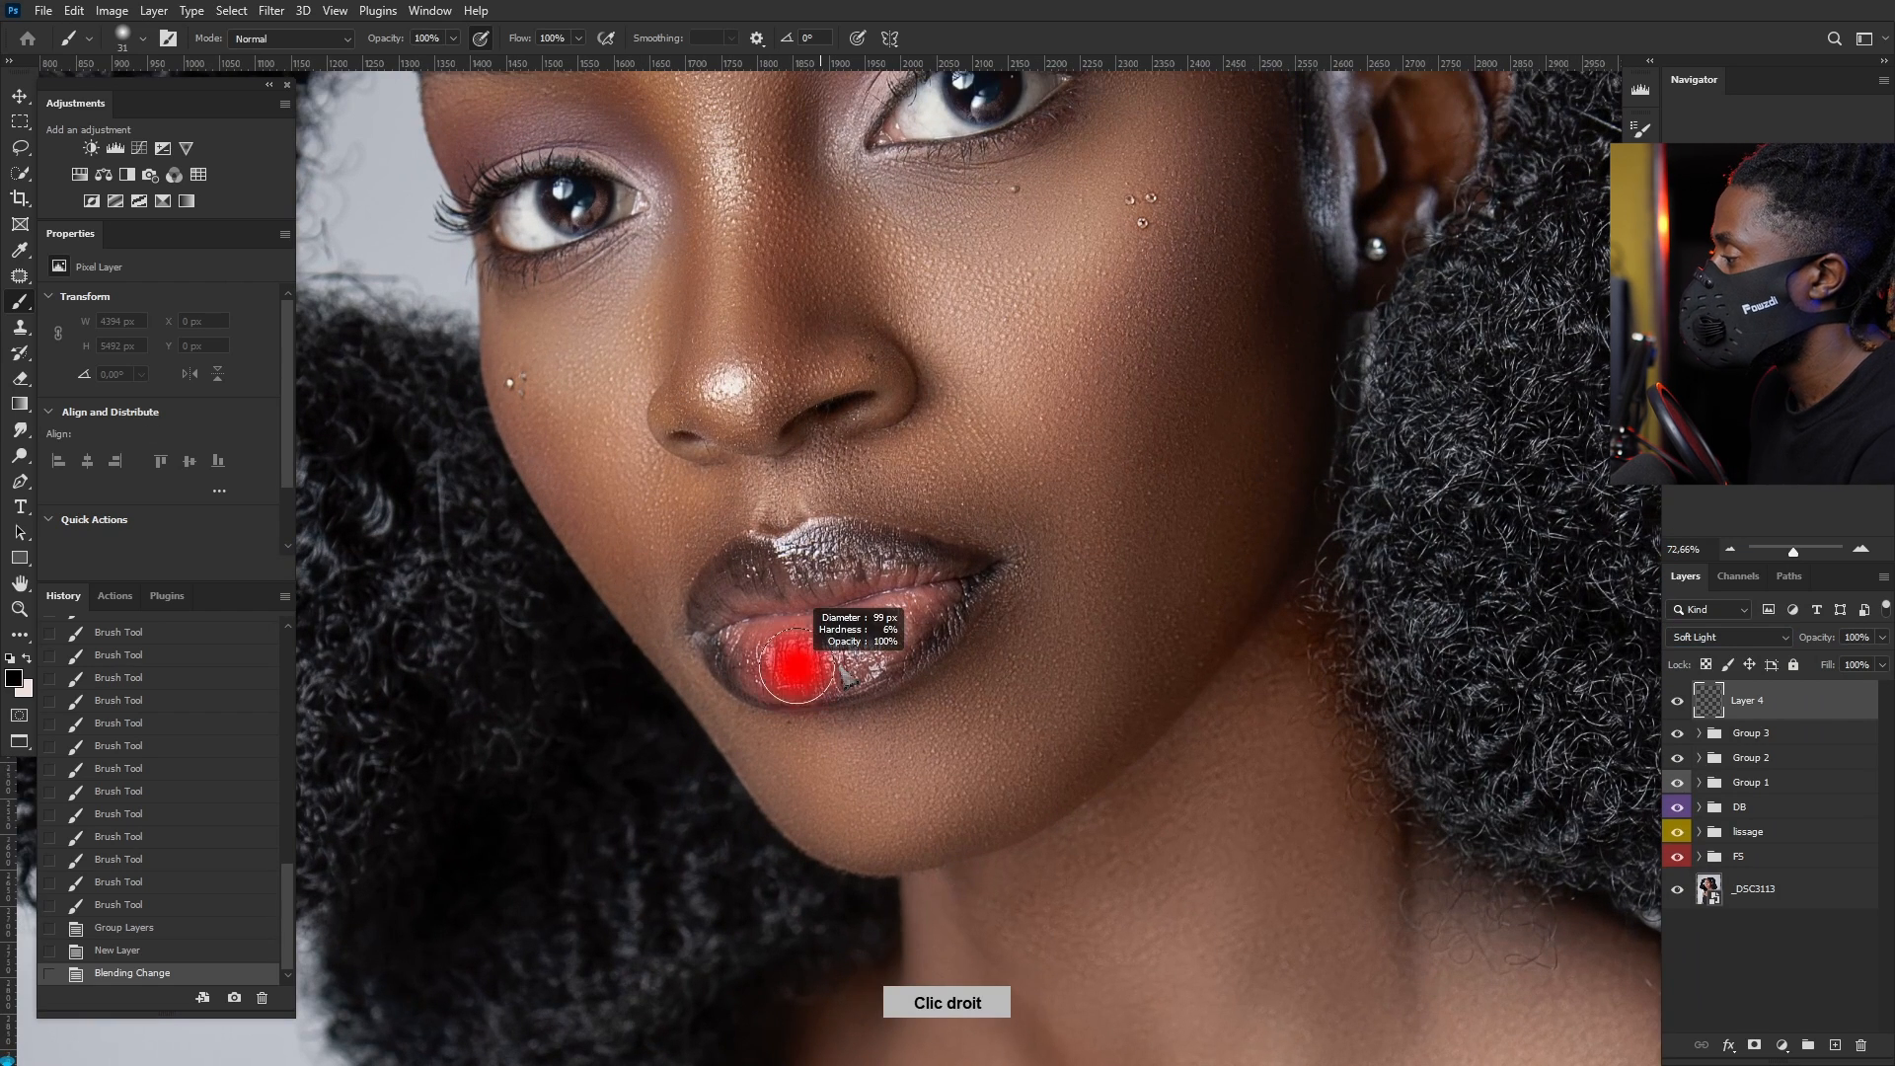
right_click(834, 600, "alt")
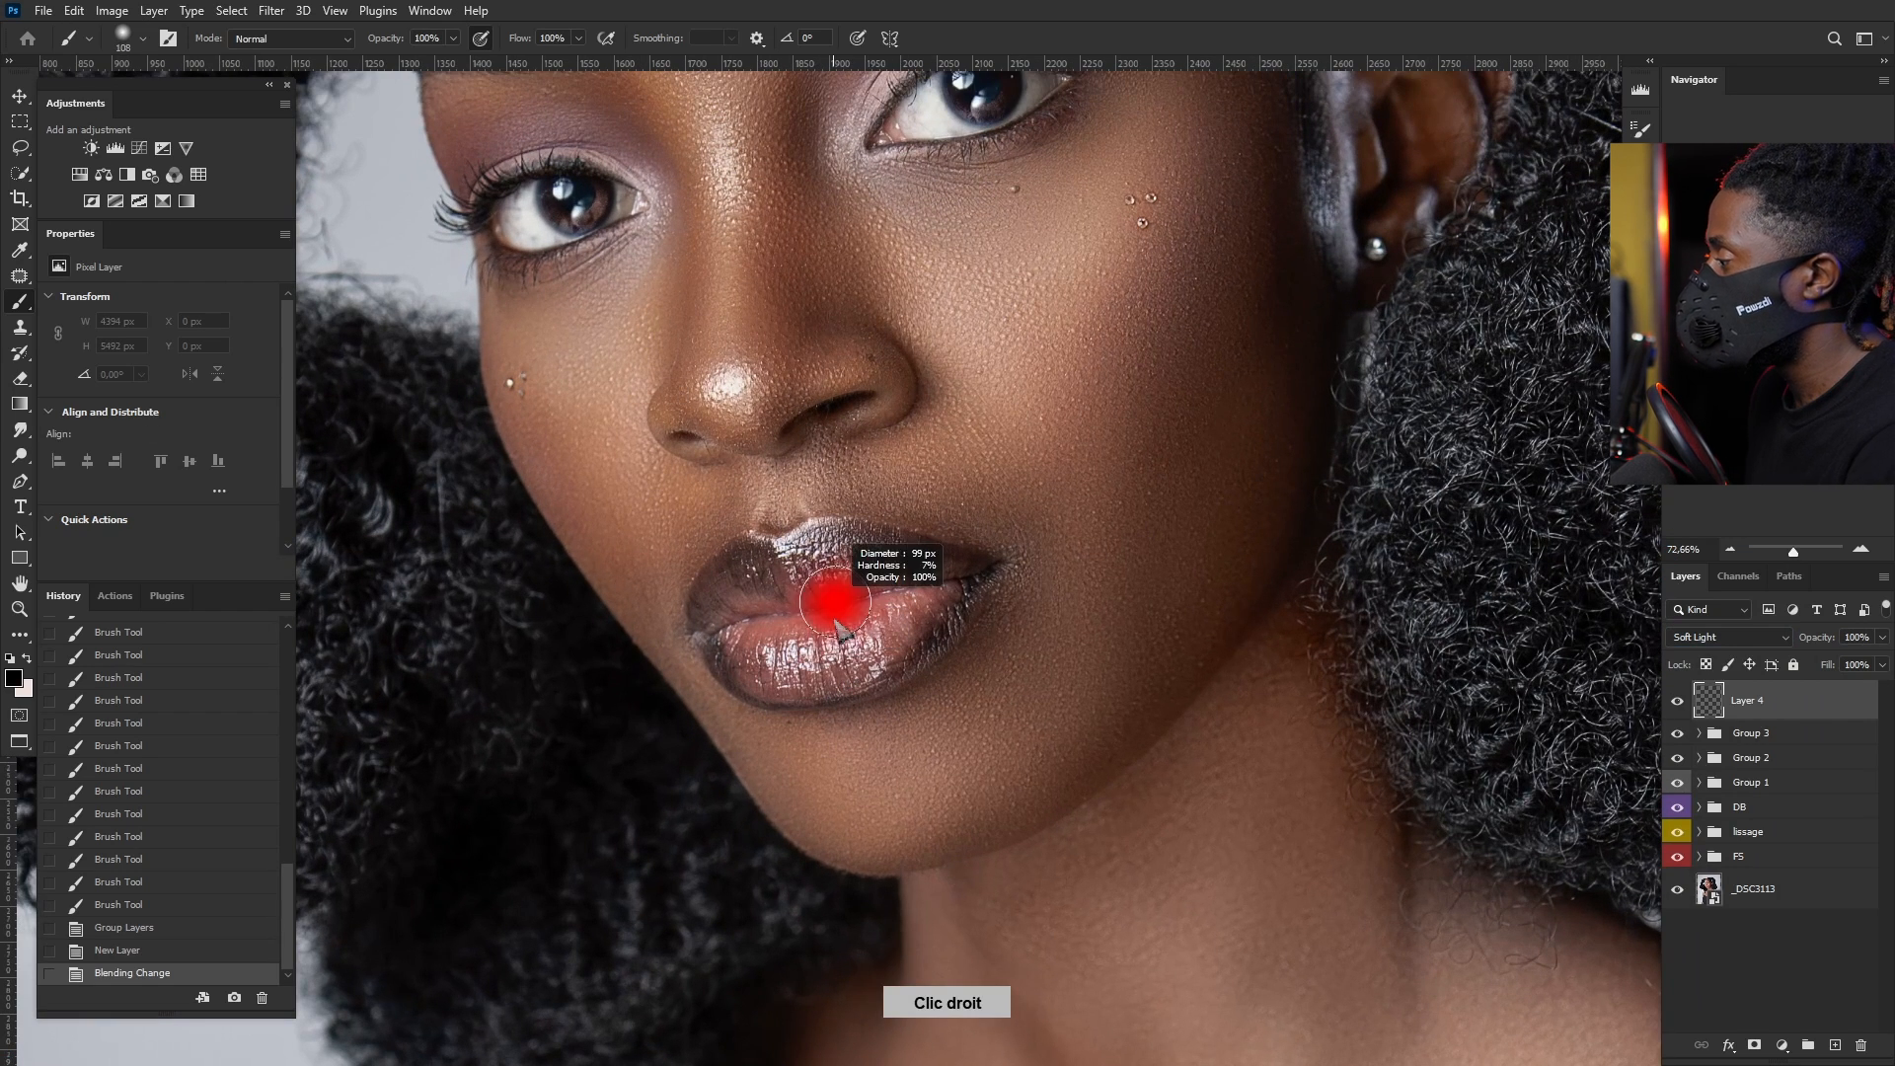
left_click(907, 608, "alt")
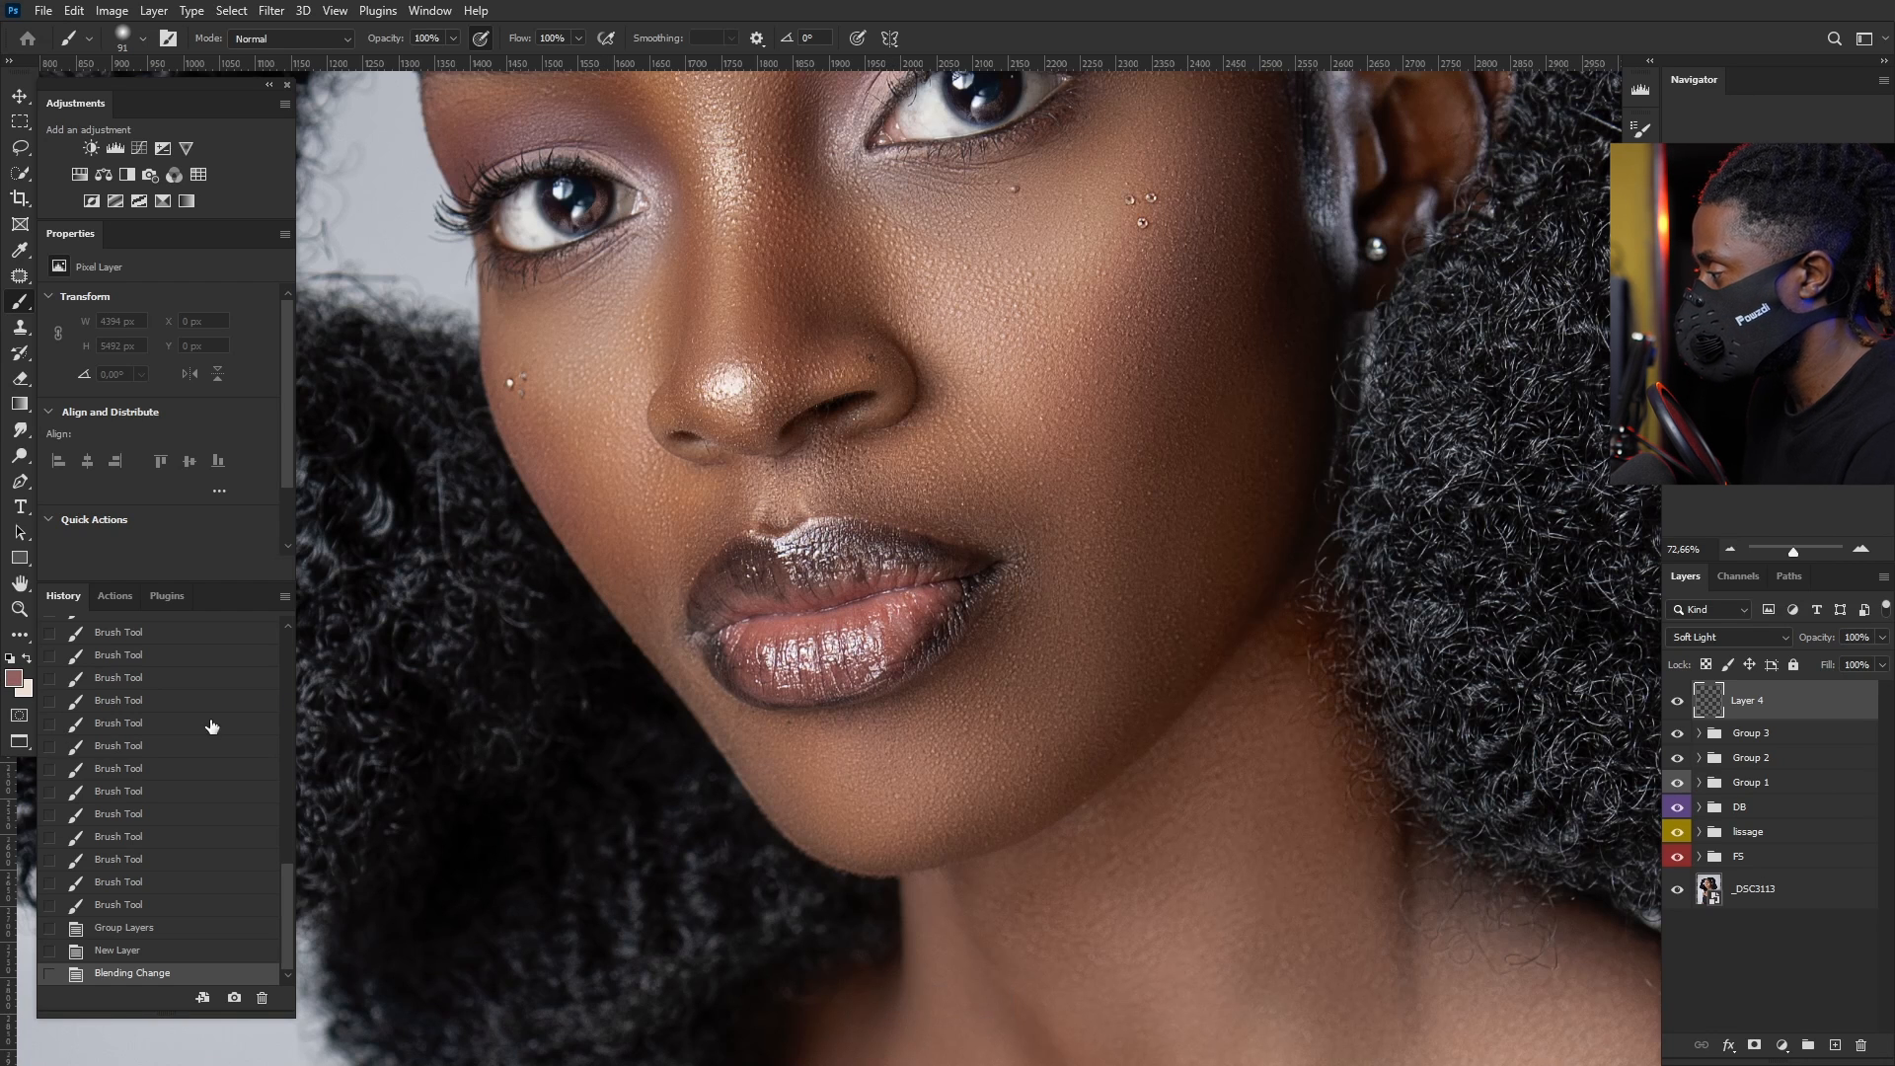
mouse_move(852, 641)
left_mouse_down()
mouse_move(768, 645)
mouse_move(885, 625)
mouse_move(796, 647)
mouse_move(961, 582)
mouse_move(873, 613)
left_mouse_up()
Step: Extend the pink tint along the inner lips with a 66 px soft brush, and compare the layer hidden and shown
right_click(925, 589, "alt")
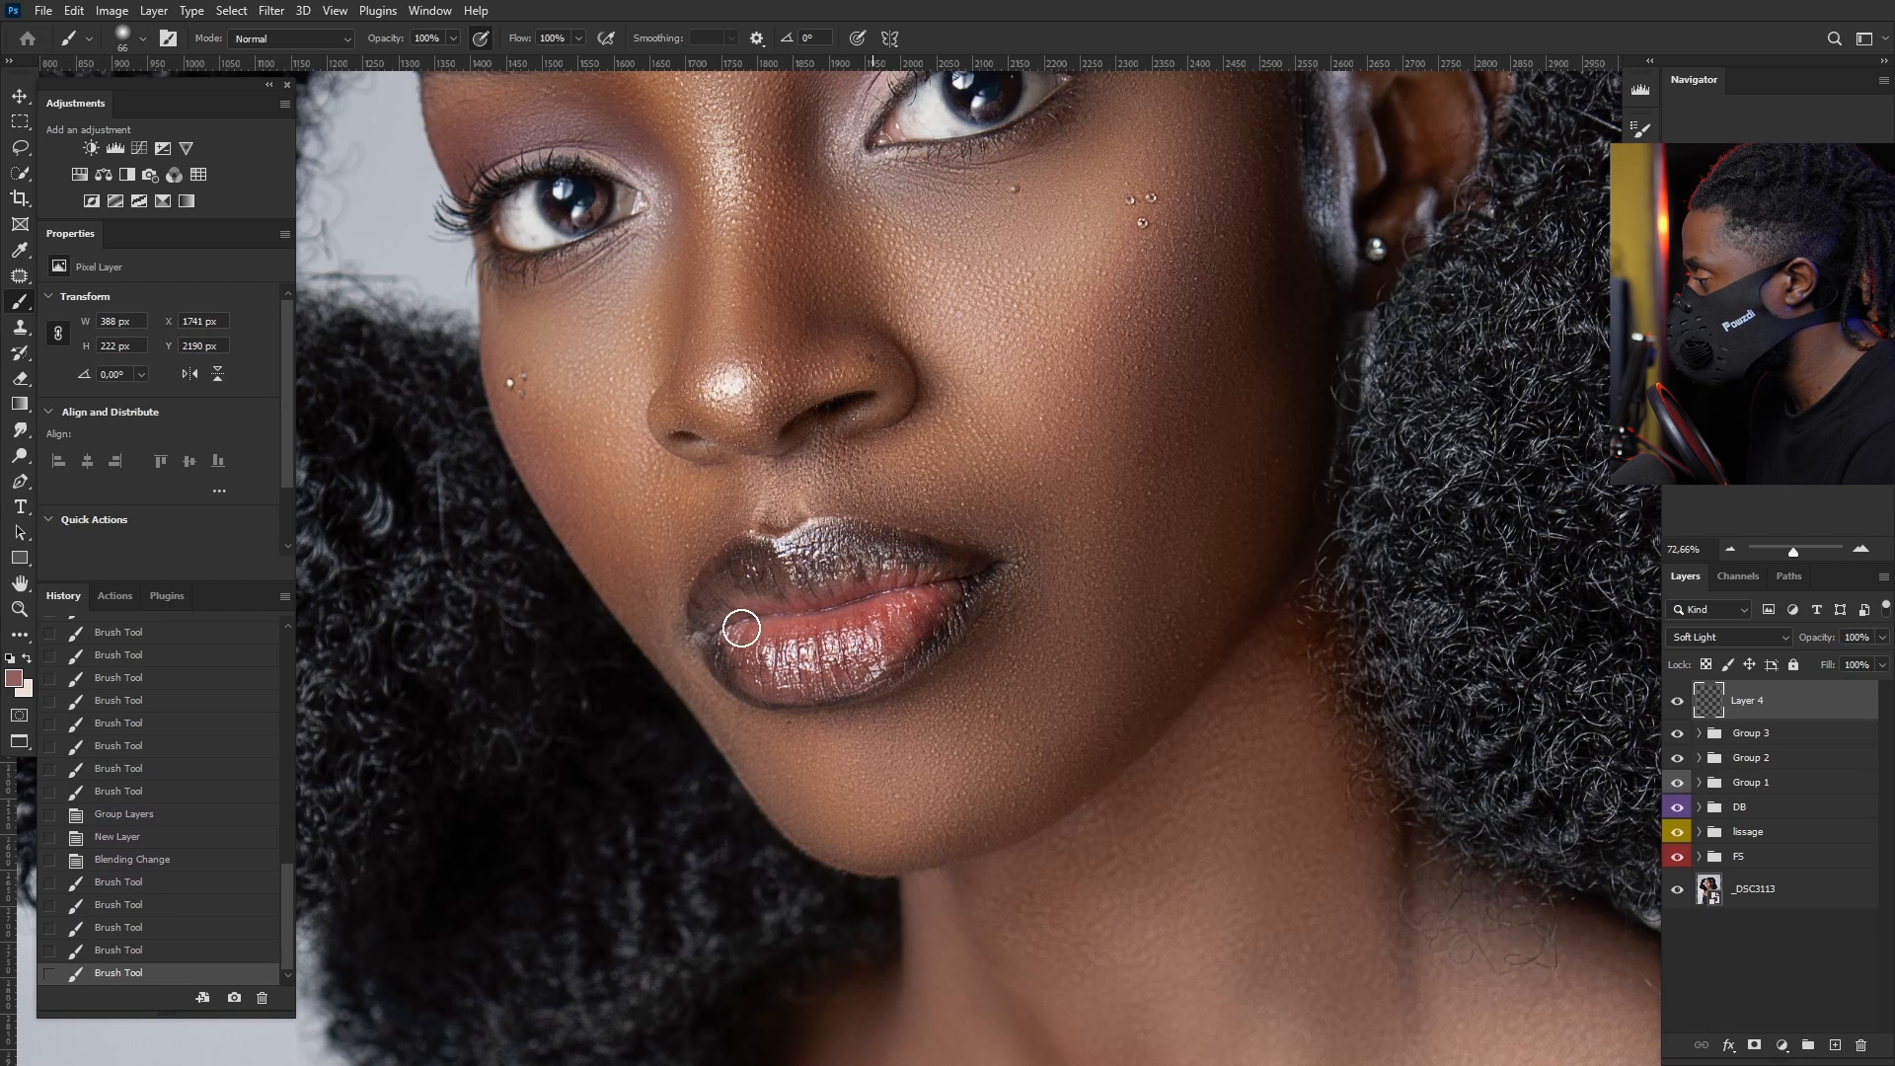
left_click(741, 628)
mouse_move(741, 630)
left_mouse_down()
mouse_move(808, 650)
mouse_move(969, 583)
left_mouse_up()
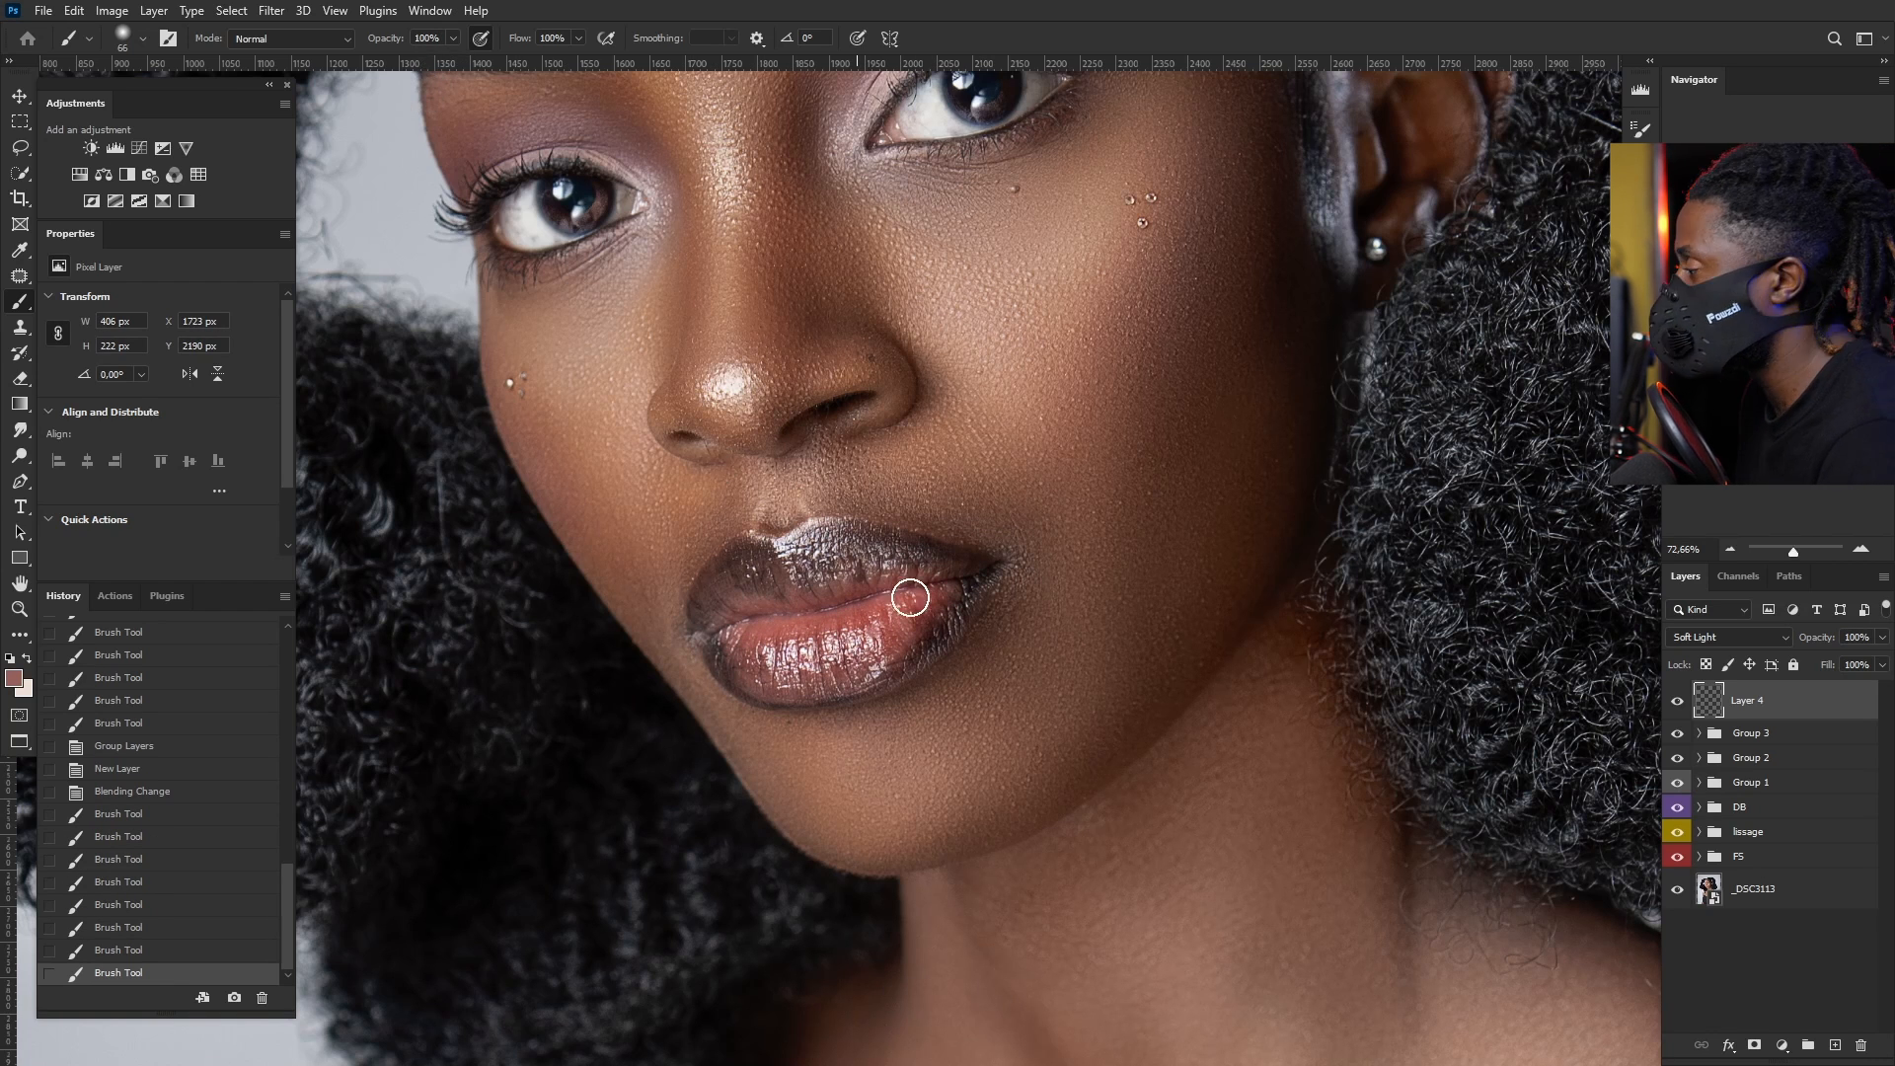
mouse_move(925, 609)
left_mouse_down()
mouse_move(959, 588)
mouse_move(894, 612)
left_mouse_up()
left_click_drag(884, 614, 746, 628)
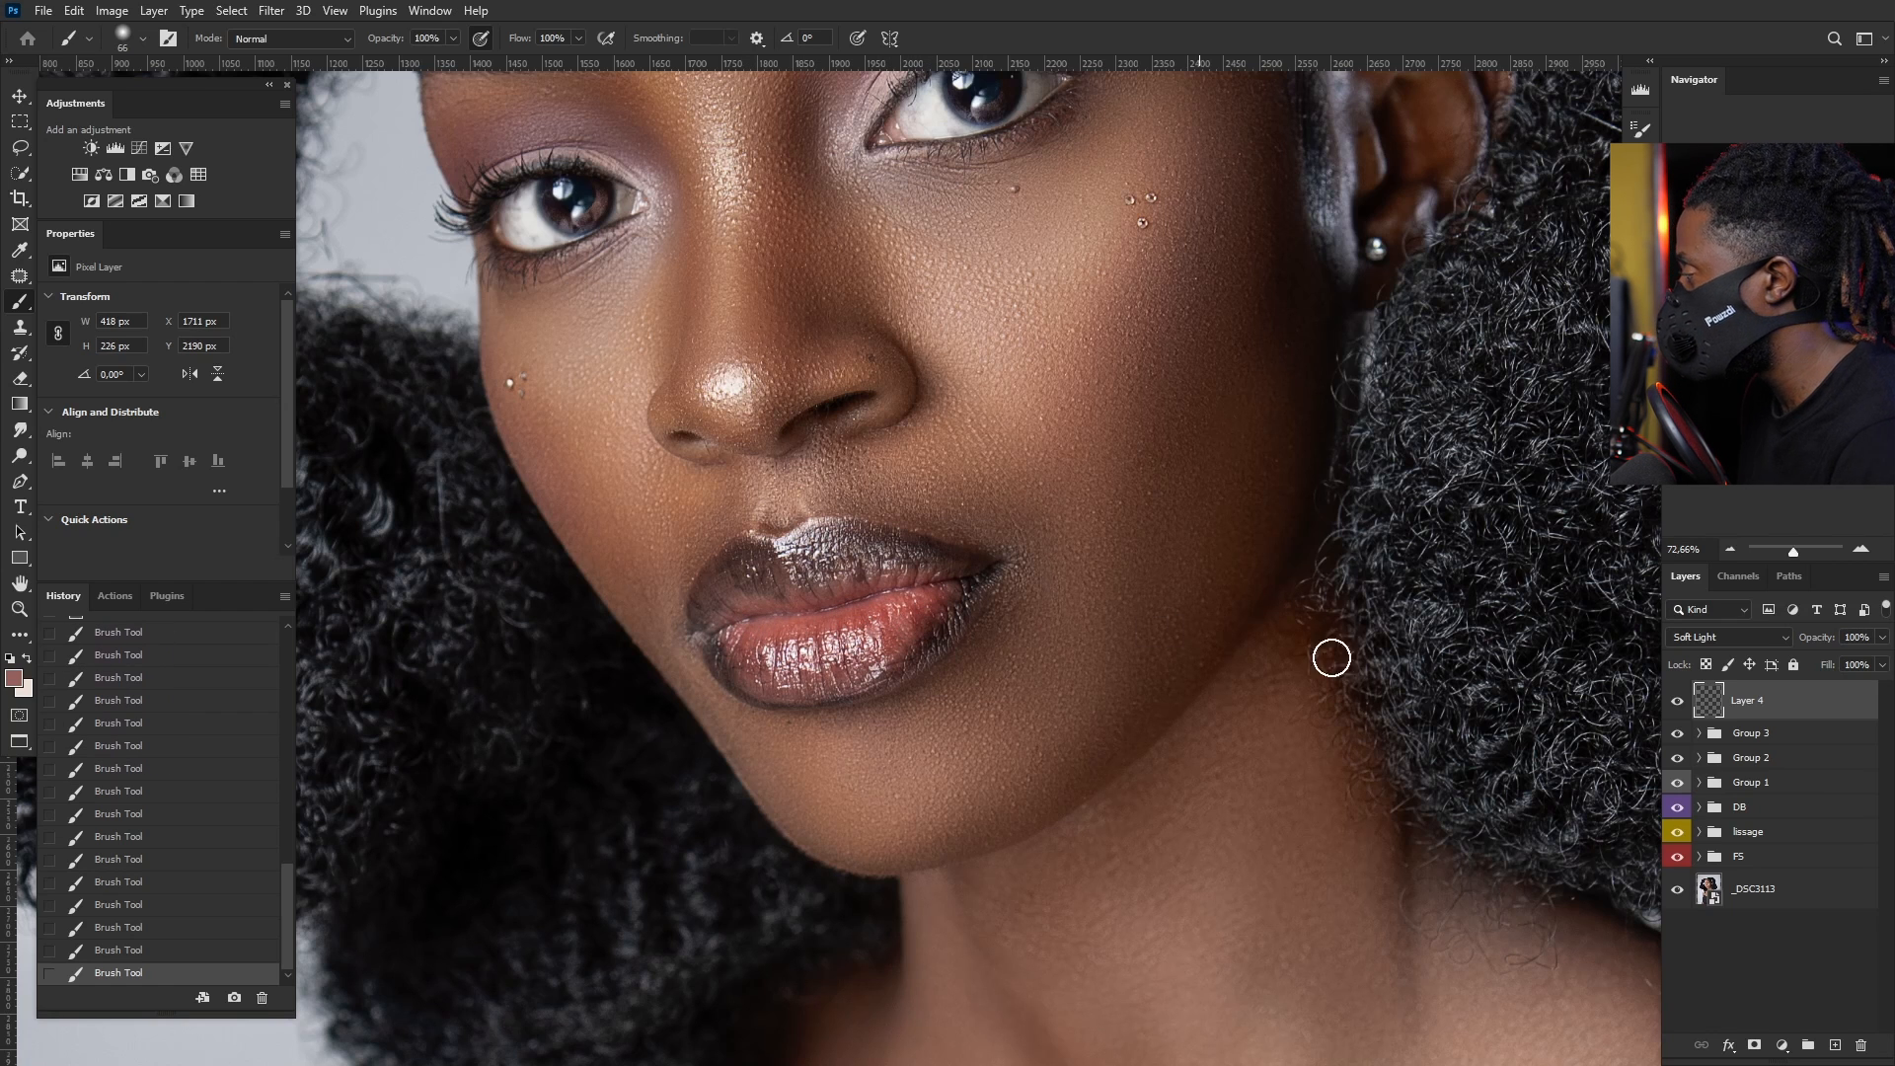
left_click(1678, 702)
left_click(1677, 702)
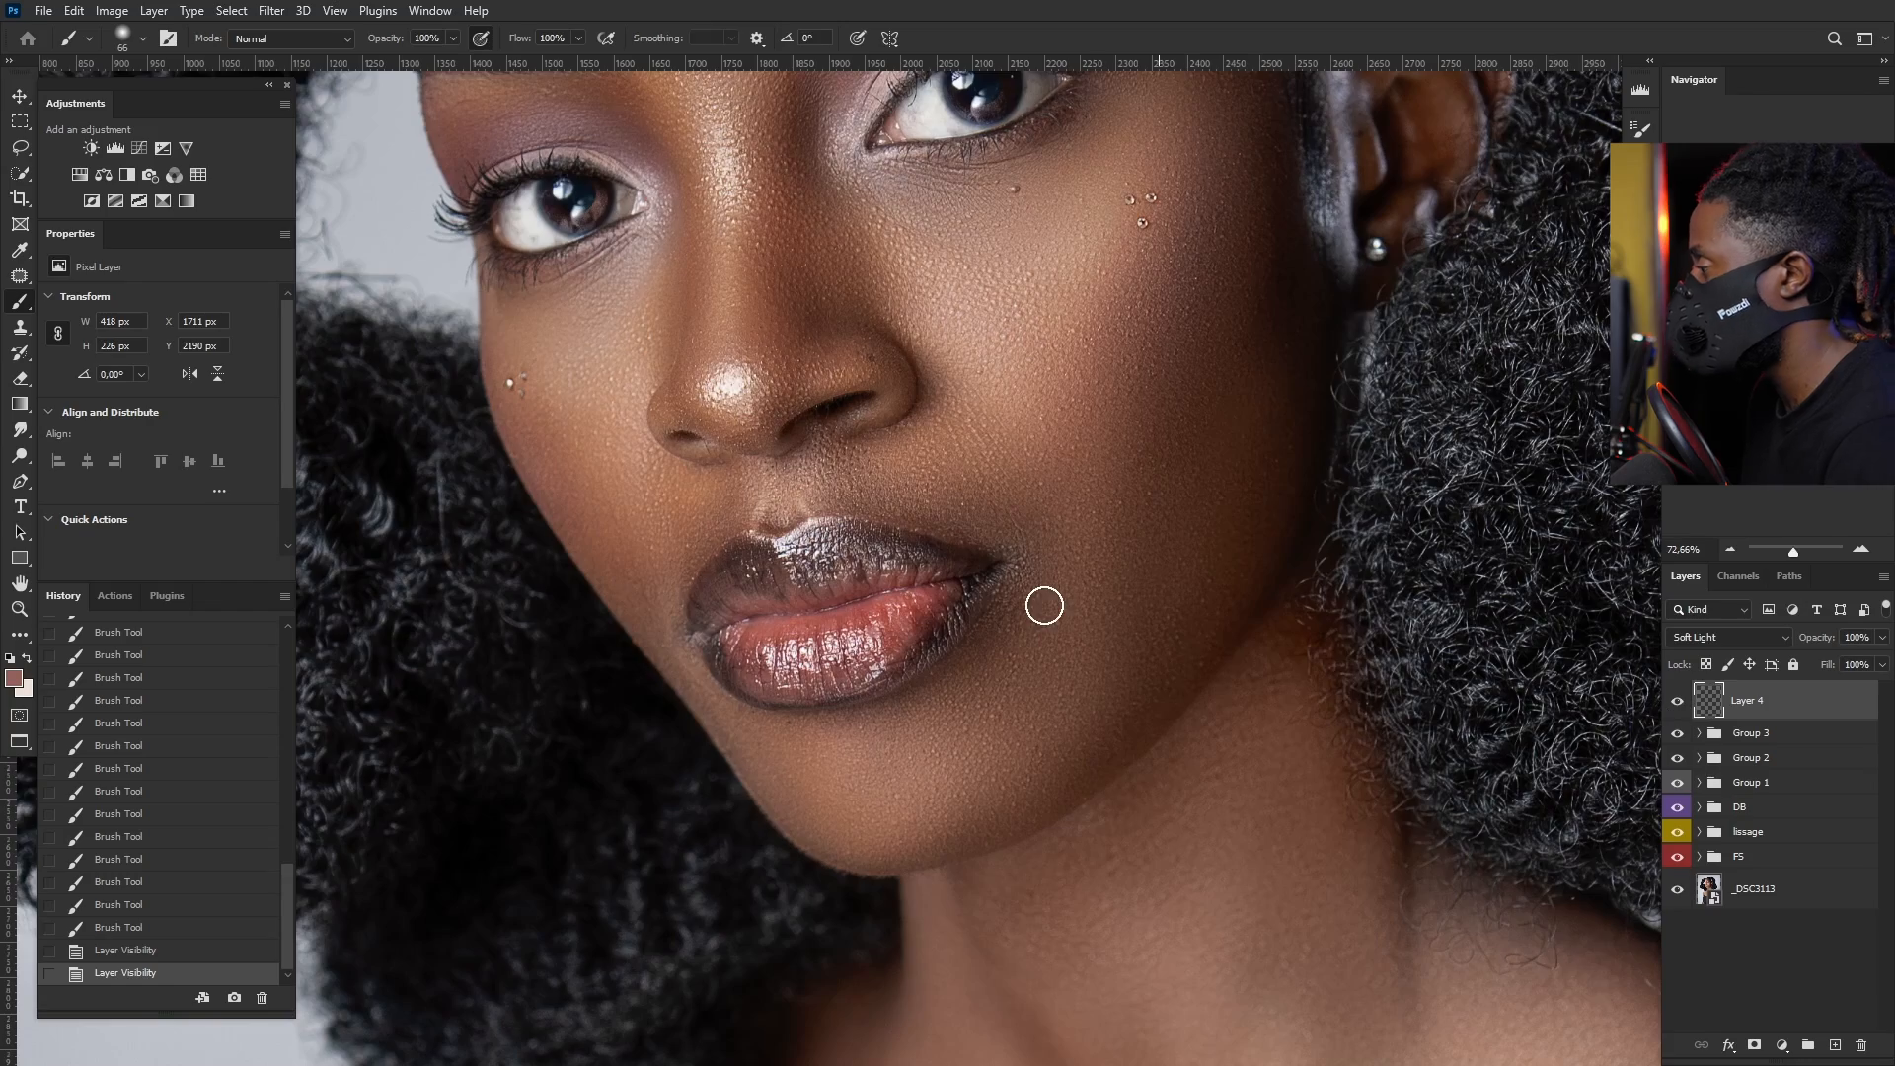
scroll(1006, 601, "down", 5)
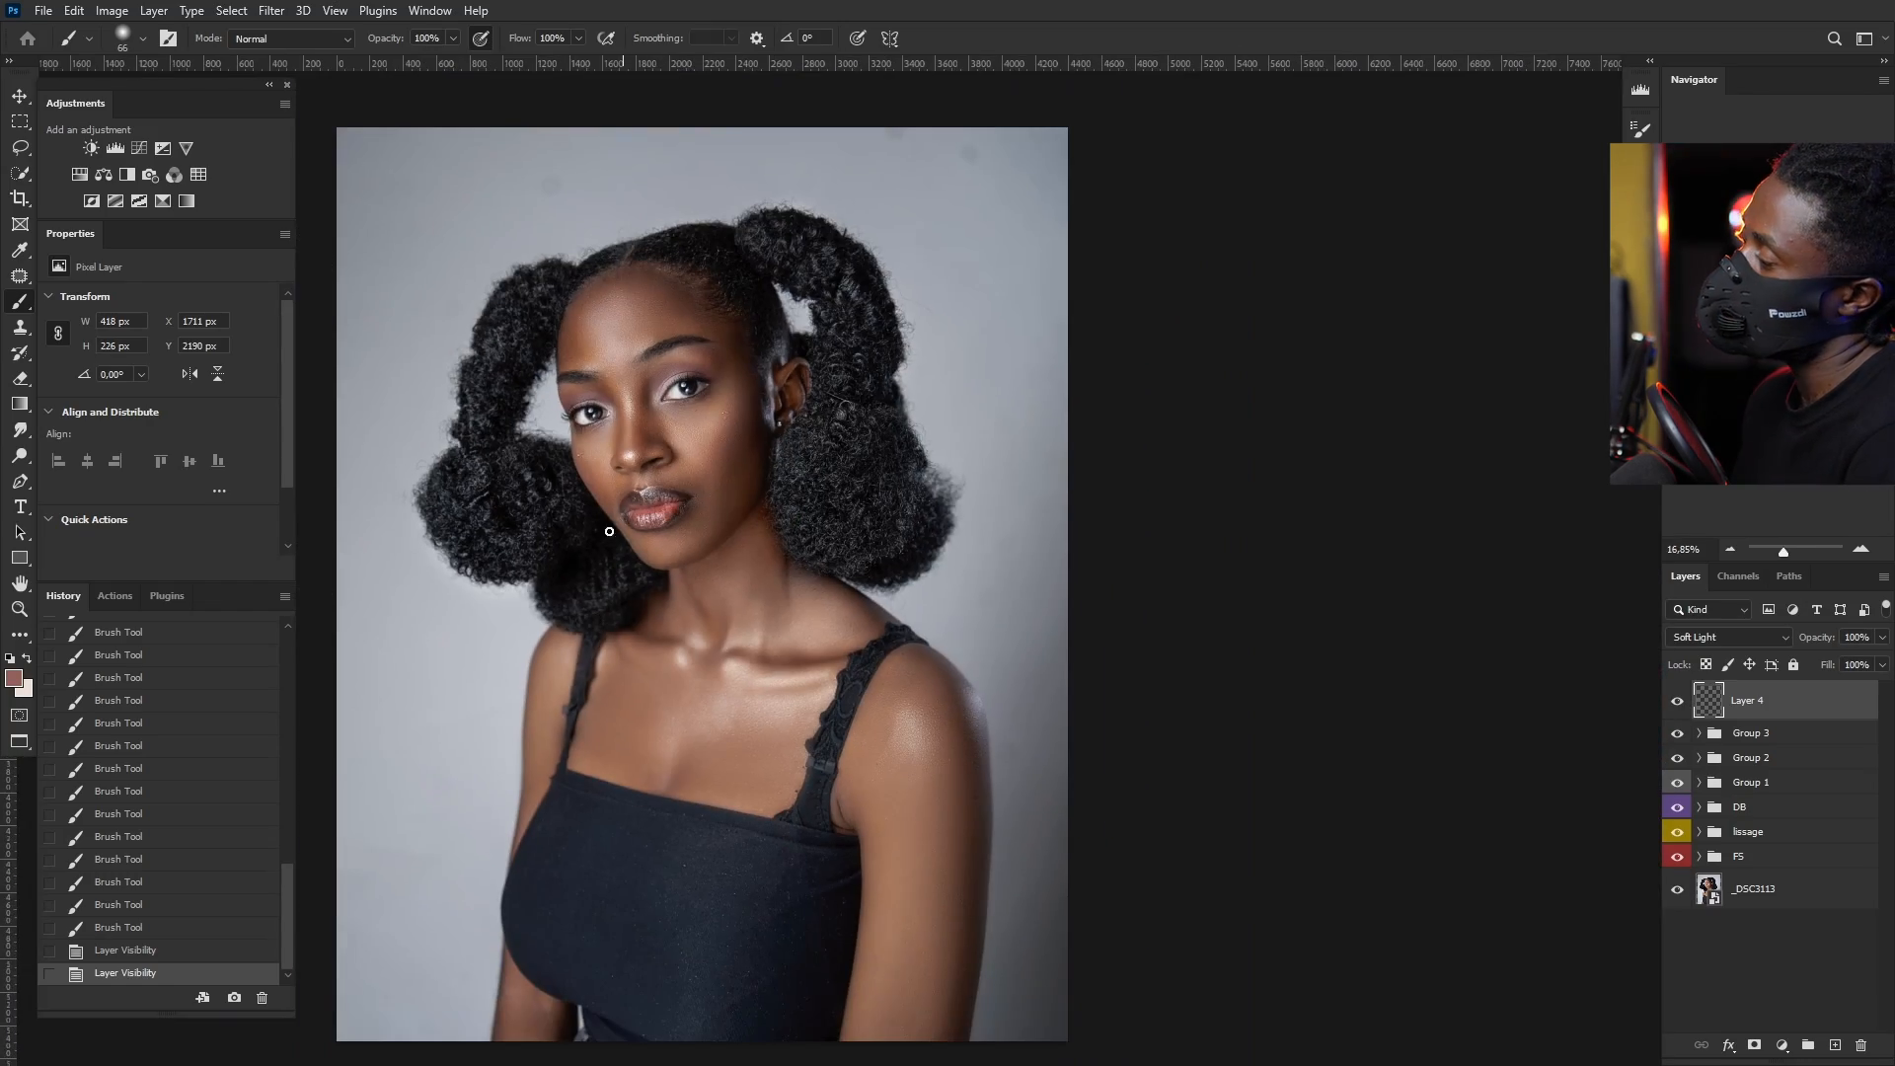
Step: Sample the purple eyeshadow and paint it over the upper lid and inner crease of the eye nearer the ear with a 120 px soft brush
scroll(624, 409, "up", 5)
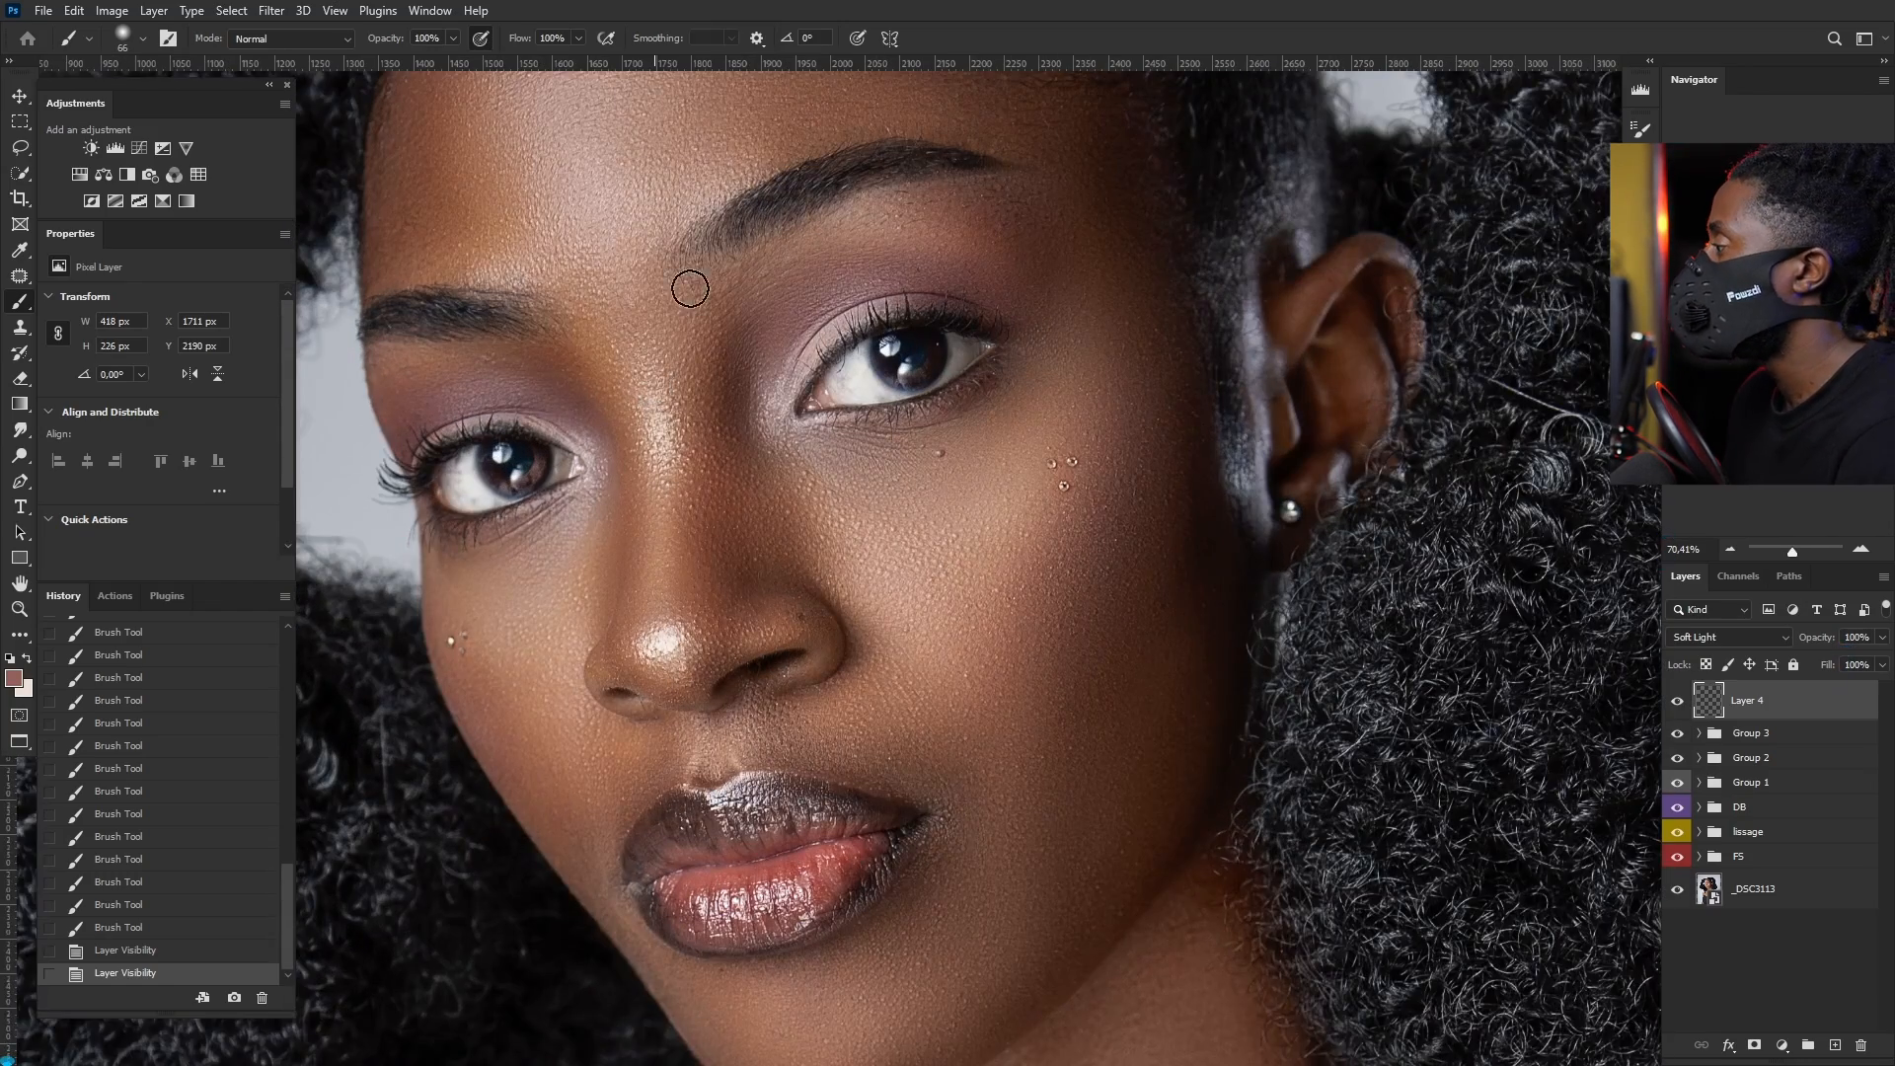
left_click_drag(764, 316, 788, 402)
right_click(914, 358, "alt")
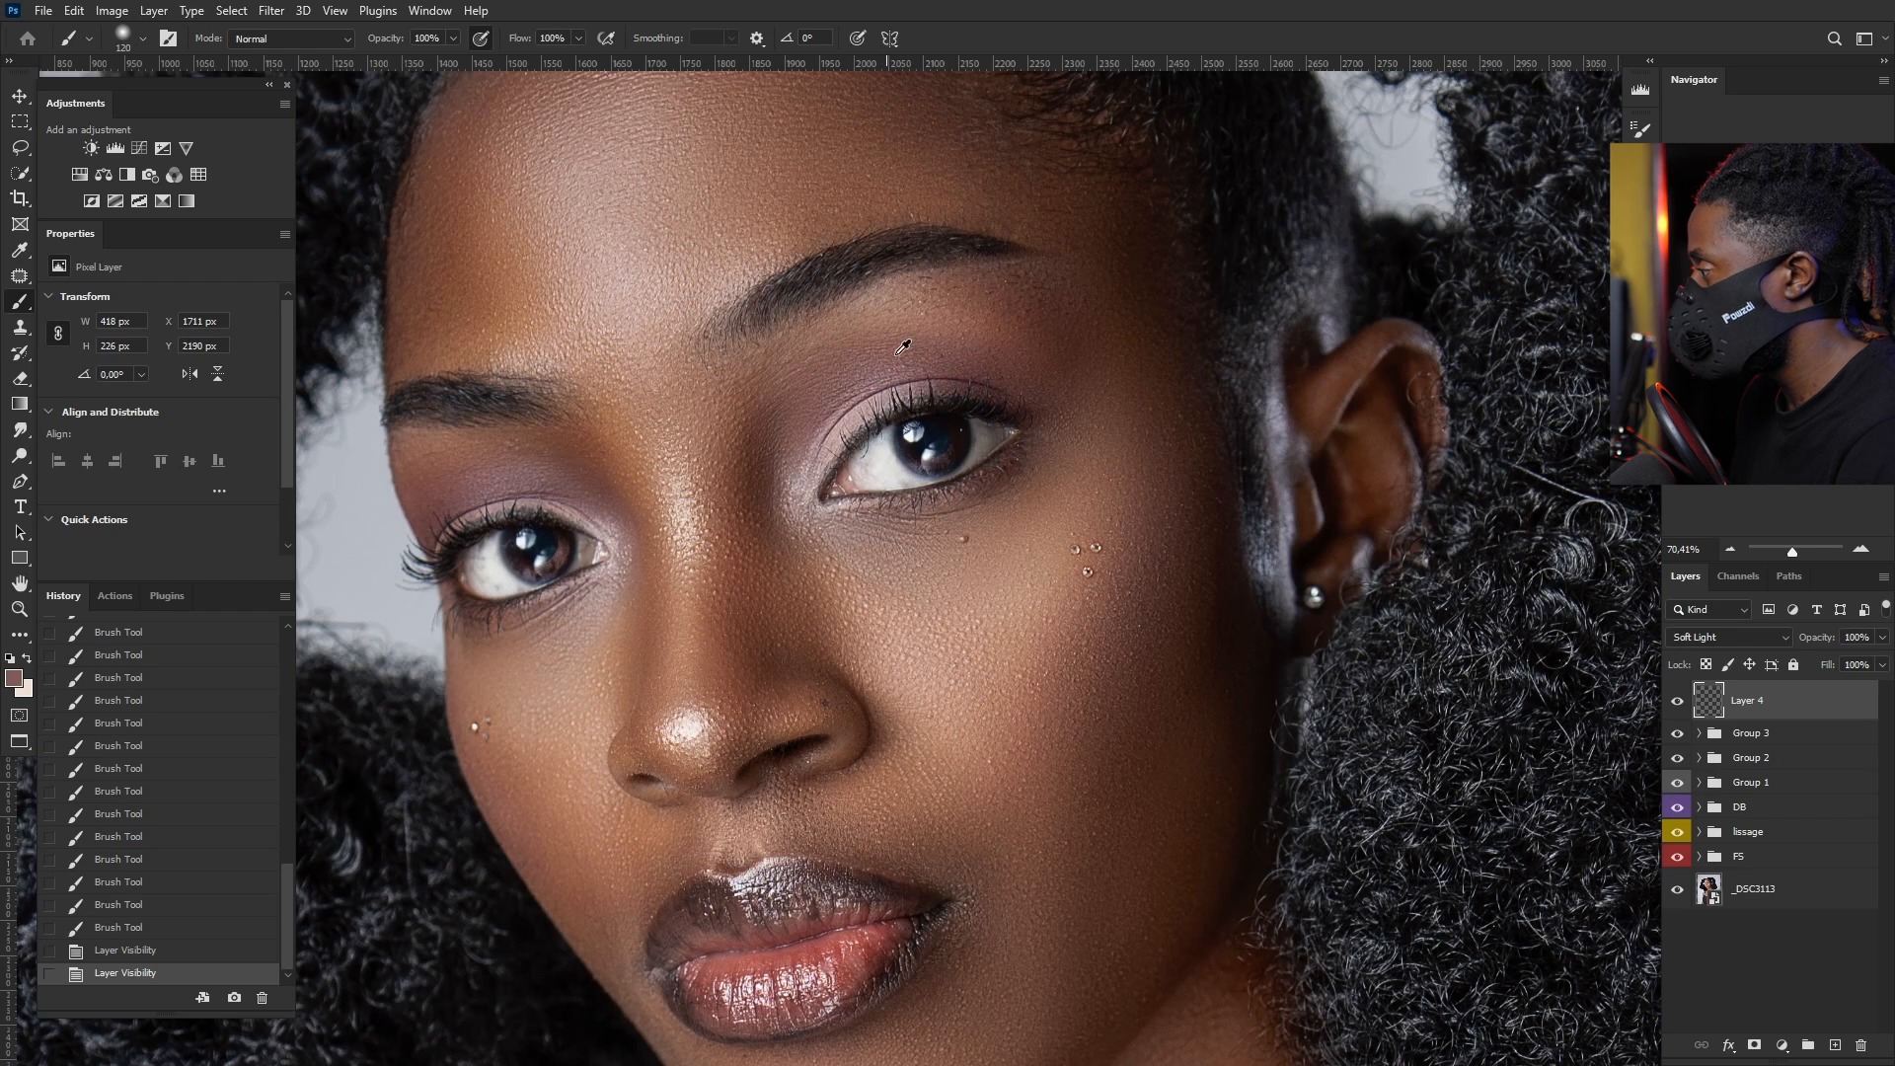
left_click_drag(779, 415, 904, 362)
left_click_drag(864, 361, 990, 360)
left_click_drag(814, 395, 868, 367)
left_click_drag(784, 447, 789, 488)
mouse_move(789, 489)
left_mouse_down()
mouse_move(894, 368)
mouse_move(1040, 394)
mouse_move(879, 338)
mouse_move(761, 474)
mouse_move(784, 499)
left_mouse_up()
Step: Sample the lighter pink near that eye's inner corner and paint it along the lash-side lid with a smaller brush
right_click(822, 449, "alt")
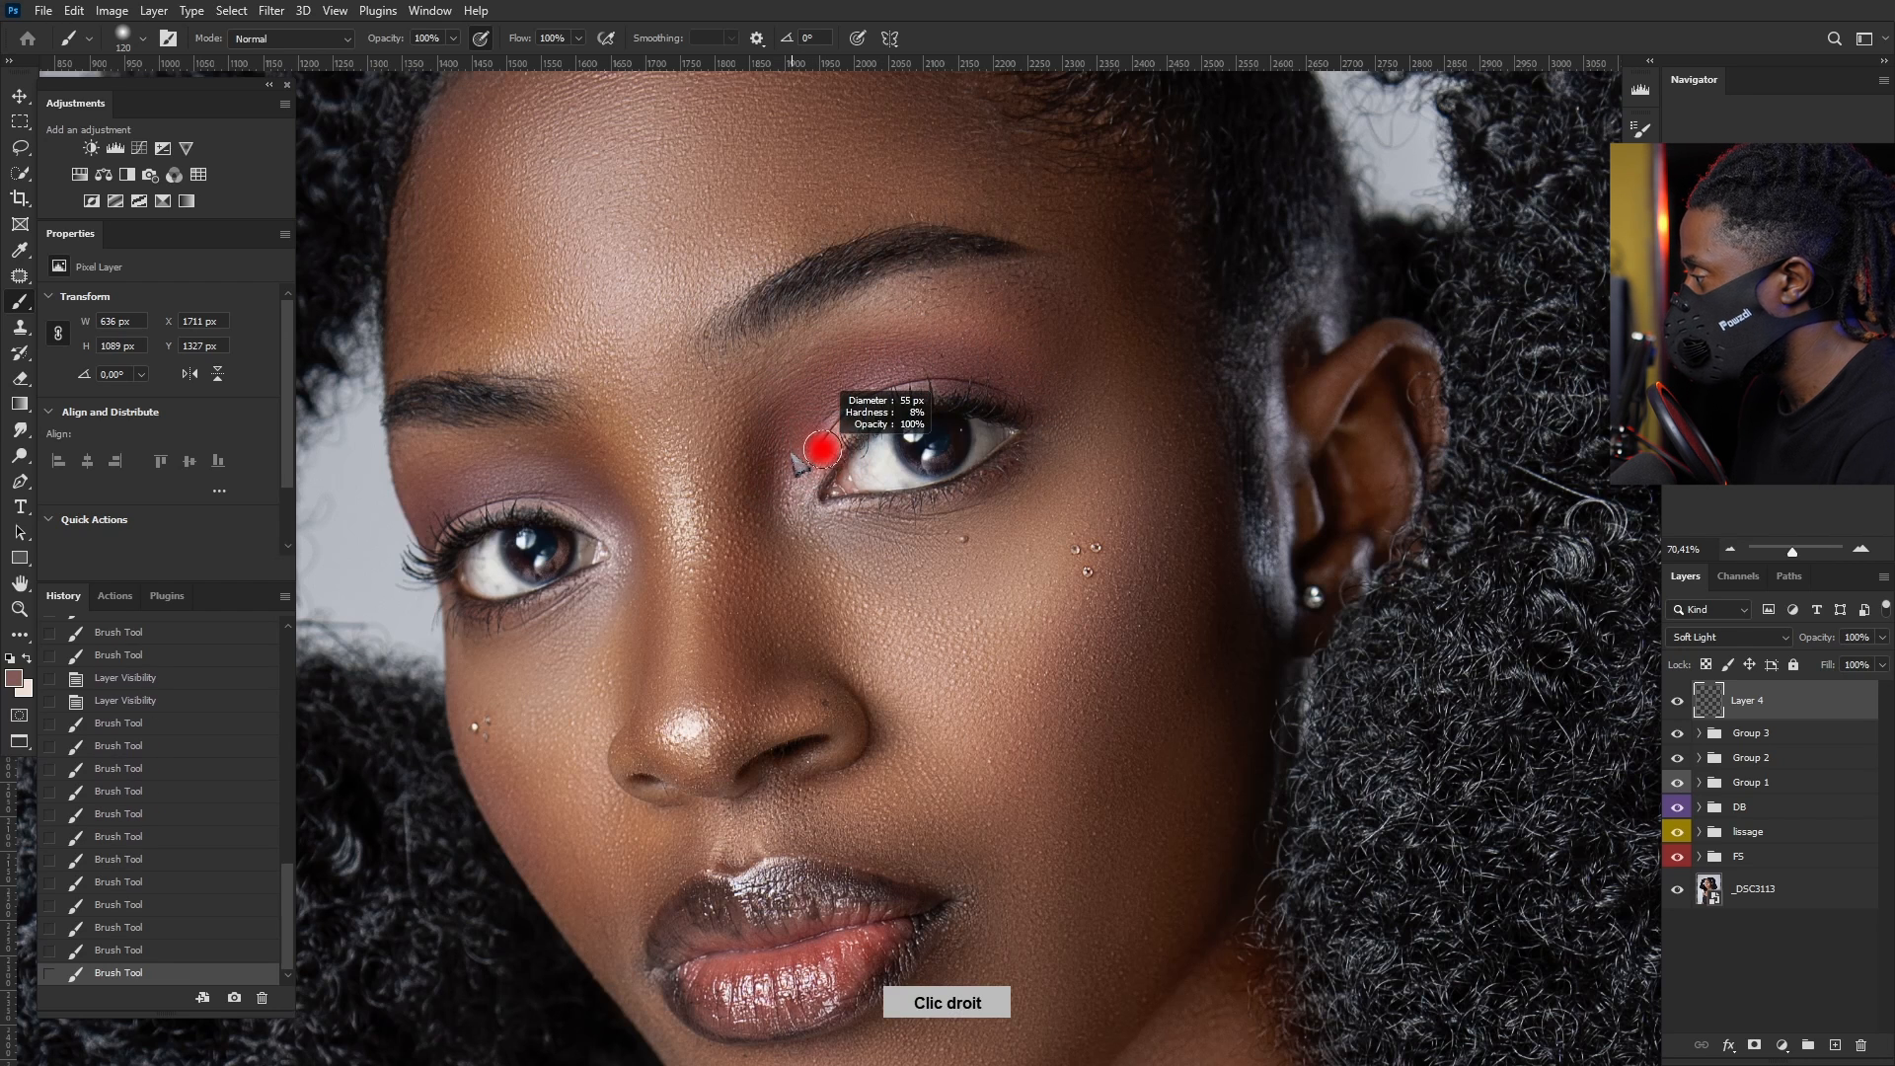
left_click(832, 440, "alt")
mouse_move(836, 437)
left_mouse_down()
mouse_move(894, 393)
mouse_move(821, 484)
left_mouse_up()
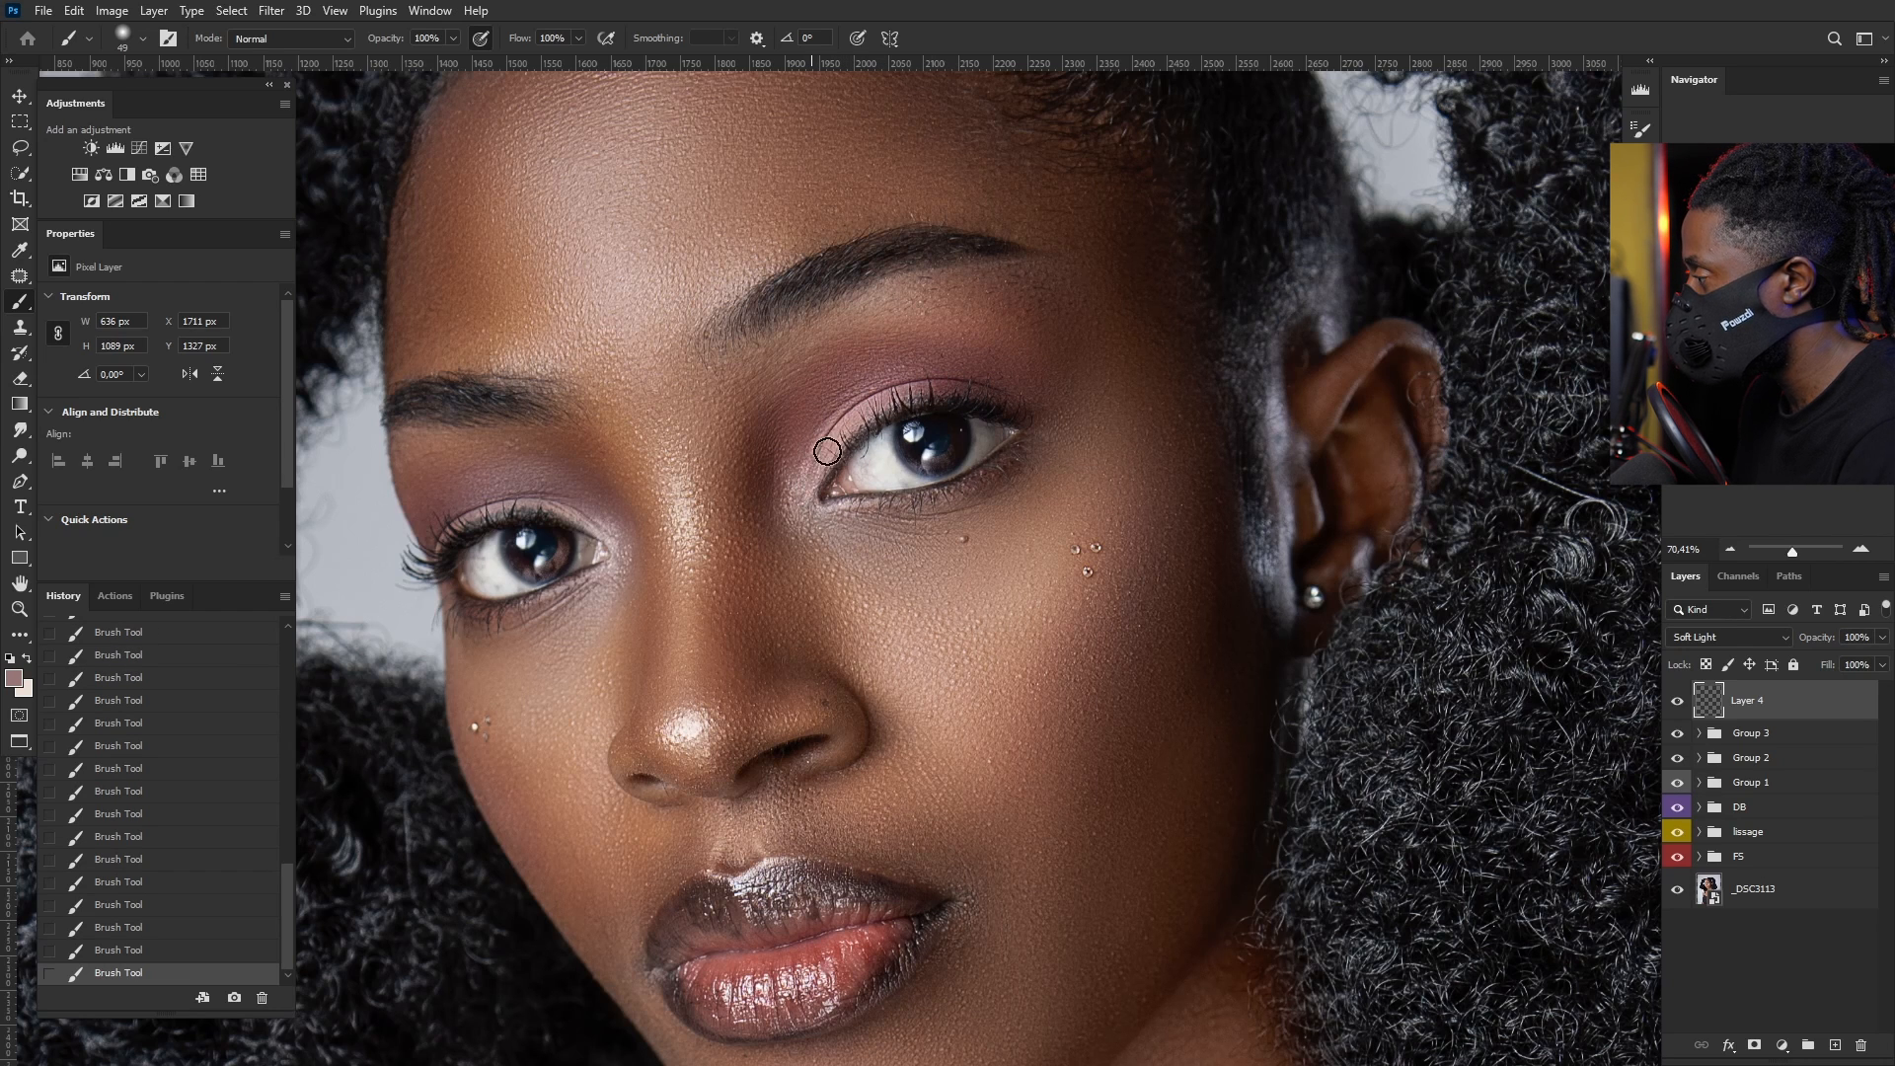
Step: Tint the other eye's upper lid with sampled purple using a 101 px brush, and reduce the brush to 30 px for its inner corner
right_click(550, 464, "alt")
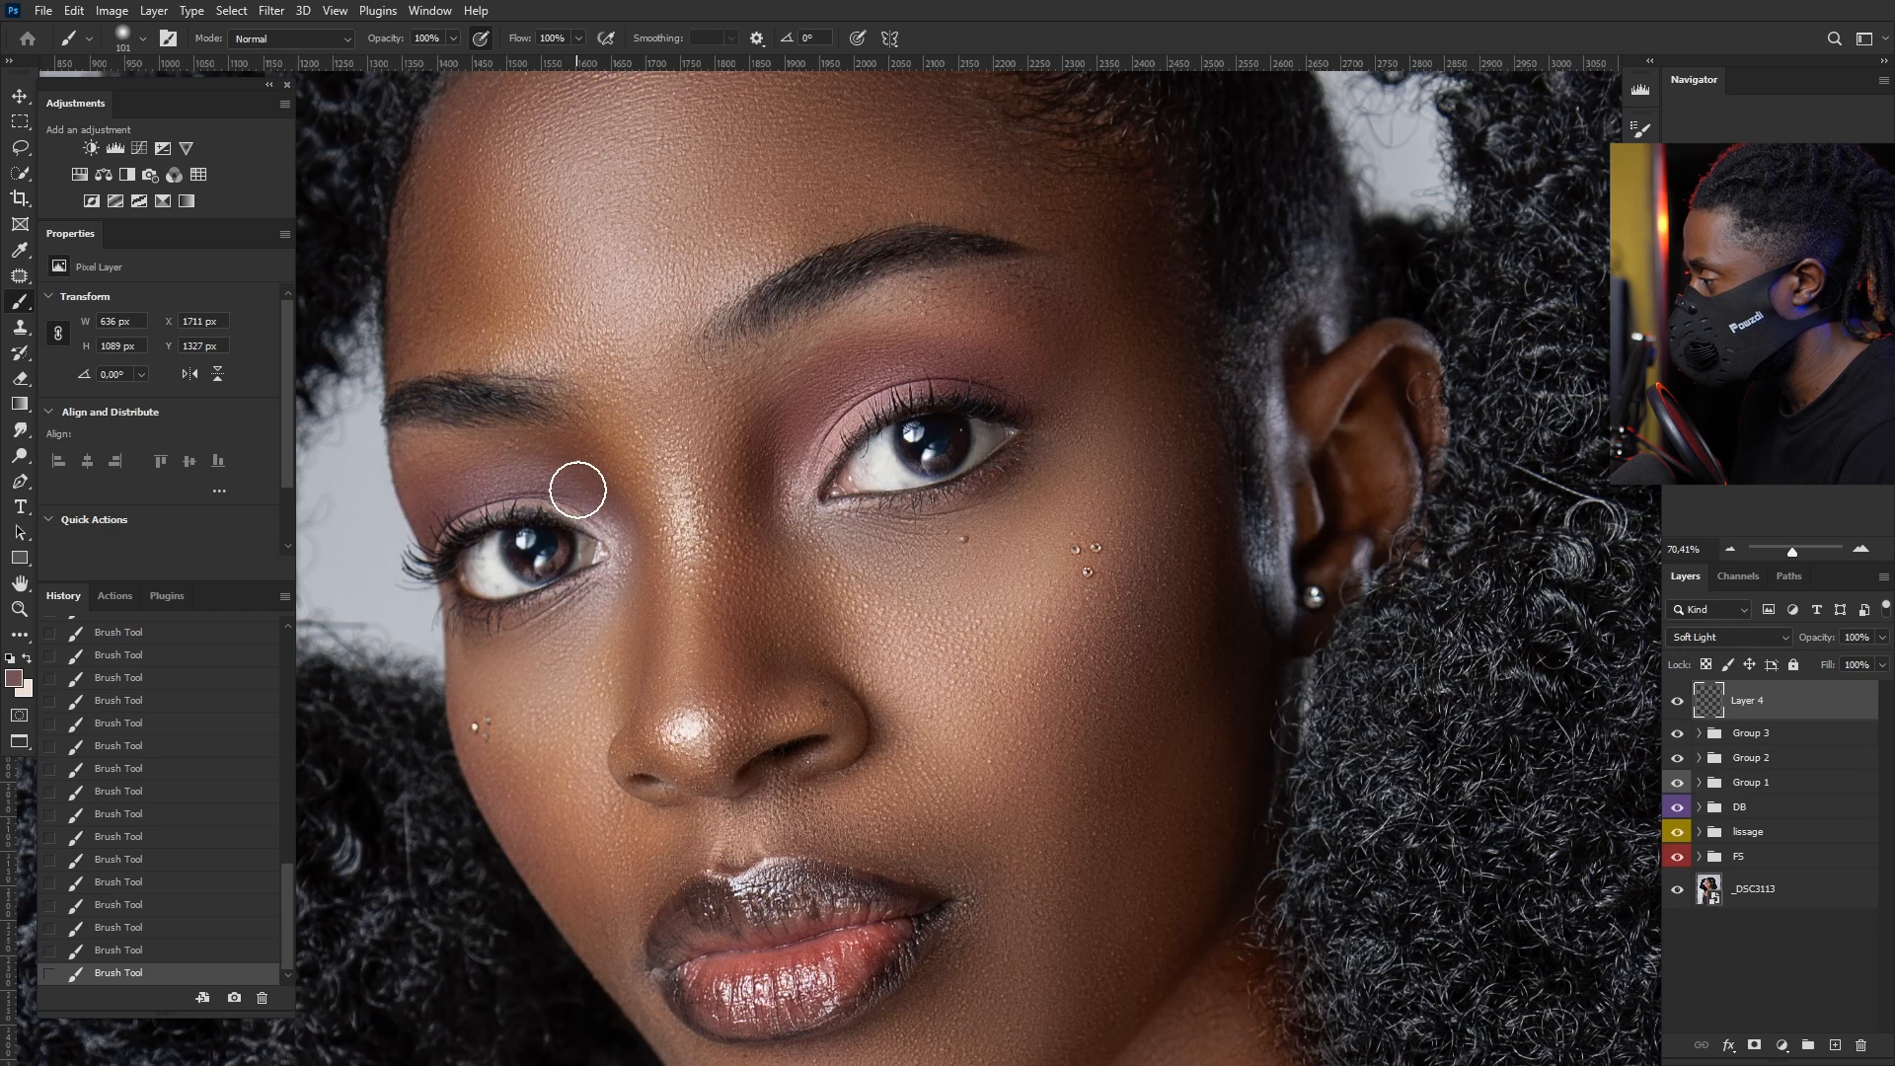
mouse_move(583, 499)
left_mouse_down()
mouse_move(505, 473)
mouse_move(563, 473)
mouse_move(451, 490)
mouse_move(570, 485)
mouse_move(513, 465)
mouse_move(437, 517)
mouse_move(563, 470)
mouse_move(625, 541)
mouse_move(574, 484)
left_mouse_up()
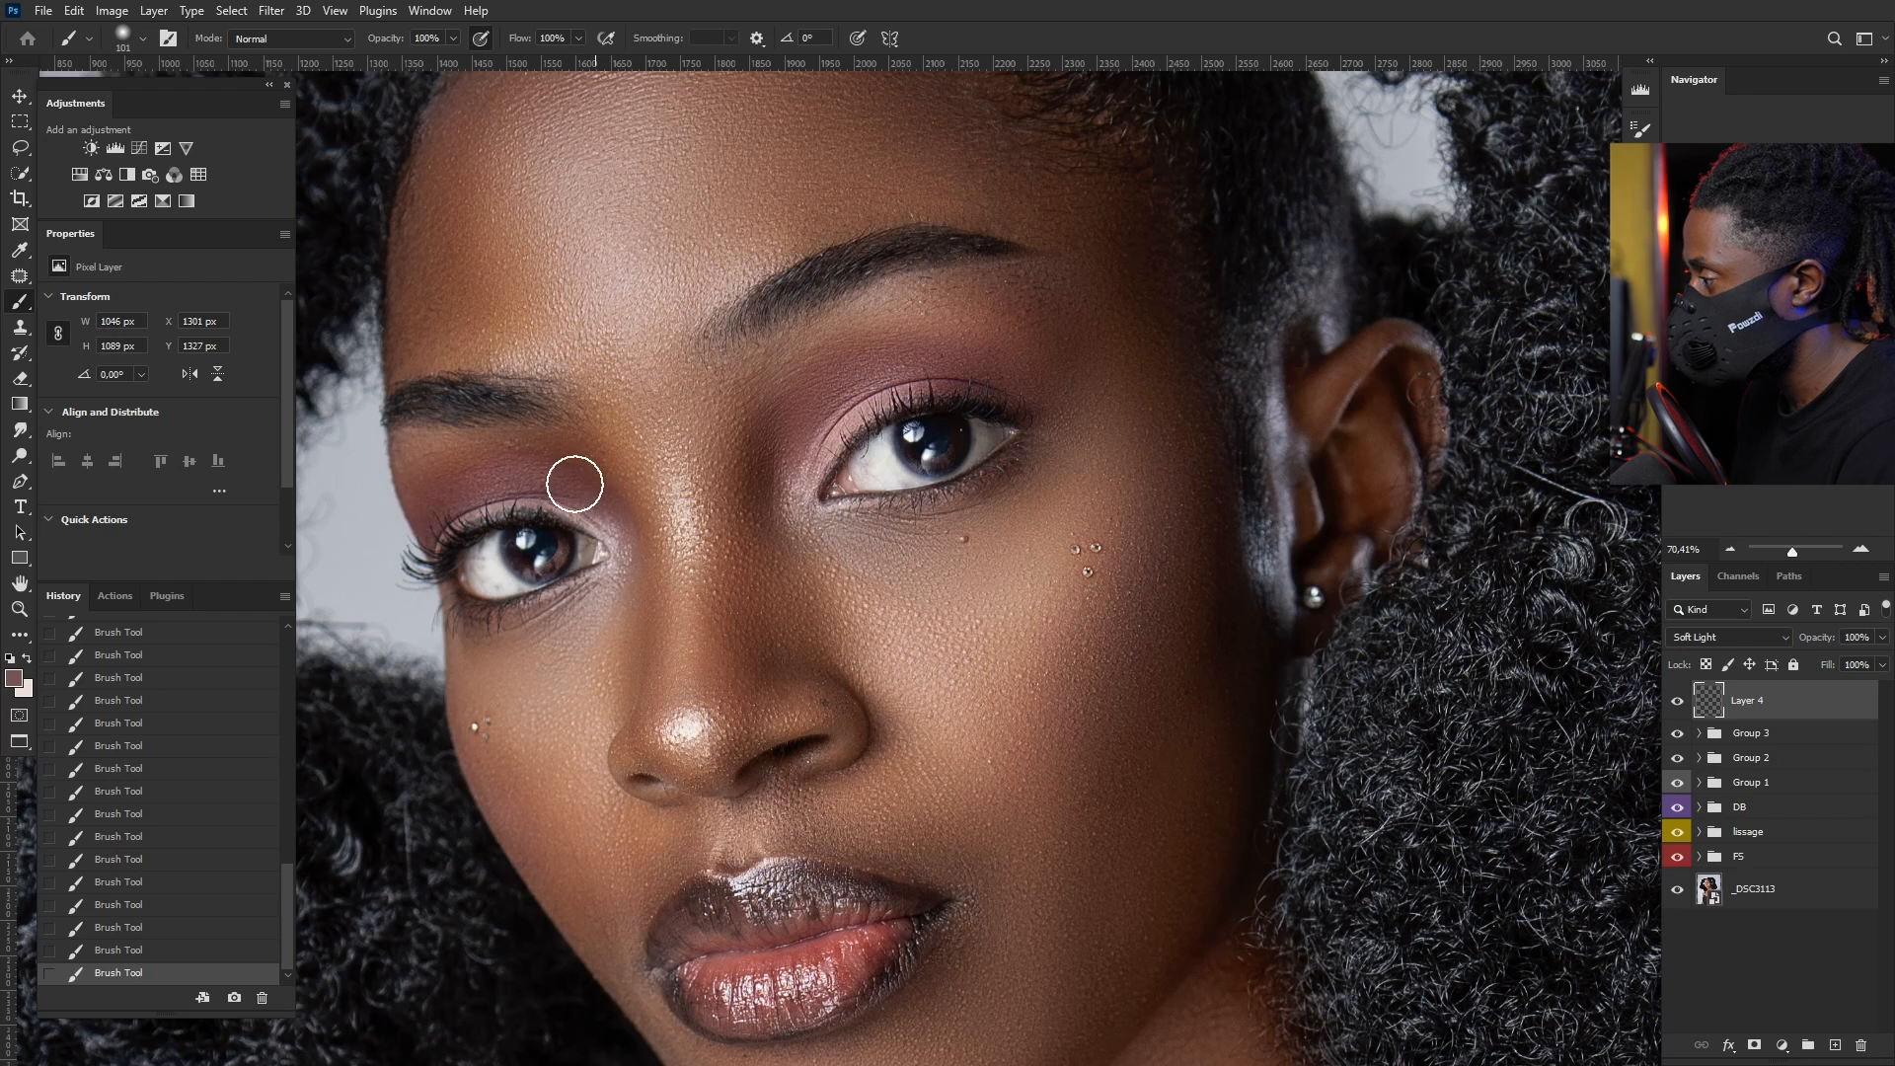
right_click(605, 523, "alt")
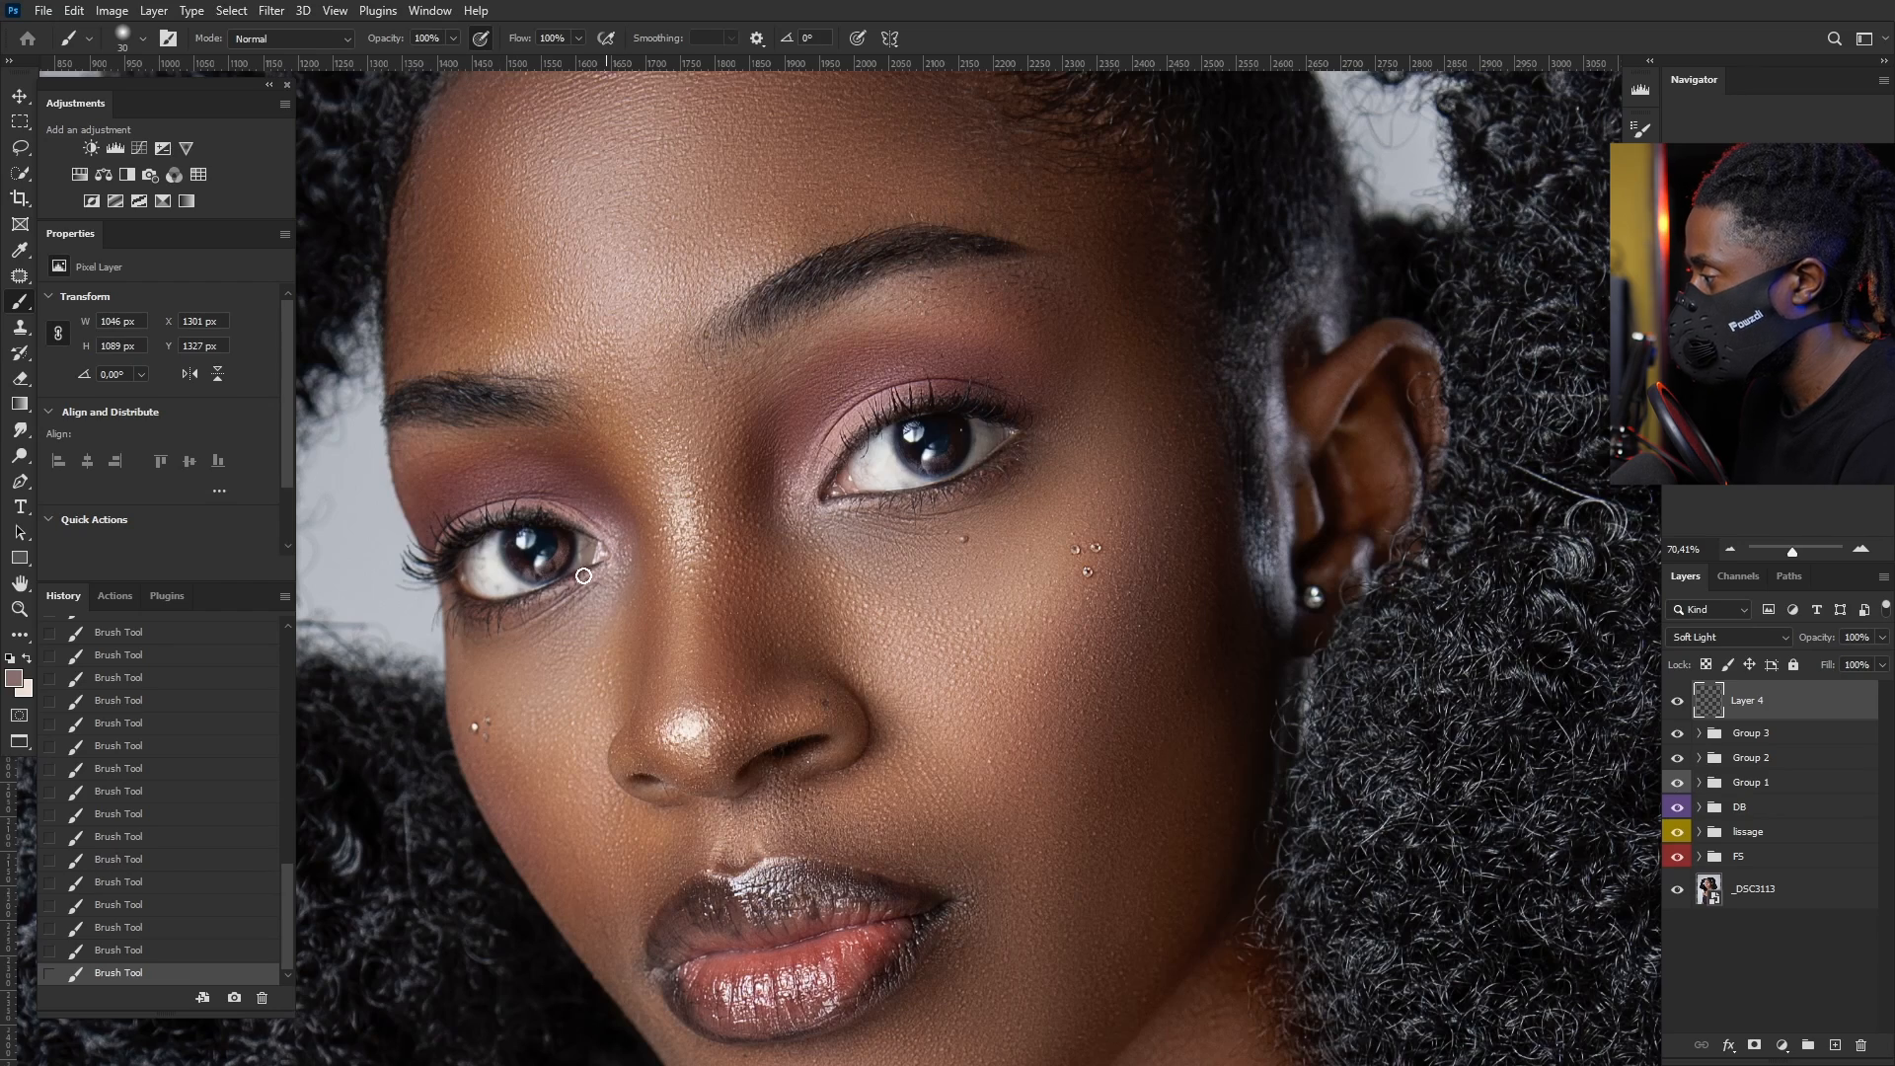
Step: Compare the portrait with the Soft Light makeup layer hidden and shown
scroll(869, 387, "down", 5)
scroll(845, 378, "down", 3)
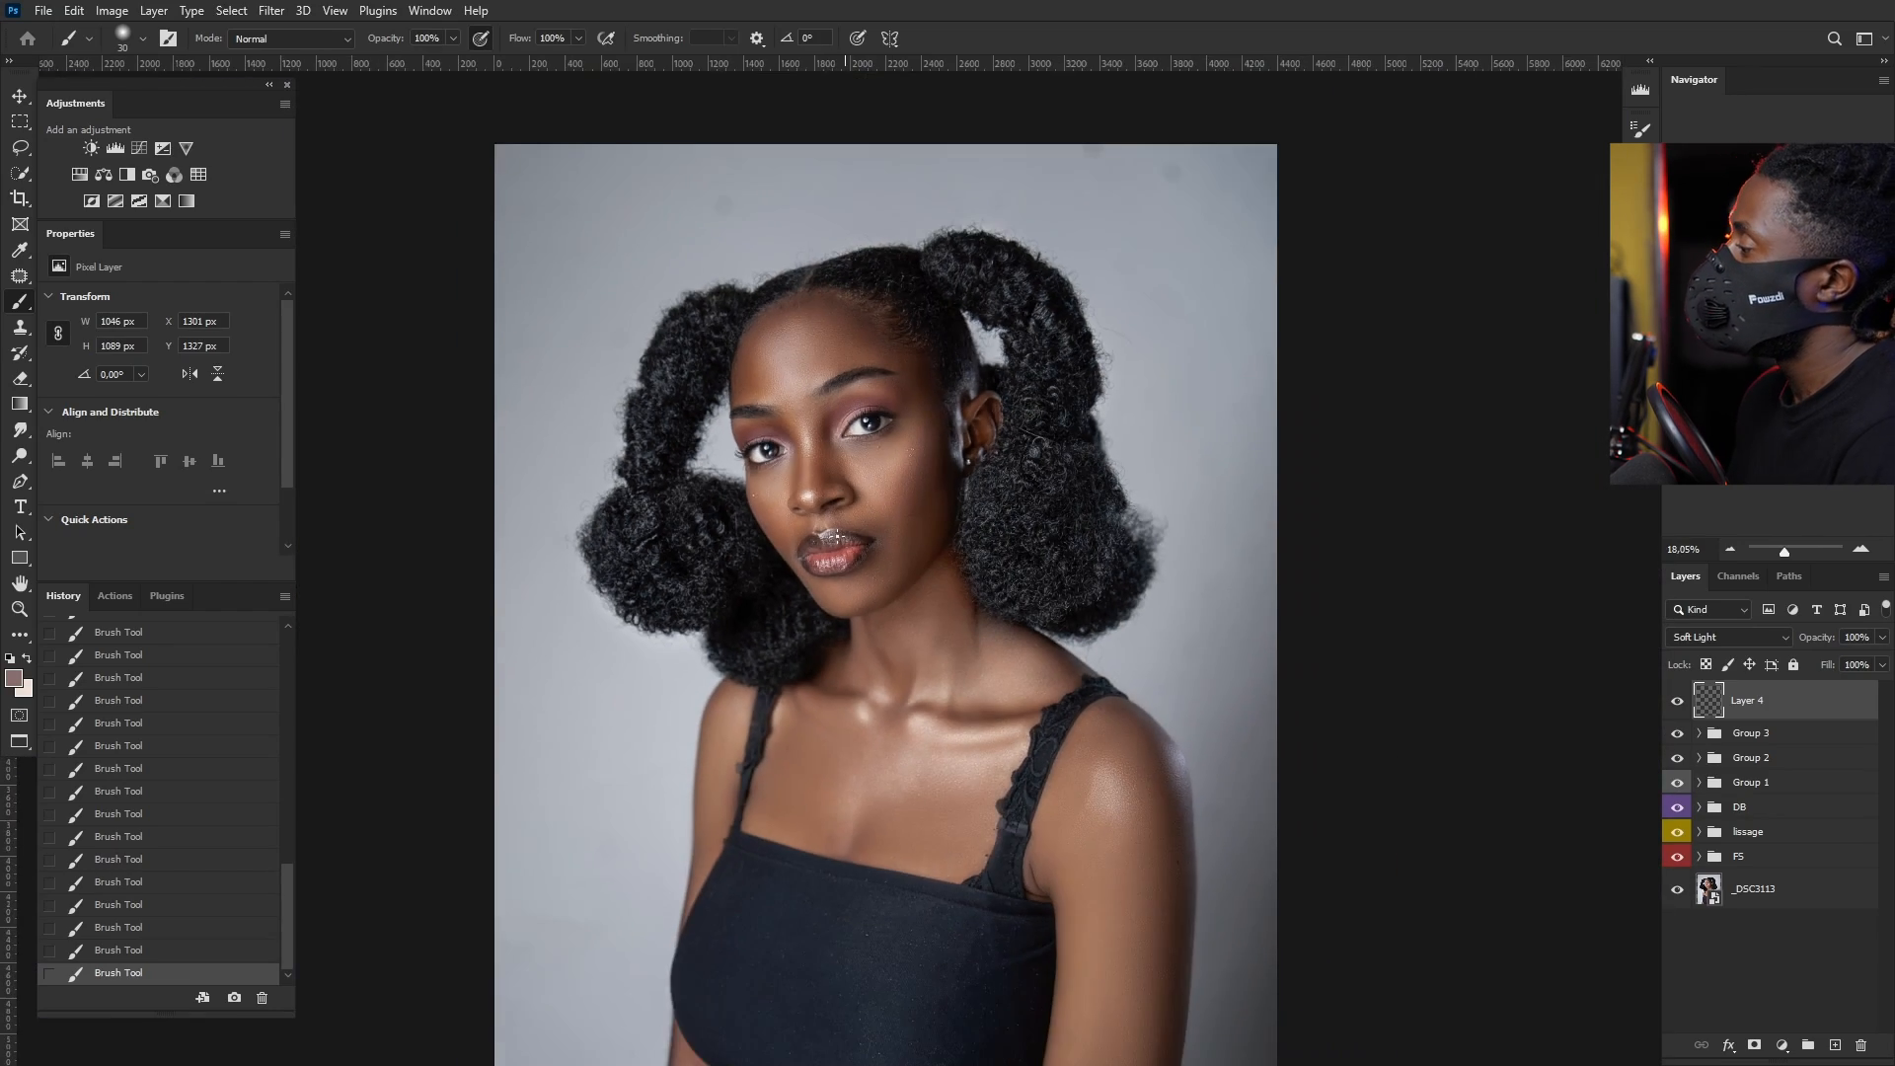
scroll(832, 536, "up", 3)
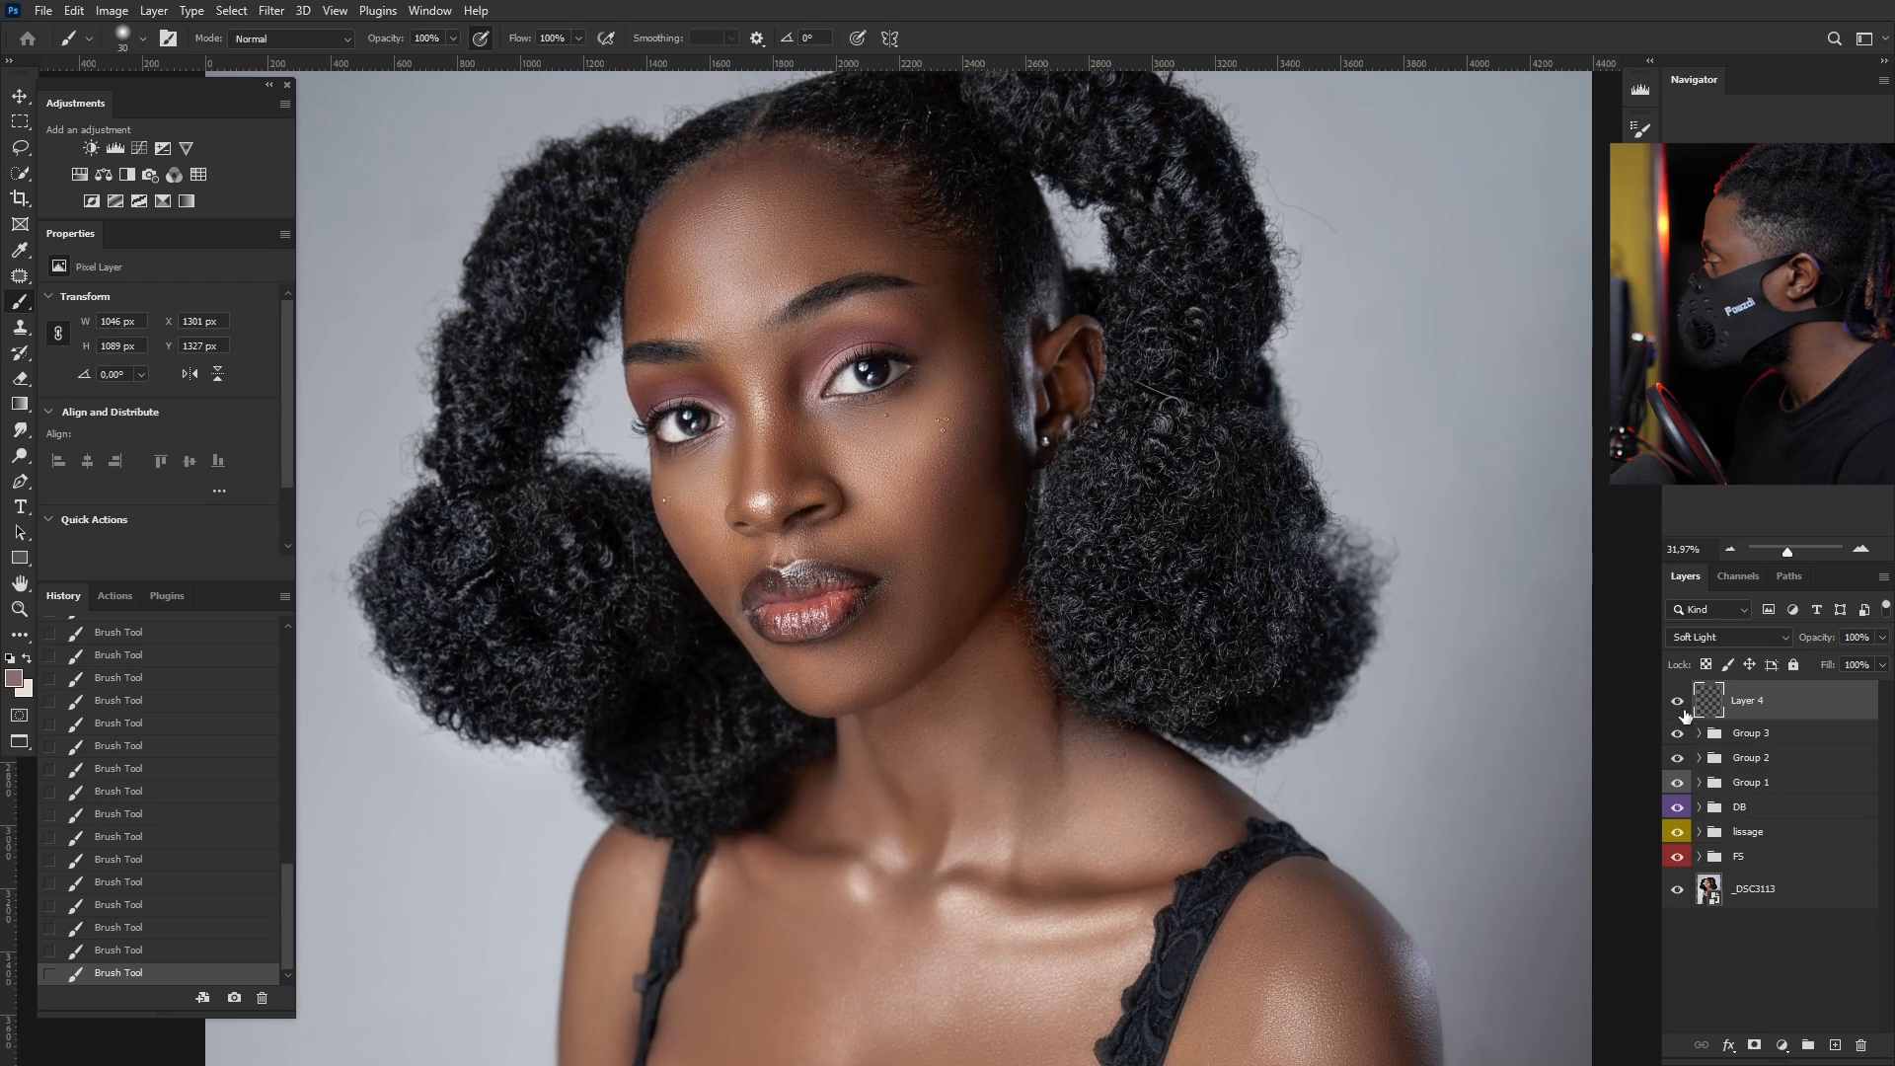
left_click(1676, 700)
left_click(1680, 705)
scroll(872, 550, "down", 4)
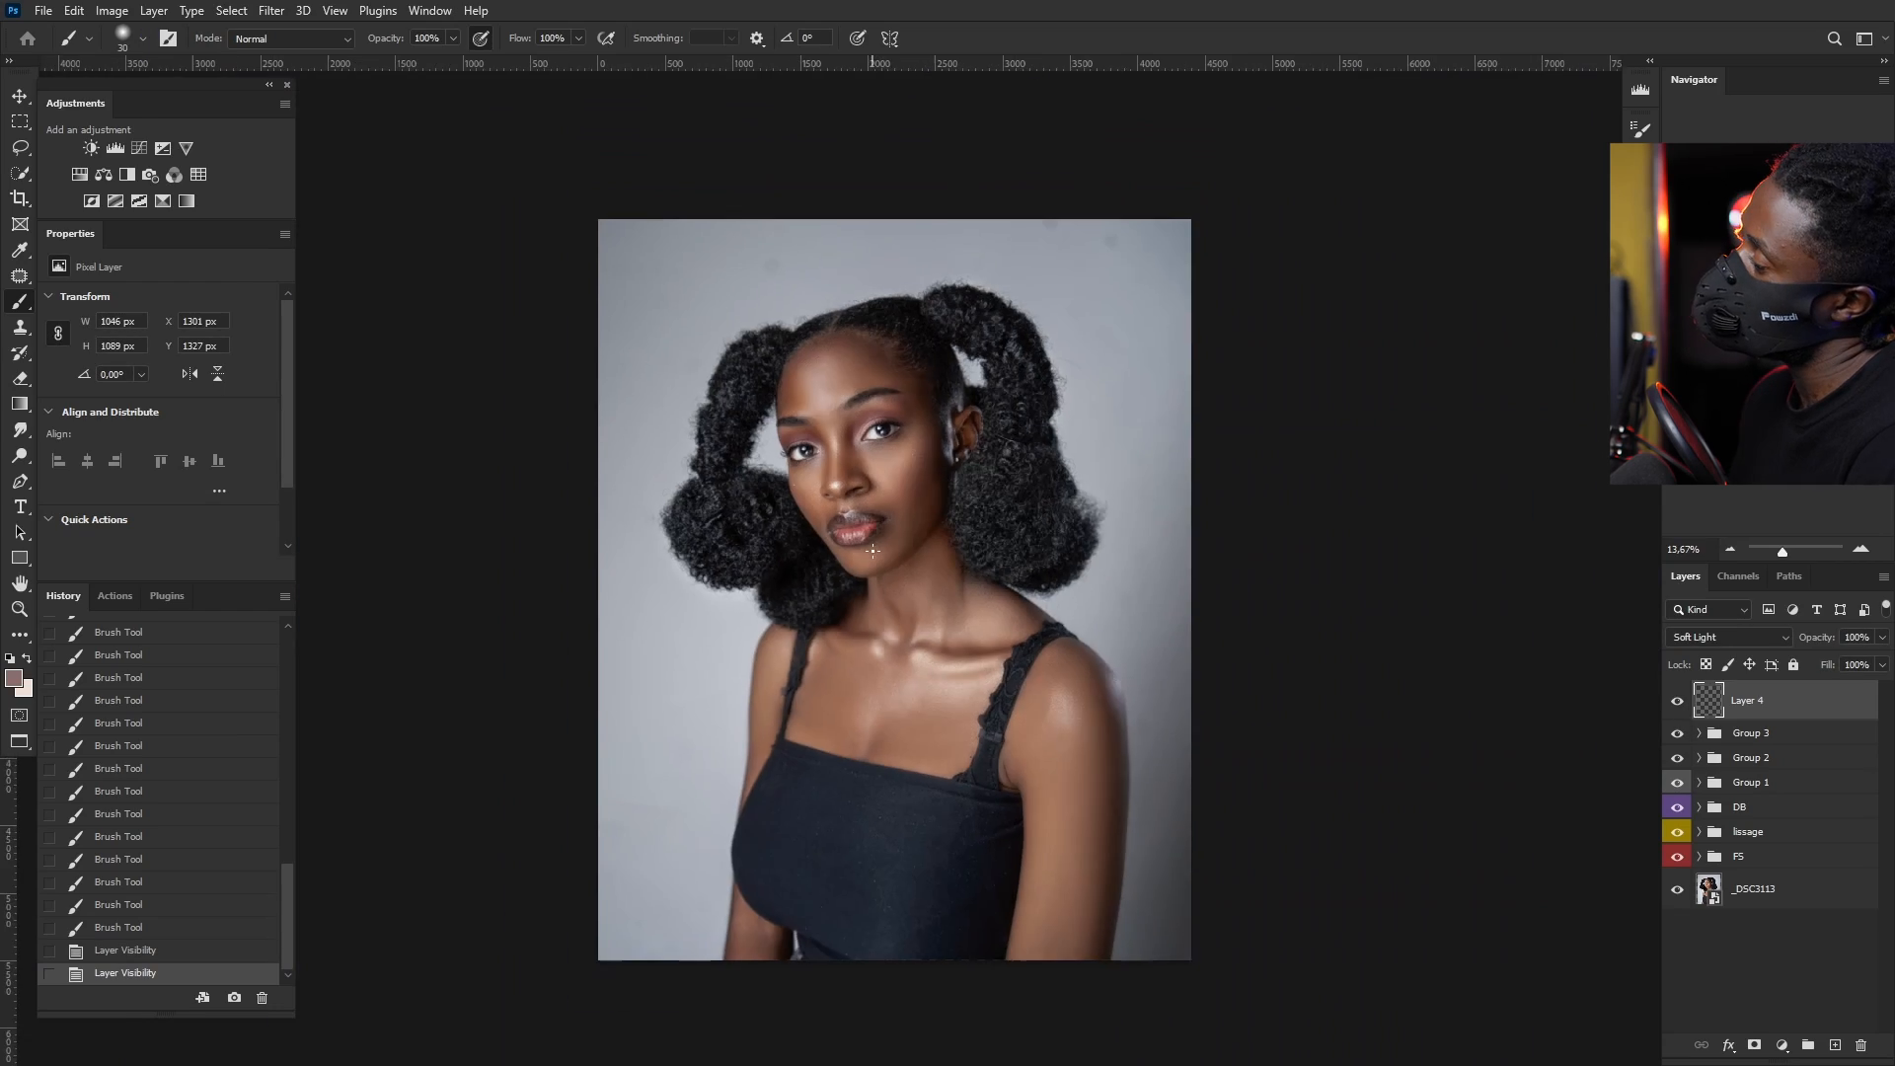
Step: Enlarge the soft brush to 212 px and paint the pink makeup colour over both cheeks on Layer 4
scroll(829, 394, "up", 5)
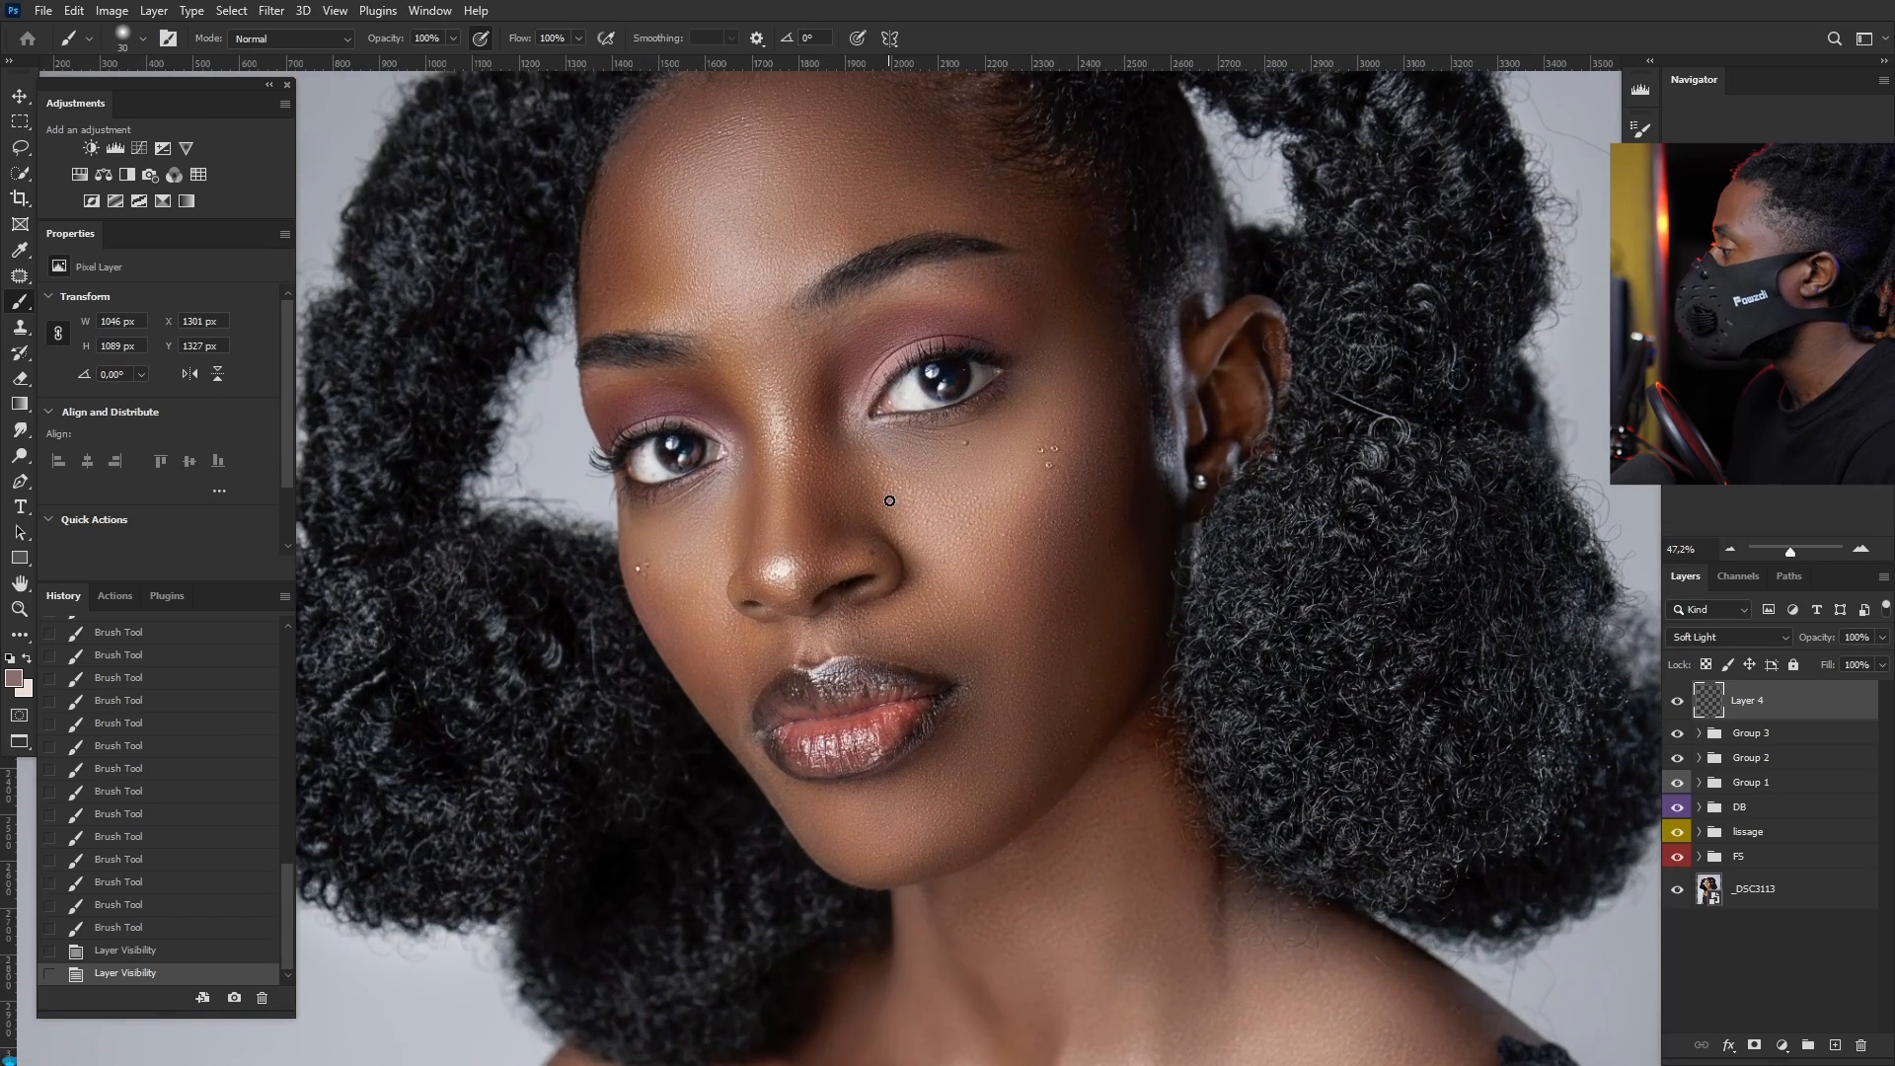
right_click(896, 314, "alt")
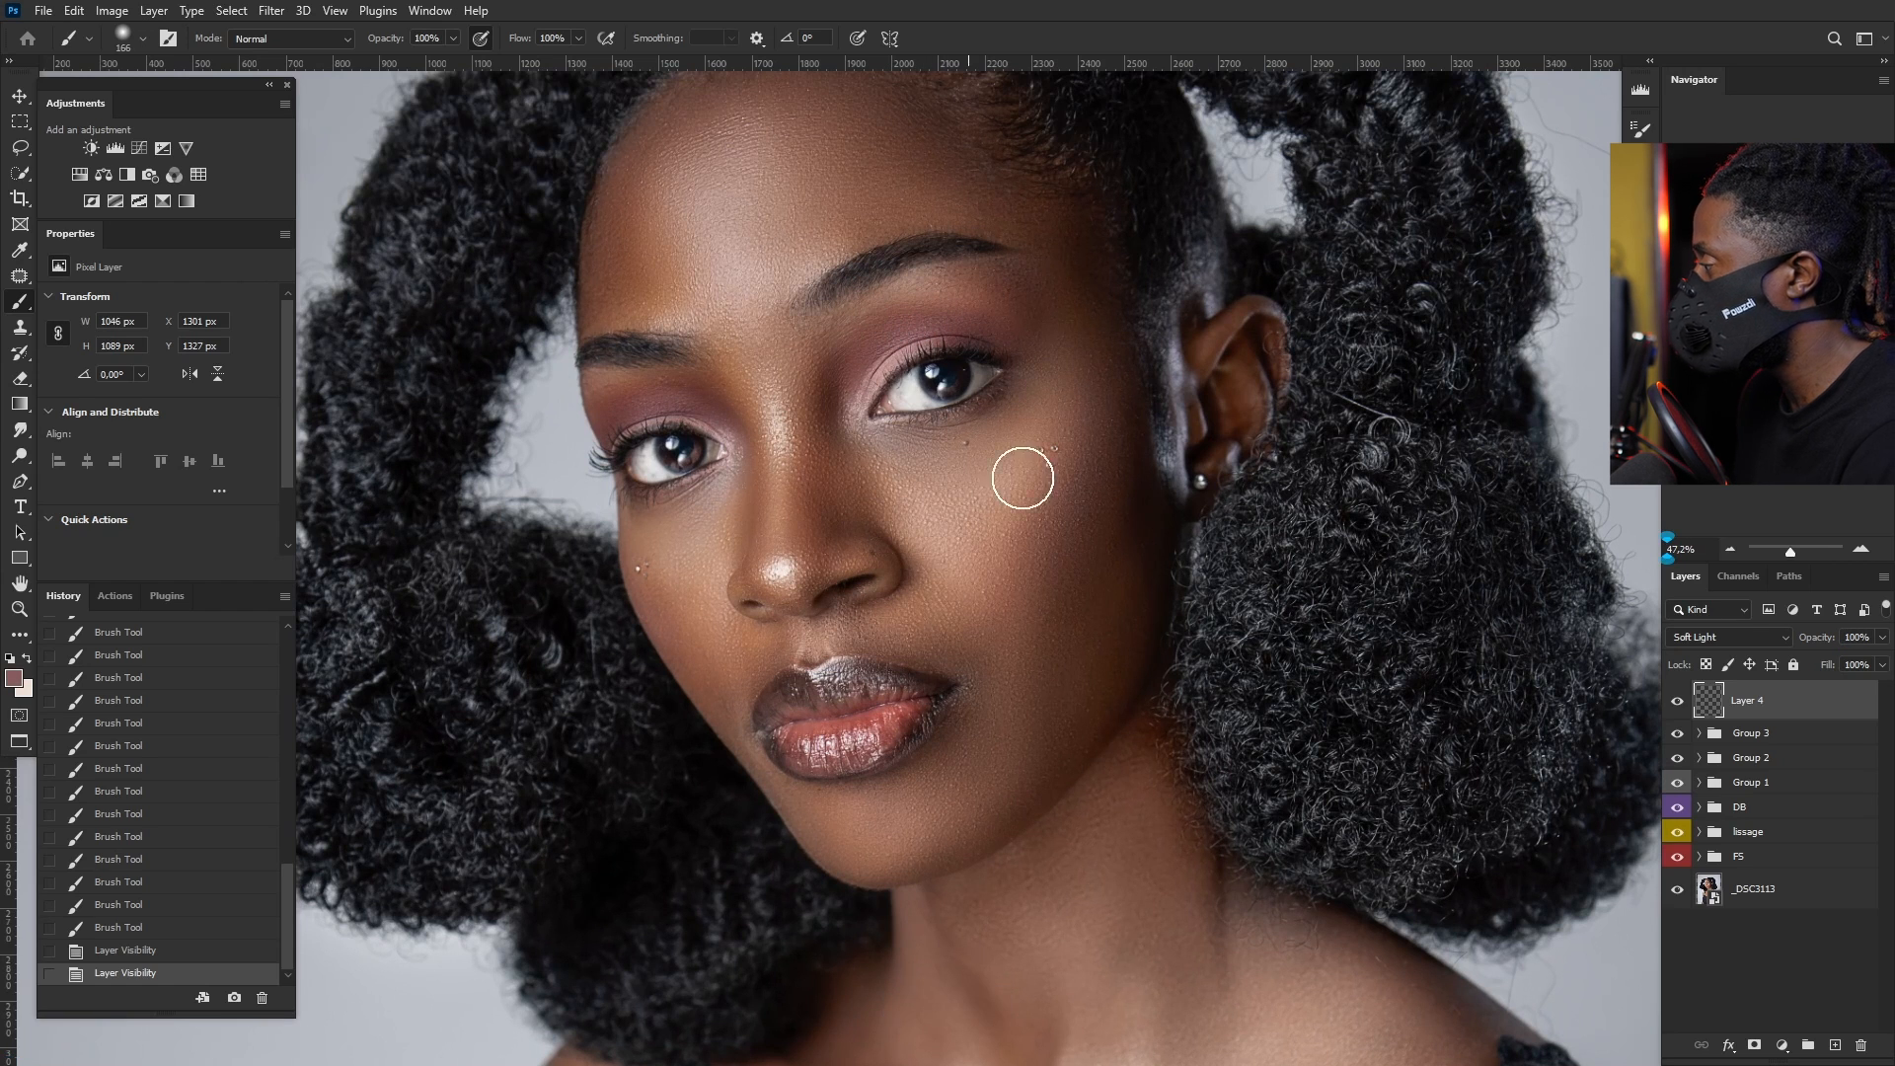
right_click(1116, 553, "alt")
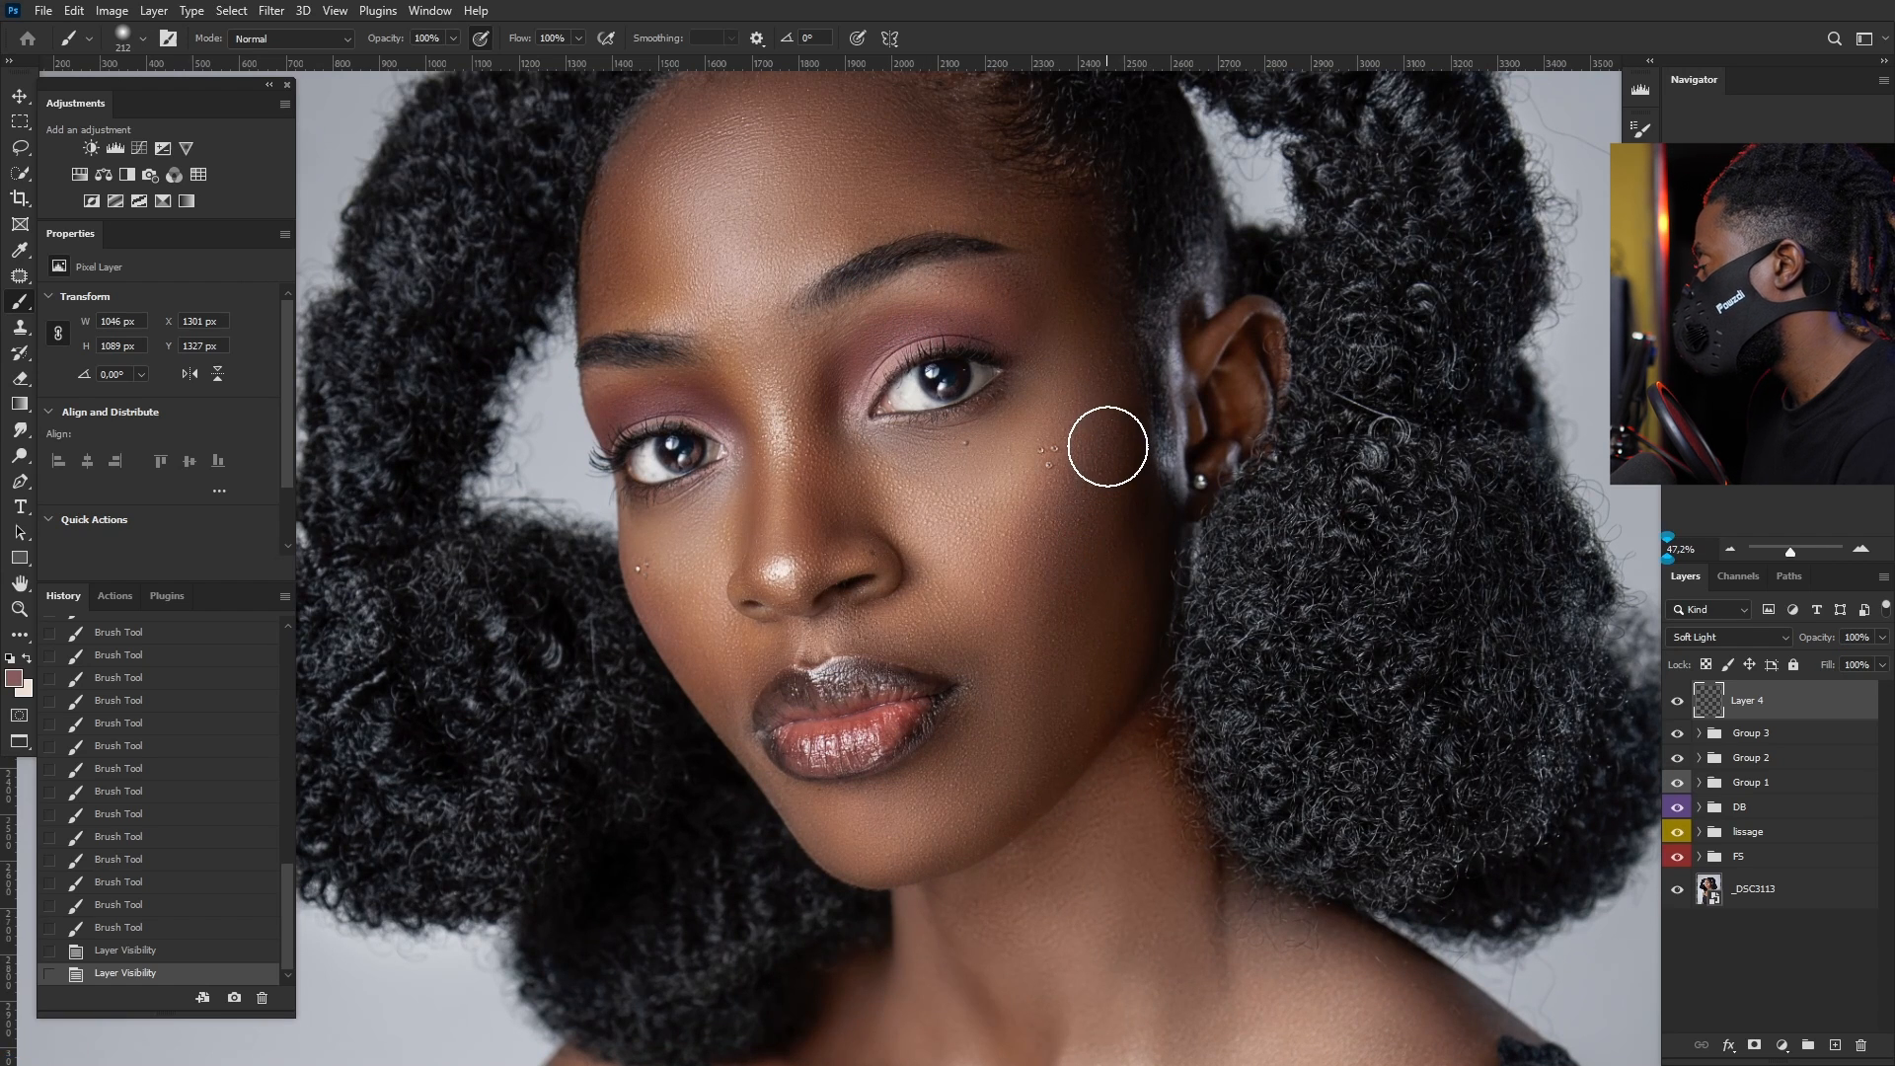
mouse_move(1111, 427)
left_mouse_down()
mouse_move(1083, 571)
mouse_move(1119, 473)
mouse_move(1030, 627)
mouse_move(1066, 577)
left_mouse_up()
mouse_move(702, 681)
left_mouse_down()
mouse_move(660, 588)
mouse_move(724, 659)
mouse_move(666, 601)
left_mouse_up()
mouse_move(955, 631)
left_mouse_down()
mouse_move(1181, 505)
mouse_move(1121, 484)
mouse_move(1037, 645)
mouse_move(1066, 596)
left_mouse_up()
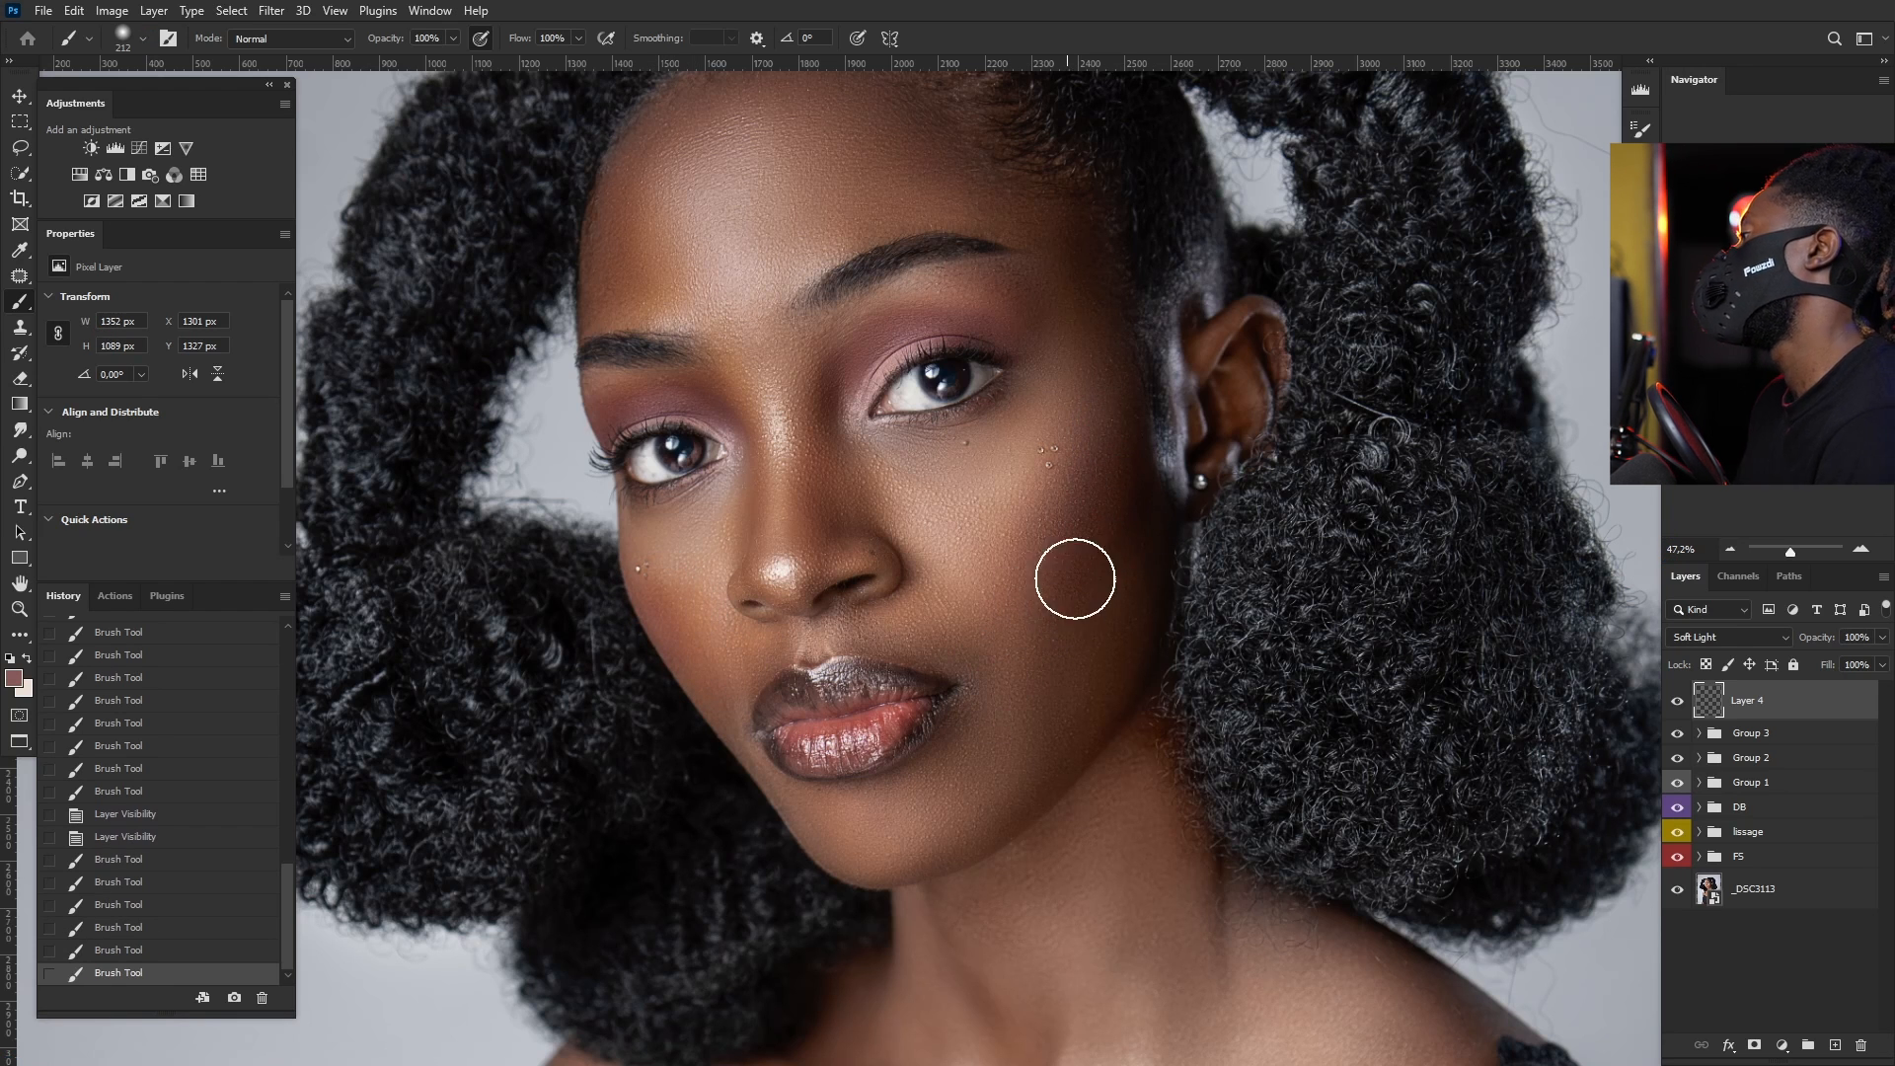
Step: Lower the opacity of the Soft Light makeup layer, Layer 4, to 78%
key("ctrl+0")
scroll(774, 596, "down", 2)
scroll(774, 612, "up", 4)
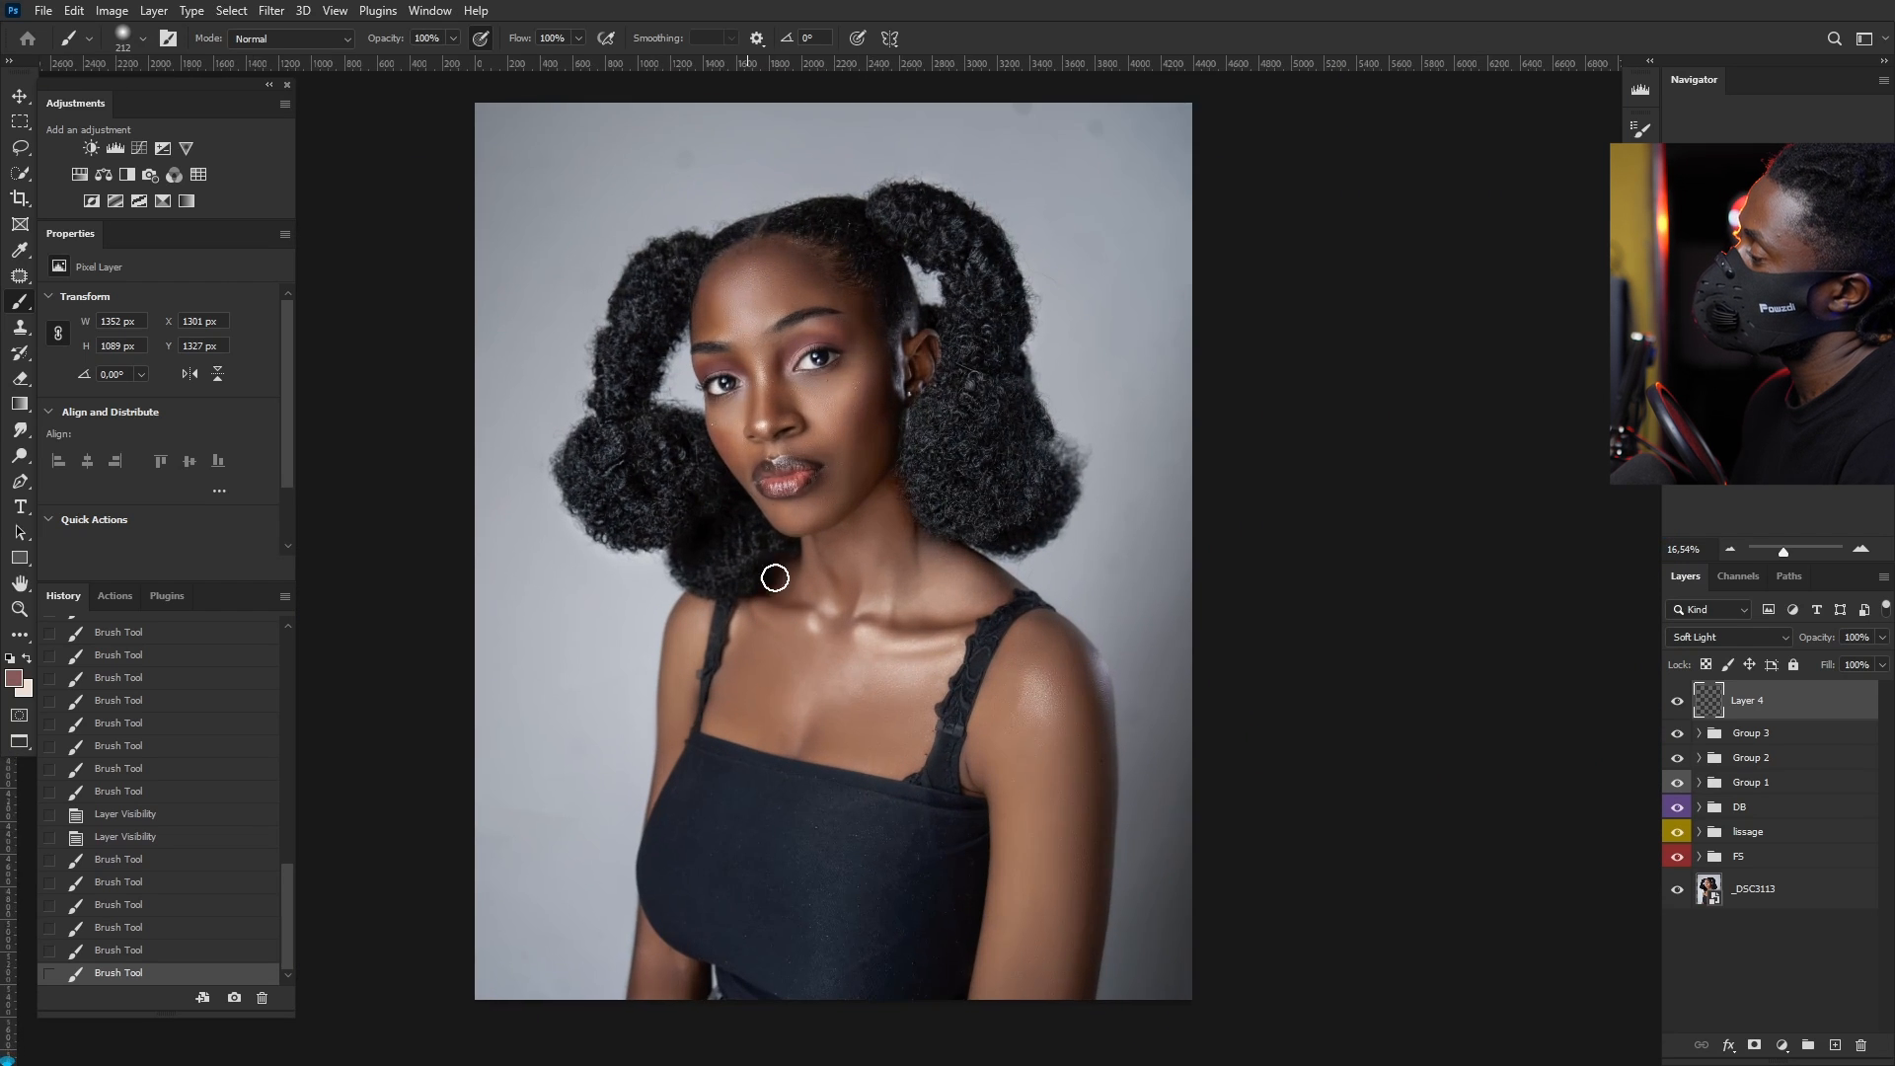
scroll(790, 496, "up", 1)
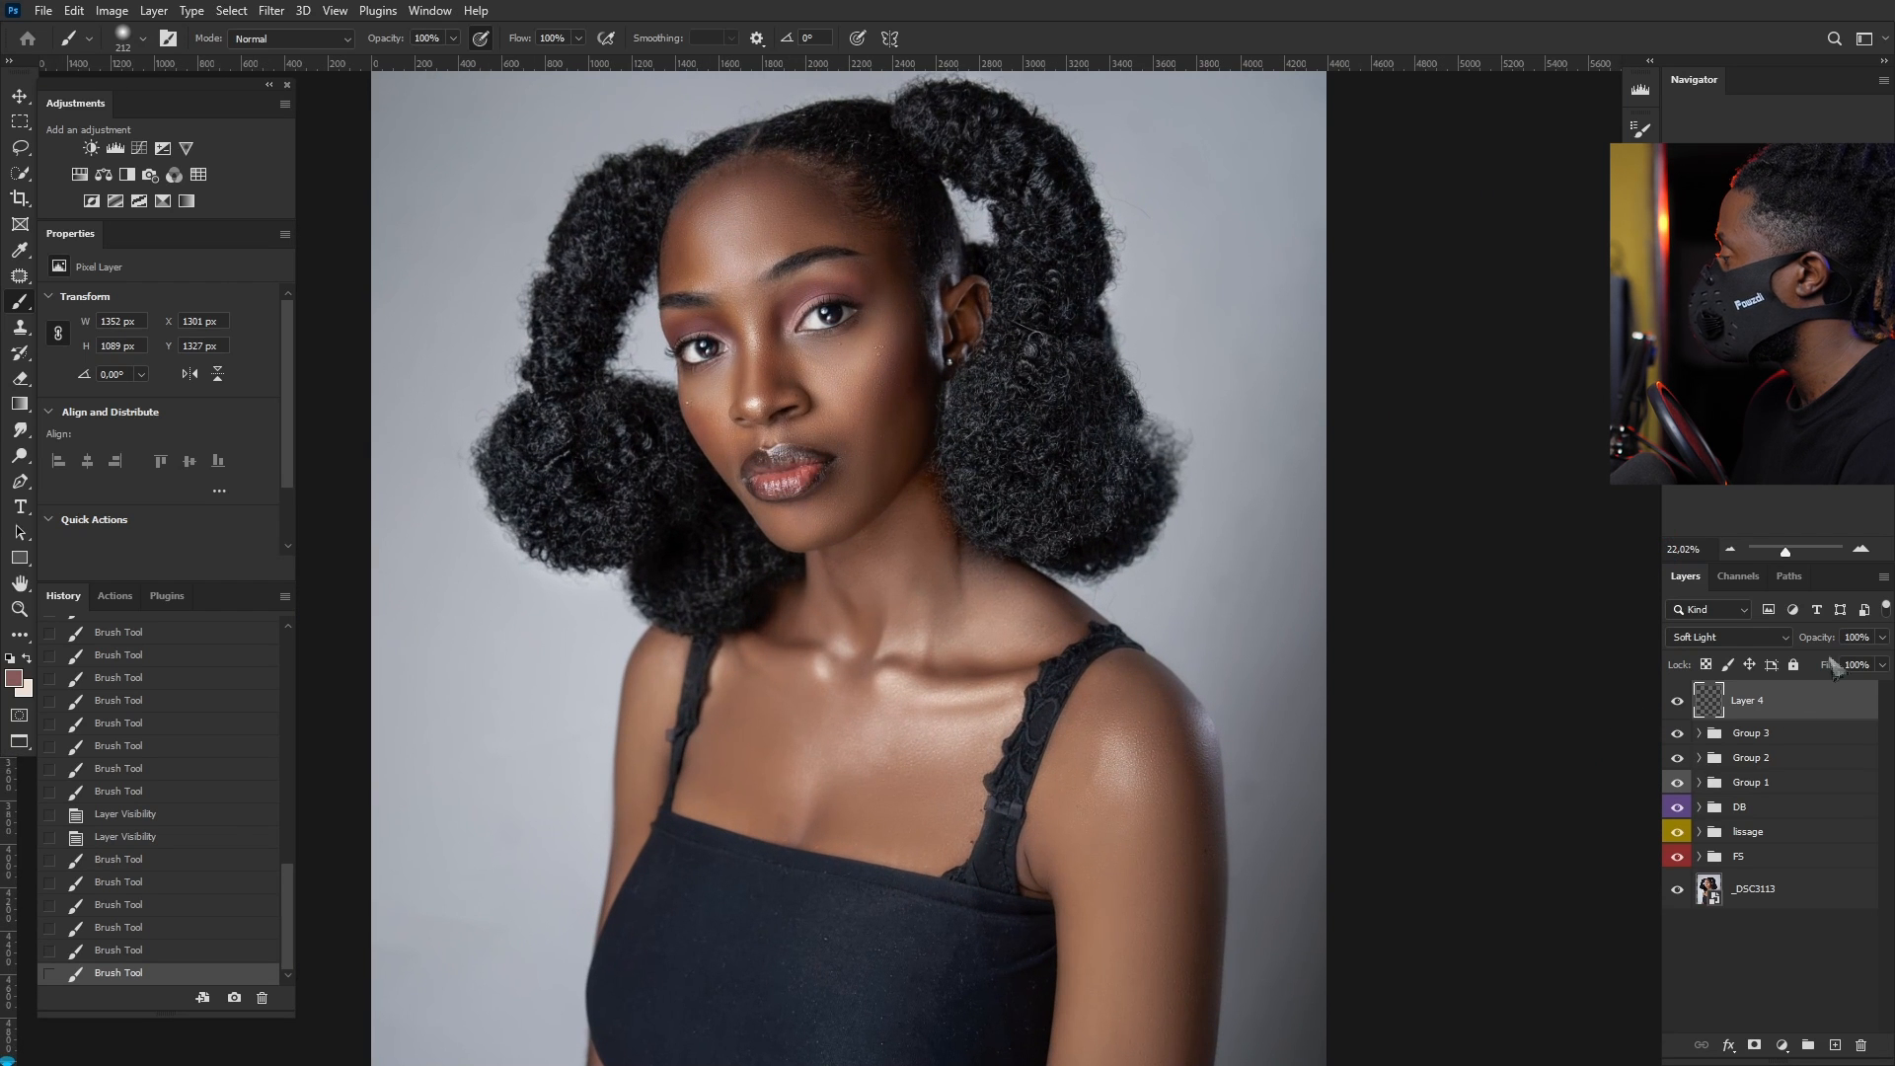
left_click(1882, 638)
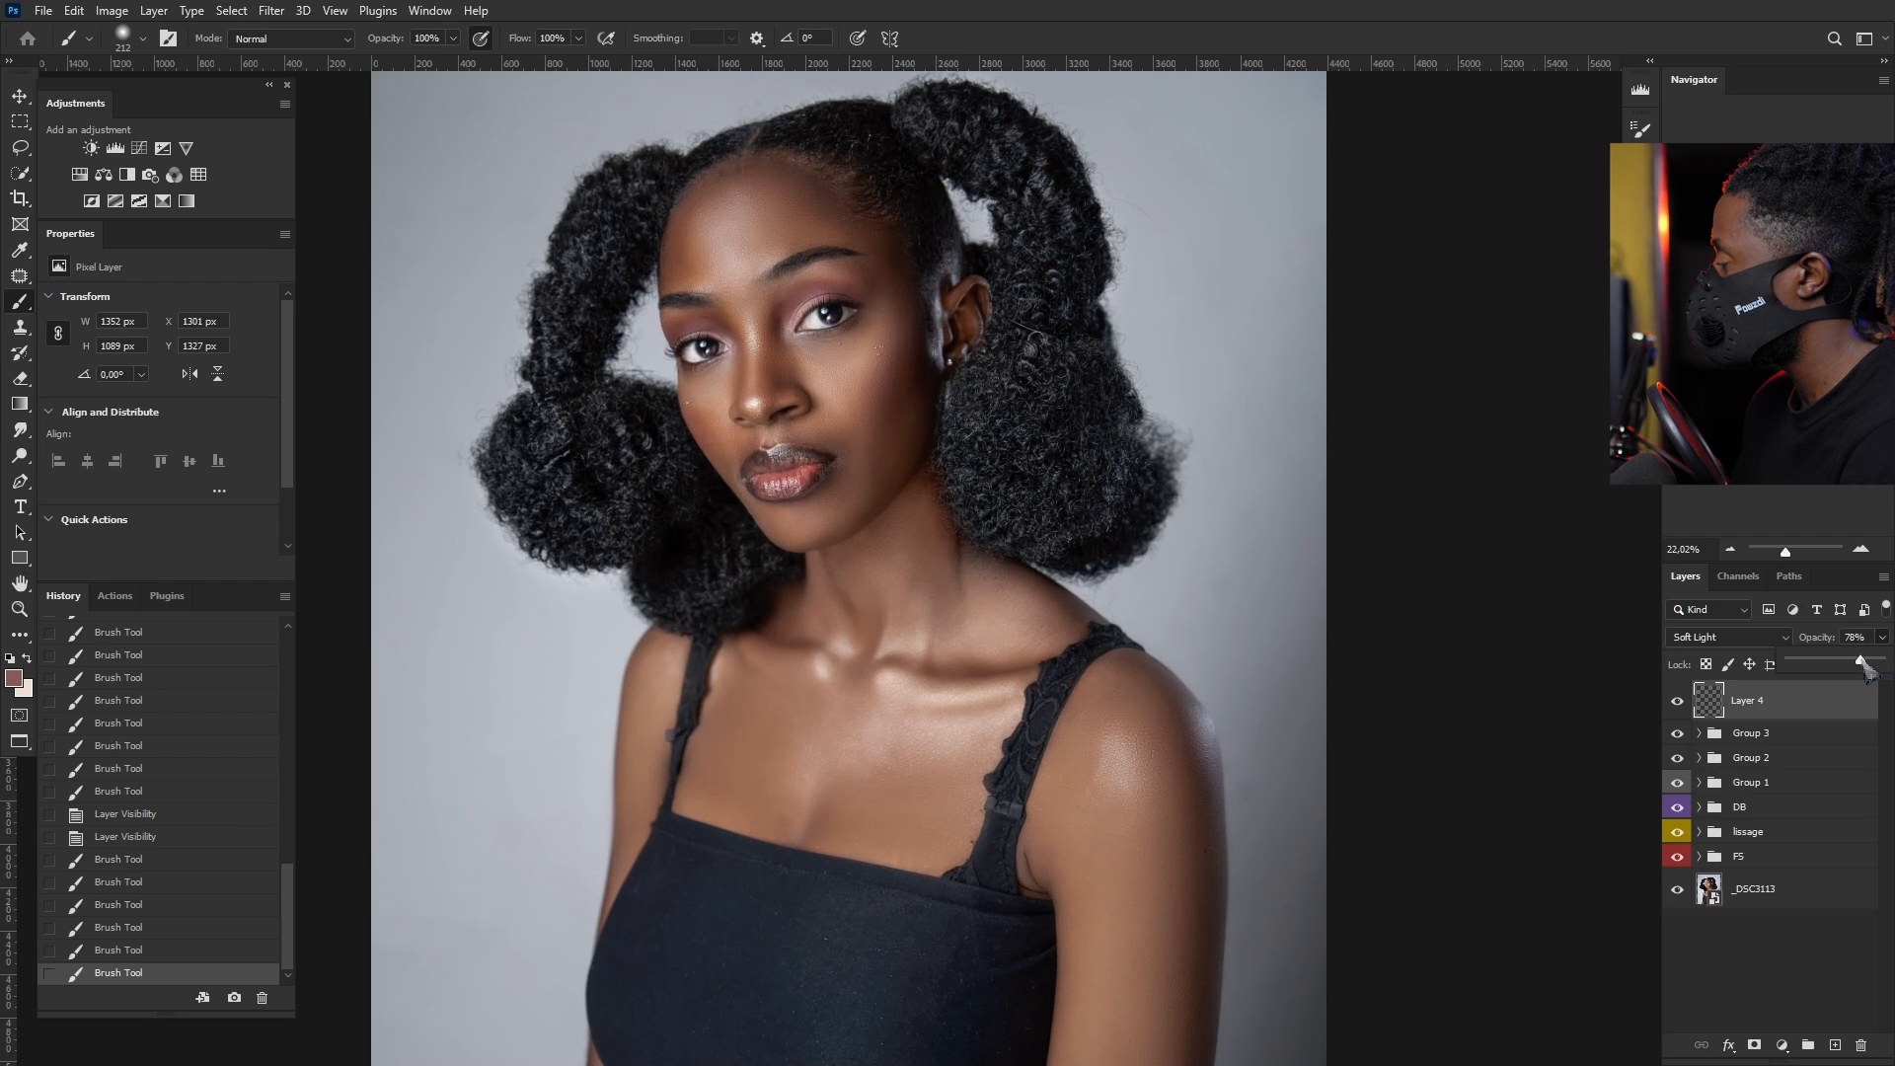
left_click_drag(1865, 668, 1863, 668)
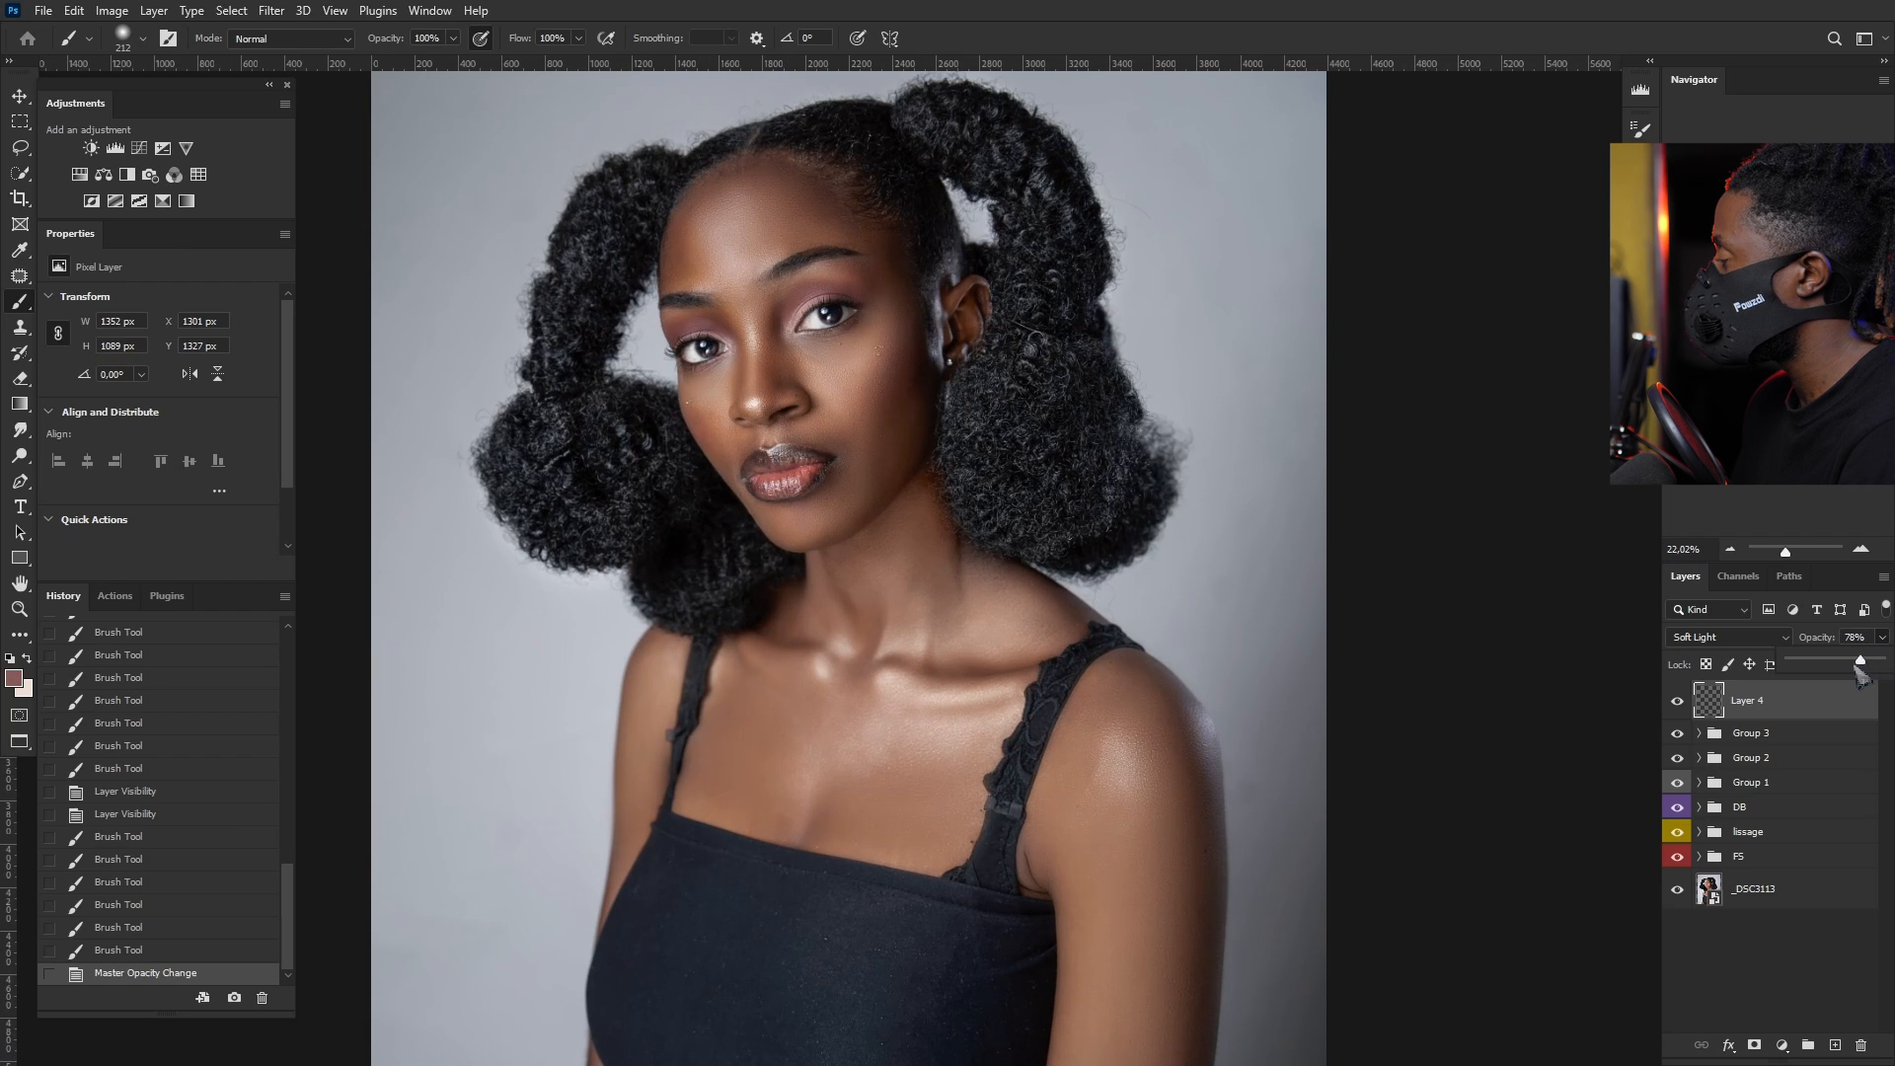
Step: Compare the portrait with Layer 4 hidden and shown, and examine the softened makeup at several magnifications
left_click(1679, 703)
left_click(1679, 703)
scroll(1001, 369, "down", 7)
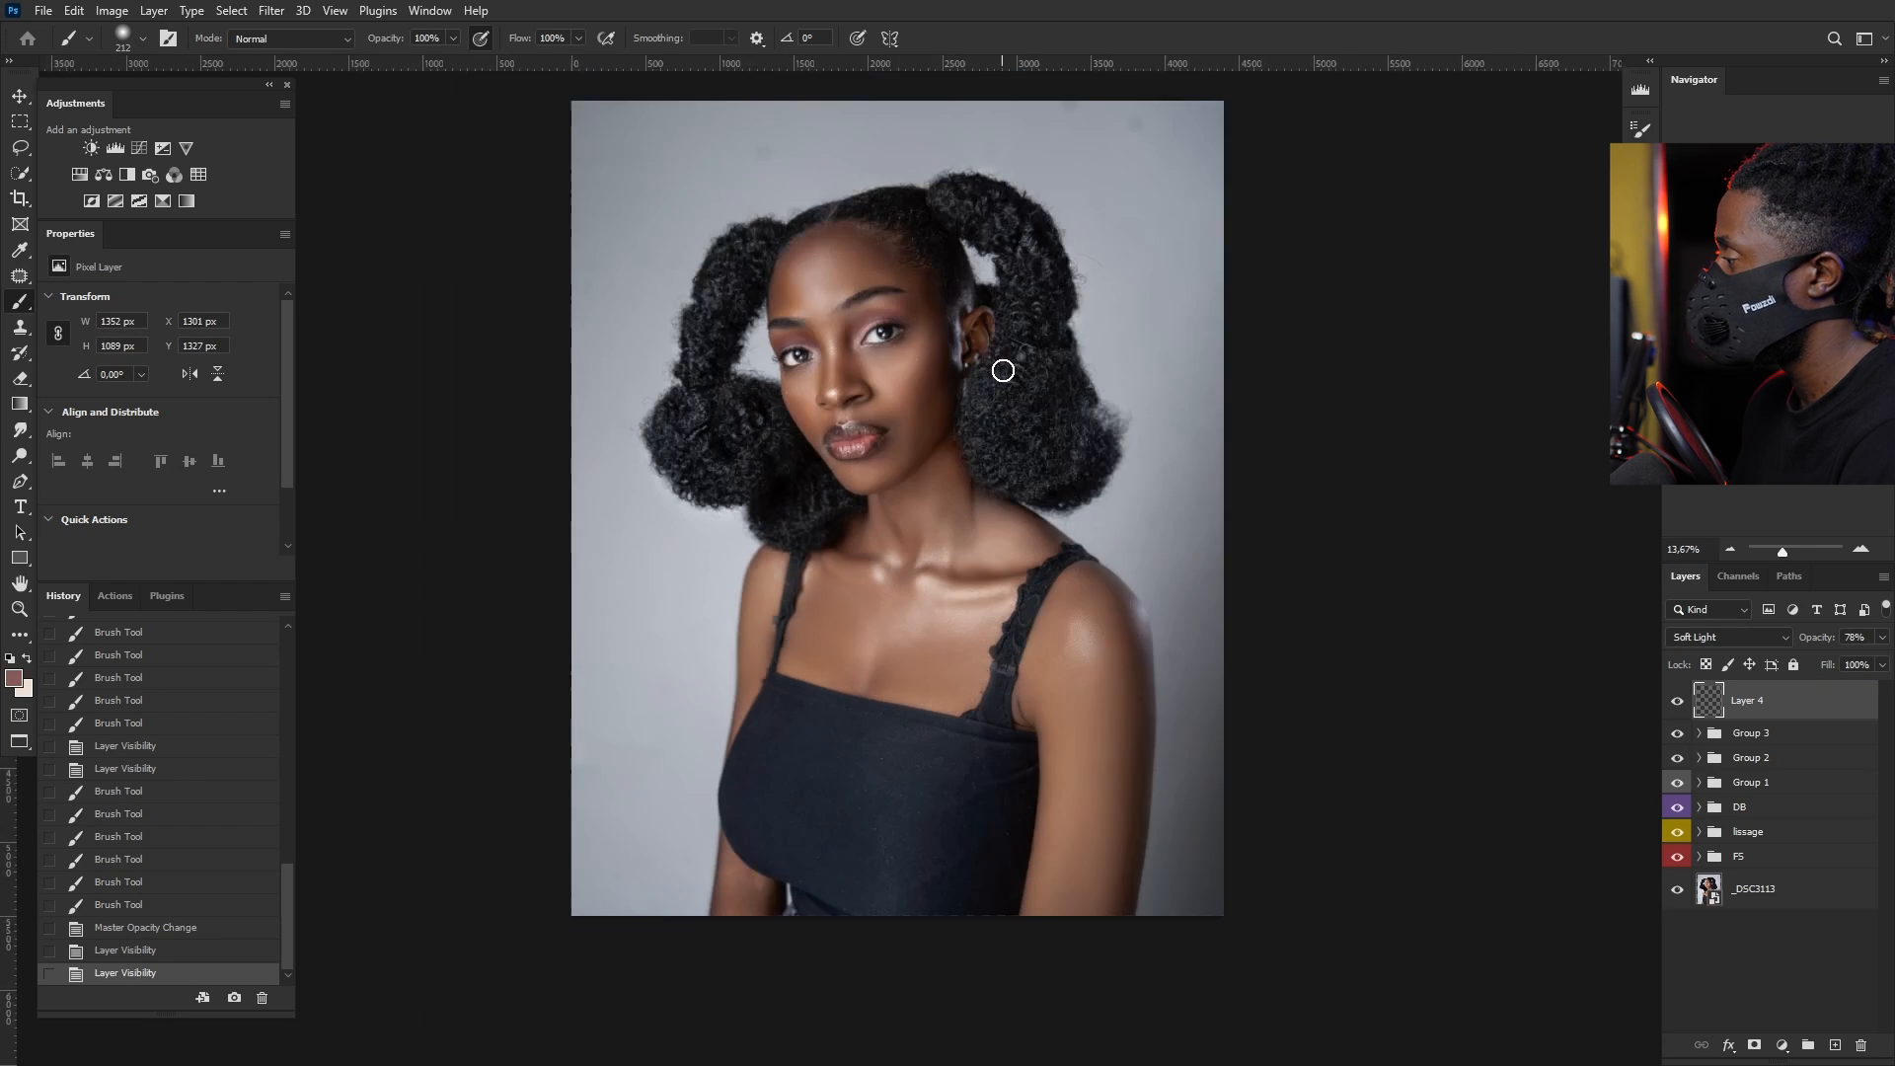
scroll(892, 504, "up", 3)
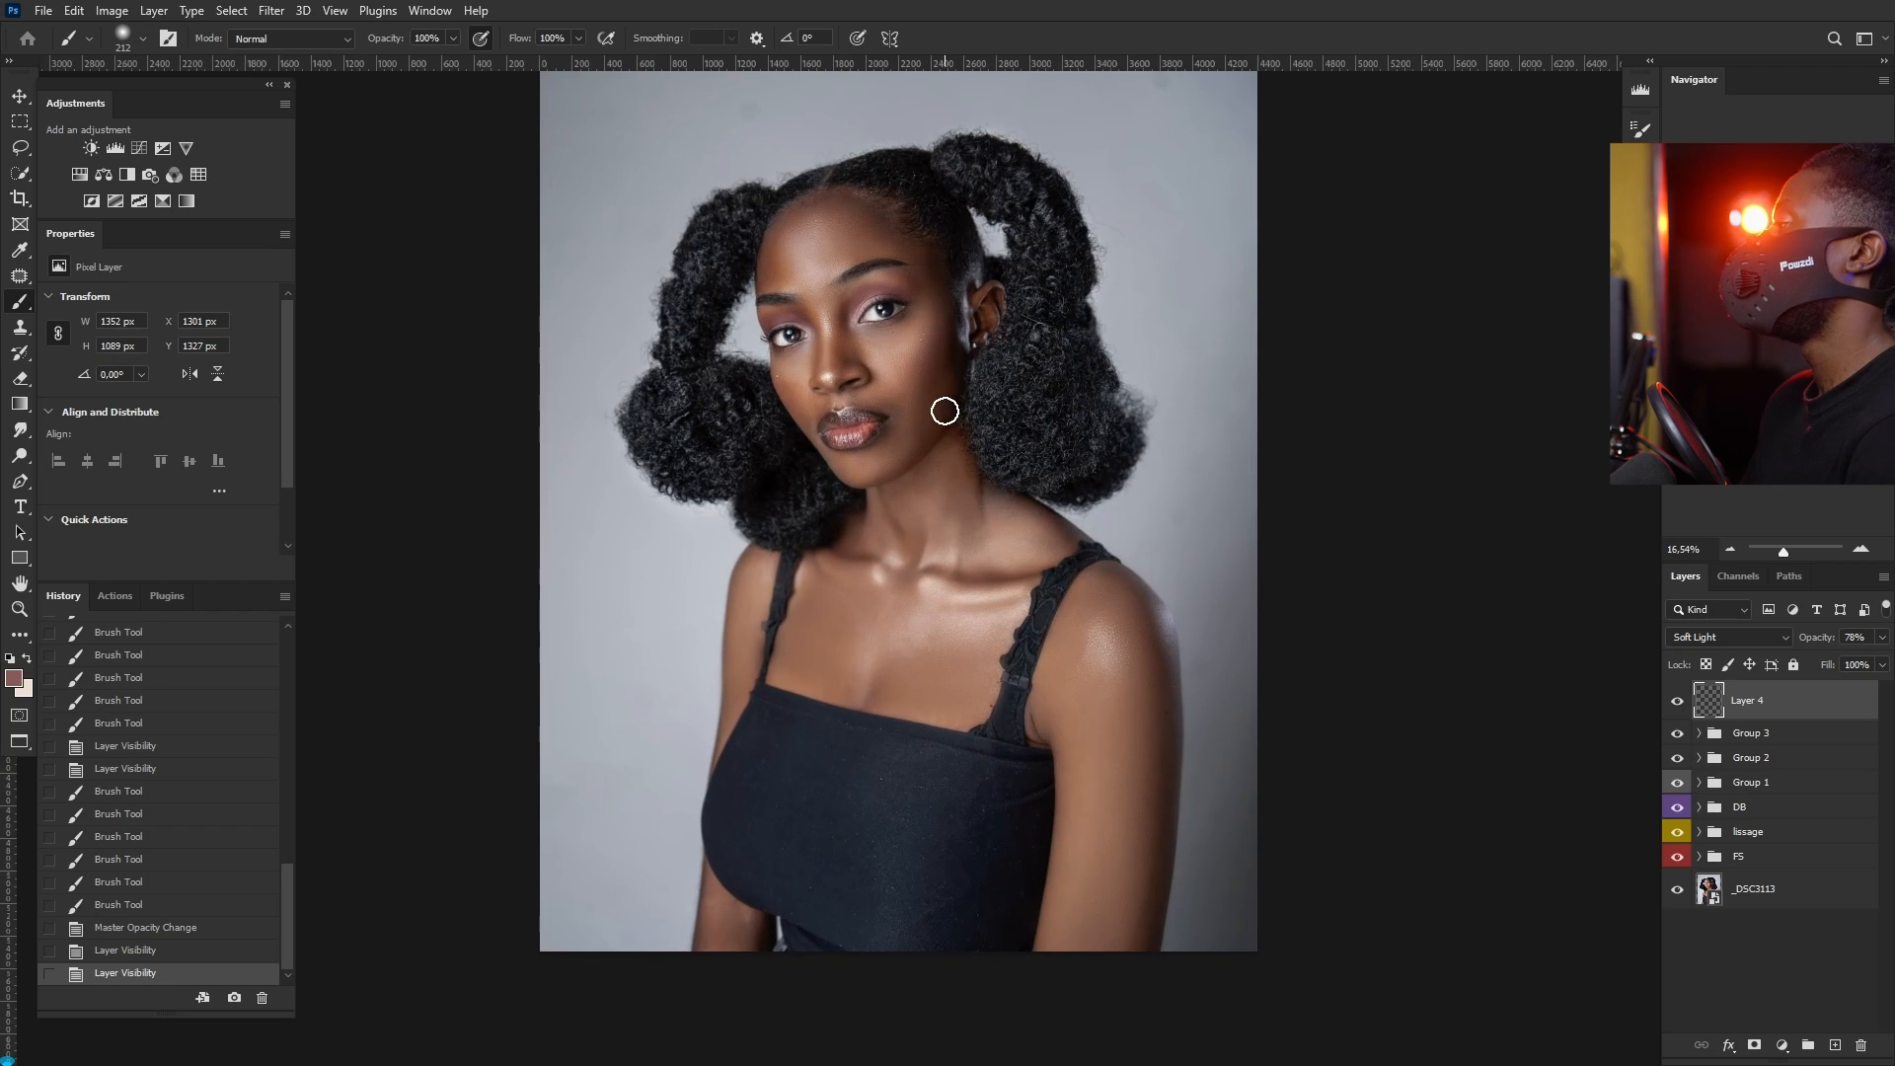
scroll(901, 471, "down", 2)
scroll(901, 471, "up", 2)
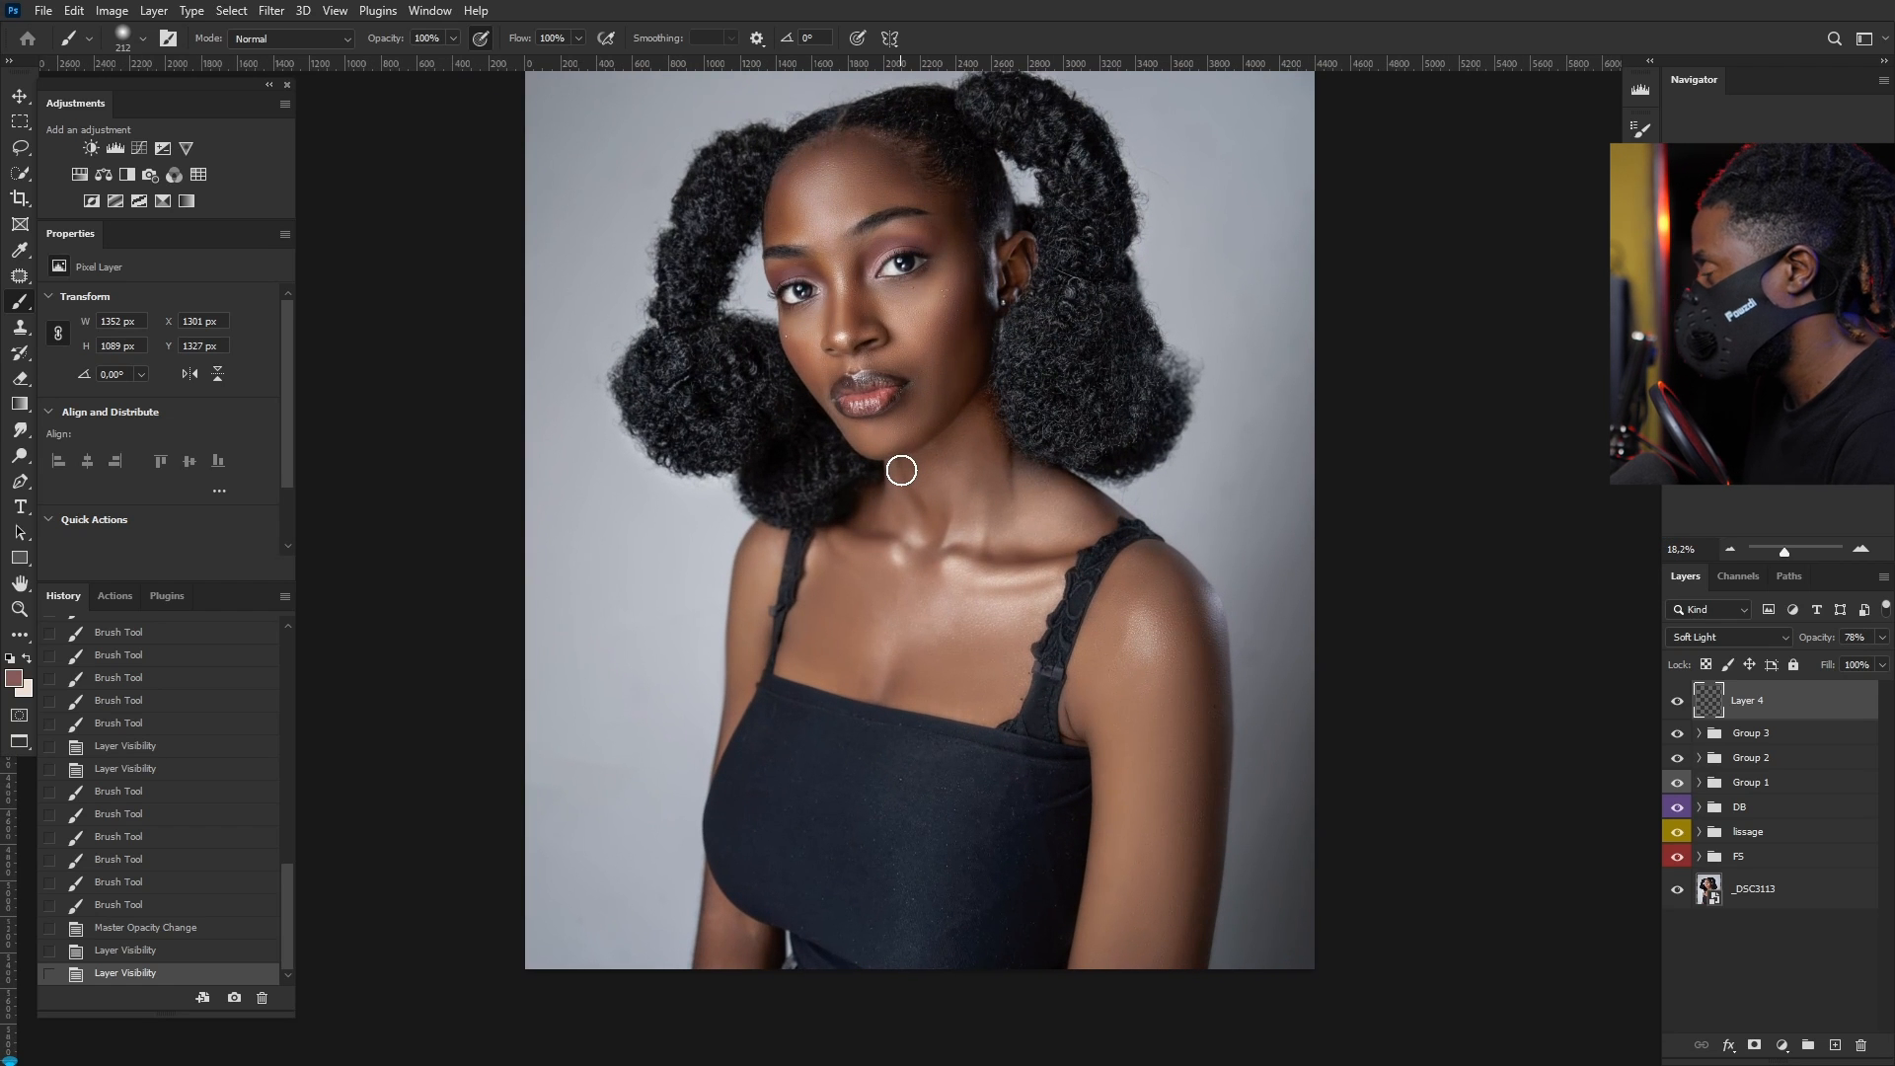
scroll(901, 471, "down", 3)
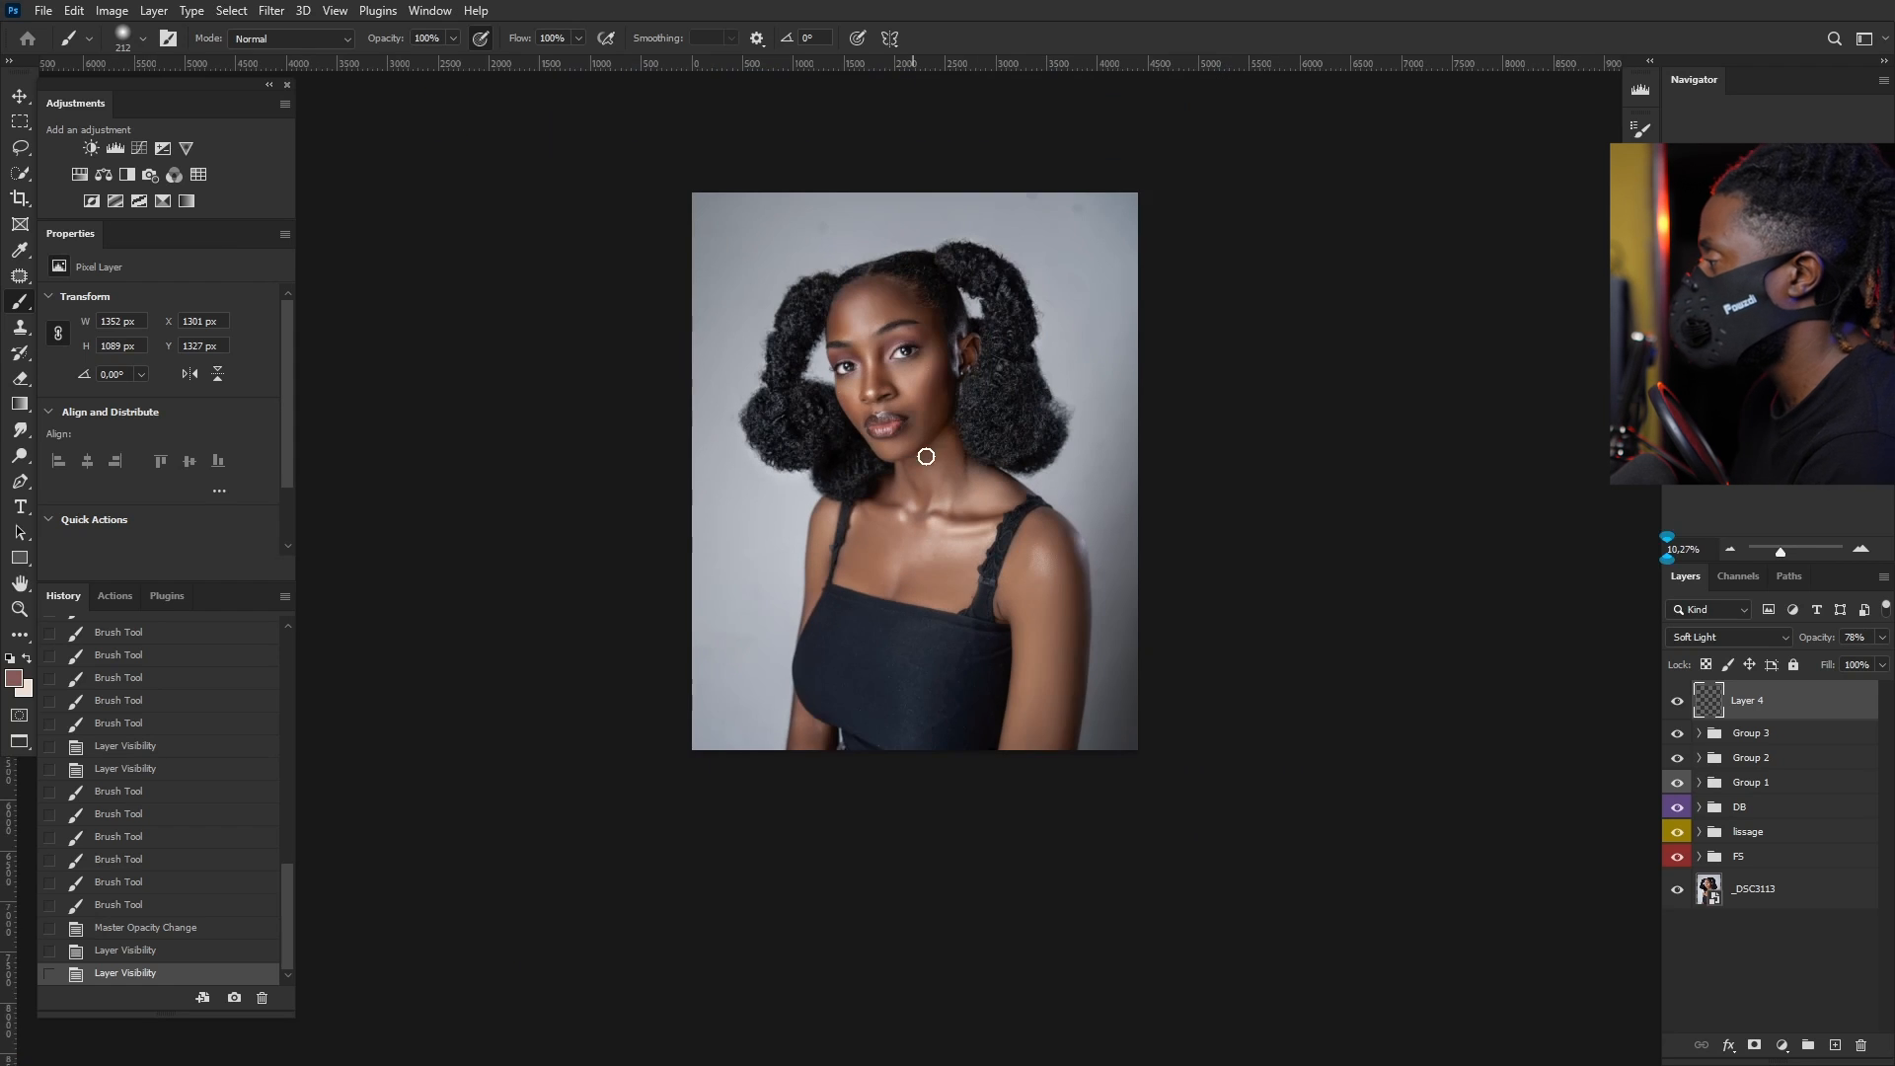
scroll(947, 326, "up", 3)
scroll(890, 359, "down", 3)
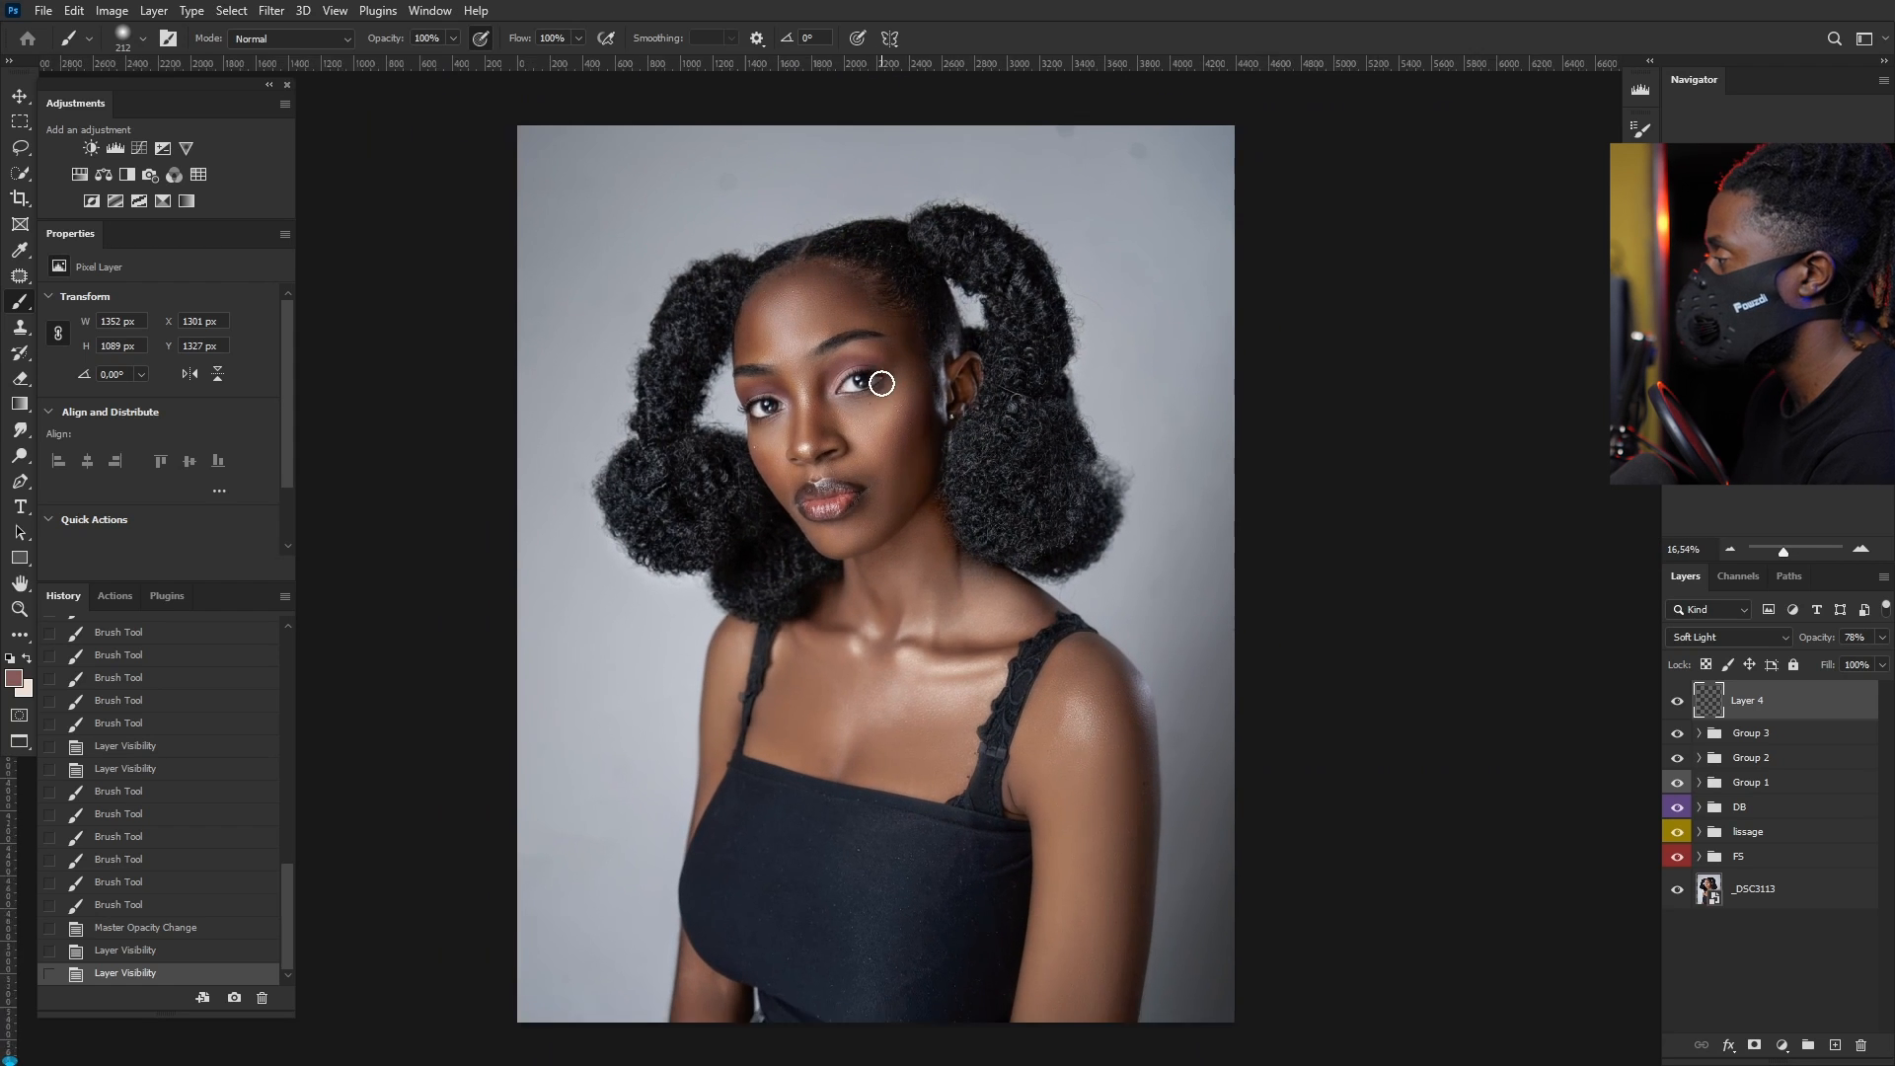
scroll(869, 418, "up", 2)
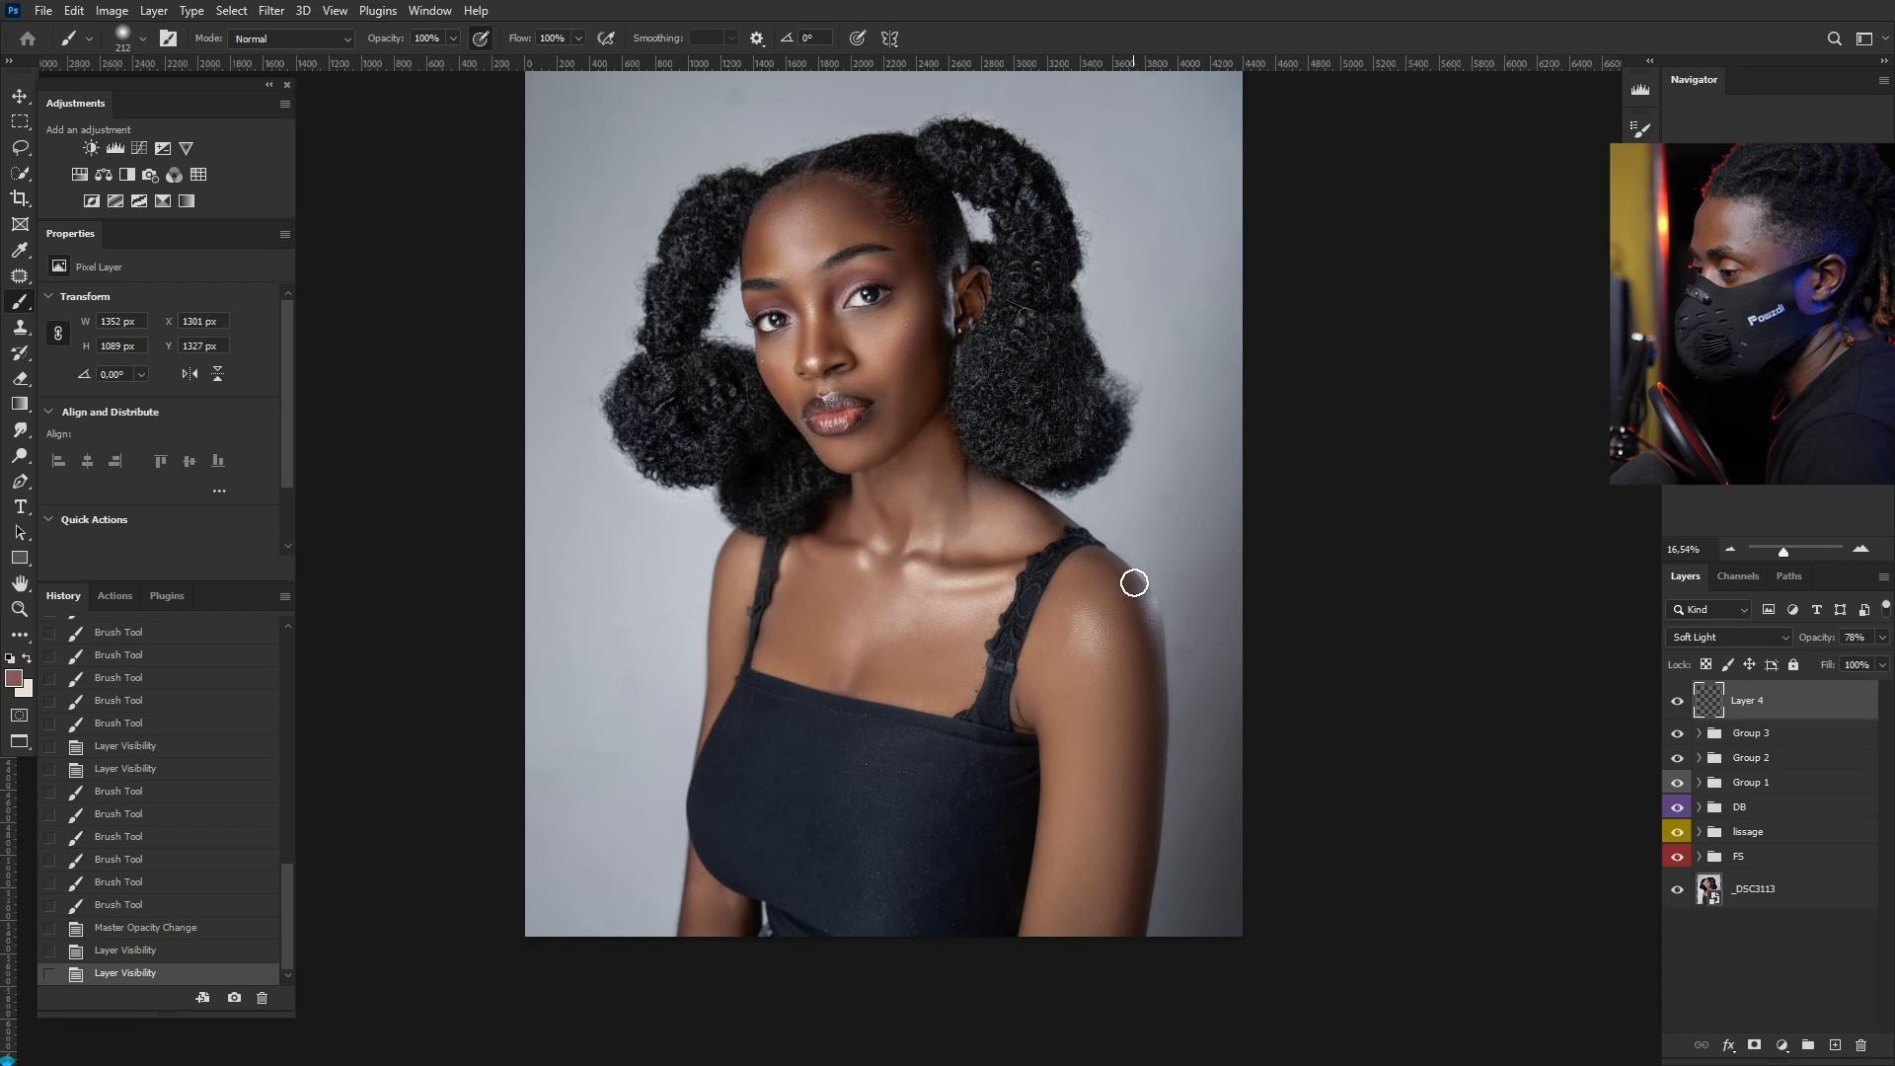
Step: Hide every layer and group above _DSC3113 to view the original photo alone
left_click(1769, 857)
left_click_drag(1677, 701, 1676, 857)
left_click(1722, 903)
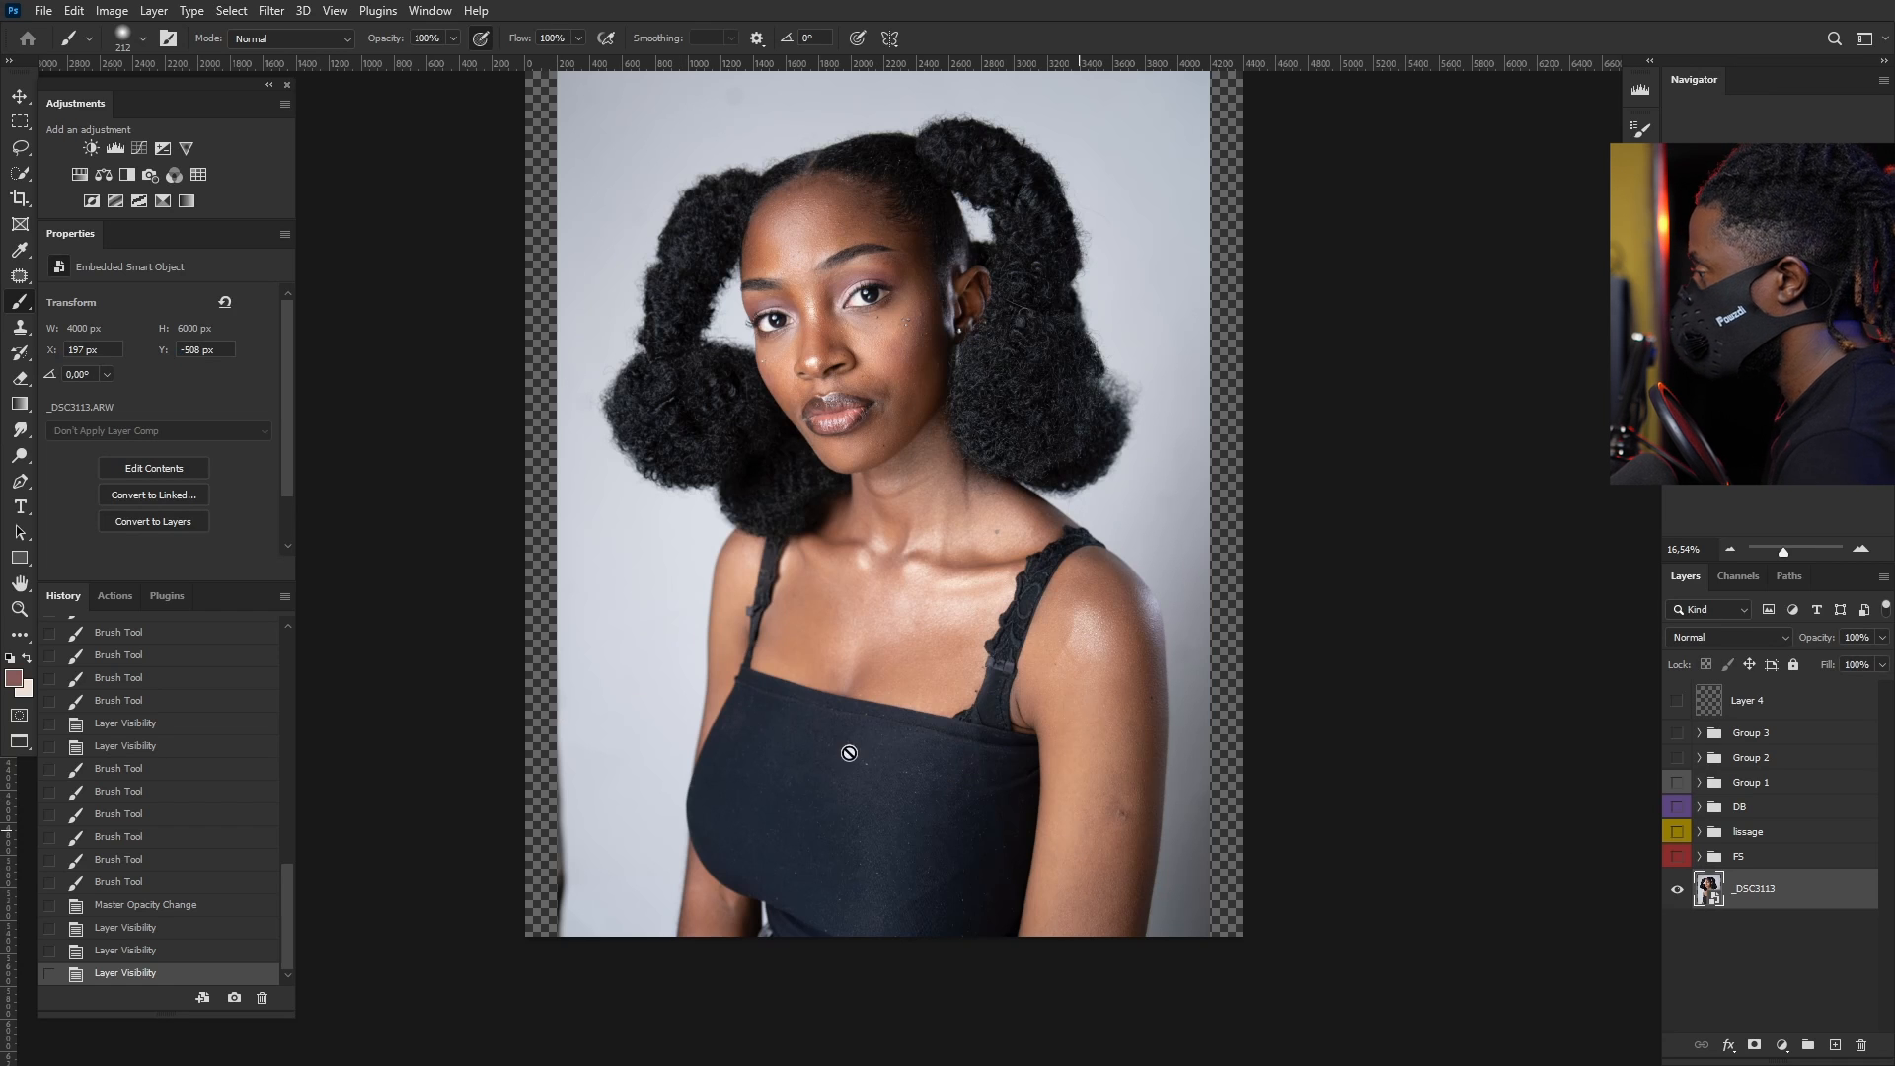
Step: Show the FS and lissage groups again, and check the face with the FS group hidden and shown
left_click(1698, 868)
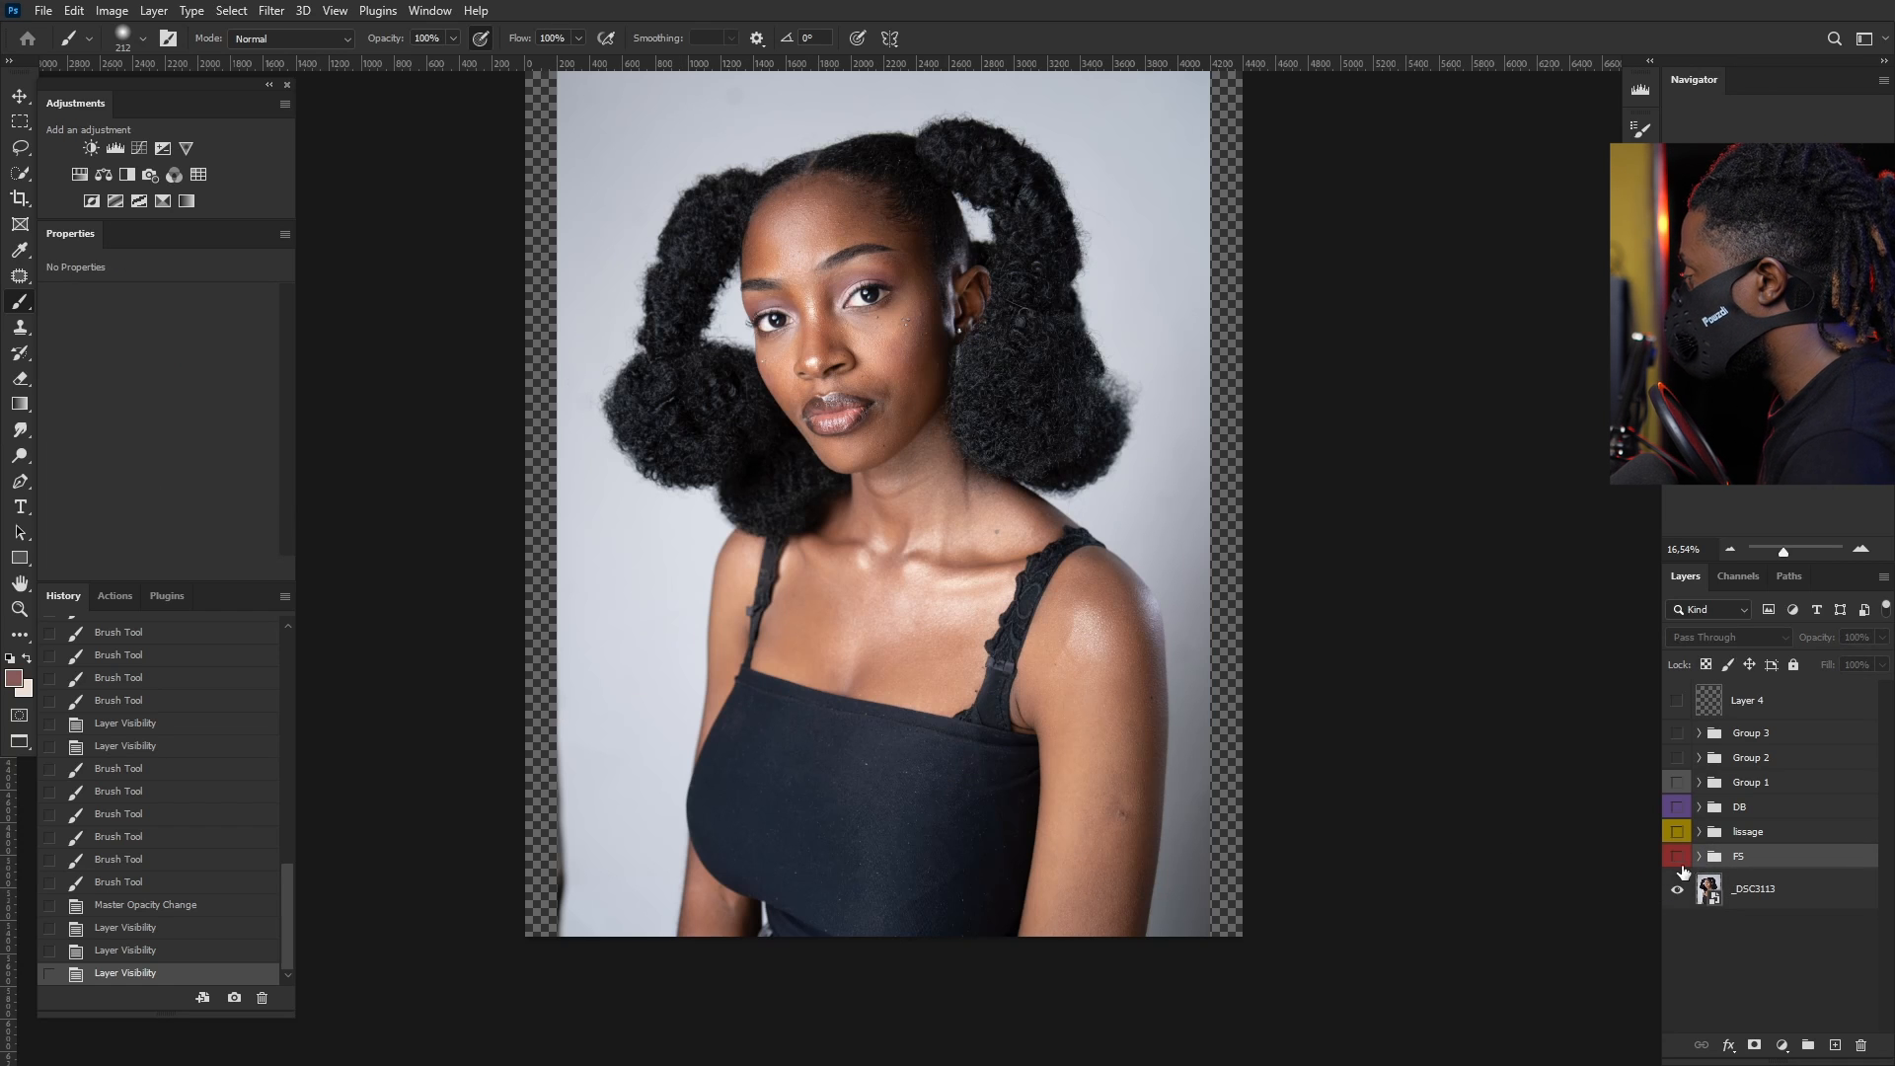
left_click(1680, 862)
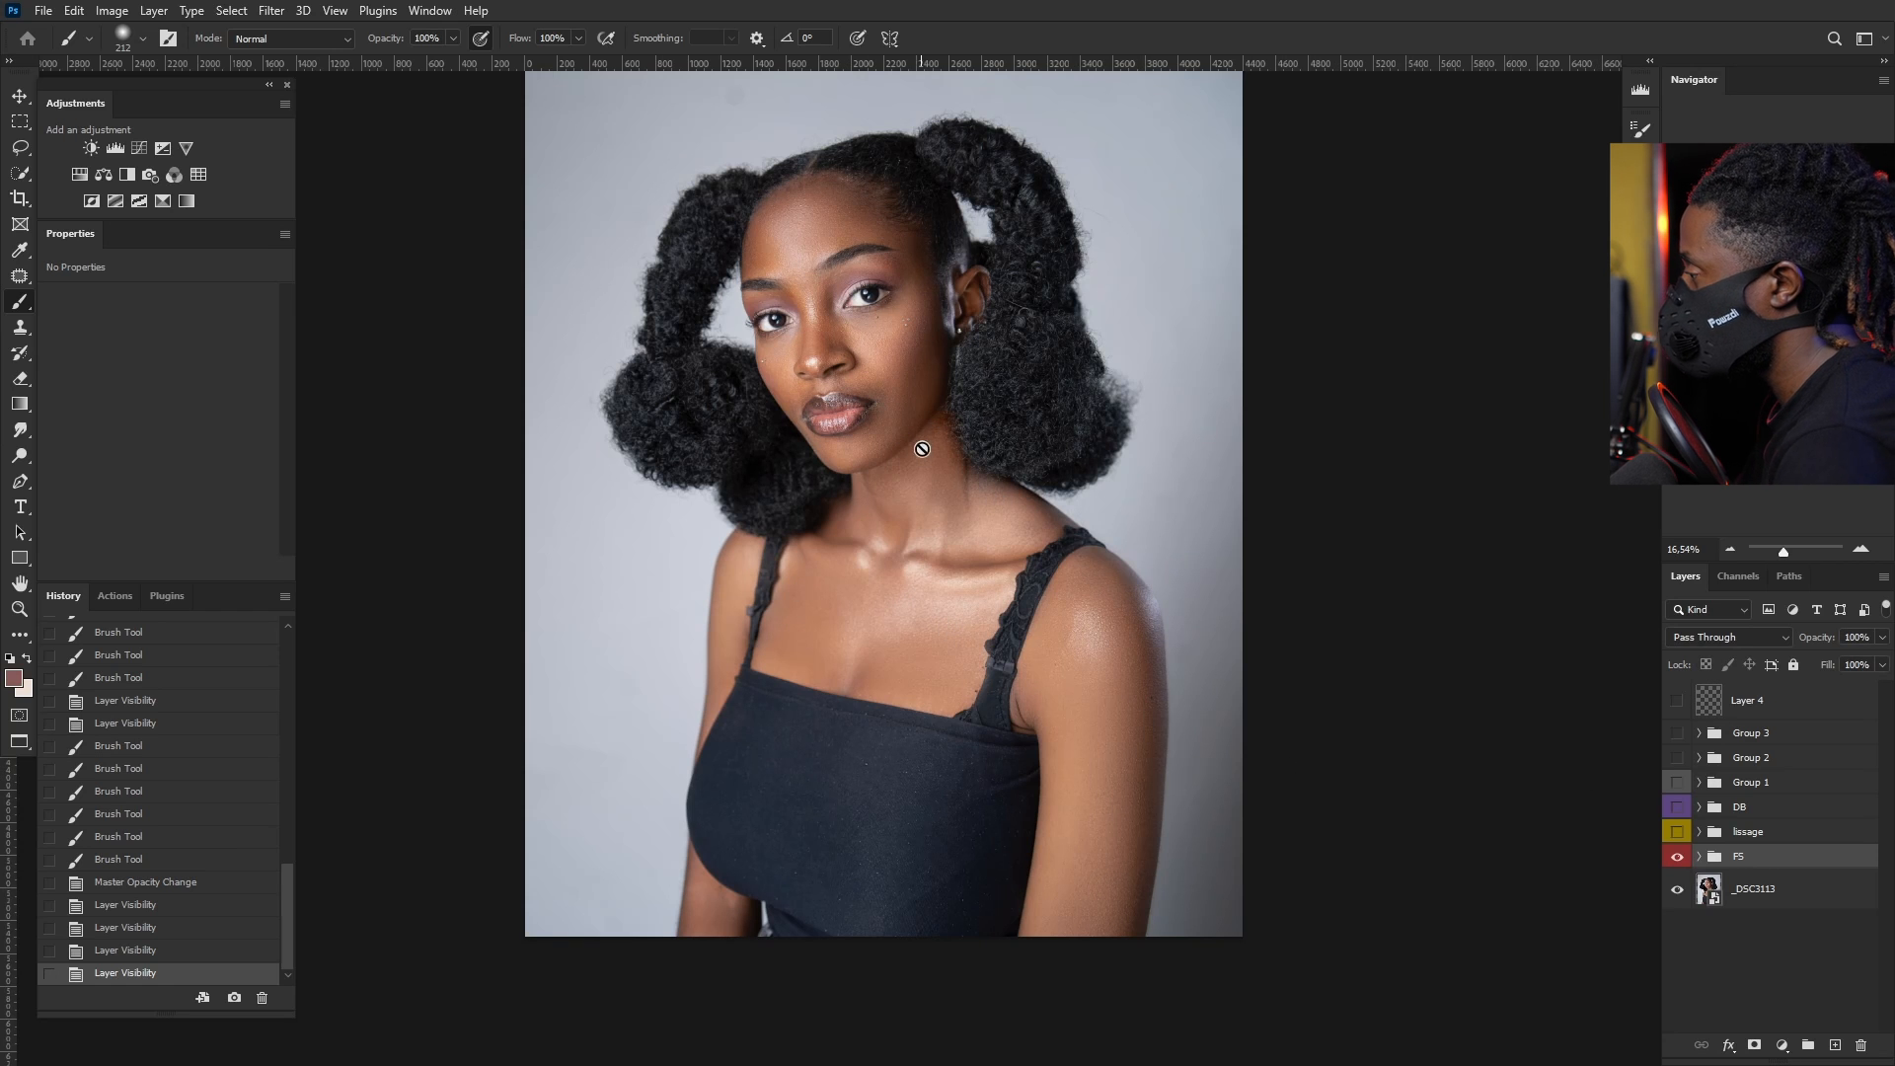
scroll(916, 301, "up", 3)
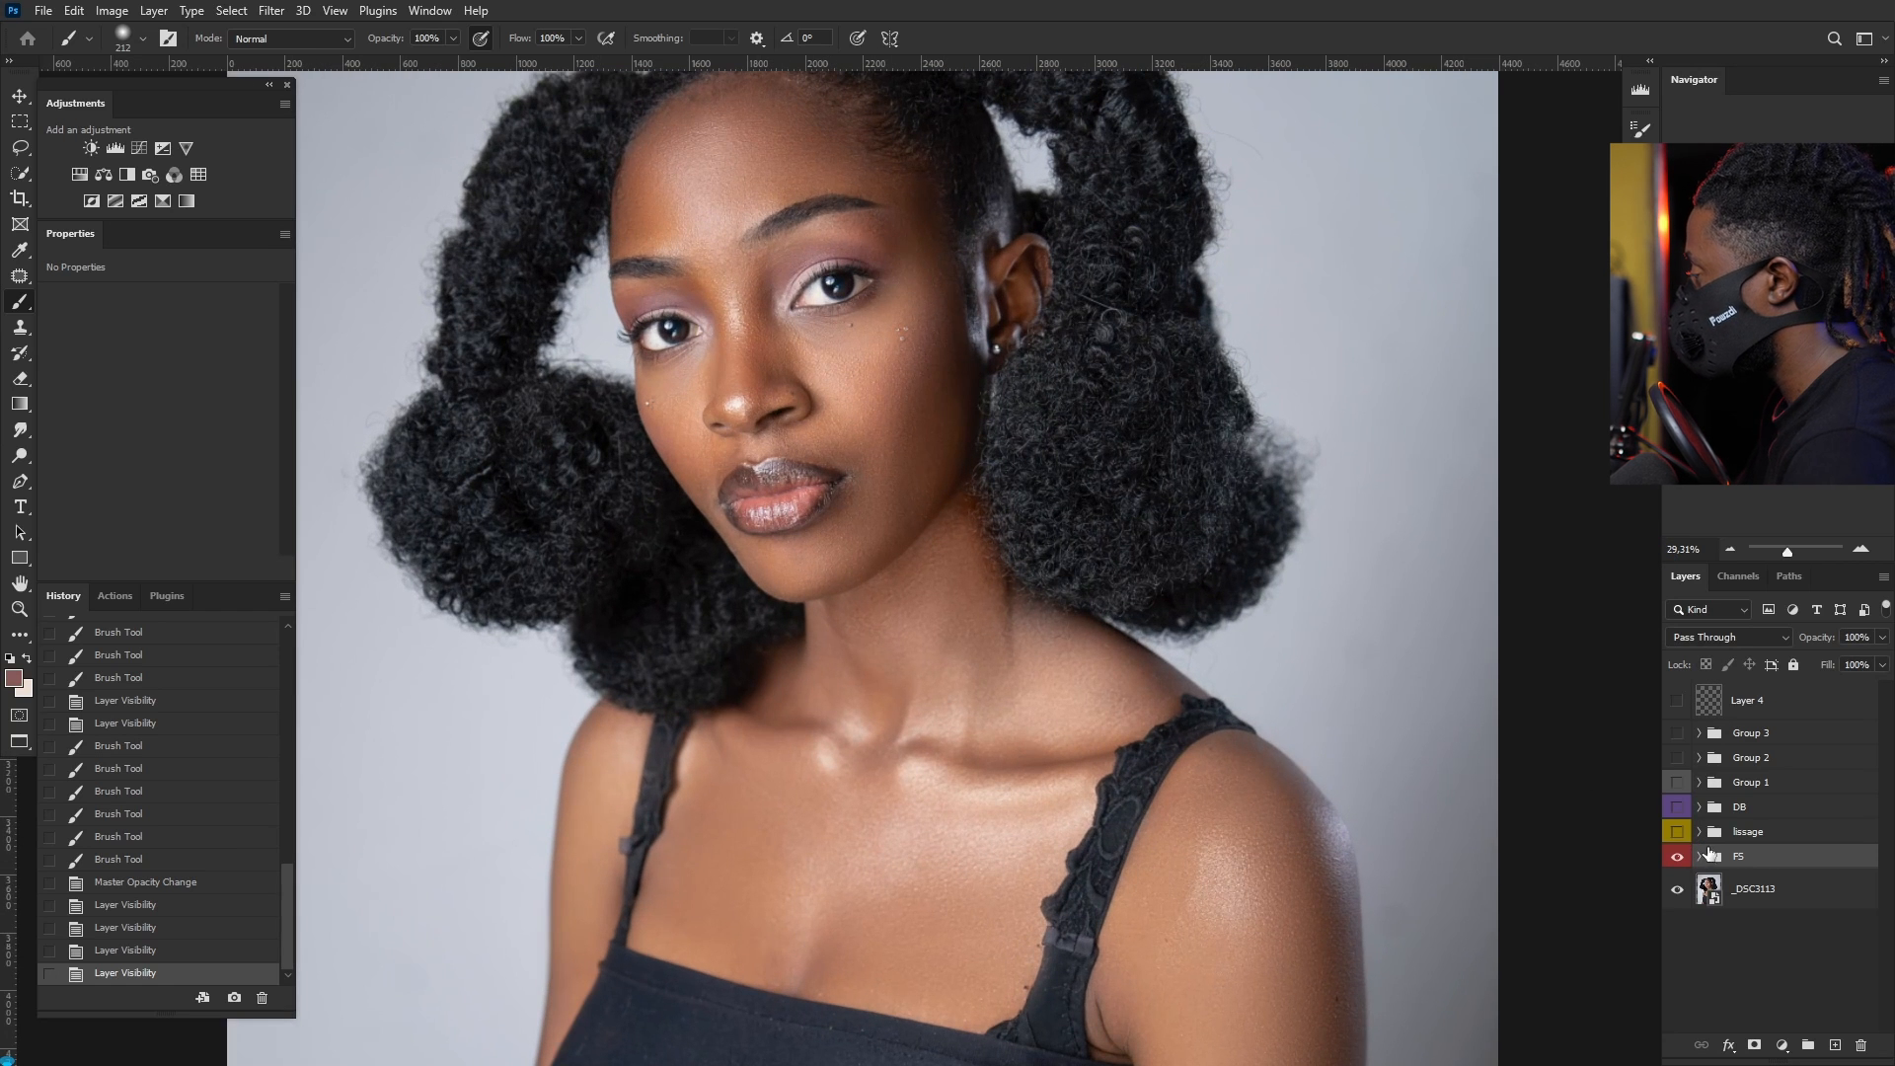
left_click(1677, 832)
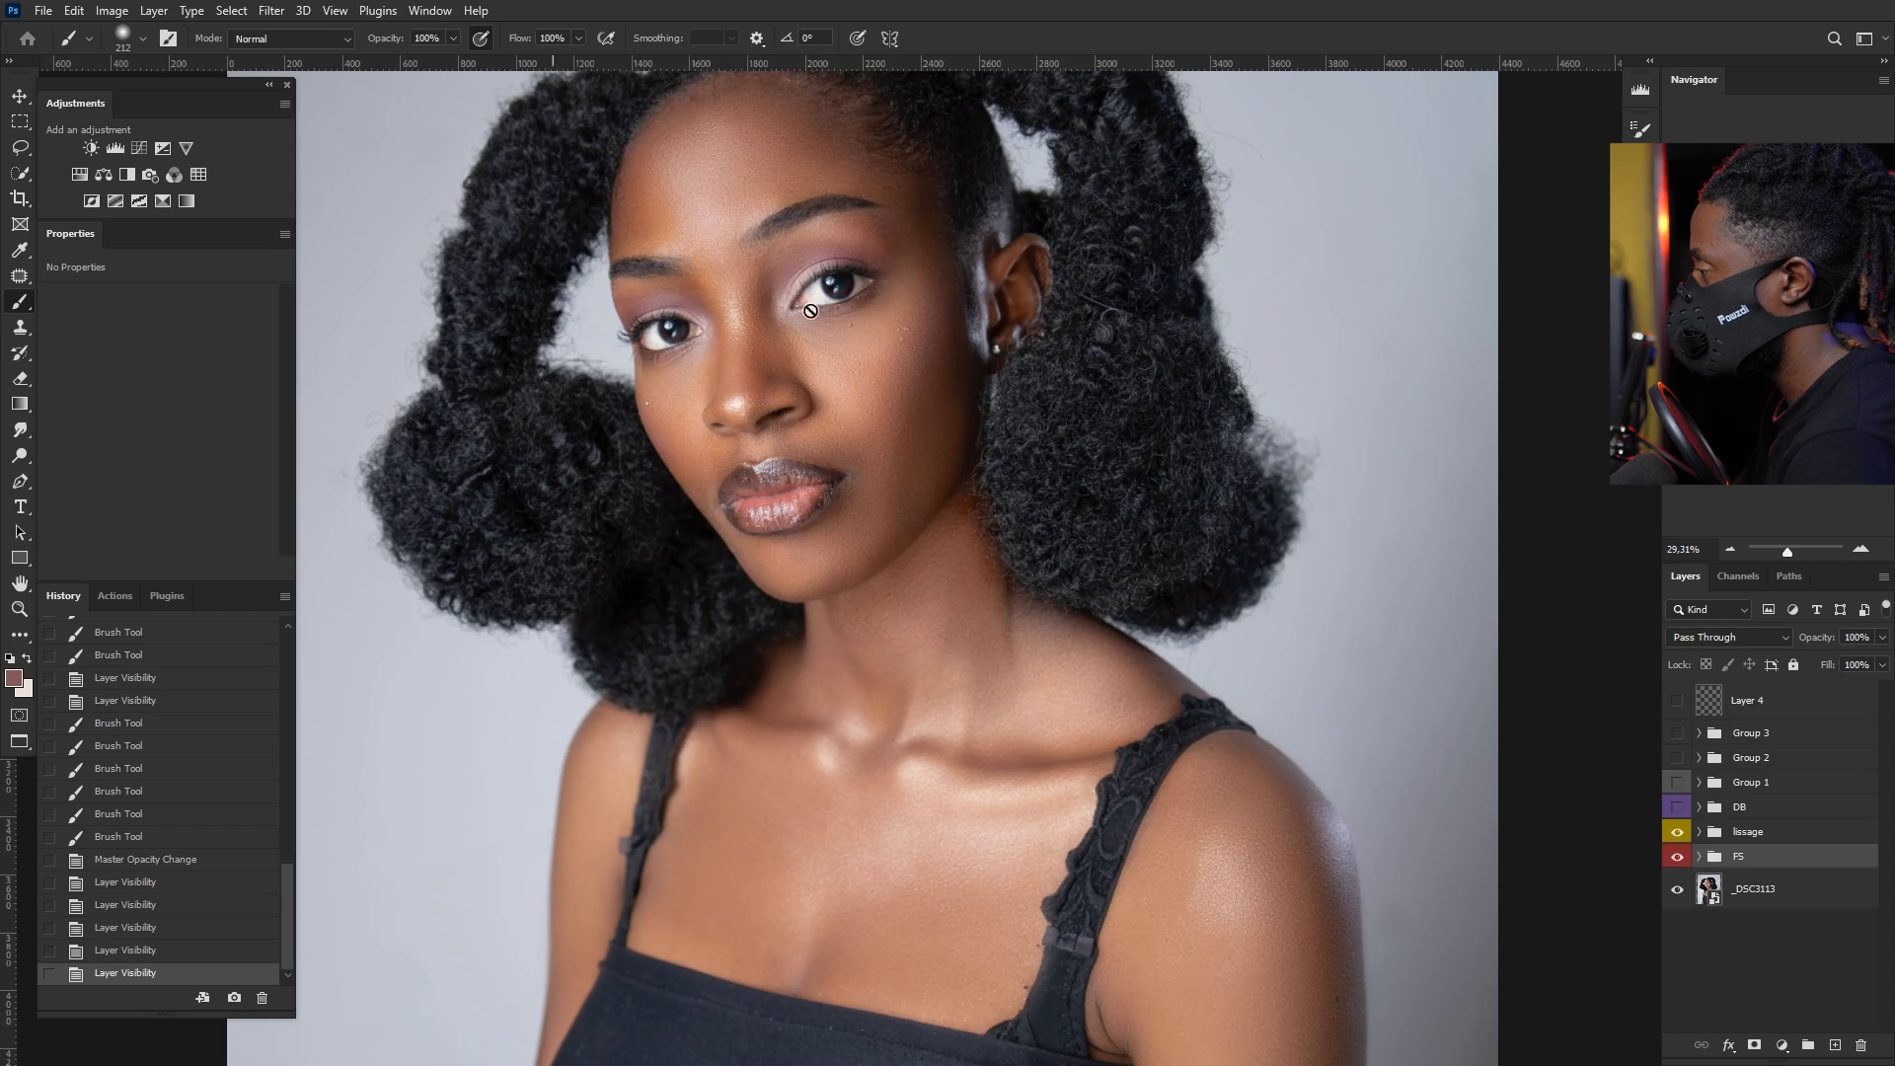
scroll(760, 262, "up", 3)
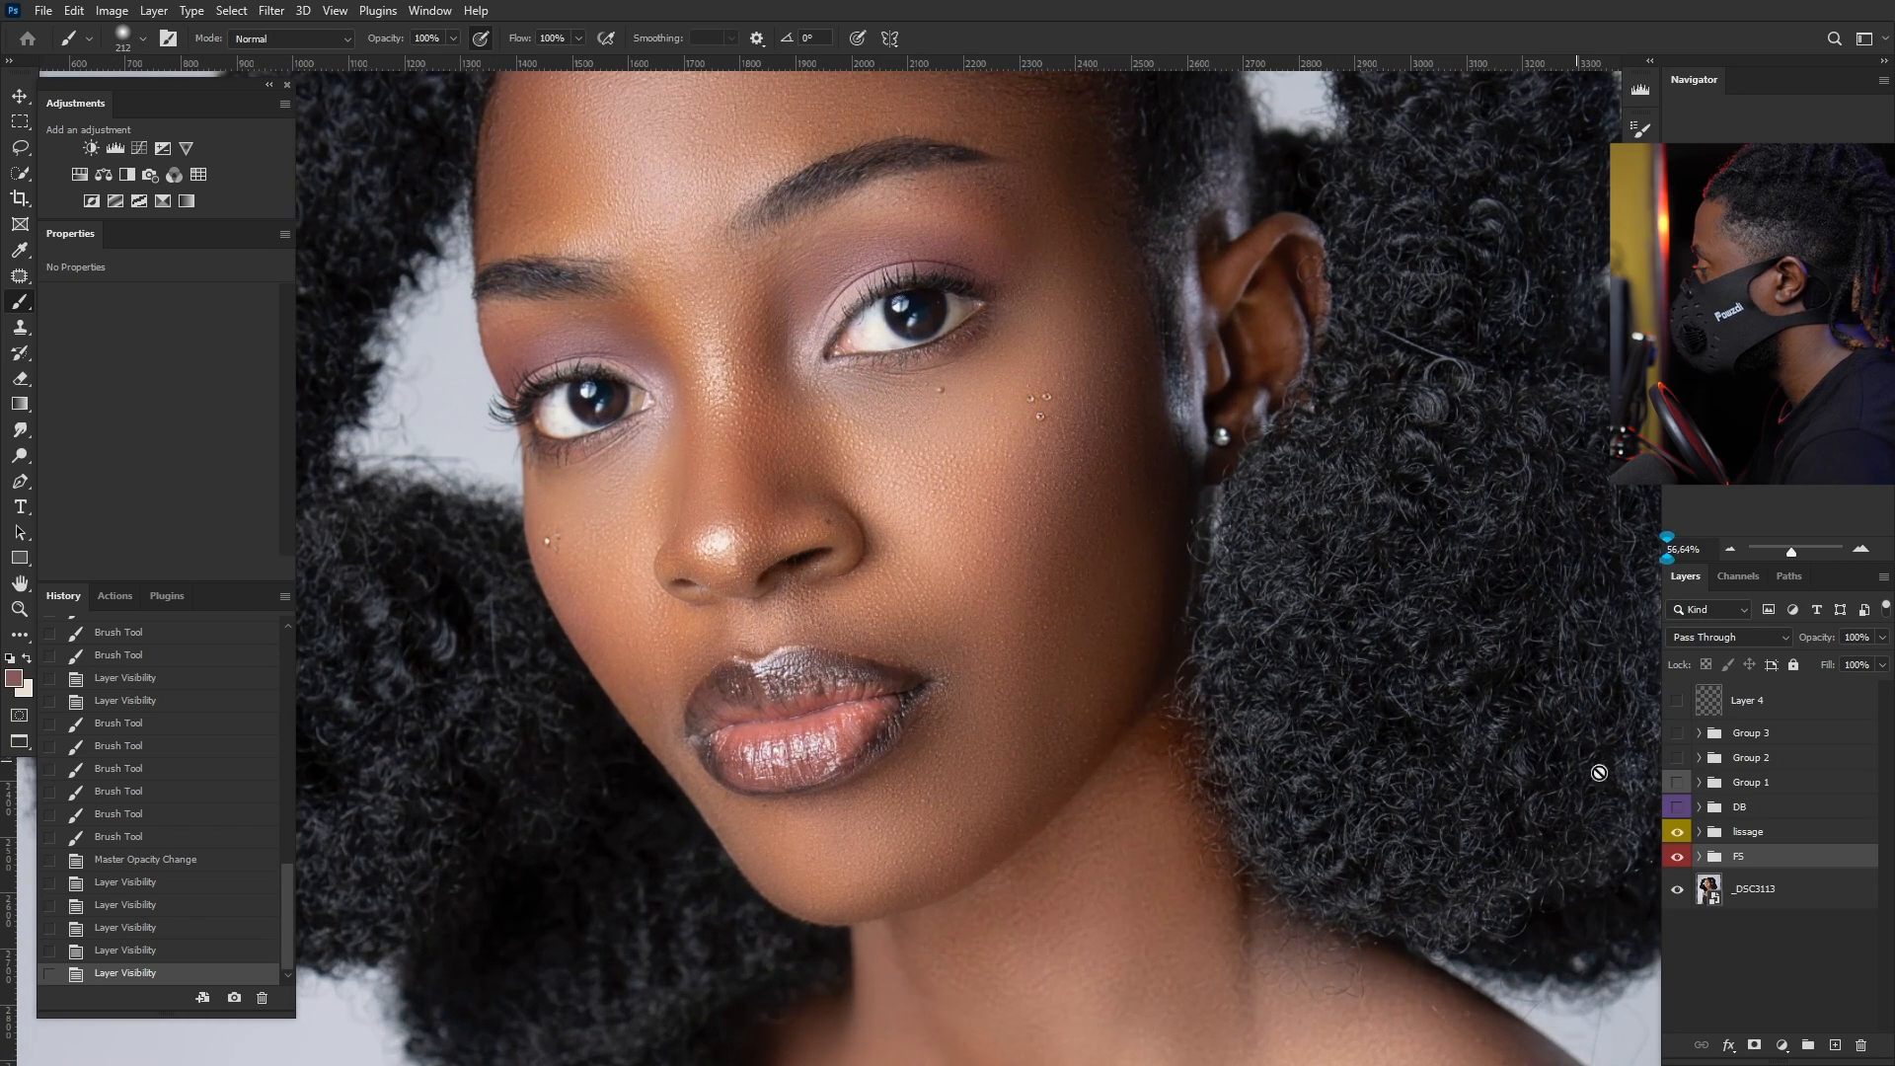
left_click(1677, 857)
left_click(1677, 857)
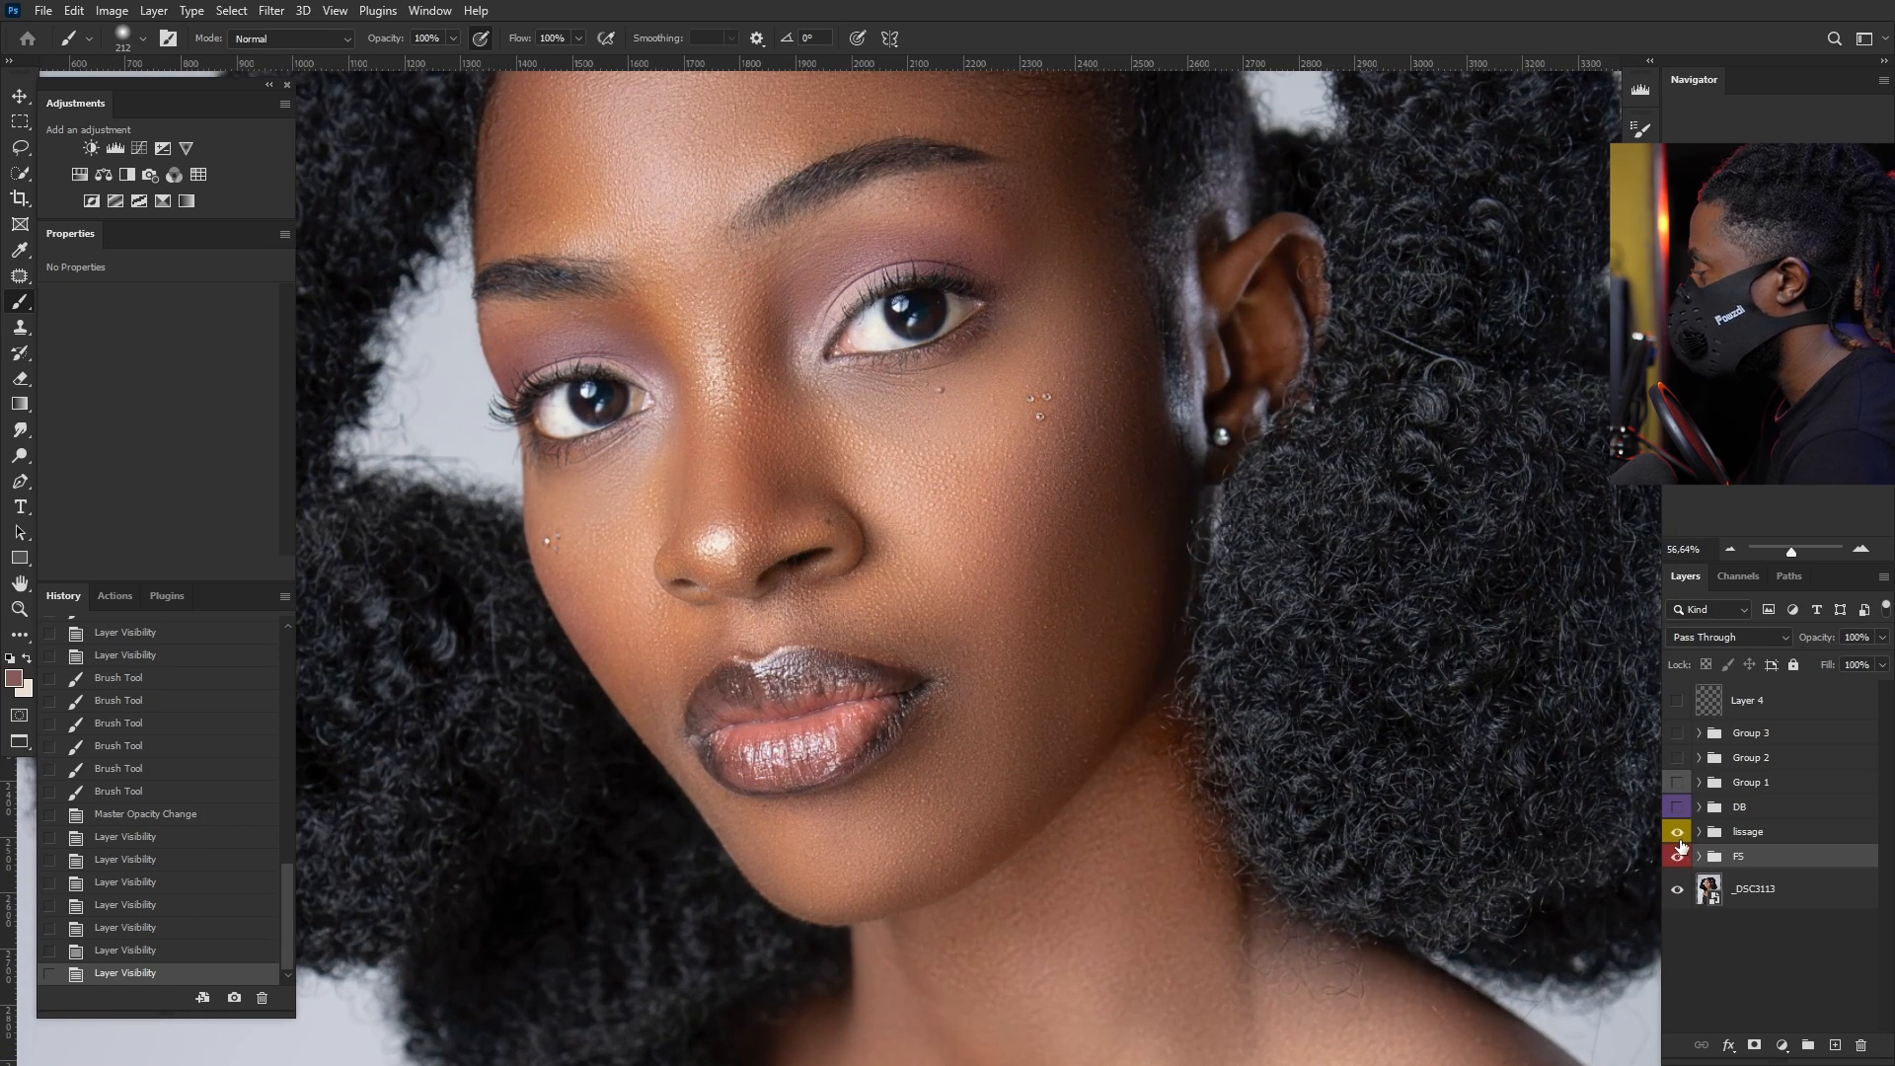
Step: Show the DB group and compare the face repeatedly with its dodge and burn hidden and shown
left_click(1731, 808)
left_click(1677, 817)
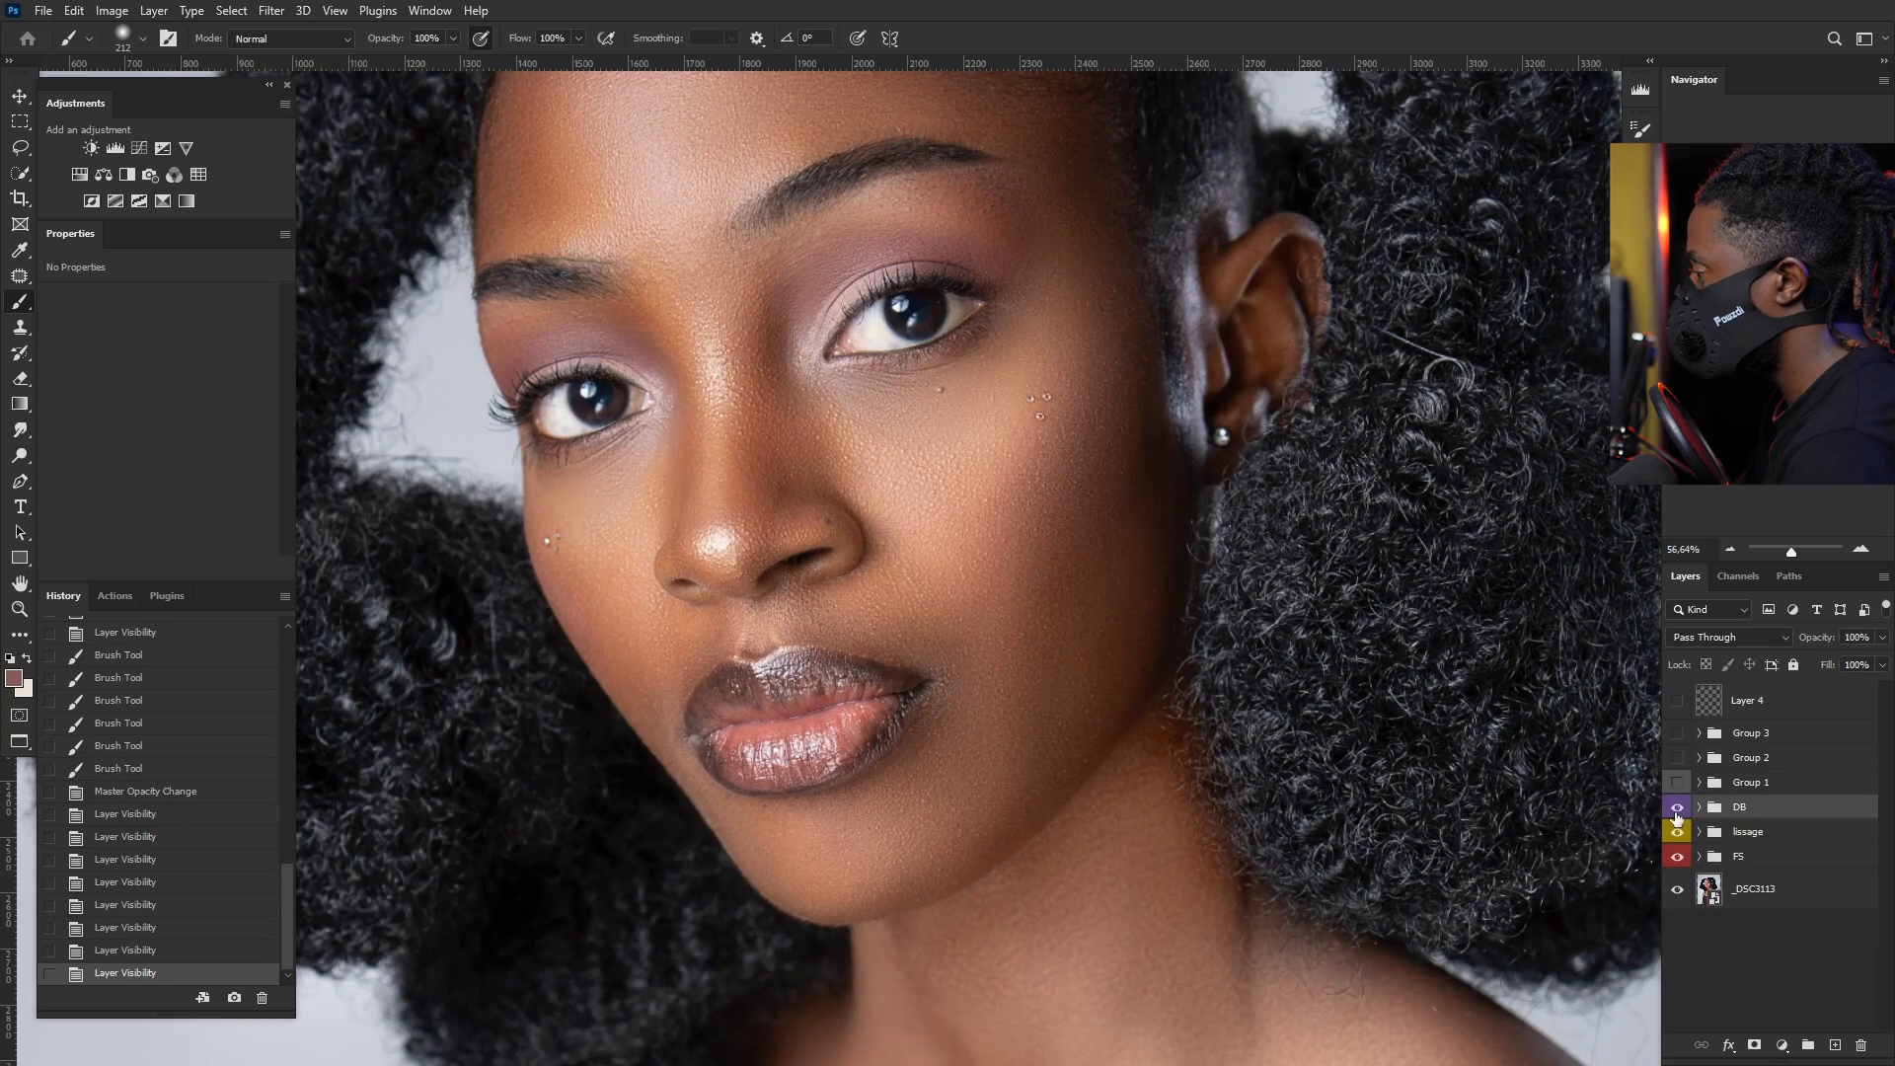
scroll(829, 287, "down", 3)
scroll(1428, 817, "up", 2)
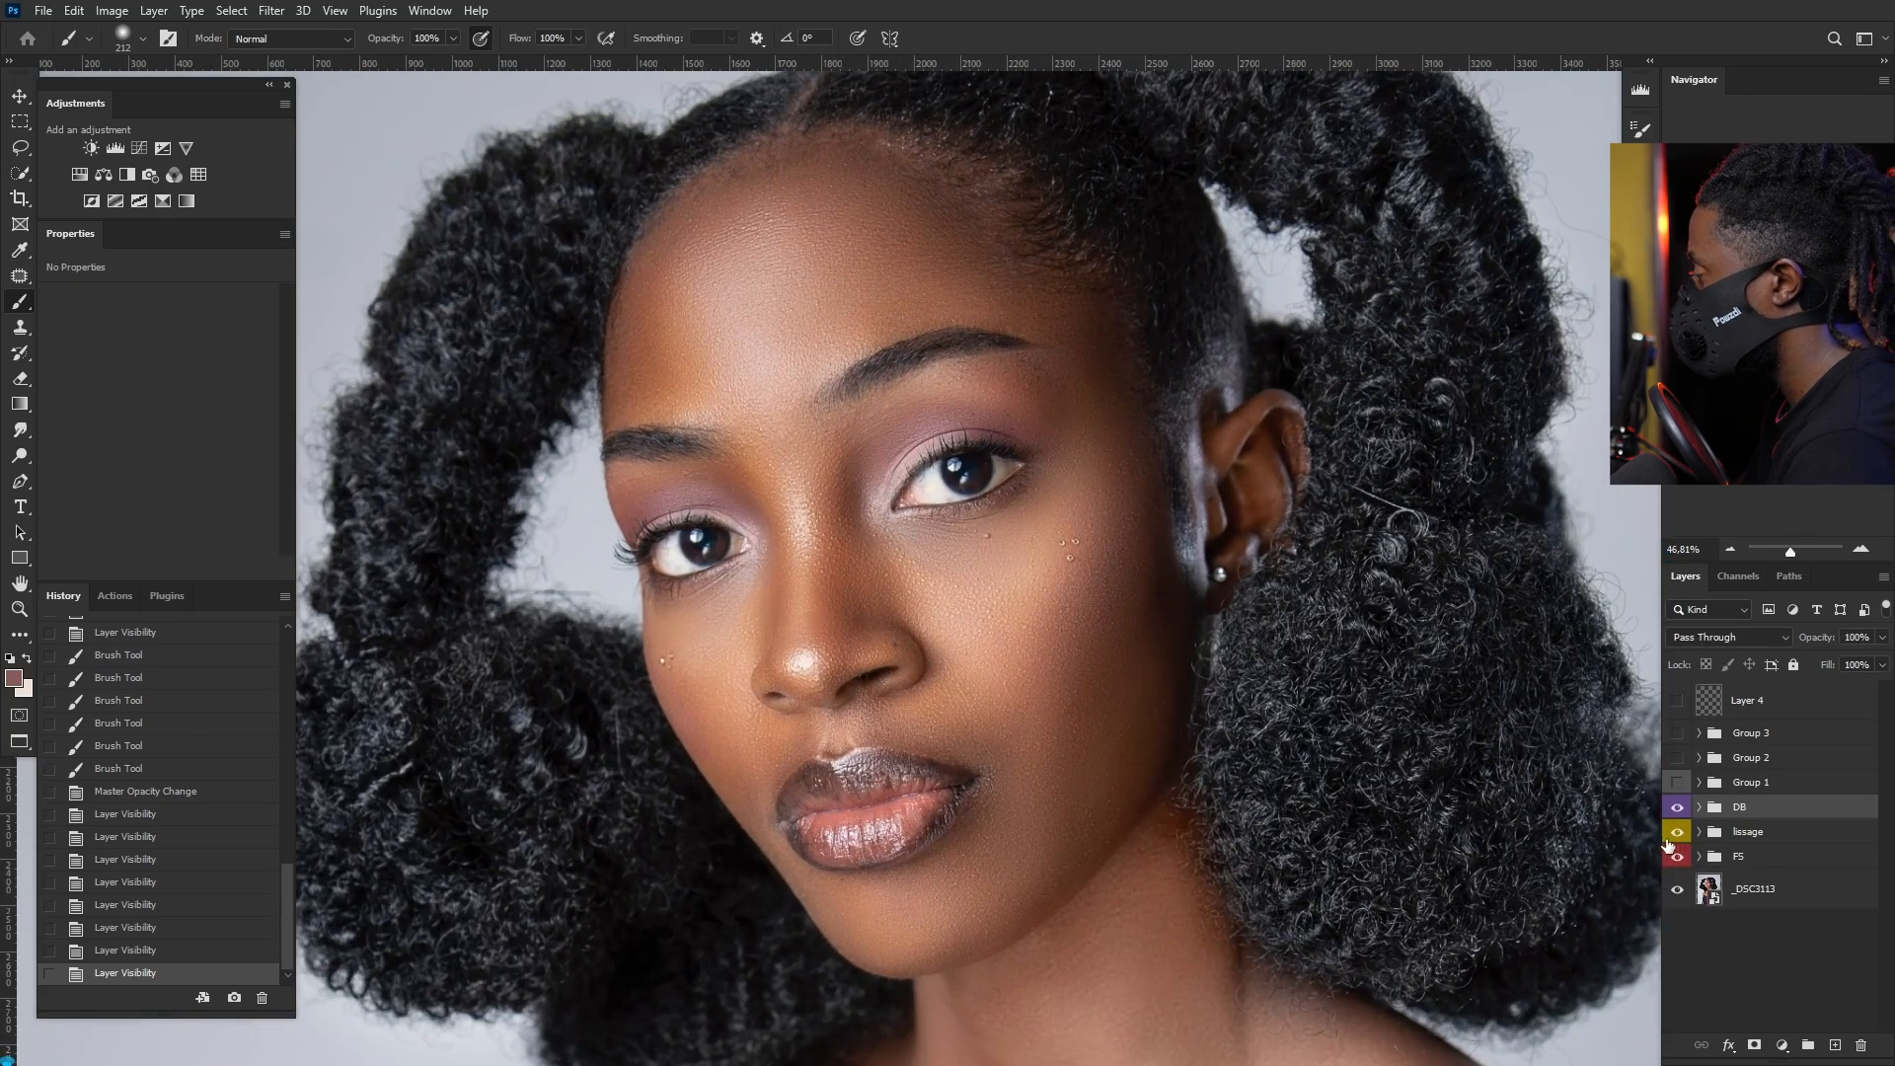
left_click(1677, 820)
left_click(1678, 819)
left_click(1678, 819)
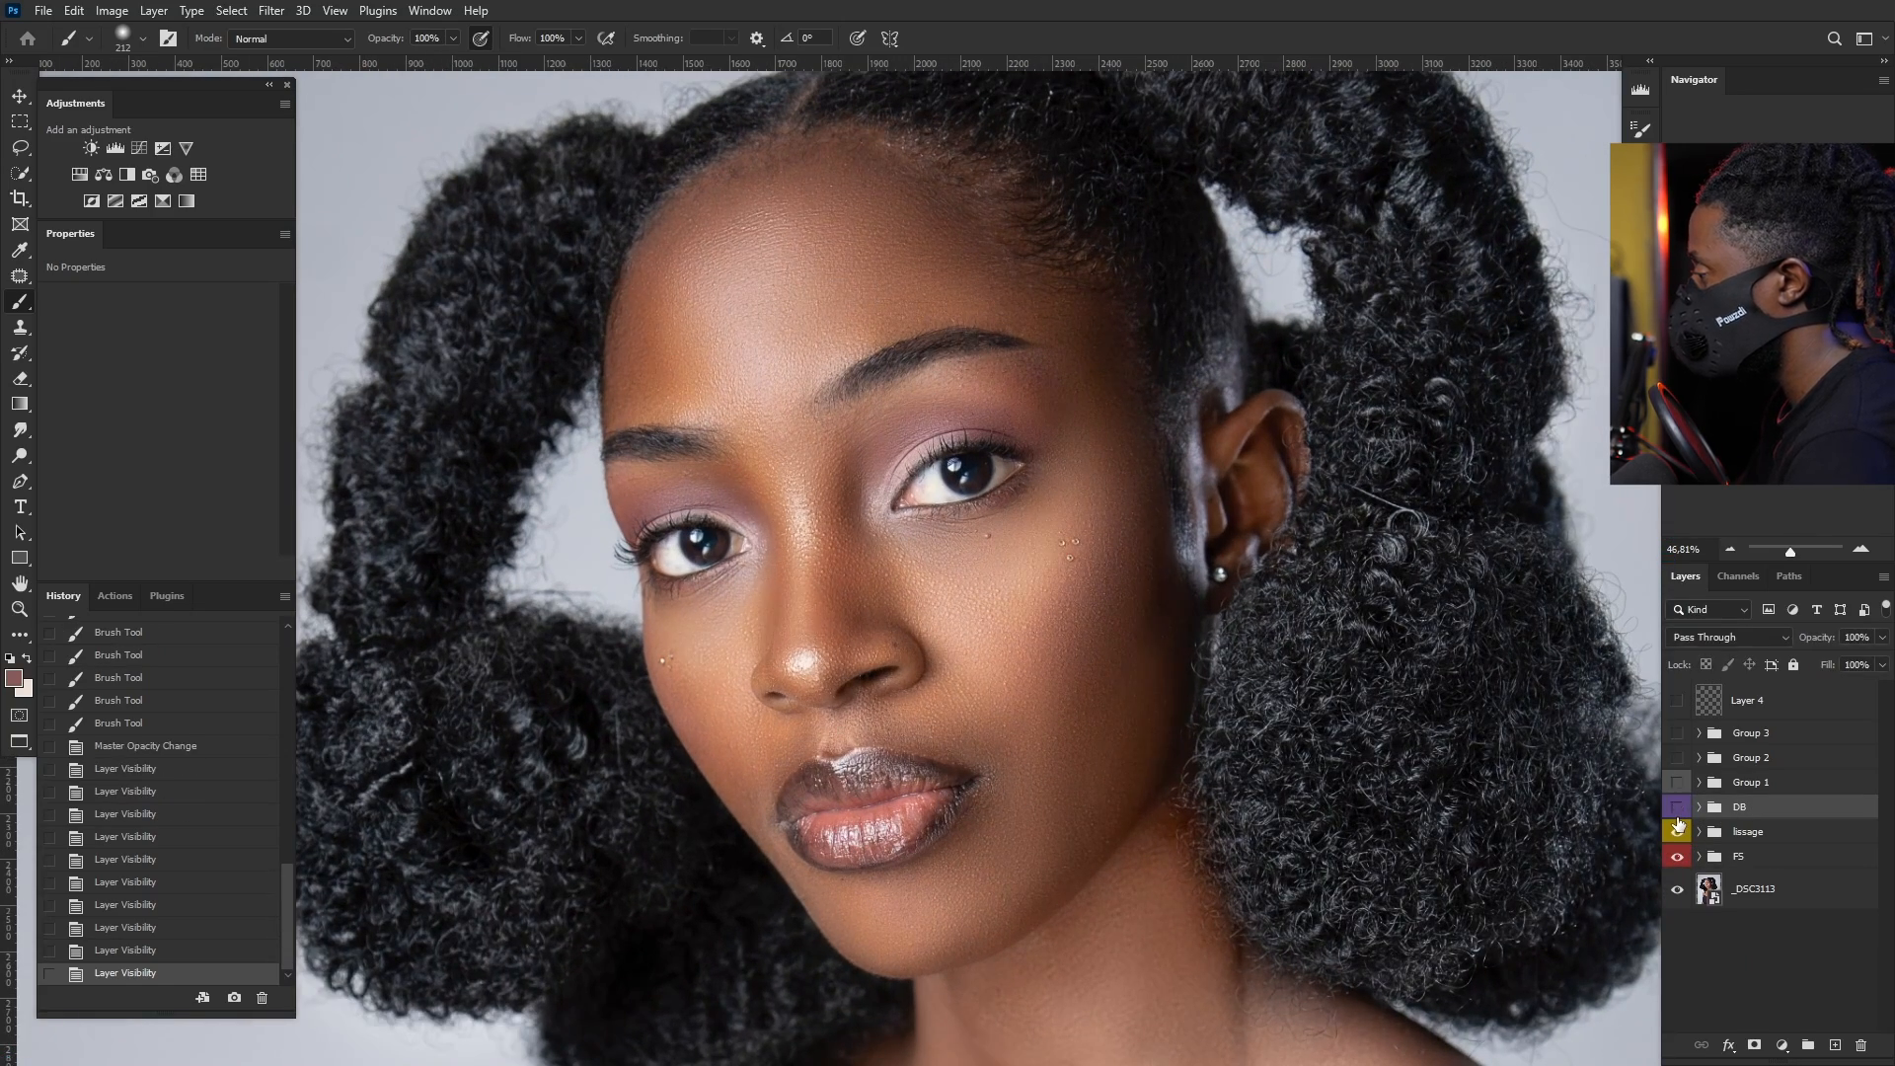
left_click(1678, 819)
scroll(1154, 503, "down", 2)
scroll(1175, 533, "up", 1)
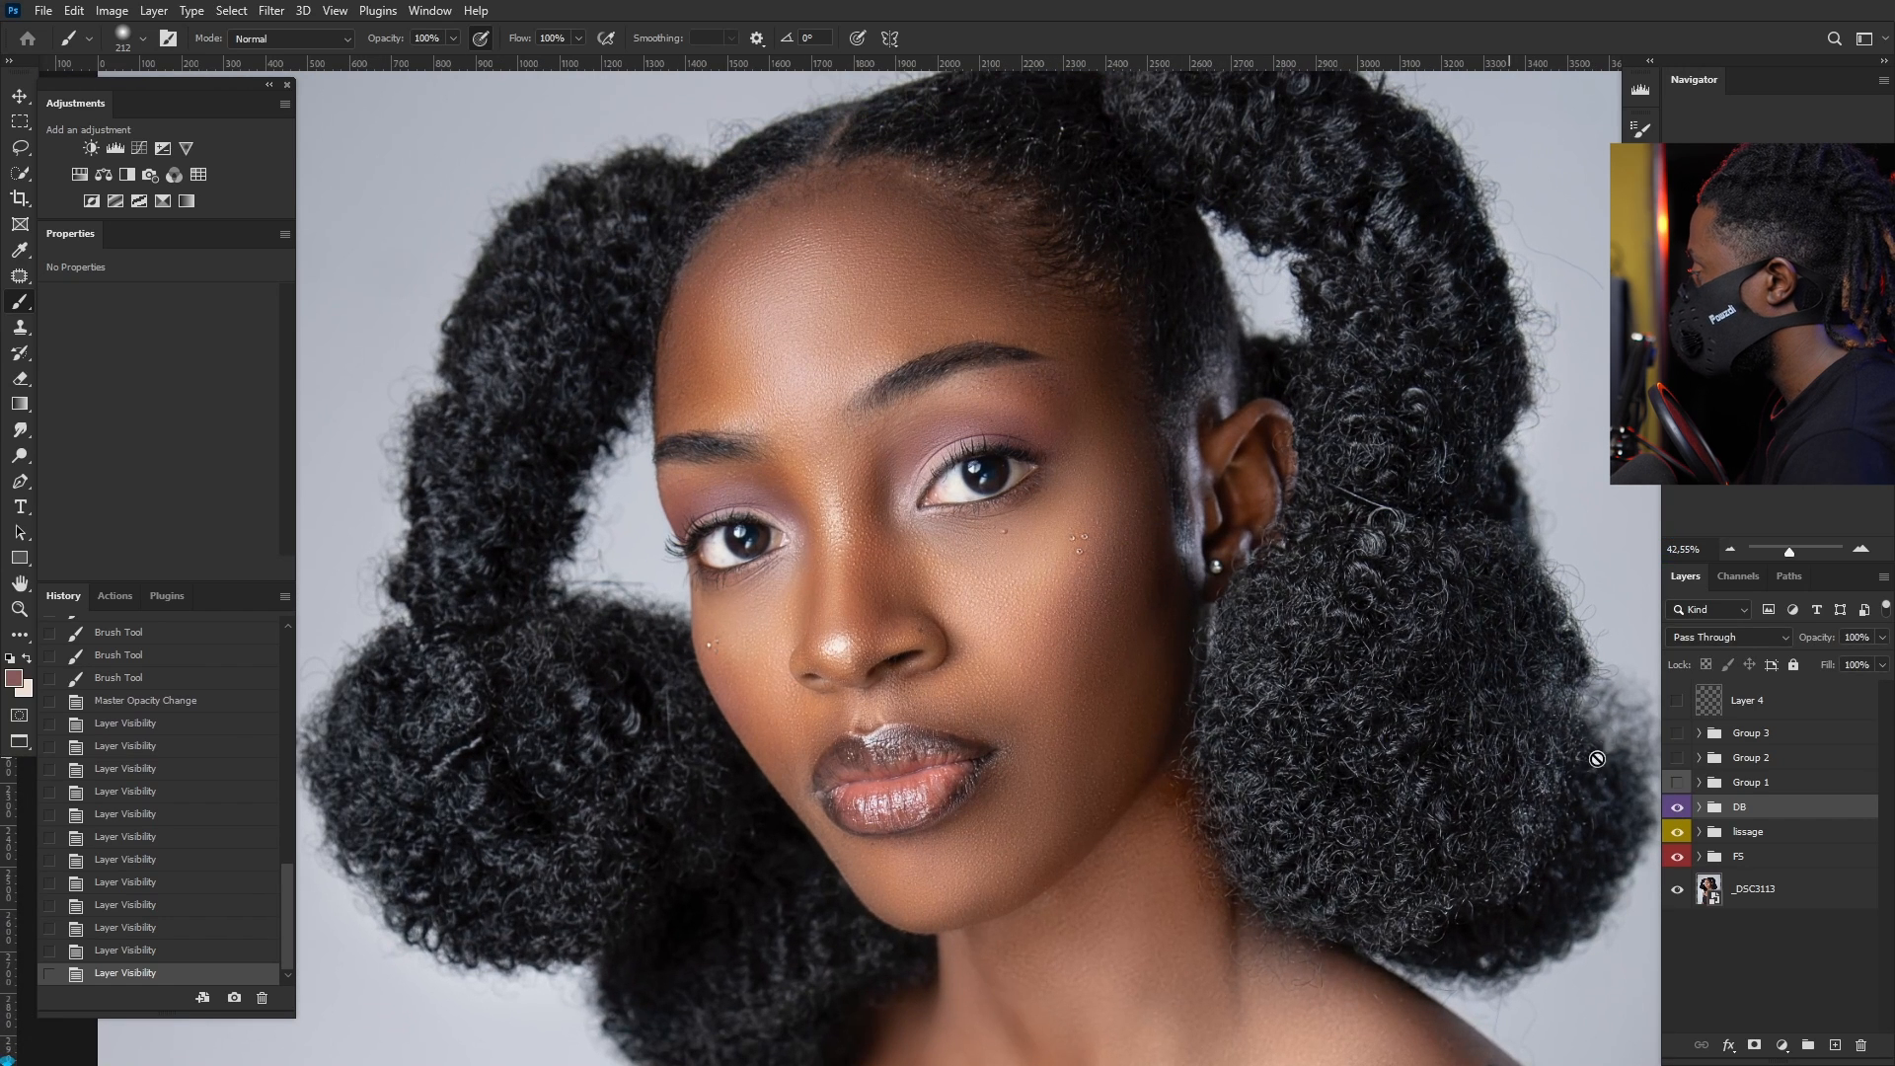
Step: Expand Group 1 to reveal its two Black & White adjustments, and show the group to review its toning
left_click(1712, 784)
left_click(1699, 783)
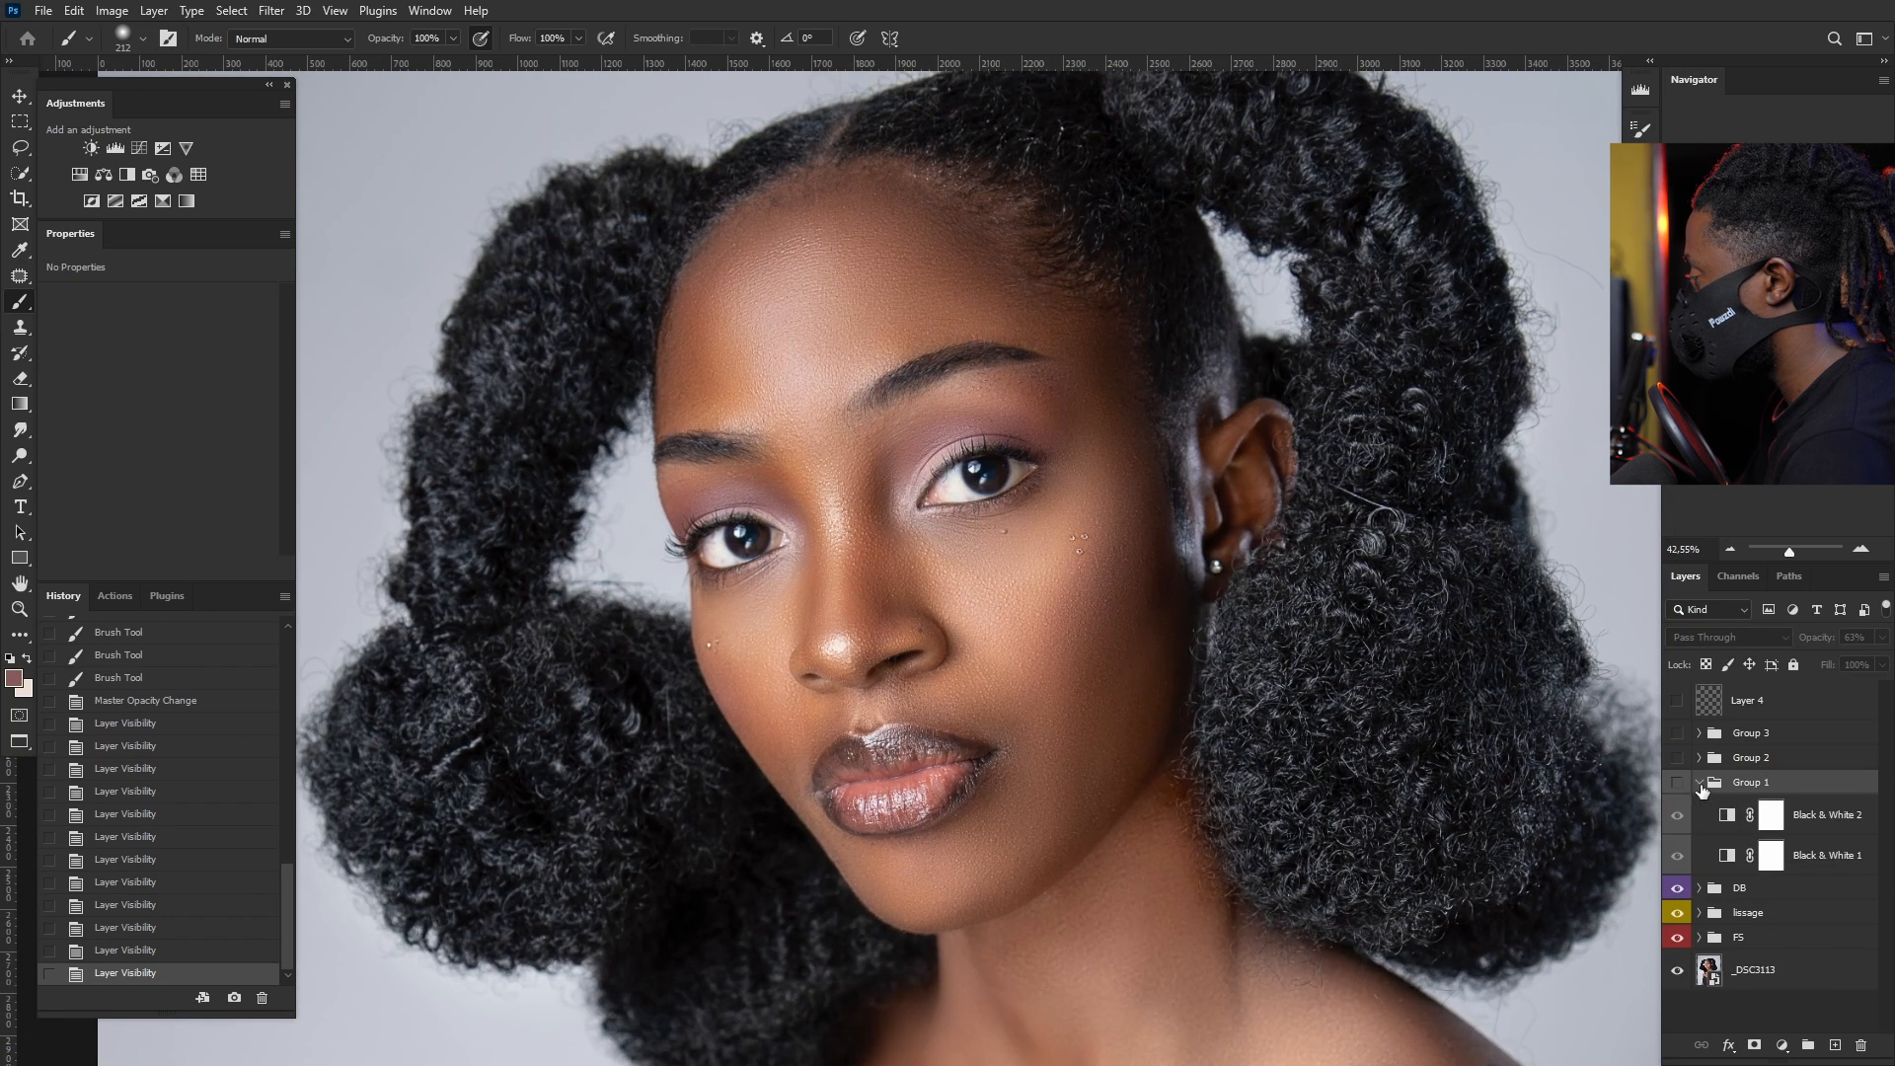
left_click(1678, 782)
scroll(946, 582, "down", 5)
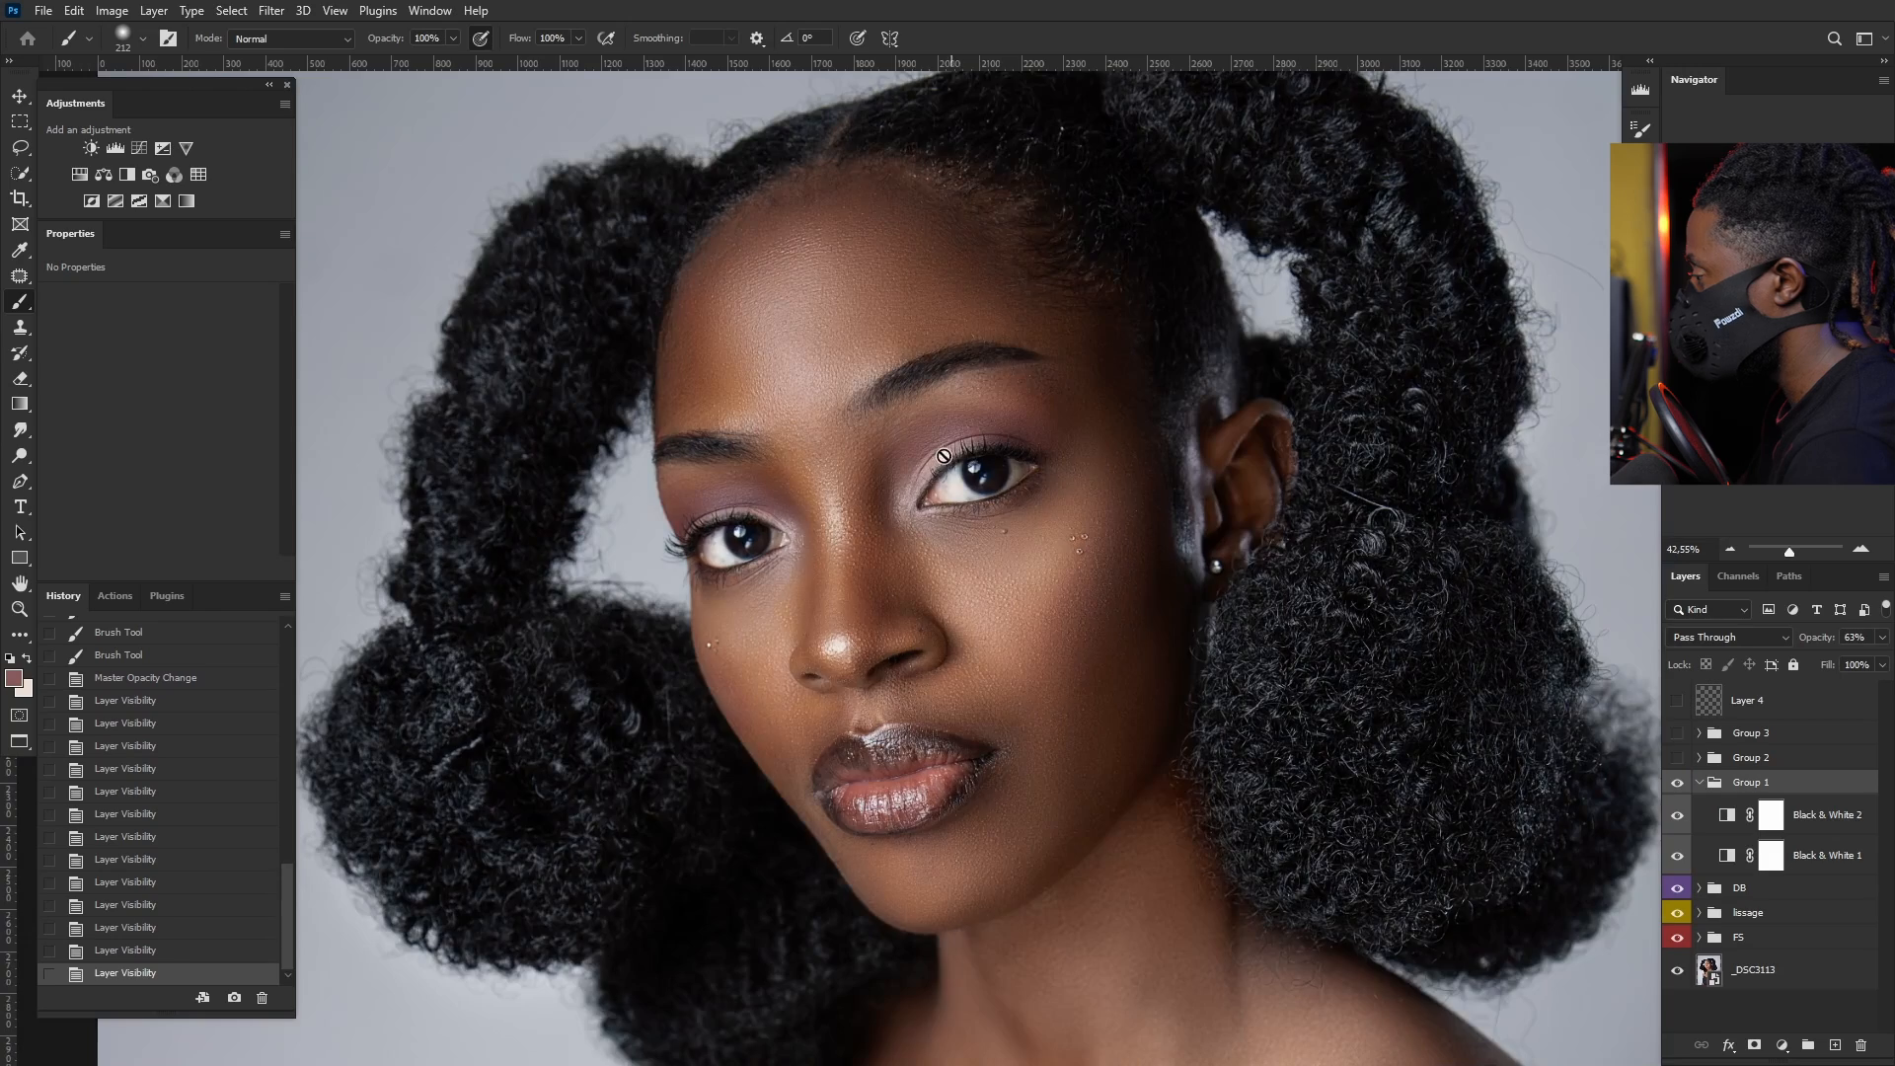
scroll(946, 583, "up", 5)
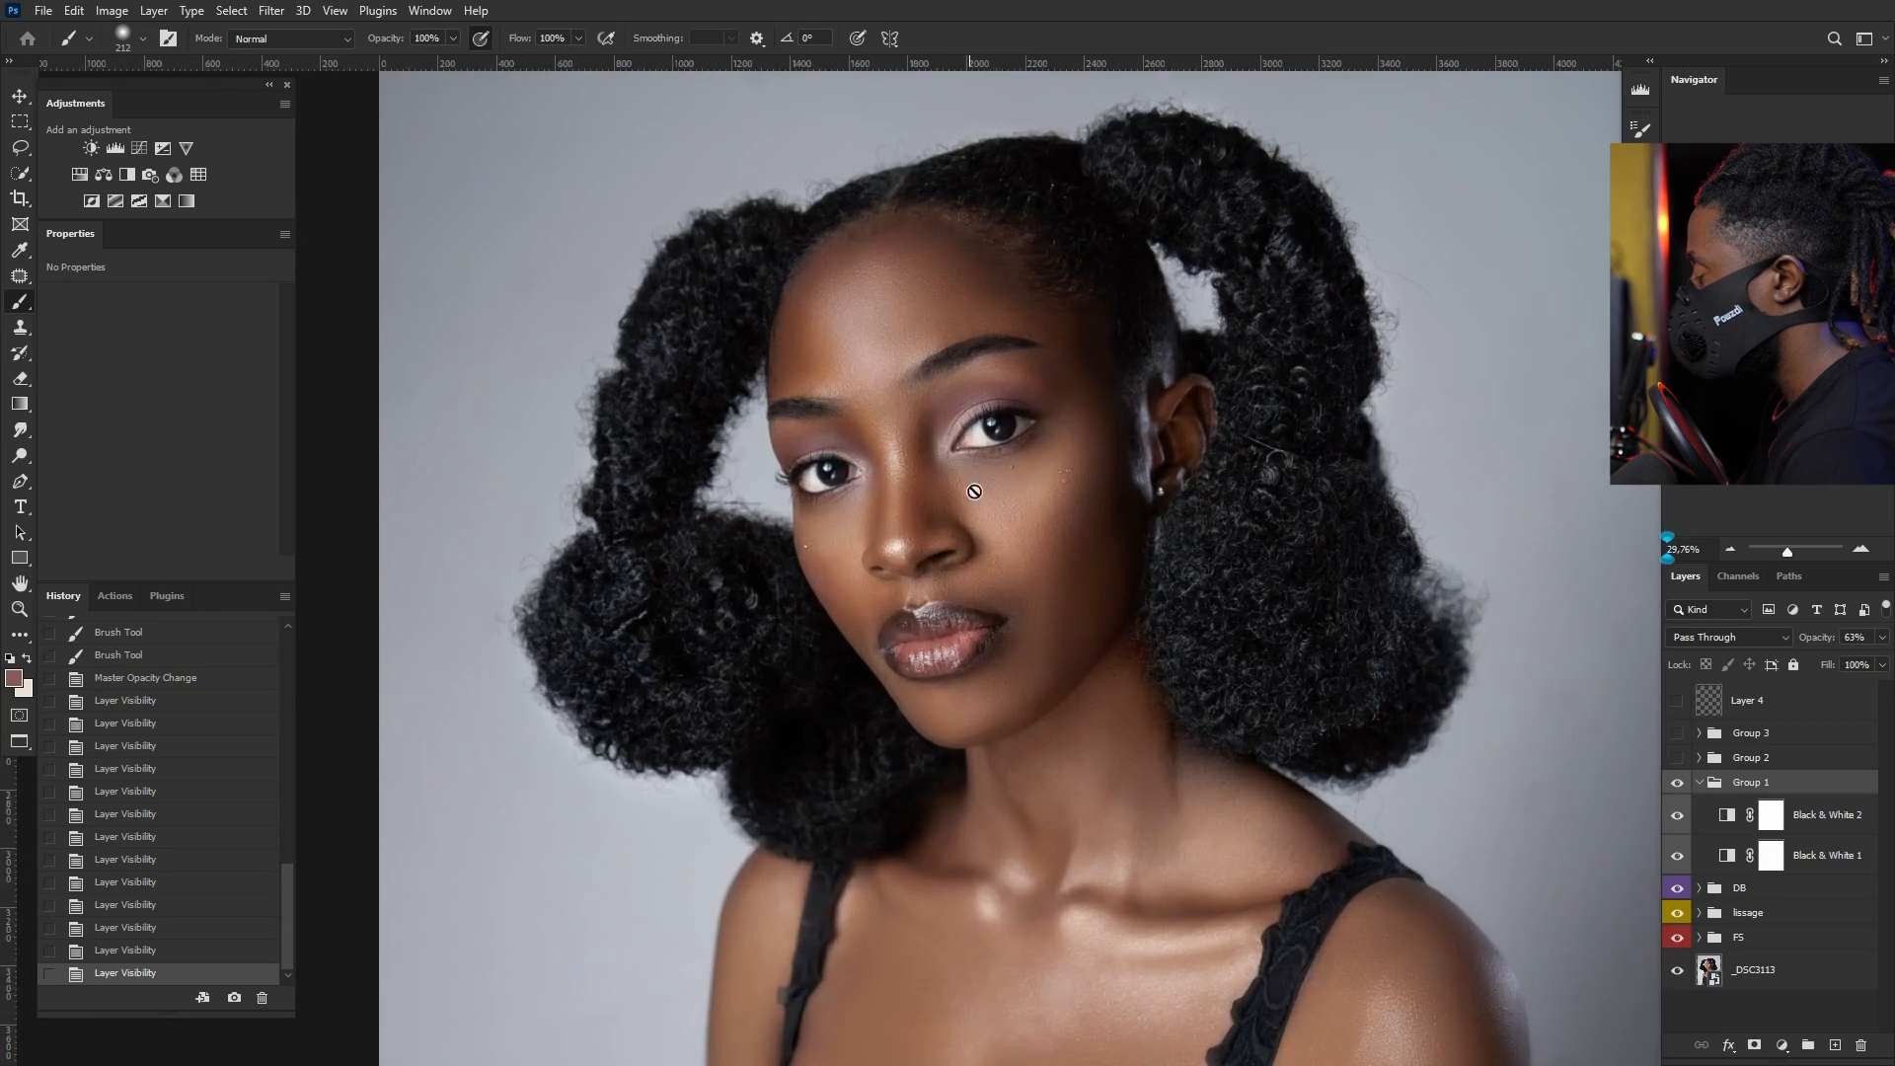
Step: Show Group 2, Group 3 and Layer 4 one after another to review each remaining retouching stage
left_click(1677, 758)
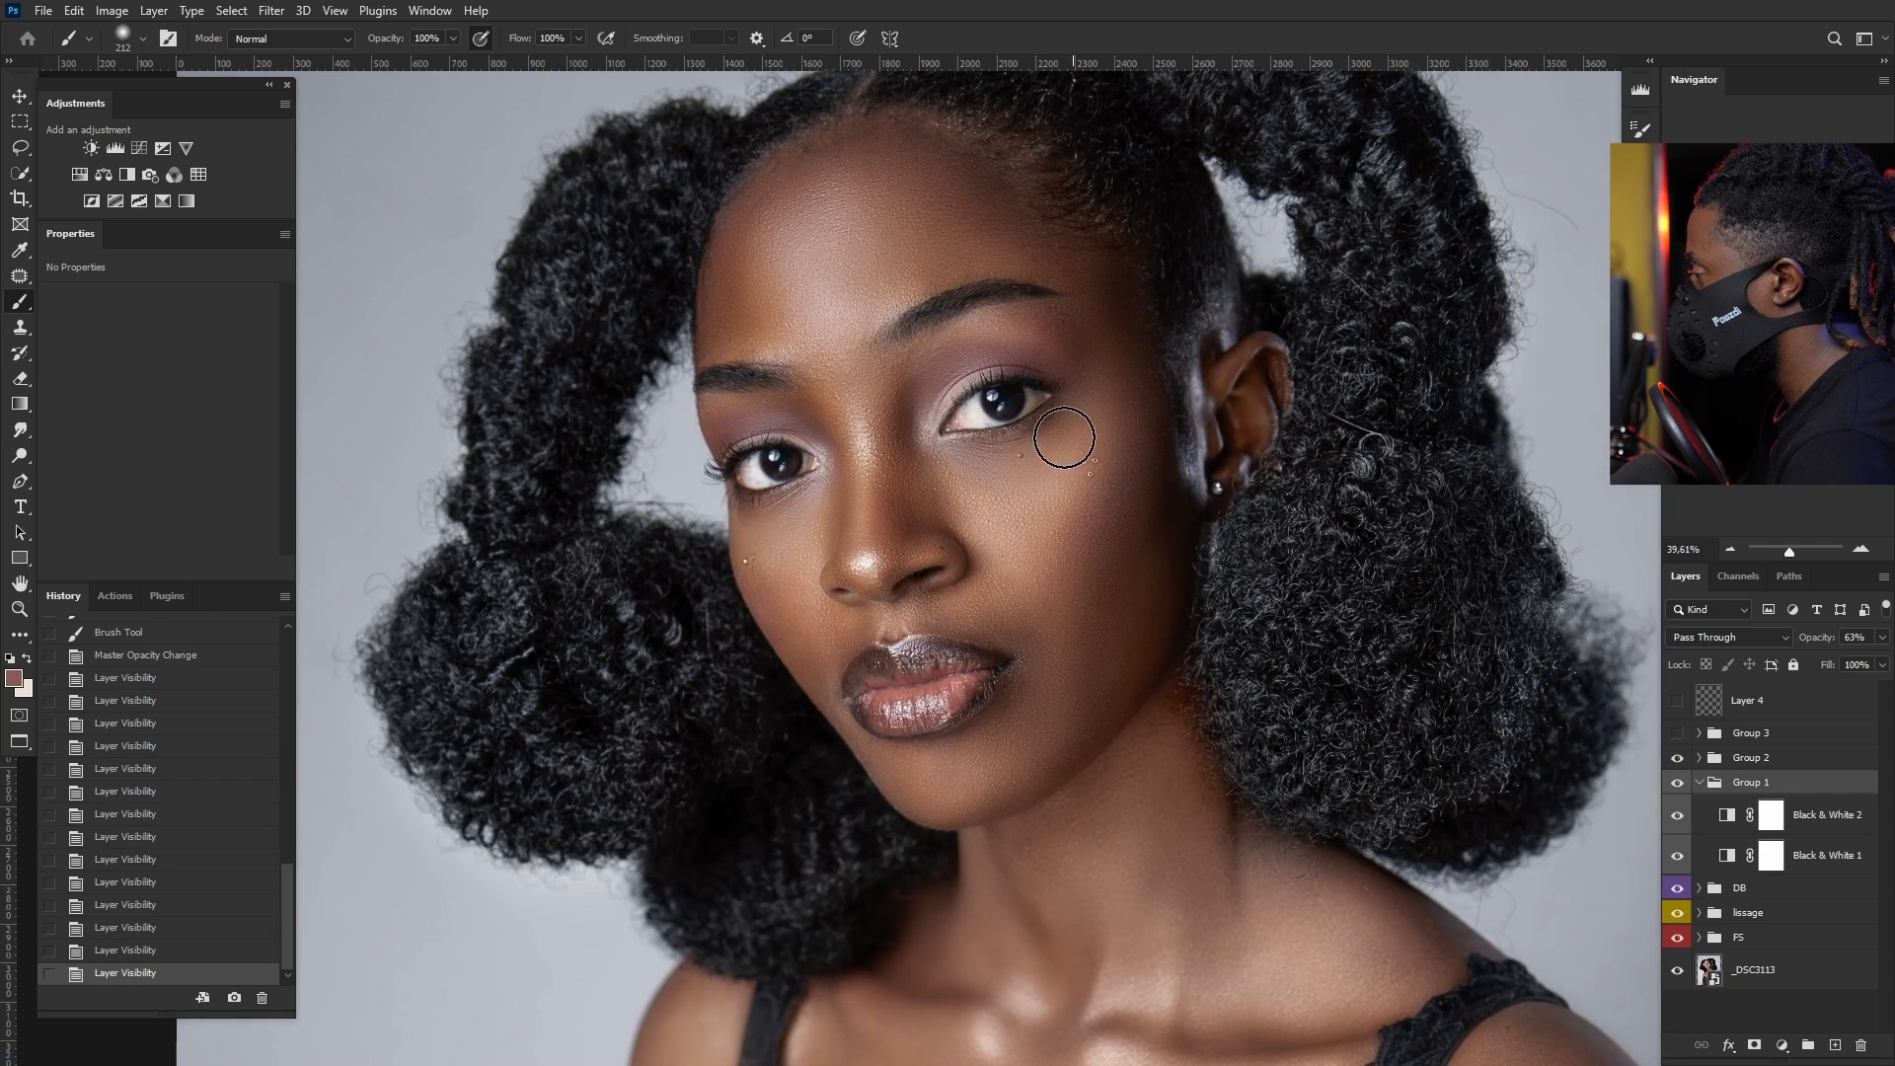
scroll(992, 509, "down", 3)
scroll(992, 509, "down", 2)
scroll(992, 509, "up", 3)
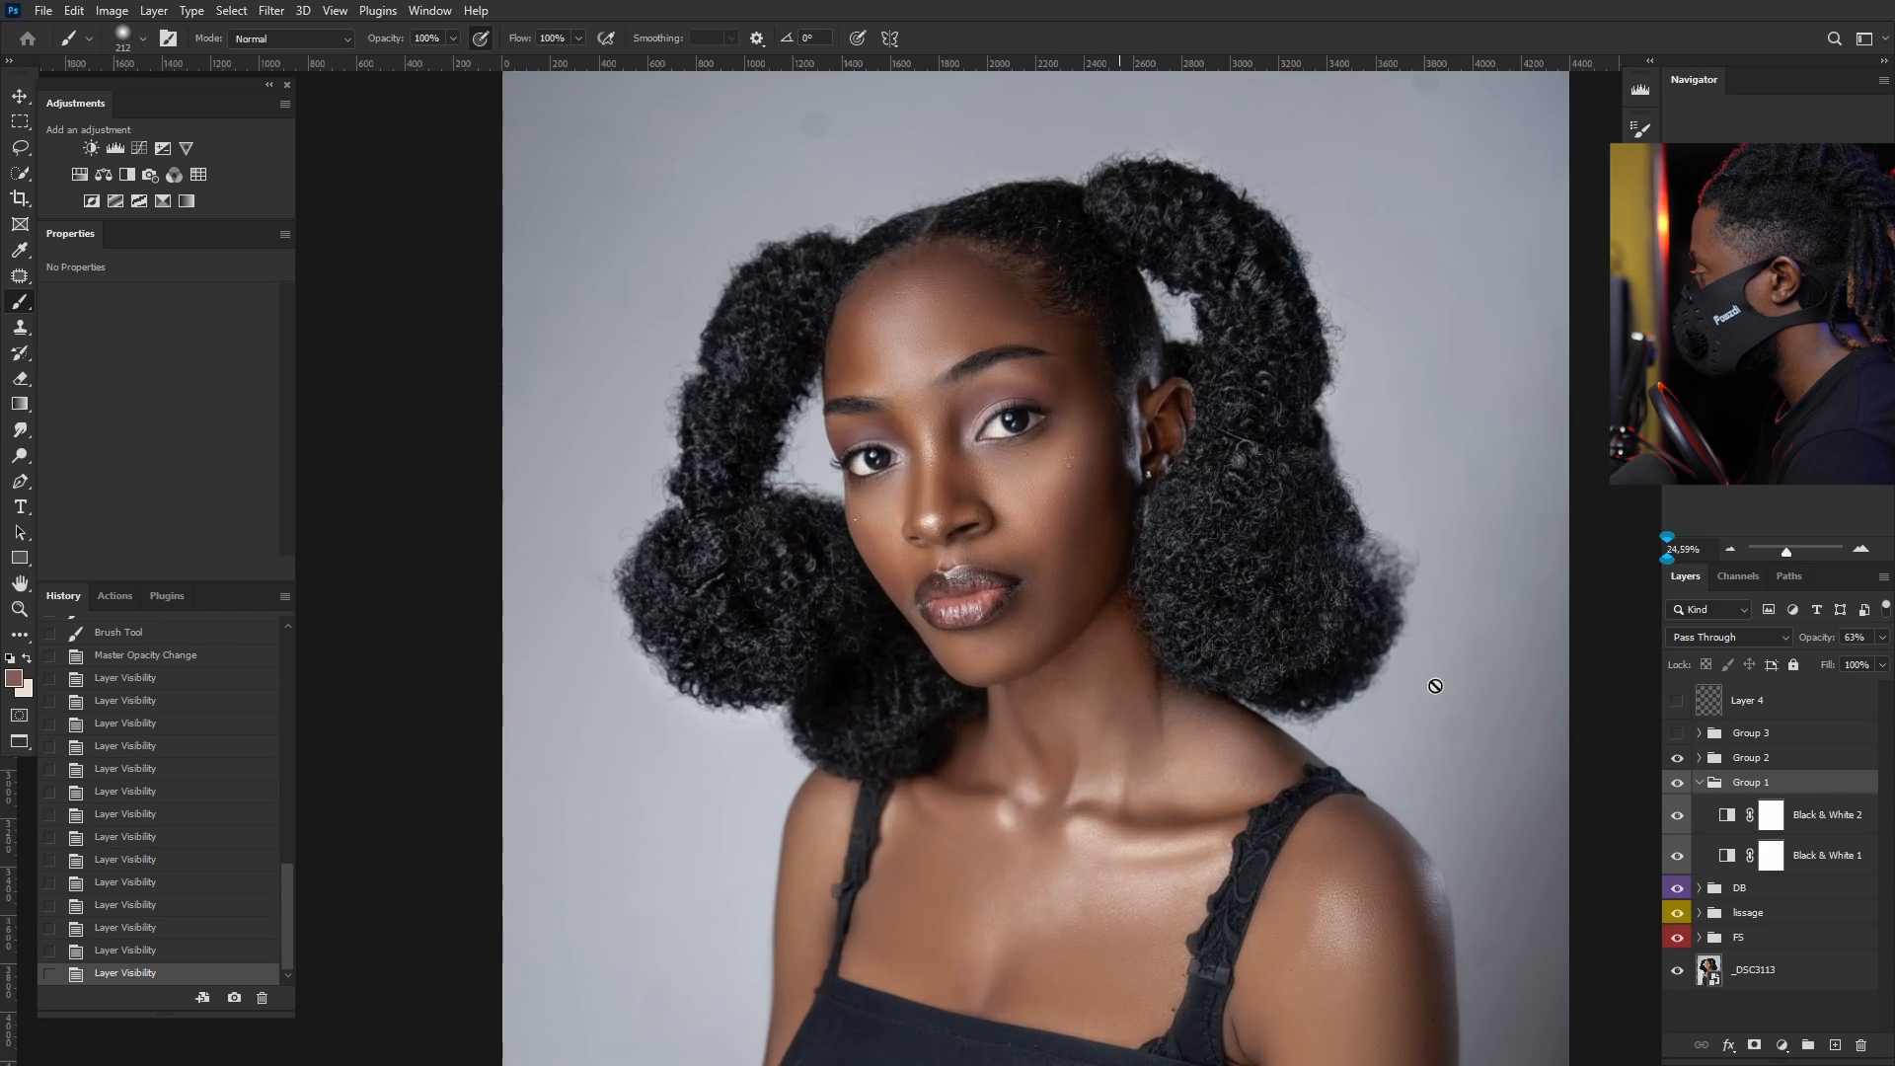
left_click(1677, 733)
scroll(1115, 391, "down", 2)
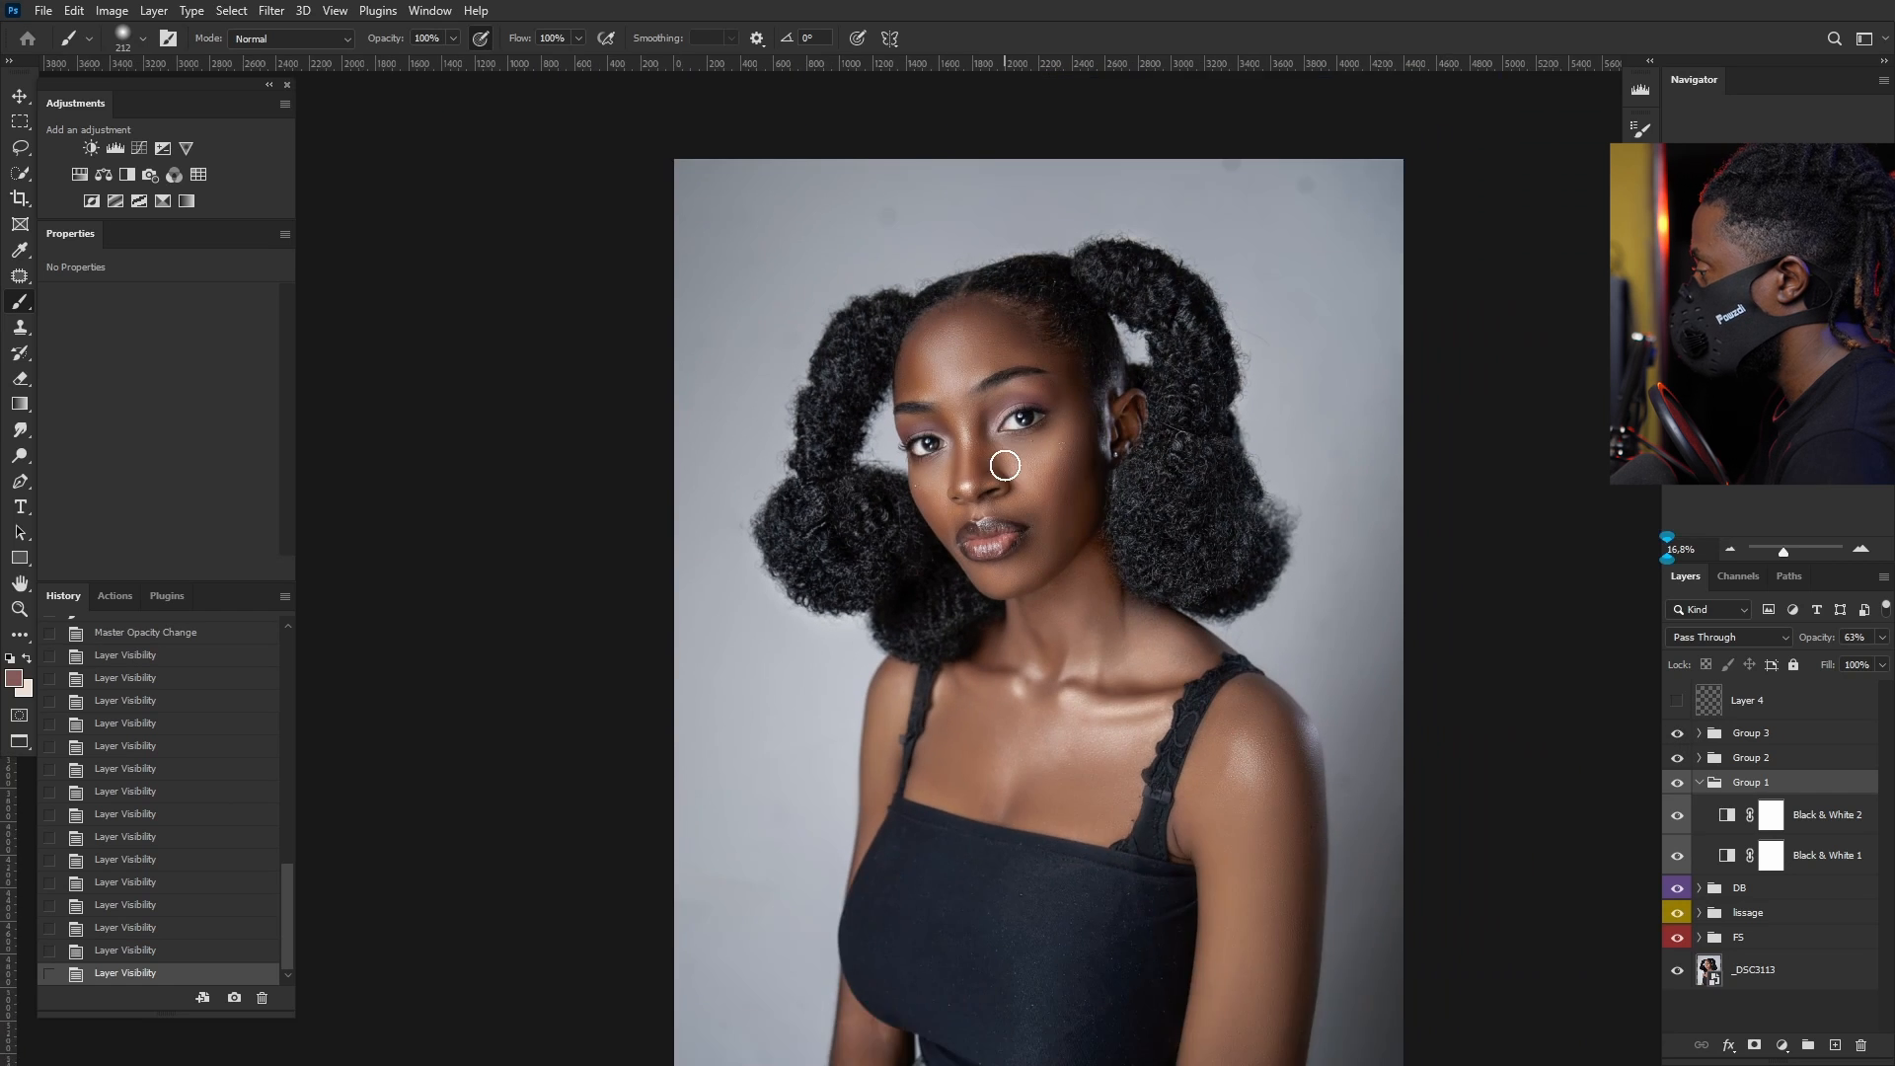
scroll(1238, 577, "up", 3)
left_click(1678, 700)
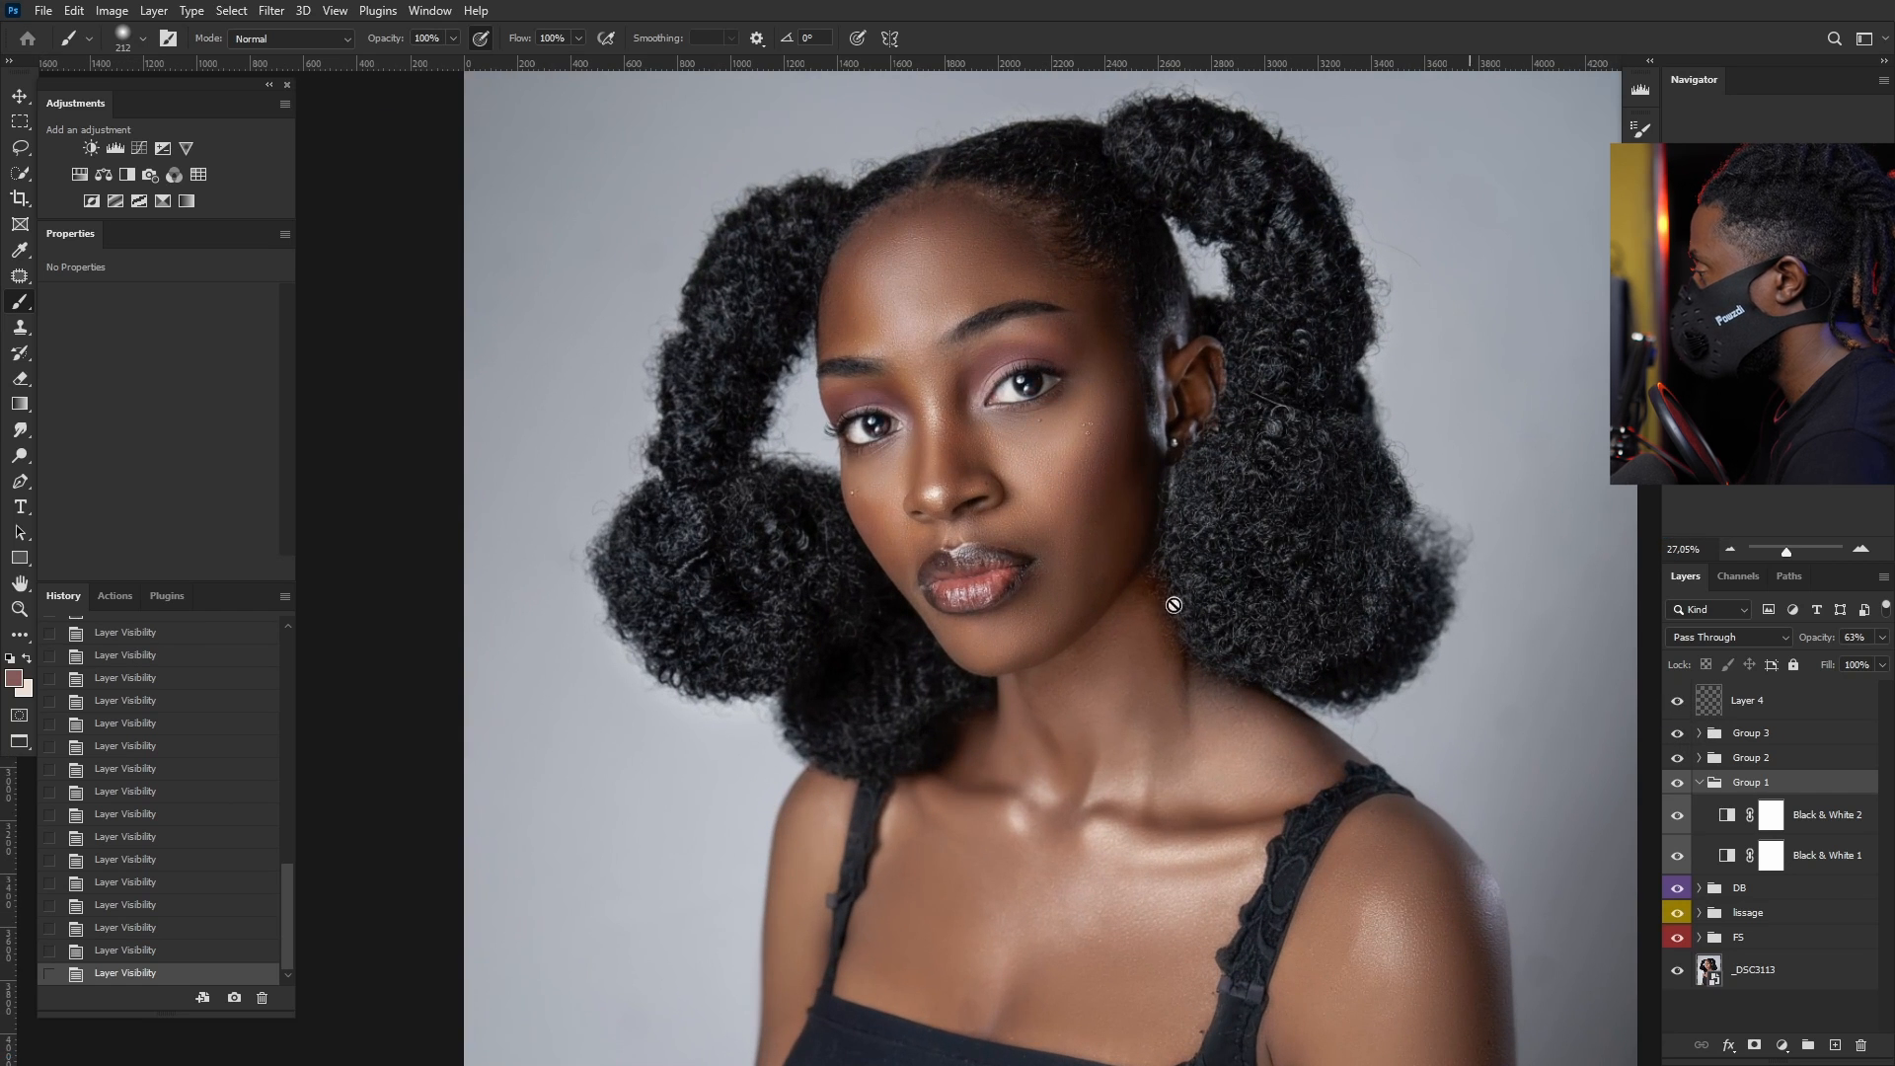
Step: Review the complete portrait at different magnifications and switch to the Move tool
scroll(1135, 657, "down", 2)
scroll(1135, 657, "down", 2)
scroll(1169, 750, "up", 3)
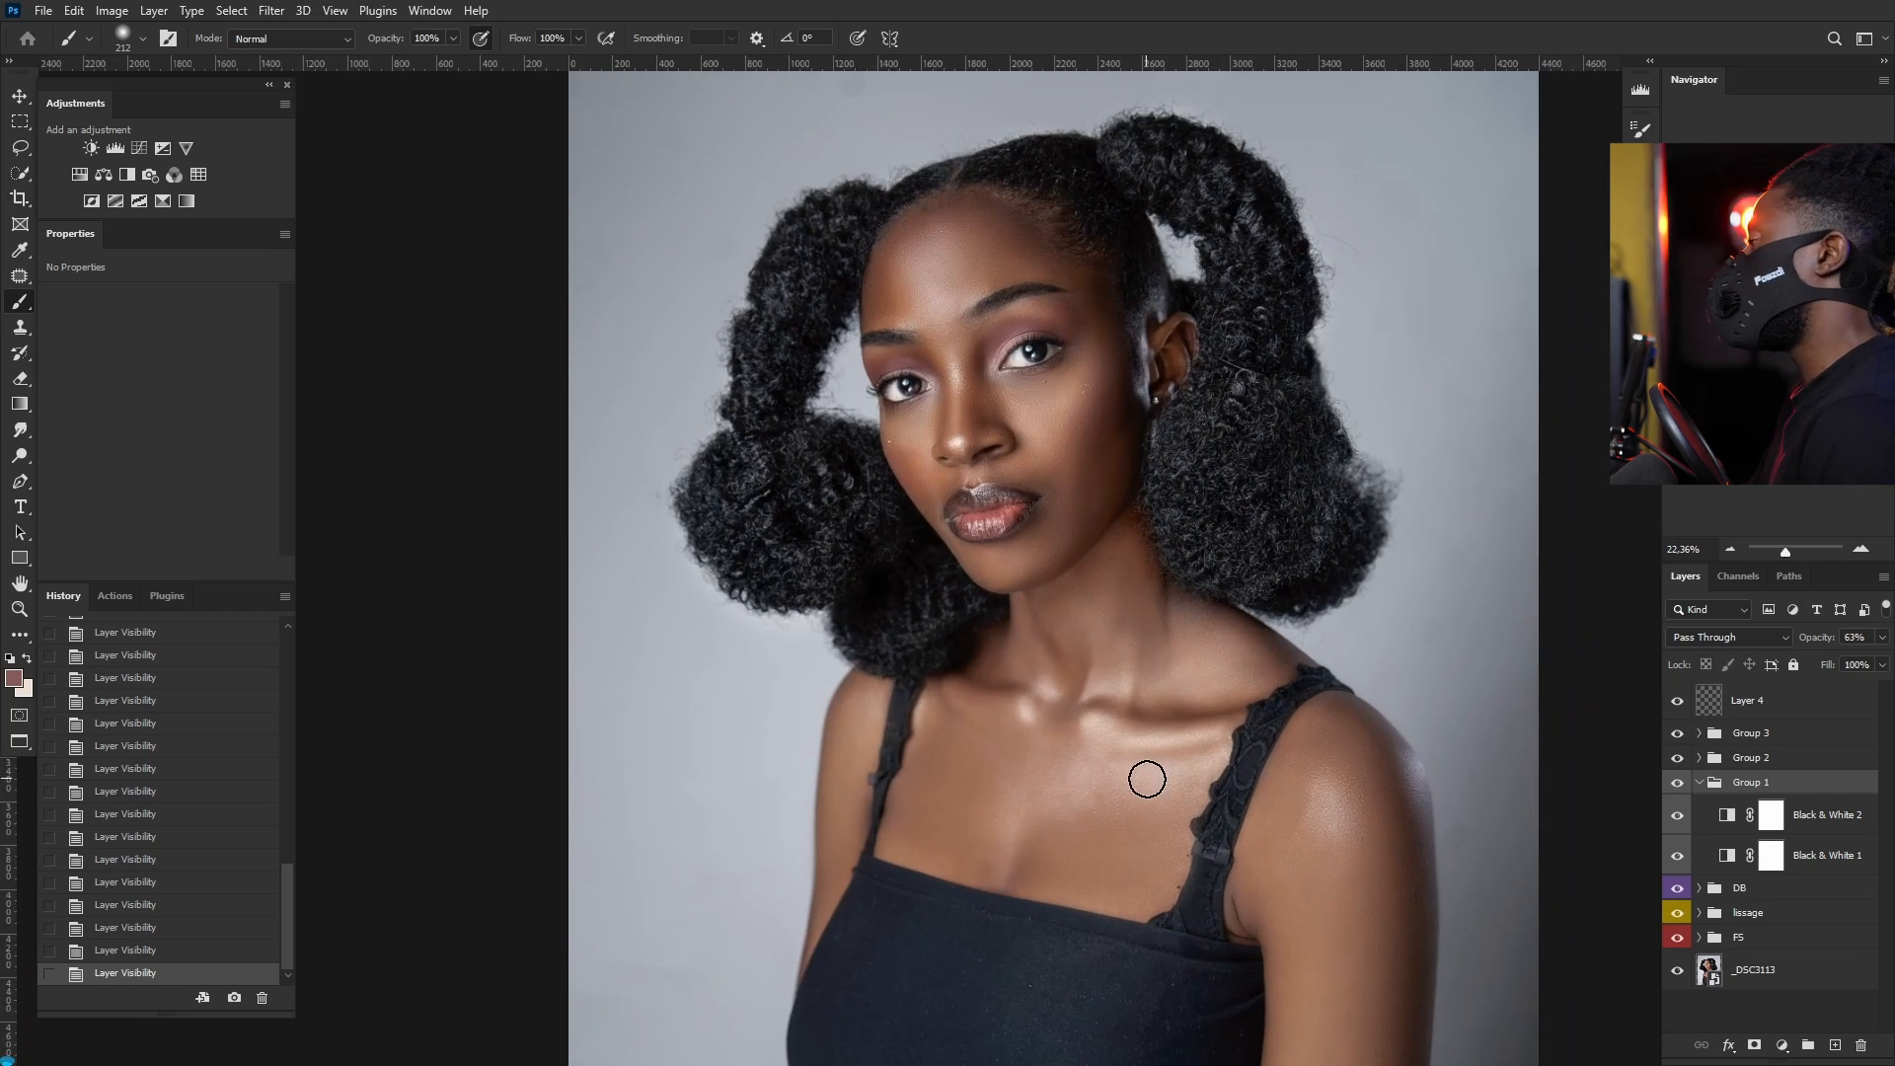
scroll(1194, 602, "down", 3)
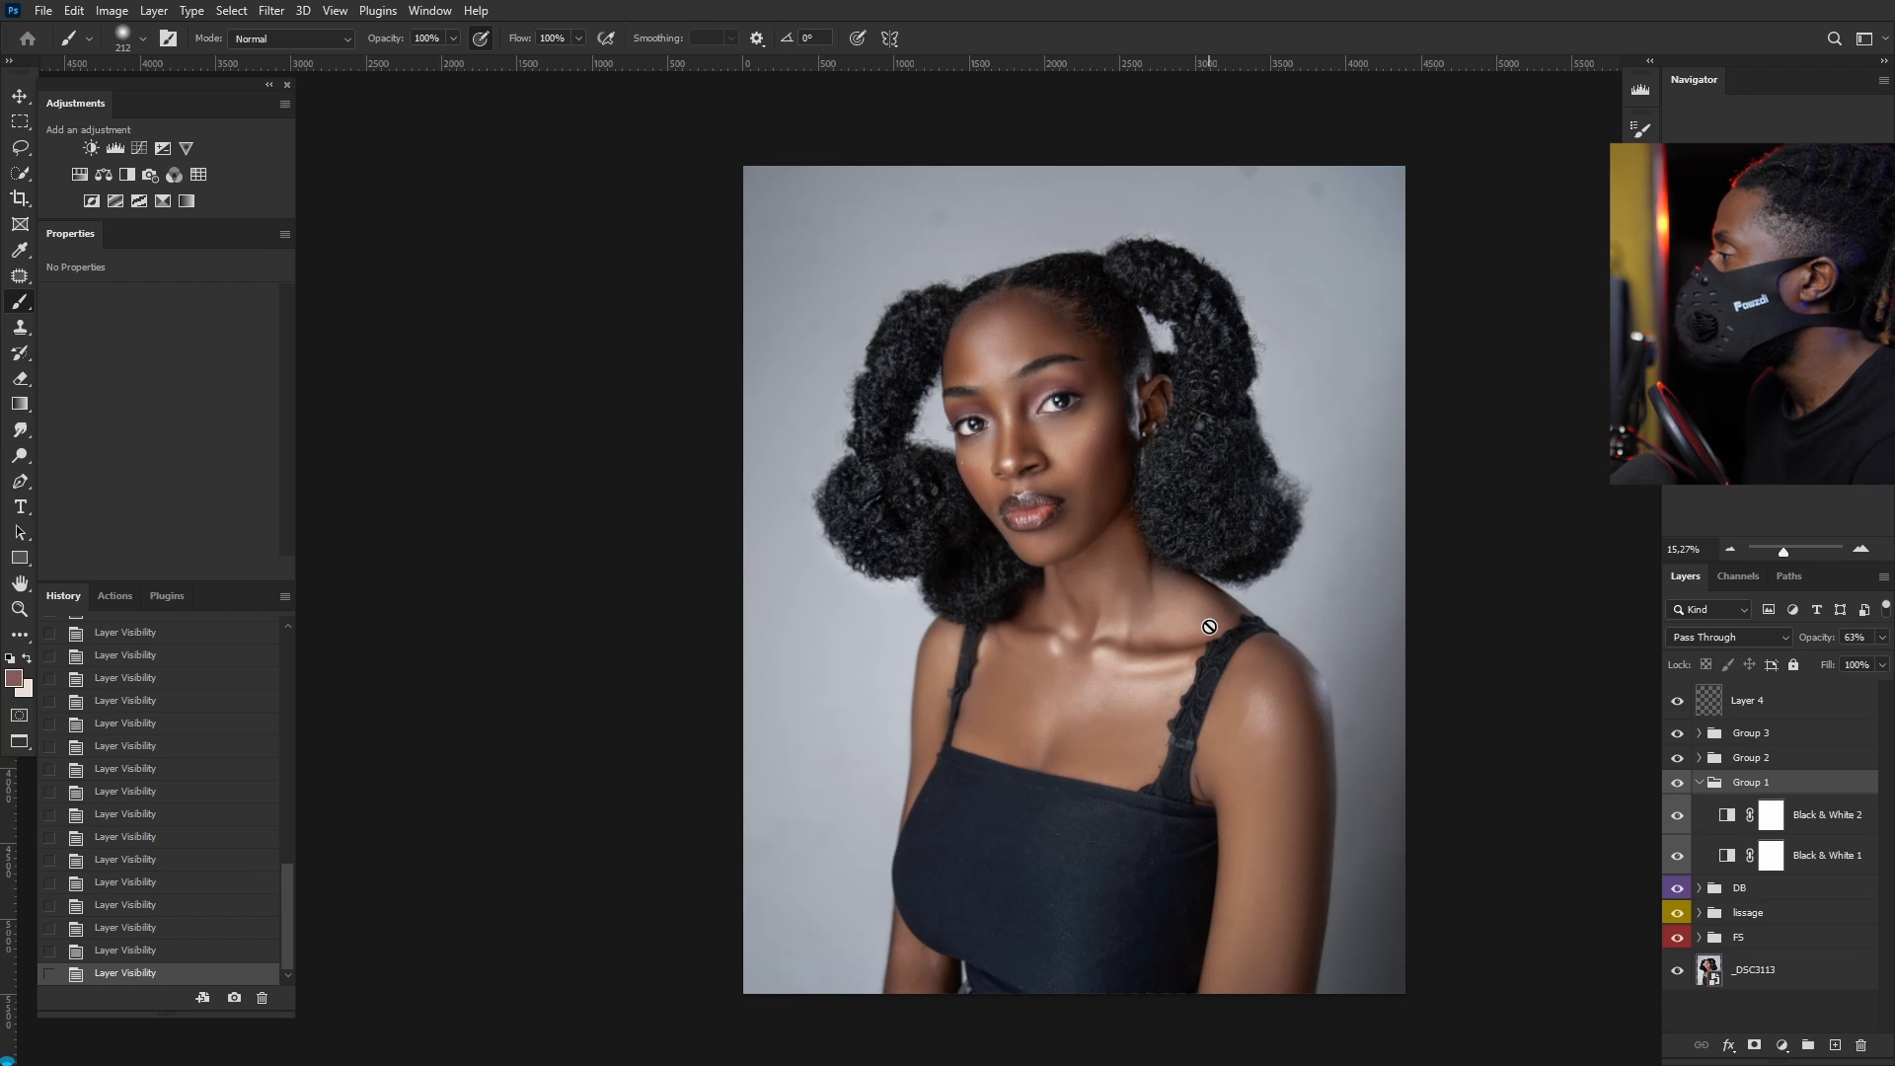
left_click(20, 95)
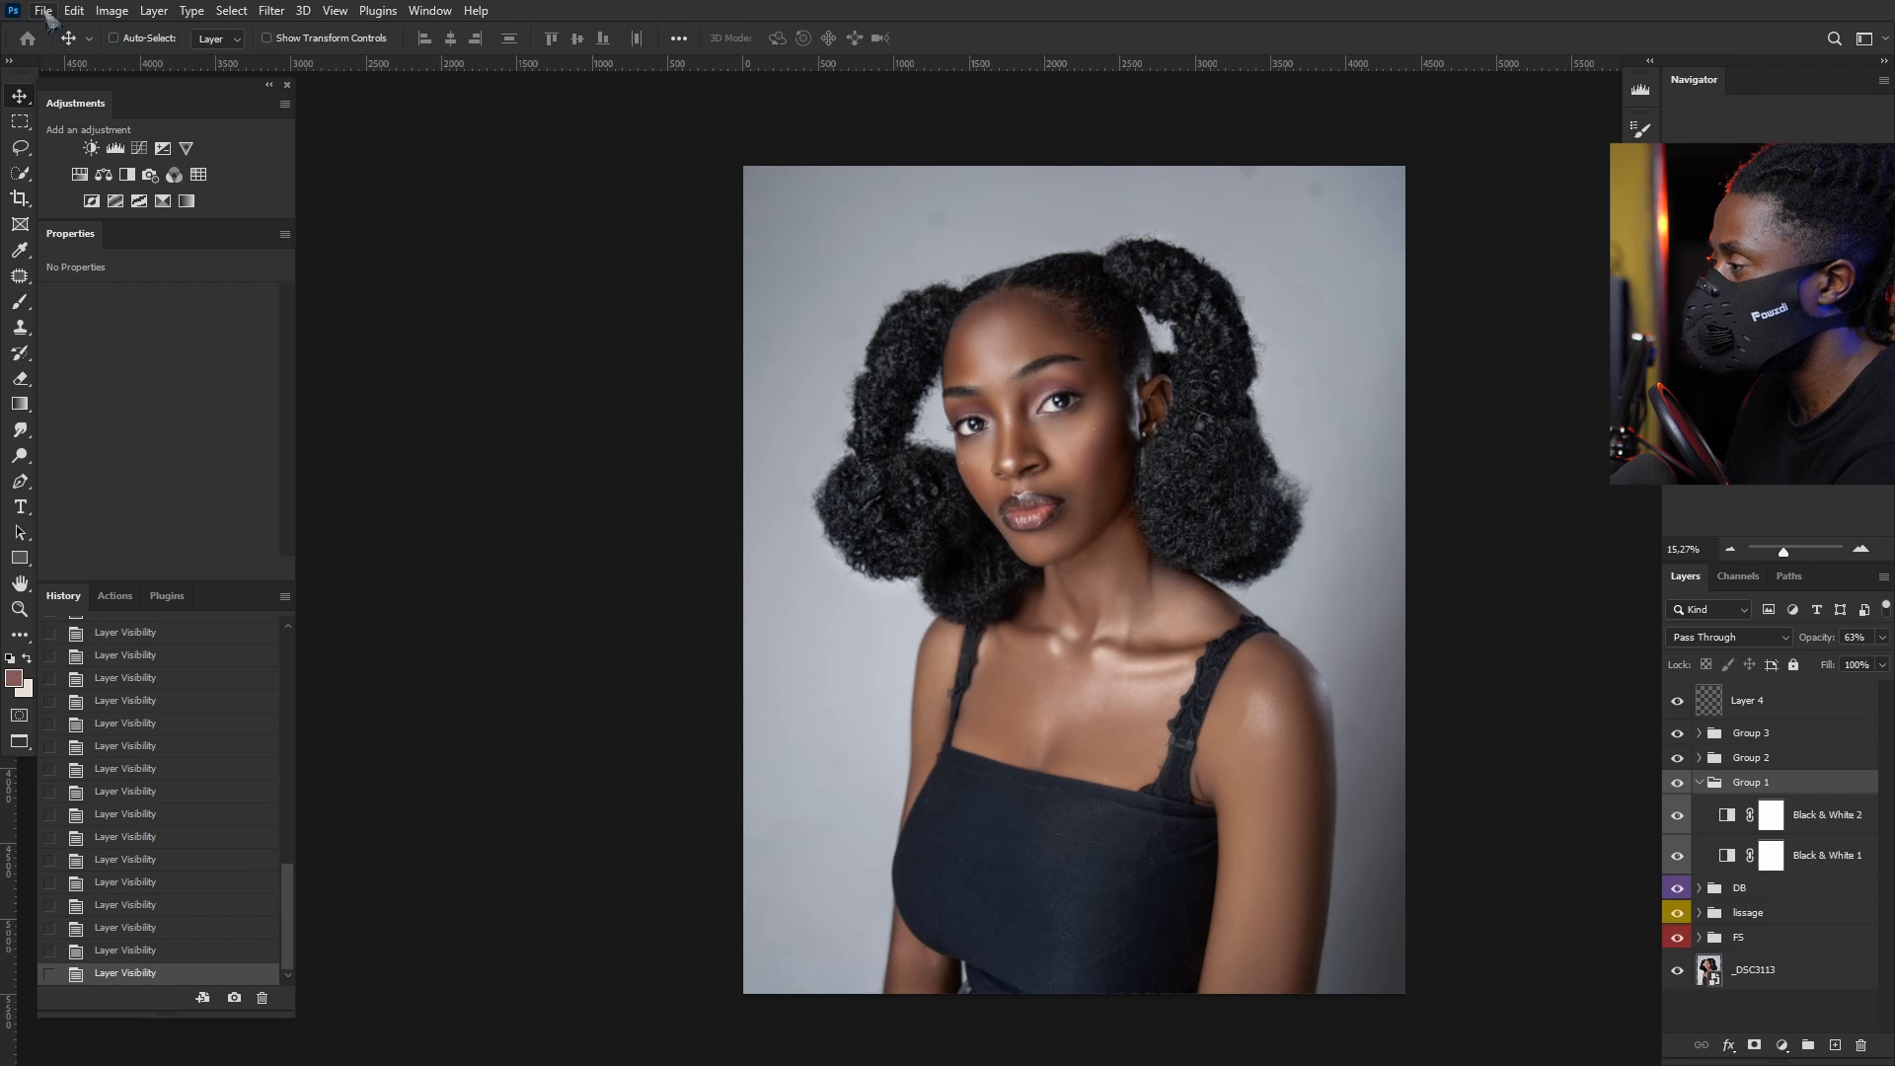
left_click(43, 12)
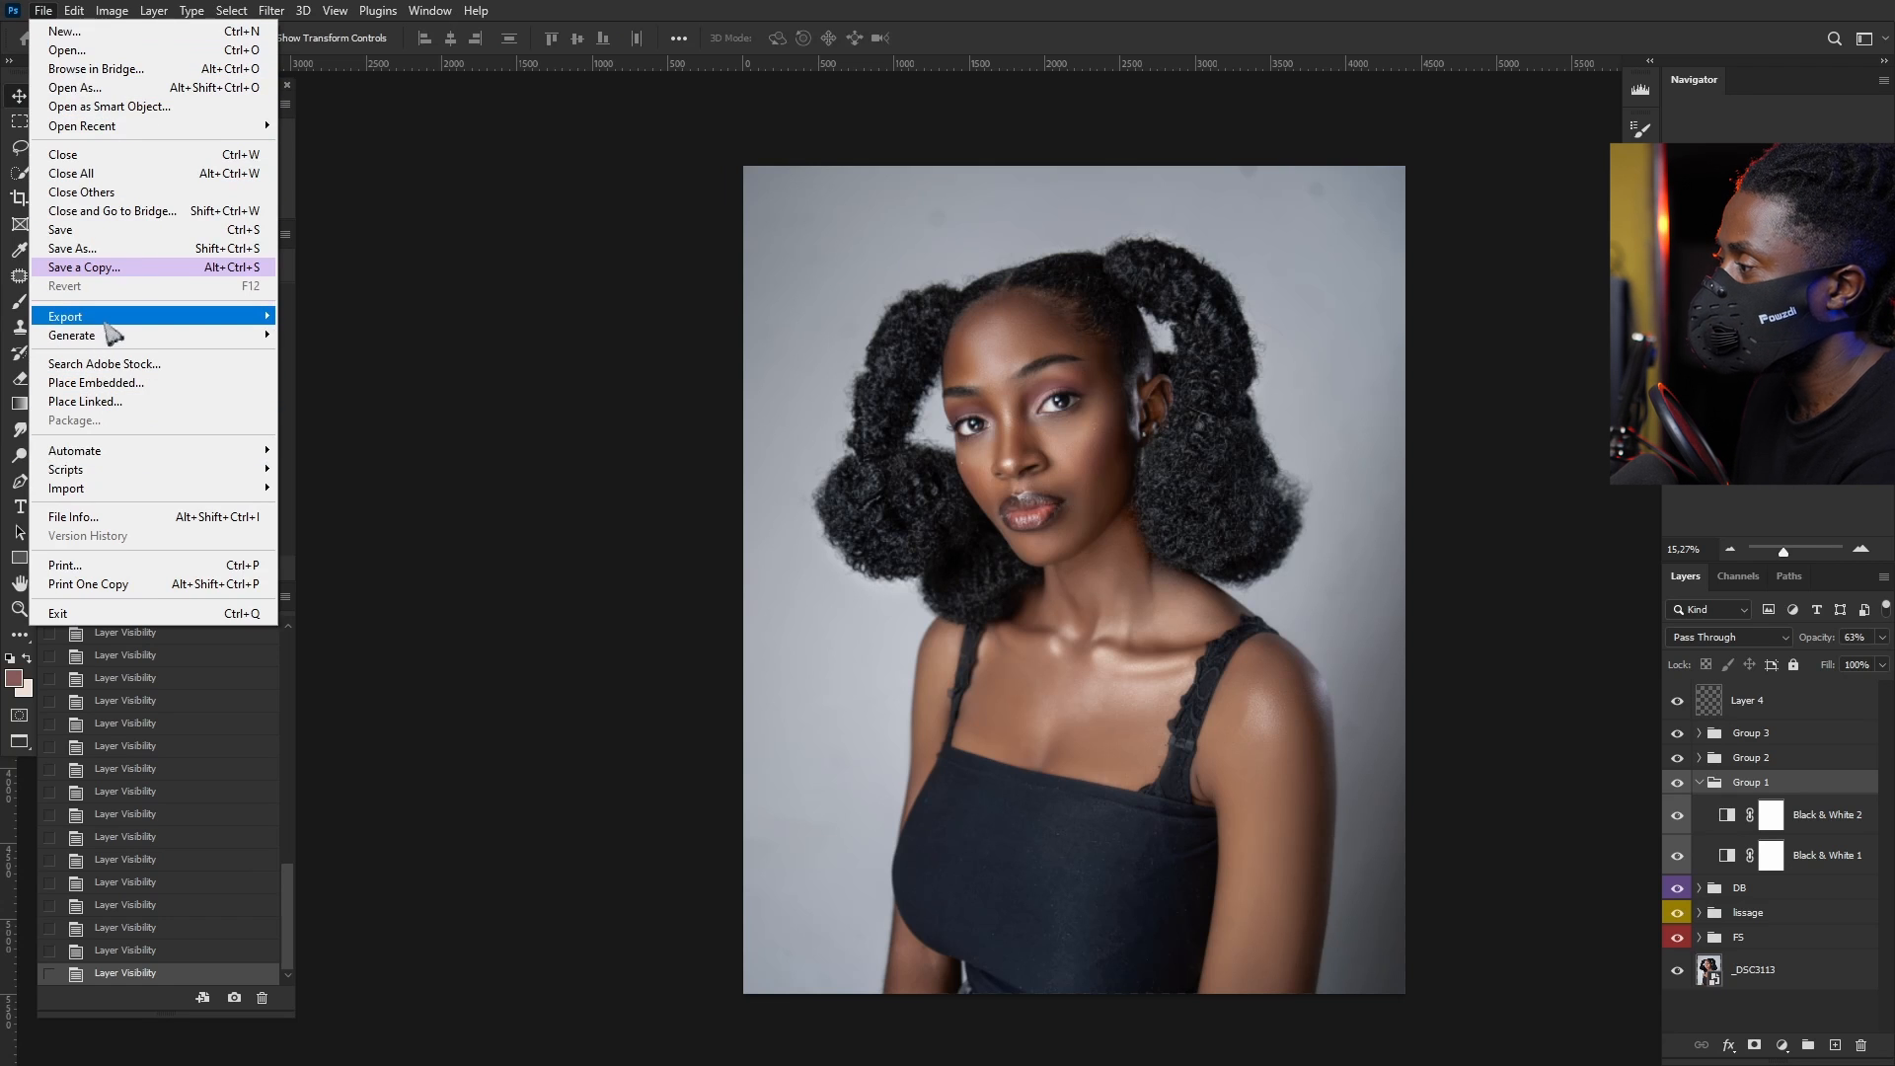
mouse_move(110, 324)
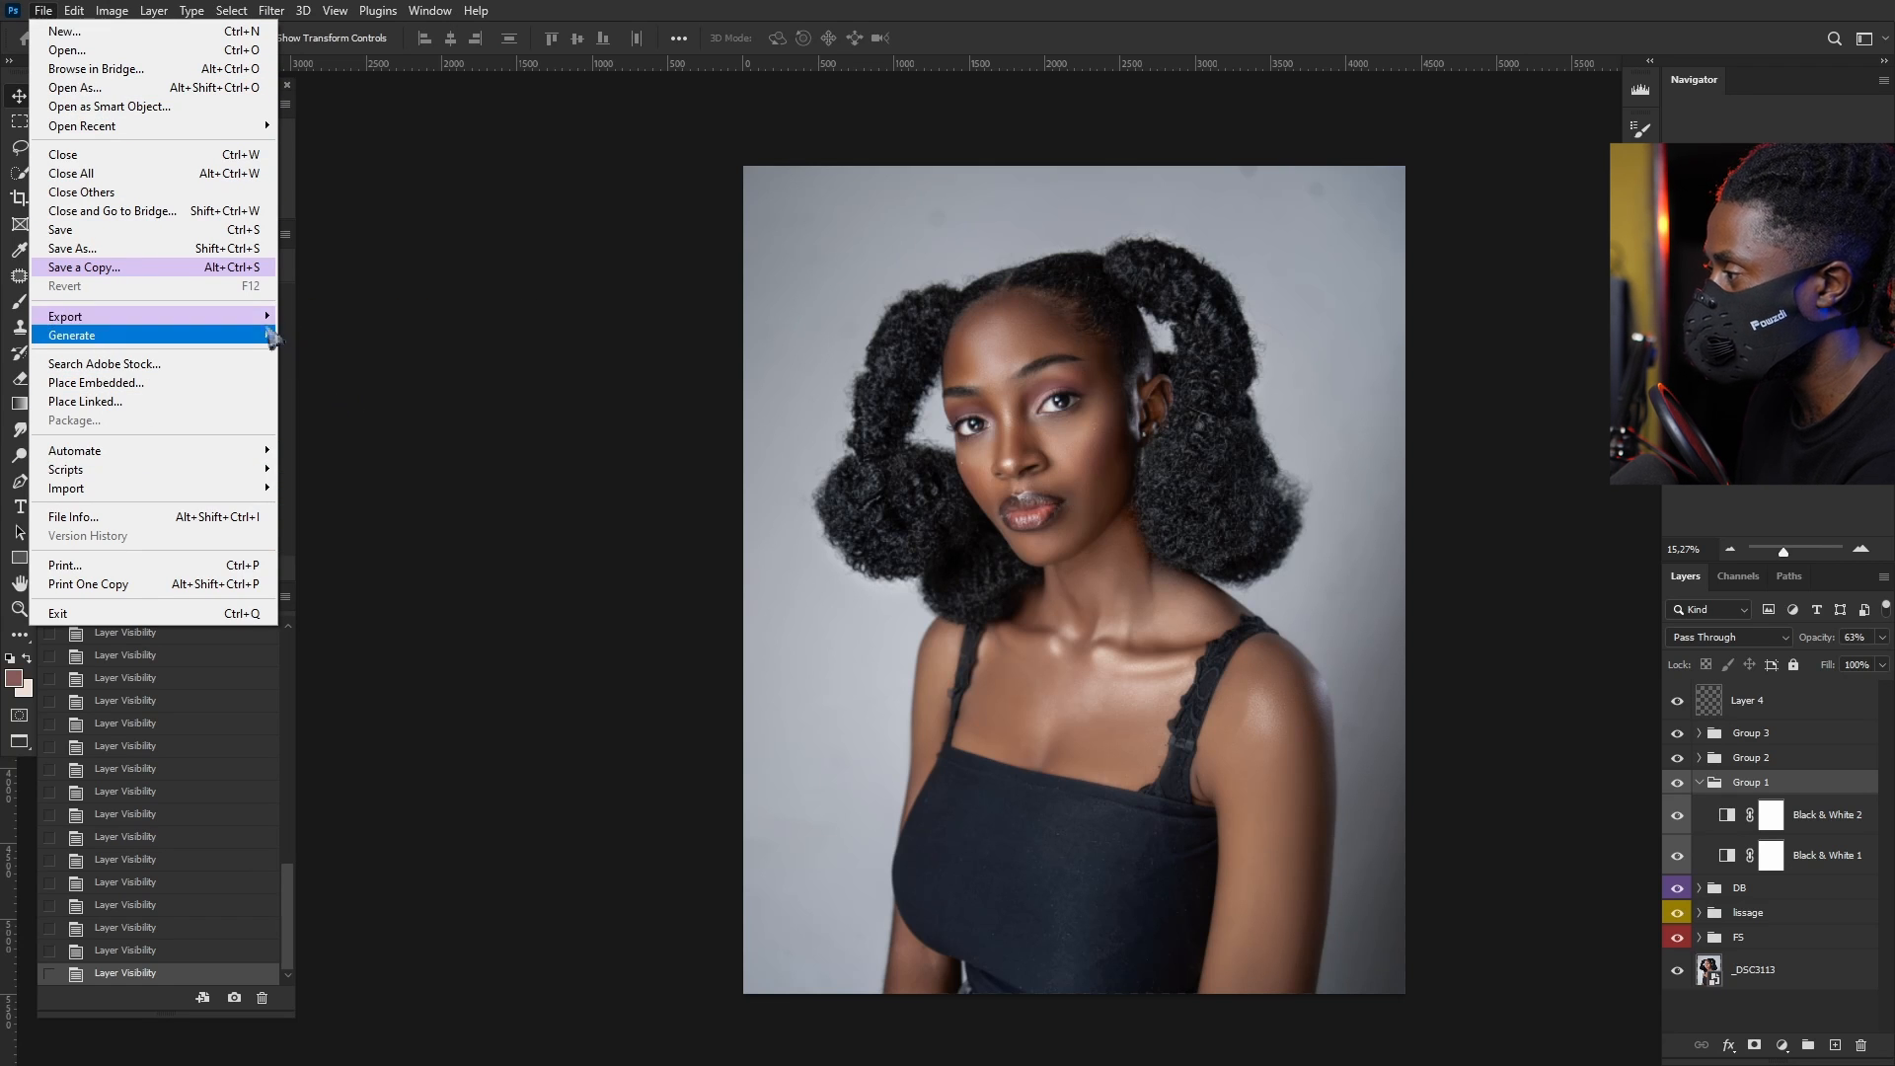
mouse_move(271, 326)
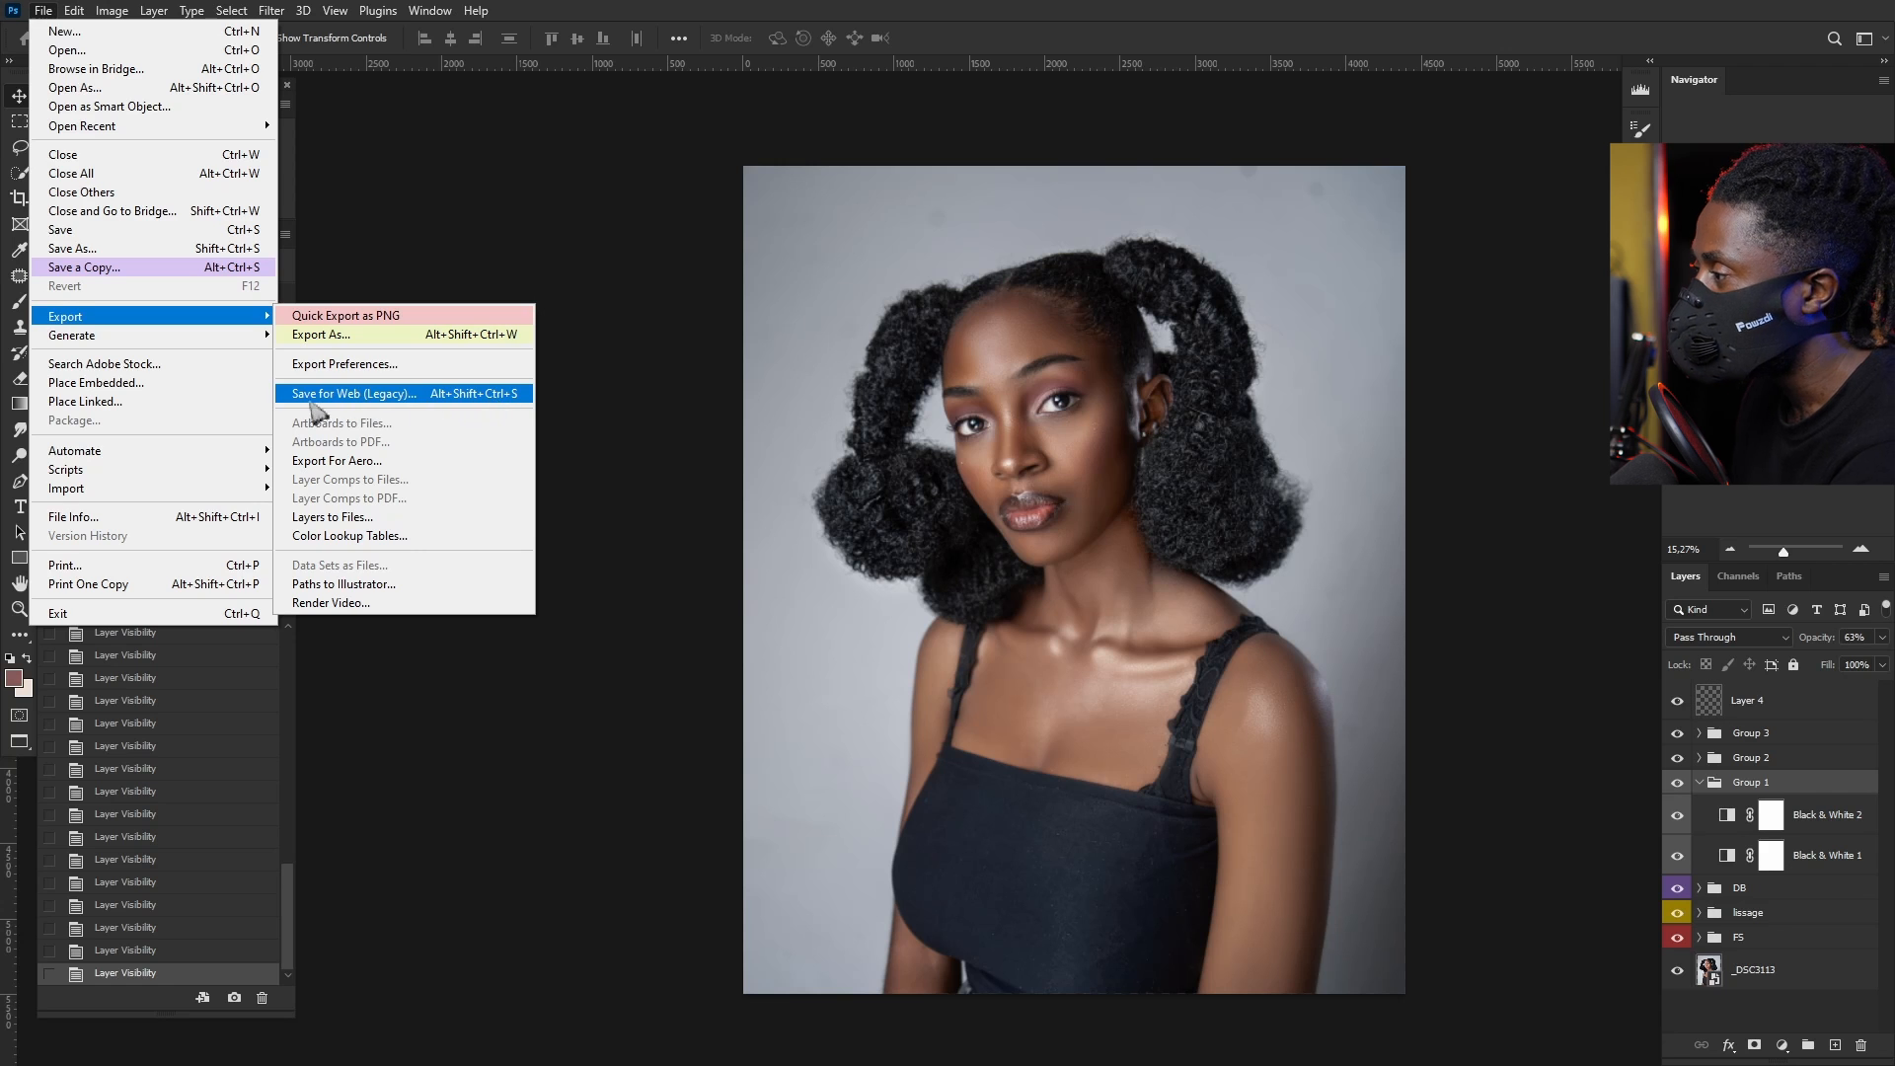
left_click(688, 354)
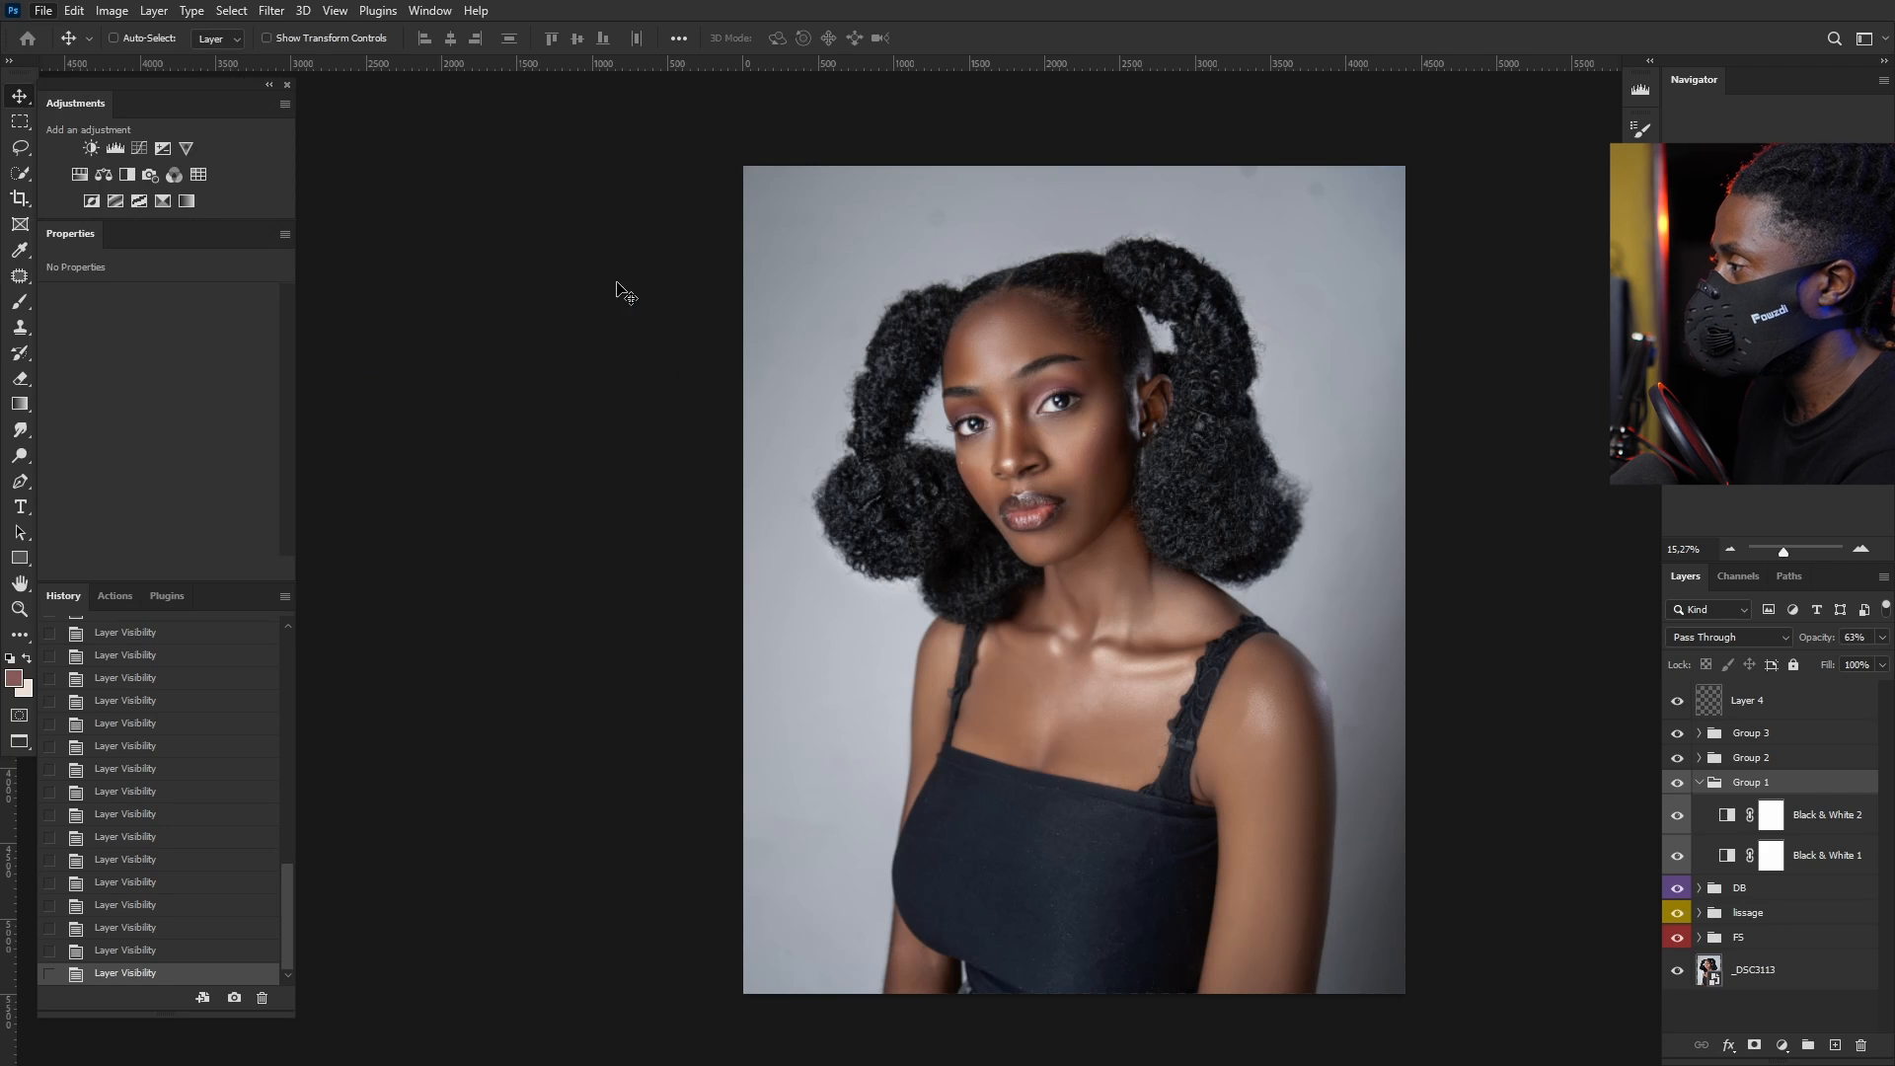
Step: Start a Save for Web (Legacy) export and configure it as a JPEG at Maximum quality with Copyright metadata
left_click(43, 11)
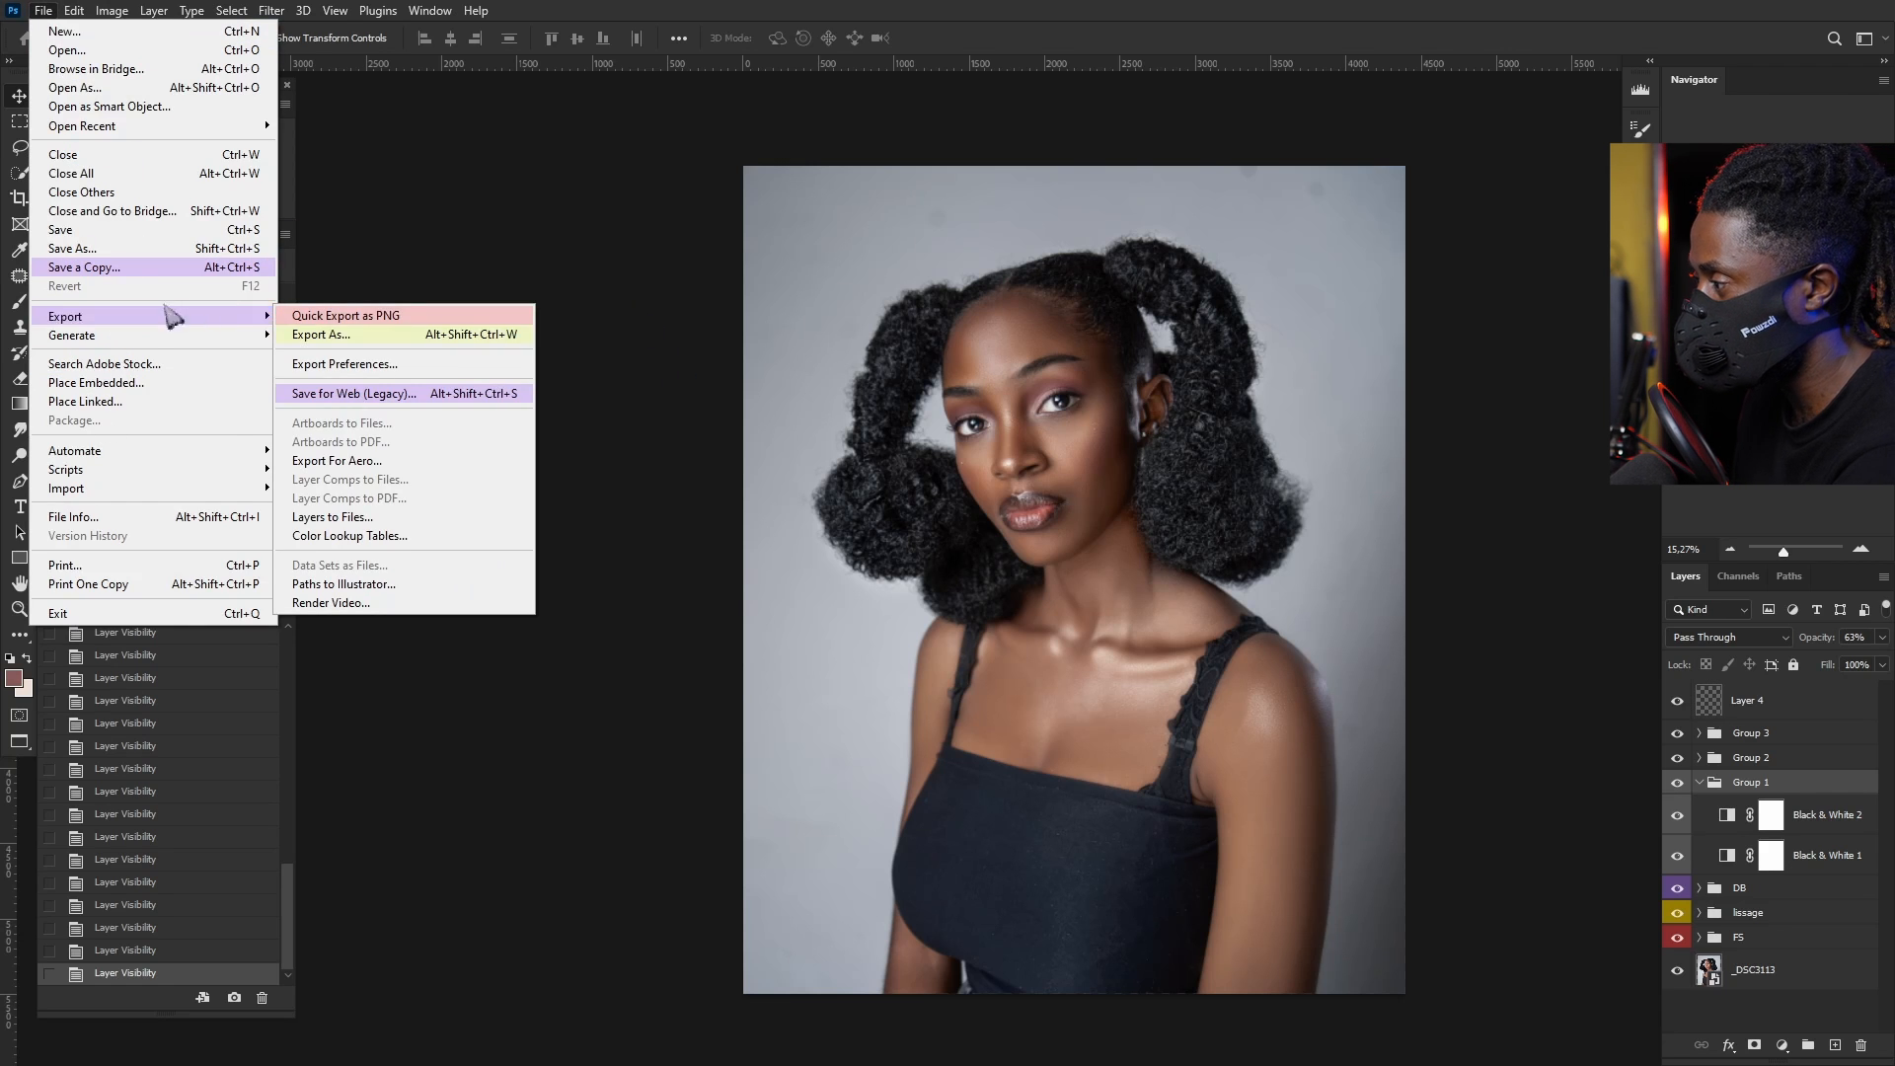
left_click(340, 396)
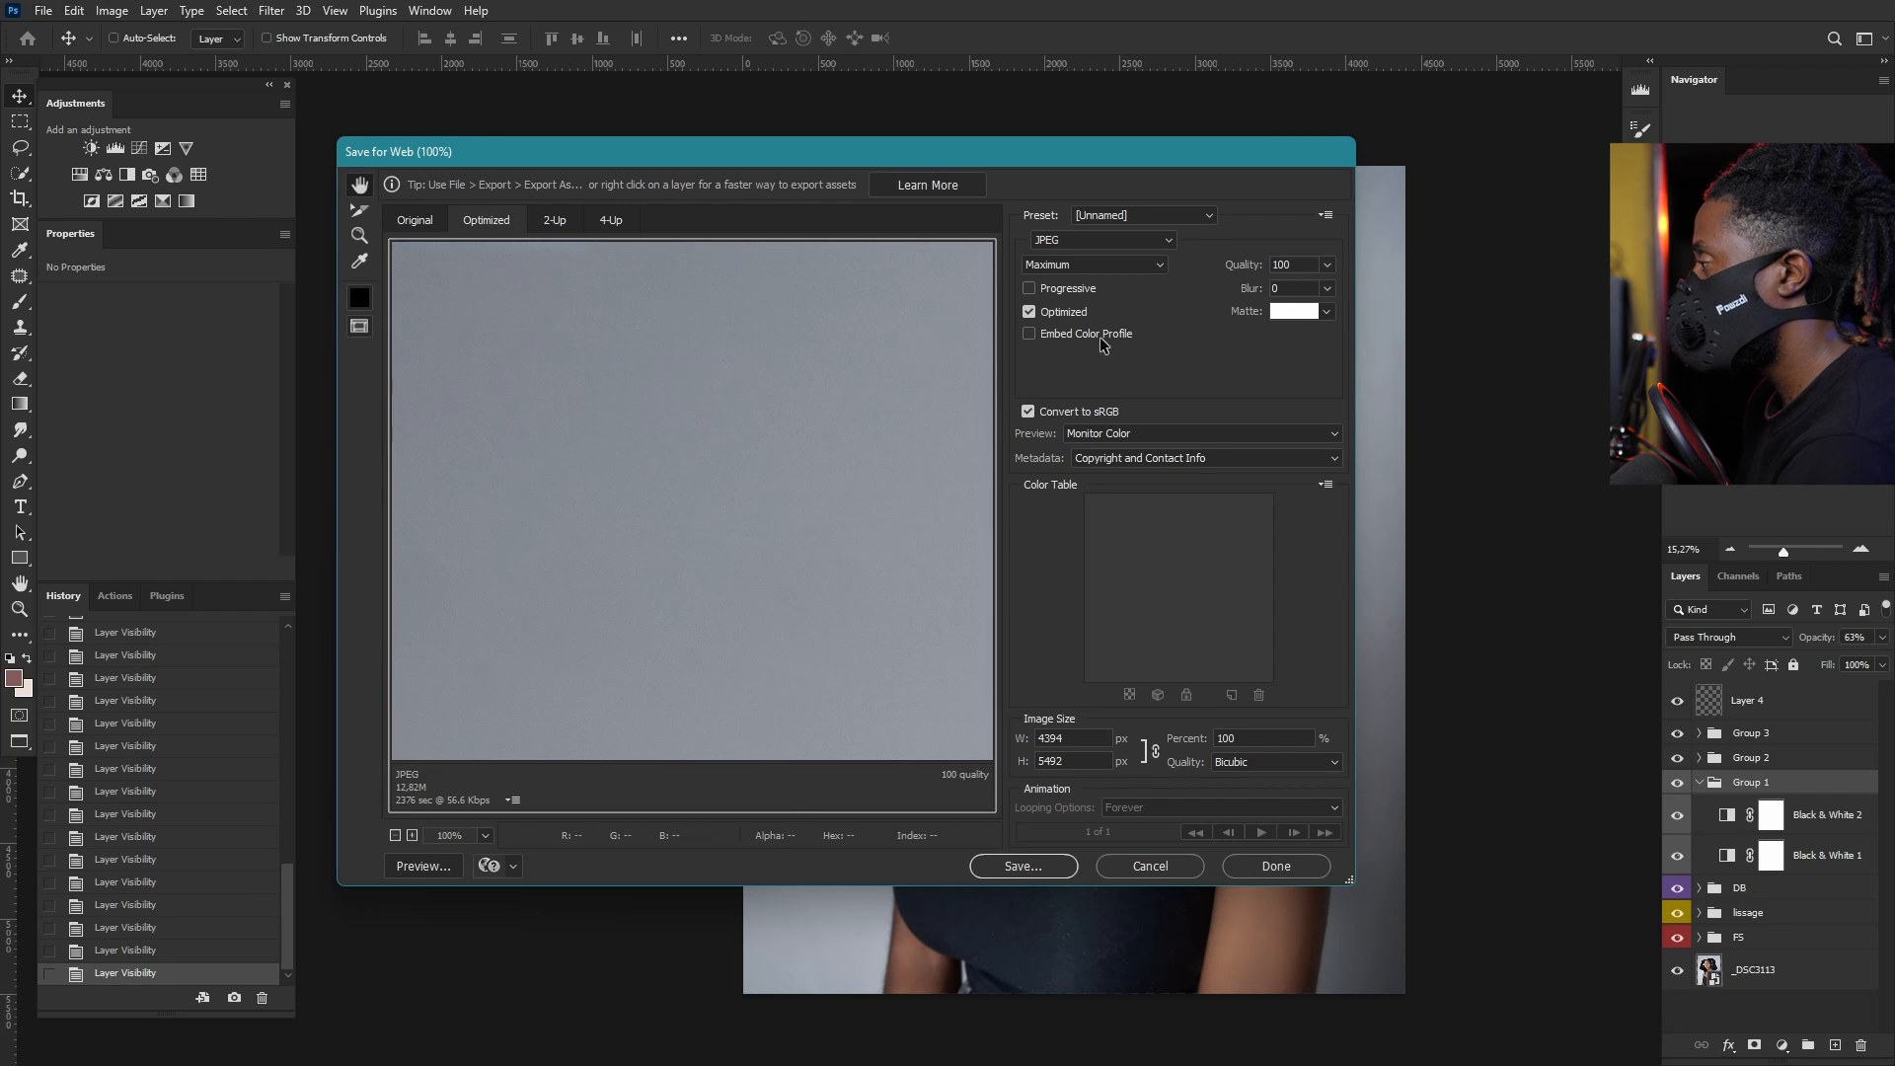
left_click(1153, 241)
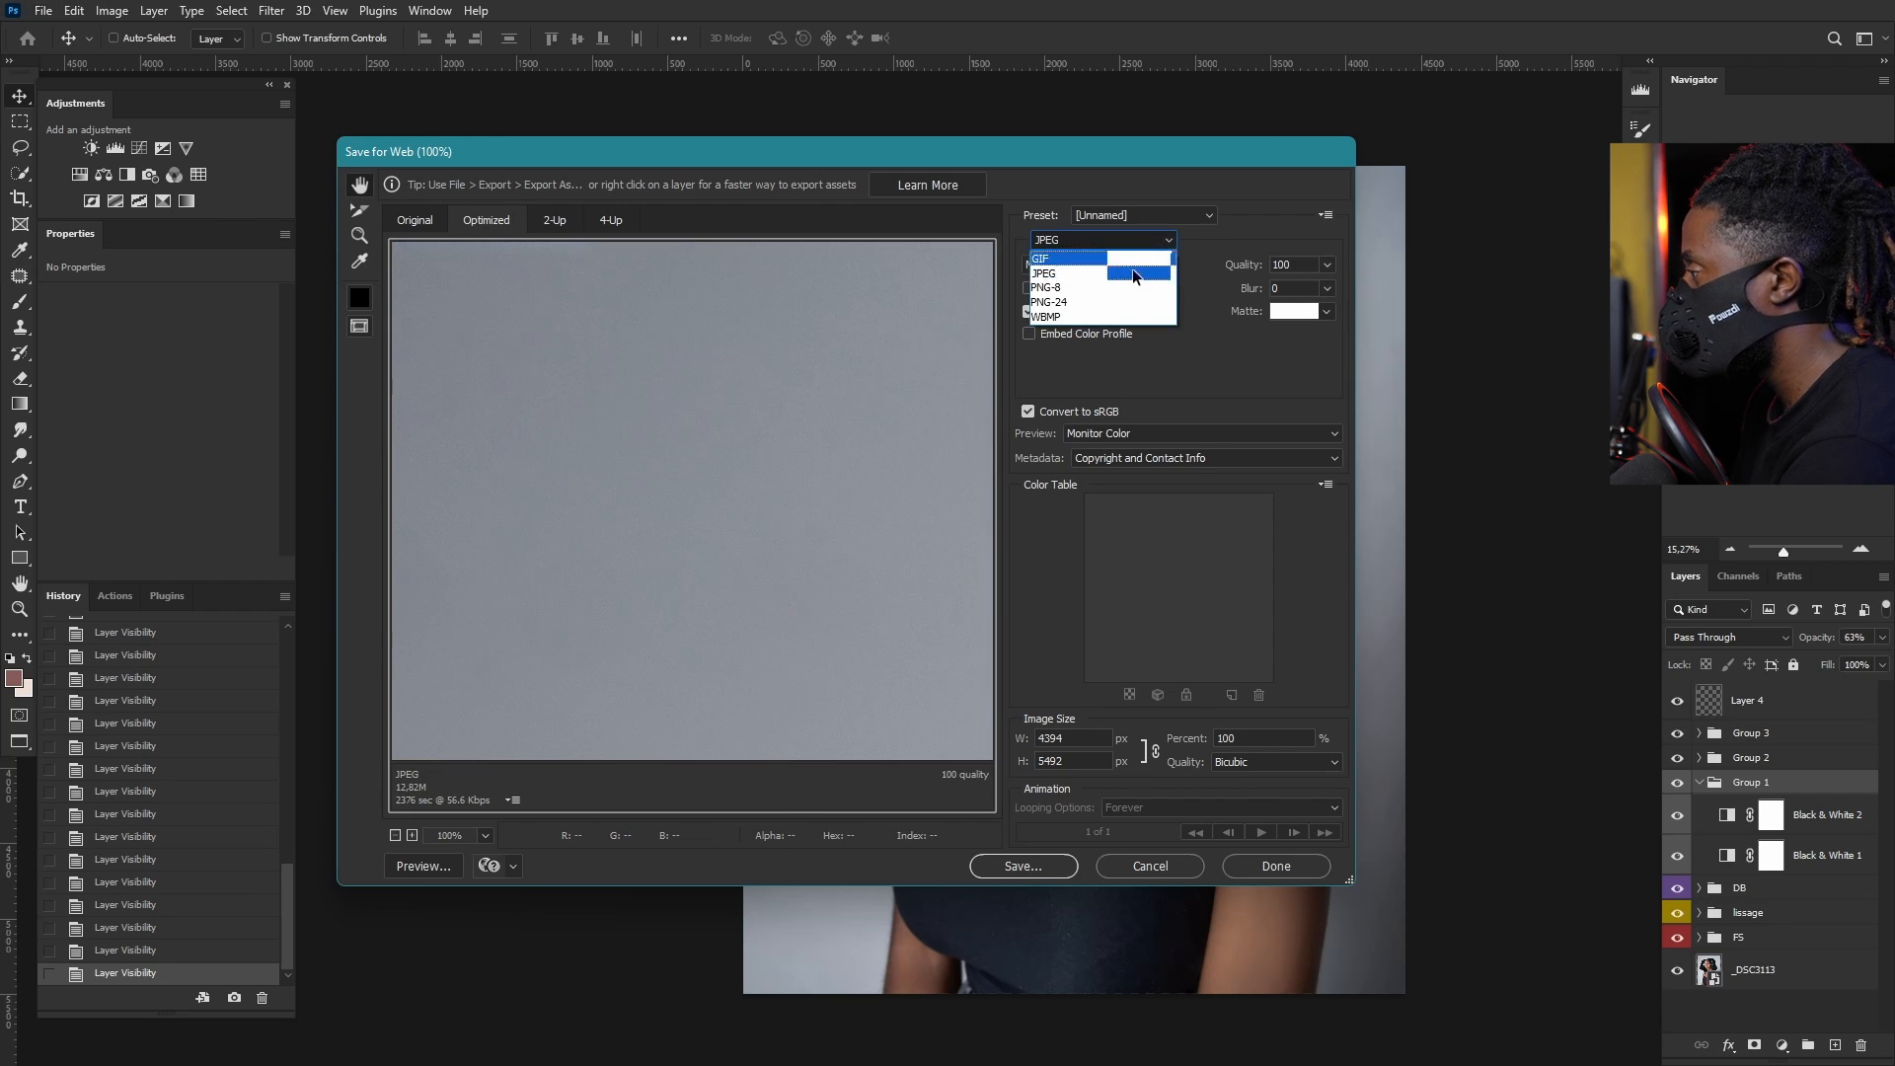
left_click(1058, 277)
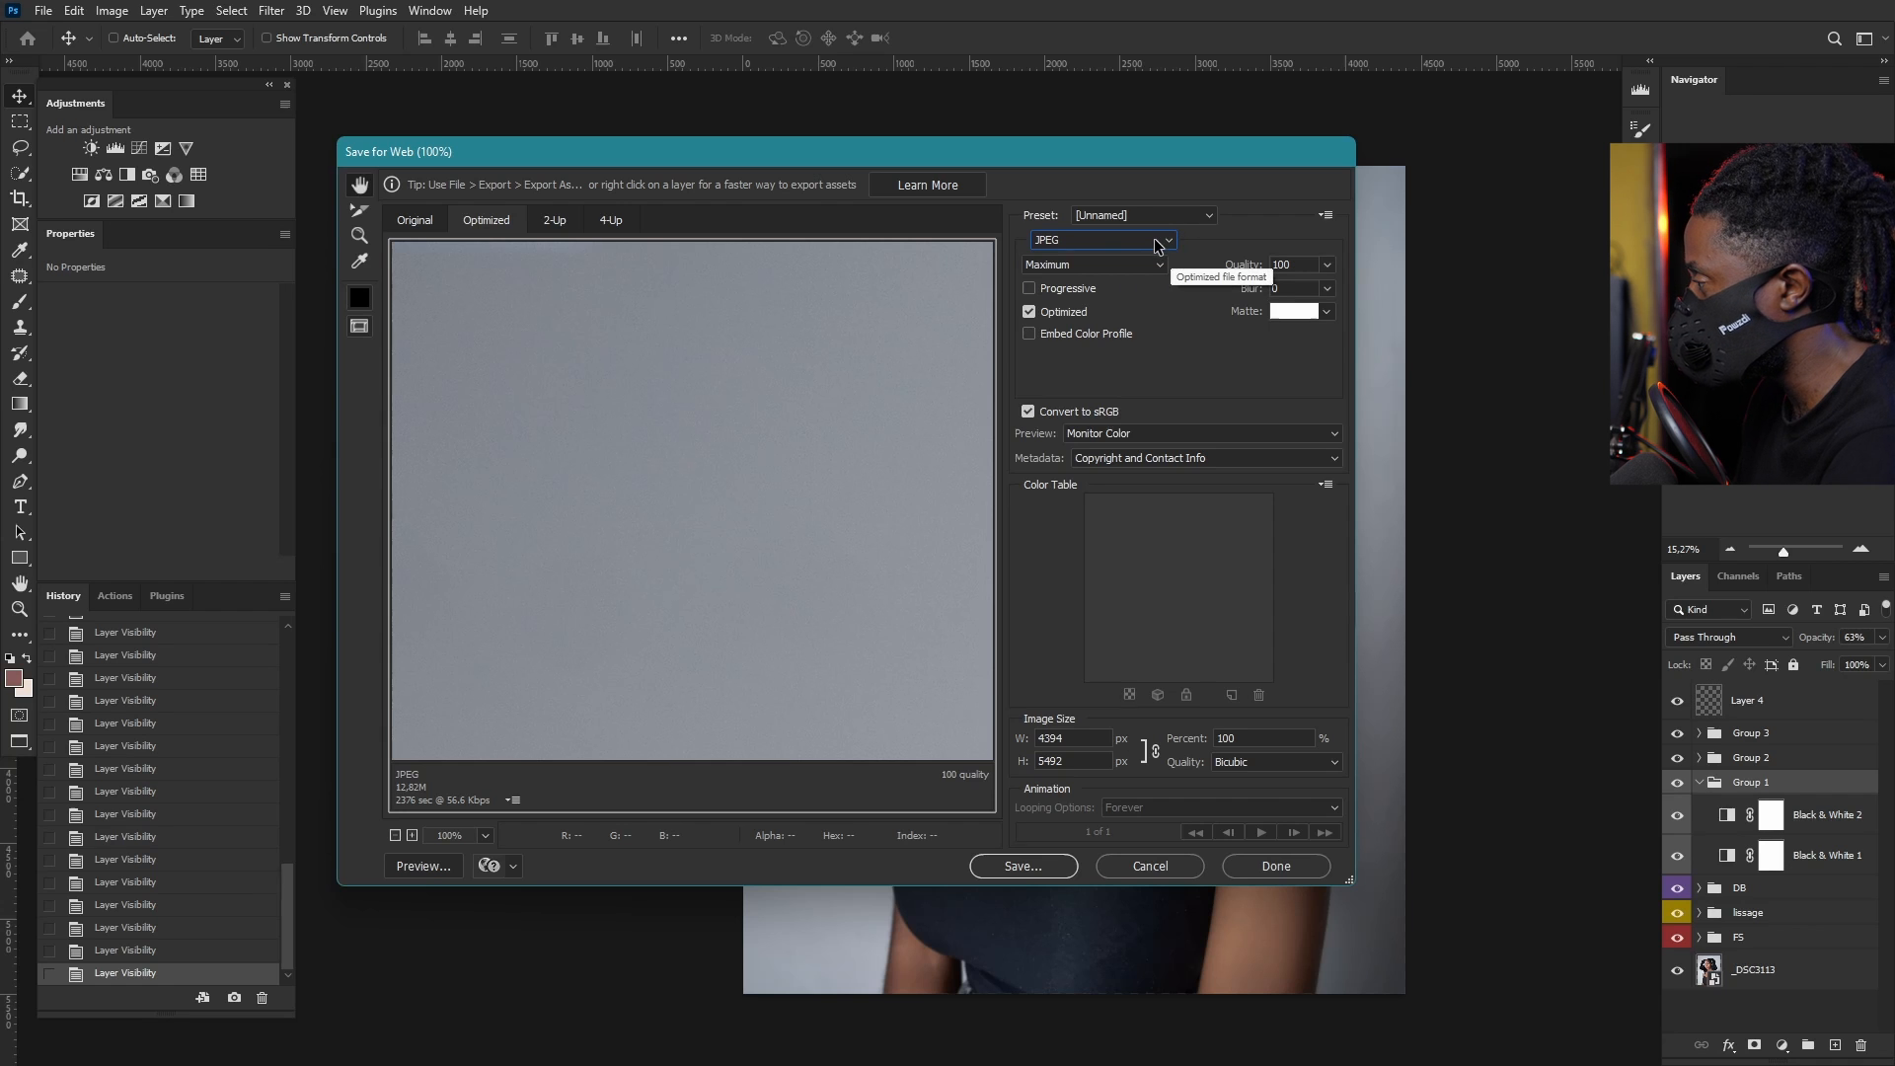
left_click(1155, 265)
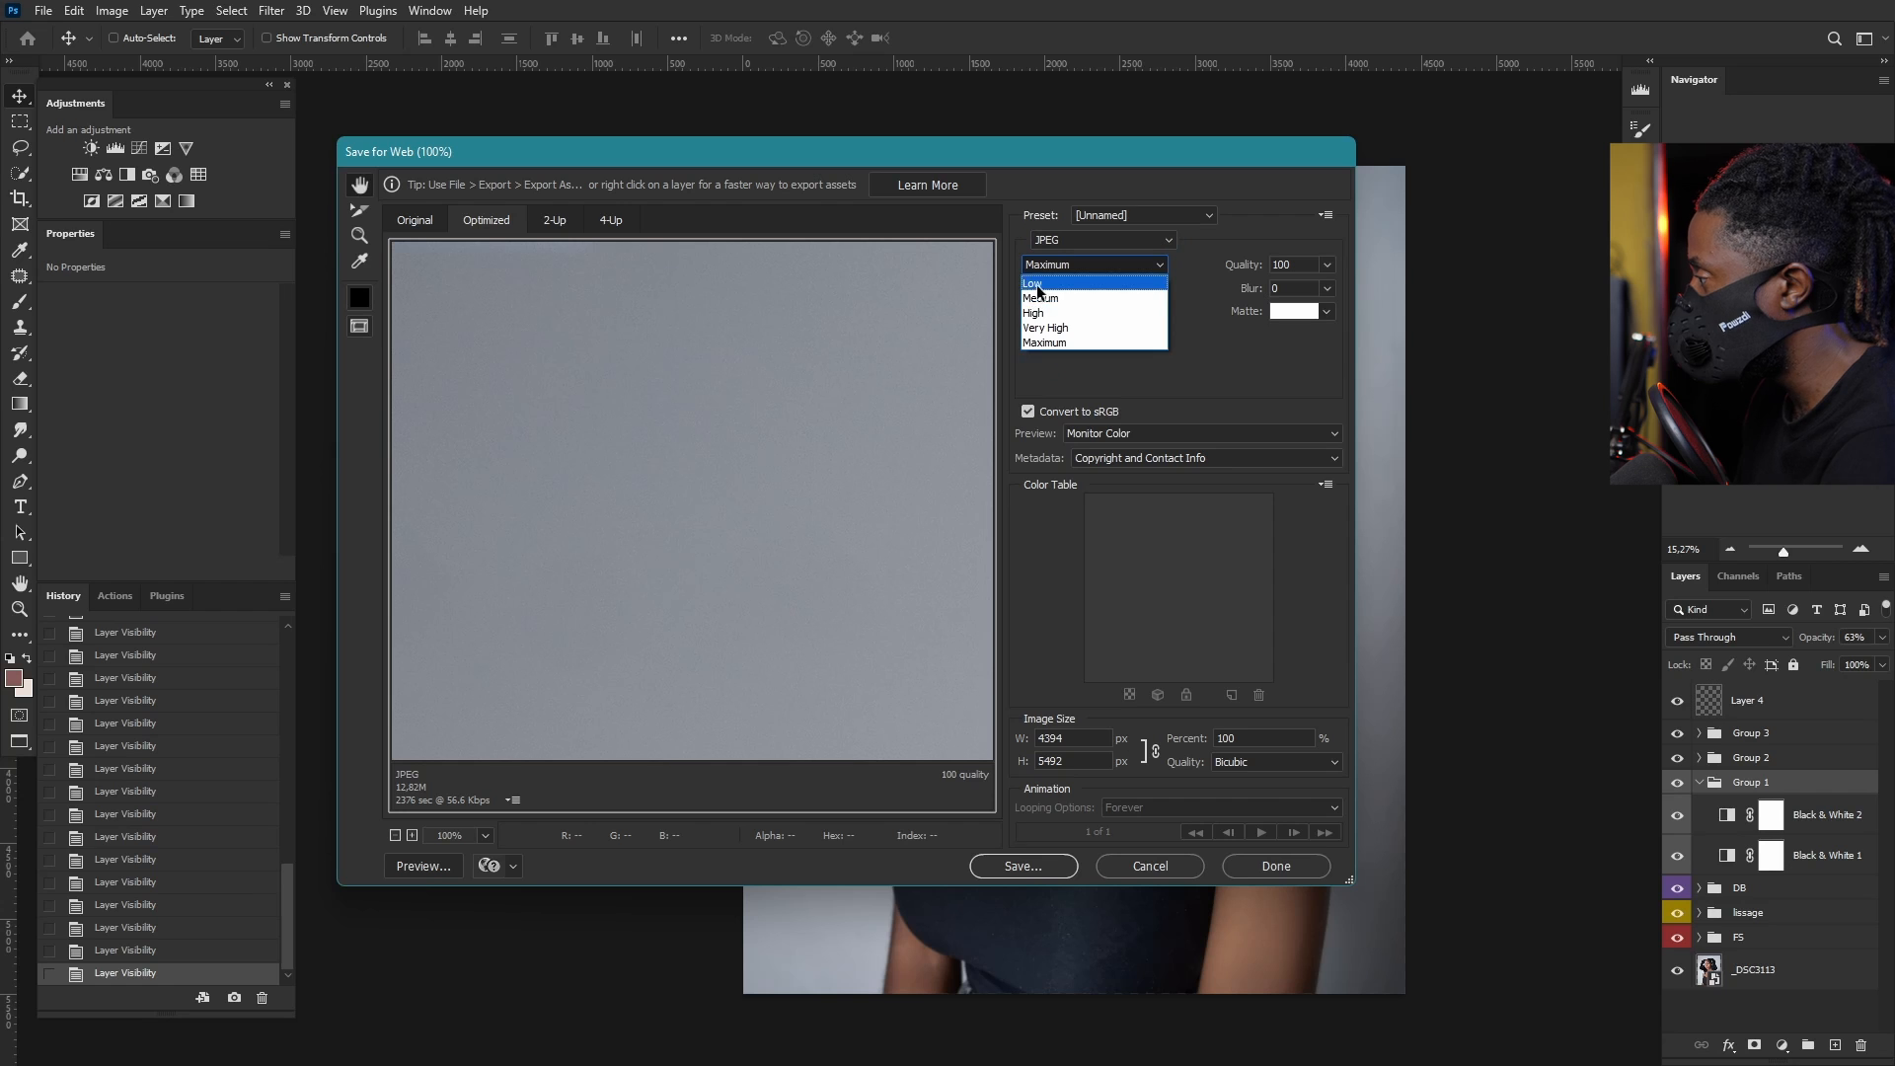
left_click(1052, 343)
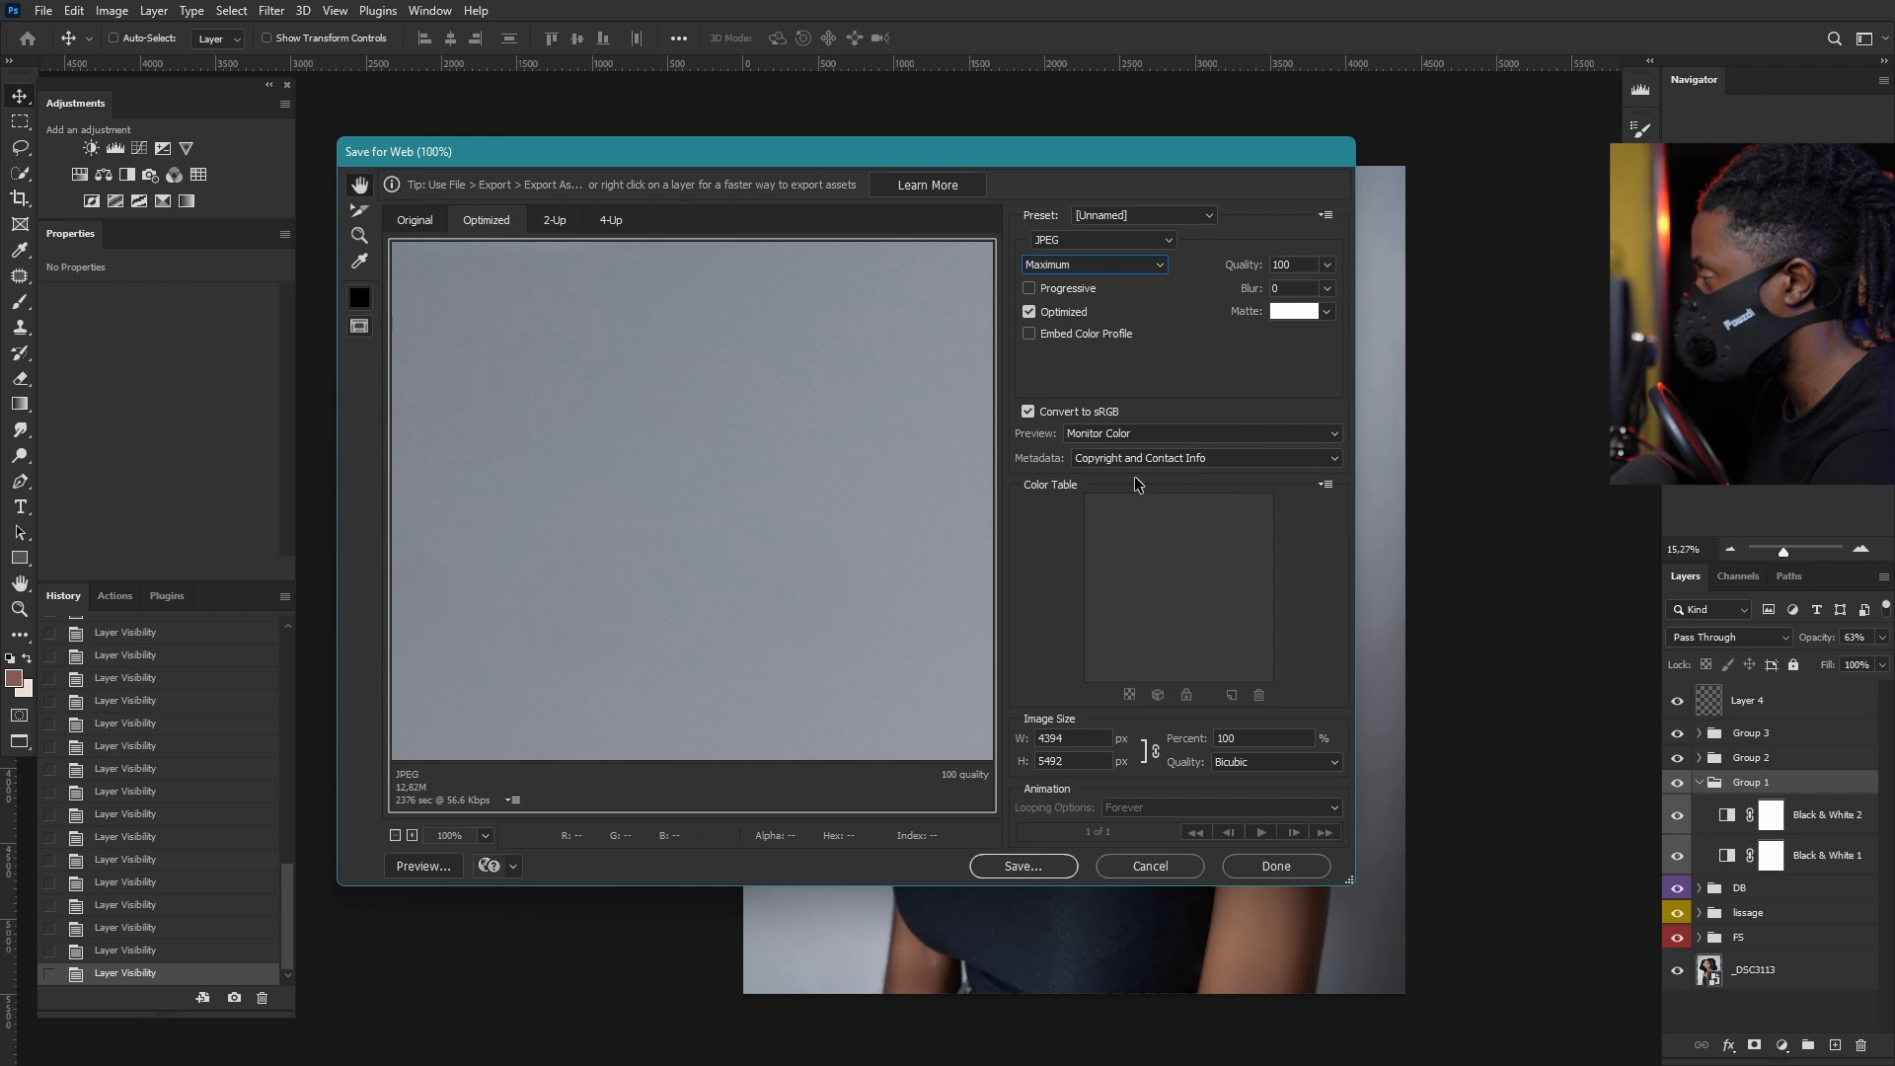
left_click(1199, 460)
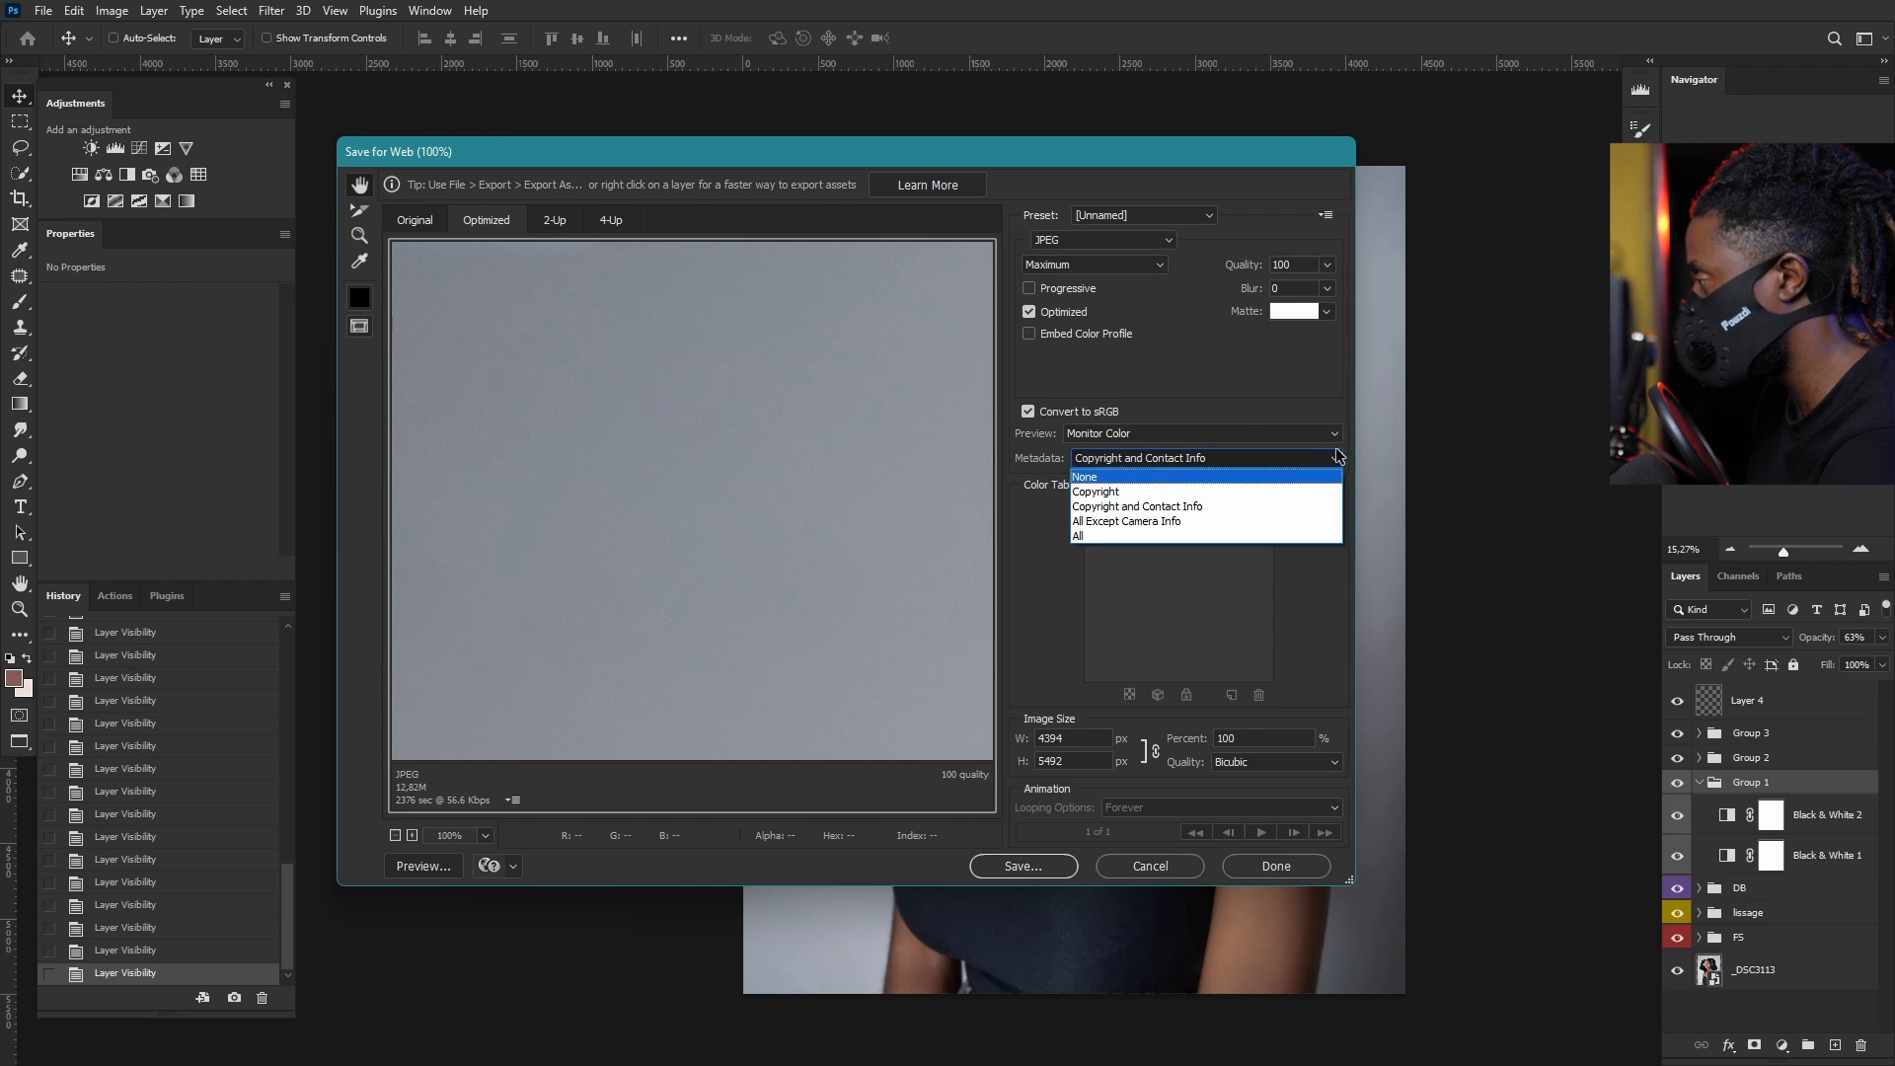
left_click(1172, 490)
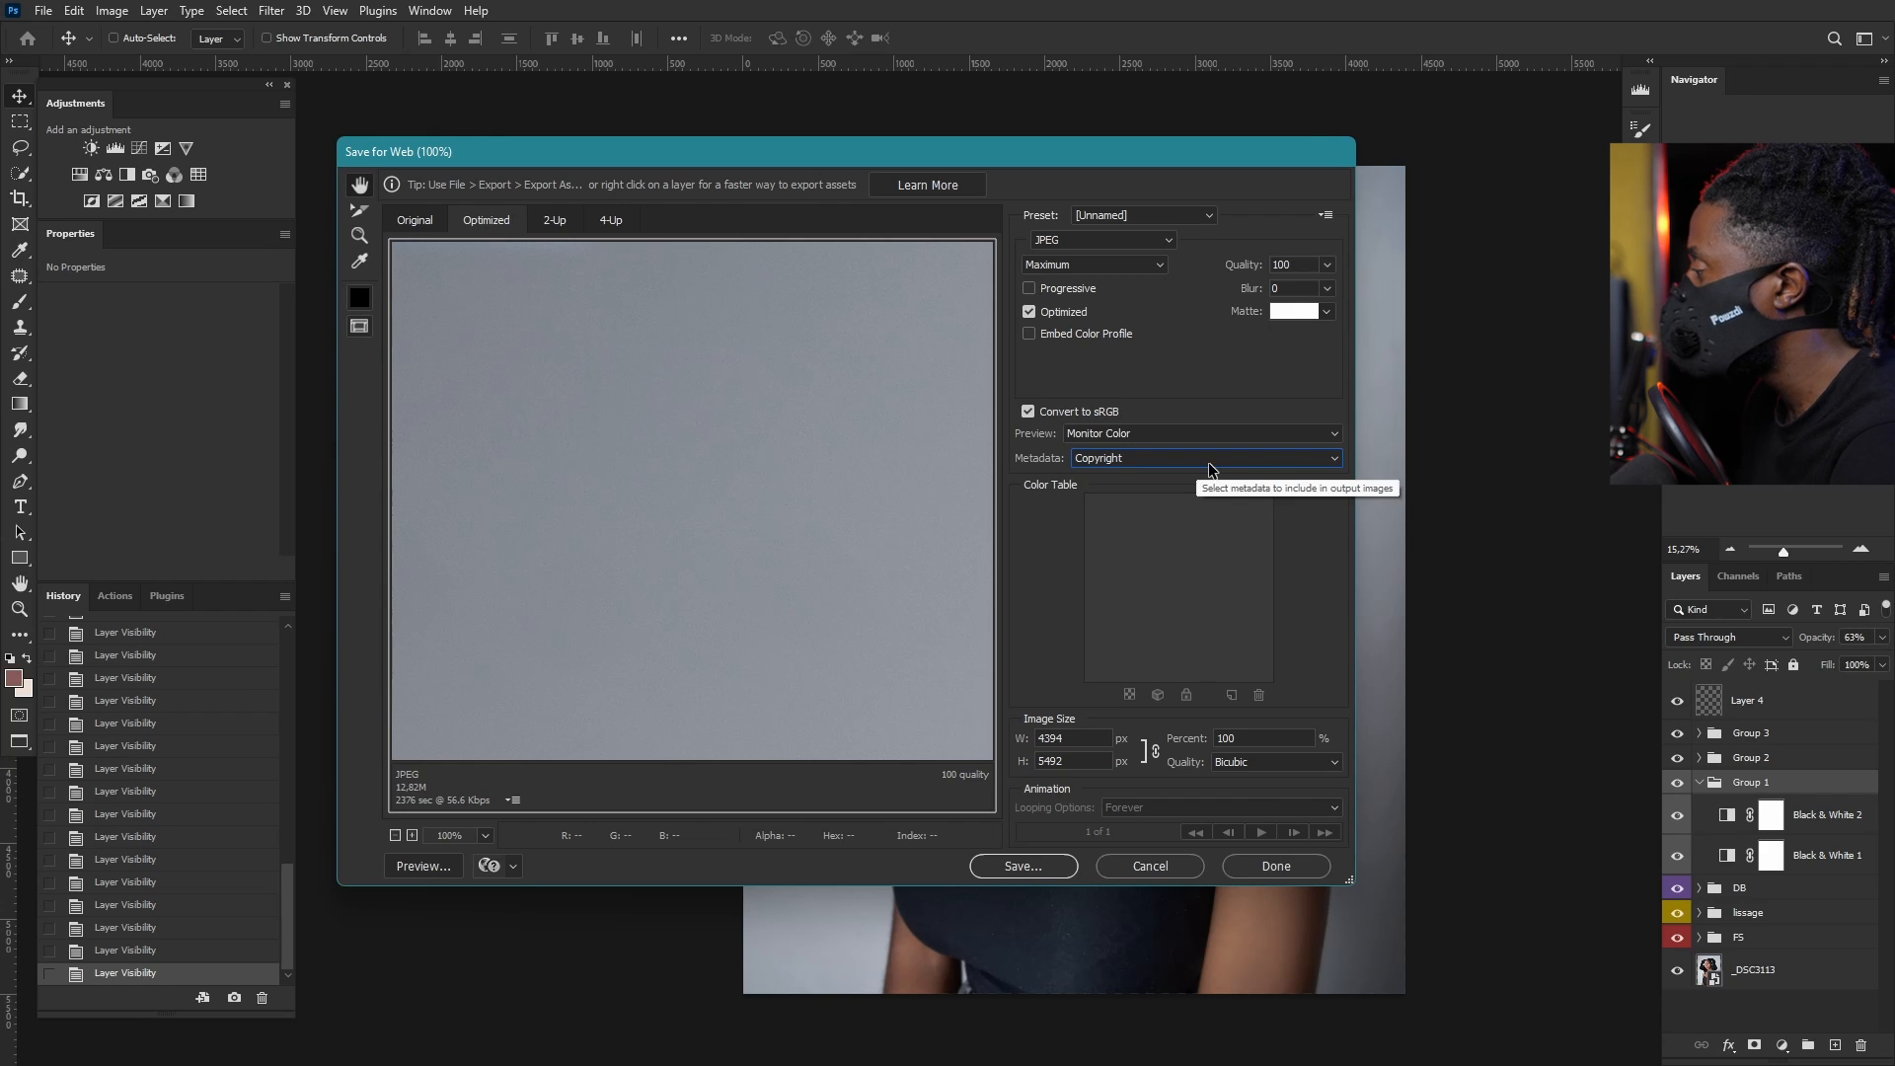
Step: Set the exported image's width to 2000 px with its original proportions linked
left_click(1154, 757)
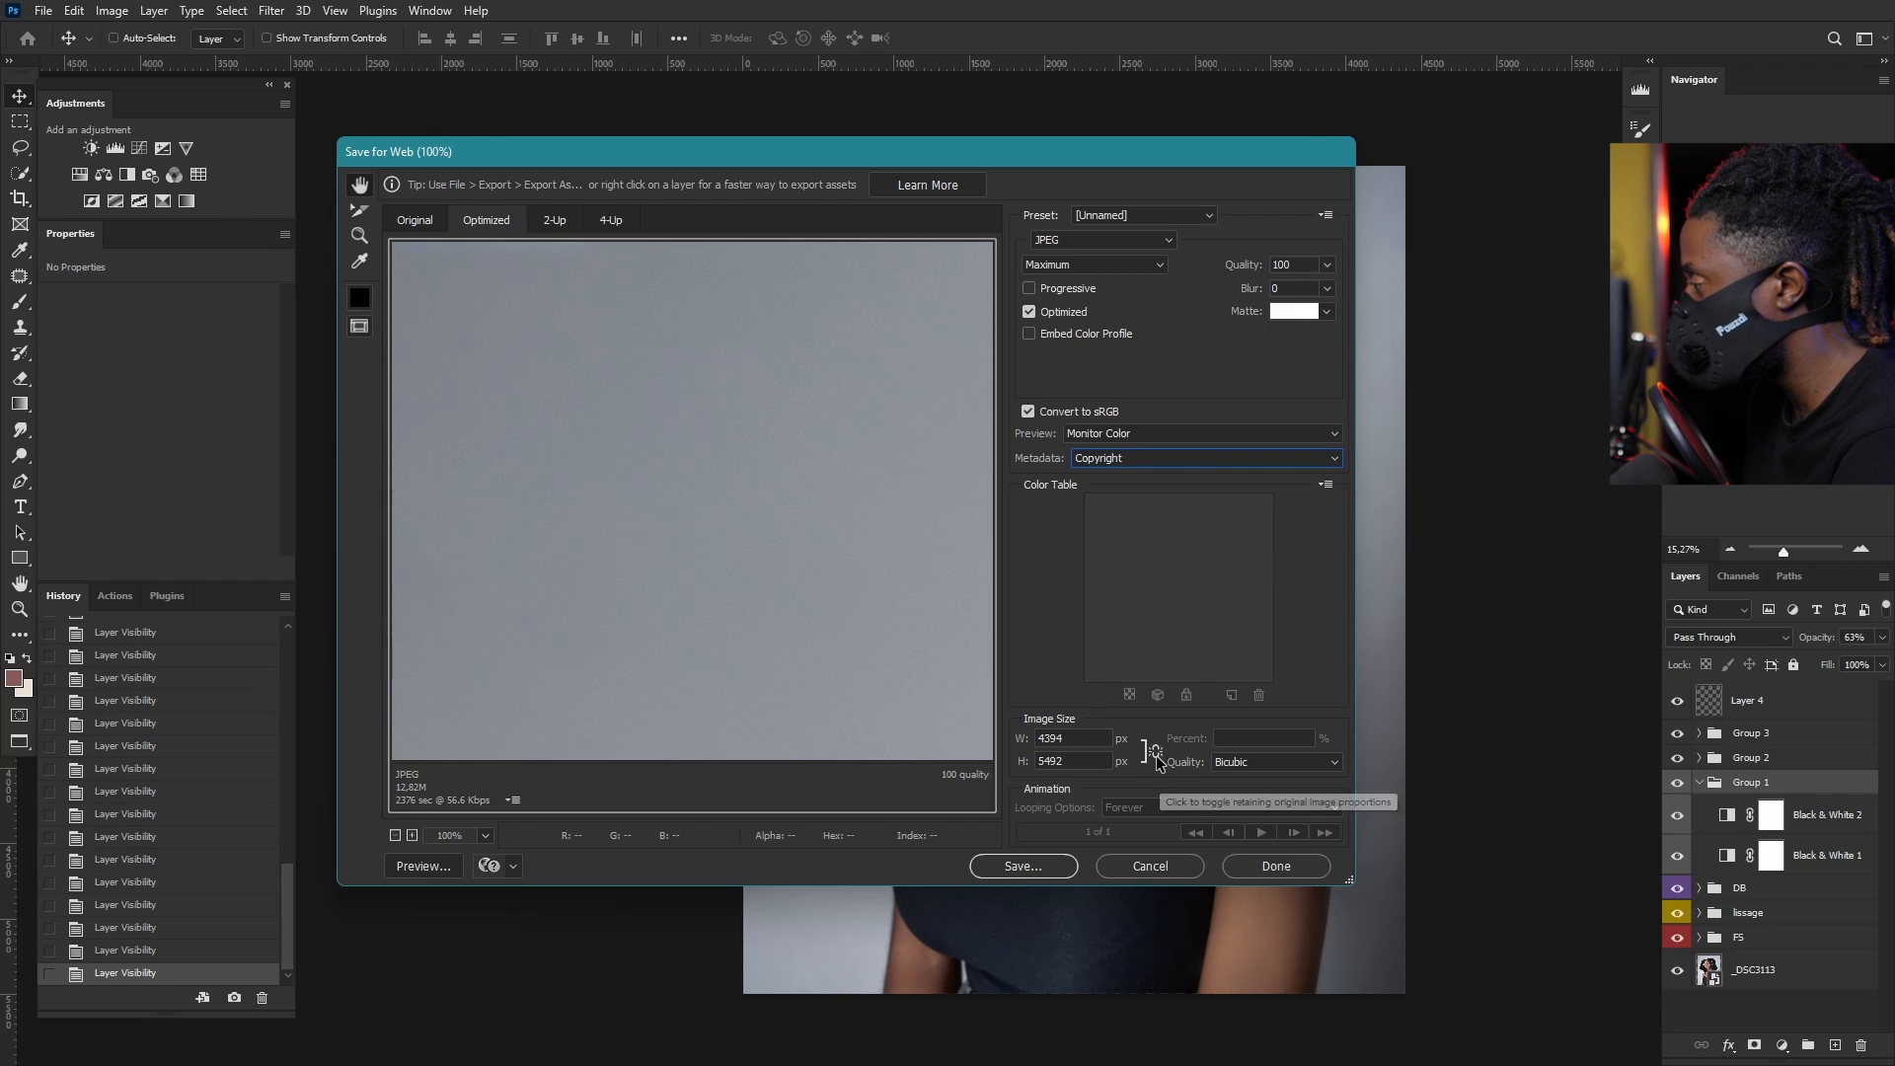
left_click(1157, 757)
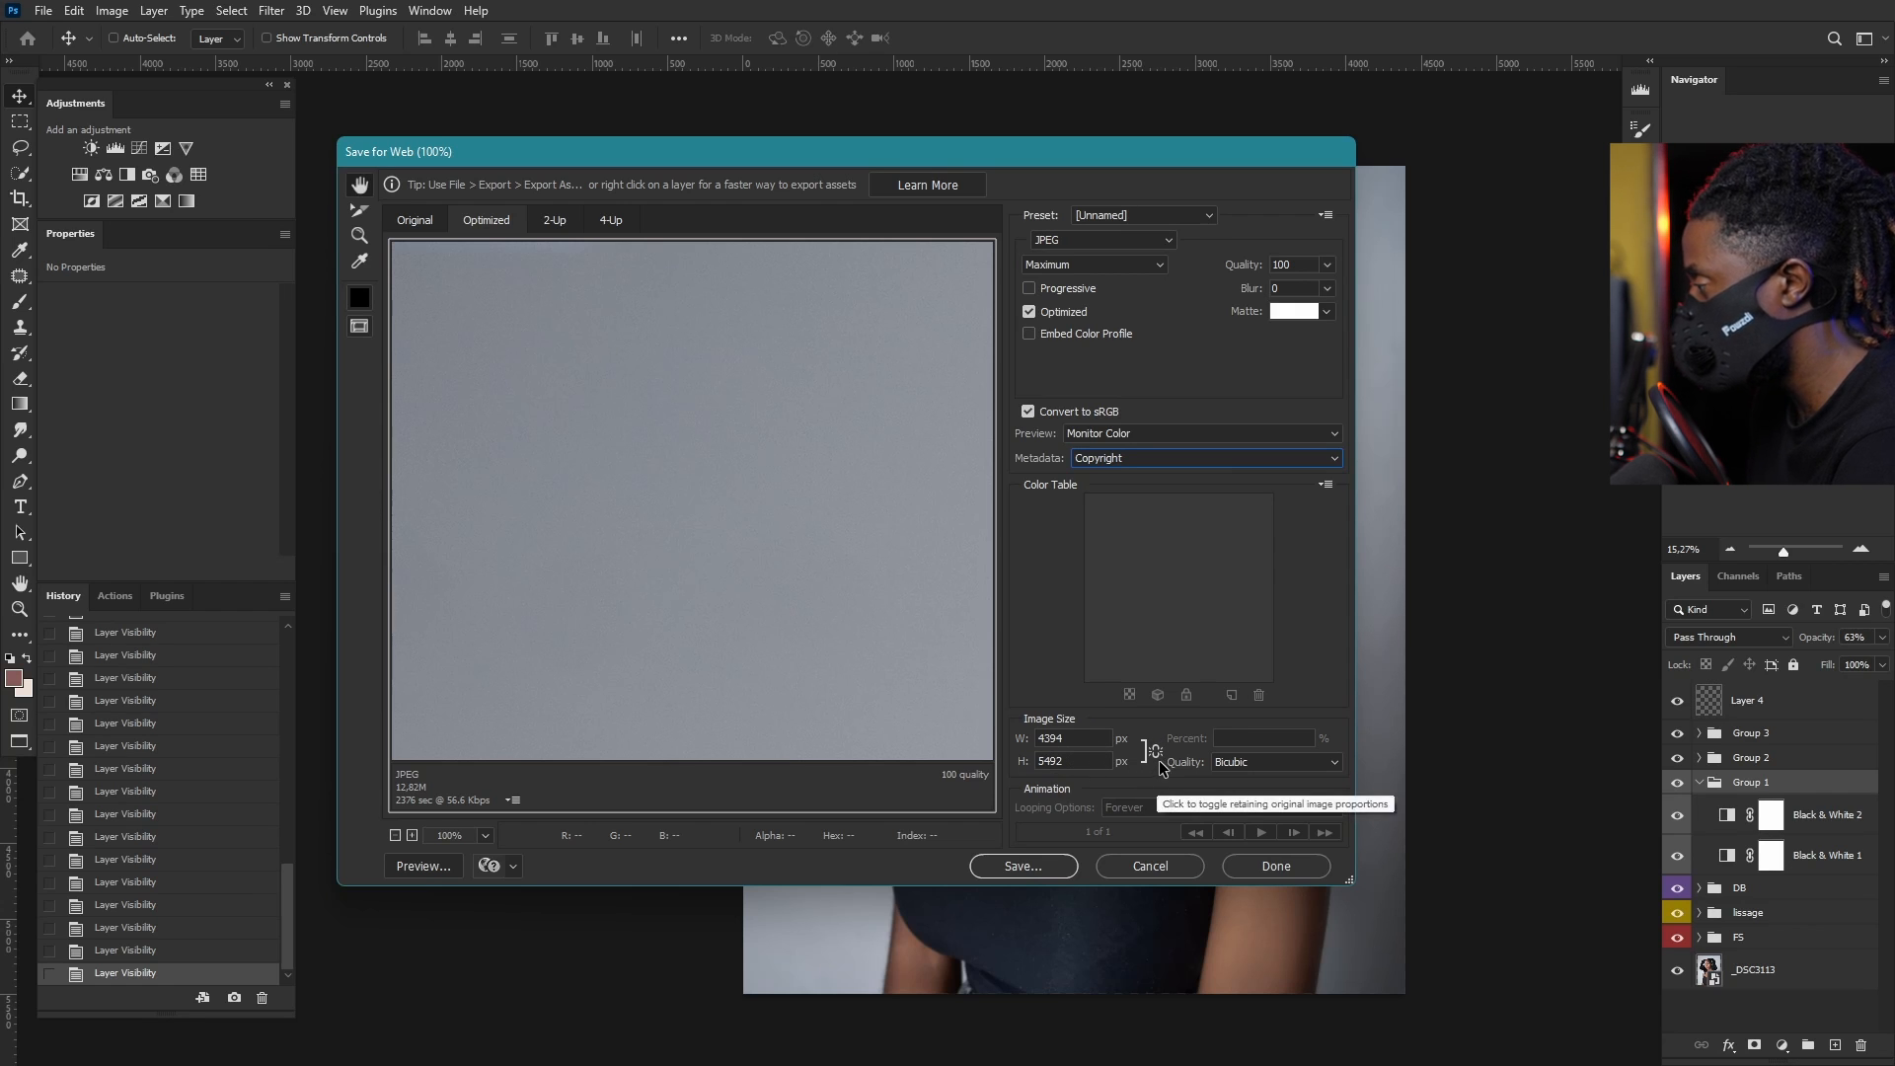
left_click(1156, 755)
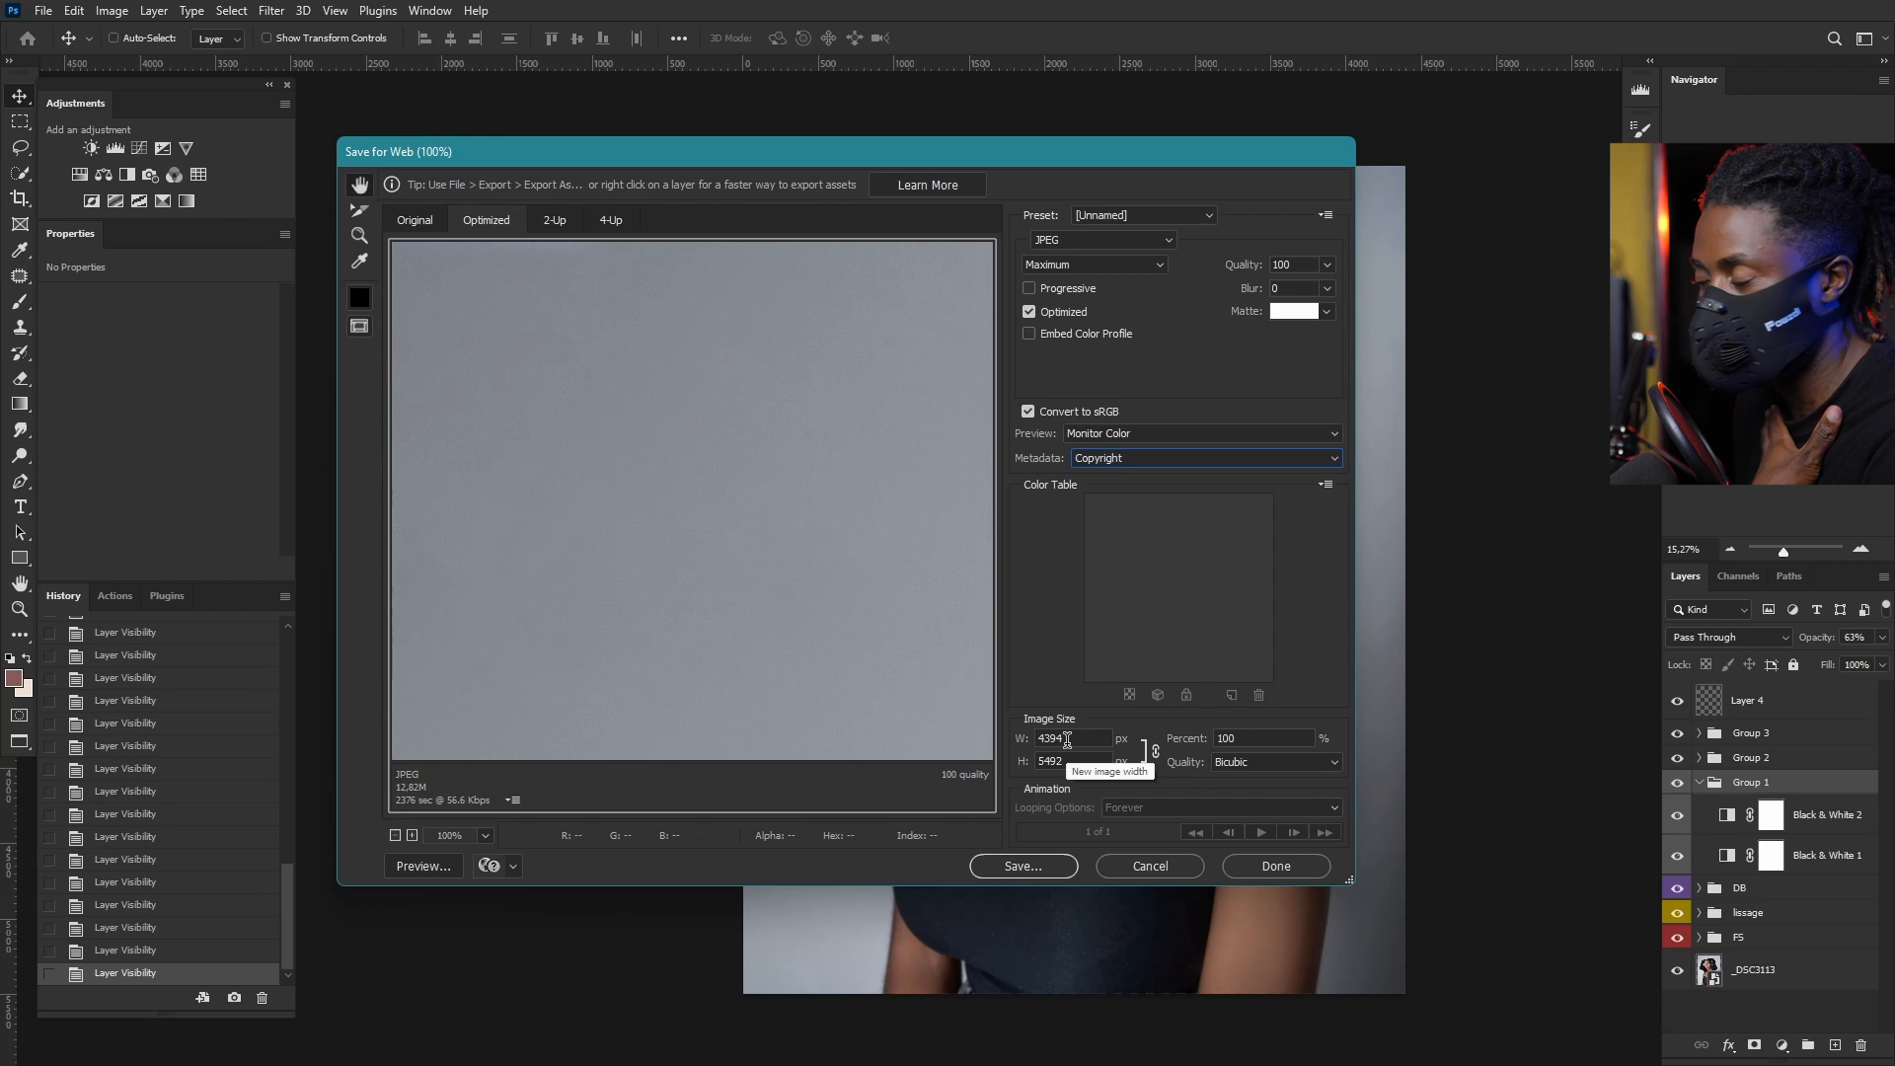
left_click(1070, 738)
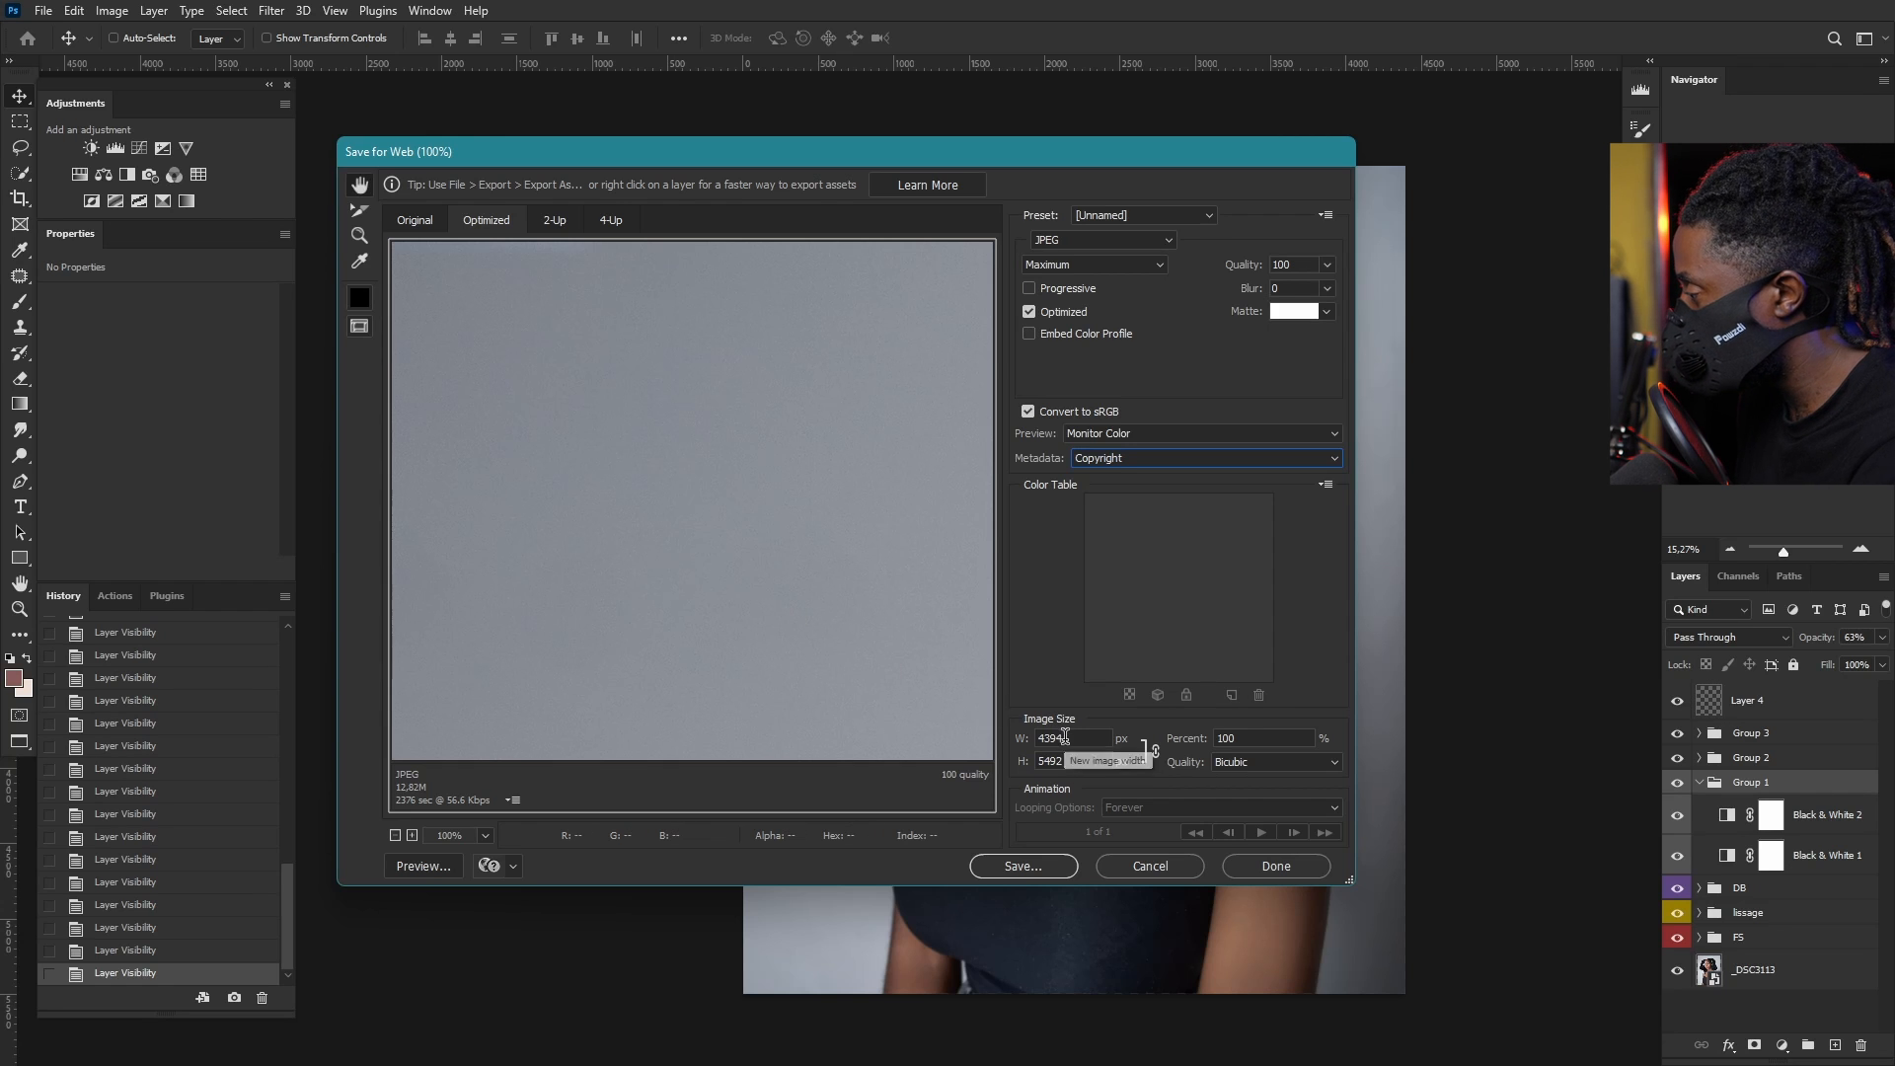
left_click_drag(1073, 740, 968, 757)
type("2")
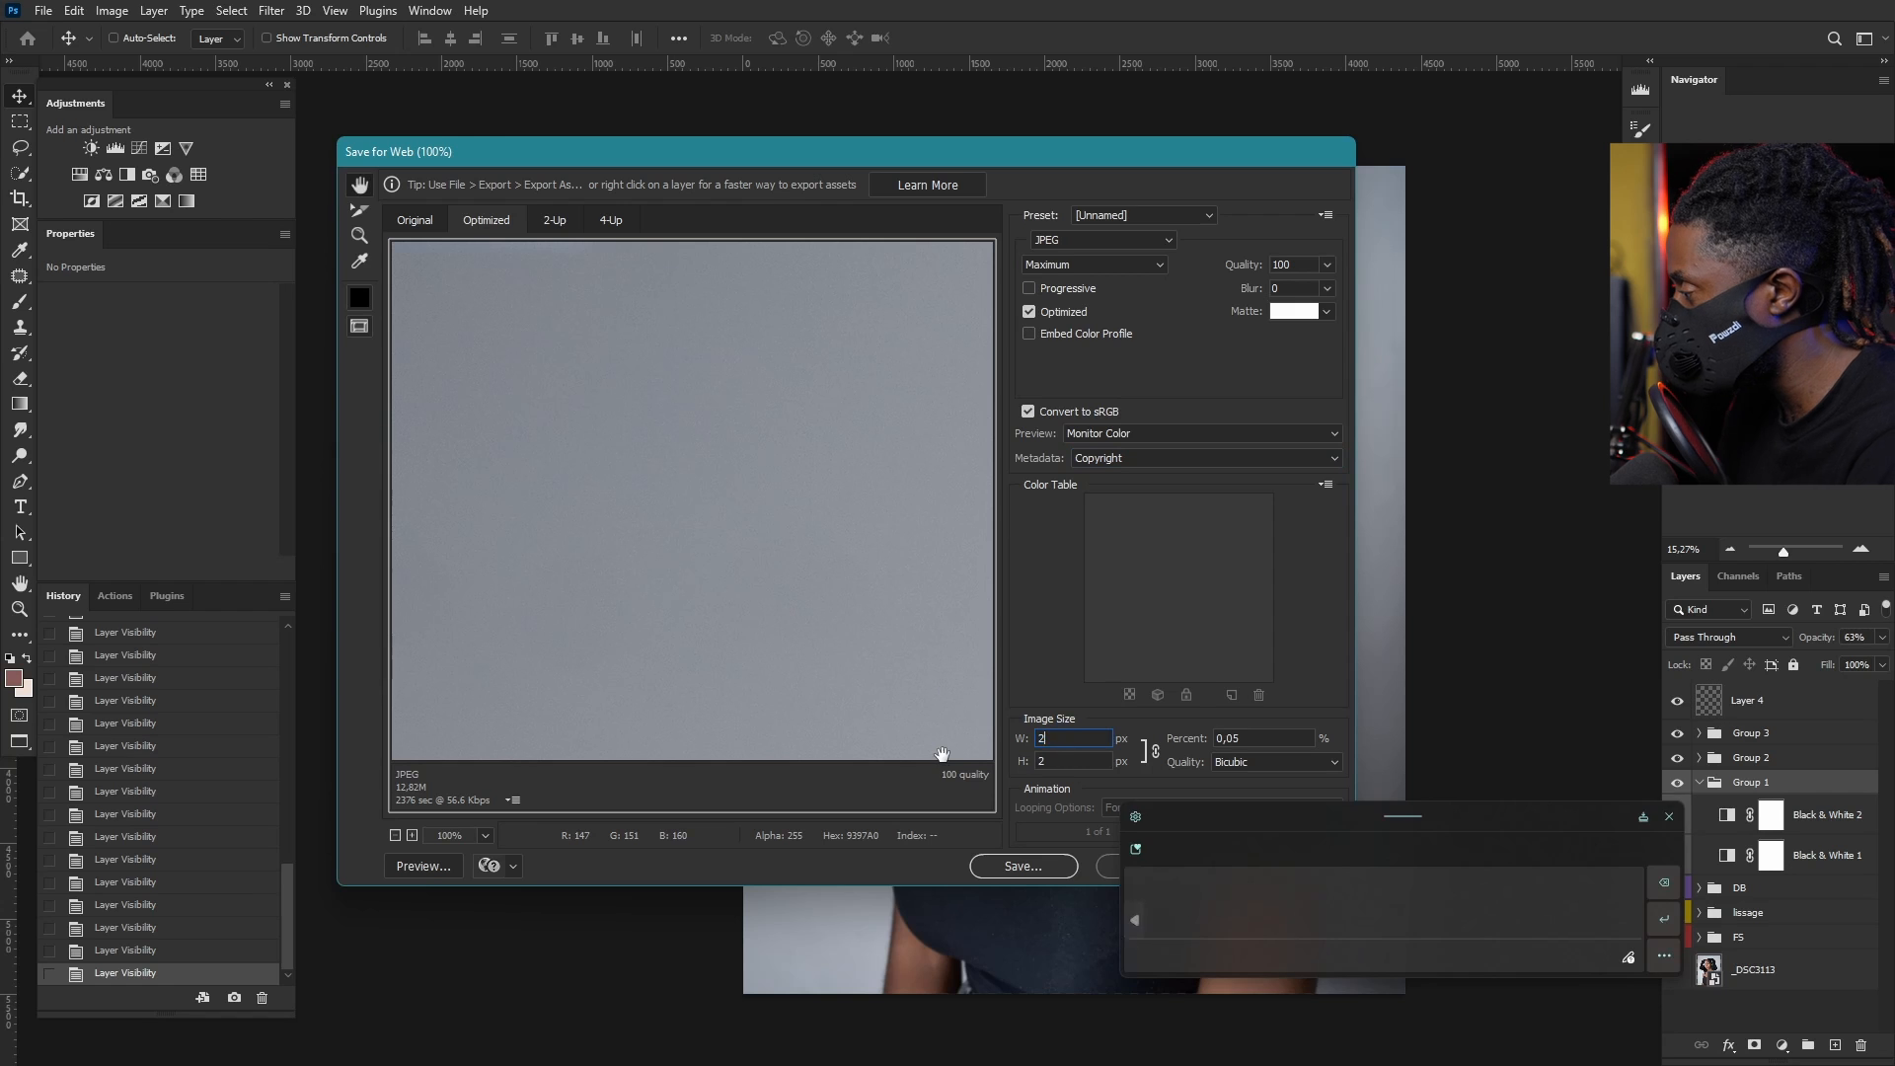
type("0000")
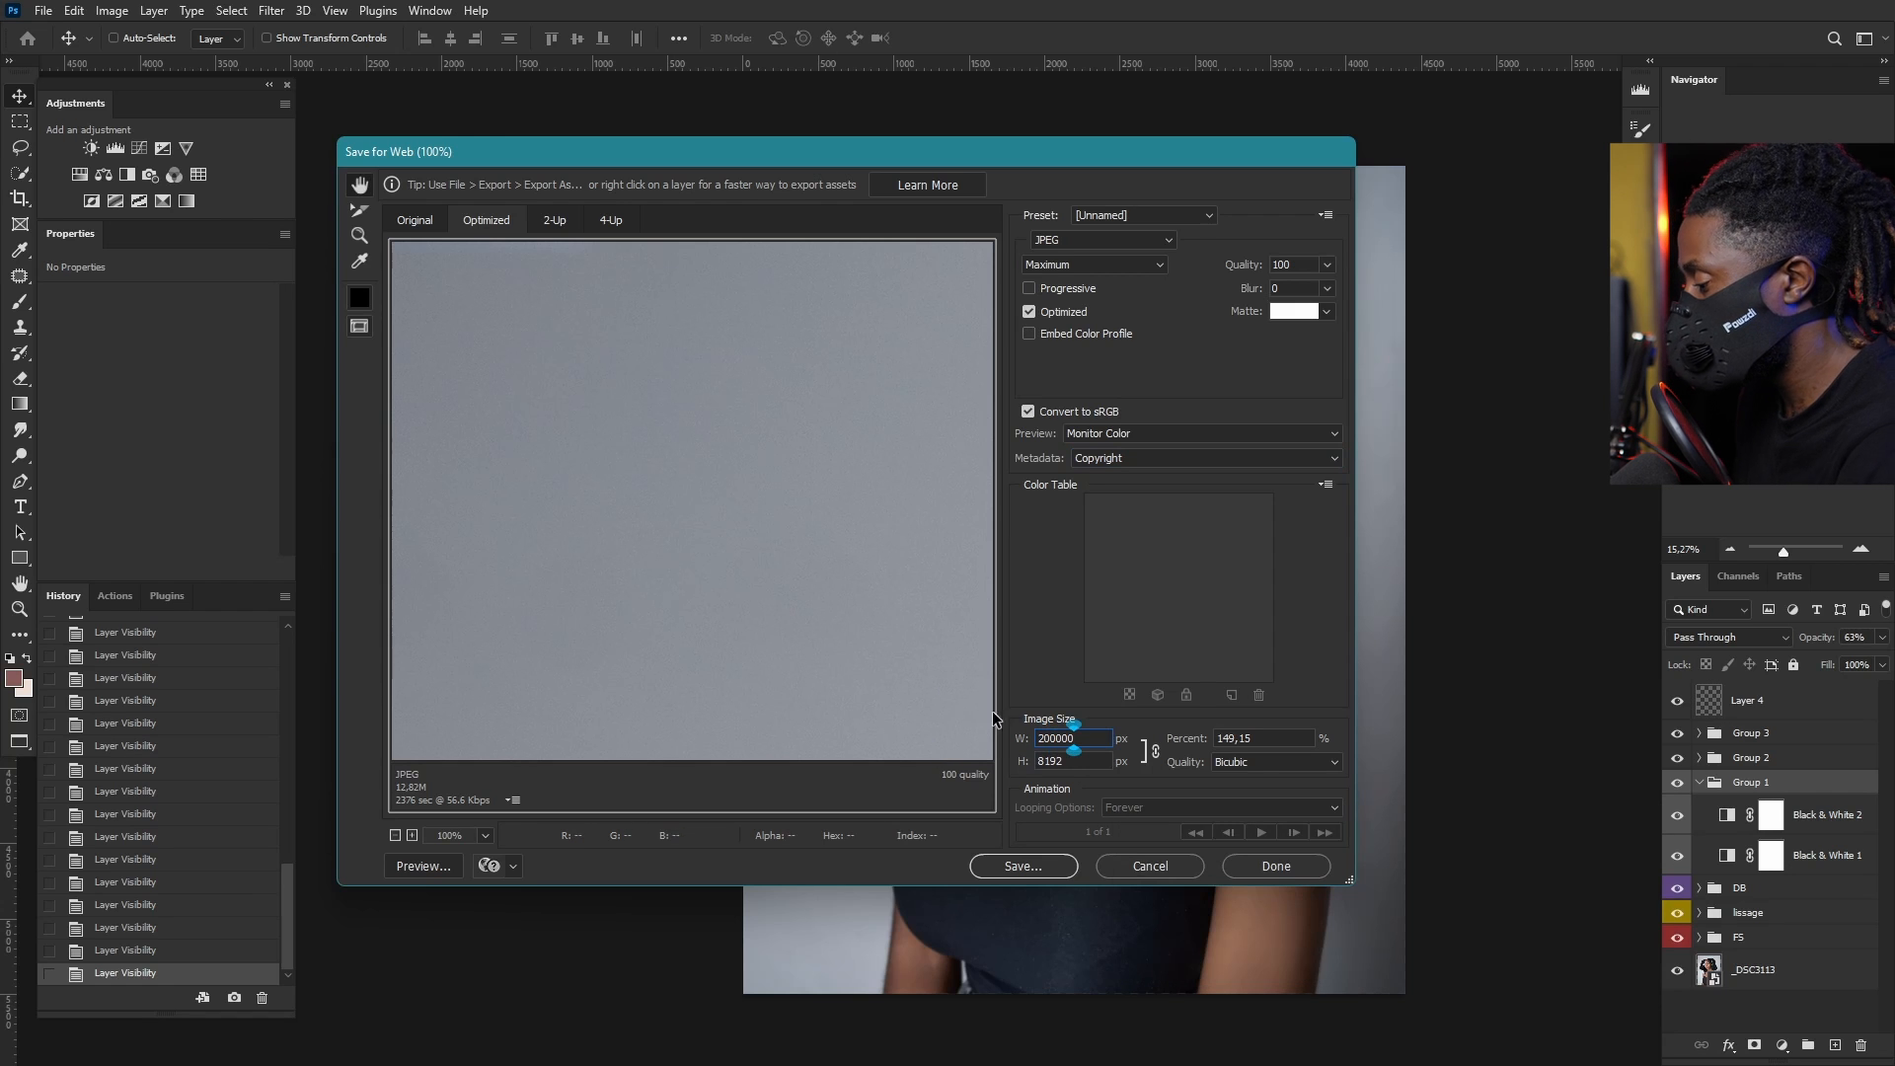
key("BackSpace")
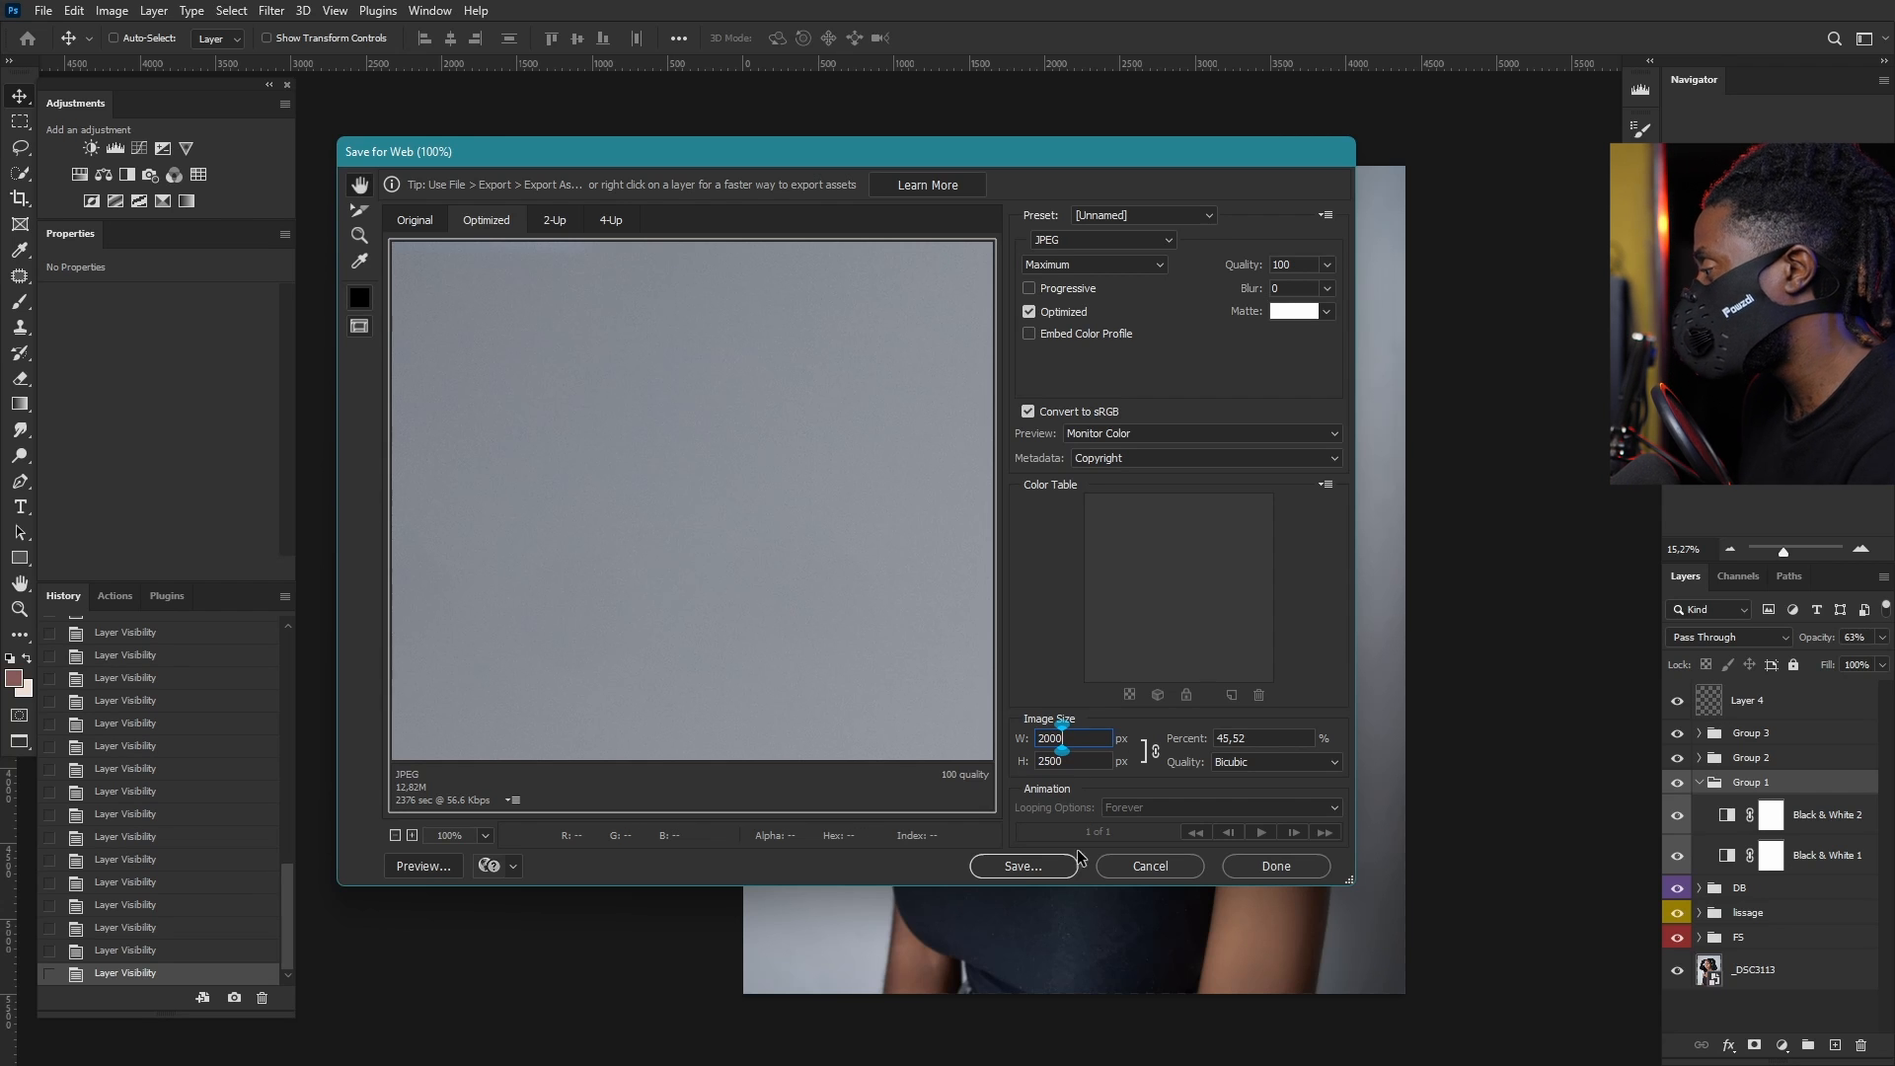
Step: Save the optimized JPEG of the portrait in the Miniature folder
left_click(1034, 868)
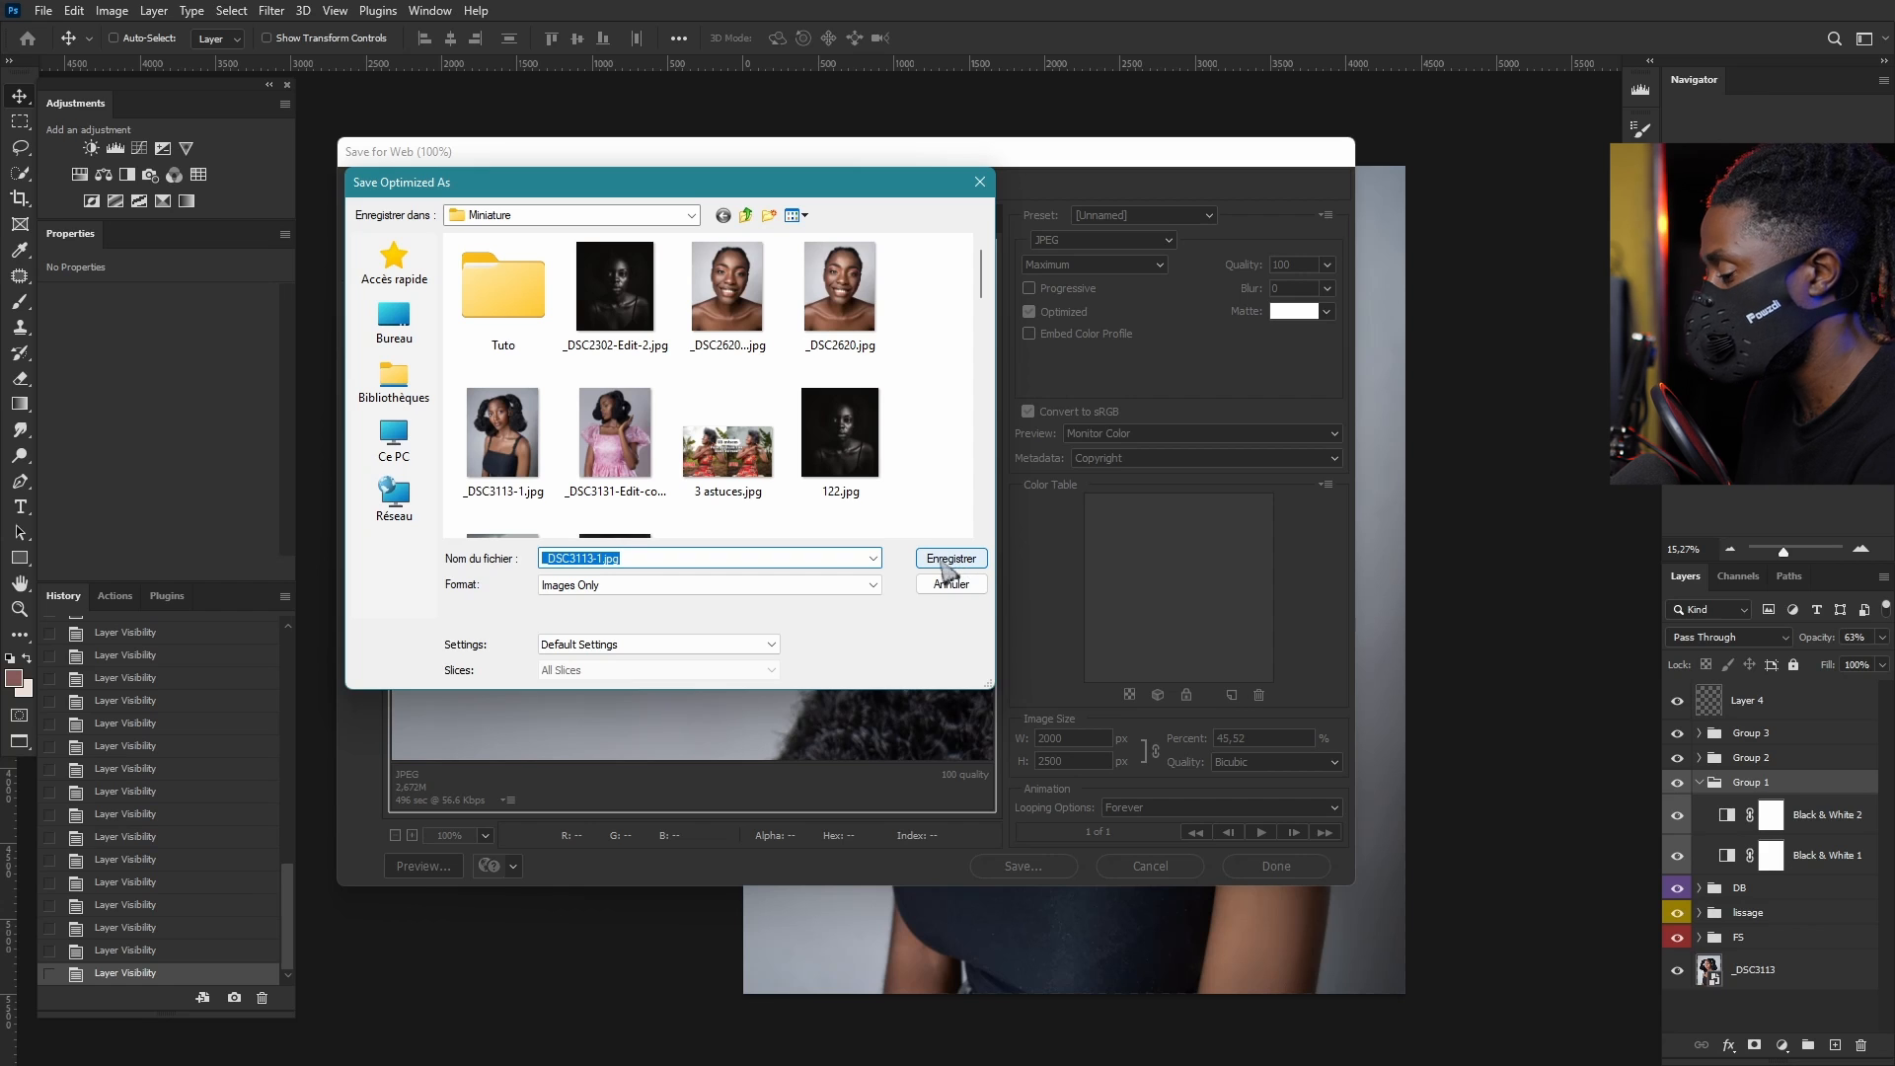
left_click(604, 557)
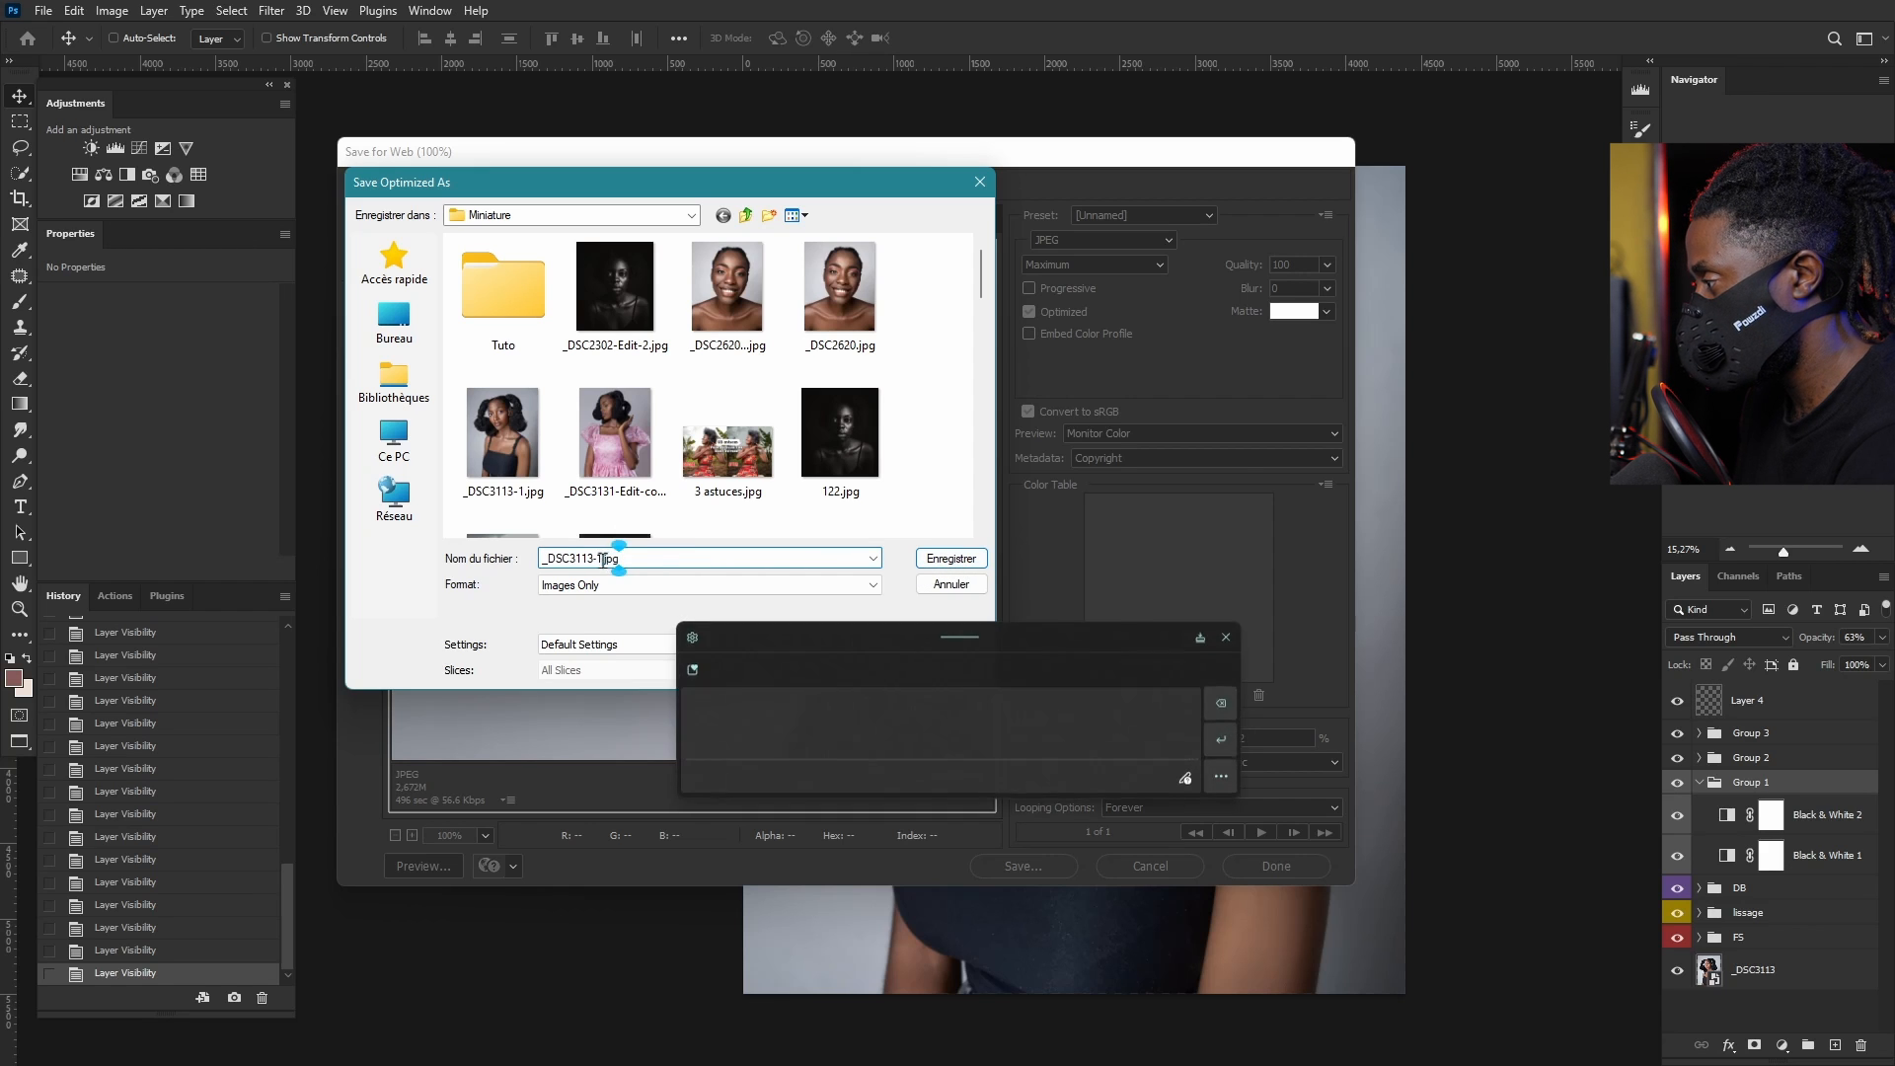
left_click(949, 559)
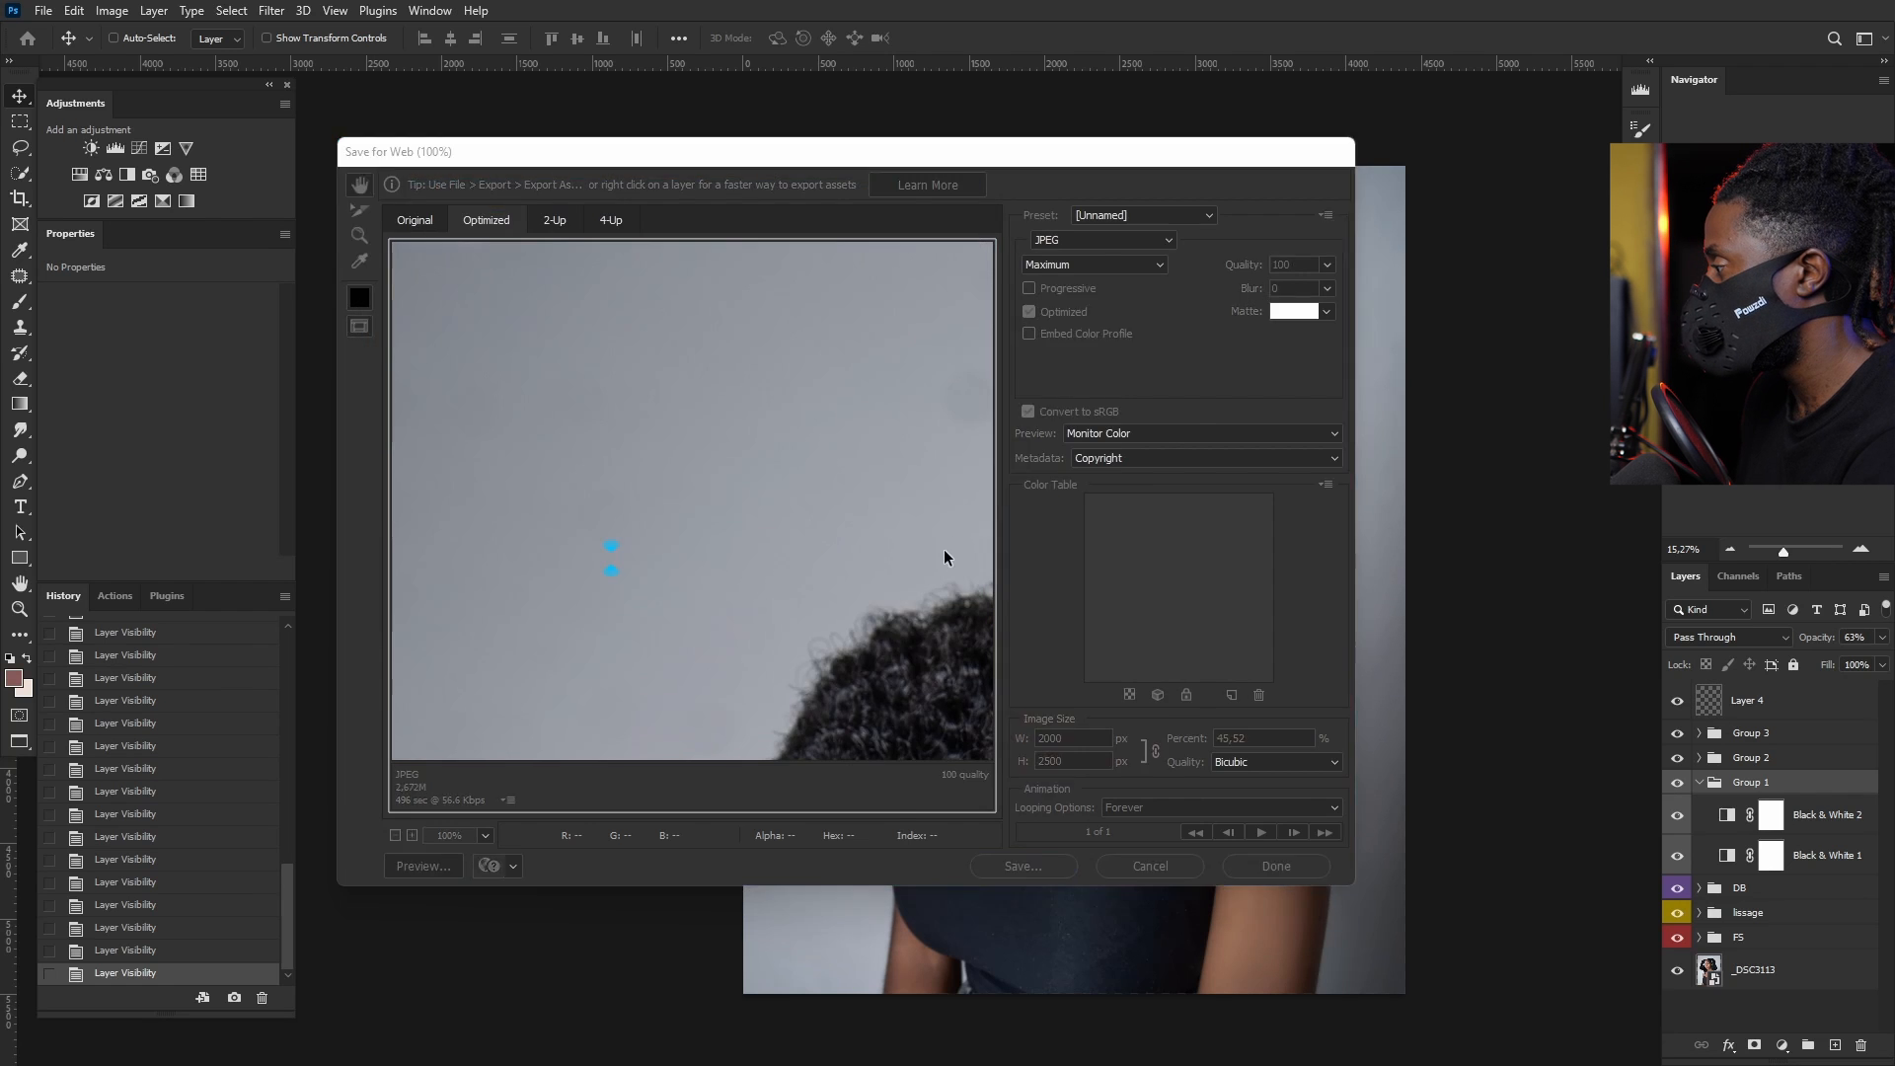
scroll(908, 562, "up", 2)
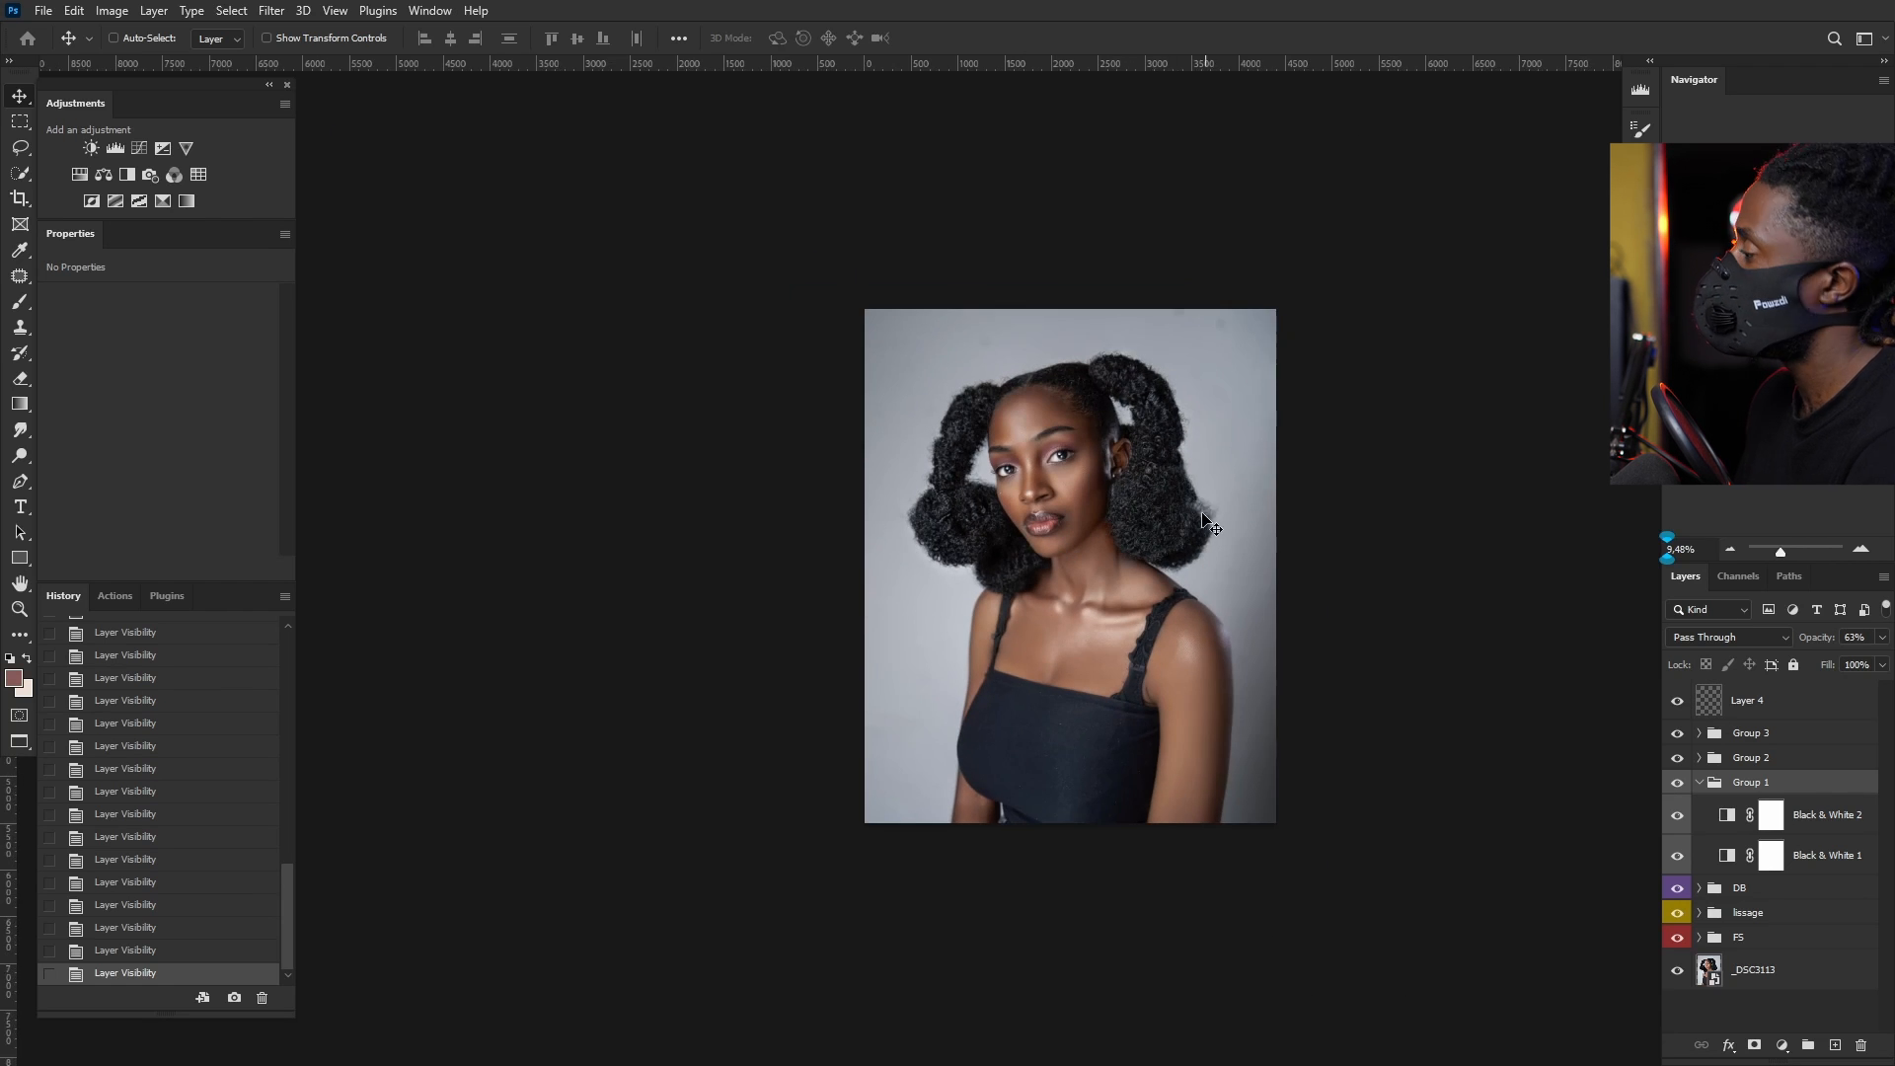
scroll(1174, 521, "down", 1)
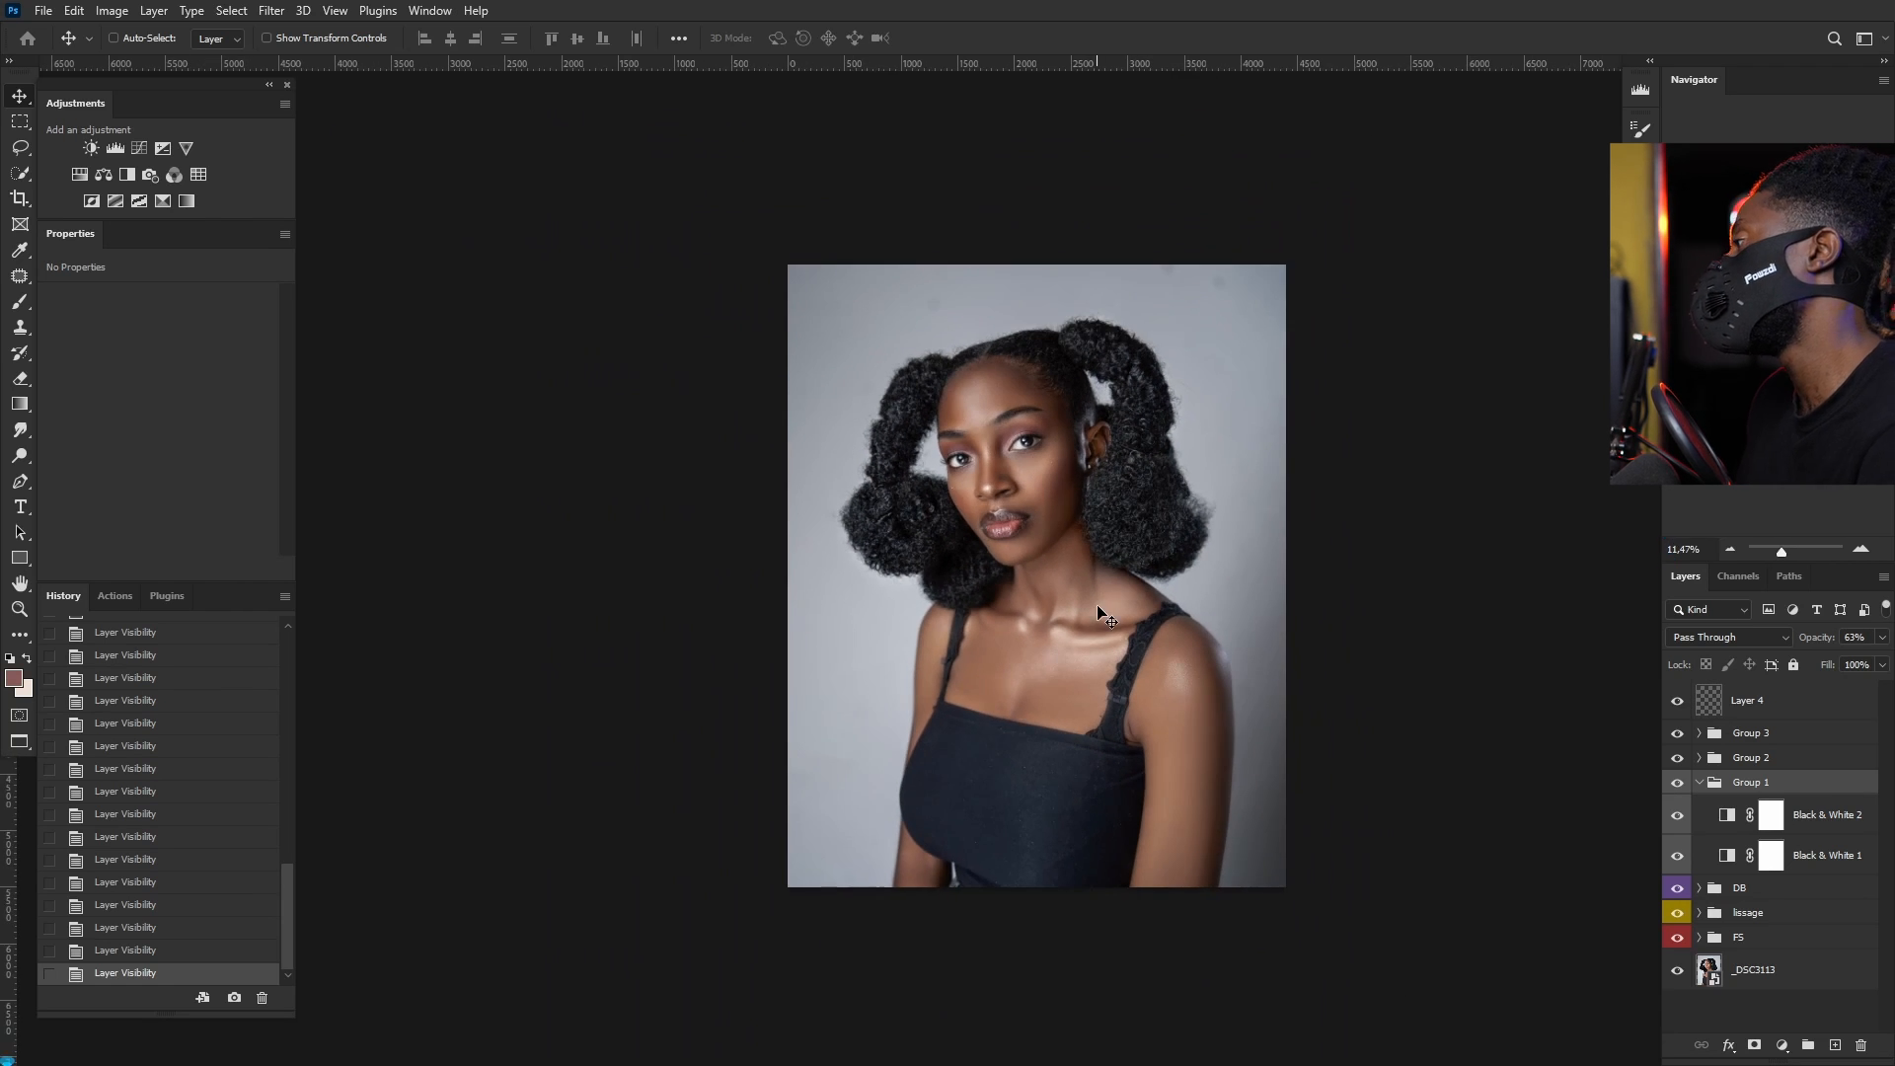
scroll(1095, 615, "up", 1)
scroll(1096, 614, "down", 1)
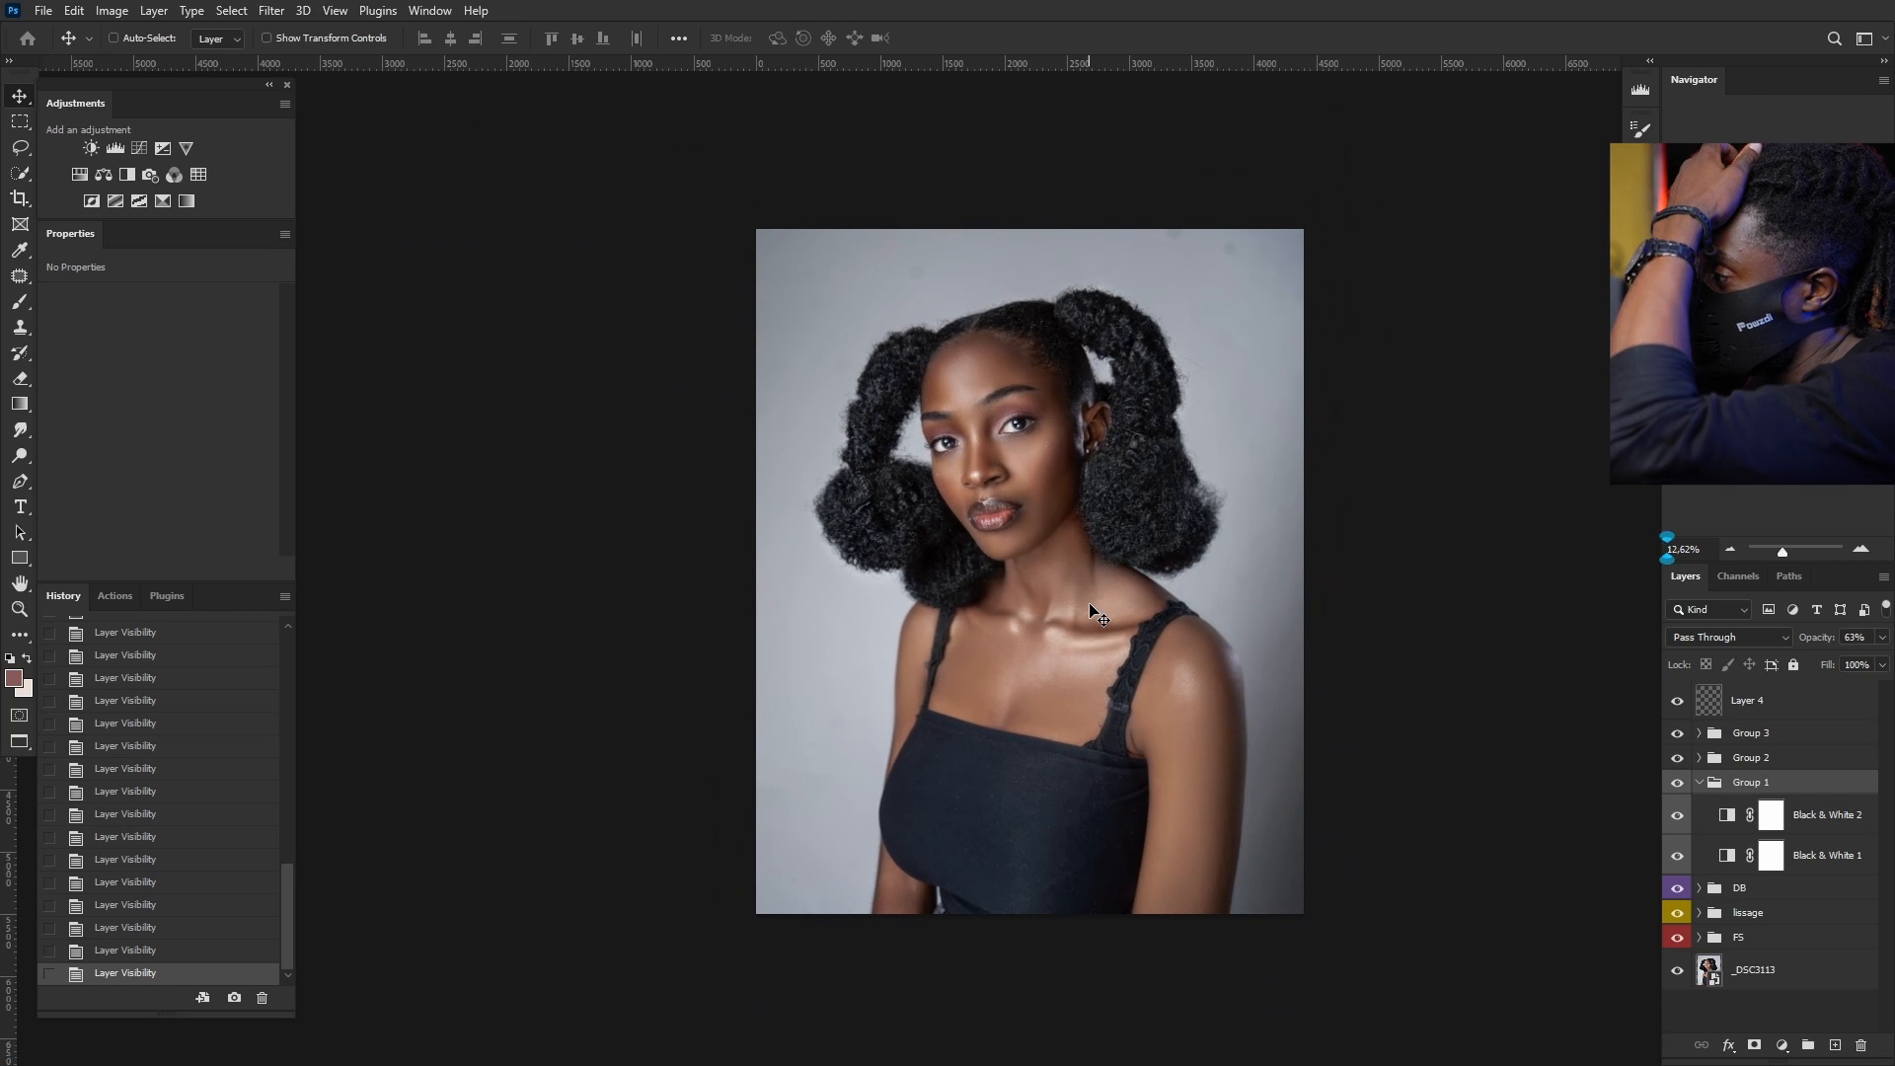